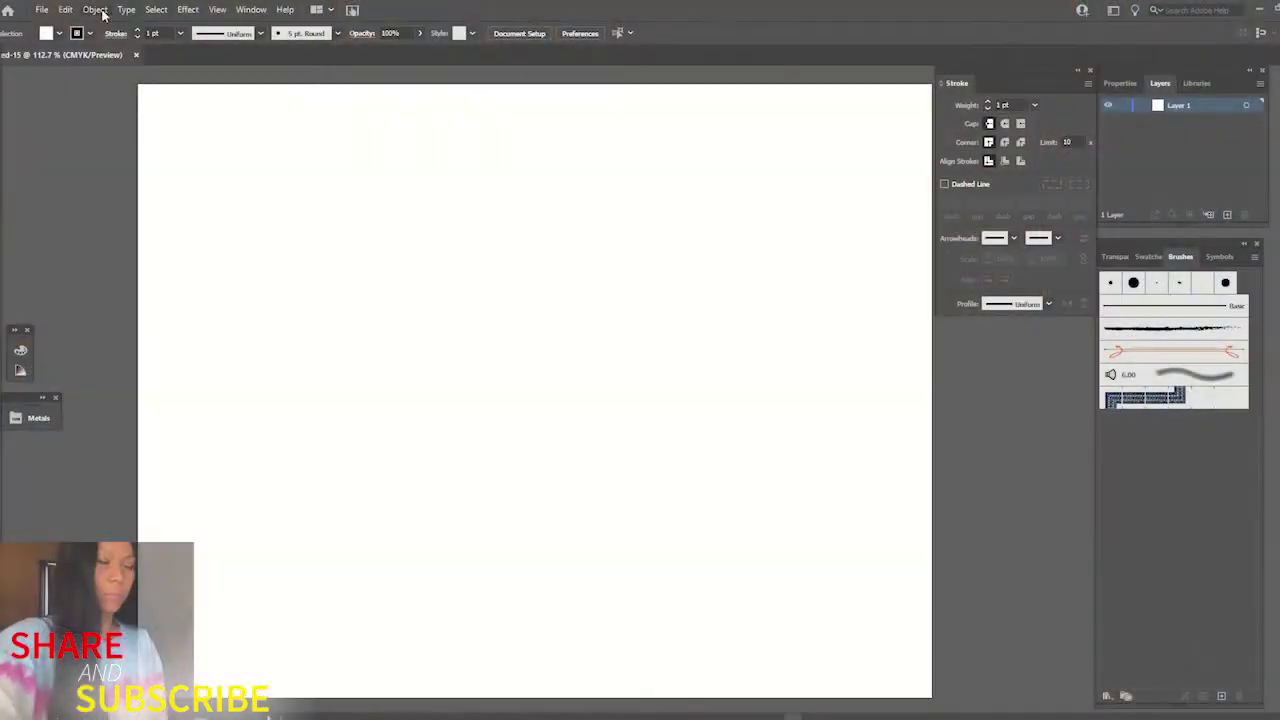
- Place the croquie figure file from the Desktop onto the artboard
click(42, 9)
click(65, 262)
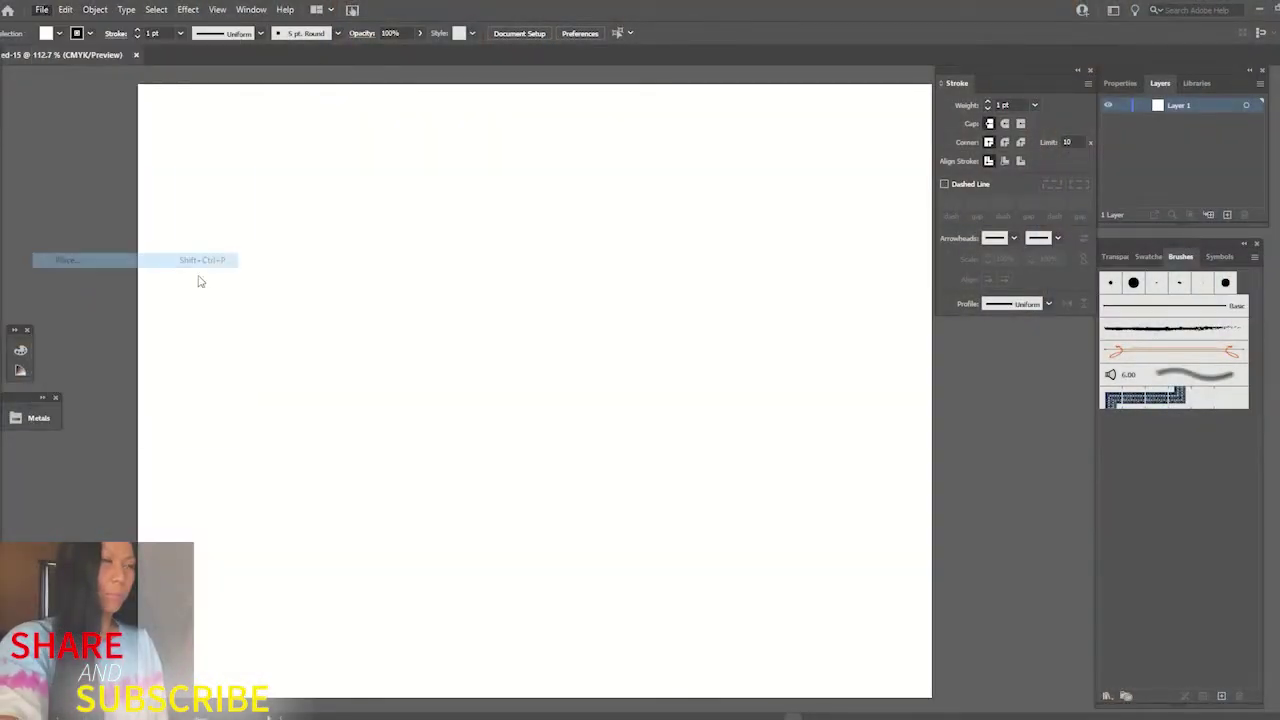
click(35, 110)
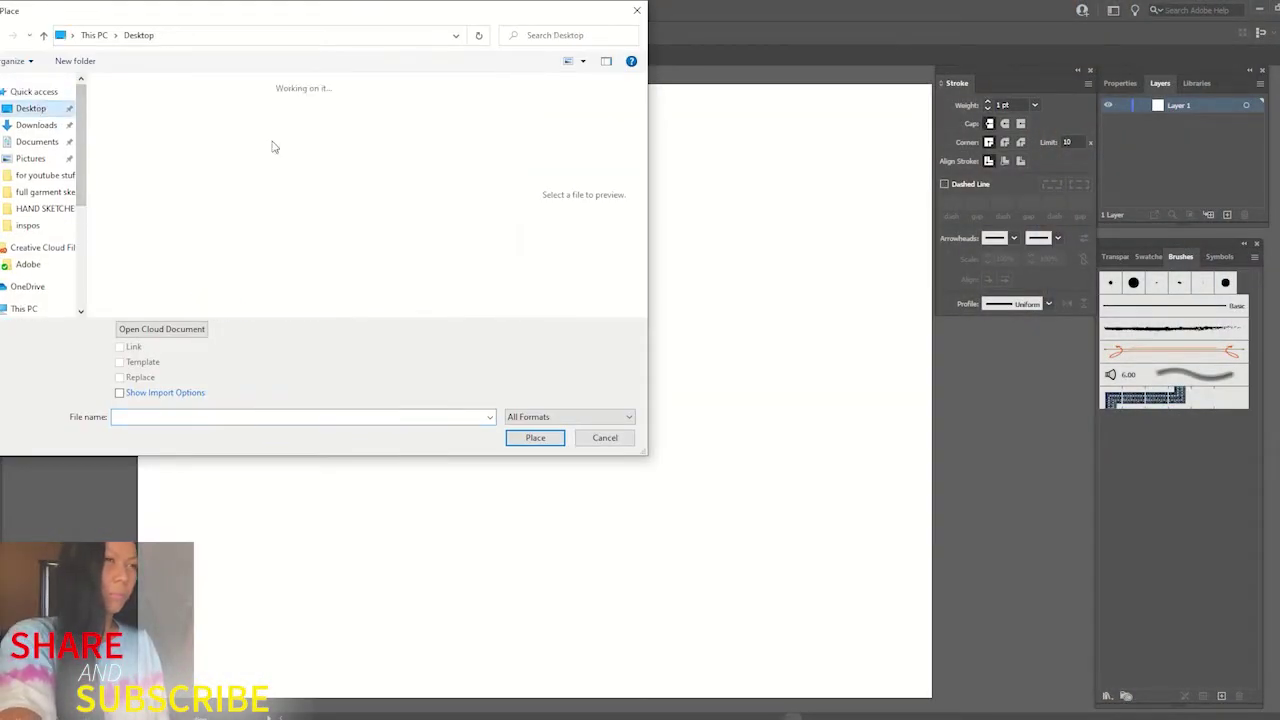
drag(514, 114, 513, 280)
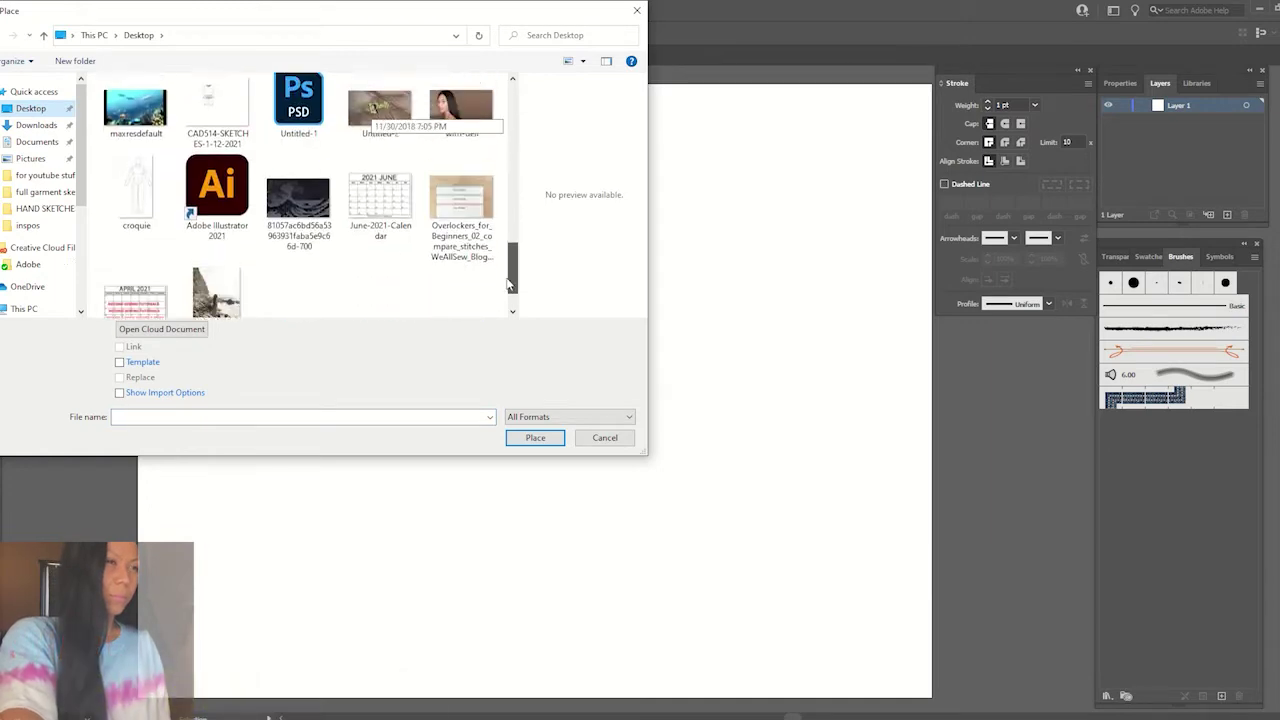
click(137, 179)
click(535, 437)
click(379, 204)
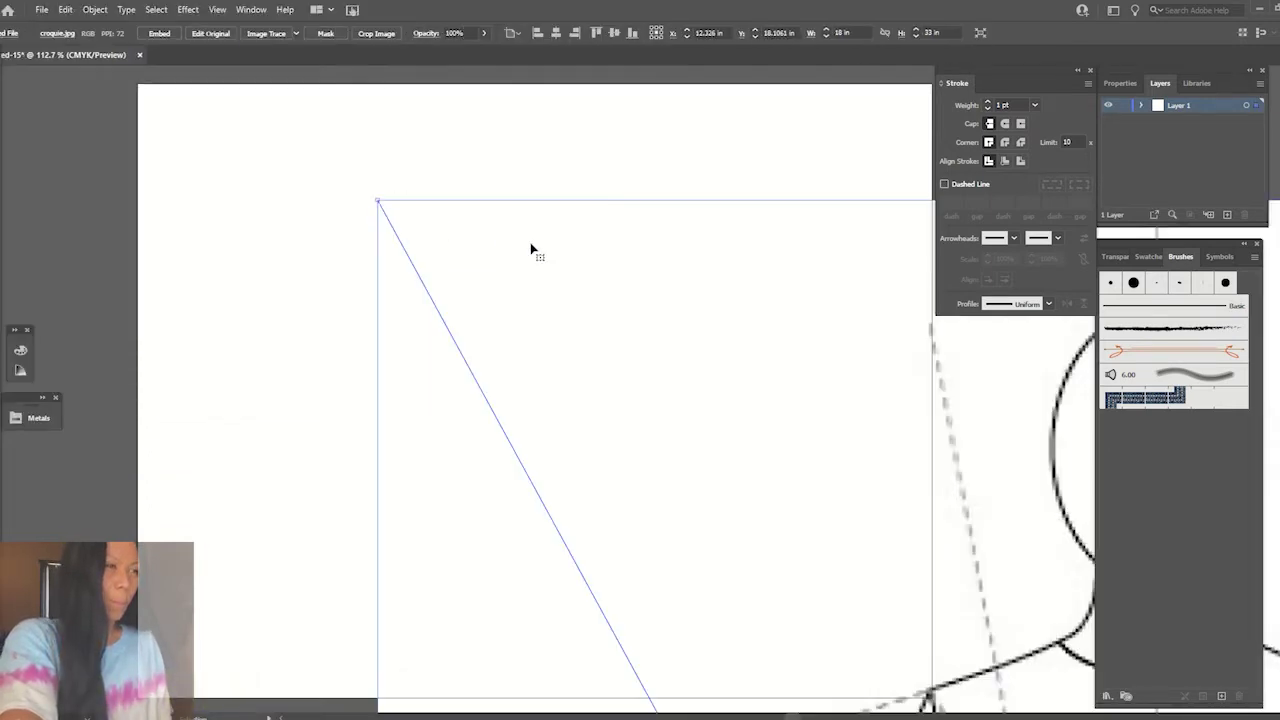
- Shrink the croquie proportionally onto the page, then close the document without saving
key(ctrl+minus)
key(ctrl+minus)
key(ctrl+minus)
key(ctrl+minus)
key(ctrl+minus)
key(ctrl+minus)
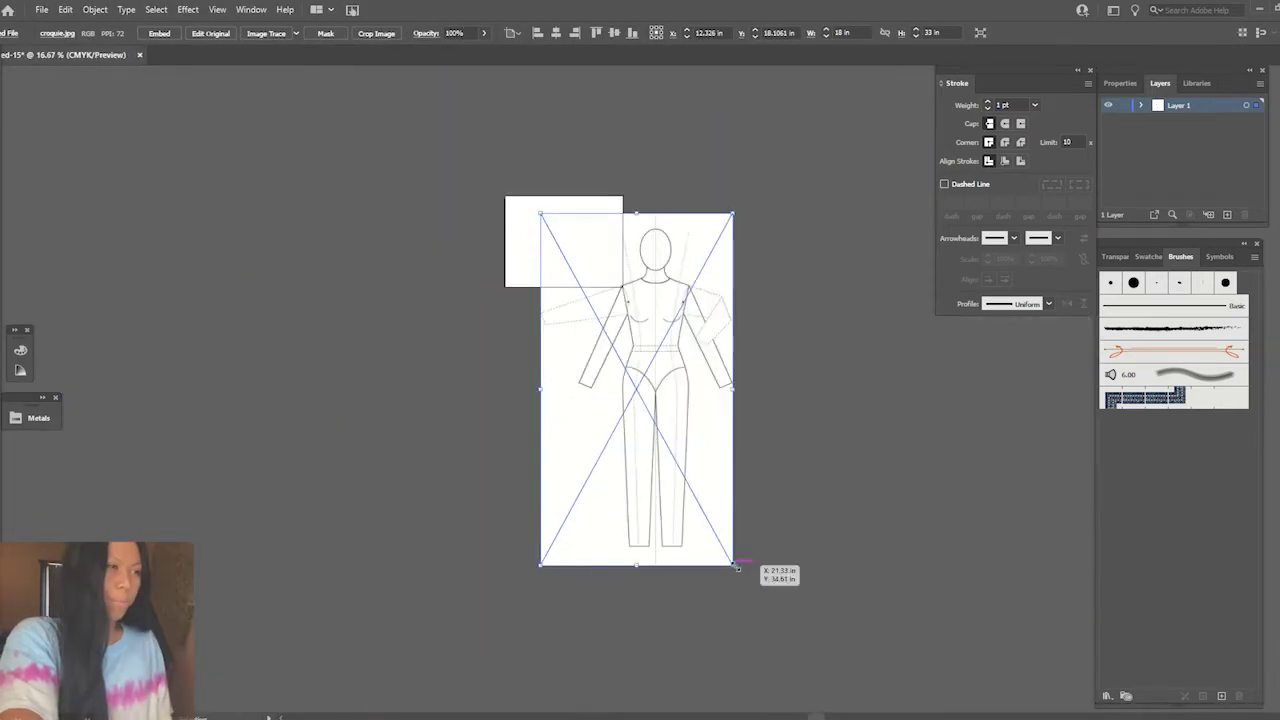
drag(737, 566, 681, 473)
drag(638, 404, 566, 368)
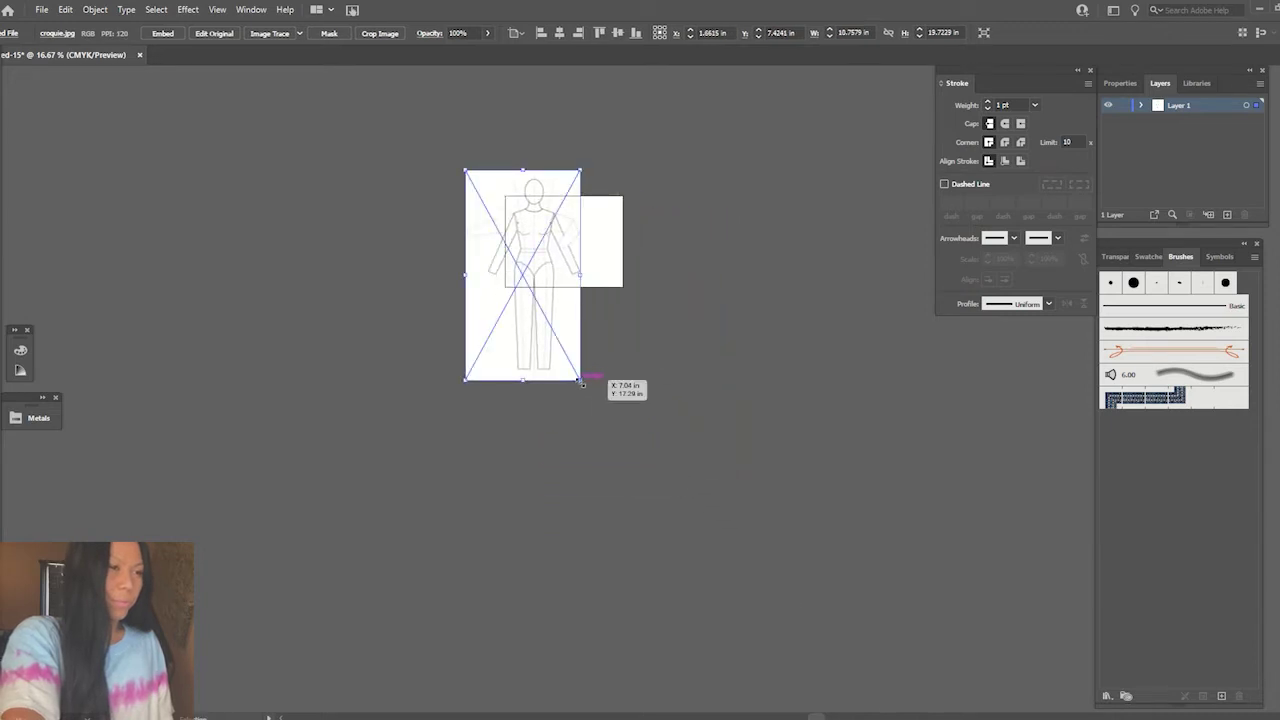
click(626, 178)
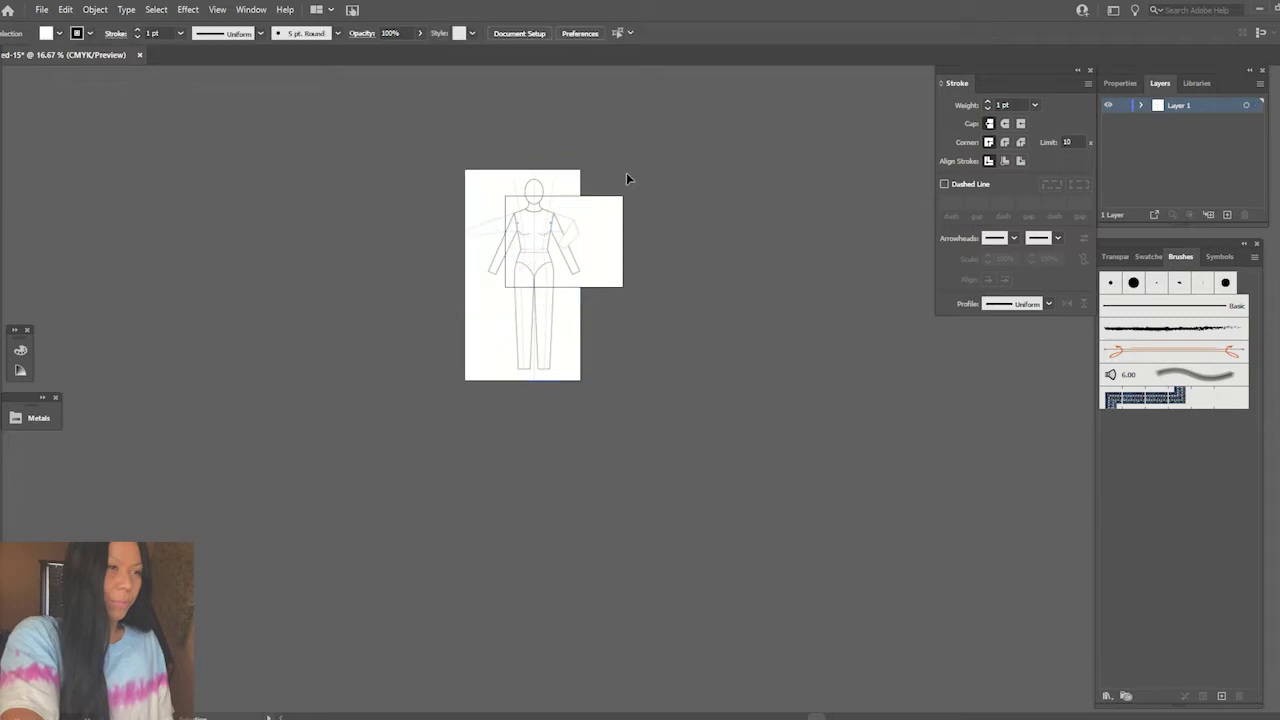
click(139, 55)
click(712, 386)
- Create a new letter-size document
click(42, 10)
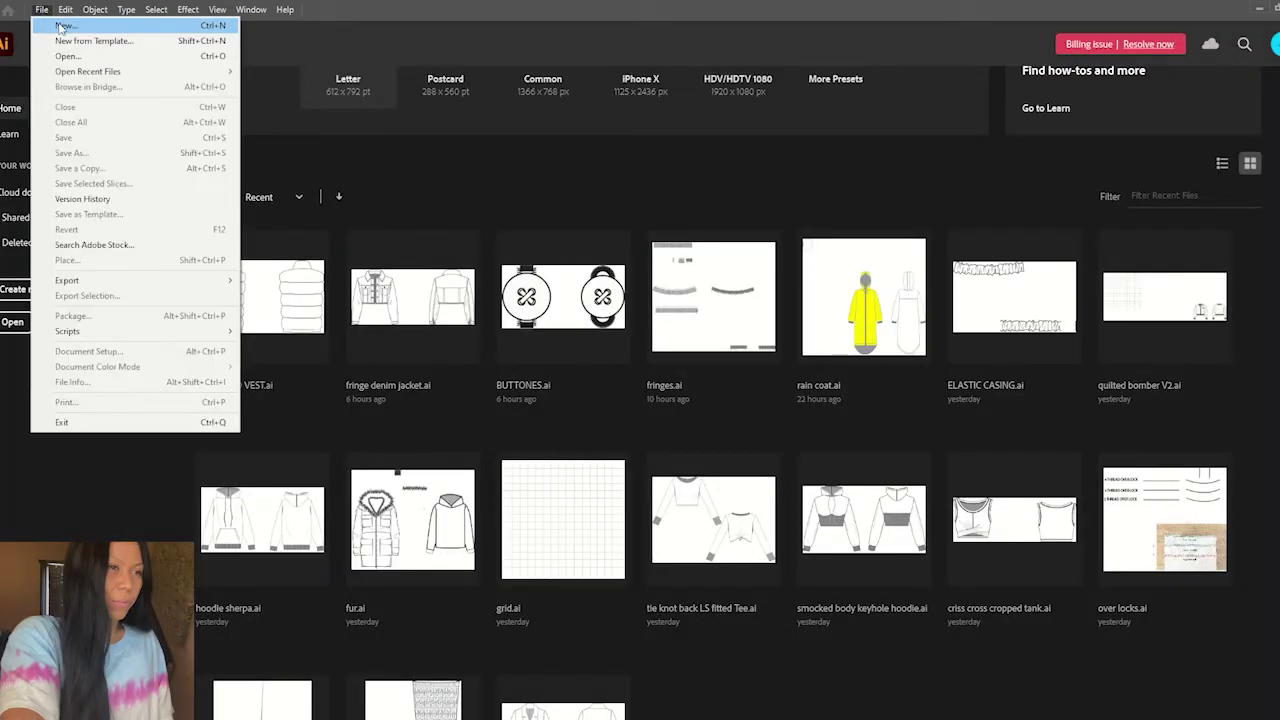
click(58, 26)
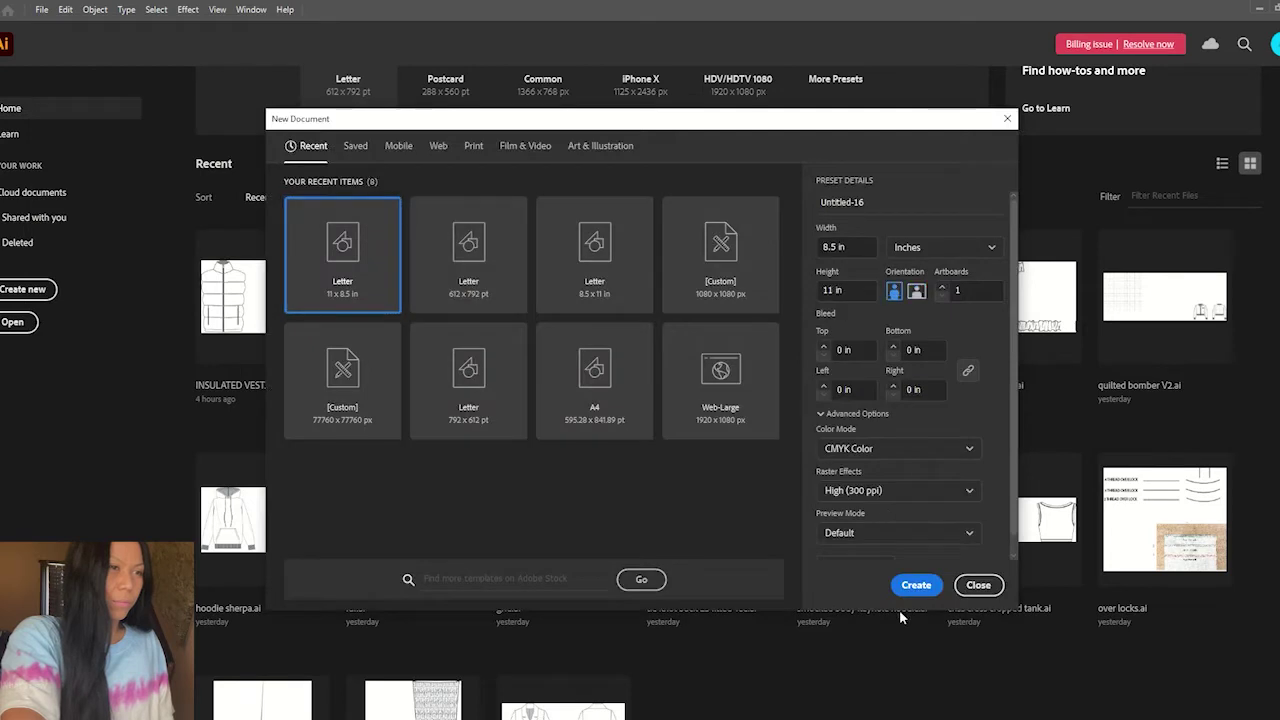
click(916, 584)
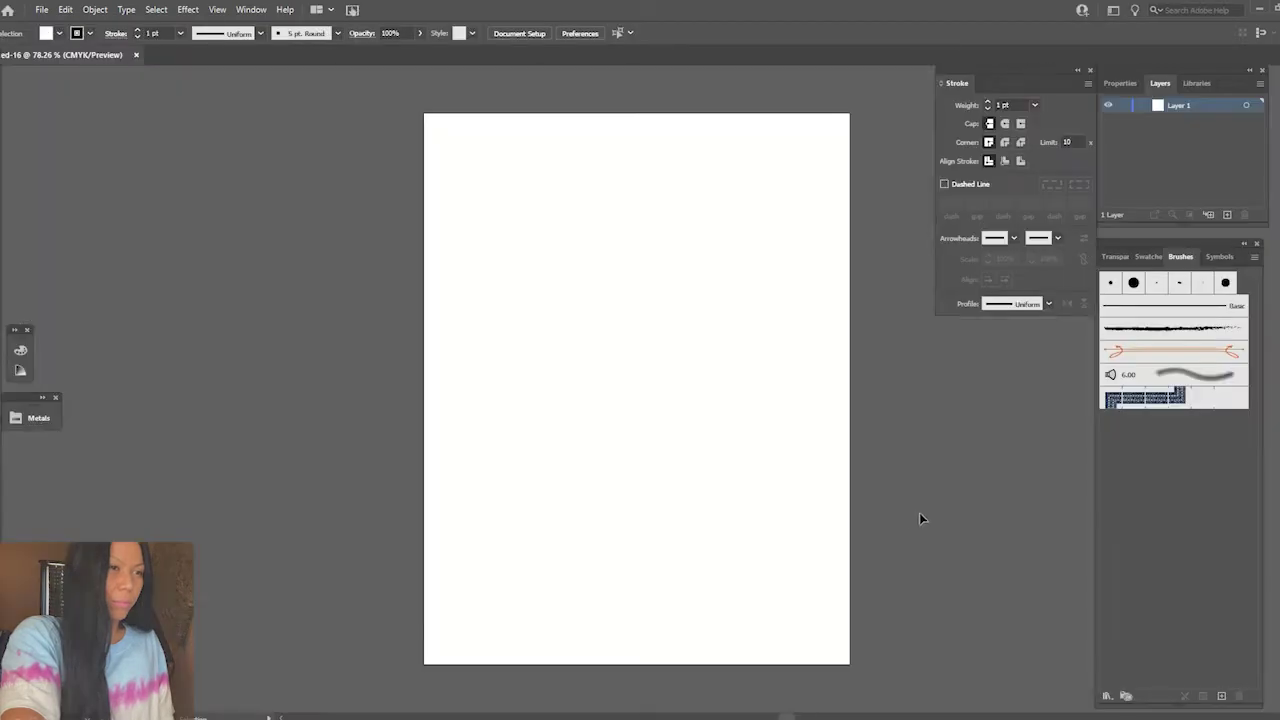
- Place the croquie figure file onto the new page
click(42, 9)
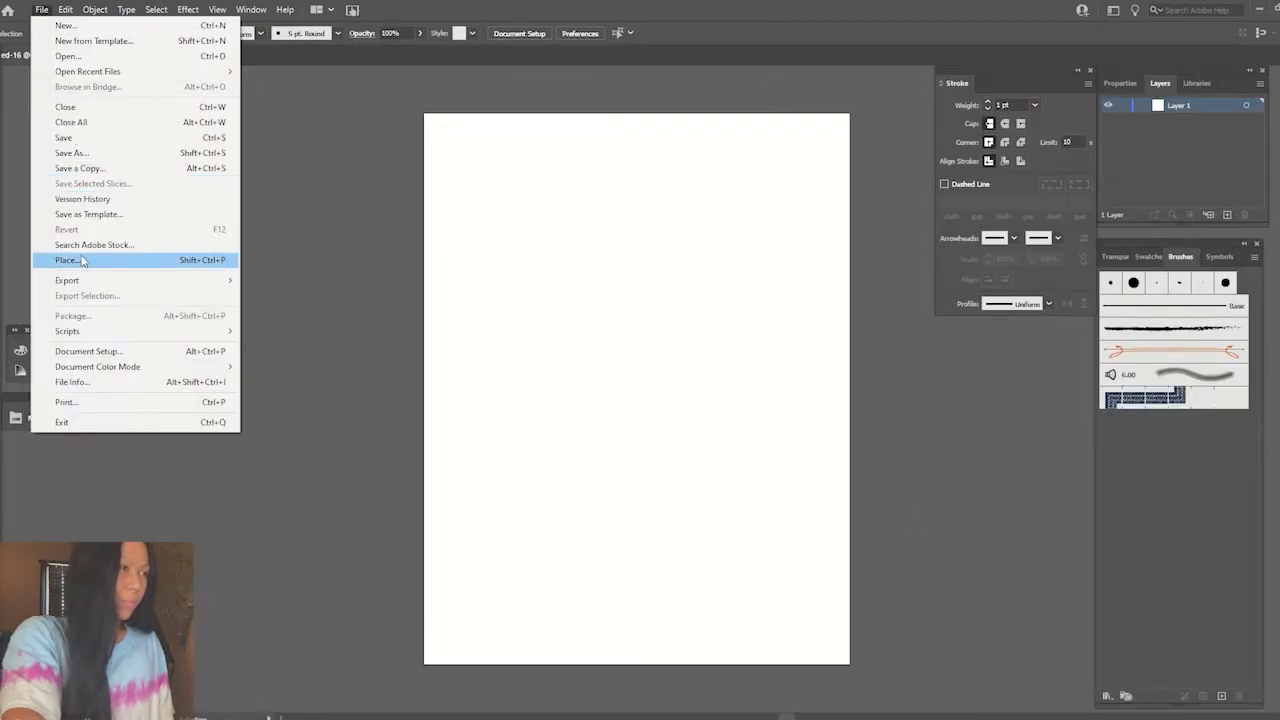
click(70, 258)
scroll(390, 280, down, 5)
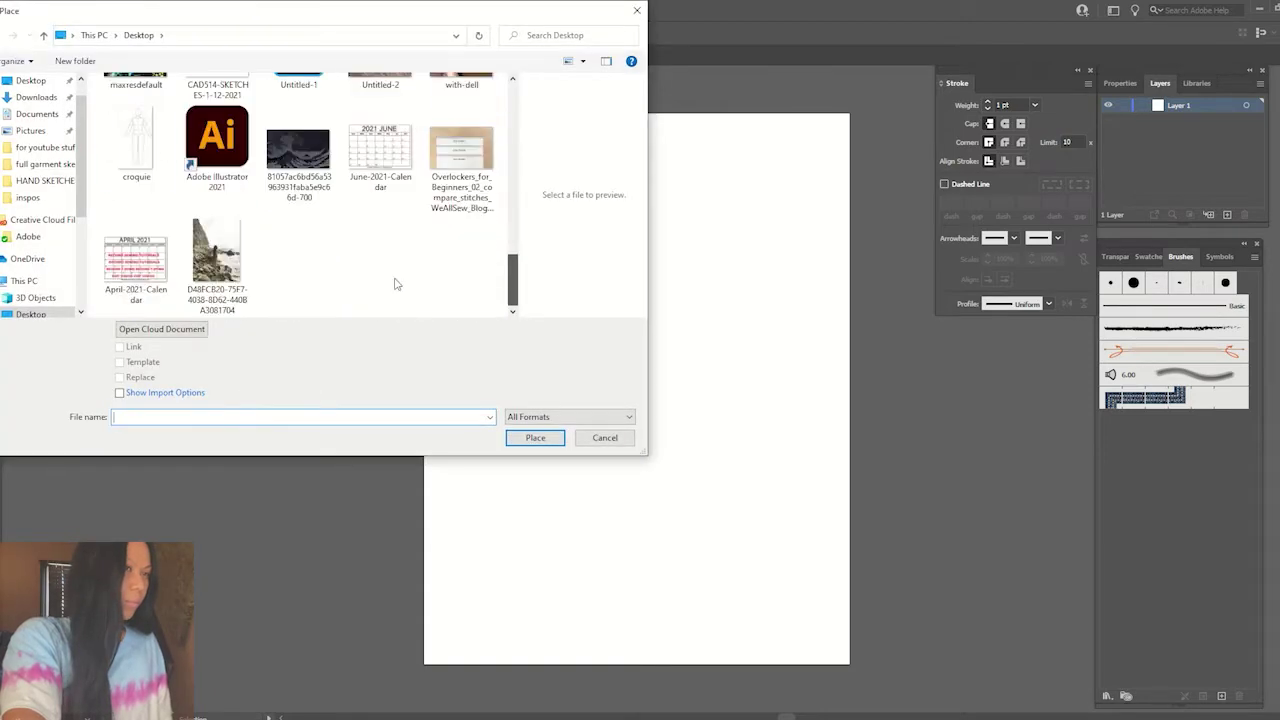
click(136, 140)
click(535, 437)
click(425, 116)
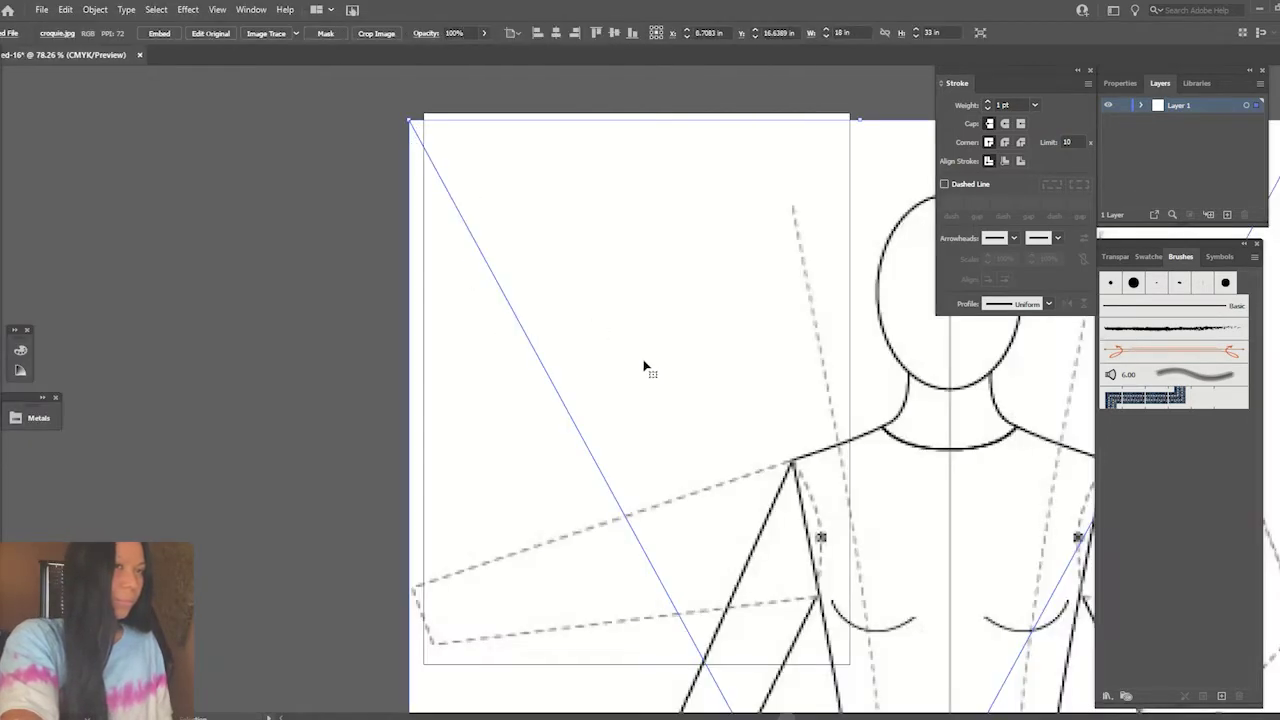
key(ctrl+minus)
key(ctrl+minus)
key(ctrl+minus)
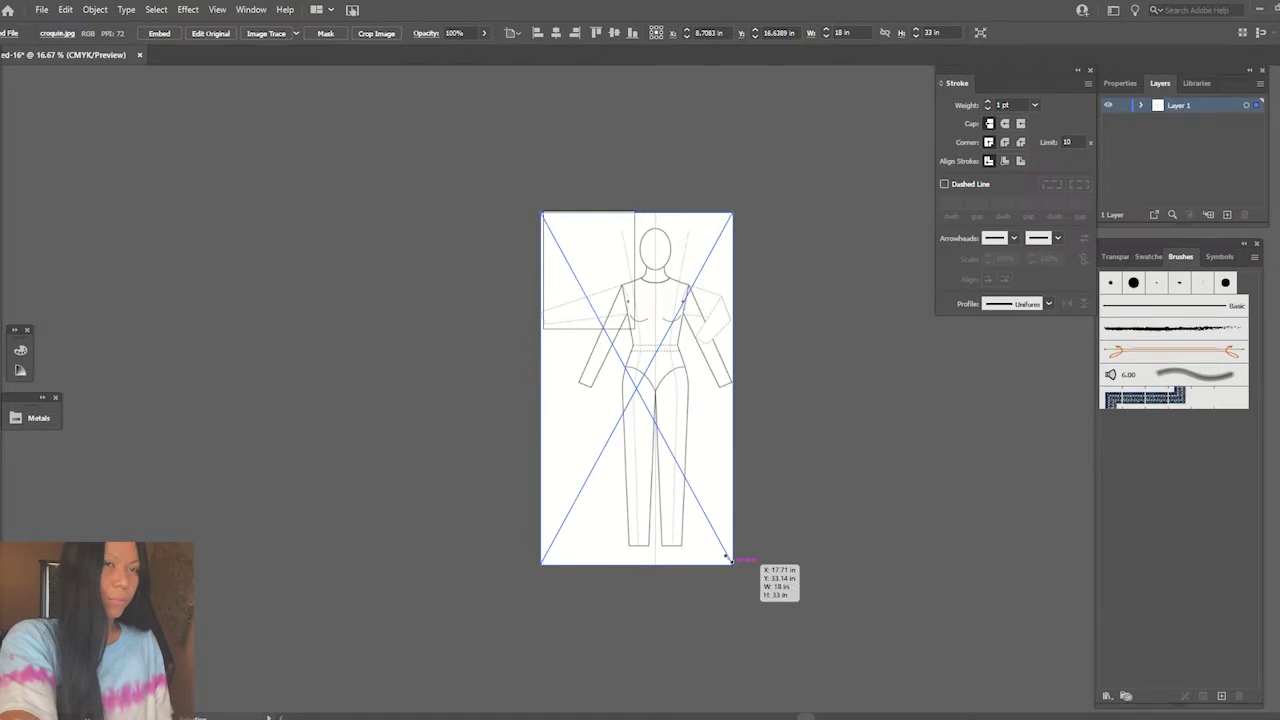
- Scale the croquie to the page height and position it, with a copy beside it
drag(729, 560, 603, 390)
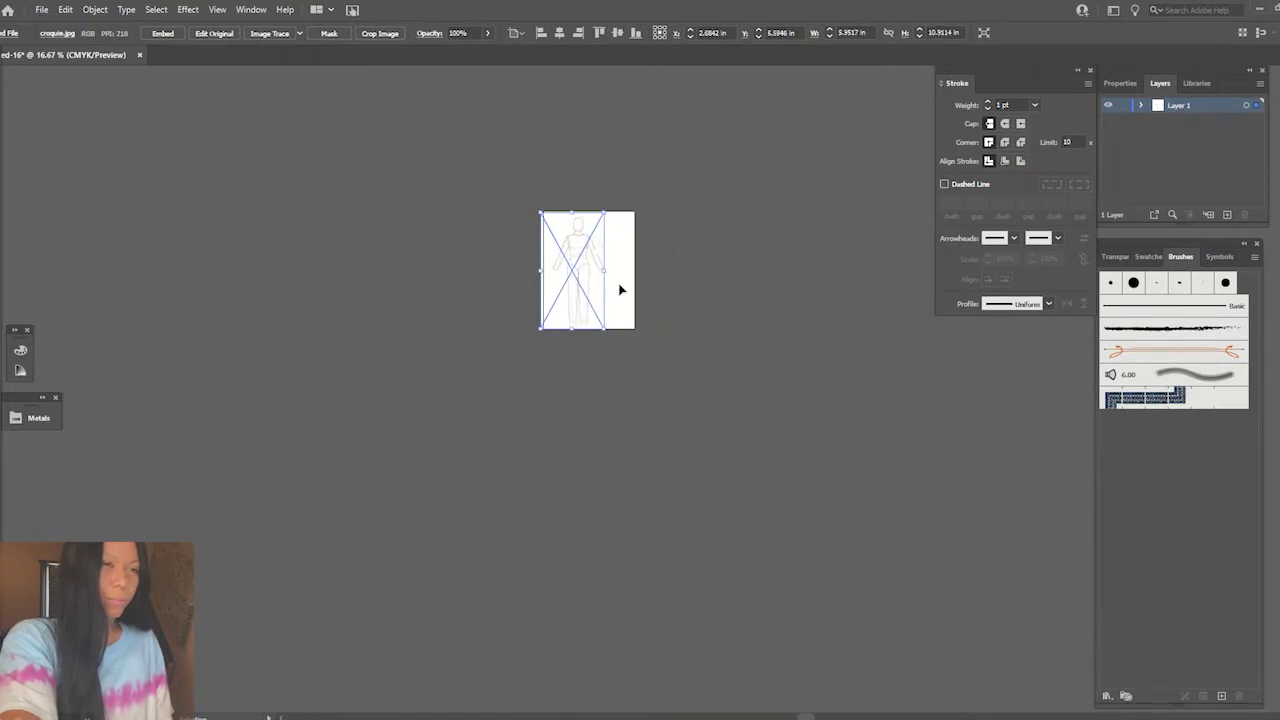
drag(571, 289, 558, 289)
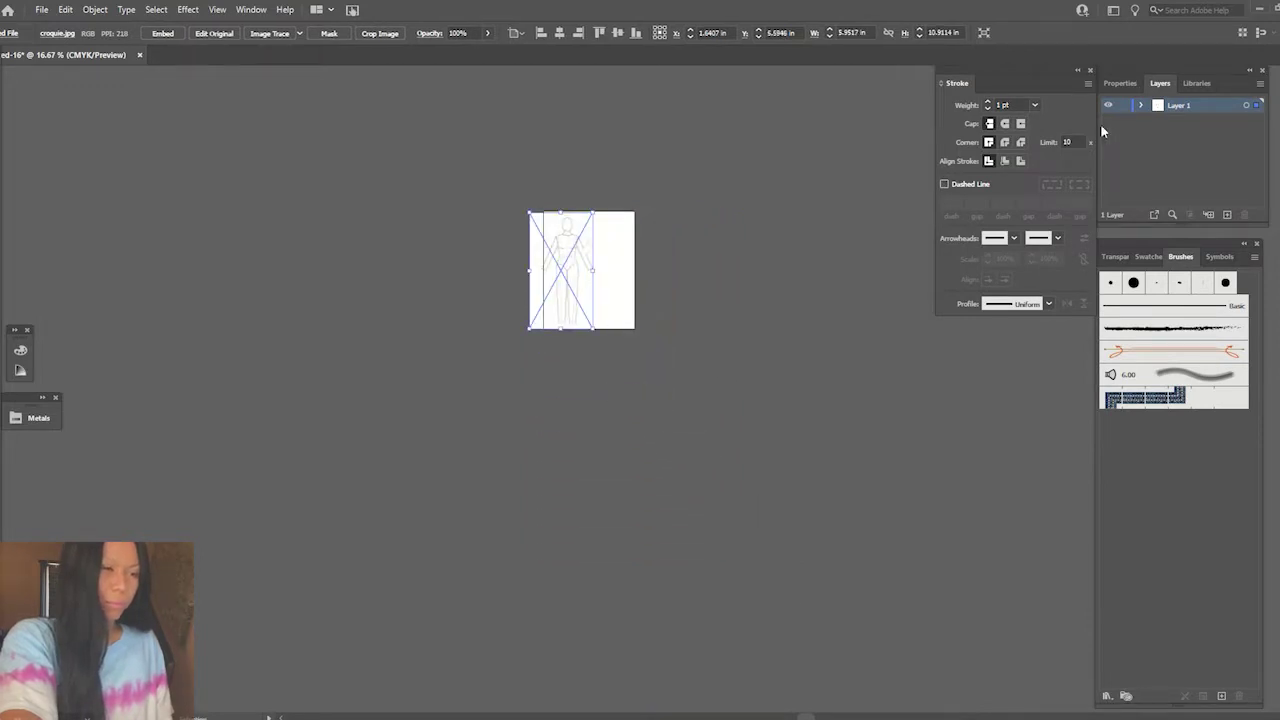
key(ctrl+plus)
key(ctrl+plus)
key(ctrl+plus)
drag(710, 393, 677, 391)
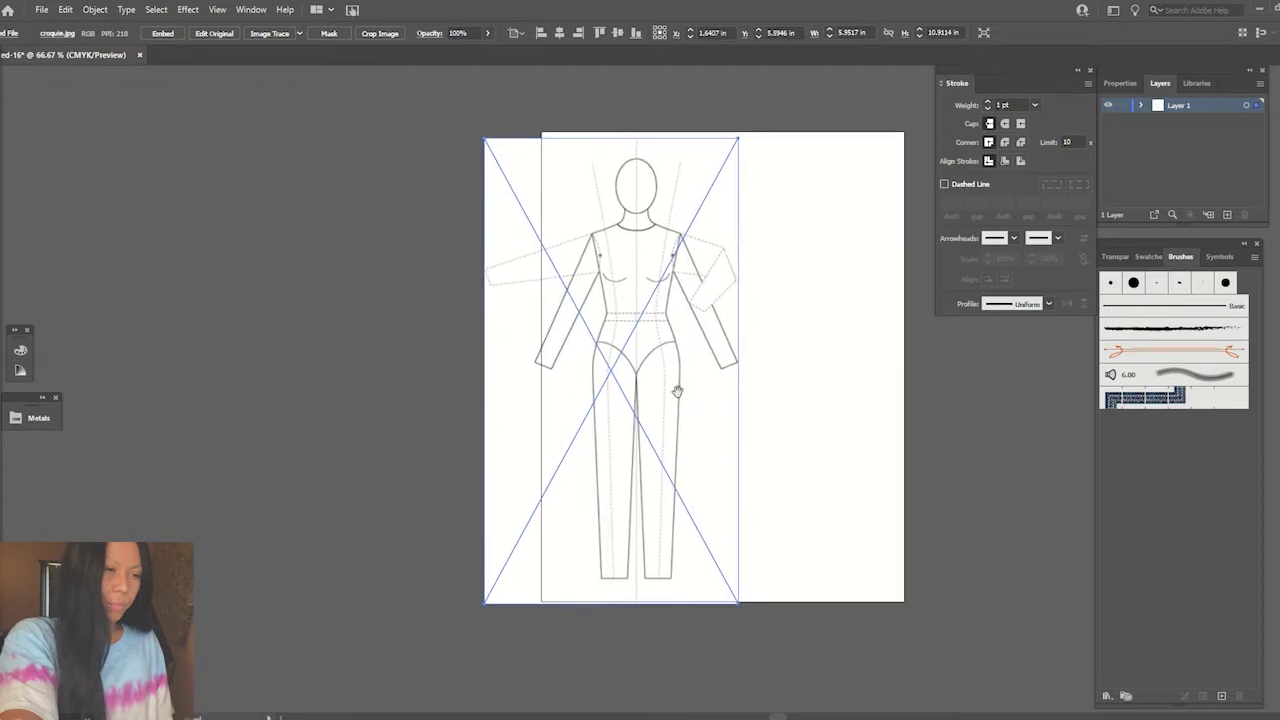
drag(484, 137, 443, 114)
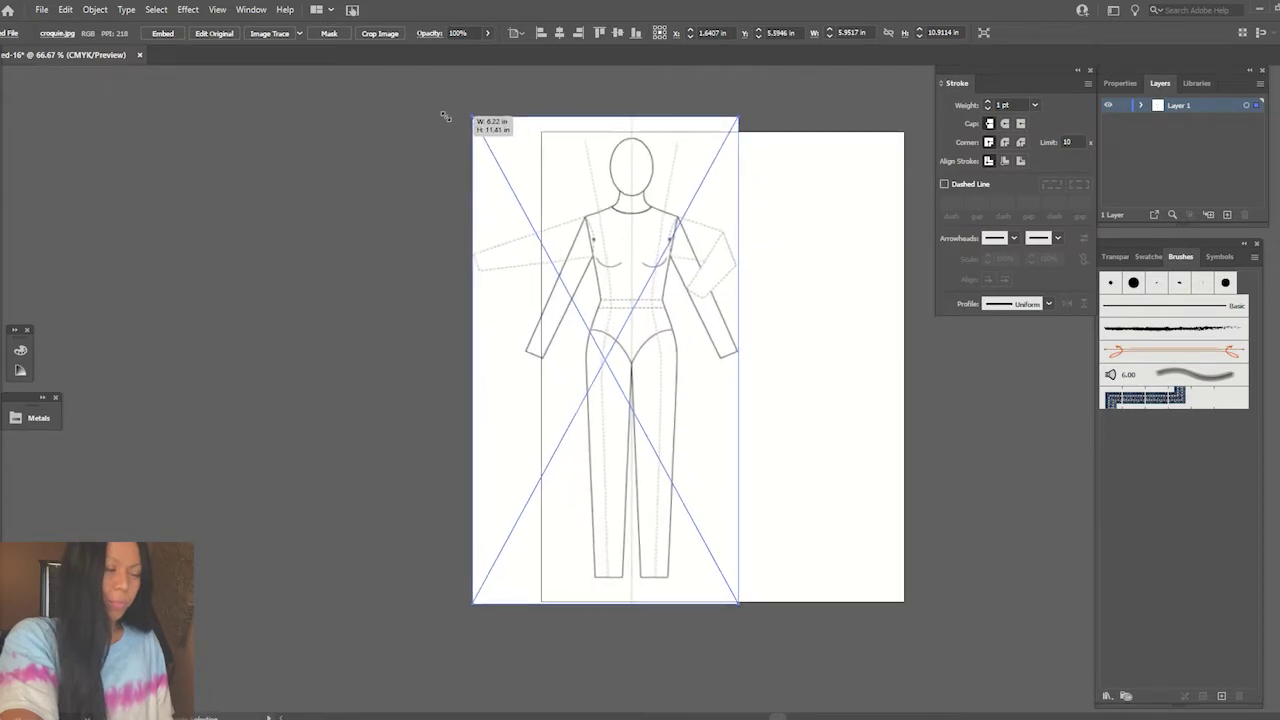
mouse_move(620, 240)
mouse_down()
mouse_move(631, 252)
mouse_move(862, 230)
mouse_up()
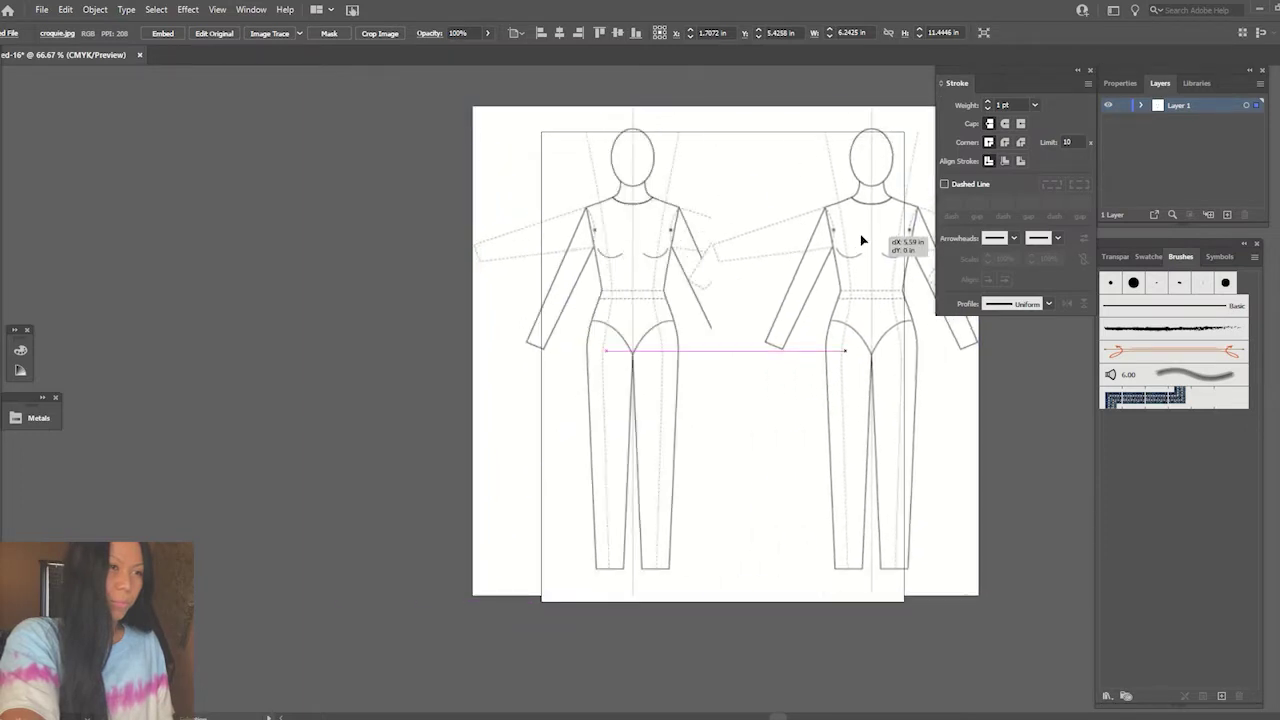
- Level the copy with the first figure and set both croquis to 50% opacity
drag(862, 230, 858, 242)
click(572, 74)
key(ctrl+a)
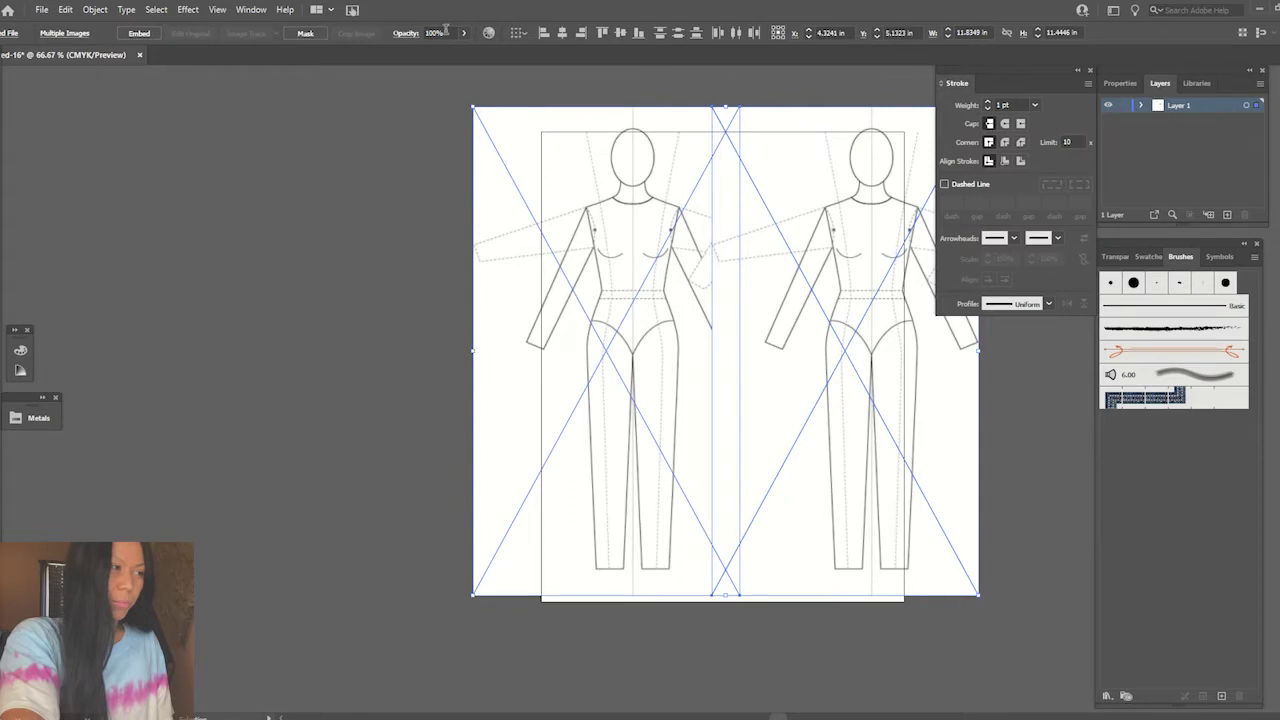
text(50)
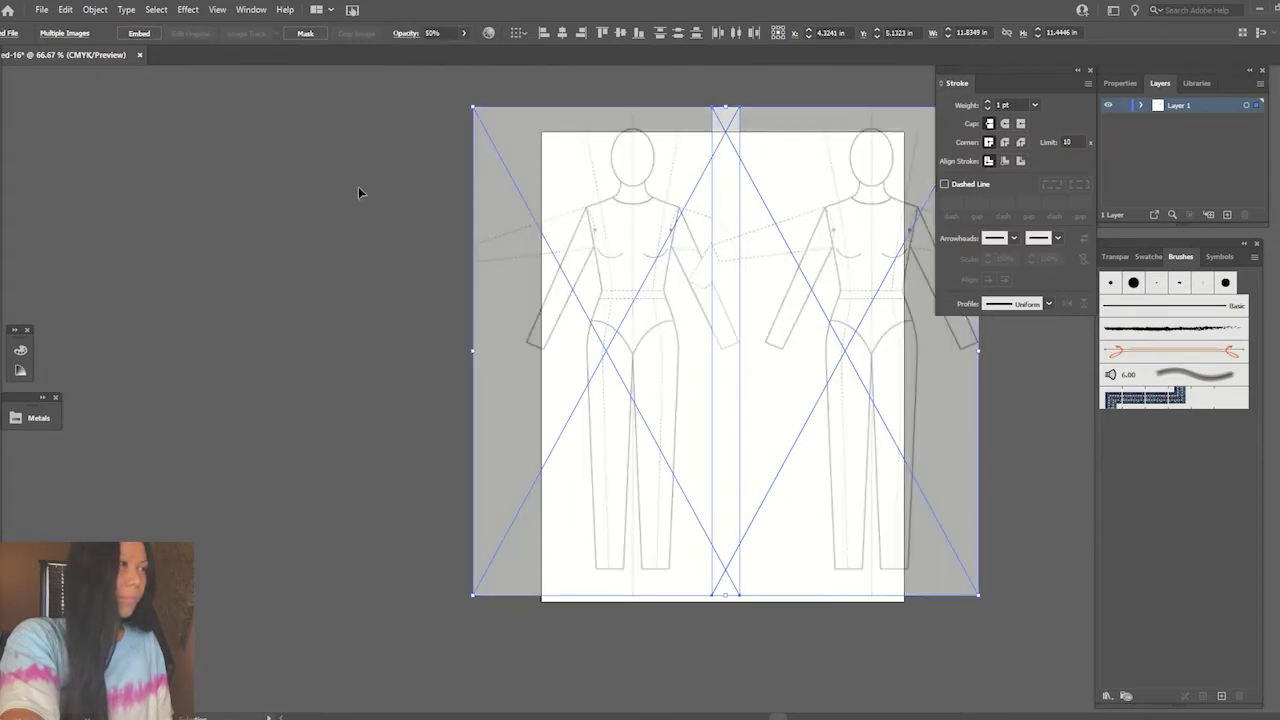
click(350, 190)
- Move the right croquis figure closer to the left one
click(862, 318)
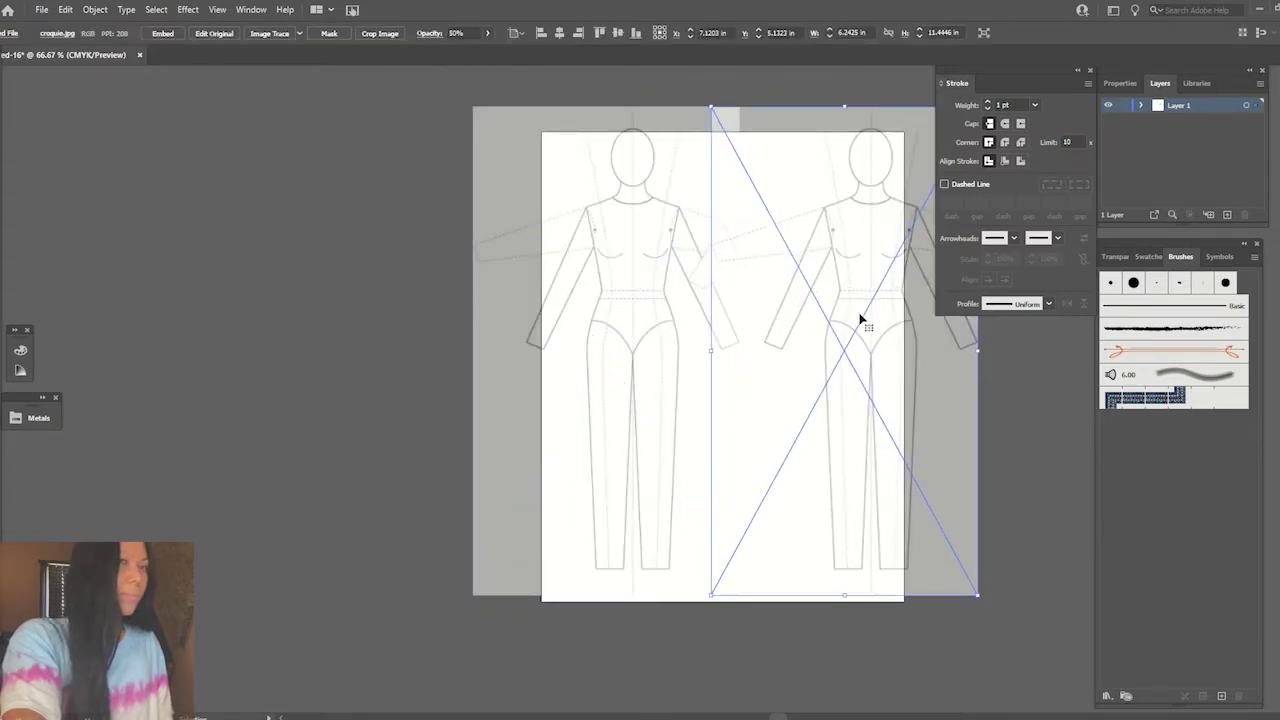
drag(860, 318, 809, 320)
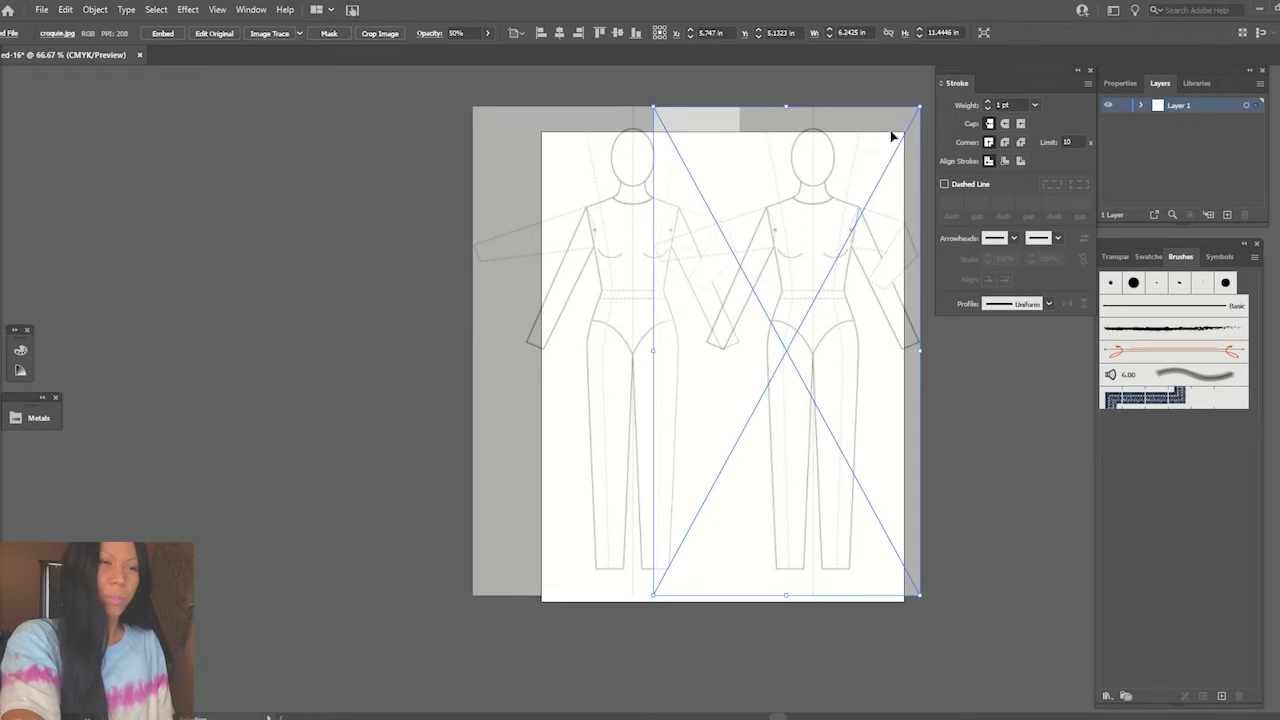
click(163, 86)
click(217, 9)
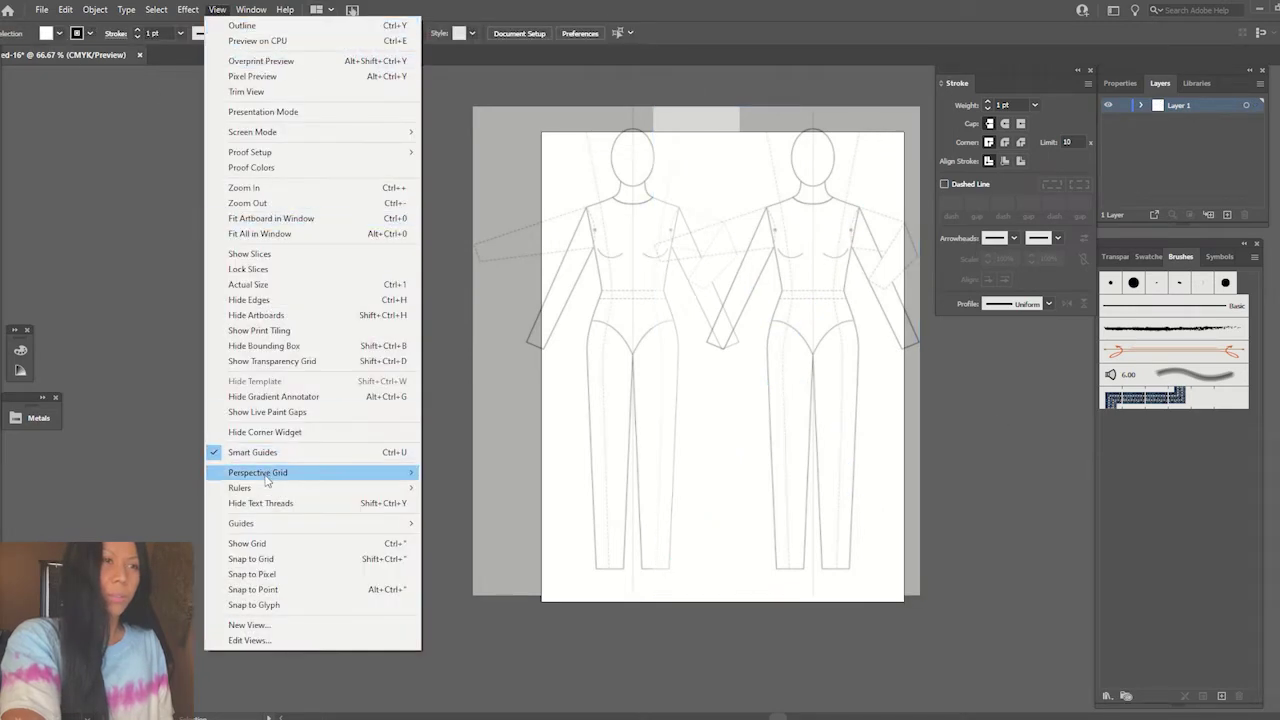
- Show the grid, zoom in on the upper bodies, and reposition a croquis image
click(262, 543)
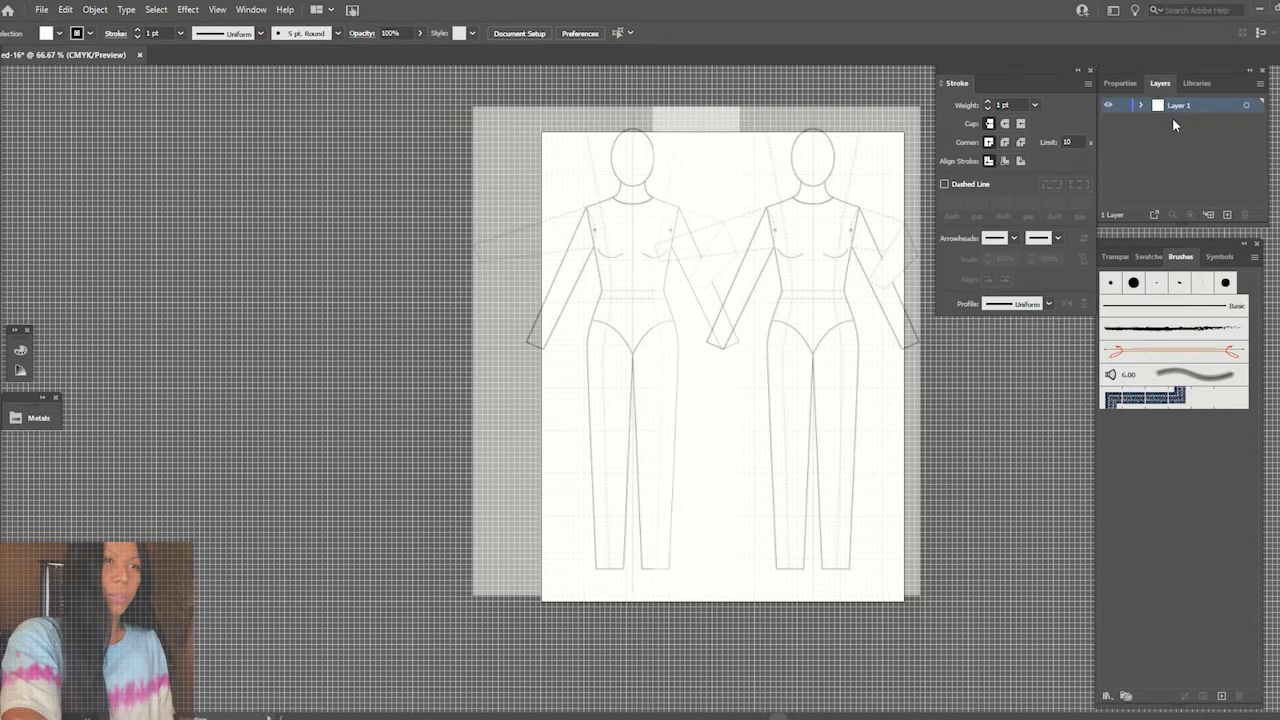
key(ctrl+plus)
scroll(463, 363, up, 2)
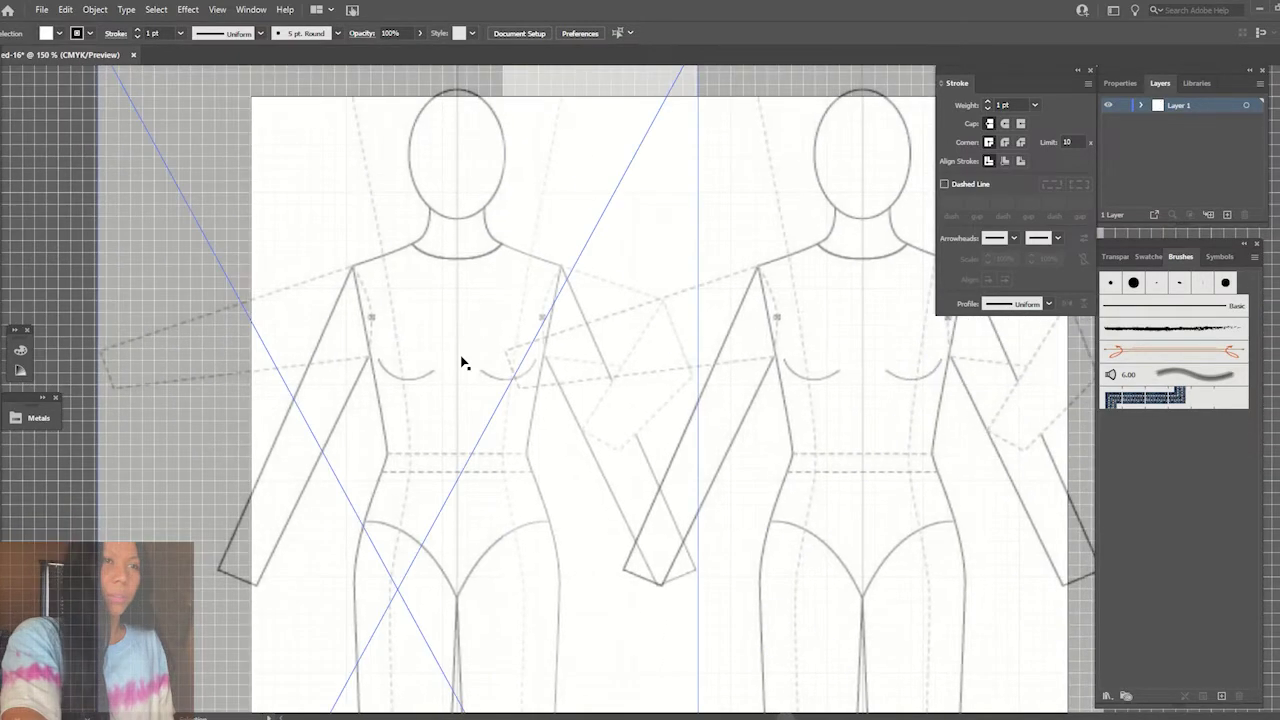
click(463, 363)
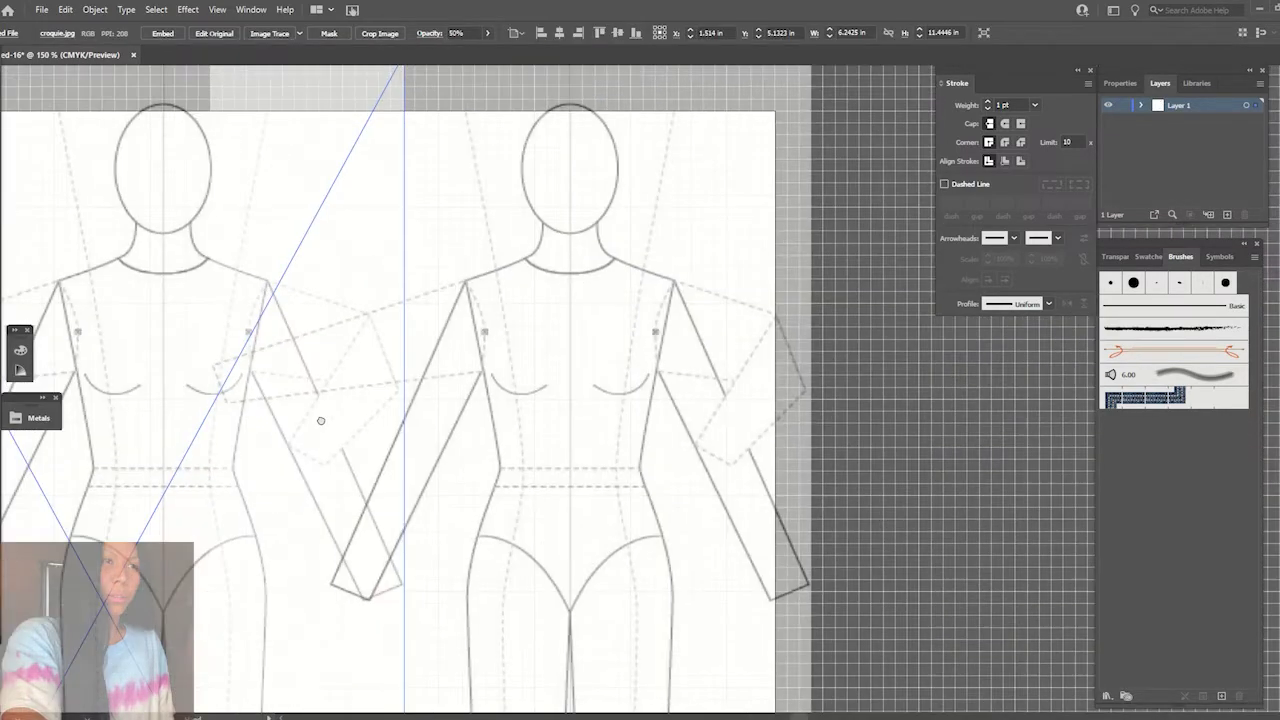
drag(508, 373, 663, 483)
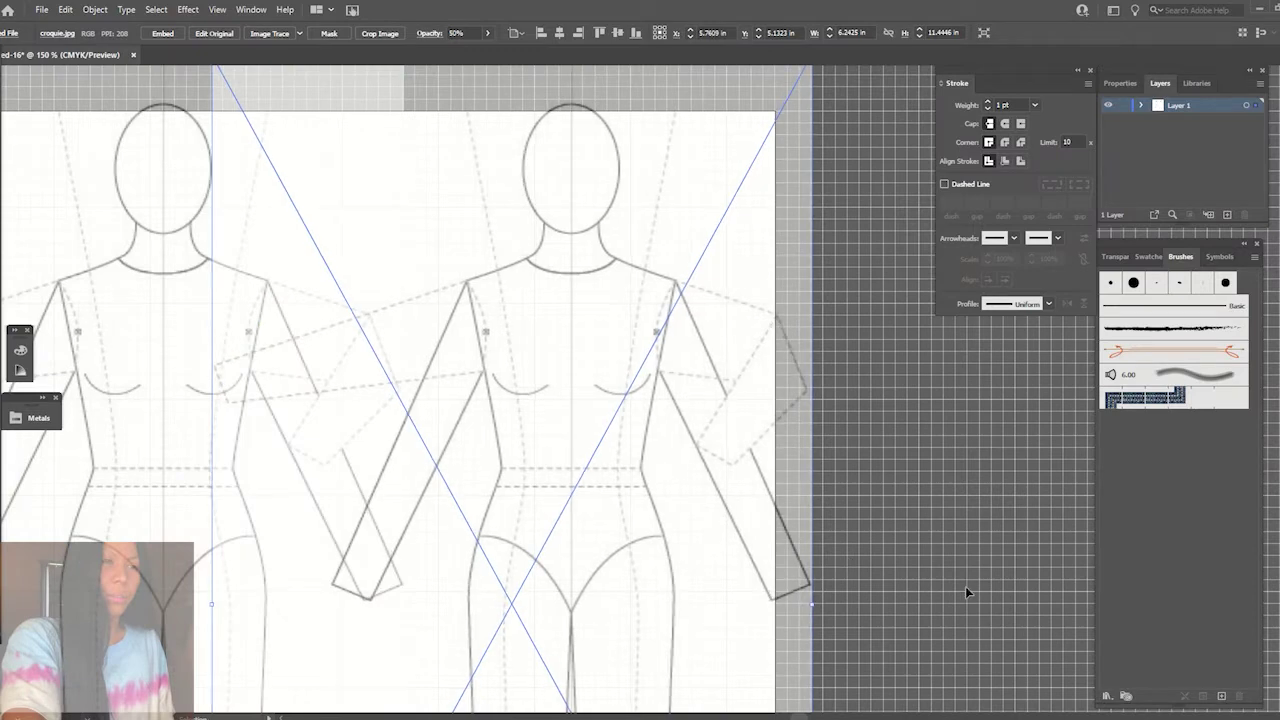
- Lock the croquis layer, set the fill to None, and name the new layer 'body'
click(965, 586)
click(1122, 105)
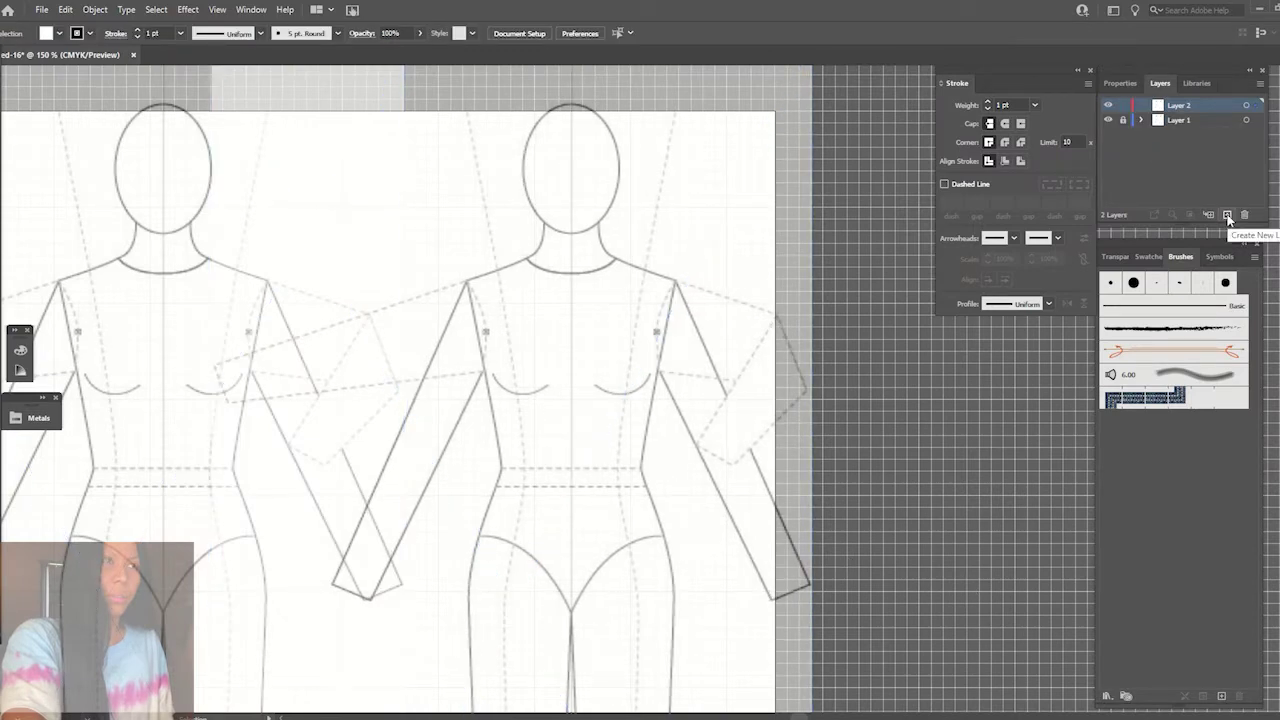
scroll(619, 423, left, 5)
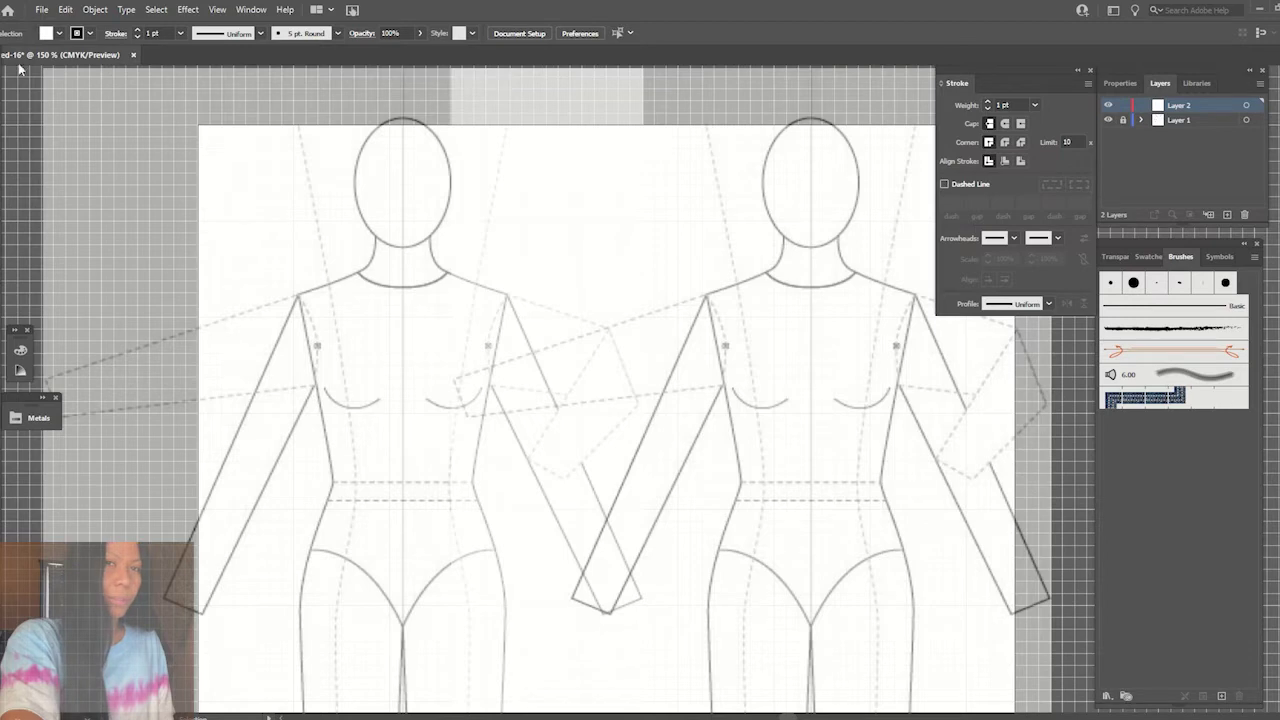
click(60, 34)
text(body)
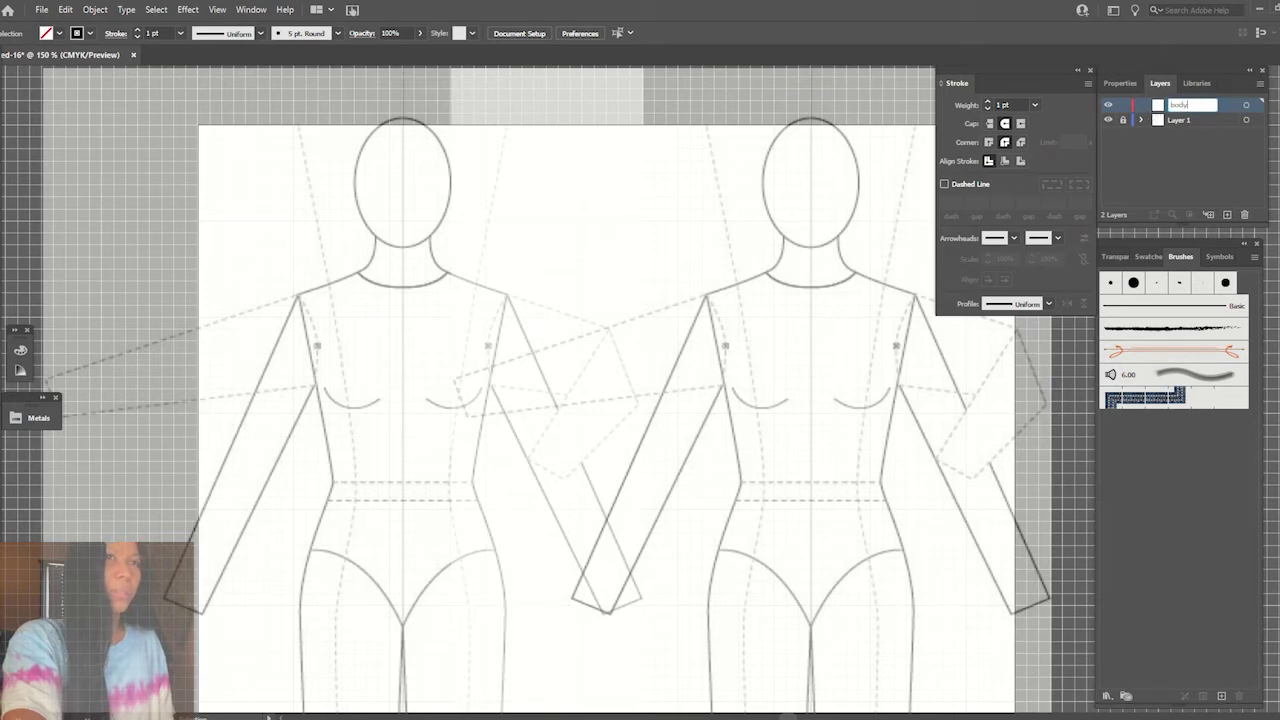
key(Return)
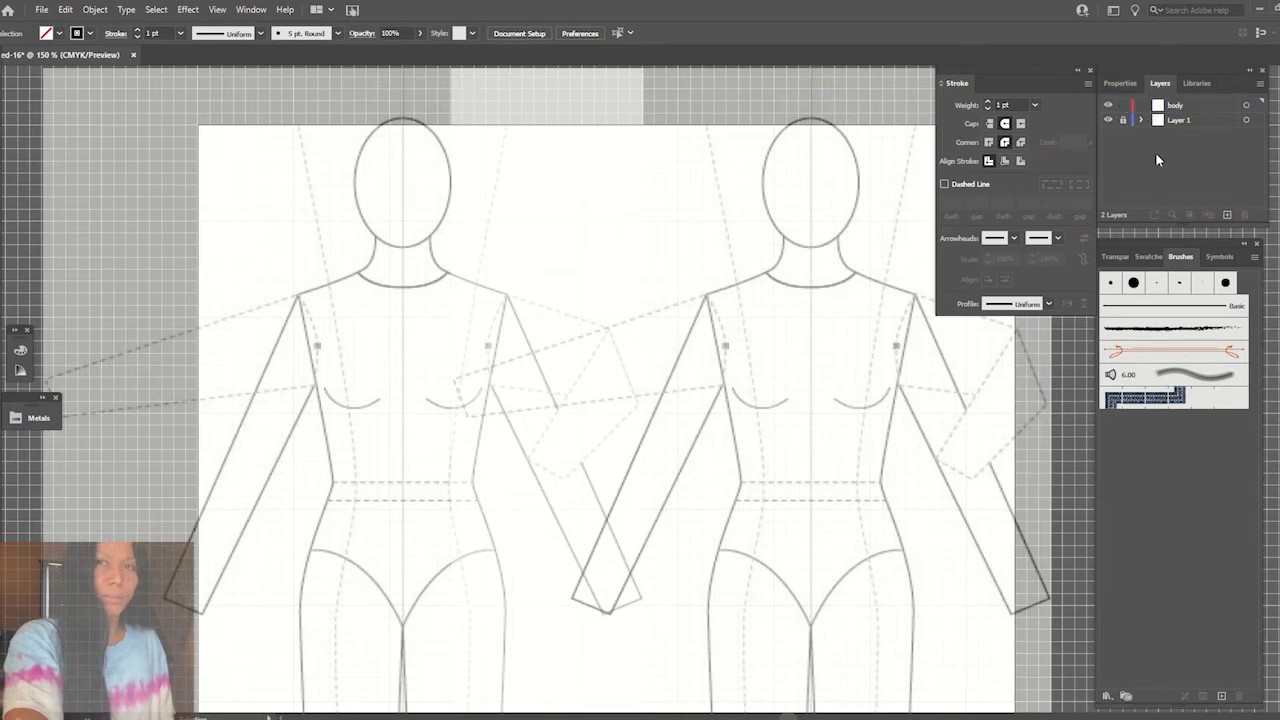
scroll(704, 321, down, 1)
scroll(704, 321, down, 2)
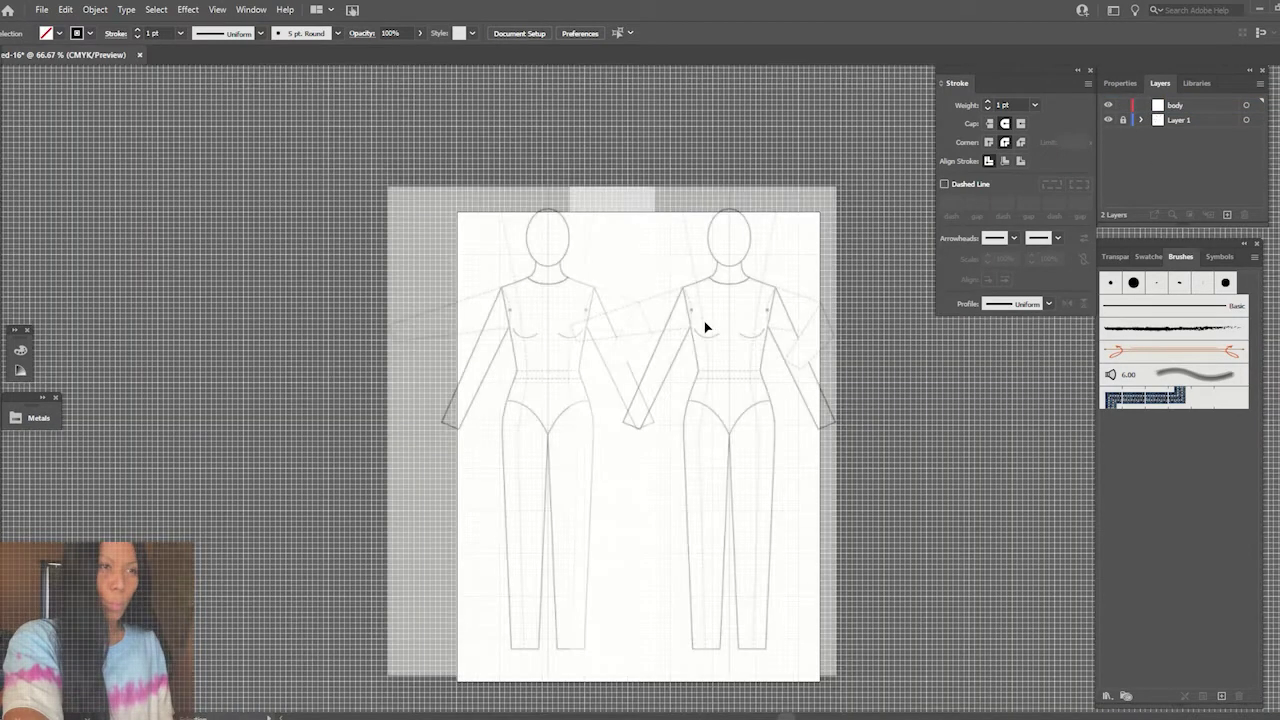
scroll(704, 321, up, 2)
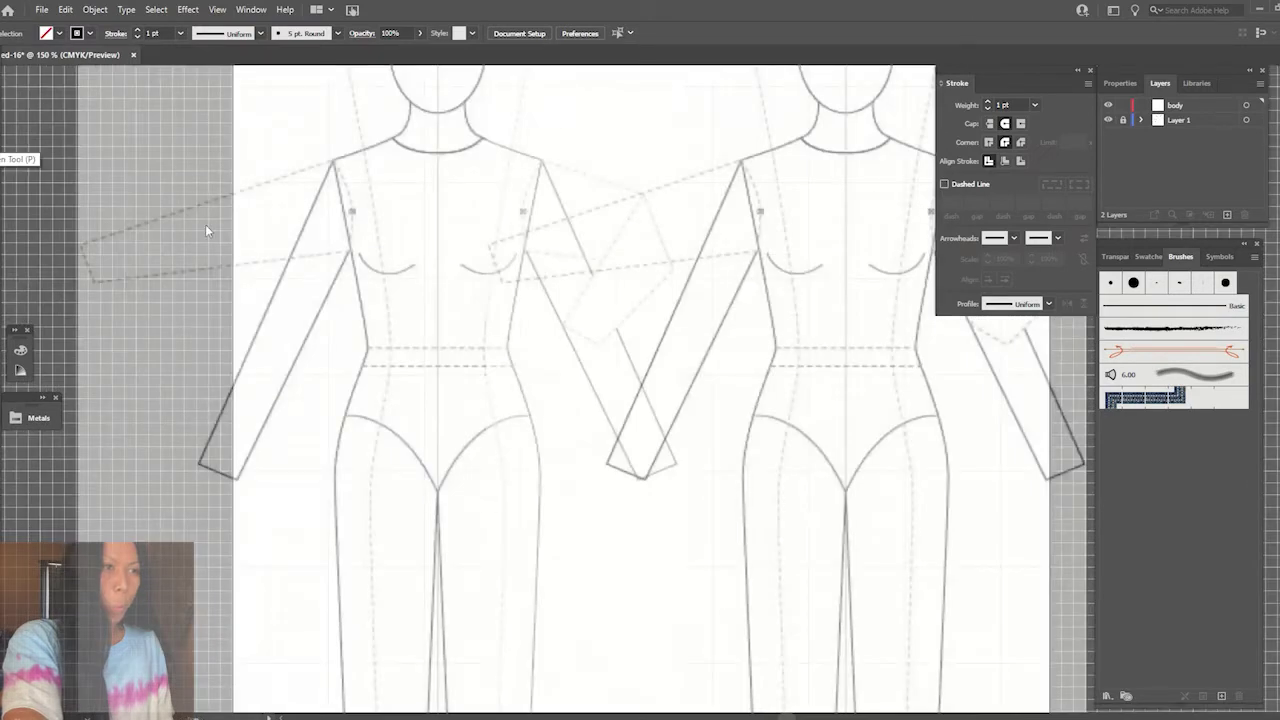
- Pen the outline from centre chest up to the neck, shoulder, waist and hip
click(437, 217)
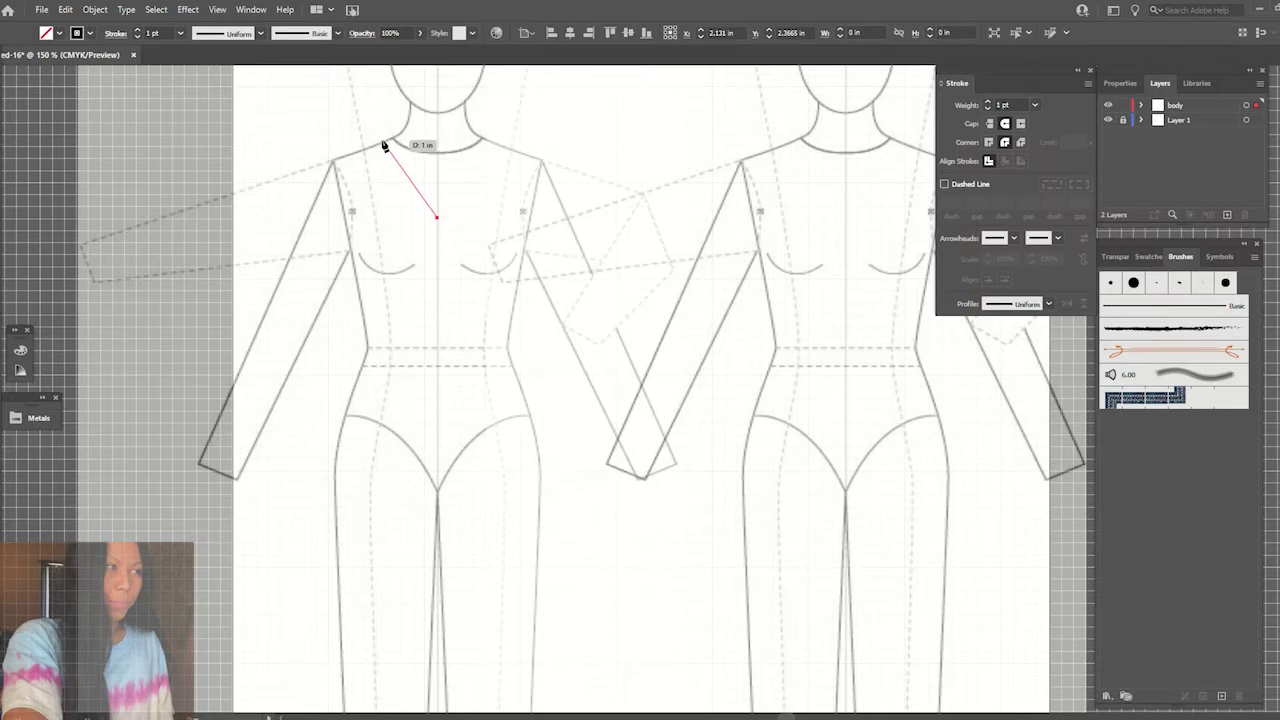
drag(394, 141, 396, 125)
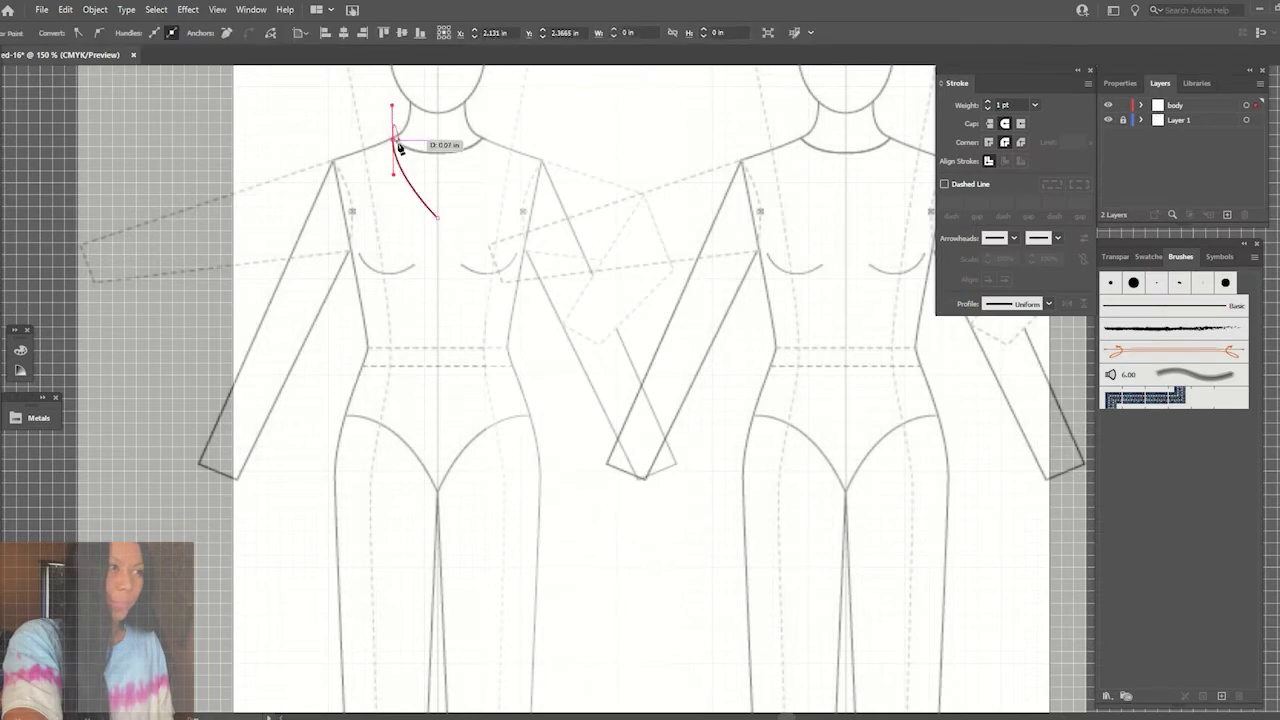
click(332, 161)
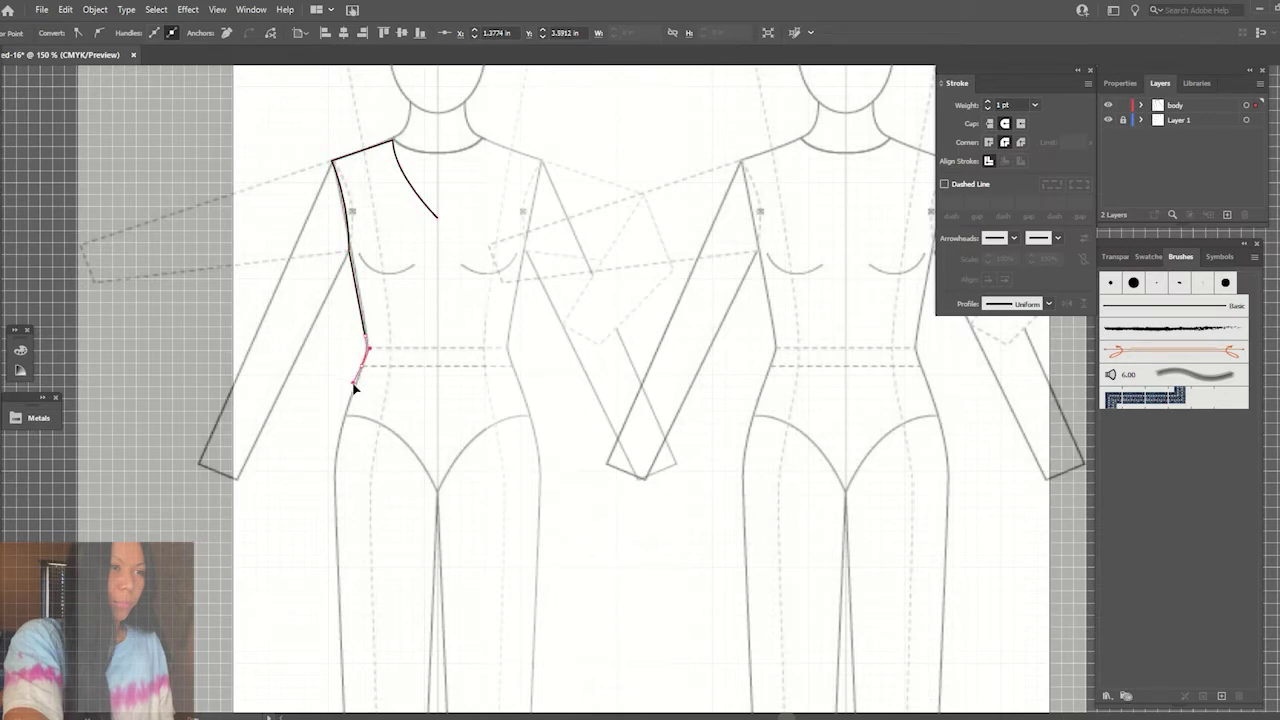
drag(358, 385, 359, 253)
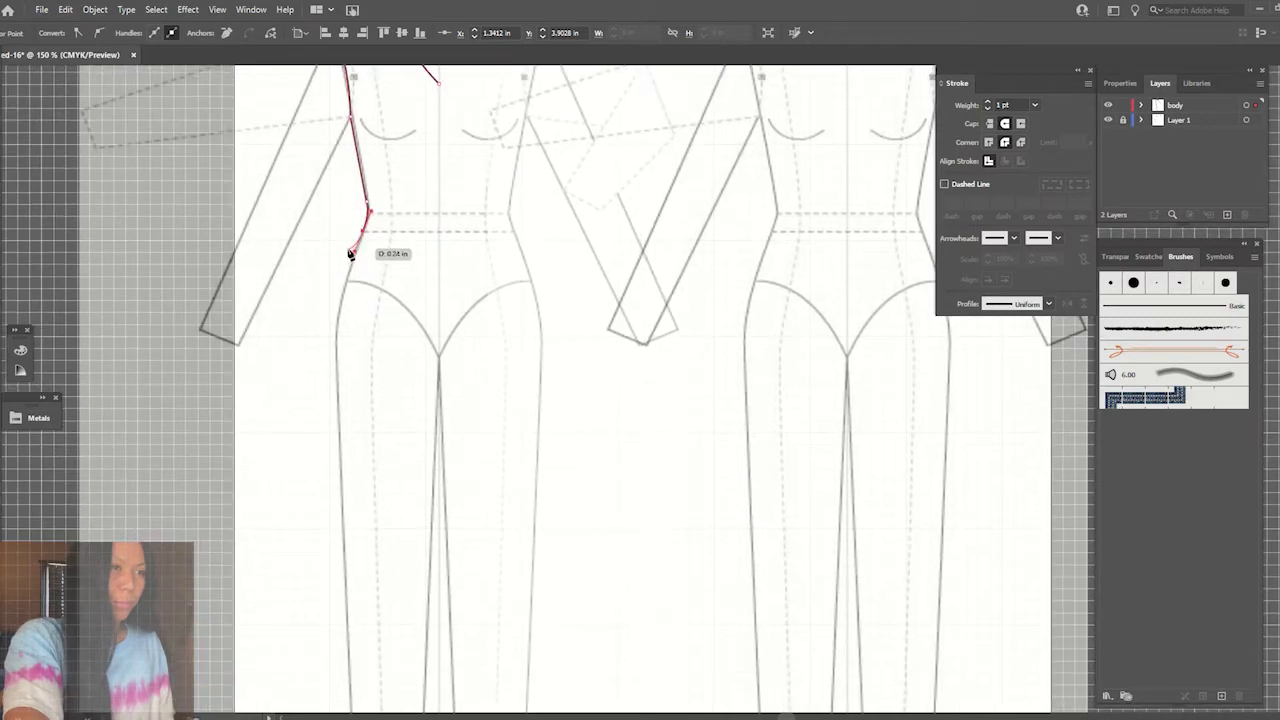
click(350, 253)
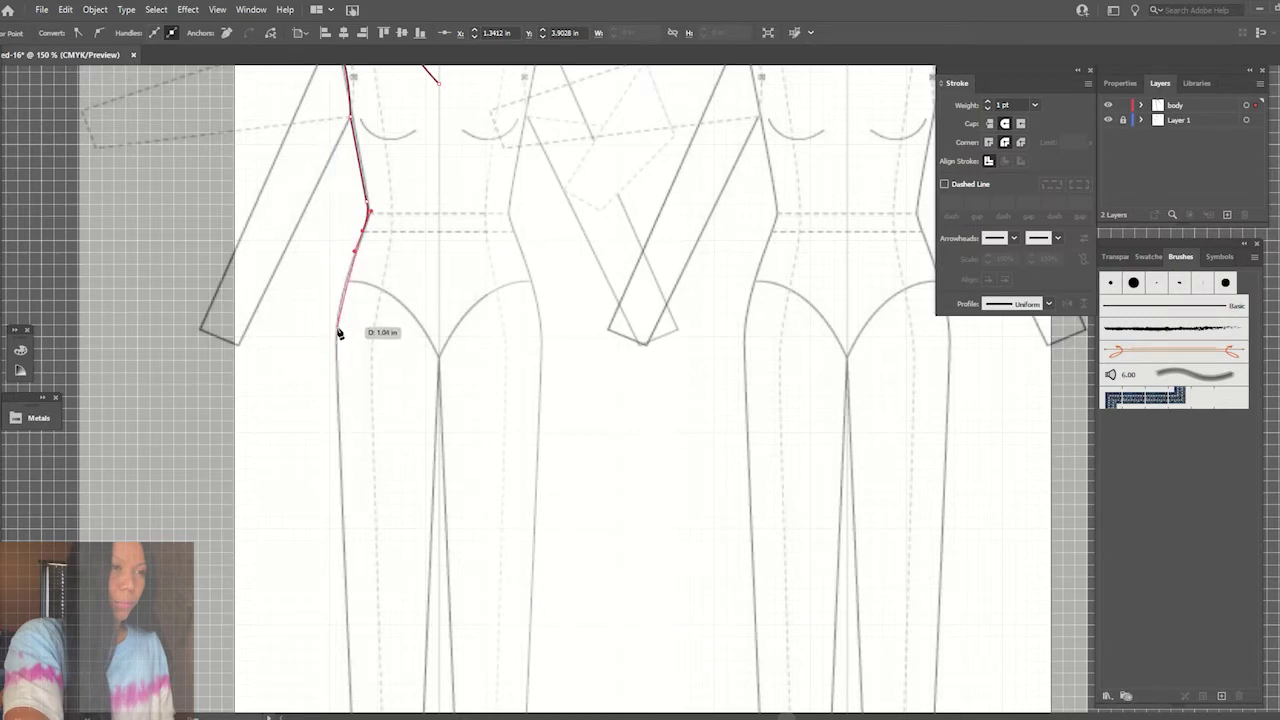
click(339, 333)
scroll(336, 362, down, 3)
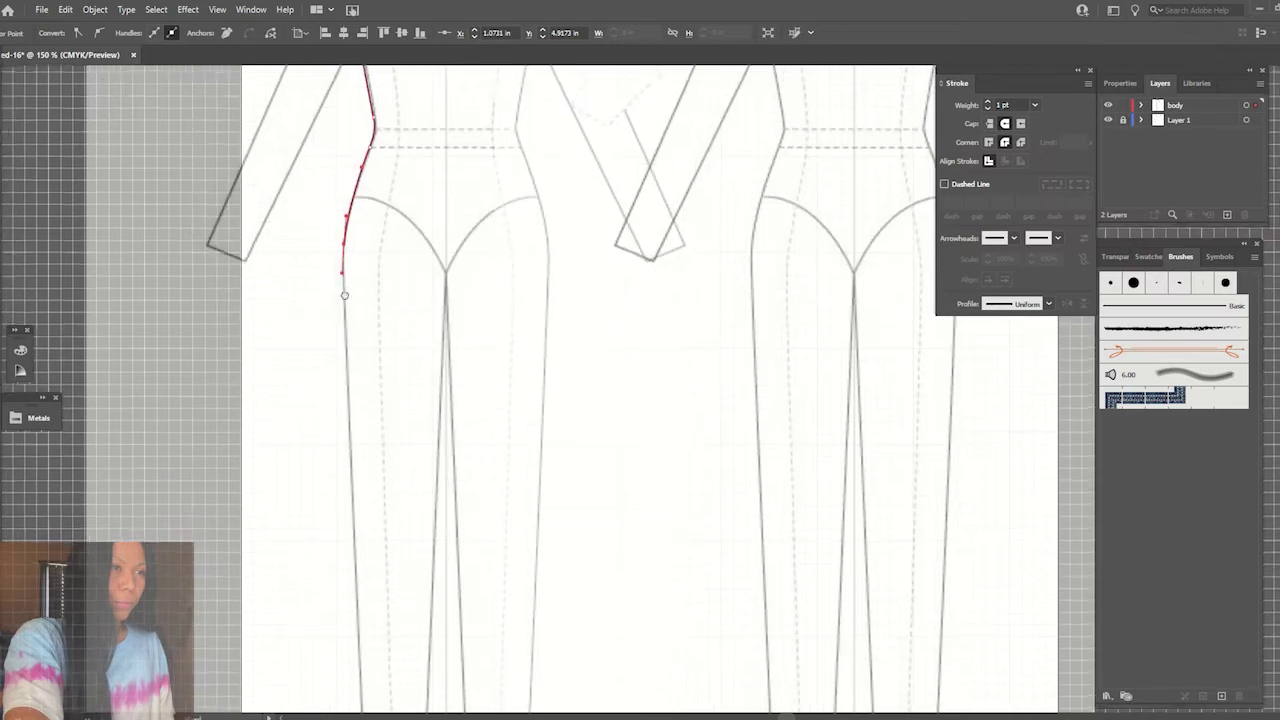
scroll(352, 294, down, 3)
- Continue the side seam straight down to the hem and across to the centre line
click(556, 250)
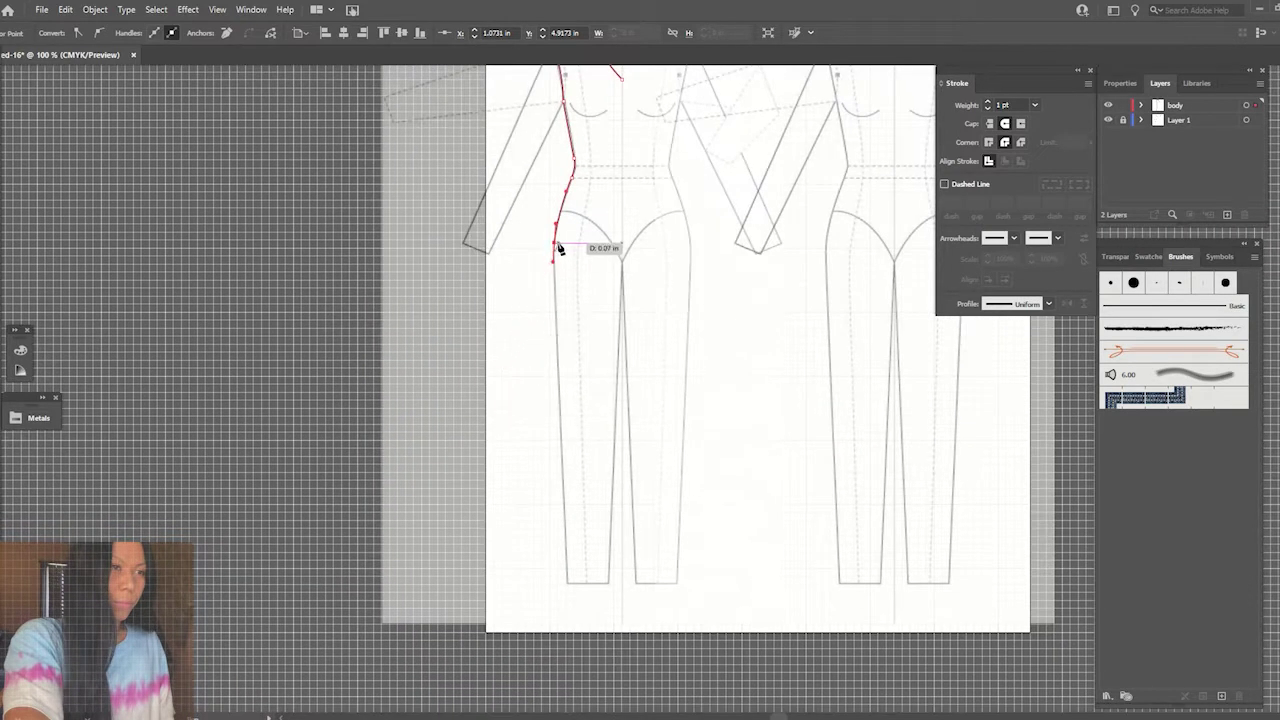
click(551, 545)
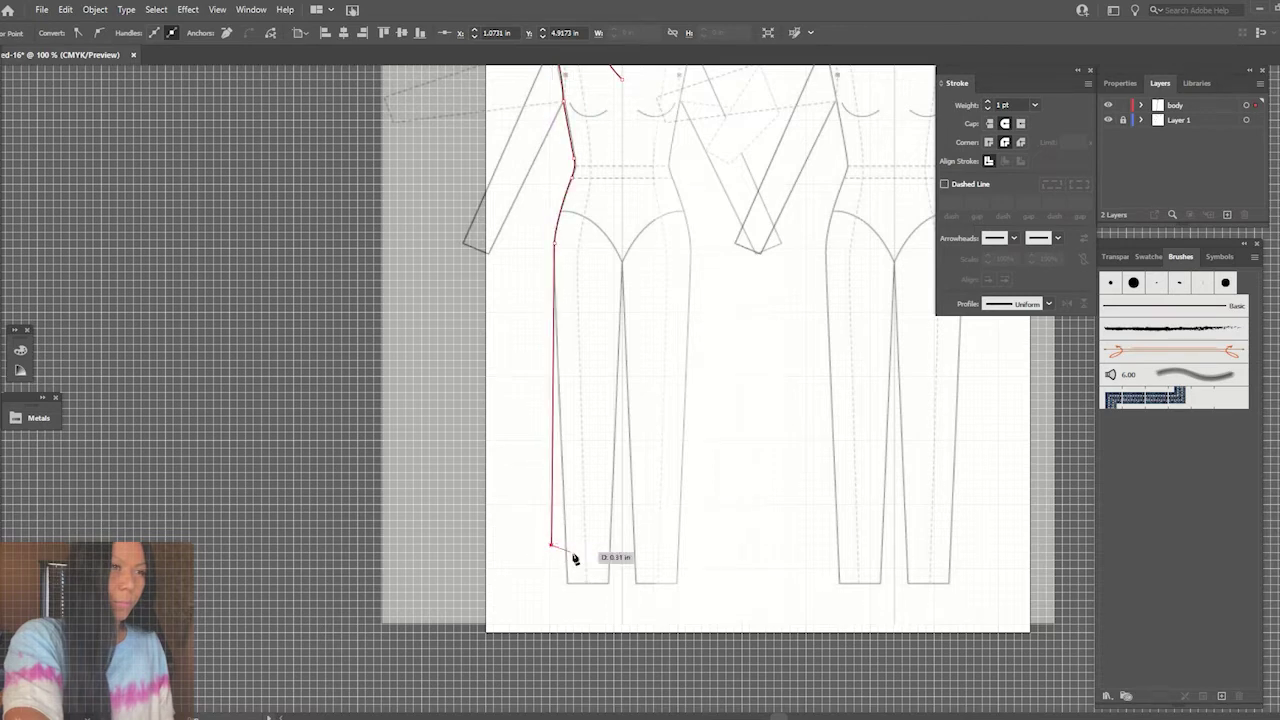
click(622, 551)
click(646, 551)
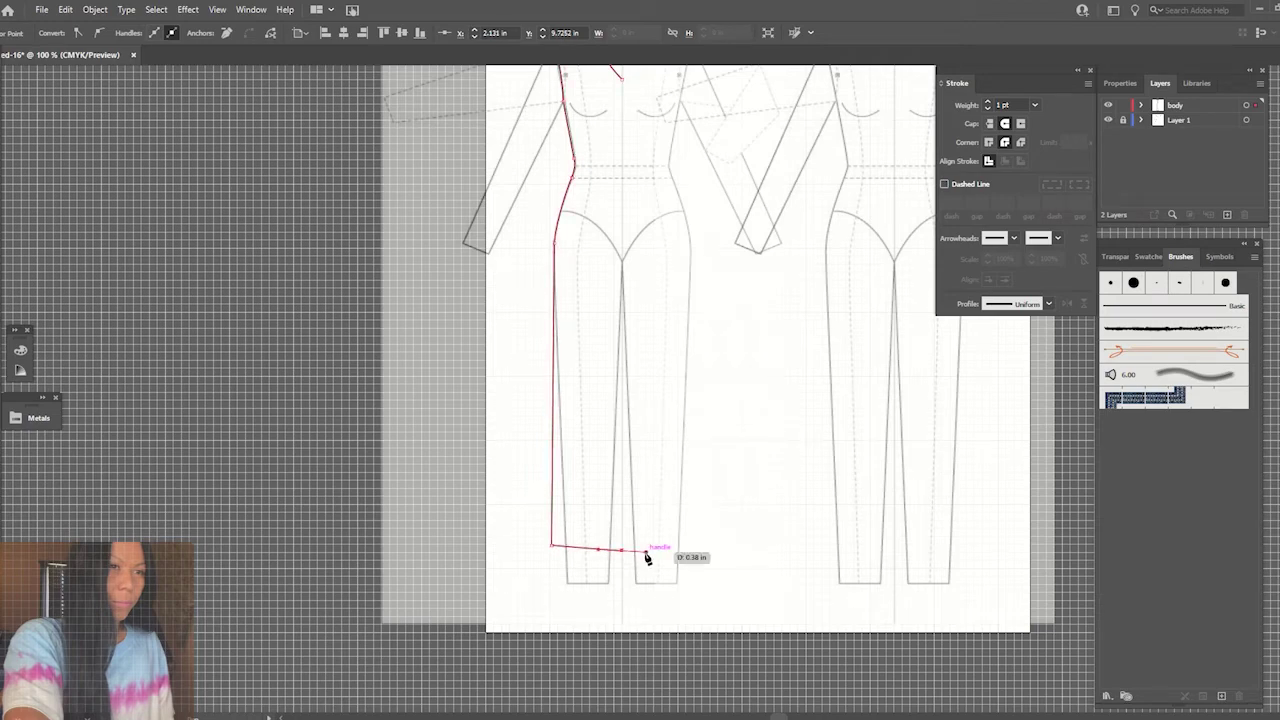
ctrl+click(234, 229)
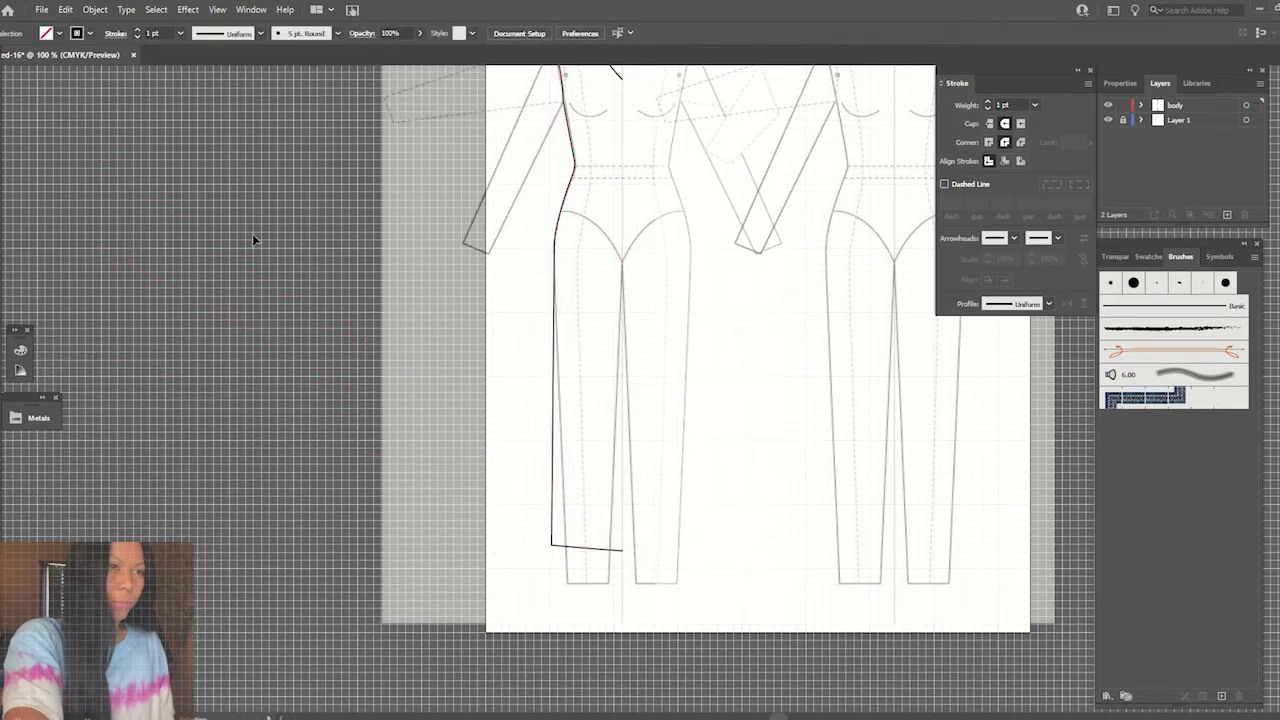
key(ctrl+minus)
key(ctrl+minus)
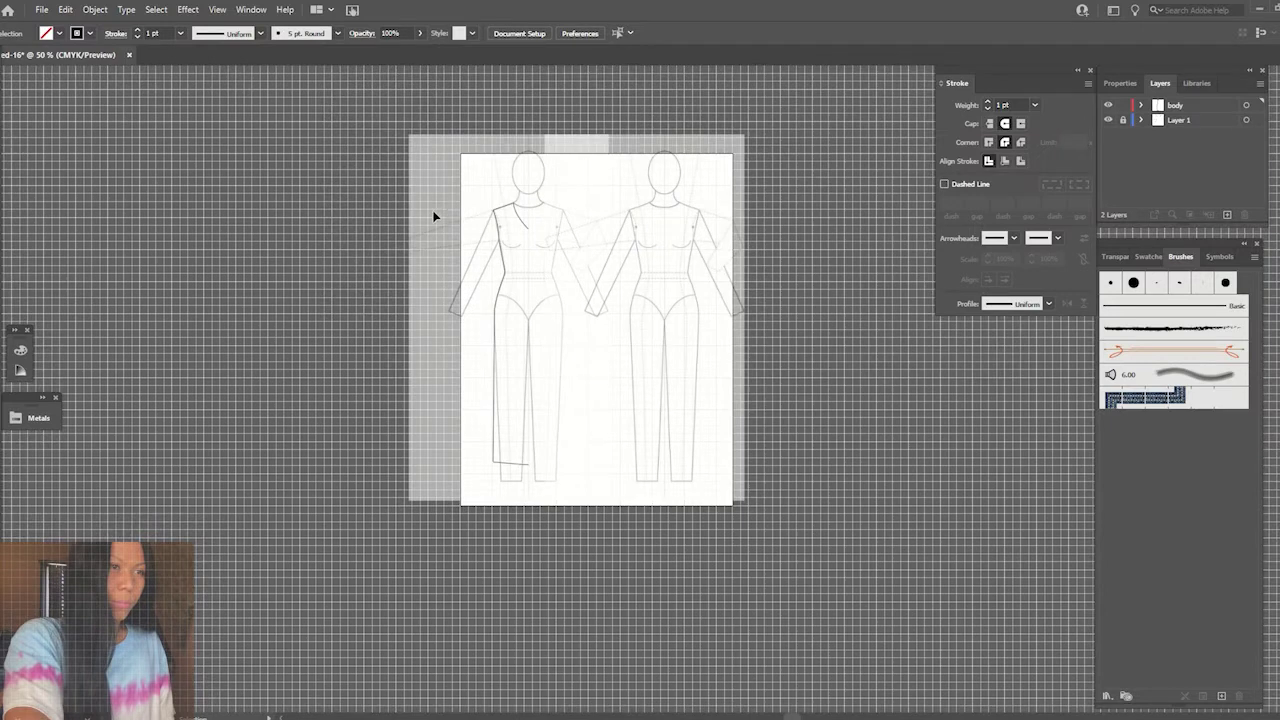
- Adjust an anchor to reshape the hip curve of the half outline
click(487, 462)
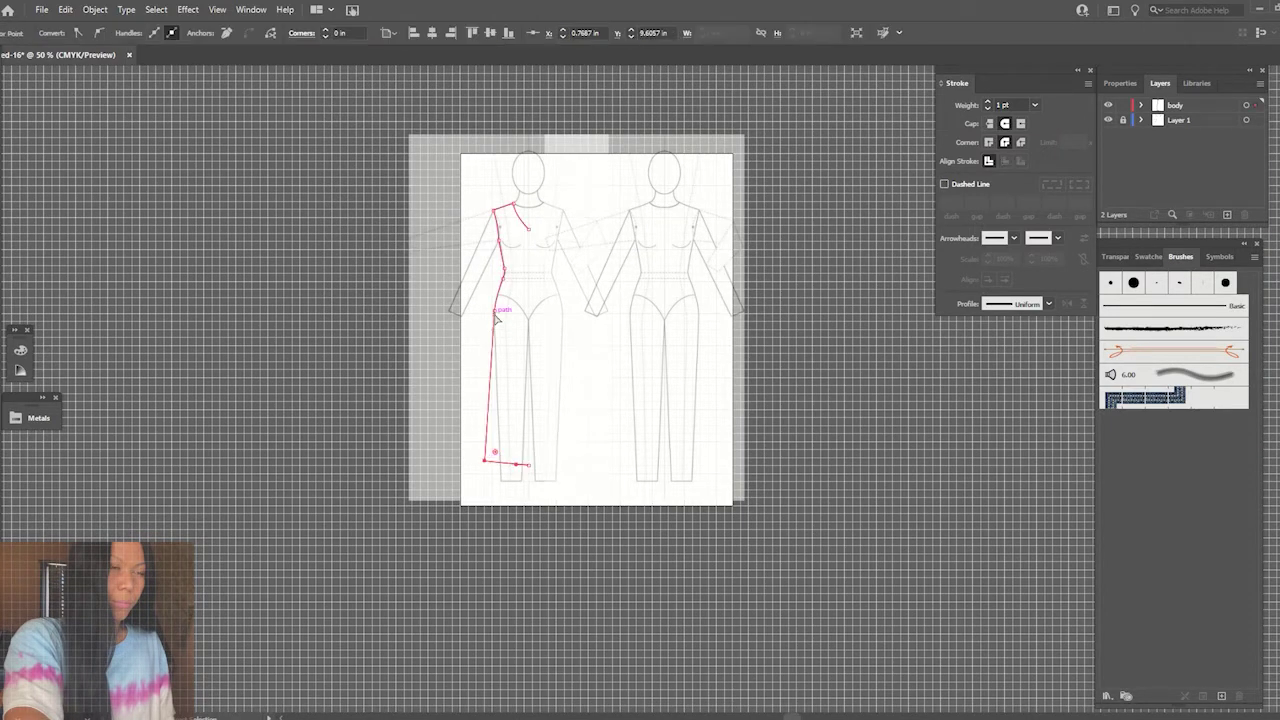
drag(494, 316, 497, 307)
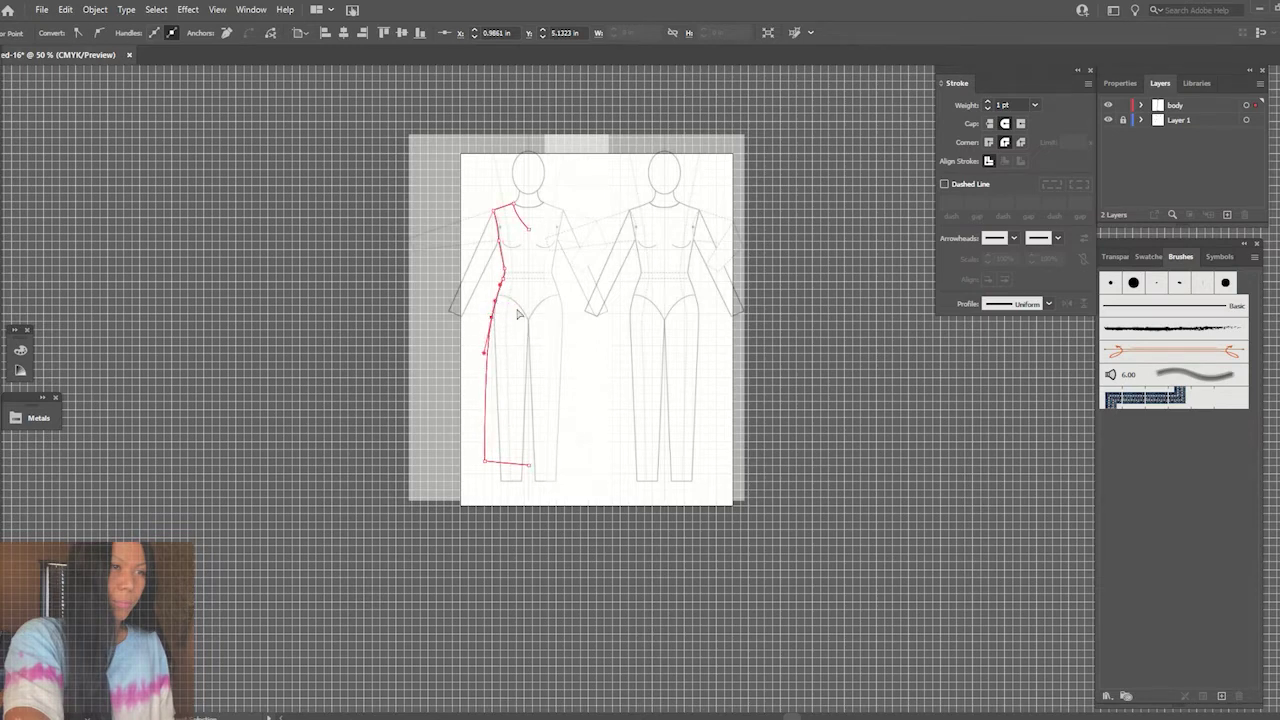
click(663, 450)
click(487, 320)
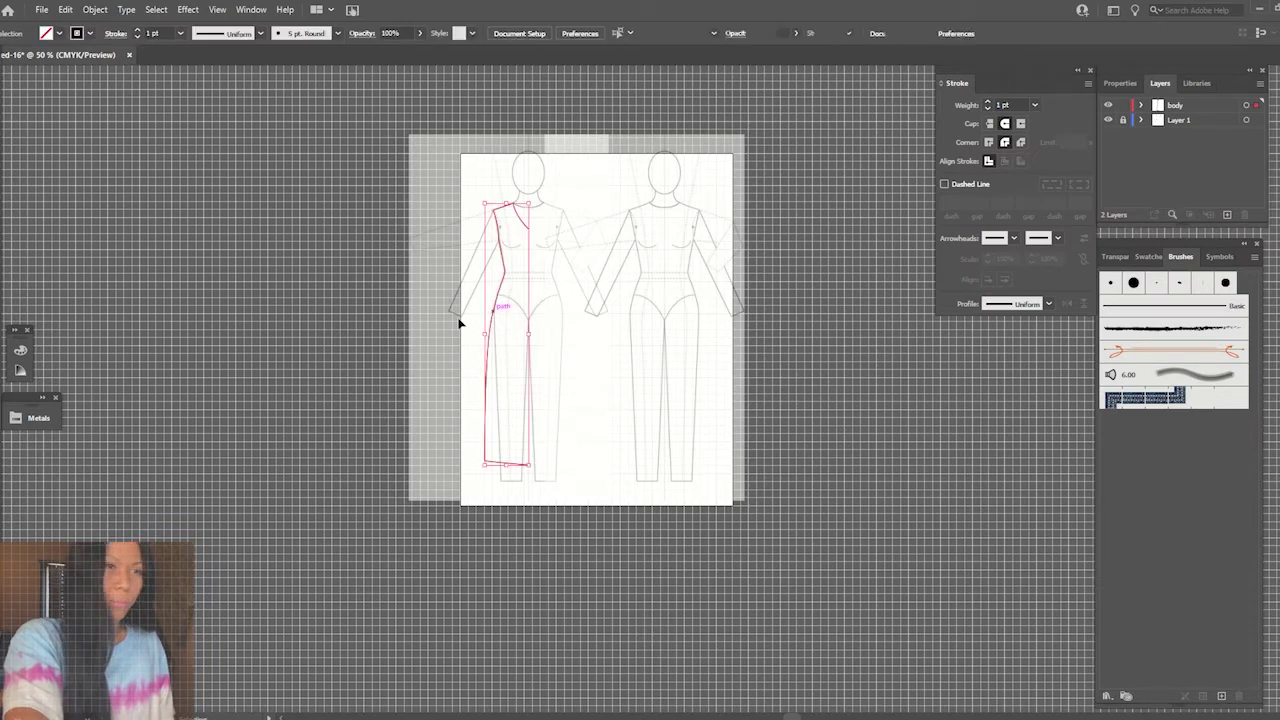
- Mirror a copy of the half outline onto the right side and adjust its bottom corner
alt+click(528, 330)
click(903, 500)
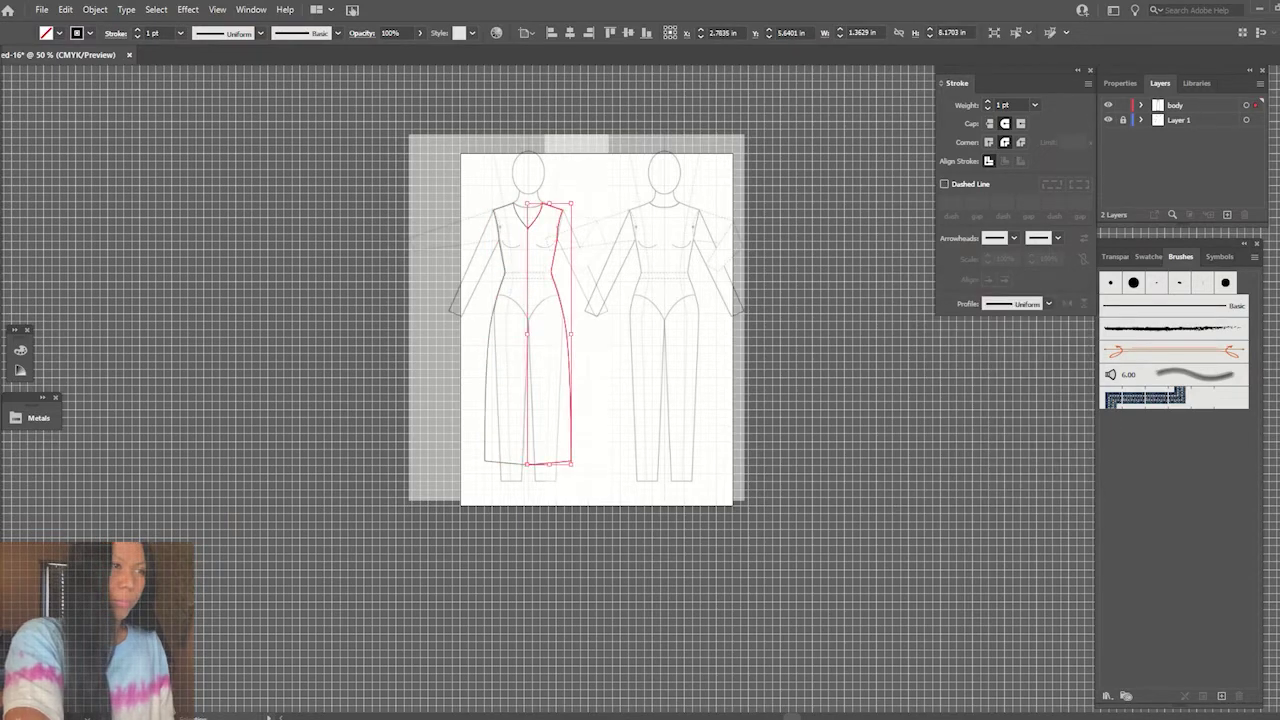
click(206, 177)
key(ctrl+equal)
key(ctrl+equal)
key(ctrl+equal)
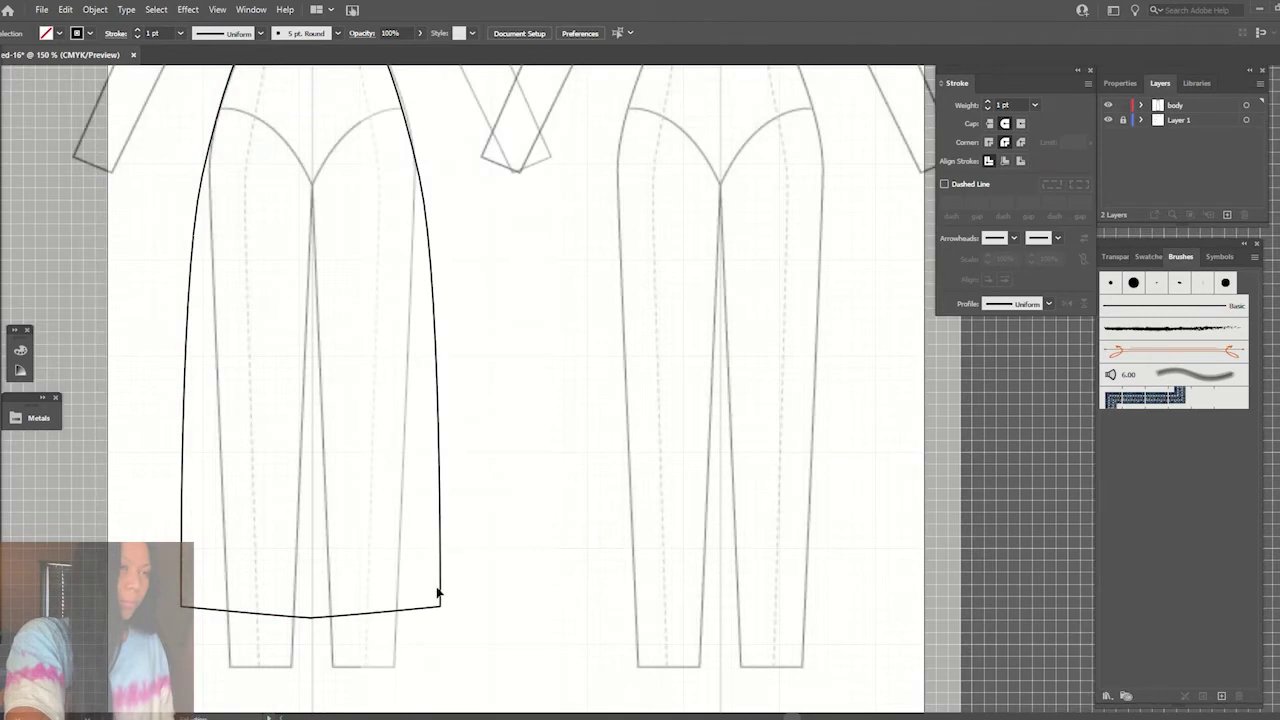
drag(438, 594, 443, 592)
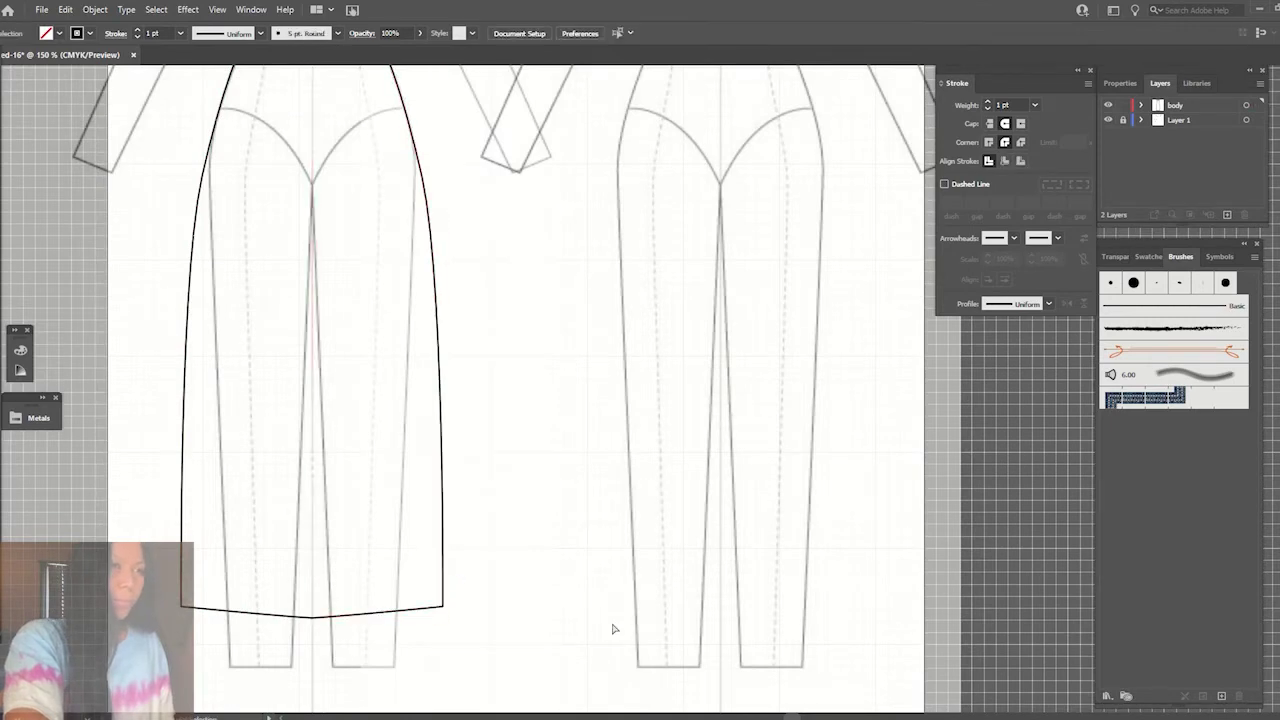
- Nudge the right half to meet the left and join both halves at the hem
scroll(614, 629, up, 3)
click(400, 526)
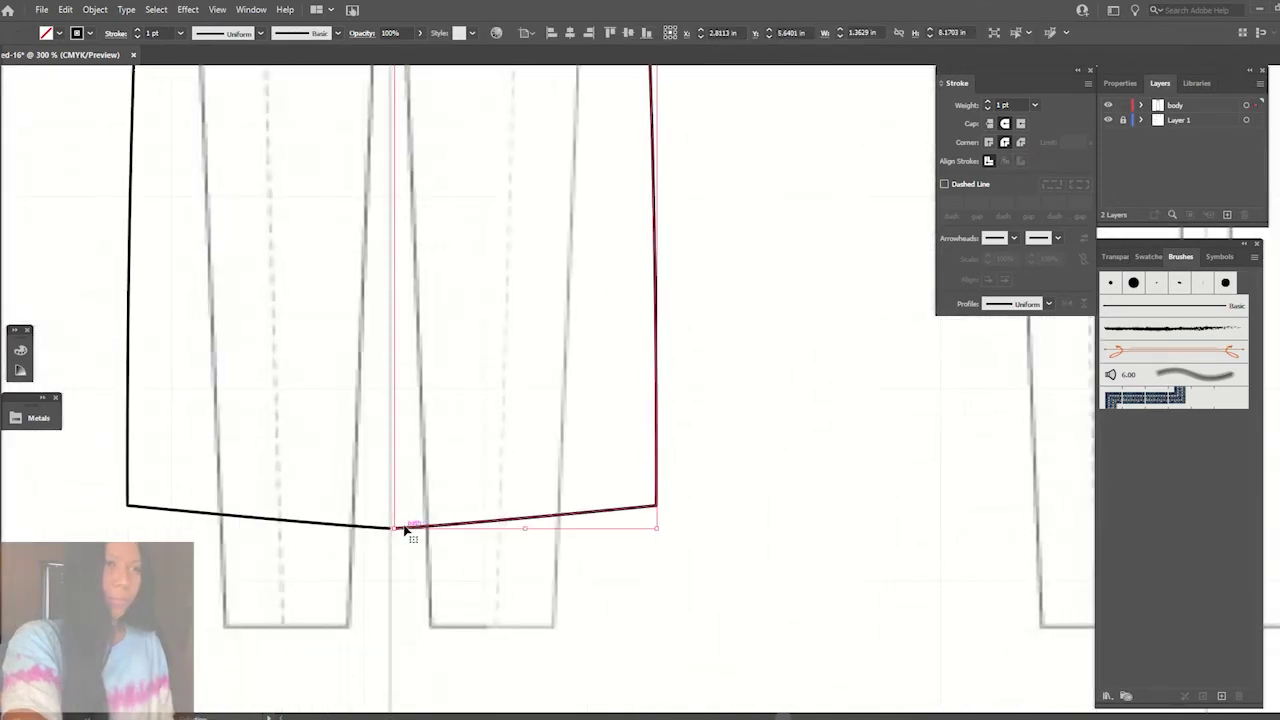
key(Right)
key(Right)
drag(416, 553, 380, 500)
right_click(398, 534)
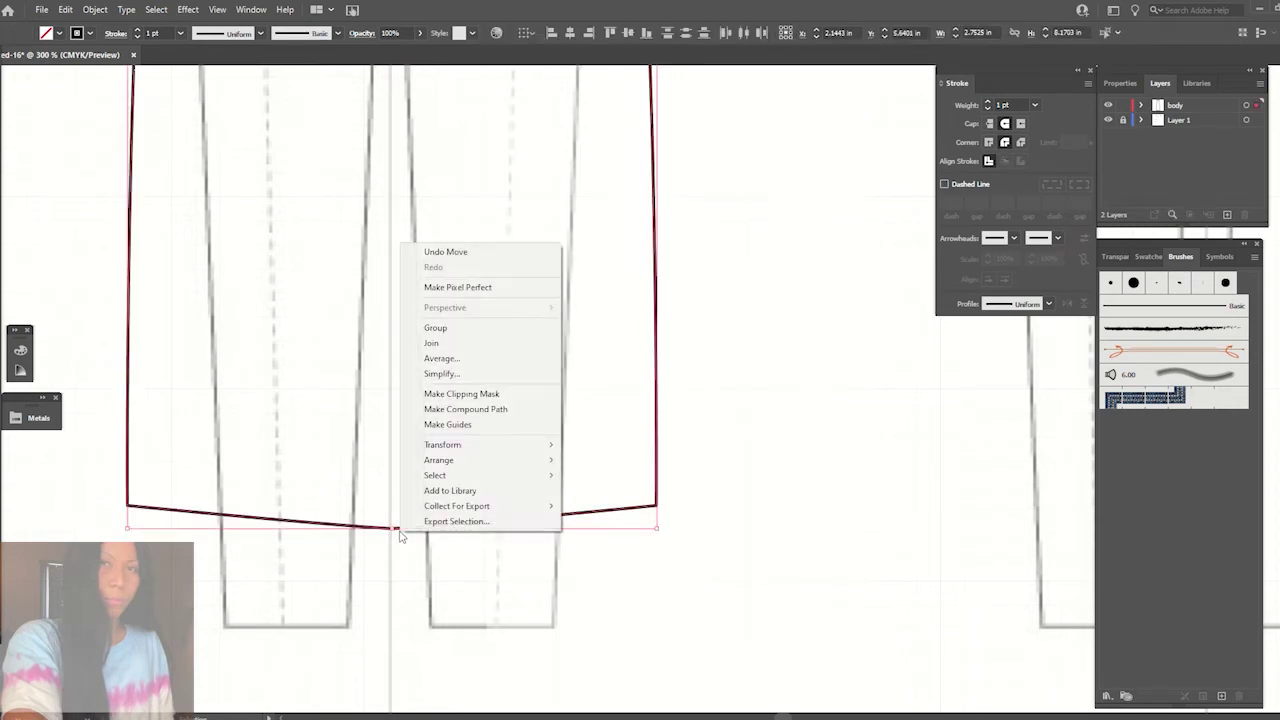
click(430, 347)
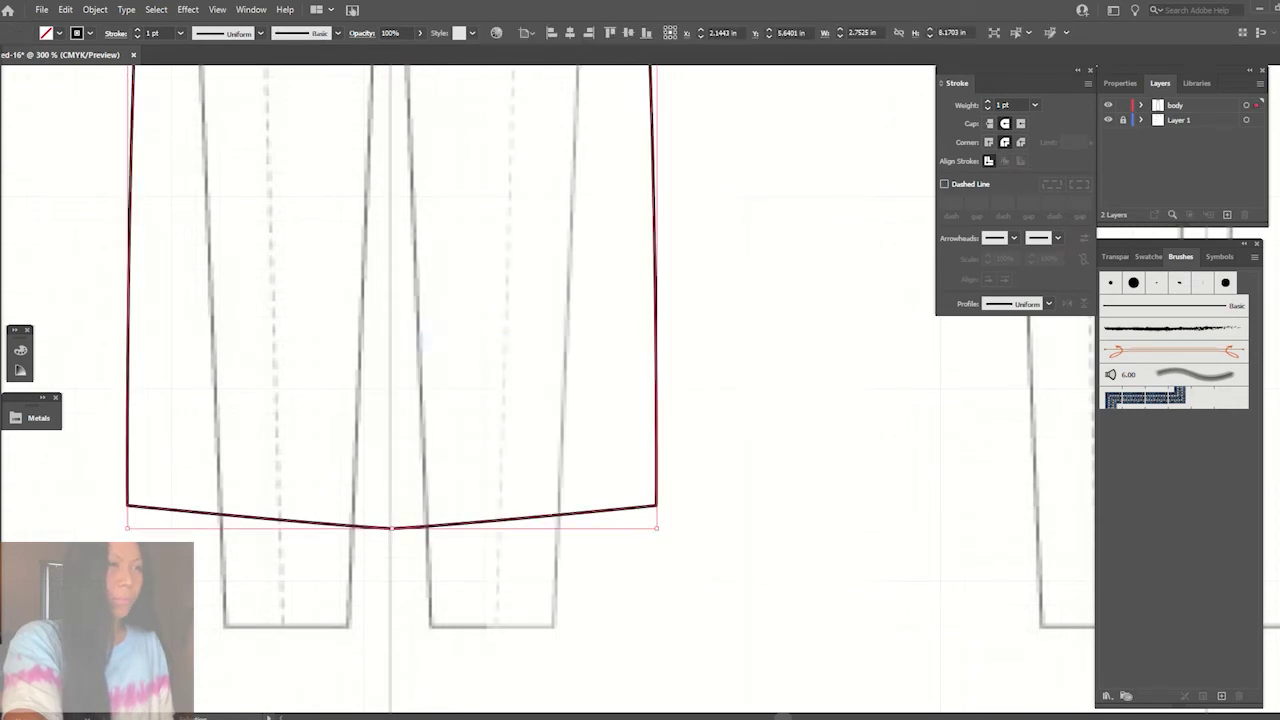
- Copy the joined dress outline over the right croquis
scroll(441, 499, up, 10)
scroll(441, 499, down, 3)
scroll(420, 430, up, 3)
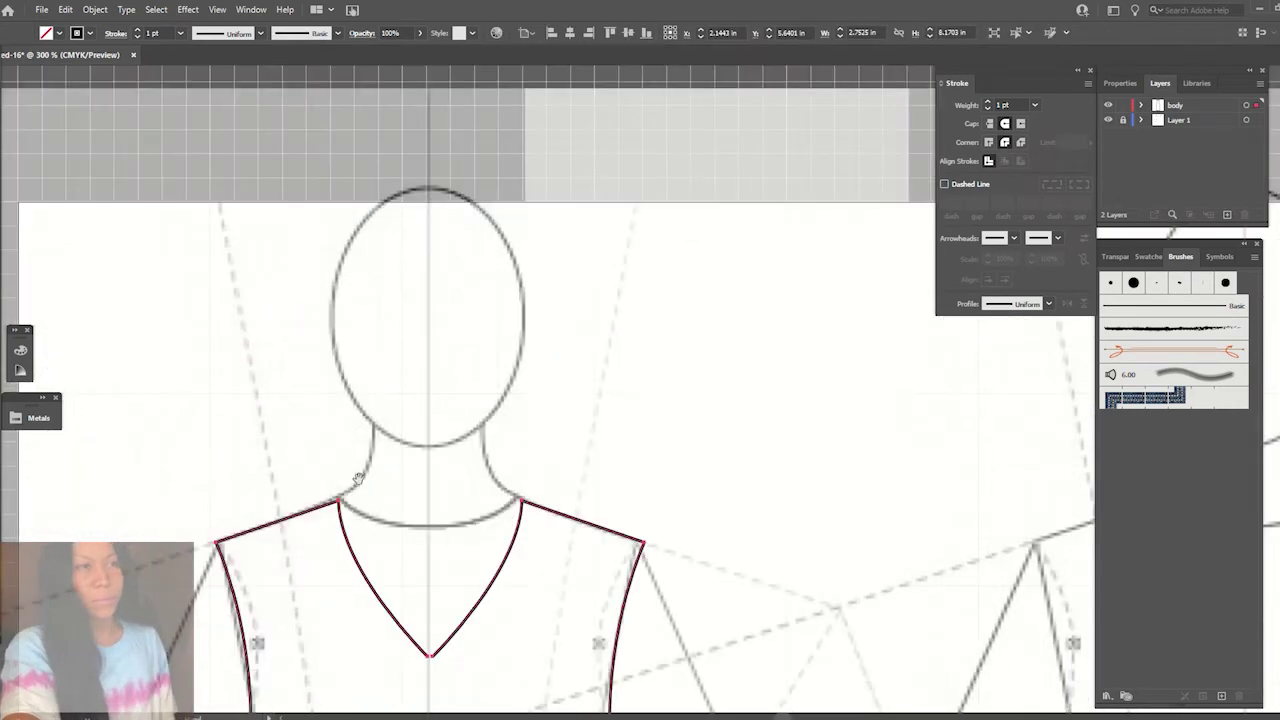
scroll(399, 364, down, 3)
scroll(594, 437, down, 3)
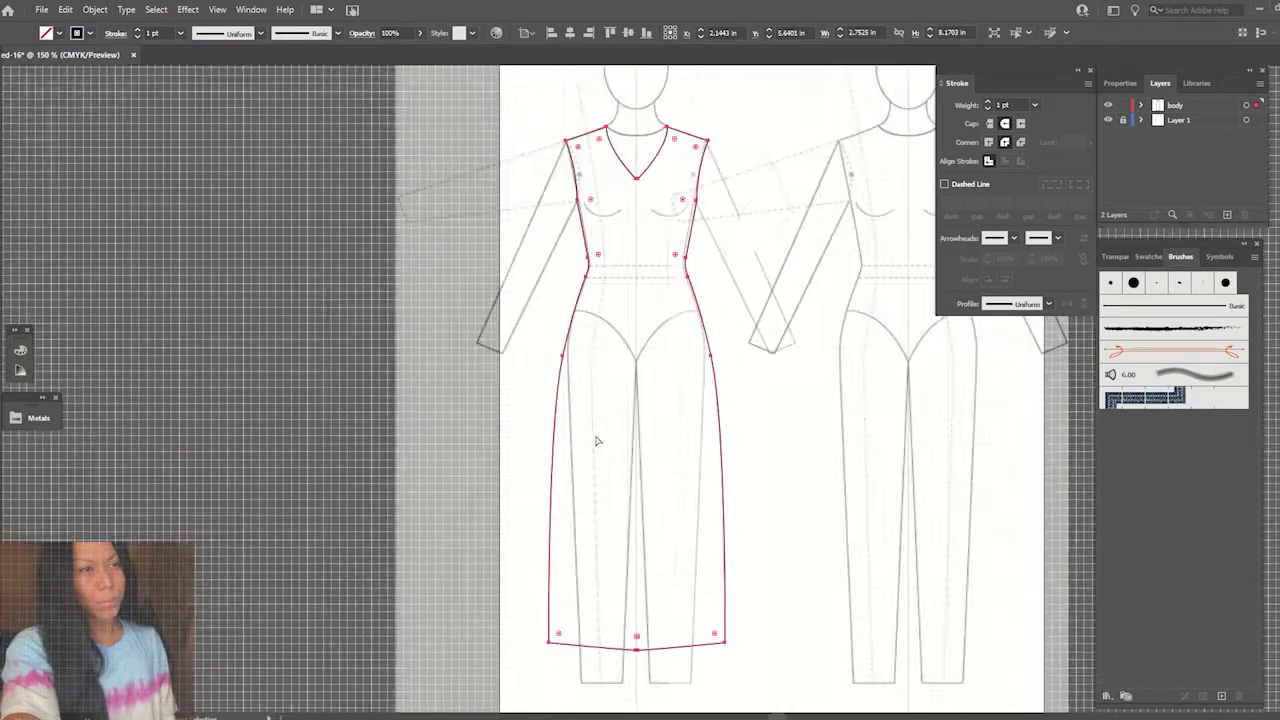
scroll(594, 443, down, 1)
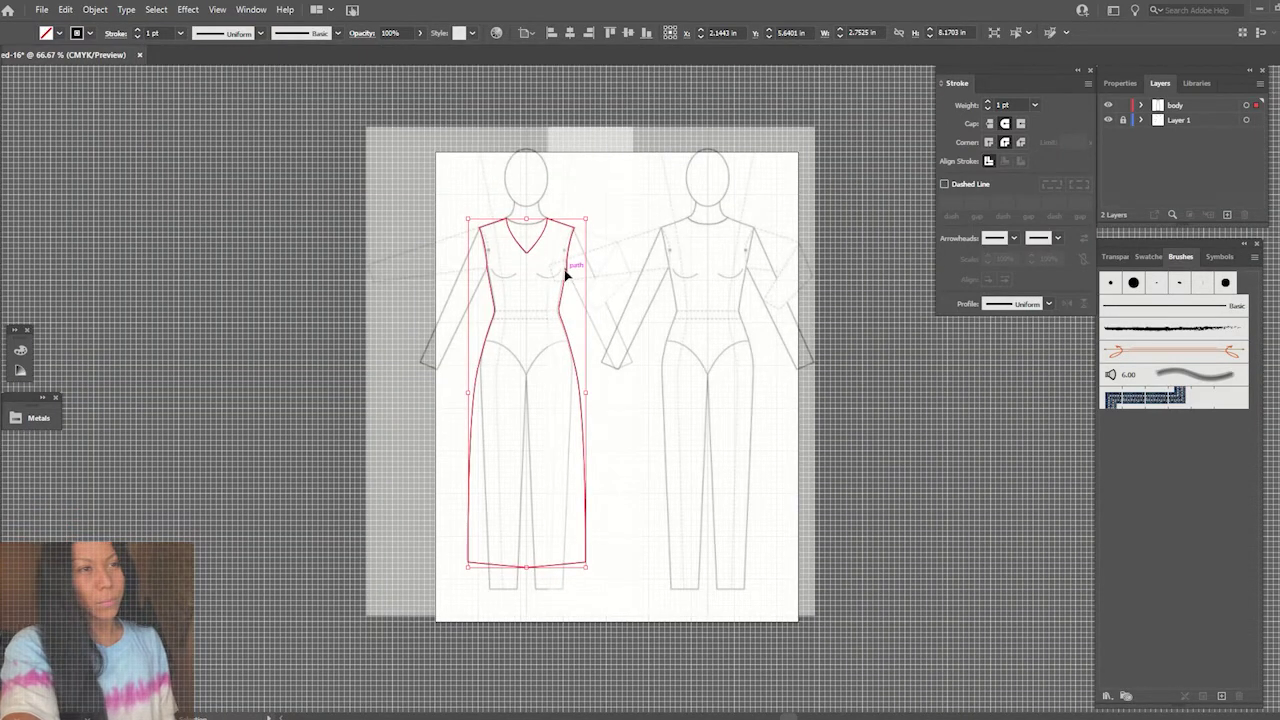
drag(565, 274, 750, 266)
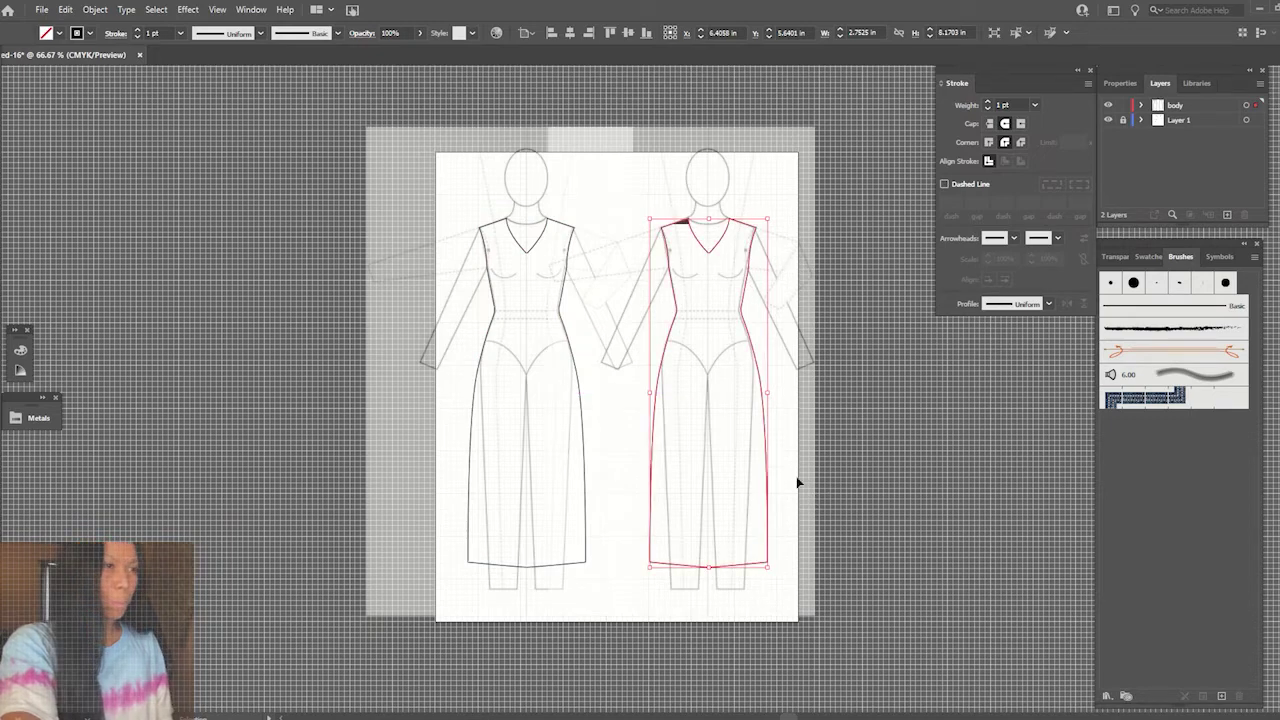
- Convert the hem's bottom-centre anchor to a smooth point
click(620, 420)
scroll(500, 348, up, 5)
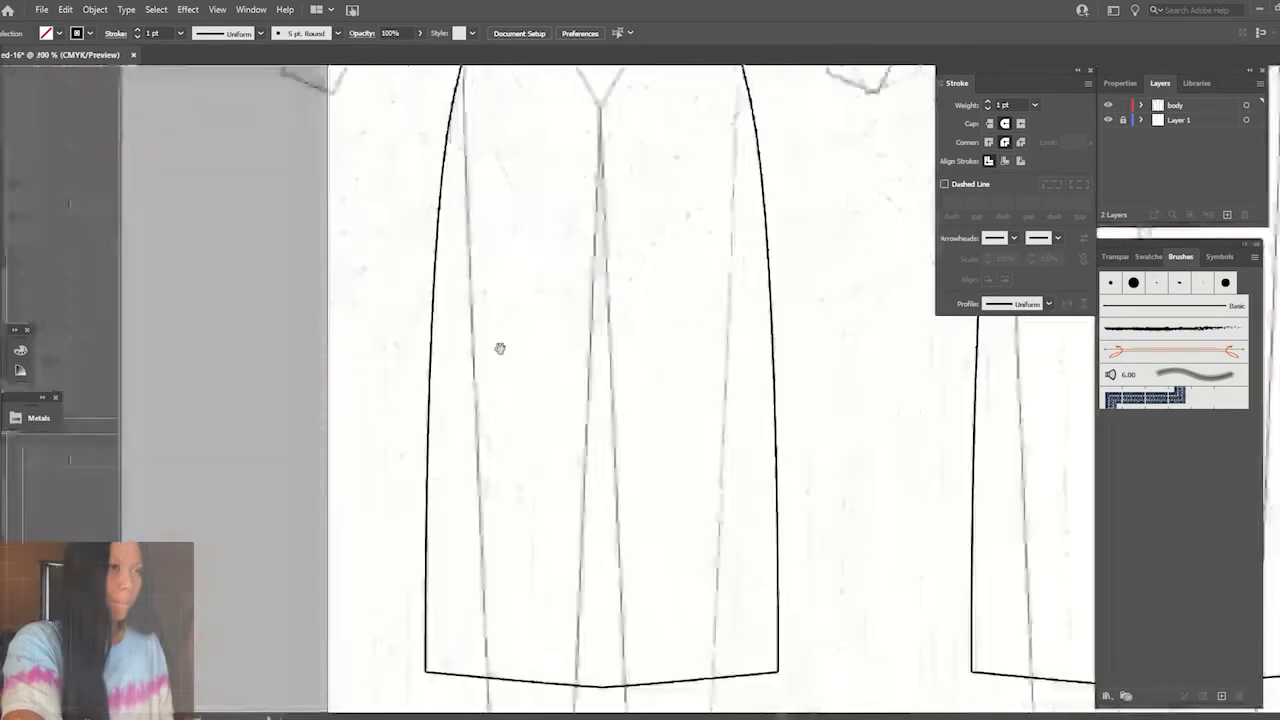
scroll(500, 348, down, 3)
key(a)
drag(540, 540, 603, 598)
click(570, 577)
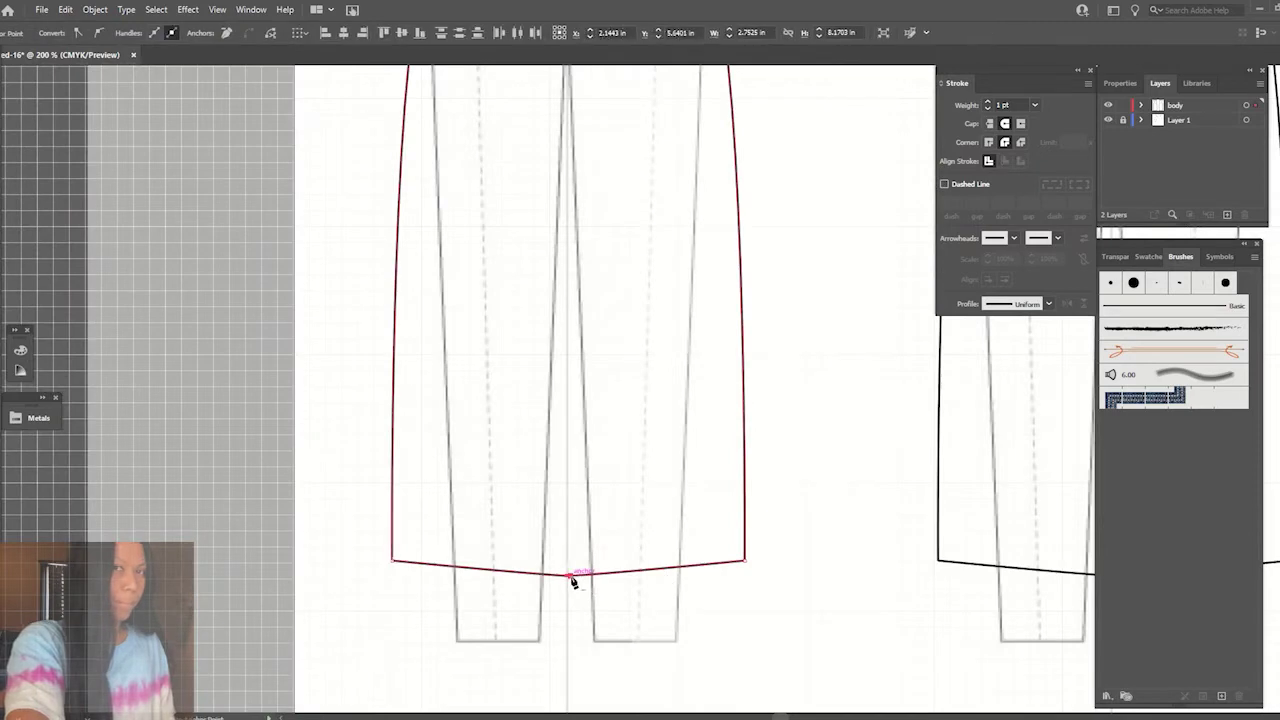
click(99, 34)
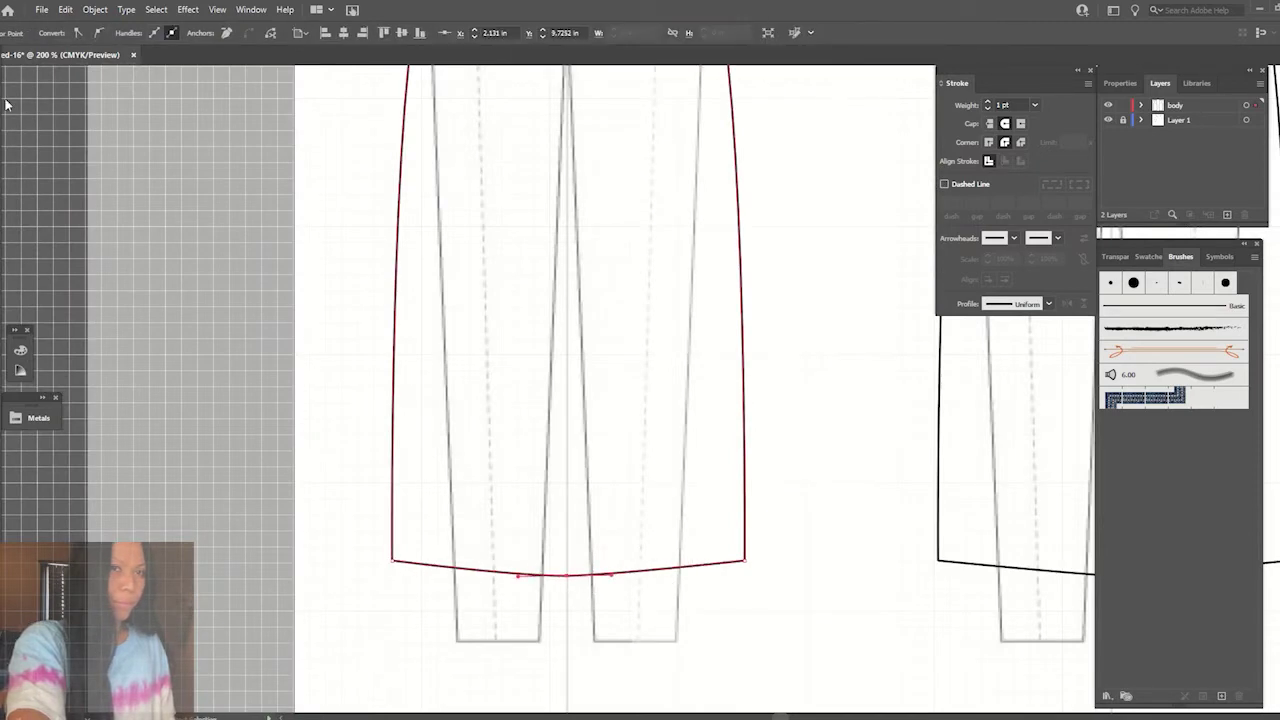
- Check the curved hem's anchors, then zoom out to the whole artboard
click(606, 616)
click(571, 578)
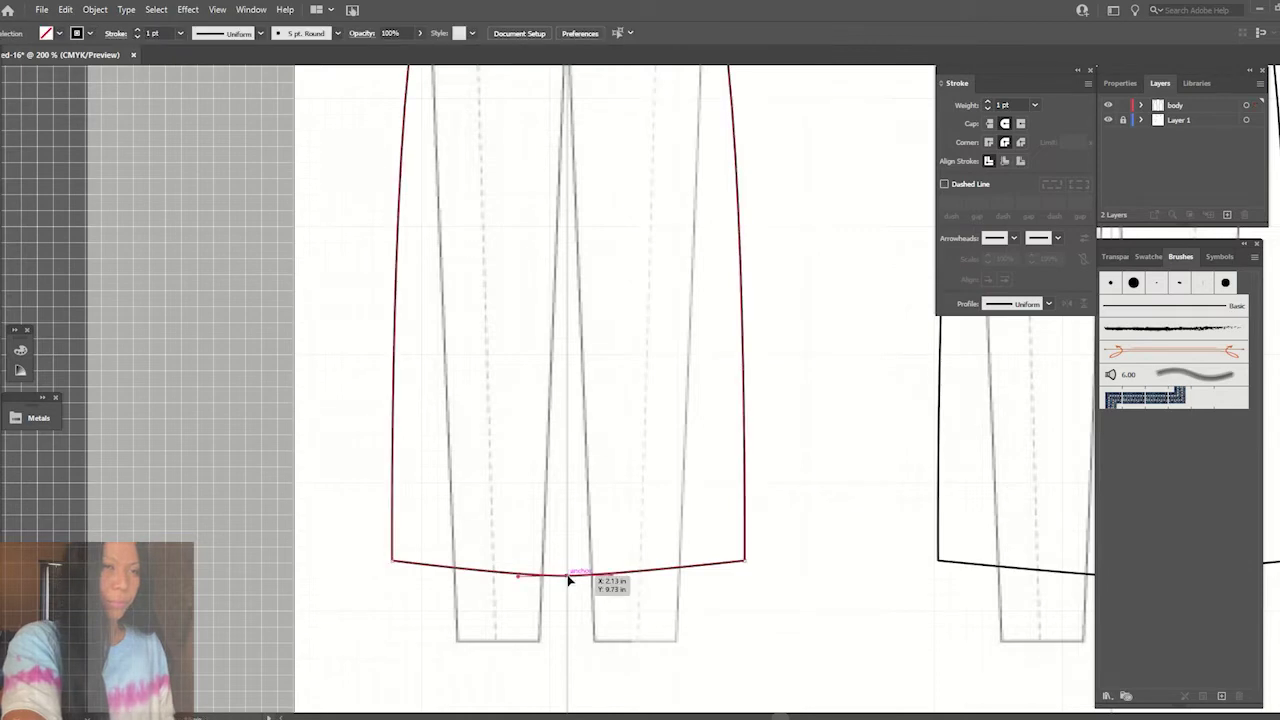
click(515, 581)
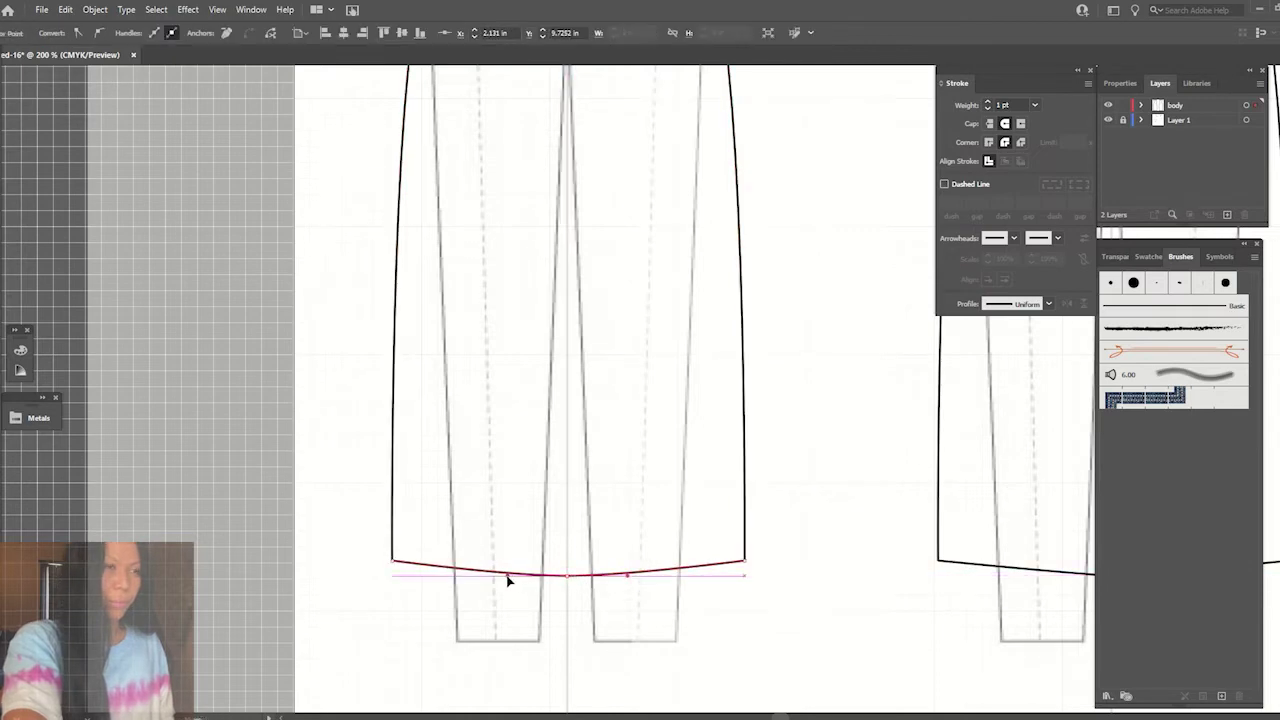
click(632, 578)
click(724, 617)
key(ctrl+1)
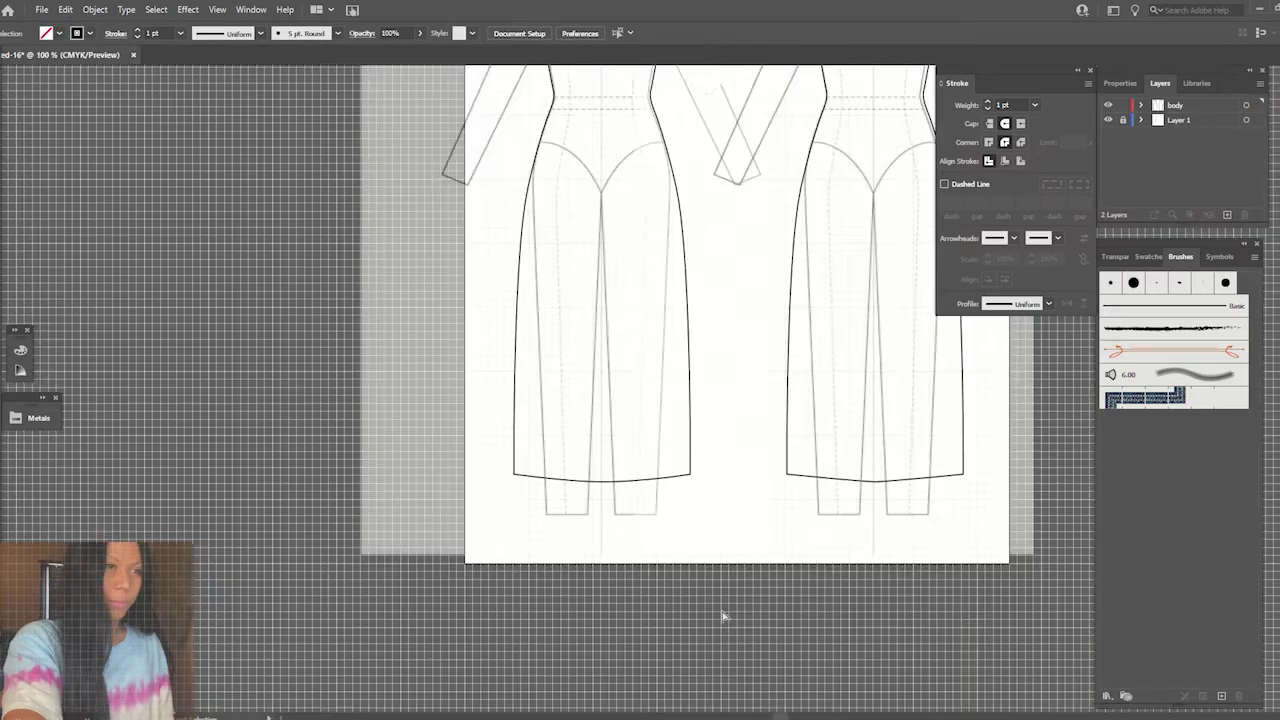
scroll(700, 563, down, 2)
scroll(646, 406, up, 3)
scroll(646, 406, up, 5)
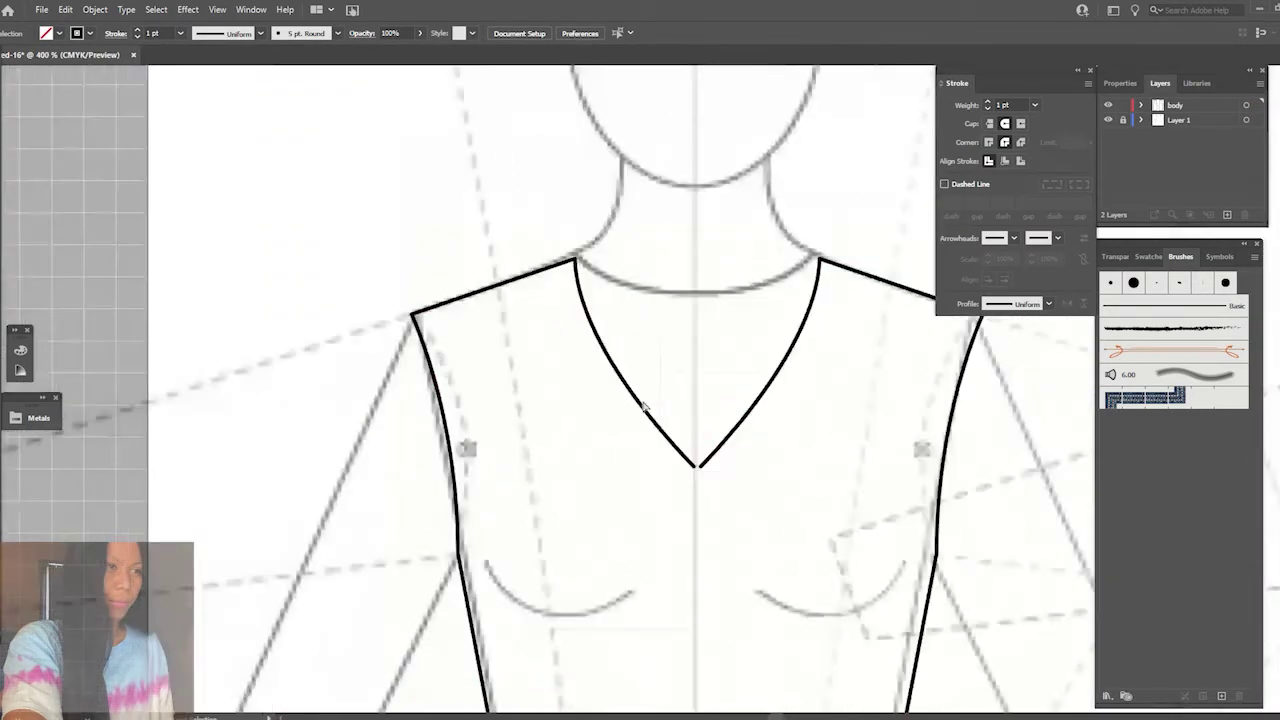
- Inspect the left dress's V-neck bottom point, leaving it unchanged
drag(681, 422, 564, 226)
click(577, 268)
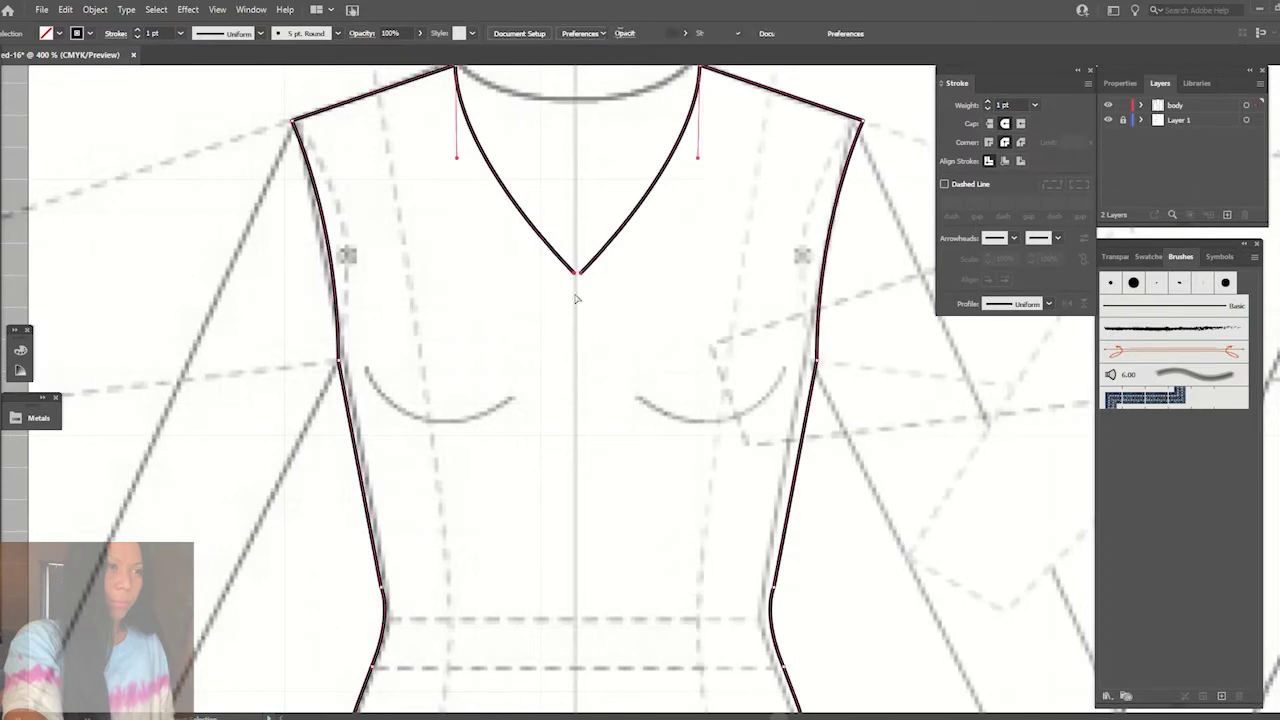
right_click(578, 266)
click(614, 408)
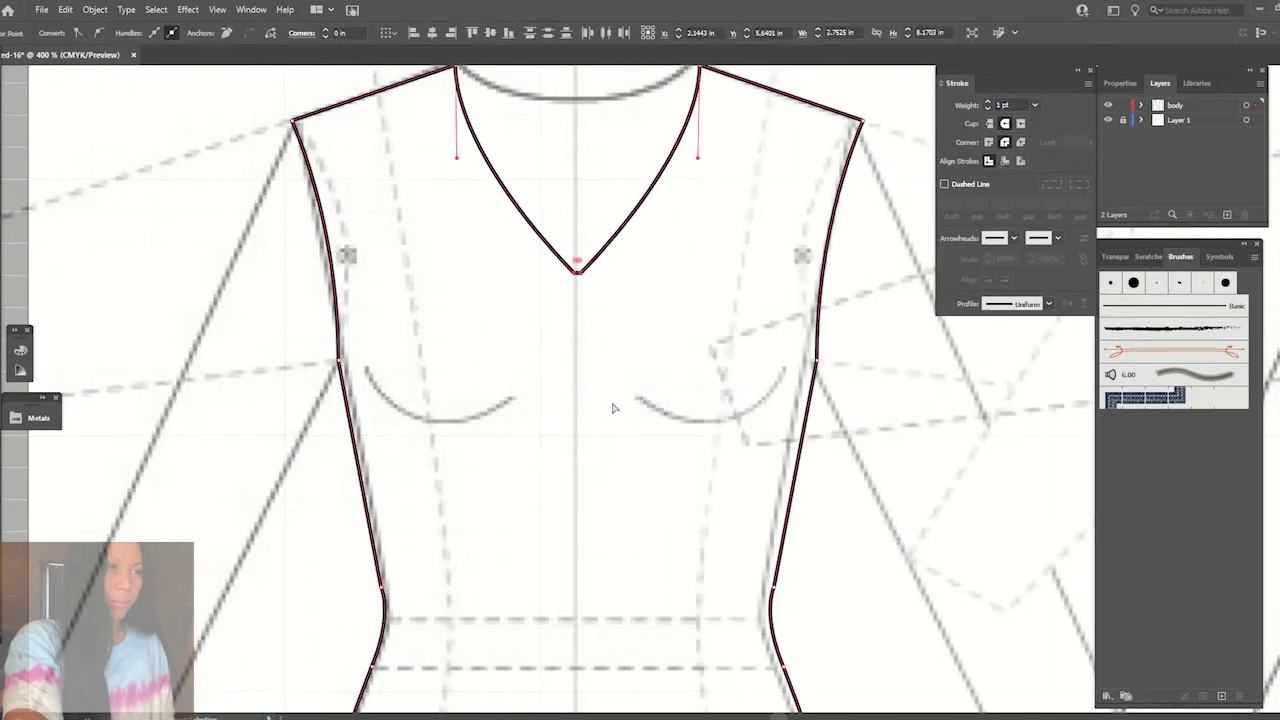
click(174, 151)
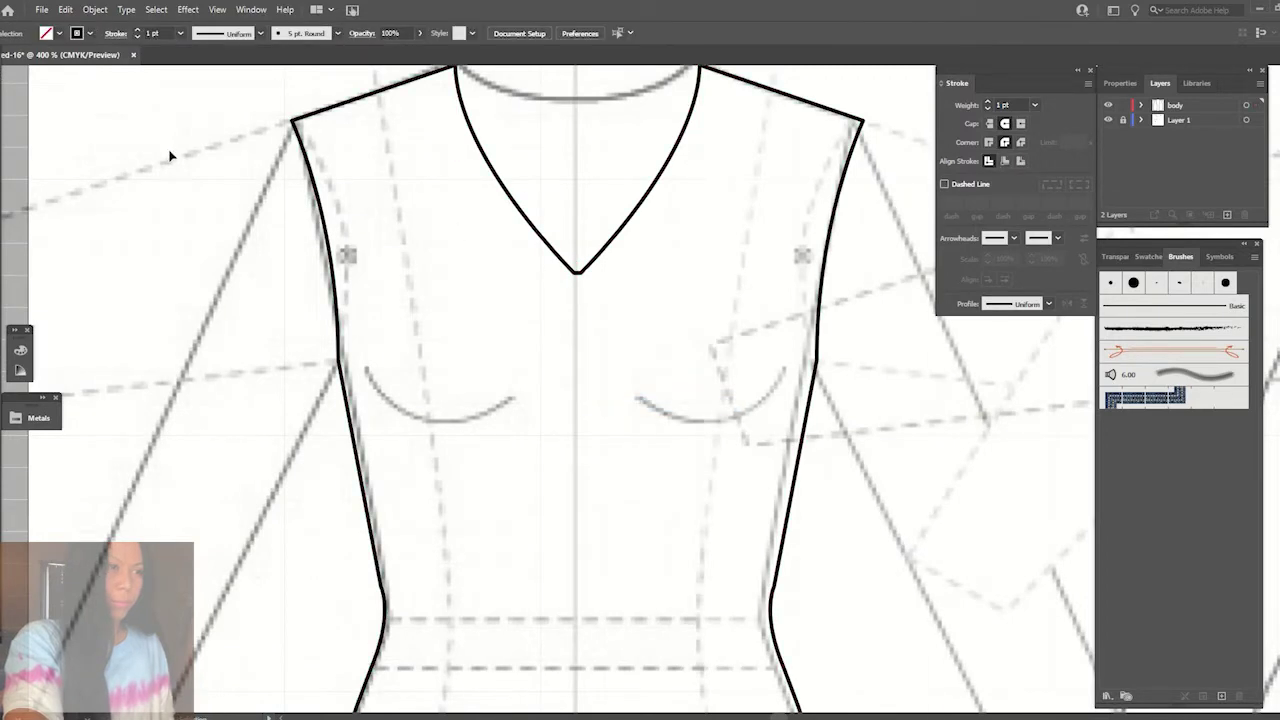
key(ctrl+minus)
key(ctrl+minus)
key(ctrl+minus)
scroll(270, 203, down, 5)
- Fill the left dress outline with white
click(586, 106)
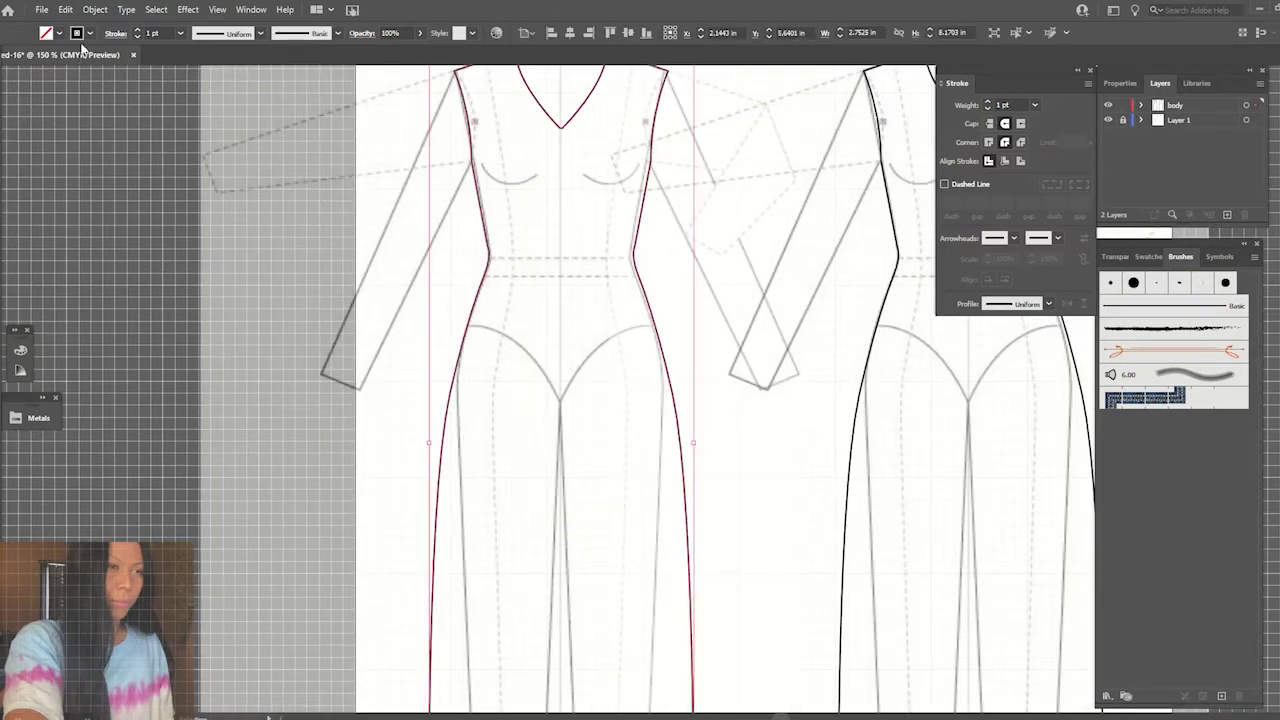
click(59, 33)
click(5, 65)
click(734, 330)
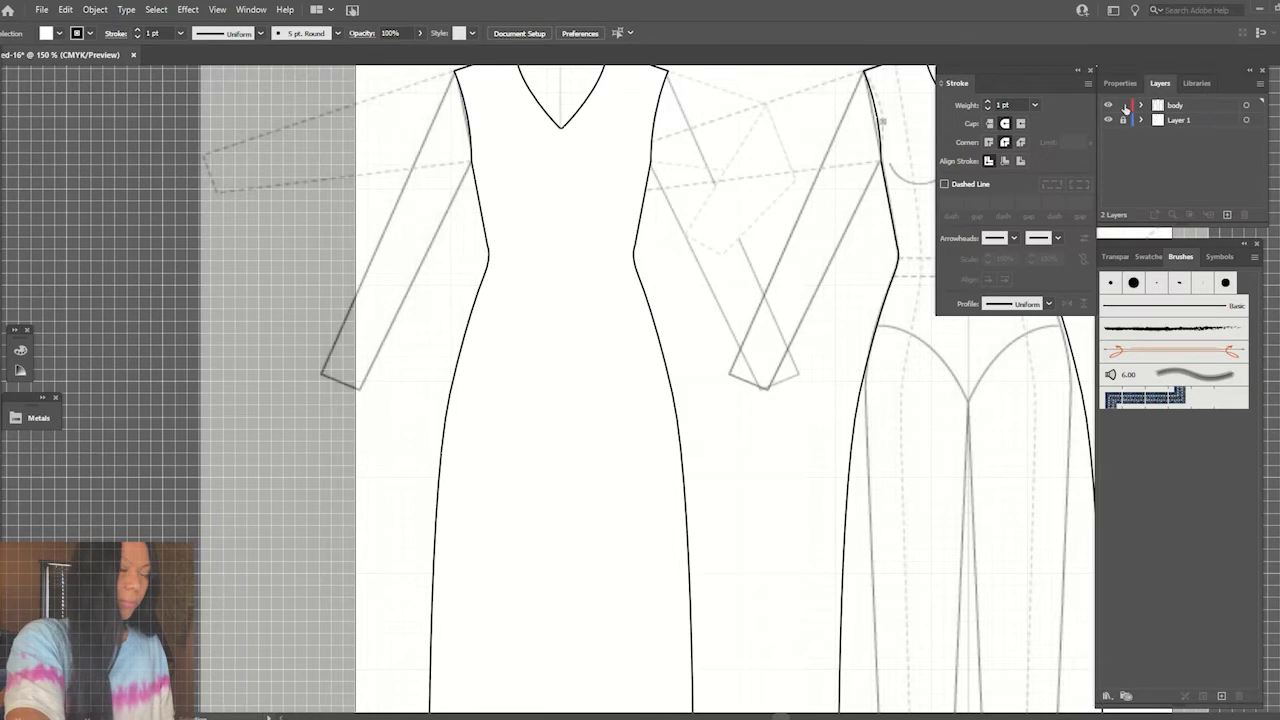
drag(895, 214, 683, 242)
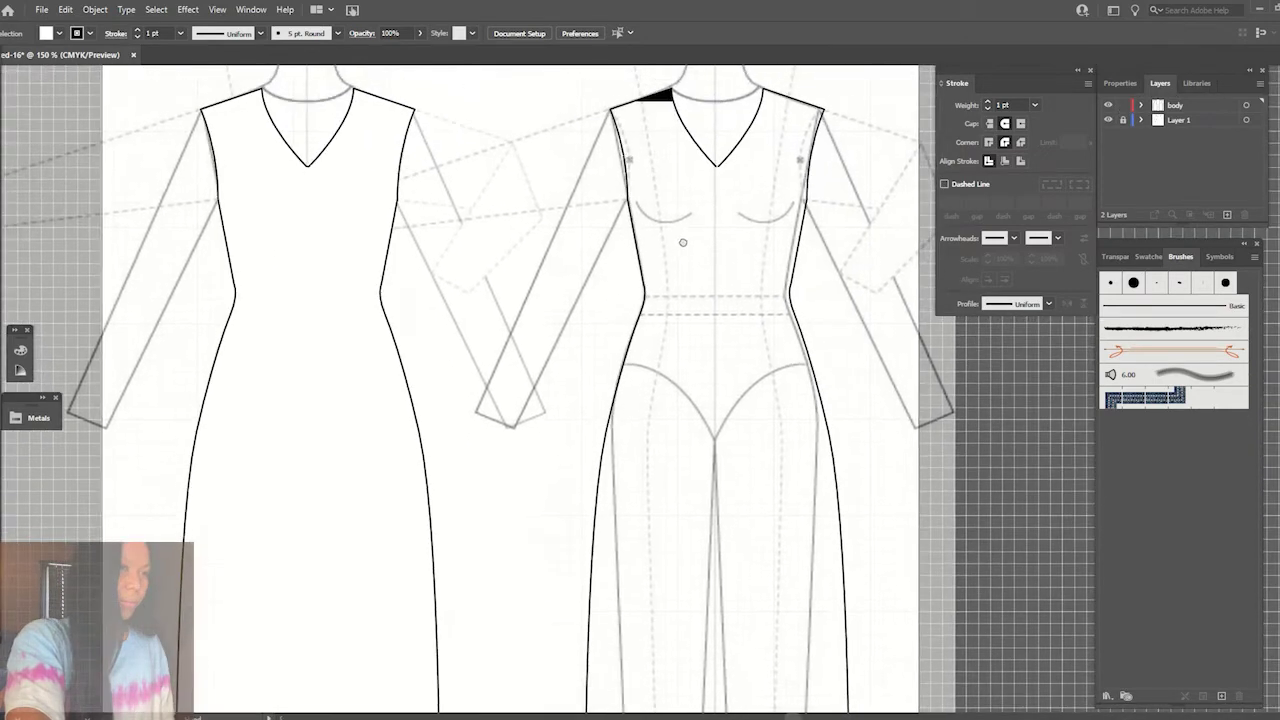
- Add new layers and name the one below body 'sleeves'
key(ctrl+l)
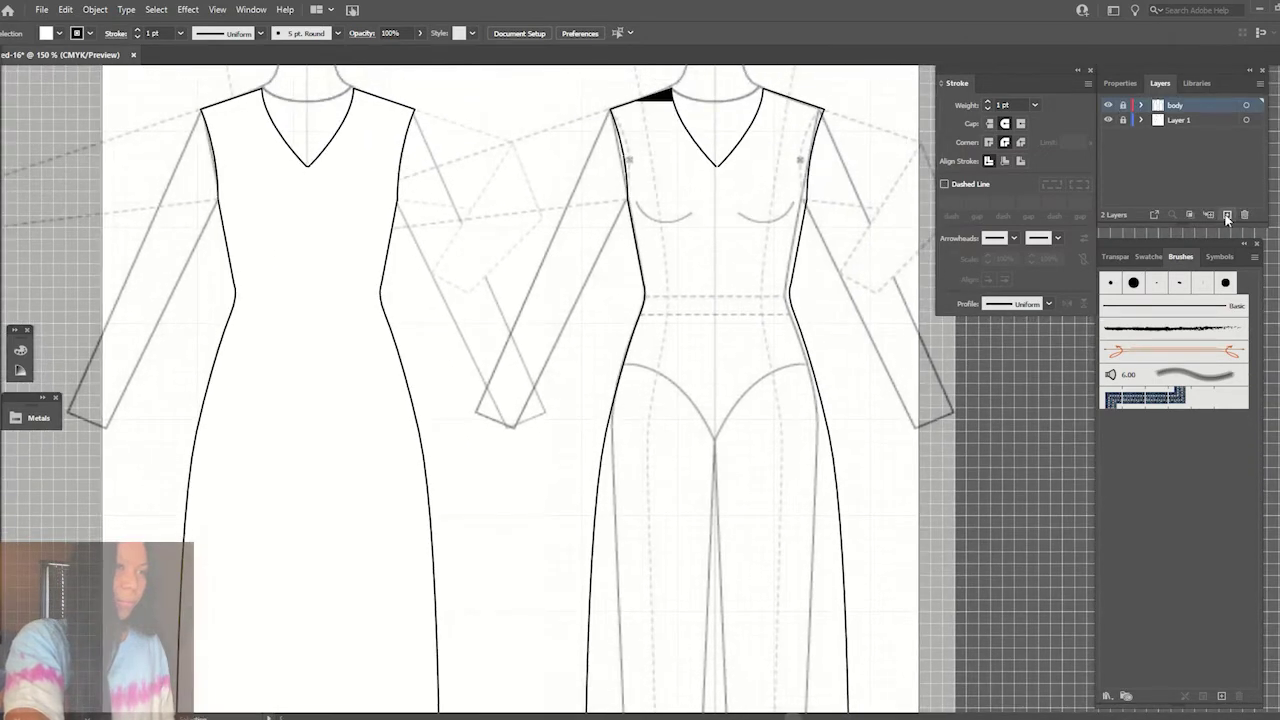
click(1122, 105)
click(1187, 120)
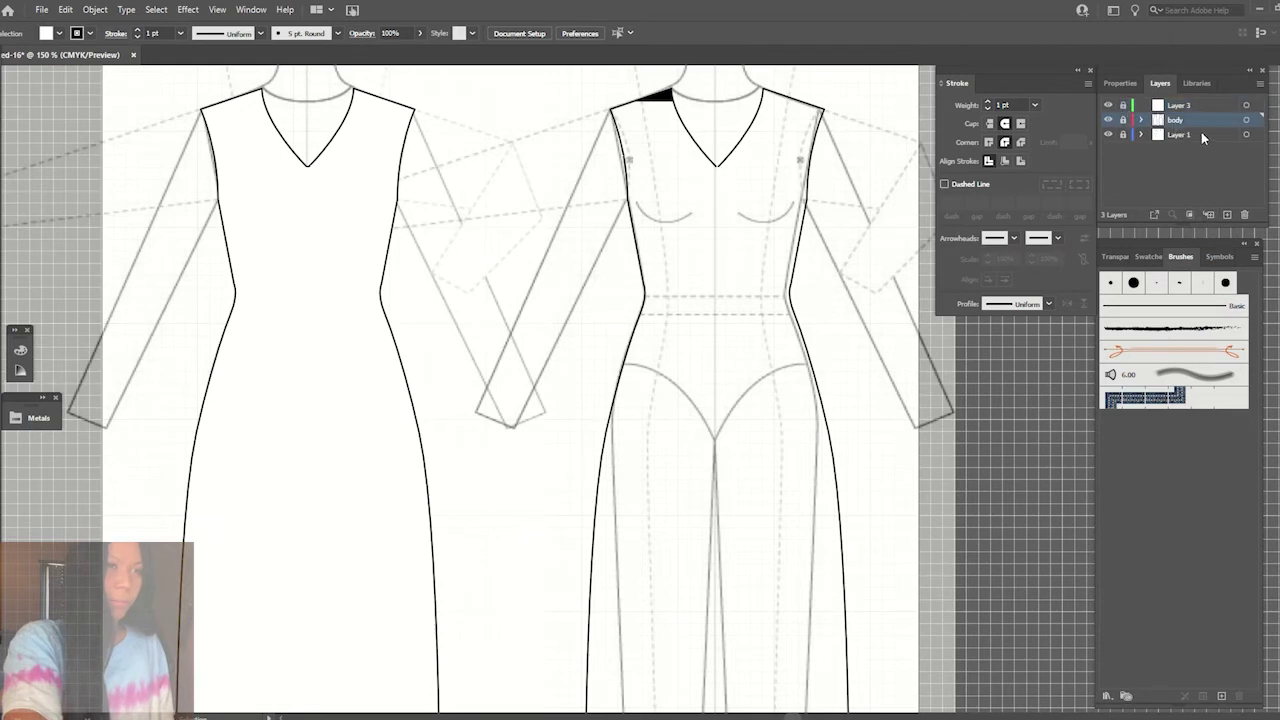
click(1203, 137)
key(ctrl+l)
double_click(1178, 135)
text(sleeves)
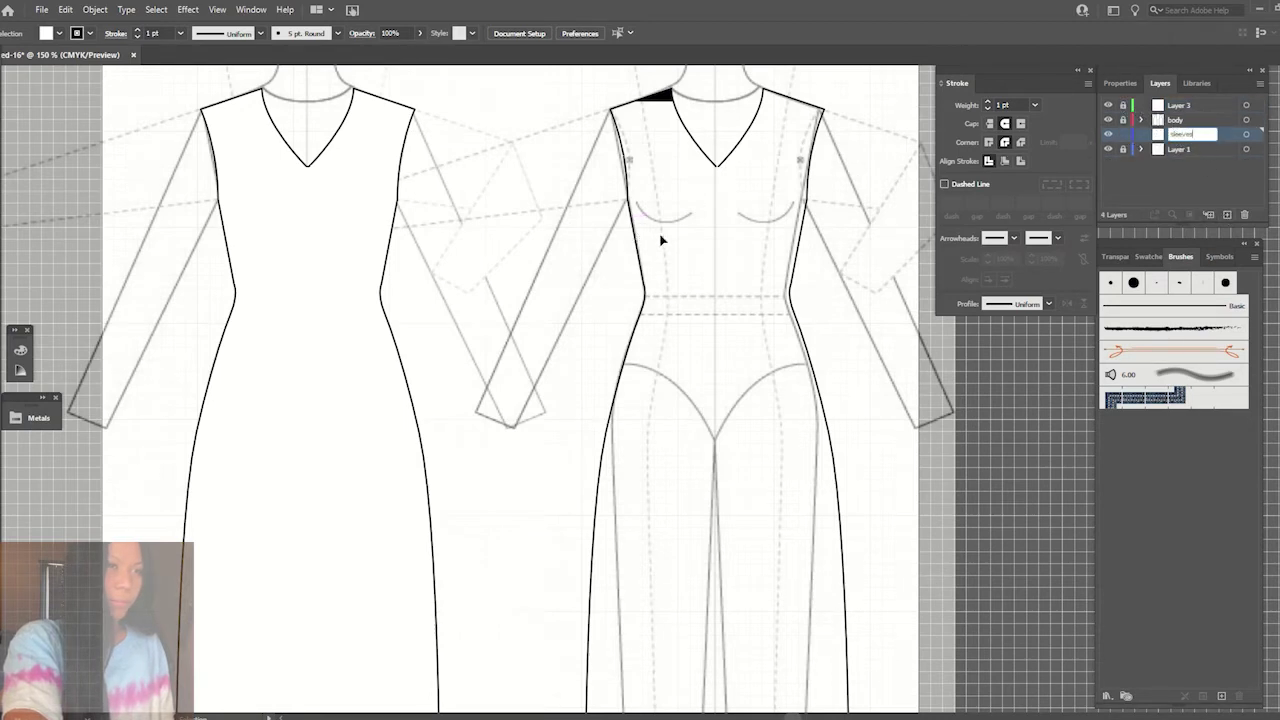
key(Return)
- Start a sleeve path at the left shoulder, briefly hiding the dress to see the arm
drag(541, 217, 724, 199)
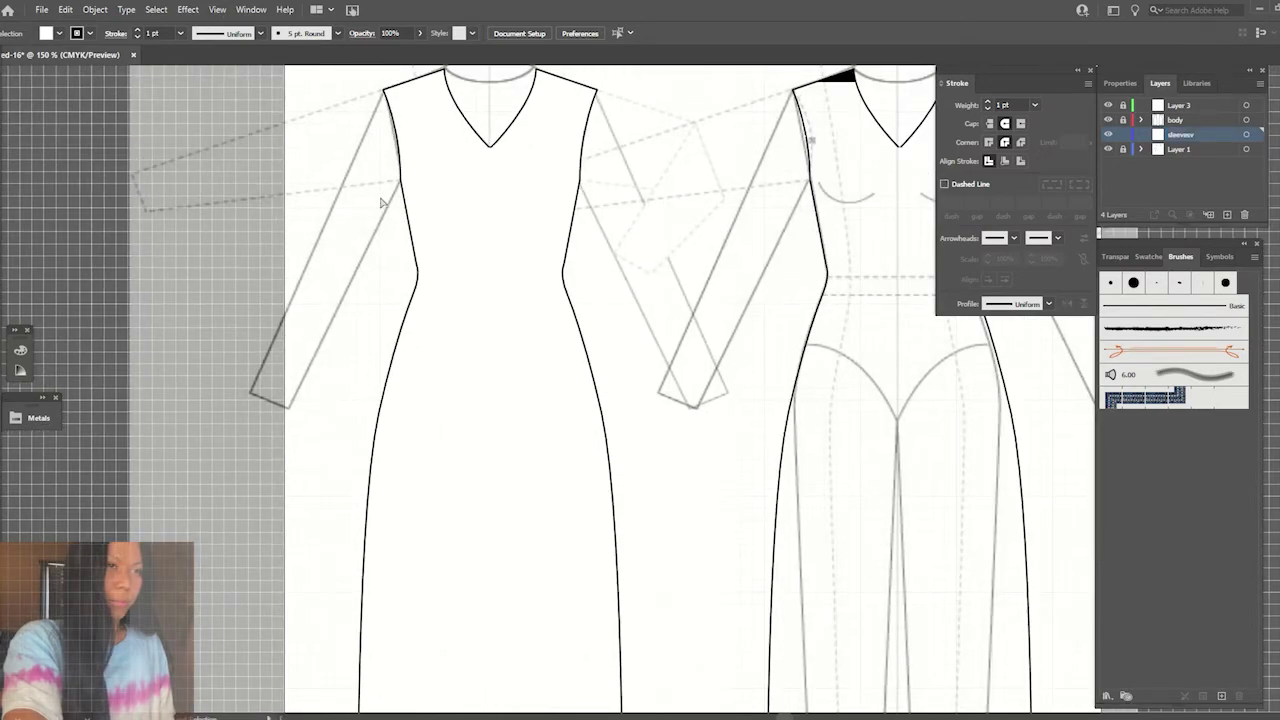
key(ctrl+minus)
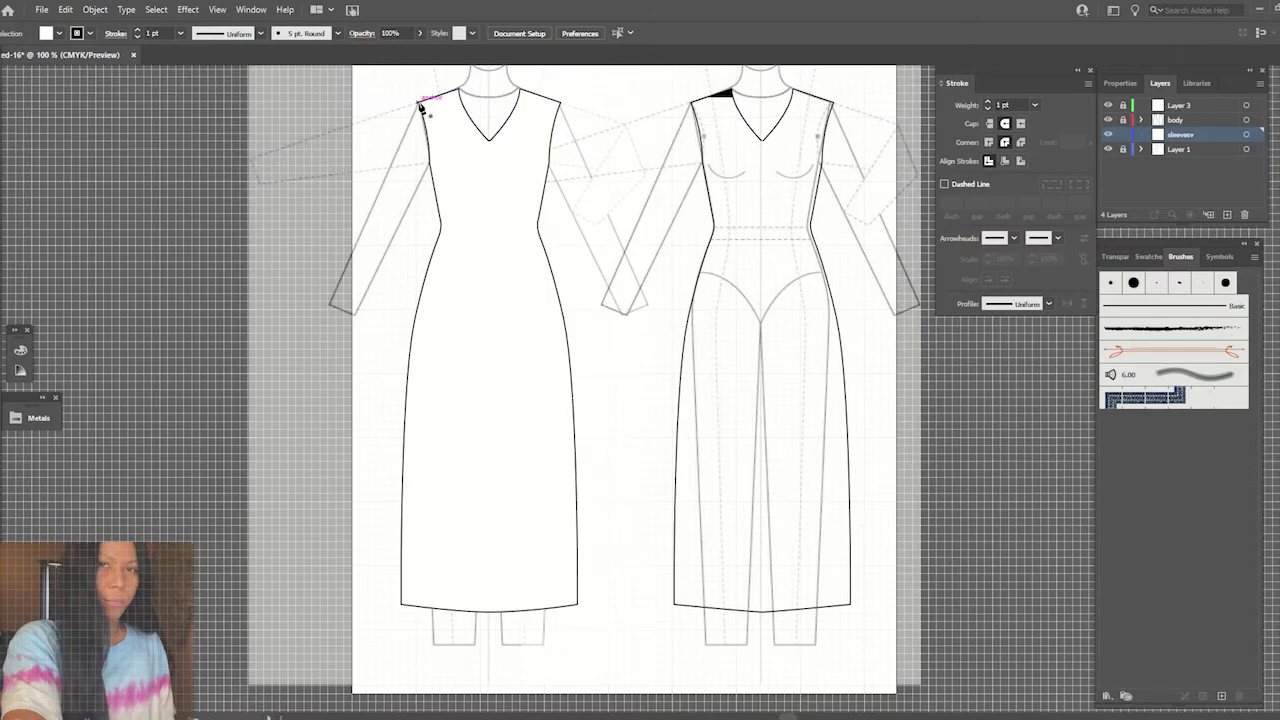
scroll(420, 108, up, 3)
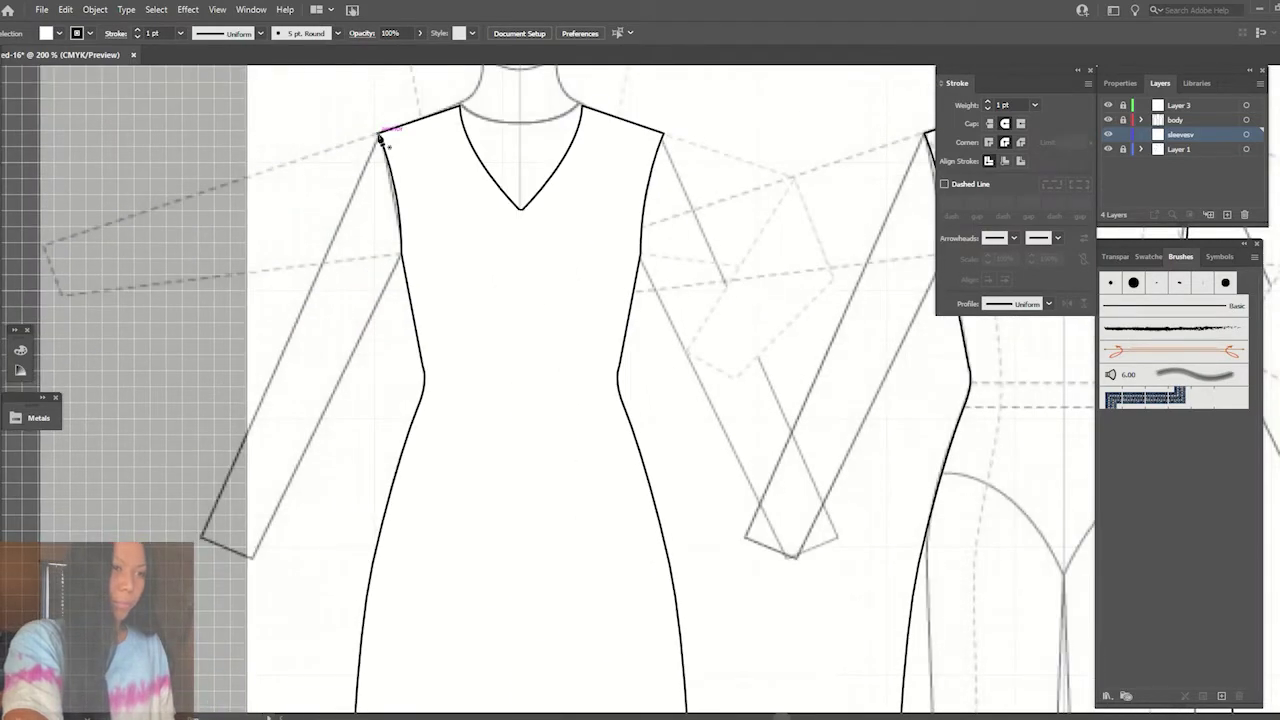
click(380, 137)
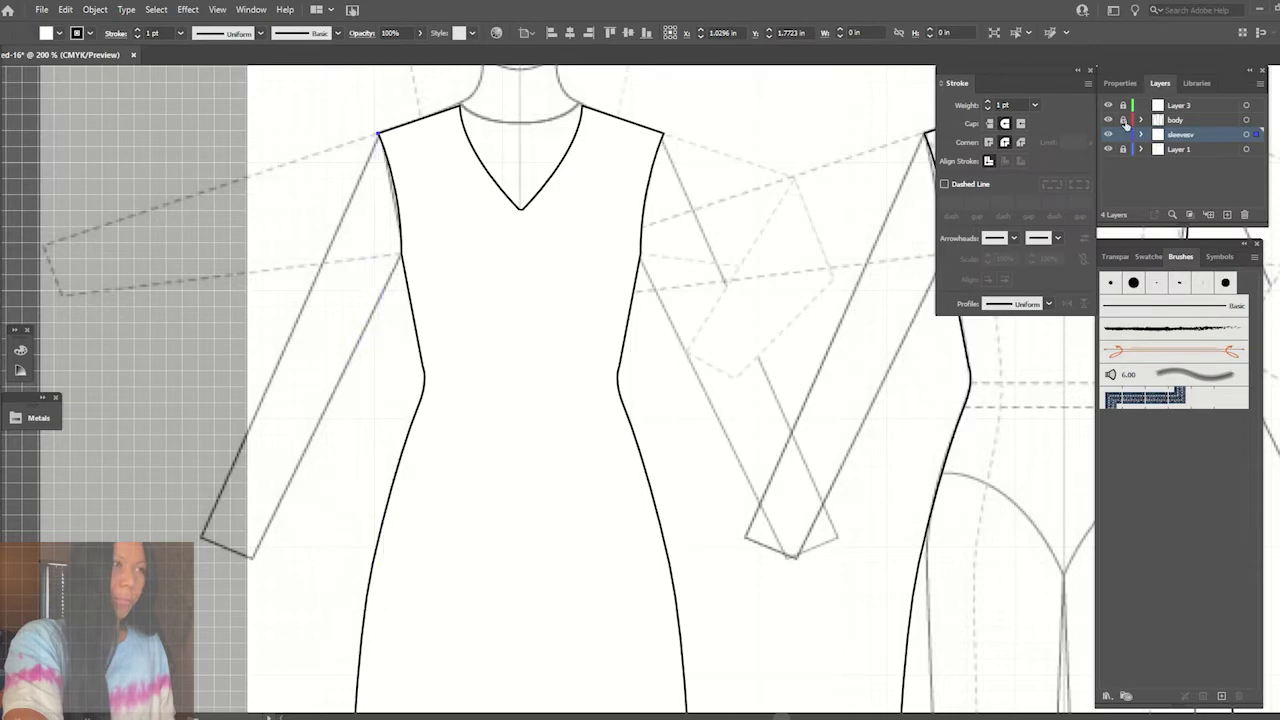
click(1165, 120)
click(1107, 120)
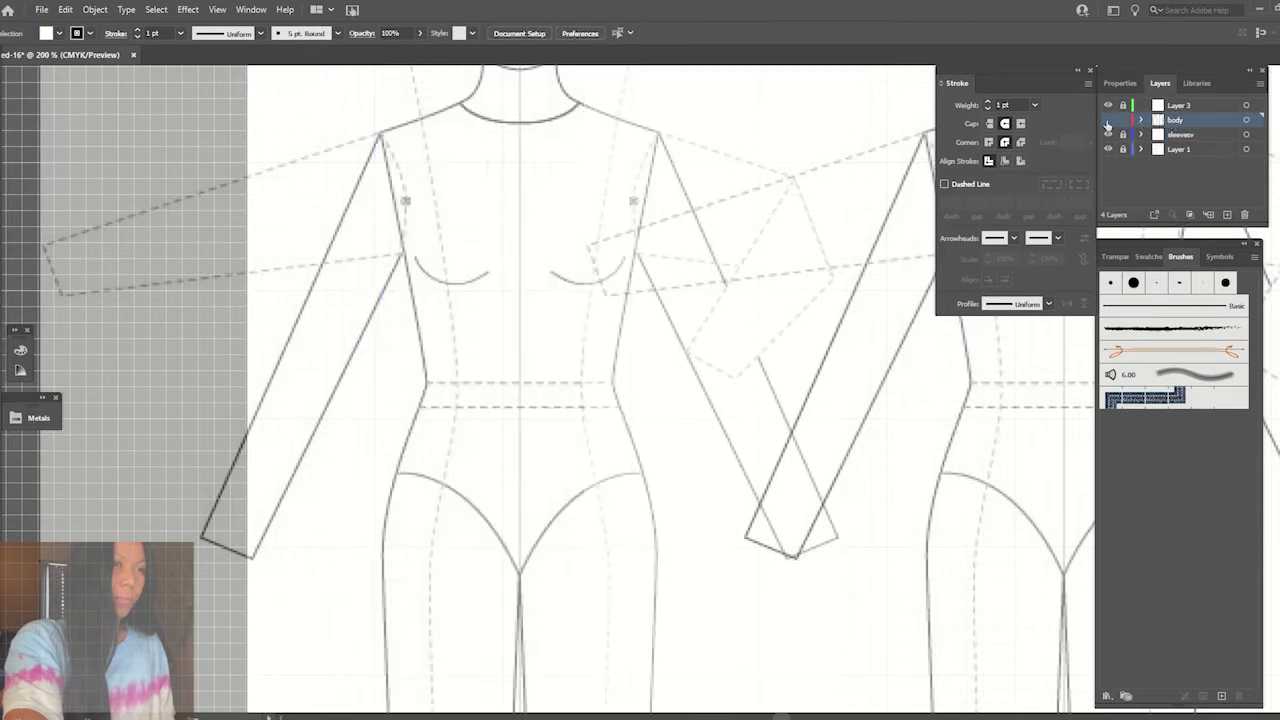
click(1107, 134)
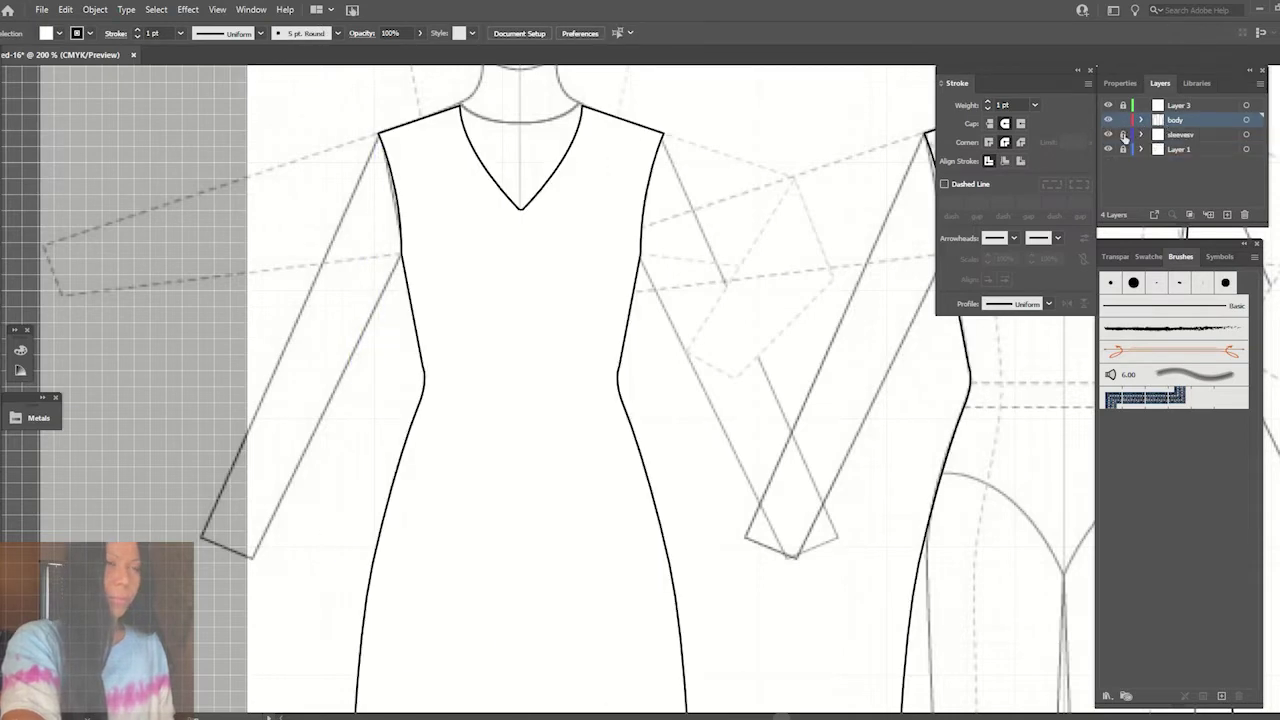
click(1180, 136)
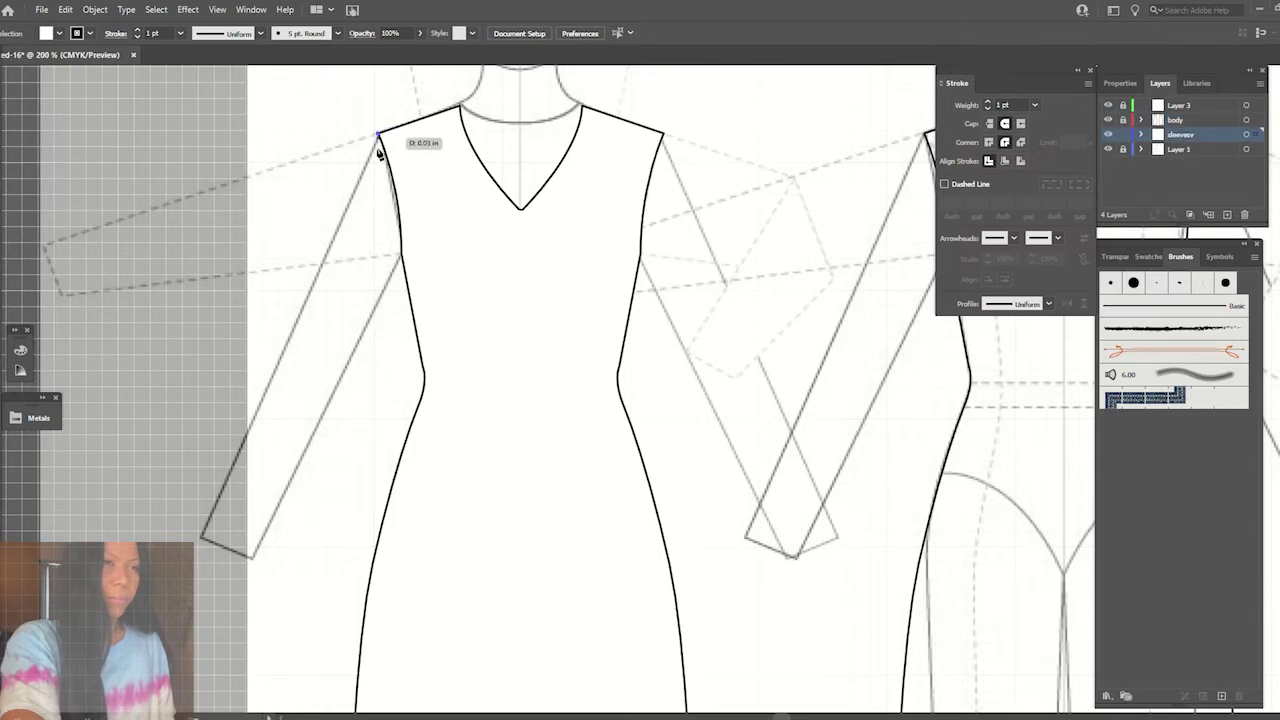
- Draw the left sleeve outline from the shoulder down to a narrow cuff and back to the underarm
mouse_move(378, 133)
mouse_down()
mouse_move(540, 222)
mouse_move(297, 596)
mouse_move(294, 510)
mouse_up()
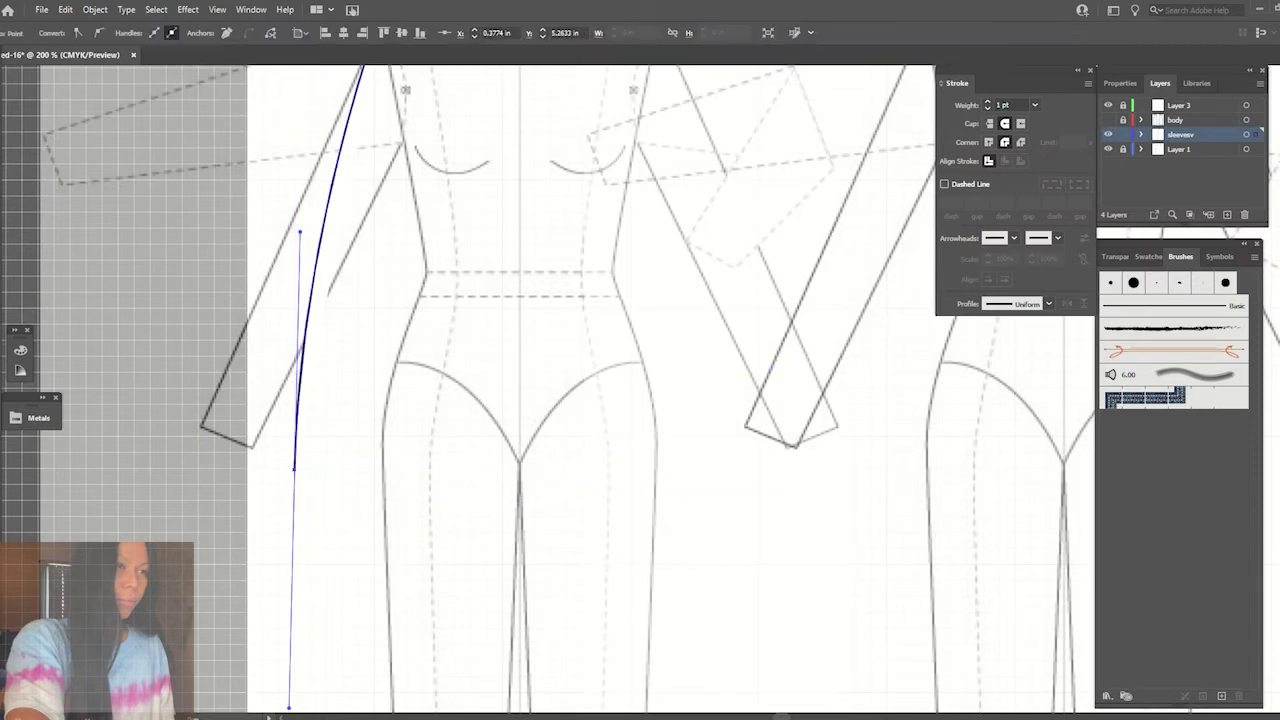
click(295, 472)
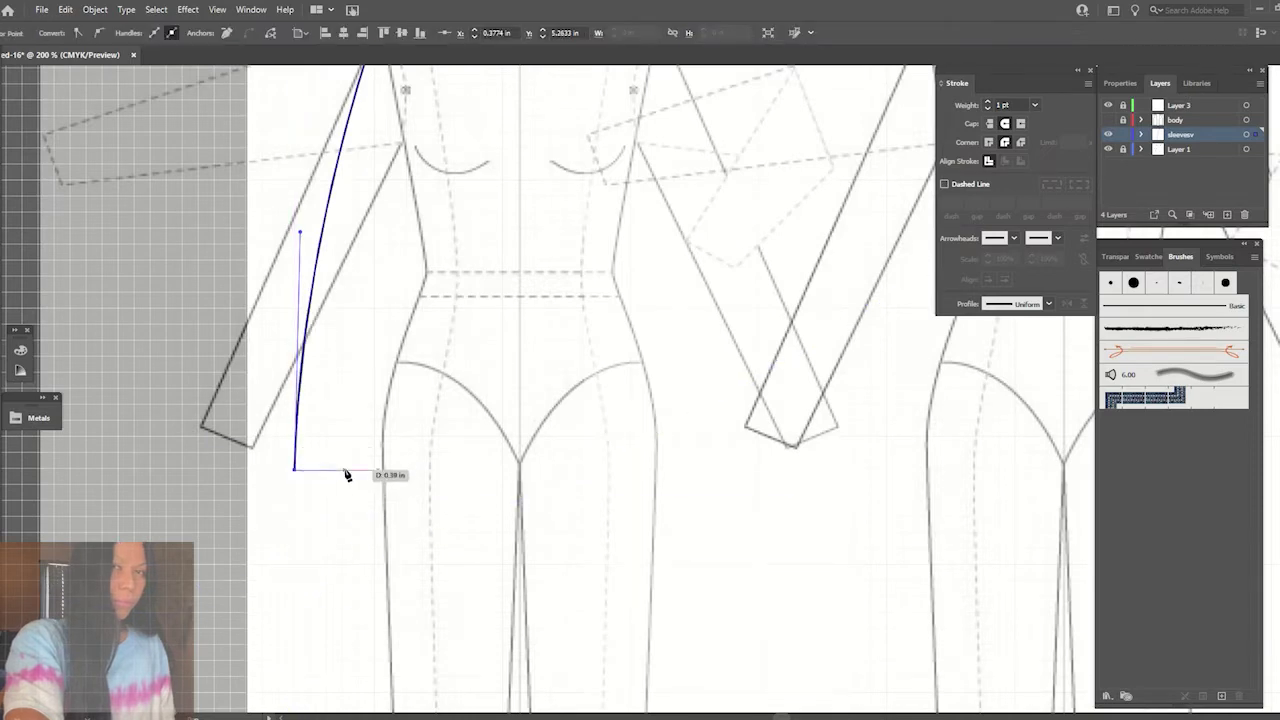
click(349, 474)
scroll(340, 570, up, 3)
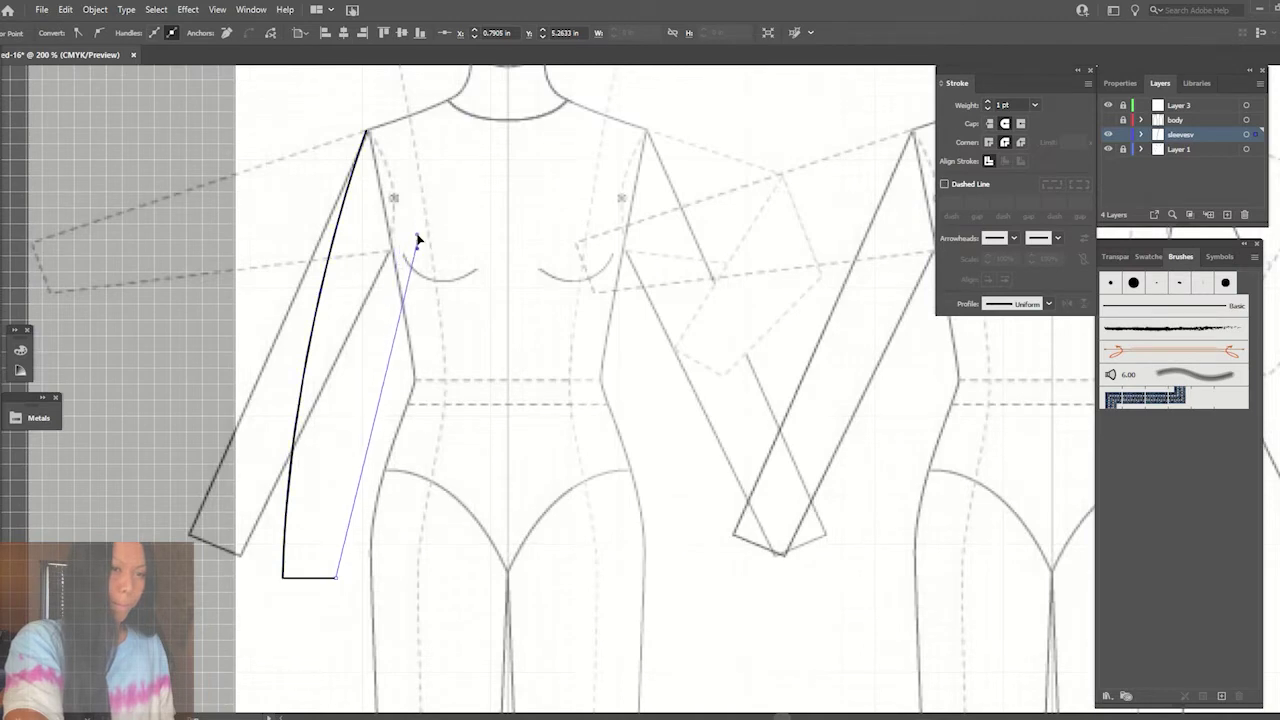
scroll(455, 100, up, 1)
scroll(458, 85, up, 3)
click(460, 115)
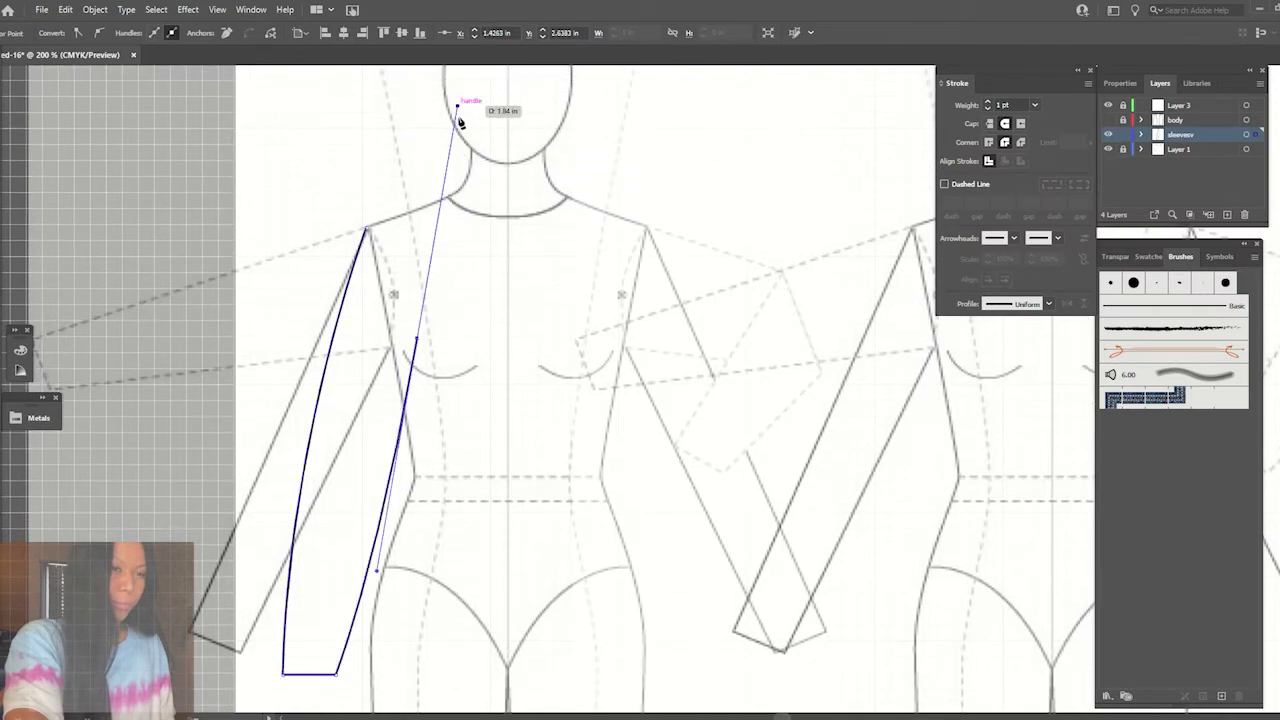
click(1107, 120)
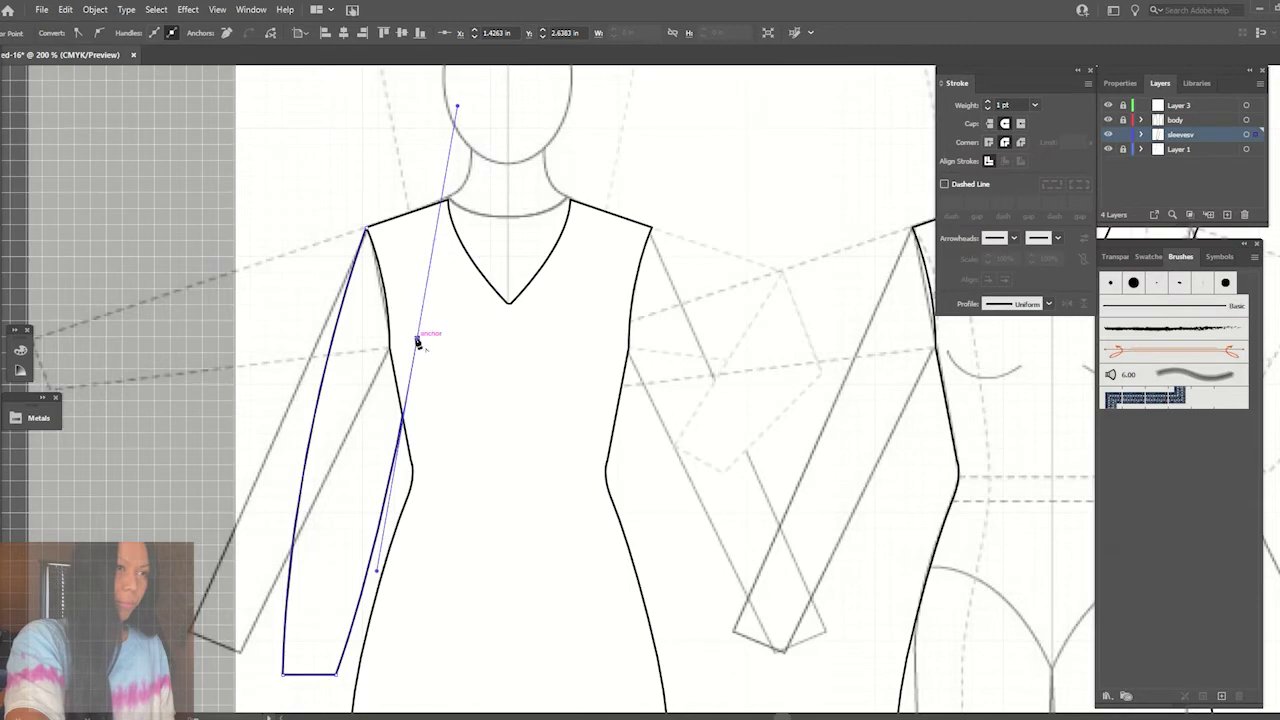
drag(420, 337, 346, 237)
- Curve the sleeve's shoulder and inner edge, moving the underarm point inward along the bodice
key(v)
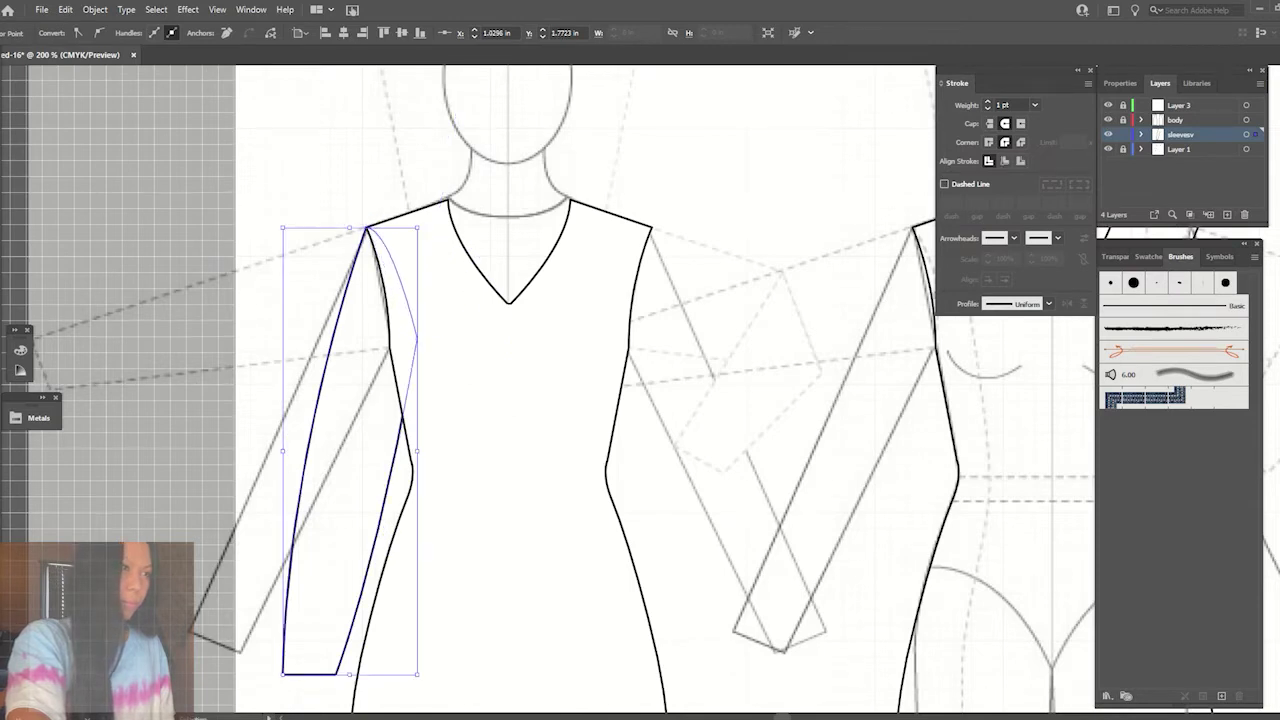
key(a)
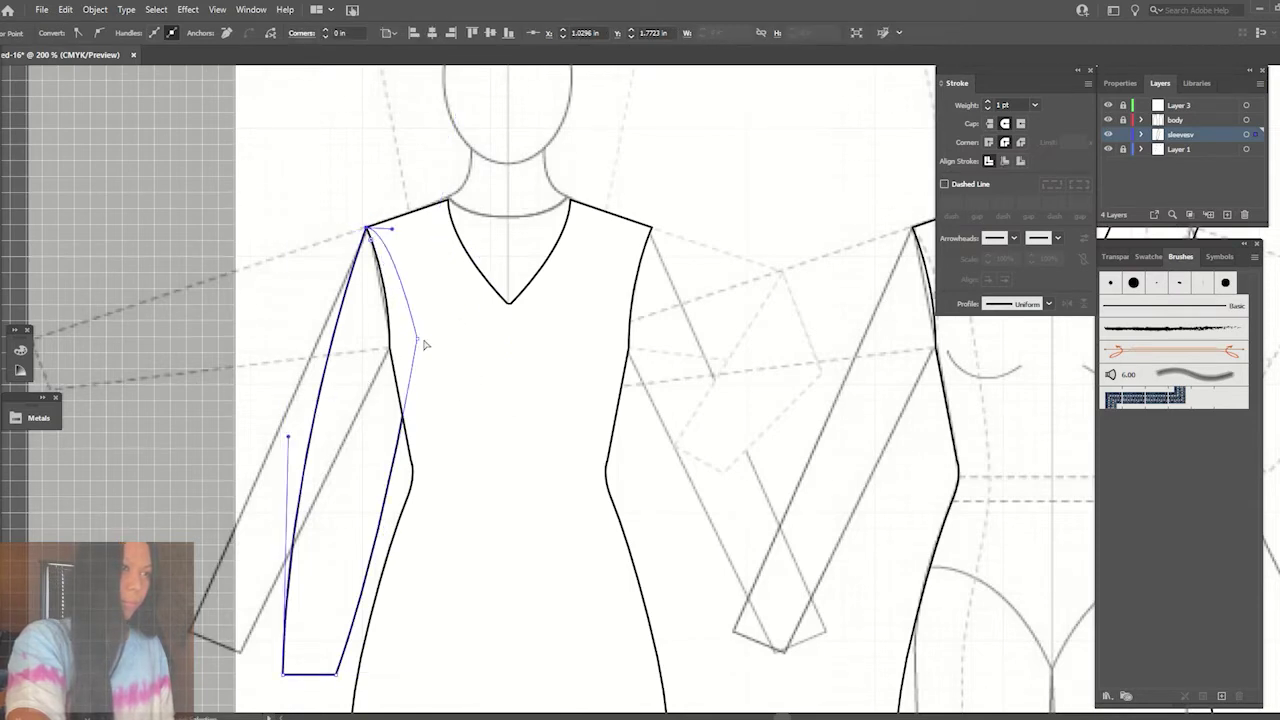
drag(417, 339, 387, 565)
click(393, 558)
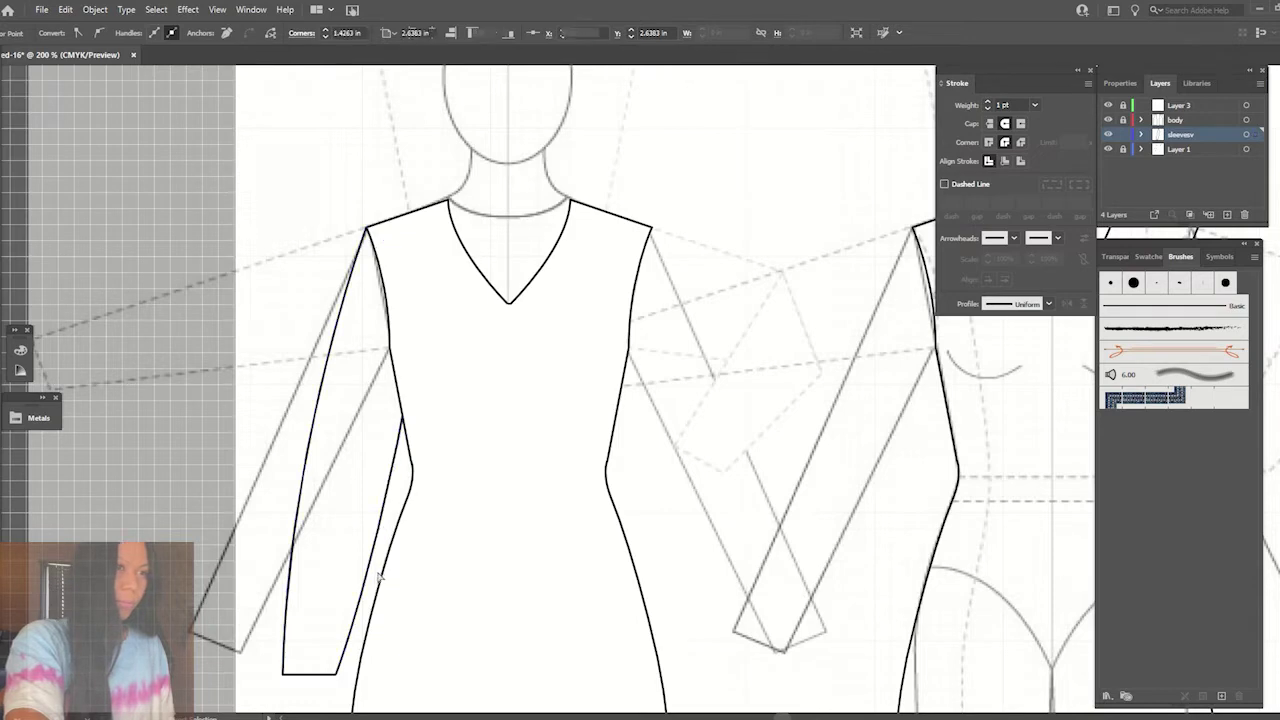
click(420, 351)
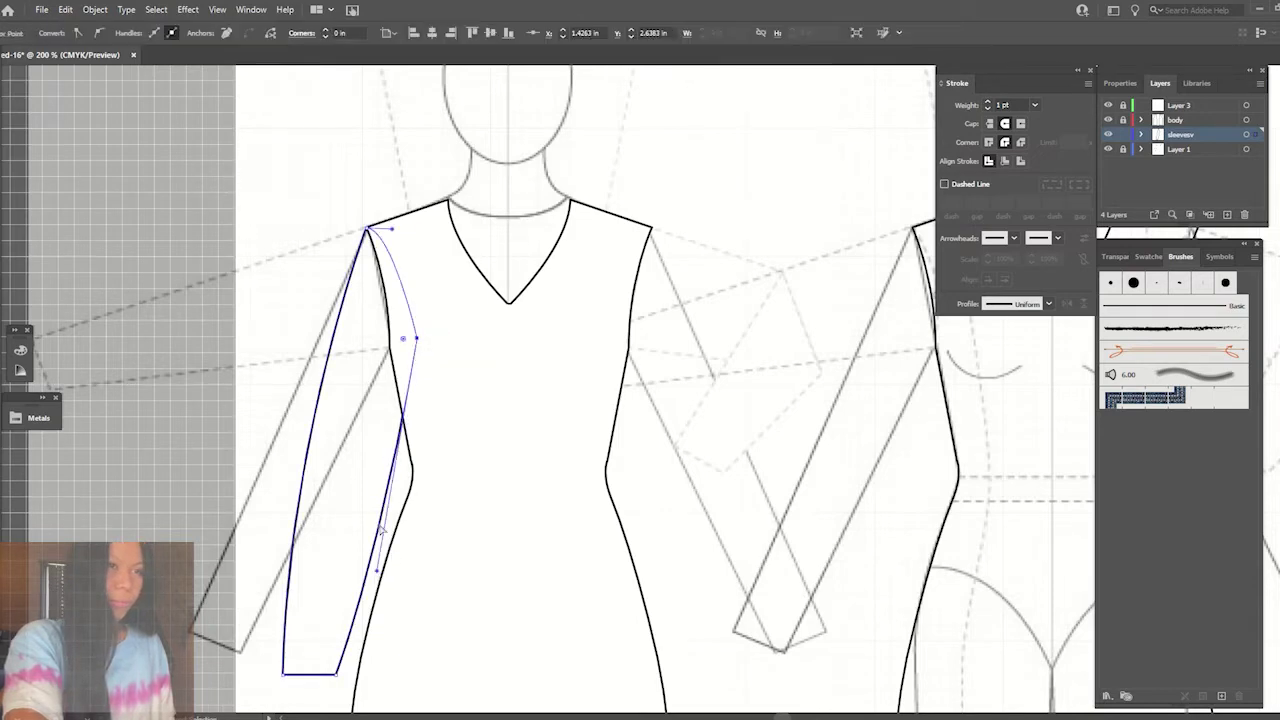
drag(377, 570, 359, 605)
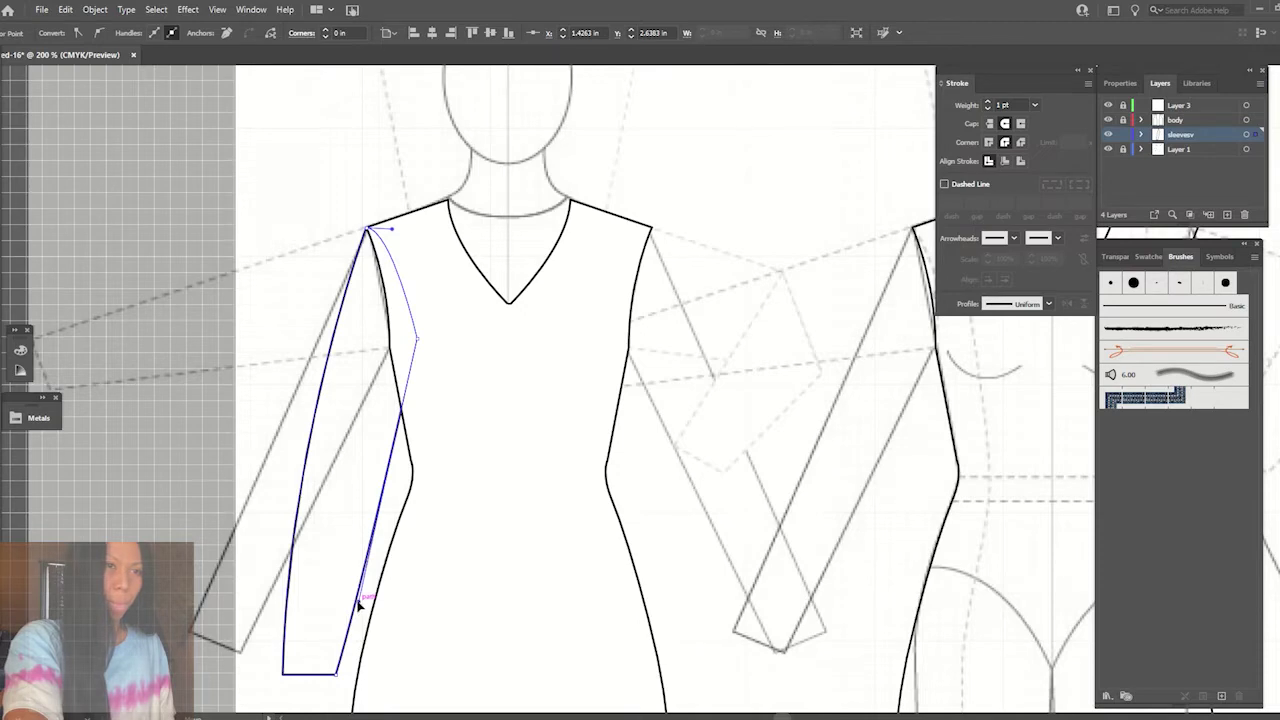
mouse_move(416, 338)
mouse_down()
mouse_move(390, 345)
mouse_move(405, 368)
mouse_up()
click(426, 370)
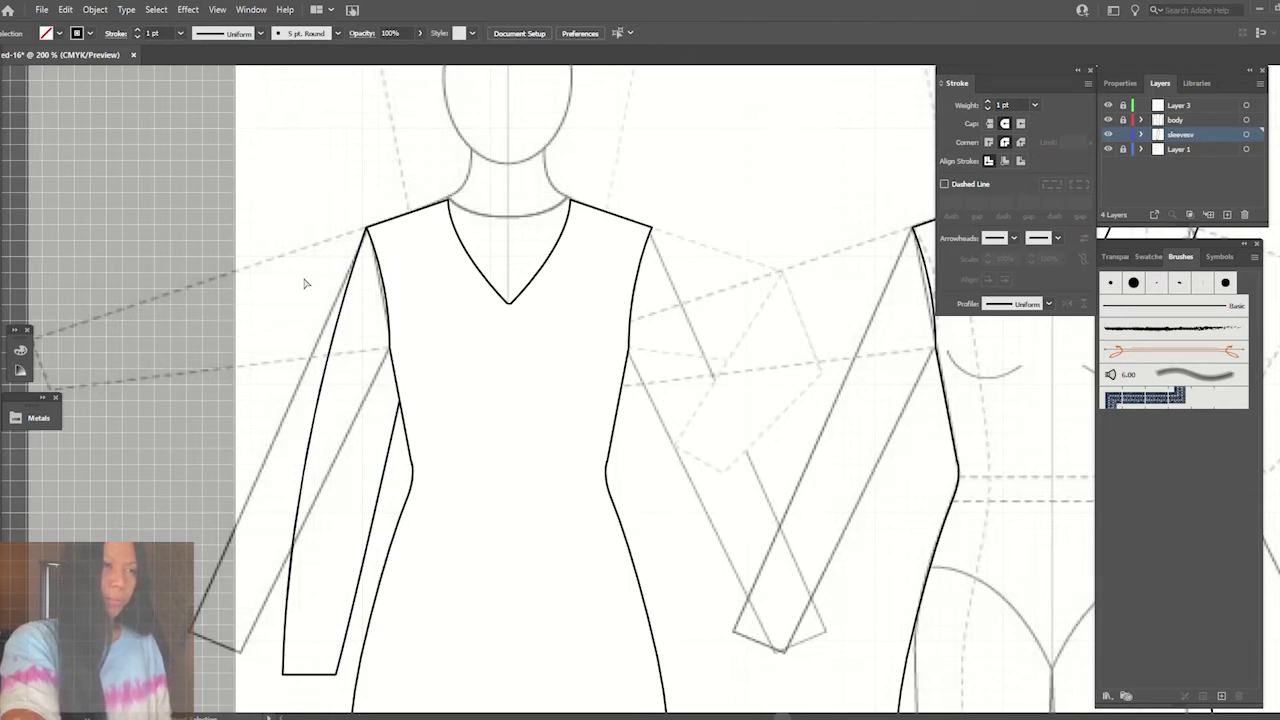
click(347, 390)
- Fill the sleeve shape with white
click(110, 432)
click(309, 600)
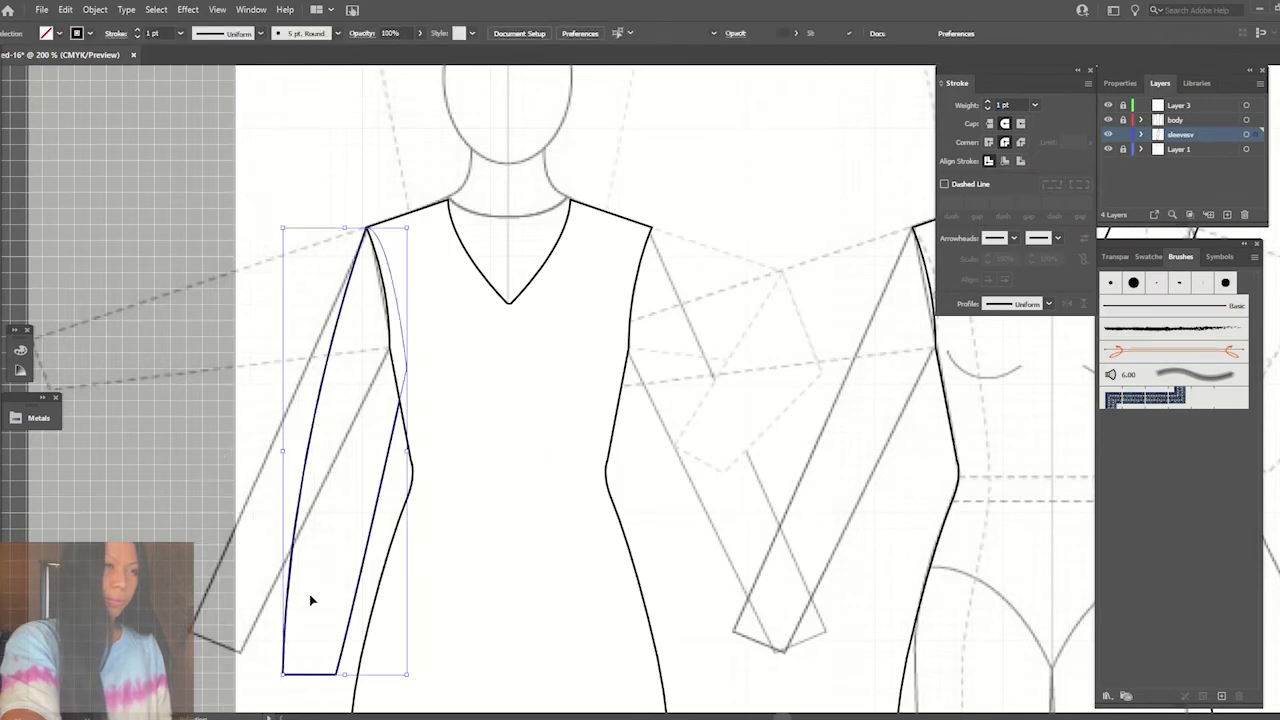
click(20, 350)
click(191, 254)
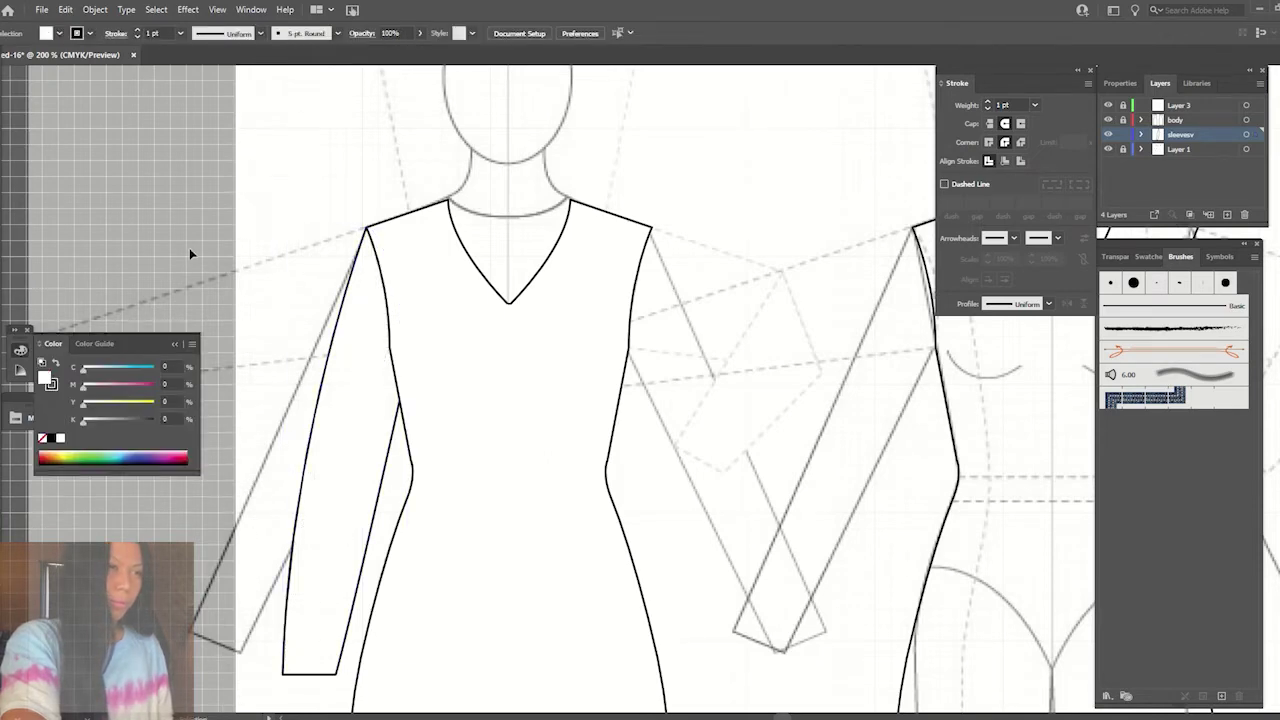
click(174, 343)
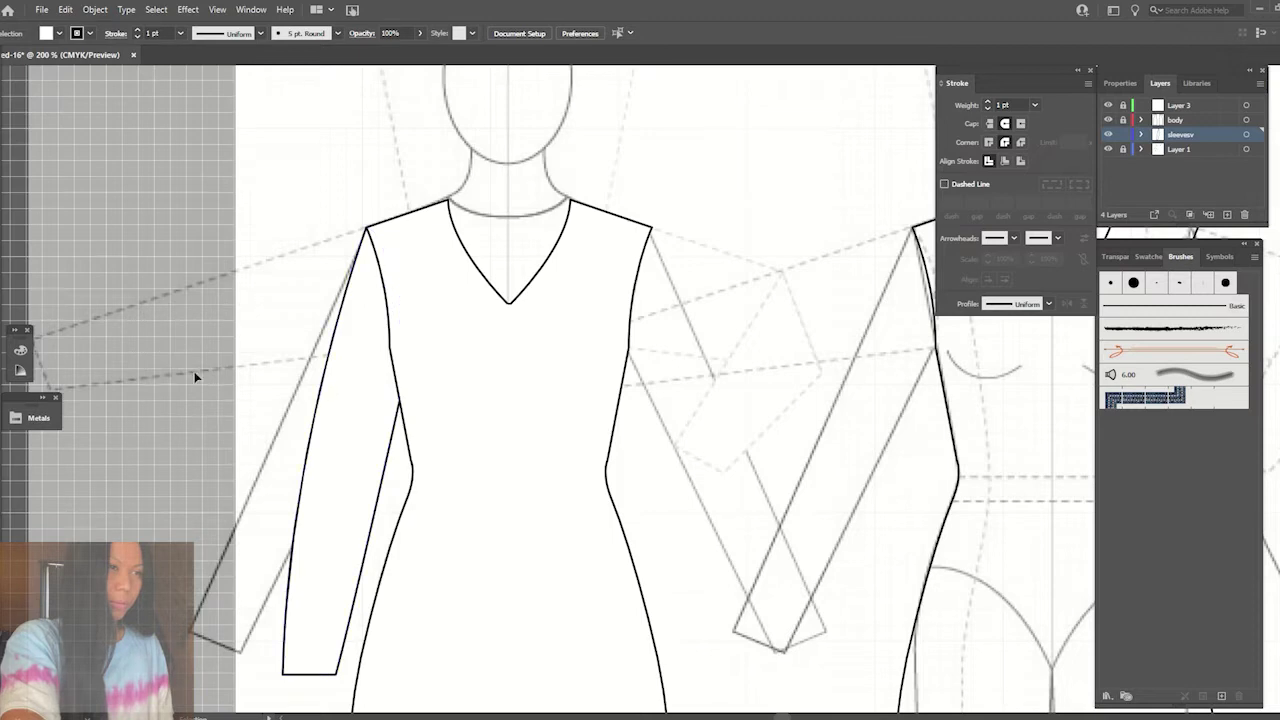
- Widen the cuff, curve the sleeve's outer edge and add a point on its inner edge
key(ctrl+minus)
key(ctrl+minus)
key(ctrl+plus)
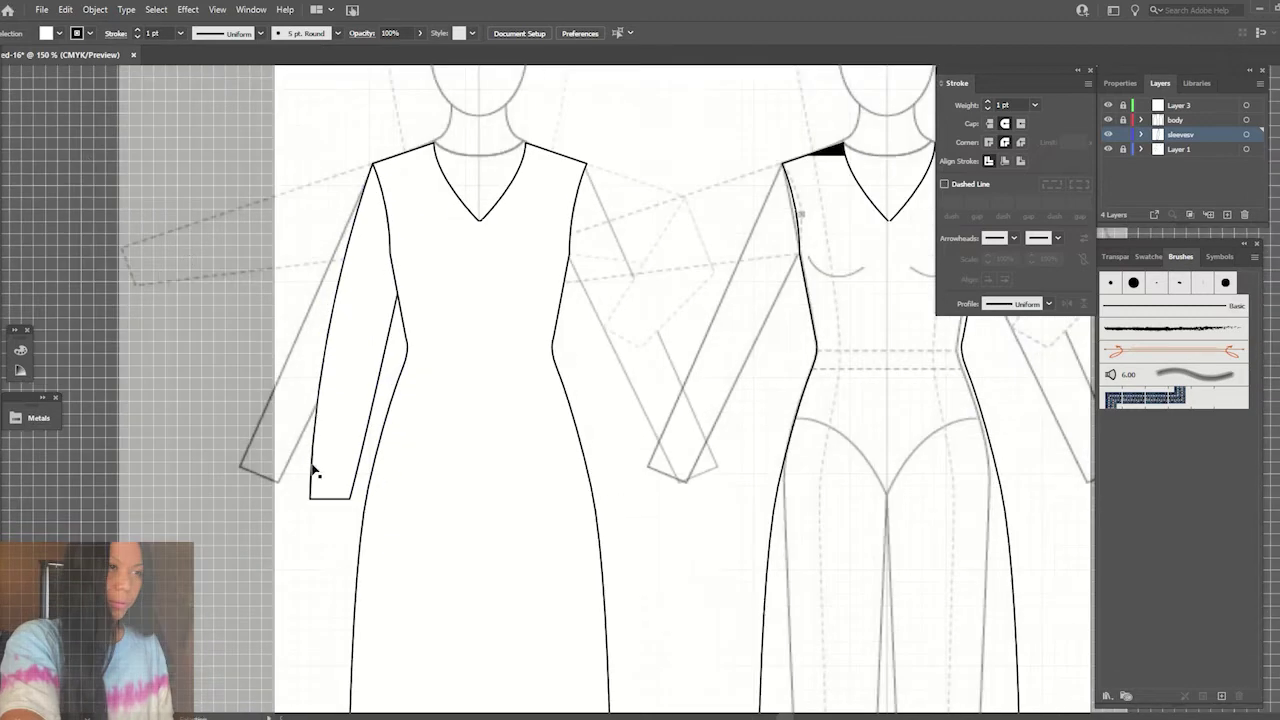
drag(350, 498, 362, 504)
click(310, 498)
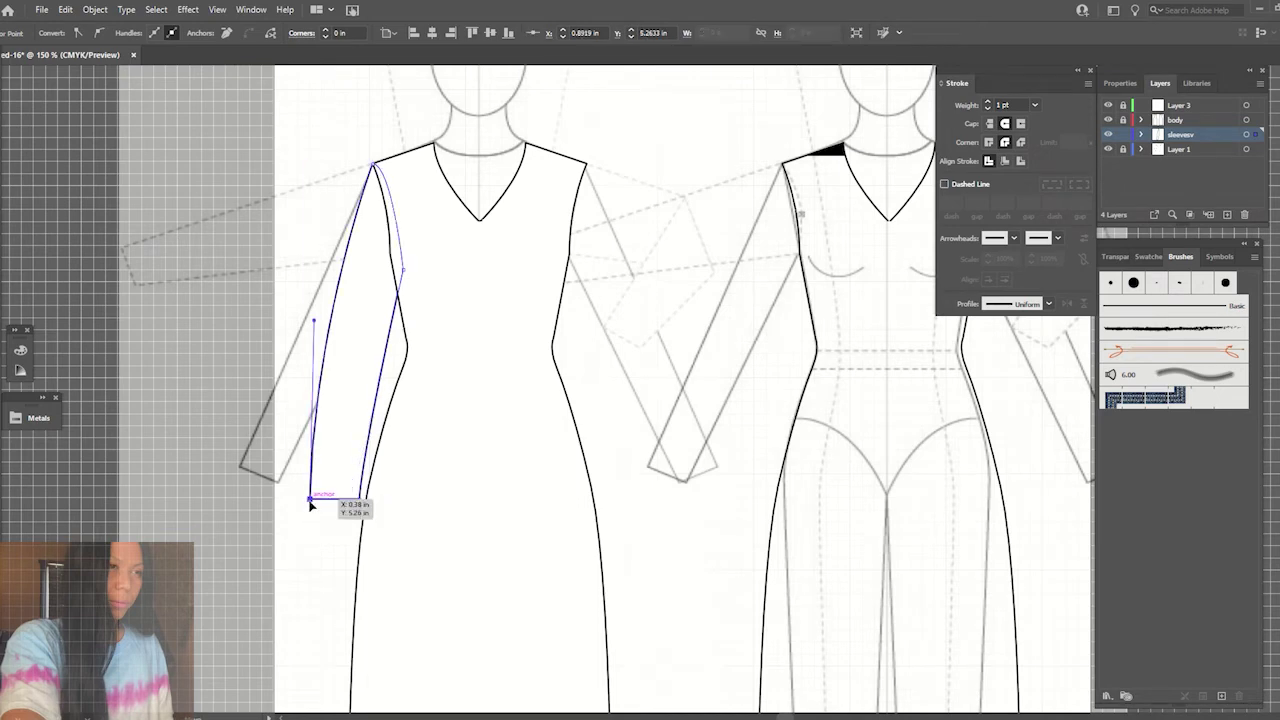
mouse_move(314, 322)
mouse_down()
mouse_move(309, 308)
mouse_move(309, 414)
mouse_move(339, 221)
mouse_up()
click(402, 278)
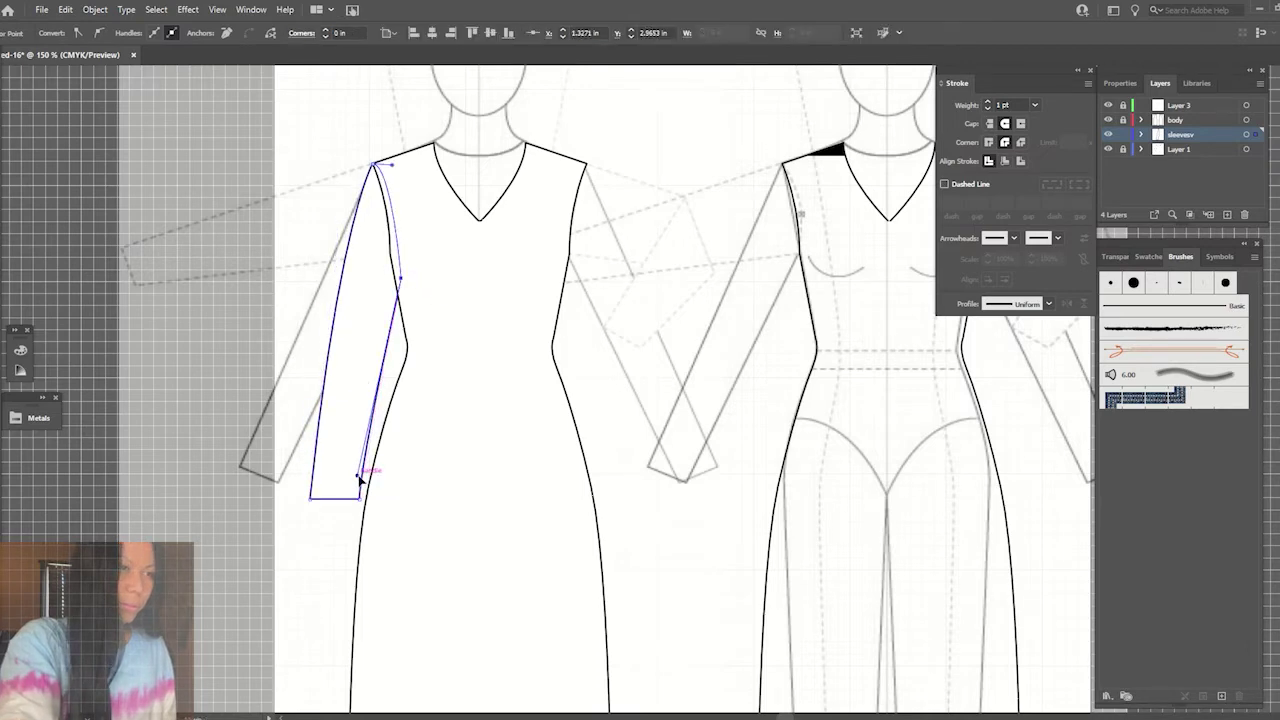
key(v)
click(287, 273)
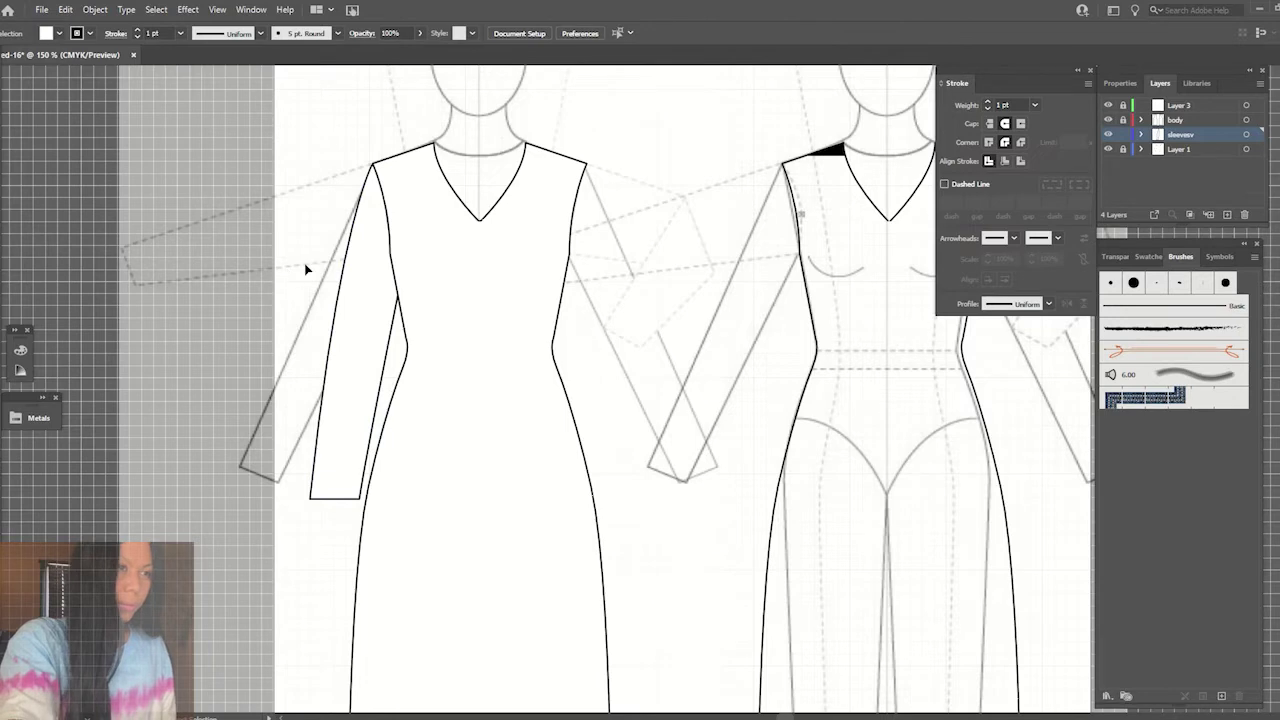
key(ctrl+minus)
scroll(457, 491, right, 3)
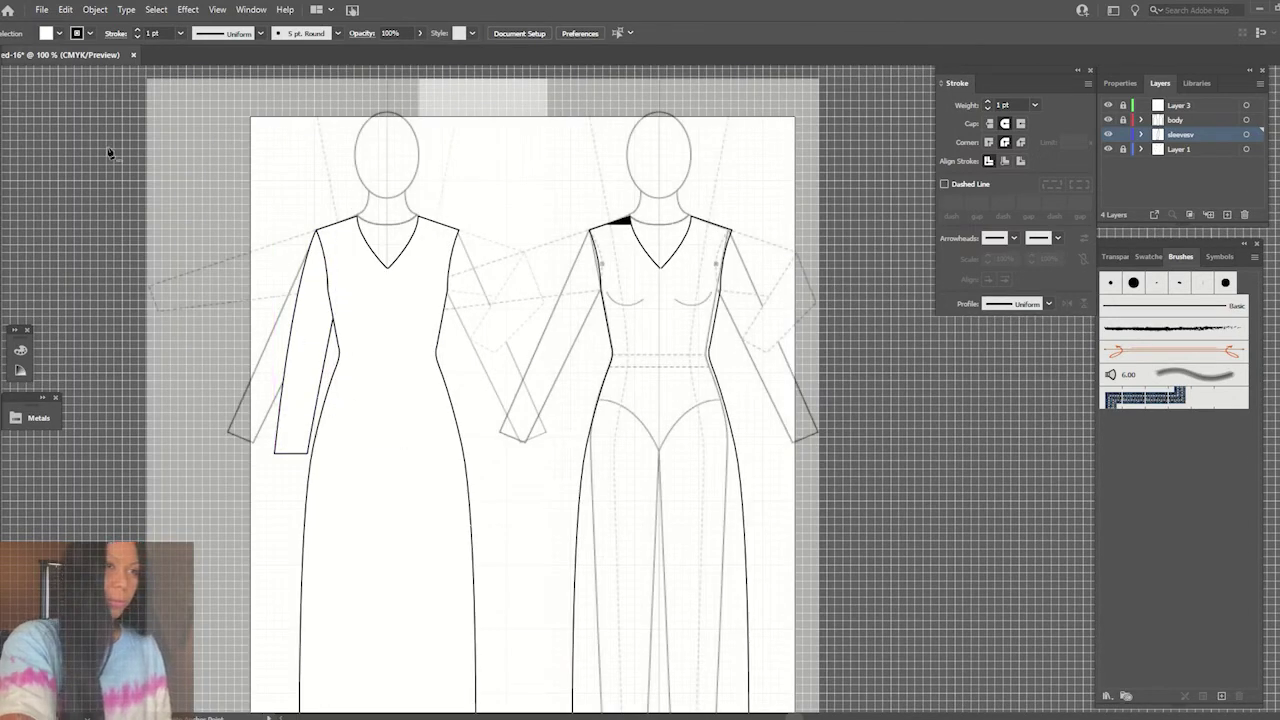
- Reflect a vertical copy of the sleeve onto the dress's right arm
drag(22, 82, 335, 455)
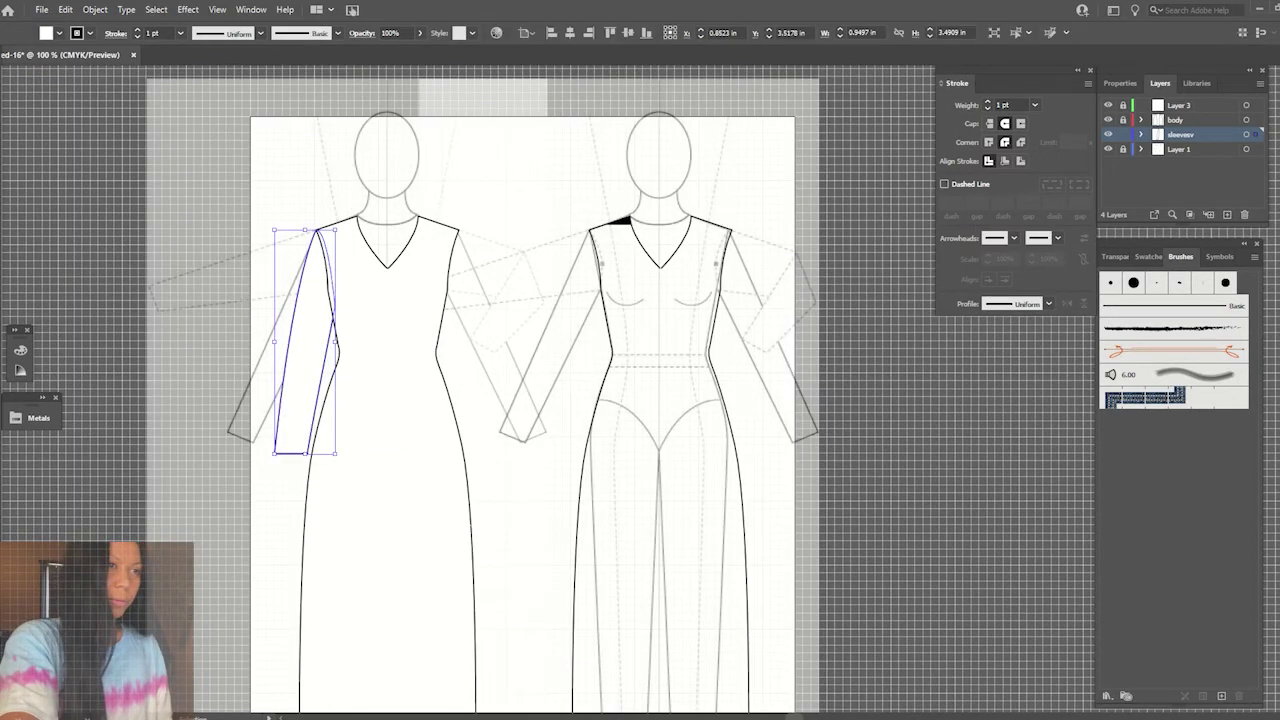
alt+click(386, 247)
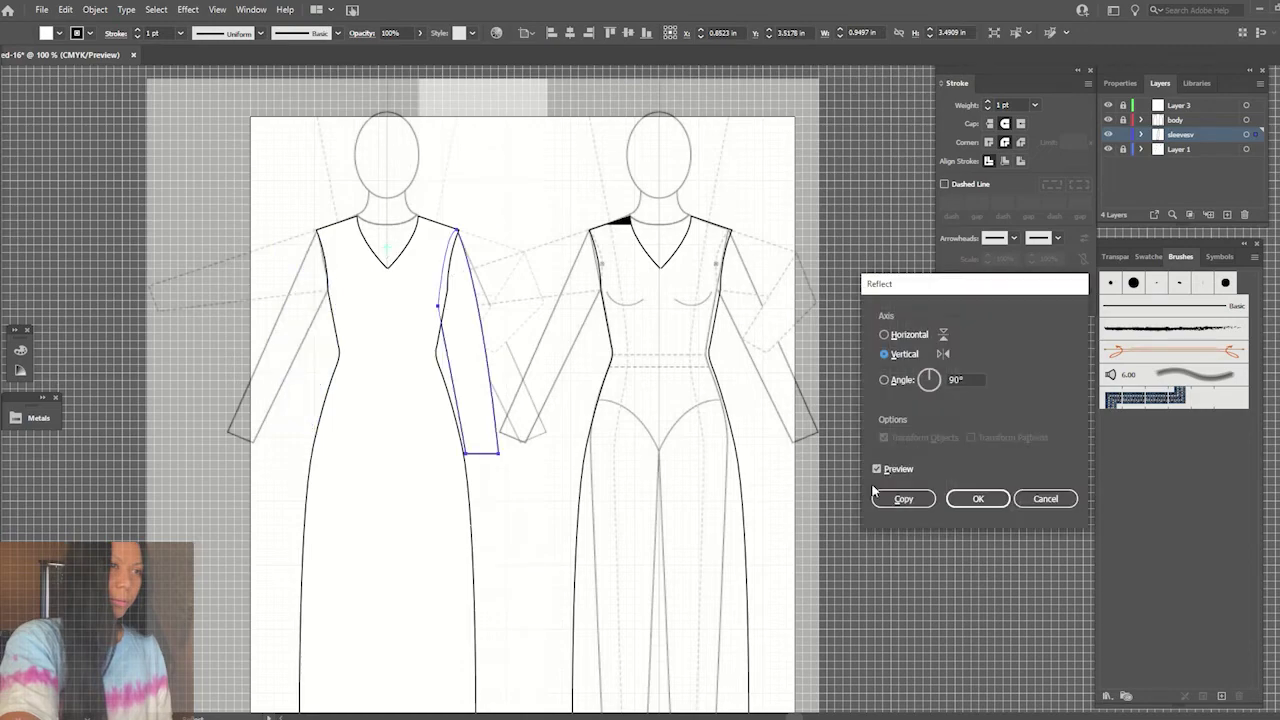
click(889, 490)
click(450, 280)
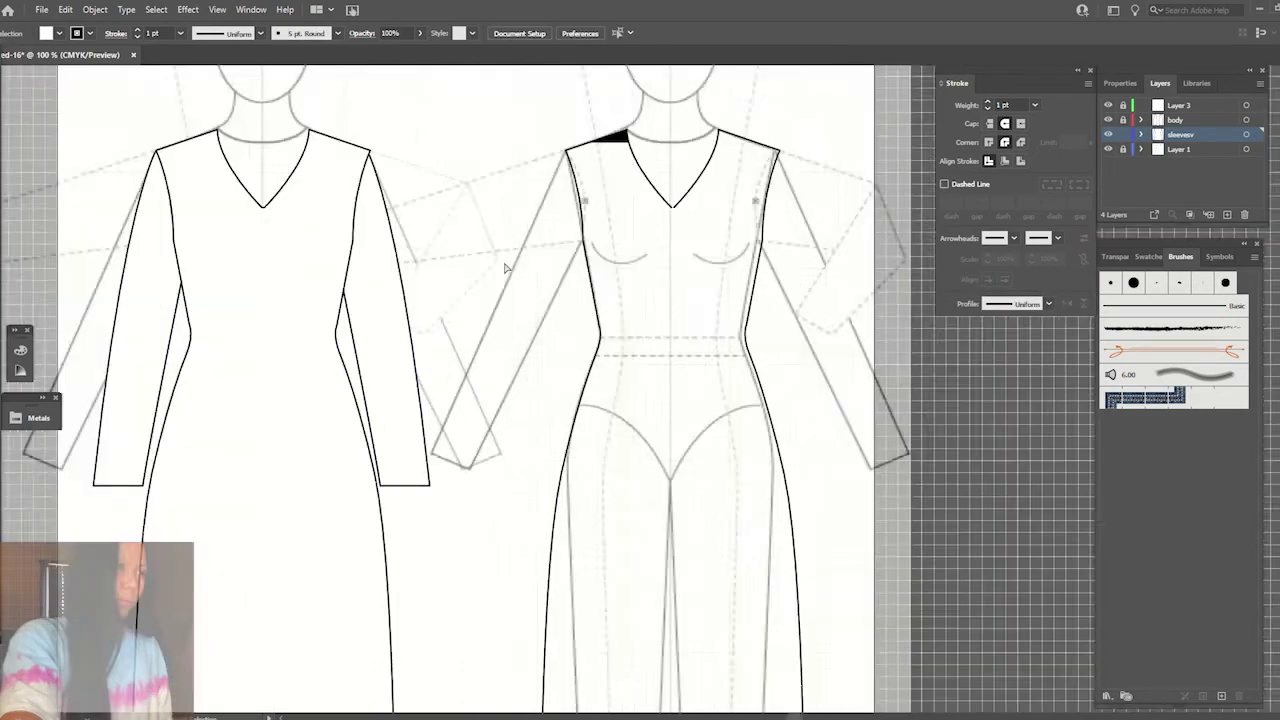
scroll(450, 280, up, 5)
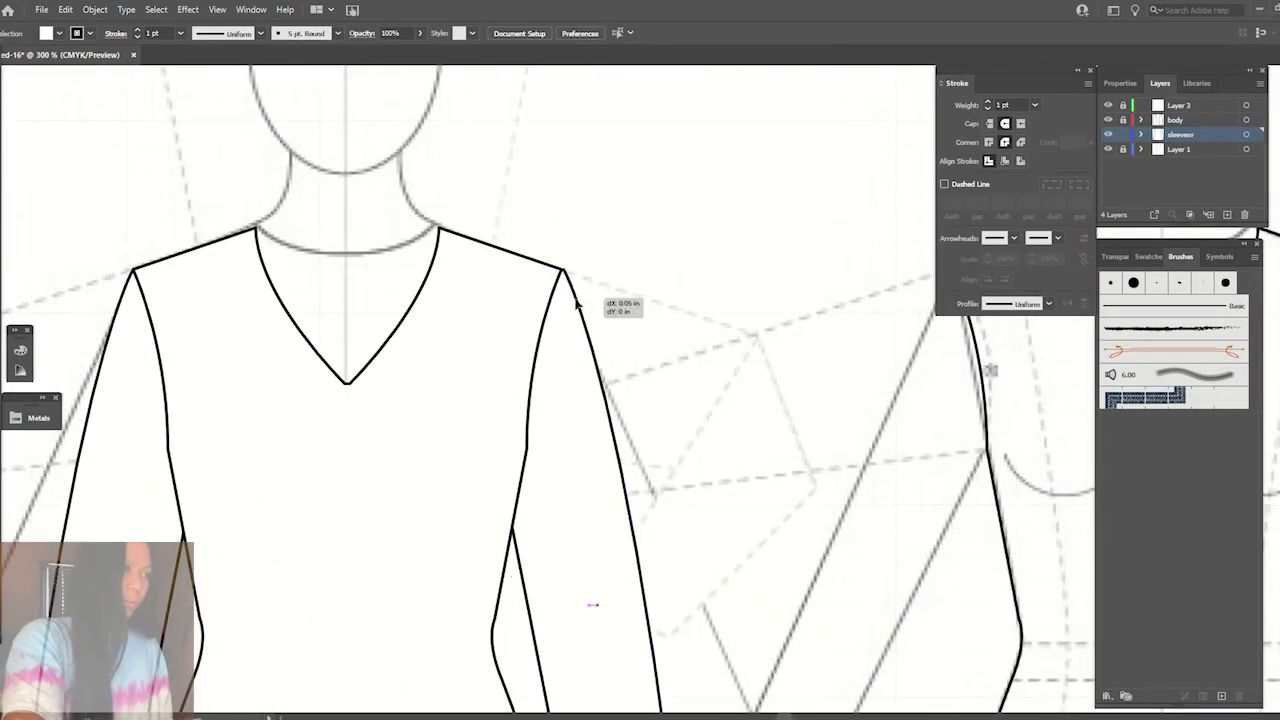
click(575, 300)
click(620, 298)
key(ctrl+1)
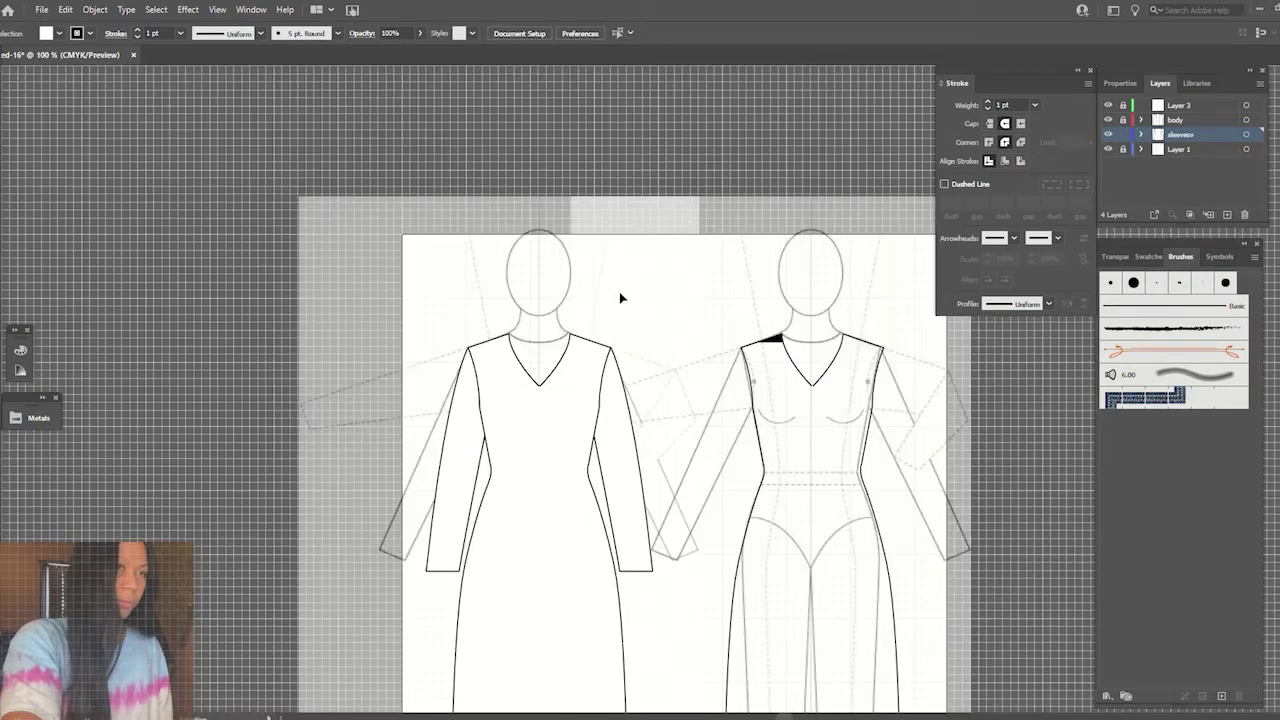
- Alt-drag both sleeves onto the second croquis and toggle the body layer lock
click(462, 380)
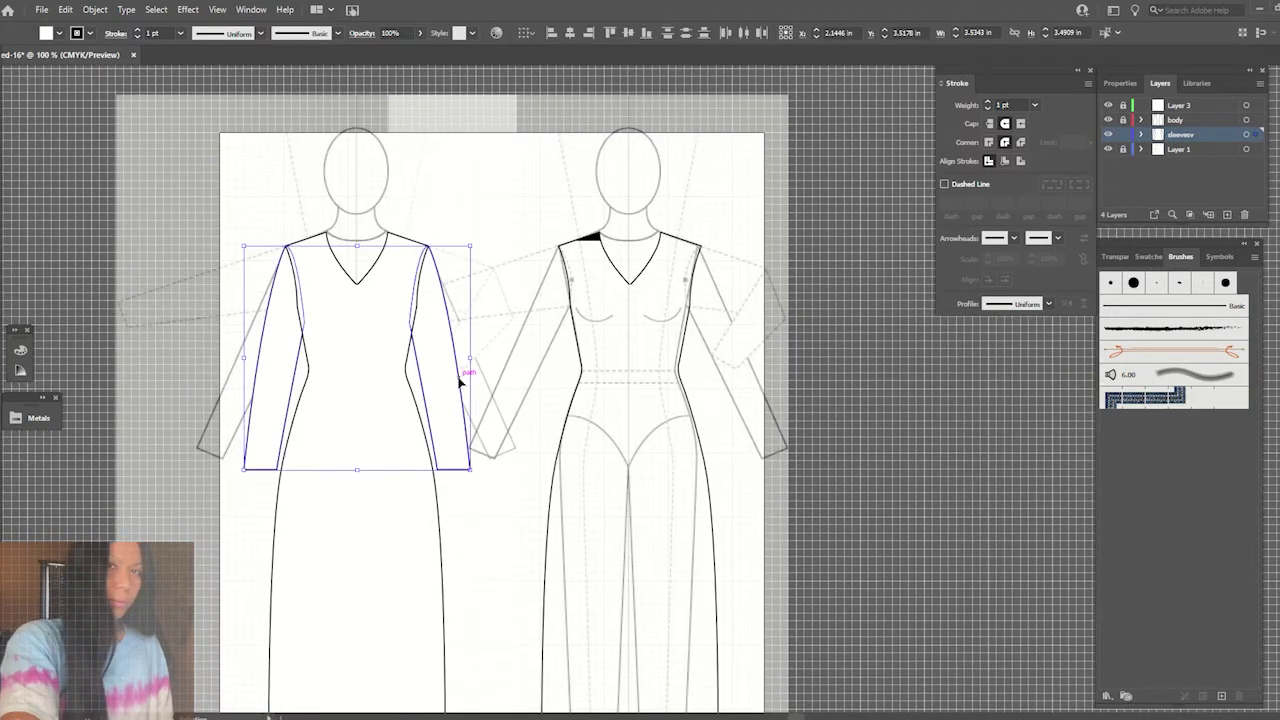
drag(462, 380, 736, 380)
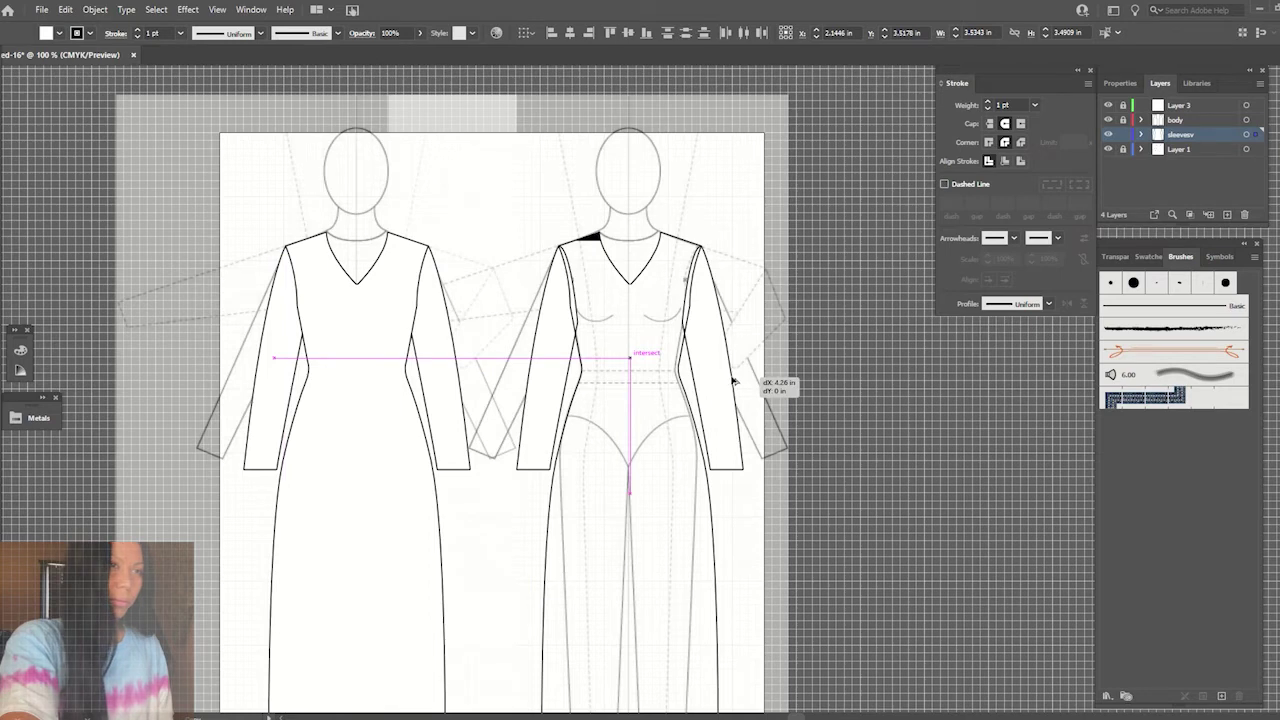
drag(731, 380, 735, 380)
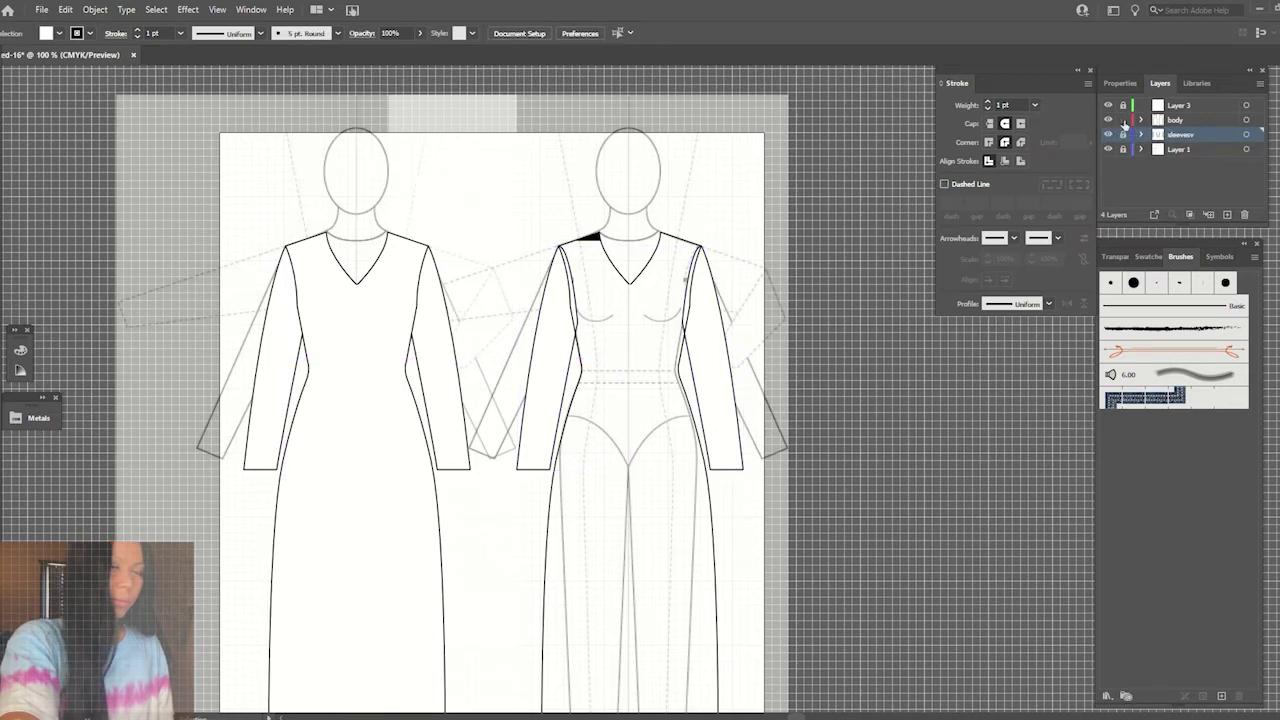
click(1124, 124)
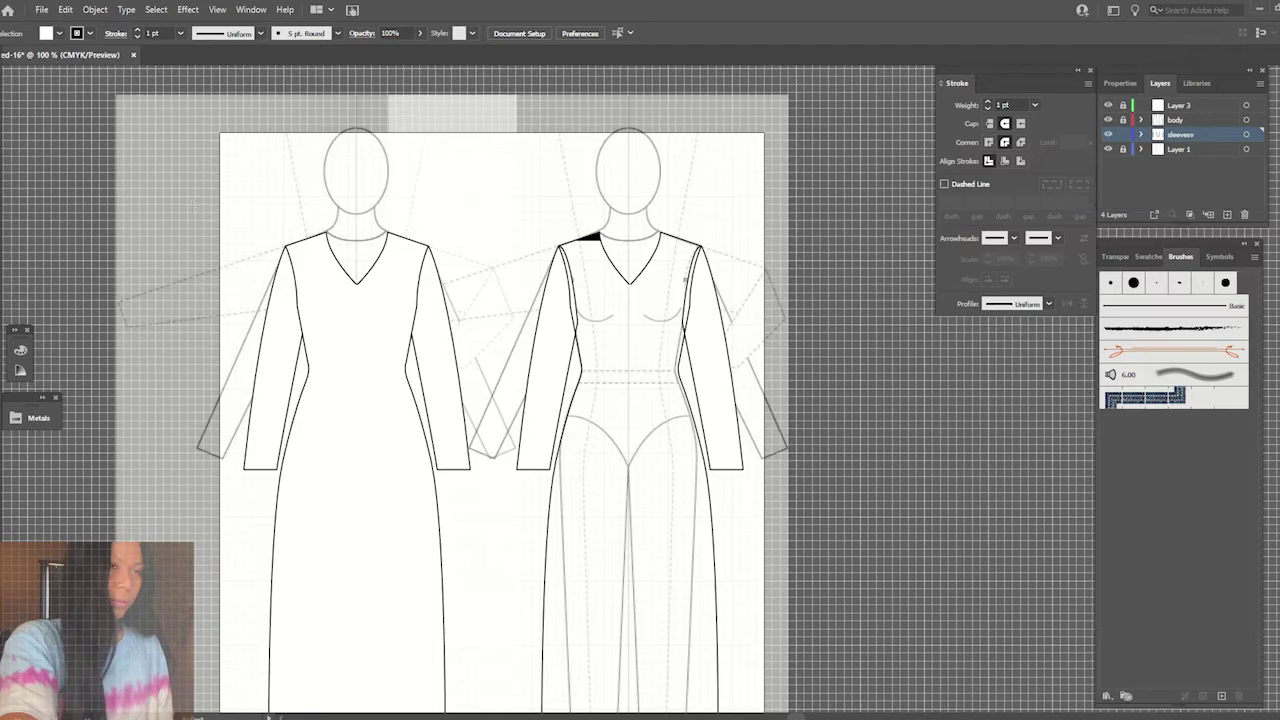
- Draw a curve from the neck centre out to the left shoulder and down across the chest
scroll(245, 480, up, 2)
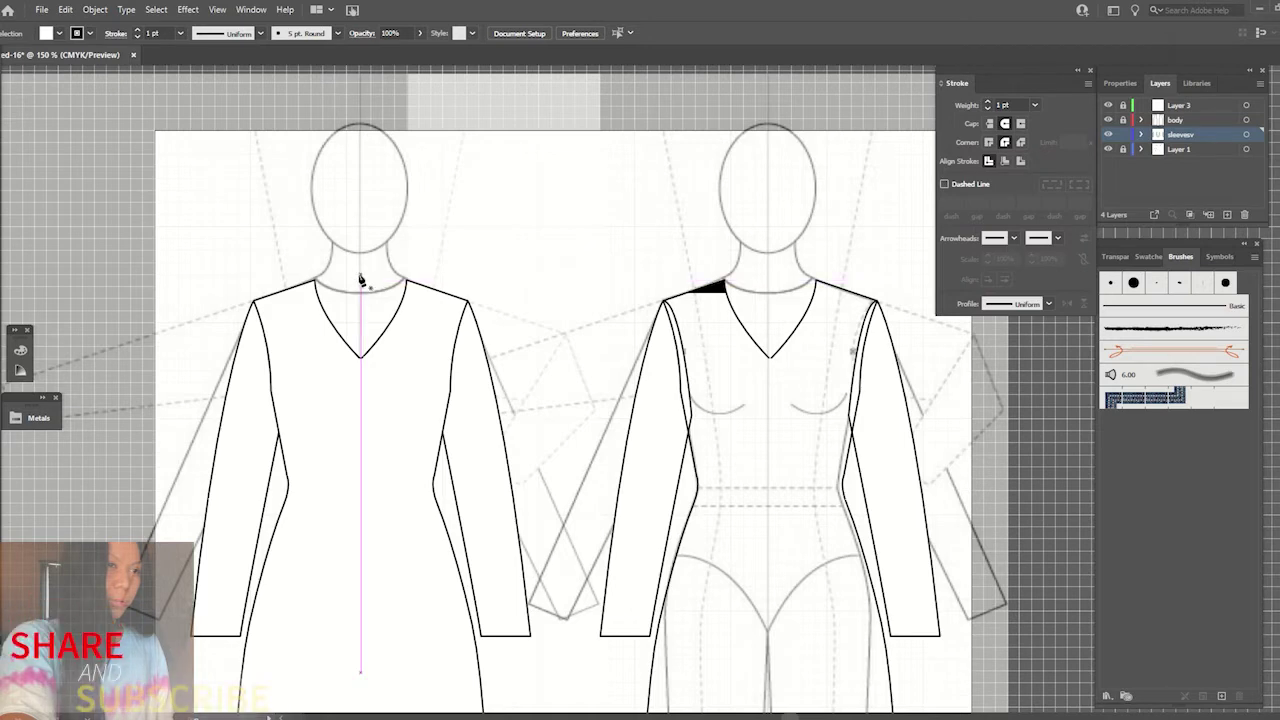
drag(360, 275, 333, 273)
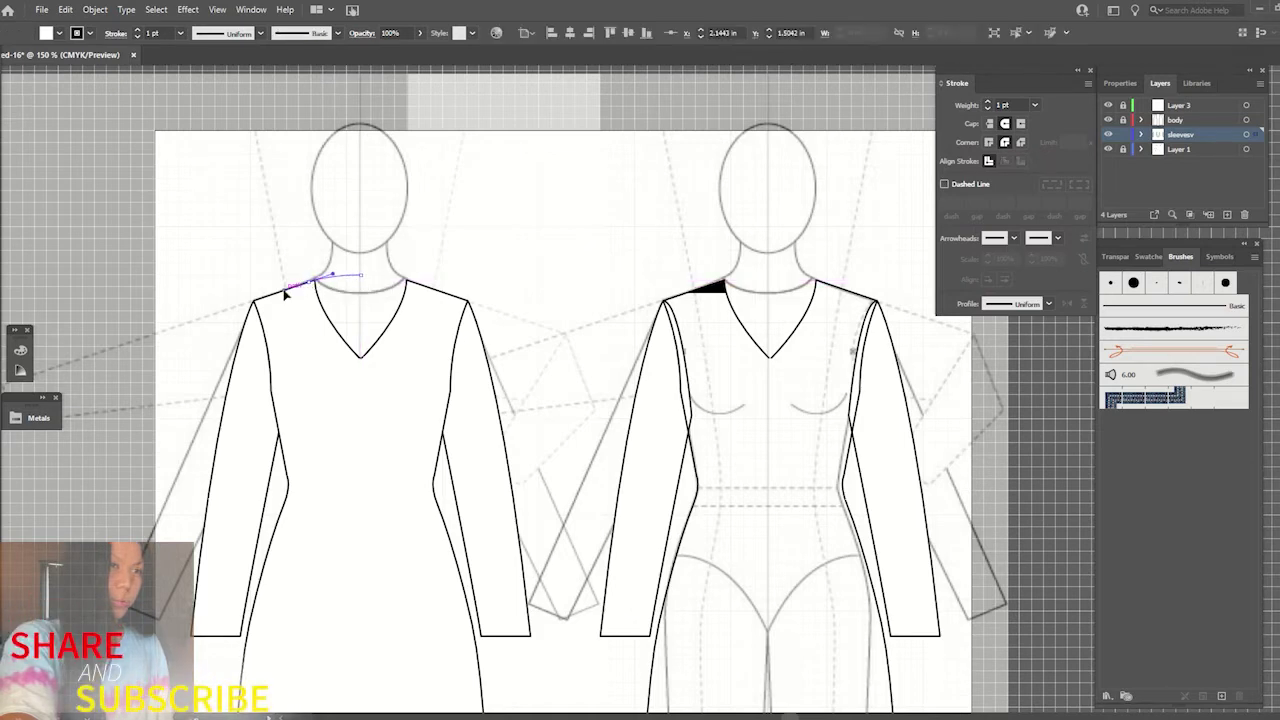
click(310, 283)
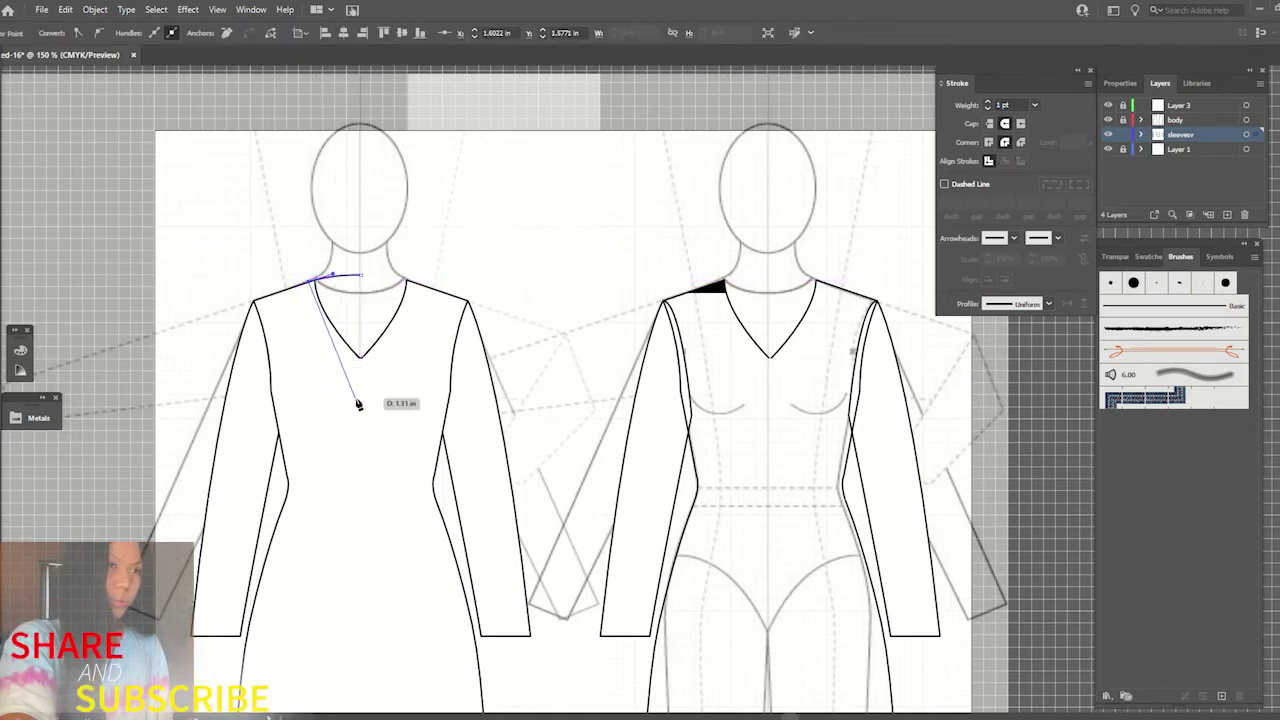
drag(357, 400, 378, 410)
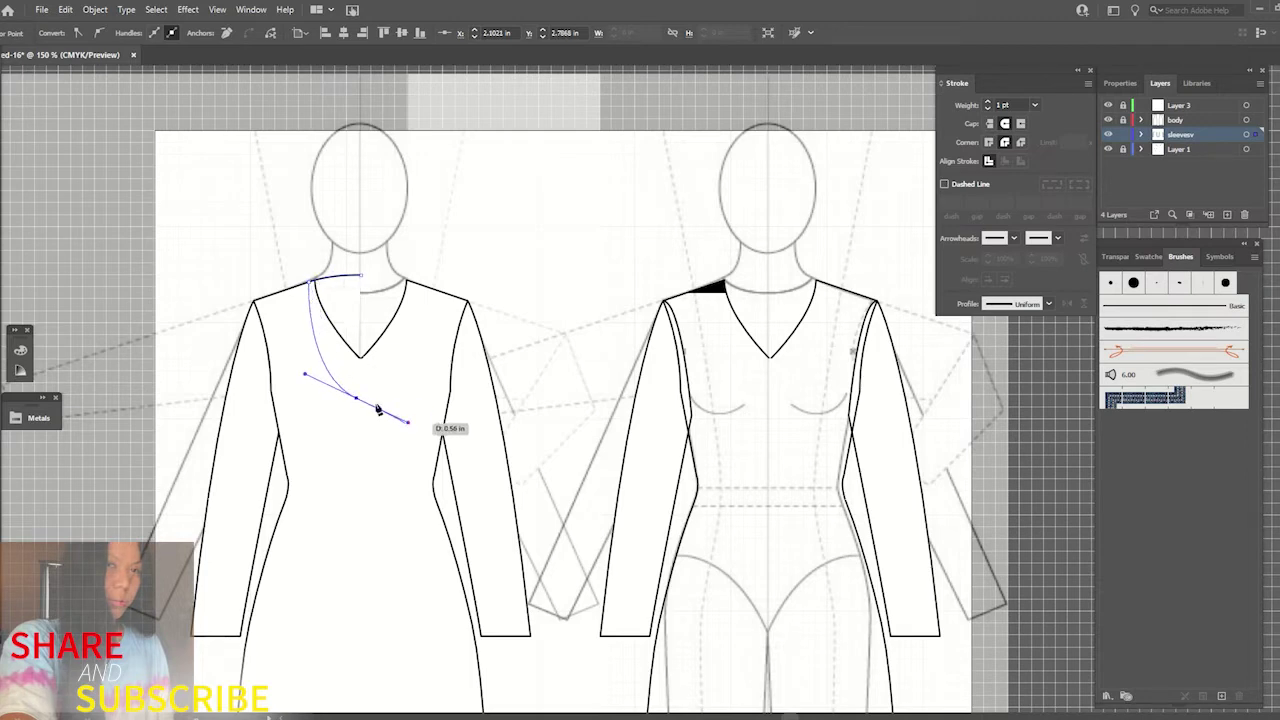
key(v)
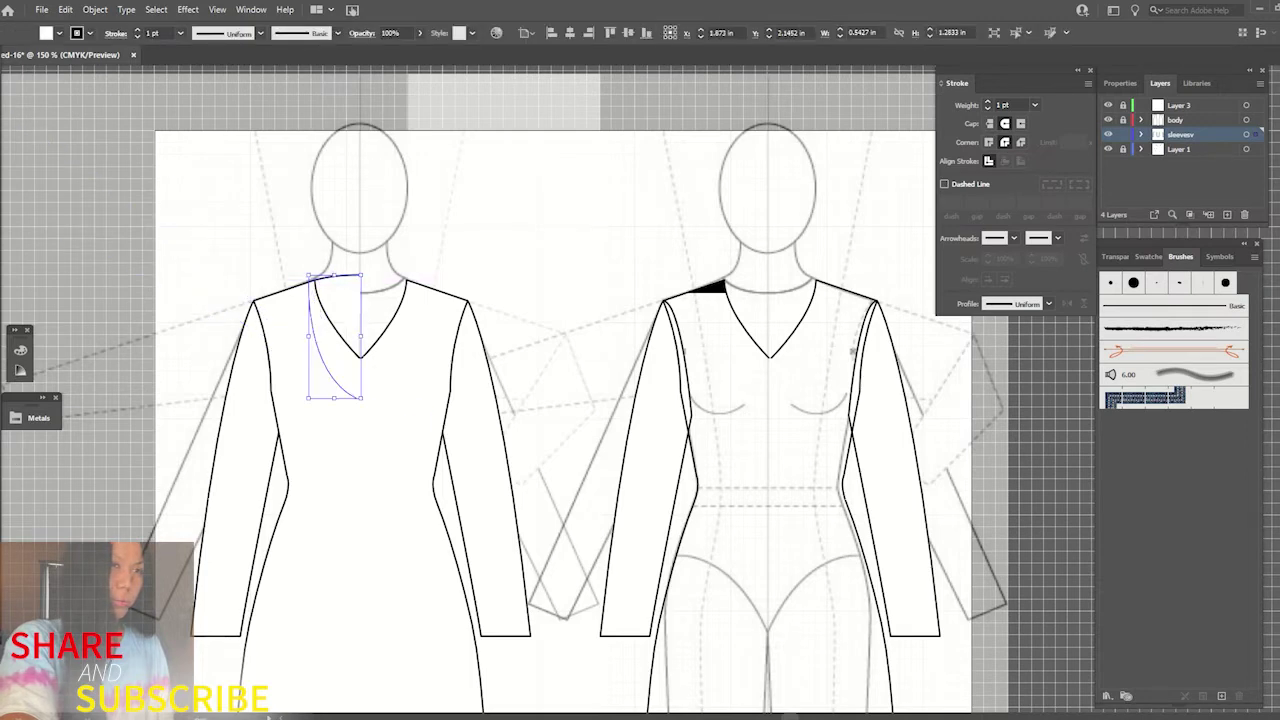
key(p)
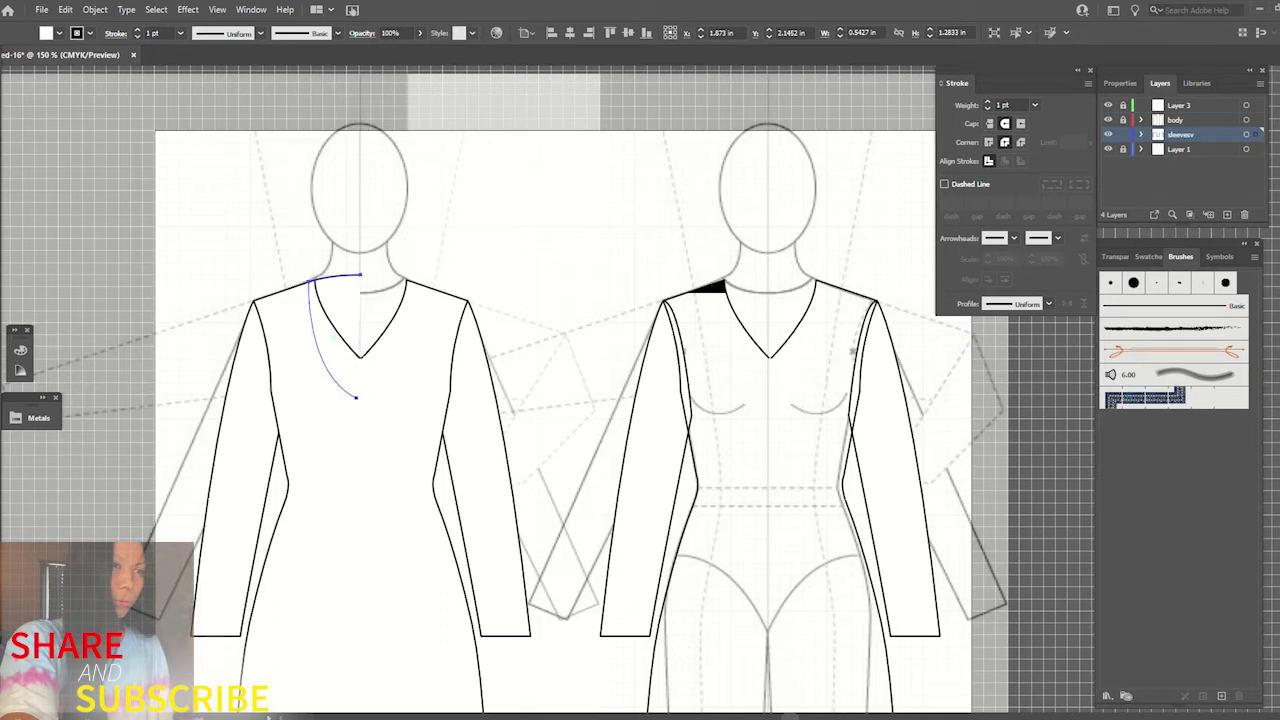
- Reflect a vertical copy of the neck curve and join both halves into one path
key(o)
alt+click(358, 260)
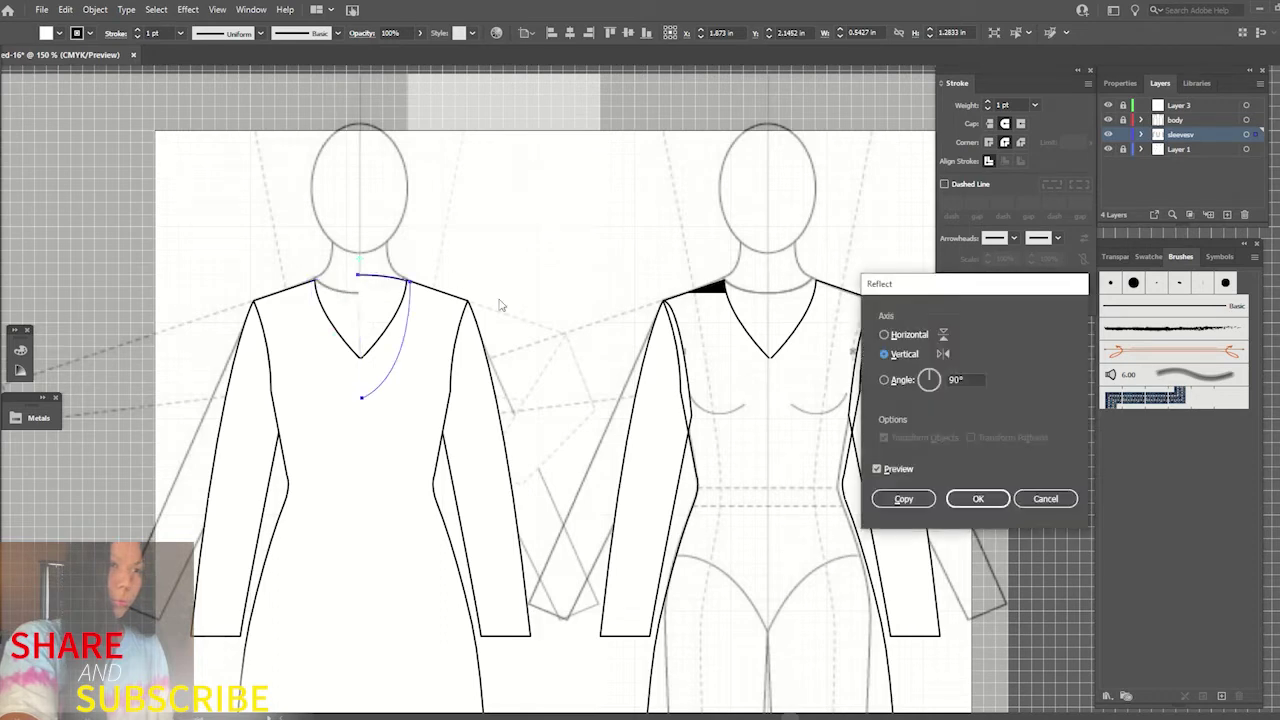
key(Return)
click(495, 267)
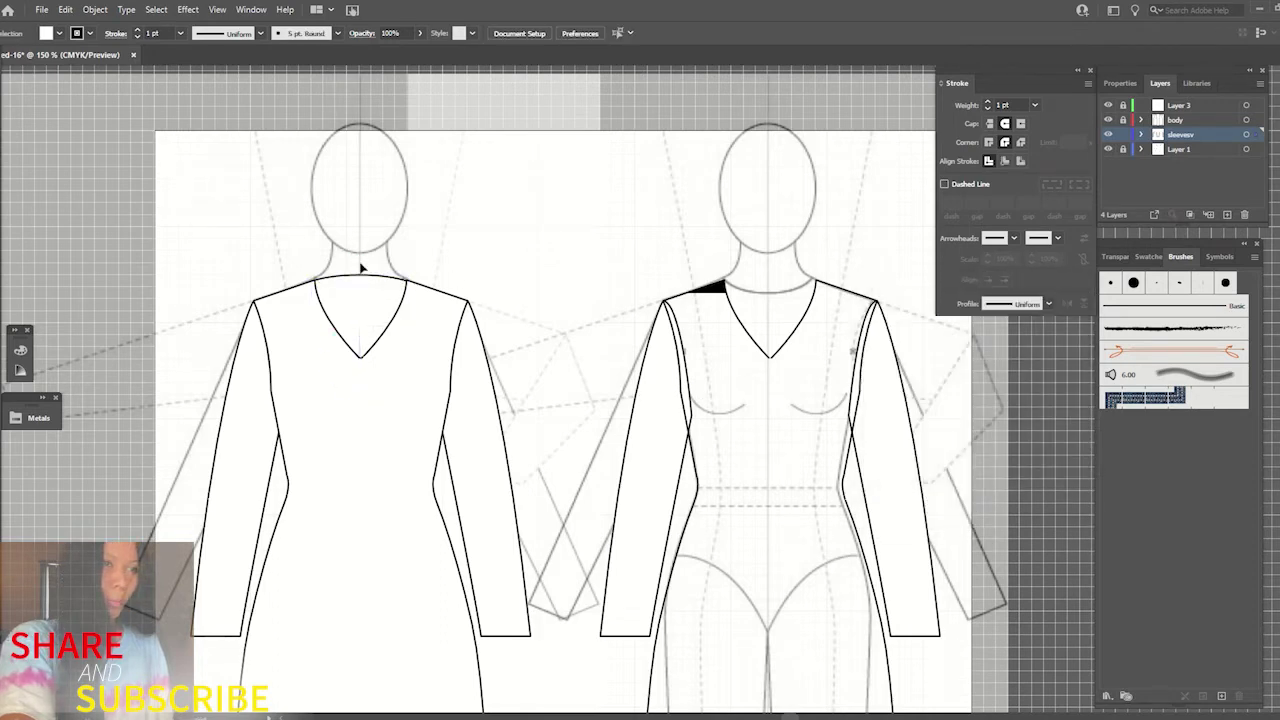
click(366, 277)
right_click(362, 280)
click(405, 381)
click(527, 276)
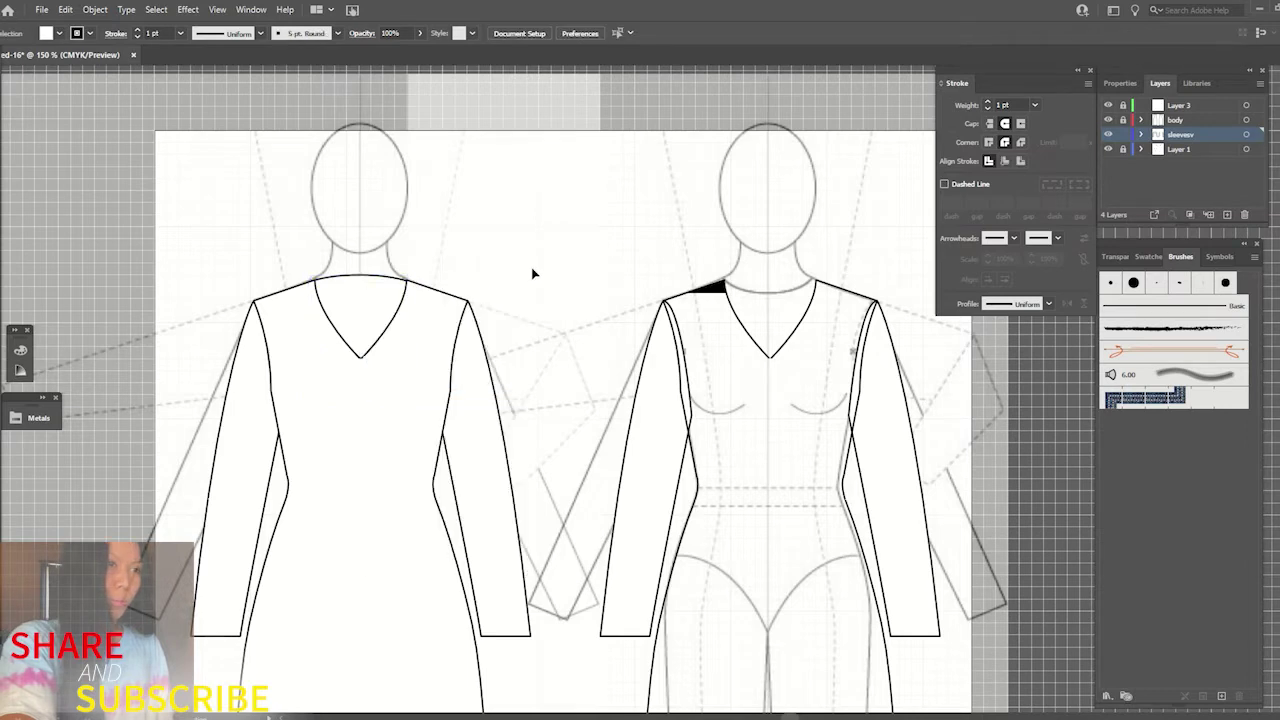
scroll(533, 273, up, 2)
scroll(400, 257, up, 2)
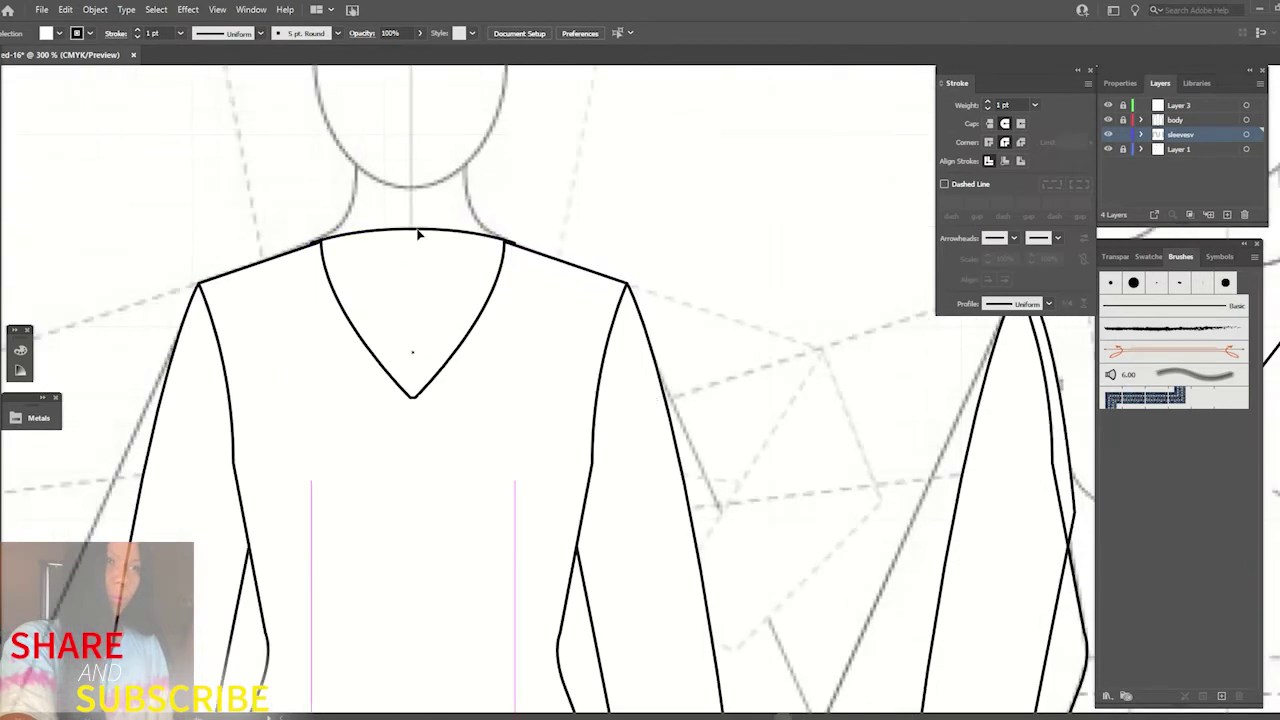
- Adjust the back-neck curve's top centre anchor and handles to smooth the neckline
click(415, 236)
click(600, 222)
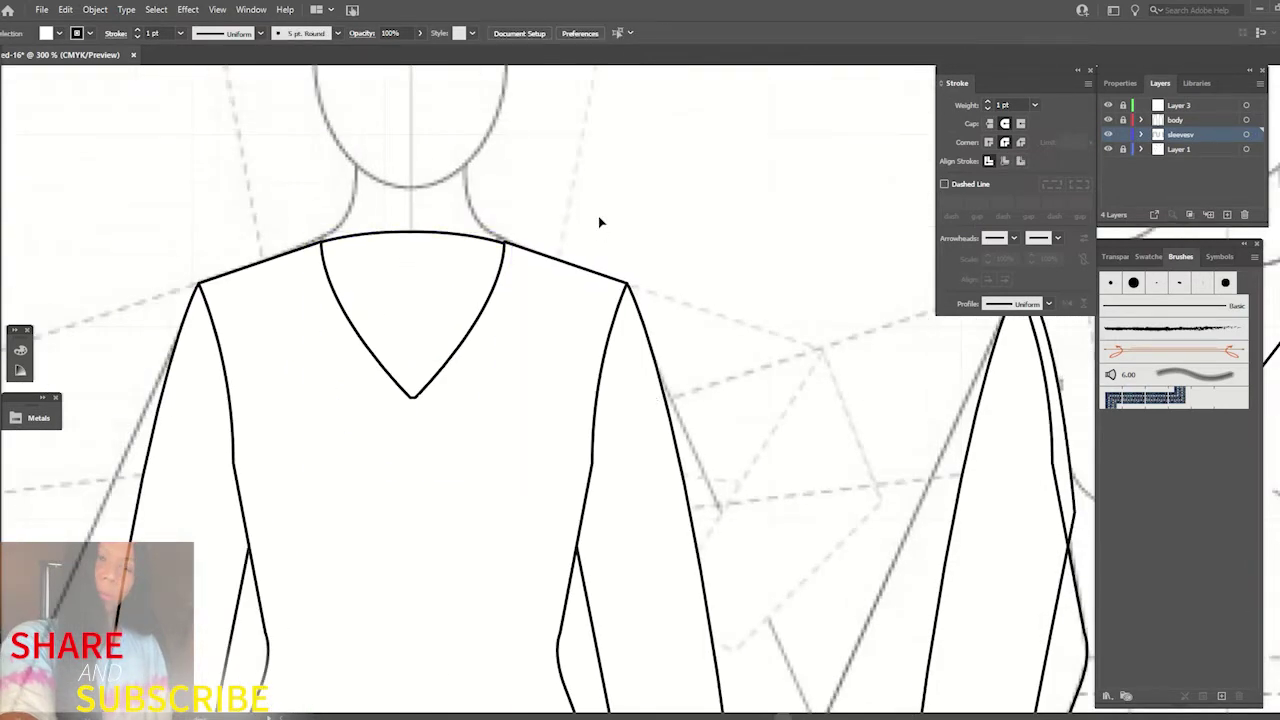
scroll(600, 222, up, 3)
scroll(766, 460, down, 1)
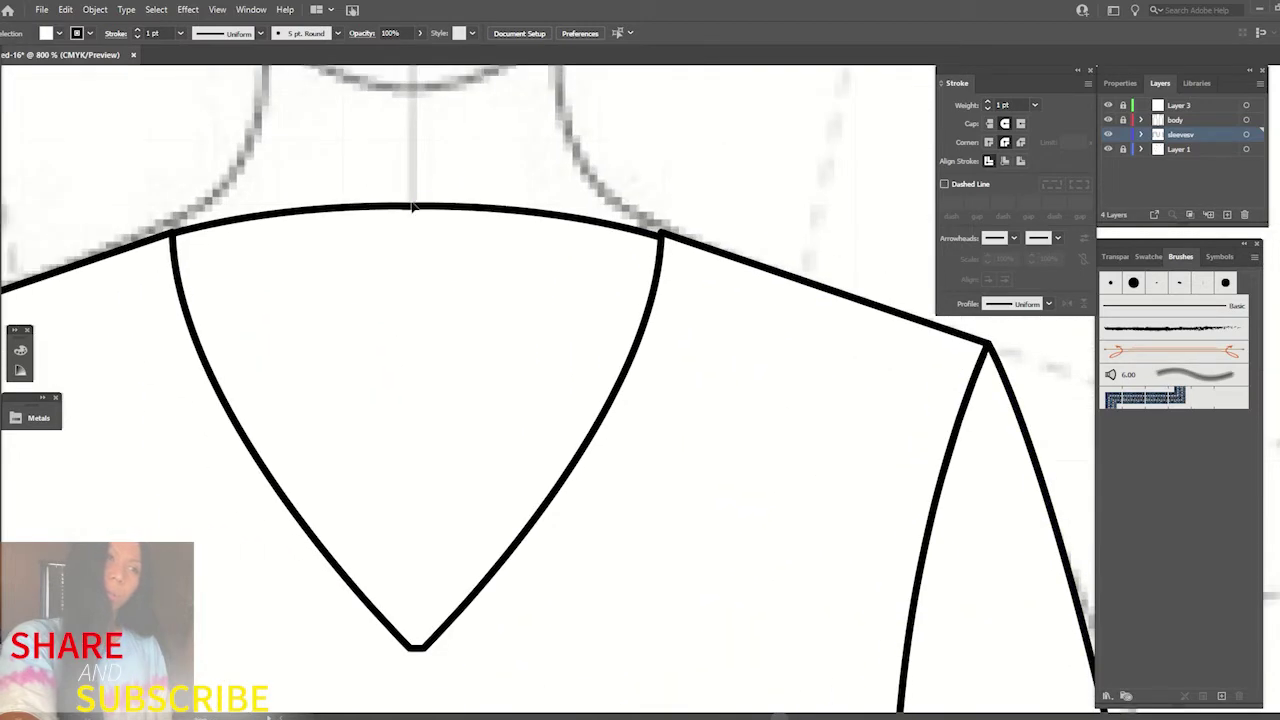
click(415, 206)
key(a)
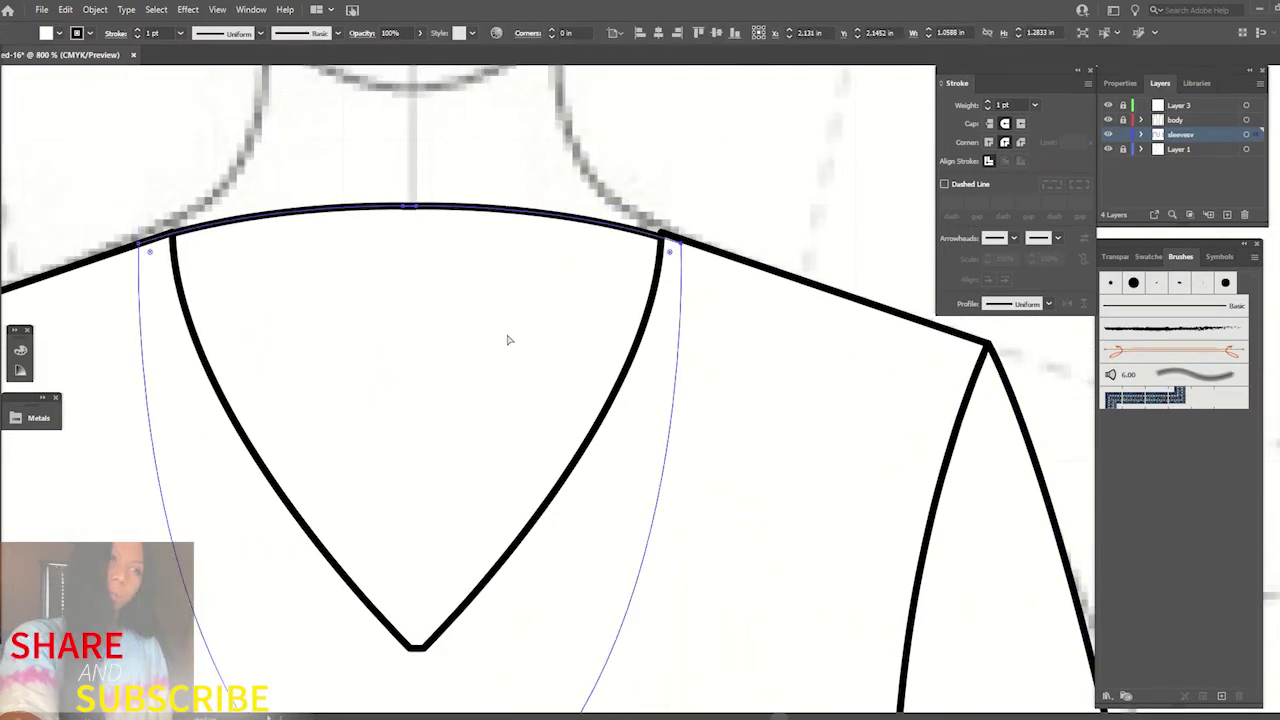
click(418, 208)
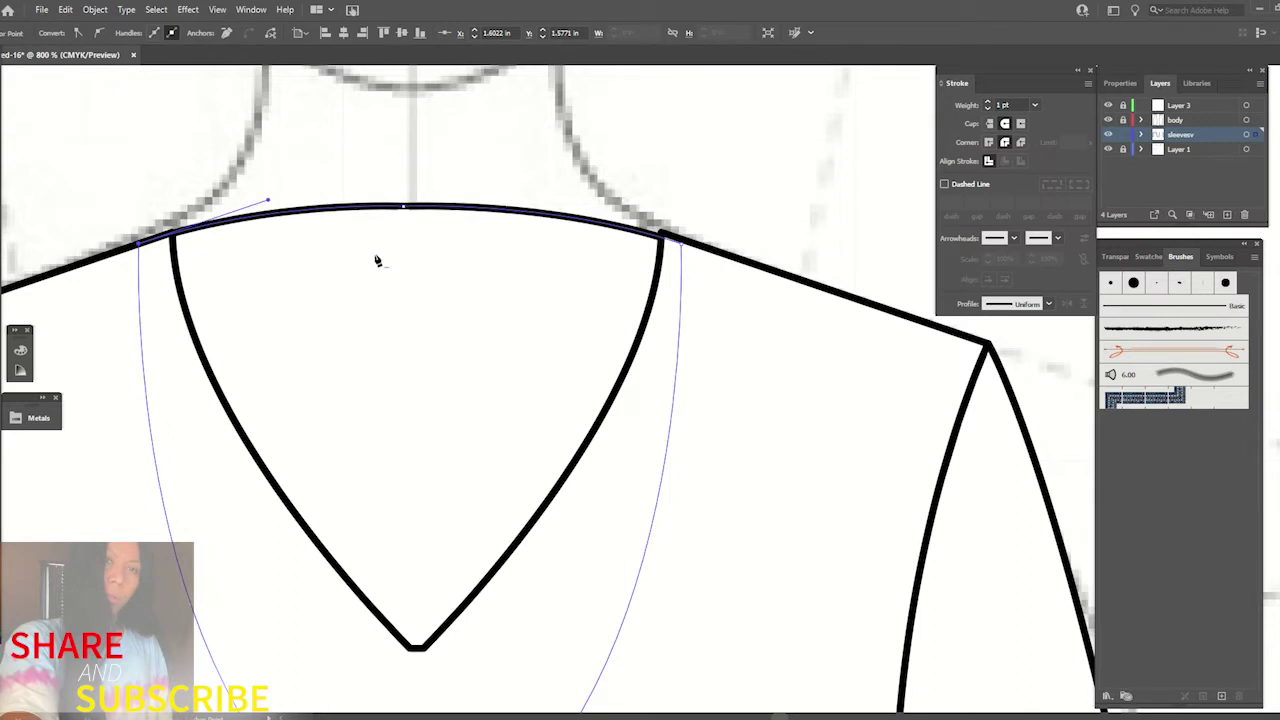
drag(410, 207, 415, 208)
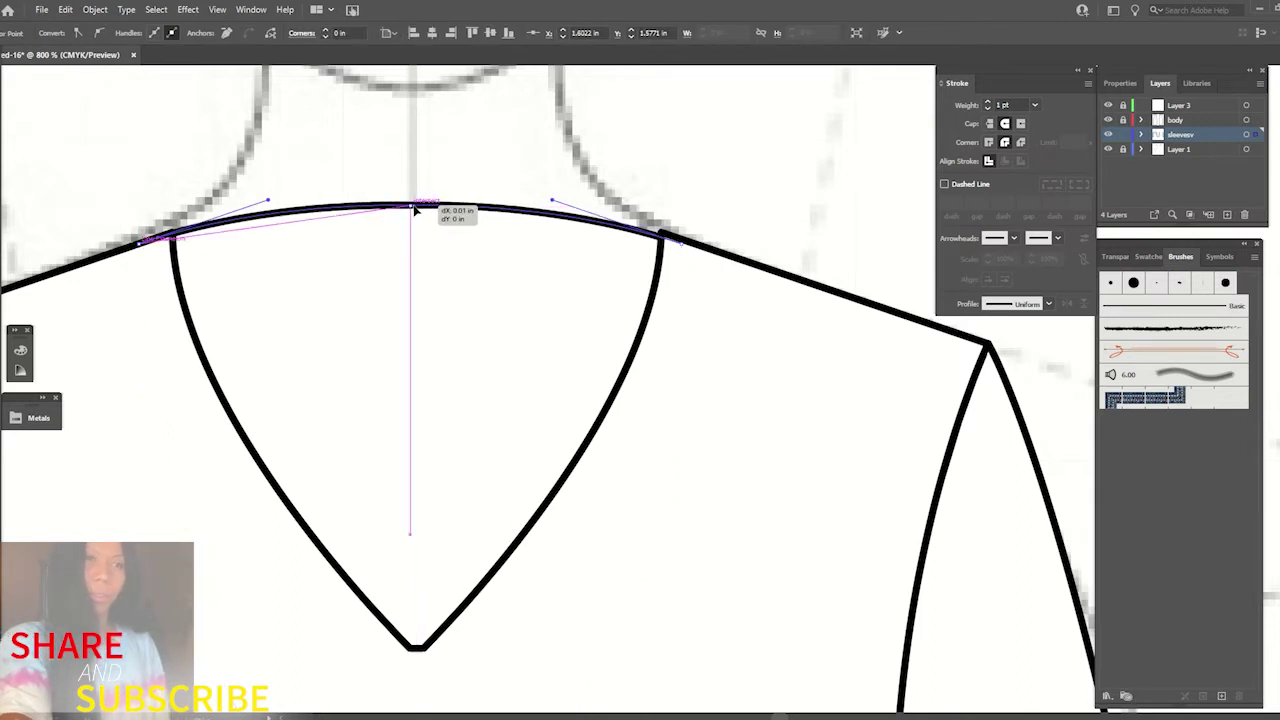
click(678, 241)
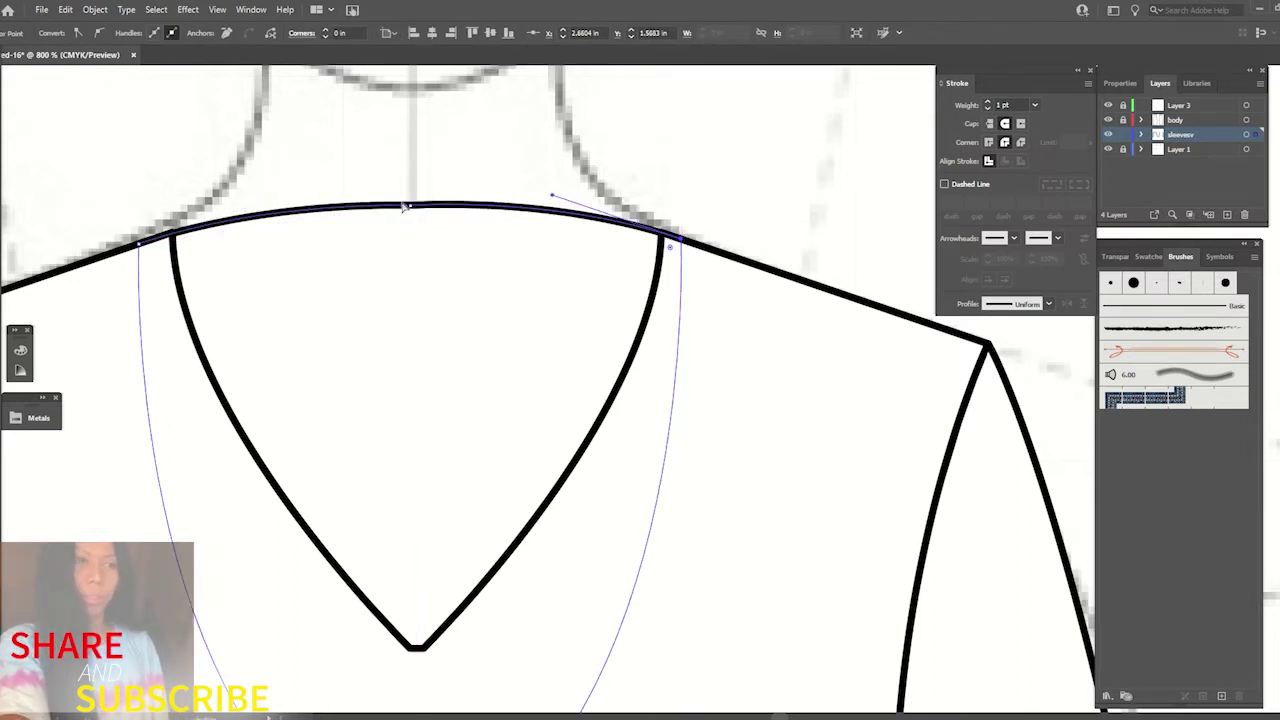
drag(408, 206, 411, 205)
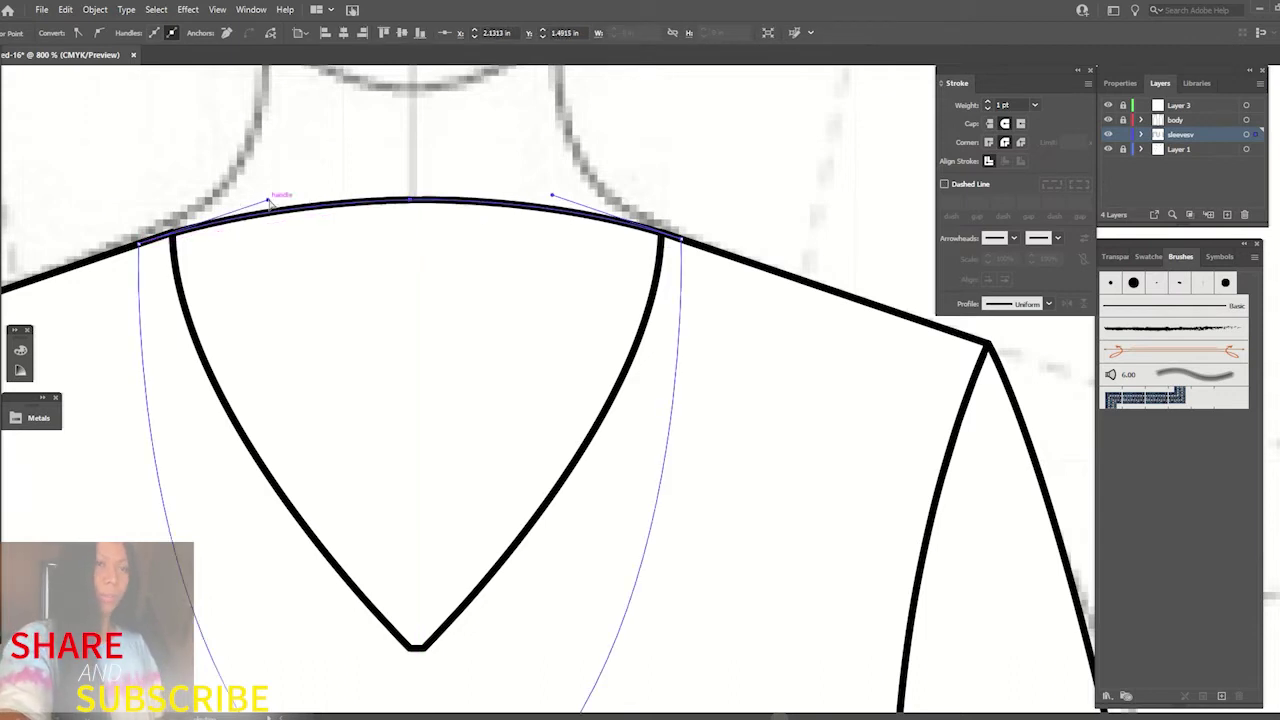
drag(268, 203, 265, 197)
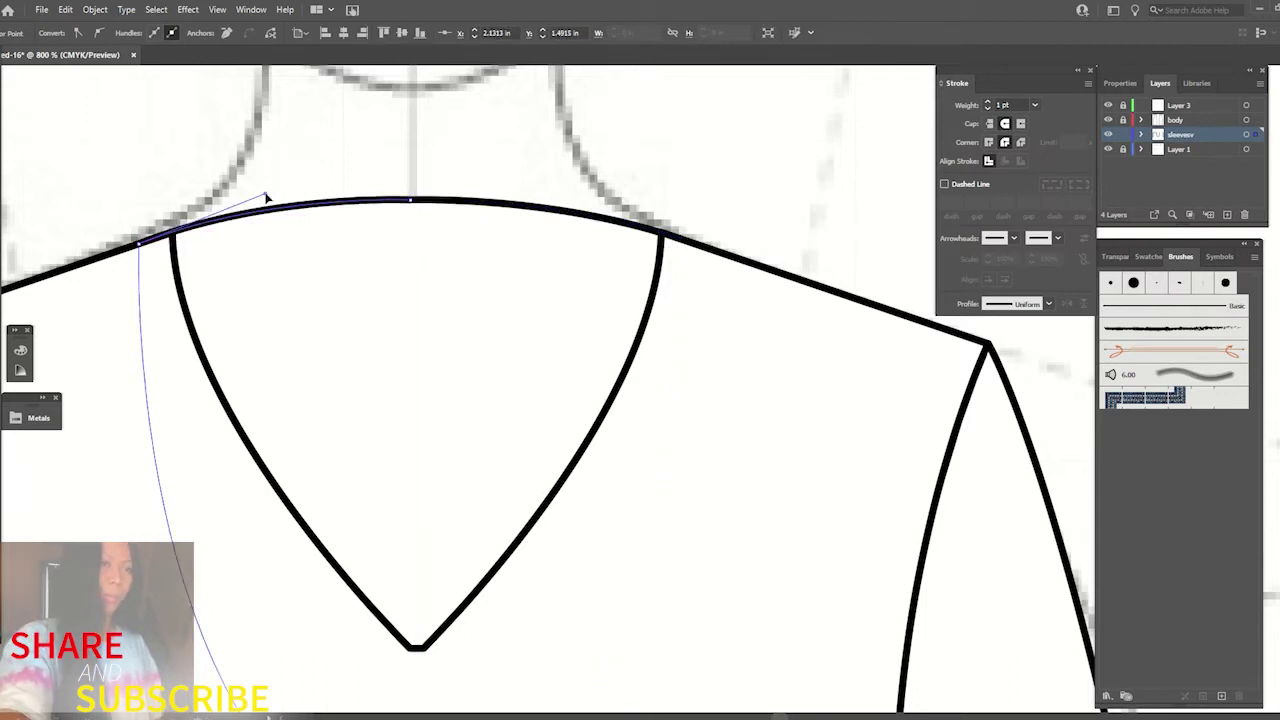
click(523, 146)
- Fill the back-neck shape with gray
key(v)
click(432, 303)
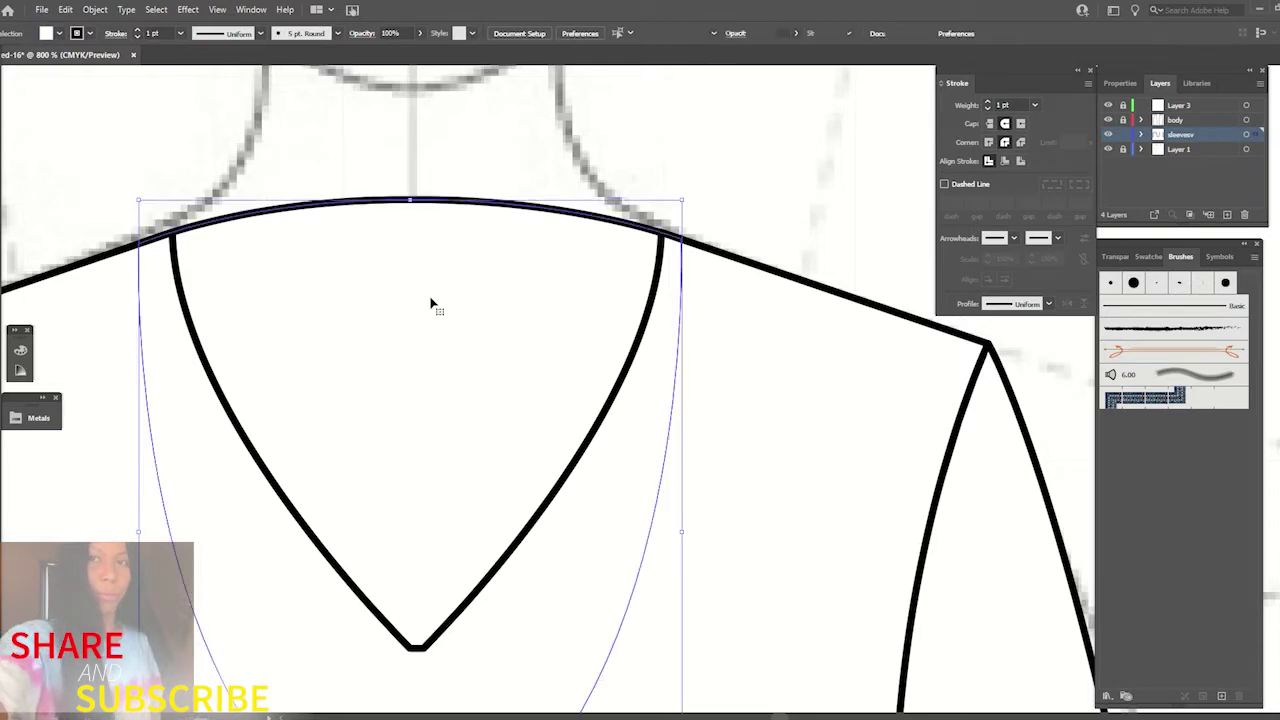
click(45, 33)
click(28, 101)
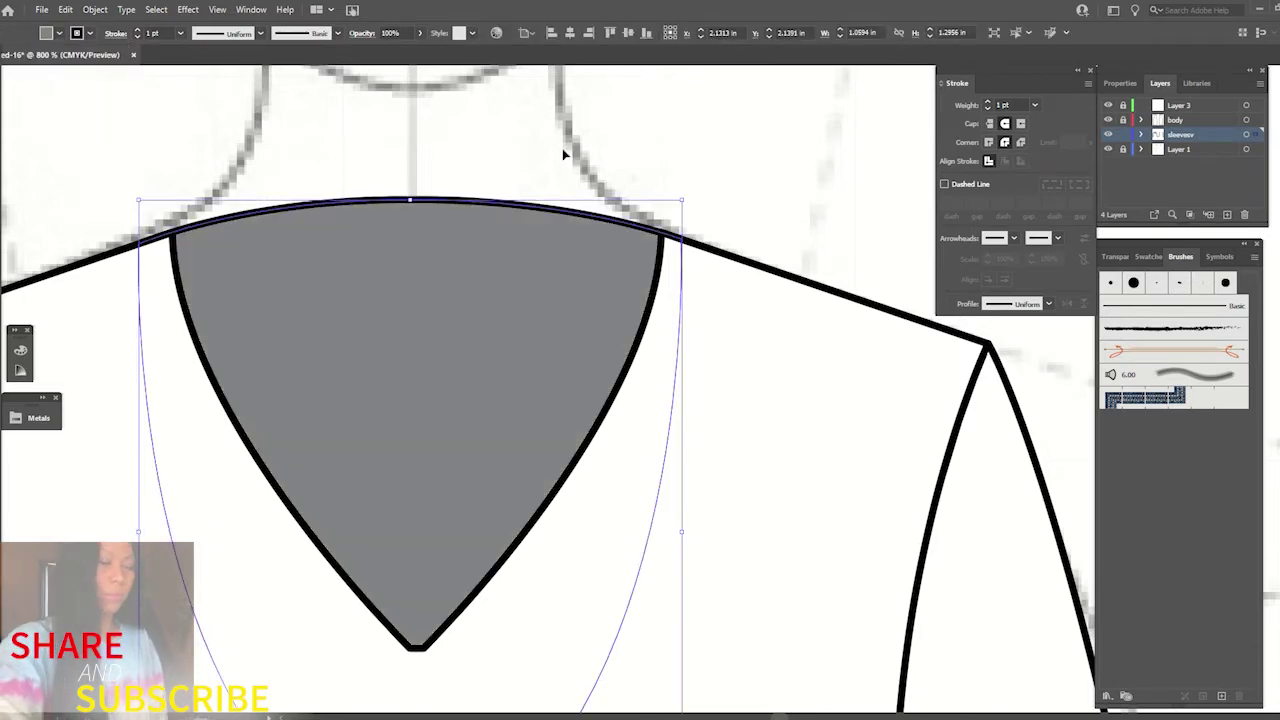
click(563, 154)
key(ctrl+minus)
key(ctrl+minus)
key(ctrl+minus)
key(ctrl+minus)
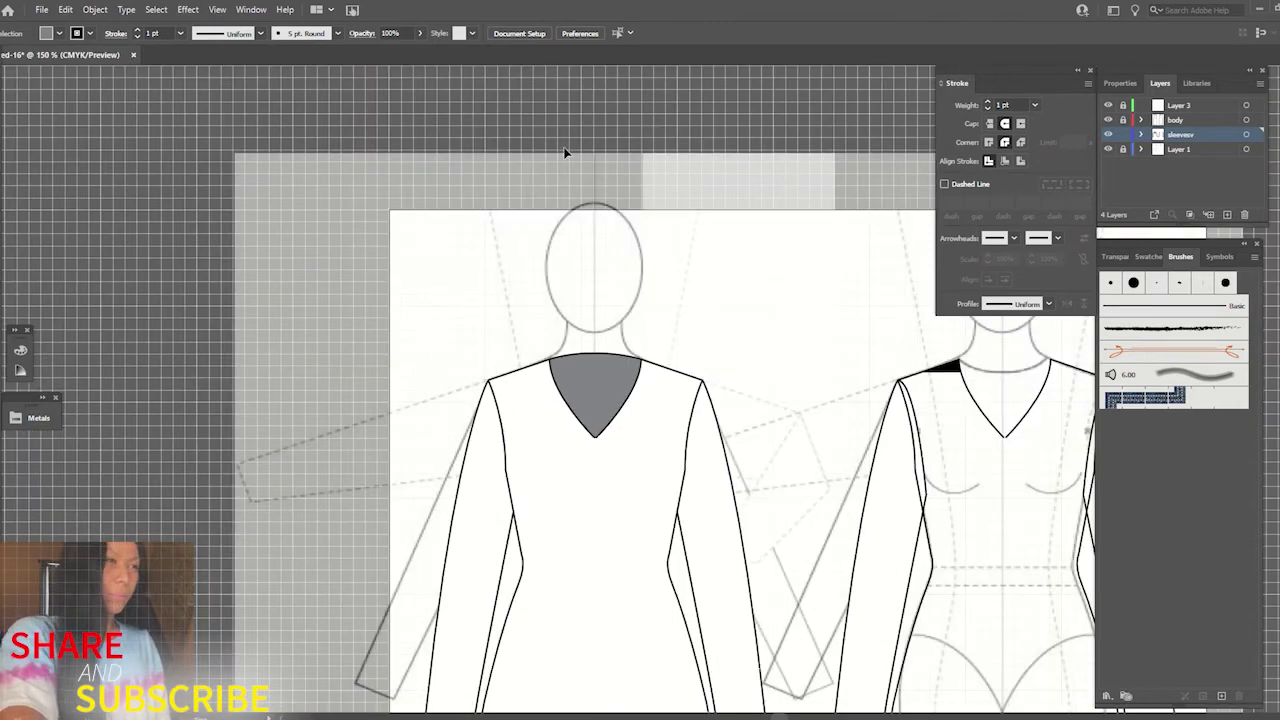
- Make Layer 3 active and zoom in on the left dress's neckline
drag(582, 530, 463, 395)
click(1166, 107)
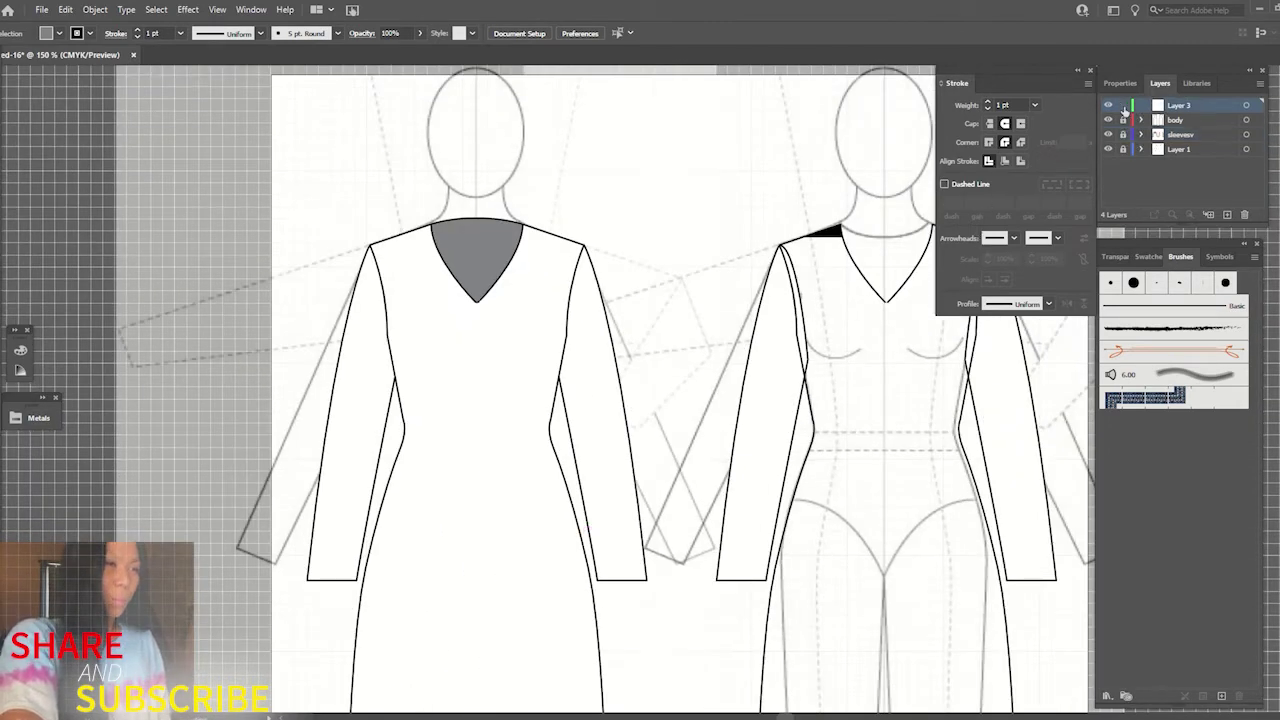
key(ctrl+plus)
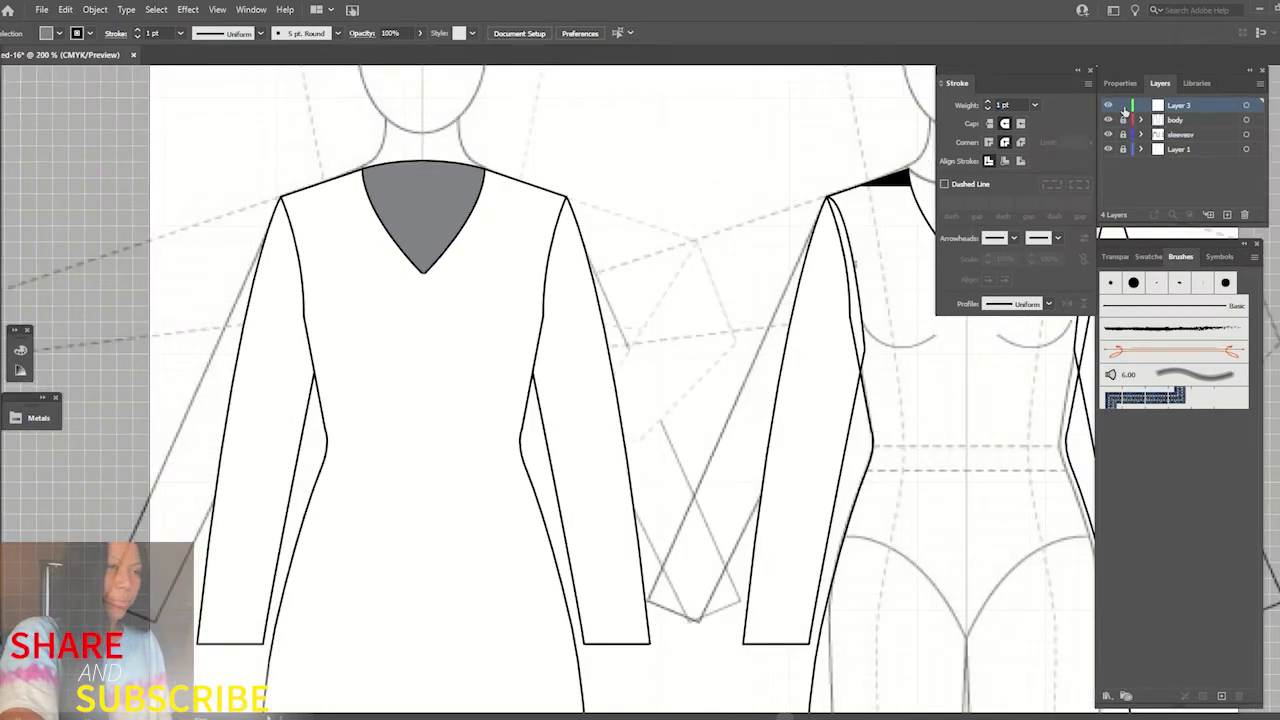
drag(441, 322, 442, 259)
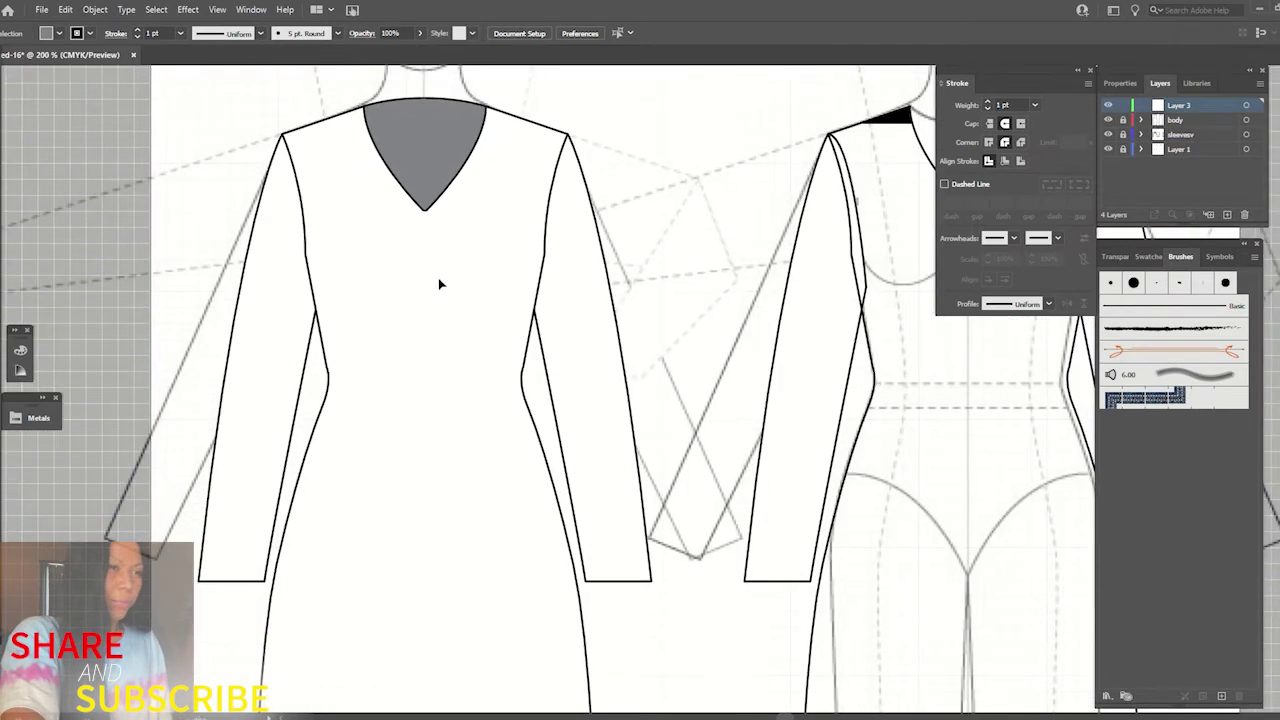
drag(360, 125, 382, 165)
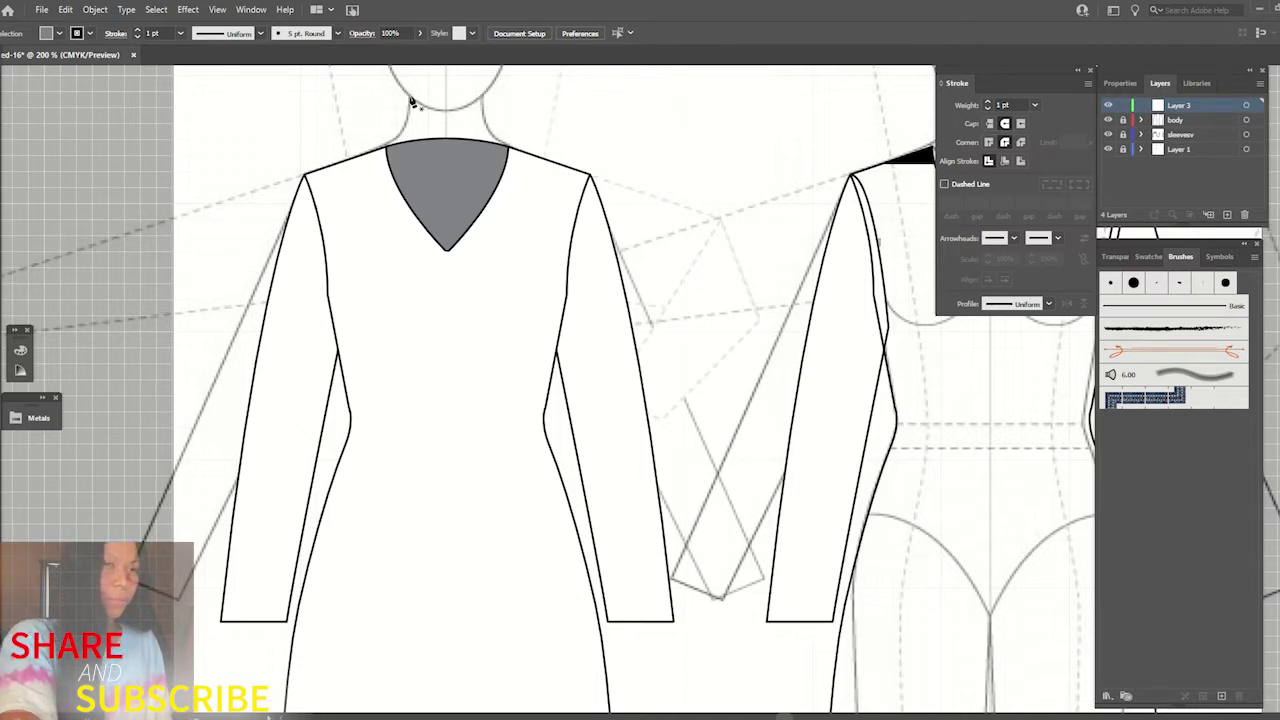
- Draw the front opening line from the neck, curving below the V-neck, straight down to the hem
click(410, 97)
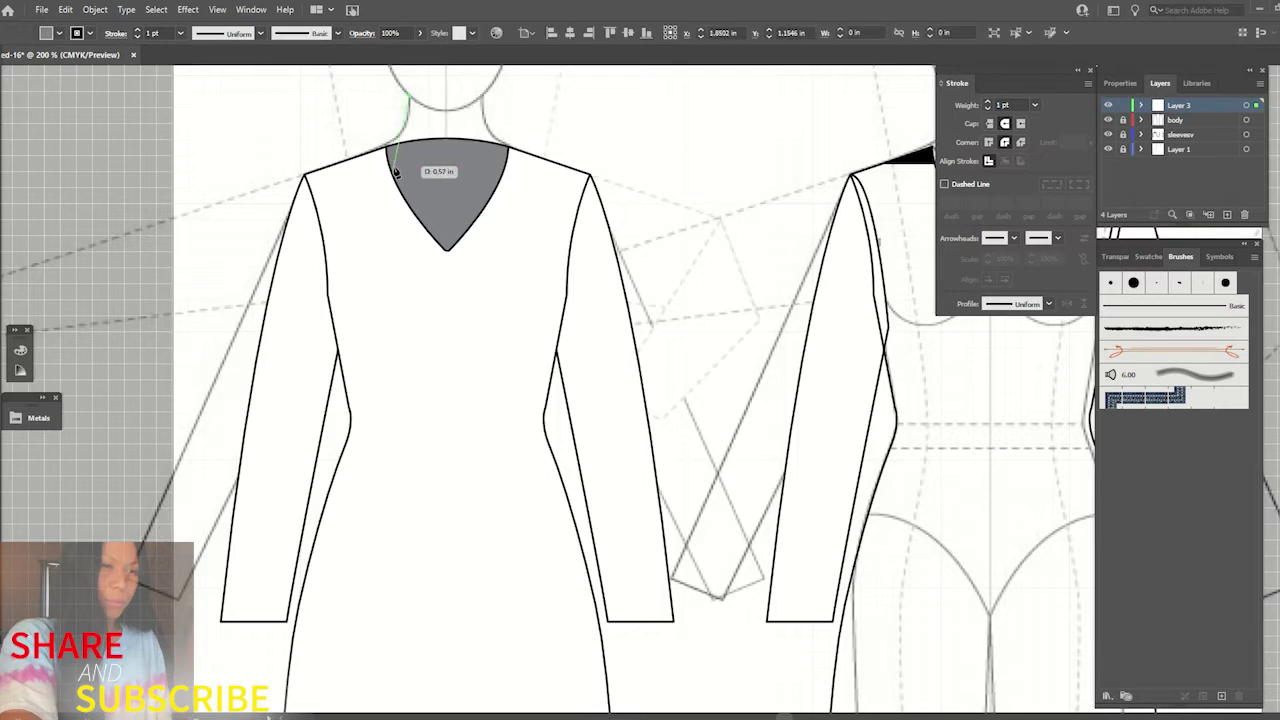
click(491, 264)
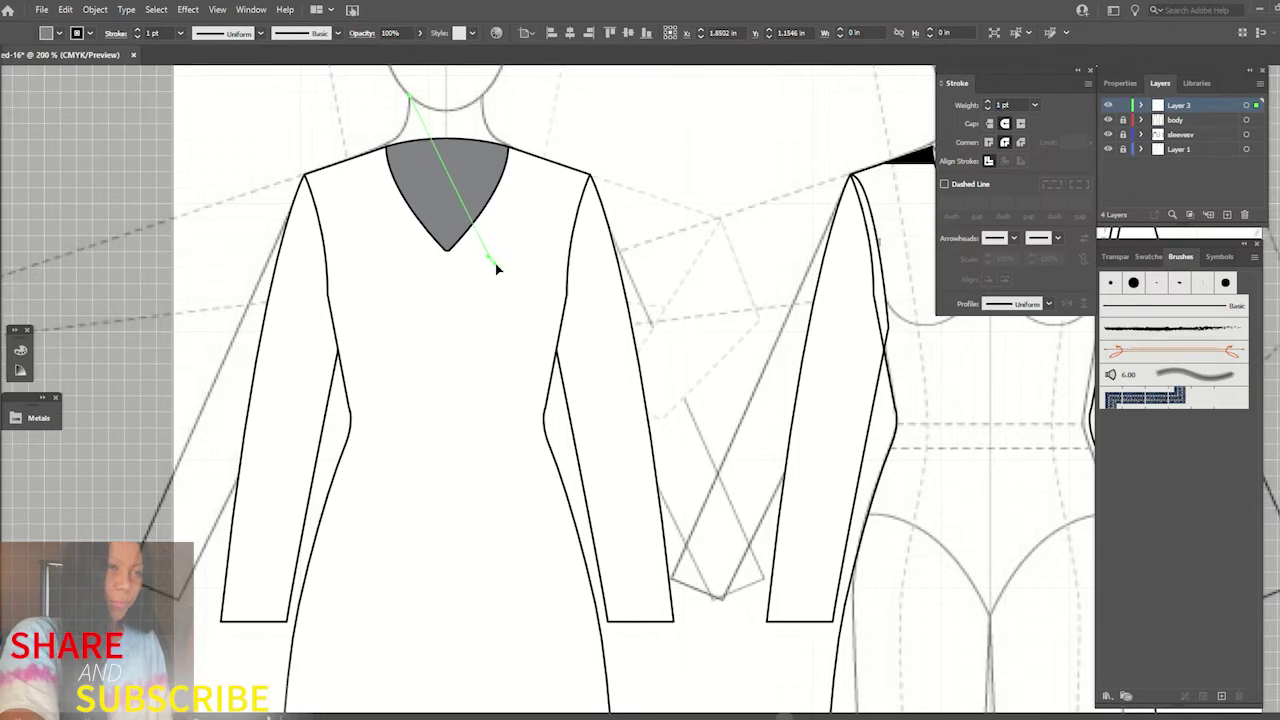
key(ctrl+z)
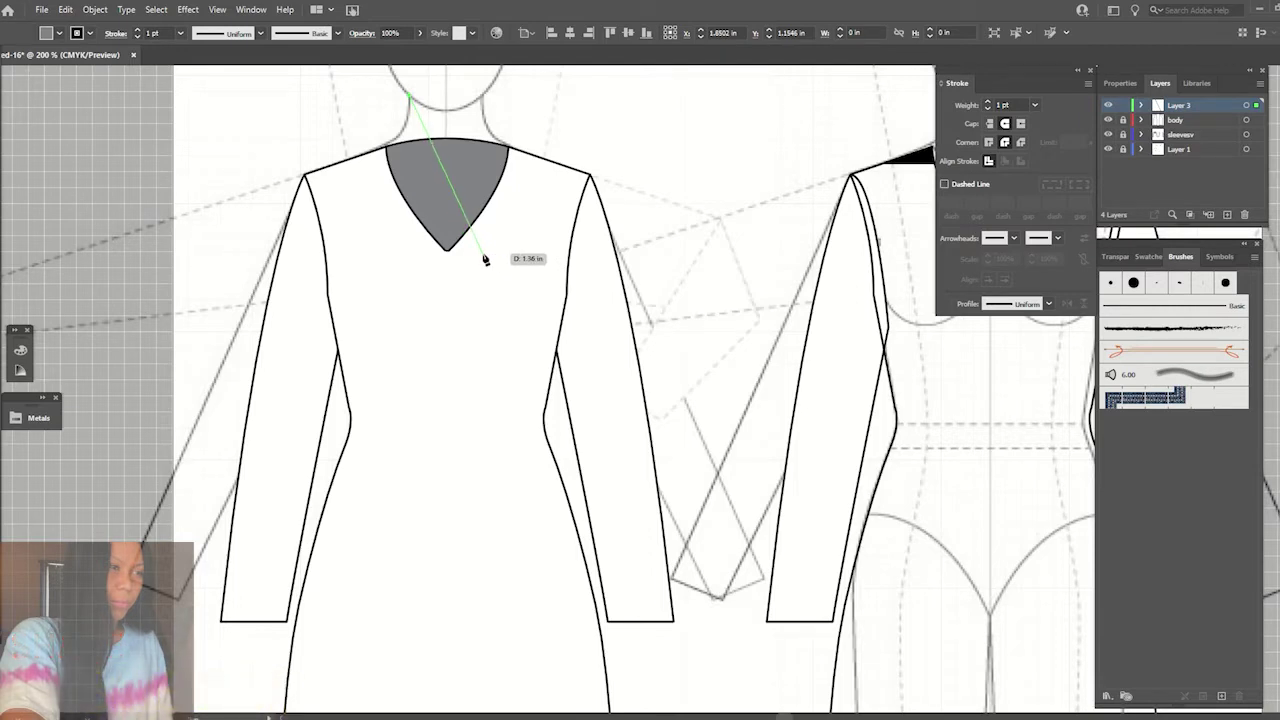
drag(482, 255, 552, 331)
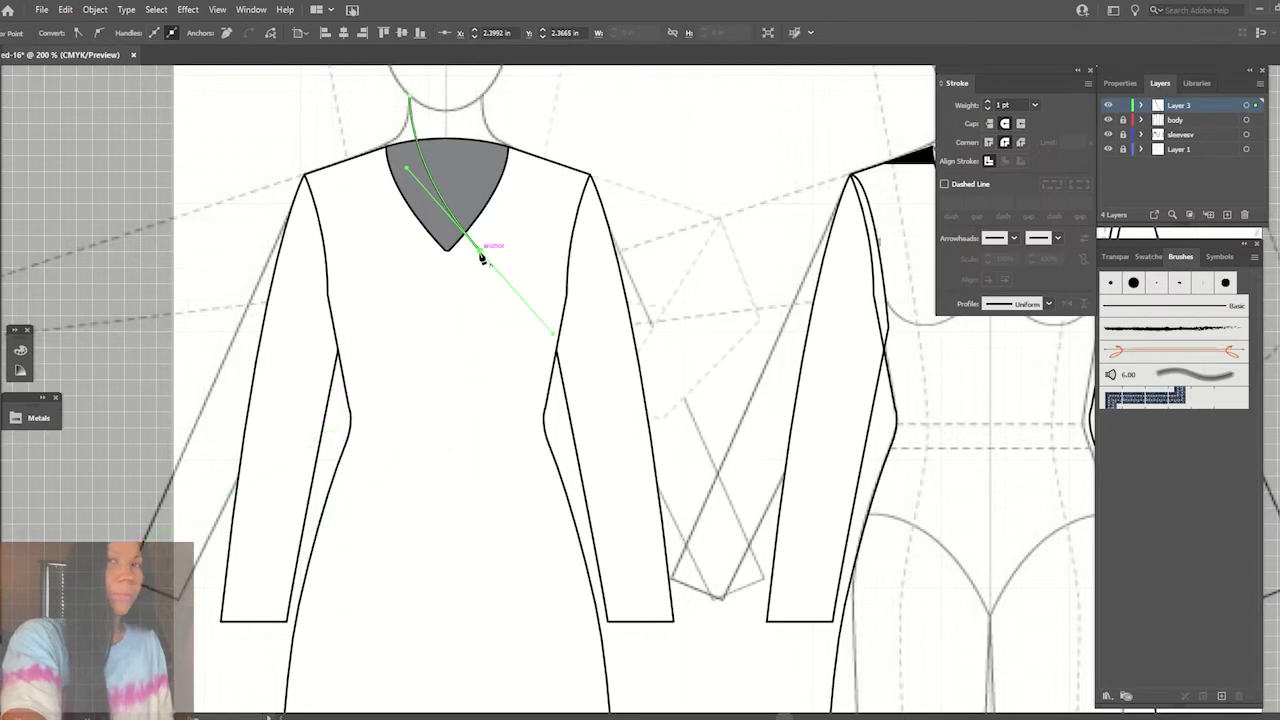
mouse_move(482, 257)
mouse_down()
mouse_move(513, 300)
mouse_move(511, 428)
mouse_up()
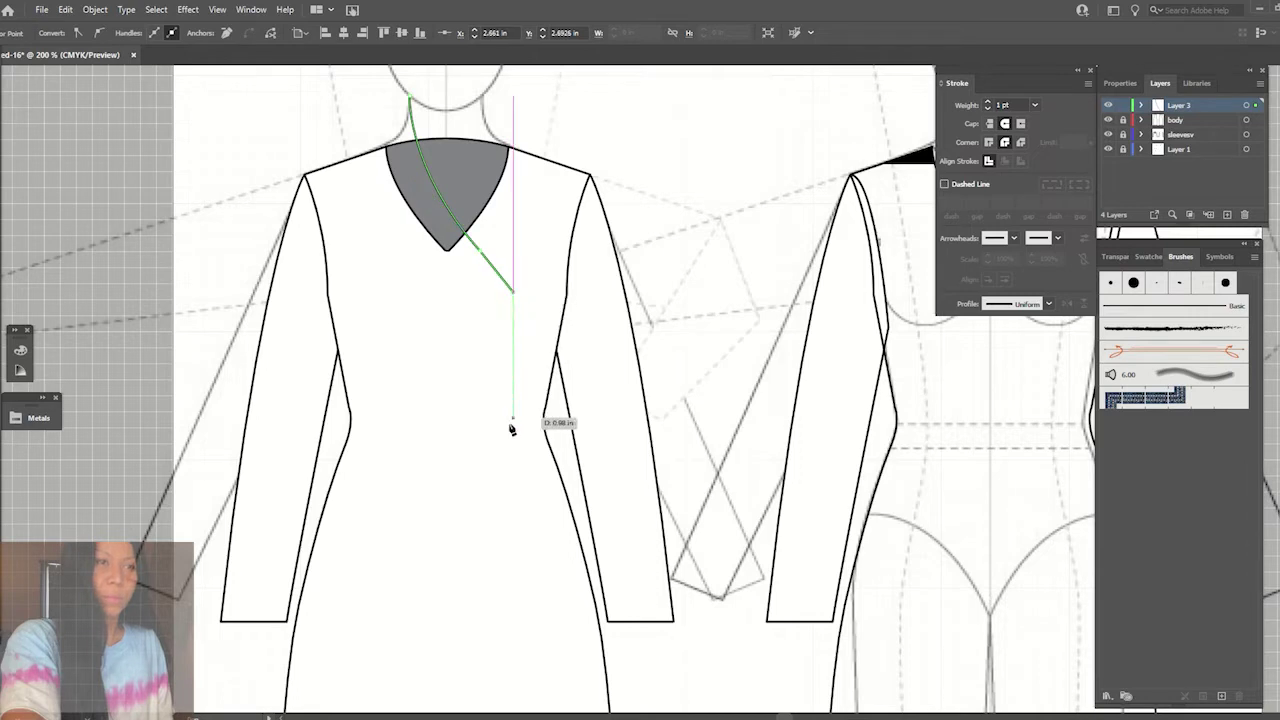
key(Escape)
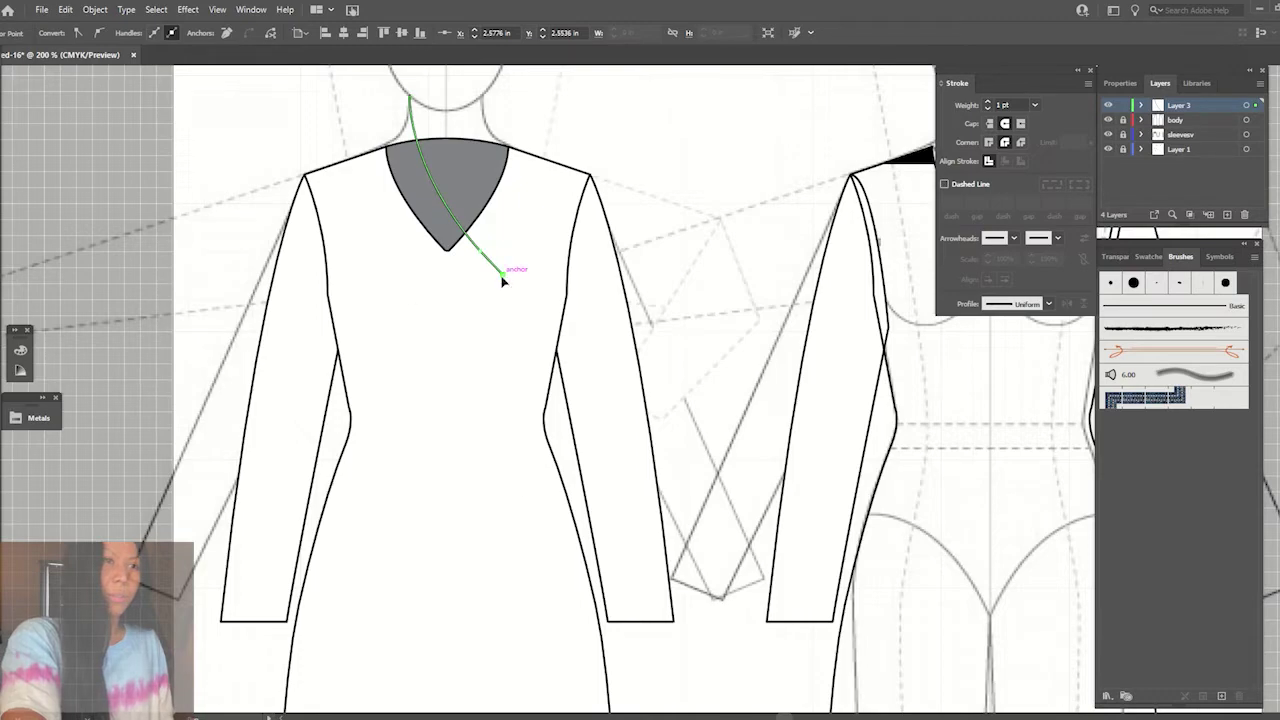
mouse_move(503, 281)
mouse_down()
mouse_move(605, 603)
mouse_move(586, 628)
mouse_up()
key(ctrl+minus)
key(ctrl+minus)
key(ctrl+minus)
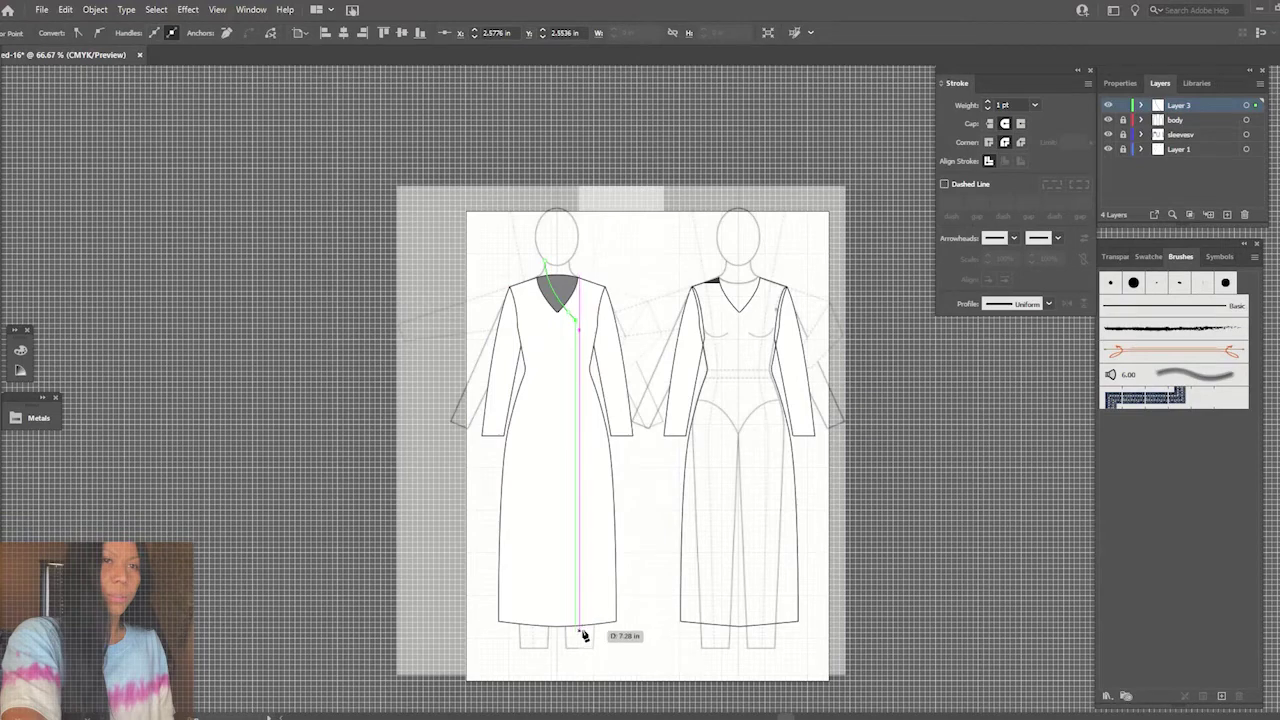
key(v)
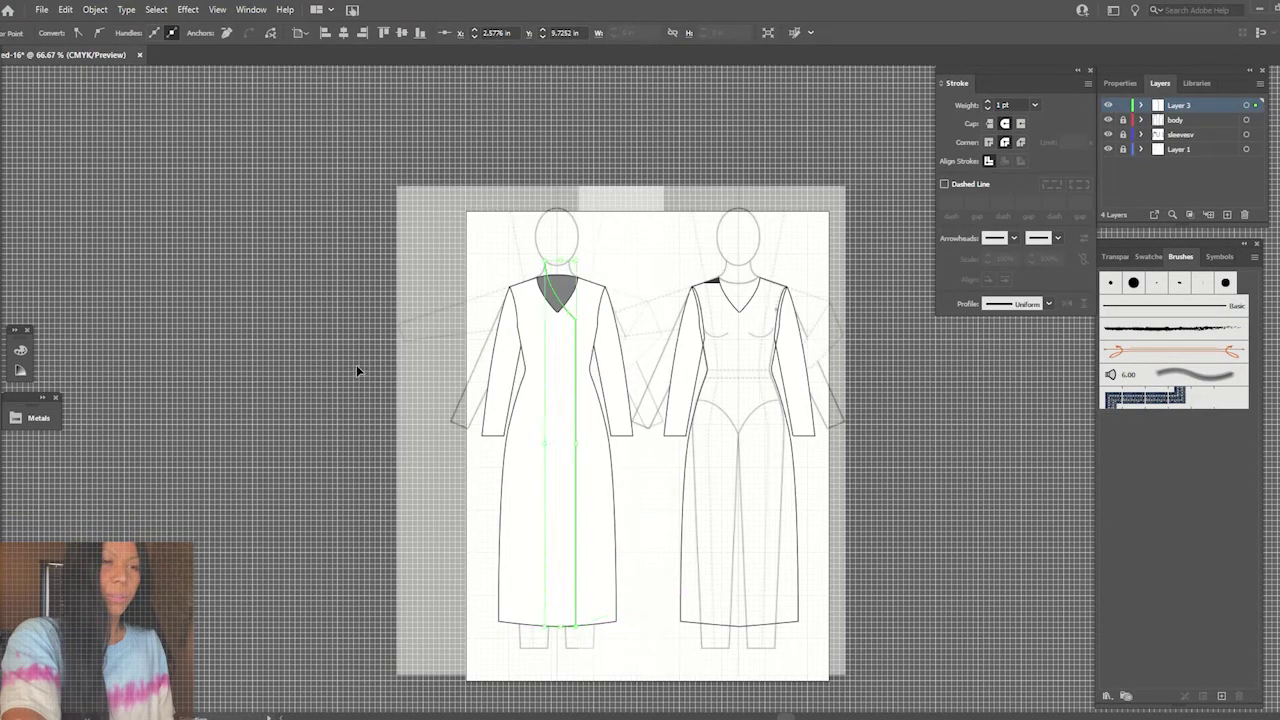
click(356, 365)
key(ctrl+plus)
key(ctrl+plus)
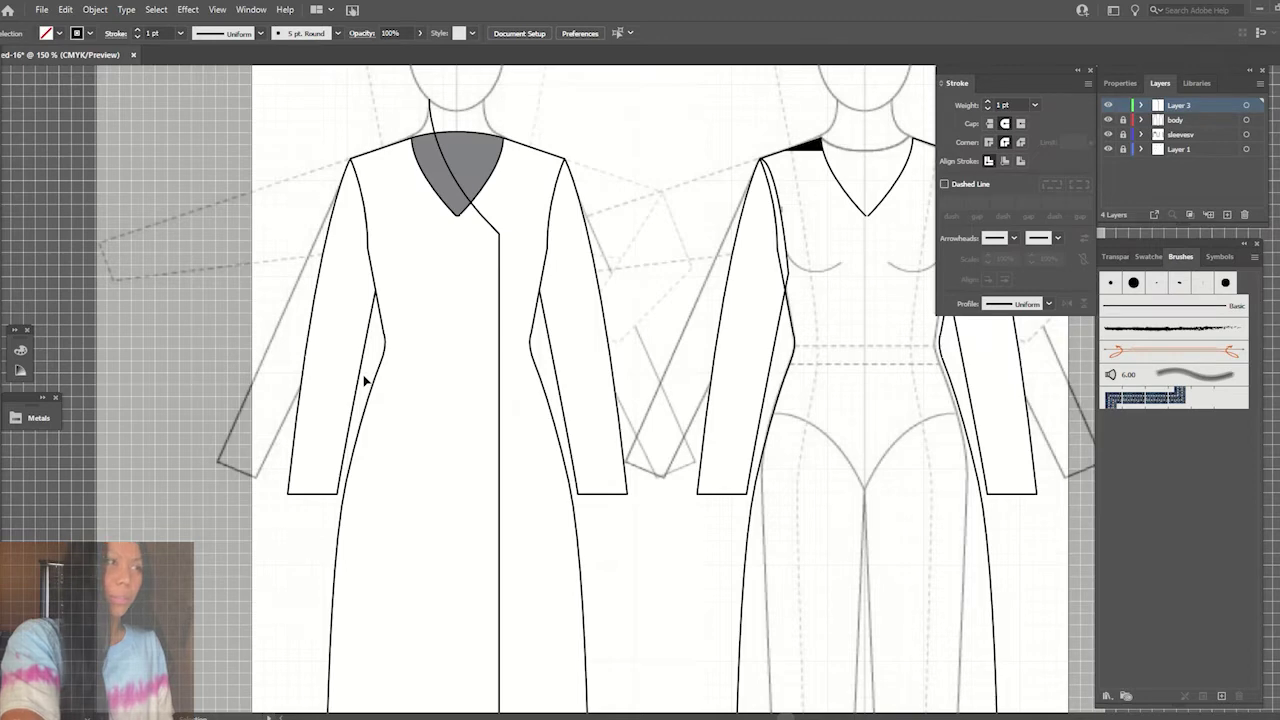
- Extend the collar path through the lapel notch points to the centre-front line with a curved lower edge
click(429, 102)
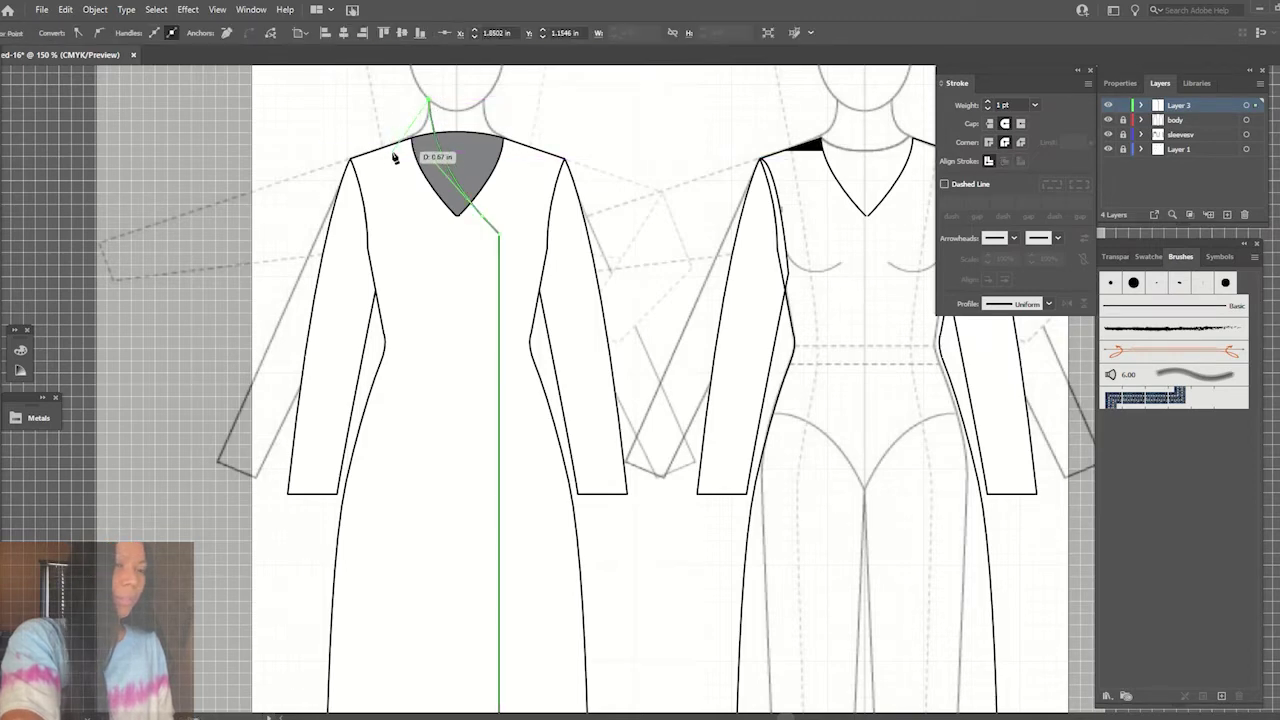
ctrl+click(388, 163)
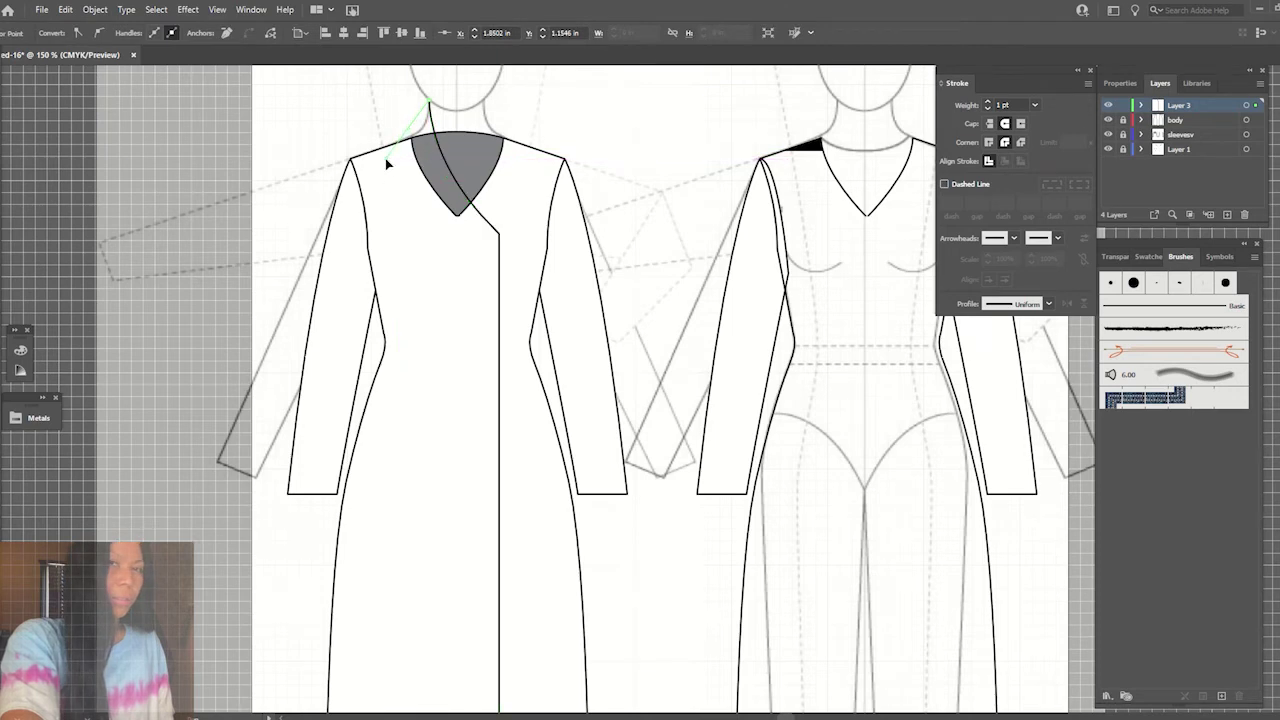
click(386, 172)
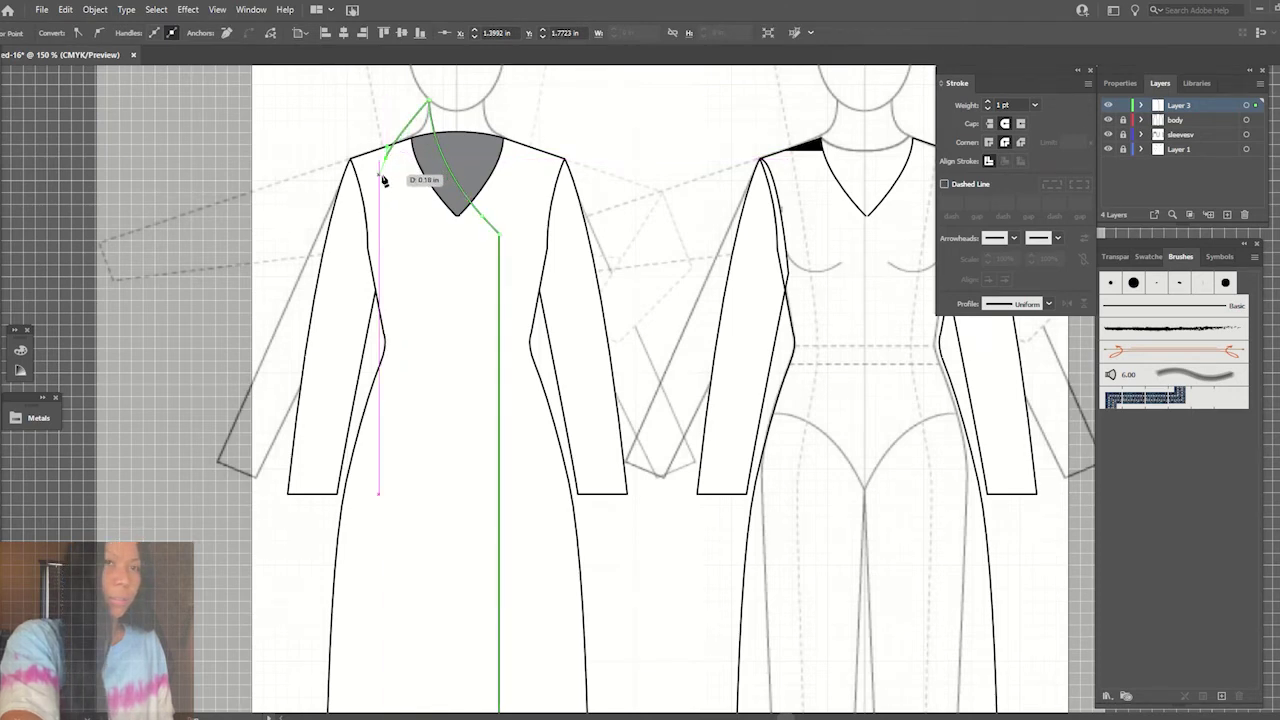
ctrl+click(391, 167)
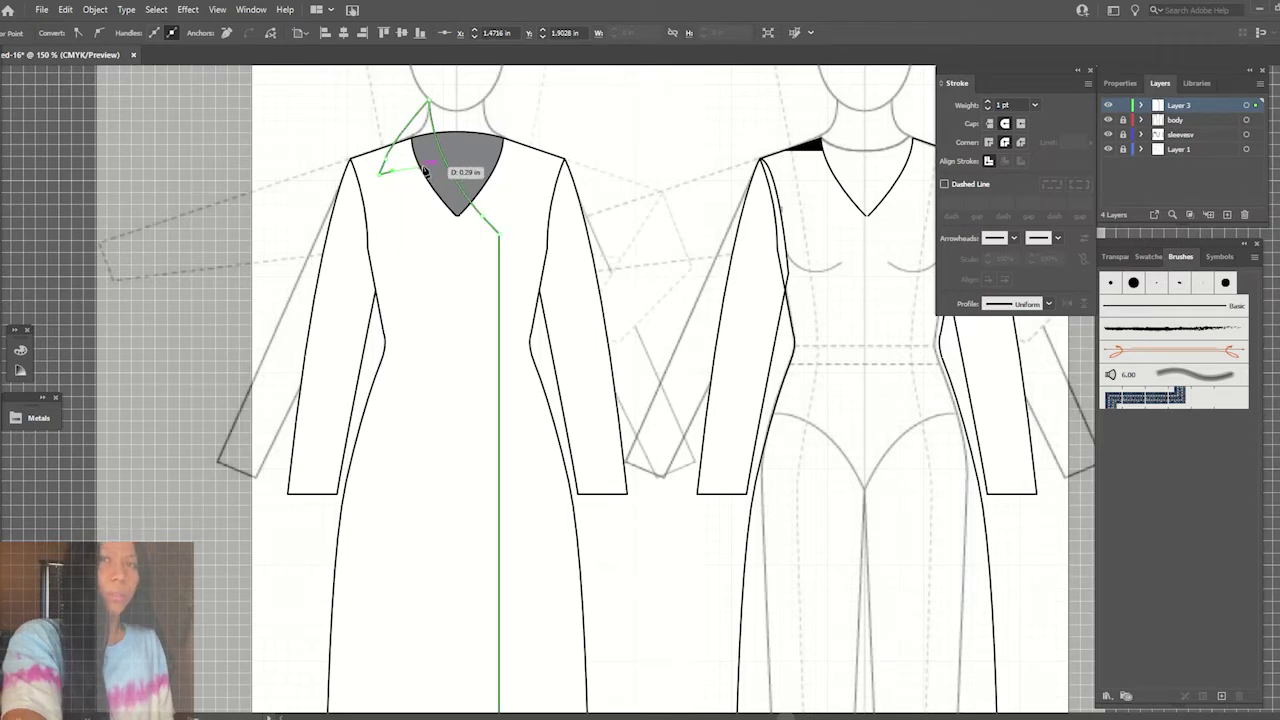
click(388, 211)
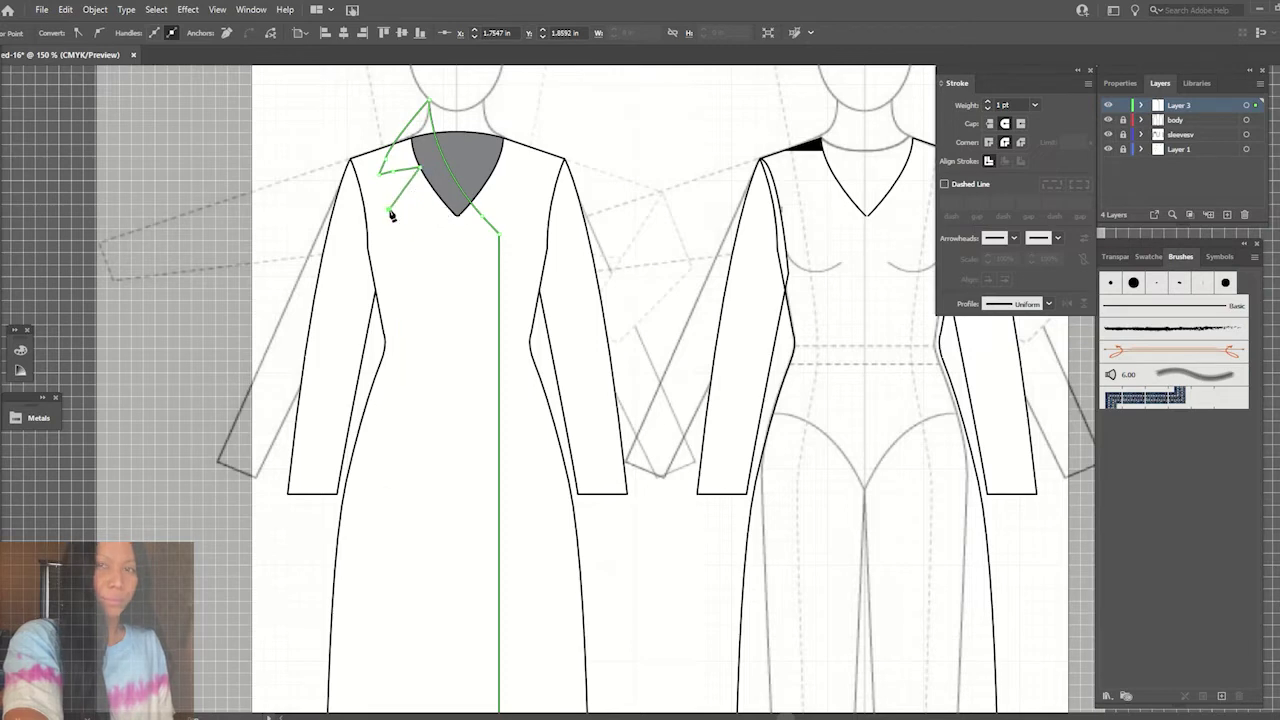
click(386, 225)
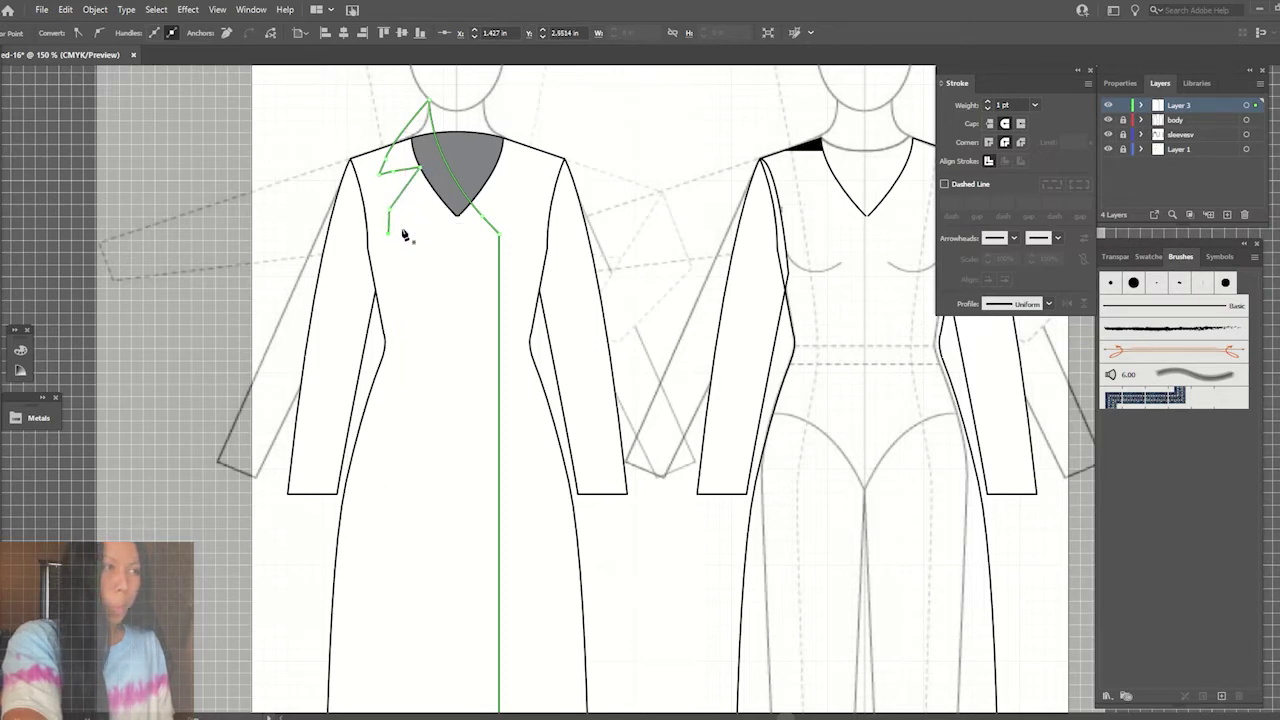
click(408, 237)
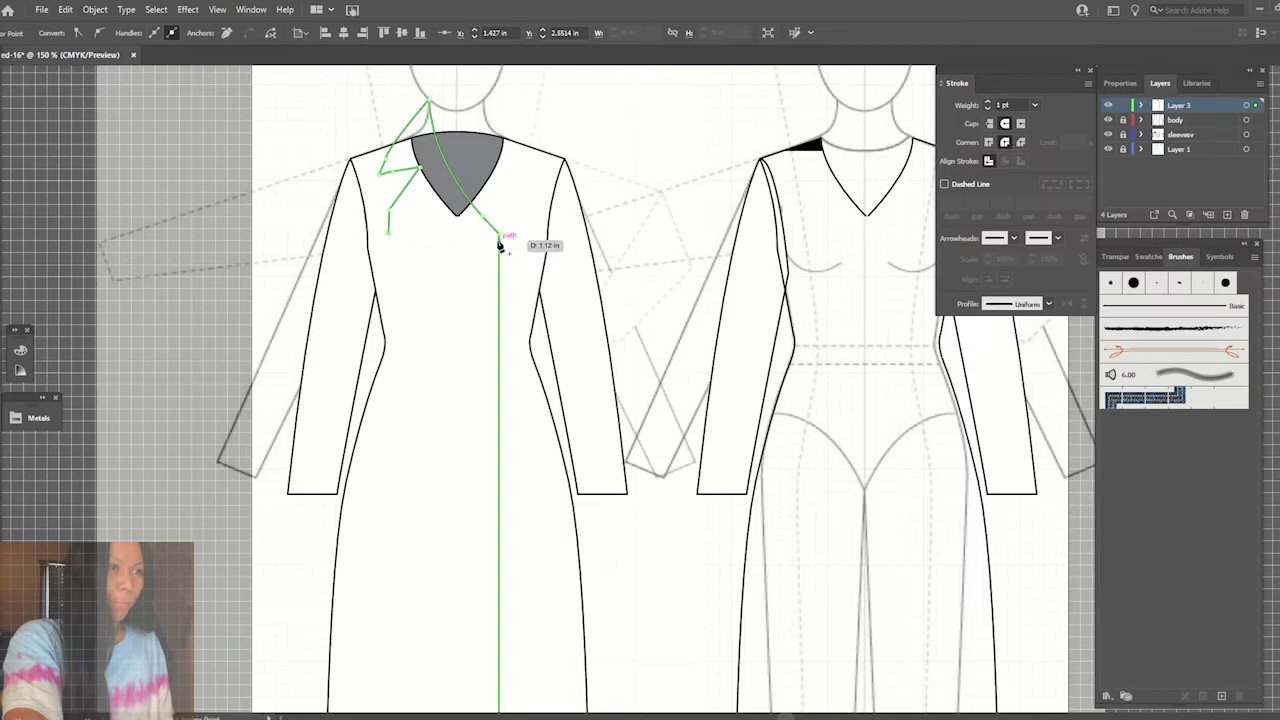
click(500, 238)
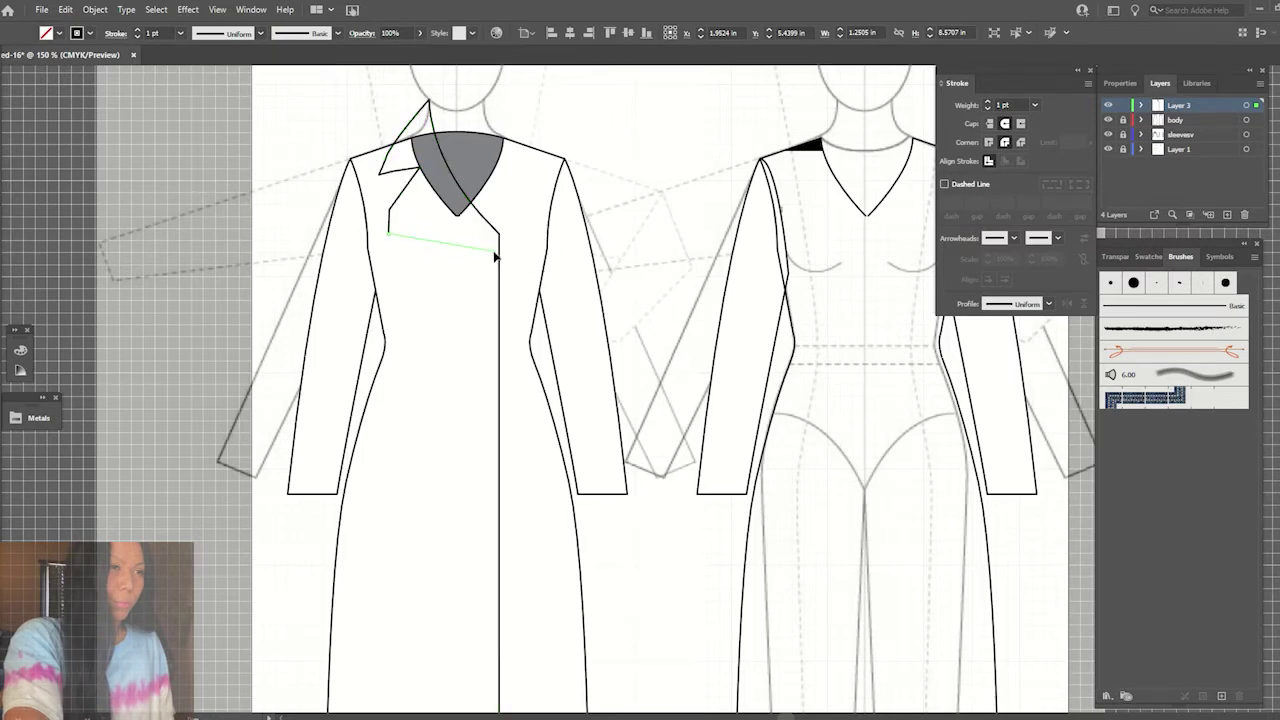
drag(497, 245, 533, 272)
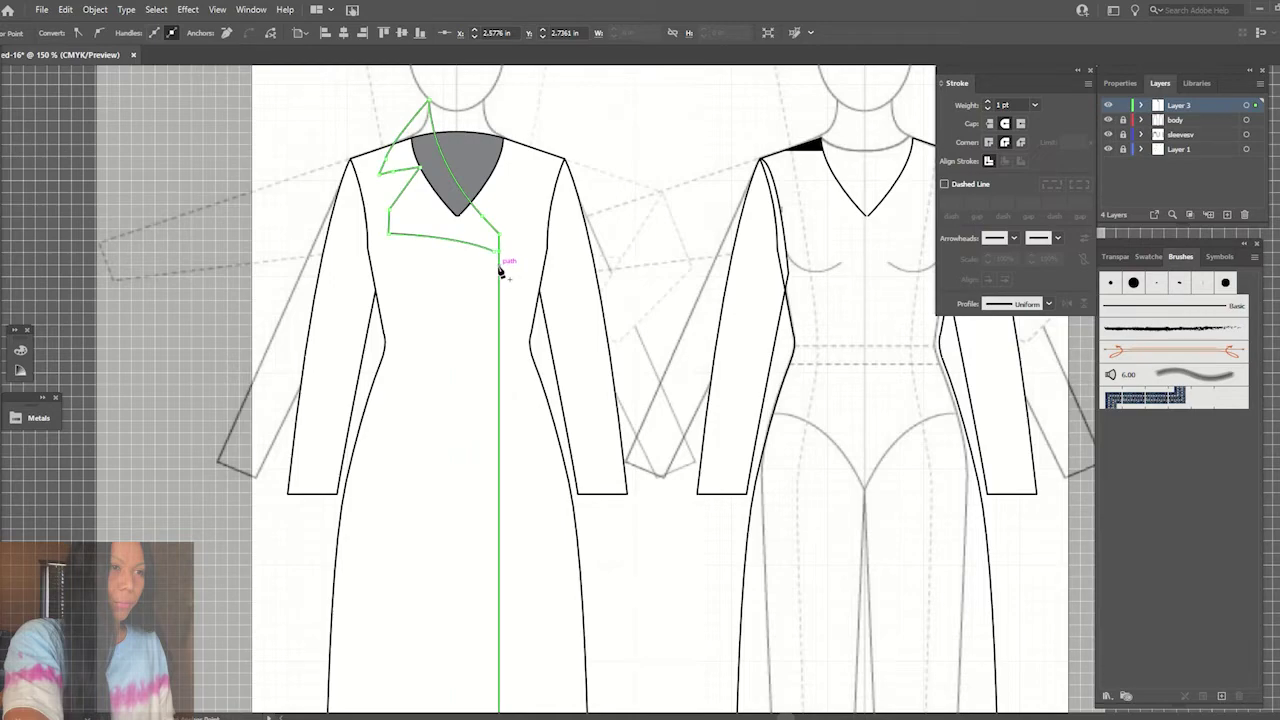
- Move the lower-left lapel corner and convert the lapel's corner anchors to smooth points
scroll(510, 450, down, 3)
scroll(500, 525, down, 3)
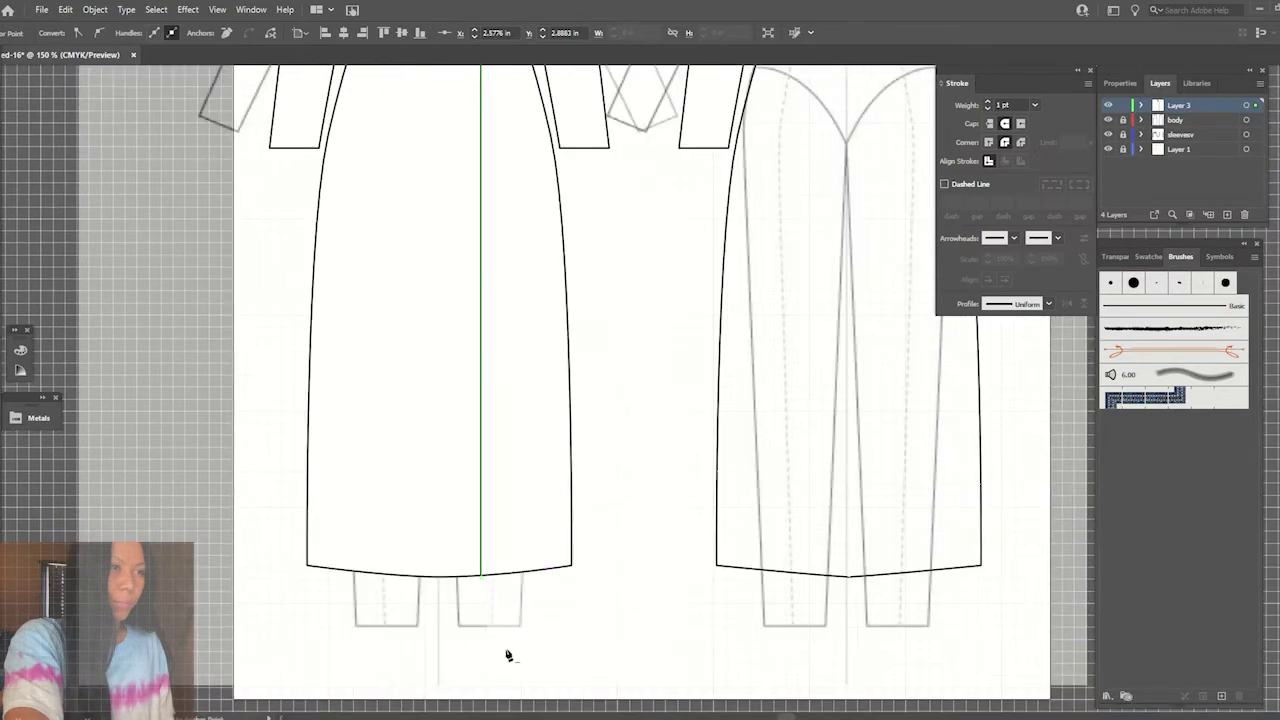
scroll(470, 500, up, 5)
scroll(450, 510, up, 3)
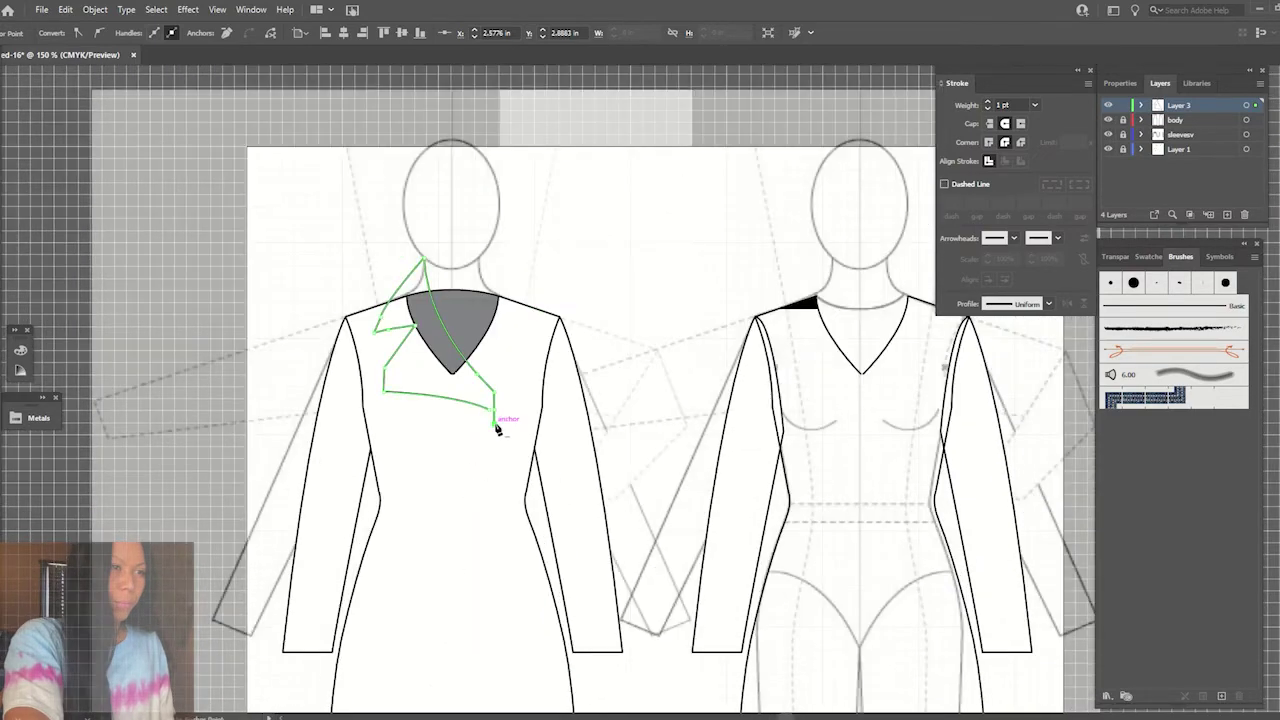
key(v)
key(a)
click(380, 335)
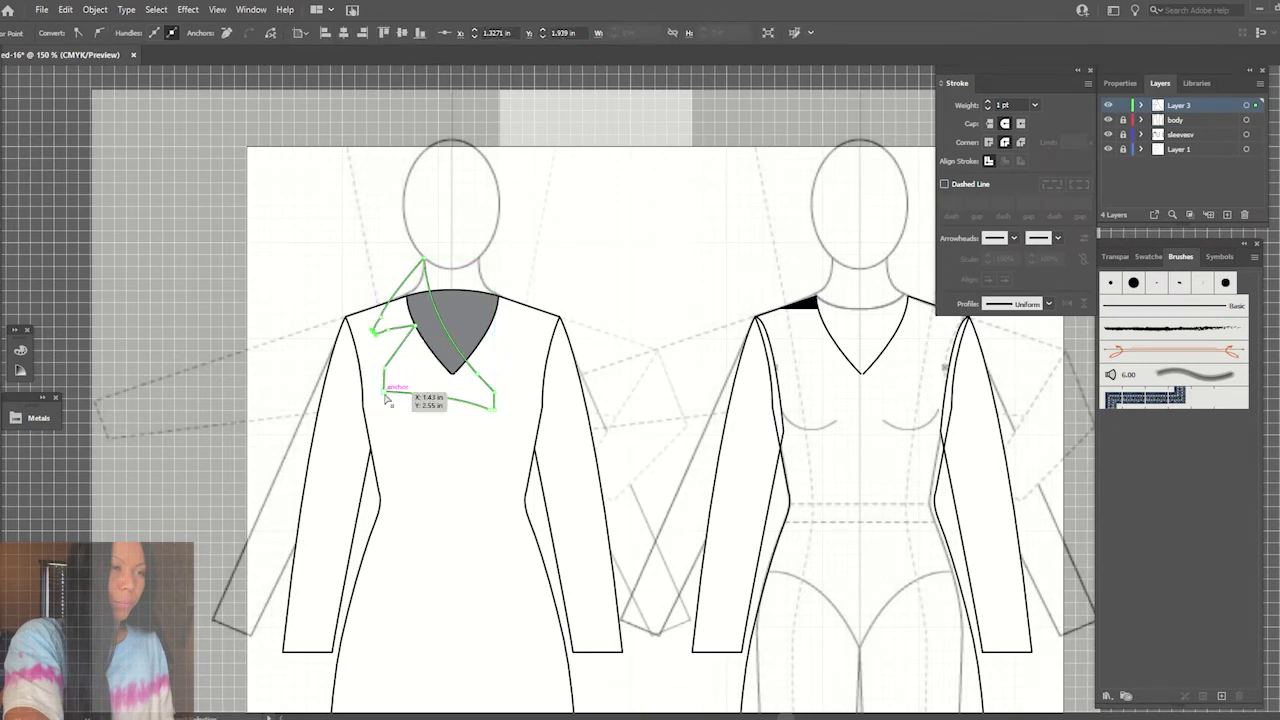
drag(383, 390, 401, 409)
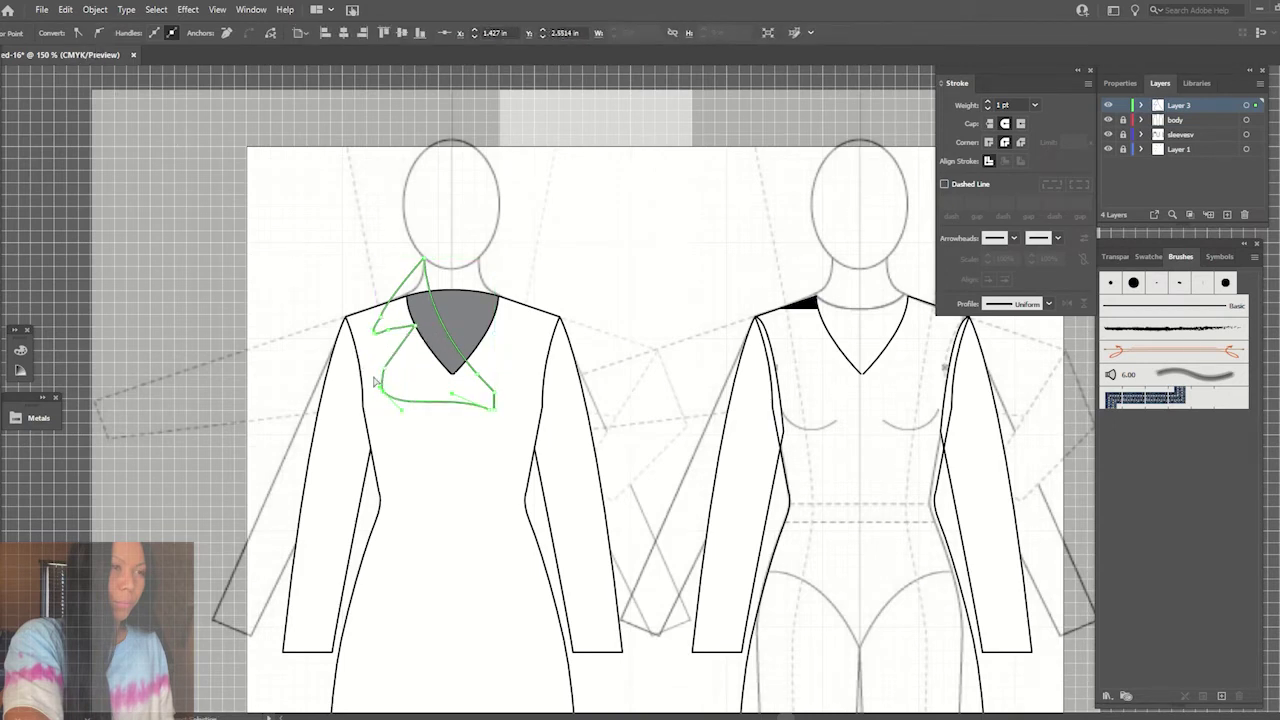
click(408, 326)
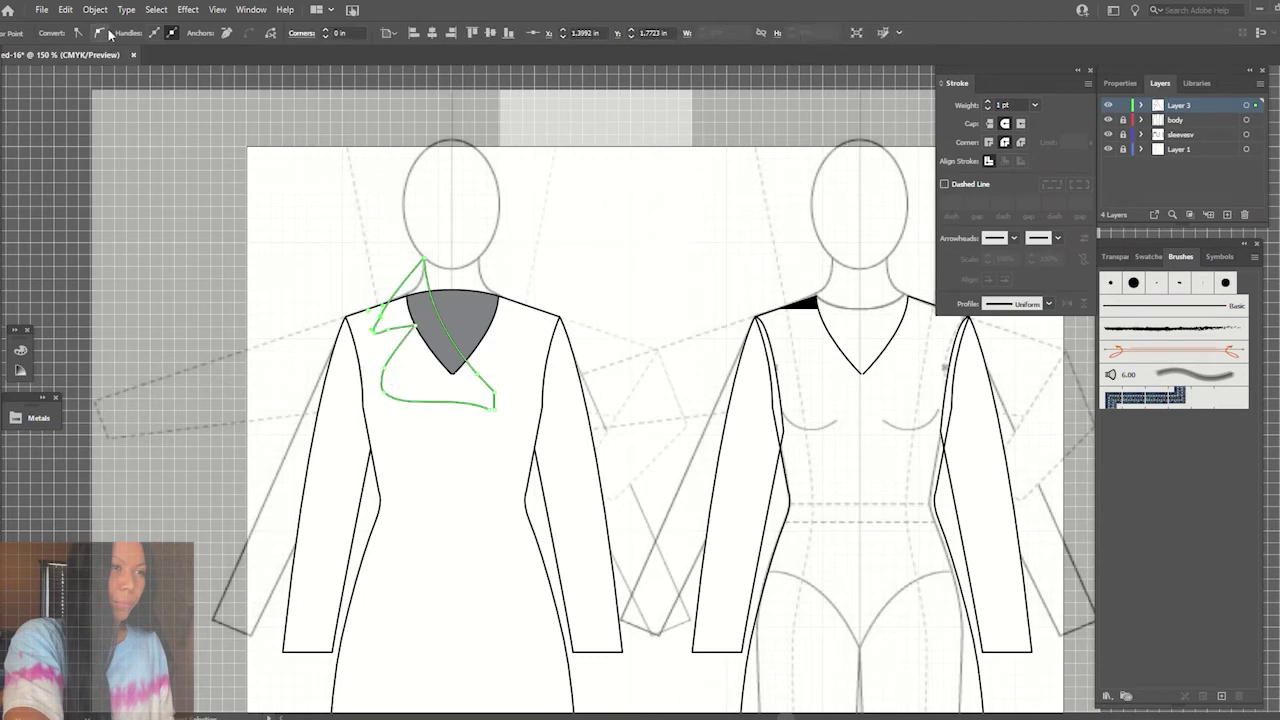
click(109, 33)
click(410, 328)
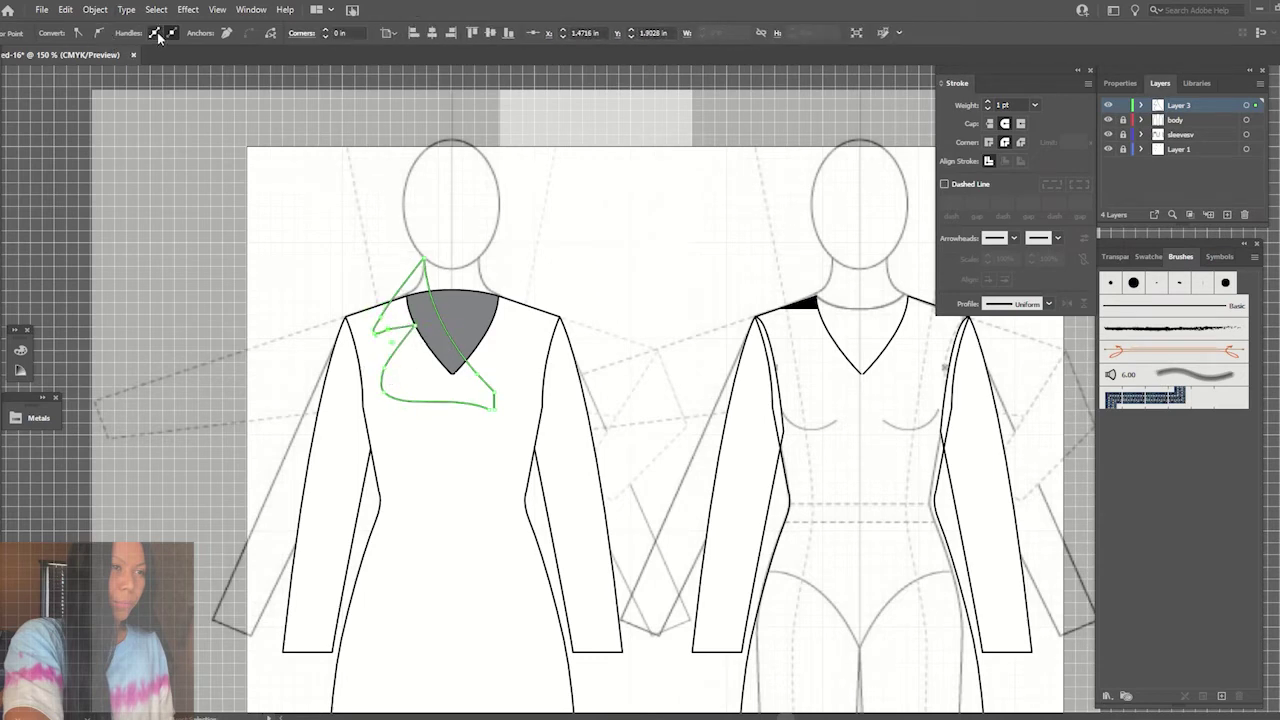
- Reshape the lapel's left edge, notch and bottom-edge curves by dragging anchors and handles
key(ctrl+equal)
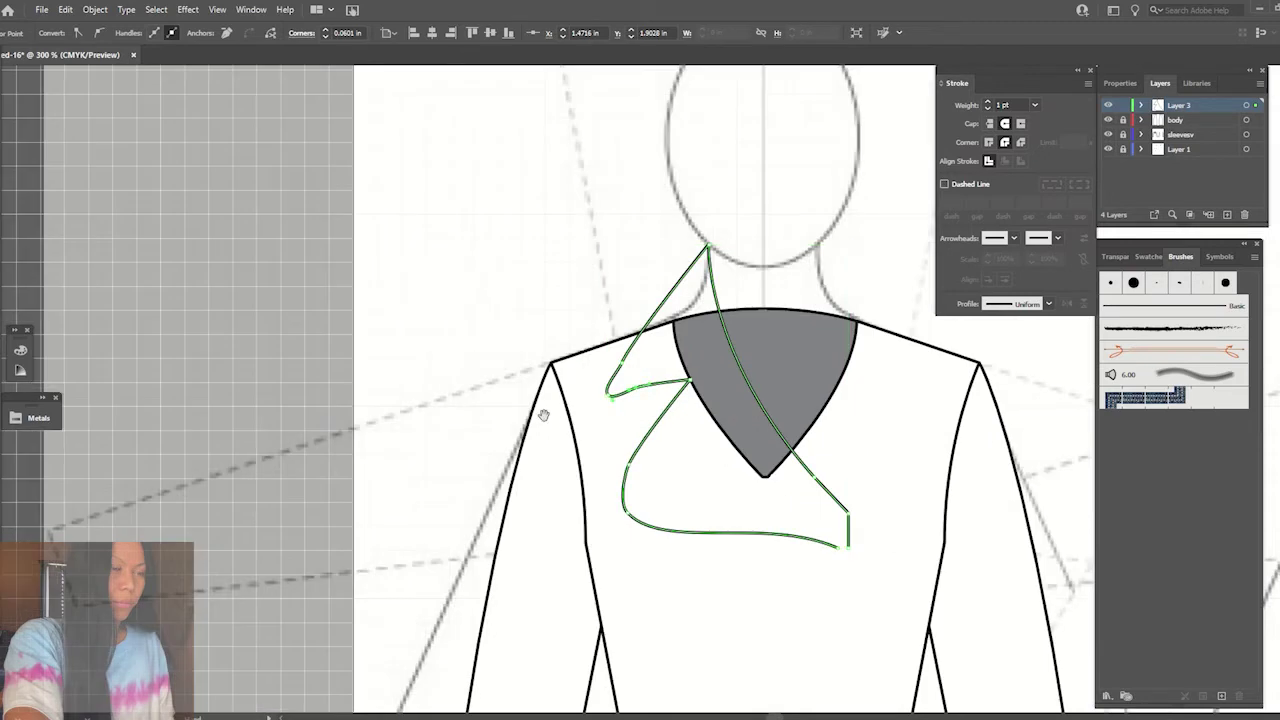
key(ctrl+equal)
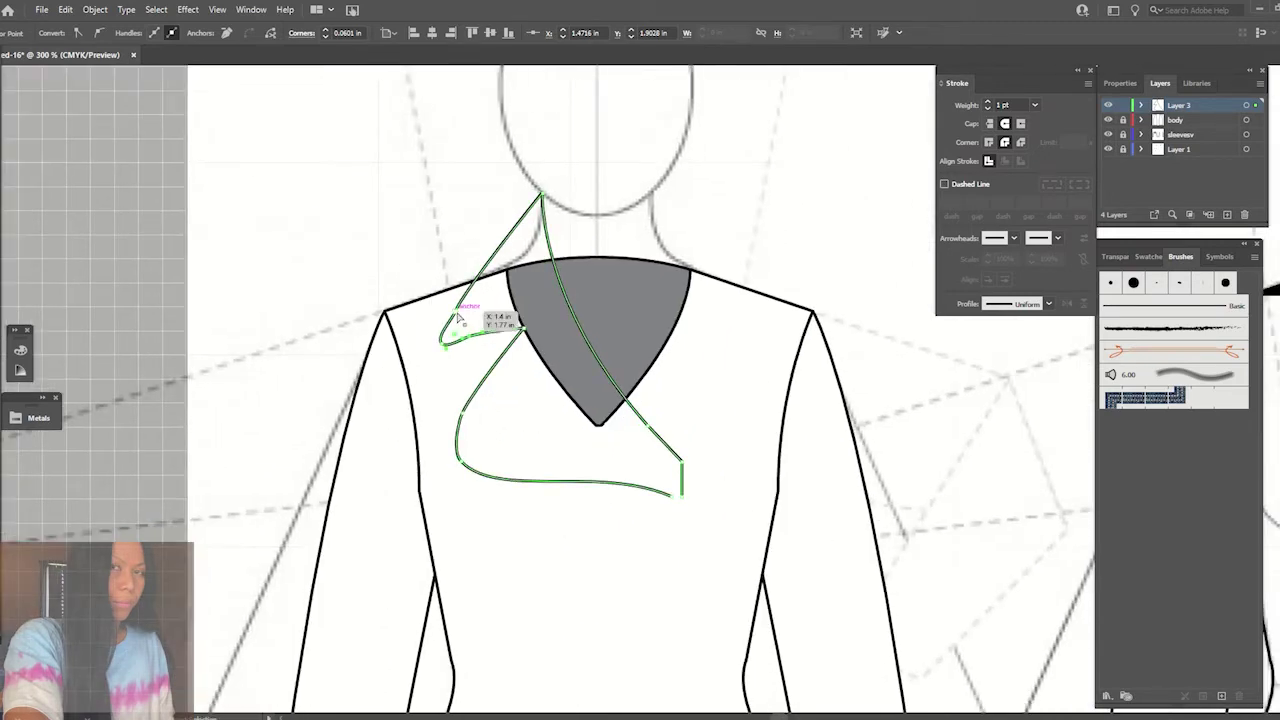
drag(457, 316, 471, 283)
drag(457, 335, 475, 343)
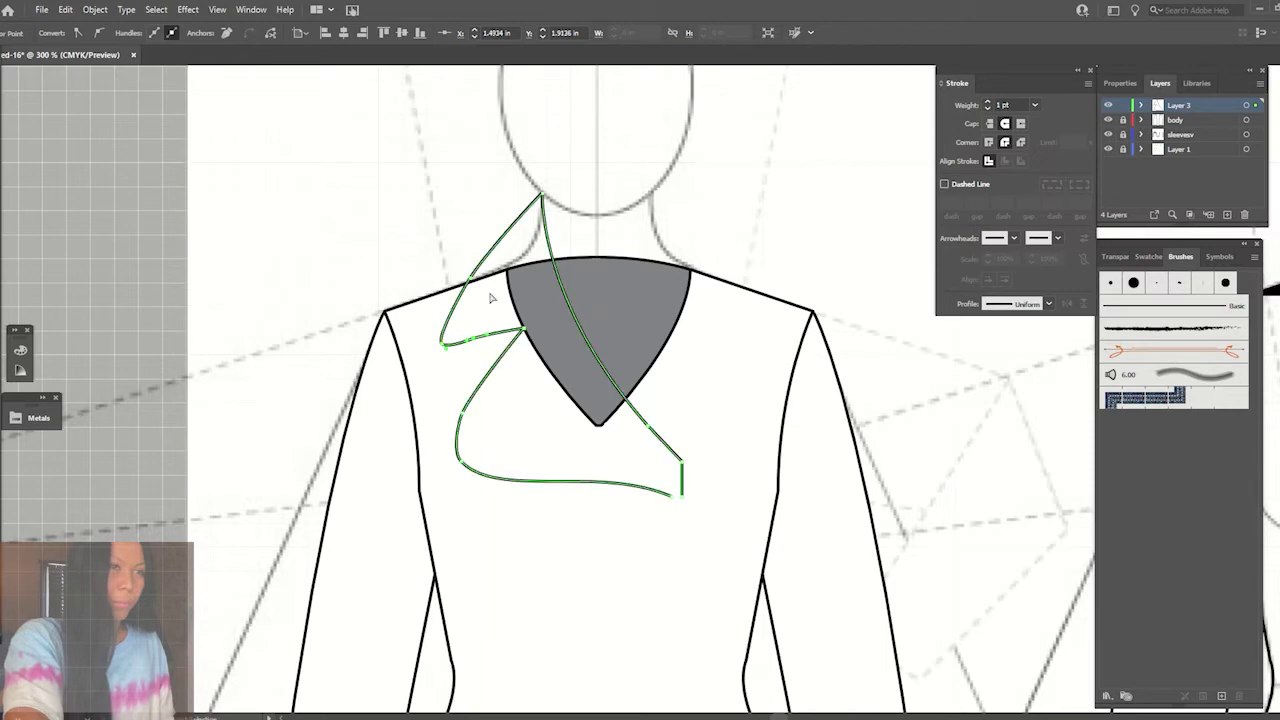
scroll(535, 371, down, 2)
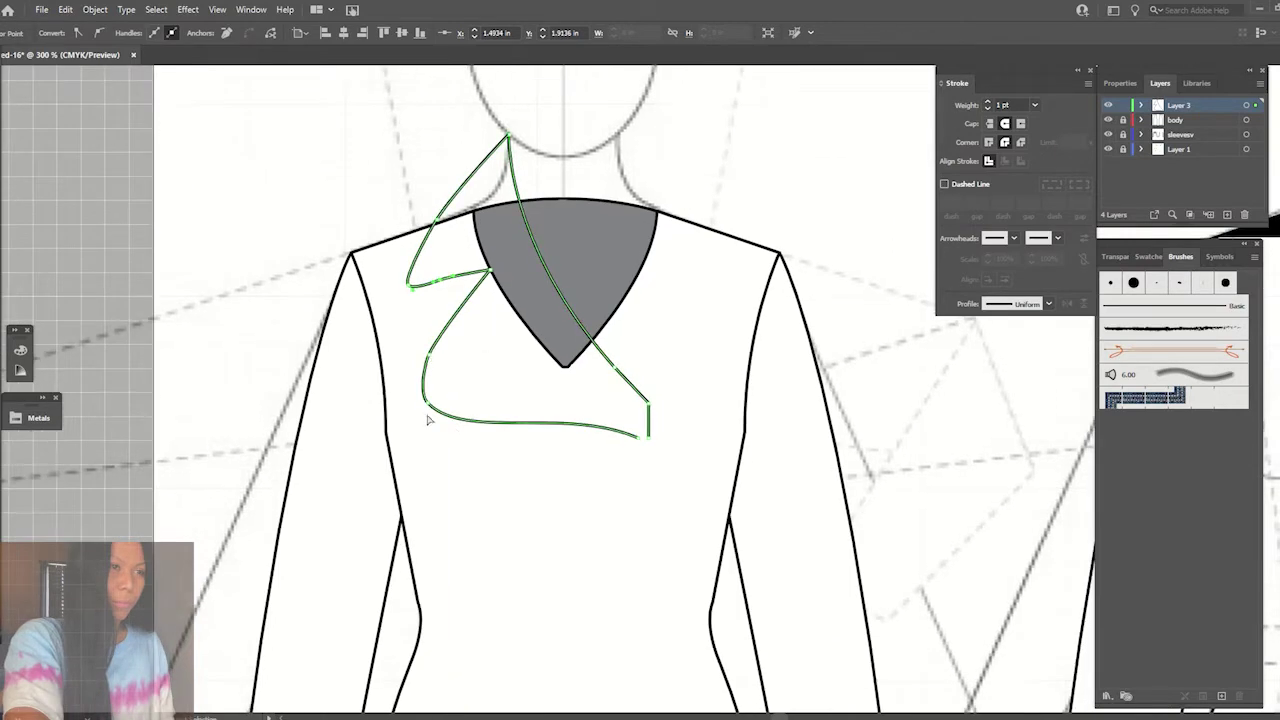
click(427, 401)
drag(466, 446, 523, 420)
drag(428, 410, 455, 332)
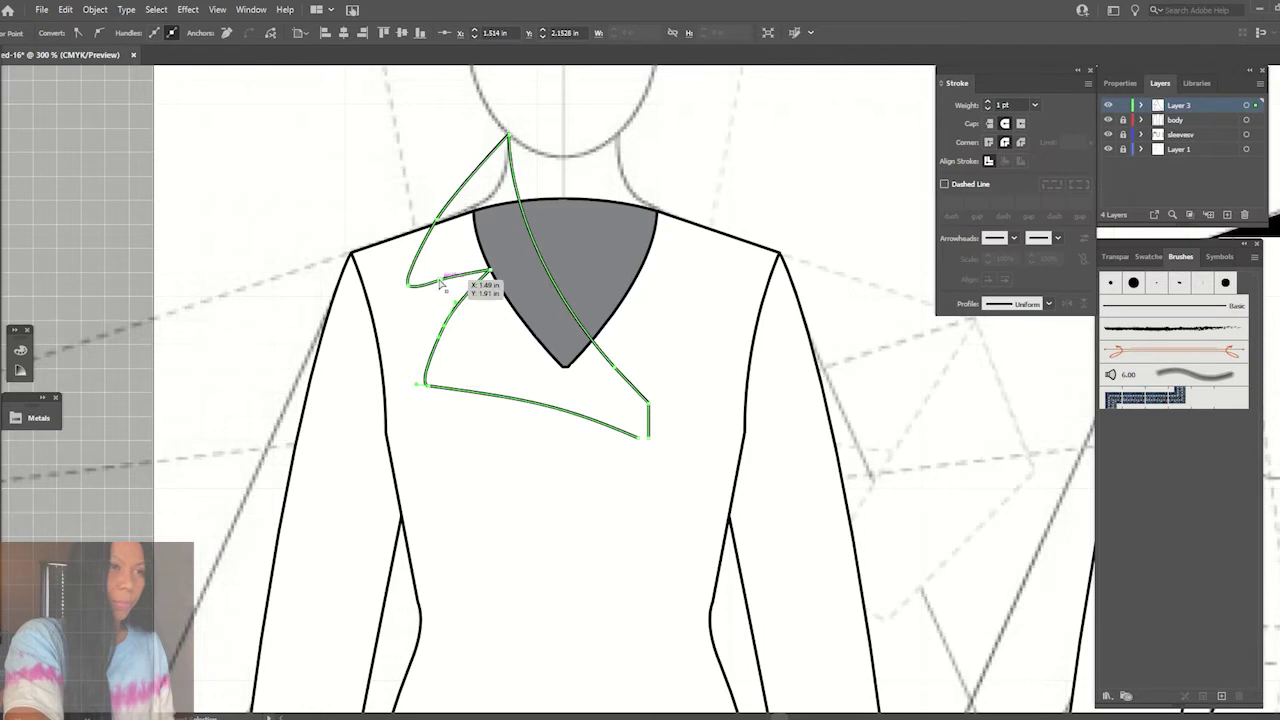
drag(448, 332, 454, 321)
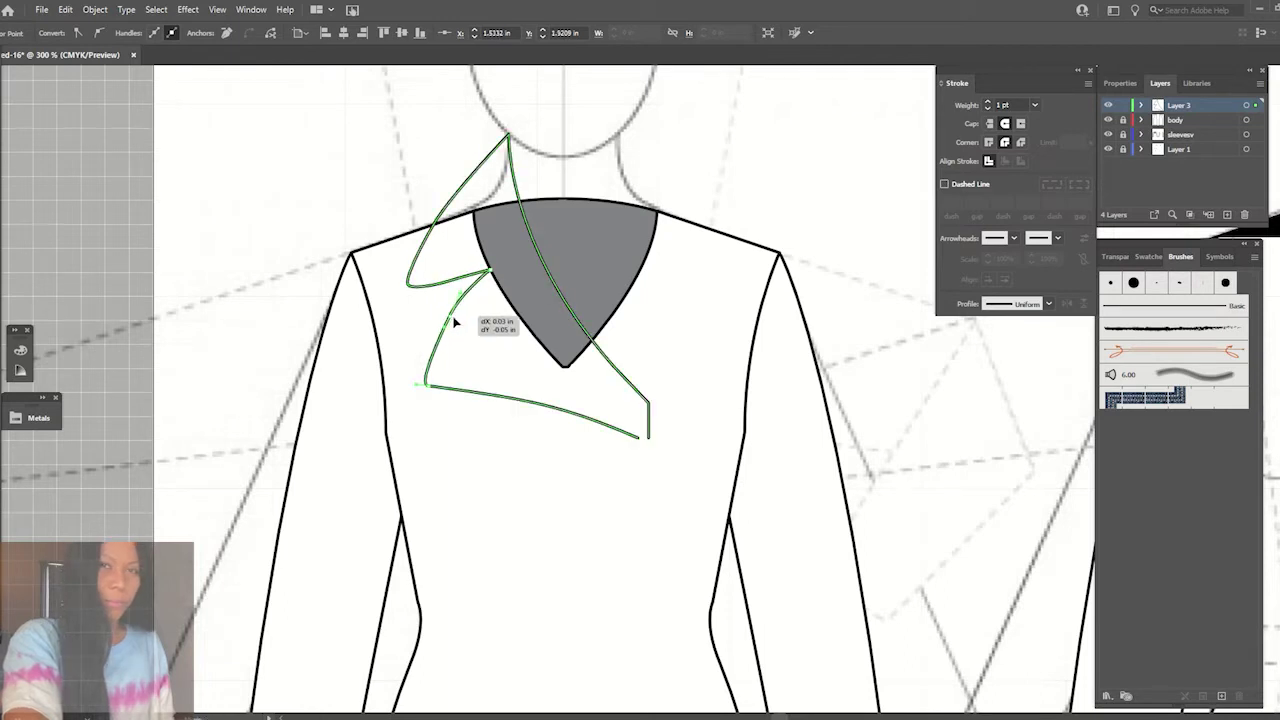
drag(426, 385, 428, 367)
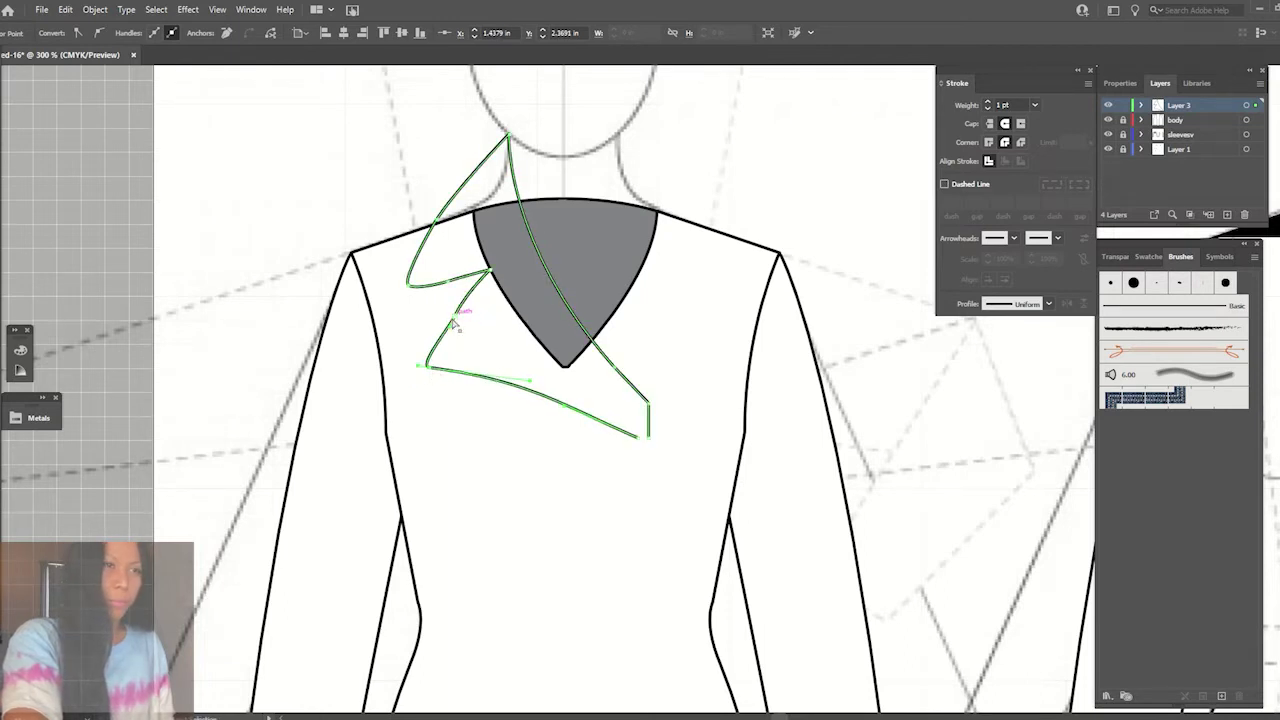
drag(455, 321, 467, 338)
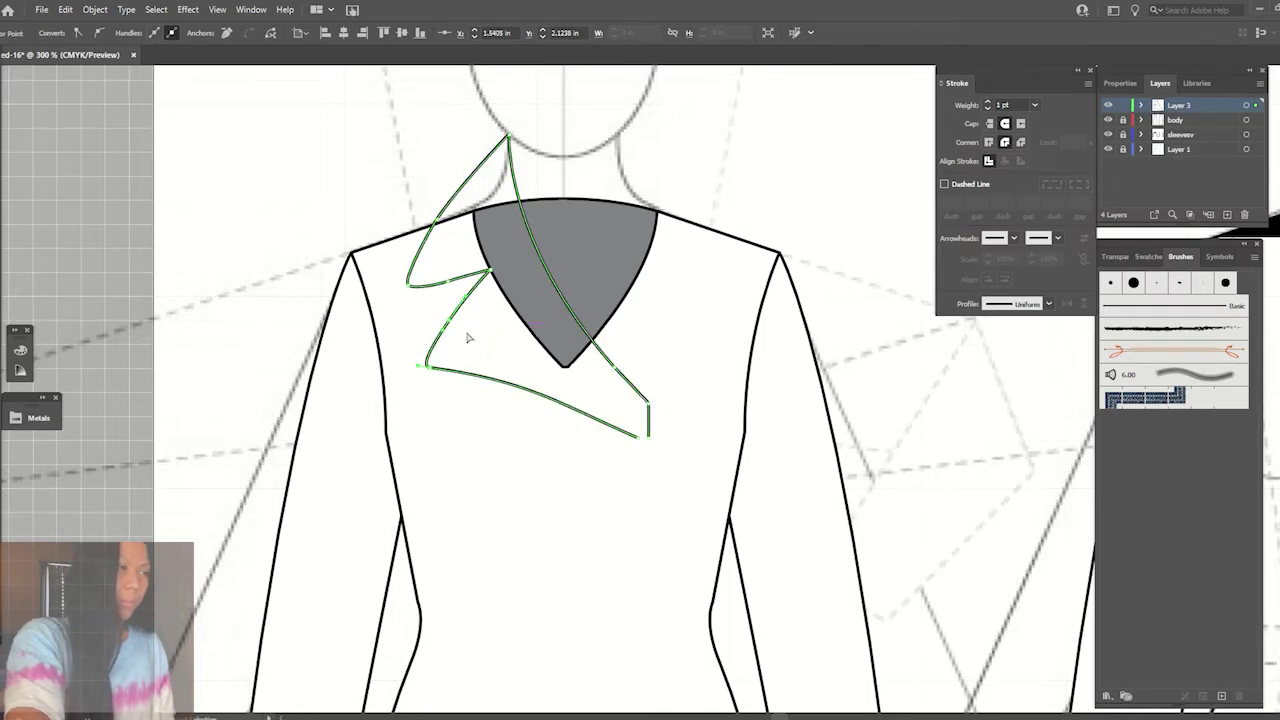
drag(430, 373, 535, 376)
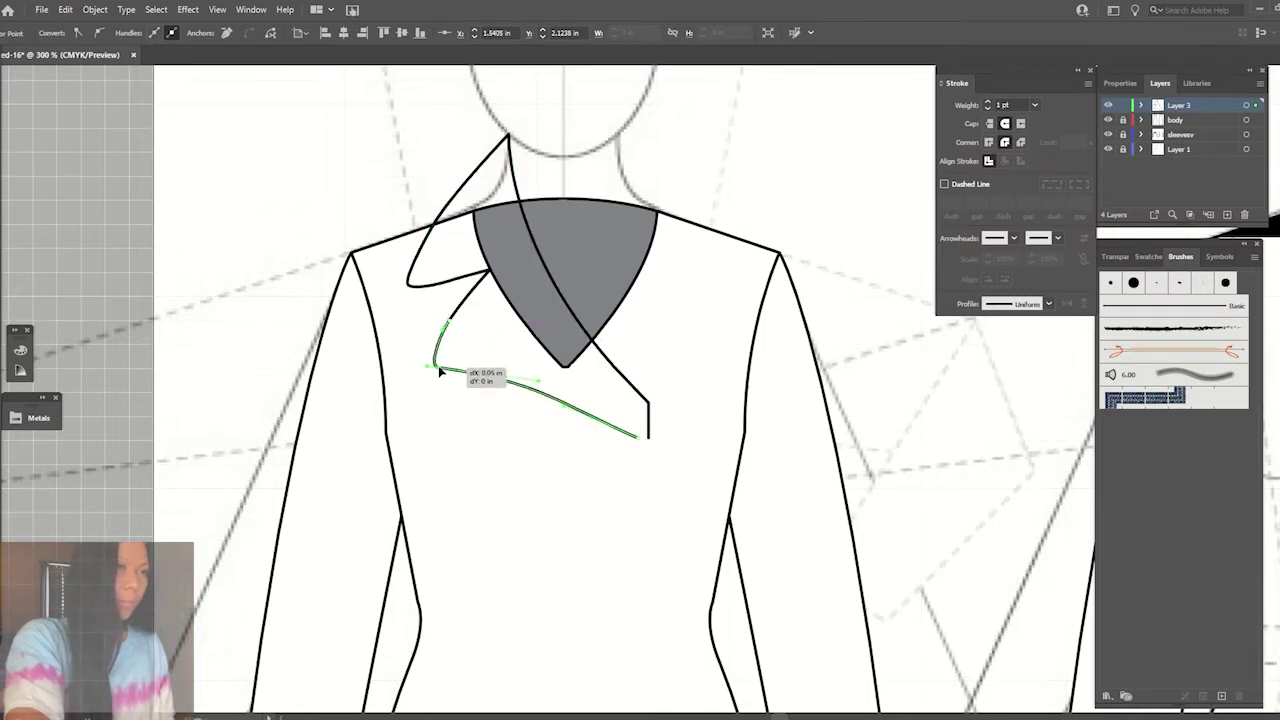
- Lower the lapel's right point and snap the inner line's end onto the lapel tip
drag(647, 437, 643, 427)
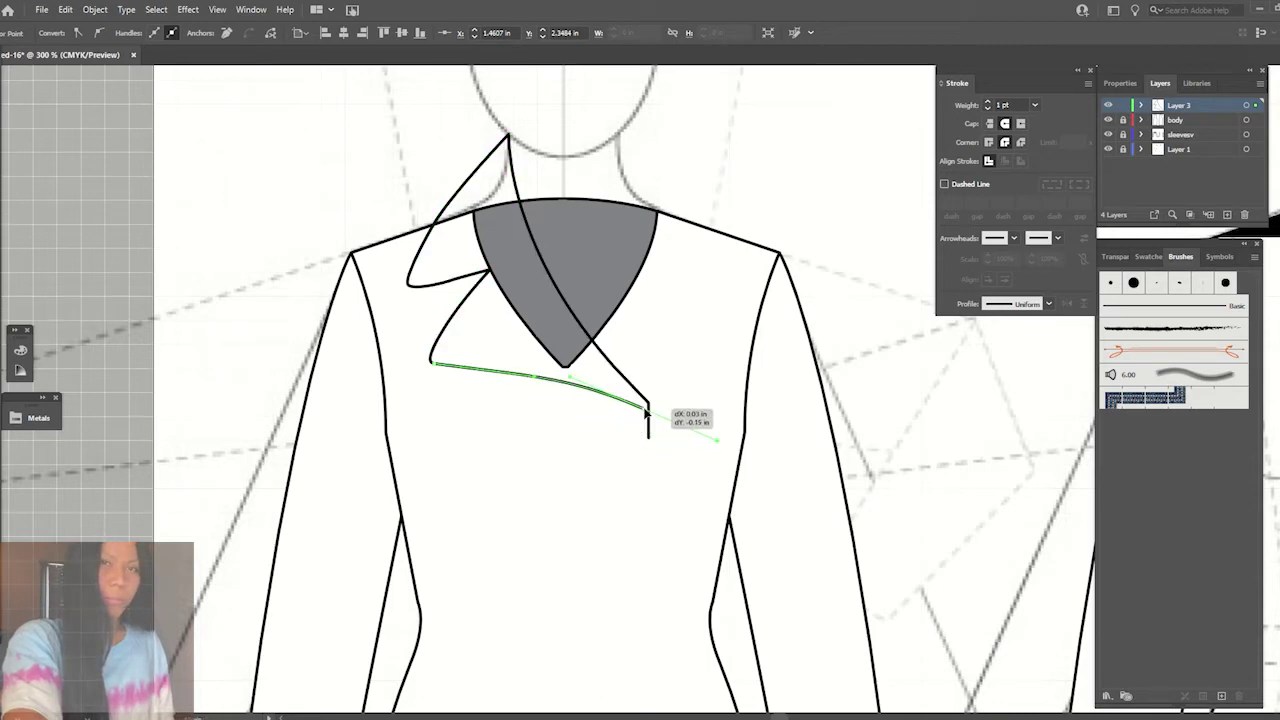
drag(643, 427, 645, 443)
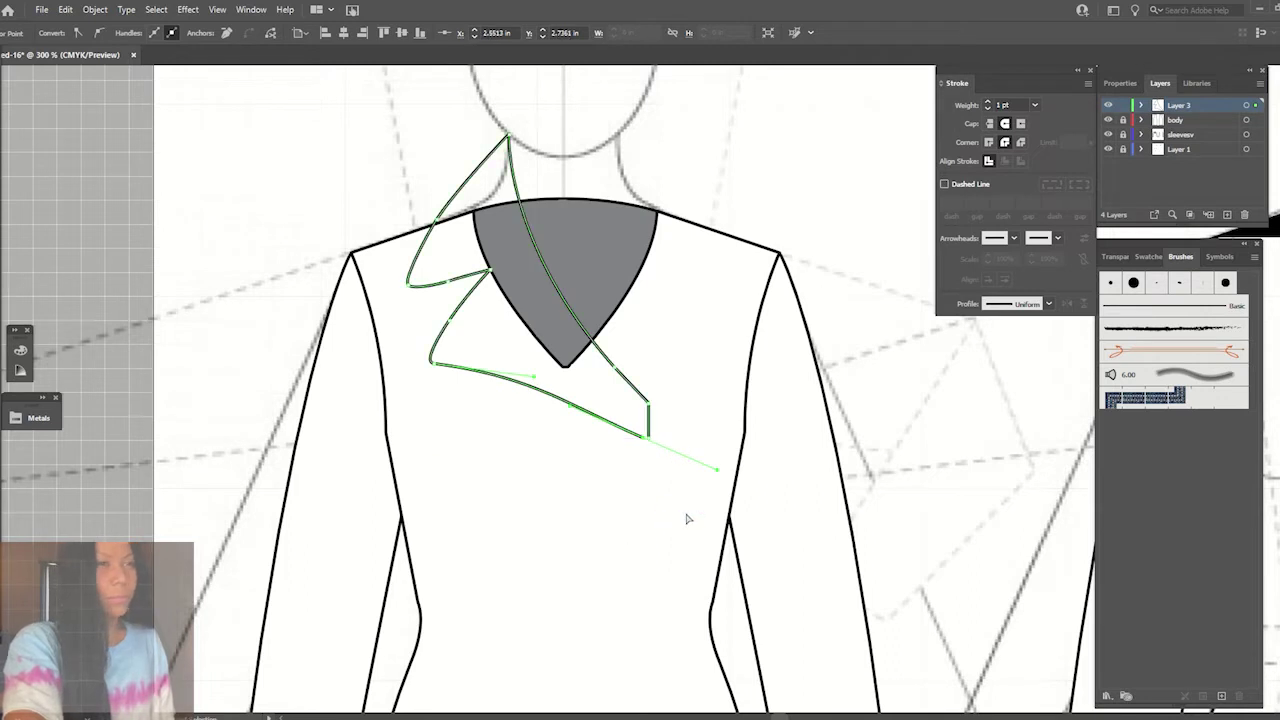
click(630, 394)
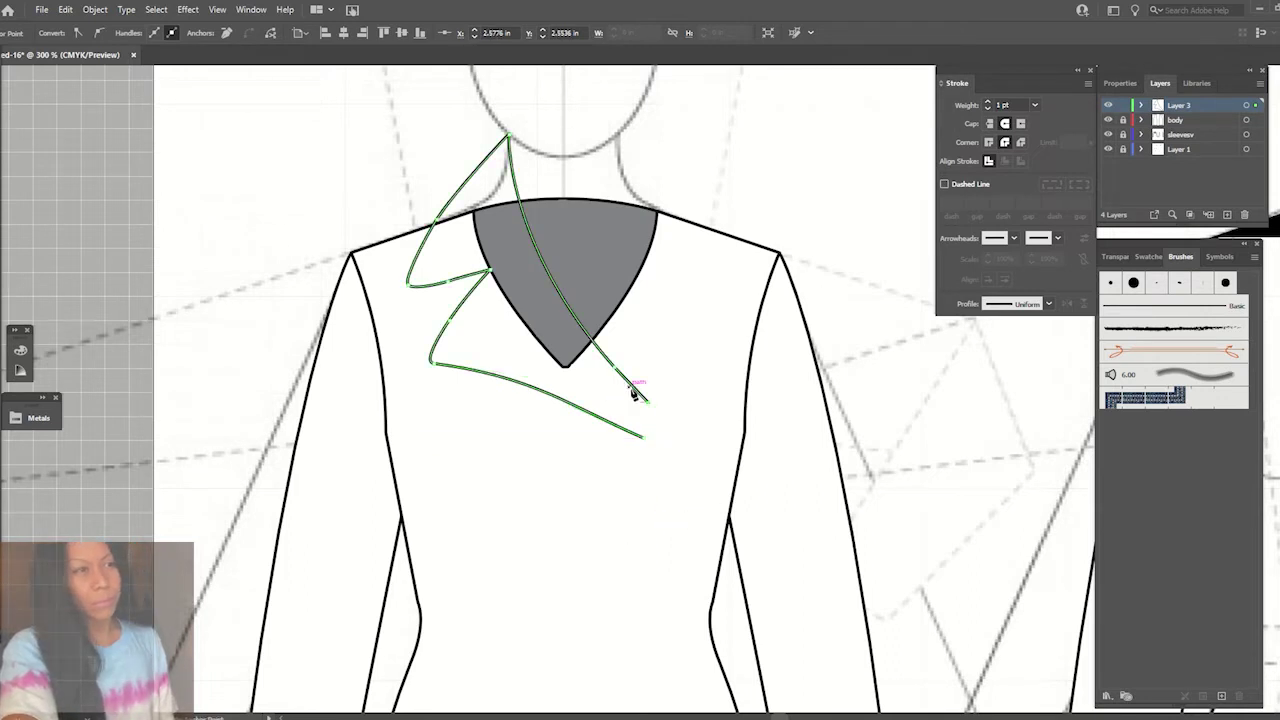
drag(632, 394, 643, 434)
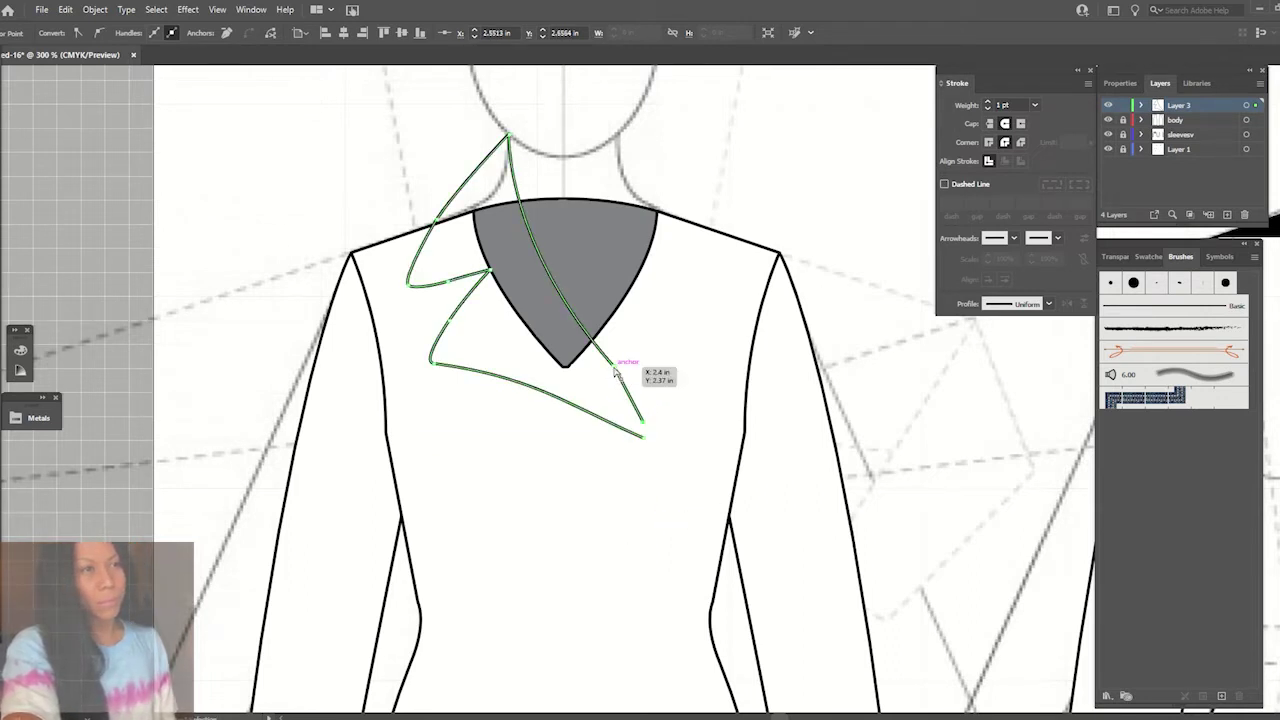
key(ctrl+shift+a)
click(617, 372)
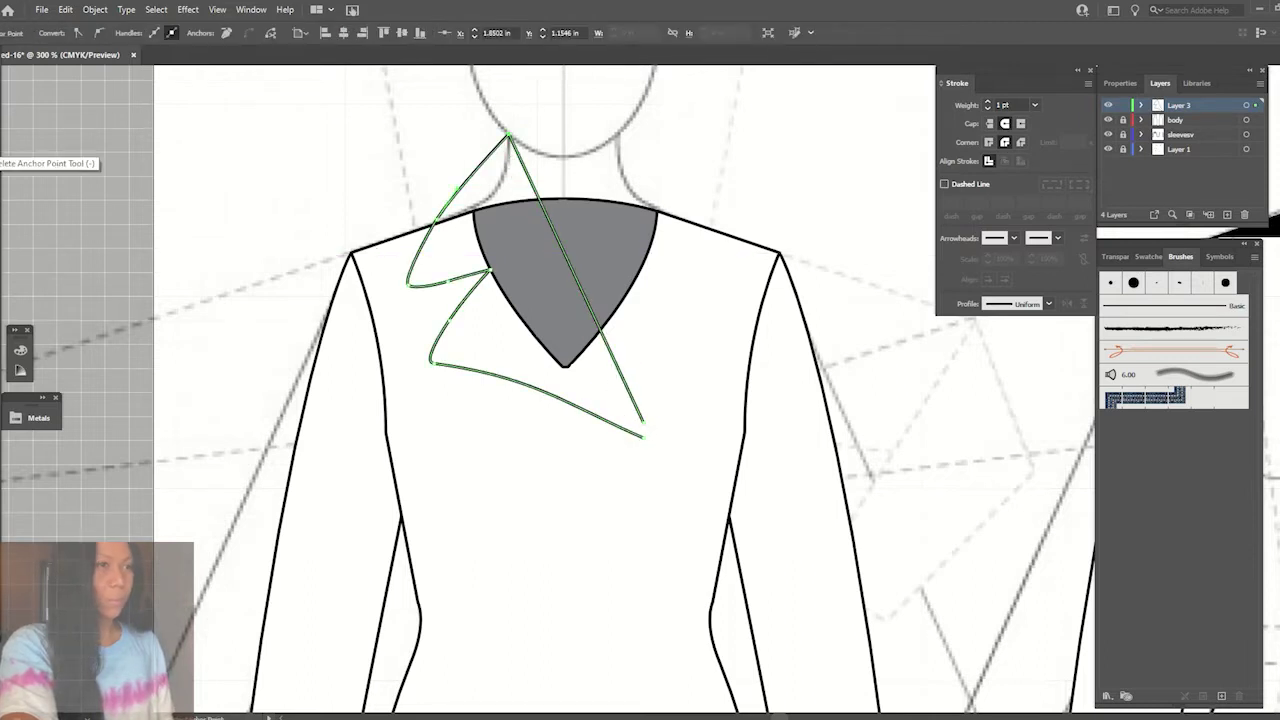
drag(640, 429, 644, 437)
click(634, 470)
key(ctrl+a)
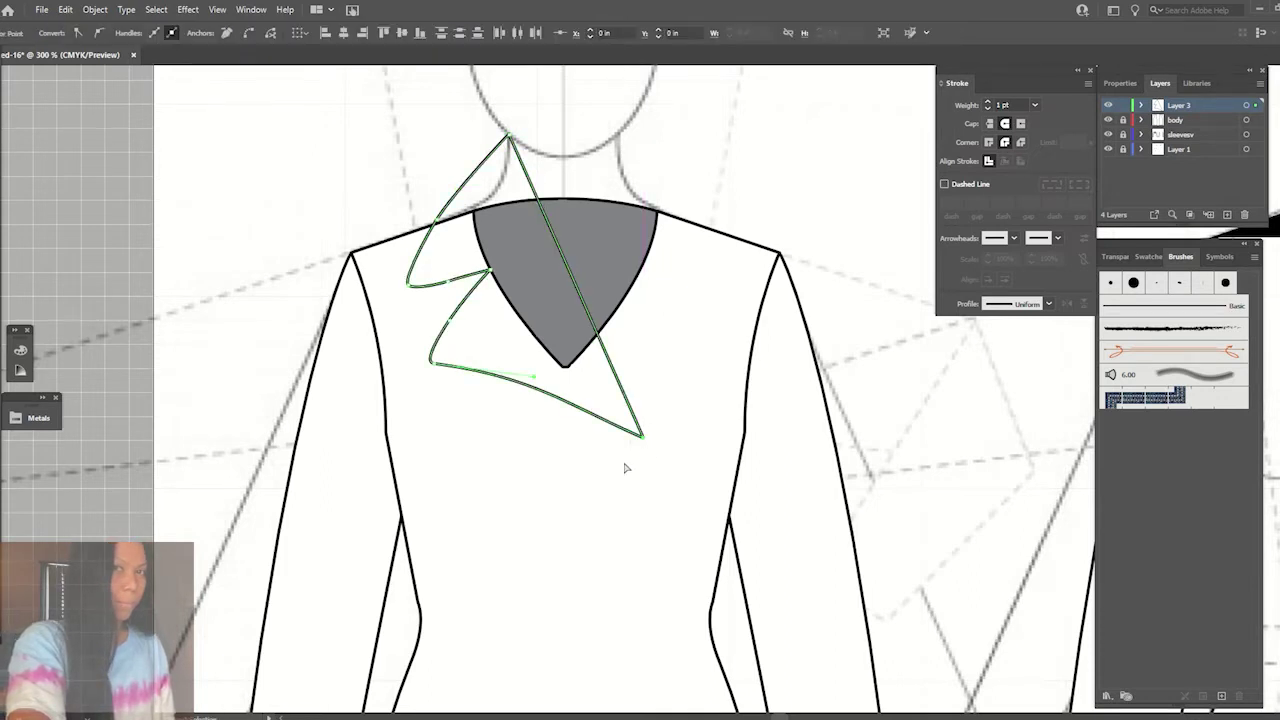
right_click(636, 455)
click(680, 247)
- Bend the lapel's straight diagonal edge into a gentle curve
click(669, 363)
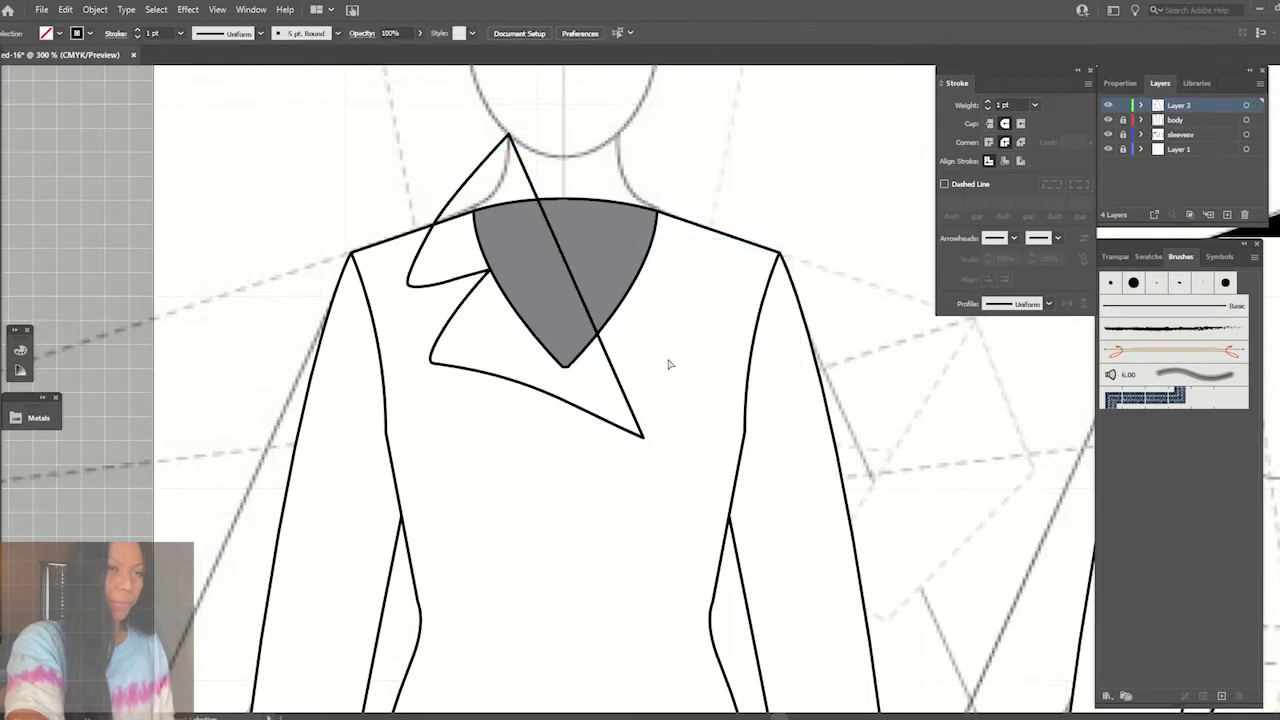
key(ctrl+minus)
key(ctrl+minus)
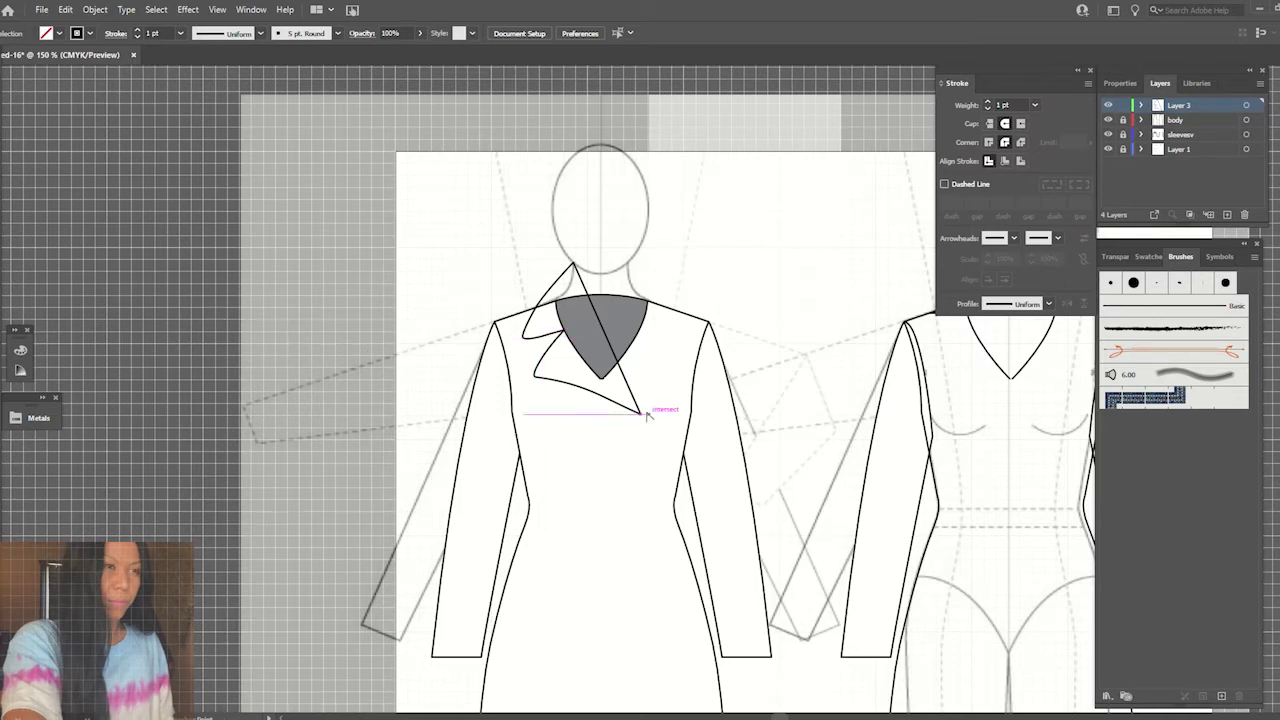
click(620, 372)
click(594, 335)
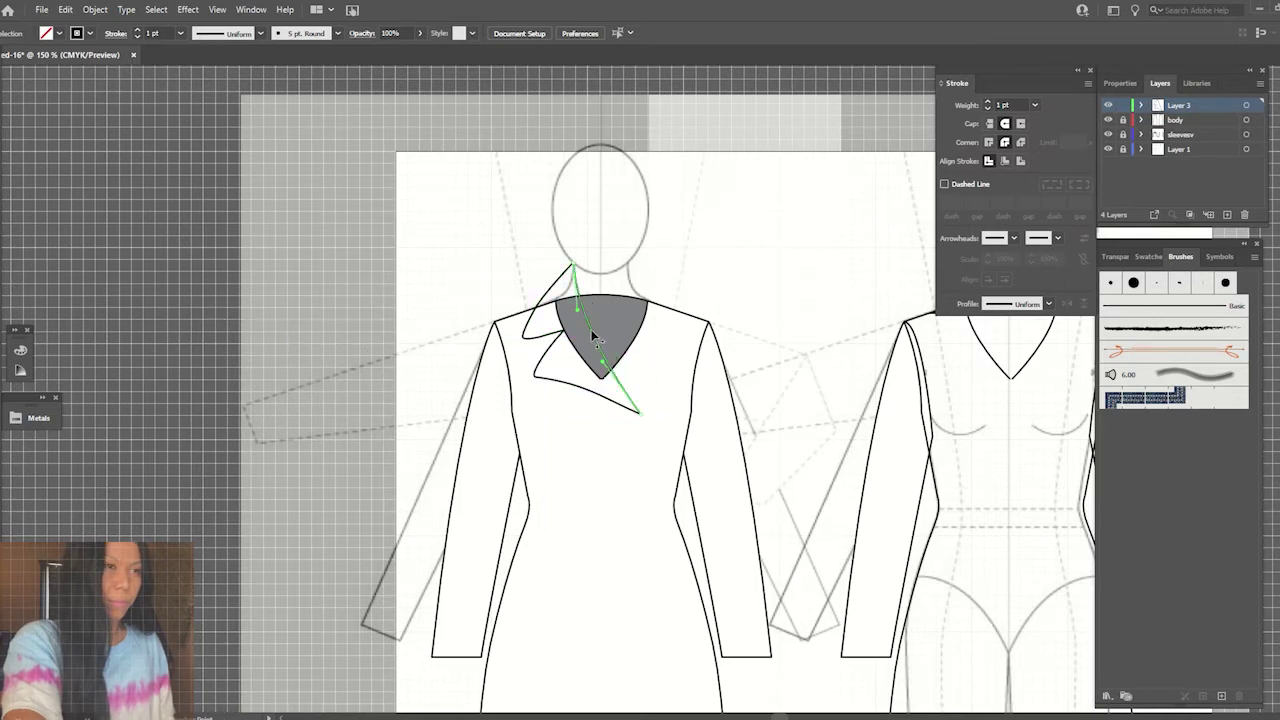
drag(594, 336, 593, 341)
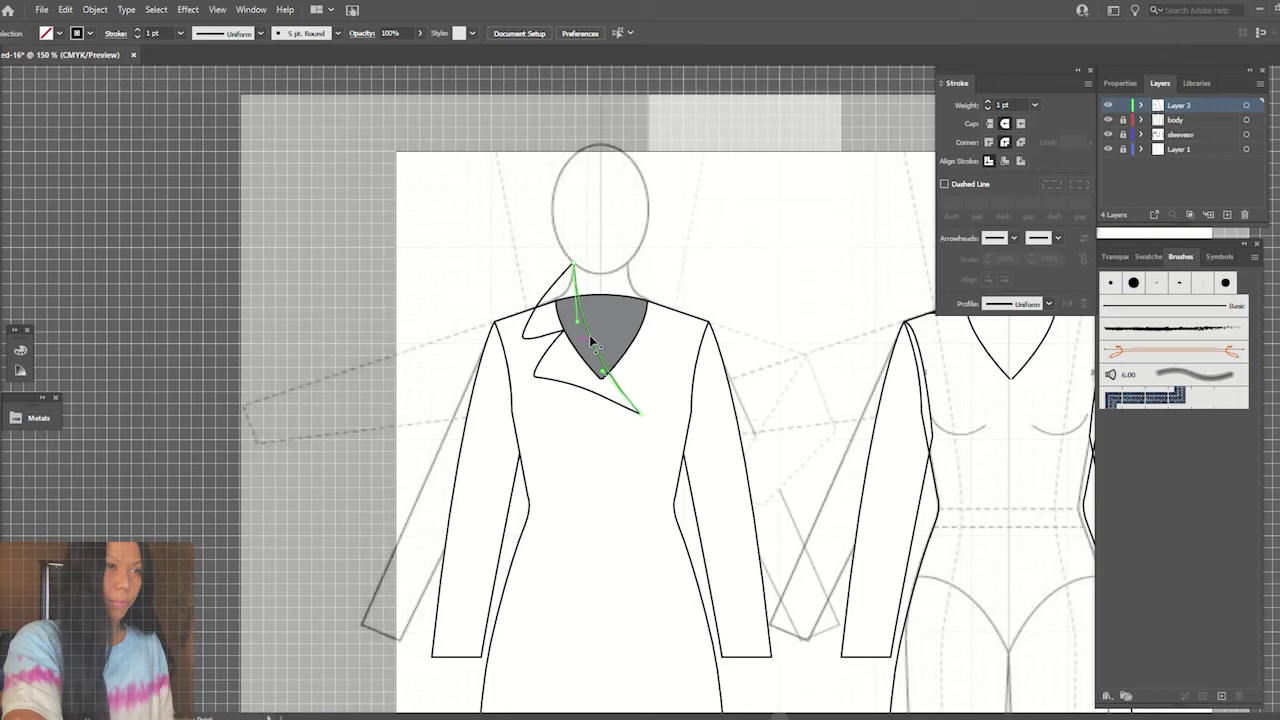
- Reposition the lapel's upper anchor points up toward the neckline
click(592, 341)
scroll(594, 341, down, 5)
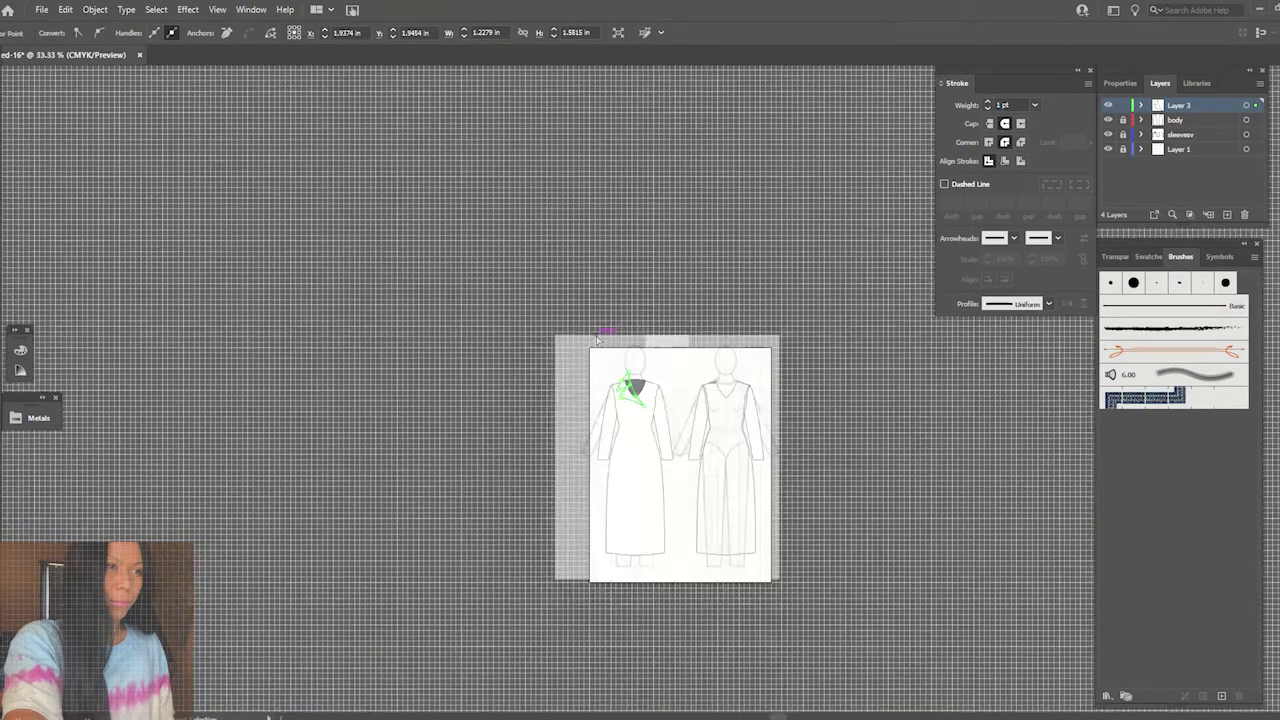
scroll(597, 341, up, 5)
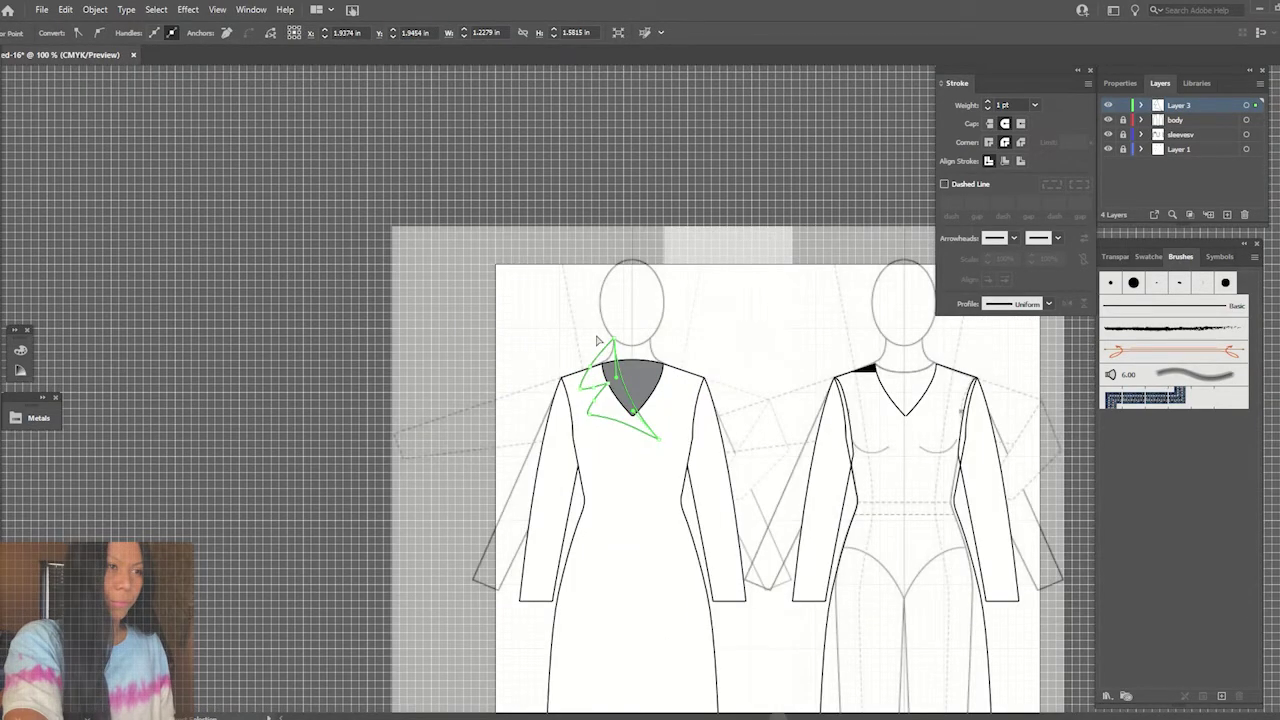
scroll(597, 341, up, 3)
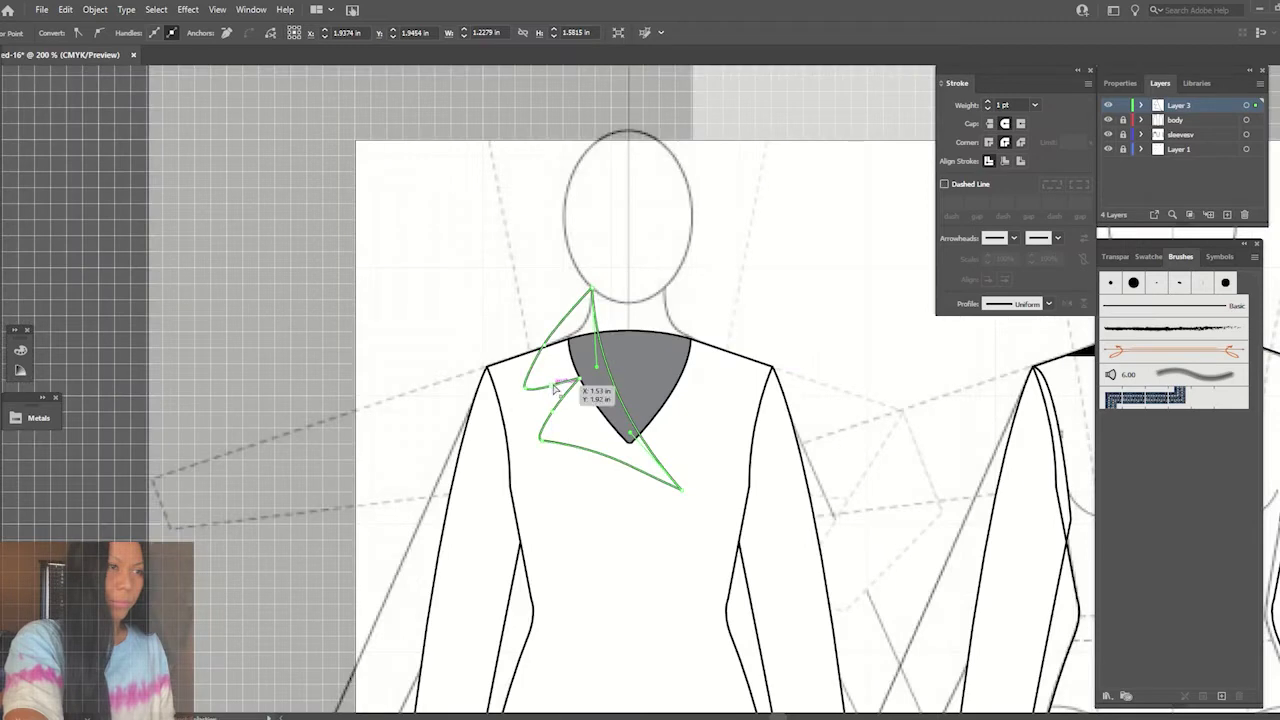
drag(555, 388, 544, 346)
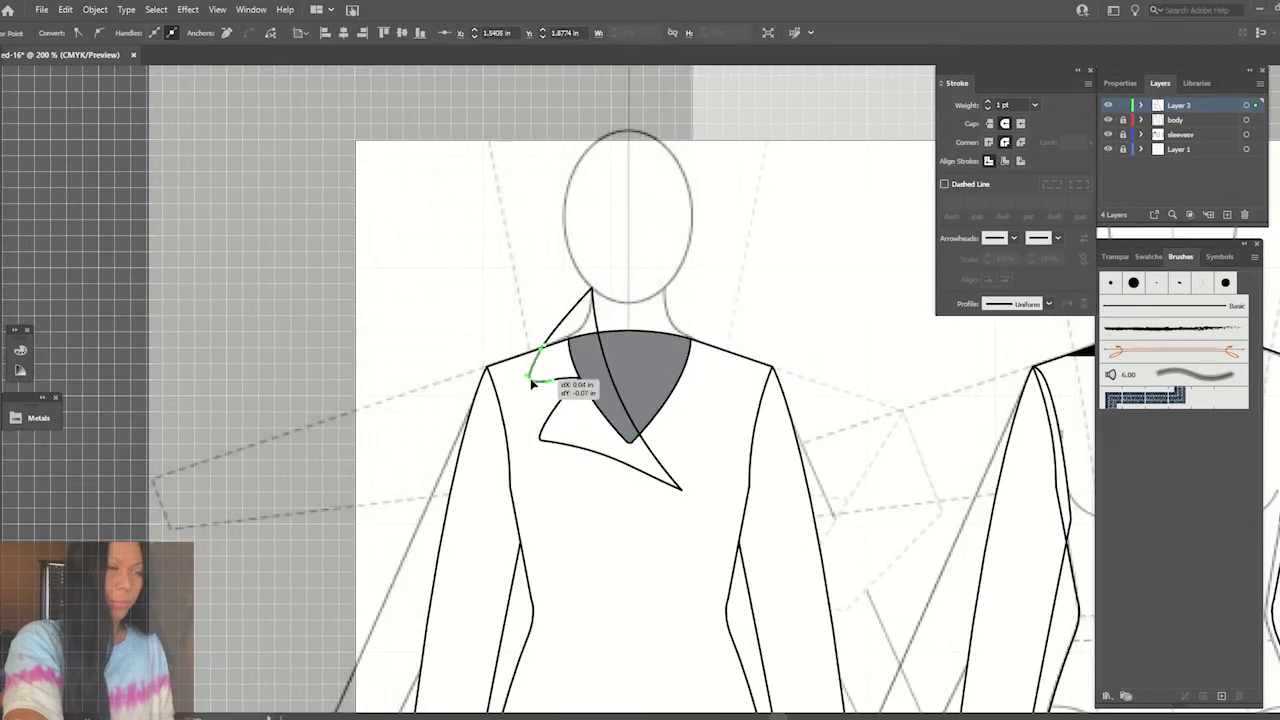
drag(546, 345, 549, 355)
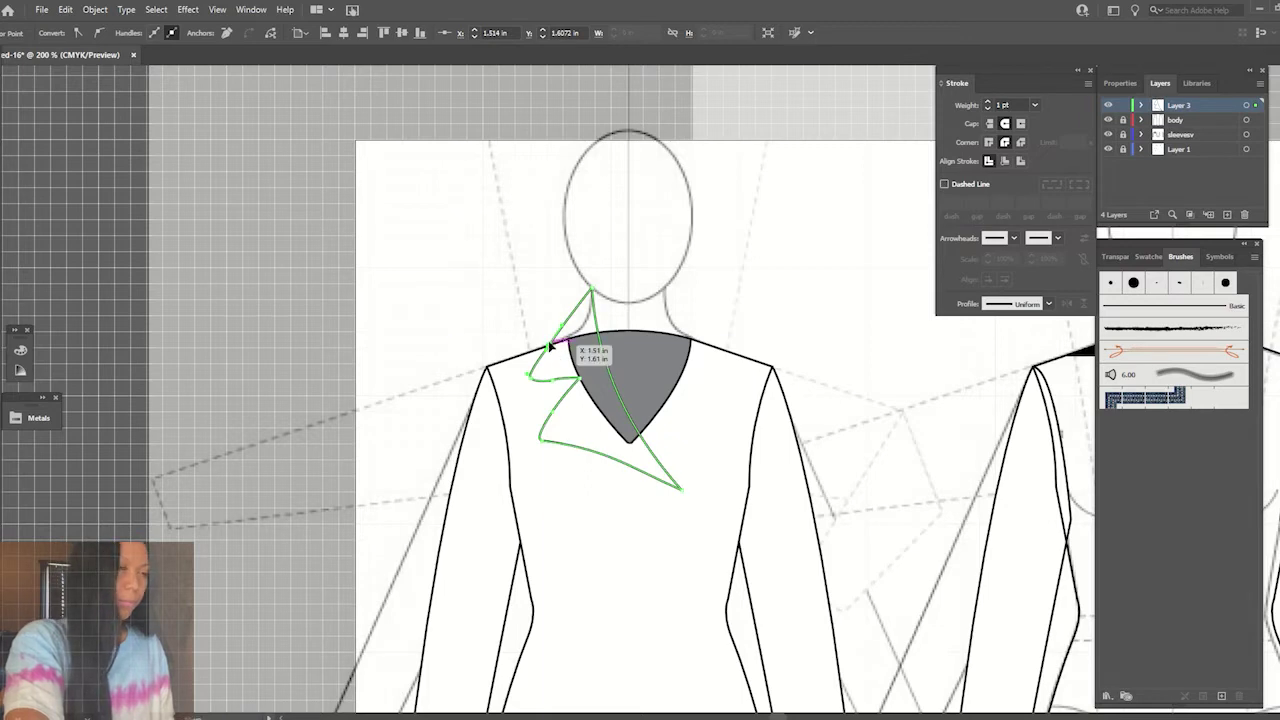
drag(561, 326, 591, 310)
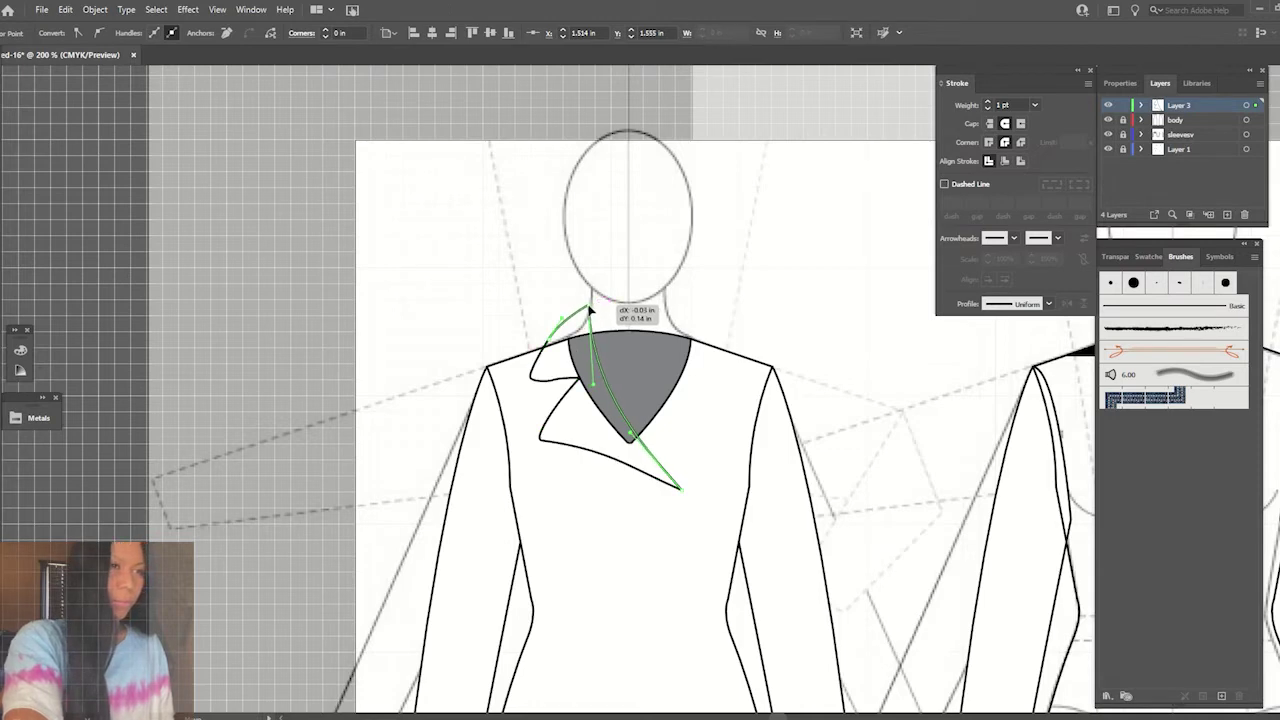
drag(591, 310, 591, 311)
click(563, 322)
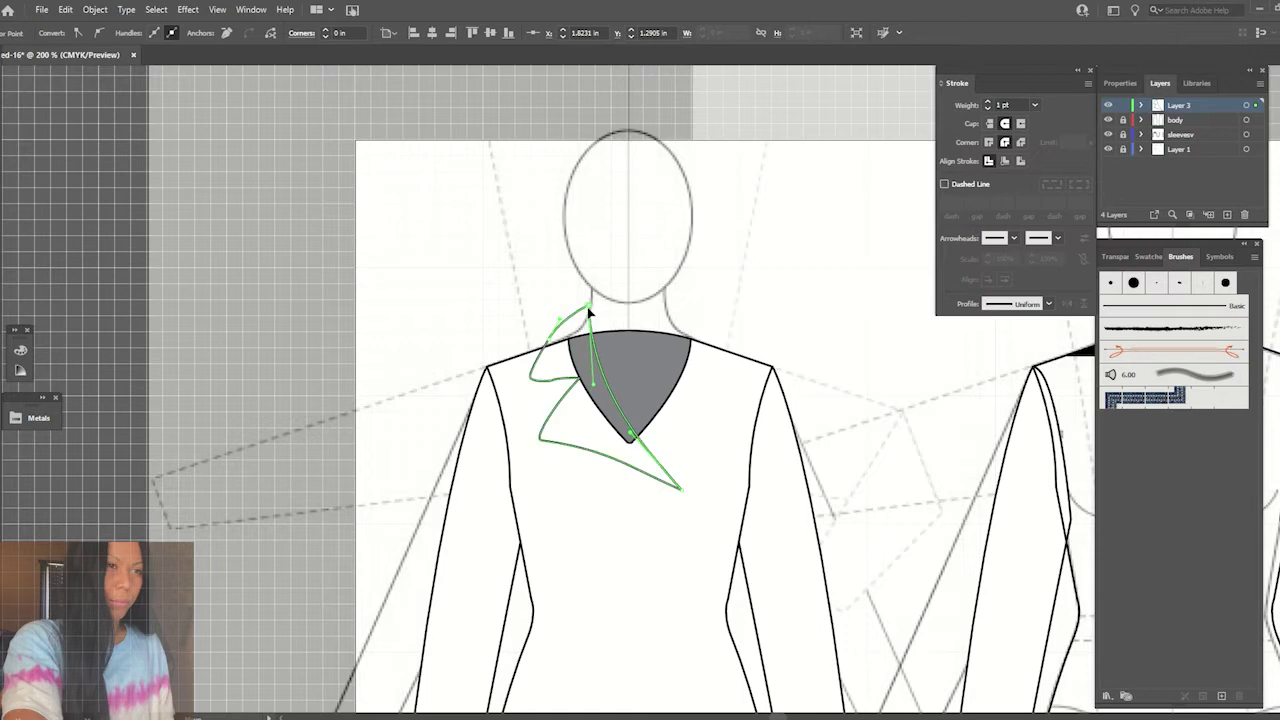
- Raise the short notch segment and smooth the notch's upper-left curve
scroll(573, 390, up, 3)
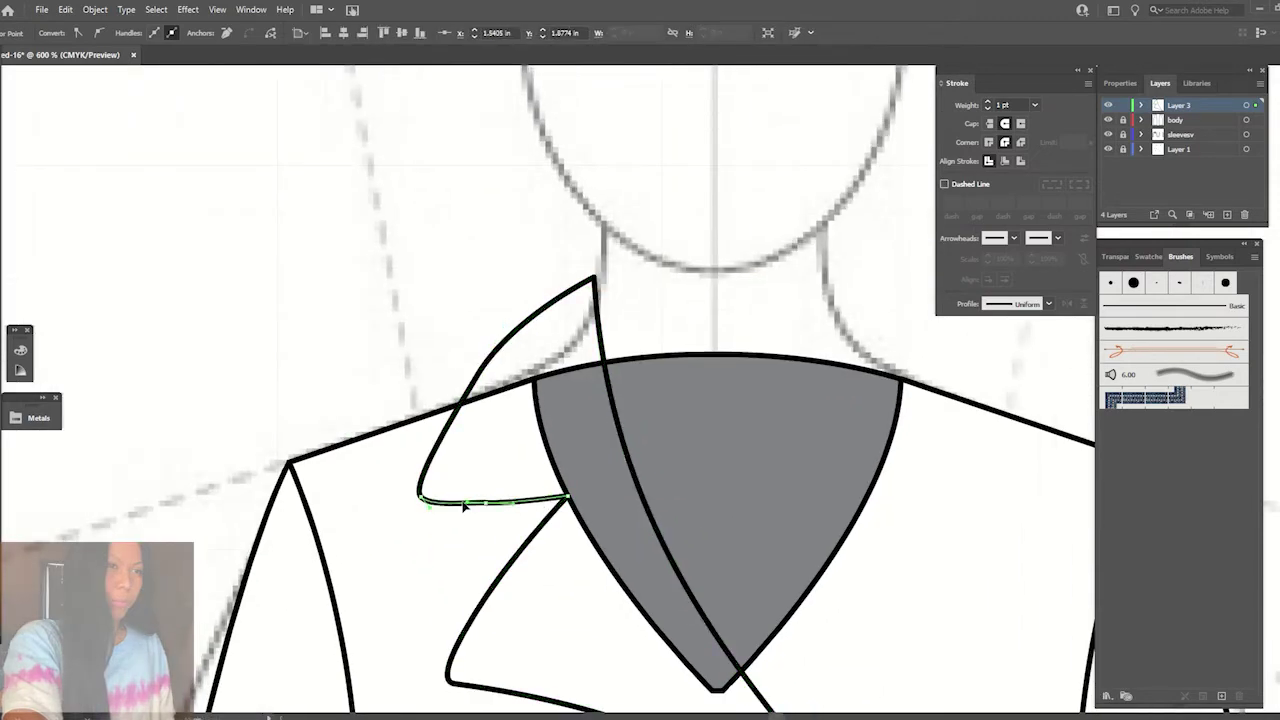
drag(489, 508, 487, 489)
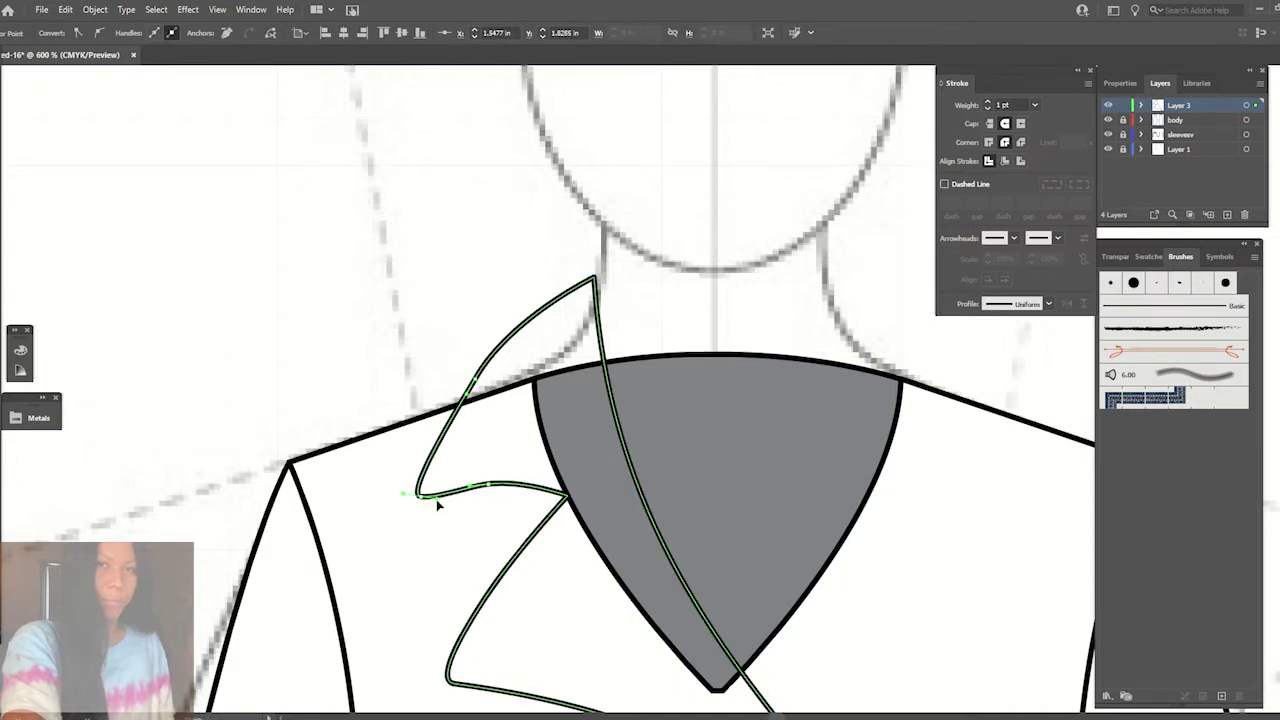
drag(468, 390, 458, 402)
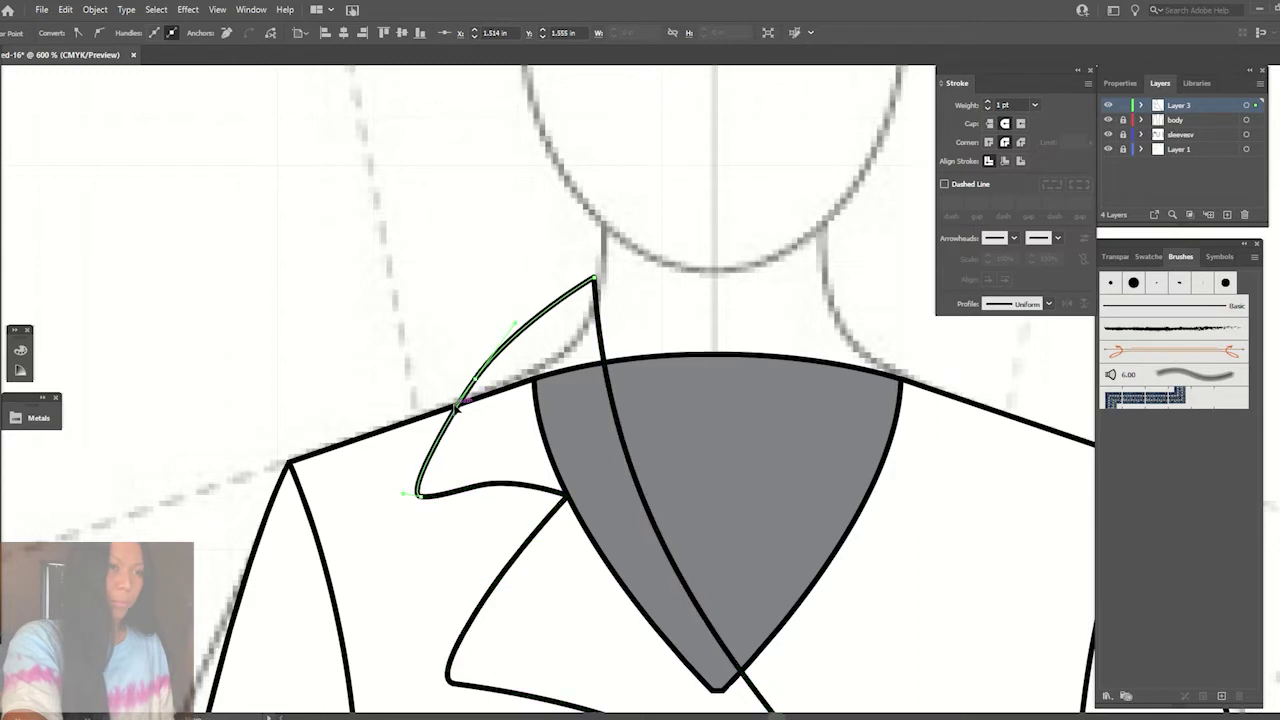
mouse_move(494, 487)
mouse_down()
mouse_move(535, 488)
mouse_move(485, 493)
mouse_up()
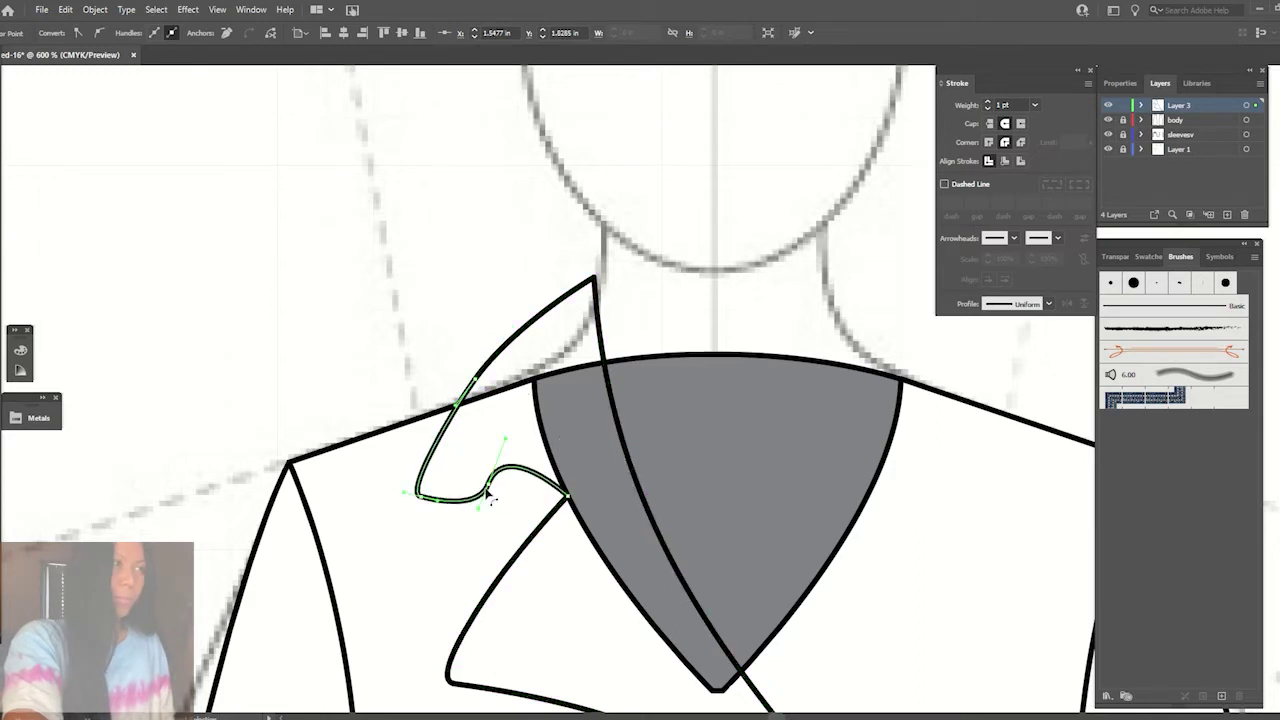
- Reshape the lapel's lower edge curve and lower corner, then reselect the whole lapel at 300%
click(485, 537)
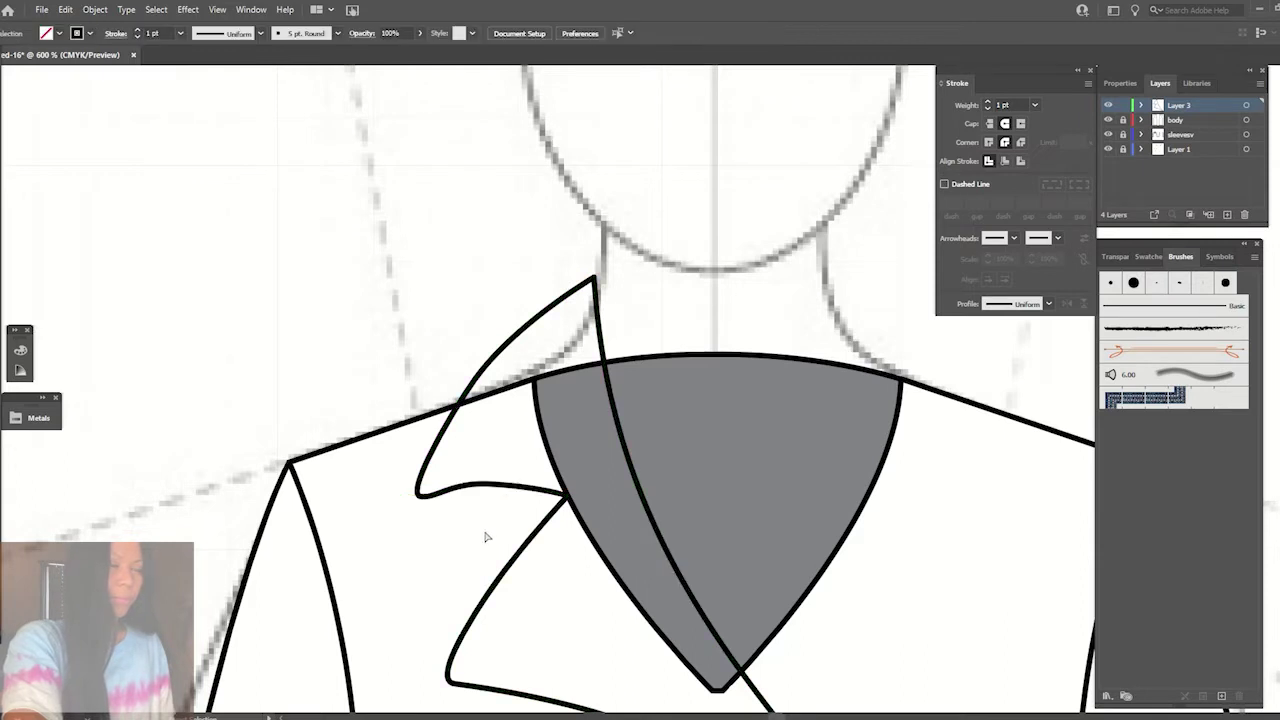
click(556, 530)
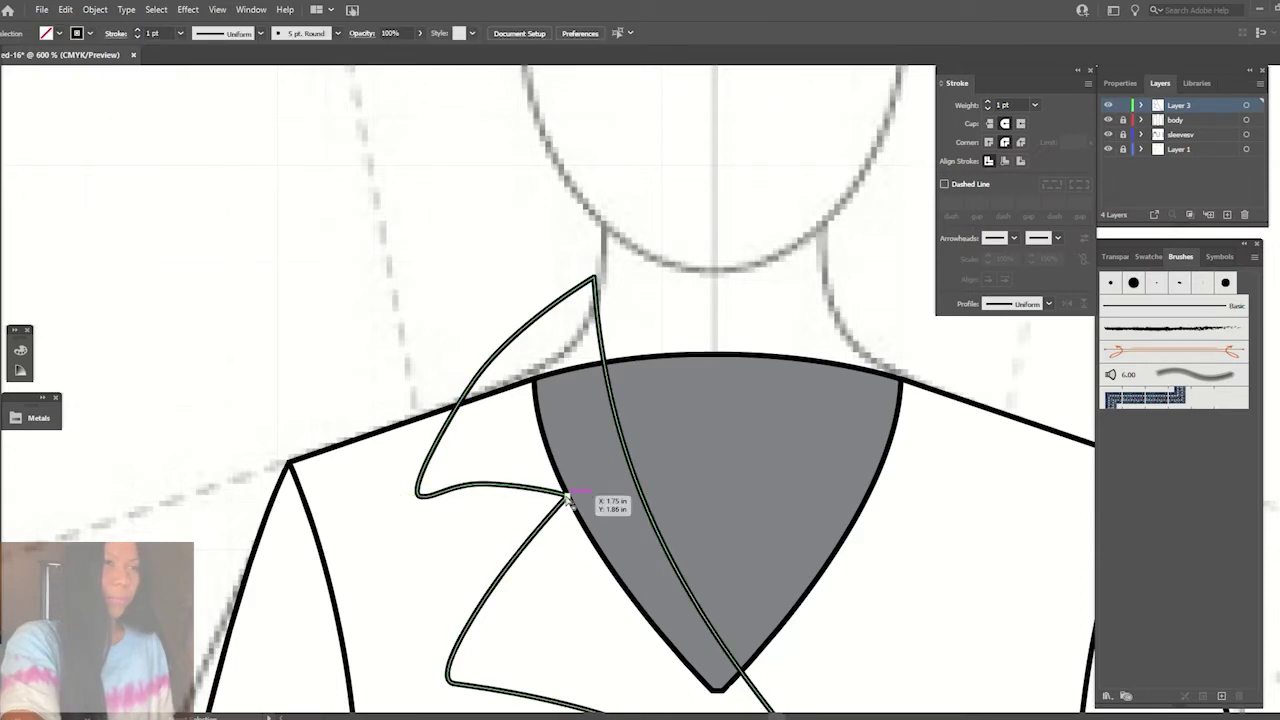
drag(567, 497, 537, 357)
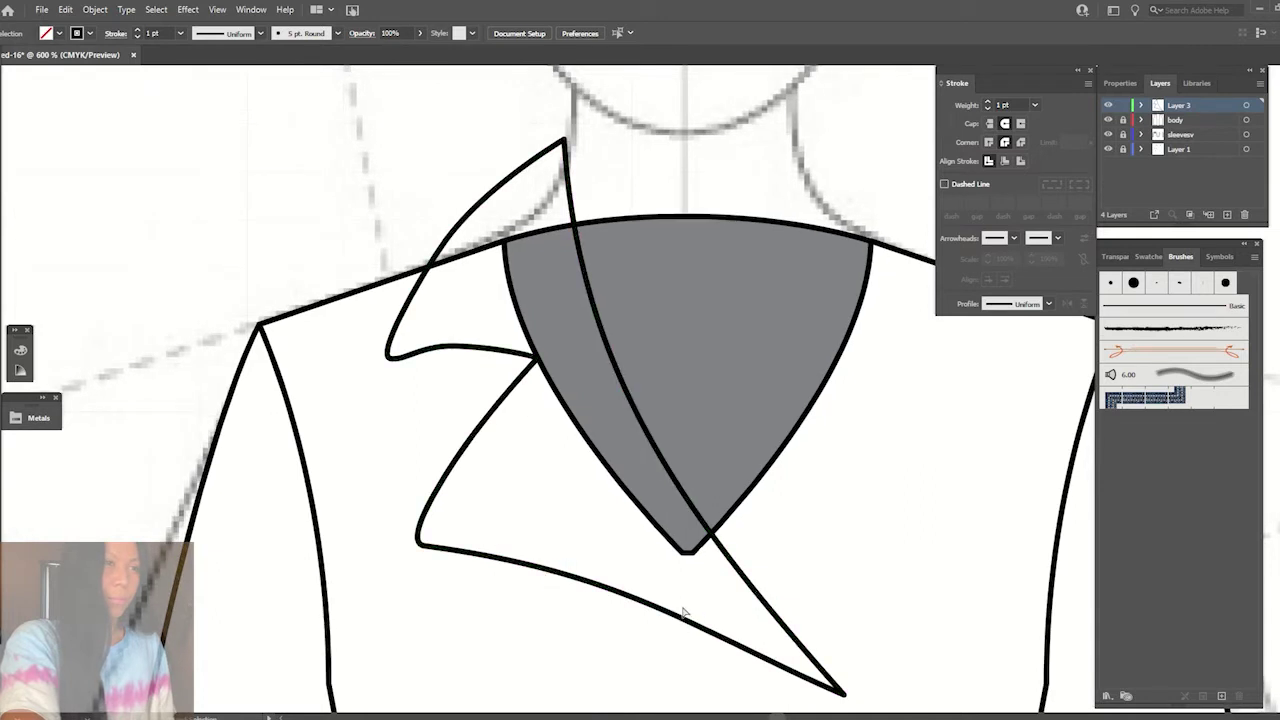
click(625, 602)
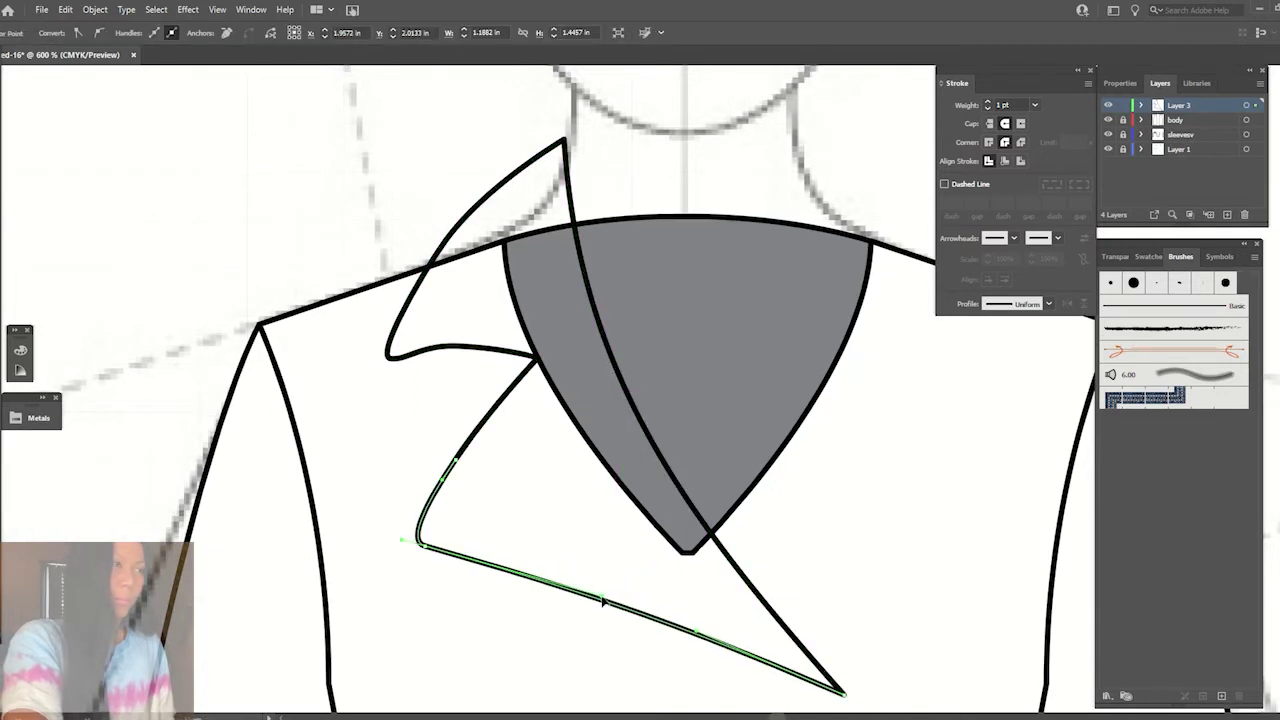
drag(697, 636, 663, 634)
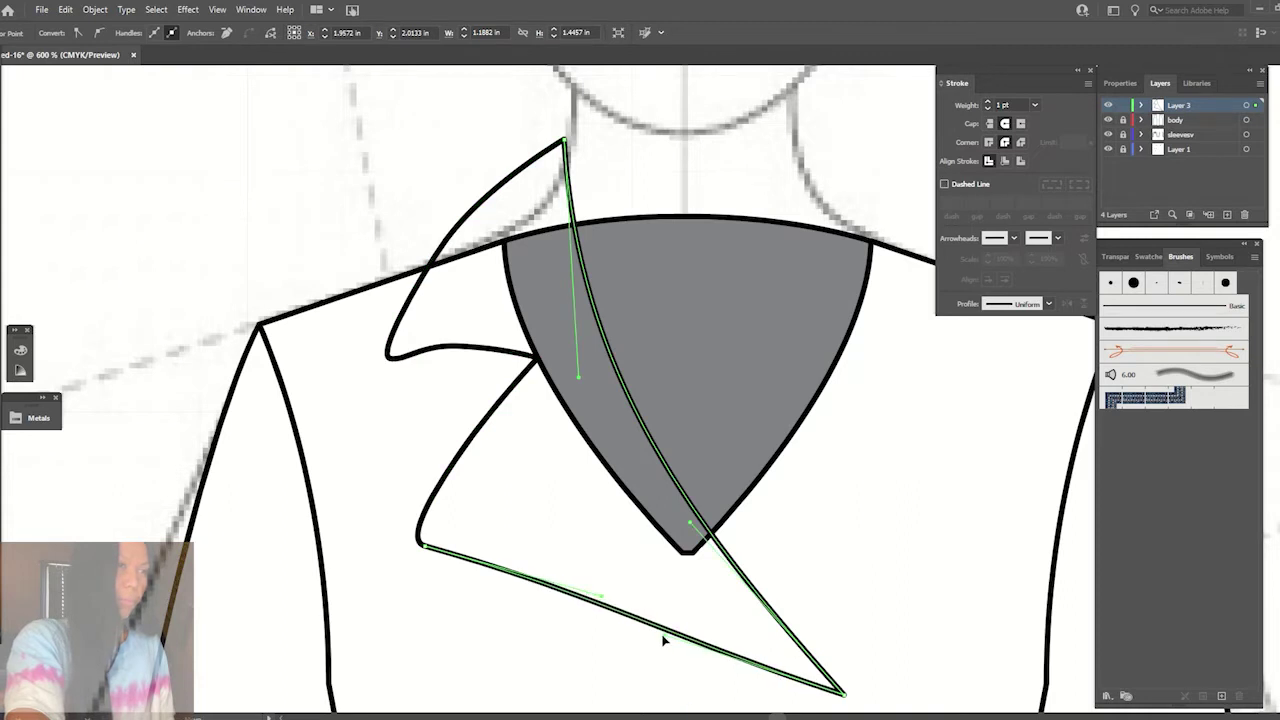
drag(424, 549, 419, 542)
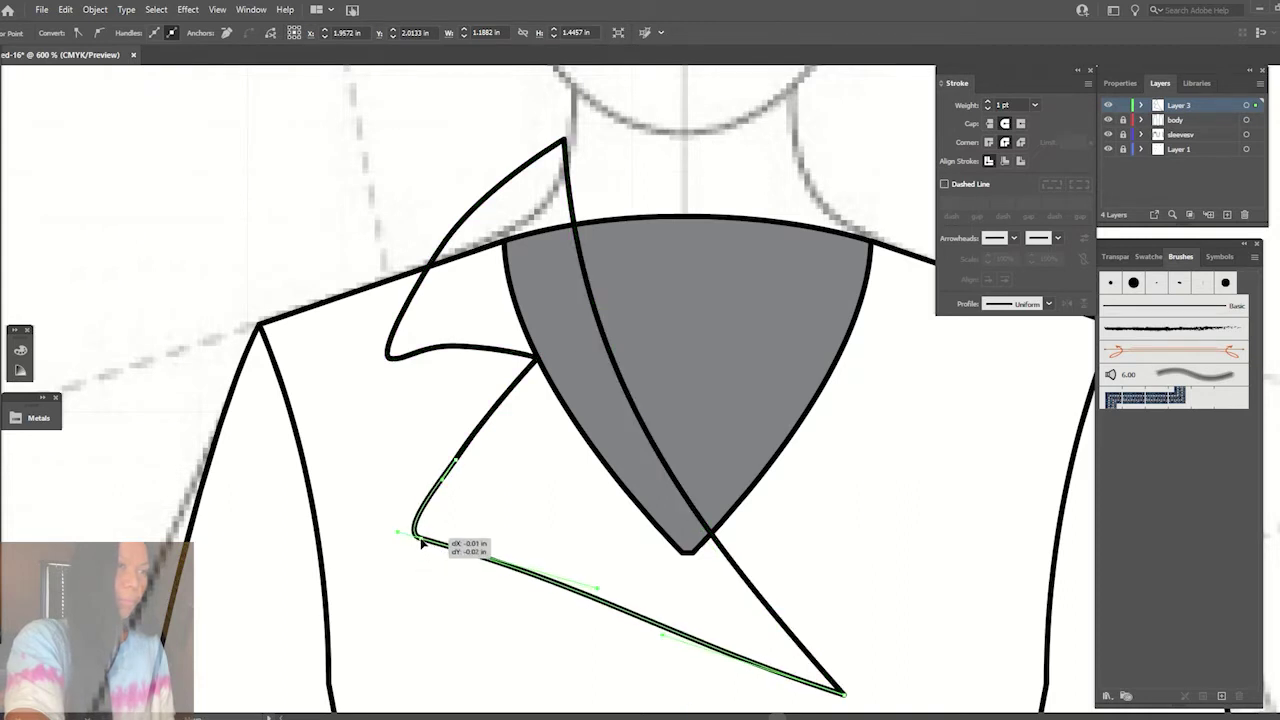
click(662, 637)
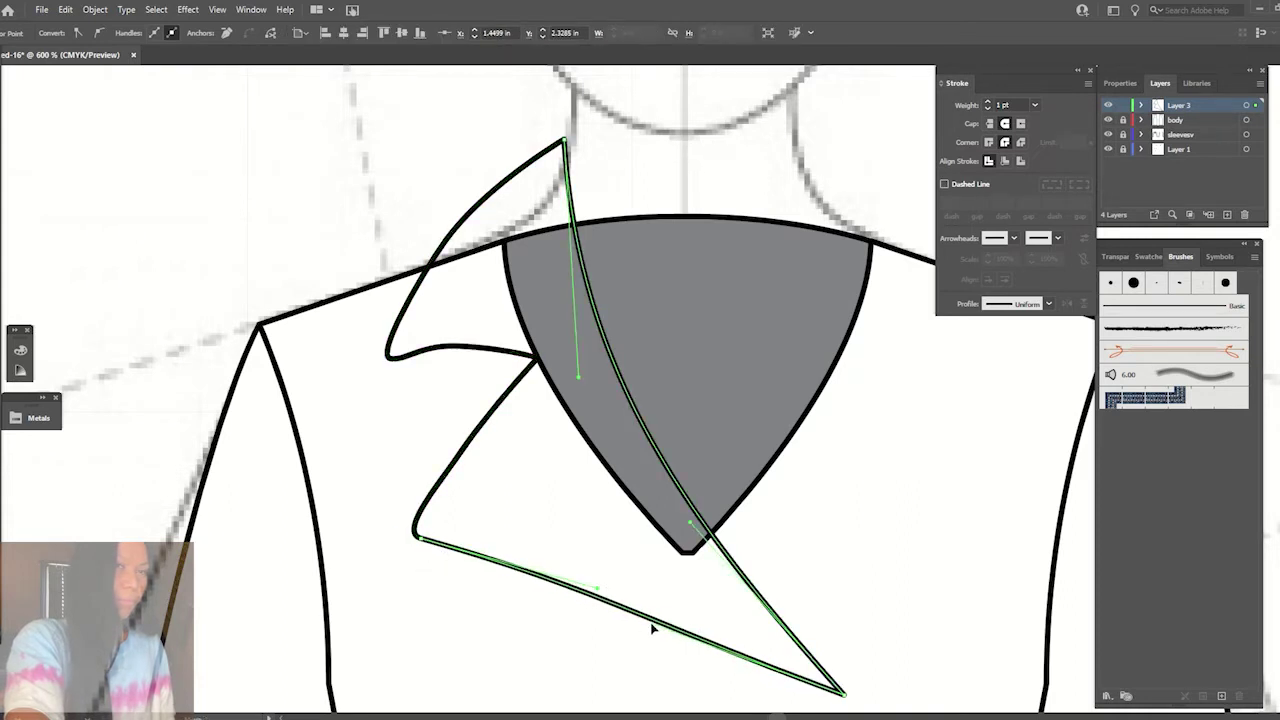
key(v)
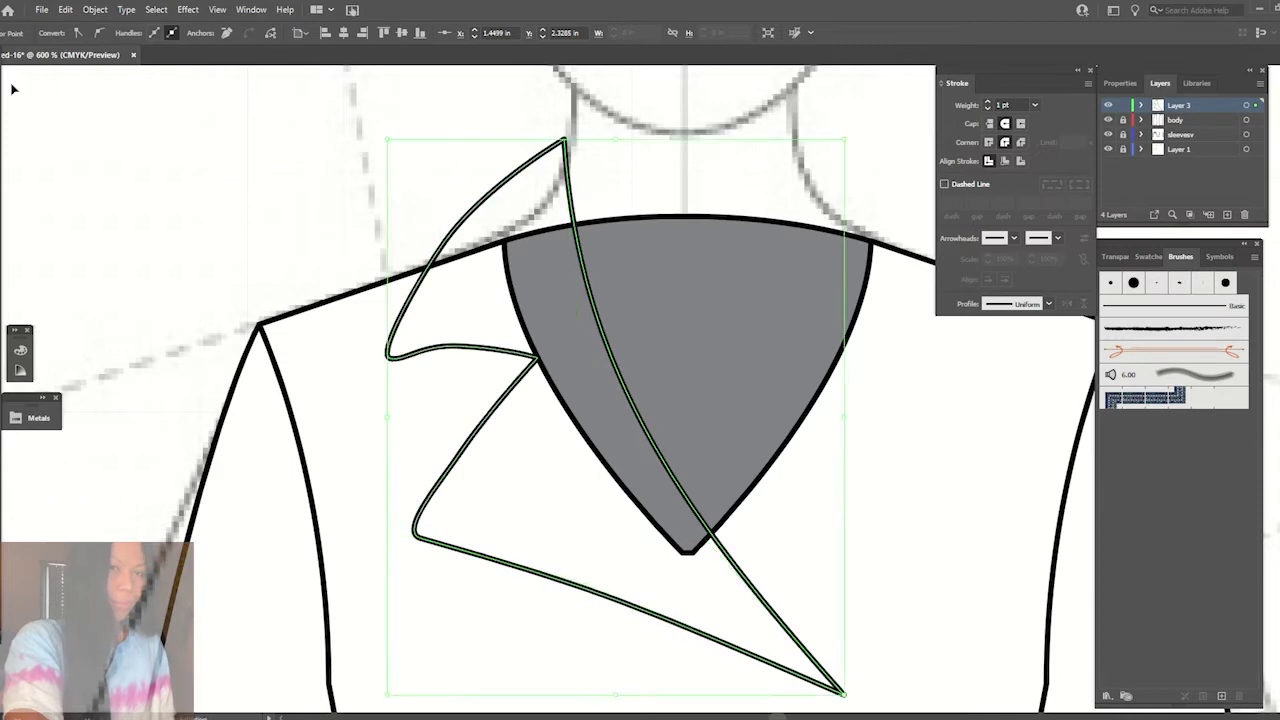
click(370, 196)
key(ctrl+minus)
key(ctrl+minus)
drag(662, 296, 557, 263)
- Fill the lapel with white
key(ctrl+a)
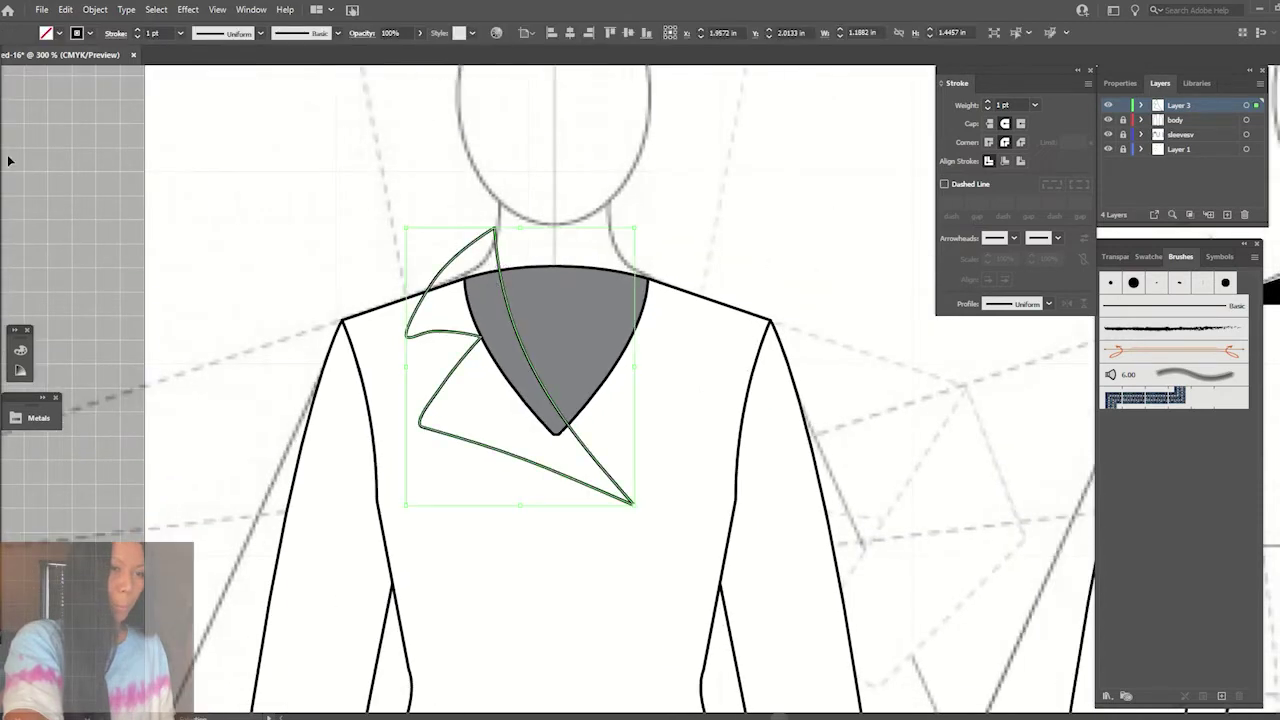
click(60, 34)
click(5, 57)
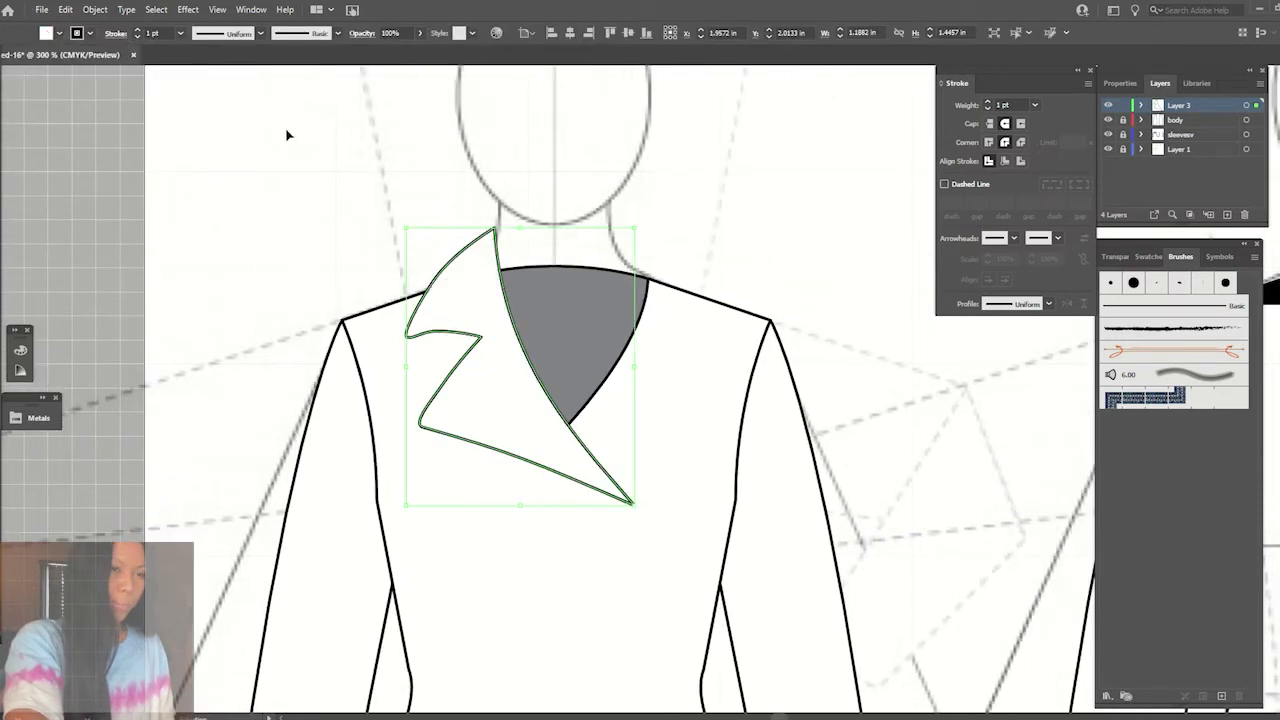
click(286, 131)
- Adjust the lapel's top point so it peaks slightly higher at the neck
key(ctrl+minus)
key(ctrl+minus)
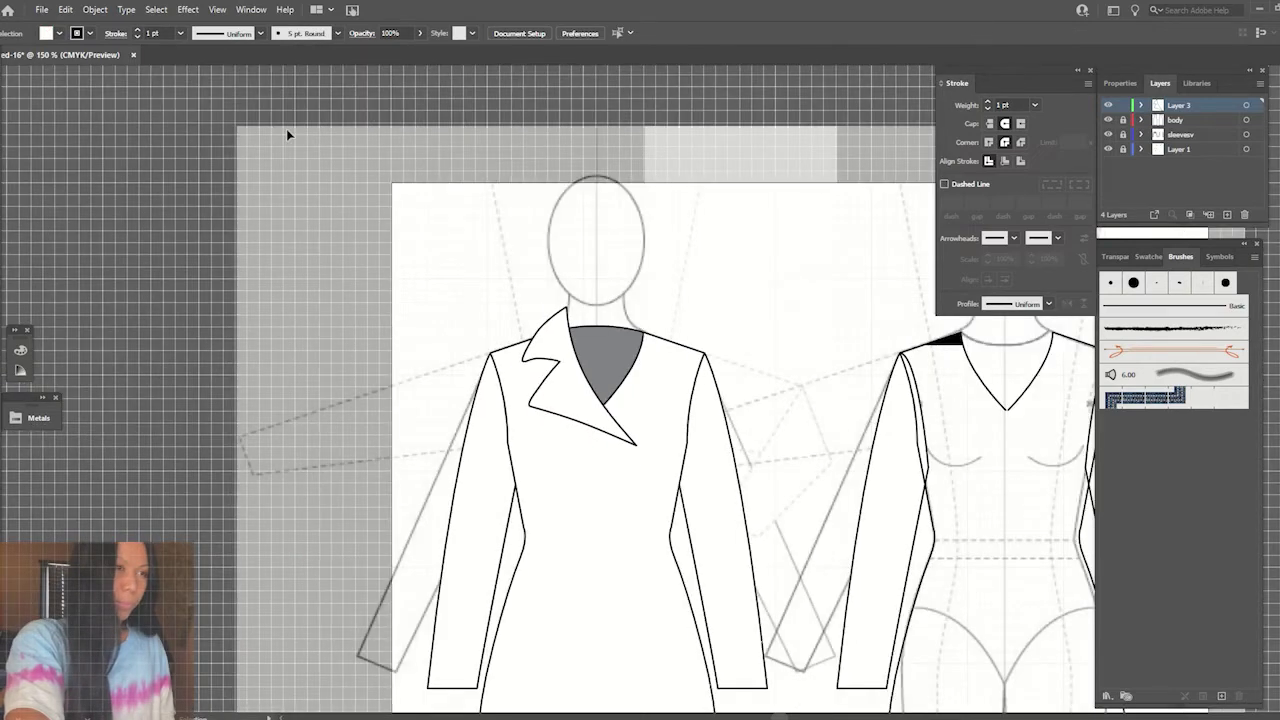
key(ctrl+minus)
key(ctrl+minus)
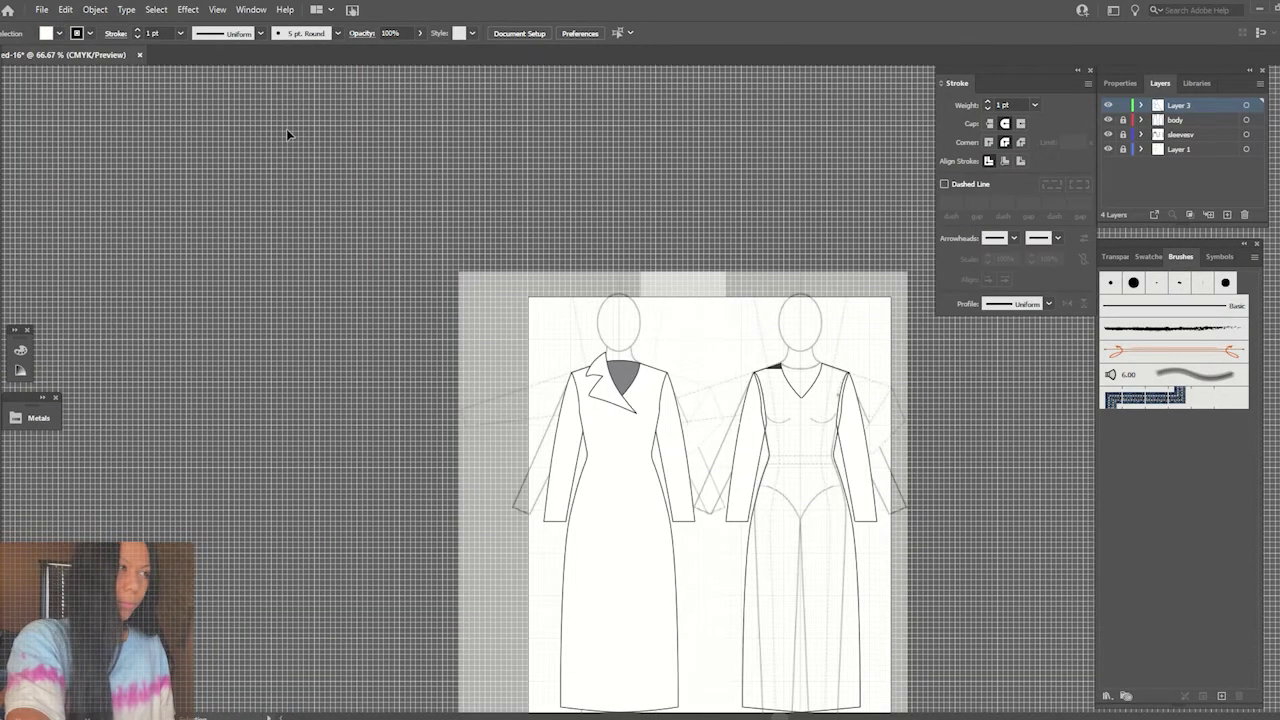
key(ctrl+plus)
key(ctrl+plus)
key(ctrl+plus)
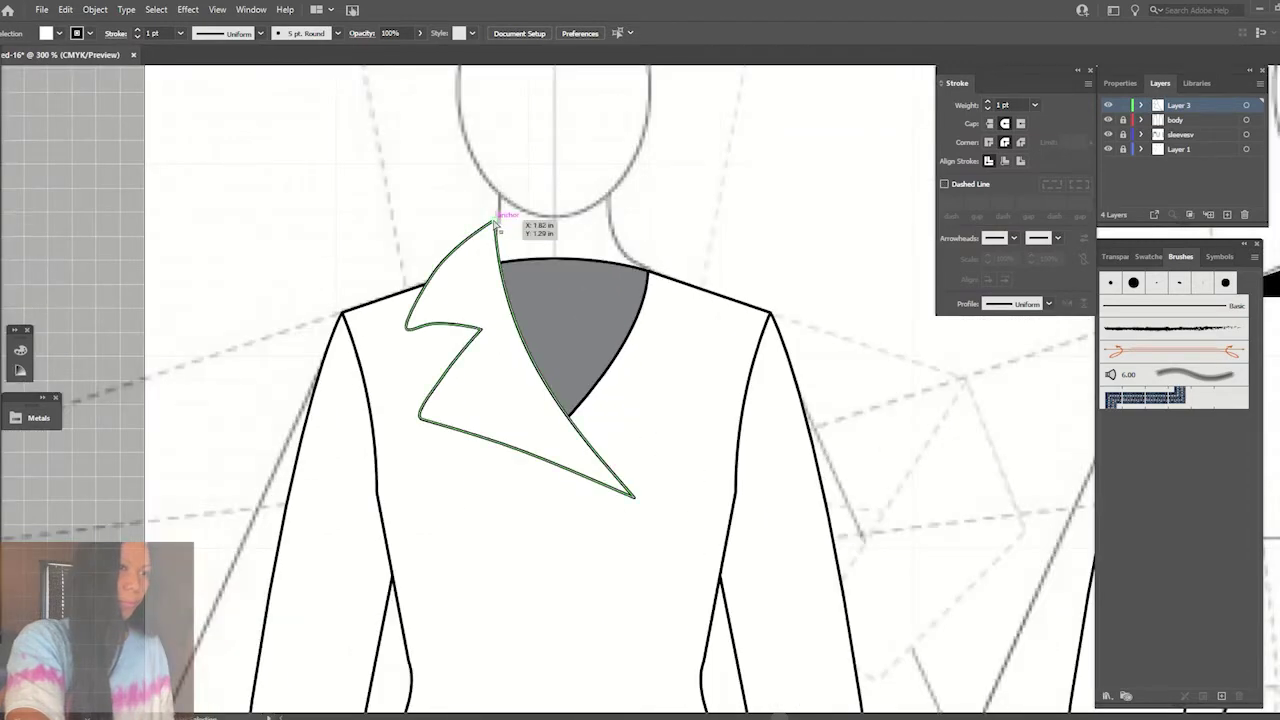
drag(494, 224, 490, 237)
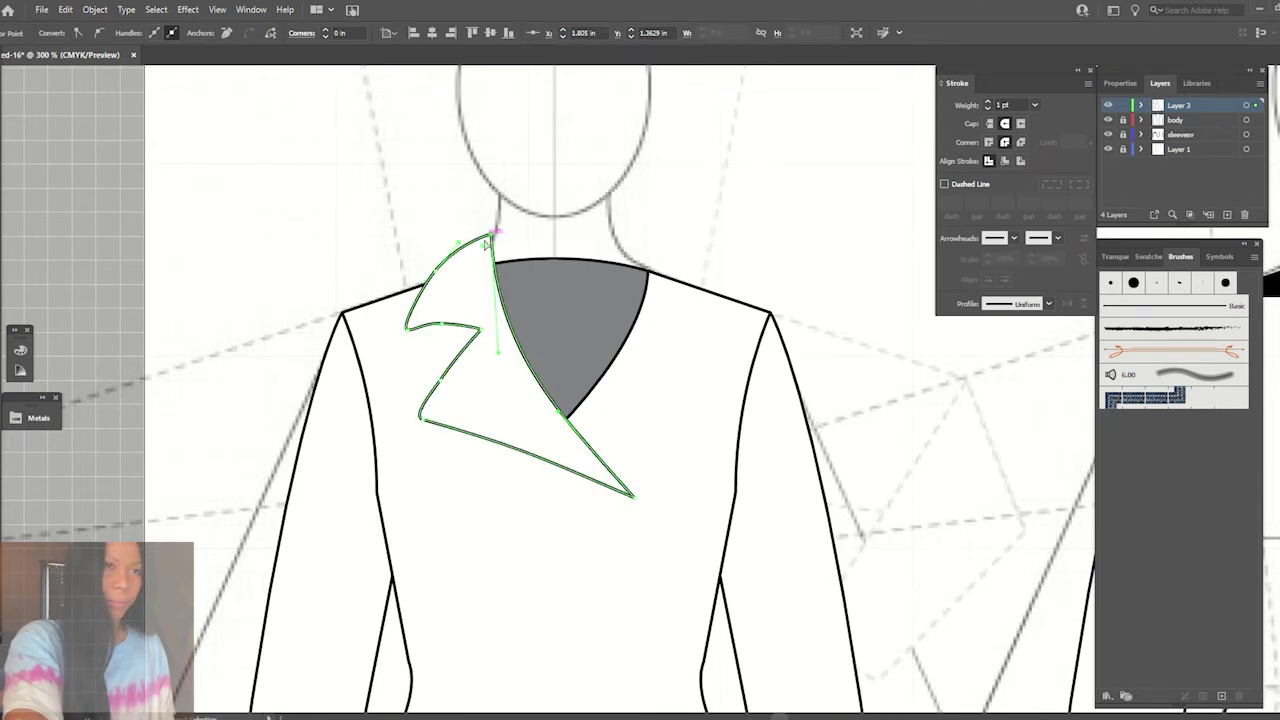
drag(487, 244, 480, 238)
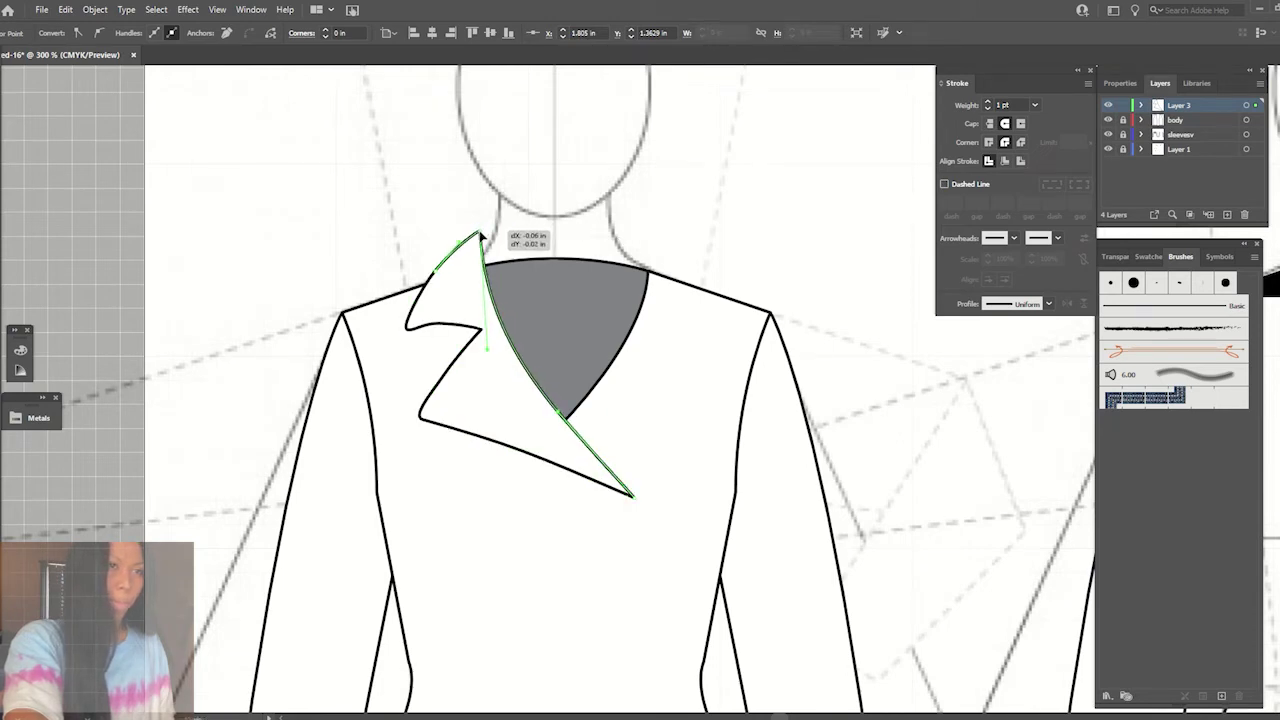
click(665, 270)
- Trial-mirror the left lapel about a neck reference point, then cancel without applying
key(ctrl+minus)
key(ctrl+minus)
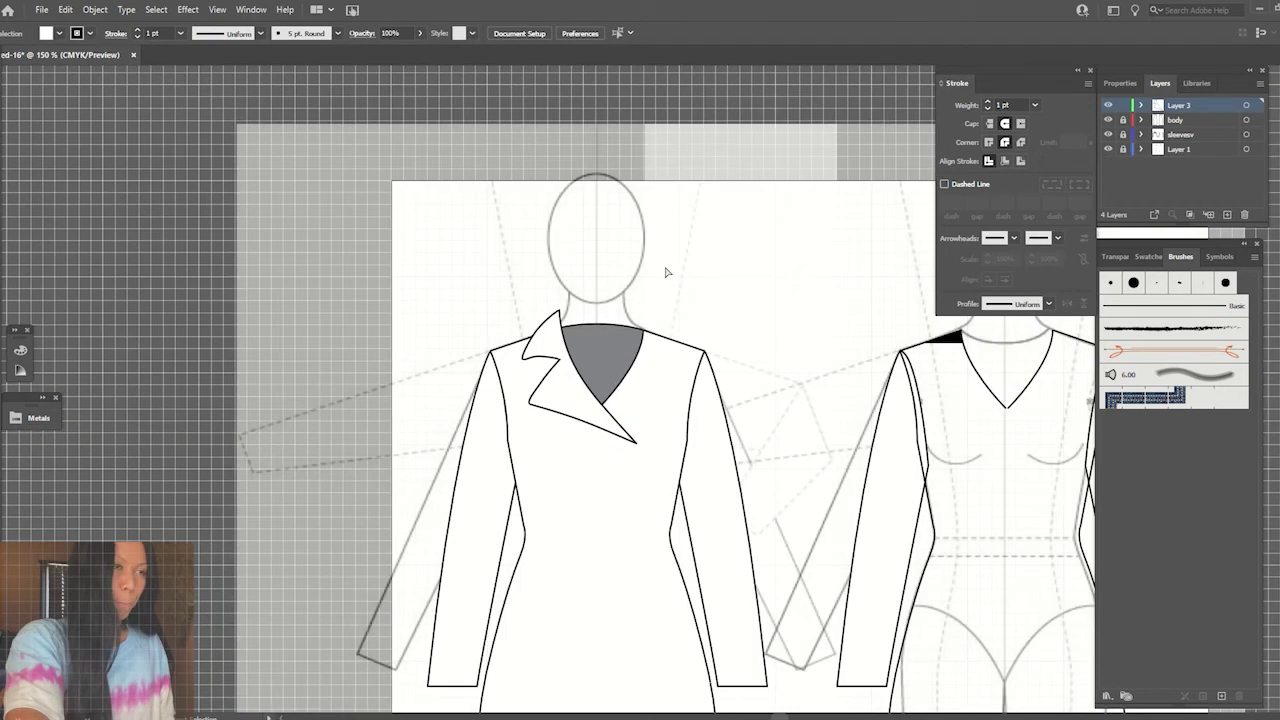
click(547, 365)
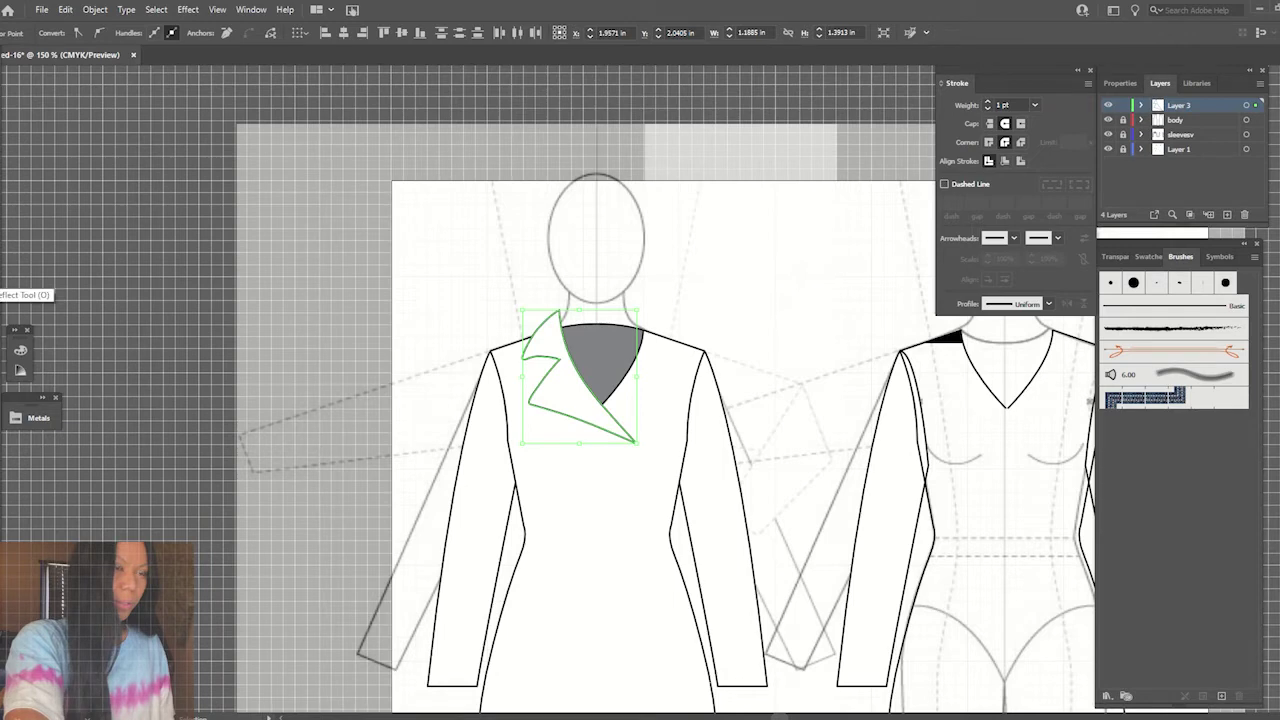
key(a)
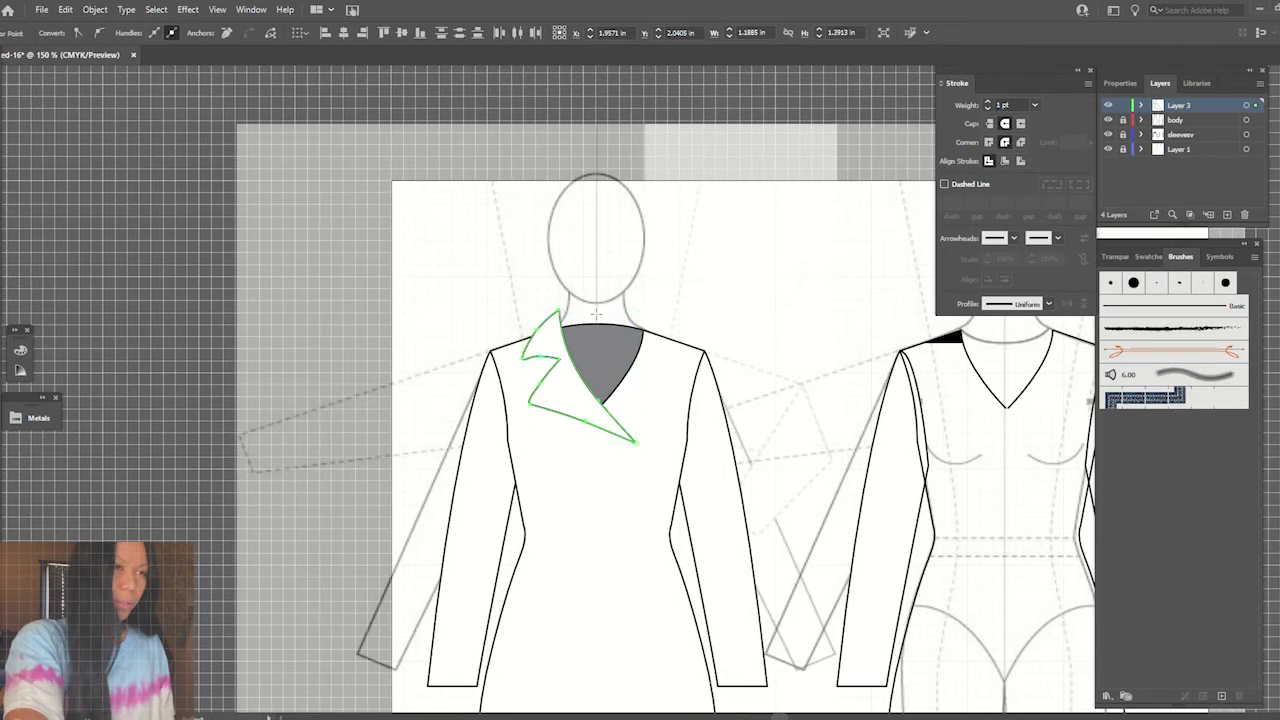
alt+click(596, 314)
click(1025, 496)
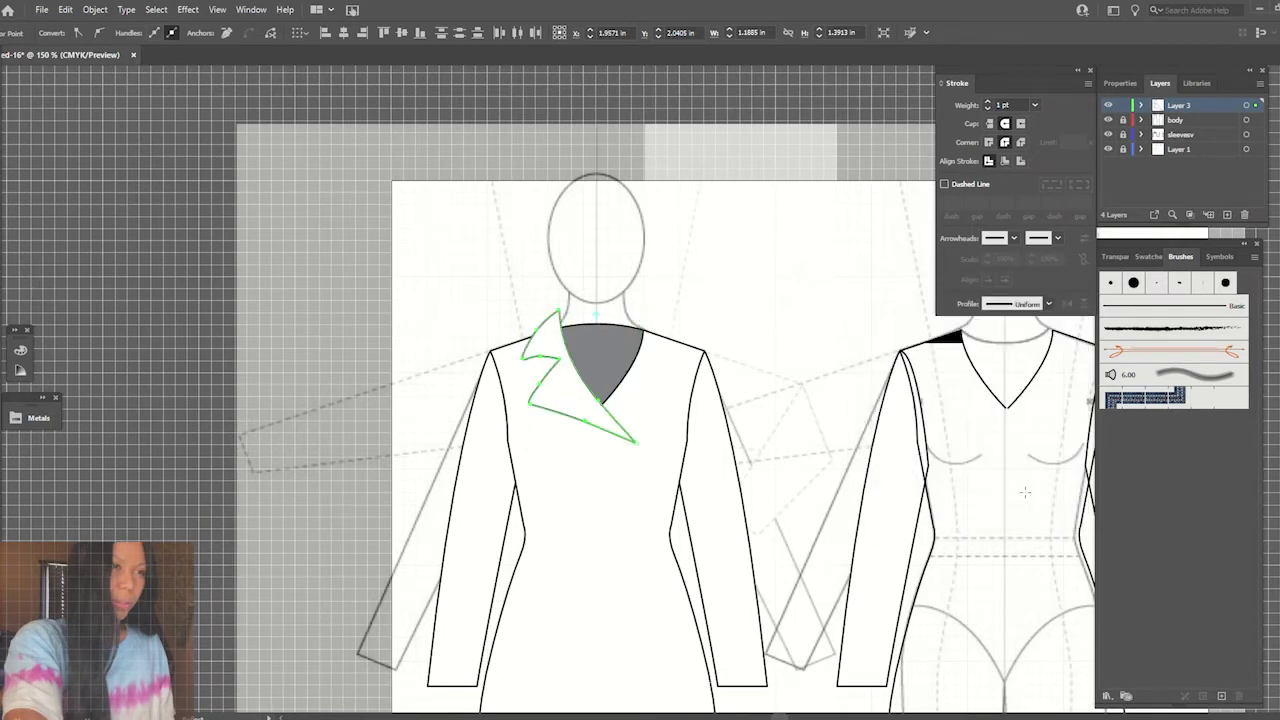
click(634, 486)
- Reflect a copy of the left lapel vertically across the centre-front neck
drag(634, 486, 583, 294)
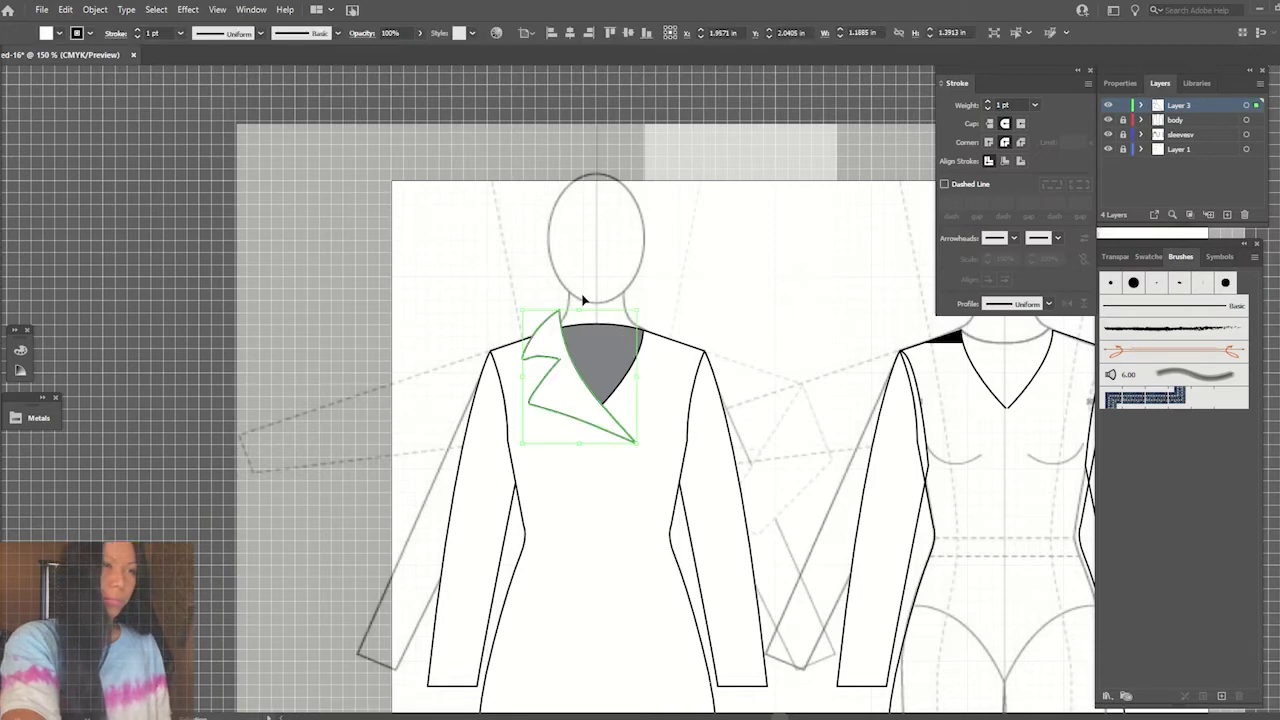
key(o)
alt+click(596, 306)
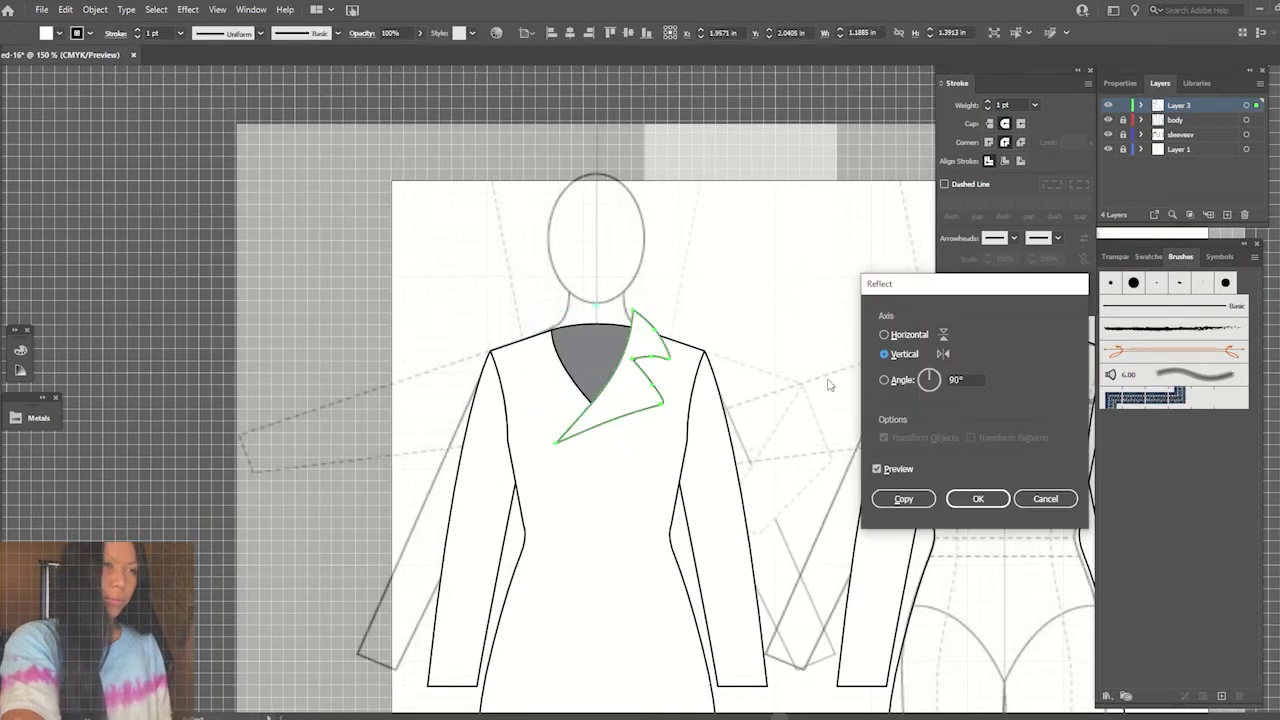
click(906, 497)
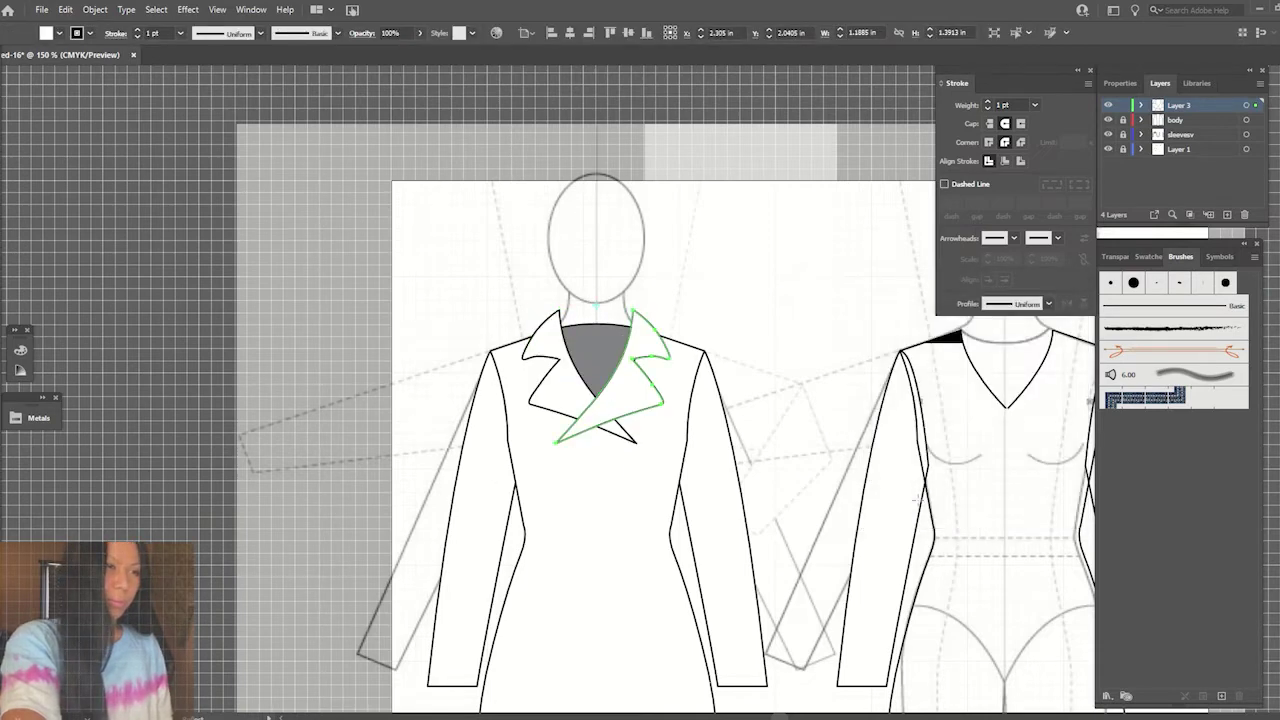
- Send the mirrored right lapel behind the left lapel
key(v)
click(633, 483)
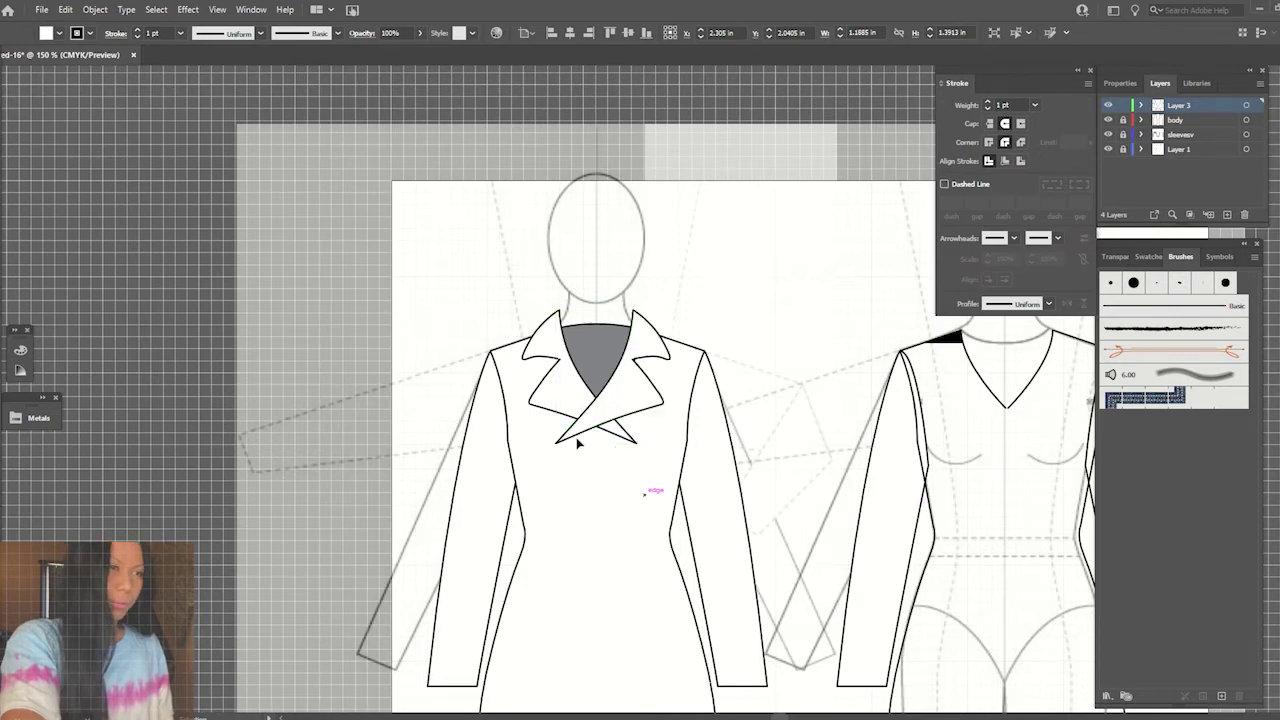
click(629, 400)
right_click(629, 400)
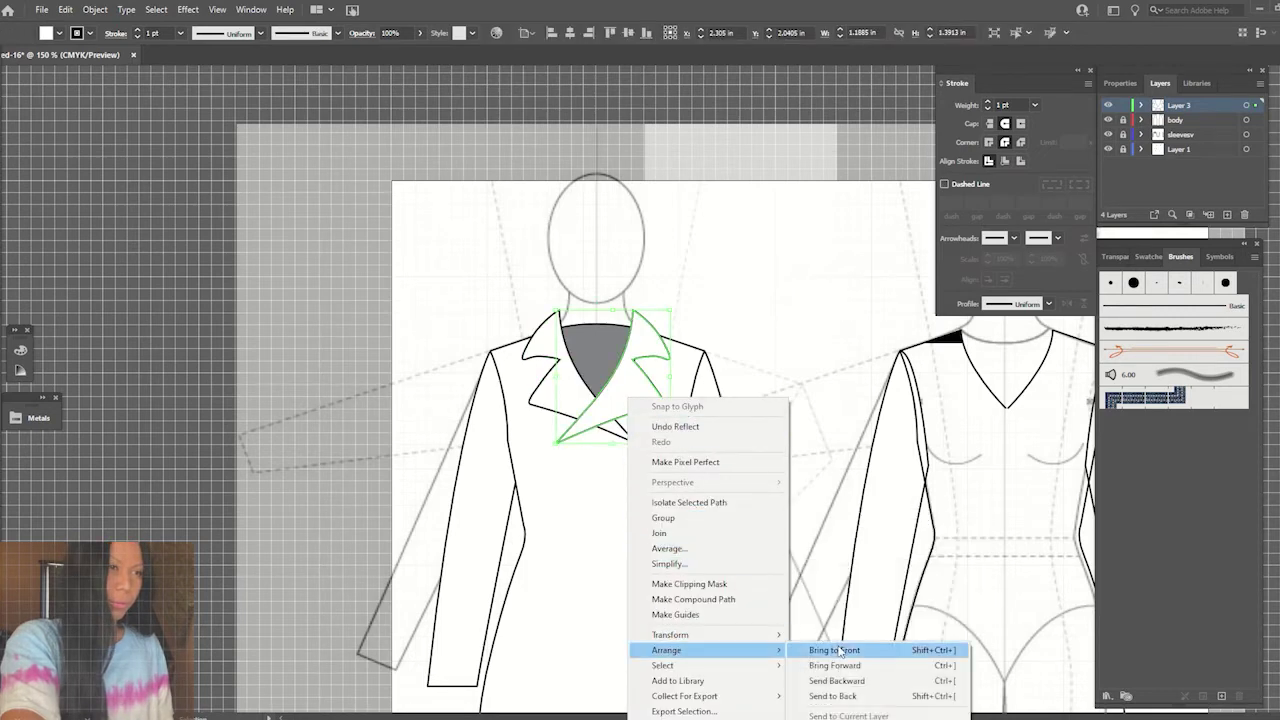
click(840, 695)
click(503, 457)
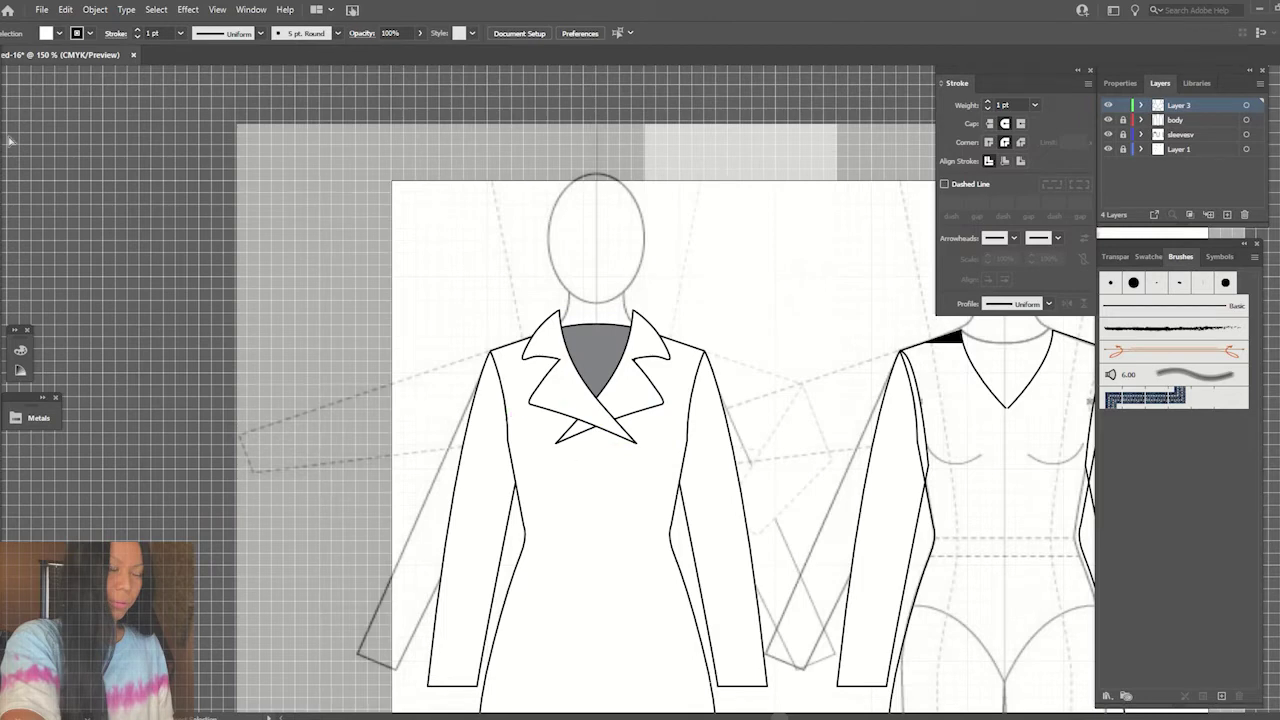
- Drag the right lapel's bottom anchors so its tip tucks under the left lapel
key(a)
click(574, 434)
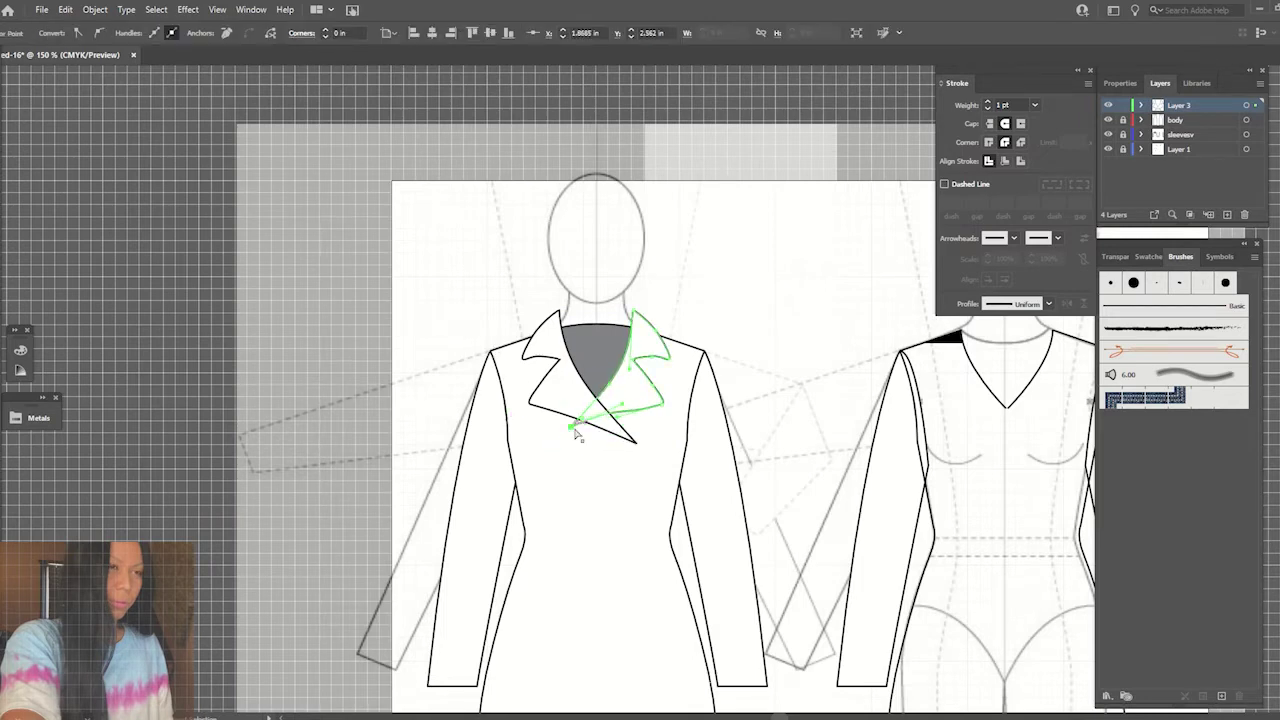
drag(576, 432, 446, 250)
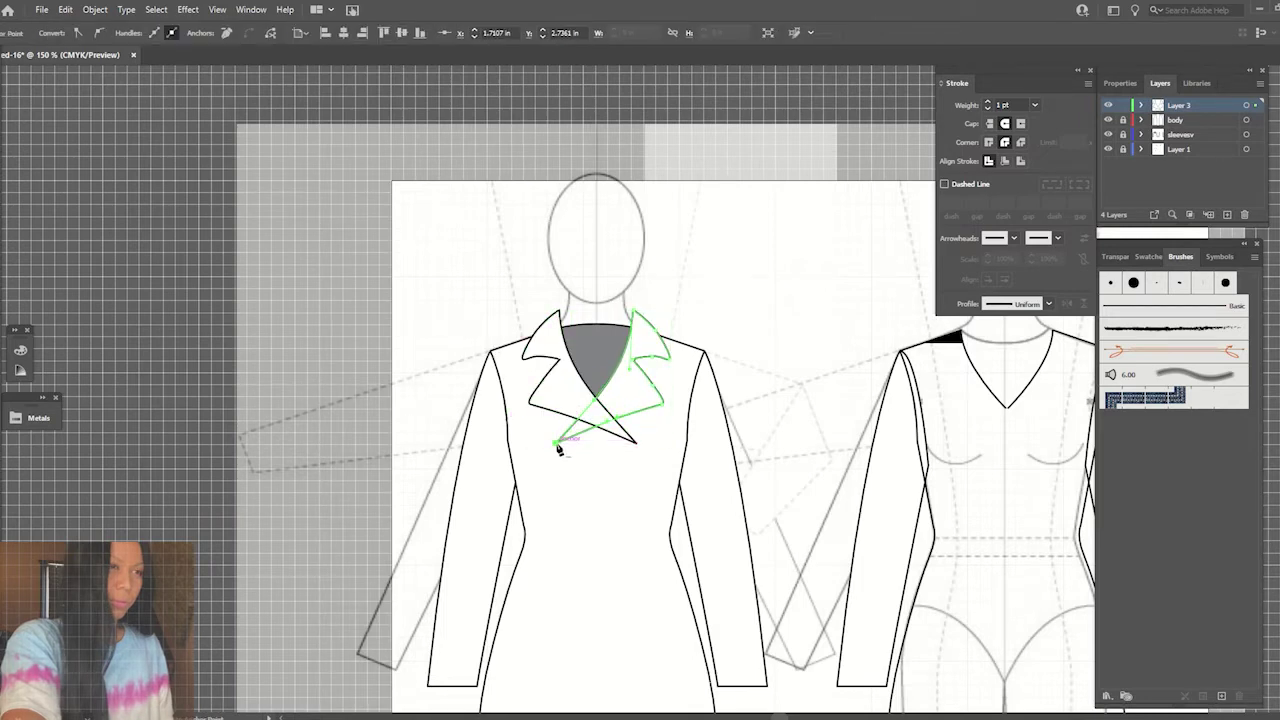
key(ctrl+plus)
key(ctrl+plus)
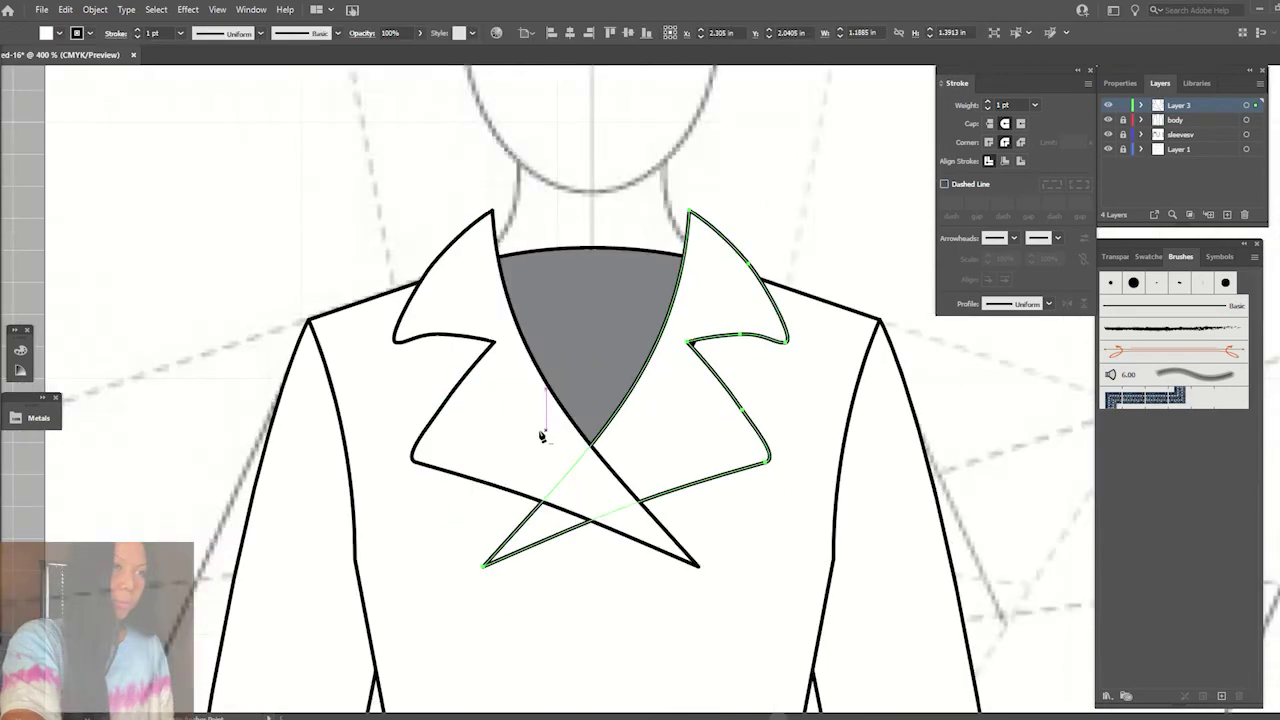
click(533, 512)
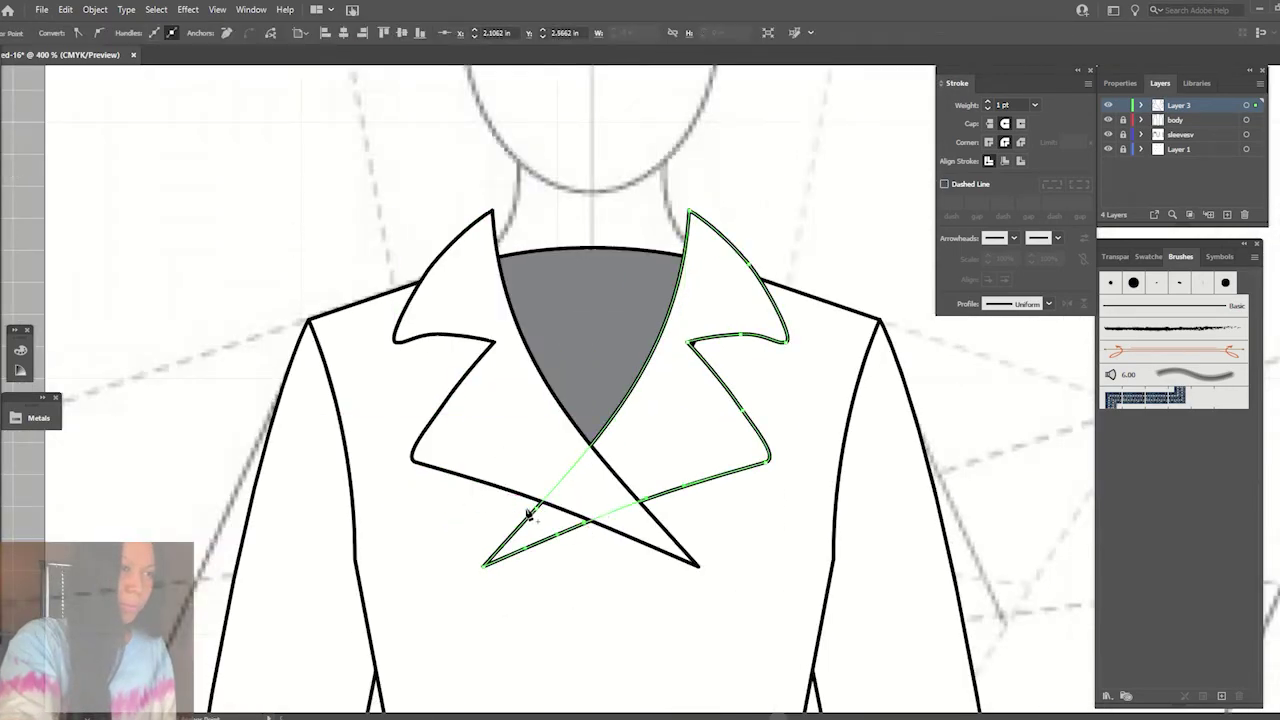
drag(486, 572, 539, 549)
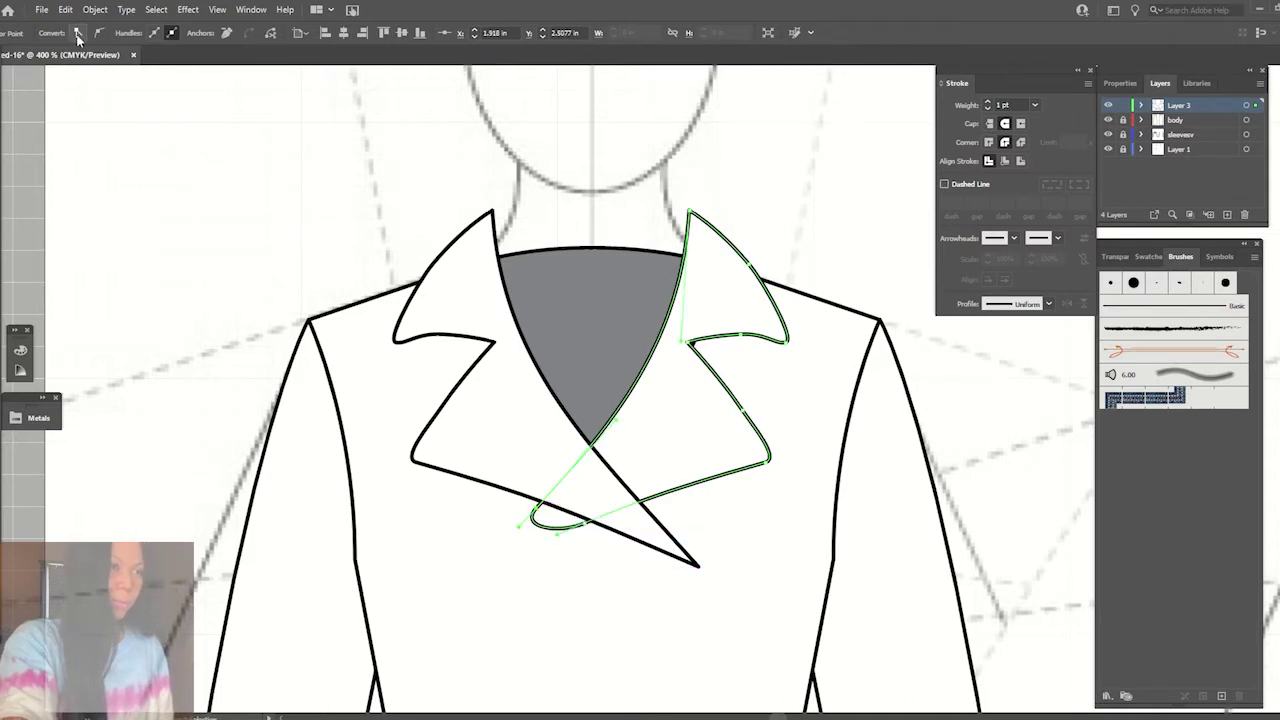
drag(597, 521, 587, 527)
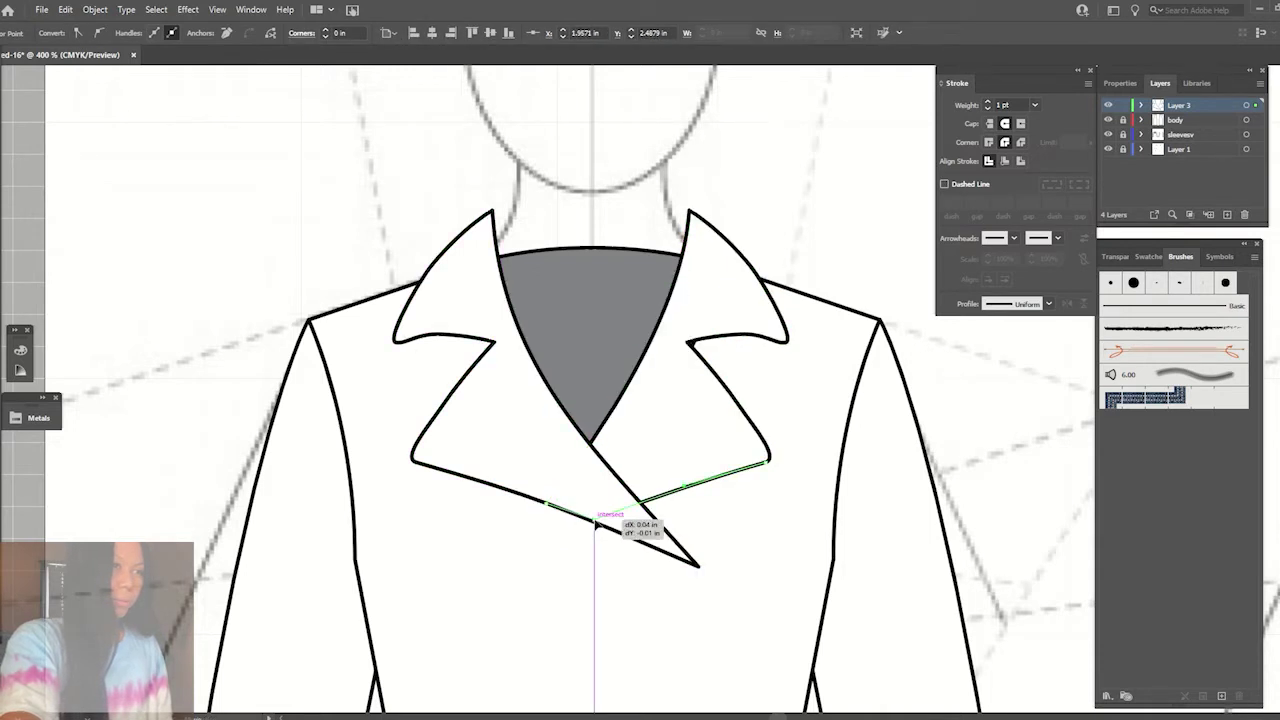
drag(587, 527, 600, 510)
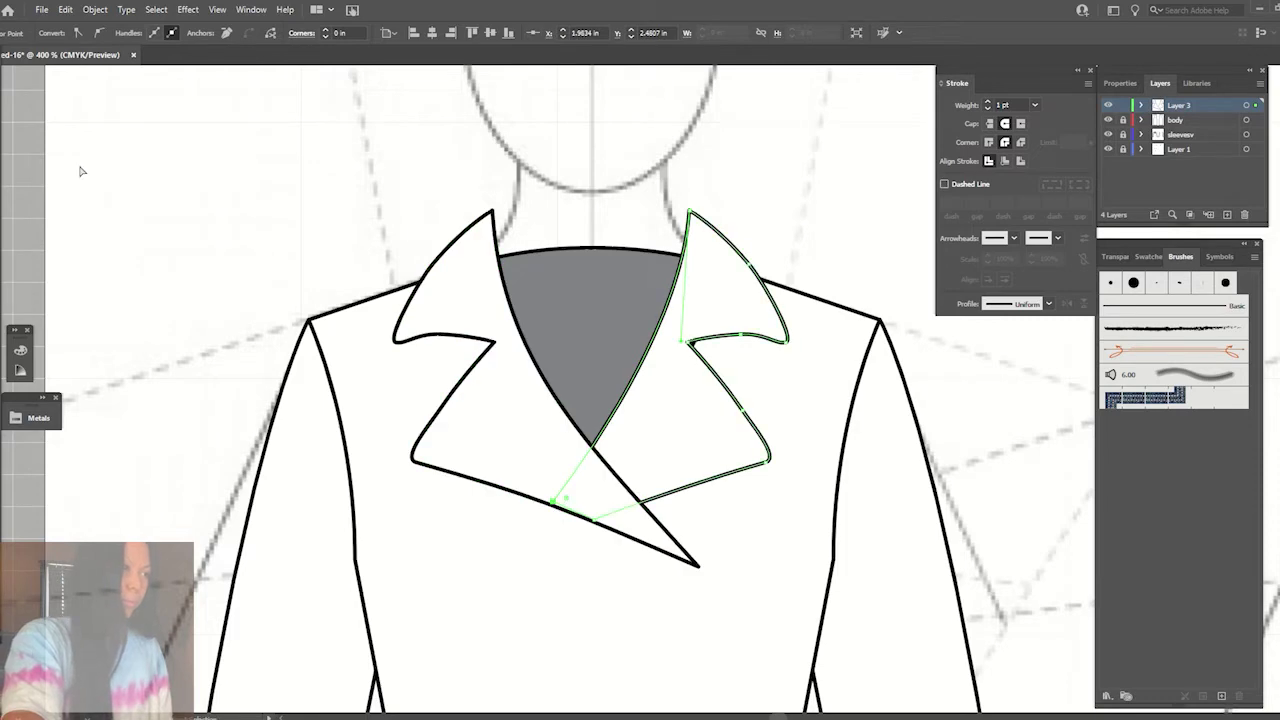
click(263, 143)
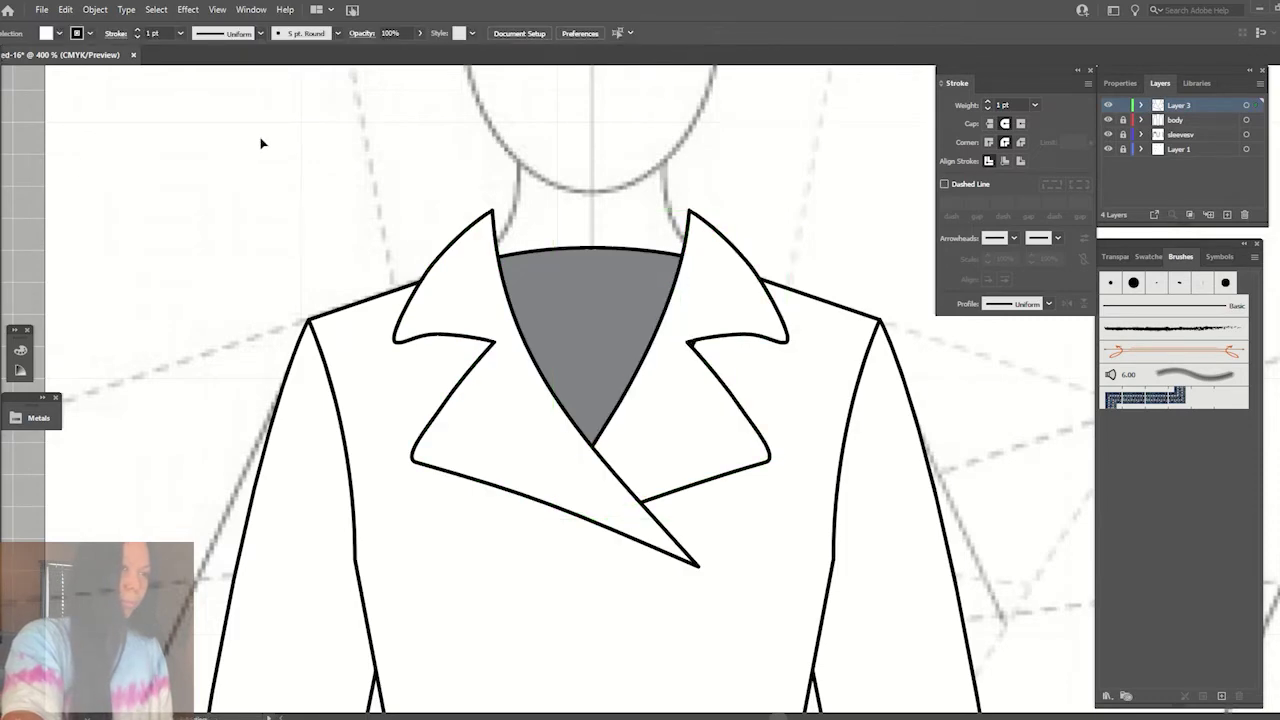
key(ctrl+minus)
key(ctrl+minus)
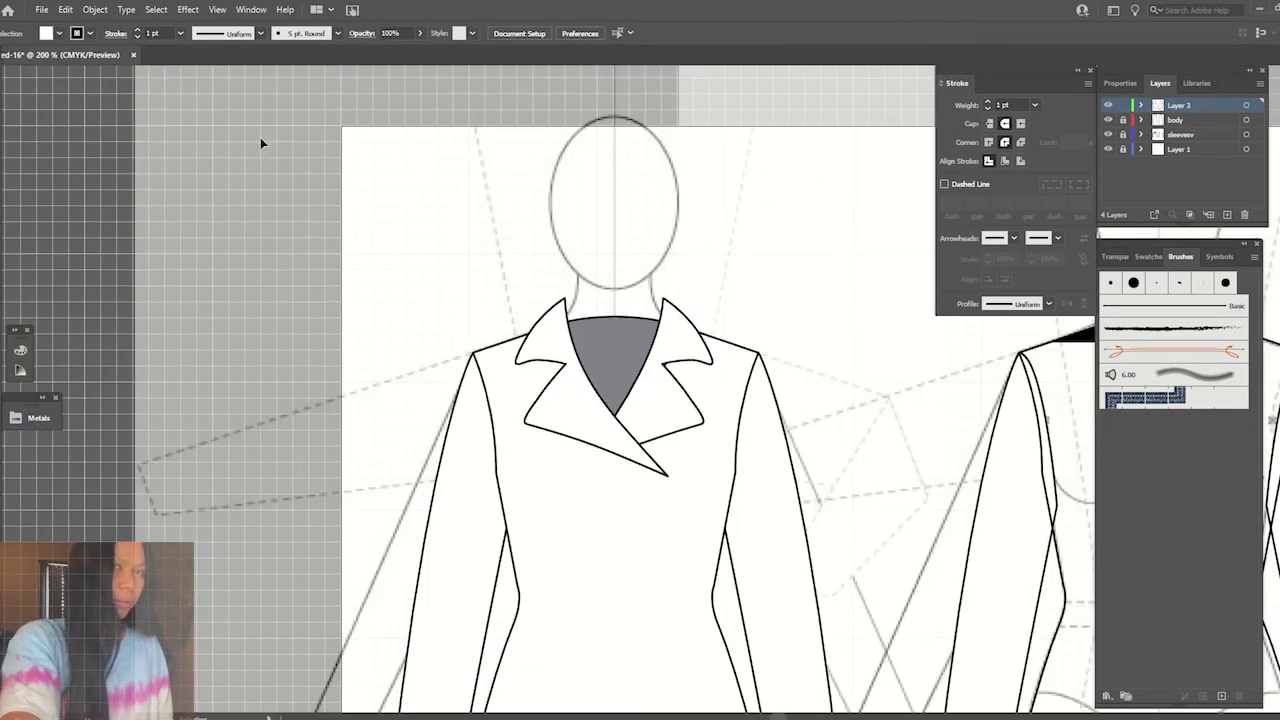
- Make the body layer active and place the first Pen points along the back neck
click(1107, 120)
click(1107, 120)
click(1107, 120)
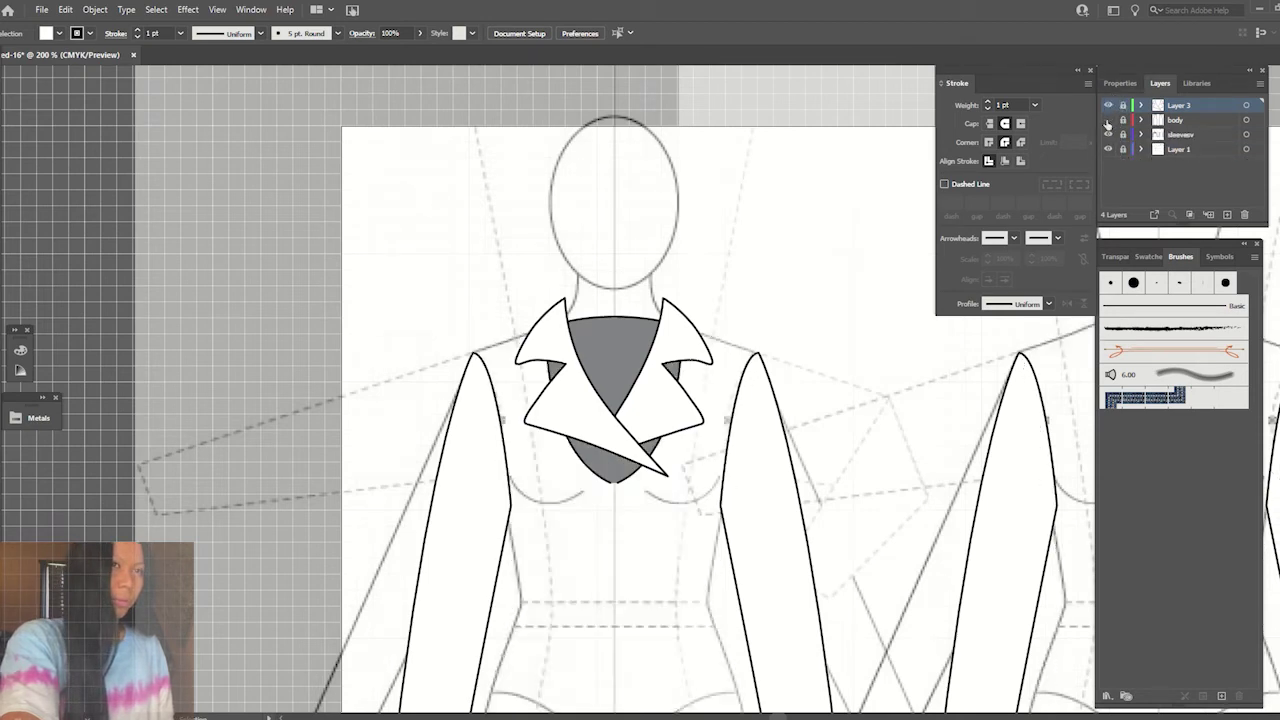
click(1136, 121)
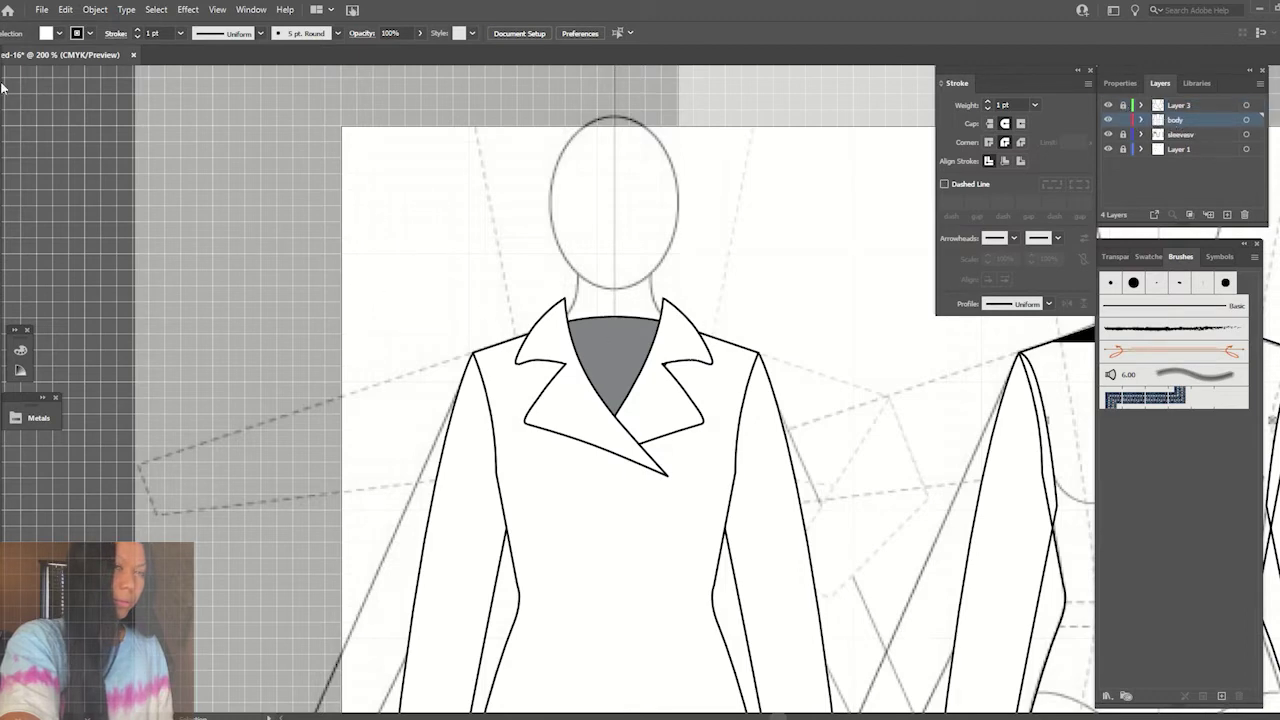
click(612, 289)
click(560, 300)
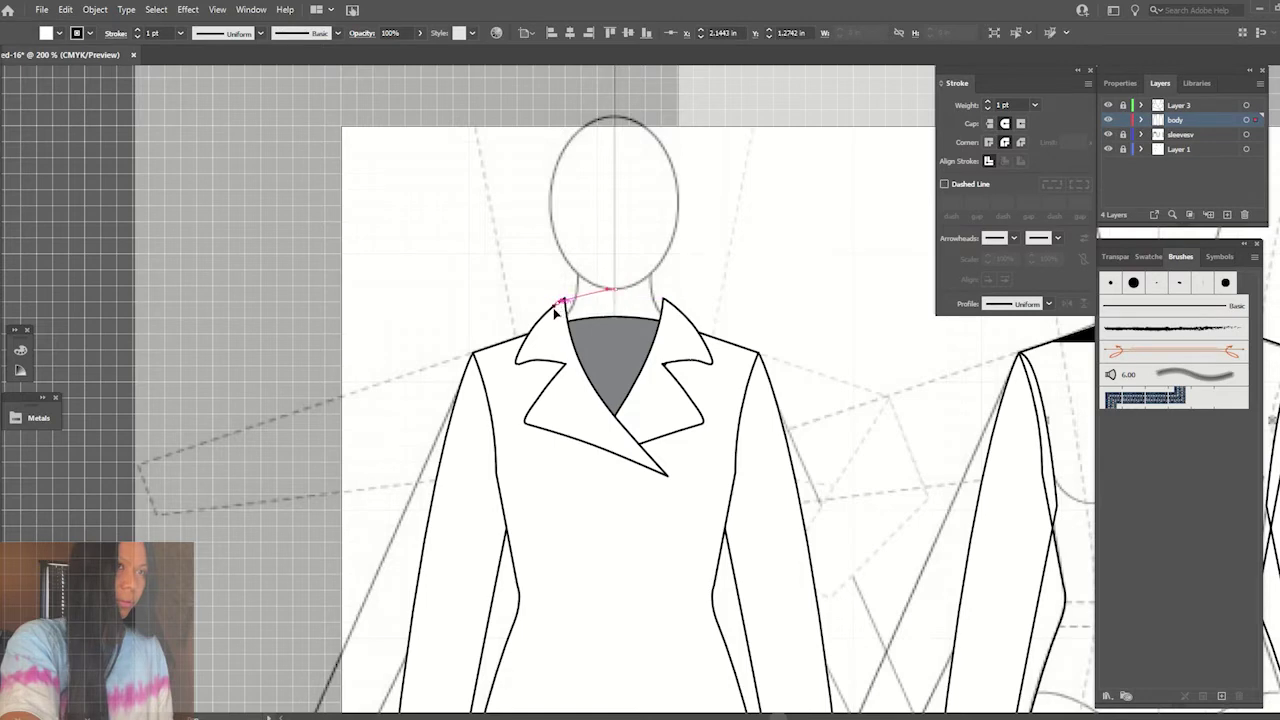
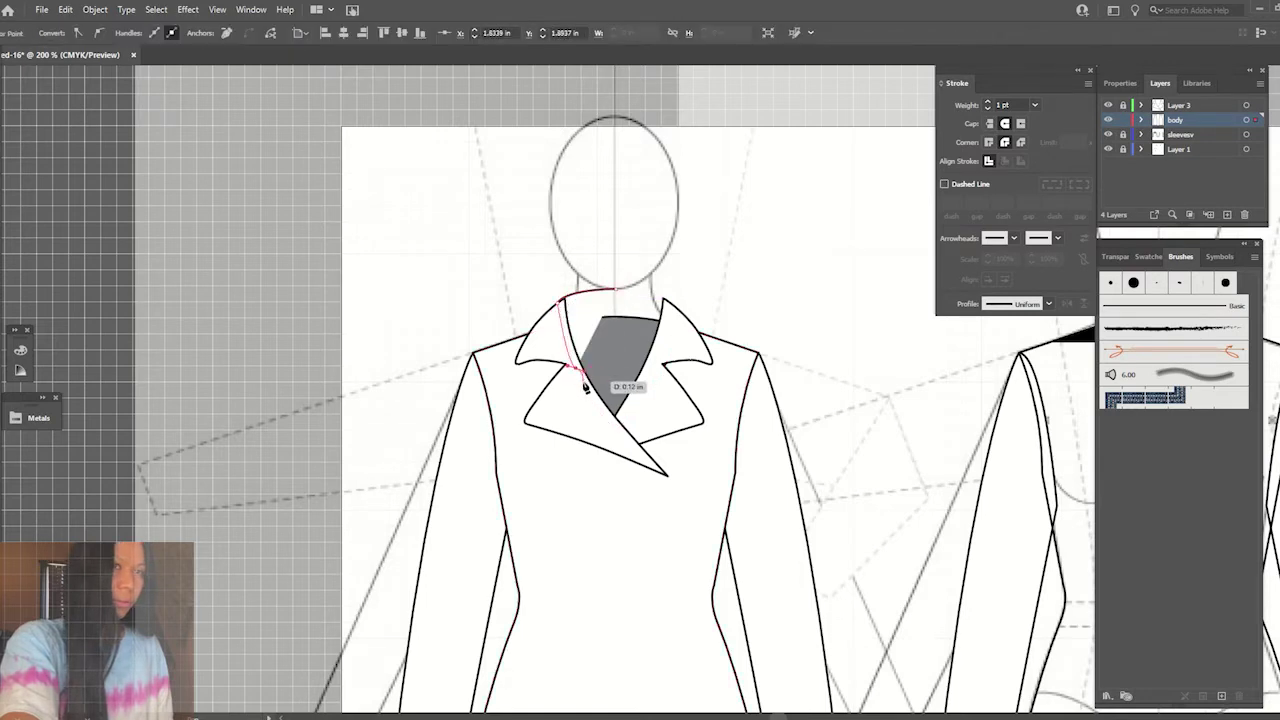
- Pen-draw the left collar half from the neck centre to the lapel, then back to the centre line
scroll(586, 388, down, 1)
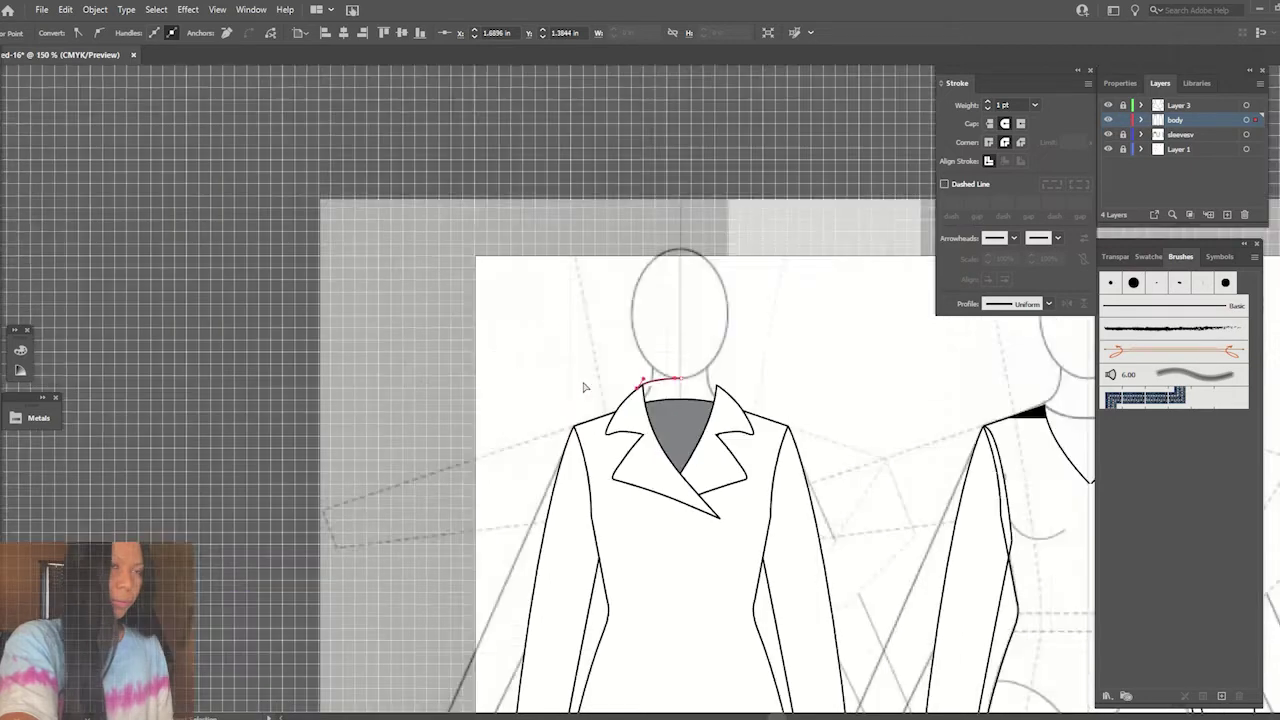
scroll(566, 362, up, 4)
drag(566, 362, 358, 315)
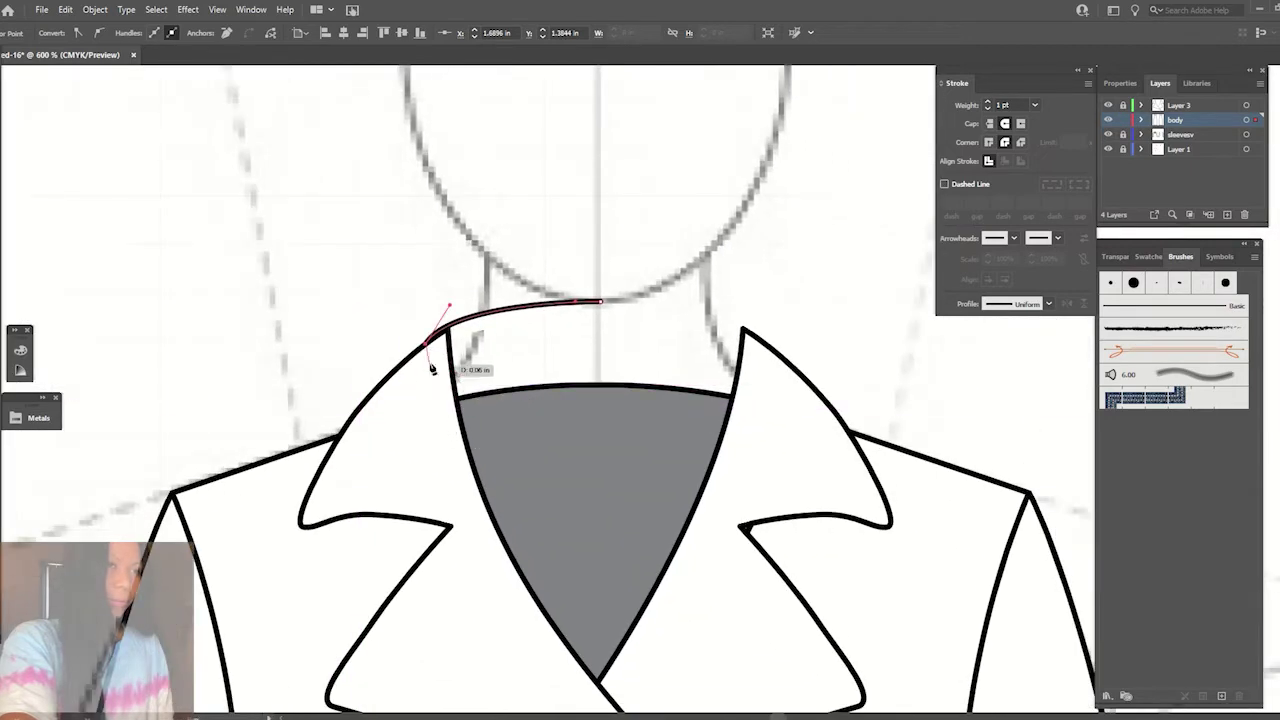
drag(438, 428, 436, 420)
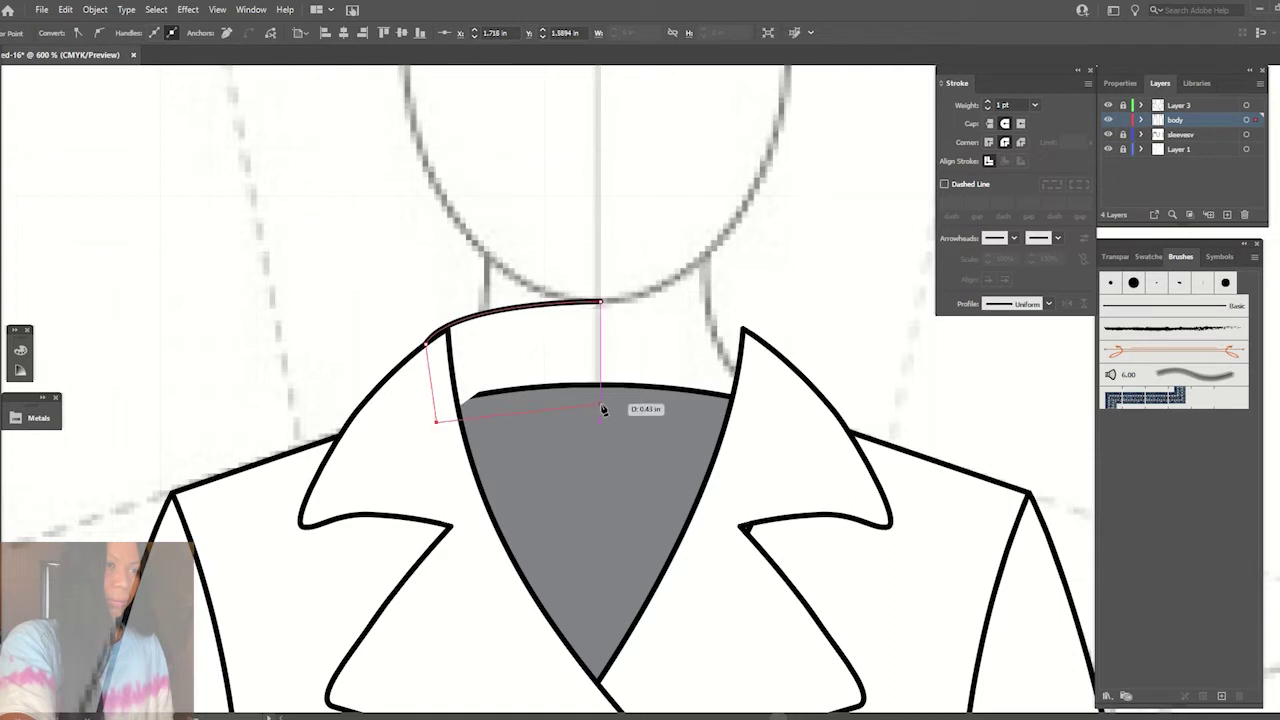
click(600, 418)
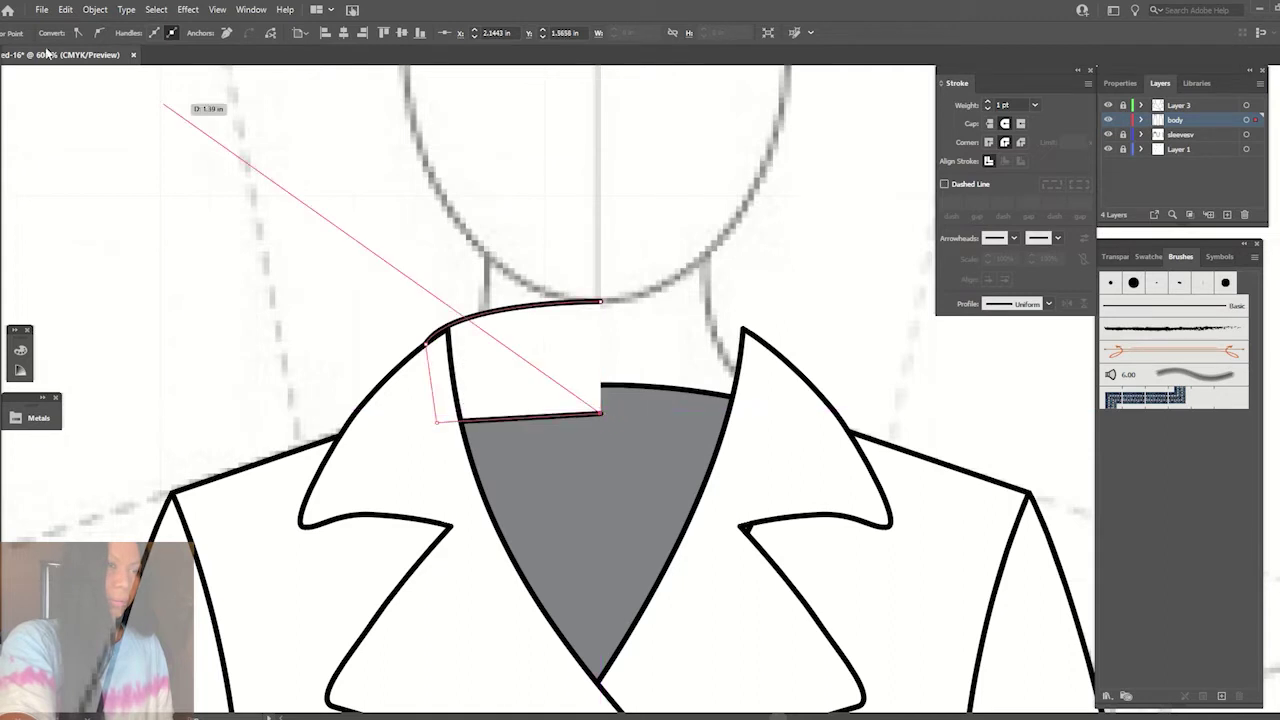
key(ctrl+z)
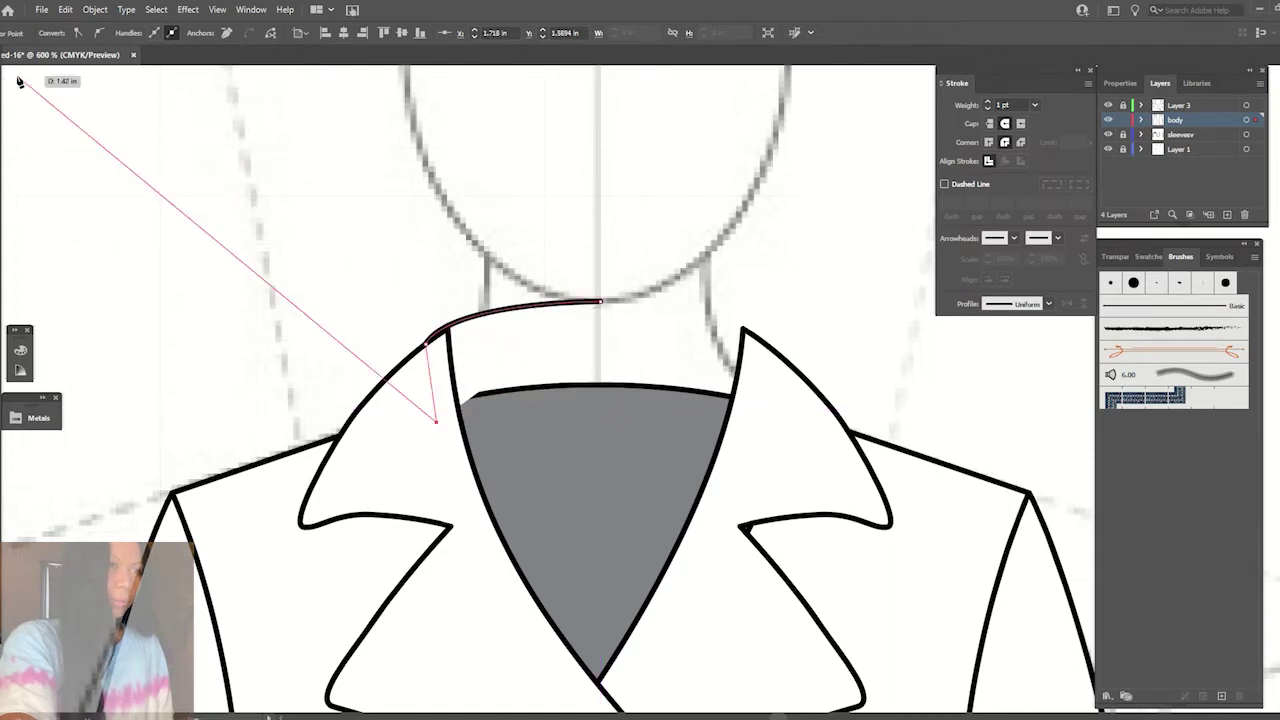
click(600, 418)
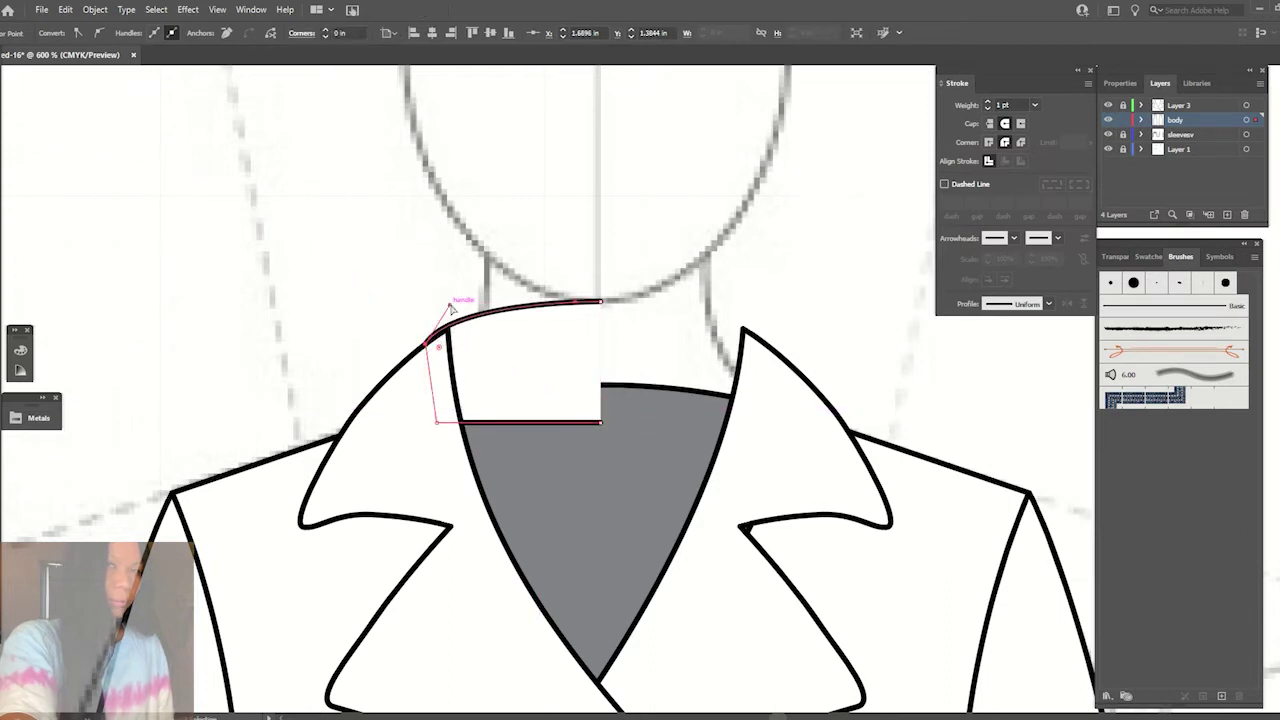
- Reshape the curve at the collar's left corner and select the finished half
drag(449, 305, 469, 300)
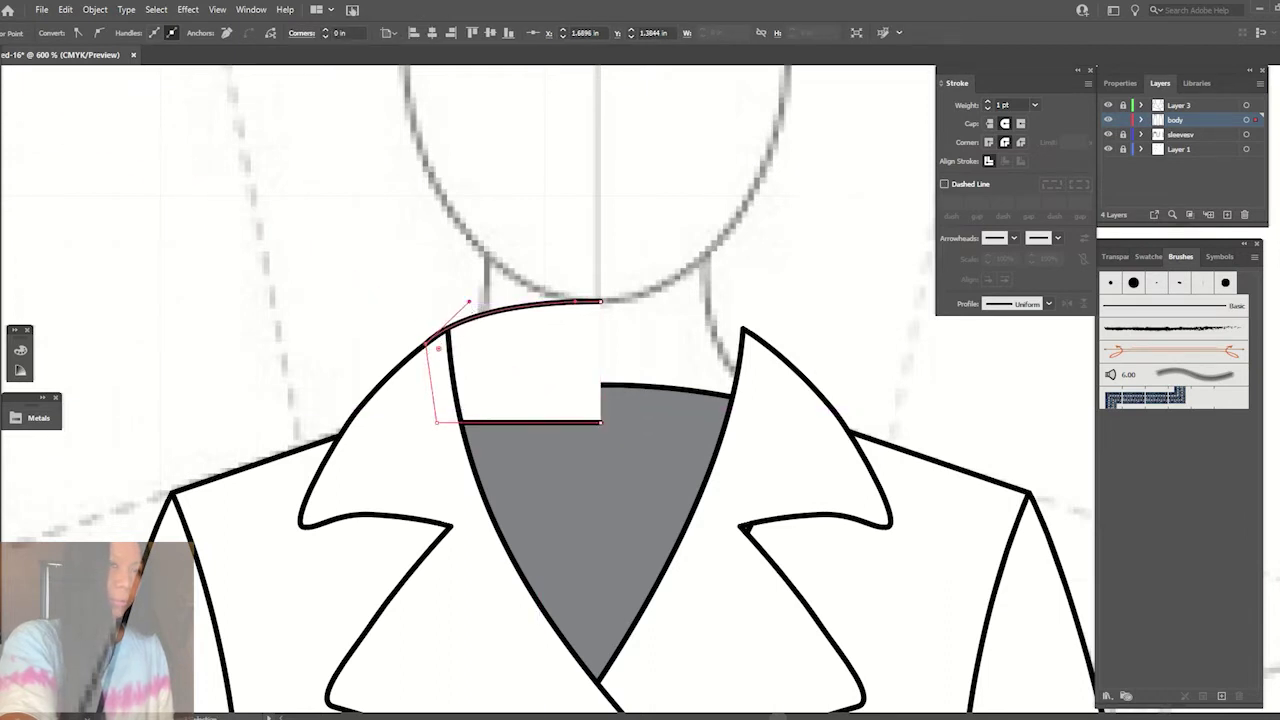
click(203, 131)
key(v)
click(563, 369)
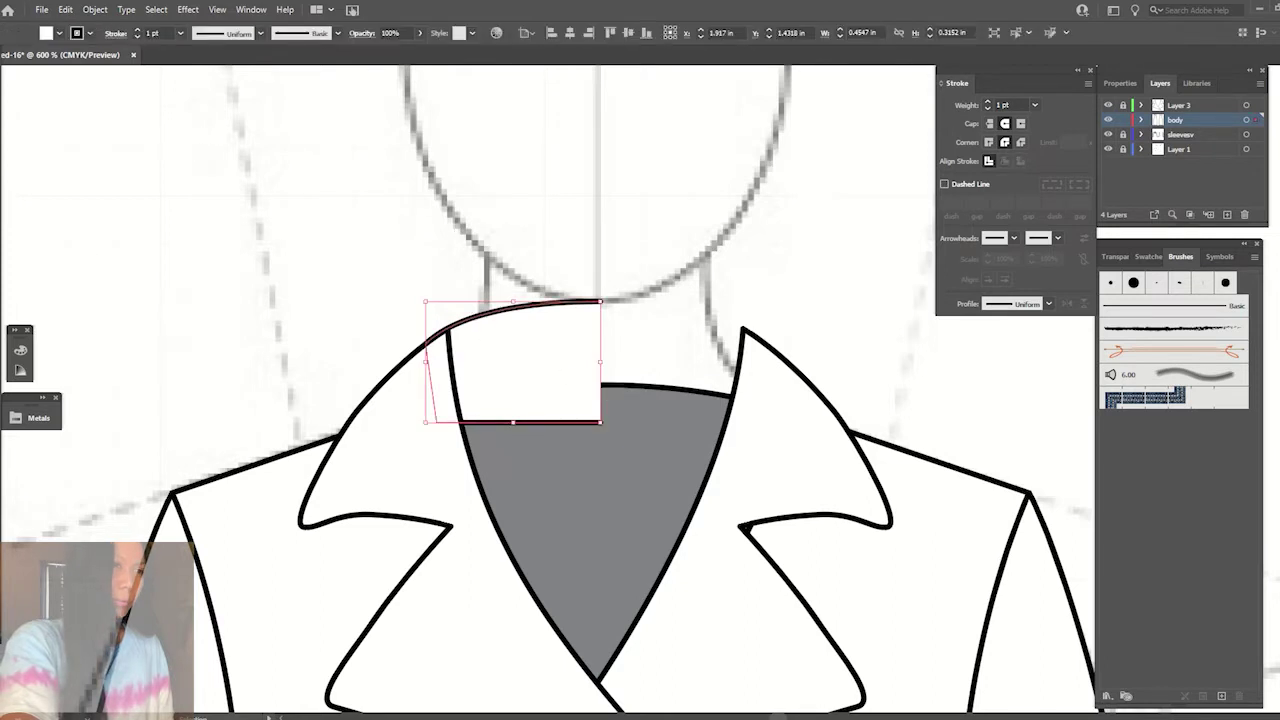
- Make a vertically reflected copy of the collar half and align it at the centre line
key(ctrl+shift+[)
alt+click(599, 299)
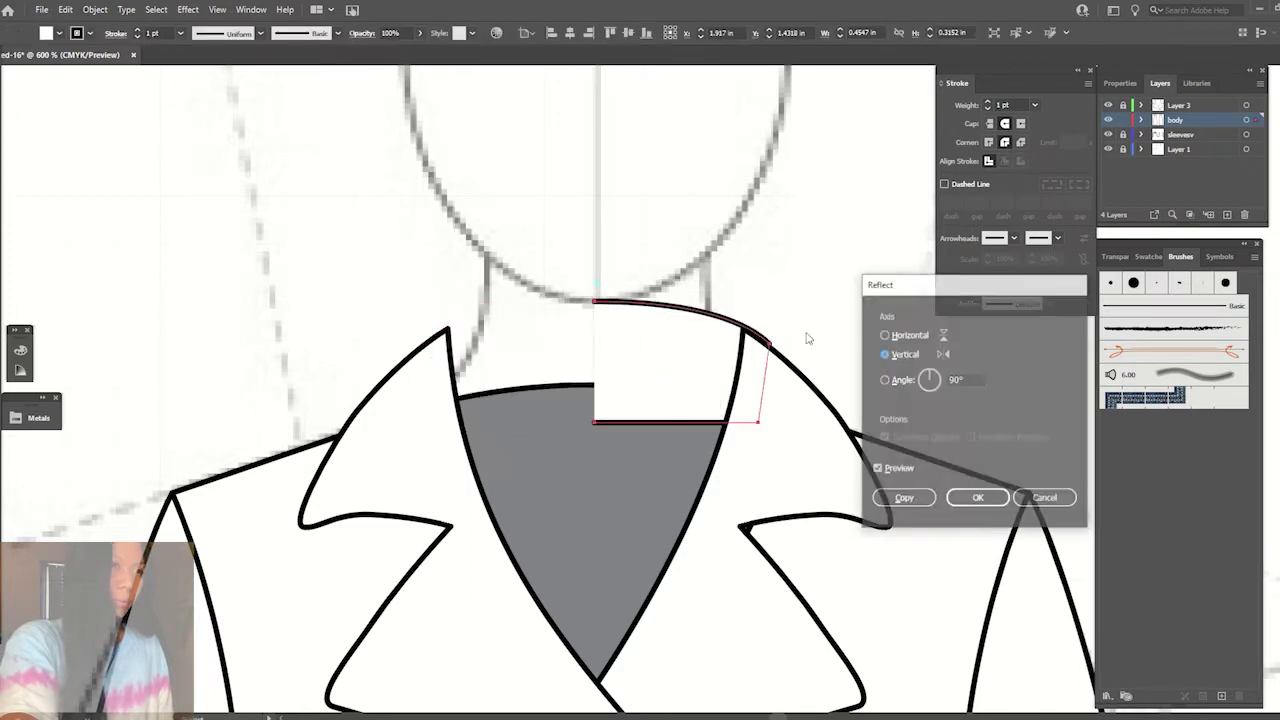
click(903, 499)
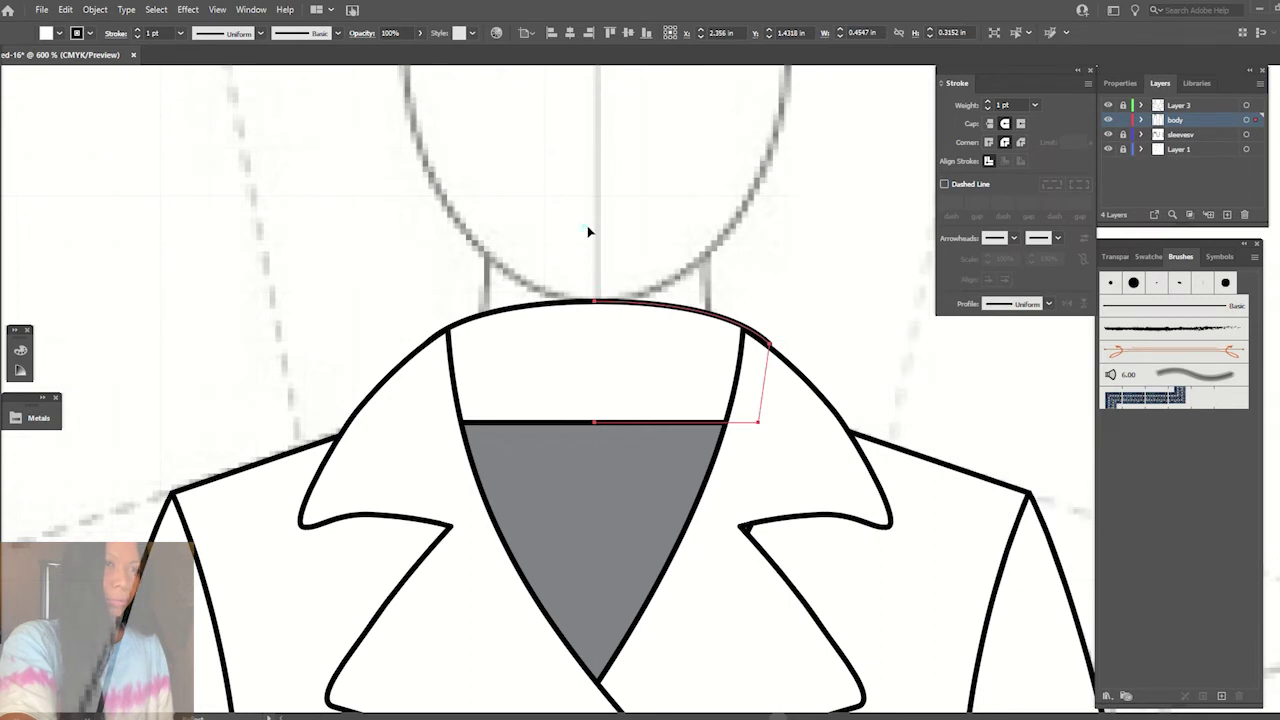
drag(651, 314, 663, 314)
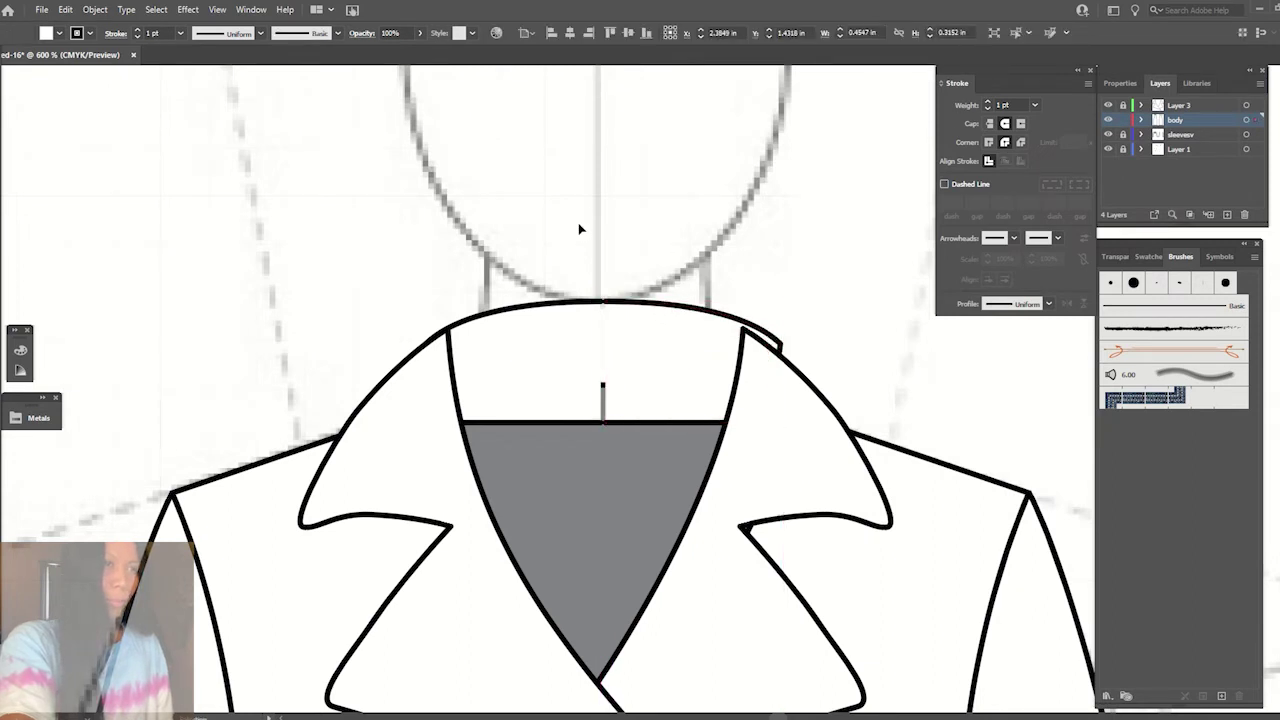
- Group both collar halves and narrow the band to fit between the lapels
right_click(637, 397)
key(Escape)
click(637, 404)
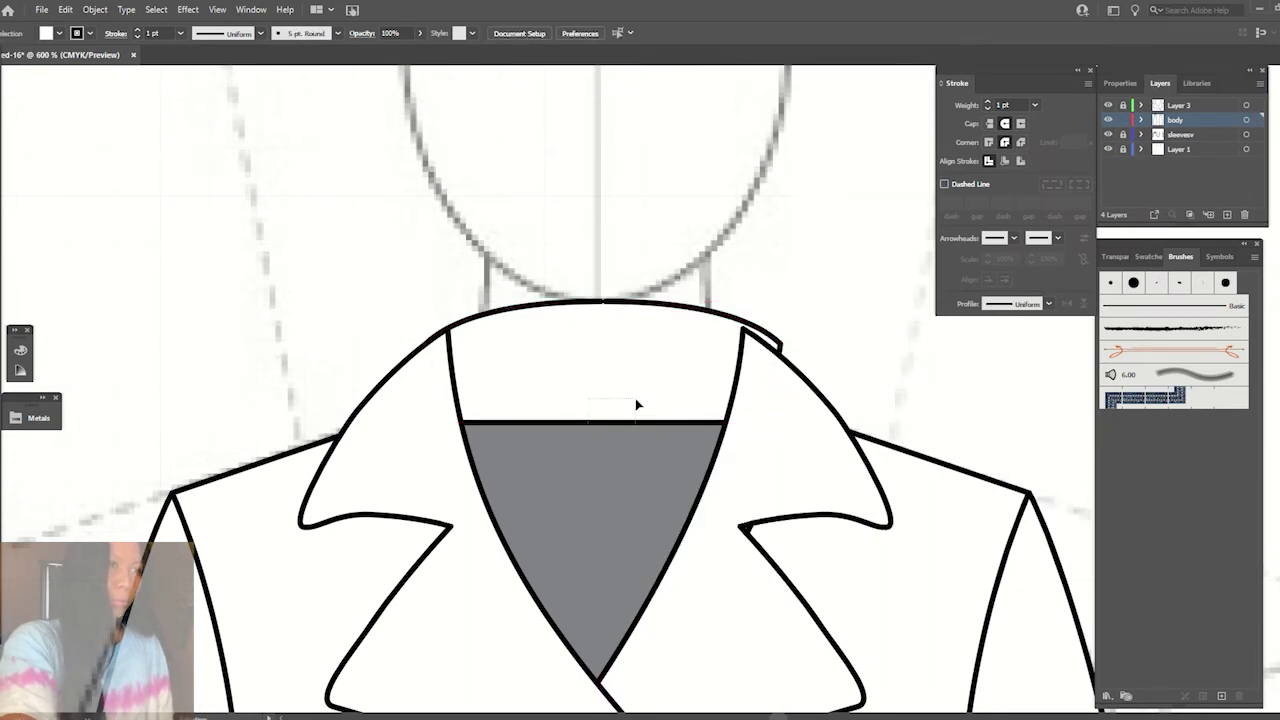
right_click(637, 404)
key(Escape)
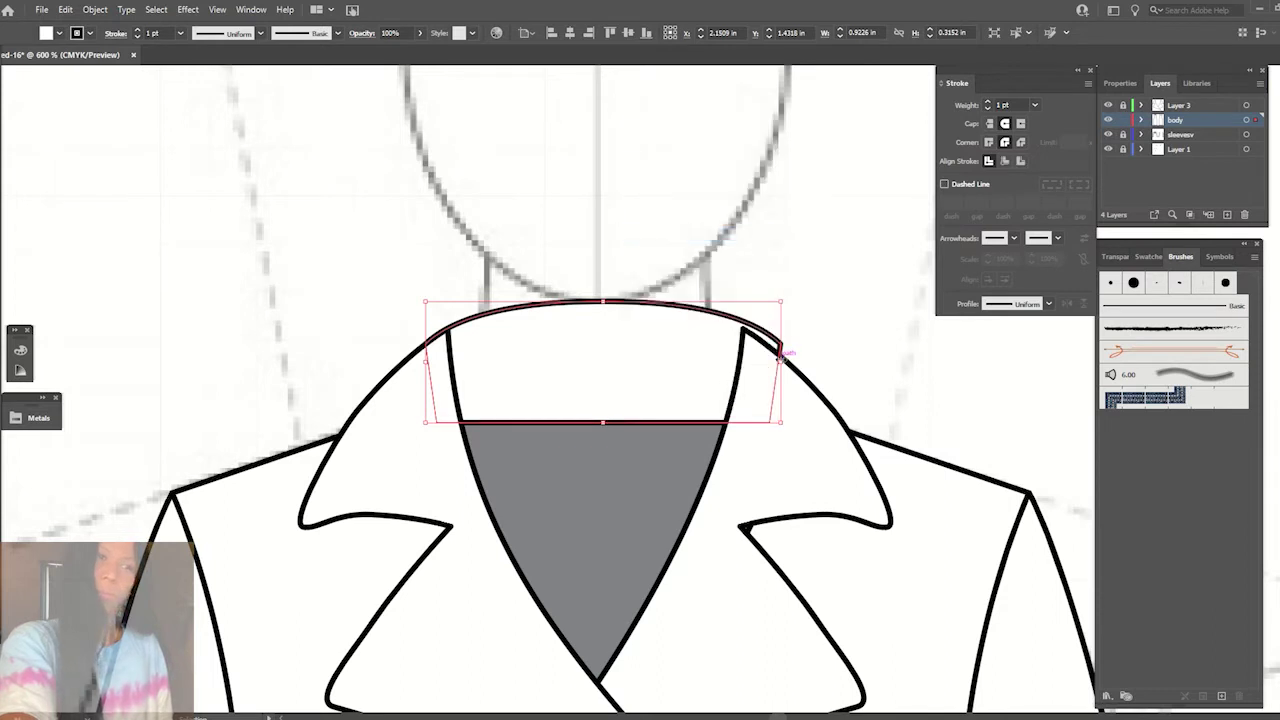
drag(780, 356, 764, 362)
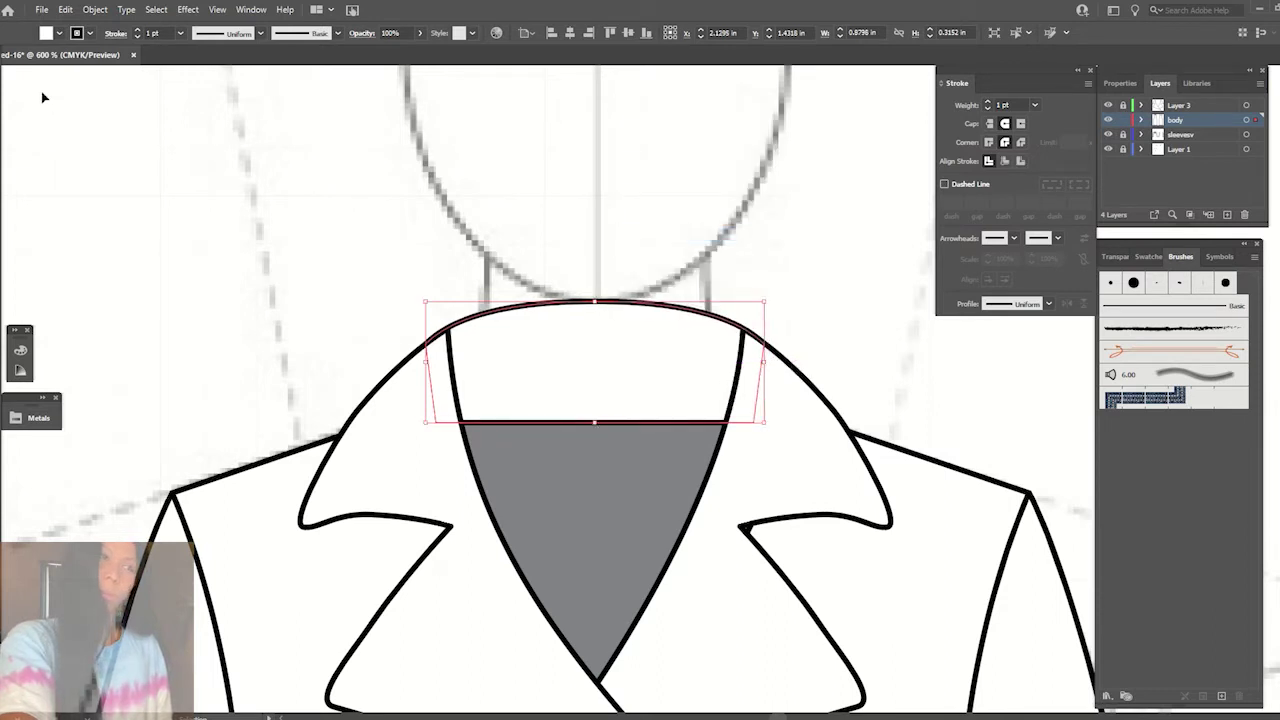
- Fill the collar band with the V-neck's grey, nudge it up, and cut it
key(i)
click(606, 437)
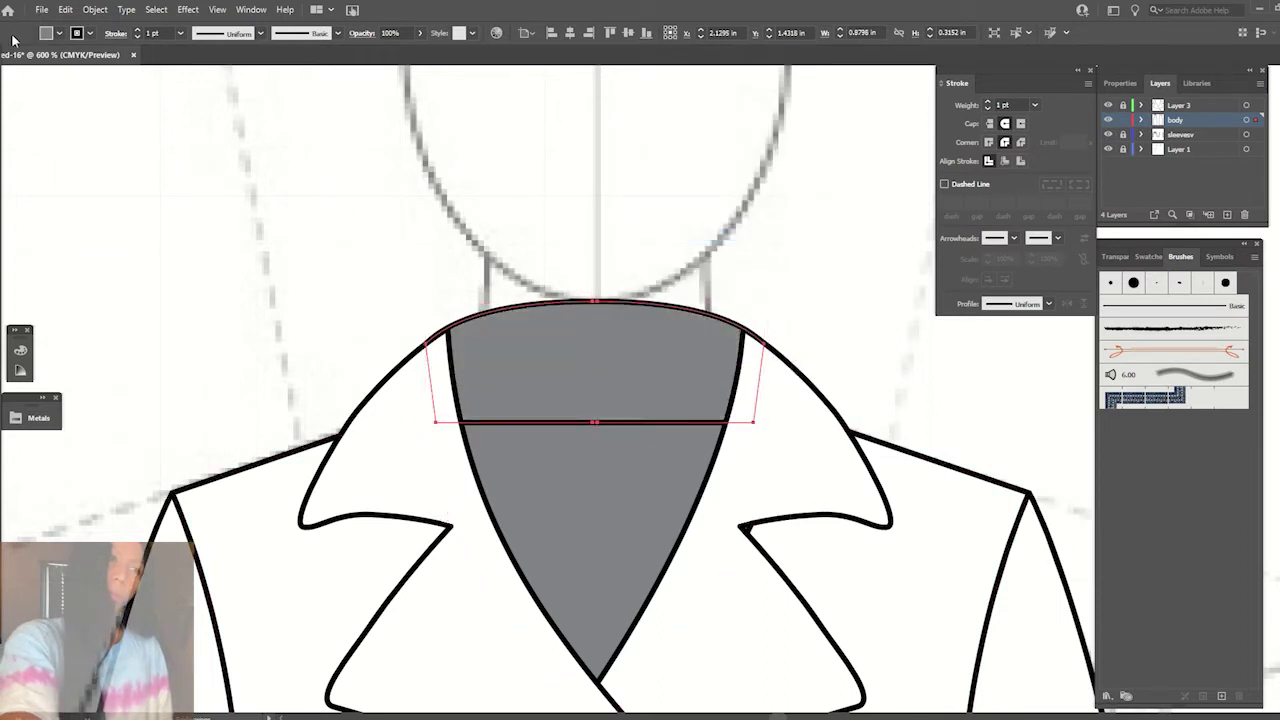
key(v)
click(777, 294)
drag(685, 312, 690, 300)
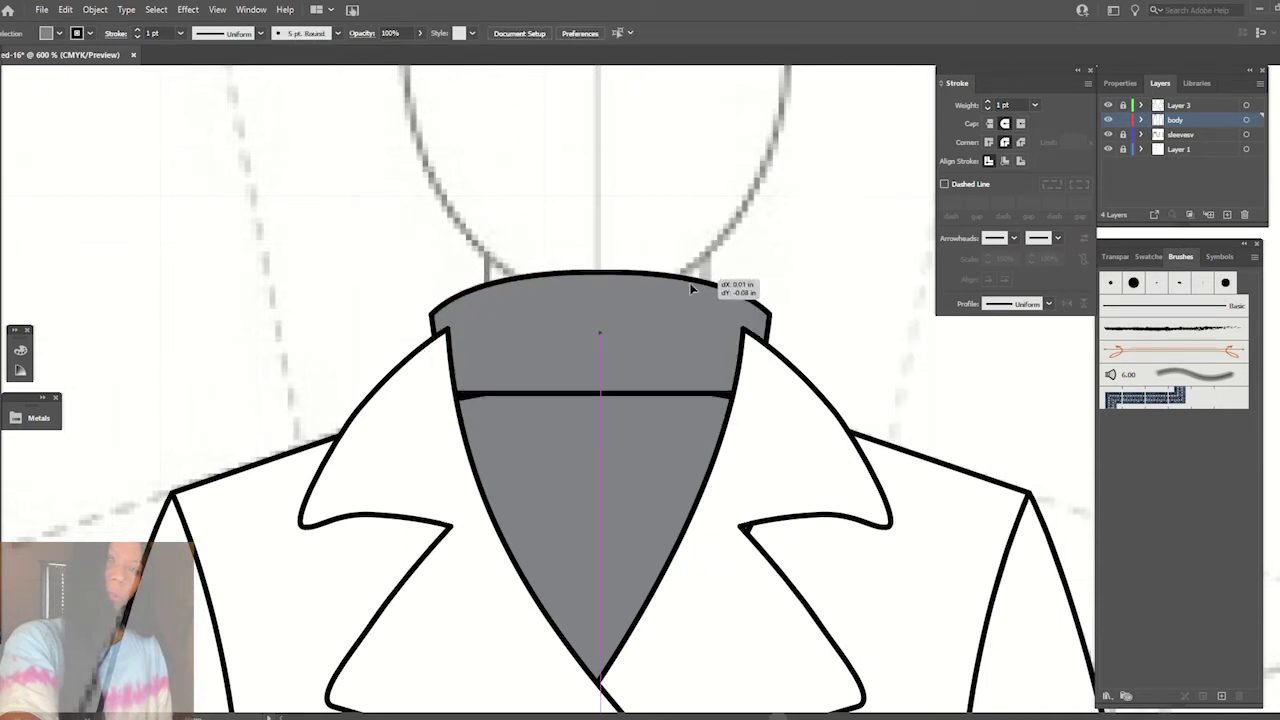
key(ctrl+x)
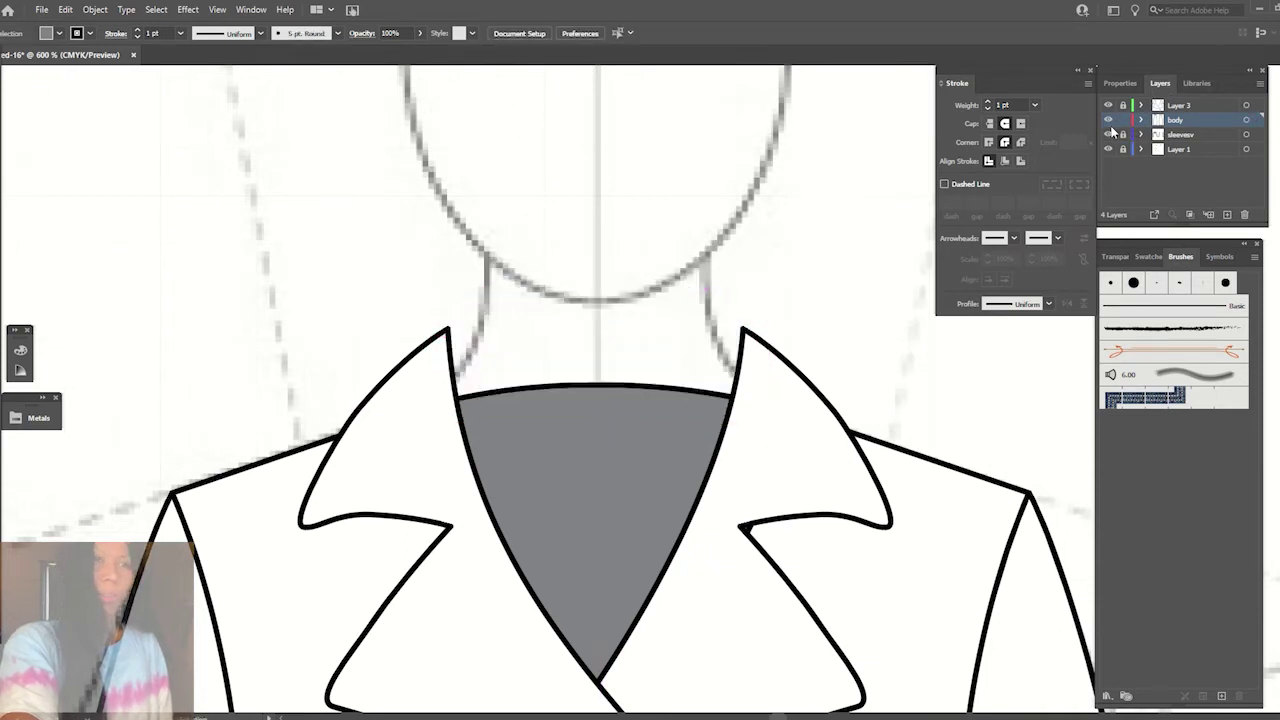
- Paste the grey collar band in place on the sleeve layer and nudge it over the neckline
click(1150, 134)
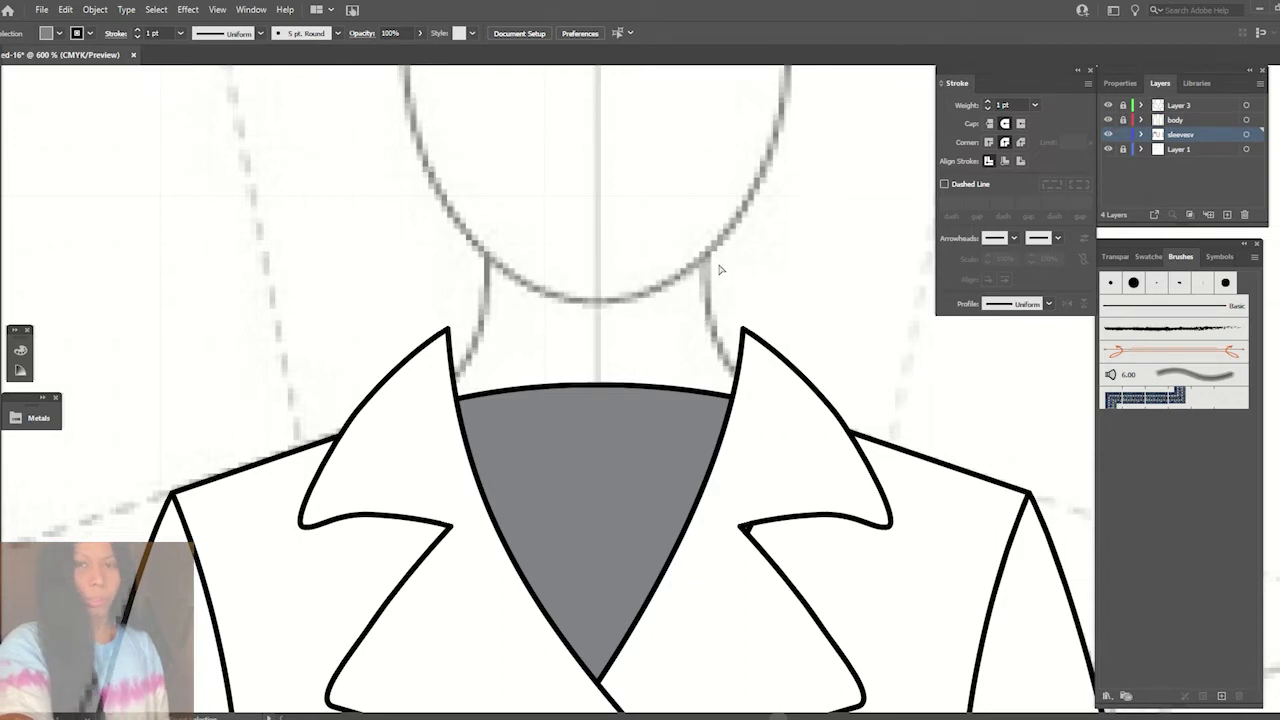
key(ctrl+f)
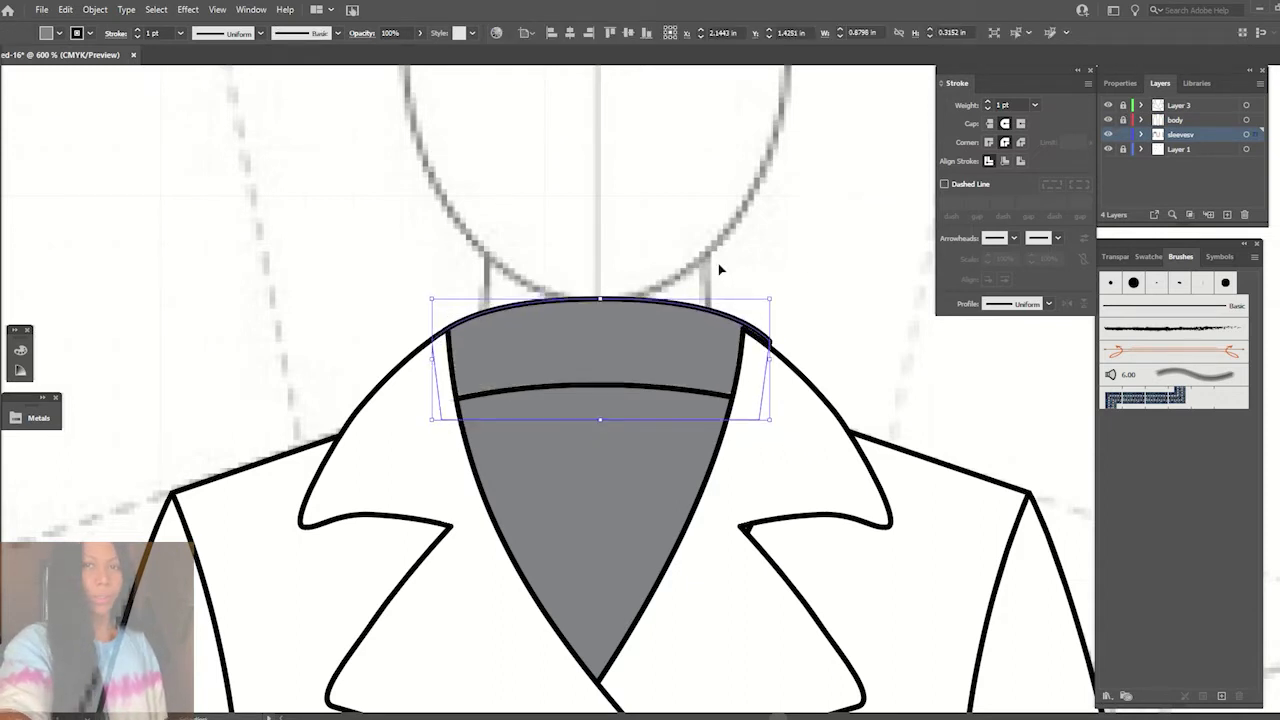
drag(604, 303, 624, 304)
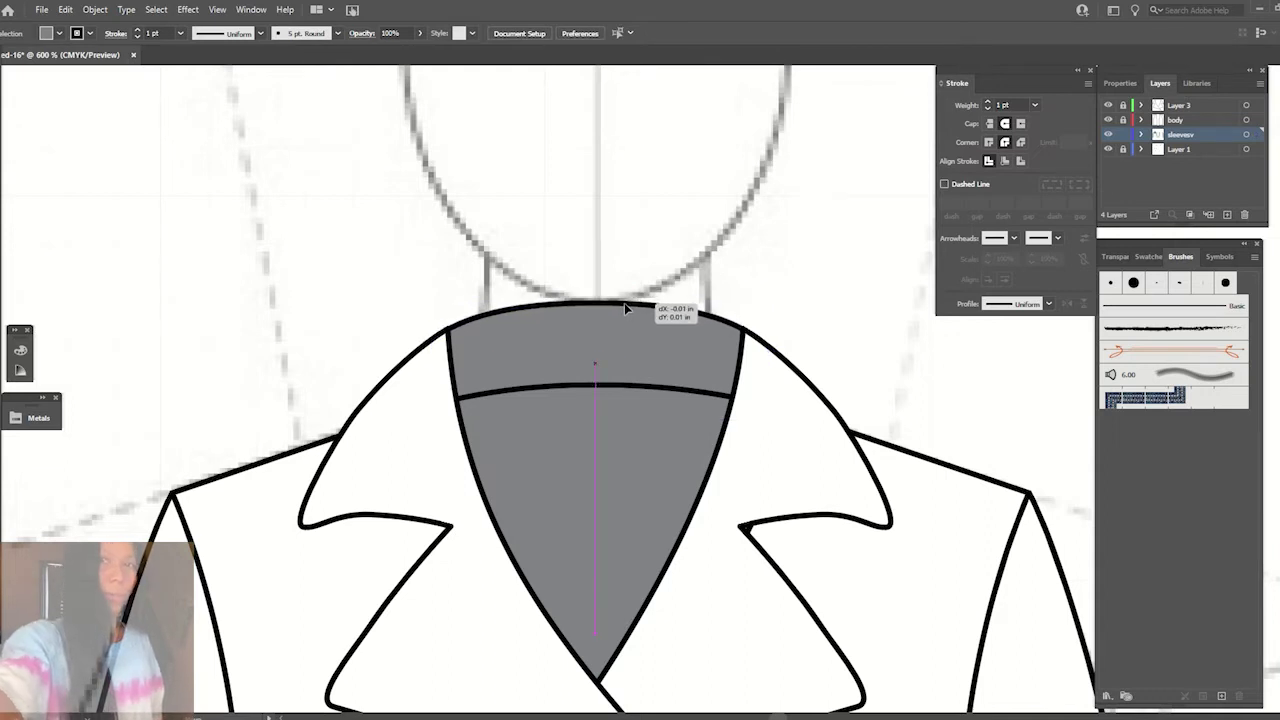
drag(624, 303, 624, 304)
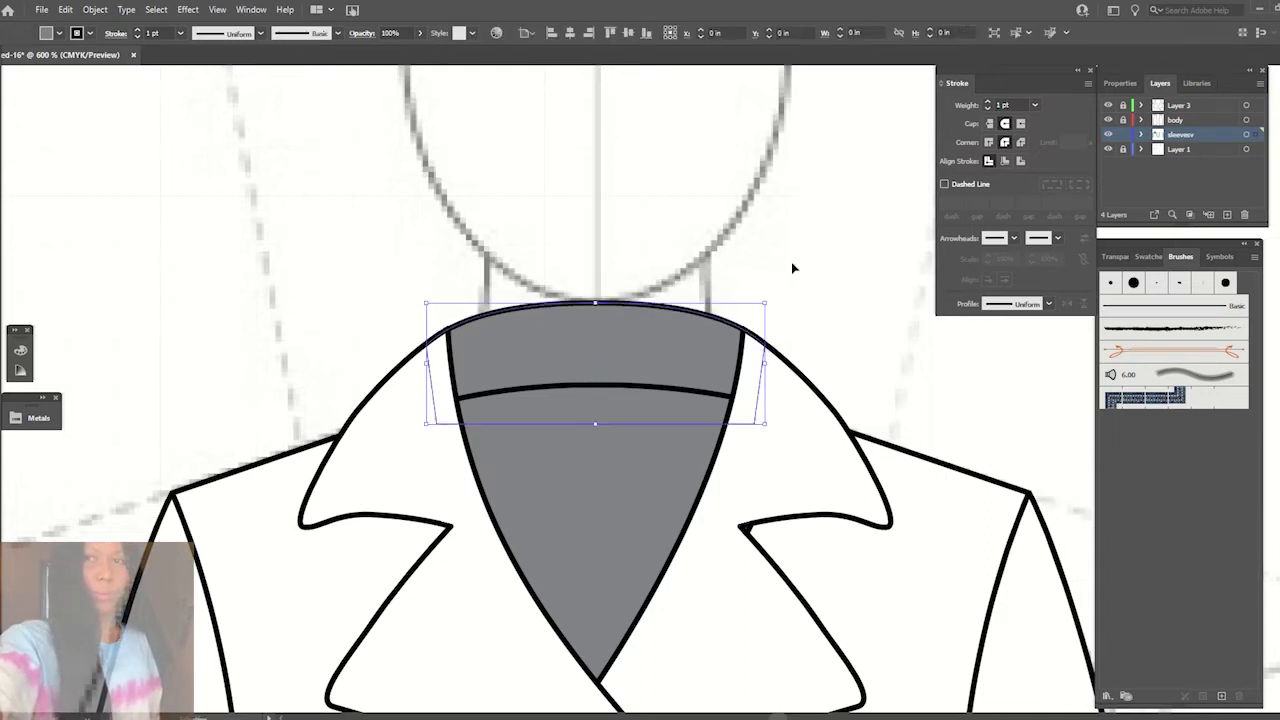
click(803, 269)
key(ctrl+1)
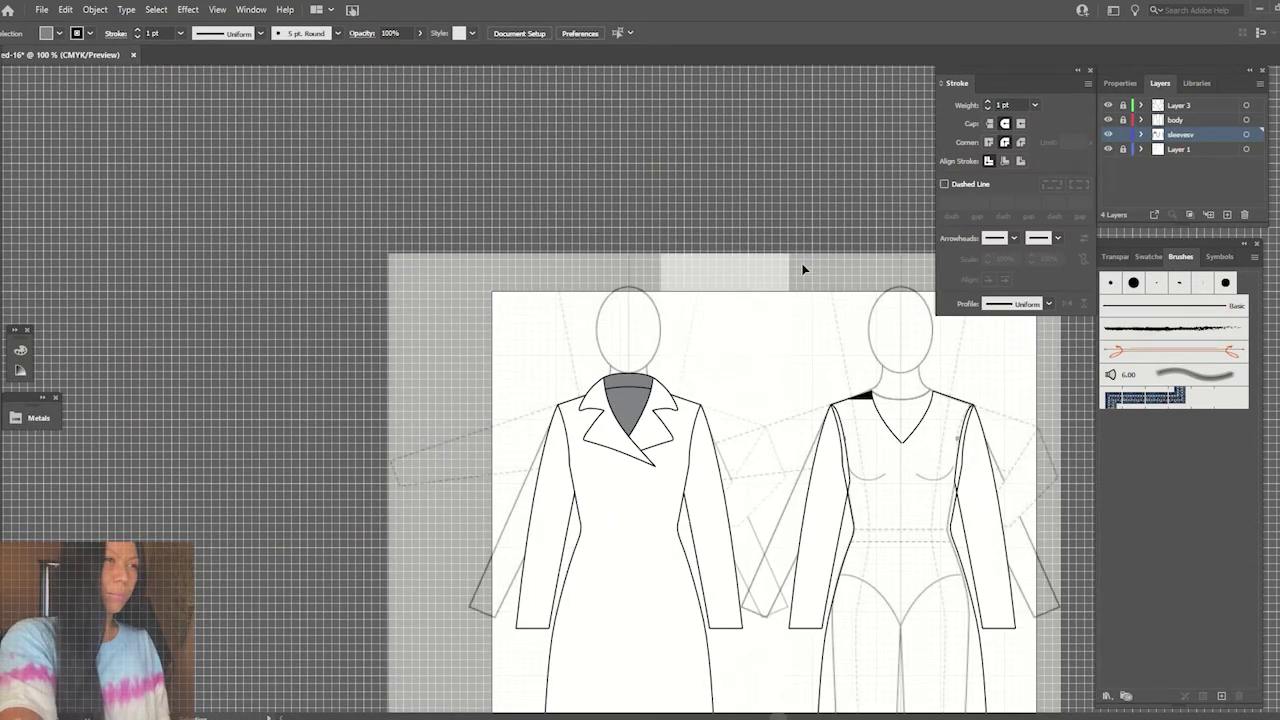
- On a new top layer, draw a line across the grey collar band to split off a stand section
key(ctrl+minus)
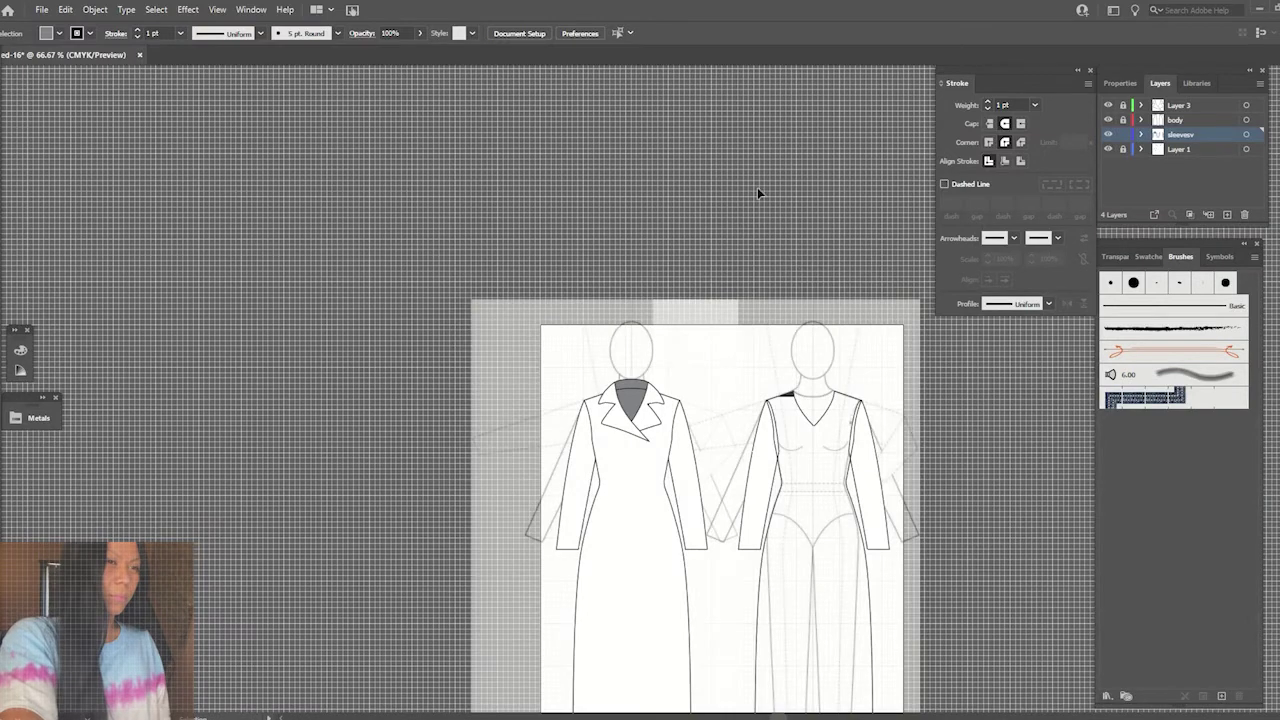
click(1178, 106)
click(1227, 215)
key(ctrl+plus)
key(ctrl+plus)
key(ctrl+plus)
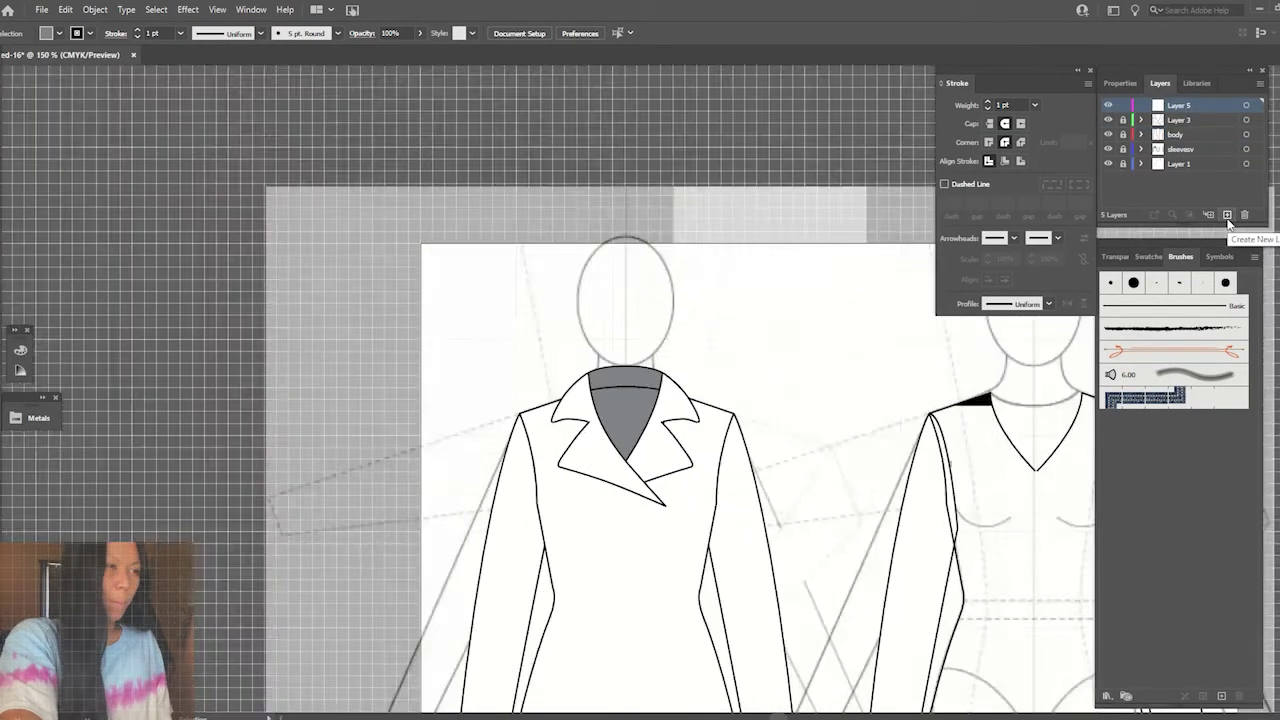
key(ctrl+plus)
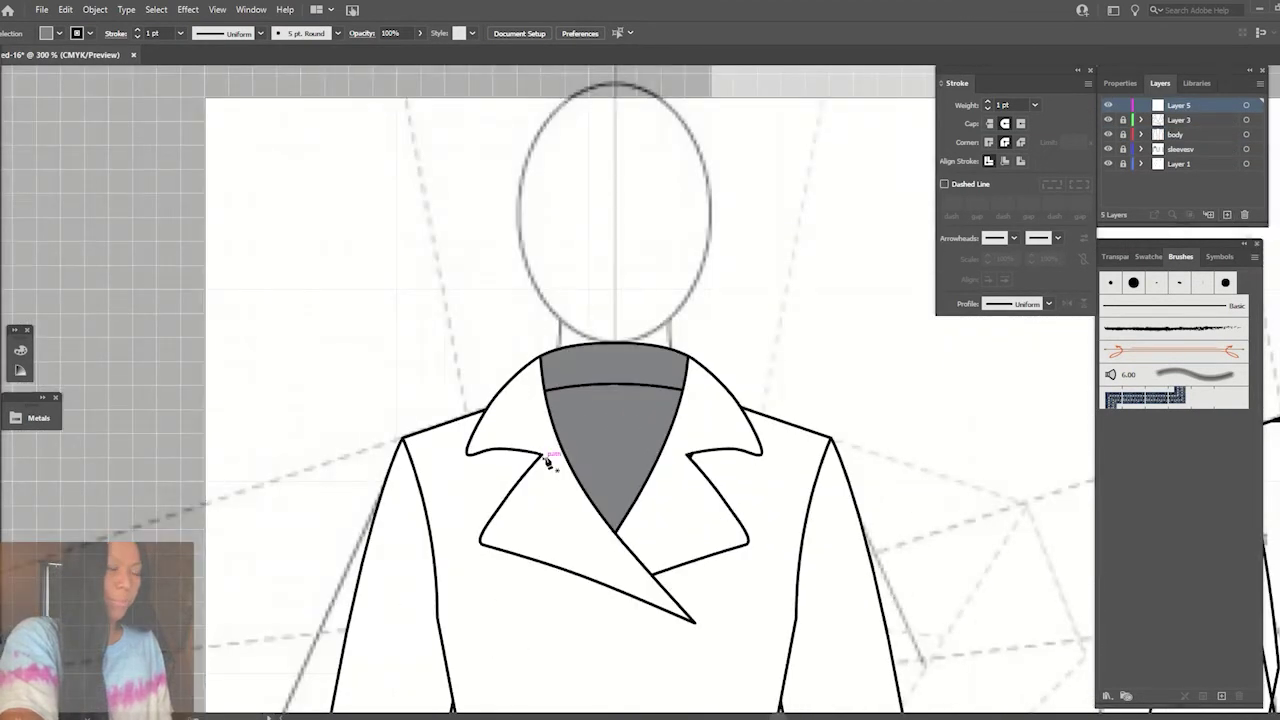
click(540, 456)
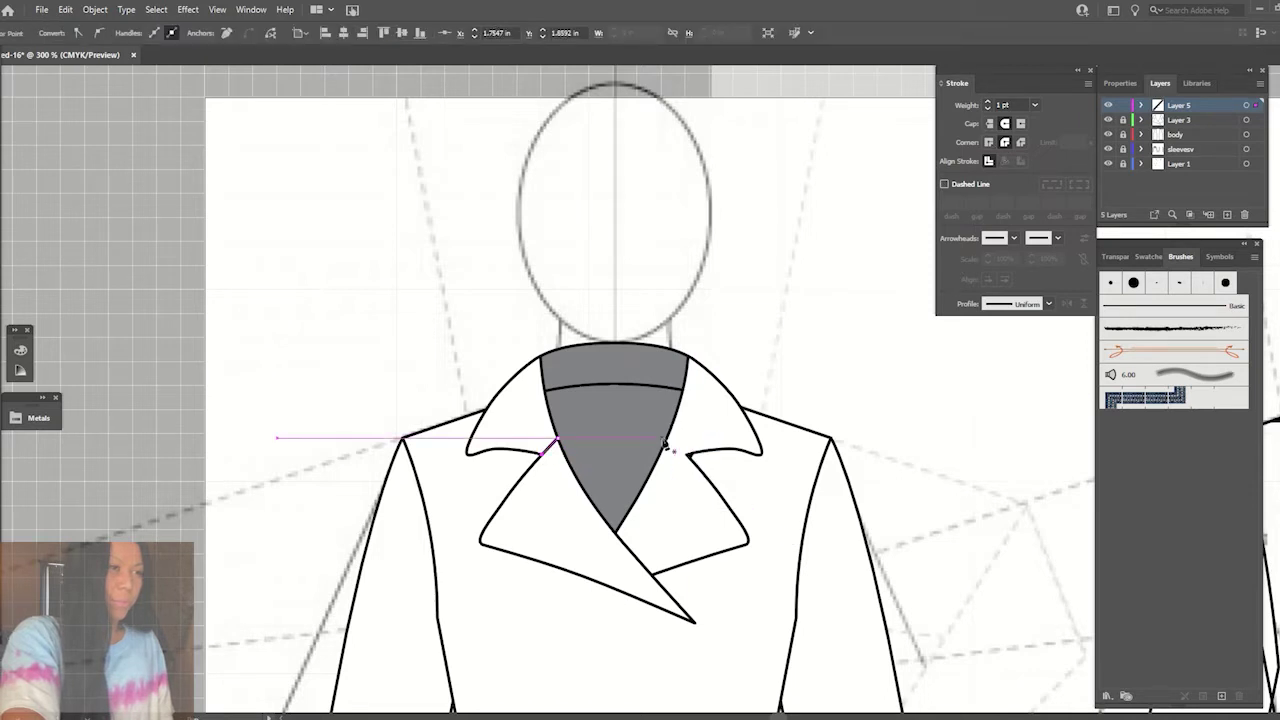
key(Escape)
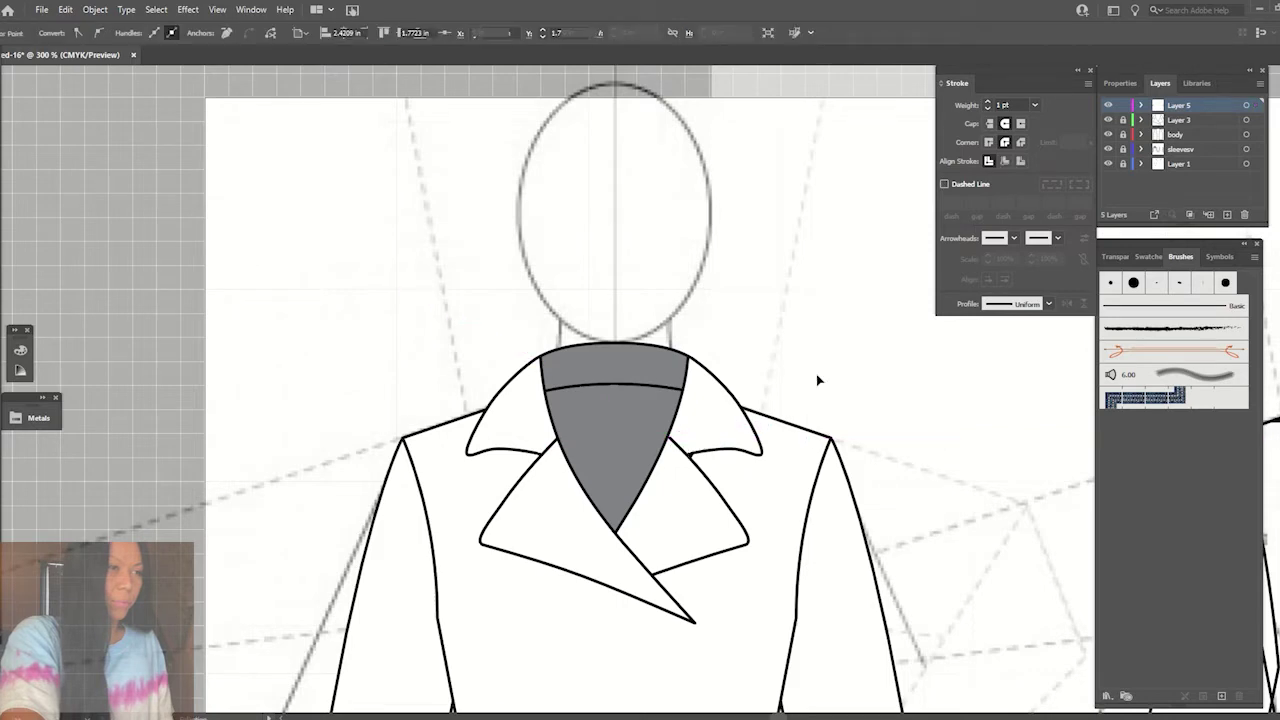
key(ctrl+plus)
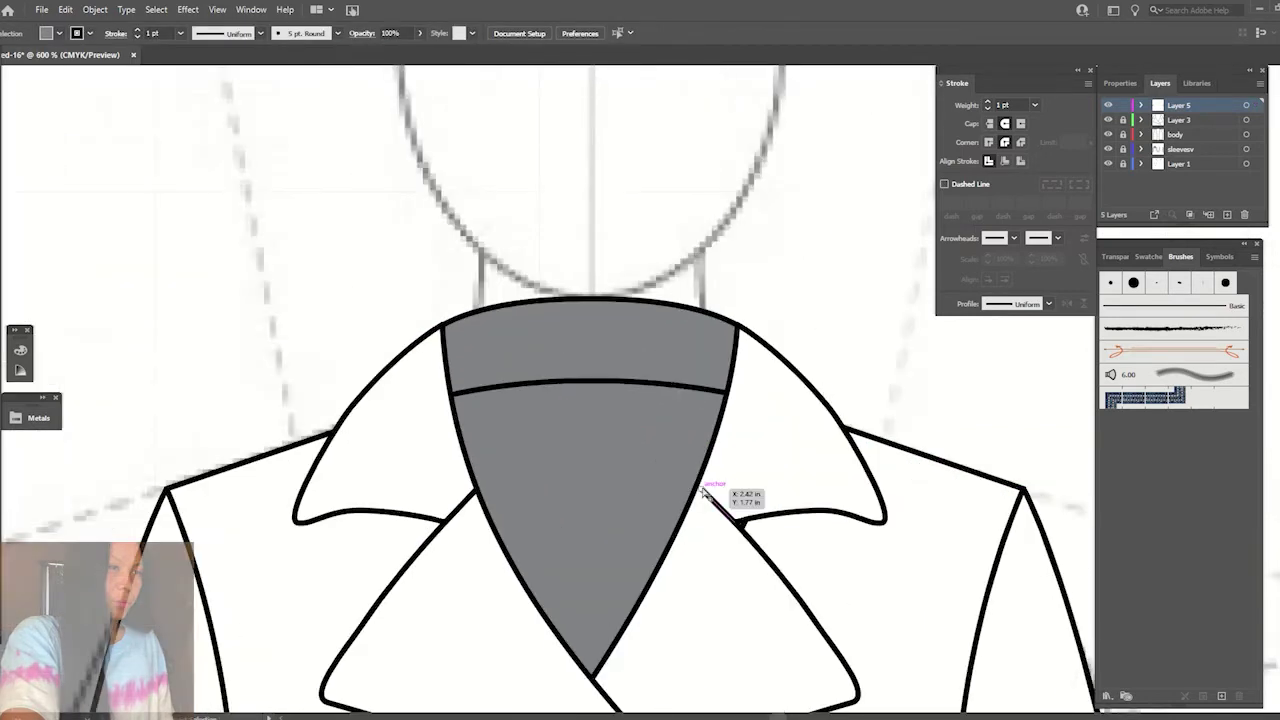
click(704, 491)
click(873, 347)
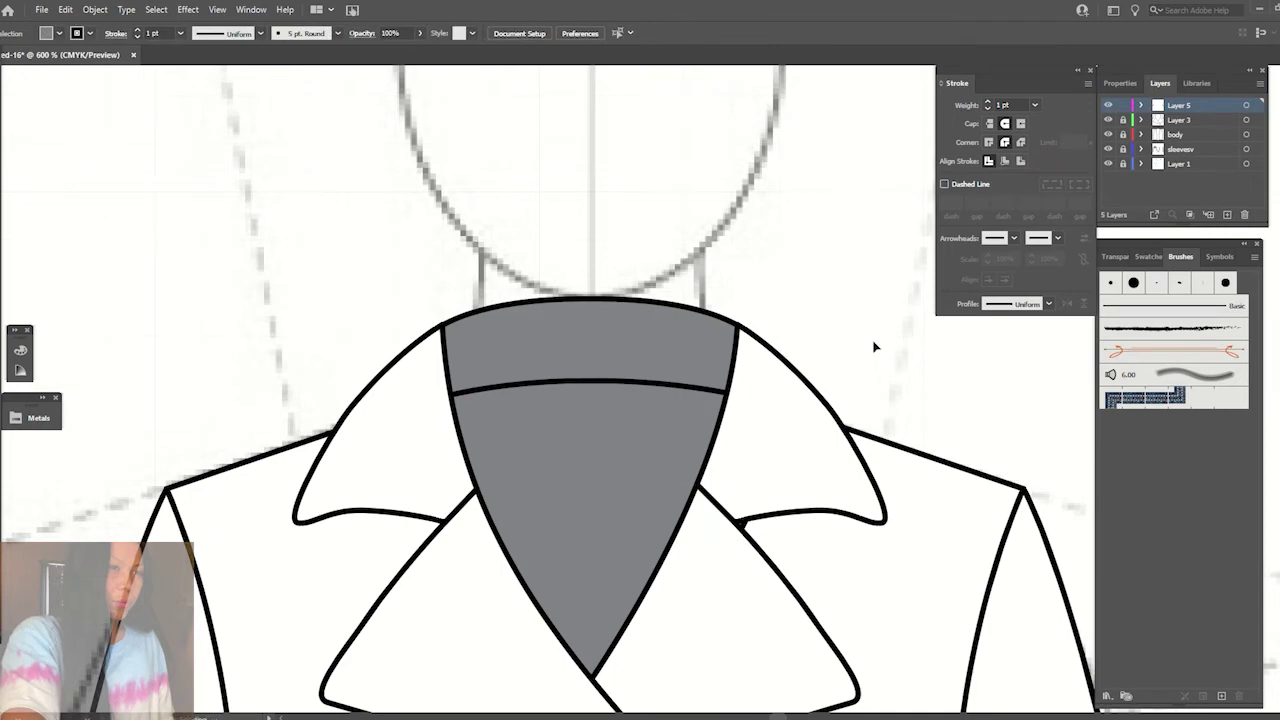
key(ctrl+minus)
key(ctrl+minus)
key(ctrl+minus)
key(ctrl+minus)
key(ctrl+minus)
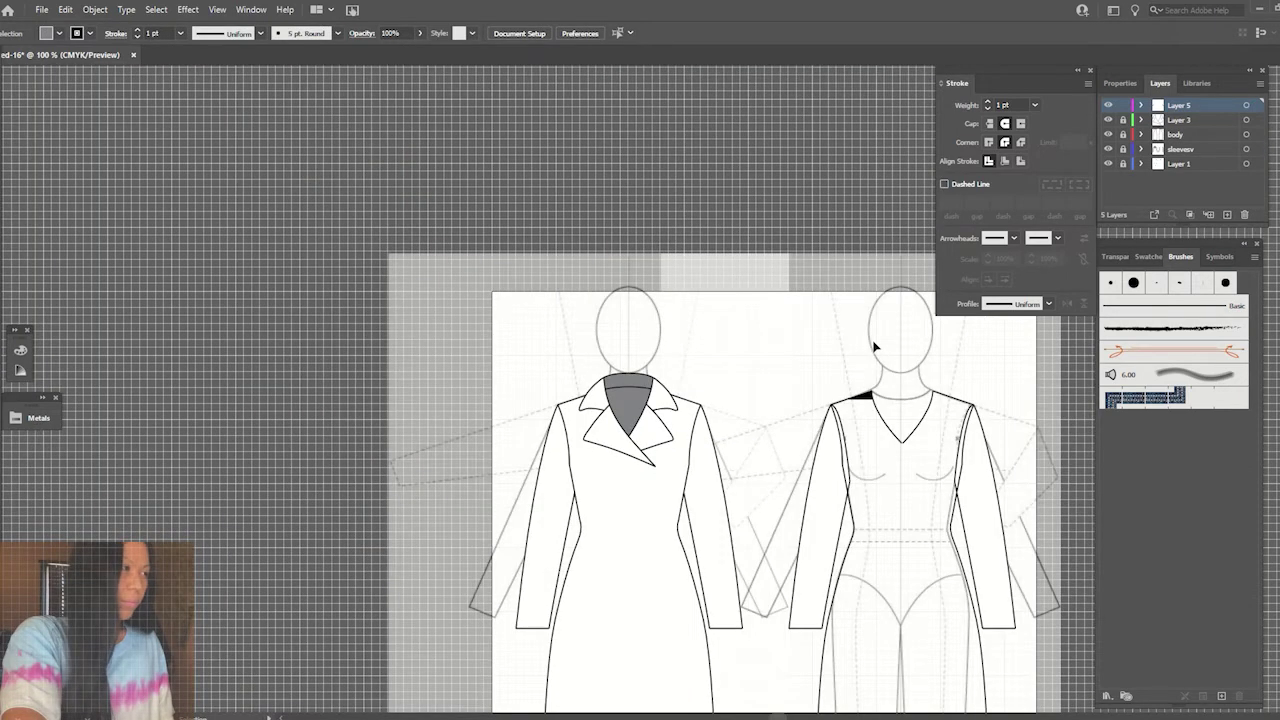
- Draw a straight vertical centre-front line from the lapel point to the coat's hem
key(ctrl+plus)
mouse_move(724, 570)
mouse_down()
mouse_move(720, 192)
mouse_move(707, 329)
mouse_up()
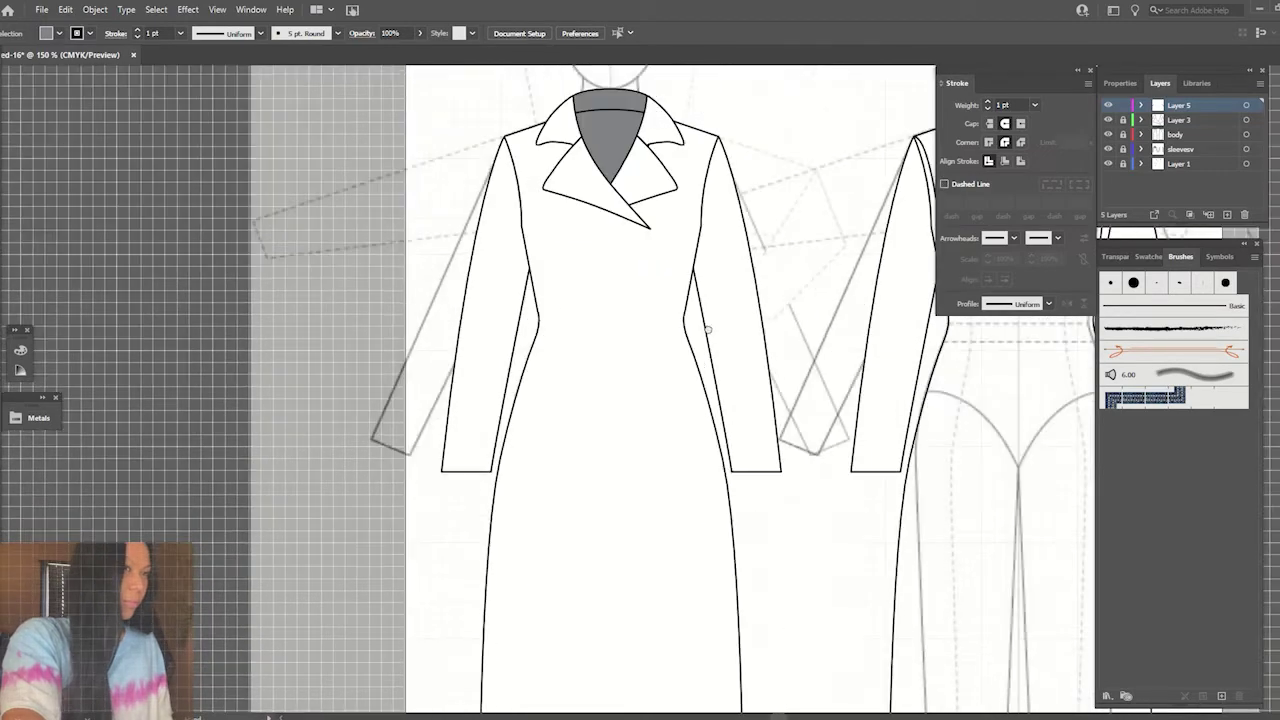
key(ctrl+minus)
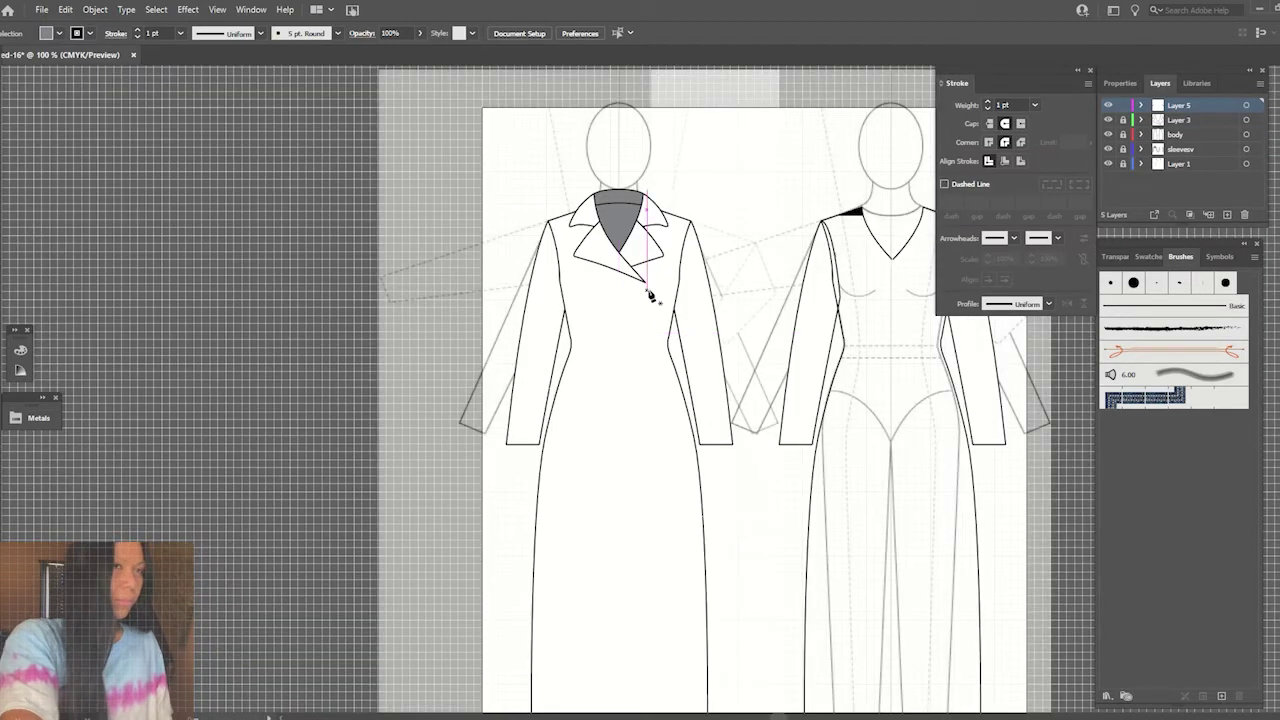
click(648, 292)
scroll(680, 386, down, 4)
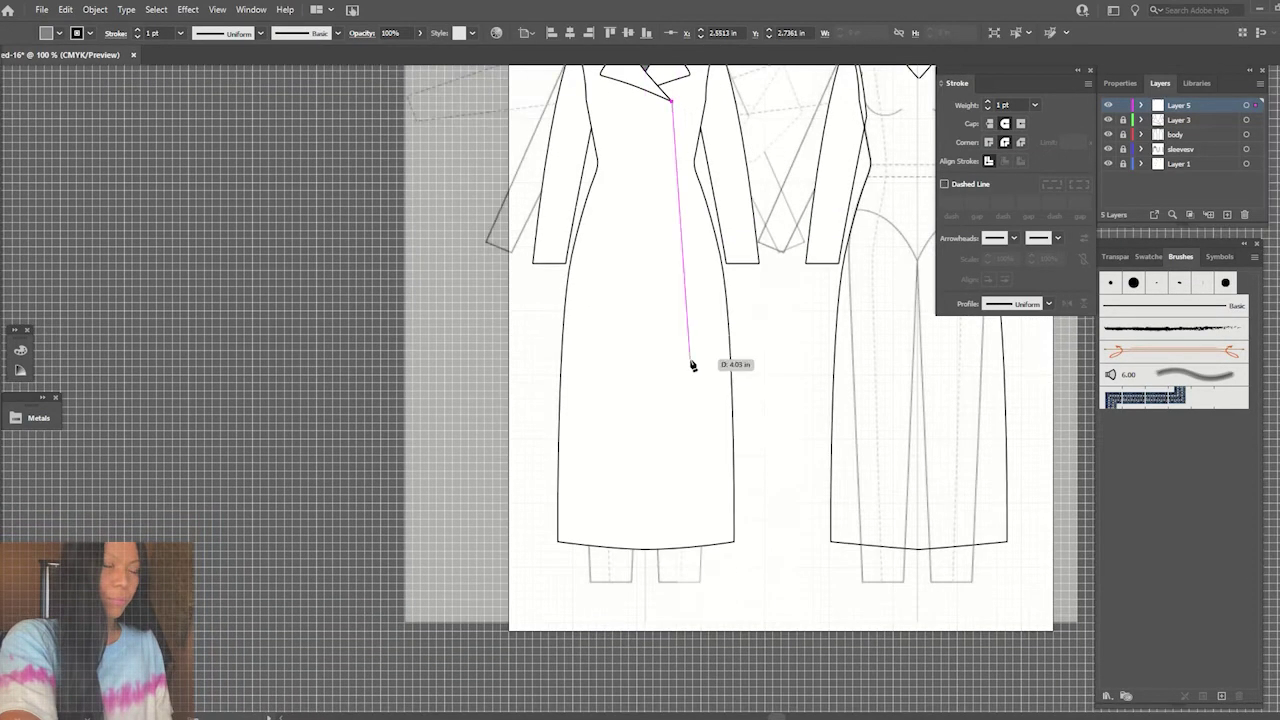
key(ctrl+minus)
scroll(686, 363, down, 2)
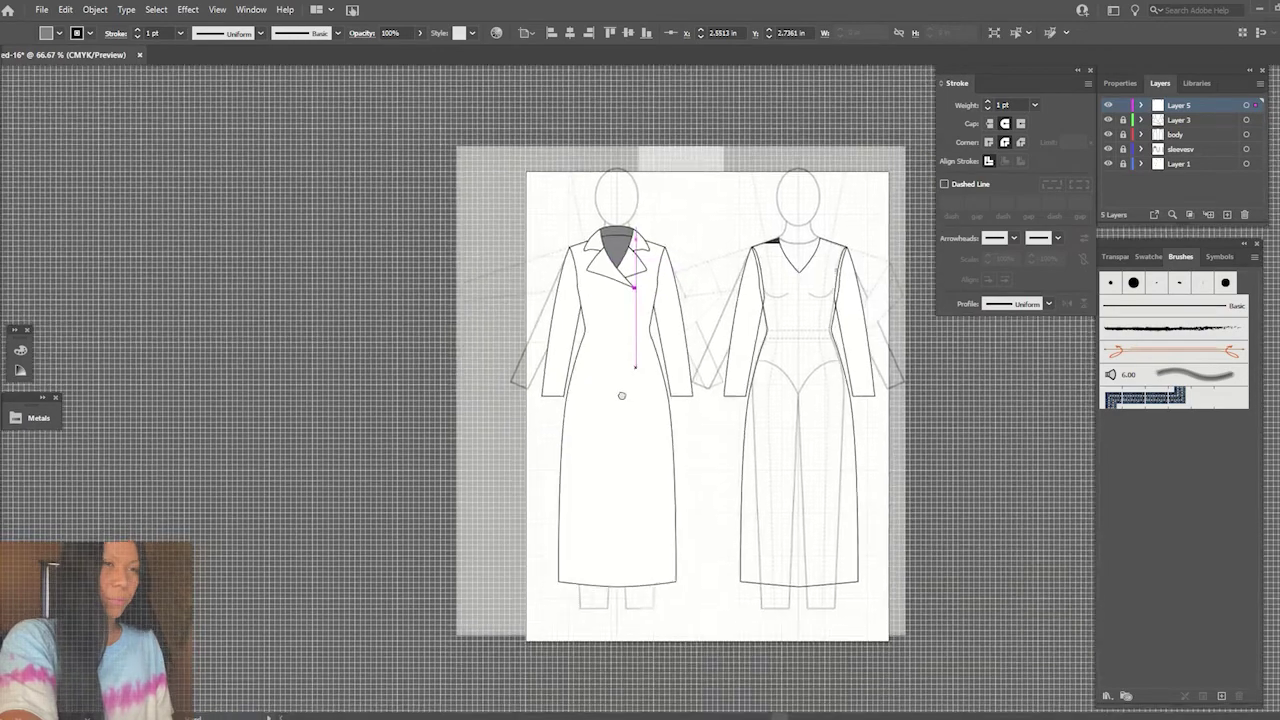
click(641, 590)
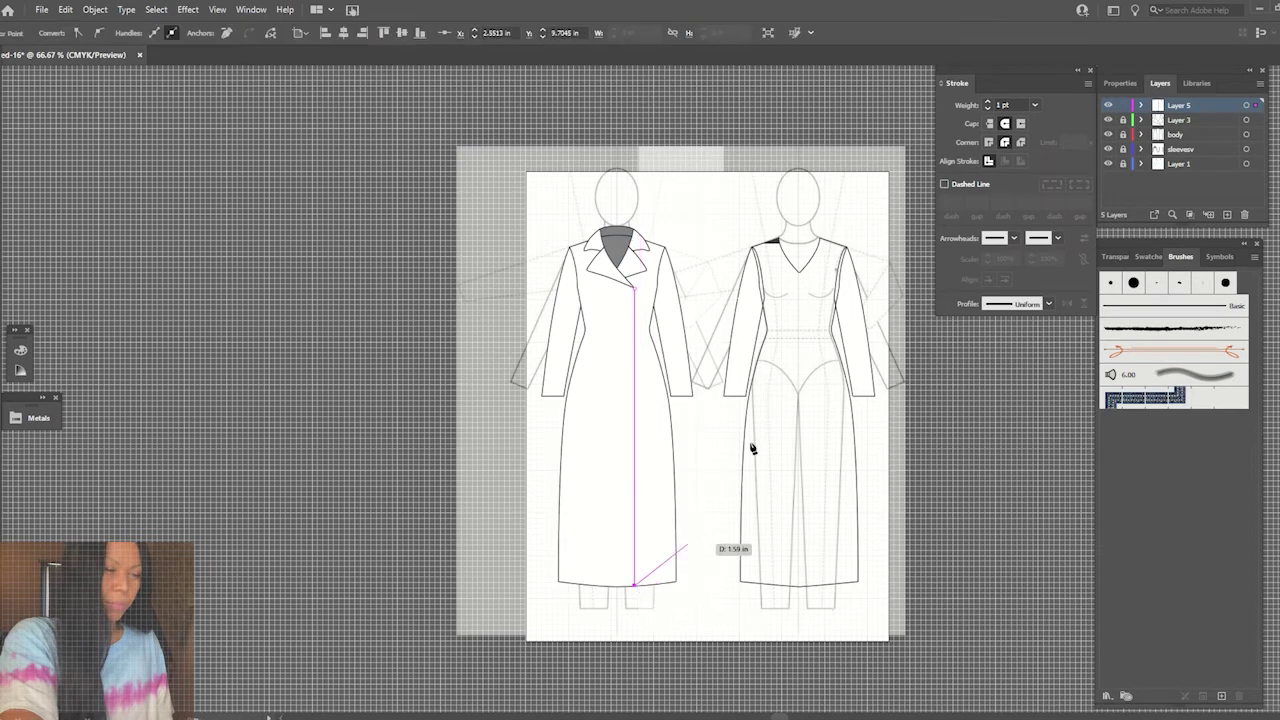
ctrl+click(490, 241)
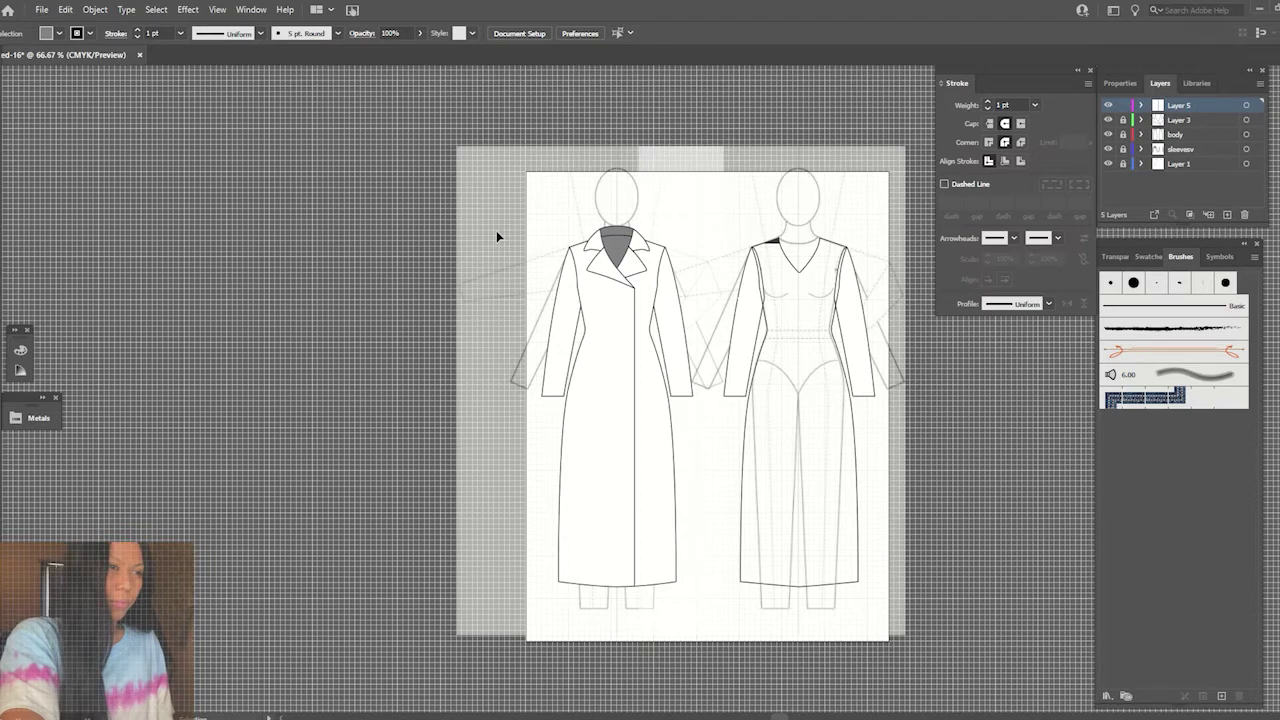
- Drag the left lapel's notch segments and anchors to give it a softer, curved outline
click(1122, 120)
click(598, 255)
scroll(598, 250, up, 2)
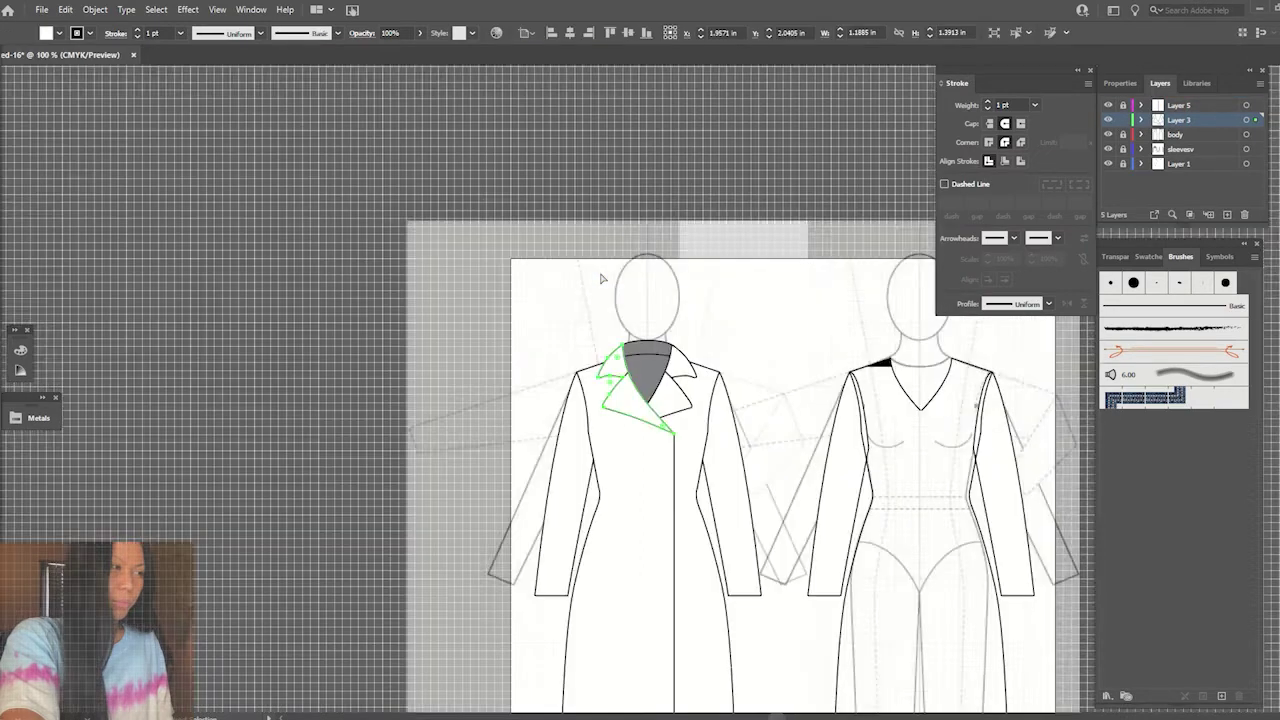
scroll(590, 320, up, 2)
key(a)
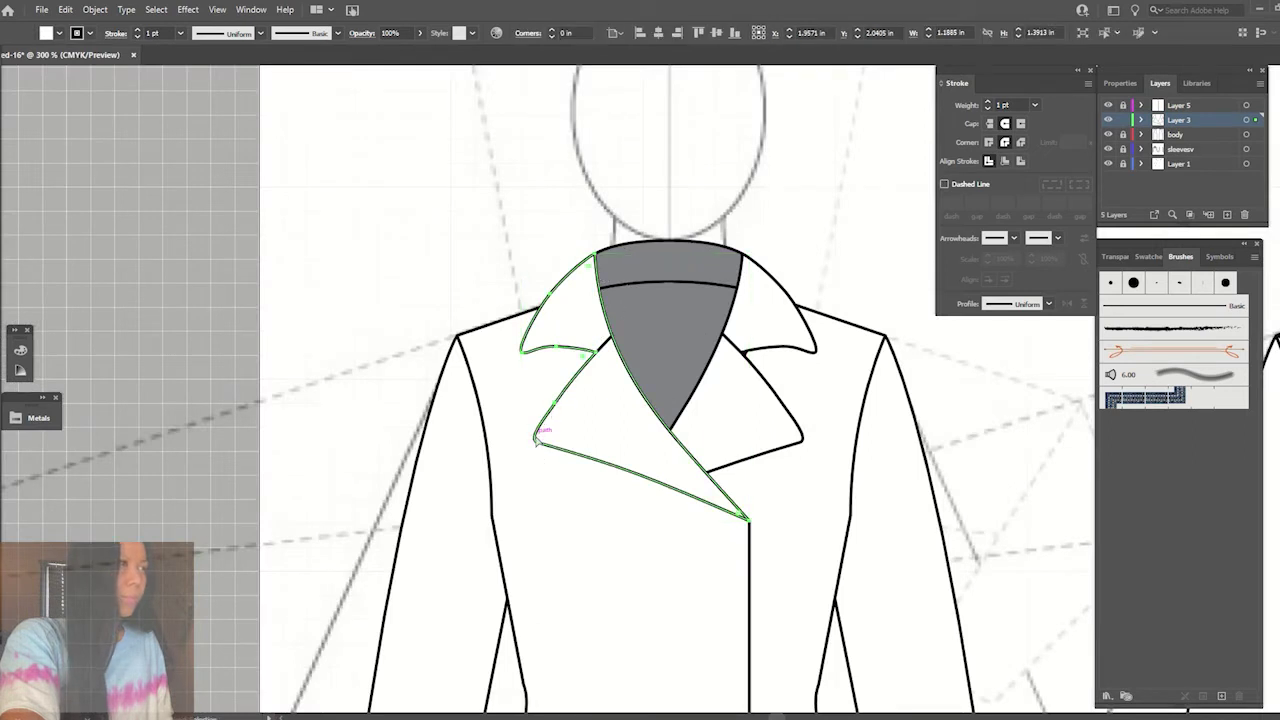
mouse_move(536, 438)
mouse_down()
mouse_move(549, 392)
mouse_move(510, 395)
mouse_up()
key(ctrl+z)
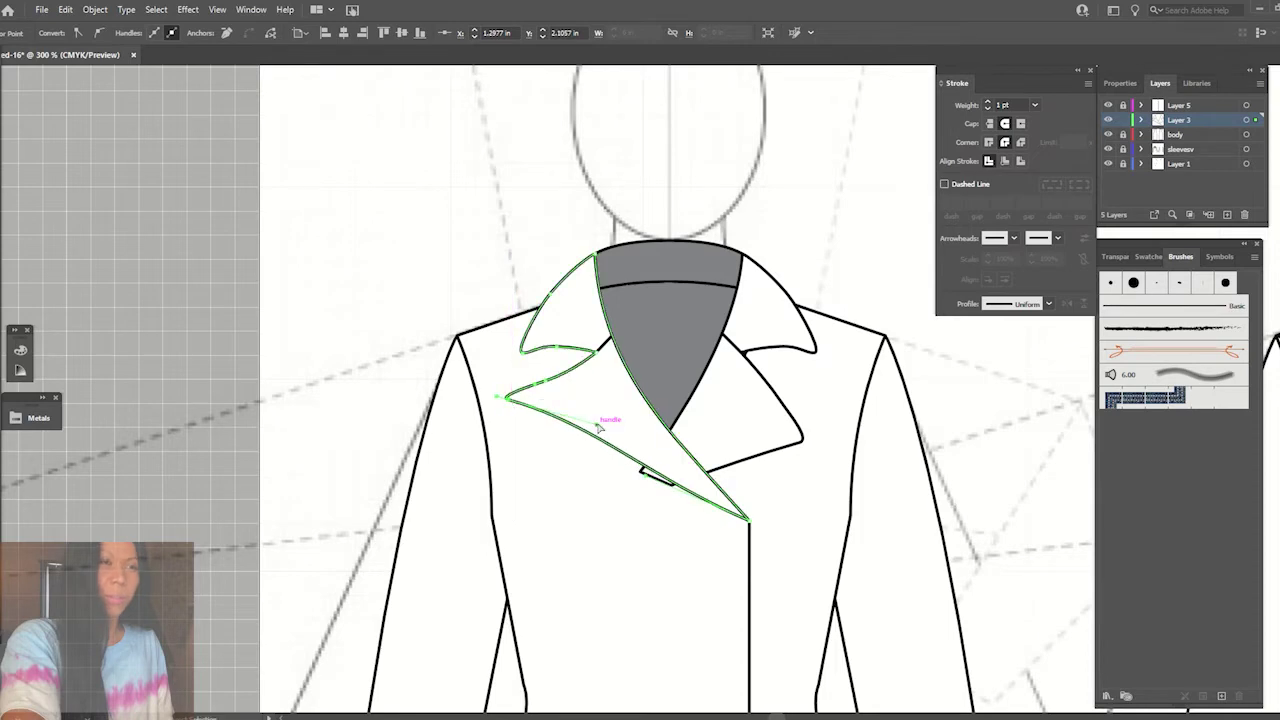
click(564, 386)
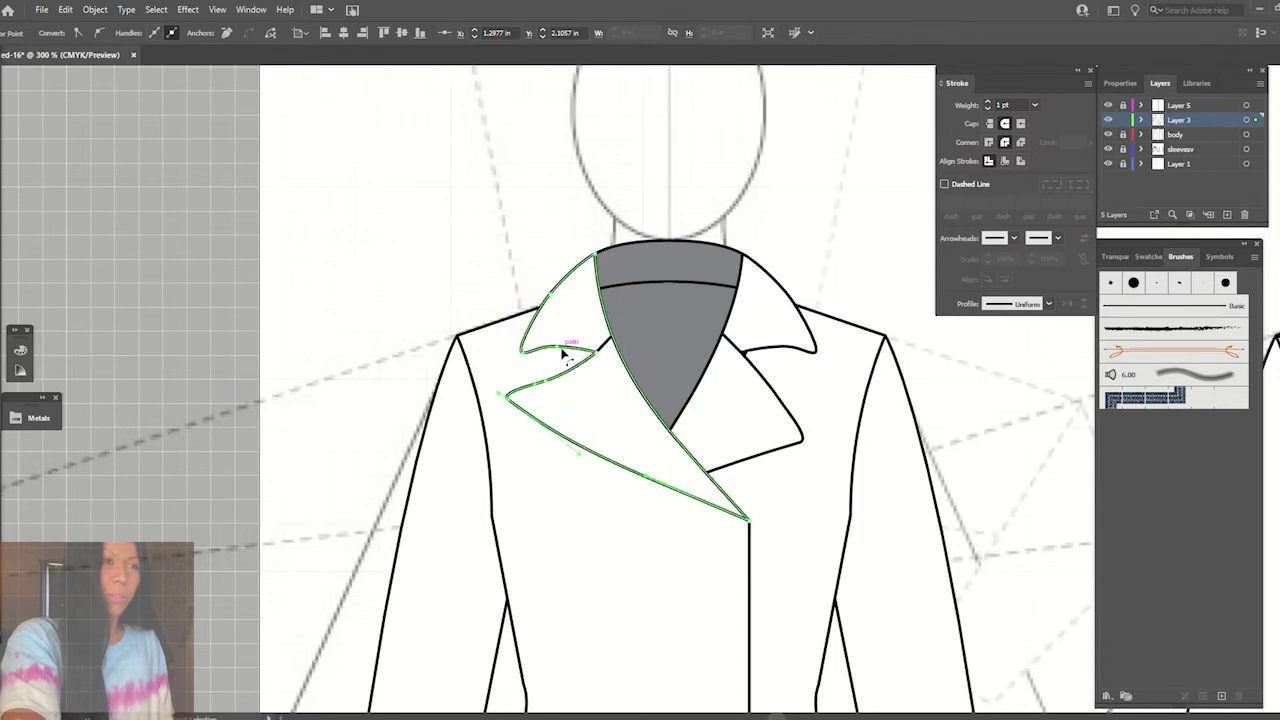
click(598, 325)
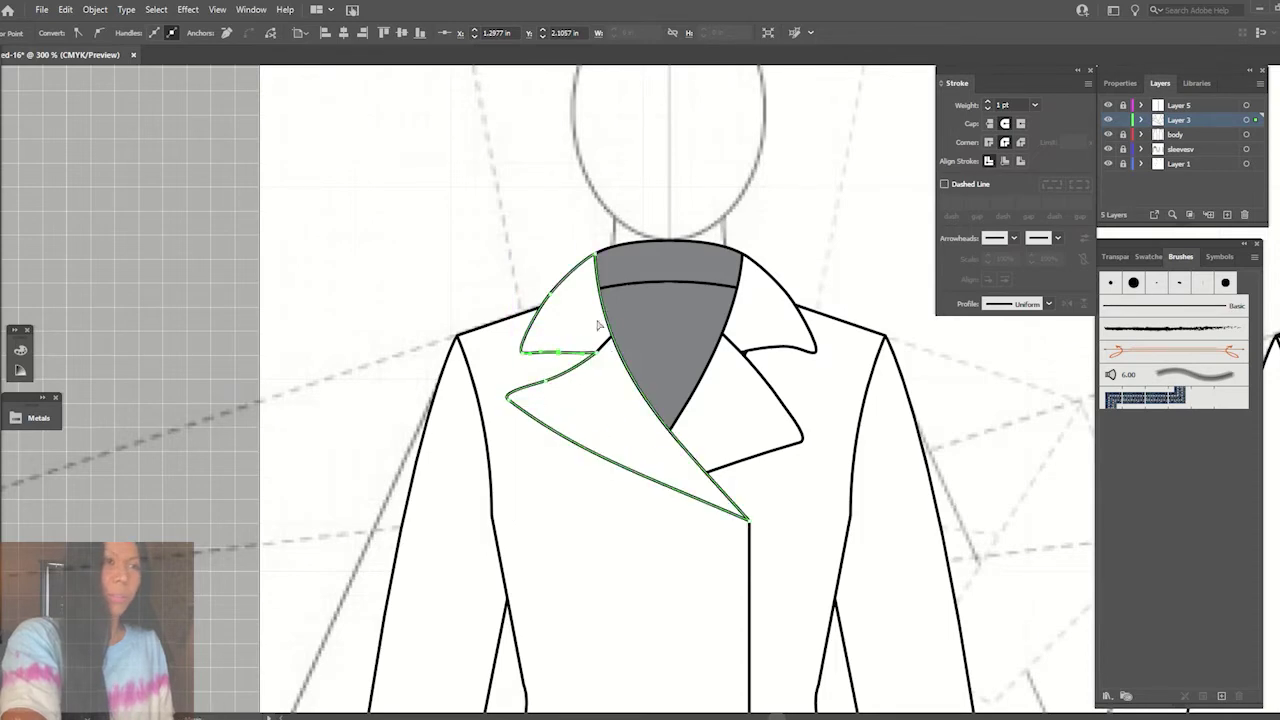
mouse_move(549, 386)
mouse_down()
mouse_move(497, 391)
mouse_move(560, 372)
mouse_move(545, 365)
mouse_move(557, 352)
mouse_up()
click(546, 386)
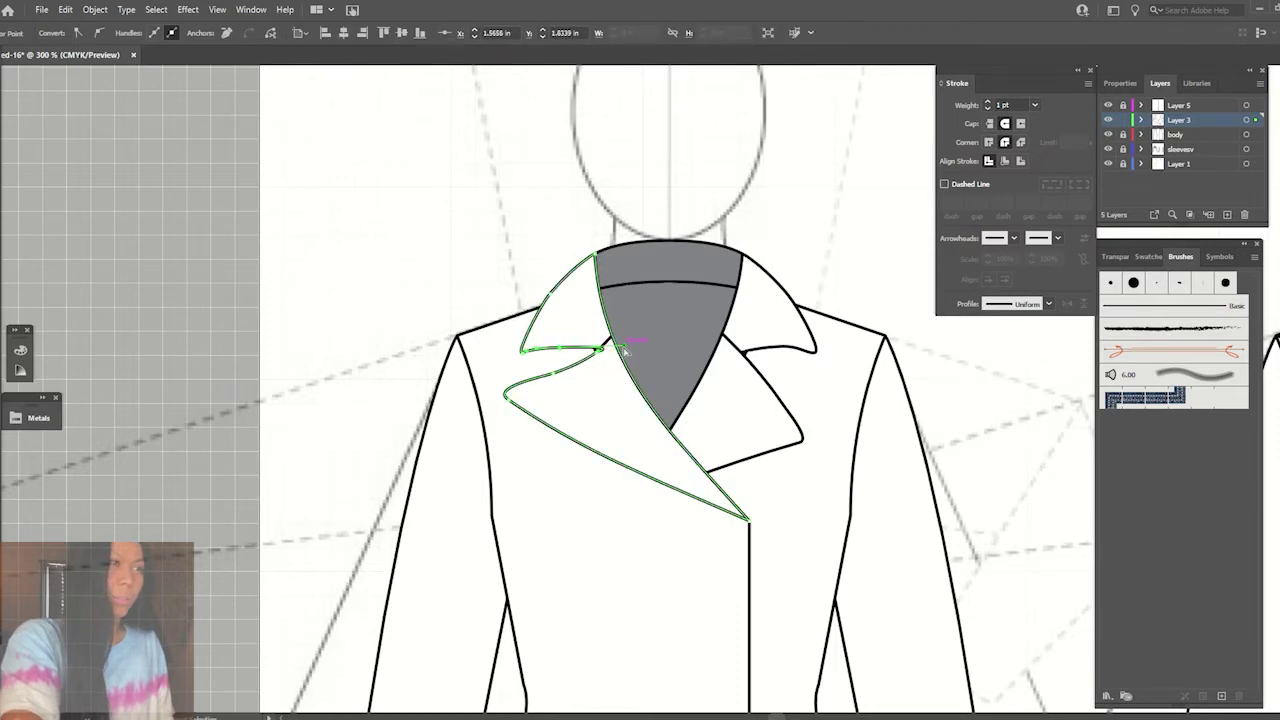
- Delete the original right lapel
click(395, 266)
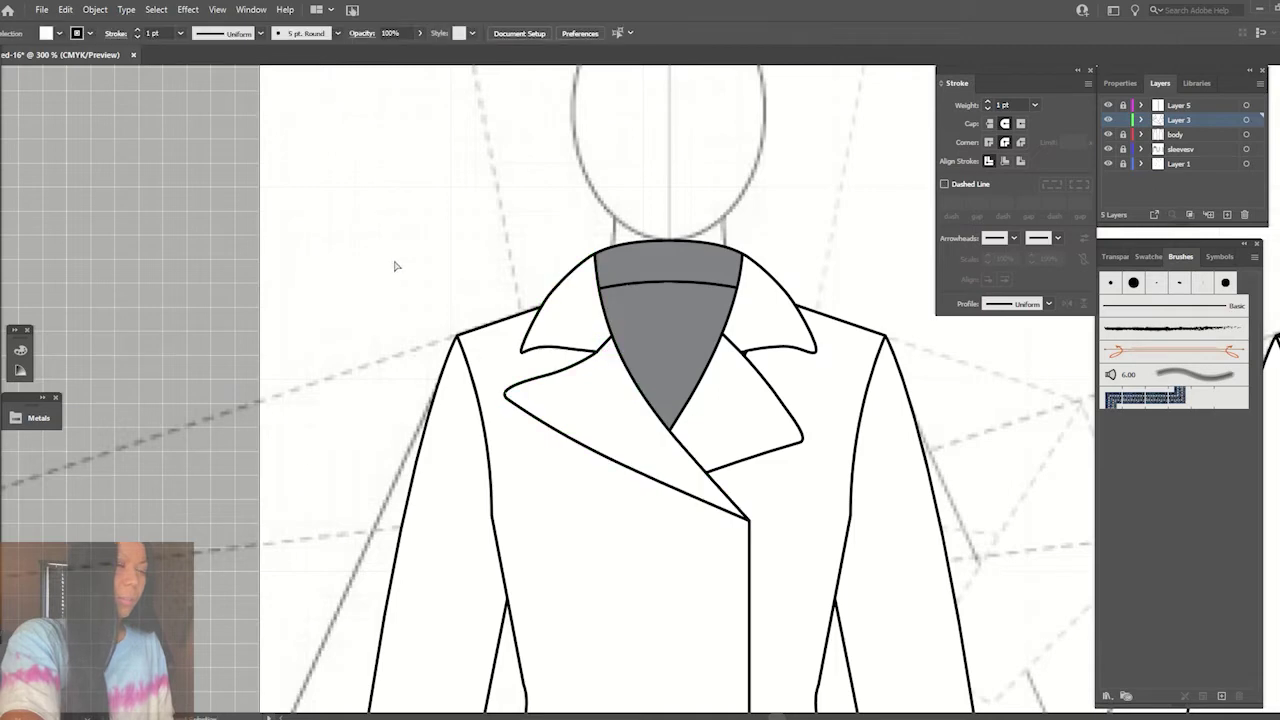
key(ctrl+minus)
key(ctrl+minus)
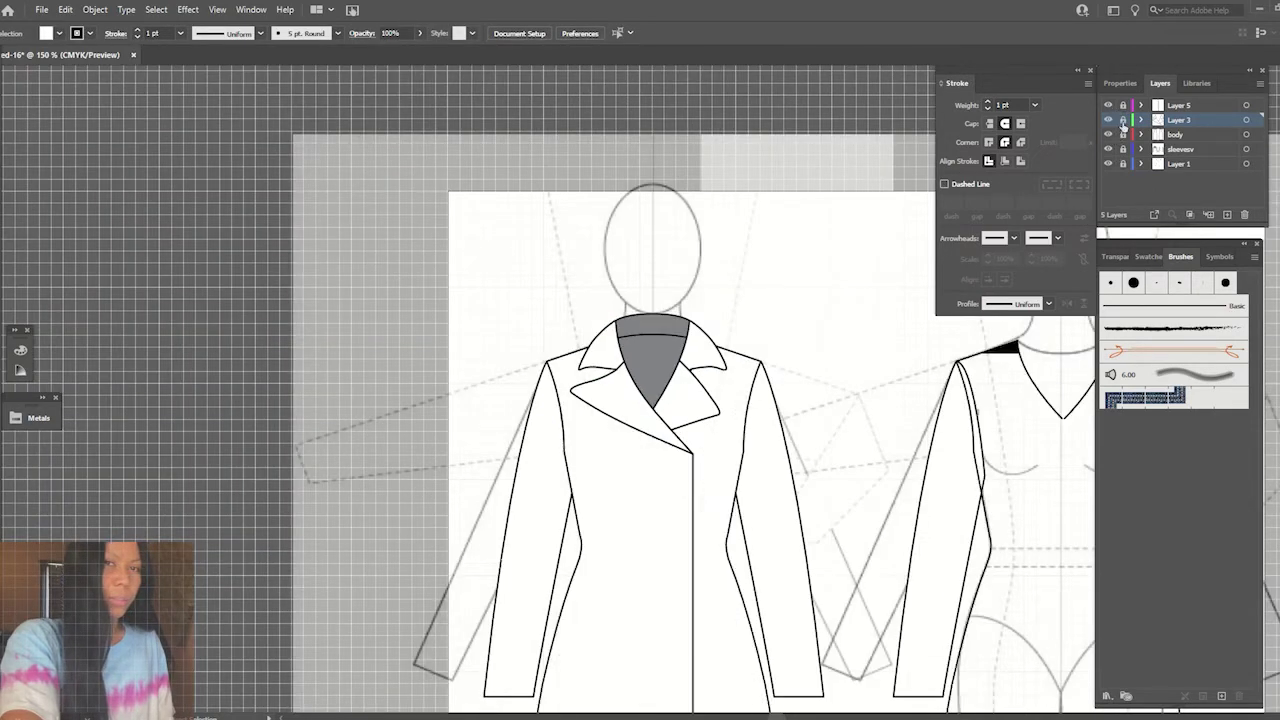
click(680, 345)
key(Delete)
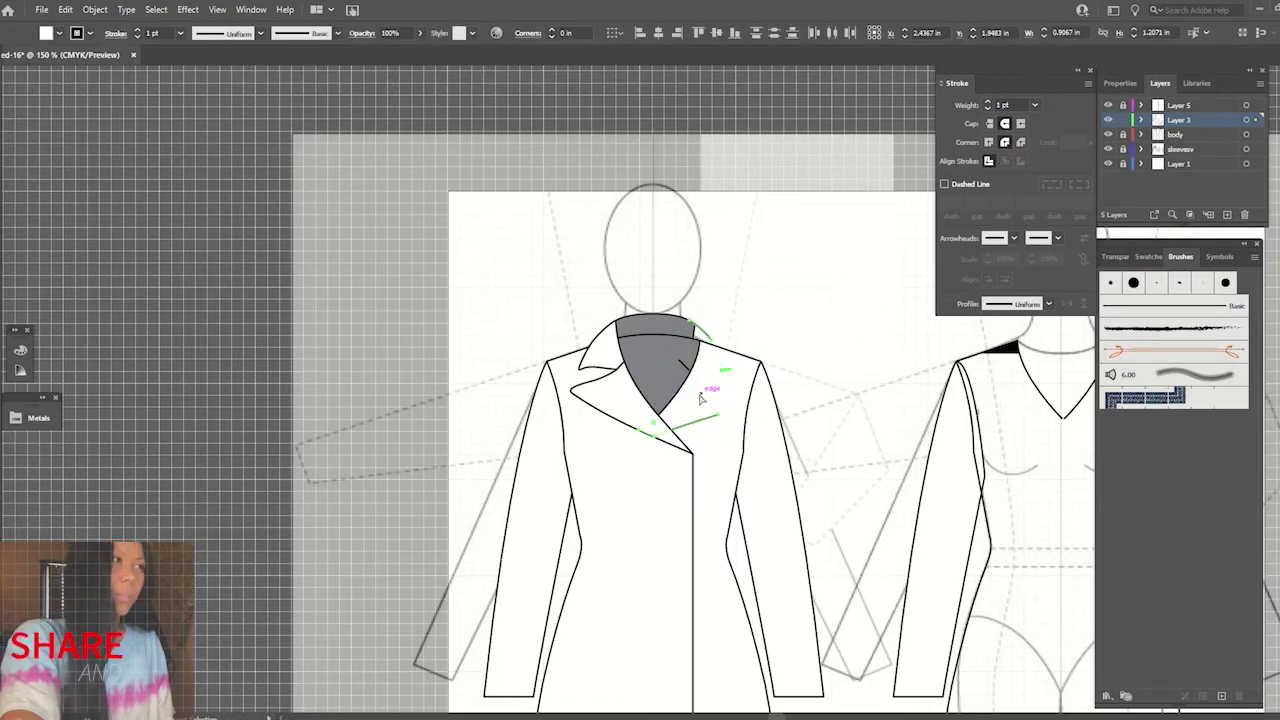
key(ctrl+z)
click(720, 365)
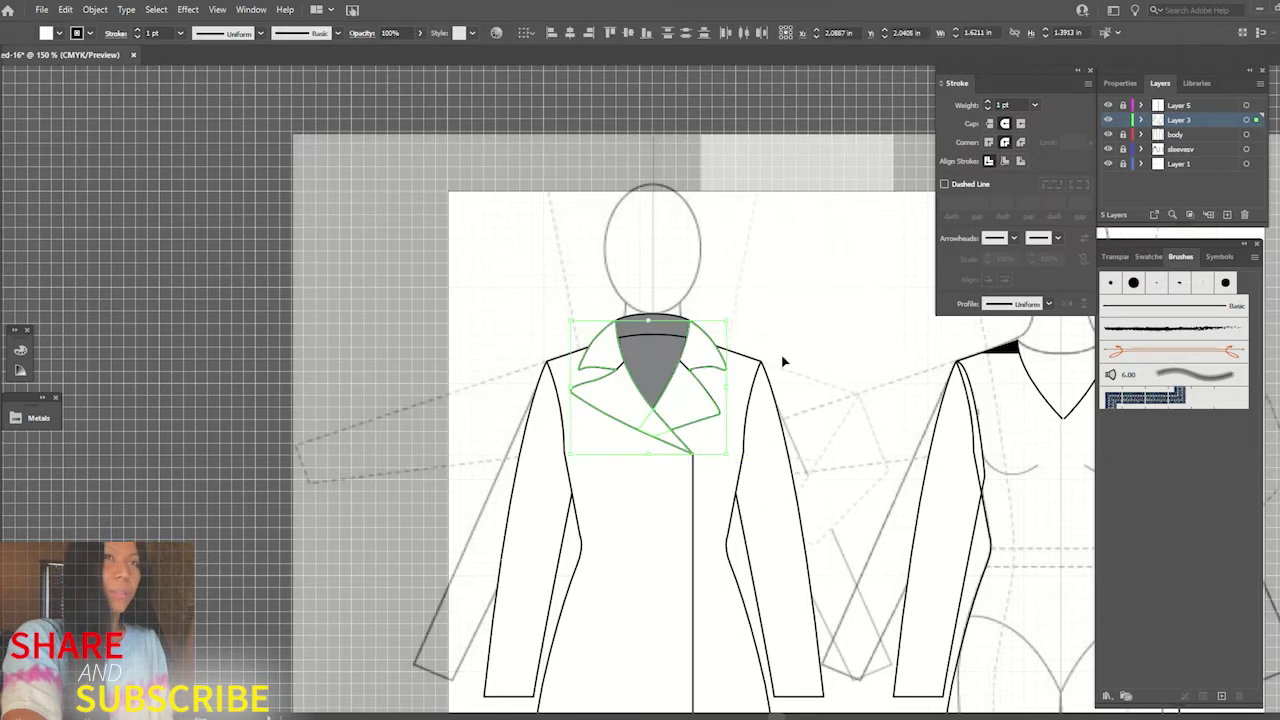
key(ctrl+shift+z)
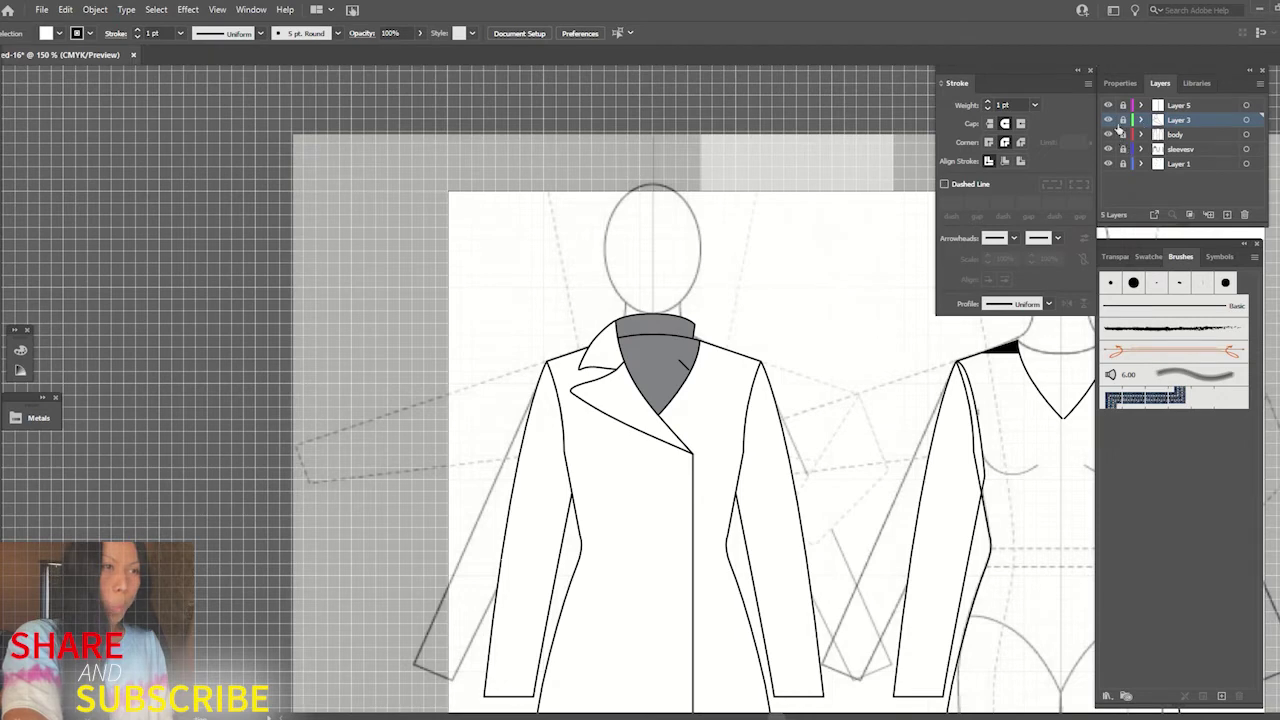
- Send the left collar behind the grey neck shape and reflect-copy it as the right lapel
click(588, 345)
key(ctrl+bracketleft)
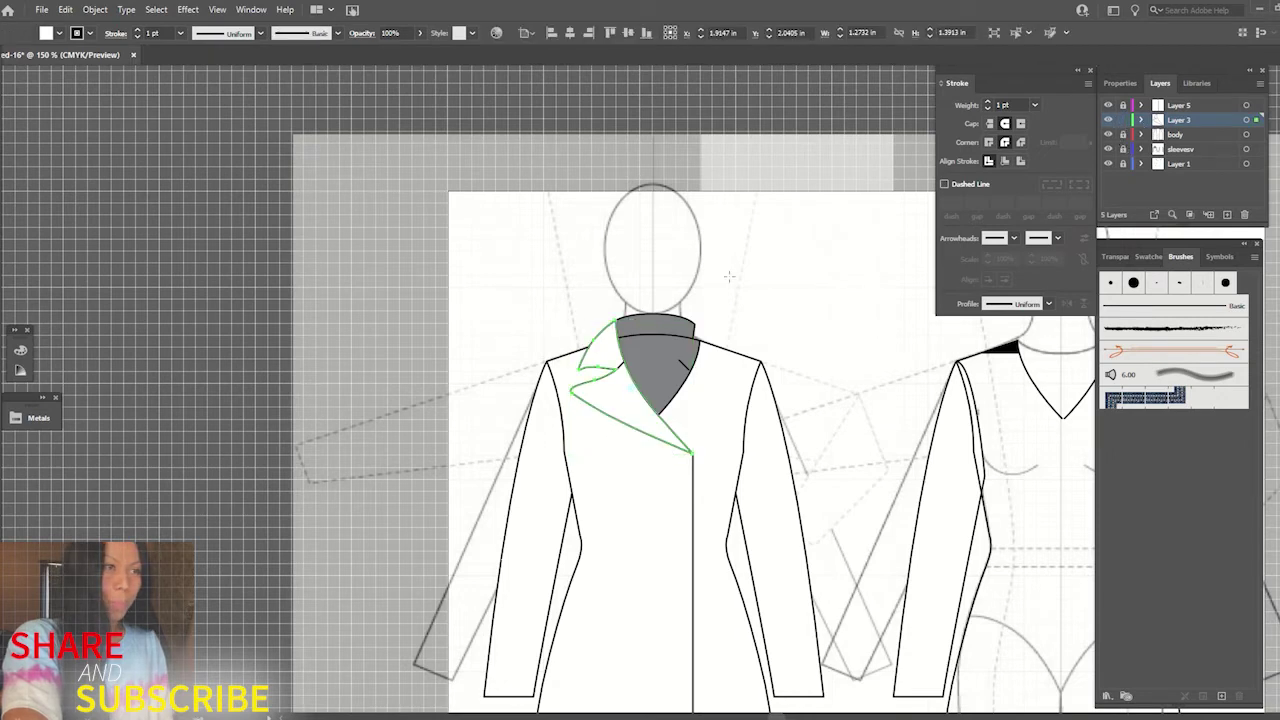
key(Return)
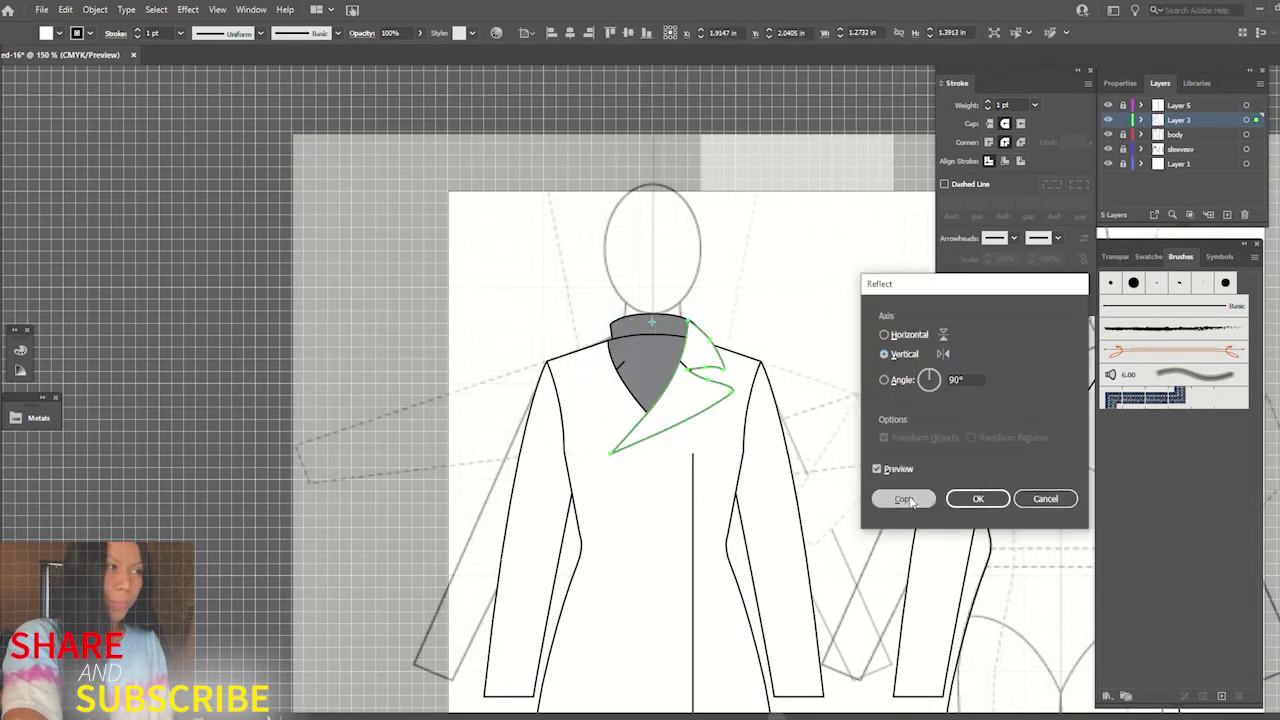
click(904, 500)
click(740, 258)
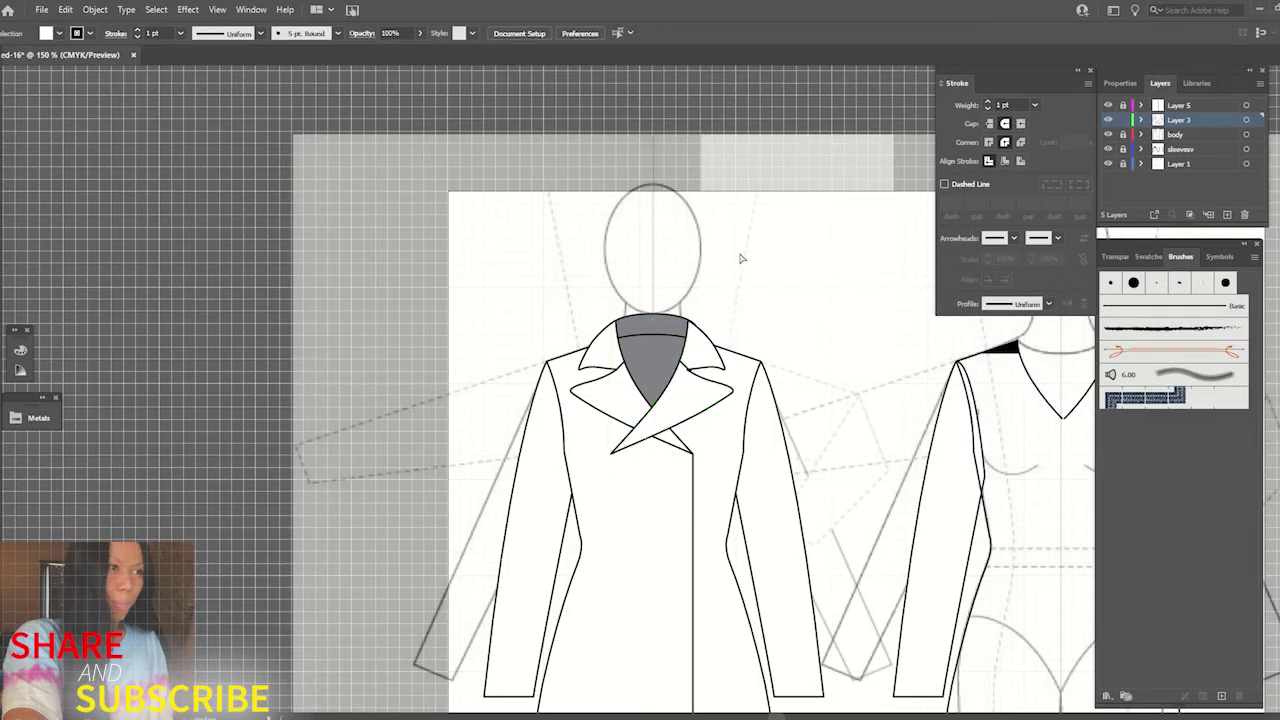
key(ctrl+minus)
key(ctrl+minus)
key(ctrl+minus)
key(ctrl+plus)
key(ctrl+plus)
key(ctrl+plus)
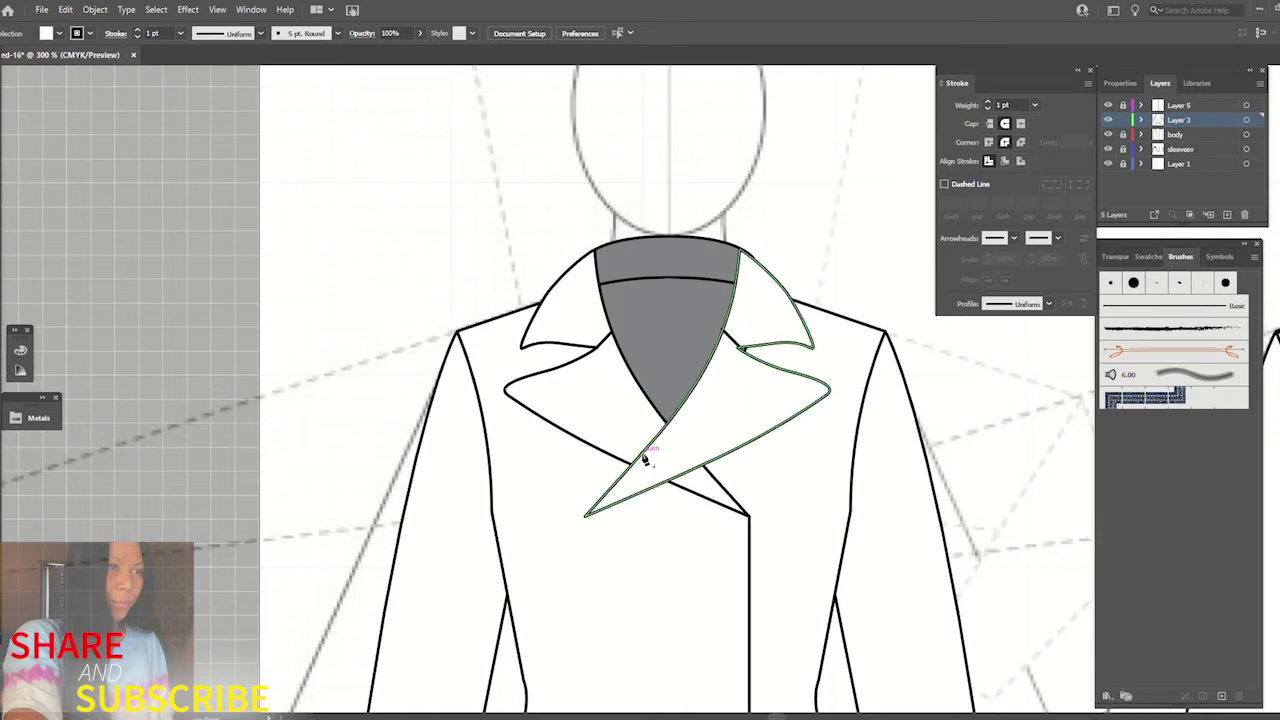
- Pull the right lapel's bottom tip up as a sharp corner and send the lapel back one step
click(684, 476)
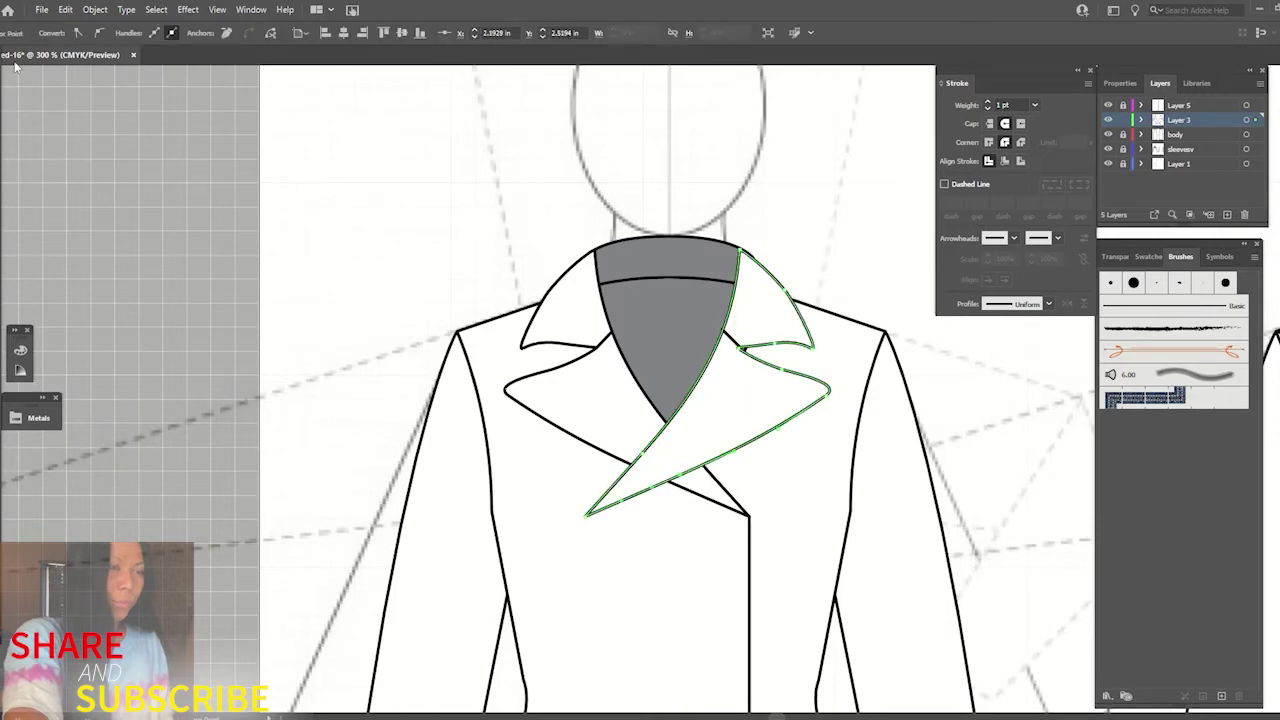
drag(587, 514, 640, 467)
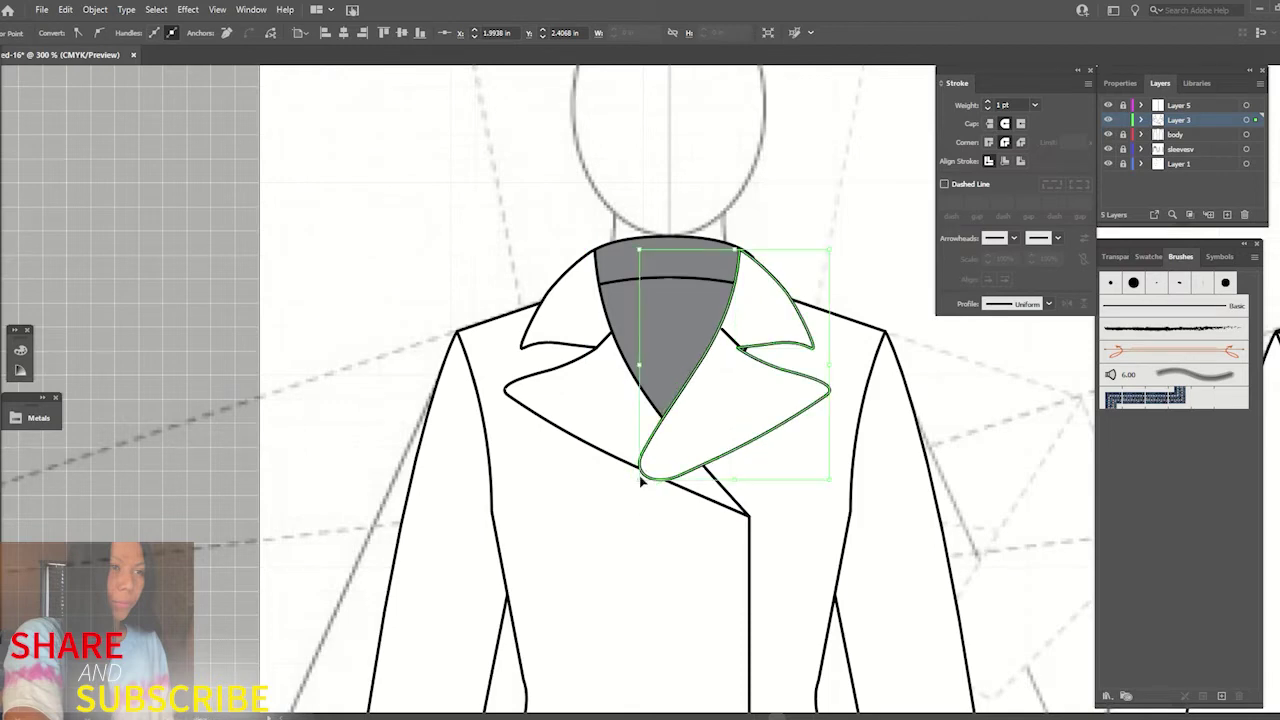
click(78, 32)
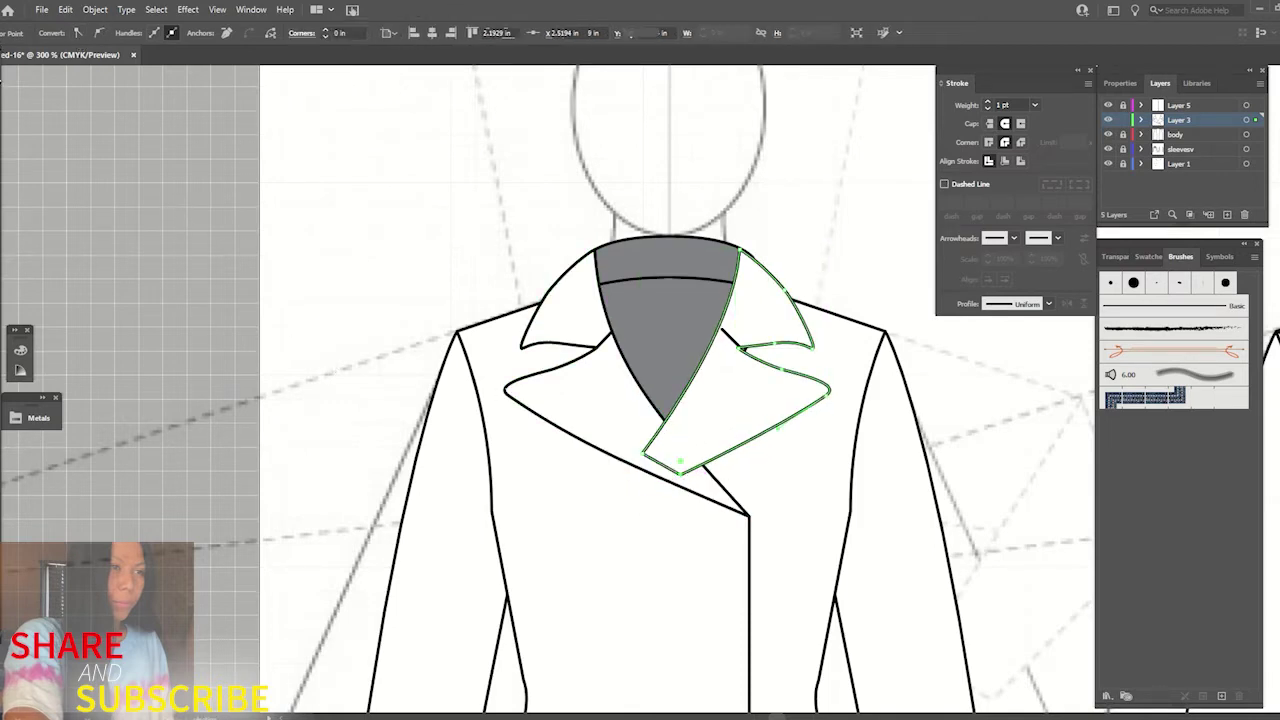
right_click(780, 313)
click(1005, 592)
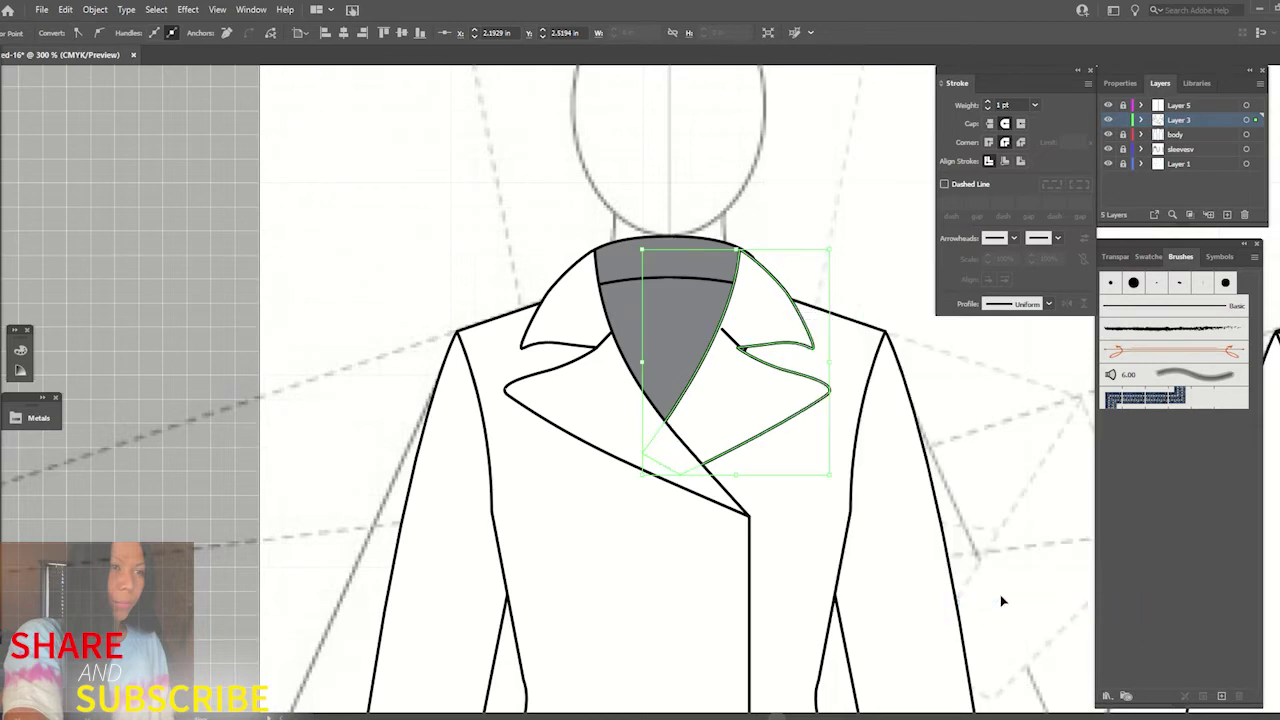
- Nudge the right lapel slightly right and the collar line slightly down
key(a)
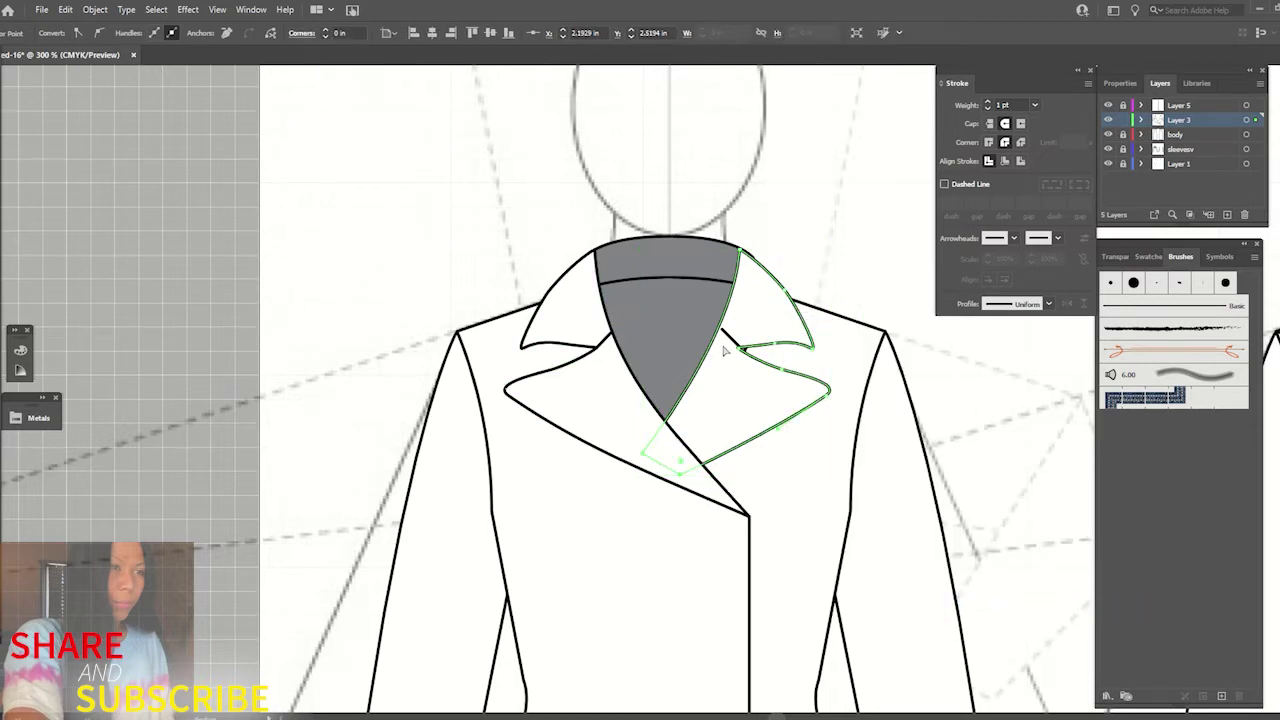
key(v)
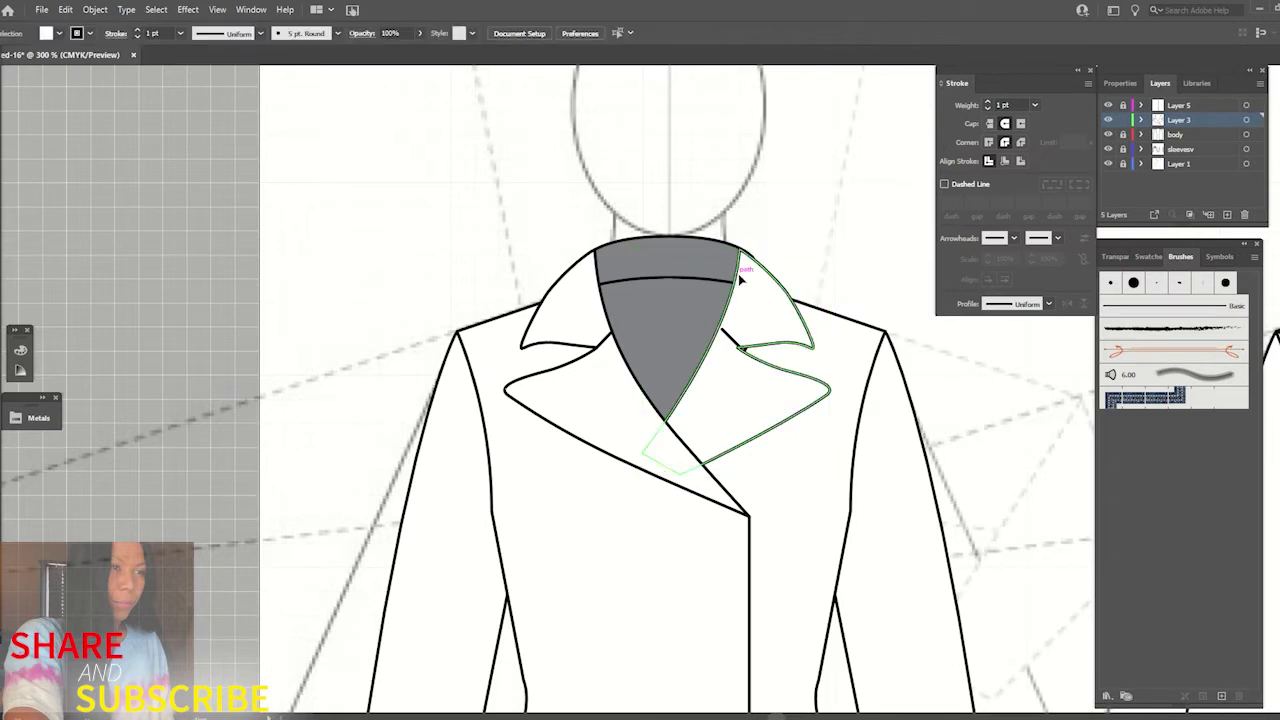
drag(736, 280, 742, 280)
scroll(740, 280, up, 5)
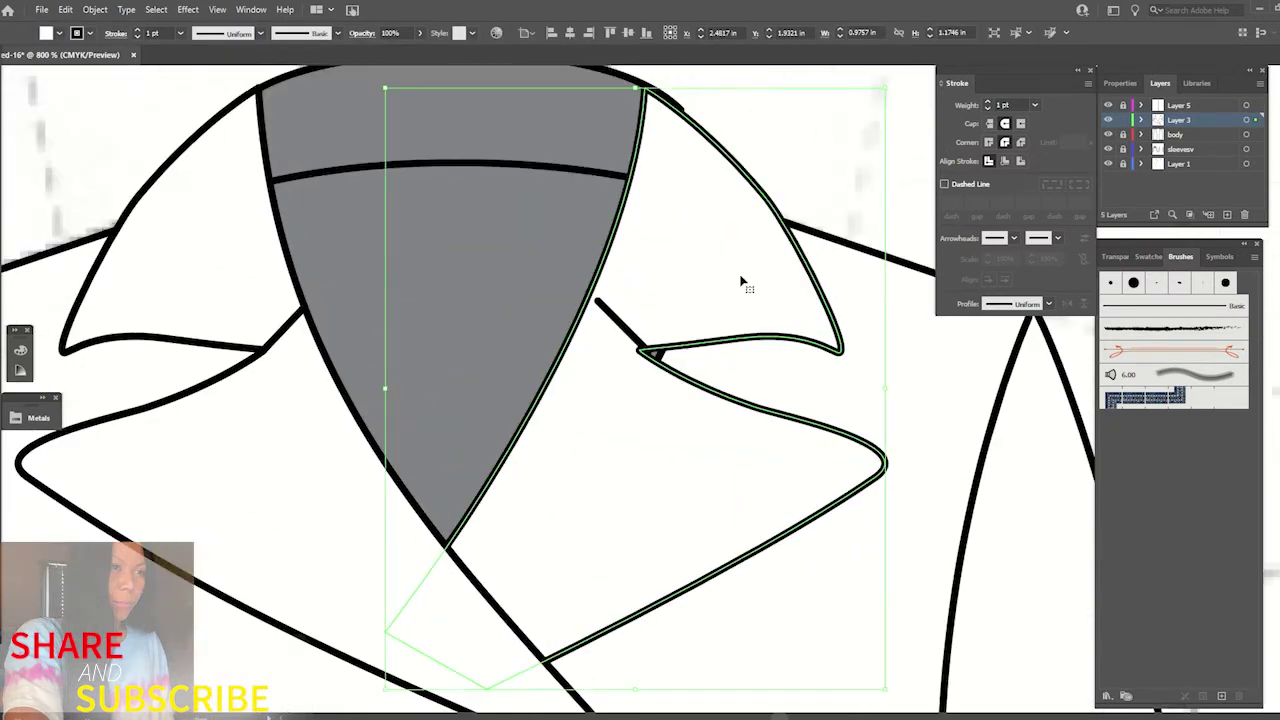
click(590, 262)
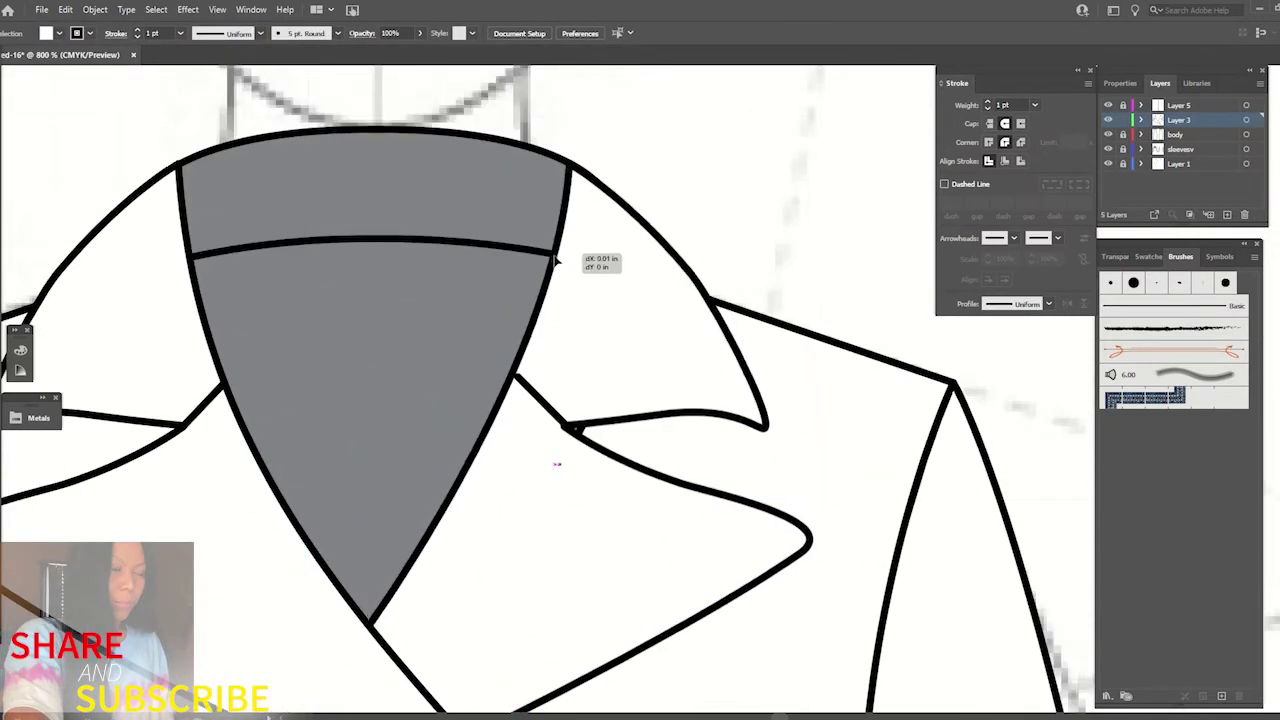
drag(506, 428, 497, 430)
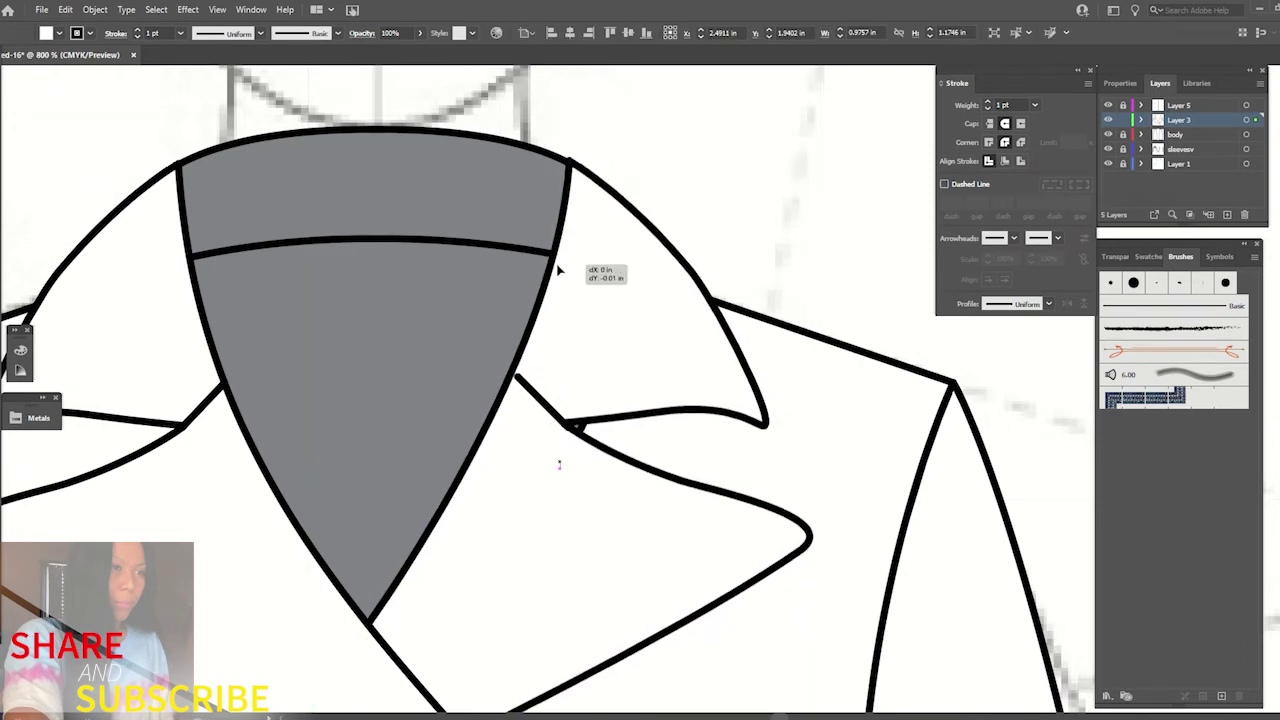
- Move the right lapel's notch point to meet the grey neck edge
click(695, 80)
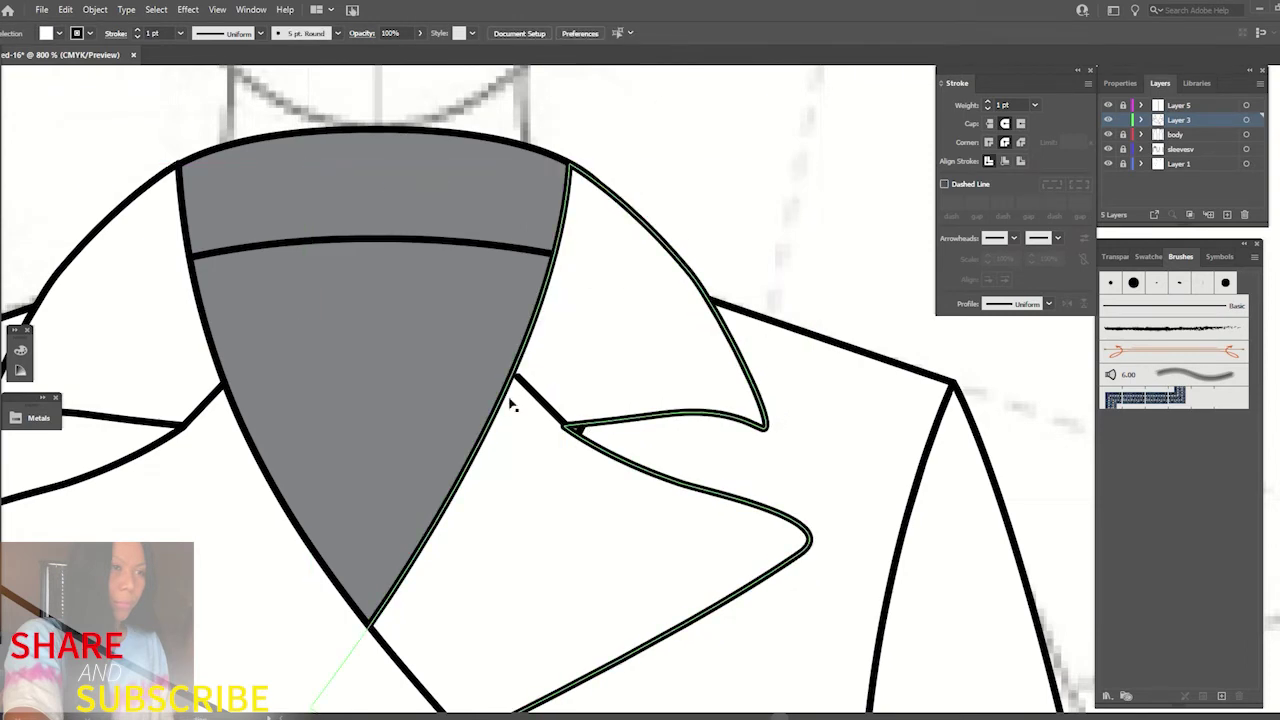
click(567, 430)
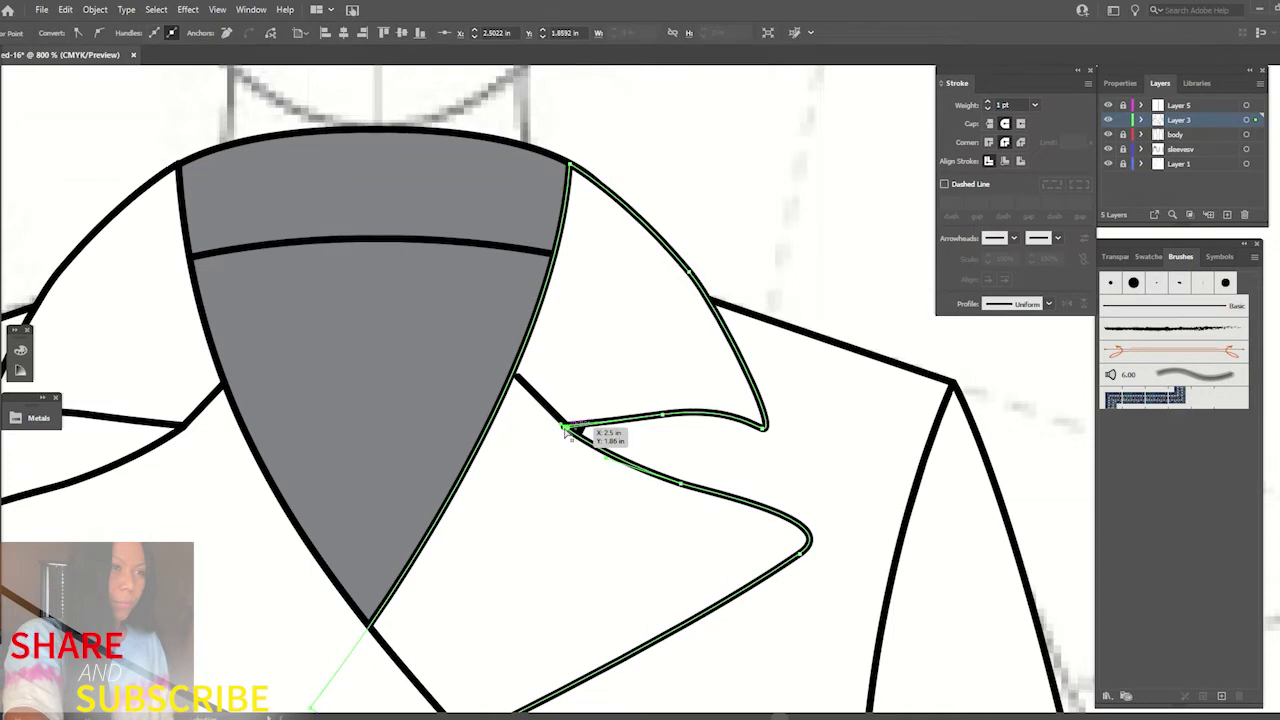
drag(566, 432, 578, 441)
click(819, 444)
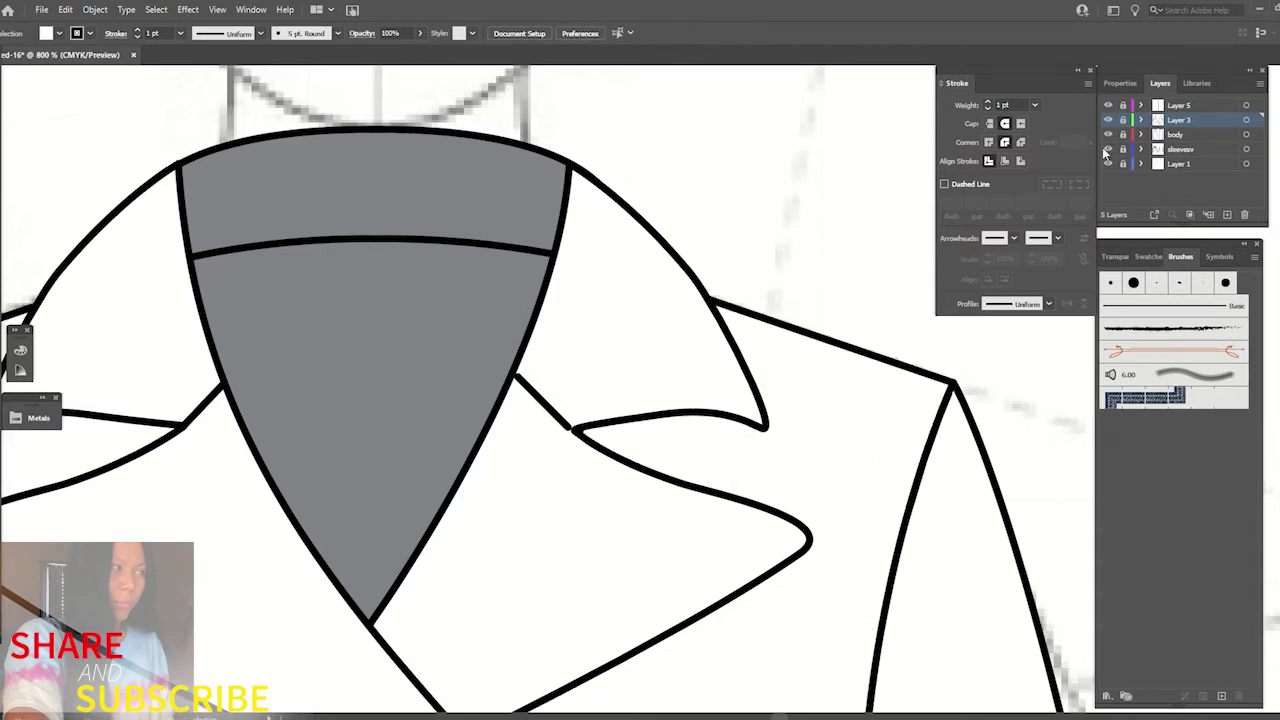
- Place a short seam line at the right notch with its end on the collar edge
click(1107, 149)
drag(568, 427, 577, 432)
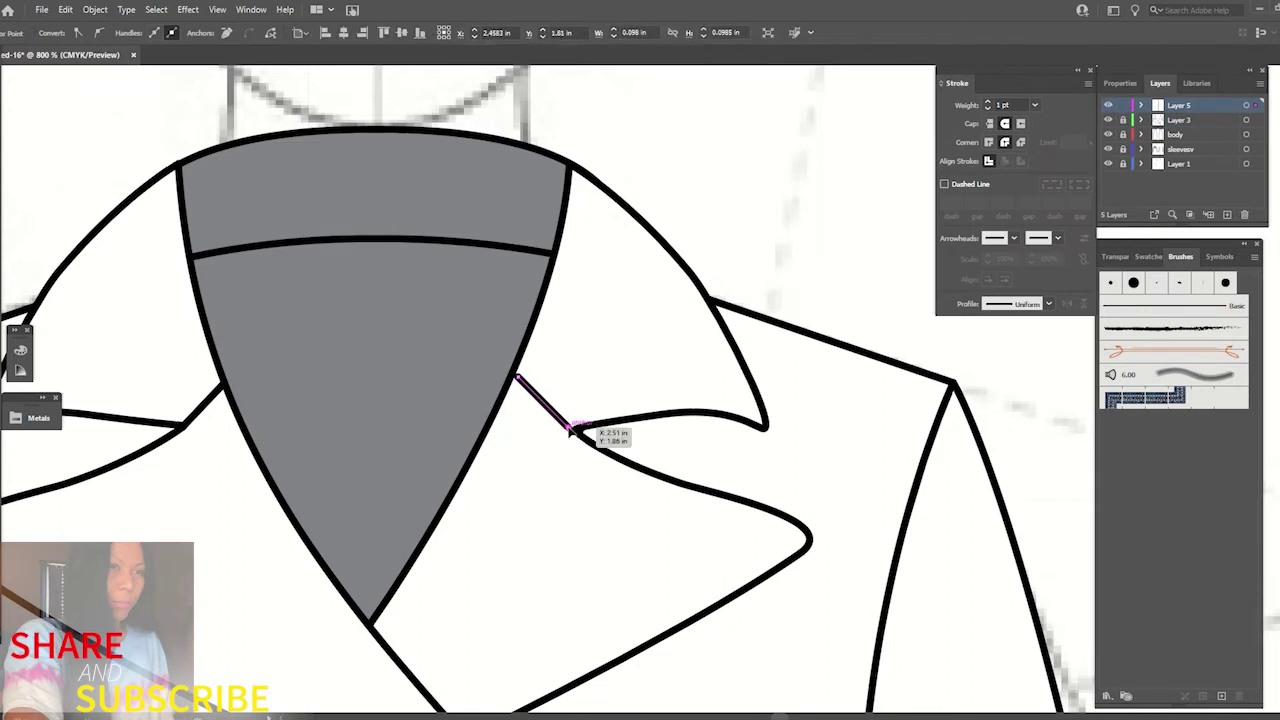
drag(517, 377, 511, 373)
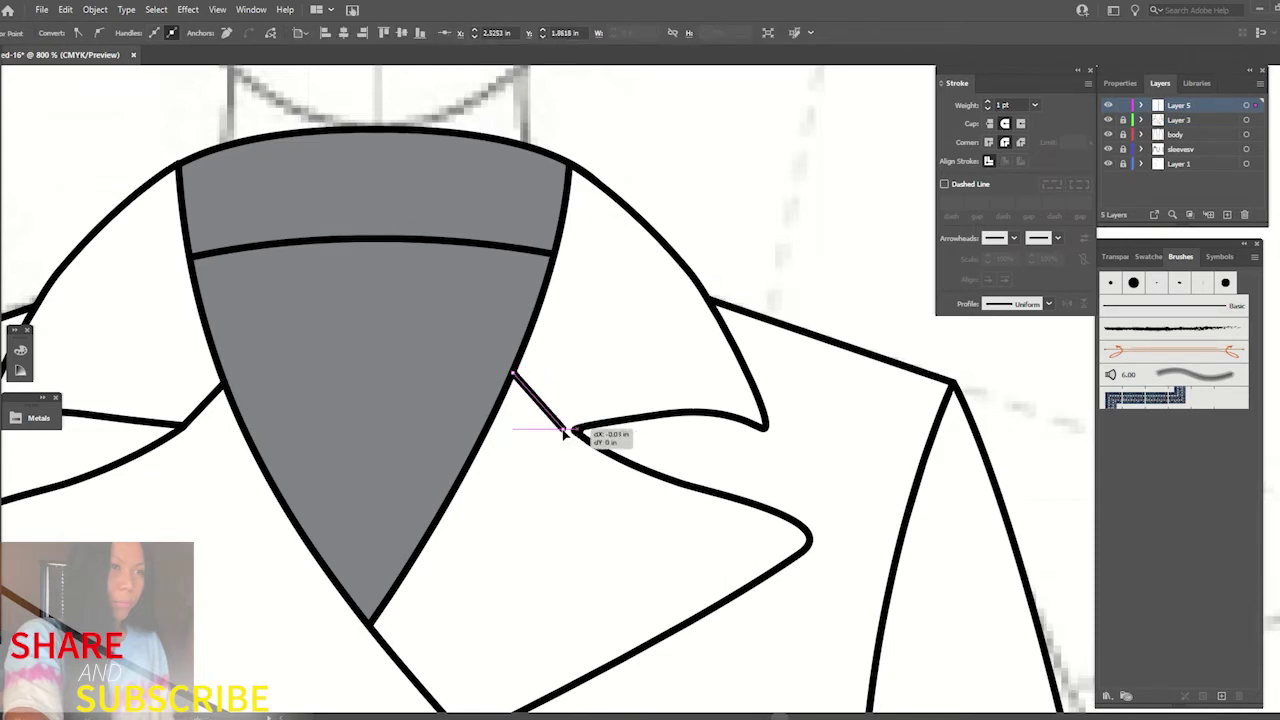
drag(576, 433, 578, 432)
scroll(578, 433, up, 3)
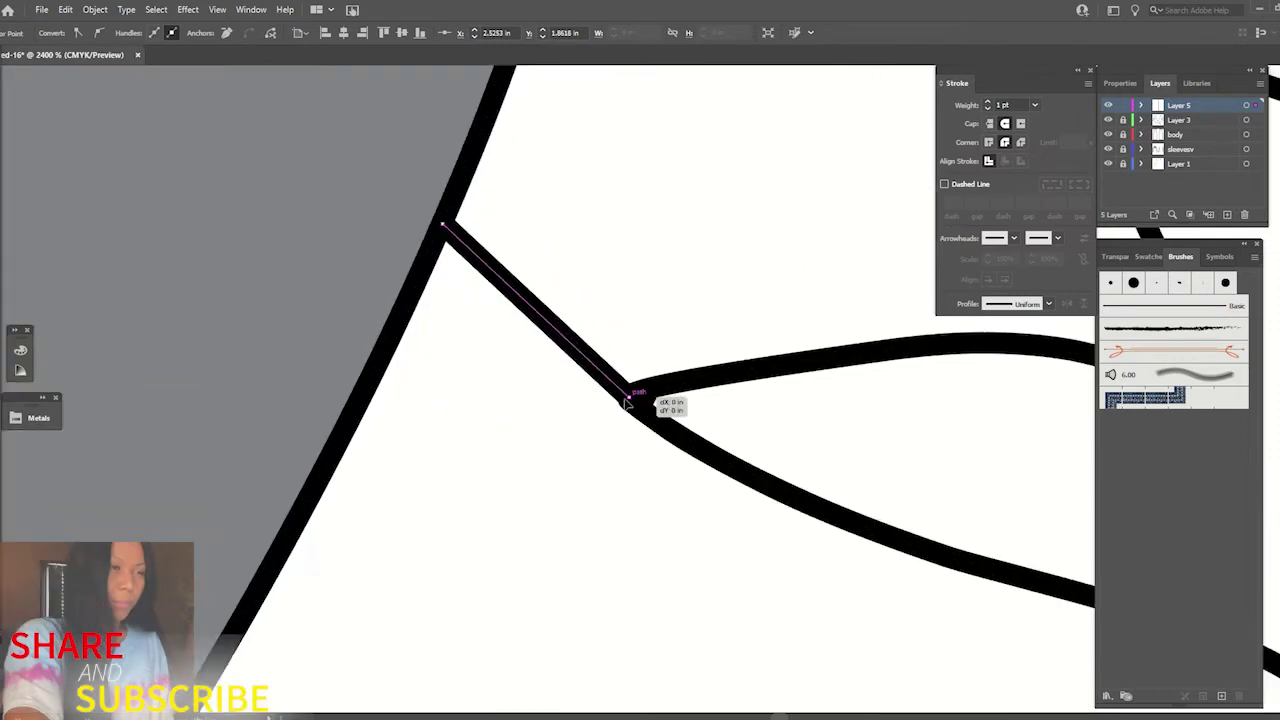
drag(448, 224, 430, 250)
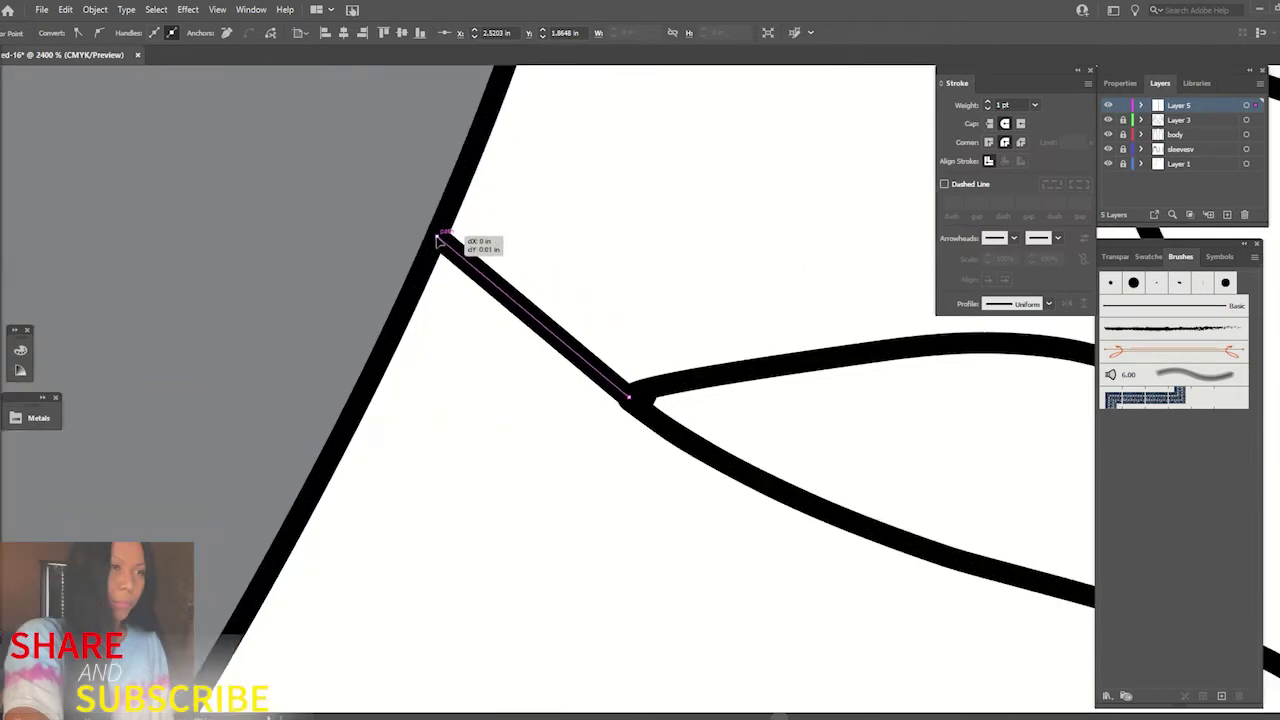
scroll(431, 250, down, 3)
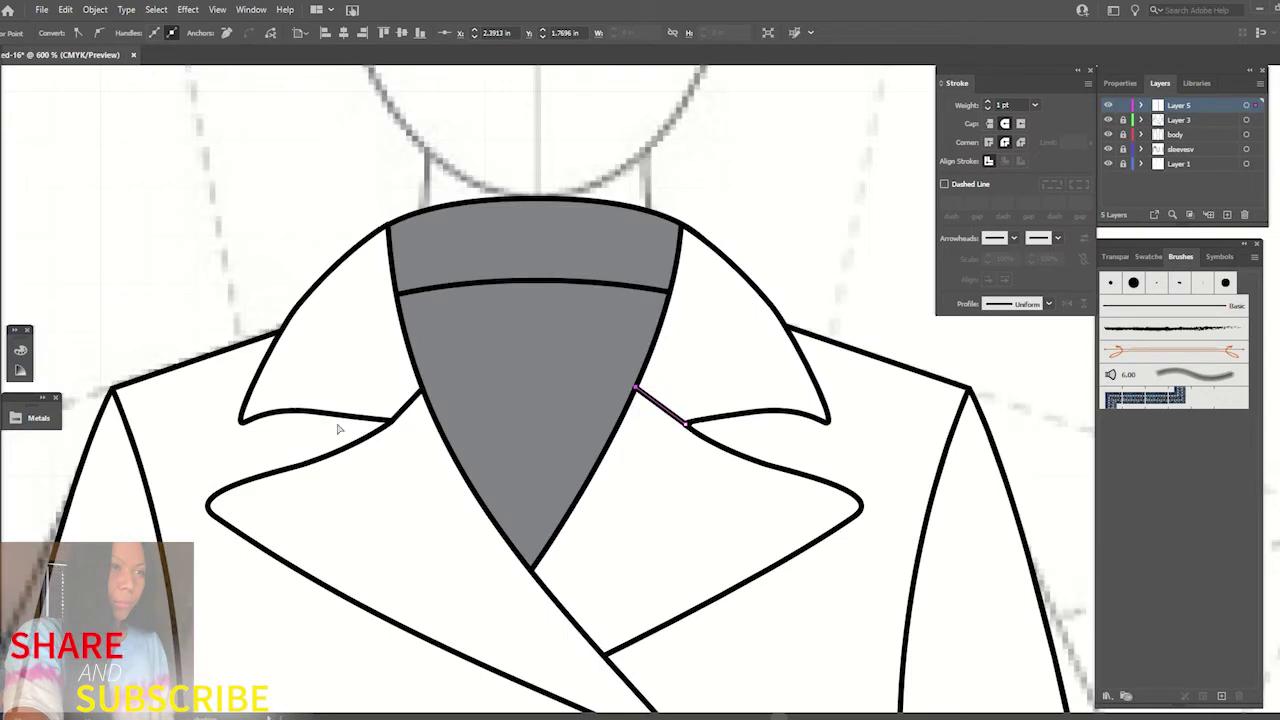
- Add a mirrored seam line on the left lapel, lock its layer, and nudge the left notch point
drag(396, 425, 390, 421)
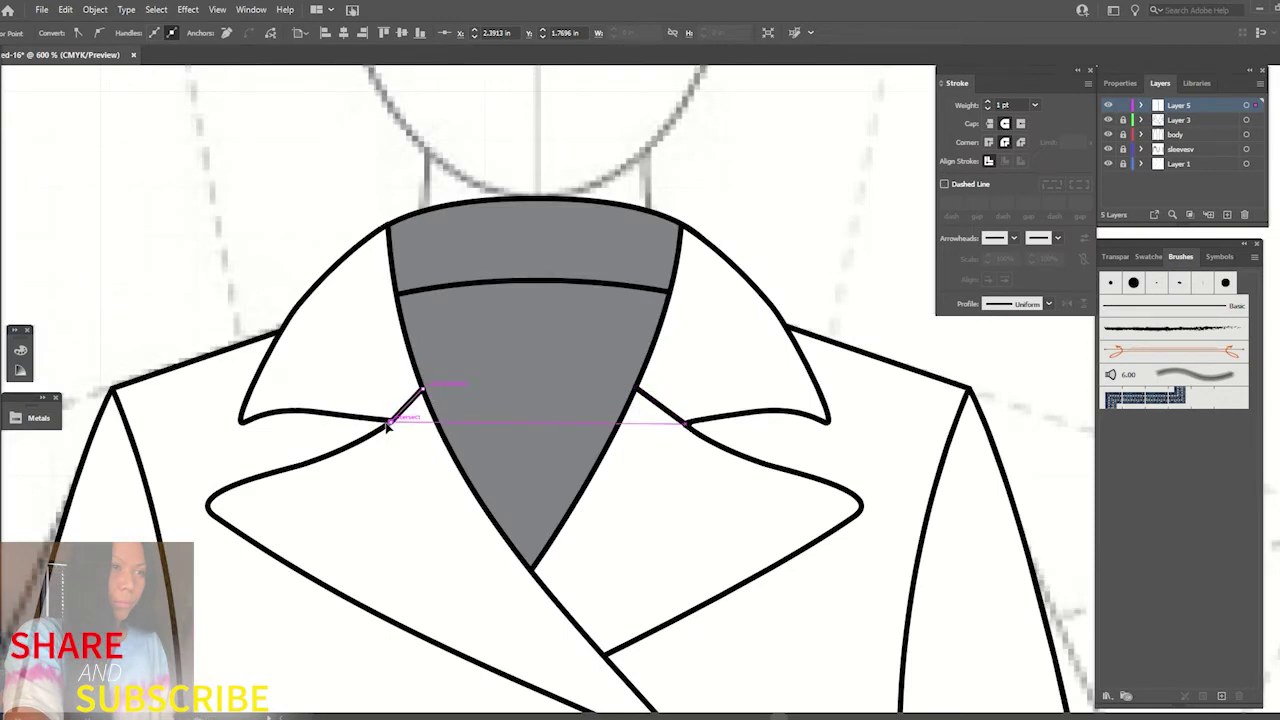
click(1122, 105)
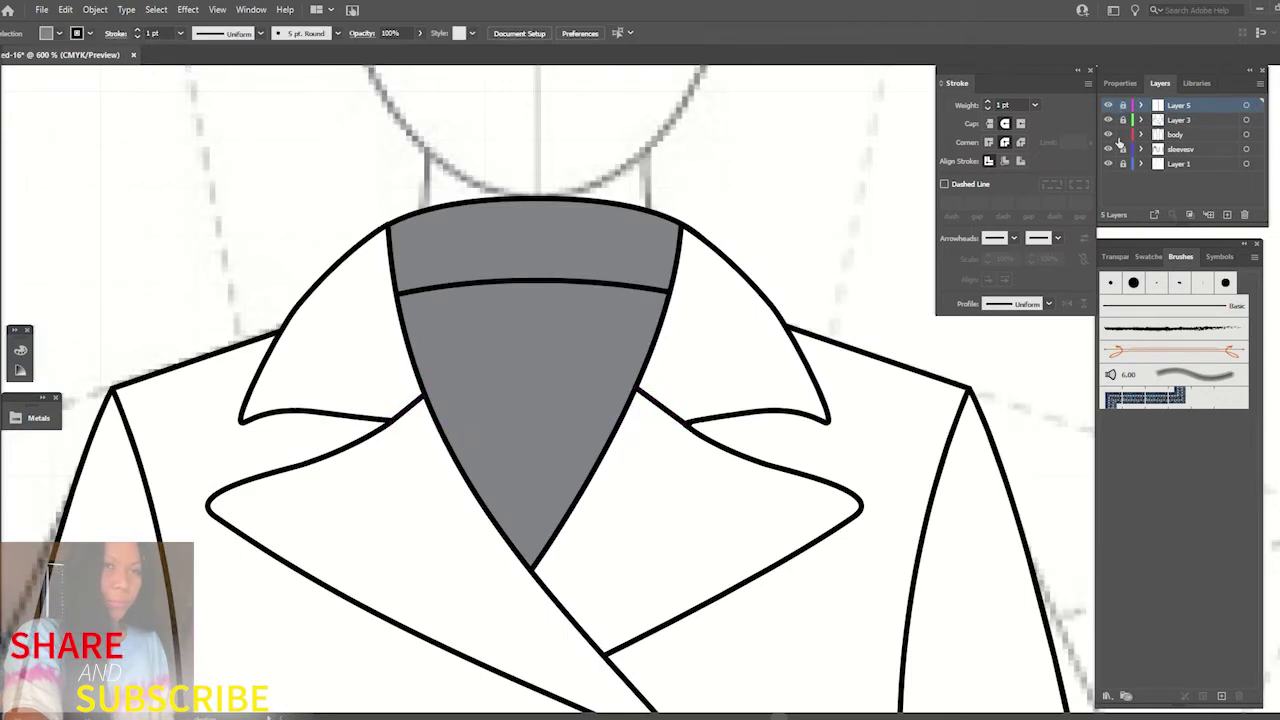
click(392, 423)
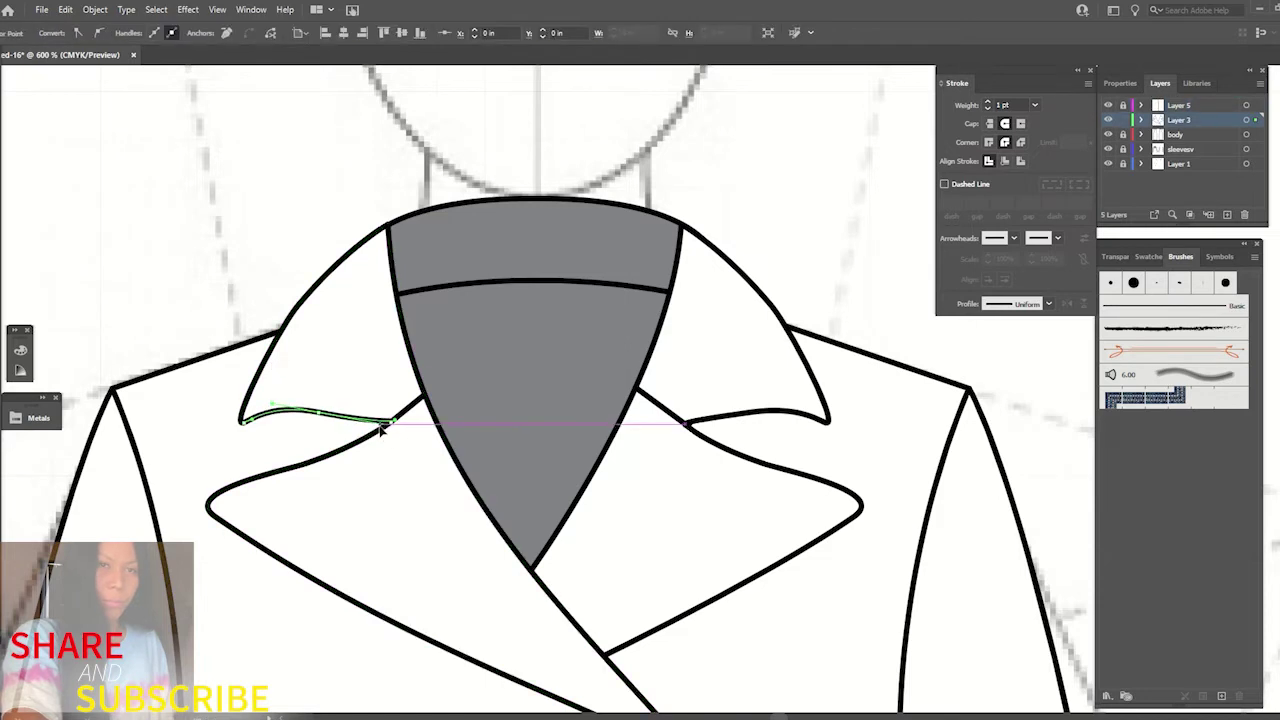
drag(395, 425, 385, 427)
drag(383, 427, 382, 425)
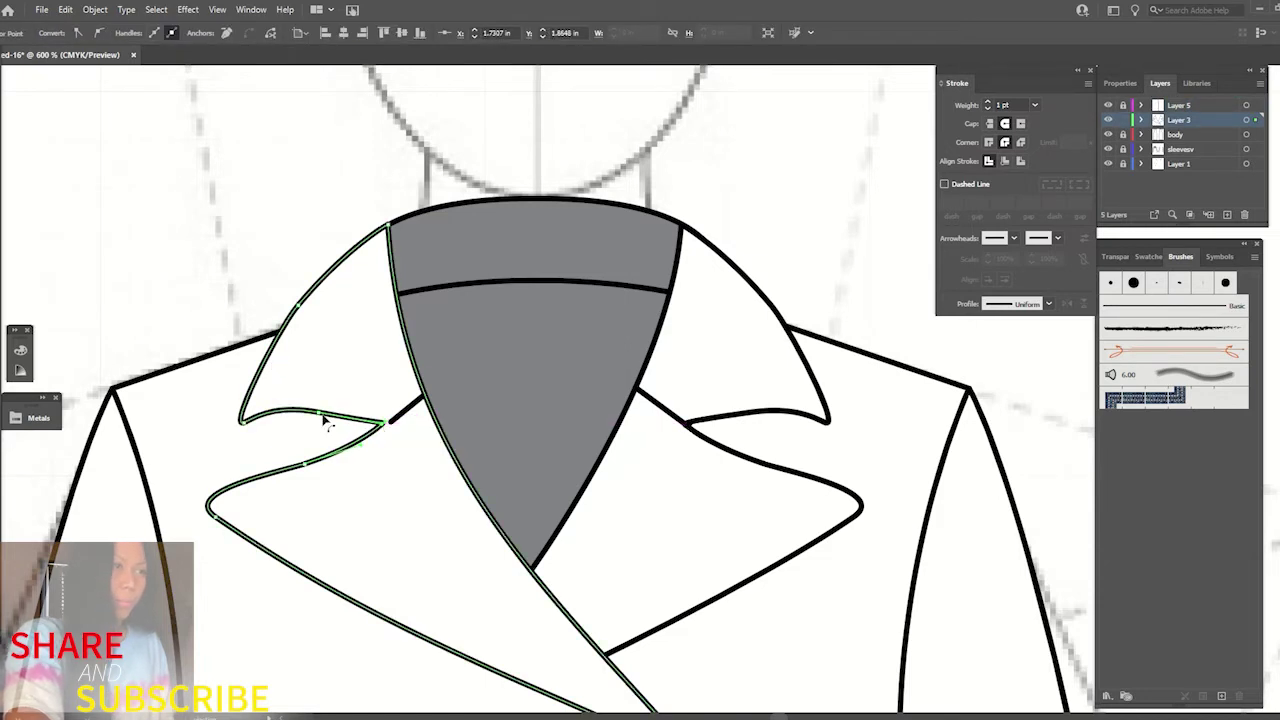
click(636, 246)
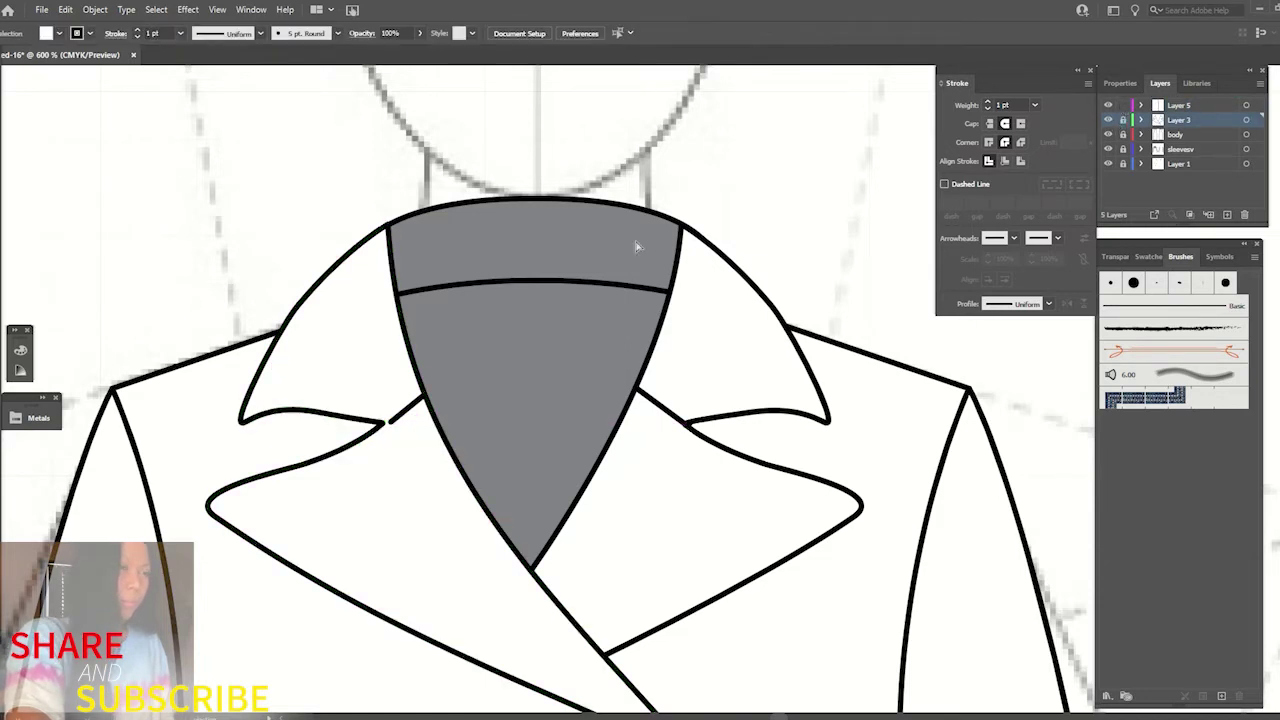
- Check the left seam line joining the lapel notch to the grey neck edge
click(382, 425)
click(425, 396)
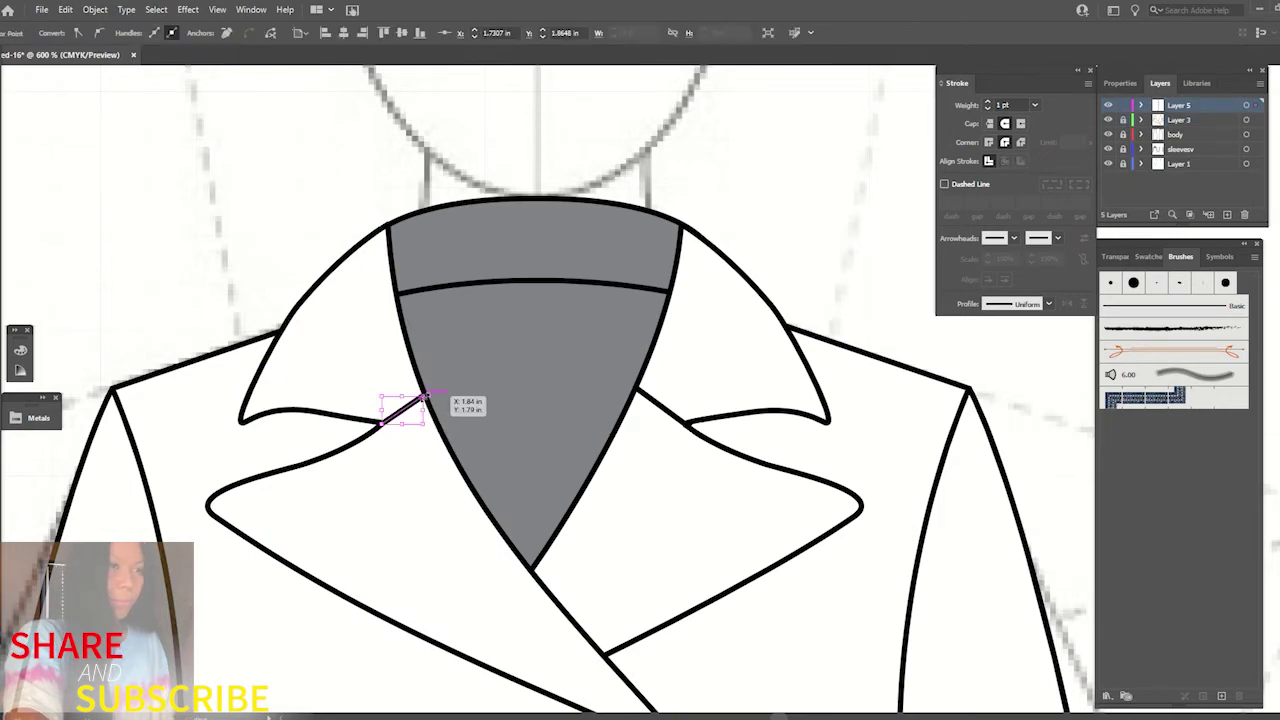
scroll(466, 397, up, 2)
scroll(457, 374, down, 2)
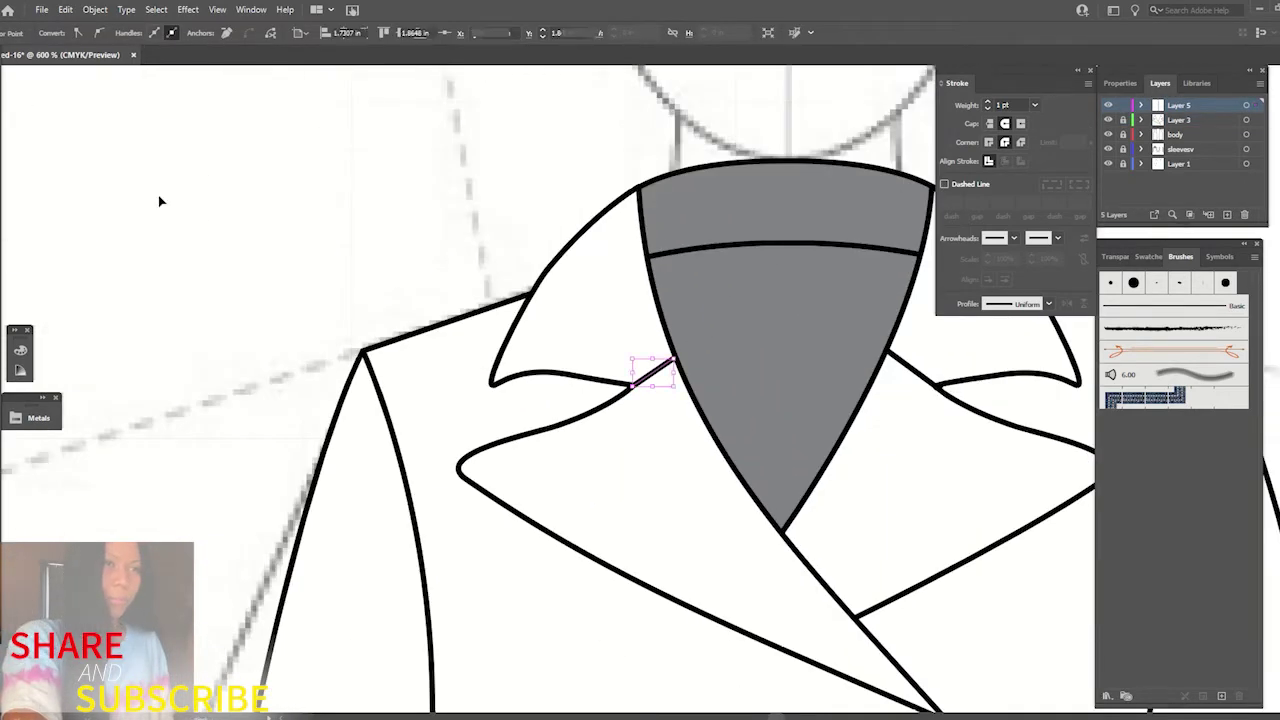
click(158, 201)
key(ctrl+minus)
key(ctrl+minus)
key(ctrl+minus)
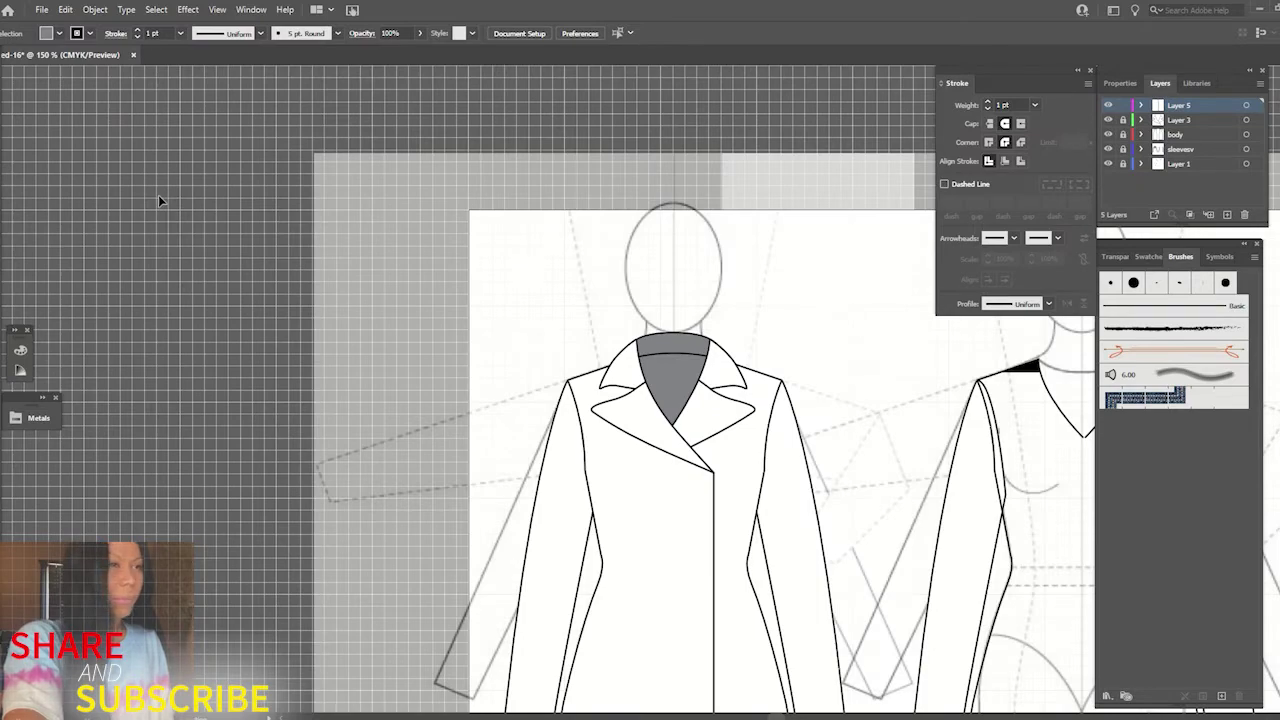
- Unlock the lapel layer and select the left collar and lapel path for point editing
key(ctrl+minus)
key(ctrl+minus)
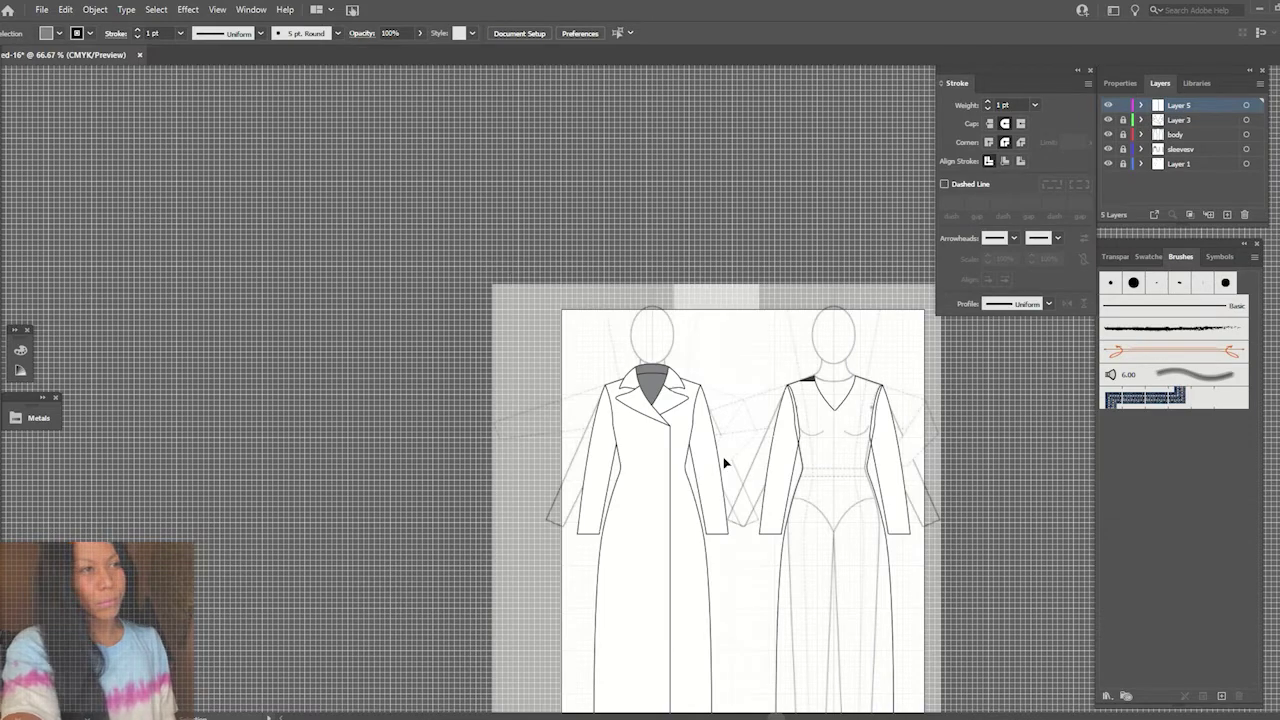
drag(814, 442, 670, 269)
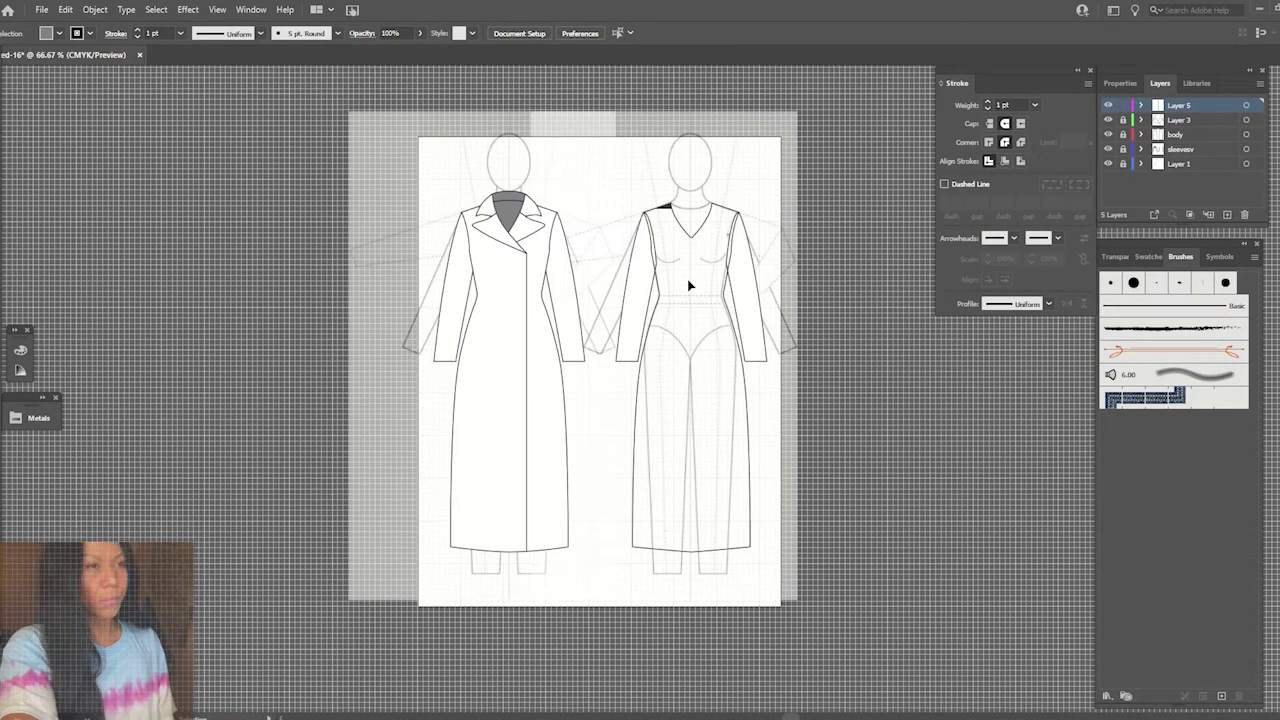
scroll(688, 285, up, 3)
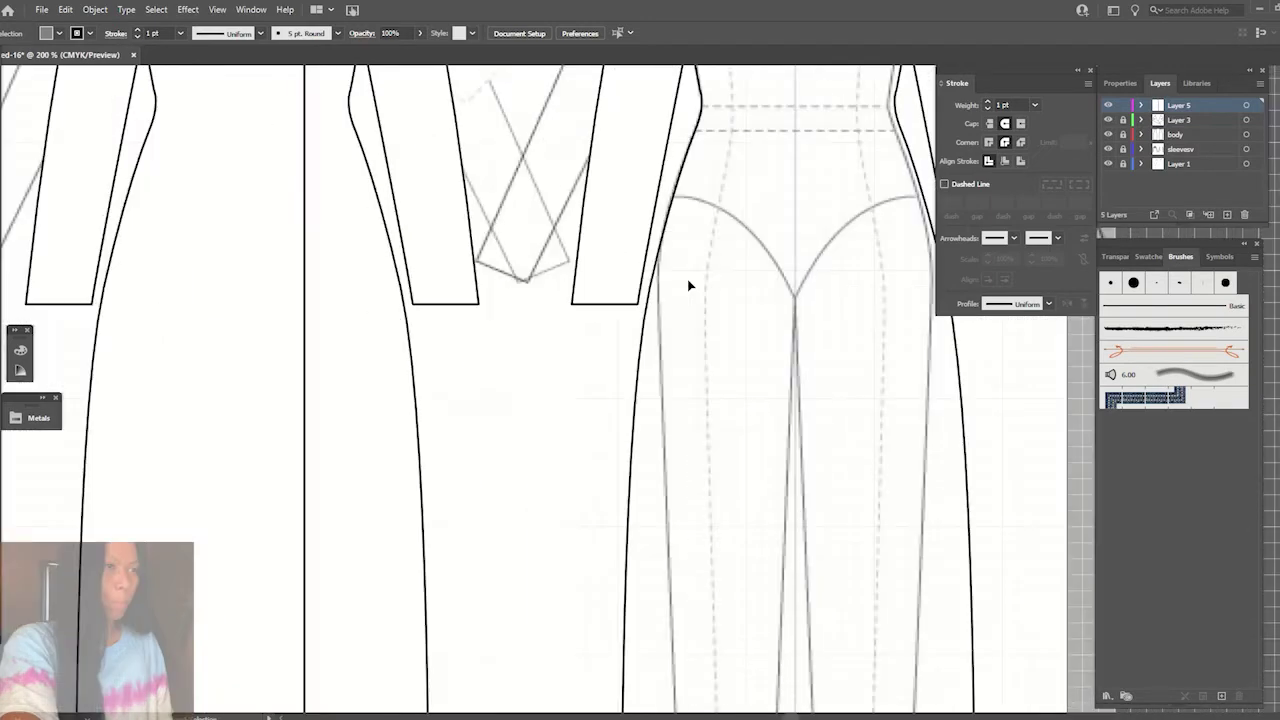
scroll(906, 569, left, 5)
click(1123, 119)
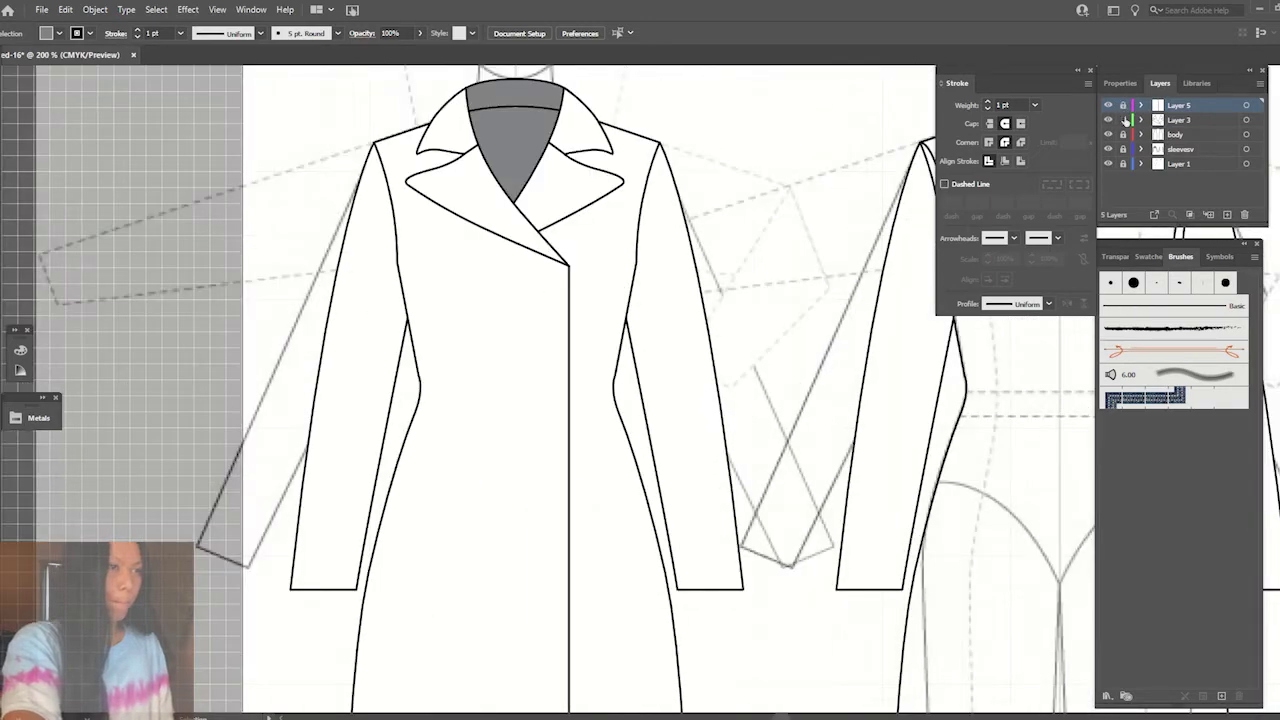
click(458, 212)
key(a)
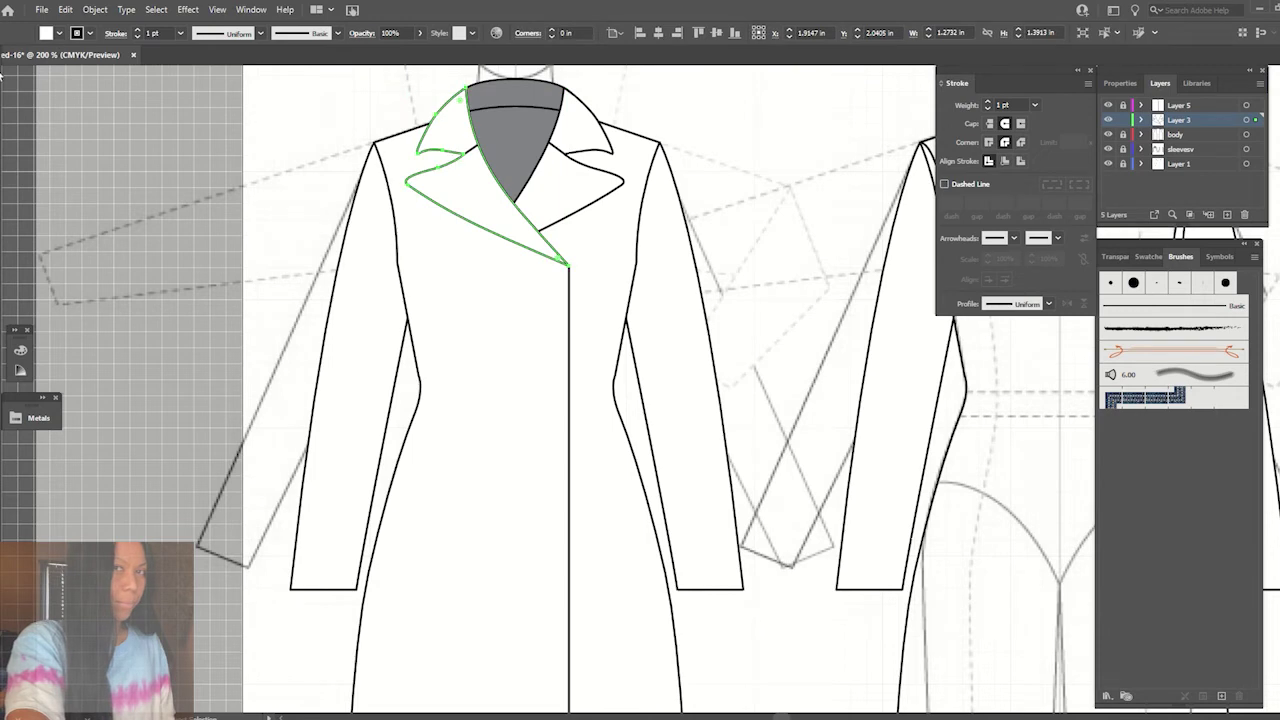
- Pull the left lapel's notch point left and down
click(438, 165)
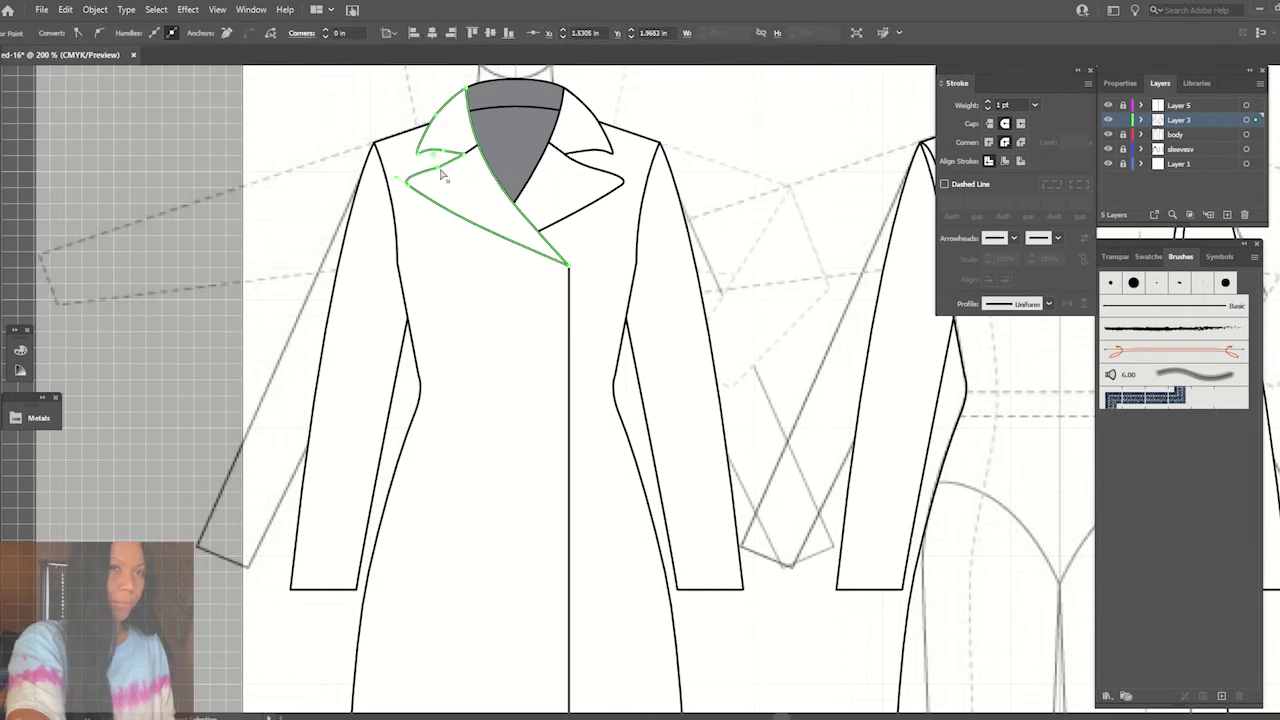
drag(428, 175, 408, 183)
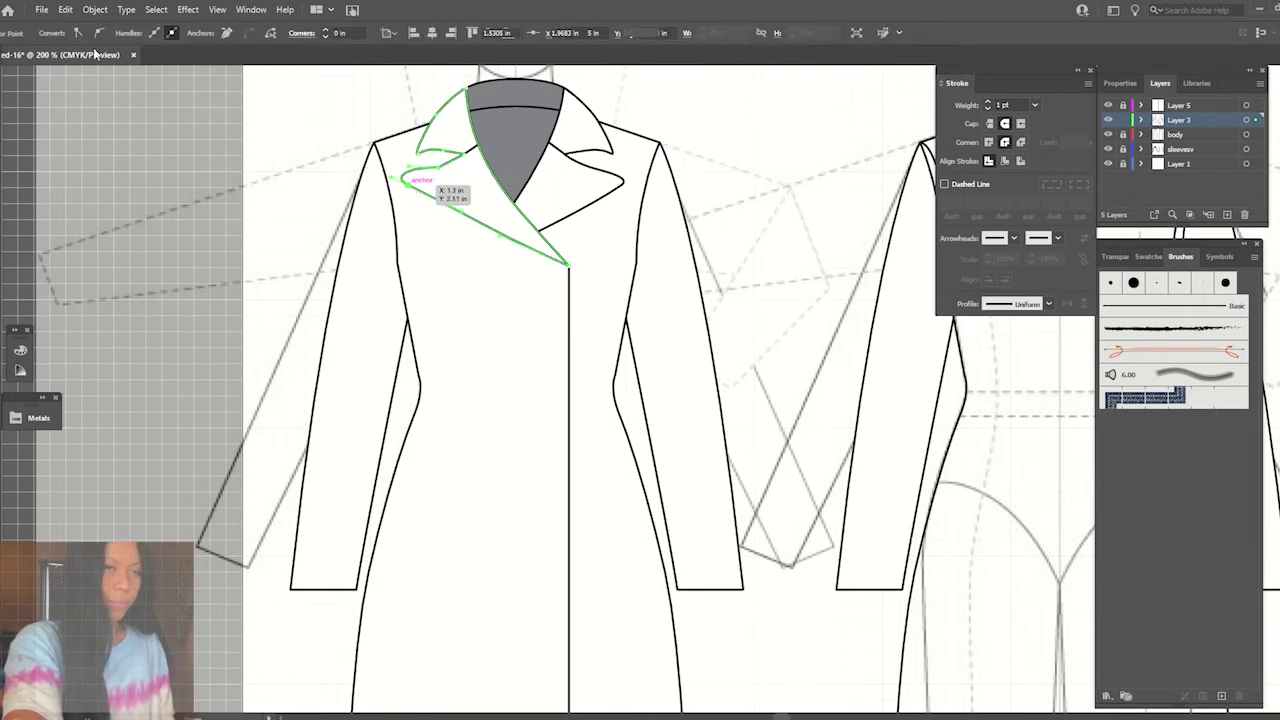
click(420, 188)
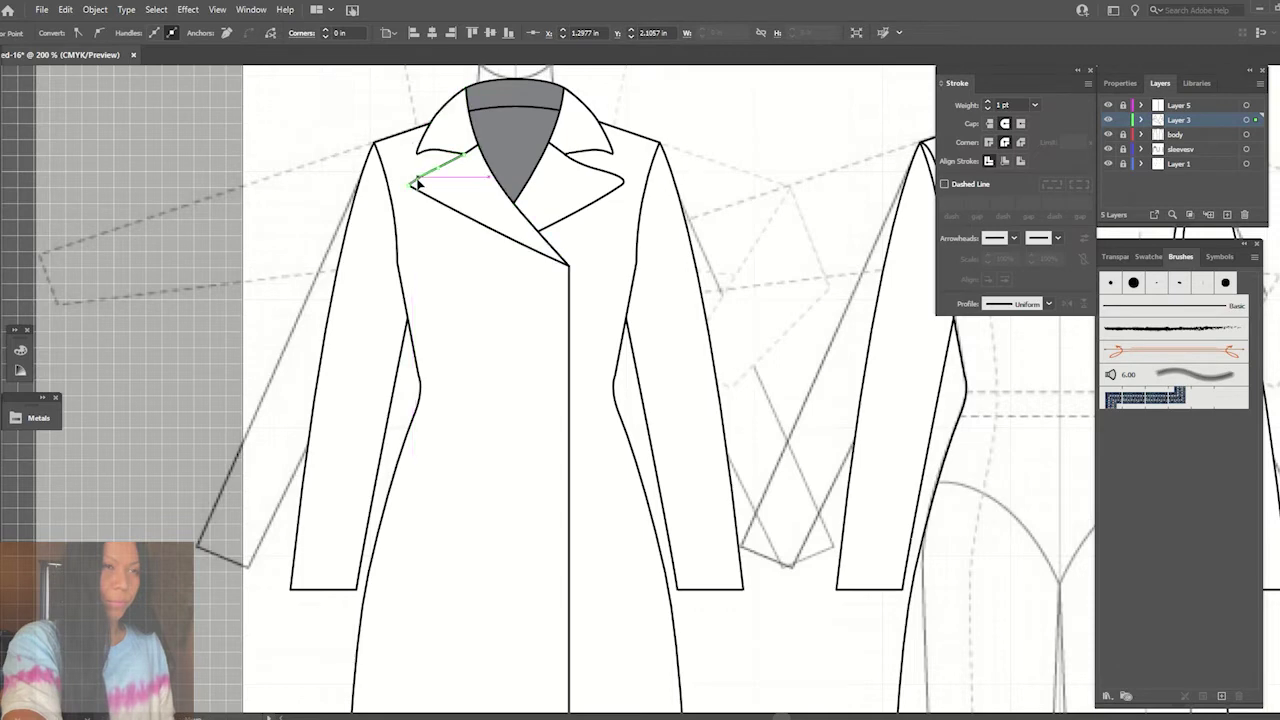
click(505, 205)
click(296, 96)
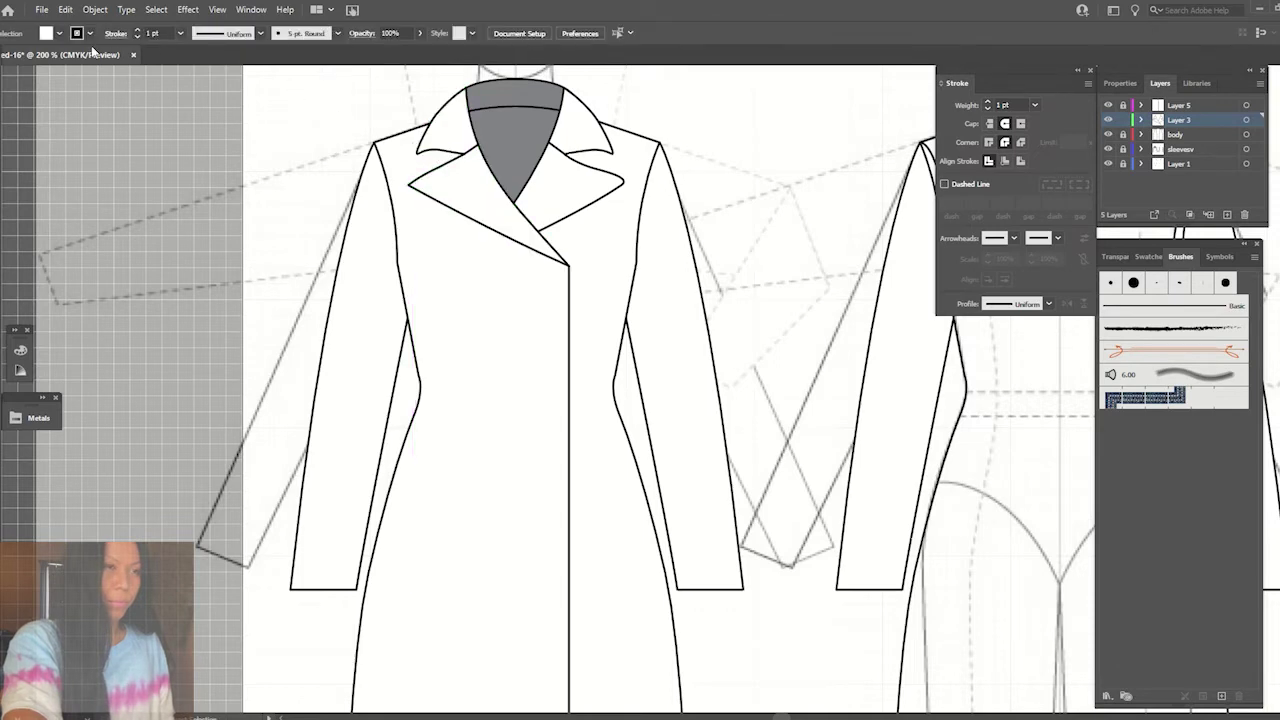
click(405, 152)
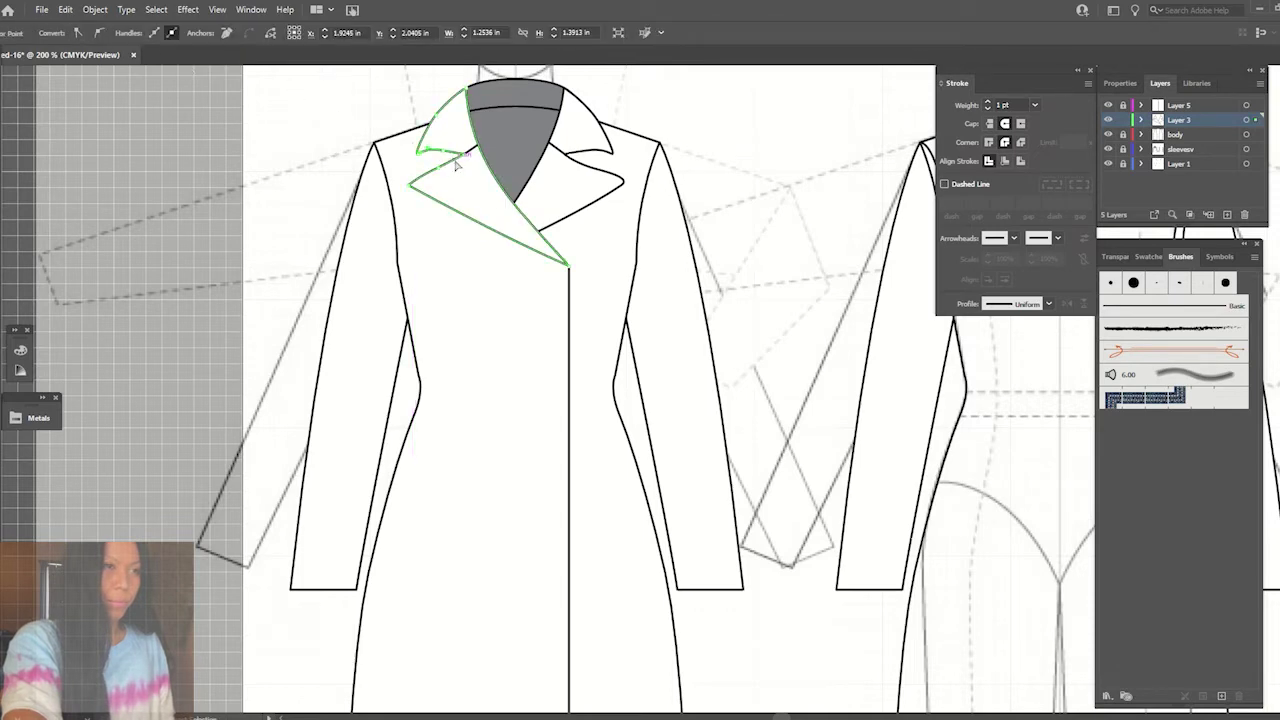
click(447, 155)
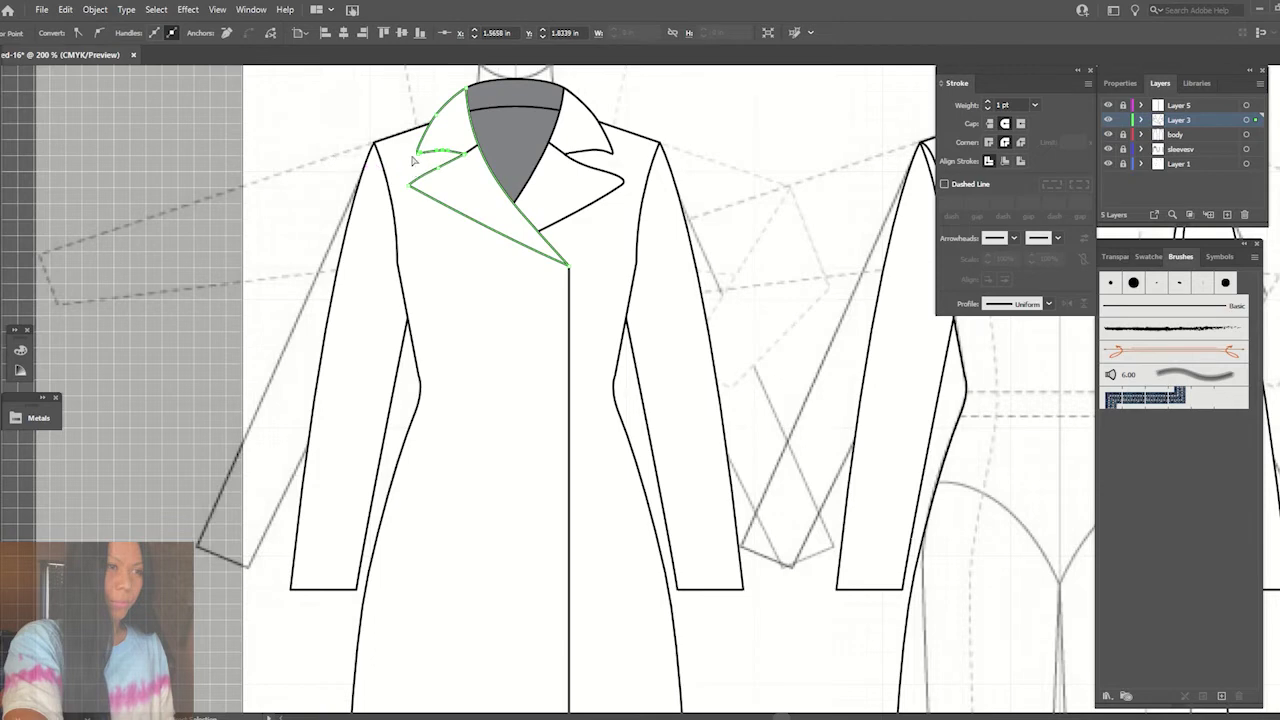
- Move the upper collar notch point left and lengthen the collar edge toward the neck
scroll(411, 160, up, 2)
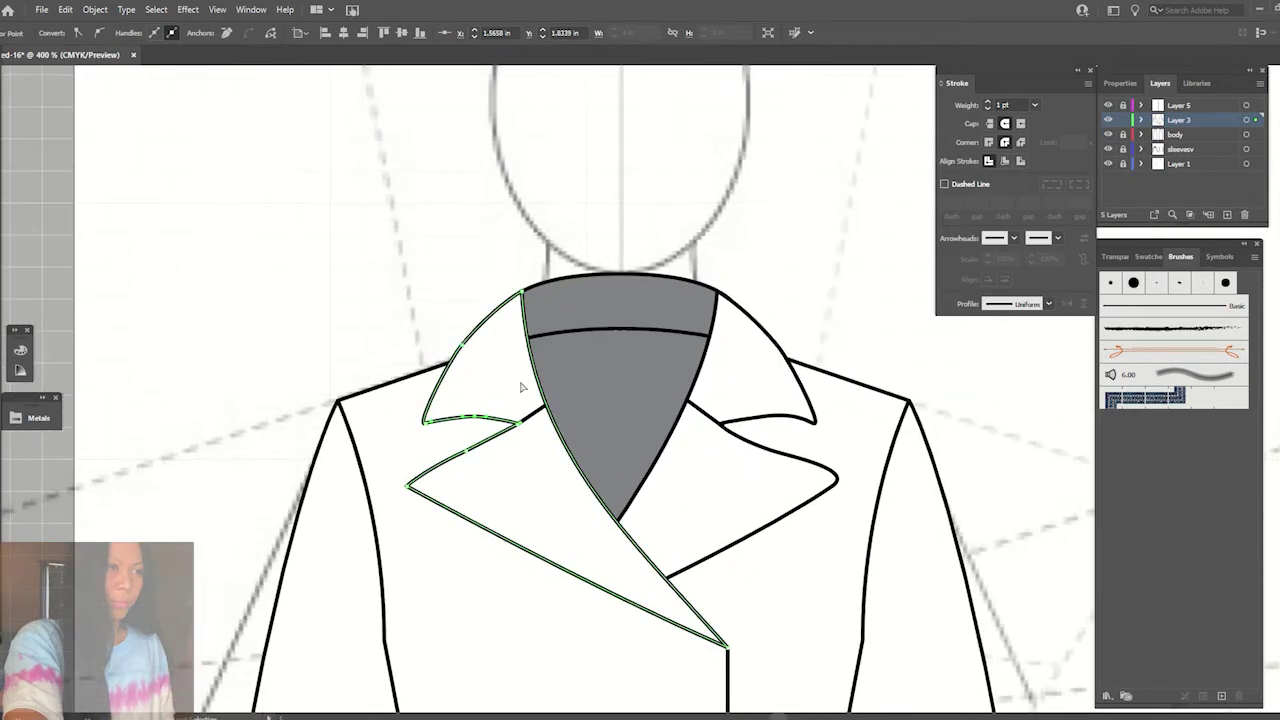
drag(432, 426, 411, 422)
drag(407, 487, 396, 490)
click(544, 570)
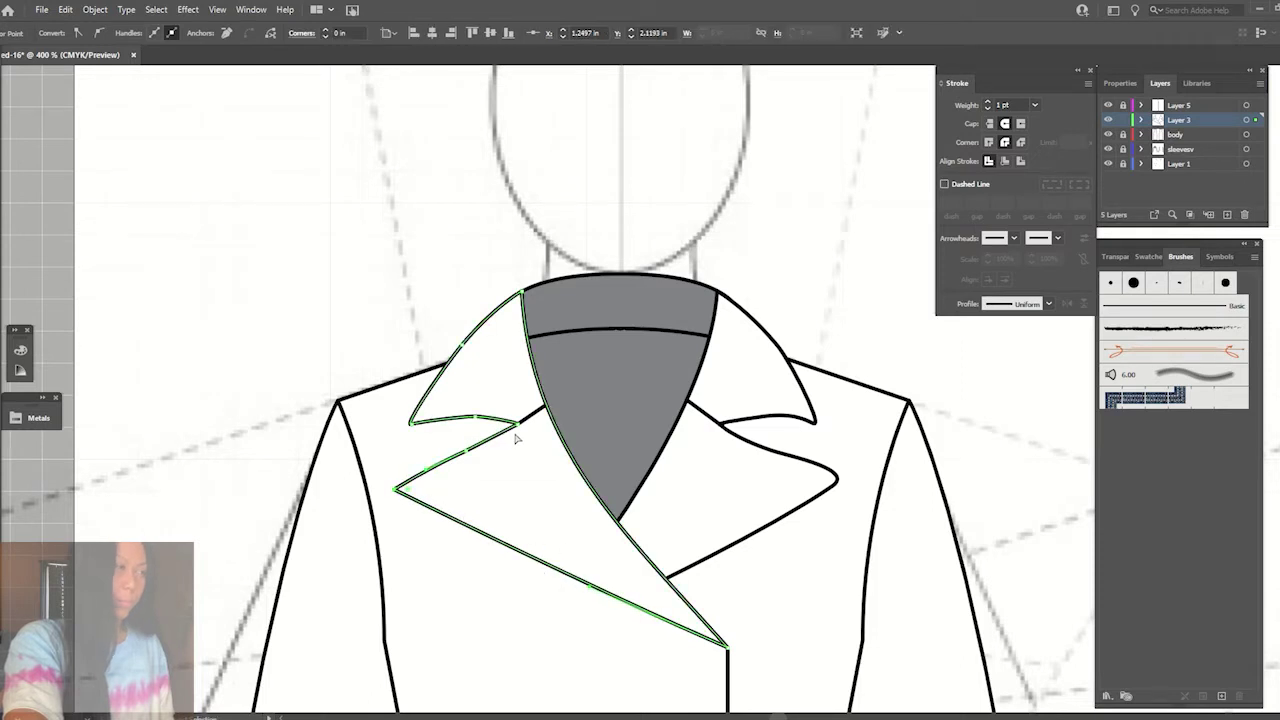
click(479, 419)
mouse_move(479, 419)
mouse_down()
mouse_move(518, 426)
mouse_move(463, 458)
mouse_up()
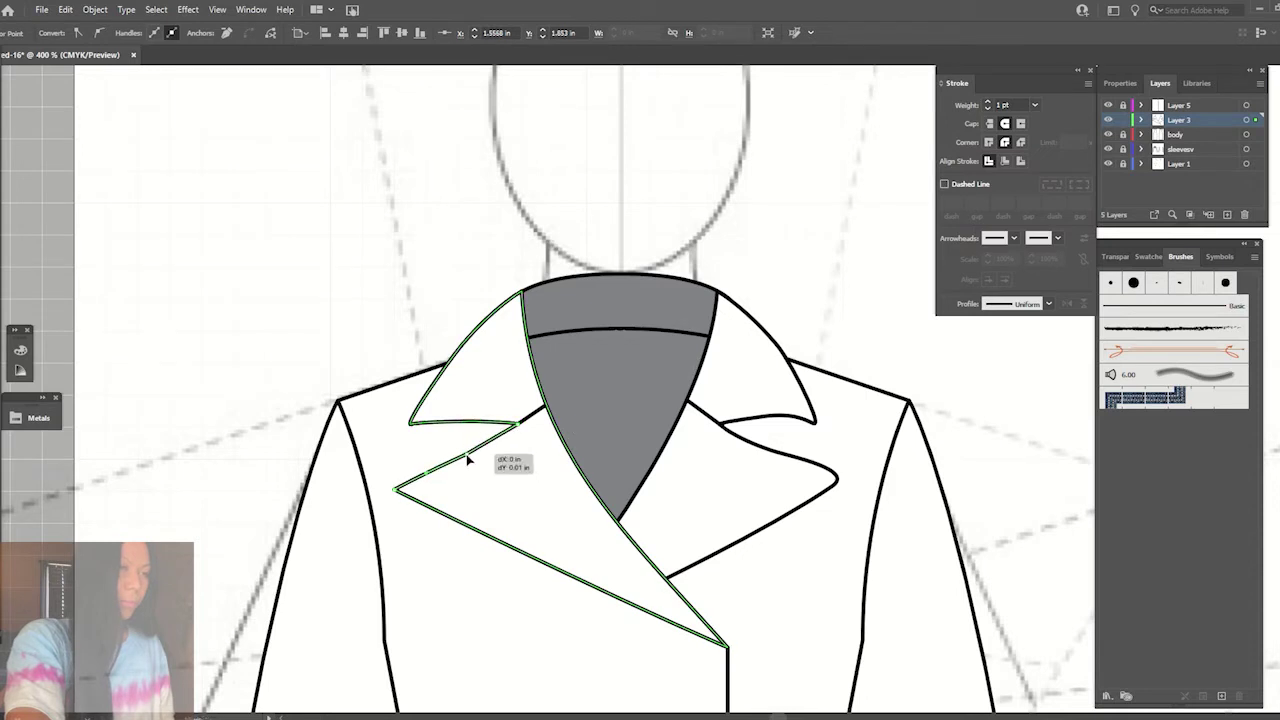
click(491, 585)
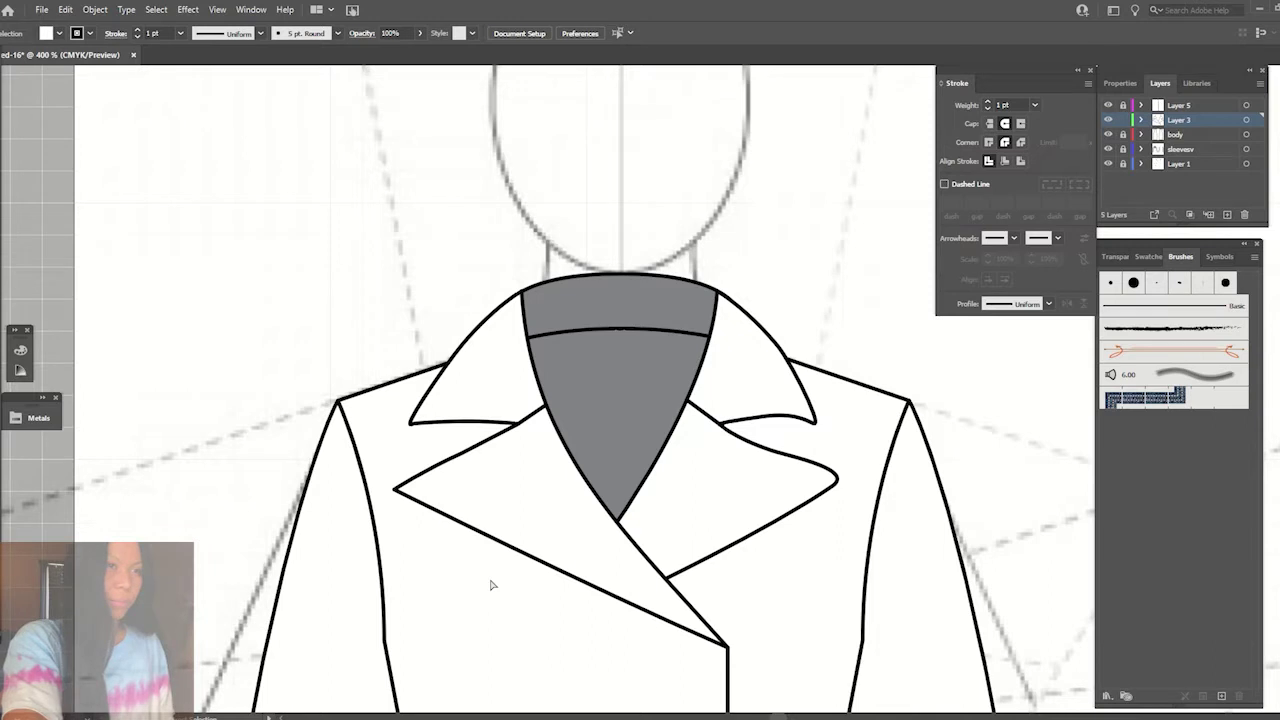
- Nudge the left lapel's outer tip into a soft round, then zoom out to both figures
click(410, 497)
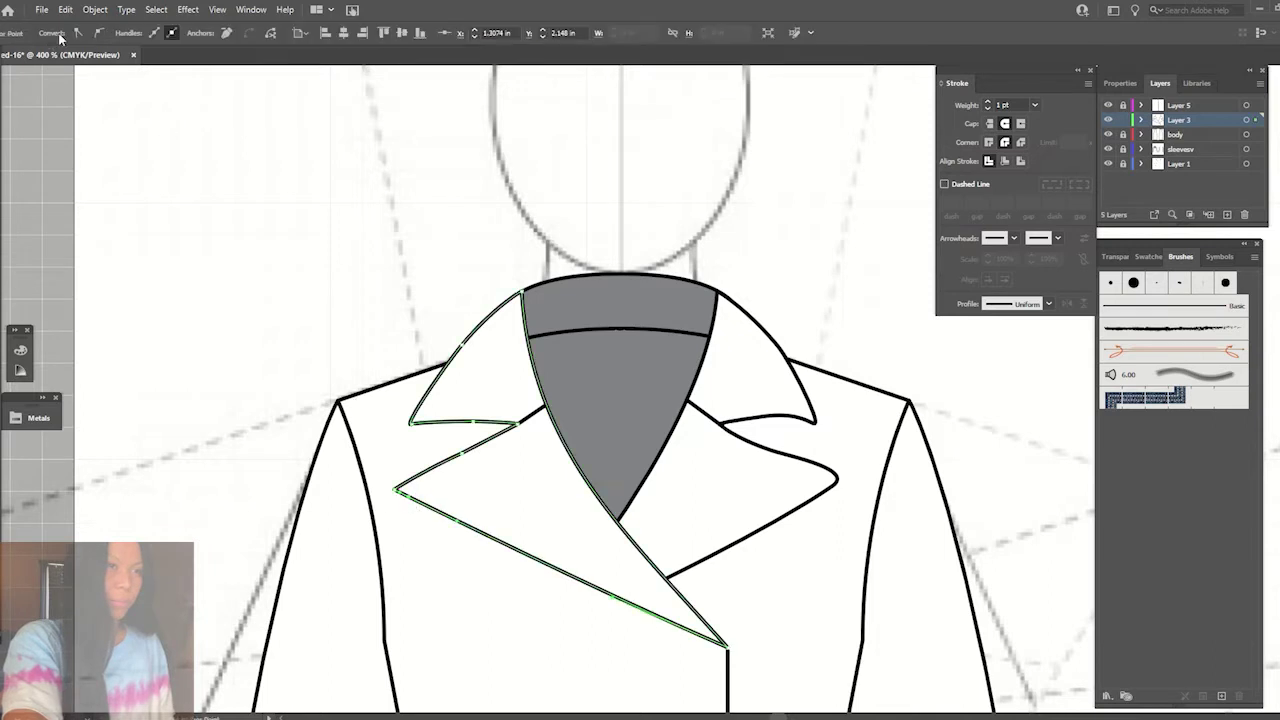
click(410, 500)
click(745, 390)
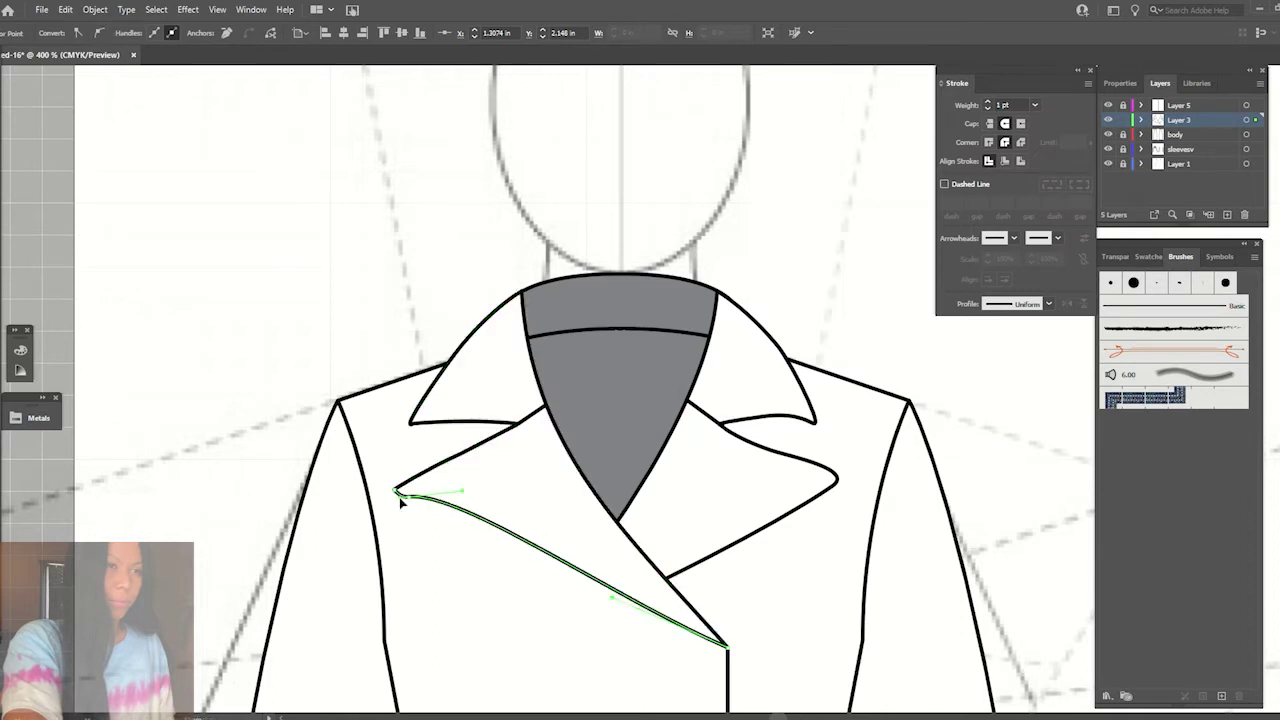
drag(396, 492, 401, 488)
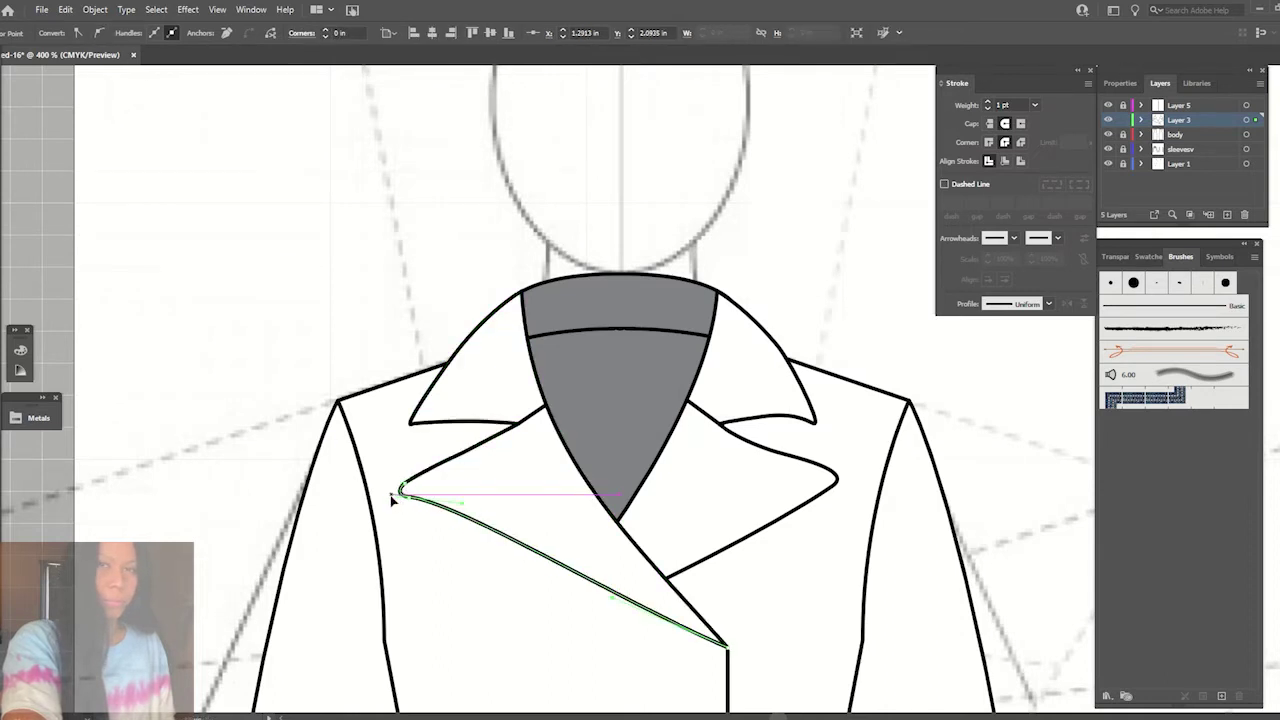
click(463, 560)
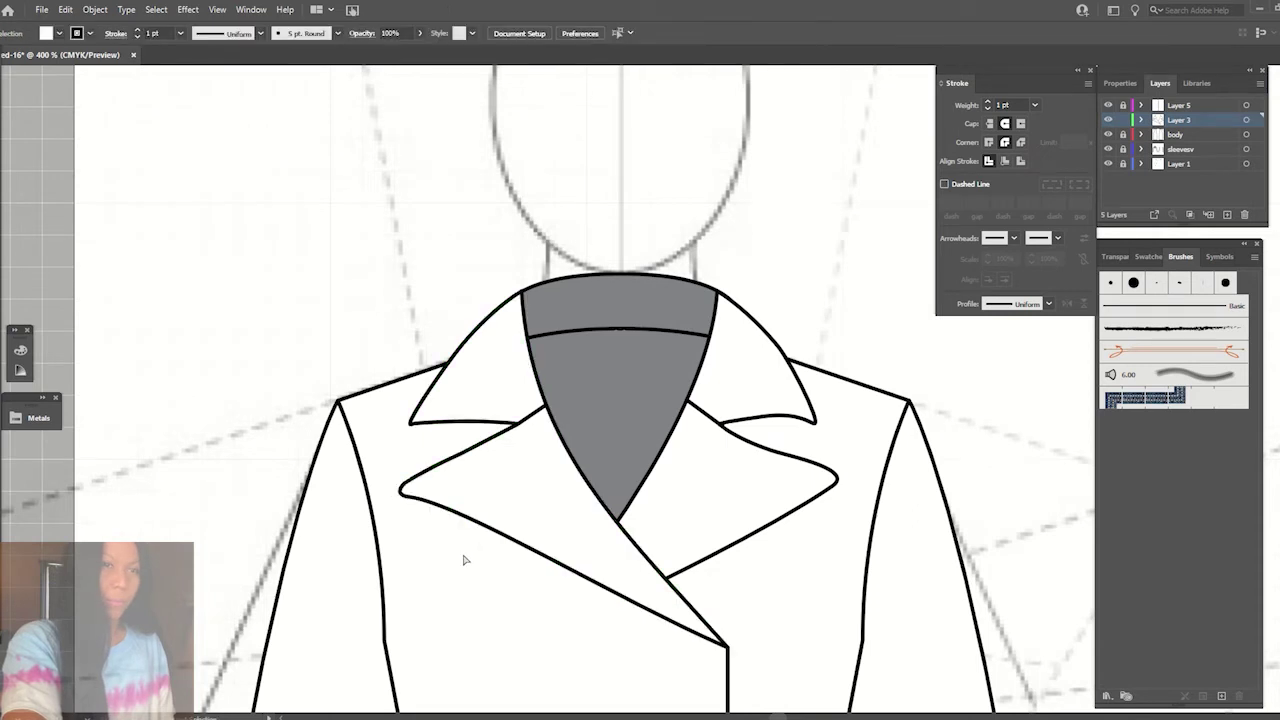
click(411, 423)
click(491, 466)
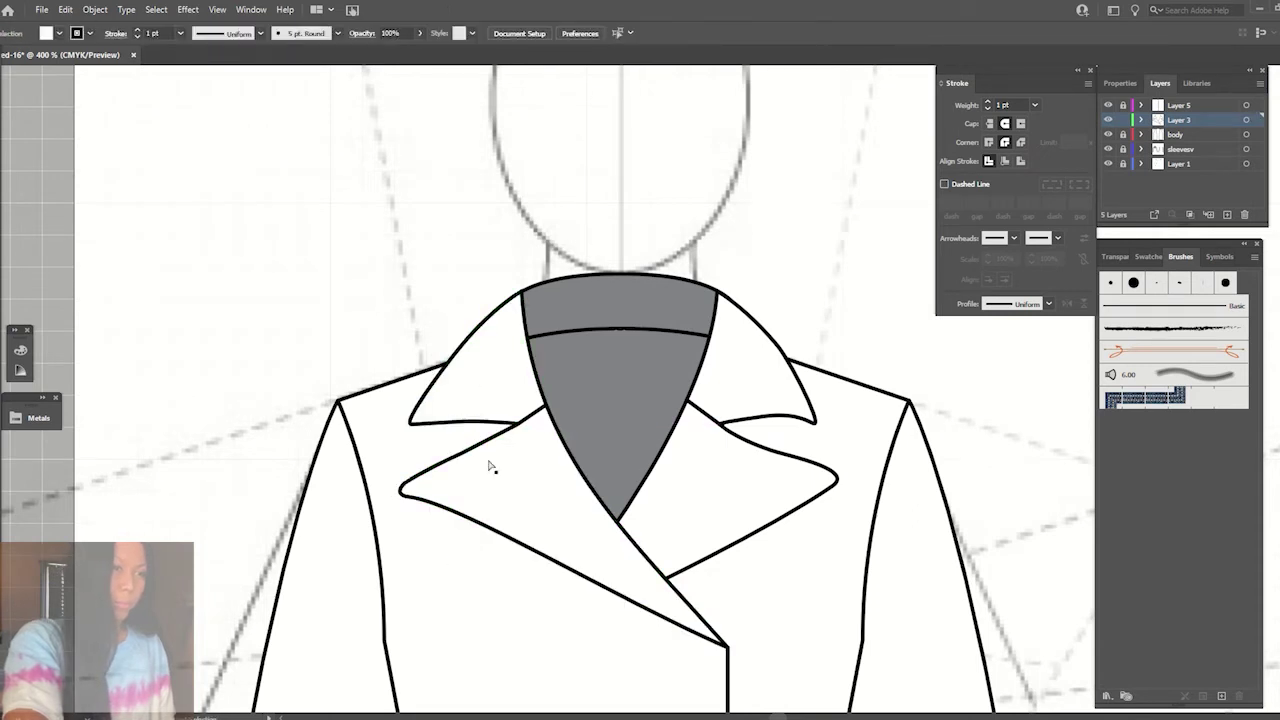
key(ctrl+1)
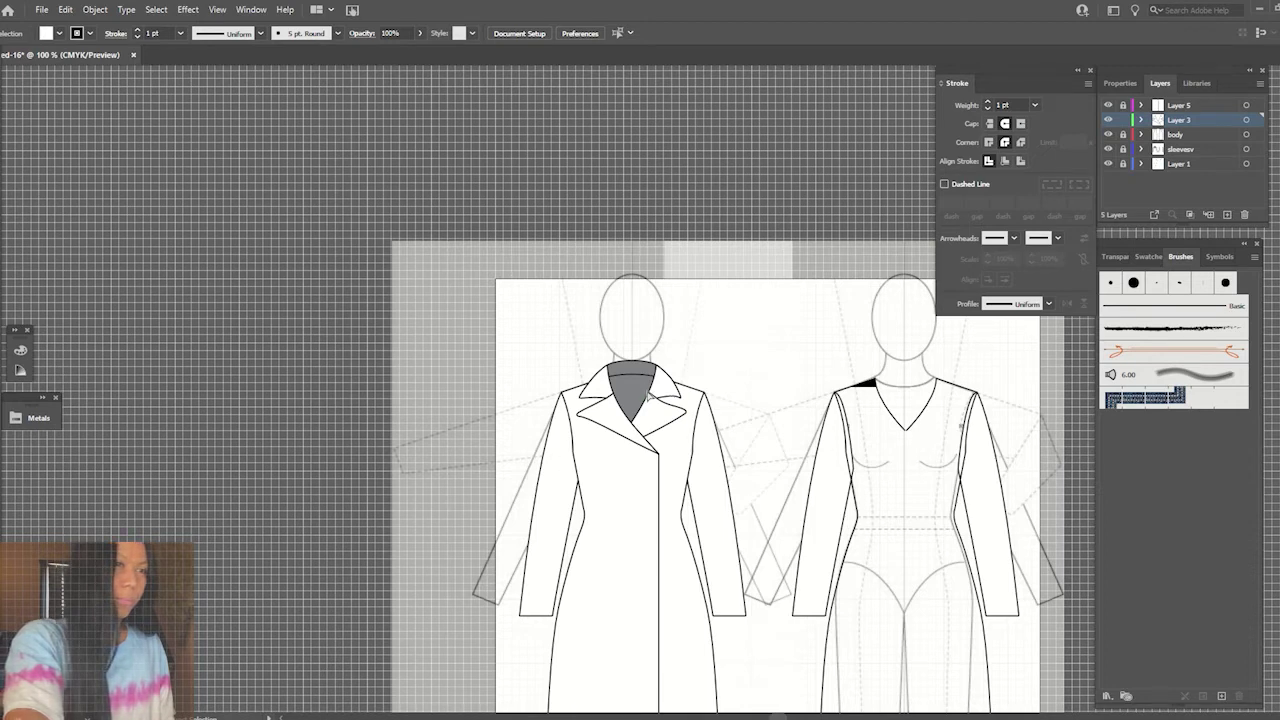
- Reflect a copy of the left lapel across the coat's centre front
click(673, 432)
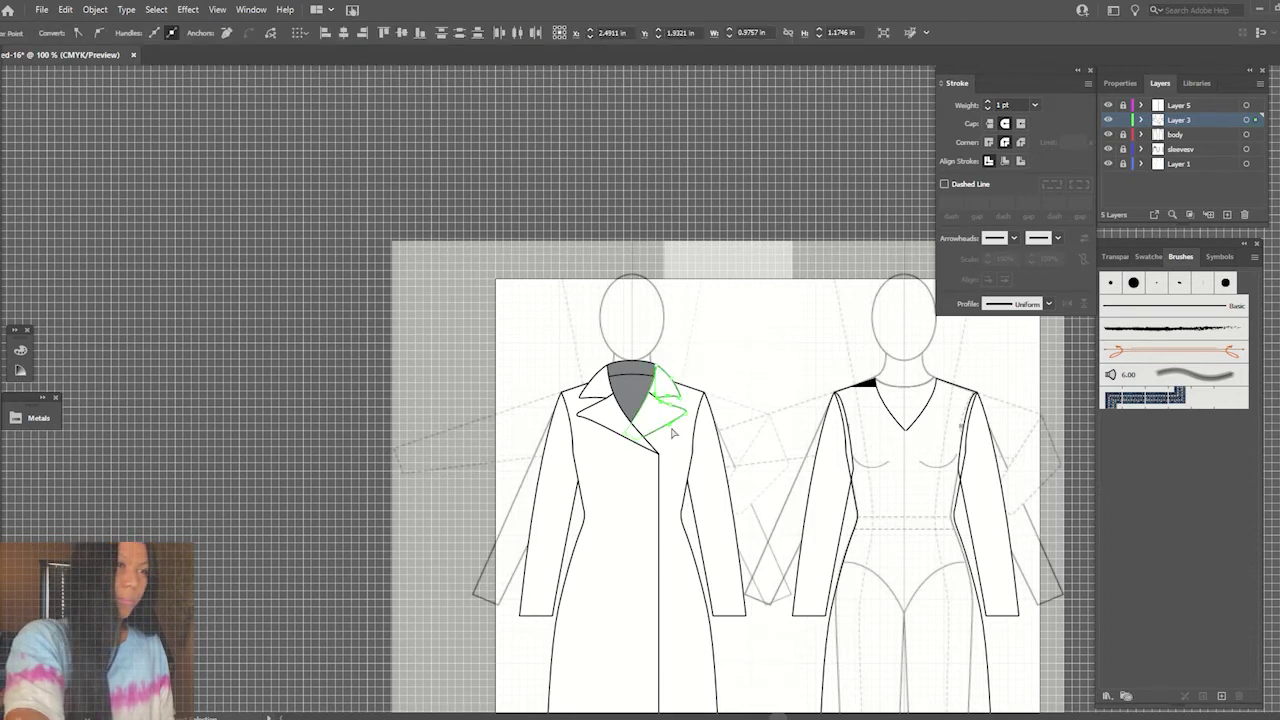
click(763, 366)
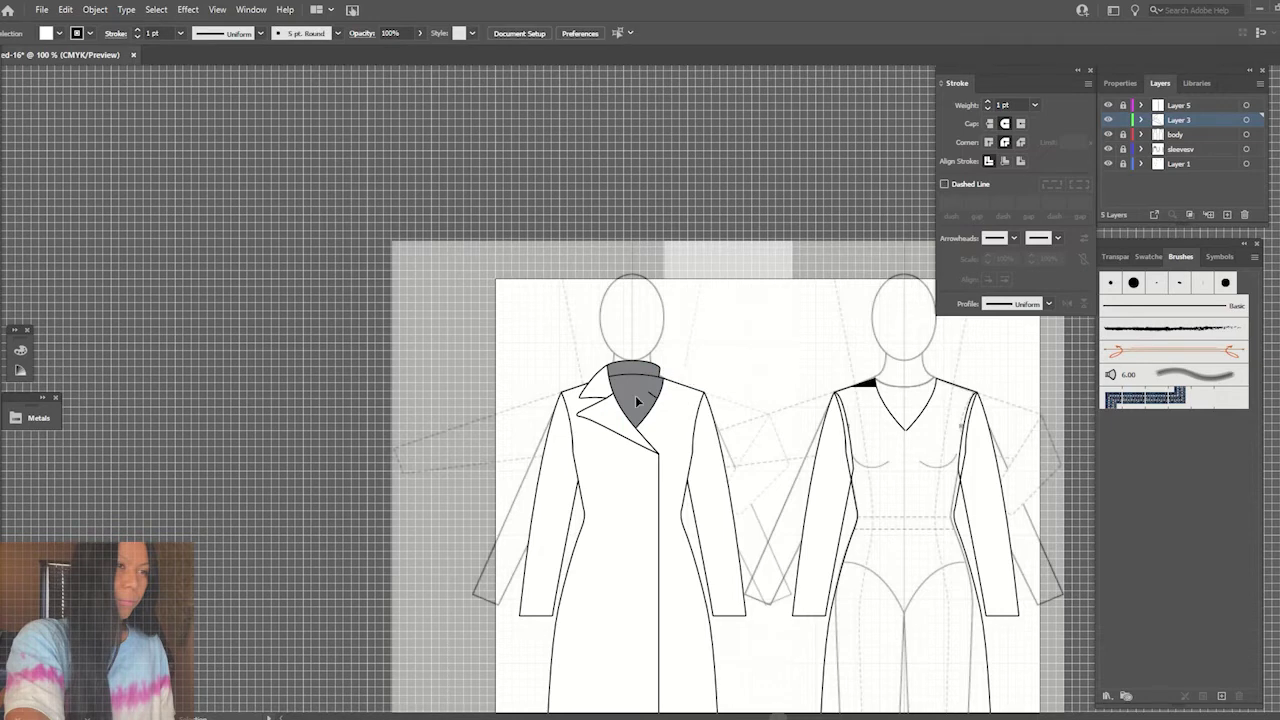
click(592, 366)
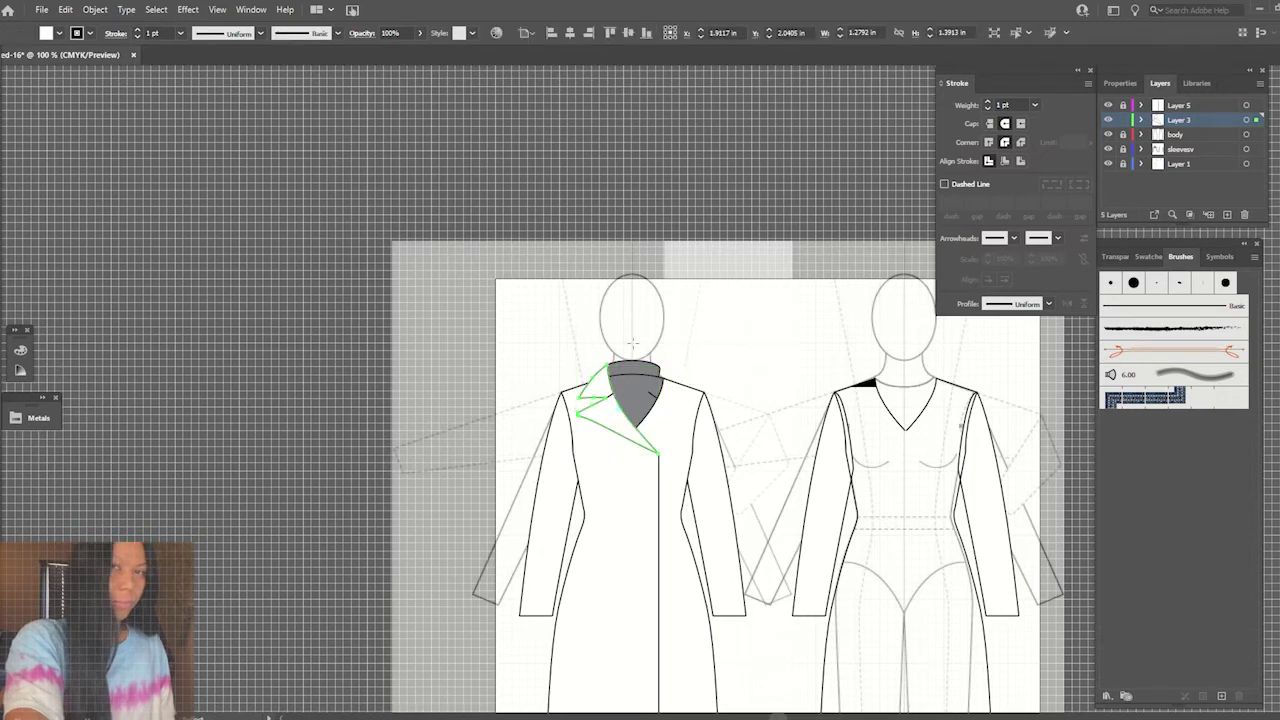
key(ctrl+shift+b)
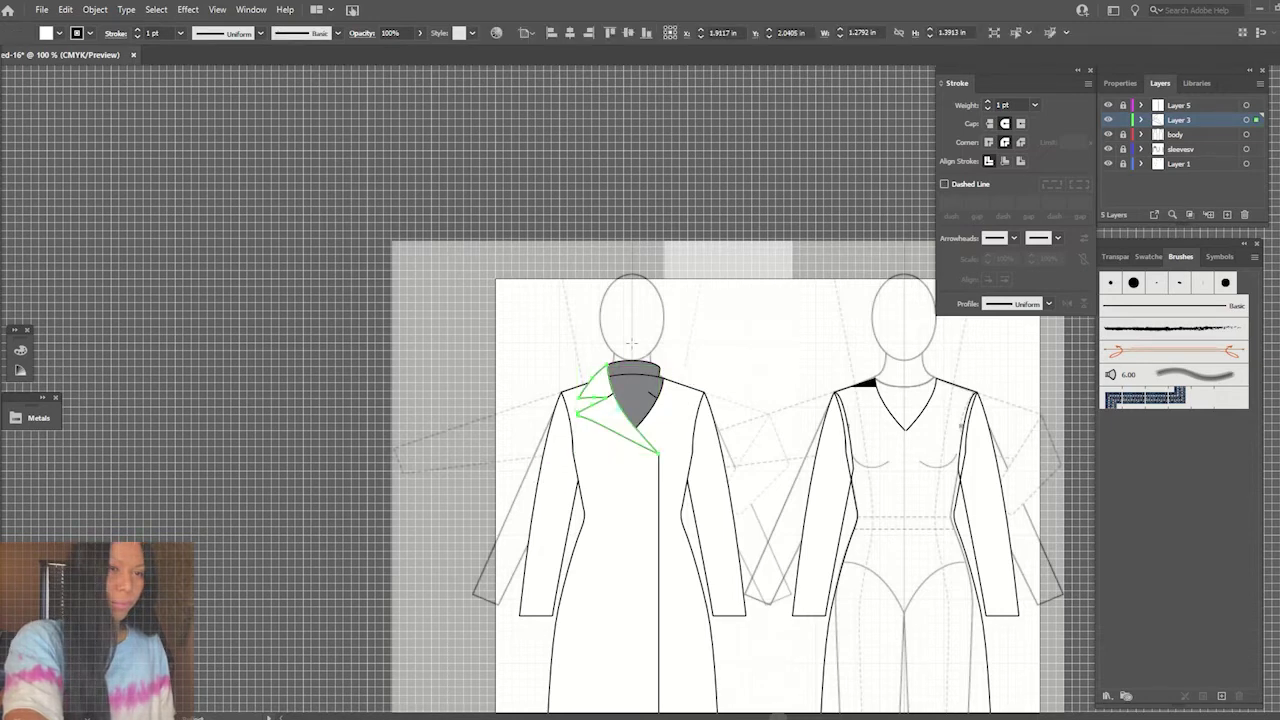
alt+click(632, 345)
click(893, 492)
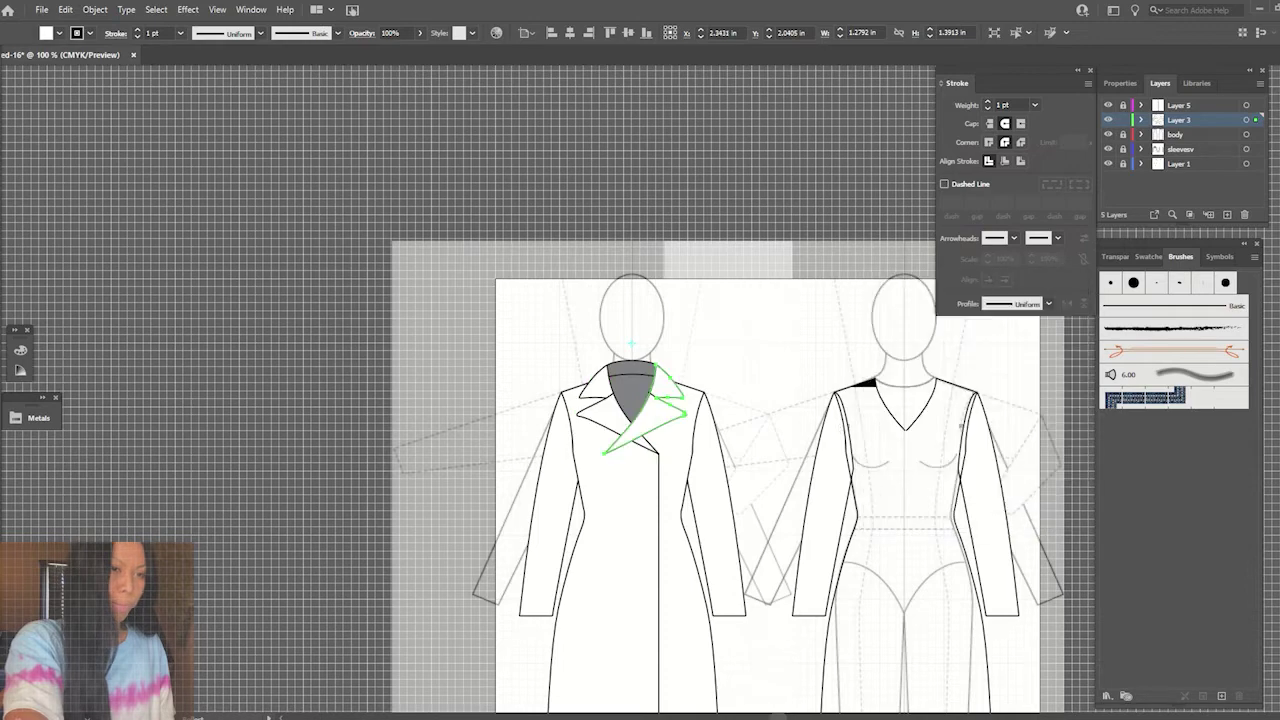
- Reshape the new right lapel's bottom tip and reposition its bottom anchor
key(ctrl+equal)
key(ctrl+equal)
key(ctrl+equal)
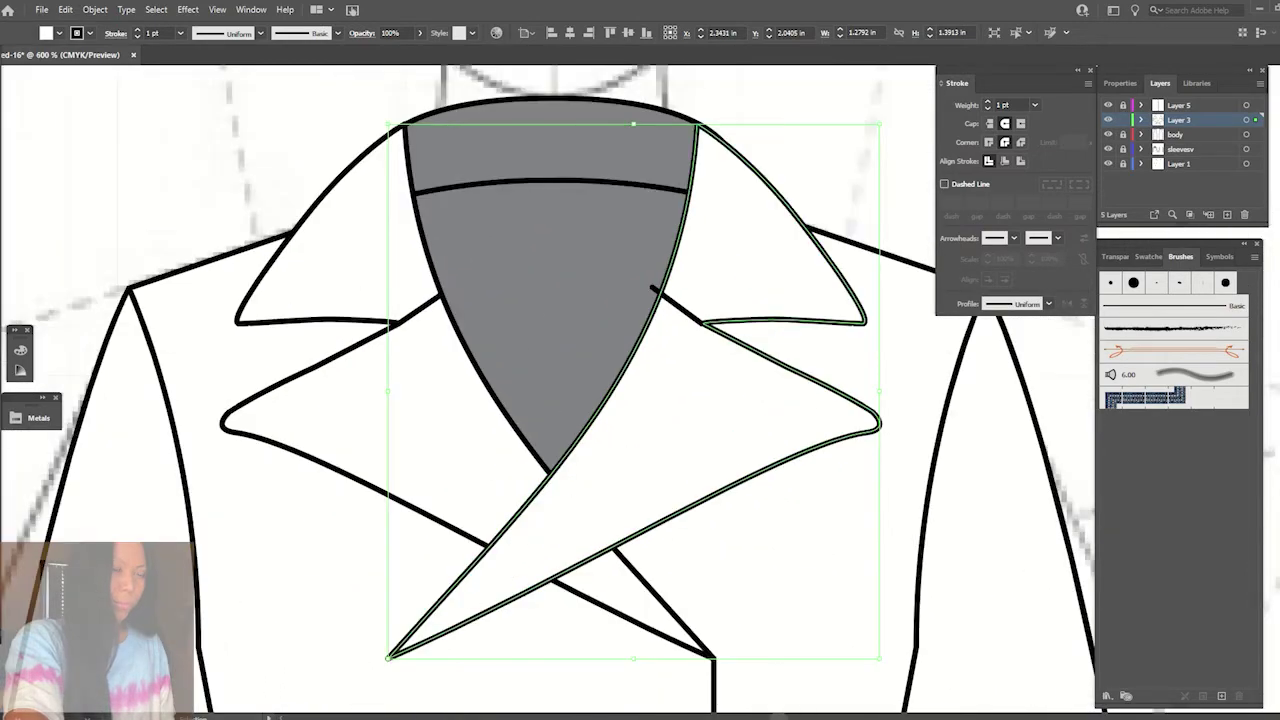
key(a)
click(525, 516)
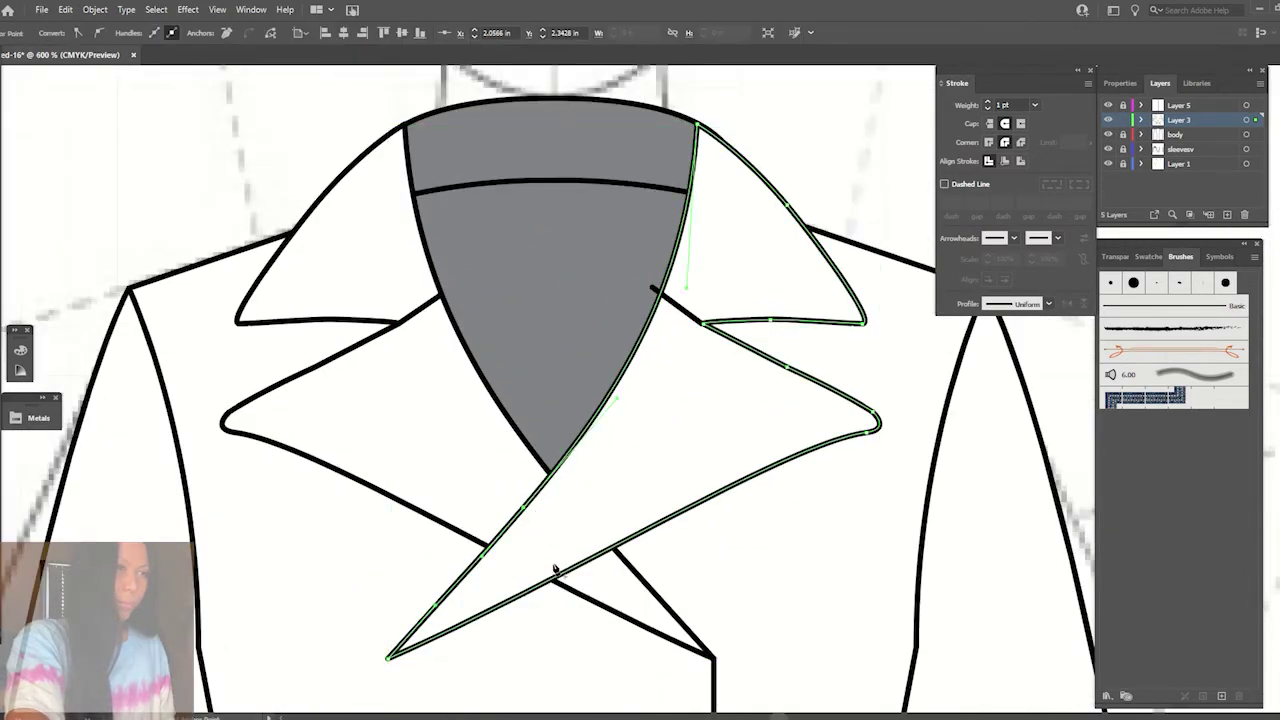
drag(386, 658, 578, 592)
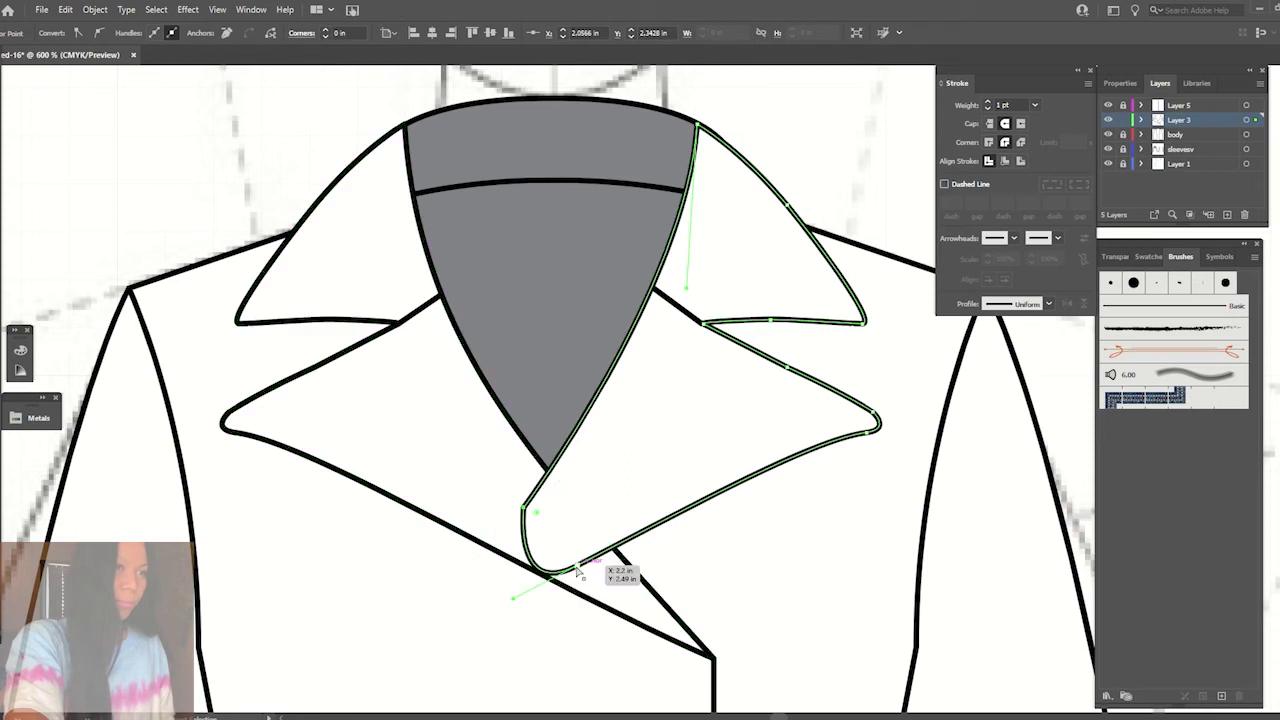
click(526, 511)
click(513, 601)
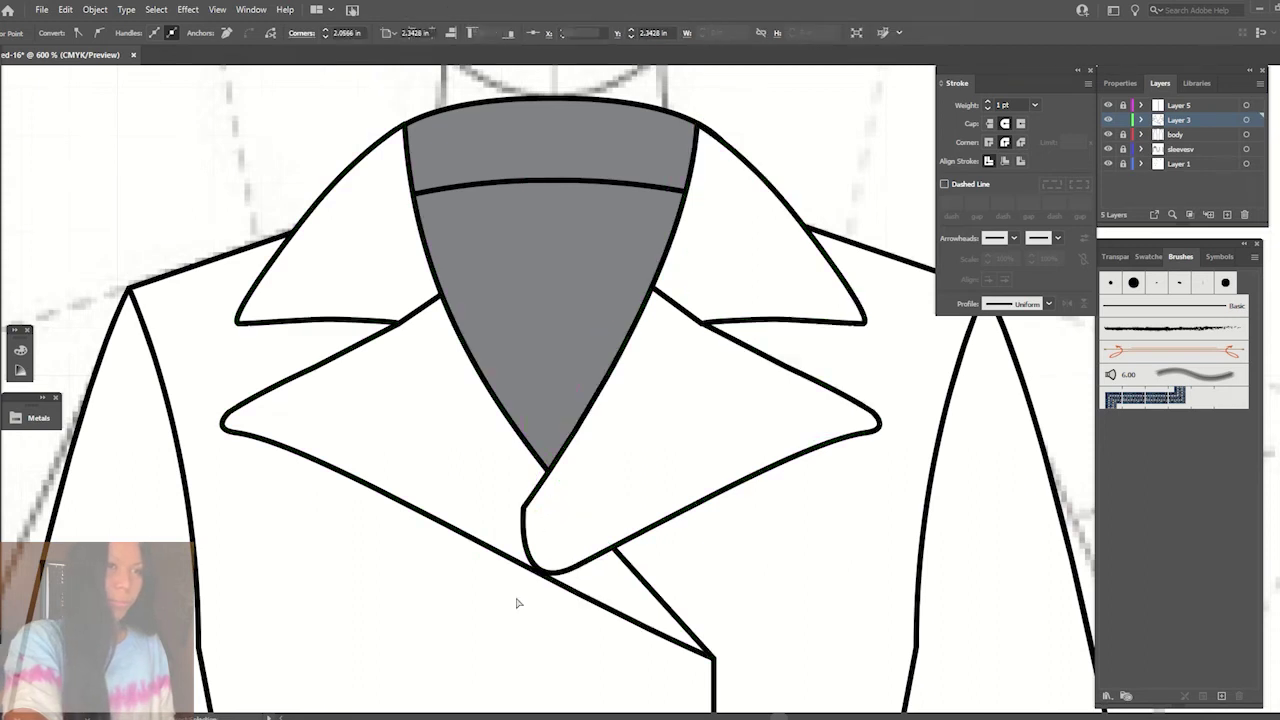
mouse_move(577, 567)
mouse_down()
mouse_move(528, 586)
mouse_move(587, 565)
mouse_up()
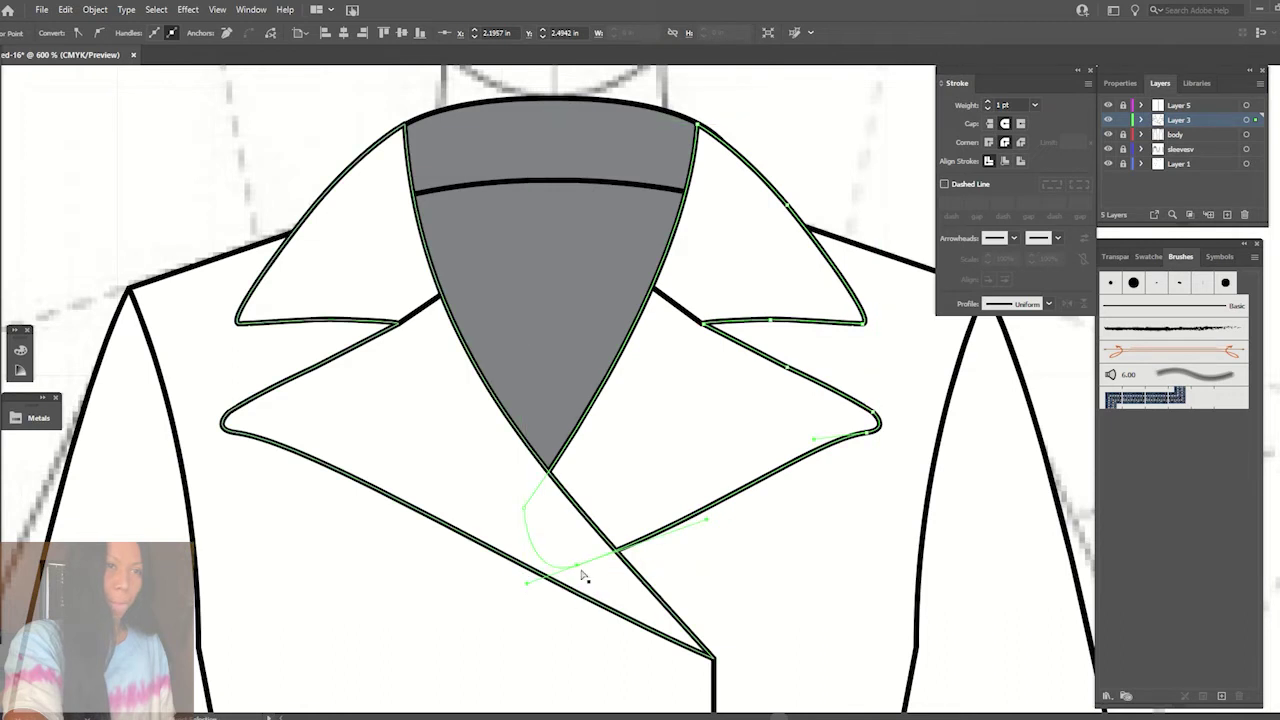
- Undo the tip edits so the right lapel's lower tip is a sharp corner
click(575, 591)
click(723, 552)
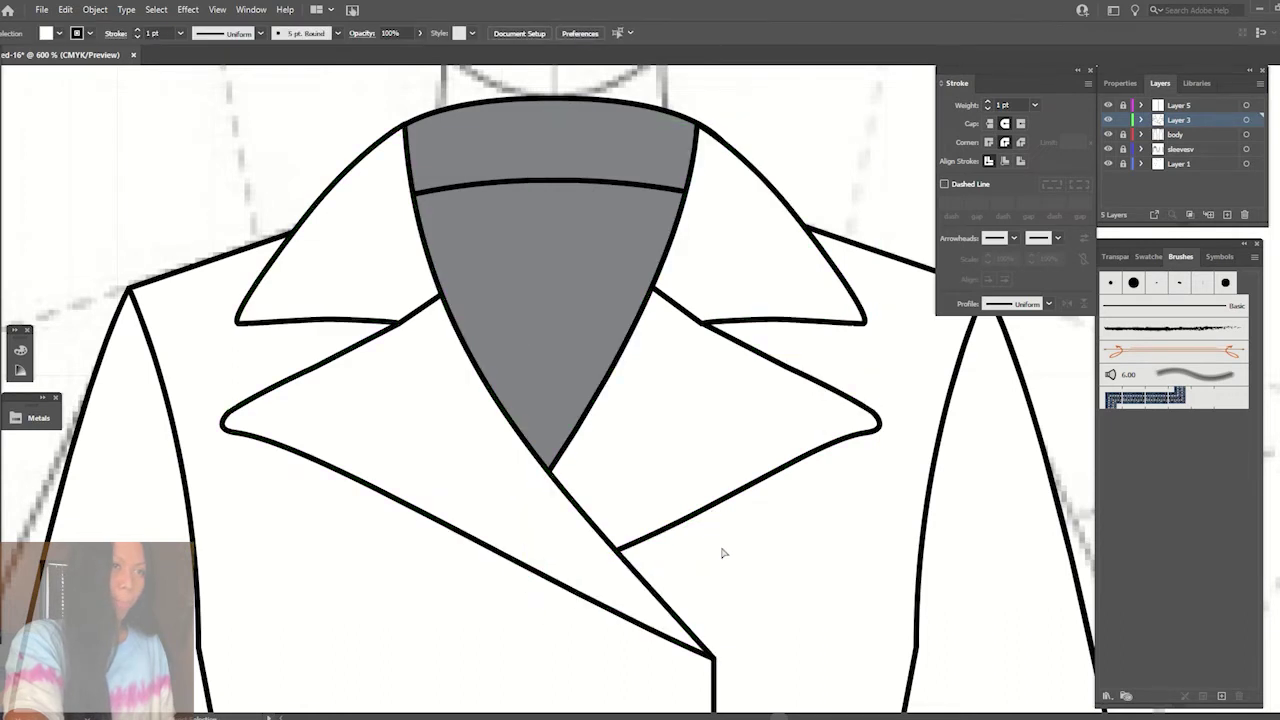
key(ctrl+z)
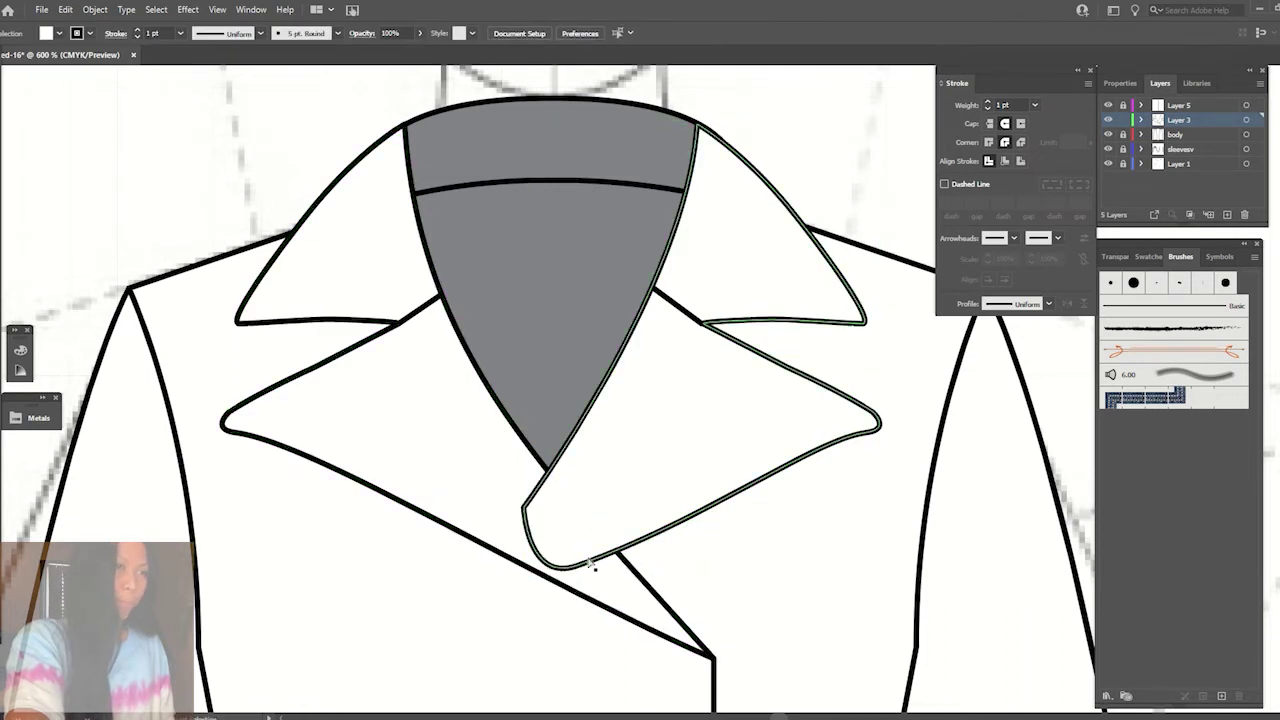
click(585, 566)
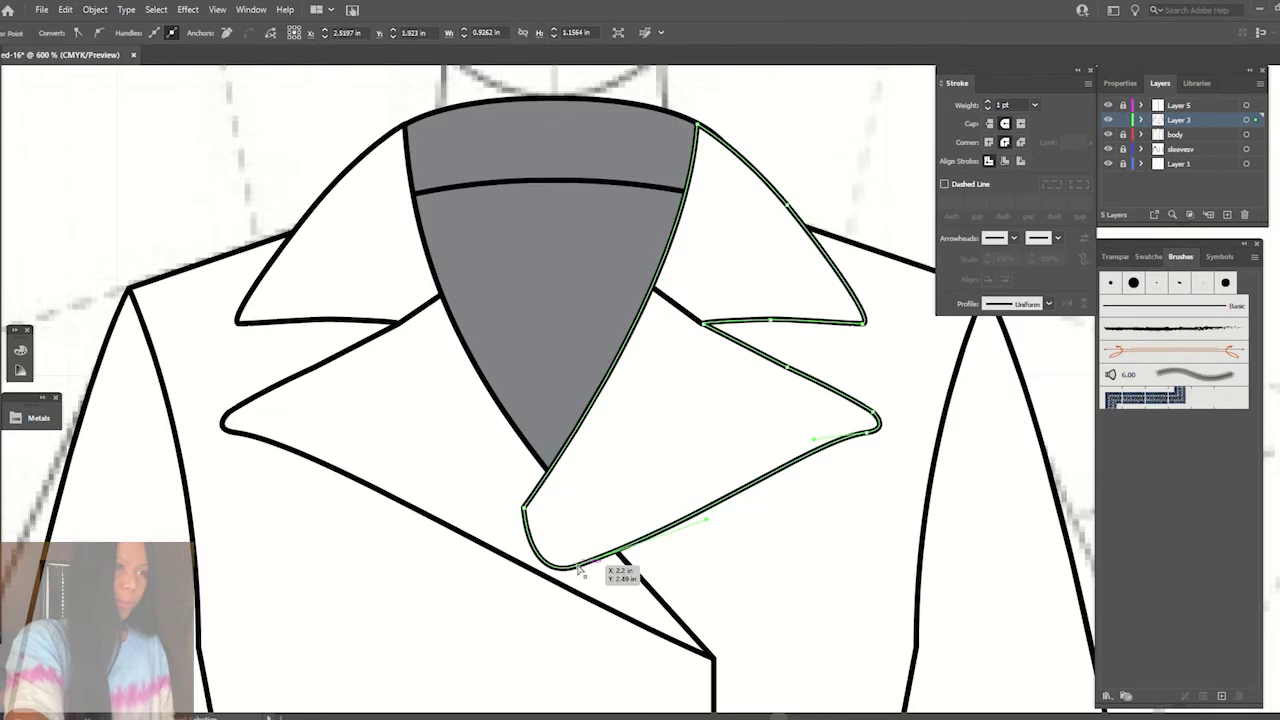
key(ctrl+z)
- Send the right lapel behind the left lapel and zoom out to both figures
shift+click(431, 427)
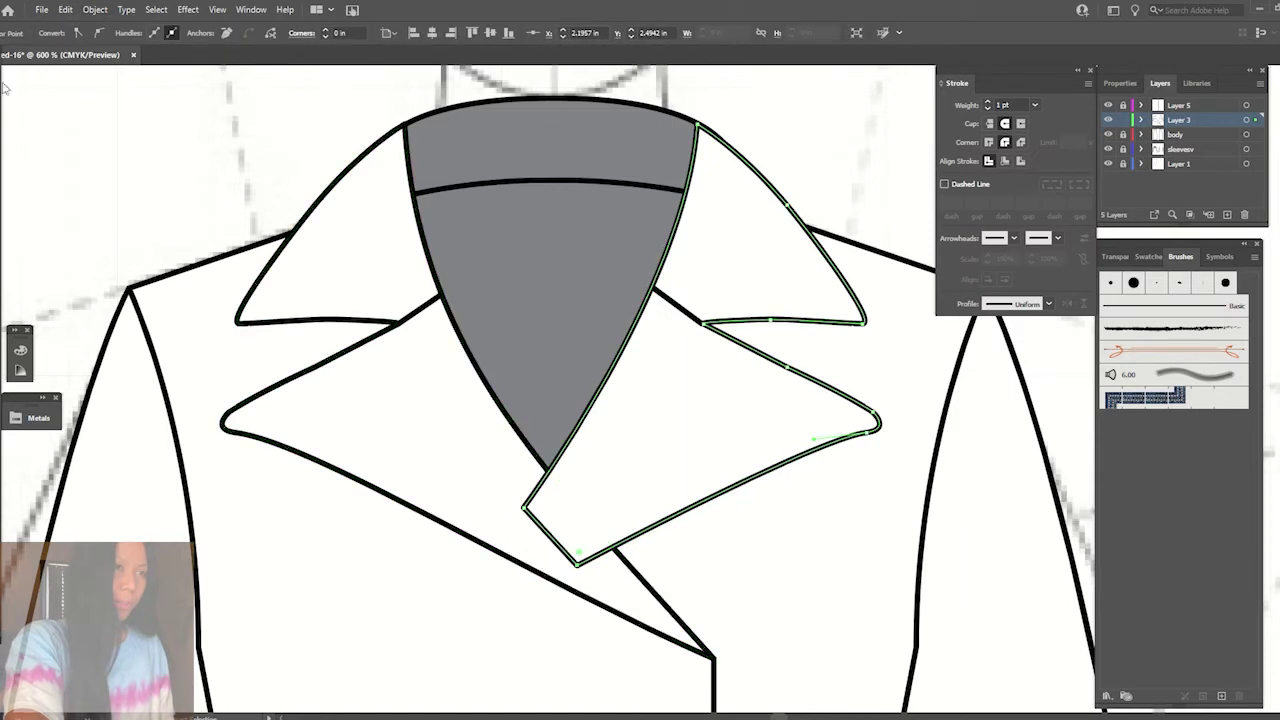
key(v)
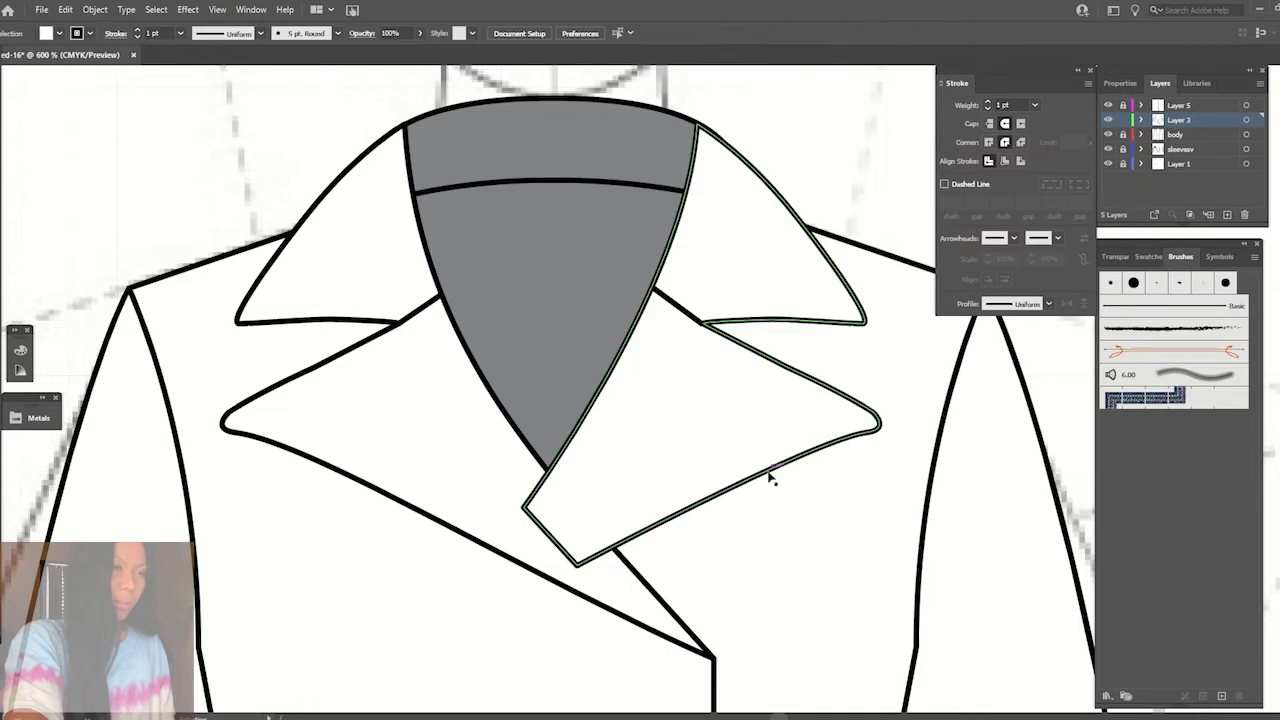
right_click(770, 478)
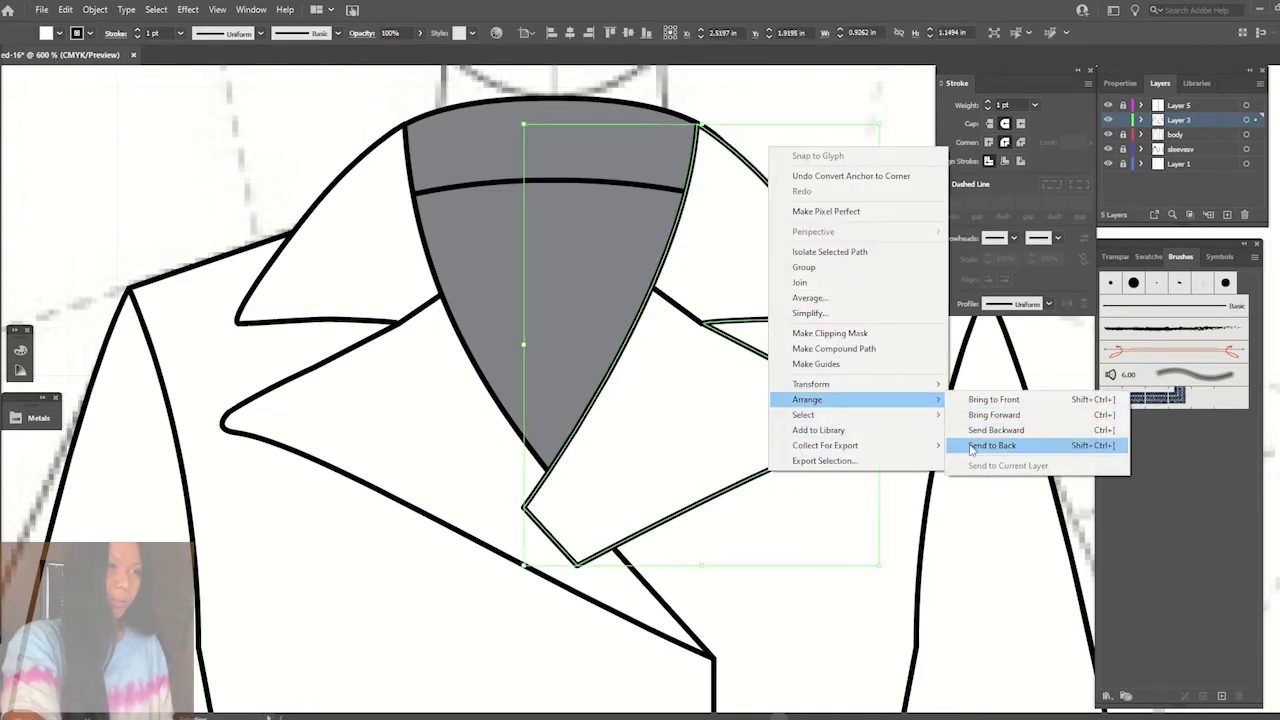
click(990, 446)
click(790, 624)
key(ctrl+1)
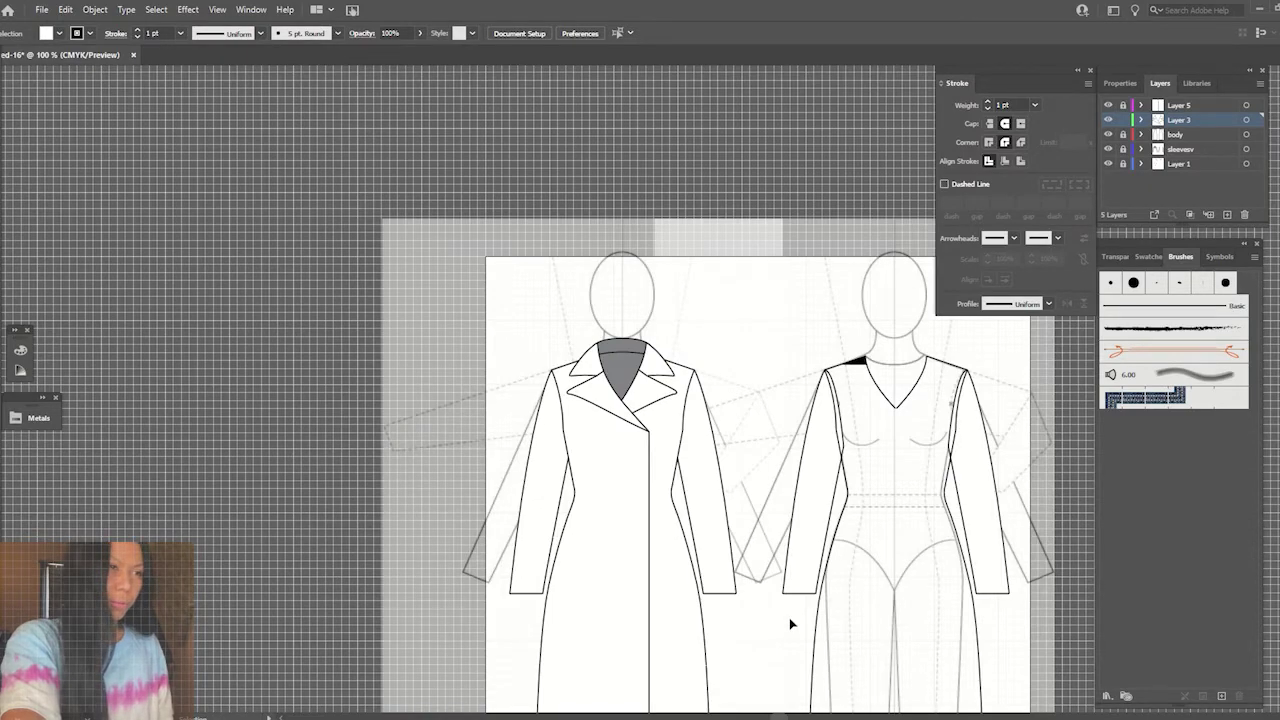
- Rename Layer 5 to 'lines' and make it the active layer
drag(792, 618, 739, 493)
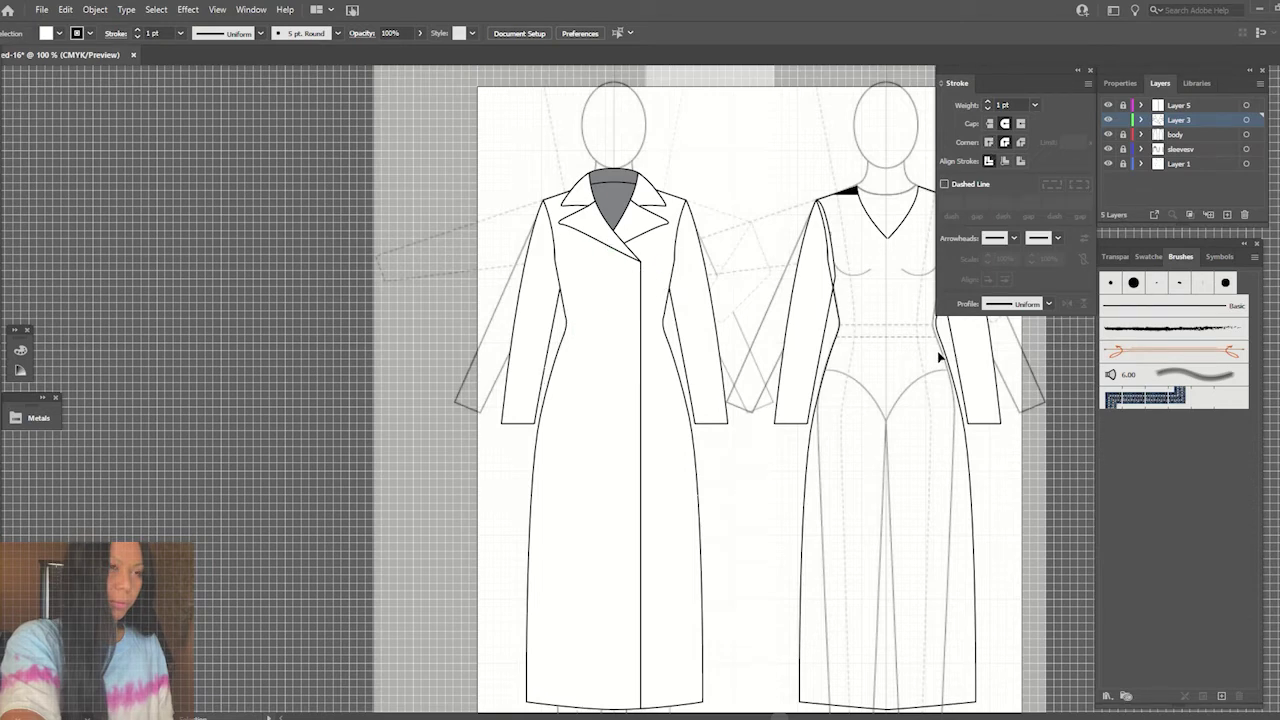
click(1145, 106)
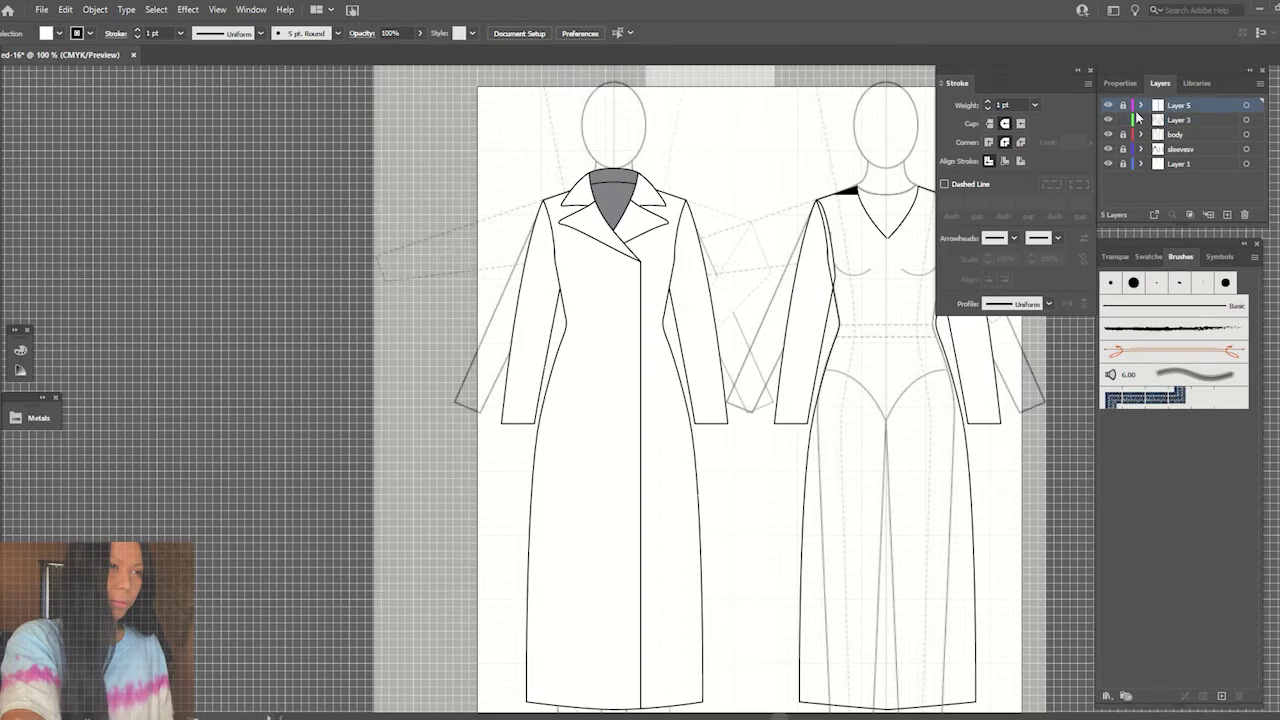
double_click(1178, 105)
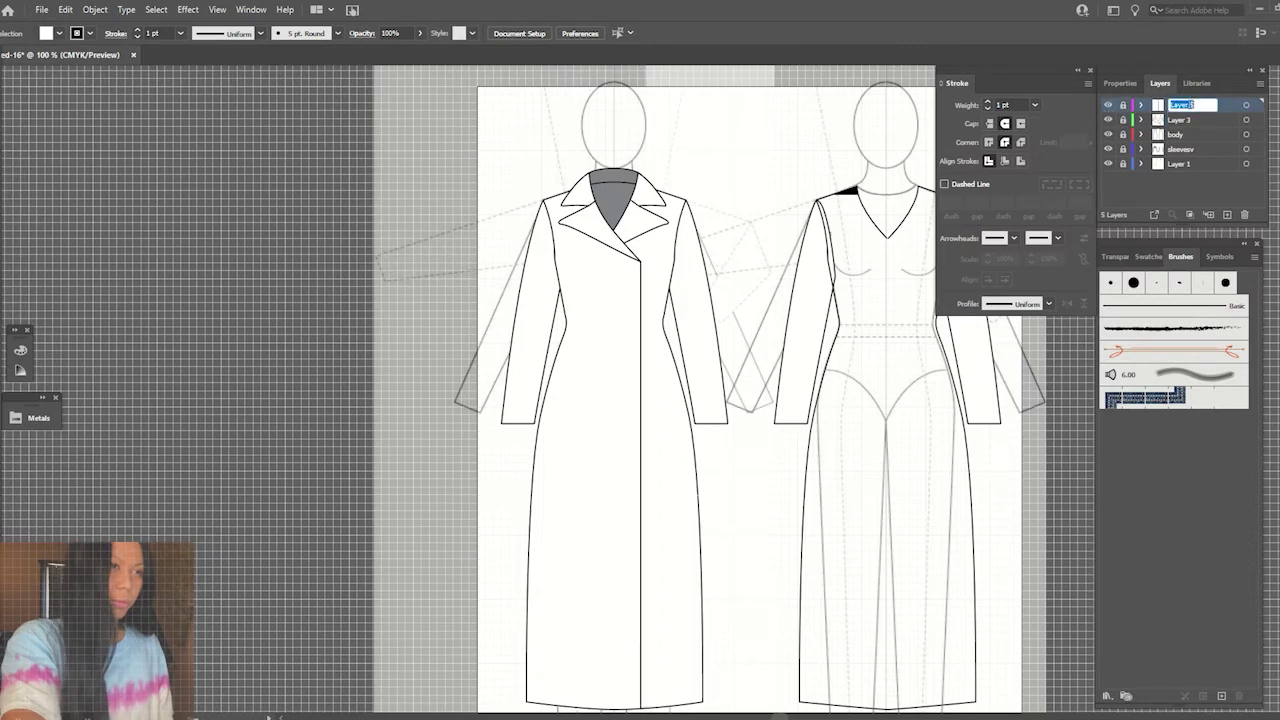
text(lines)
key(Return)
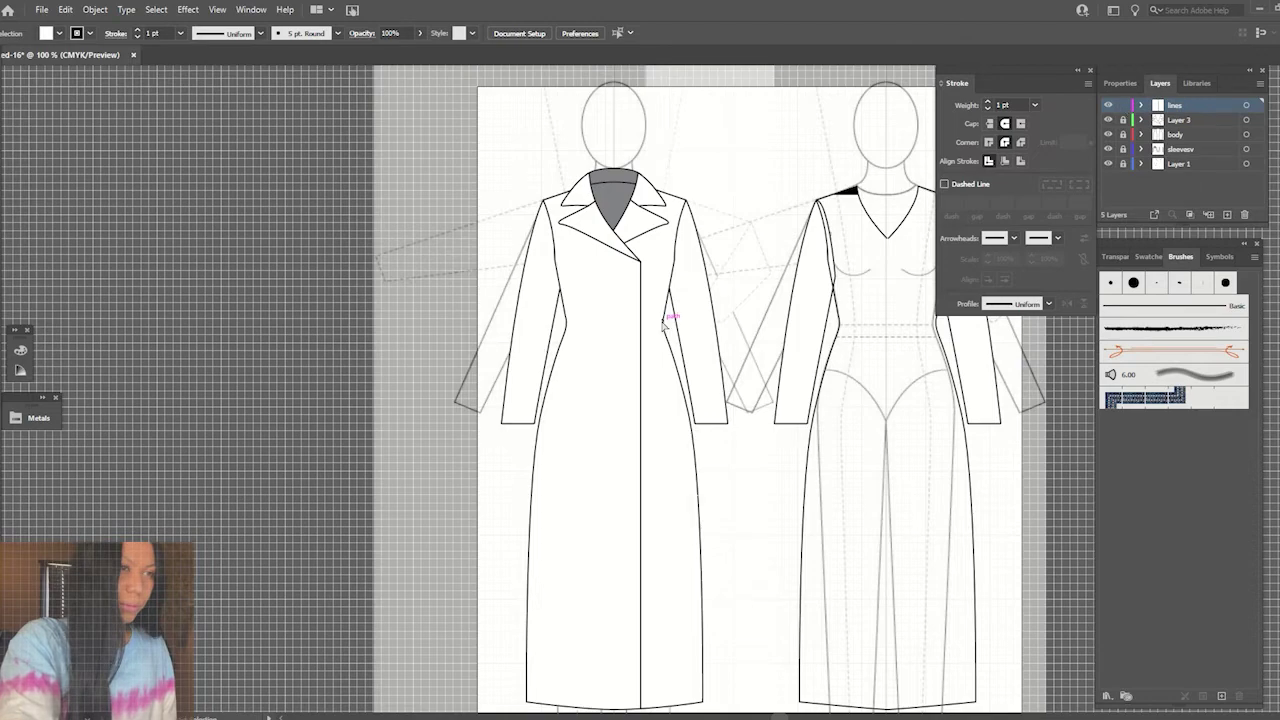
- Draw the seam path down the coat's left front between armhole and hem
scroll(663, 323, up, 1)
scroll(663, 343, down, 2)
drag(663, 343, 614, 286)
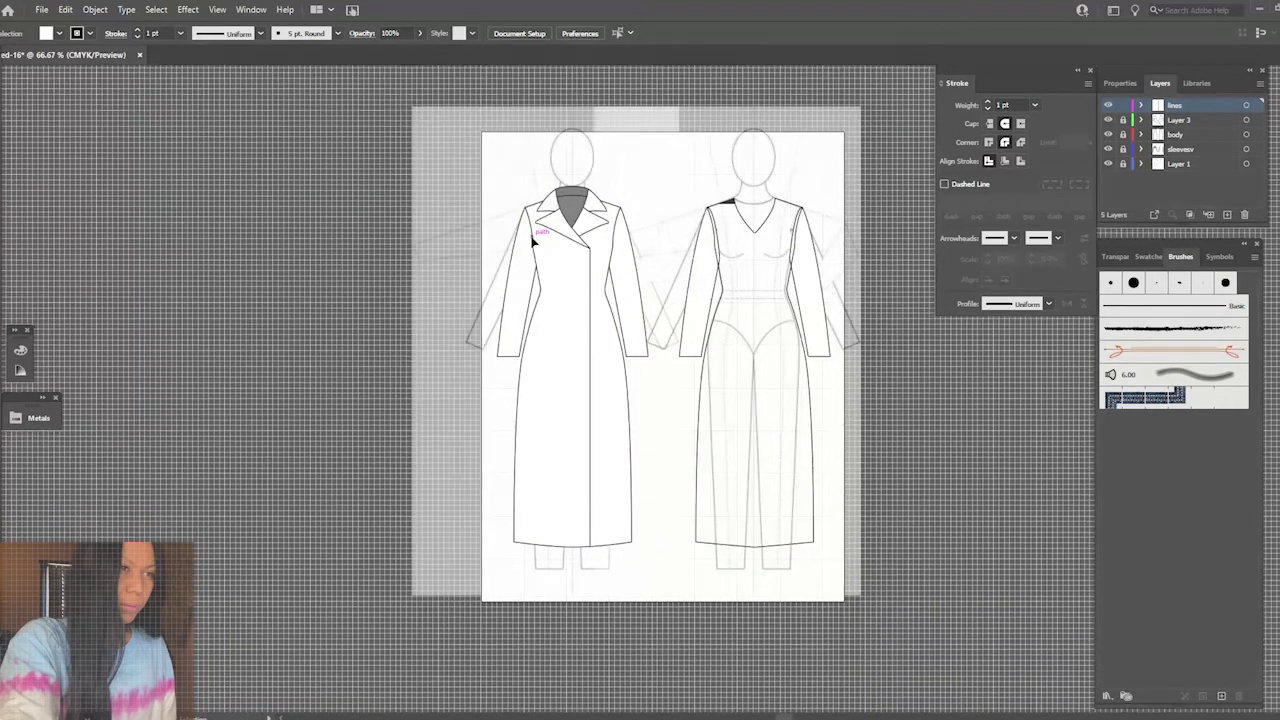
drag(533, 234, 546, 550)
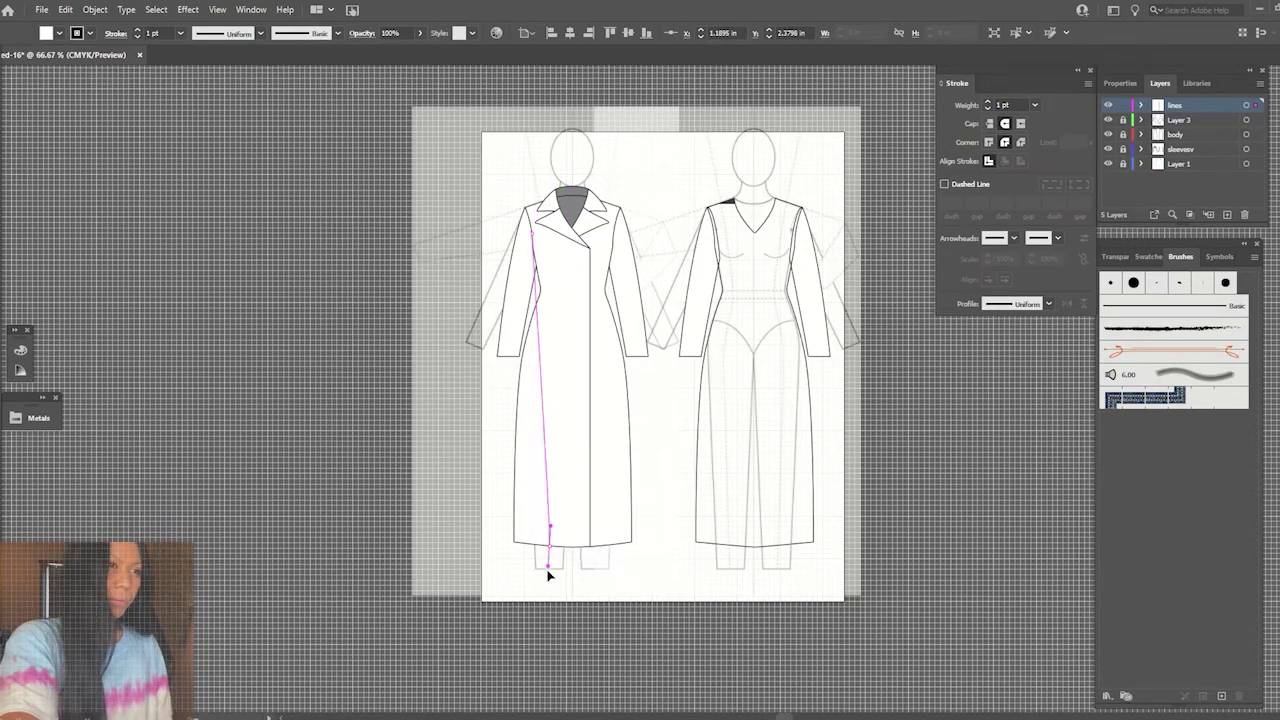
mouse_move(548, 550)
mouse_down()
mouse_move(531, 712)
mouse_move(137, 381)
mouse_move(519, 600)
mouse_up()
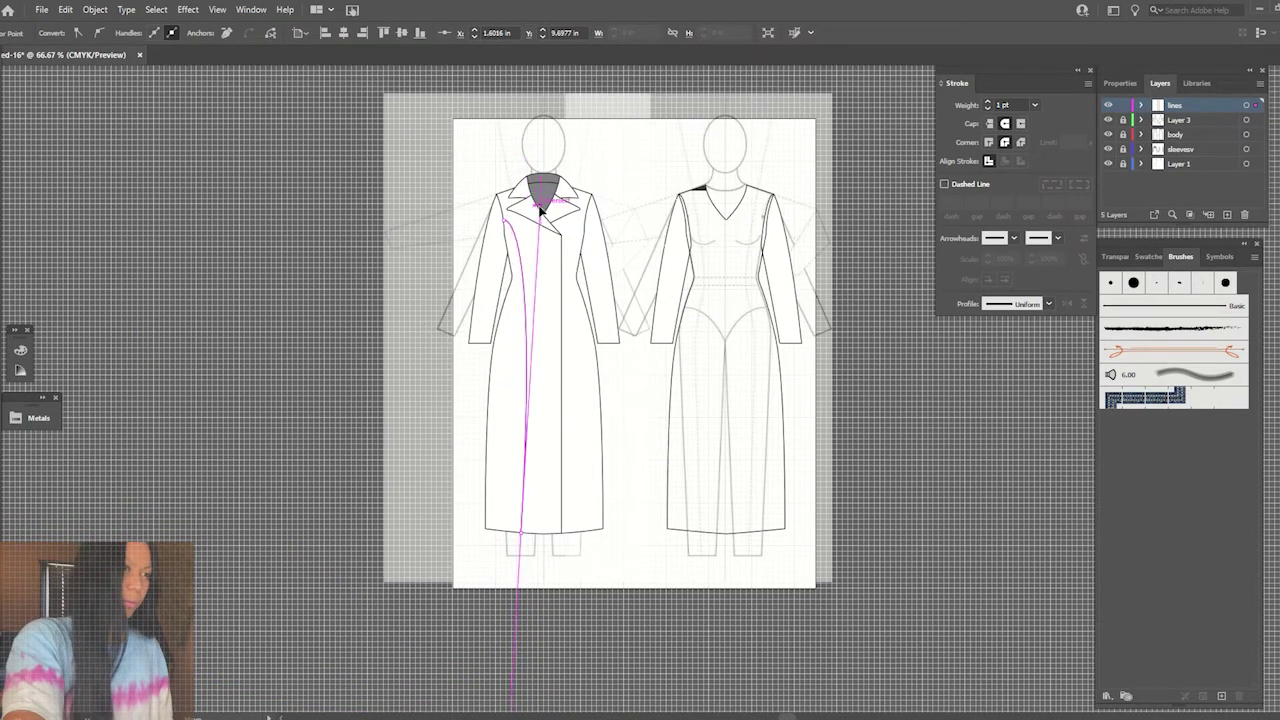
click(522, 537)
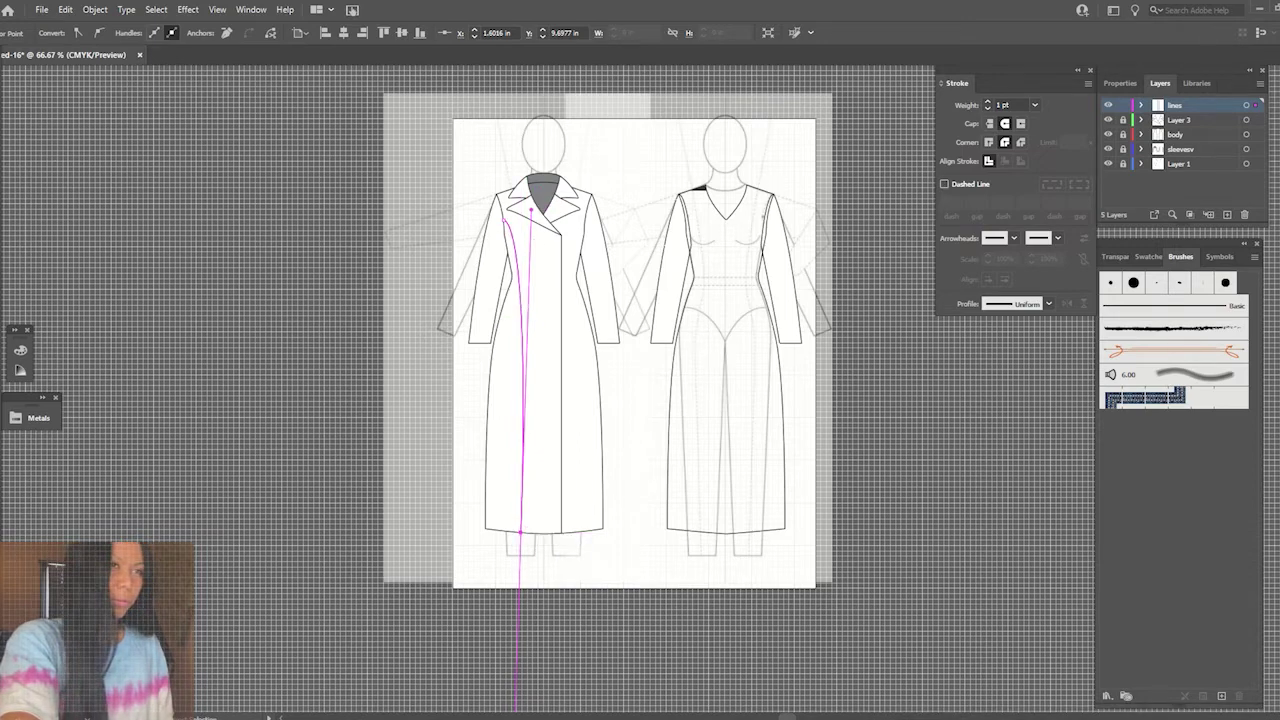
drag(520, 302, 519, 284)
- Adjust the seam's middle point and armhole curve so it bends smoothly
key(ctrl+equal)
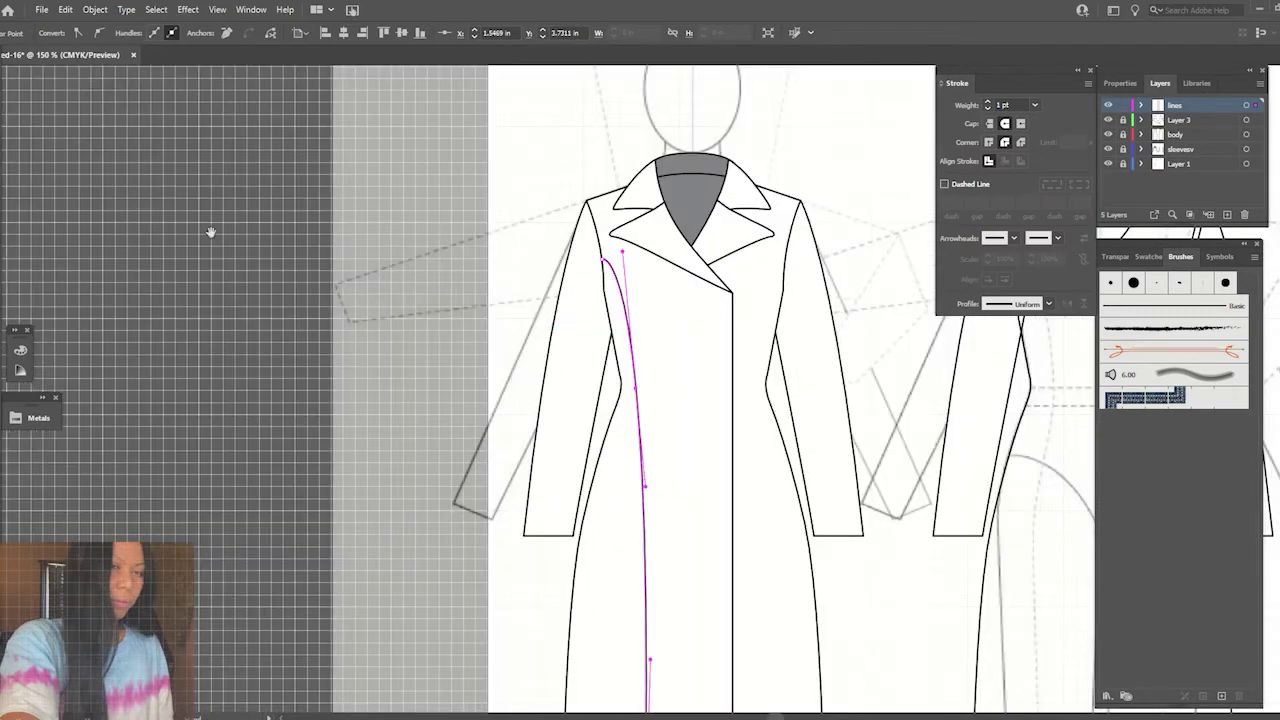
key(ctrl+equal)
drag(501, 396, 520, 385)
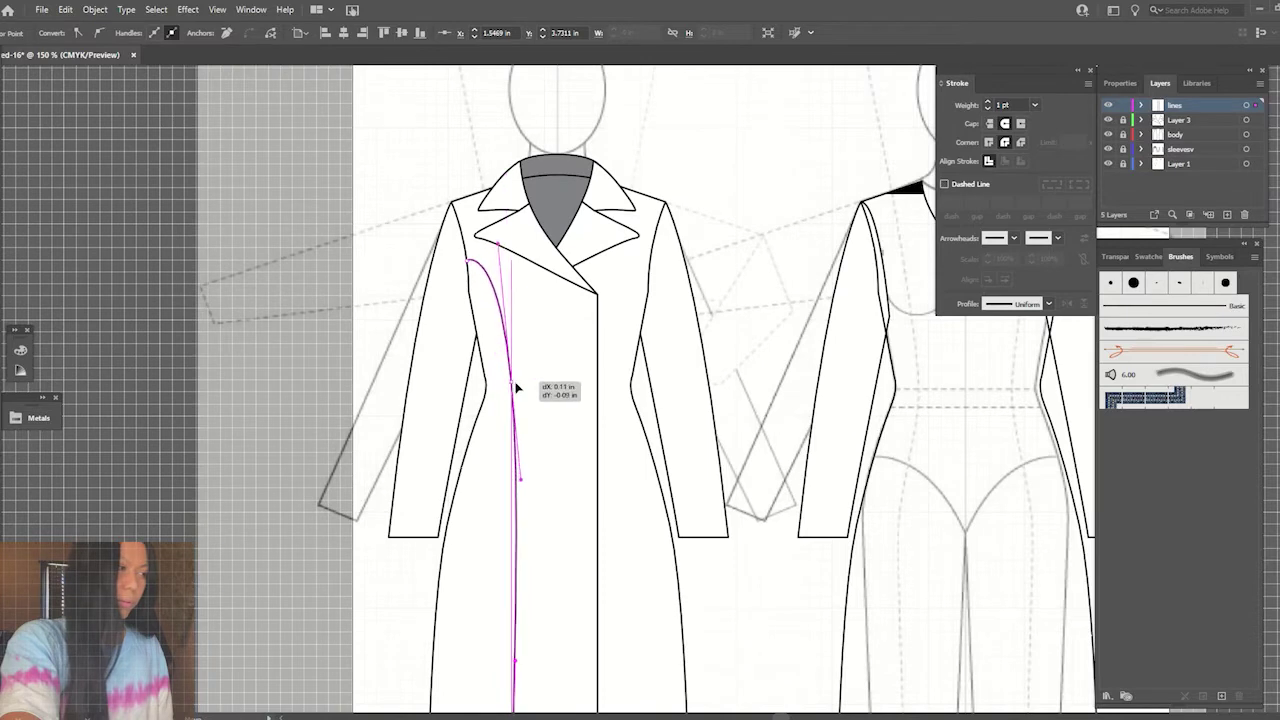
drag(505, 242, 517, 283)
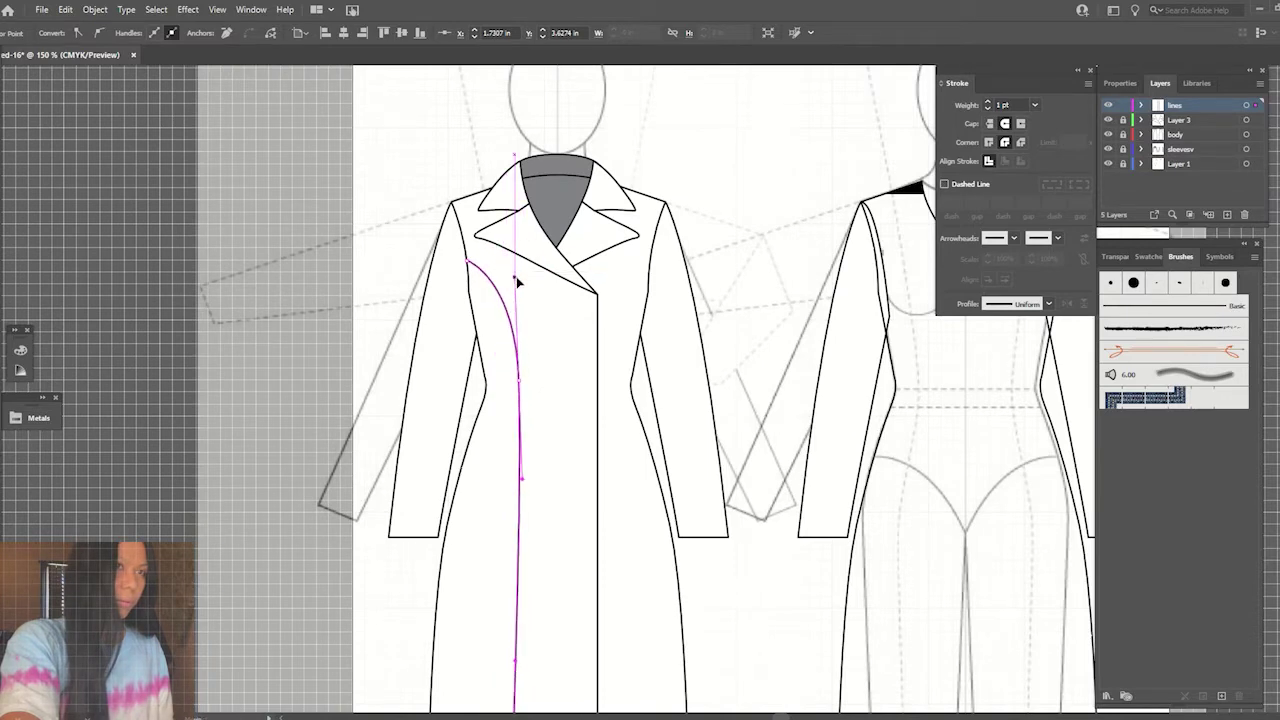
key(ctrl+minus)
scroll(578, 297, down, 3)
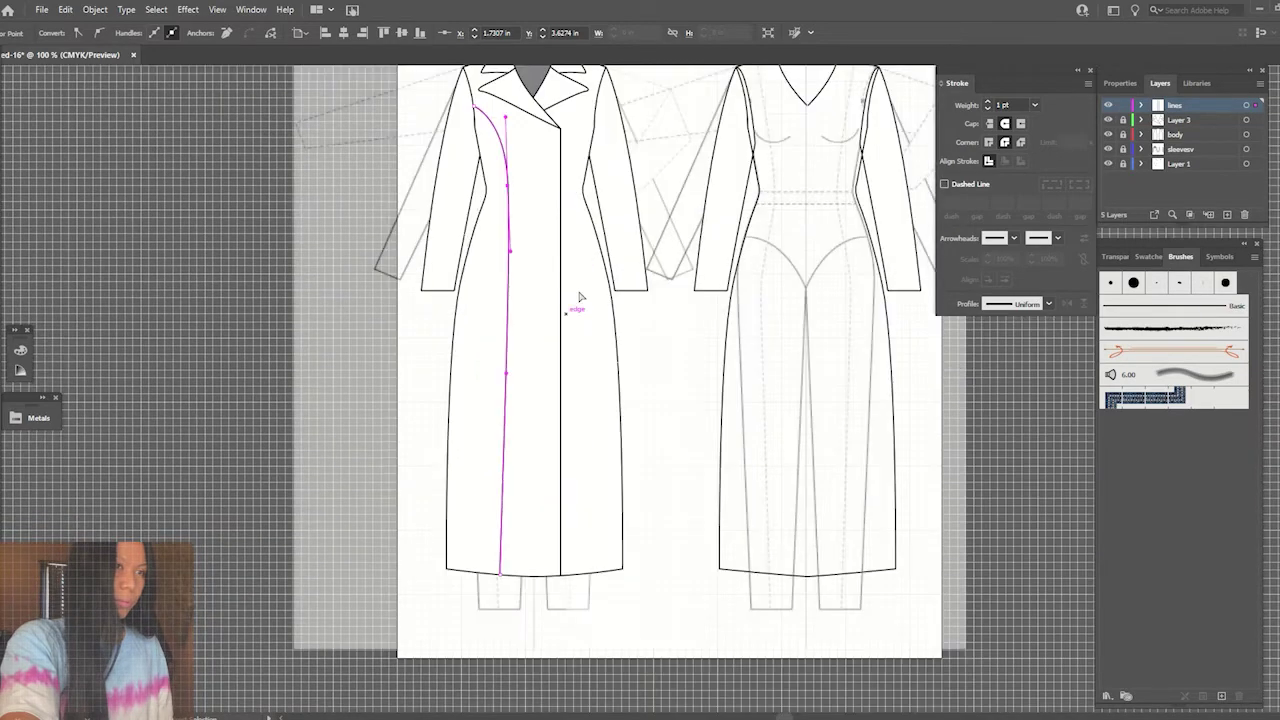
click(590, 300)
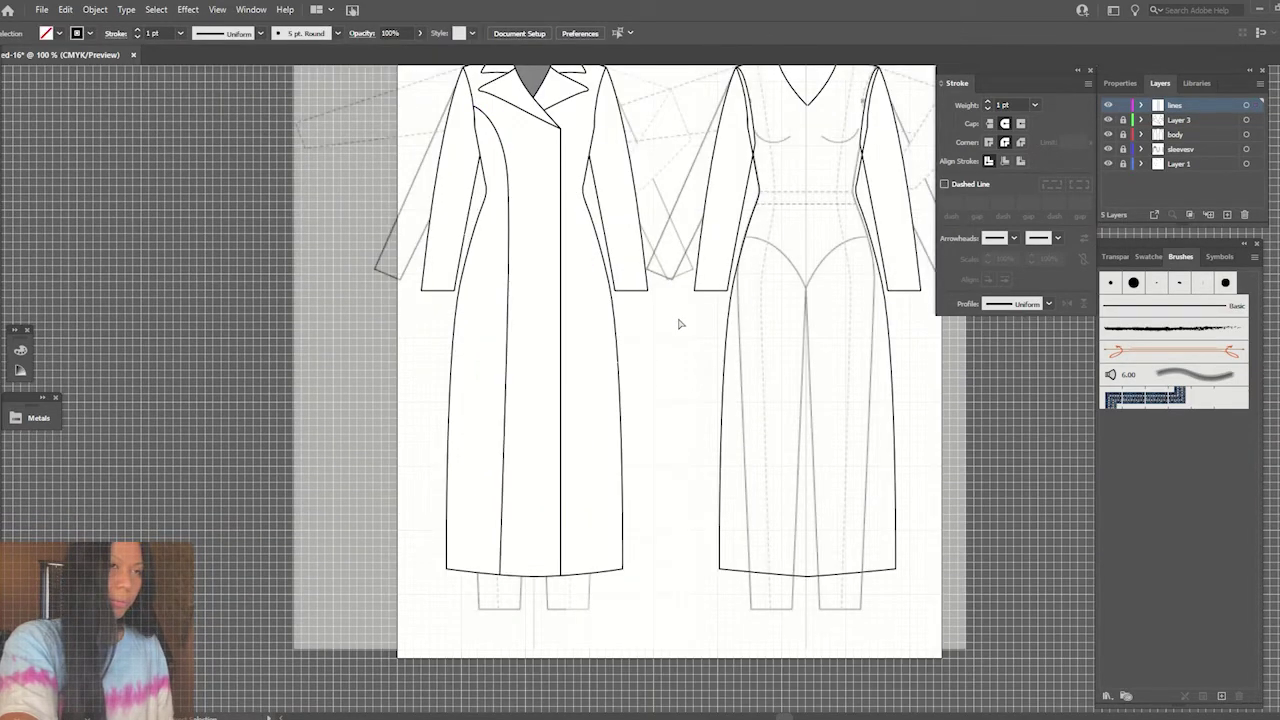
key(ctrl+minus)
click(463, 335)
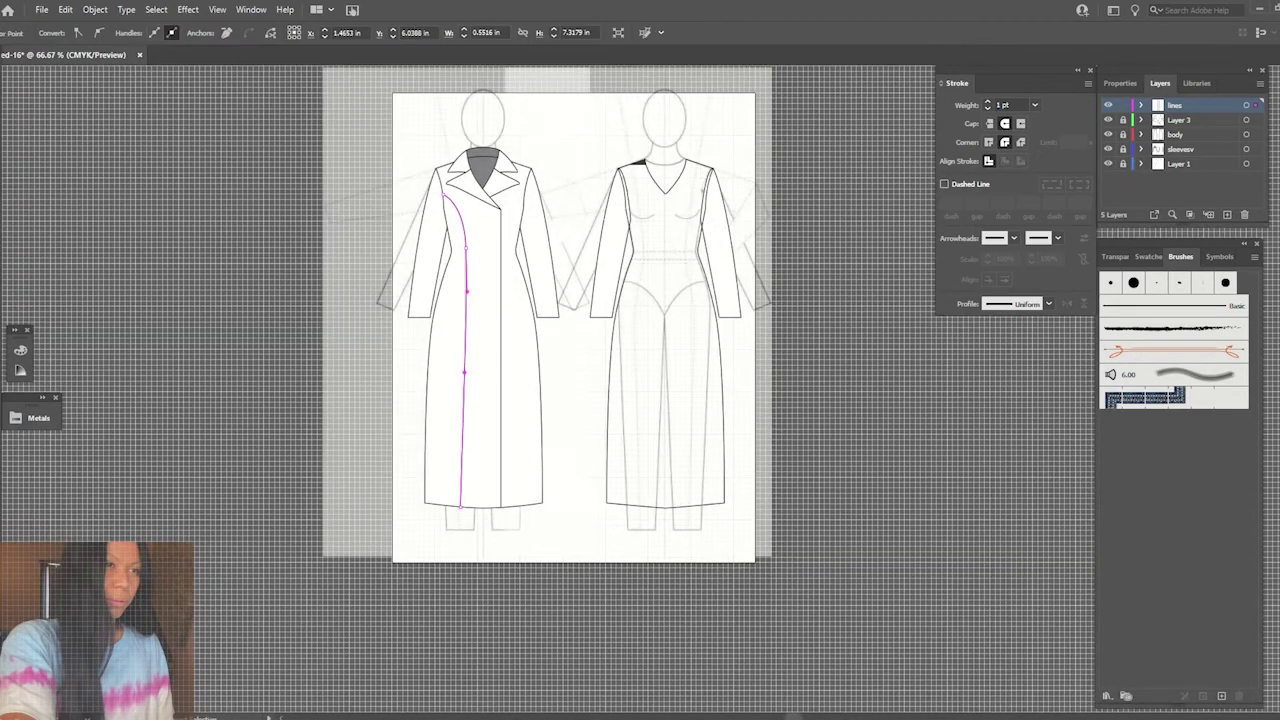
- Reflect a vertical copy of the seam across the centre front onto the right panel
key(v)
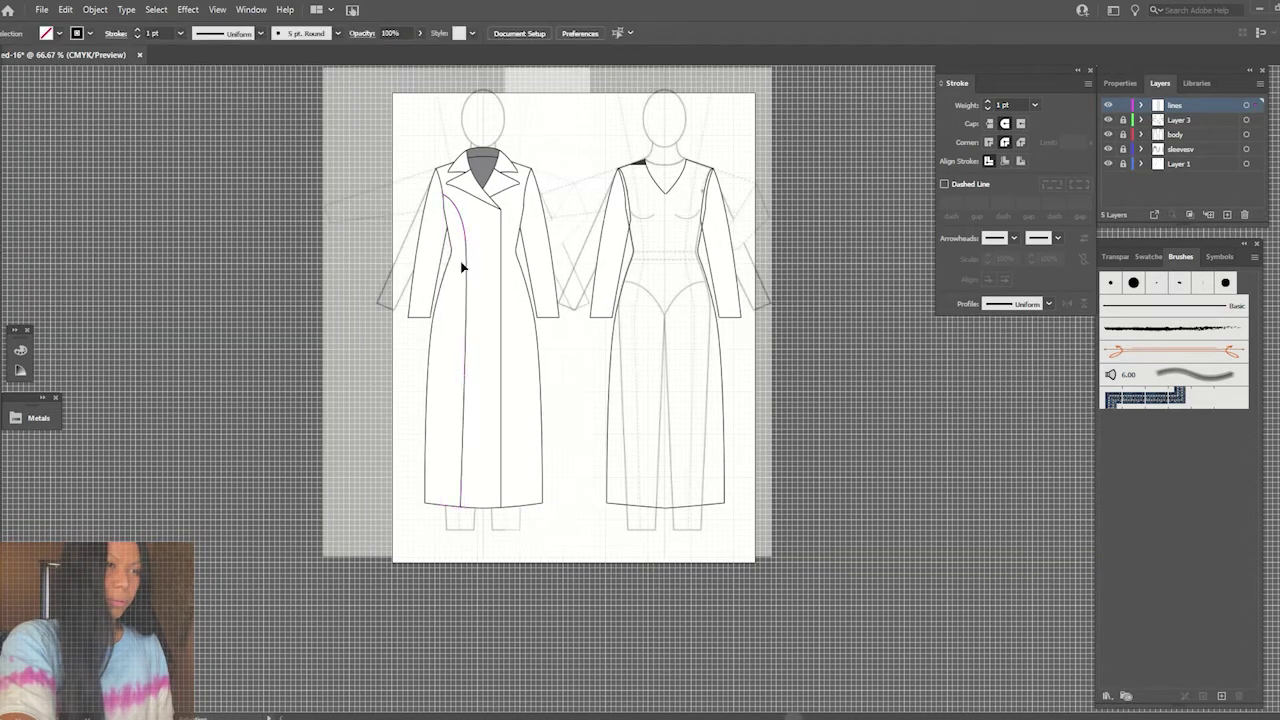
click(465, 271)
key(p)
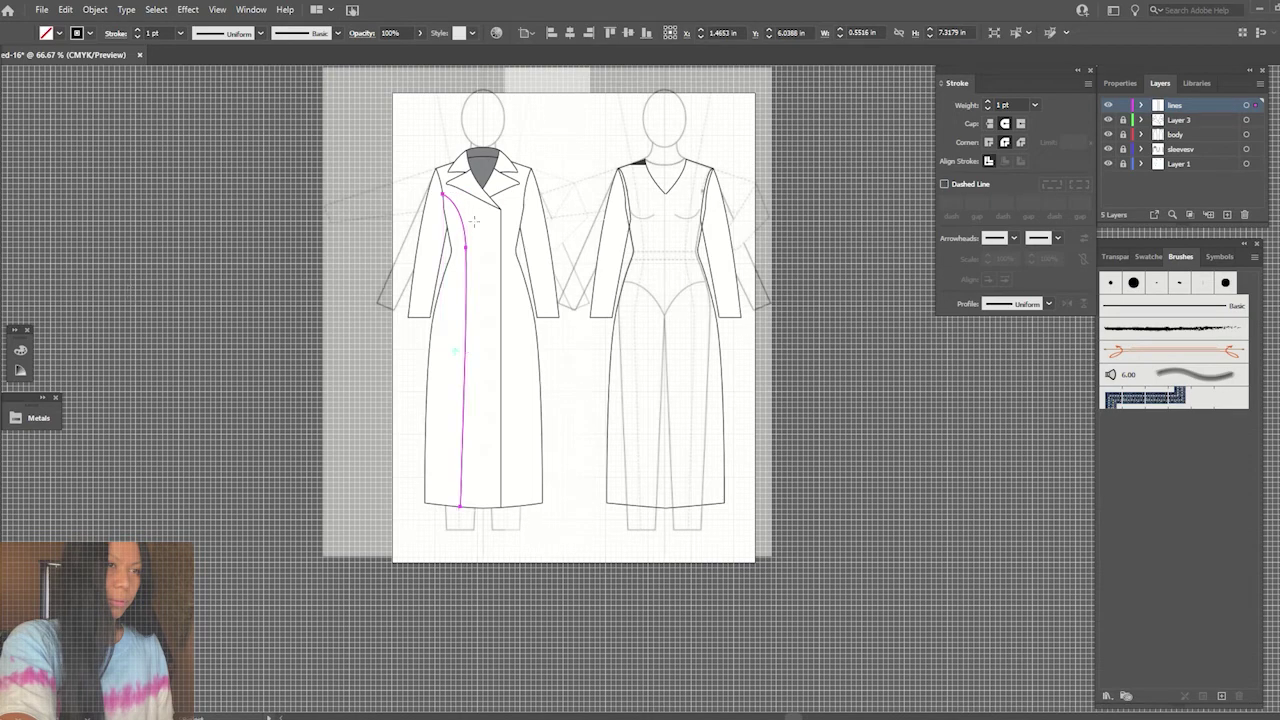
key(o)
alt+click(482, 228)
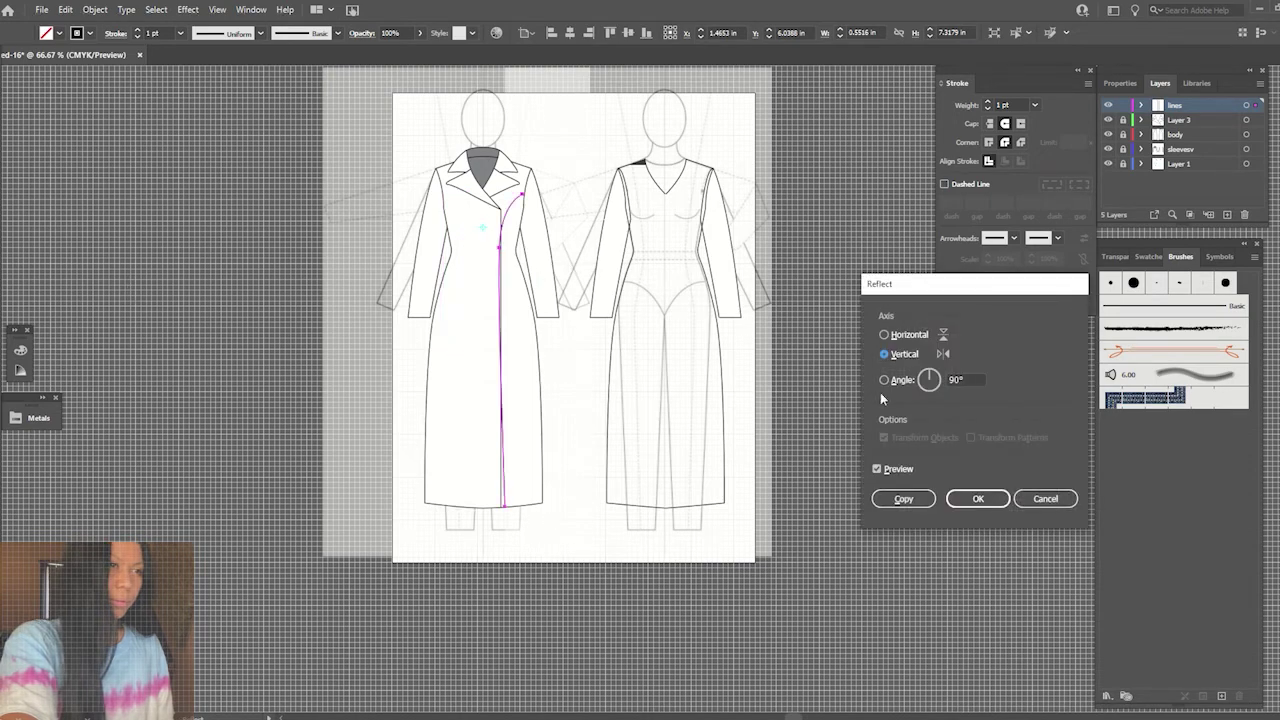
click(903, 498)
- Nudge the mirrored seam right twice to line it up on the right front
key(ctrl+equal)
key(ctrl+equal)
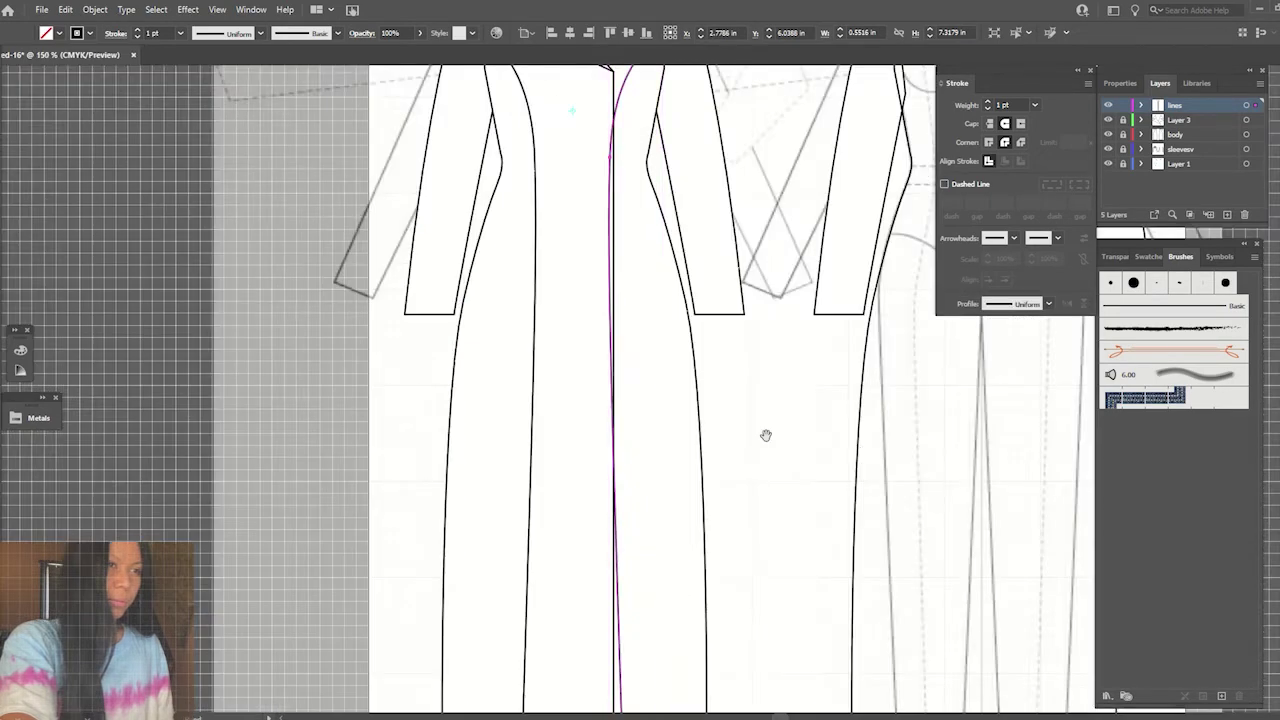
drag(765, 435, 707, 537)
key(Right)
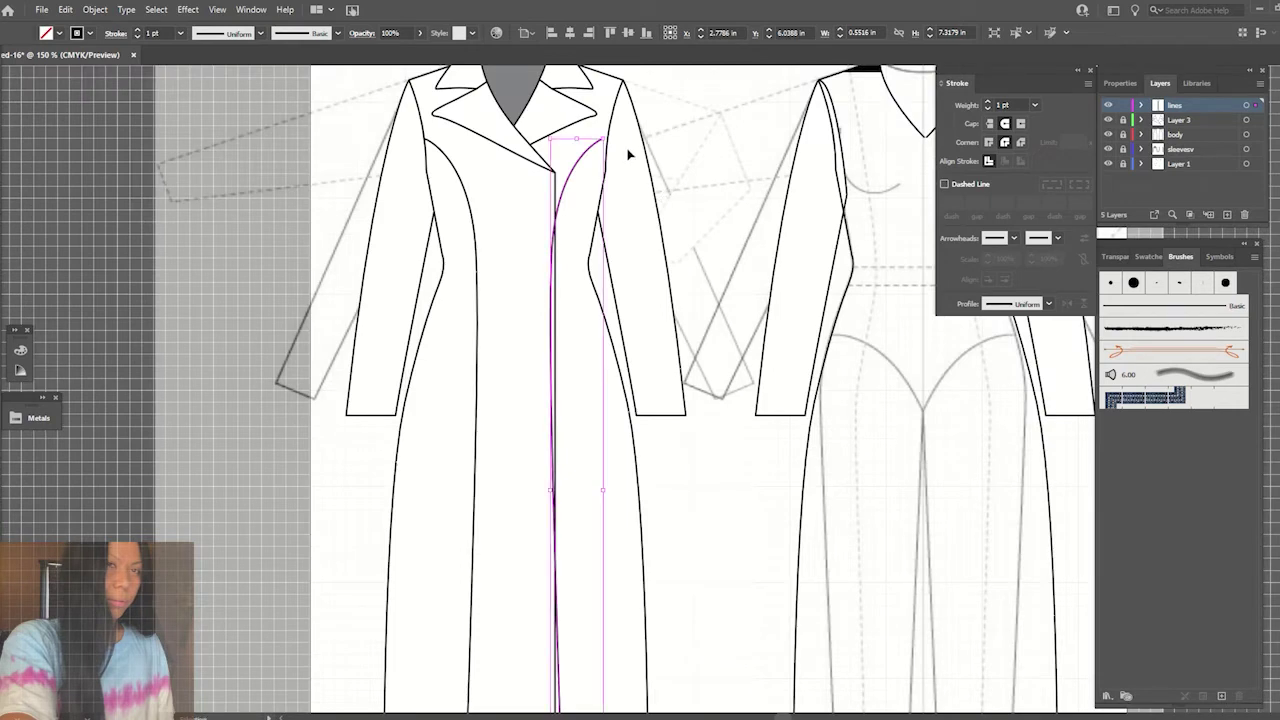
key(Right)
key(Right)
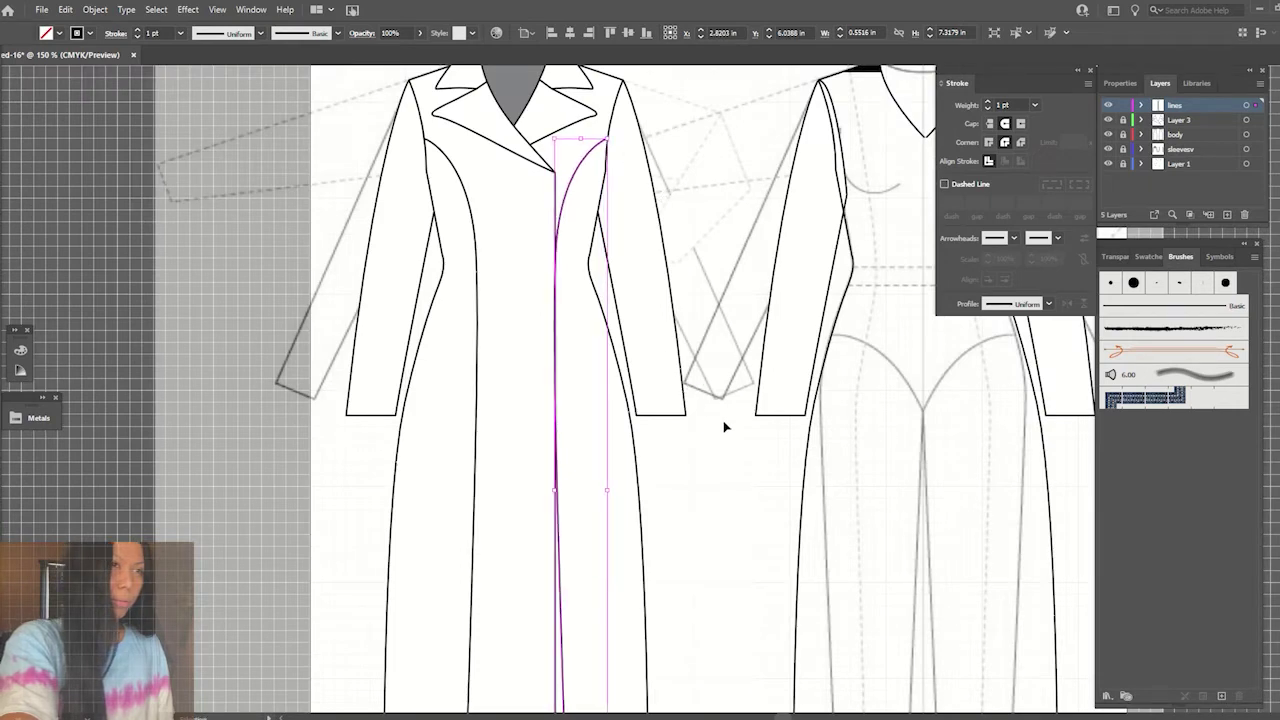
click(725, 427)
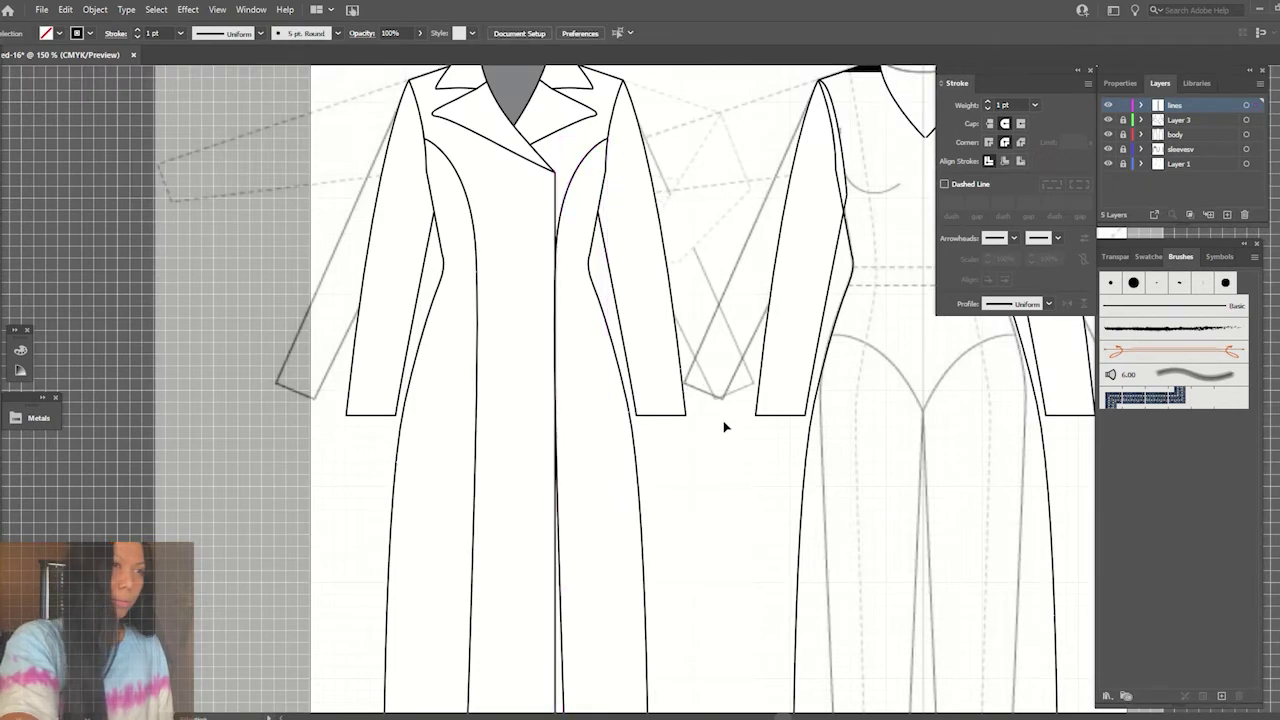
click(474, 262)
- Shift the left seam slightly and reshape its top curve near the armhole
drag(486, 271, 474, 262)
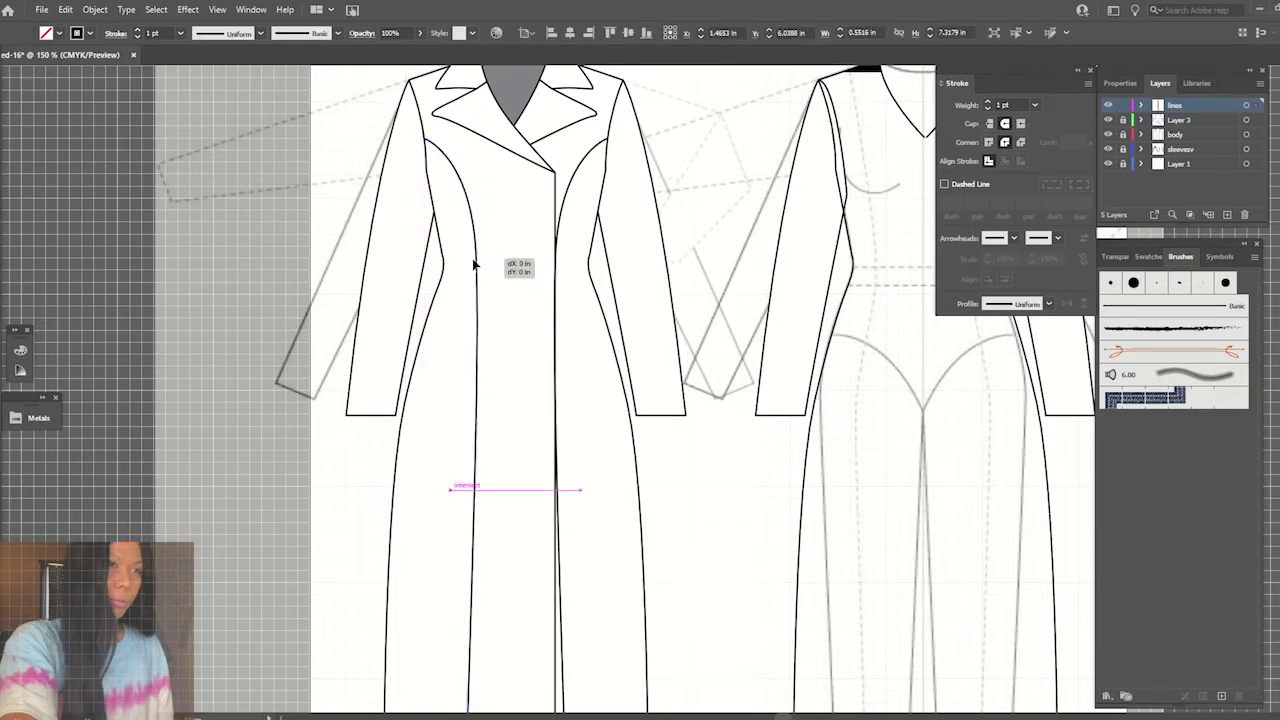
click(499, 264)
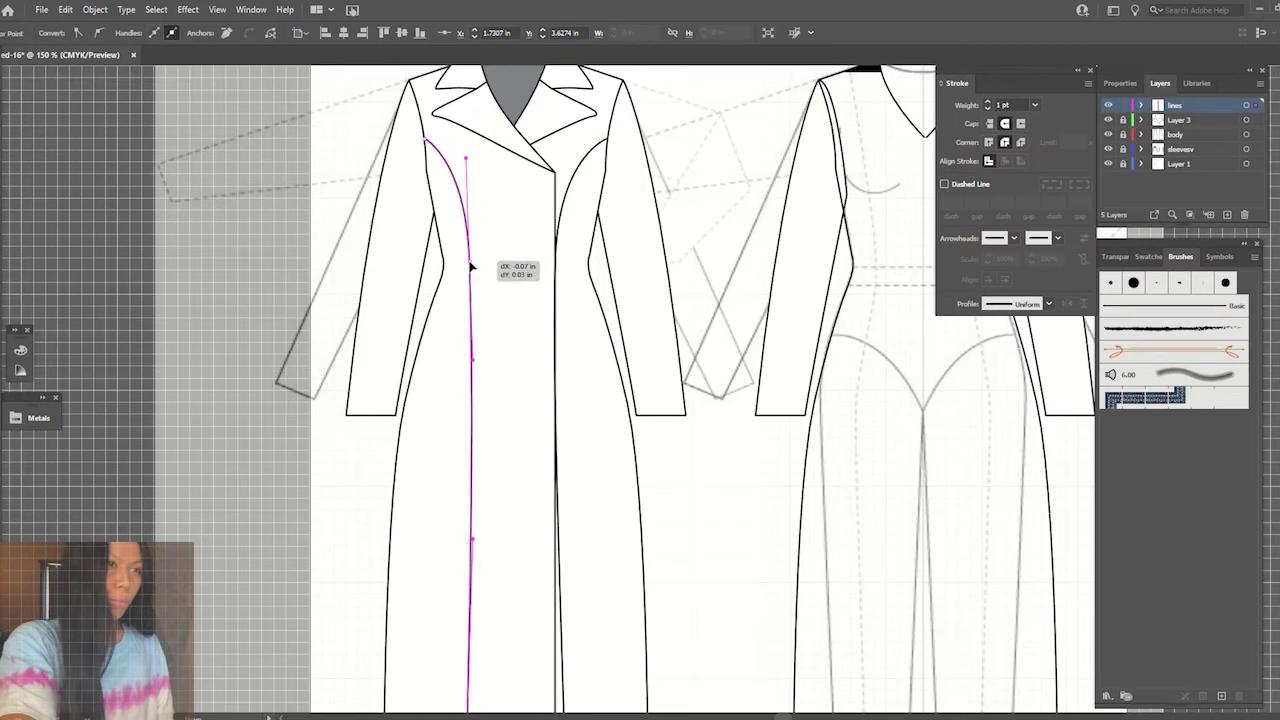
drag(474, 262, 466, 274)
drag(465, 176, 469, 165)
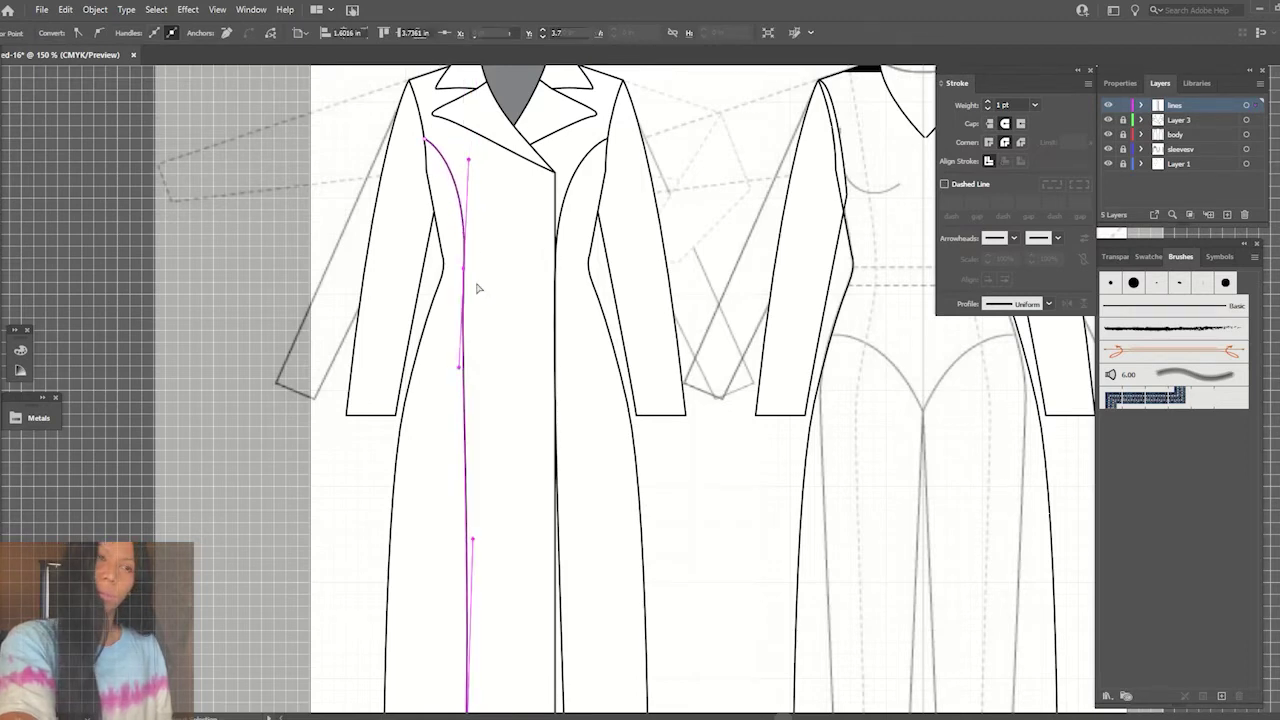
key(ctrl+minus)
key(ctrl+minus)
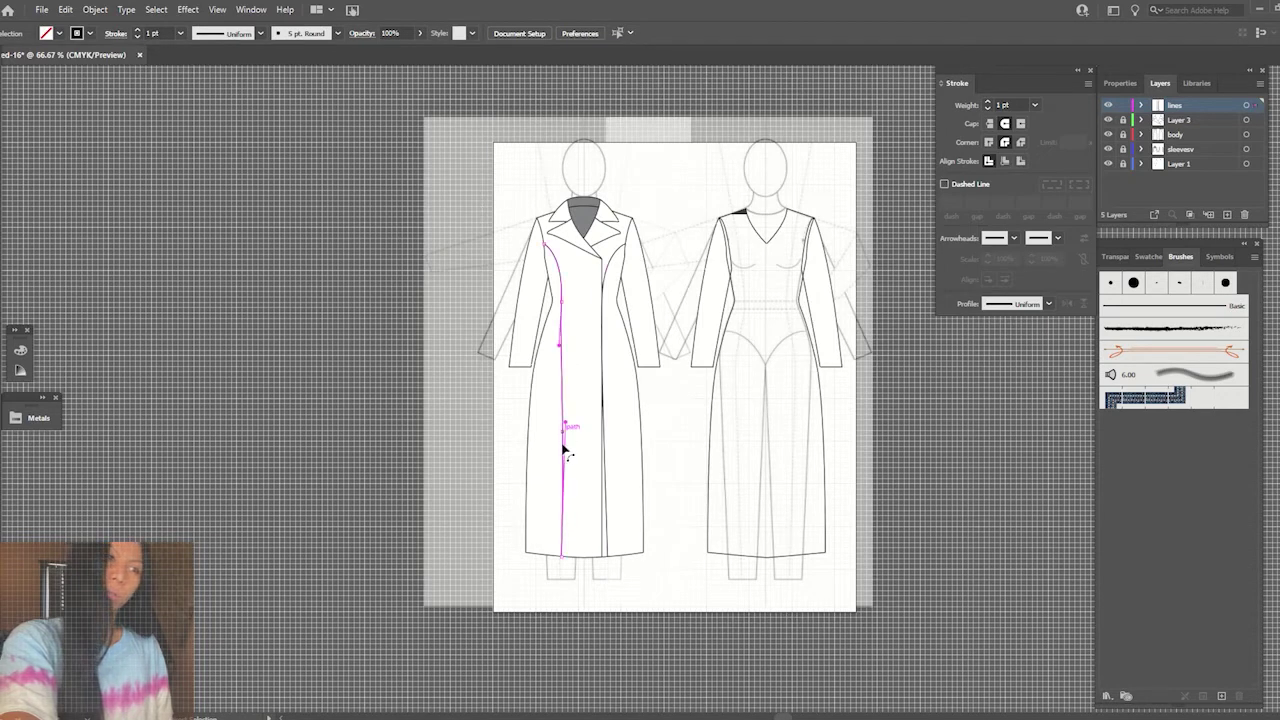
- Make the left seam's lower point a sharp corner so it runs straight to the hem
click(562, 440)
click(562, 347)
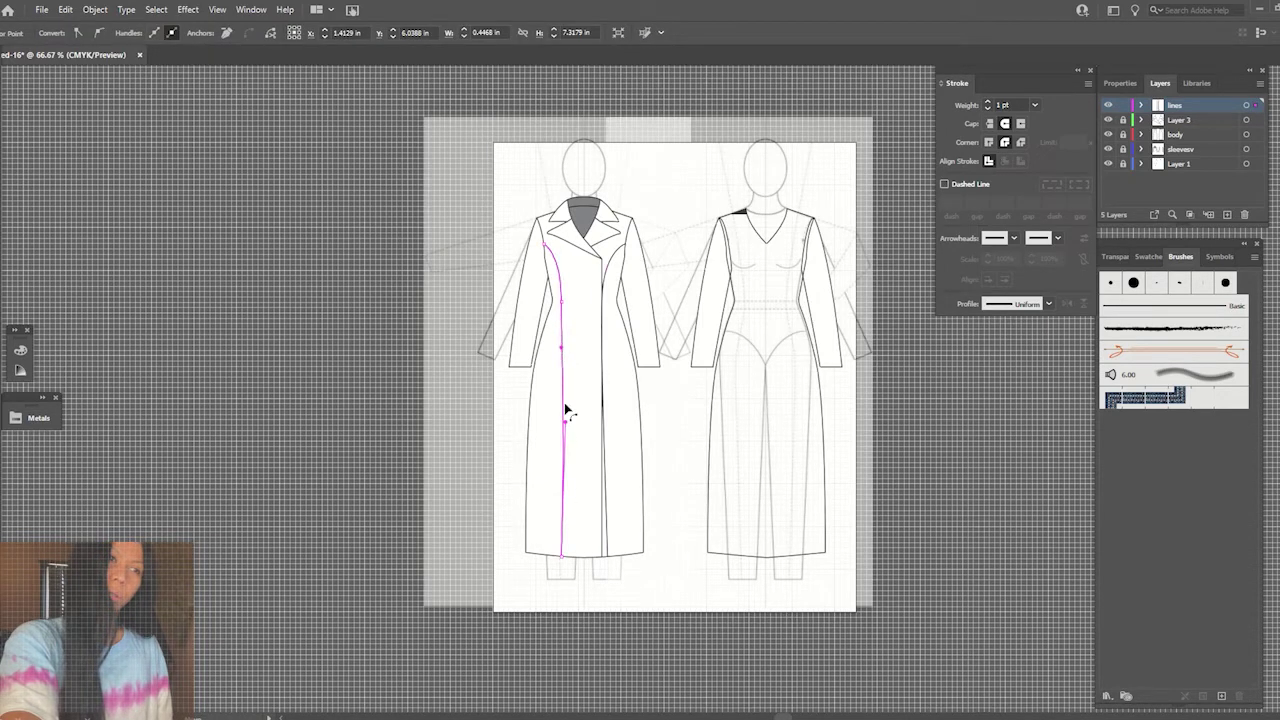
drag(566, 428, 564, 426)
key(ctrl+shift+a)
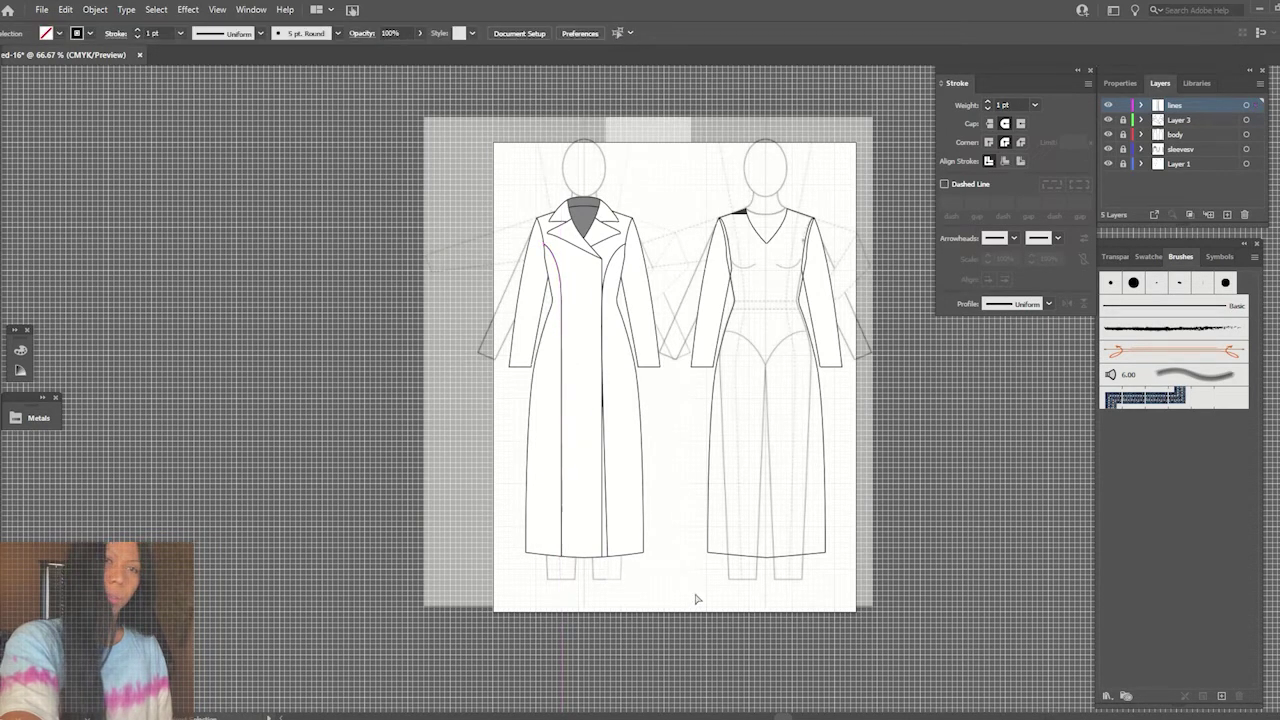
- Replace the old right-front seam with a fresh mirrored copy of the reshaped left seam
click(608, 514)
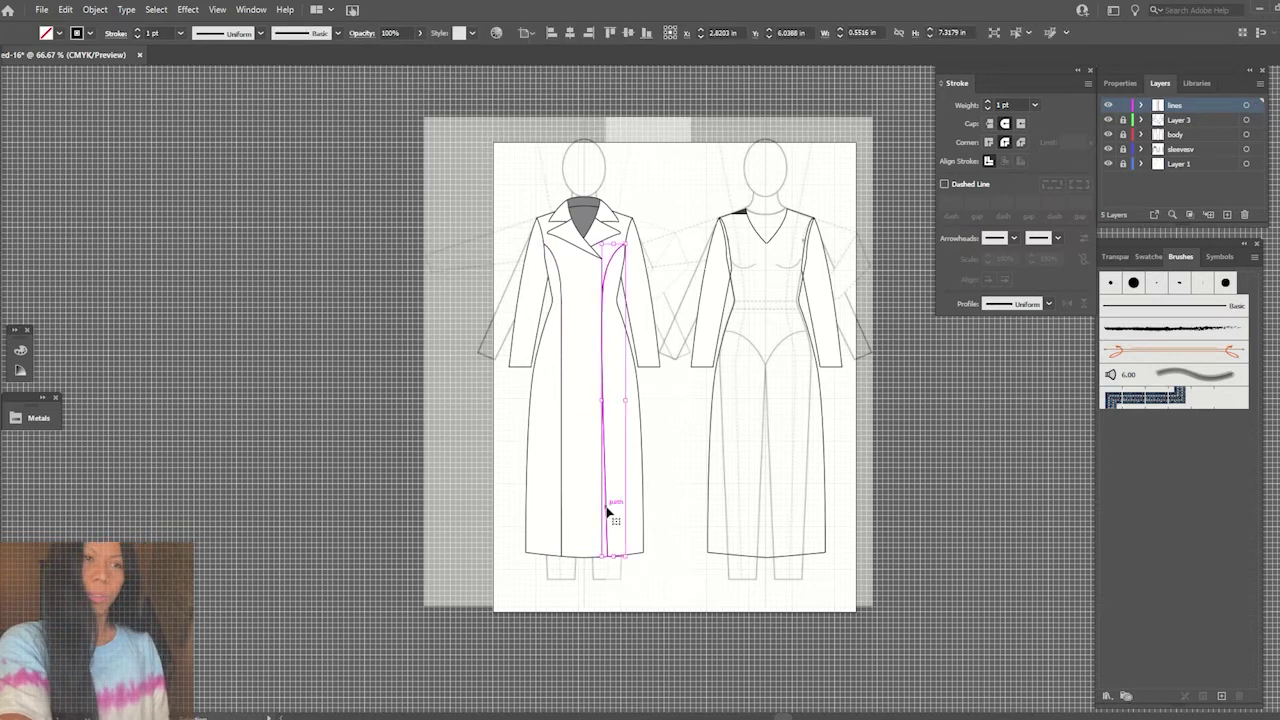
key(ctrl+shift+a)
click(560, 390)
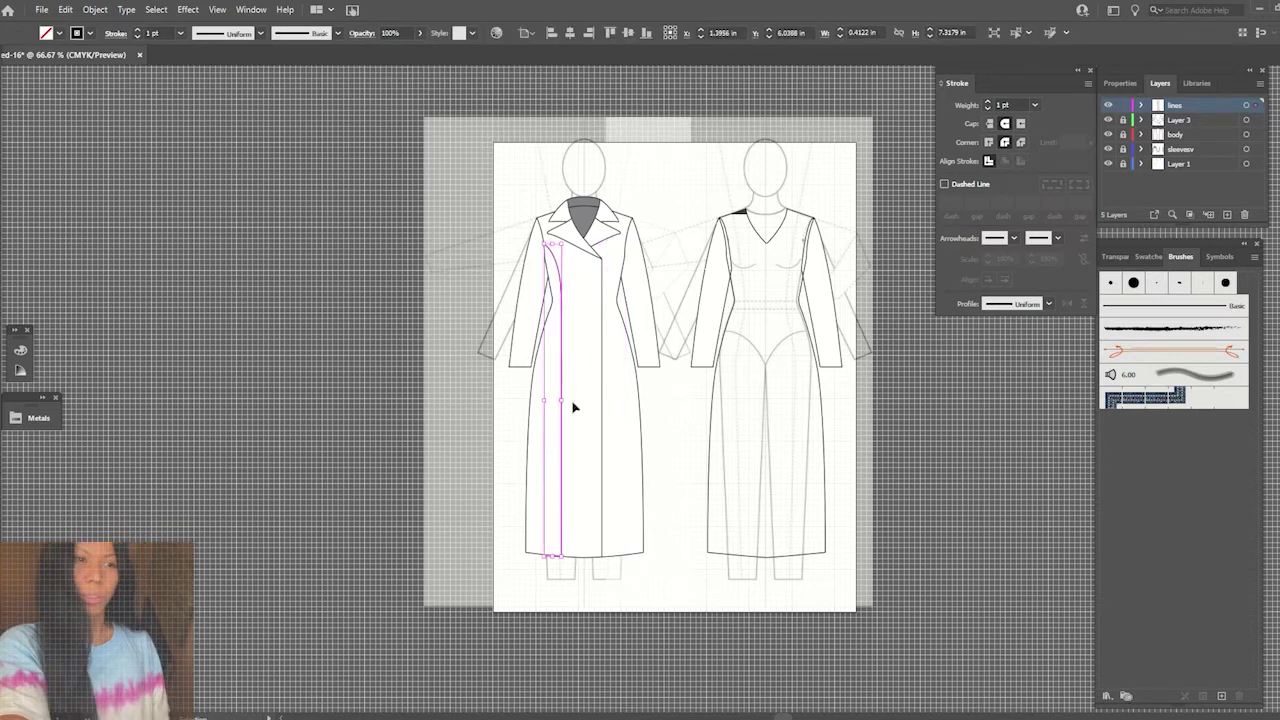
alt+click(584, 343)
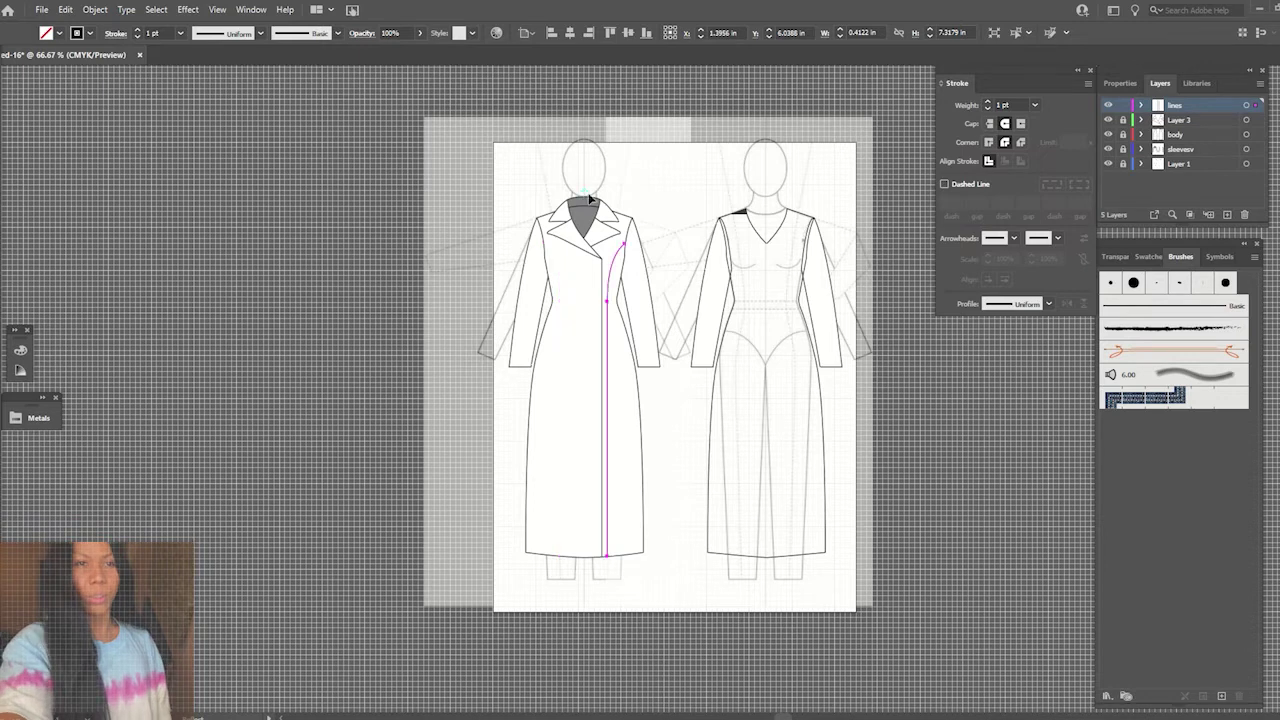
click(903, 498)
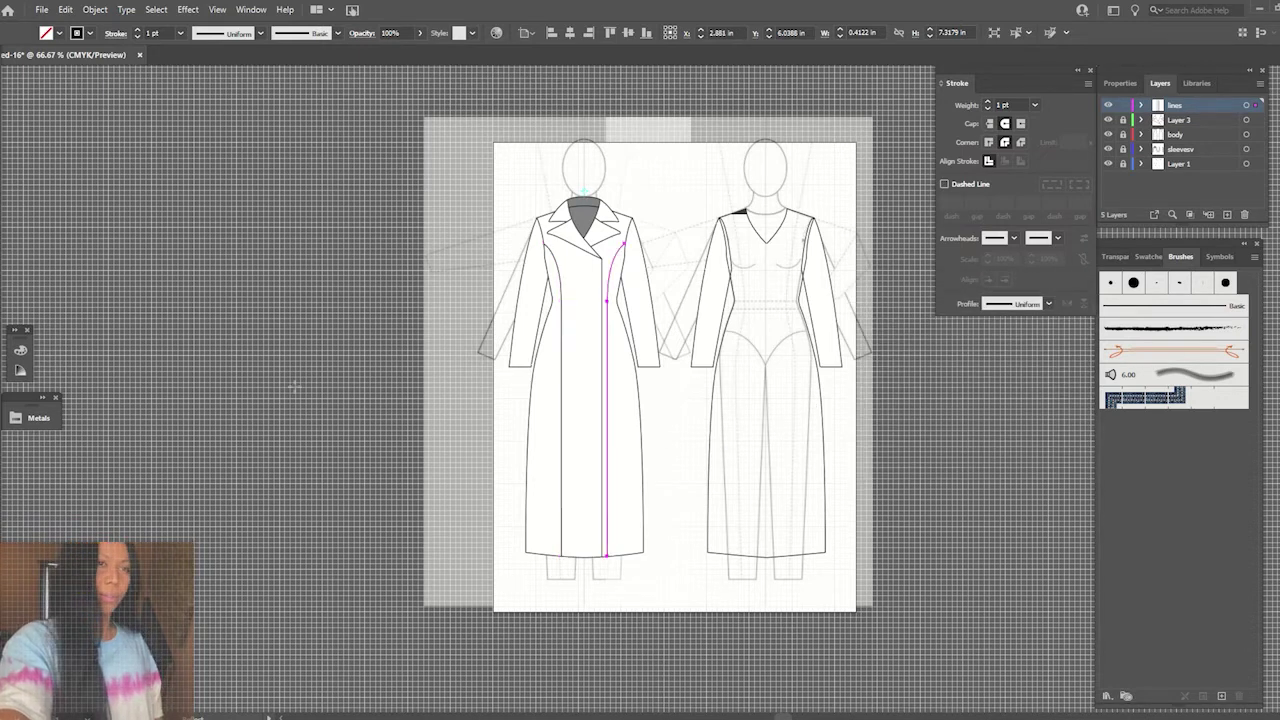
click(712, 528)
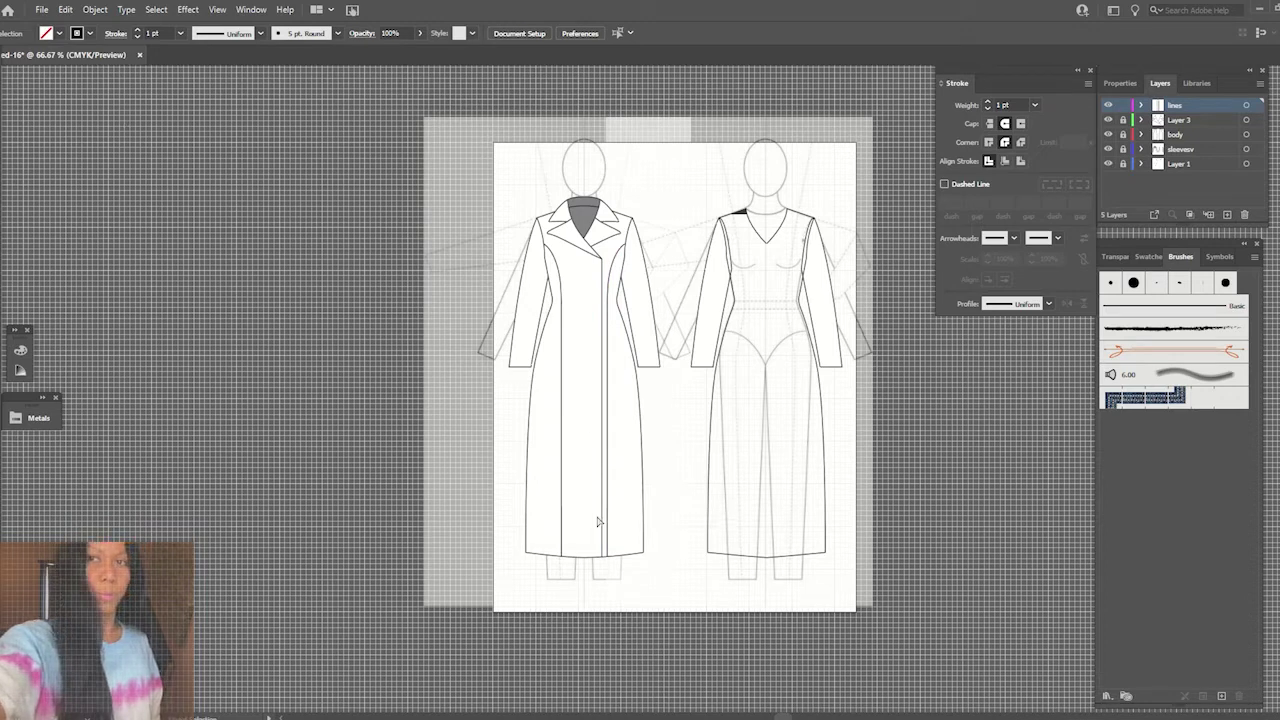
- Move the seam line near the centre front left onto the left front panel
click(609, 556)
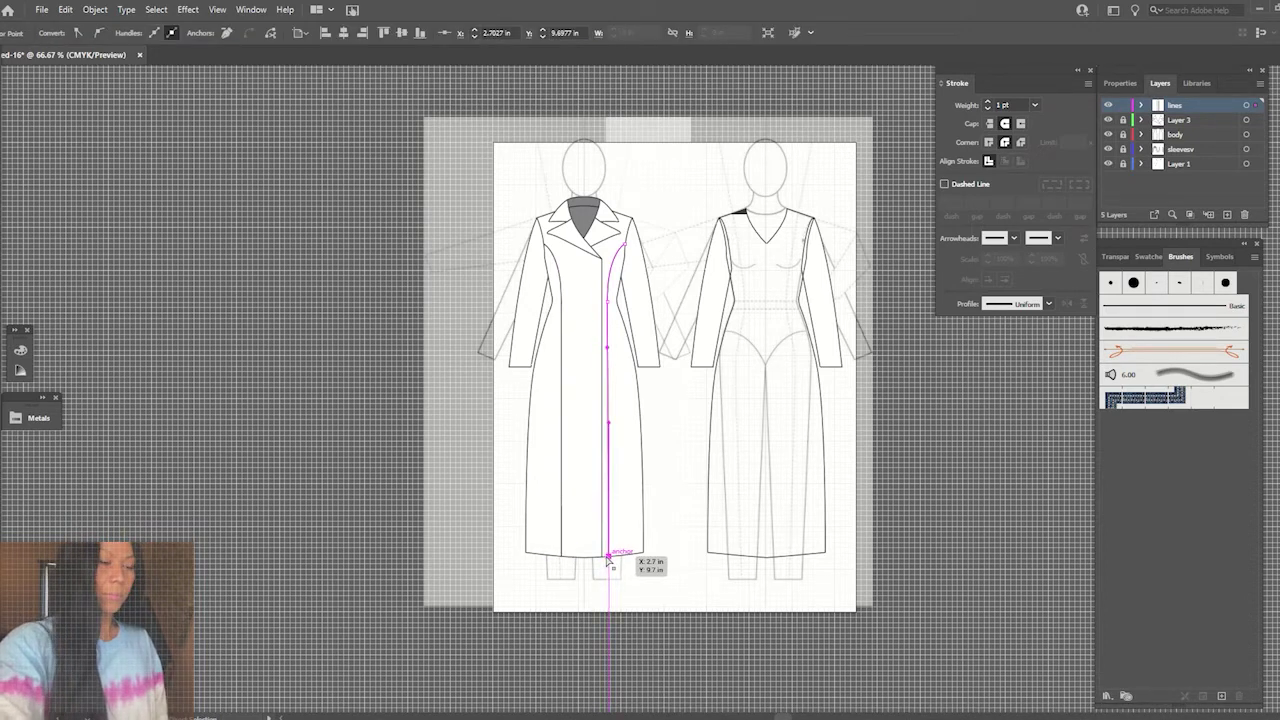
drag(609, 556, 560, 556)
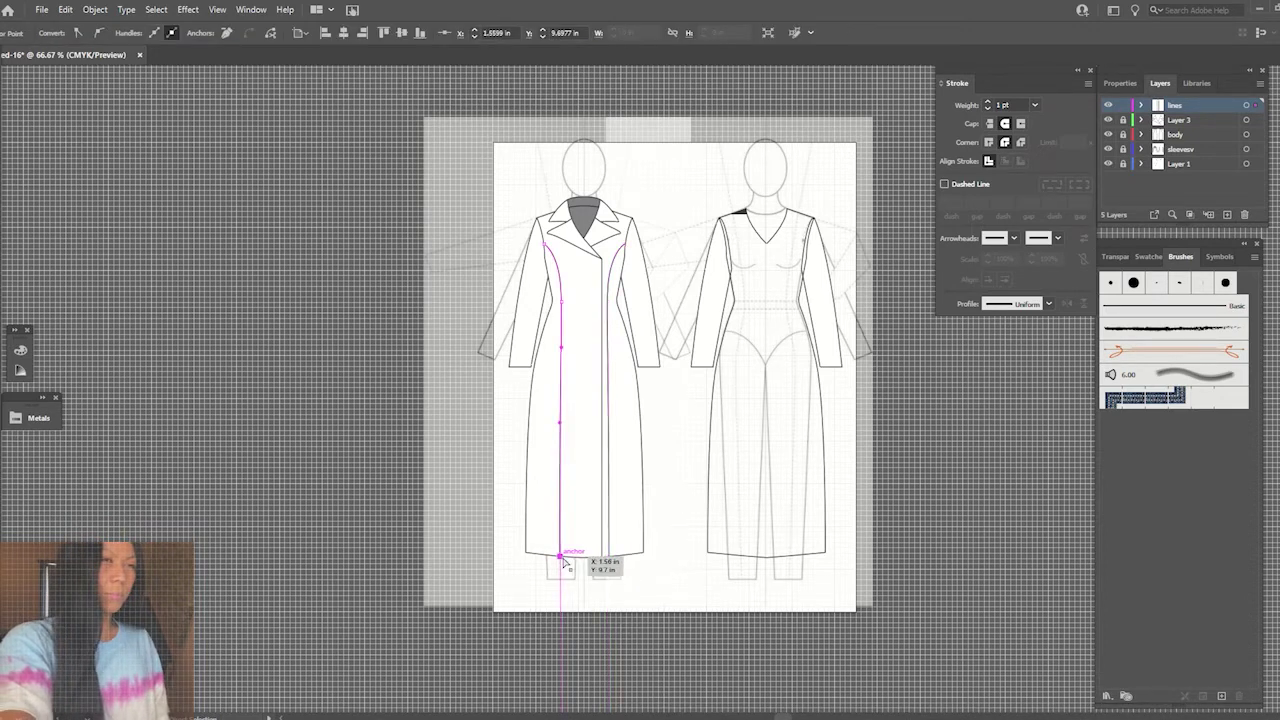
click(677, 491)
key(ctrl+plus)
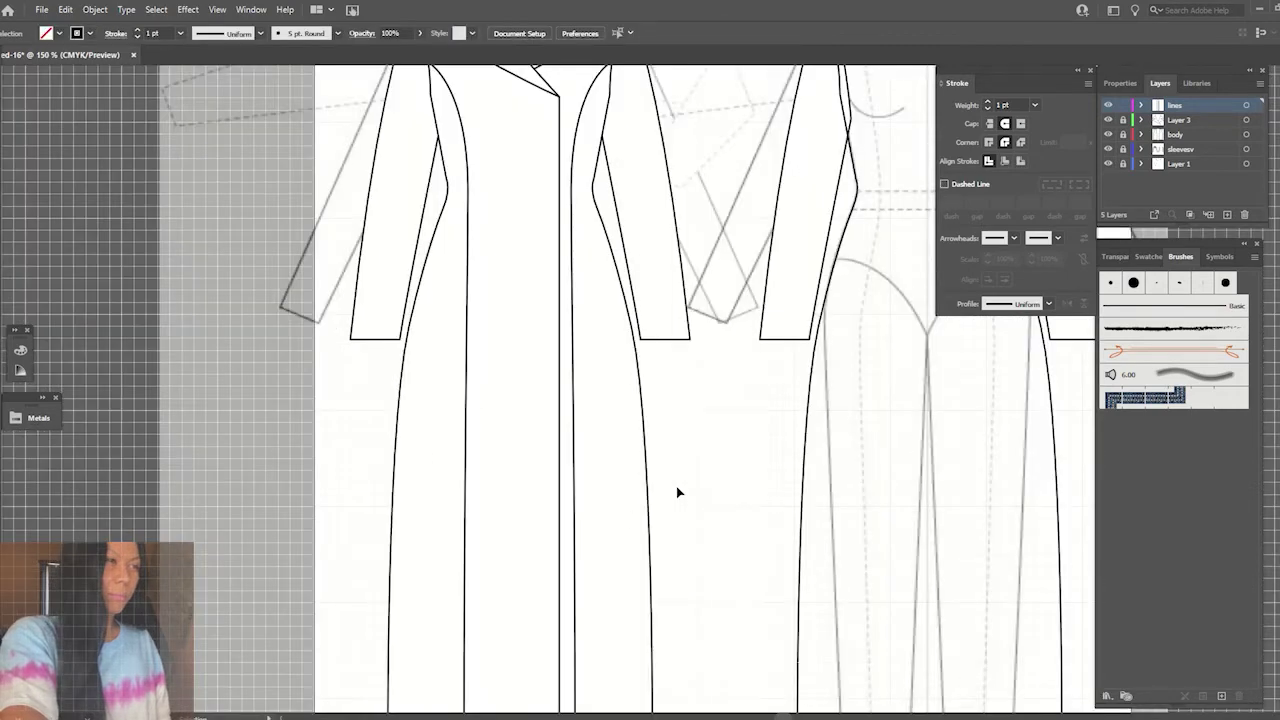
key(ctrl+minus)
key(ctrl+minus)
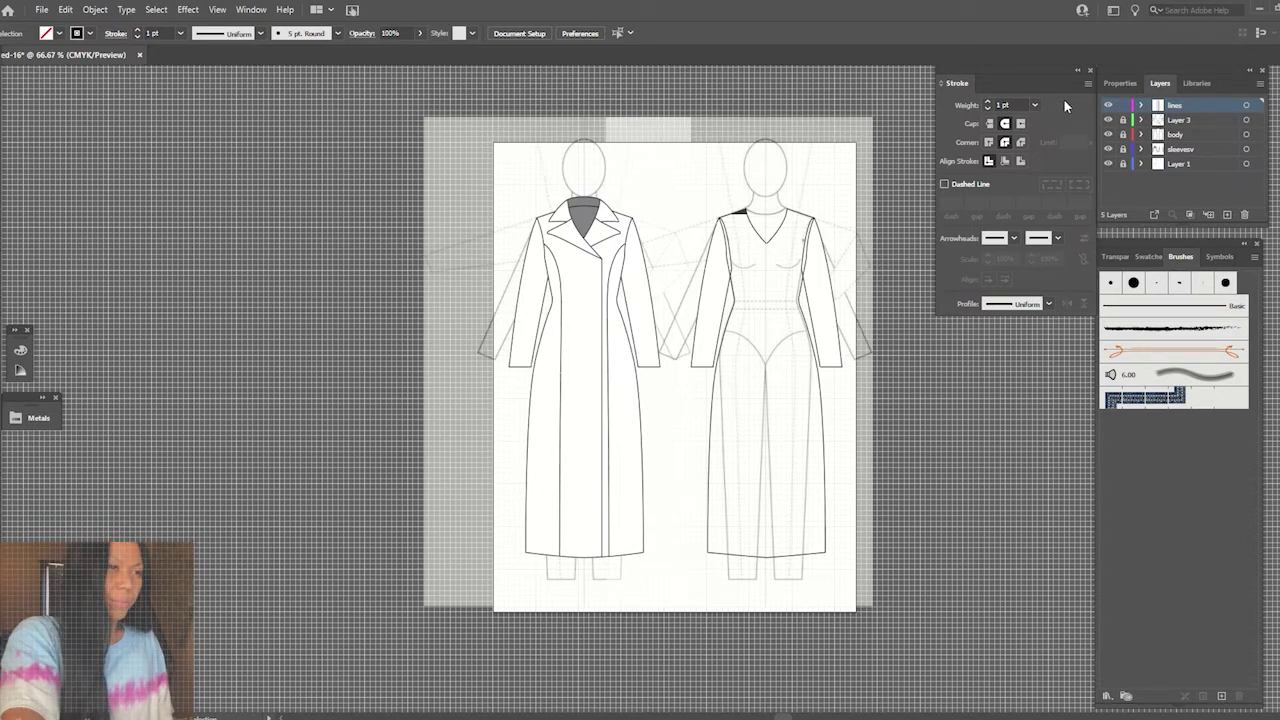
- Lock the lines layer and add a new layer named 'belt'
click(1122, 105)
click(1227, 215)
double_click(1178, 106)
text(belt)
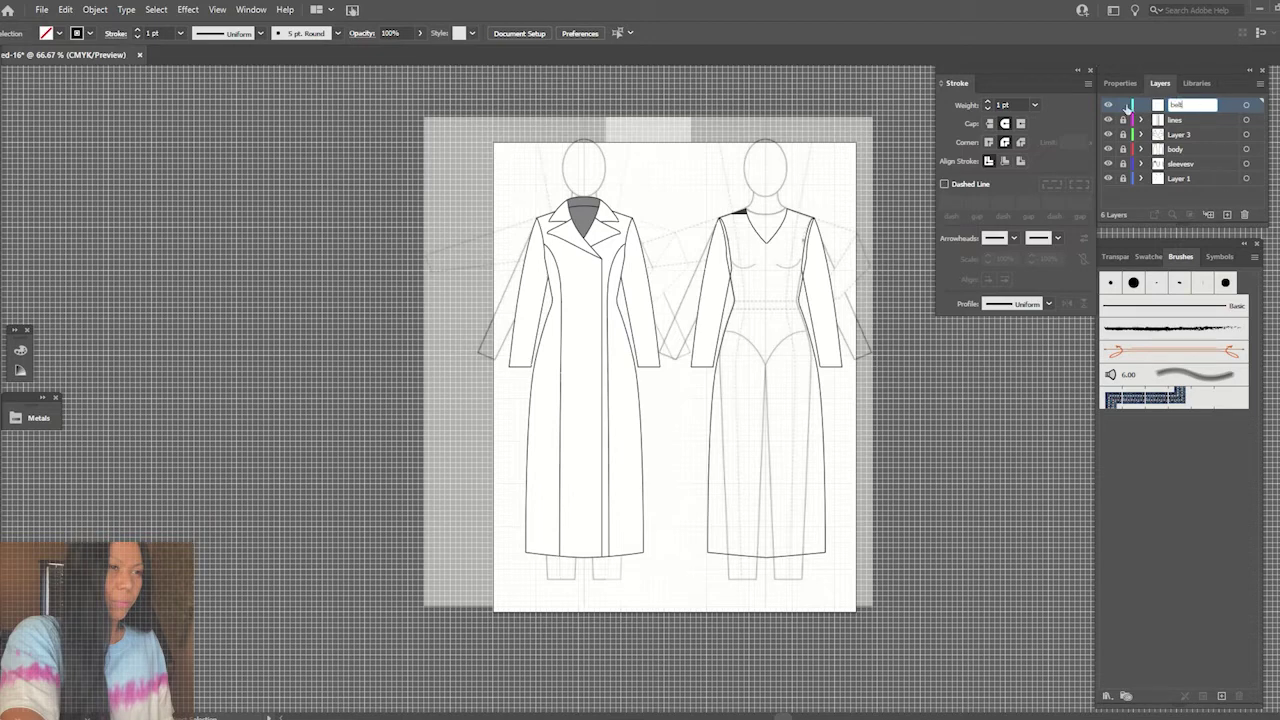
click(1157, 121)
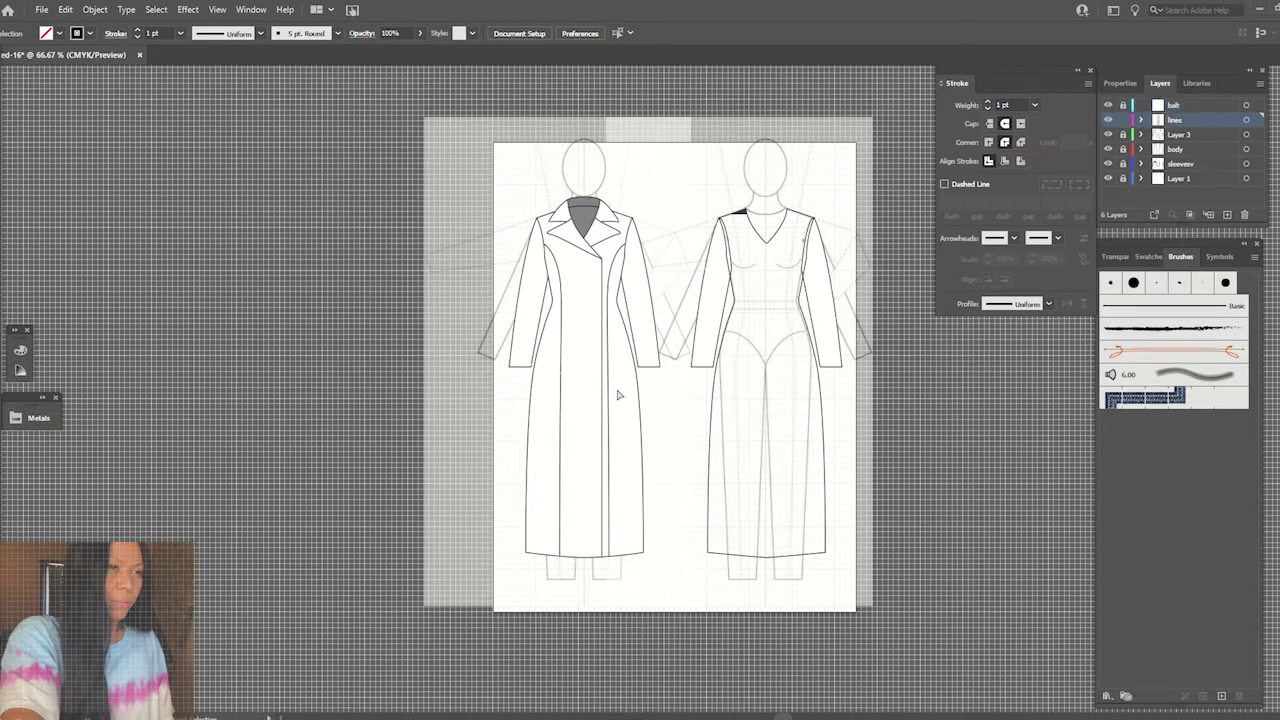
- Draw a thin seam line down the inside of the coat's left sleeve
key(ctrl+equal)
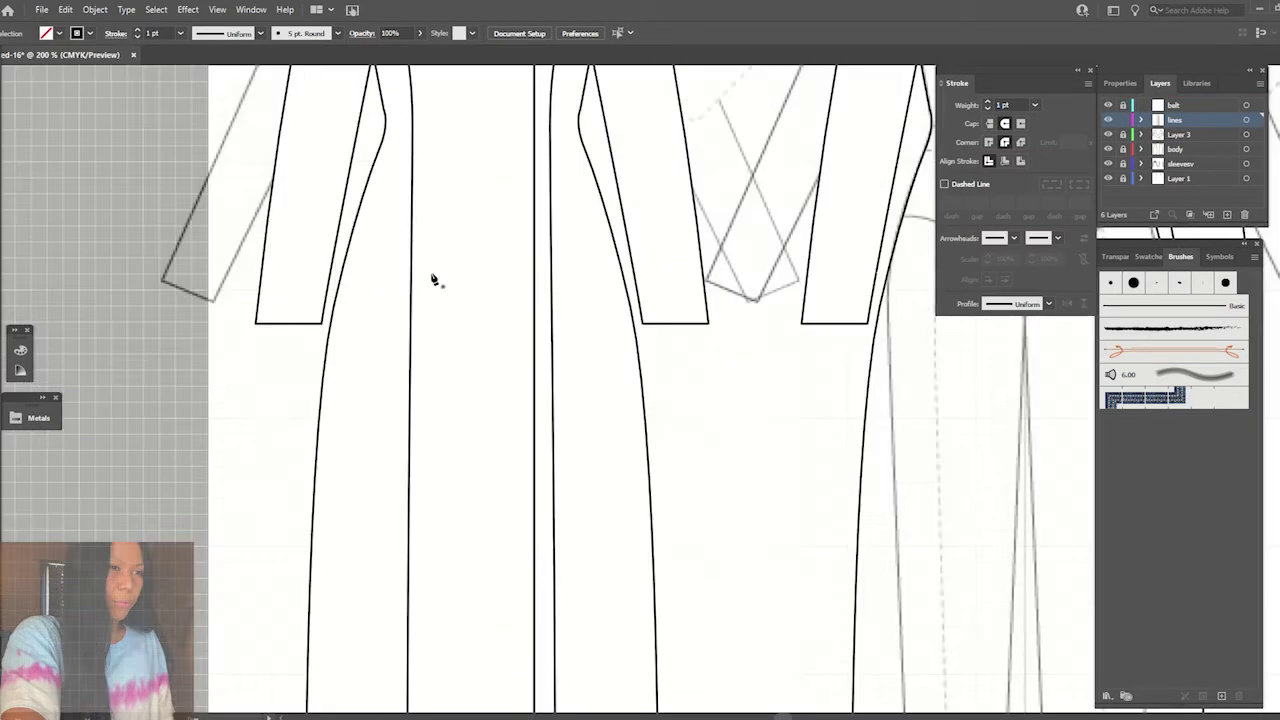
key(ctrl+equal)
key(ctrl+equal)
drag(420, 84, 364, 391)
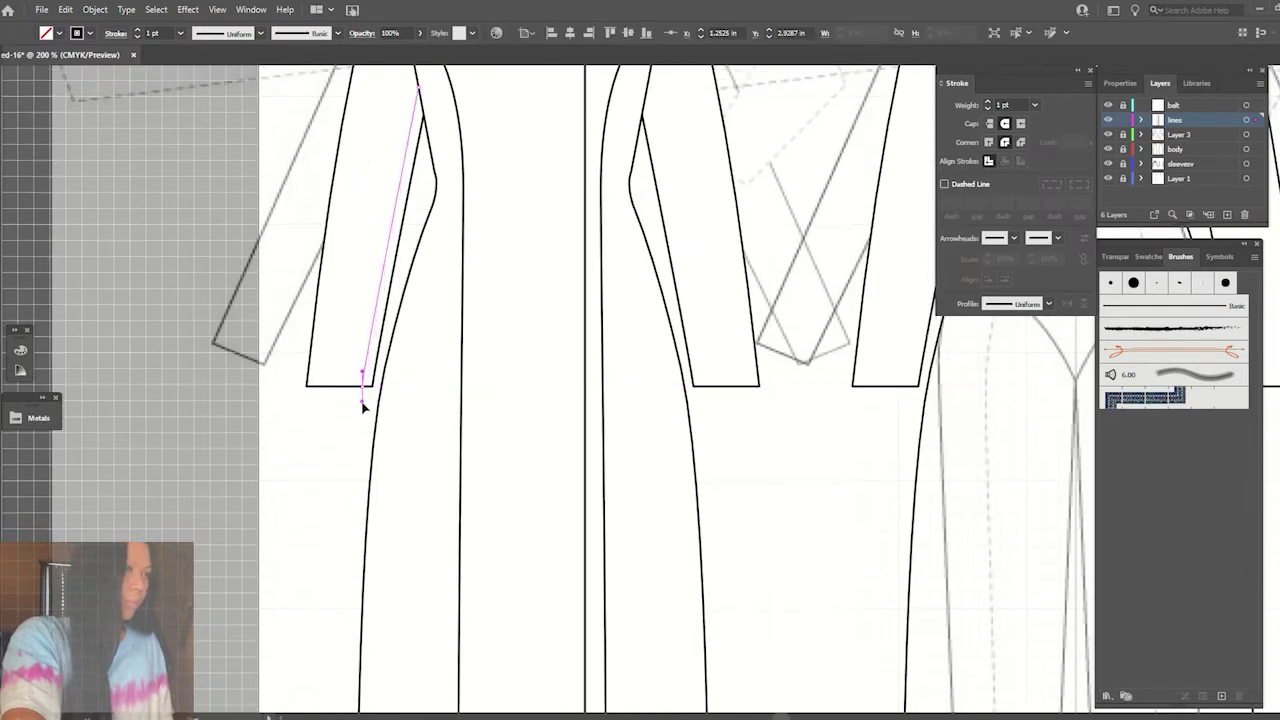
ctrl+click(370, 304)
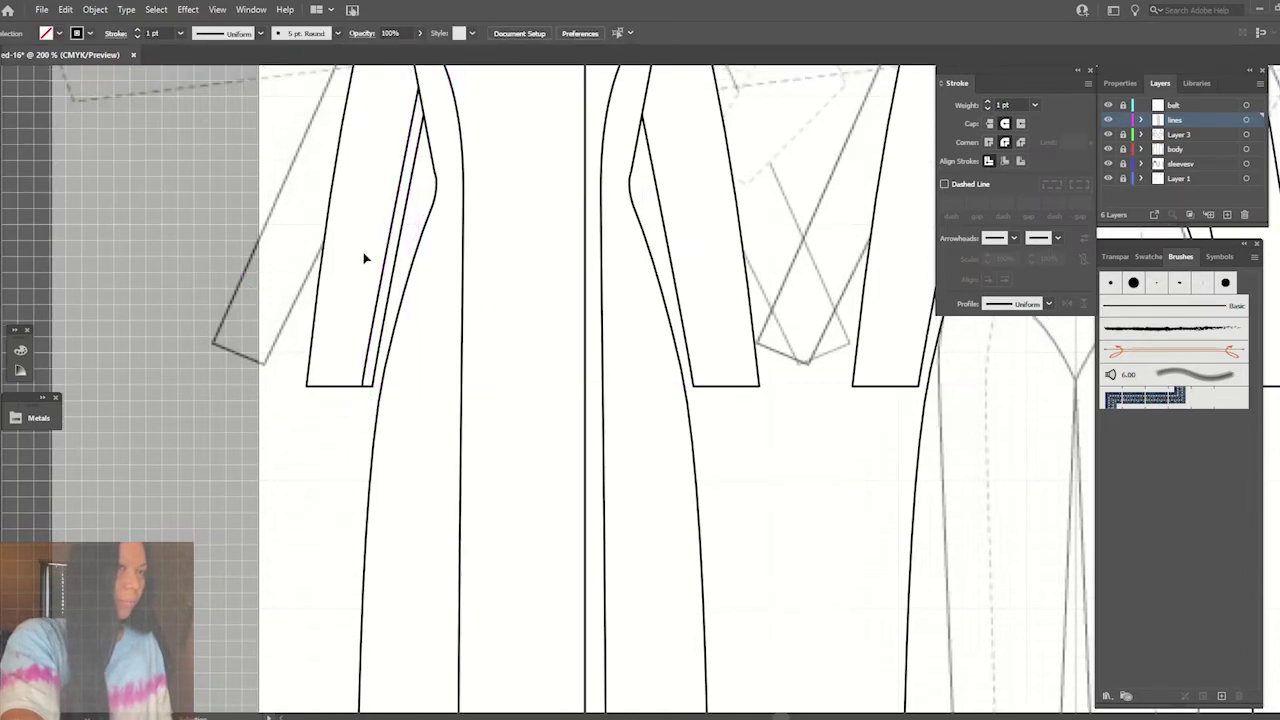
key(ctrl+minus)
key(ctrl+minus)
- Thin the sleeve line to 0.75 pt and the front-panel and sleeve-side curves to 0.5 pt
click(1035, 105)
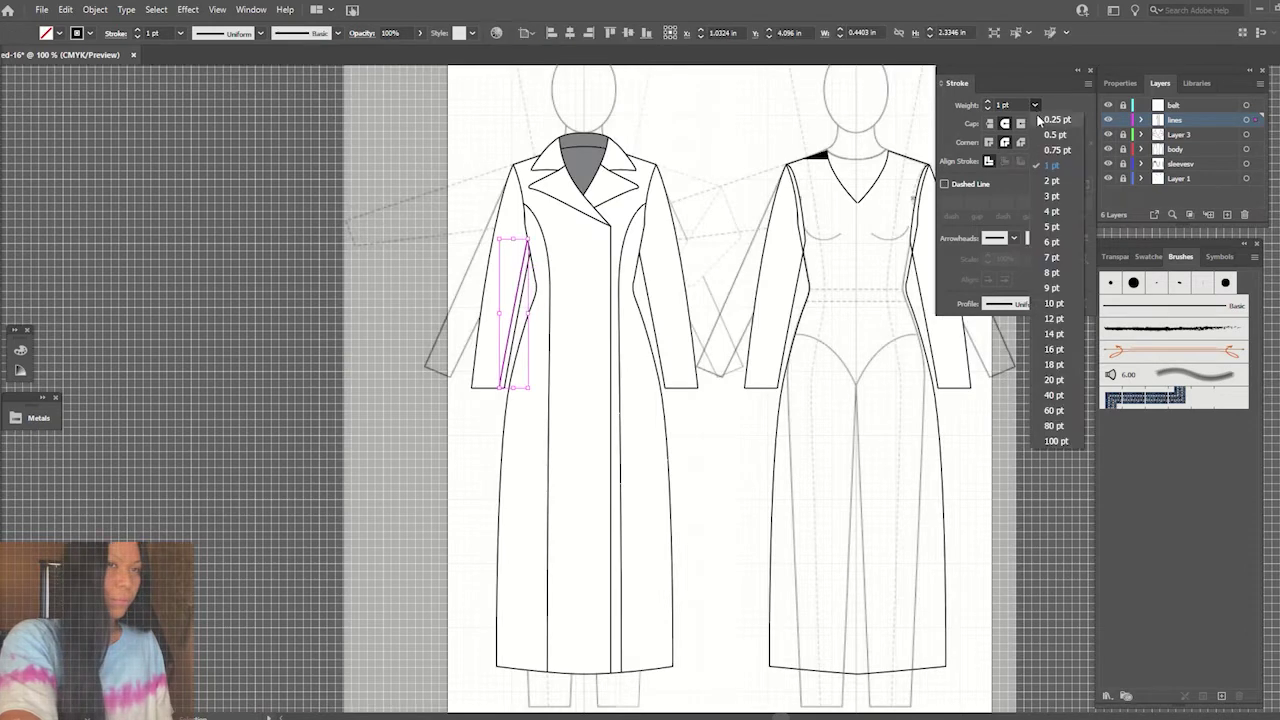
click(1045, 150)
click(549, 305)
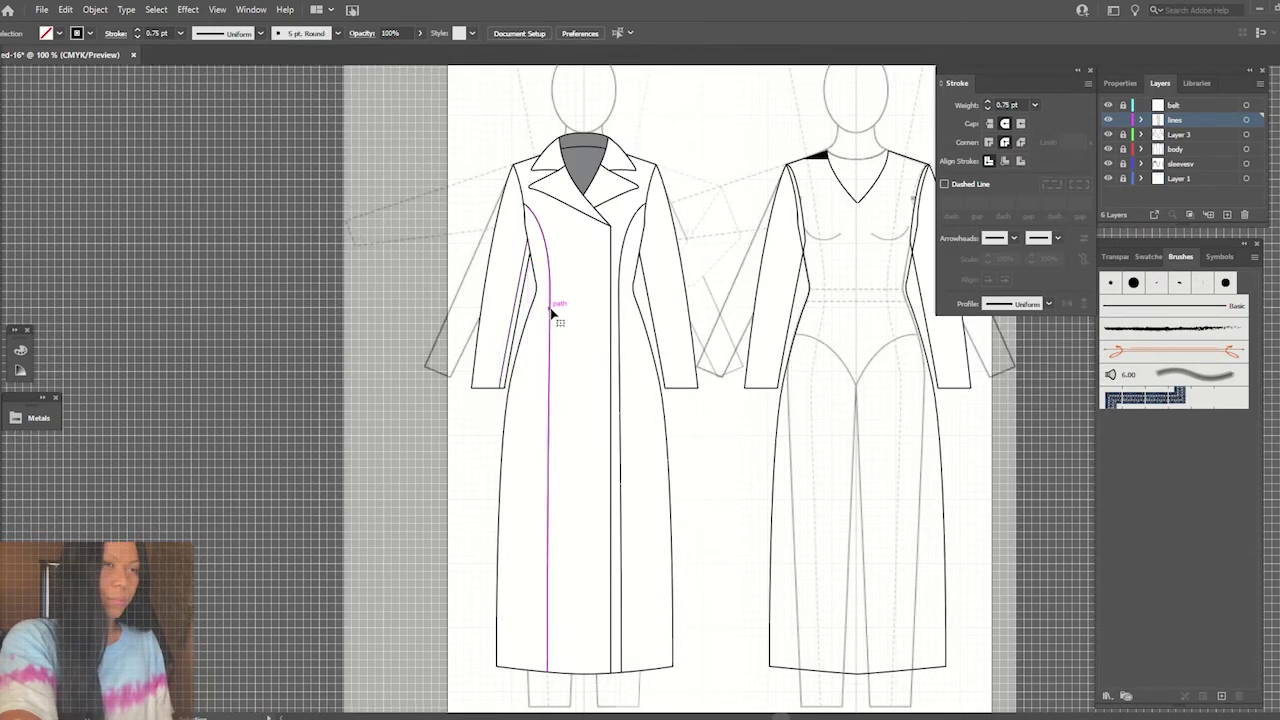
click(1036, 106)
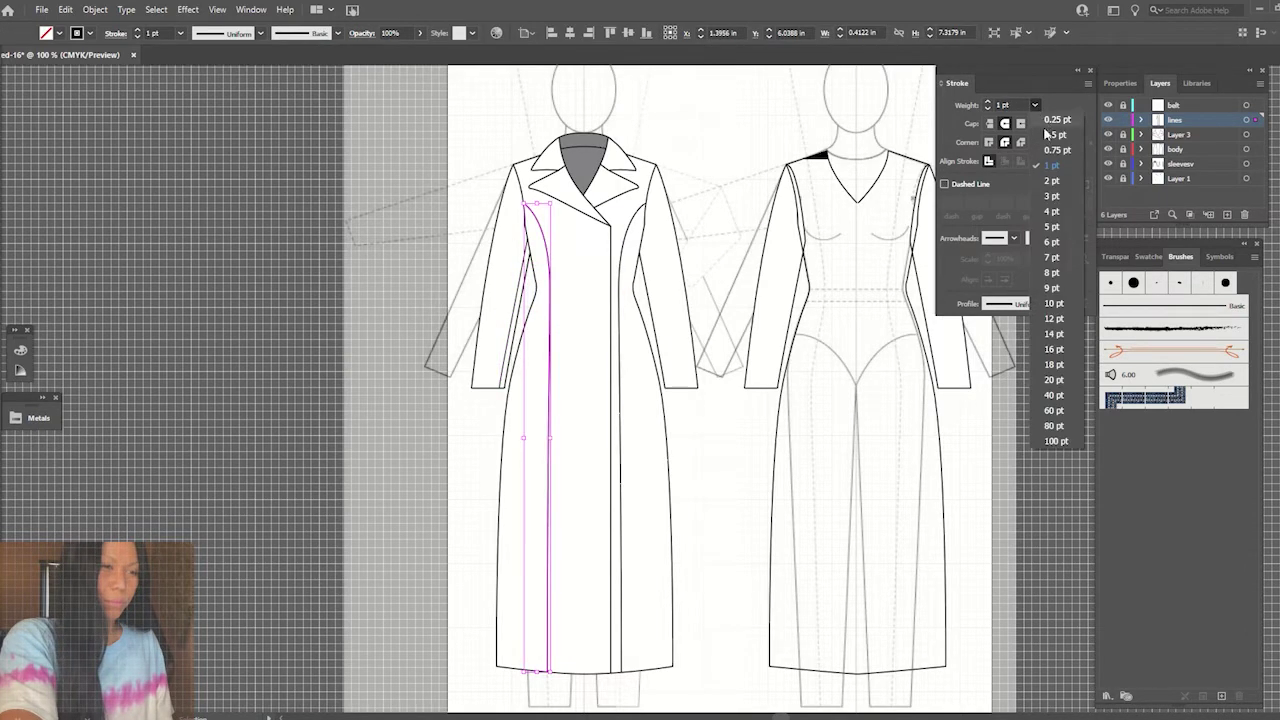
click(1045, 134)
click(645, 212)
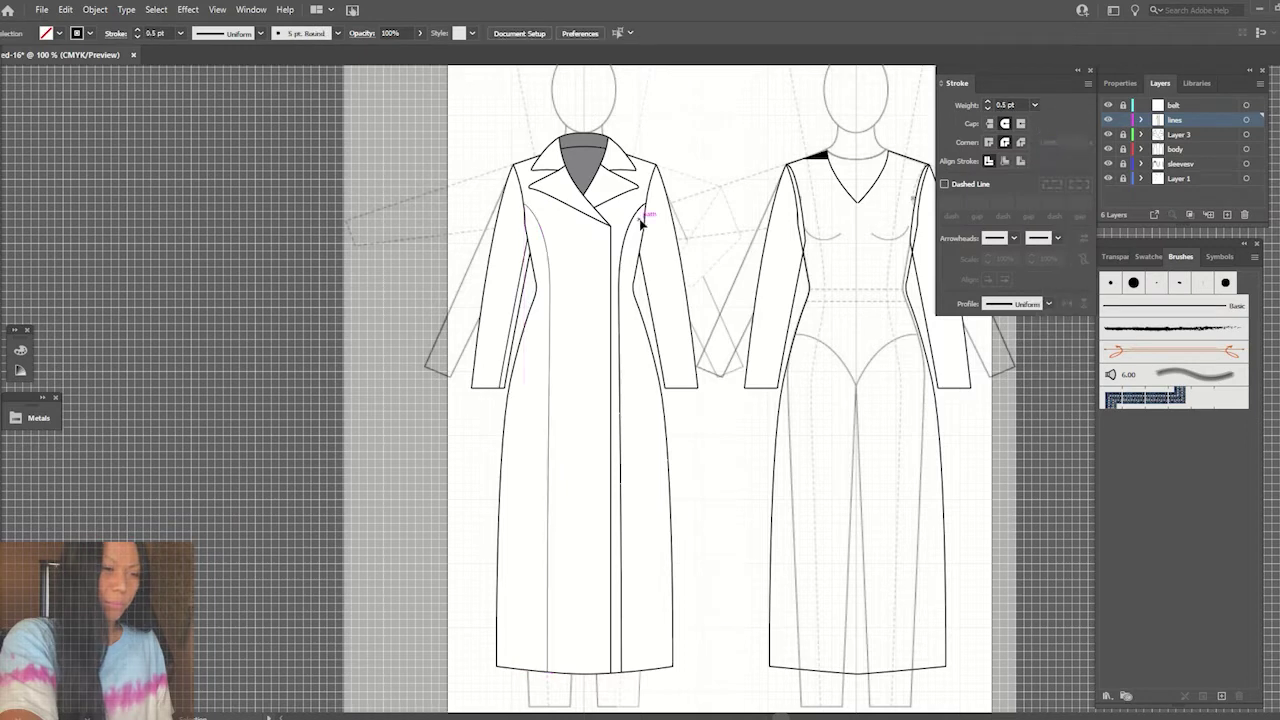
click(1036, 106)
click(1045, 134)
click(522, 268)
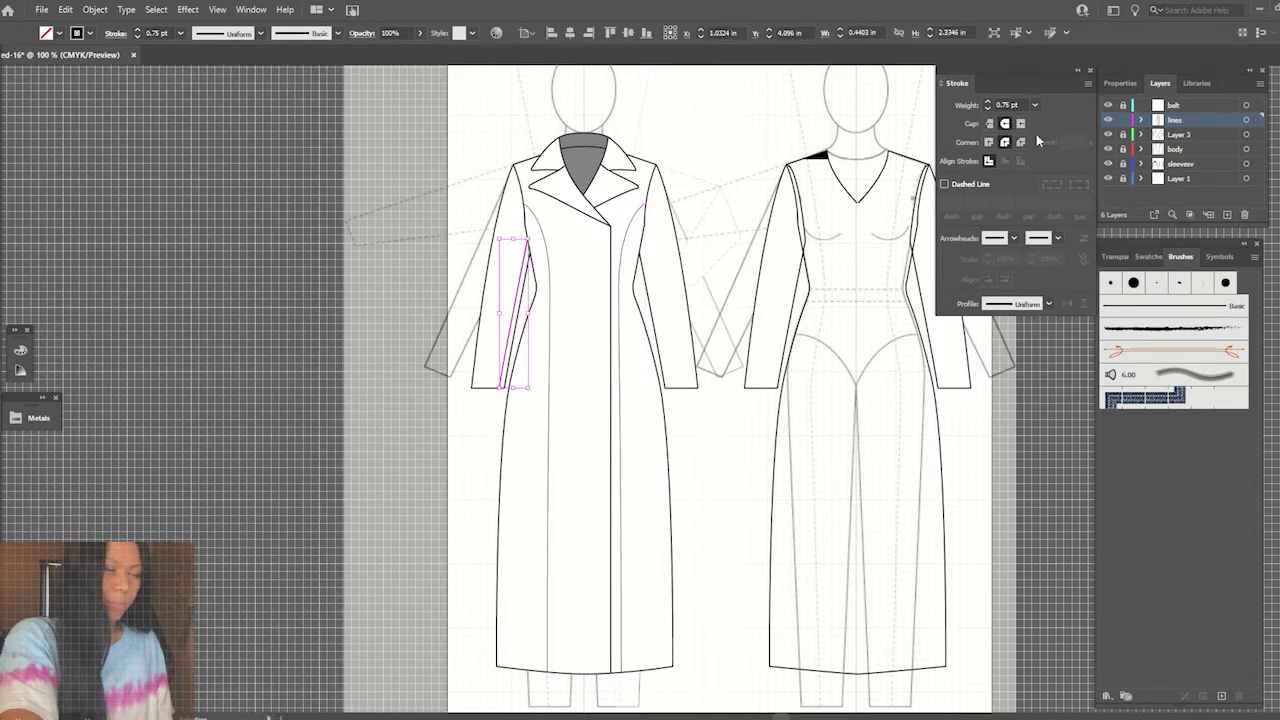
click(1036, 106)
click(1045, 134)
click(737, 166)
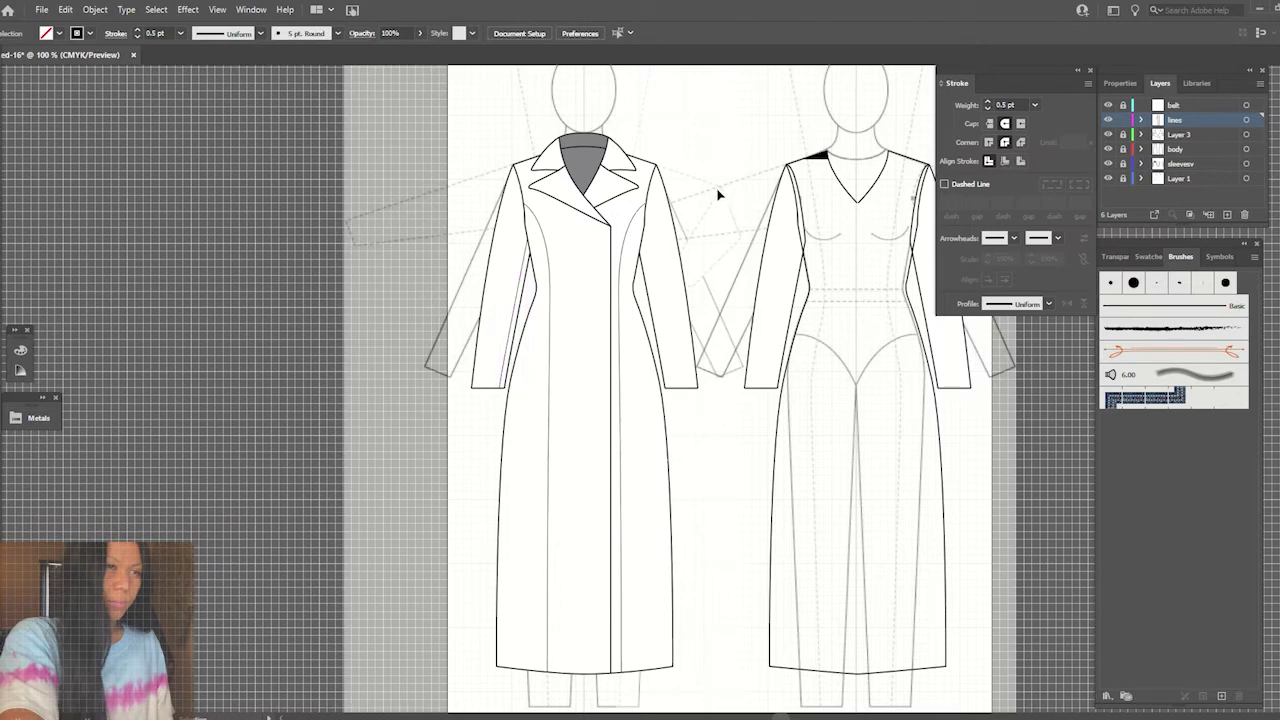
- Set the seam line, front curve and sleeve seam to 0.75 pt stroke weight
click(548, 358)
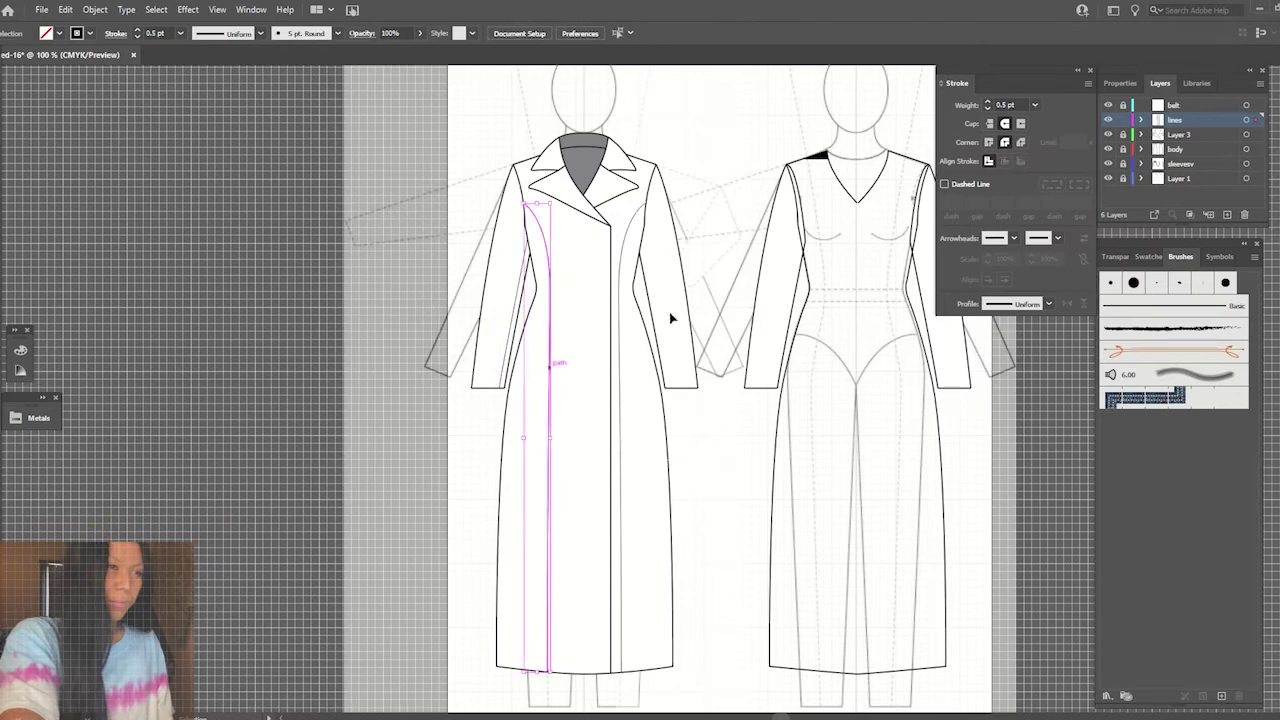
click(1036, 106)
click(1045, 150)
click(707, 158)
click(626, 215)
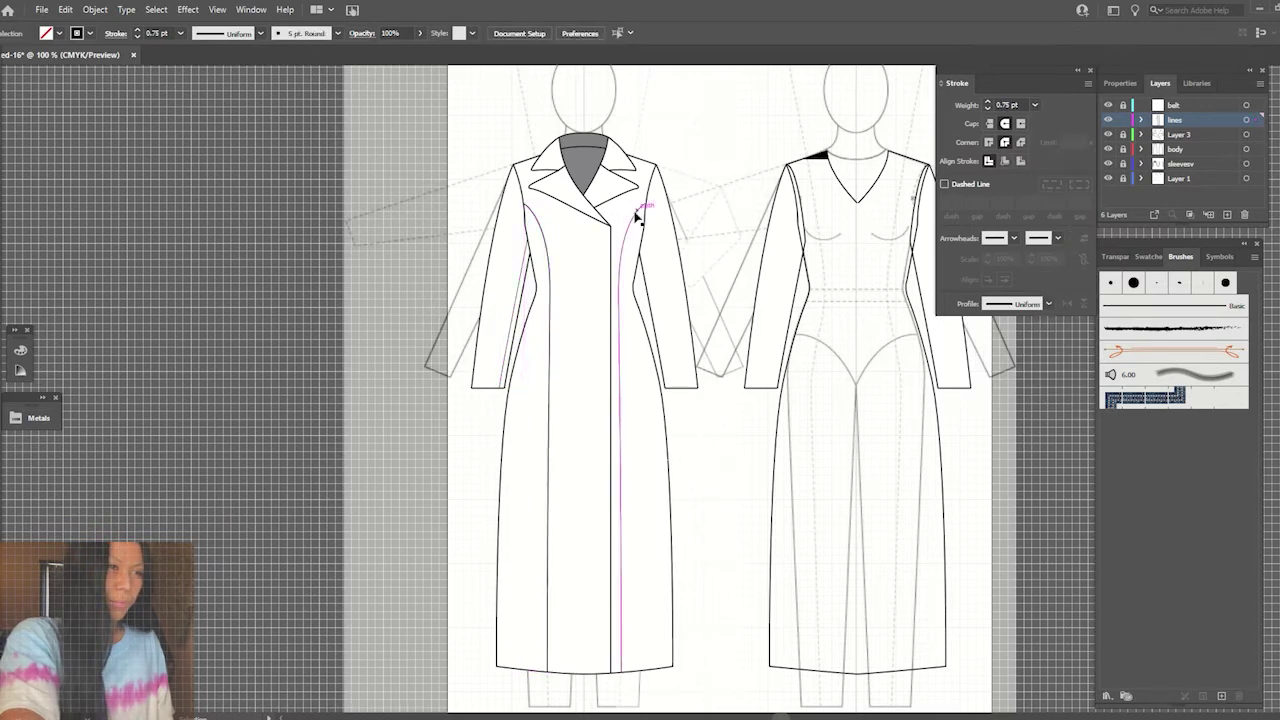
click(1036, 106)
click(1045, 150)
click(627, 296)
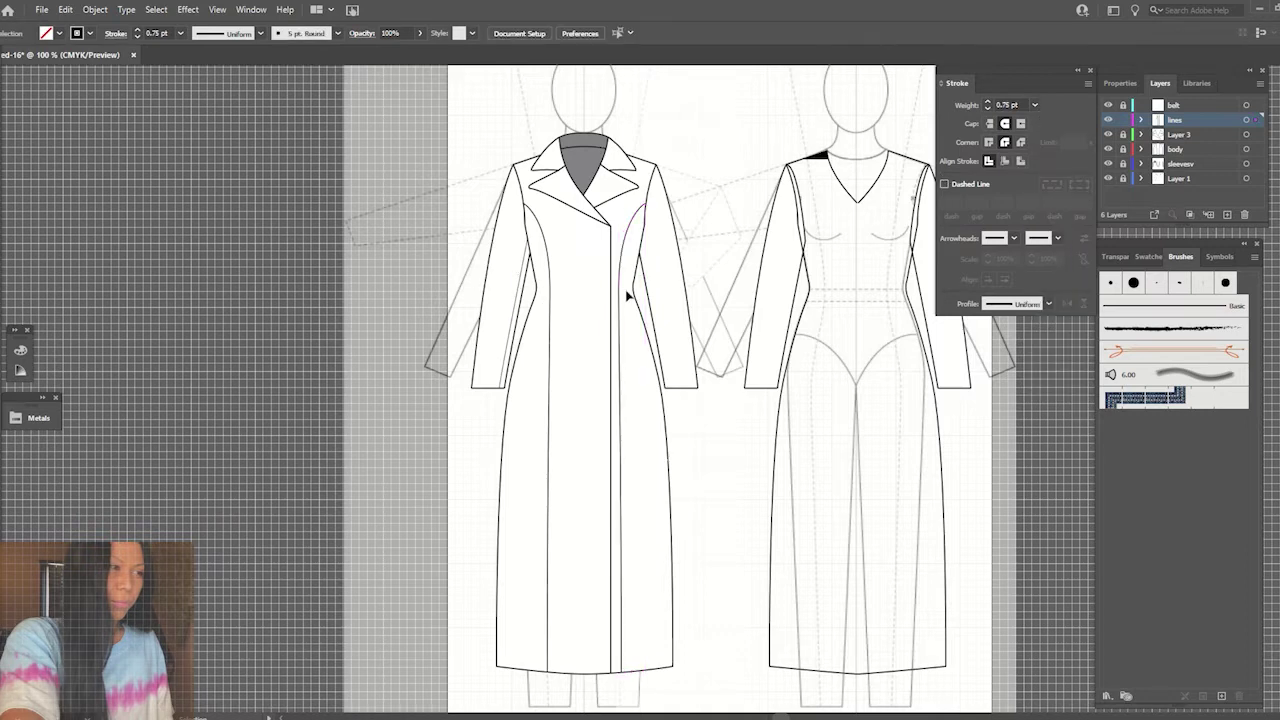
click(530, 300)
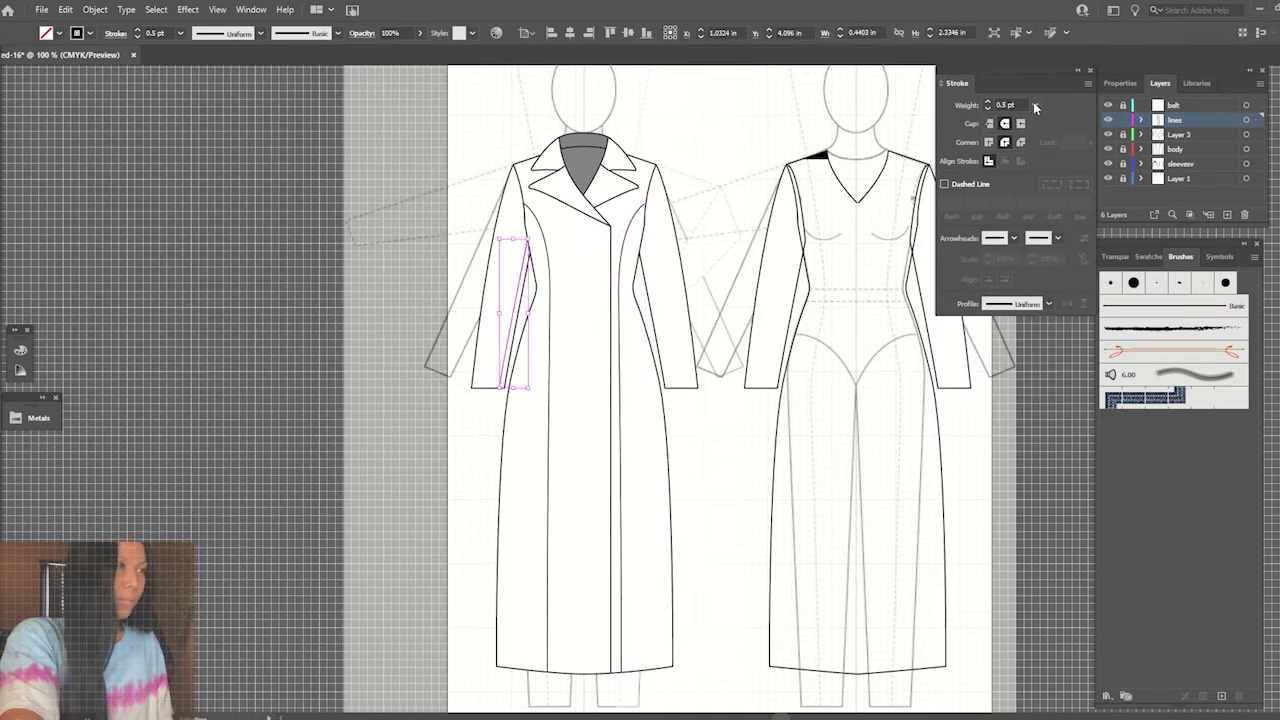
click(1036, 106)
click(1045, 150)
click(404, 287)
- Reflect a copy of the sleeve seam vertically onto the right sleeve
click(520, 300)
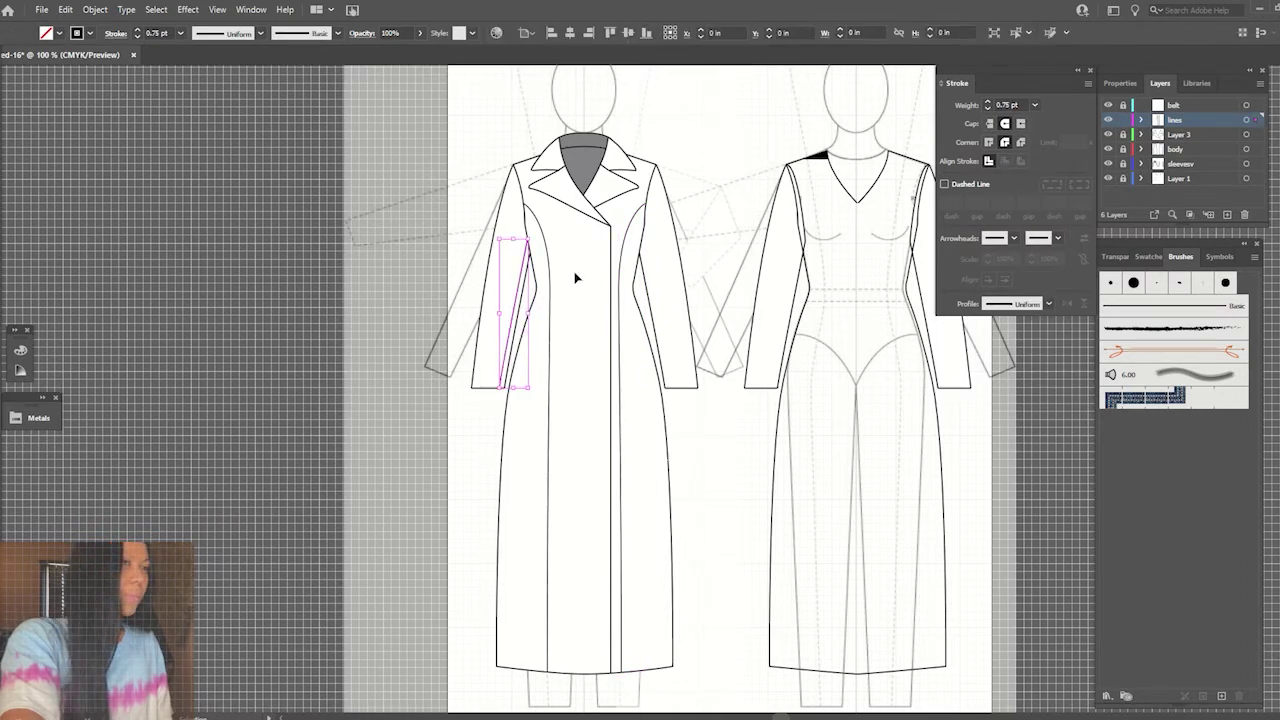
key(a)
key(o)
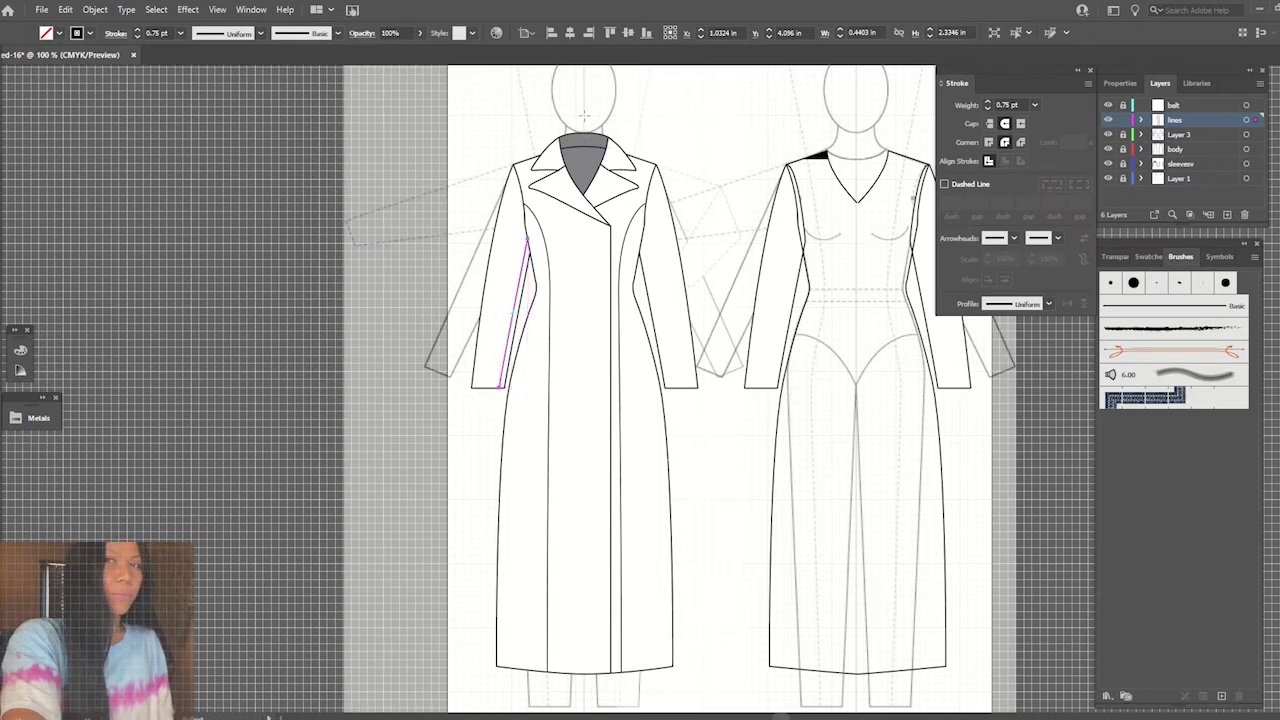
alt+click(583, 117)
click(904, 497)
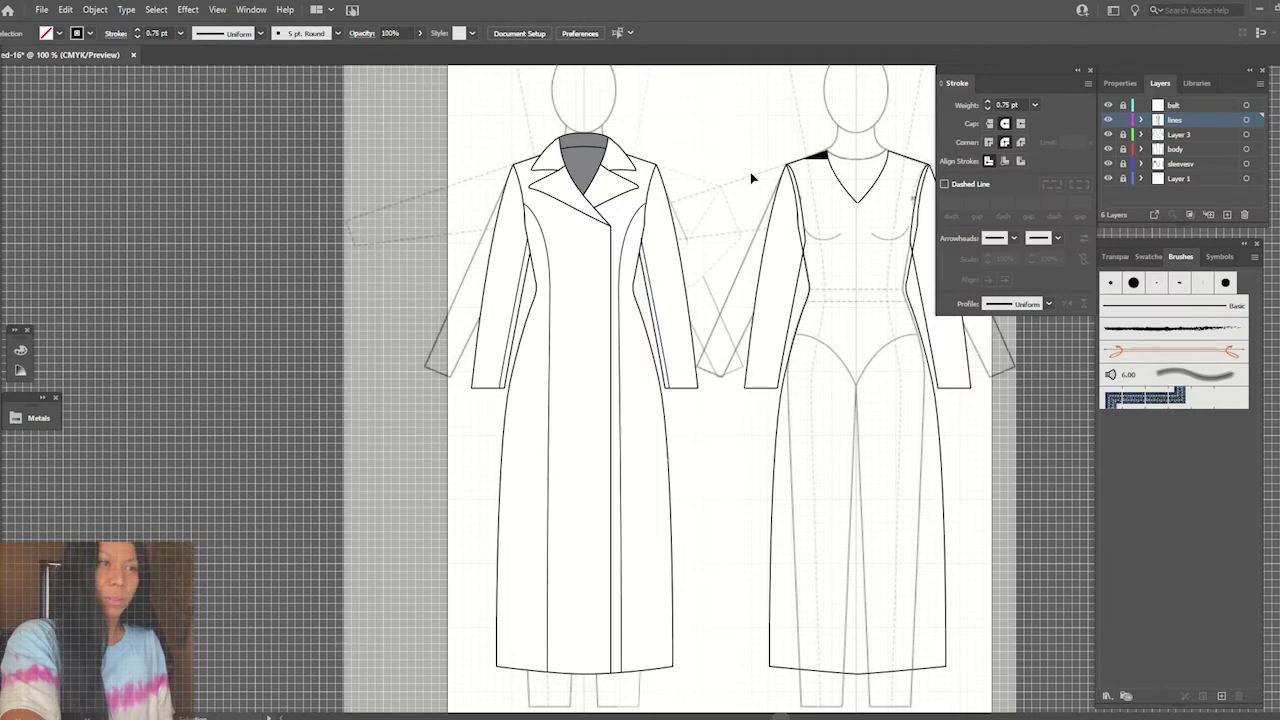
- Zoom in and drag the mirrored seam's top anchor onto the right sleeve's curved panel edge
click(1180, 106)
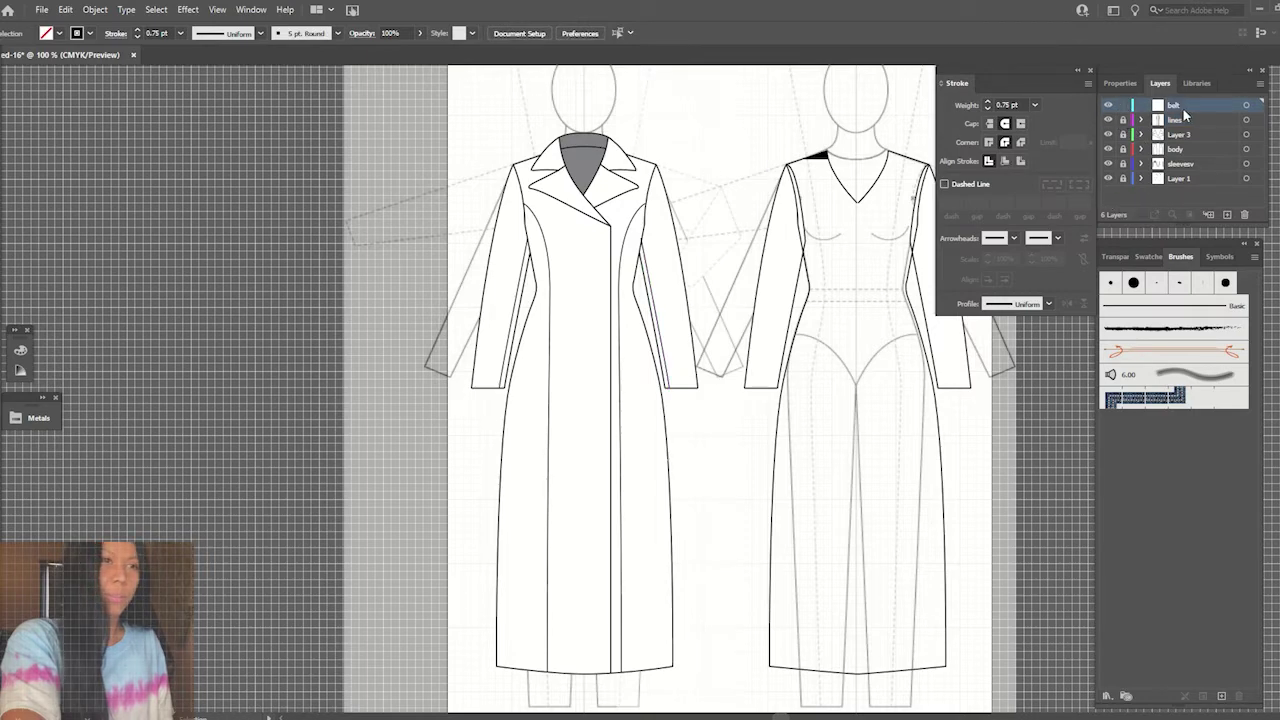
key(ctrl+plus)
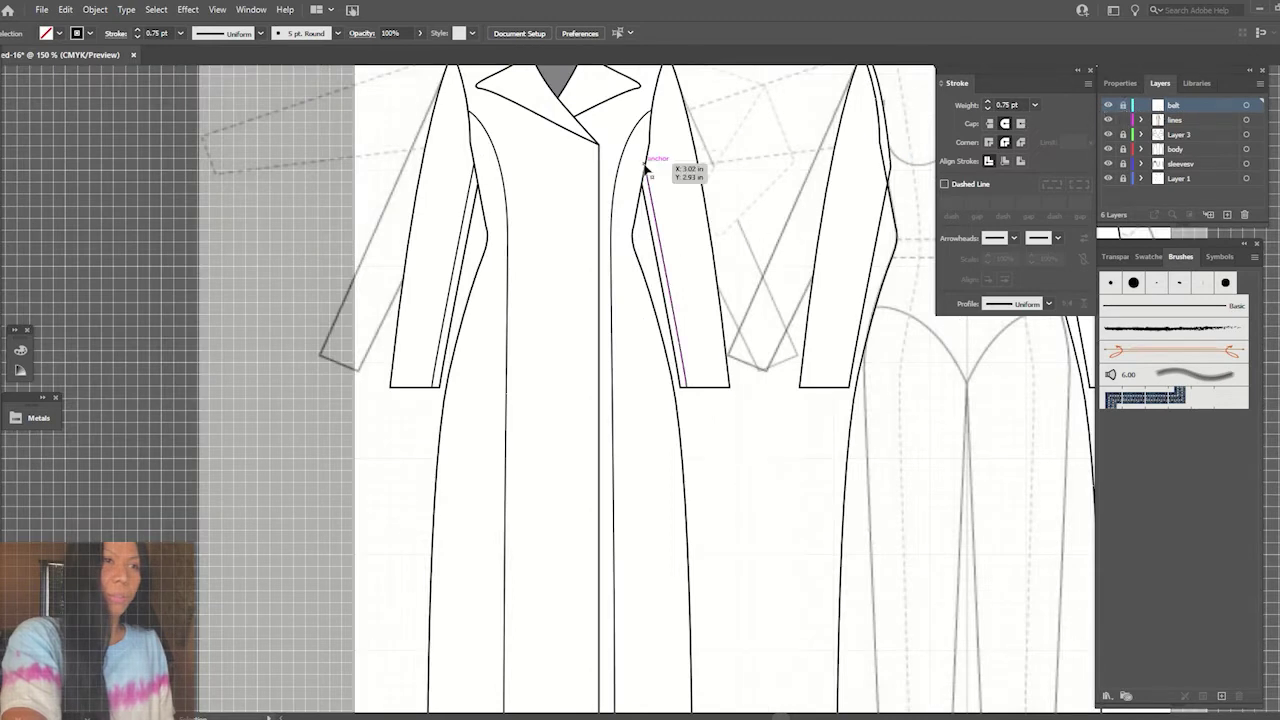
click(645, 168)
drag(646, 168, 646, 171)
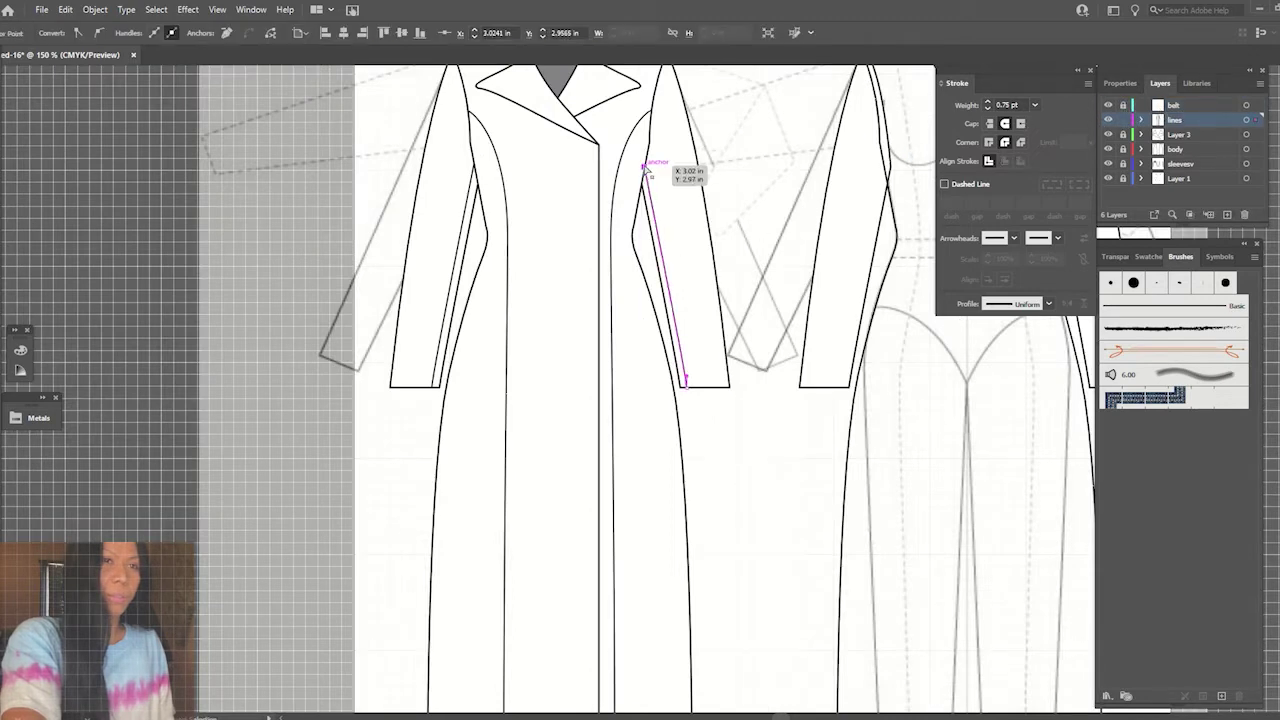
key(ctrl+plus)
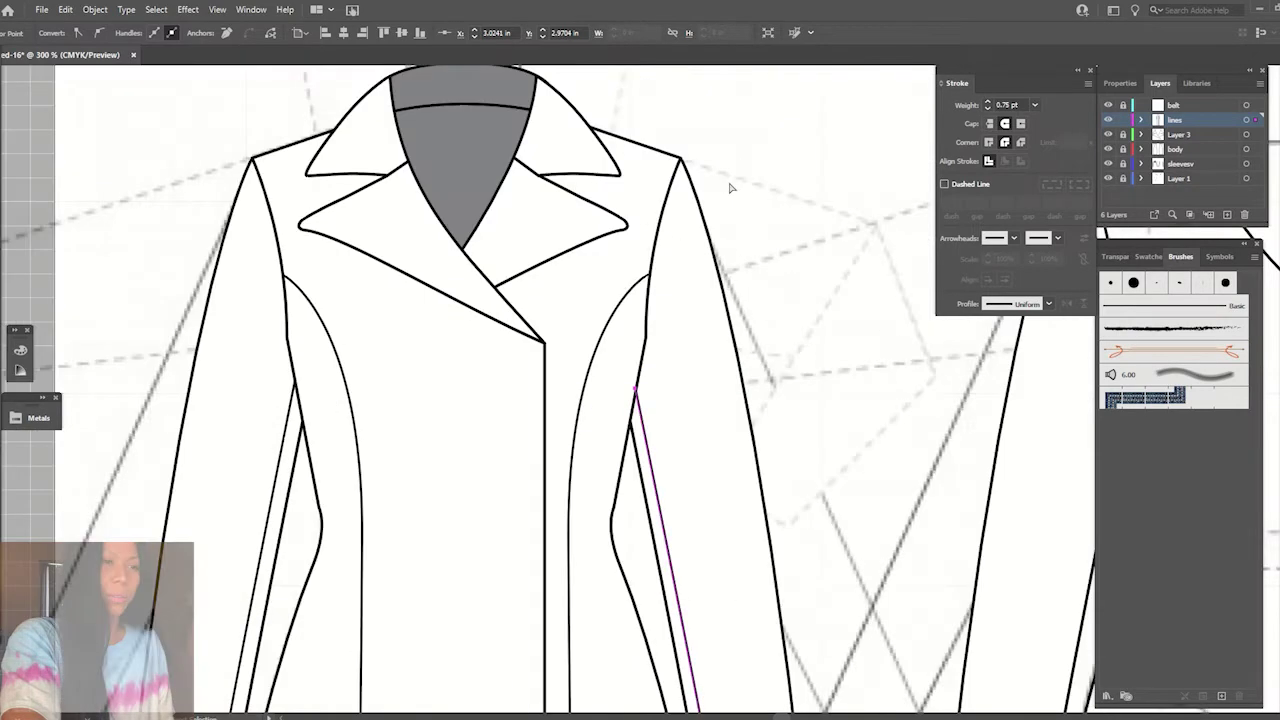
drag(636, 390, 638, 384)
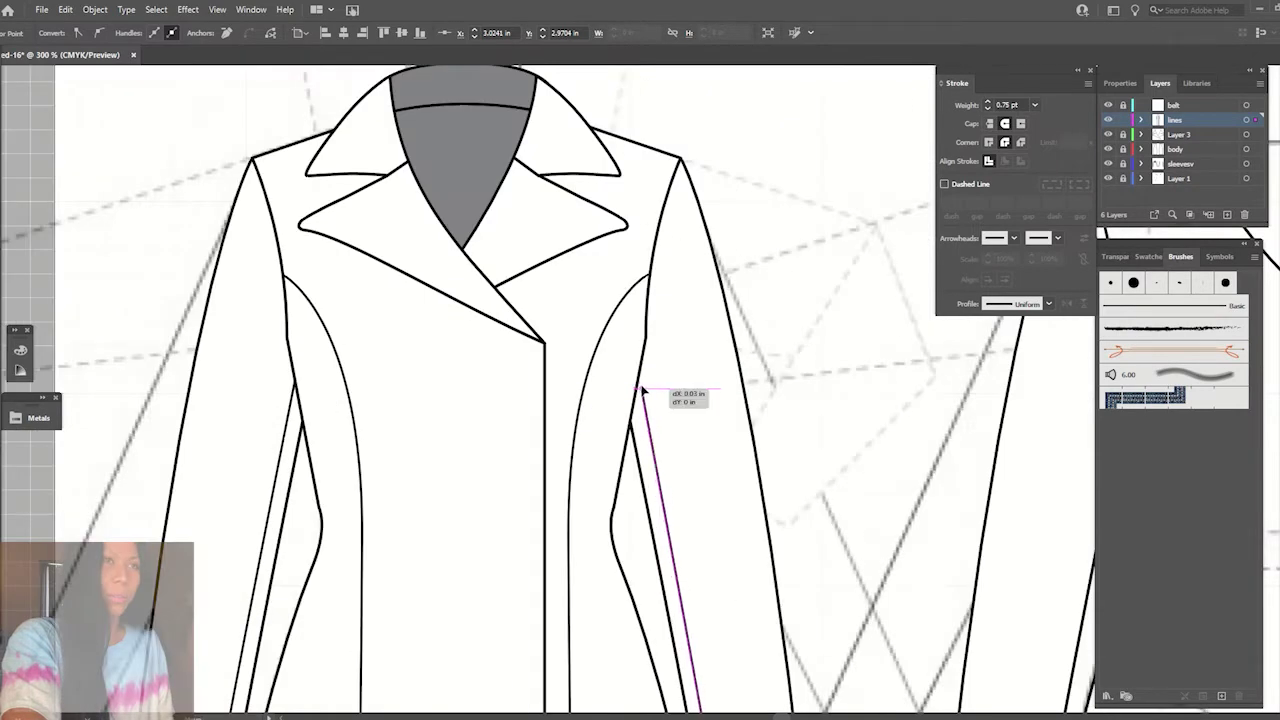
key(ctrl+shift+a)
key(ctrl+1)
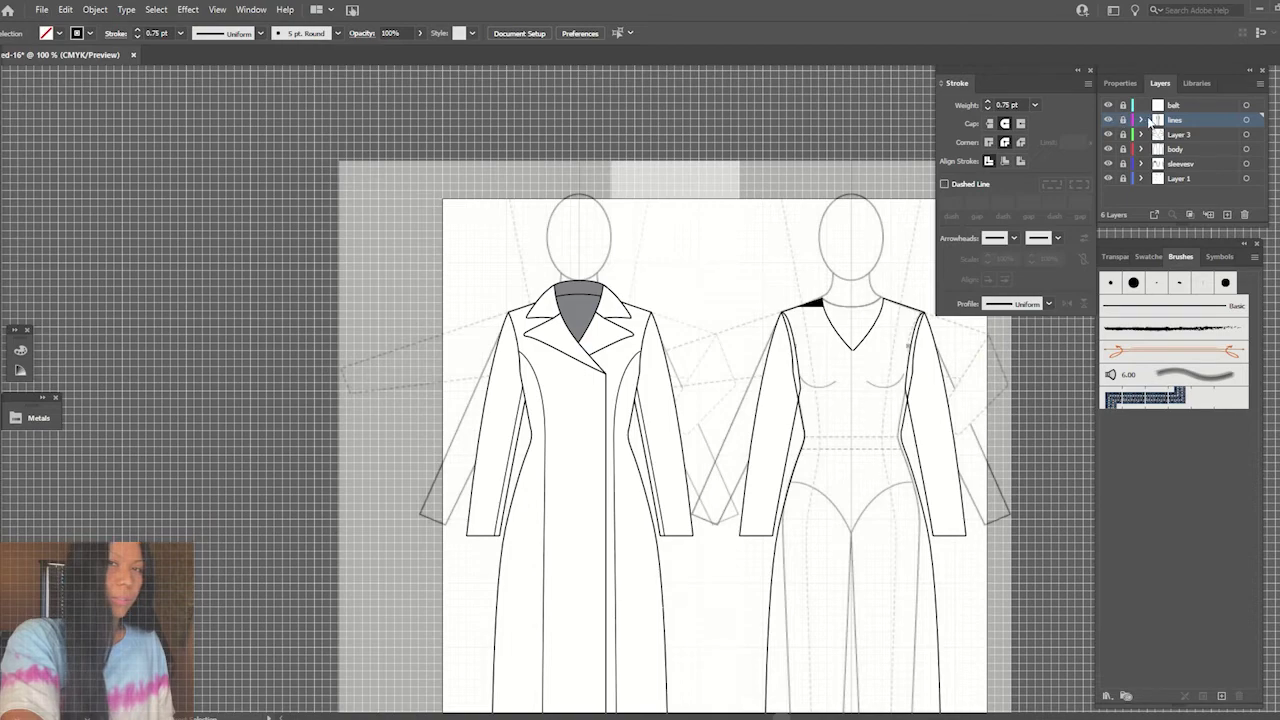
- Draw the belt's top edge as a horizontal line across the coat's waist
click(1120, 104)
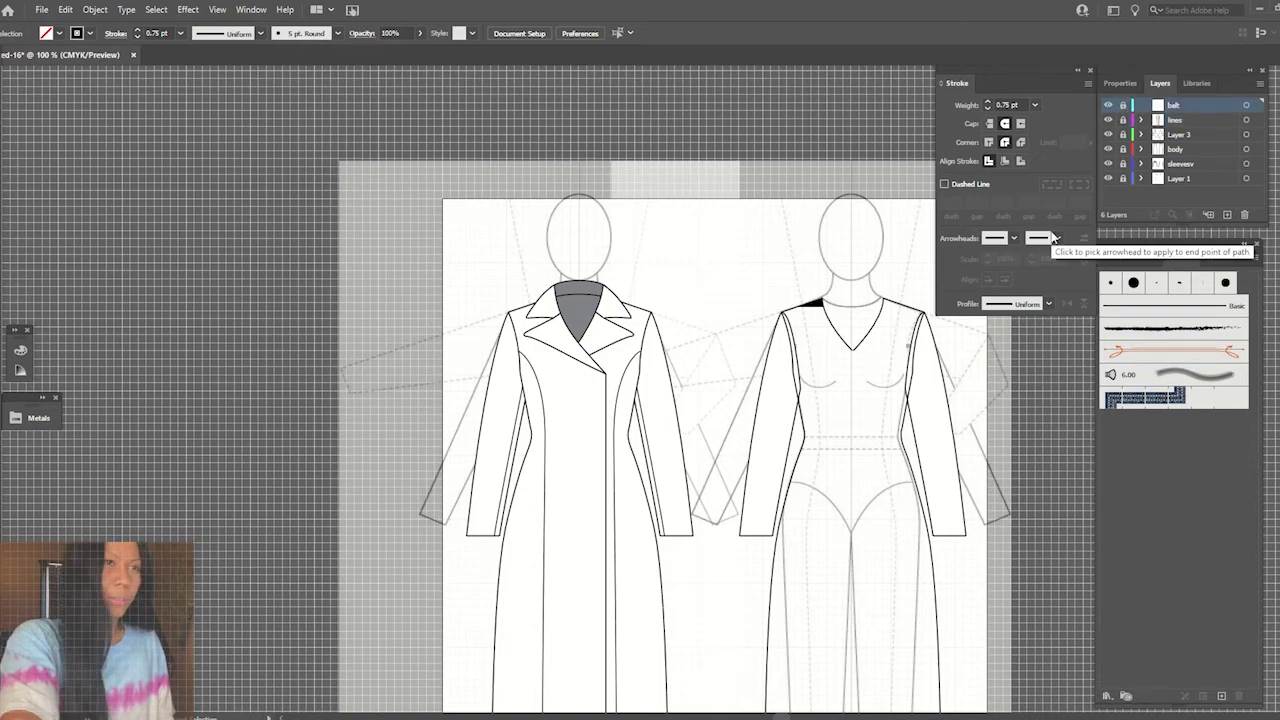
scroll(566, 422, up, 3)
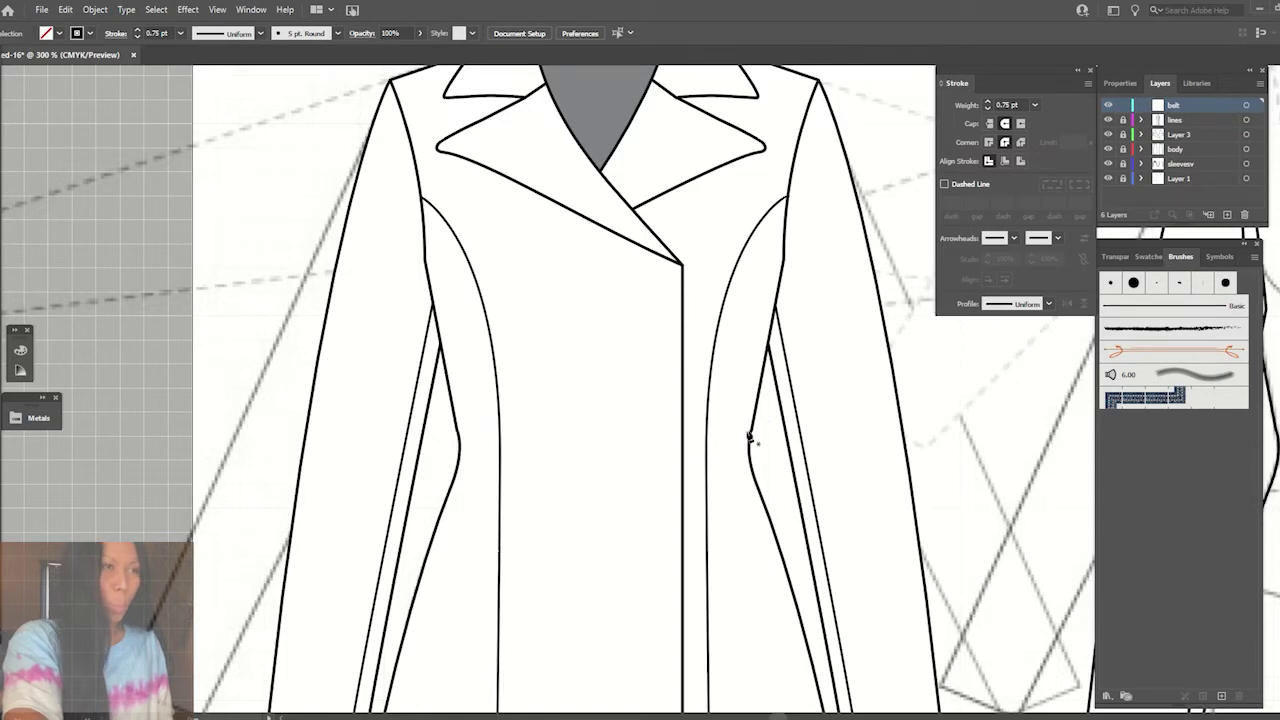
click(458, 432)
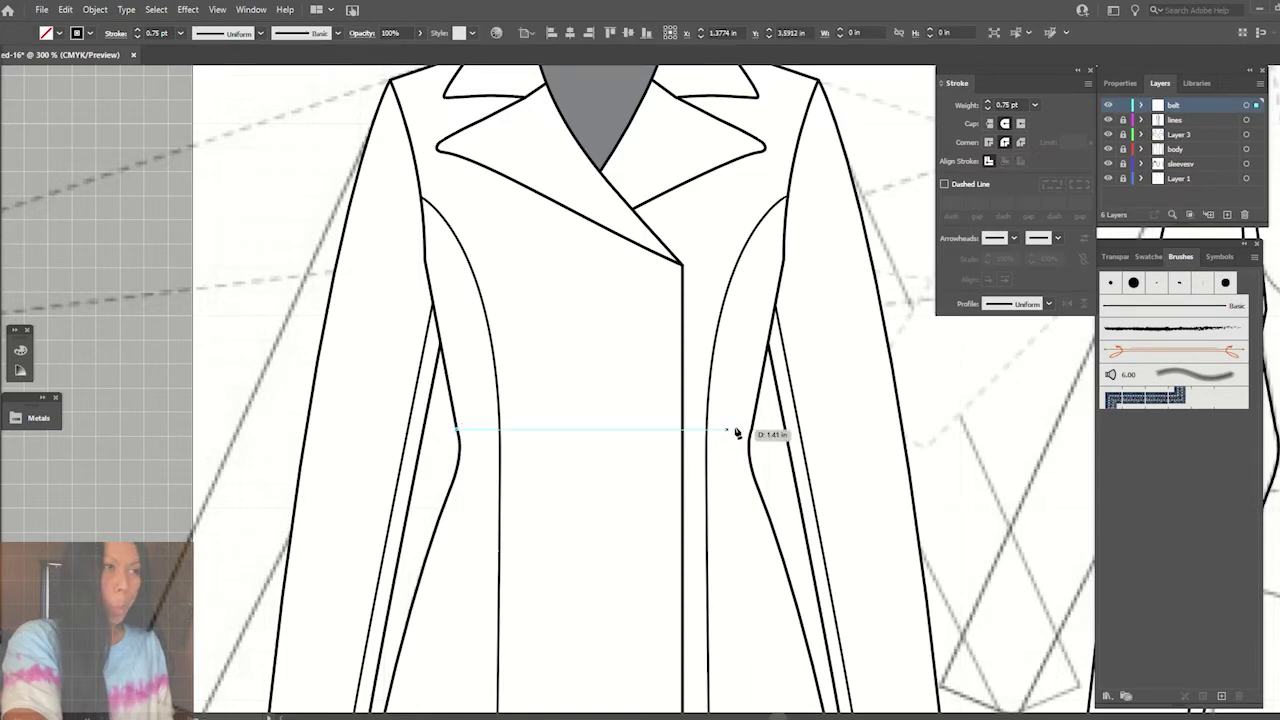
click(747, 431)
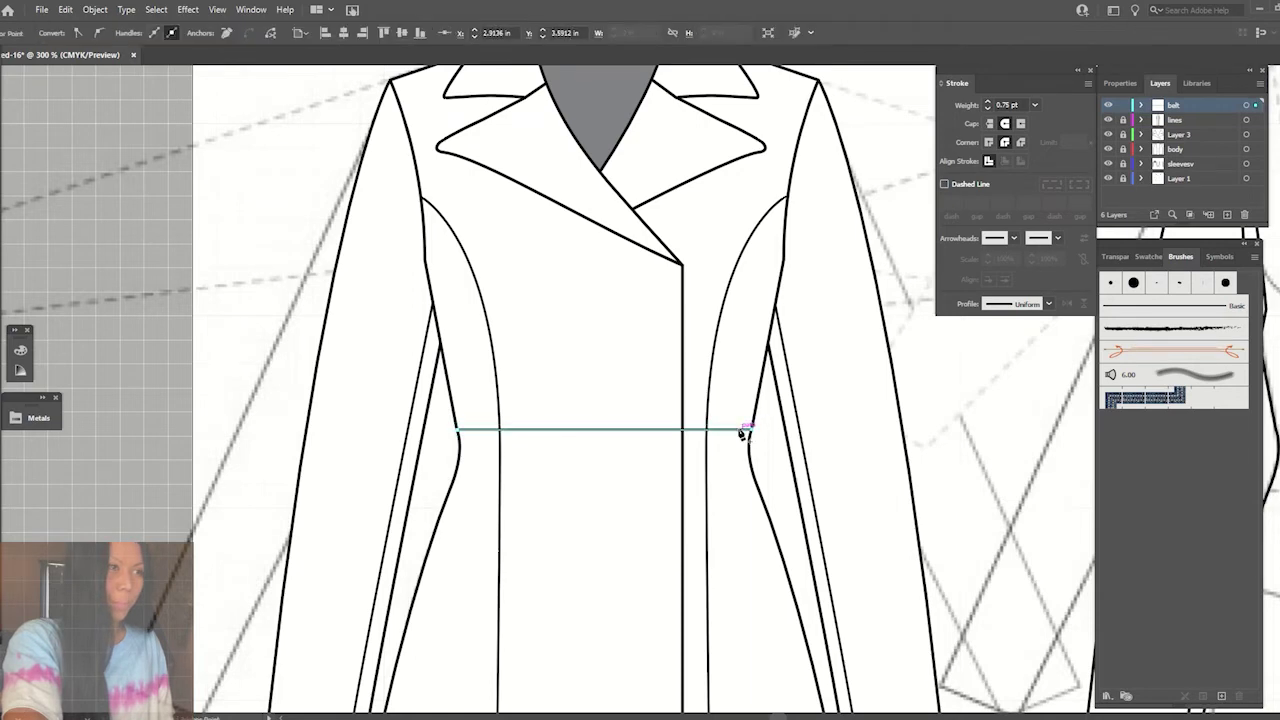
ctrl+click(460, 470)
- Draw a parallel lower belt line, then select the belt lines with Direct Selection
click(458, 464)
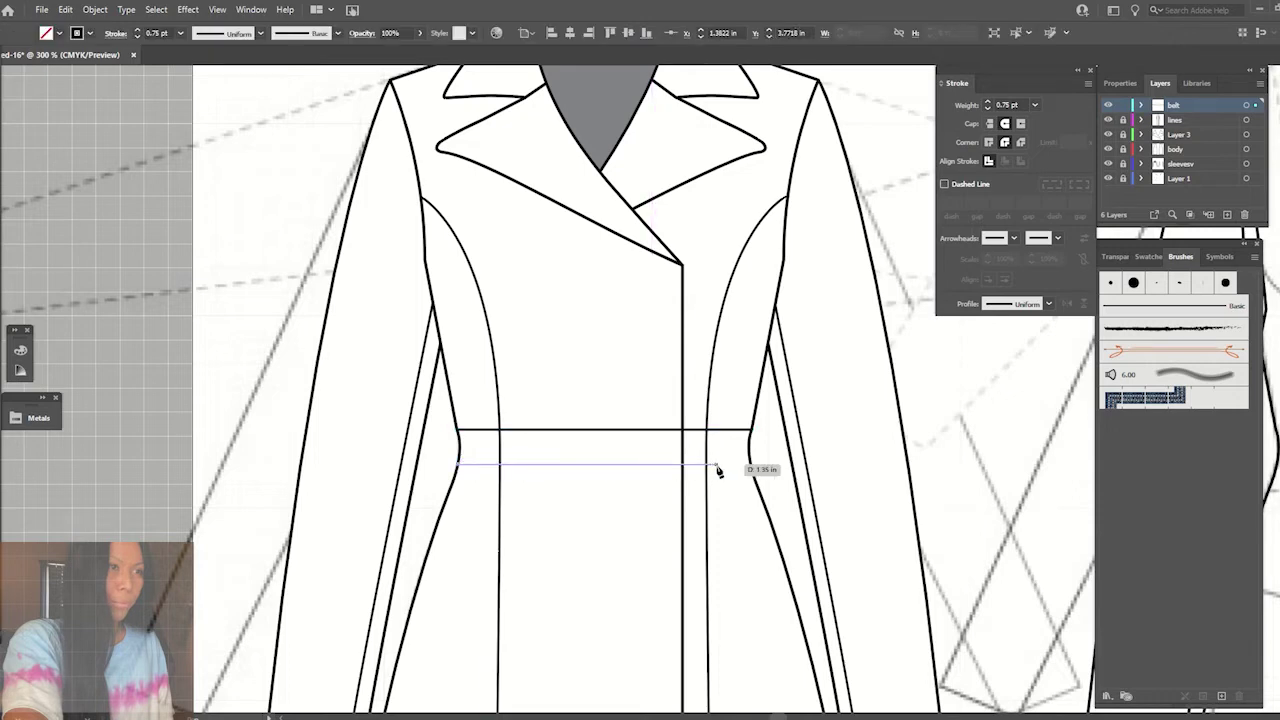
click(752, 464)
key(a)
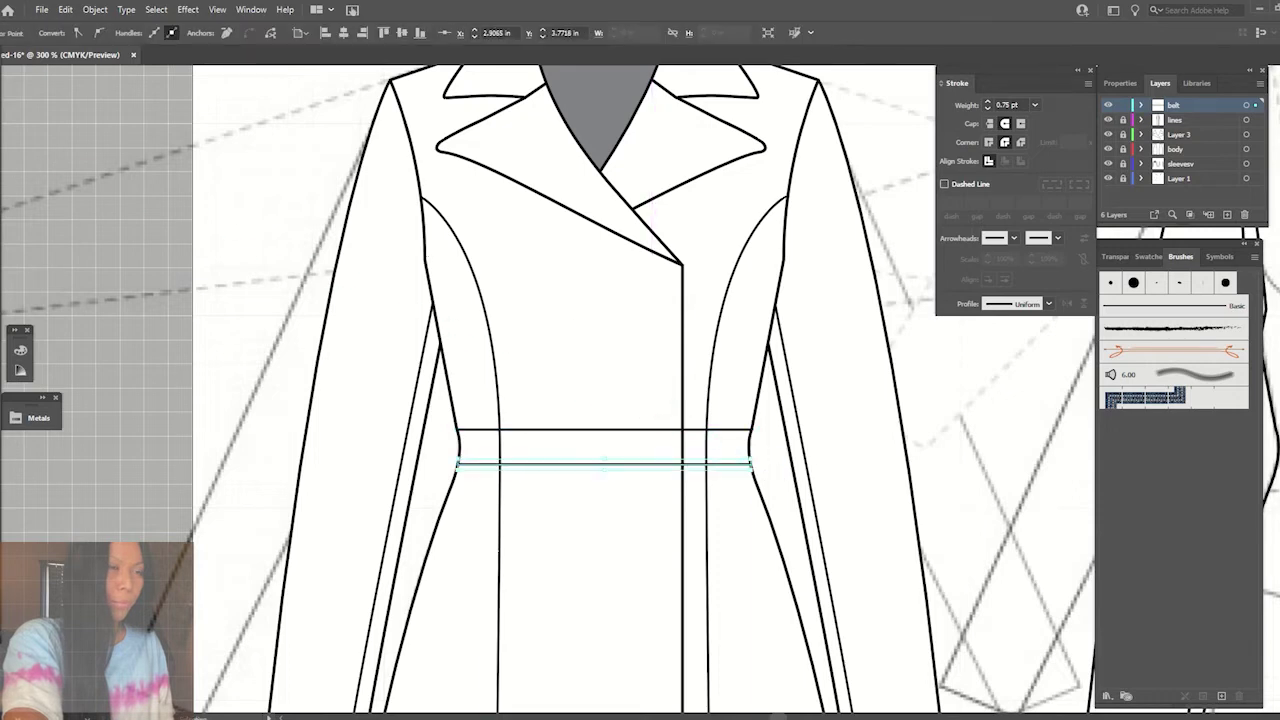
click(590, 397)
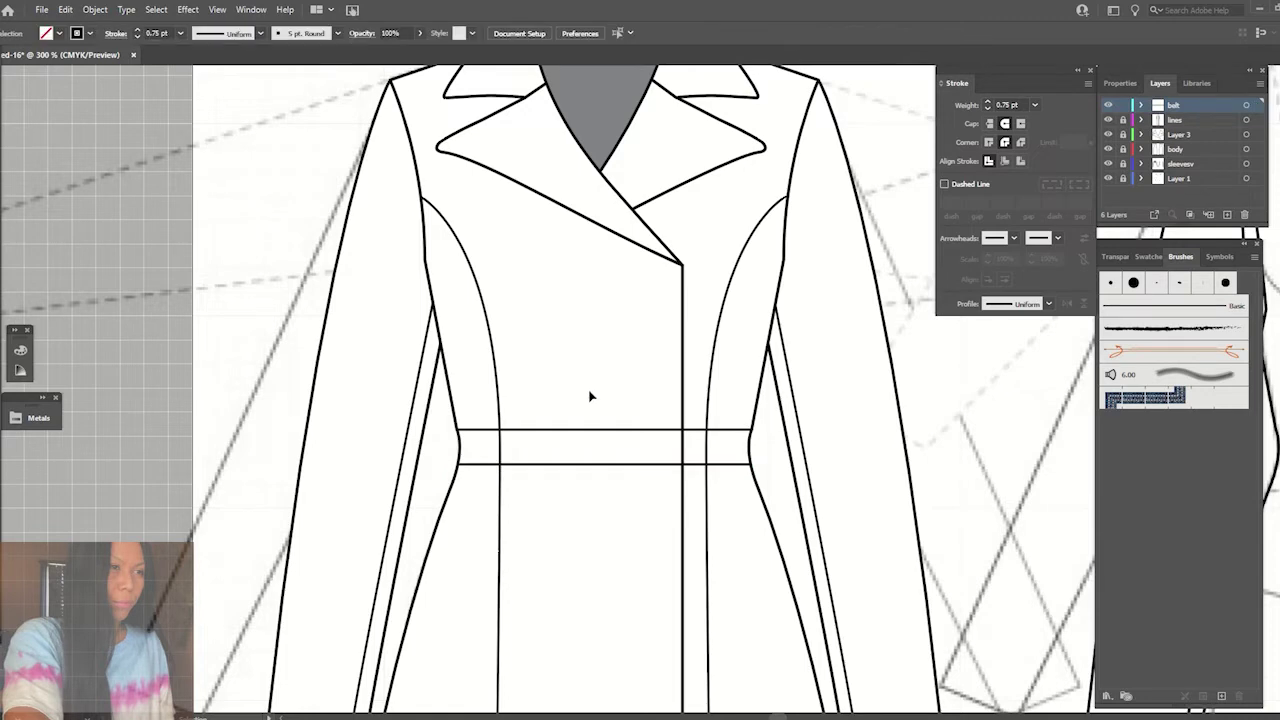
drag(590, 397, 632, 495)
click(858, 357)
click(752, 462)
click(753, 465)
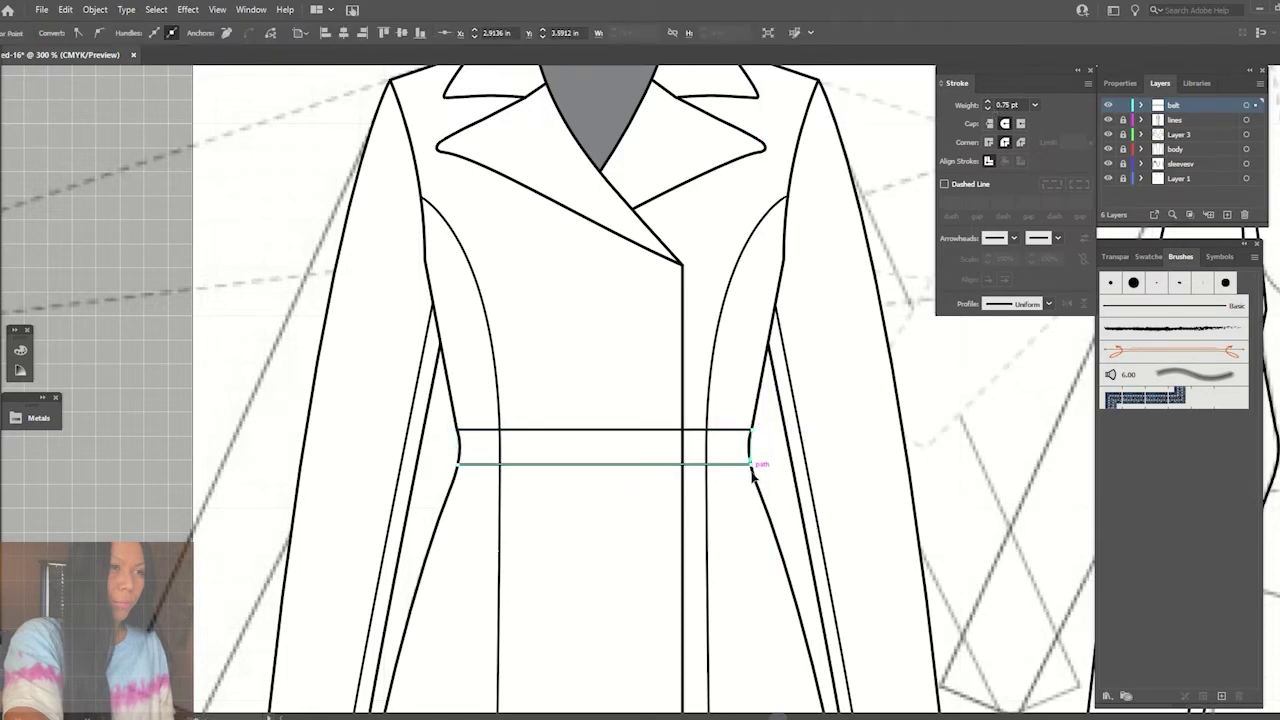
- Drag the belt lines' left anchors outward past the side seam to meet at a tip
key(ctrl+equal)
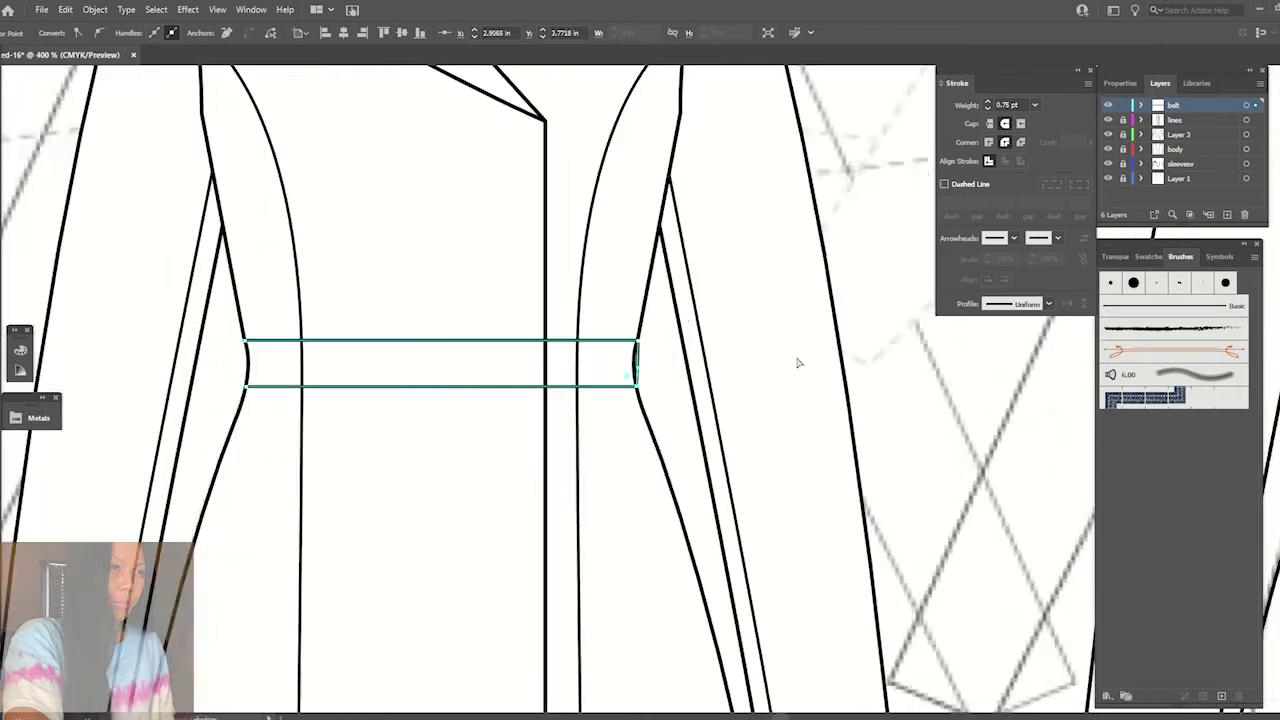
key(ctrl+equal)
click(643, 375)
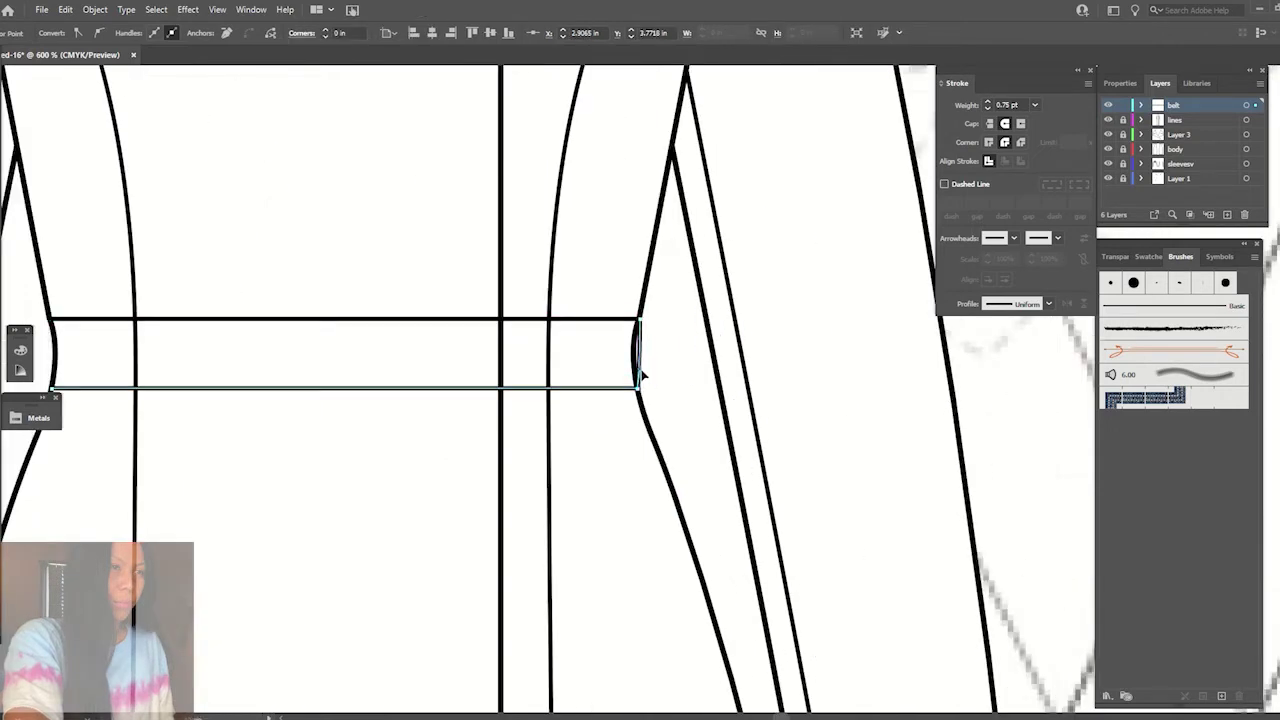
shift+click(652, 358)
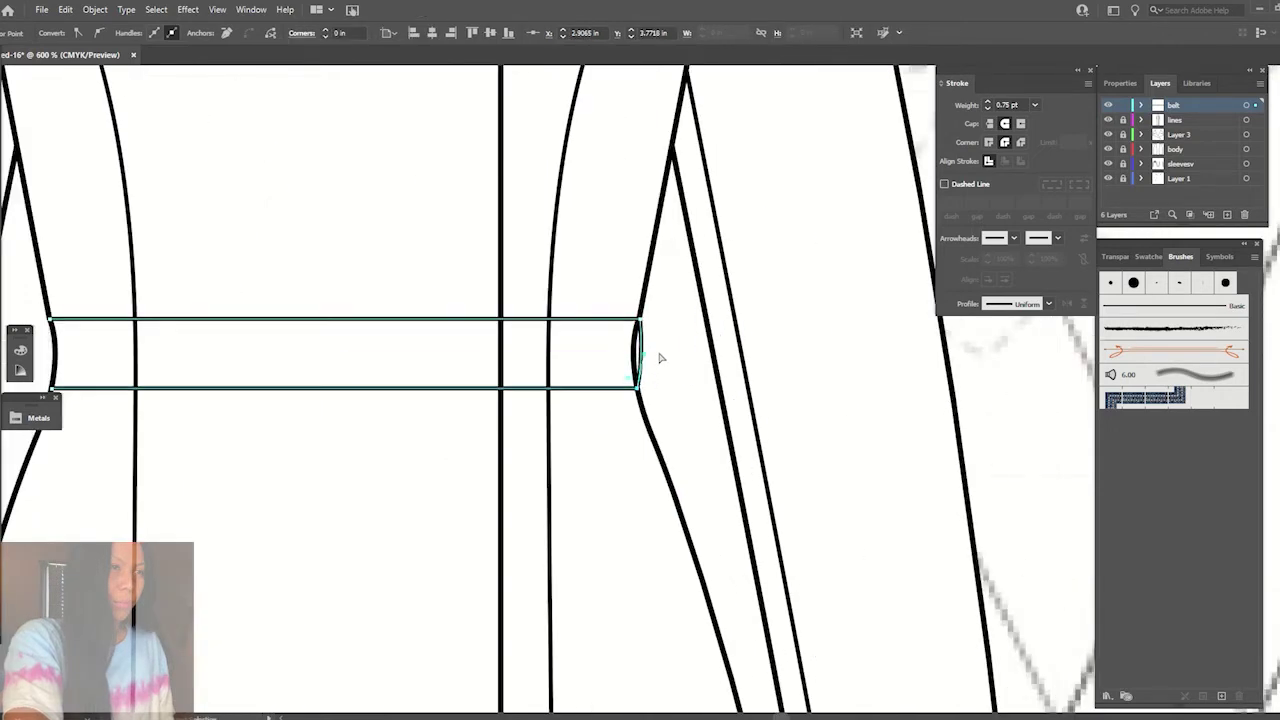
scroll(698, 455, left, 5)
scroll(698, 455, left, 1)
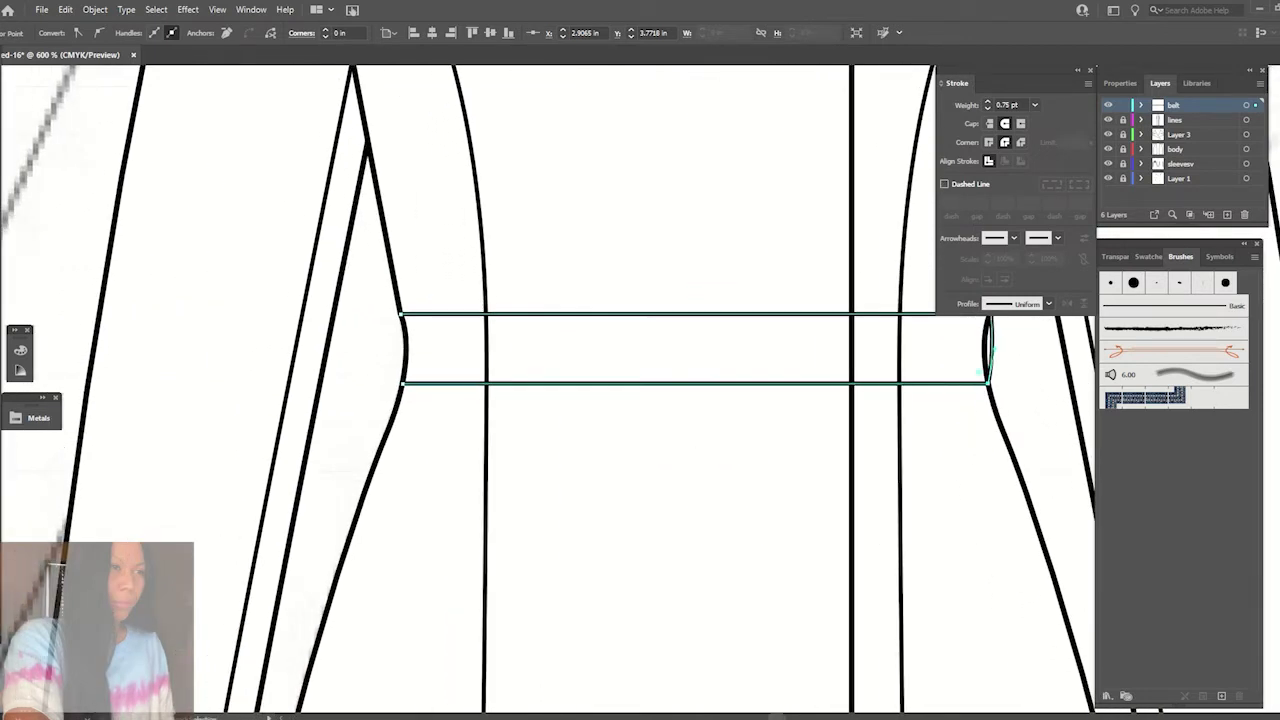
mouse_move(401, 316)
mouse_down()
mouse_move(338, 343)
mouse_move(341, 362)
mouse_move(403, 385)
mouse_up()
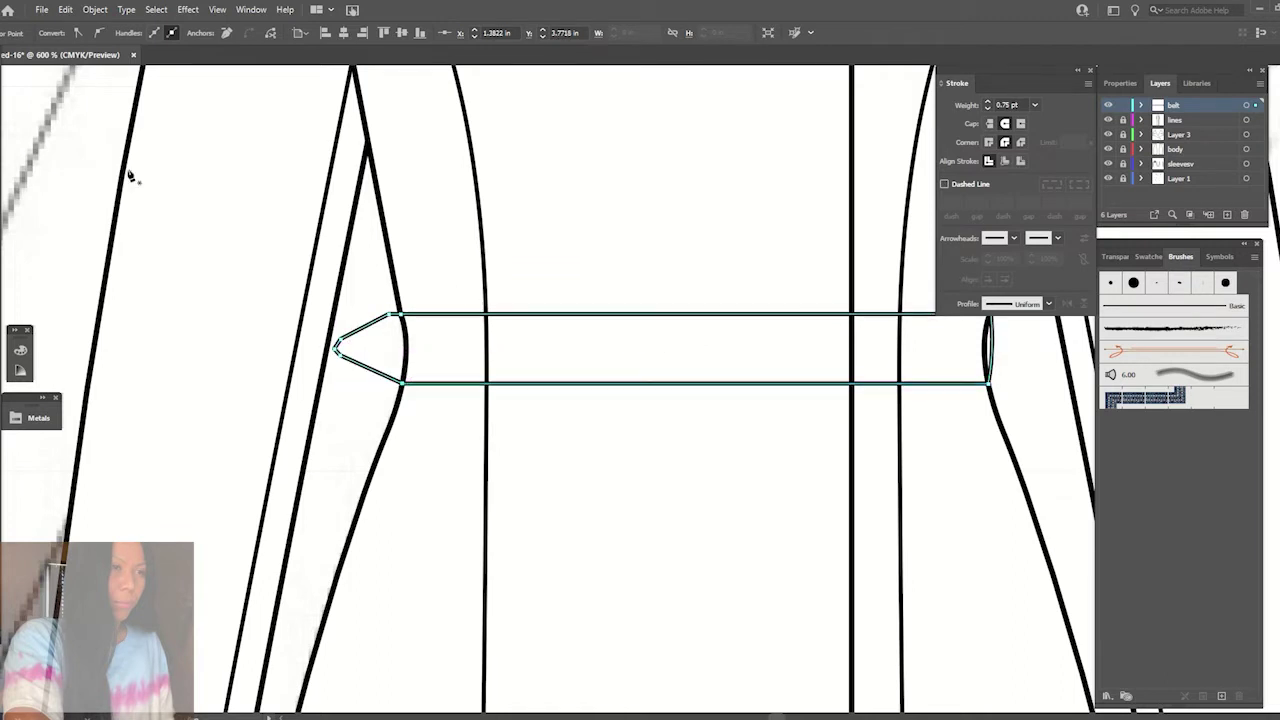
click(338, 348)
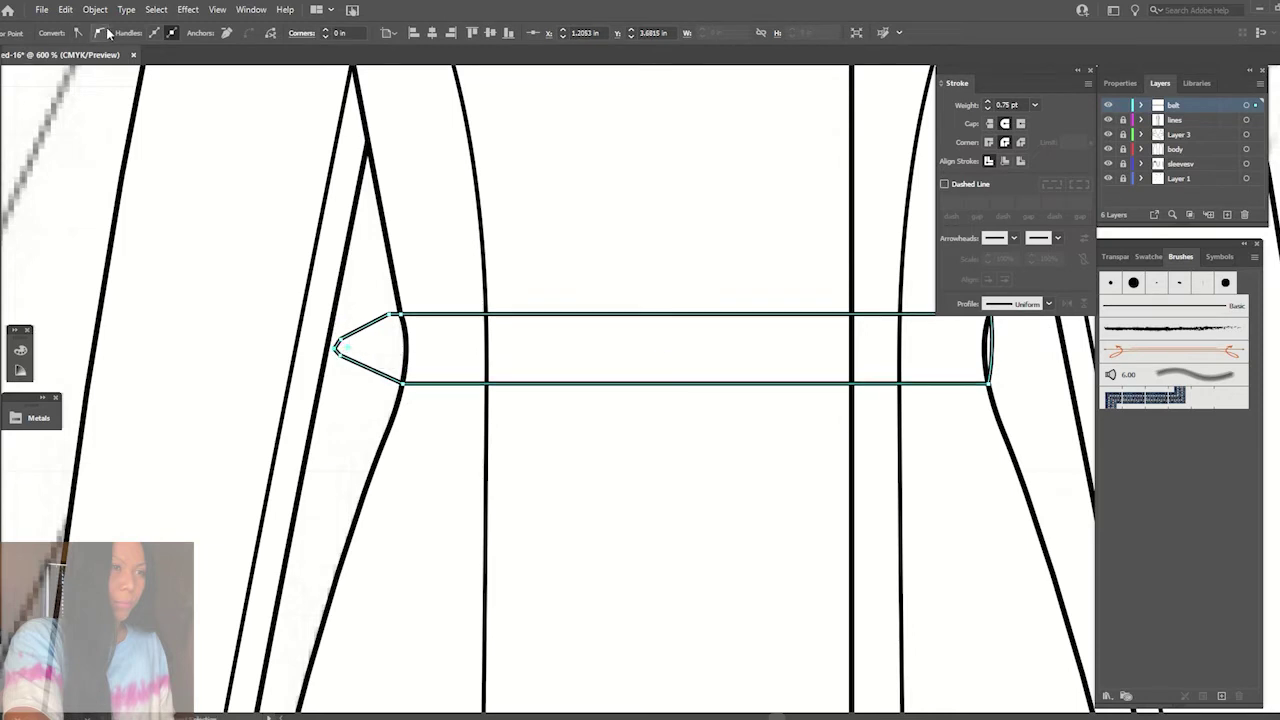
click(342, 352)
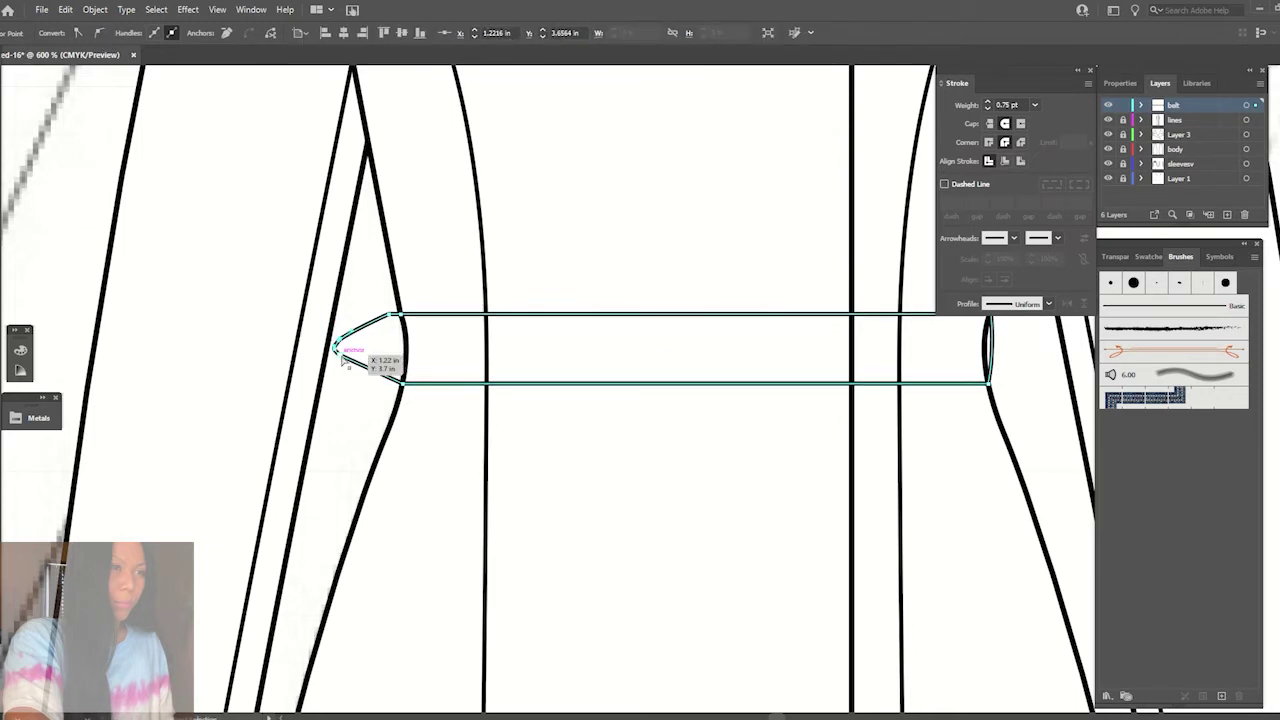
drag(337, 354, 336, 349)
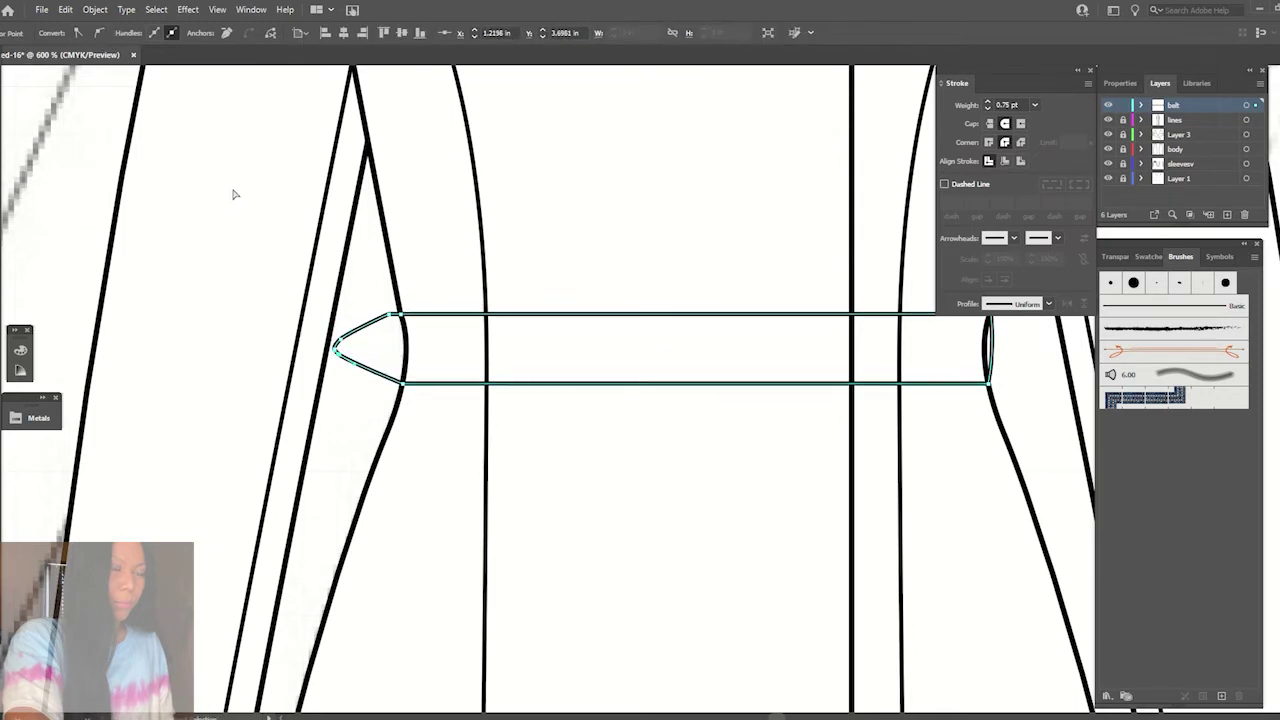
click(447, 264)
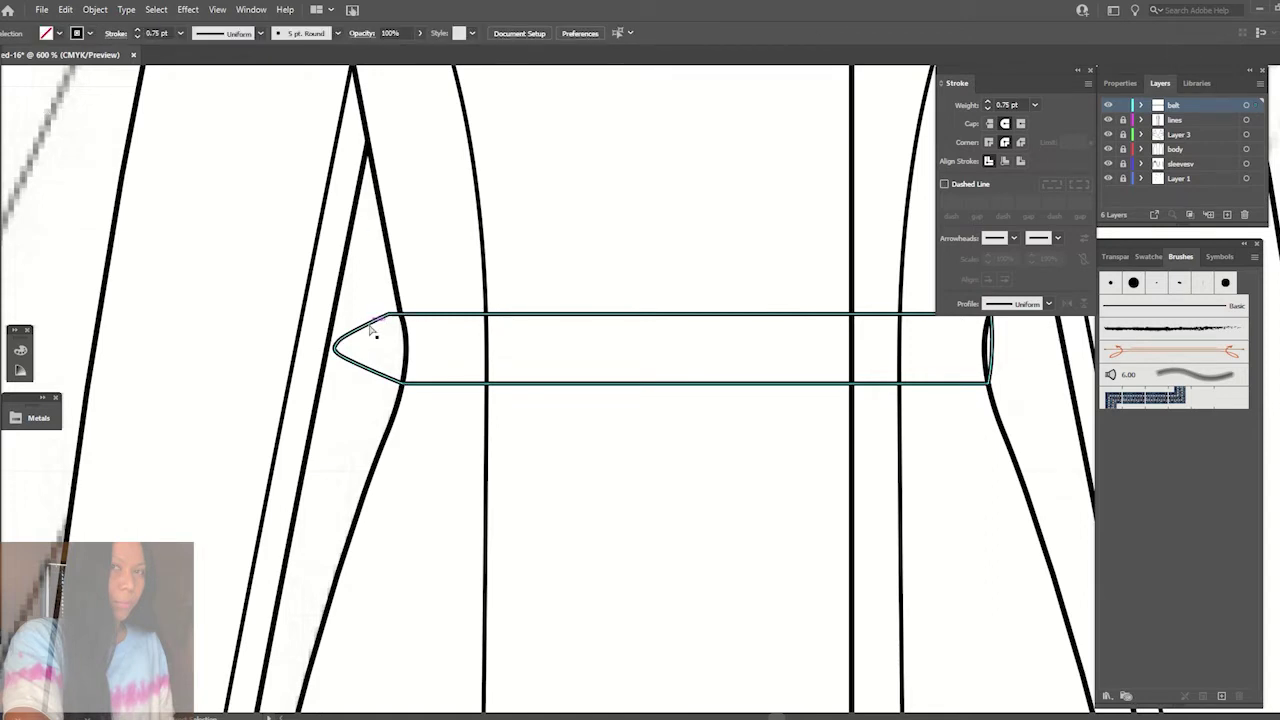
drag(390, 318, 367, 317)
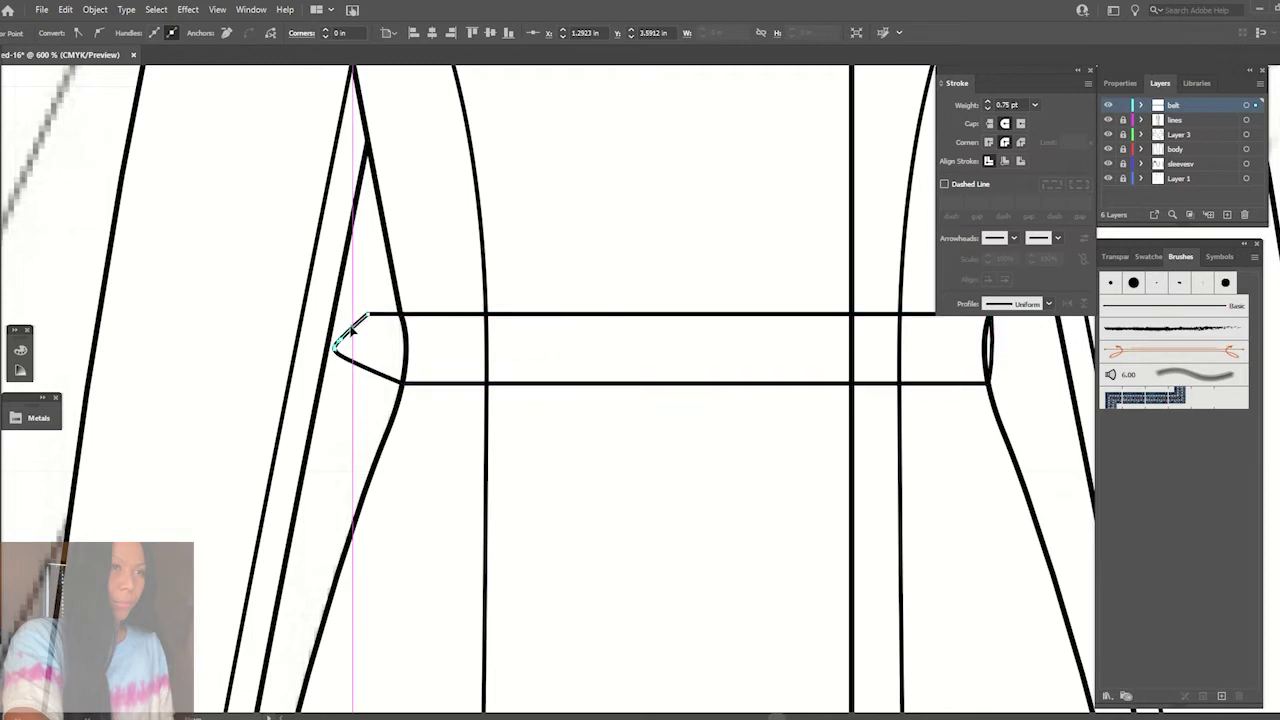
mouse_move(403, 383)
mouse_down()
mouse_move(366, 377)
mouse_move(337, 344)
mouse_up()
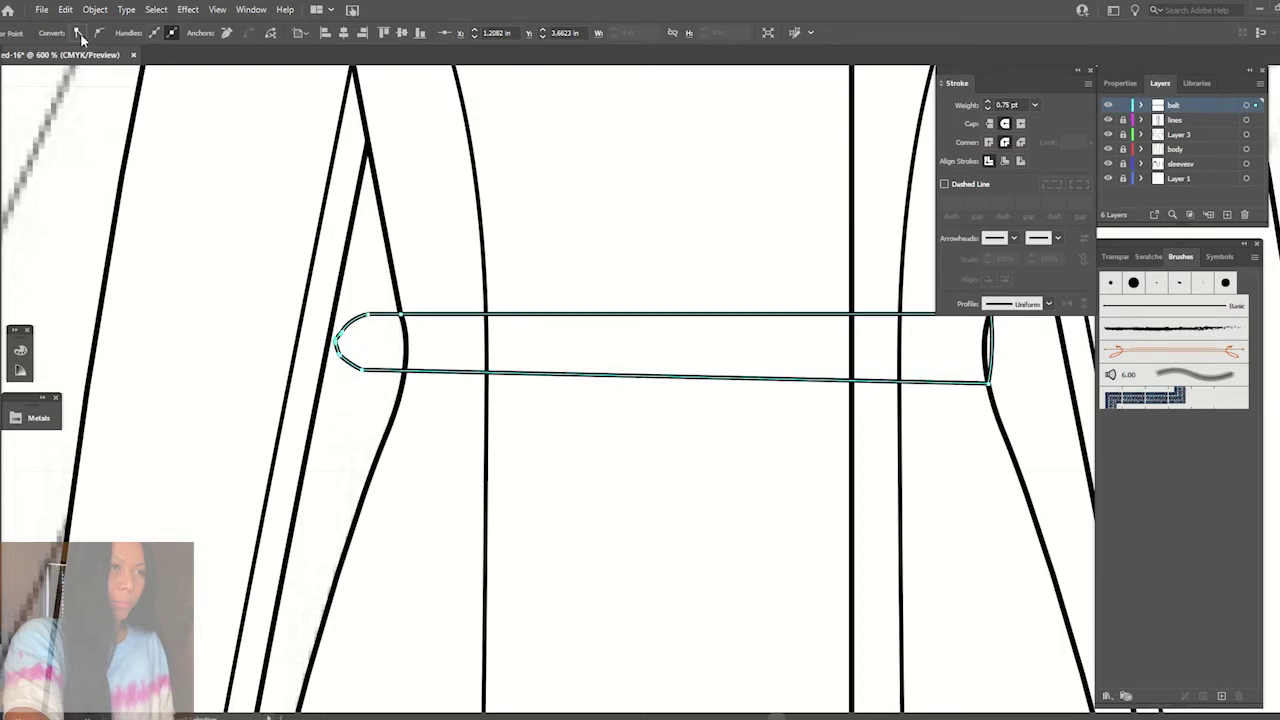
- Convert the left tip anchor and adjust its neighbouring points into a rounded belt end
click(79, 33)
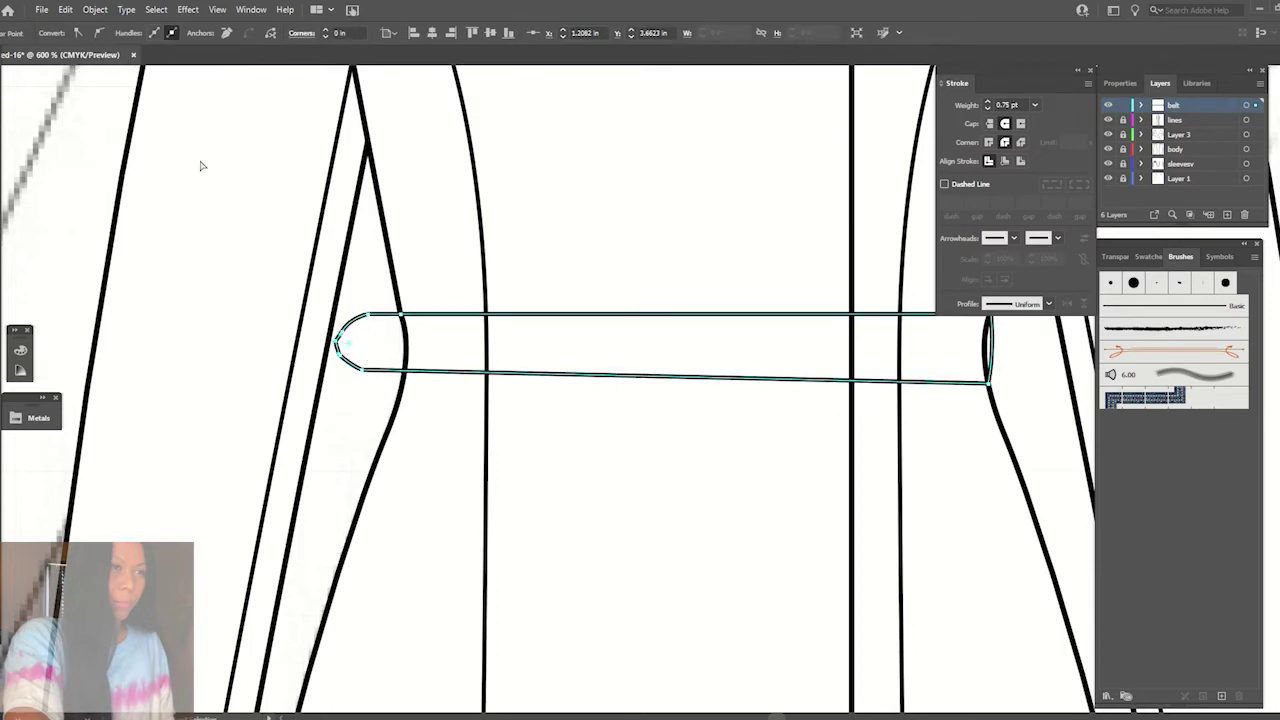
drag(340, 331, 338, 345)
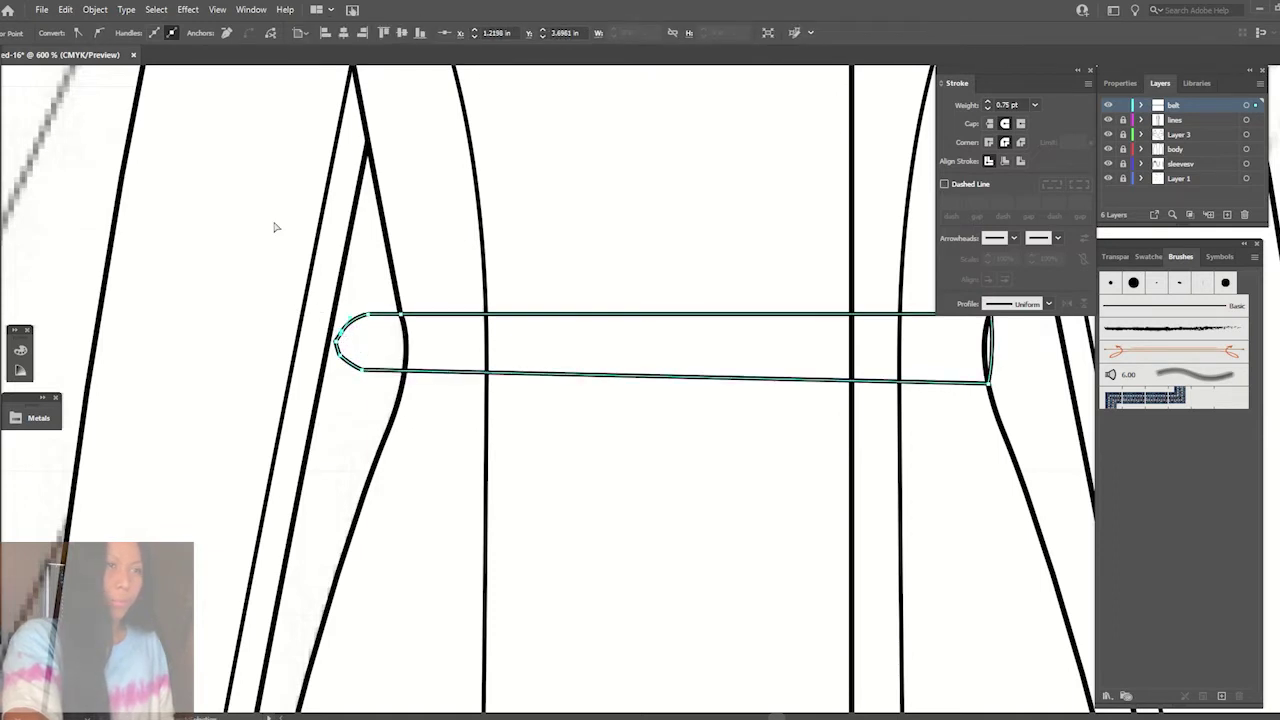
click(457, 294)
scroll(389, 329, up, 4)
mouse_move(389, 329)
mouse_down()
mouse_move(524, 390)
mouse_move(603, 371)
mouse_up()
key(ctrl+a)
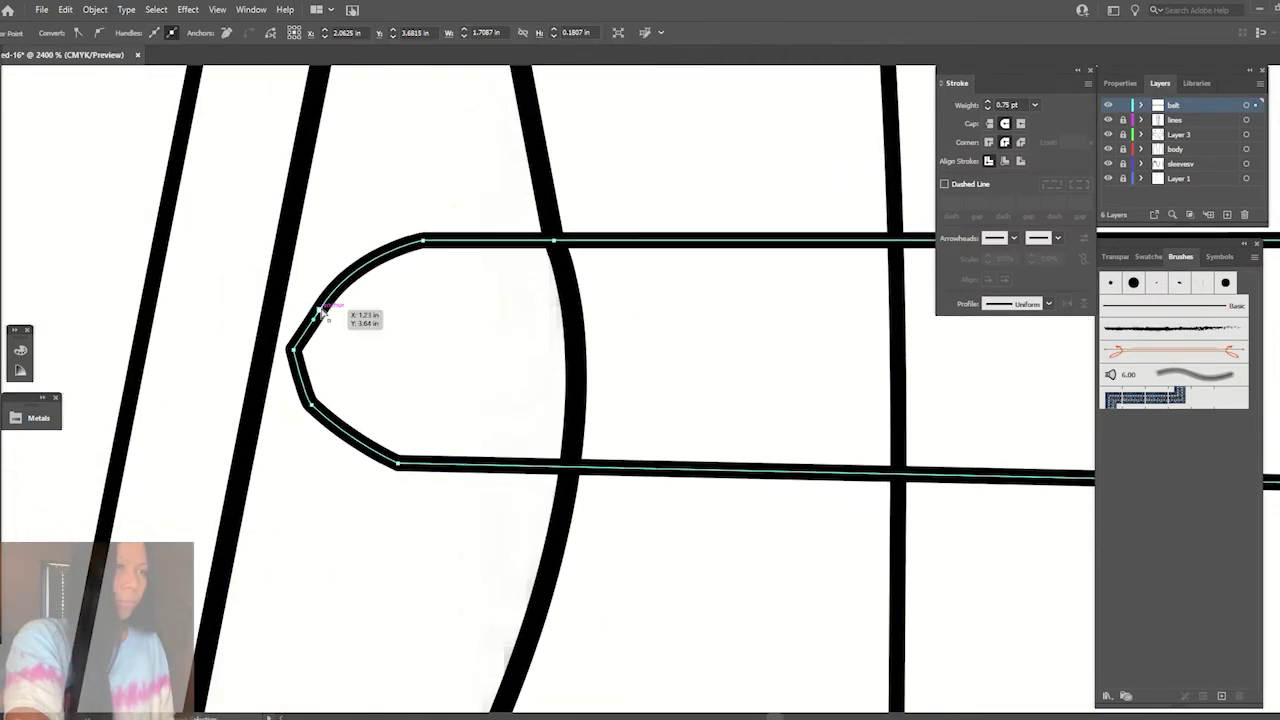
drag(318, 312, 327, 295)
drag(311, 403, 340, 425)
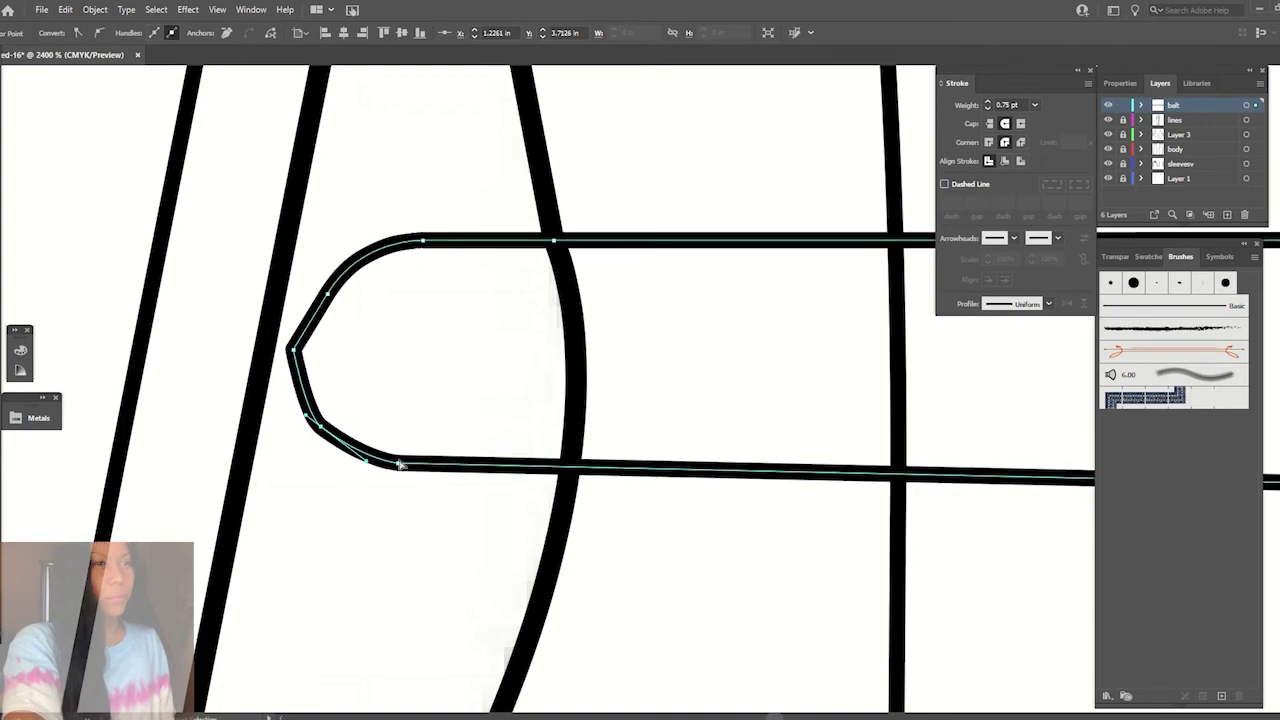
drag(290, 348, 298, 326)
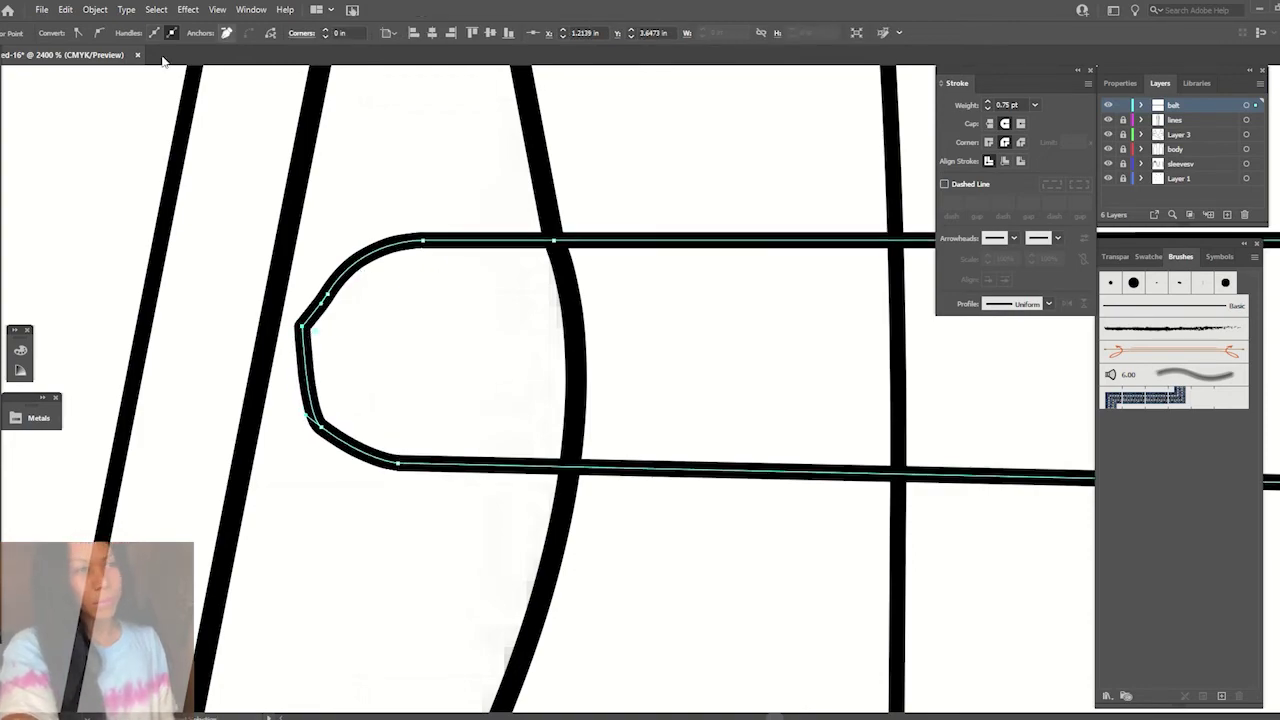
click(446, 194)
key(ctrl+minus)
key(ctrl+minus)
key(ctrl+minus)
key(ctrl+minus)
key(ctrl+minus)
key(ctrl+minus)
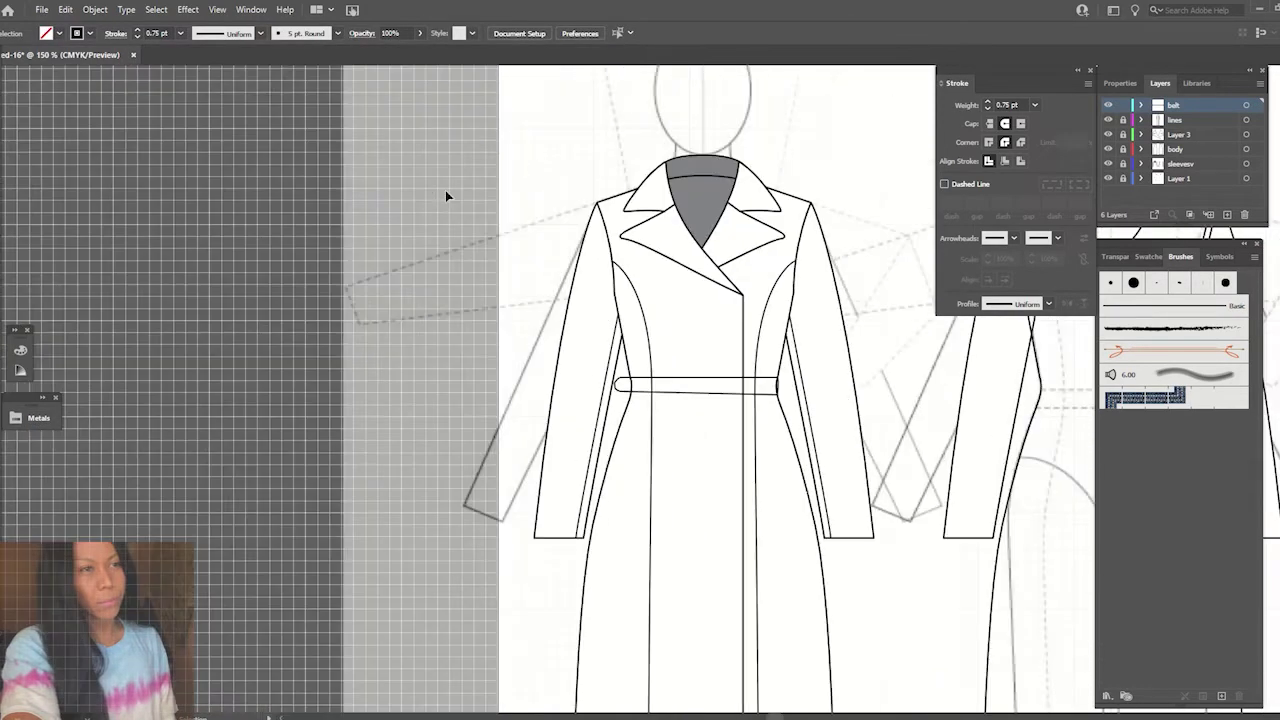
- Drag the lower-left corner down and delete the tip anchor for a straight belt end
key(ctrl+plus)
key(ctrl+plus)
key(ctrl+plus)
key(ctrl+plus)
key(ctrl+plus)
key(ctrl+plus)
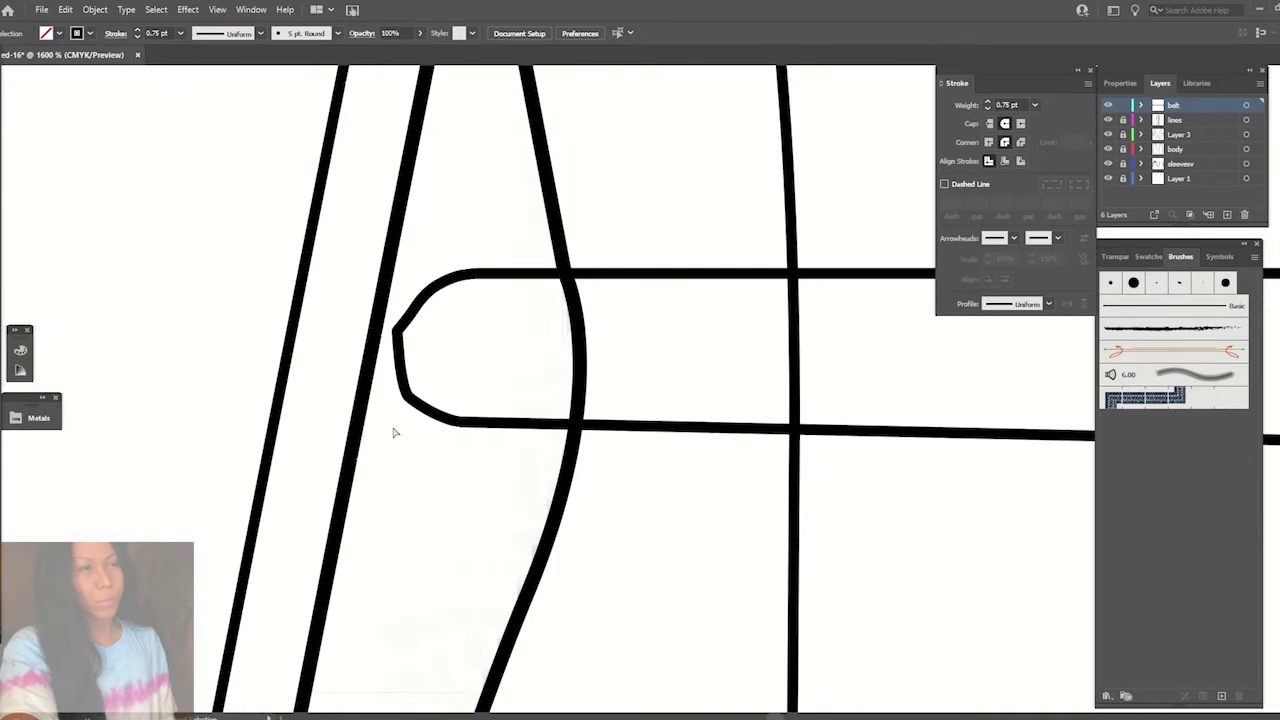
drag(458, 424, 460, 446)
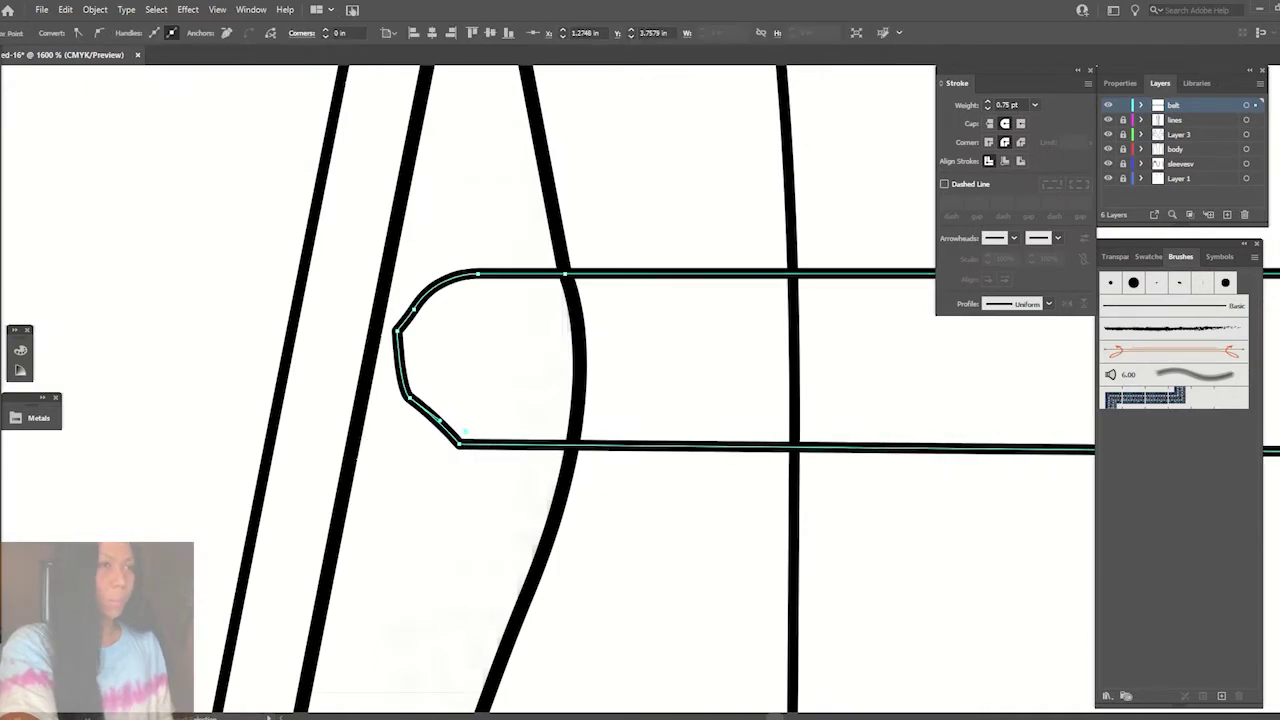
click(360, 251)
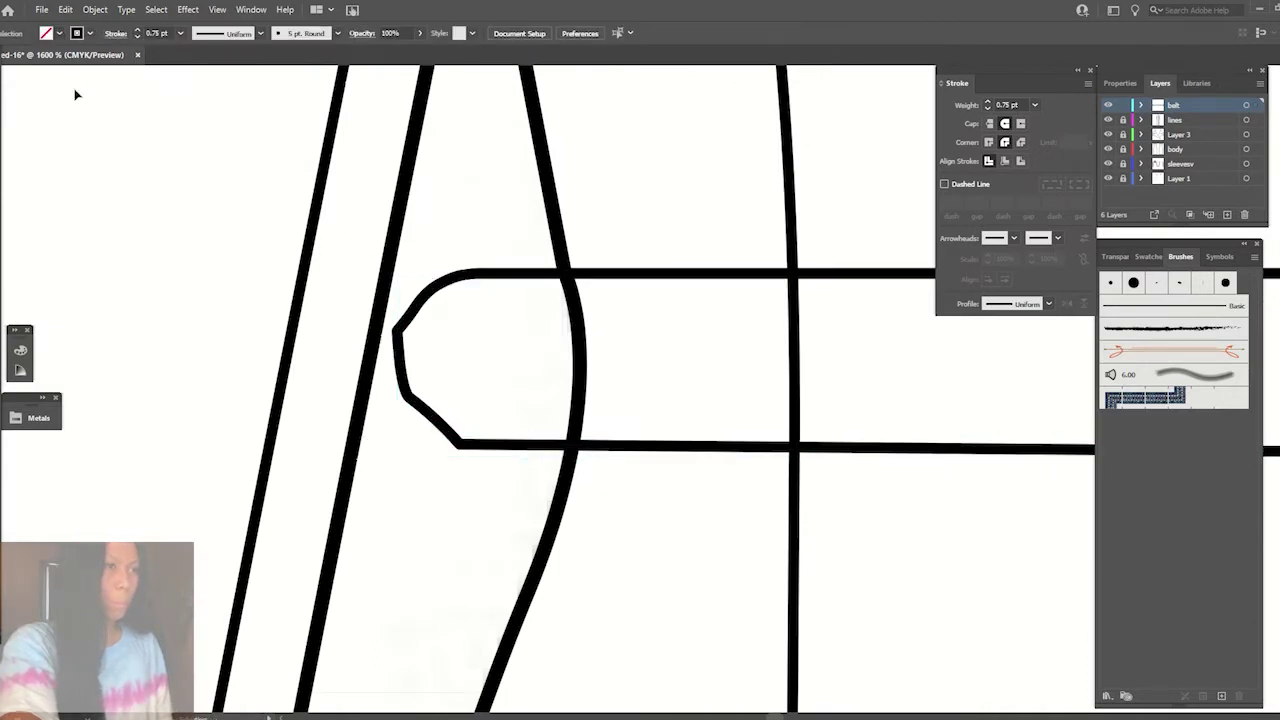
click(398, 340)
mouse_move(395, 330)
mouse_down()
mouse_move(407, 395)
mouse_move(458, 444)
mouse_up()
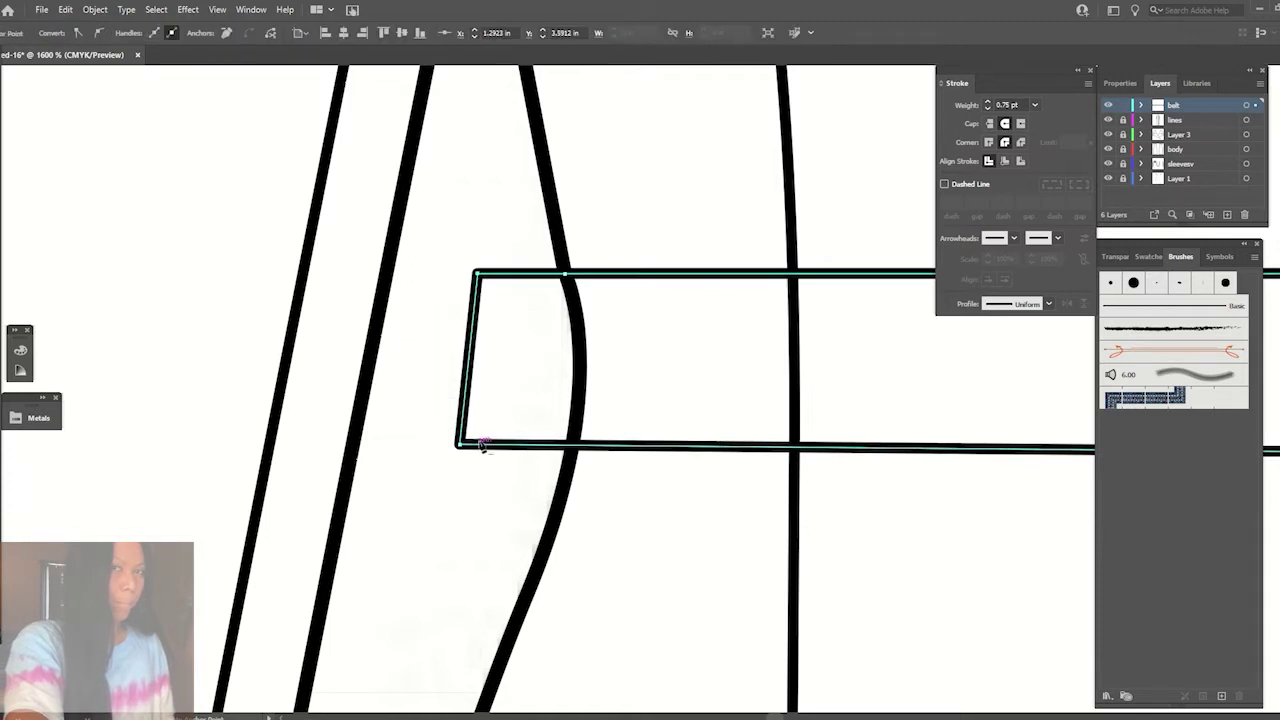
click(450, 322)
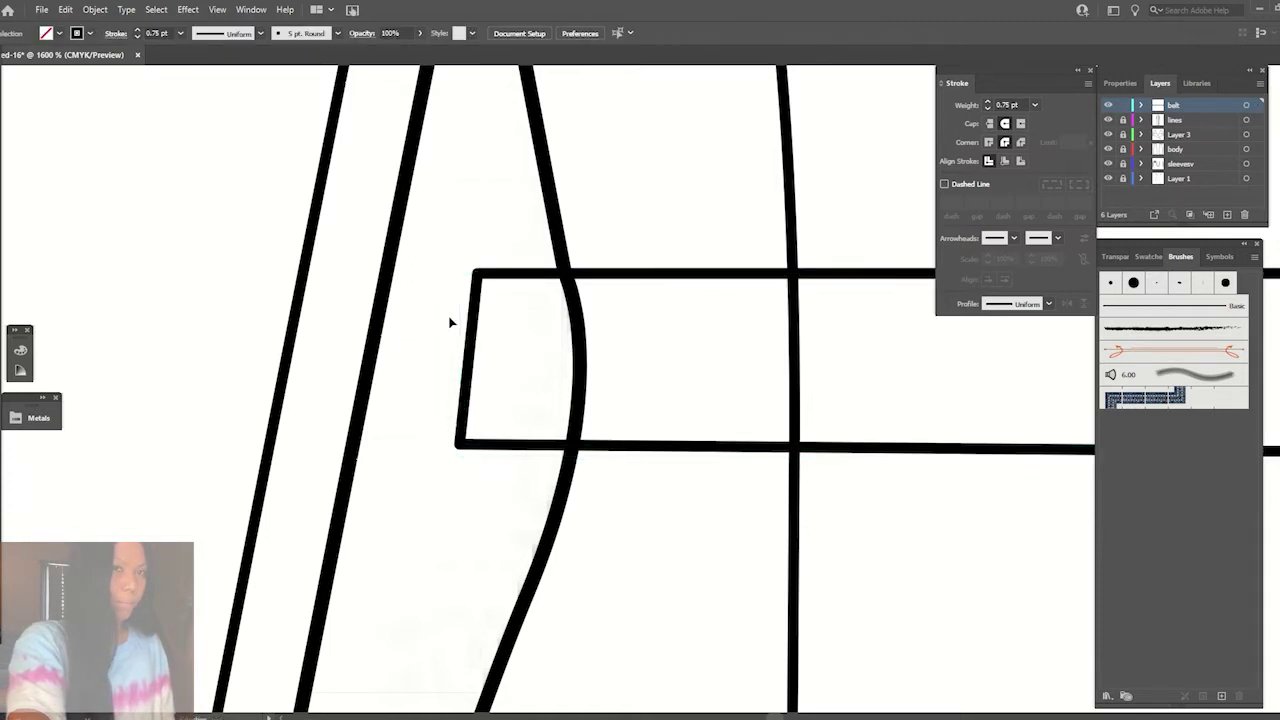
key(ctrl+minus)
key(ctrl+minus)
key(ctrl+minus)
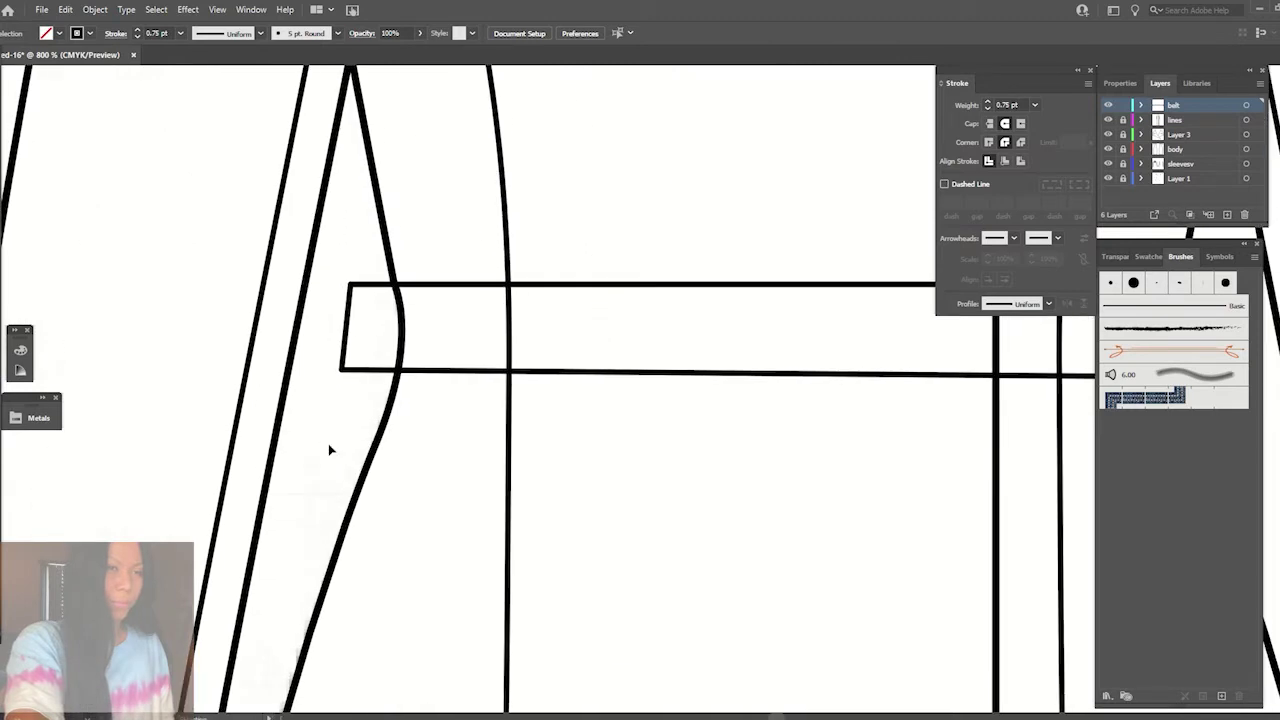
key(ctrl+minus)
drag(330, 450, 324, 446)
drag(484, 391, 480, 392)
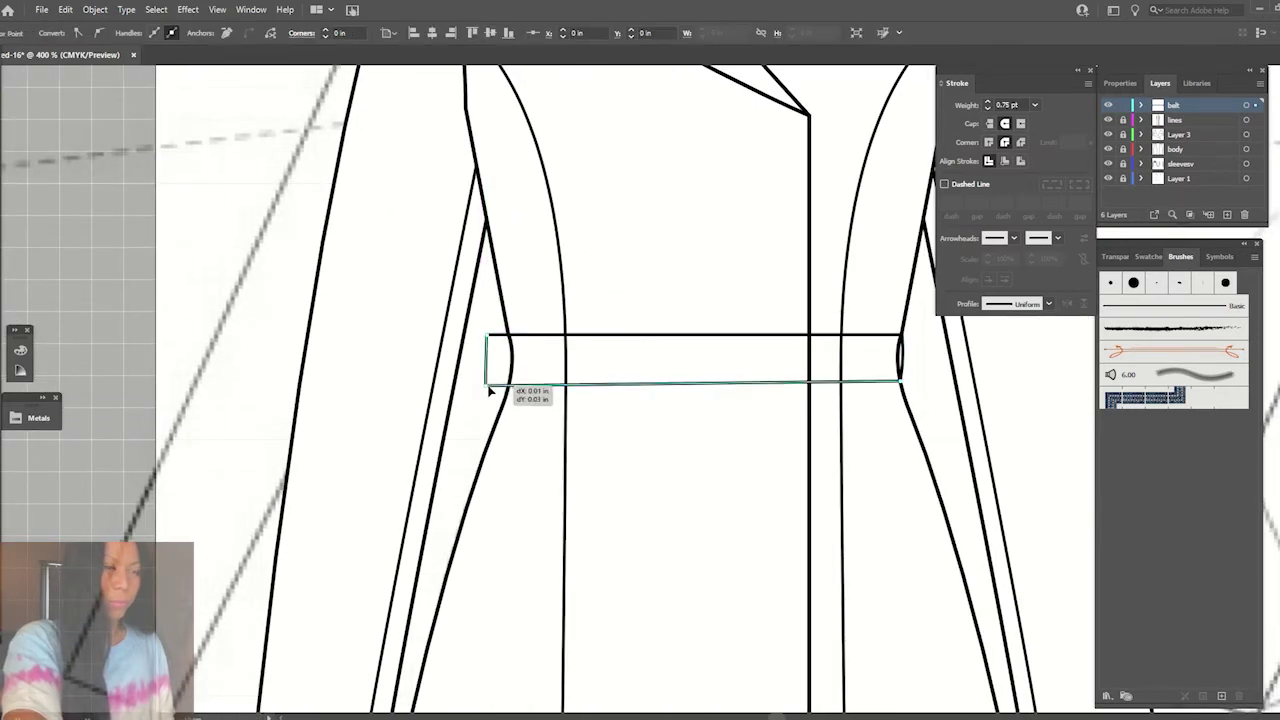
- Nudge the belt's left anchor inward to round off its left end
click(488, 355)
drag(489, 383, 510, 342)
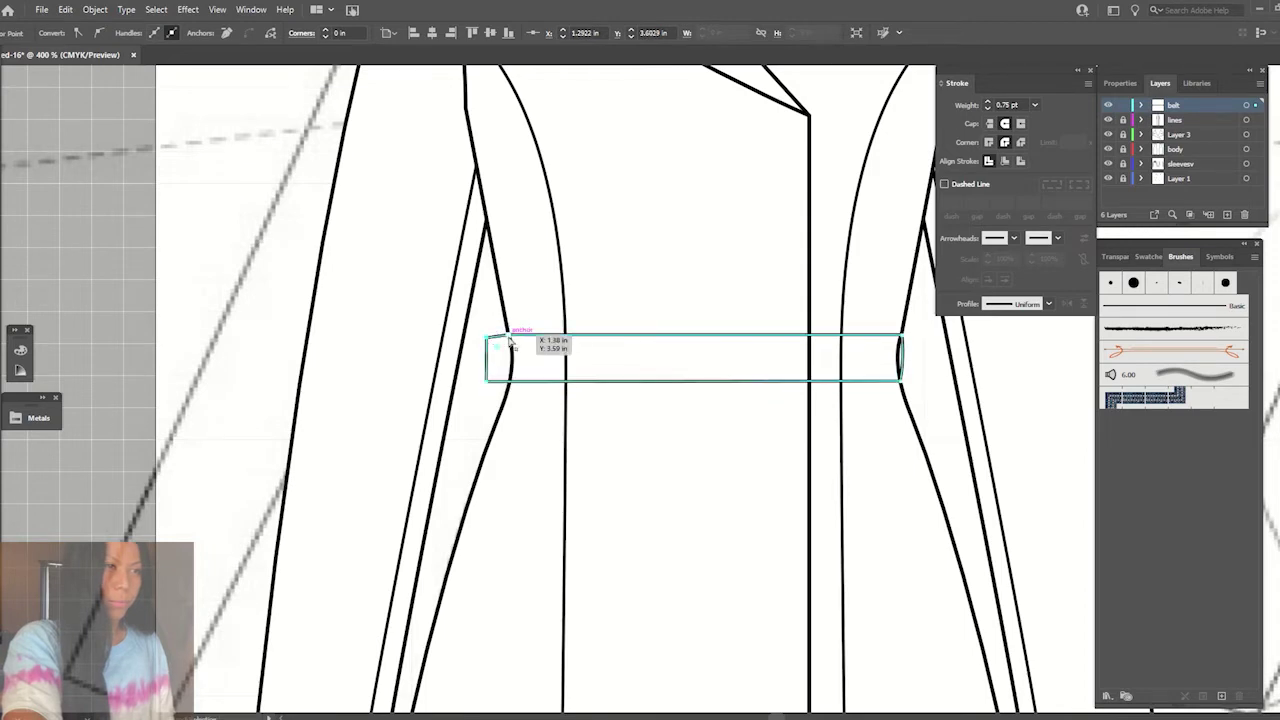
key(ctrl+z)
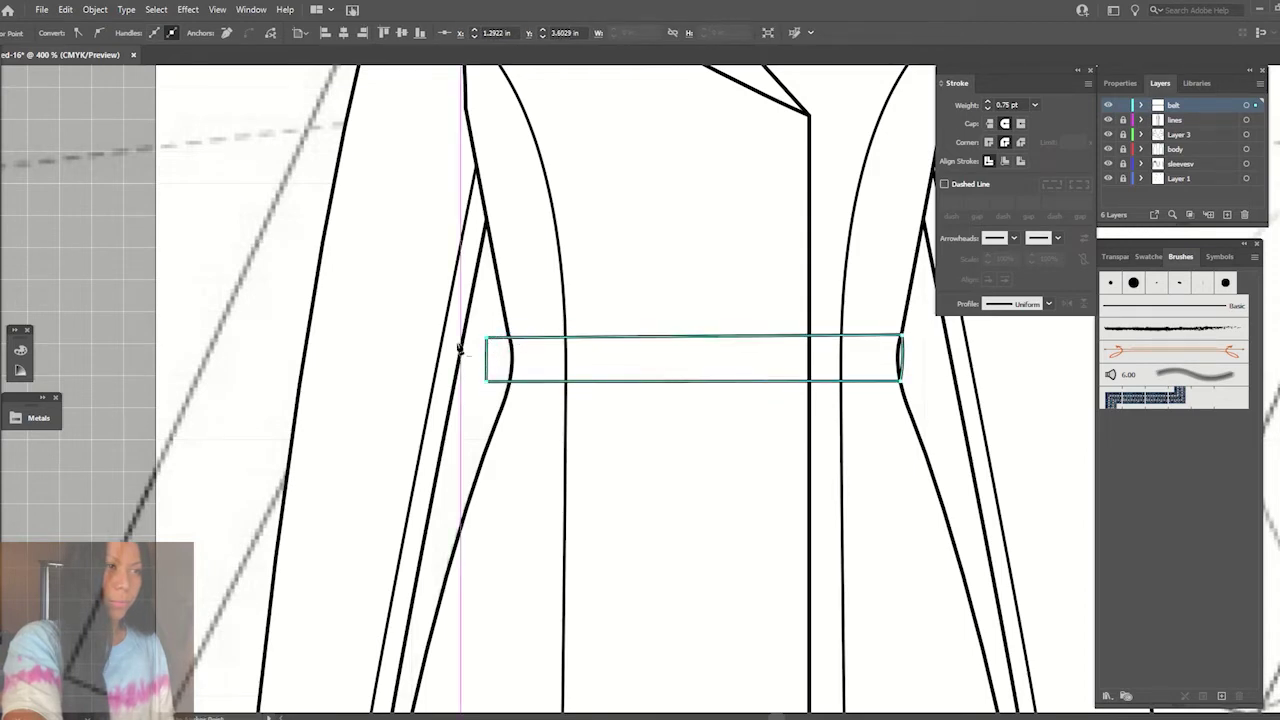
click(420, 300)
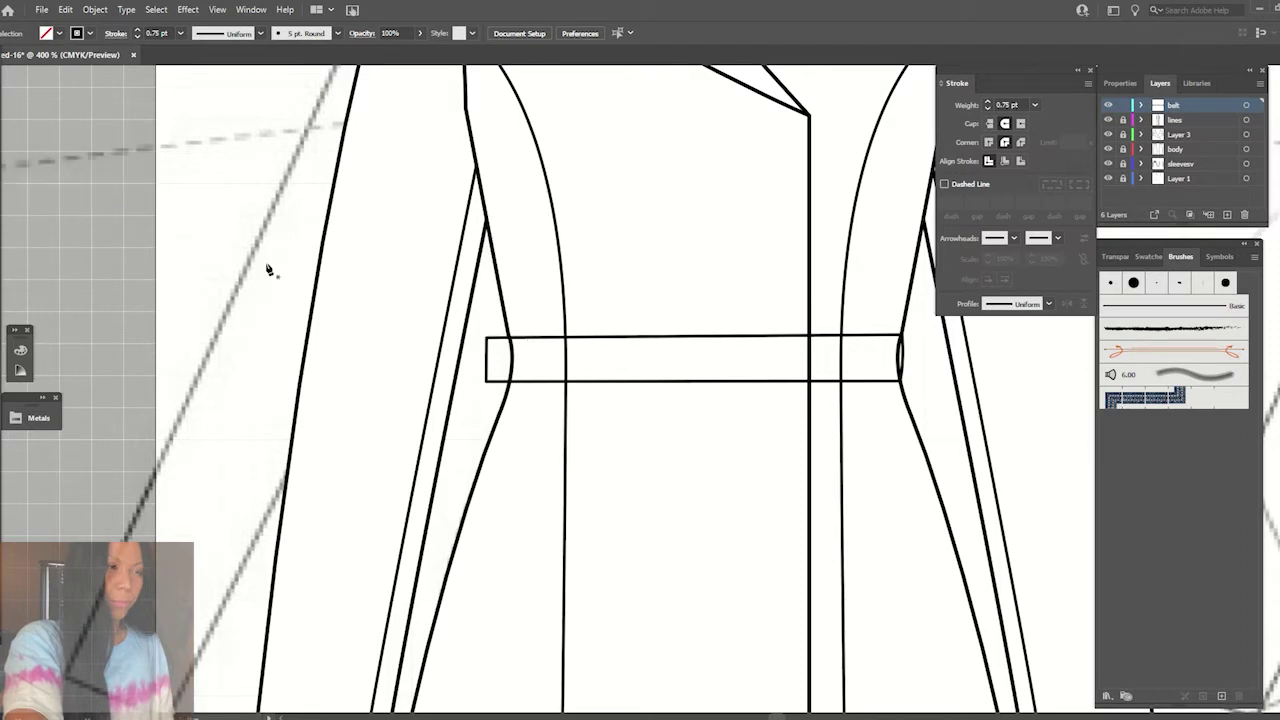
click(488, 365)
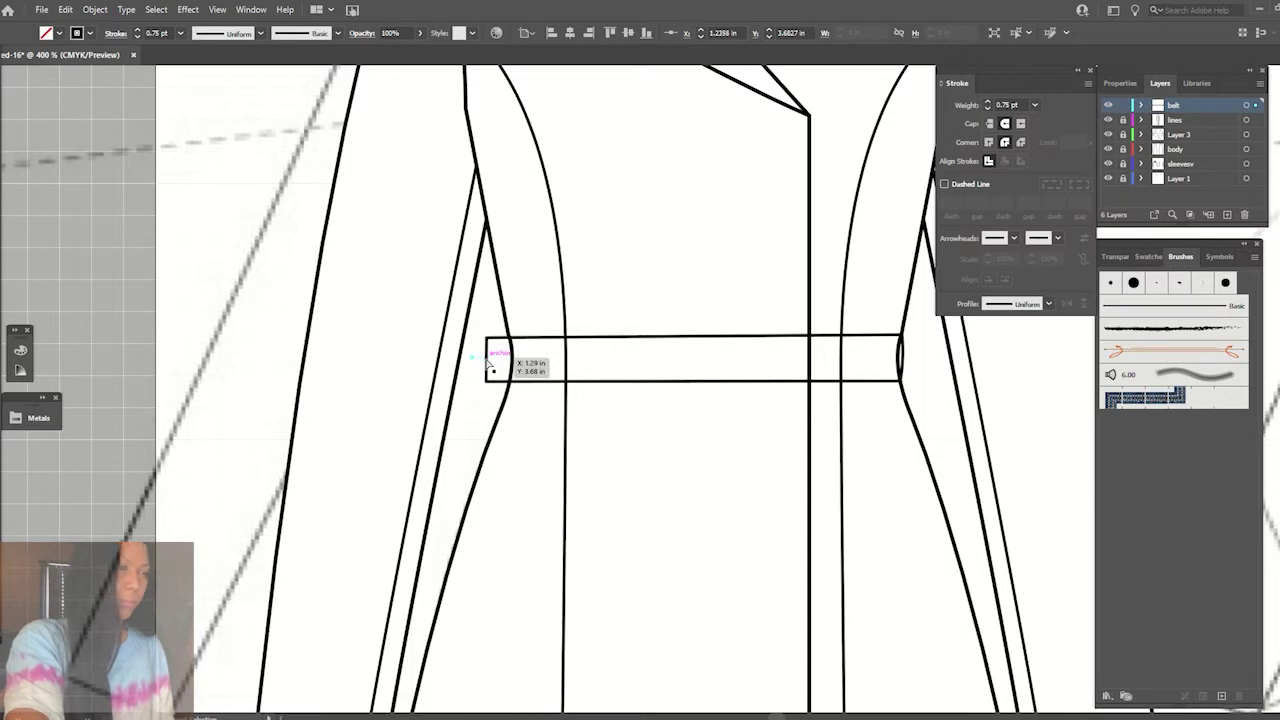
drag(490, 365, 486, 363)
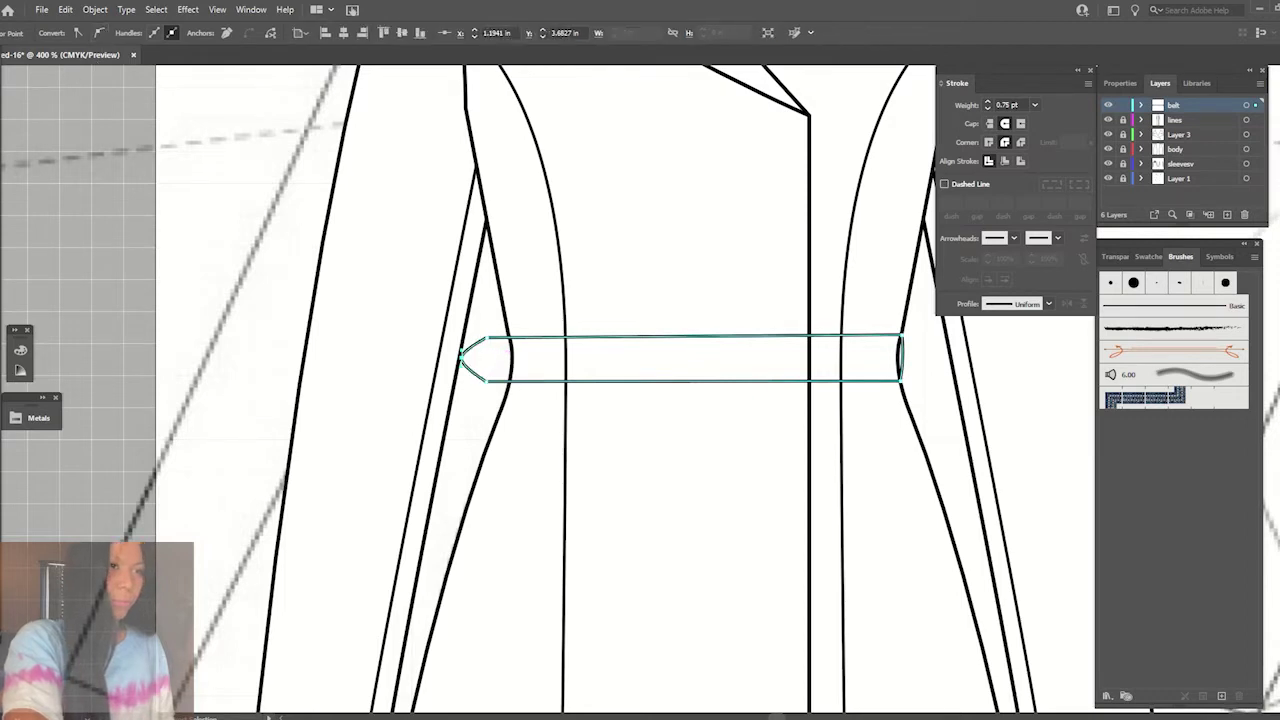
click(356, 221)
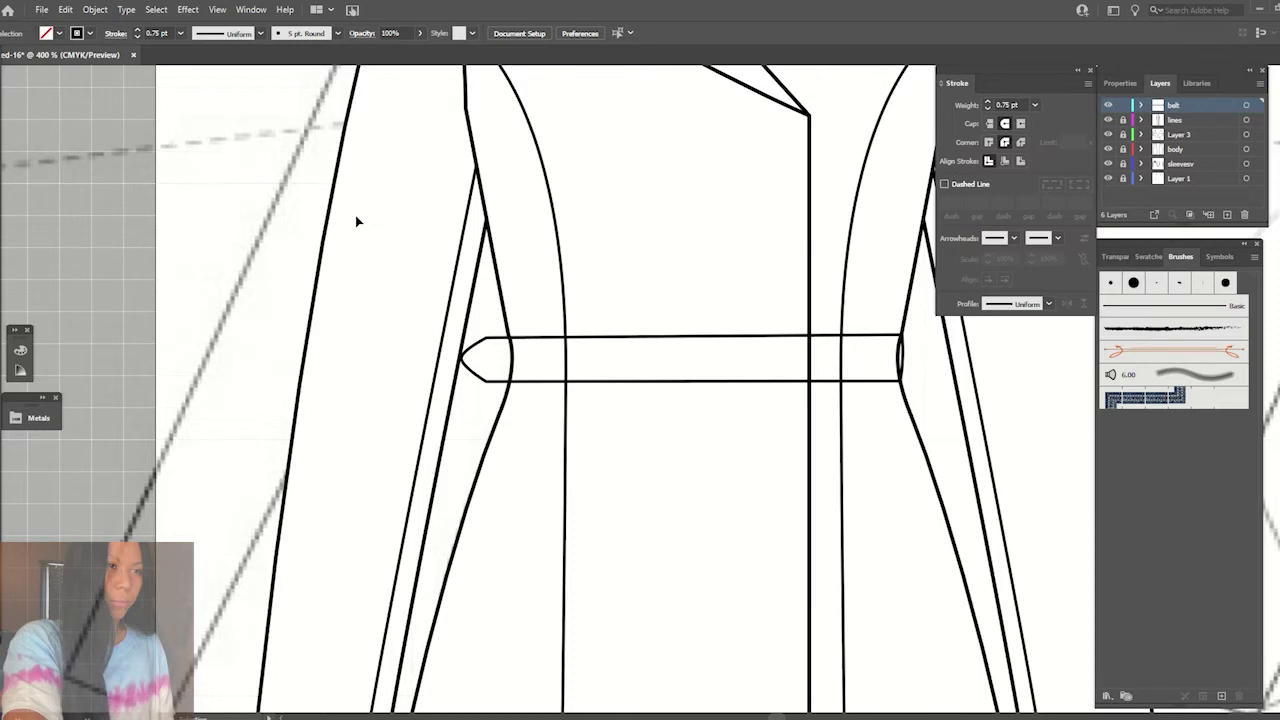
mouse_move(489, 363)
mouse_down()
mouse_move(463, 362)
mouse_move(499, 338)
mouse_move(483, 385)
mouse_move(470, 362)
mouse_move(479, 368)
mouse_up()
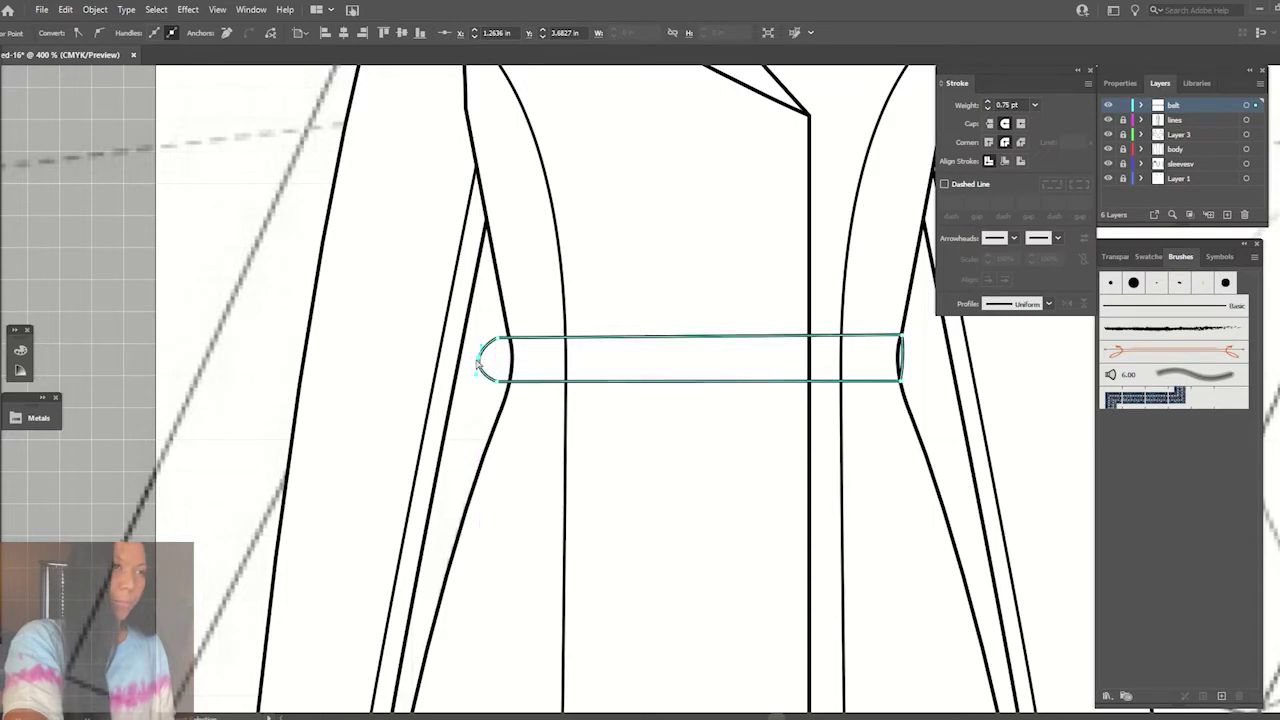
click(486, 308)
- Fill the belt with solid white
click(643, 362)
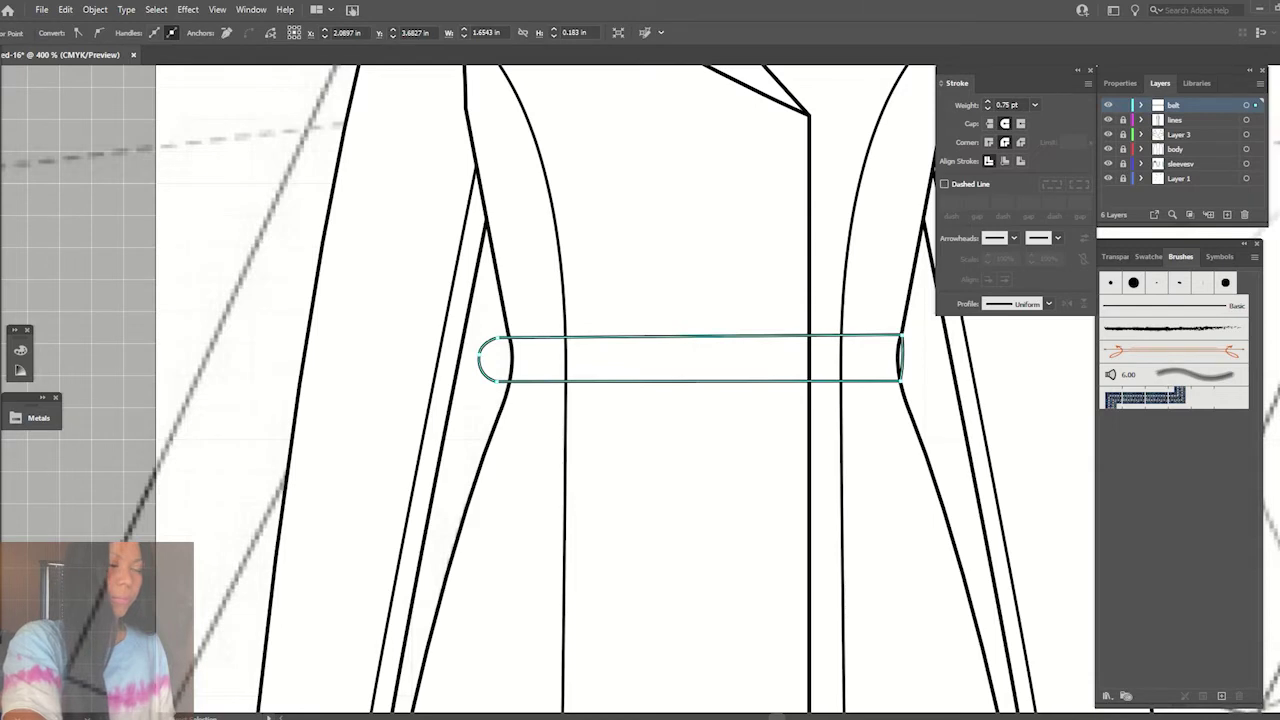
click(20, 350)
click(56, 495)
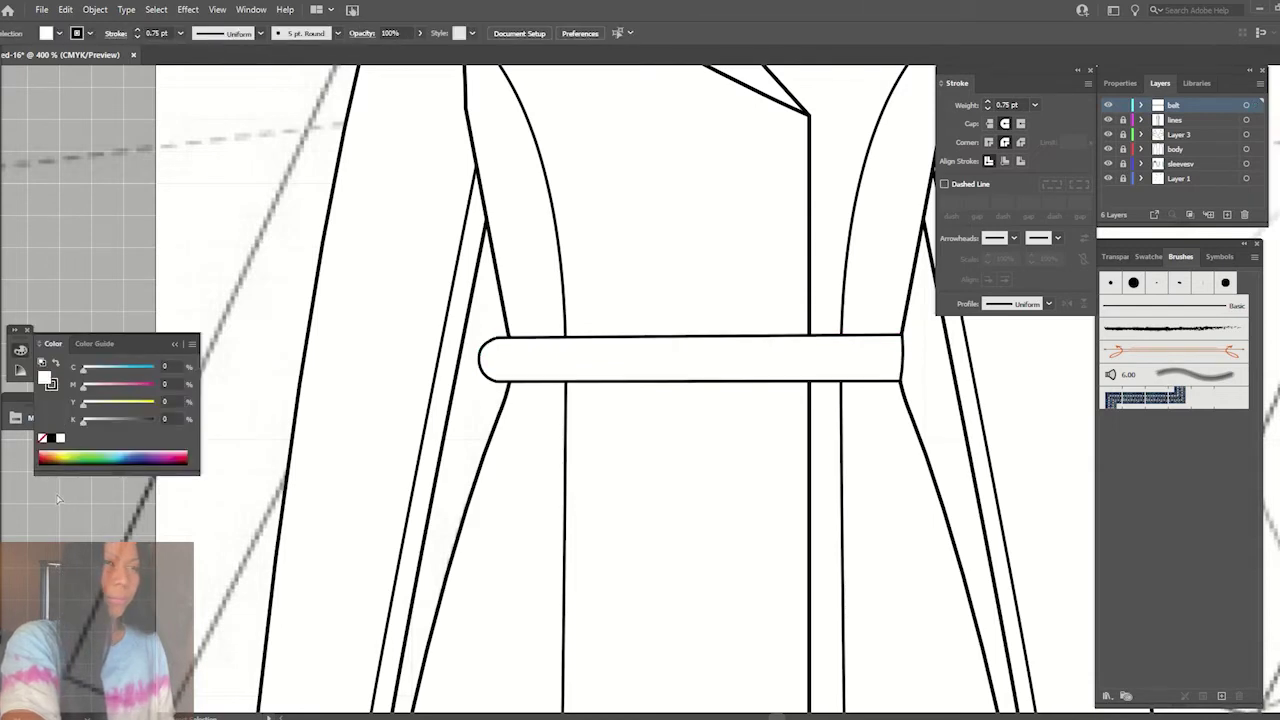
click(184, 352)
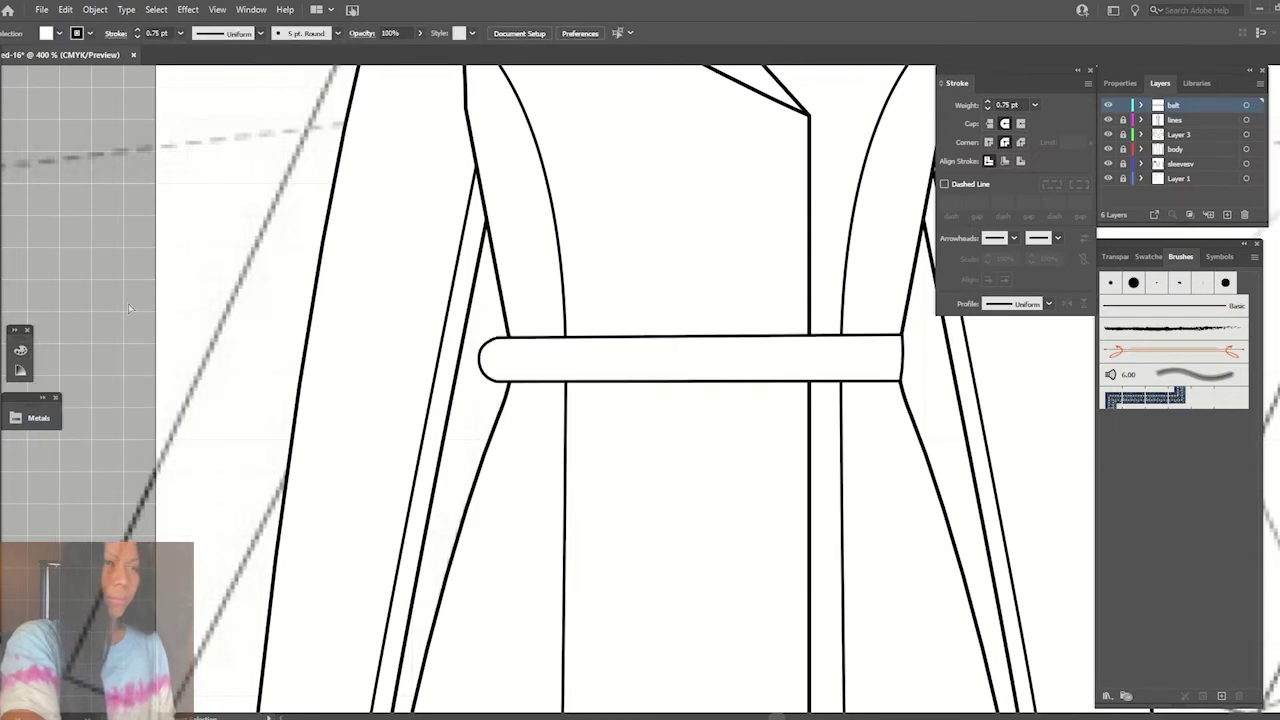
key(ctrl+minus)
key(ctrl+minus)
key(ctrl+minus)
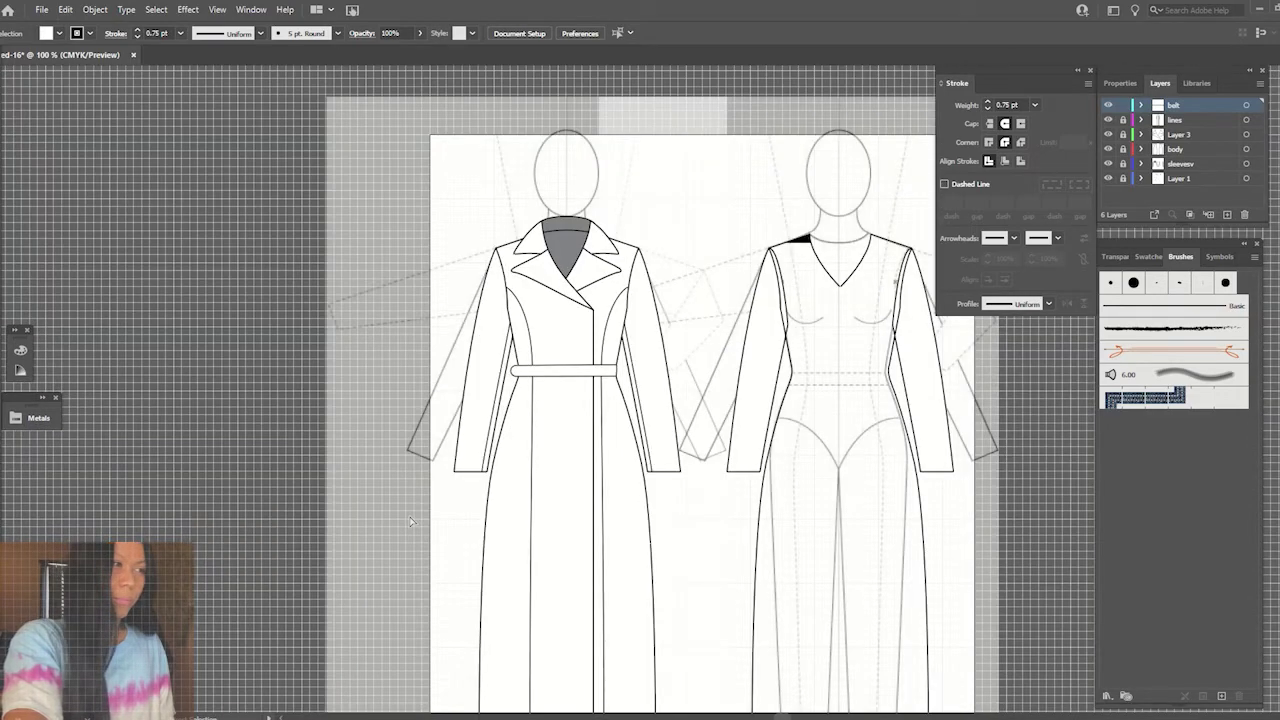
- Make the belt slightly taller and nudge its right-end corner point
key(ctrl+plus)
key(ctrl+plus)
click(500, 352)
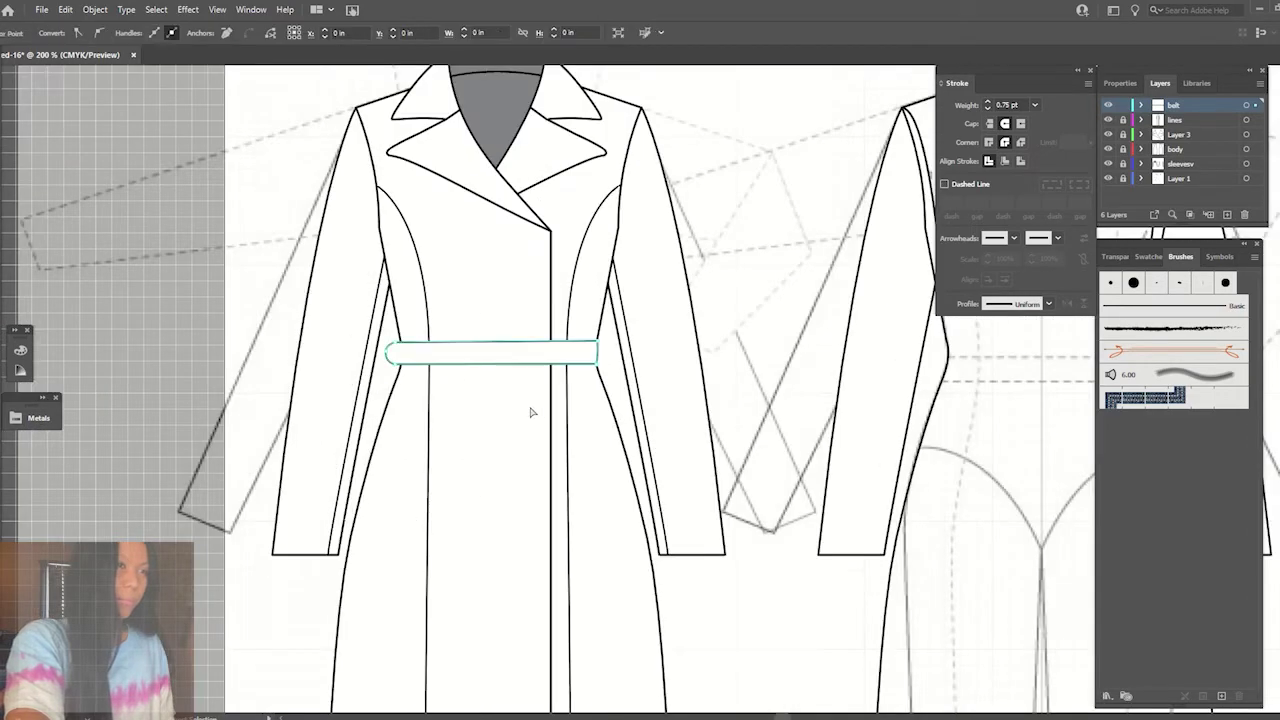
click(483, 320)
click(503, 340)
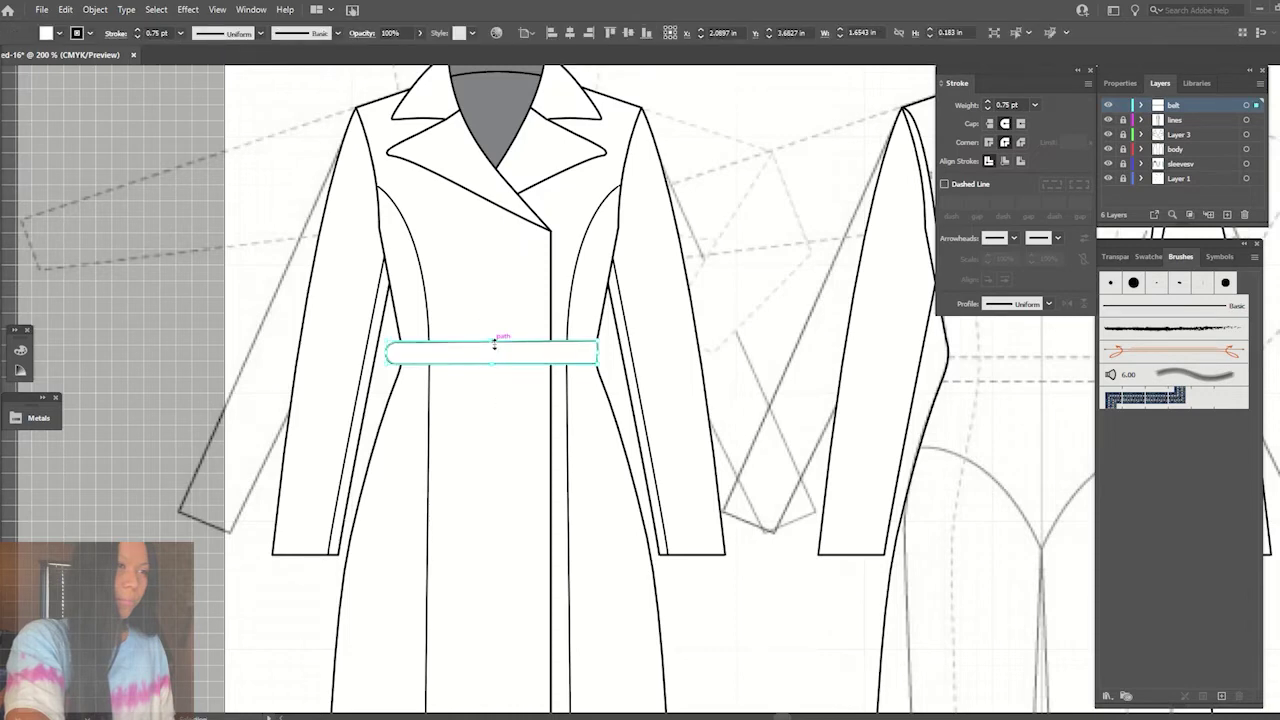
drag(492, 341, 491, 373)
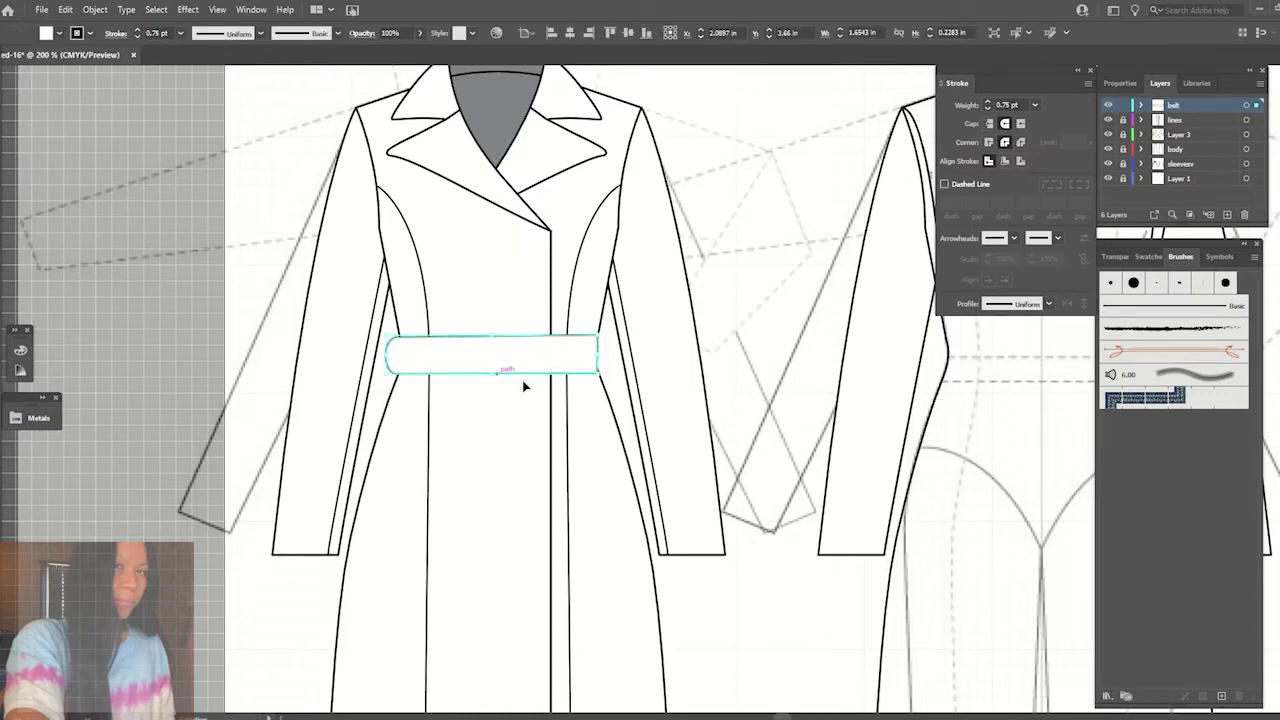
click(703, 416)
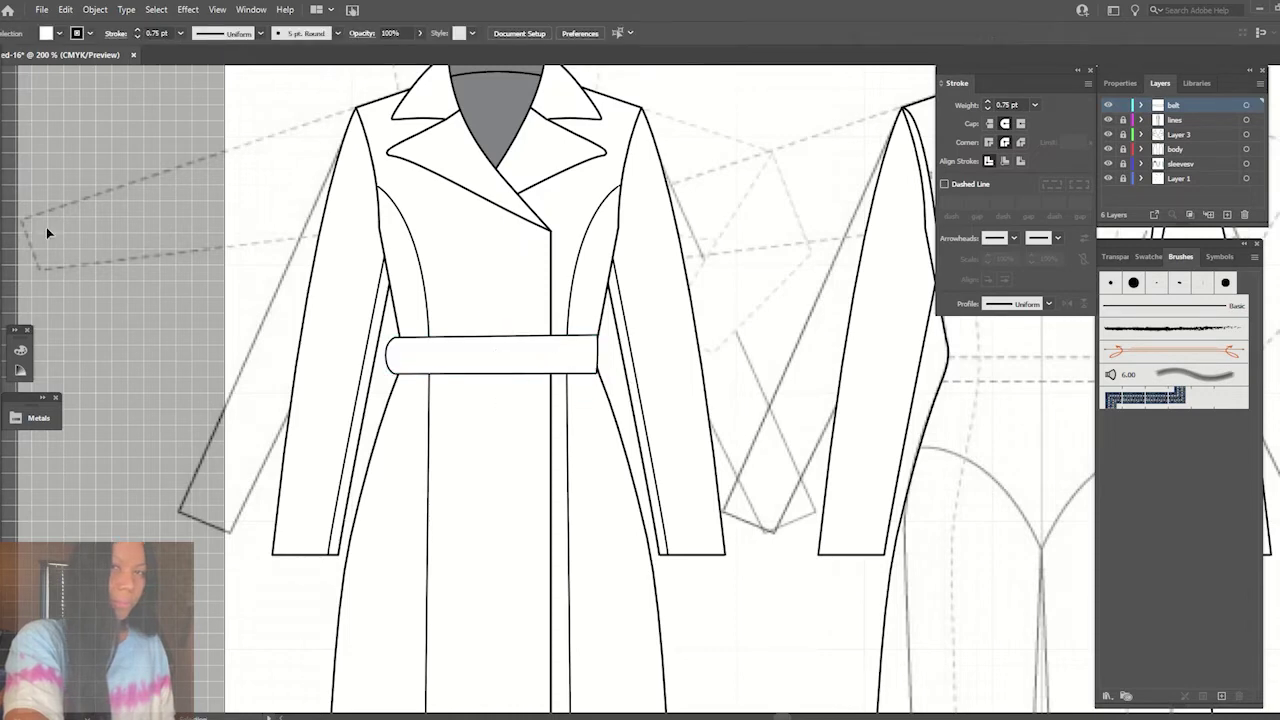
click(600, 368)
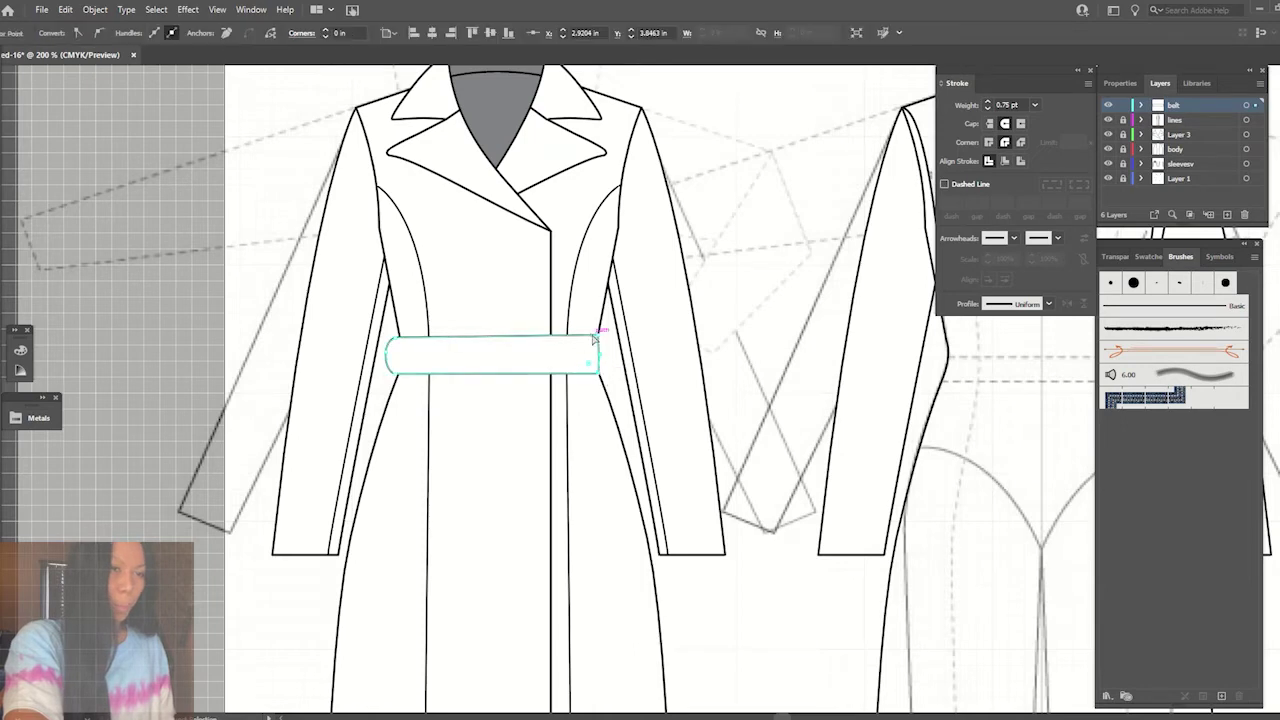
key(ctrl+plus)
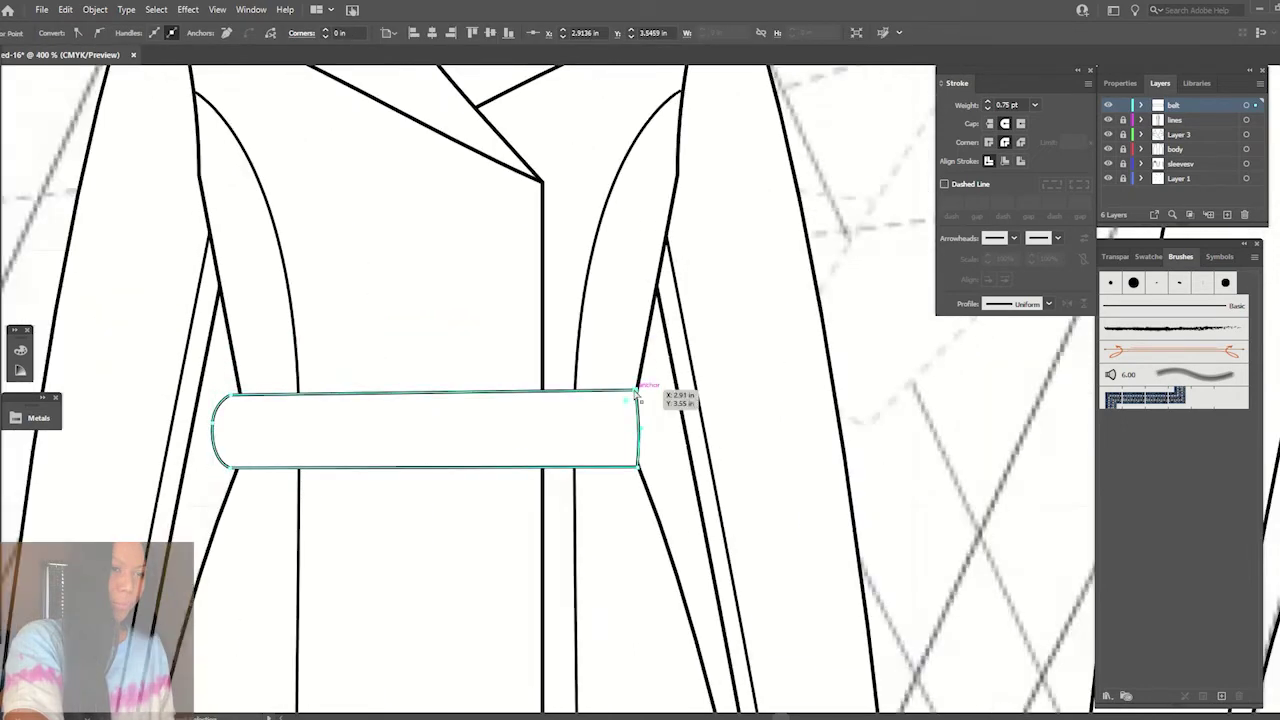
drag(650, 401, 650, 396)
key(ctrl+shift+a)
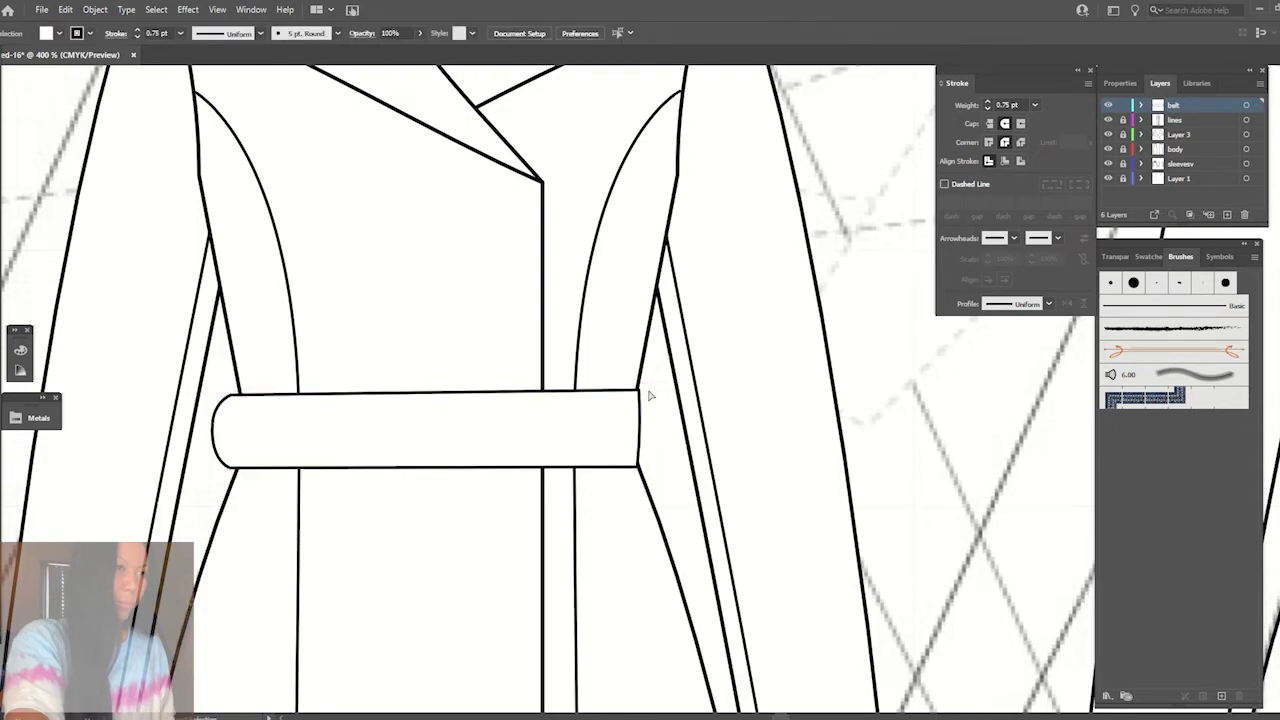
scroll(650, 396, down, 5)
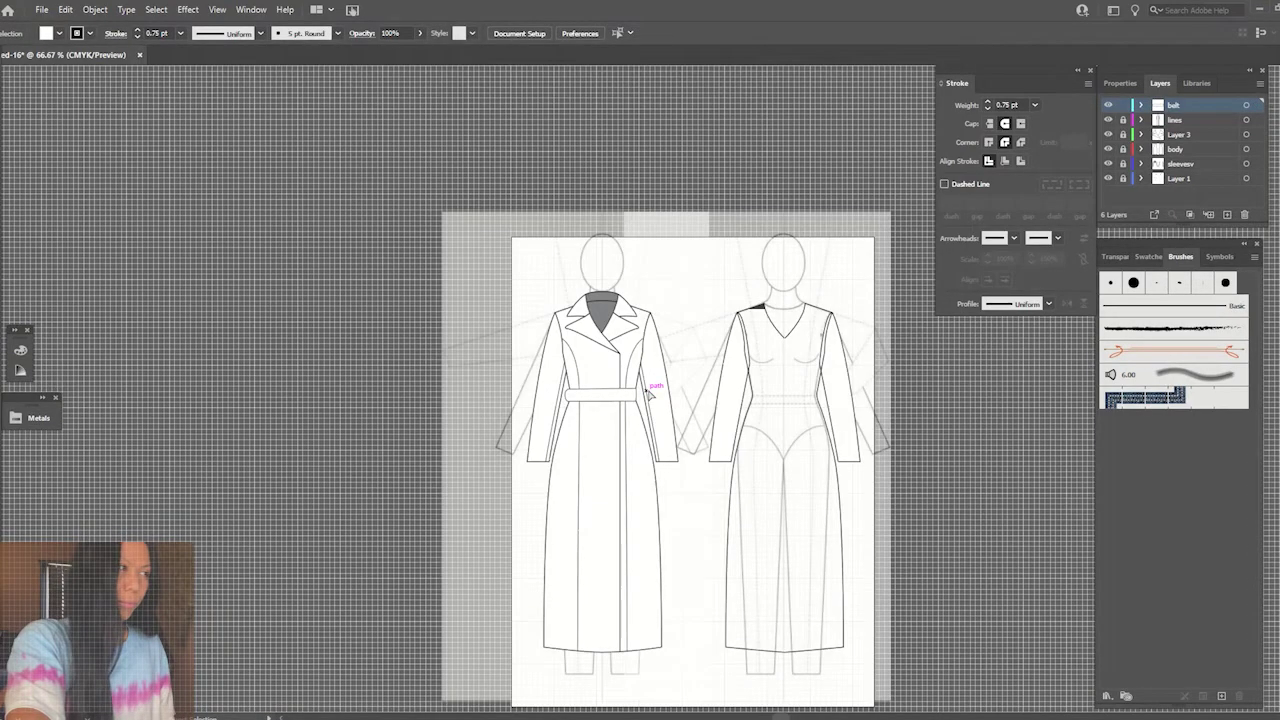
scroll(648, 395, up, 3)
scroll(648, 395, up, 1)
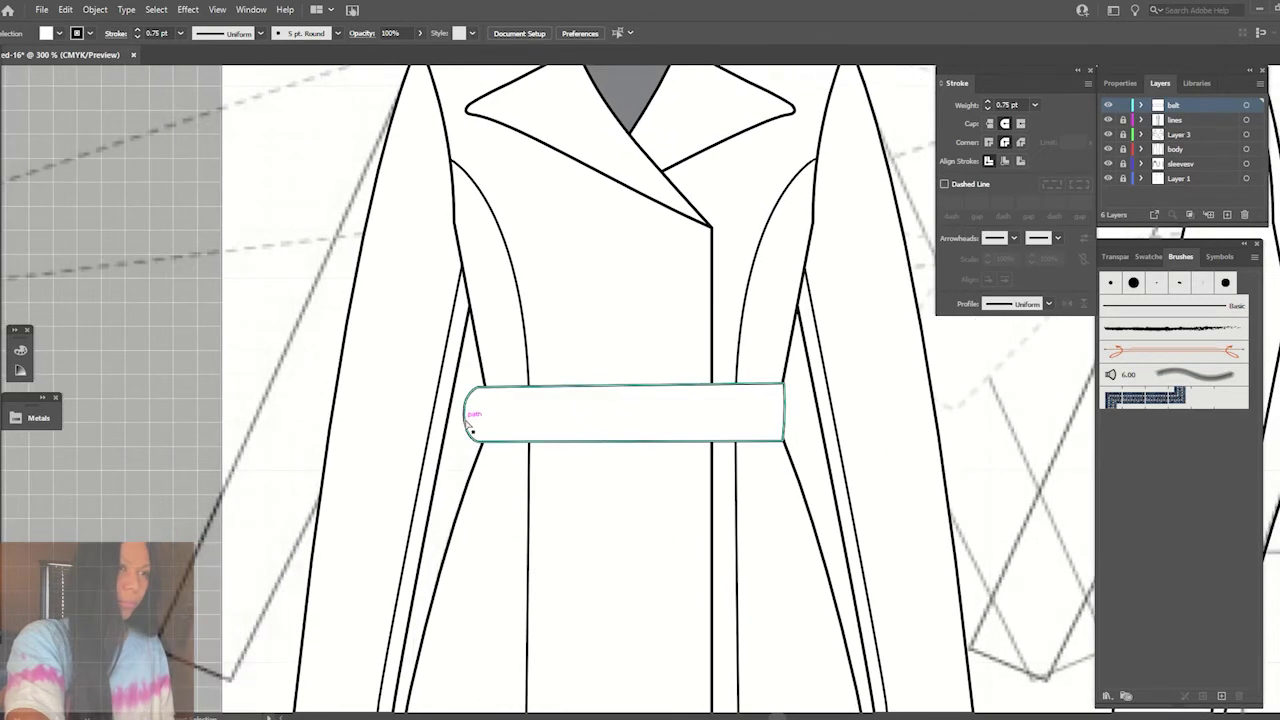
- Drag the belt's left-end anchors outward and down to taper it into a pointed tip
click(466, 414)
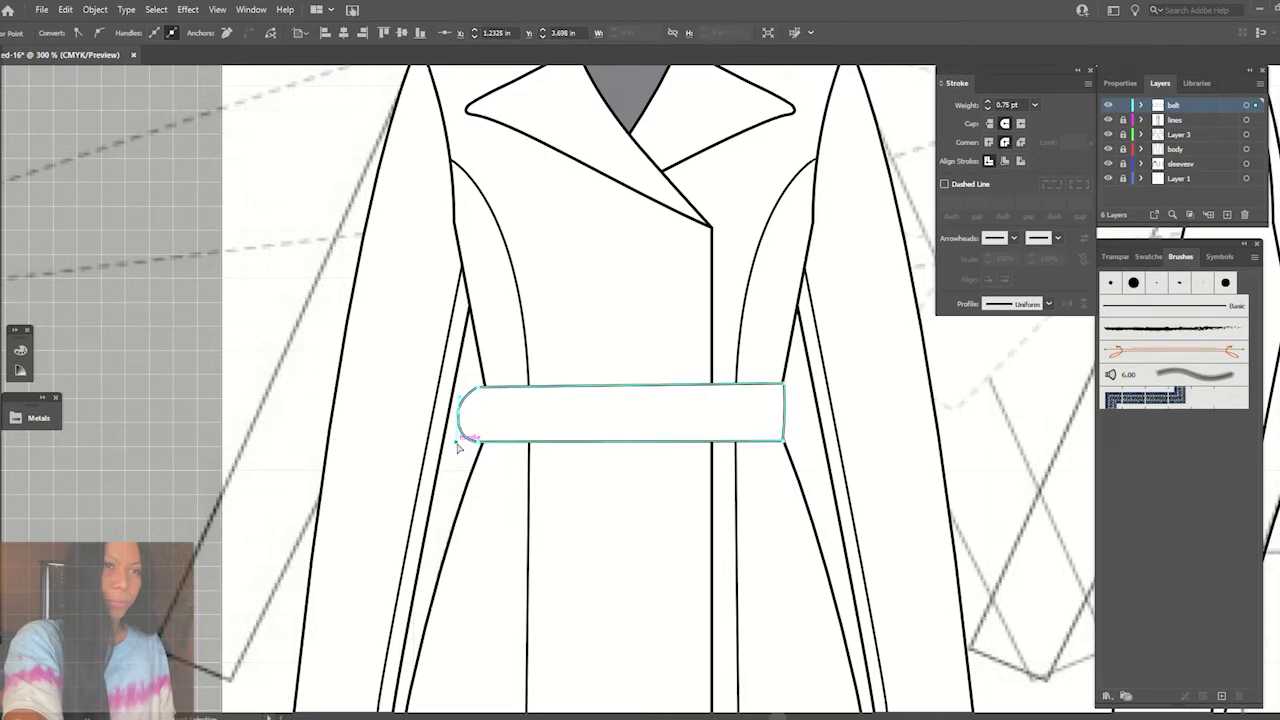
click(463, 424)
drag(464, 424, 457, 431)
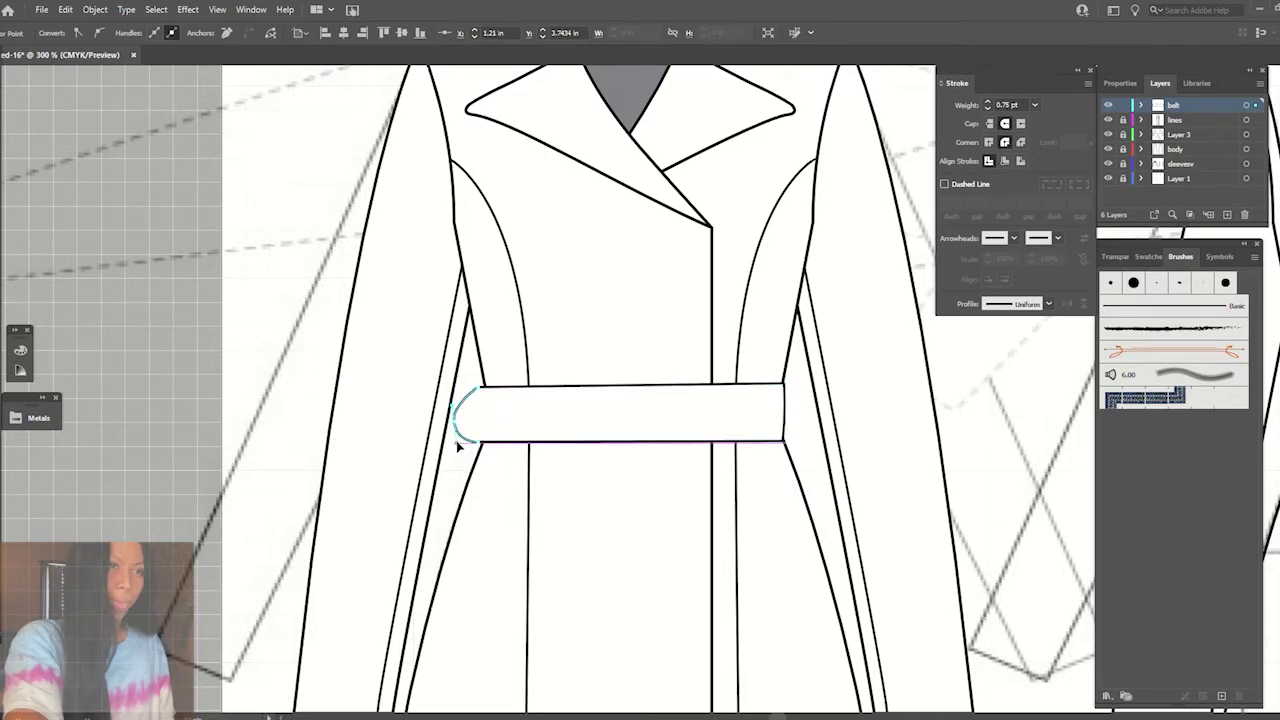
click(450, 430)
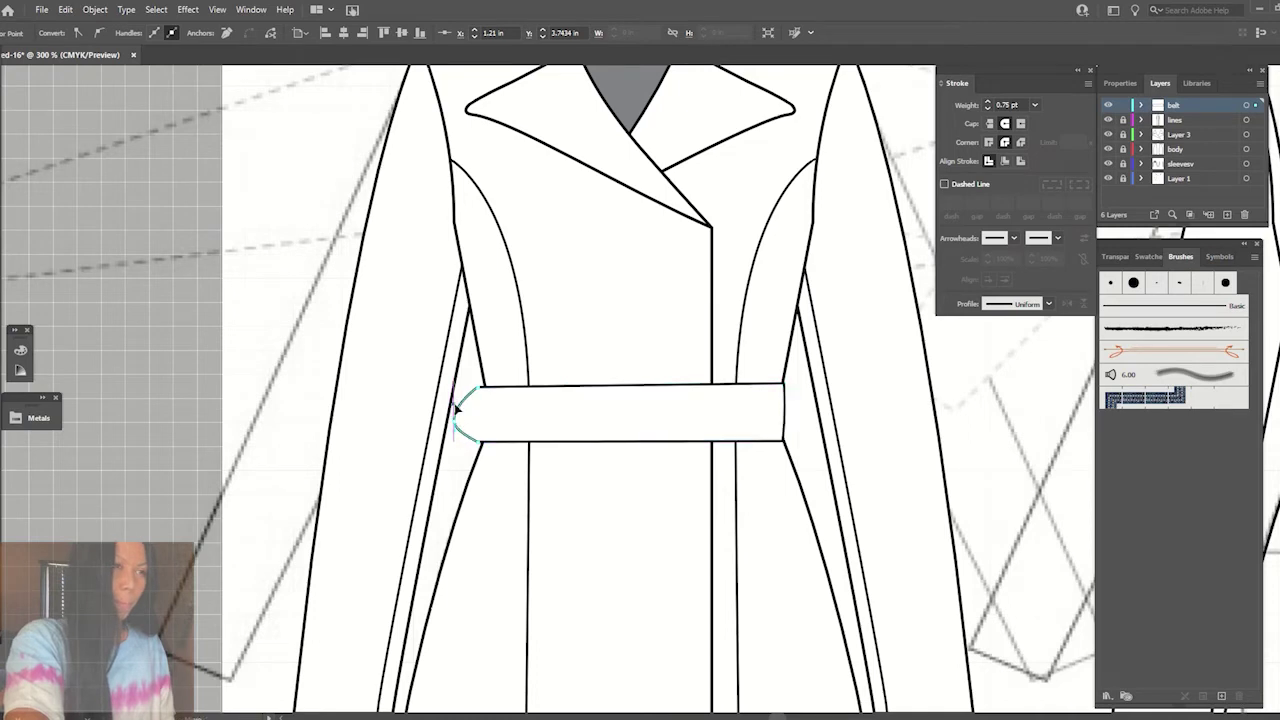
drag(455, 425, 456, 416)
click(463, 449)
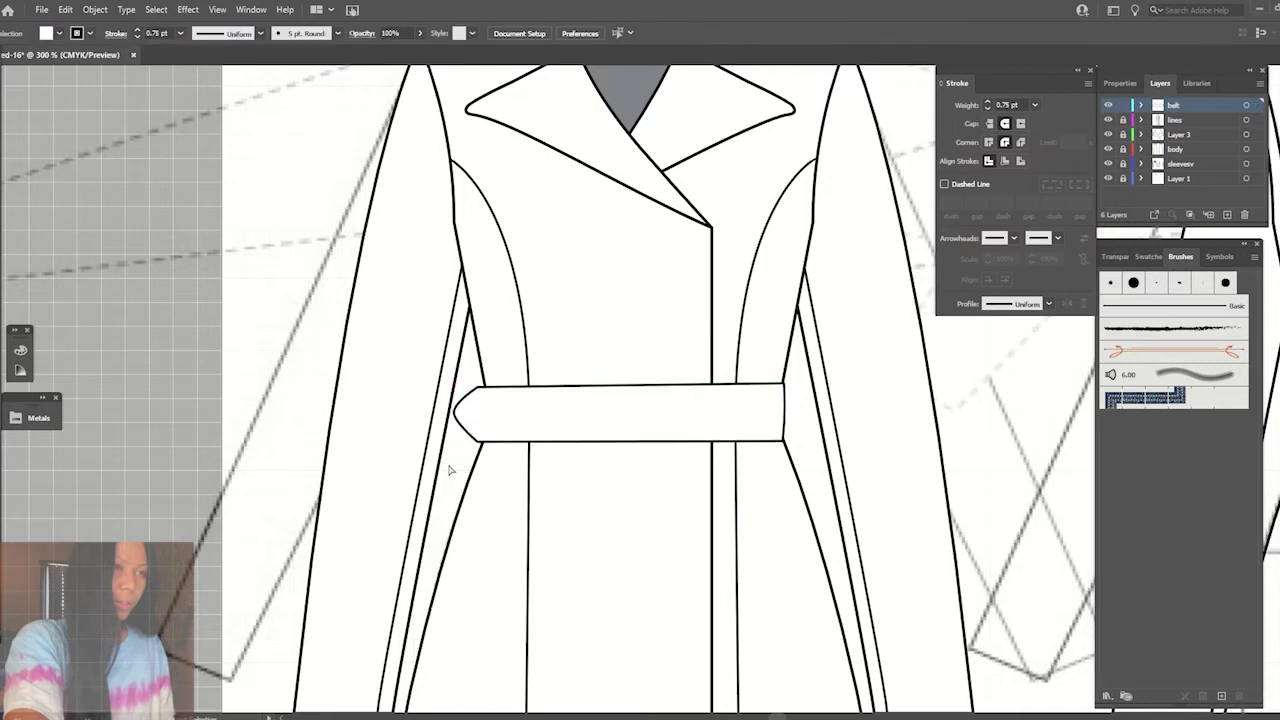
key(ctrl+plus)
click(278, 432)
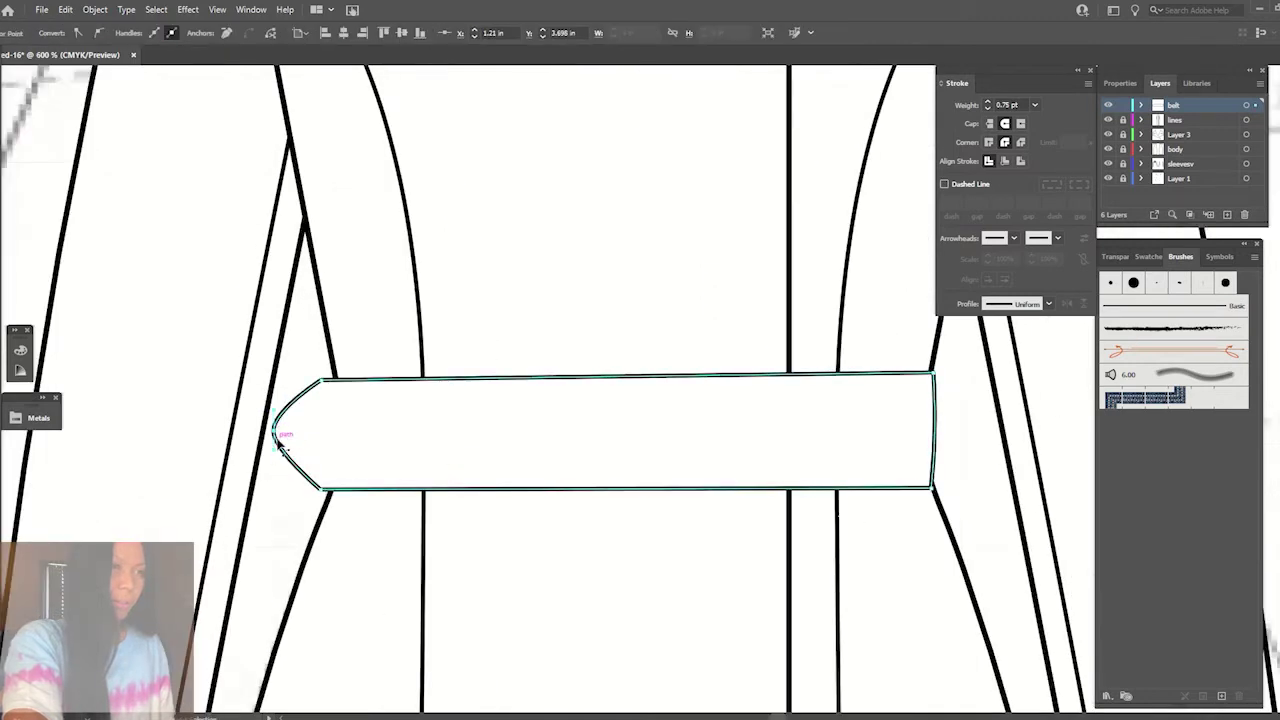
drag(280, 430, 295, 465)
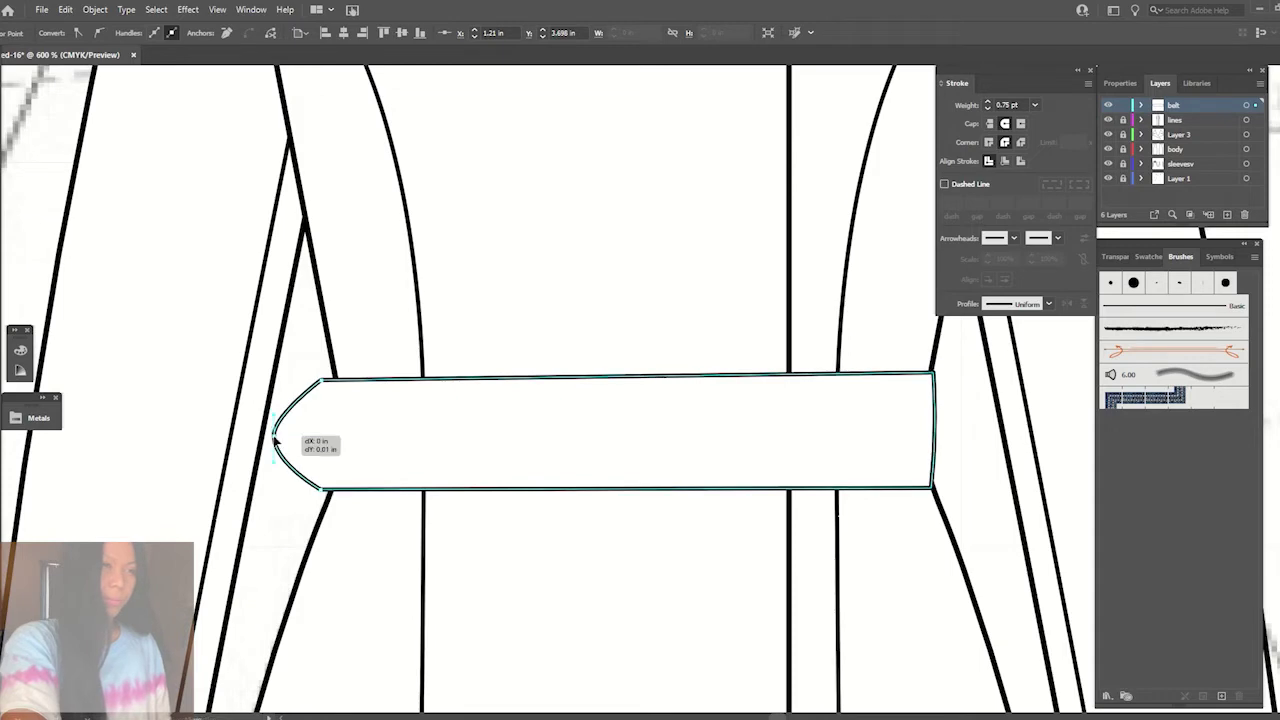
click(312, 515)
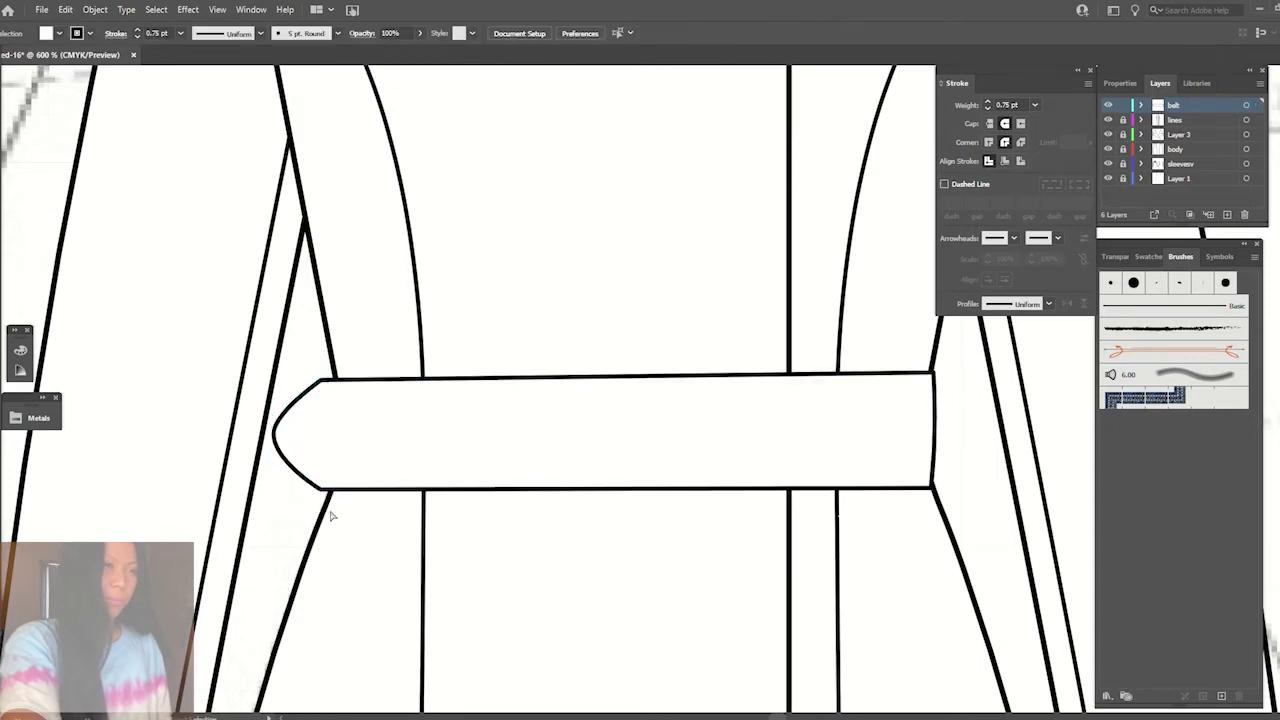
key(ctrl+minus)
key(ctrl+minus)
key(ctrl+minus)
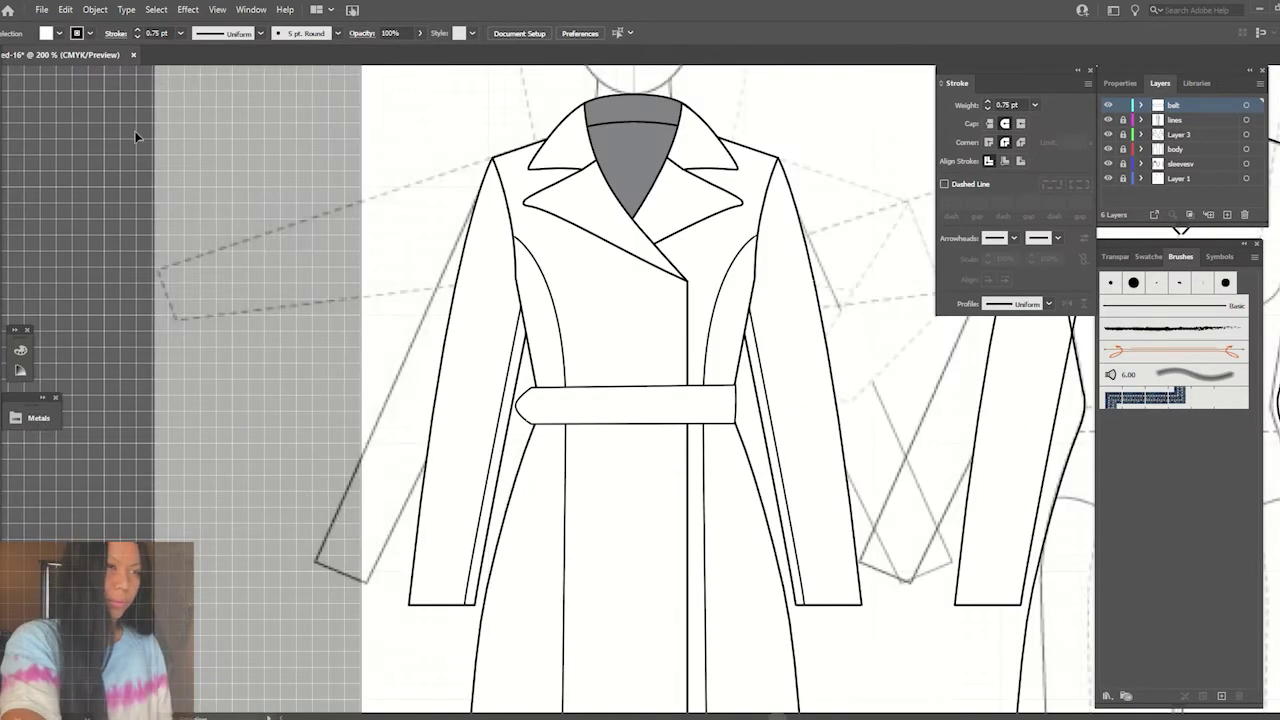
key(ctrl+minus)
key(ctrl+minus)
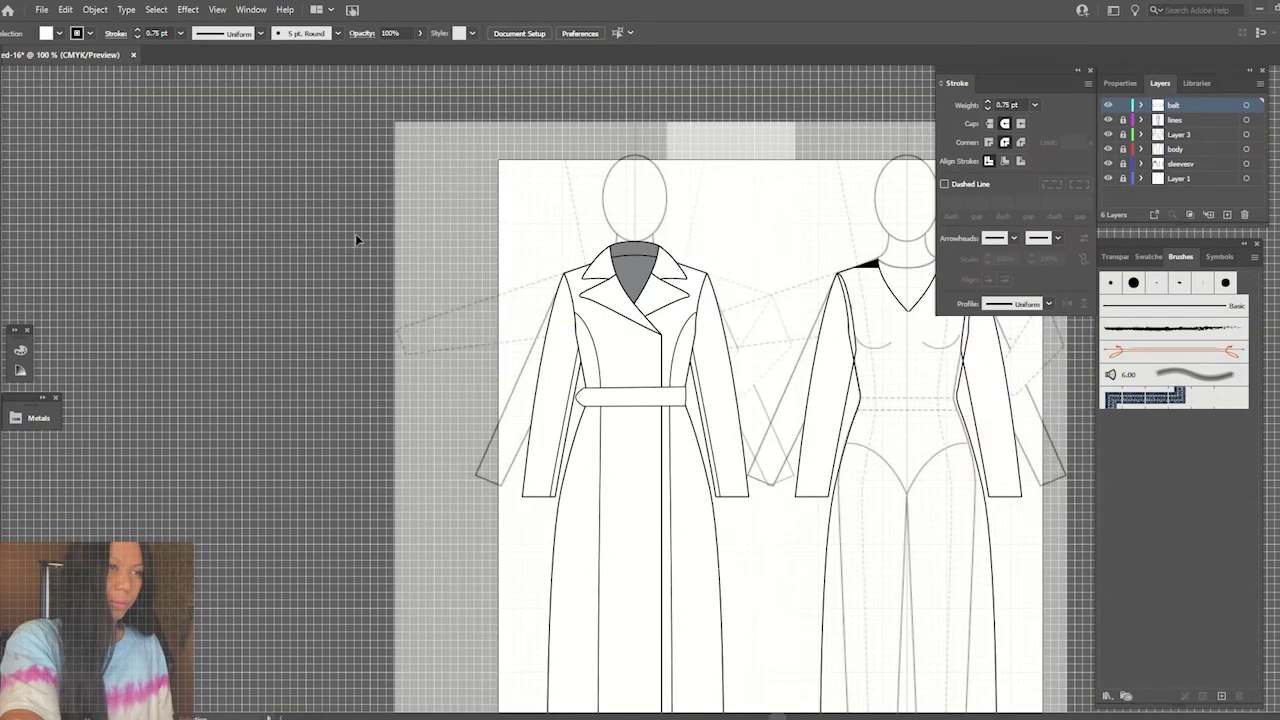
- Alt-drag a copy of the white belt horizontally onto the right figure's waist
drag(673, 391, 944, 391)
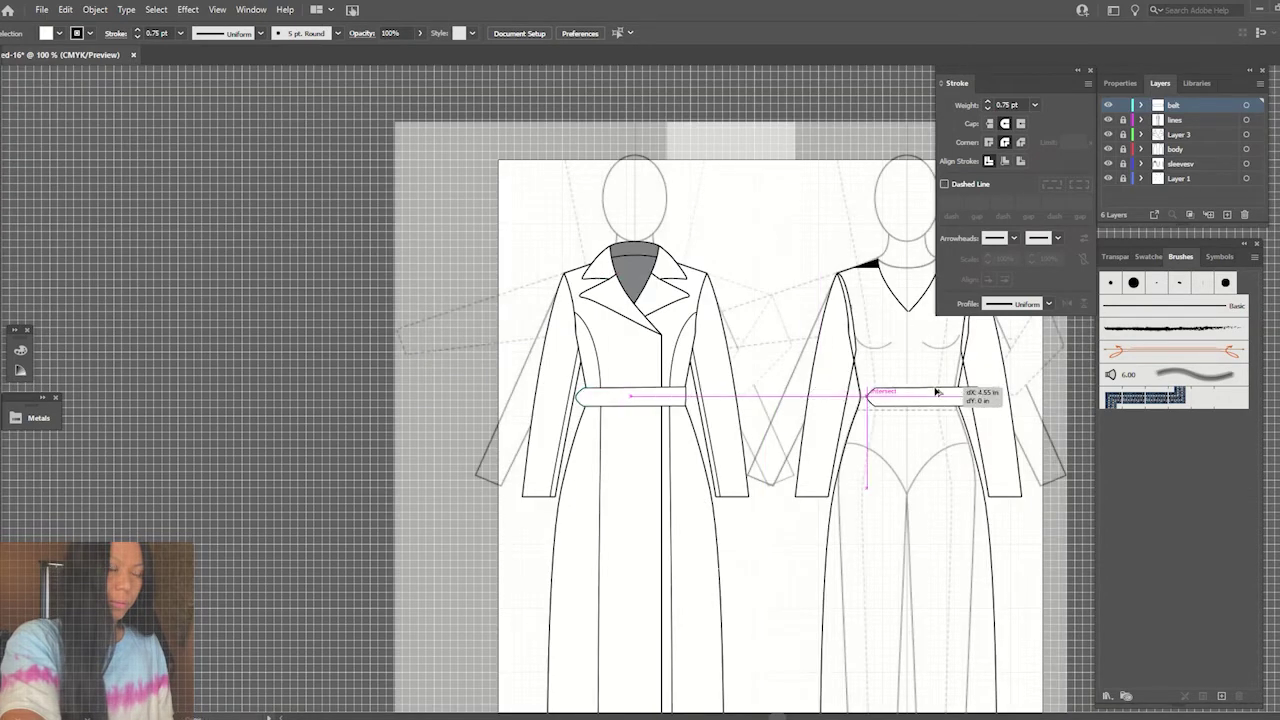
click(996, 436)
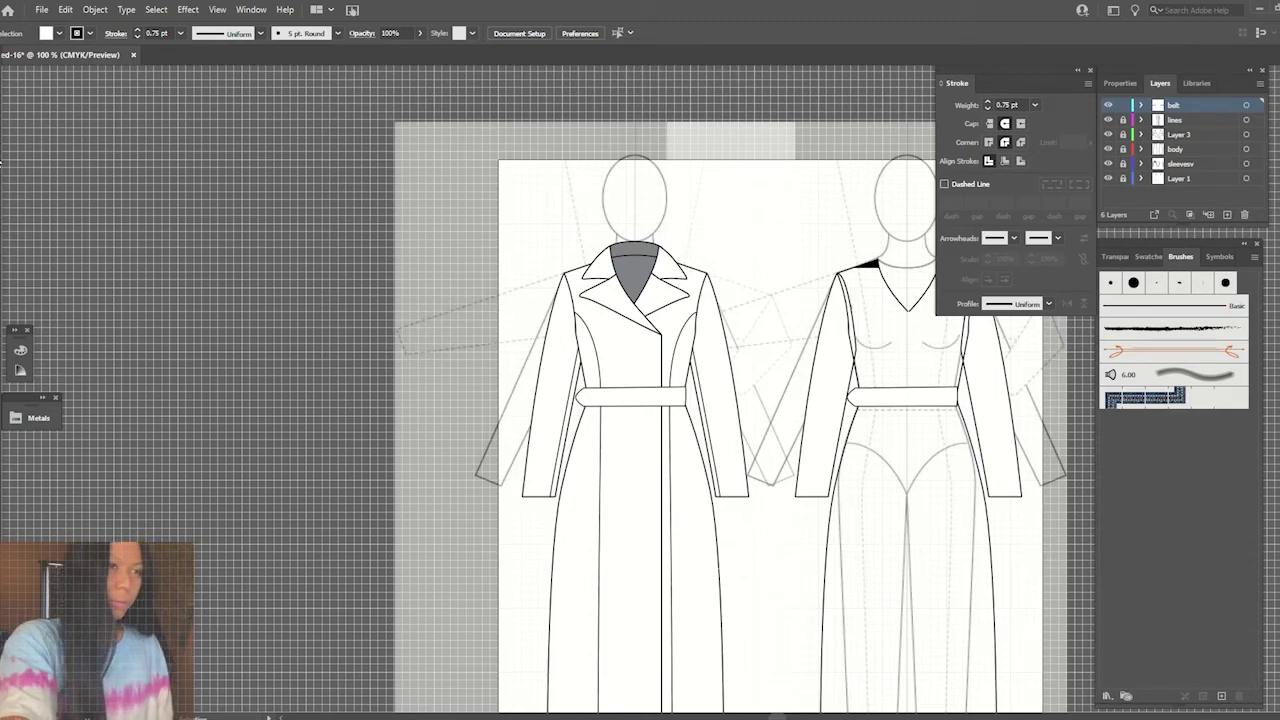
key(ctrl+plus)
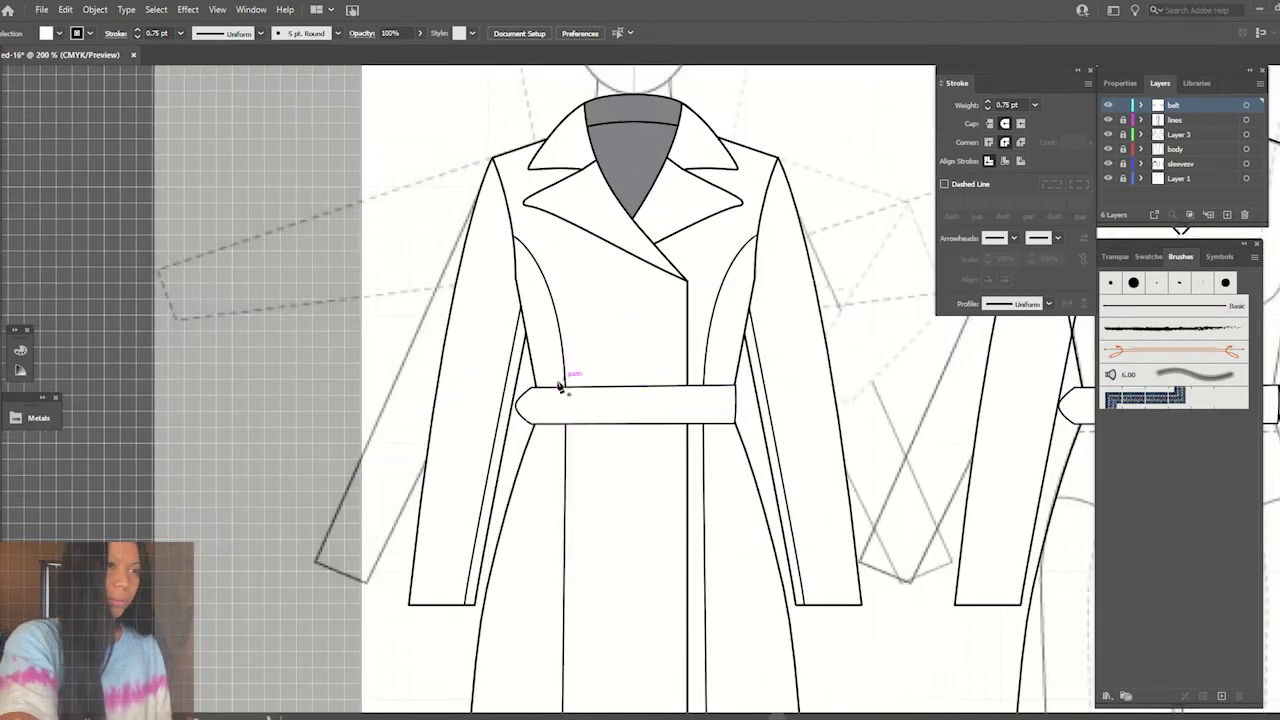
- Adjust the vertical half-loop line across the belt and reflect a copy of it
drag(566, 388, 556, 437)
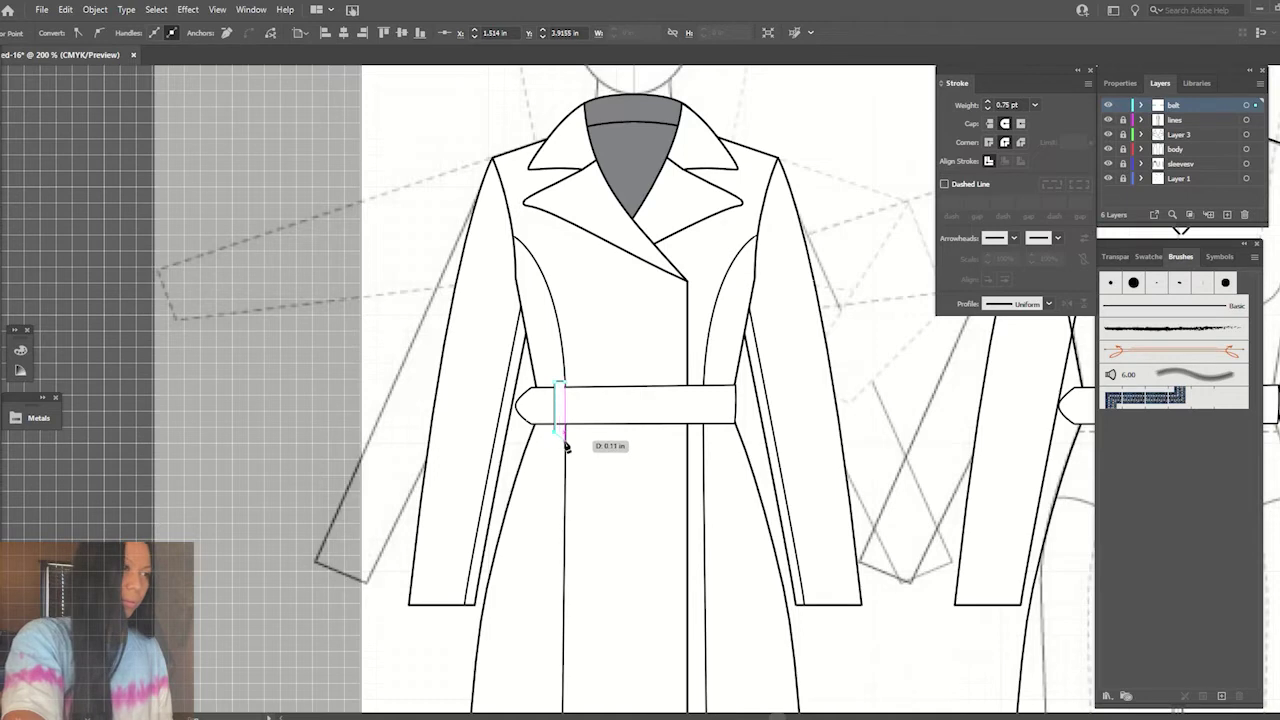
drag(555, 437, 564, 436)
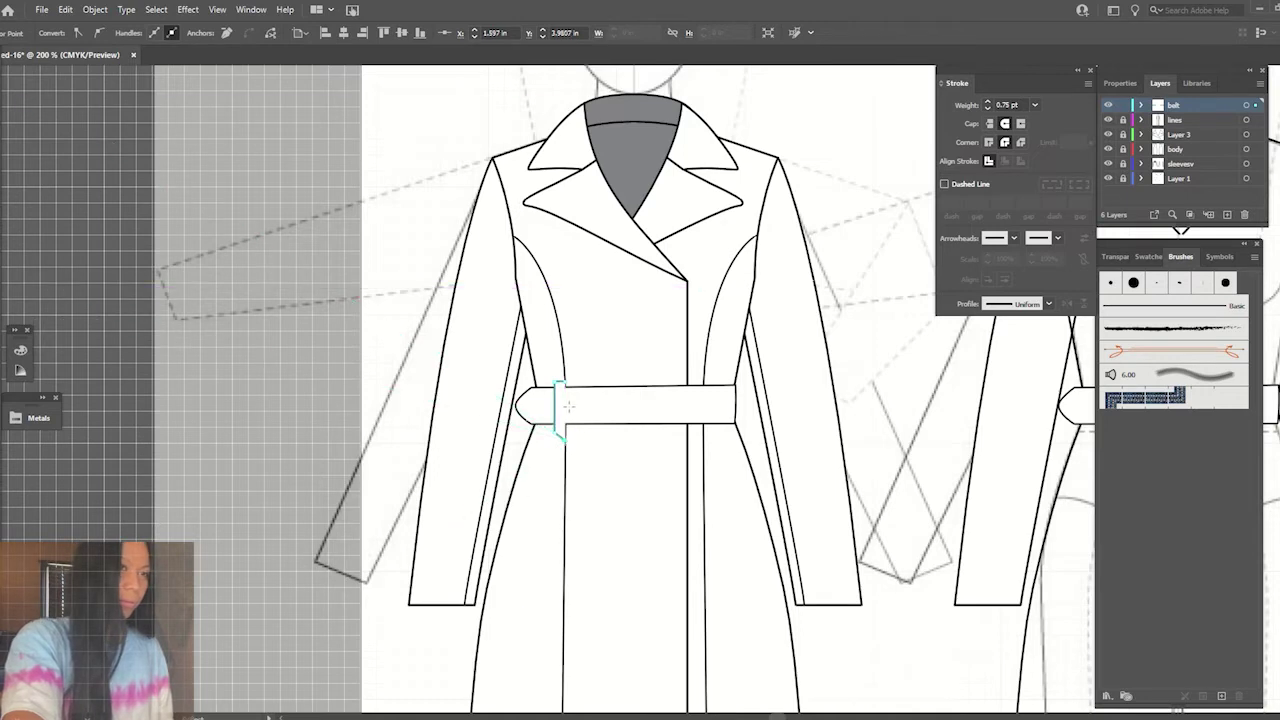
alt+click(565, 410)
click(1048, 494)
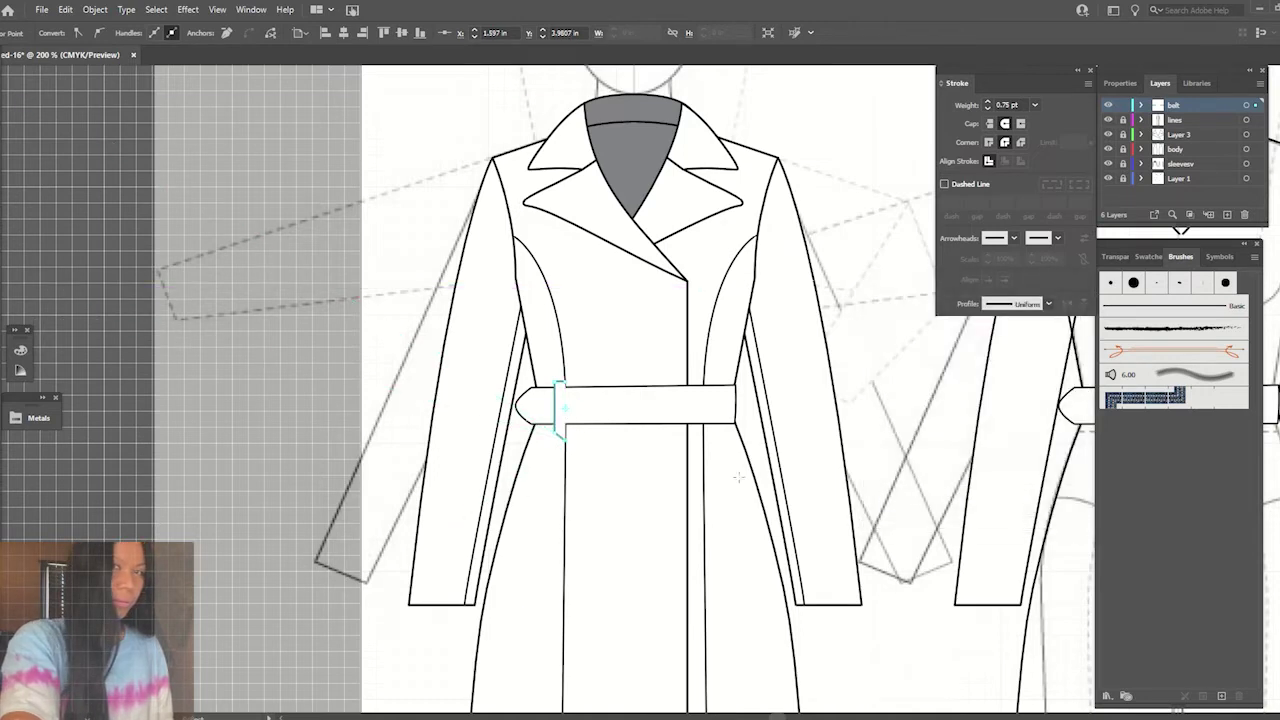
click(549, 491)
click(562, 386)
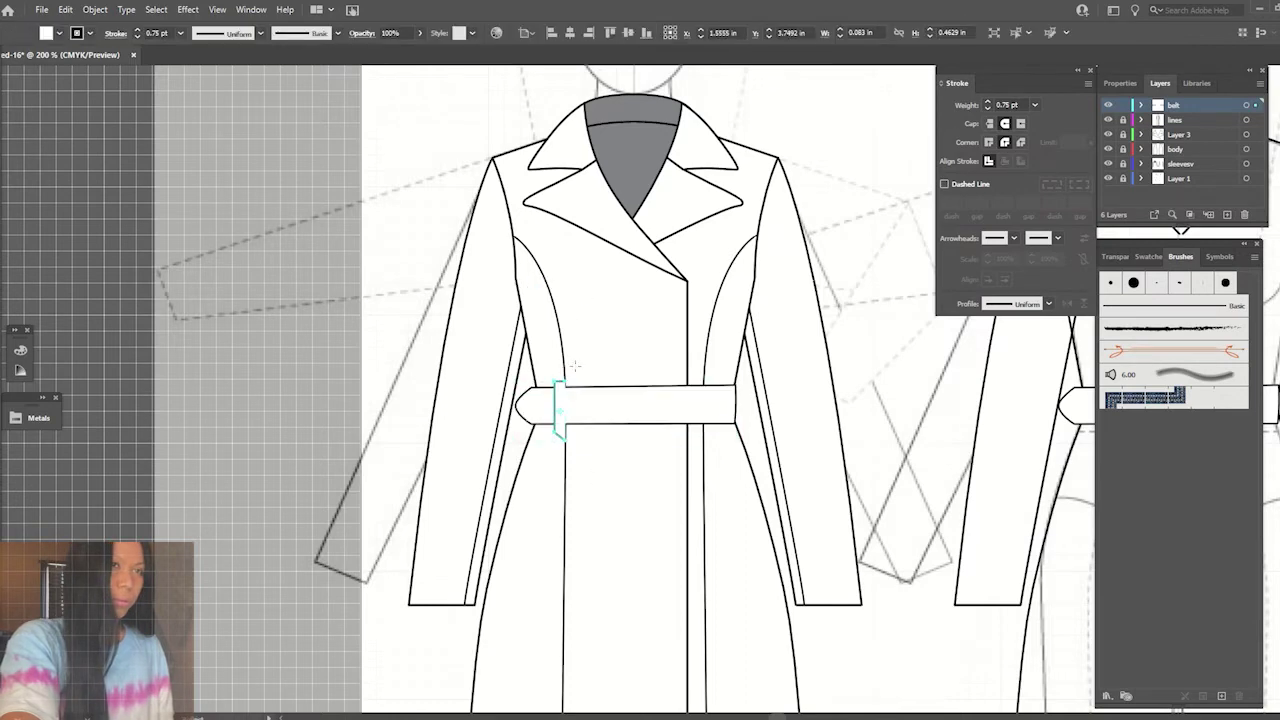
alt+click(563, 367)
click(905, 498)
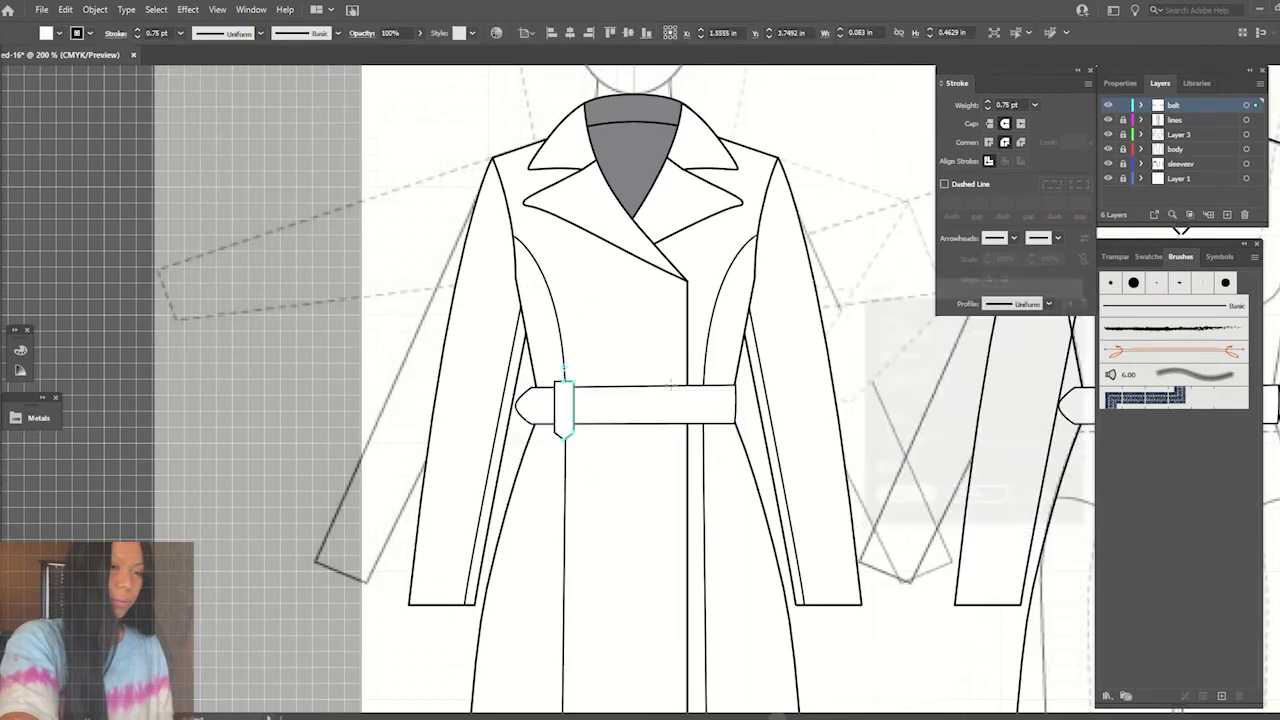
- Shift the mirrored half right to widen the loop and join both halves into one path
click(621, 344)
key(ctrl+equal)
key(ctrl+equal)
key(ctrl+equal)
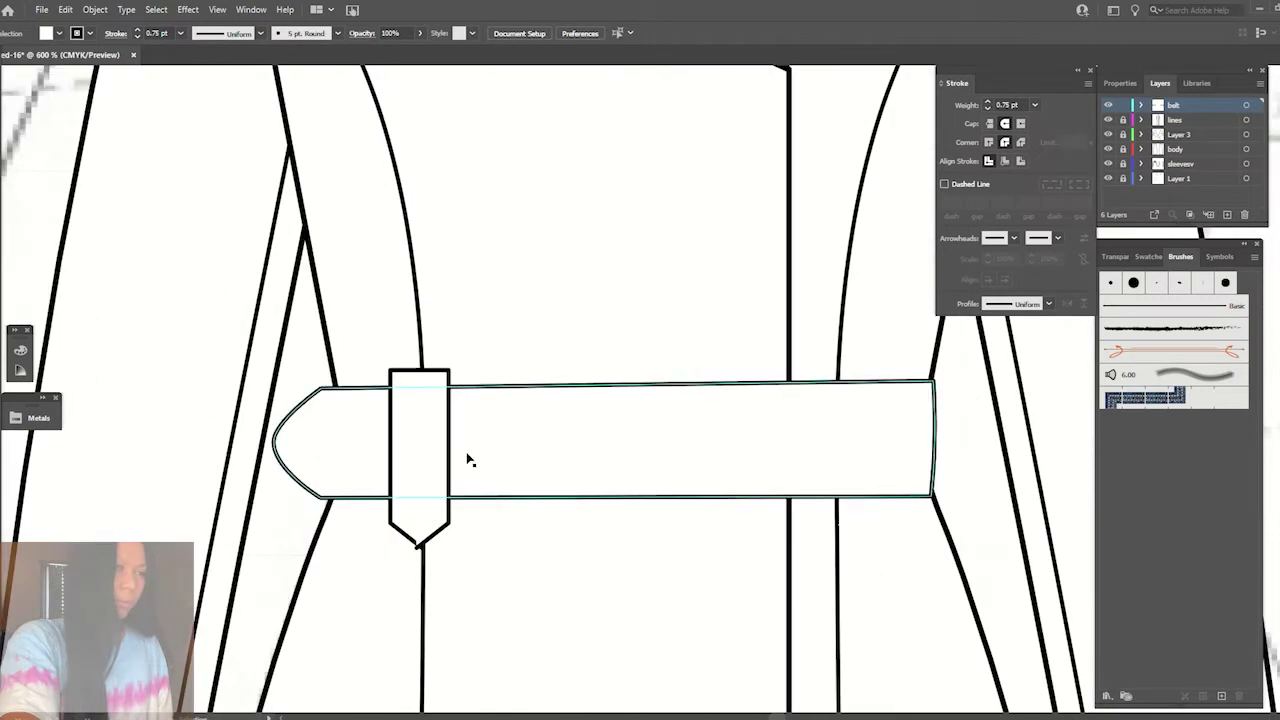
drag(448, 398, 456, 398)
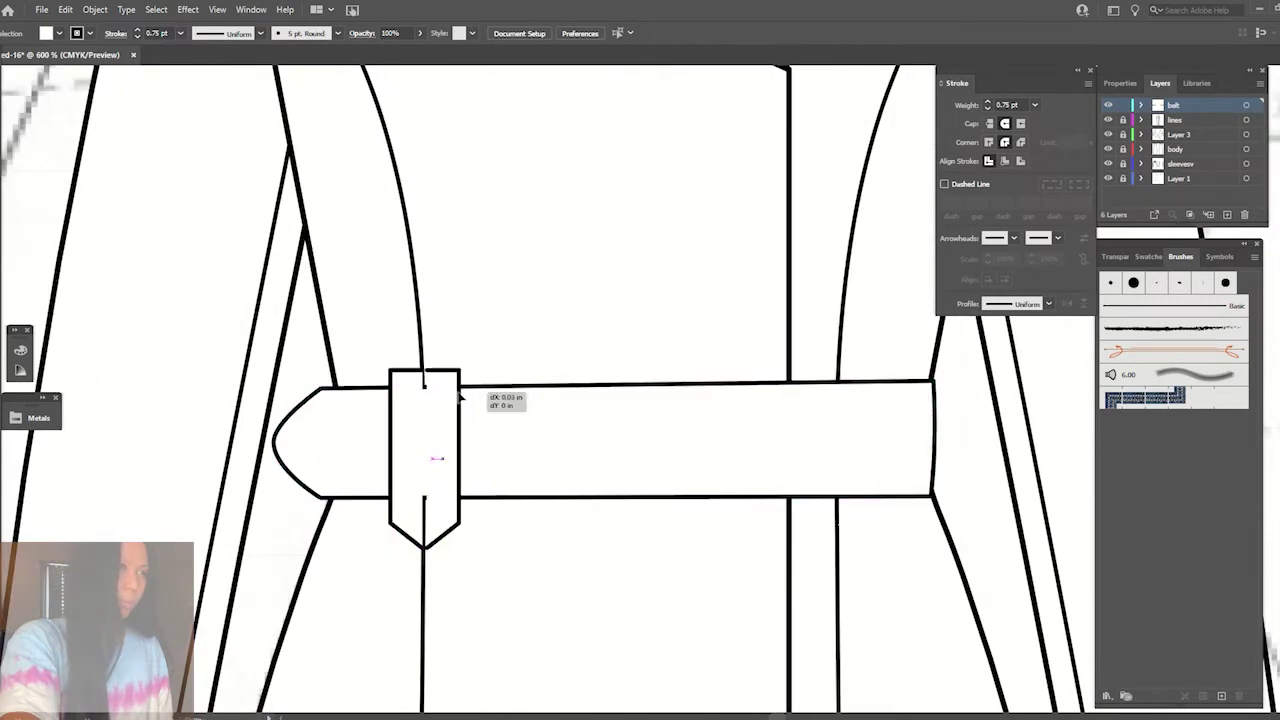
right_click(428, 372)
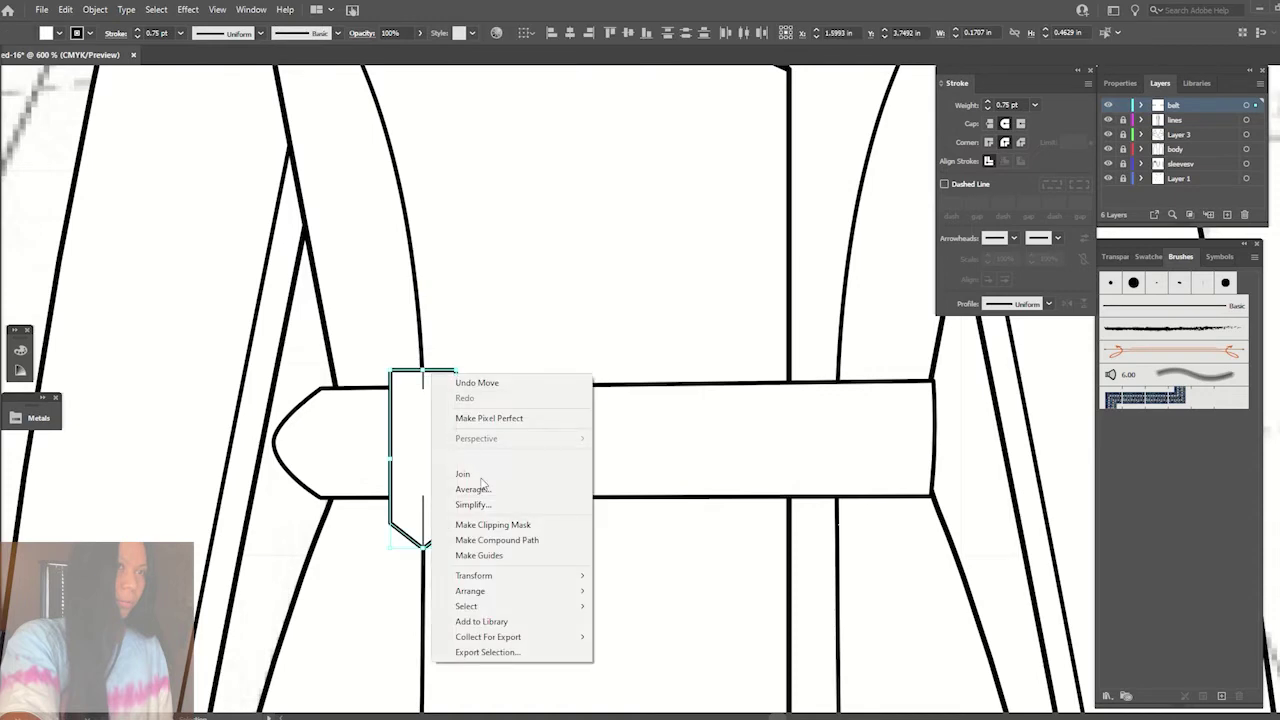
click(477, 475)
- Narrow the joined belt loop by pulling in both side edges of its bounding box
right_click(432, 540)
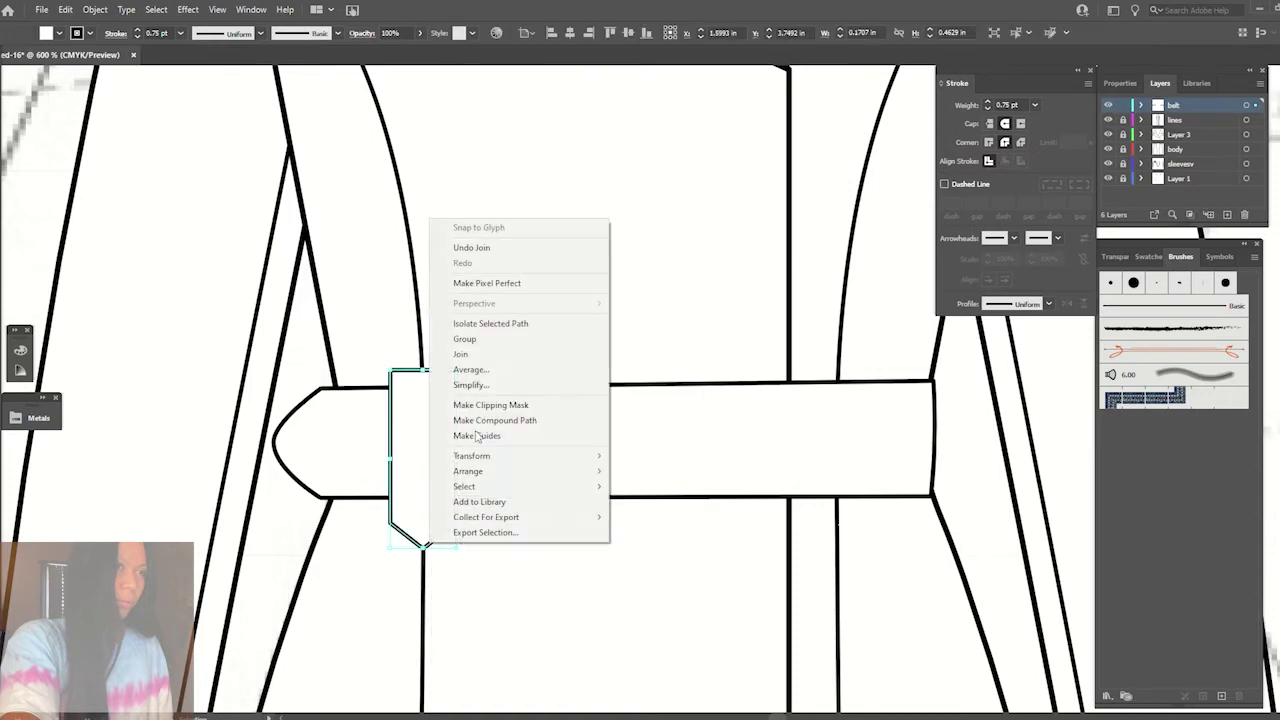
click(470, 354)
click(603, 596)
scroll(603, 596, down, 3)
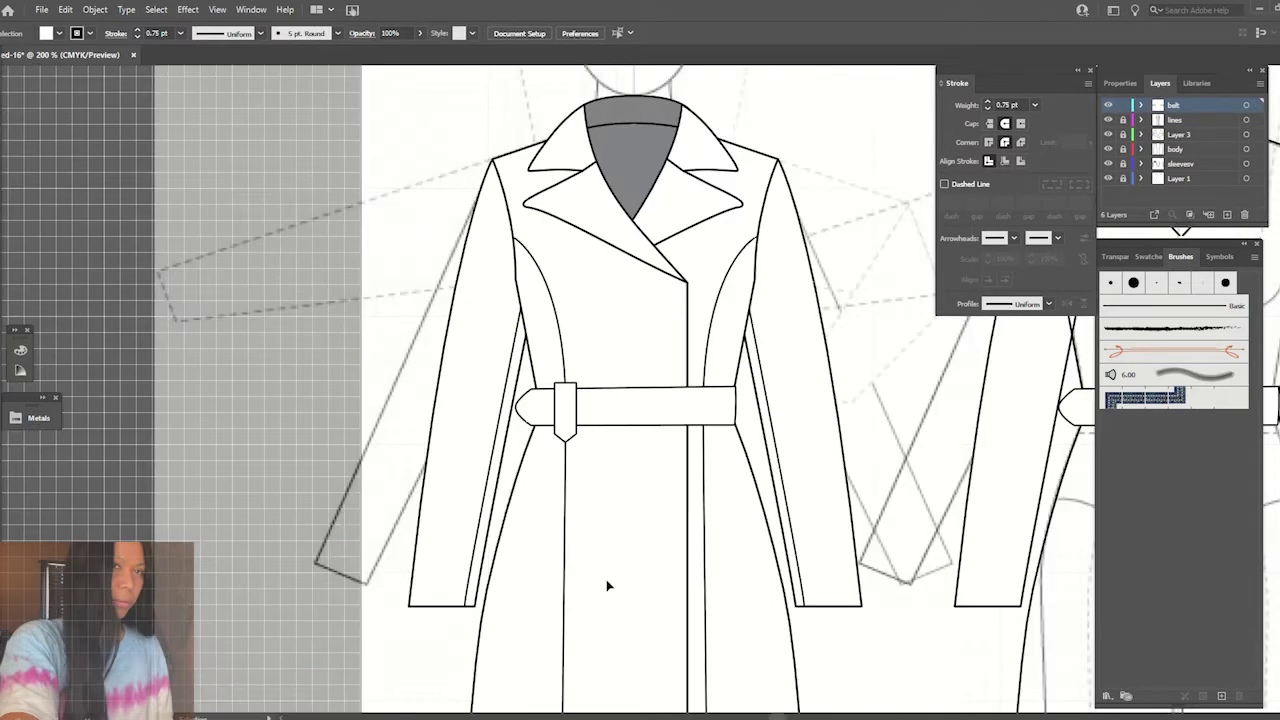
scroll(606, 583, down, 1)
scroll(617, 560, down, 1)
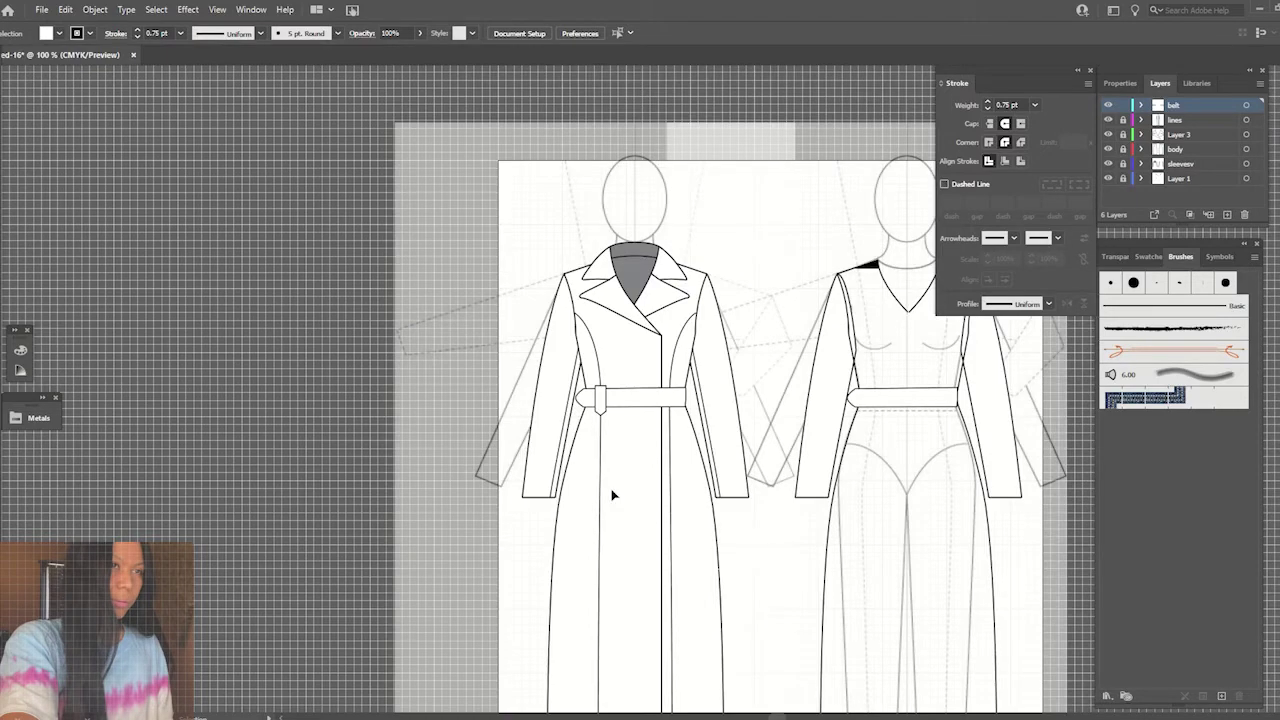
click(600, 398)
scroll(600, 398, up, 2)
scroll(605, 395, up, 3)
drag(596, 383, 608, 384)
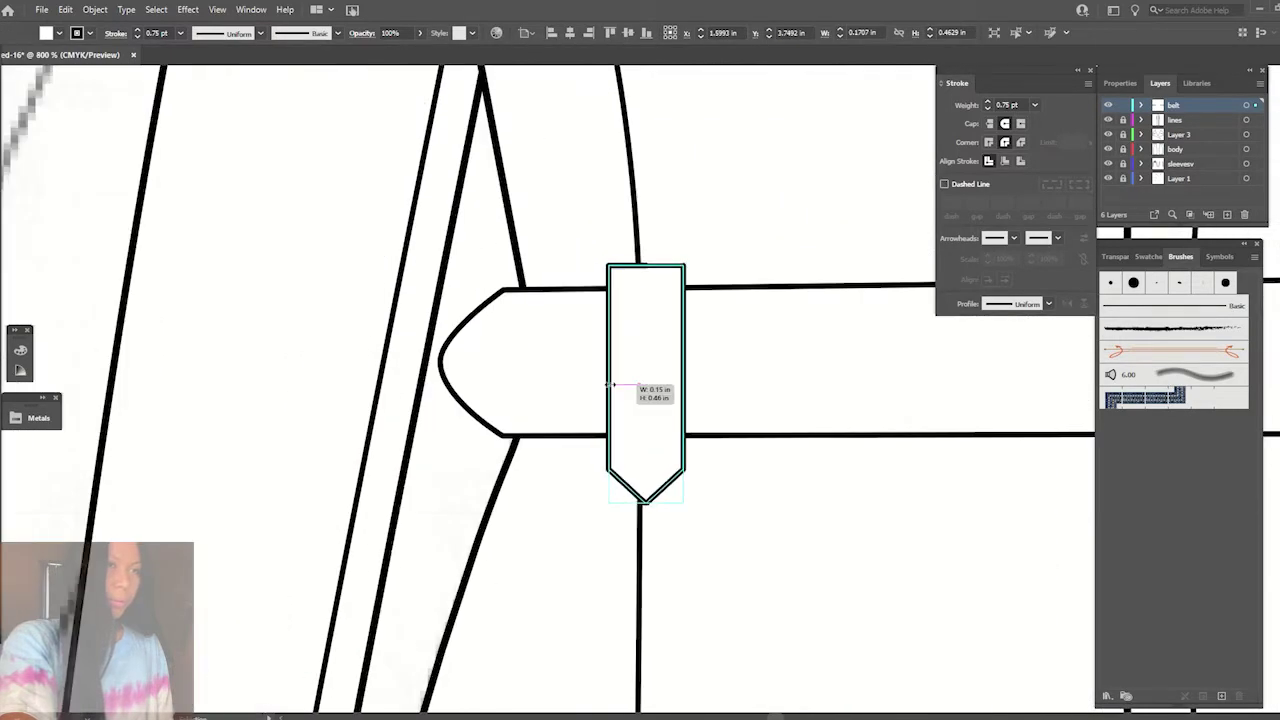
drag(686, 384, 674, 386)
click(791, 543)
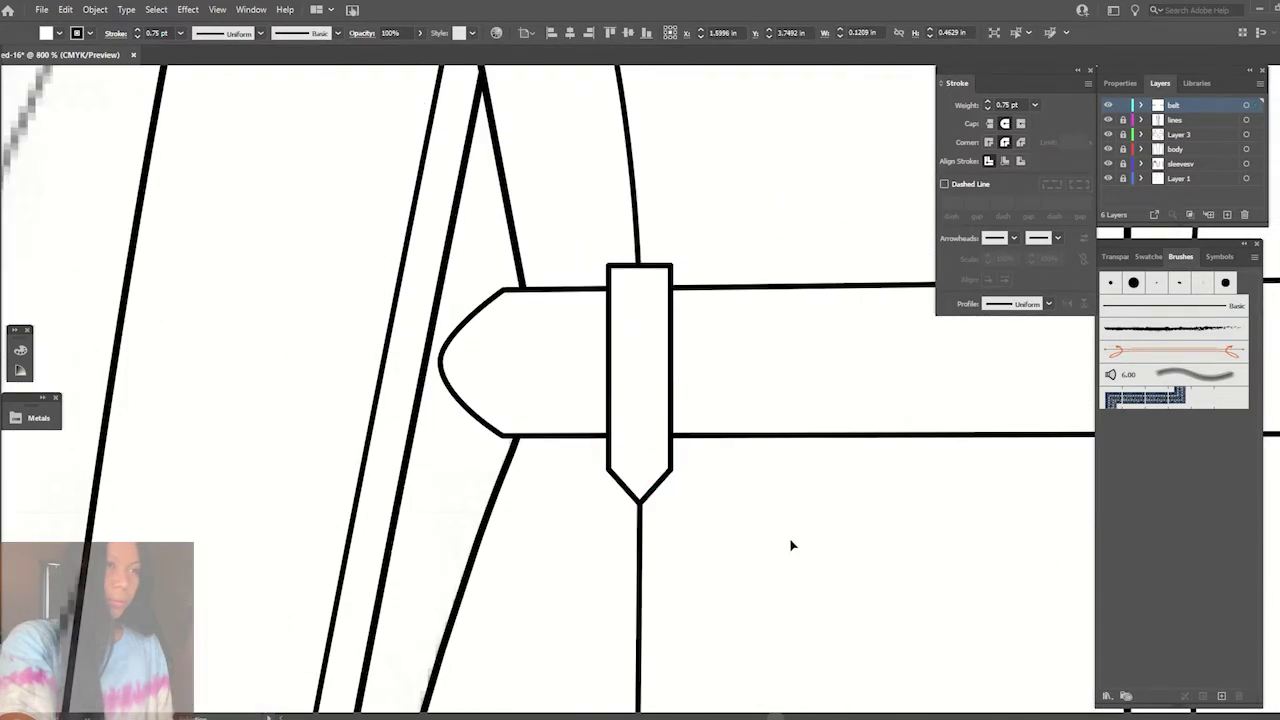
- Widen the belt loop slightly and evenly on both sides, then view the whole coat
scroll(791, 543, down, 3)
scroll(791, 543, down, 2)
scroll(791, 543, up, 2)
key(ctrl+equal)
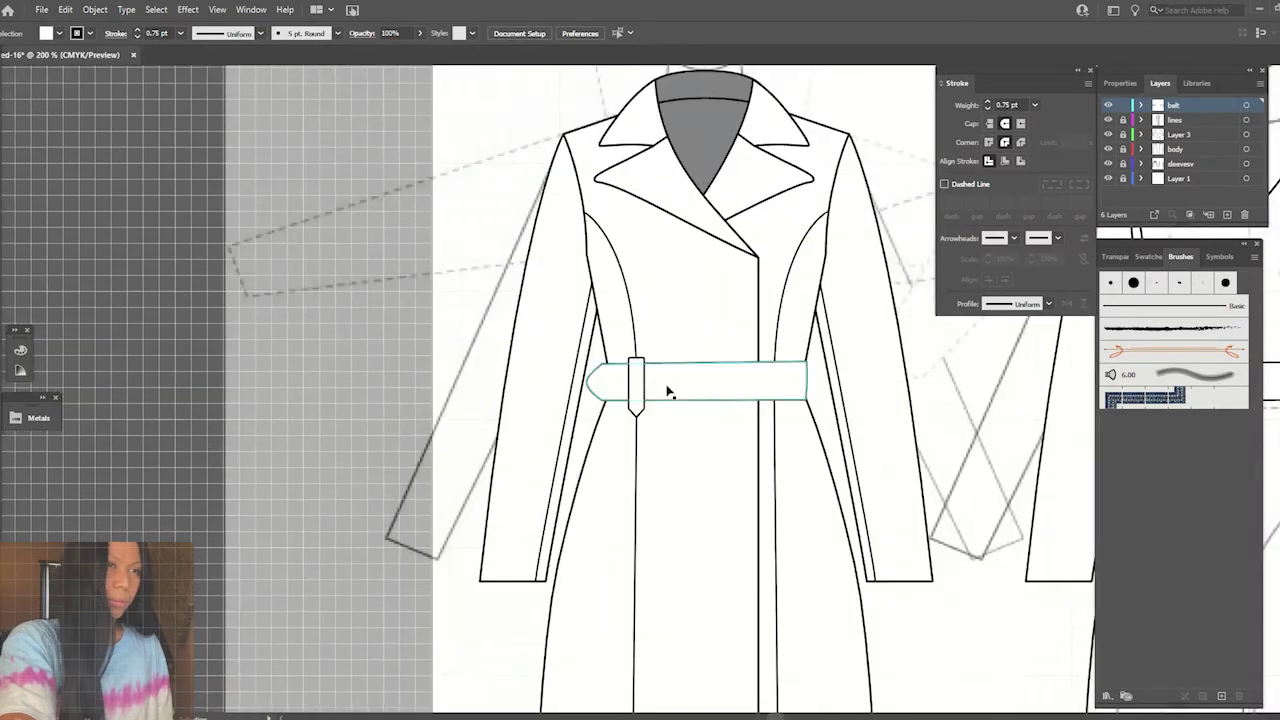
click(645, 378)
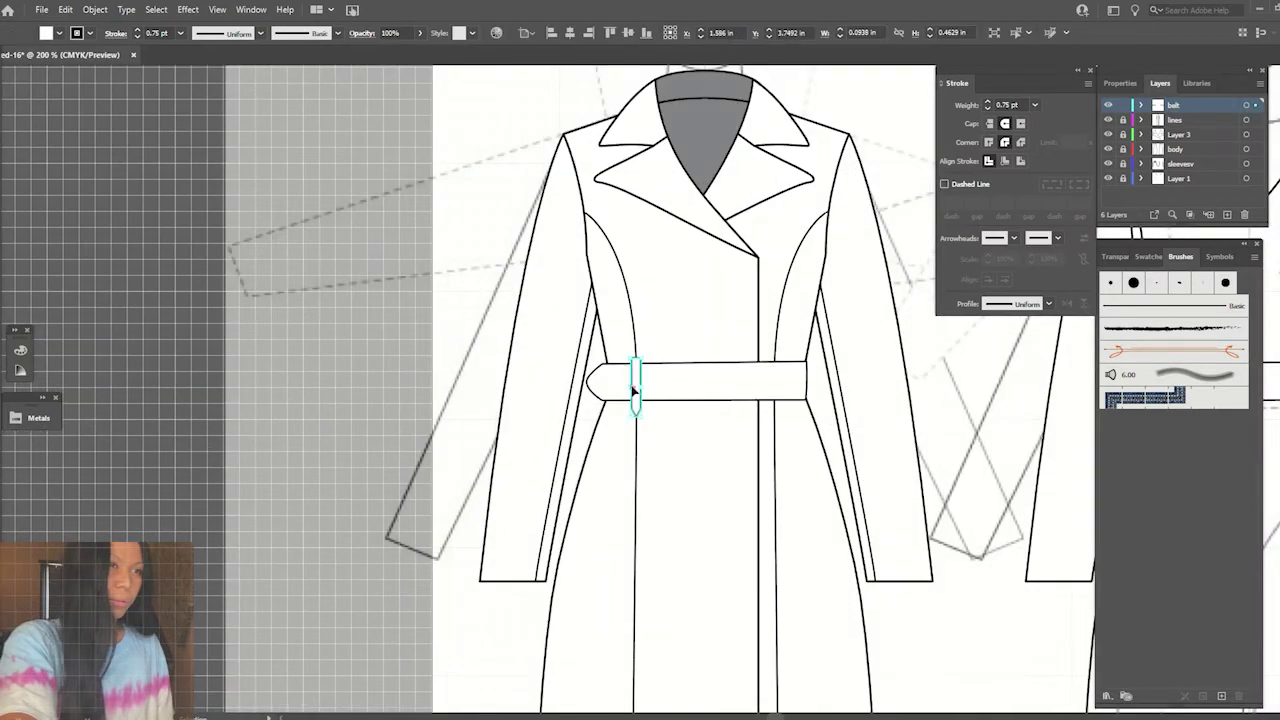
key(ctrl+shift+a)
scroll(688, 462, down, 2)
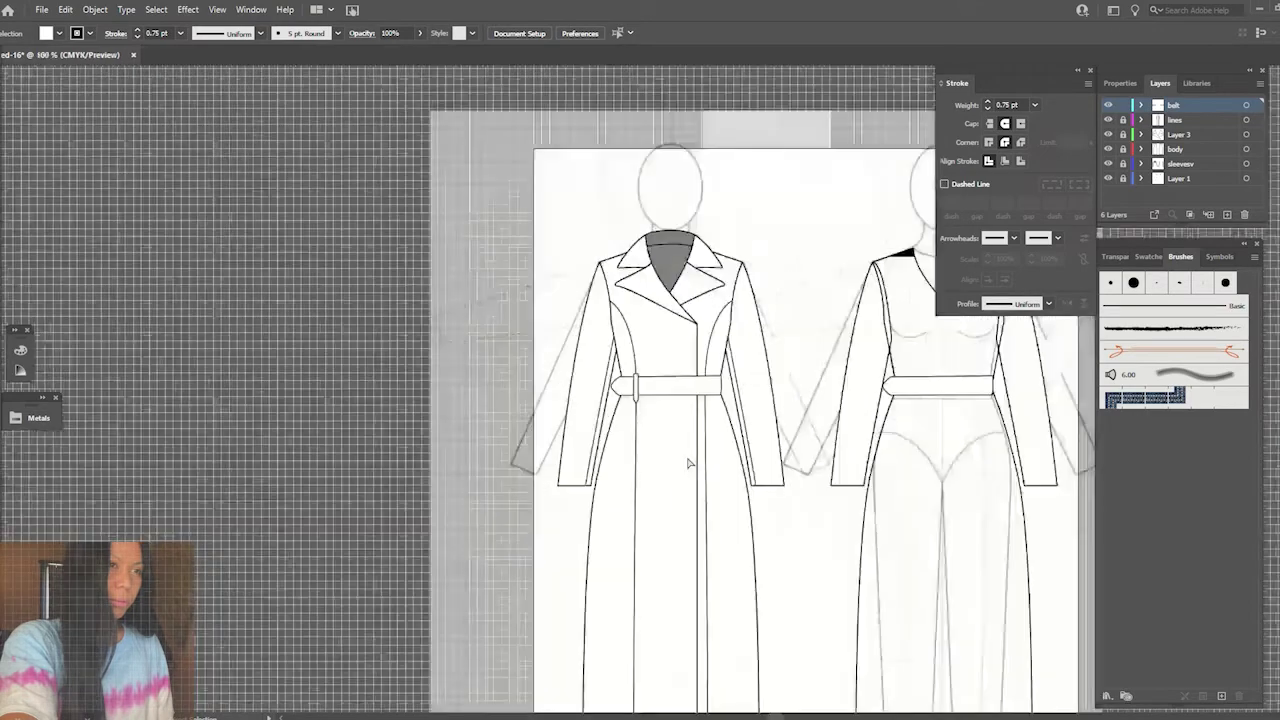
scroll(688, 462, up, 5)
click(649, 383)
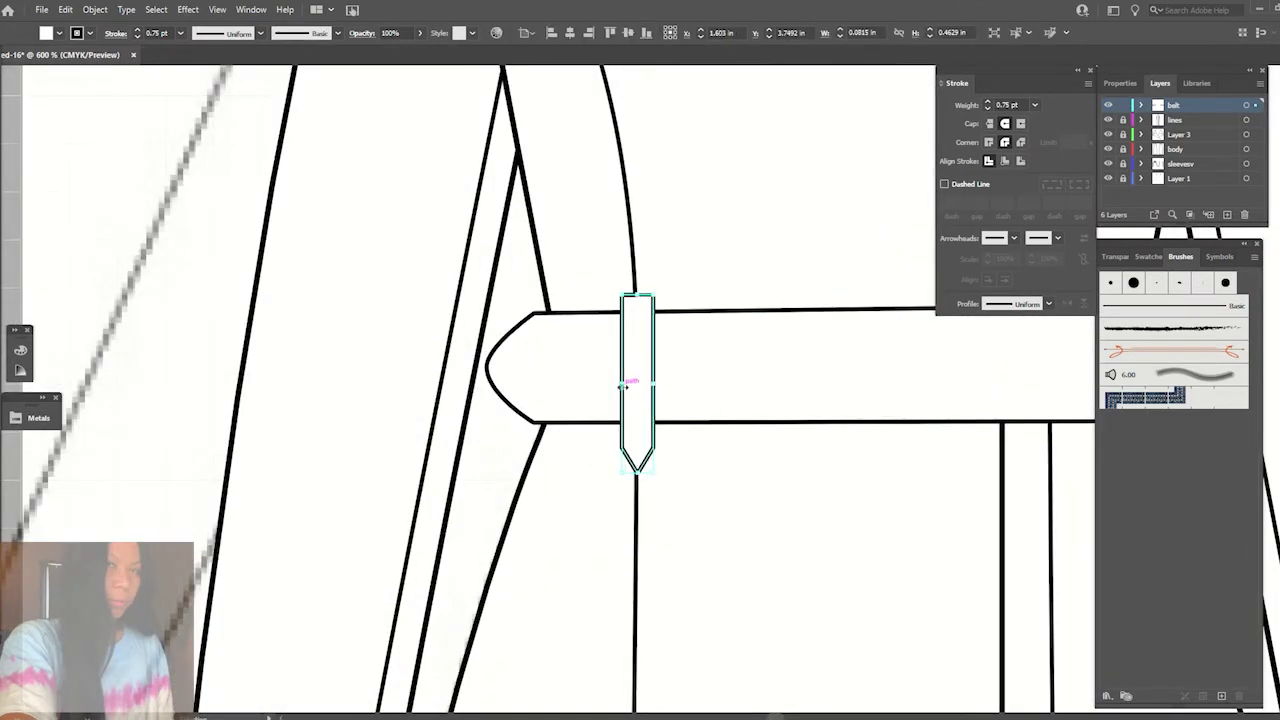
drag(652, 383, 657, 383)
click(717, 520)
key(ctrl+1)
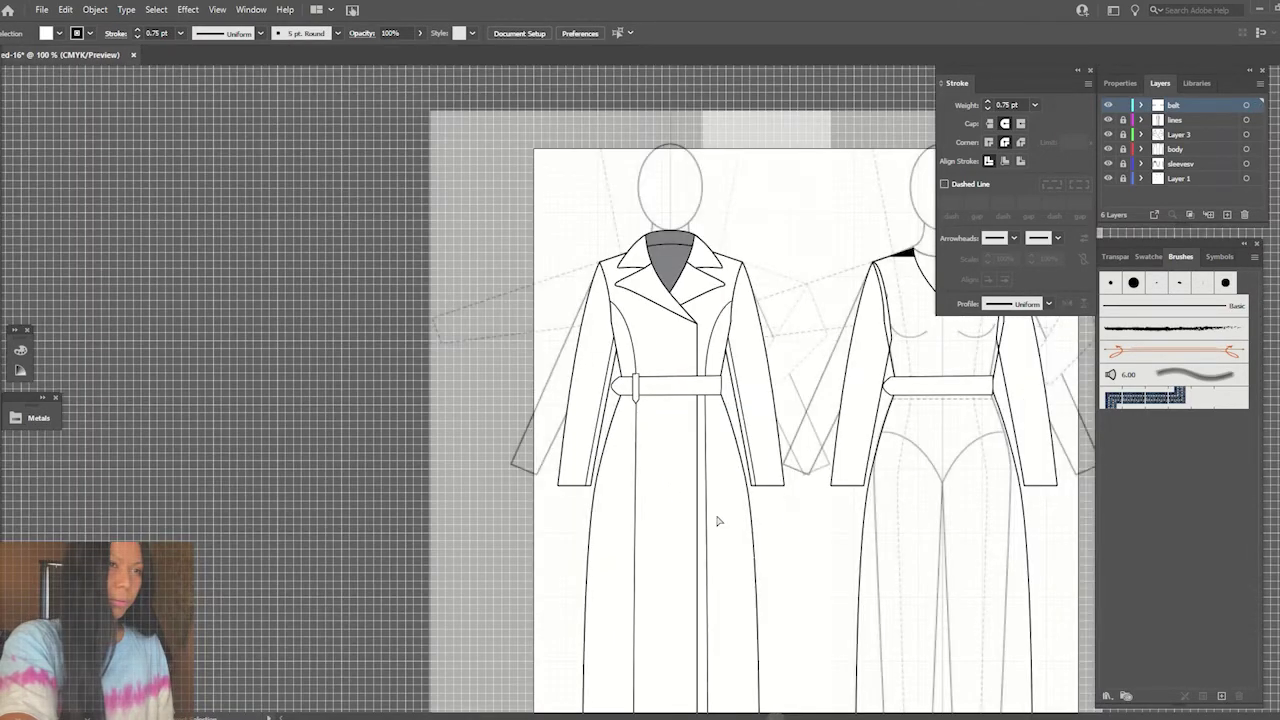
scroll(717, 520, up, 2)
scroll(760, 523, up, 1)
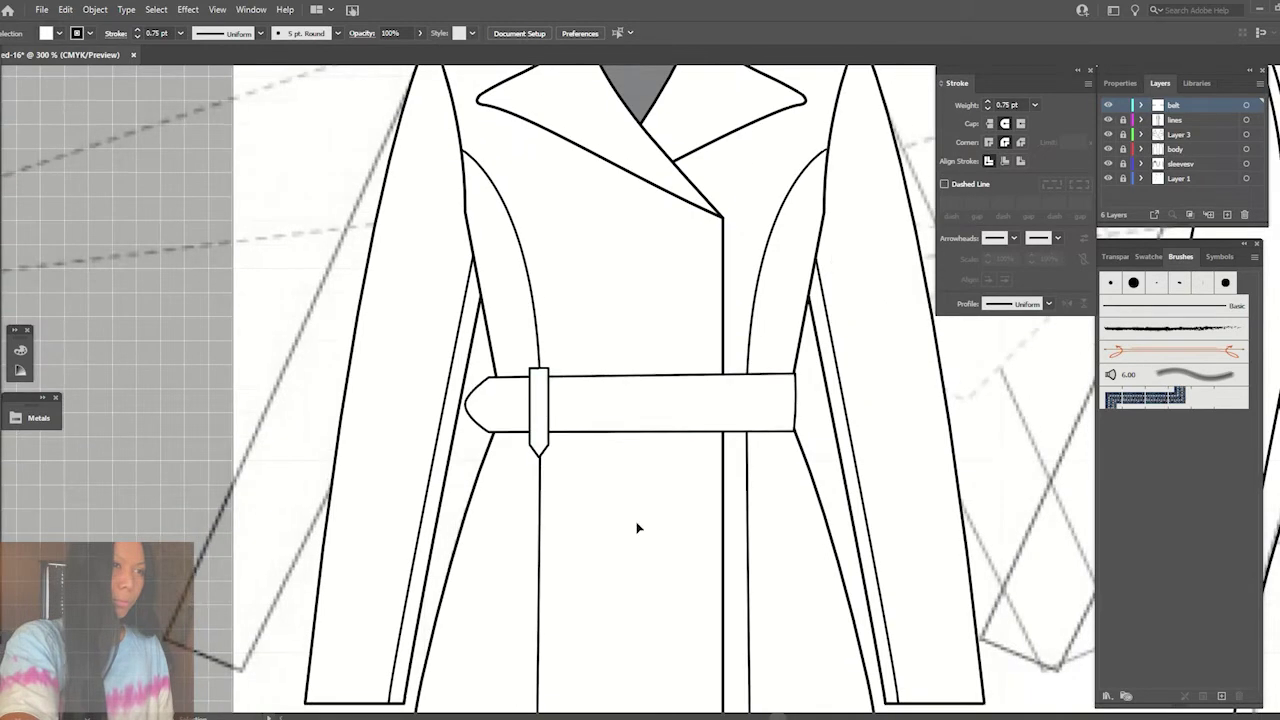
click(538, 415)
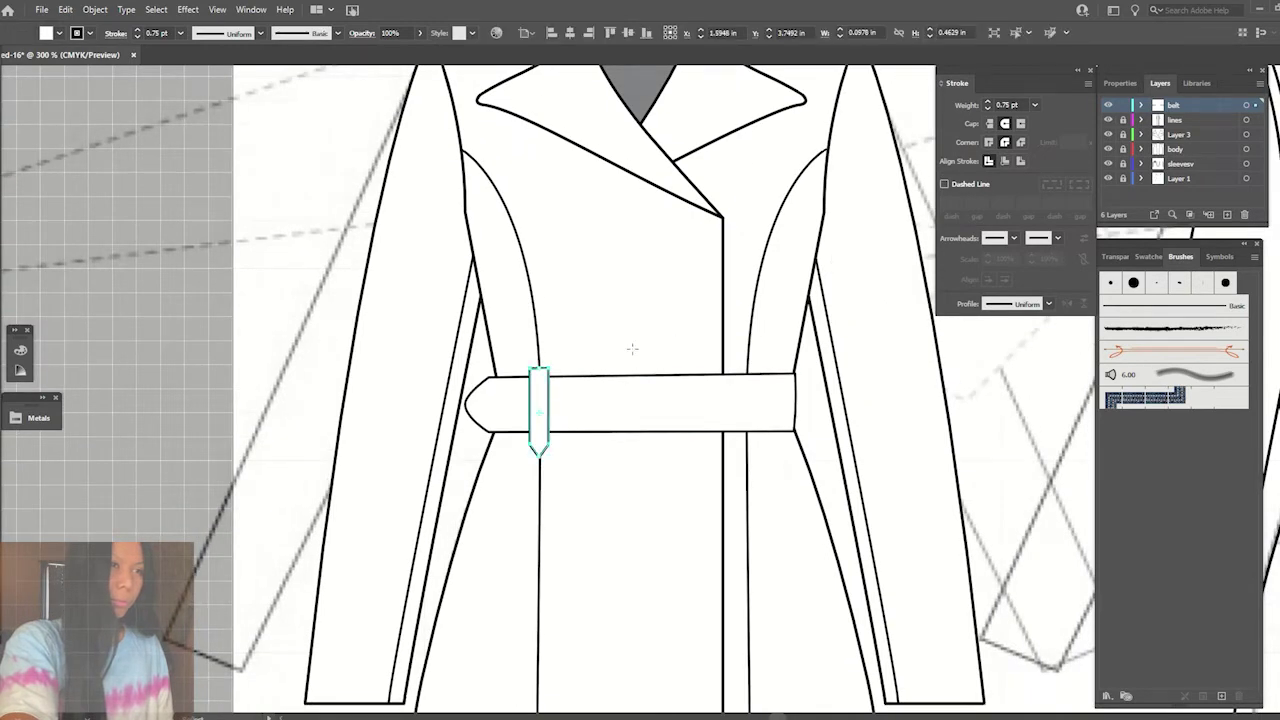
- Copy the belt loop with Move and nudge it right, near the belt's right end
key(Return)
click(920, 500)
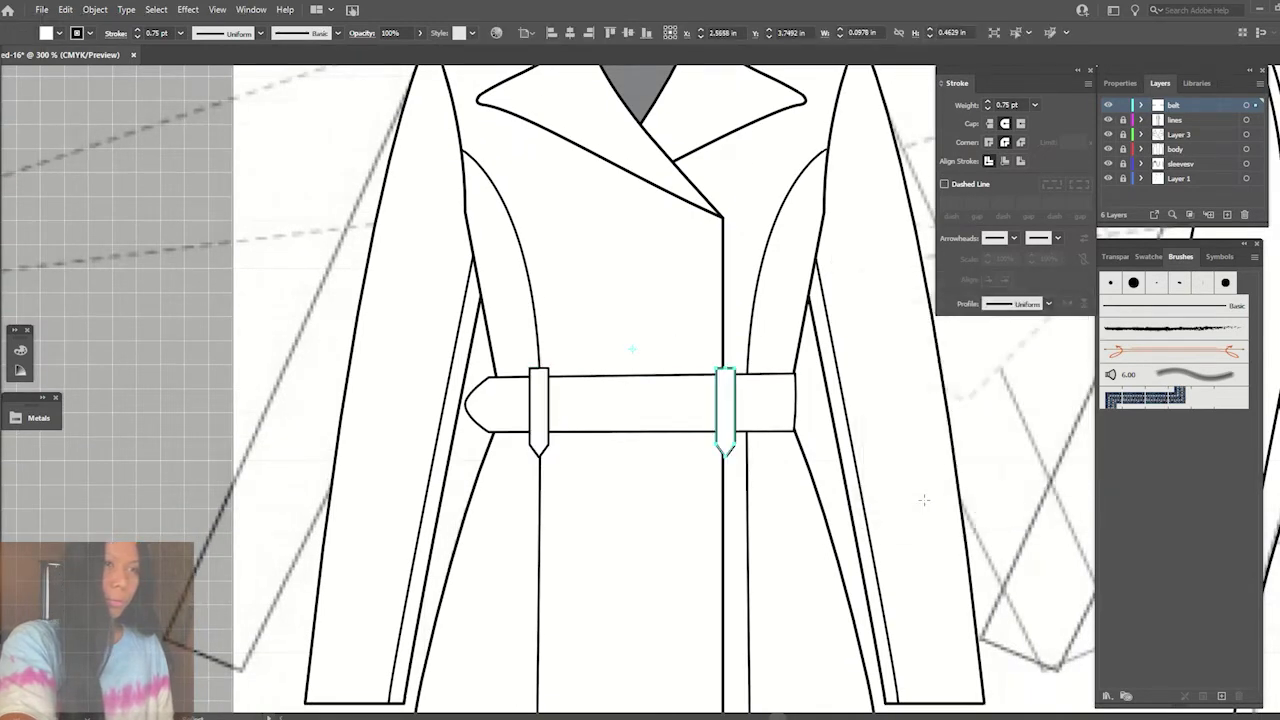
key(Right)
key(Right)
key(Right)
key(Right)
key(Right)
key(Right)
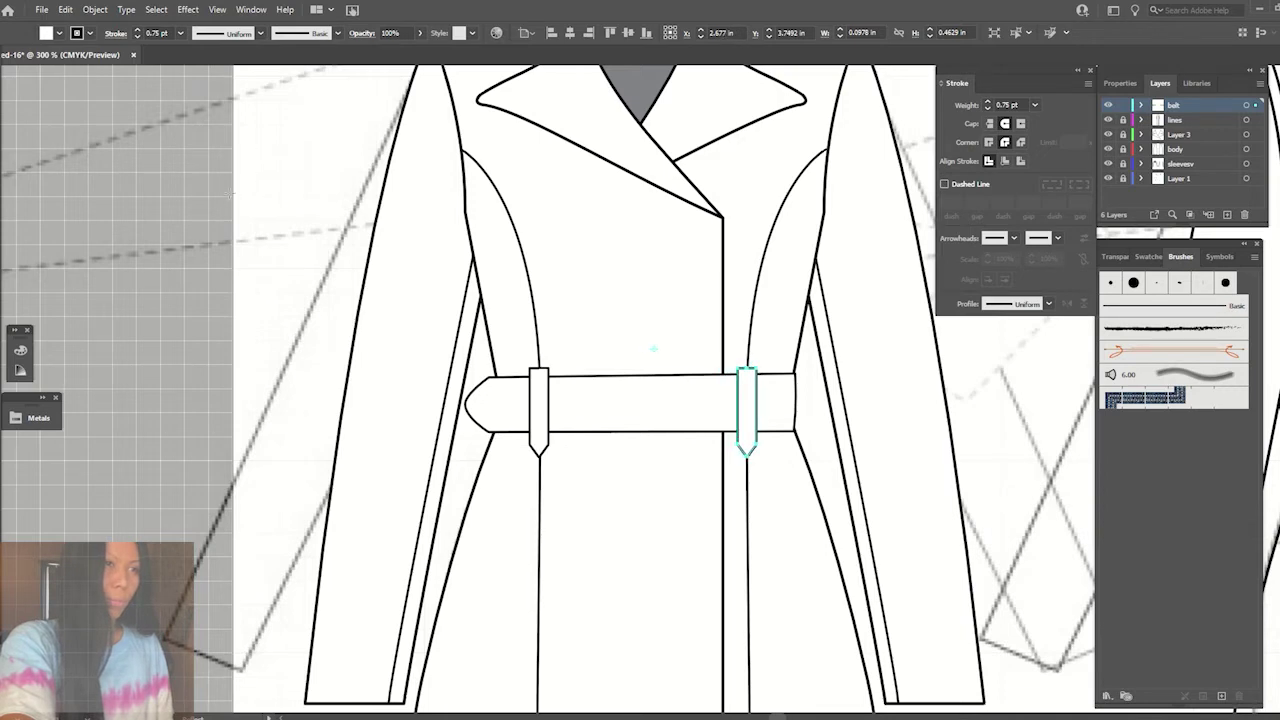
click(232, 203)
key(ctrl+minus)
key(ctrl+minus)
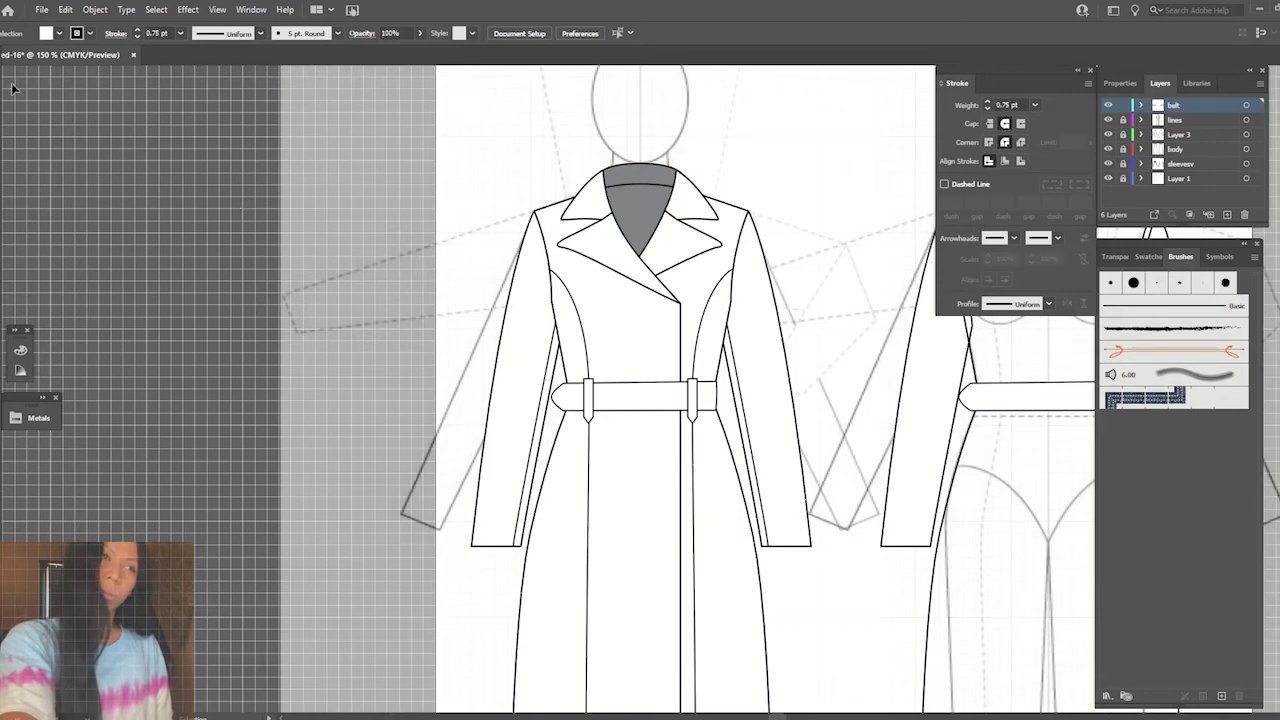
key(ctrl+minus)
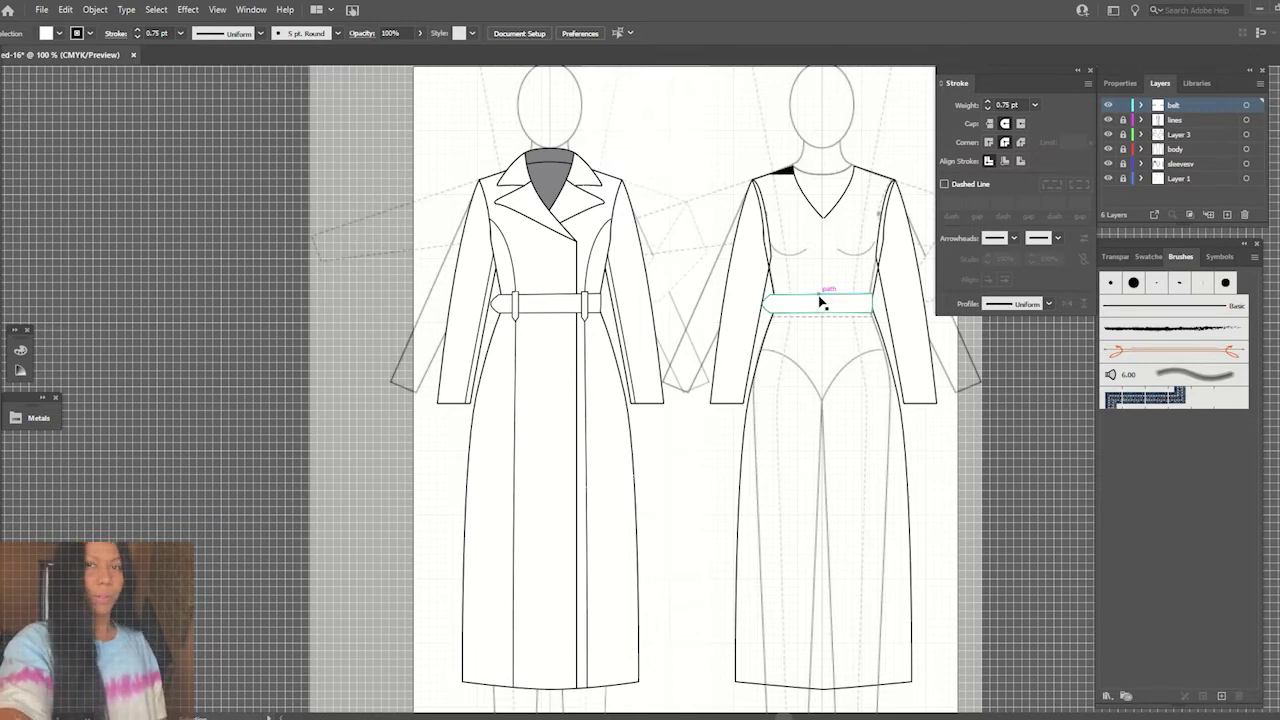
- Move a belt piece onto the coat's left sleeve just above the cuff
drag(820, 302, 570, 388)
drag(483, 385, 486, 381)
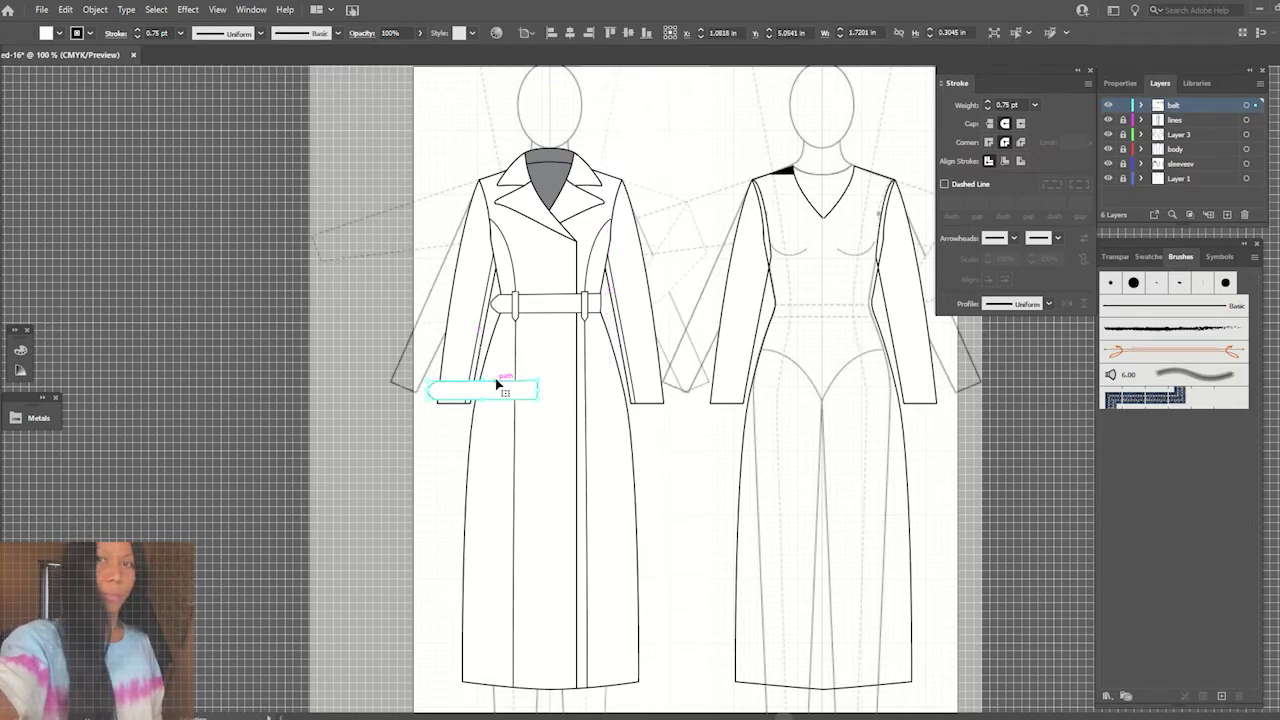
drag(486, 383, 497, 378)
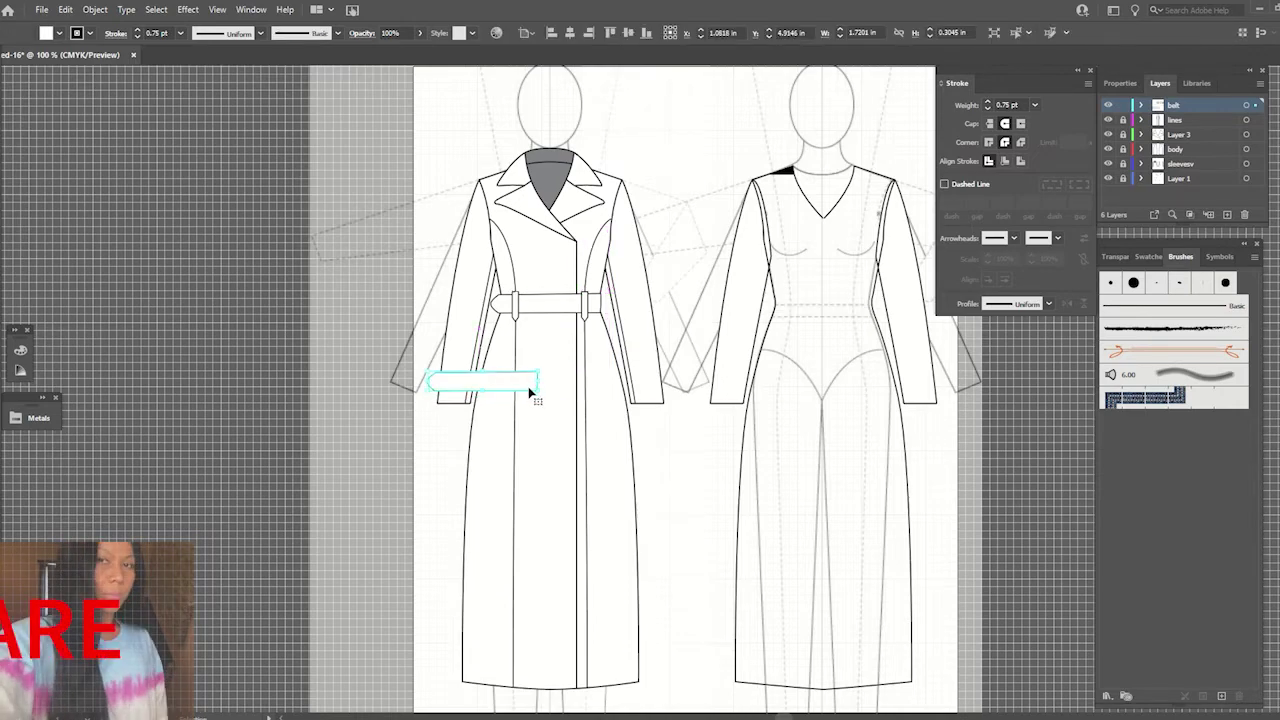
key(ctrl+plus)
key(ctrl+plus)
key(ctrl+plus)
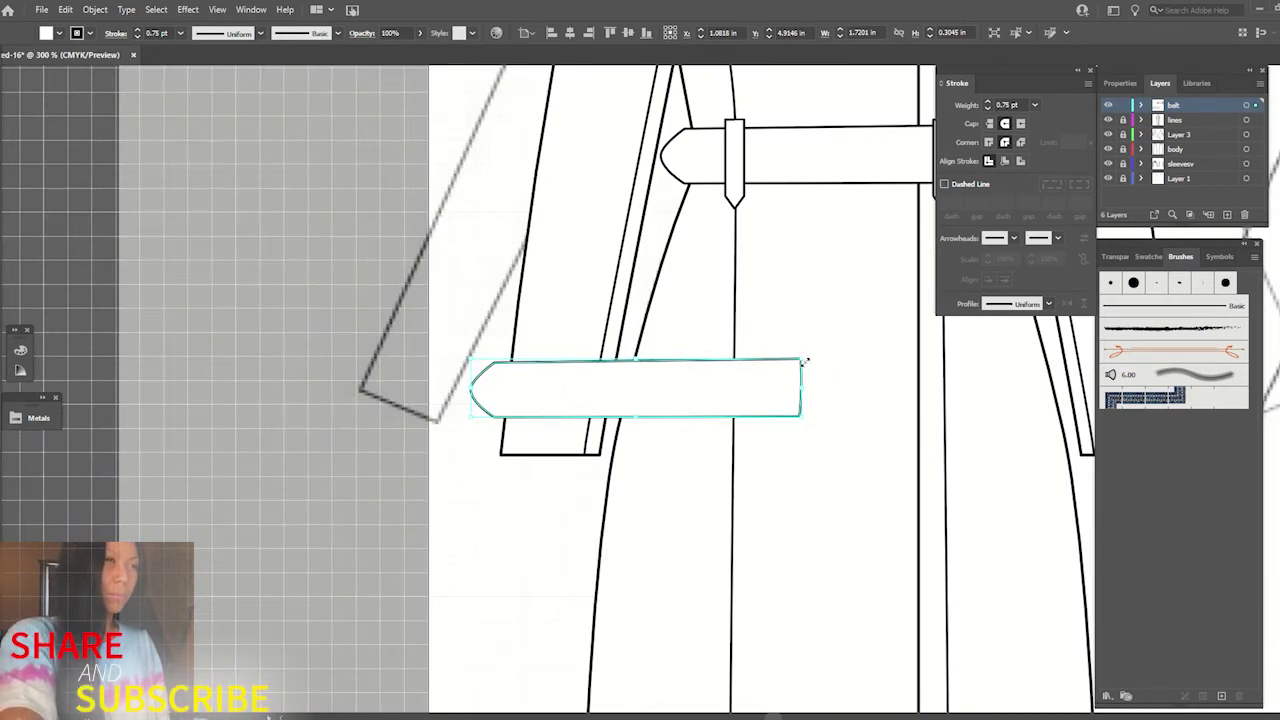
- Shorten the cuff tab by pulling its right-end anchors inward and bowing that edge slightly
key(a)
click(801, 360)
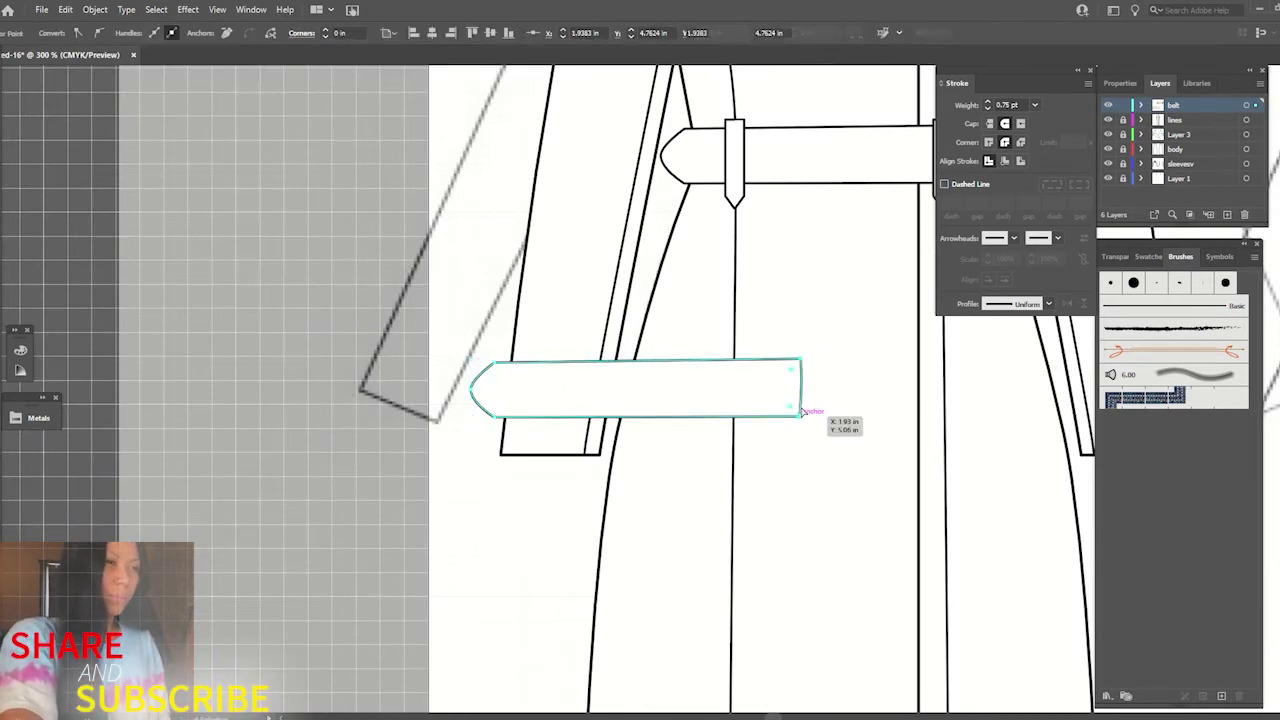
drag(801, 412, 617, 410)
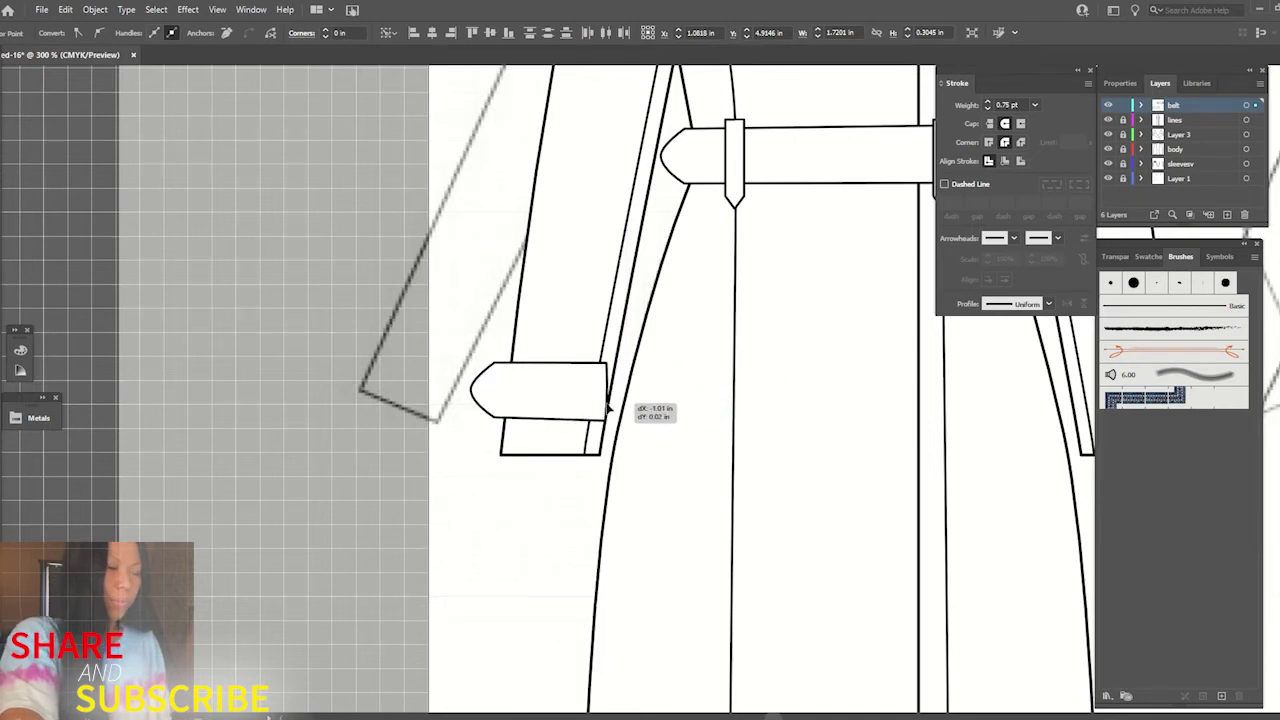
drag(617, 410, 598, 405)
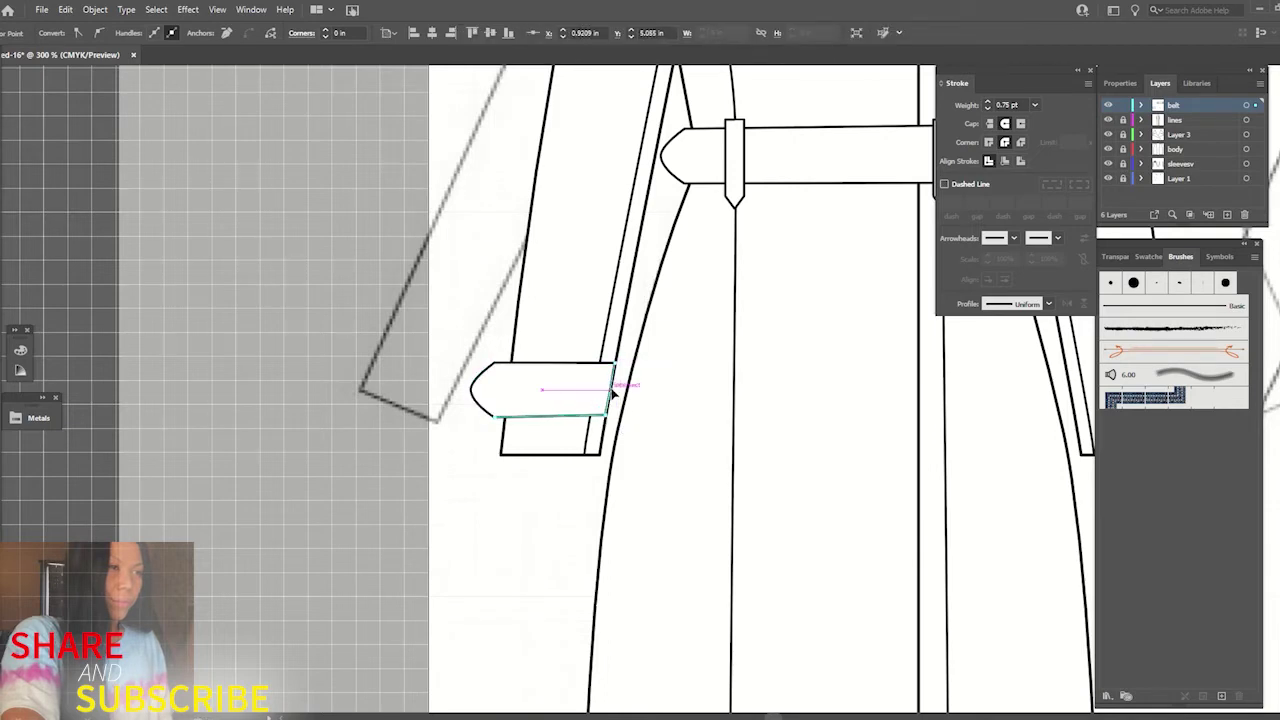
drag(607, 419, 613, 421)
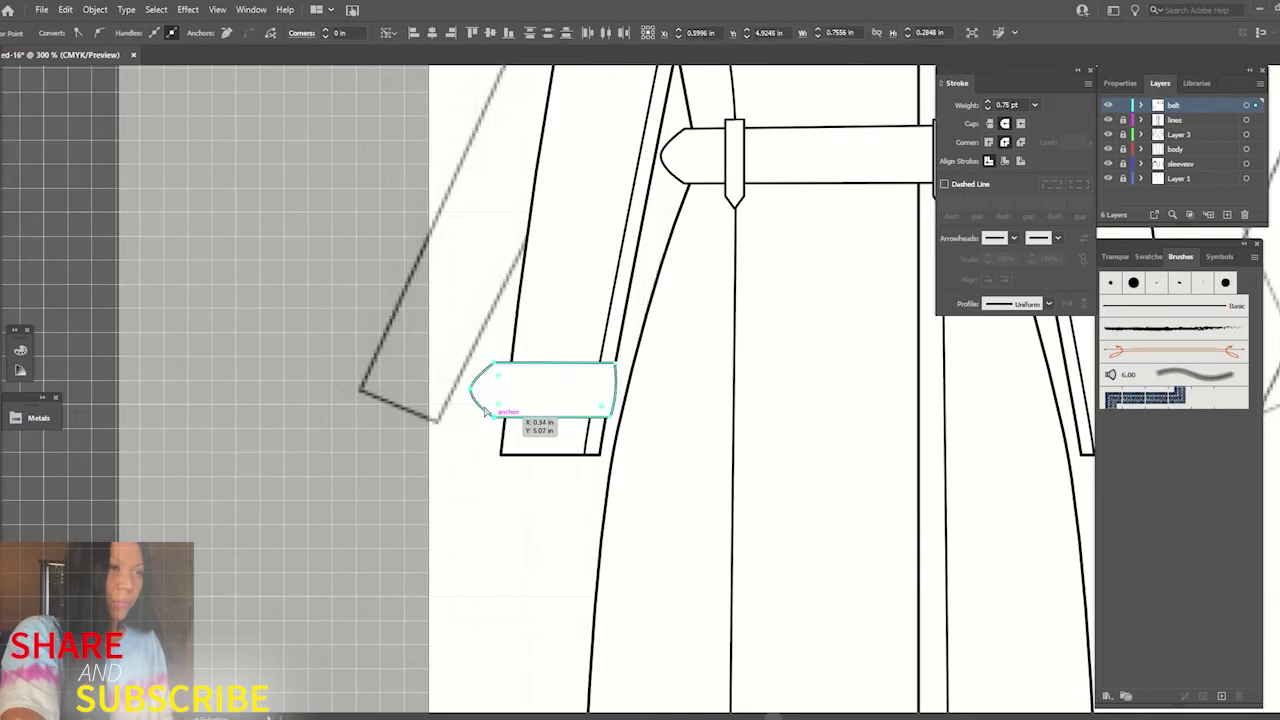
- Reshape the tab's corners and turn its pointed left tip into a rounded end
click(473, 393)
drag(475, 395, 480, 391)
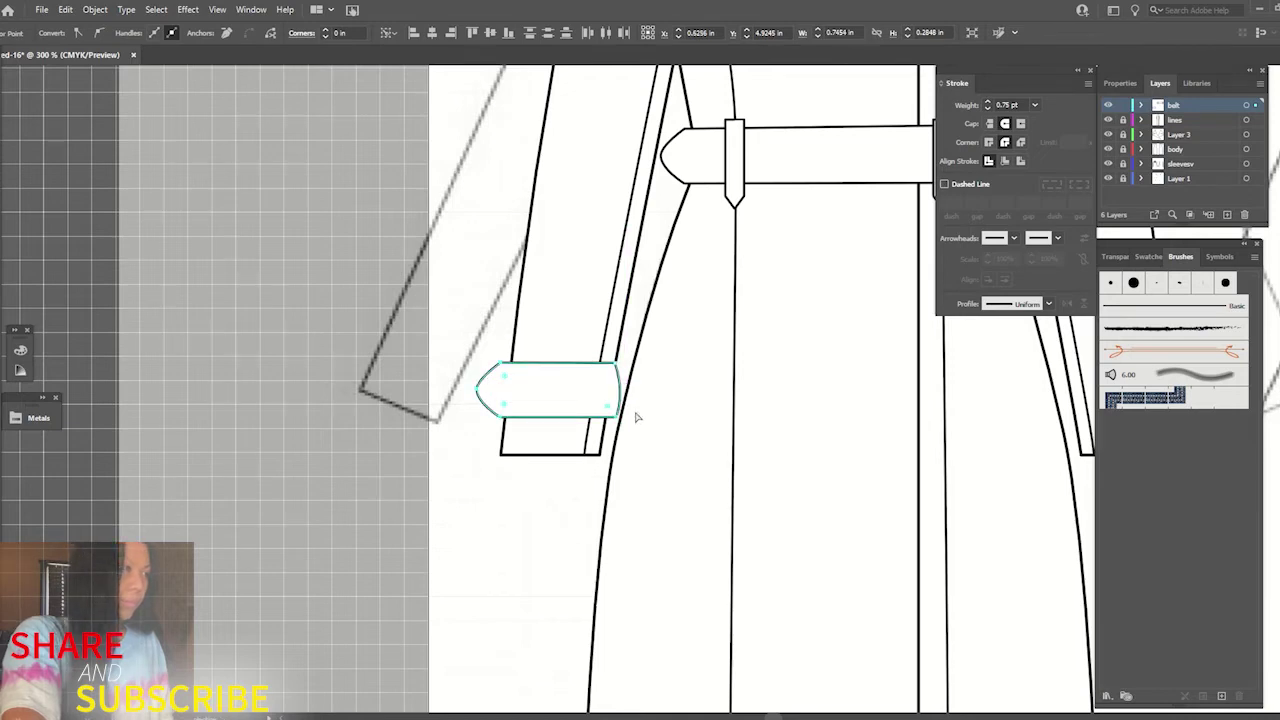
drag(615, 368, 615, 368)
drag(610, 414, 612, 420)
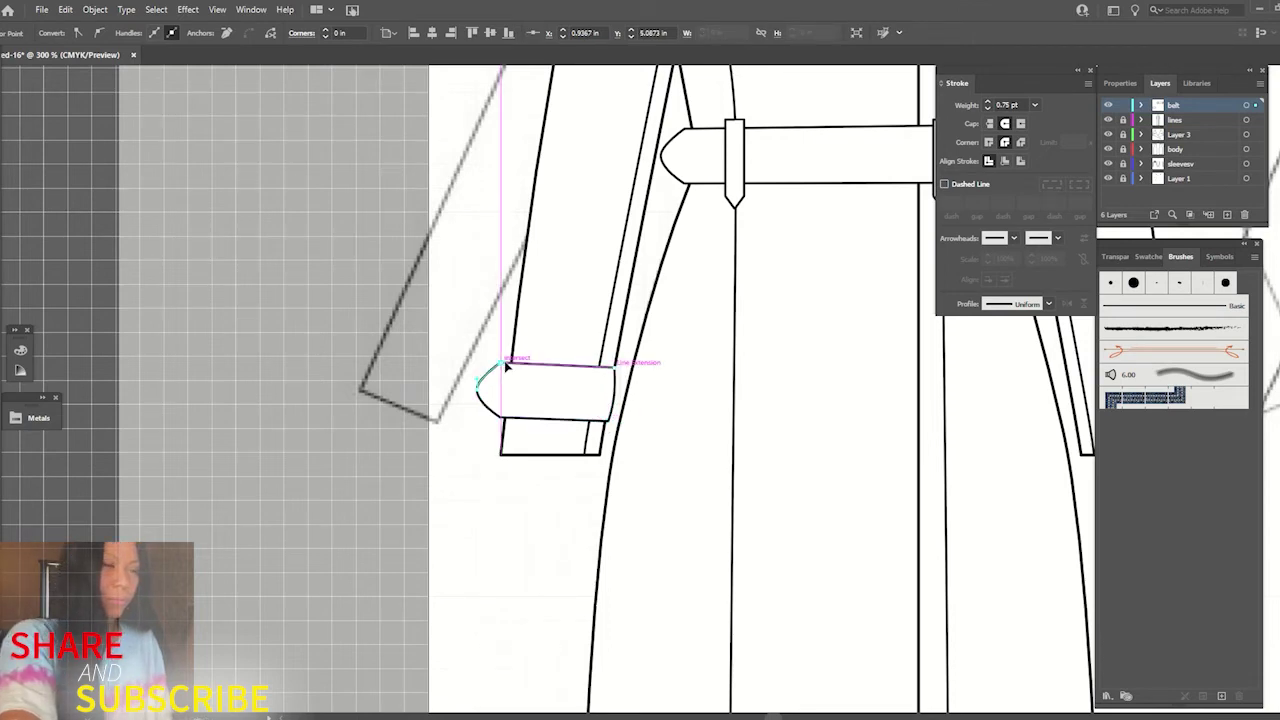
mouse_move(484, 384)
mouse_down()
mouse_move(486, 396)
mouse_move(490, 381)
mouse_up()
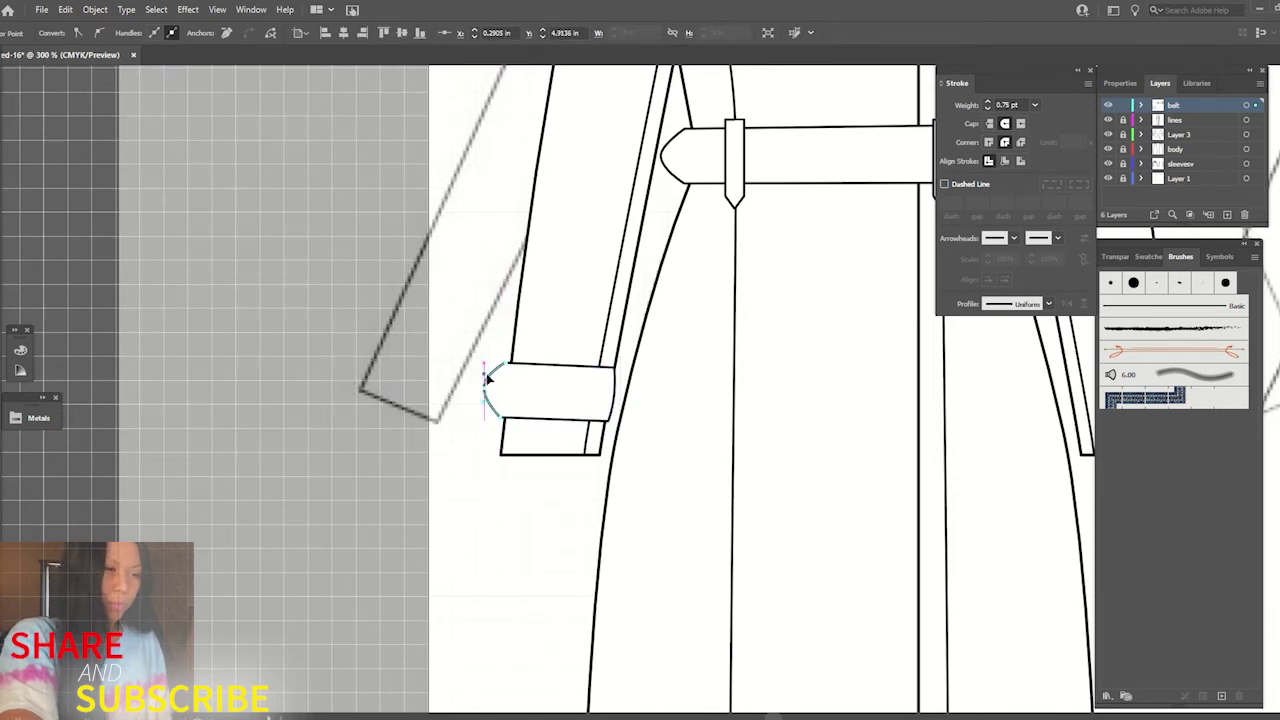
key(ctrl+shift+a)
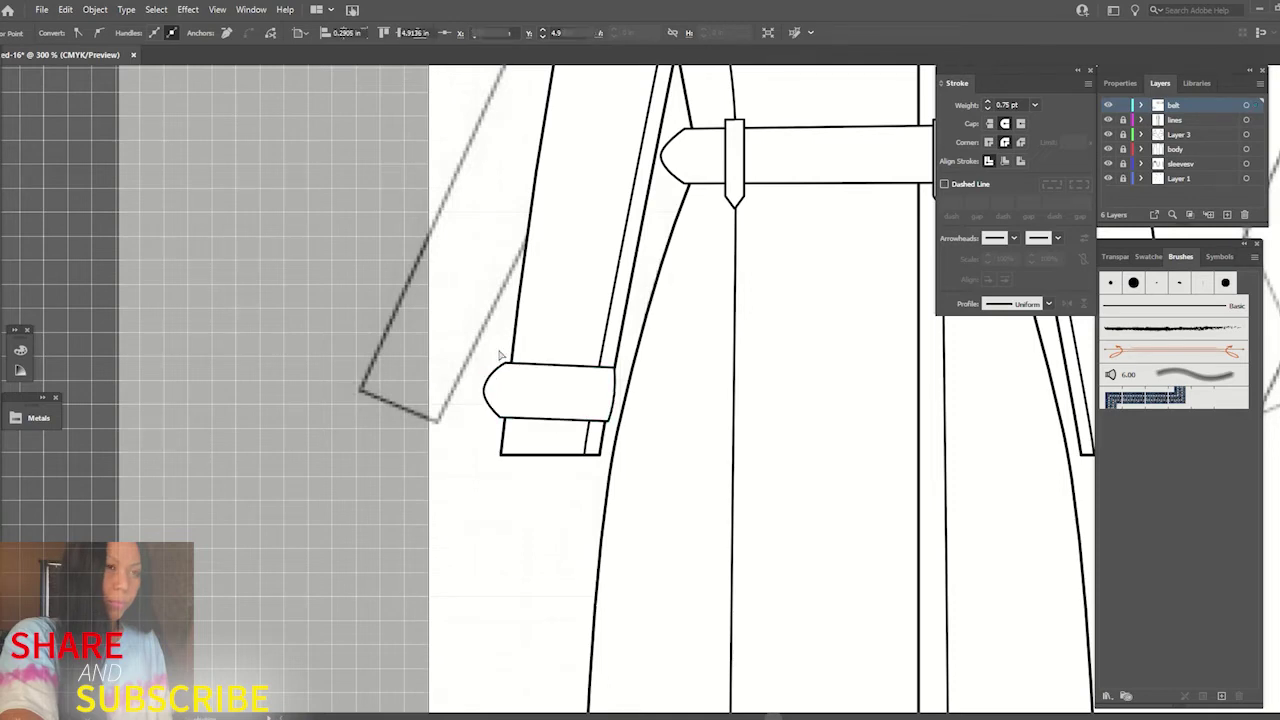
scroll(668, 457, down, 2)
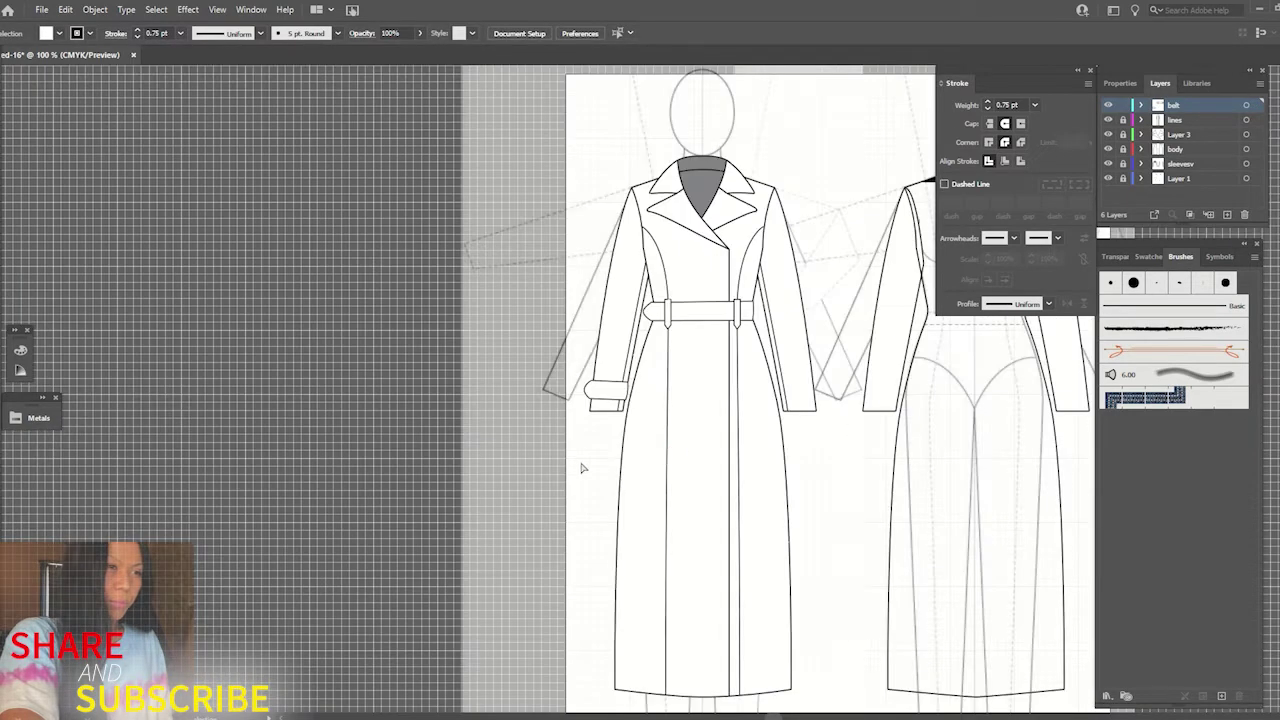
- Reflect a copy of the left cuff tab and position it on the right sleeve
click(620, 395)
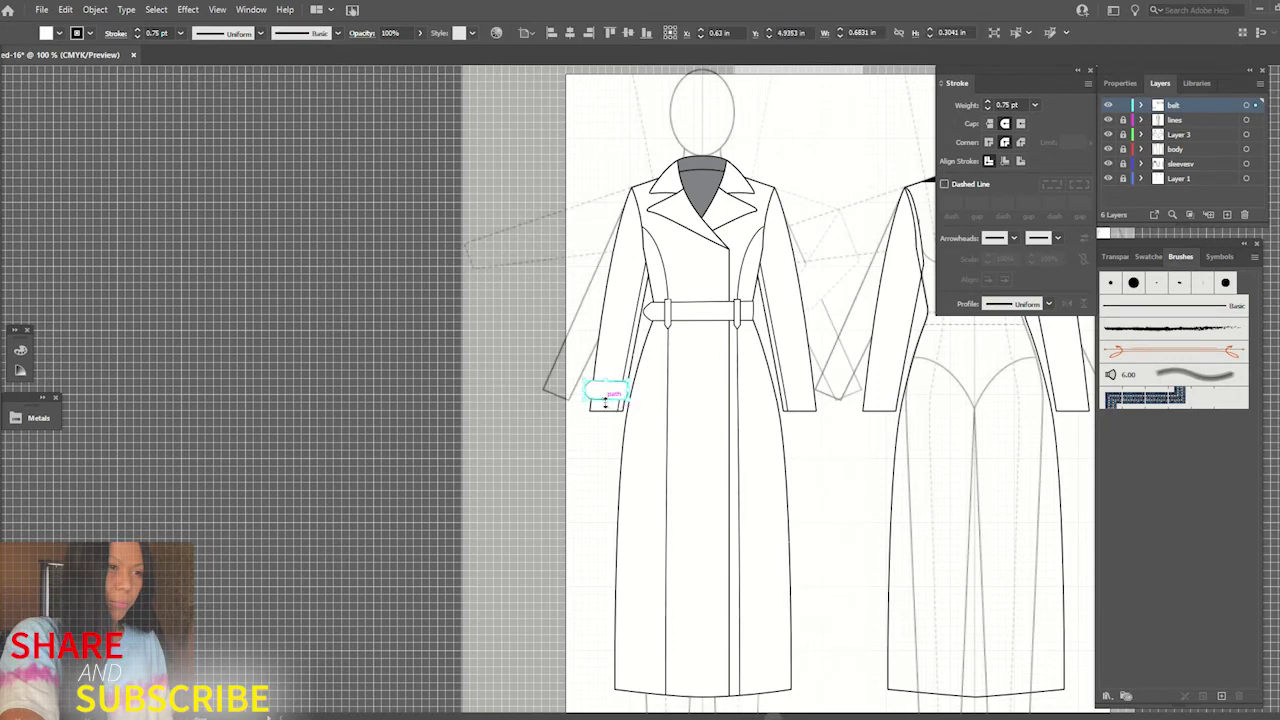
click(594, 481)
click(605, 390)
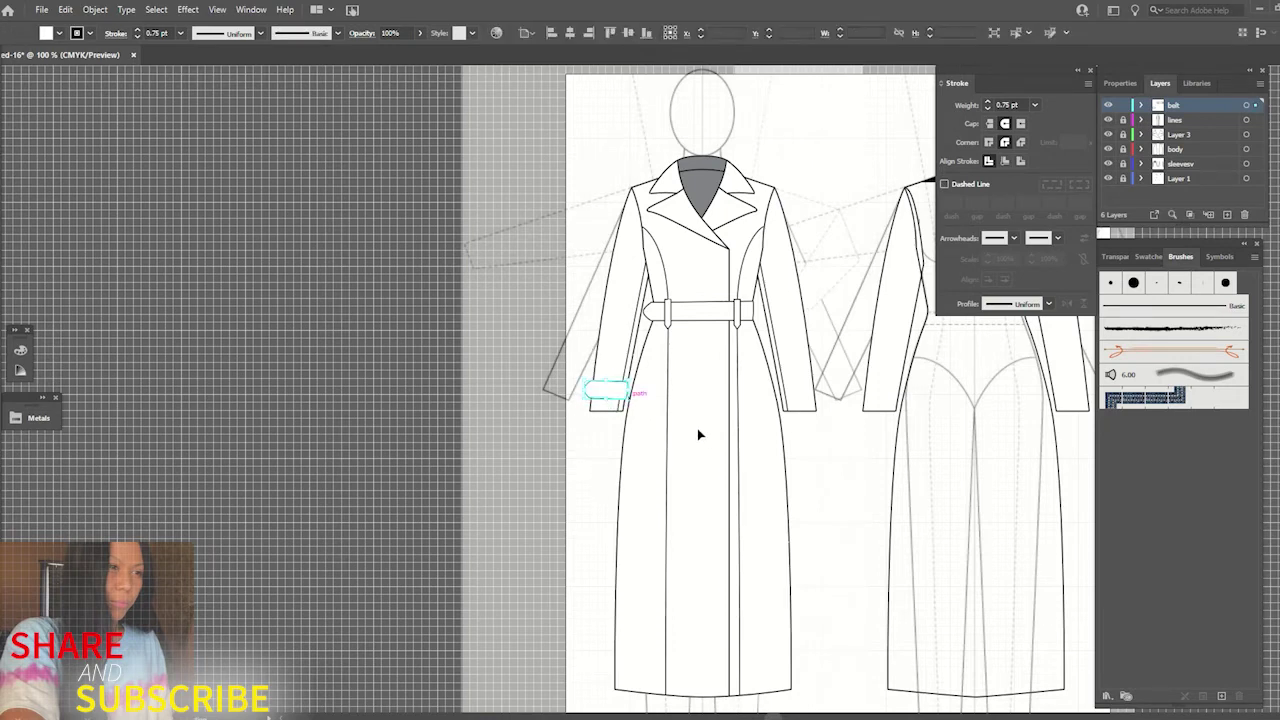
alt+click(708, 371)
click(906, 498)
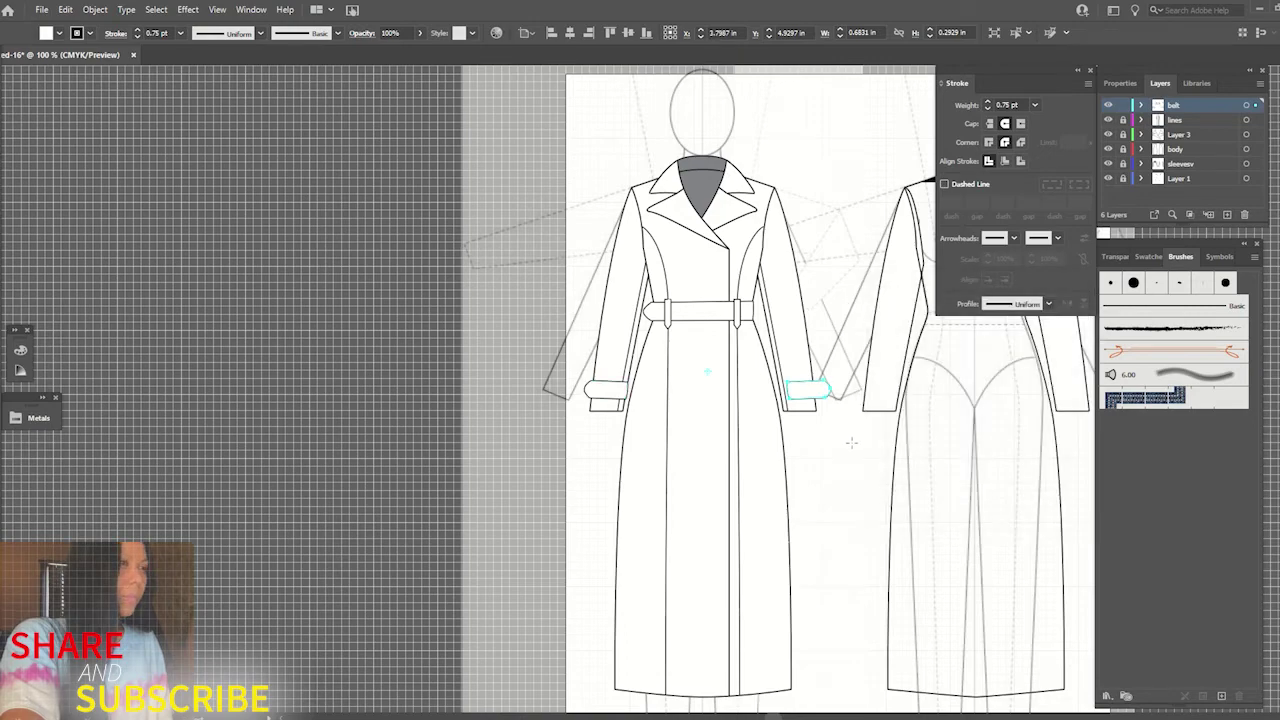
key(ctrl+equal)
key(ctrl+equal)
key(ctrl+equal)
scroll(863, 449, right, 5)
drag(889, 371, 857, 371)
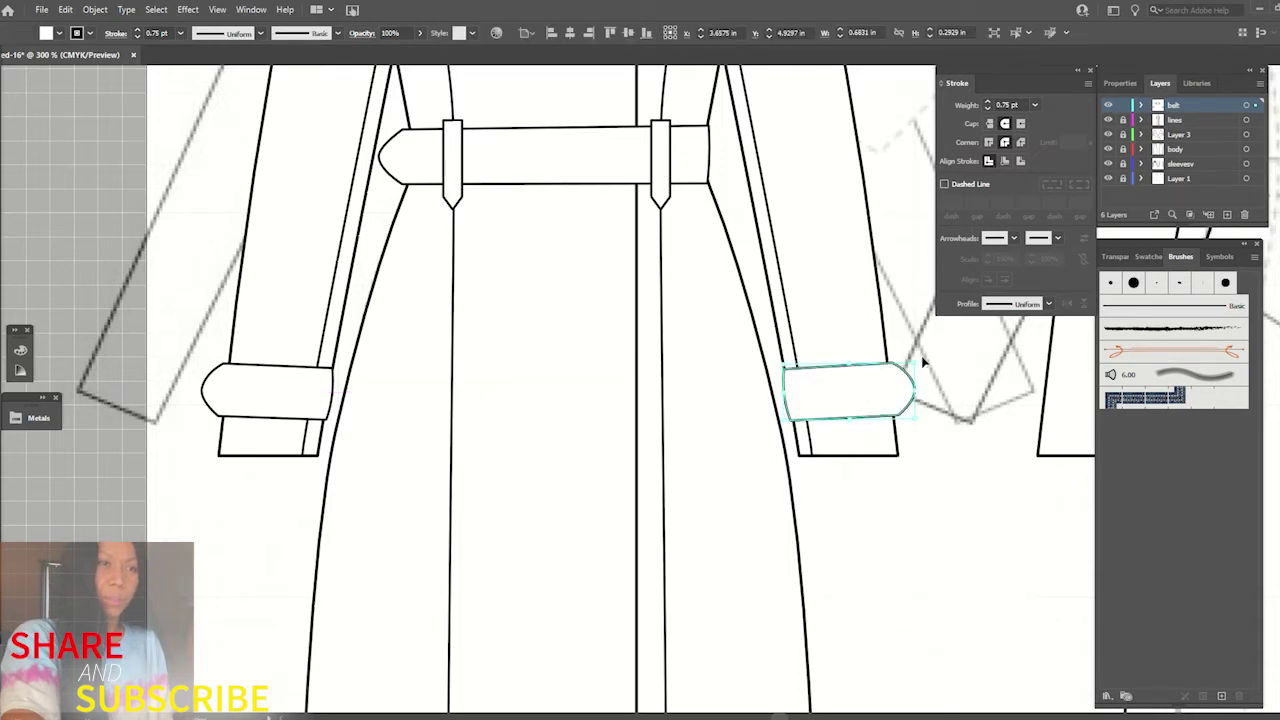
- Align the right cuff tab's inner corner anchors with the sleeve edge
click(921, 378)
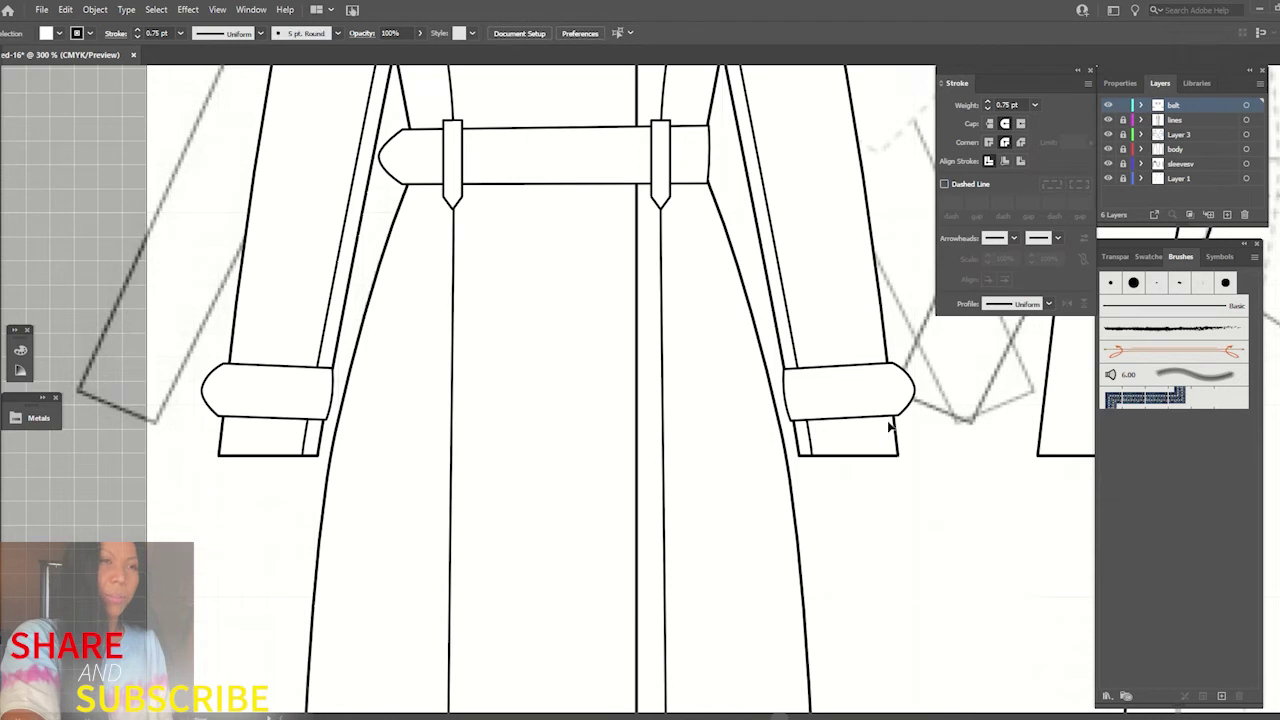
click(906, 378)
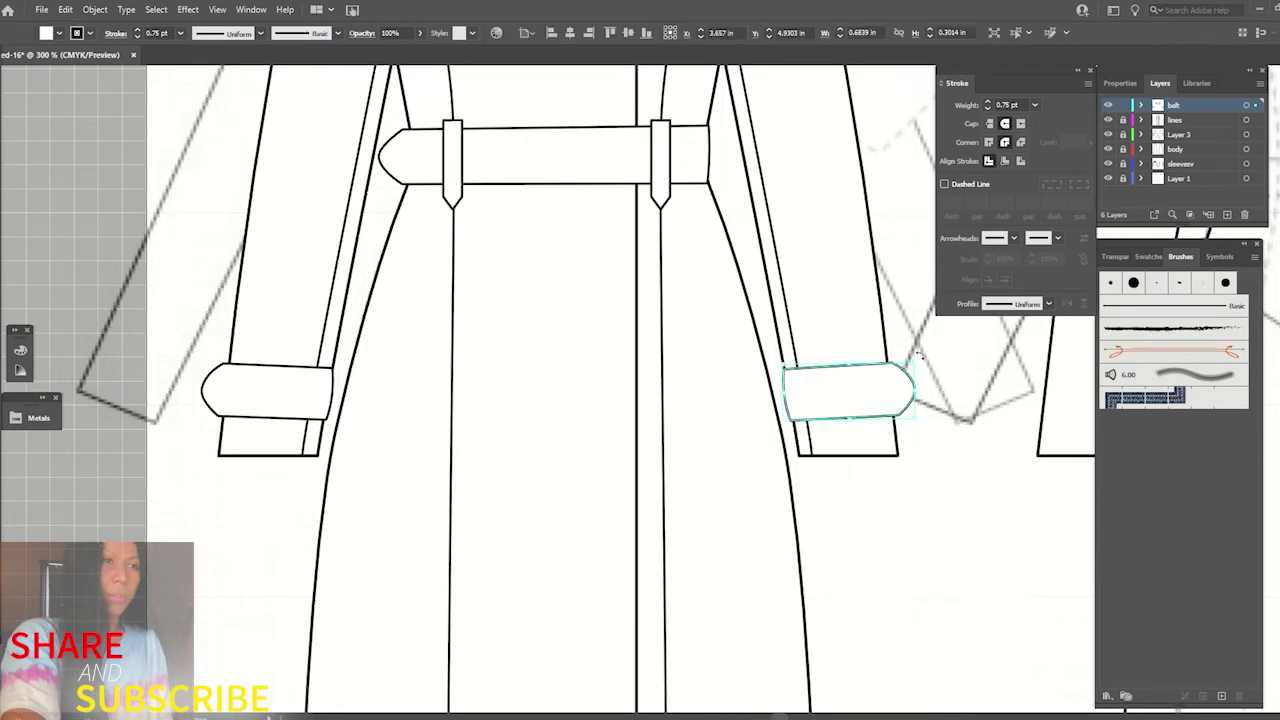
click(929, 423)
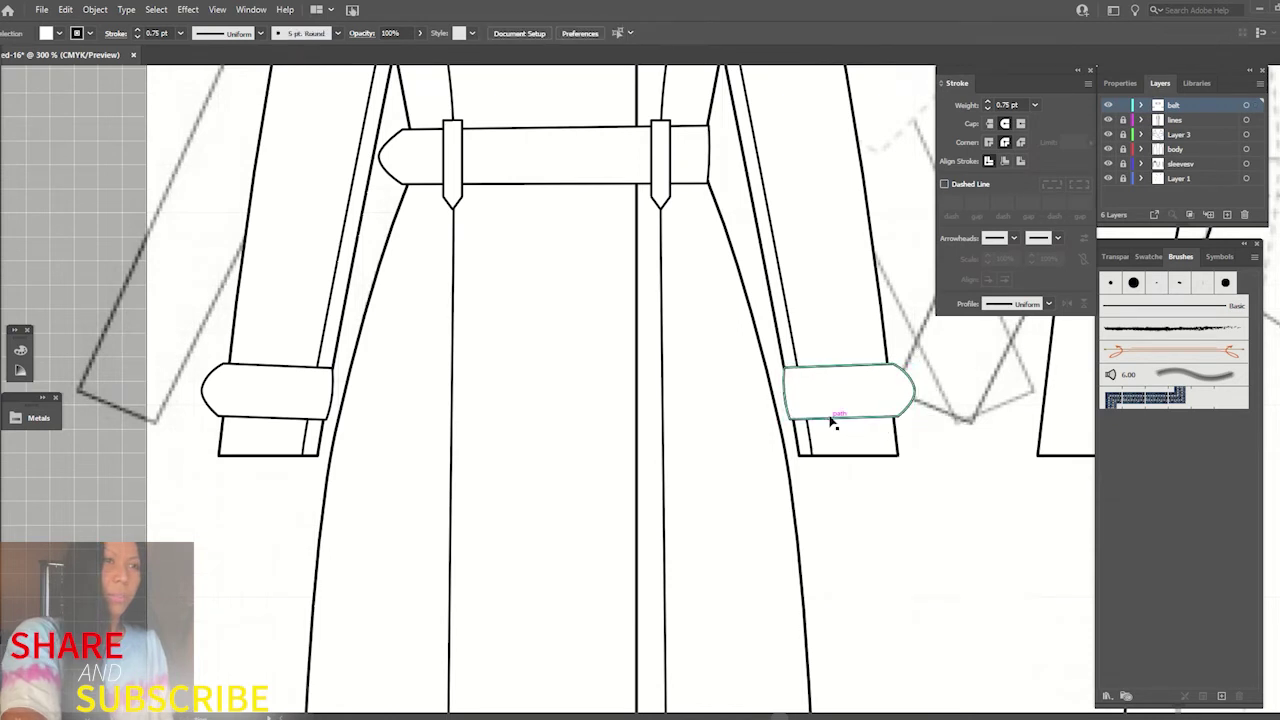
click(793, 424)
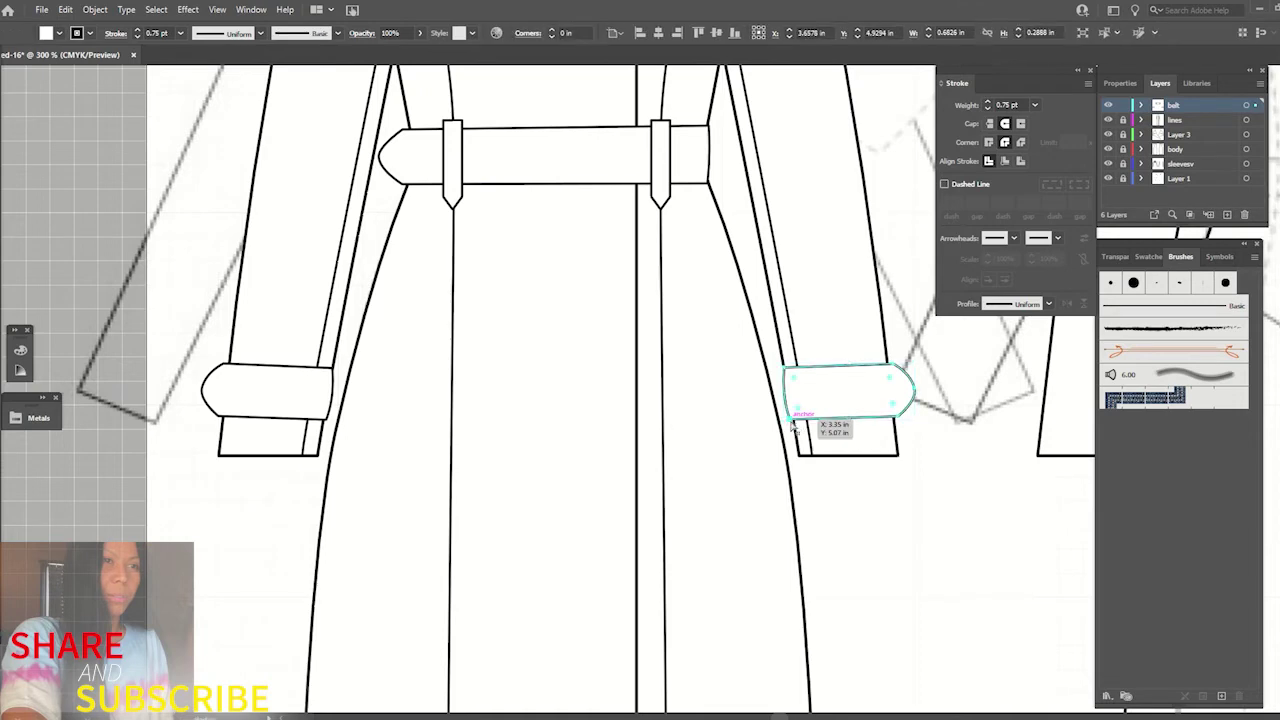
key(a)
drag(793, 424, 794, 423)
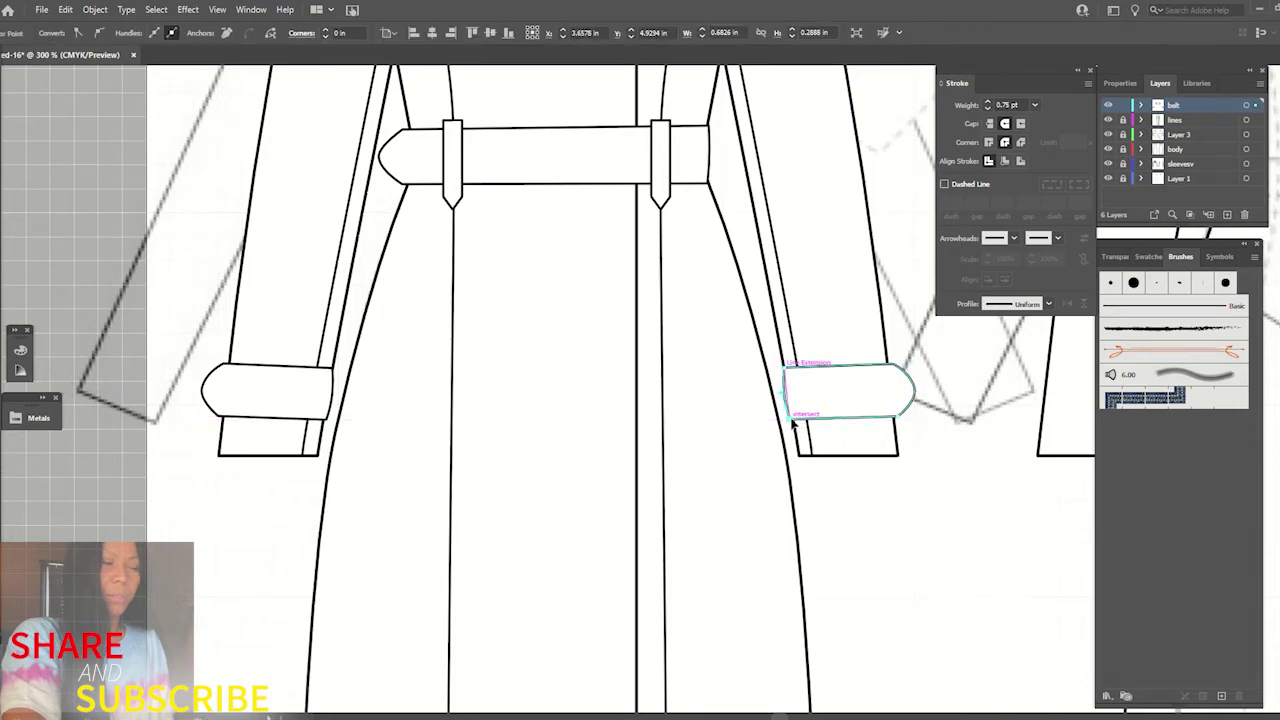
alt+scroll(793, 424, up, 3)
alt+scroll(793, 424, up, 2)
mouse_move(632, 387)
mouse_down()
mouse_move(638, 371)
mouse_move(645, 388)
mouse_up()
drag(616, 184, 612, 188)
click(754, 531)
alt+scroll(752, 537, down, 1)
alt+scroll(752, 540, down, 3)
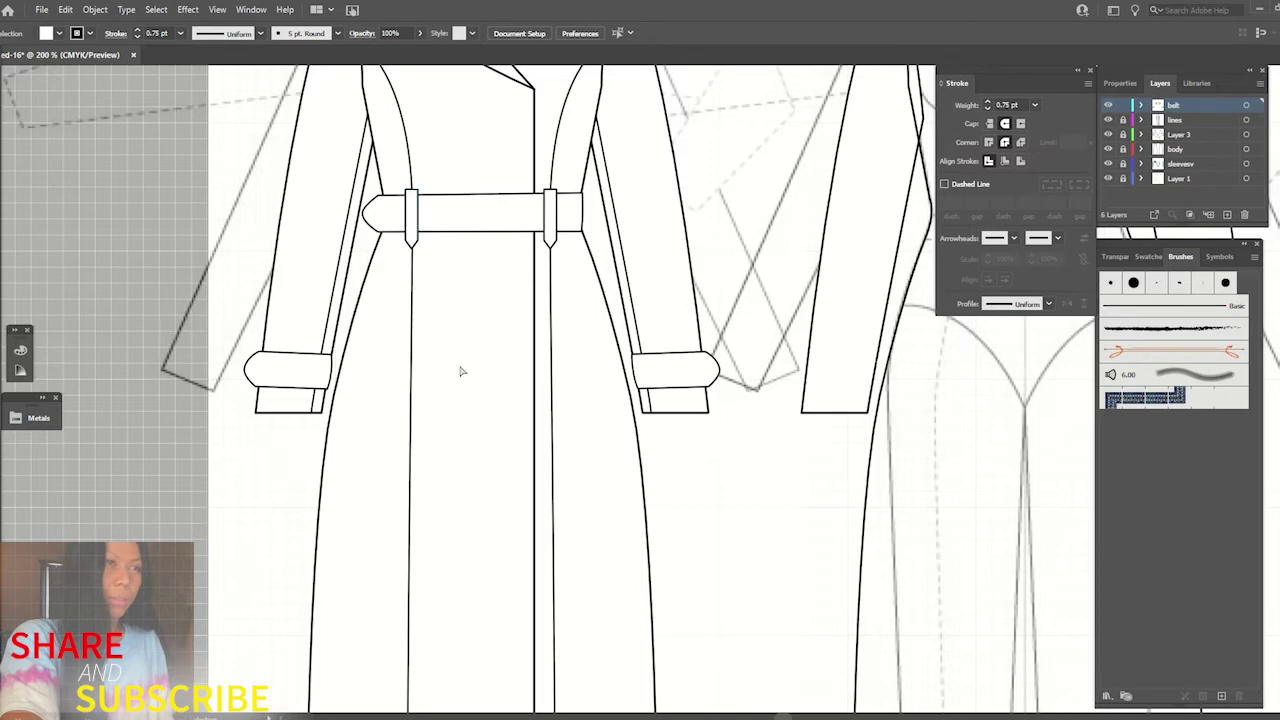
- Place a copy of the belt loop on the left cuff tab, tilted to follow the sleeve
drag(420, 226, 326, 380)
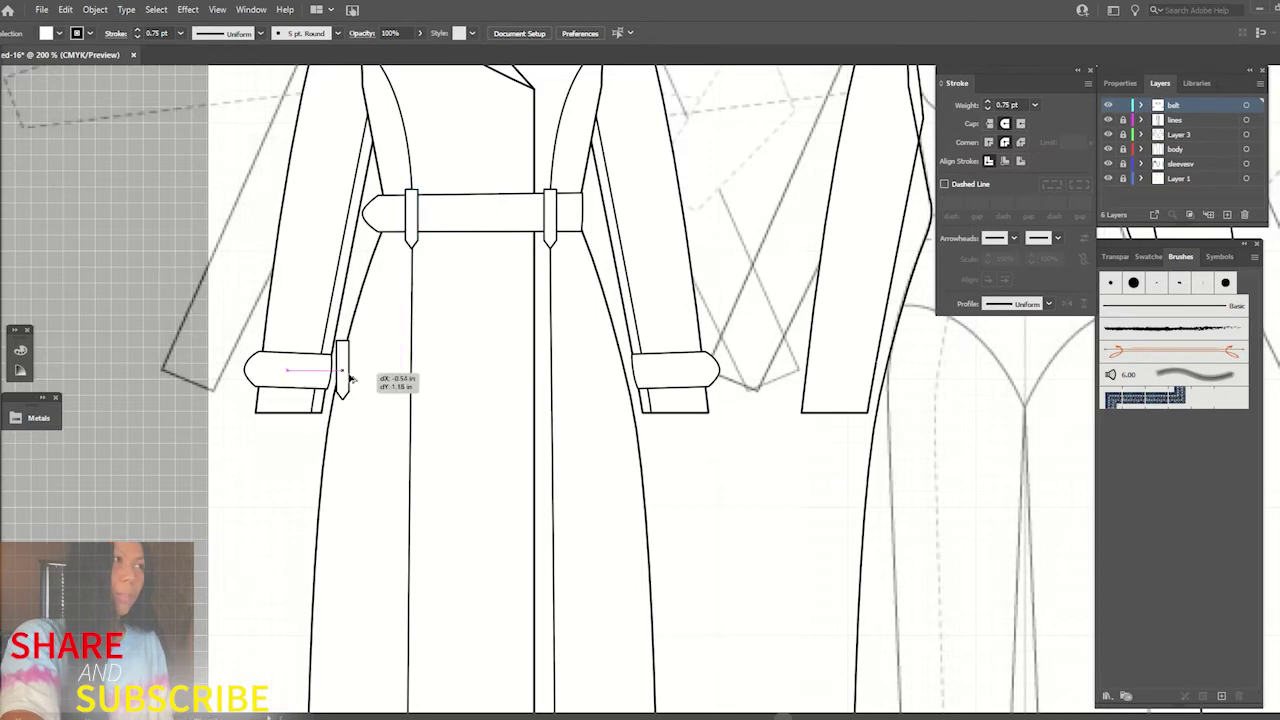
drag(322, 330, 318, 350)
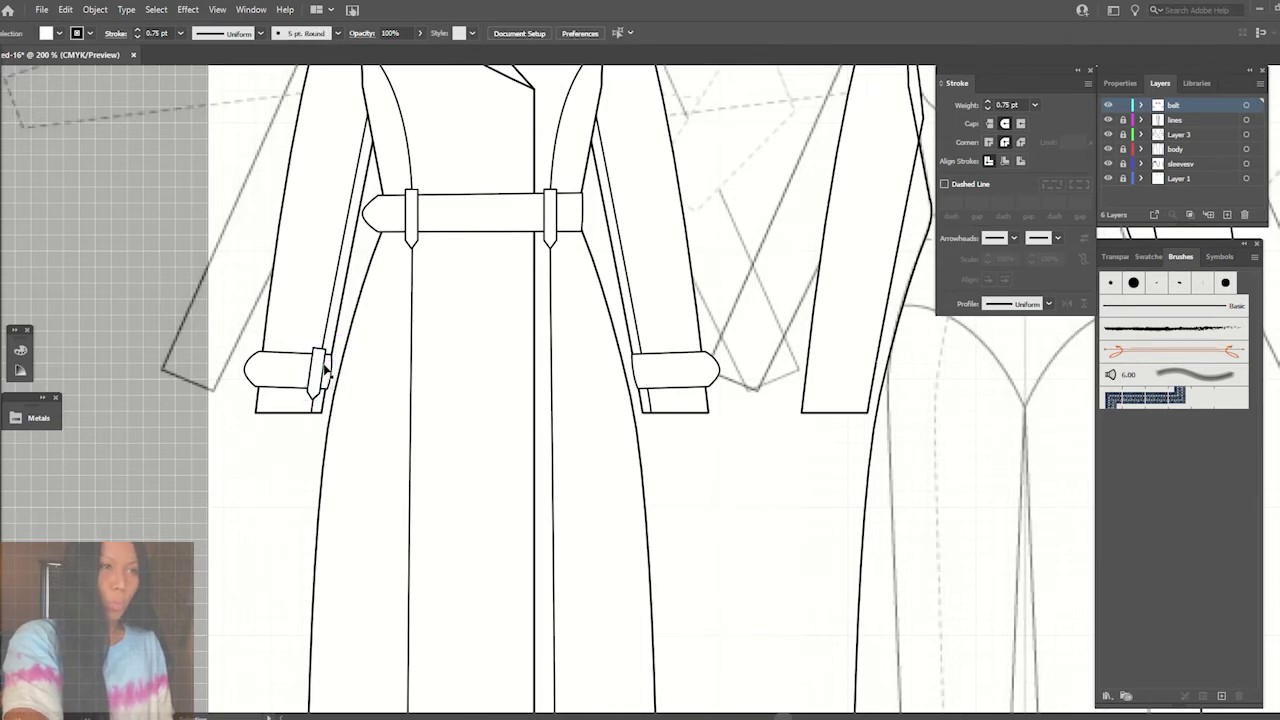
click(472, 377)
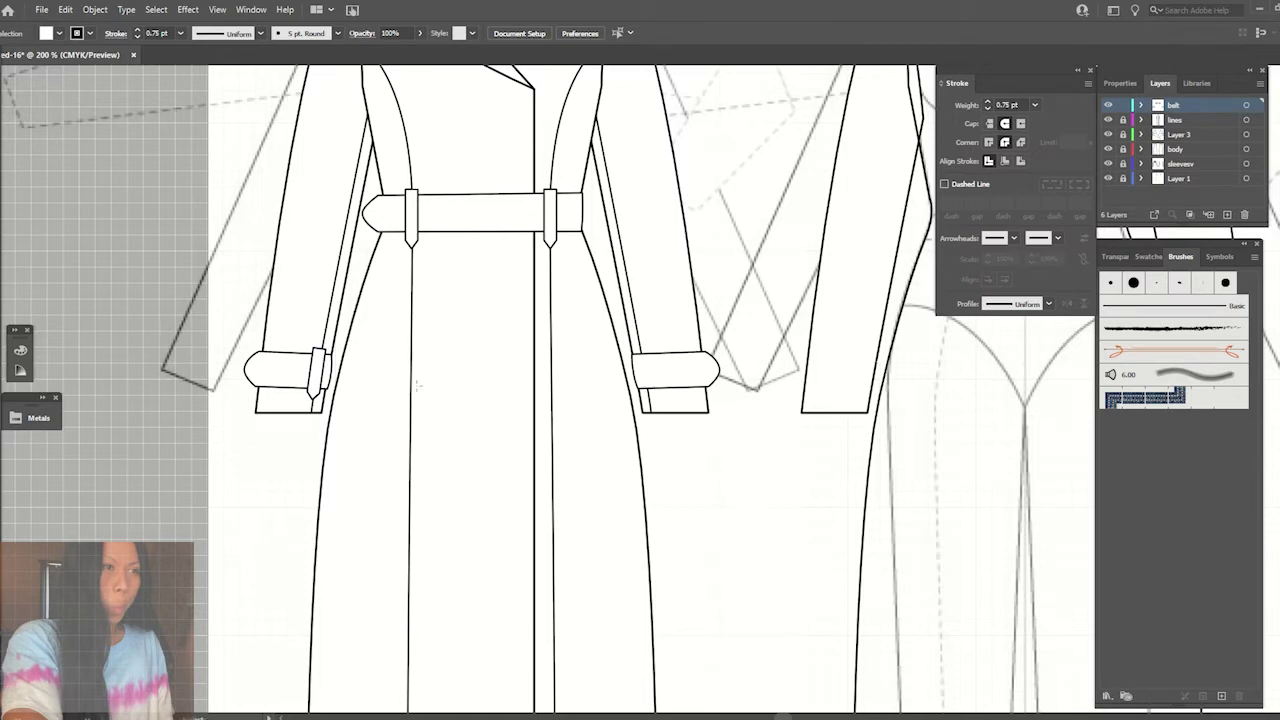
alt+click(477, 366)
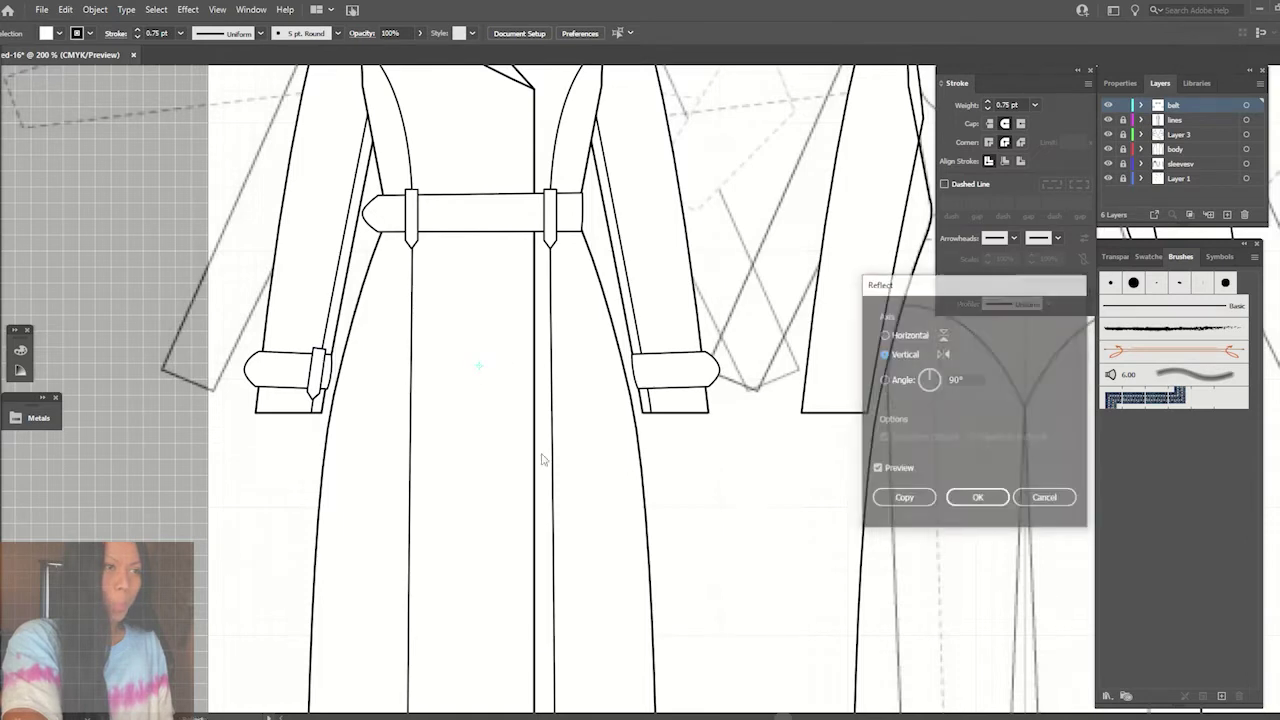
click(903, 496)
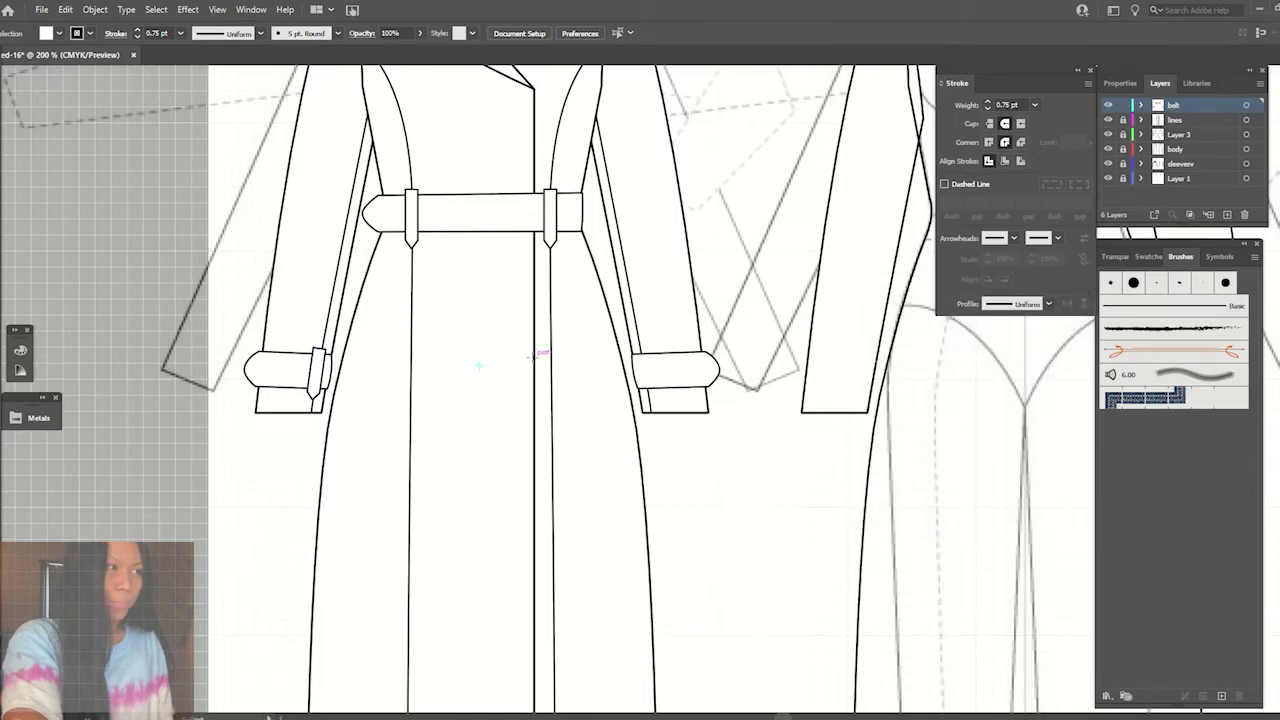
click(316, 370)
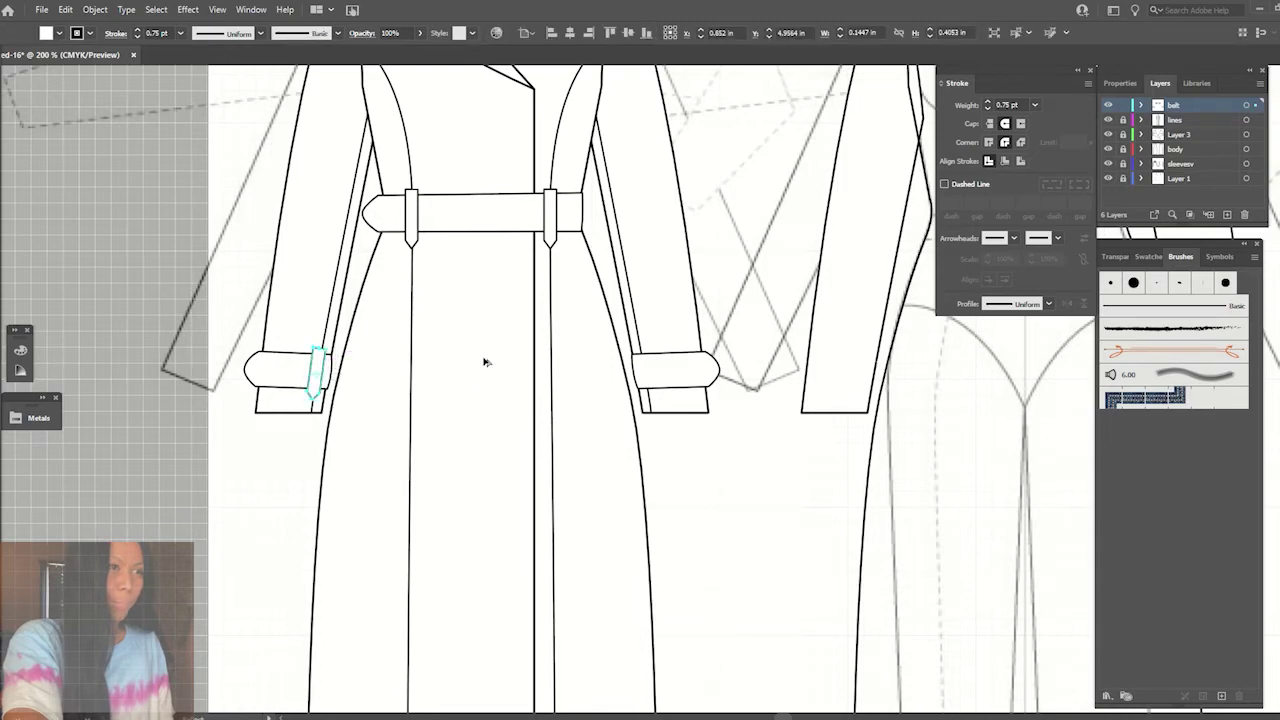
- Copy the cuff loop with Move and slide it onto the right cuff tab
key(ctrl+minus)
key(ctrl+minus)
key(ctrl+minus)
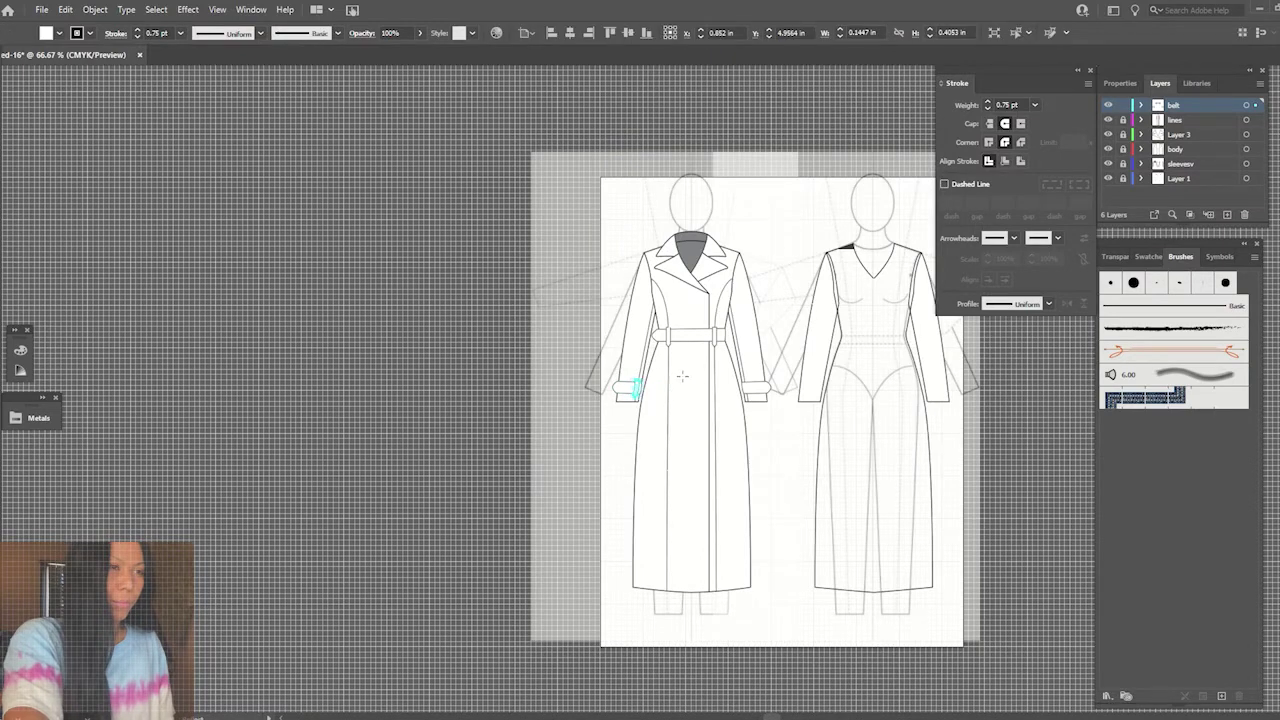
key(Return)
click(903, 497)
key(ctrl+plus)
key(ctrl+plus)
key(ctrl+plus)
scroll(846, 502, left, 2)
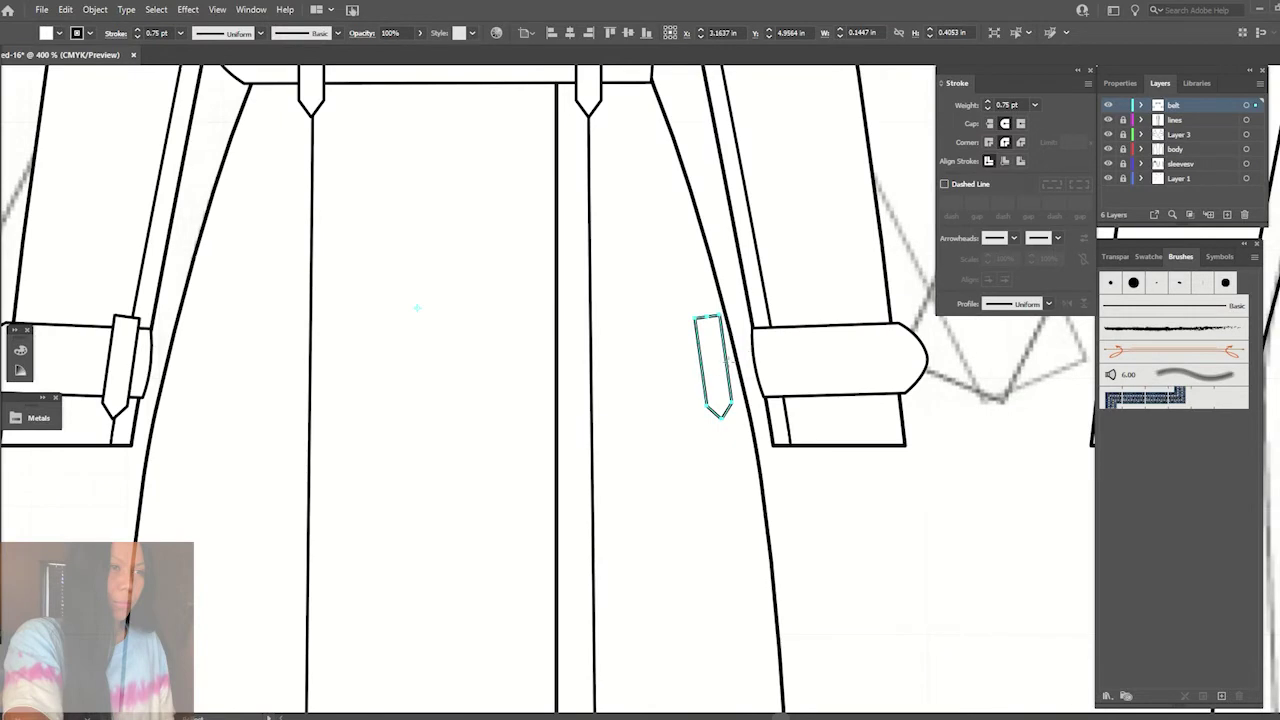
drag(722, 370, 790, 358)
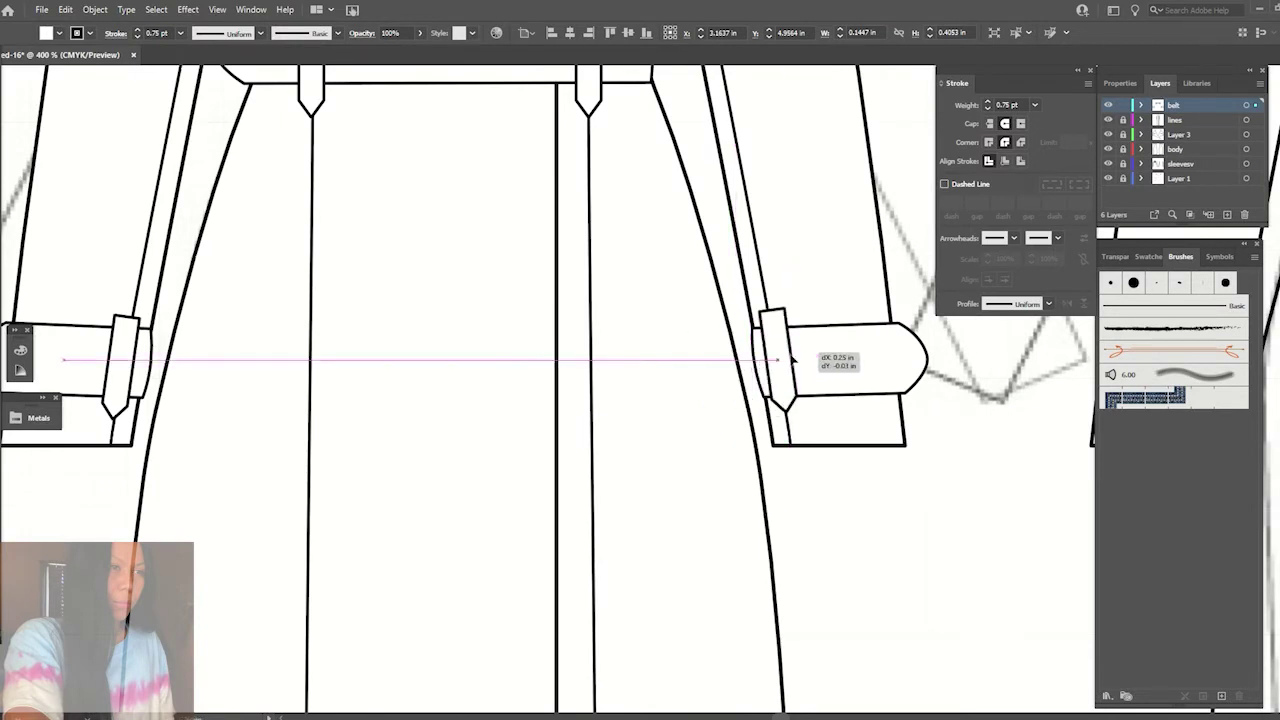
click(871, 571)
key(ctrl+1)
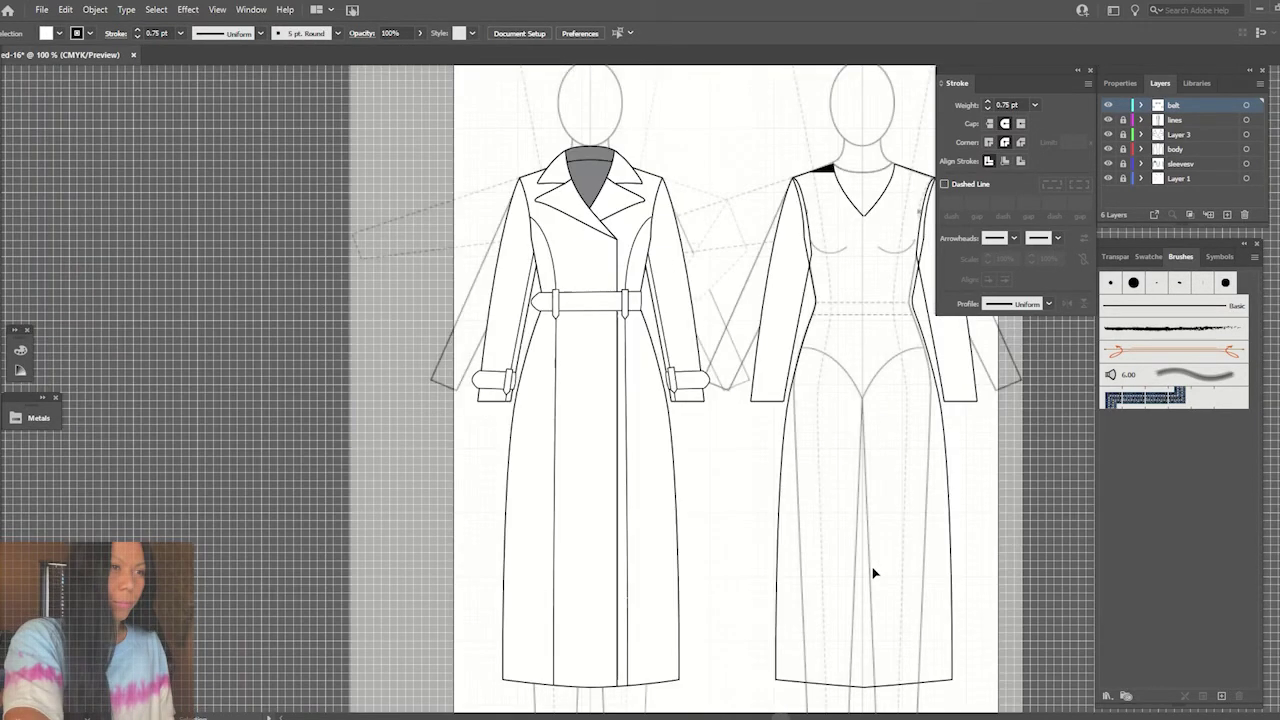
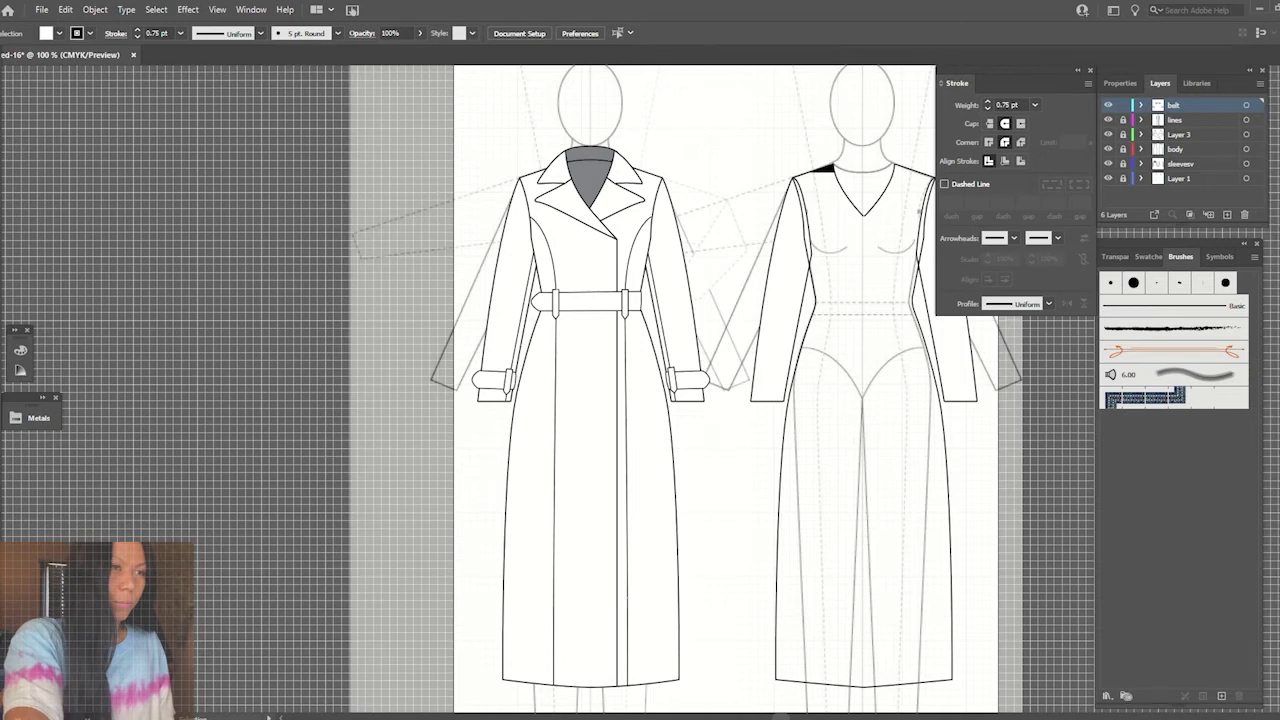
- Create a new top layer named 'loops n holes' for the belt details
click(1229, 216)
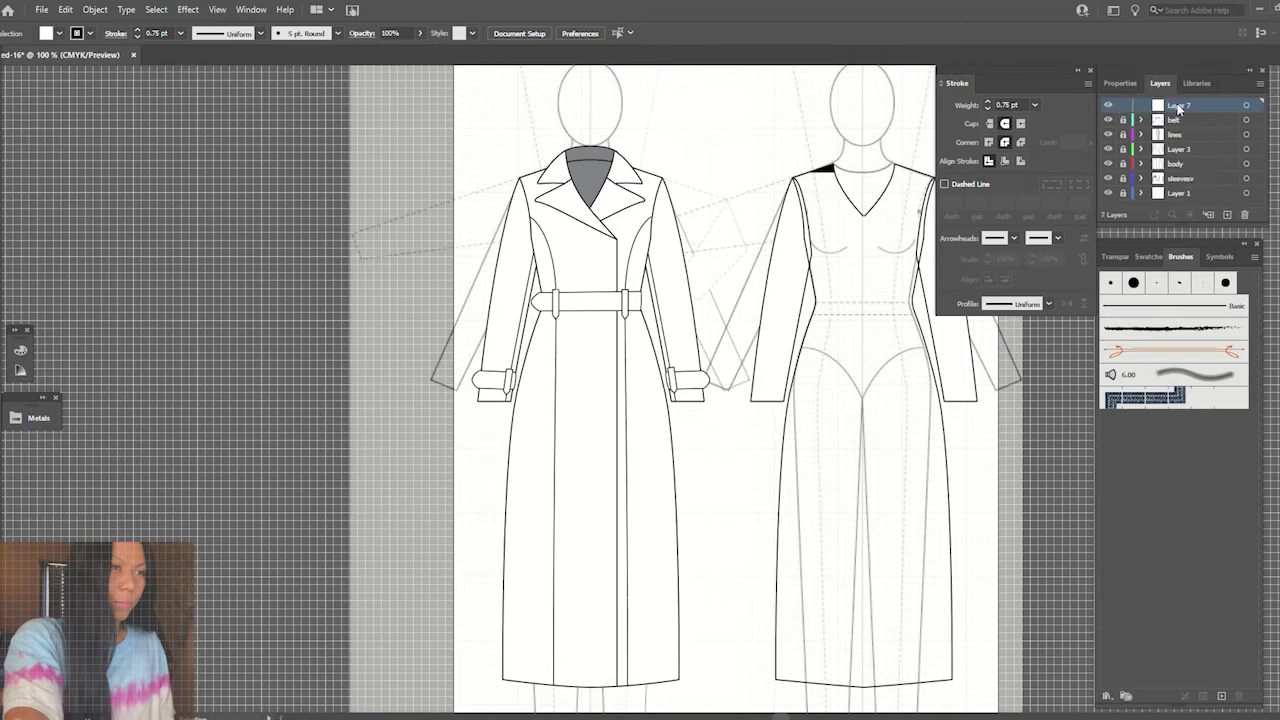
double_click(1180, 104)
text(loops n holes)
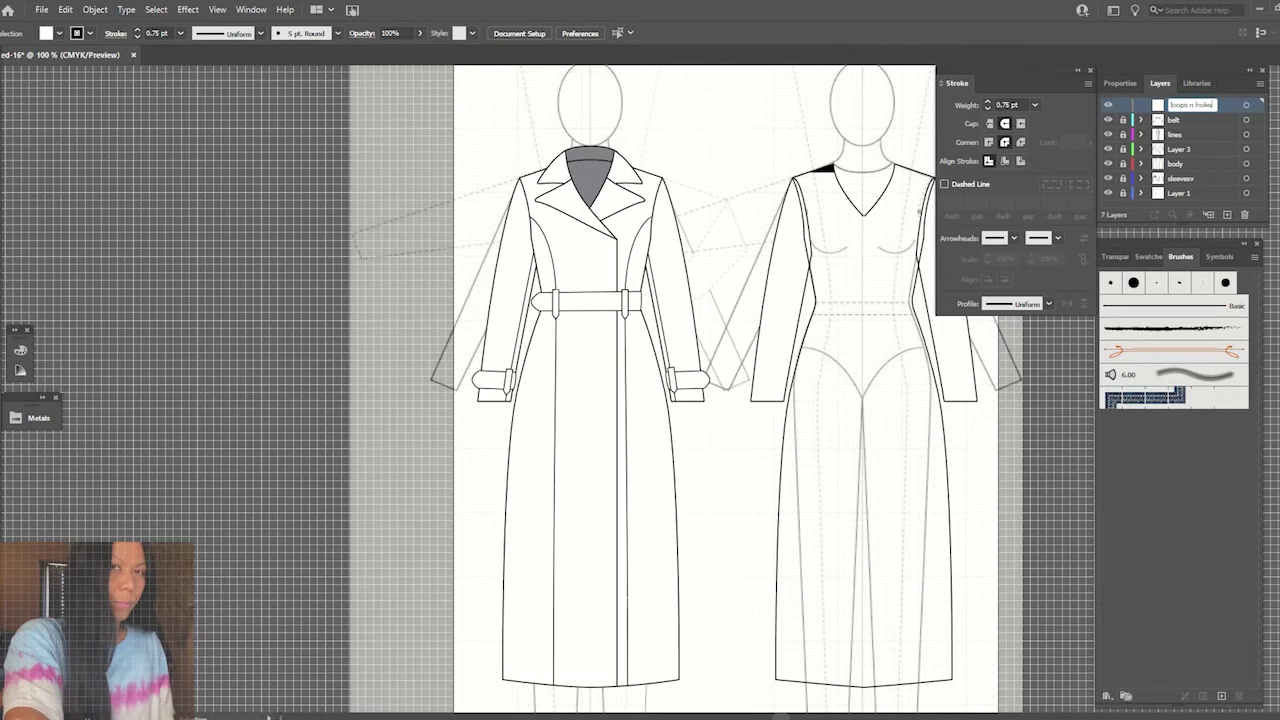
click(24, 223)
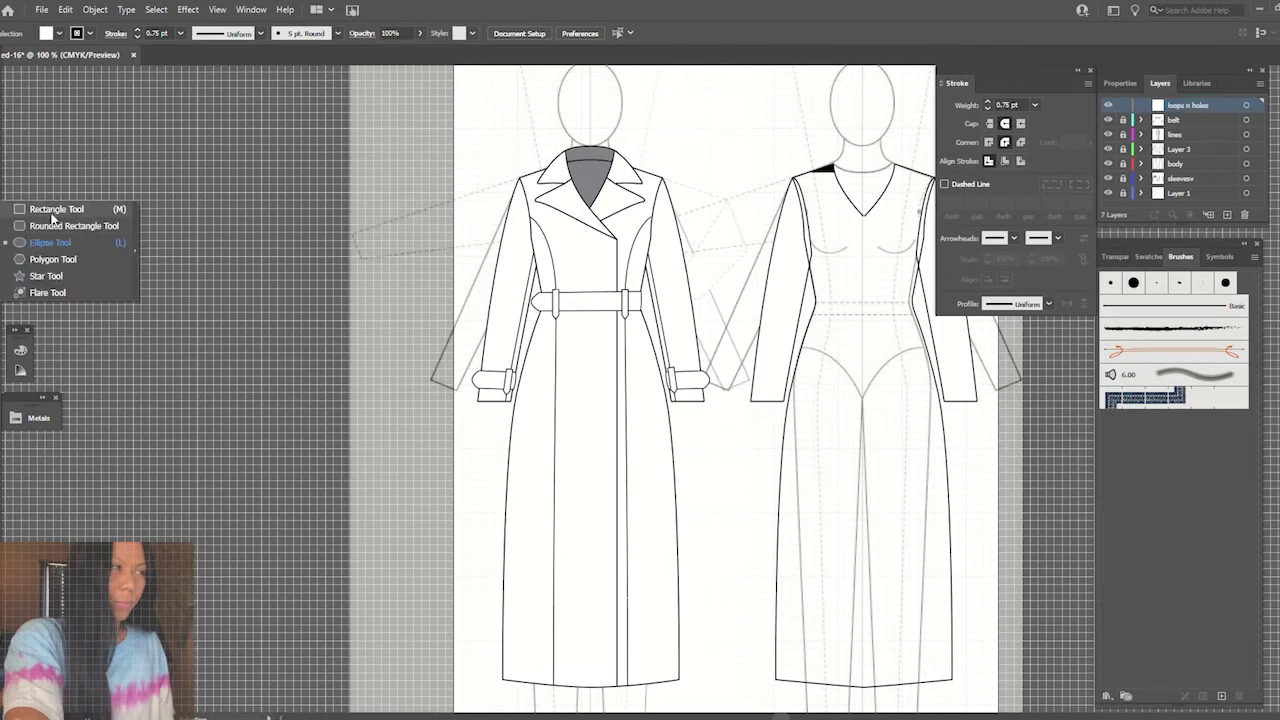
click(55, 210)
key(ctrl+plus)
key(ctrl+plus)
key(ctrl+plus)
key(ctrl+plus)
key(ctrl+plus)
scroll(490, 380, up, 1)
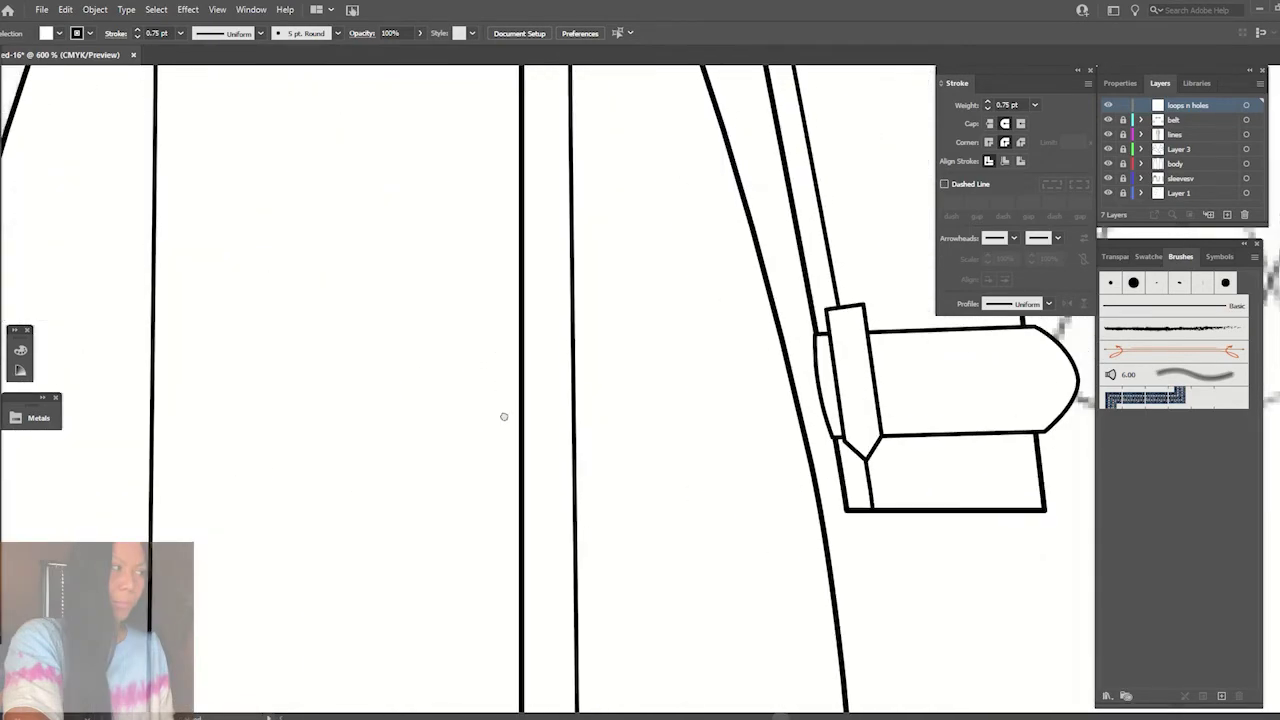
scroll(503, 417, up, 3)
scroll(470, 390, up, 3)
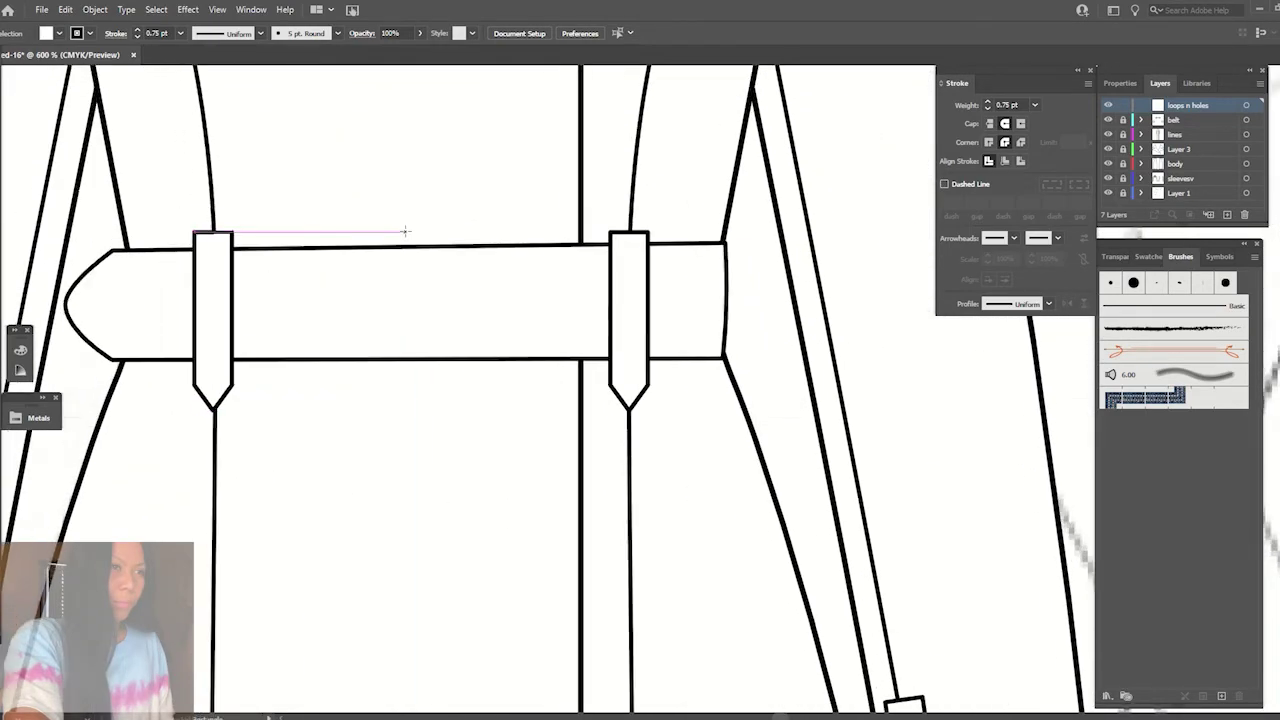
mouse_move(396, 232)
mouse_down()
mouse_move(435, 365)
mouse_move(500, 371)
mouse_move(484, 410)
mouse_up()
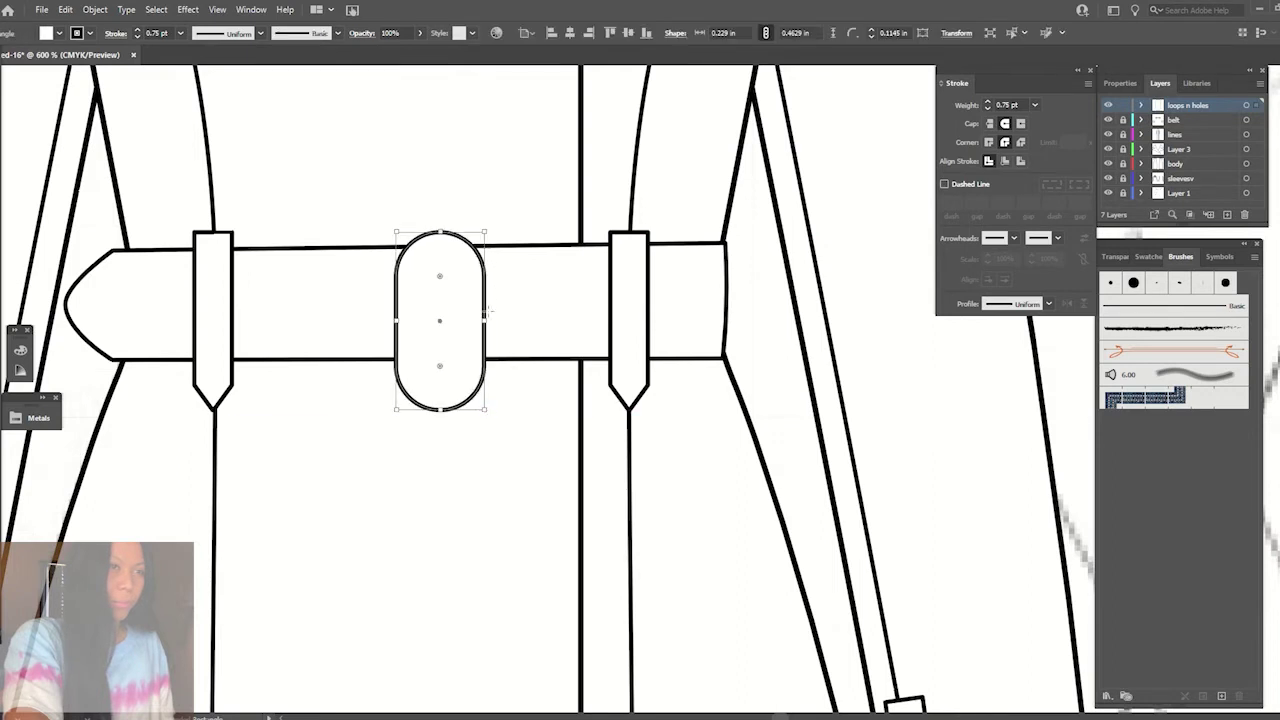
key(a)
mouse_move(439, 320)
mouse_down()
mouse_move(437, 293)
mouse_move(436, 326)
mouse_up()
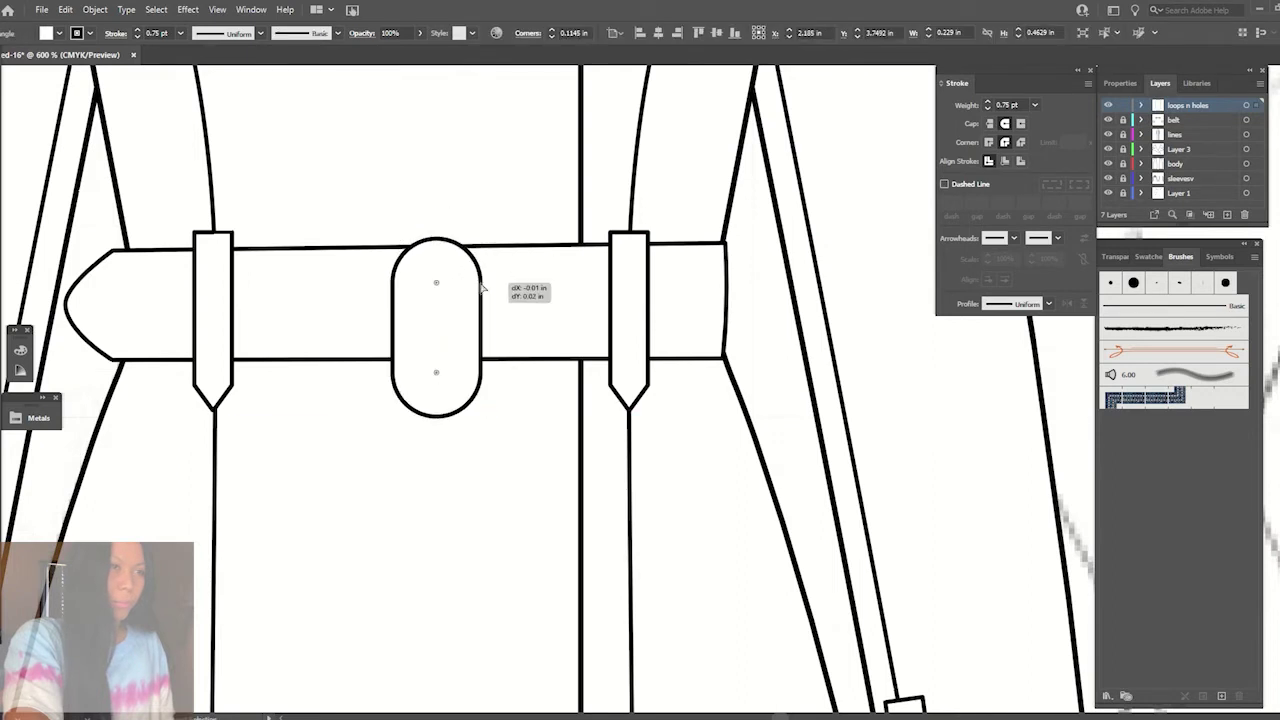
mouse_move(446, 261)
mouse_down()
mouse_move(449, 211)
mouse_move(466, 203)
mouse_up()
key(v)
click(354, 100)
key(ctrl+0)
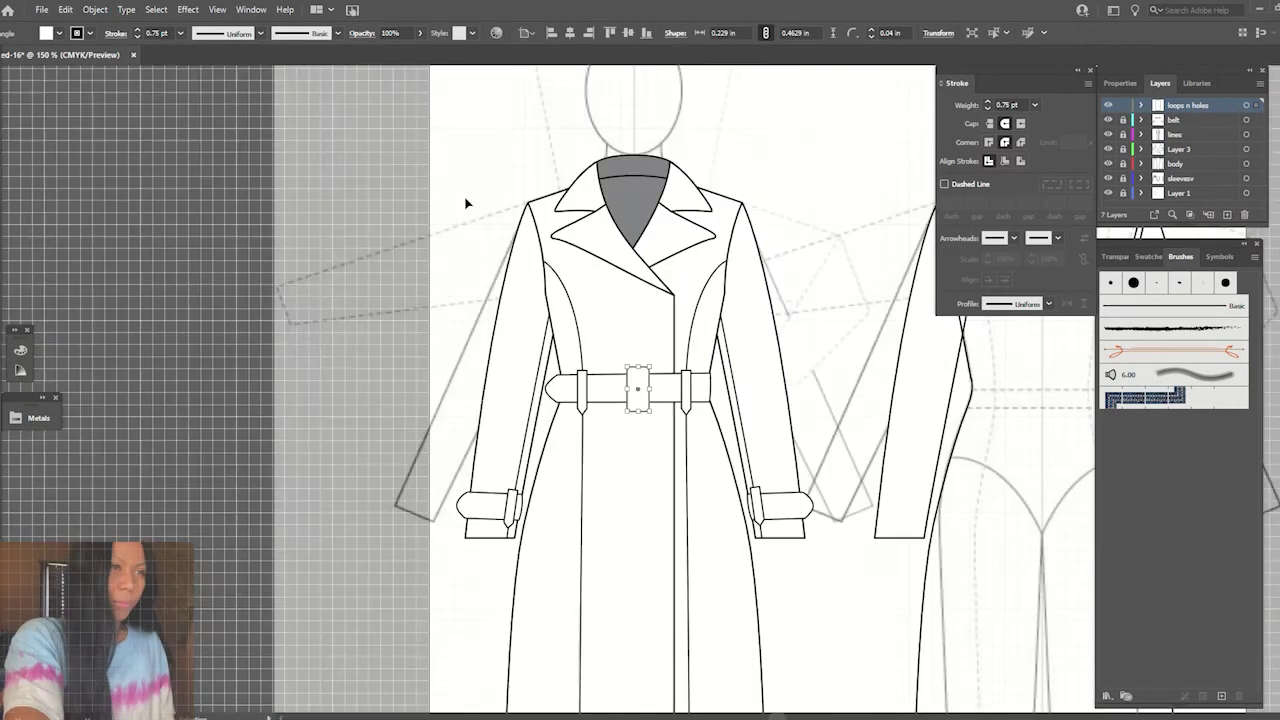
click(631, 316)
drag(651, 393, 653, 389)
click(643, 471)
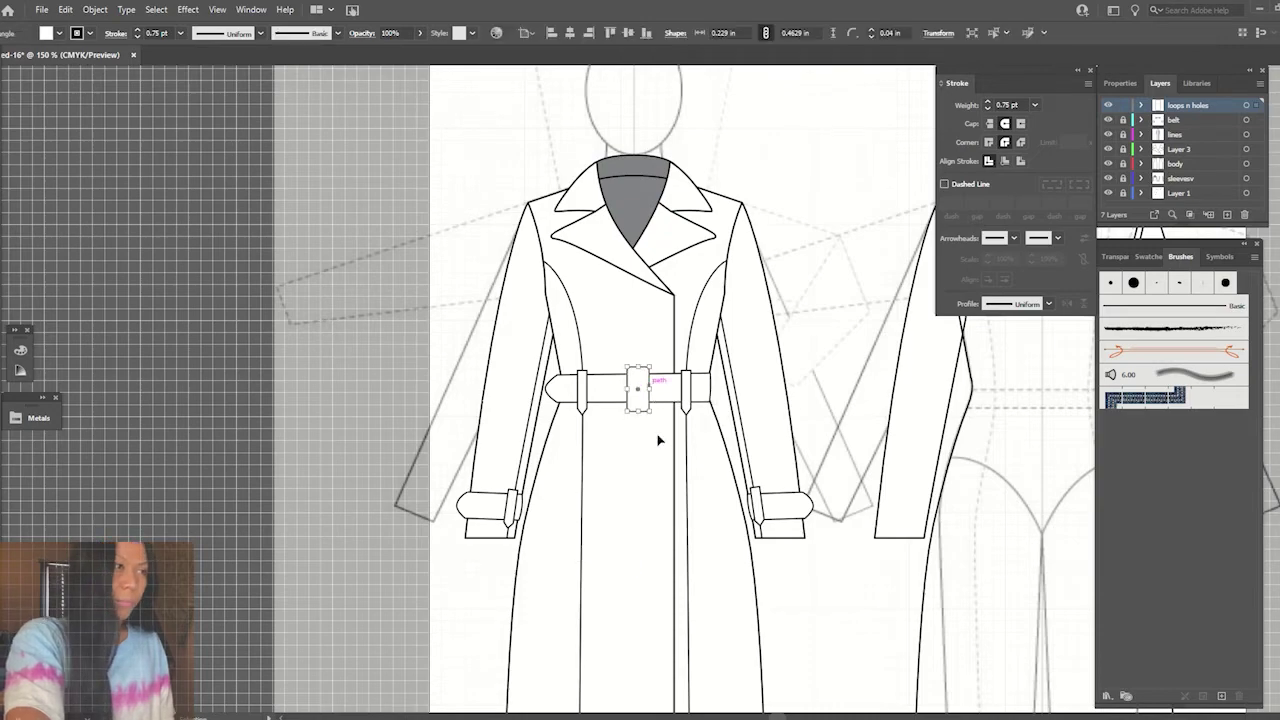
key(ctrl+equal)
key(ctrl+equal)
key(ctrl+equal)
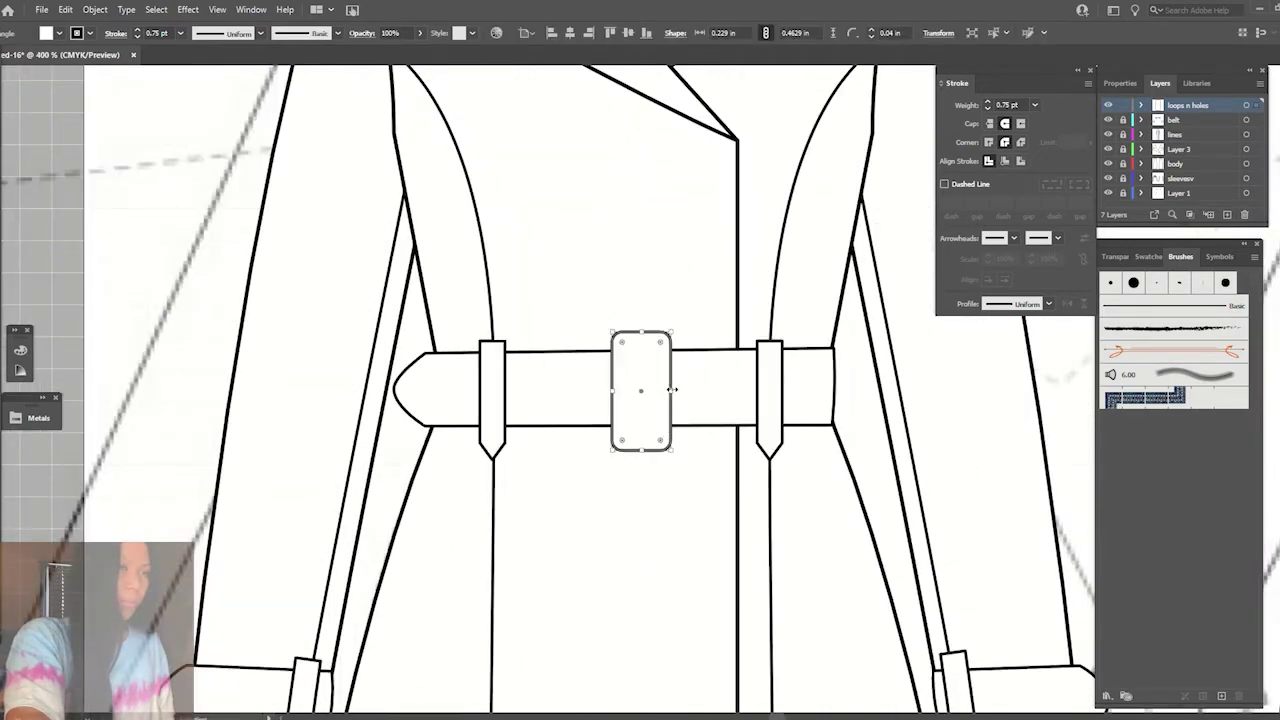
drag(673, 389, 690, 389)
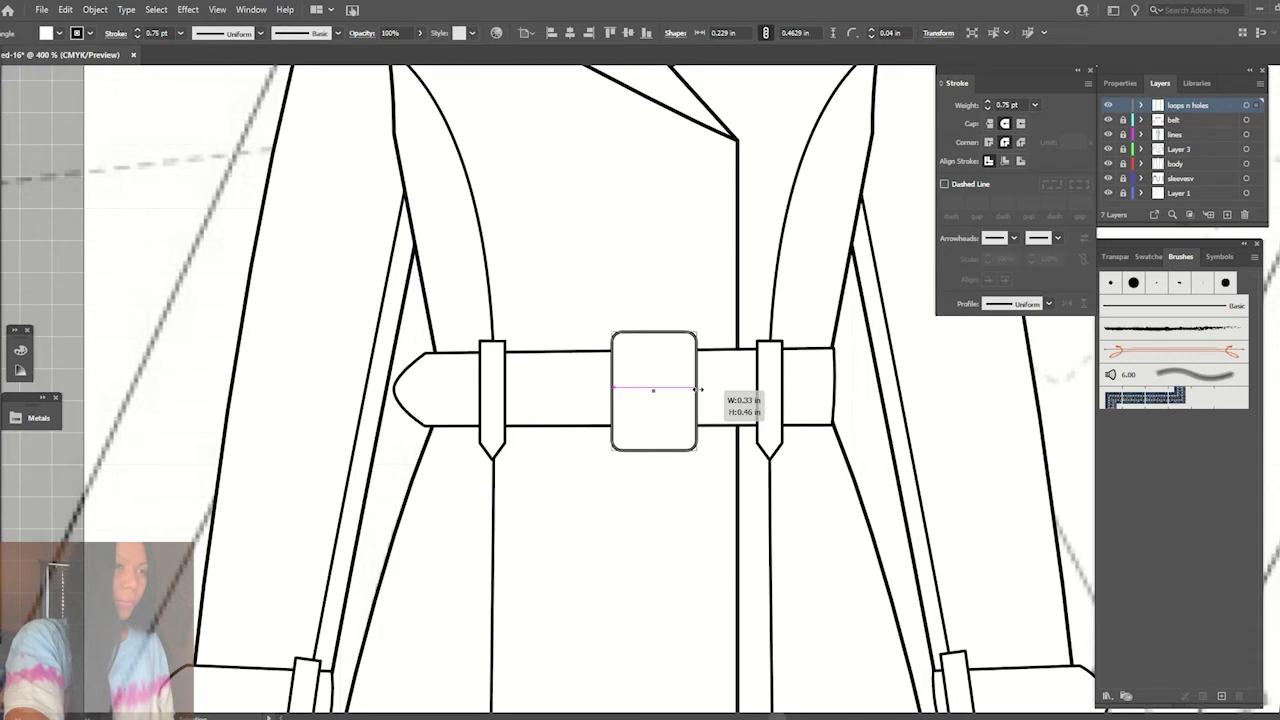
click(679, 333)
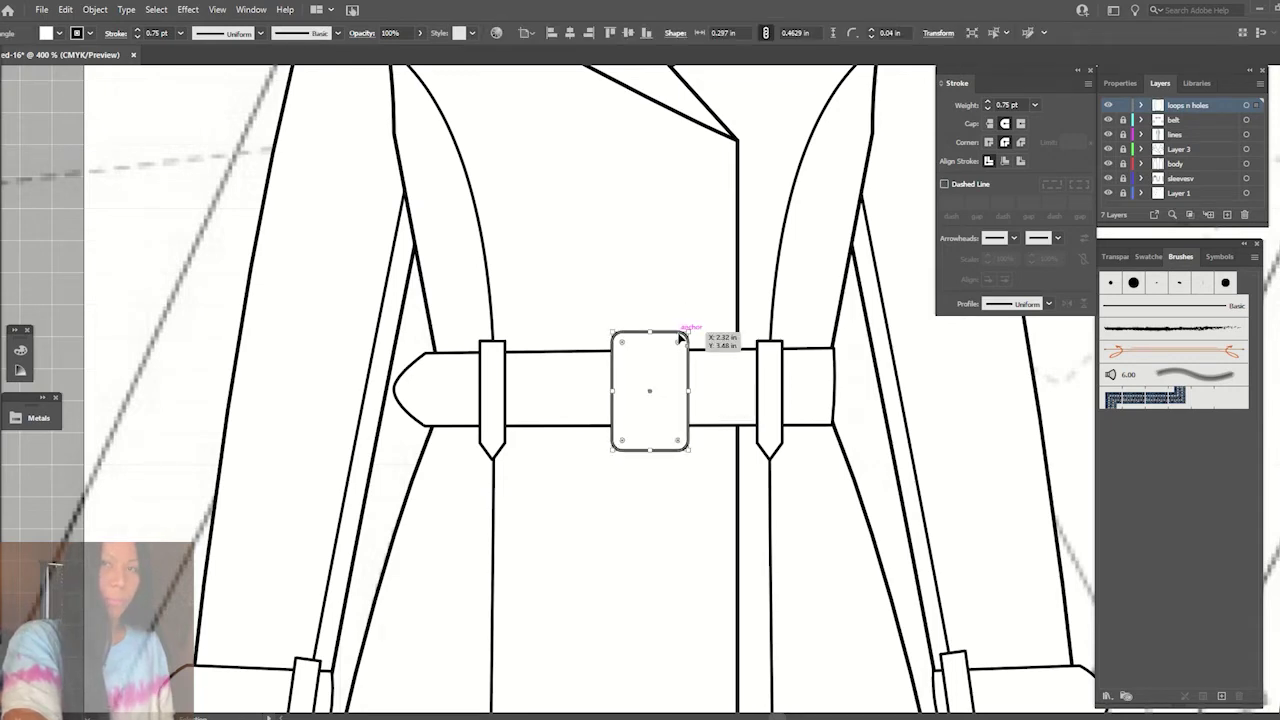
click(683, 330)
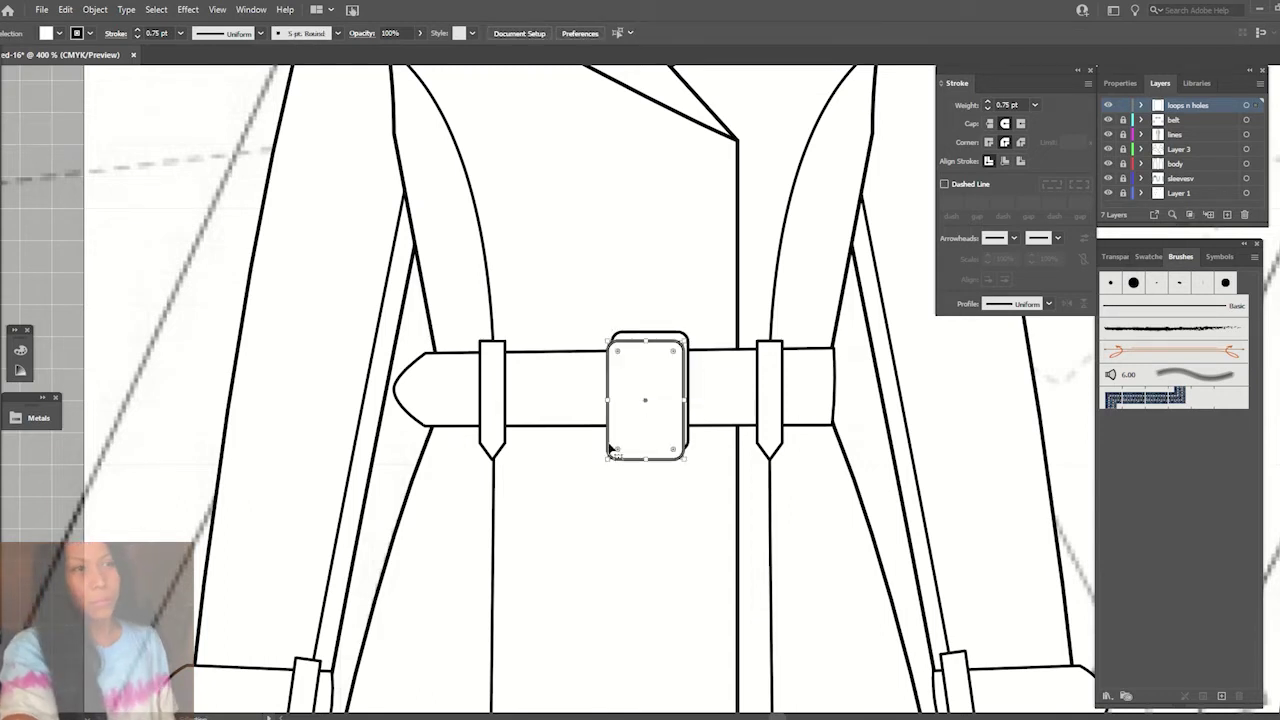
key(m)
mouse_move(685, 341)
mouse_down()
mouse_move(620, 441)
mouse_move(652, 445)
mouse_up()
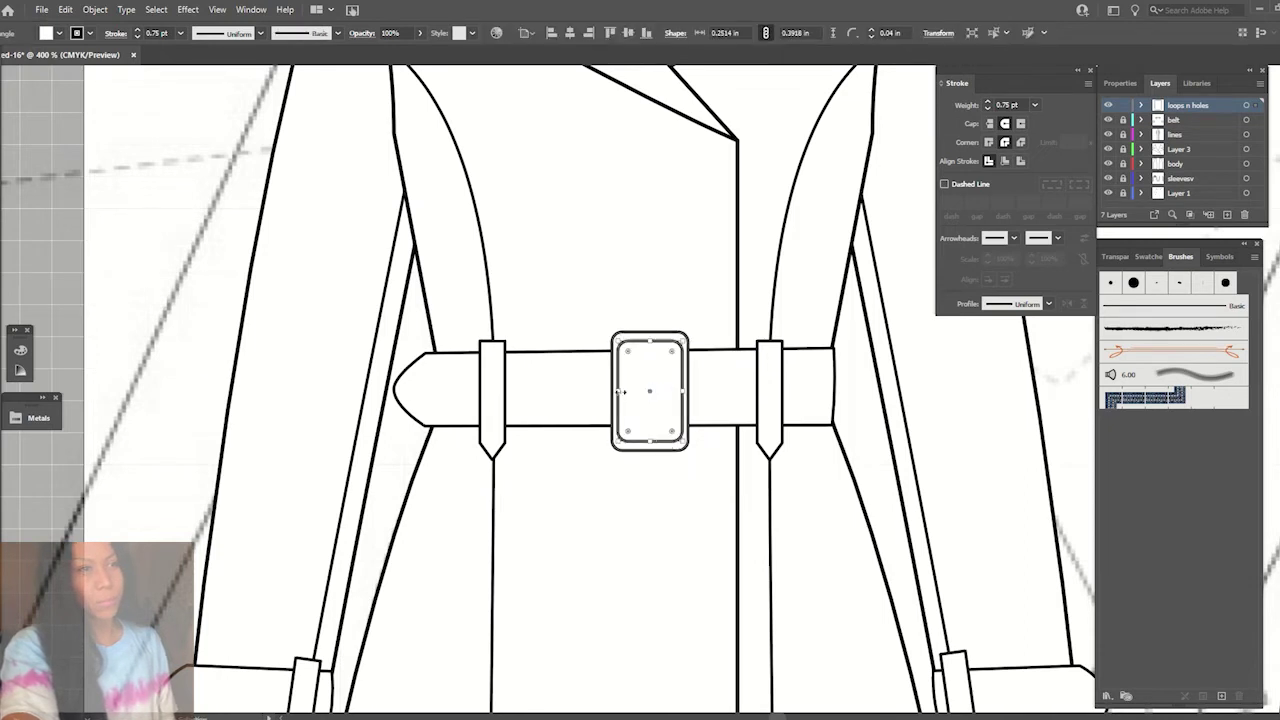
drag(686, 391, 682, 390)
key(v)
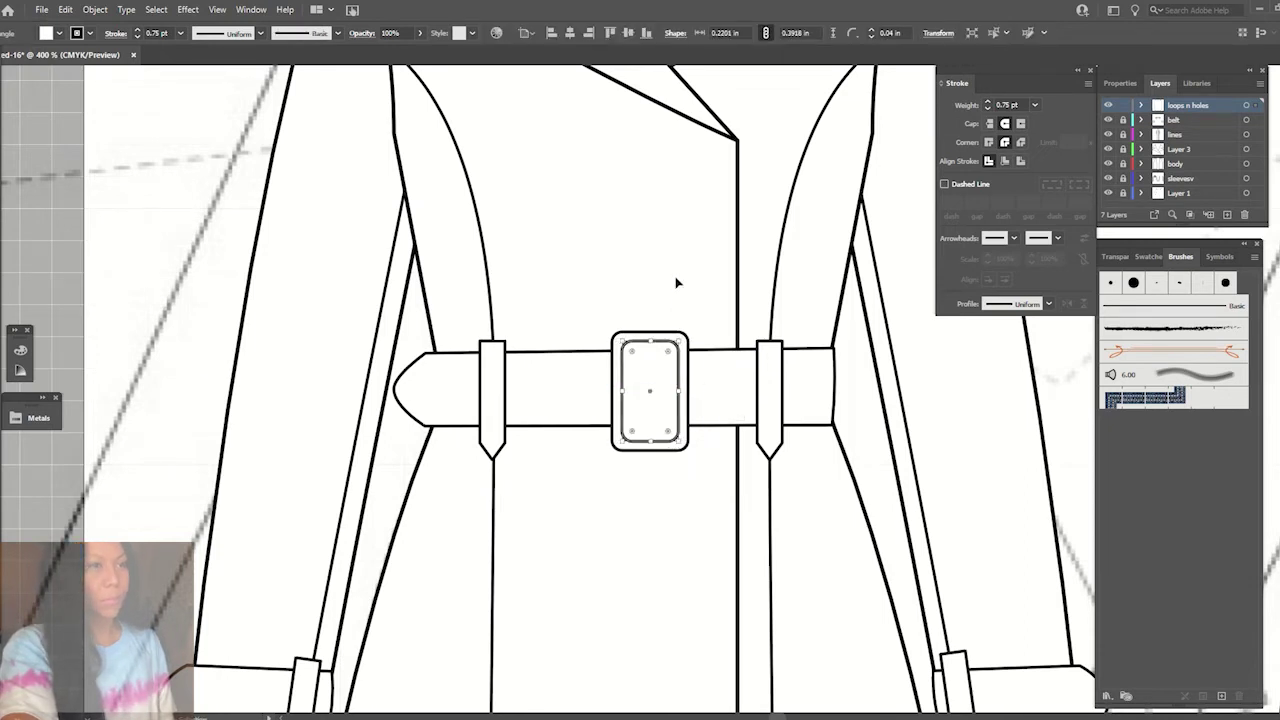
click(677, 281)
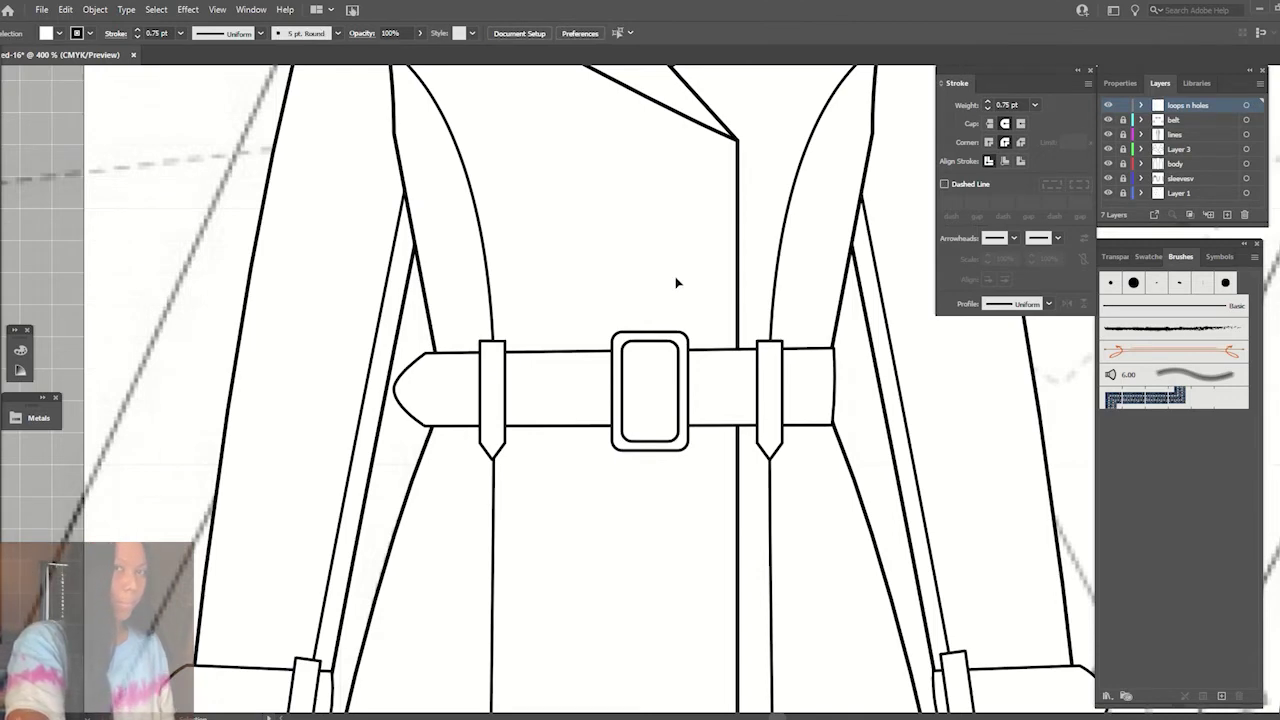
click(660, 344)
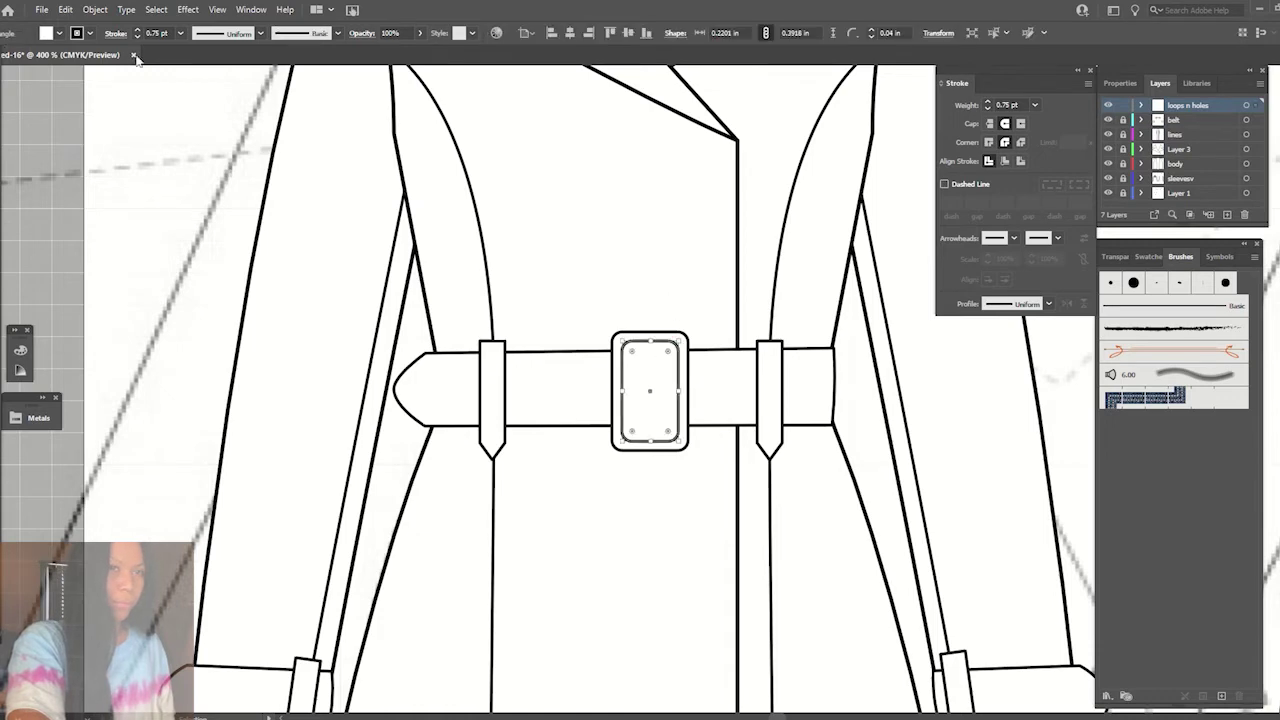
click(45, 34)
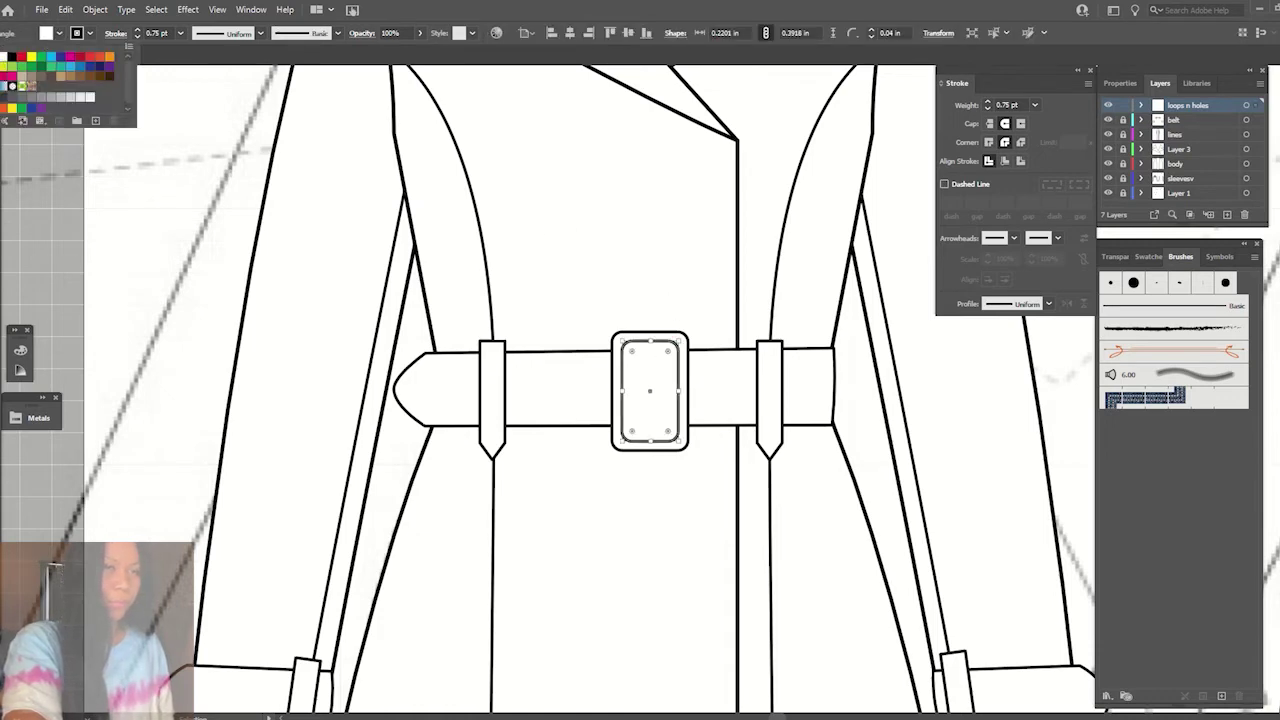
click(630, 235)
click(663, 343)
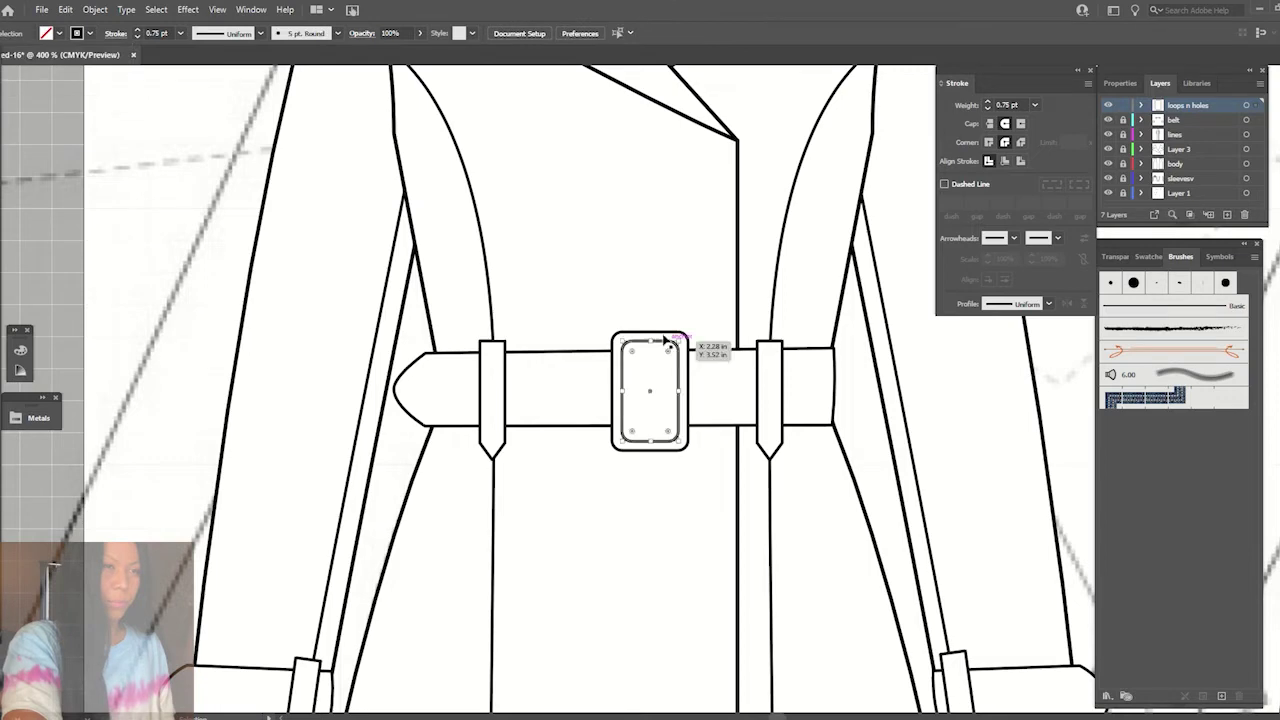
click(649, 262)
click(687, 333)
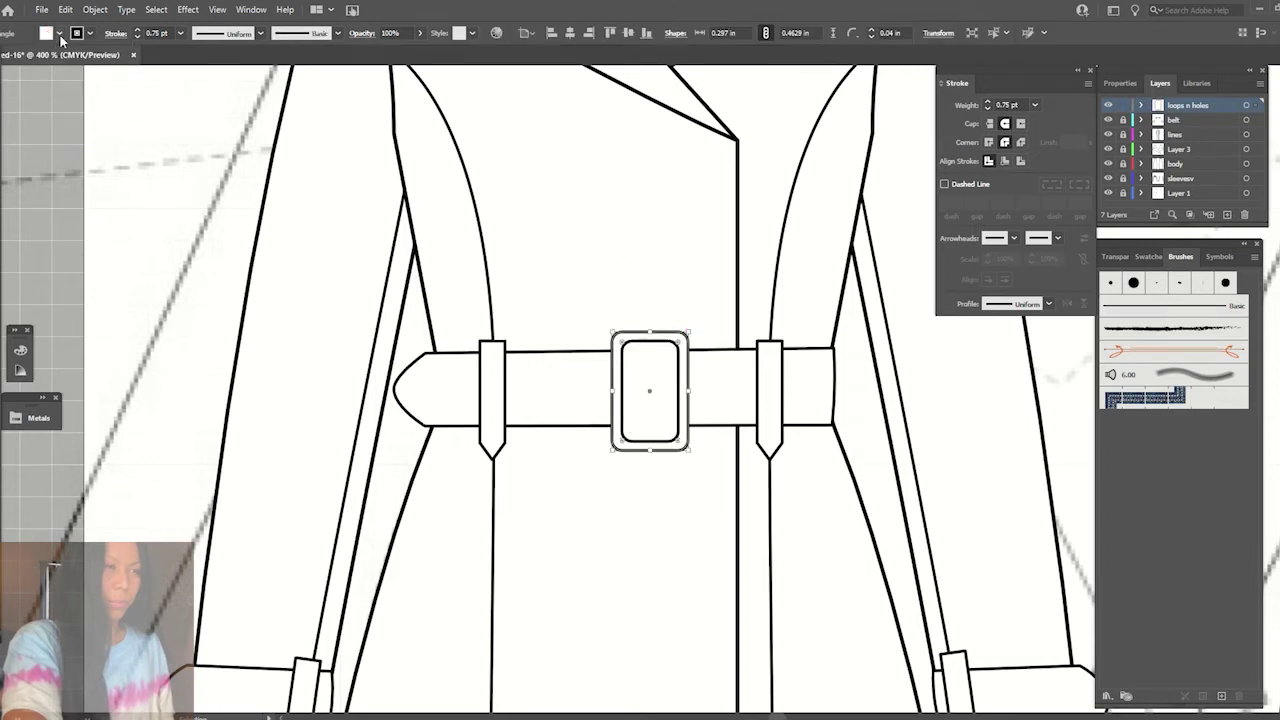
click(45, 33)
click(6, 58)
click(502, 216)
click(662, 245)
click(647, 347)
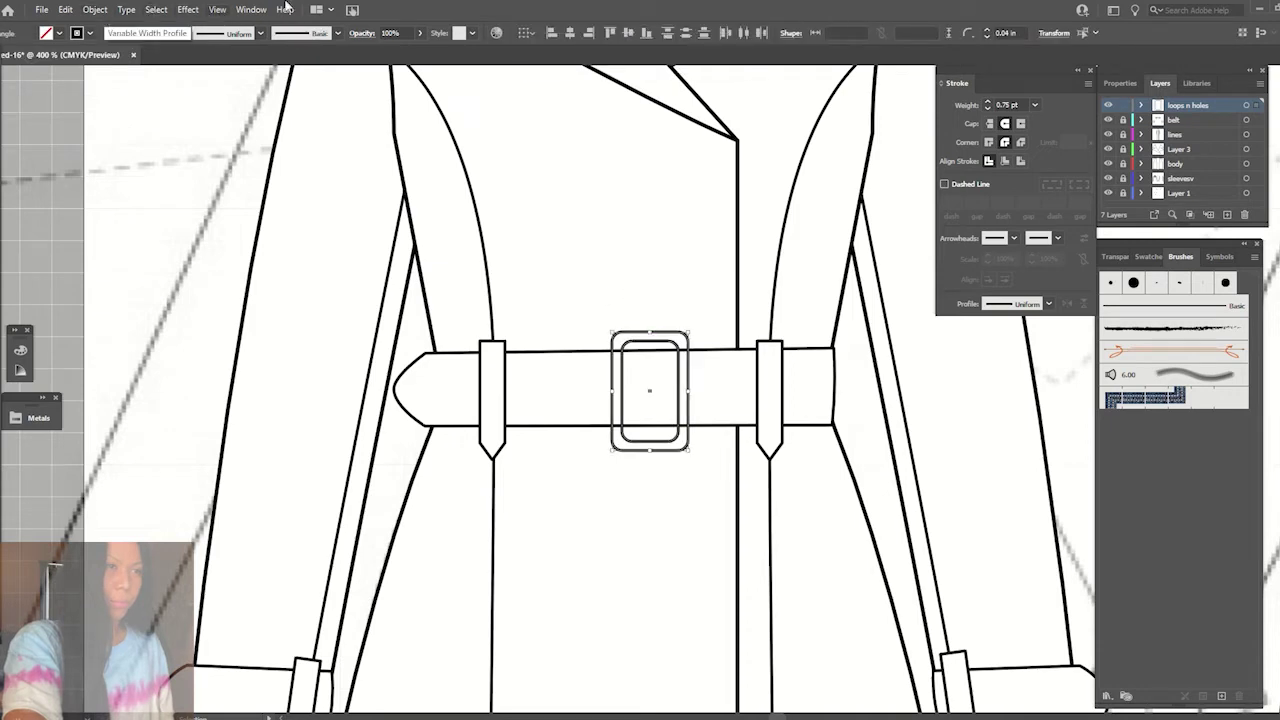
key(Delete)
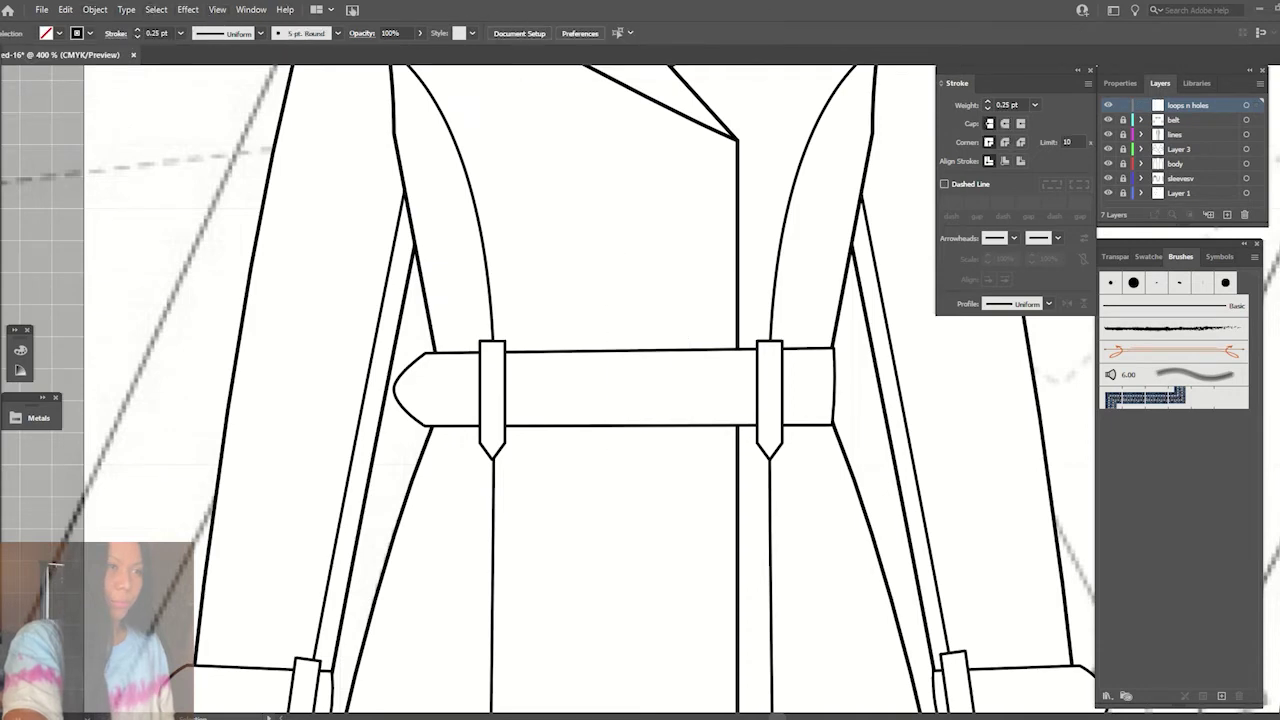
- Draw a rectangle across the belt centre and make its corners nearly square
drag(623, 338, 686, 455)
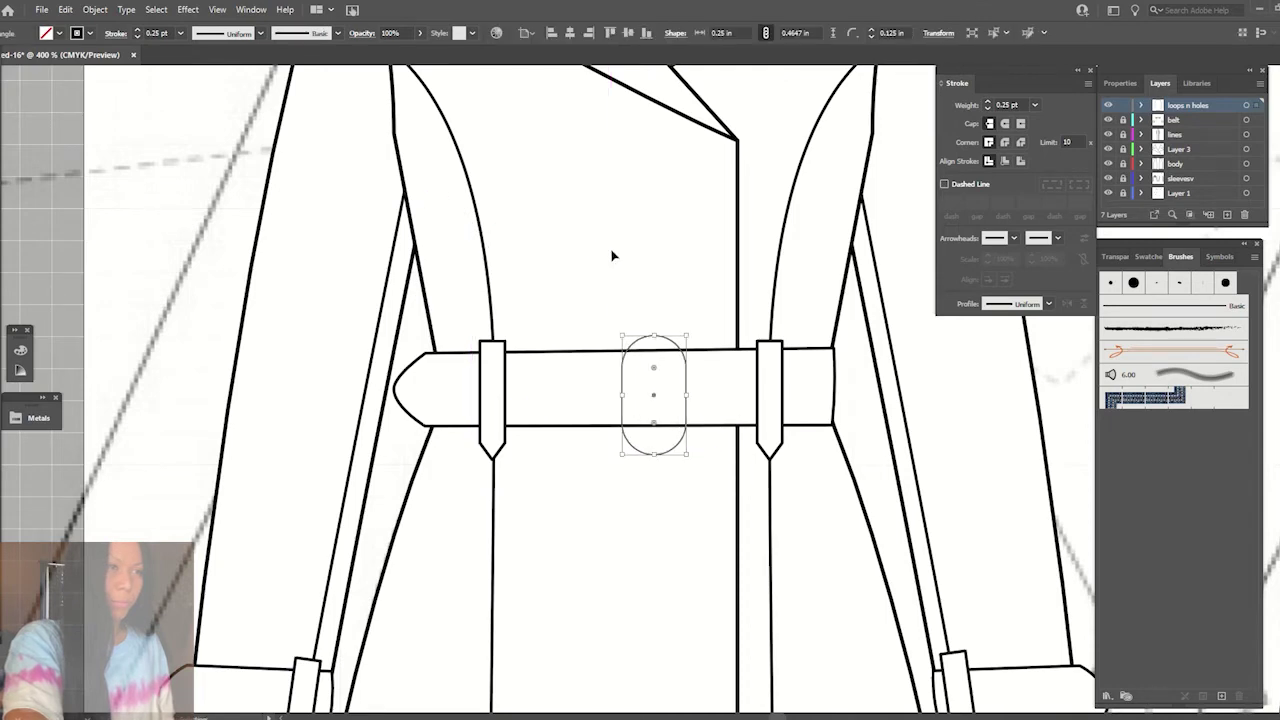
drag(686, 357, 686, 357)
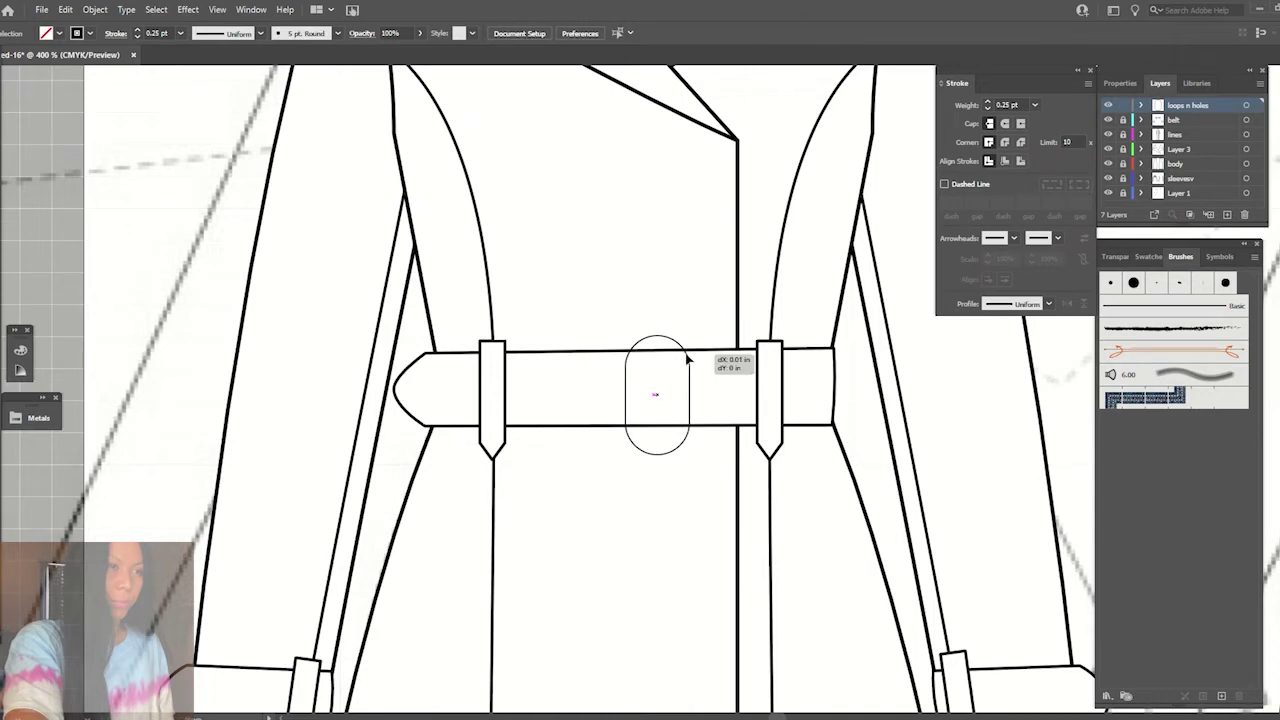
click(682, 352)
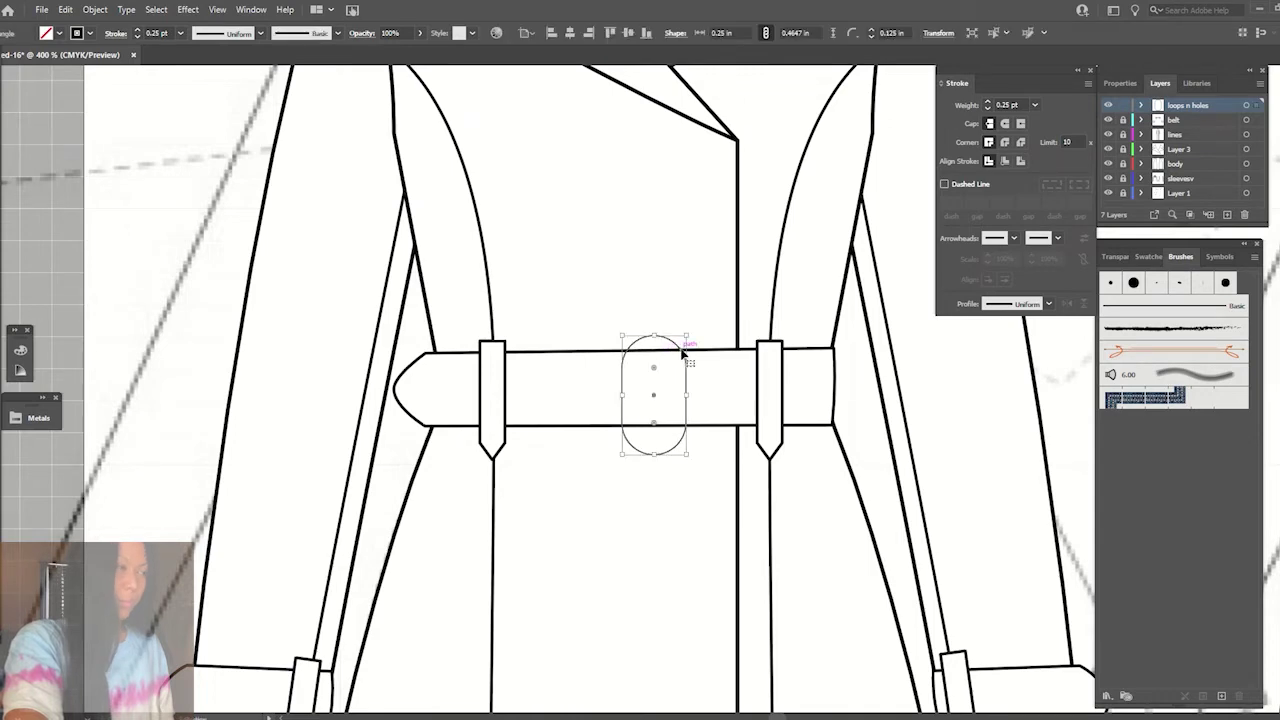
key(a)
drag(654, 371, 658, 322)
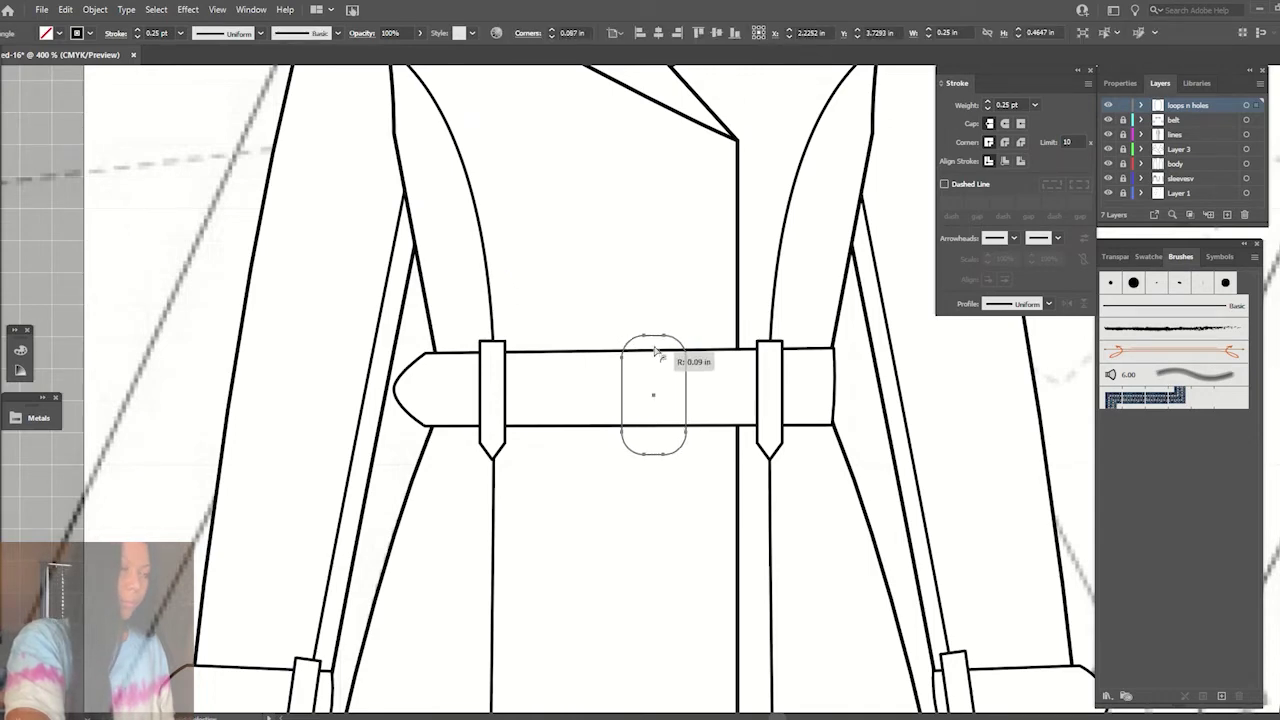
click(629, 227)
key(ctrl+minus)
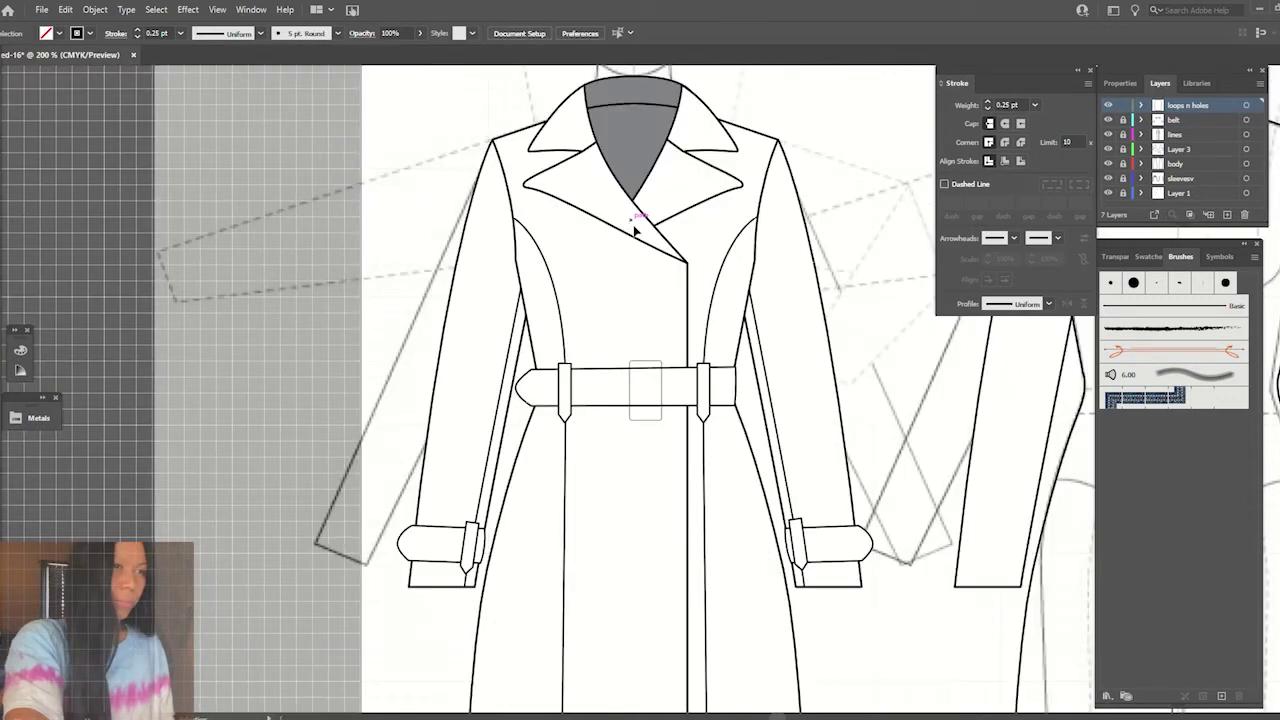
- Narrow the buckle rectangle from its left side and give it a 1 pt outline
scroll(636, 372, down, 1)
click(634, 372)
key(ctrl+plus)
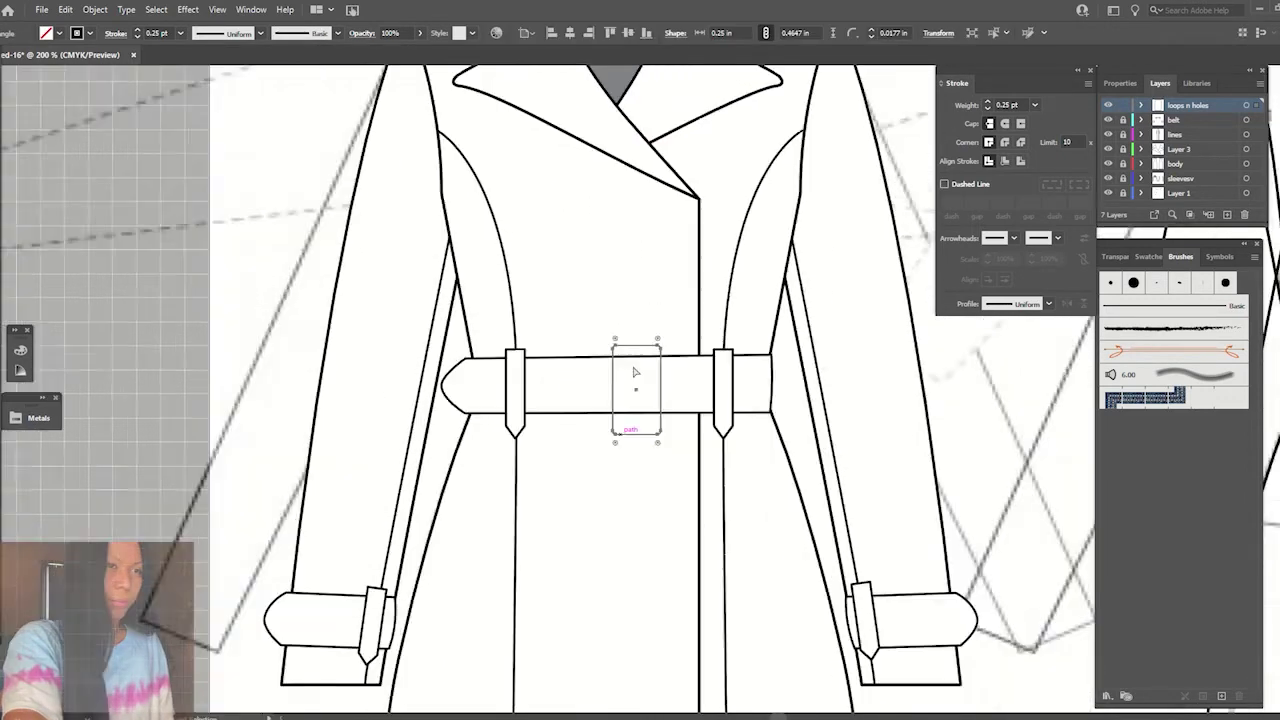
key(ctrl+plus)
key(ctrl+plus)
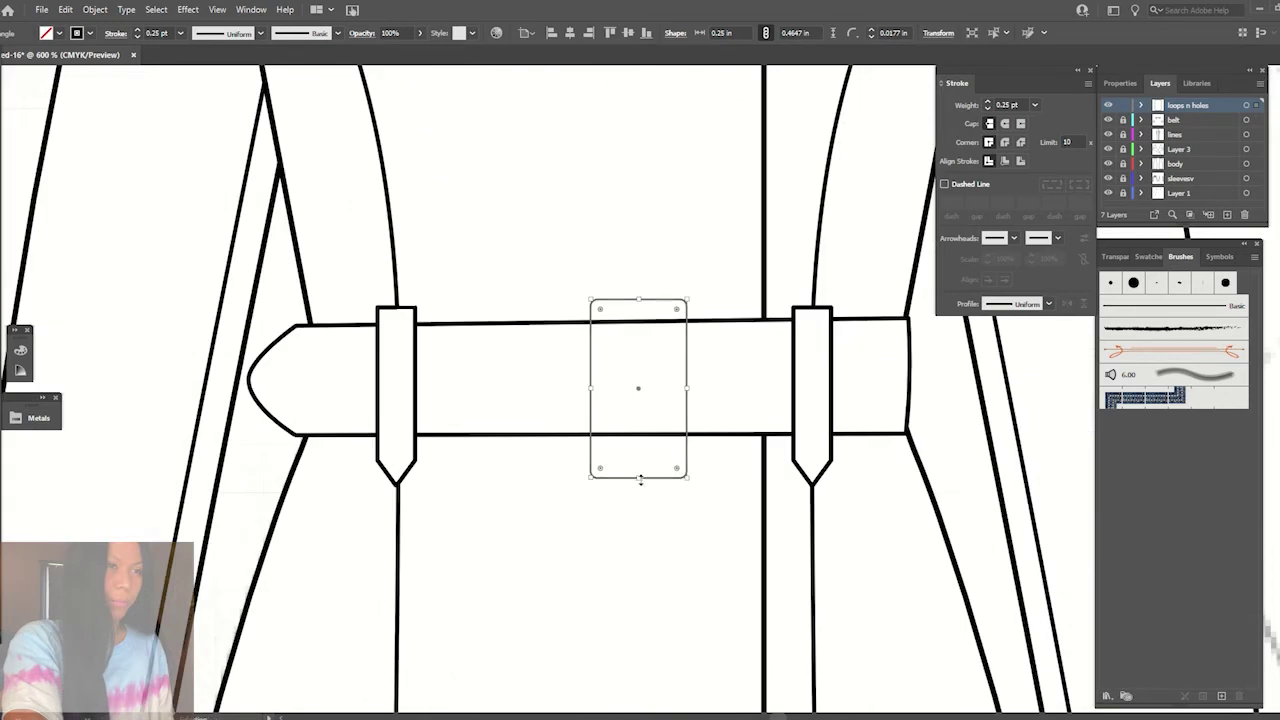
drag(590, 390, 594, 390)
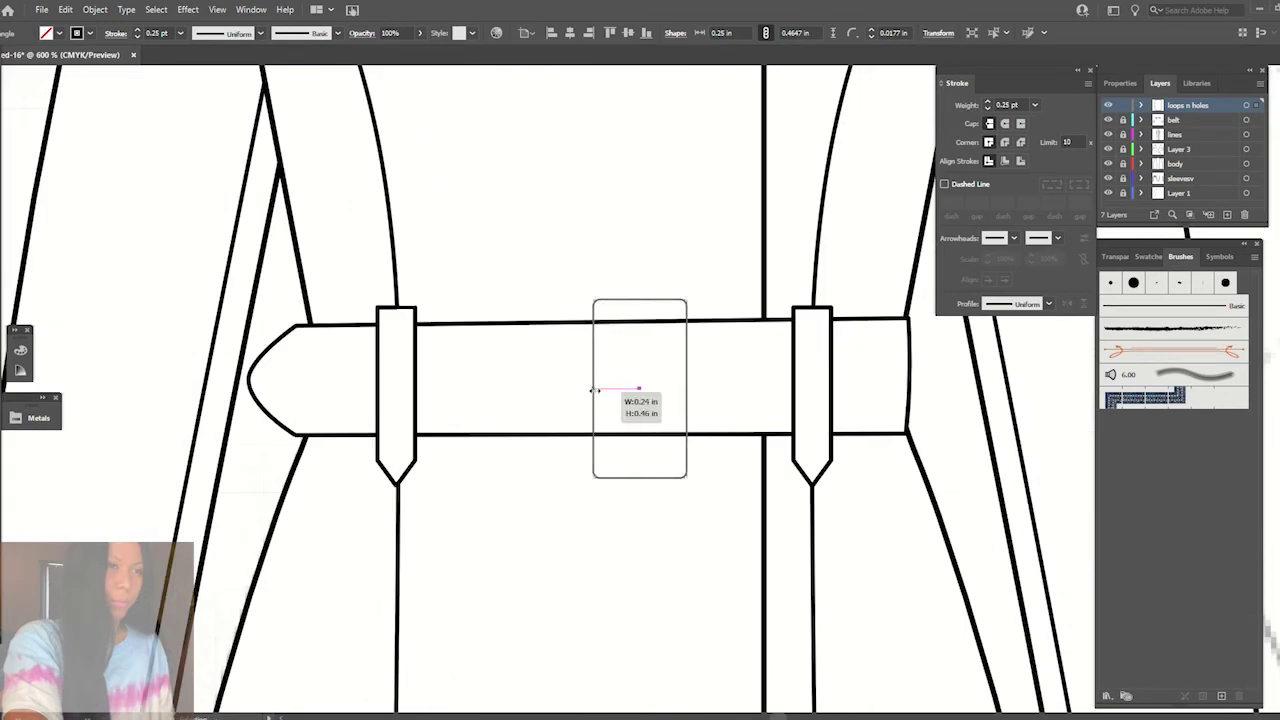
click(180, 33)
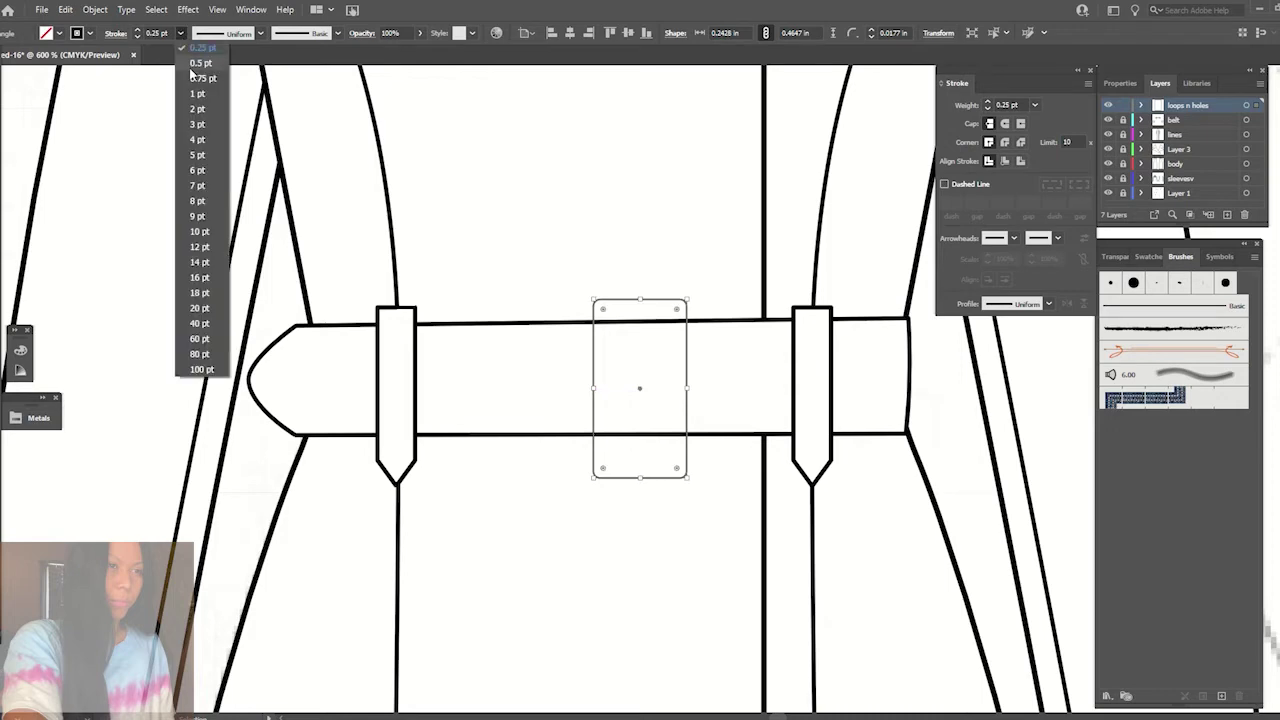
click(192, 95)
click(563, 243)
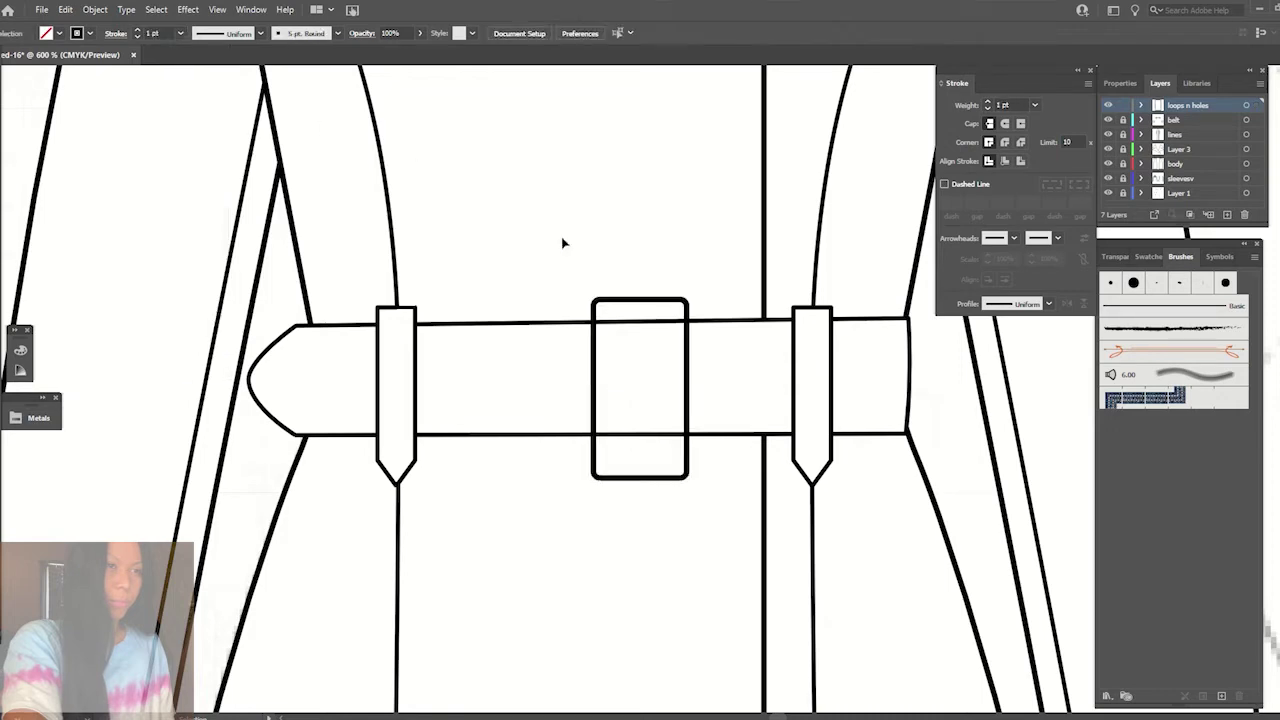
click(92, 10)
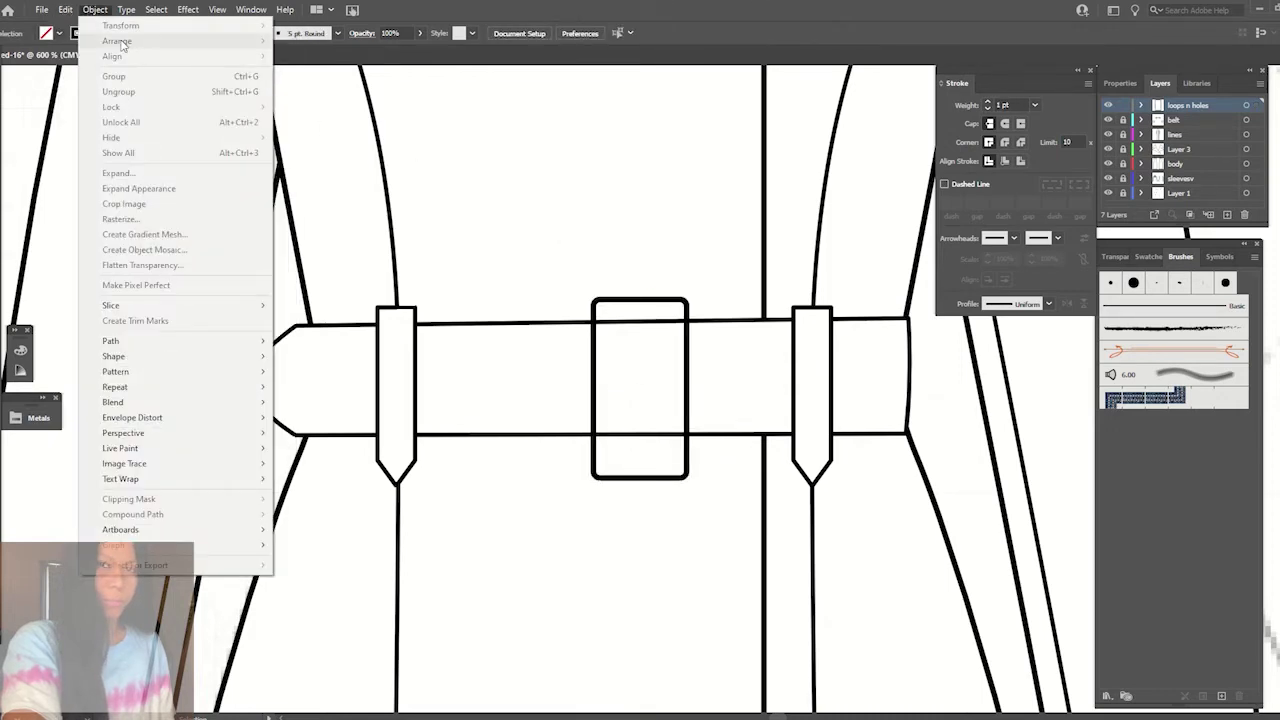
- Expand the buckle rectangle's fill and stroke into plain shapes
click(475, 140)
click(688, 316)
click(95, 10)
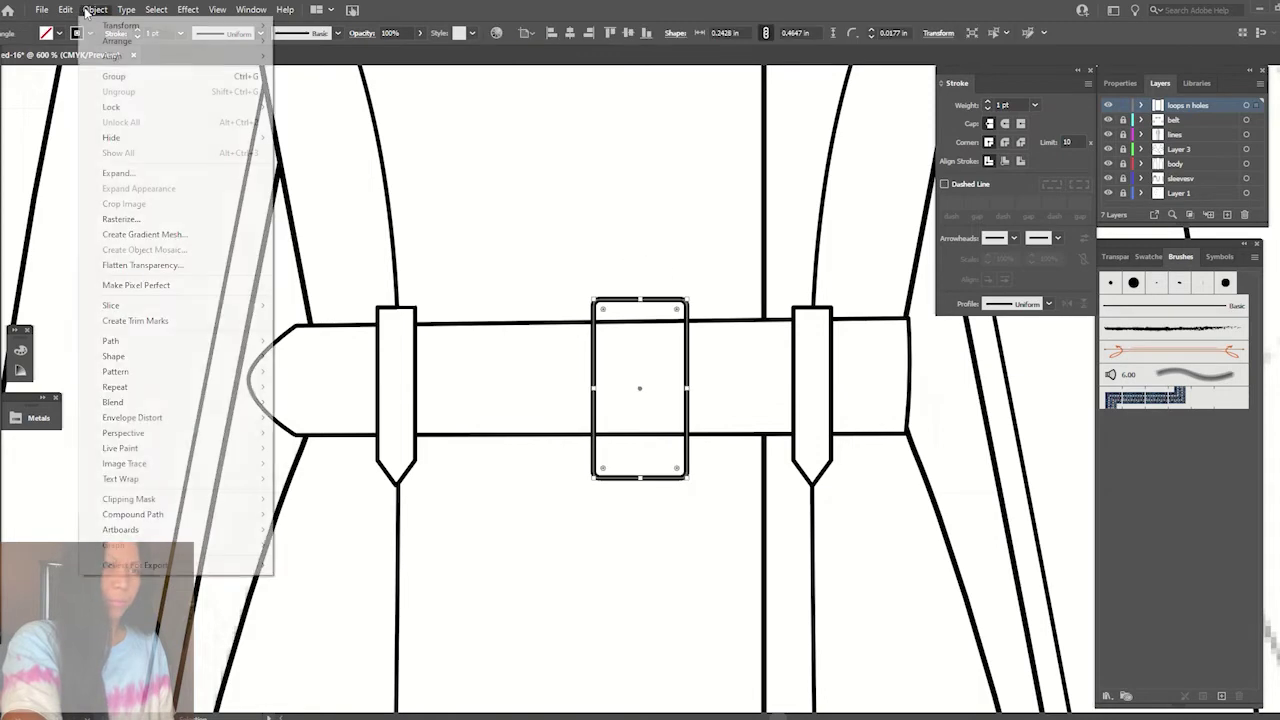
click(115, 176)
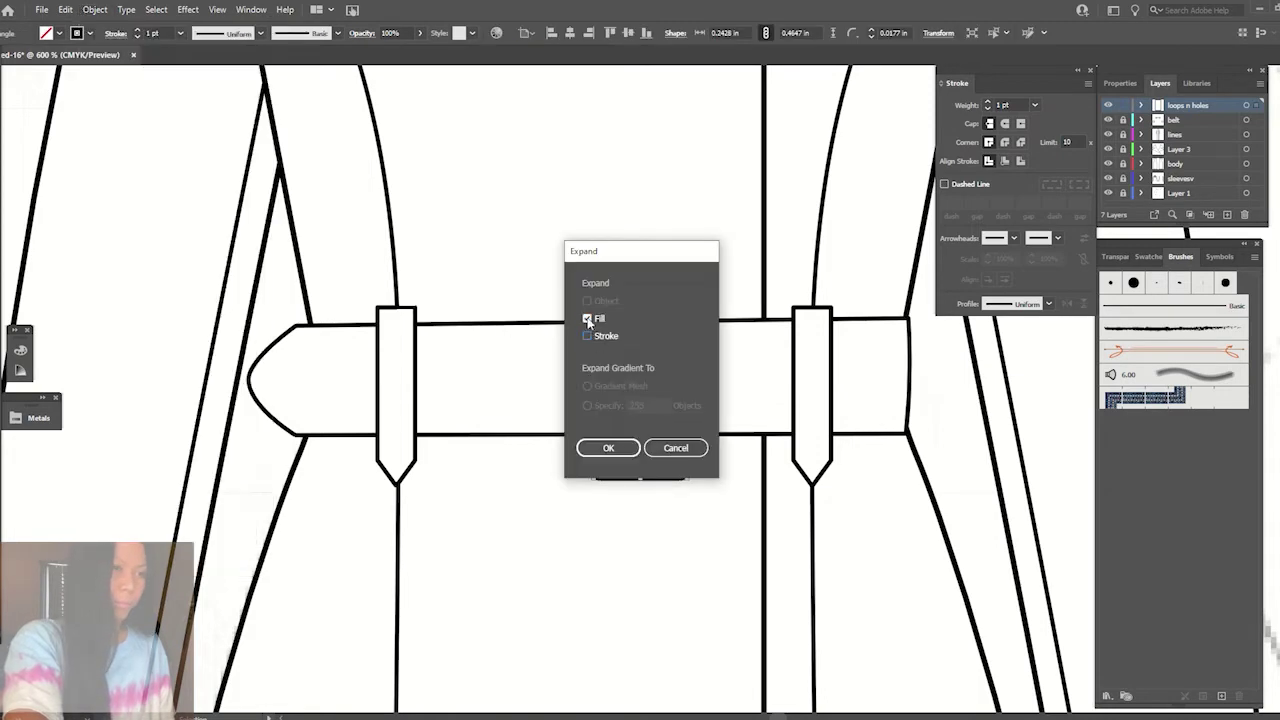
click(608, 447)
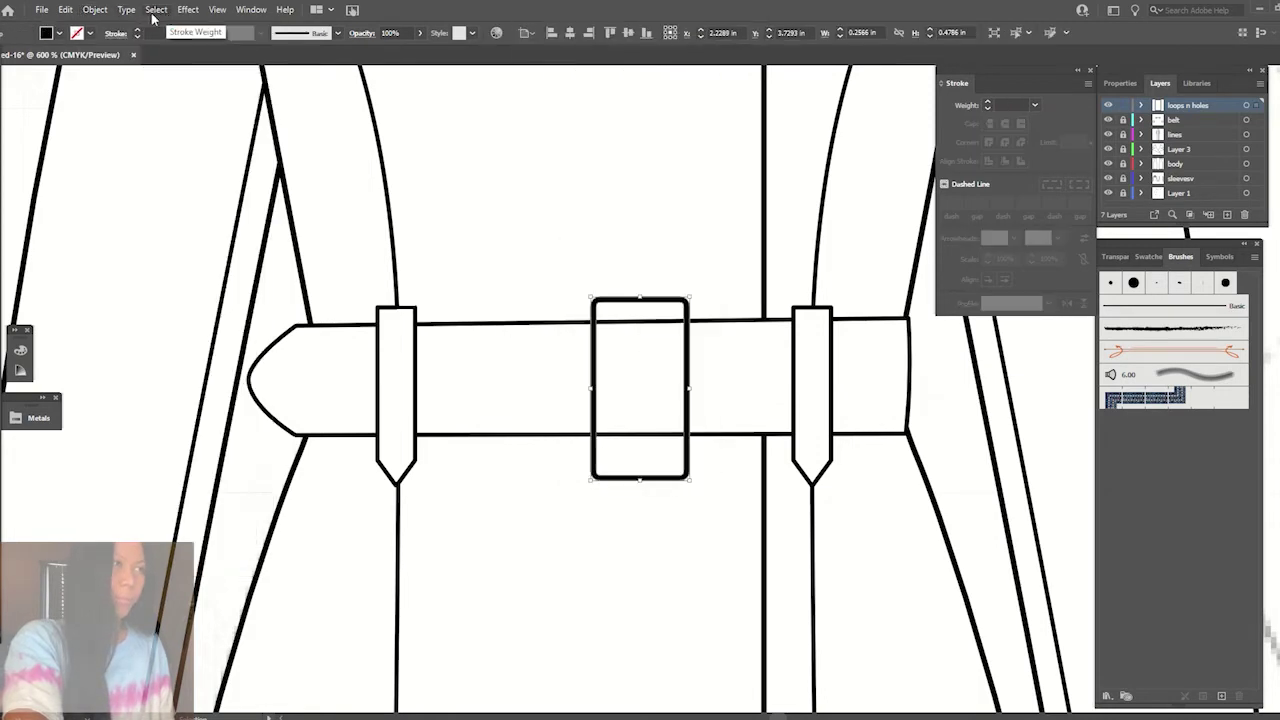
click(95, 10)
click(320, 354)
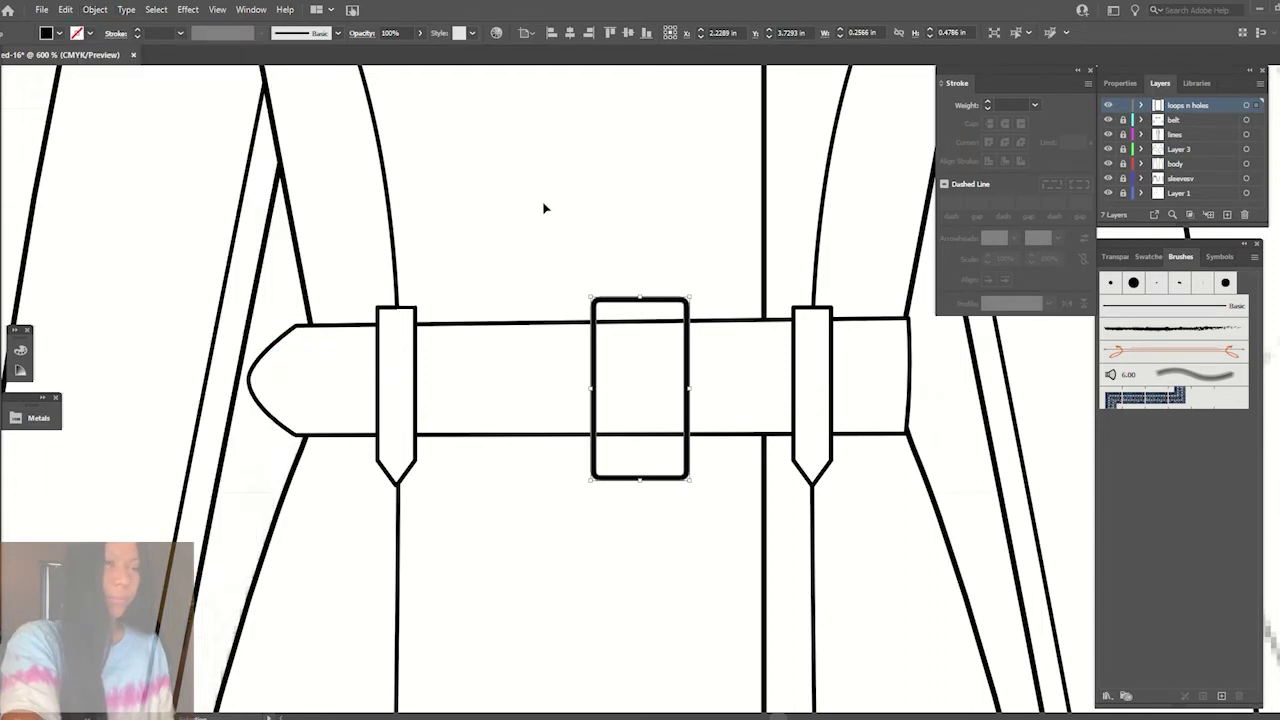
- Try 3 pt and 2 pt outline weights and a white outline on the buckle
click(137, 31)
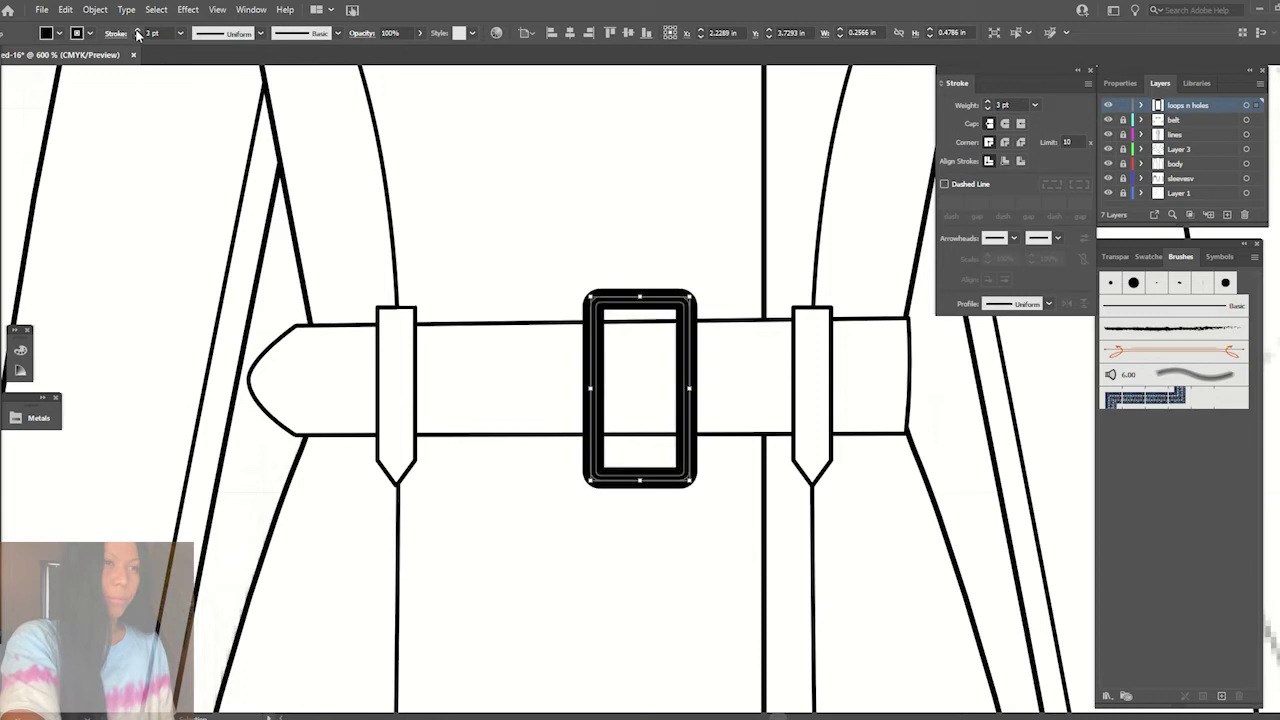
click(137, 36)
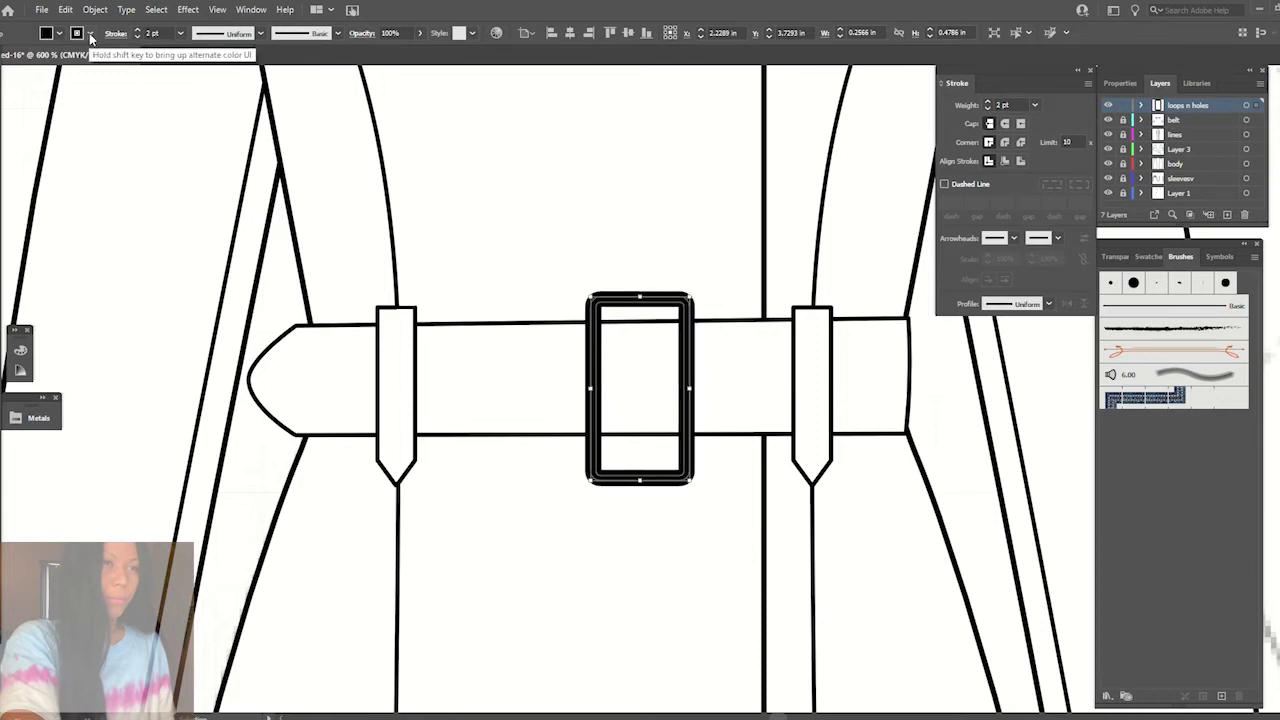
click(90, 34)
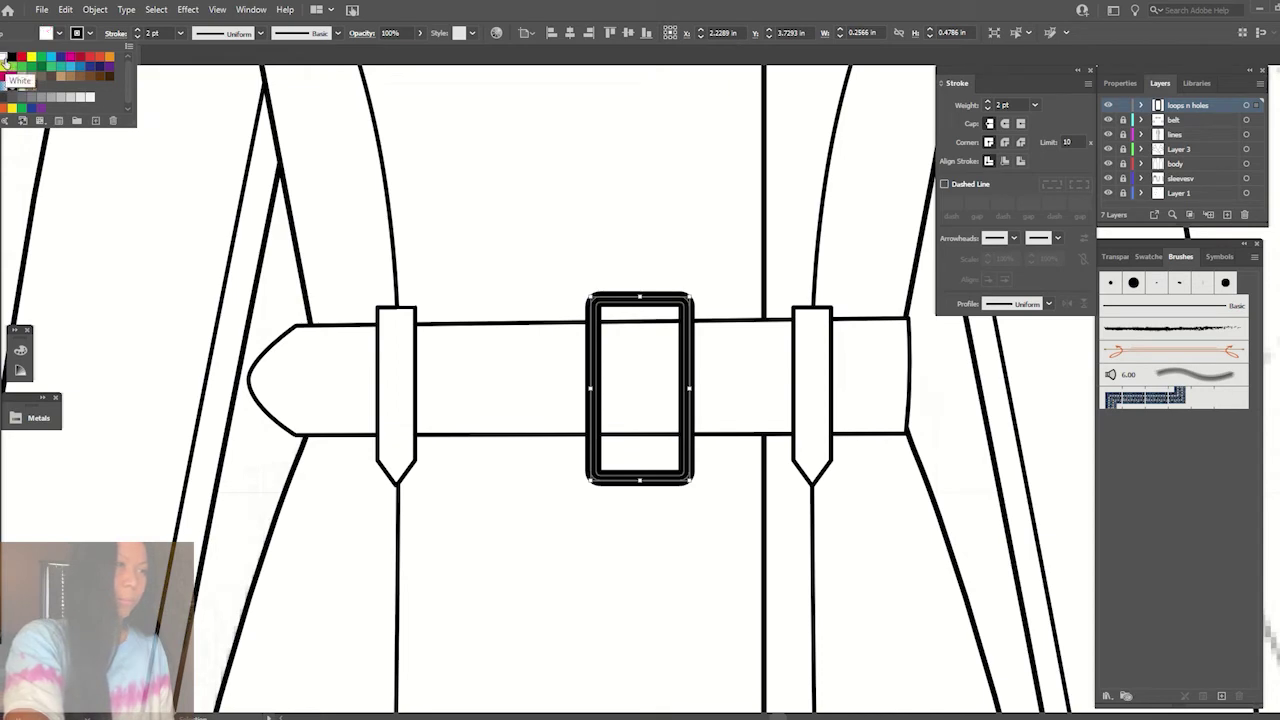
click(560, 163)
click(640, 297)
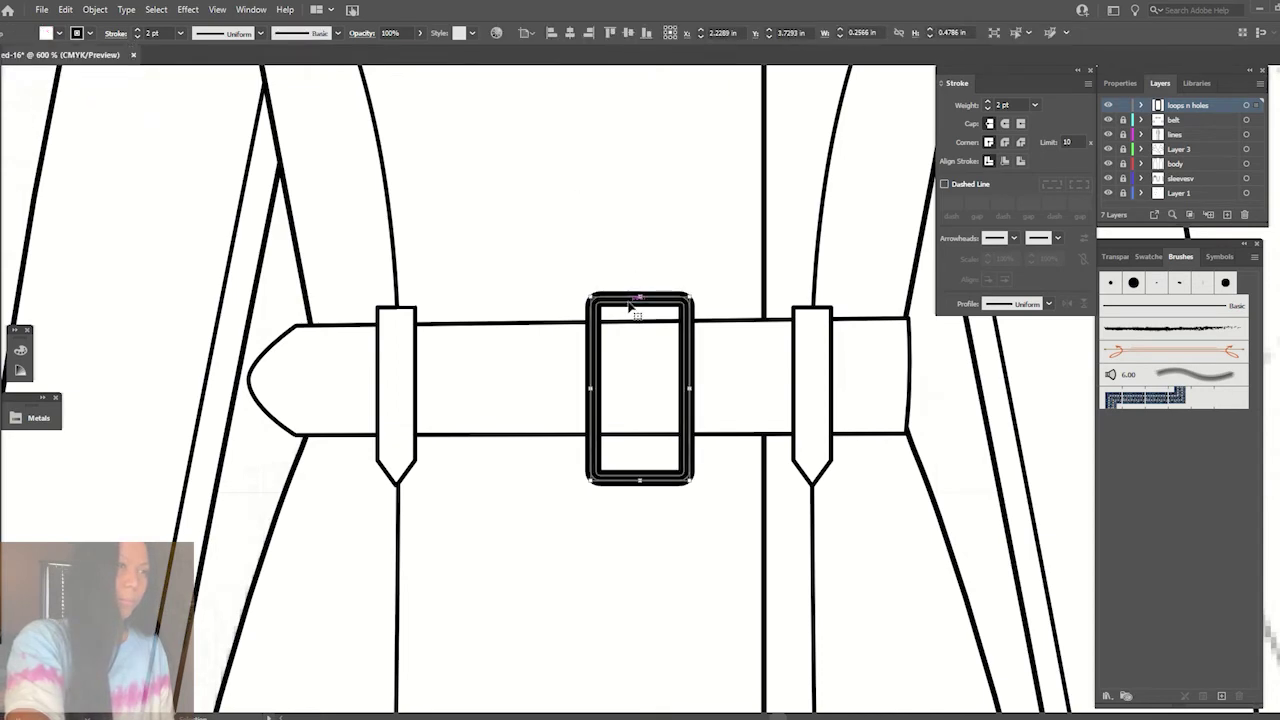
click(80, 36)
click(90, 99)
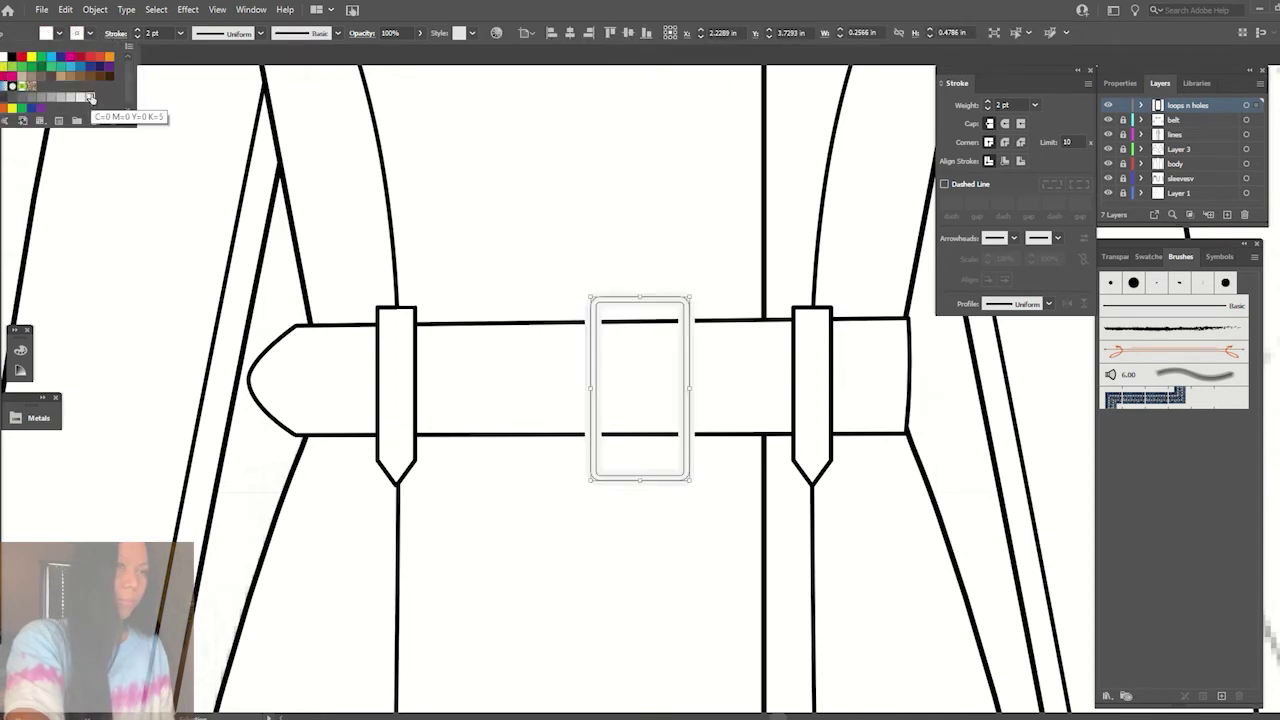
click(513, 189)
- Switch the buckle outline back to black, leaving its fill unchanged
click(640, 300)
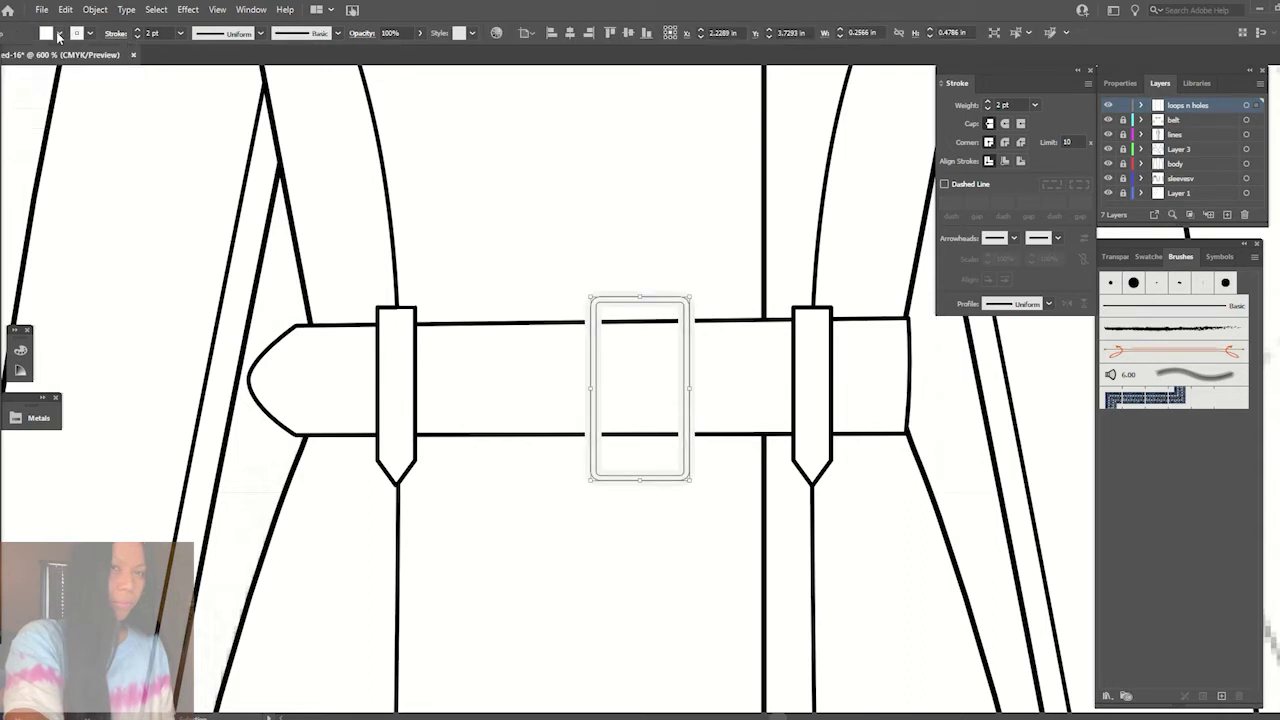
click(92, 35)
click(12, 58)
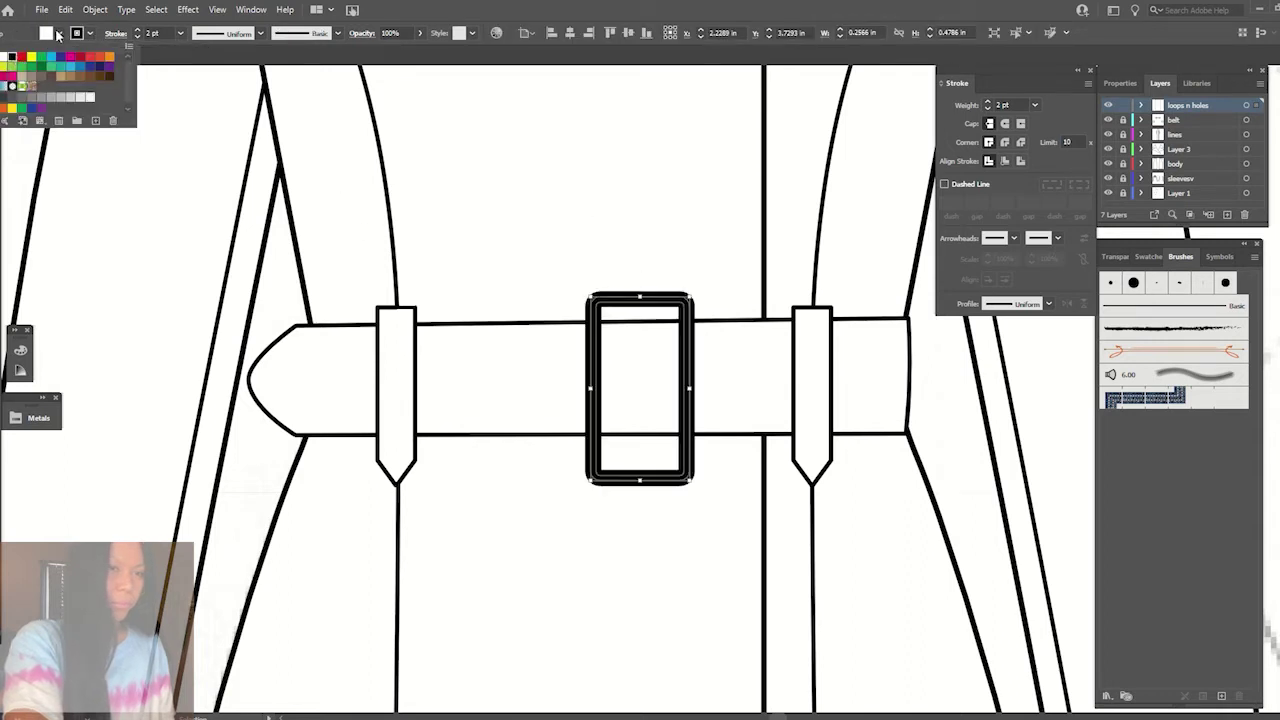
click(57, 34)
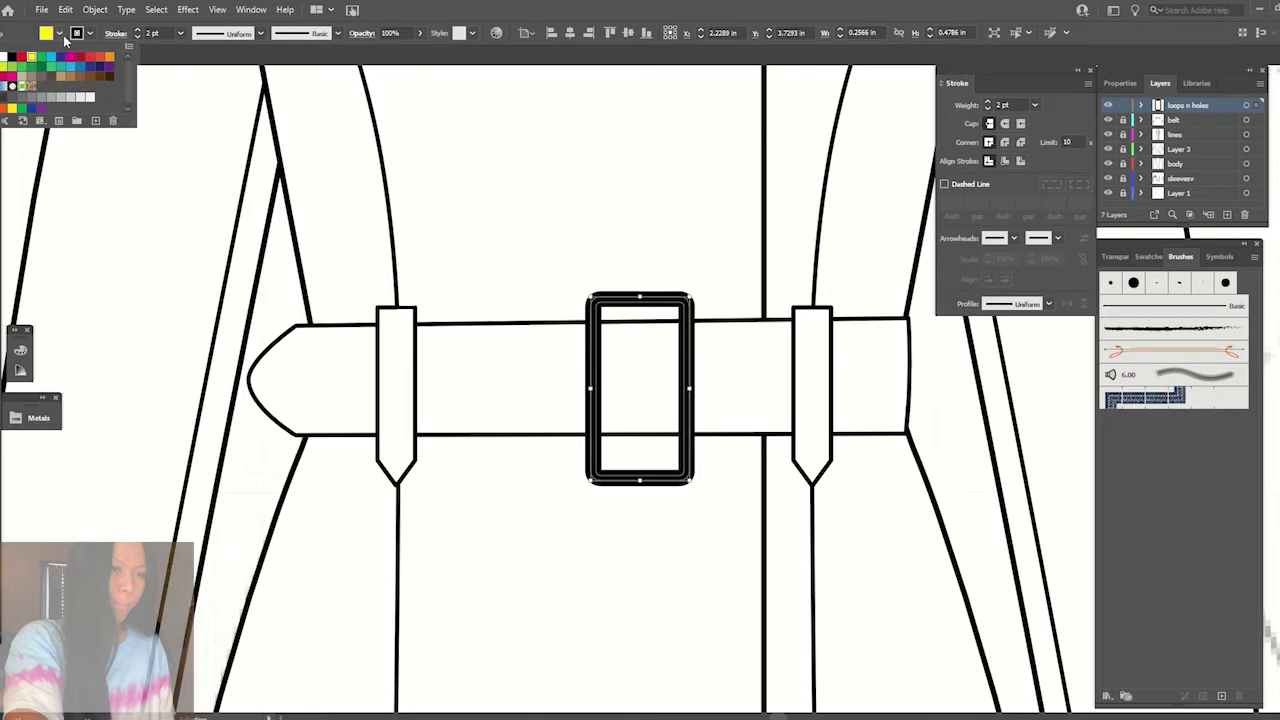
click(64, 38)
click(600, 191)
click(628, 240)
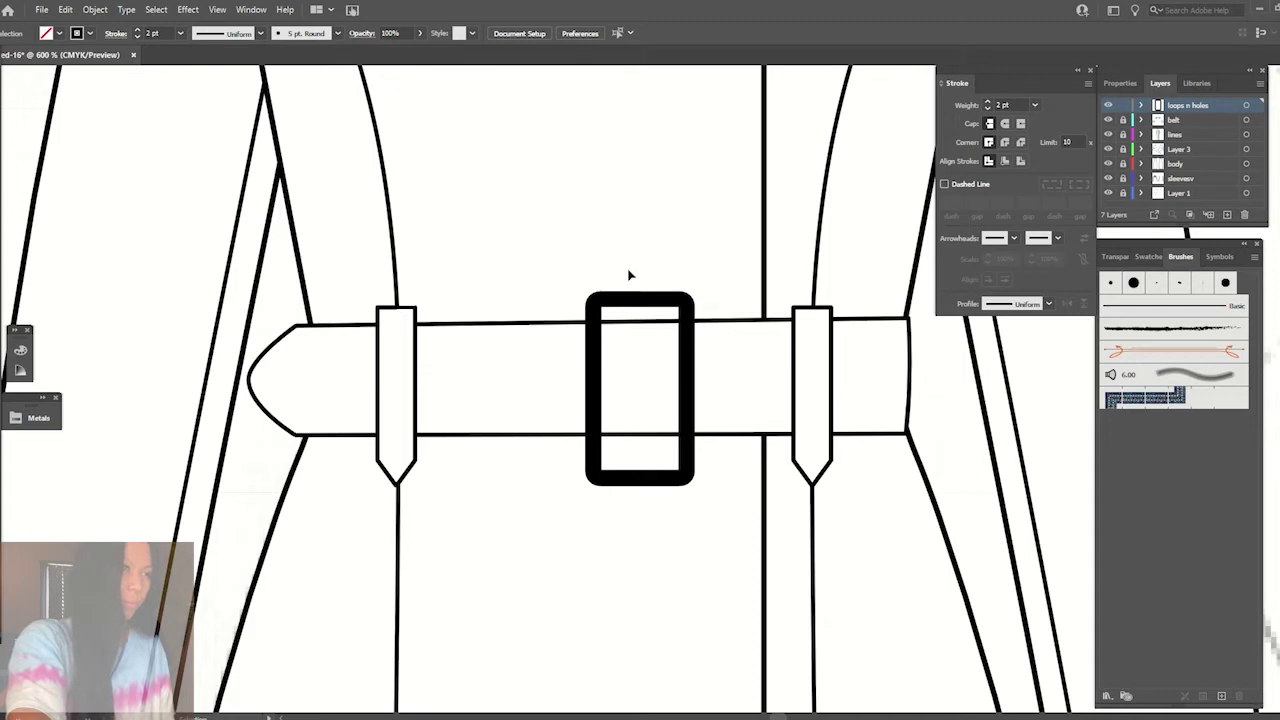
scroll(629, 275, down, 3)
scroll(629, 275, up, 3)
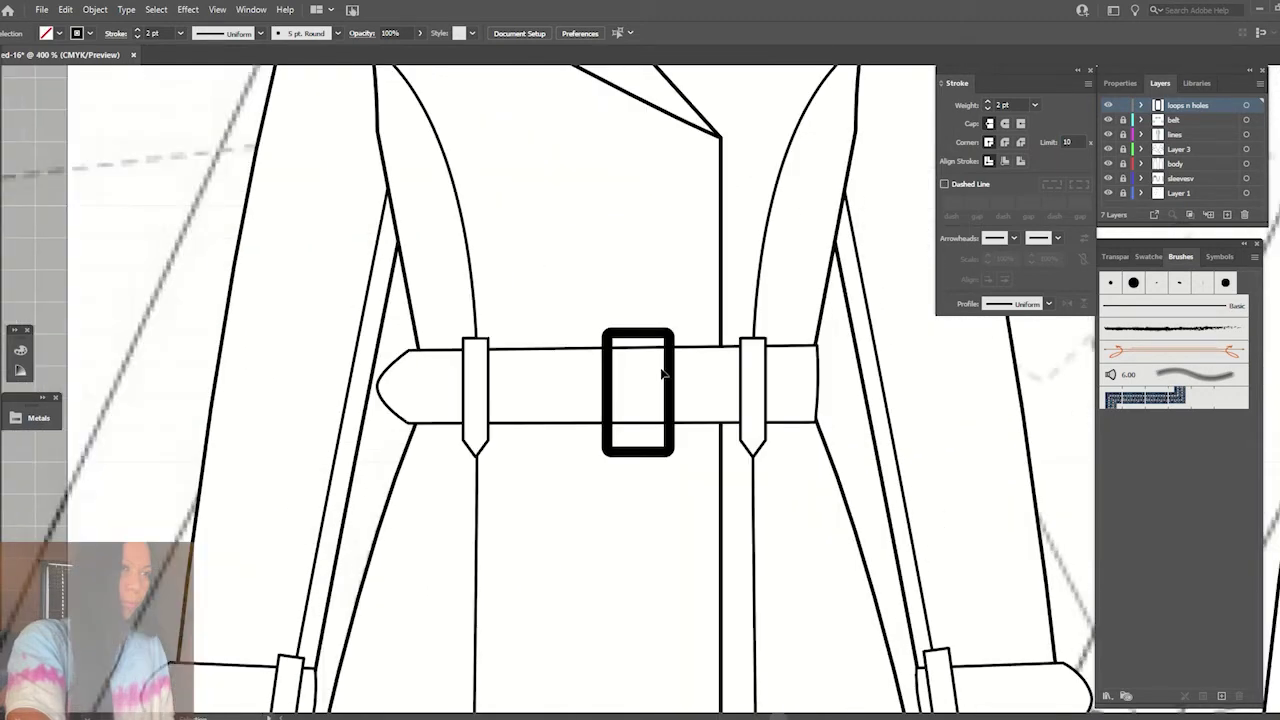
- Enlarge the buckle and reset its outline to black 1 pt
click(660, 340)
click(137, 29)
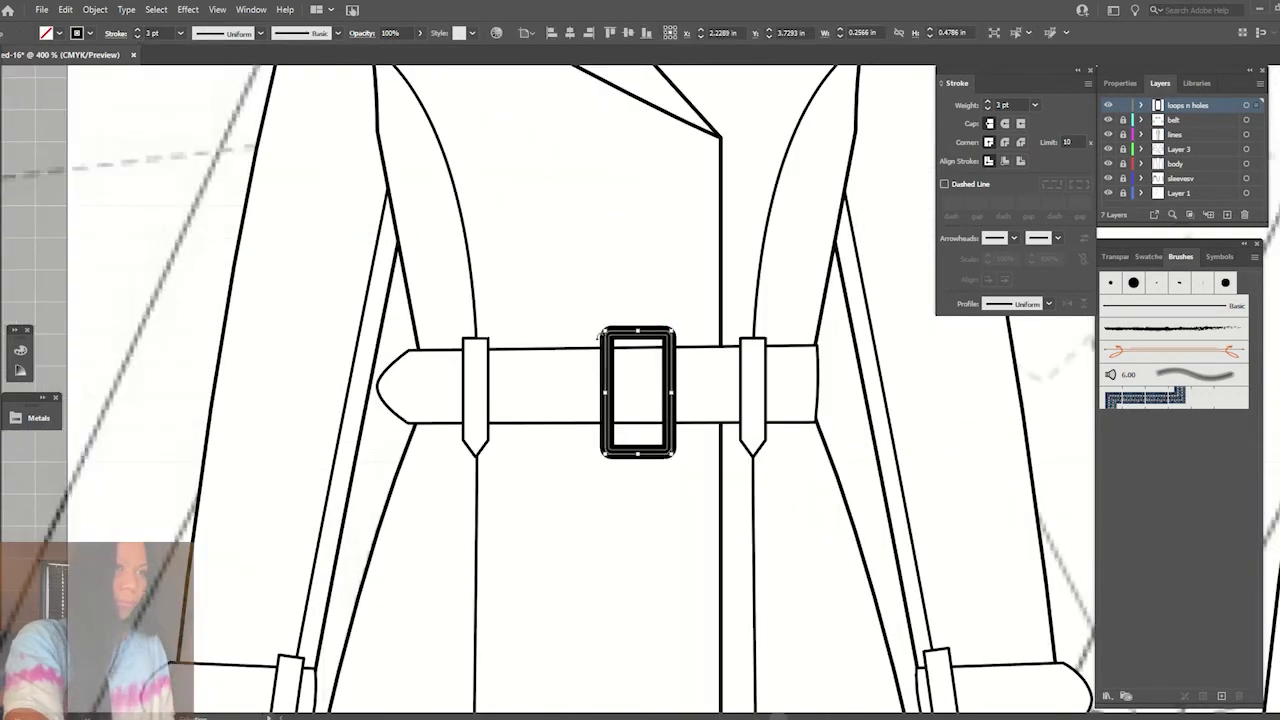
drag(605, 331, 578, 305)
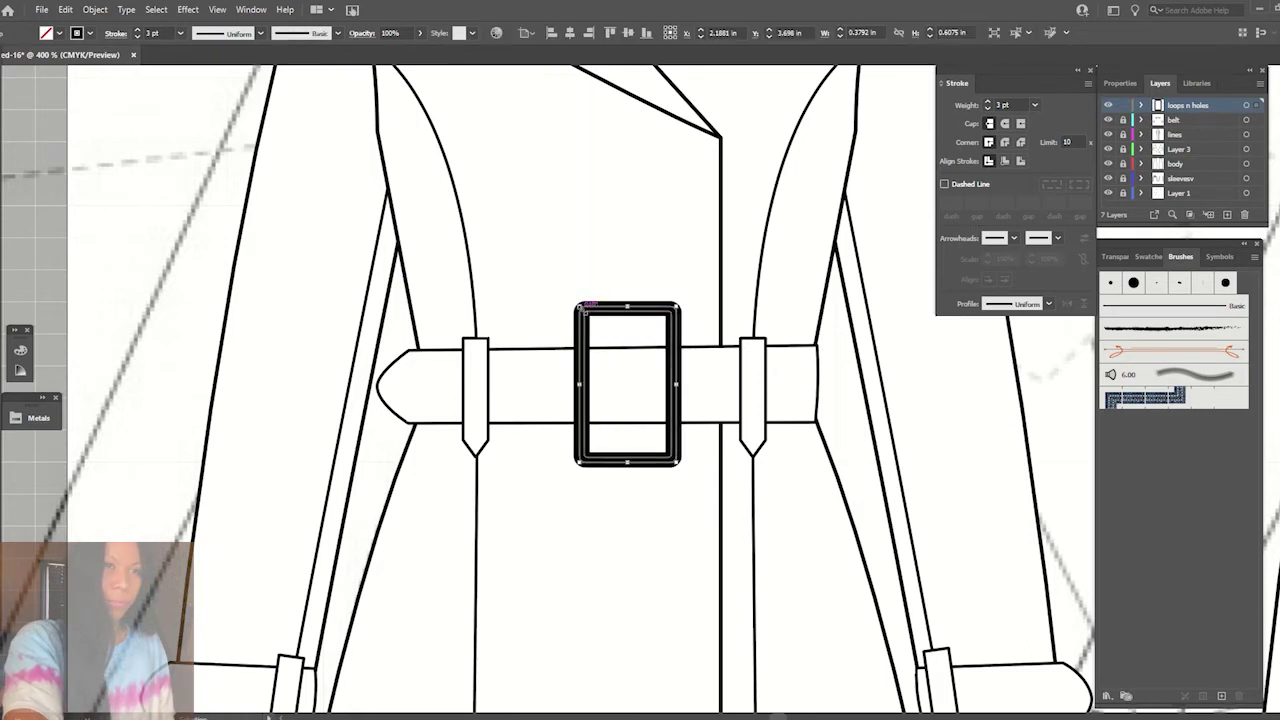
click(90, 33)
click(5, 58)
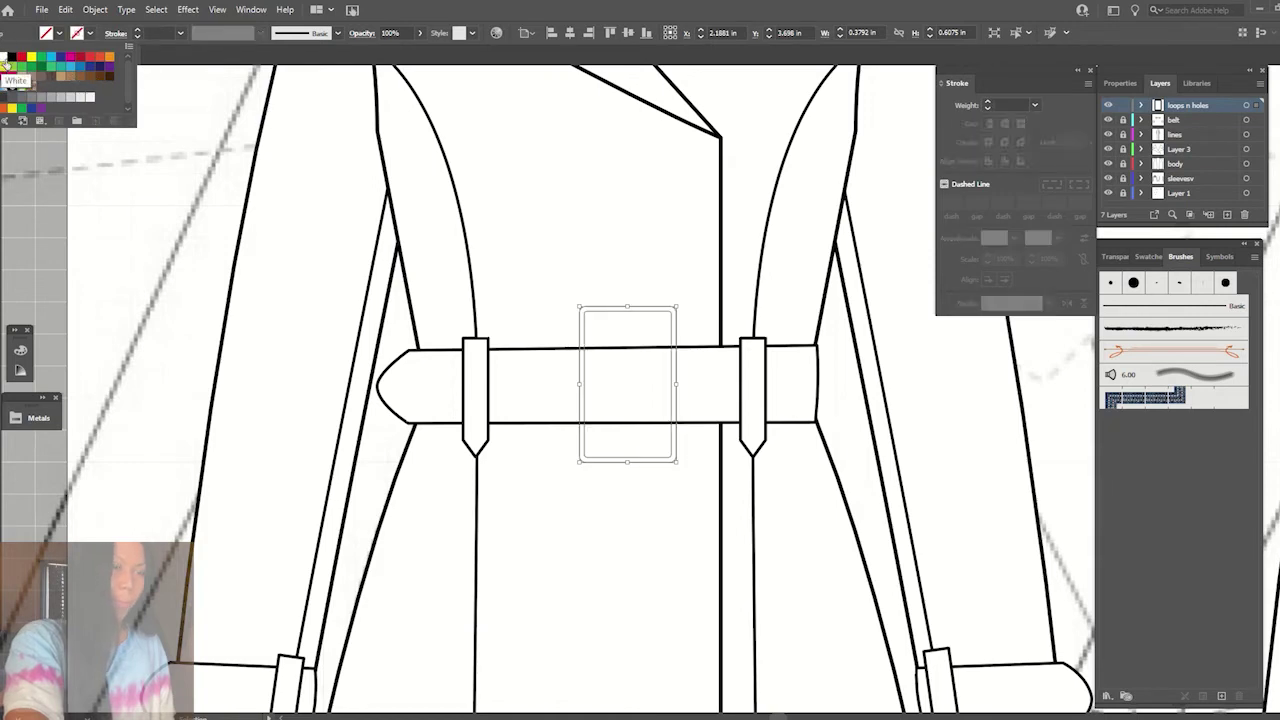
click(13, 65)
click(612, 192)
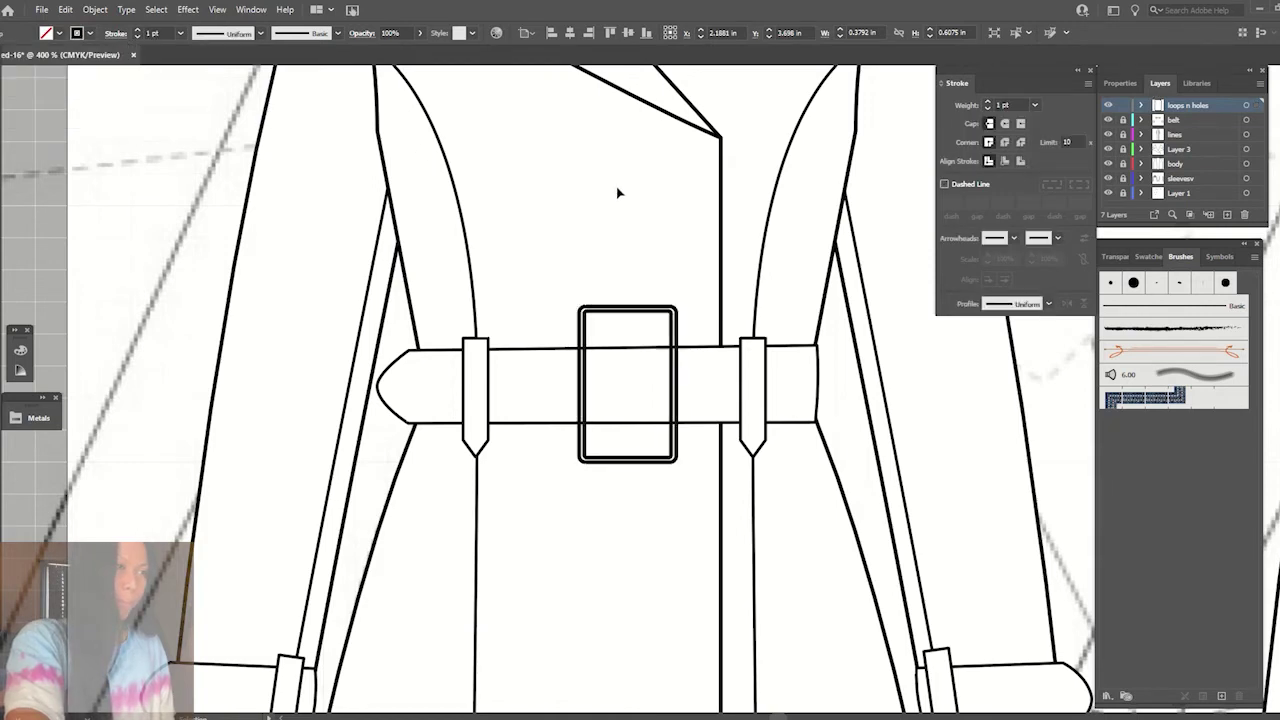
- Shrink the buckle from both corners and nudge it right to centre it on the belt
click(603, 314)
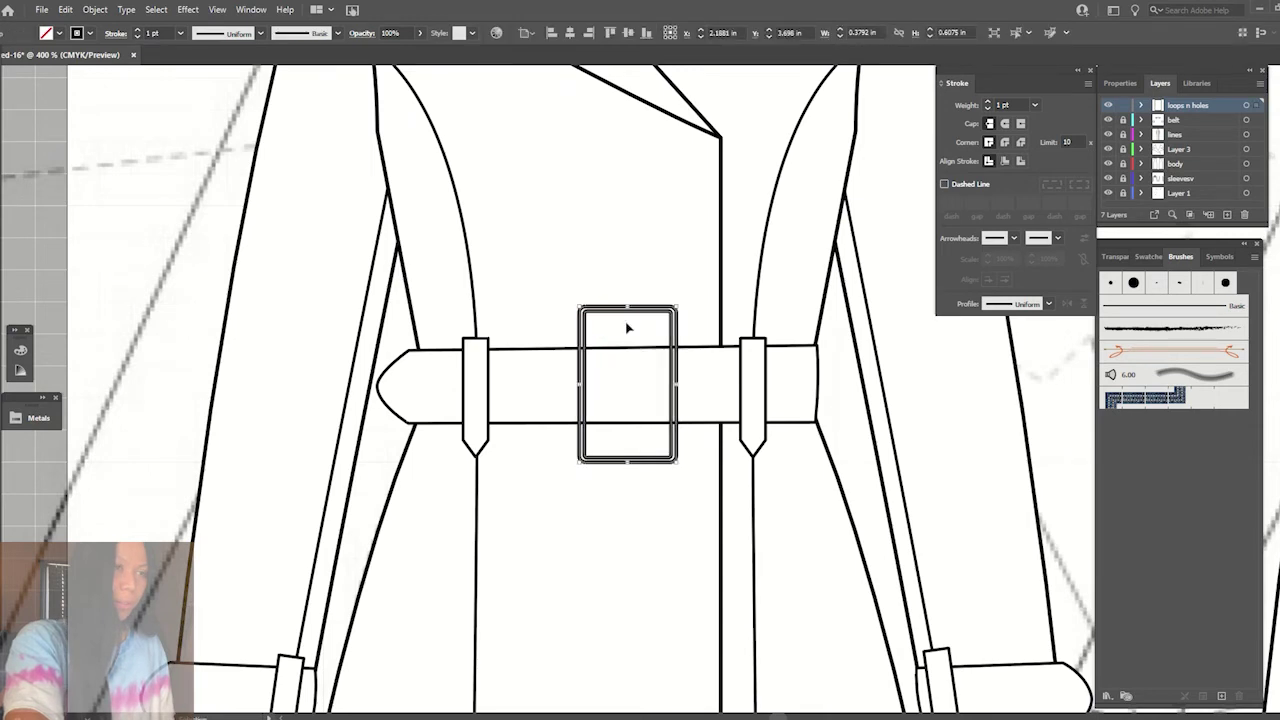
drag(580, 306, 598, 337)
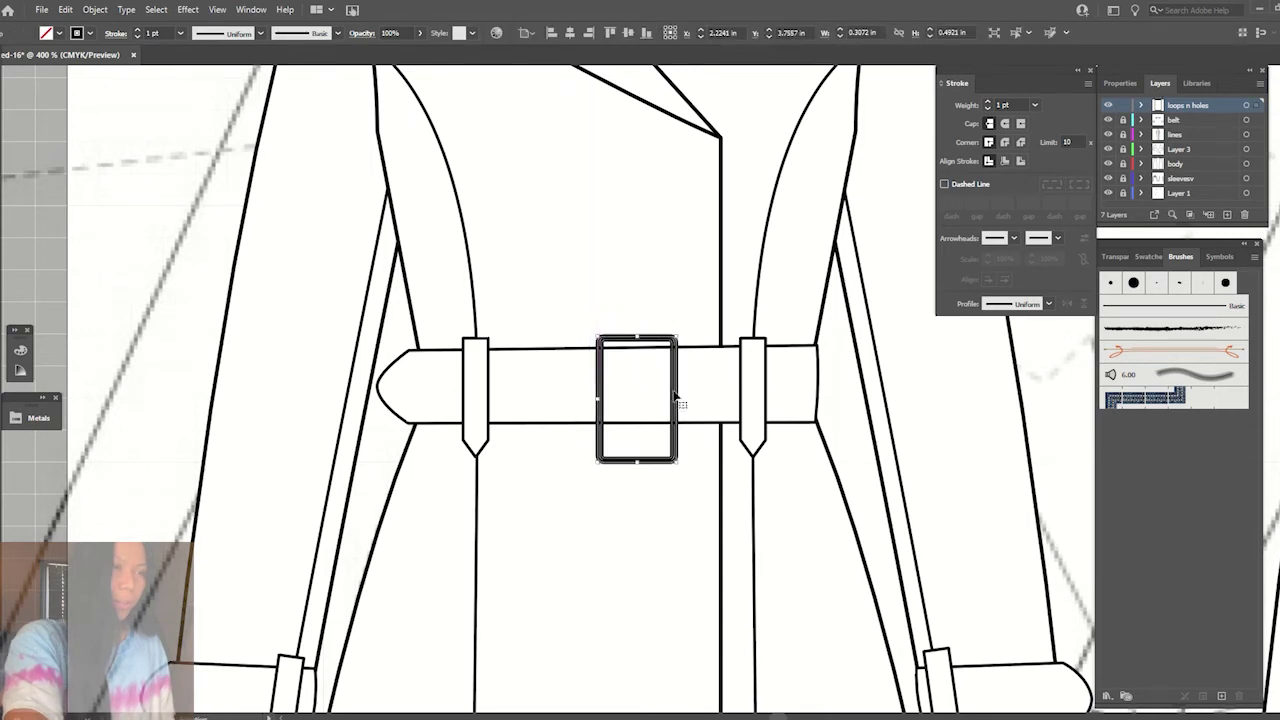
drag(668, 462, 664, 391)
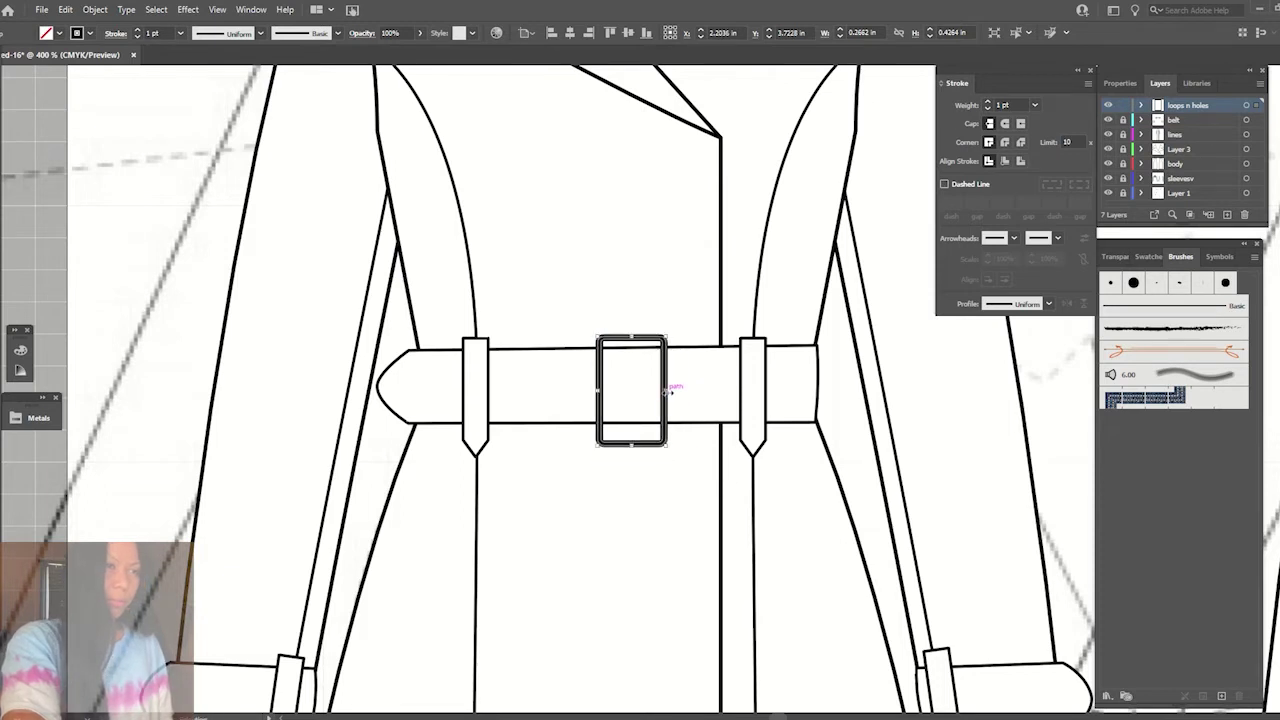
click(637, 306)
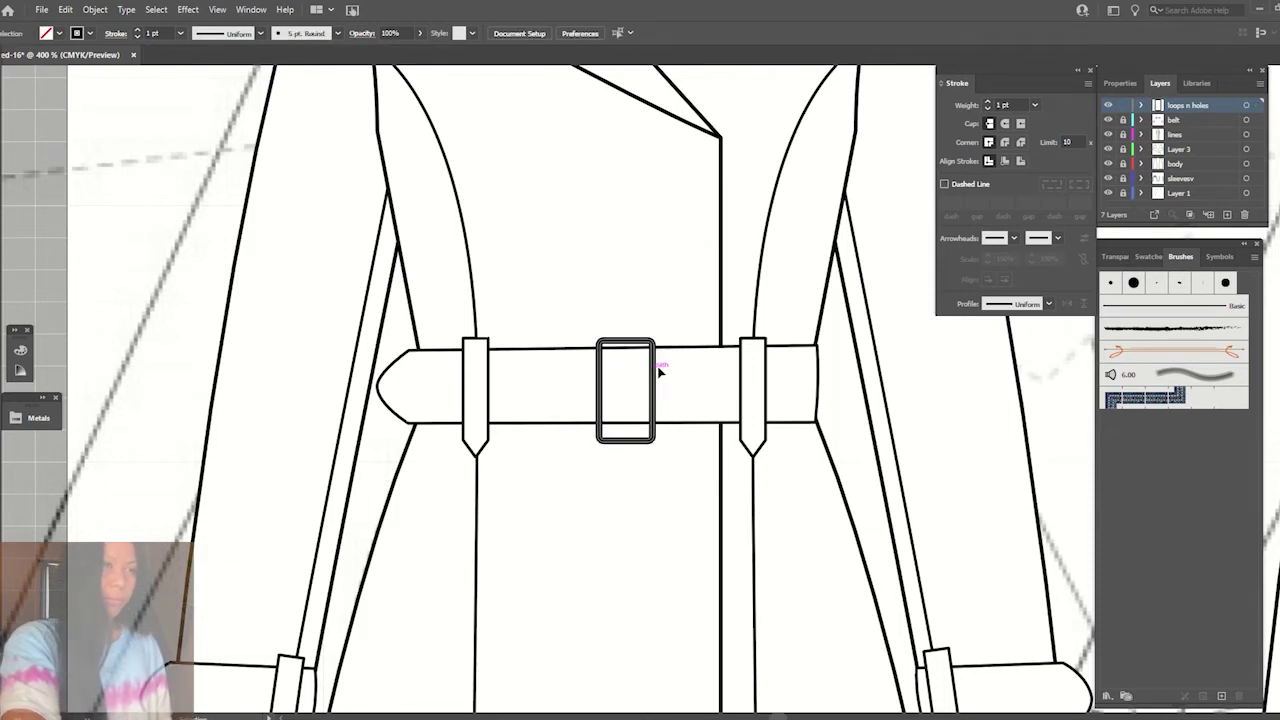
drag(660, 363, 668, 373)
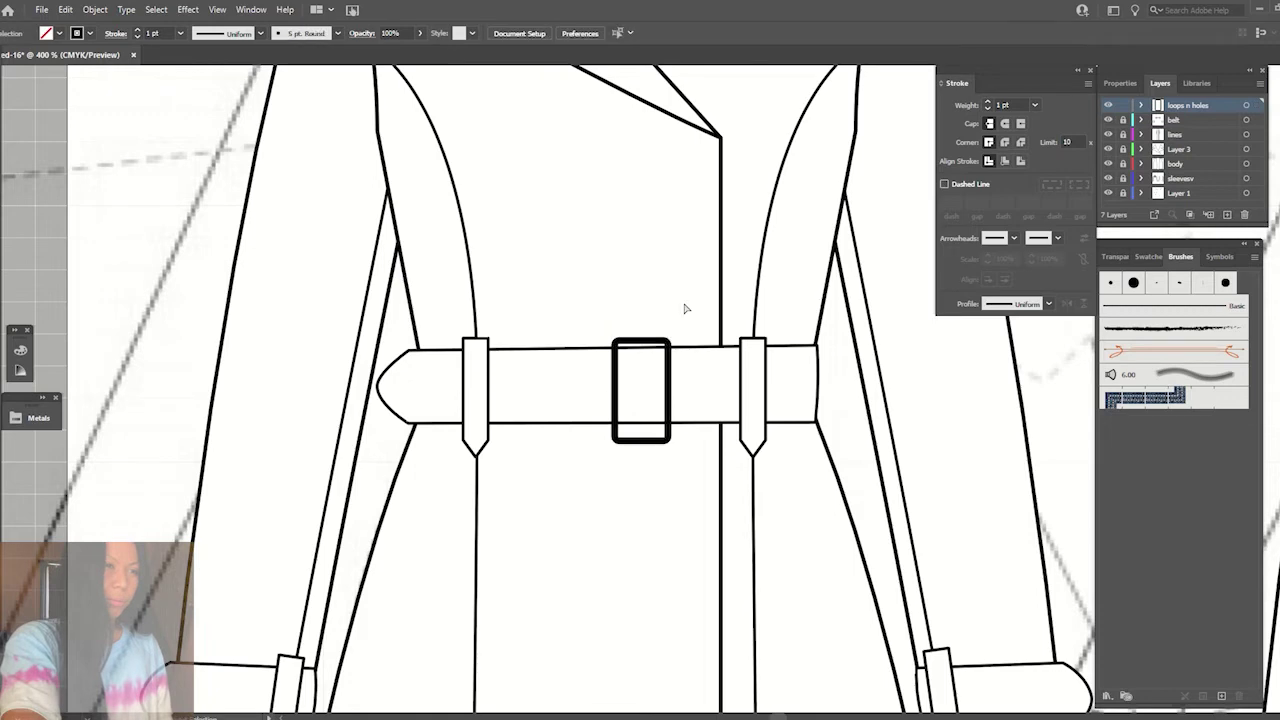
- At 800% zoom, thin the buckle outline to 0.5 pt and nudge it slightly up
key(ctrl+plus)
key(ctrl+plus)
key(ctrl+plus)
key(ctrl+minus)
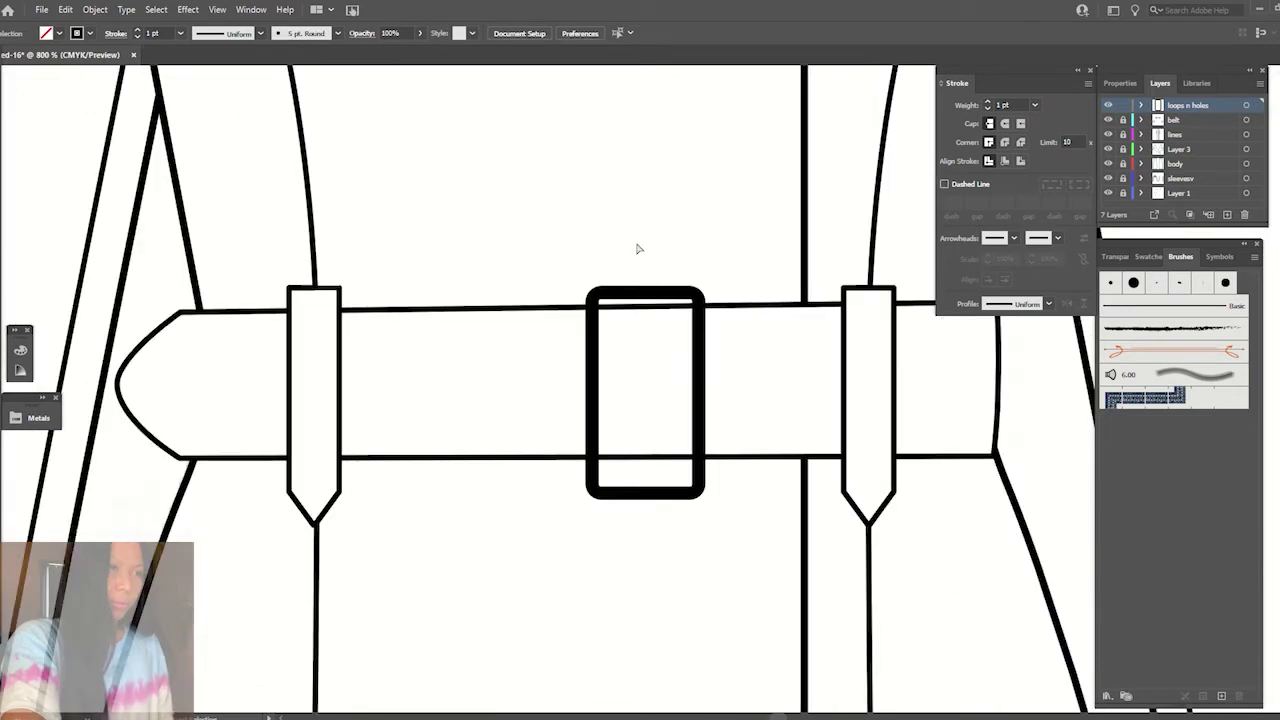
key(ctrl+plus)
key(ctrl+plus)
key(ctrl+minus)
key(ctrl+minus)
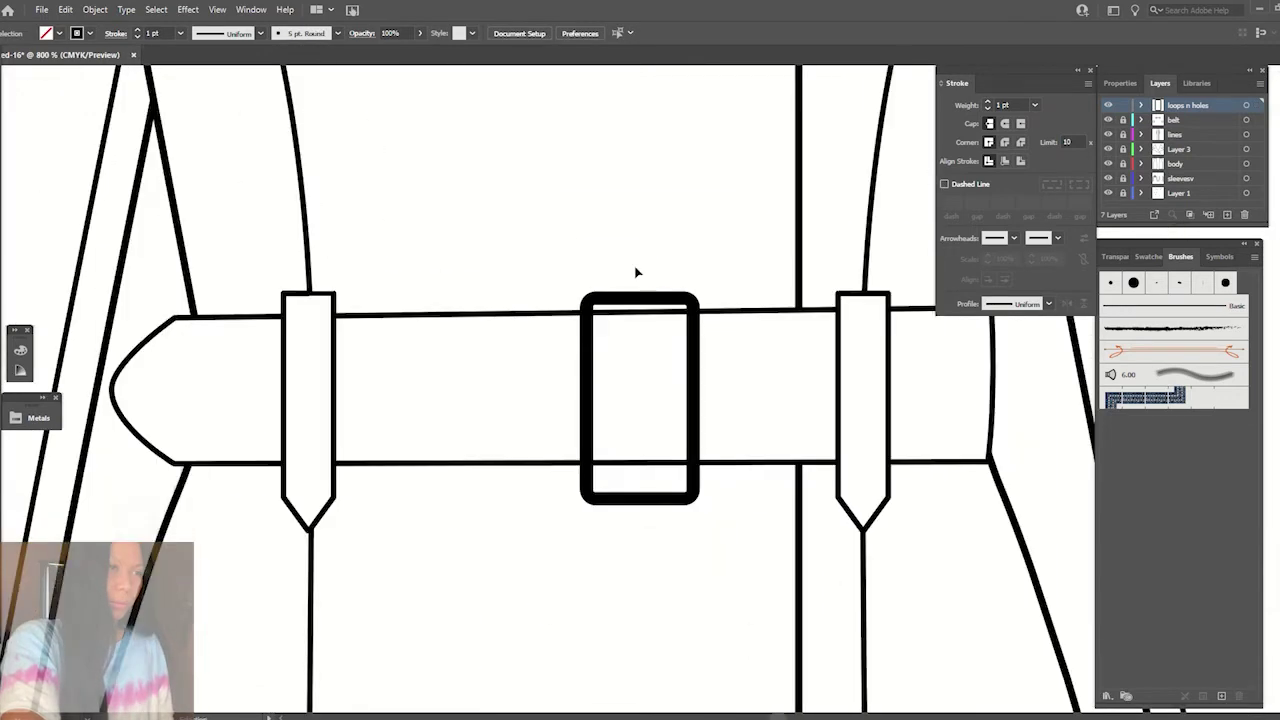
click(638, 297)
click(180, 33)
click(192, 76)
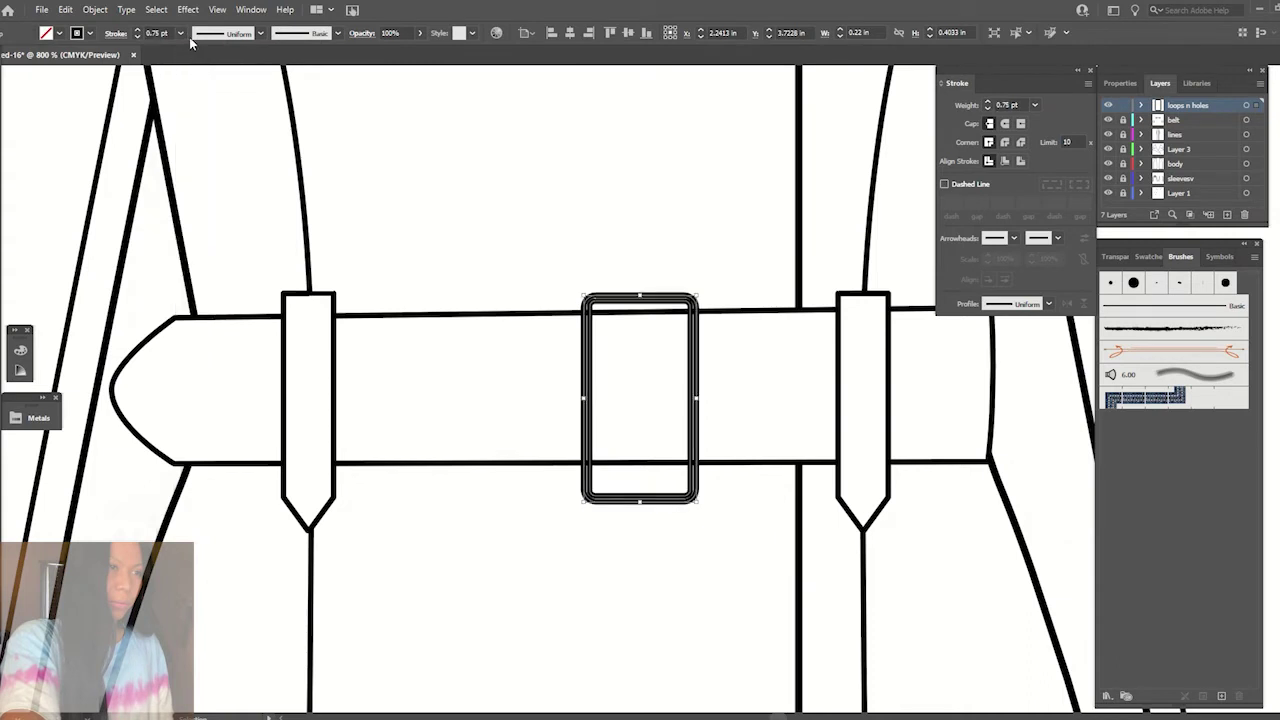
click(181, 33)
click(200, 70)
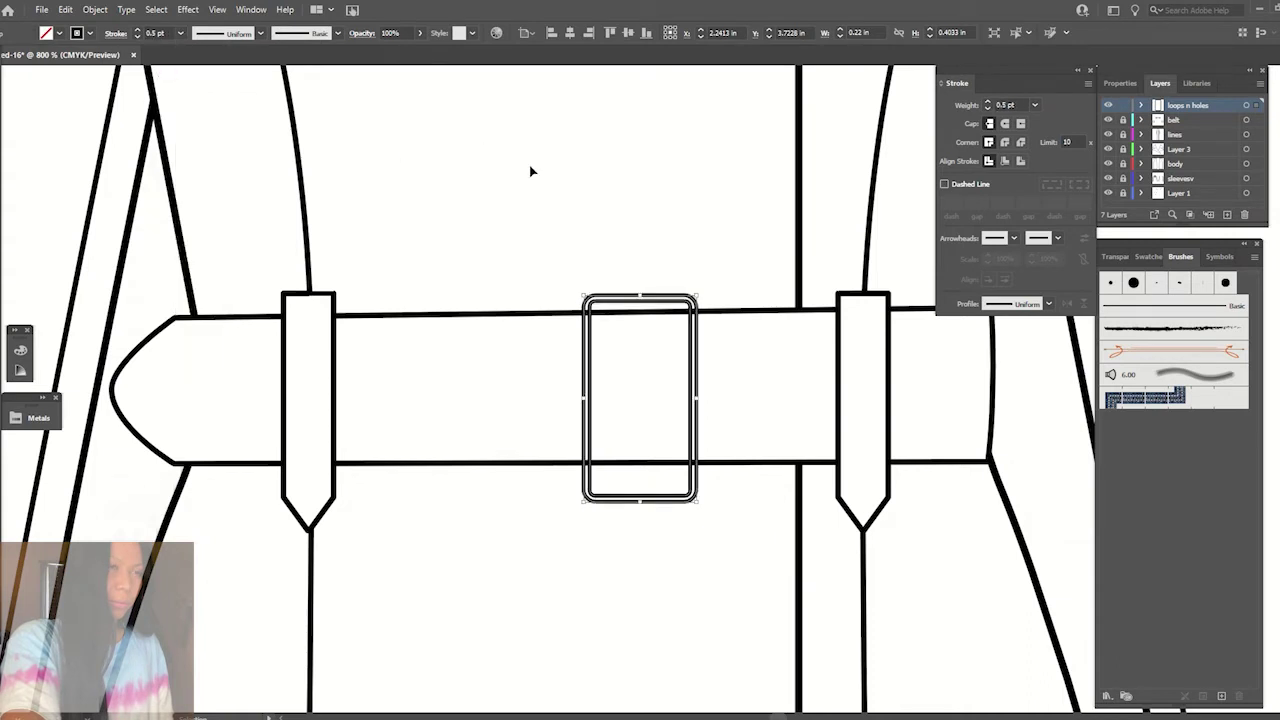
drag(668, 296, 660, 293)
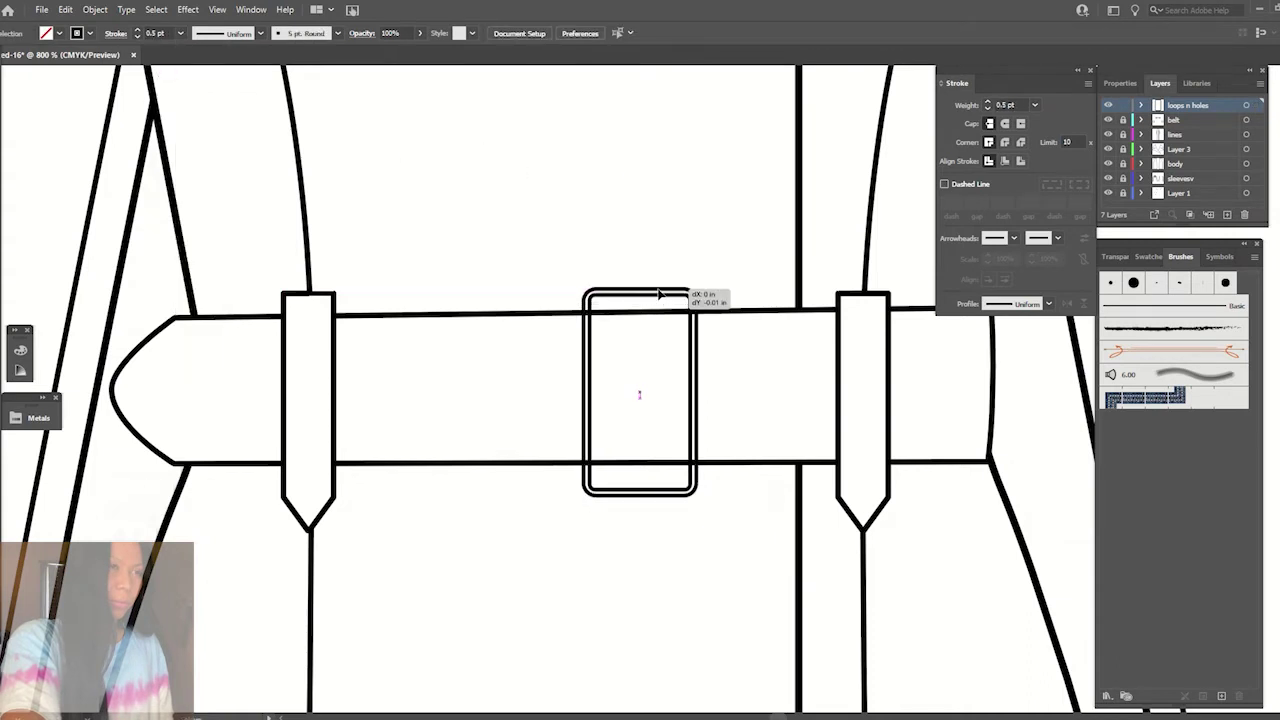
- Test a tan fill on the buckle, remove it, and check the whole coat
click(57, 34)
click(60, 79)
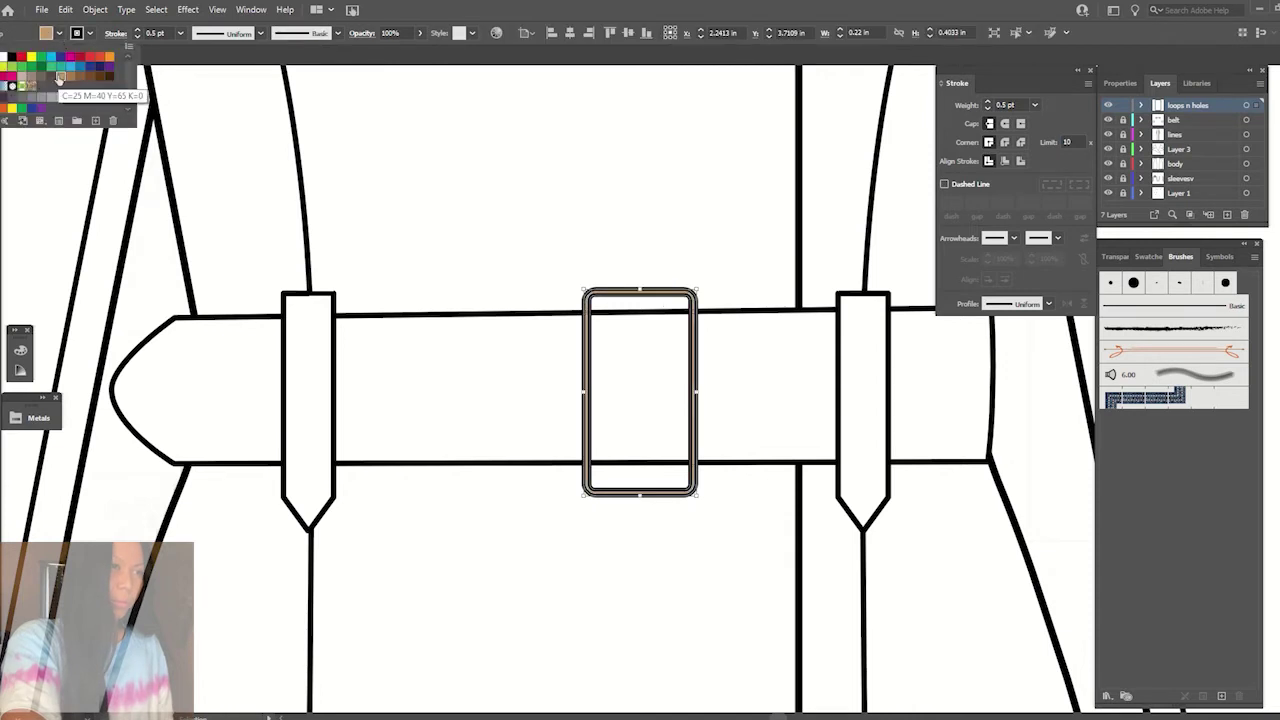
click(5, 57)
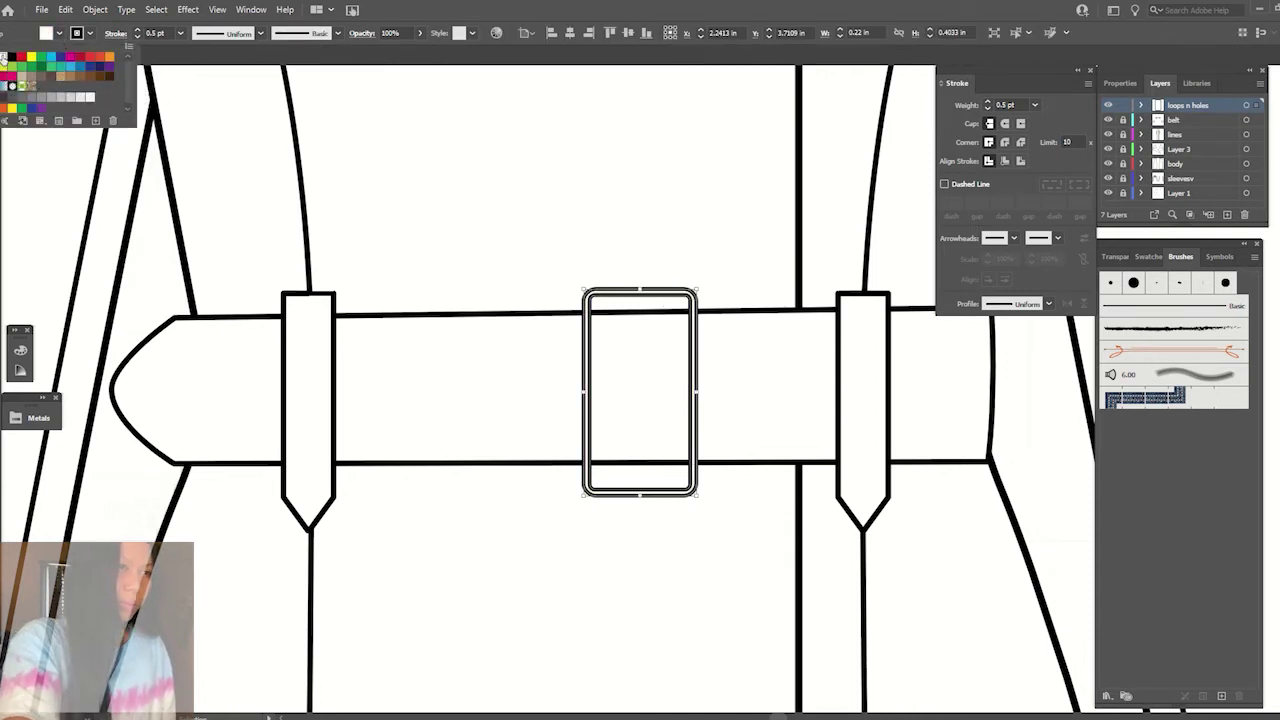
click(545, 162)
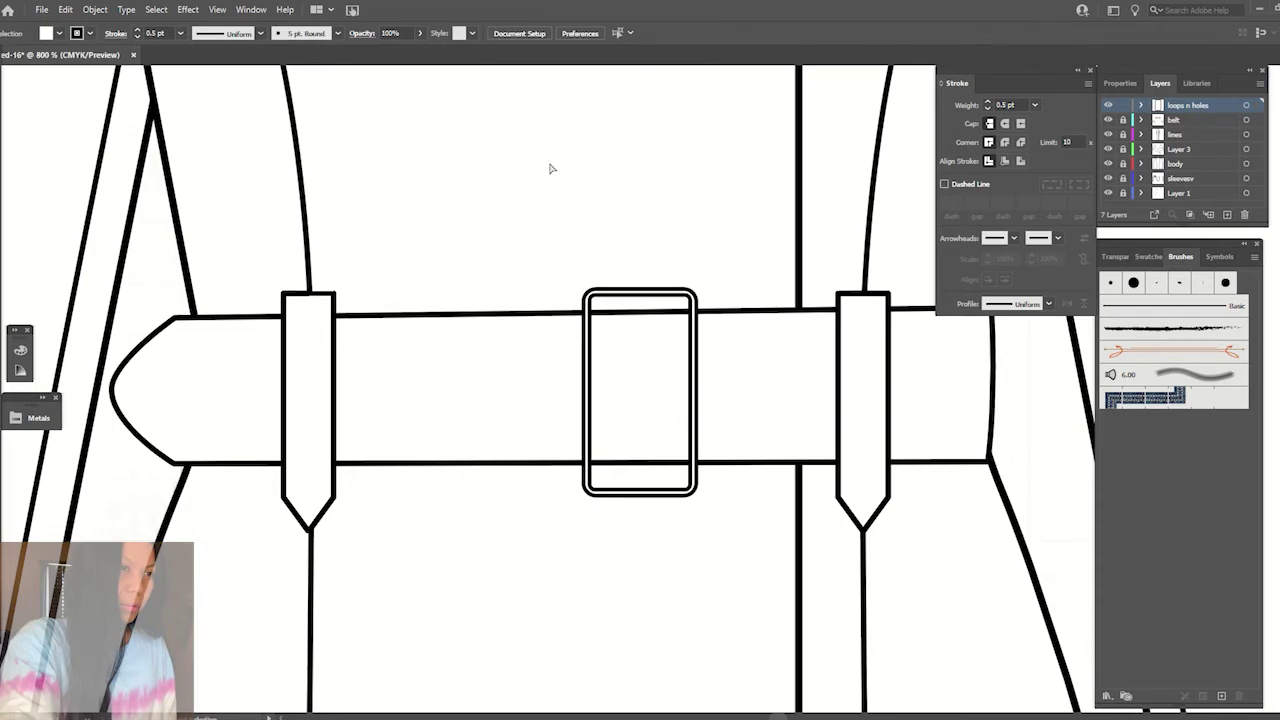
key(ctrl+minus)
key(ctrl+minus)
key(ctrl+minus)
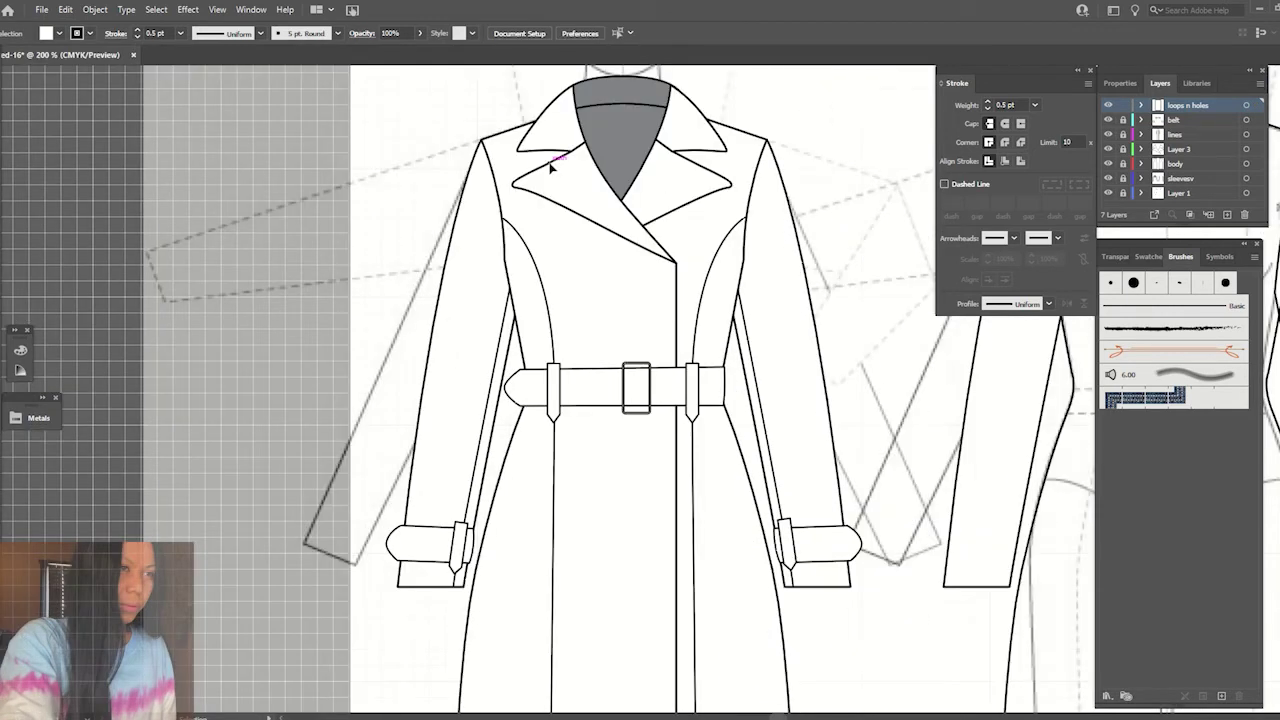
key(ctrl+plus)
key(ctrl+plus)
key(ctrl+plus)
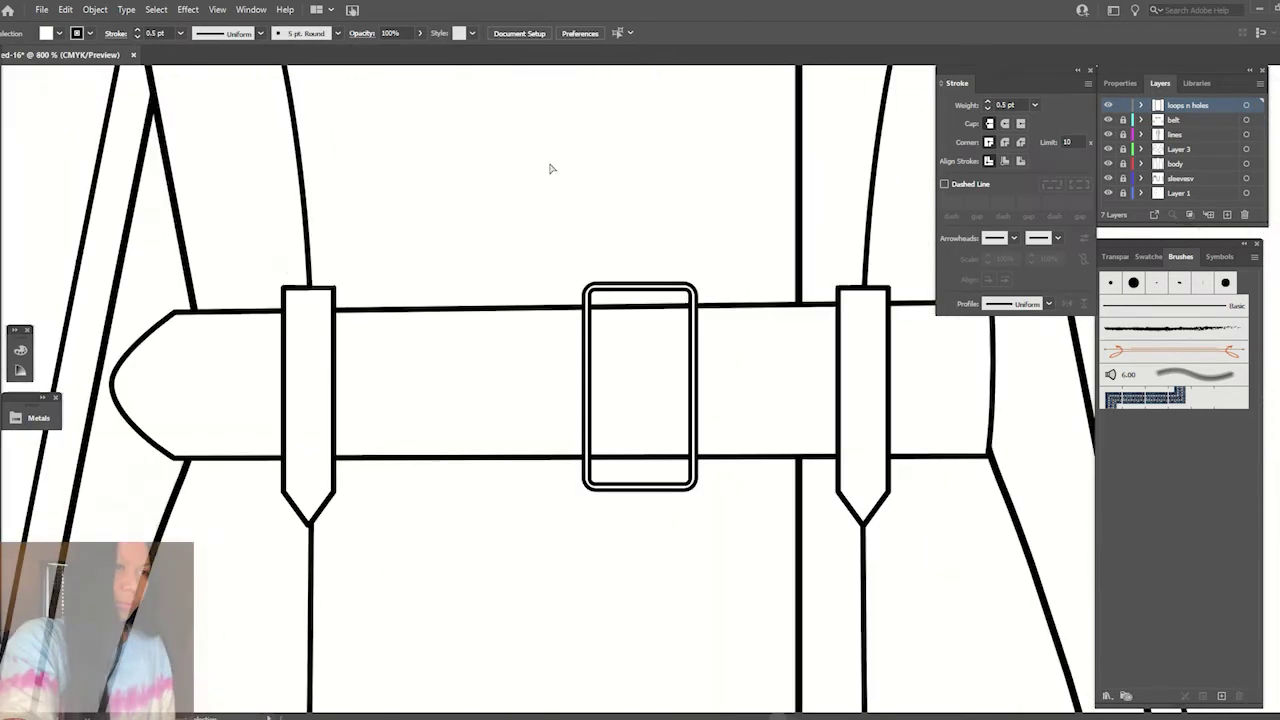
key(ctrl+plus)
- Select the buckle's inner path and begin rounding its corners with the live-corner widgets
key(a)
click(611, 289)
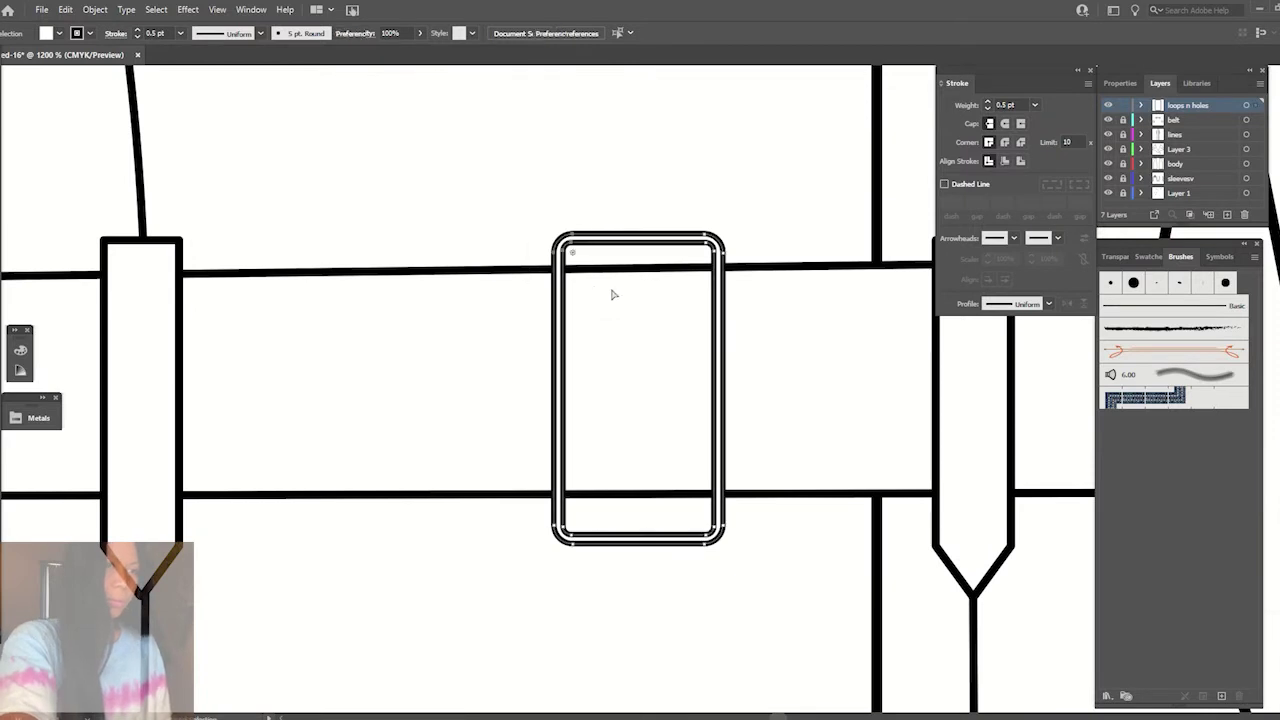
click(575, 258)
drag(574, 255, 575, 257)
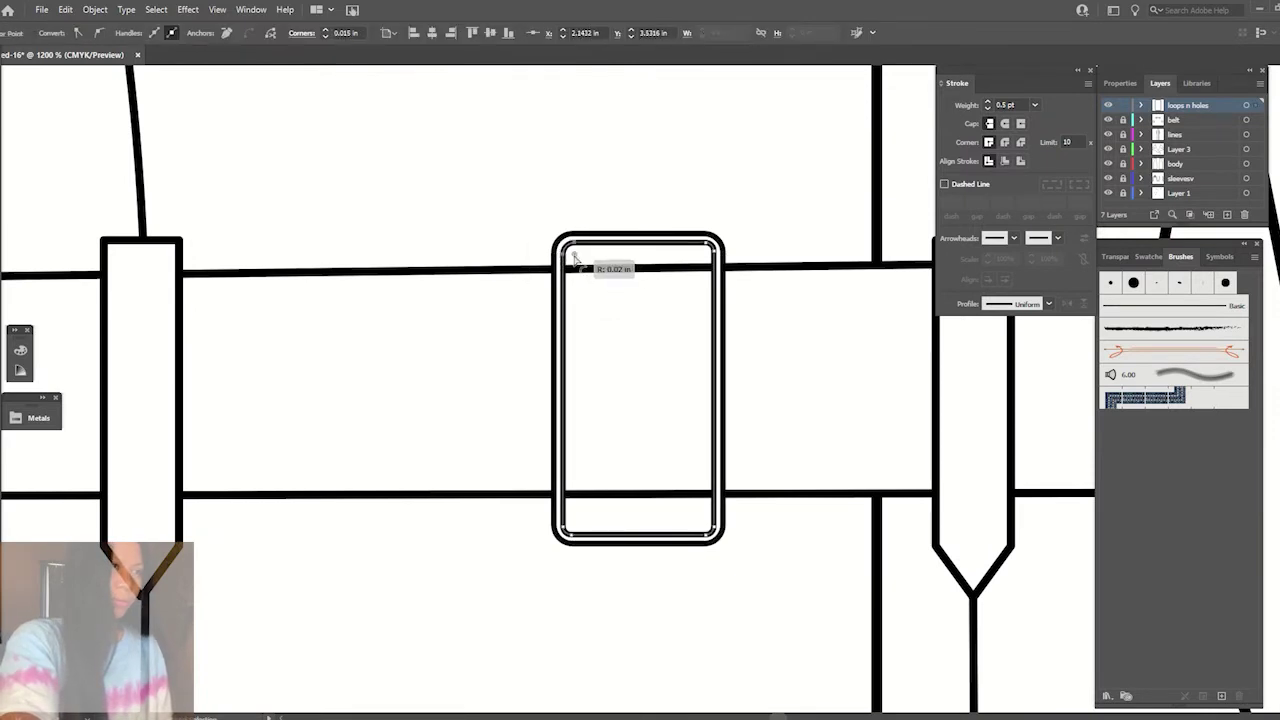
drag(575, 257, 577, 259)
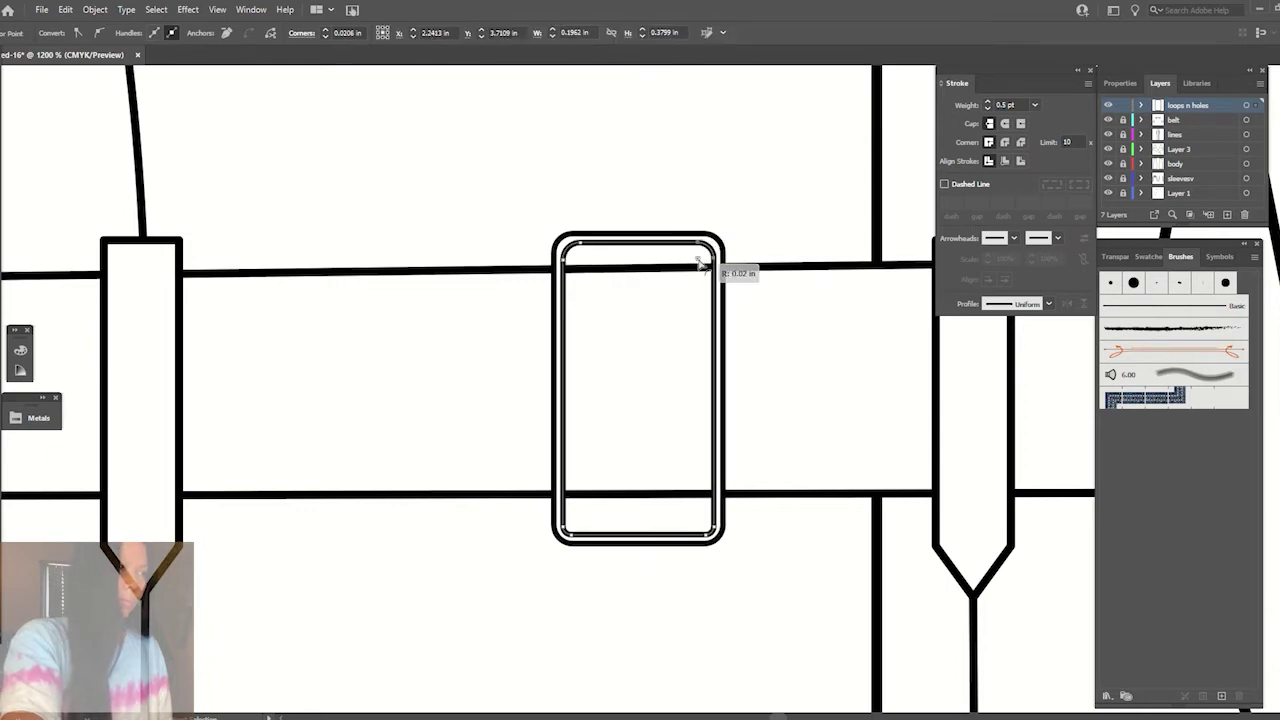
key(ctrl+z)
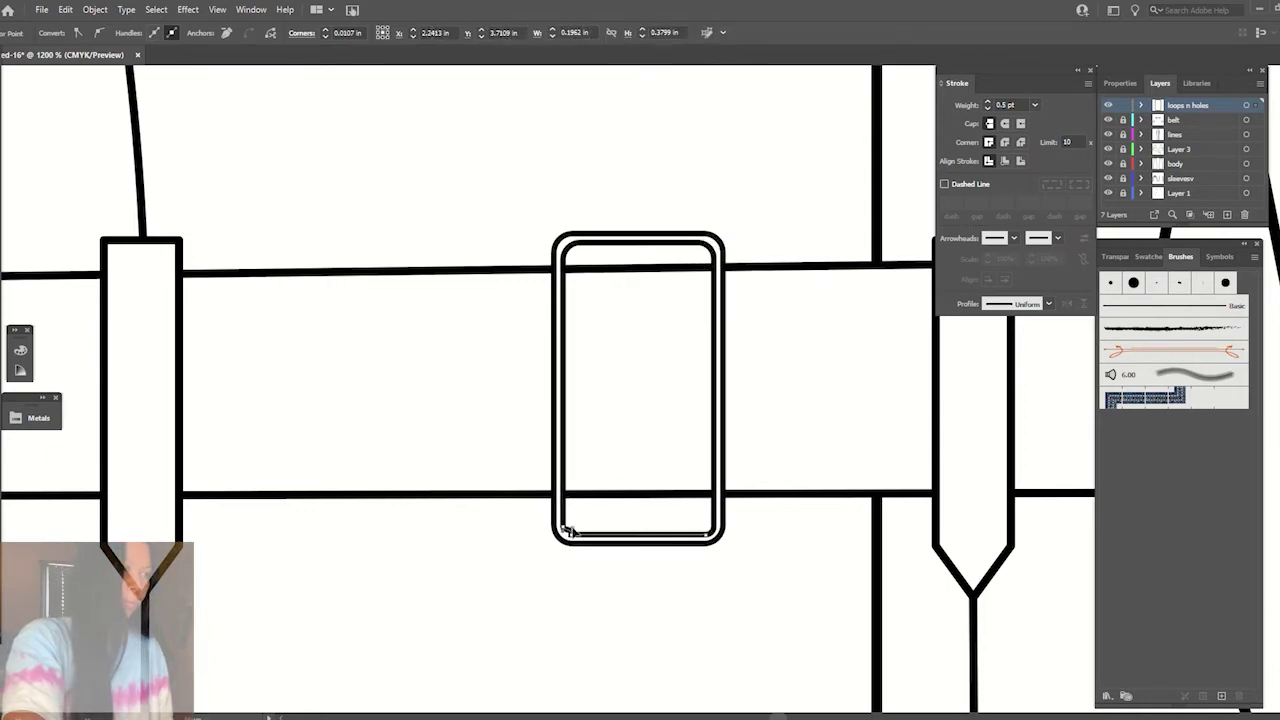
drag(567, 530, 571, 528)
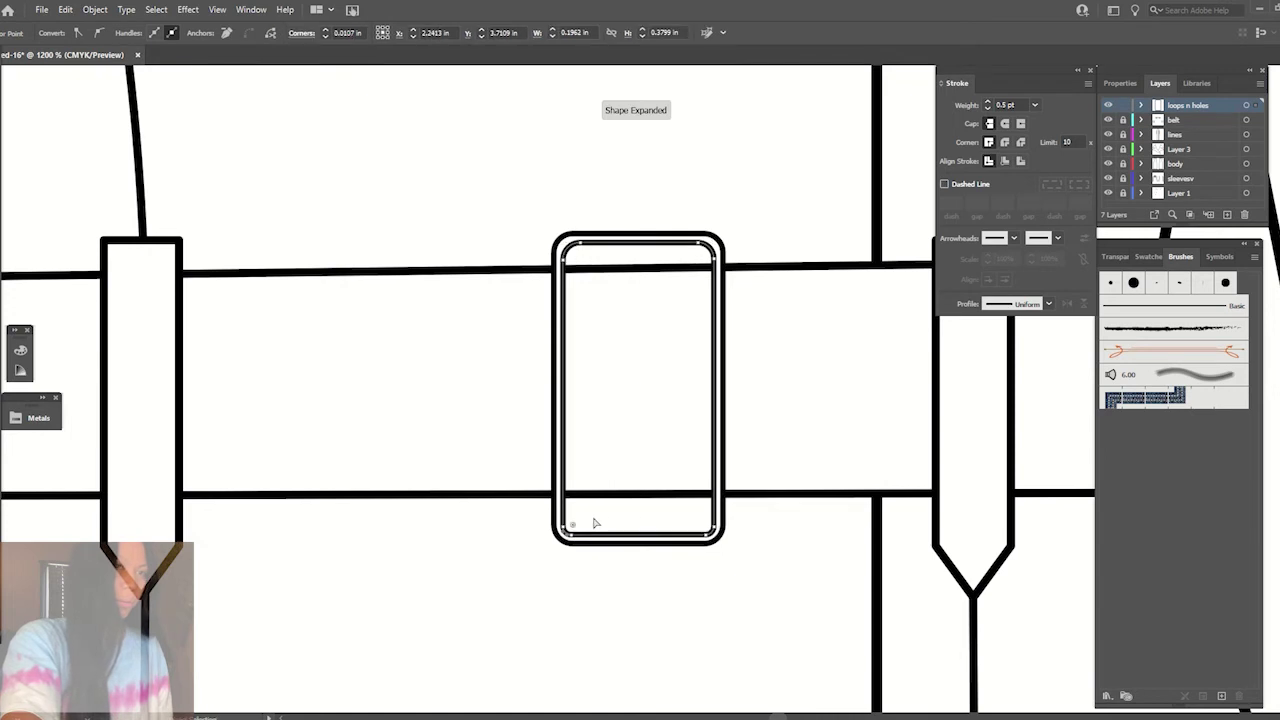
key(ctrl+plus)
key(ctrl+plus)
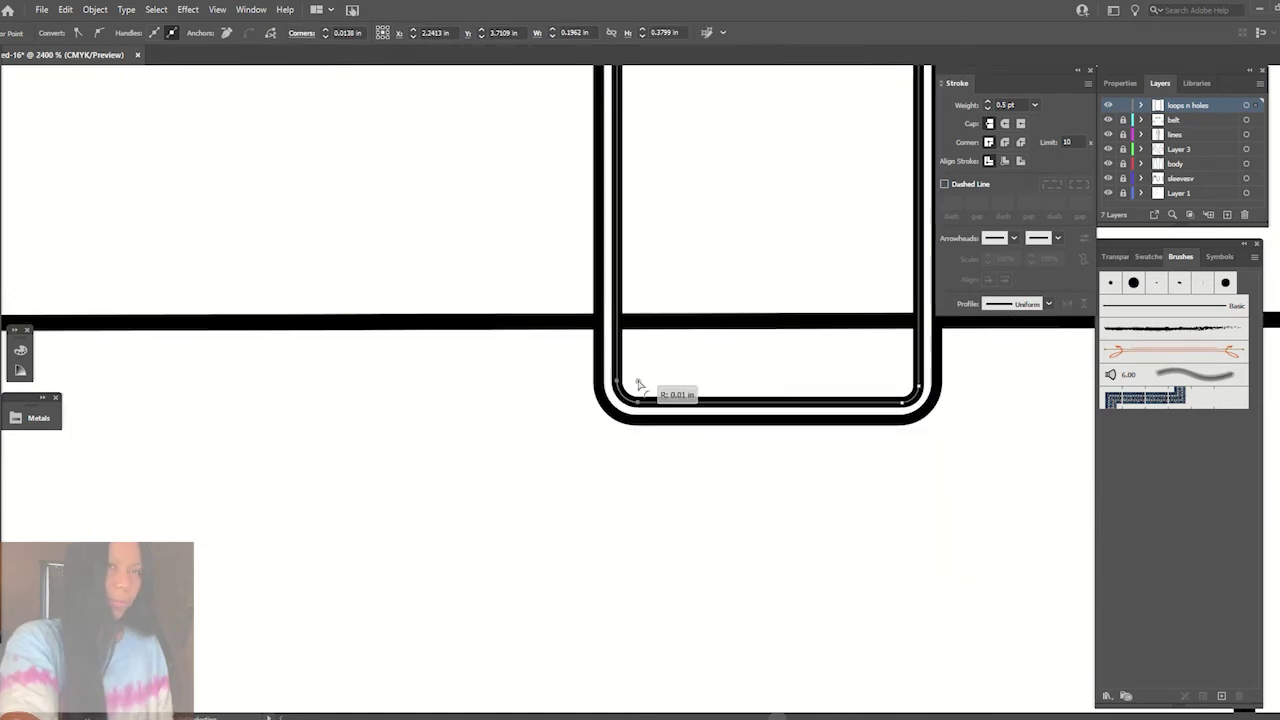
- Drag all four inner corner widgets inward until every corner is fully rounded
drag(639, 385, 677, 340)
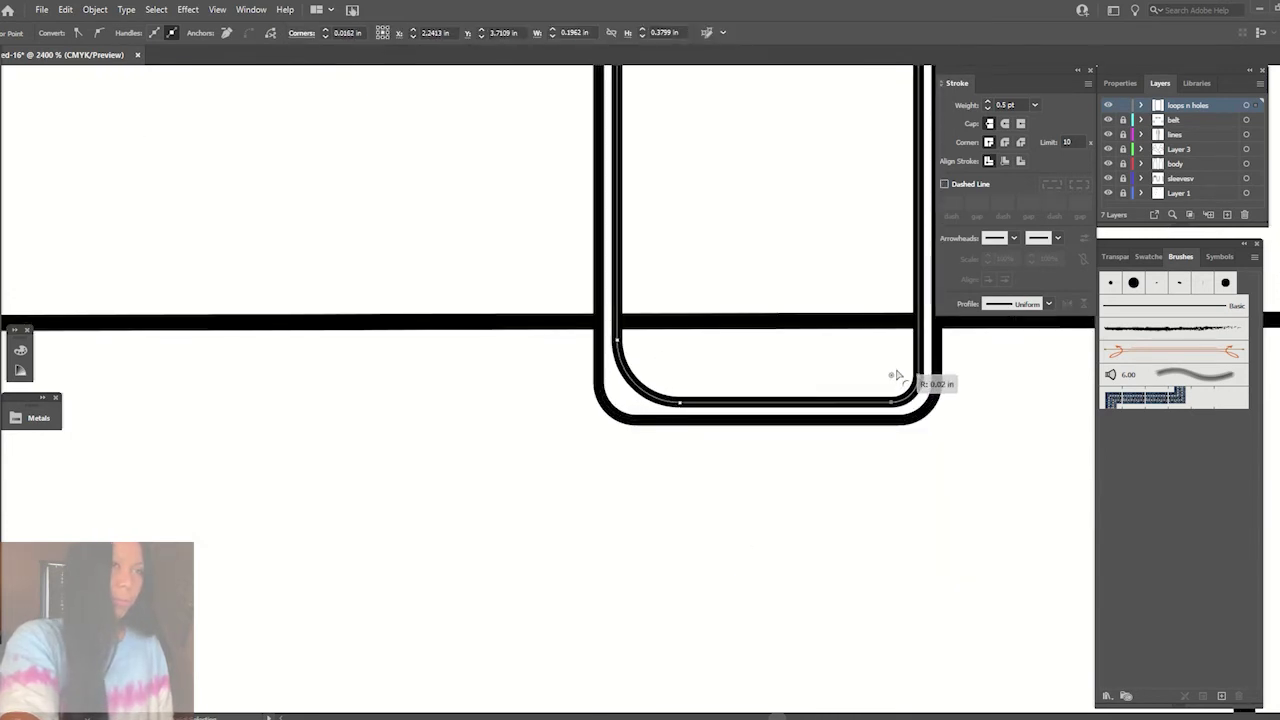
drag(896, 374, 863, 347)
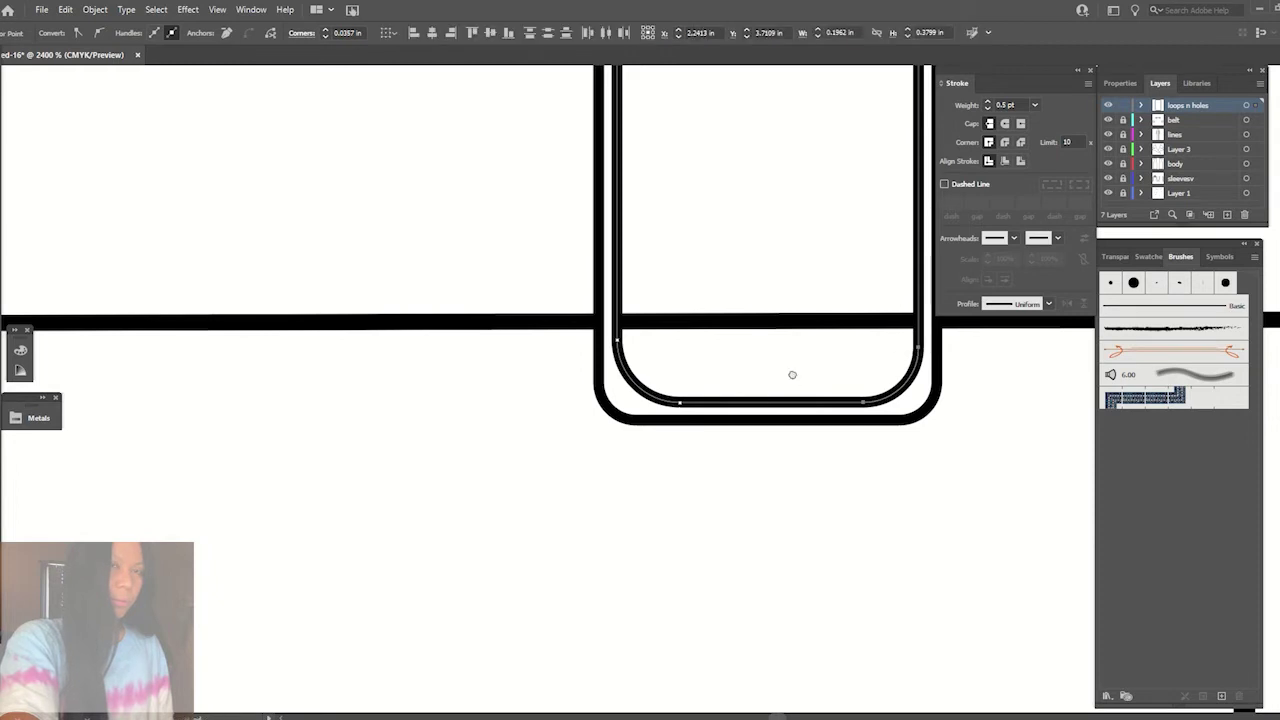
scroll(792, 375, up, 5)
scroll(792, 375, right, 2)
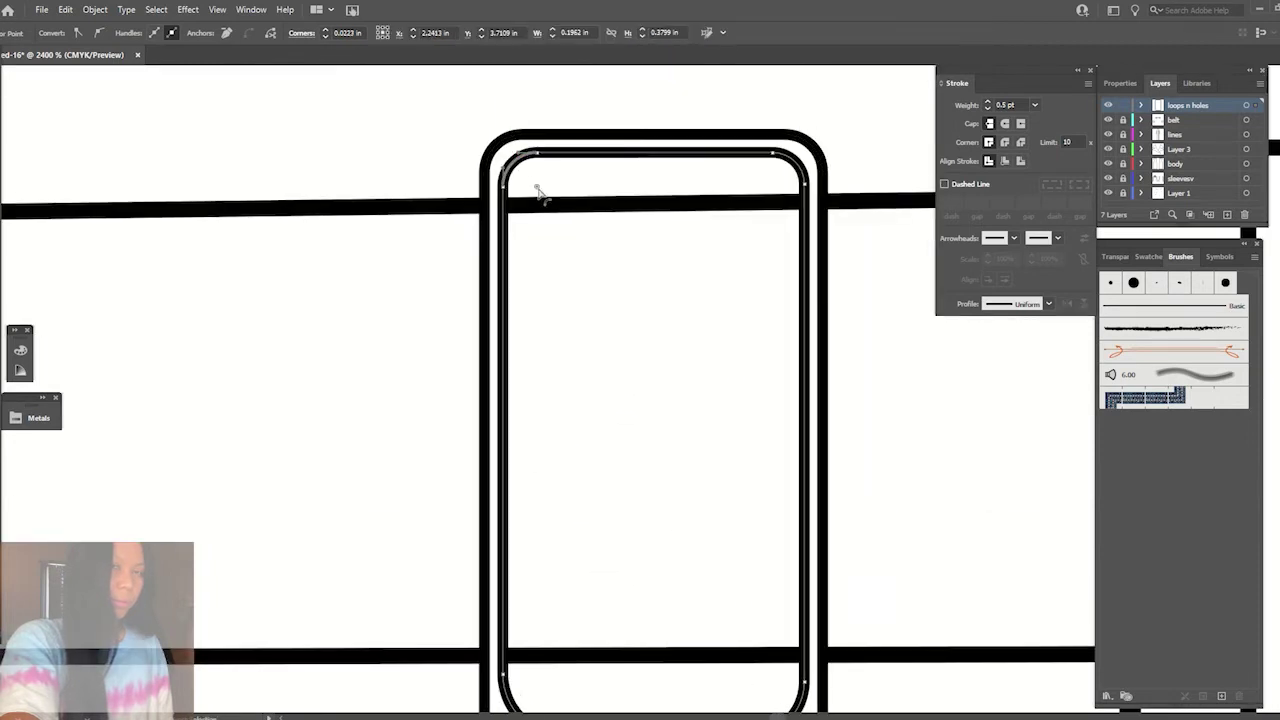
drag(537, 190, 575, 220)
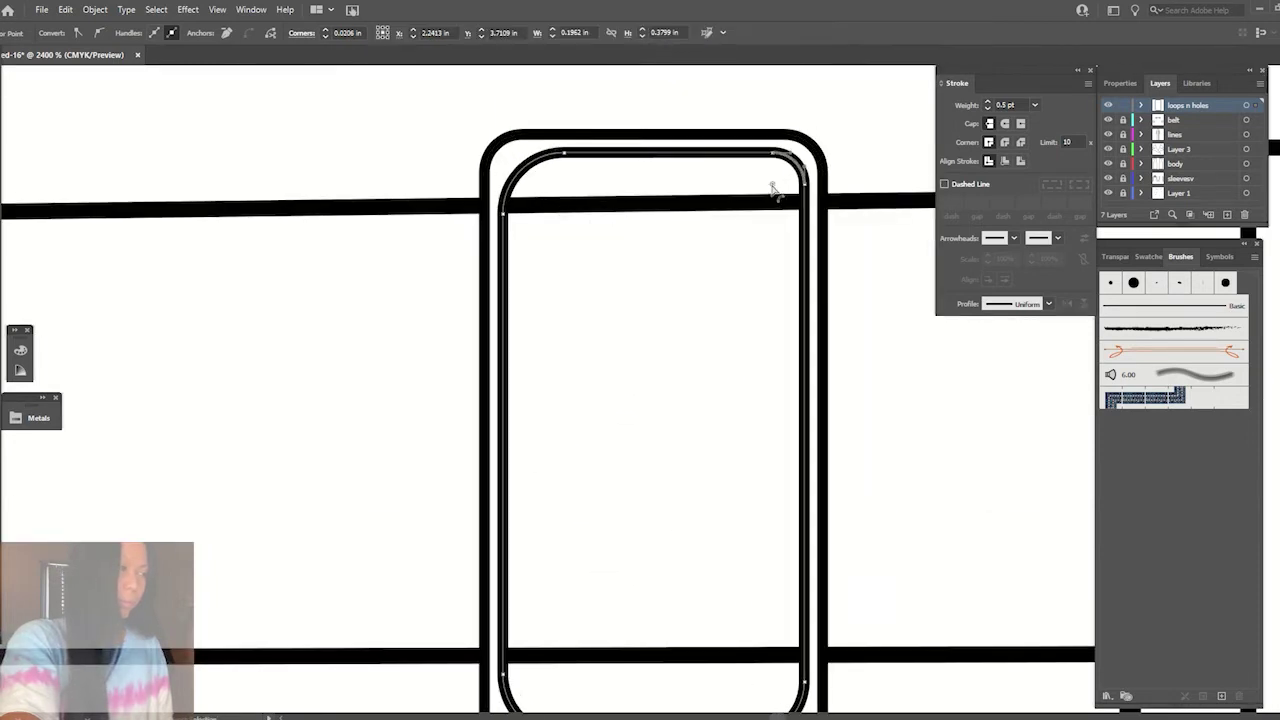
drag(773, 190, 748, 210)
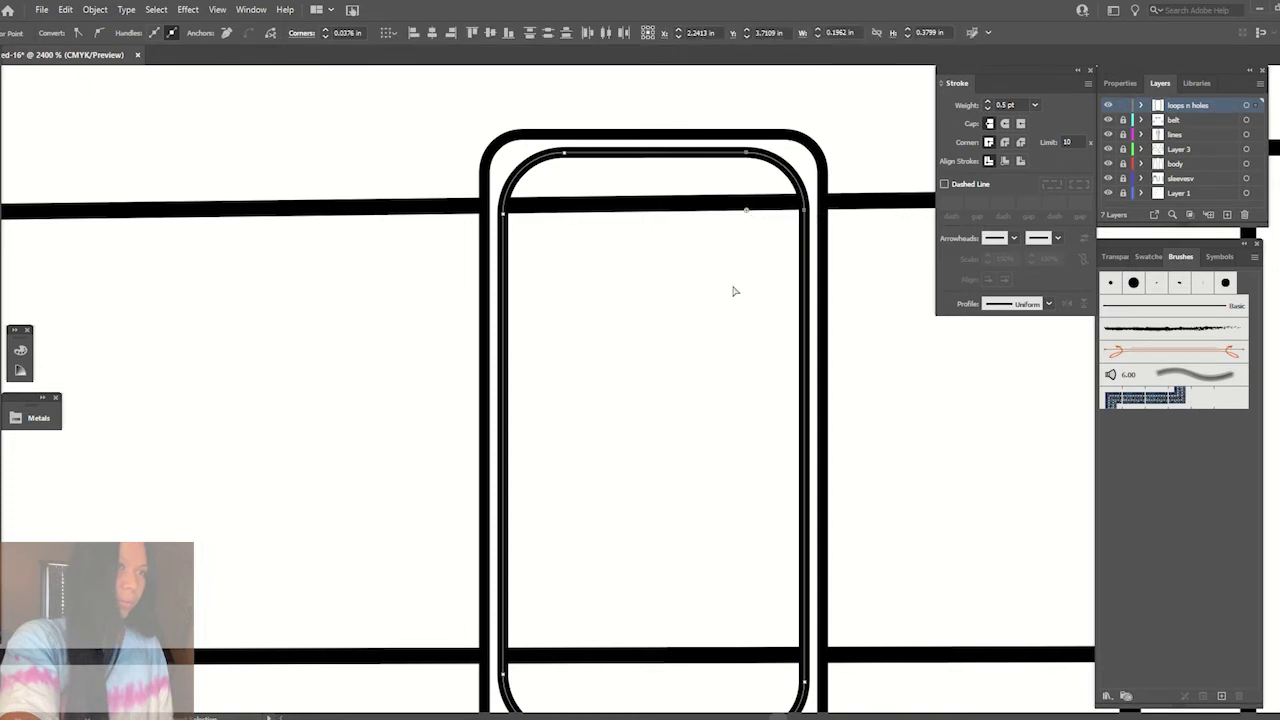
scroll(735, 291, down, 7)
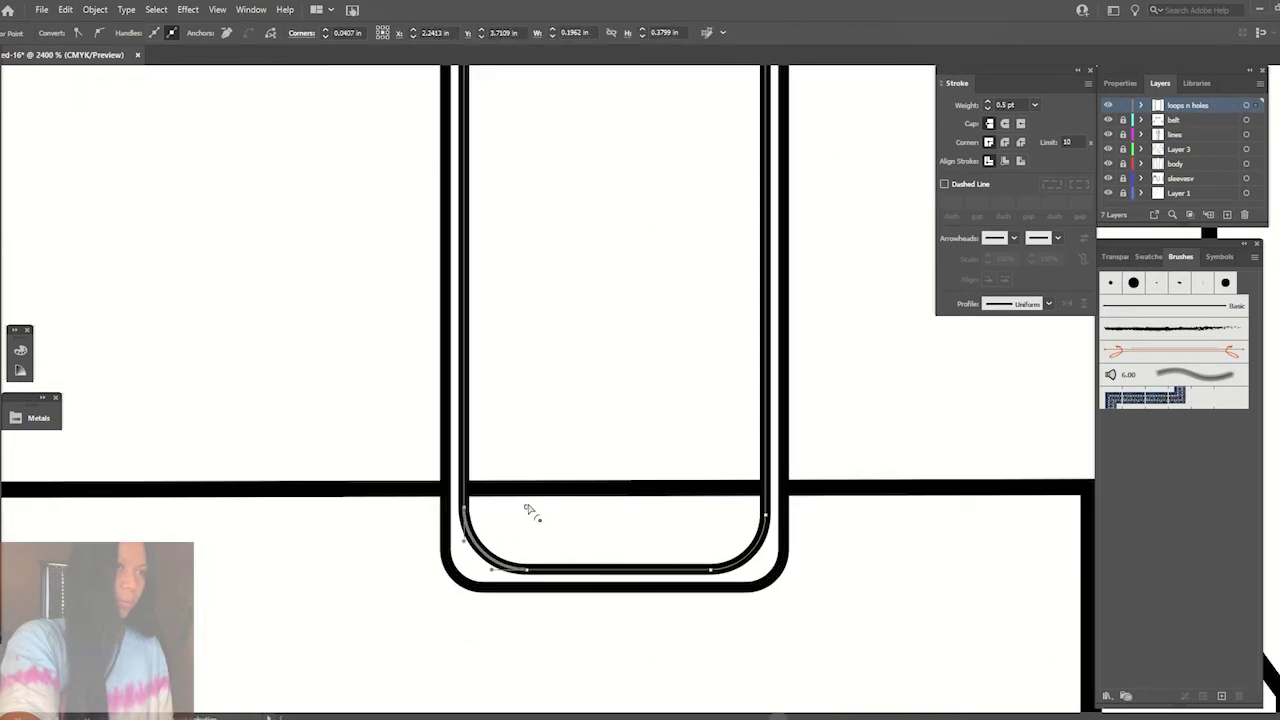
drag(530, 512, 548, 495)
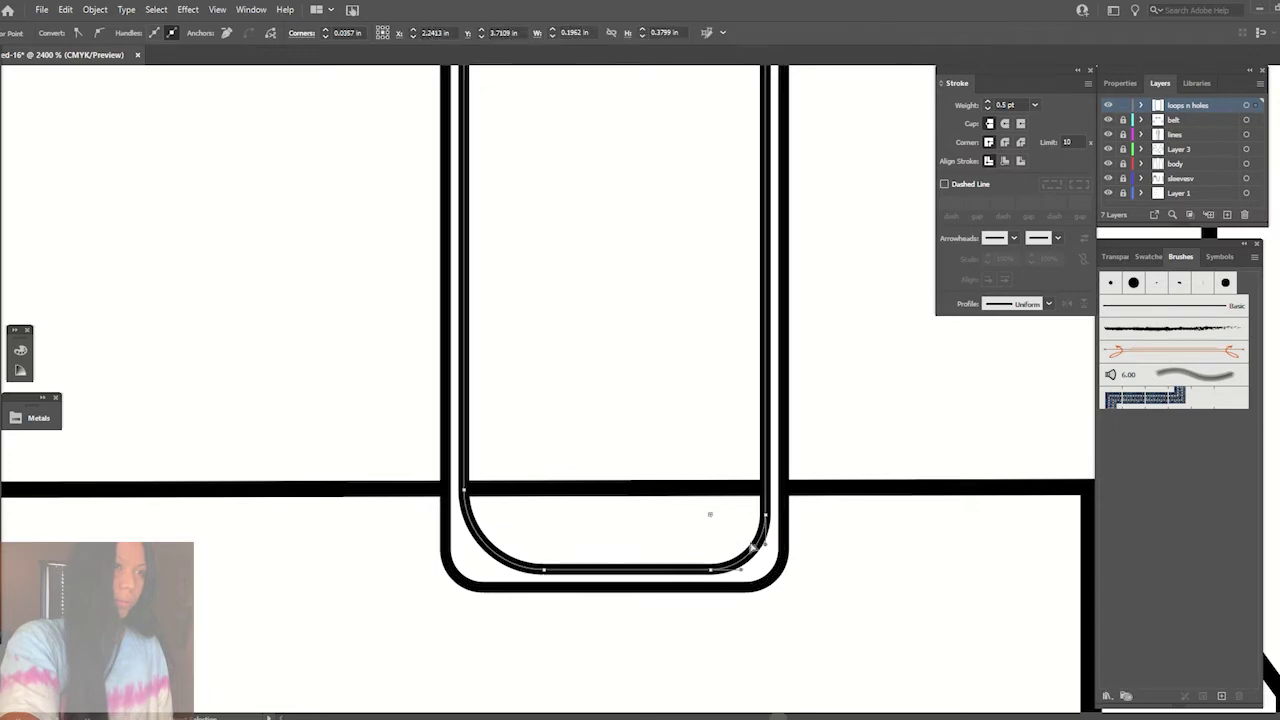
drag(708, 517, 678, 492)
click(923, 486)
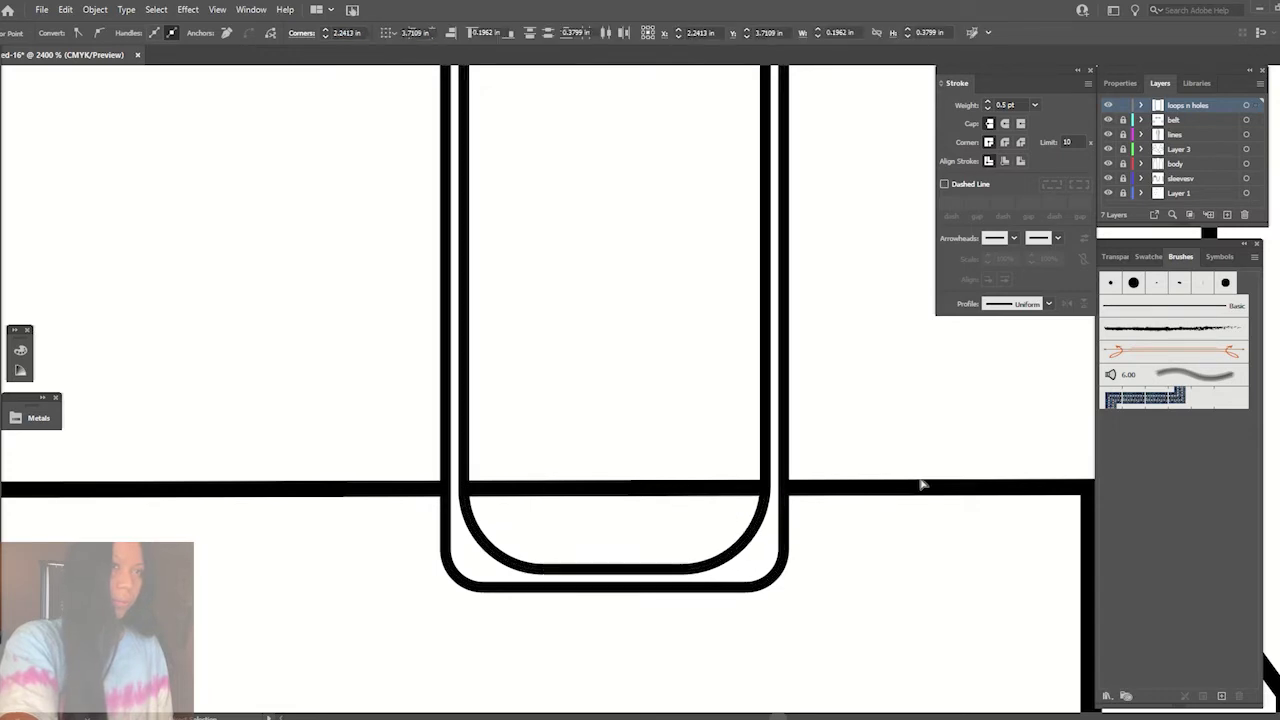
key(ctrl+minus)
key(ctrl+minus)
key(ctrl+minus)
key(ctrl+minus)
key(ctrl+minus)
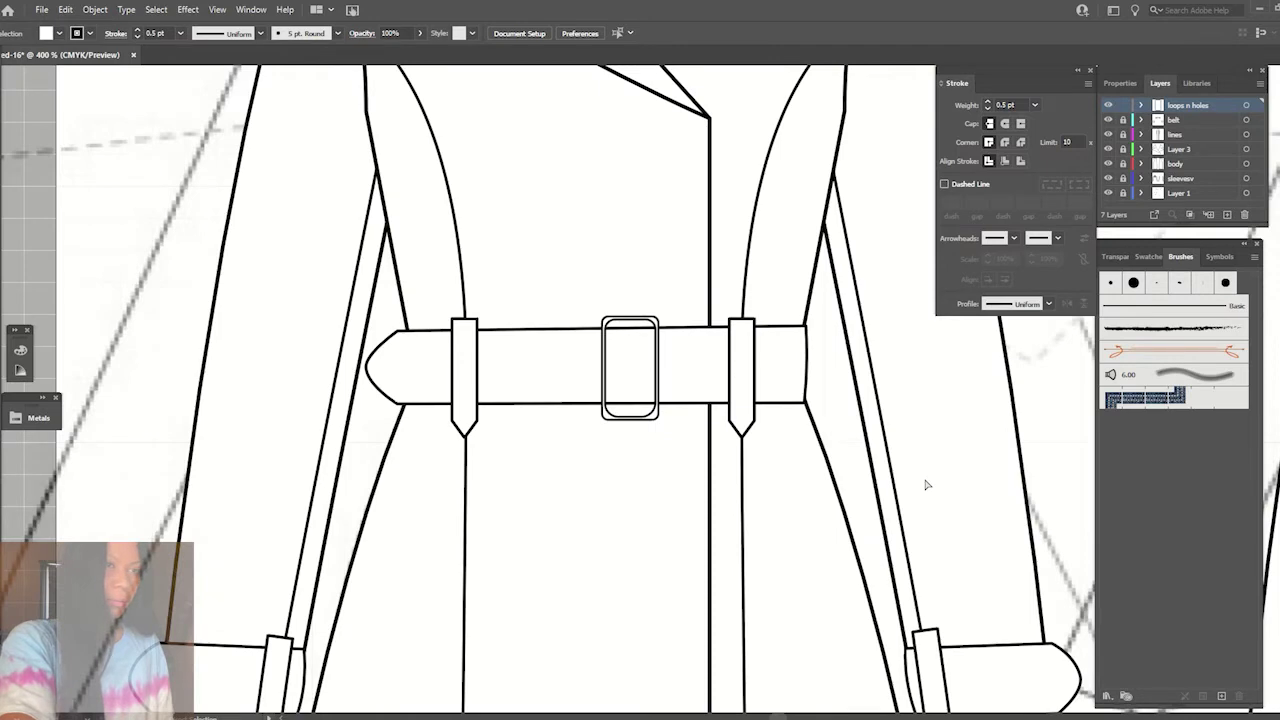
- Select the inner buckle path and pull its top-left and top-right anchors inward
key(ctrl+plus)
key(ctrl+plus)
key(ctrl+plus)
key(a)
click(580, 117)
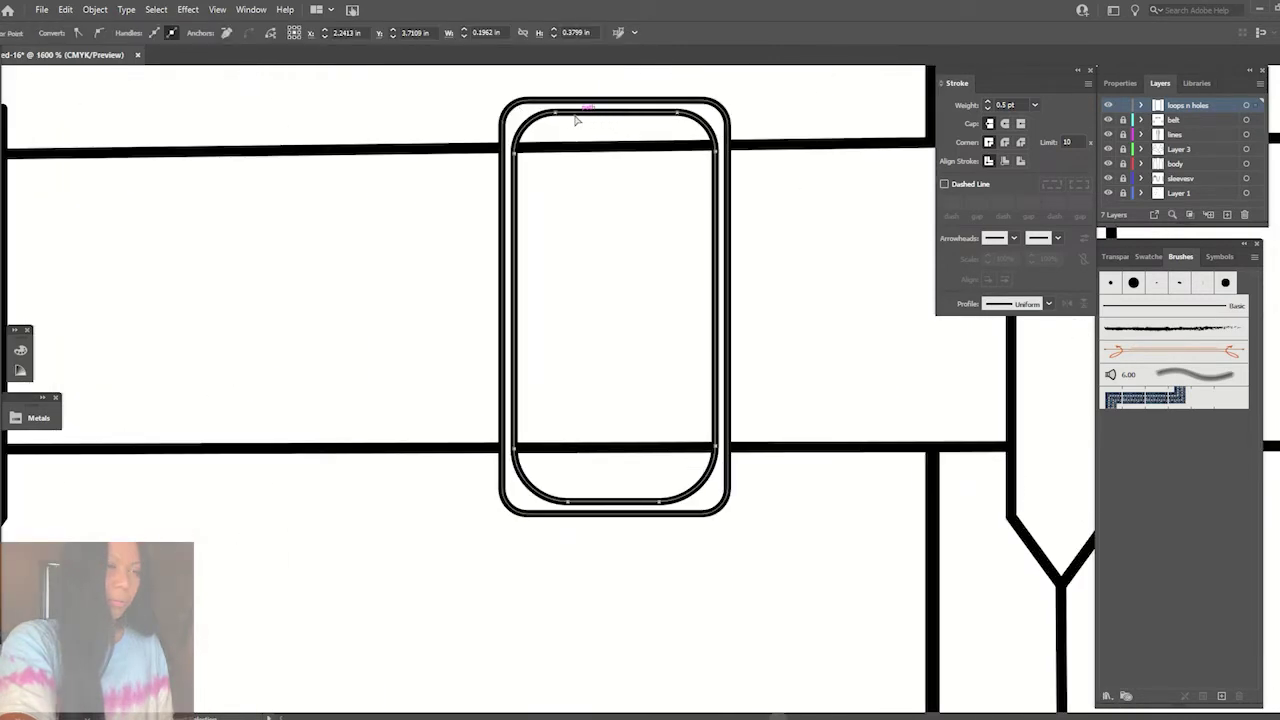
key(Delete)
key(ctrl+z)
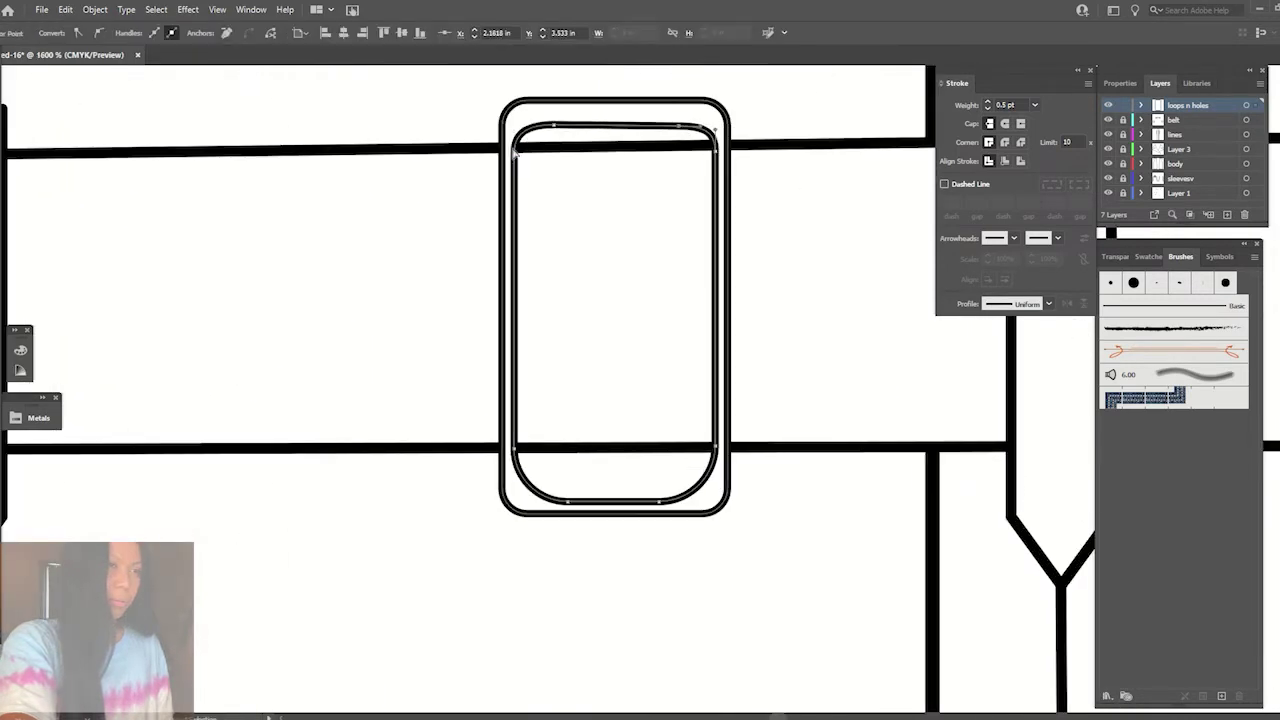
drag(510, 150, 520, 150)
drag(716, 150, 703, 148)
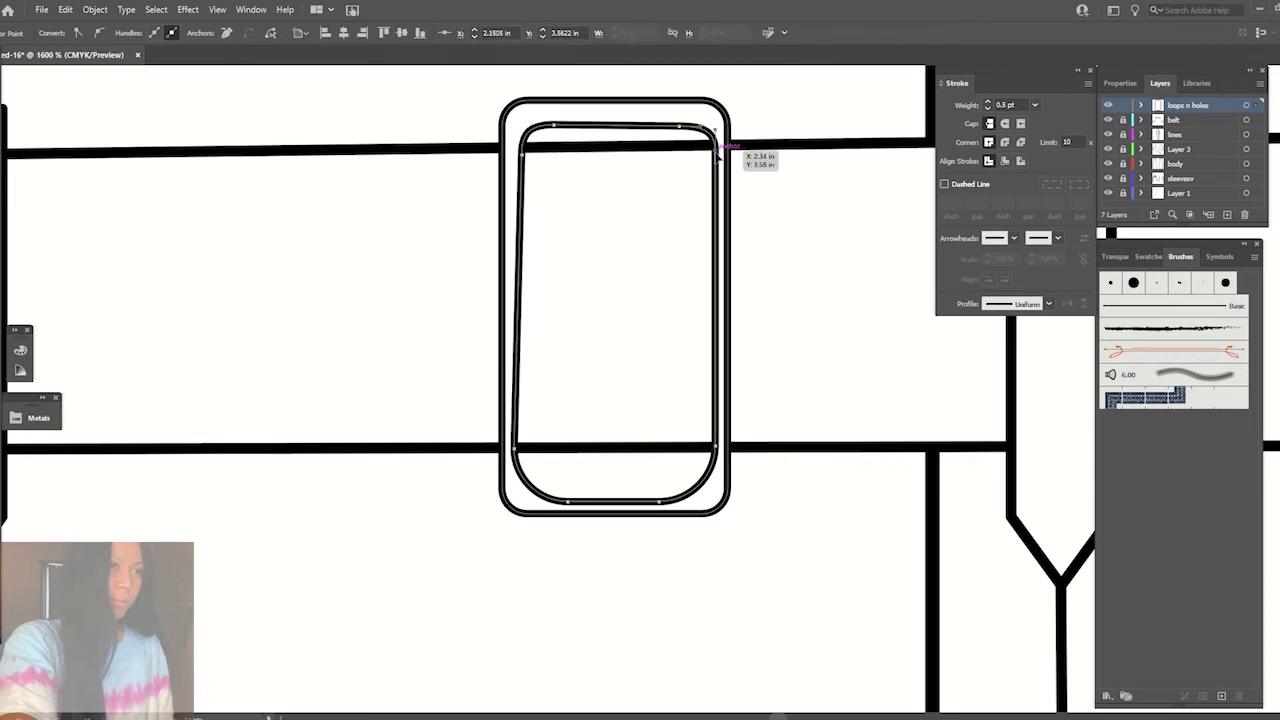
- Straighten the inner path's left and right edges and raise and level its bottom edge
drag(722, 452, 700, 448)
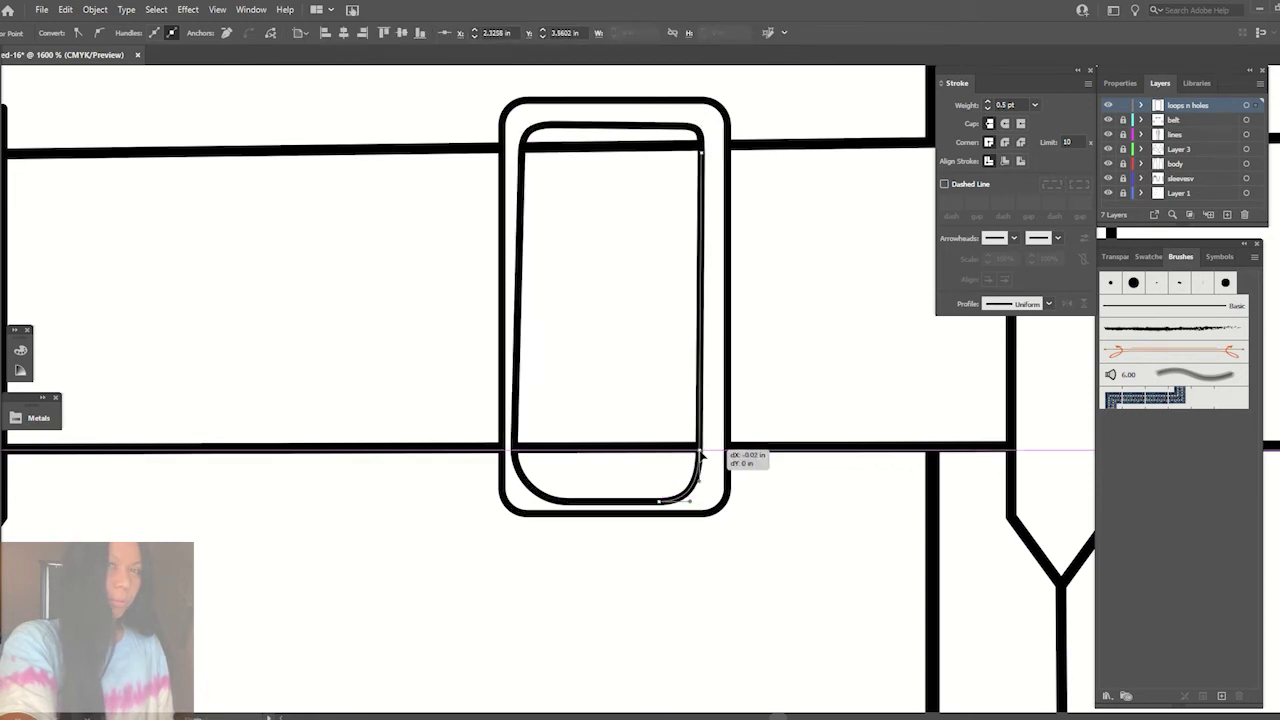
drag(514, 448, 530, 447)
drag(520, 152, 527, 155)
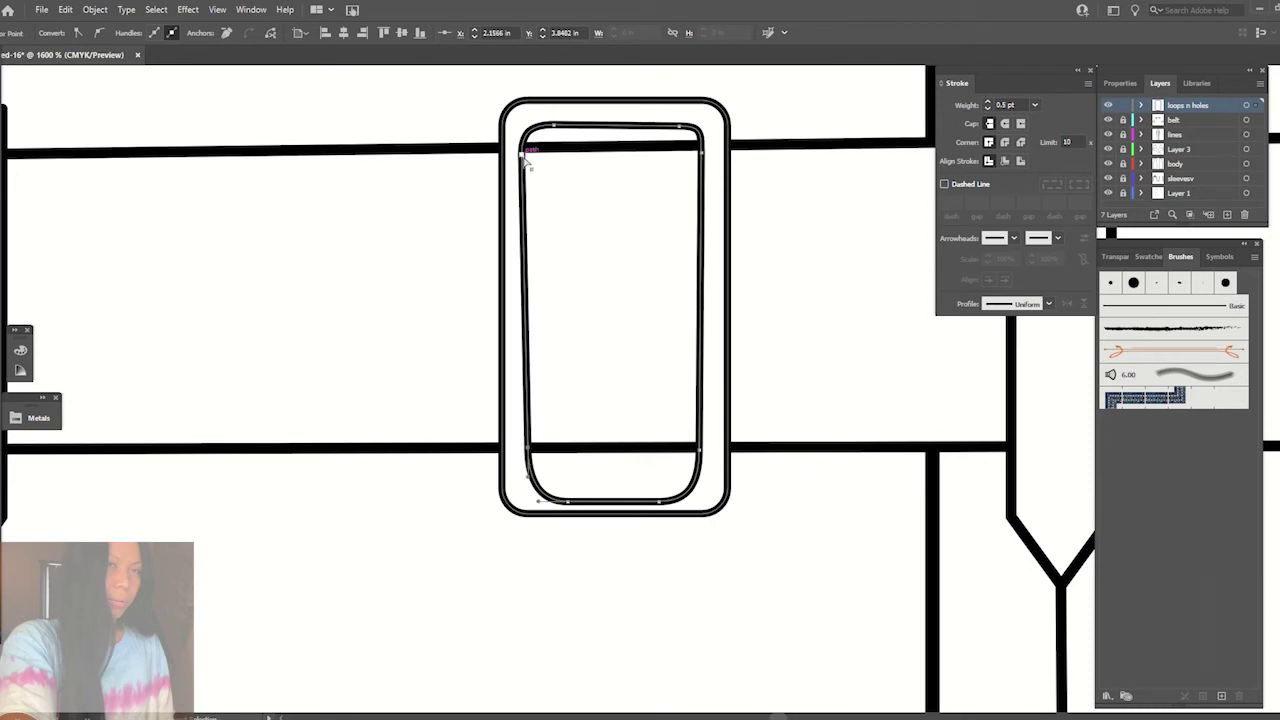
drag(567, 505, 564, 482)
drag(673, 496, 677, 488)
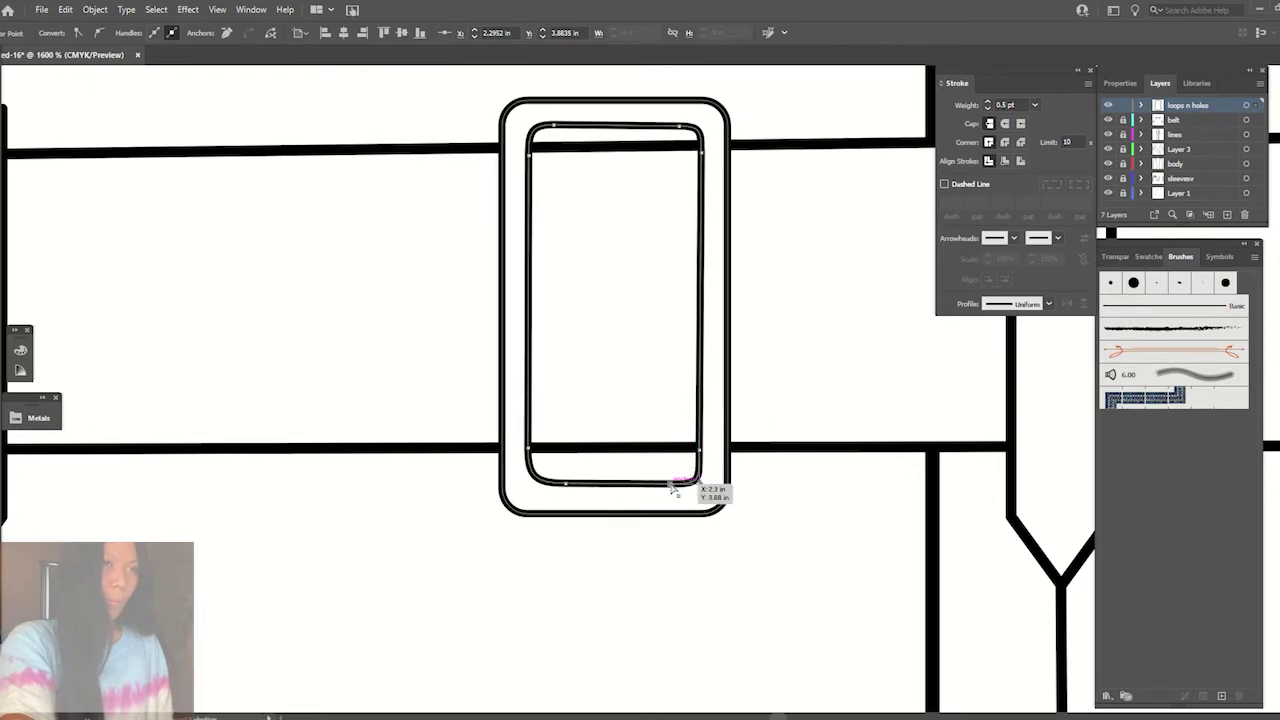
click(800, 497)
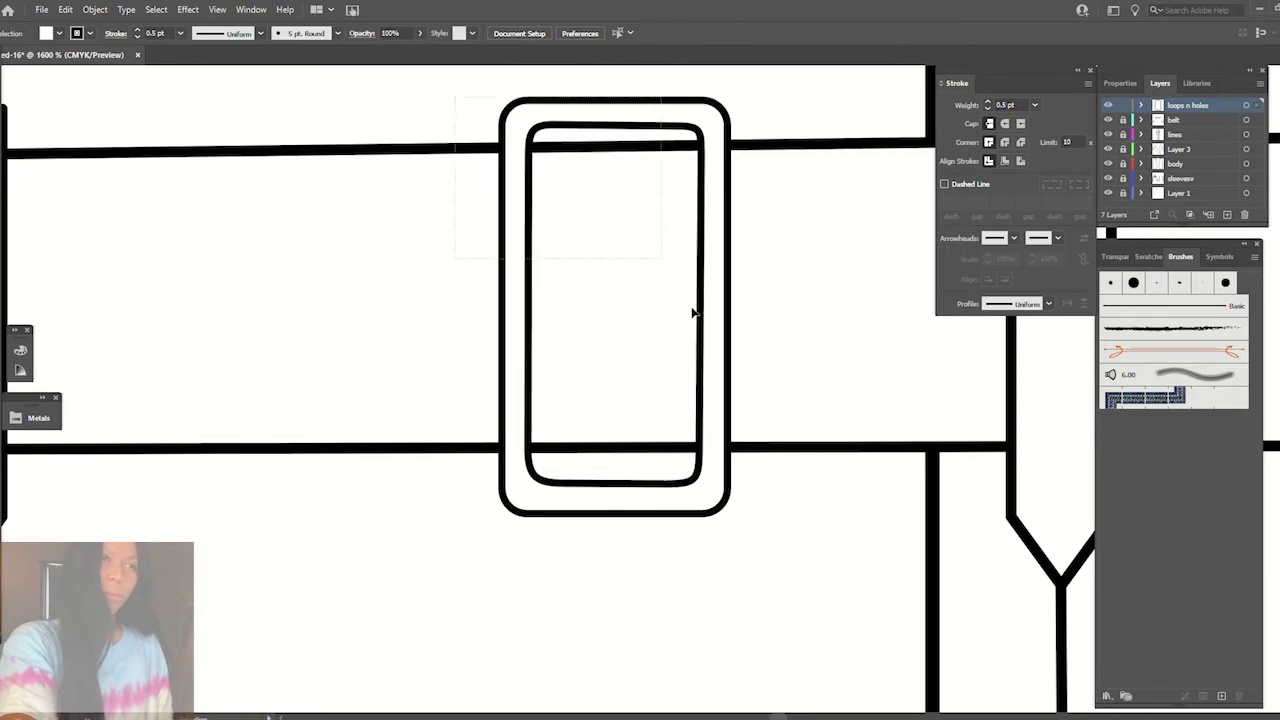
- Shrink the outer buckle frame around the inner one and nudge the inner rectangle up
click(500, 515)
drag(501, 515, 523, 491)
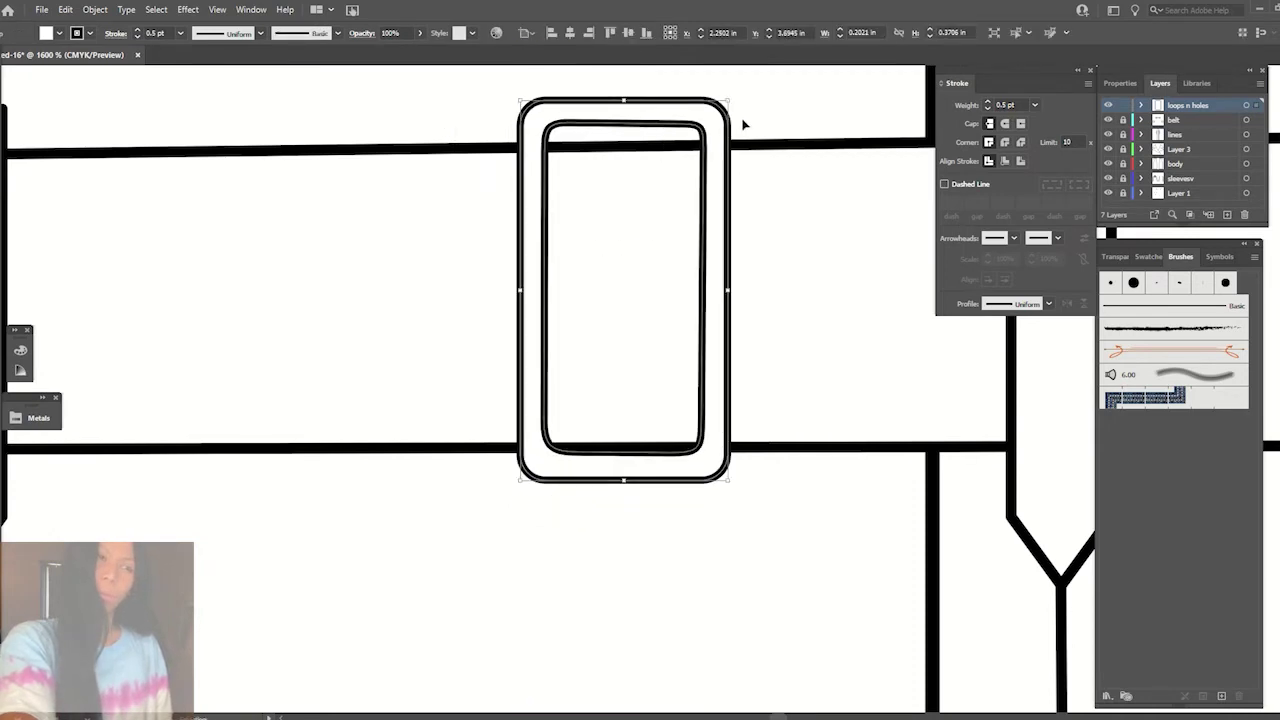
mouse_move(703, 114)
mouse_down()
mouse_move(672, 133)
mouse_move(692, 101)
mouse_up()
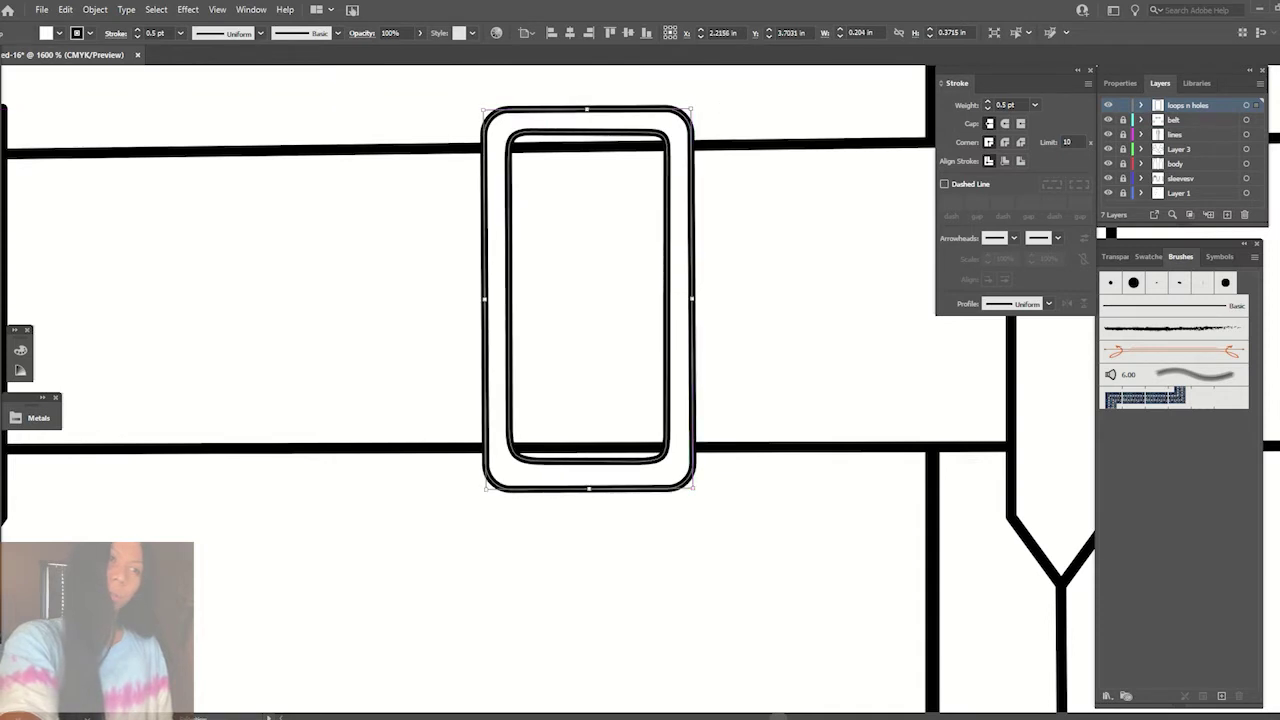
click(668, 142)
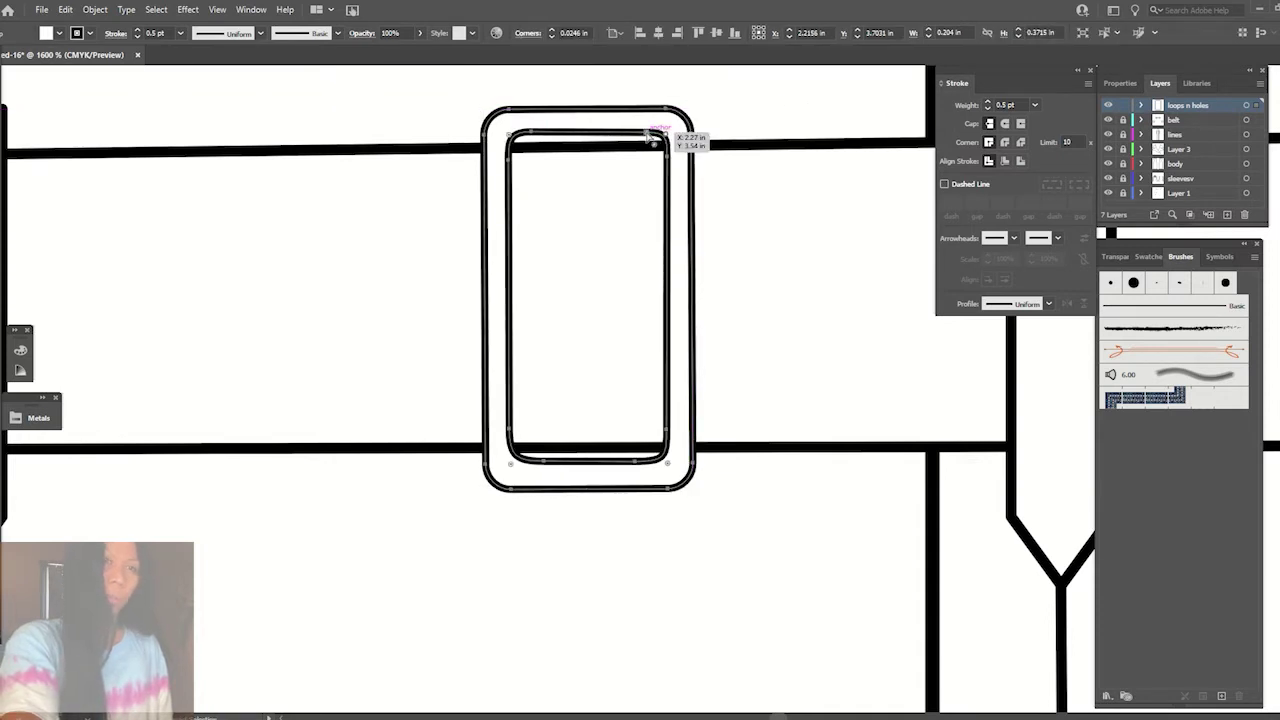
drag(668, 161, 668, 158)
- Raise the inner rectangle's top-right anchor to even out its top edge
key(a)
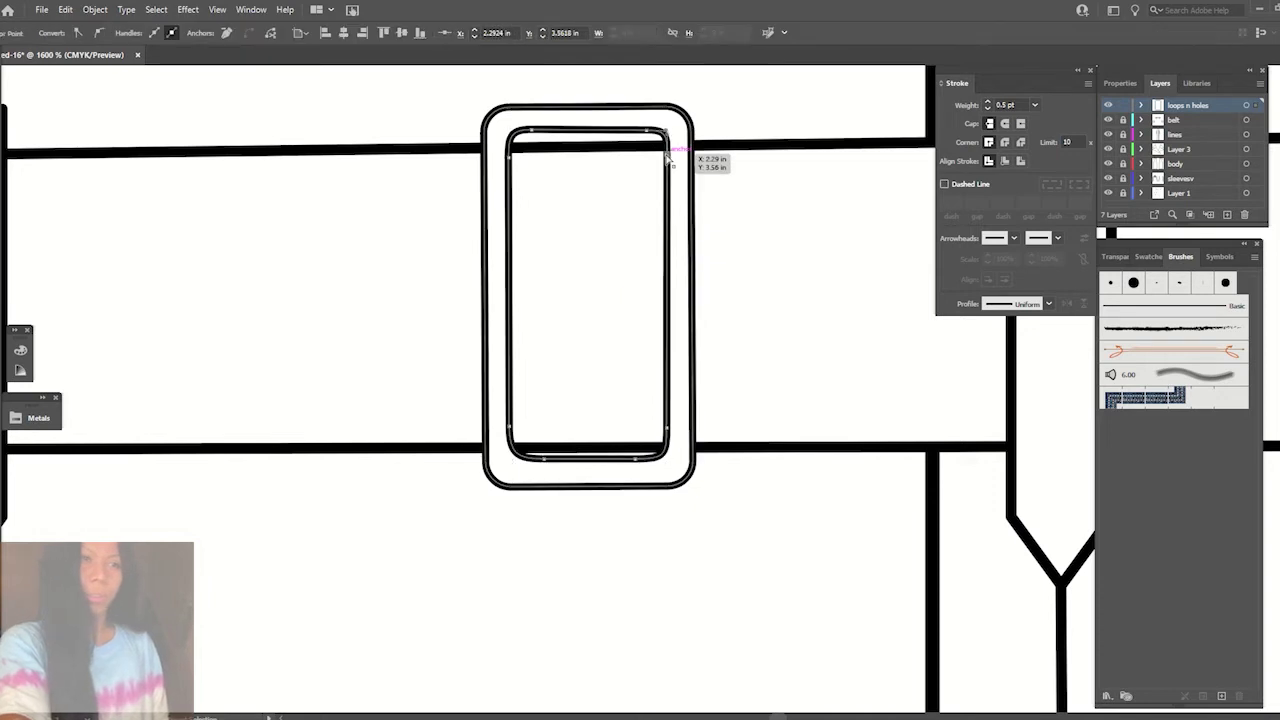
click(667, 150)
drag(661, 150, 668, 130)
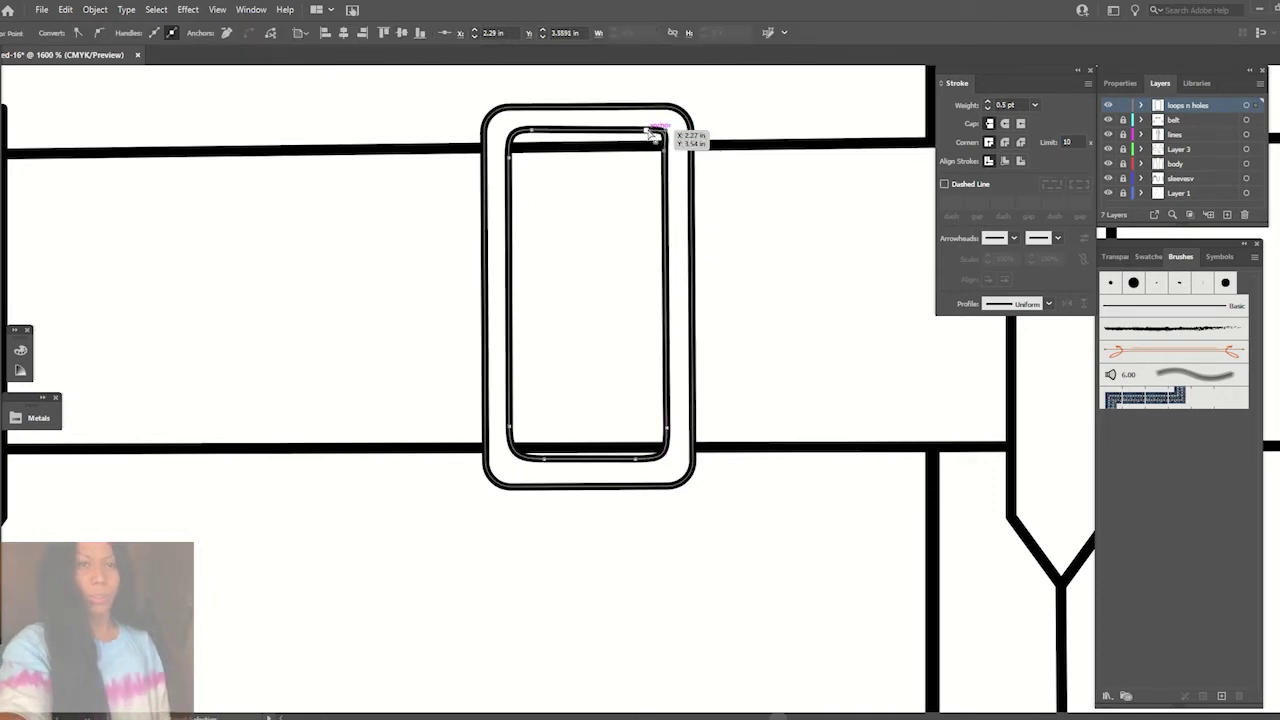
click(650, 130)
click(757, 124)
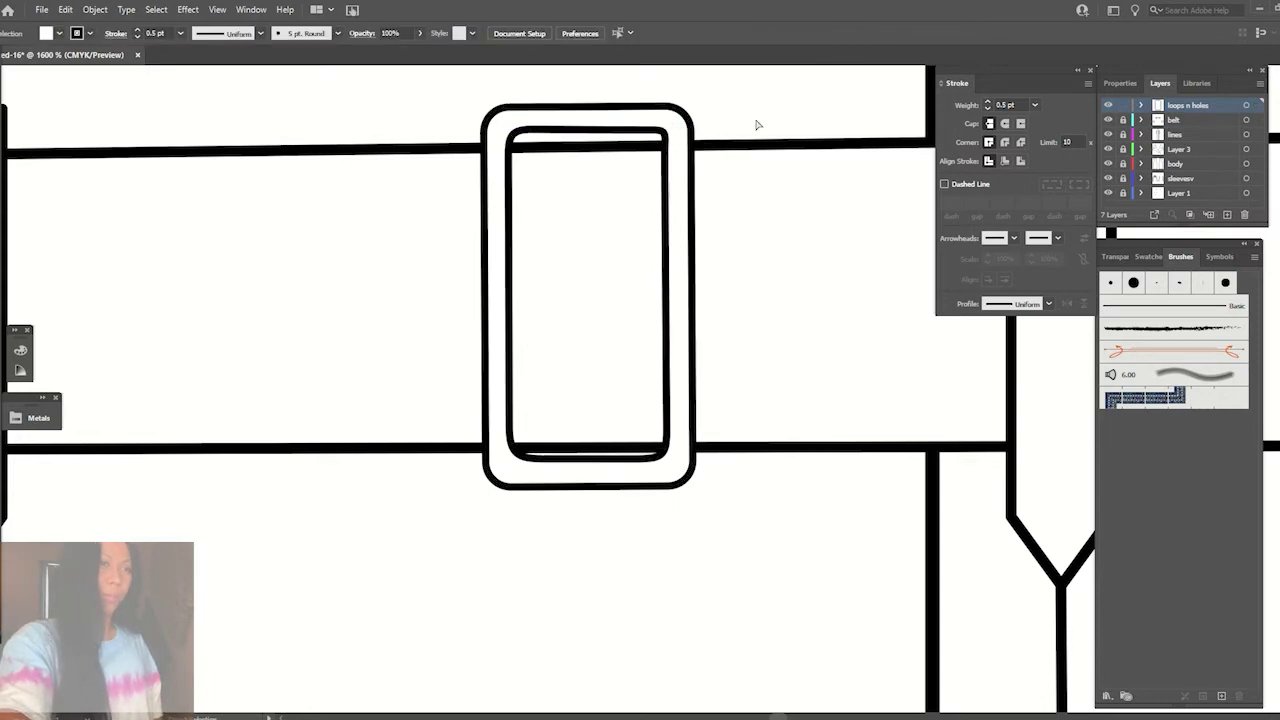
key(ctrl+a)
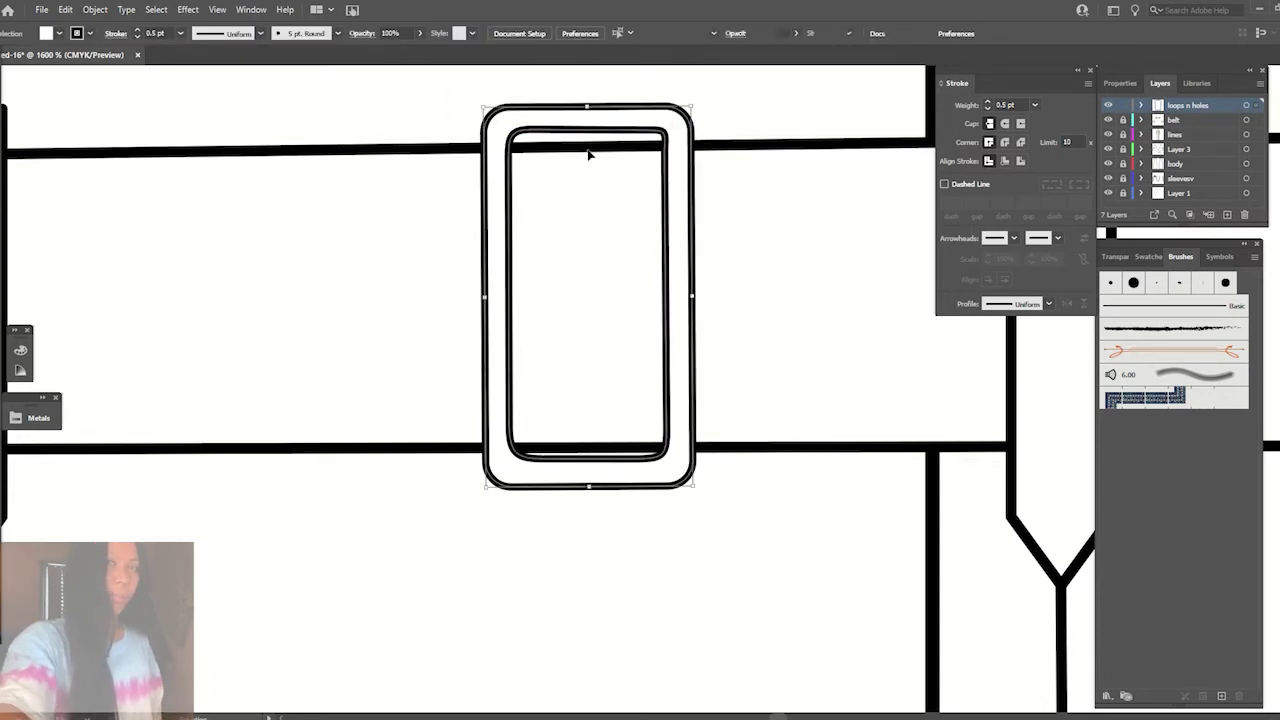
- Draw a horizontal prong line from the buckle centre to its right edge
click(793, 120)
key(ctrl+0)
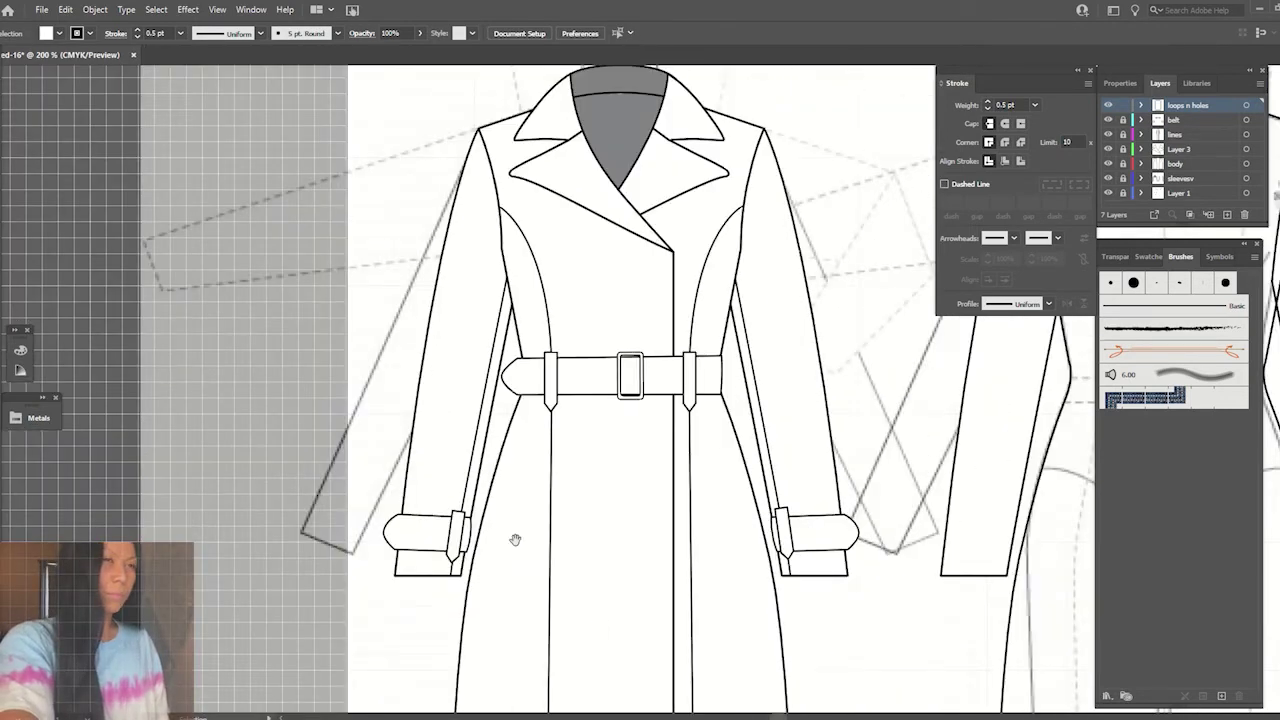
drag(515, 540, 466, 430)
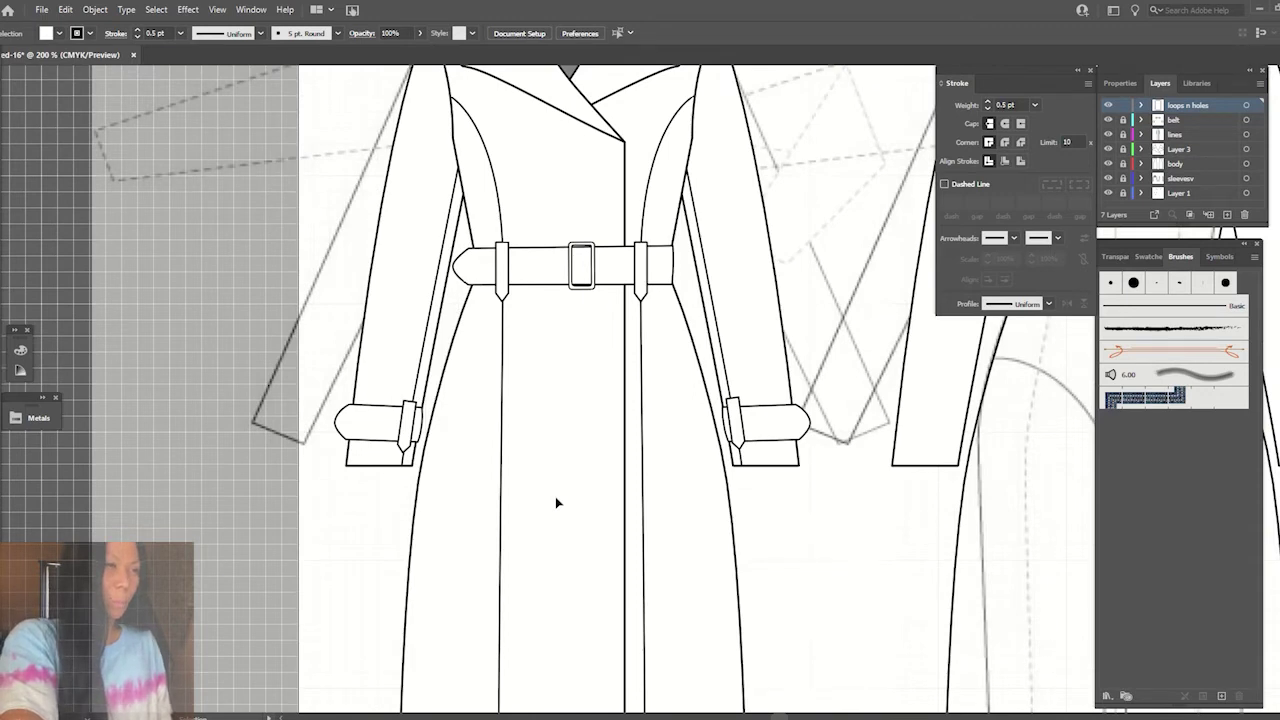
scroll(415, 458, up, 5)
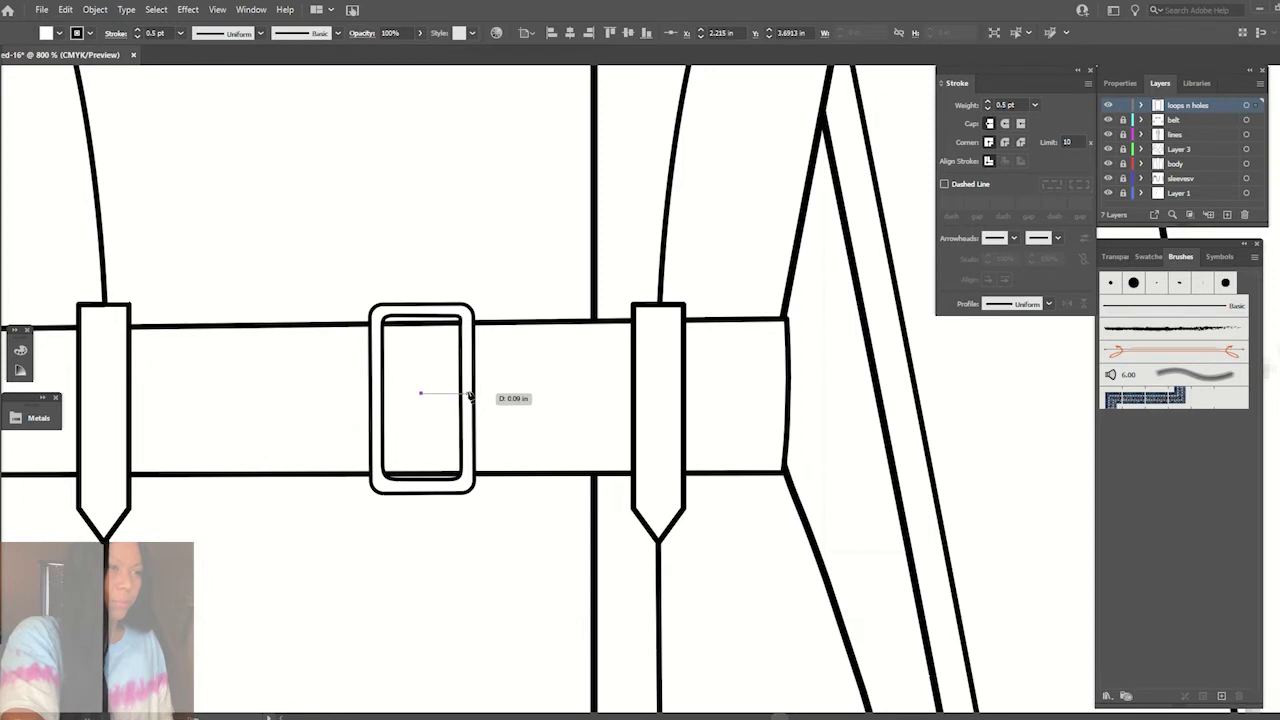
drag(467, 396, 422, 408)
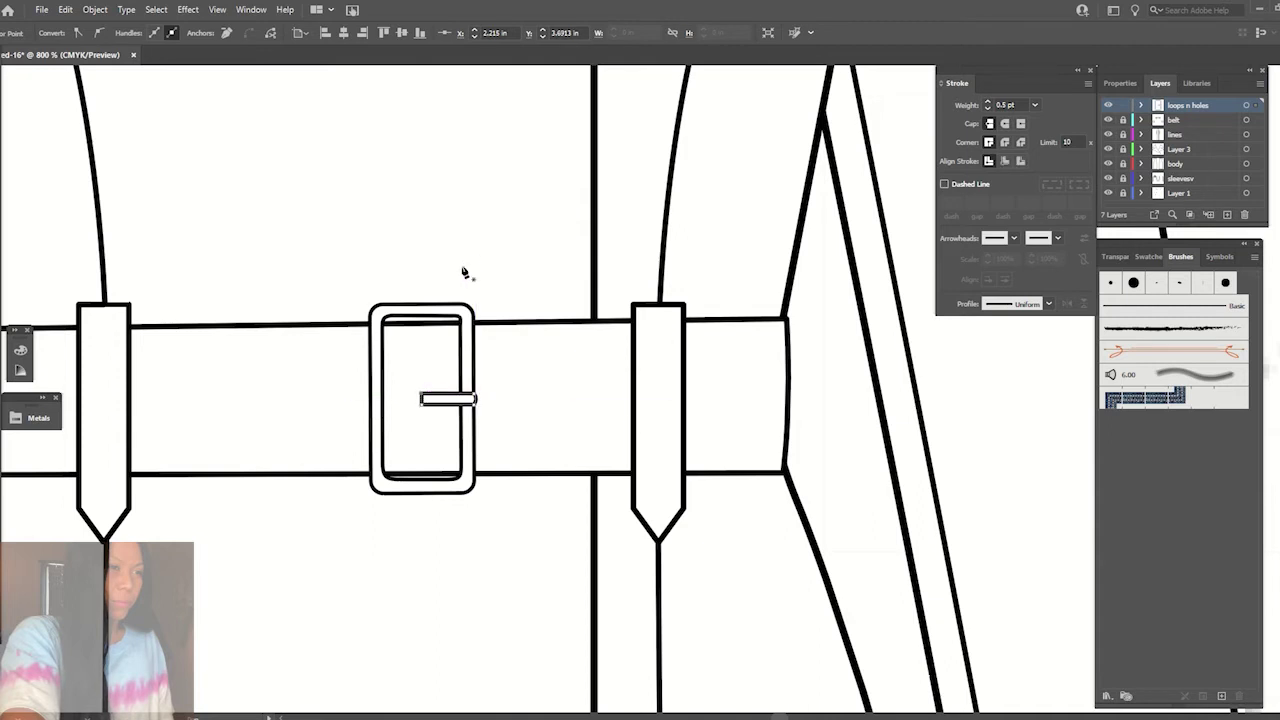
- Thin the prong's stroke to 0.25 pt and check its look
key(v)
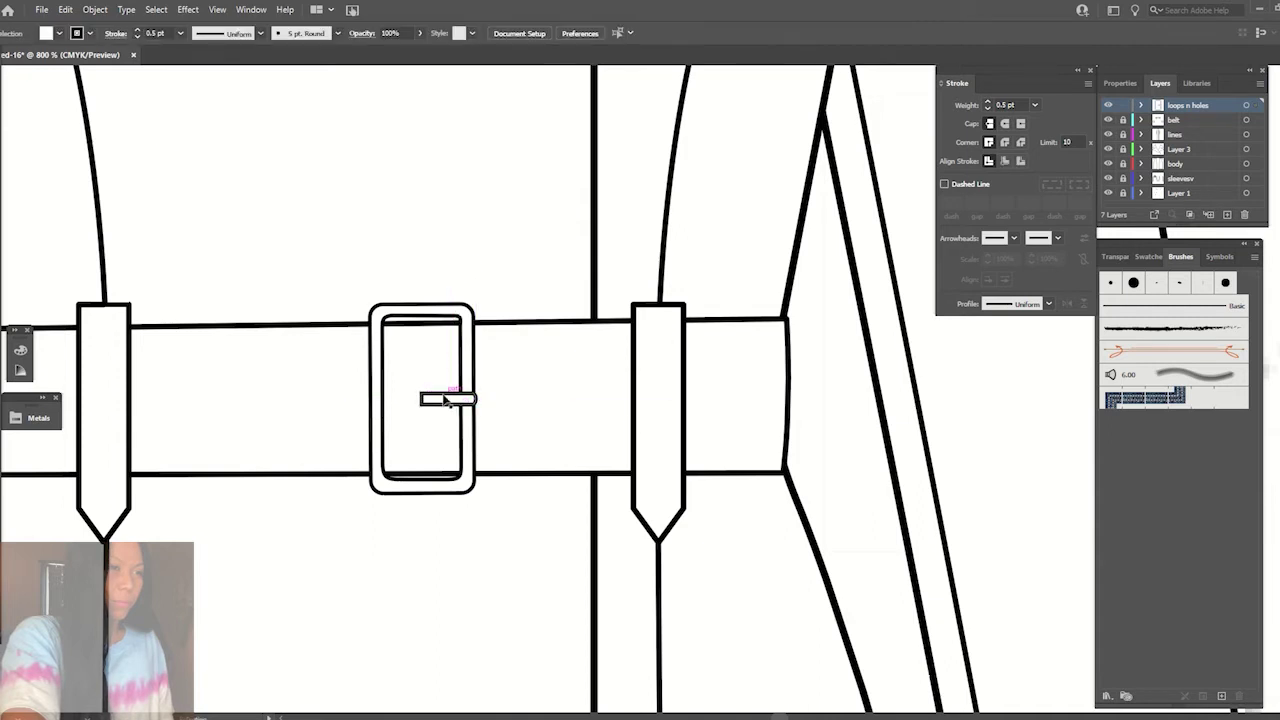
click(1035, 104)
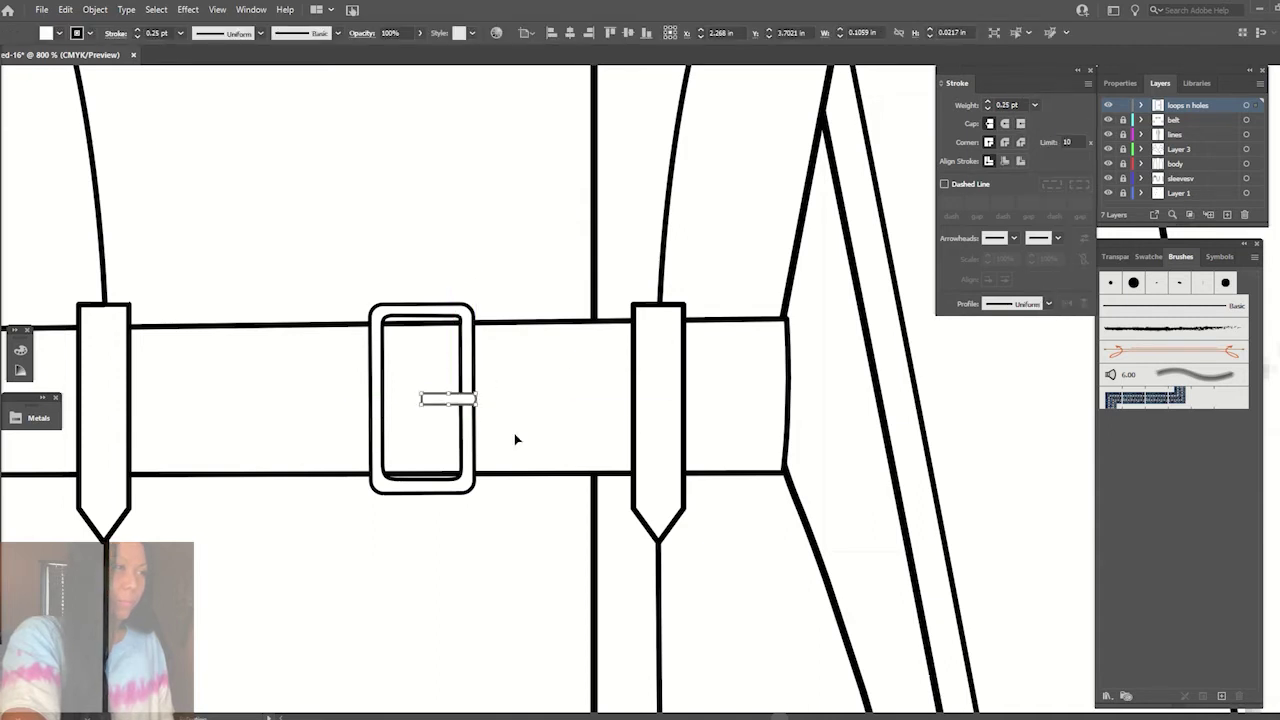
click(265, 162)
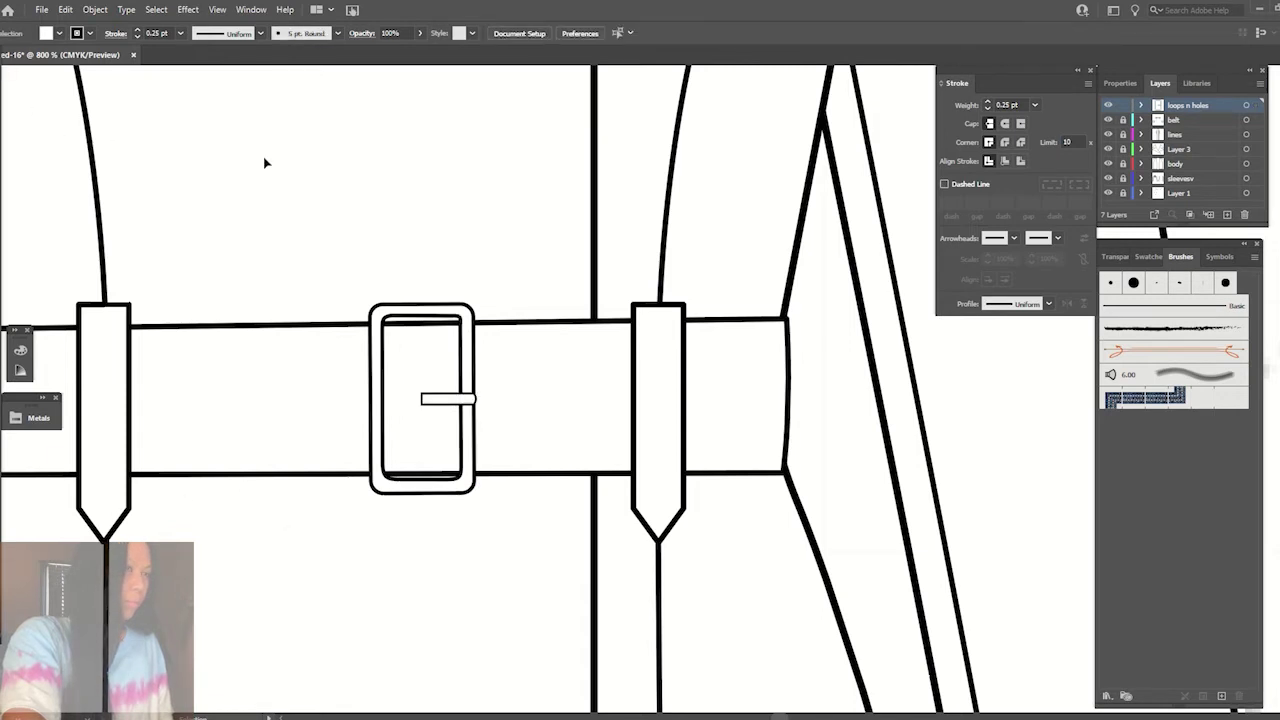
click(438, 399)
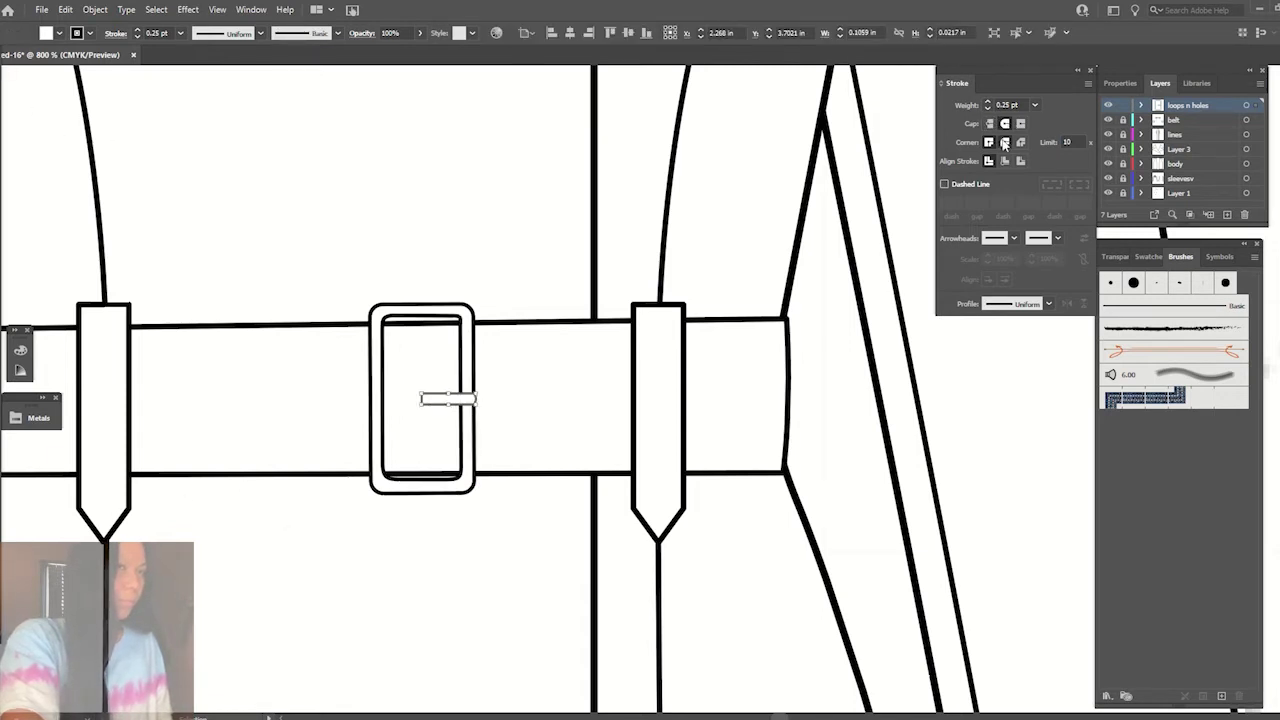
drag(20, 370, 40, 210)
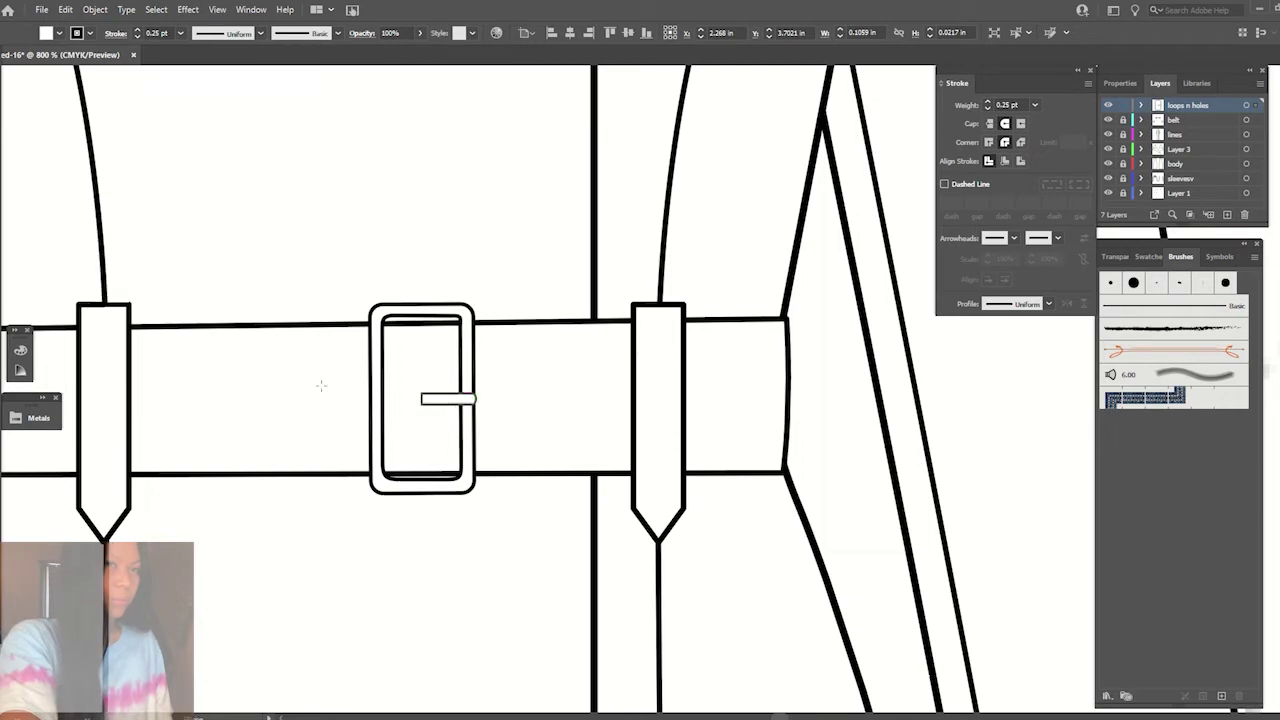
key(ctrl+plus)
key(ctrl+plus)
- Draw a small circle at the prong's left end and bring up the Scribble effect options
drag(540, 372, 580, 411)
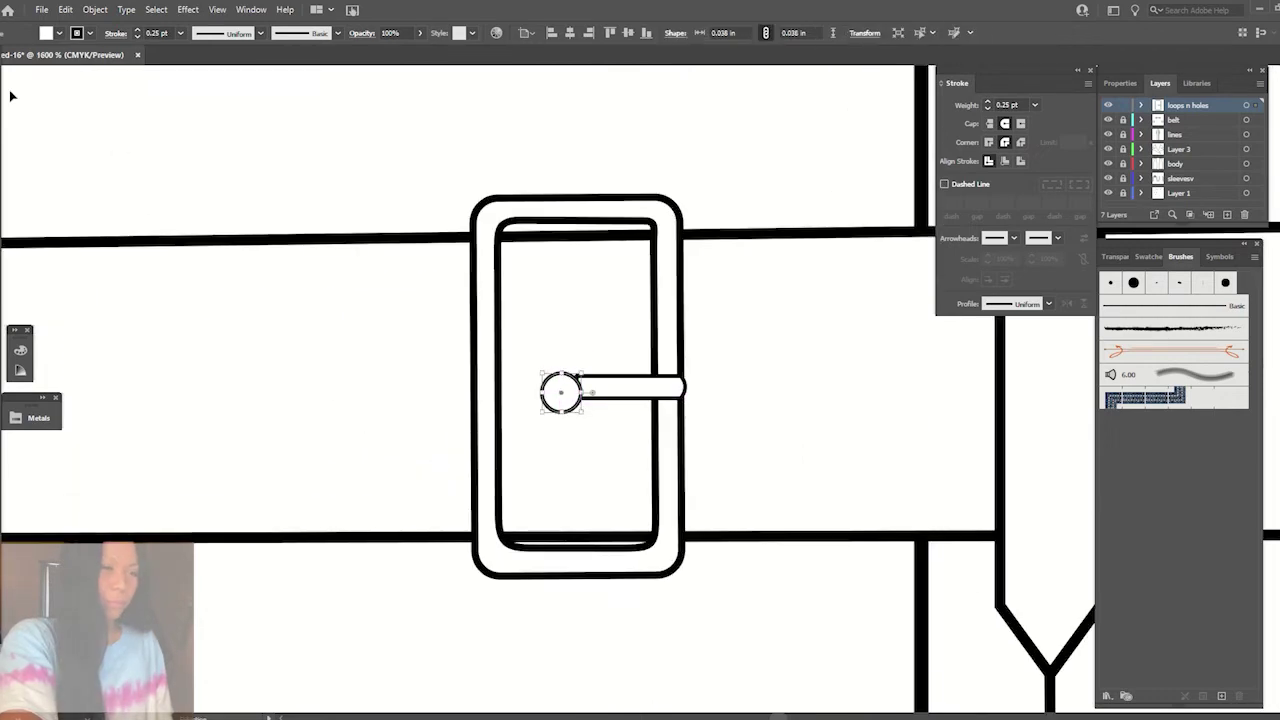
click(568, 414)
click(188, 9)
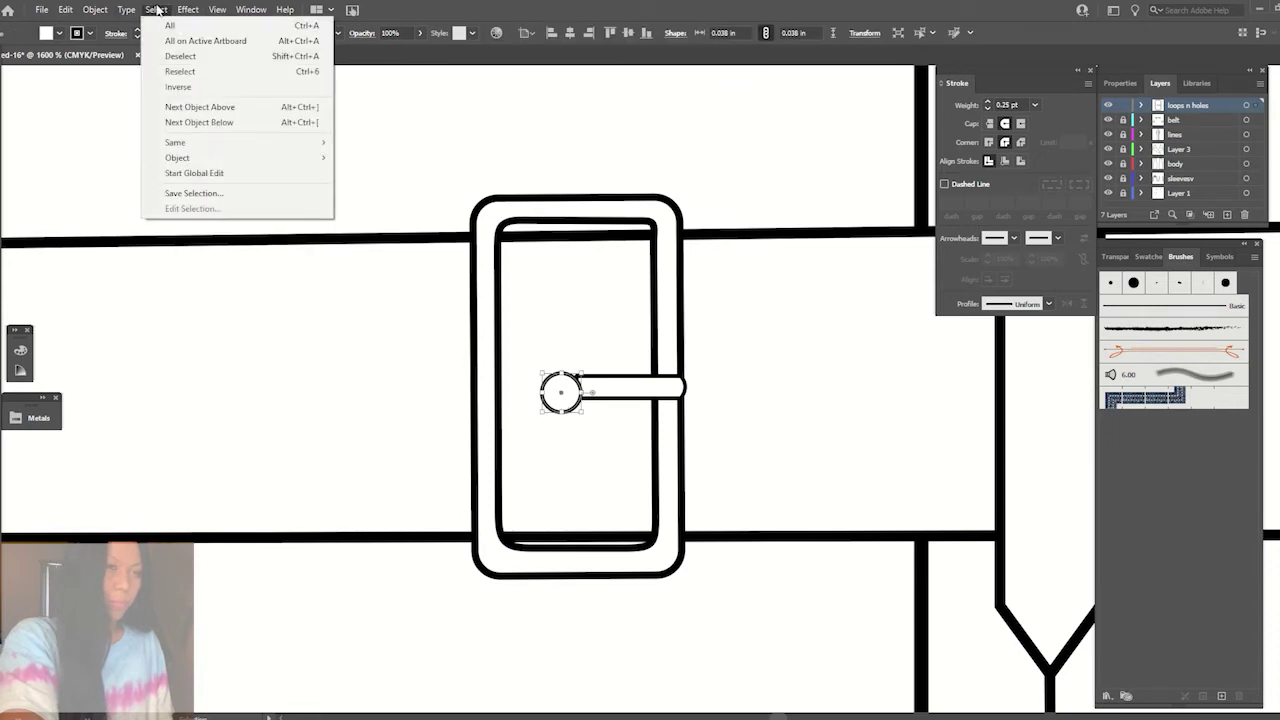
click(393, 252)
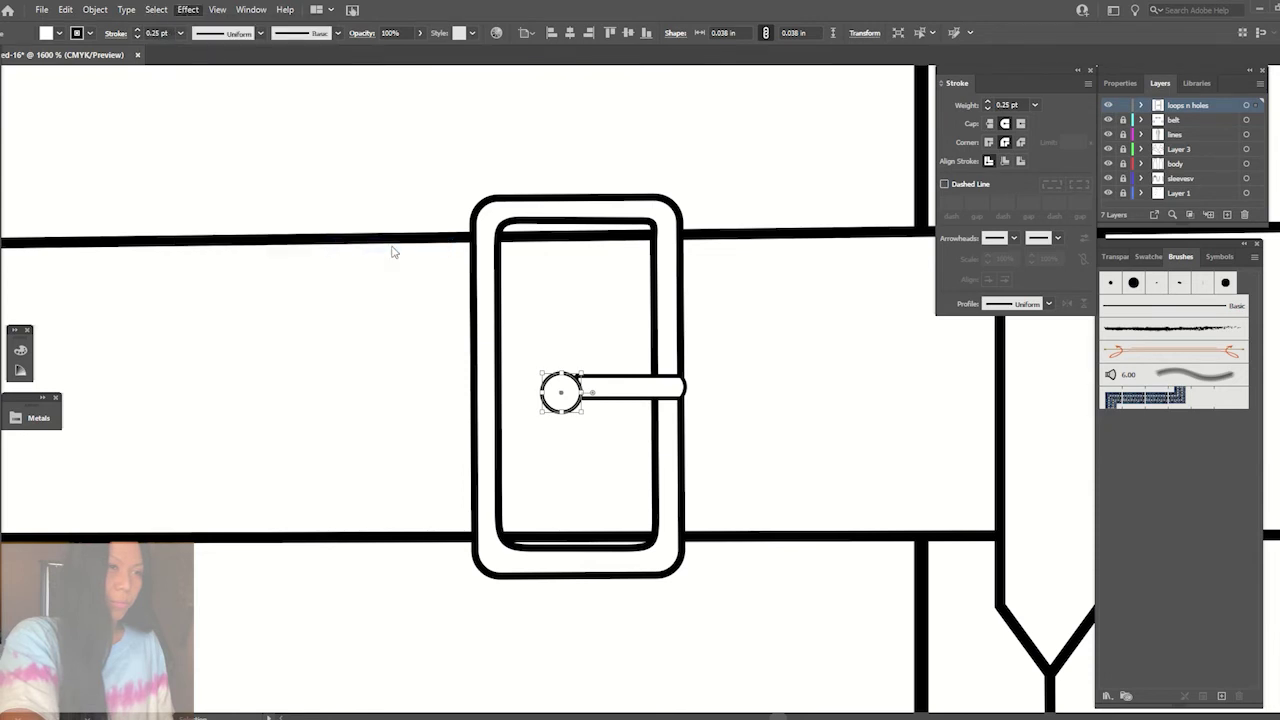
- Experiment with Scribble settings: angle 27°, more curviness, wider spacing, 0.26 in line width
drag(903, 243, 903, 251)
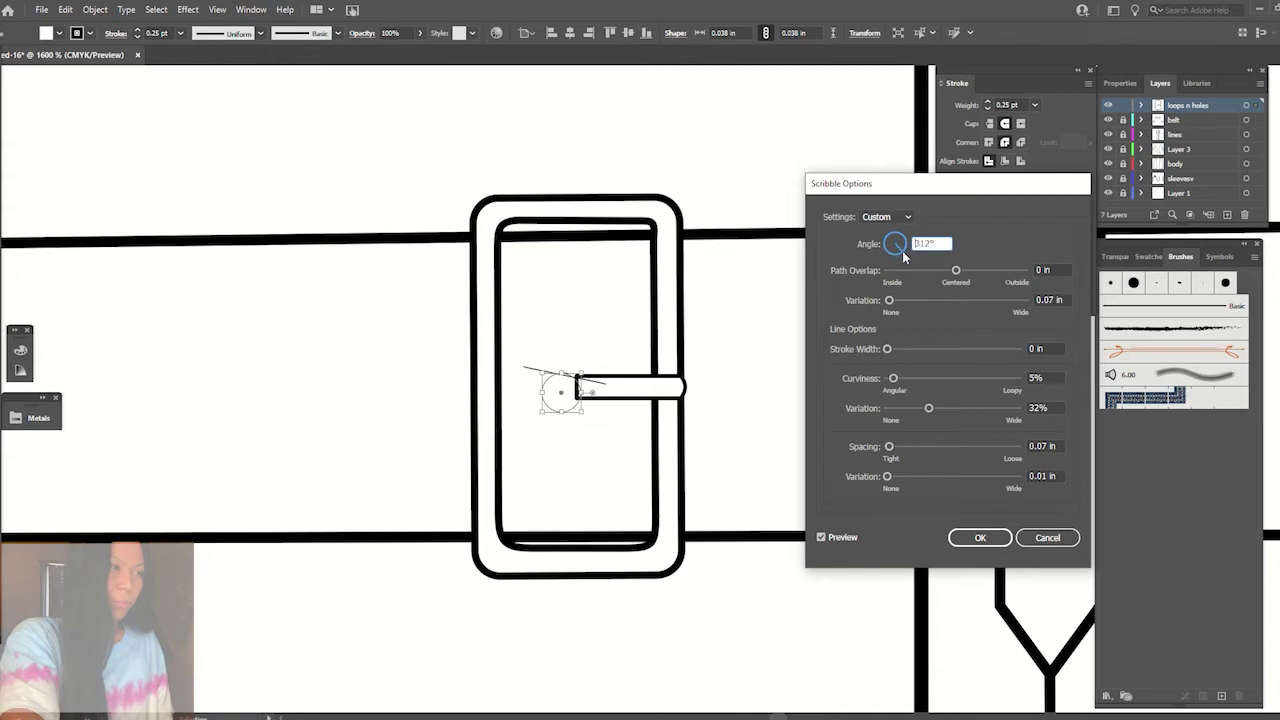
click(895, 379)
drag(897, 381, 931, 381)
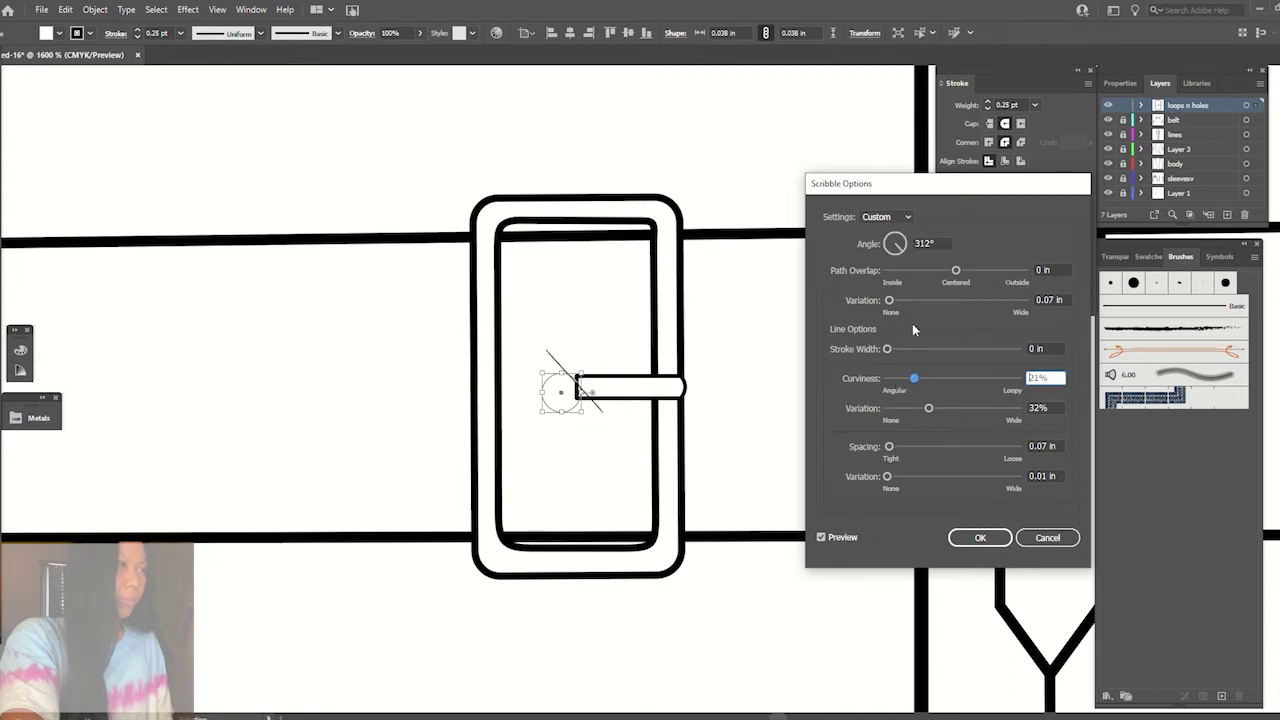
mouse_move(890, 447)
mouse_down()
mouse_move(916, 447)
mouse_move(925, 476)
mouse_up()
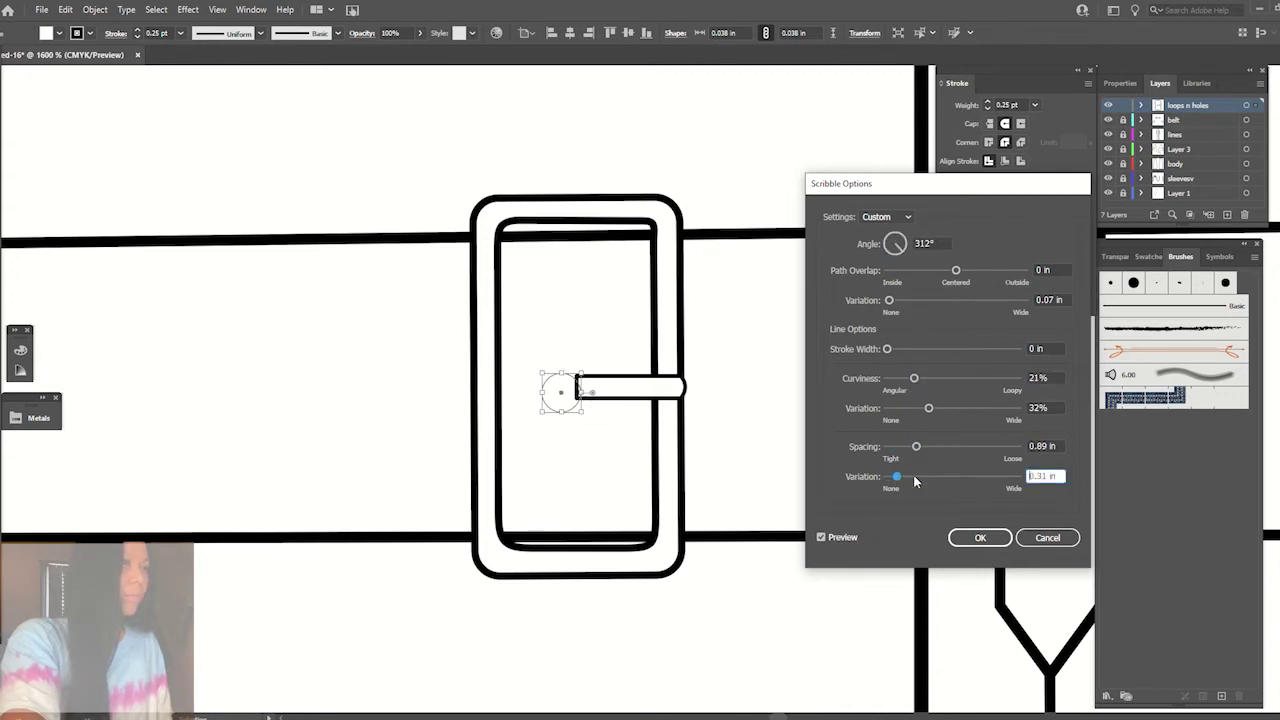
drag(929, 408, 942, 408)
click(888, 349)
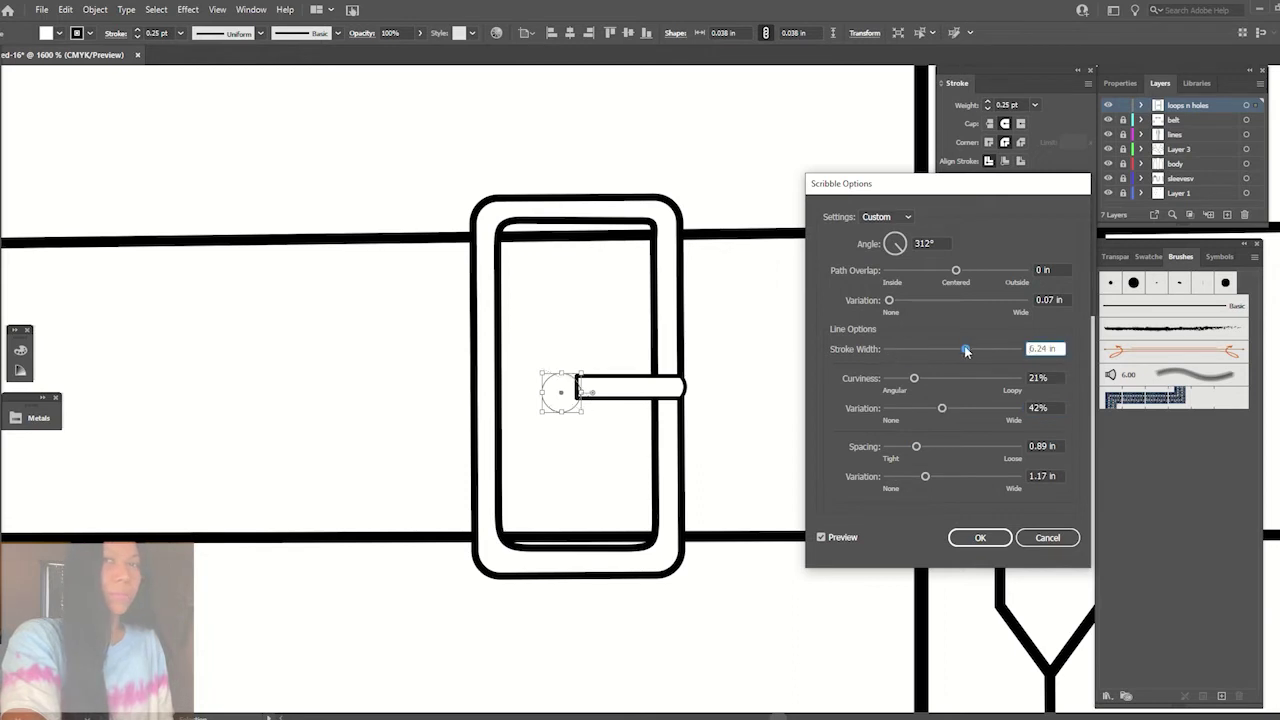
drag(887, 349, 895, 349)
click(905, 240)
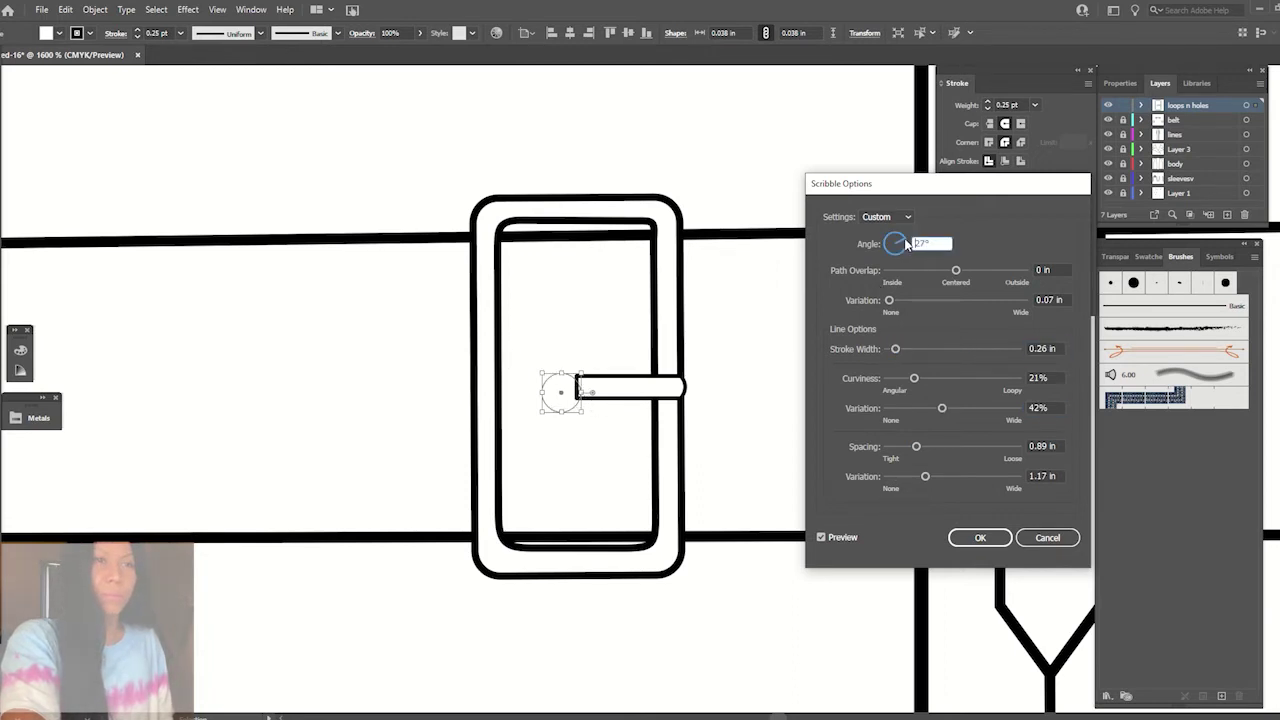
- Cancel the Scribble effect and nudge the circle onto the prong end
click(1047, 537)
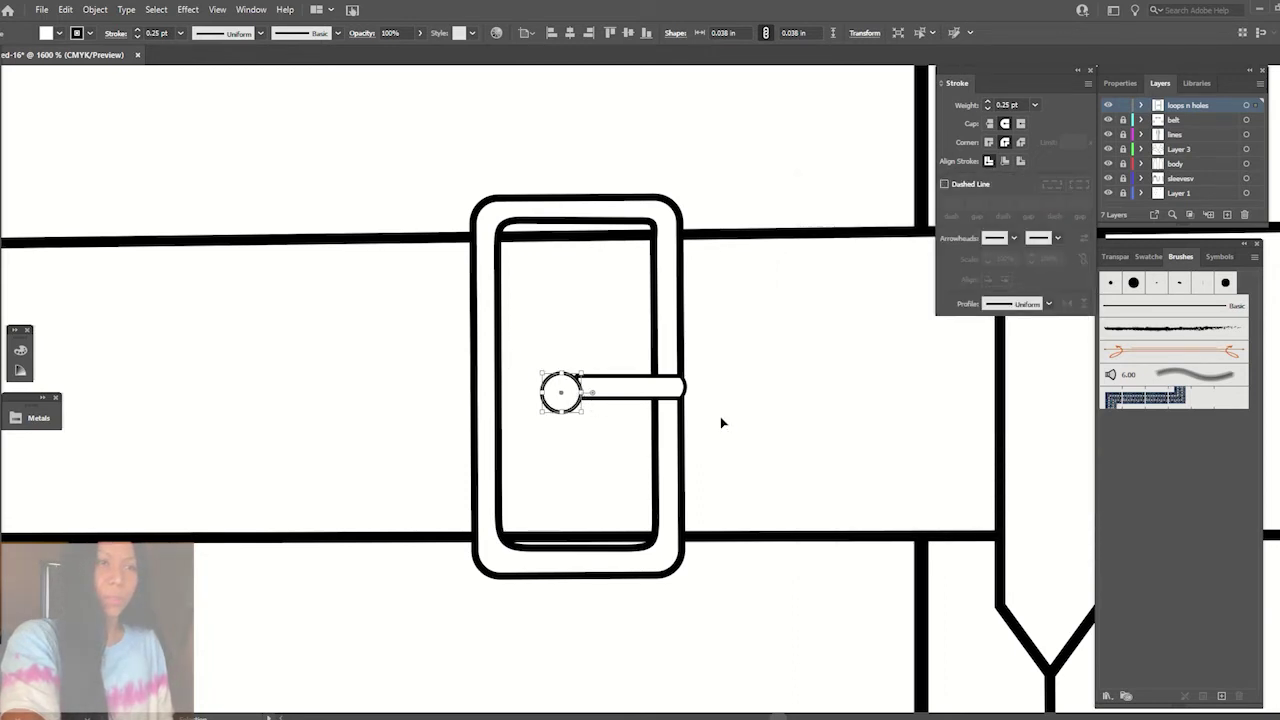
drag(571, 405, 575, 410)
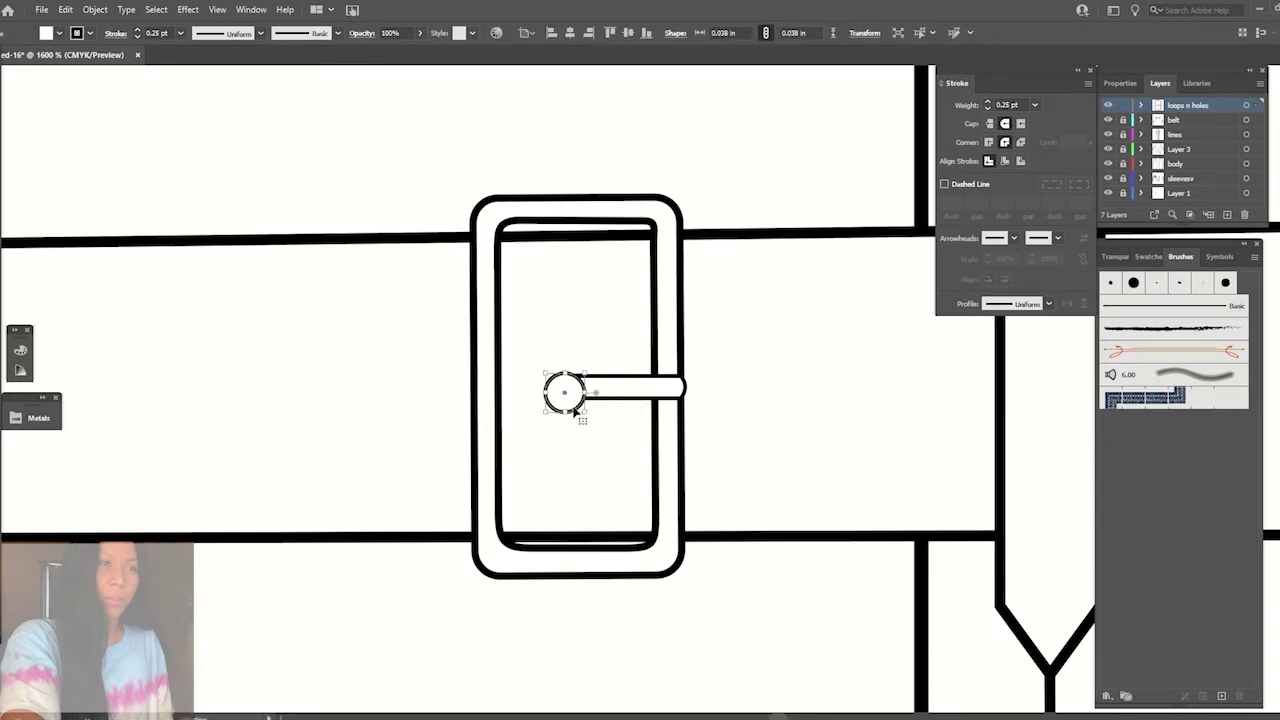
click(188, 9)
mouse_move(207, 167)
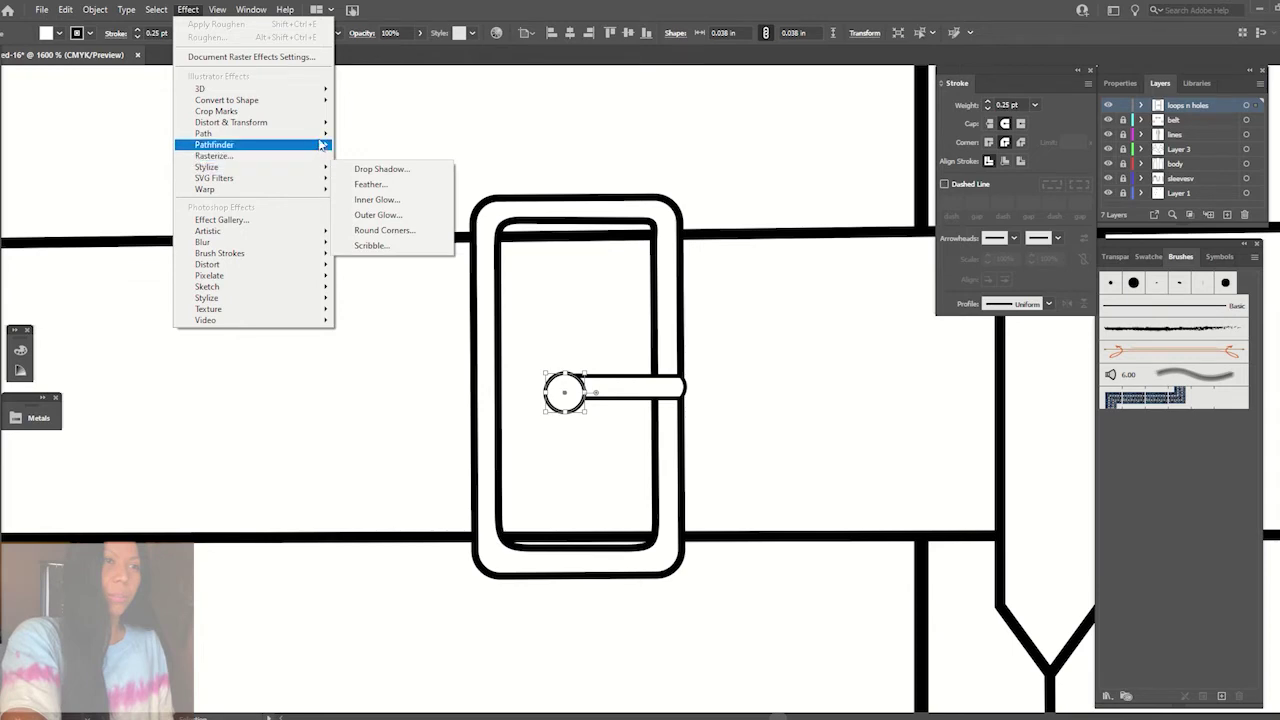
- Apply a relative Zig Zag with 16 ridges per segment to the circle and set its stroke to 0.15 pt
mouse_move(231, 122)
click(375, 216)
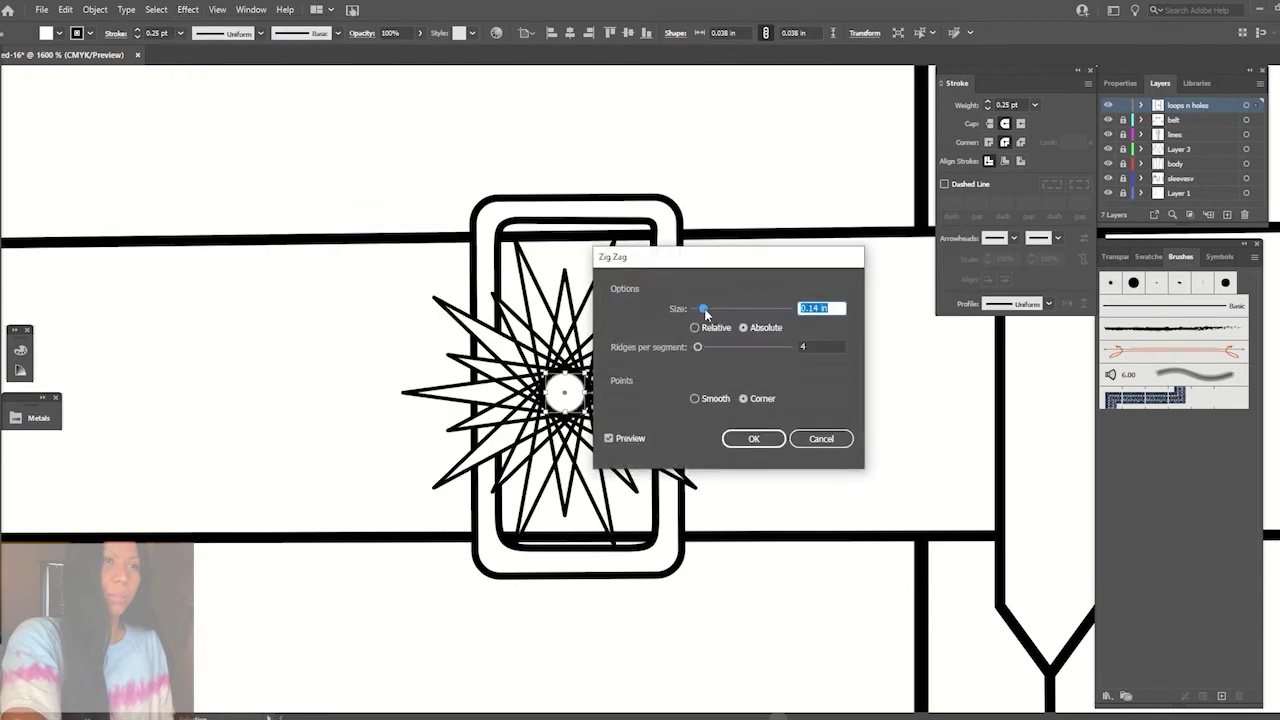
drag(704, 309, 695, 311)
click(698, 347)
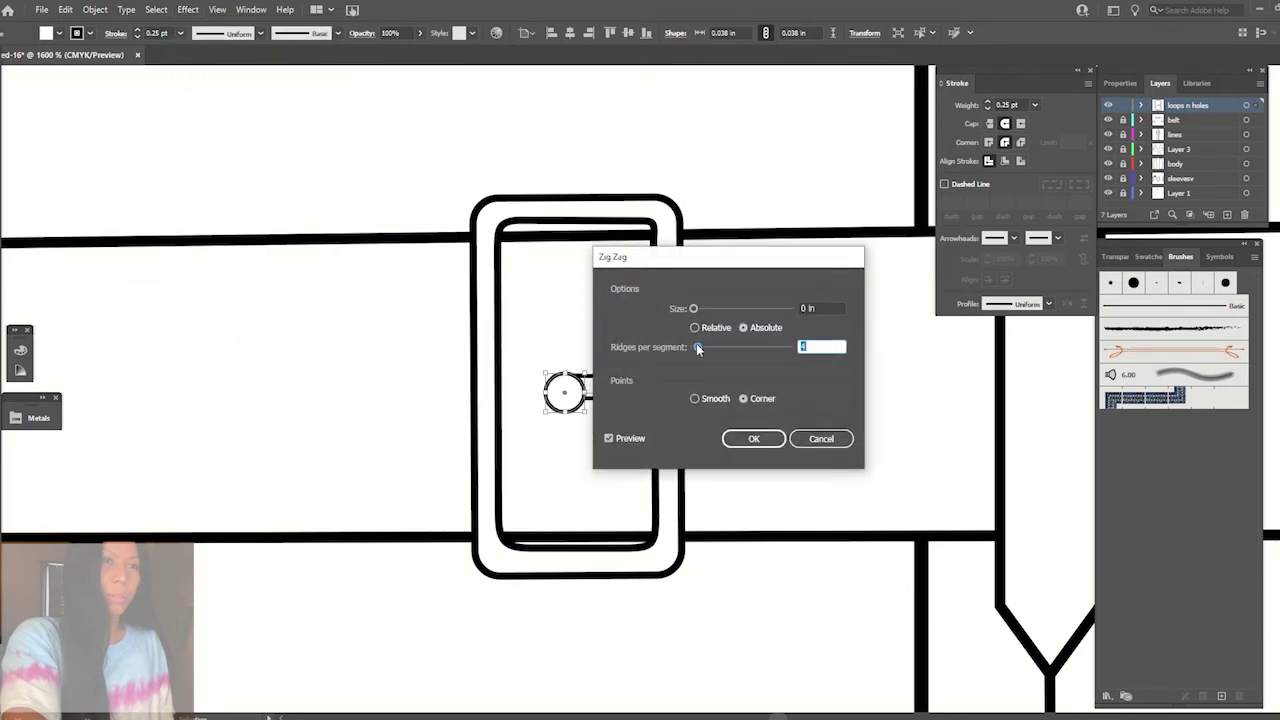
click(694, 398)
mouse_move(702, 346)
mouse_down()
mouse_move(717, 346)
mouse_move(701, 311)
mouse_up()
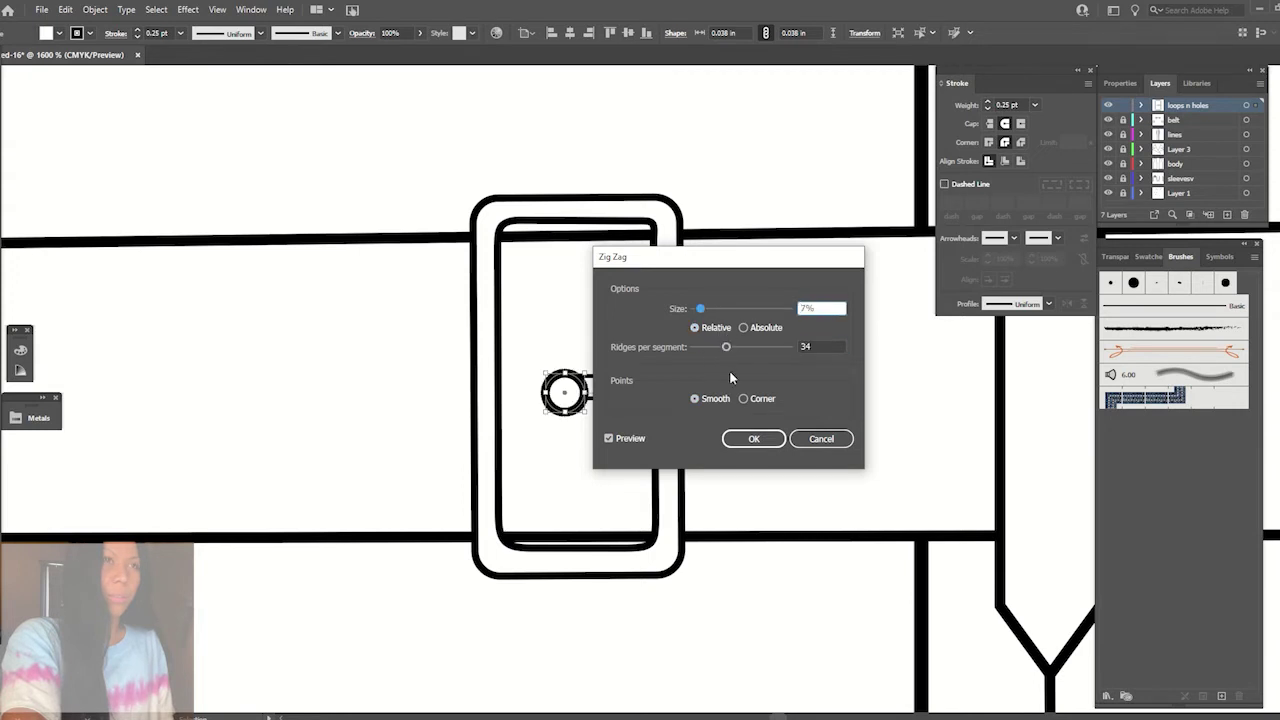
click(743, 328)
click(694, 327)
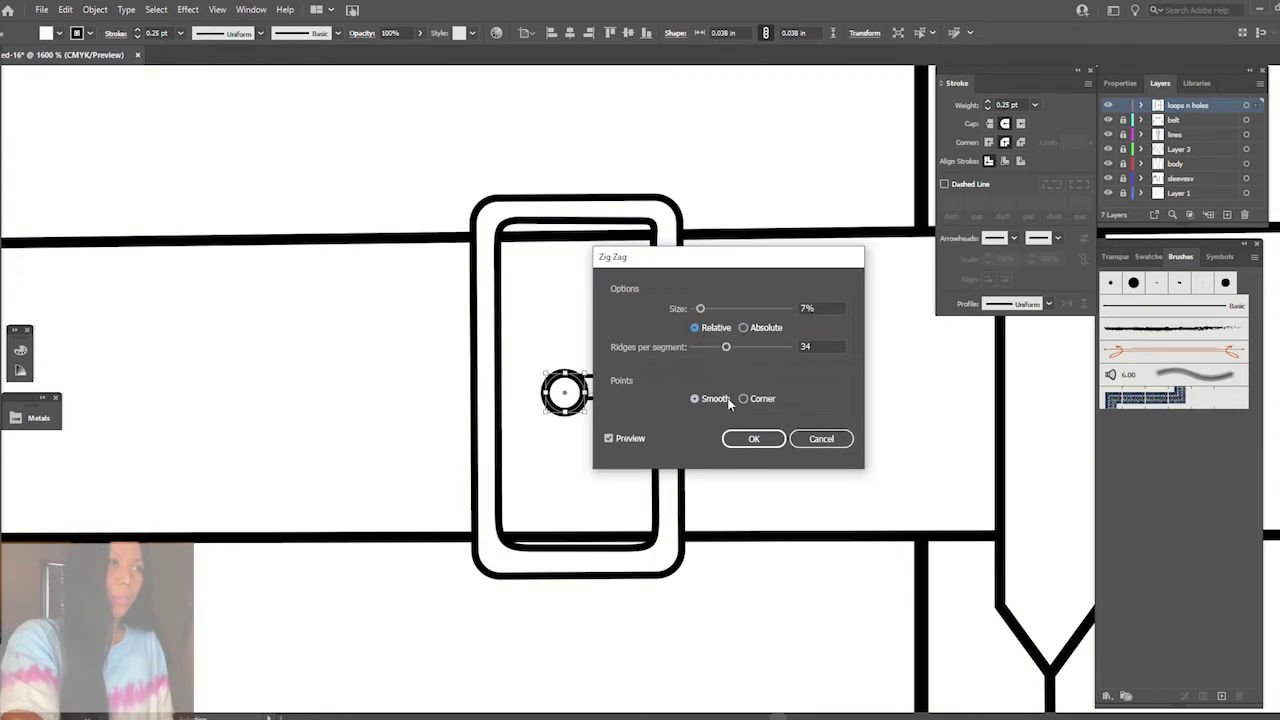
drag(727, 348, 710, 351)
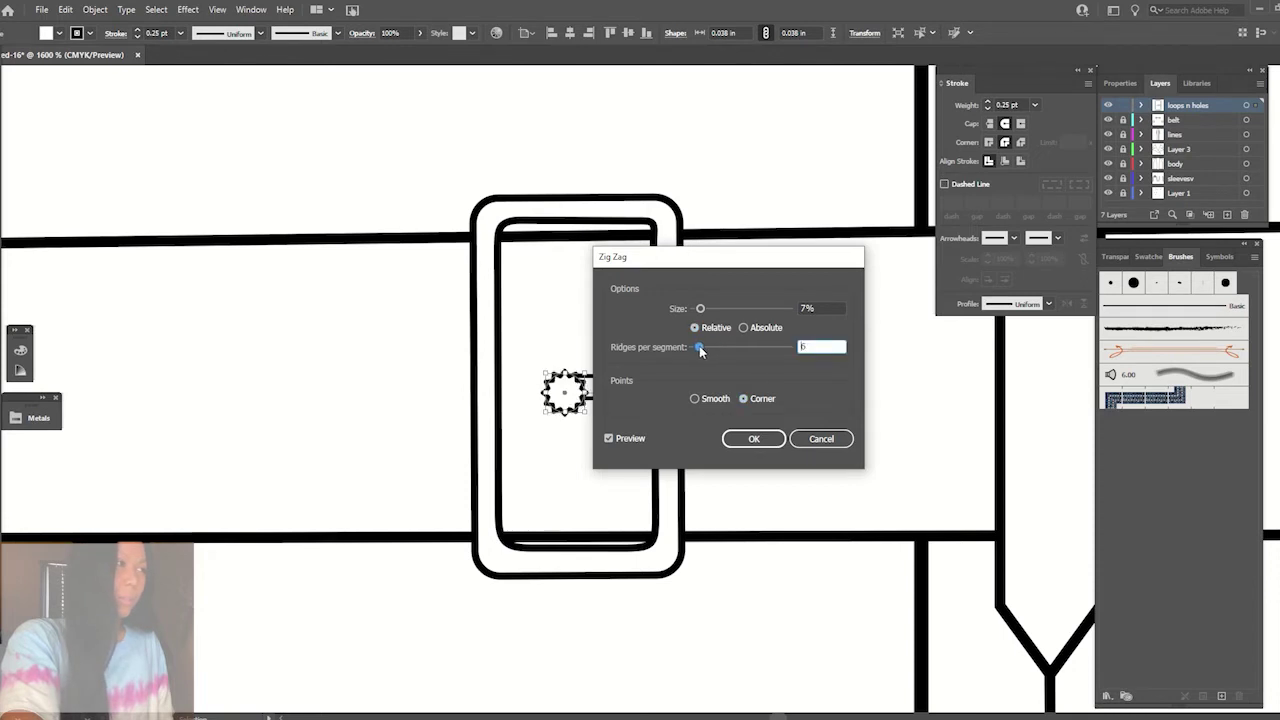
click(754, 438)
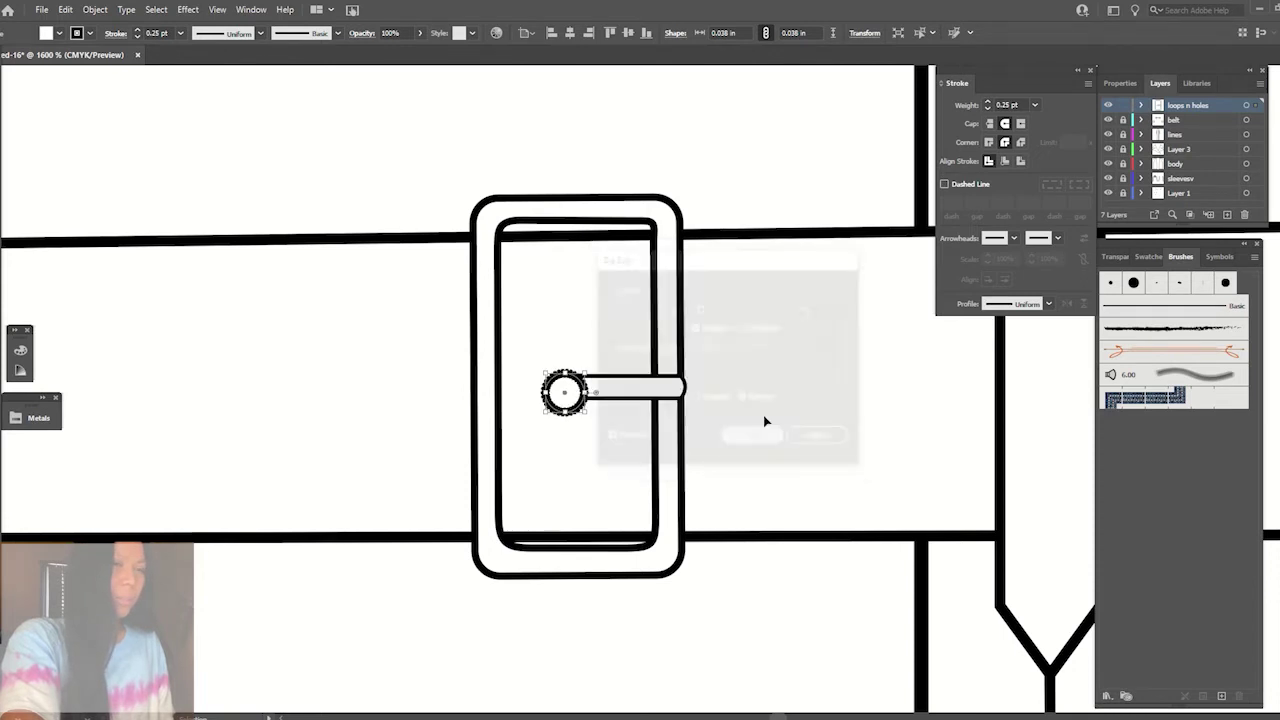
click(1008, 105)
text(0.15)
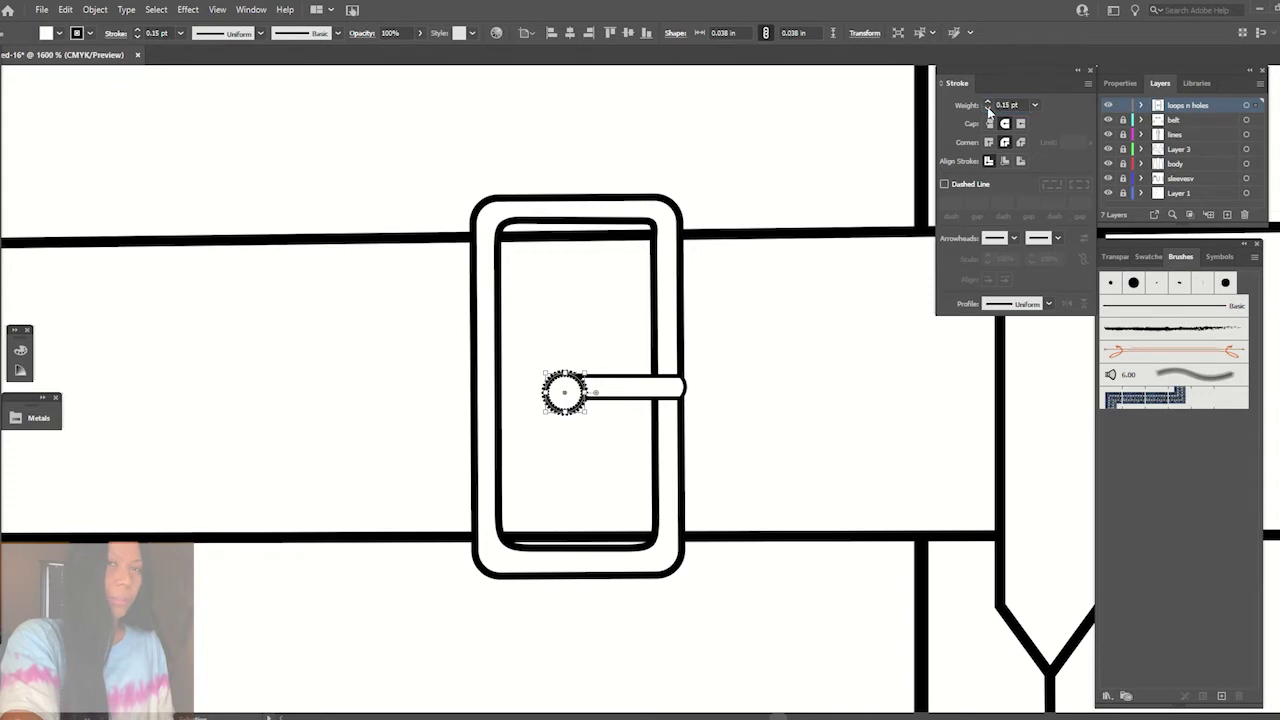
- Nudge the zigzag circle slightly left and zoom in tightly on the buckle
click(794, 328)
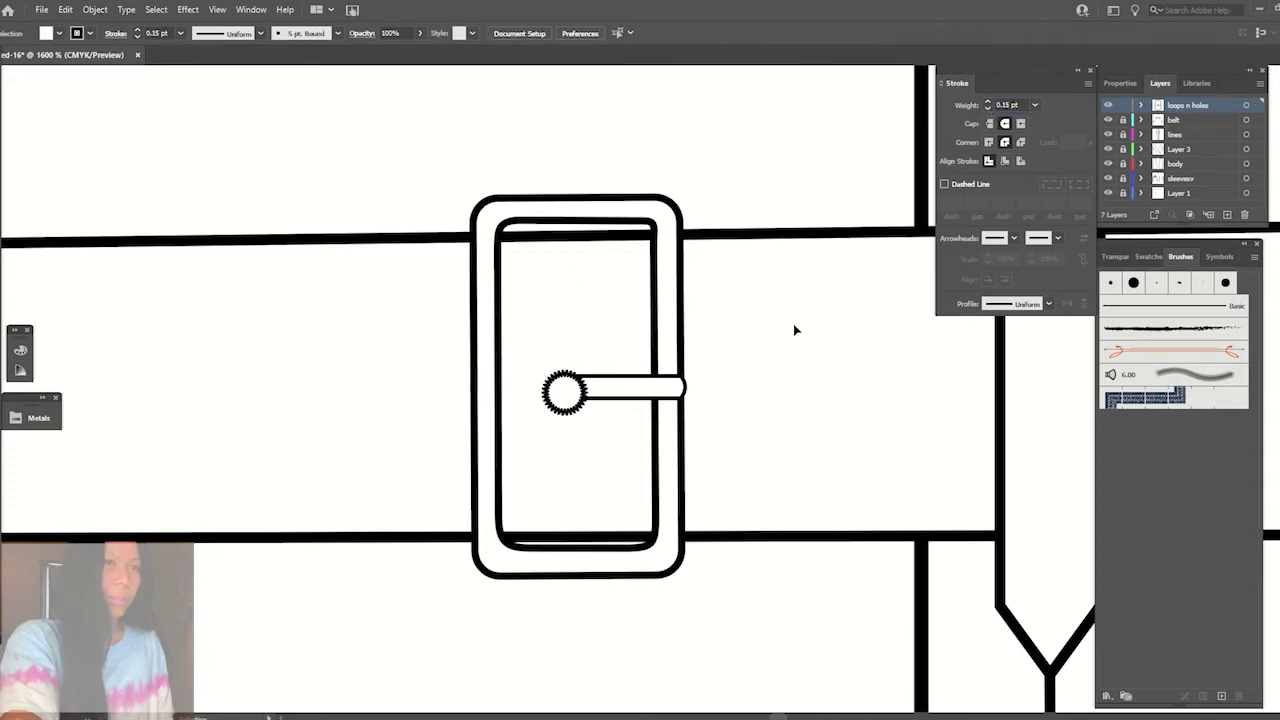
drag(566, 391, 545, 400)
key(ctrl+minus)
key(ctrl+minus)
key(ctrl+minus)
click(706, 414)
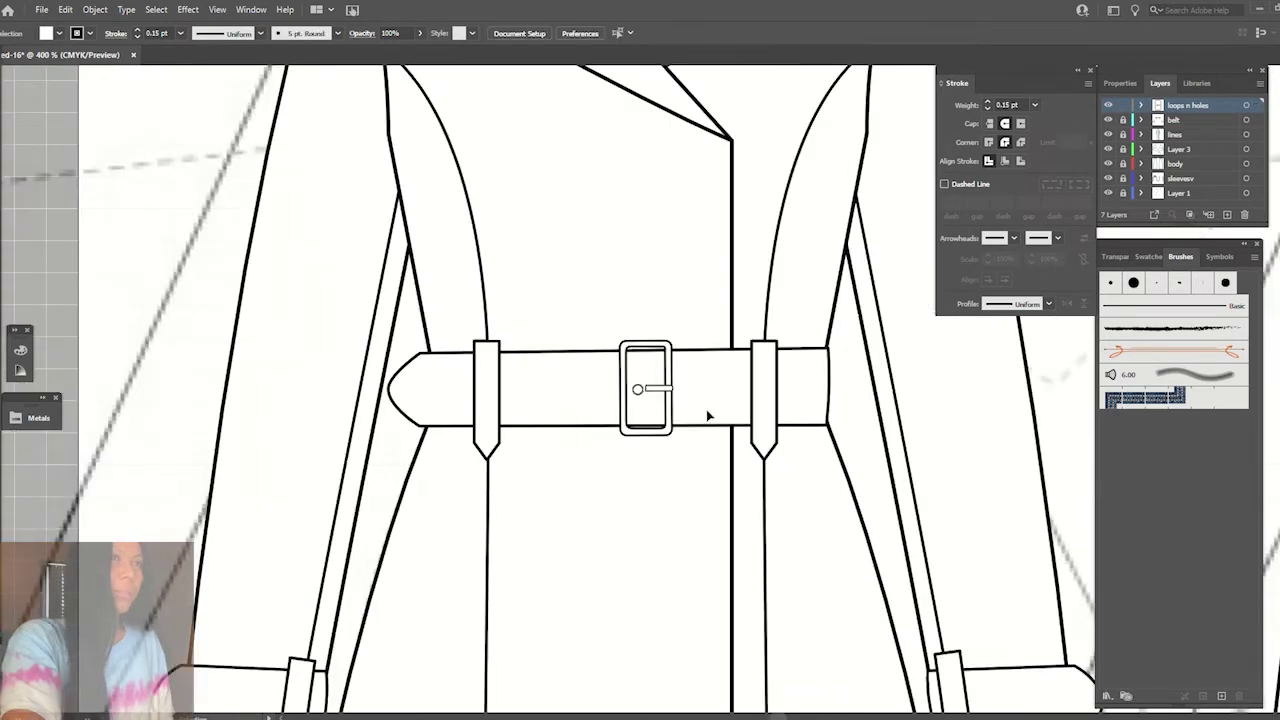
key(ctrl+plus)
key(ctrl+plus)
key(ctrl+plus)
- Send the ridged circle behind the prong and slide it under the prong's left end
right_click(621, 419)
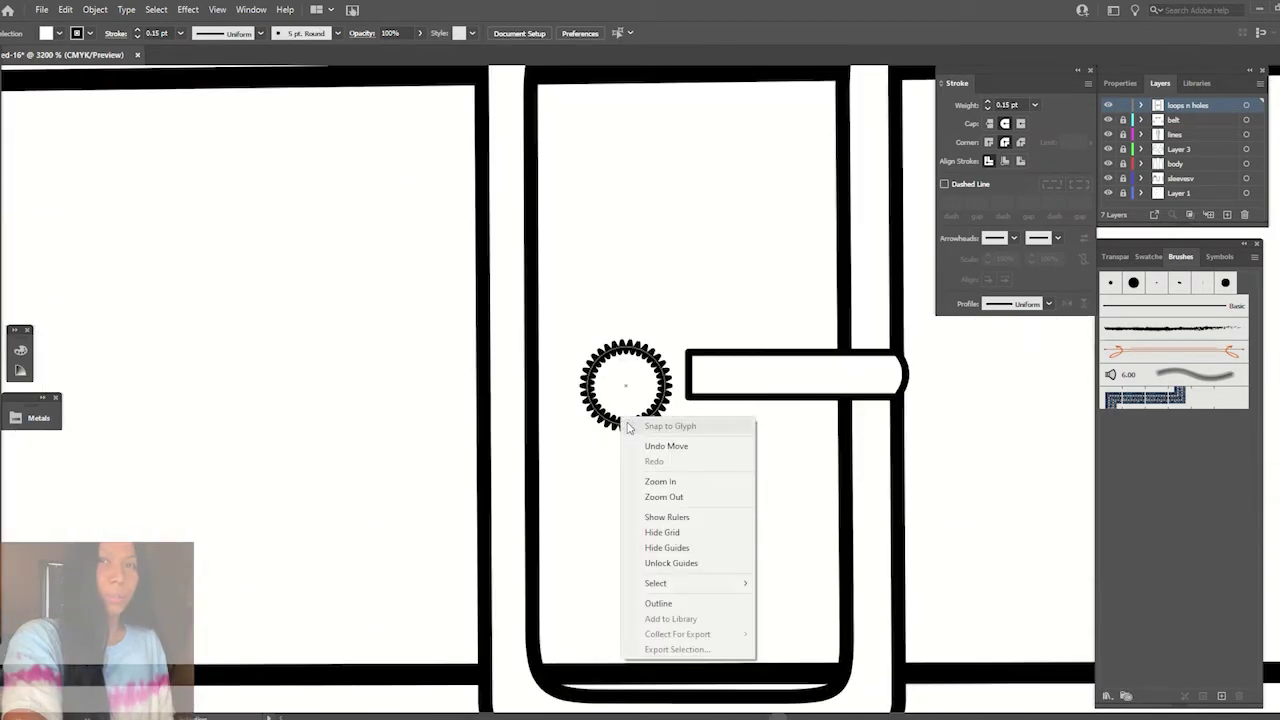
click(621, 419)
right_click(620, 419)
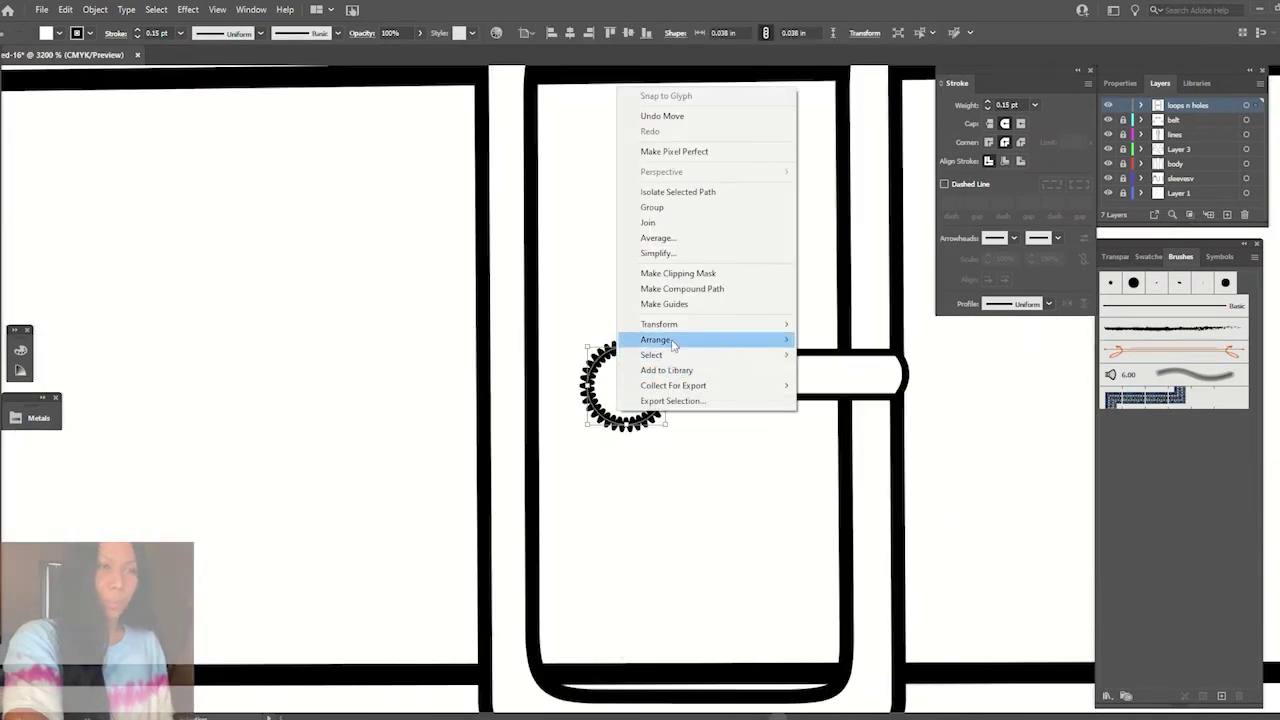
click(857, 374)
drag(627, 430, 721, 419)
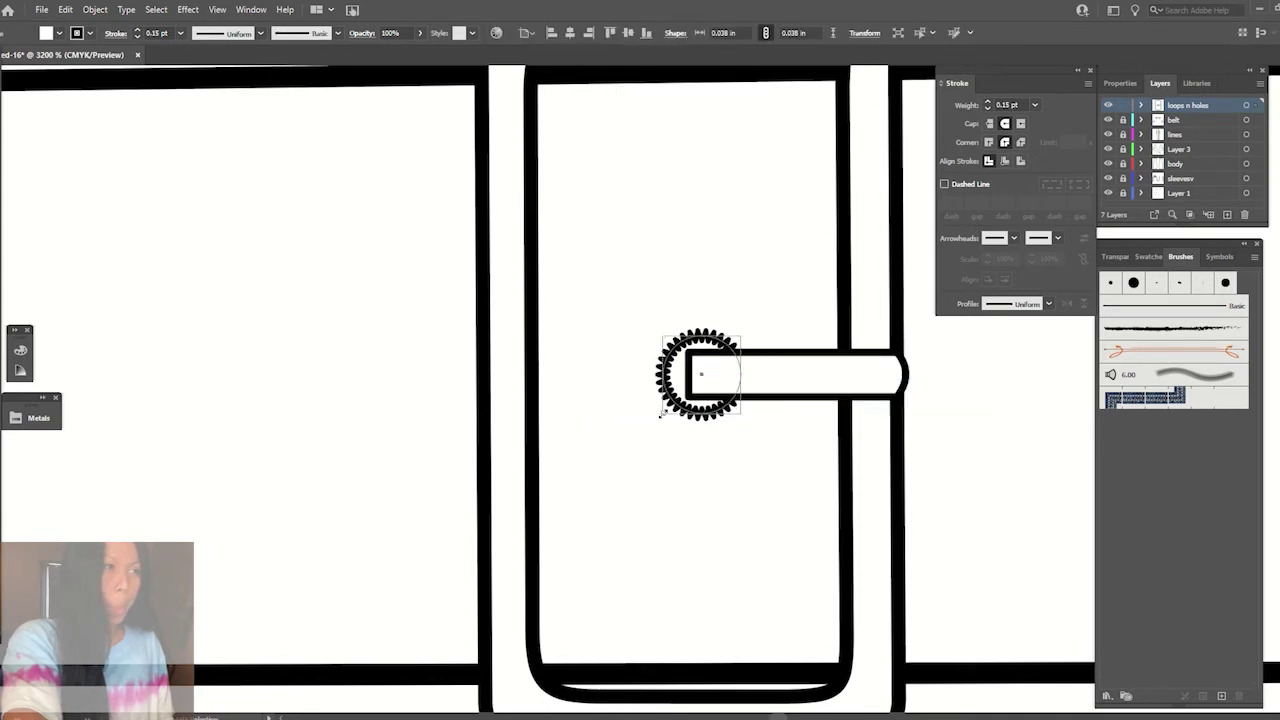
click(703, 416)
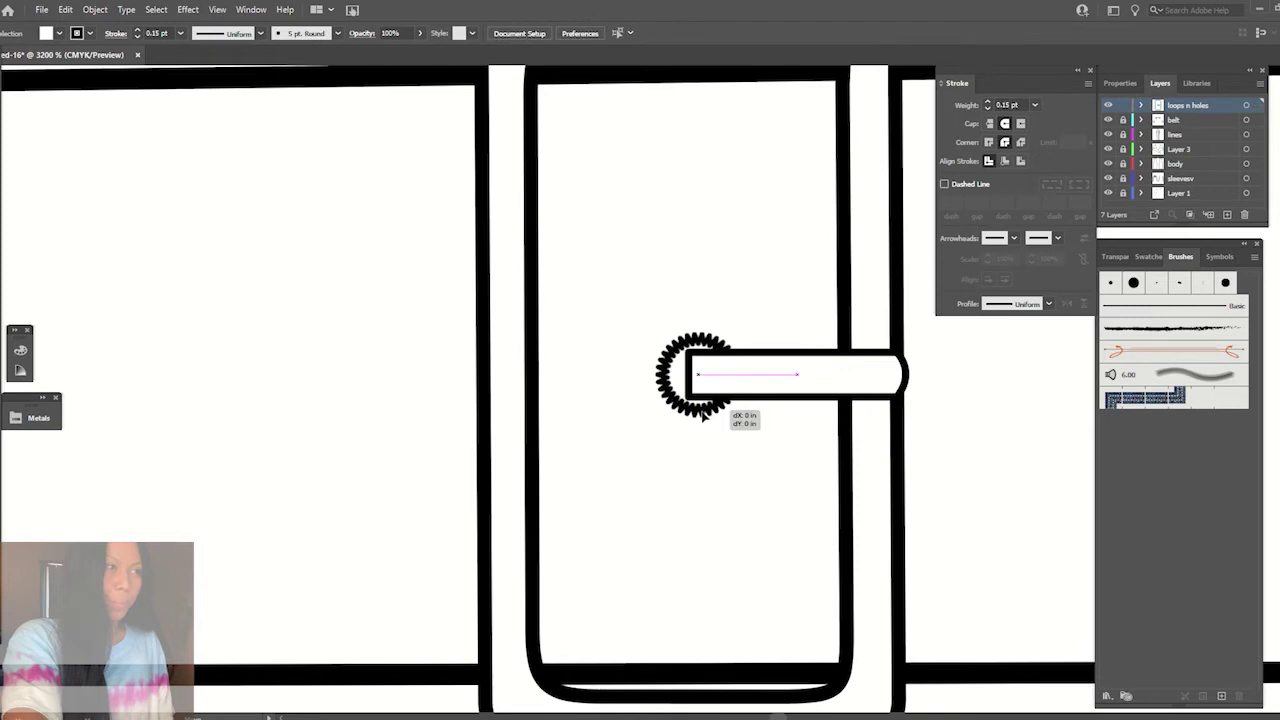
key(ctrl+minus)
key(ctrl+minus)
key(ctrl+minus)
key(ctrl+minus)
key(ctrl+minus)
key(ctrl+minus)
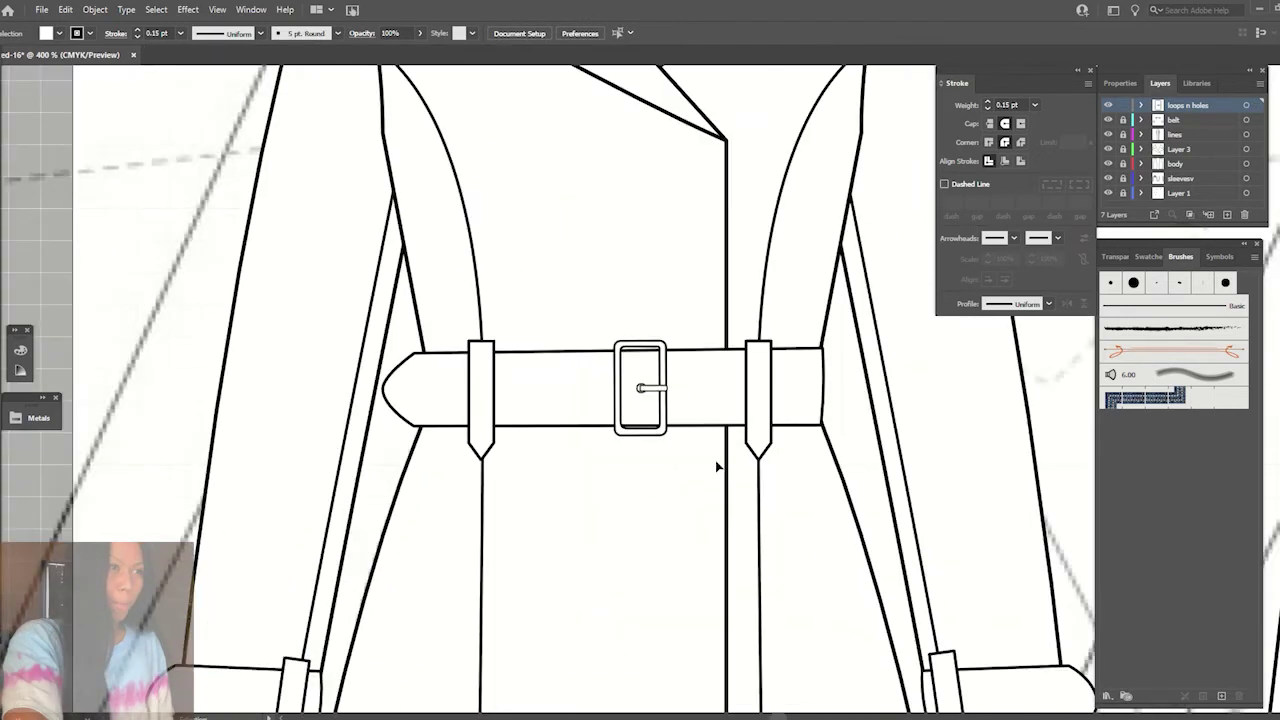
- Reuse the small ring as belt holes beside the buckle and align them evenly
click(640, 390)
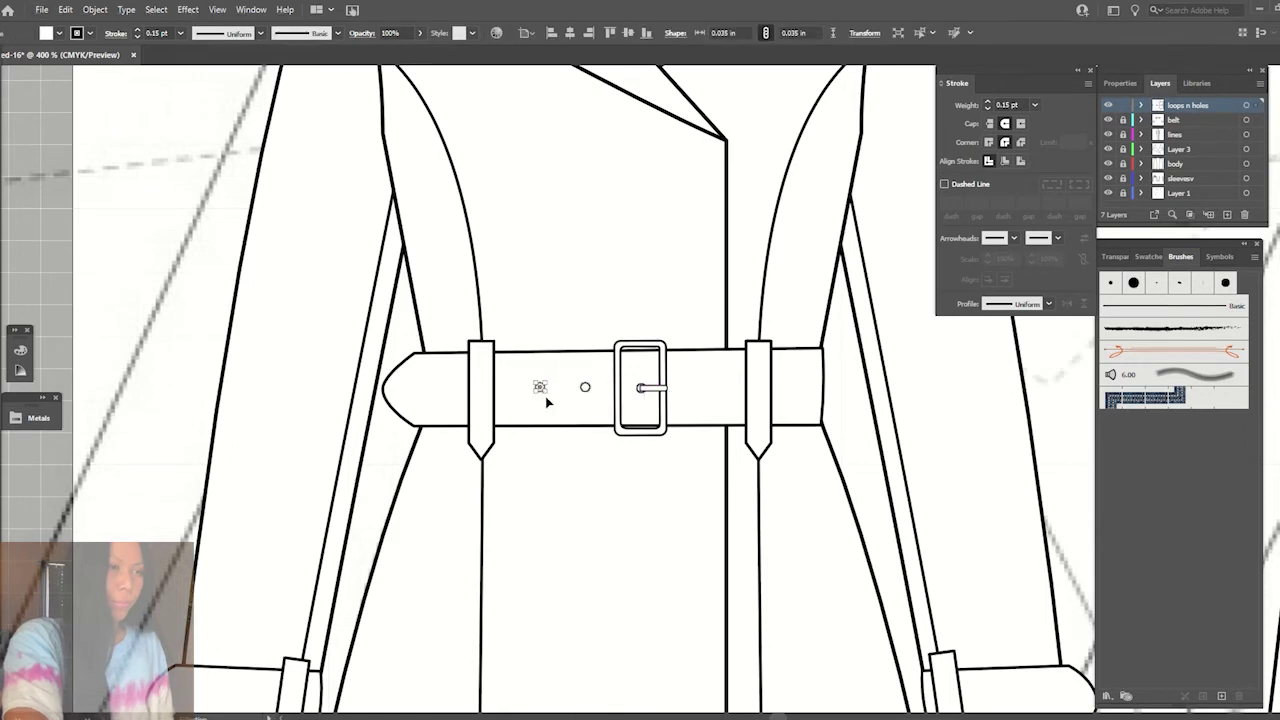
drag(540, 390, 582, 397)
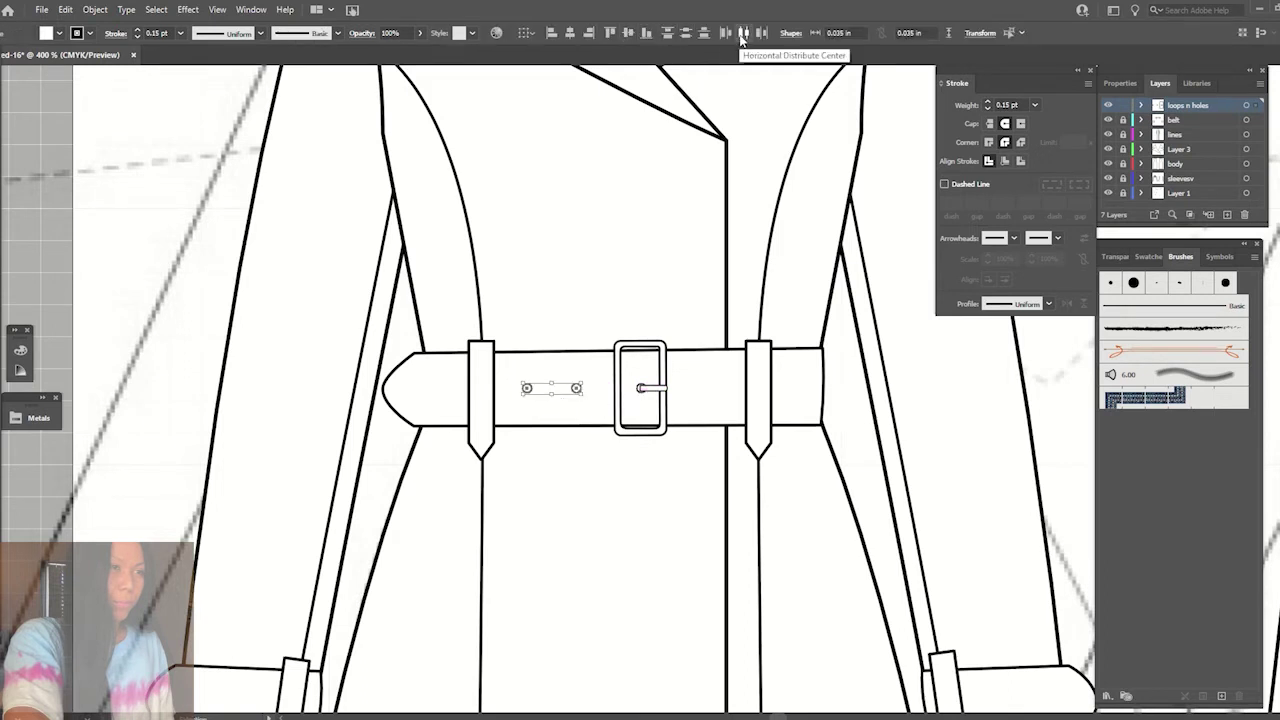
click(627, 33)
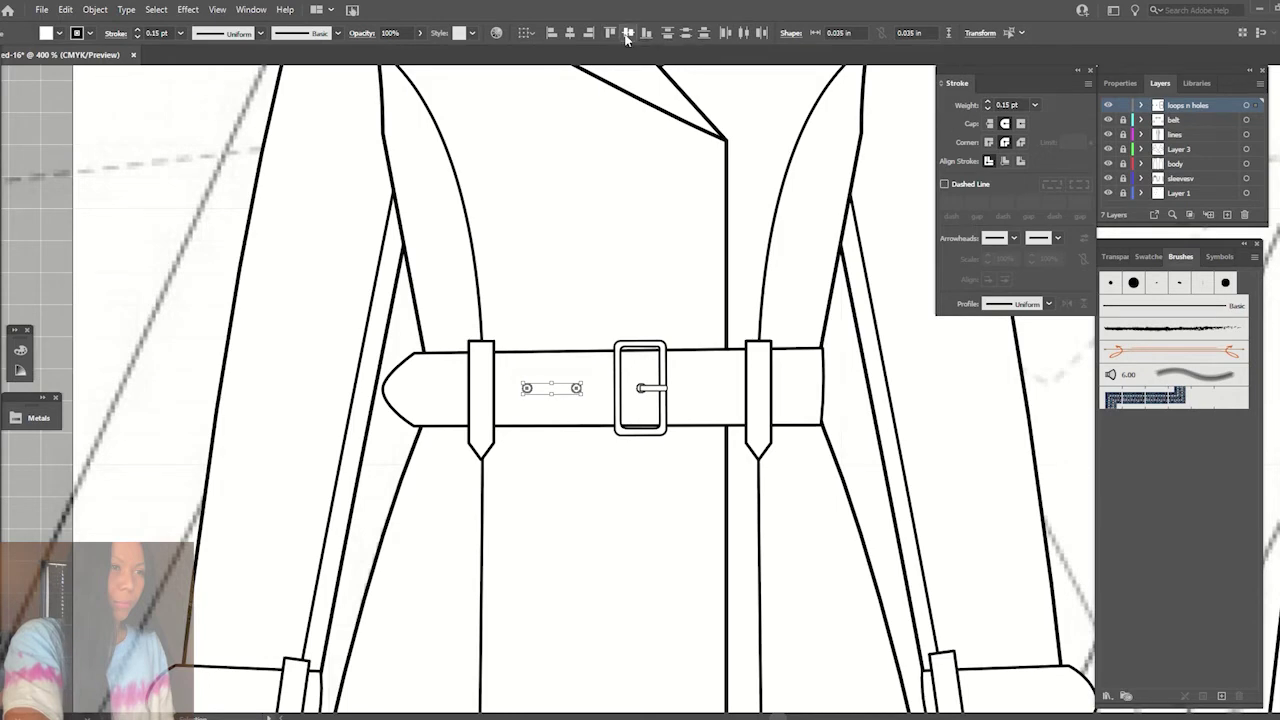
click(628, 114)
scroll(627, 376, up, 3)
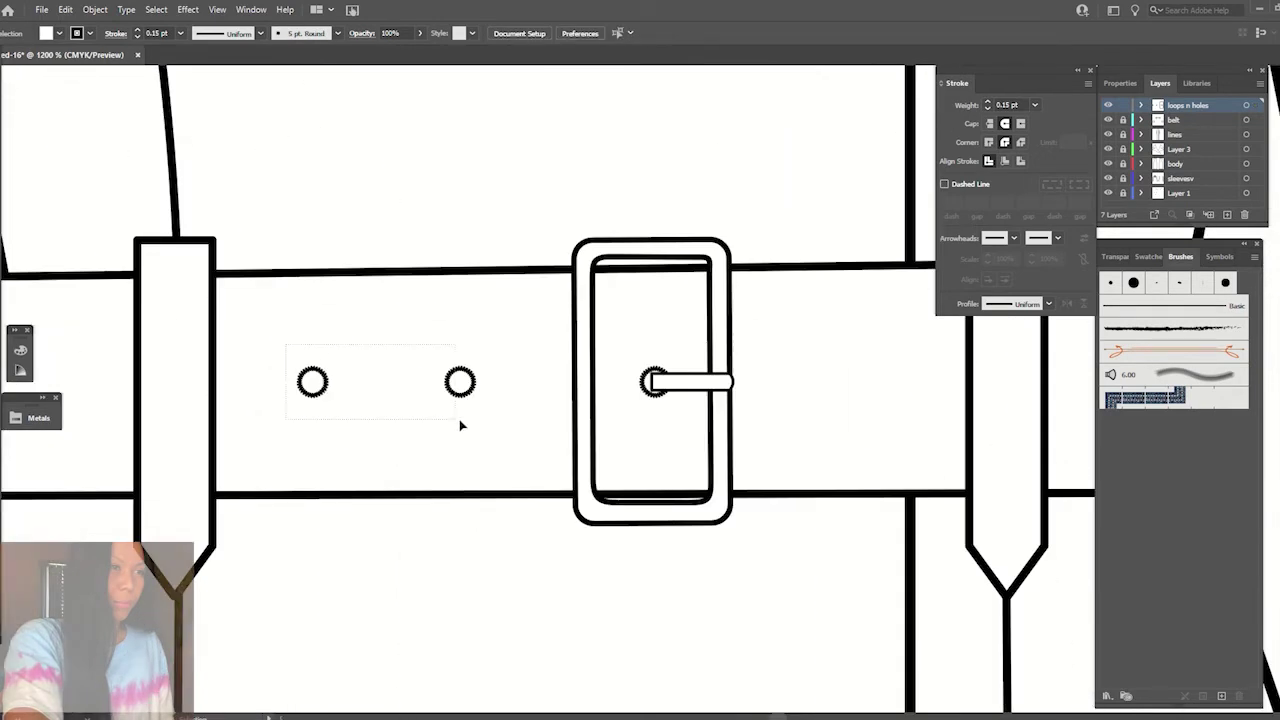
mouse_move(460, 425)
mouse_down()
mouse_move(475, 393)
mouse_move(941, 390)
mouse_up()
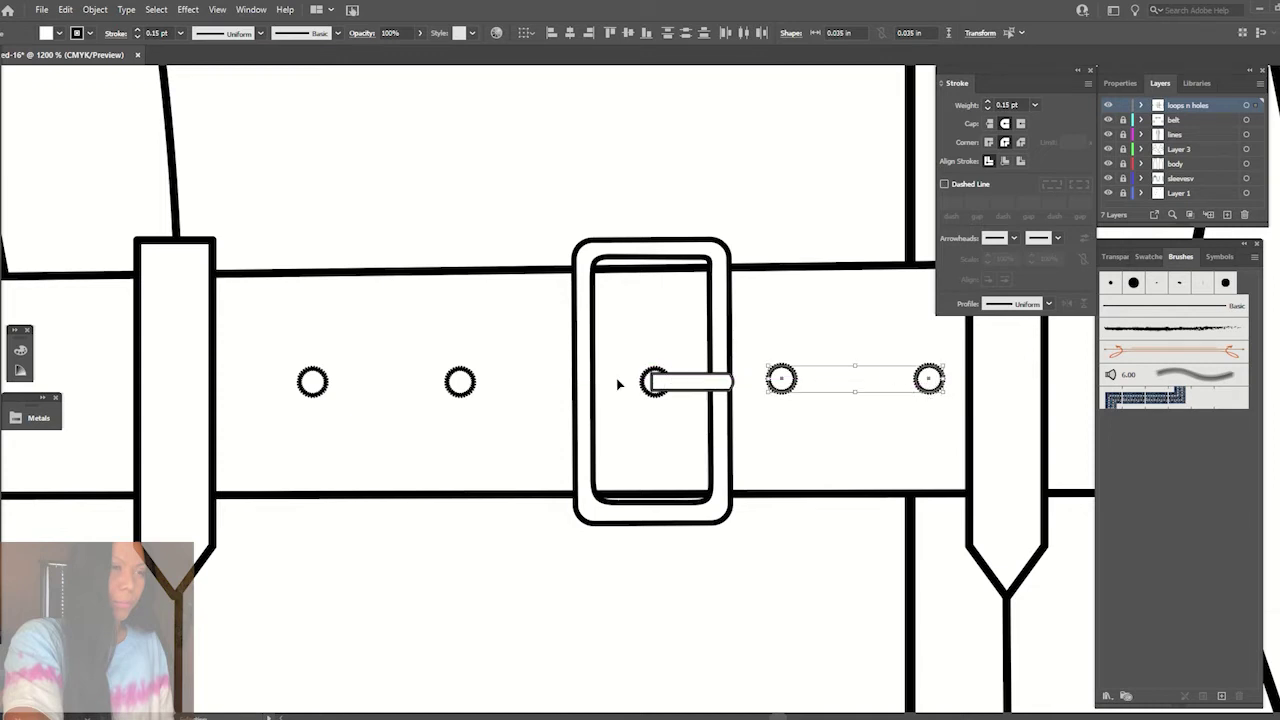
- Nudge the right-side holes into place and shift the buckle left to centre it between them
key(ctrl+shift+a)
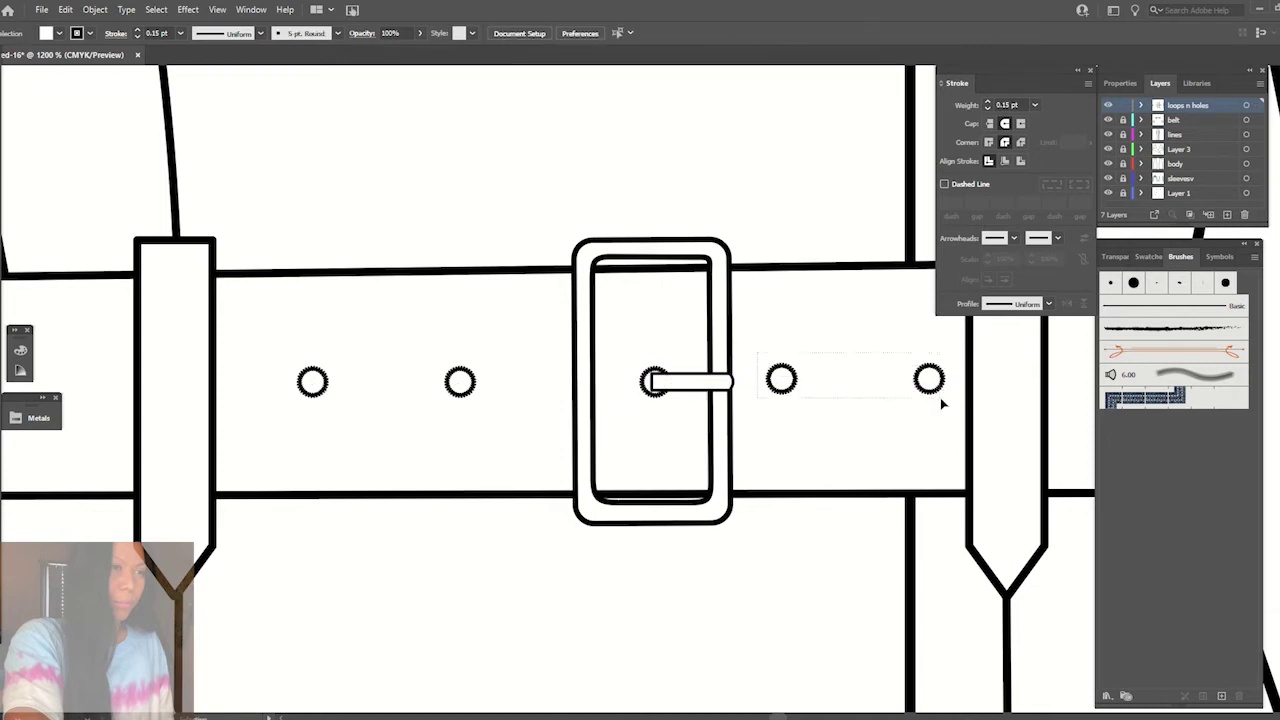
key(ctrl+z)
key(Right)
key(Right)
key(Right)
key(Left)
key(Left)
key(Left)
key(Left)
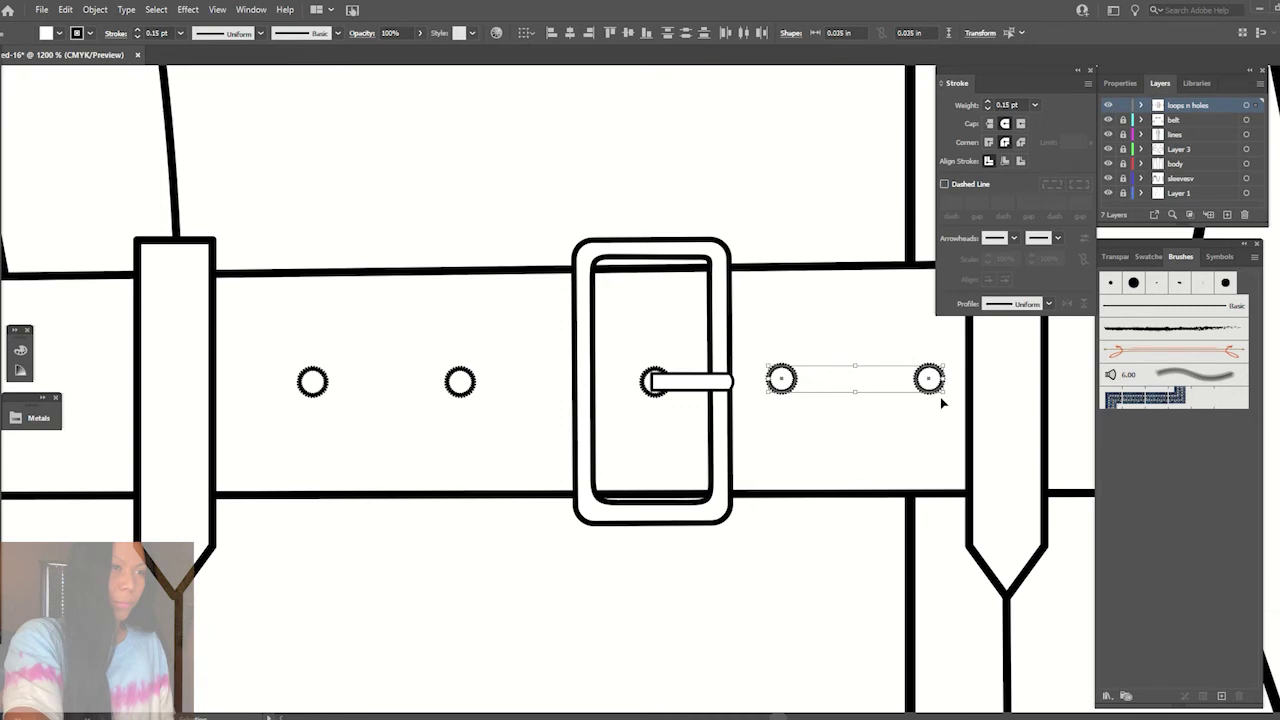
click(651, 517)
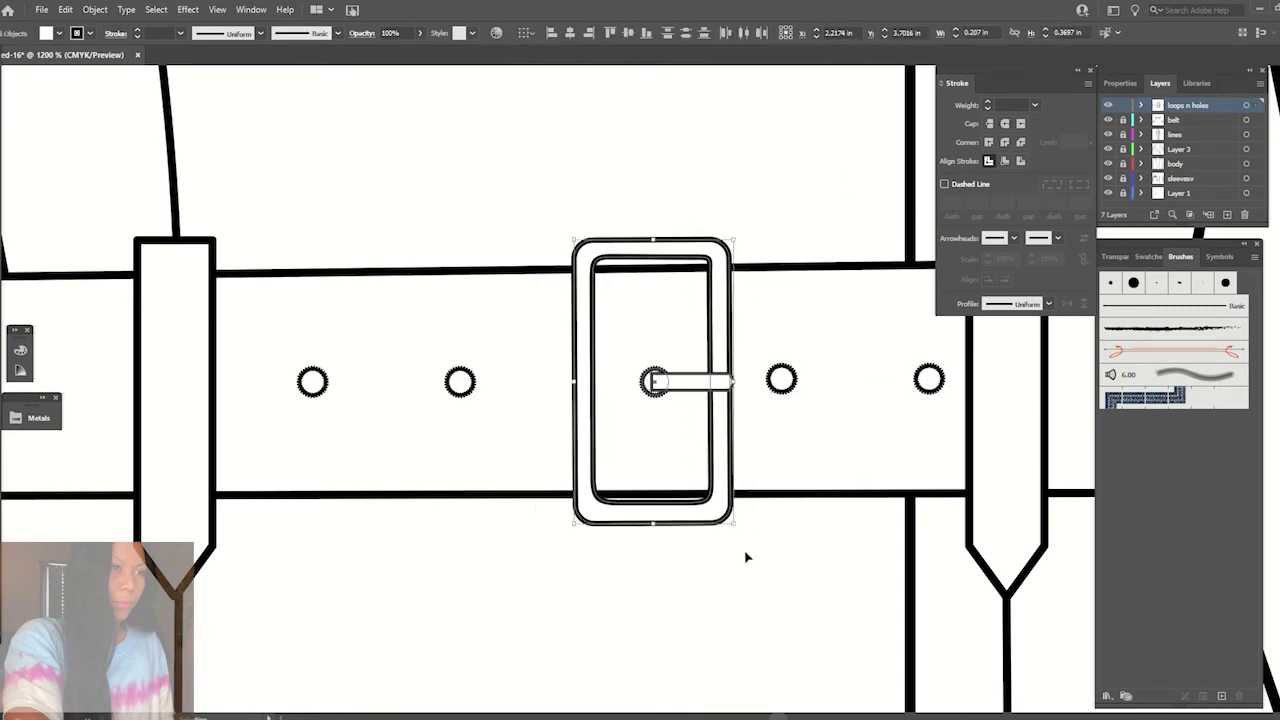
key(Left)
key(Left)
key(Left)
key(ctrl+minus)
key(ctrl+minus)
key(ctrl+minus)
key(ctrl+minus)
key(ctrl+minus)
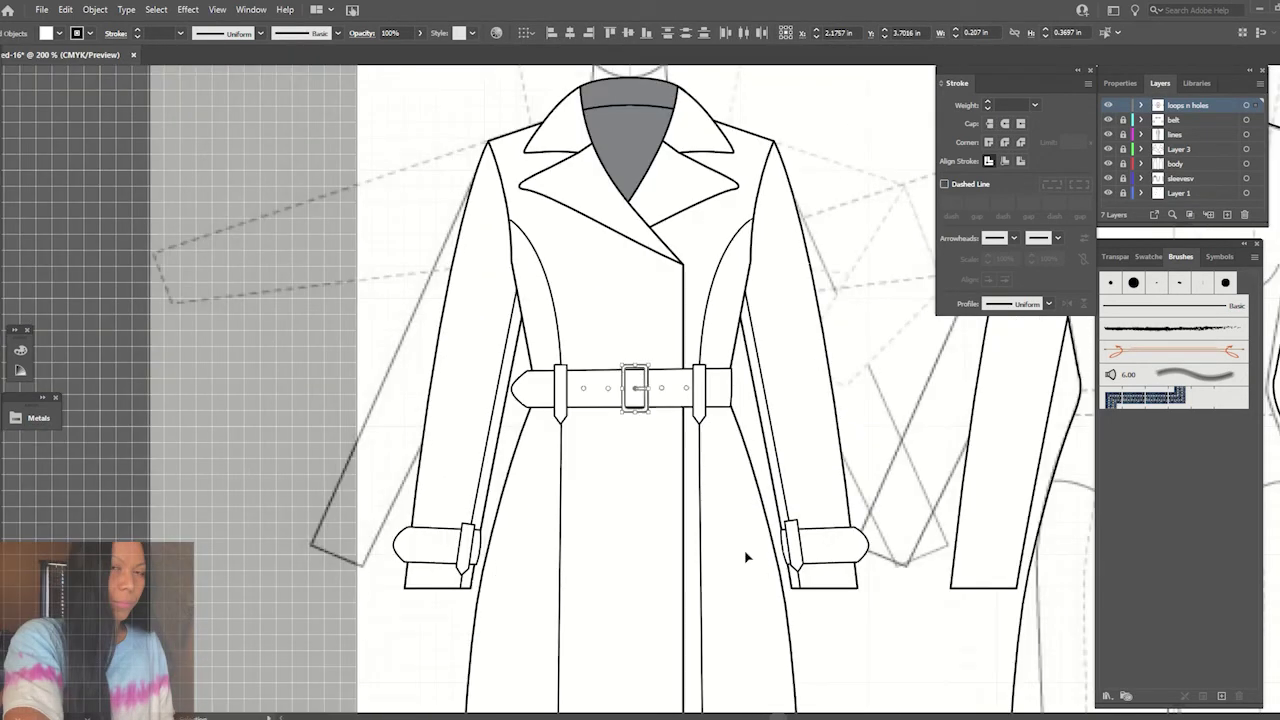
key(ctrl+shift+a)
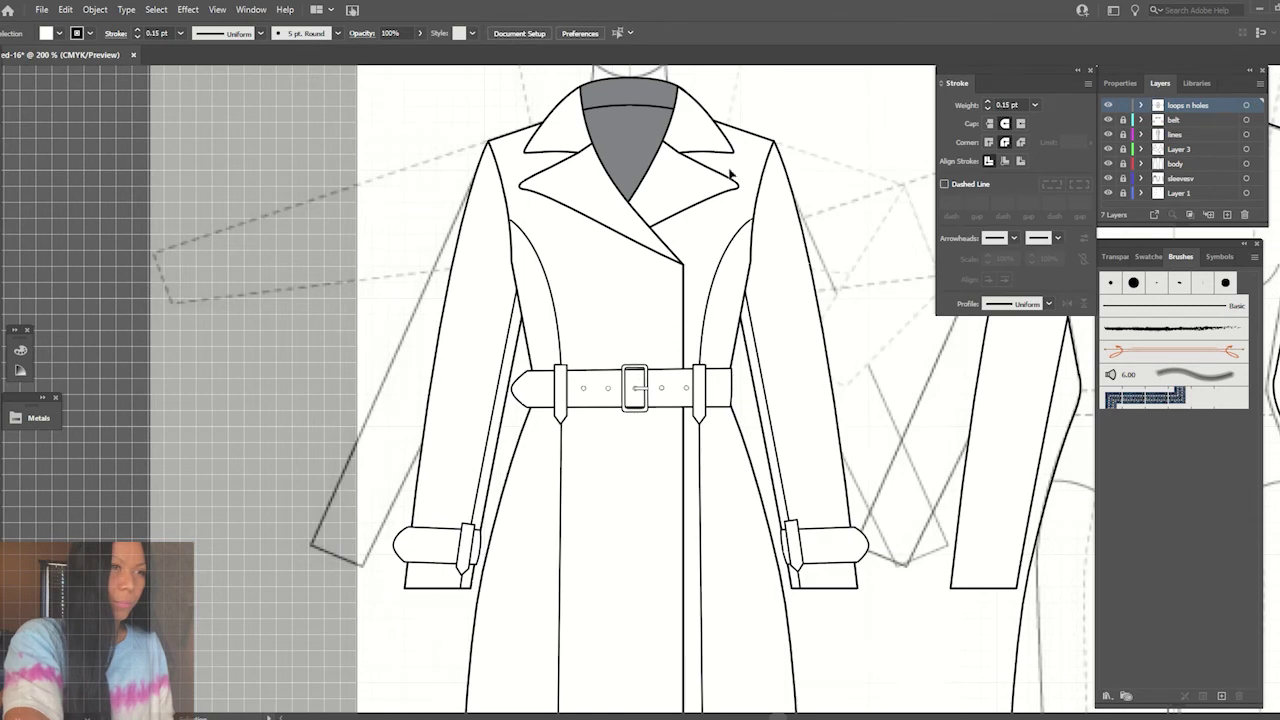
- Place a copy of the belt buckle on the left cuff tab
click(638, 396)
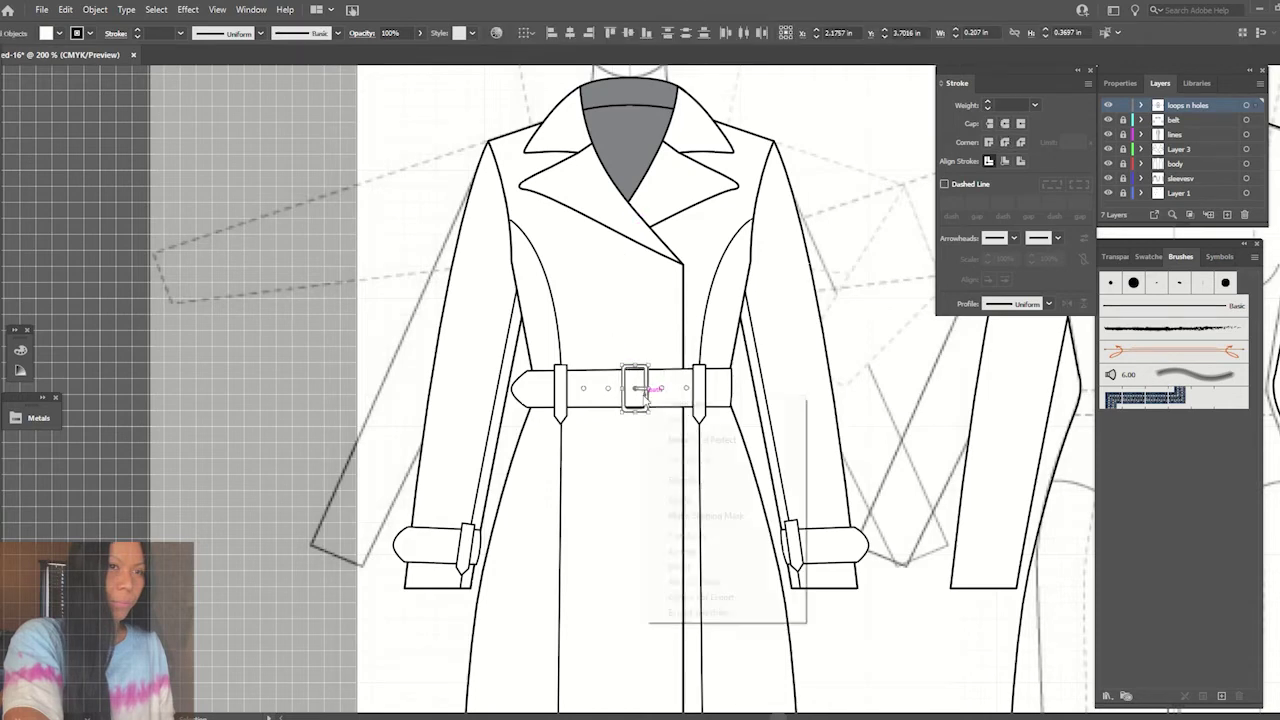
right_click(660, 390)
click(700, 497)
click(598, 459)
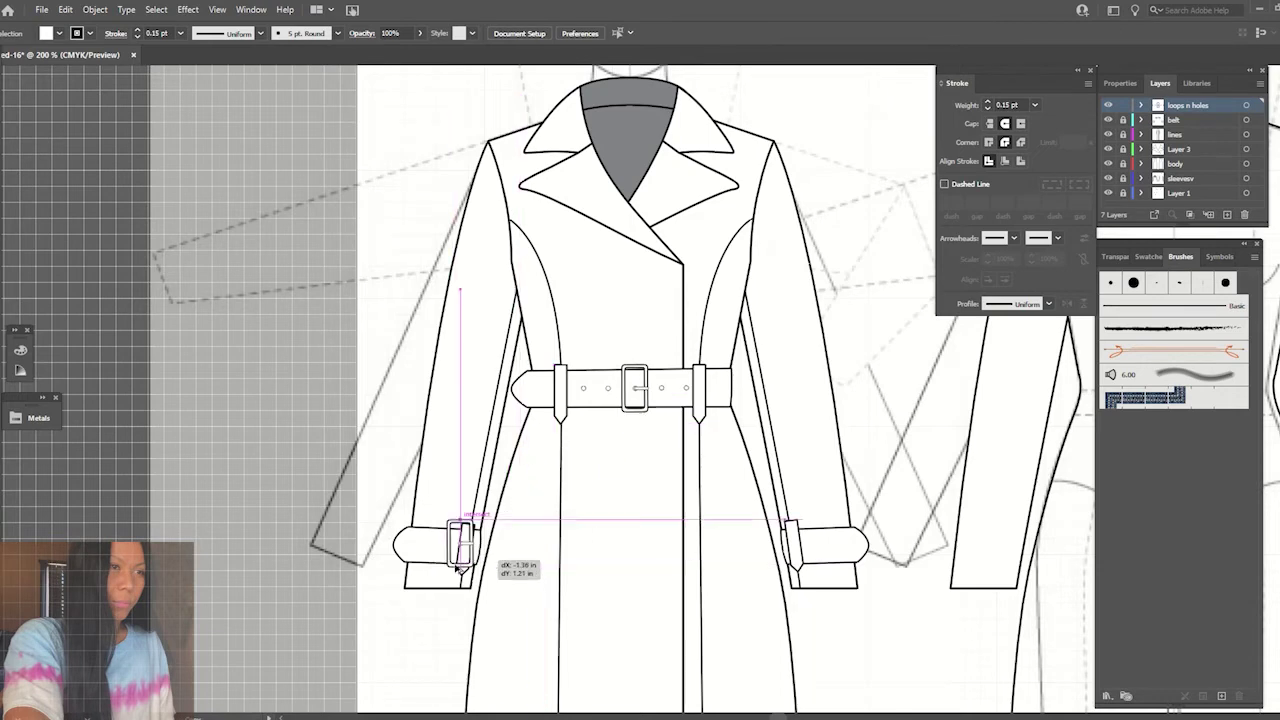
mouse_move(636, 390)
mouse_down()
mouse_move(426, 546)
mouse_move(437, 540)
mouse_up()
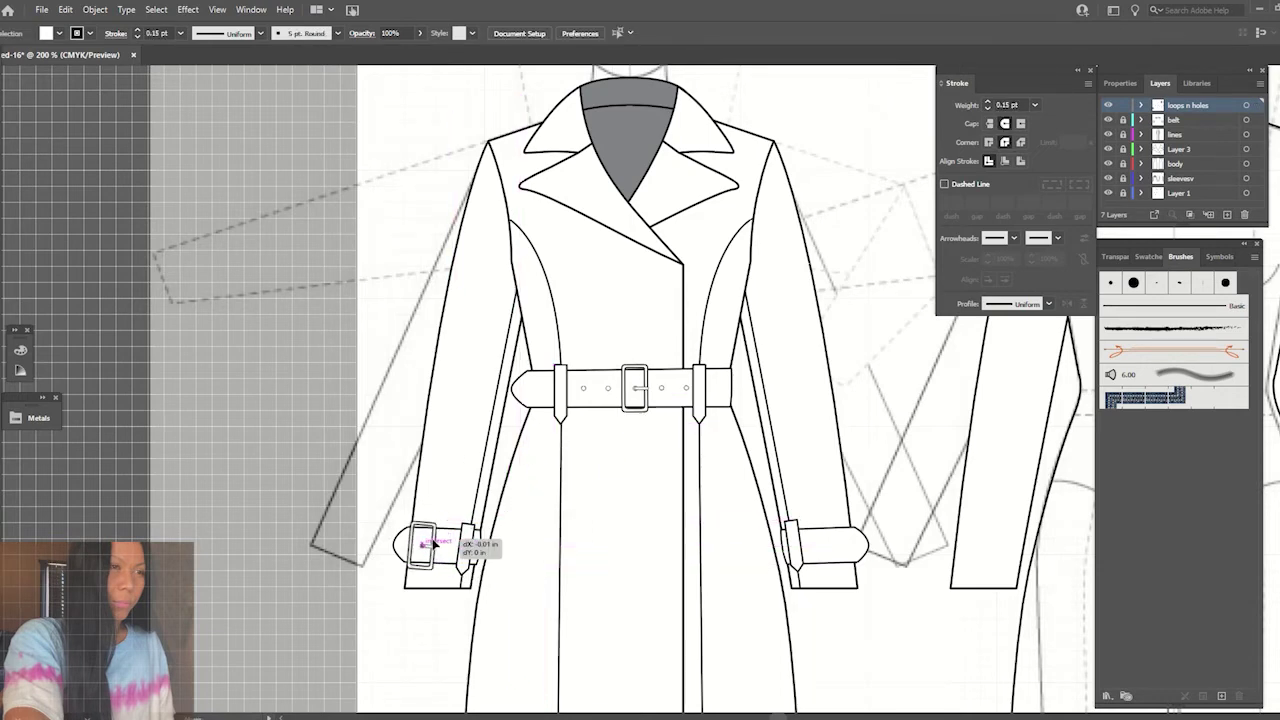
click(424, 545)
- Mirror a buckle copy across the coat's centre onto the right cuff tab and nudge it left
key(m)
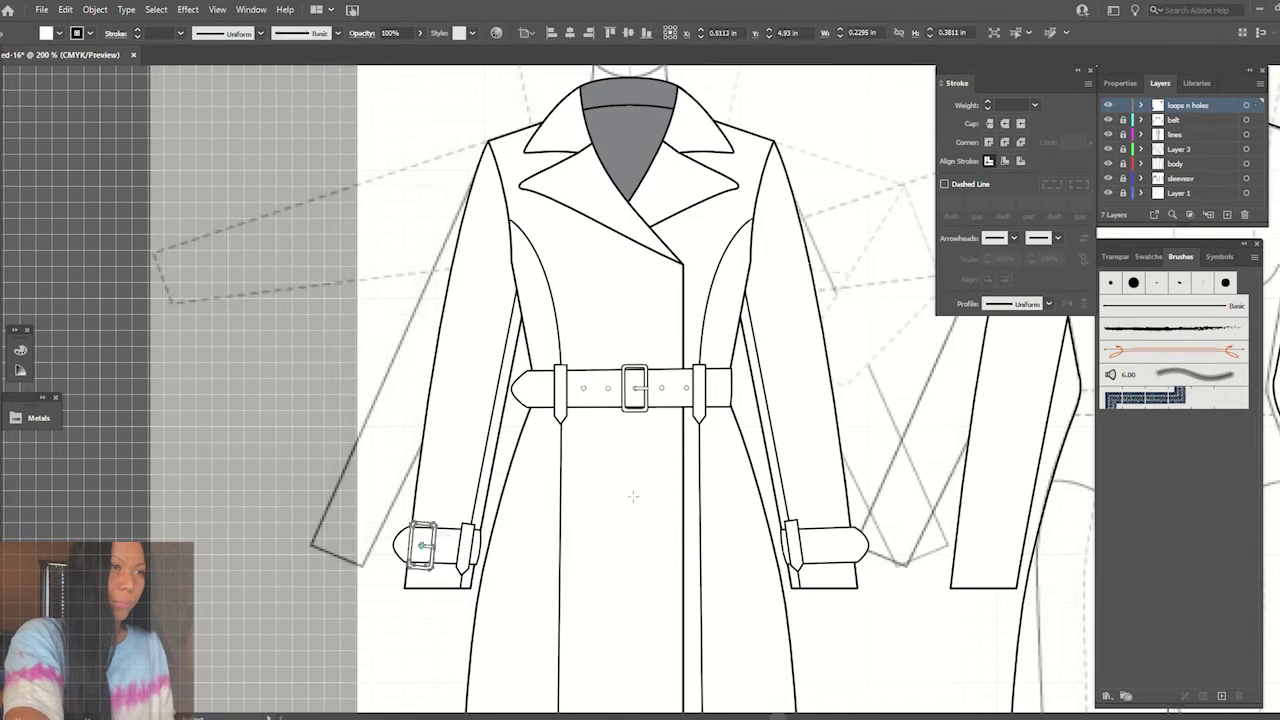
alt+click(651, 540)
click(906, 499)
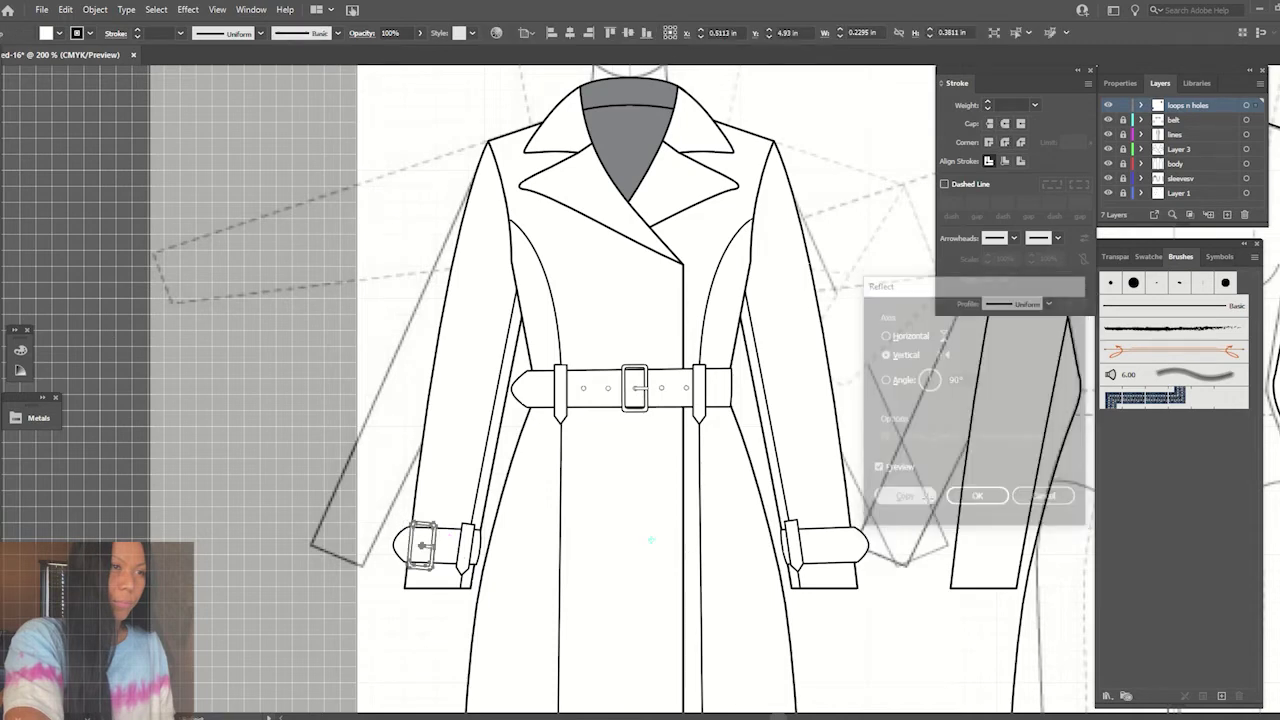
key(Left)
key(Left)
key(Left)
key(Left)
key(Left)
key(Left)
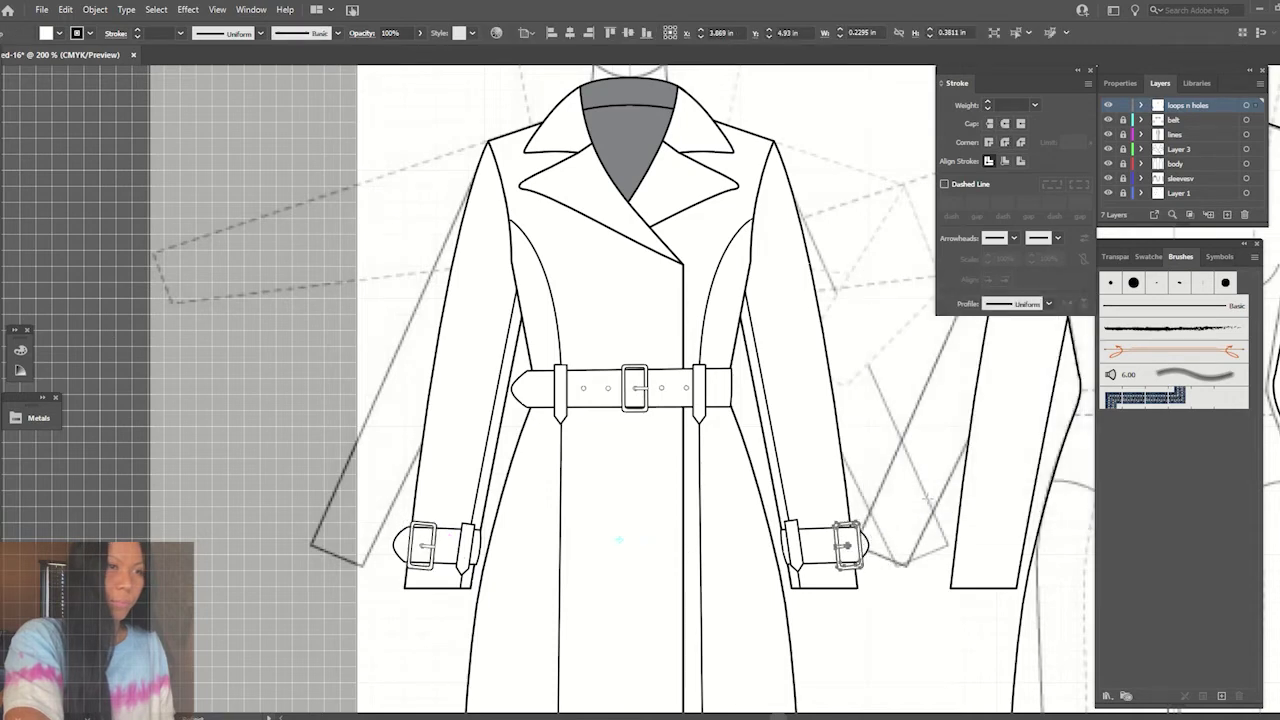
key(Left)
key(Left)
key(Left)
click(872, 320)
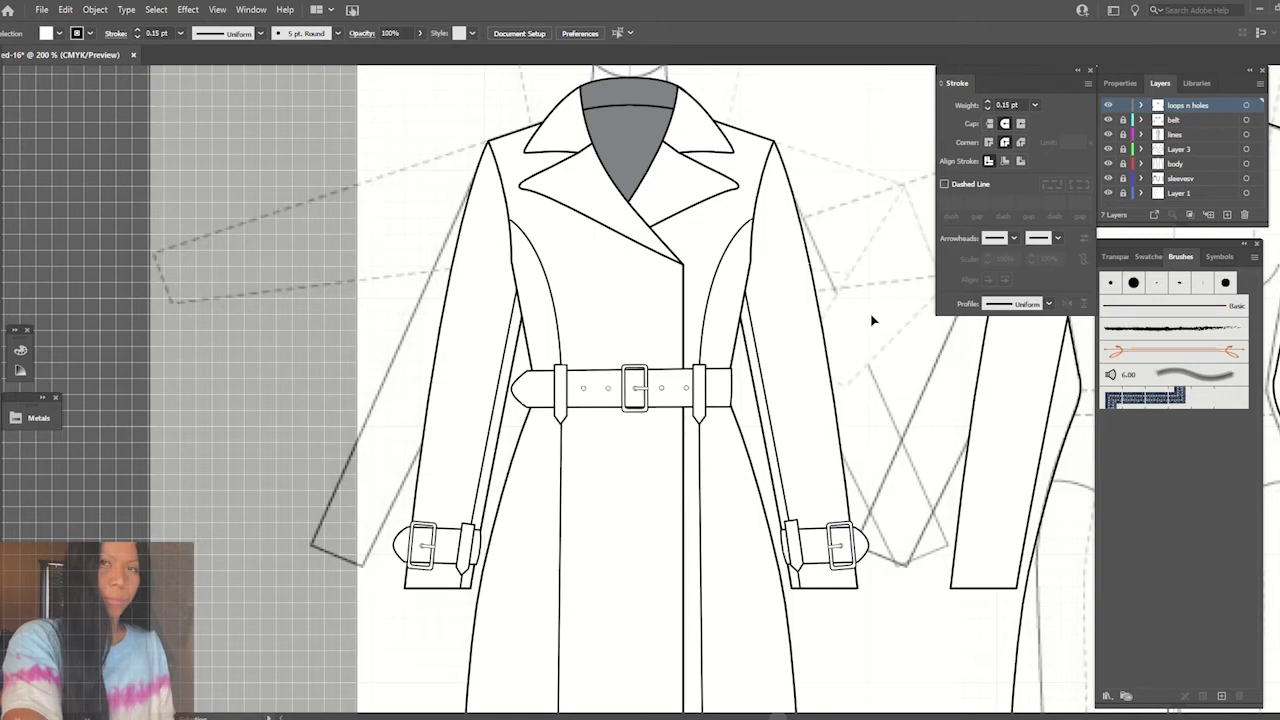
key(ctrl+minus)
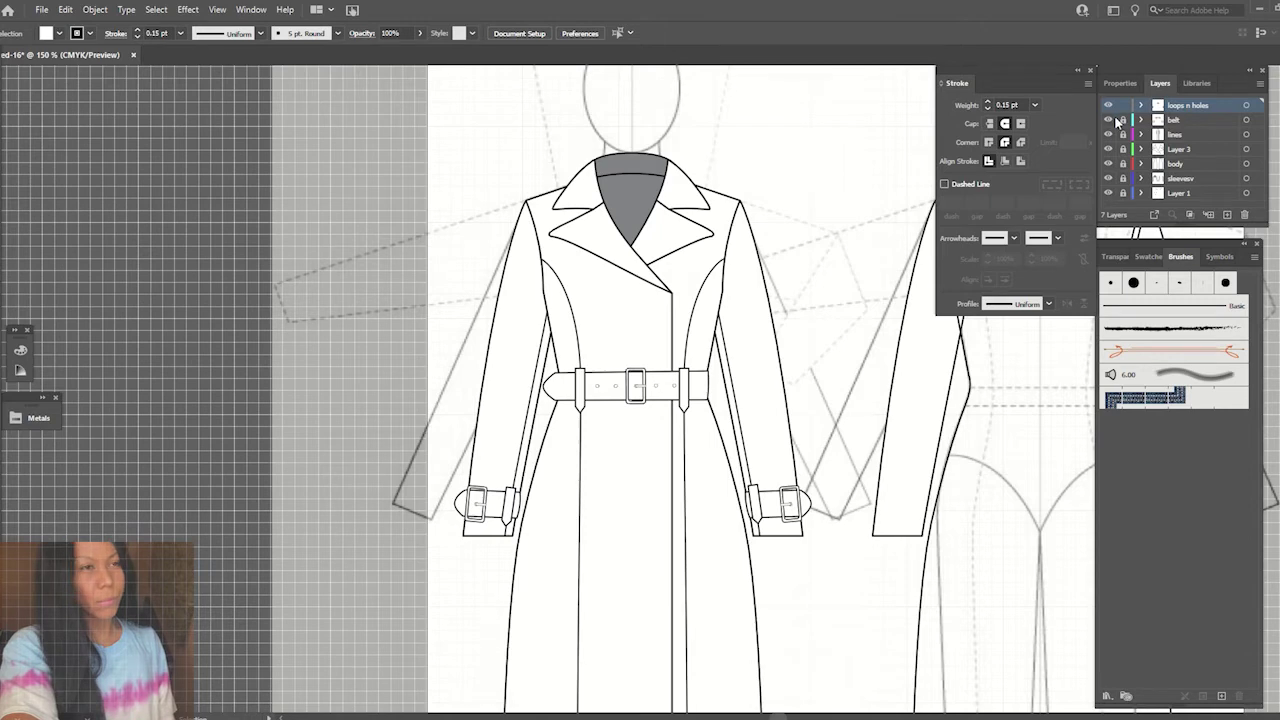
- Draw a small button circle on the coat front with the Ellipse tool
drag(6, 212, 47, 243)
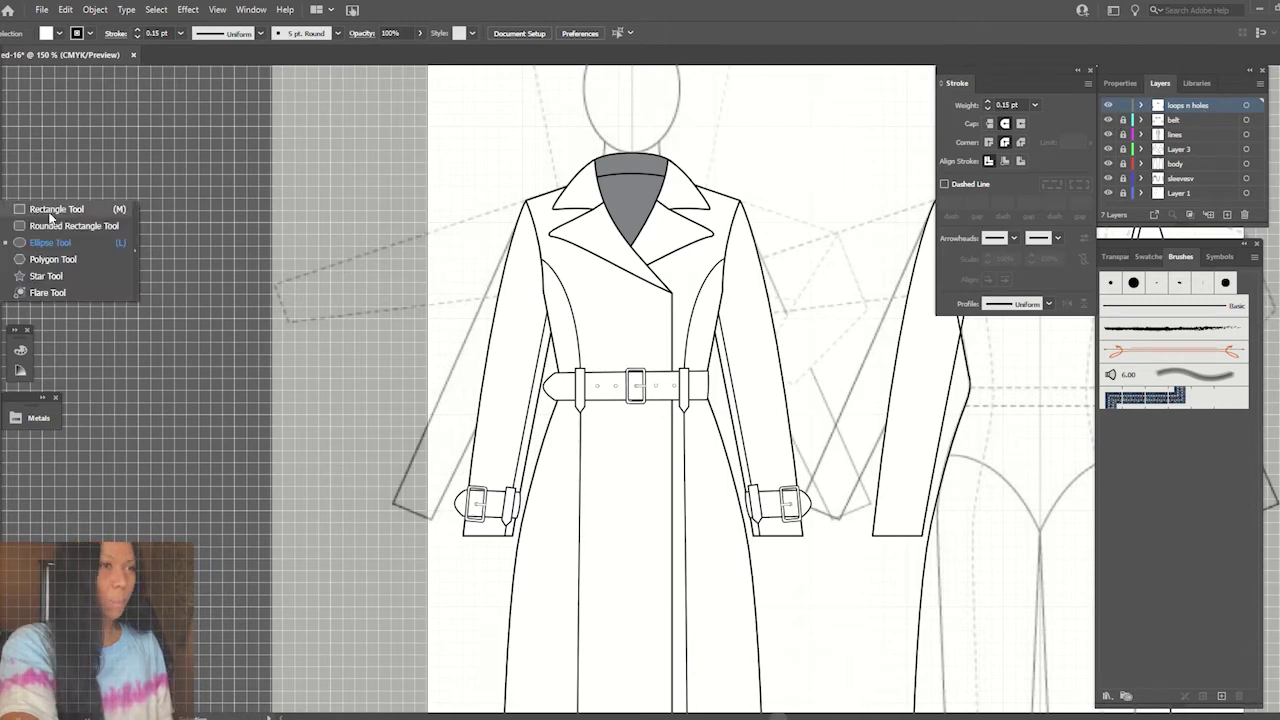
click(43, 246)
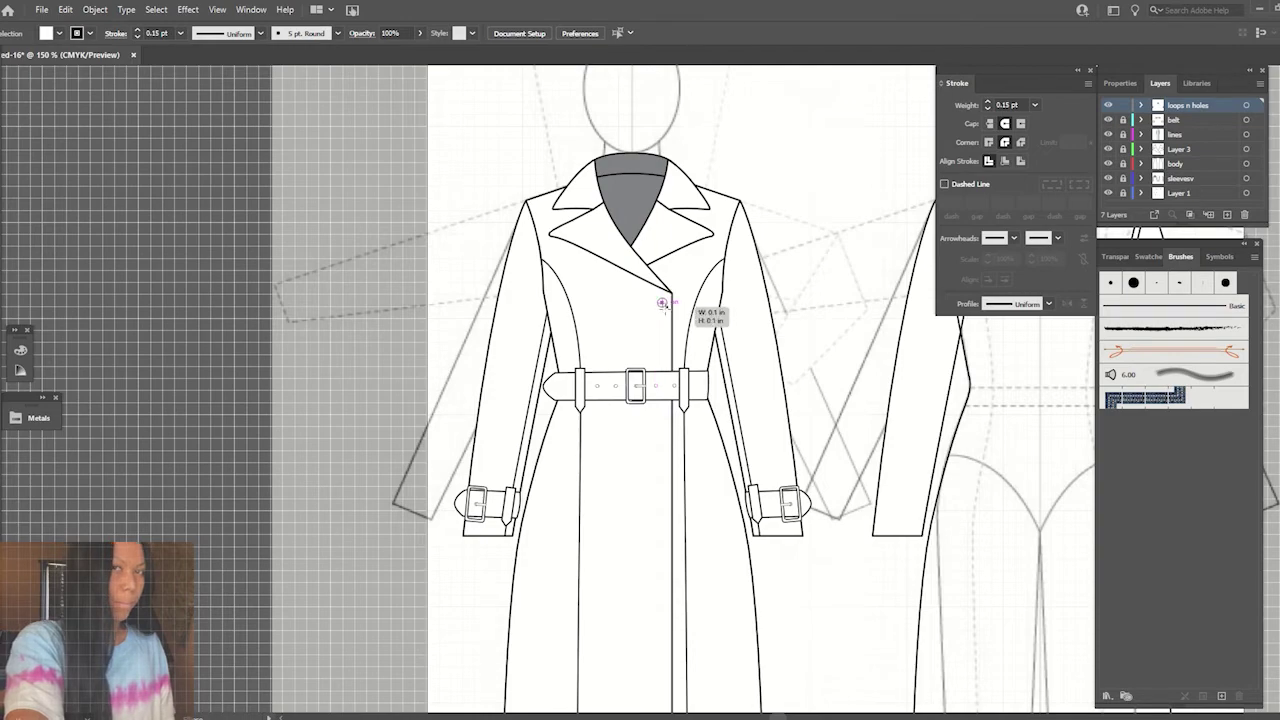
drag(657, 297, 667, 307)
ctrl+click(737, 283)
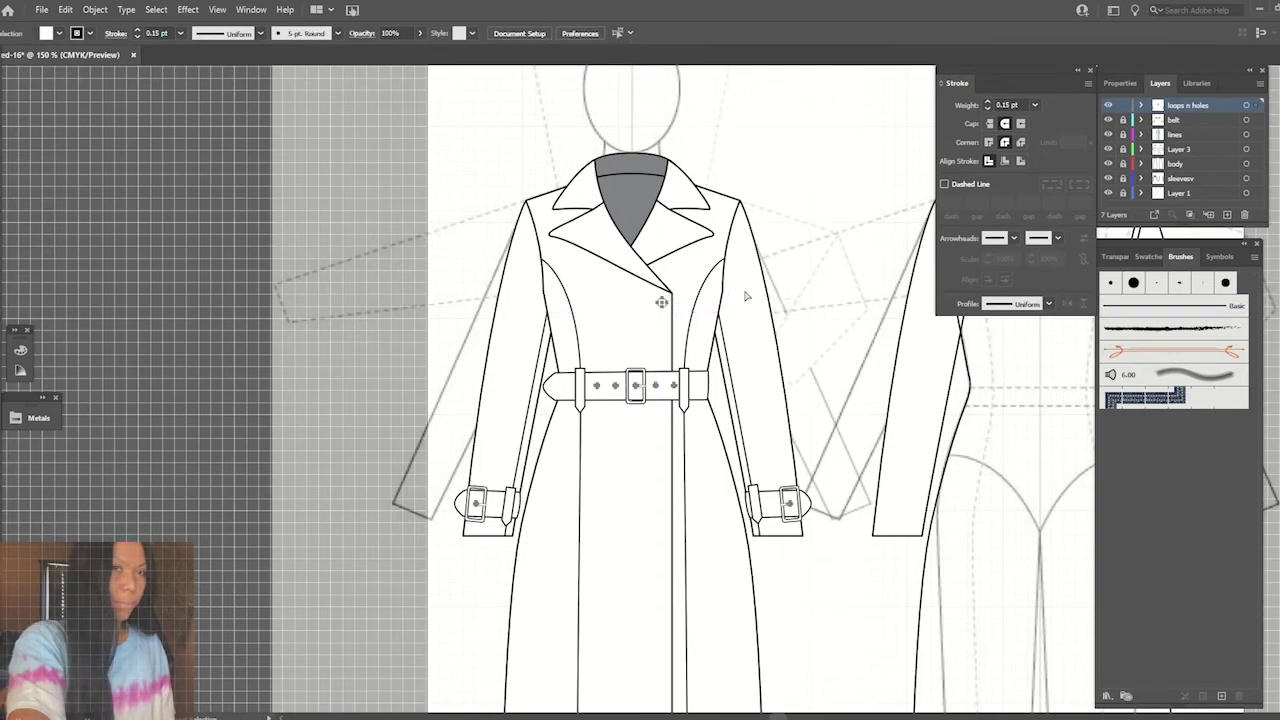
key(ctrl+plus)
key(ctrl+plus)
key(ctrl+plus)
click(585, 87)
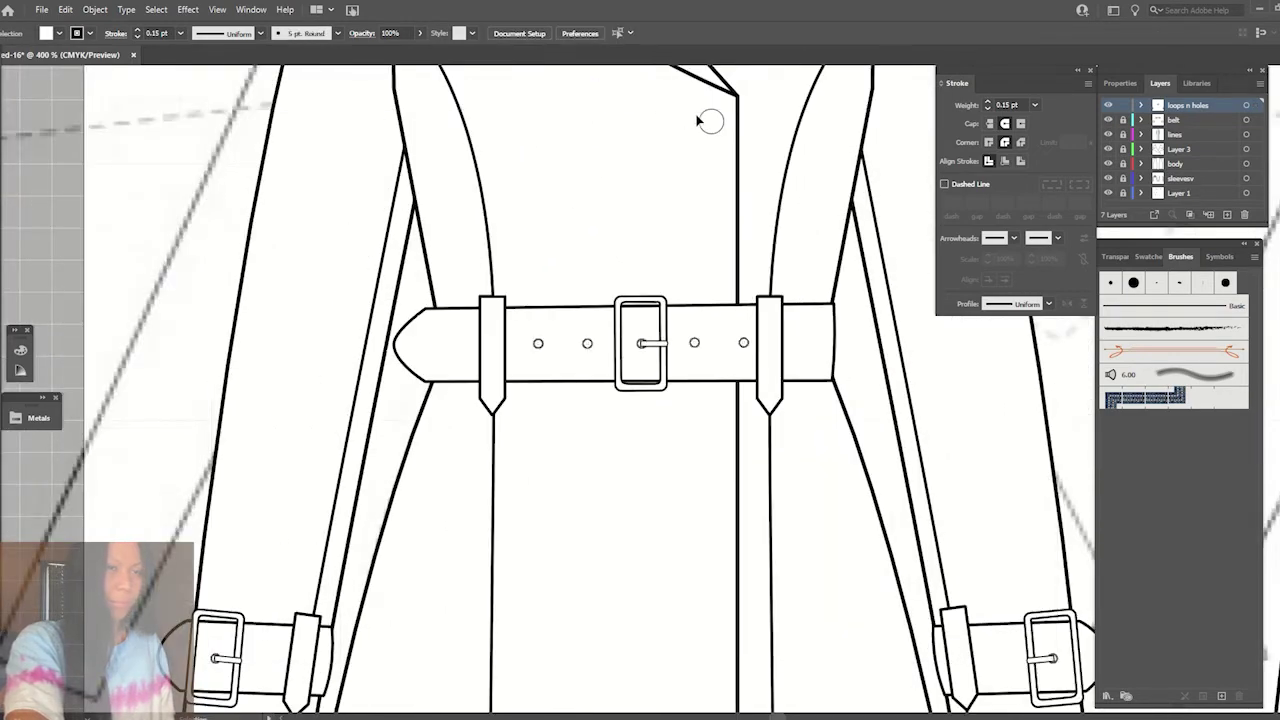
- Load the Metals gradient library, apply a Metals swatch, and remove the button's outline colour
click(711, 121)
click(90, 33)
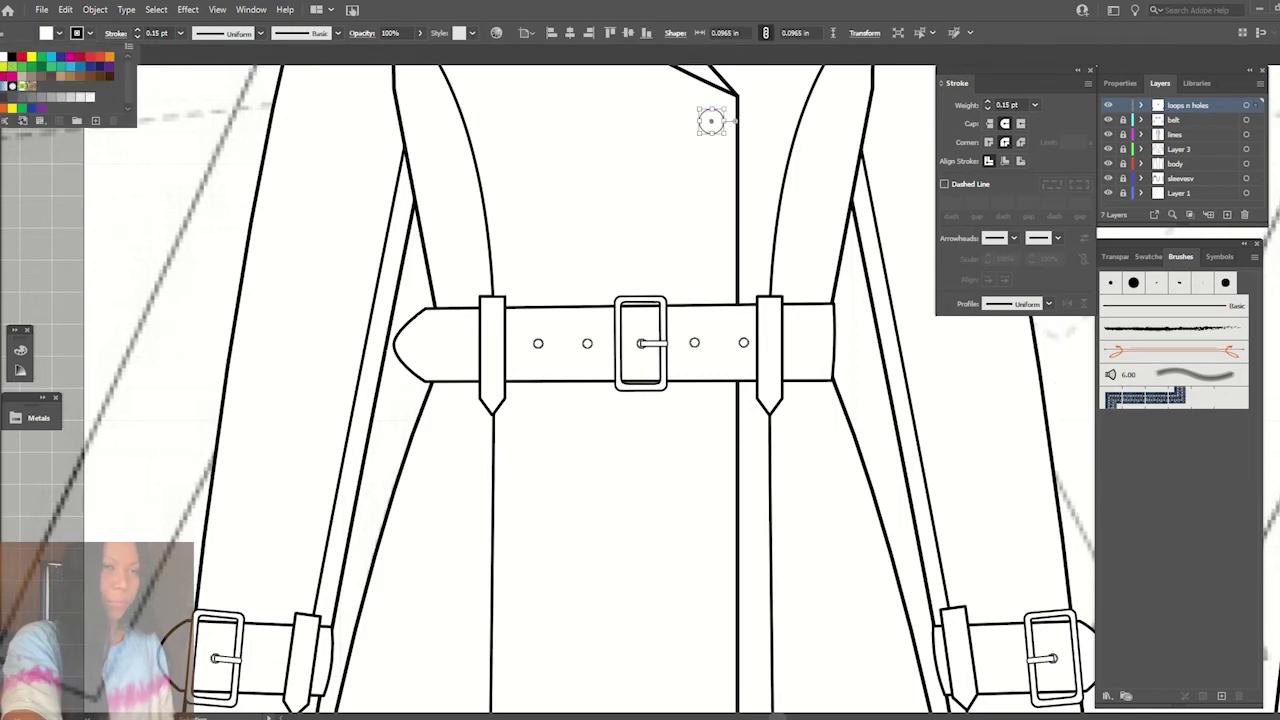
click(21, 121)
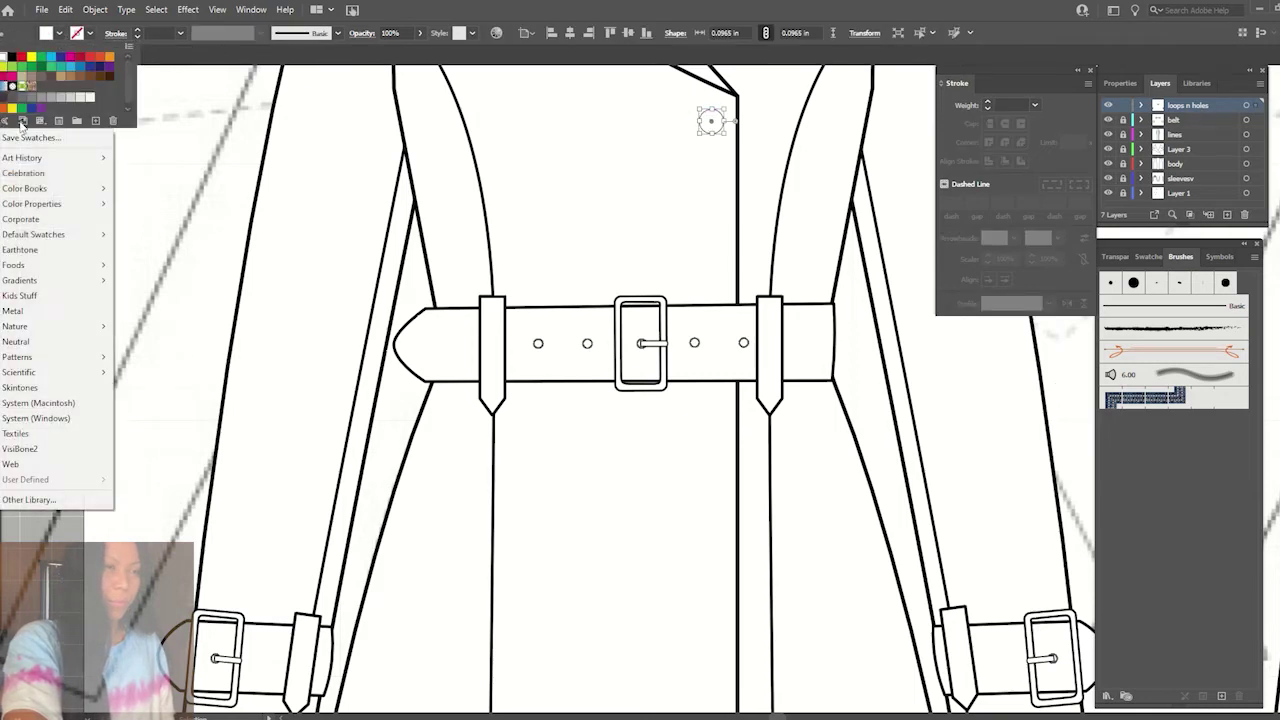
click(175, 413)
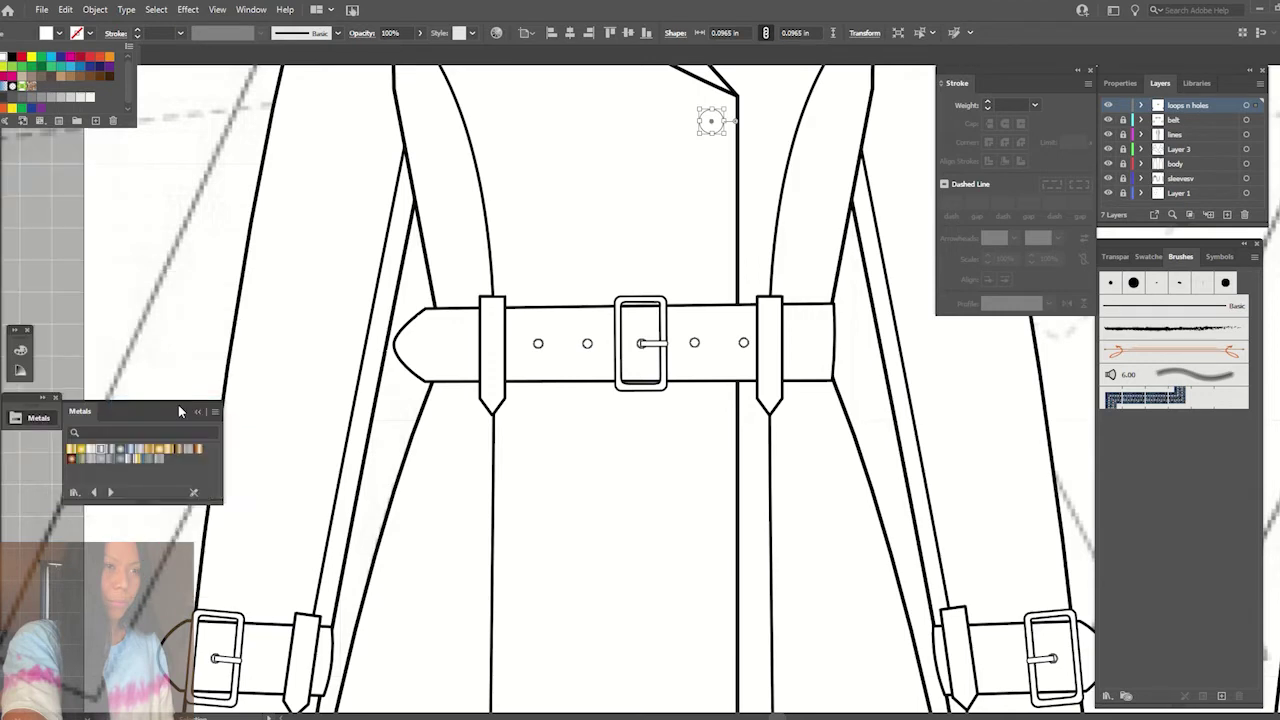
click(101, 465)
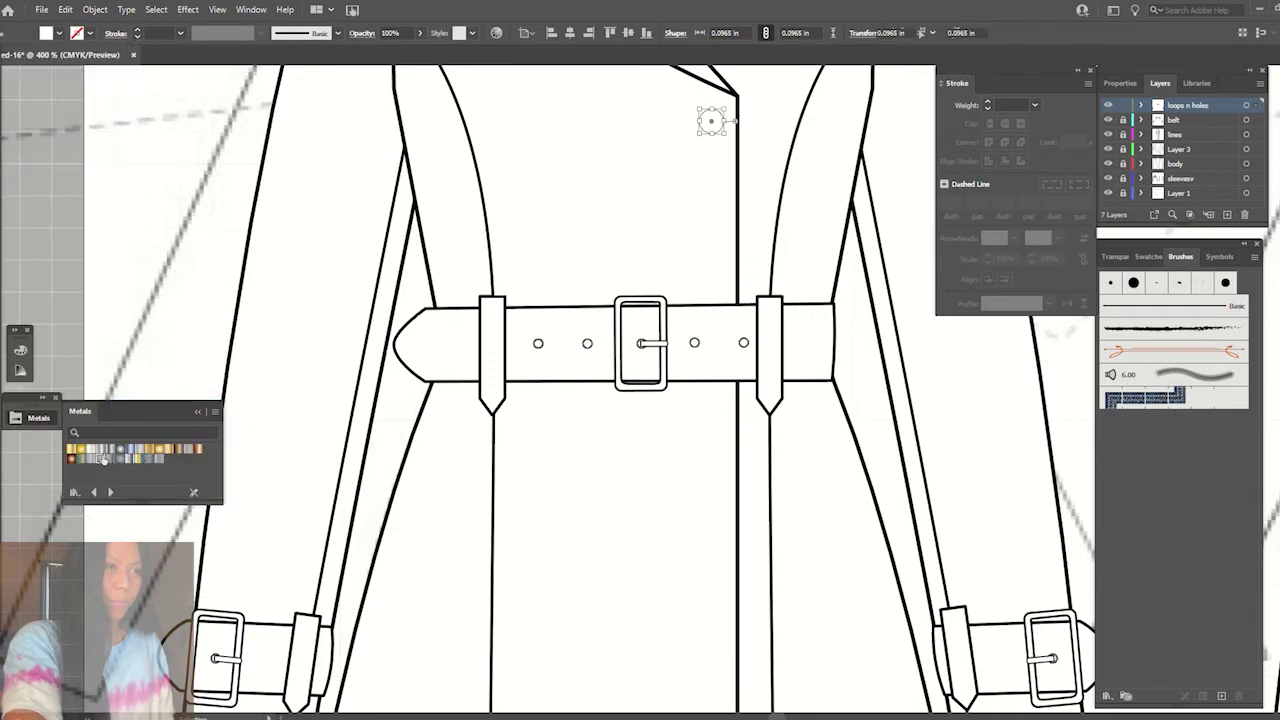
click(91, 36)
click(6, 68)
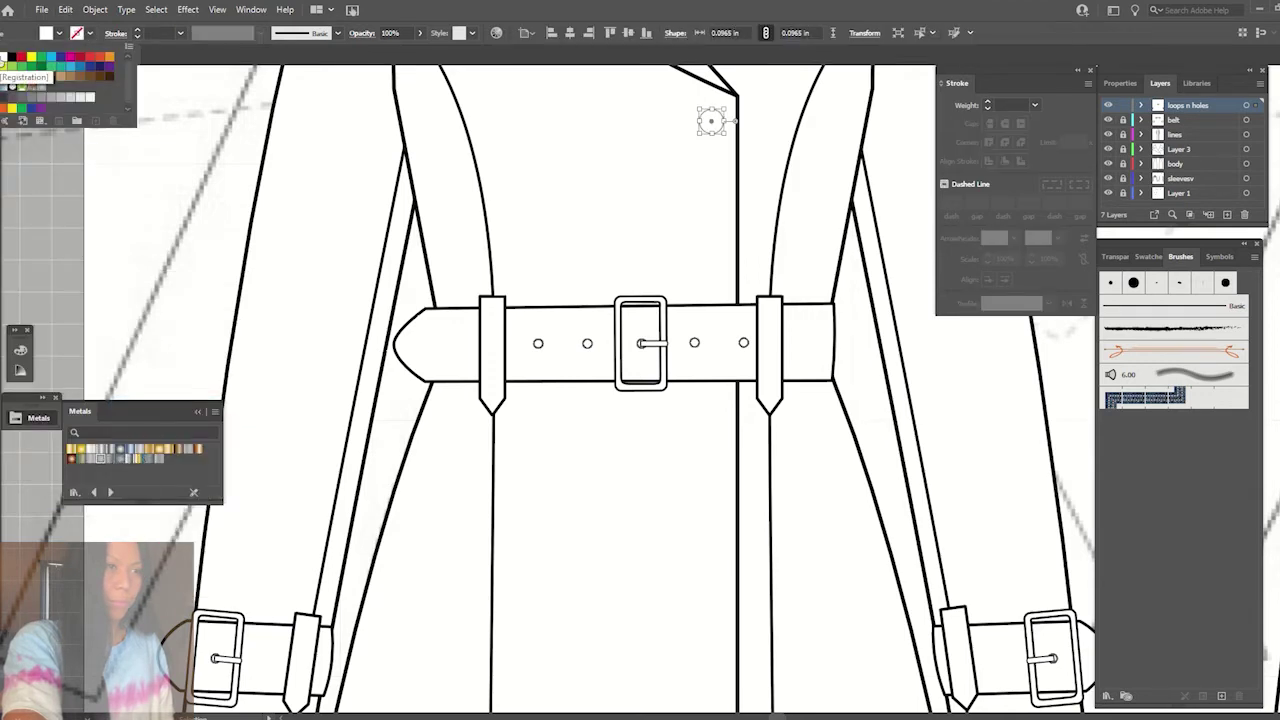
- Dismiss the swatch libraries list and collapse the Metals panel
click(5, 120)
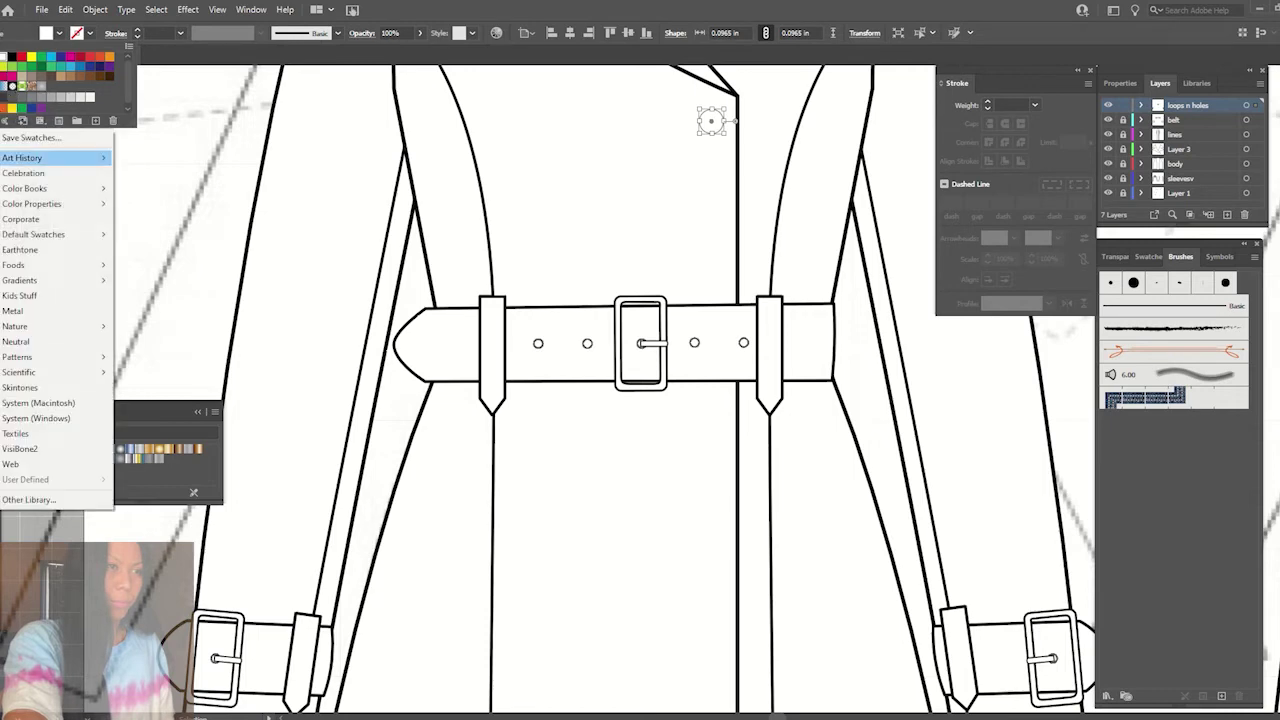
key(Escape)
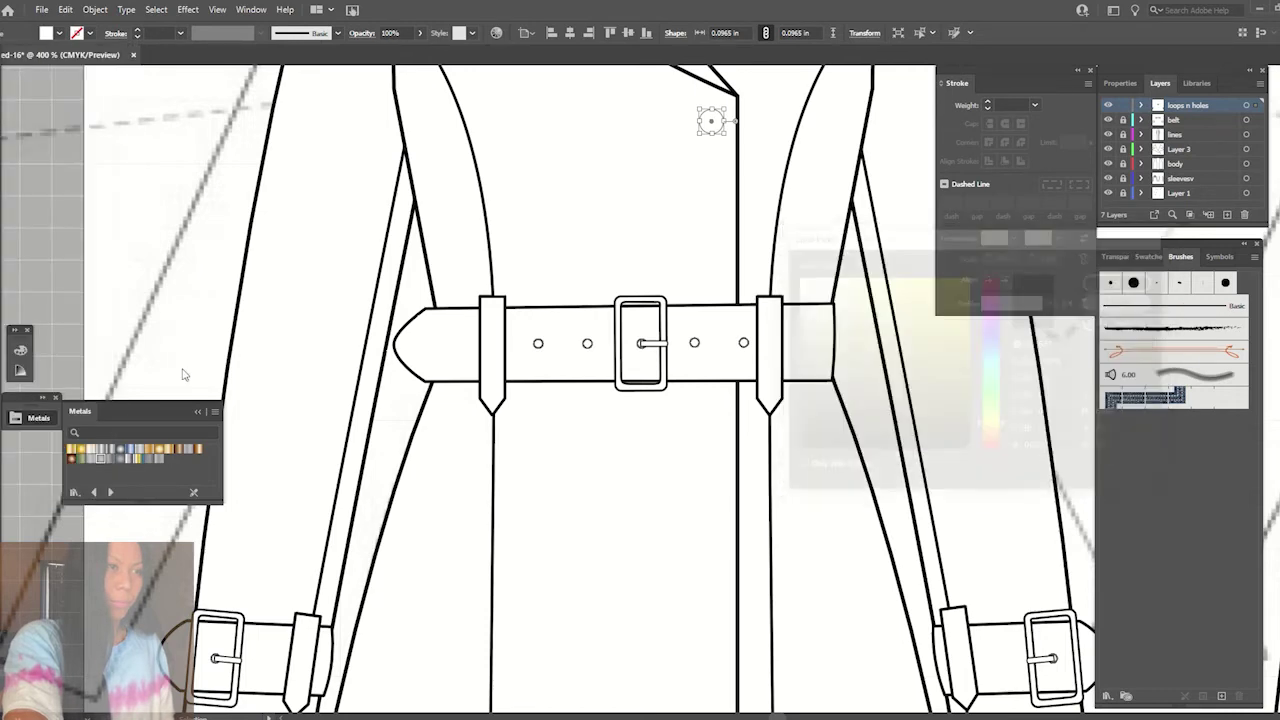
click(197, 411)
click(20, 349)
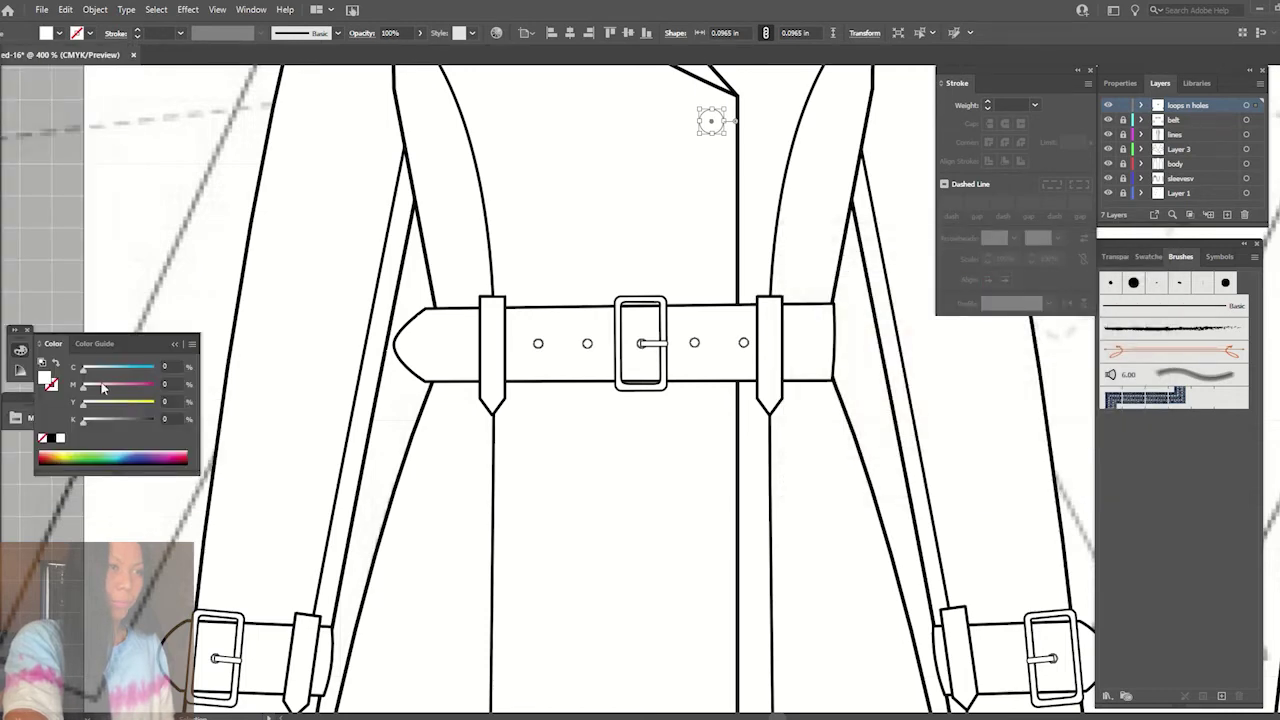
click(178, 345)
- Reload the Metals gradient library from the fill swatches and deselect the circle
click(58, 33)
click(5, 120)
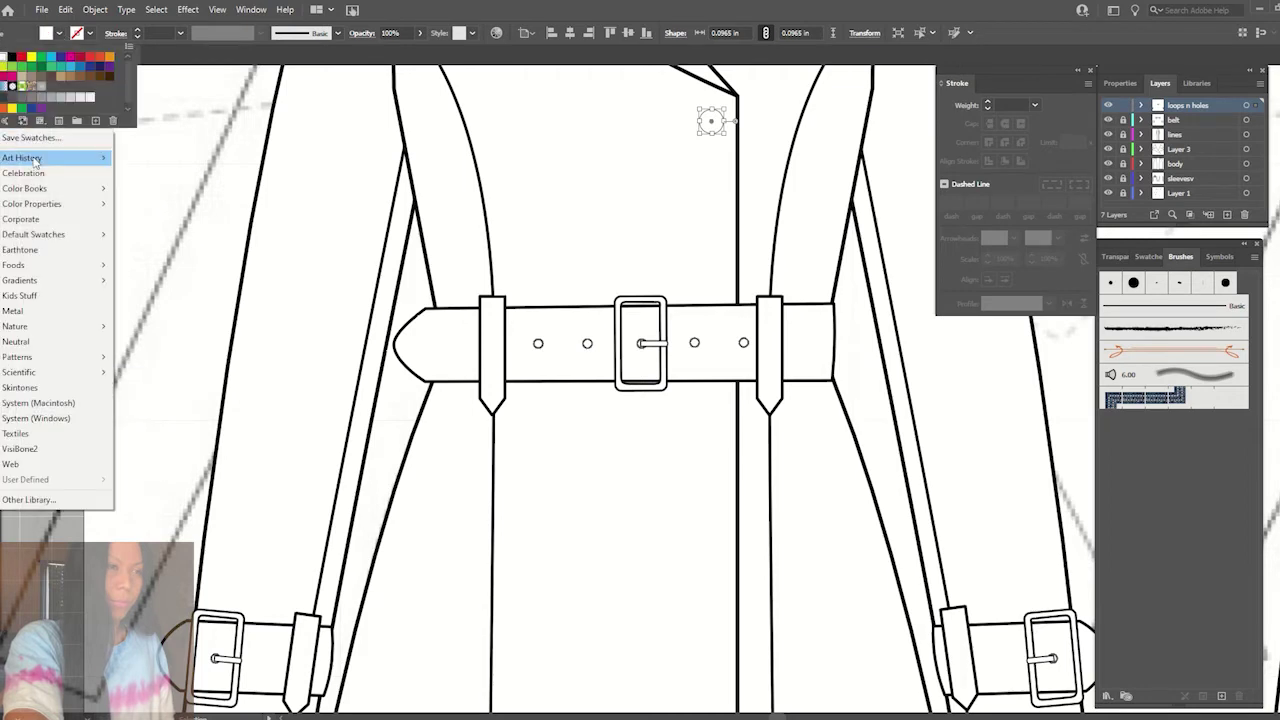
mouse_move(30, 280)
click(150, 405)
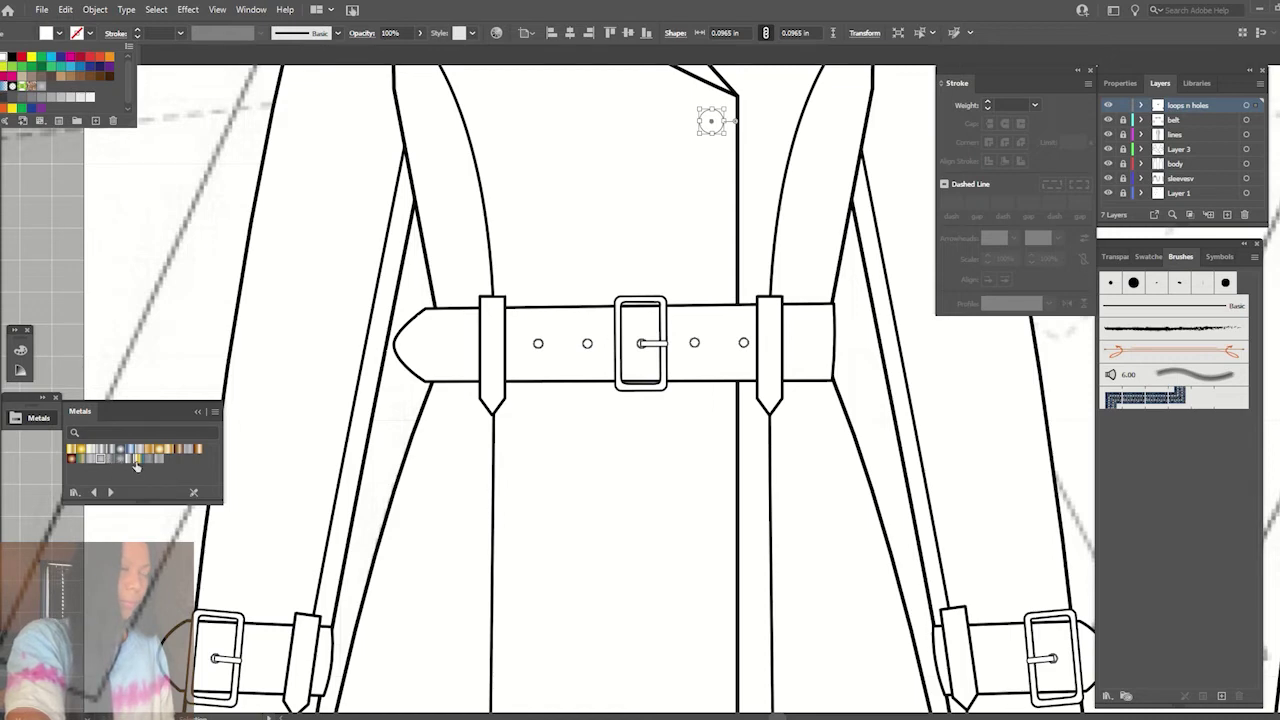
click(63, 177)
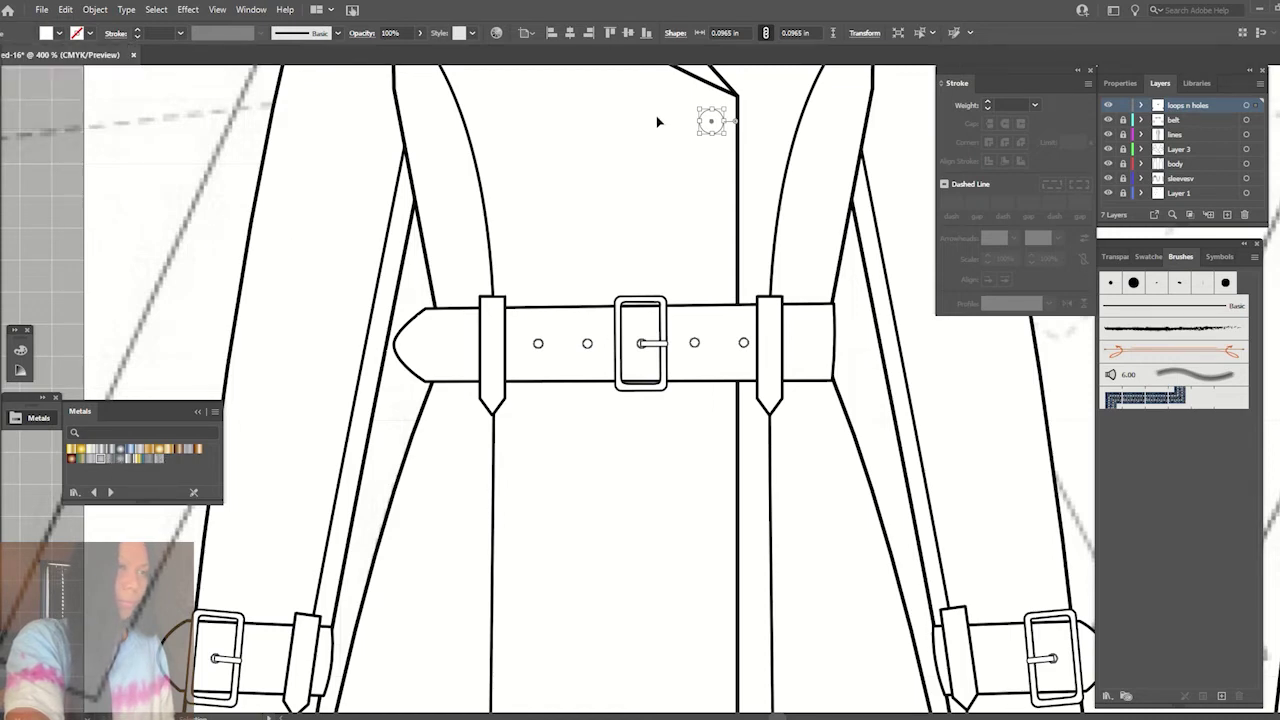
click(670, 118)
- Open BUTTONES.ai from the 'for youtube stuff' folder
click(208, 418)
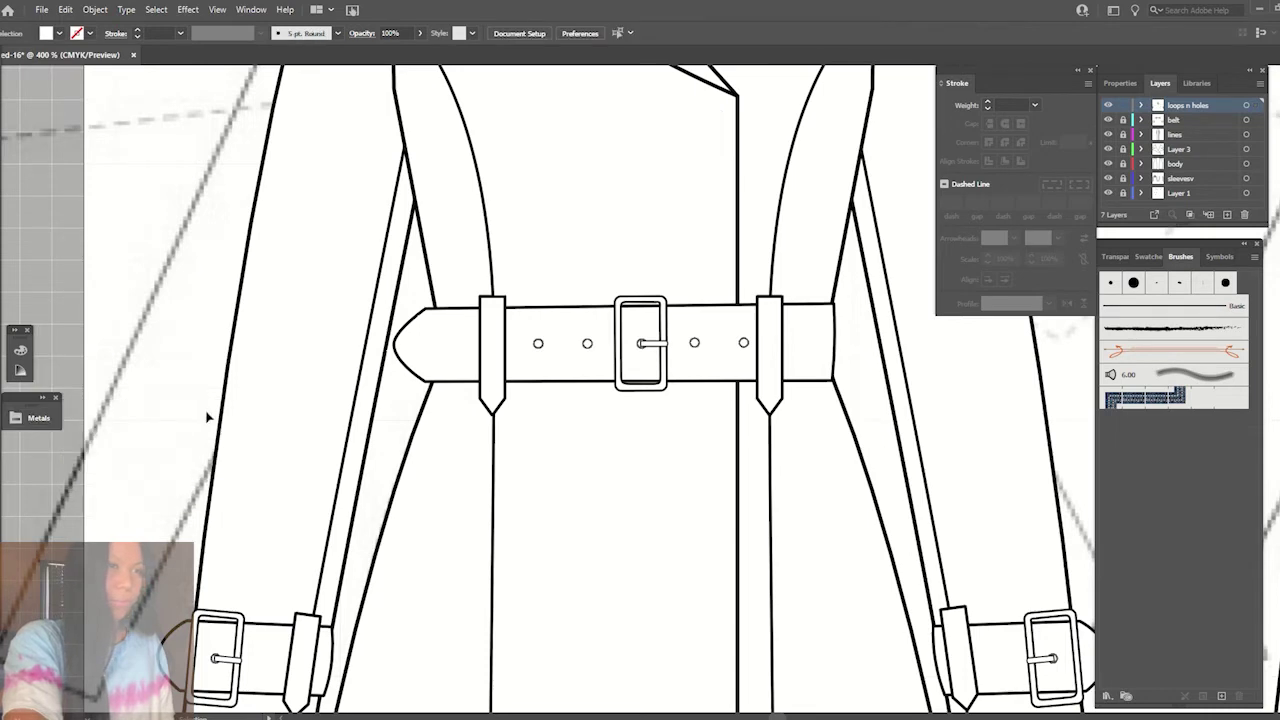
click(41, 10)
click(66, 56)
double_click(208, 114)
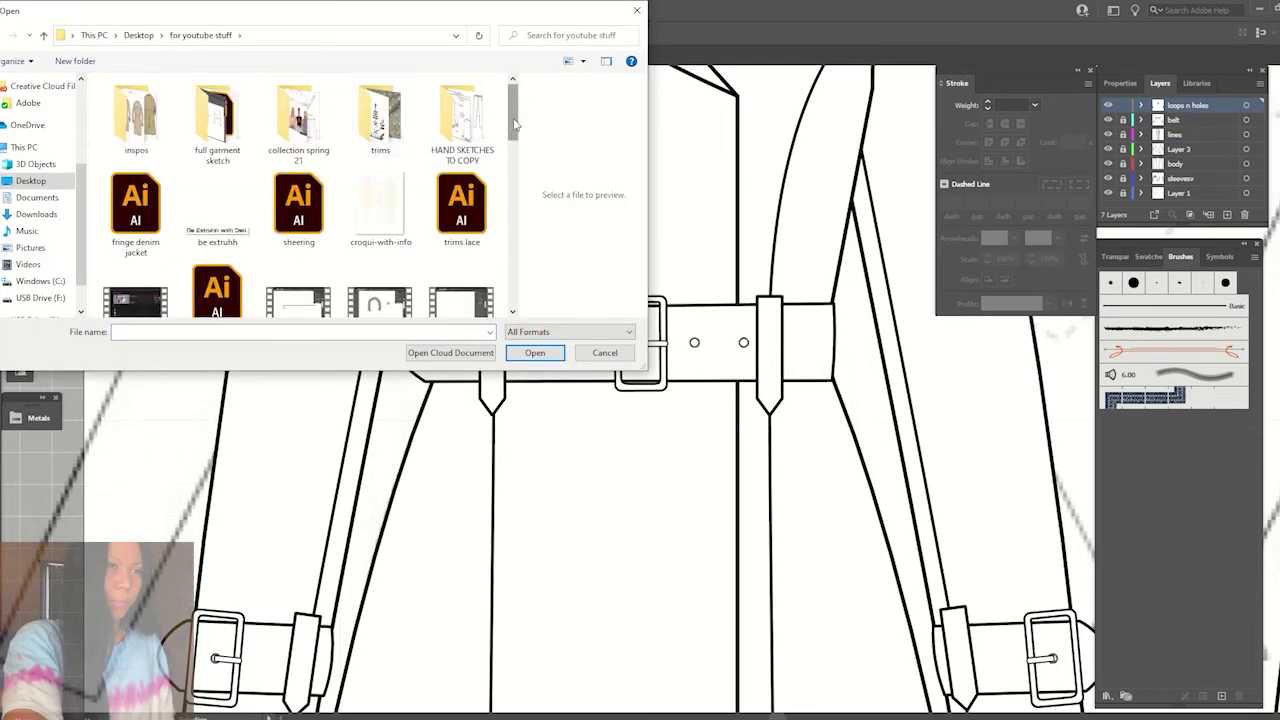
drag(512, 122, 511, 228)
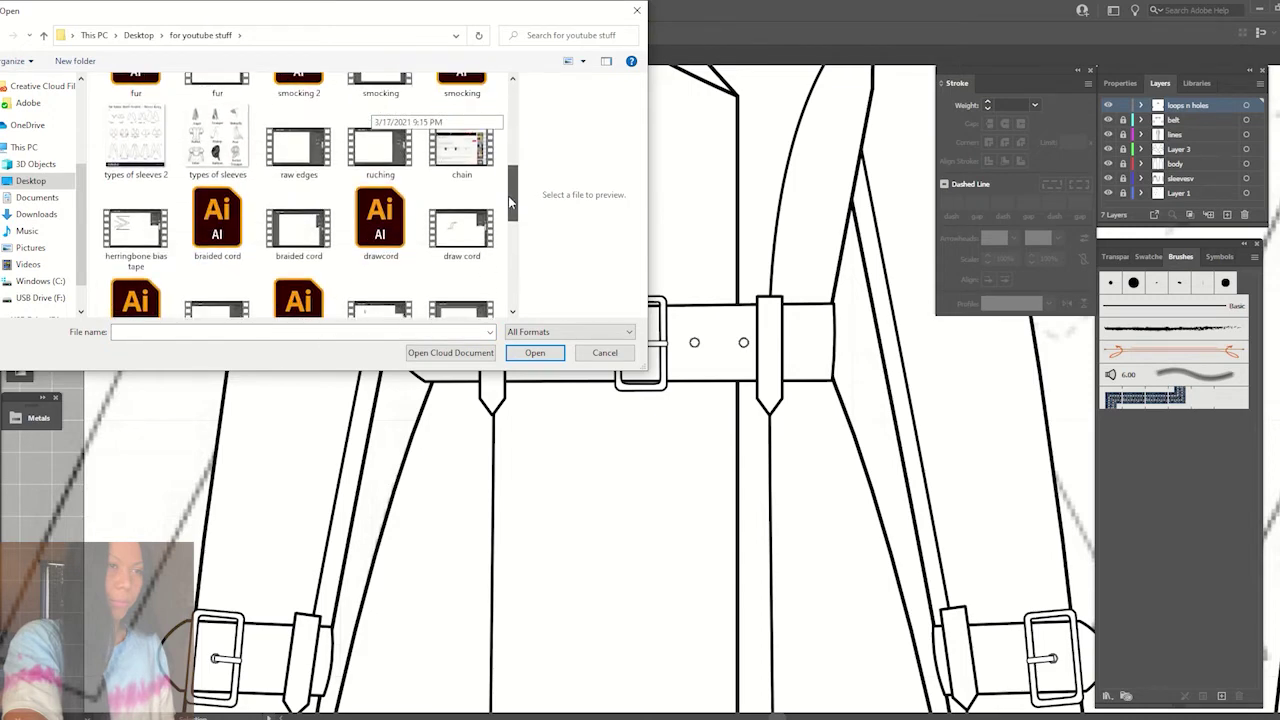
click(298, 215)
click(537, 355)
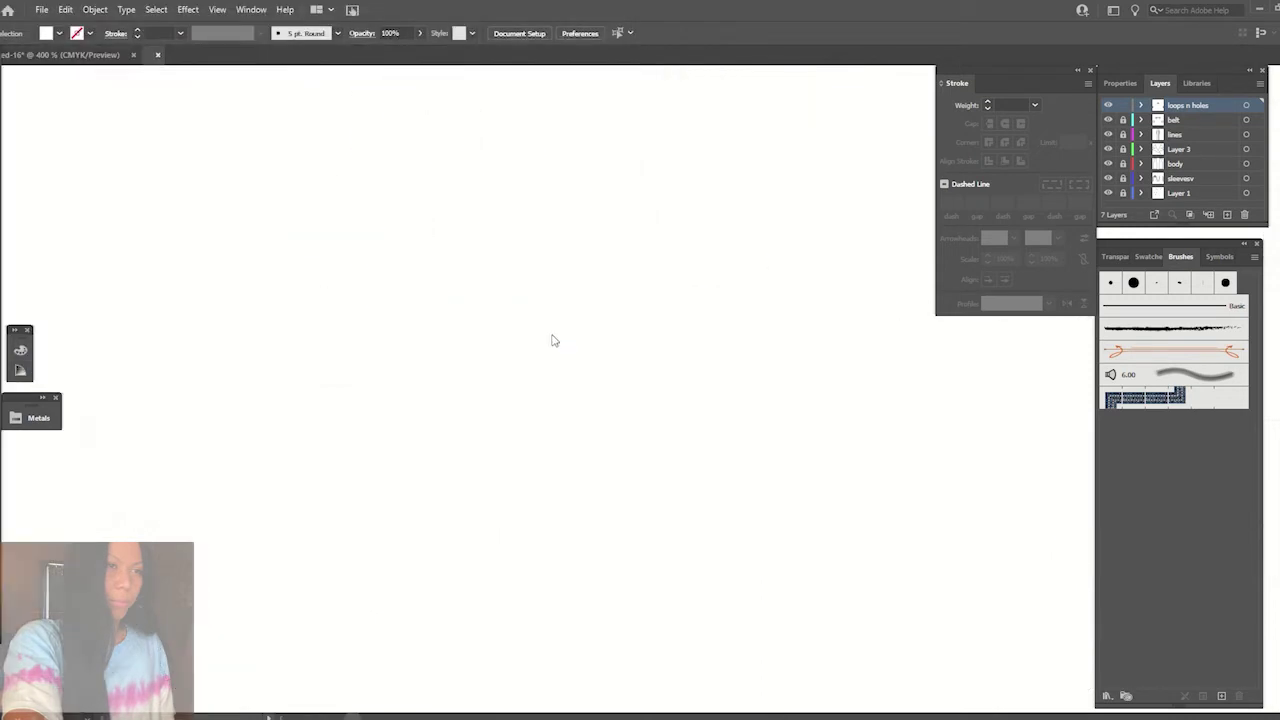
- Take out the four-hole button from BUTTONES and return to the trench coat document
drag(516, 382, 652, 566)
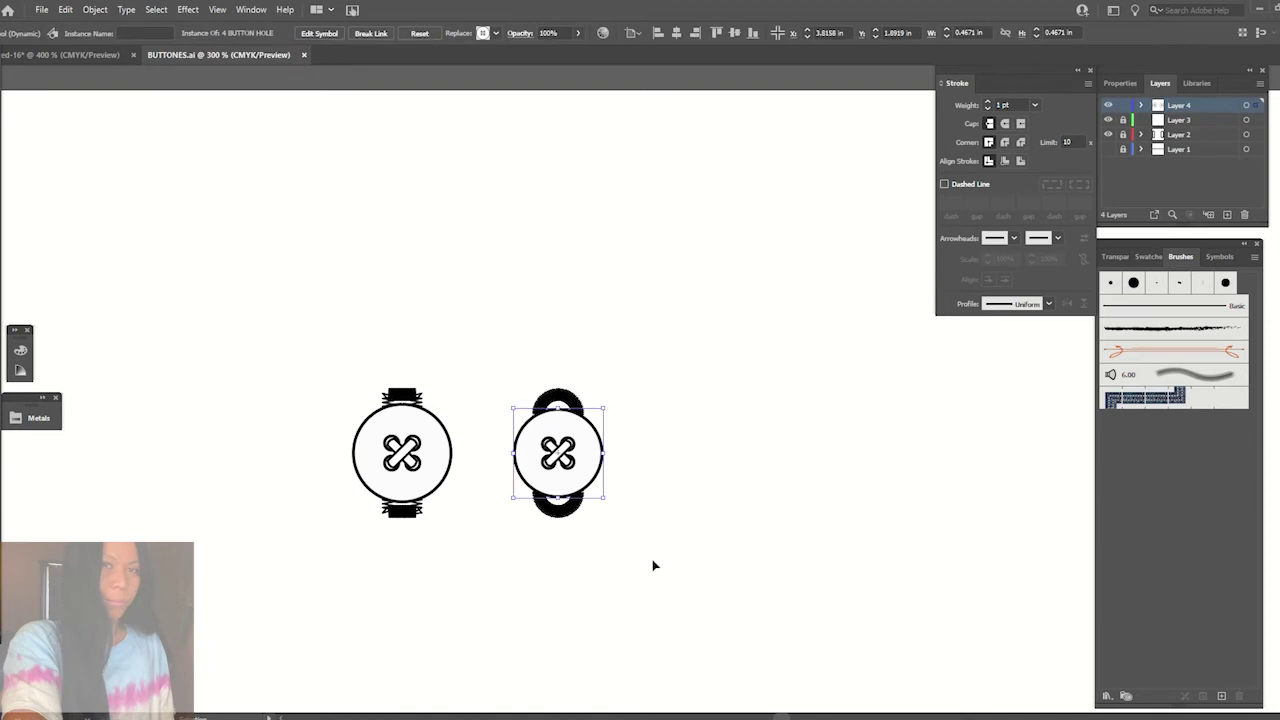
key(Delete)
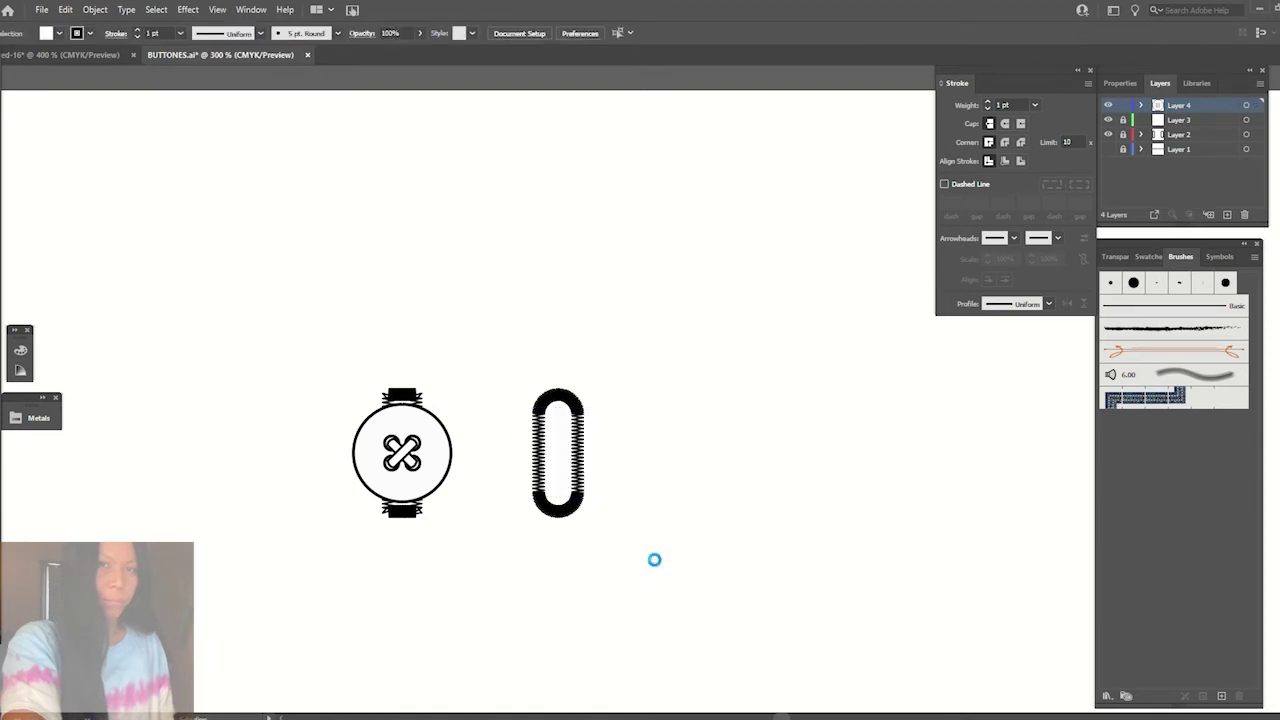
key(ctrl+Tab)
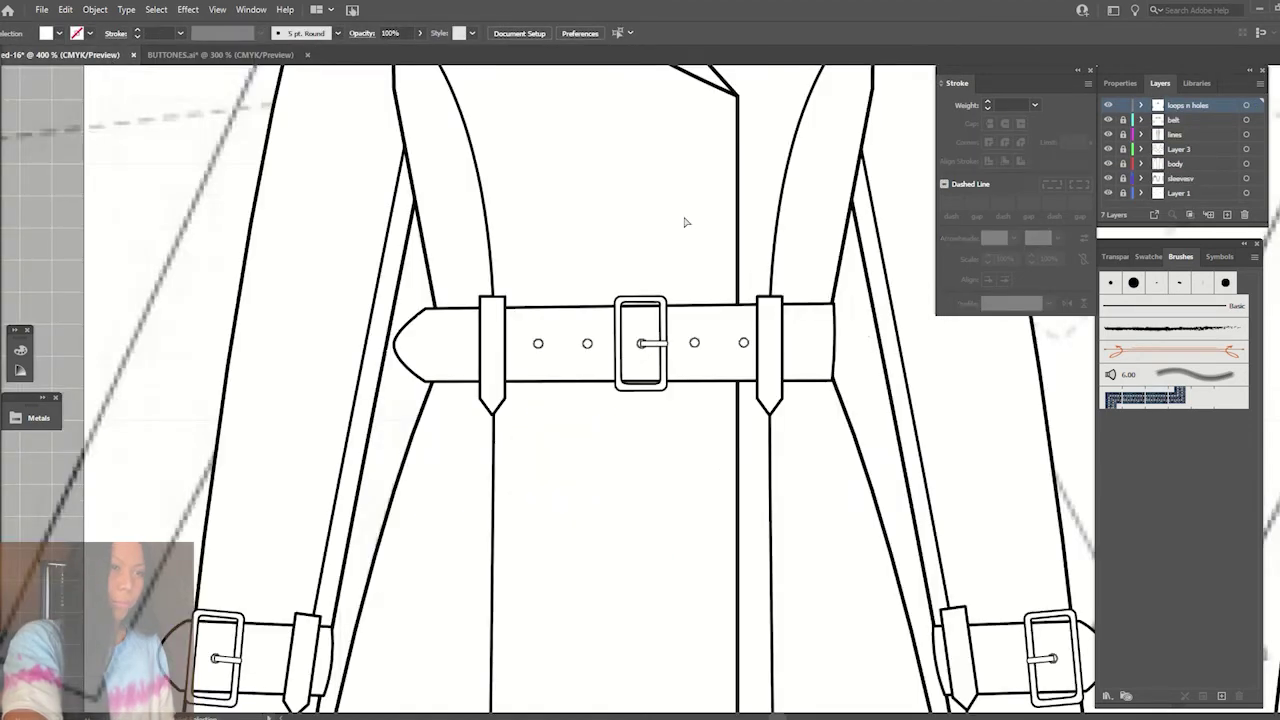
- Paste the four-hole button, shrink it to about 0.13 in, and place it below the lapel point
key(ctrl+minus)
key(ctrl+v)
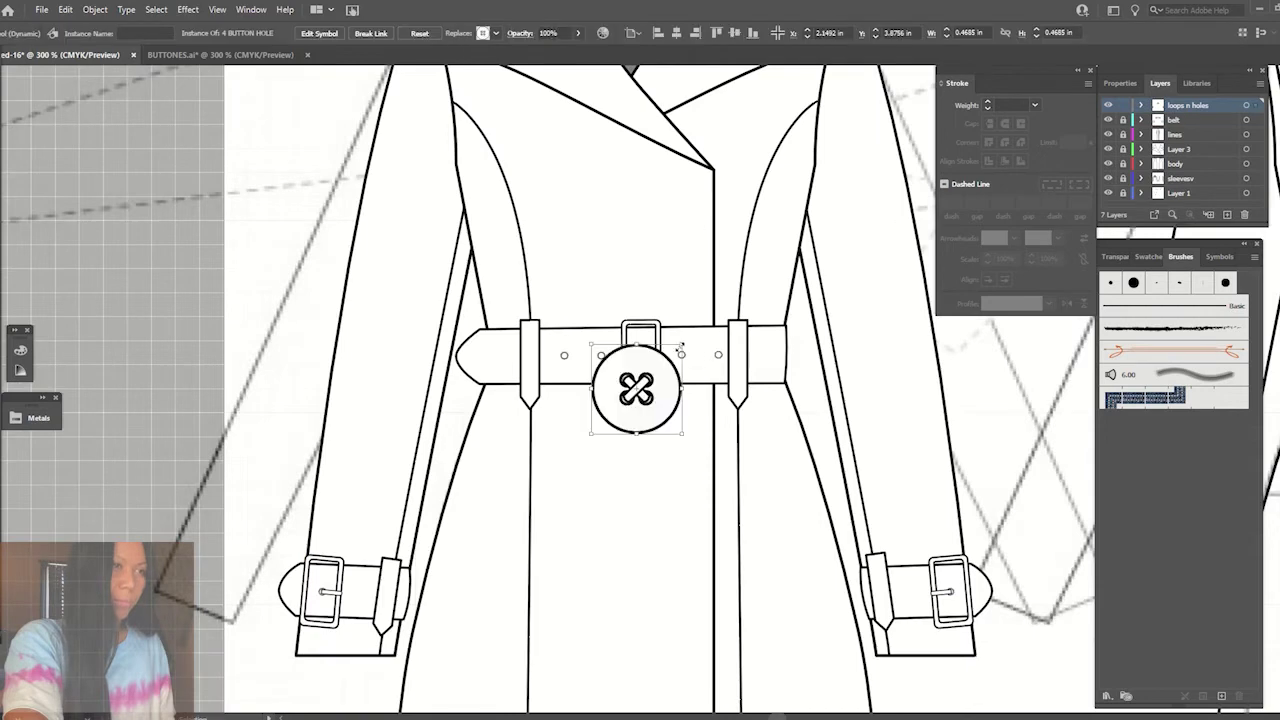
mouse_move(680, 347)
mouse_down()
mouse_move(617, 407)
mouse_move(688, 193)
mouse_up()
click(631, 300)
click(605, 428)
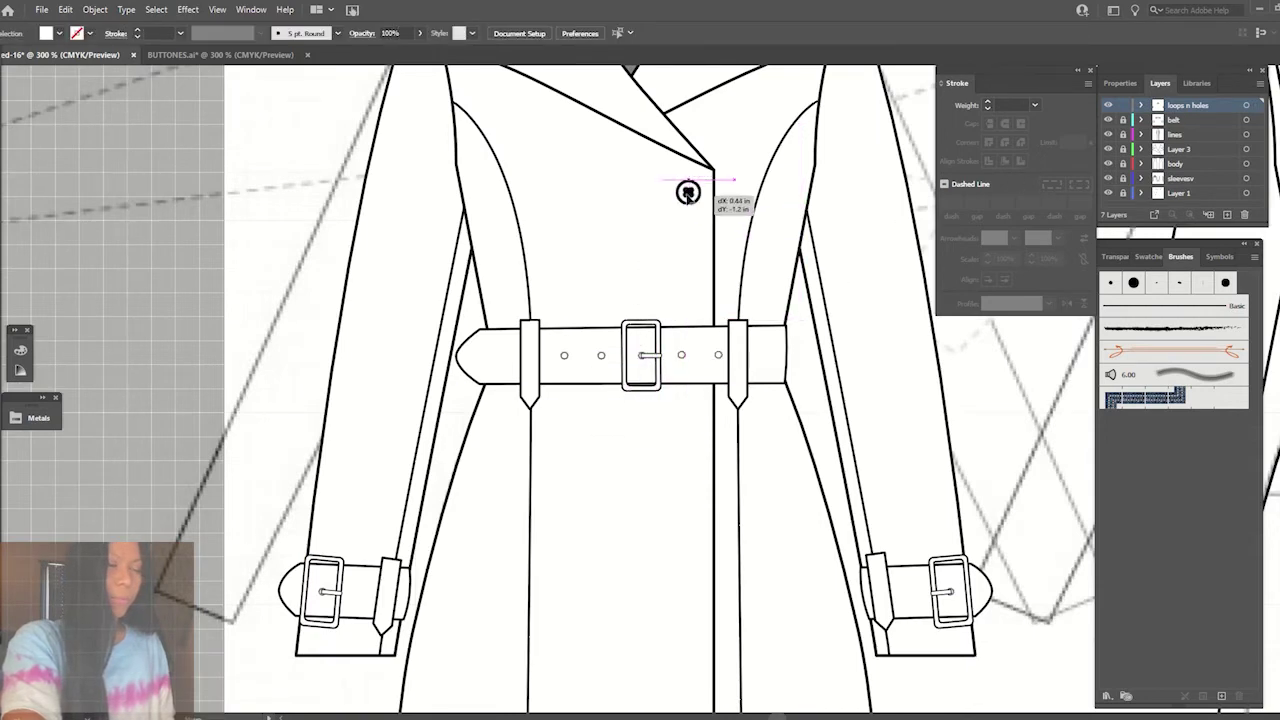
- Edit the button symbol in isolation and set its outlines to a 0.5 pt stroke
click(1213, 256)
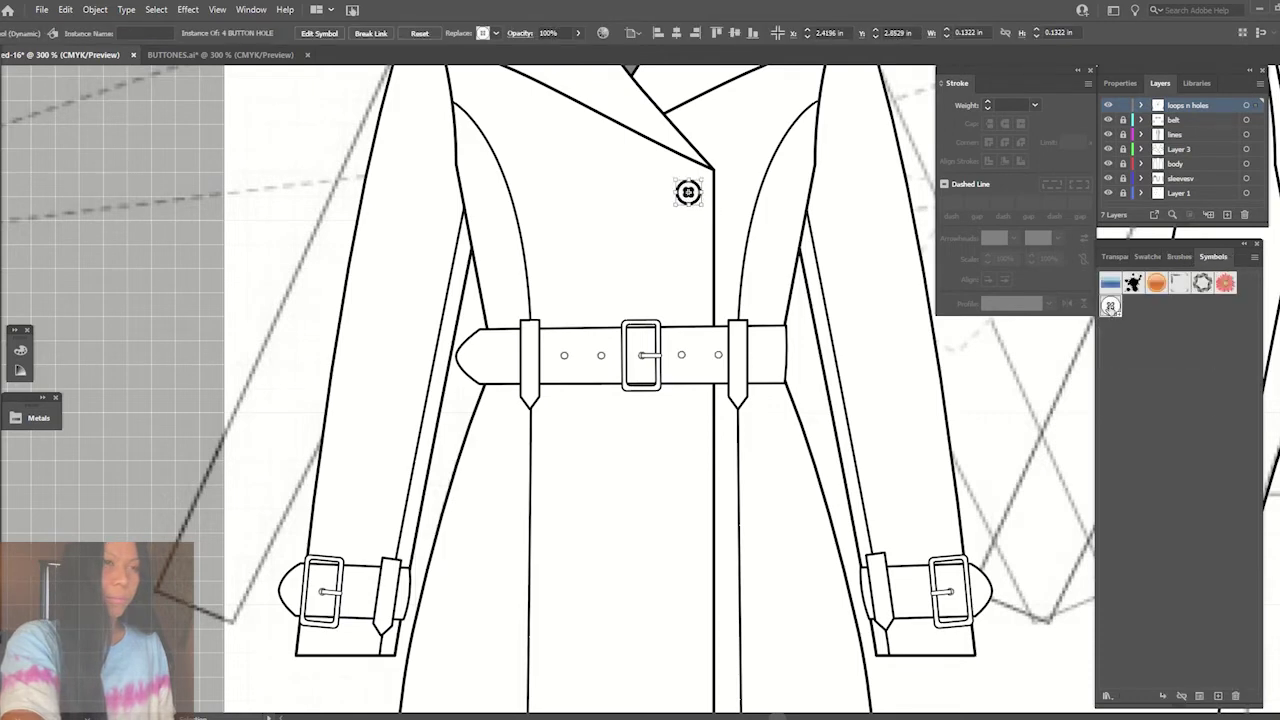
double_click(1110, 306)
click(659, 428)
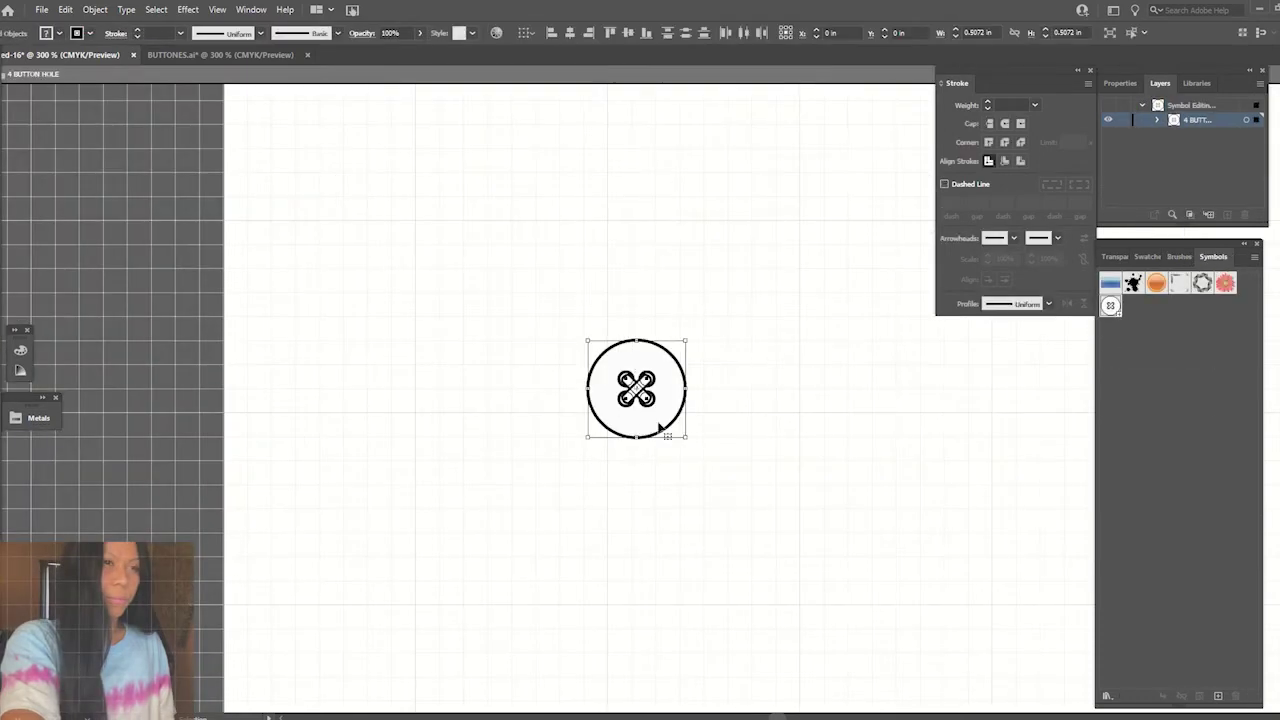
click(988, 105)
click(1034, 105)
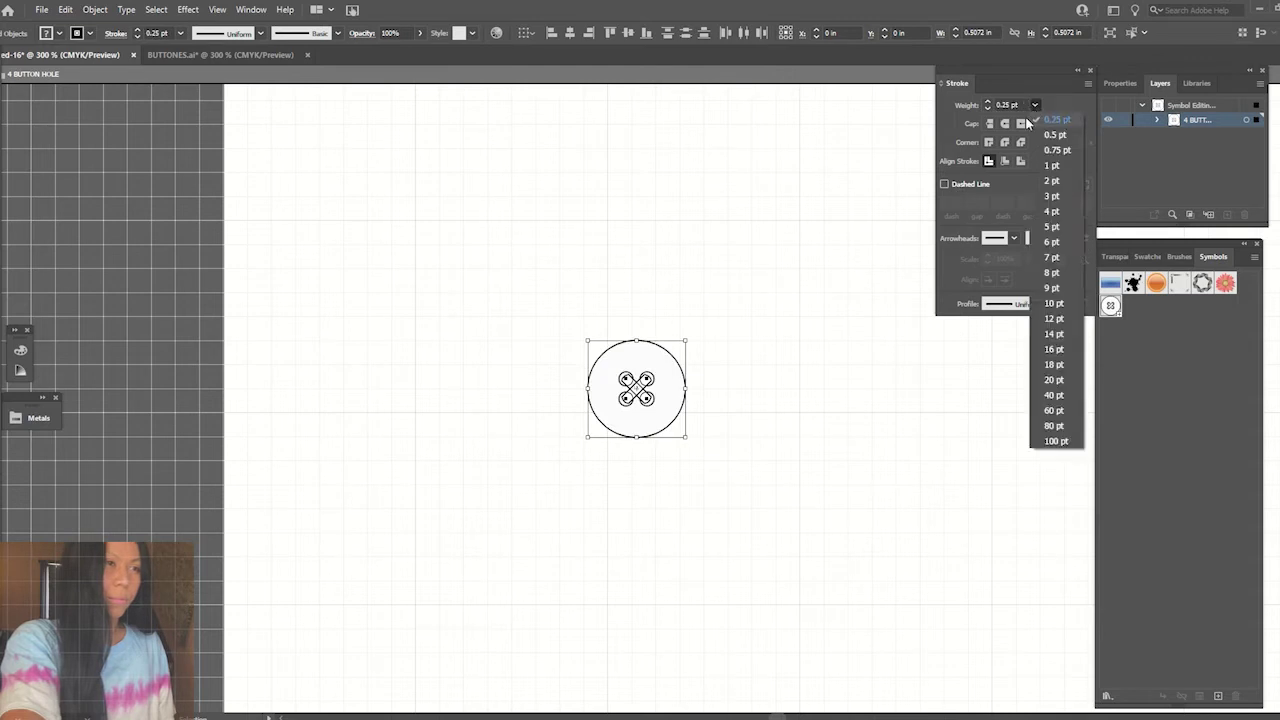
click(1037, 140)
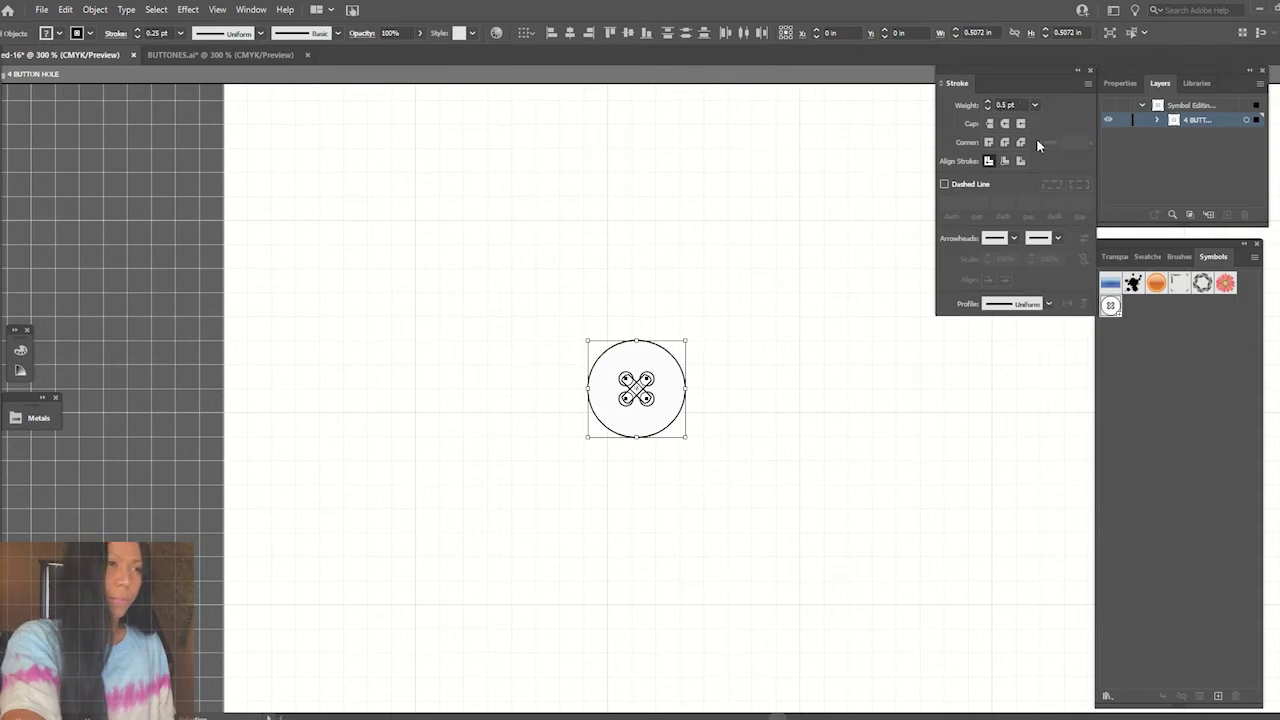
click(879, 277)
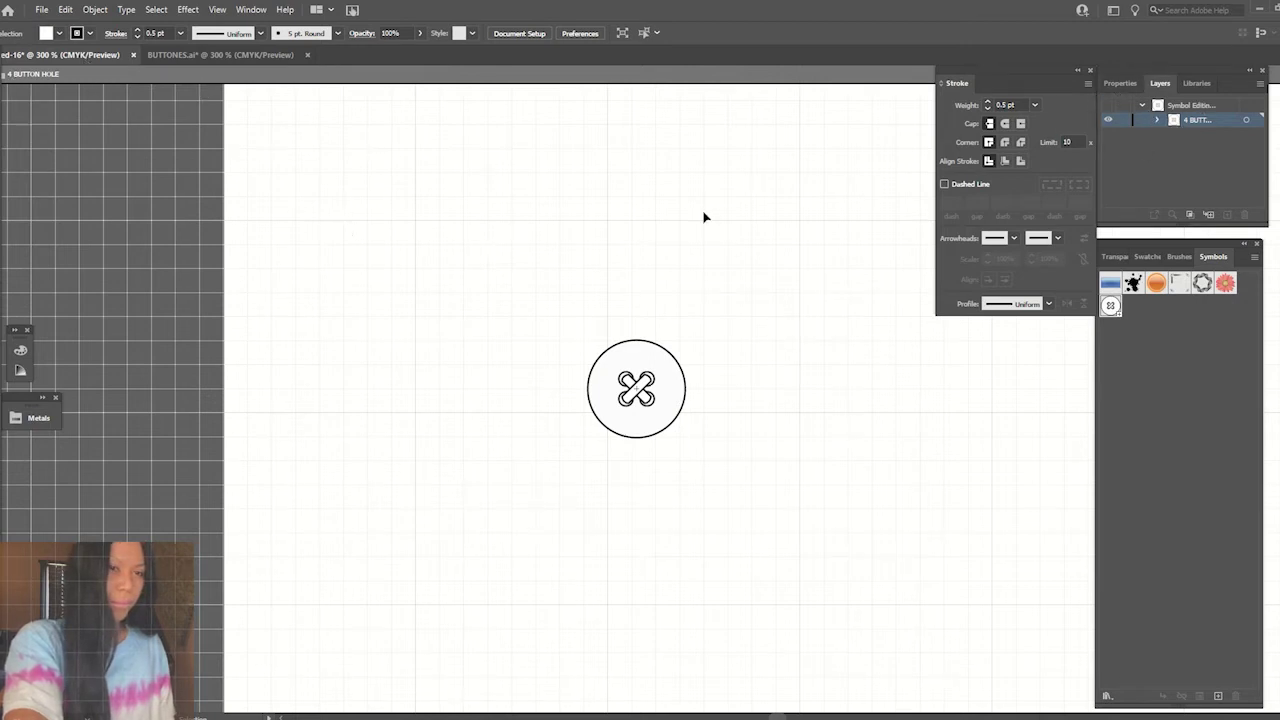
double_click(110, 113)
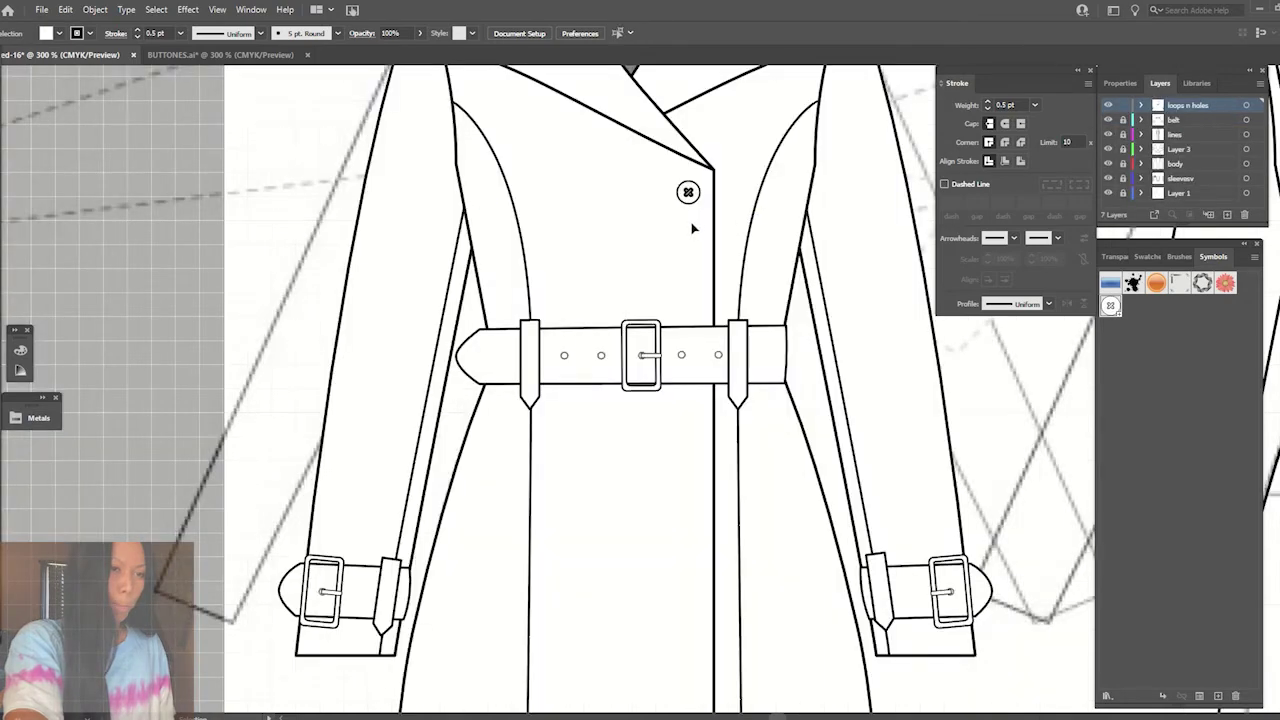
- Reposition the button just below the lapel point and zoom out to view the coat
drag(694, 201, 694, 201)
click(575, 265)
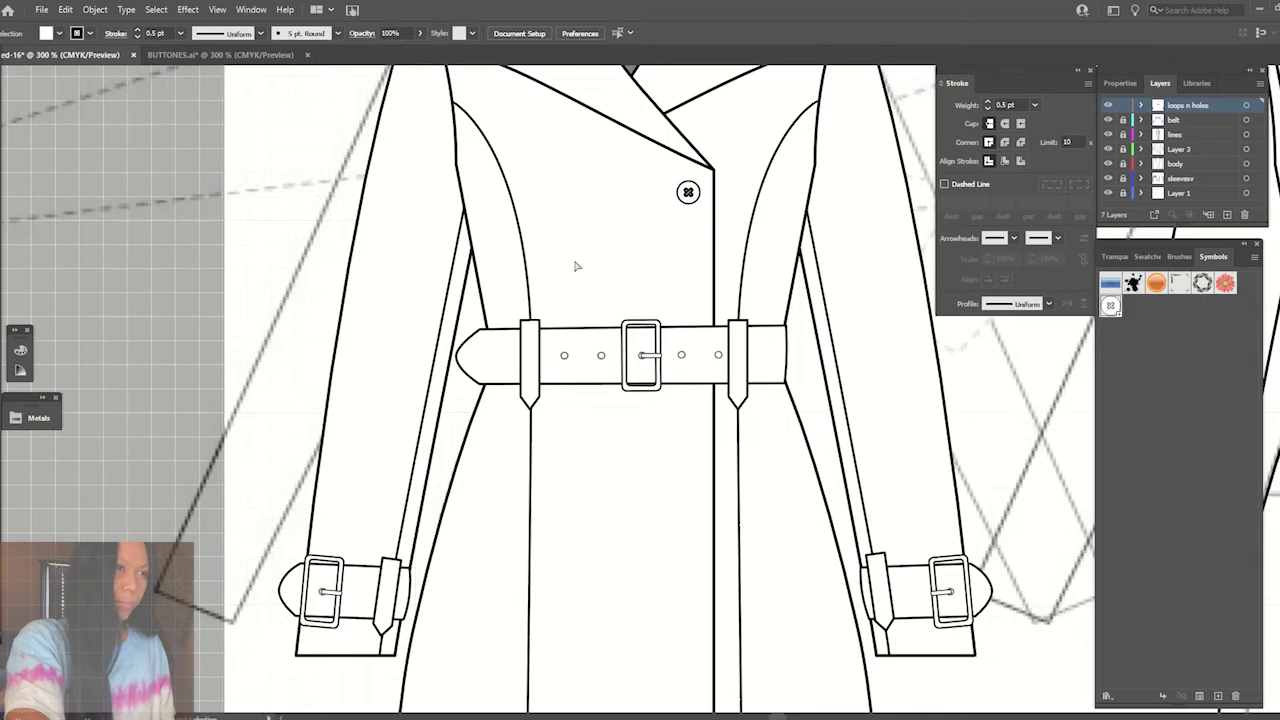
key(ctrl+minus)
key(ctrl+minus)
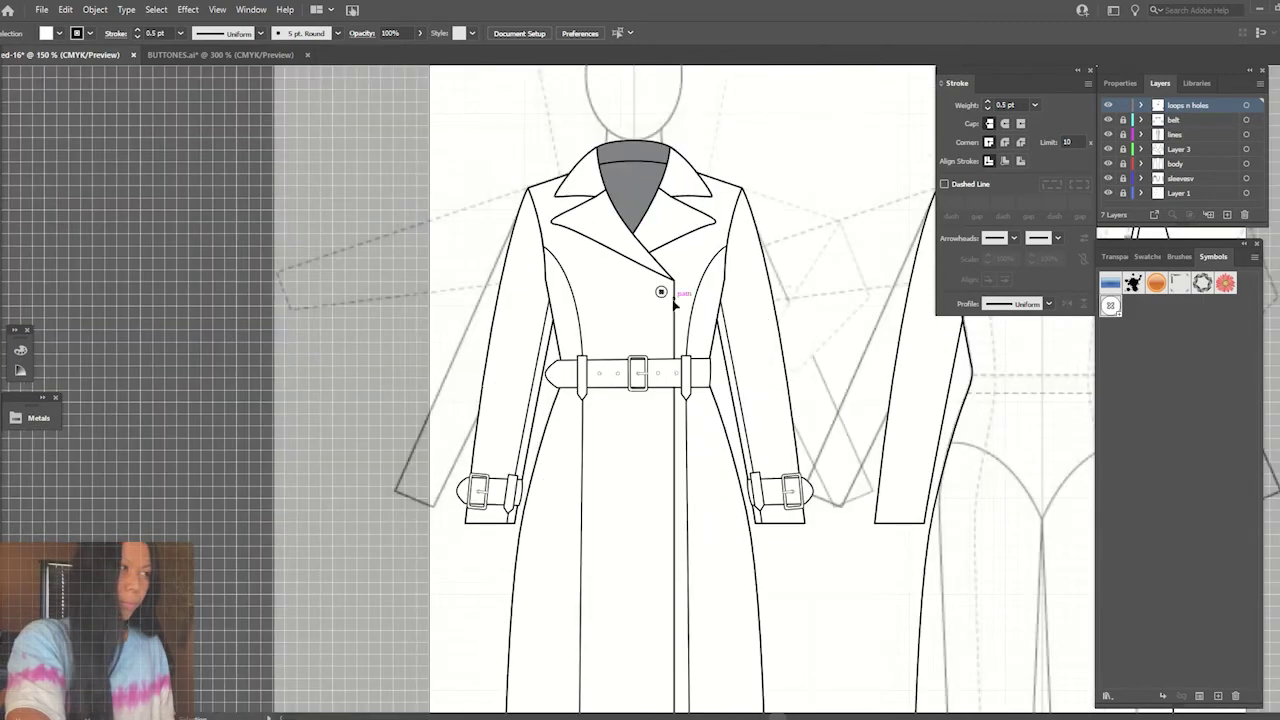
scroll(674, 305, up, 3)
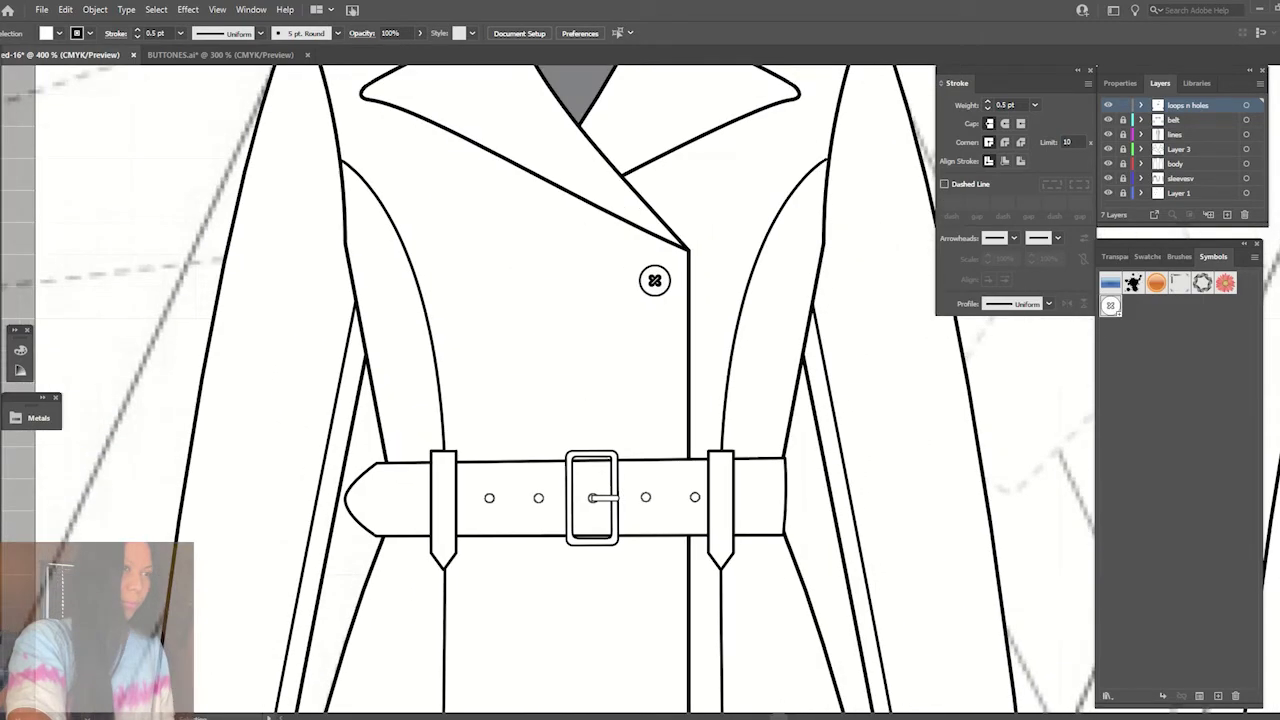
- Draw a small 0.163 × 0.0447 in no-fill rectangle and move it just left of the top button
right_click(18, 210)
click(45, 209)
mouse_move(631, 277)
mouse_down()
mouse_move(686, 295)
mouse_move(674, 290)
mouse_up()
click(57, 33)
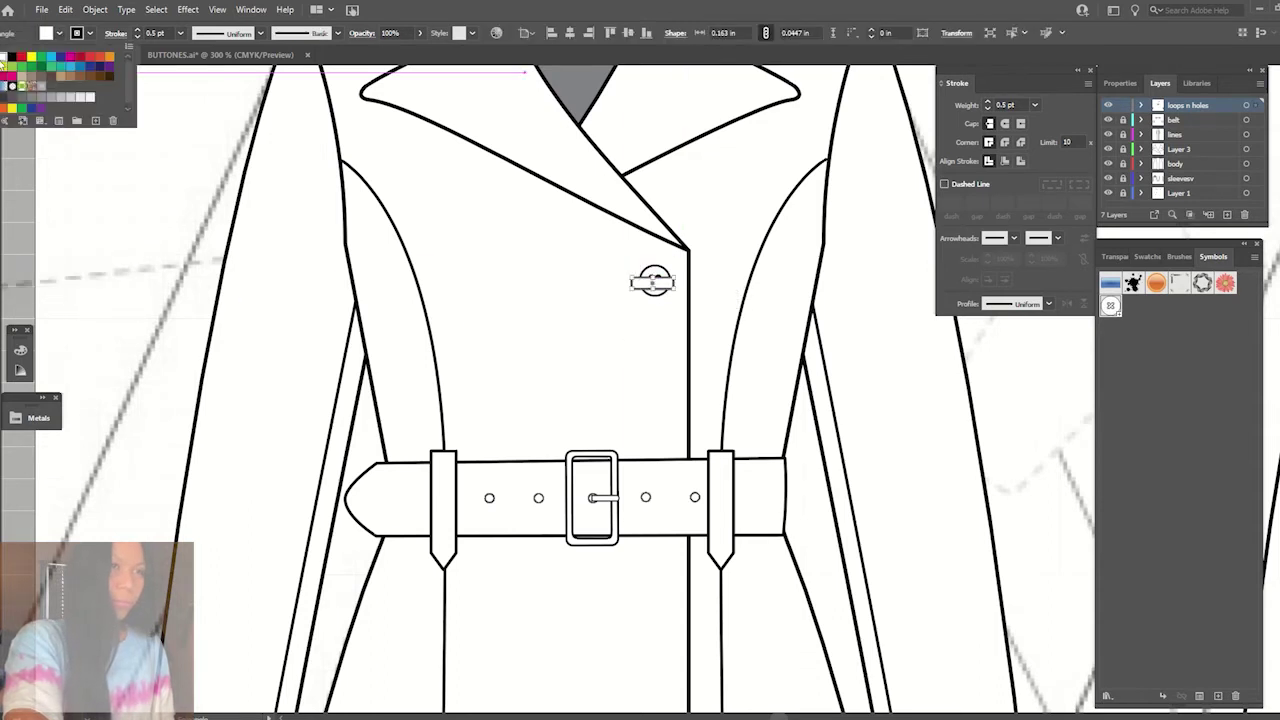
click(9, 50)
key(Escape)
key(v)
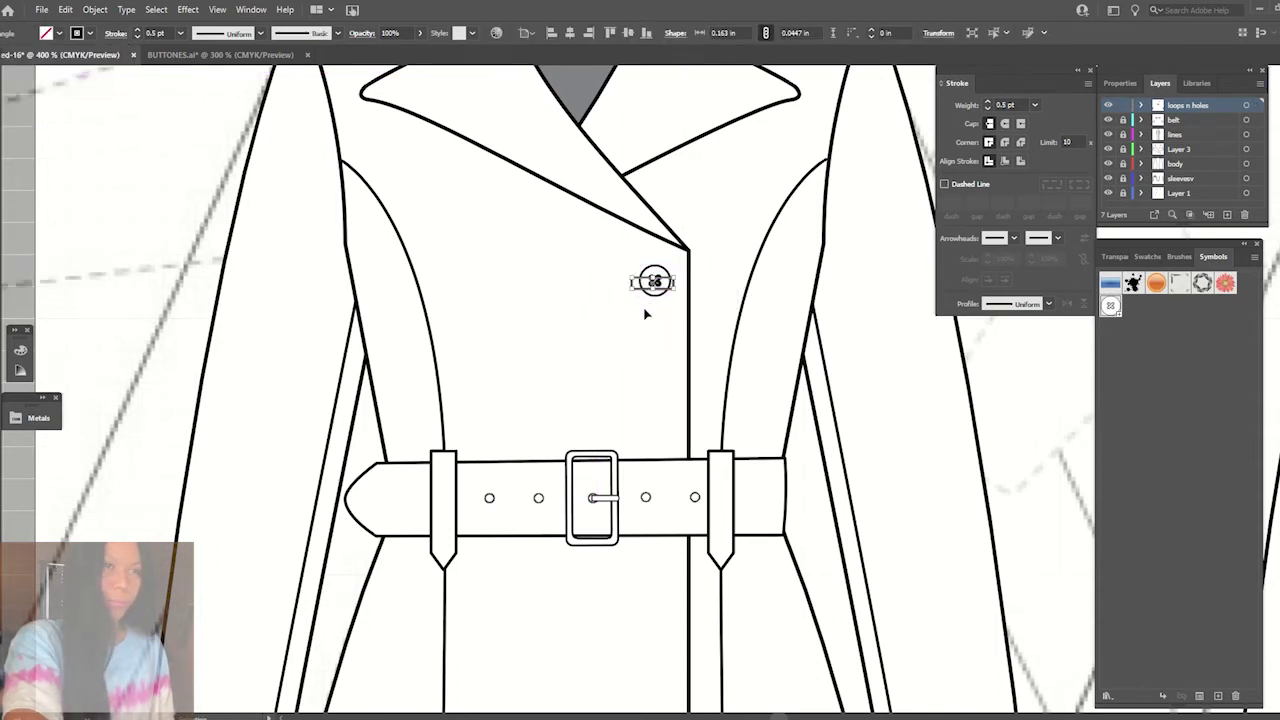
drag(645, 284, 577, 285)
scroll(533, 231, up, 4)
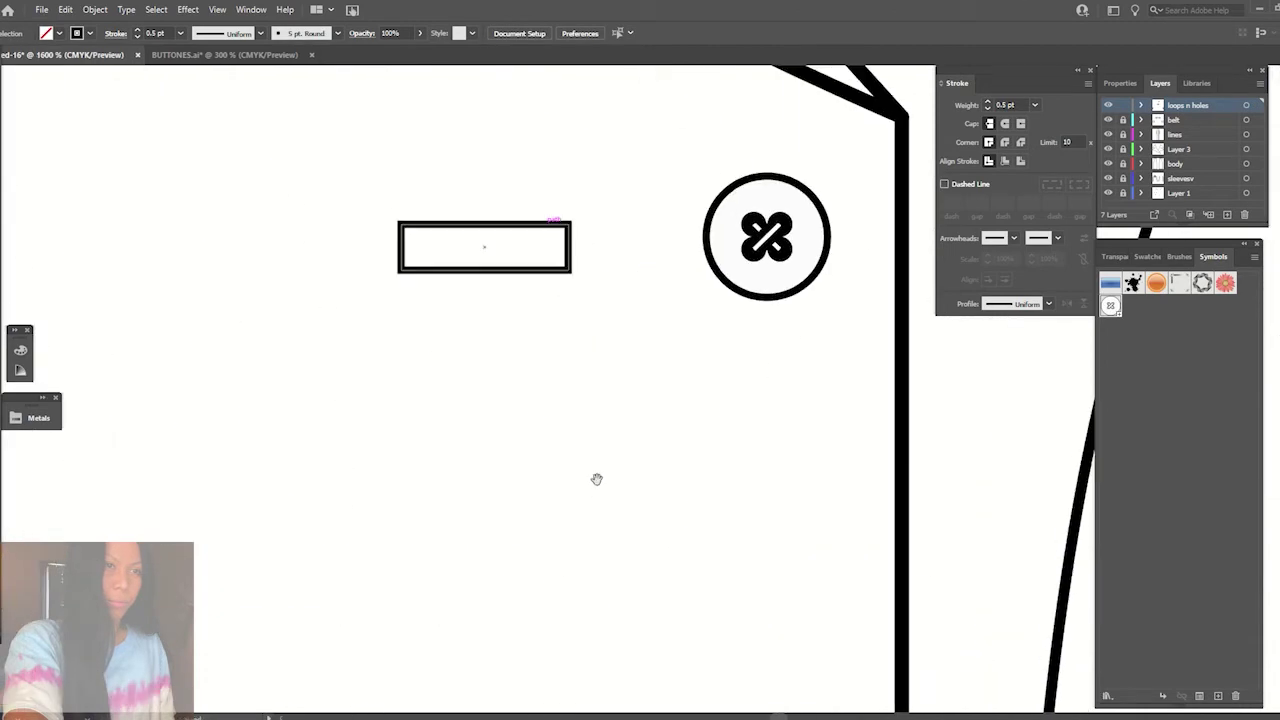
click(187, 10)
mouse_move(231, 122)
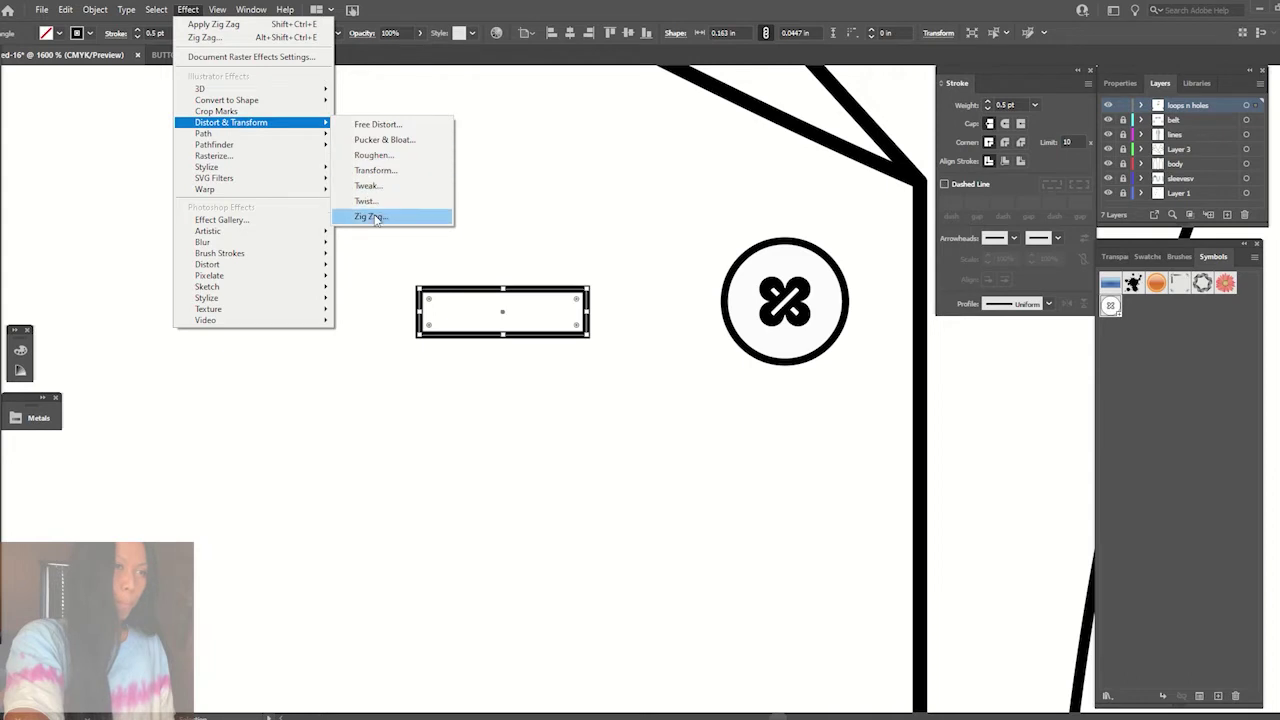
- Apply Zig Zag to the stitch rectangle, trying relative versus absolute size and smooth points
click(368, 216)
click(695, 328)
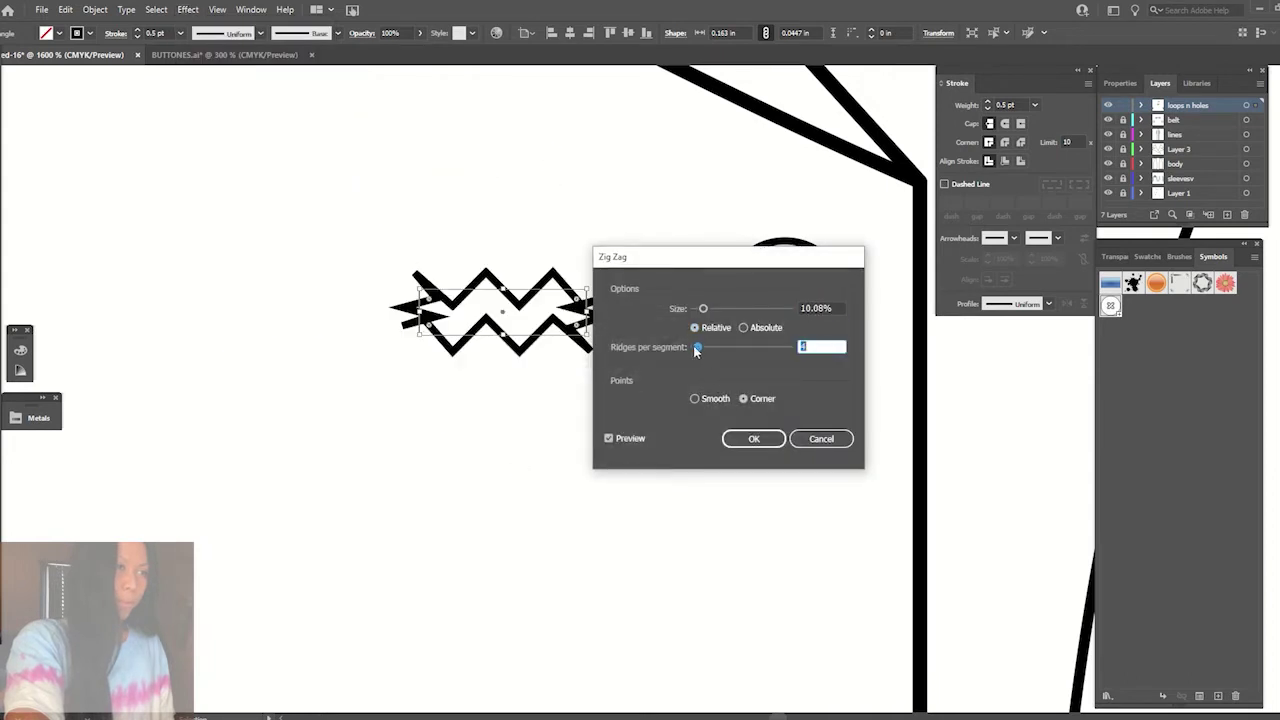
mouse_move(697, 347)
mouse_down()
mouse_move(697, 310)
mouse_move(717, 350)
mouse_up()
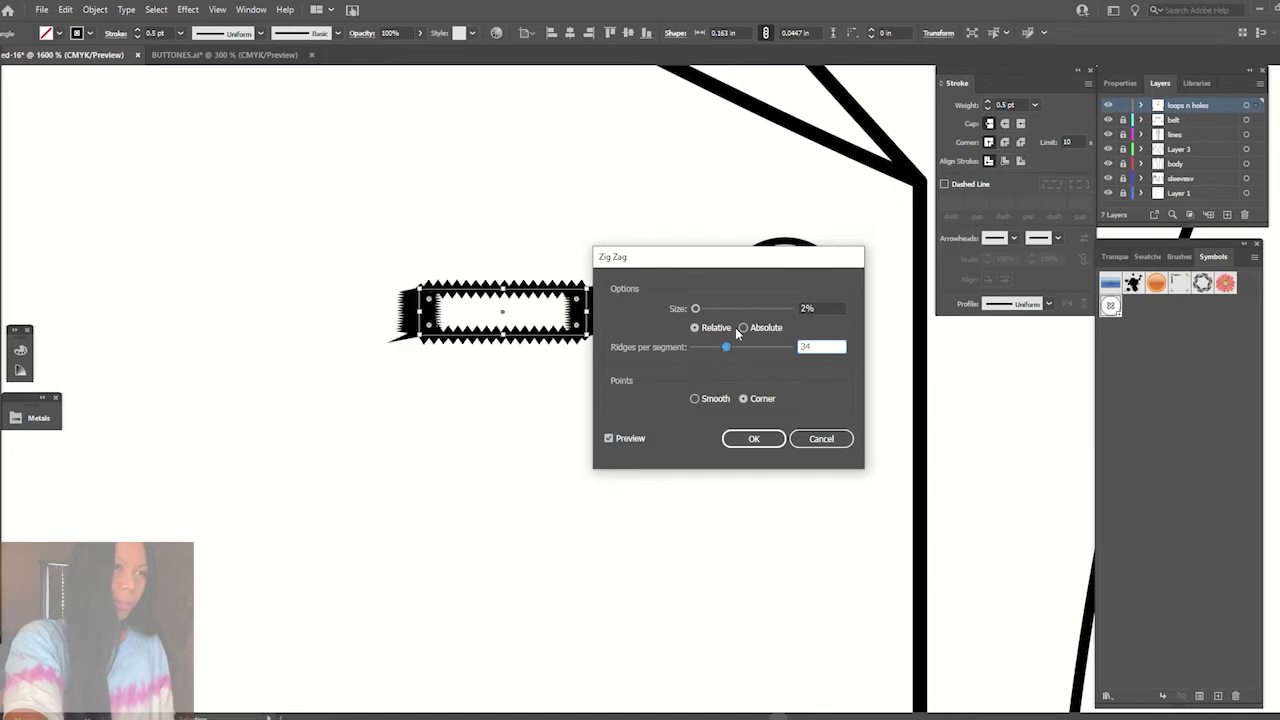
click(743, 328)
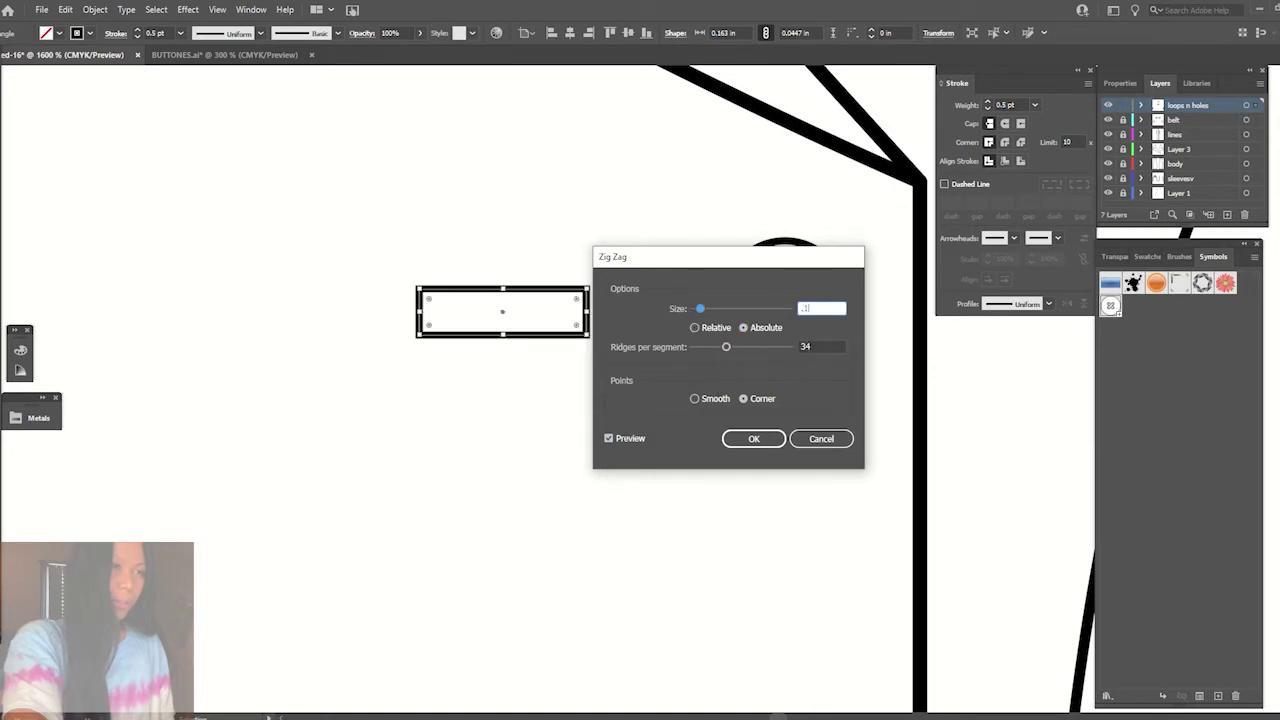
key(Tab)
mouse_move(726, 347)
mouse_down()
mouse_move(760, 349)
mouse_move(724, 349)
mouse_move(696, 311)
mouse_move(752, 345)
mouse_move(710, 347)
mouse_move(755, 348)
mouse_move(734, 347)
mouse_up()
click(694, 328)
click(744, 328)
click(694, 398)
click(695, 328)
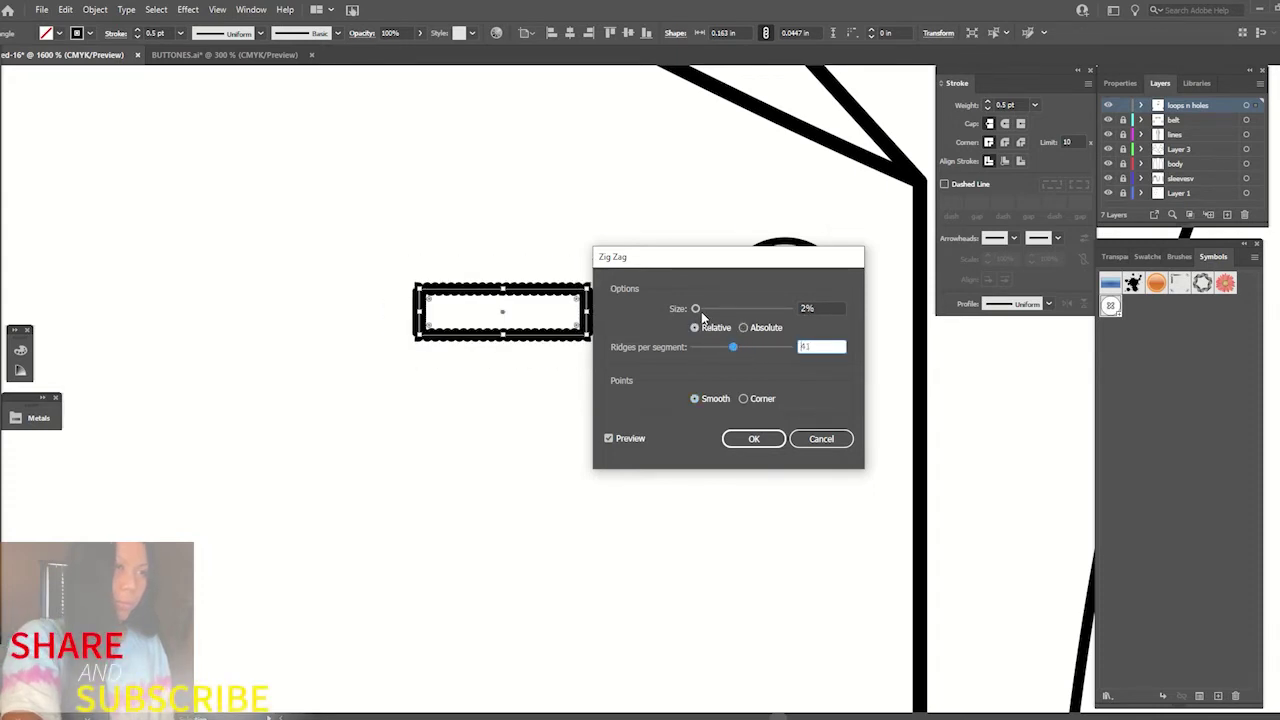
click(697, 308)
click(735, 349)
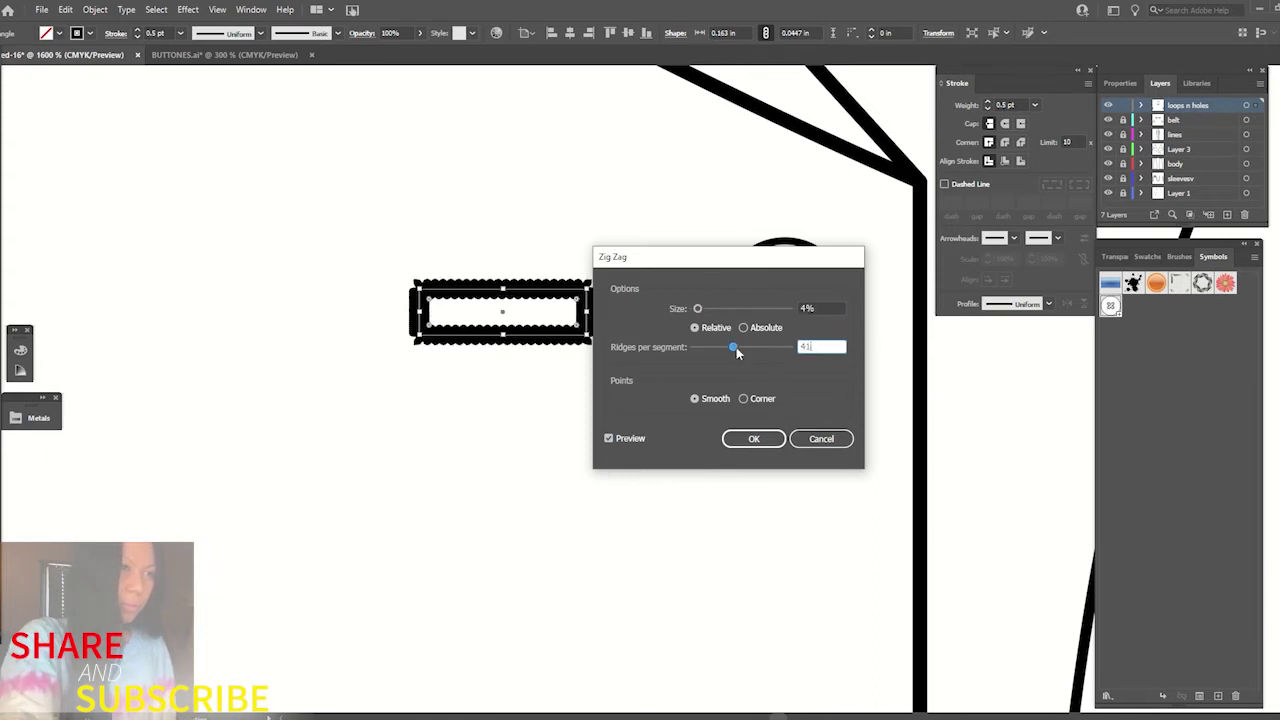
mouse_move(735, 349)
mouse_down()
mouse_move(754, 350)
mouse_move(738, 349)
mouse_up()
- Settle the Zig Zag at 2% size, about 85 ridges per segment, with Corner points
click(743, 398)
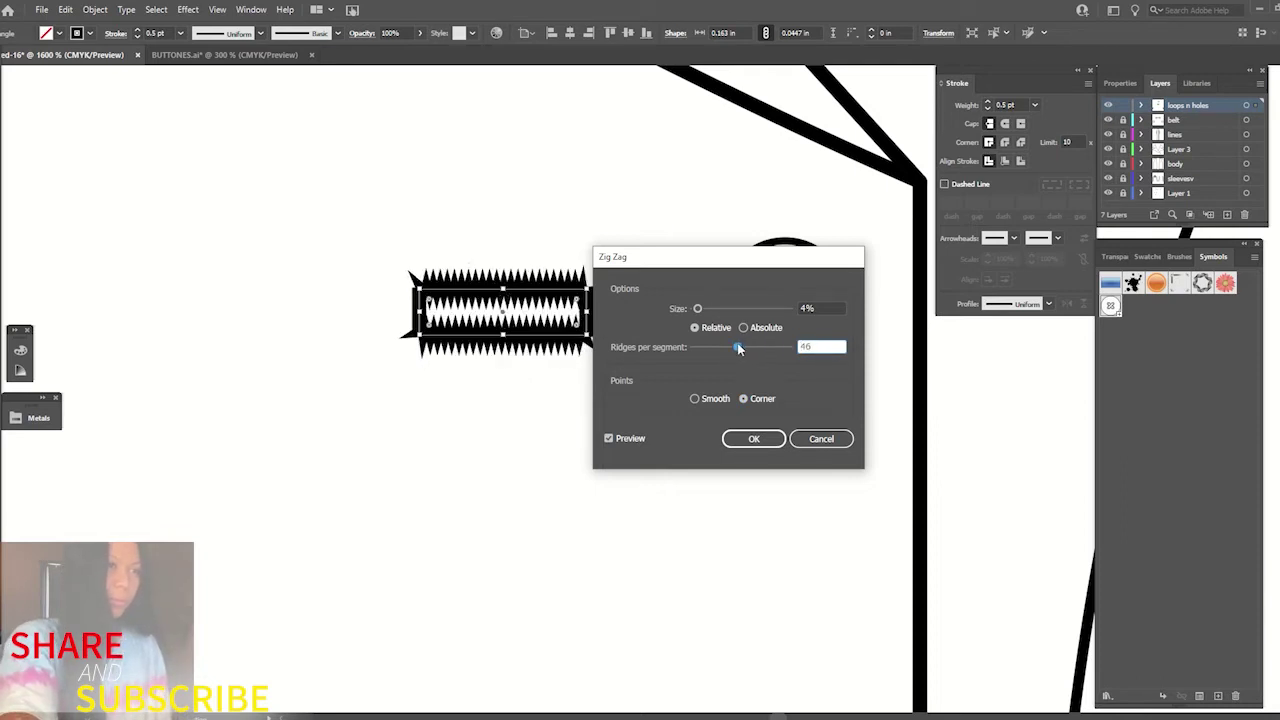
click(820, 308)
click(824, 346)
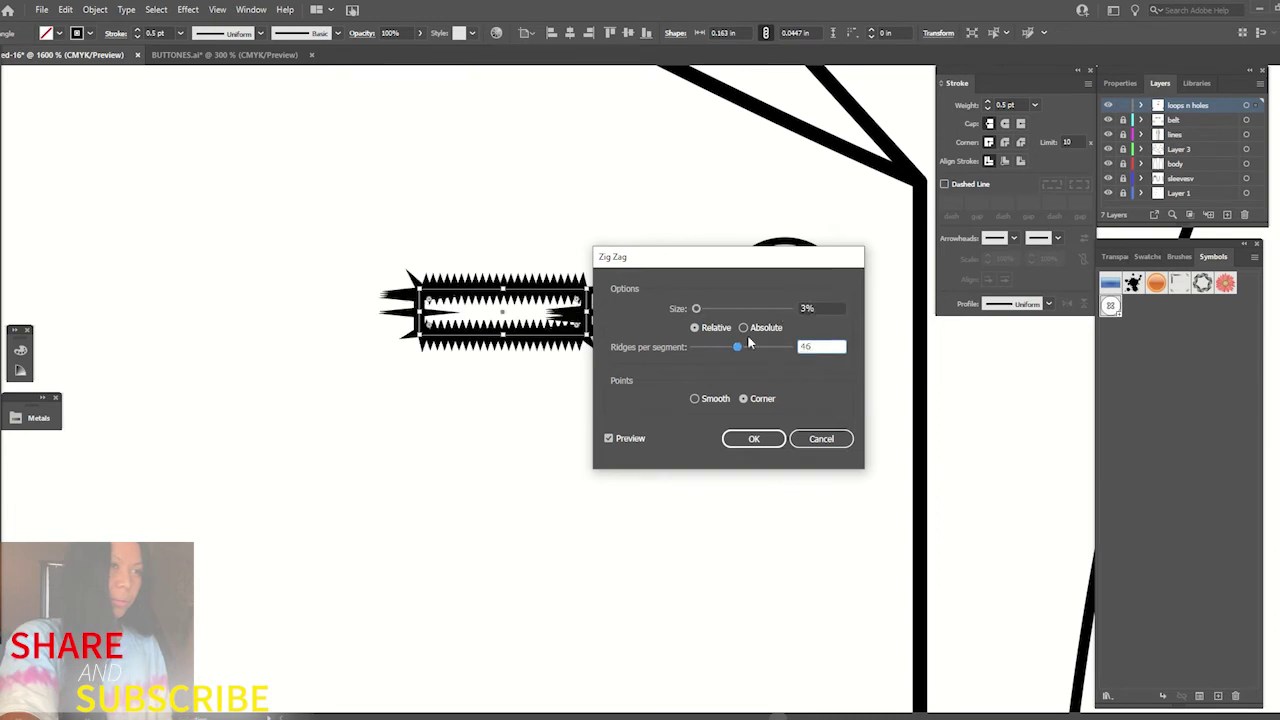
drag(740, 350, 766, 348)
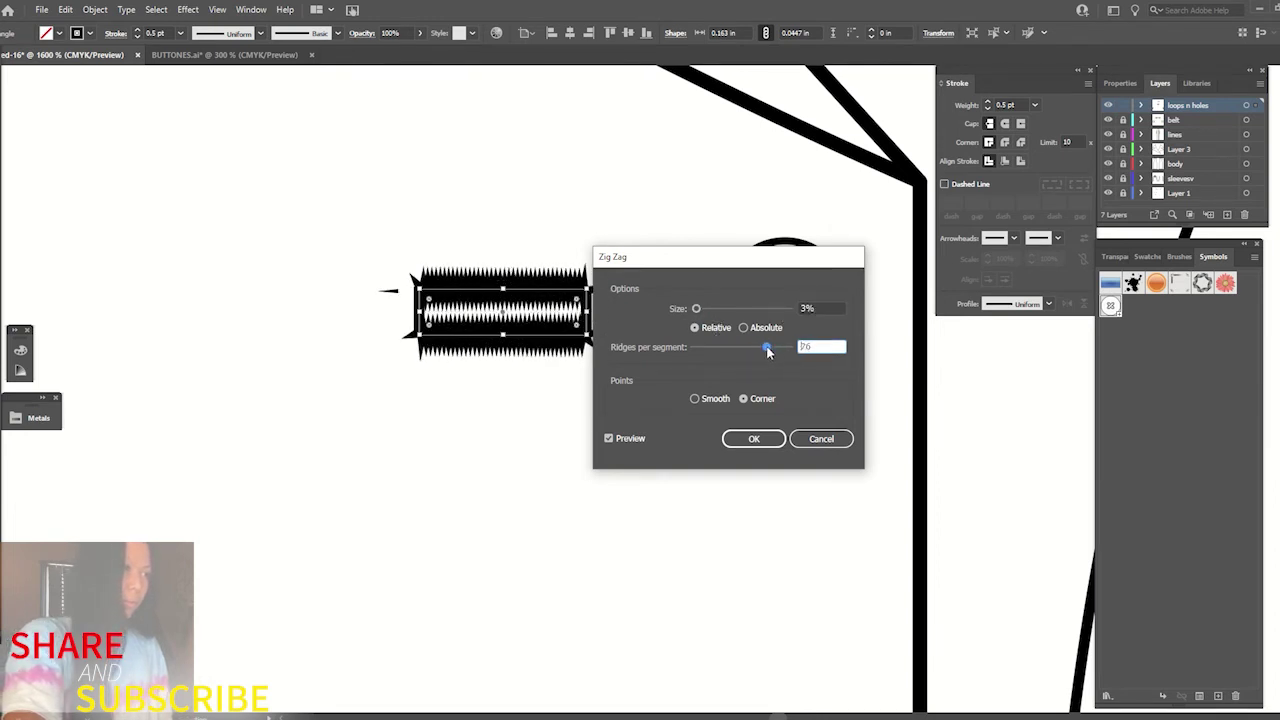
click(785, 308)
click(816, 344)
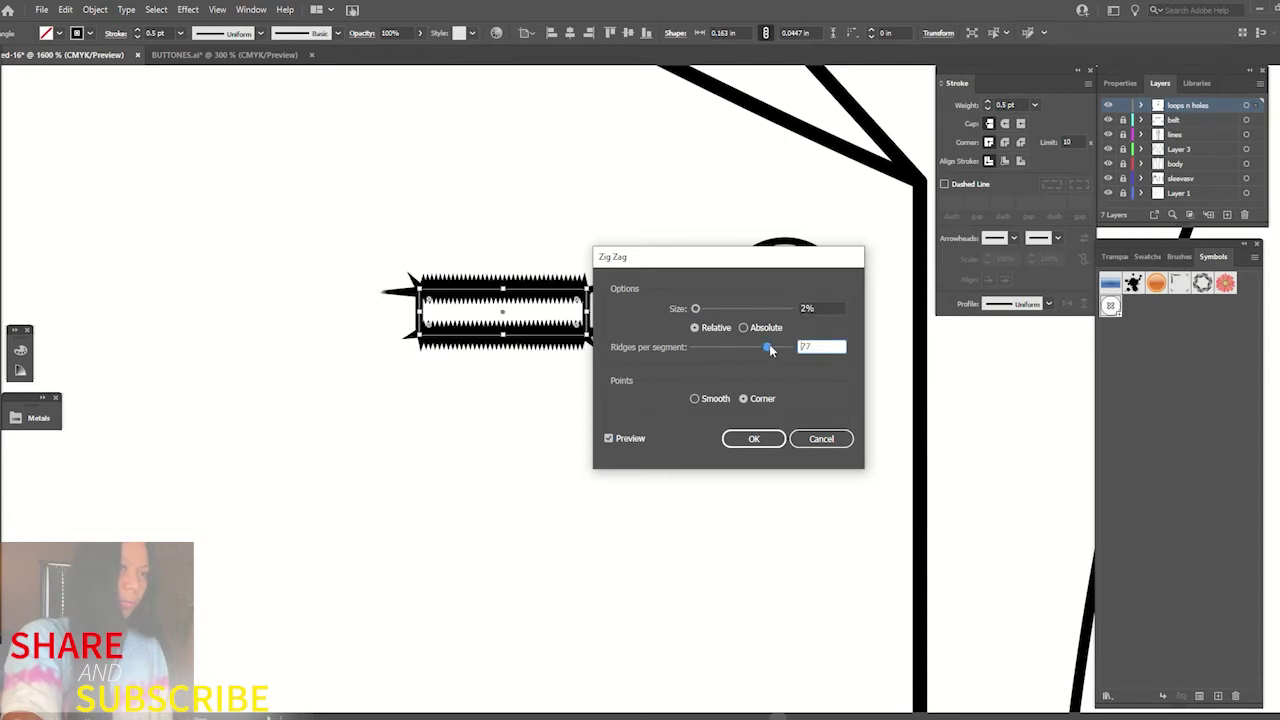
mouse_move(770, 349)
mouse_down()
mouse_move(693, 348)
mouse_move(775, 347)
mouse_move(720, 347)
mouse_move(748, 350)
mouse_up()
click(703, 400)
click(745, 399)
key(Tab)
key(Tab)
key(Tab)
- Move the zig-zag stitch strip onto the button and send it behind the circle
click(752, 438)
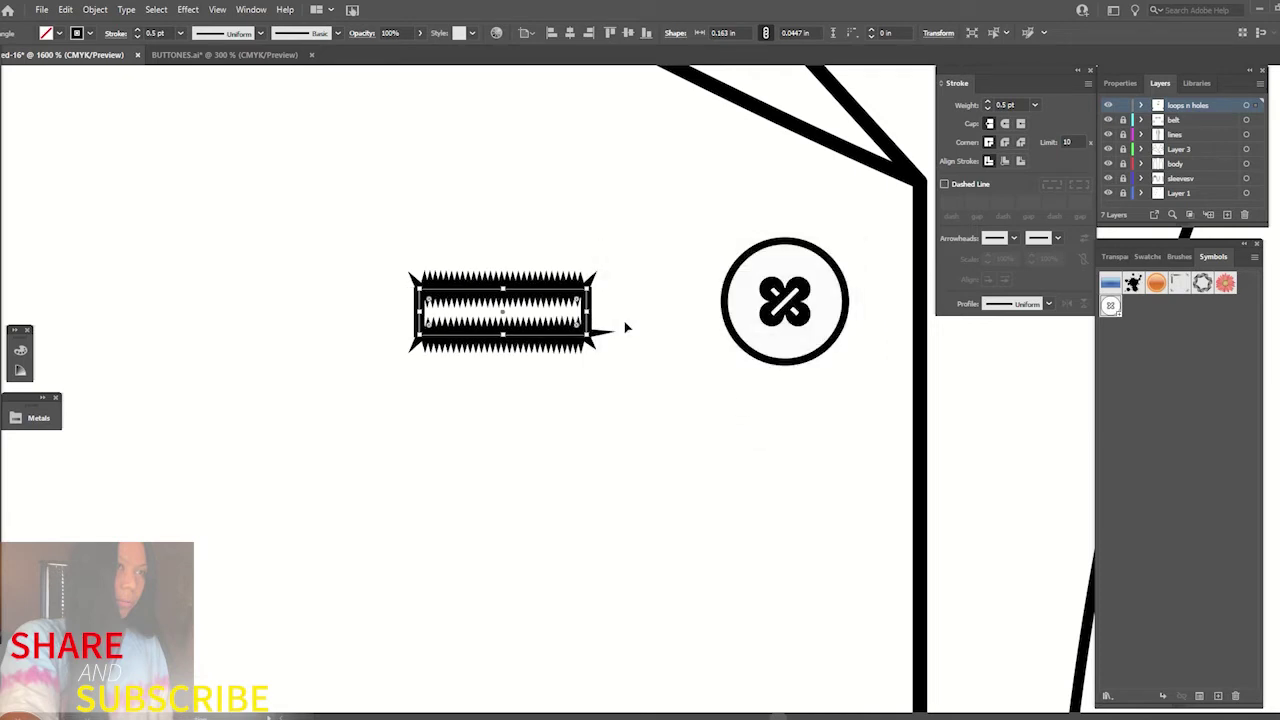
key(v)
key(ctrl+minus)
key(ctrl+minus)
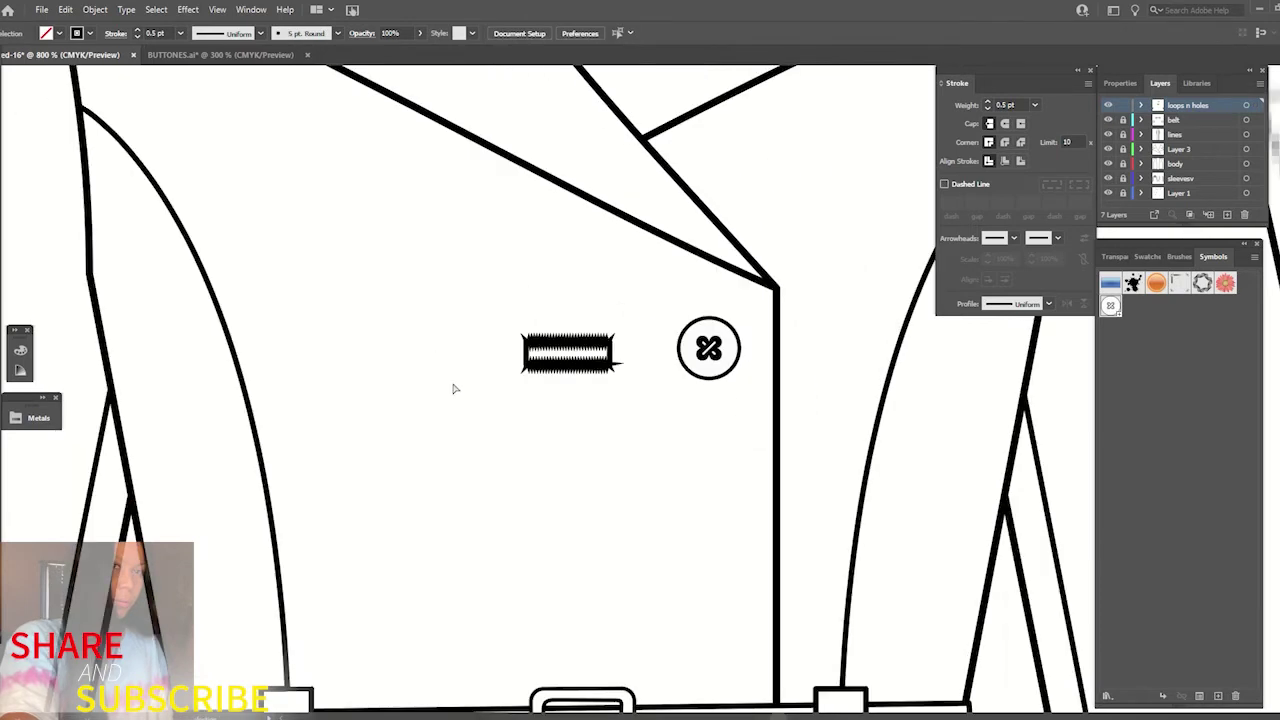
drag(570, 372, 705, 352)
key(ctrl+z)
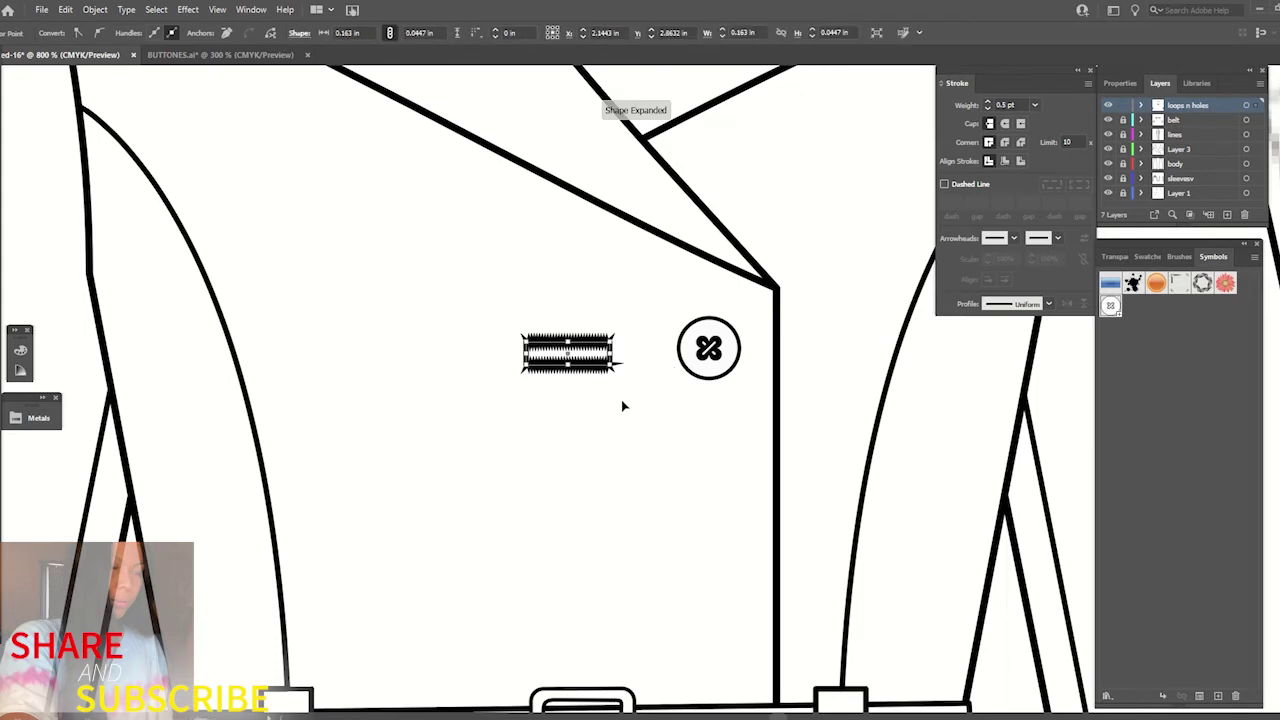
drag(605, 362, 725, 355)
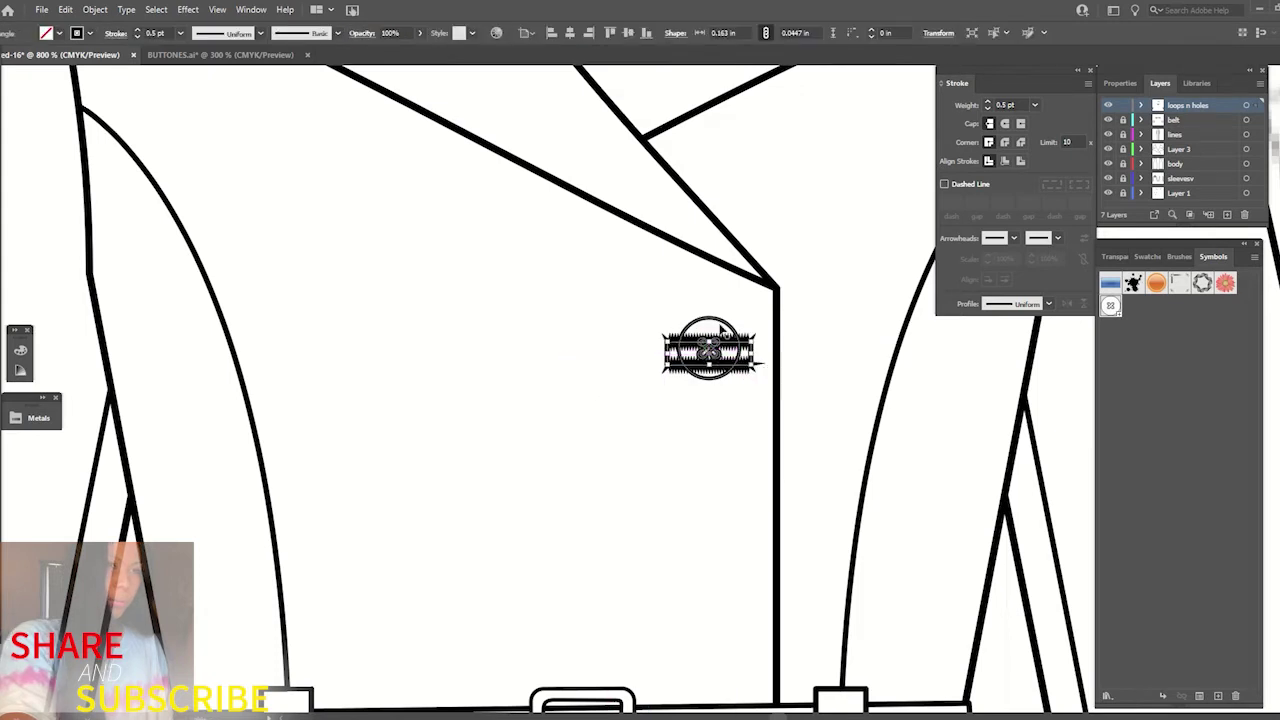
right_click(722, 330)
click(900, 484)
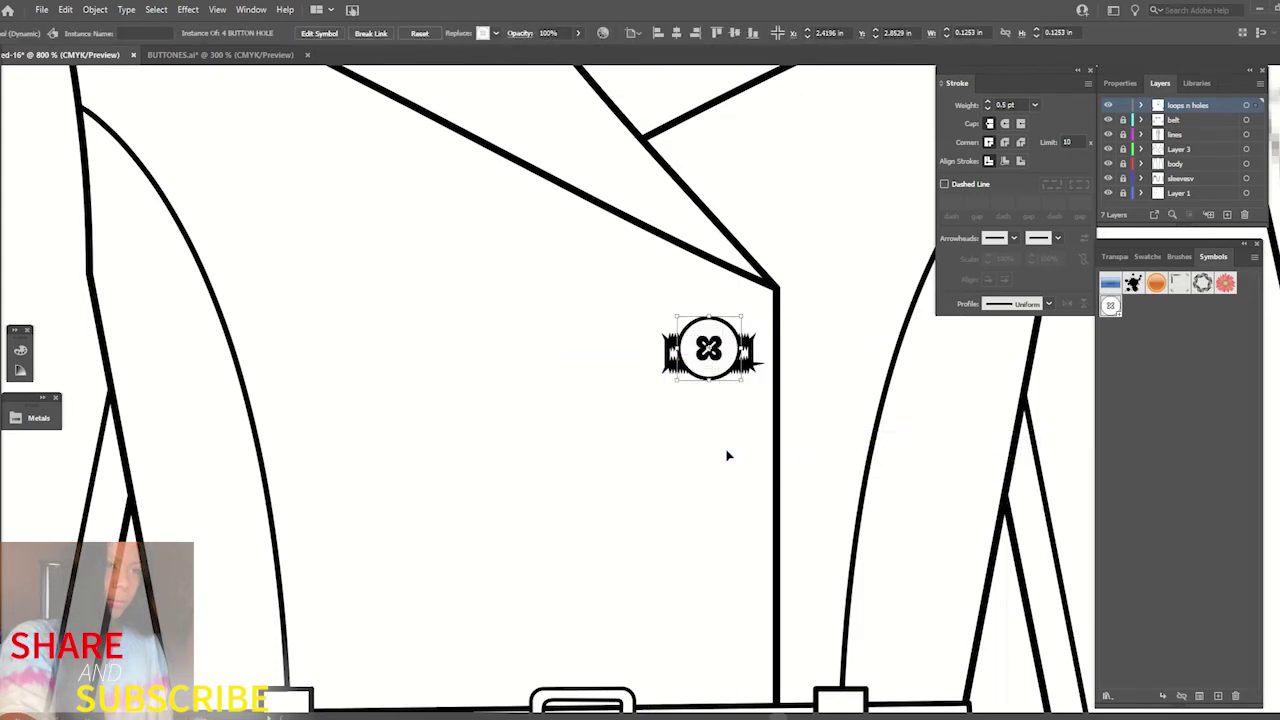
click(726, 451)
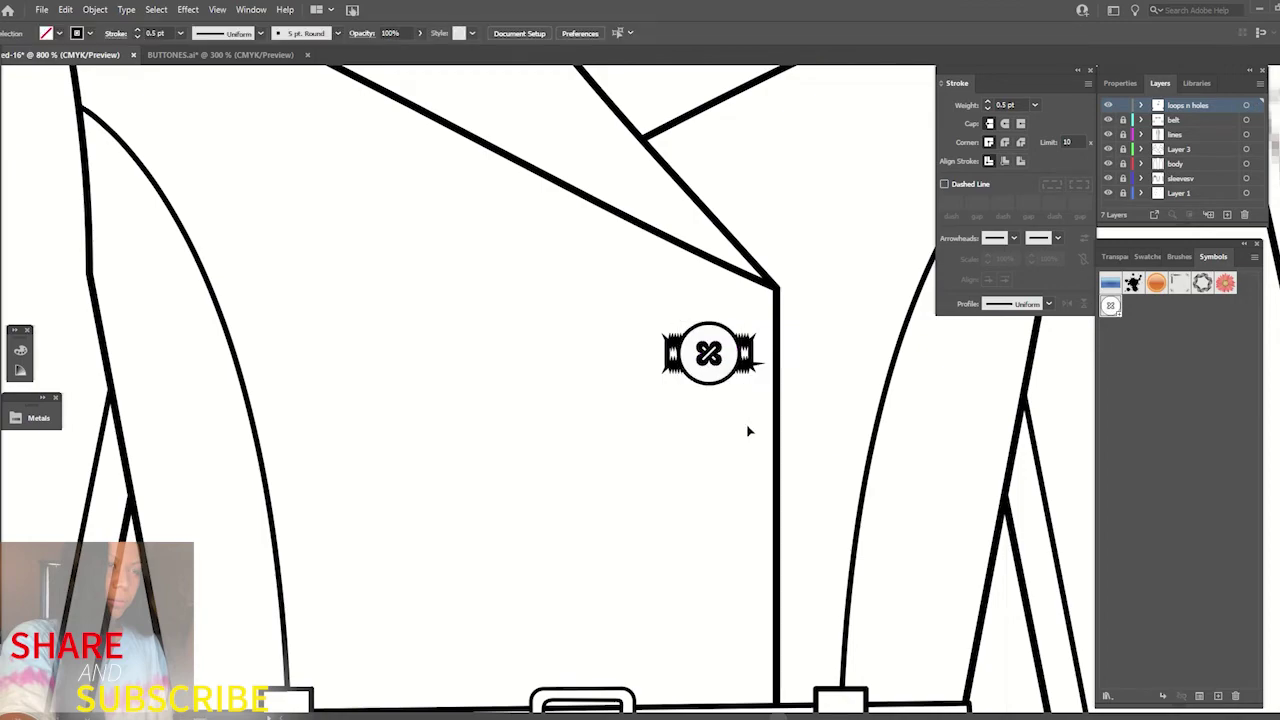
- Set the zig-zag stitching's stroke weight to 0.3 pt
key(ctrl+minus)
key(ctrl+minus)
key(ctrl+minus)
key(ctrl+plus)
key(ctrl+plus)
key(ctrl+plus)
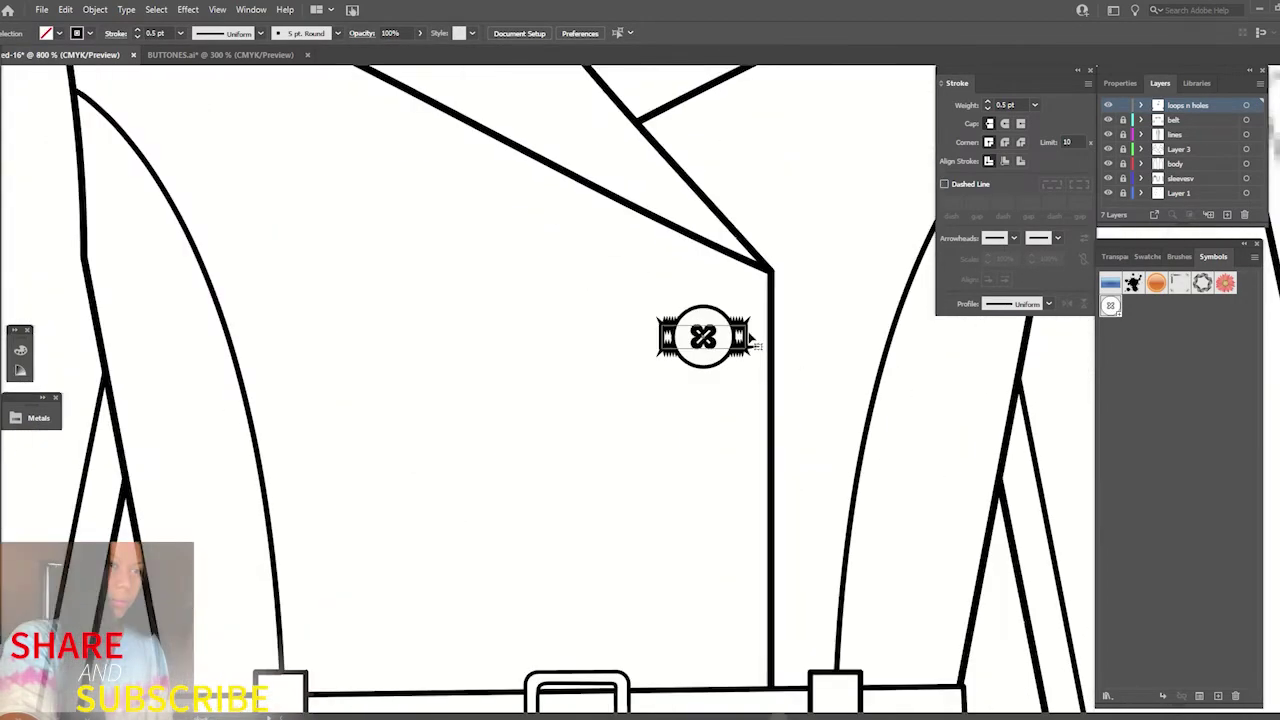
click(748, 337)
click(988, 109)
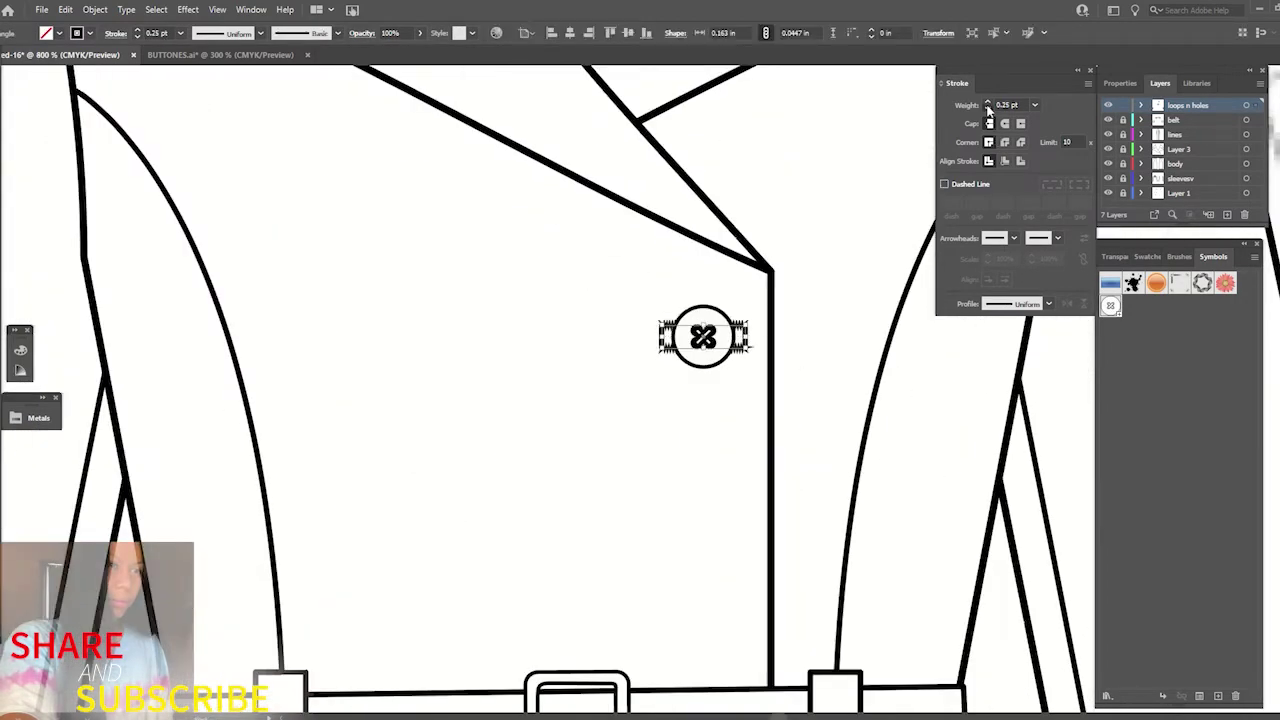
click(1025, 104)
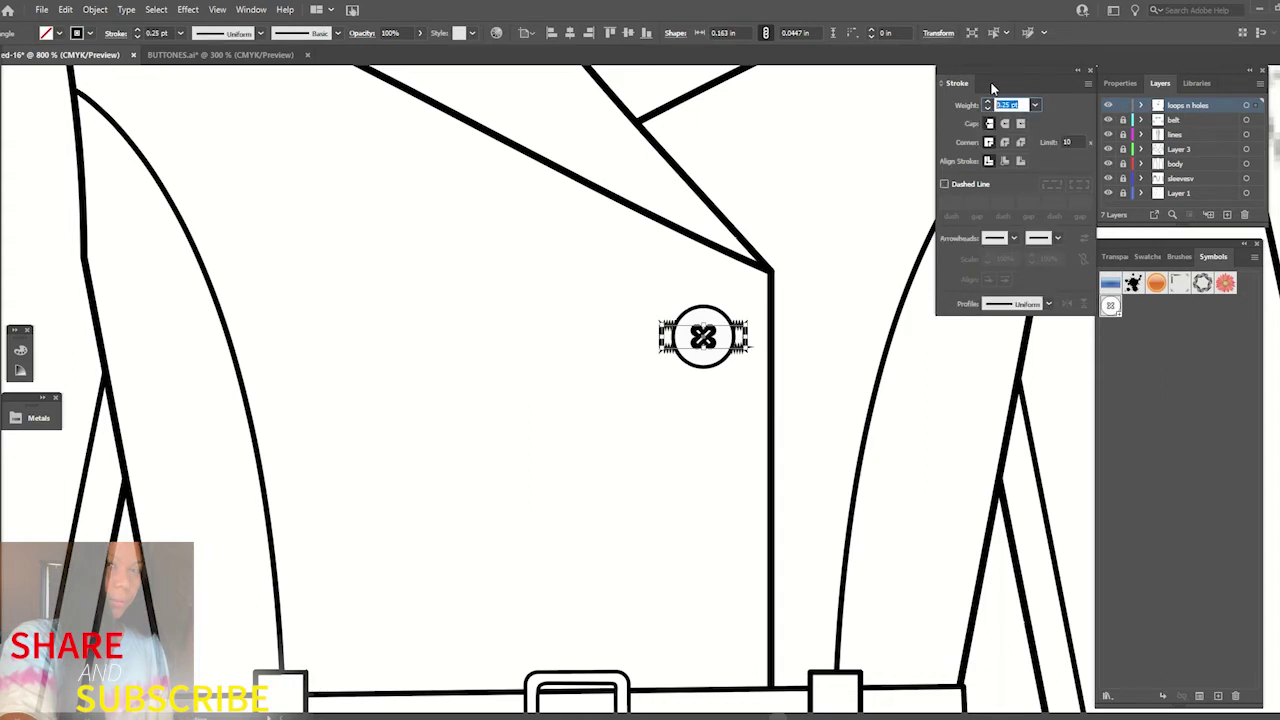
text(0.3)
click(683, 296)
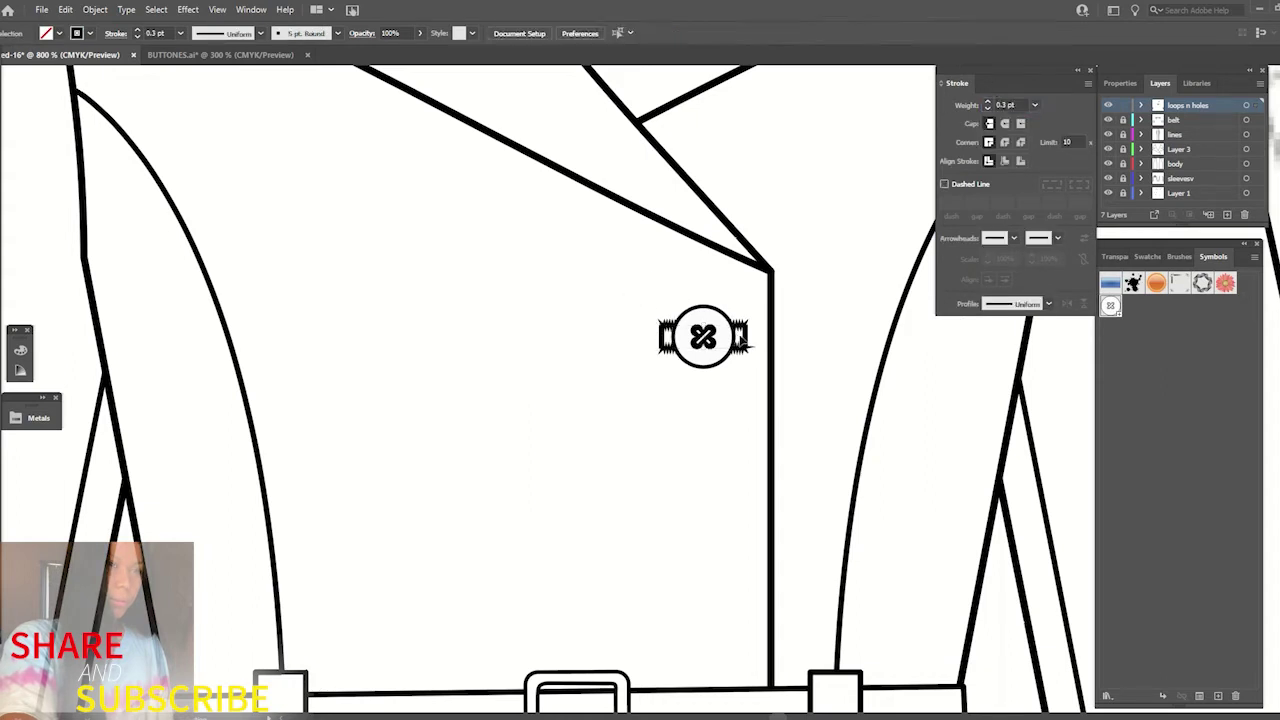
- Group the button circle and its stitching into one button
click(745, 342)
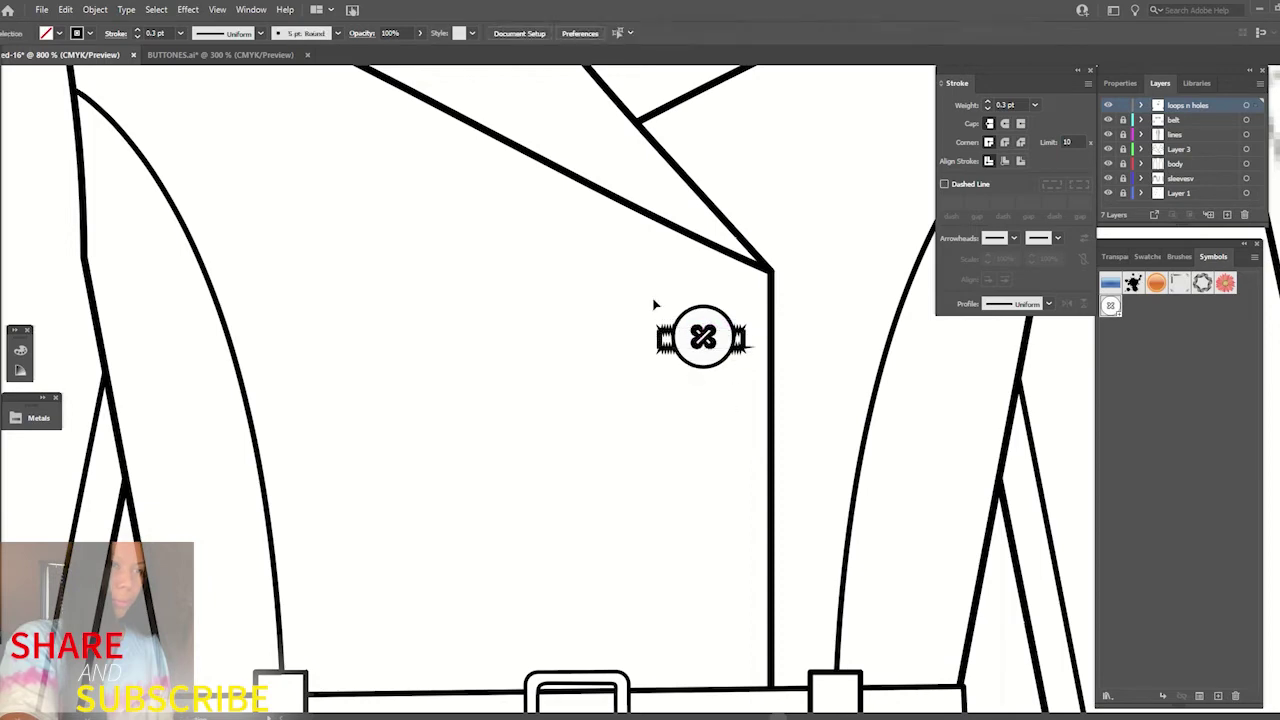
drag(654, 303, 749, 394)
right_click(716, 338)
click(765, 447)
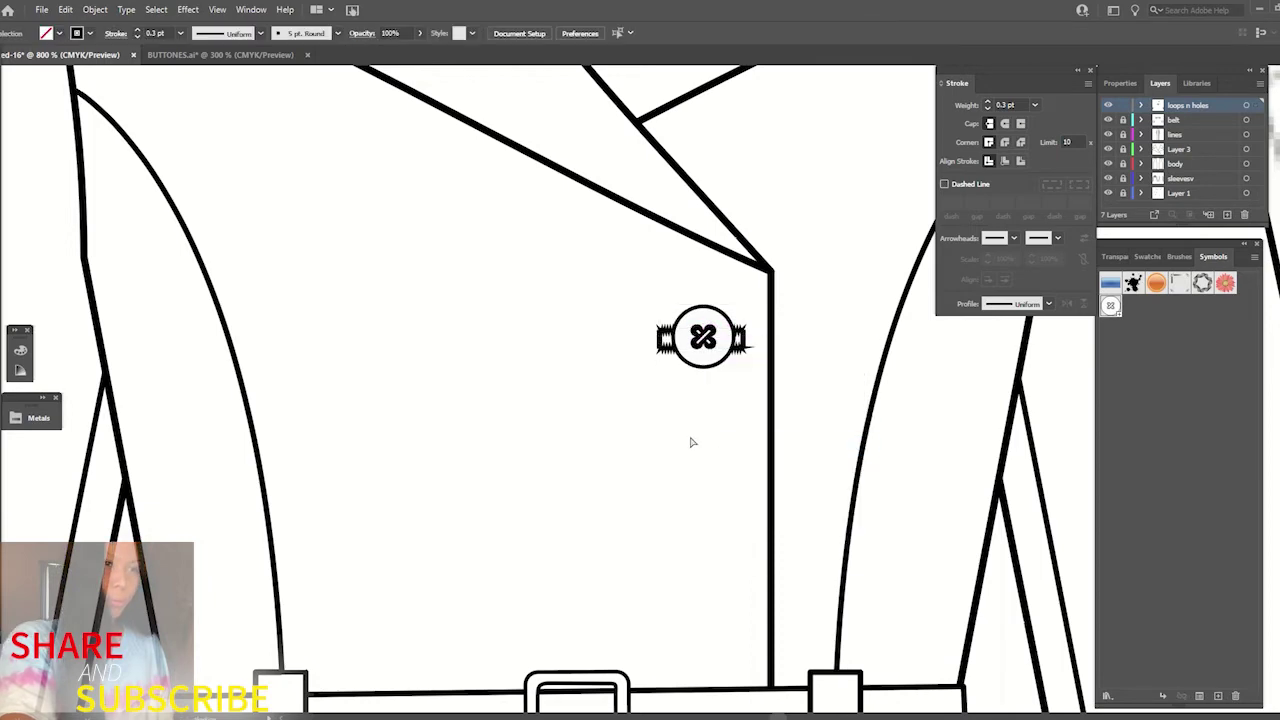
key(ctrl+minus)
key(ctrl+minus)
key(ctrl+minus)
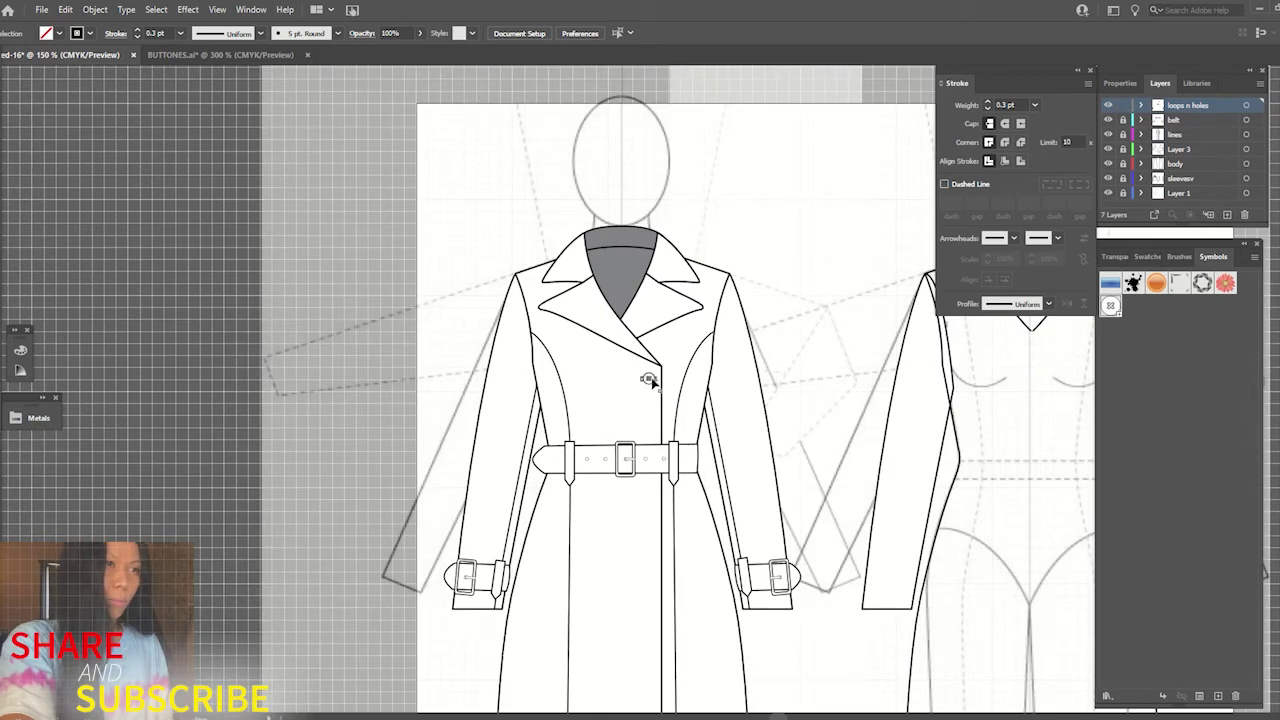
- Alt-drag a copy of the grouped button to the left to form a pair
drag(650, 381, 599, 380)
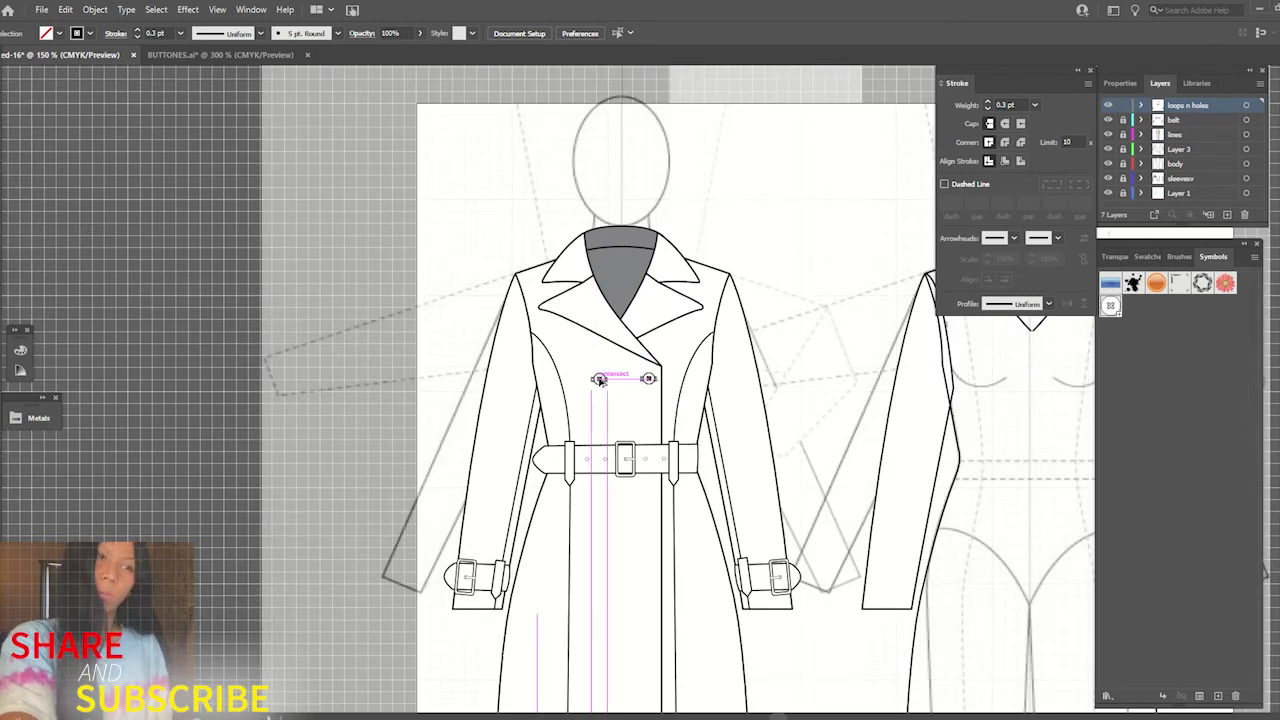
key(ctrl+plus)
key(ctrl+minus)
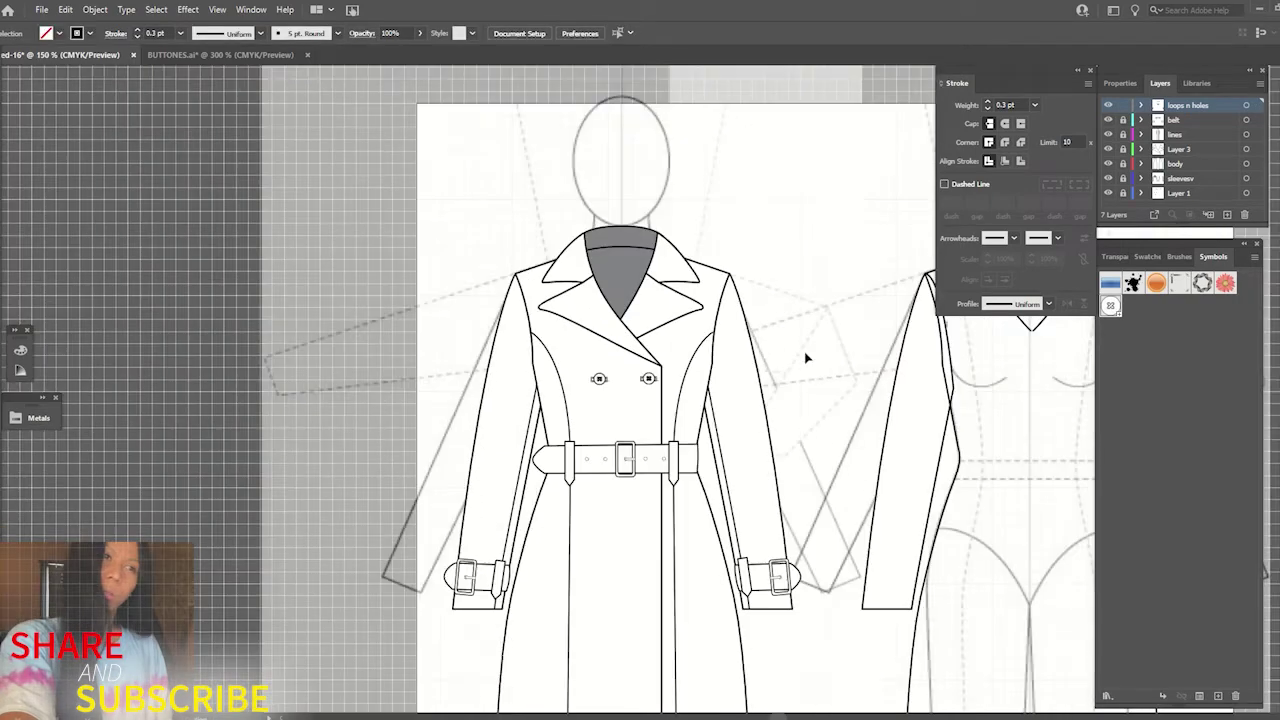
- Duplicate the button pair downward to add more rows down the coat front
drag(576, 369, 664, 408)
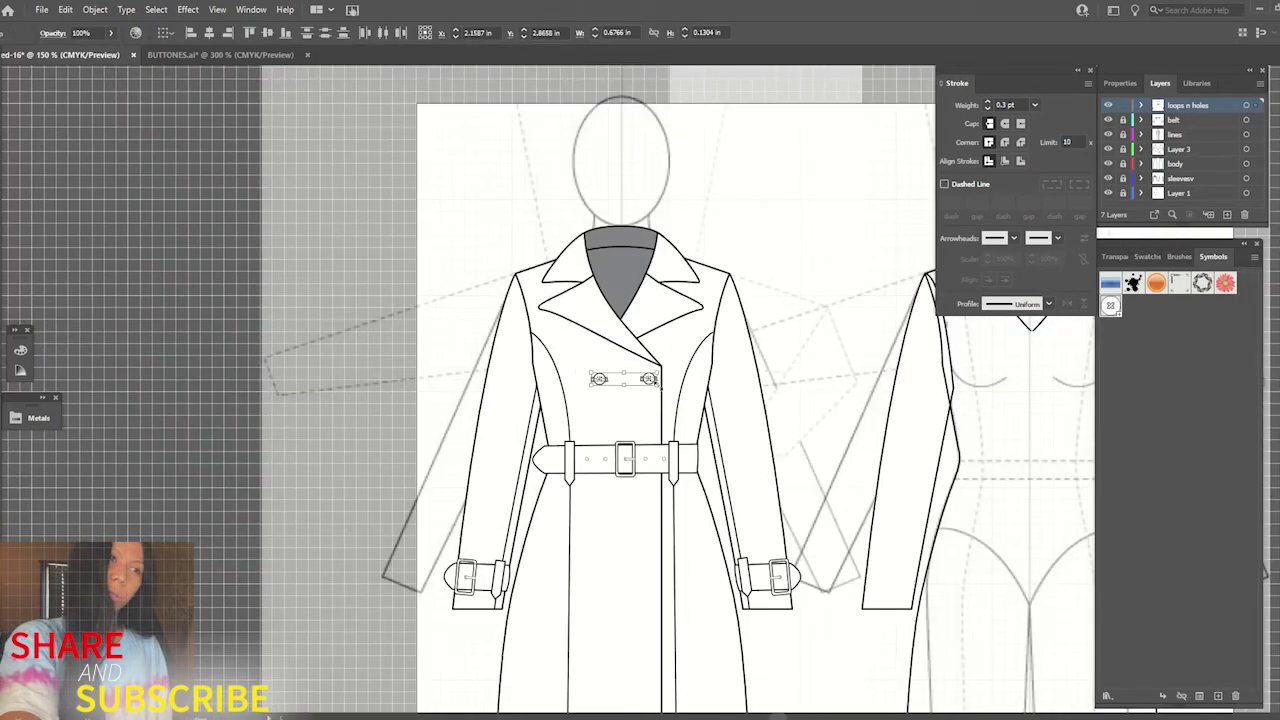
click(623, 381)
click(649, 382)
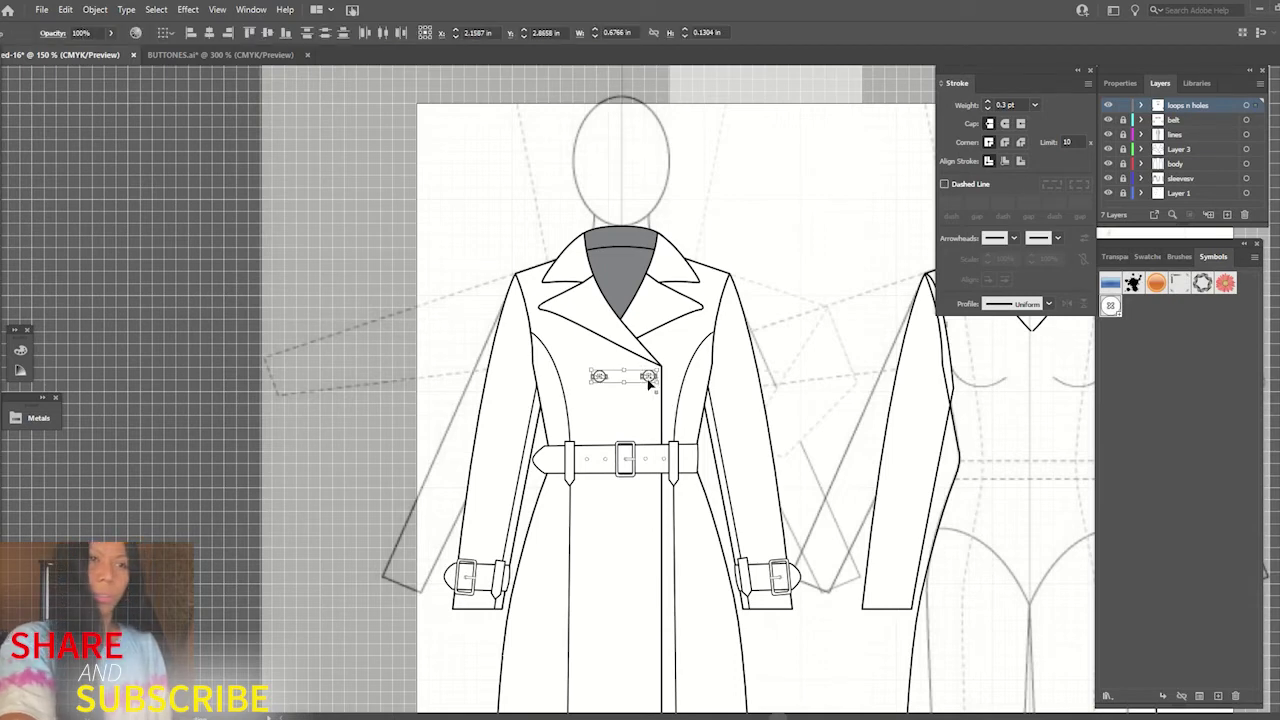
drag(649, 382, 648, 536)
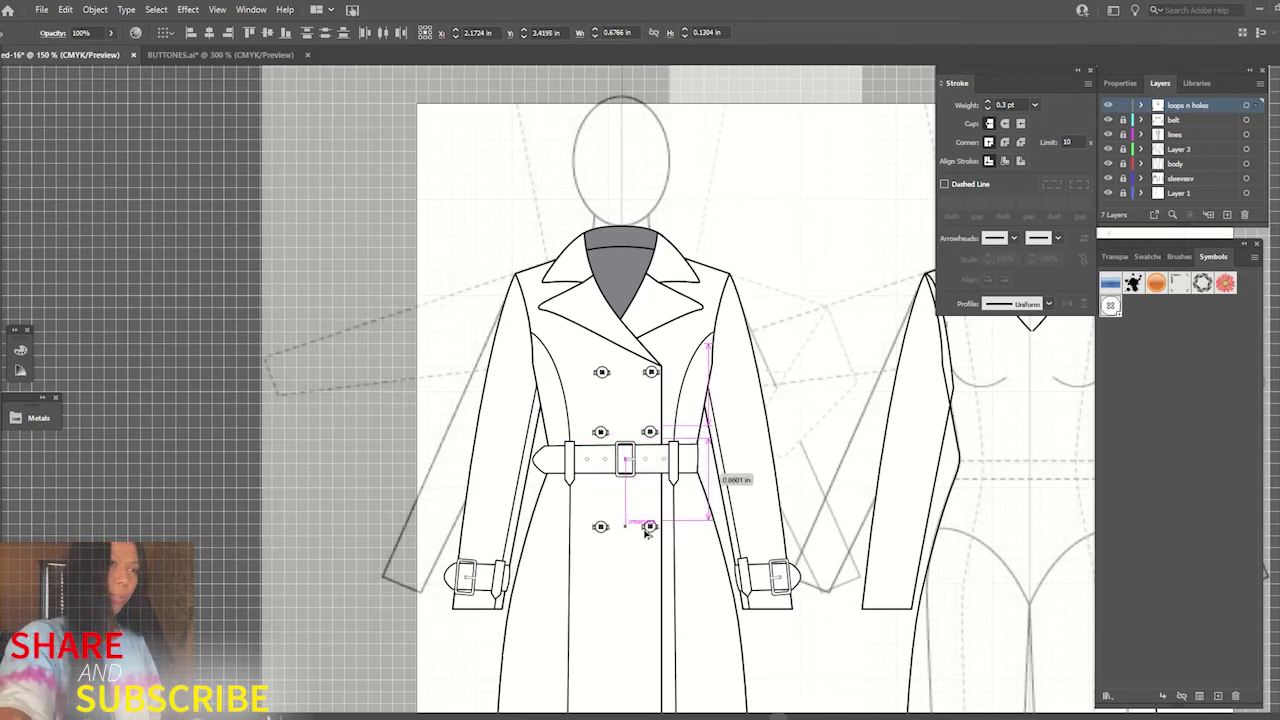
mouse_move(648, 536)
mouse_down()
mouse_move(650, 512)
mouse_move(652, 587)
mouse_up()
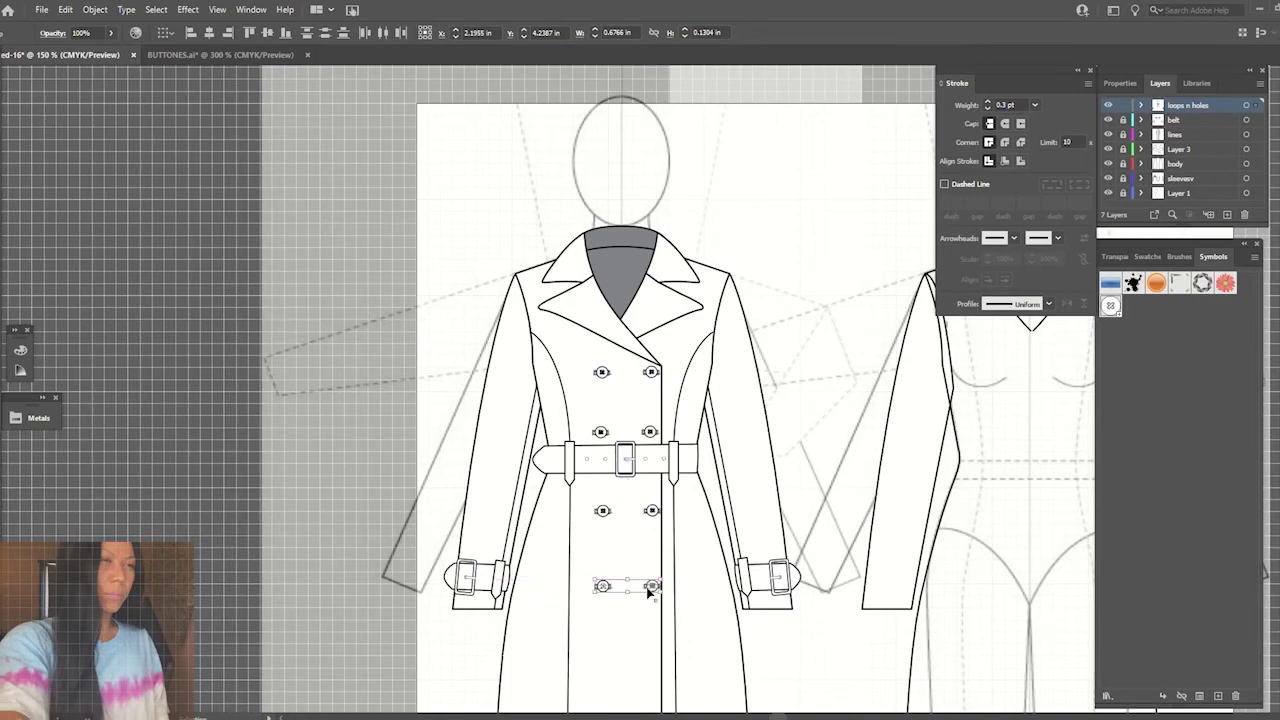
key(ctrl+minus)
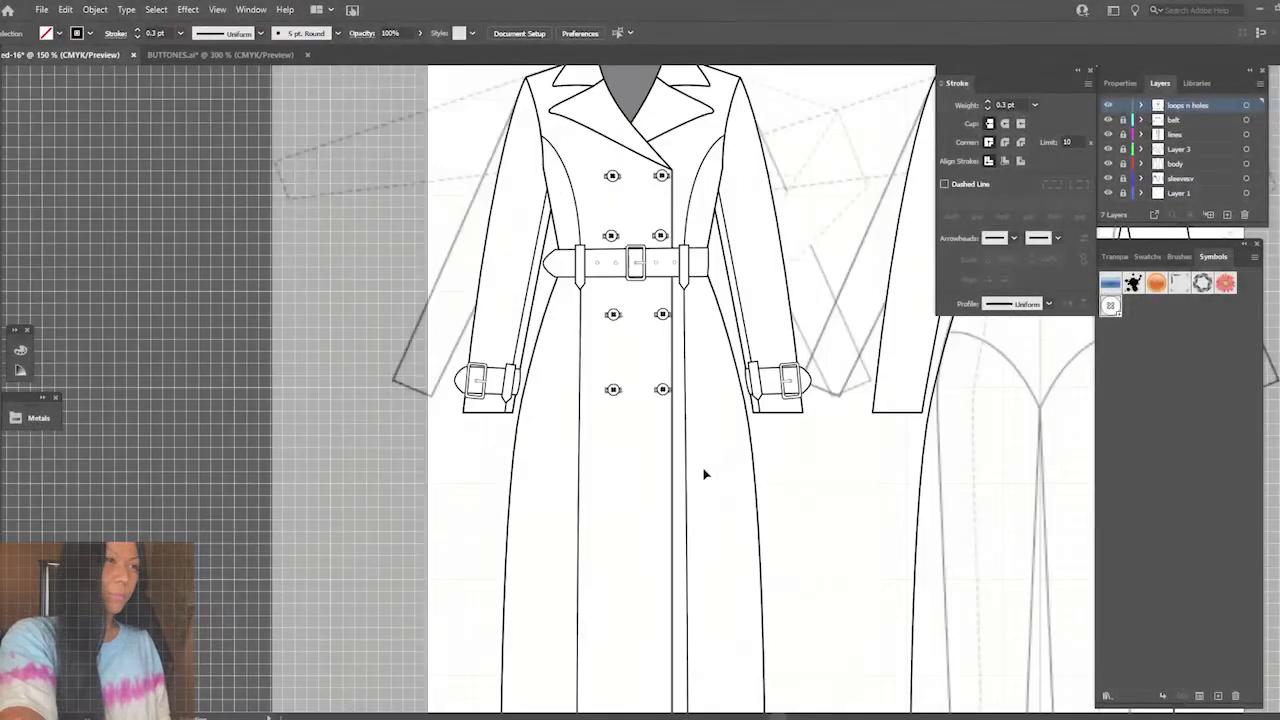
- Duplicate the bottom button pair lower down to make a fifth row
scroll(670, 505, down, 2)
click(666, 330)
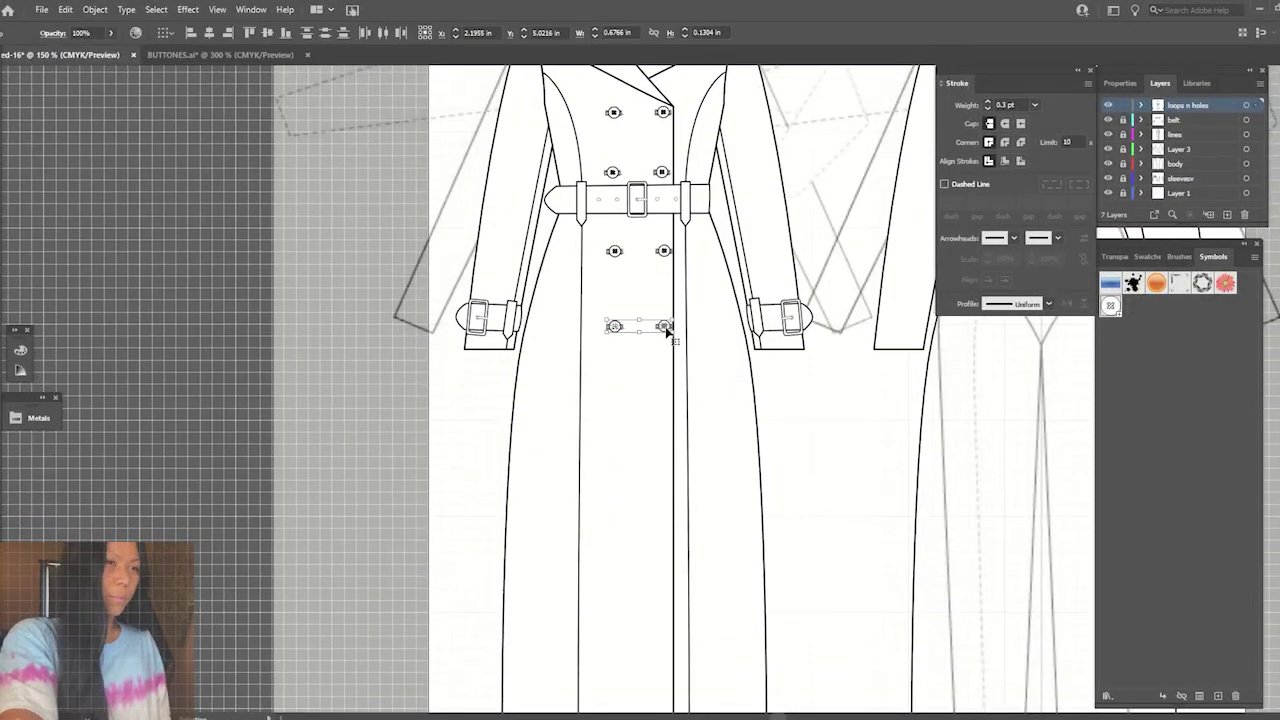
drag(664, 326, 664, 399)
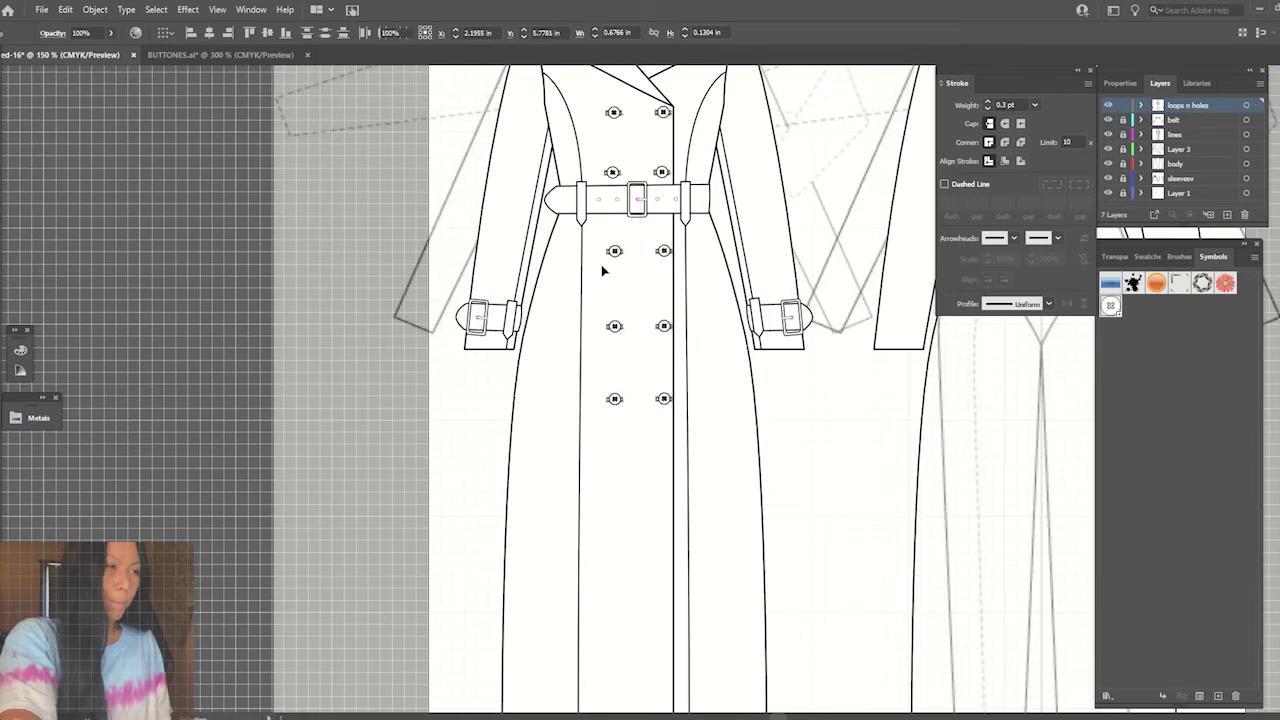
click(698, 415)
- Try aligning and distributing the six lower buttons, undoing each attempt
drag(597, 241, 698, 412)
click(209, 33)
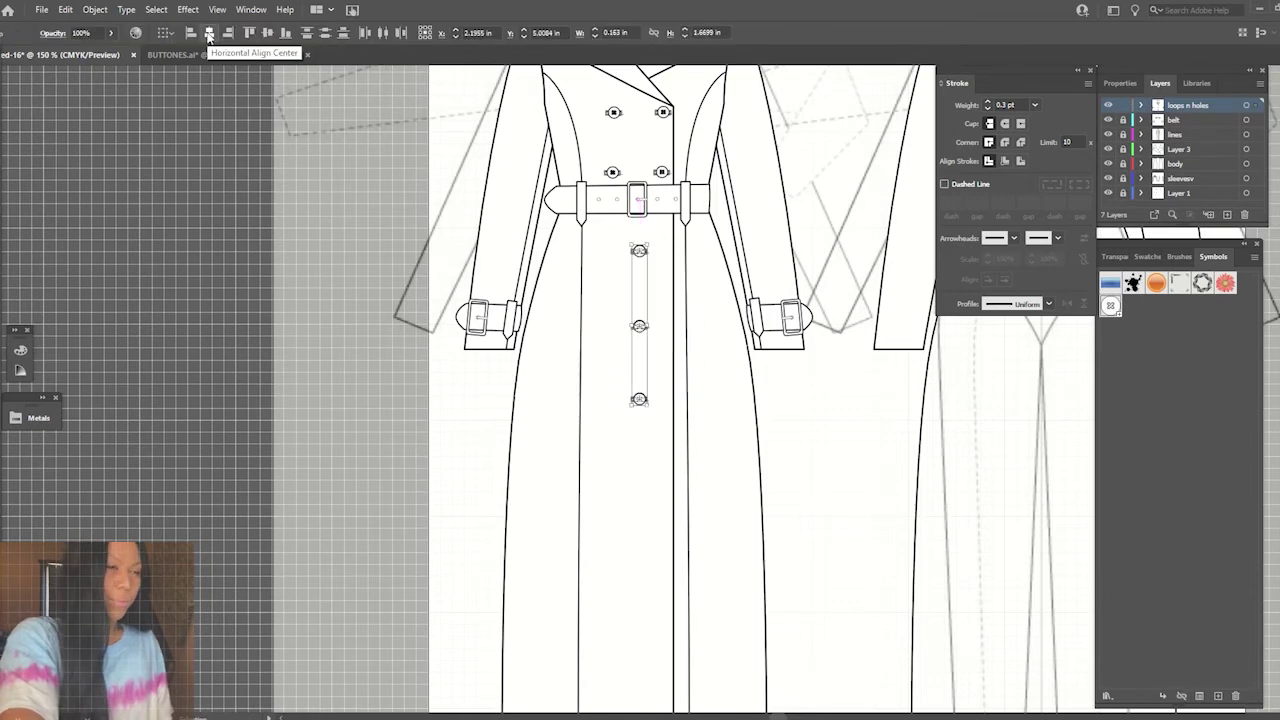
key(ctrl+z)
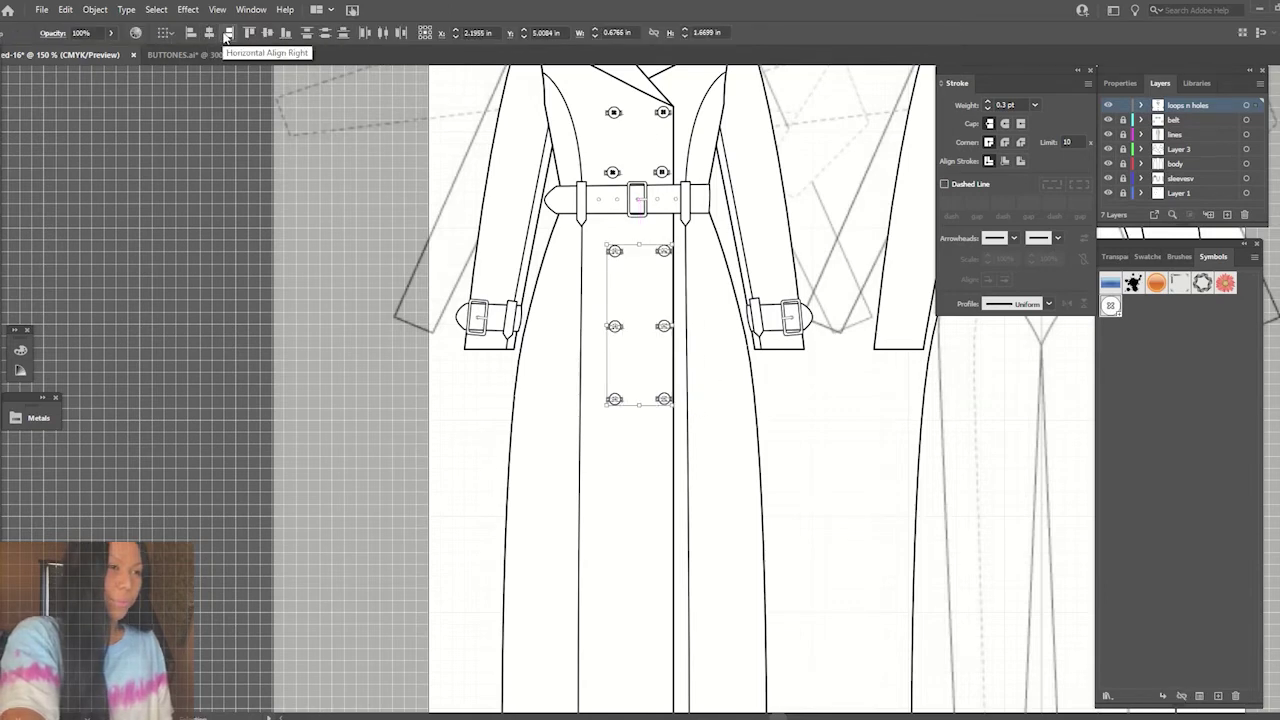
click(323, 33)
key(ctrl+z)
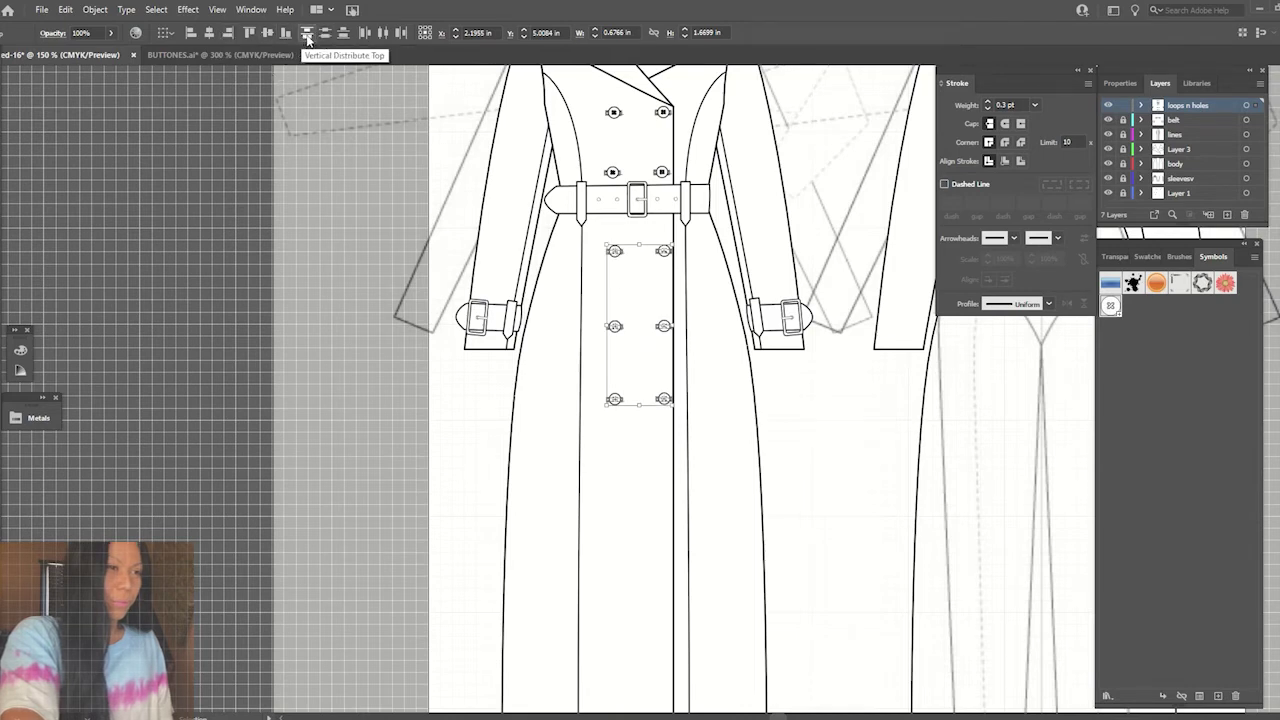
click(387, 36)
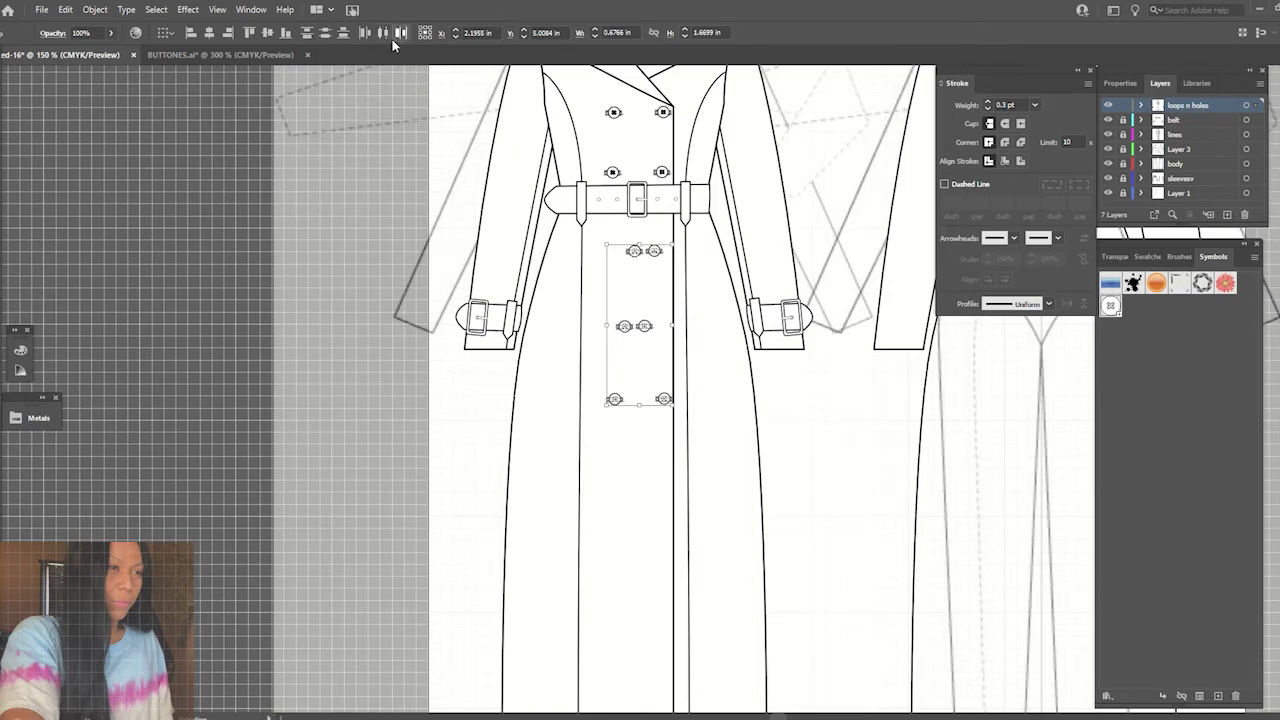
key(ctrl+z)
- Shift the right button column into line, then zoom out to the whole coat
click(553, 443)
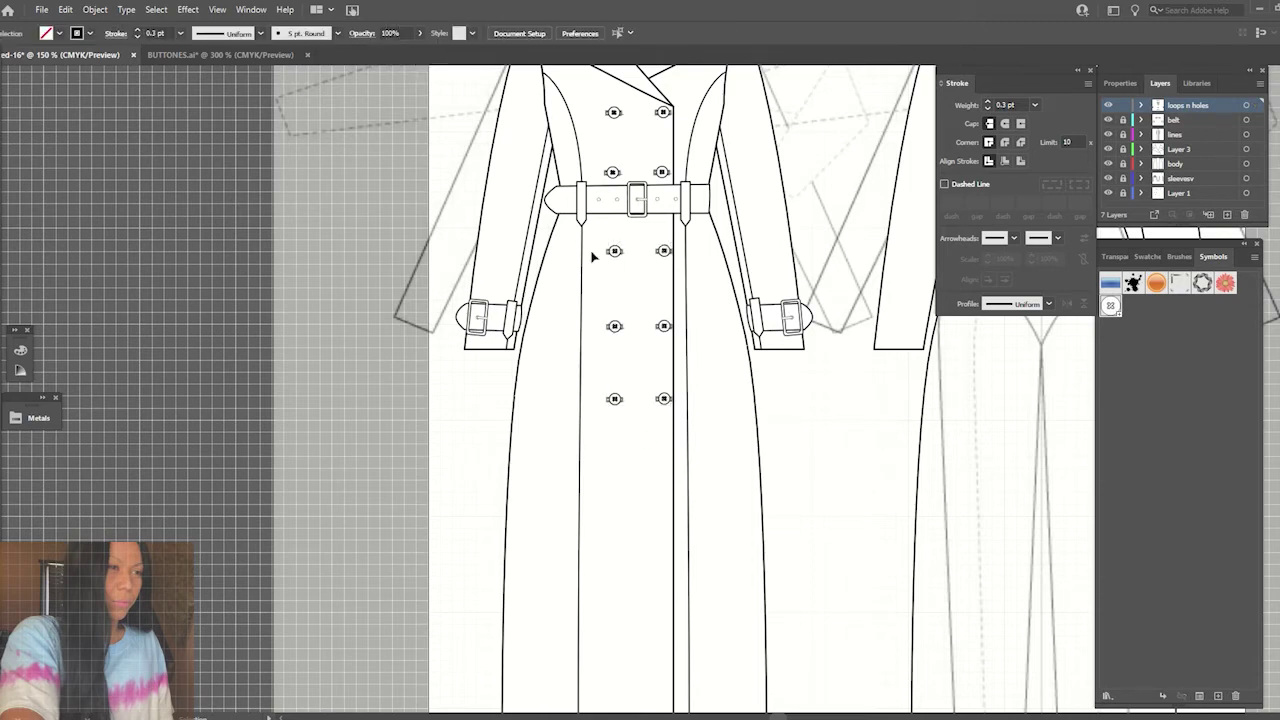
click(667, 325)
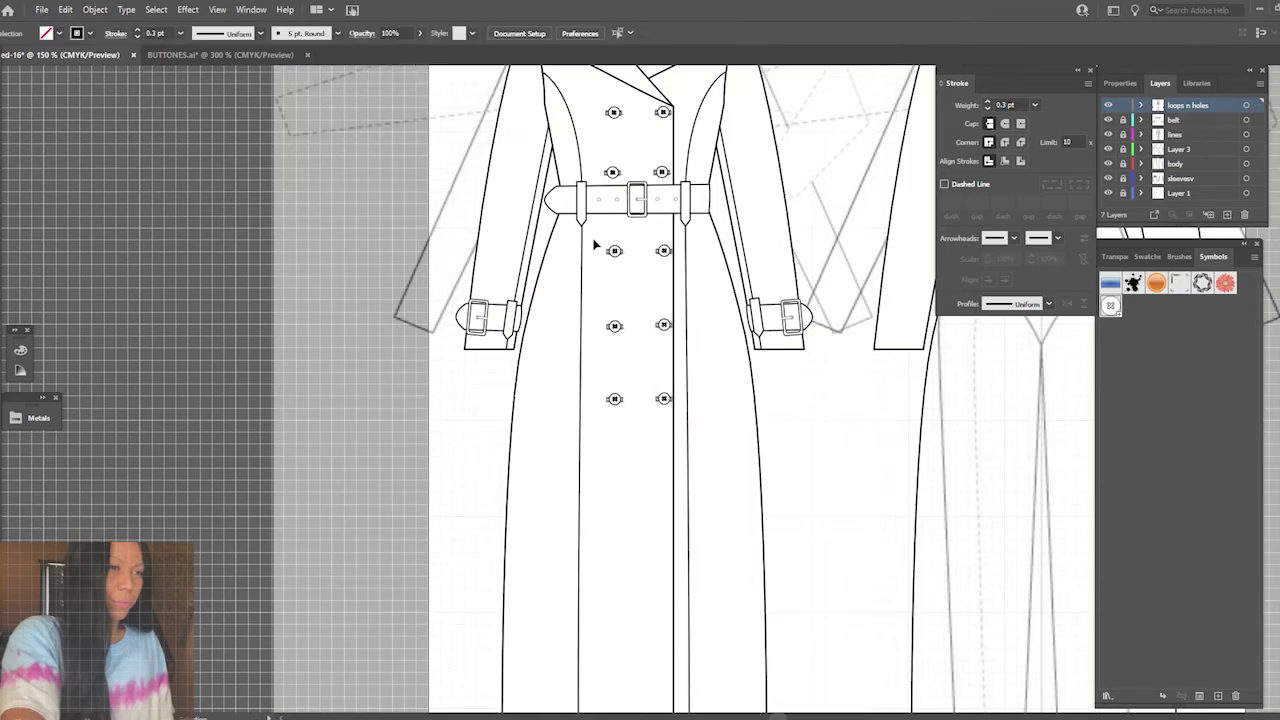
drag(663, 250, 614, 250)
click(640, 485)
key(ctrl+minus)
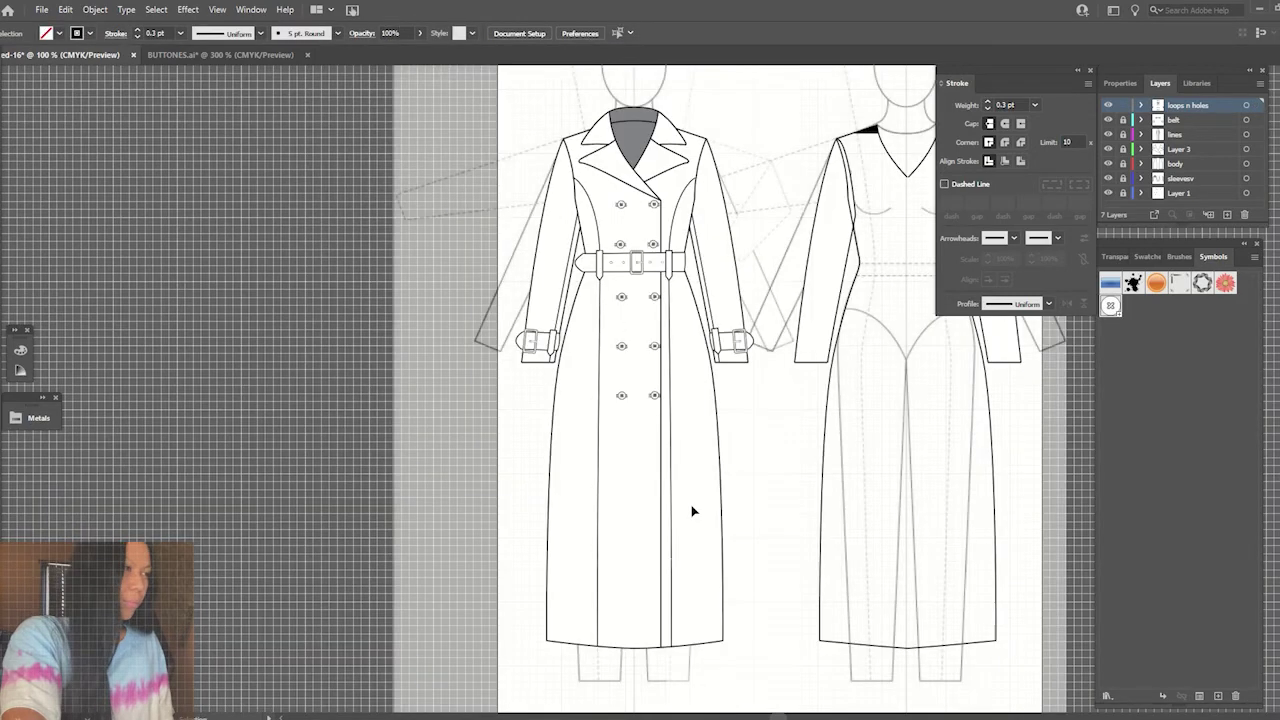
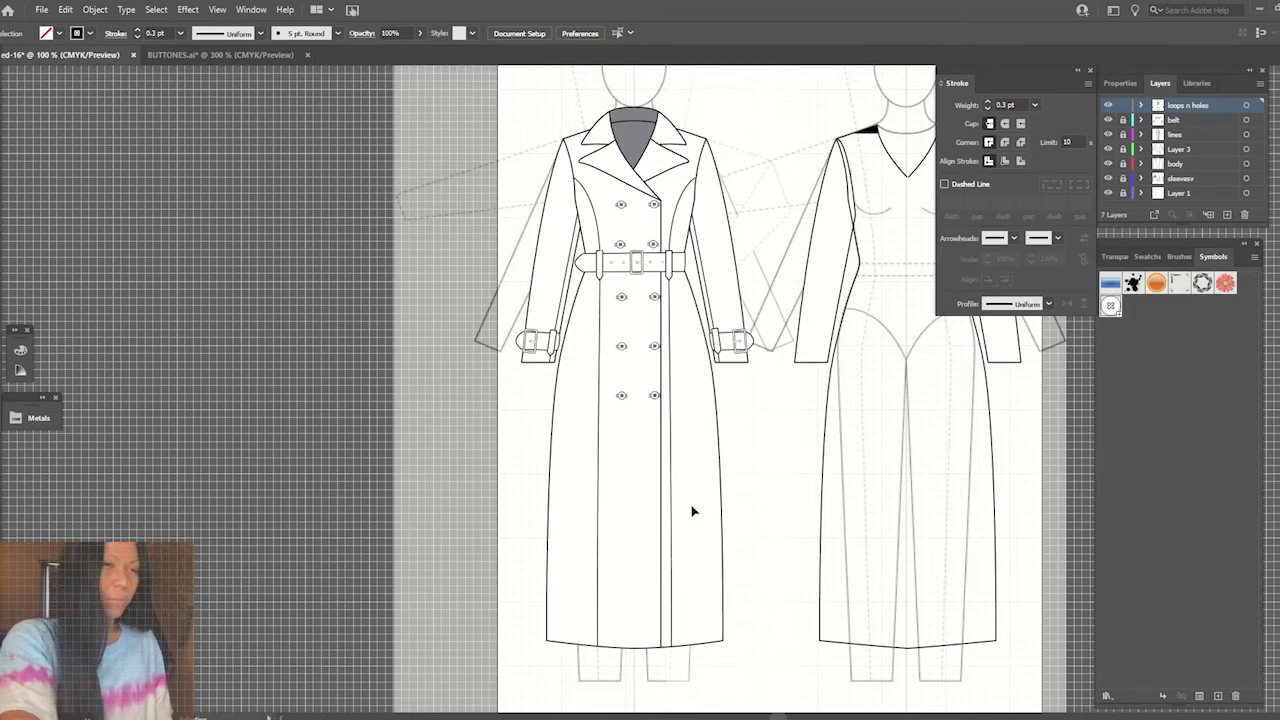
- Reposition the existing double-breasted button pairs so they sit evenly spaced down the coat front
key(ctrl+minus)
key(ctrl+minus)
key(ctrl+equal)
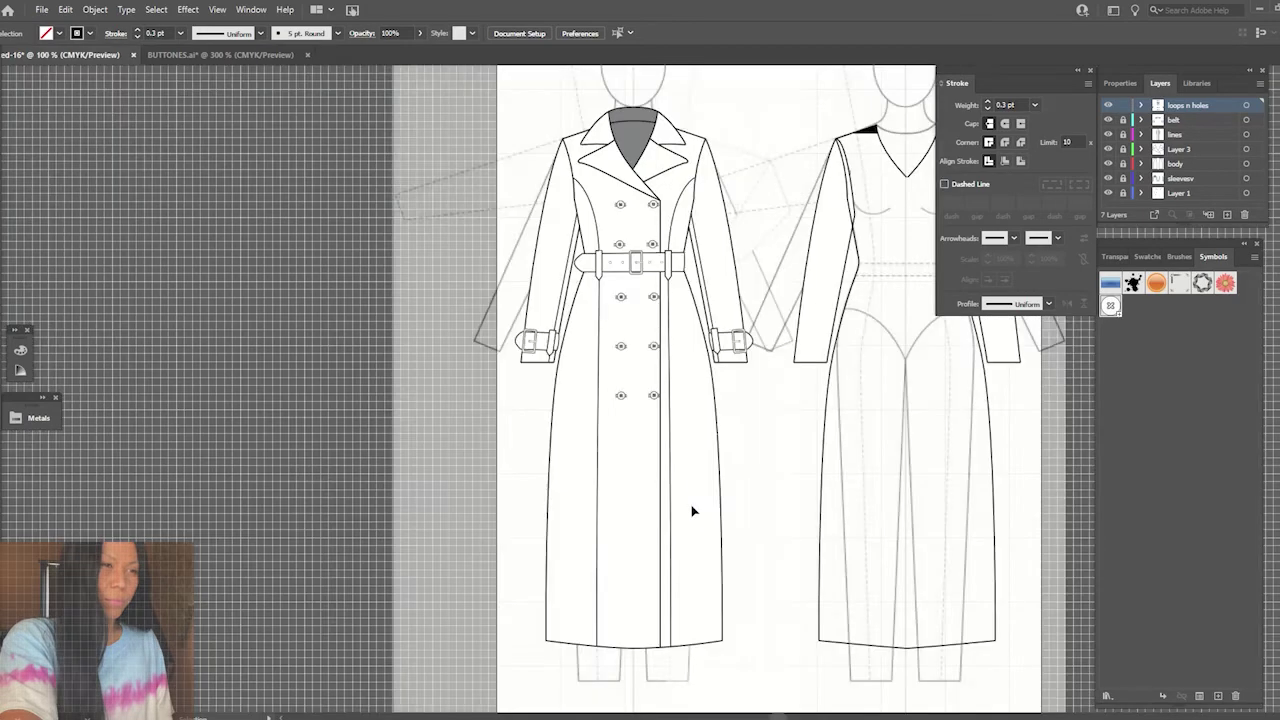
click(652, 397)
drag(654, 400, 652, 490)
drag(654, 347, 651, 402)
click(655, 302)
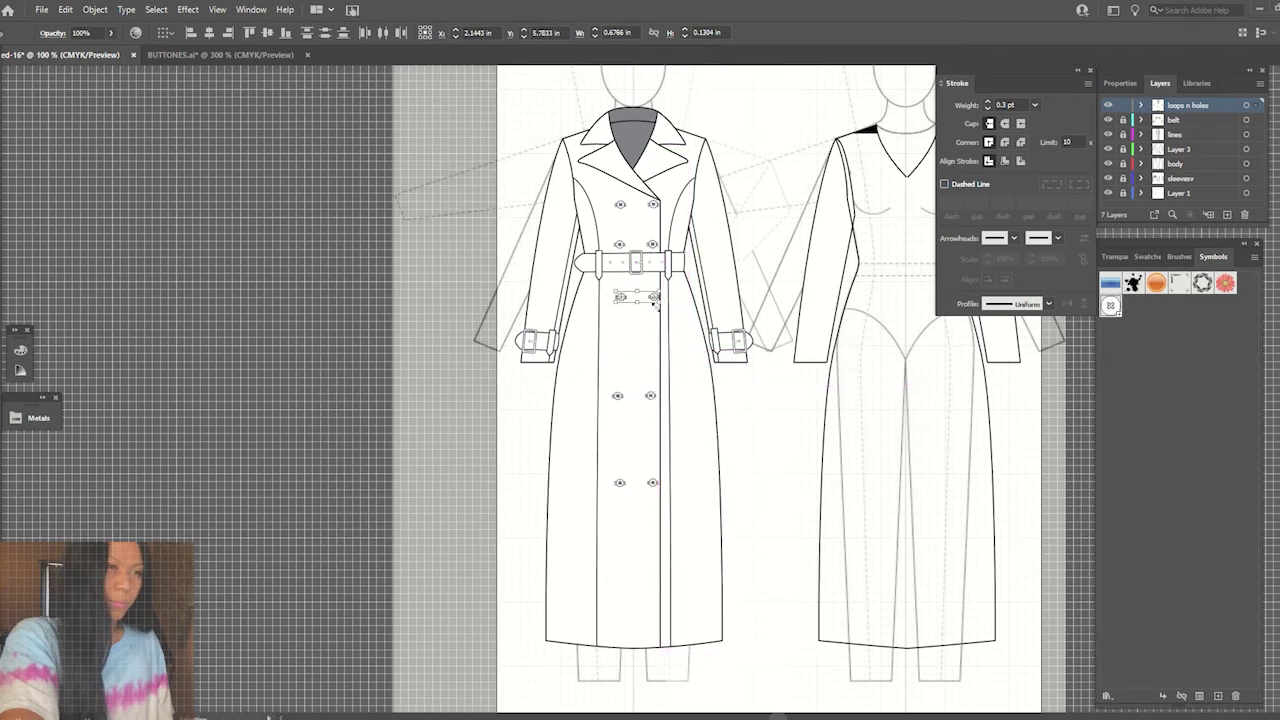
drag(655, 302, 652, 316)
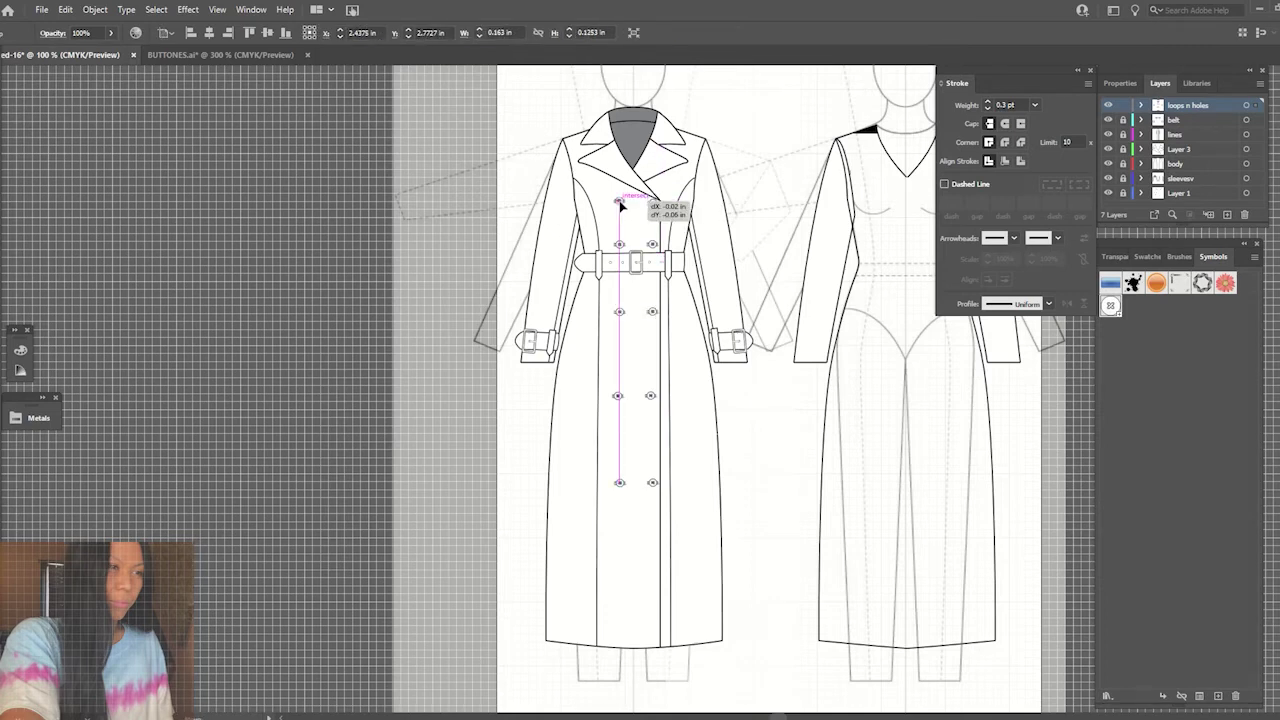
drag(621, 207, 620, 203)
click(640, 241)
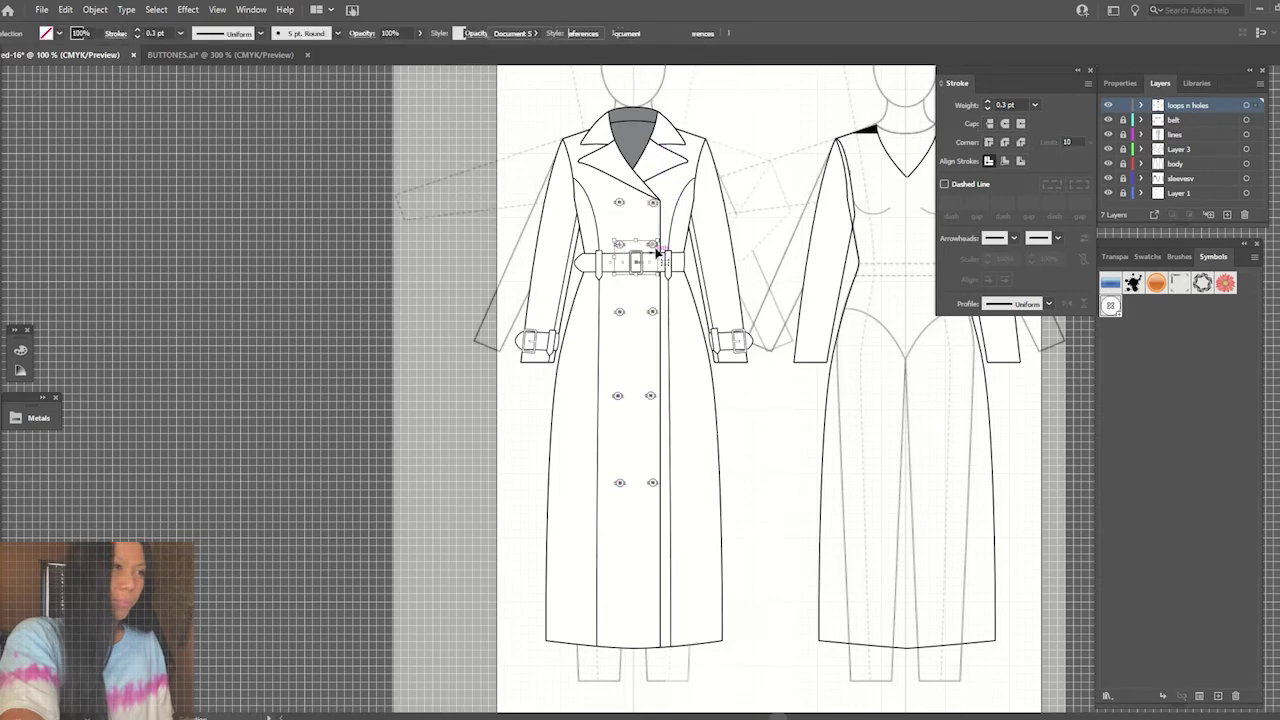
click(638, 234)
mouse_move(655, 246)
mouse_down()
mouse_move(653, 262)
mouse_move(656, 251)
mouse_up()
click(701, 389)
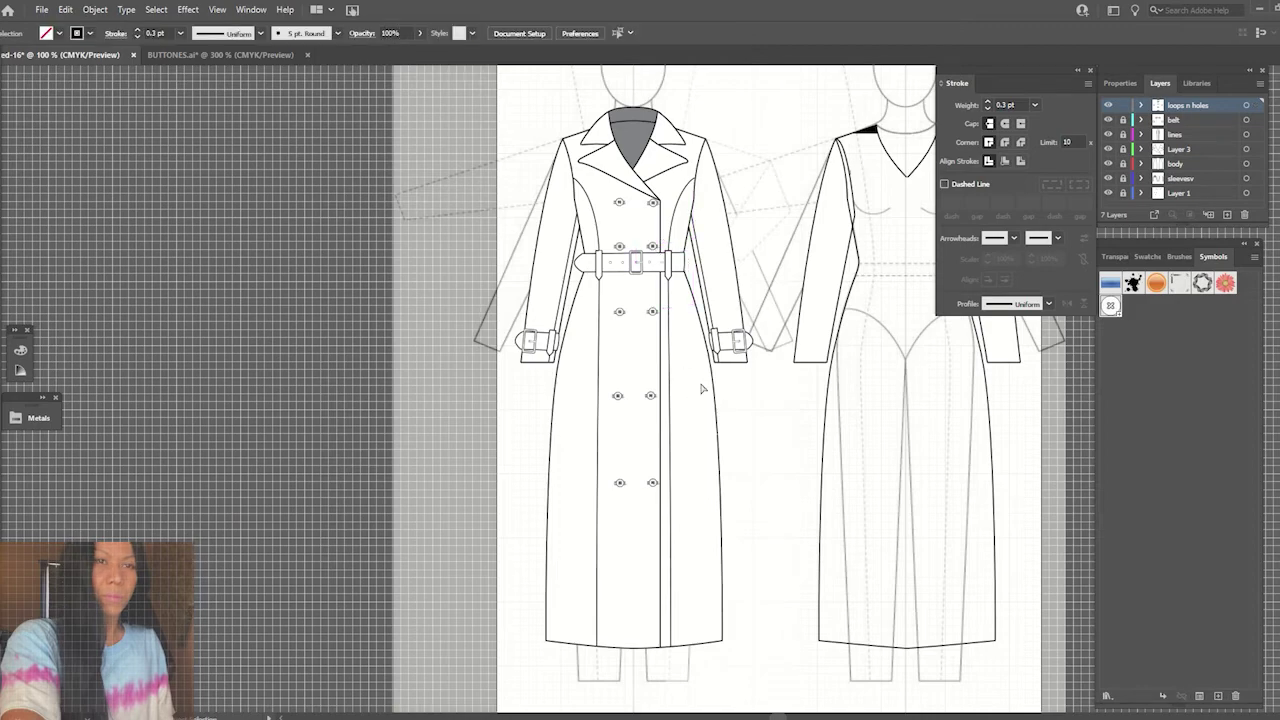
- Add two more button pairs below, copied from the bottom pair, lower on the front
scroll(701, 389, down, 1)
scroll(701, 389, up, 3)
scroll(701, 389, down, 2)
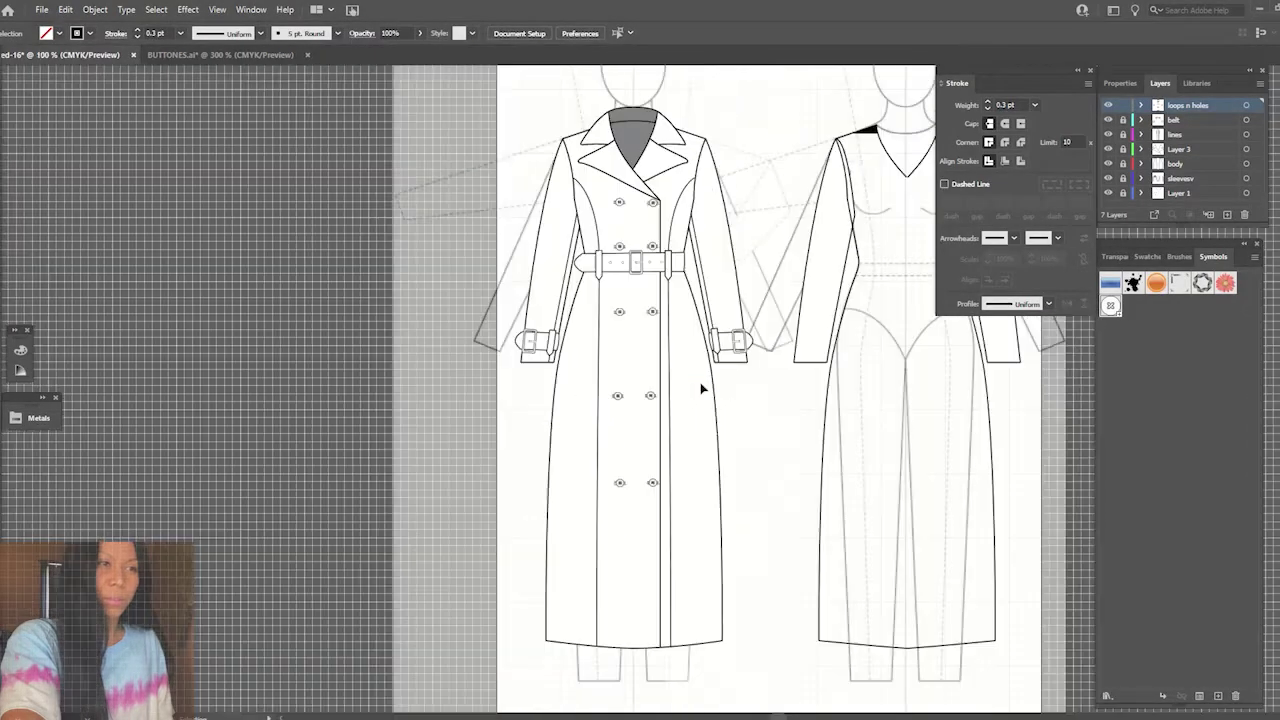
click(651, 395)
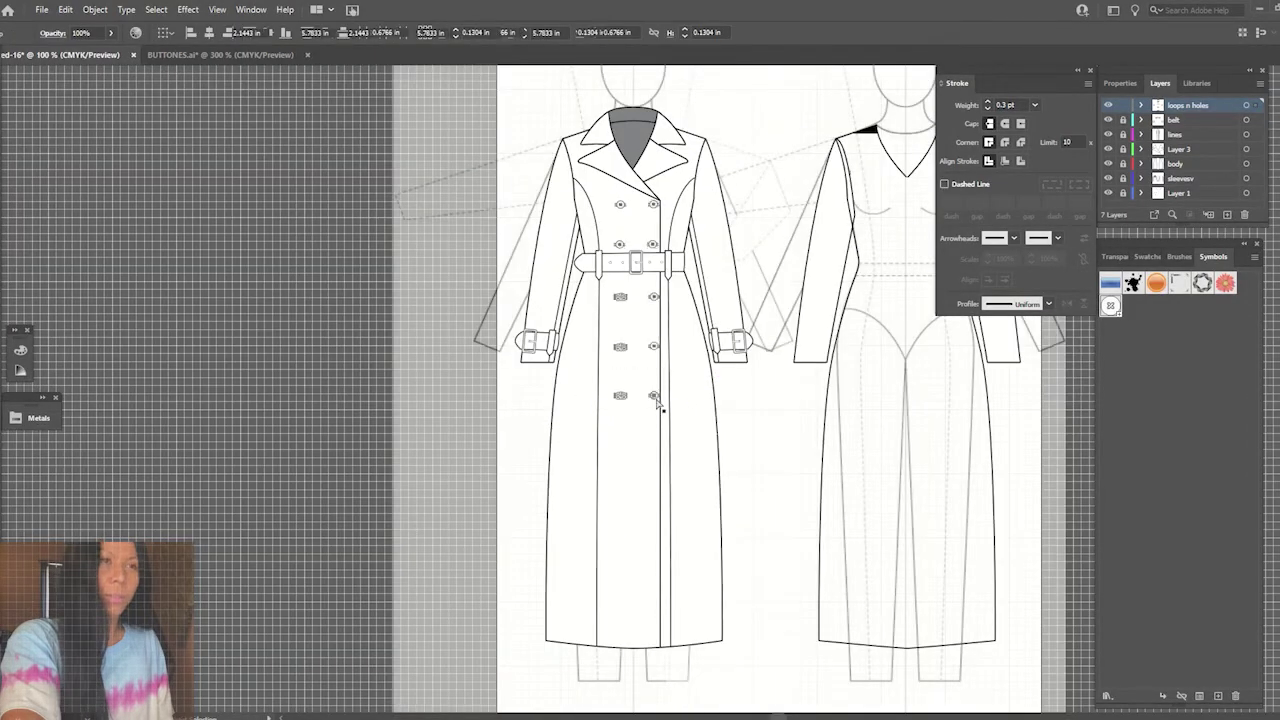
click(568, 381)
click(654, 396)
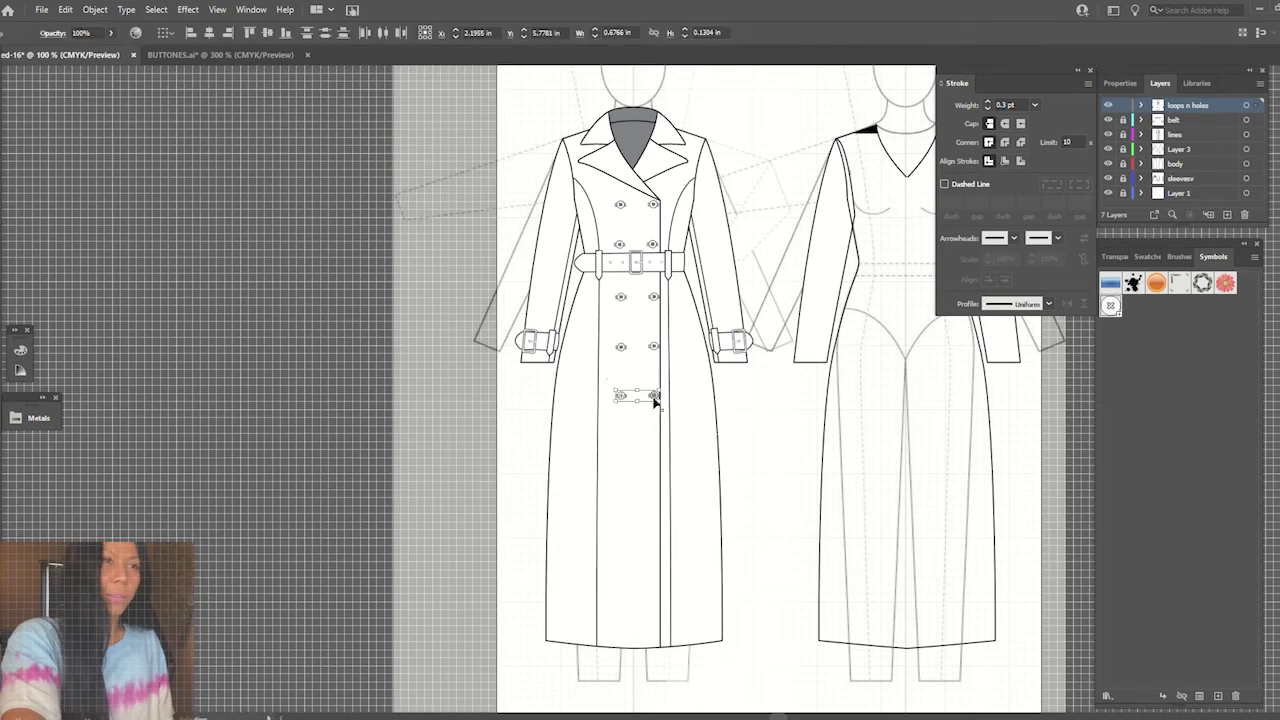
drag(654, 398, 651, 457)
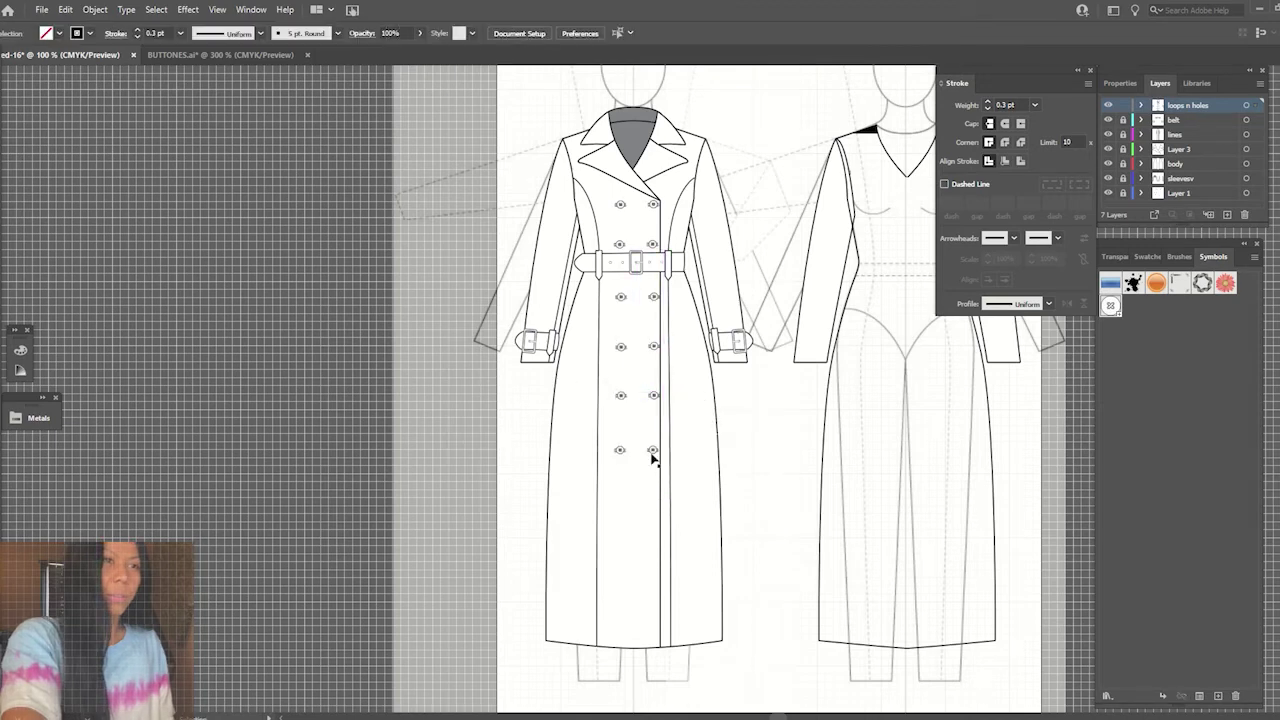
click(652, 450)
mouse_move(600, 424)
mouse_down()
mouse_move(664, 470)
mouse_move(651, 511)
mouse_up()
click(788, 487)
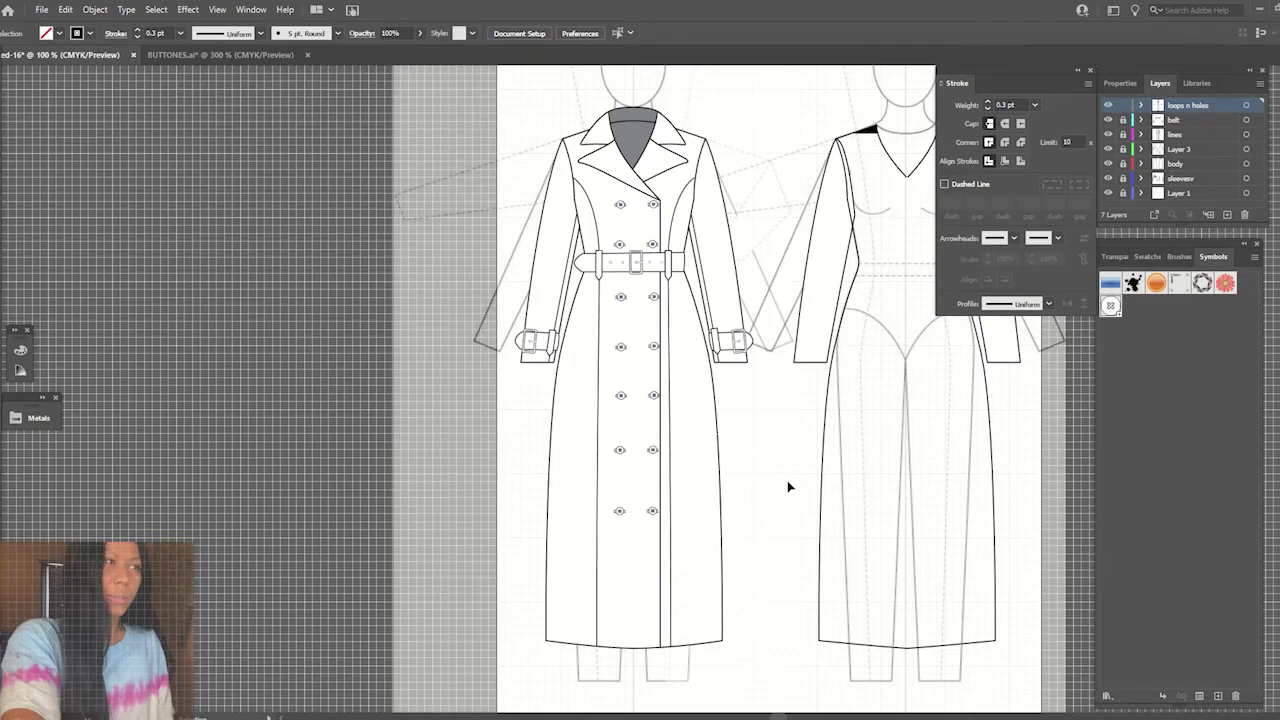
key(ctrl+minus)
key(ctrl+minus)
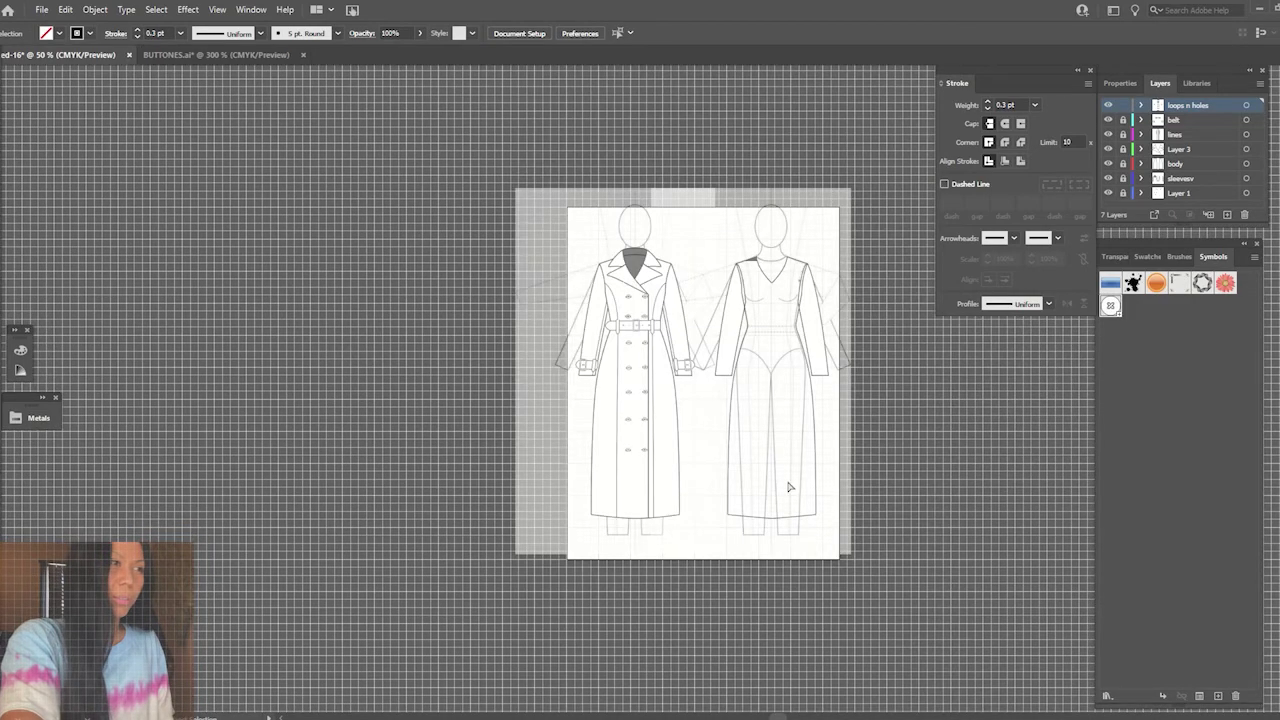
key(ctrl+plus)
key(ctrl+plus)
drag(788, 487, 482, 430)
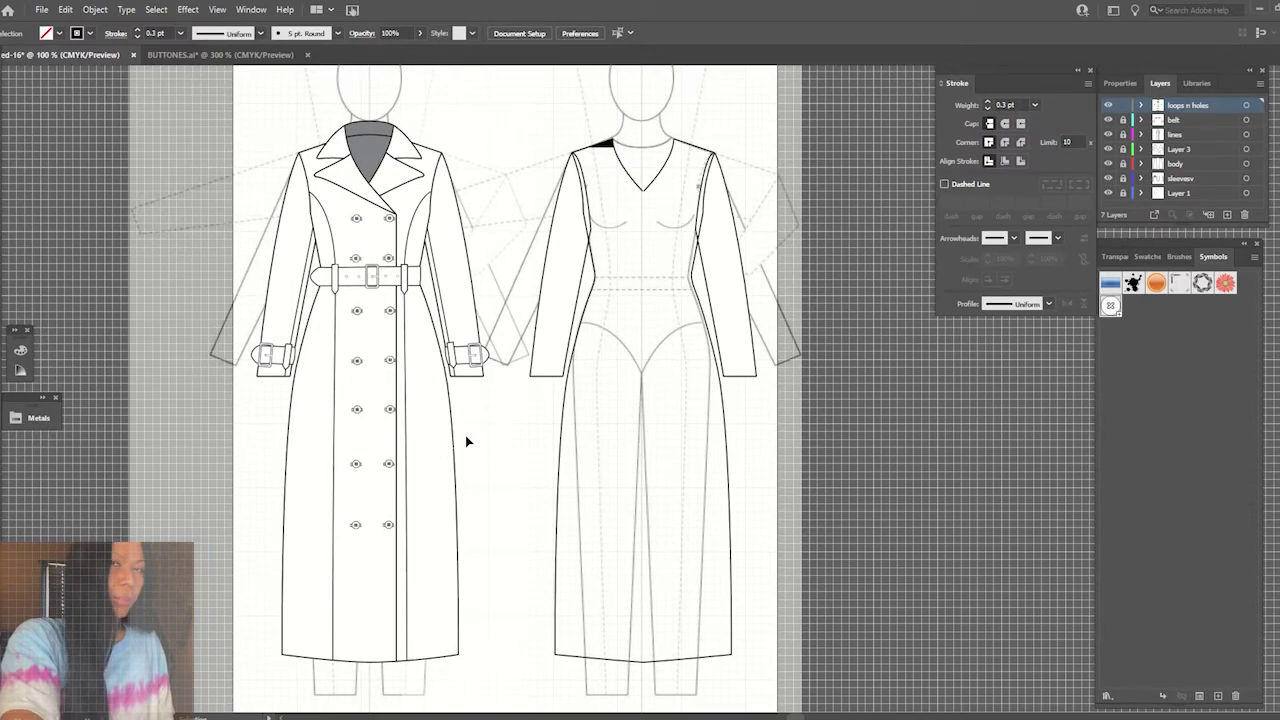
key(ctrl+minus)
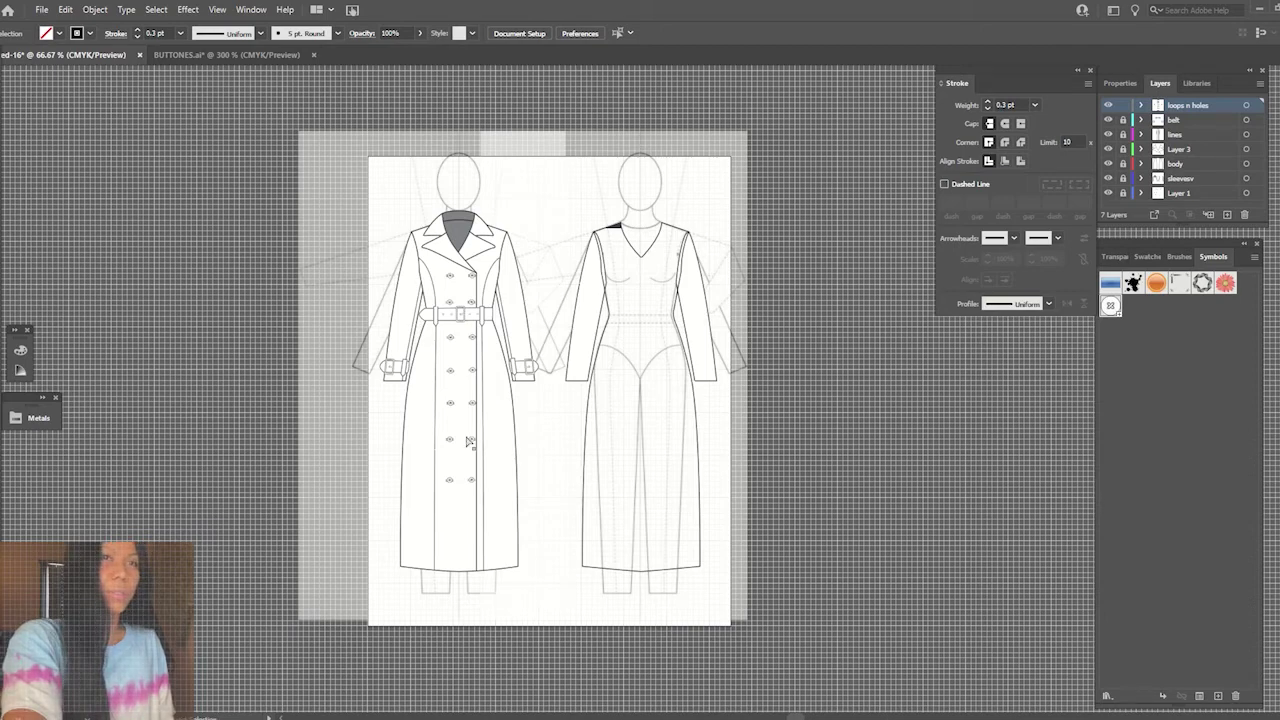
key(ctrl+plus)
key(ctrl+plus)
key(ctrl+plus)
drag(318, 283, 437, 543)
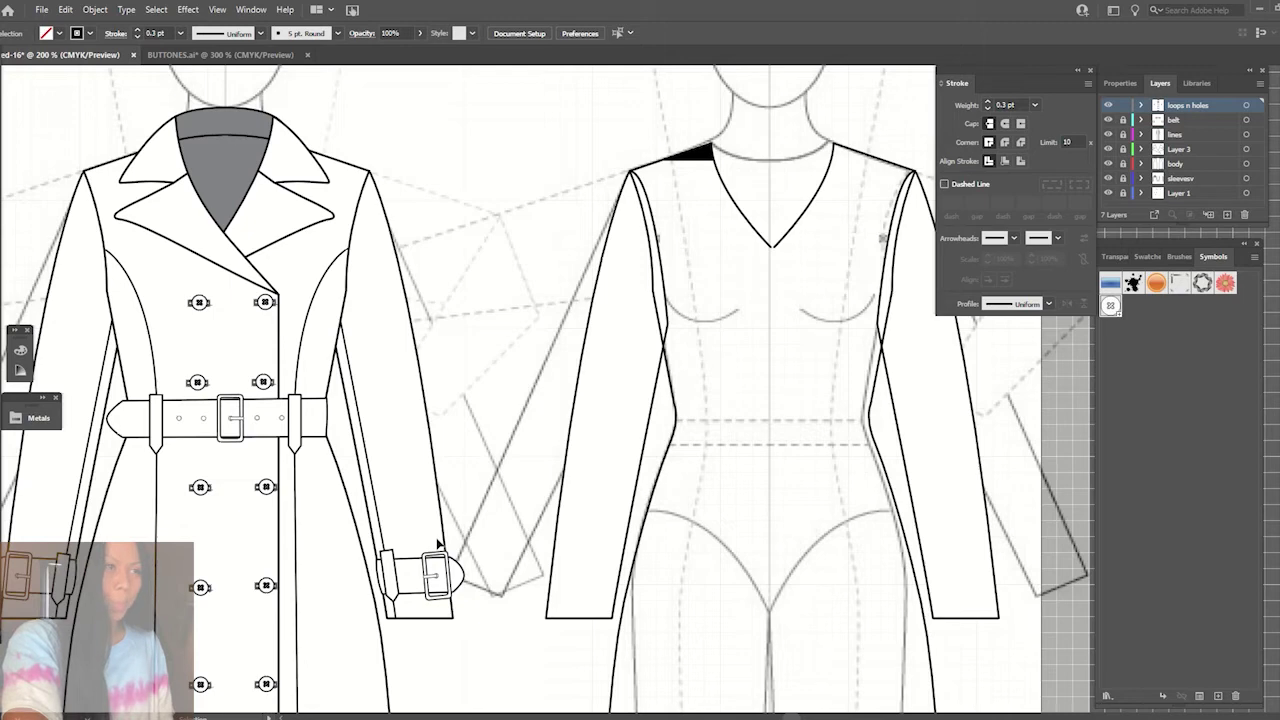
key(ctrl+1)
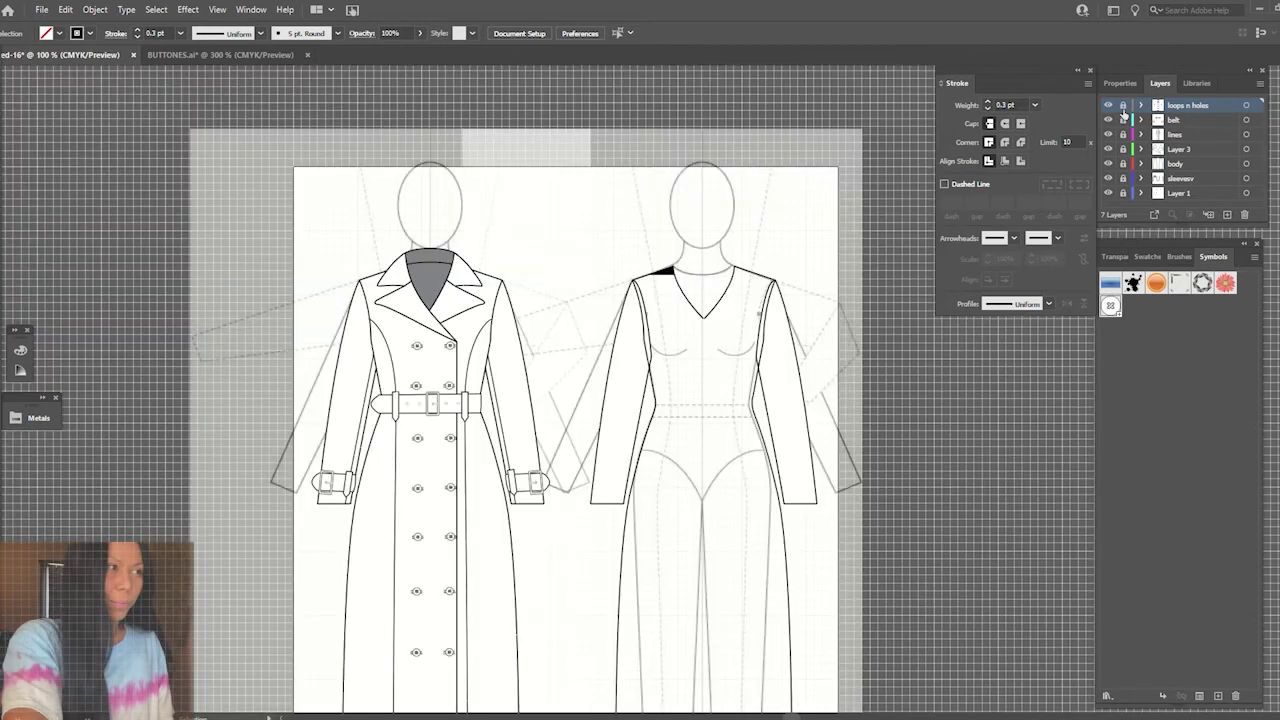
- Add a new layer named pocketp
click(1227, 214)
double_click(1180, 105)
text(pockets)
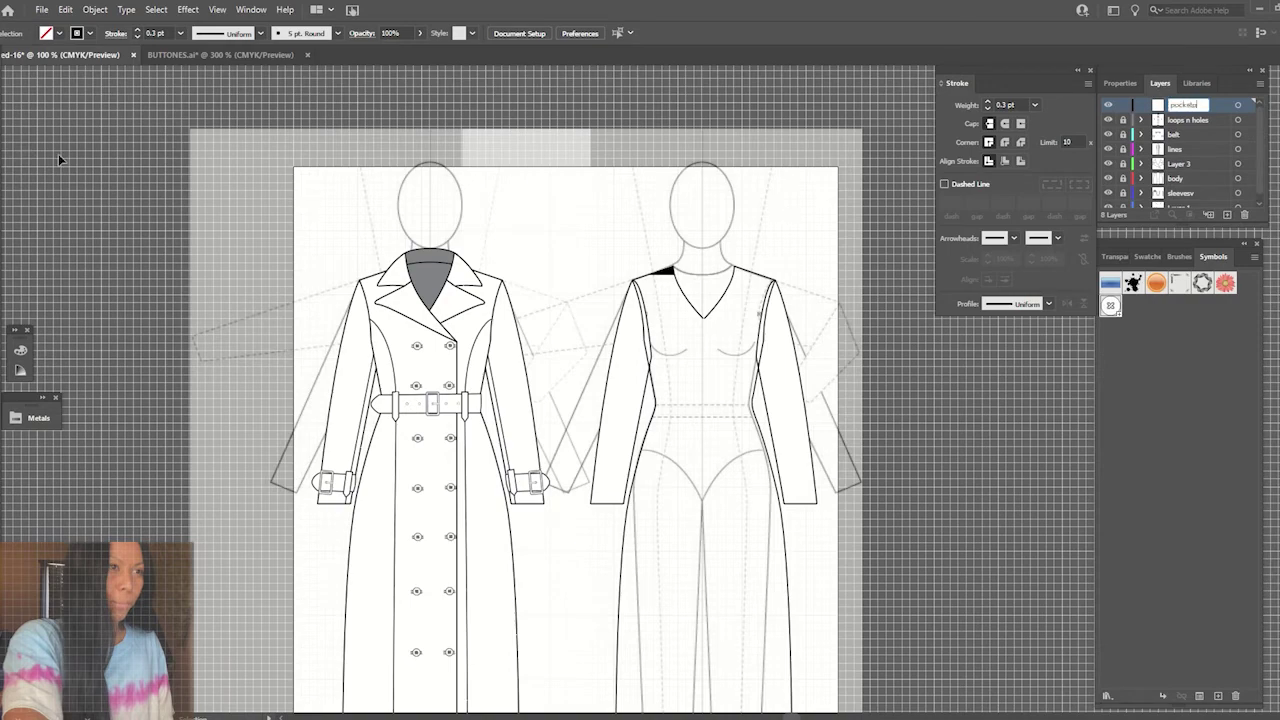
key(Return)
- Draw the slanted first pocket edge from the front edge down the left skirt below the belt
key(ctrl+plus)
key(ctrl+plus)
key(ctrl+plus)
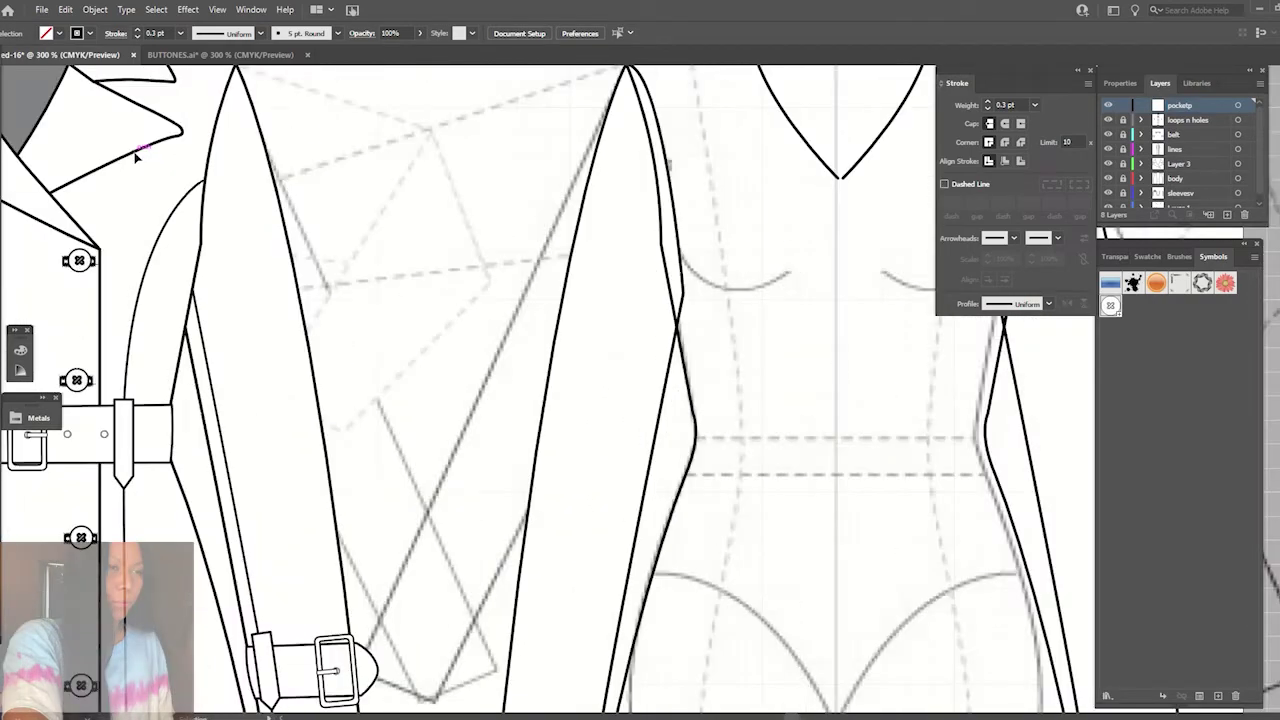
drag(415, 291, 532, 208)
drag(458, 273, 541, 217)
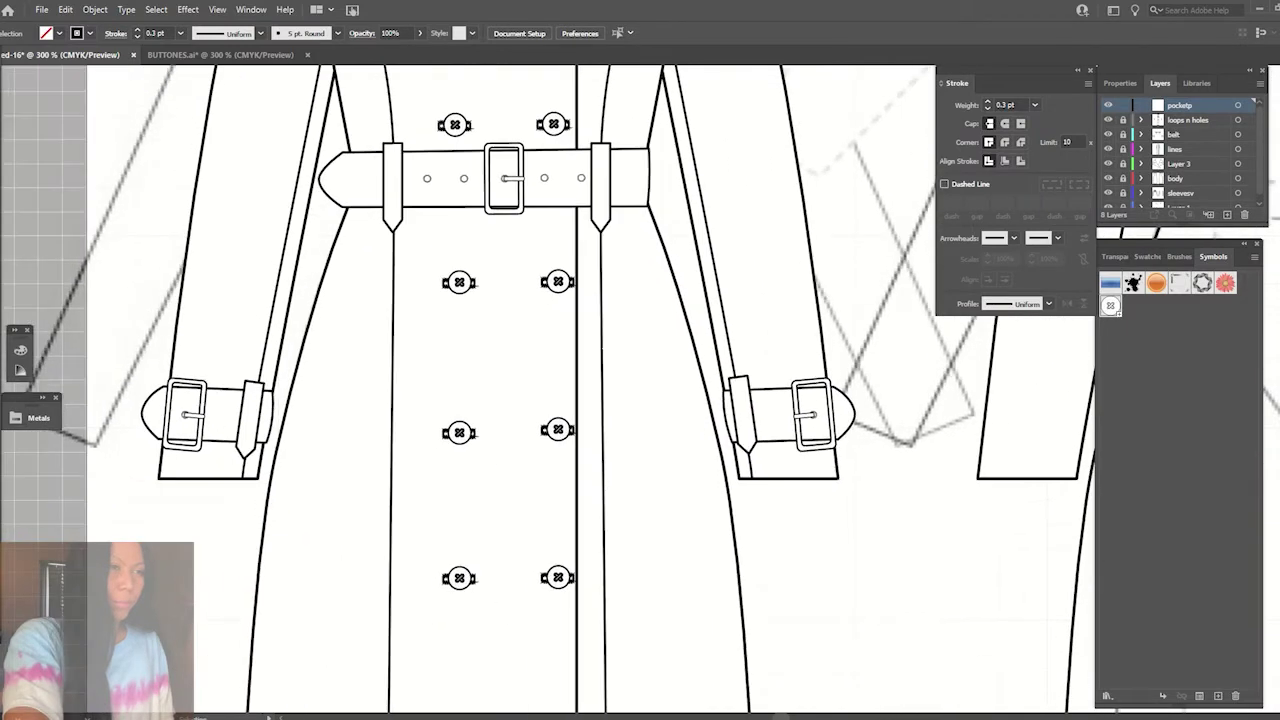
click(395, 294)
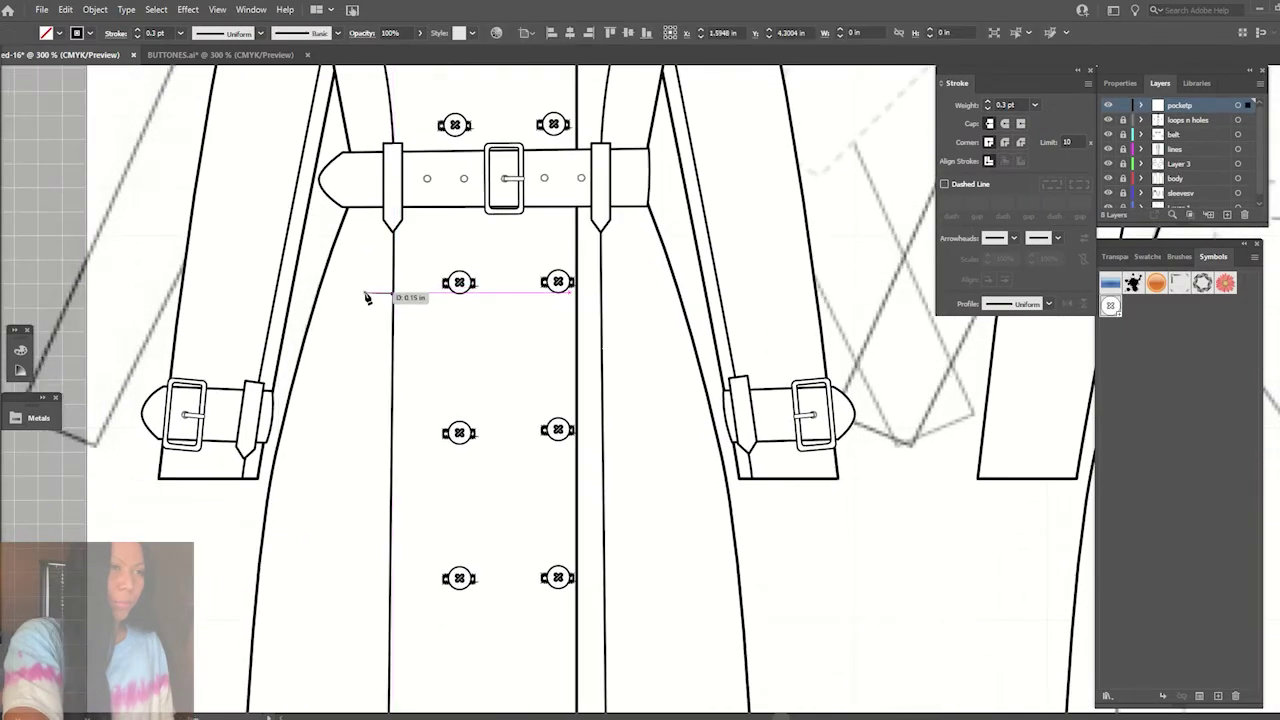
click(365, 294)
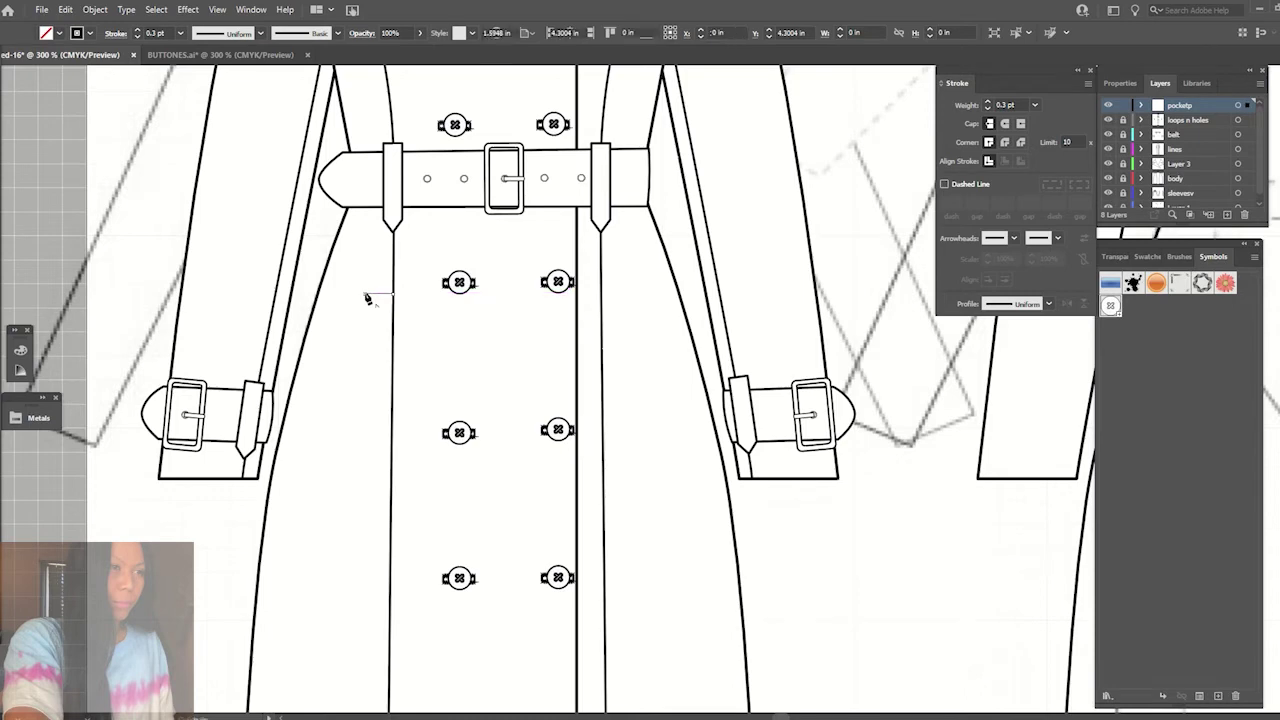
click(330, 412)
scroll(330, 413, down, 1)
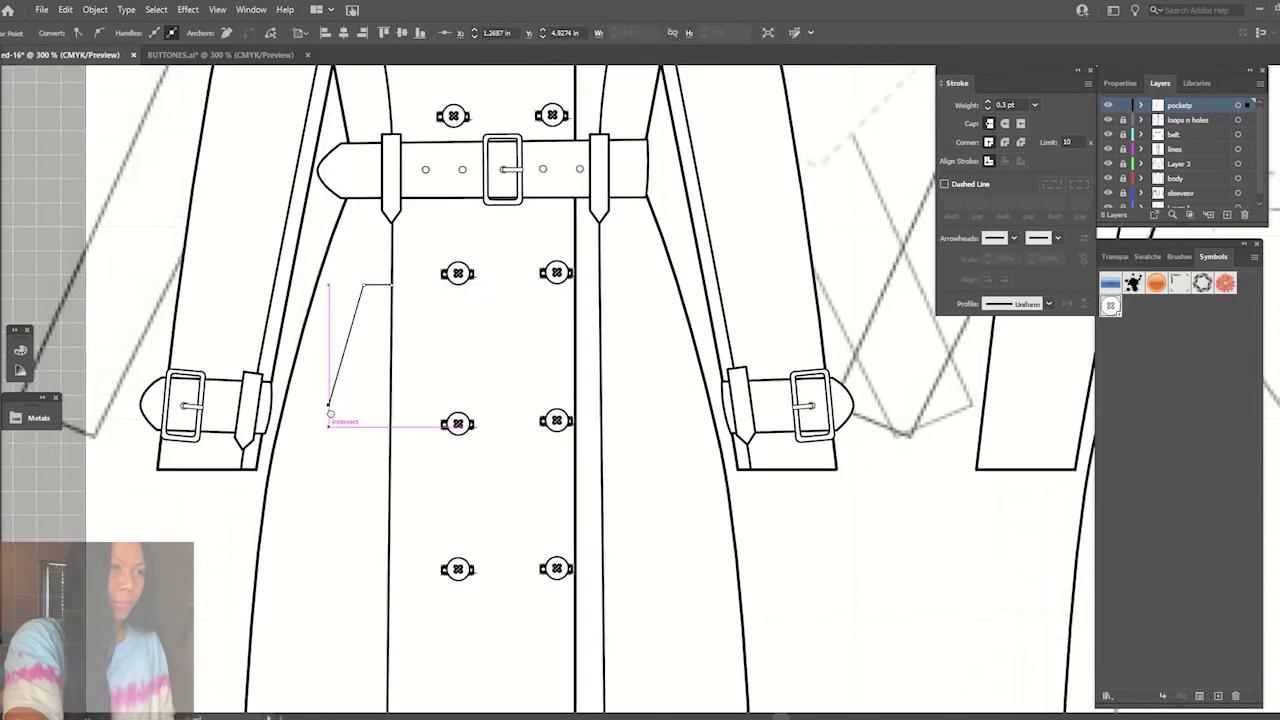
scroll(330, 412, down, 3)
scroll(335, 310, down, 1)
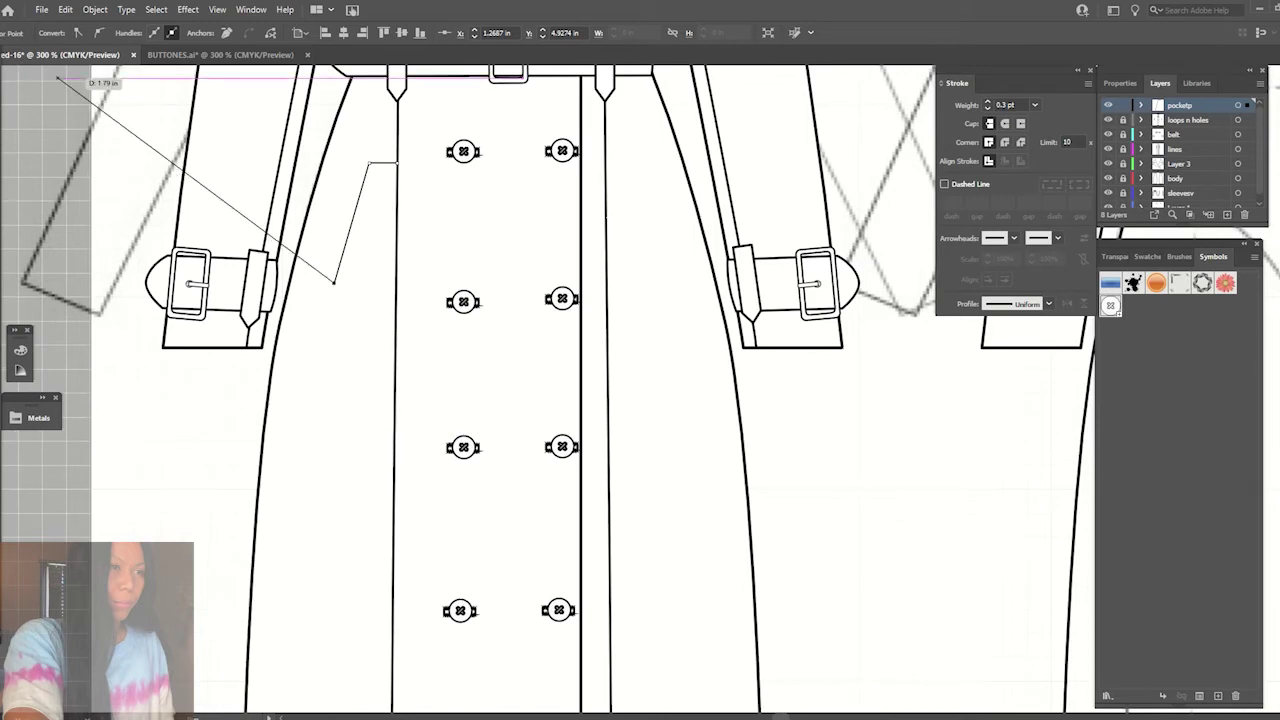
key(Escape)
- Reflect a copy of the pocket edge across the horizontal axis and join it to close the pocket
key(v)
key(p)
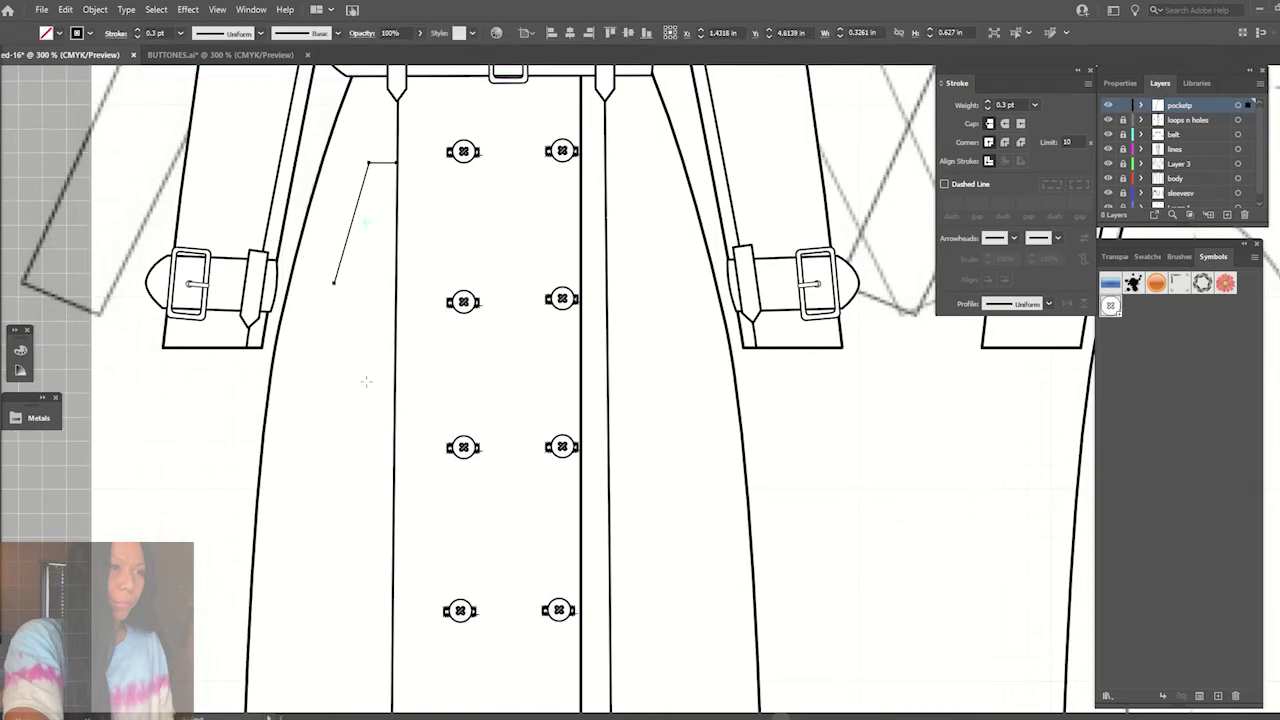
alt+click(377, 289)
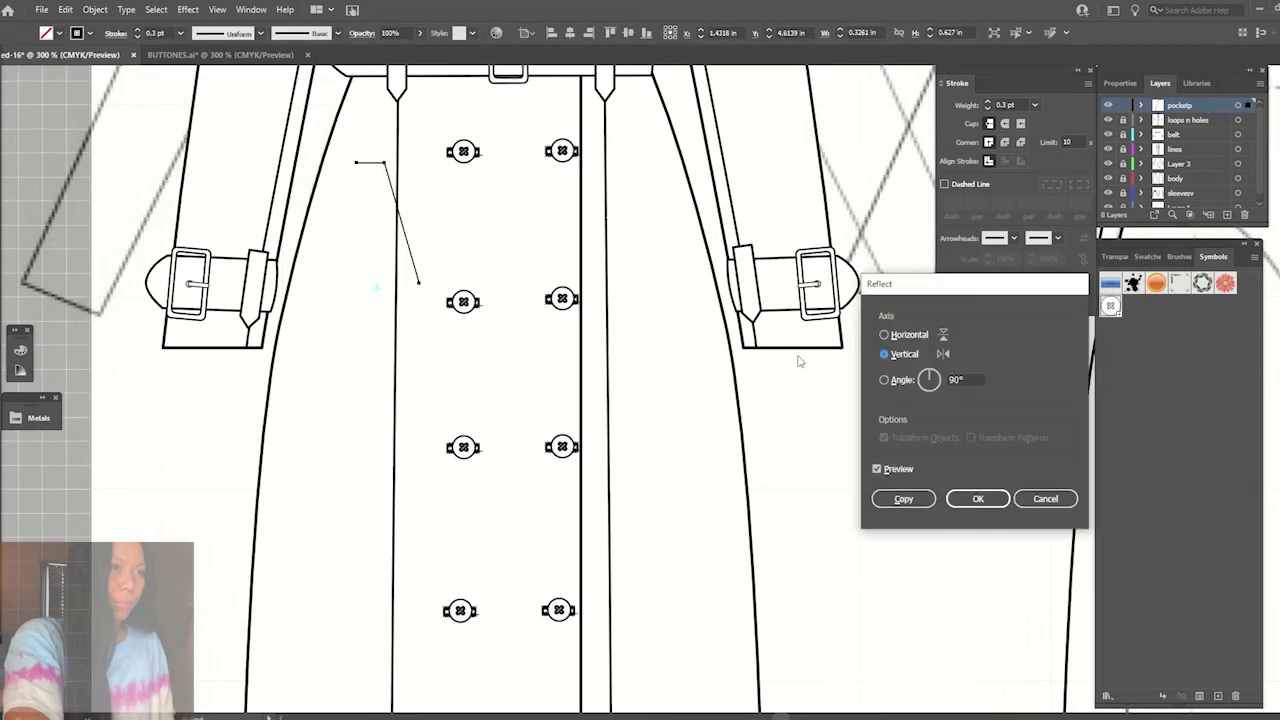
click(885, 335)
click(976, 497)
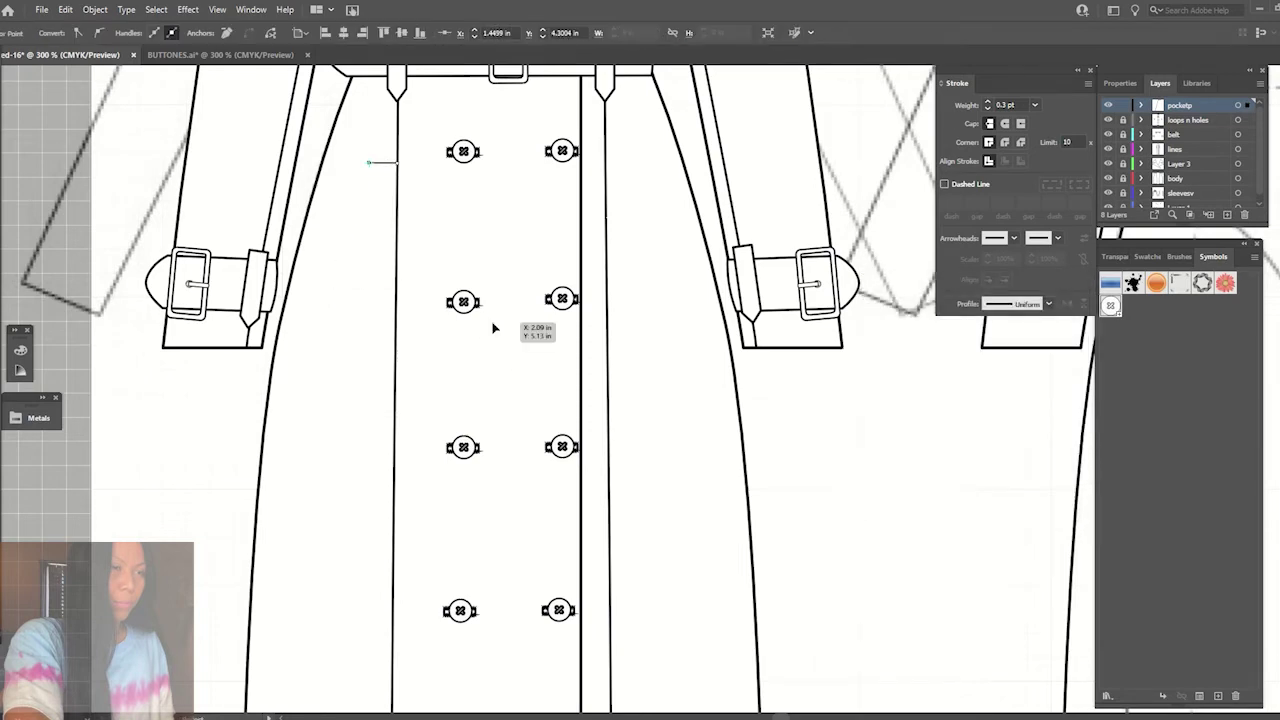
key(v)
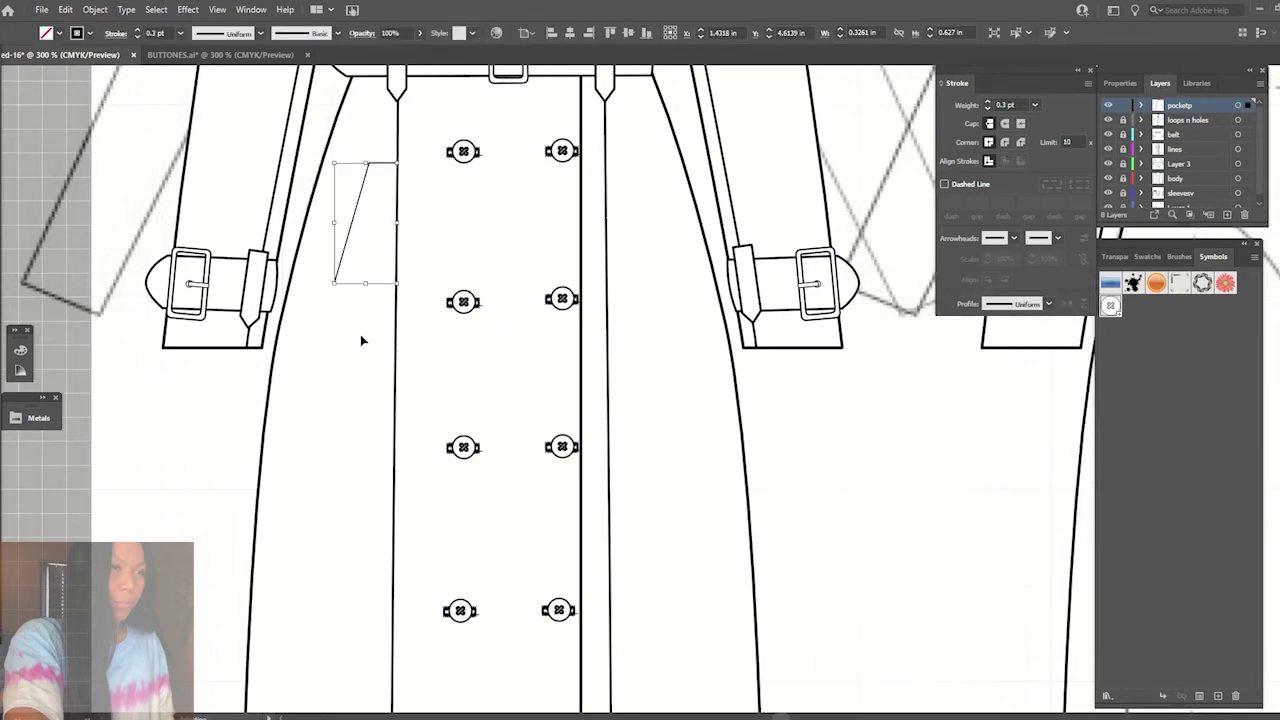
key(p)
alt+click(370, 289)
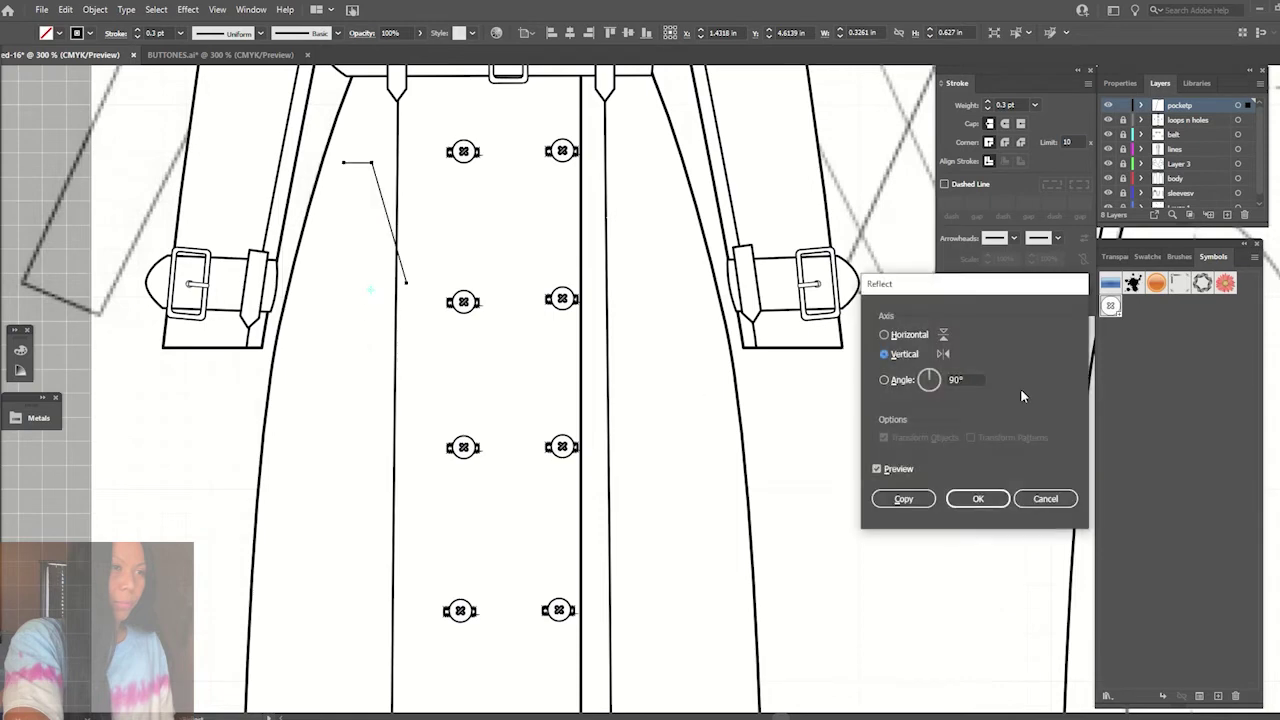
click(886, 335)
click(903, 498)
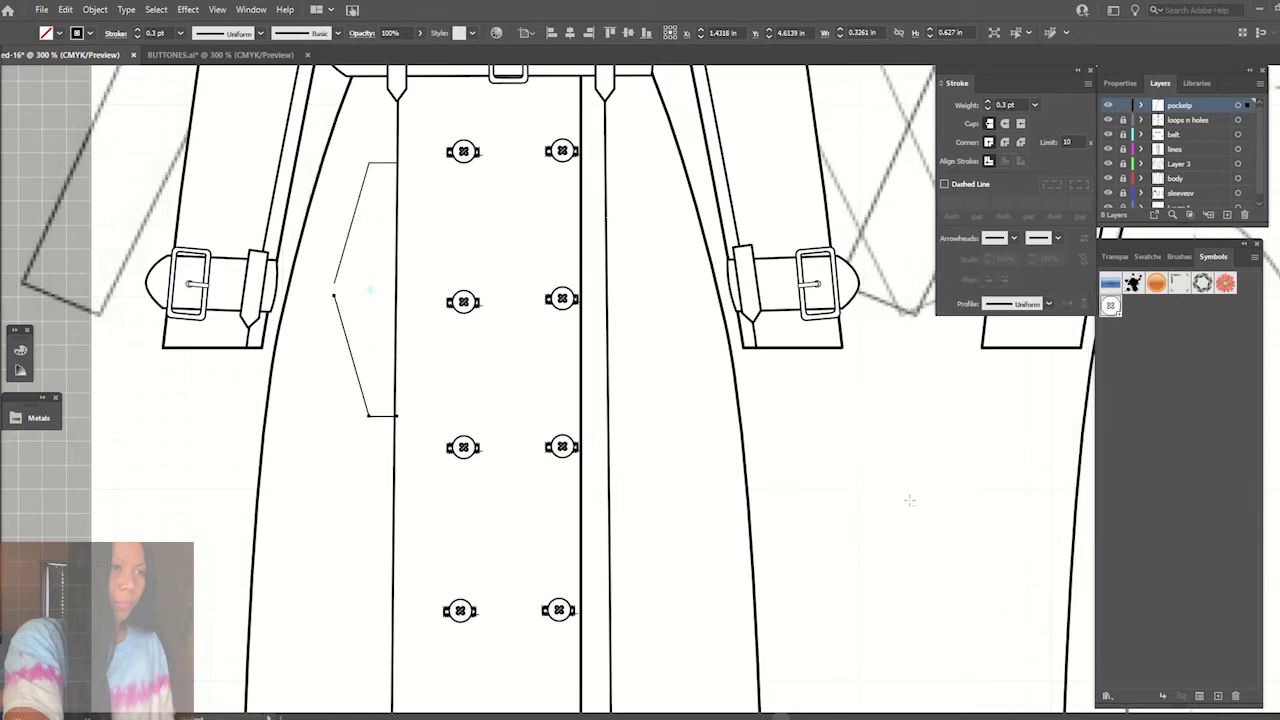
click(406, 491)
drag(368, 414, 366, 396)
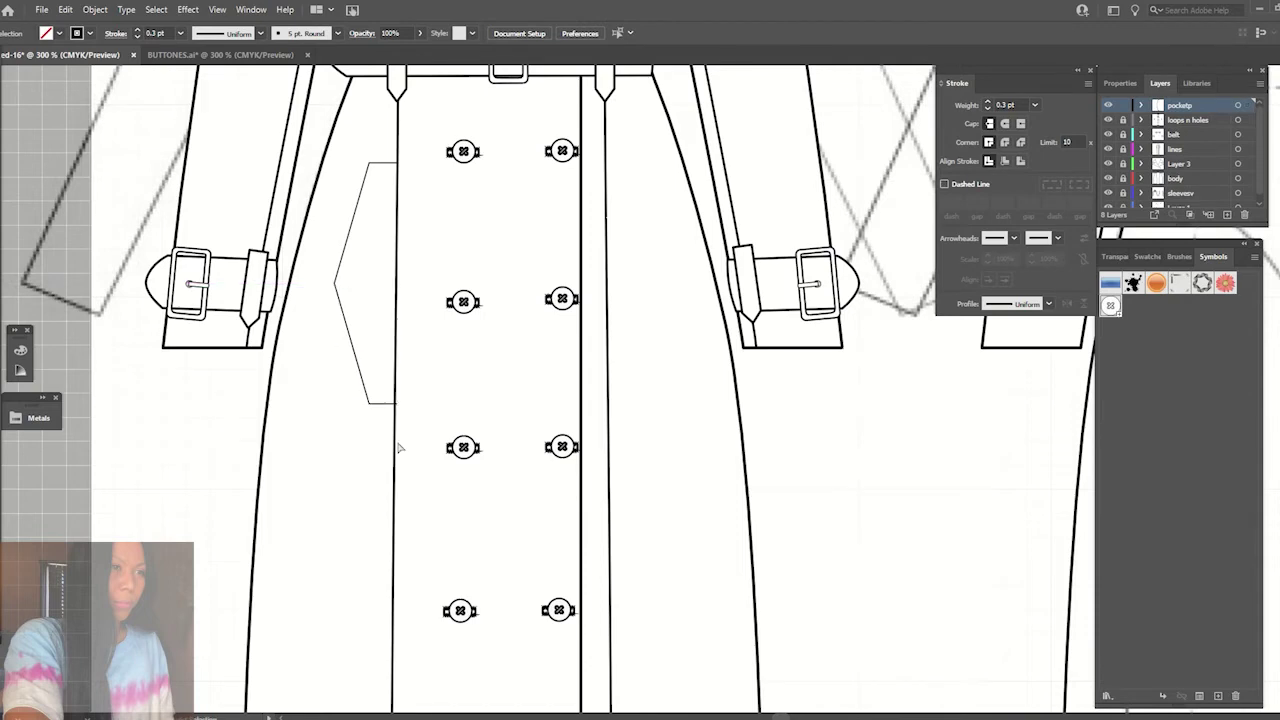
- Move the pocket's corner point onto the front seam and tilt the pocket slightly toward it
scroll(331, 286, up, 5)
click(262, 205)
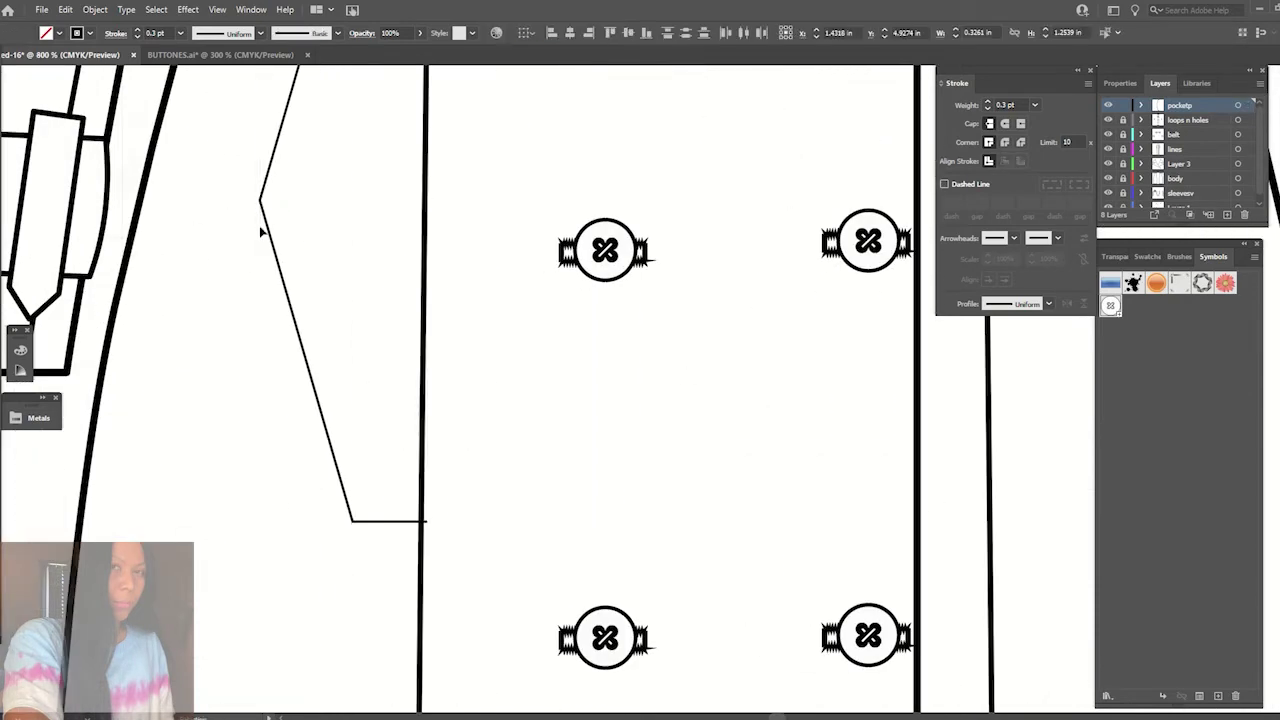
drag(262, 203, 267, 230)
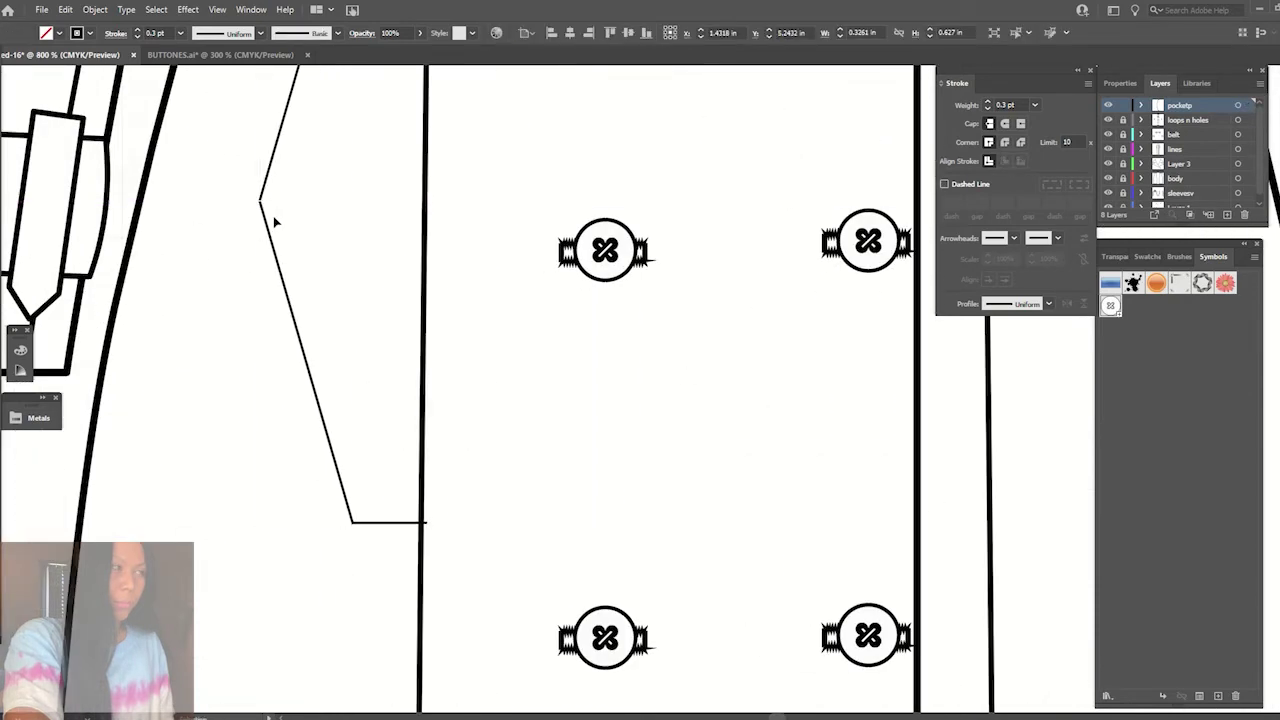
right_click(264, 212)
click(260, 340)
click(280, 361)
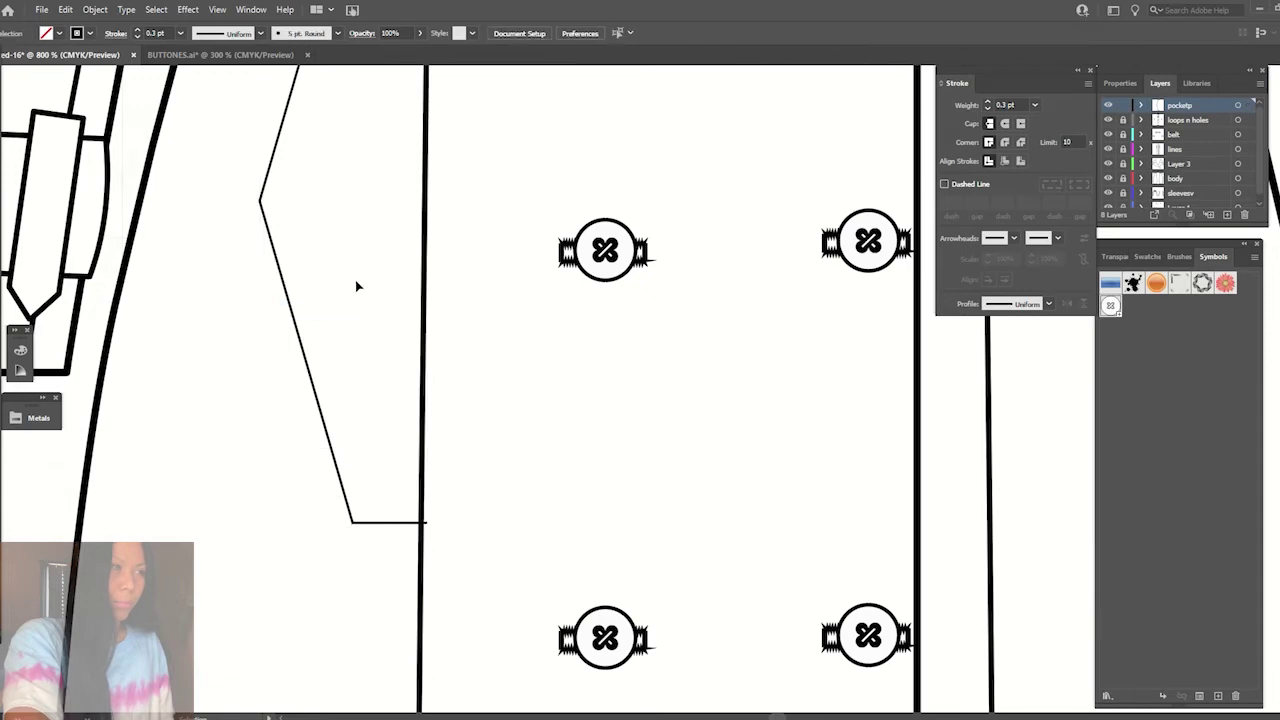
scroll(356, 287, down, 2)
scroll(352, 286, down, 1)
scroll(434, 377, down, 1)
scroll(240, 96, down, 2)
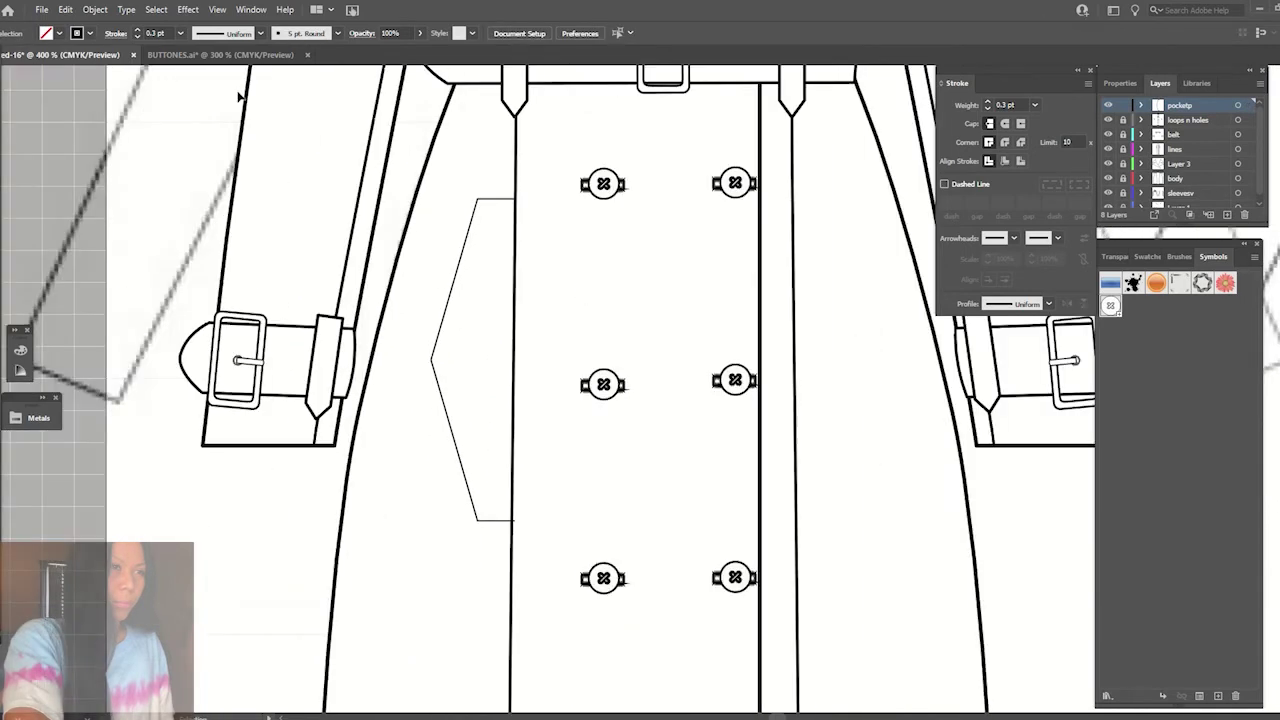
drag(459, 252, 457, 257)
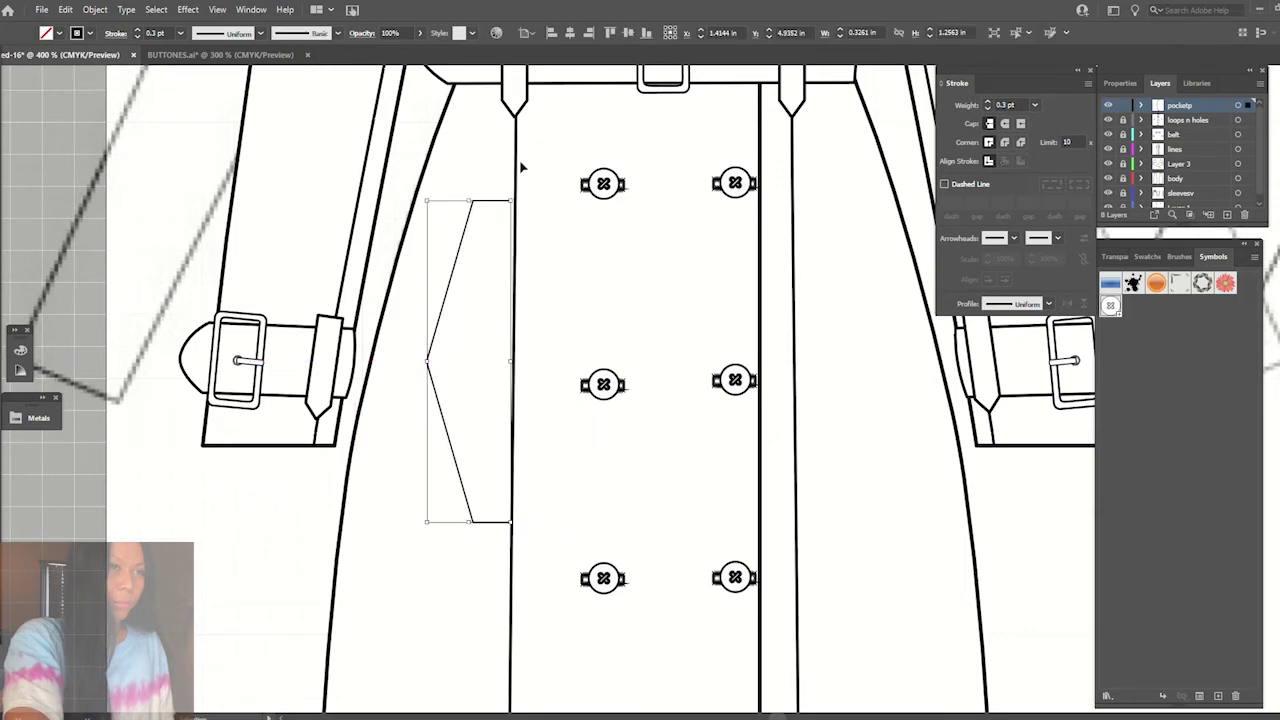
drag(505, 195, 507, 187)
- Drag the pocket's top-right corner anchor onto the seam
key(a)
click(508, 522)
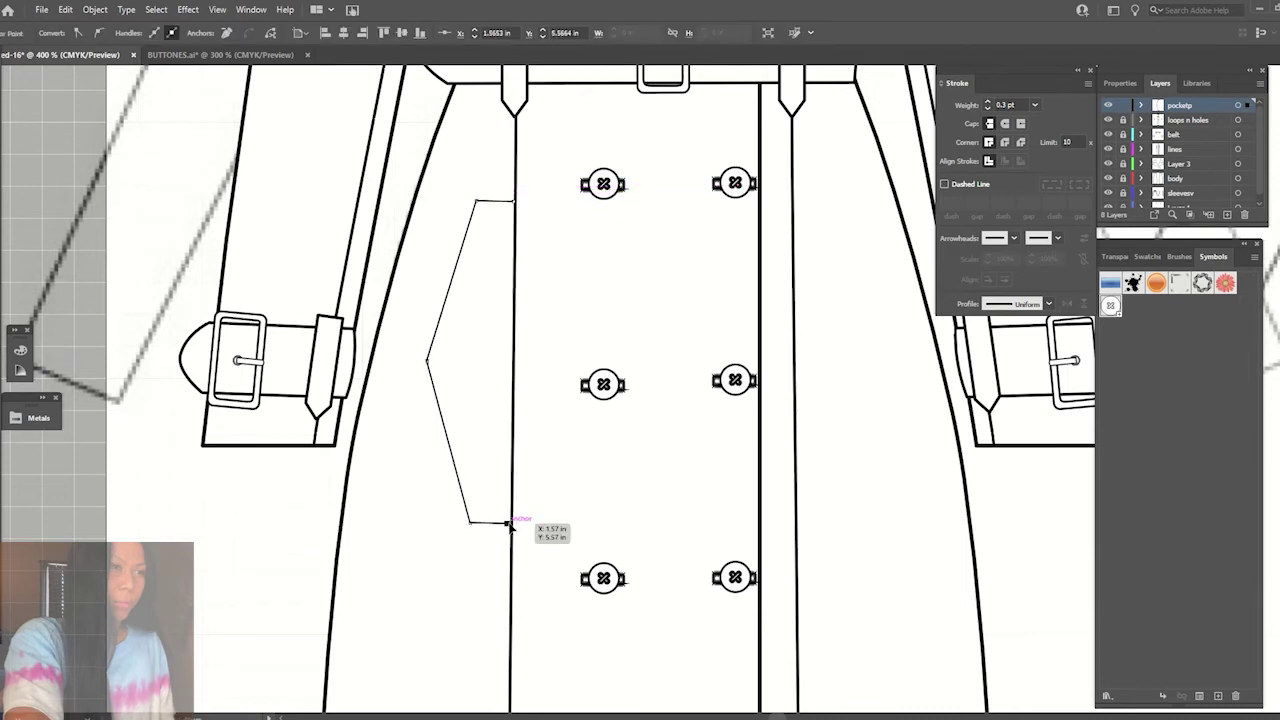
click(514, 201)
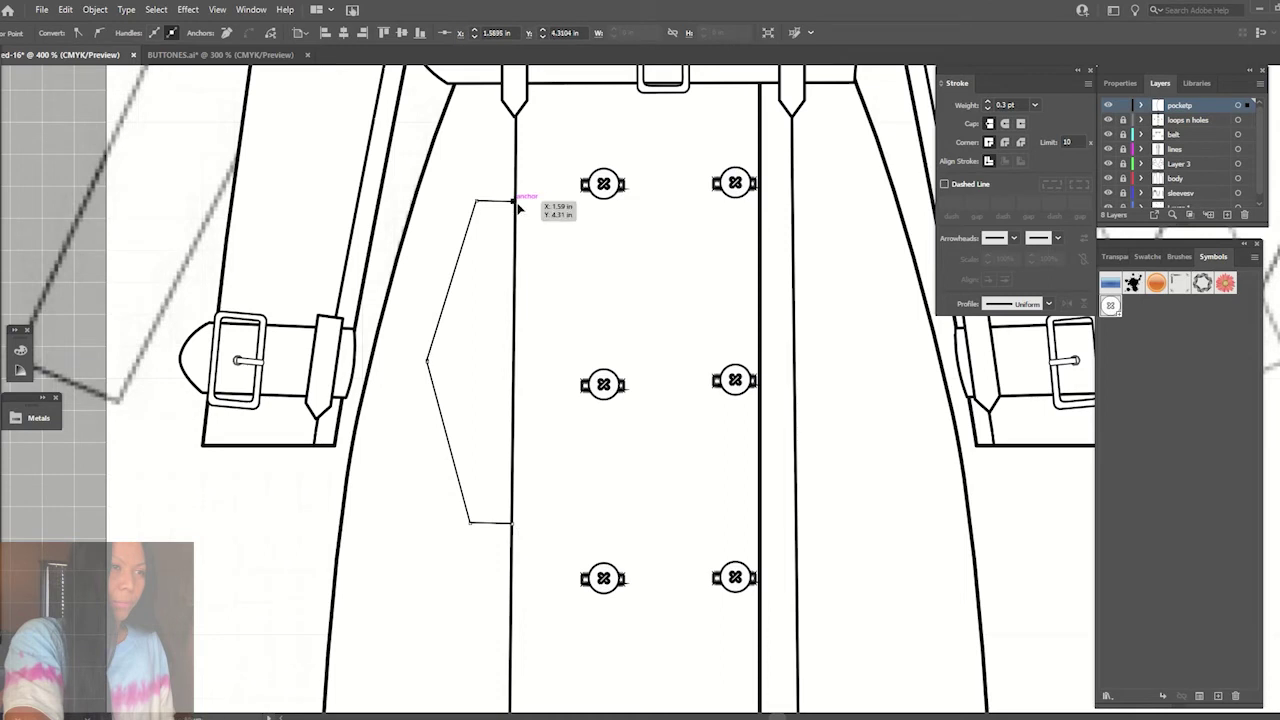
drag(519, 207, 514, 523)
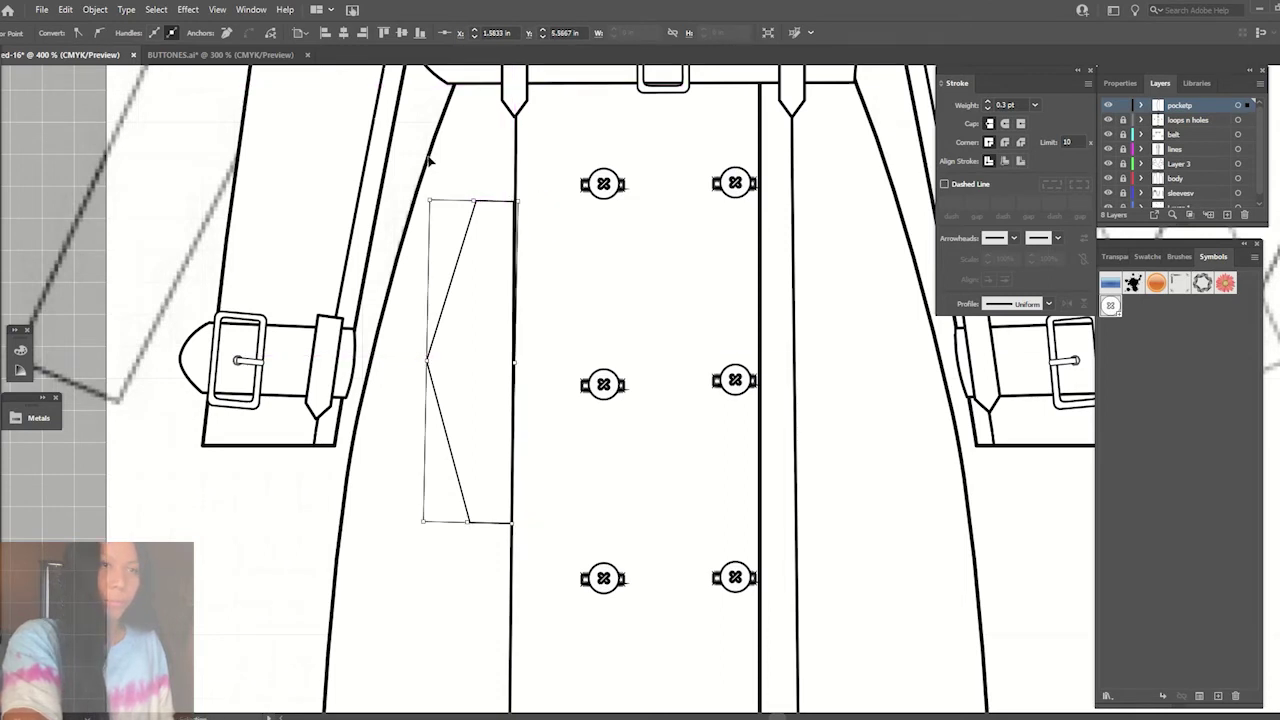
- Give the pocket a white fill and a 0.75 pt stroke
key(v)
click(471, 257)
click(57, 33)
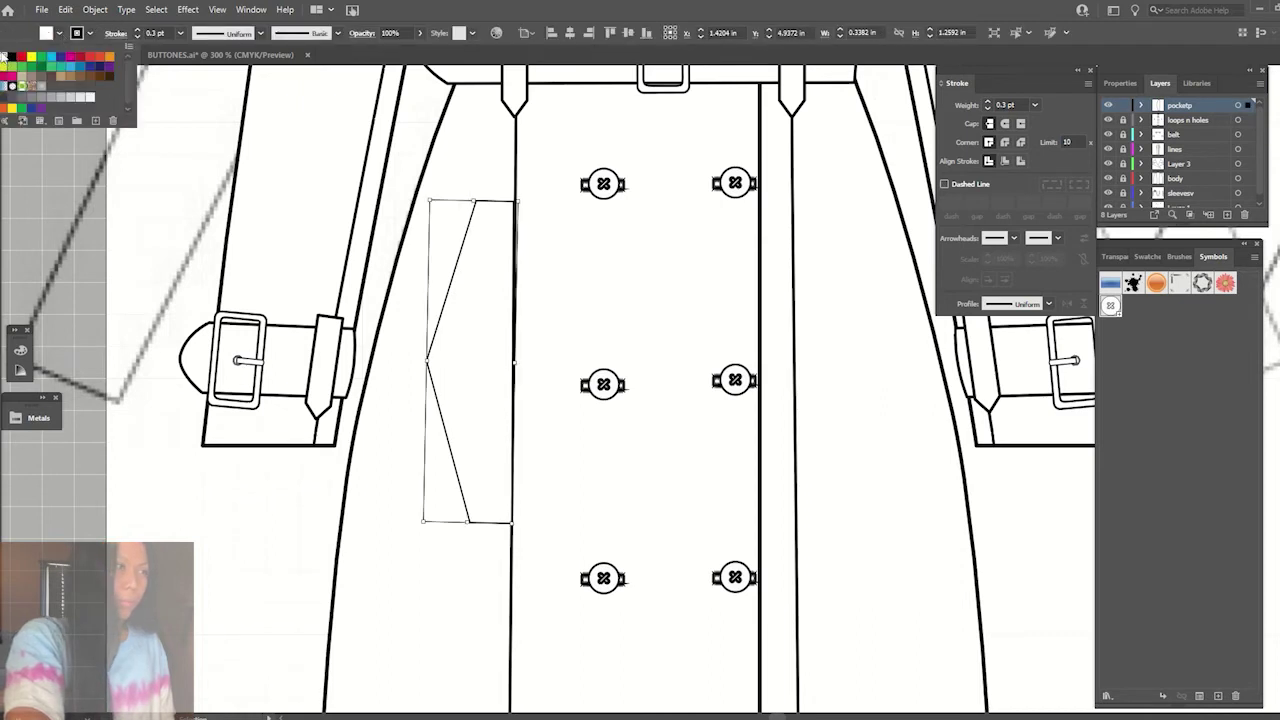
click(1035, 104)
click(1052, 150)
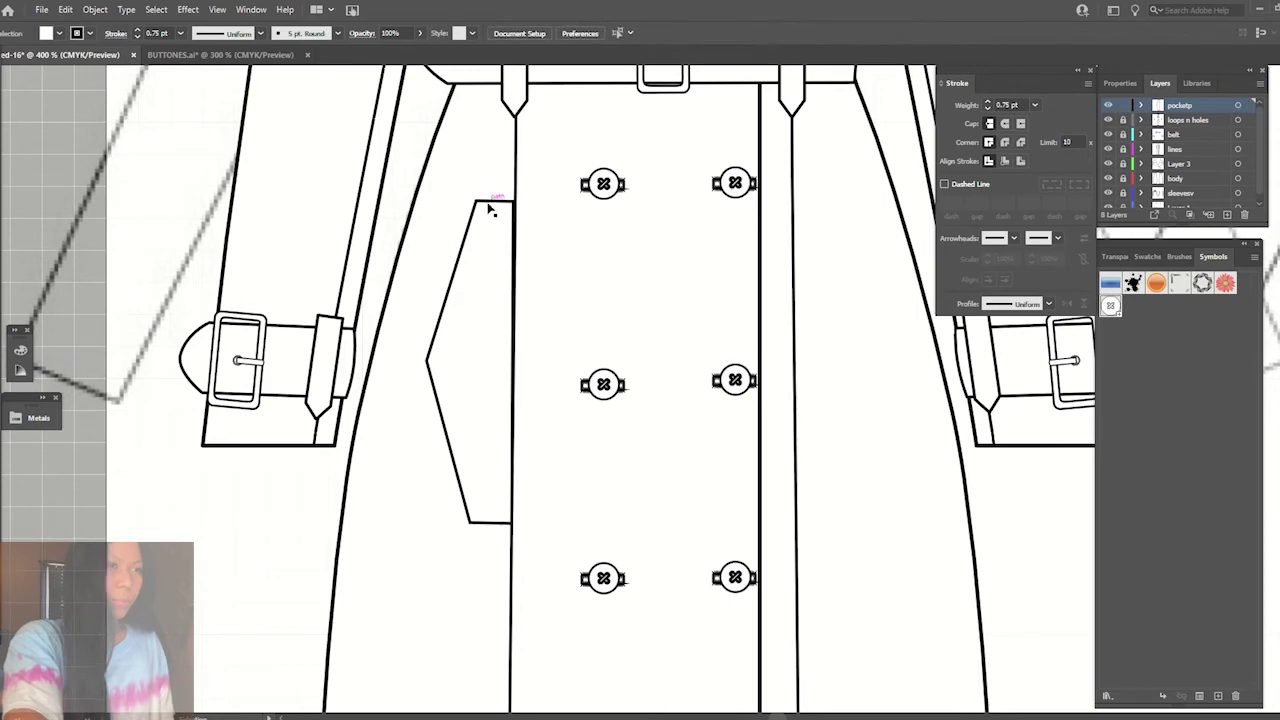
drag(491, 206, 495, 205)
- Align the pocket's bottom corner anchors with the front seam line
key(a)
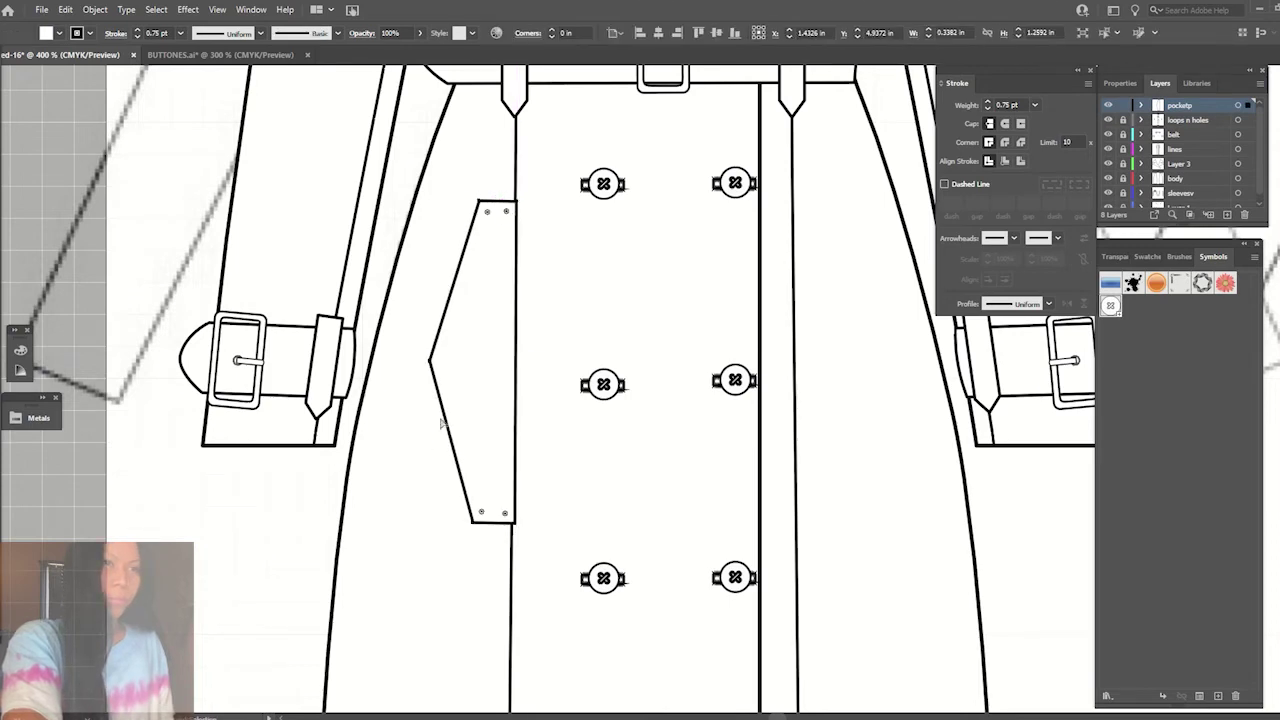
key(v)
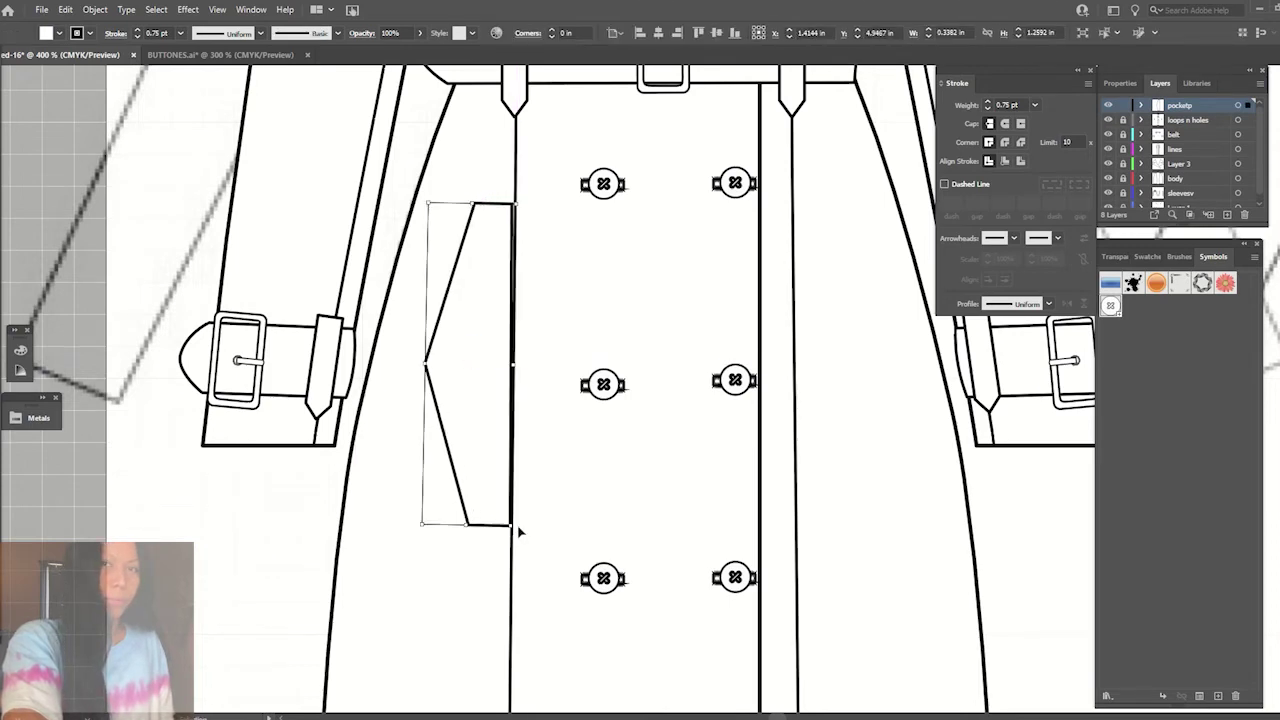
key(ctrl+equal)
key(ctrl+equal)
scroll(566, 349, down, 2)
key(a)
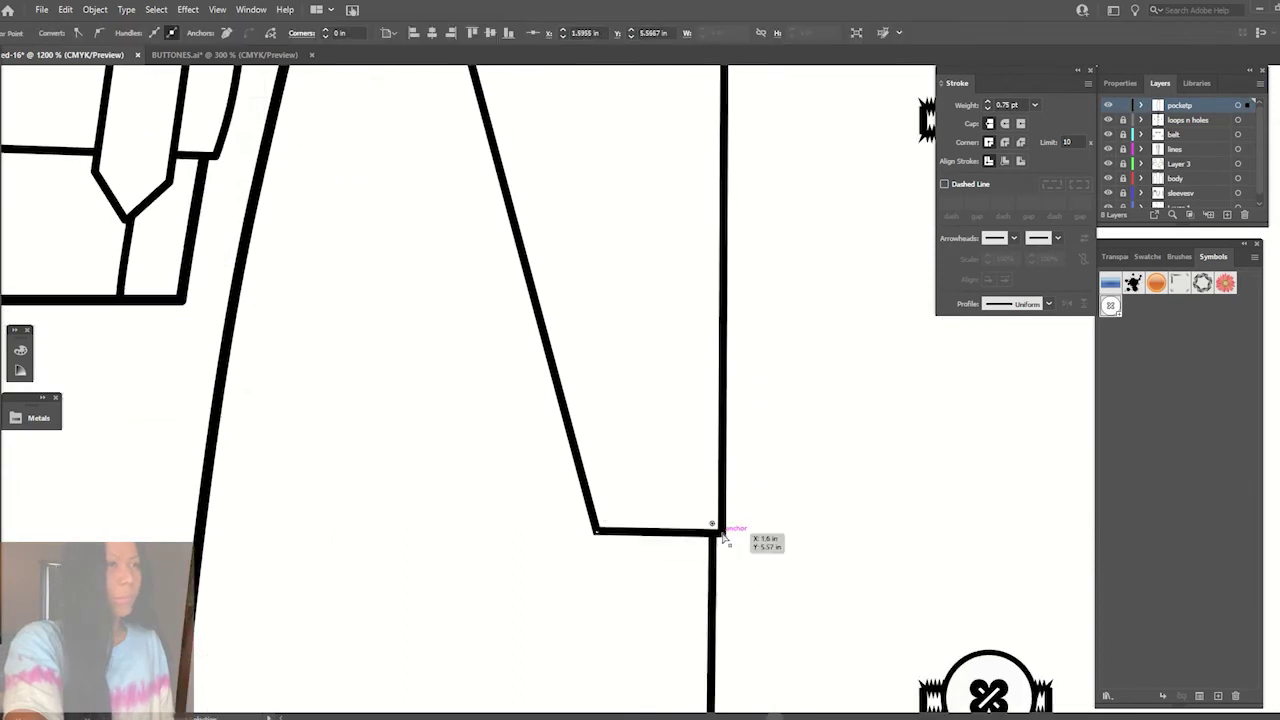
drag(723, 535, 721, 535)
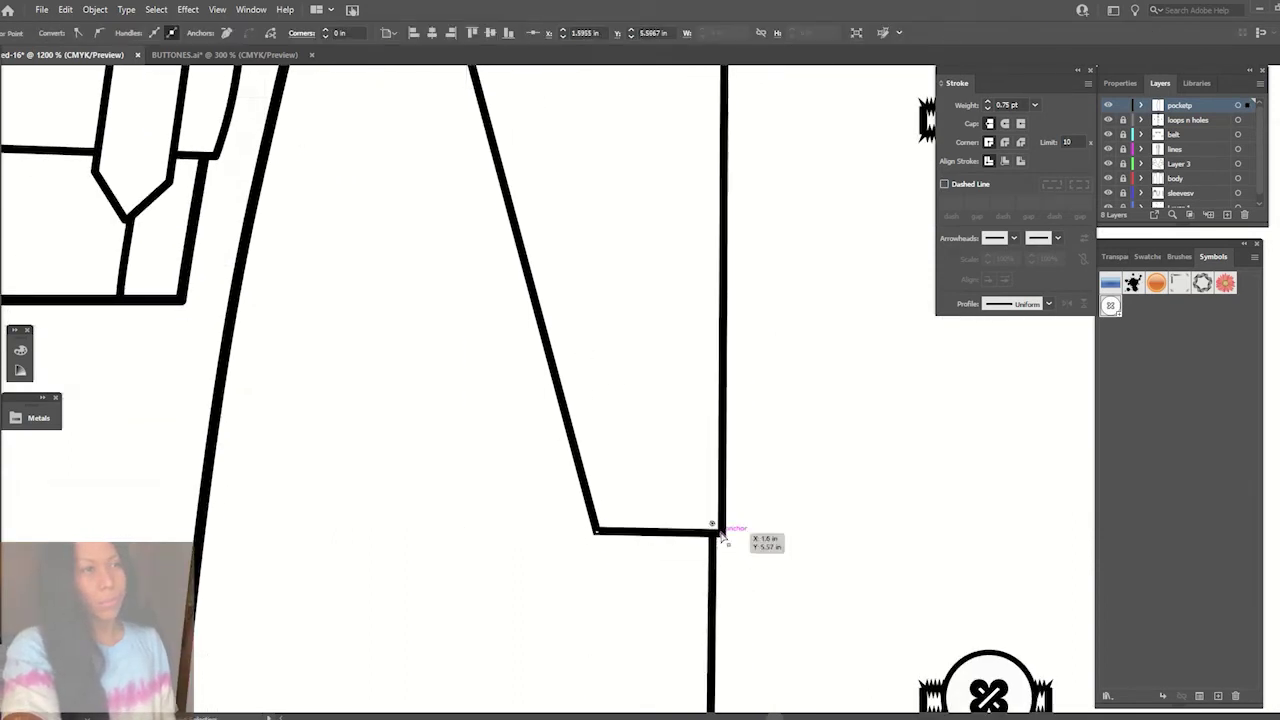
scroll(750, 525, down, 5)
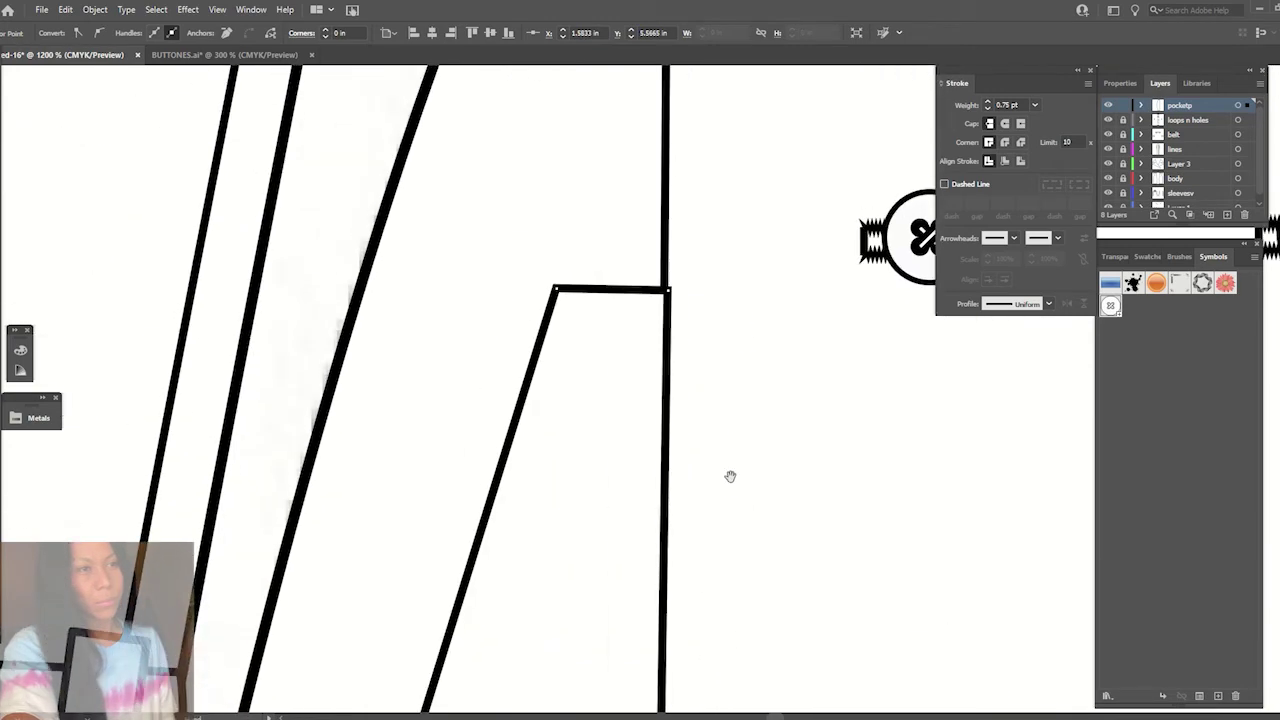
drag(658, 334, 654, 330)
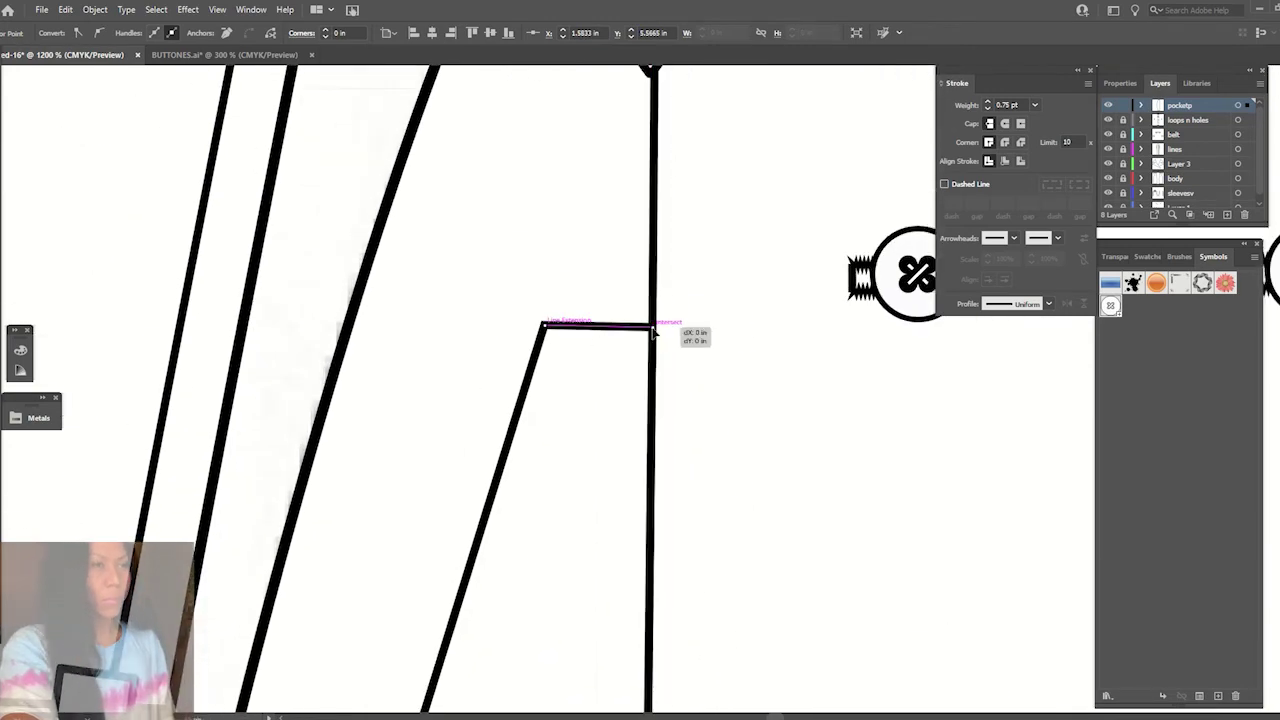
click(706, 341)
scroll(706, 341, down, 3)
scroll(706, 341, down, 2)
- Make a copy of the left pocket reflected across the vertical axis
scroll(706, 341, down, 2)
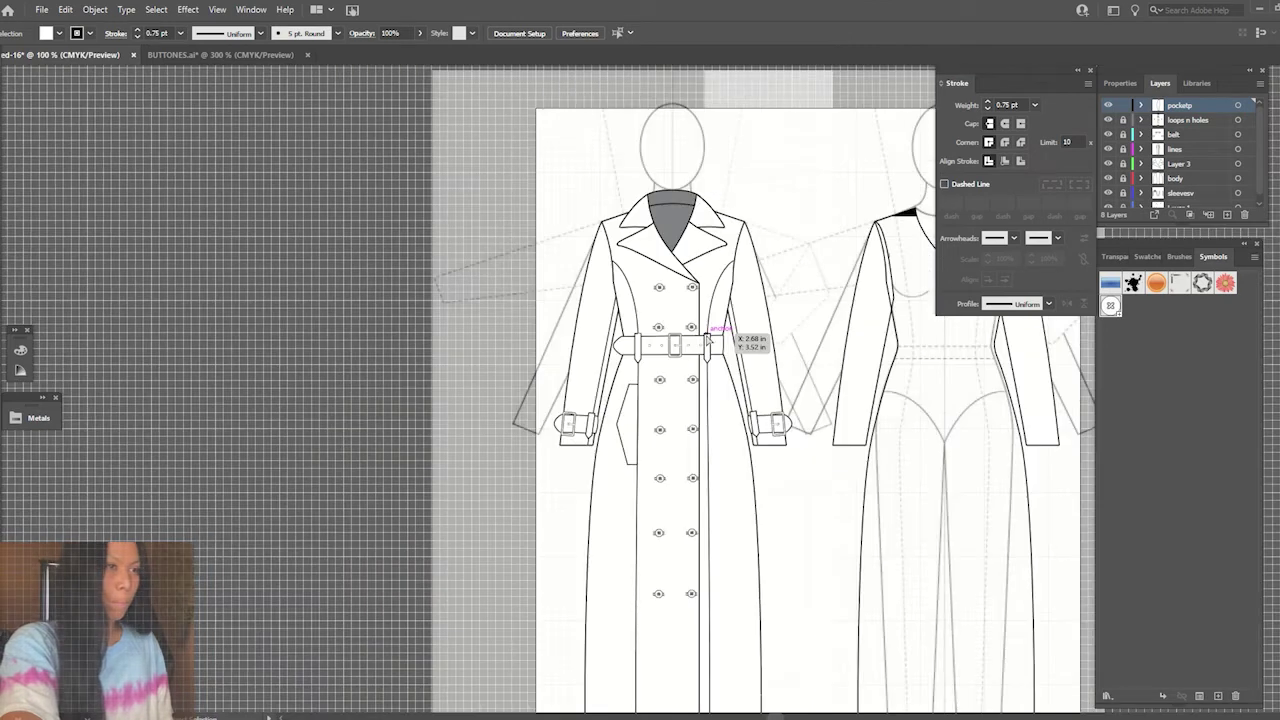
click(618, 410)
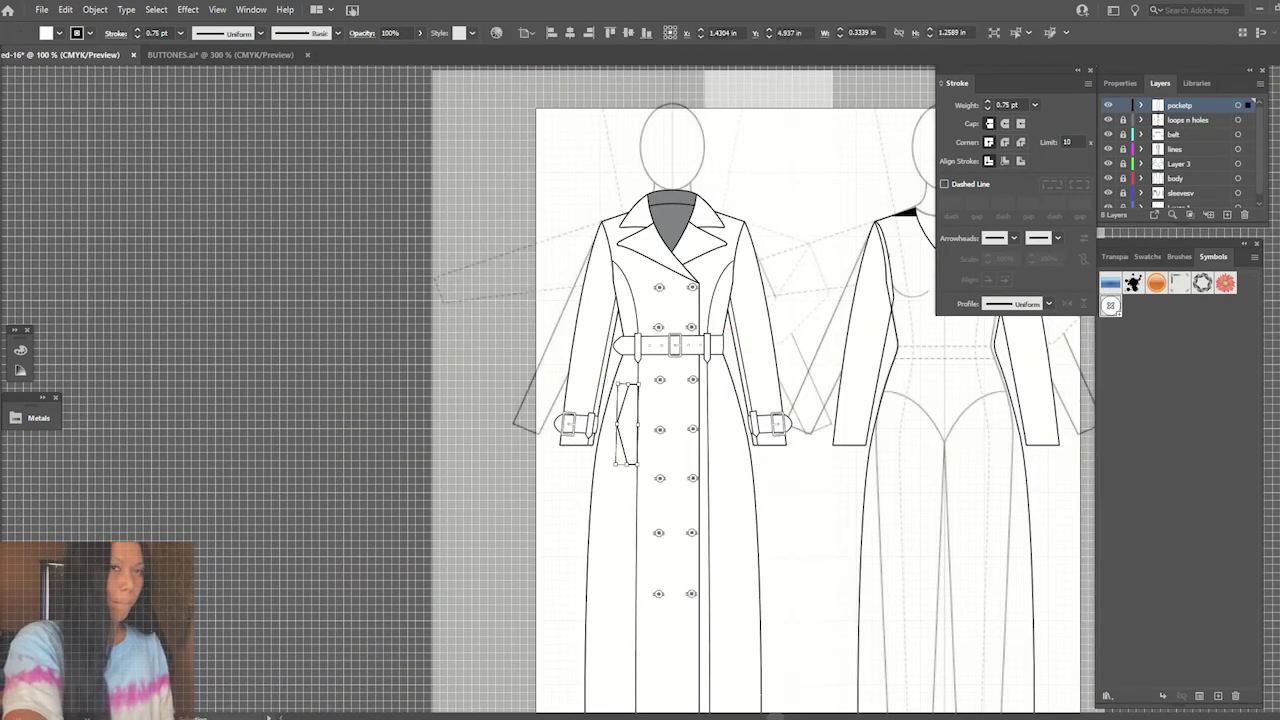
alt+click(674, 408)
click(882, 328)
click(906, 498)
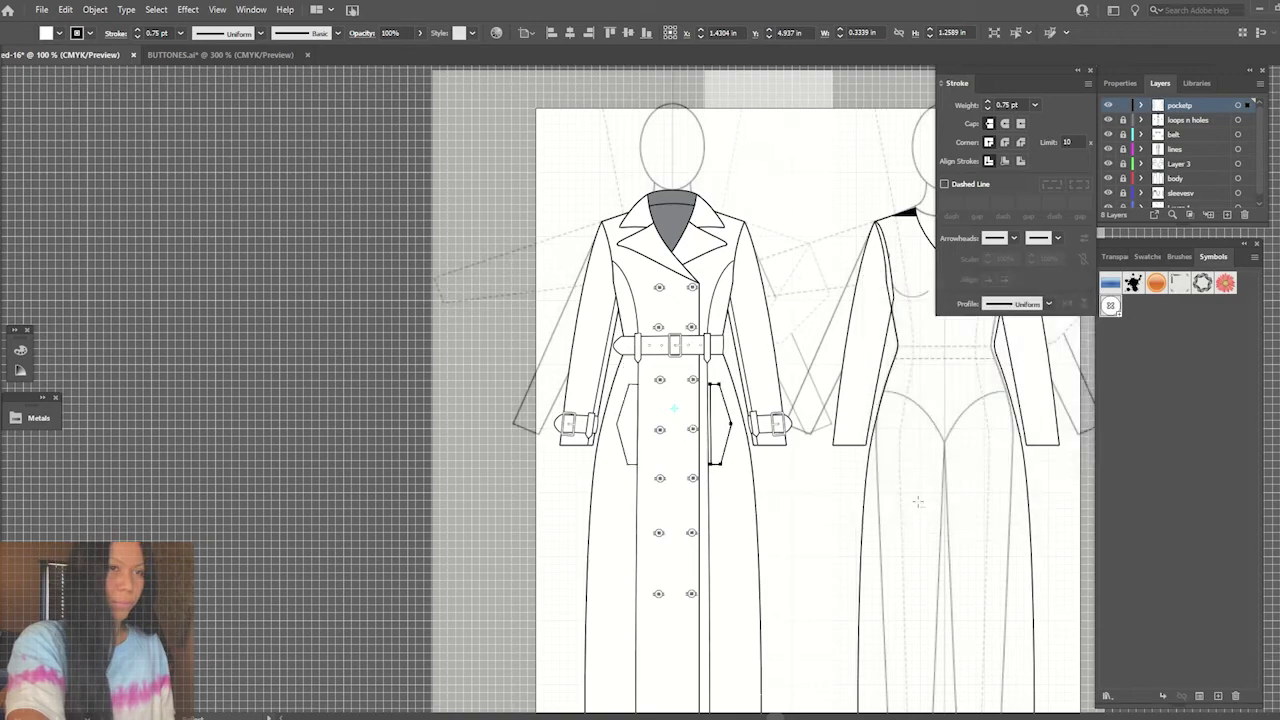
click(300, 308)
- Shift the right pocket slightly left so it matches the left one, then check the whole coat
scroll(303, 308, up, 3)
scroll(303, 308, down, 2)
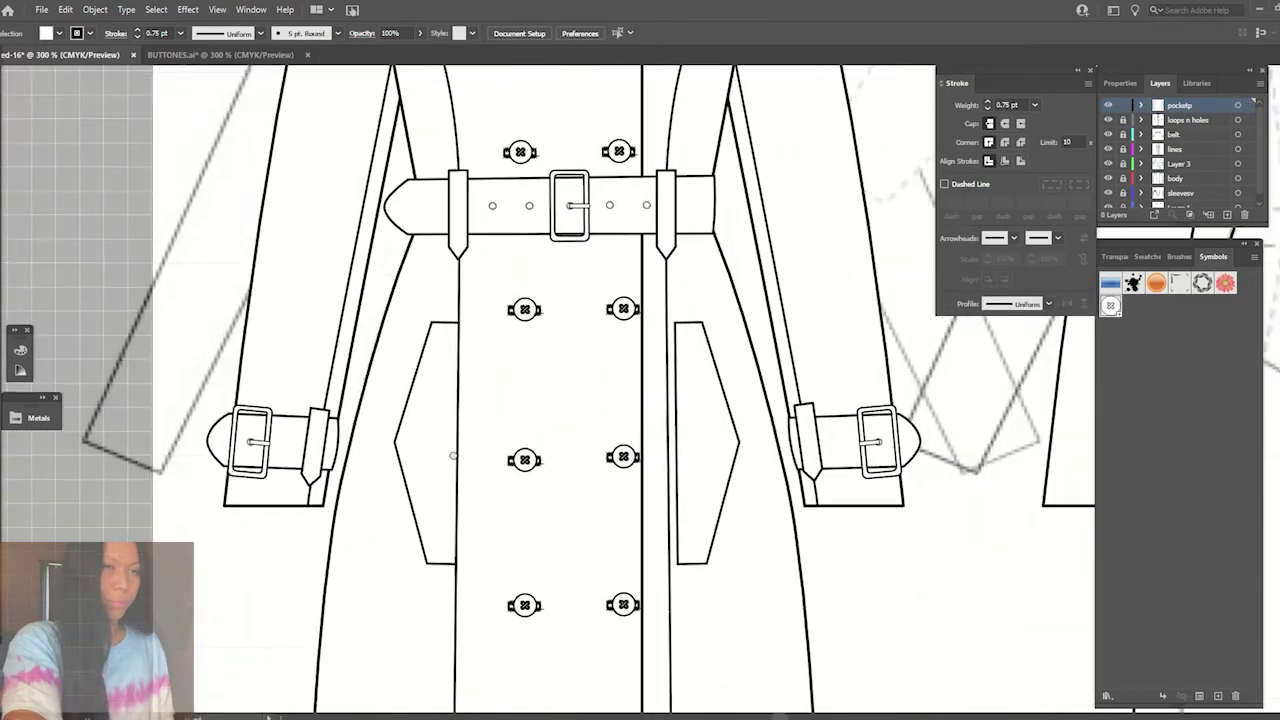
drag(727, 393, 718, 393)
click(757, 528)
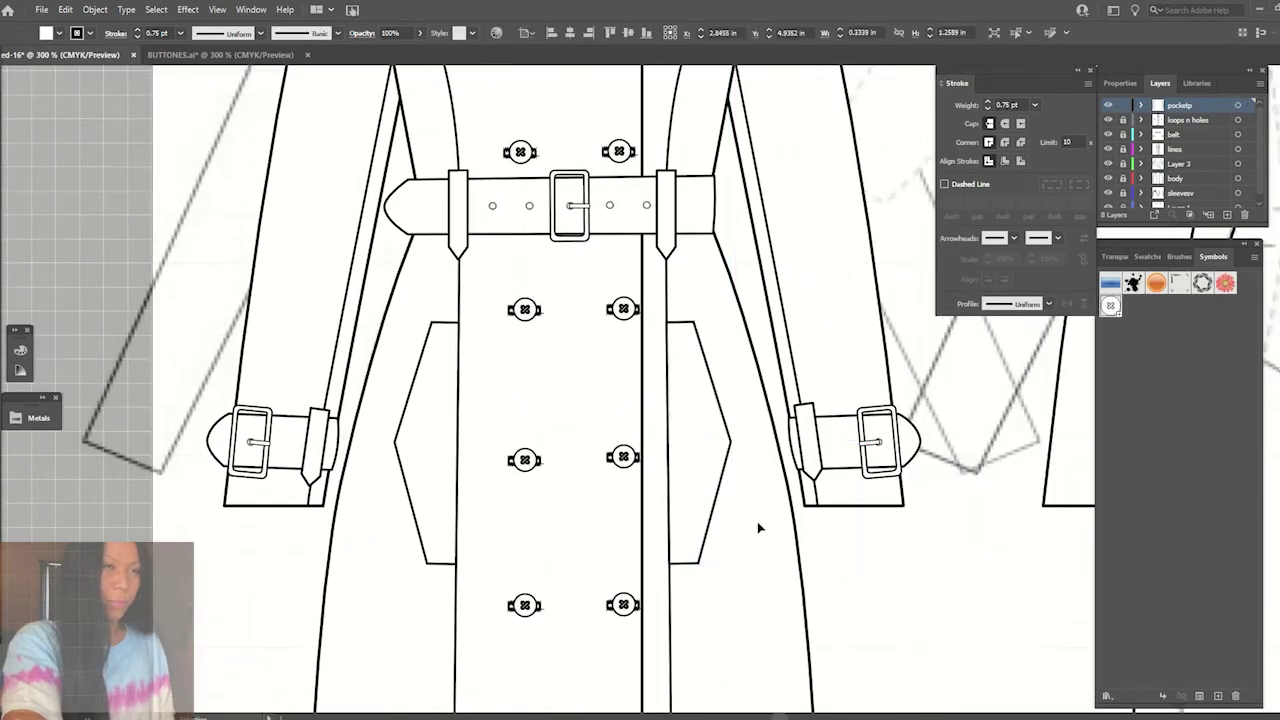
key(ctrl+1)
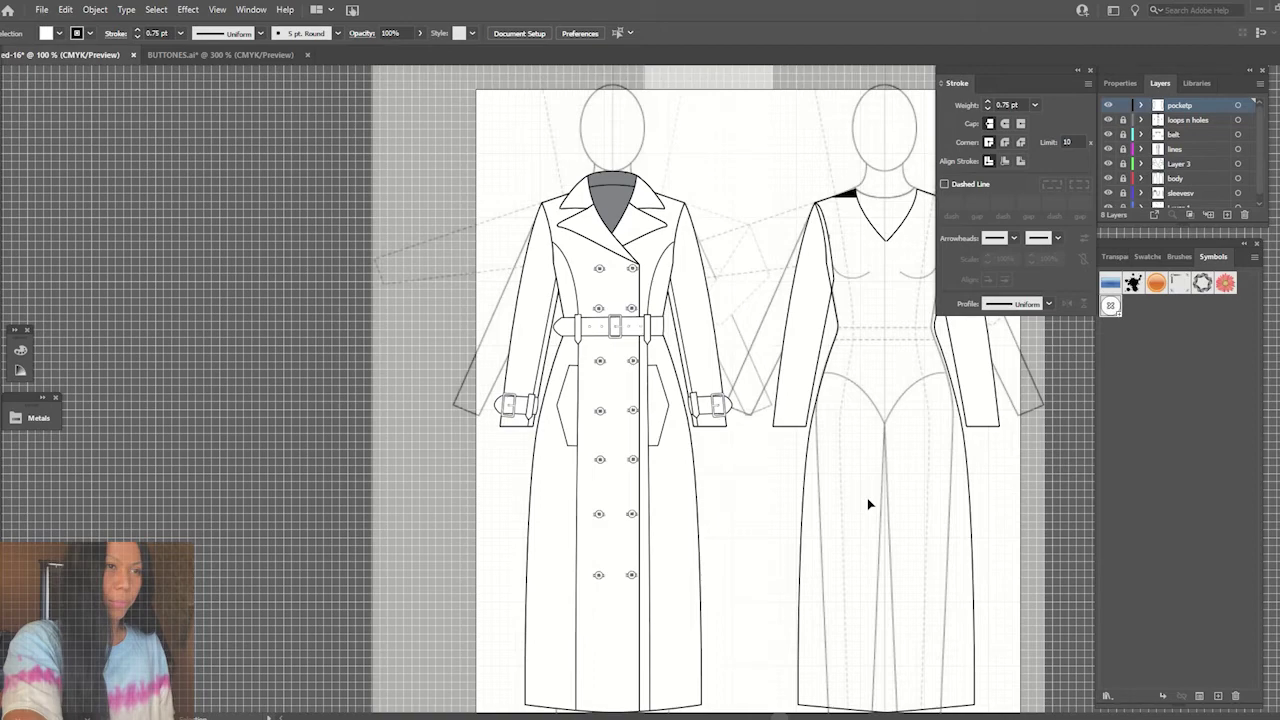
key(ctrl+equal)
key(ctrl+equal)
key(ctrl+equal)
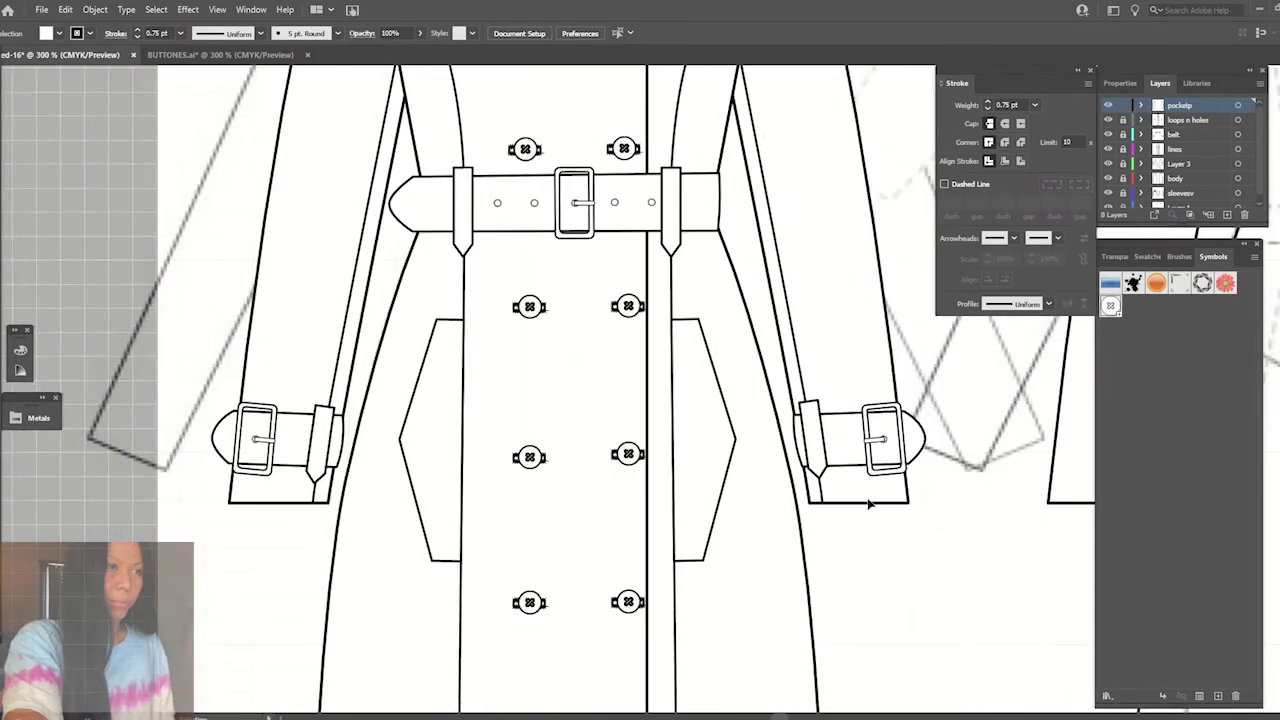
key(ctrl+minus)
key(ctrl+minus)
key(ctrl+minus)
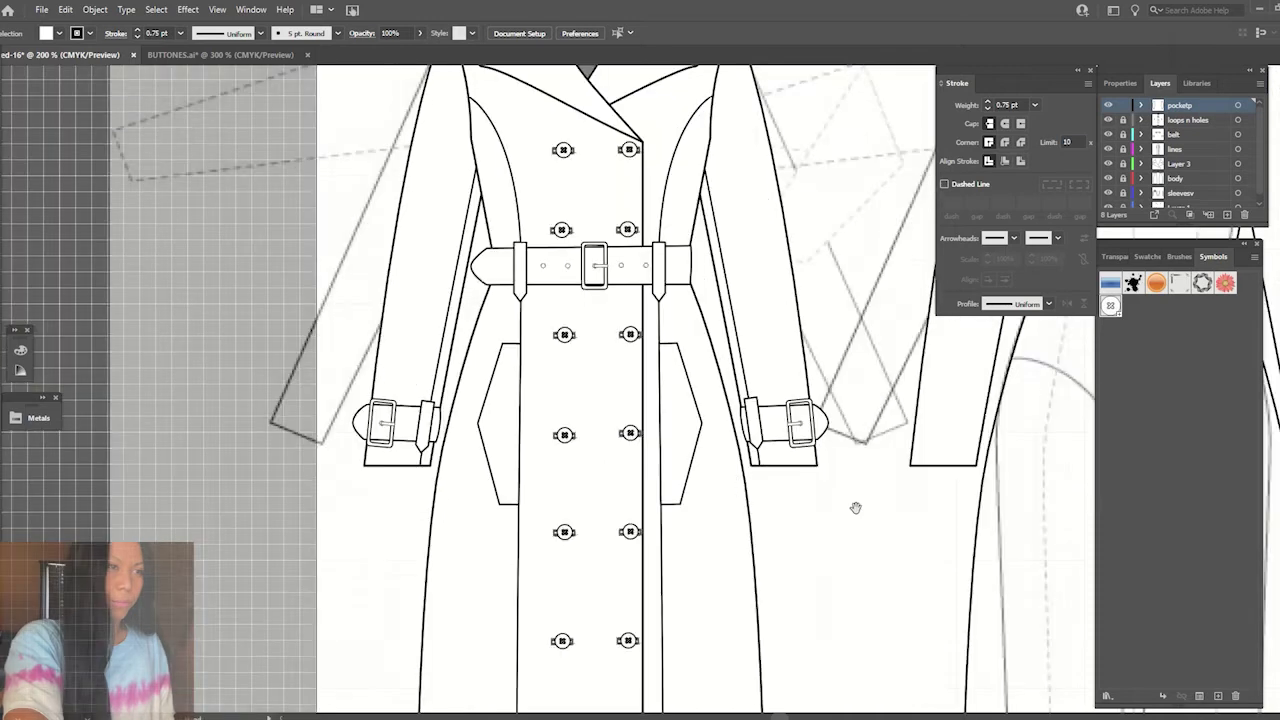
key(ctrl+equal)
key(ctrl+equal)
- Add a new layer named stitches
click(1227, 214)
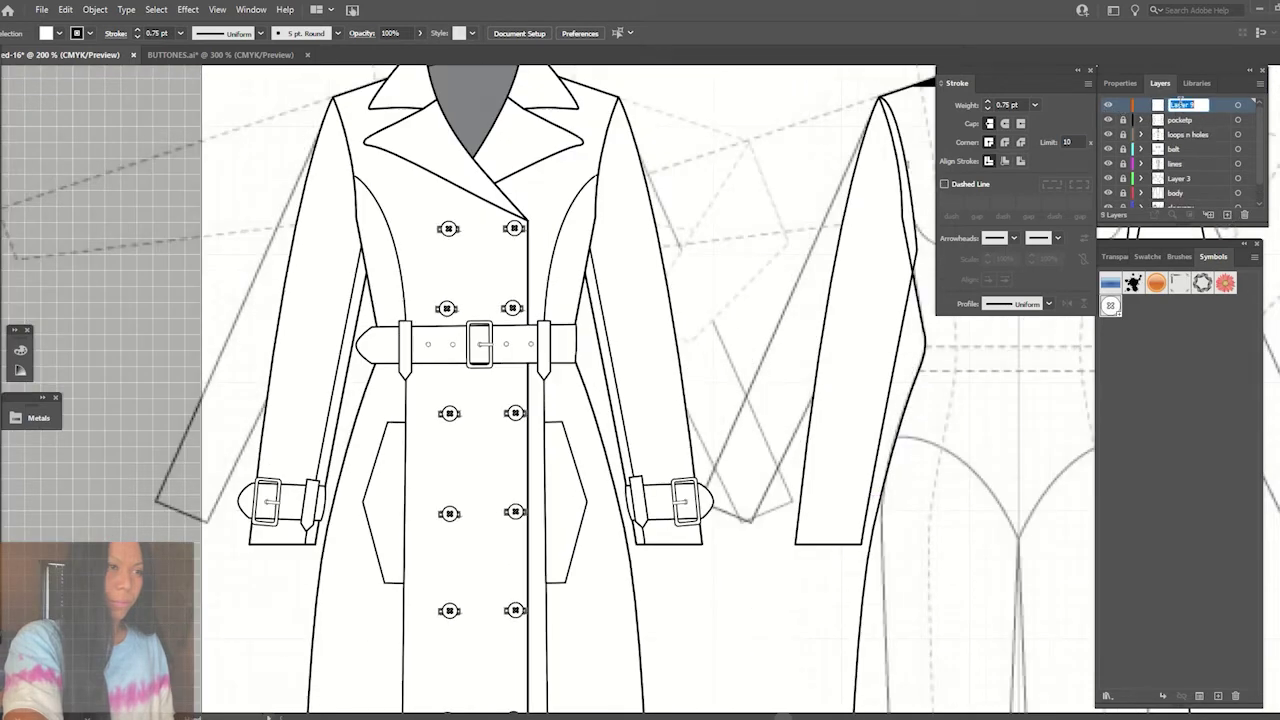
text(cl)
text(itches)
key(Return)
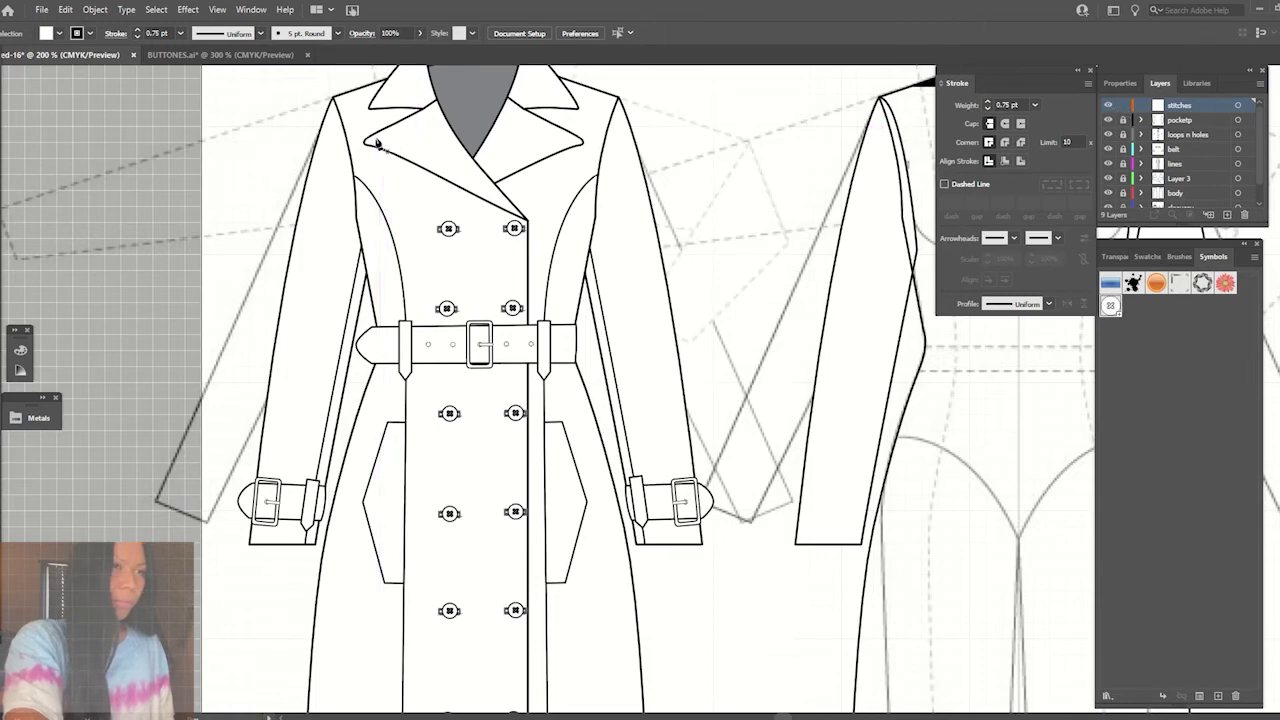
- Draw a Pen path tracing the left lapel edge down to the lapel notch
drag(374, 142, 440, 104)
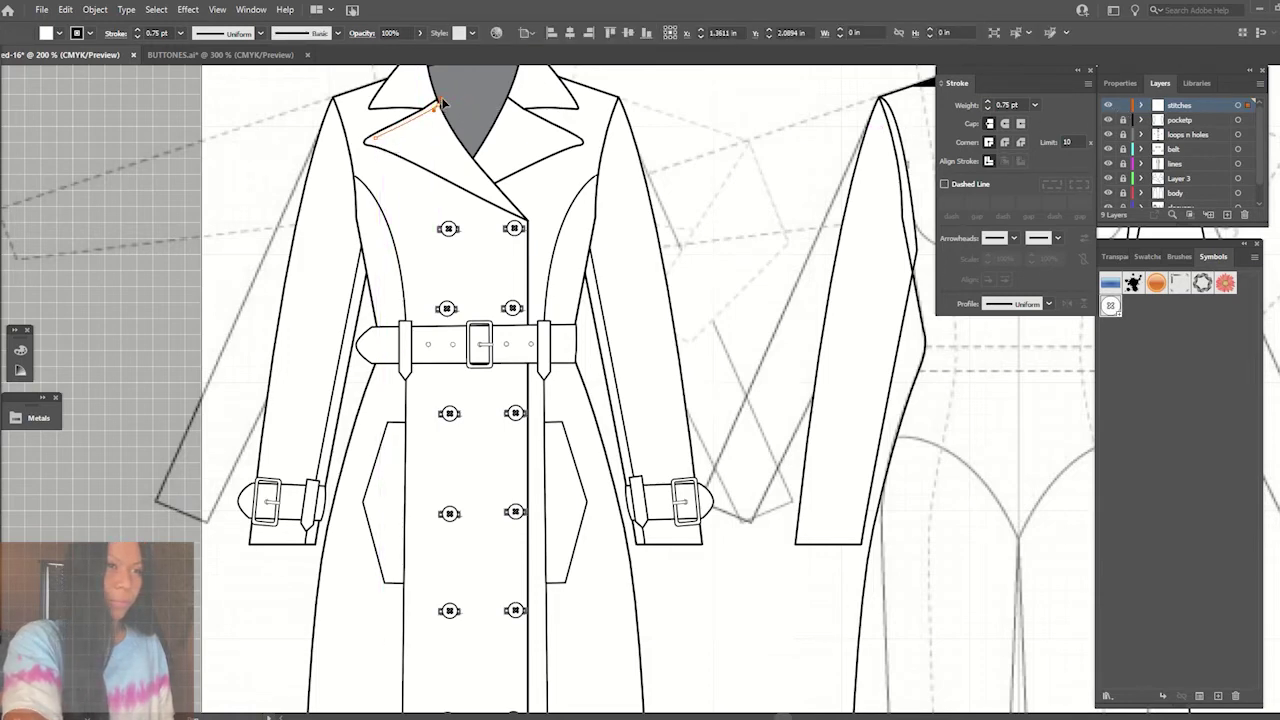
key(p)
click(372, 138)
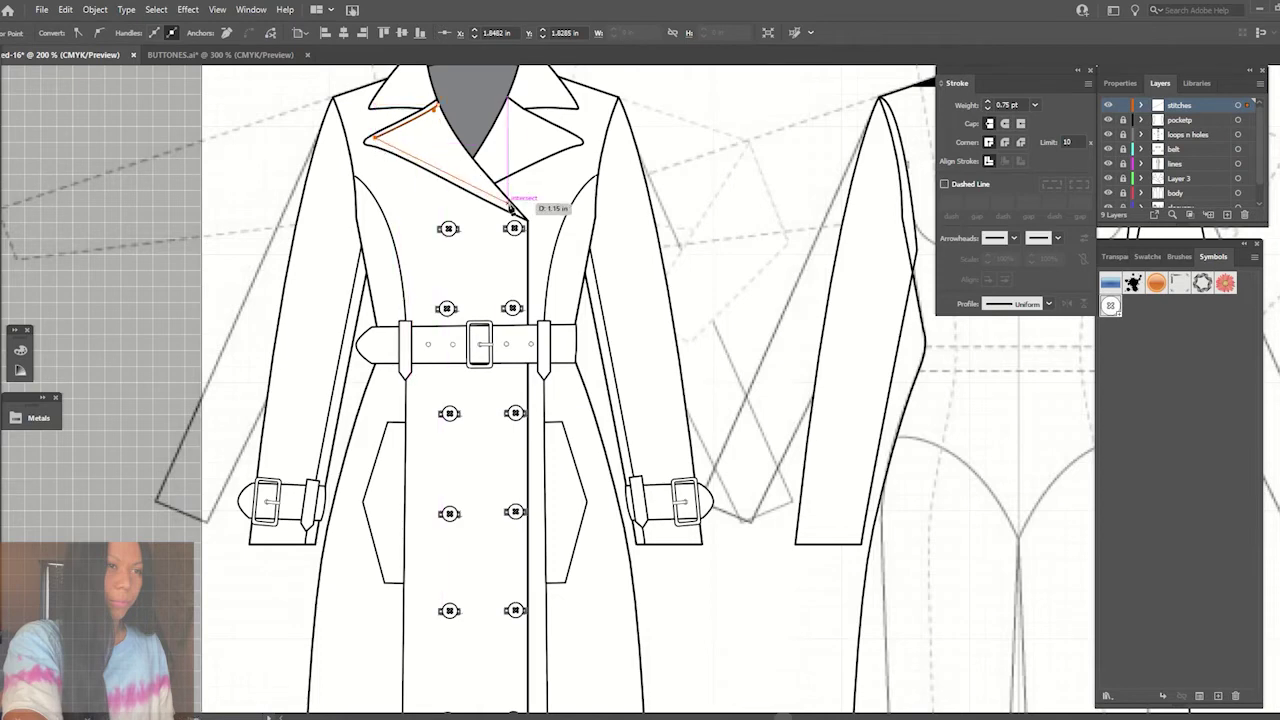
click(528, 219)
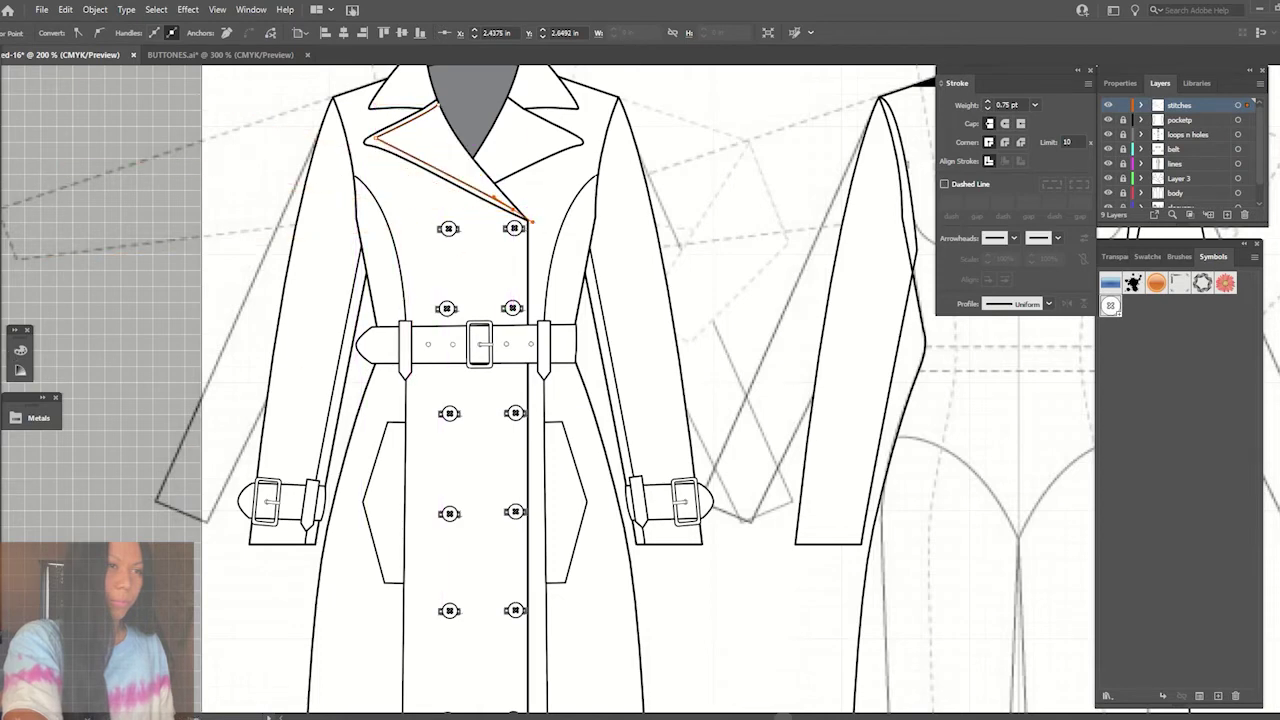
click(374, 142)
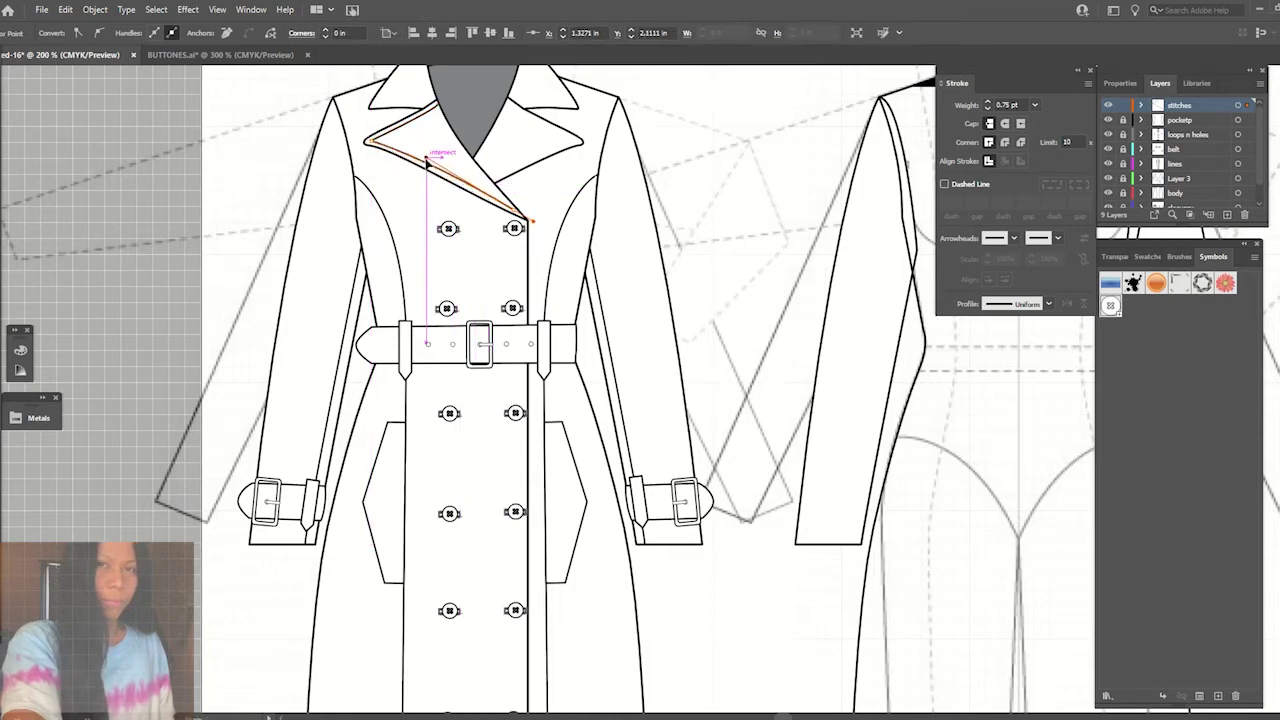
- Make the lapel stitch line dashed with a 3 pt dash
click(944, 184)
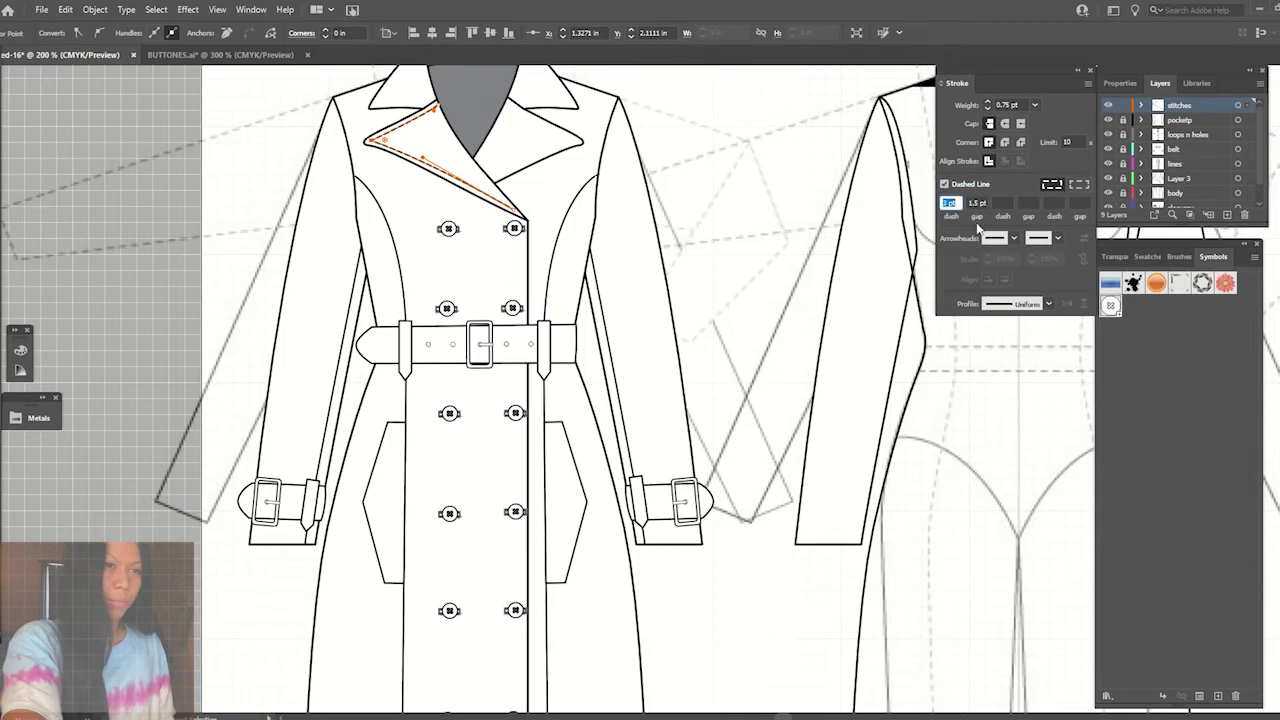
text(3)
key(Return)
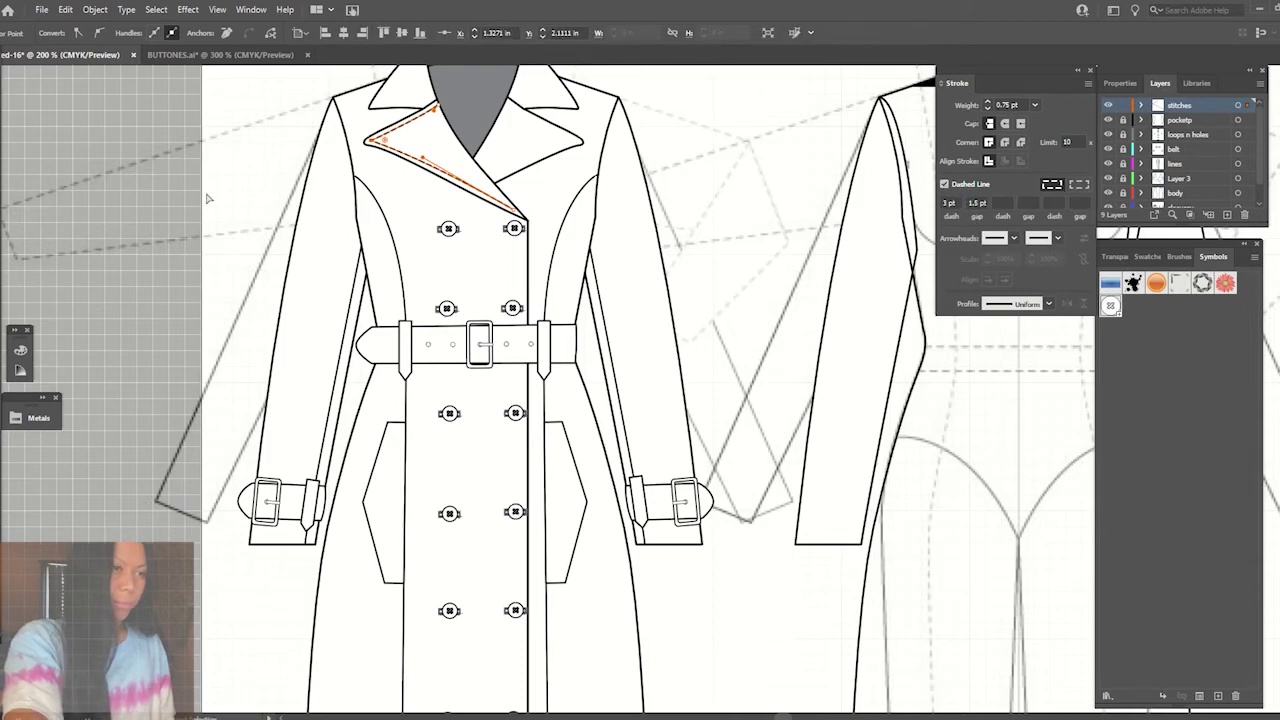
key(ctrl+=)
- Thin the left lapel's dashed stitch line to 0.25 pt
drag(751, 363, 523, 294)
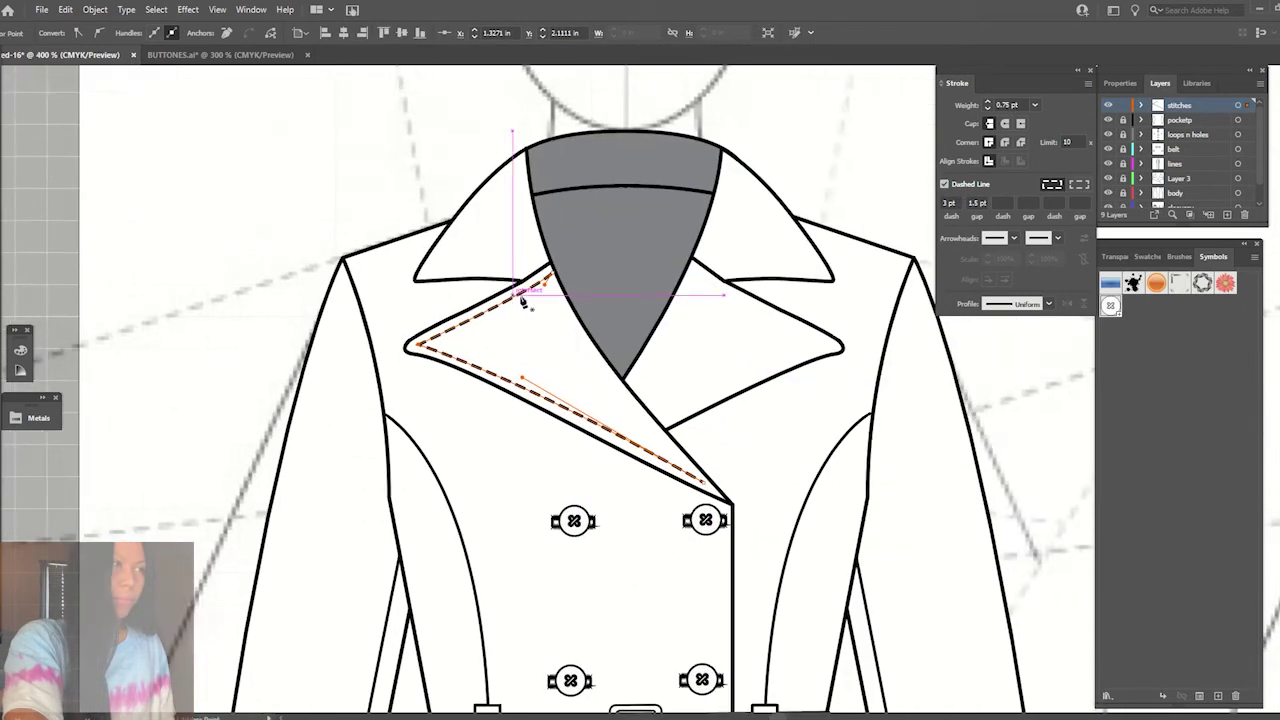
click(618, 300)
click(540, 282)
click(1035, 105)
click(1055, 134)
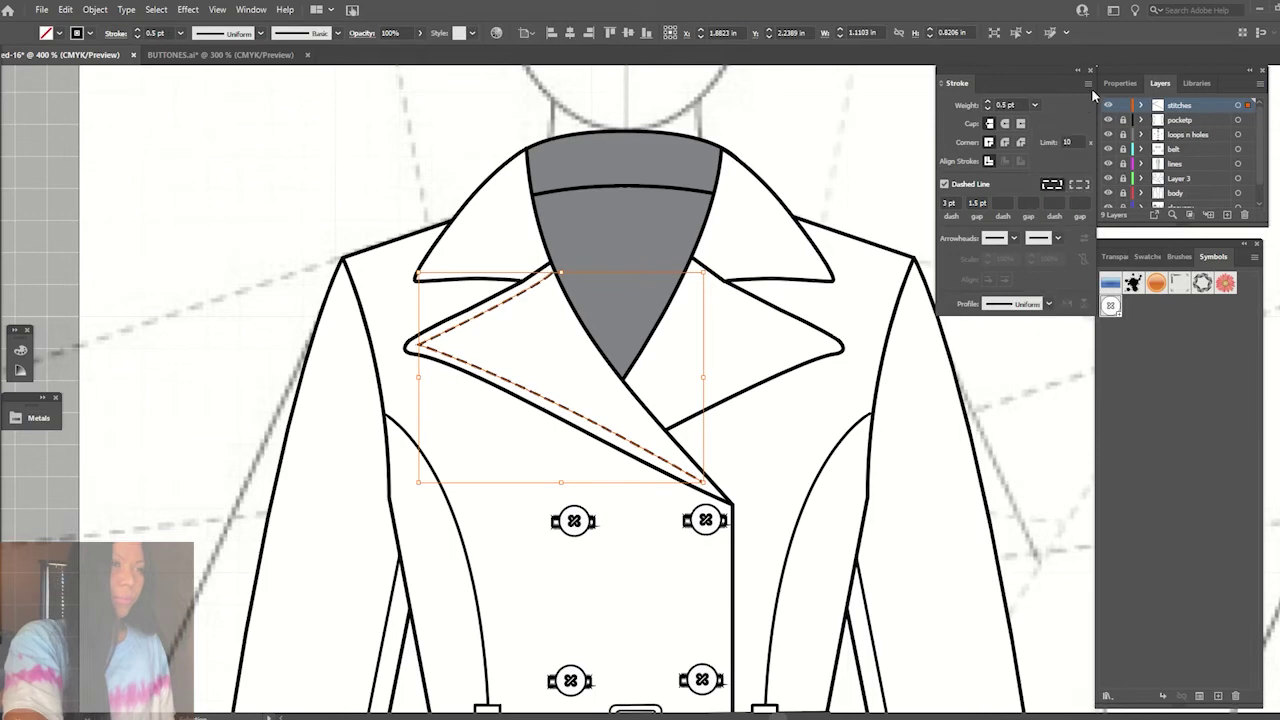
click(1035, 105)
scroll(655, 228, down, 2)
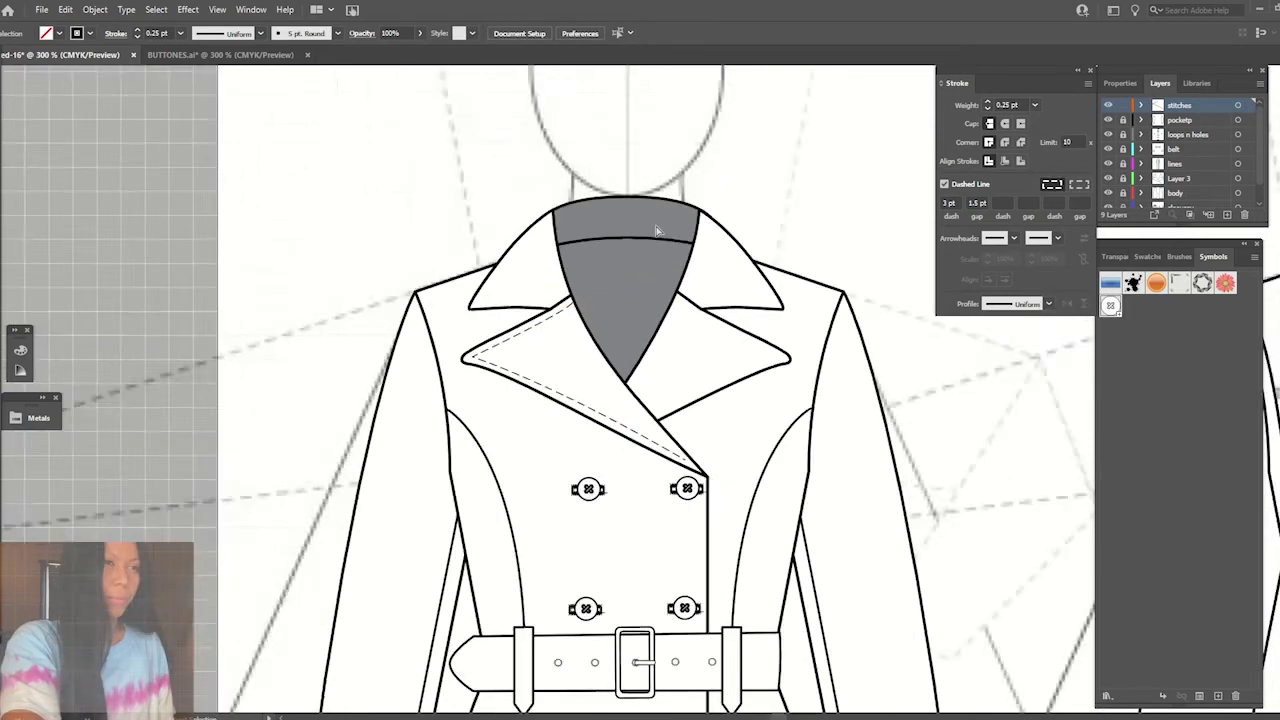
scroll(655, 228, down, 1)
scroll(655, 228, up, 3)
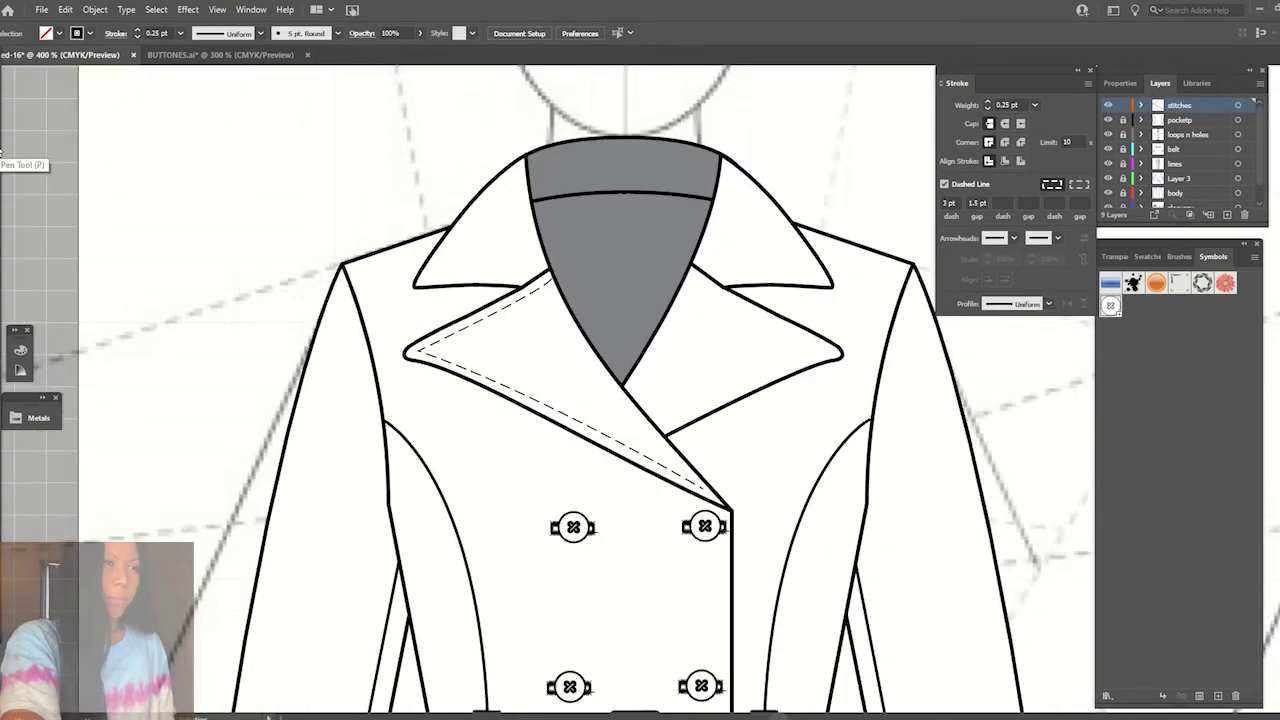
- Draw a dashed stitch path along the left collar's outer edge to the collar tip
click(424, 280)
mouse_move(528, 165)
mouse_down()
mouse_move(549, 158)
mouse_move(533, 172)
mouse_up()
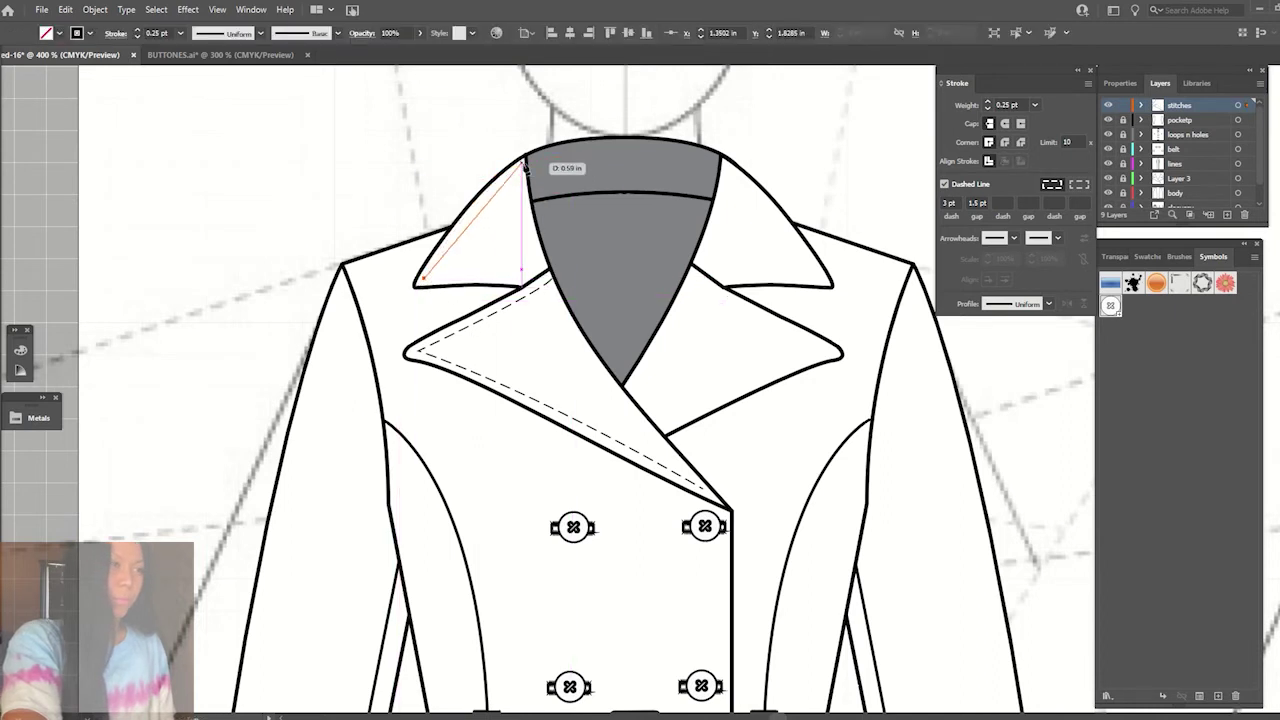
click(553, 150)
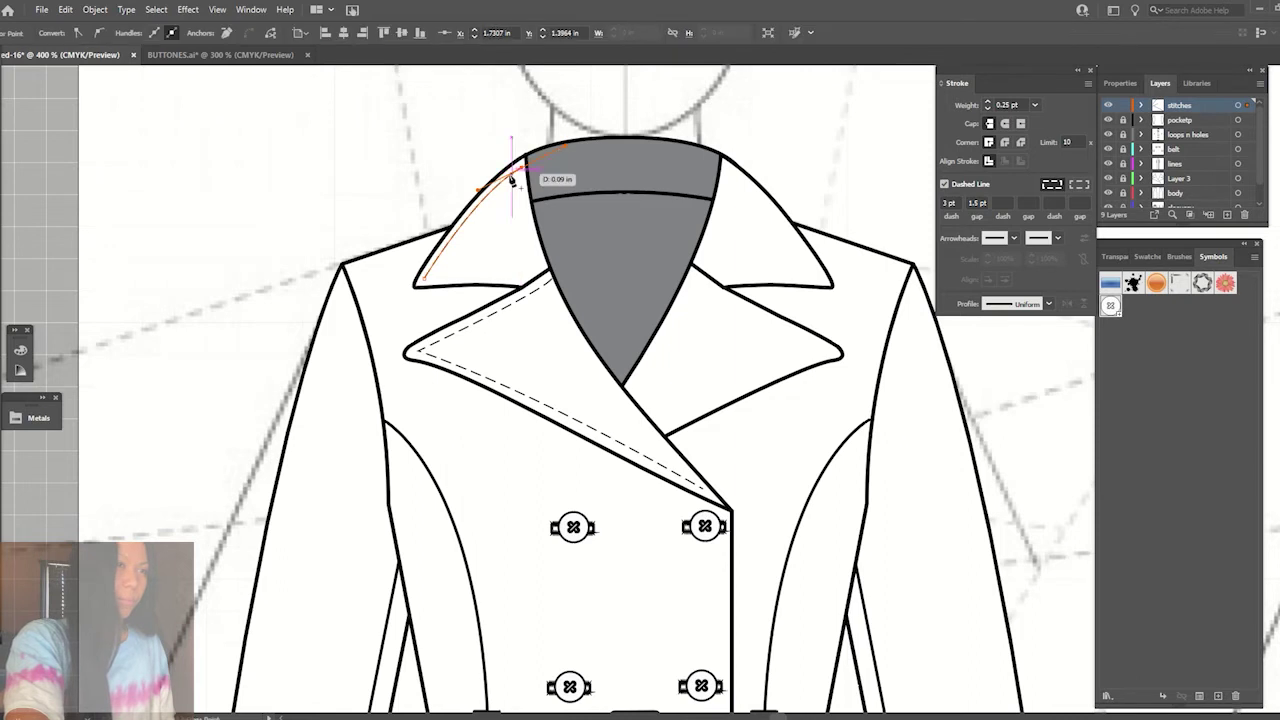
click(426, 284)
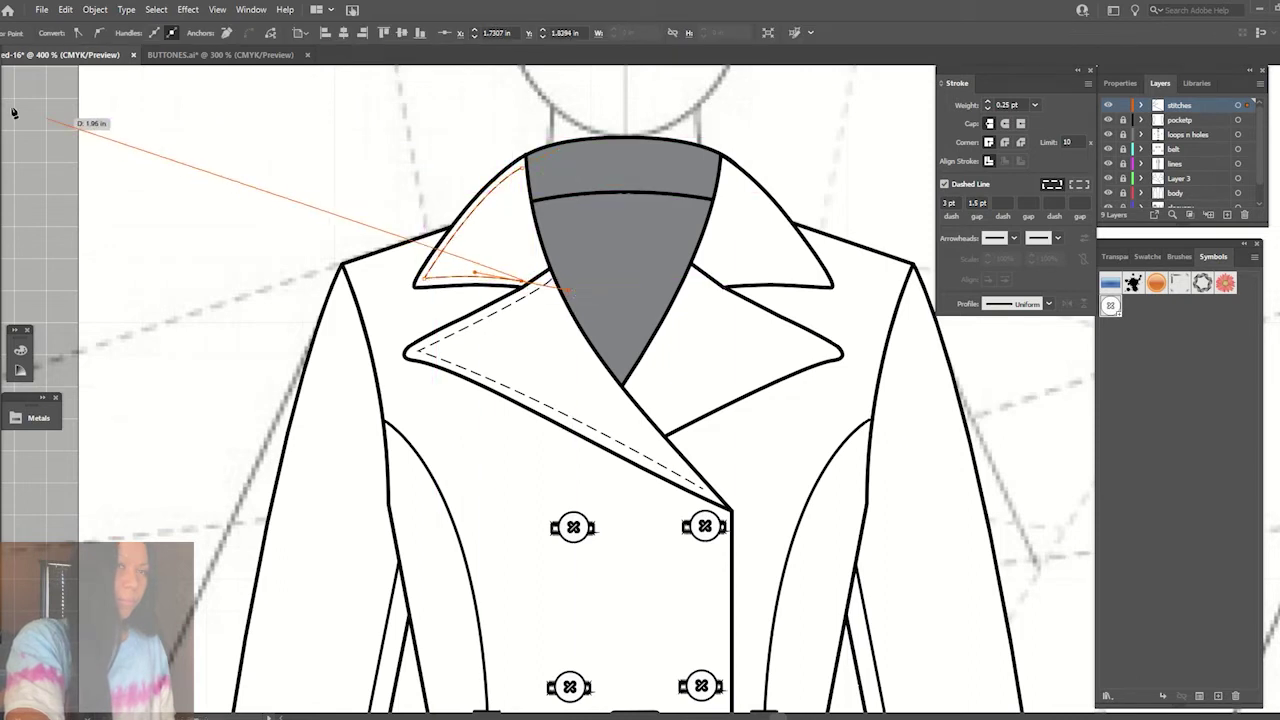
mouse_move(426, 285)
mouse_down()
mouse_move(461, 280)
mouse_move(438, 284)
mouse_up()
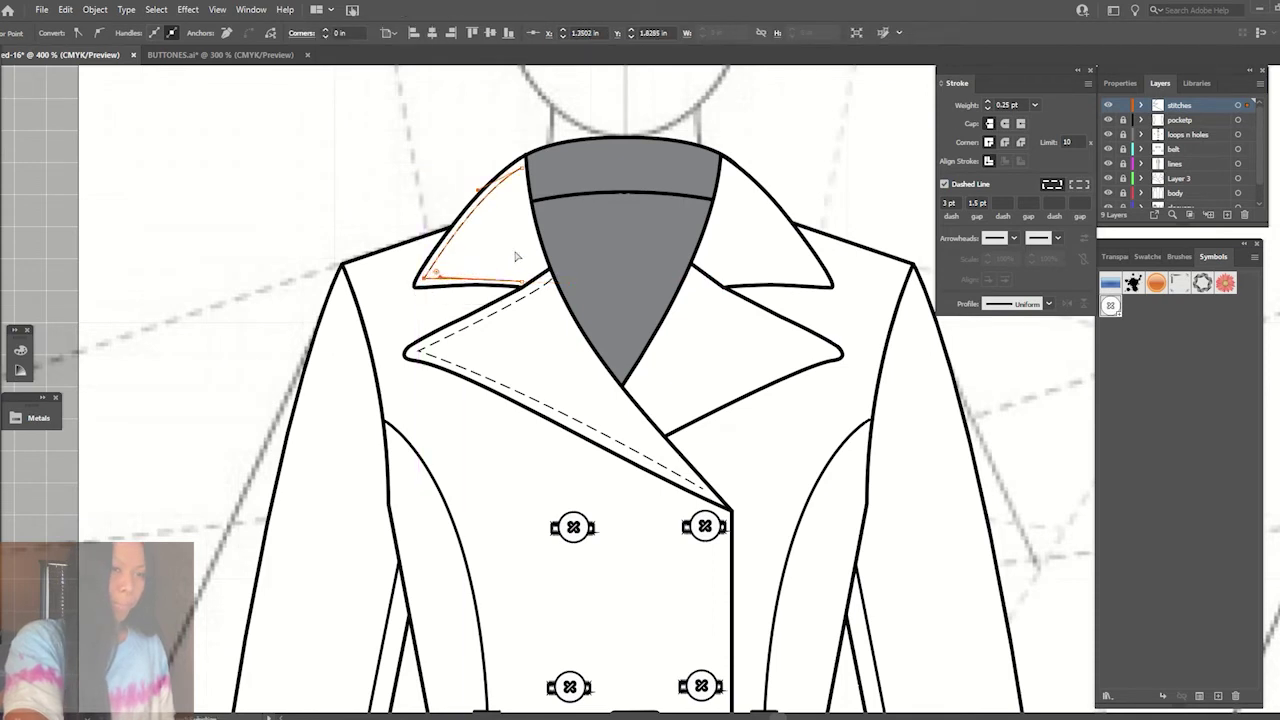
click(555, 253)
- Tuck the collar stitch's end into the collar corner
scroll(647, 227, up, 2)
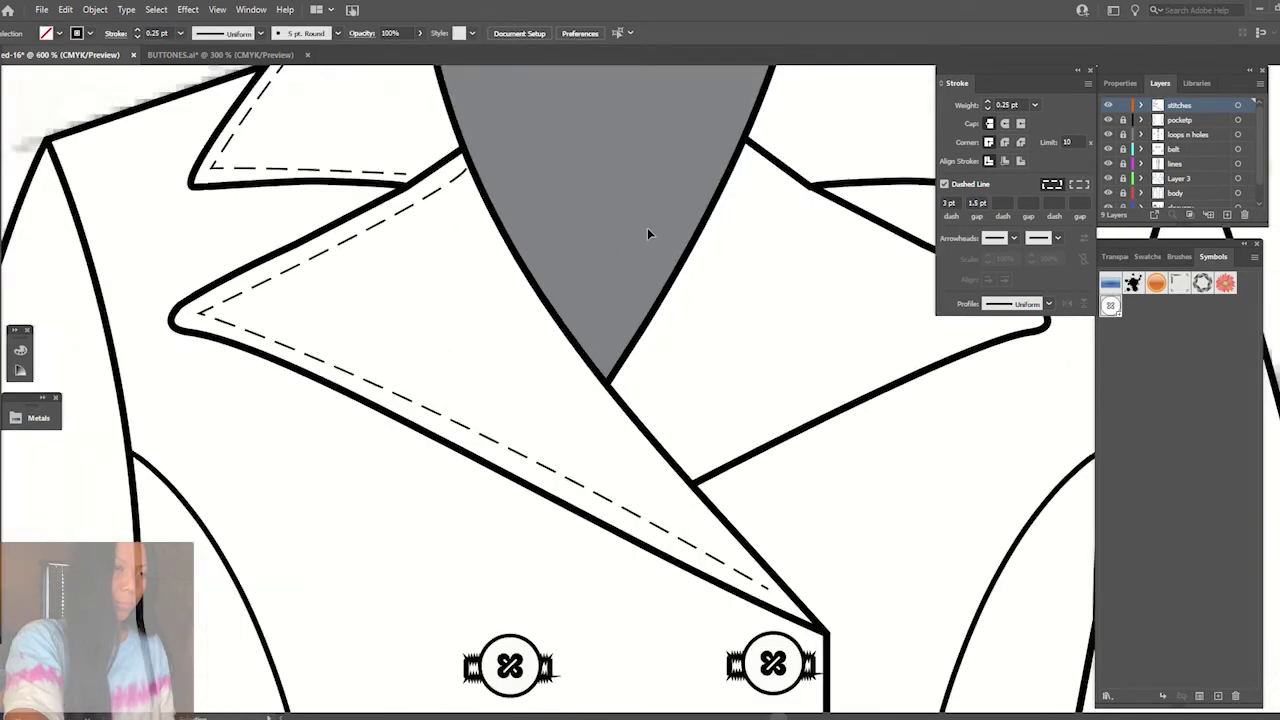
scroll(637, 363, up, 2)
scroll(637, 363, up, 1)
click(220, 245)
drag(220, 245, 180, 247)
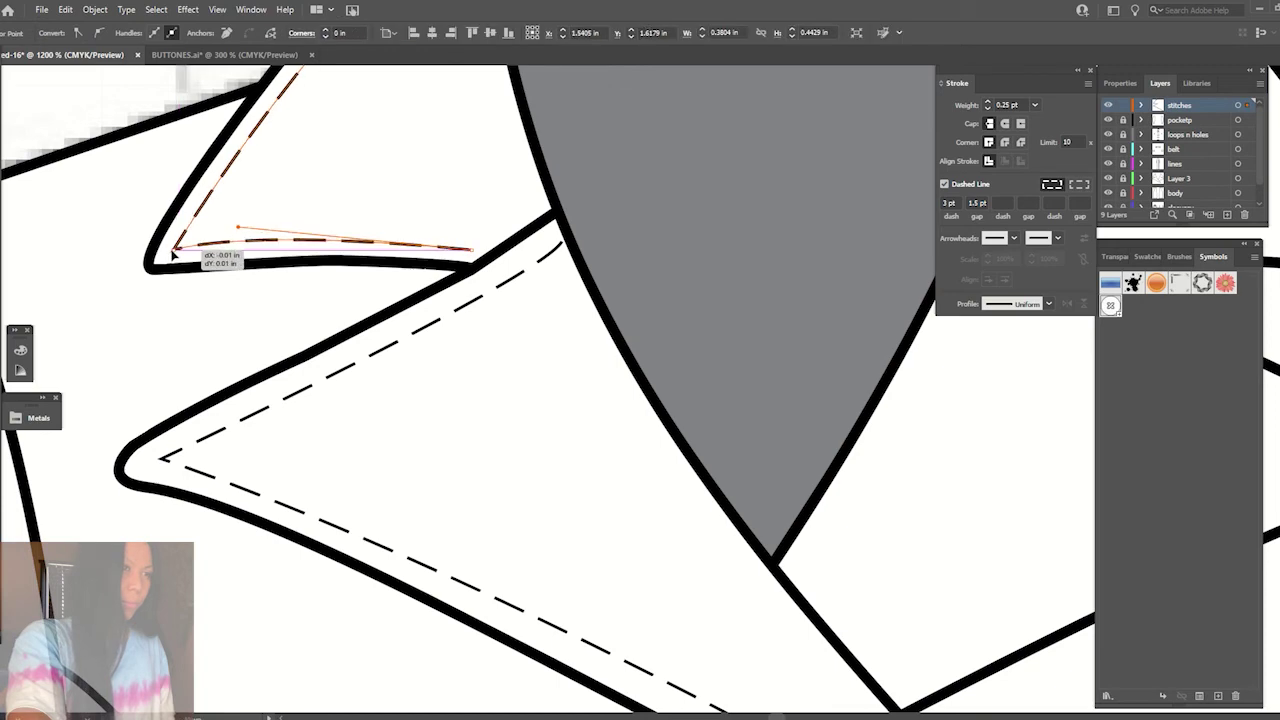
drag(180, 247, 173, 248)
click(478, 216)
scroll(480, 218, down, 5)
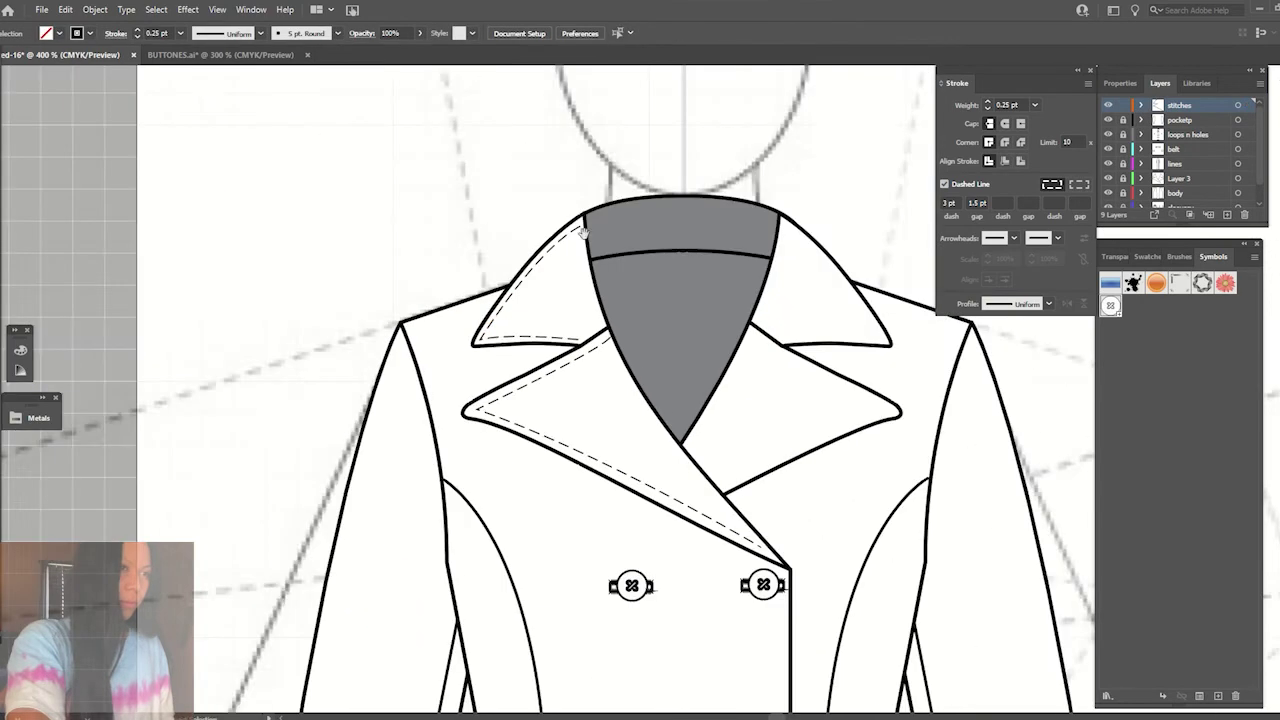
key(ctrl+minus)
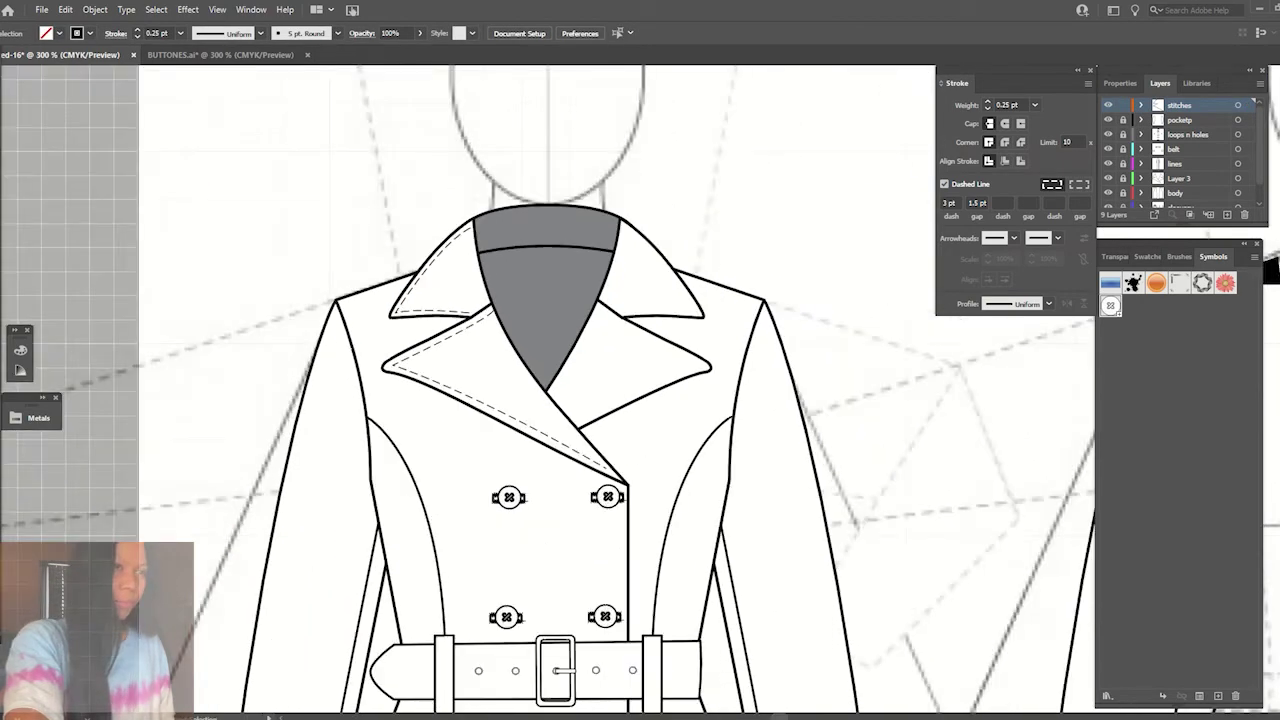
- Draw a dashed stitch line along the right collar edge, around its outer tip
click(621, 228)
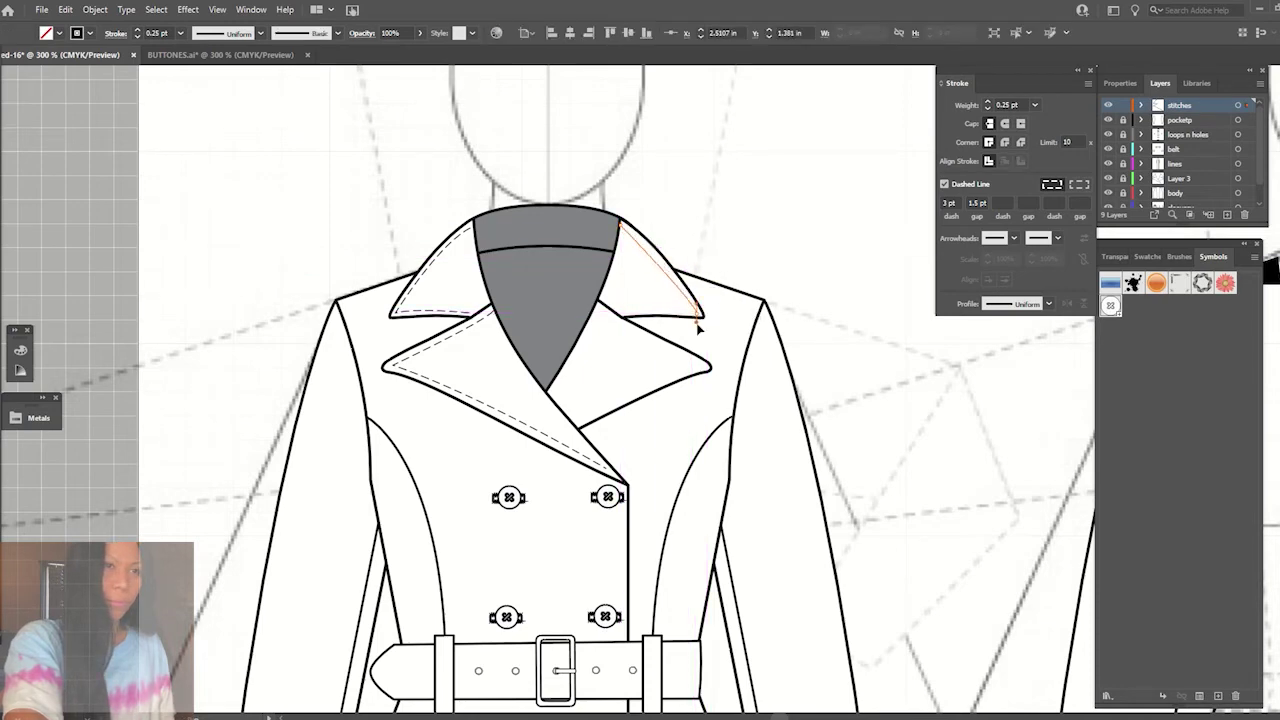
click(700, 316)
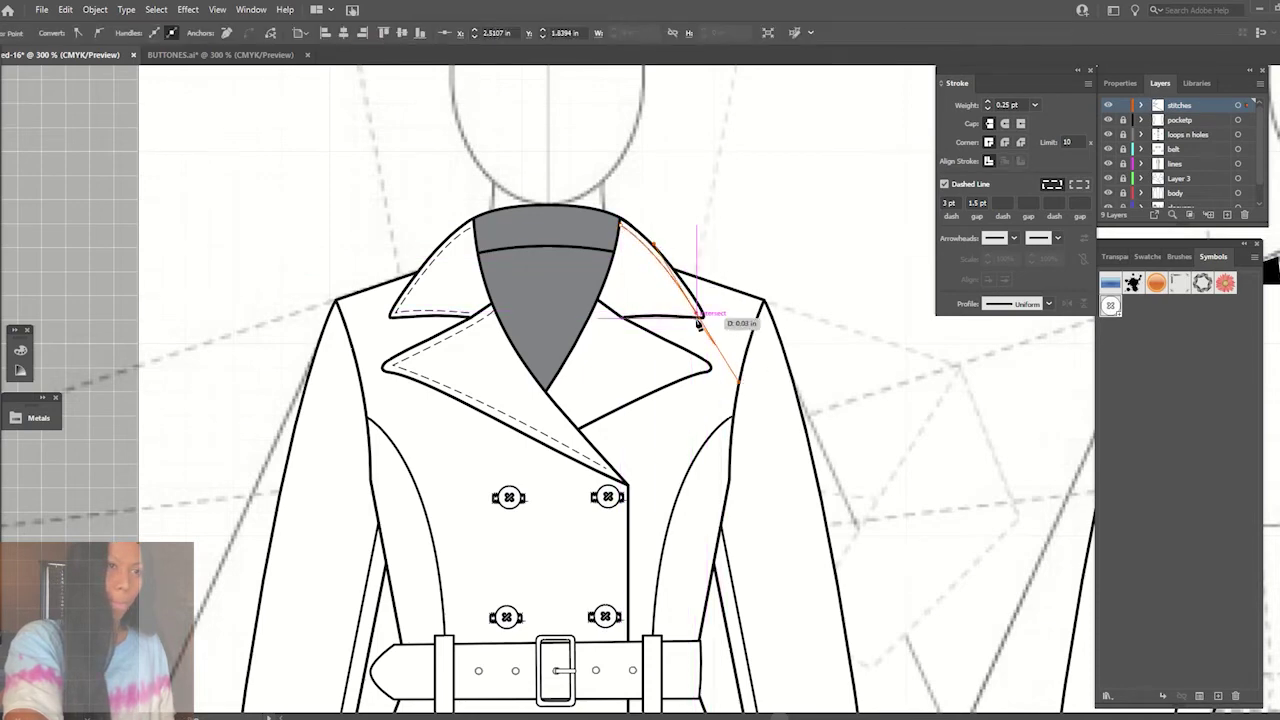
click(605, 317)
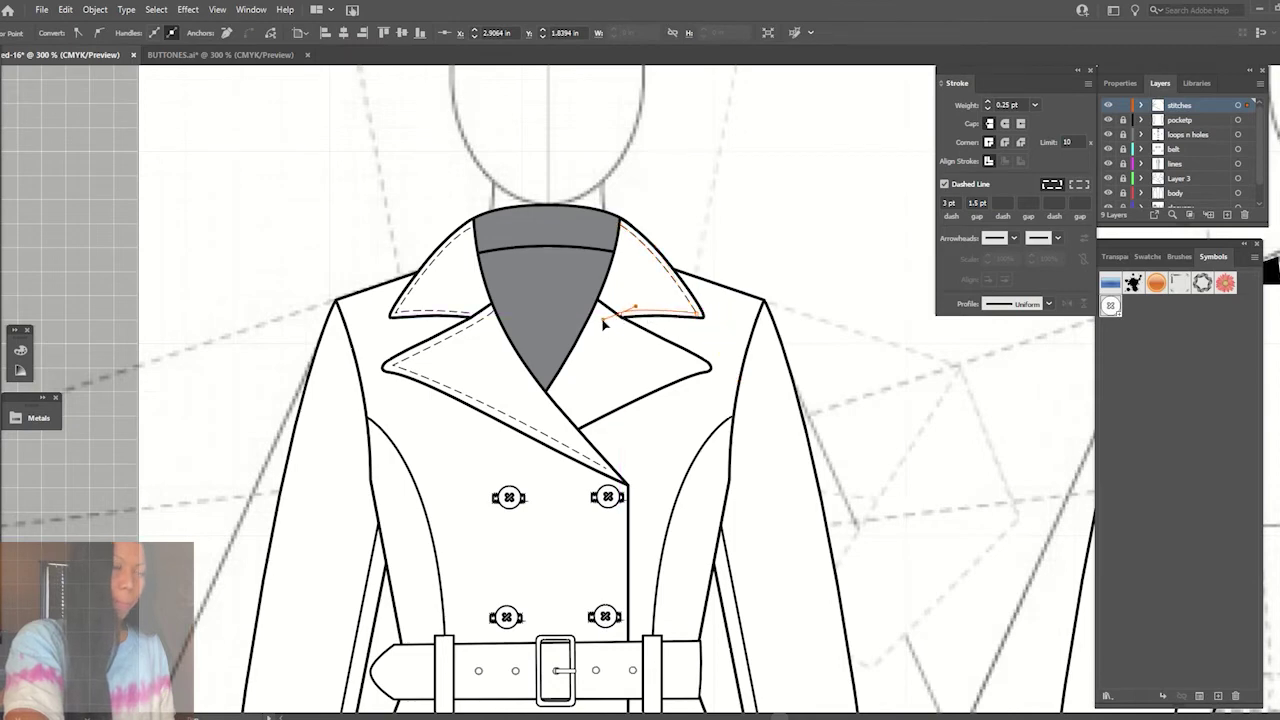
scroll(680, 270, down, 3)
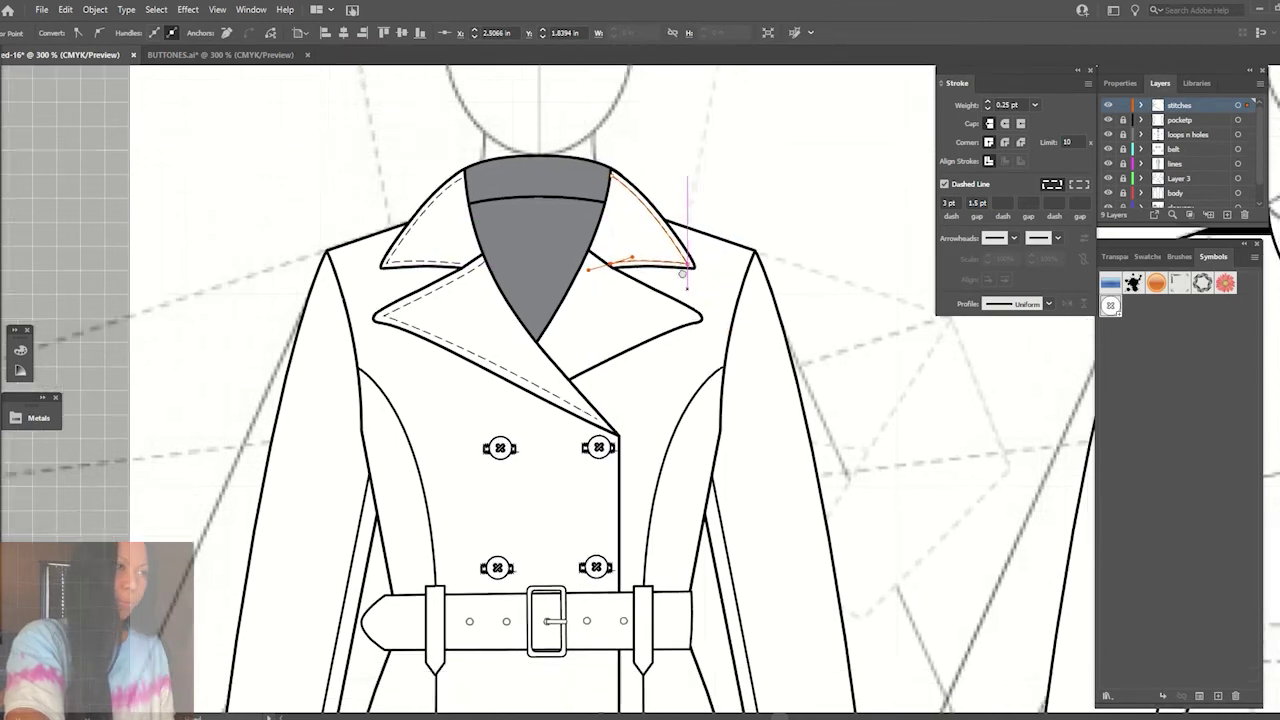
key(Escape)
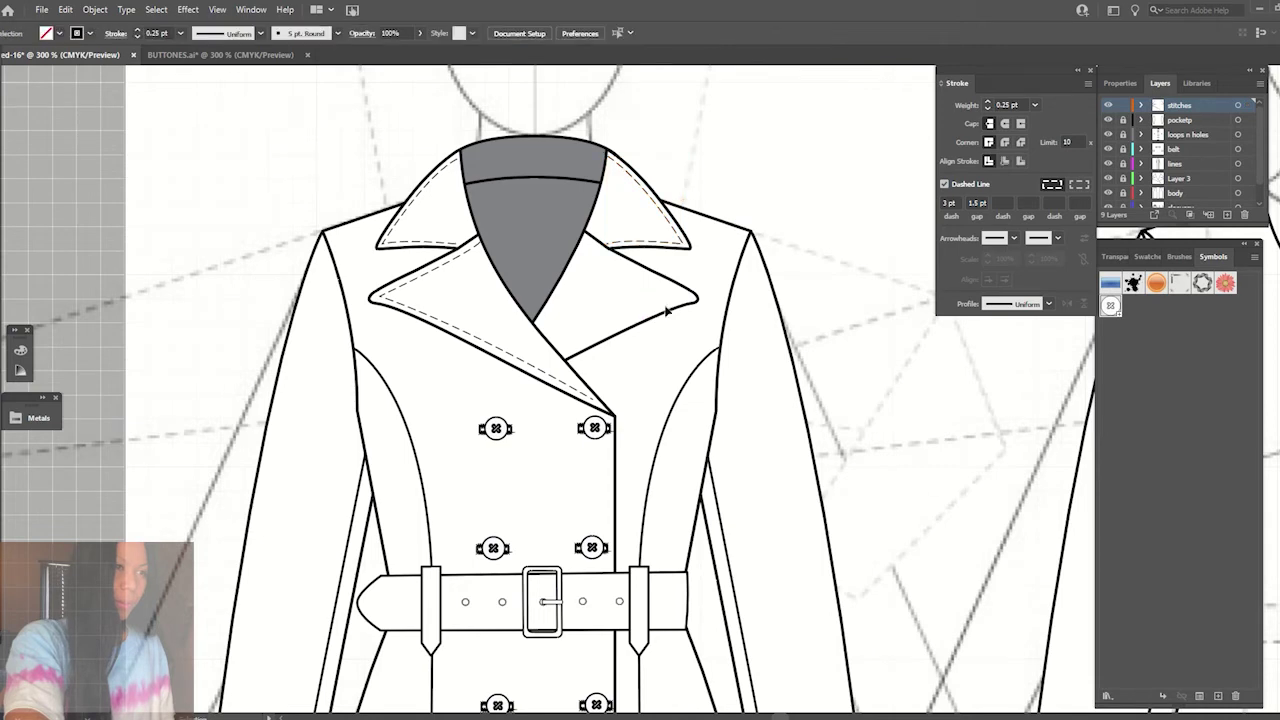
- Draw a dashed stitch line along the right lapel's top and lower edges
click(581, 241)
click(692, 299)
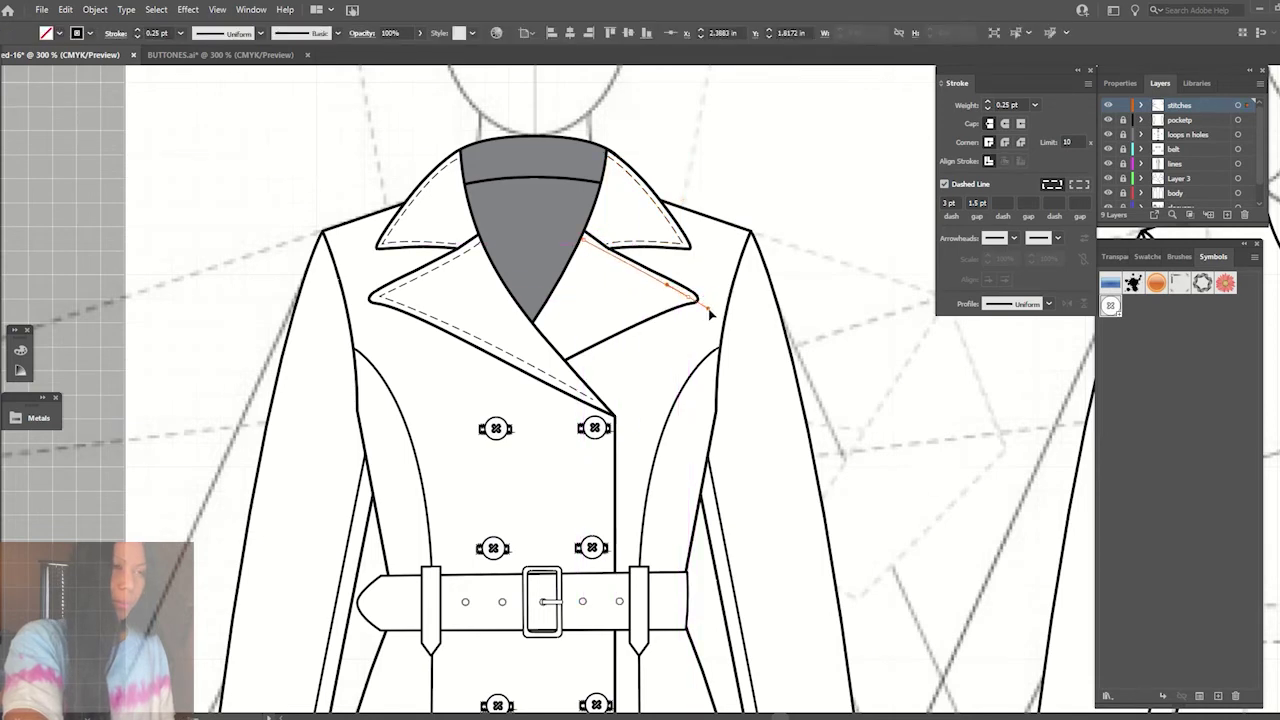
click(692, 299)
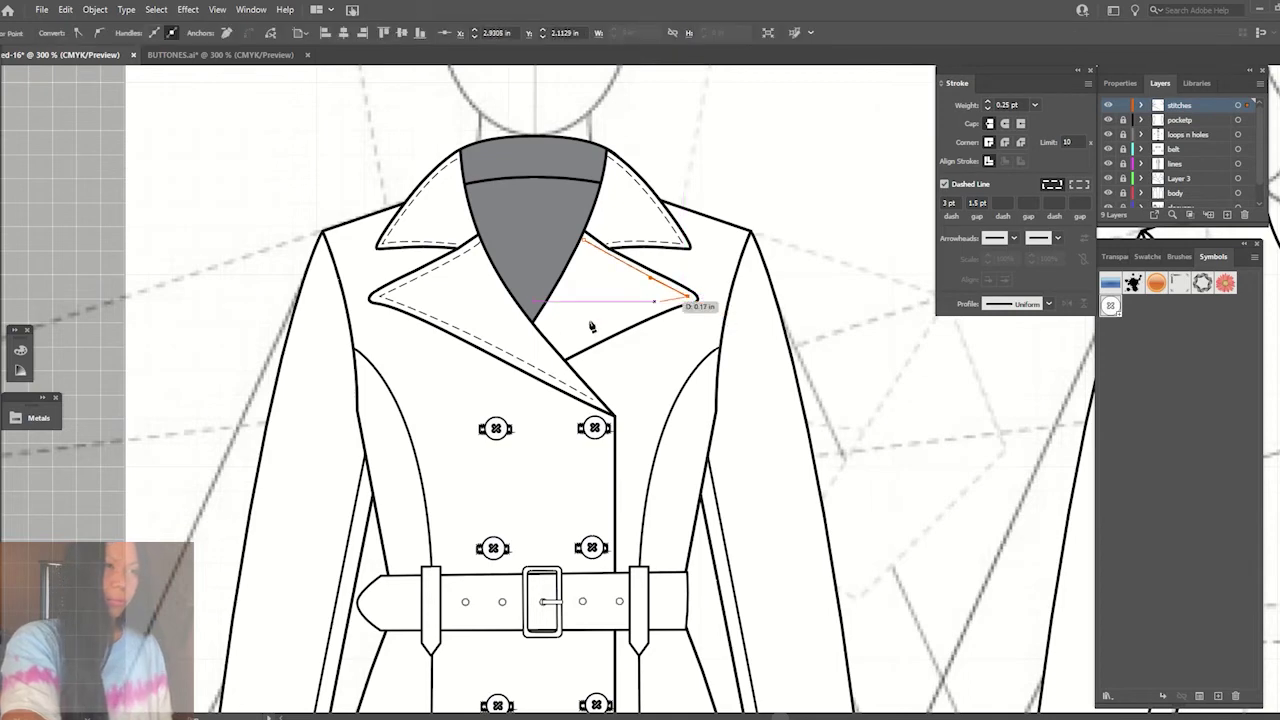
click(566, 360)
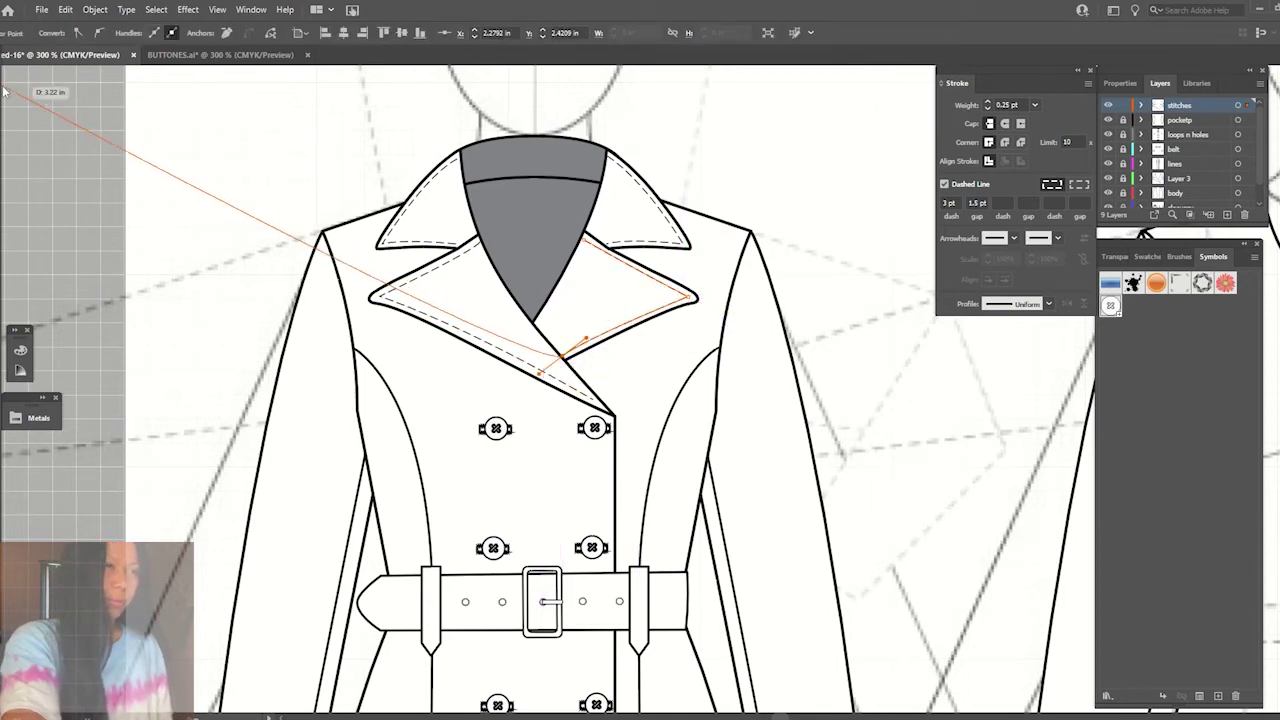
click(140, 137)
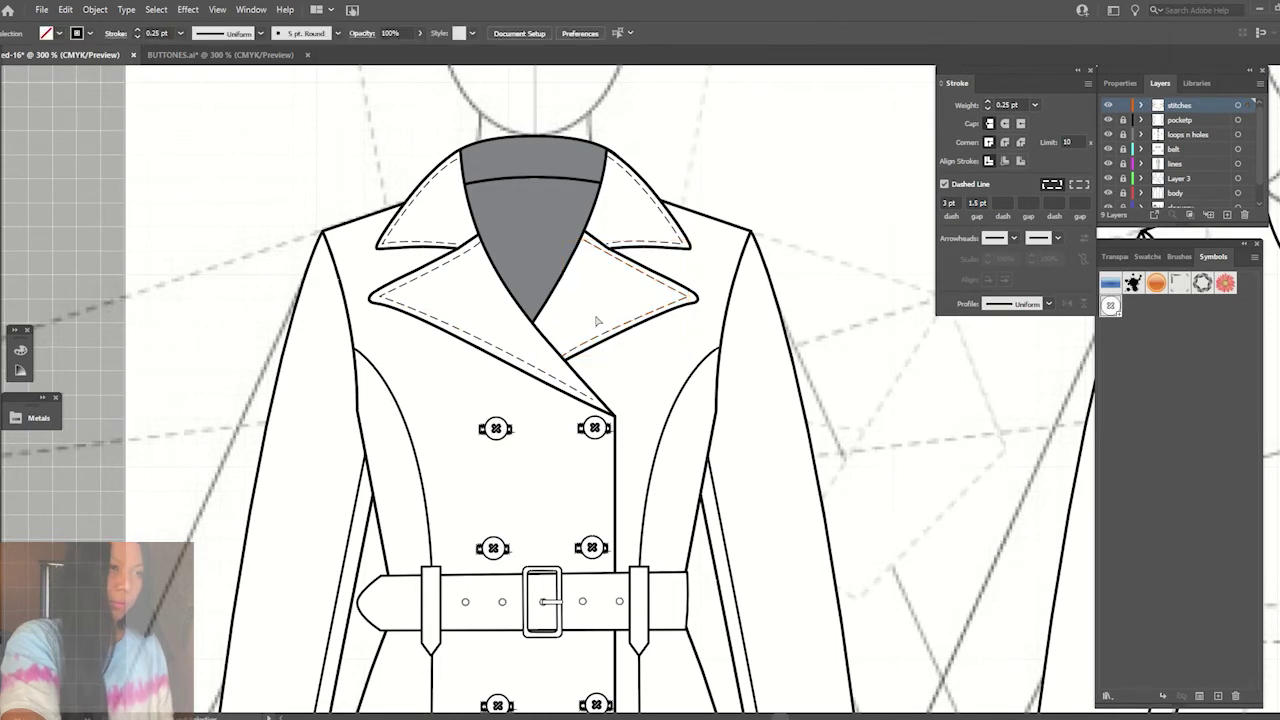
- Adjust the lapel-tip anchor and extend the stitch's lower end down the lapel edge
scroll(728, 324, up, 2)
scroll(728, 324, up, 2)
scroll(728, 324, up, 1)
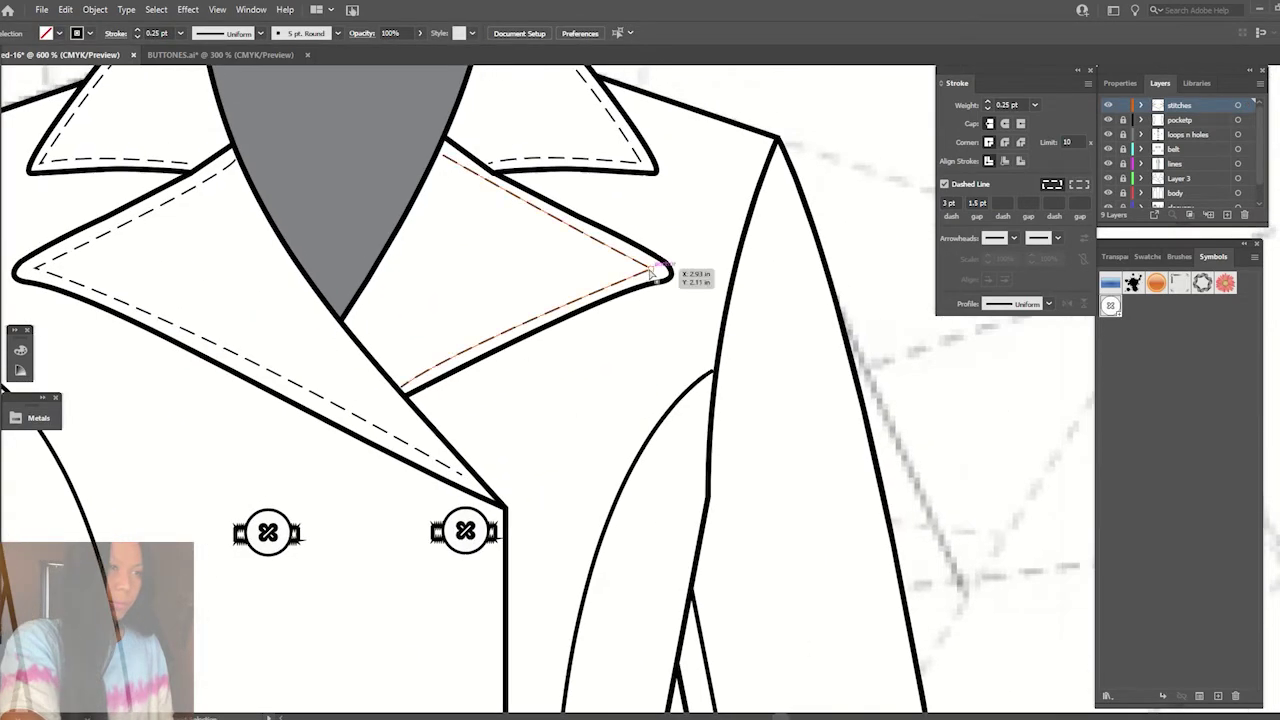
drag(657, 270, 658, 271)
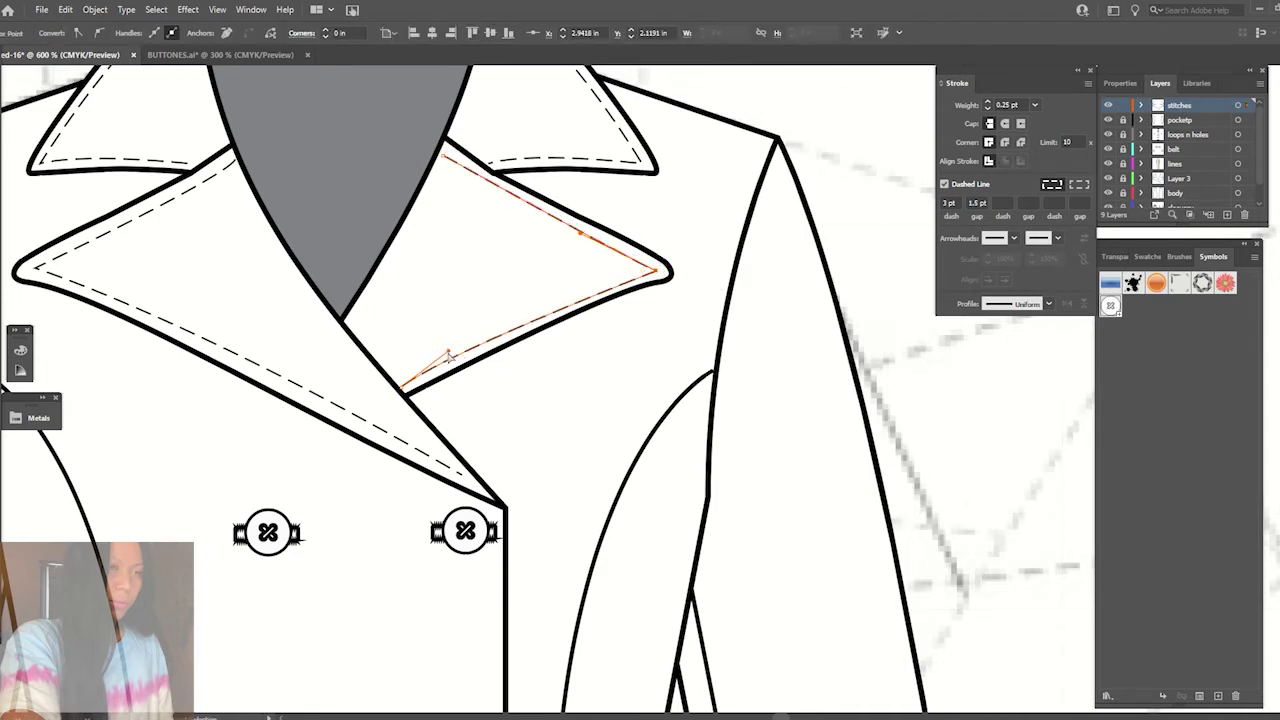
click(449, 357)
drag(430, 358, 440, 368)
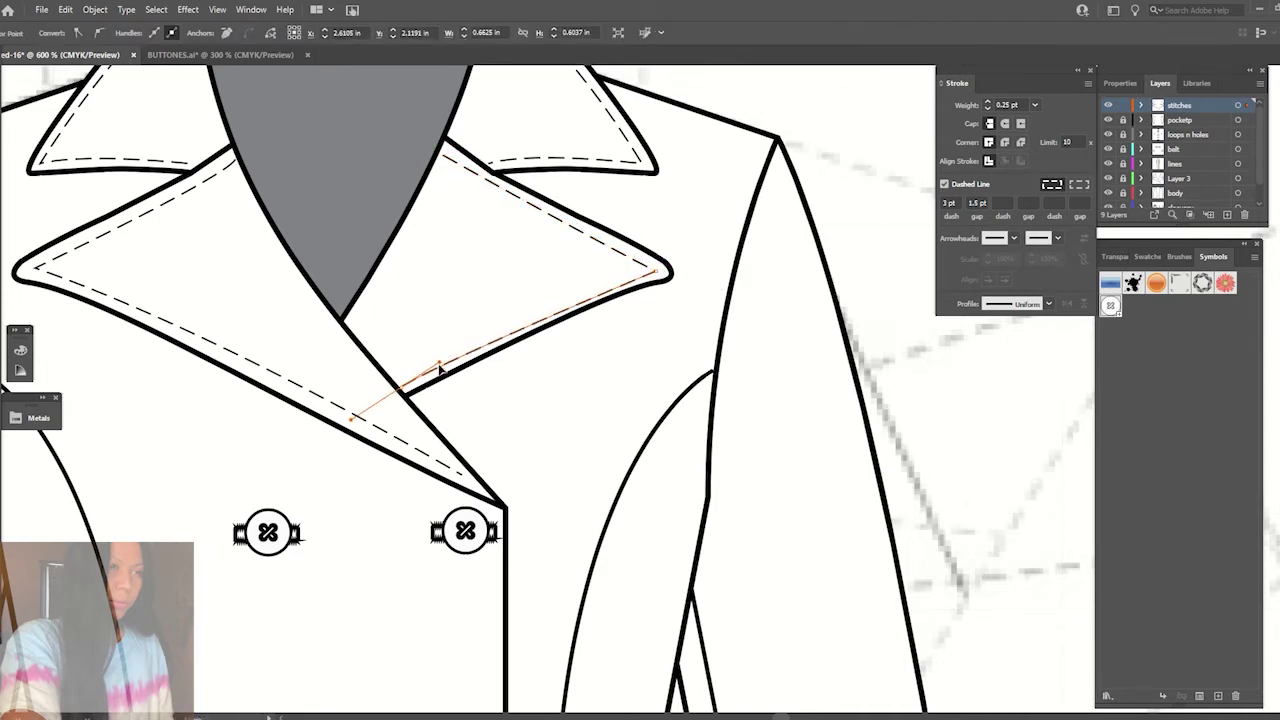
click(590, 310)
click(668, 272)
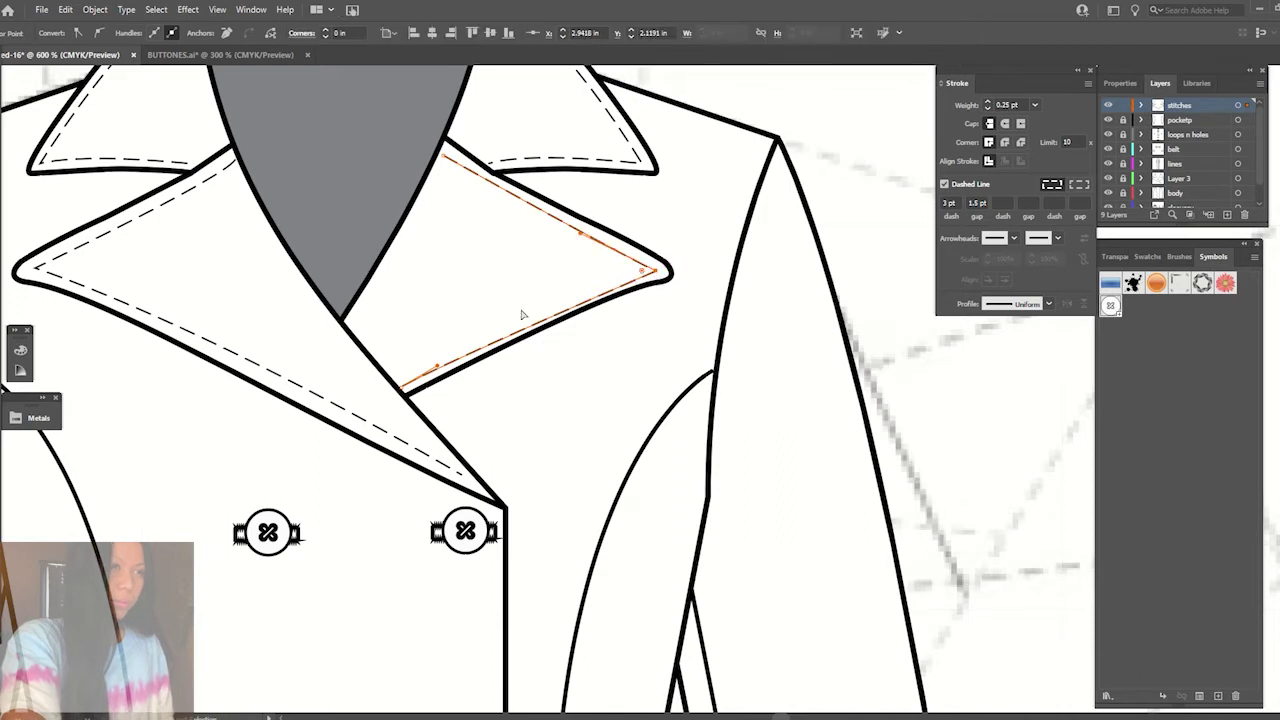
click(560, 318)
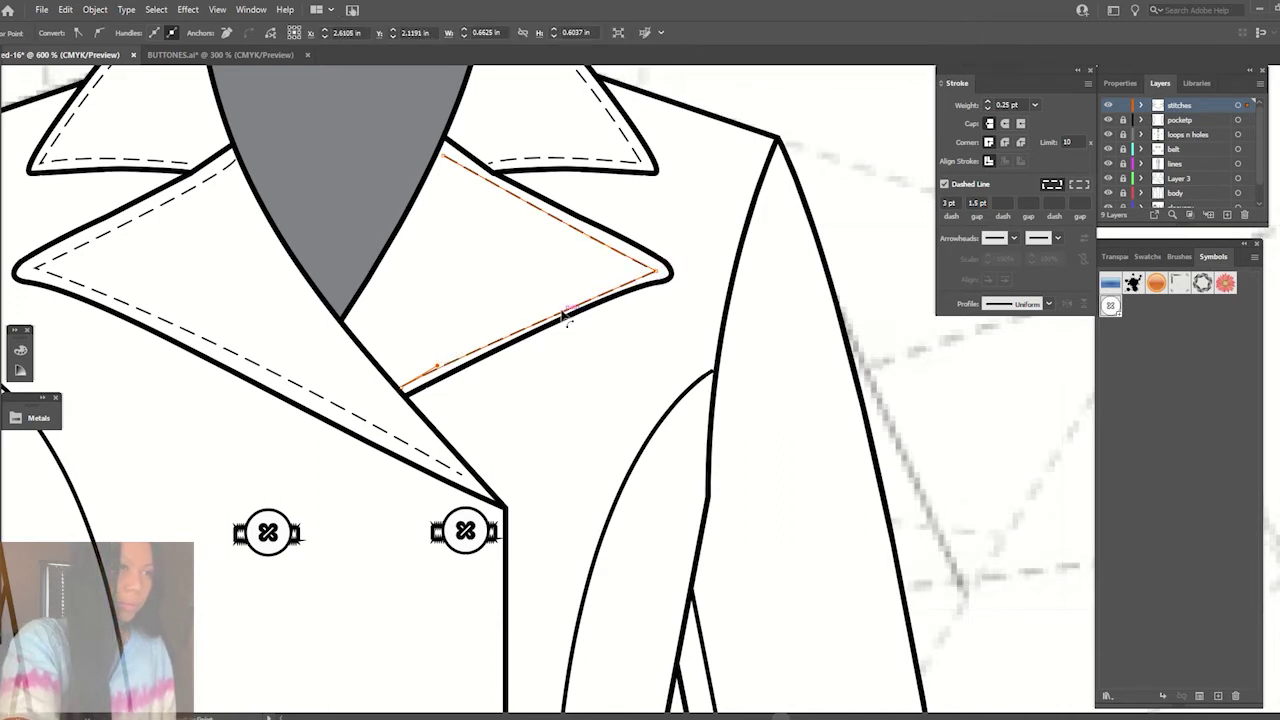
click(581, 313)
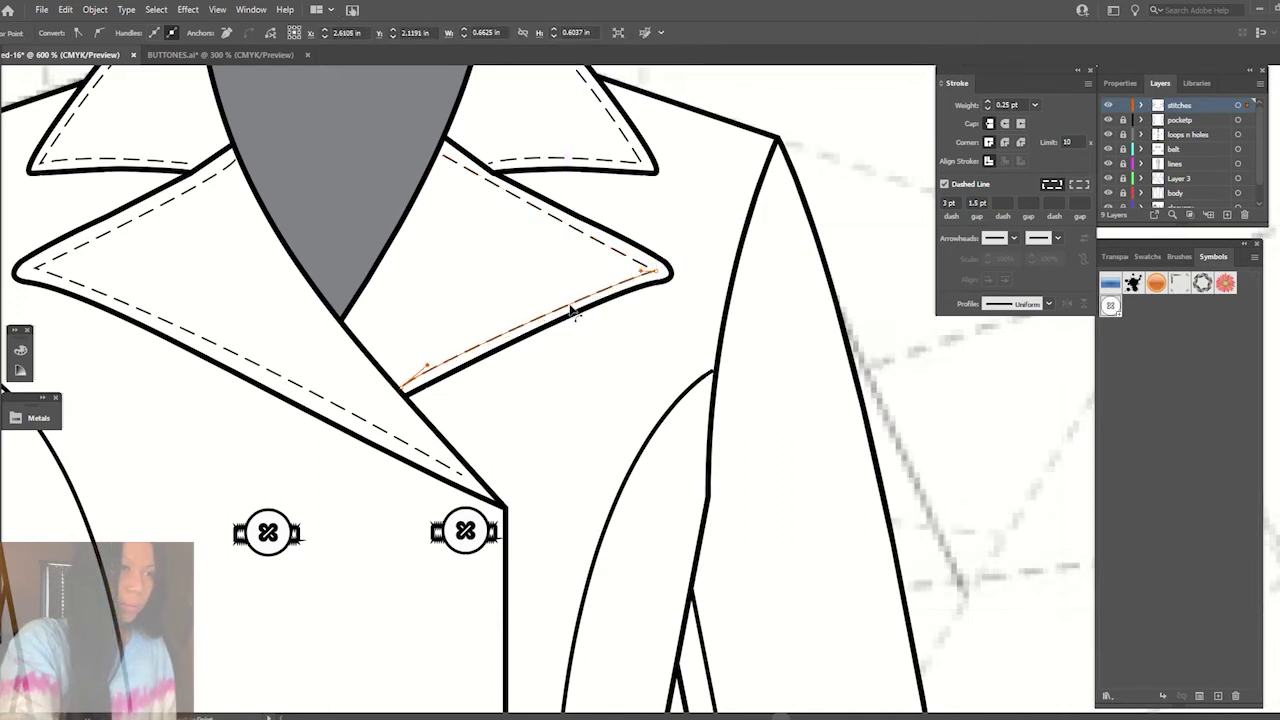
- Deselect the stitch and zoom out to centre the whole coat and second figure
key(v)
click(380, 128)
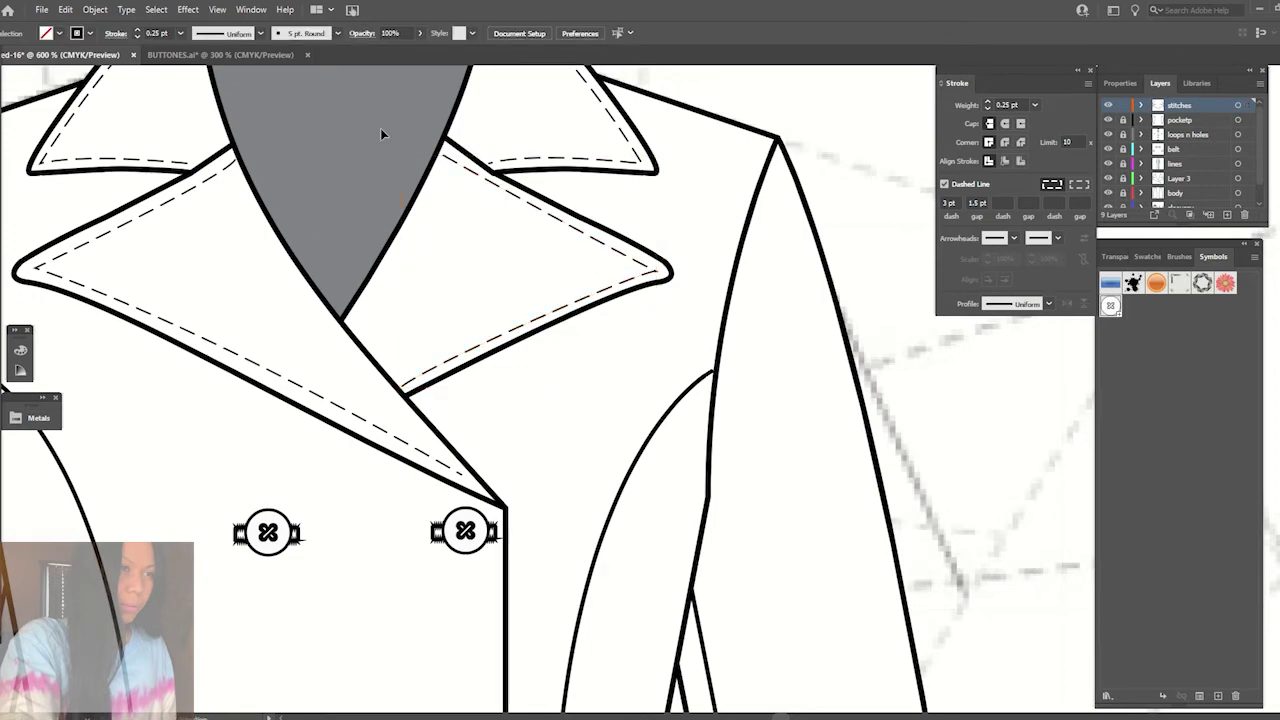
key(ctrl+minus)
key(ctrl+minus)
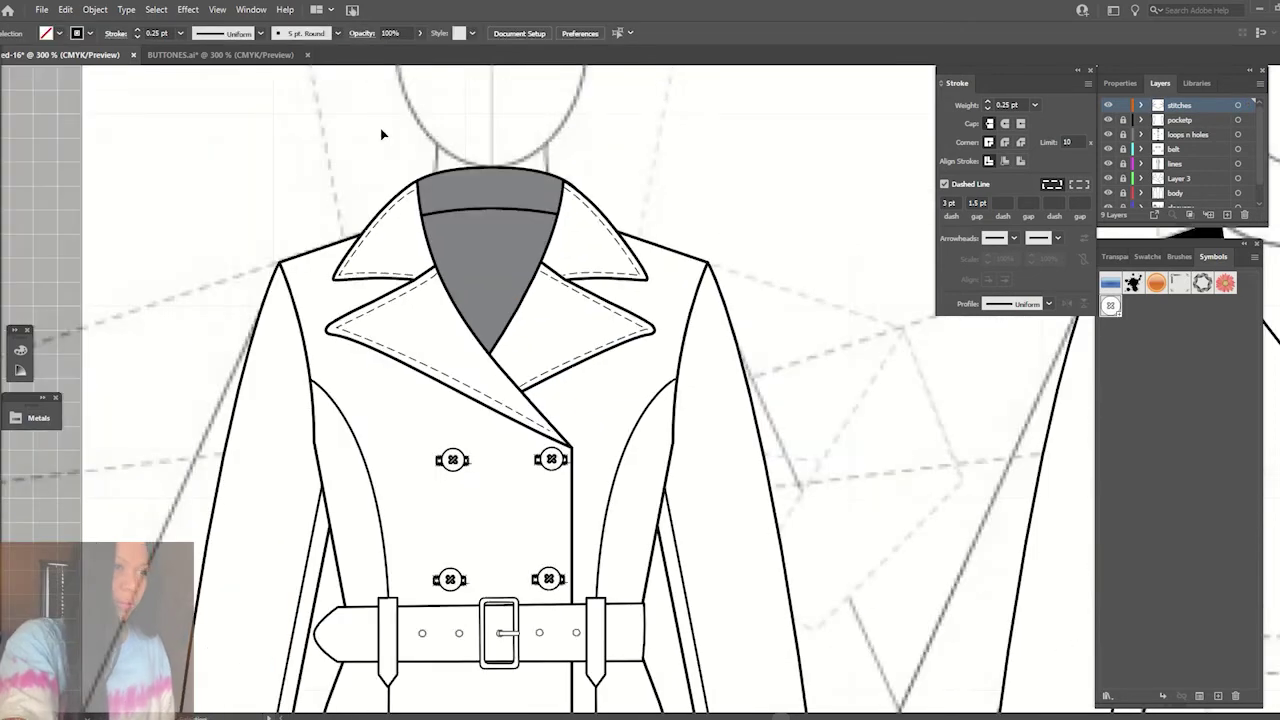
key(ctrl+minus)
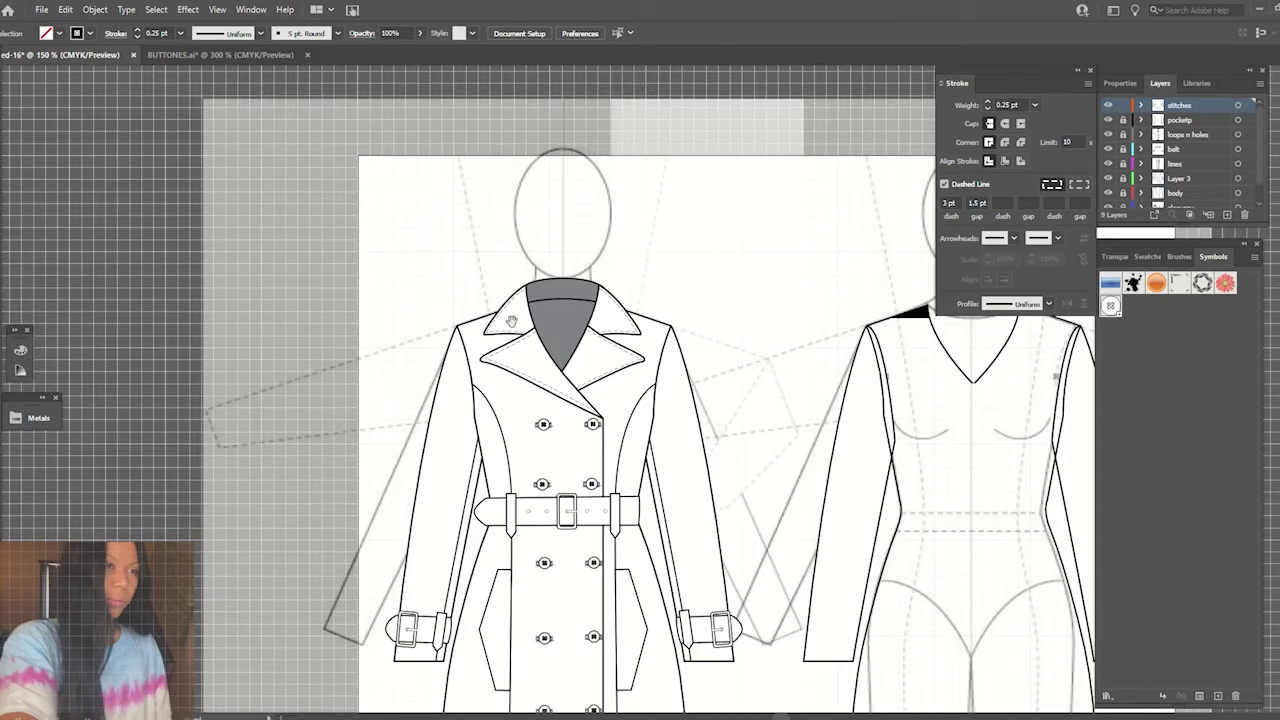
drag(511, 321, 326, 193)
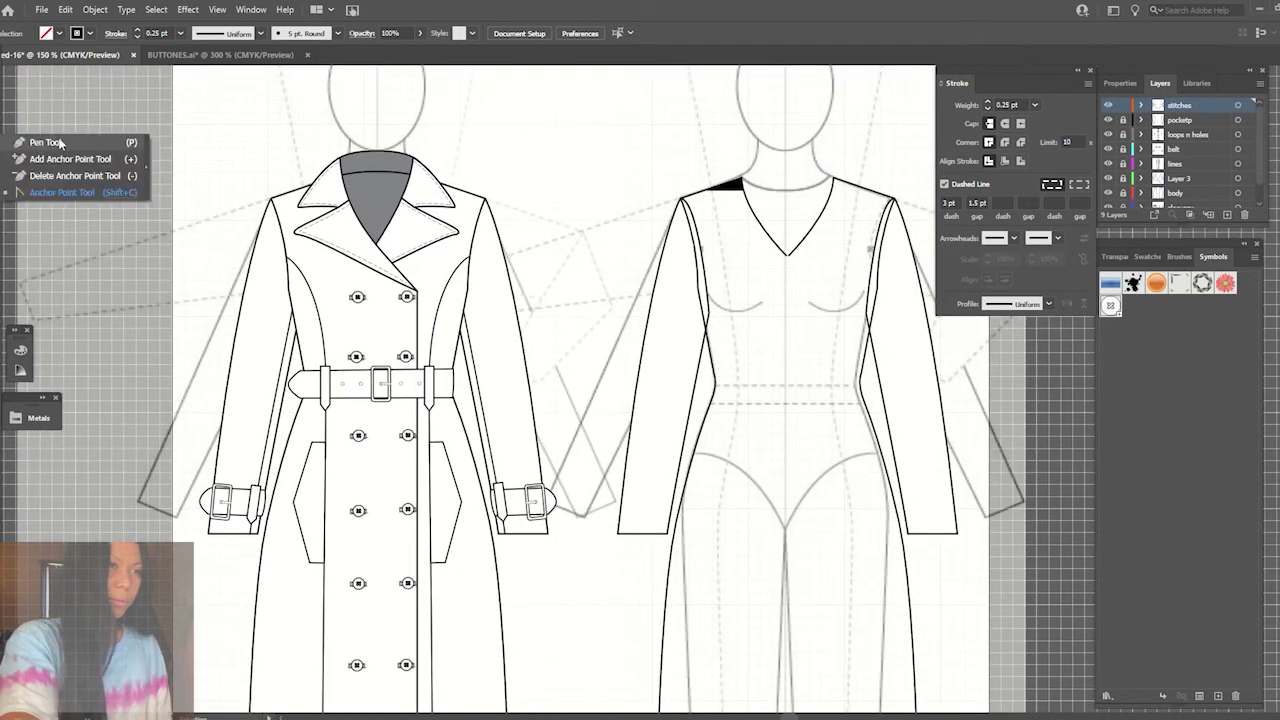
- Draw a first stitch line from the coat front down to the hem
click(40, 140)
click(413, 294)
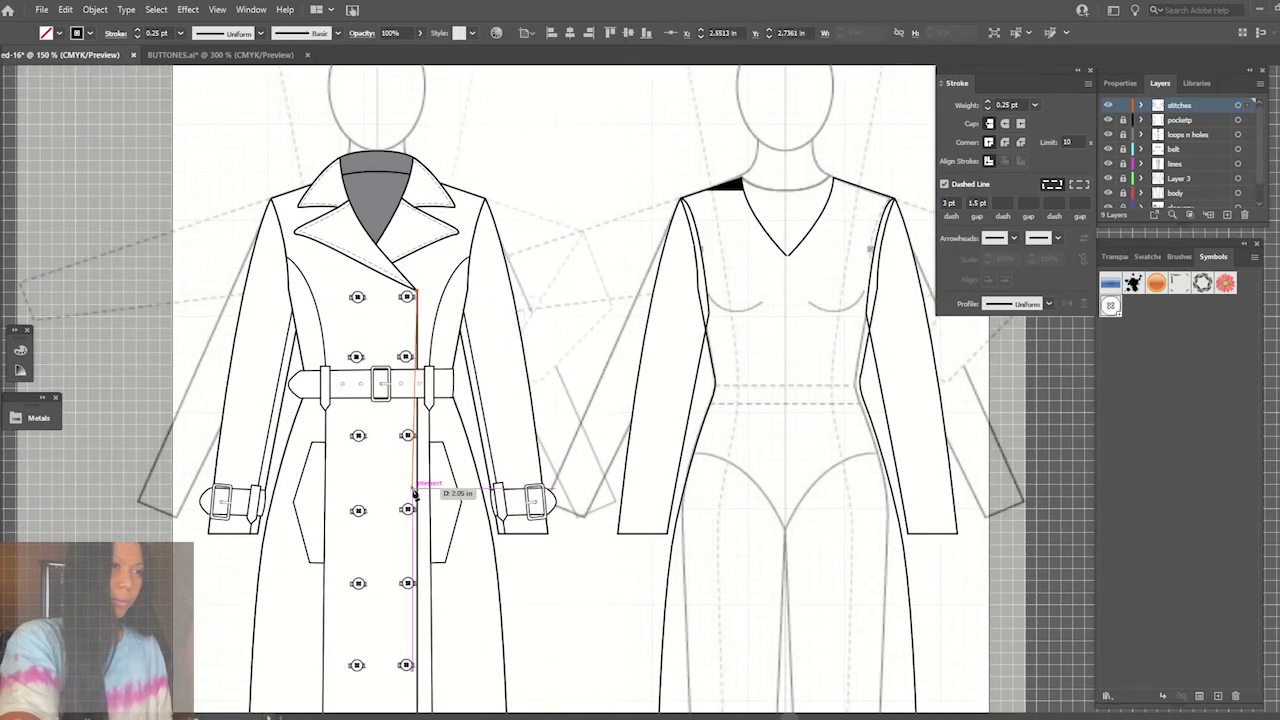
drag(415, 490, 409, 345)
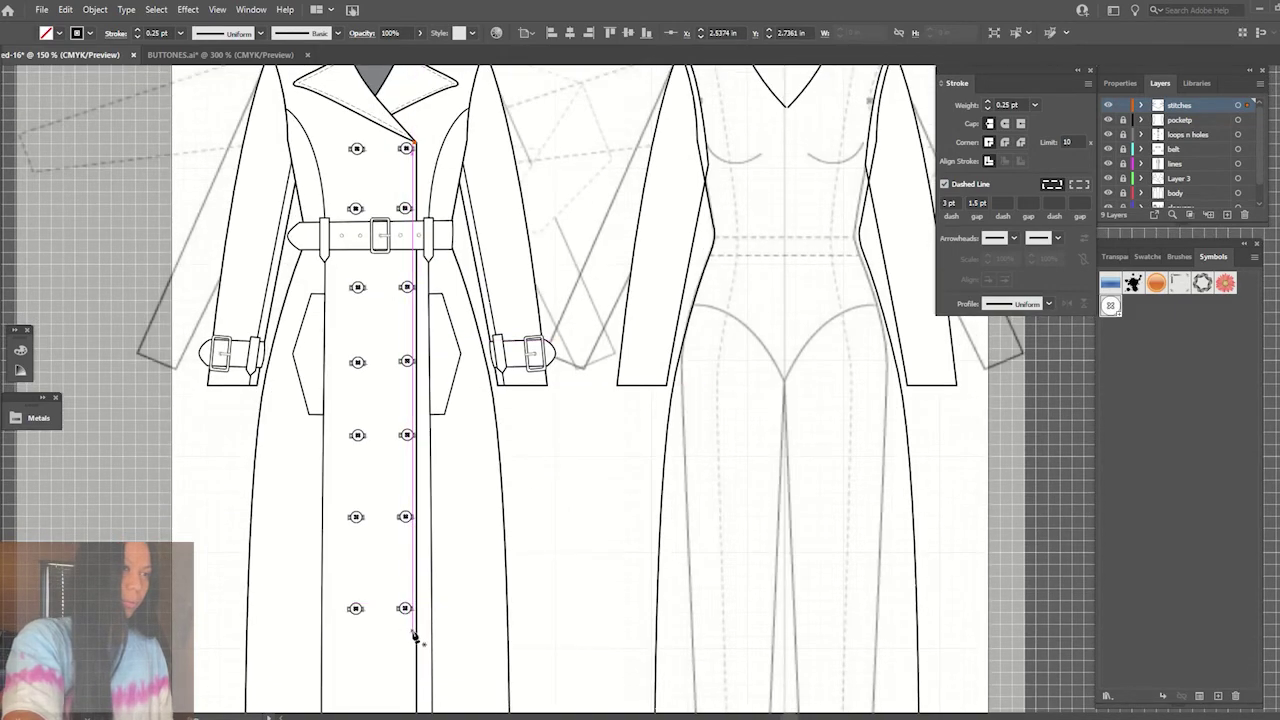
key(ctrl+minus)
drag(486, 617, 552, 471)
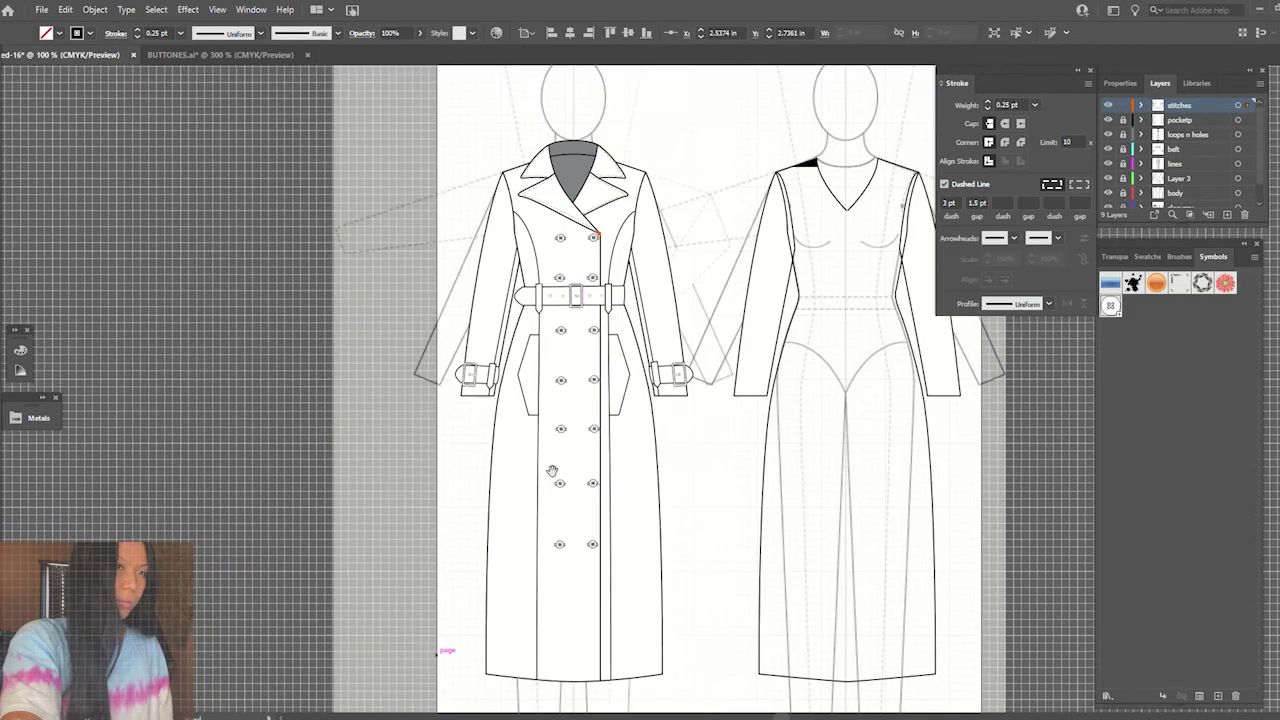
click(600, 682)
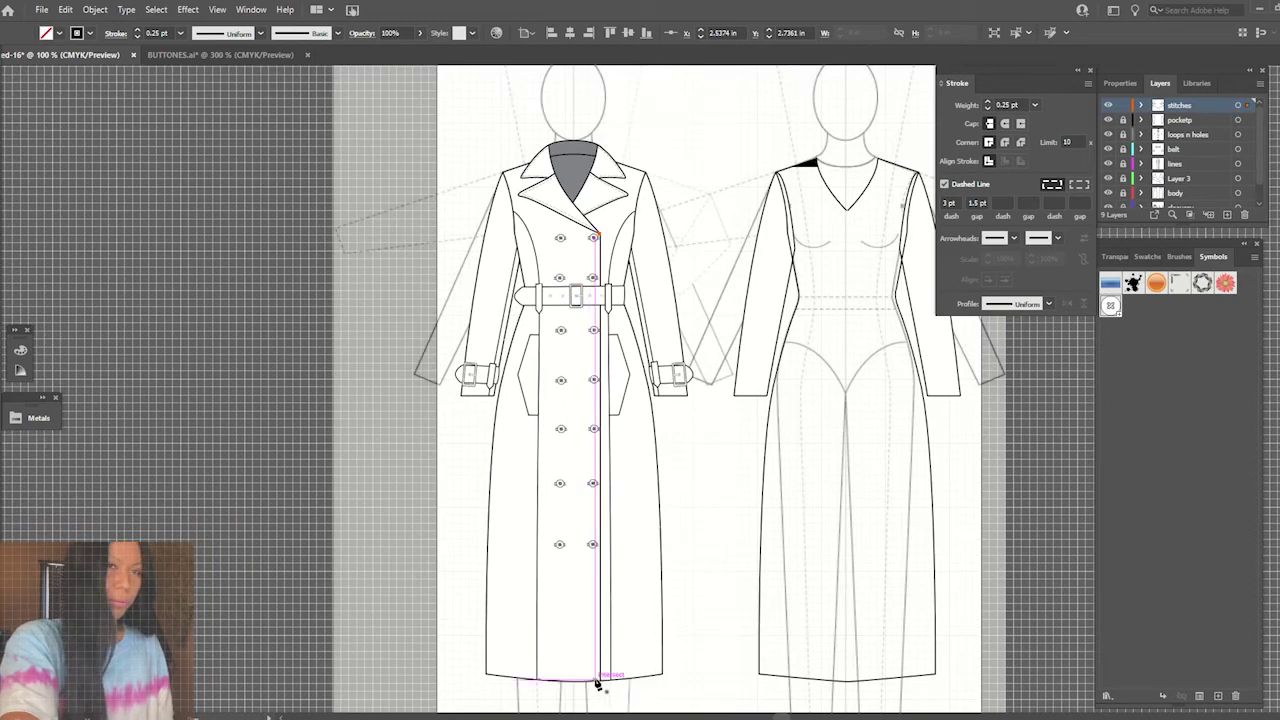
key(Escape)
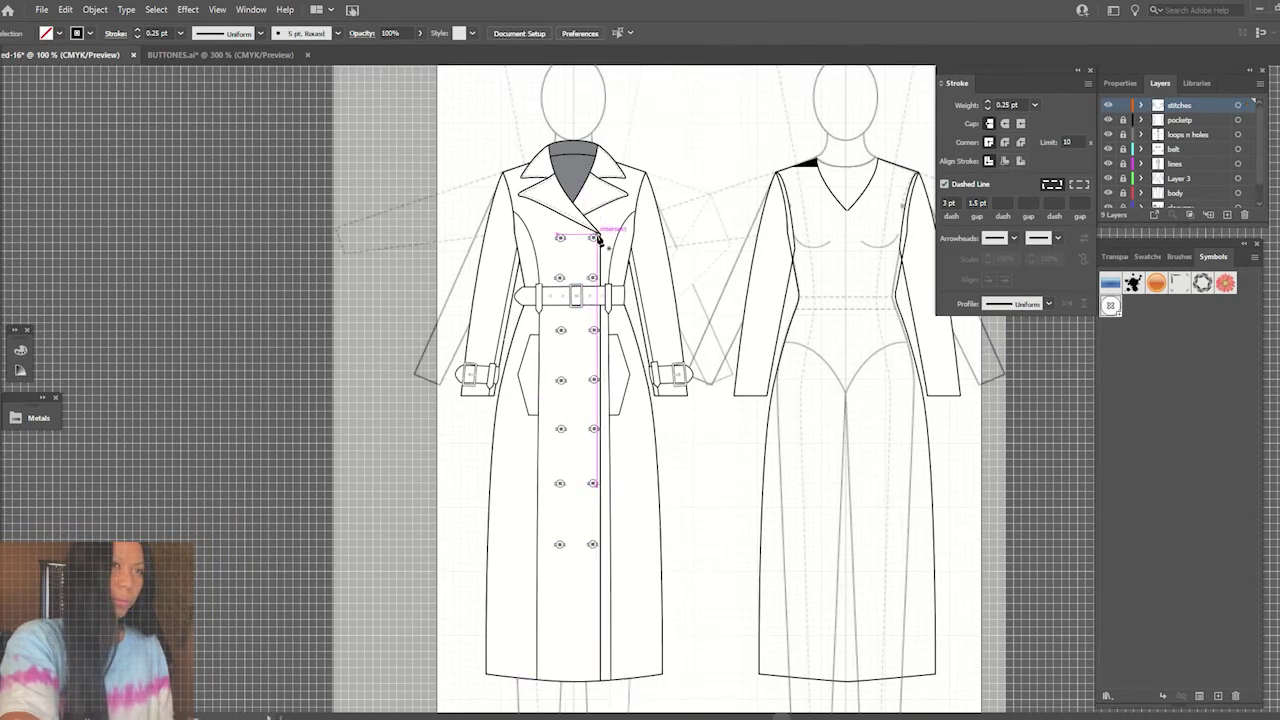
- Draw a new front stitch line from the top button to the hem
click(595, 238)
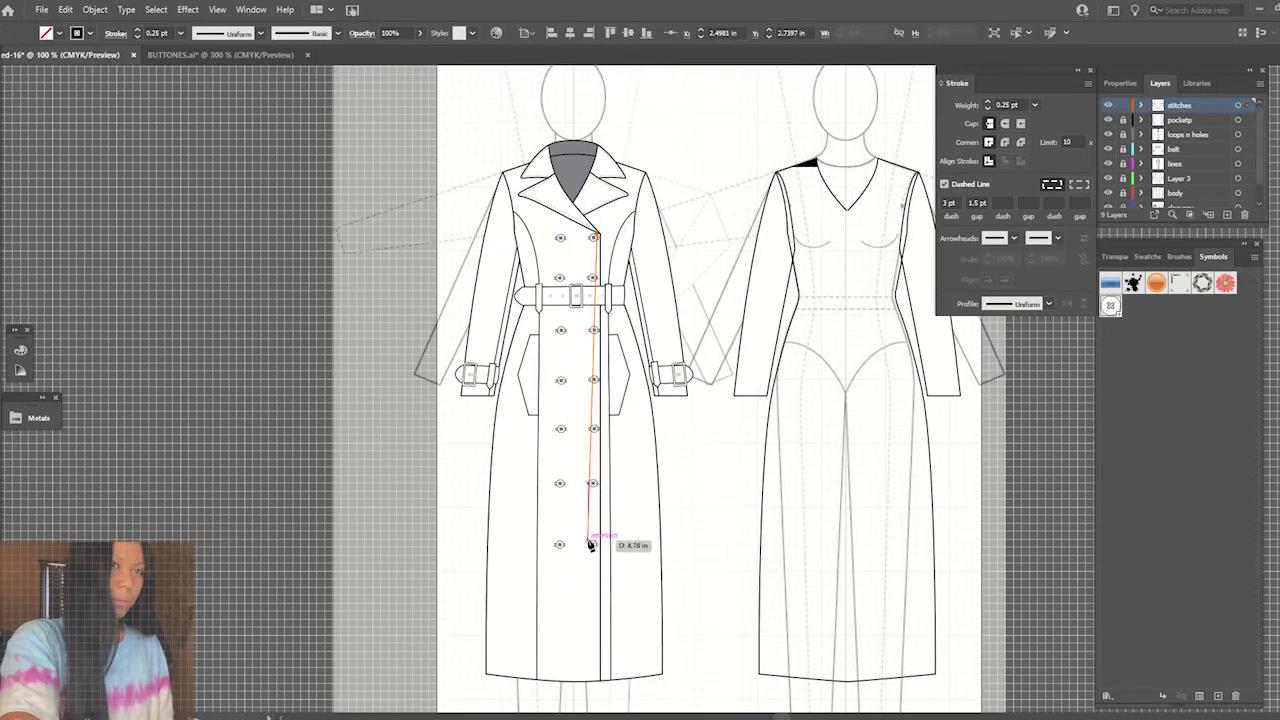
click(605, 680)
key(v)
click(757, 206)
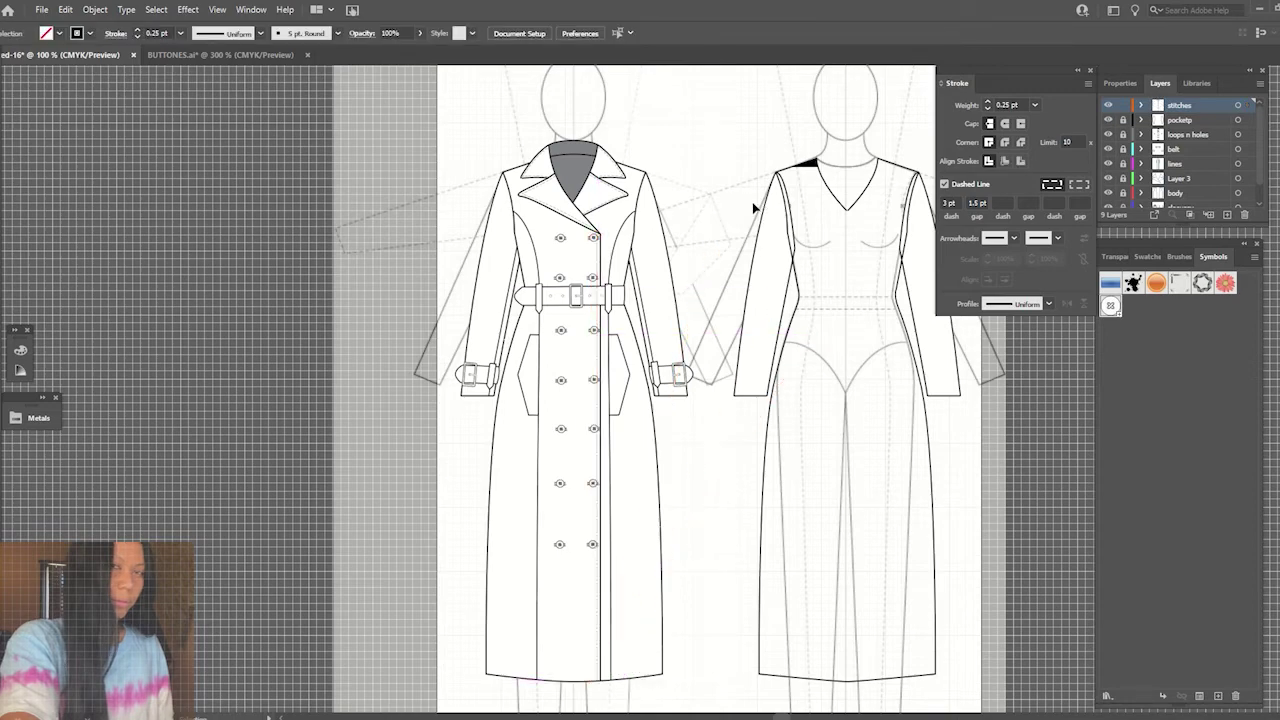
key(ctrl+plus)
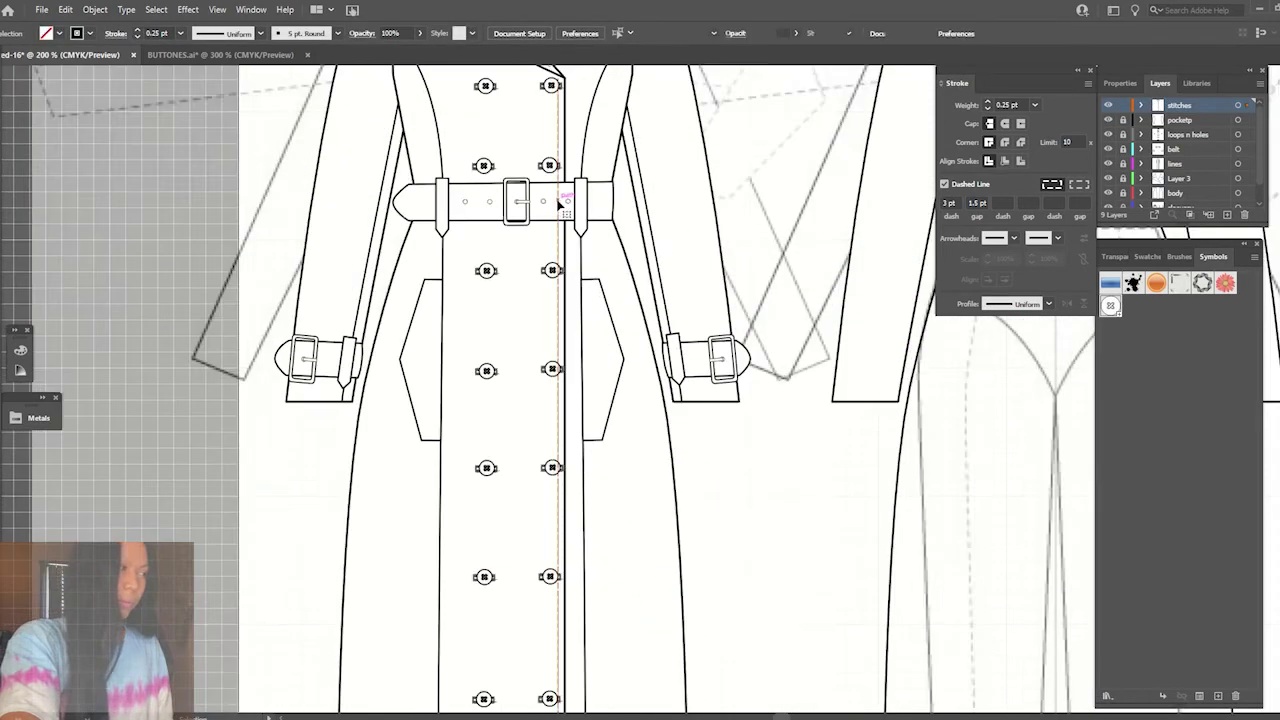
click(558, 203)
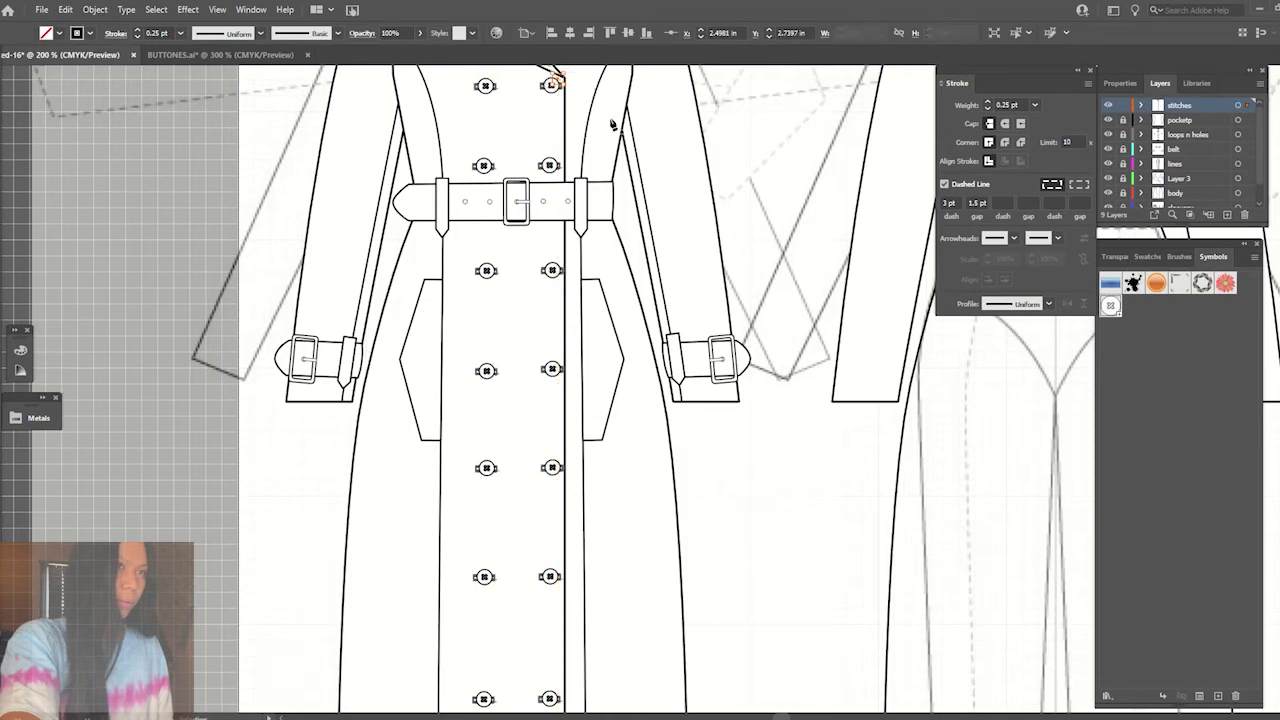
click(562, 172)
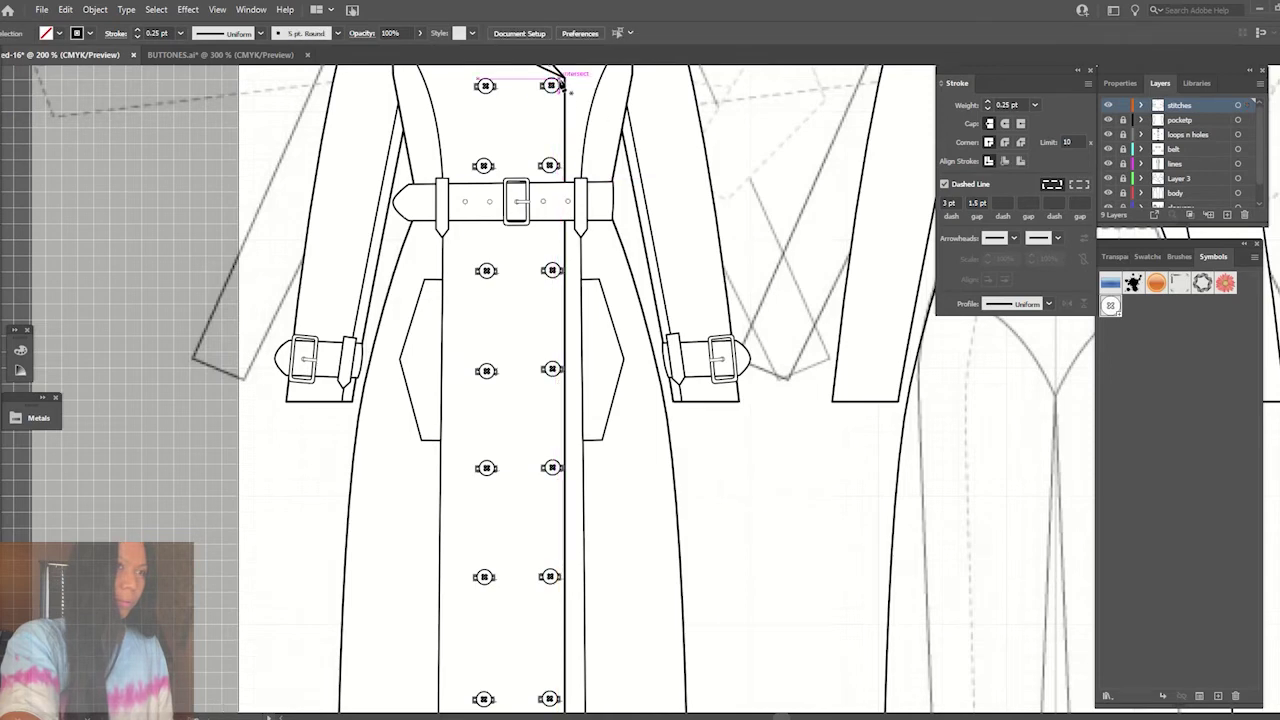
- Move the stitch line's top below the lapel and stretch its end to the hem
scroll(562, 88, up, 1)
drag(562, 88, 564, 197)
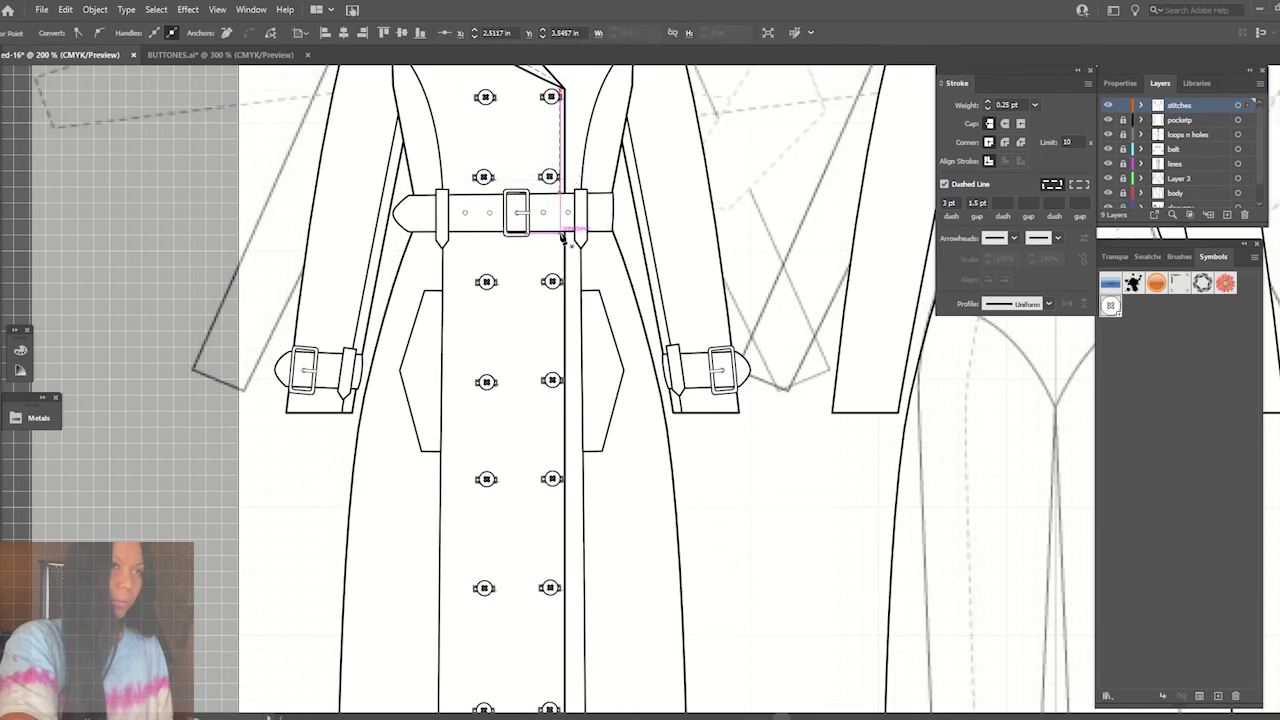
scroll(560, 263, down, 5)
drag(566, 176, 560, 408)
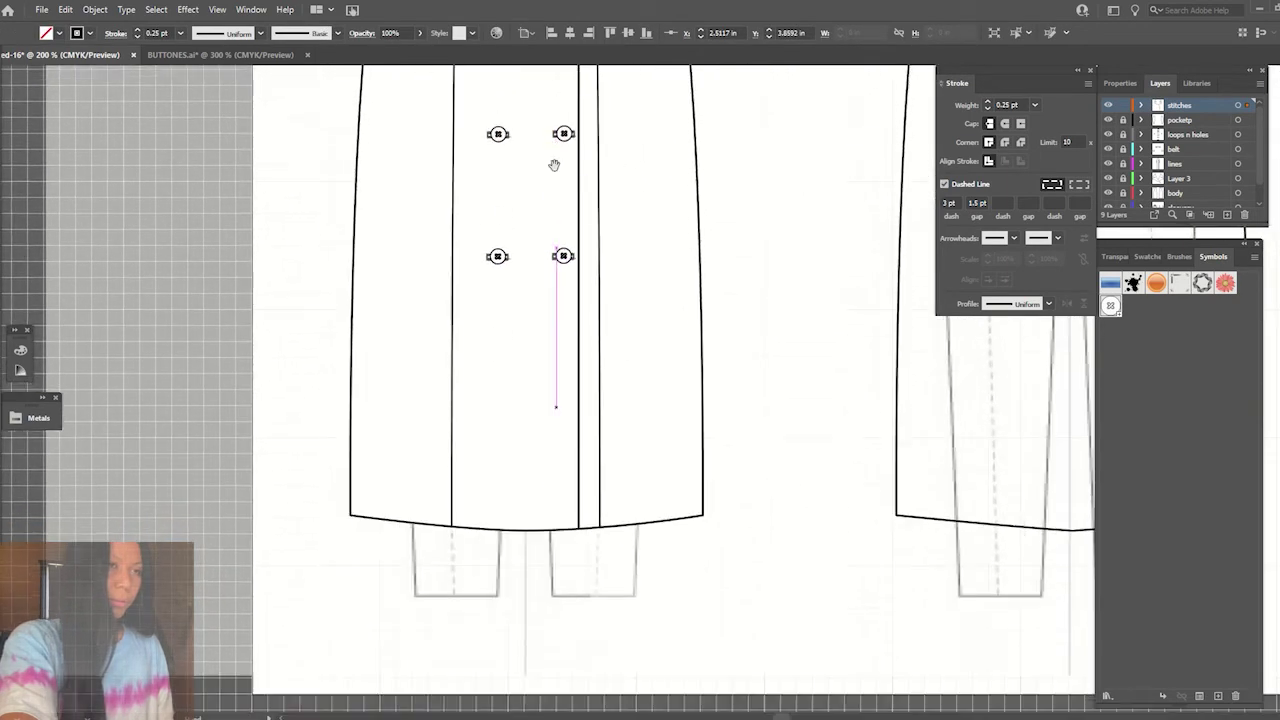
drag(554, 164, 575, 532)
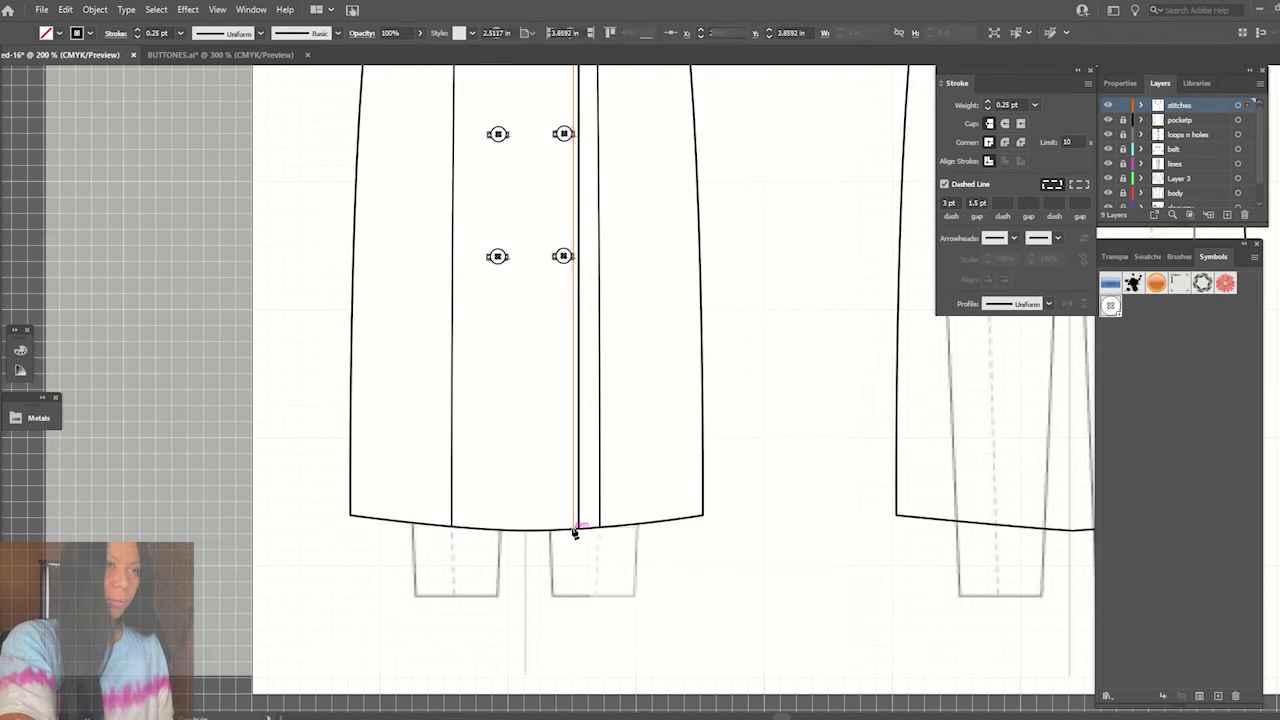
click(737, 446)
key(ctrl+0)
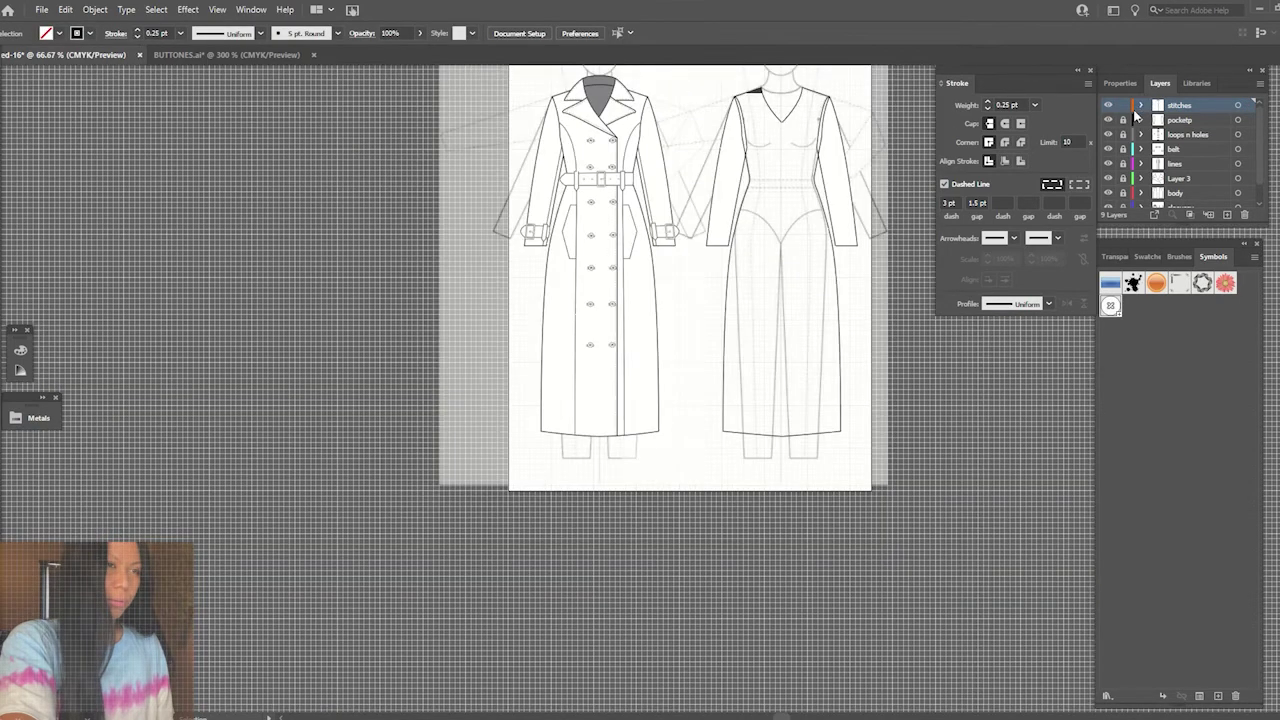
- Hide the loops n holes layer and nudge the buttons below the belt left
click(1108, 134)
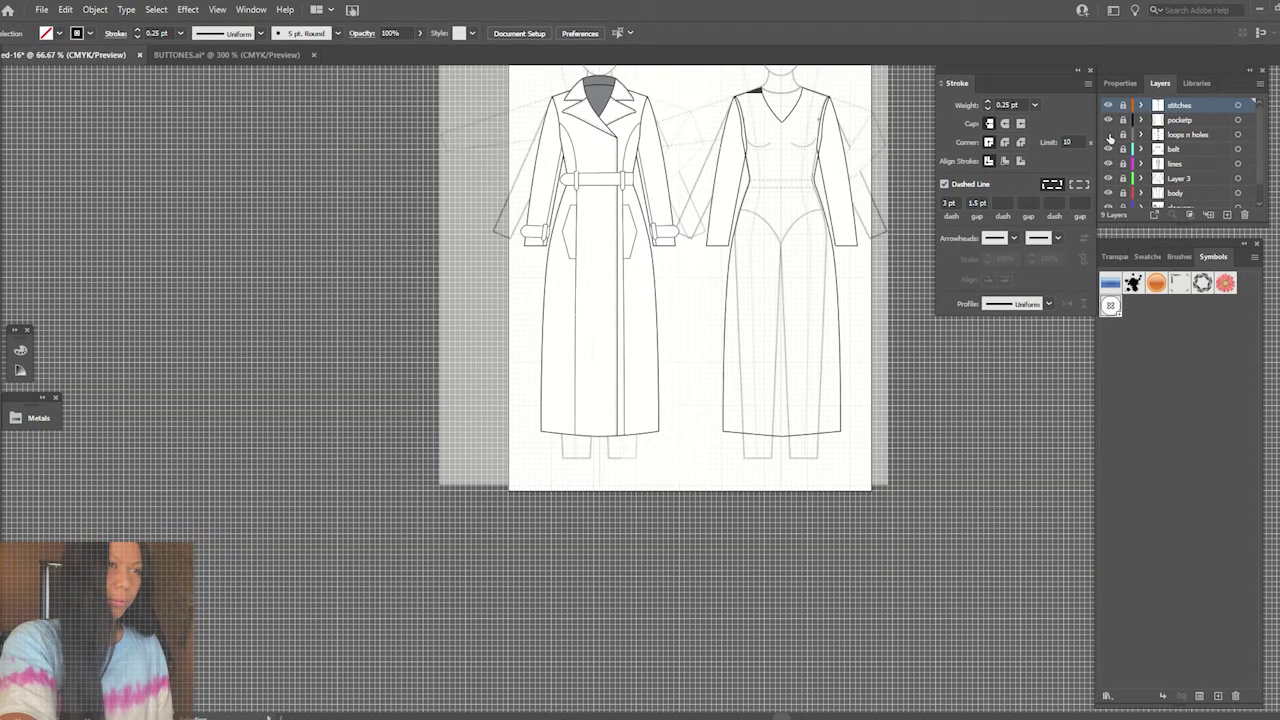
click(622, 177)
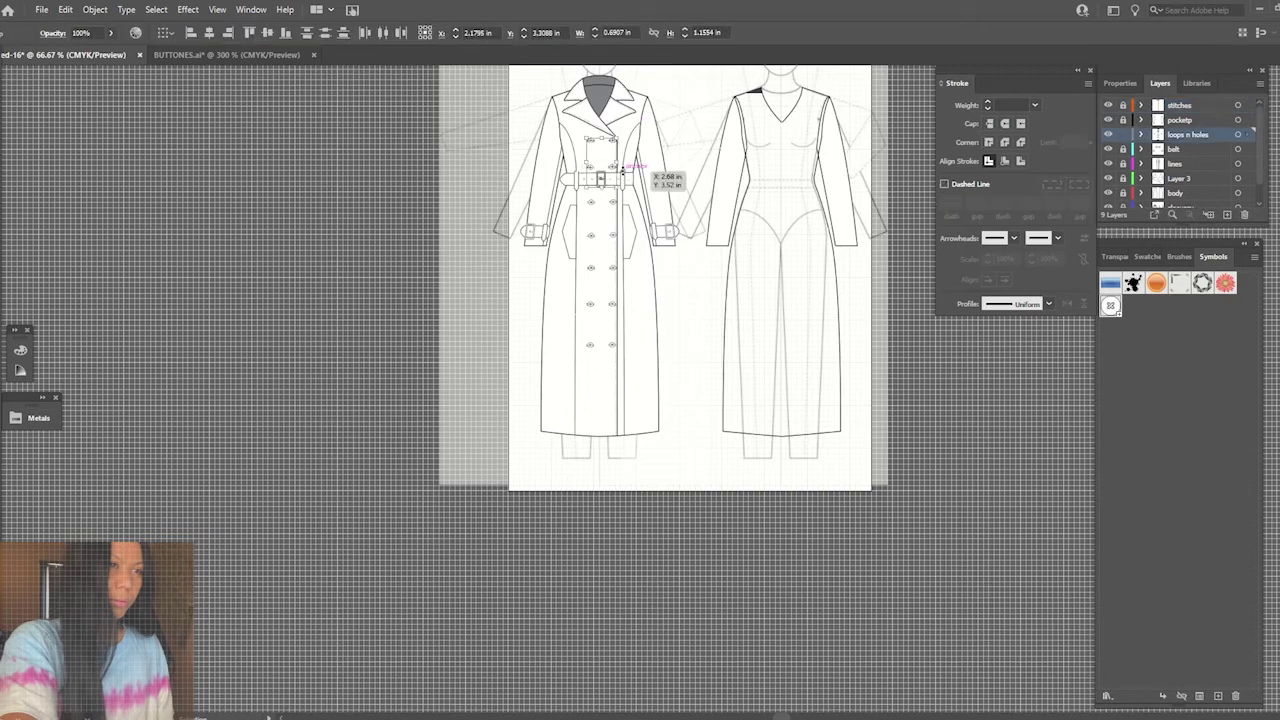
key(ctrl+equal)
key(ctrl+equal)
key(ctrl+equal)
scroll(536, 254, up, 5)
scroll(536, 254, up, 2)
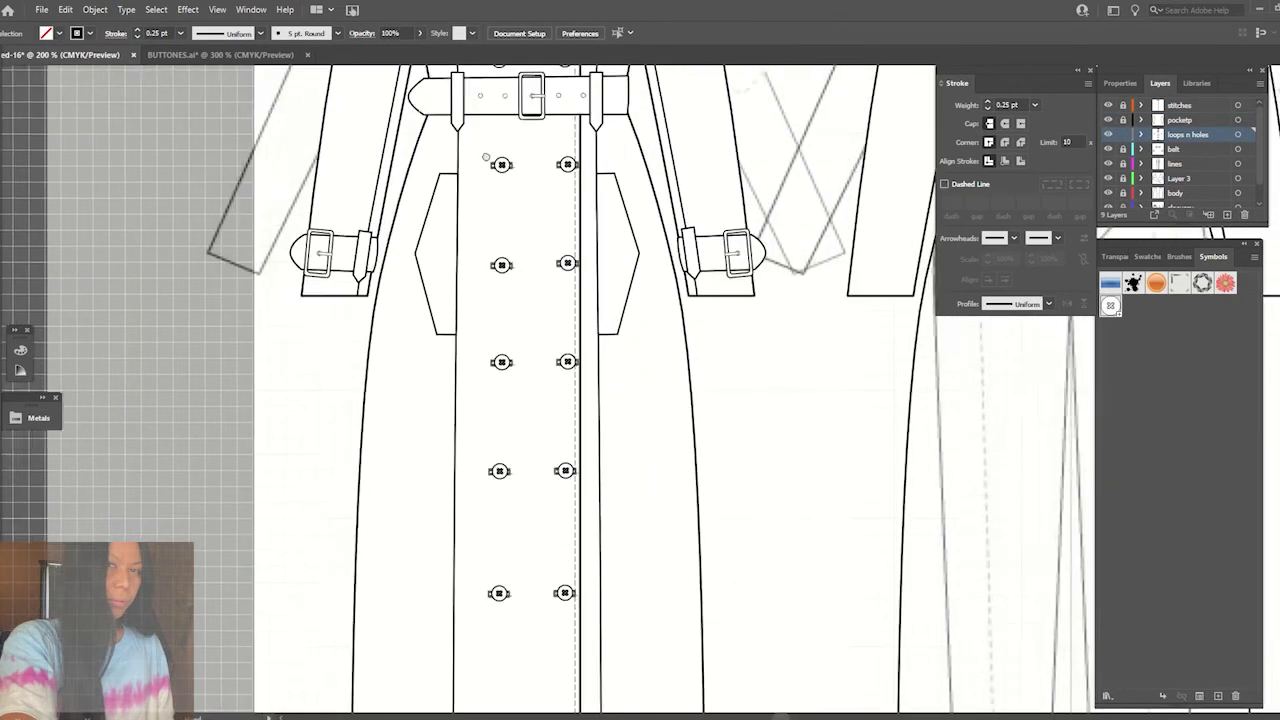
scroll(555, 265, down, 1)
drag(570, 590, 568, 585)
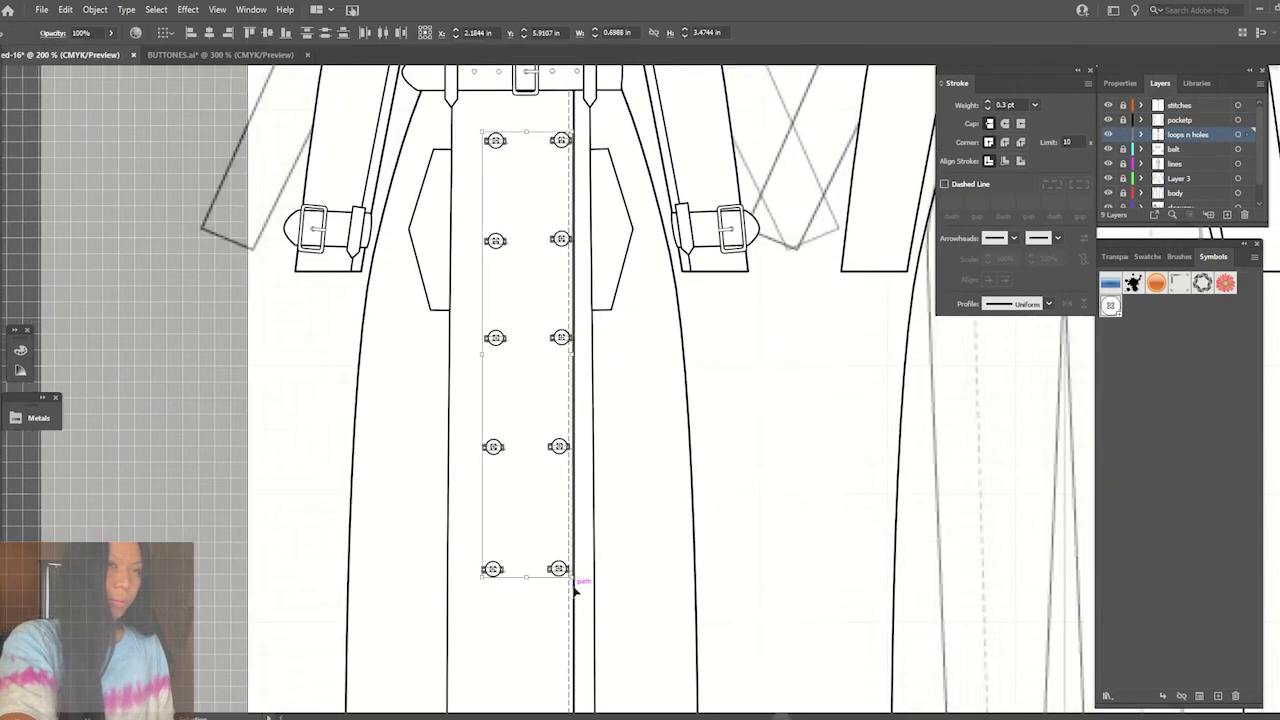
key(Left)
key(Left)
key(Left)
key(Left)
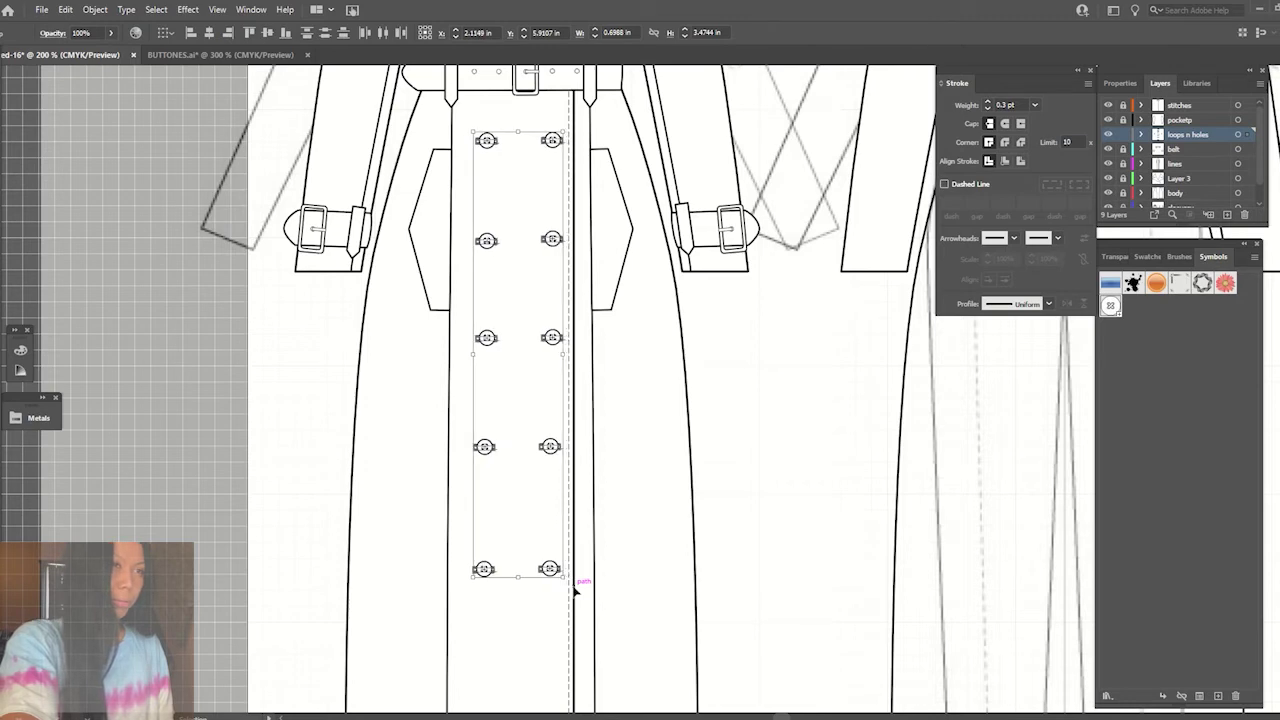
key(Left)
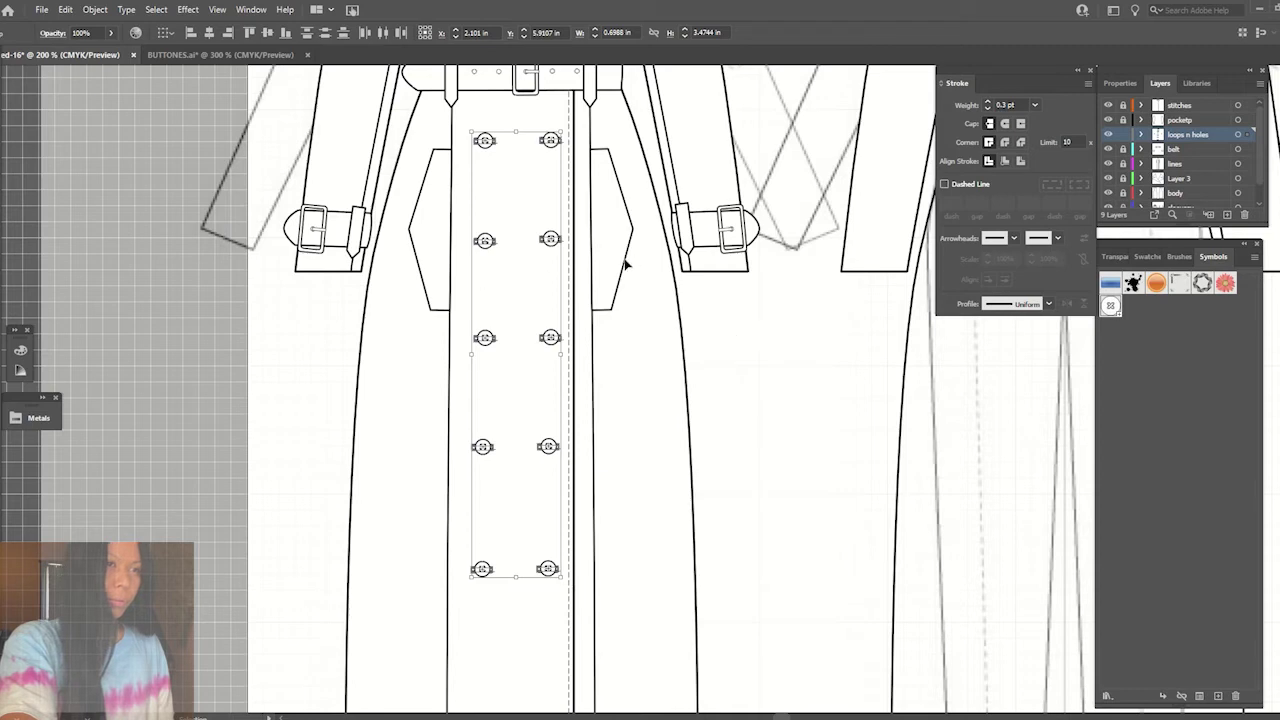
click(800, 420)
- Nudge the four buttons above the belt slightly left
scroll(800, 420, up, 2)
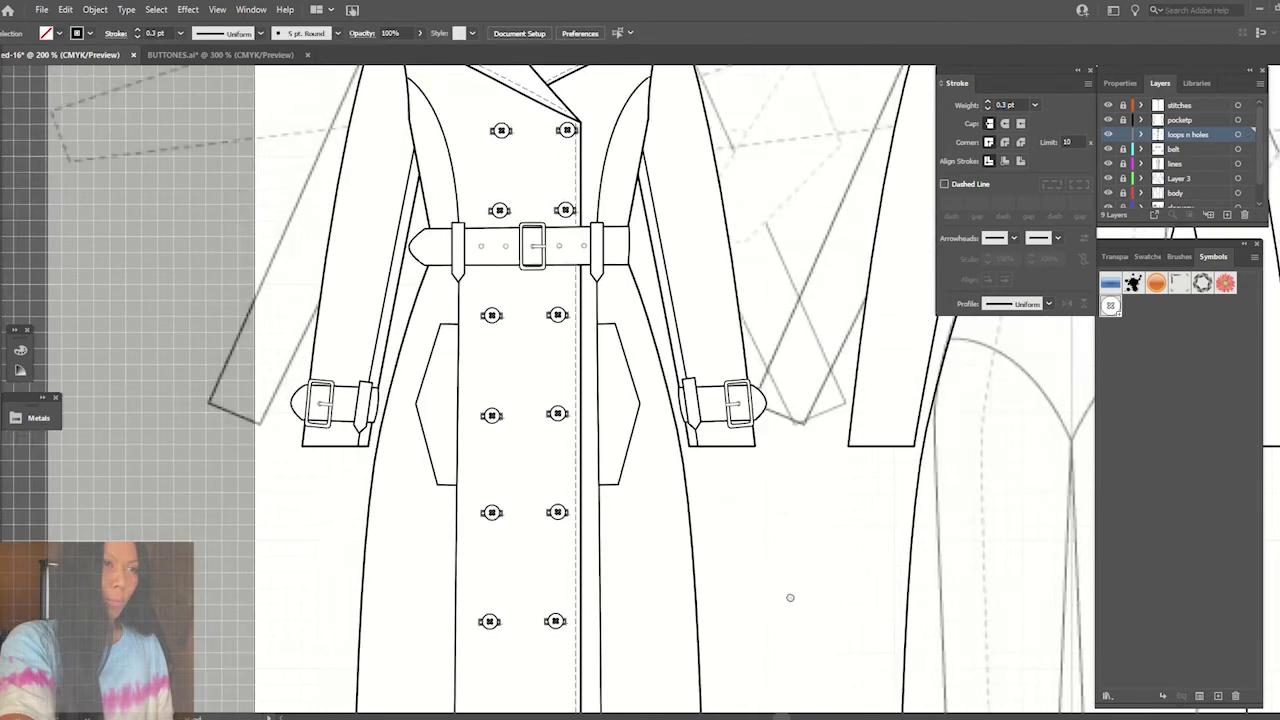
scroll(487, 268, up, 5)
click(573, 357)
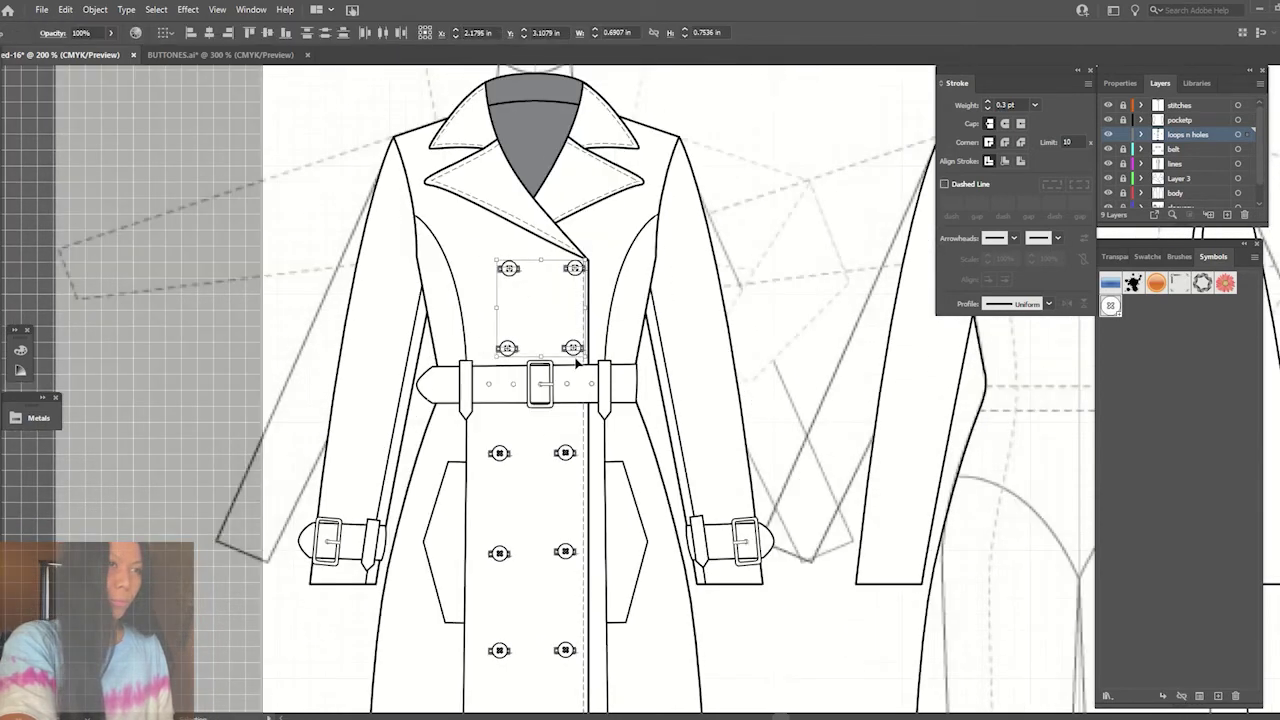
key(Left)
key(Left)
key(Left)
key(Left)
key(Left)
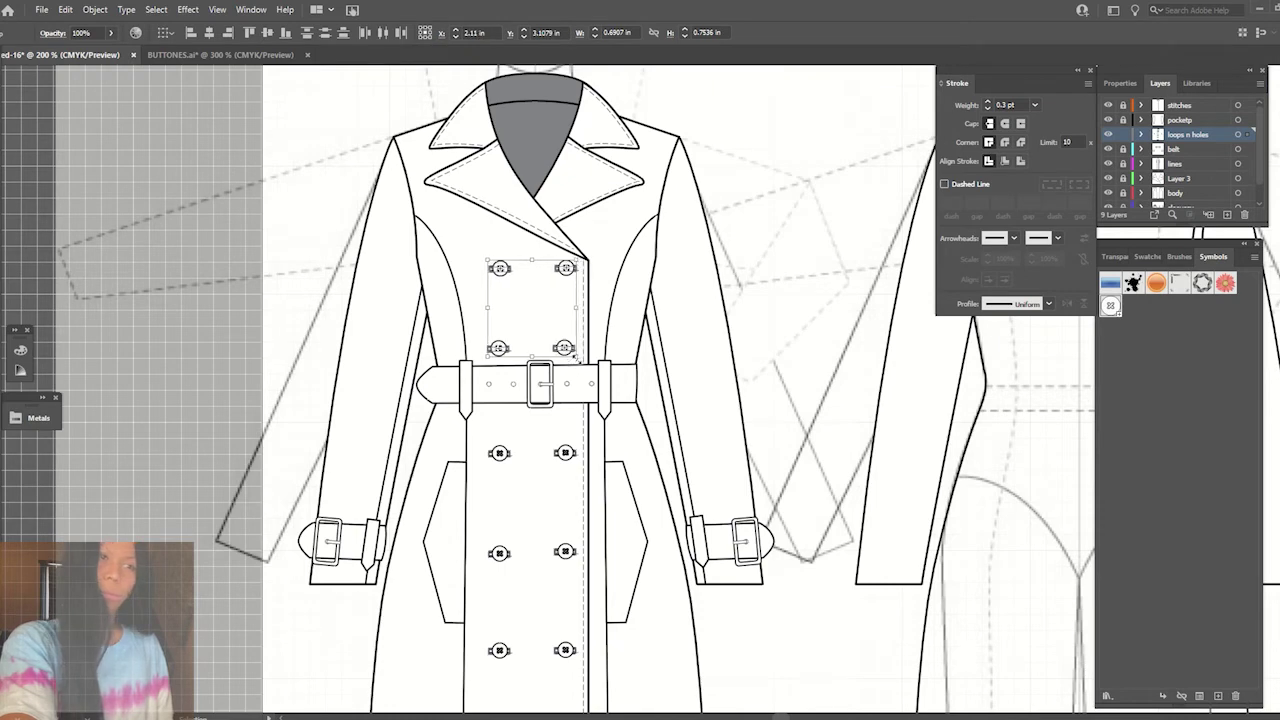
click(628, 330)
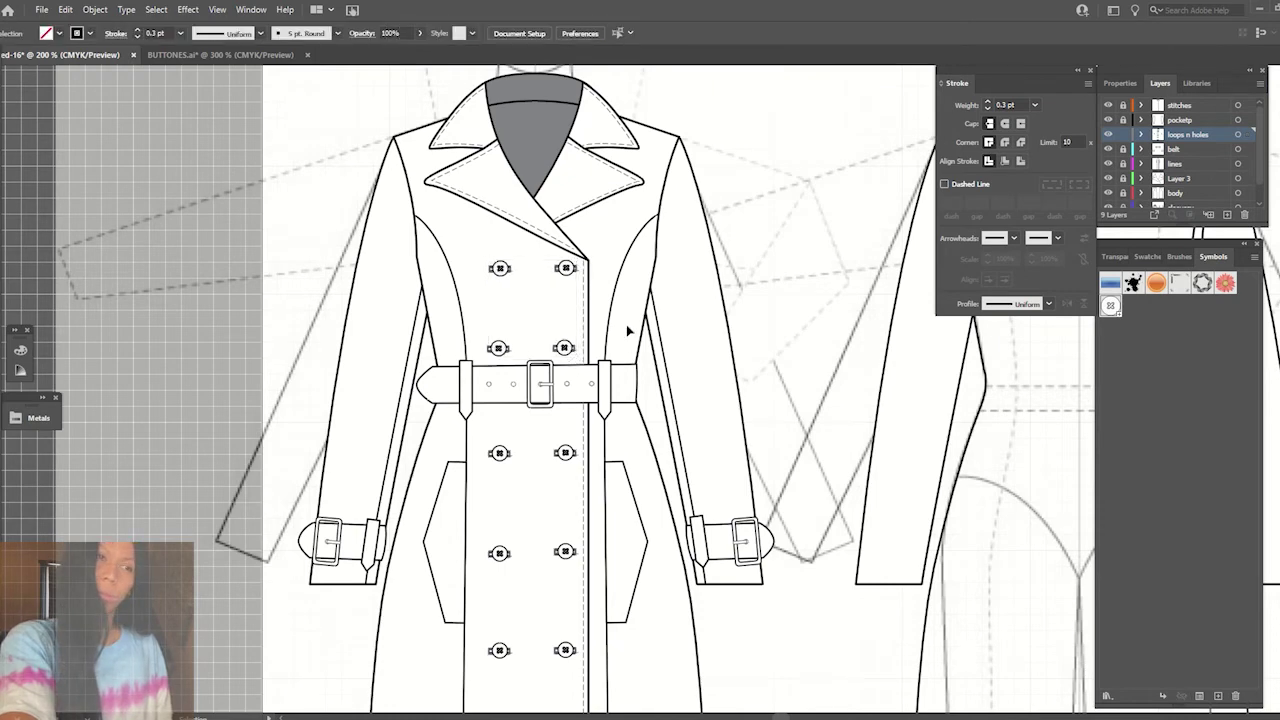
- Zoom in and out to check button alignment beside the front stitch line
key(ctrl+minus)
key(ctrl+minus)
key(ctrl+minus)
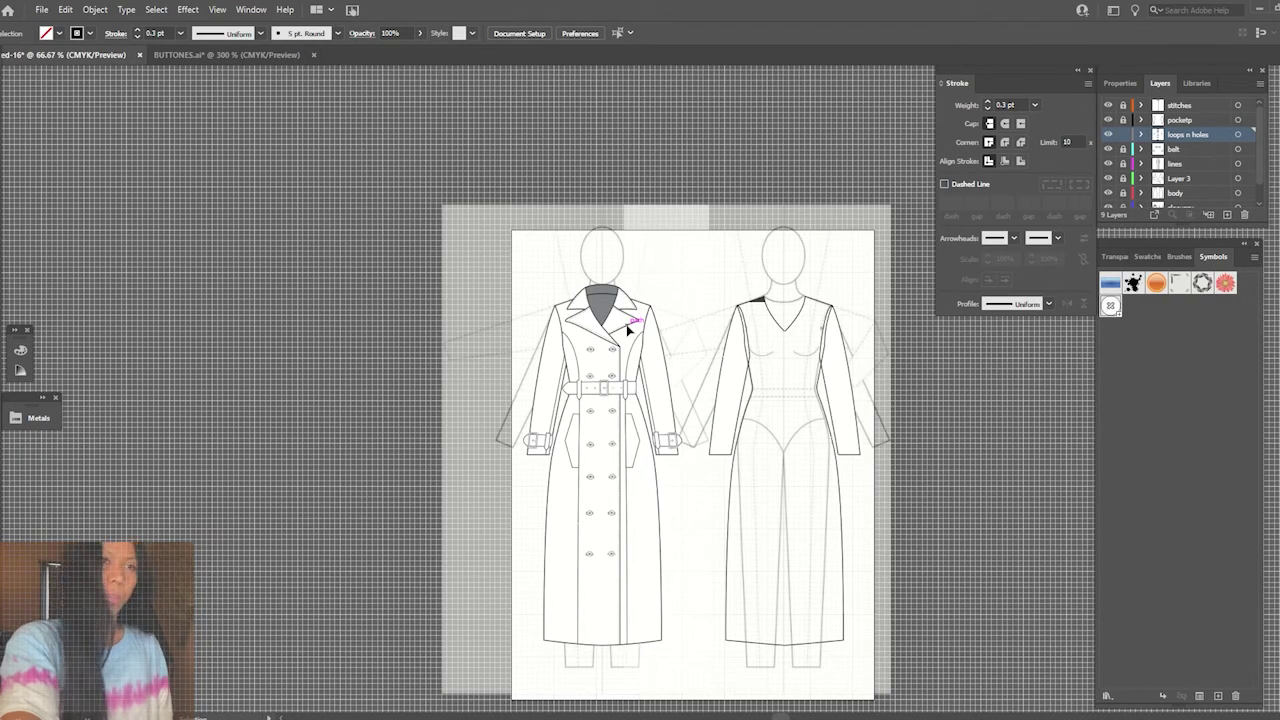
key(ctrl+plus)
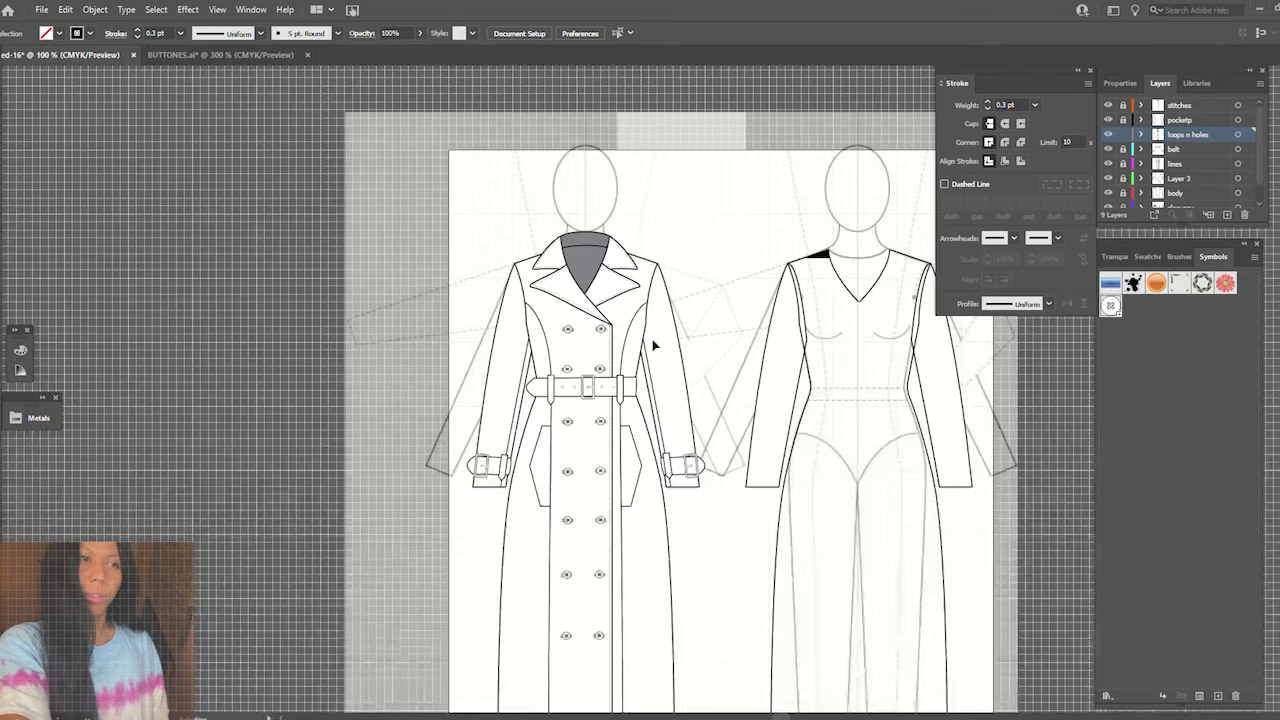
click(574, 647)
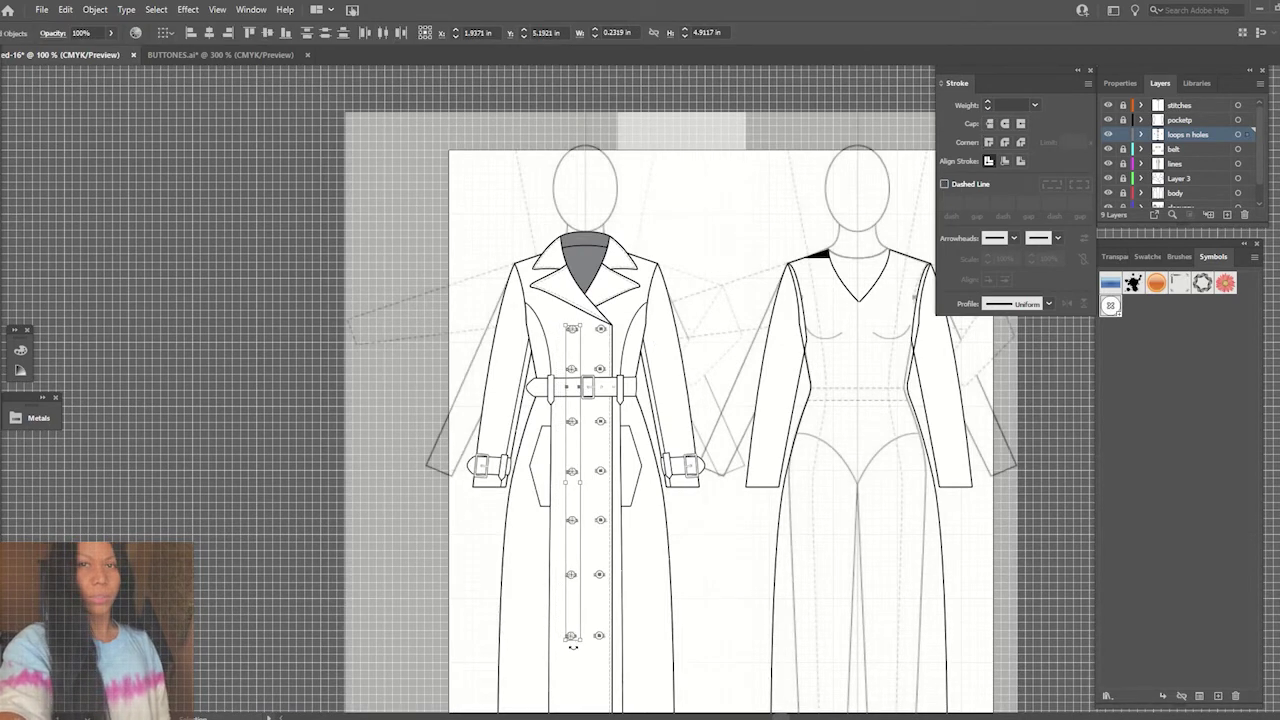
click(723, 621)
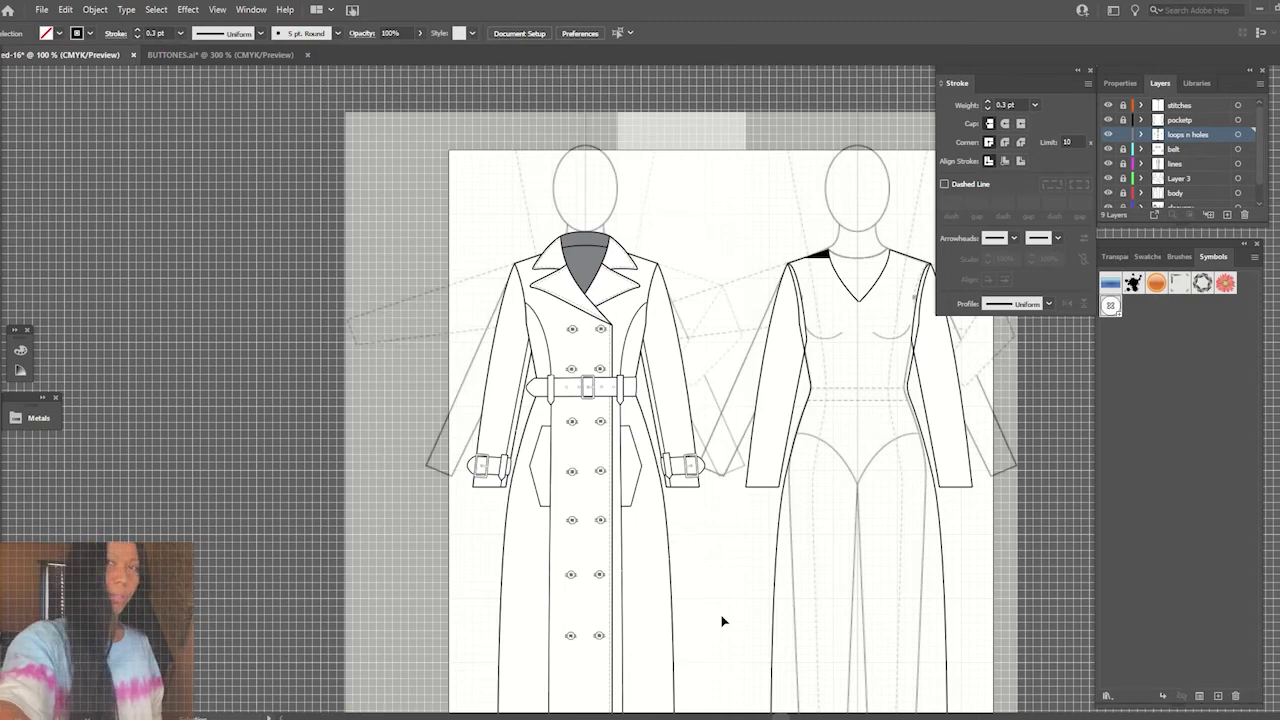
key(ctrl+minus)
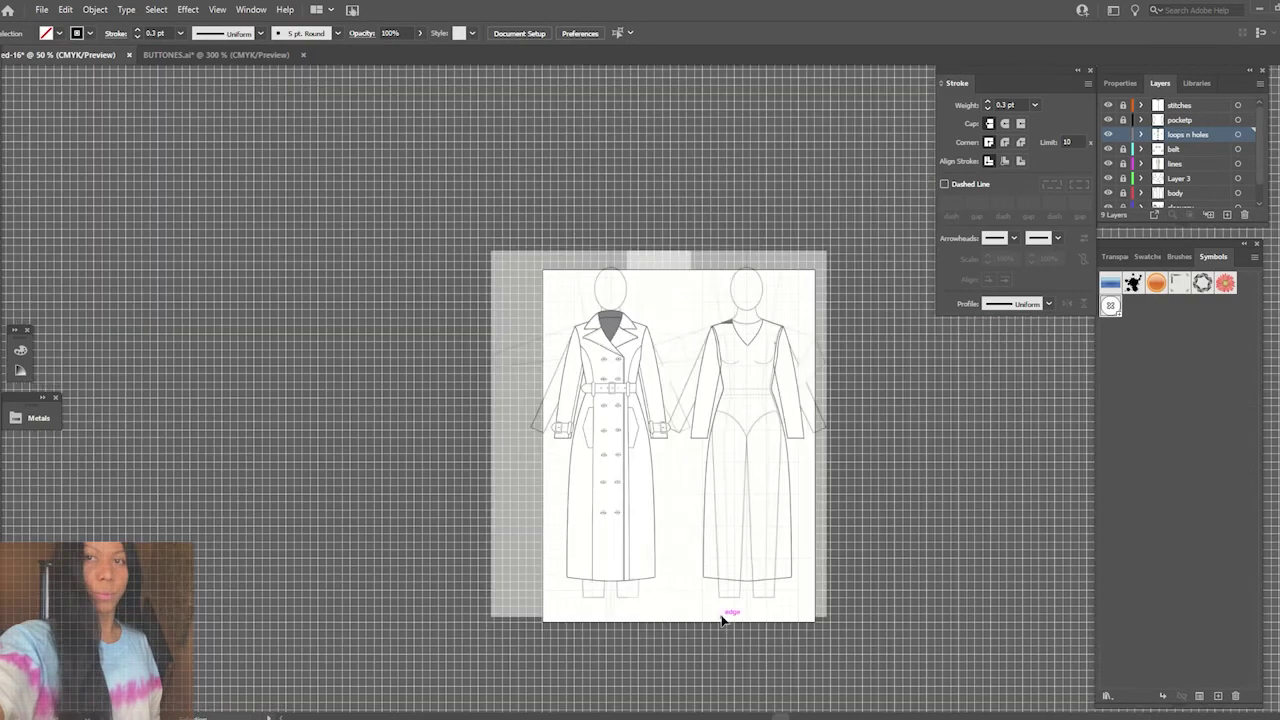
key(ctrl+plus)
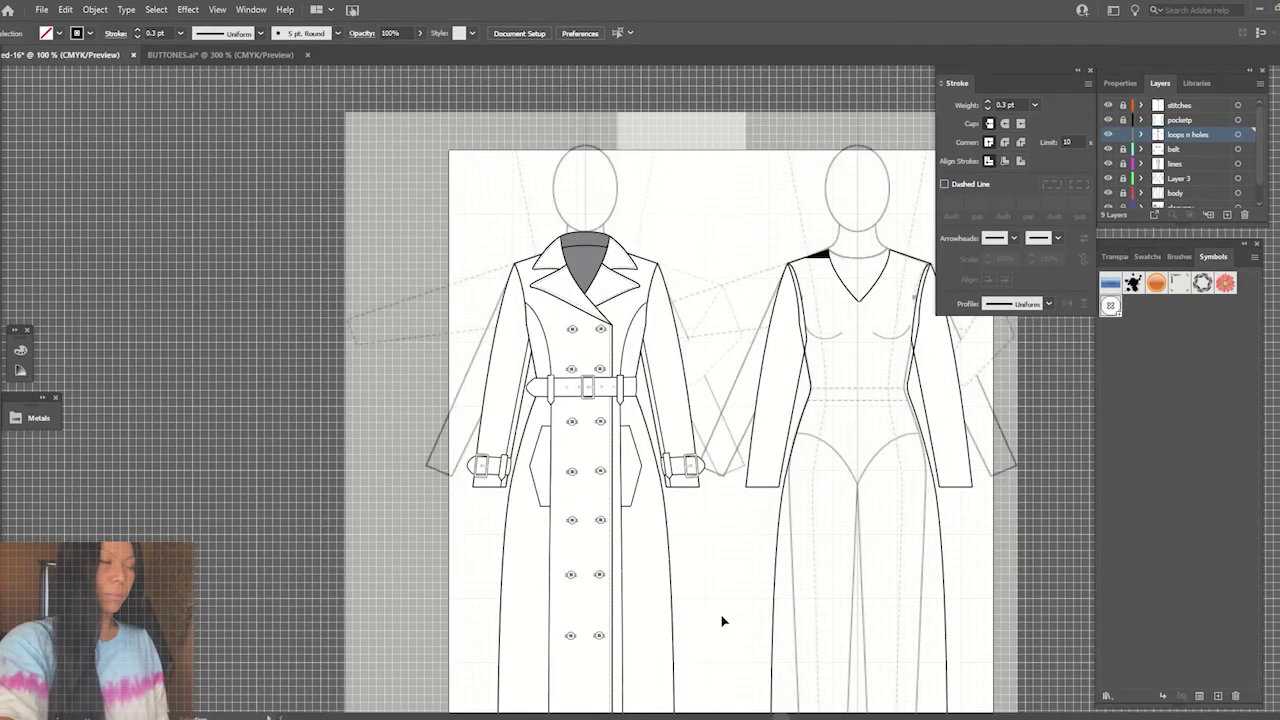
key(ctrl+plus)
key(ctrl+plus)
key(ctrl+plus)
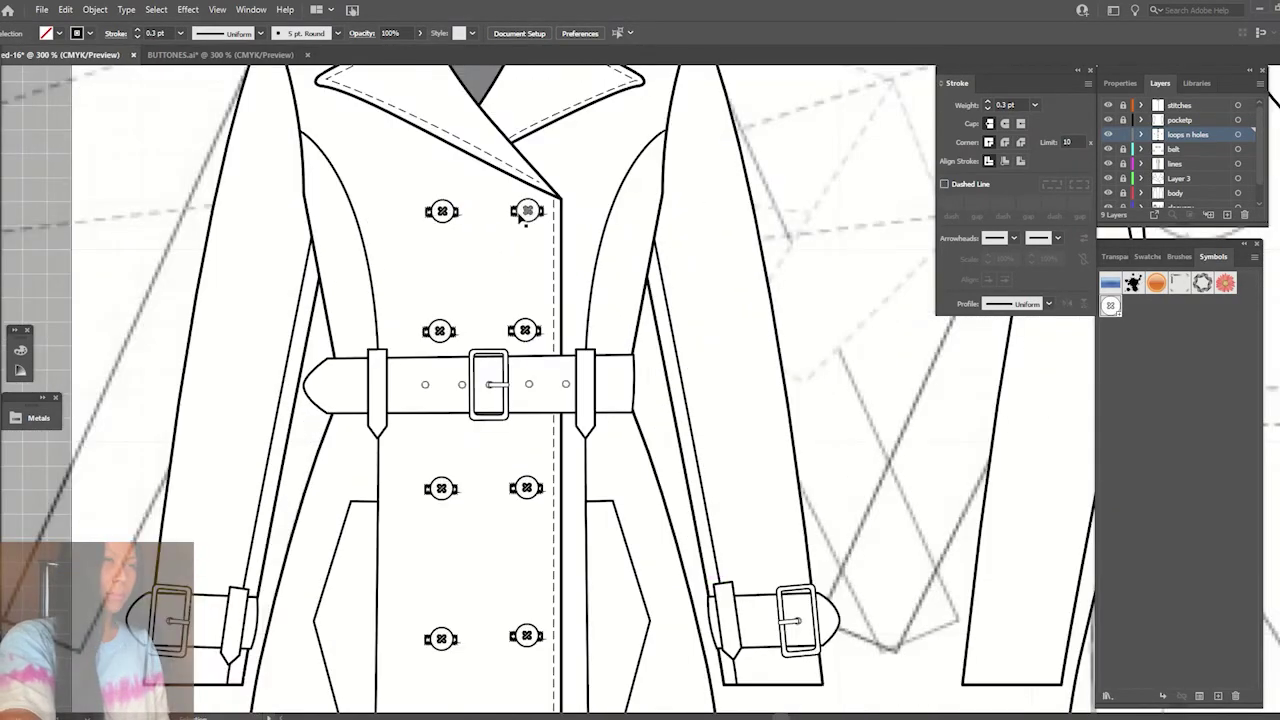
- Give the top-right chest button a thinner stroke weight of 15
click(521, 215)
right_click(516, 221)
click(516, 230)
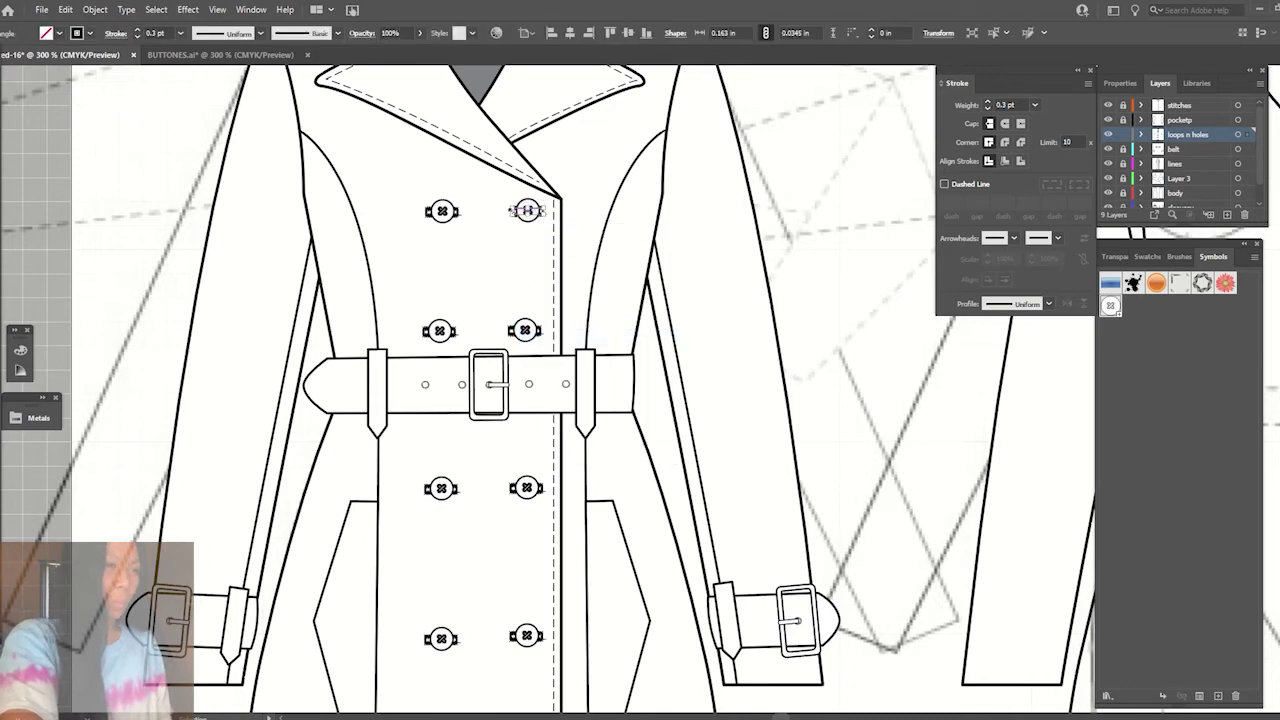
click(541, 290)
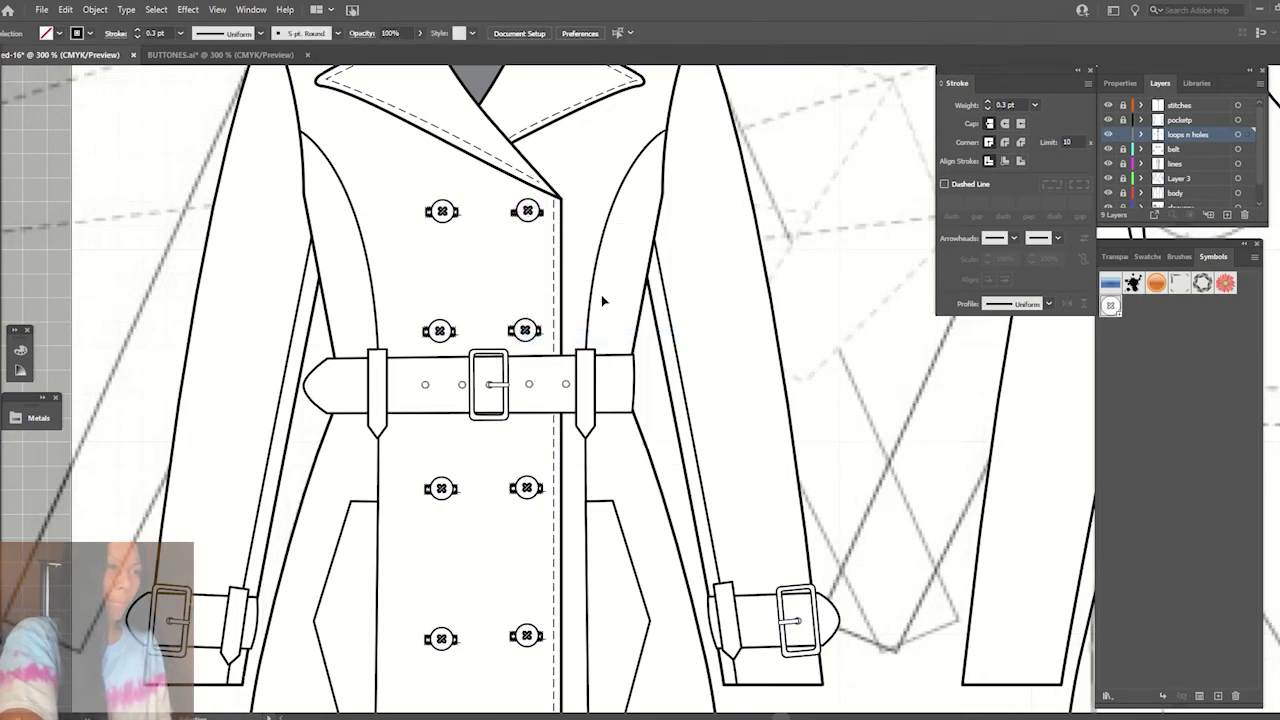
drag(570, 232, 512, 204)
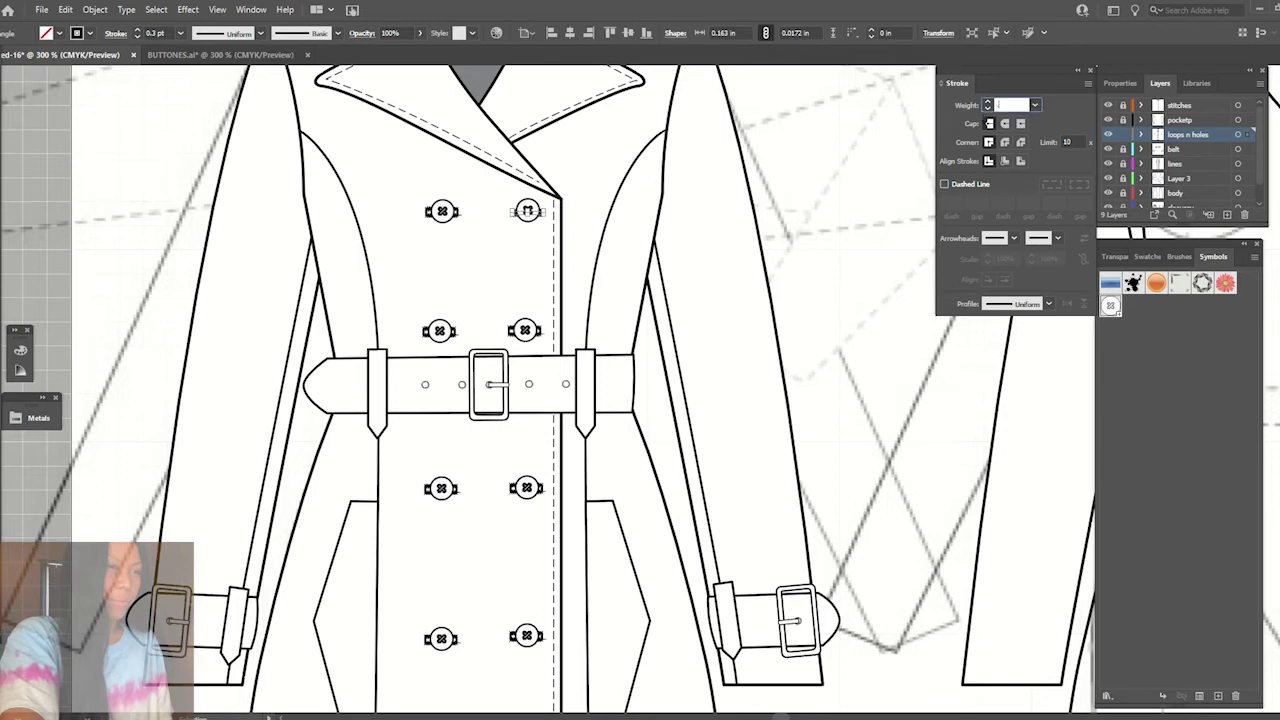
text(15)
key(Return)
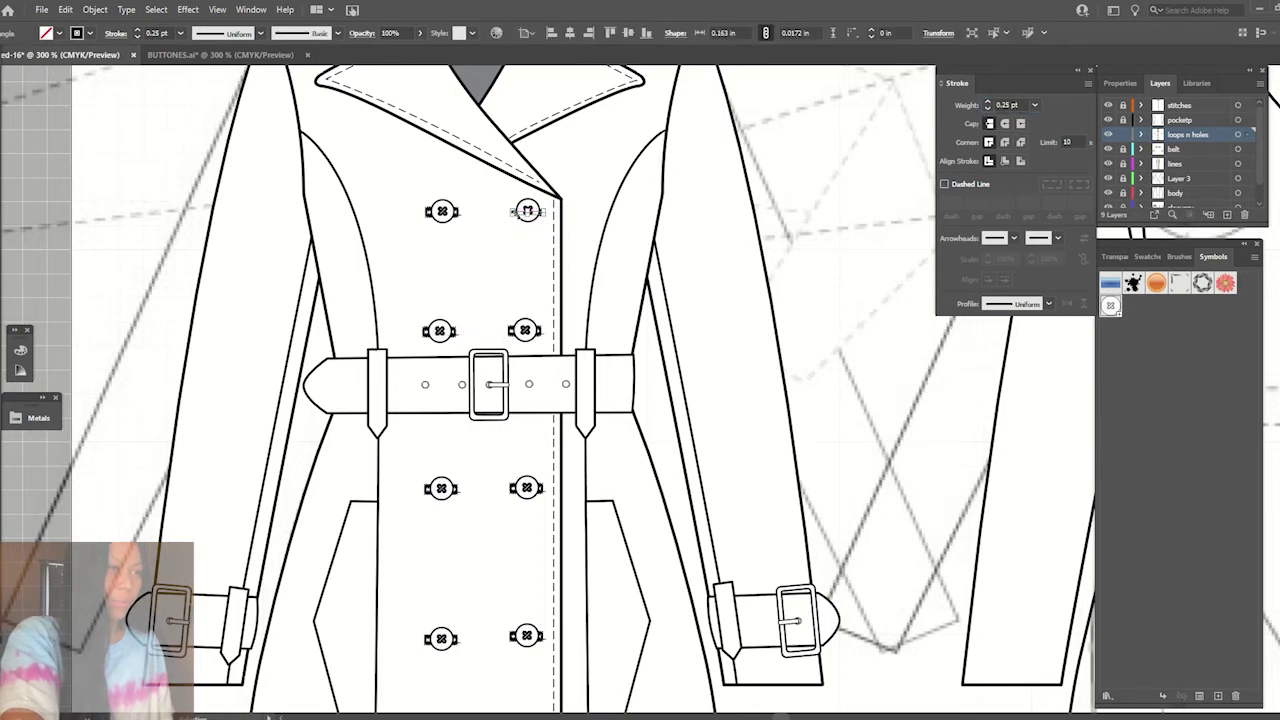
- Group the chest button's parts and delete the two left buttons above the belt
key(ctrl+minus)
drag(567, 400, 517, 331)
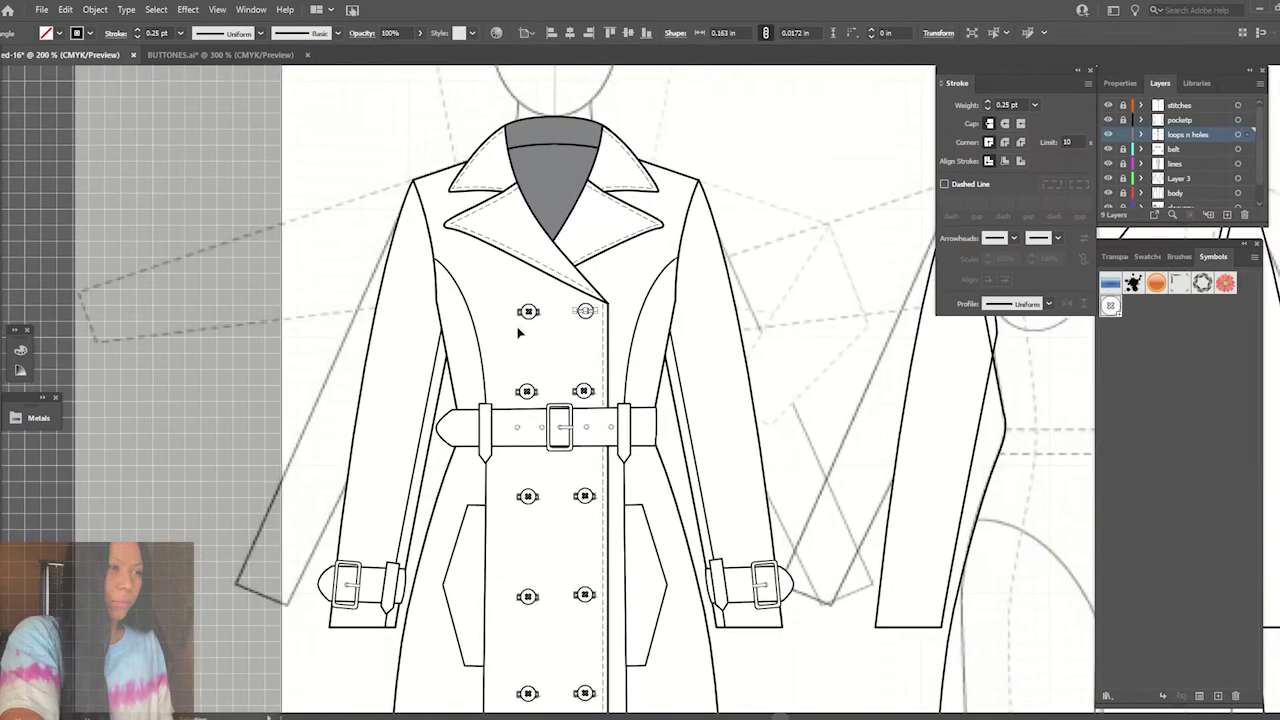
right_click(590, 316)
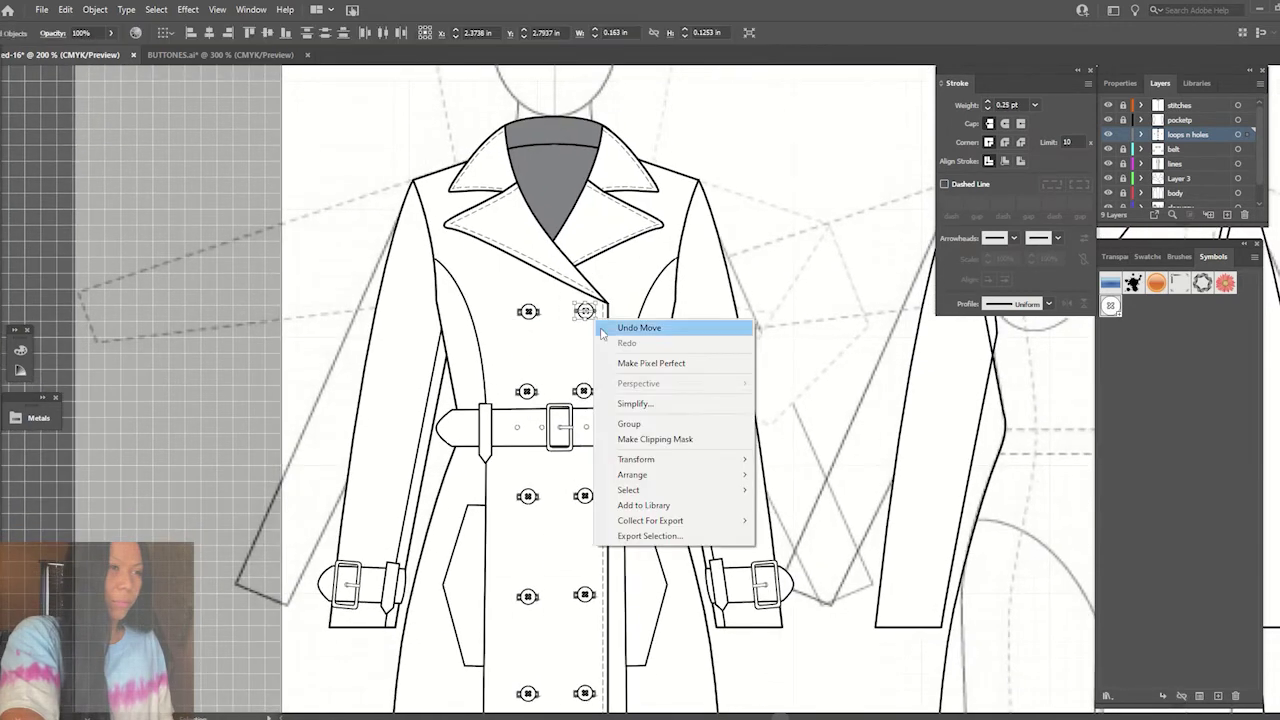
click(600, 420)
key(Delete)
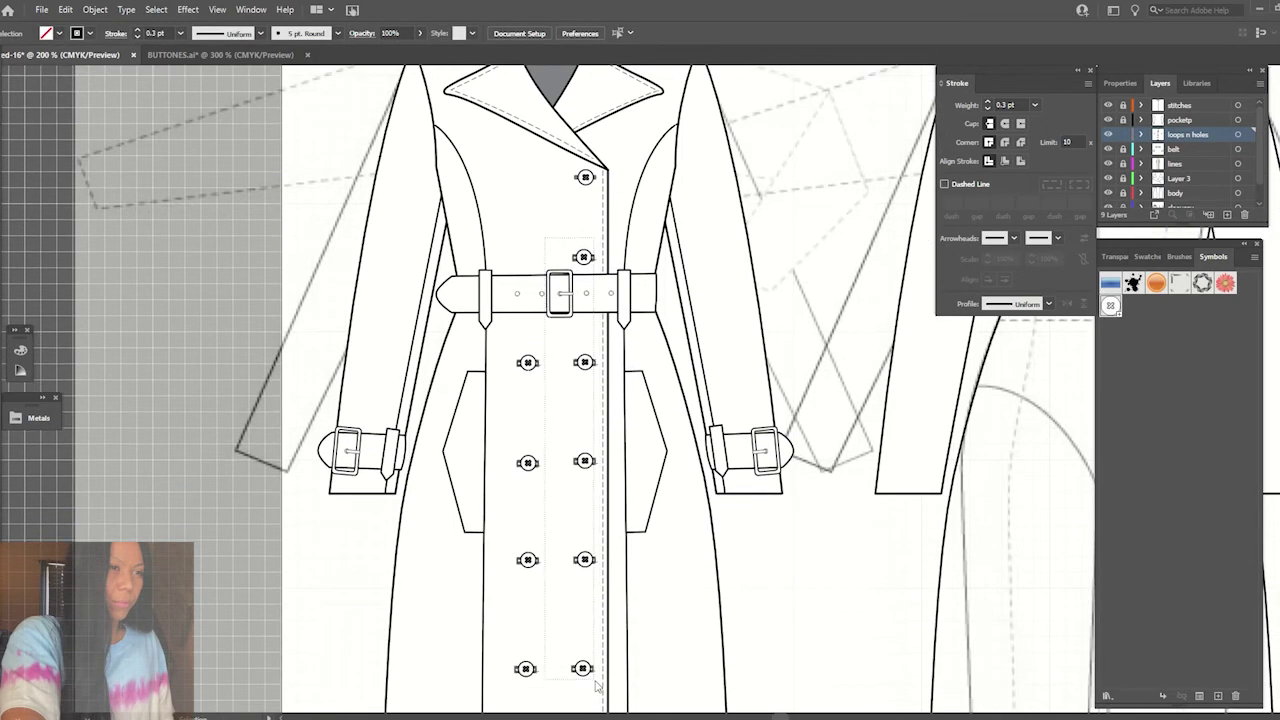
- Delete the single button just above the belt, dismissing an accidental print dialog
drag(592, 703, 597, 680)
click(584, 256)
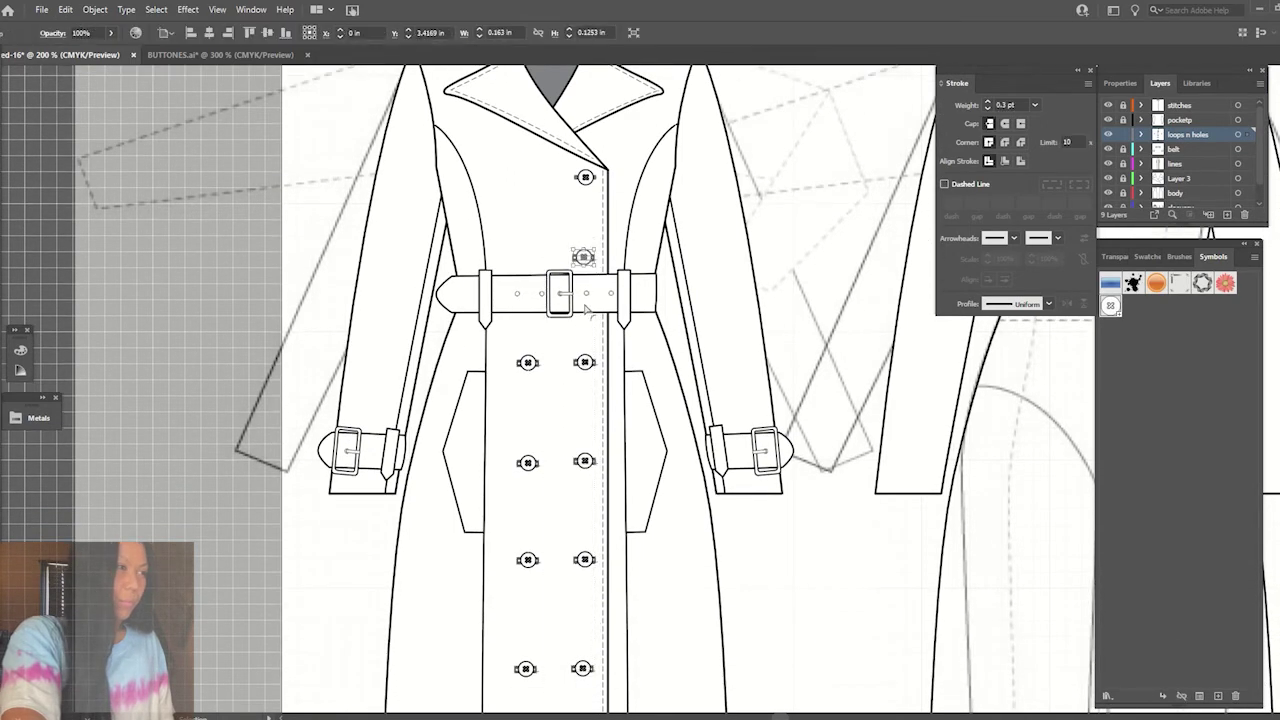
key(ctrl+p)
key(Escape)
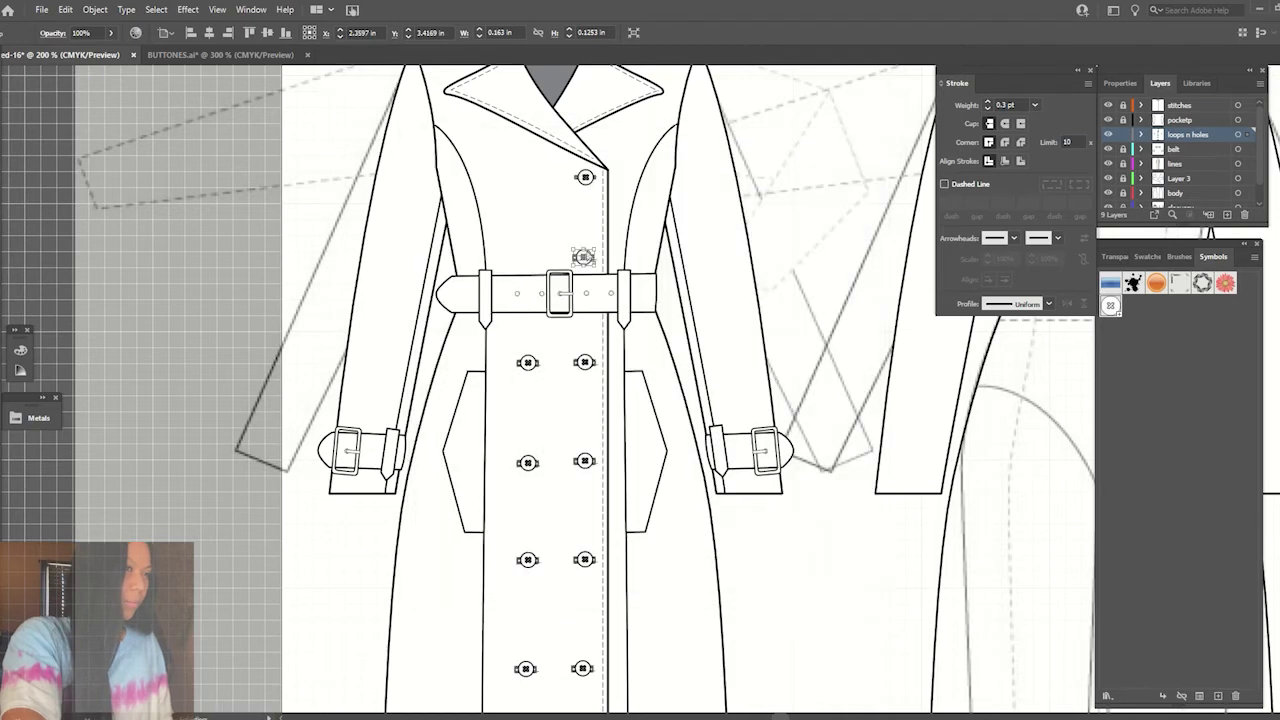
key(ctrl+p)
key(Escape)
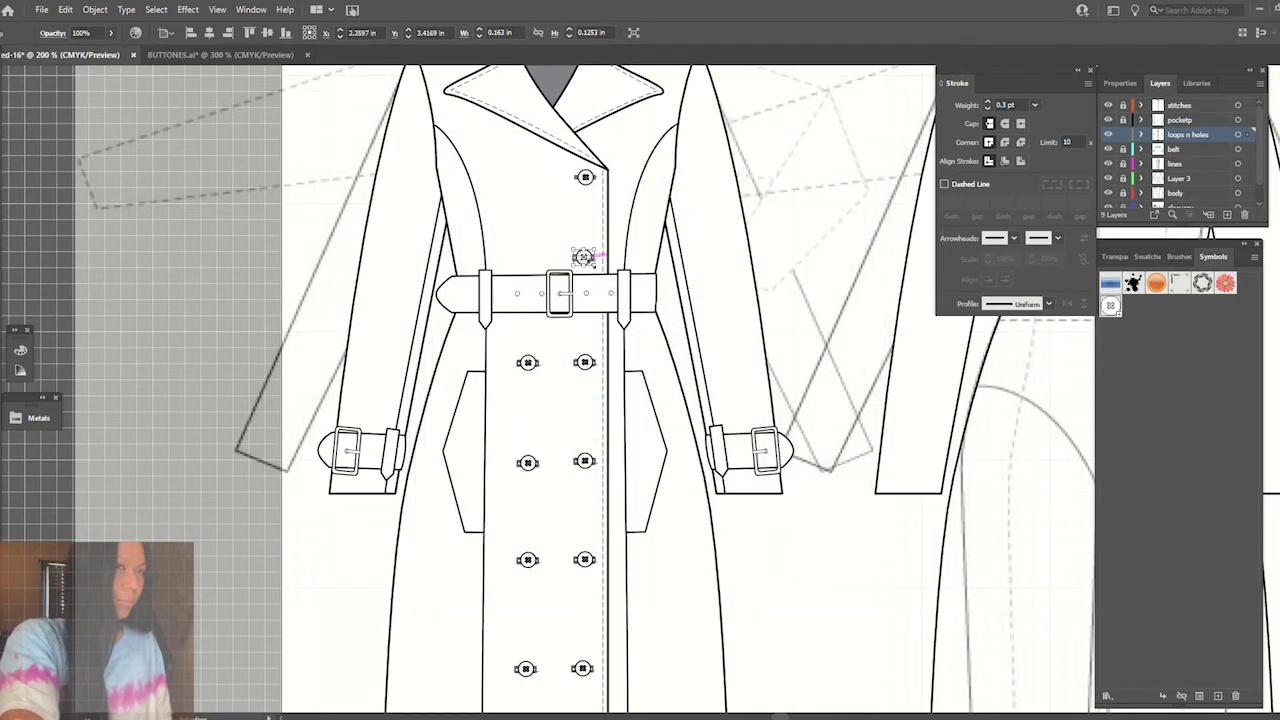
key(Delete)
- Delete the button column below the belt and the two buttons near the hem
drag(598, 684, 500, 351)
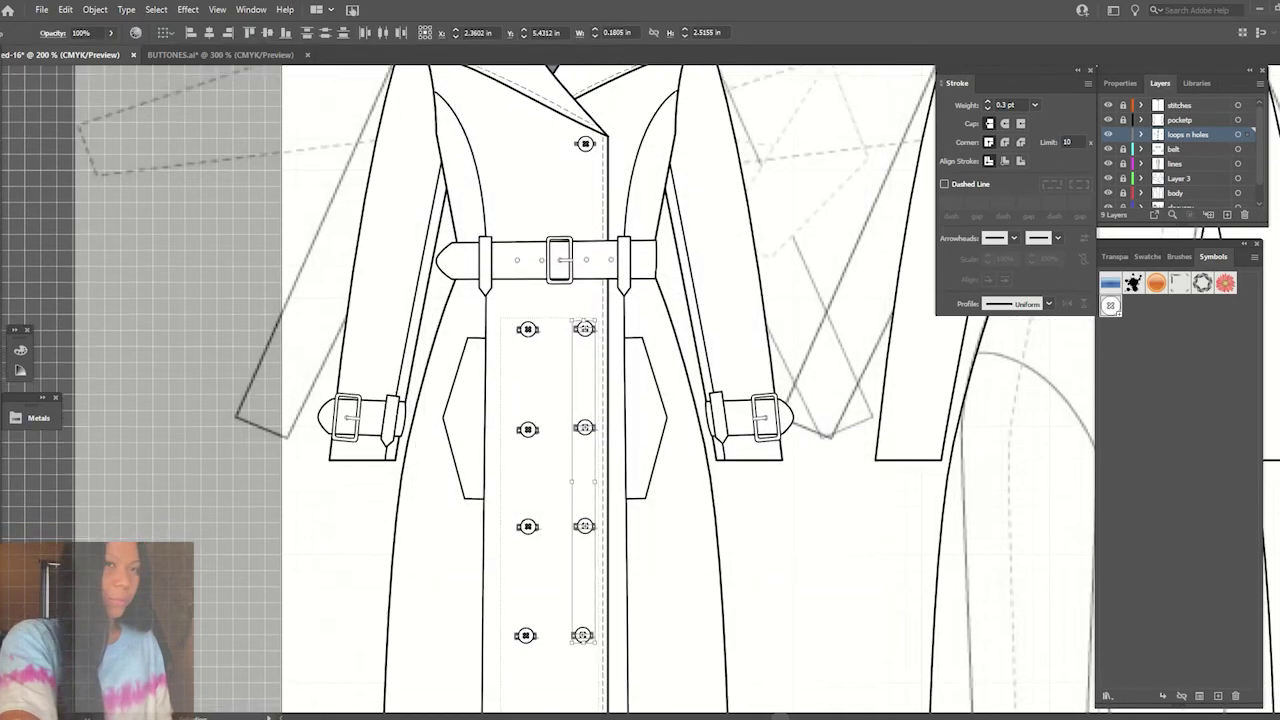
scroll(597, 645, down, 2)
key(Delete)
key(ctrl+minus)
key(ctrl+minus)
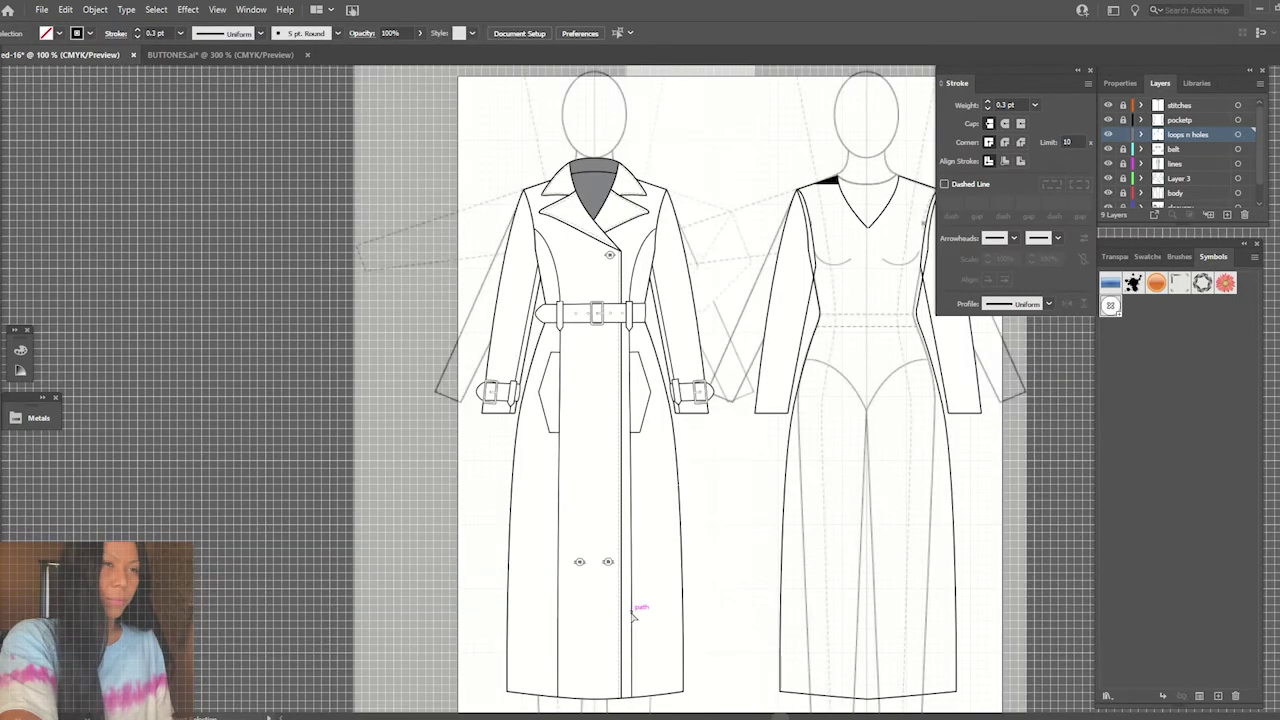
drag(570, 543, 612, 584)
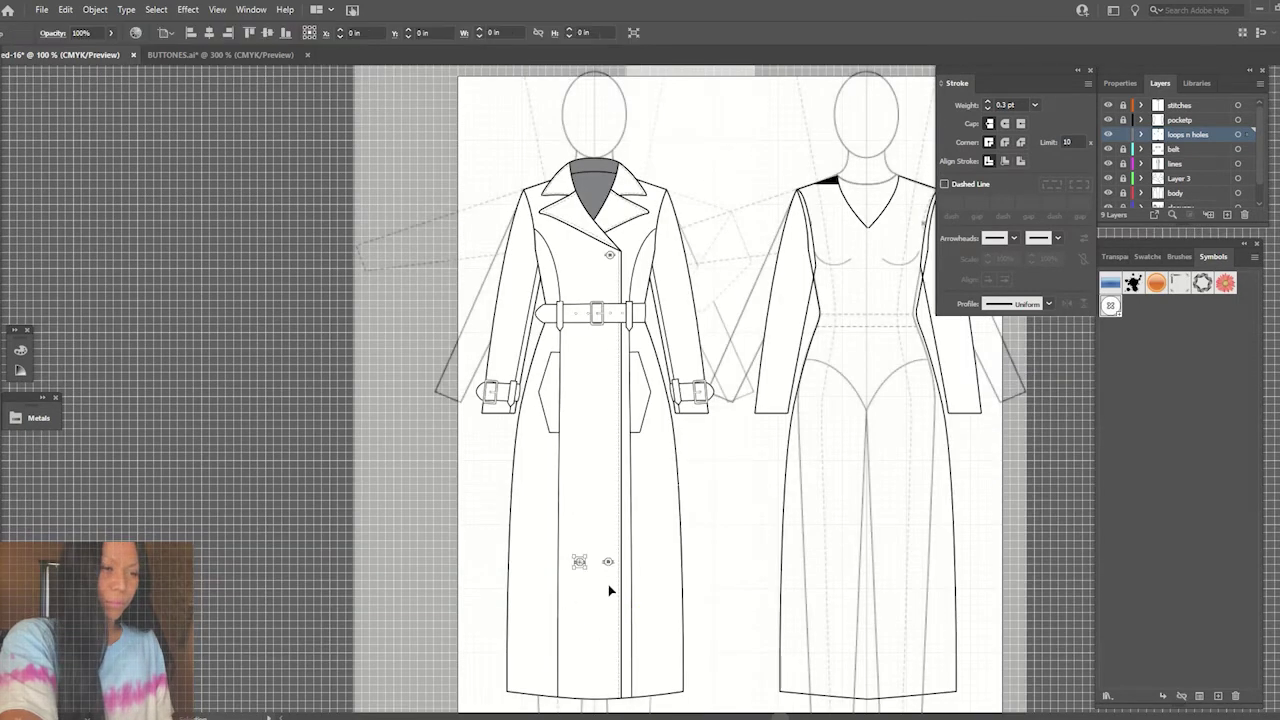
key(Delete)
- Duplicate the chest button to form a second button pair
key(ctrl+plus)
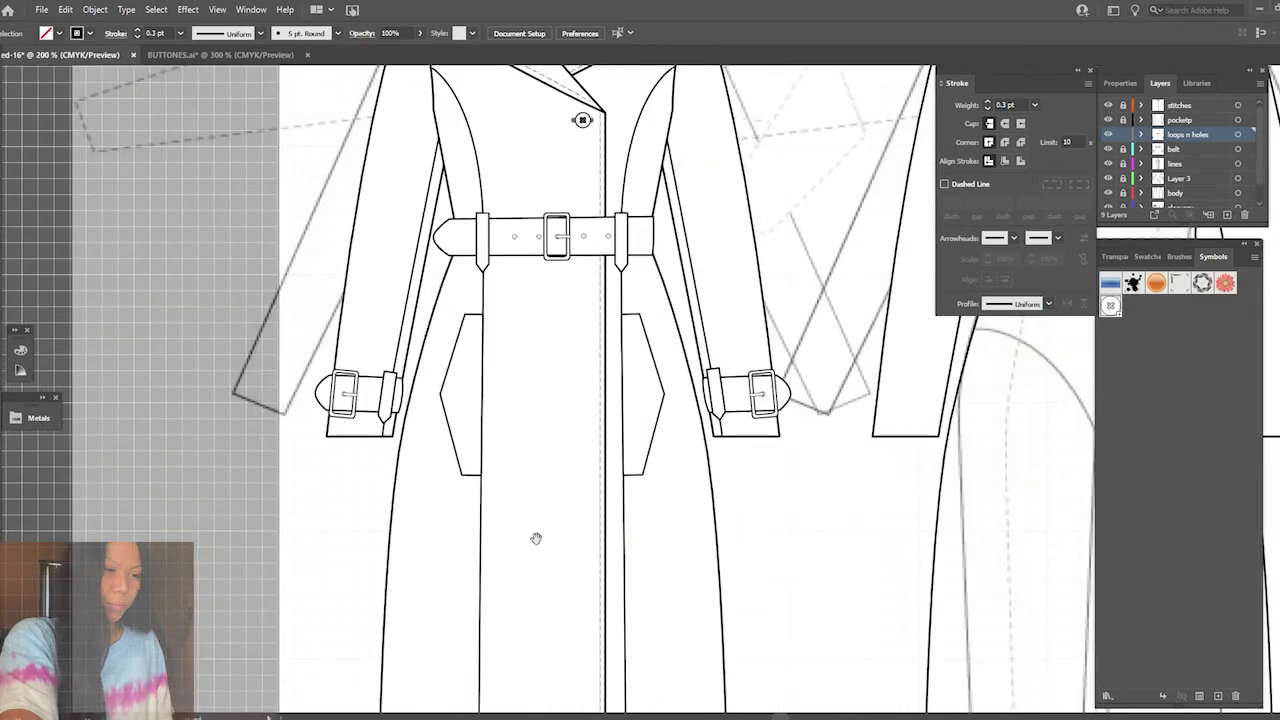
scroll(545, 300, up, 3)
mouse_move(576, 213)
mouse_down()
mouse_move(522, 211)
mouse_move(584, 244)
mouse_move(571, 300)
mouse_up()
click(580, 400)
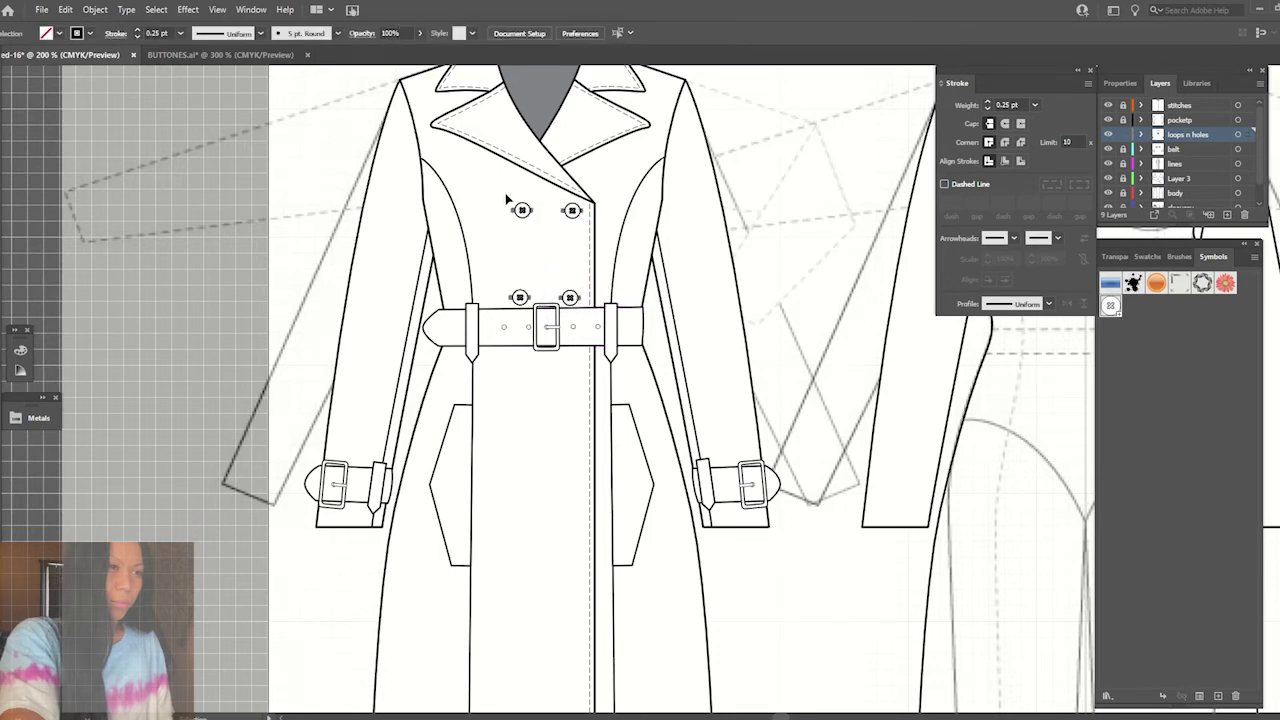
drag(506, 198, 578, 236)
click(536, 388)
- Move the lower button pair down to sit below the belt
scroll(534, 388, down, 1)
scroll(520, 320, down, 2)
scroll(530, 220, down, 1)
click(548, 160)
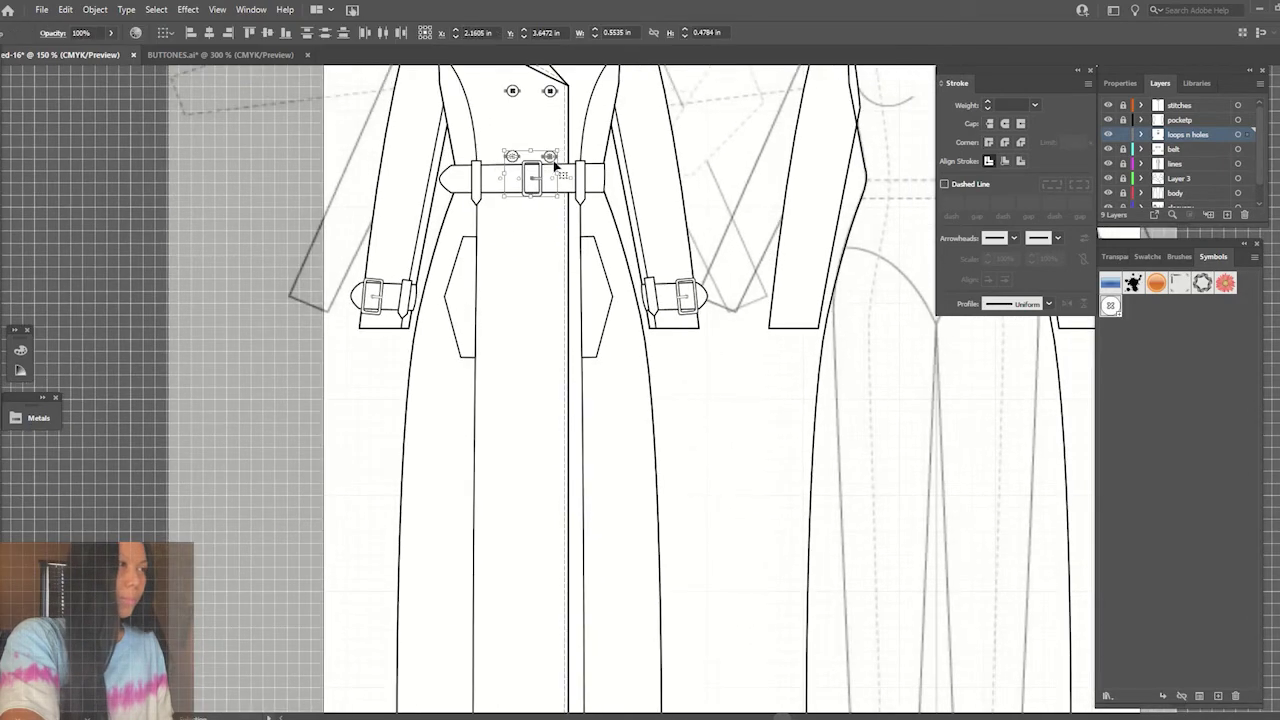
click(498, 141)
drag(550, 158, 548, 232)
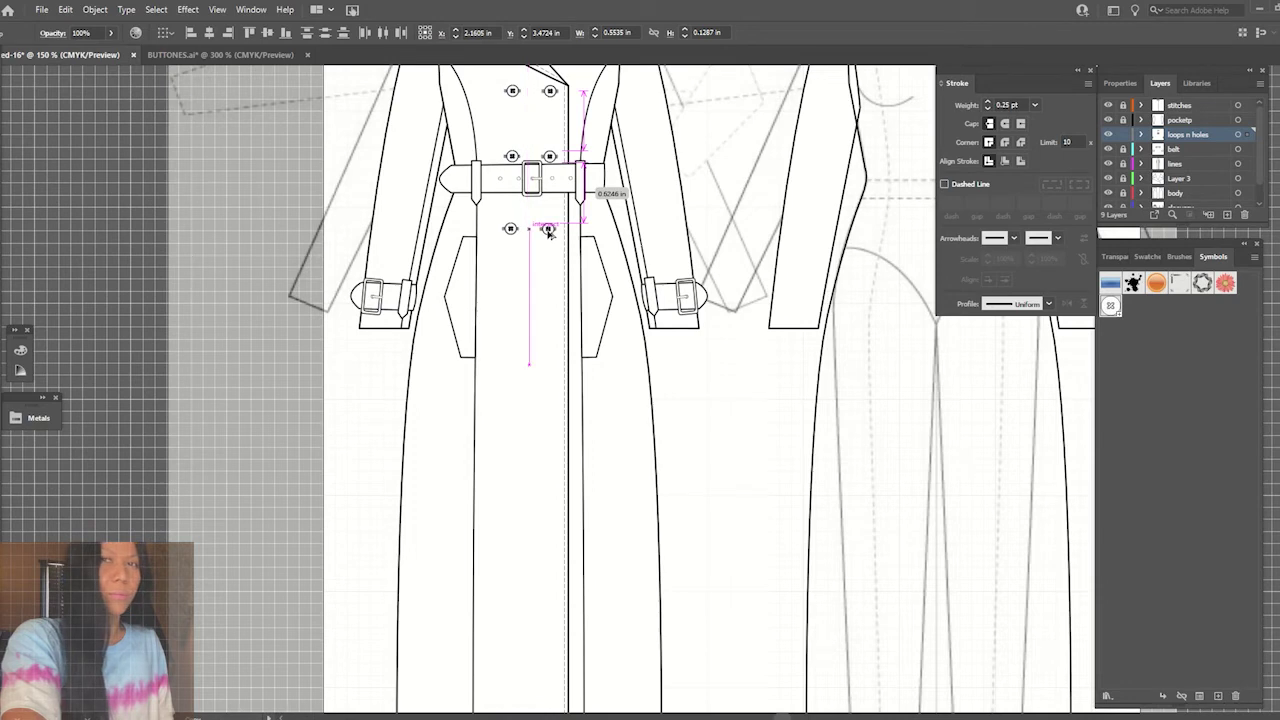
click(543, 306)
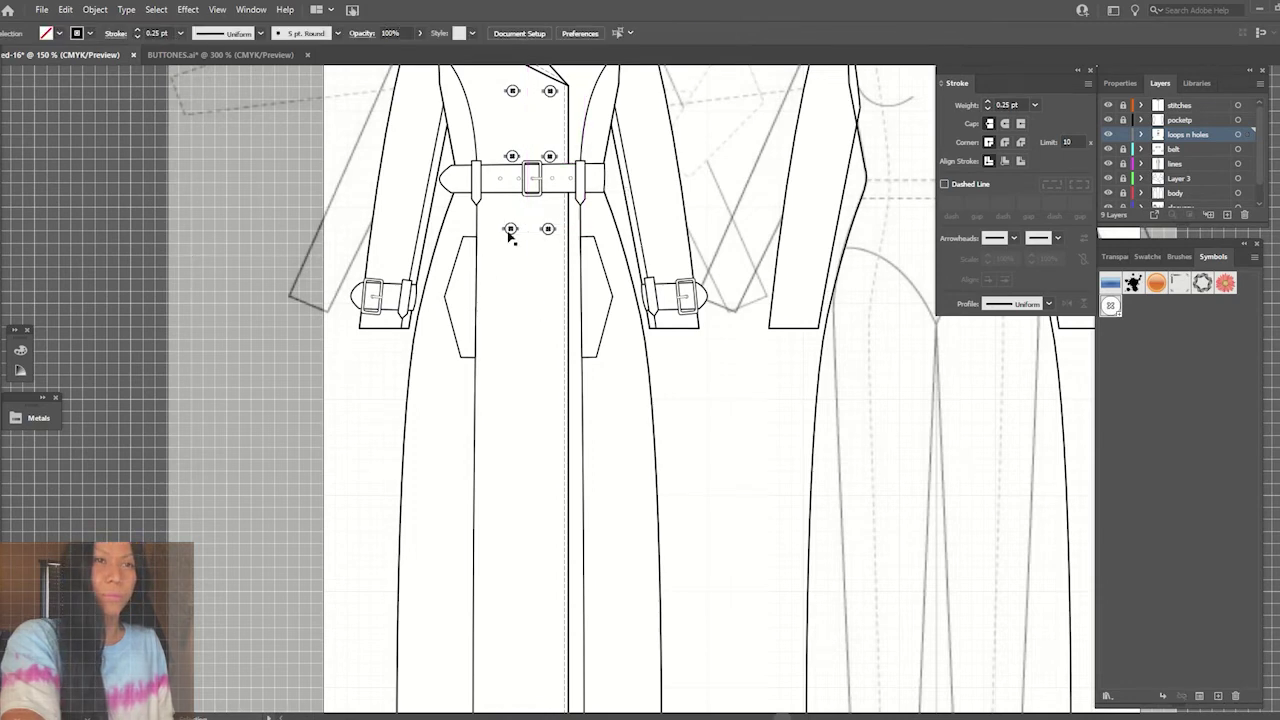
- Group the two buttons below the belt and Alt-drag copies further down the front
drag(546, 246, 552, 241)
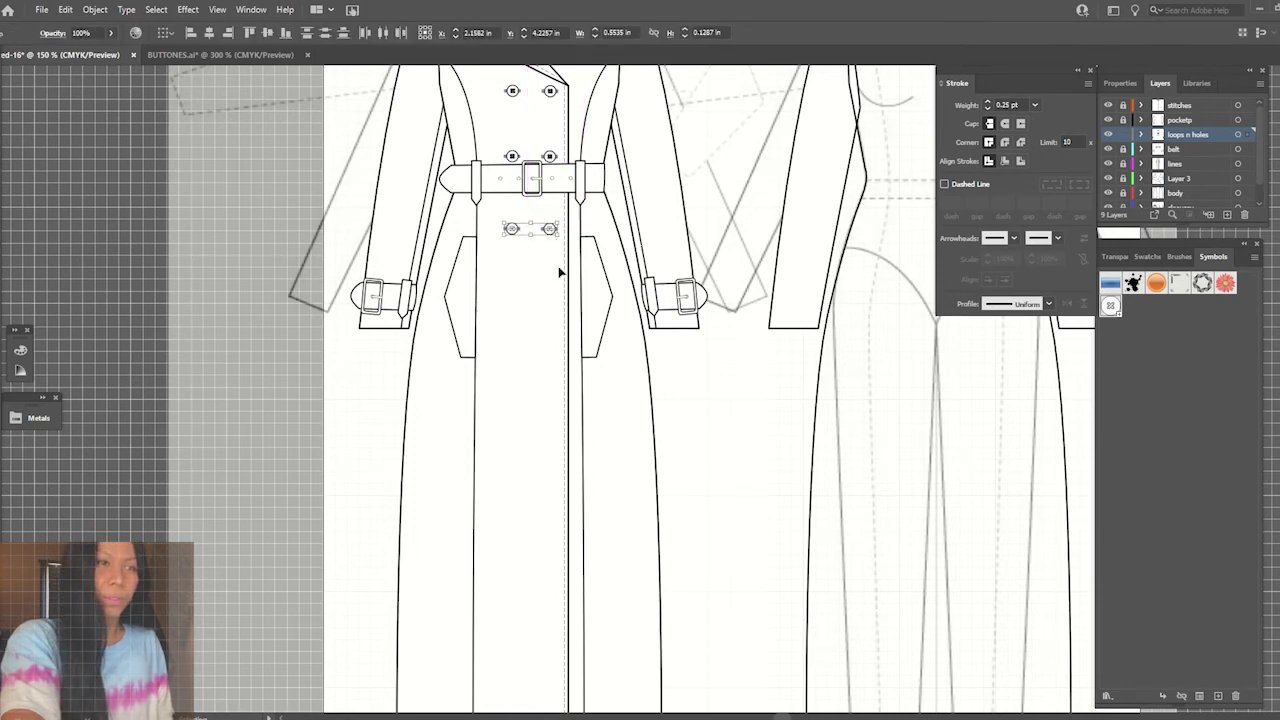
right_click(556, 231)
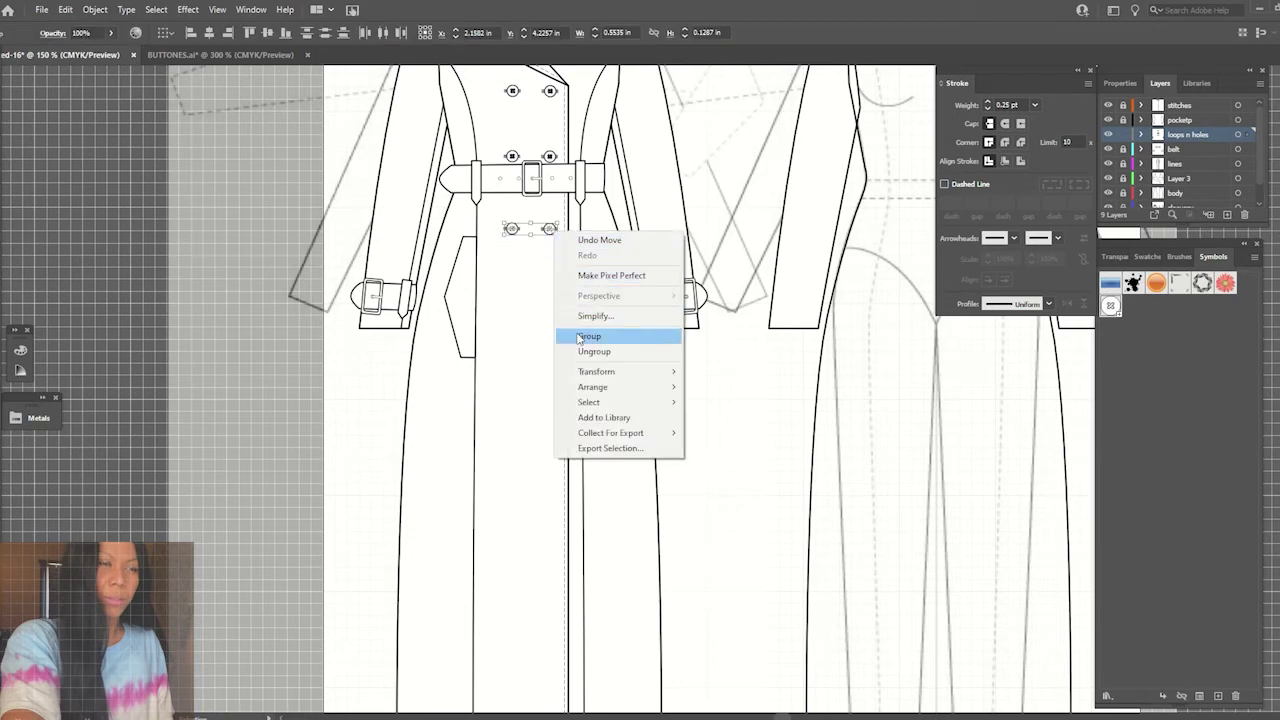
click(578, 338)
drag(550, 232, 551, 485)
key(ctrl+minus)
key(ctrl+minus)
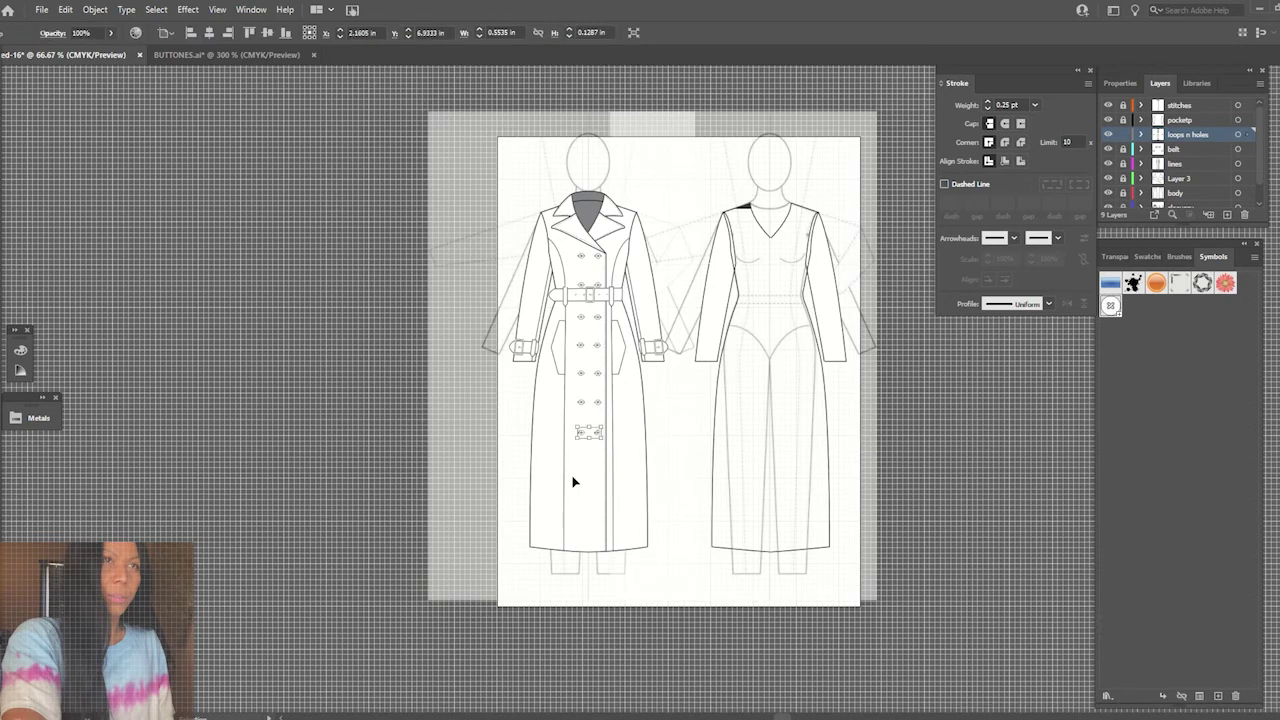
mouse_move(598, 435)
mouse_down()
mouse_move(600, 478)
mouse_move(600, 443)
mouse_up()
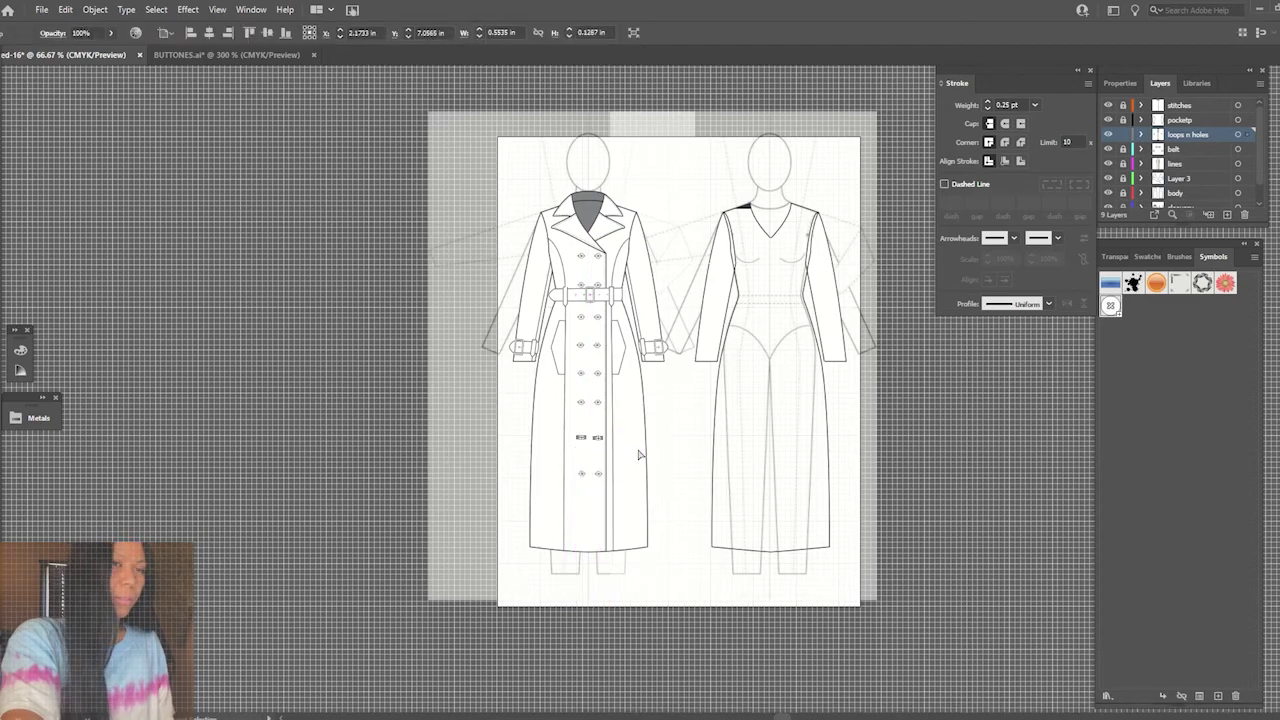
scroll(640, 455, up, 3)
click(743, 419)
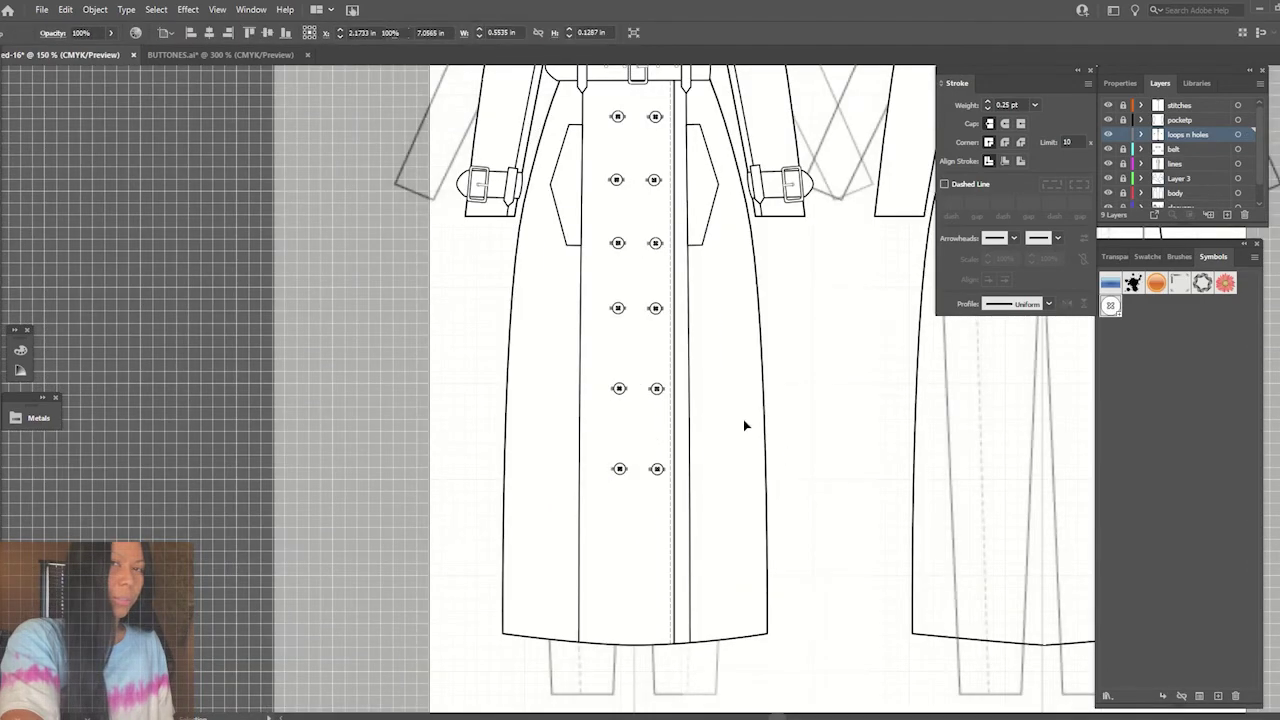
- Nudge the button pairs below the pockets down for even spacing
click(655, 245)
key(Down)
key(Down)
click(655, 310)
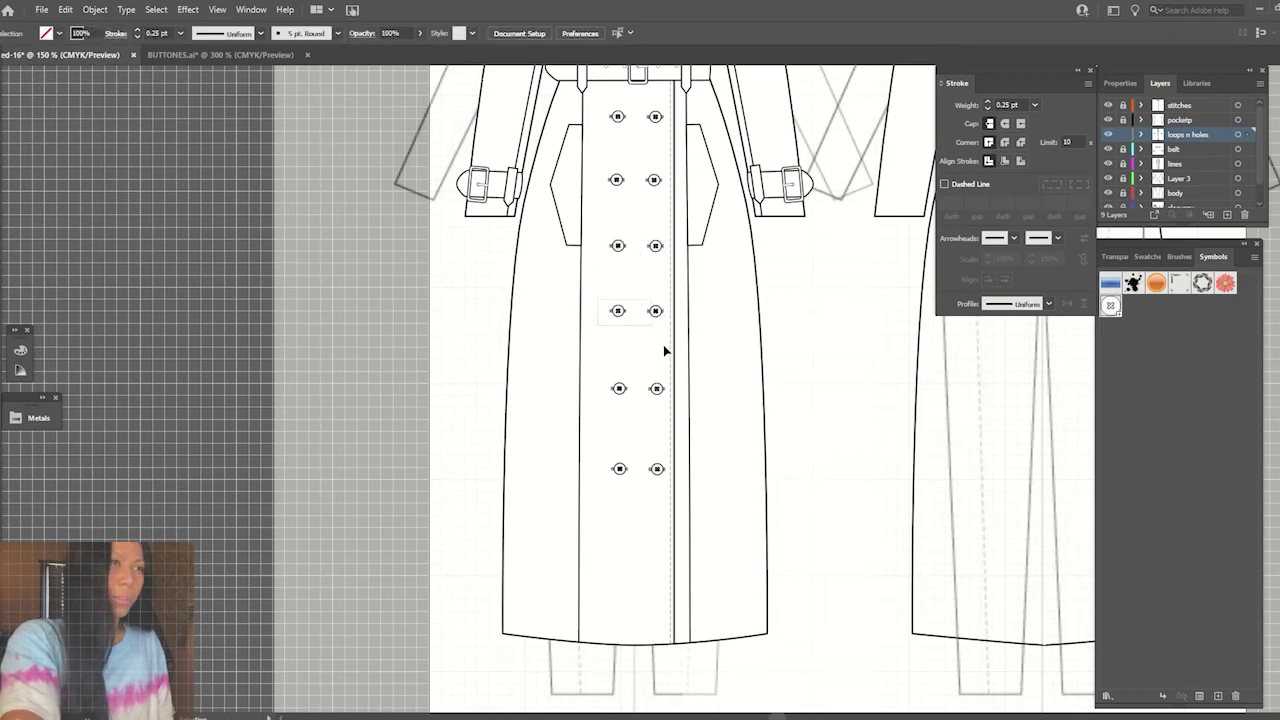
key(Down)
key(Down)
click(633, 389)
key(Down)
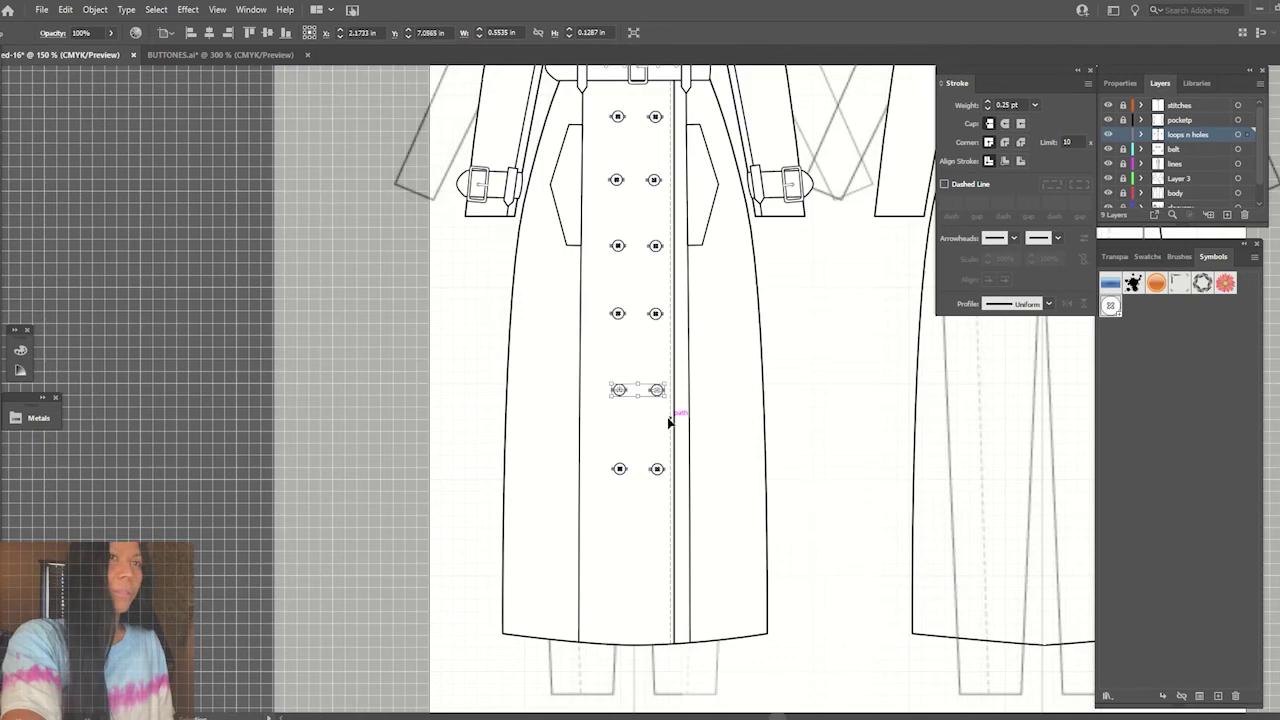
key(Down)
click(617, 469)
click(829, 371)
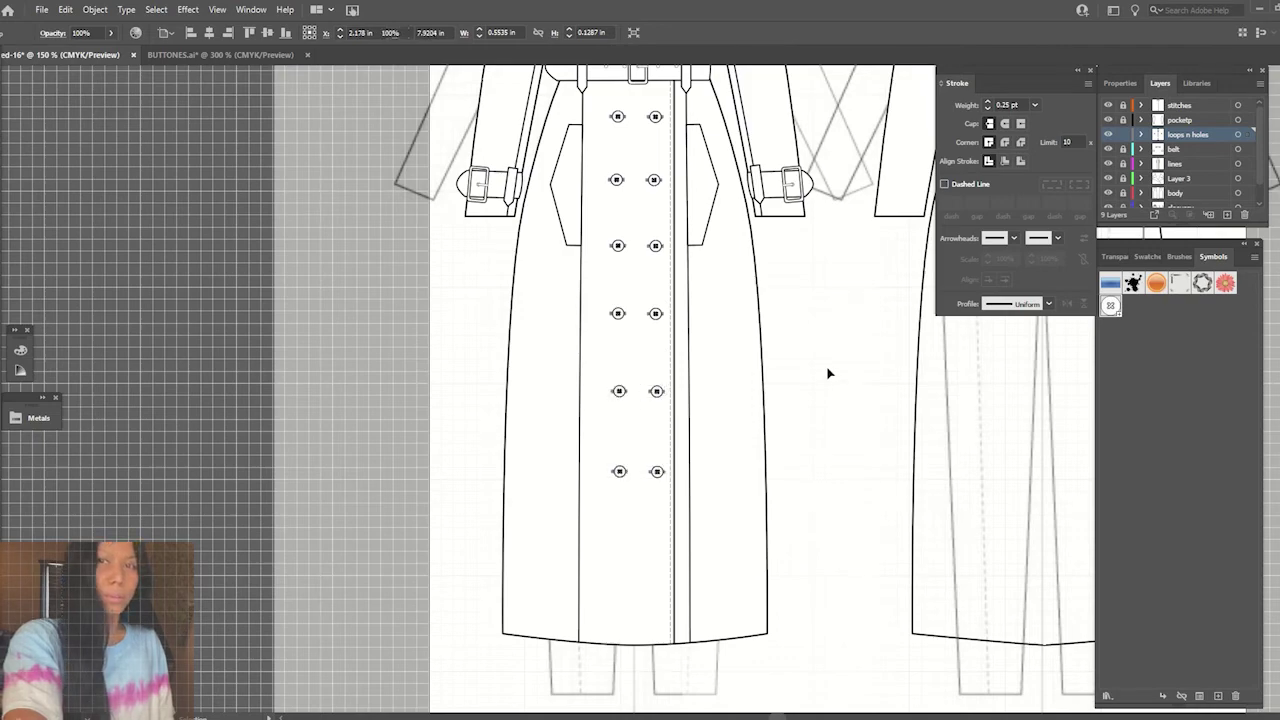
- Make the stitches layer active and zoom back in on the coat front
key(ctrl+minus)
key(ctrl+minus)
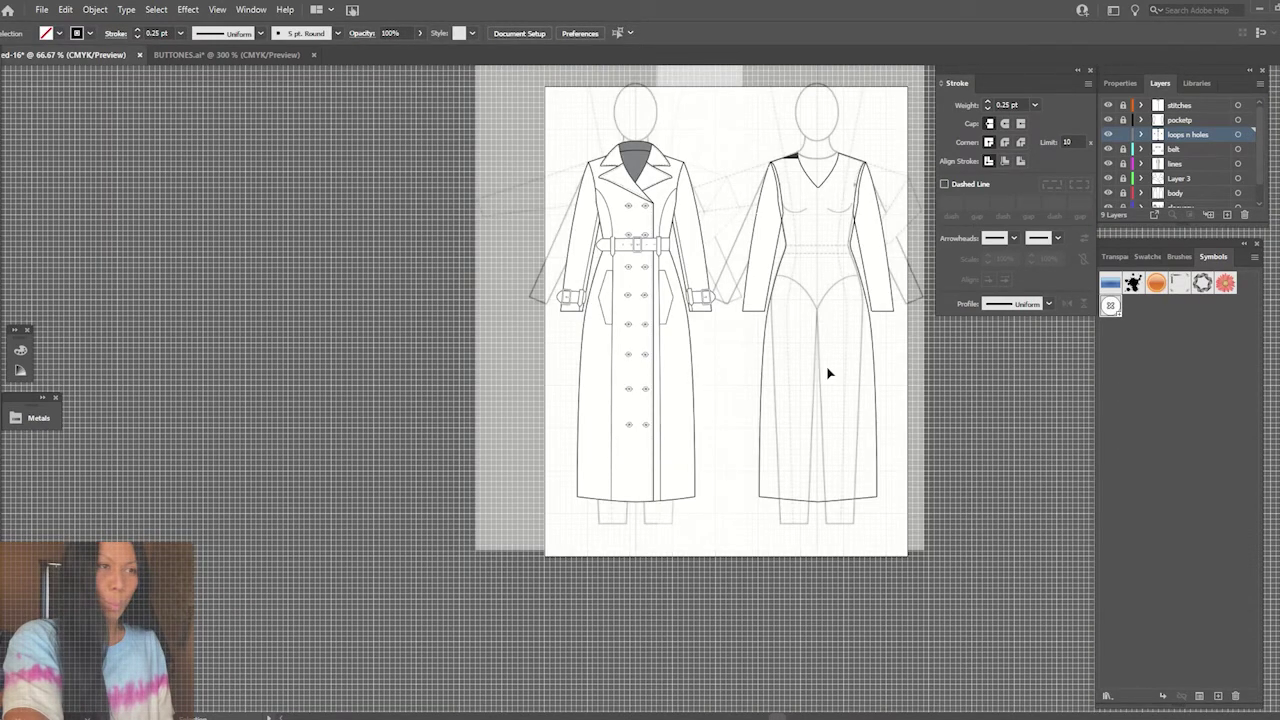
click(1127, 106)
key(ctrl+plus)
key(ctrl+plus)
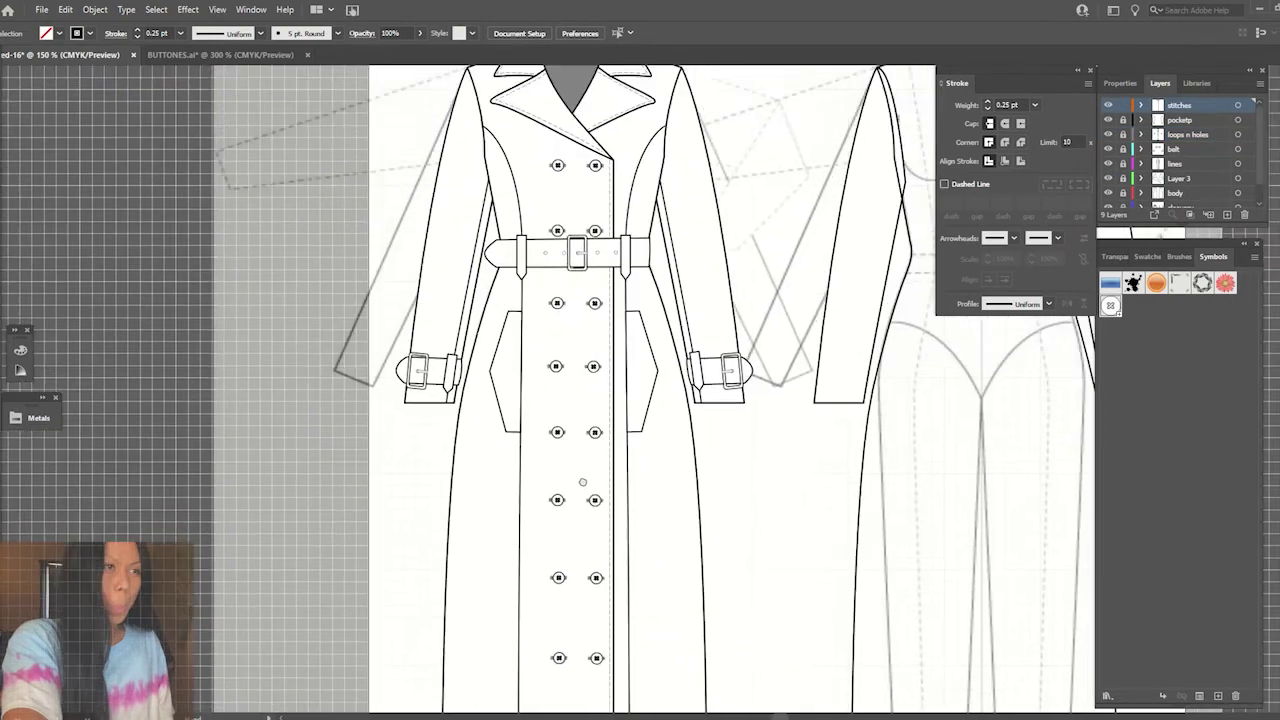
- Draw a dashed stitch line around the belt's pointed tip
scroll(582, 482, up, 2)
scroll(580, 497, down, 3)
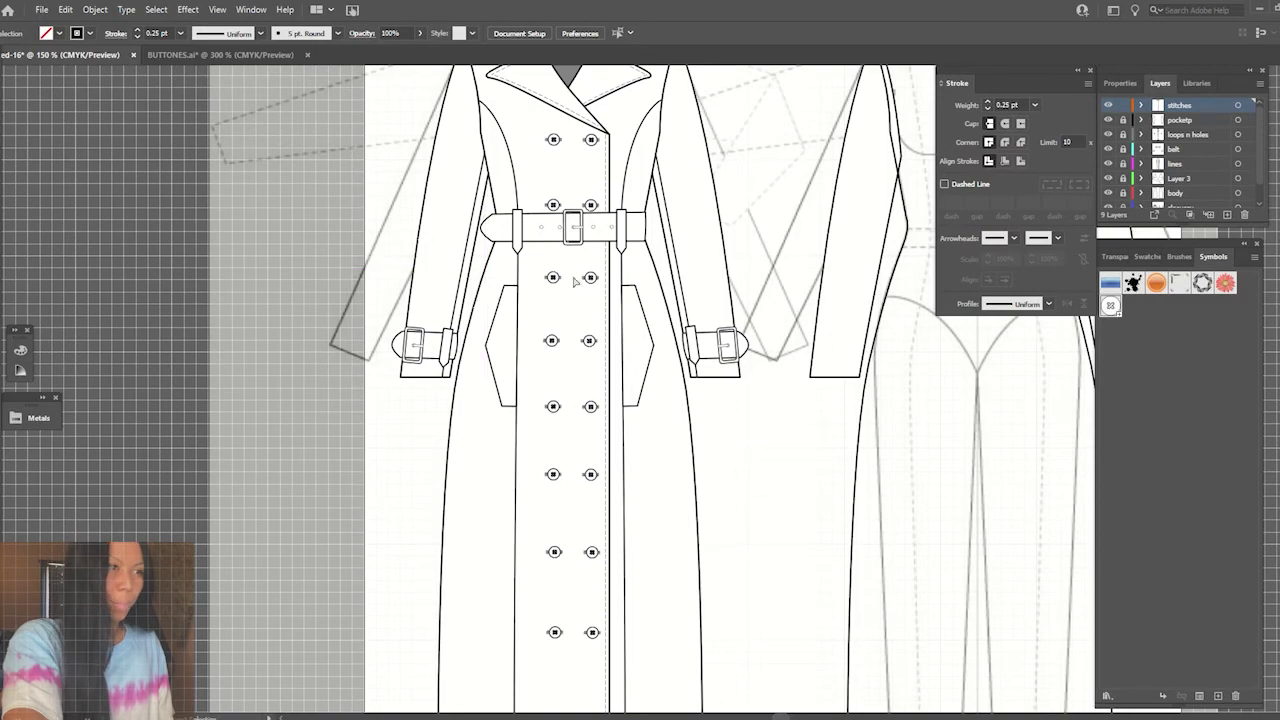
key(ctrl+plus)
key(ctrl+plus)
scroll(460, 190, up, 3)
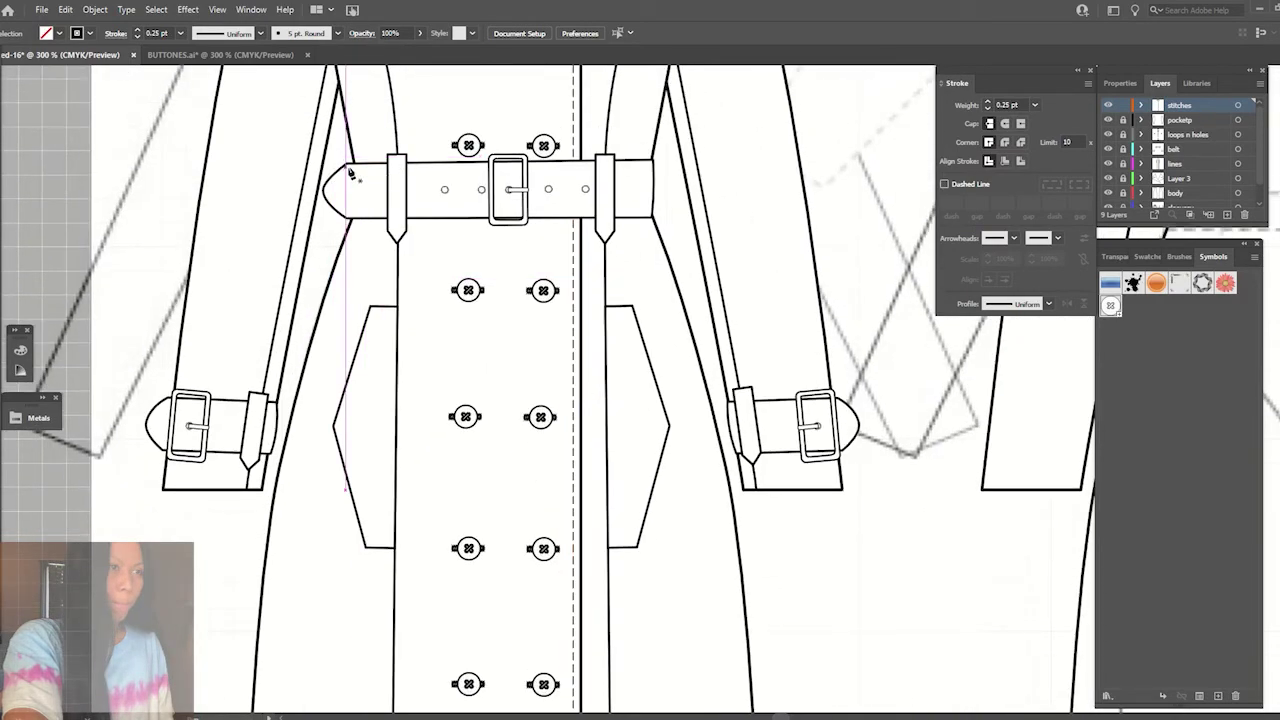
drag(349, 172, 387, 170)
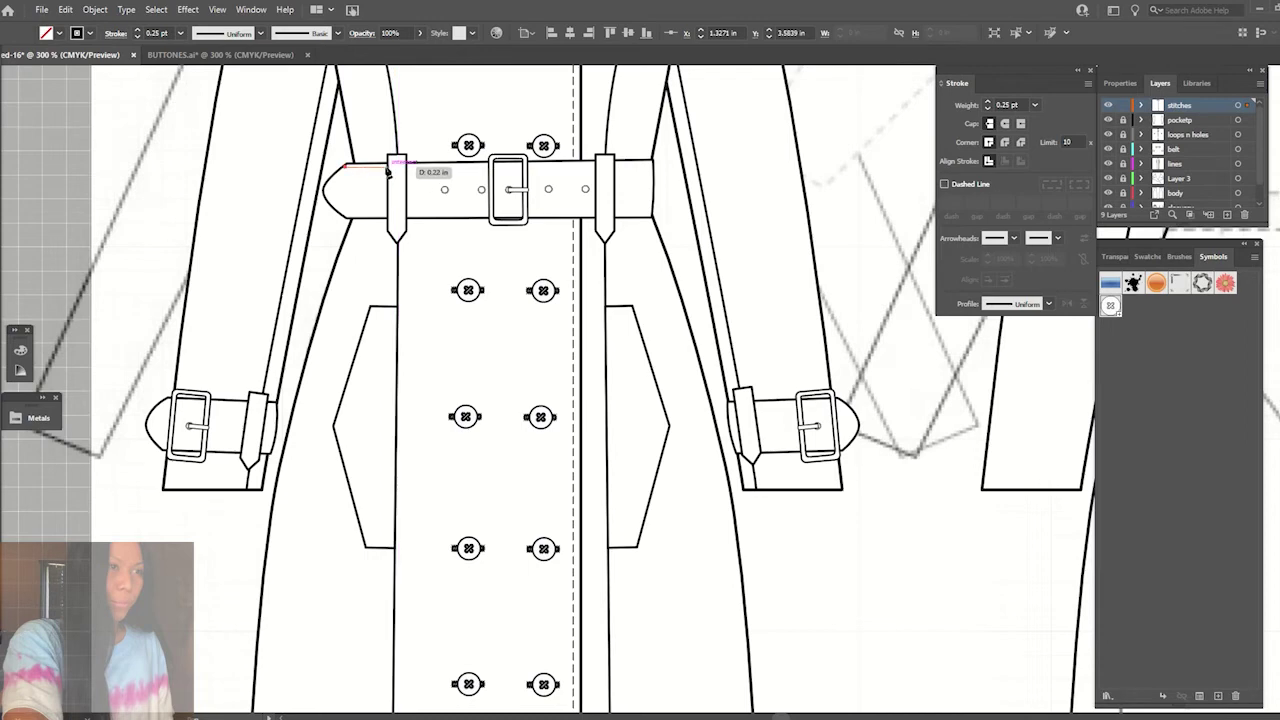
drag(388, 171, 329, 195)
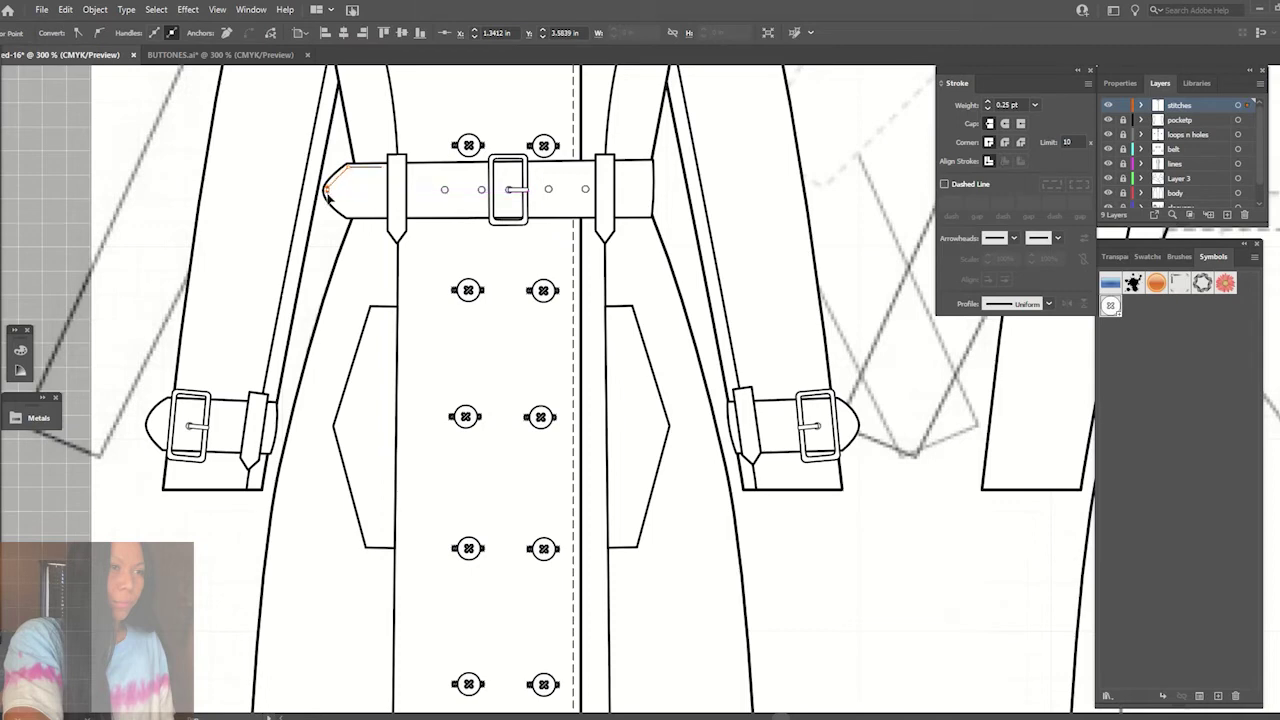
click(328, 193)
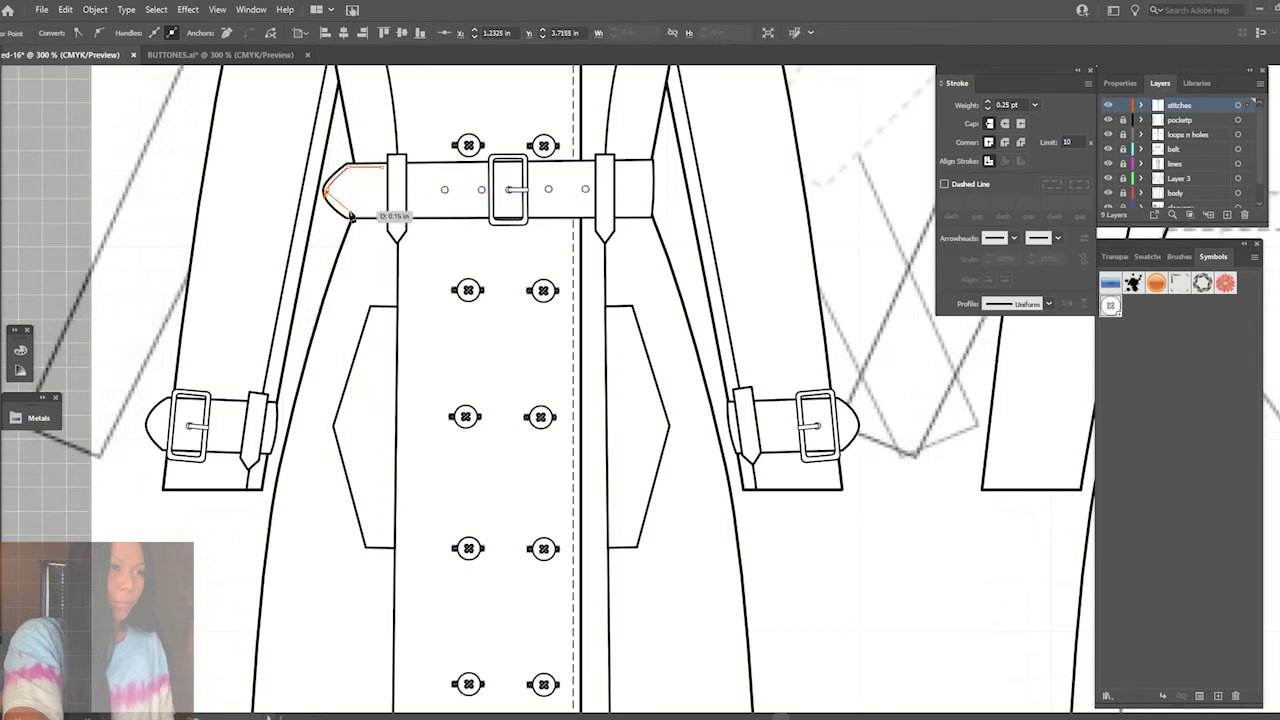
click(352, 217)
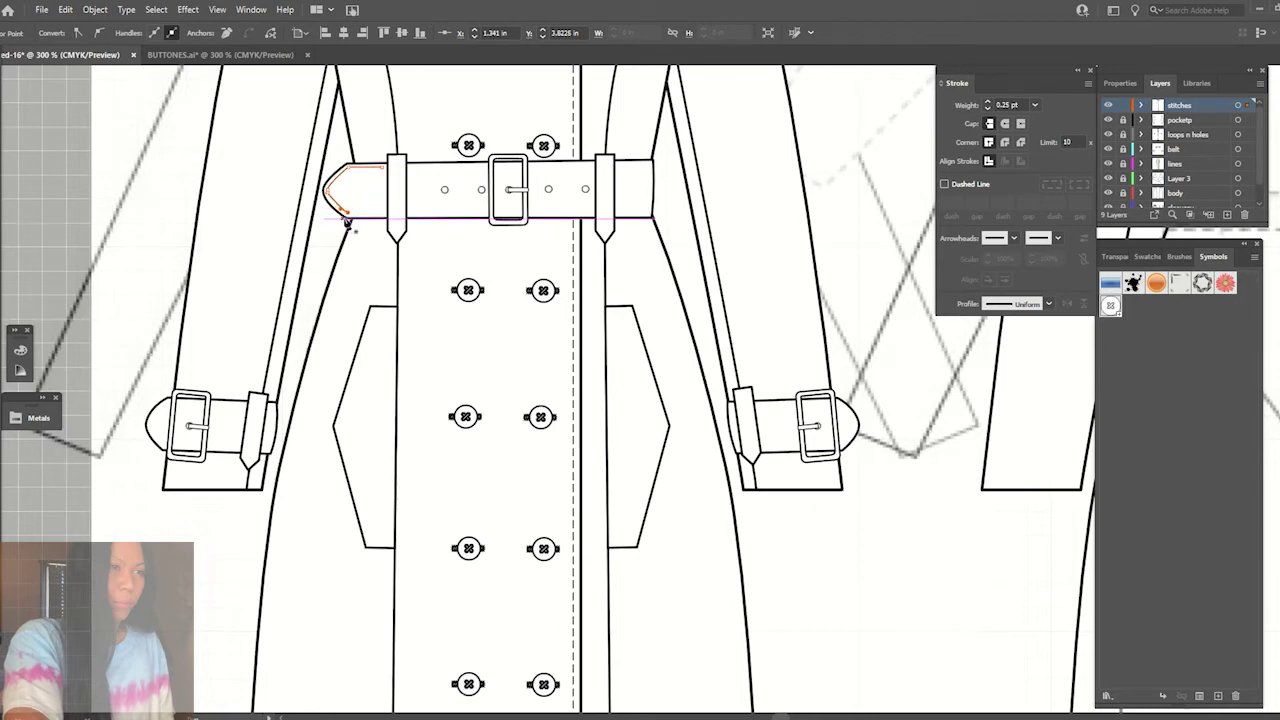
click(381, 214)
click(944, 184)
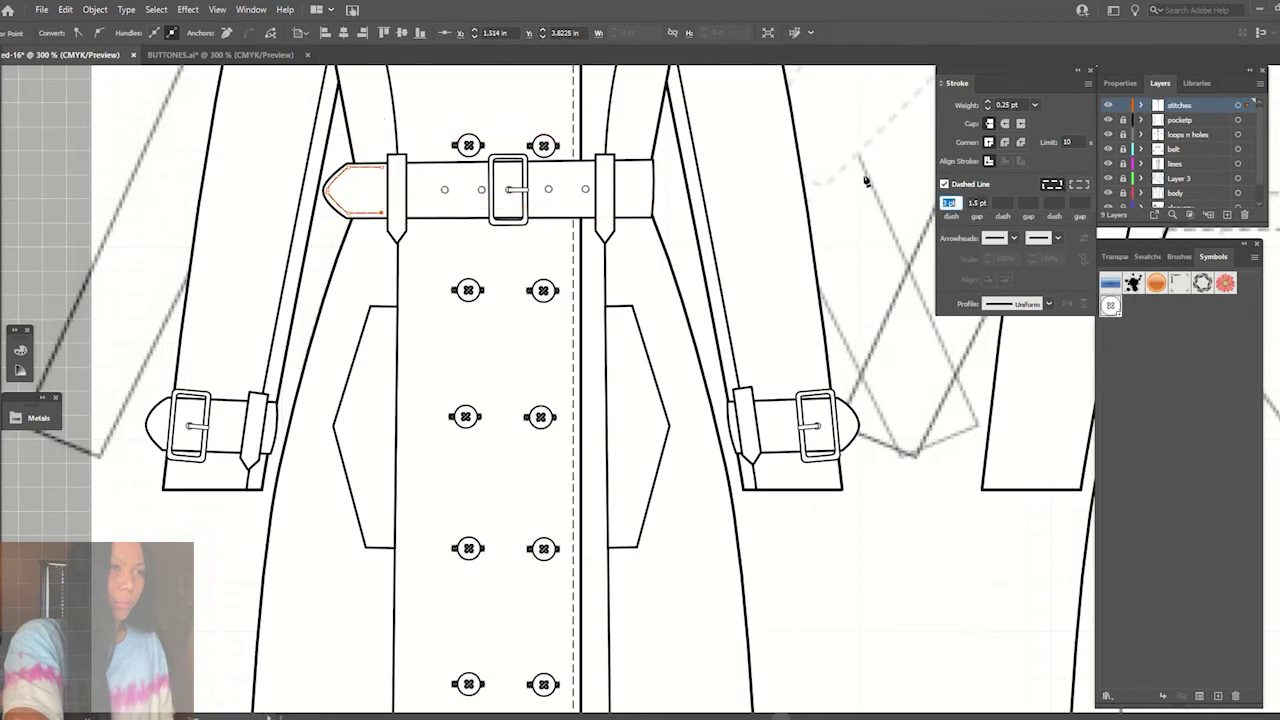
key(ctrl+shift+a)
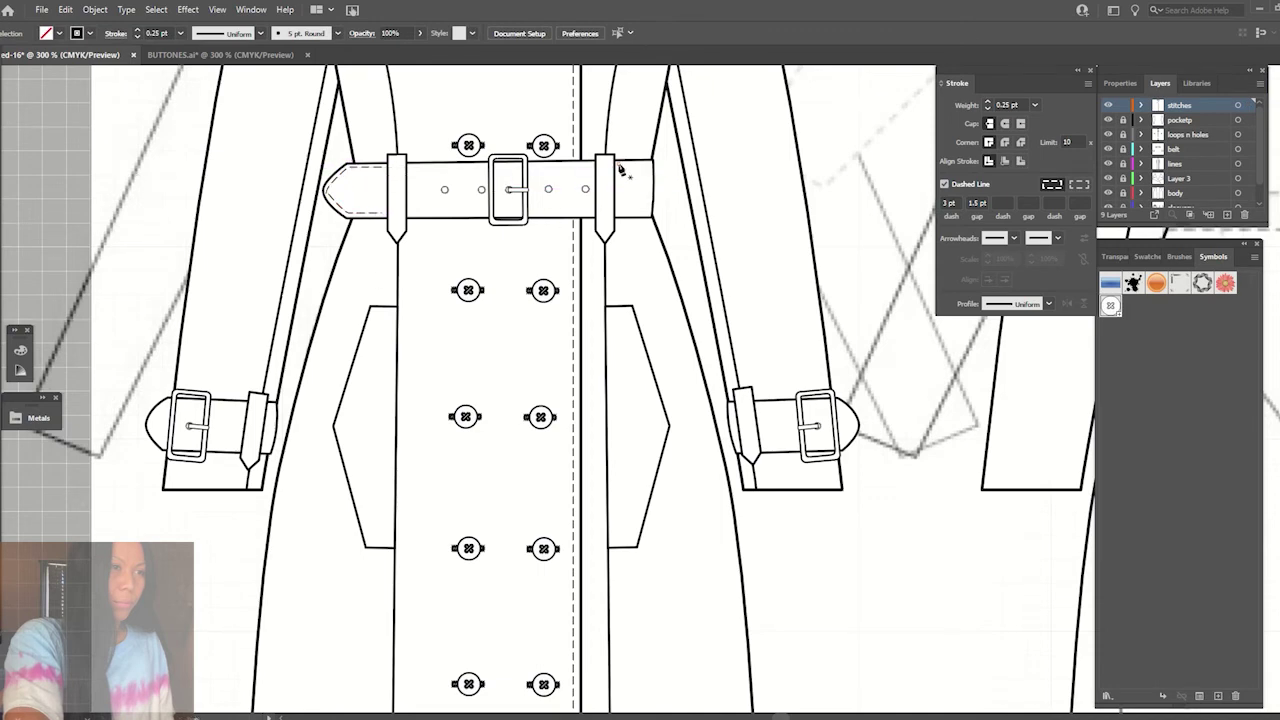
- Add dashed stitch lines along the belt's lower edge on both sides of the buckle
click(617, 162)
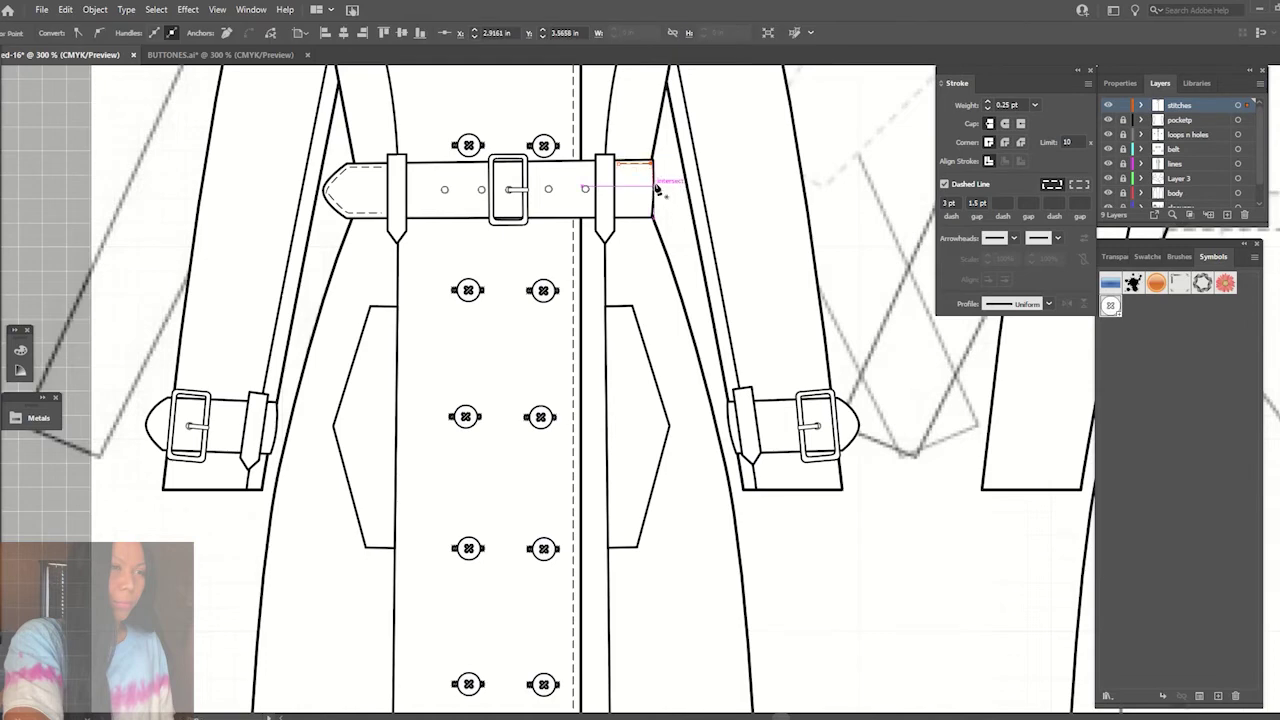
click(617, 213)
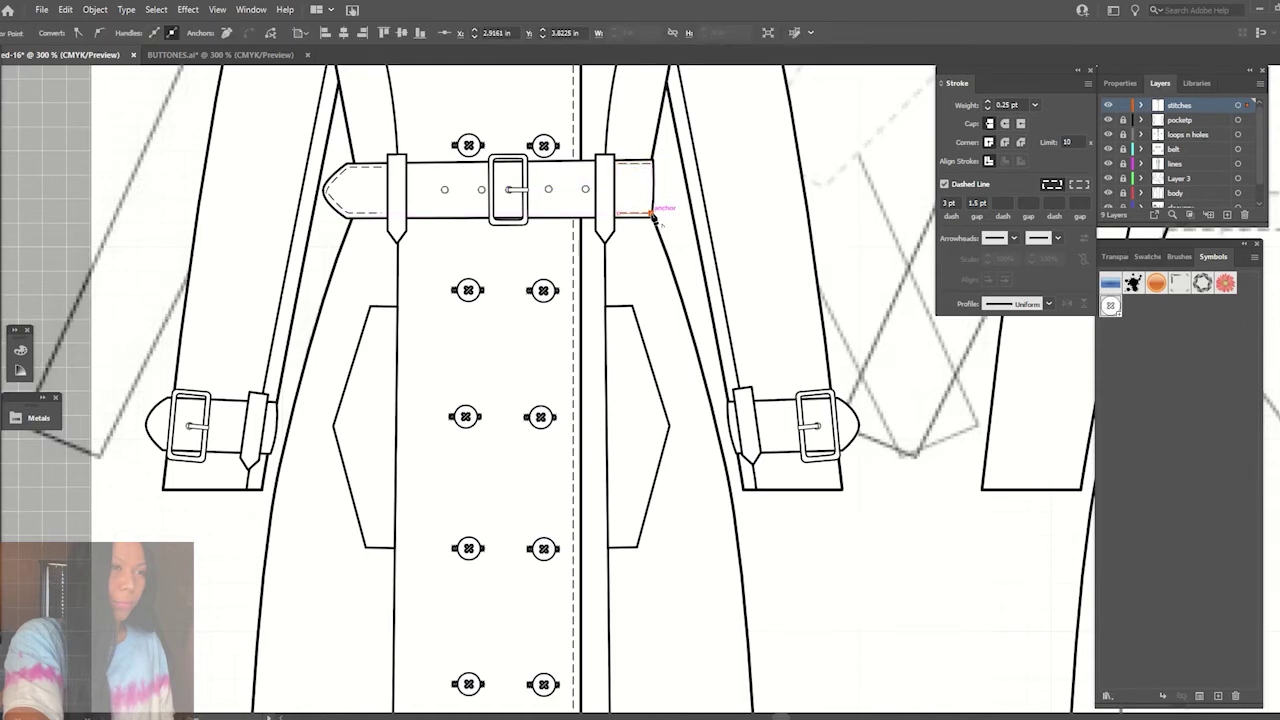
click(495, 214)
click(521, 215)
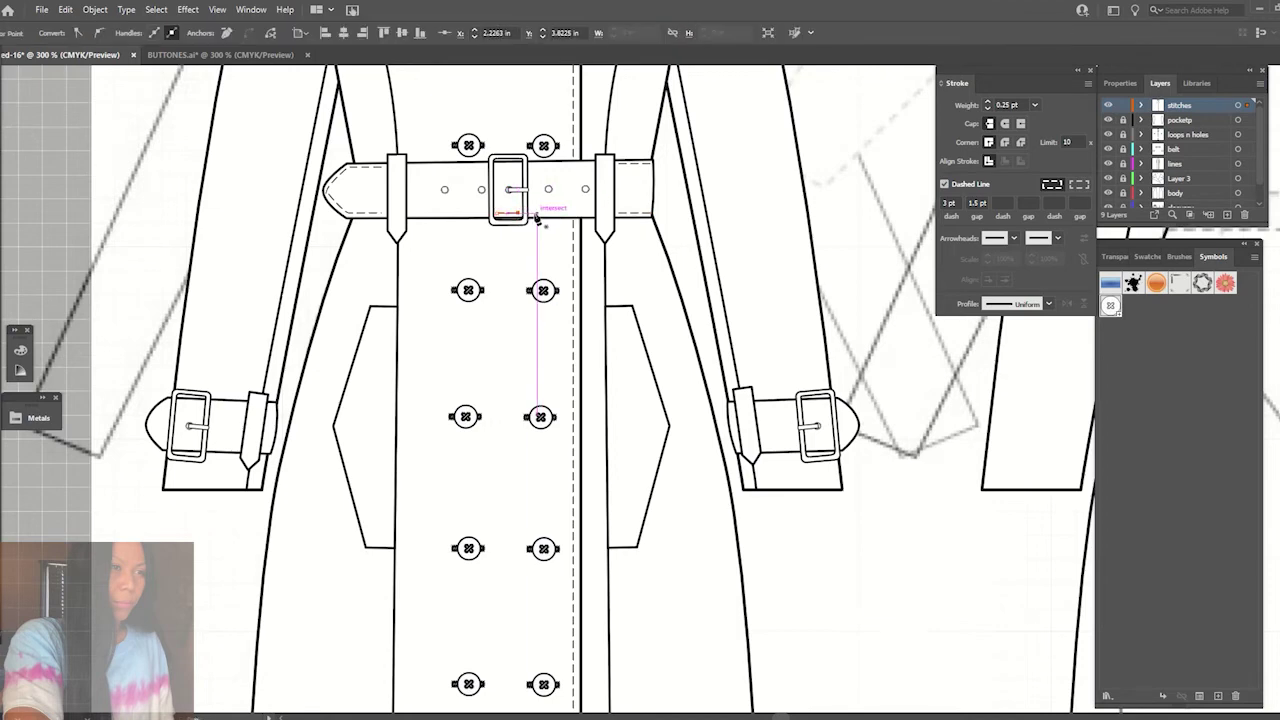
click(594, 214)
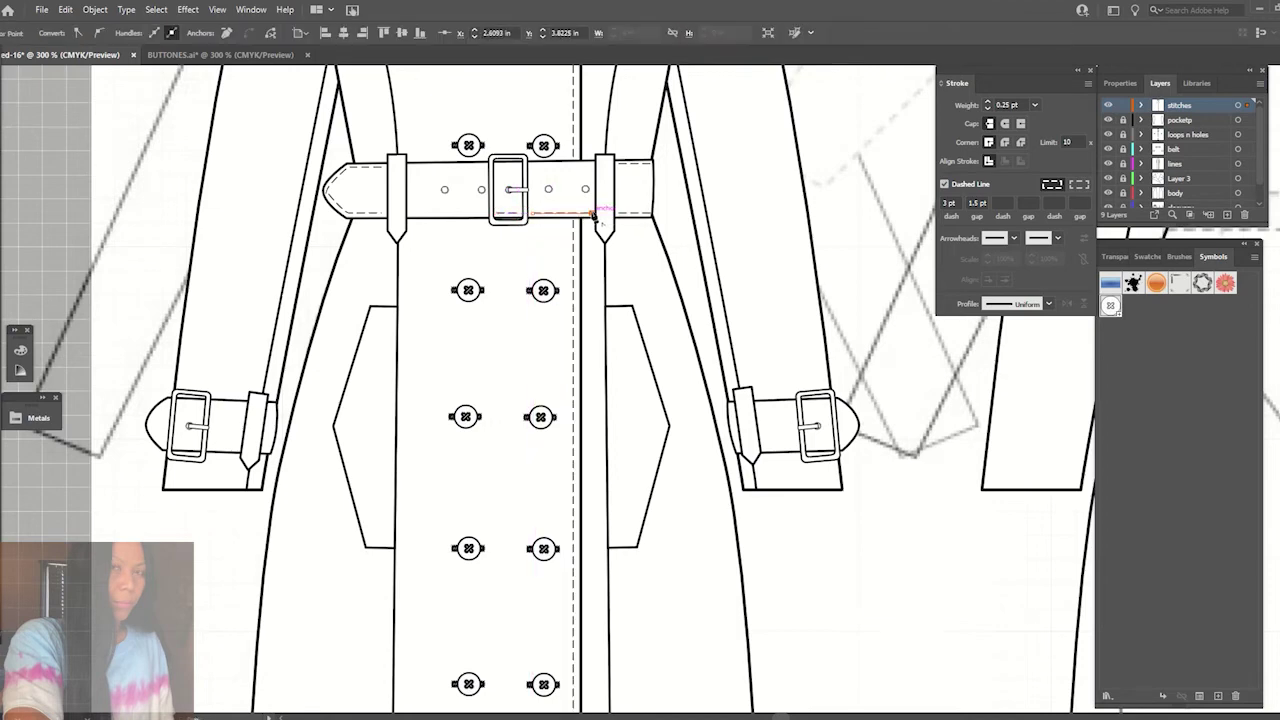
click(486, 215)
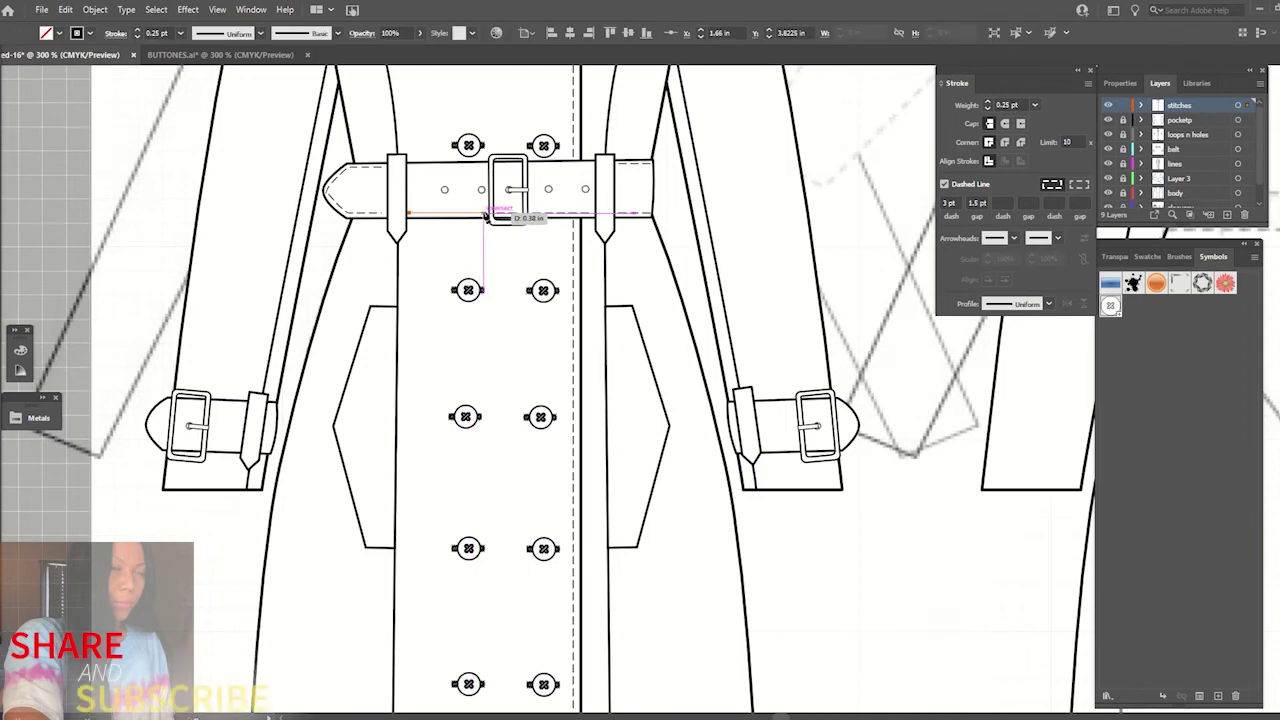
click(486, 214)
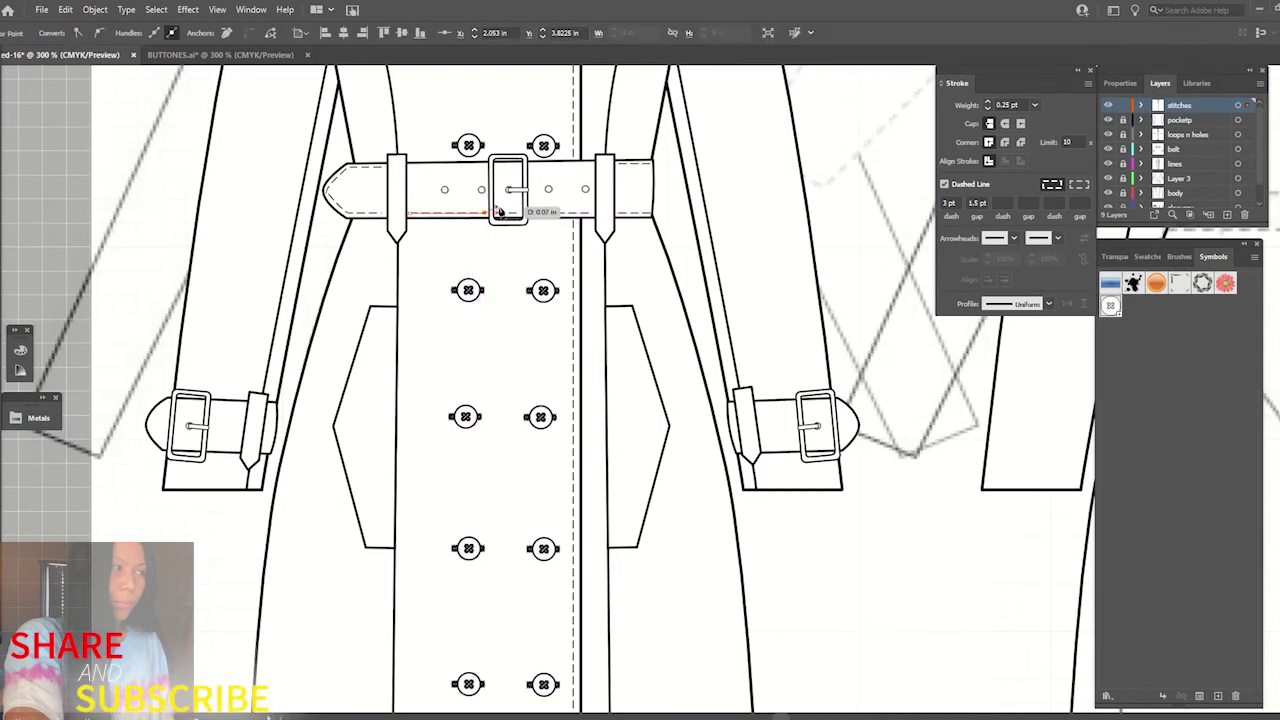
- Add dashed stitch lines along the belt's top edge up to and past the buckle
click(420, 173)
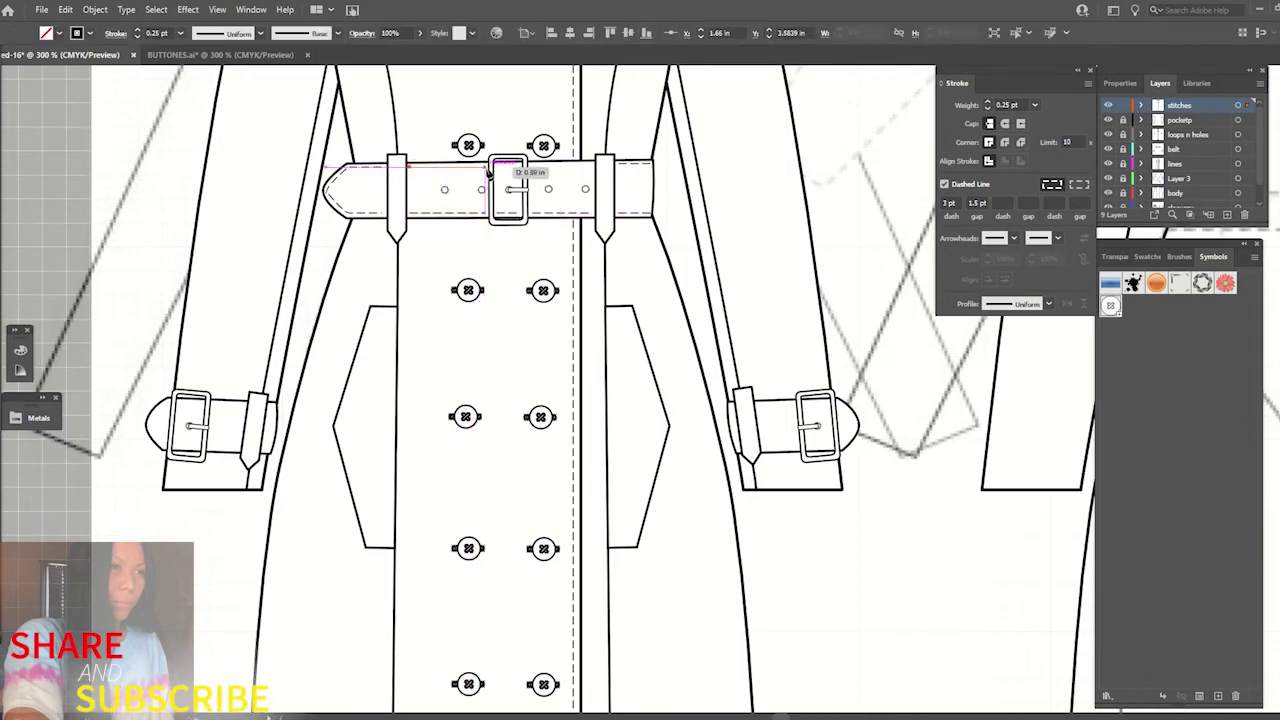
click(489, 171)
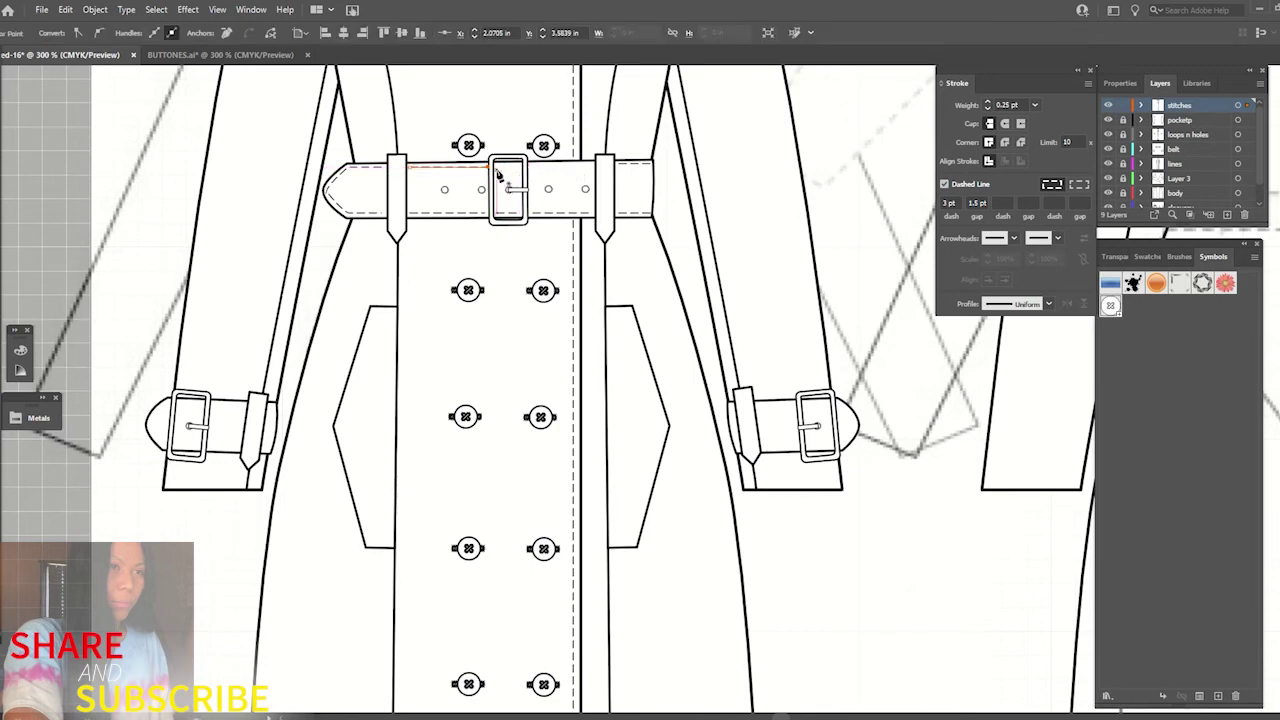
click(508, 172)
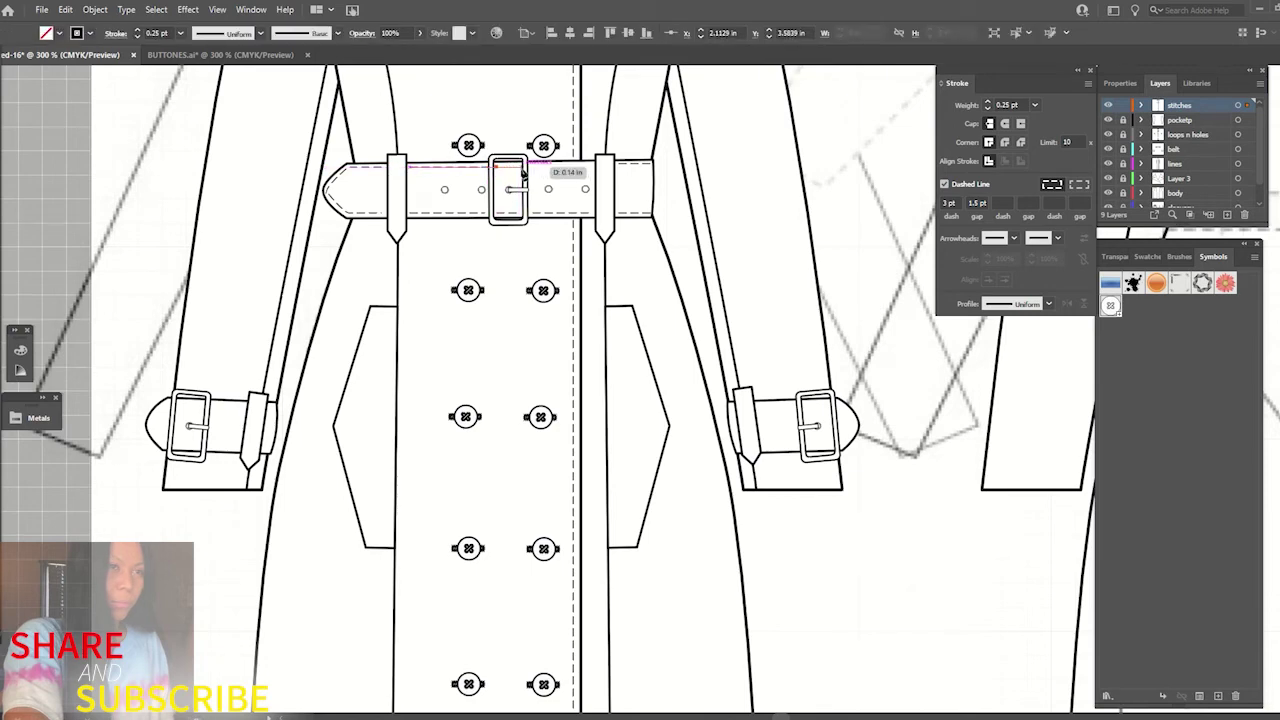
click(556, 168)
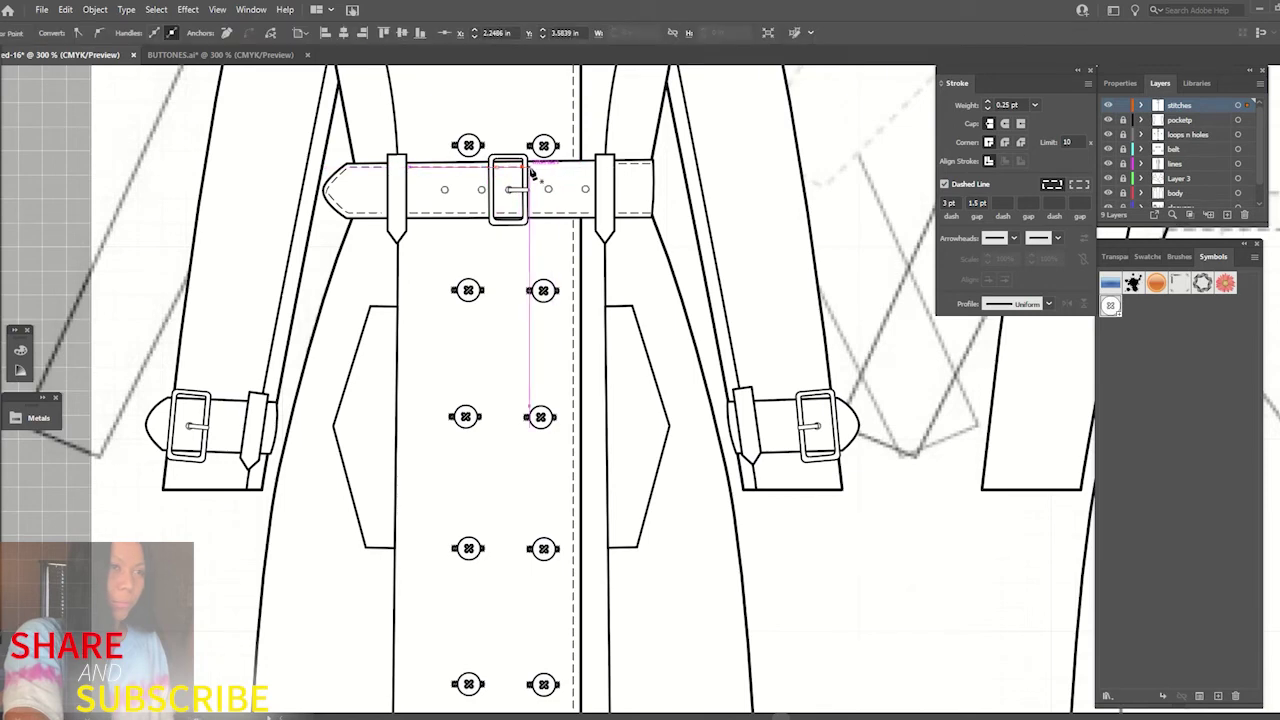
click(531, 172)
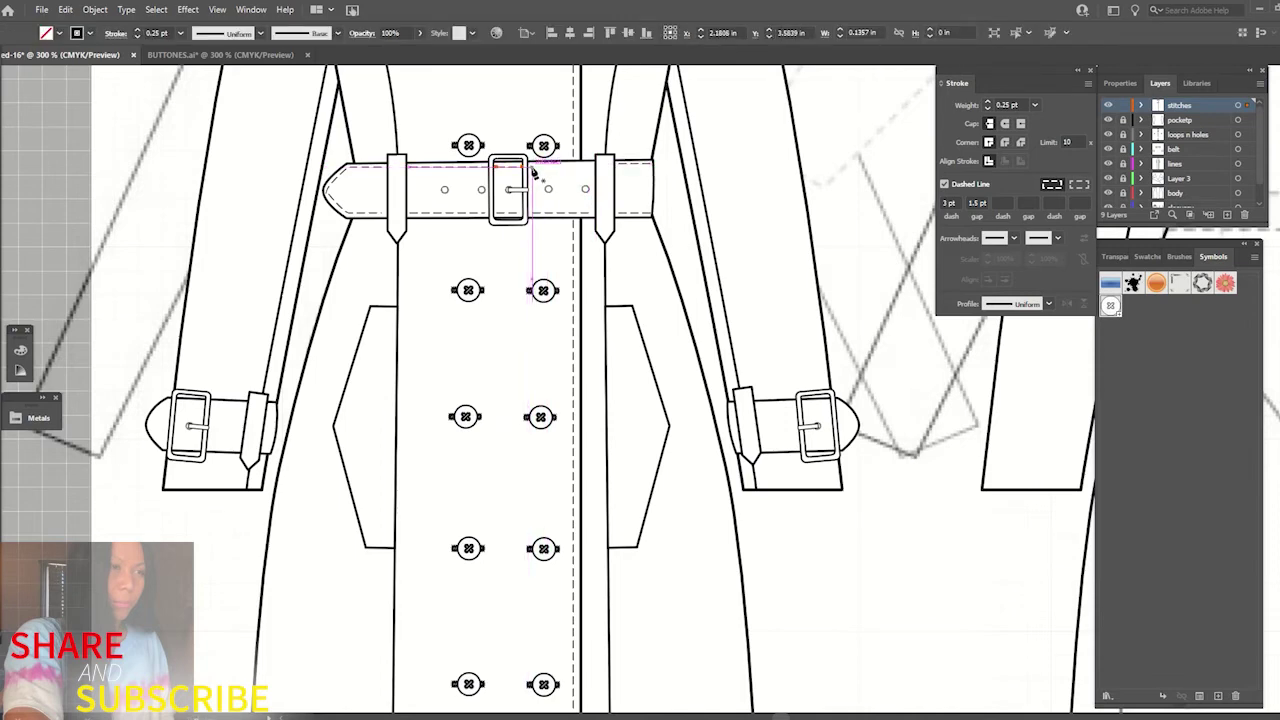
click(664, 181)
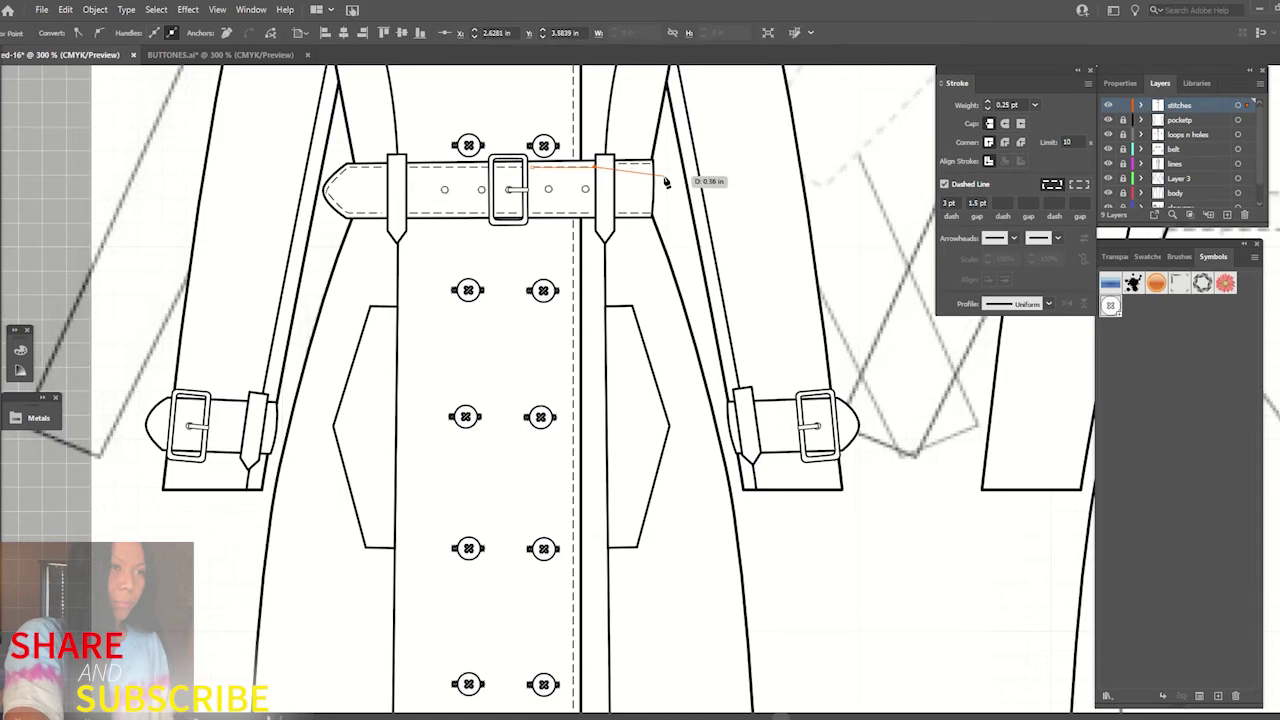
key(Escape)
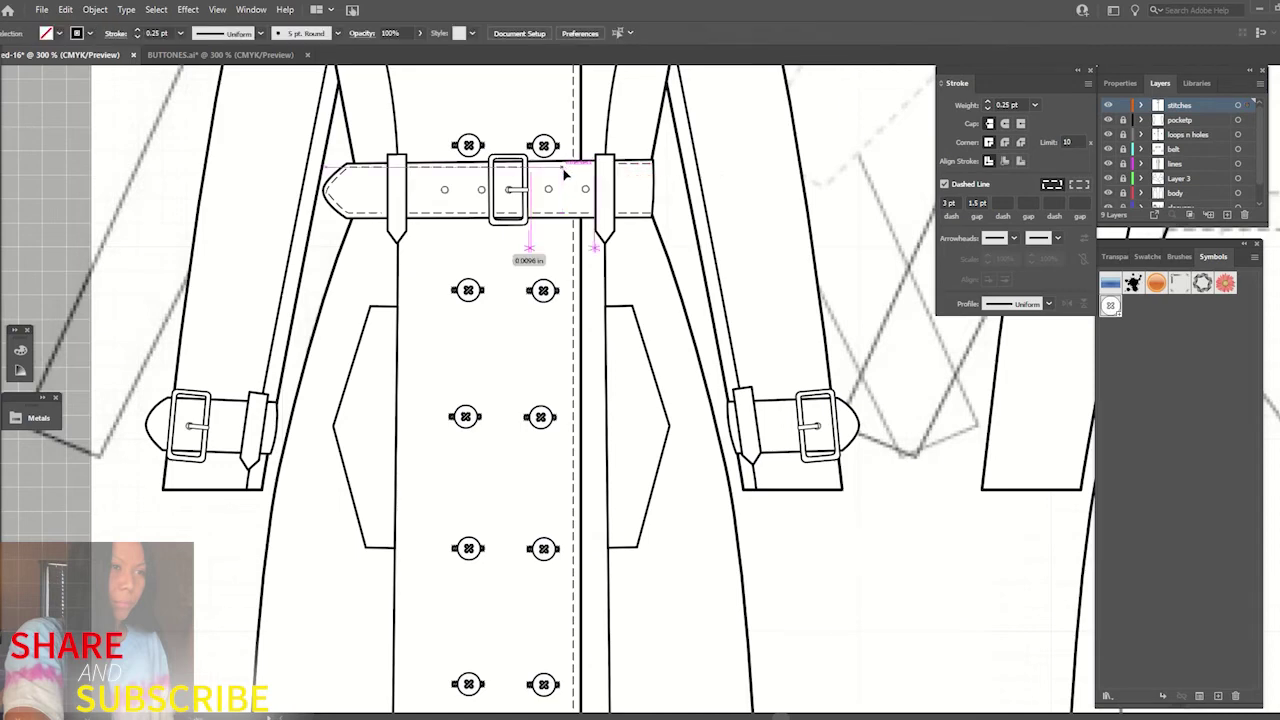
- Redraw the top-edge stitch right of the buckle so it reaches the right belt loop
scroll(565, 175, up, 3)
scroll(571, 177, up, 3)
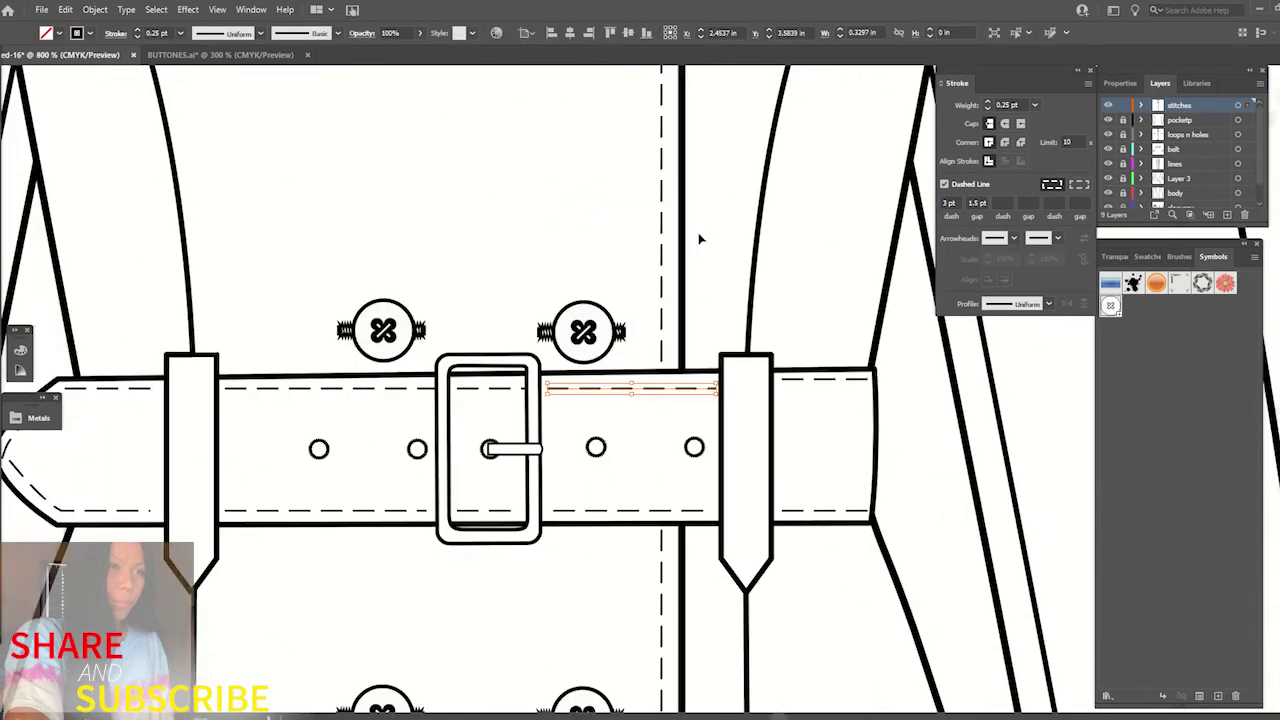
click(698, 395)
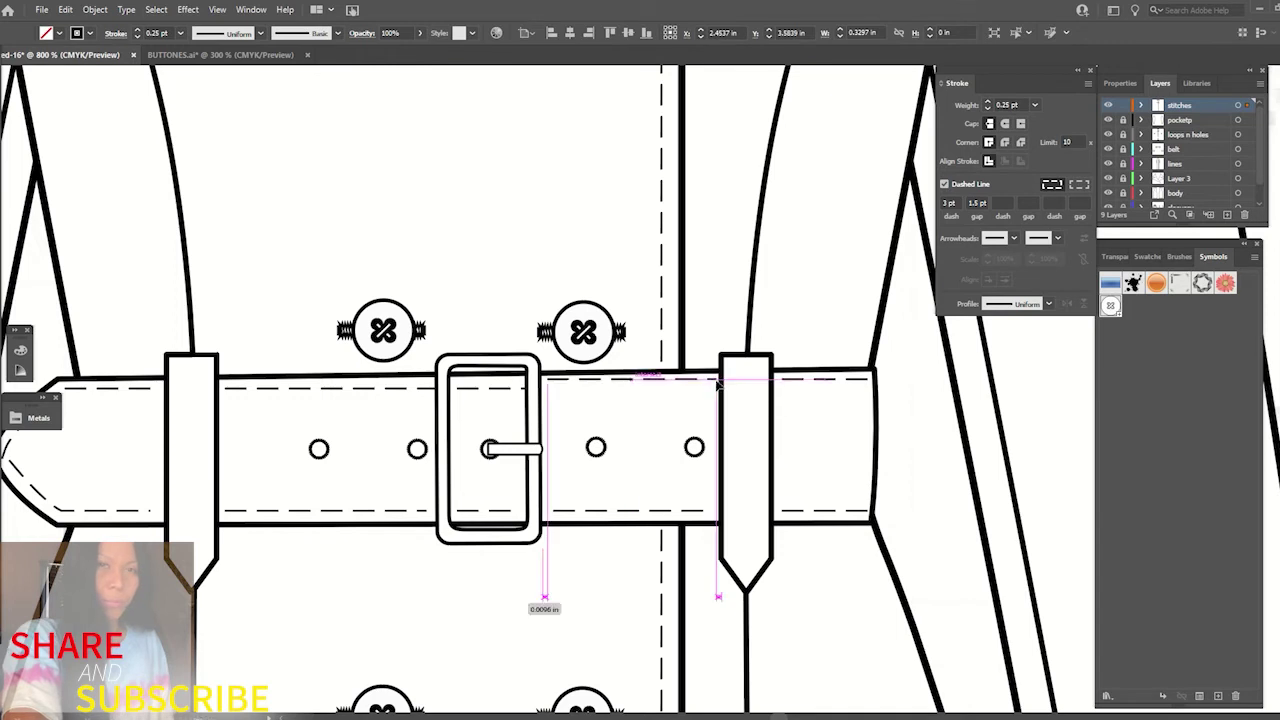
click(716, 387)
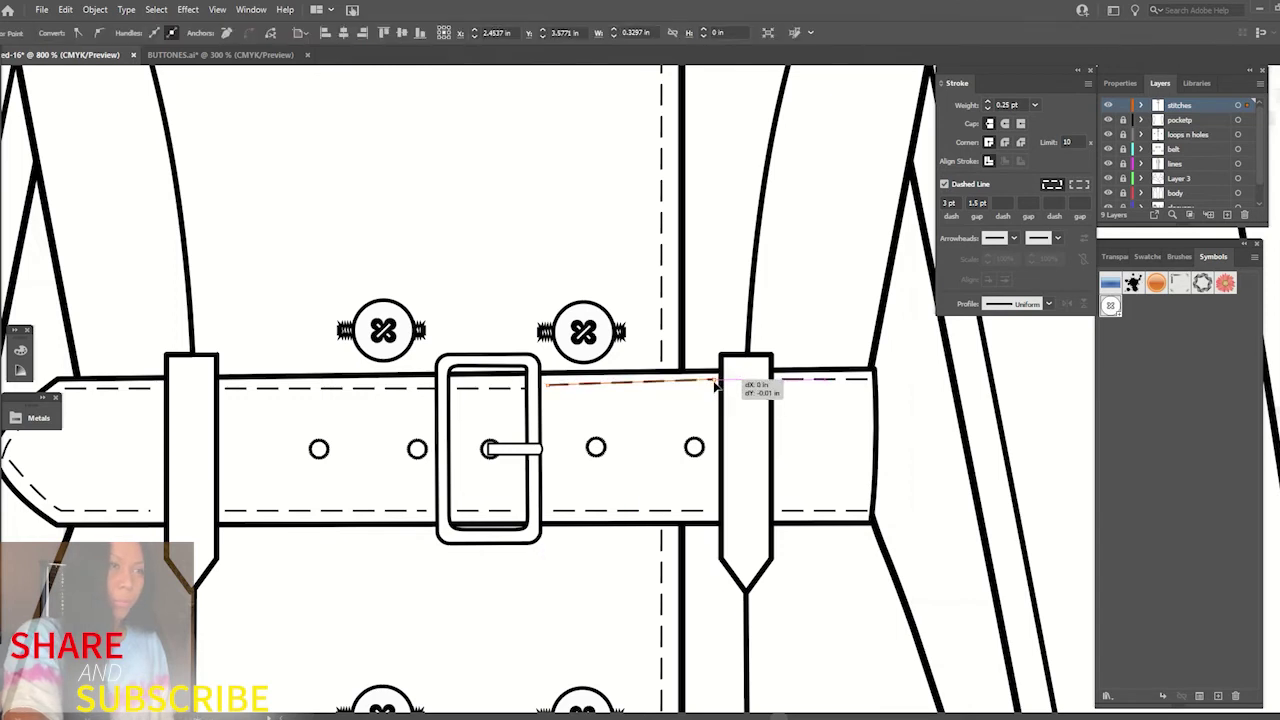
drag(716, 387, 455, 390)
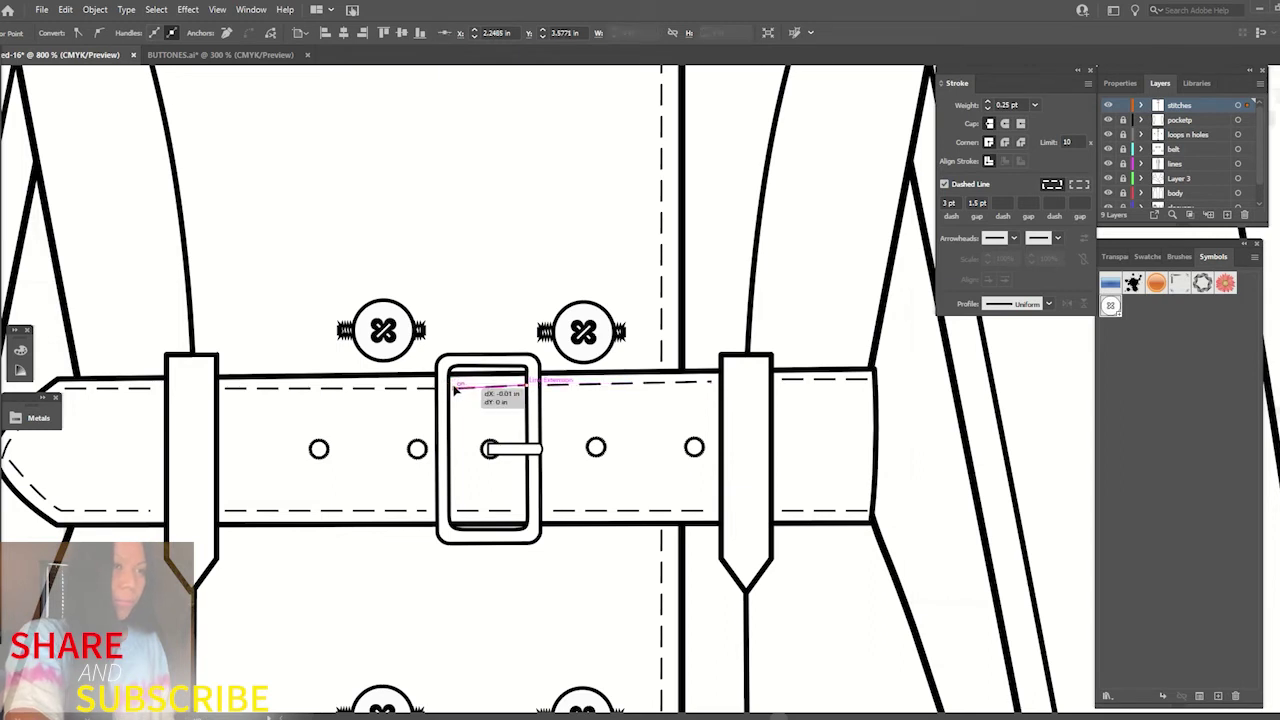
drag(455, 390, 432, 389)
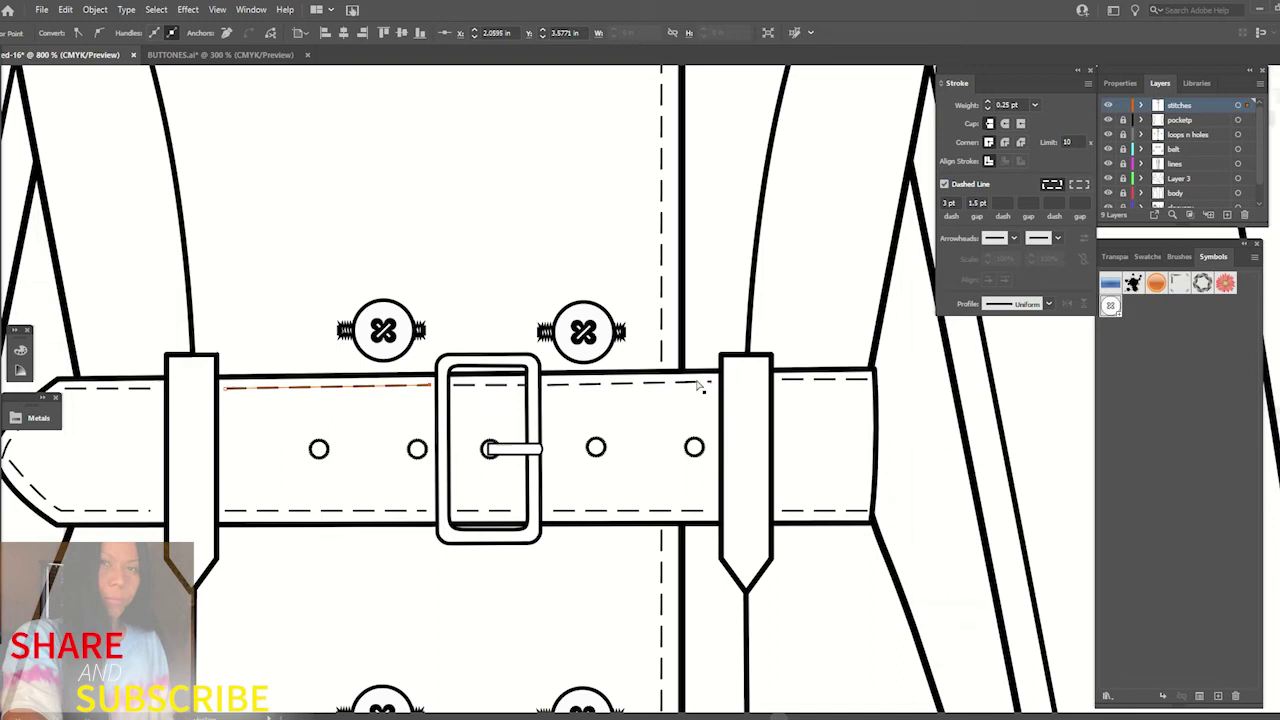
click(546, 390)
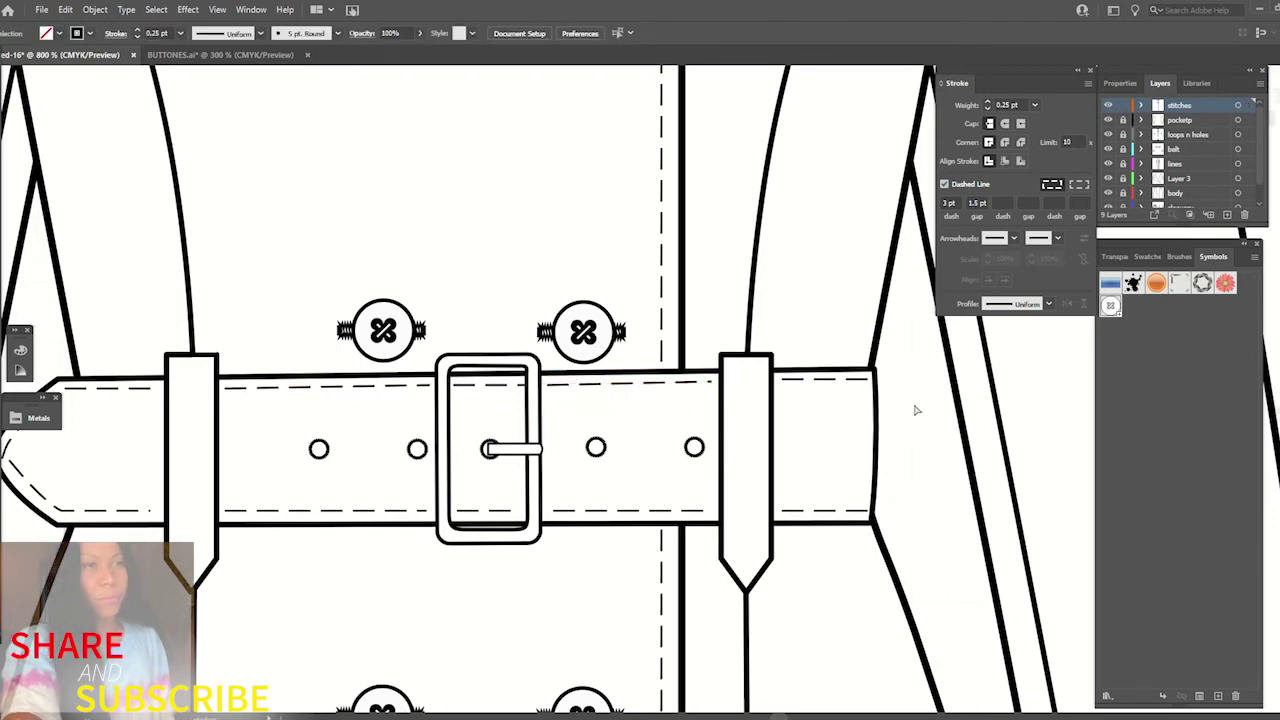
click(716, 383)
ctrl+click(834, 414)
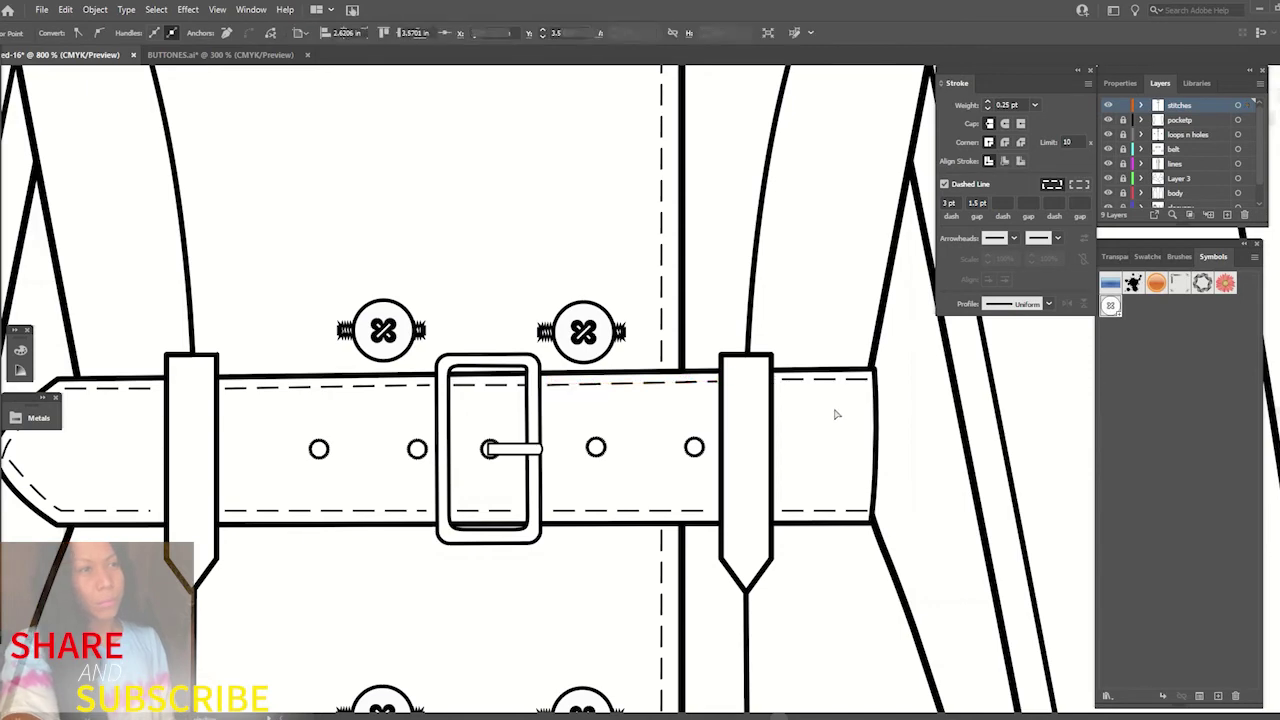
key(ctrl+minus)
key(ctrl+minus)
key(ctrl+minus)
key(ctrl+minus)
key(ctrl+minus)
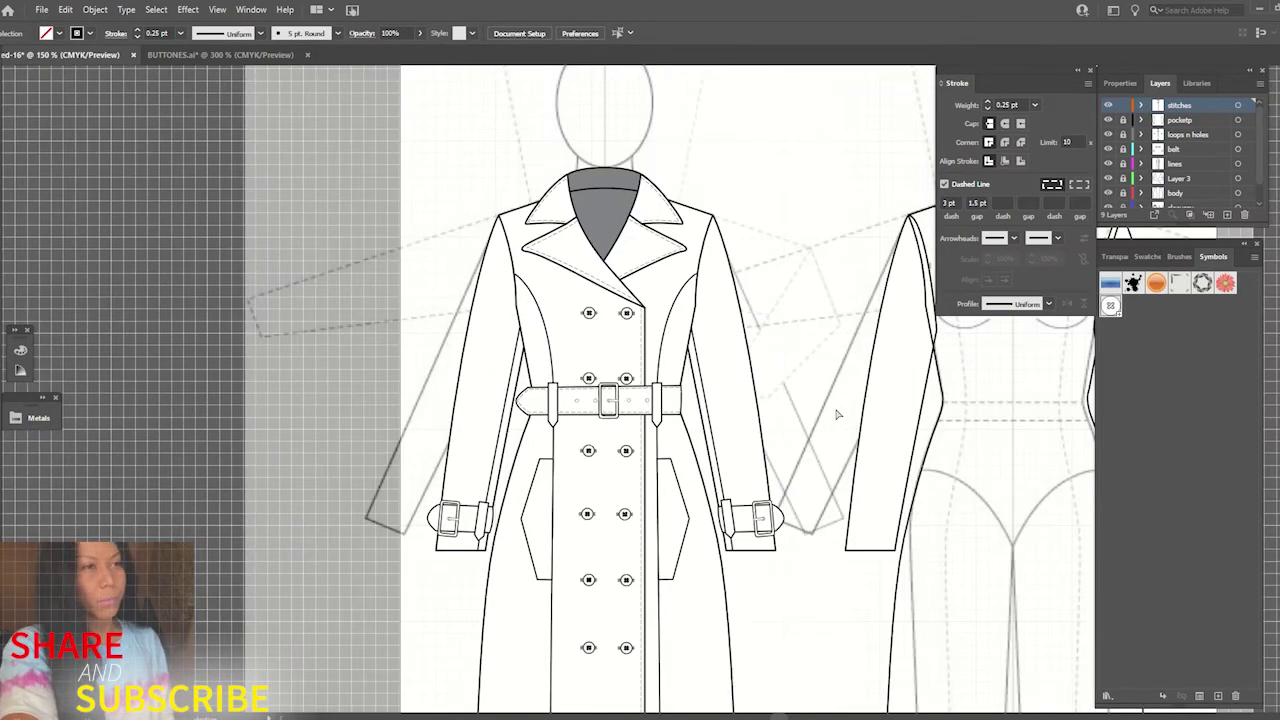
- Select the left belt loop's outline on the belt layer
key(ctrl+plus)
key(ctrl+plus)
key(ctrl+plus)
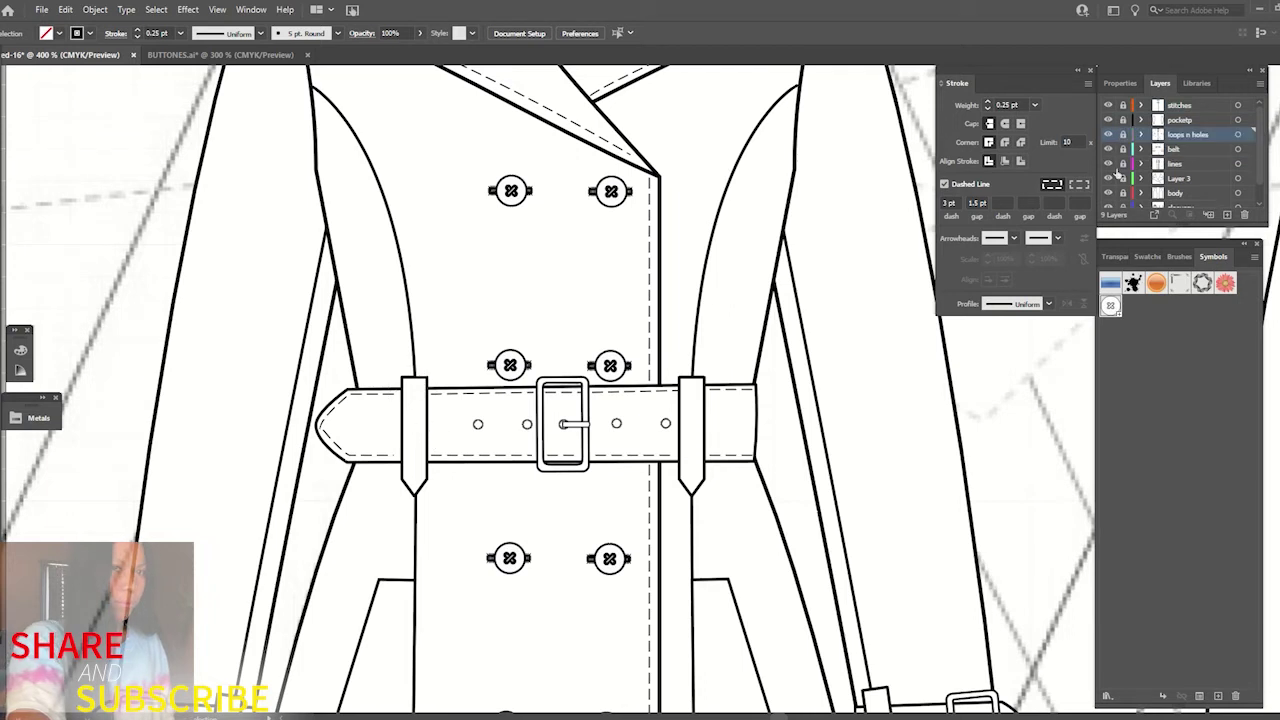
click(1175, 148)
click(427, 418)
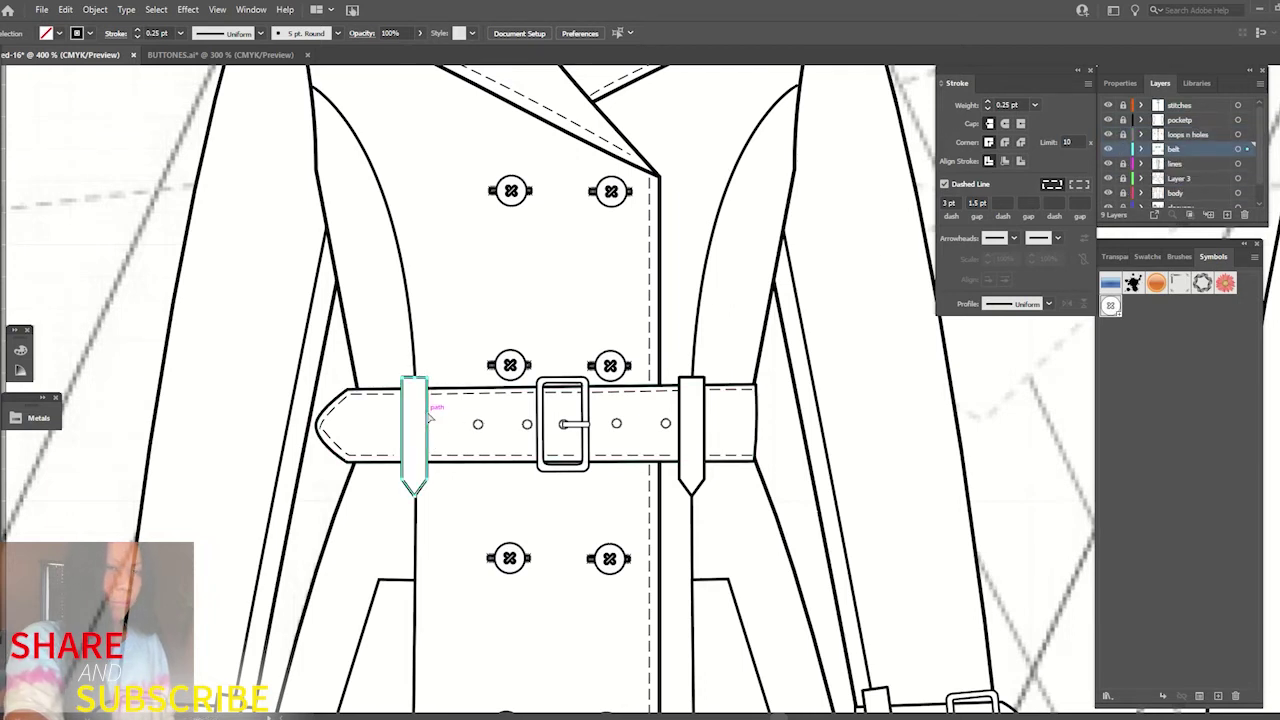
click(430, 418)
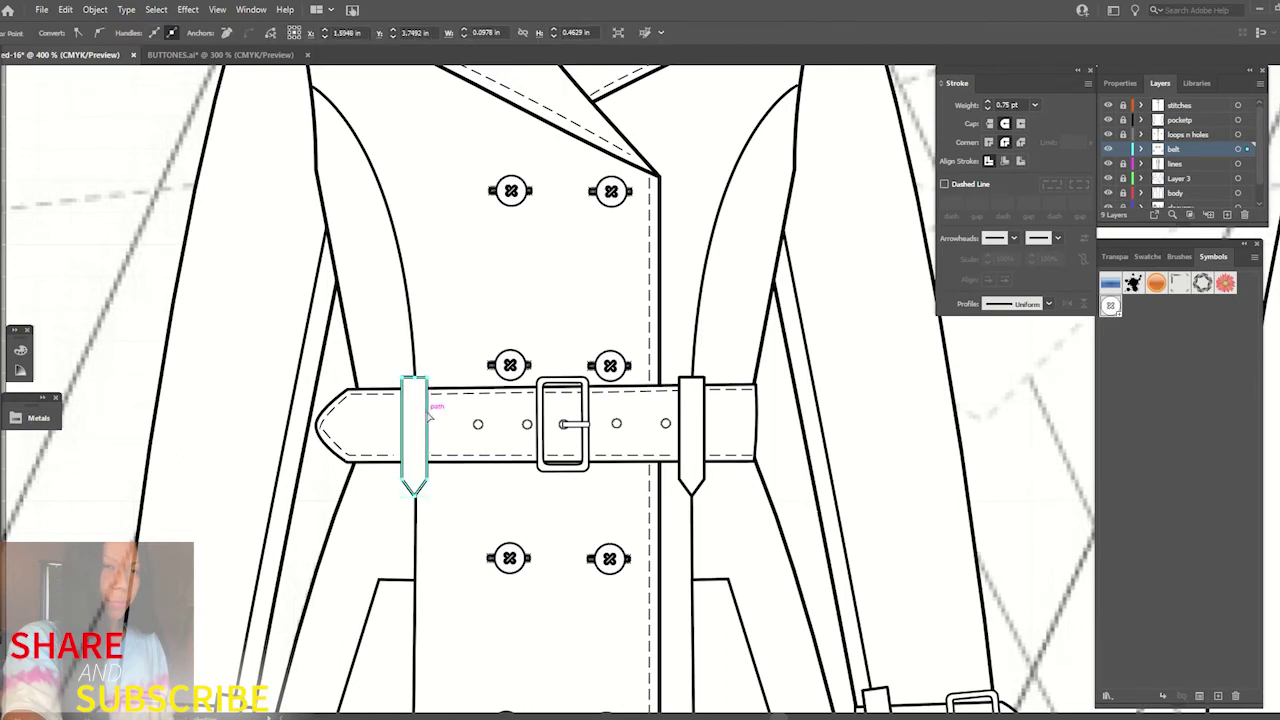
click(391, 477)
click(408, 470)
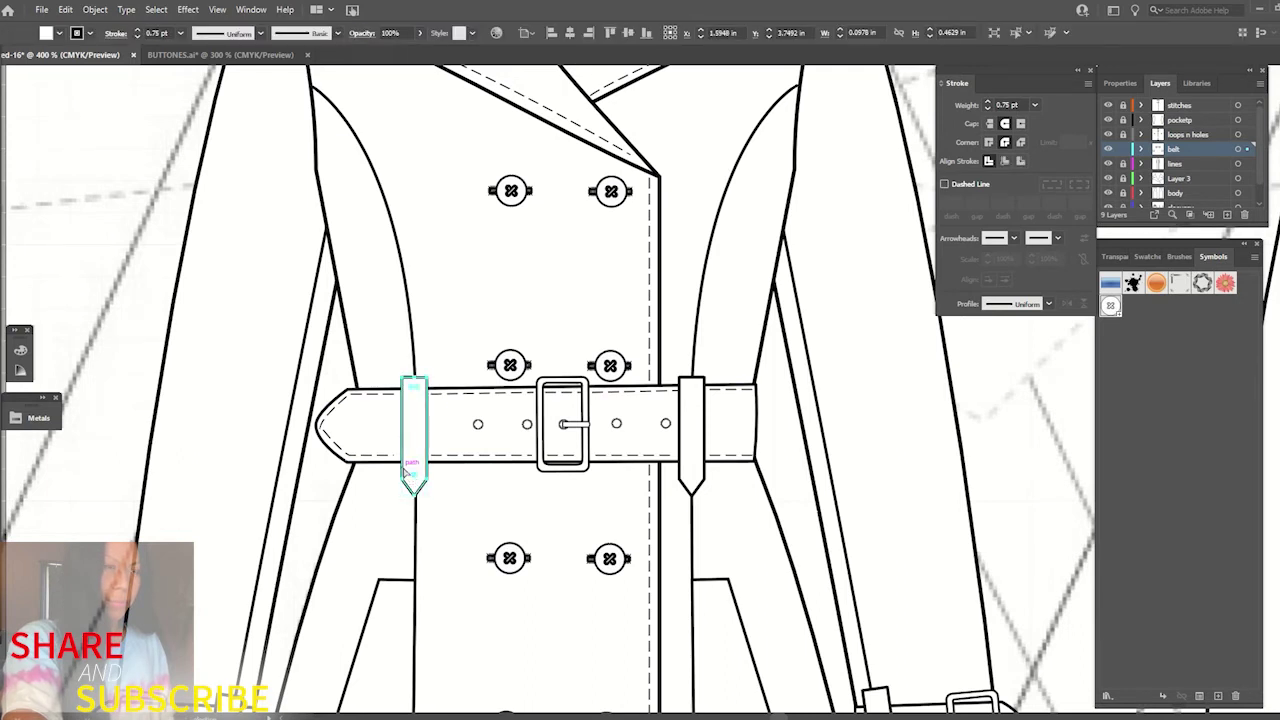
key(ctrl+shift+a)
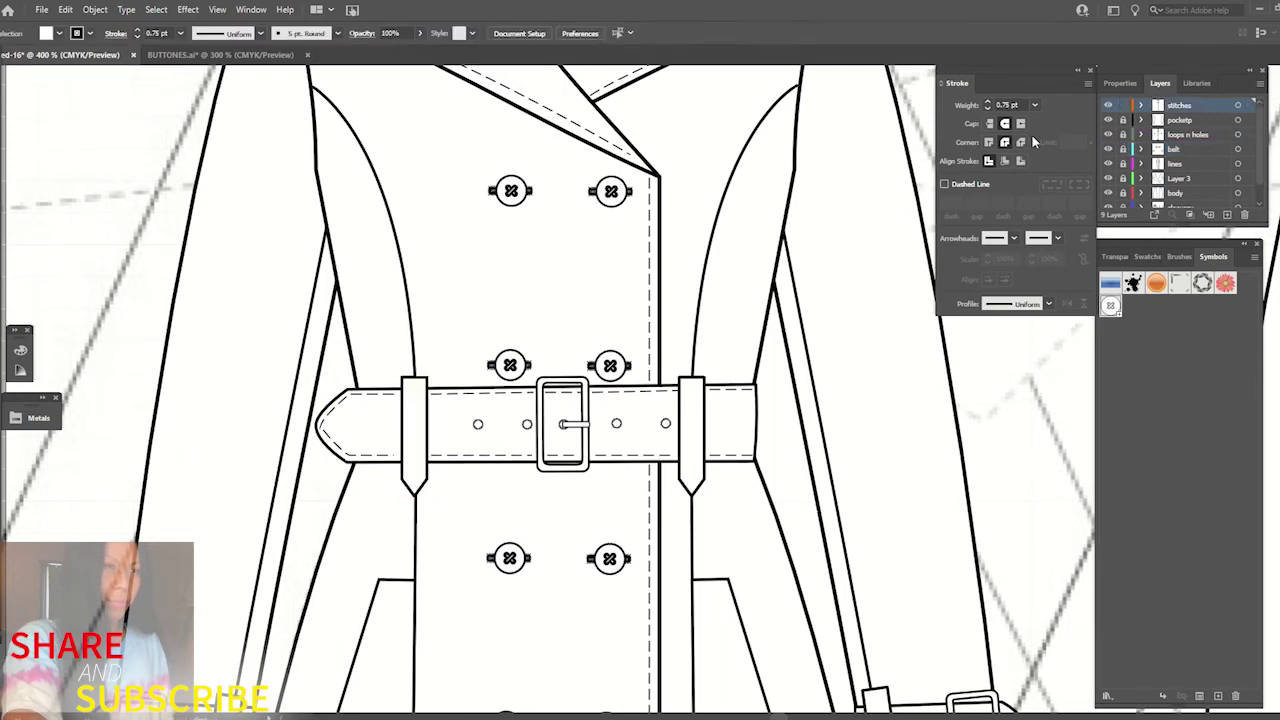
click(404, 440)
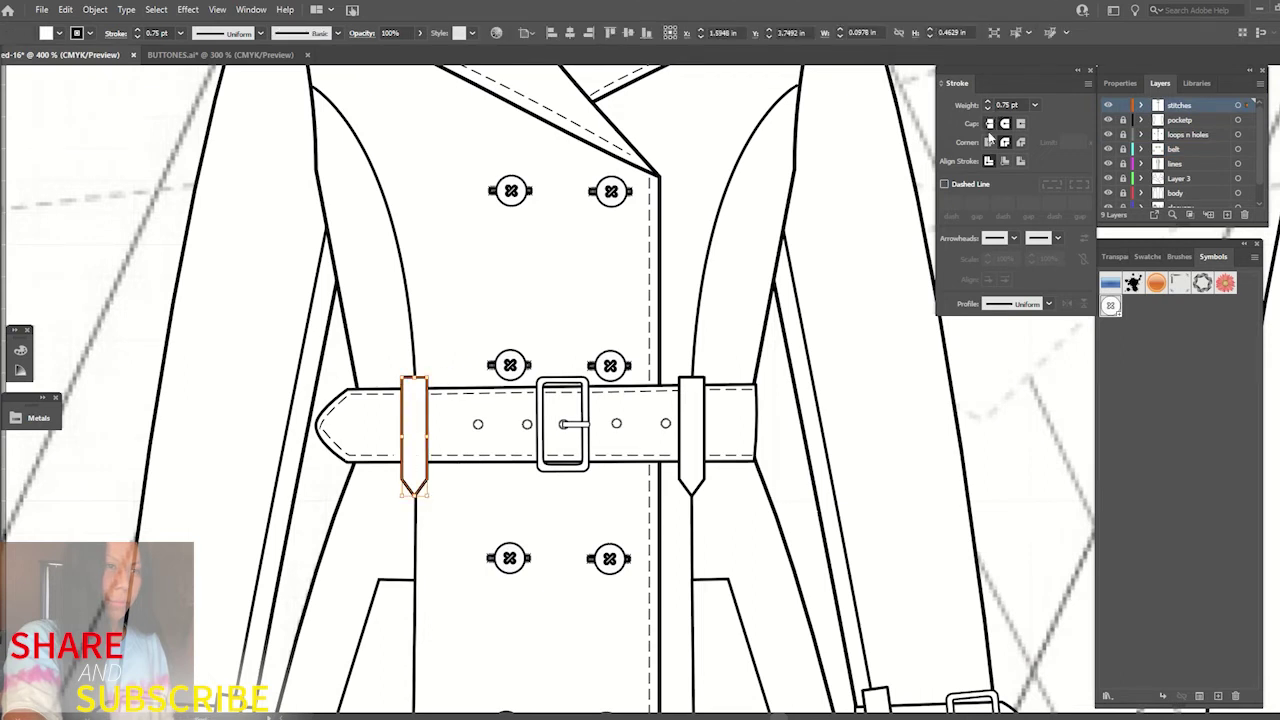
- Make the loop stitch a dashed 0.25 pt line scaled to fit inside the belt loop
click(945, 184)
click(988, 108)
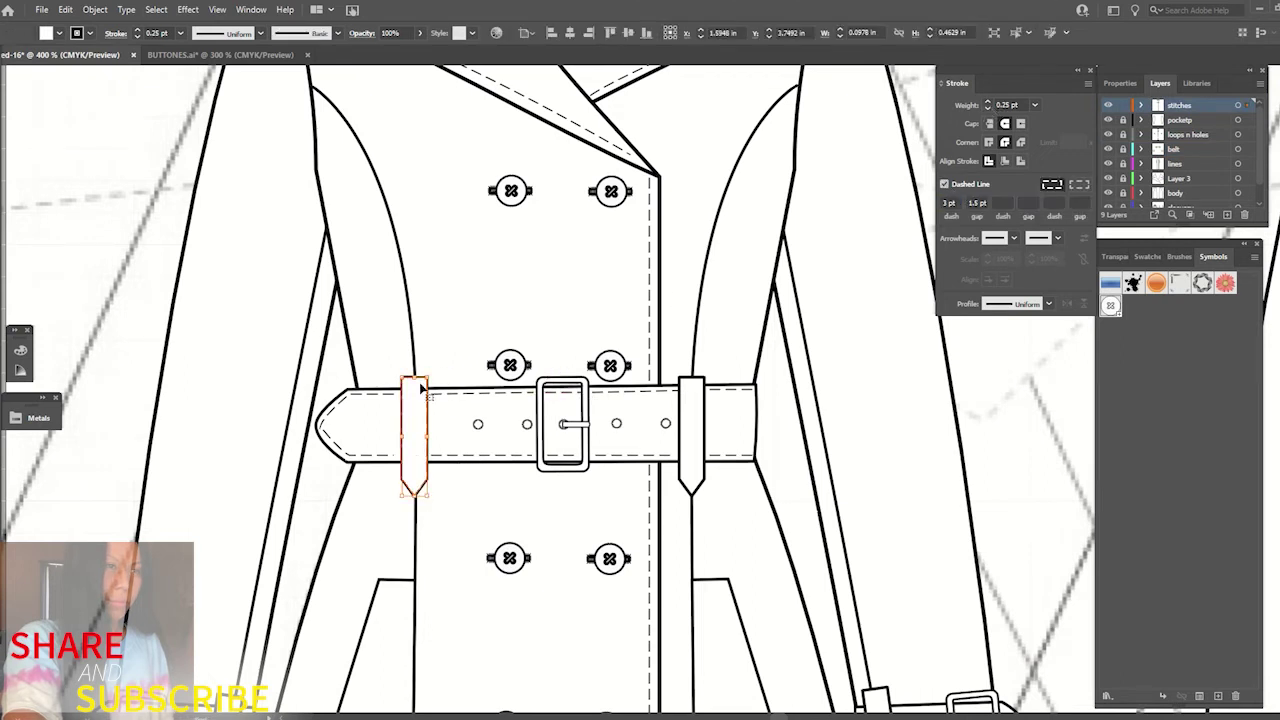
drag(430, 373, 455, 388)
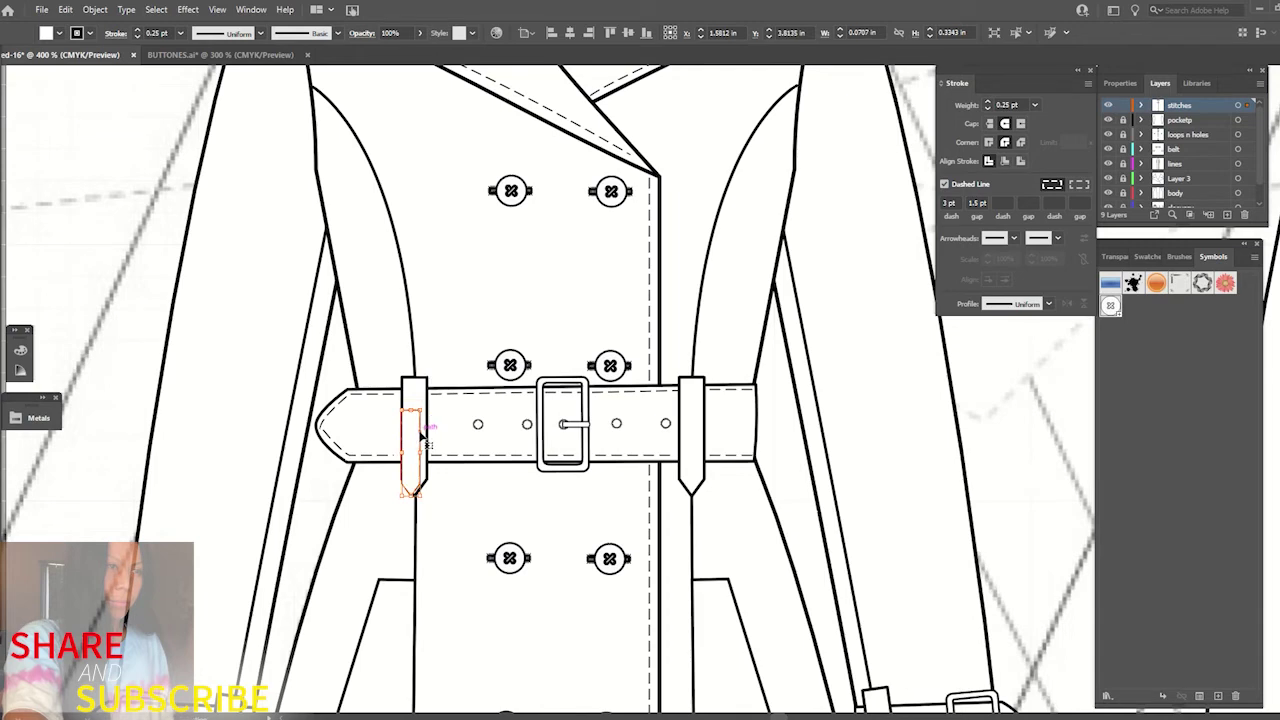
mouse_move(423, 440)
mouse_down()
mouse_move(417, 487)
mouse_move(694, 455)
mouse_up()
scroll(748, 485, up, 2)
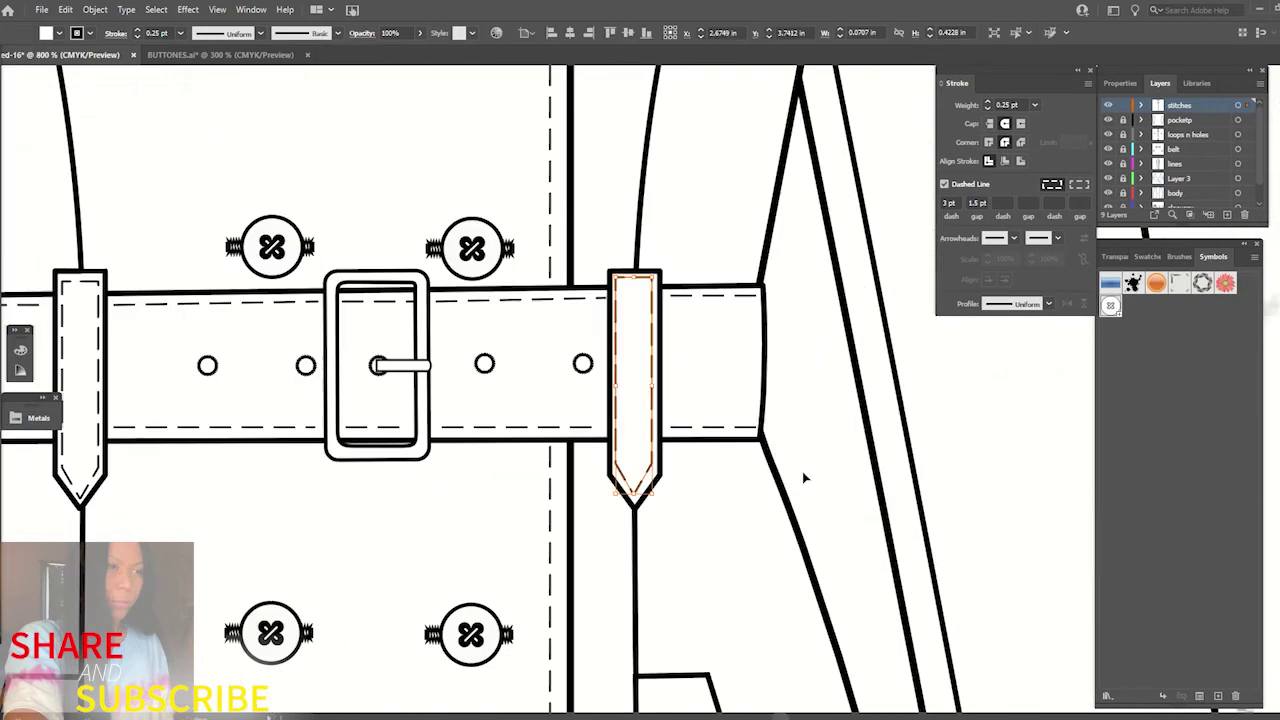
click(802, 478)
click(651, 371)
click(853, 398)
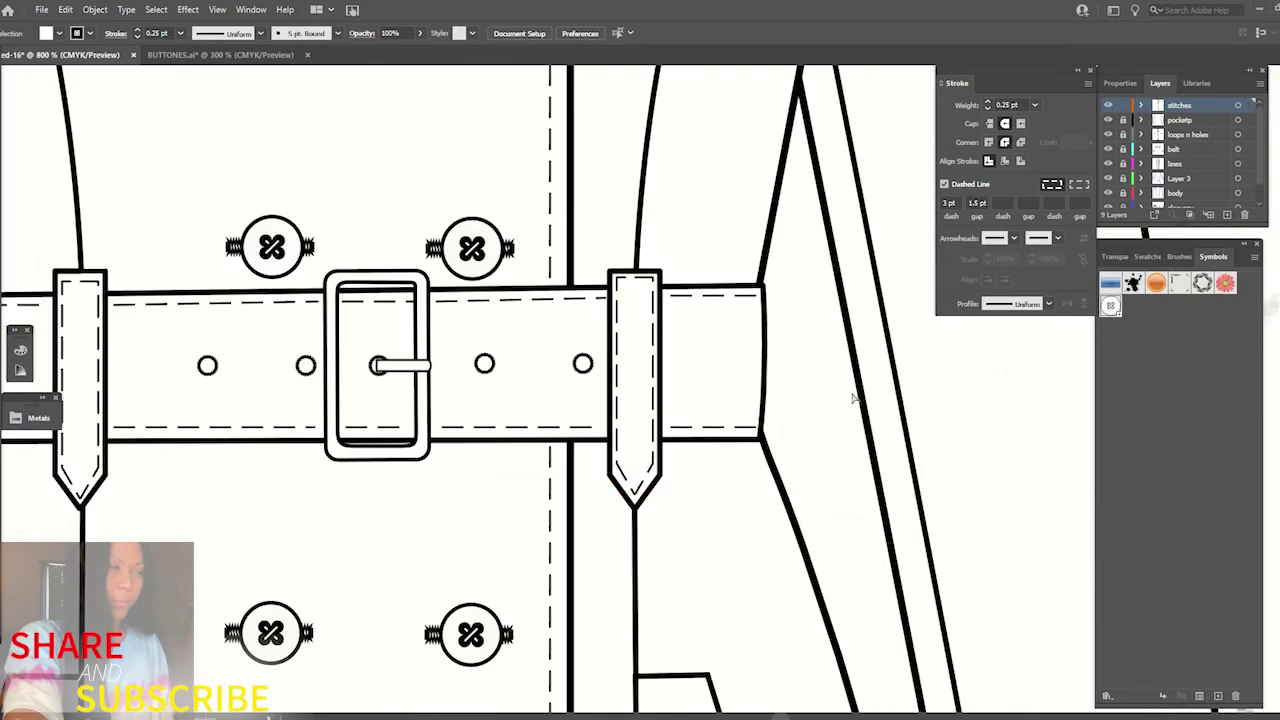
- Zoom out over the coat front, then zoom in on the left pocket
key(ctrl+minus)
key(ctrl+minus)
key(ctrl+minus)
key(ctrl+minus)
key(ctrl+minus)
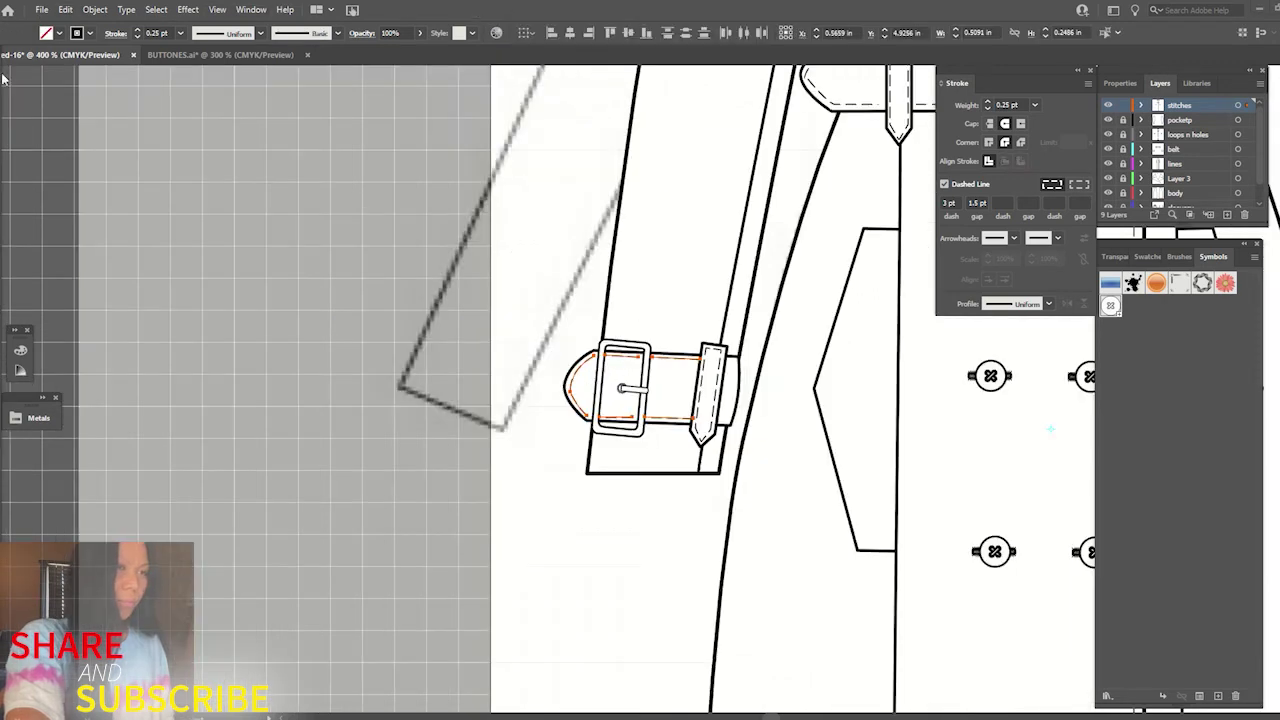
click(217, 149)
key(ctrl+plus)
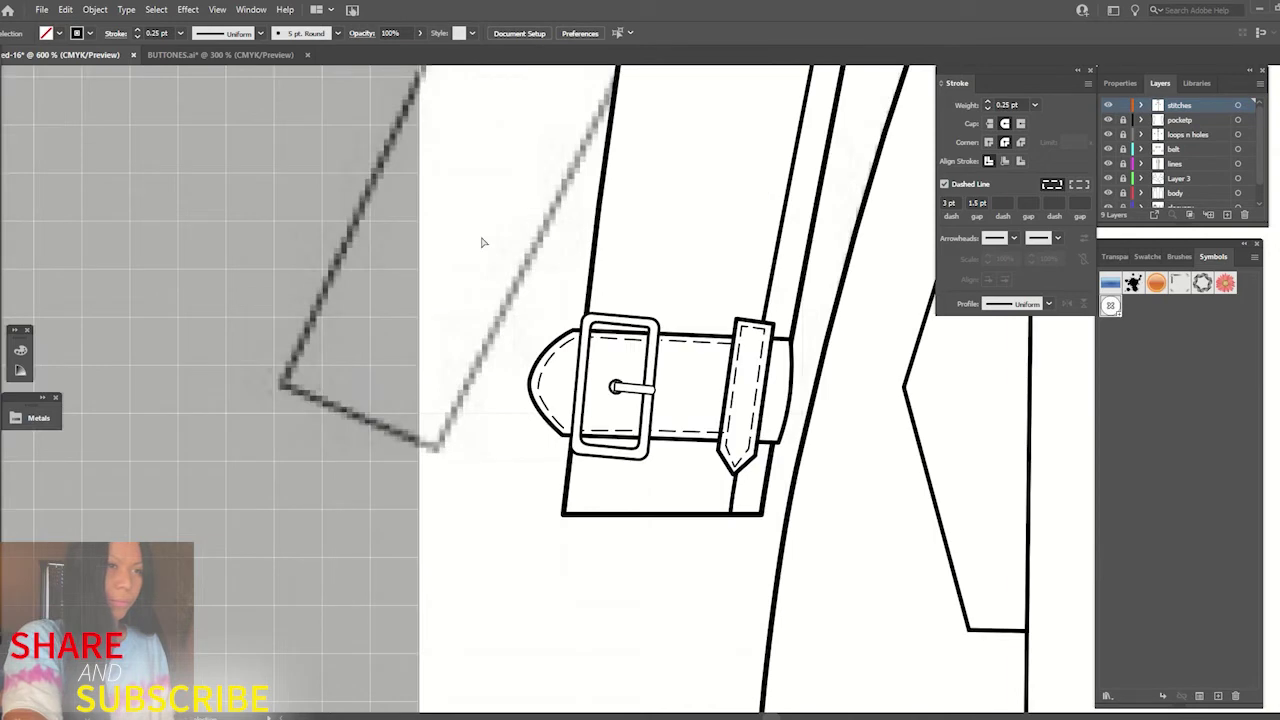
key(ctrl+minus)
key(ctrl+minus)
scroll(330, 612, right, 5)
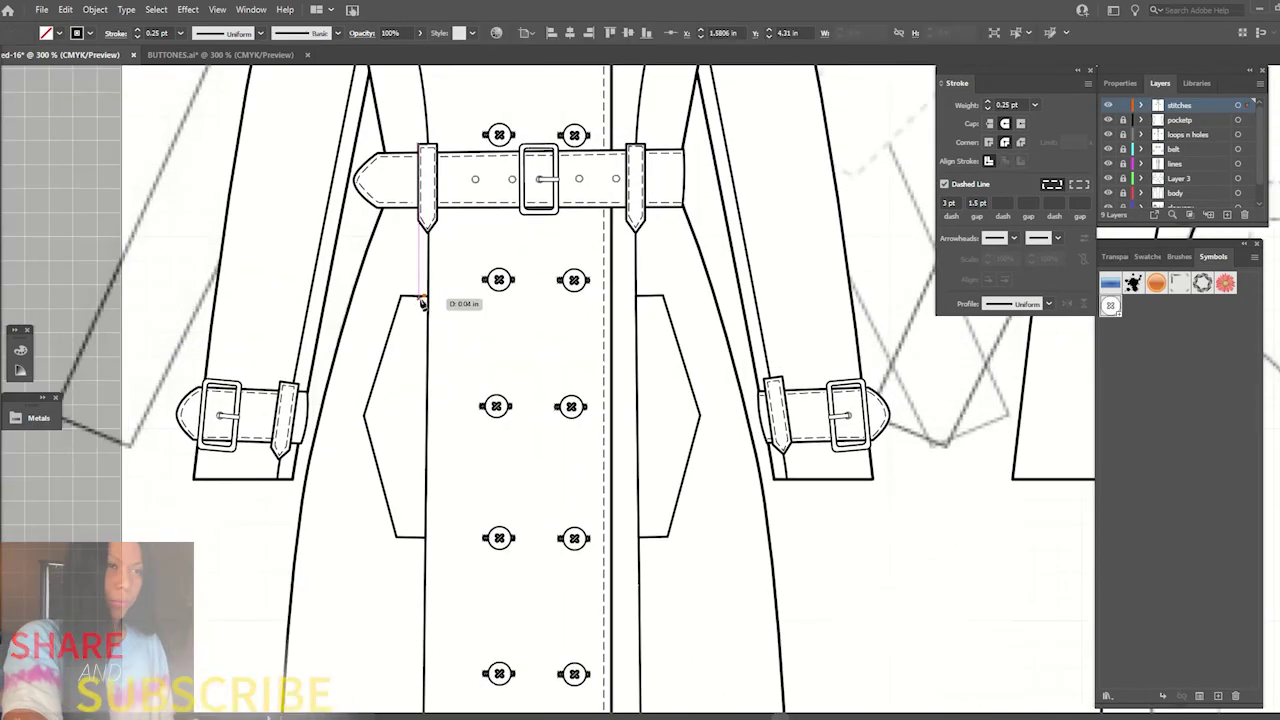
key(ctrl+plus)
key(ctrl+plus)
- Draw dashed stitching inside the left pocket and reflect a copy onto the right pocket
drag(228, 355, 298, 293)
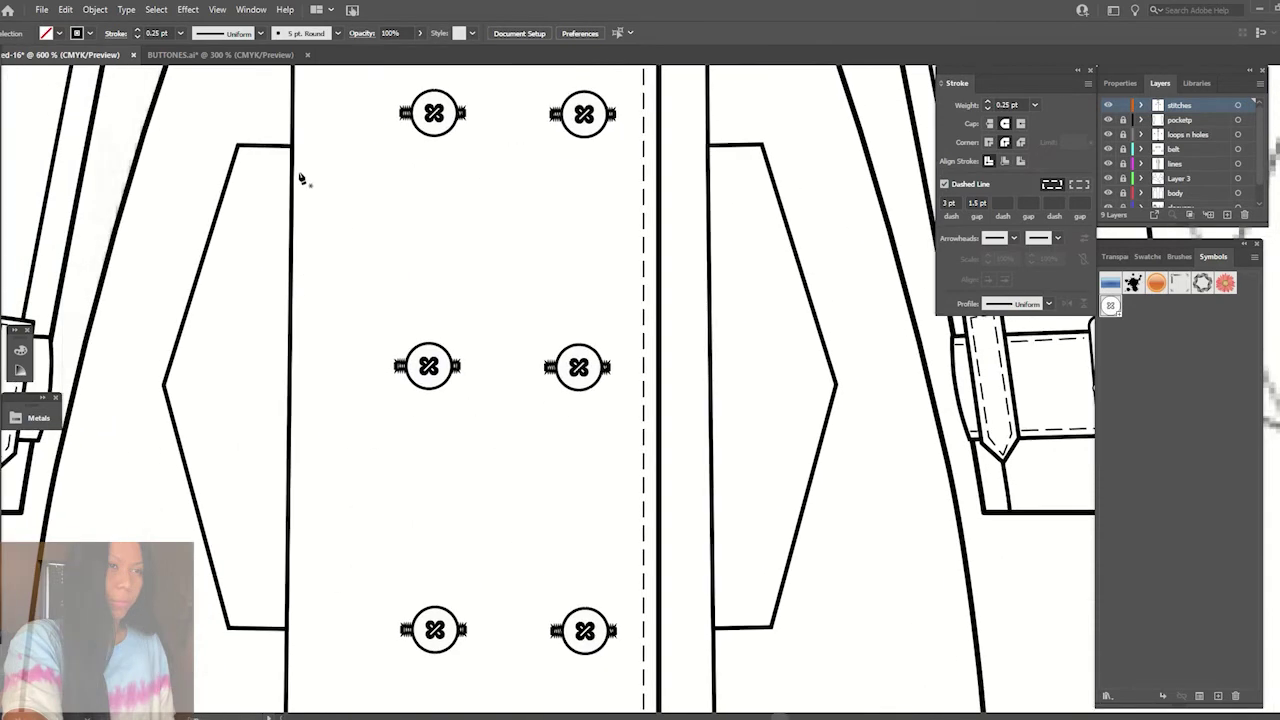
mouse_move(287, 165)
mouse_down()
mouse_move(256, 162)
mouse_move(177, 371)
mouse_move(237, 614)
mouse_move(279, 617)
mouse_up()
key(v)
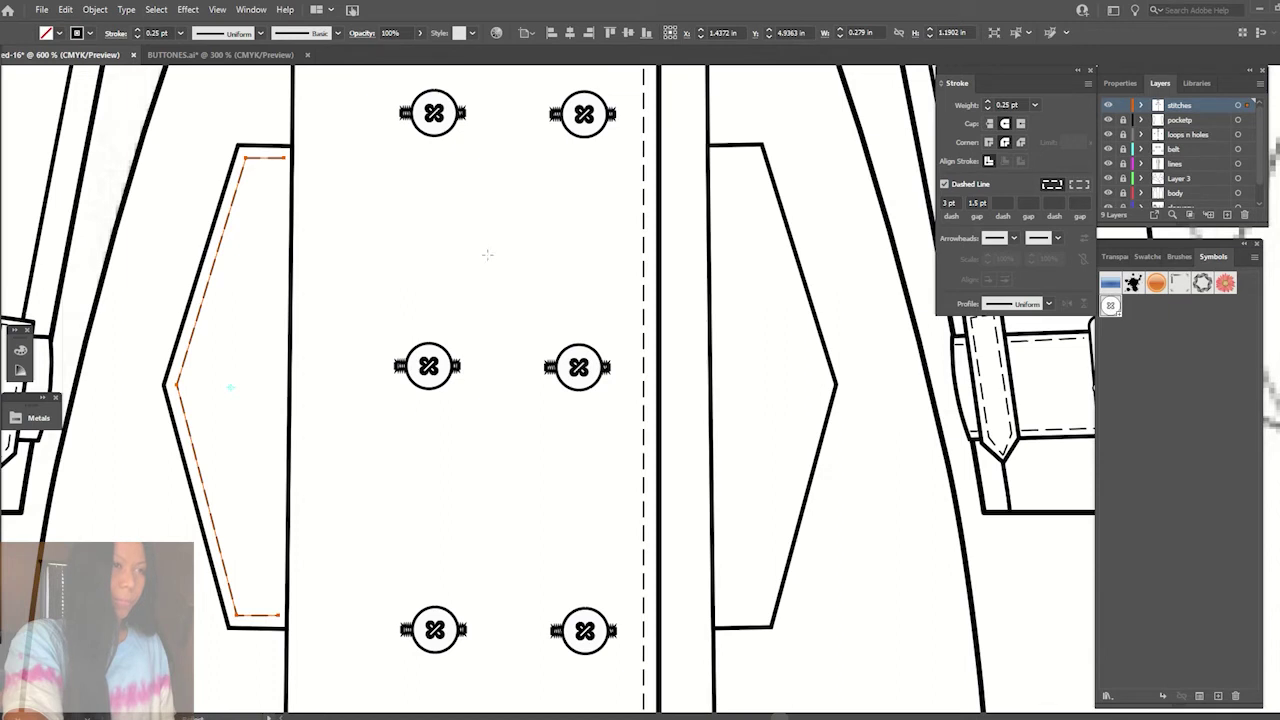
alt+click(497, 255)
click(901, 495)
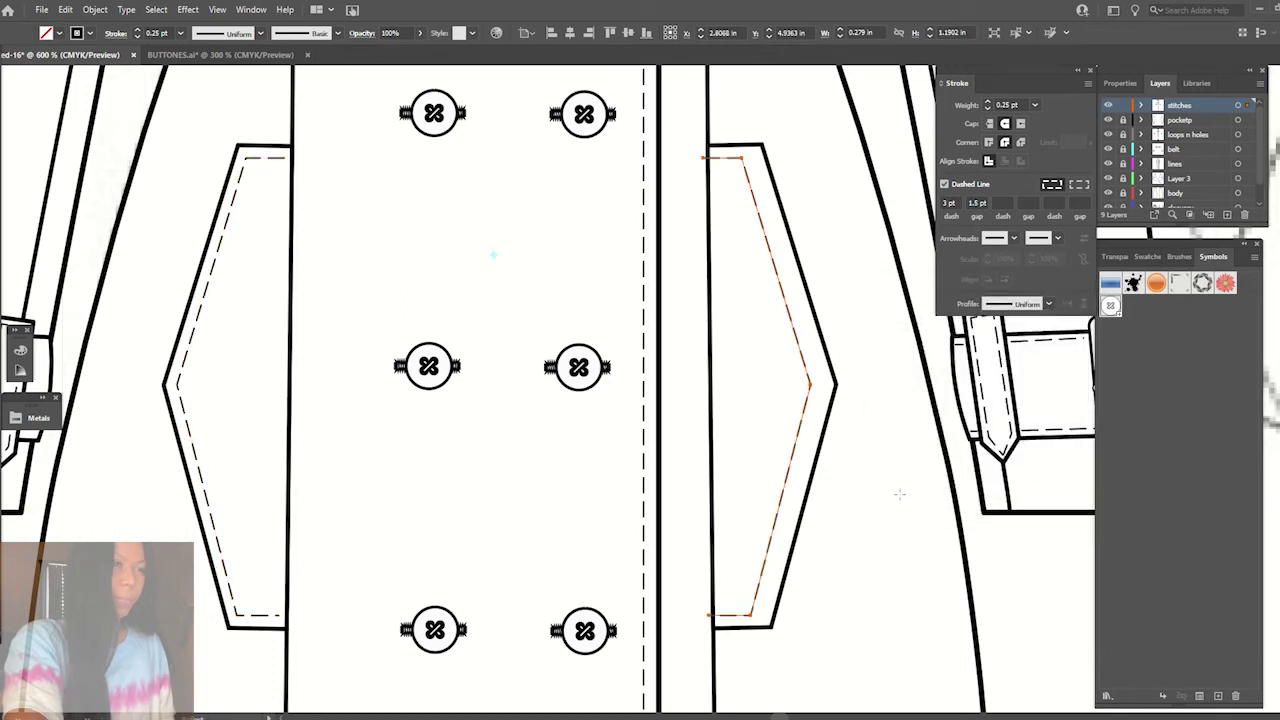
key(Right)
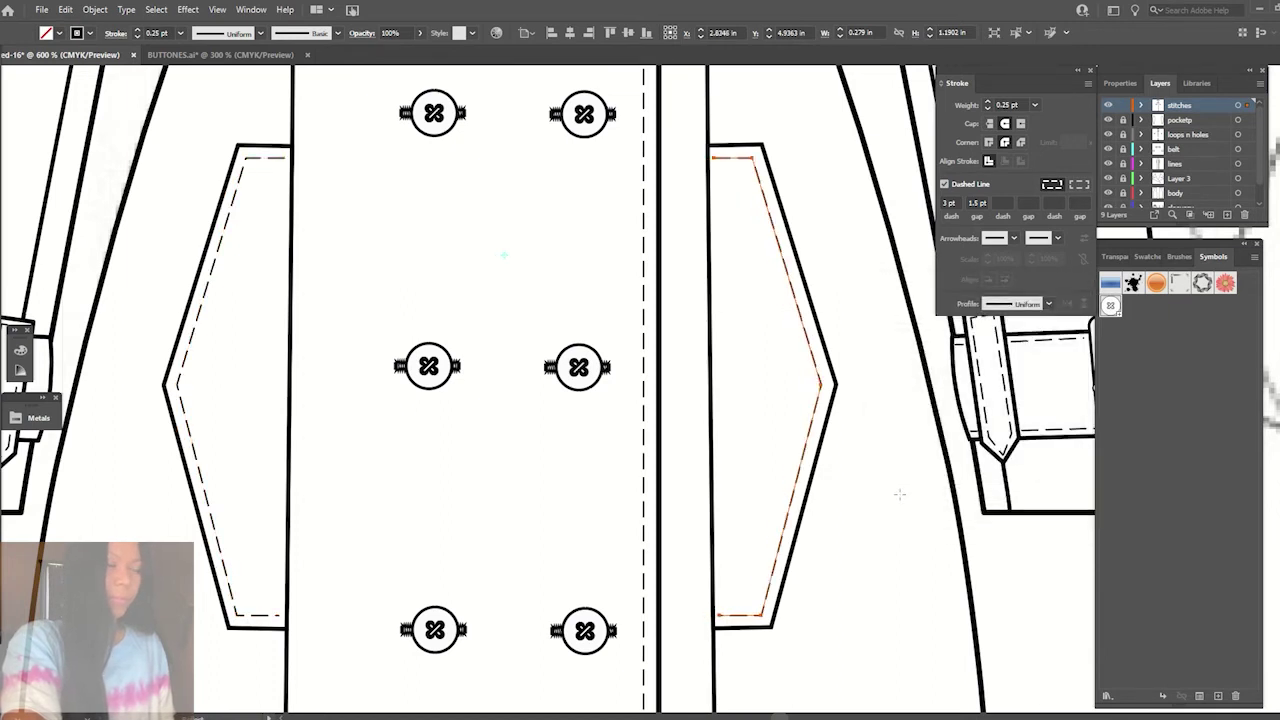
click(884, 505)
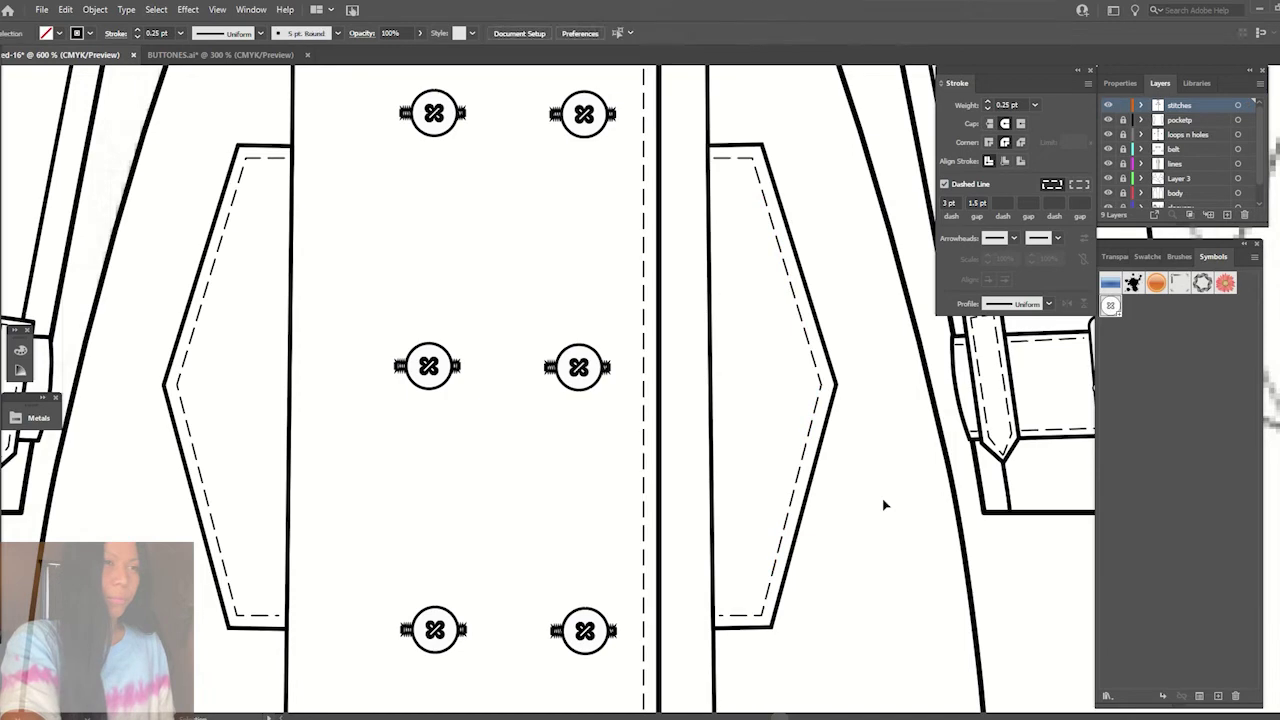
key(ctrl+minus)
key(ctrl+minus)
key(ctrl+minus)
key(ctrl+minus)
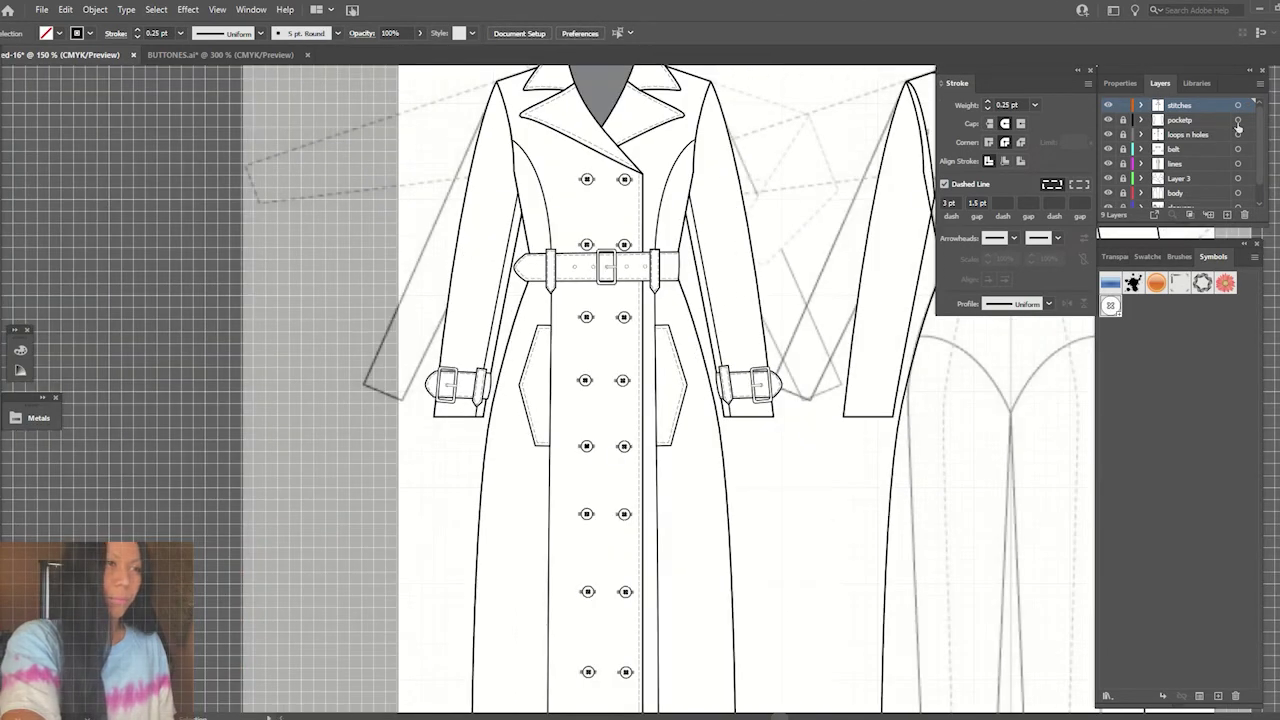
- Paste the left front seam curve in place as a 3 pt dashed, 0.25 pt stitch line
click(1176, 165)
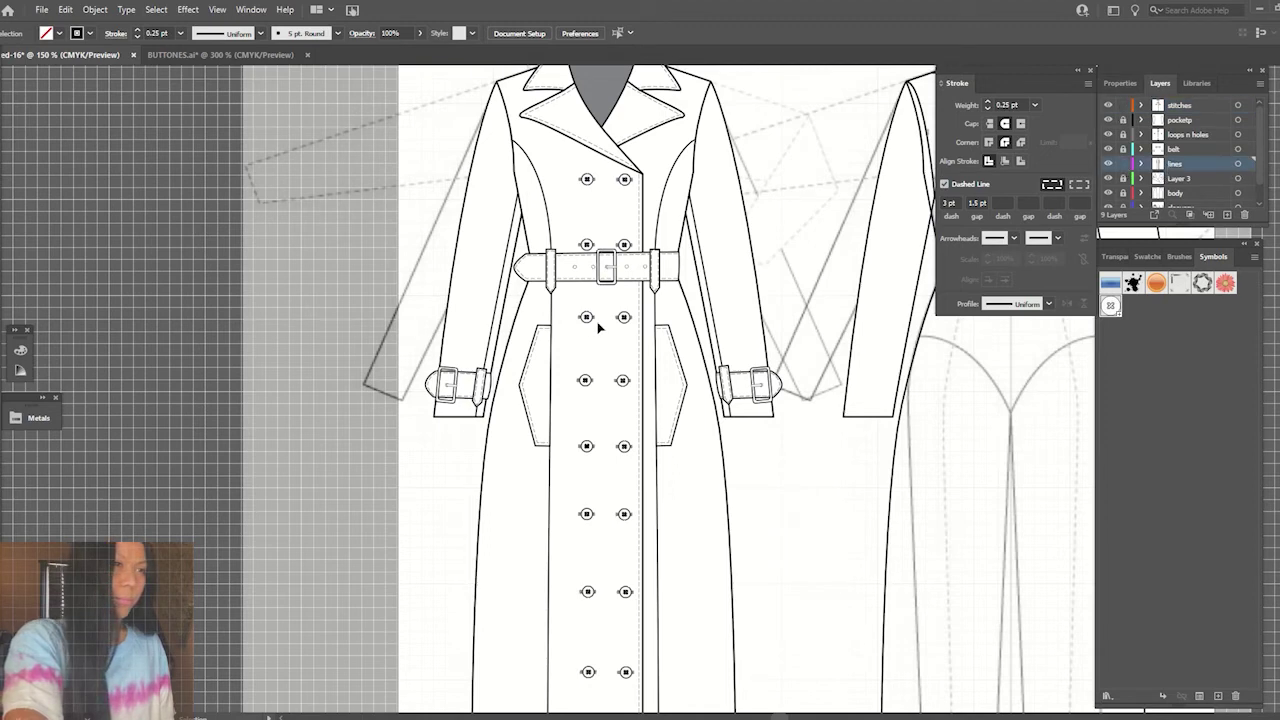
click(540, 333)
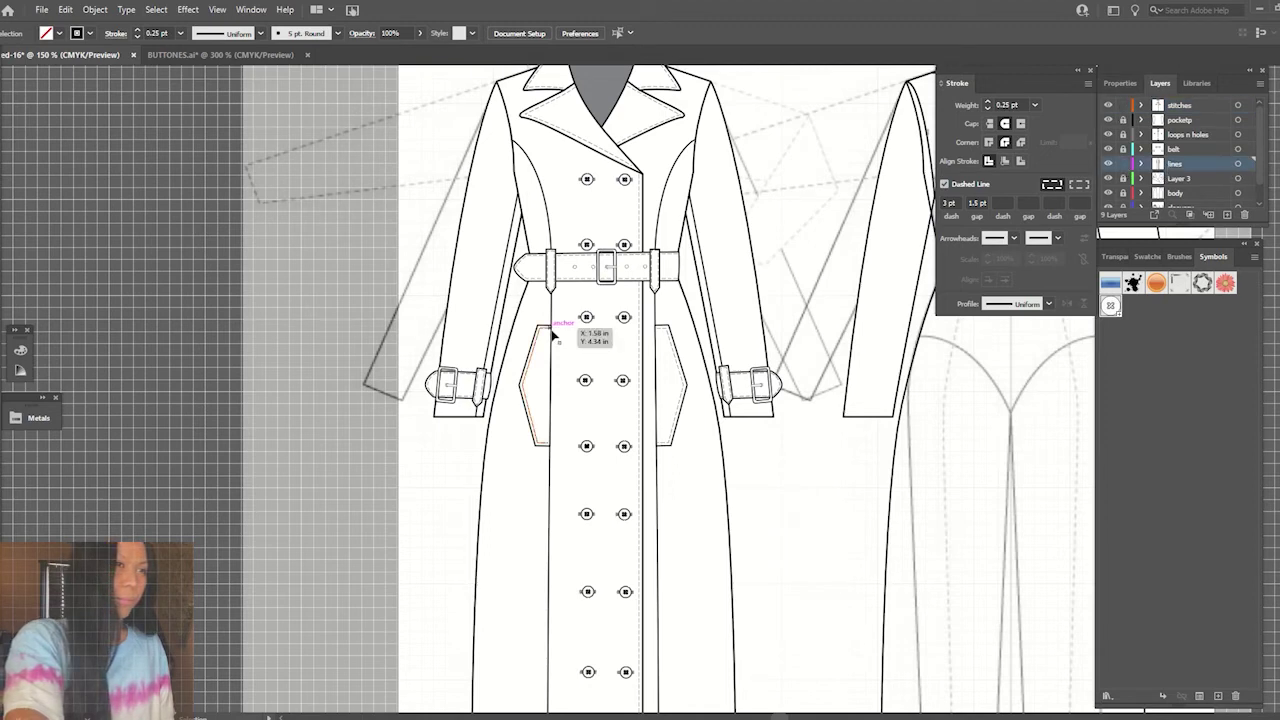
click(1176, 166)
click(551, 318)
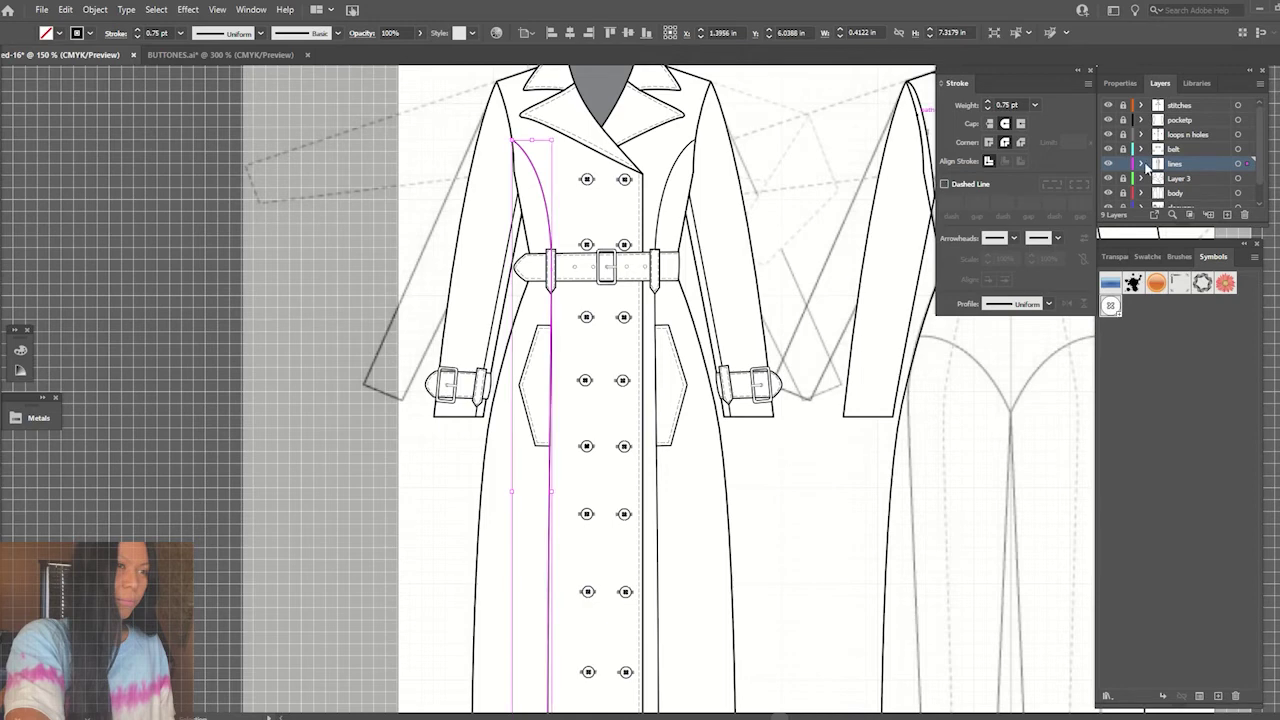
key(ctrl+shift+a)
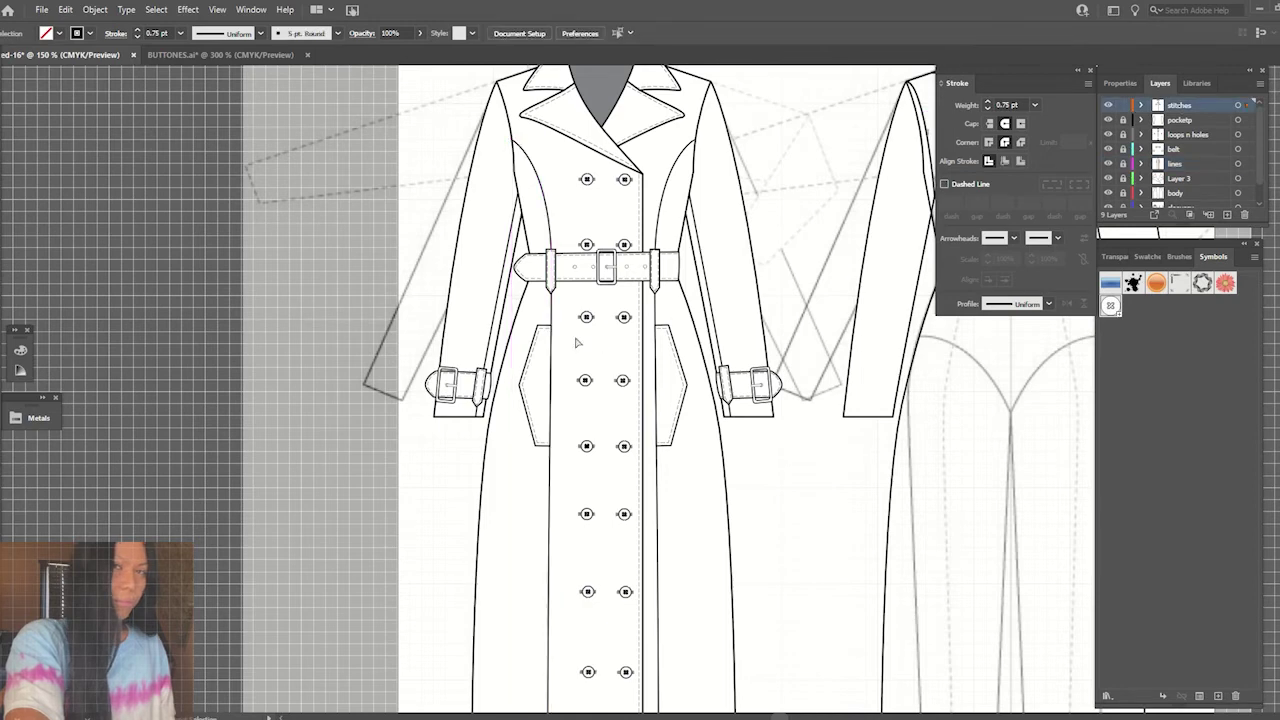
key(ctrl+f)
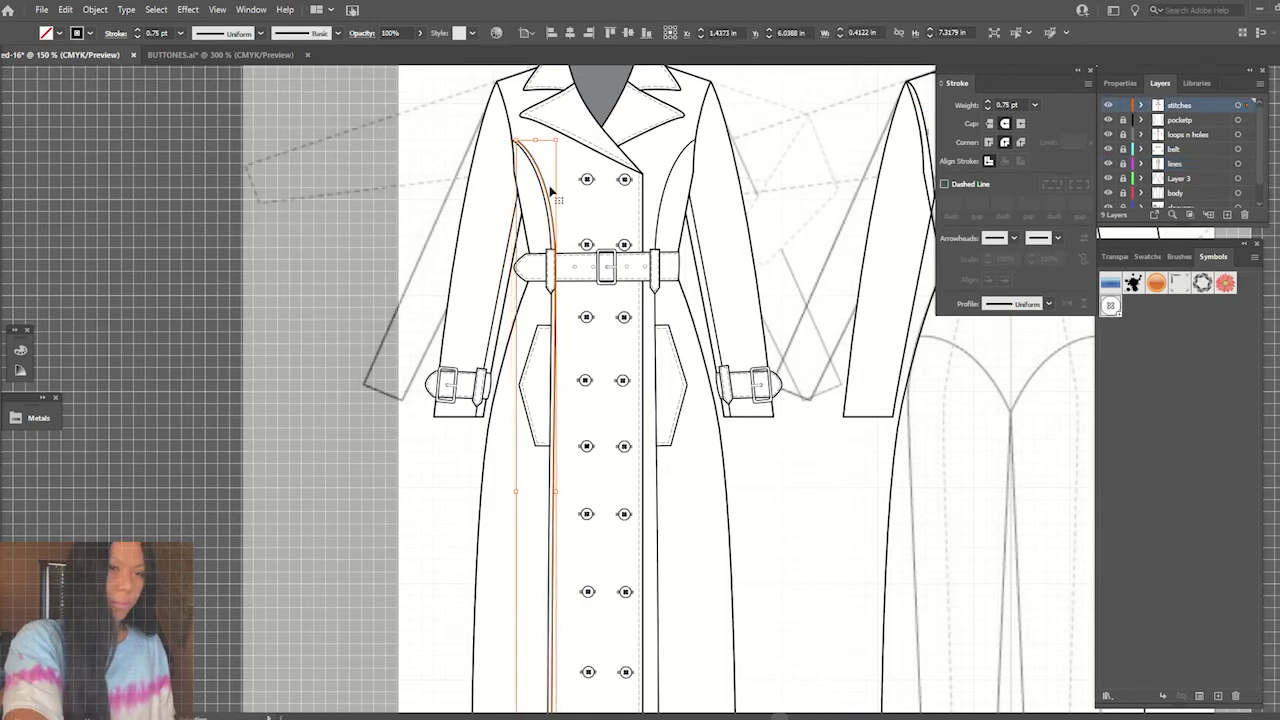
click(948, 183)
text(3)
click(1036, 105)
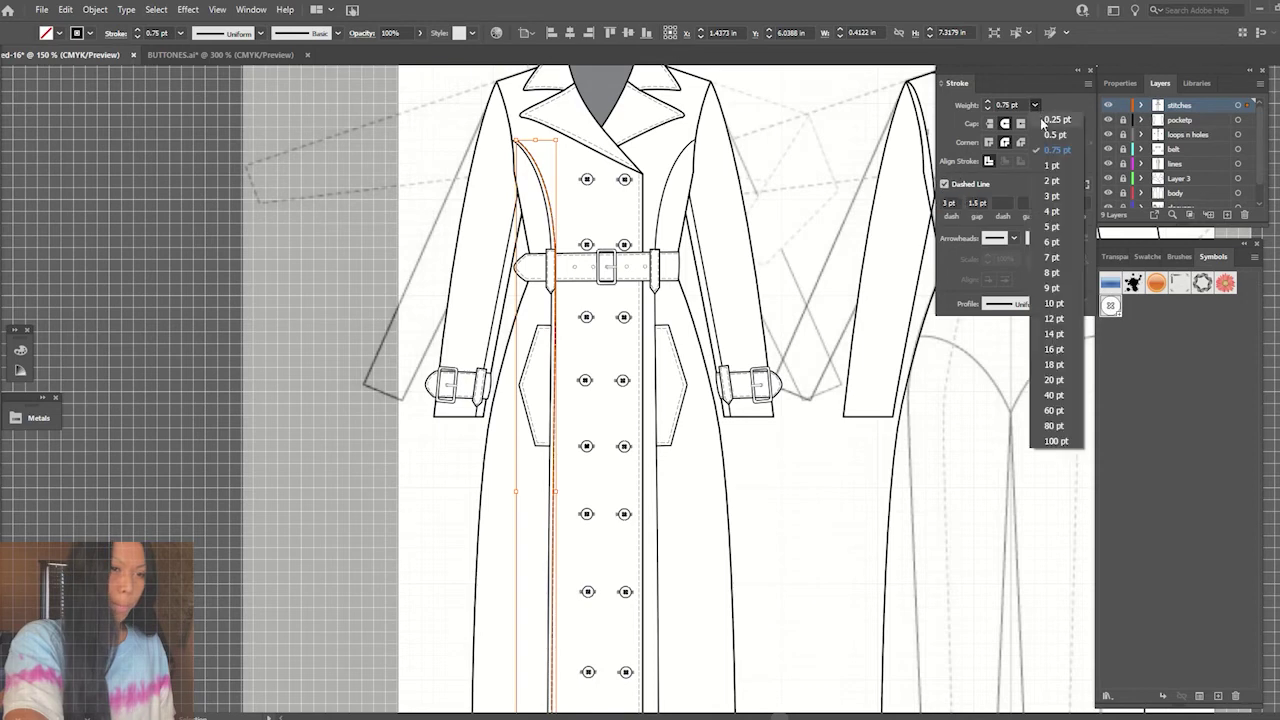
click(587, 165)
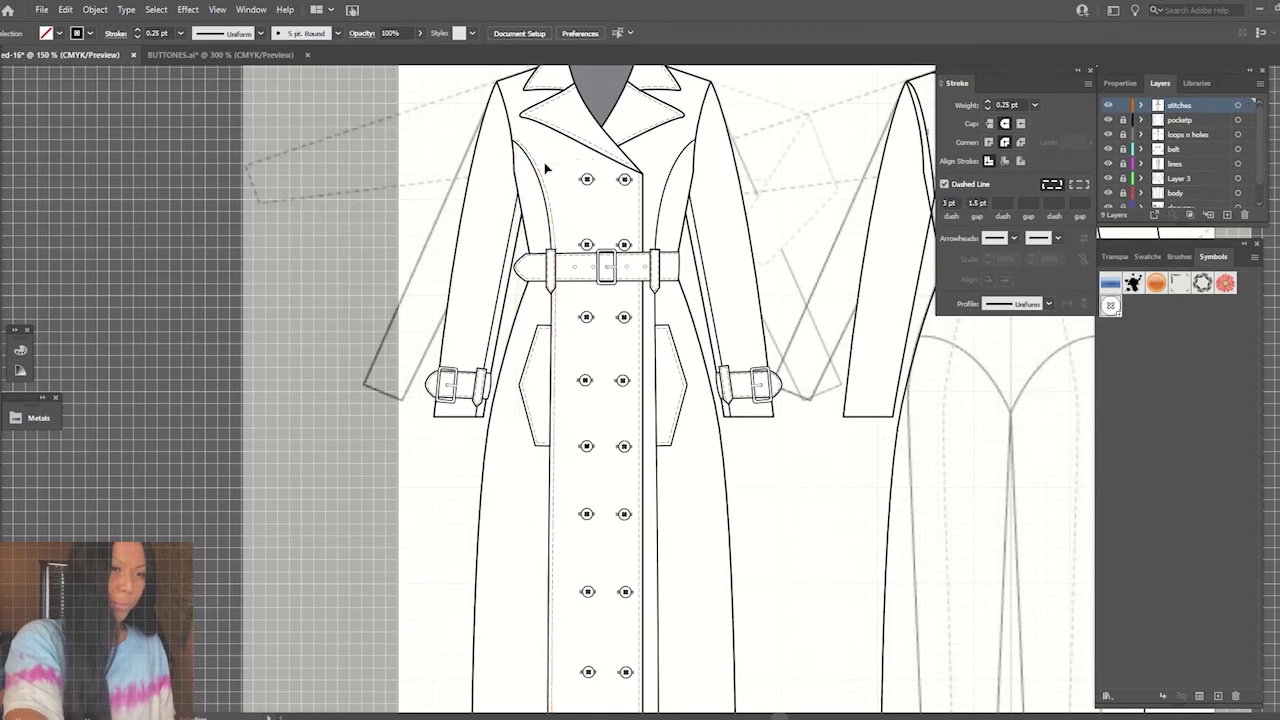
- Reflect a copy of the stitch line and place it beside the right front seam
click(541, 181)
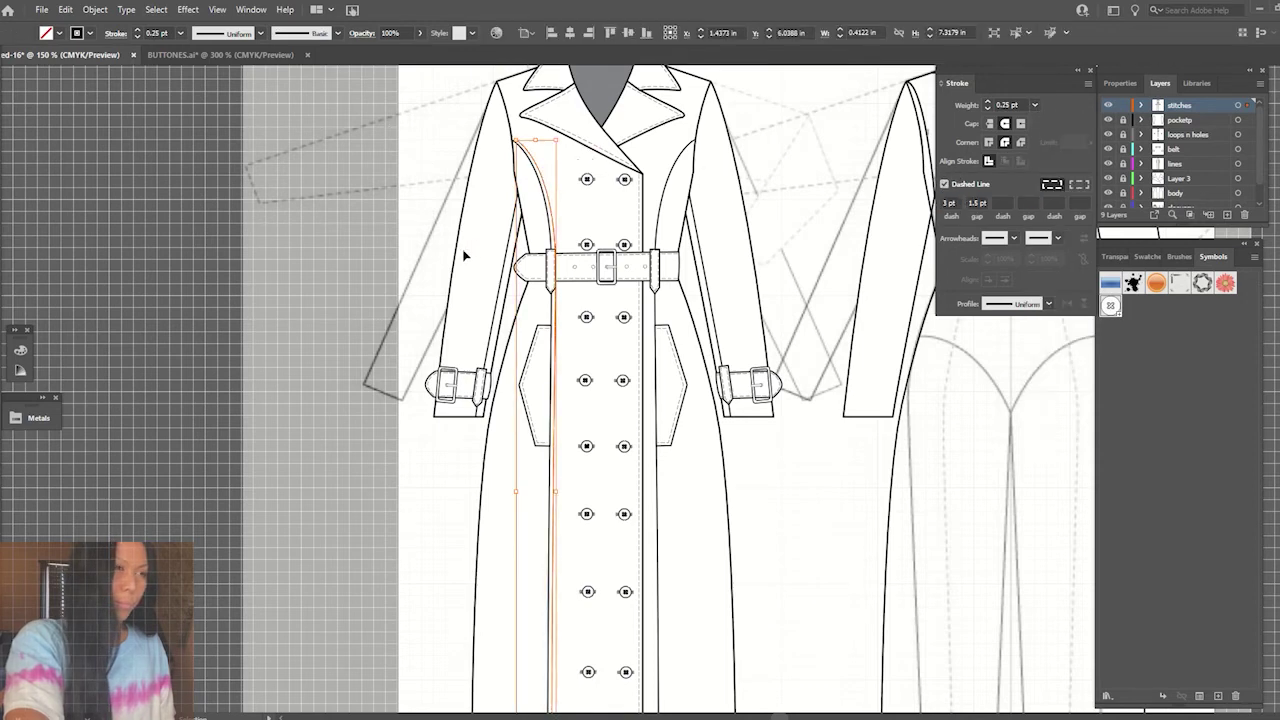
alt+click(606, 208)
click(904, 496)
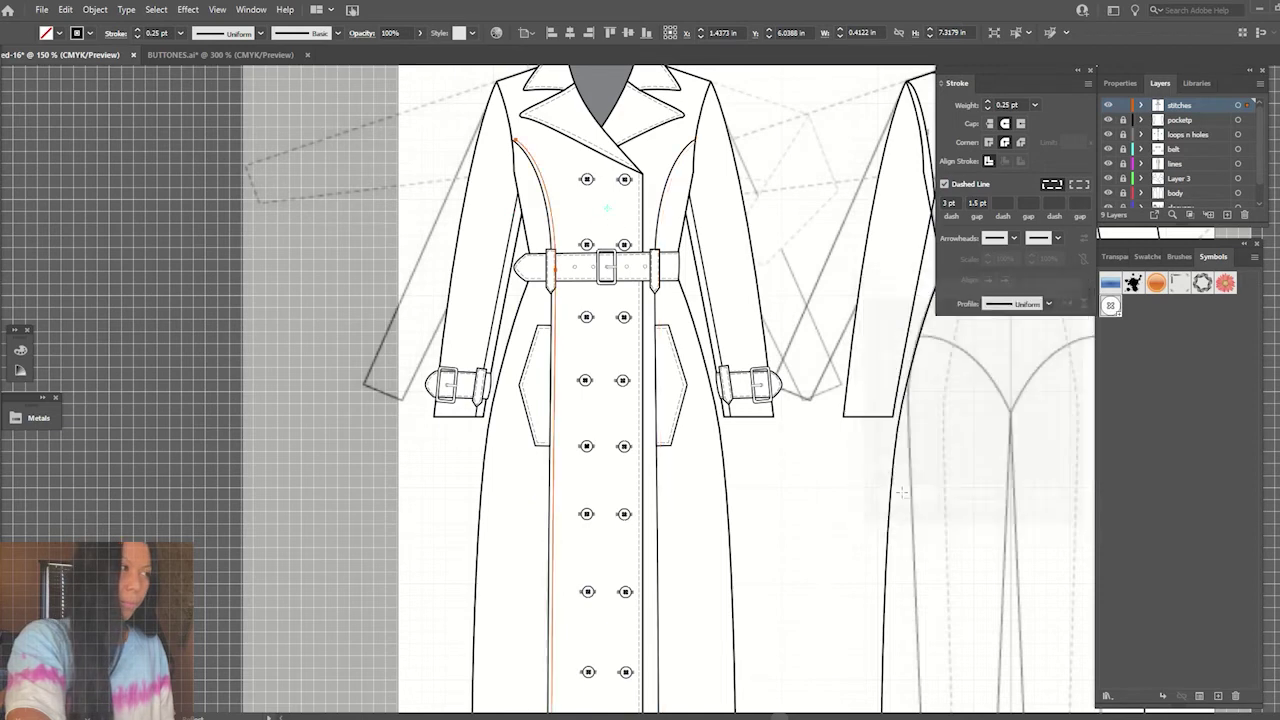
click(830, 366)
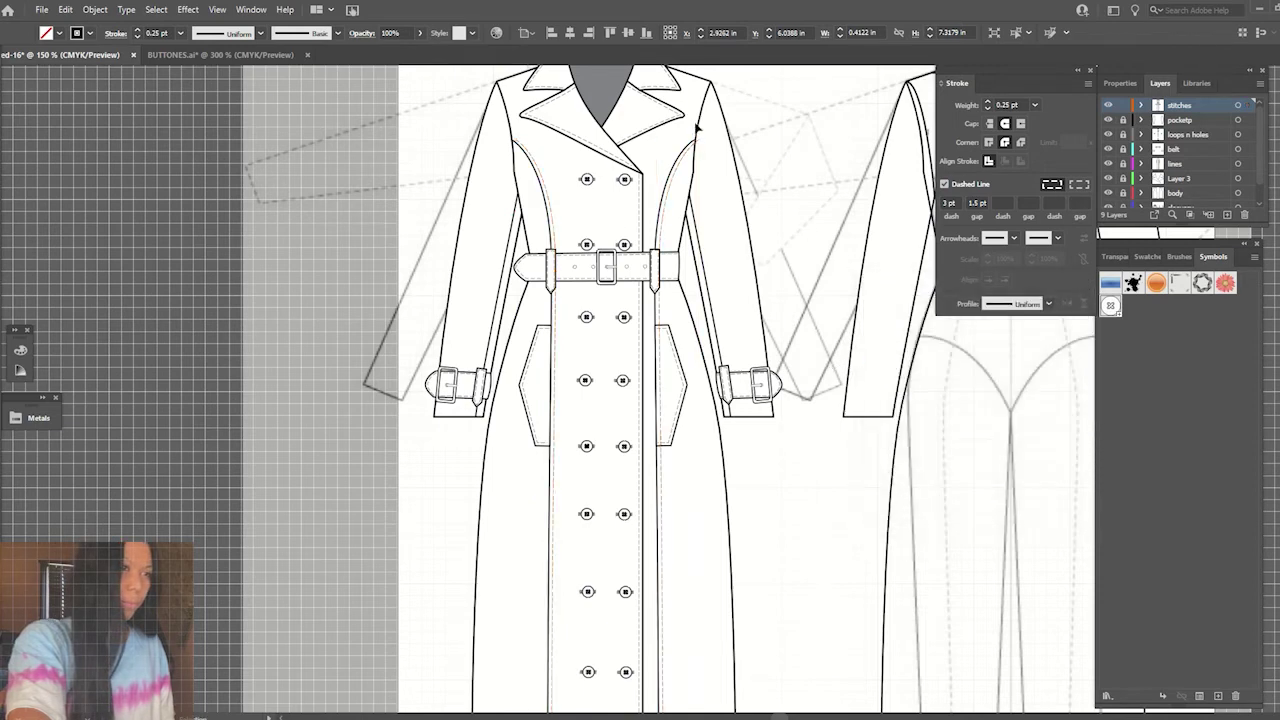
drag(676, 175, 650, 176)
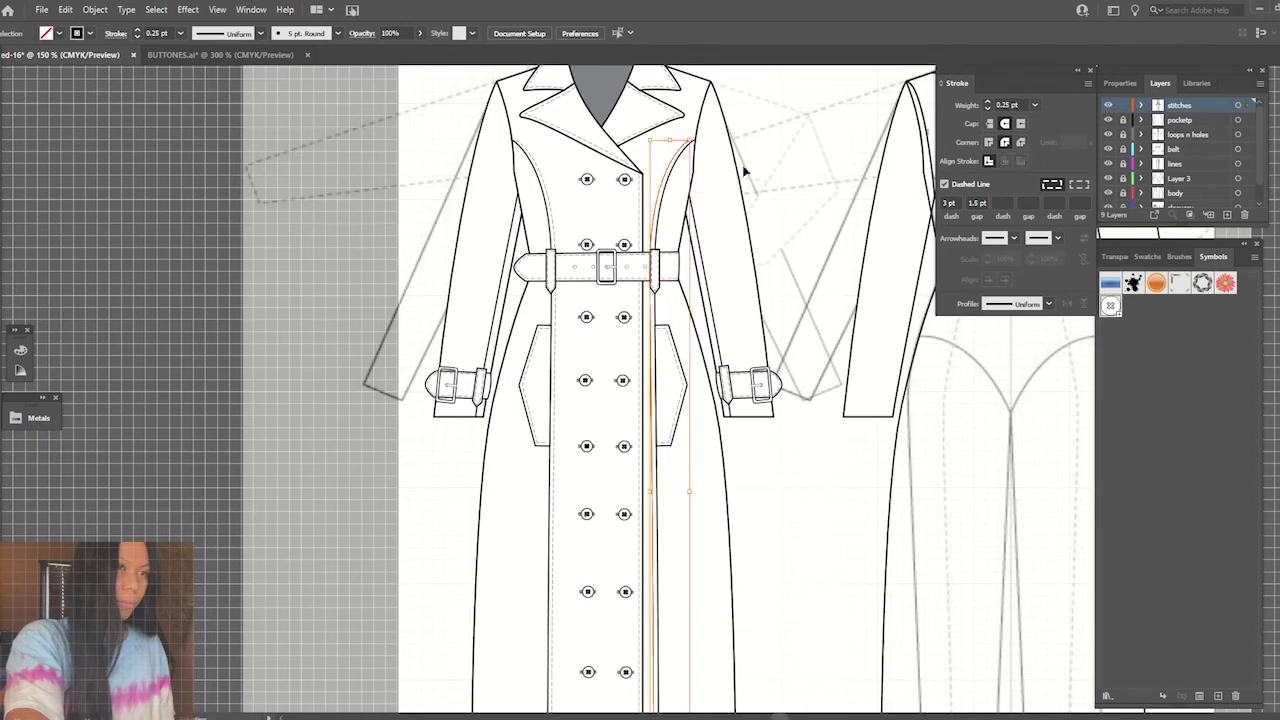
click(821, 176)
- Pull the stitch line's end point up to meet the seam at the shoulder
key(ctrl+equal)
key(ctrl+equal)
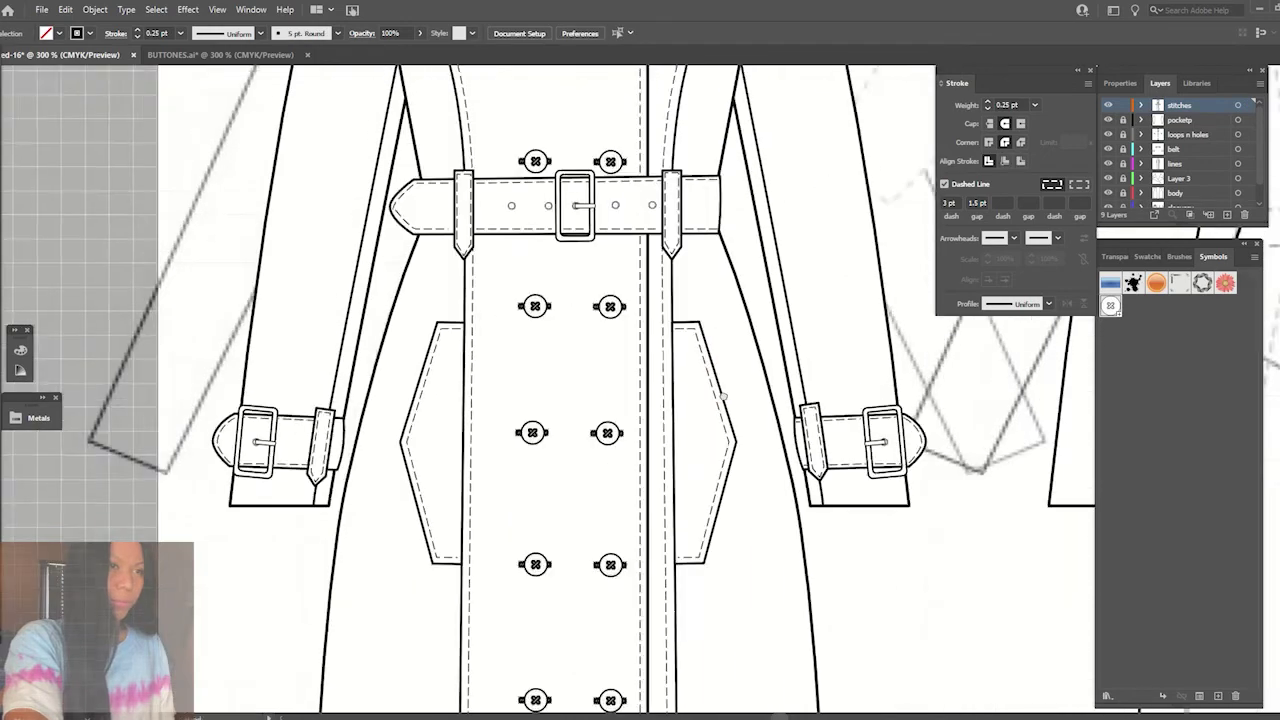
scroll(110, 138, up, 5)
click(660, 240)
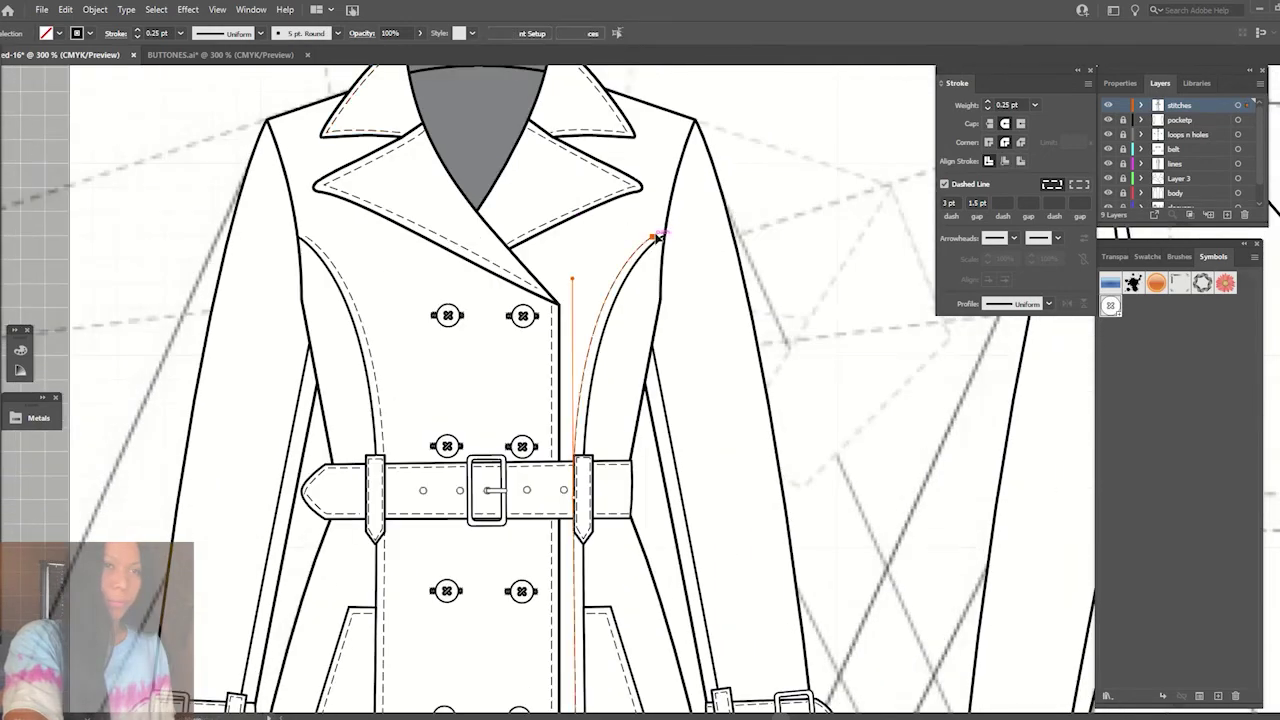
drag(306, 236, 302, 232)
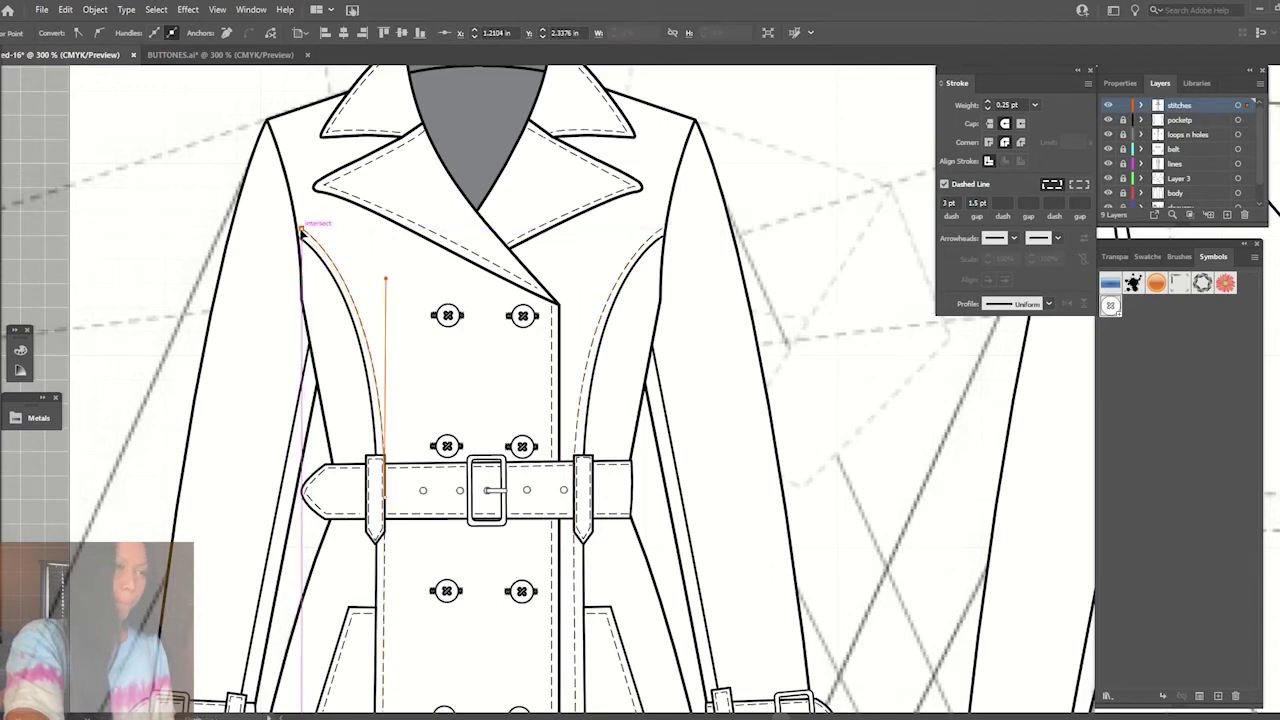
key(ctrl+shift+a)
- Draw a dashed stitch line along the front coat's hem
key(ctrl+minus)
key(ctrl+minus)
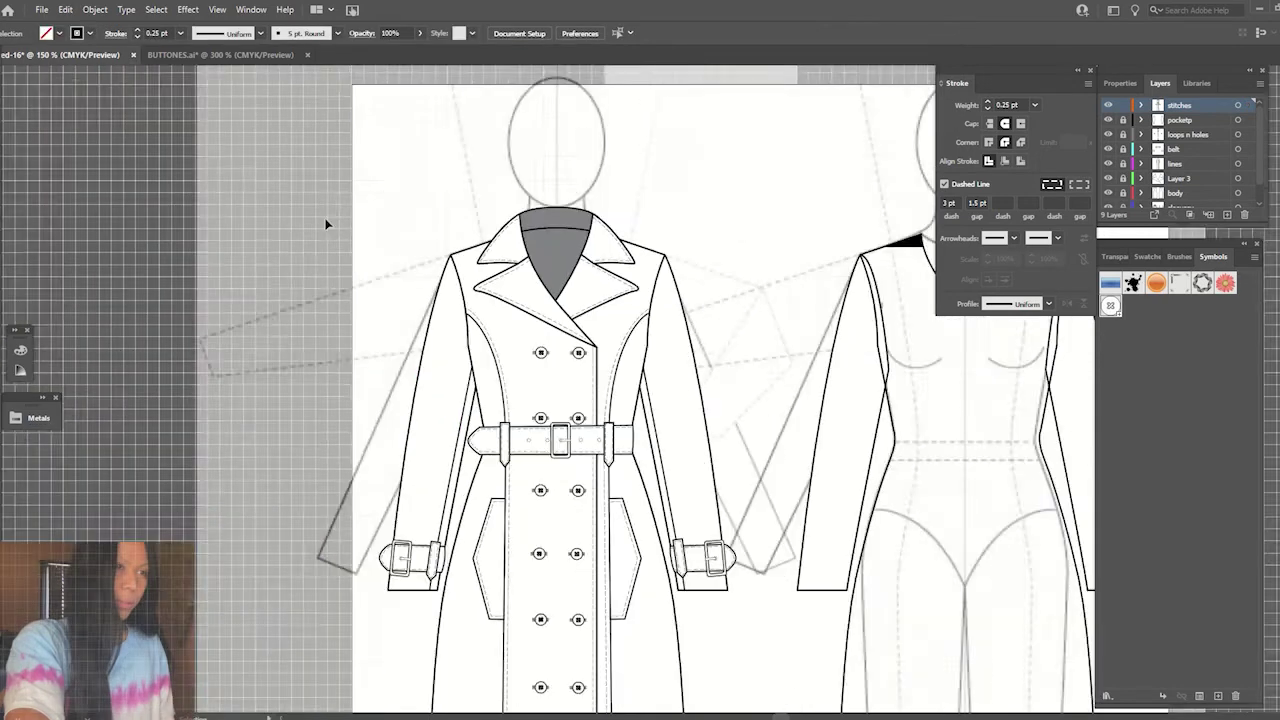
key(ctrl+minus)
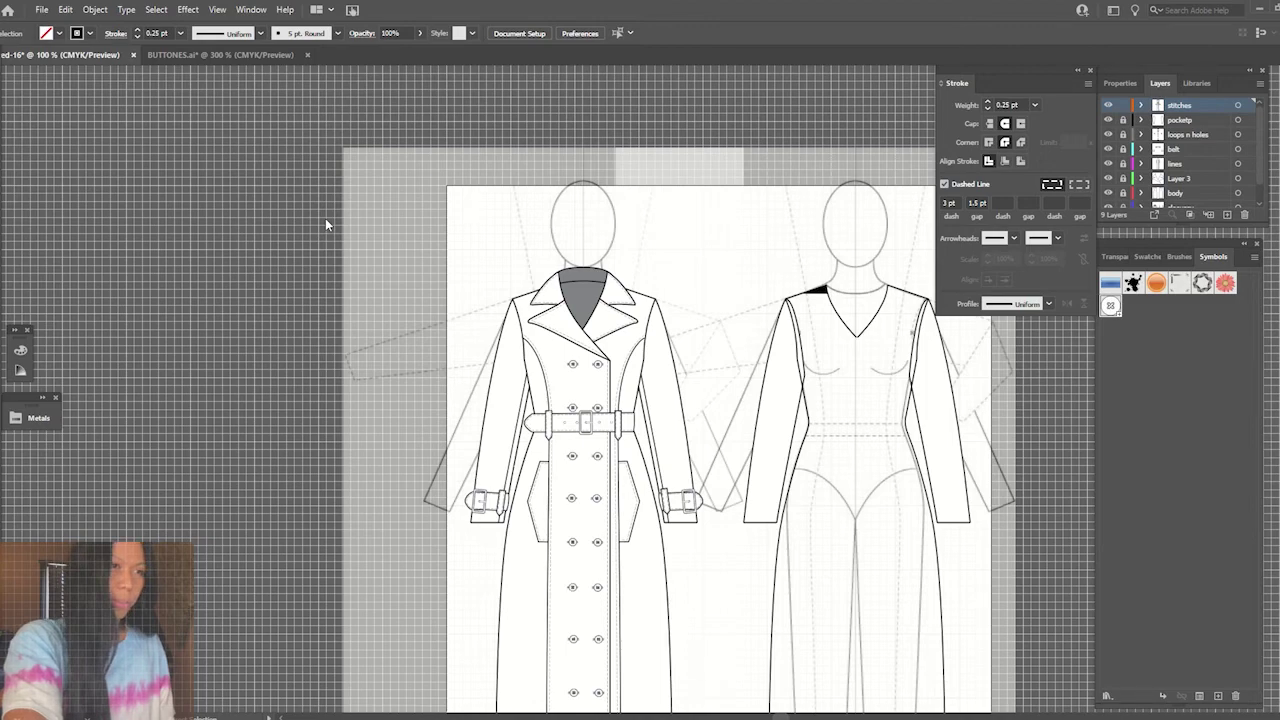
scroll(480, 440, down, 3)
scroll(474, 430, down, 2)
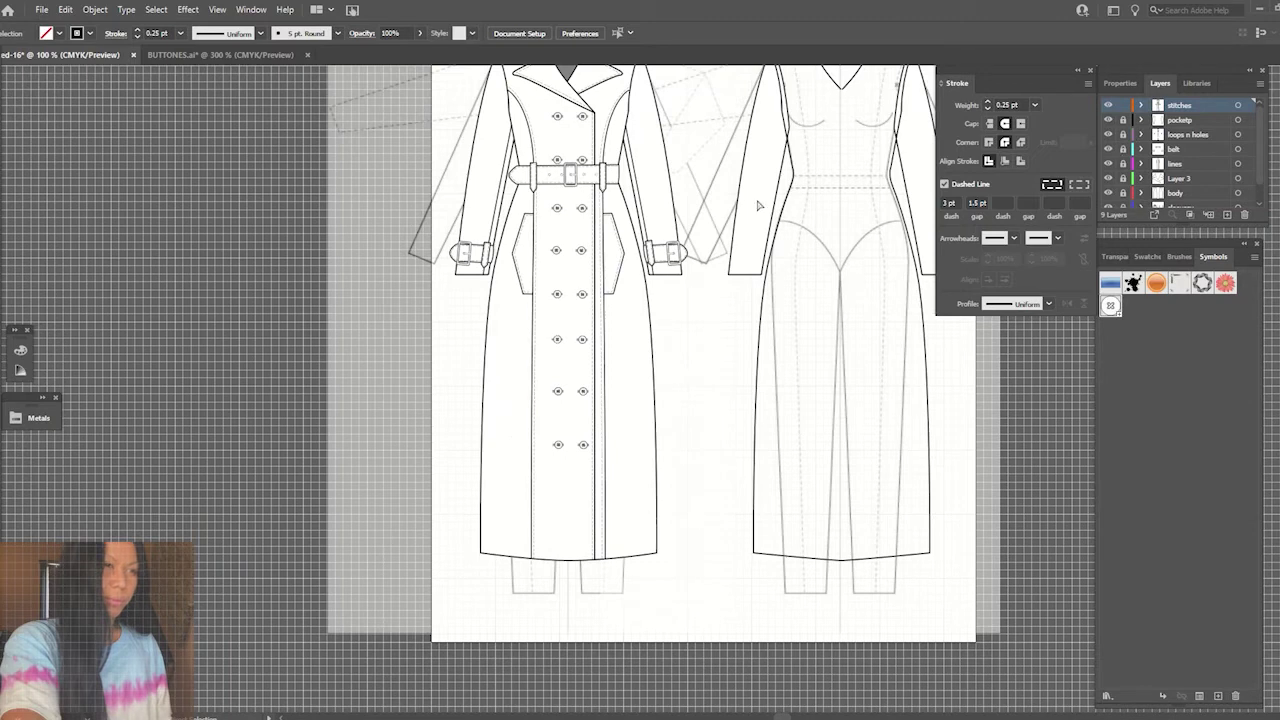
drag(482, 549, 658, 550)
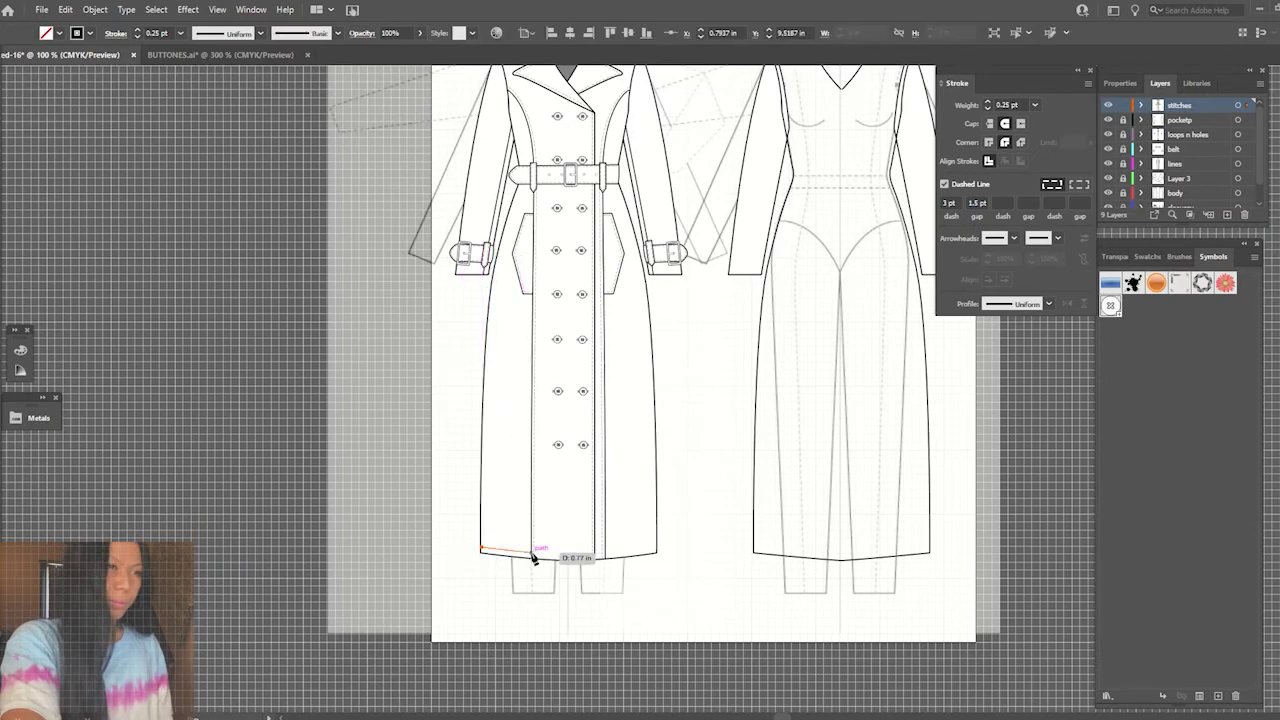
click(658, 550)
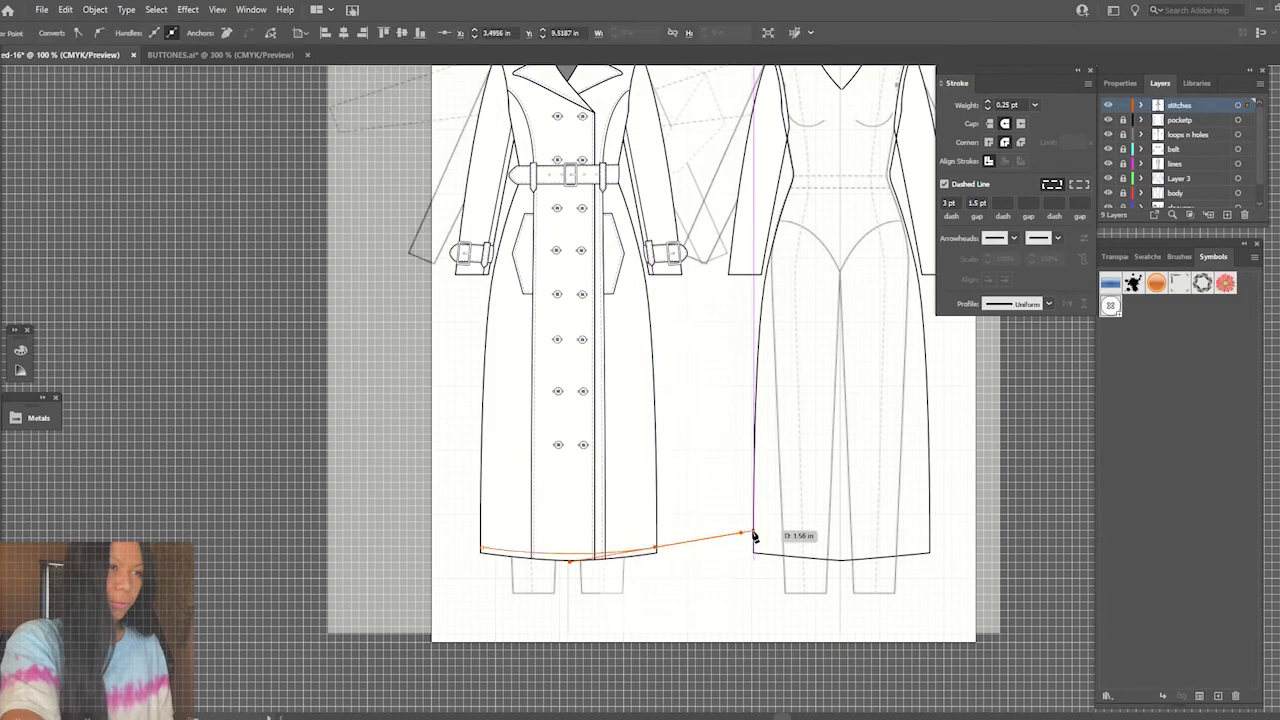
ctrl+click(750, 527)
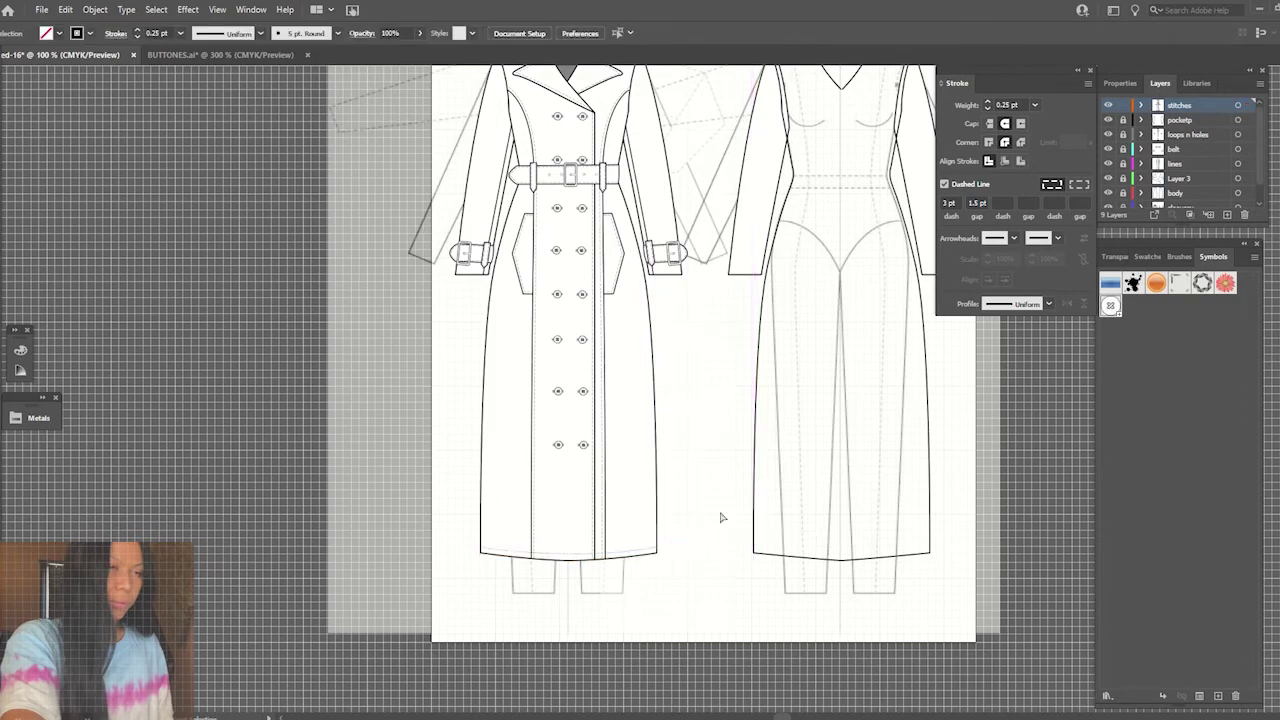
- Select all parts of the front coat and set their stroke weight to 0.5 pt
key(ctrl+minus)
key(ctrl+plus)
key(ctrl+plus)
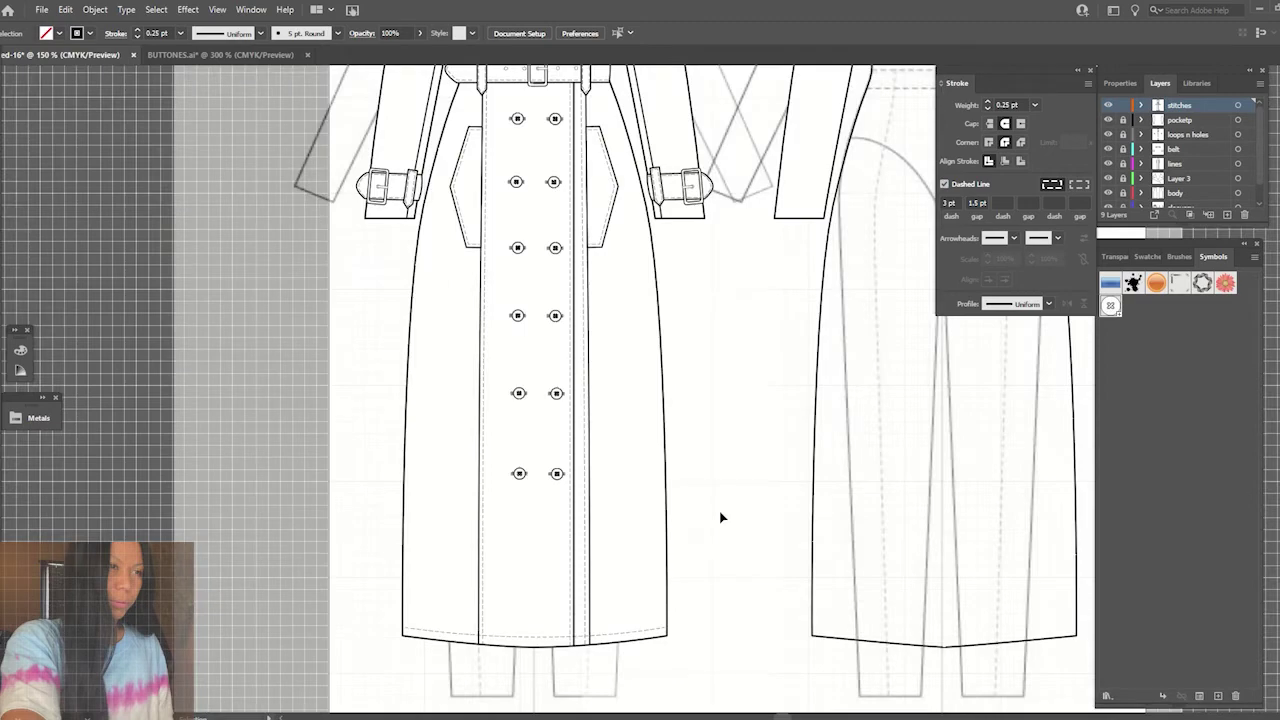
key(ctrl+minus)
key(ctrl+minus)
drag(506, 109, 724, 508)
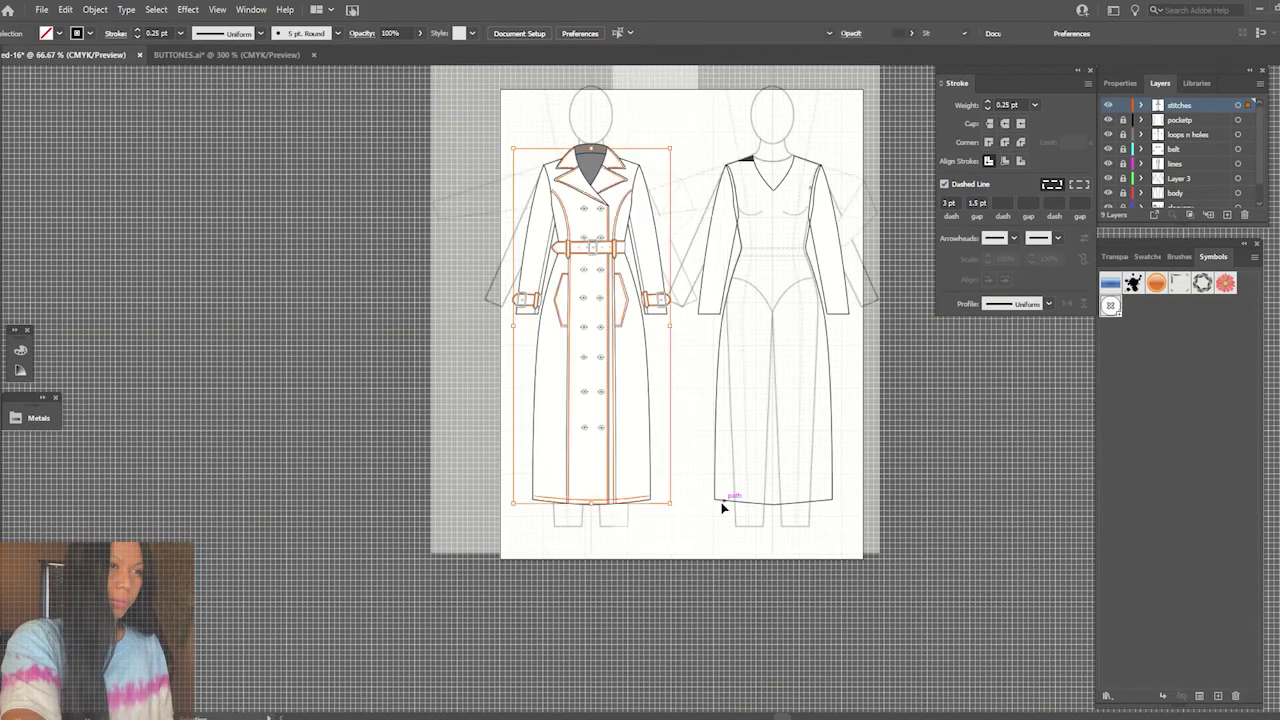
click(1034, 105)
click(1050, 140)
- Hide Layer 1 using its eye icon so the grey croquis and guides vanish
click(700, 122)
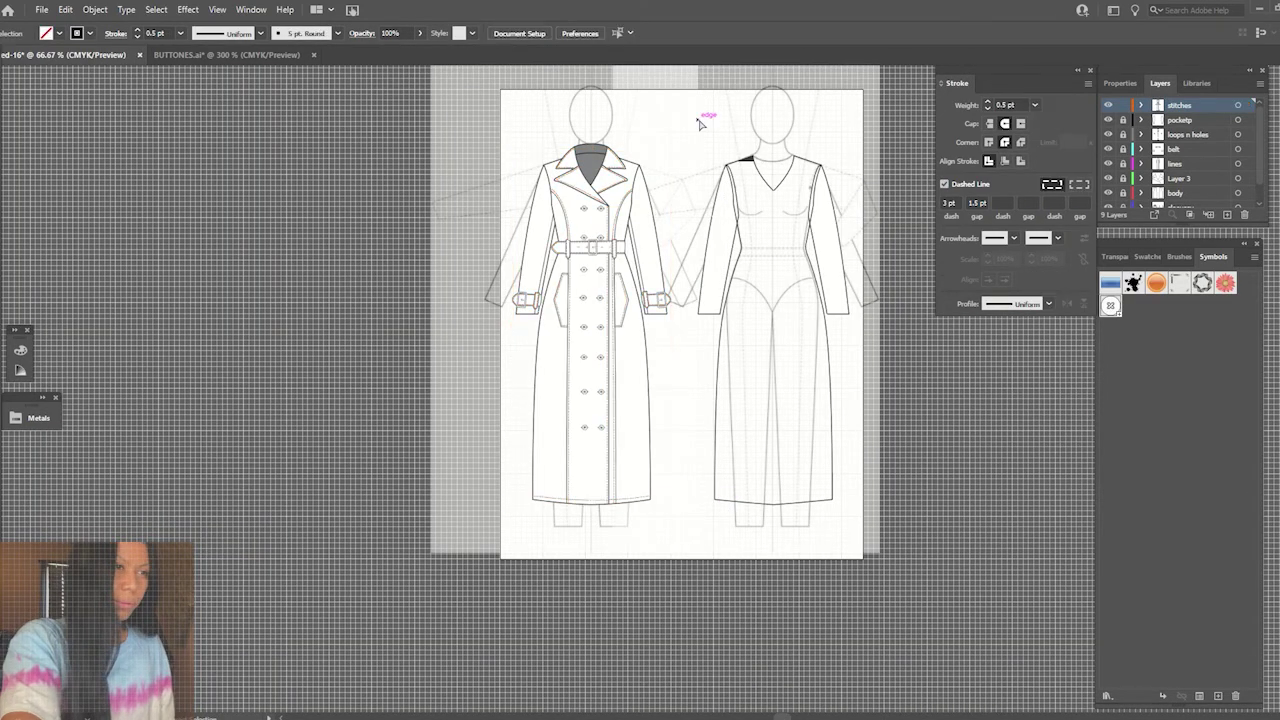
key(ctrl+plus)
key(ctrl+plus)
key(ctrl+plus)
key(ctrl+minus)
key(ctrl+minus)
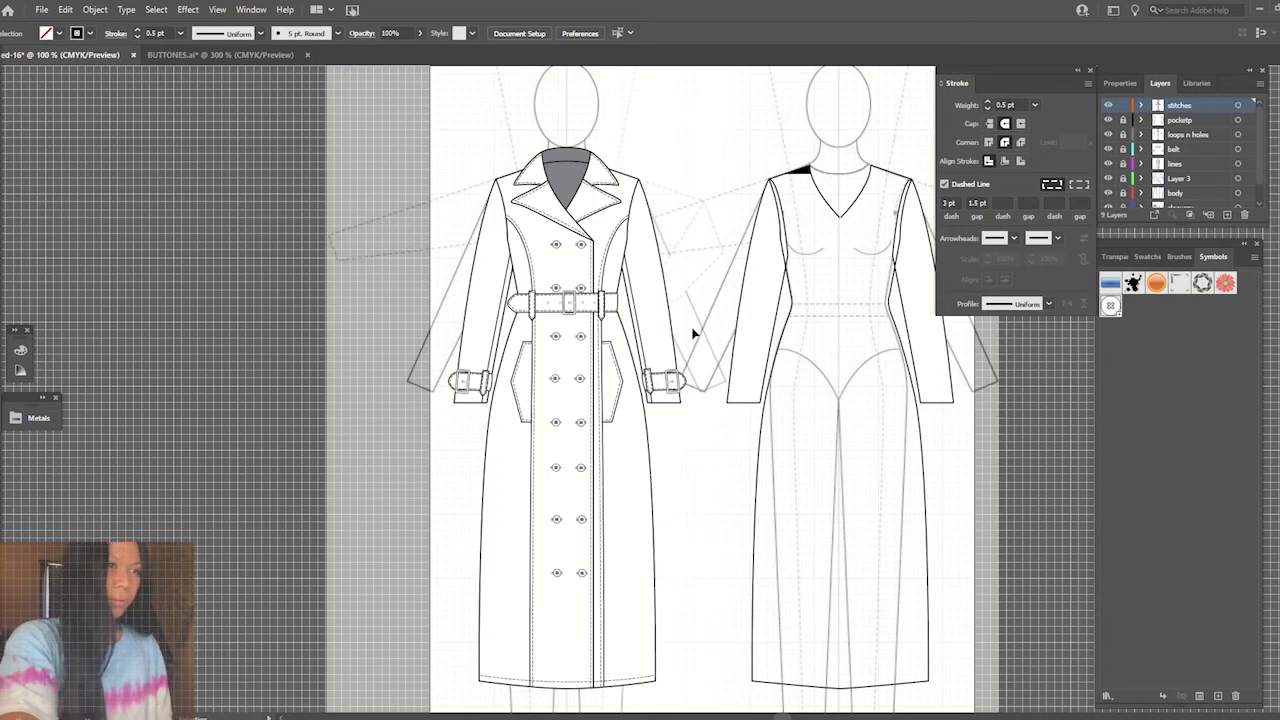
scroll(1157, 150, down, 1)
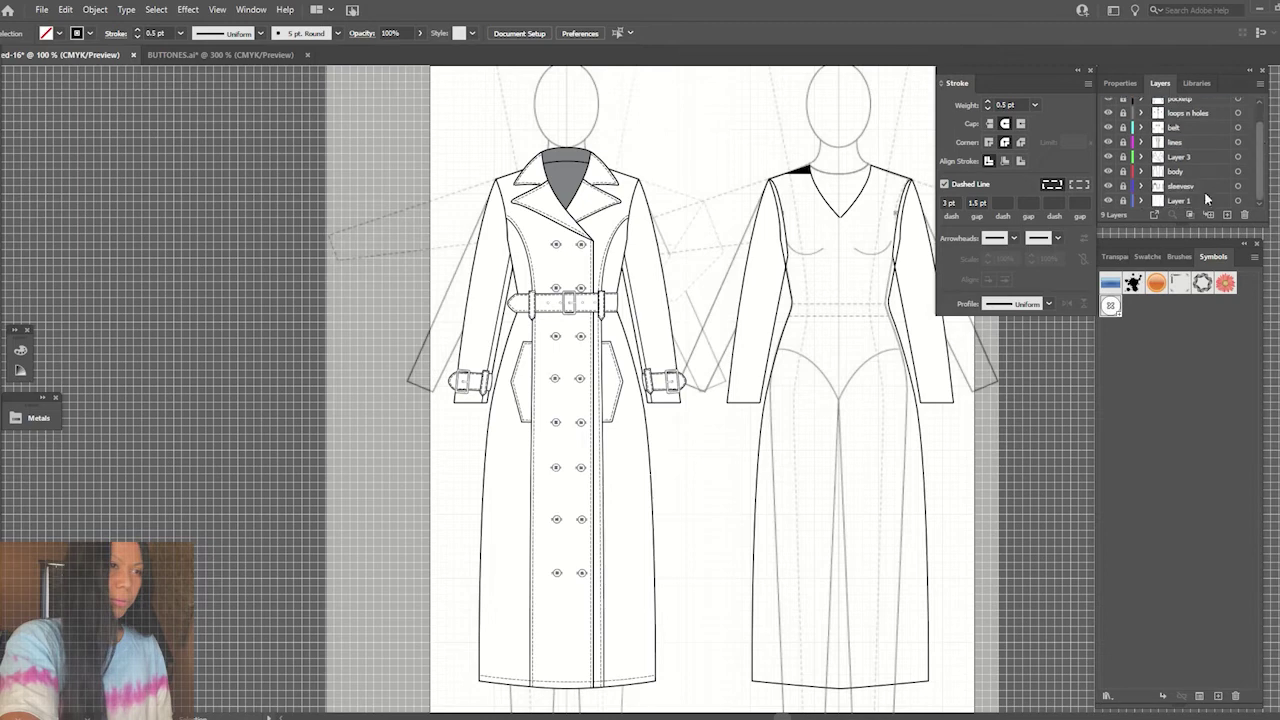
click(1107, 200)
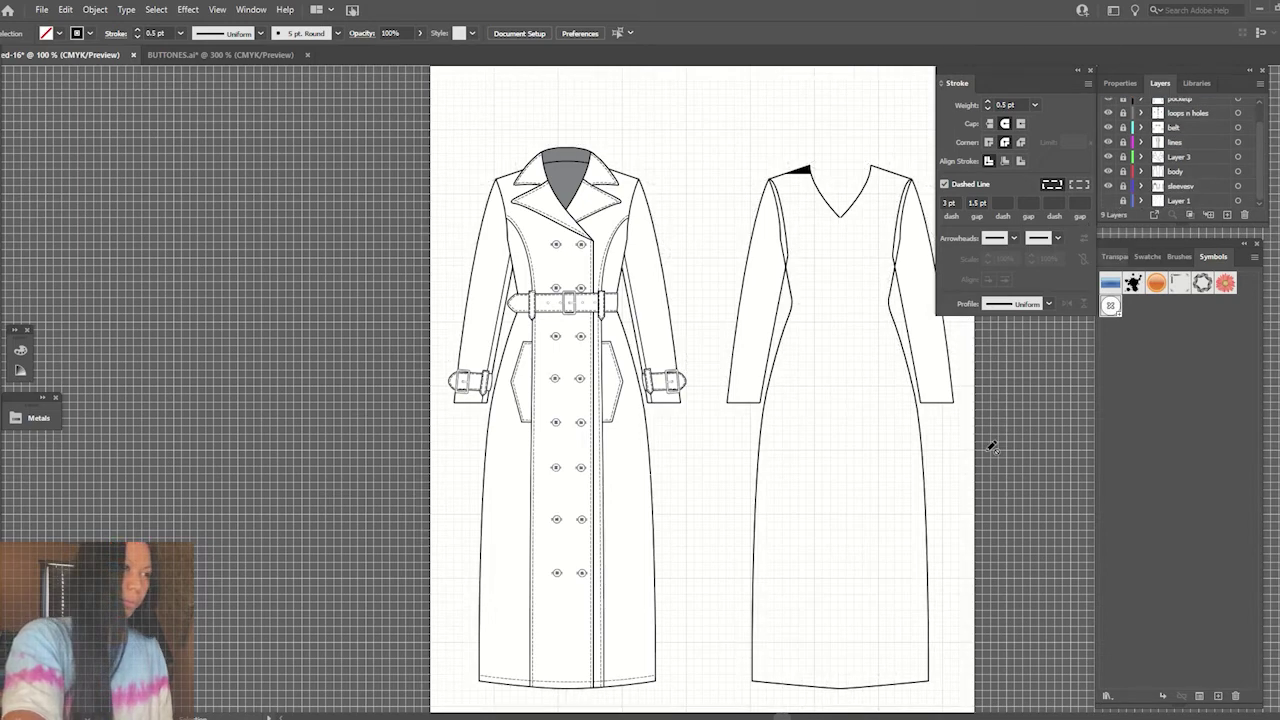
- Drag the body's V-neck anchor and curves up into a high rounded neckline
click(860, 195)
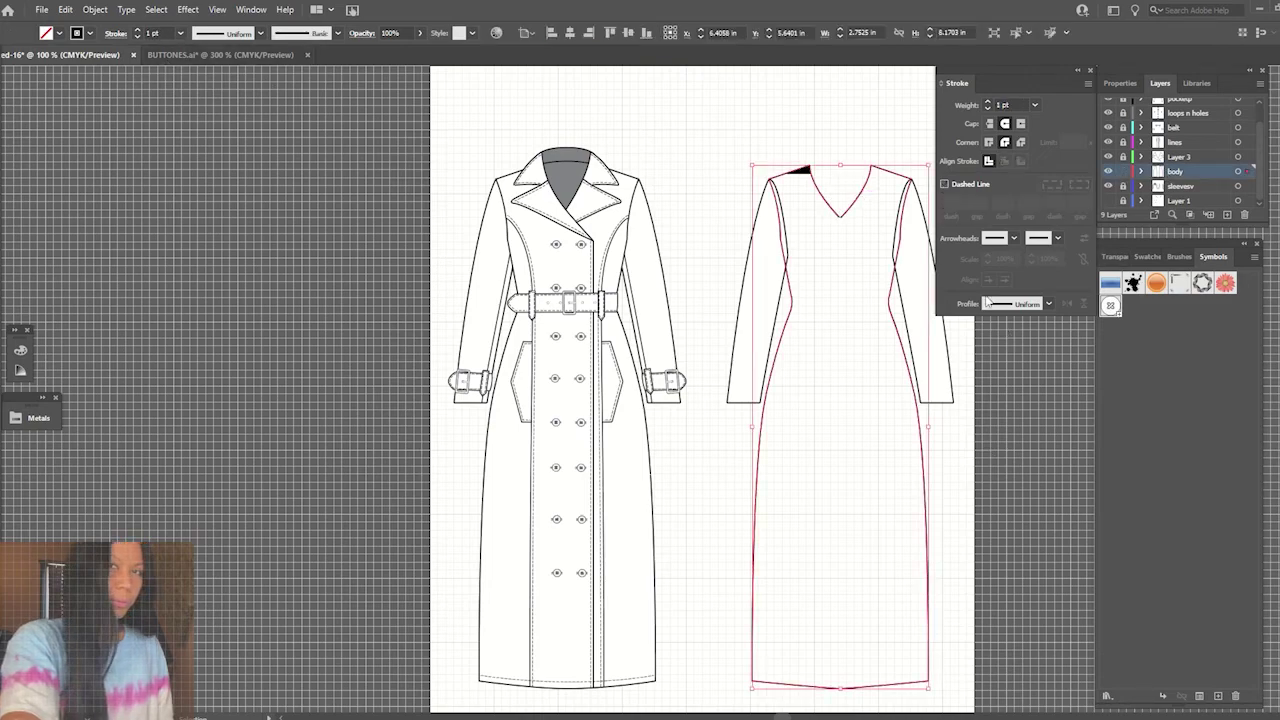
key(ctrl+plus)
key(ctrl+plus)
click(1108, 200)
scroll(576, 290, up, 5)
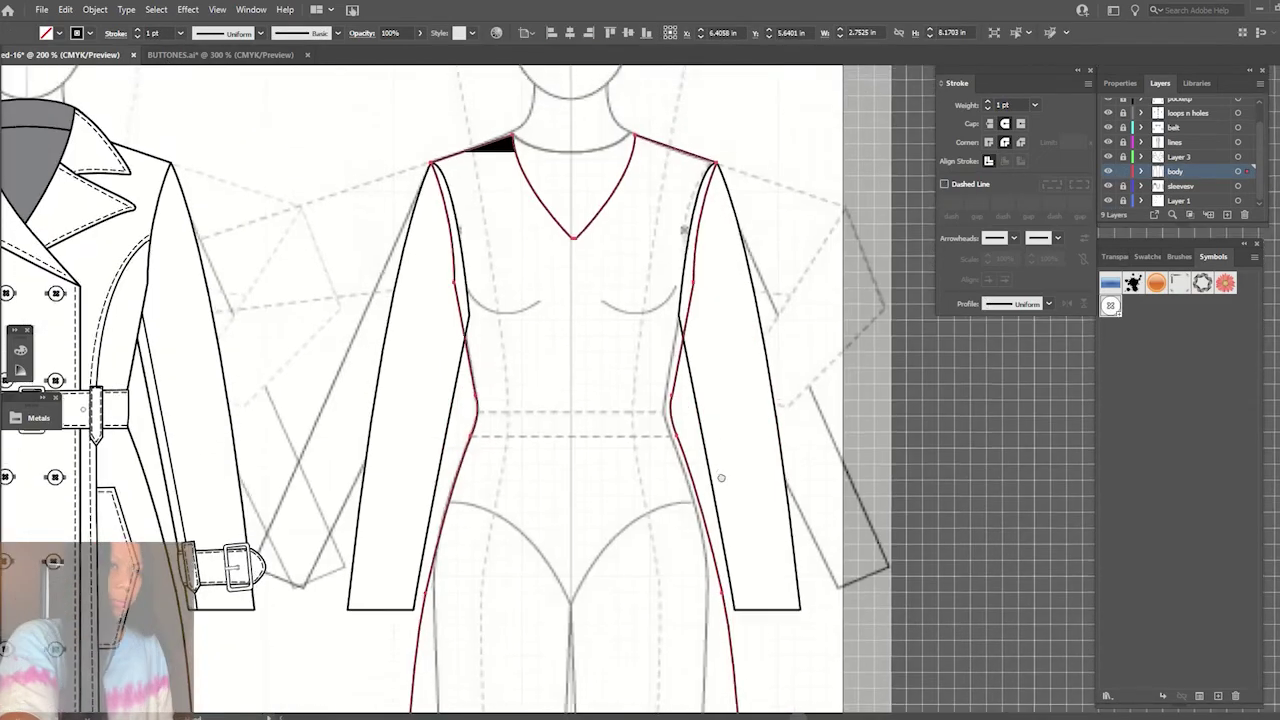
click(586, 285)
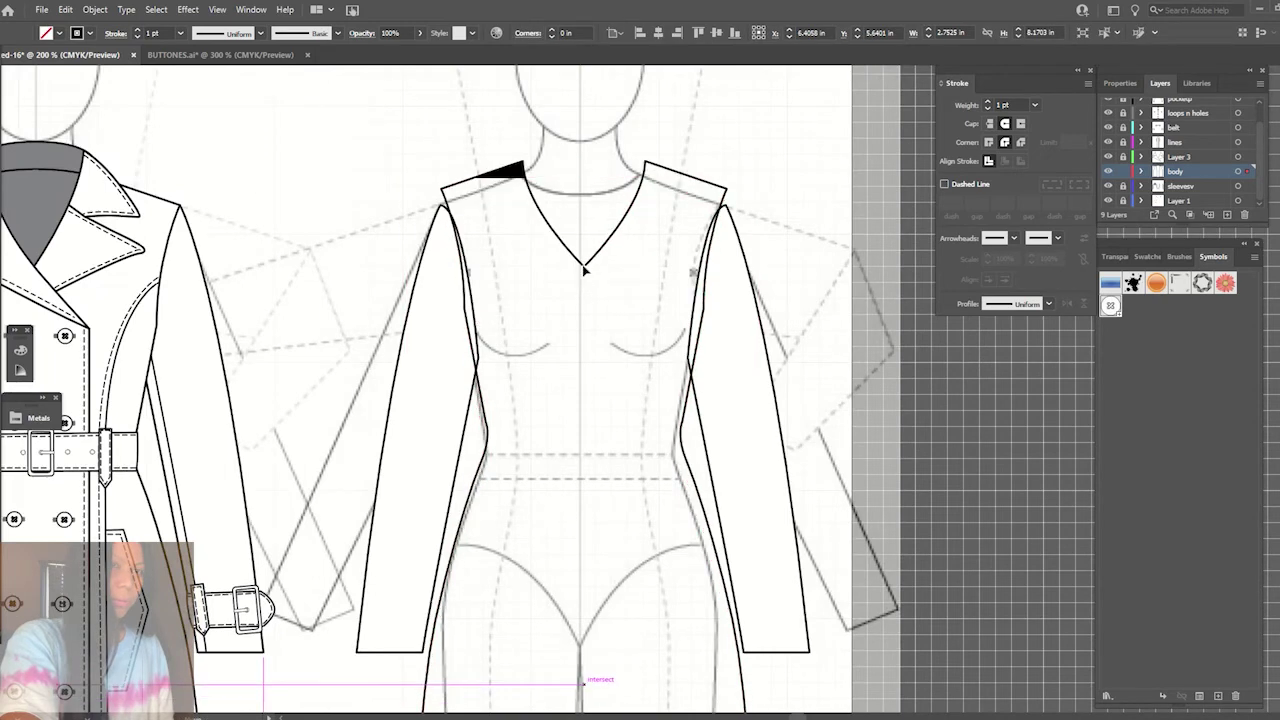
click(582, 281)
key(a)
drag(583, 280, 578, 172)
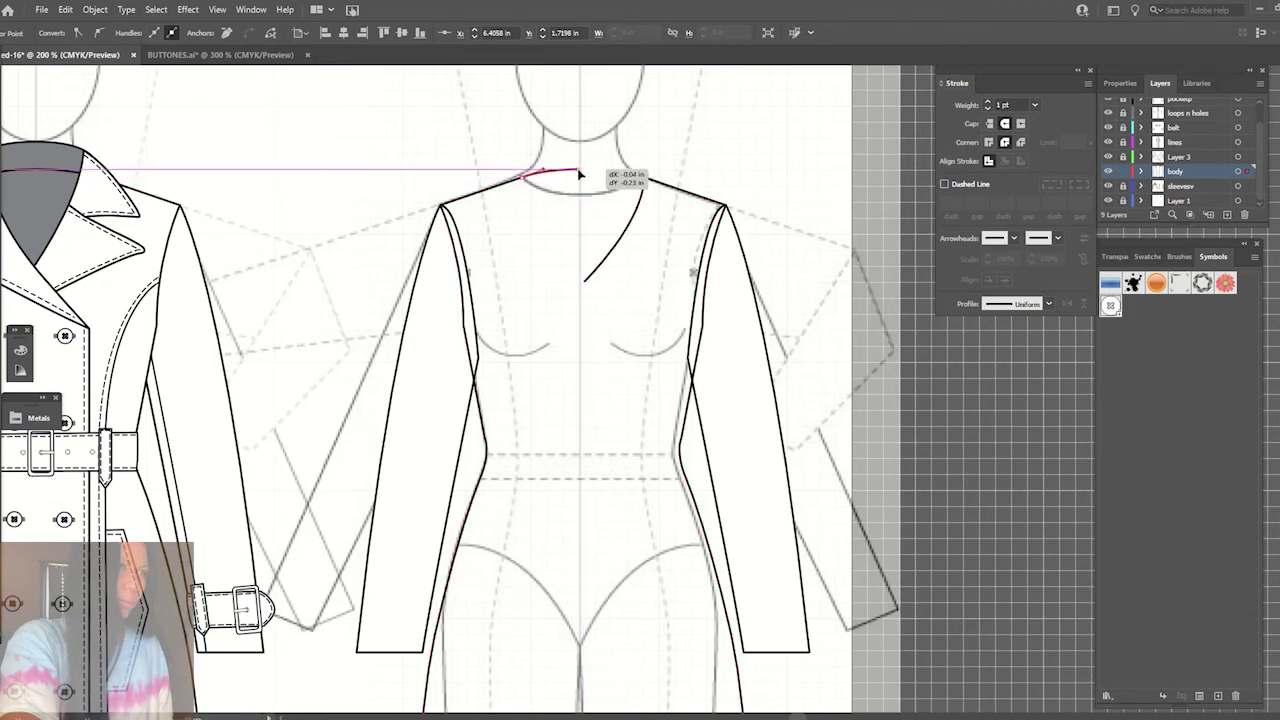
drag(583, 279, 643, 183)
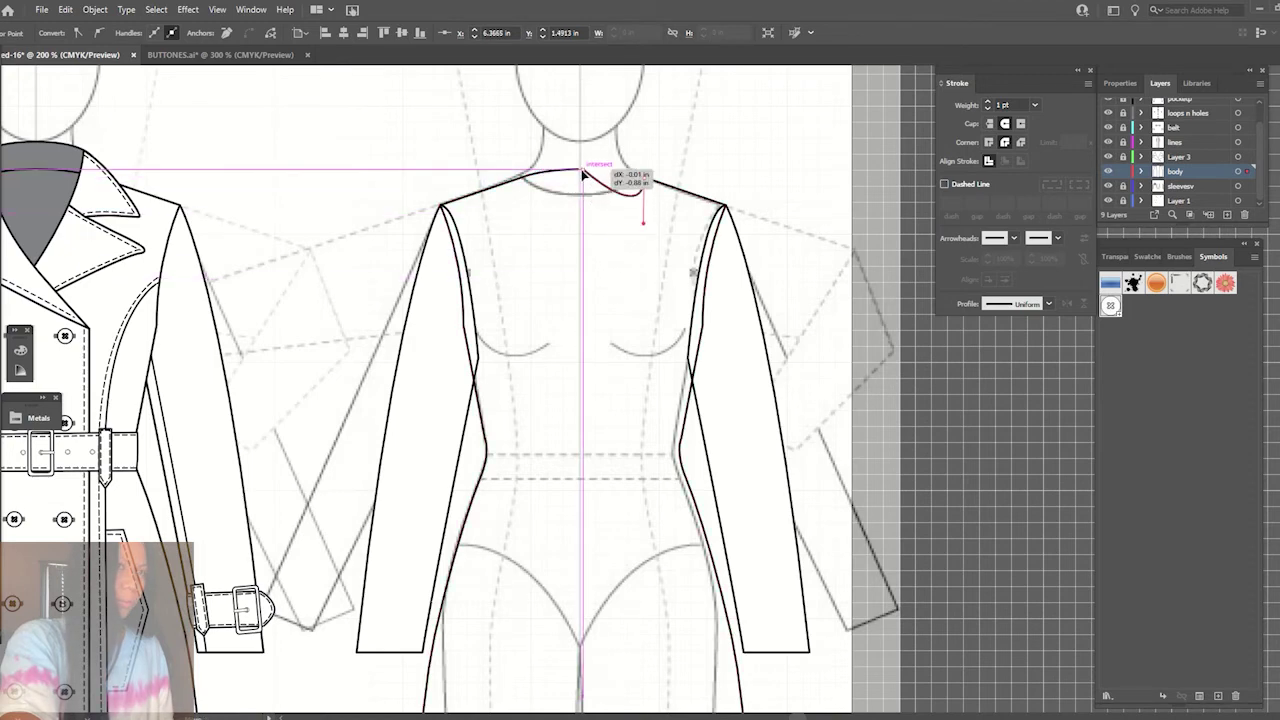
drag(646, 228, 620, 175)
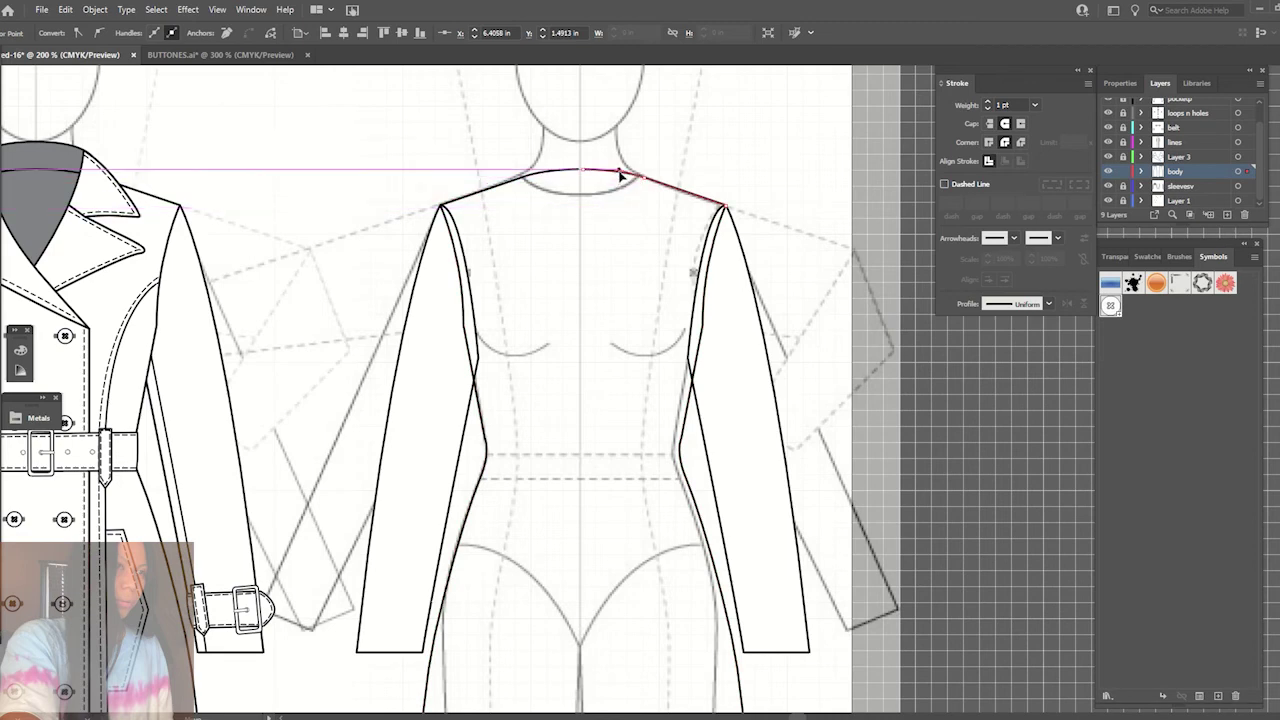
- Add an anchor on the body's left side and select the hem's bottom anchor
click(701, 155)
click(591, 177)
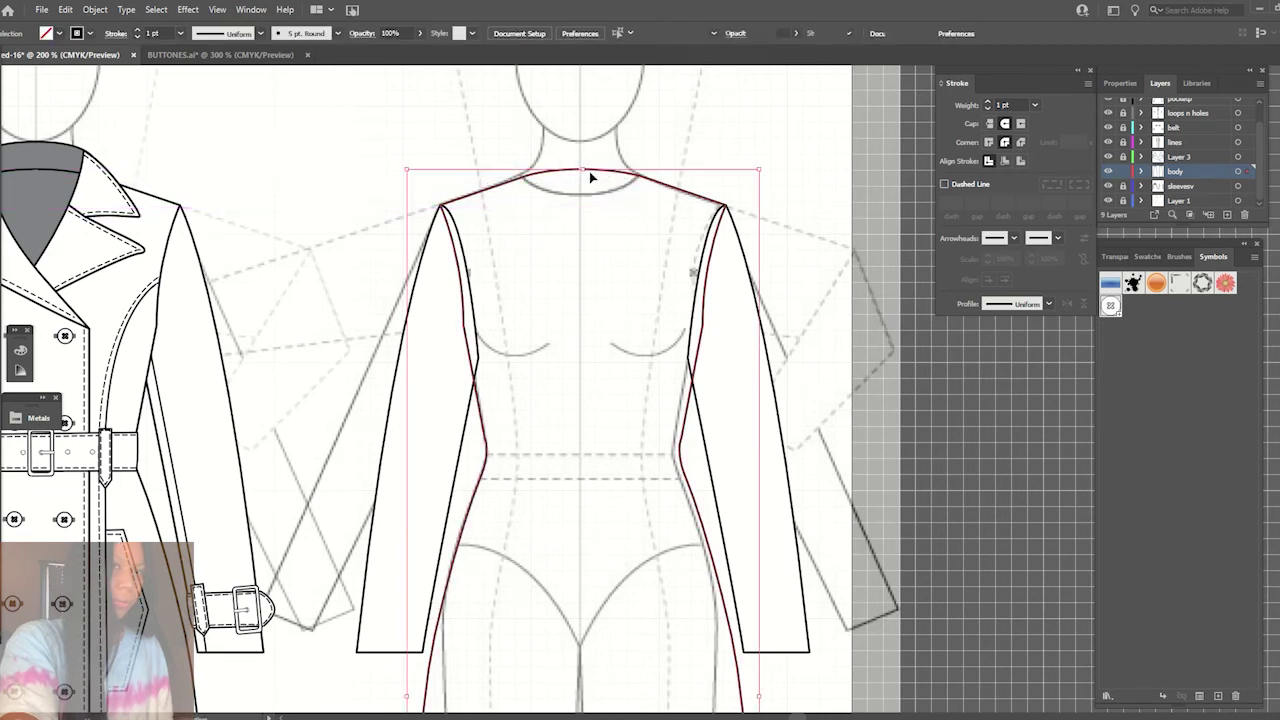
right_click(591, 177)
click(627, 270)
click(673, 133)
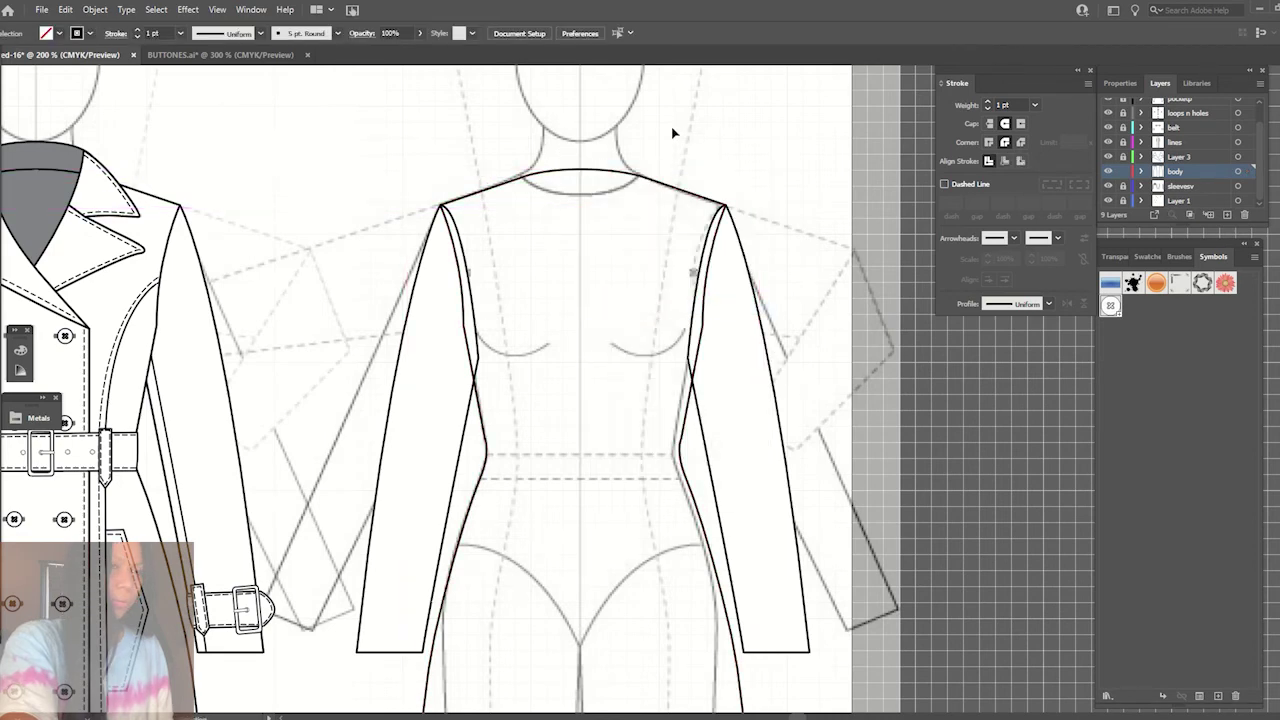
key(ctrl+1)
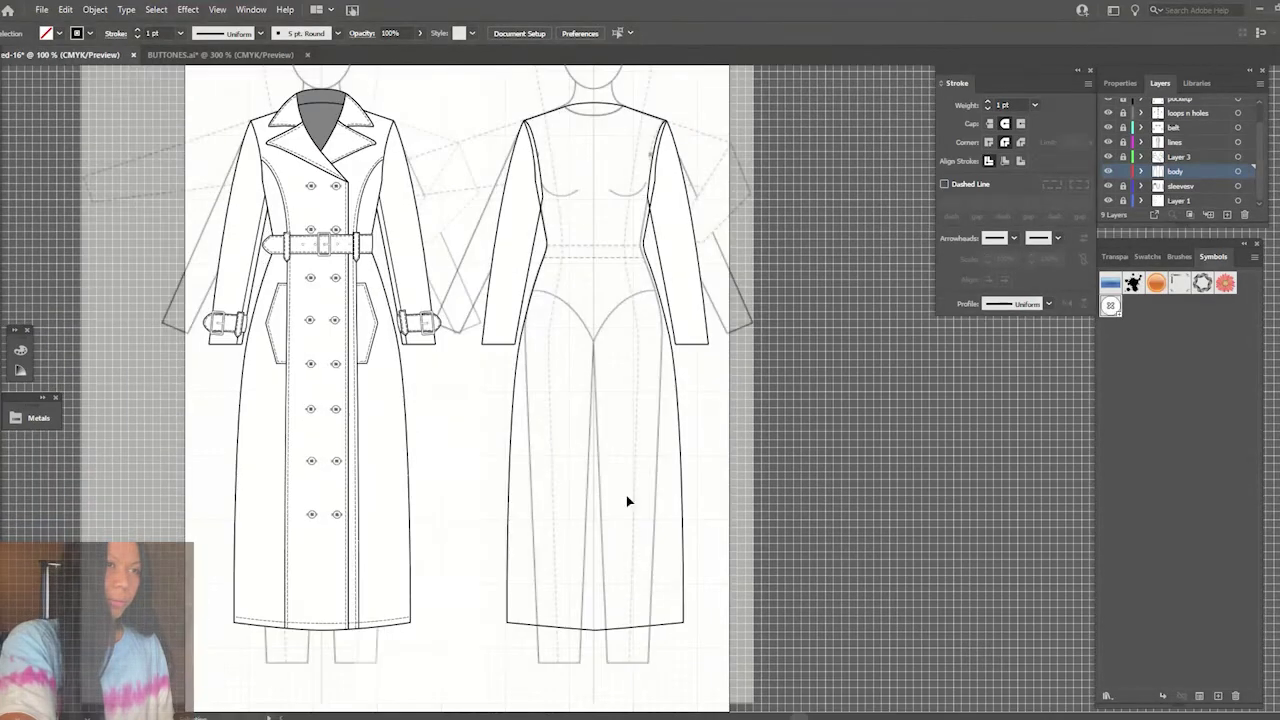
click(600, 629)
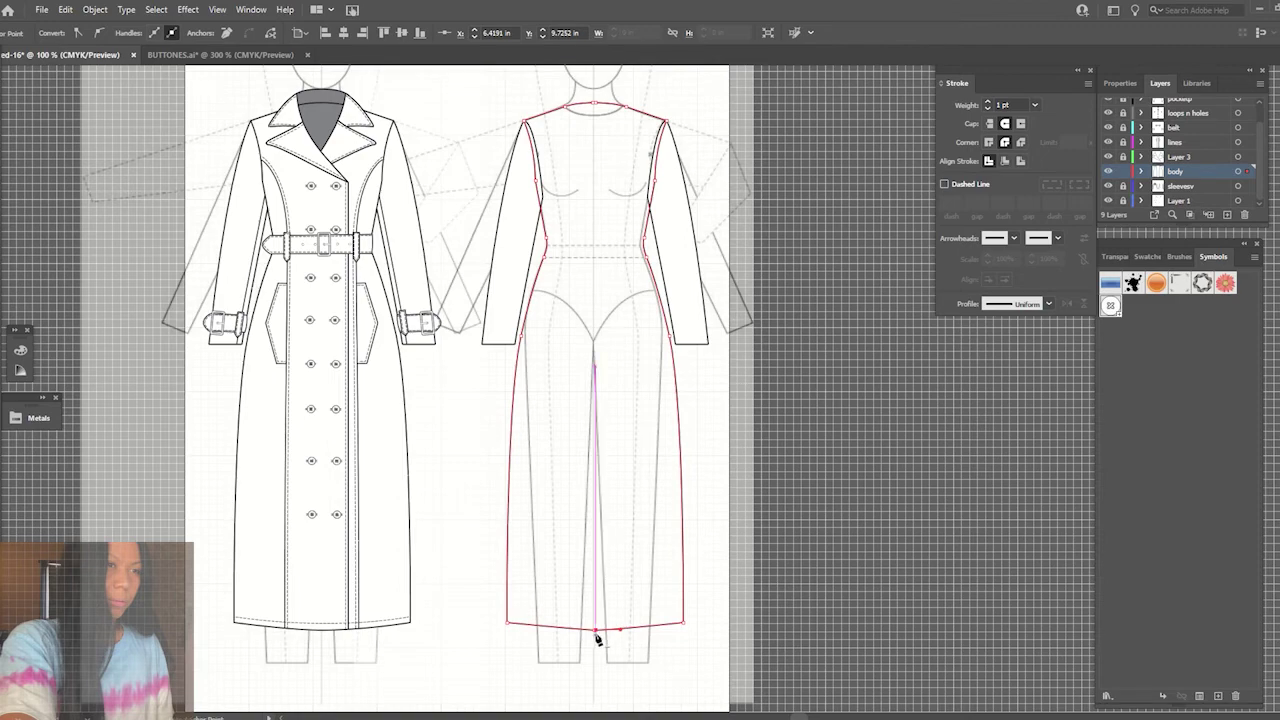
click(506, 405)
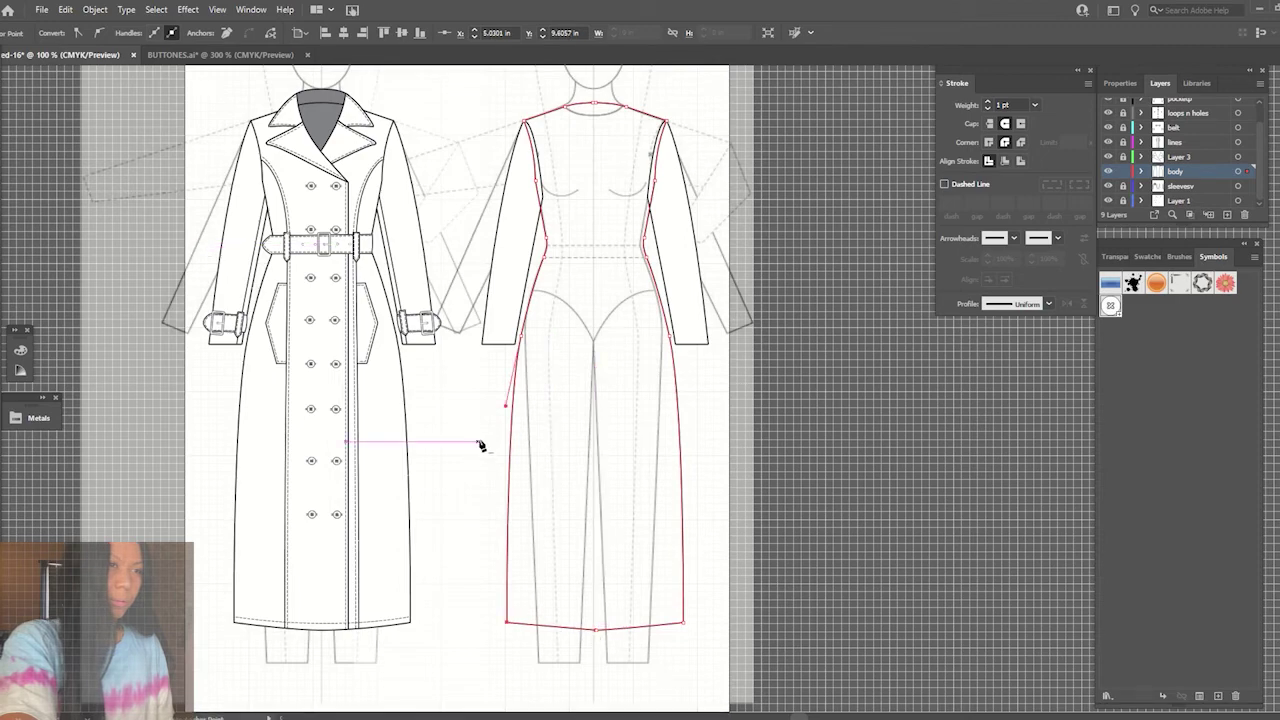
click(594, 630)
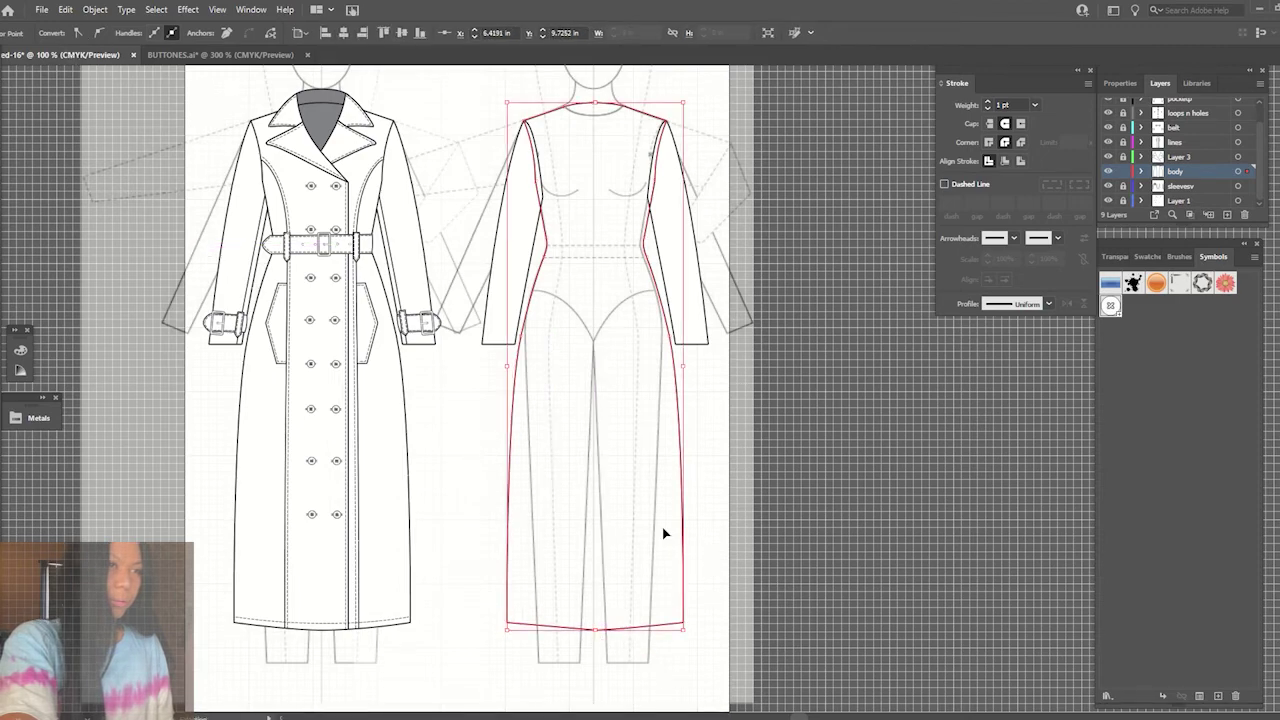
key(ctrl+equal)
- Drag out handles on the hem's centre anchor to turn it into a smooth curve
drag(648, 393, 627, 398)
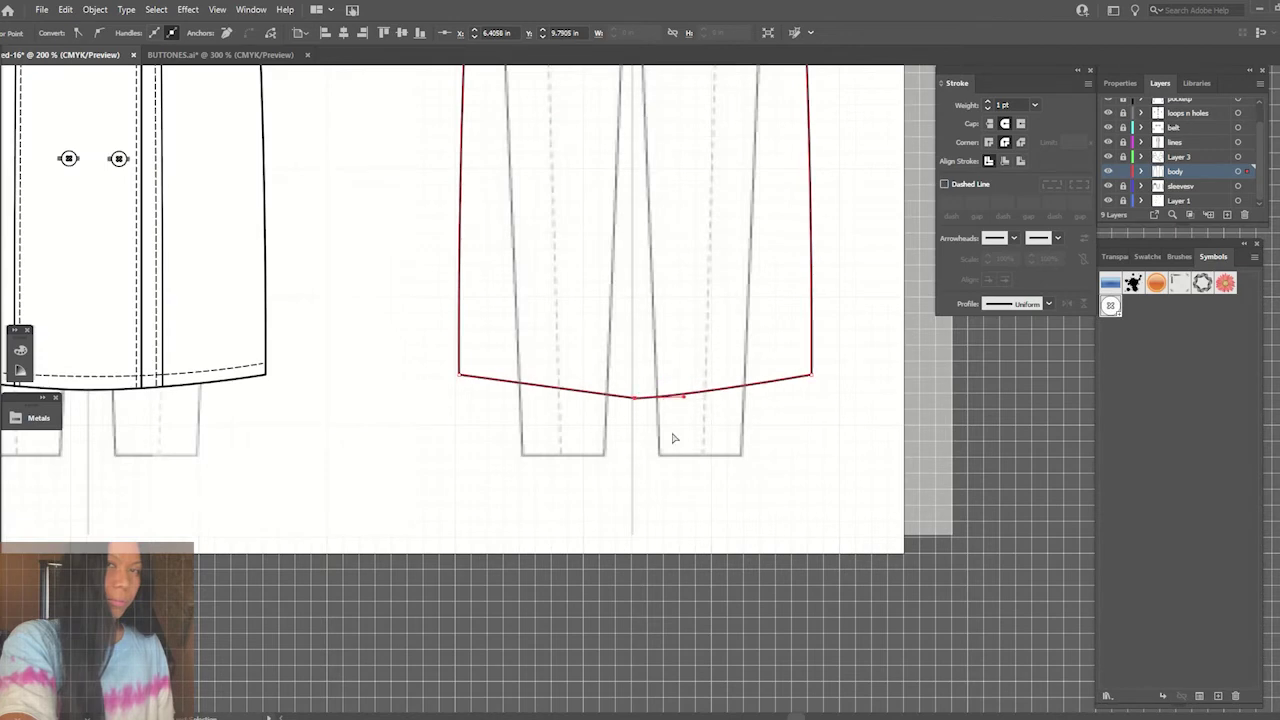
key(ctrl+equal)
key(ctrl+equal)
key(ctrl+equal)
key(ctrl+equal)
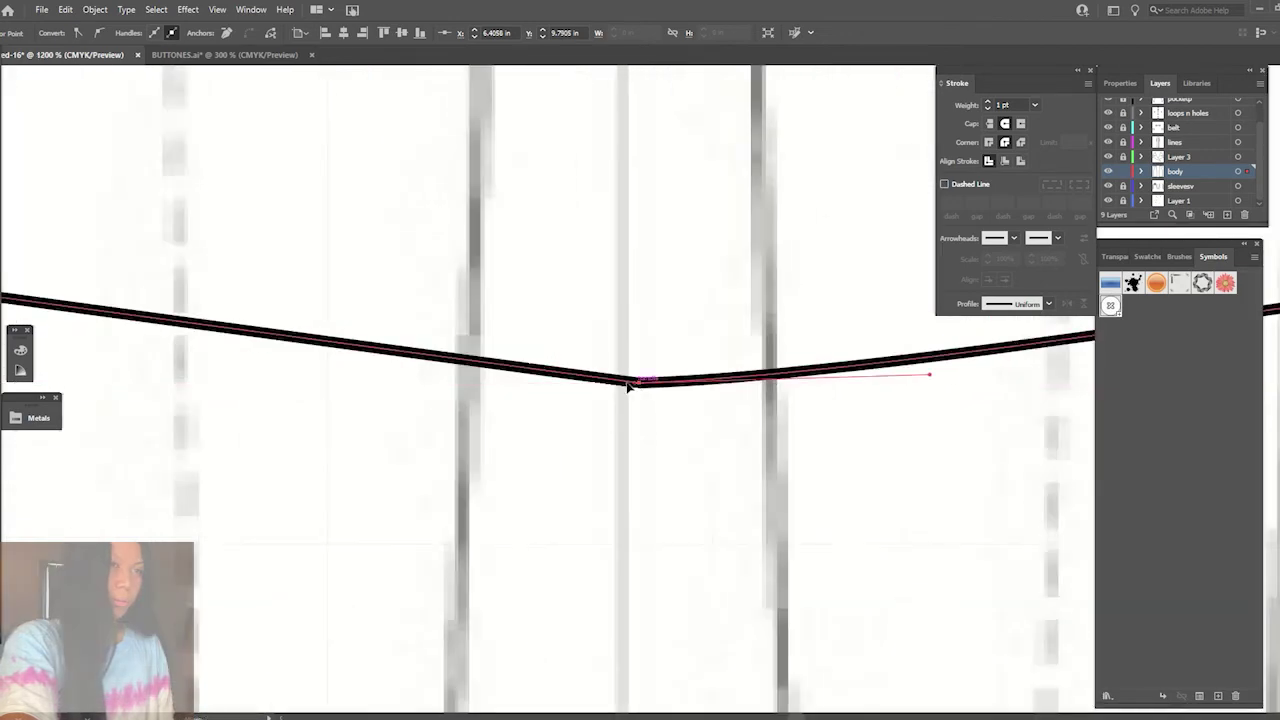
key(ctrl+minus)
key(ctrl+minus)
key(ctrl+minus)
key(ctrl+minus)
key(ctrl+minus)
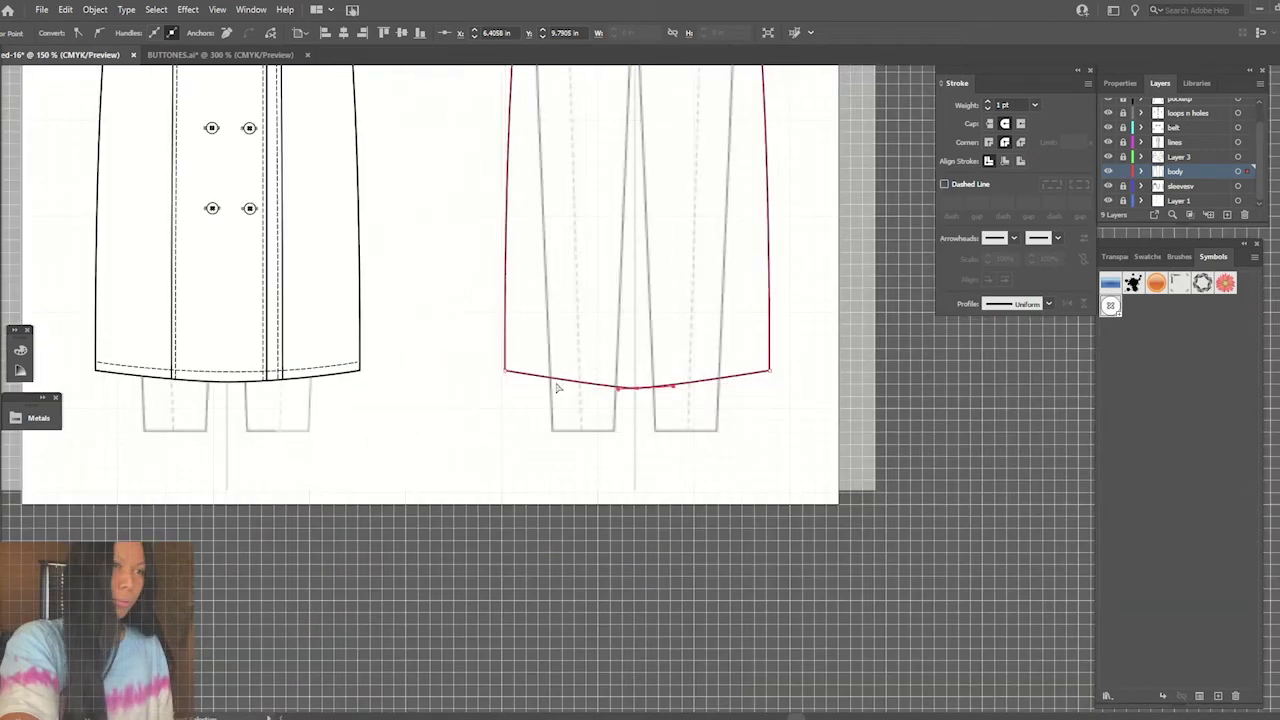
click(637, 391)
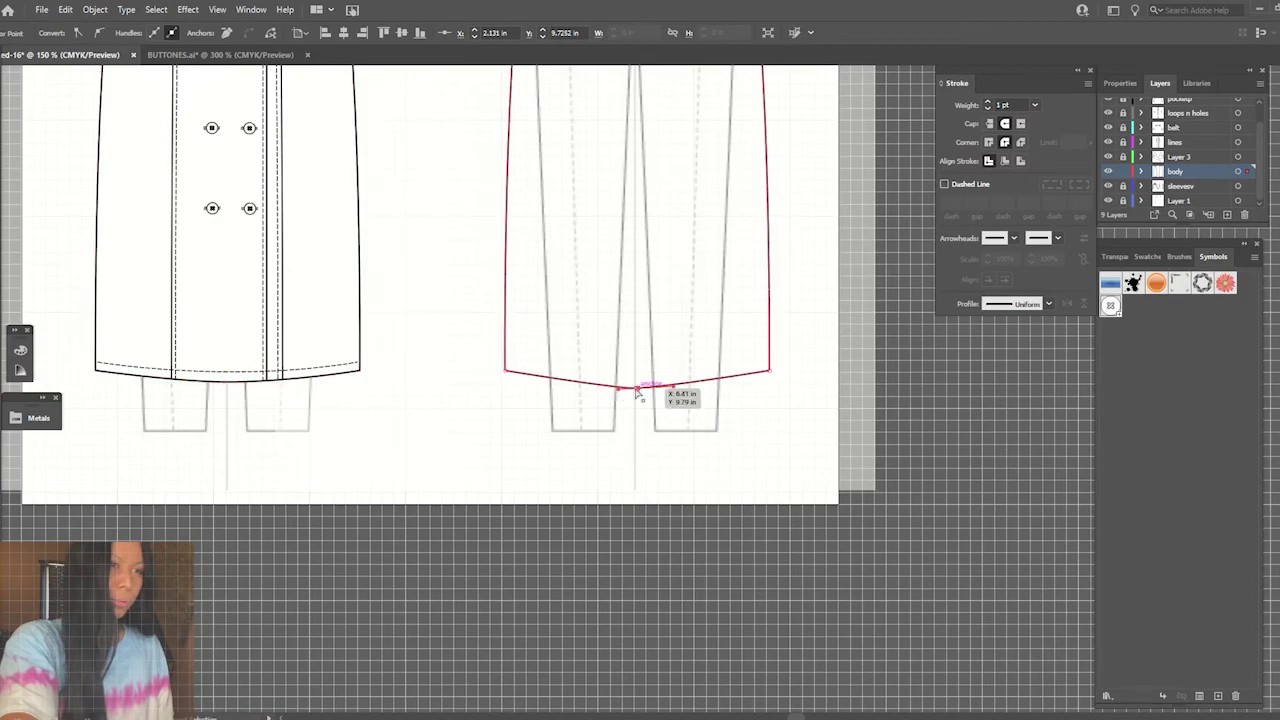
drag(637, 388, 718, 395)
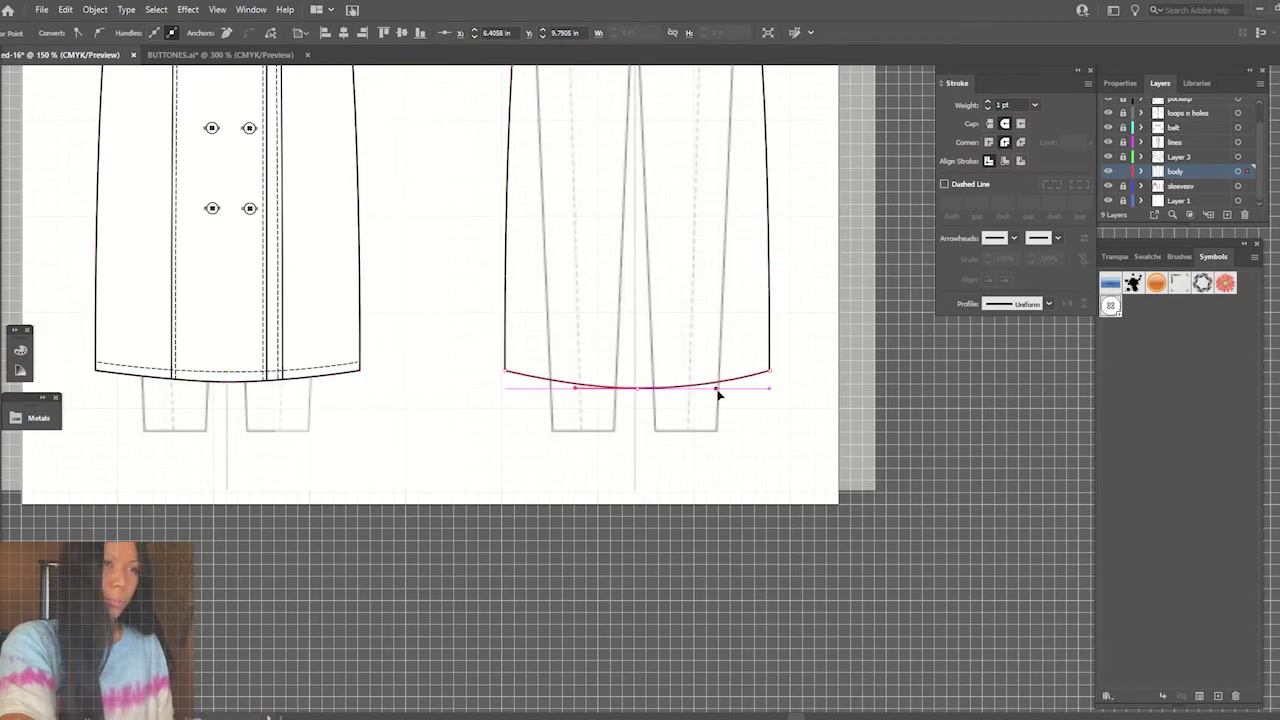
click(784, 410)
key(ctrl+minus)
key(ctrl+minus)
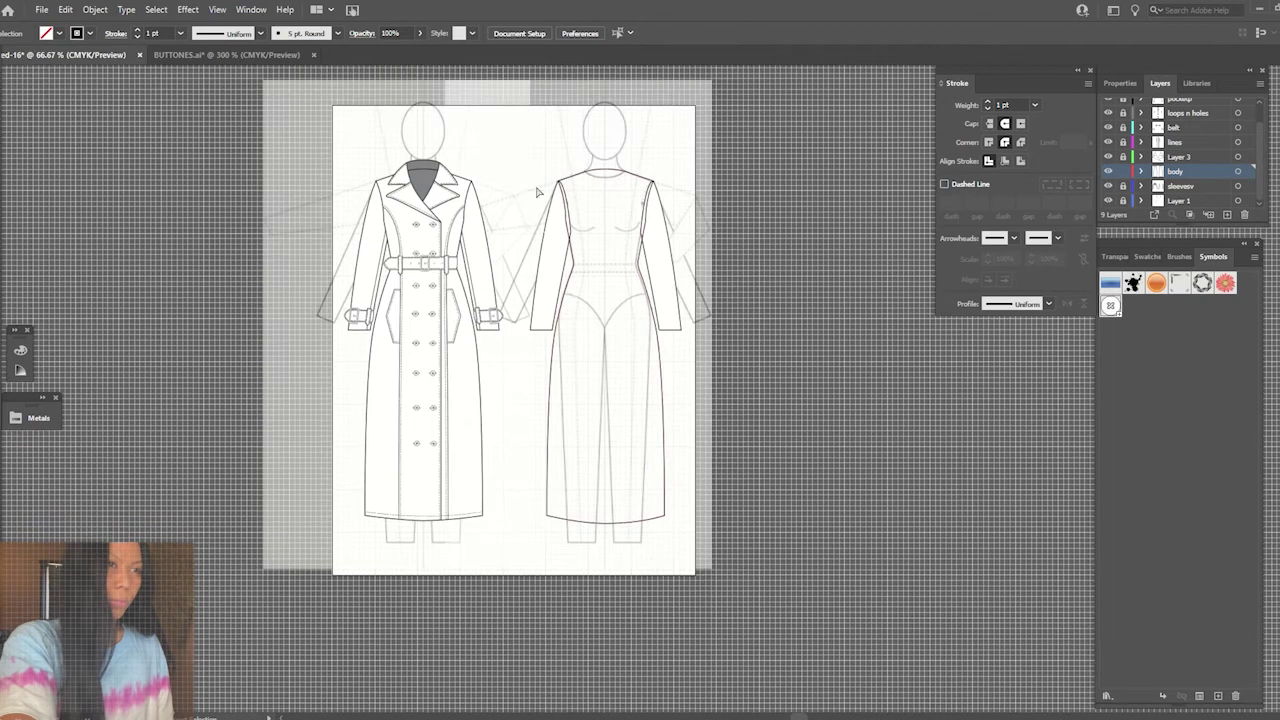
click(573, 242)
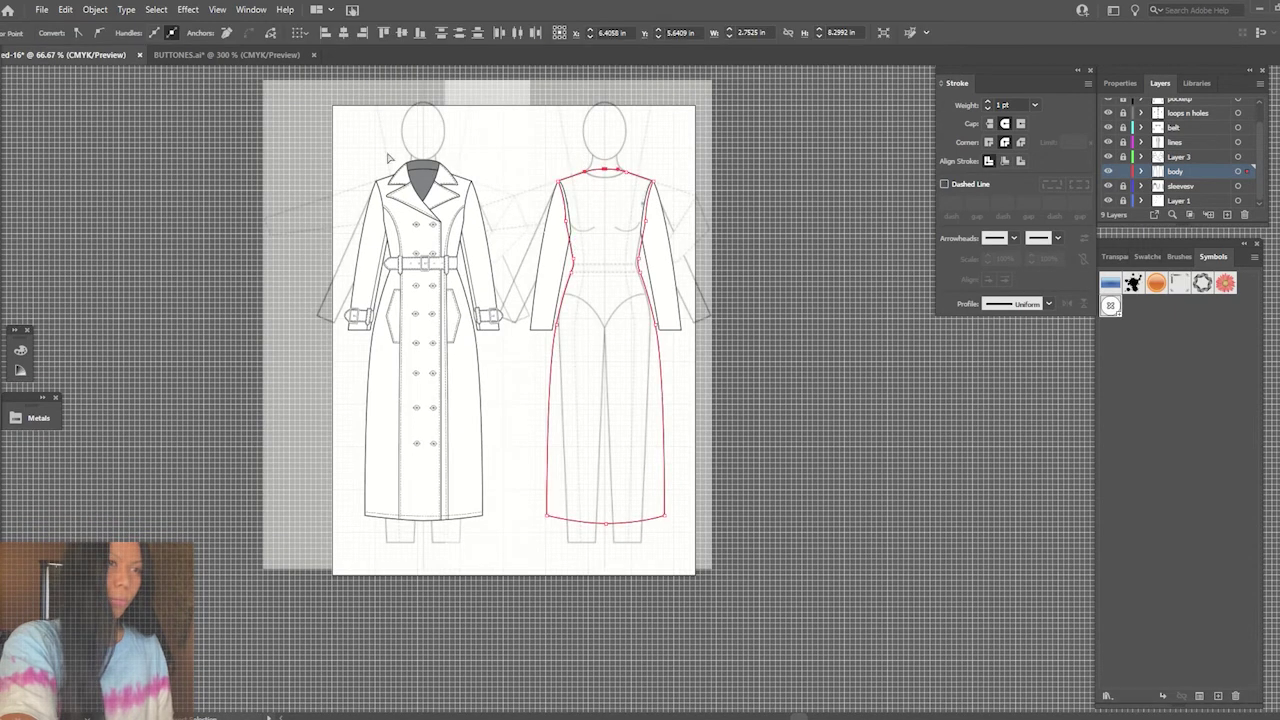
- Fill the dress body white, lock its layer, and zoom to 100% on the flats
key(v)
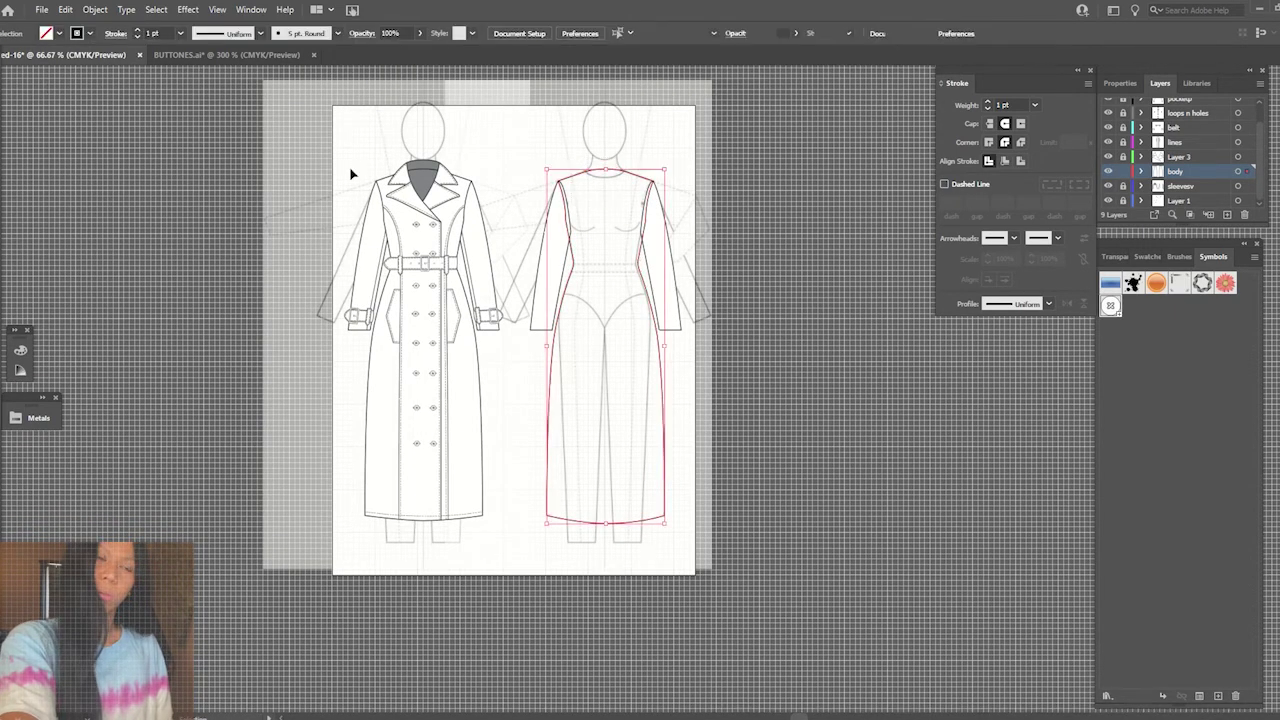
click(56, 33)
click(22, 58)
click(602, 133)
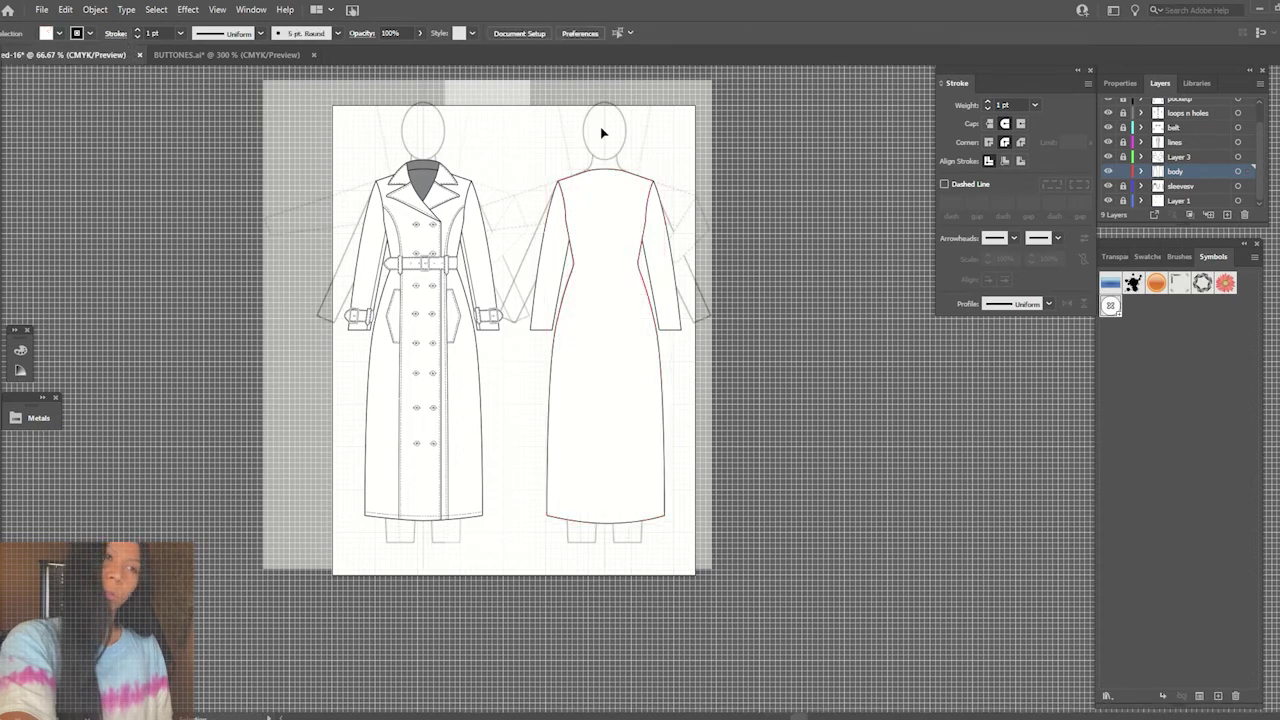
click(614, 277)
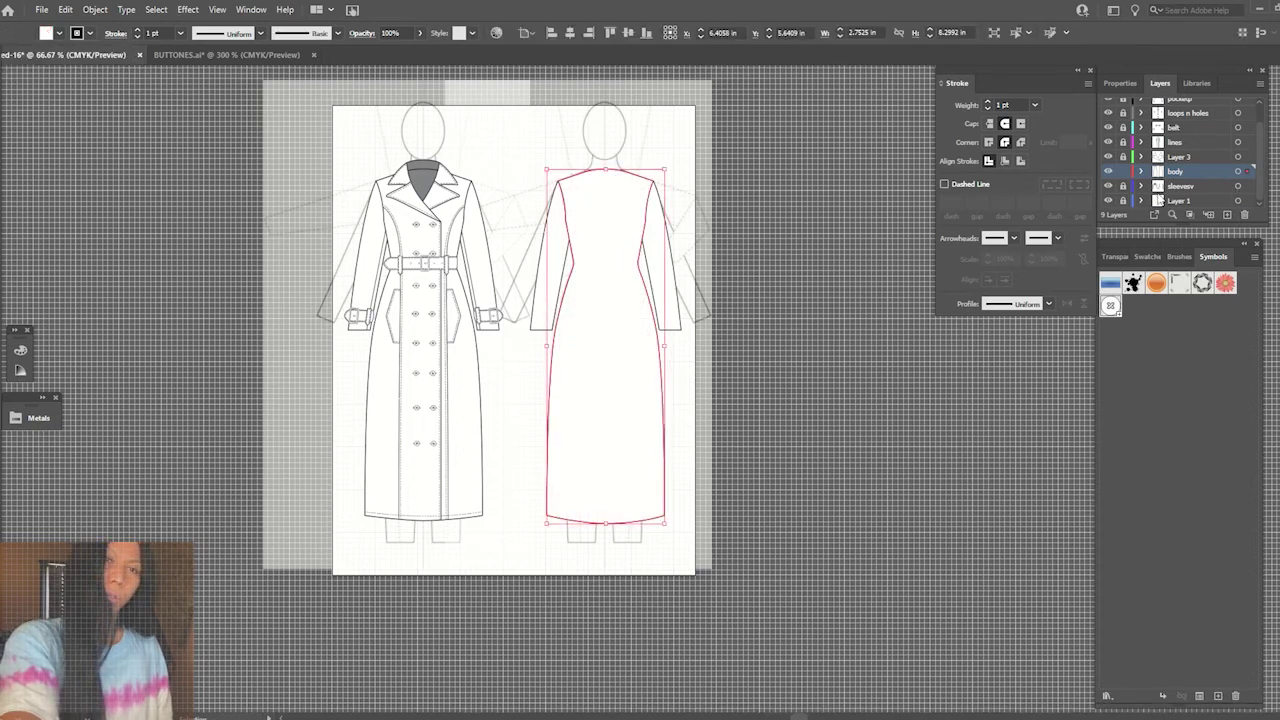
click(1123, 172)
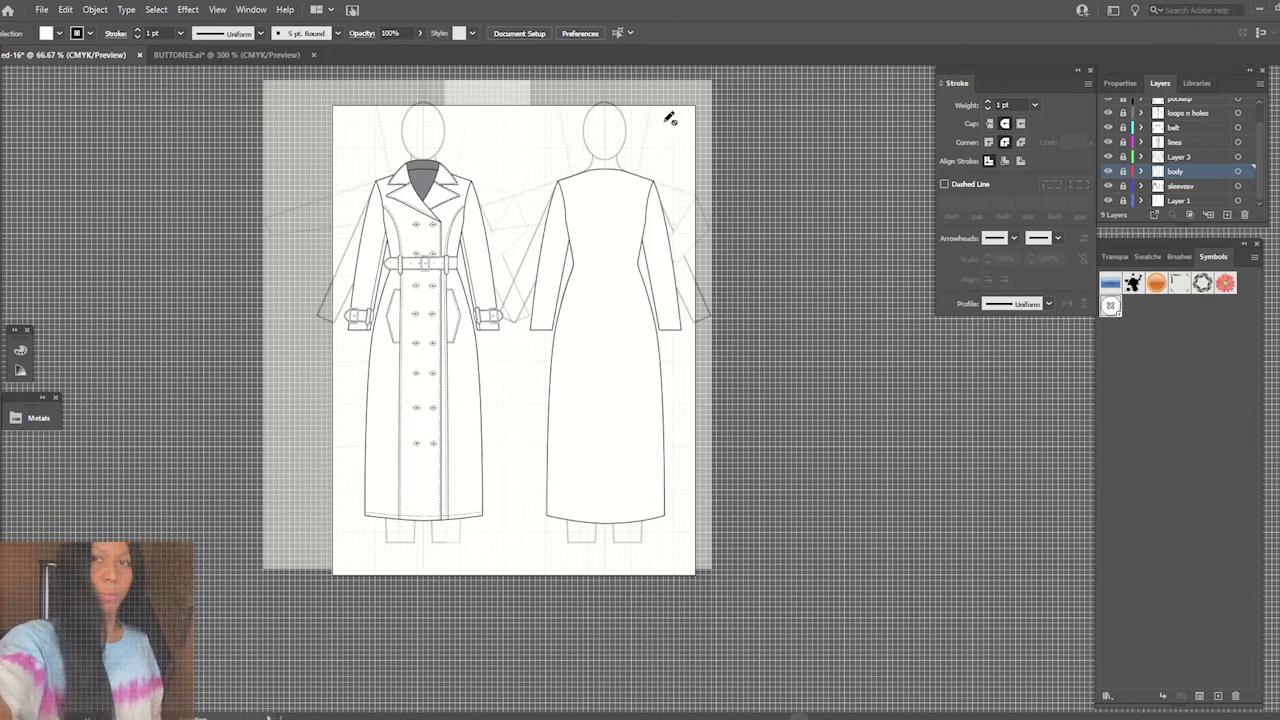
key(ctrl+1)
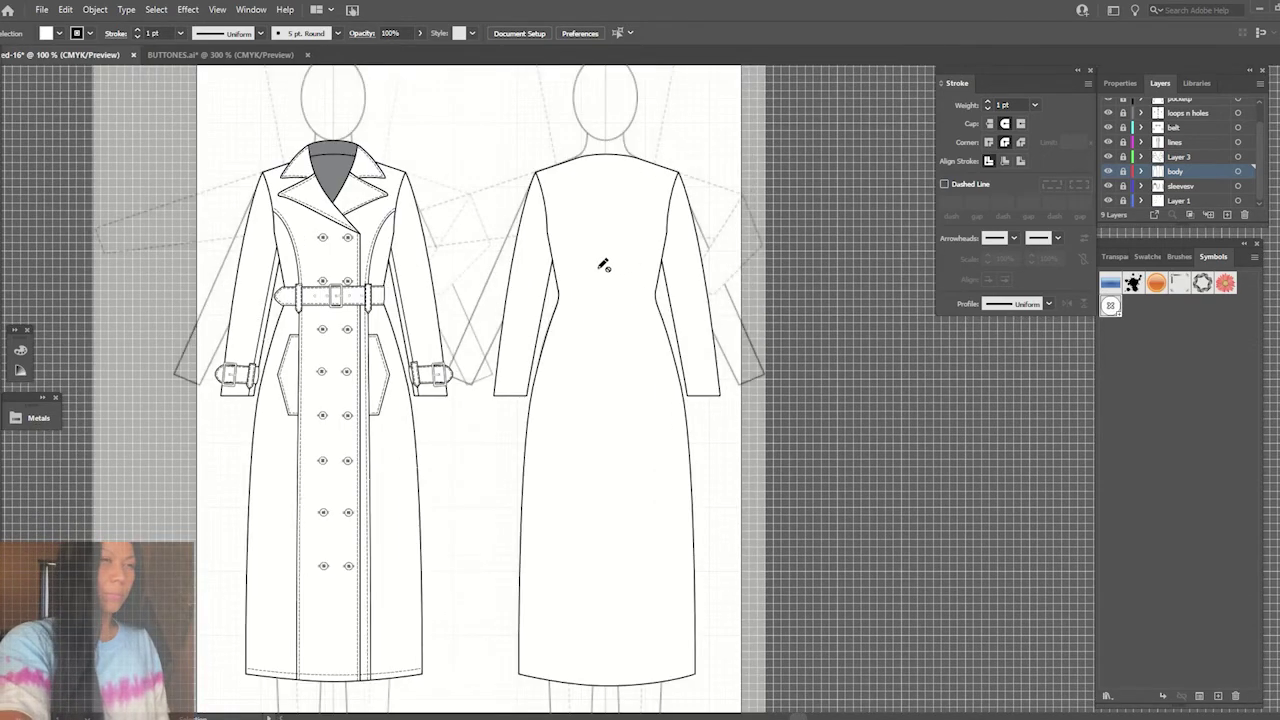
scroll(1124, 140, up, 2)
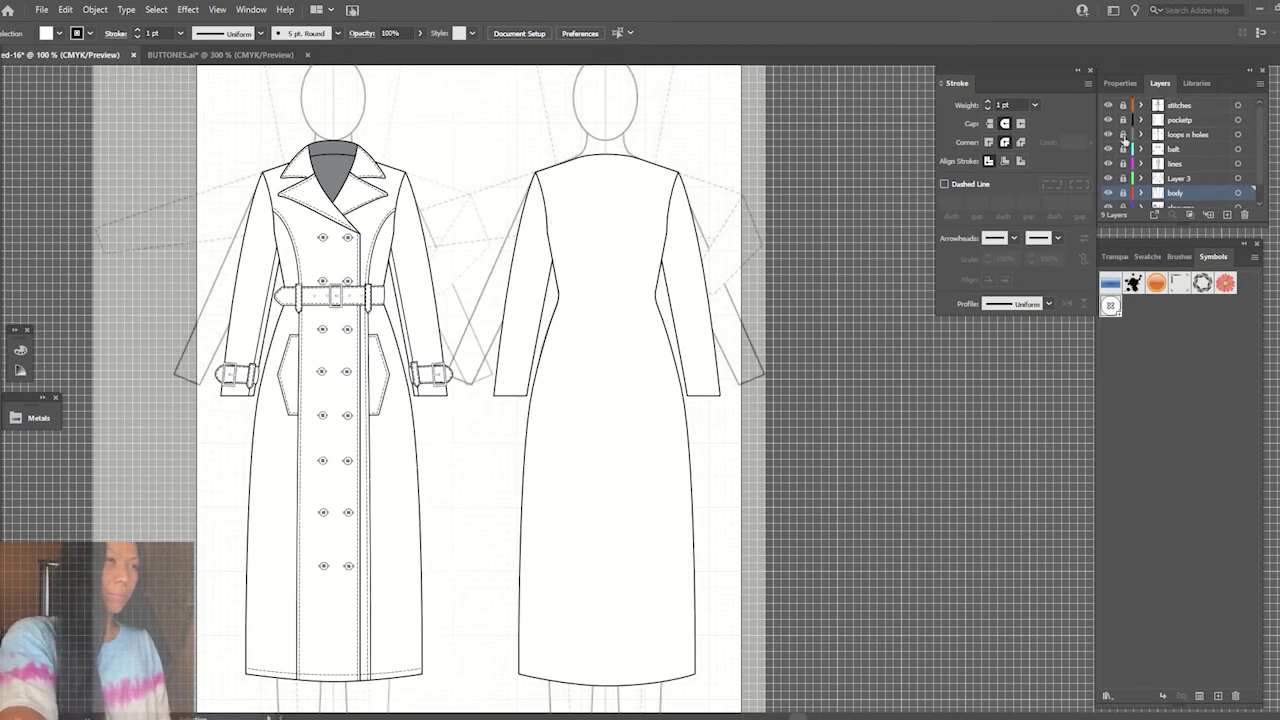
- On the lines layer, draw a straight yoke line across the upper back, then a vertical seam from it down to the hem
click(1164, 165)
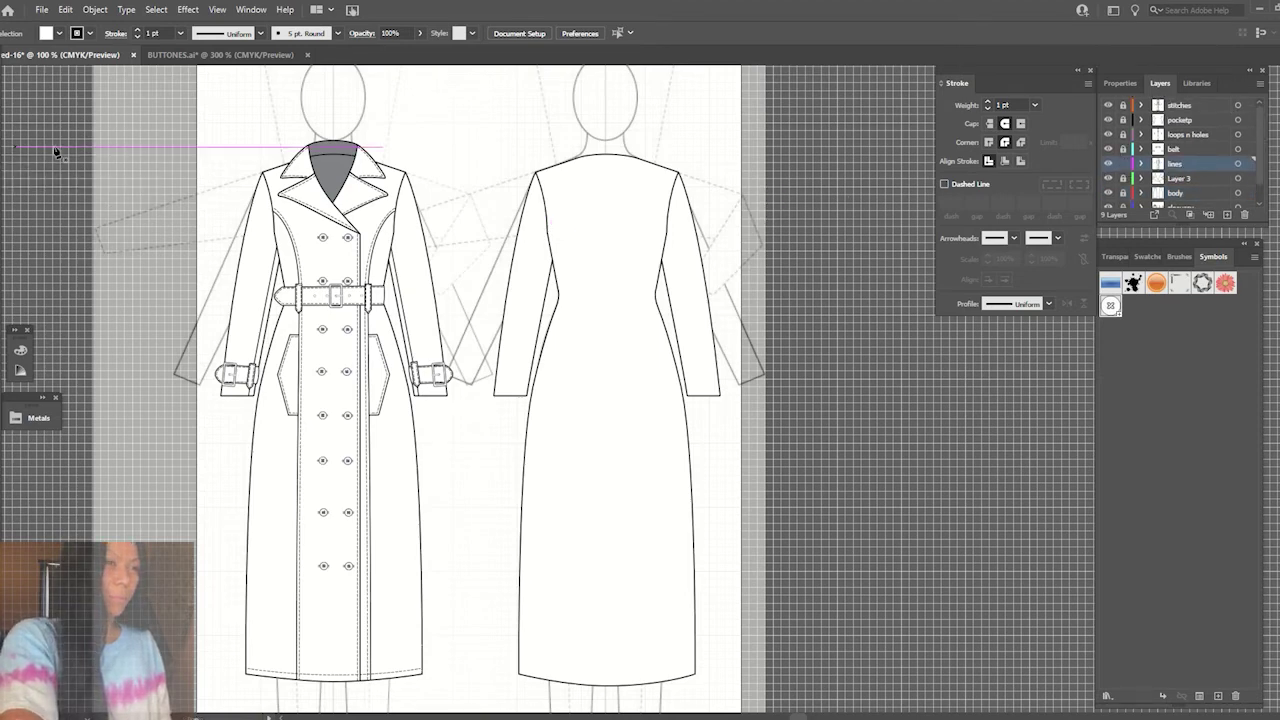
click(547, 211)
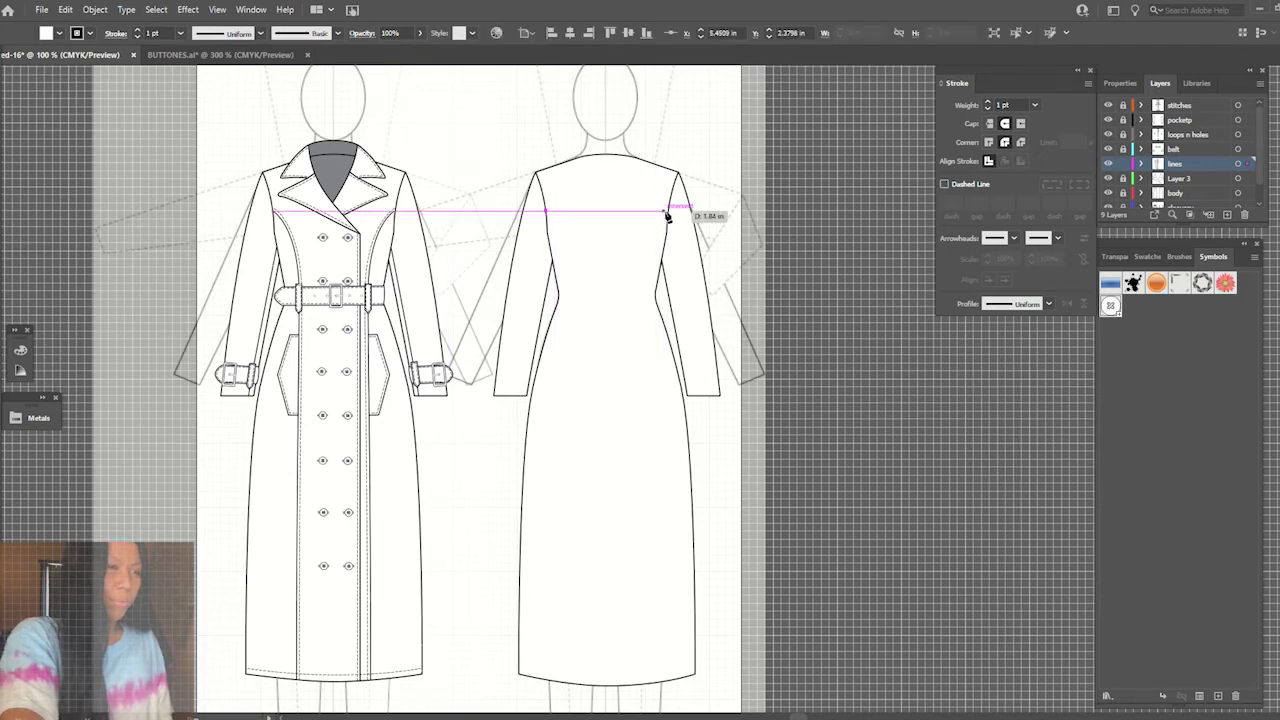
click(669, 211)
ctrl+click(634, 246)
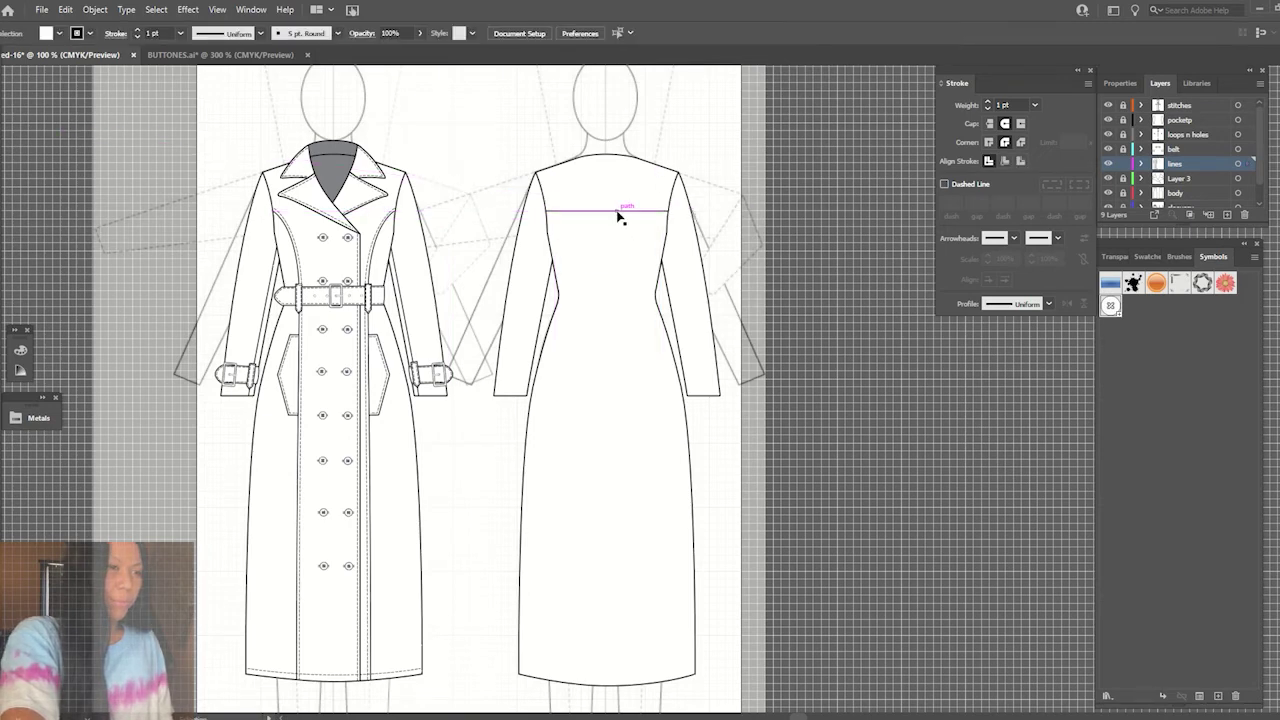
click(618, 213)
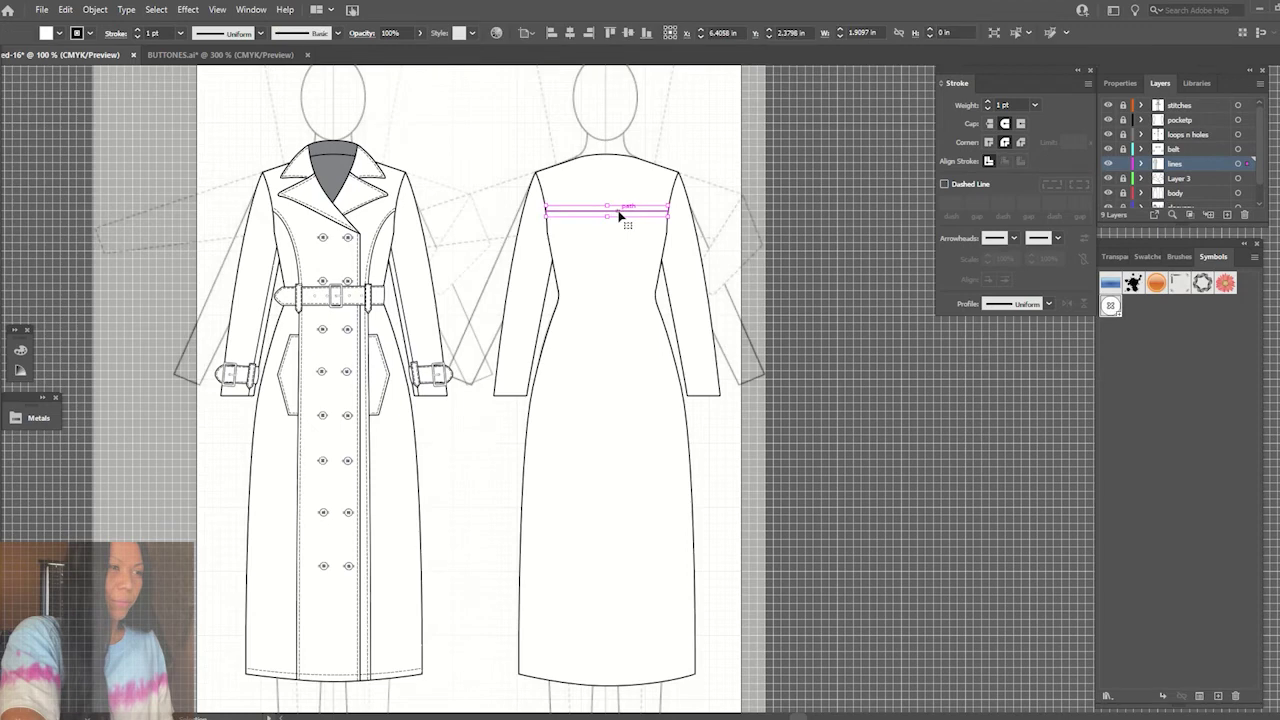
click(731, 154)
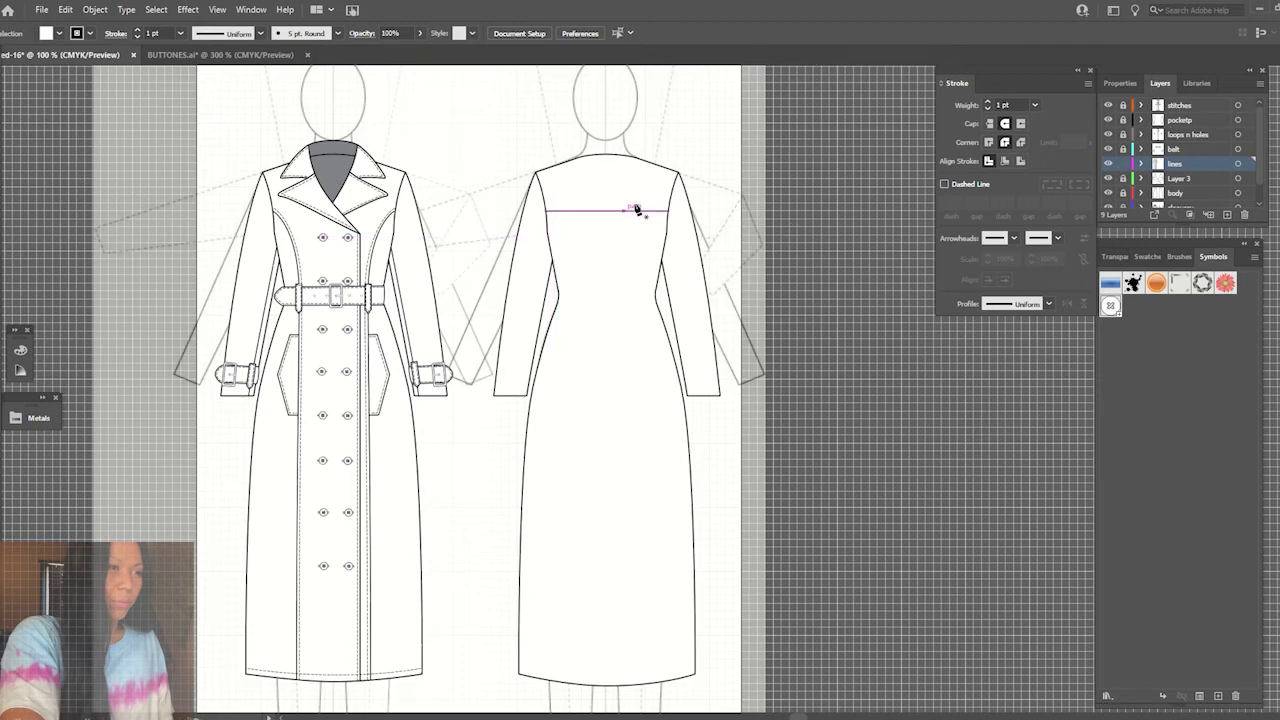
mouse_move(606, 213)
mouse_down()
mouse_move(586, 640)
mouse_move(597, 686)
mouse_up()
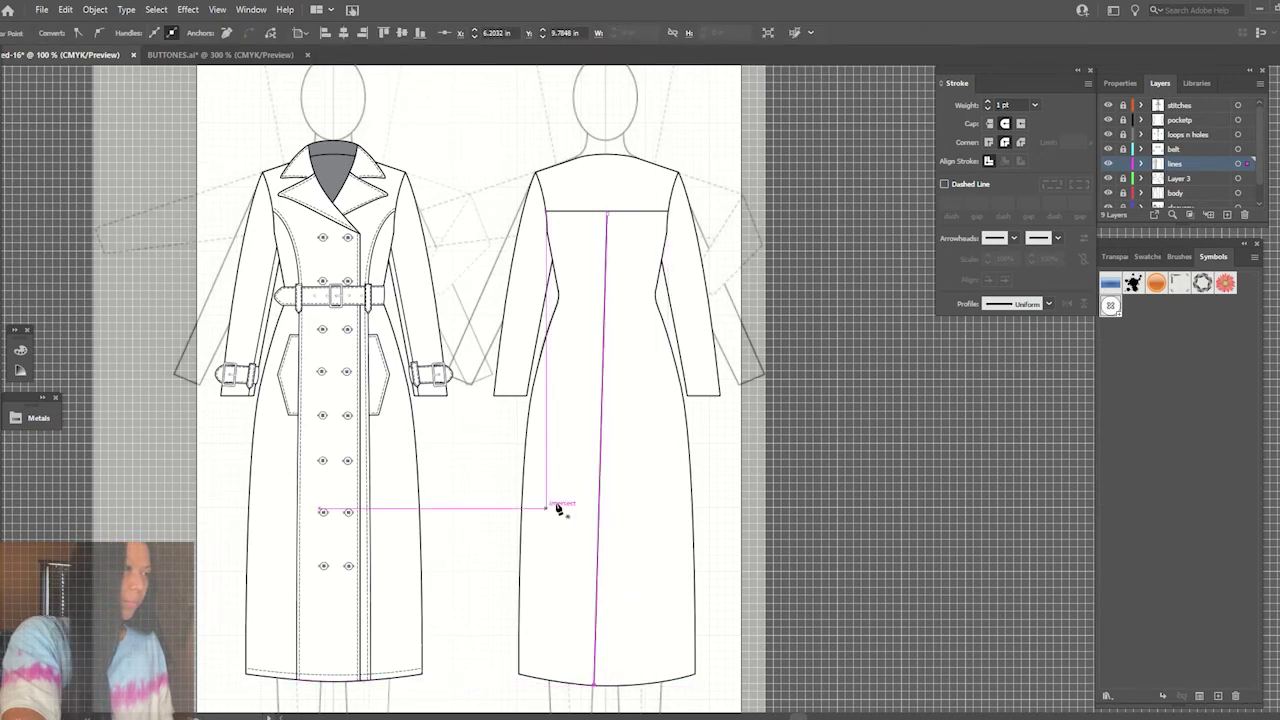
- Apply a tapered stroke width profile to the centre-back seam
key(v)
click(1049, 303)
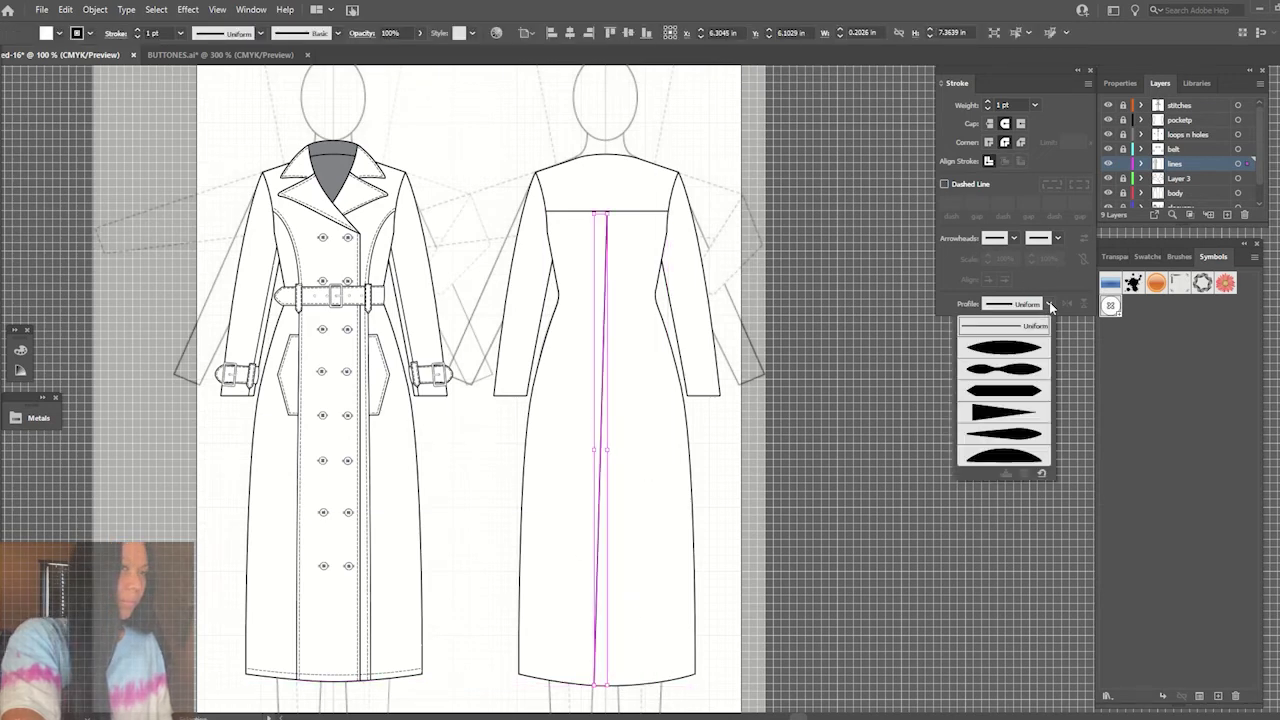
click(1014, 428)
click(1049, 303)
click(1005, 419)
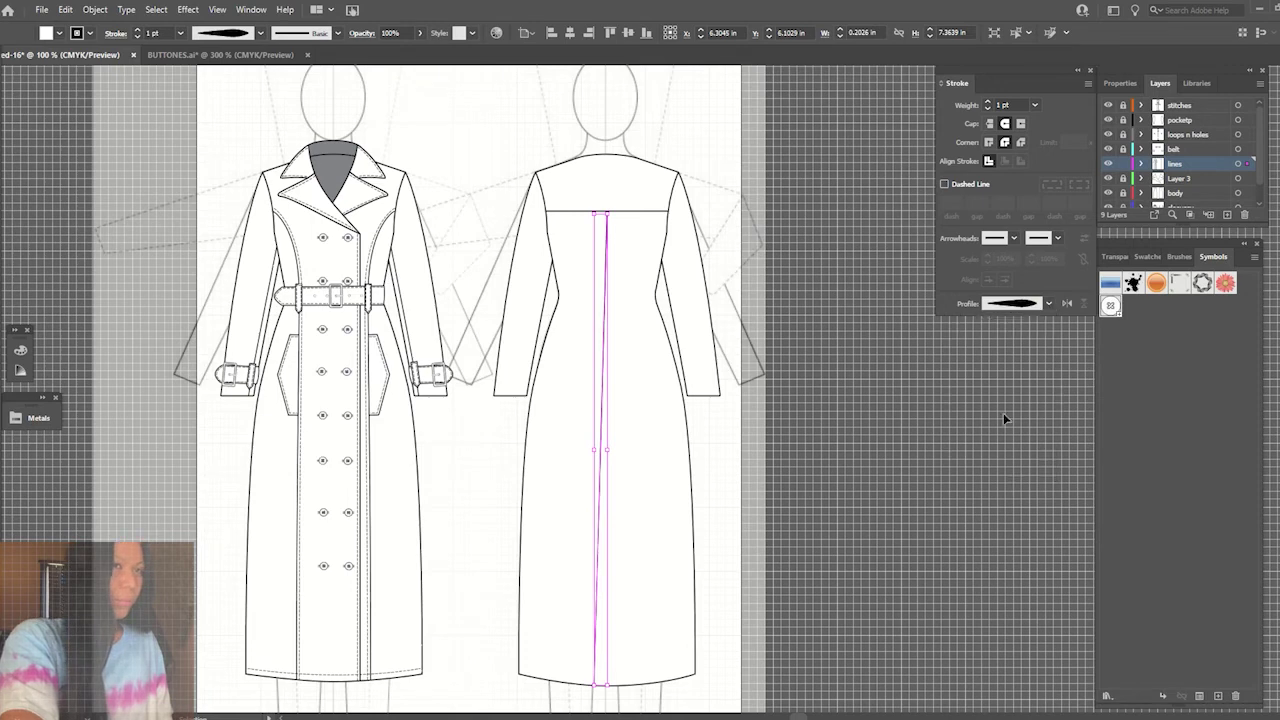
click(628, 388)
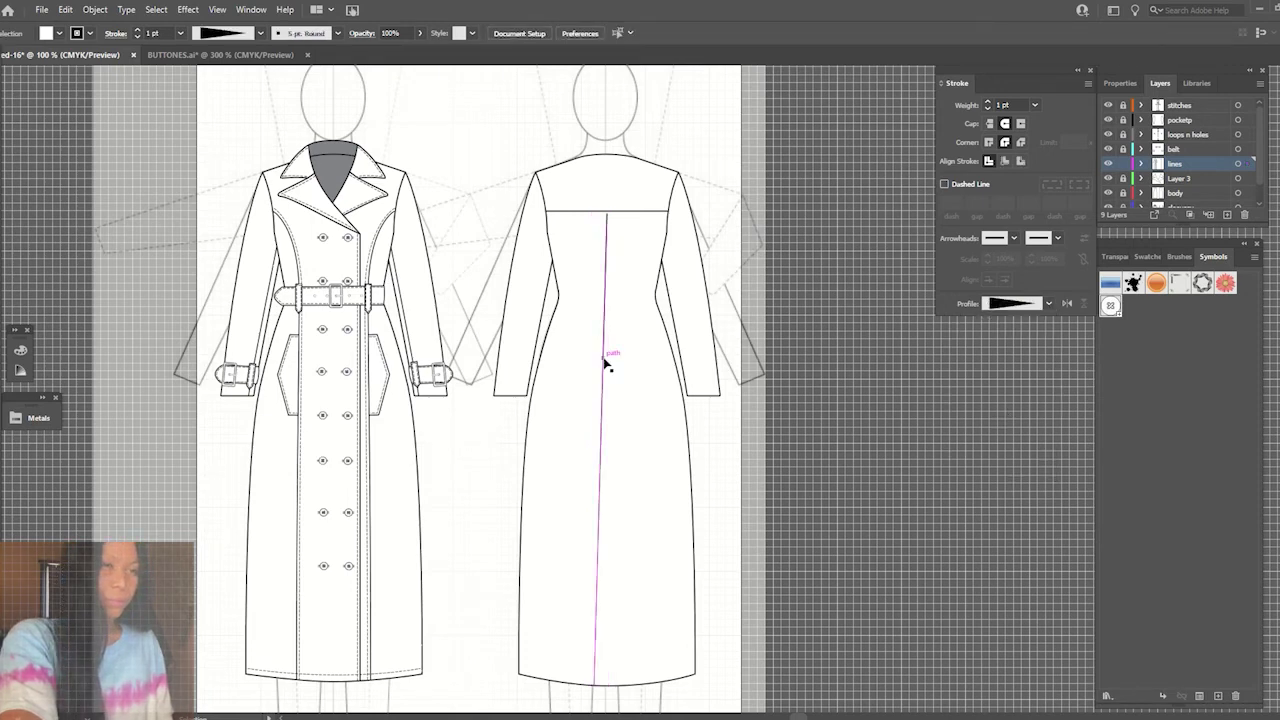
- Duplicate the centre-back seam slightly to the right with Move > Copy, nudging it further right for the vent
click(604, 364)
click(649, 364)
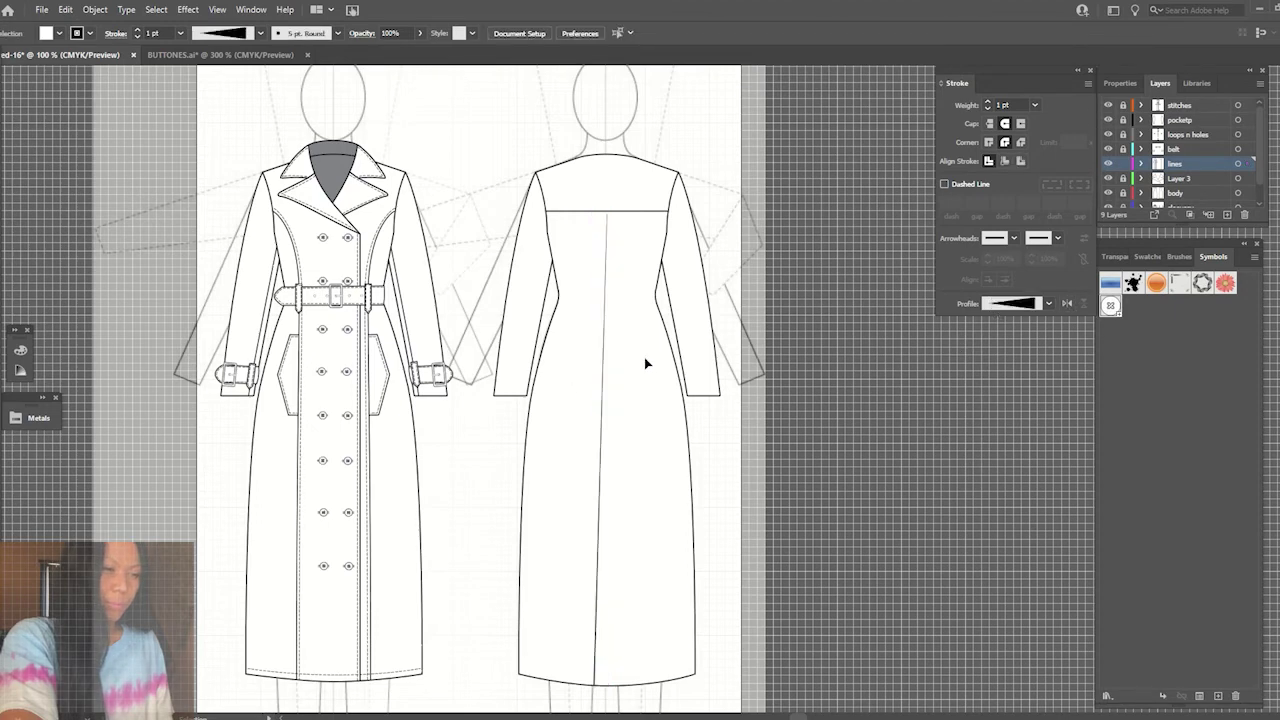
click(605, 308)
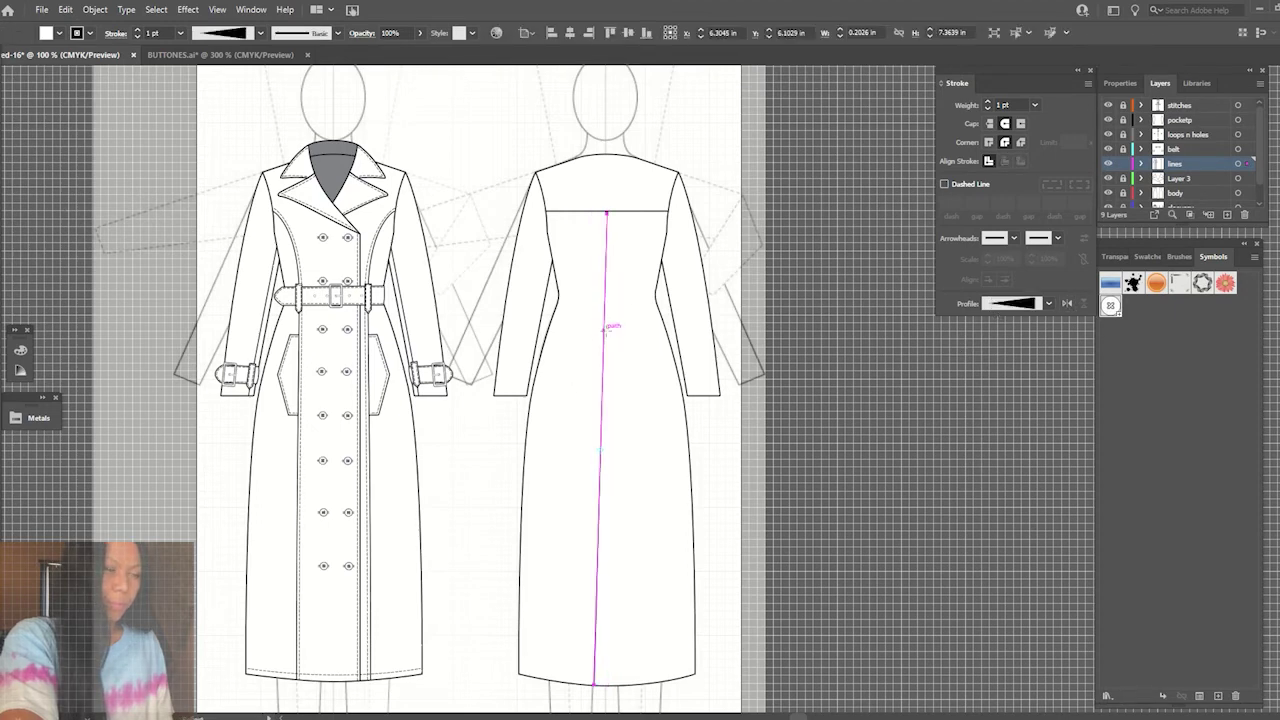
key(Return)
click(901, 496)
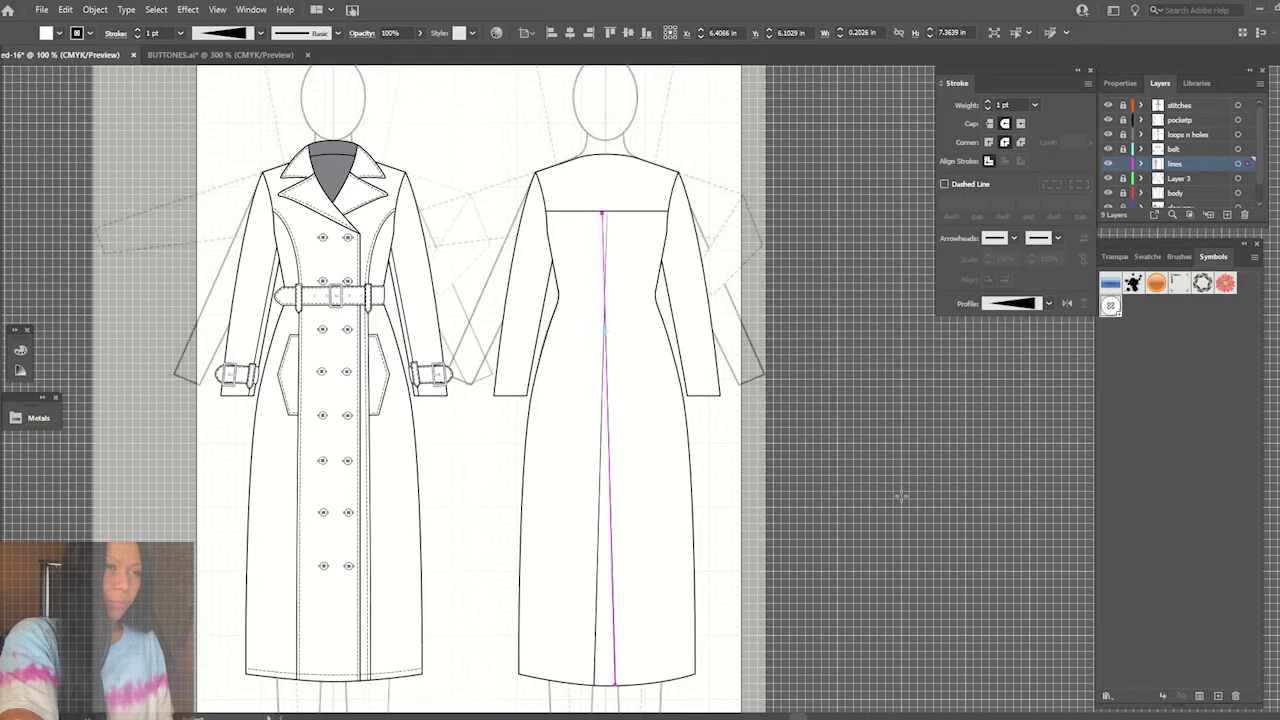
key(Right)
key(Right)
key(Right)
key(Right)
key(Right)
key(Right)
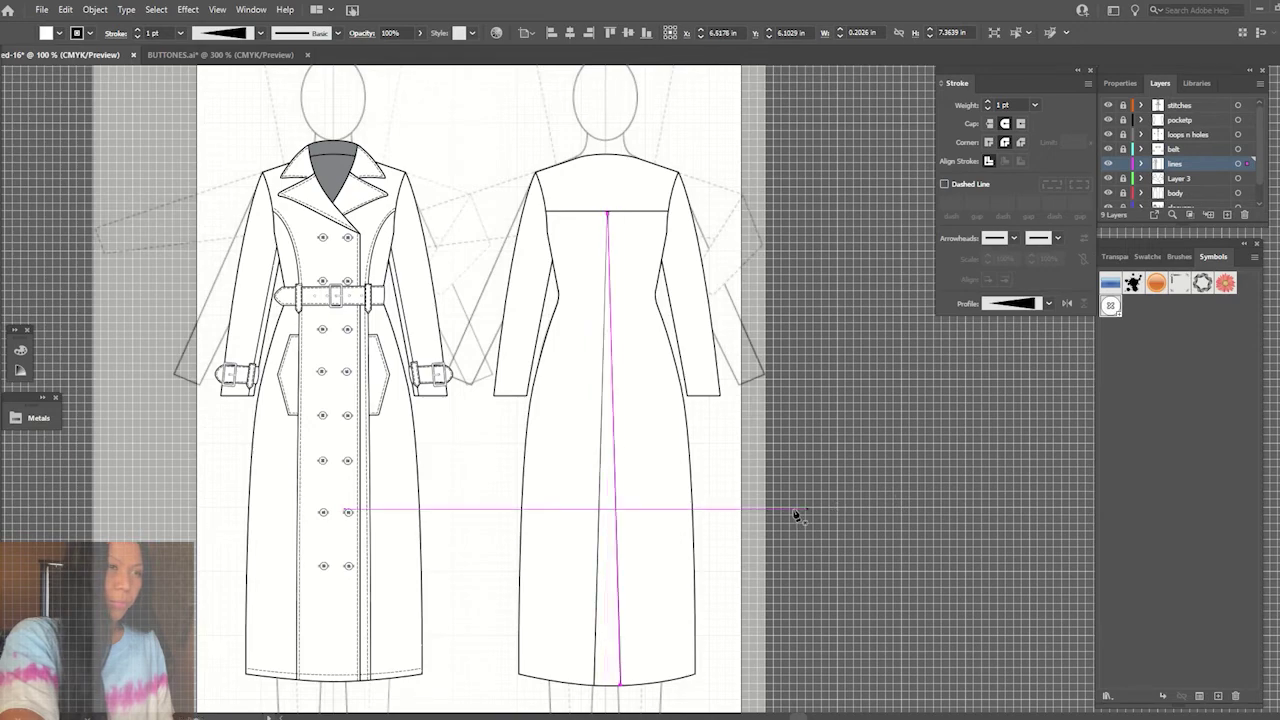
click(768, 512)
key(ctrl+plus)
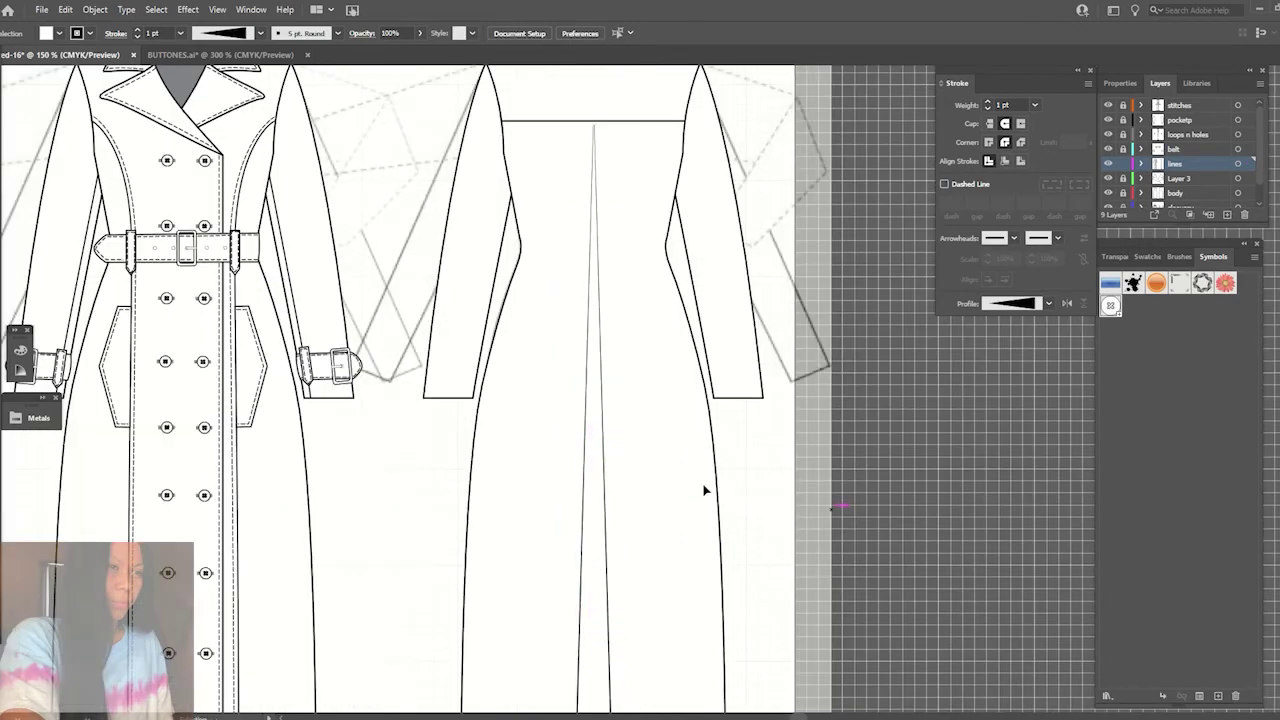
click(619, 281)
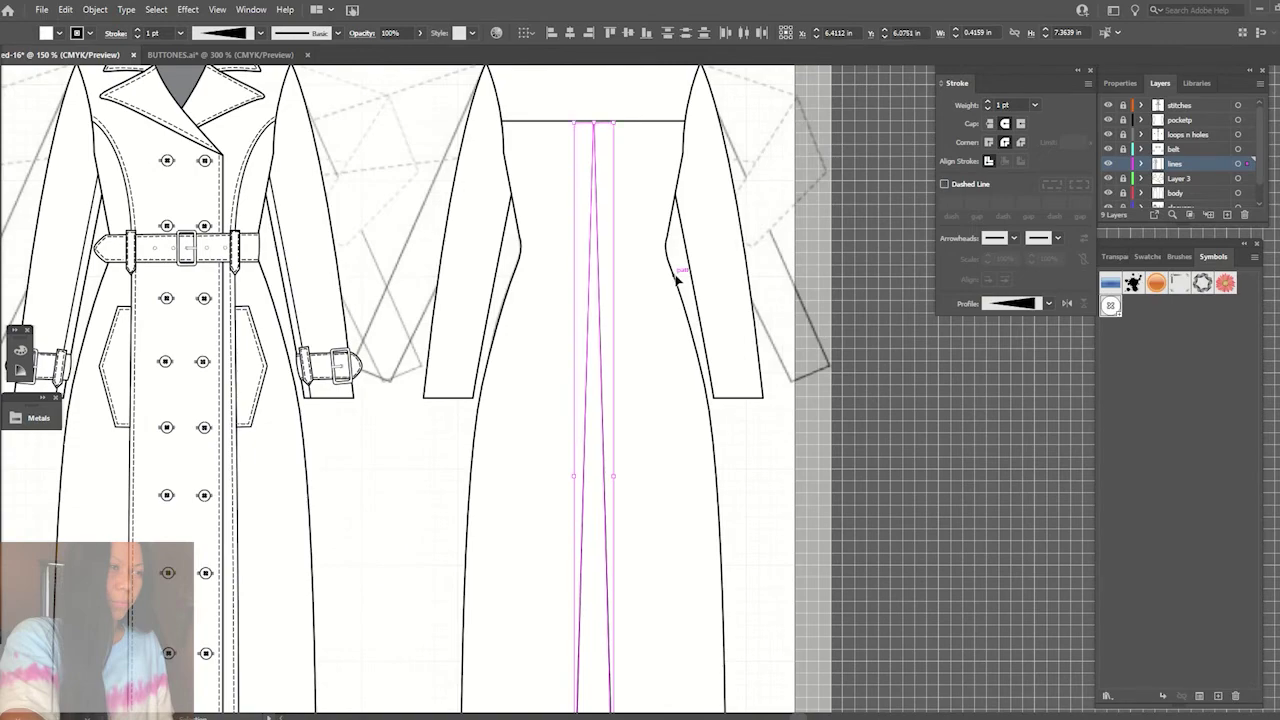
click(635, 240)
drag(617, 247, 608, 251)
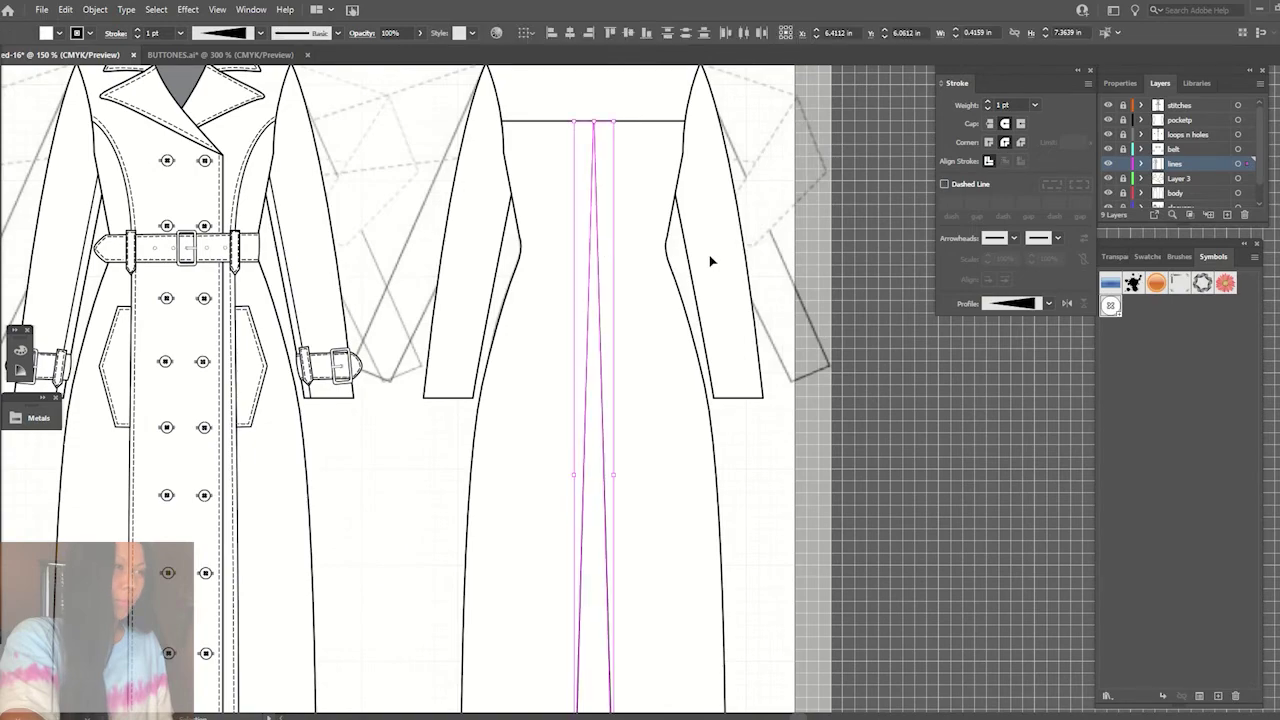
click(793, 261)
key(ctrl+0)
scroll(794, 263, up, 5)
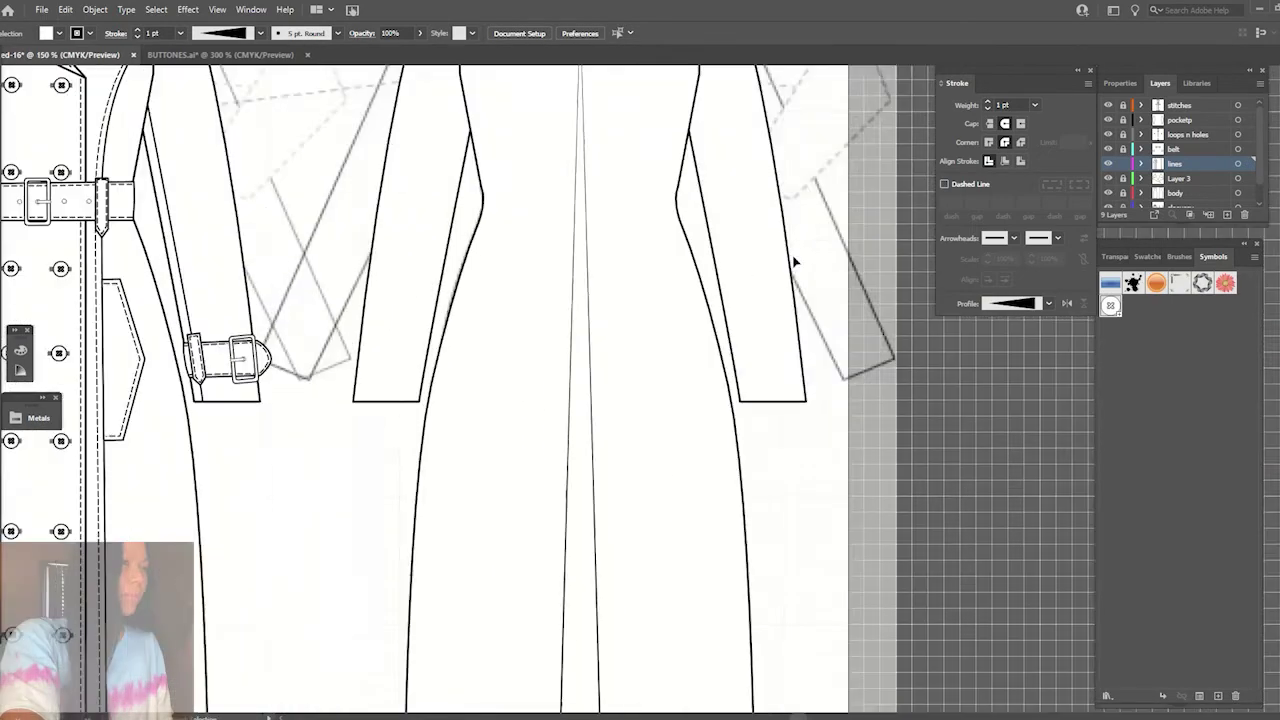
scroll(689, 266, down, 3)
scroll(680, 224, down, 1)
scroll(620, 440, down, 2)
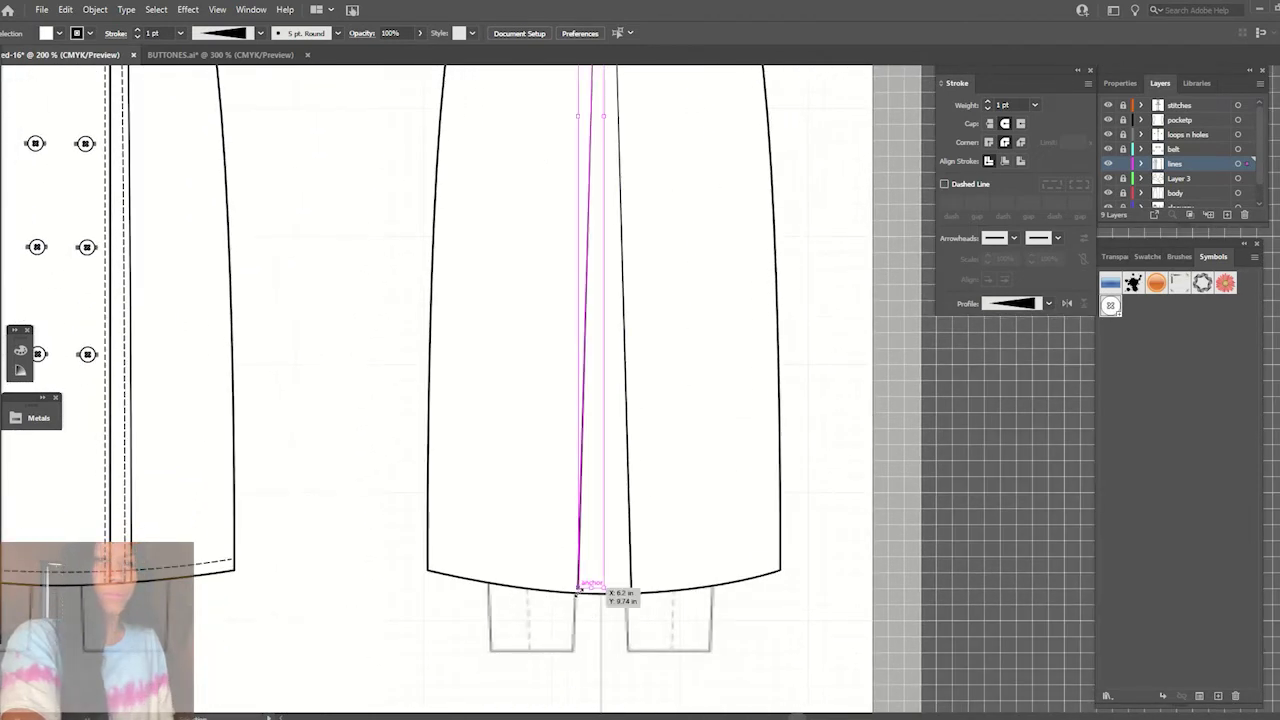
click(584, 593)
key(a)
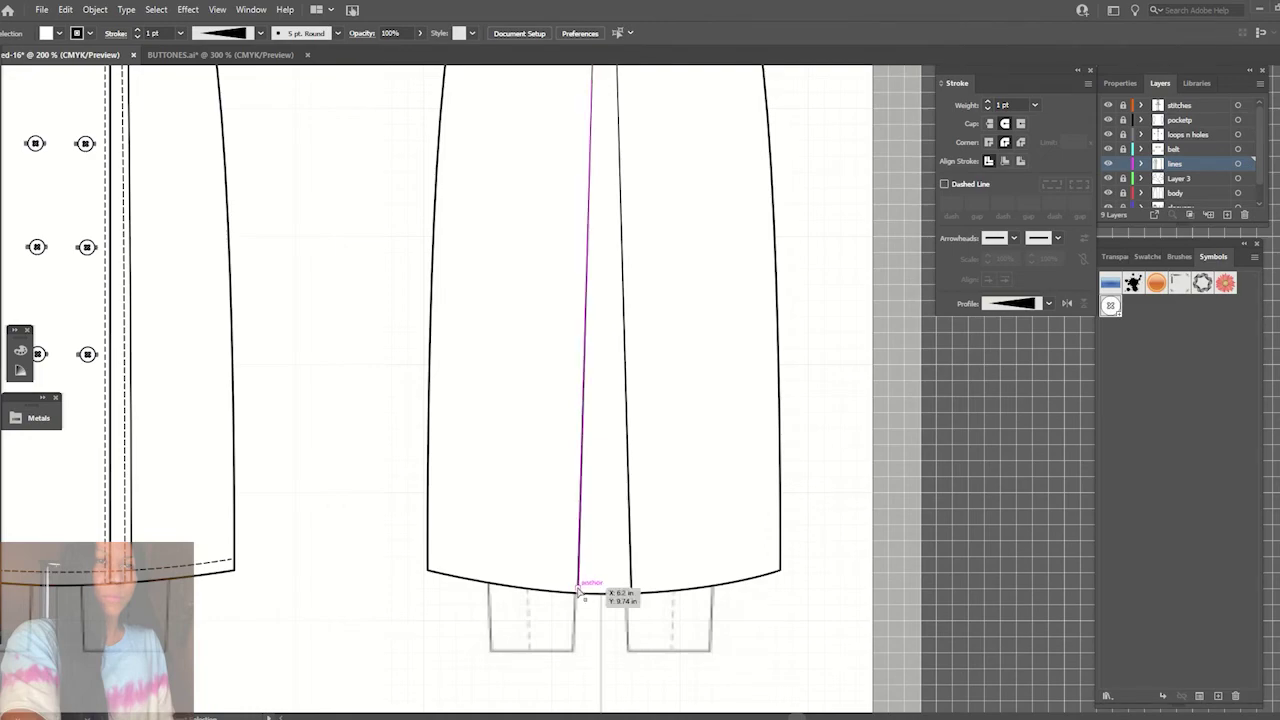
click(578, 591)
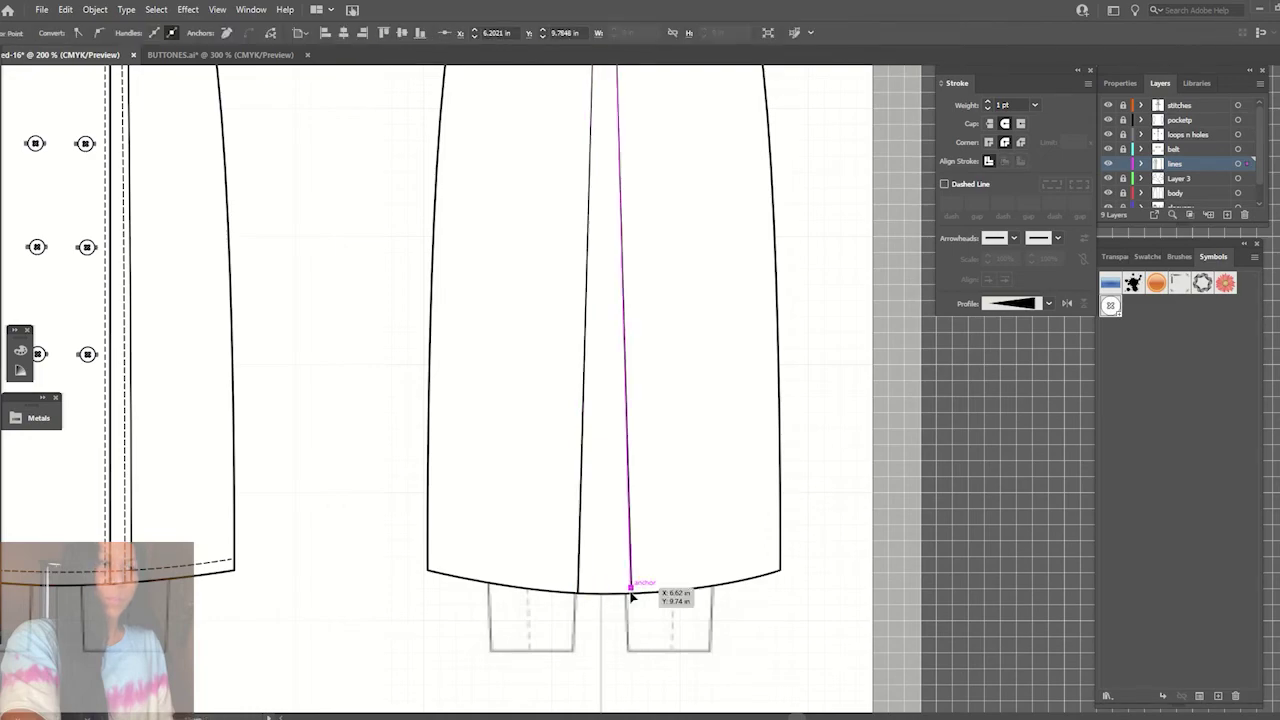
click(701, 630)
key(ctrl+minus)
key(ctrl+minus)
key(ctrl+minus)
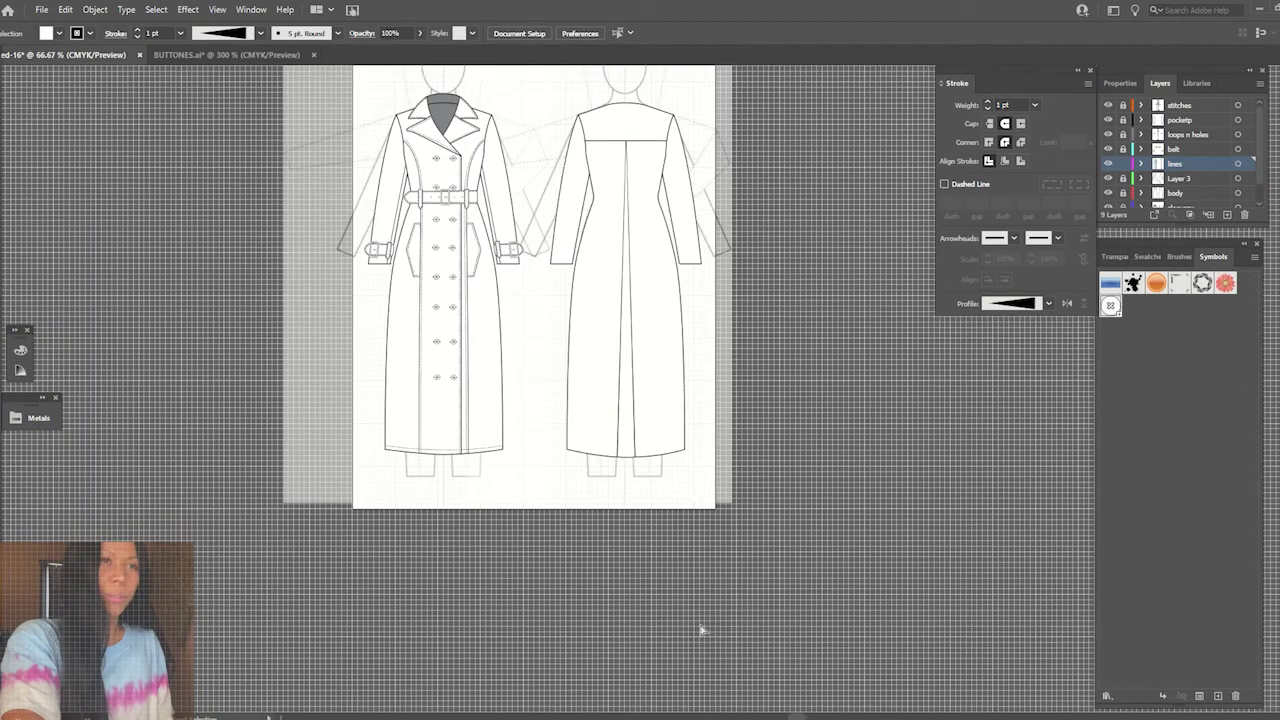
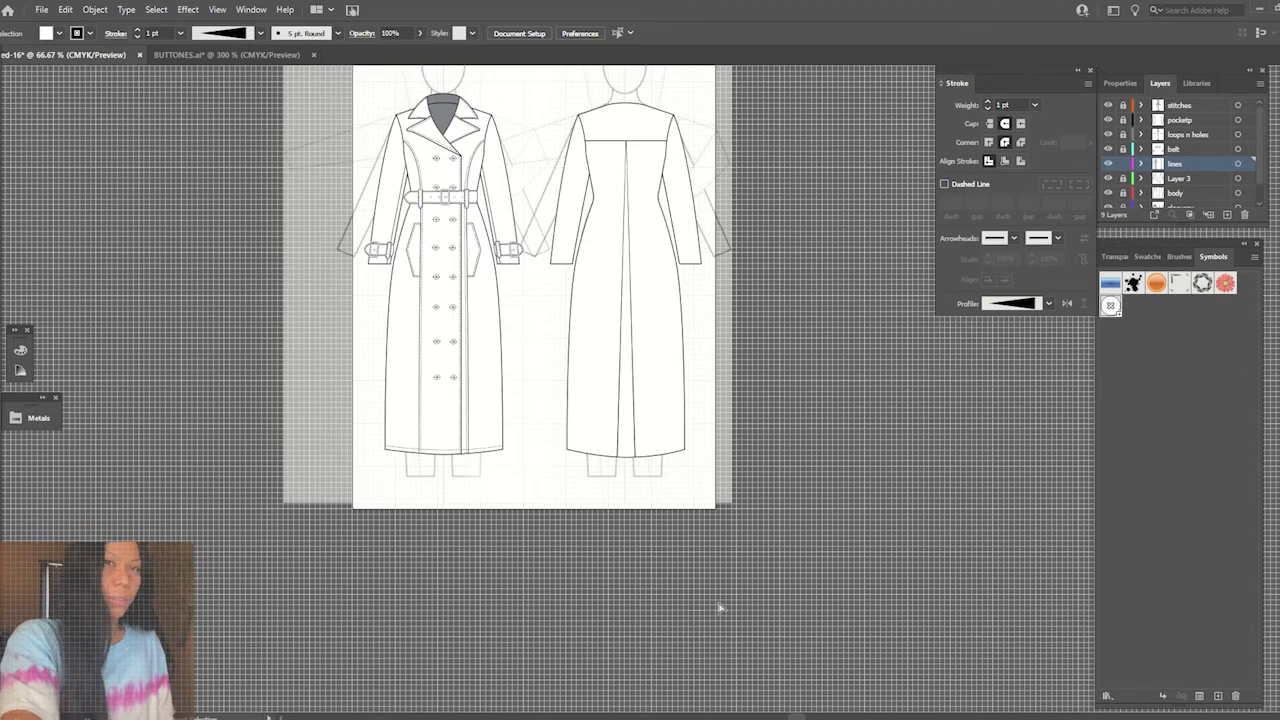
- Unlock and activate the 'loops n holes' layer, zoomed out to show front and back coats
click(1122, 134)
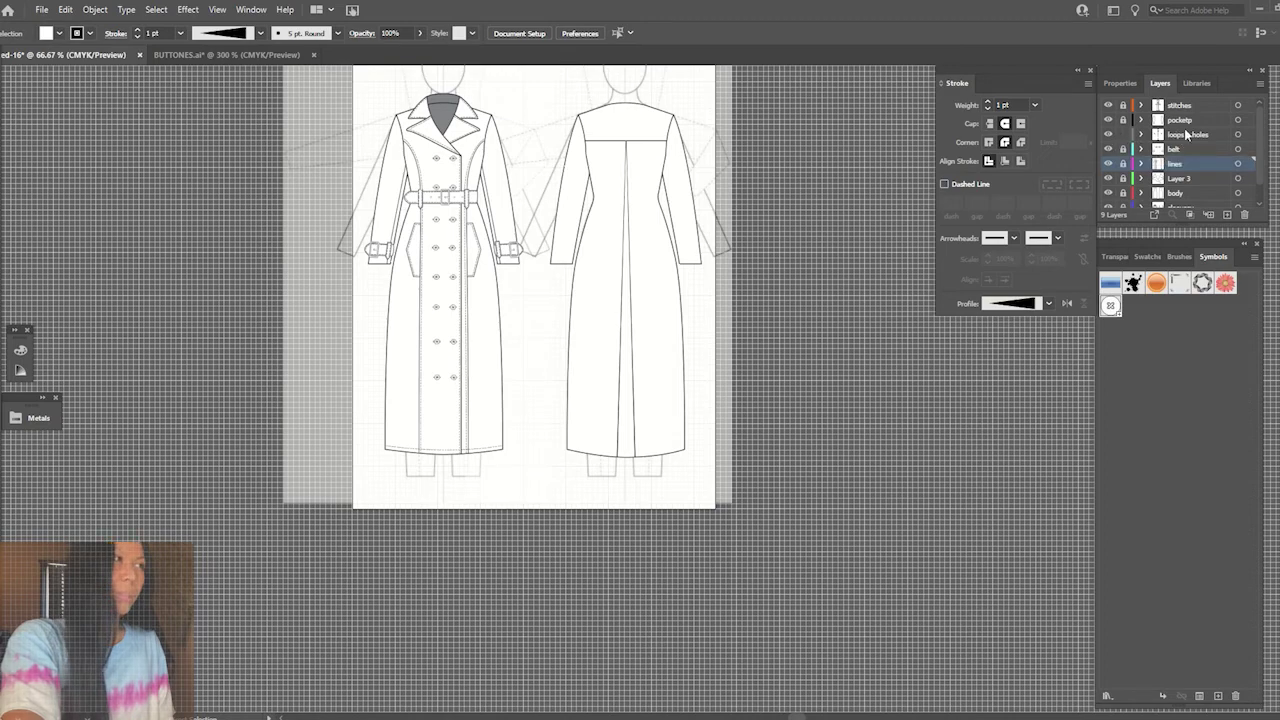
click(1184, 134)
scroll(636, 385, up, 3)
scroll(577, 517, up, 10)
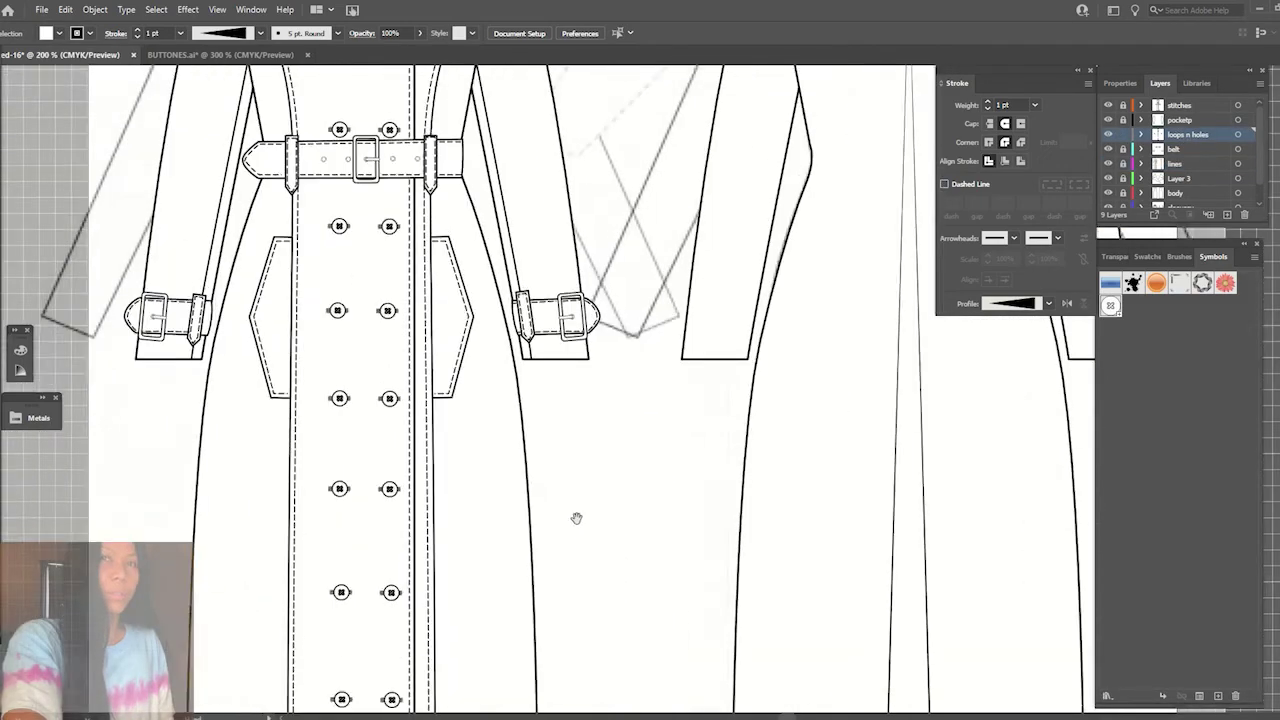
scroll(343, 631, up, 10)
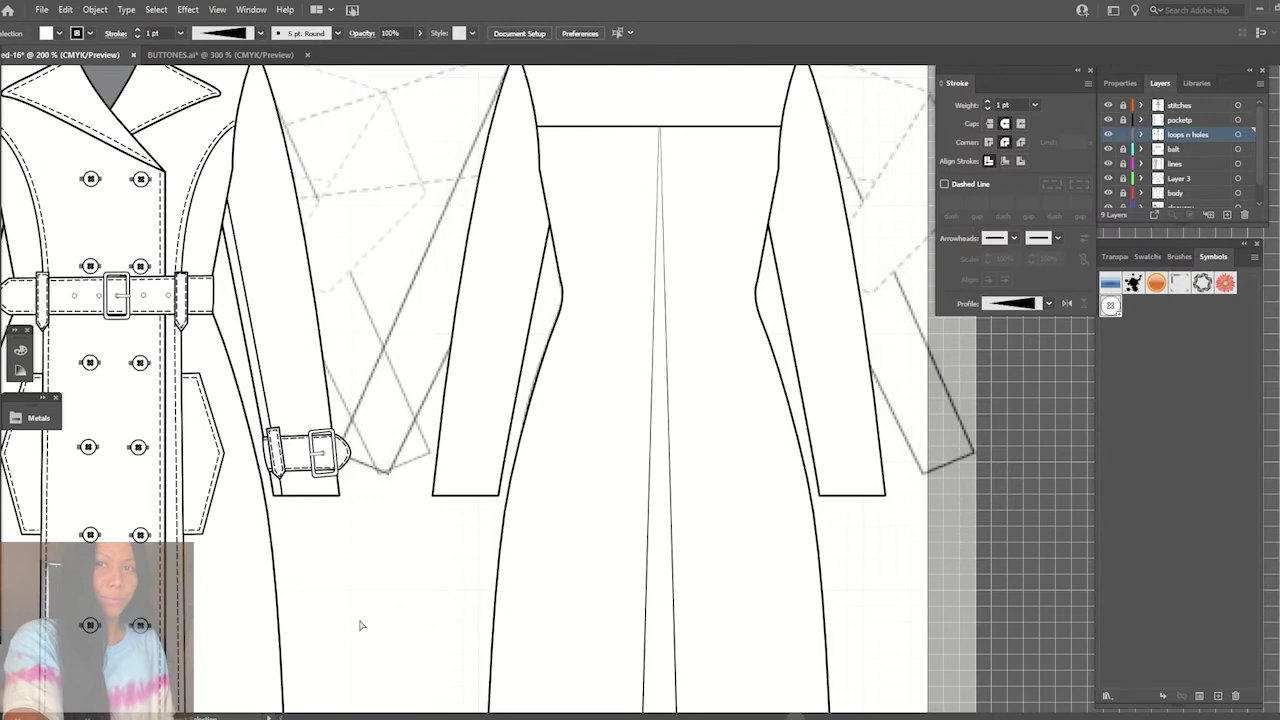
key(ctrl+minus)
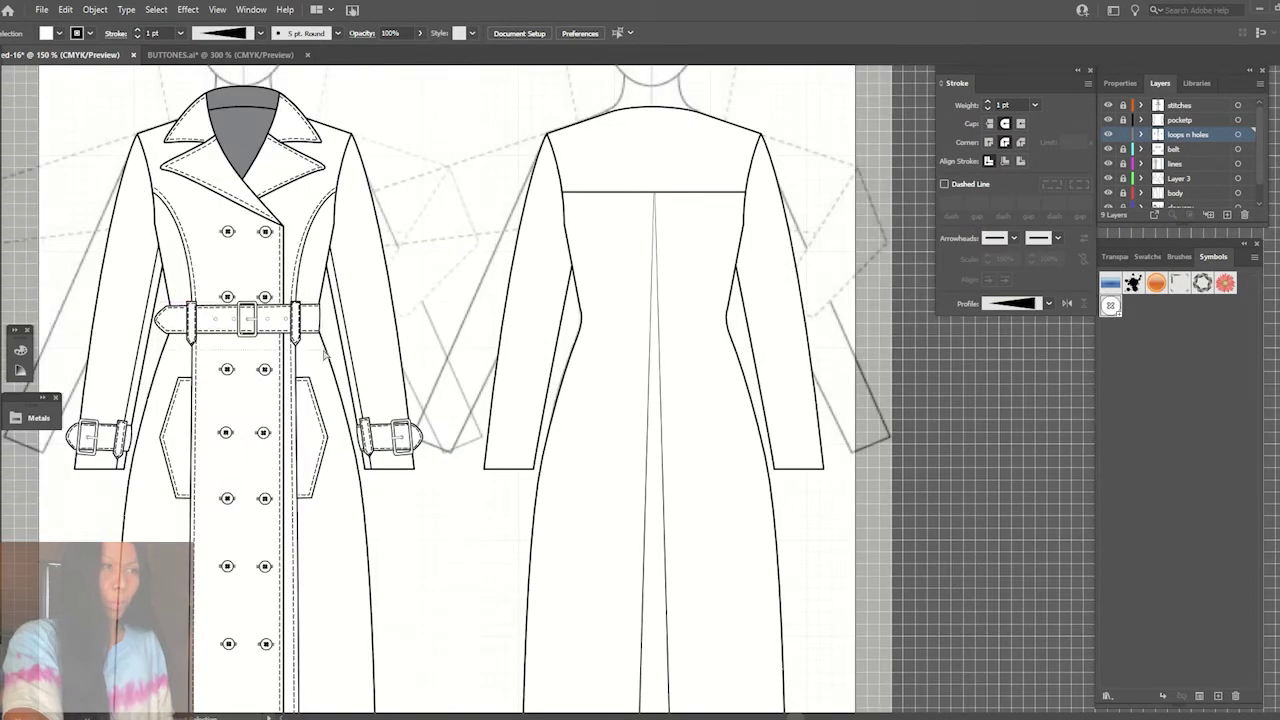
- Select the belt hole anchors and preview a mirror, then cancel it and clear the selection
key(ctrl+a)
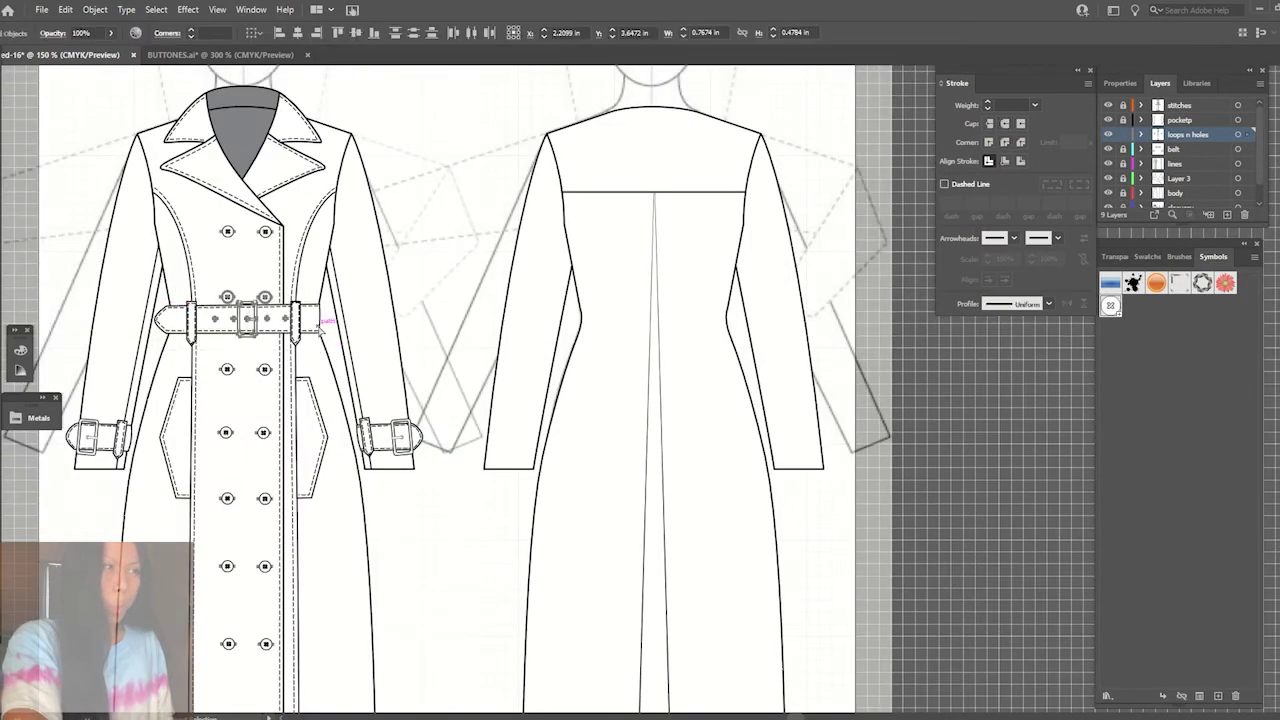
click(113, 320)
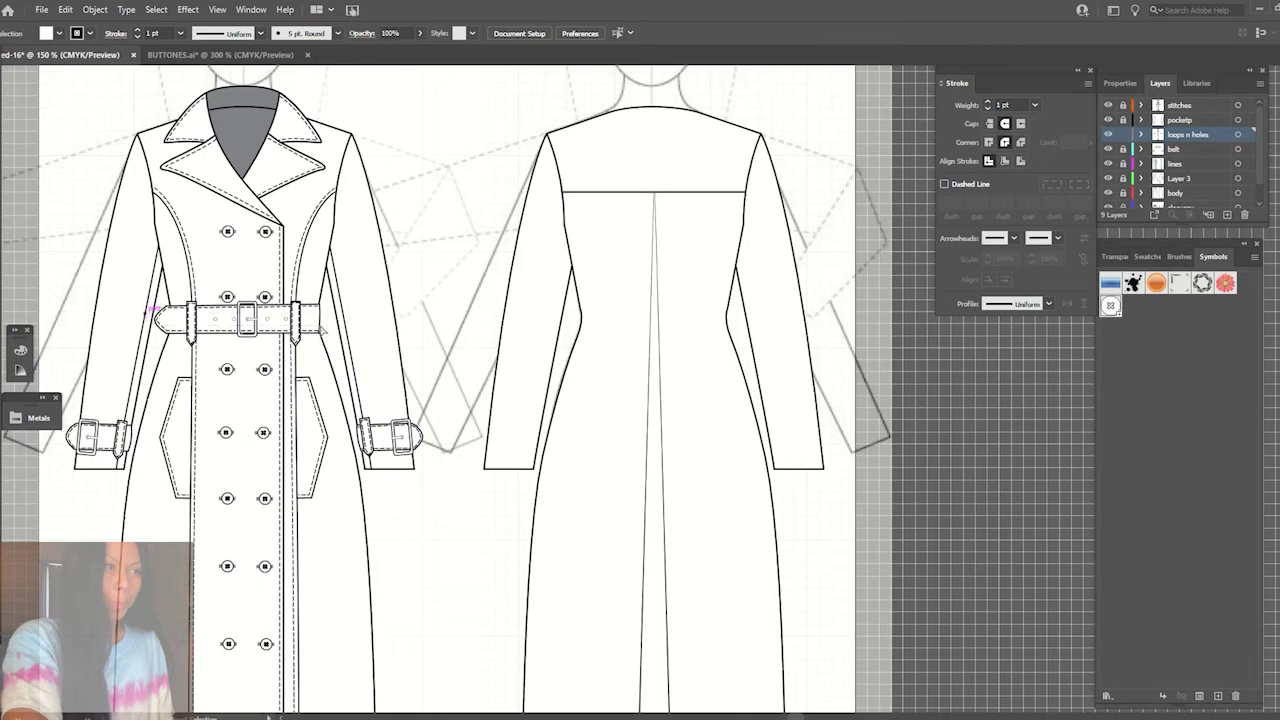
drag(152, 312, 305, 323)
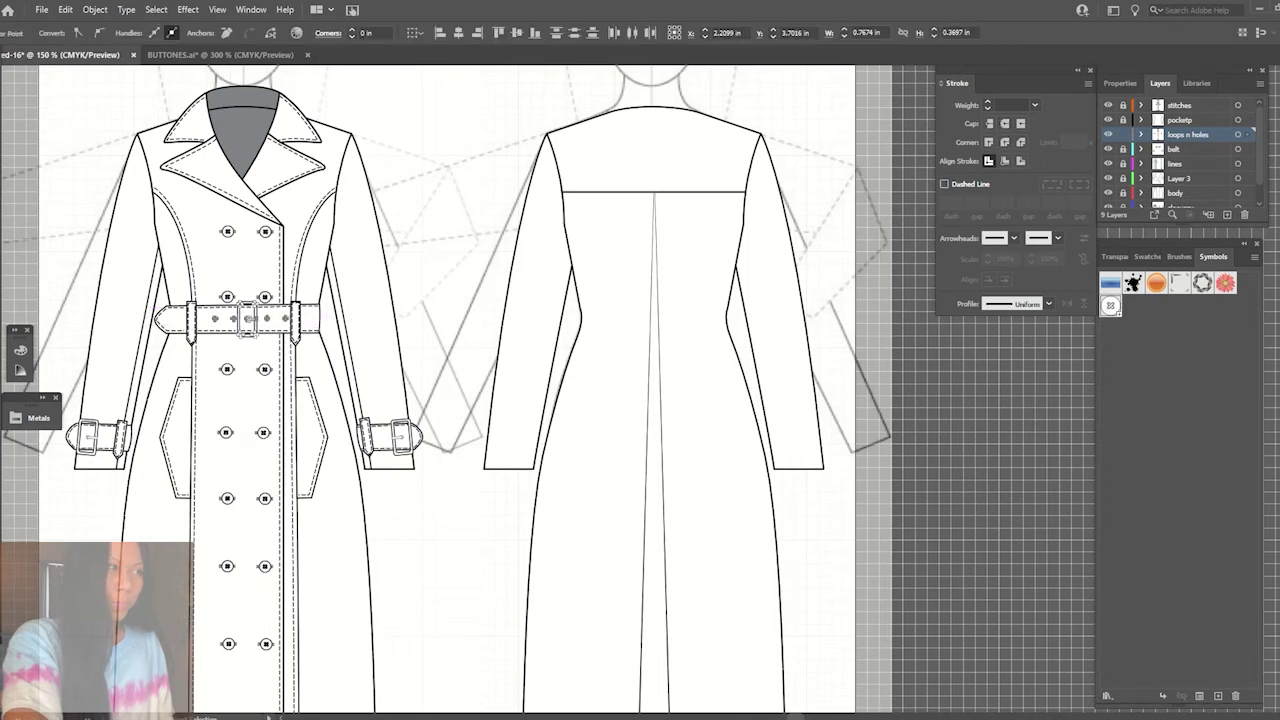
key(Return)
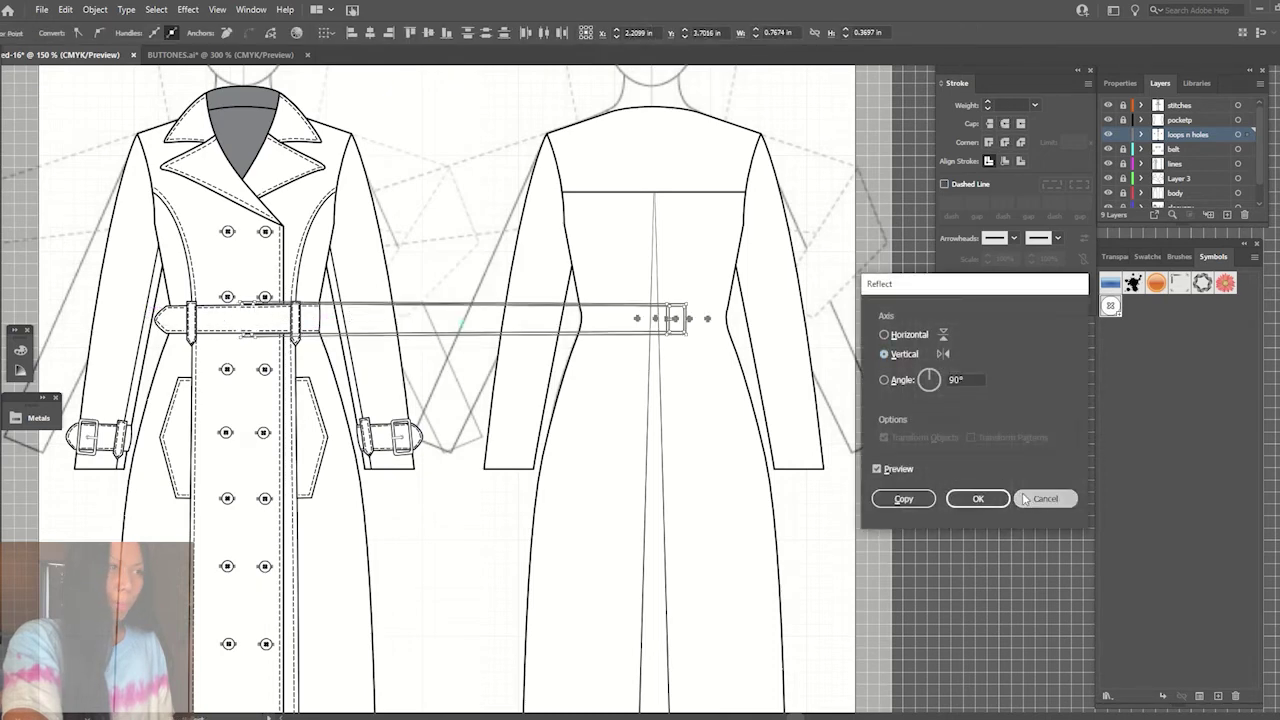
click(1045, 495)
click(432, 354)
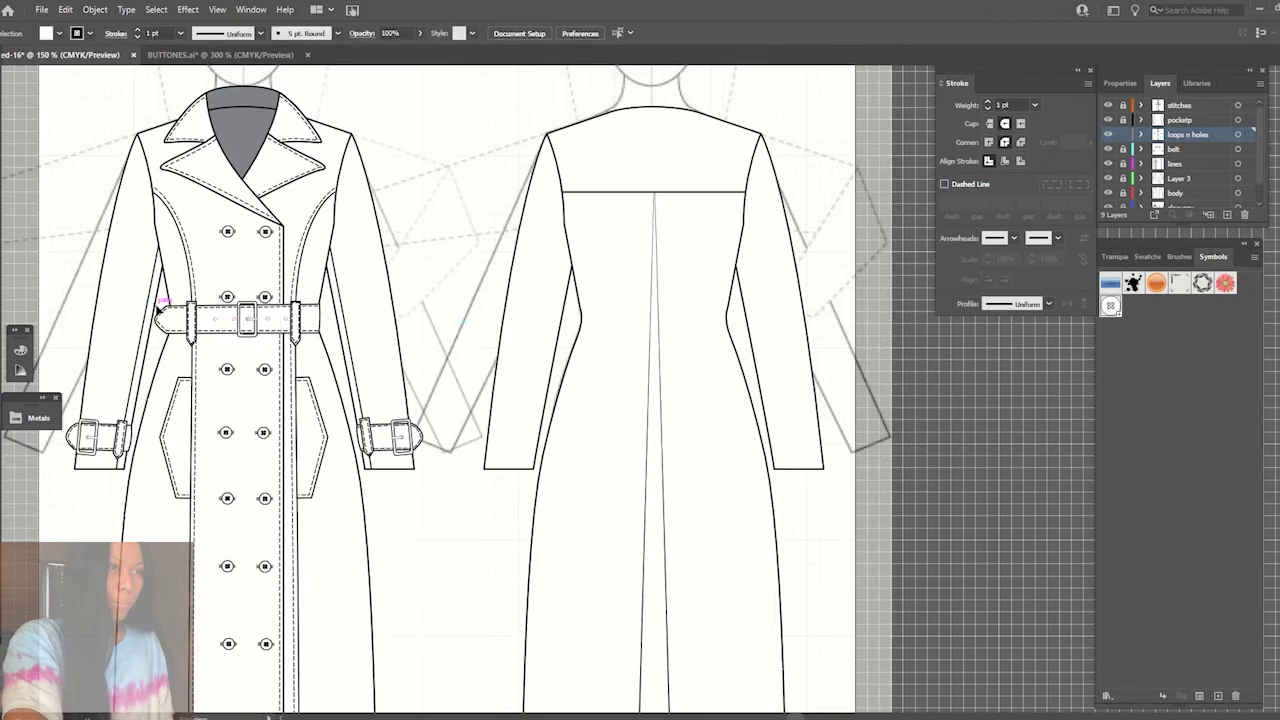
click(265, 325)
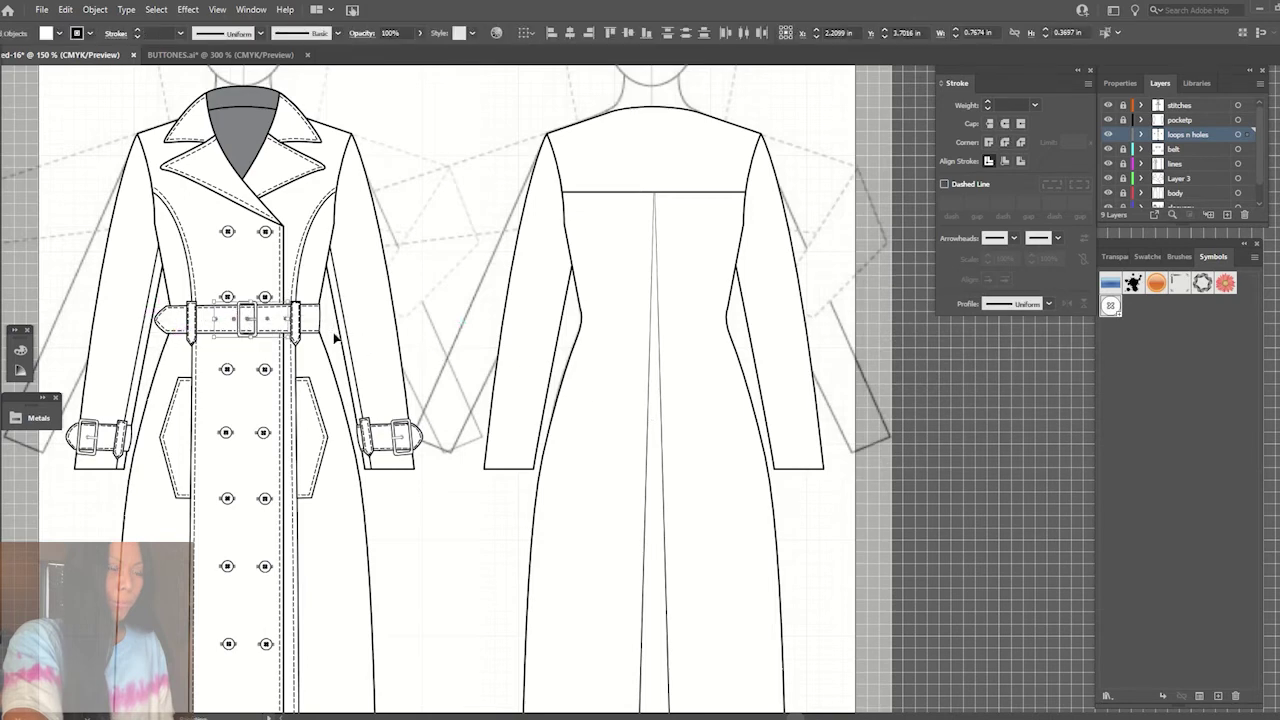
click(336, 338)
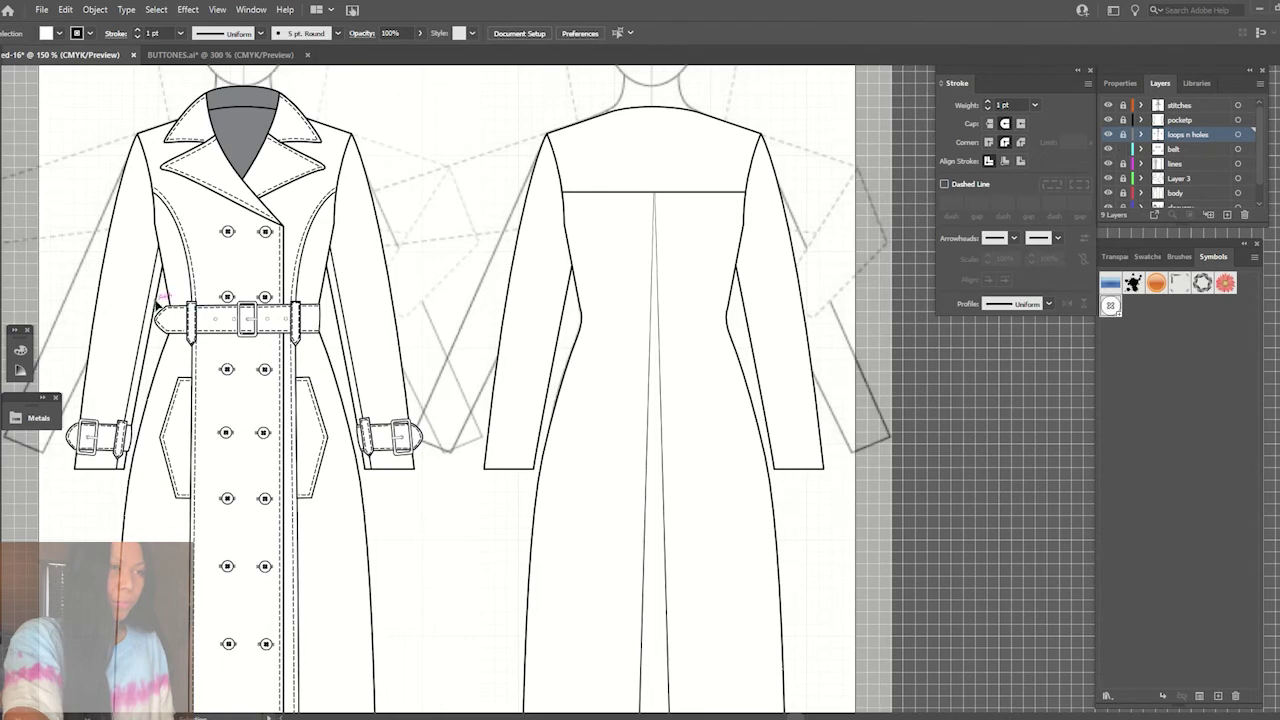
- Reflect a copy of the front belt onto the back view, nudged two steps left
click(312, 318)
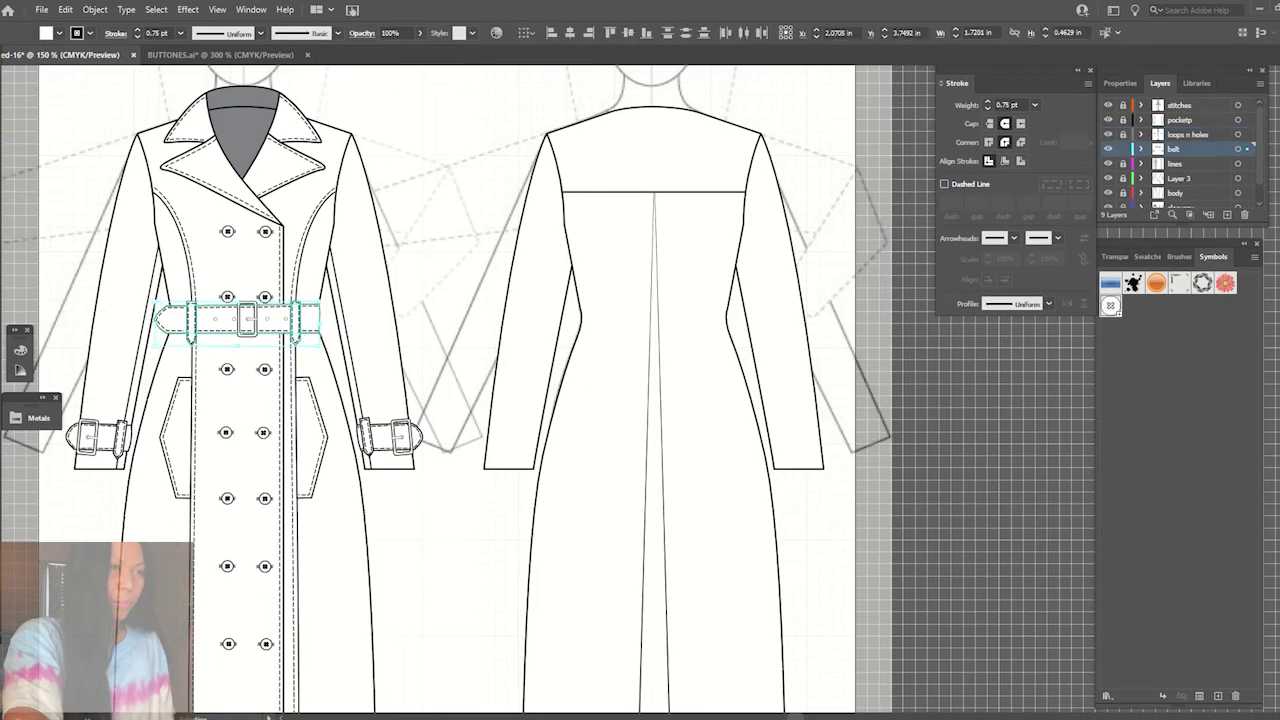
key(a)
alt+click(460, 335)
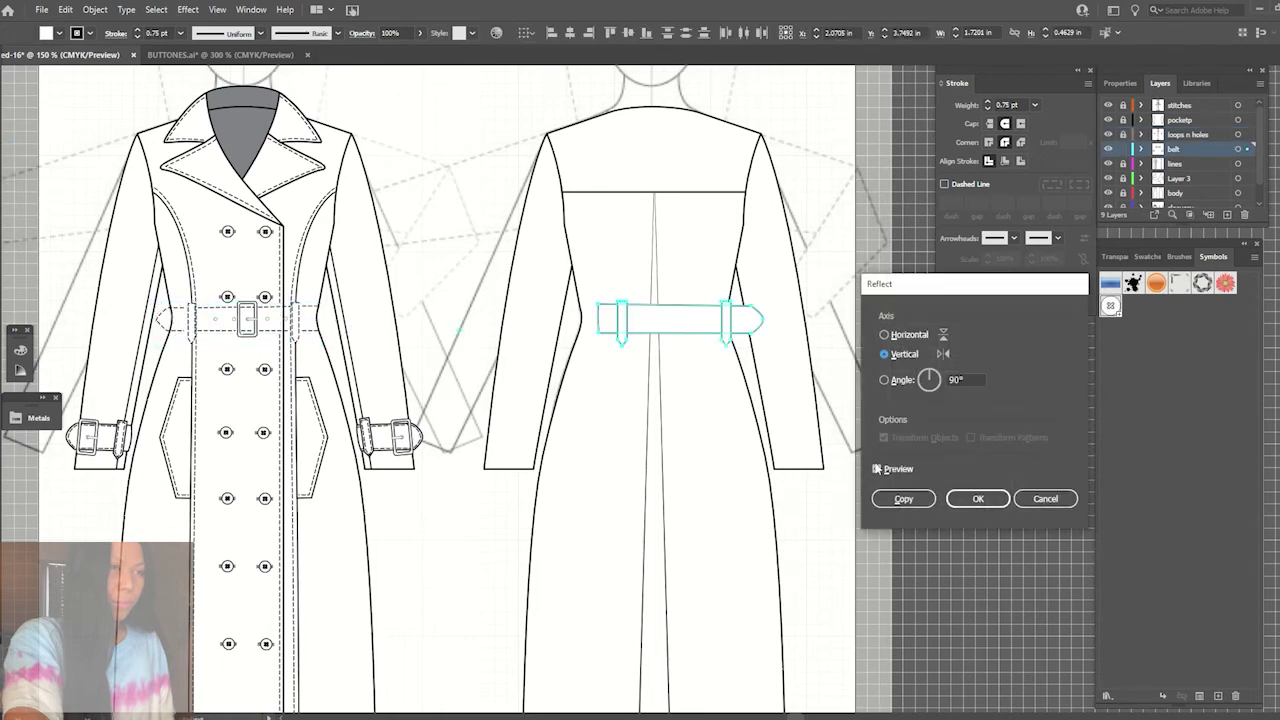
click(932, 499)
key(Left)
key(Left)
key(Left)
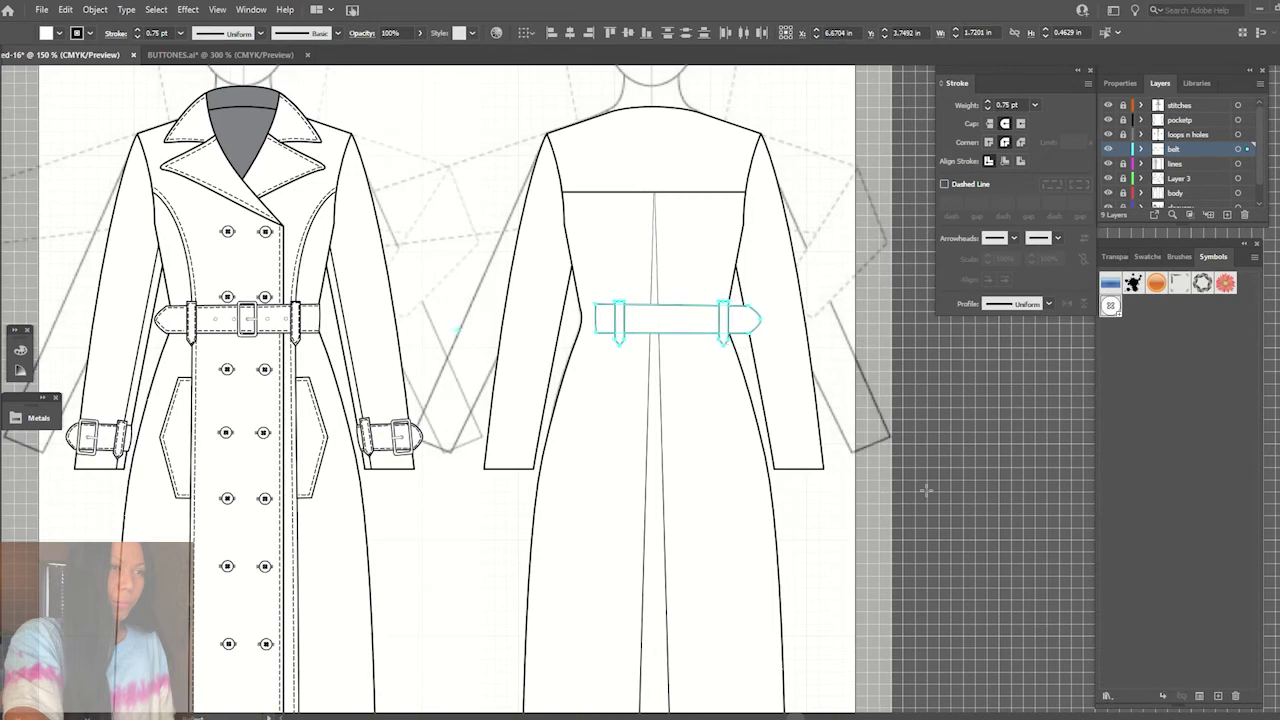
key(Left)
key(Left)
key(Left)
key(Left)
key(Left)
key(Left)
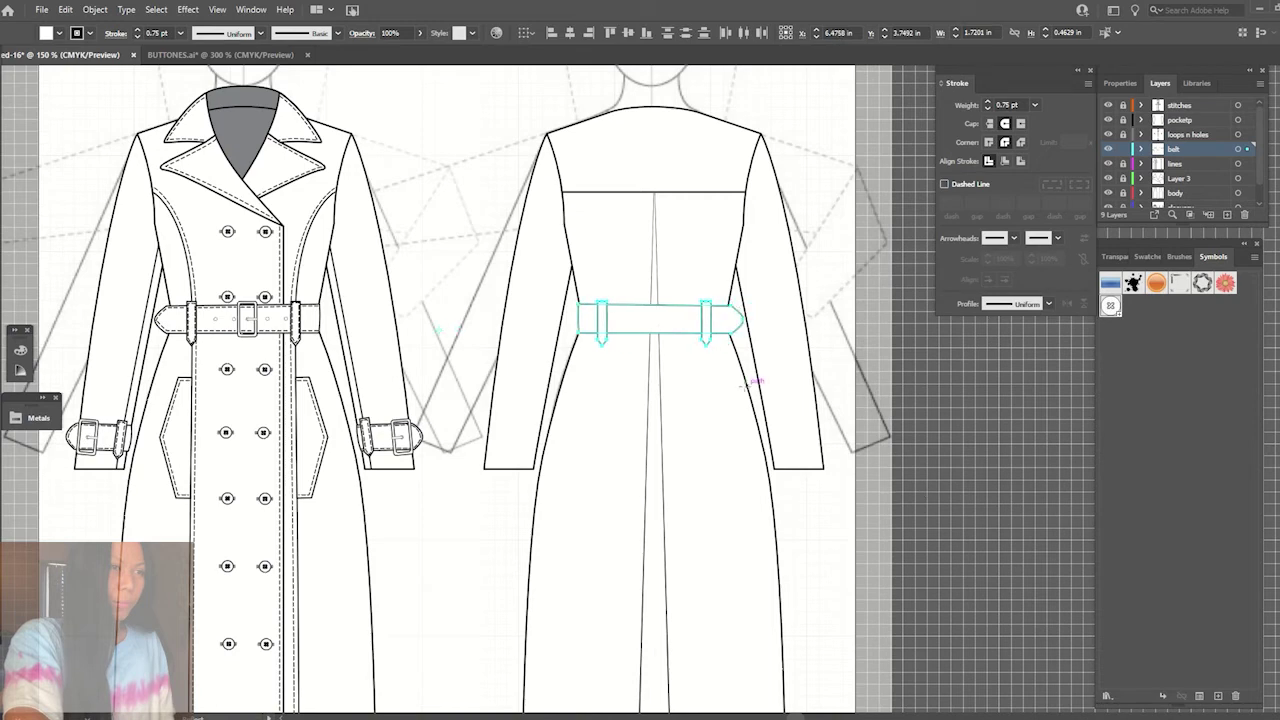
click(753, 391)
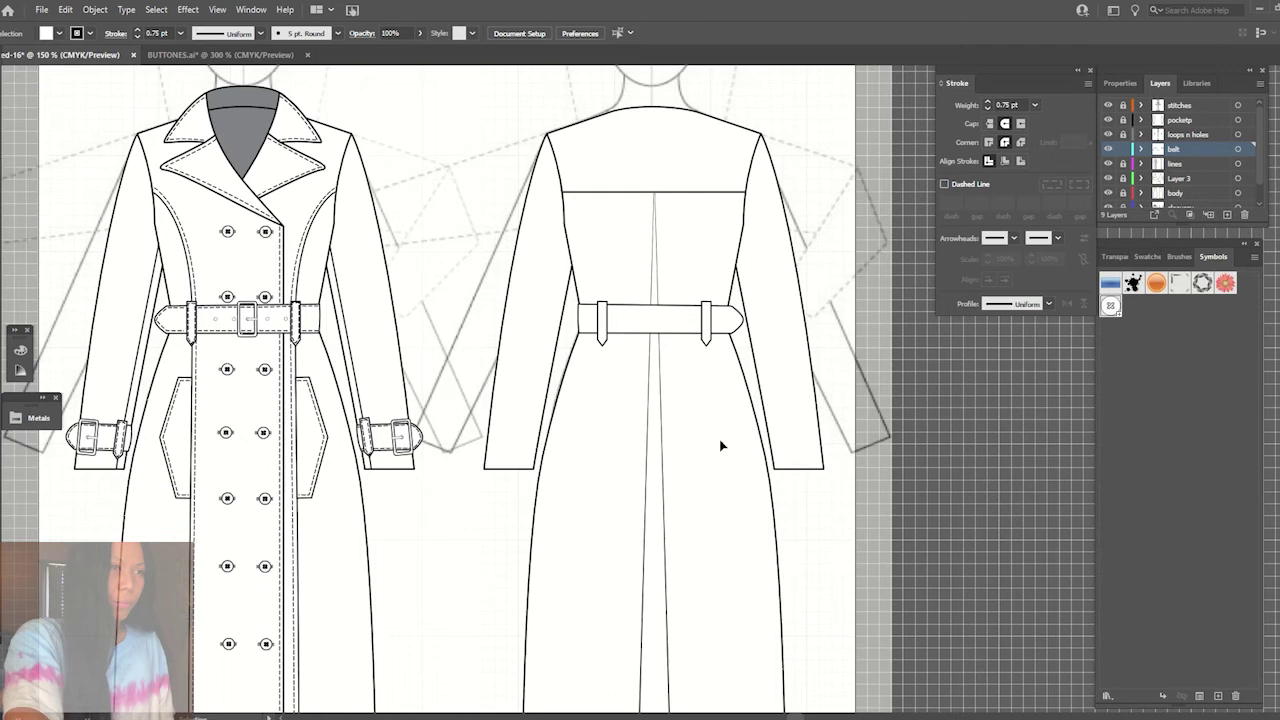
- Move the back belt into place at the waist, aligned with the front belt
click(737, 338)
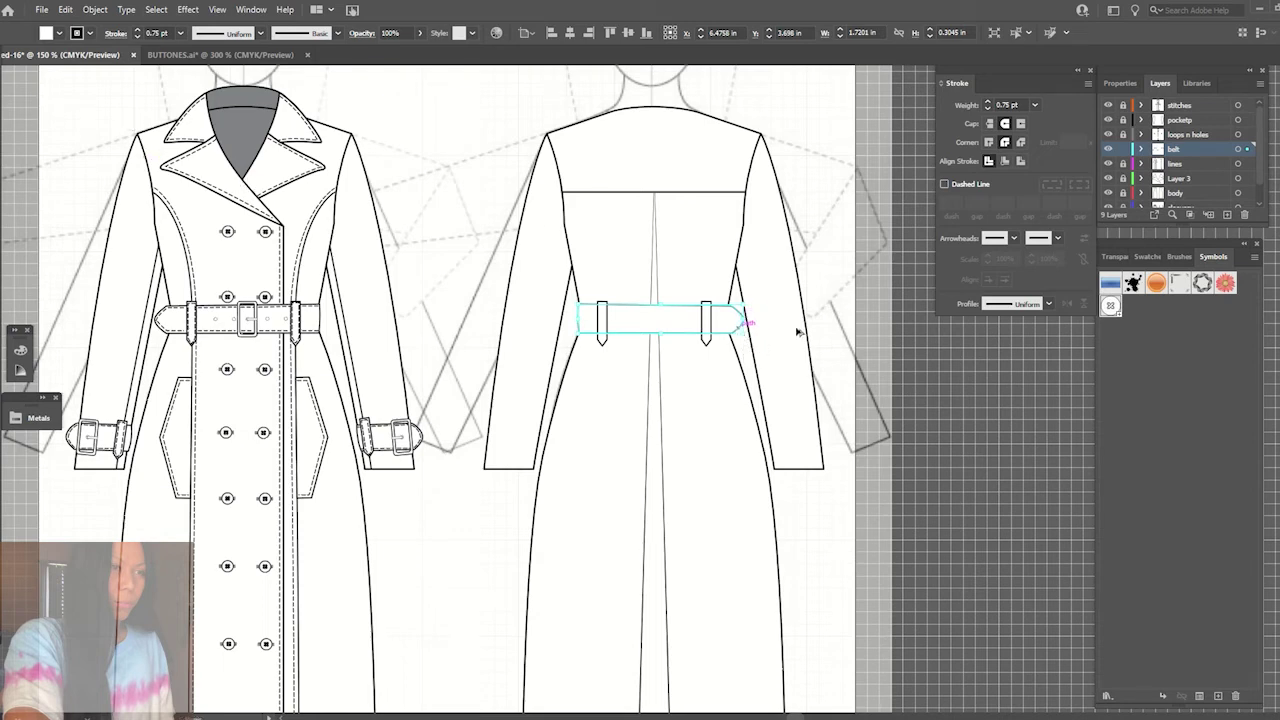
drag(742, 322, 740, 333)
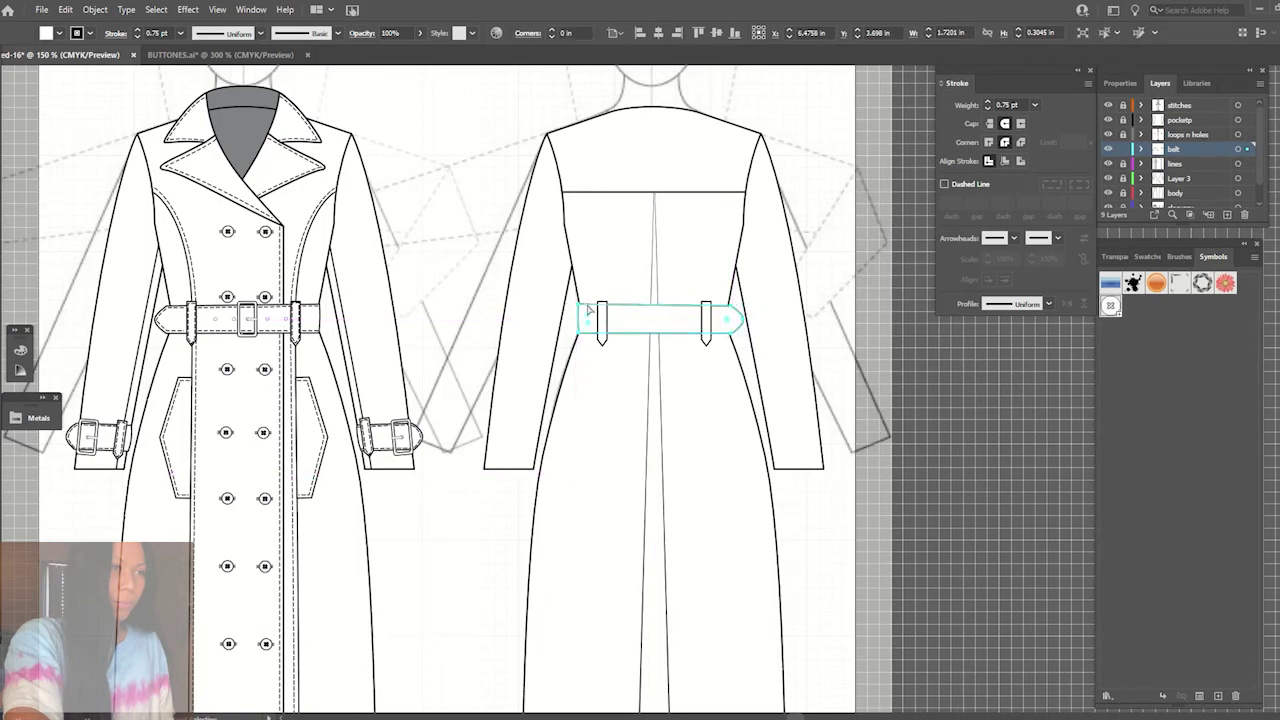
key(a)
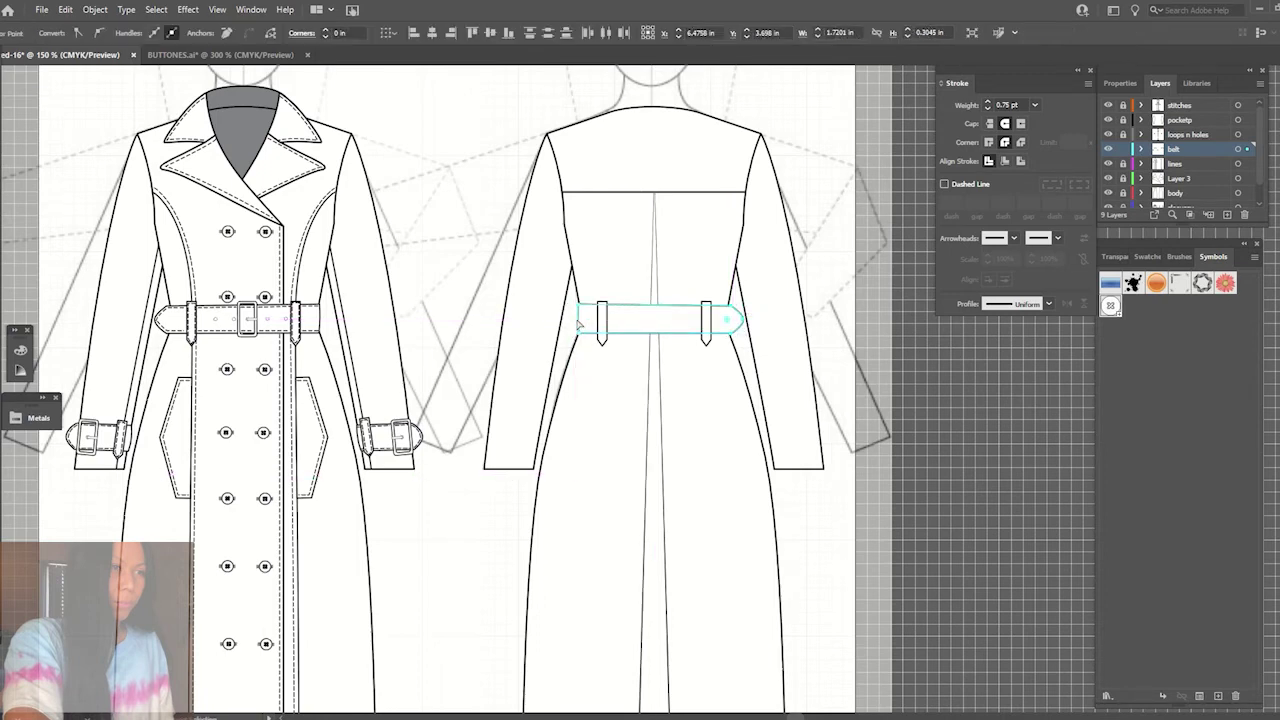
drag(581, 318, 580, 314)
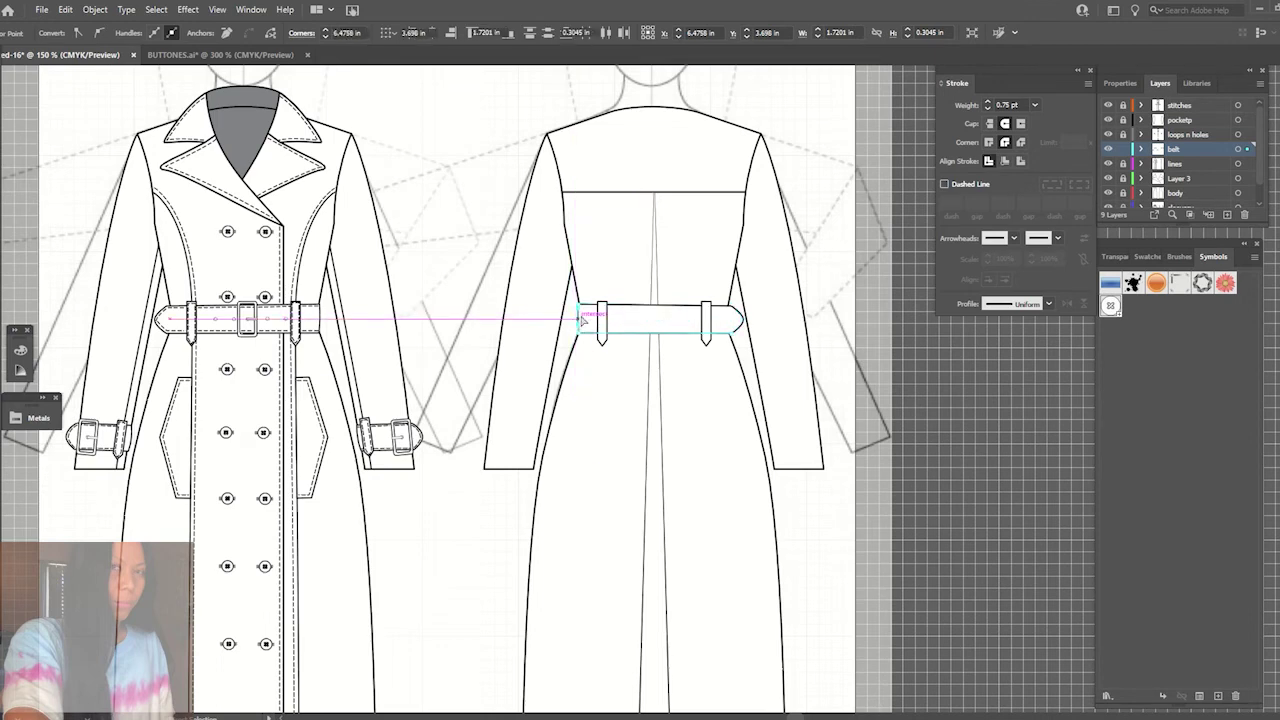
key(v)
drag(584, 320, 732, 327)
- Reshape the belt tip's anchors into a point meeting the strap end
key(ctrl+equal)
key(ctrl+equal)
key(ctrl+equal)
key(ctrl+equal)
click(646, 443)
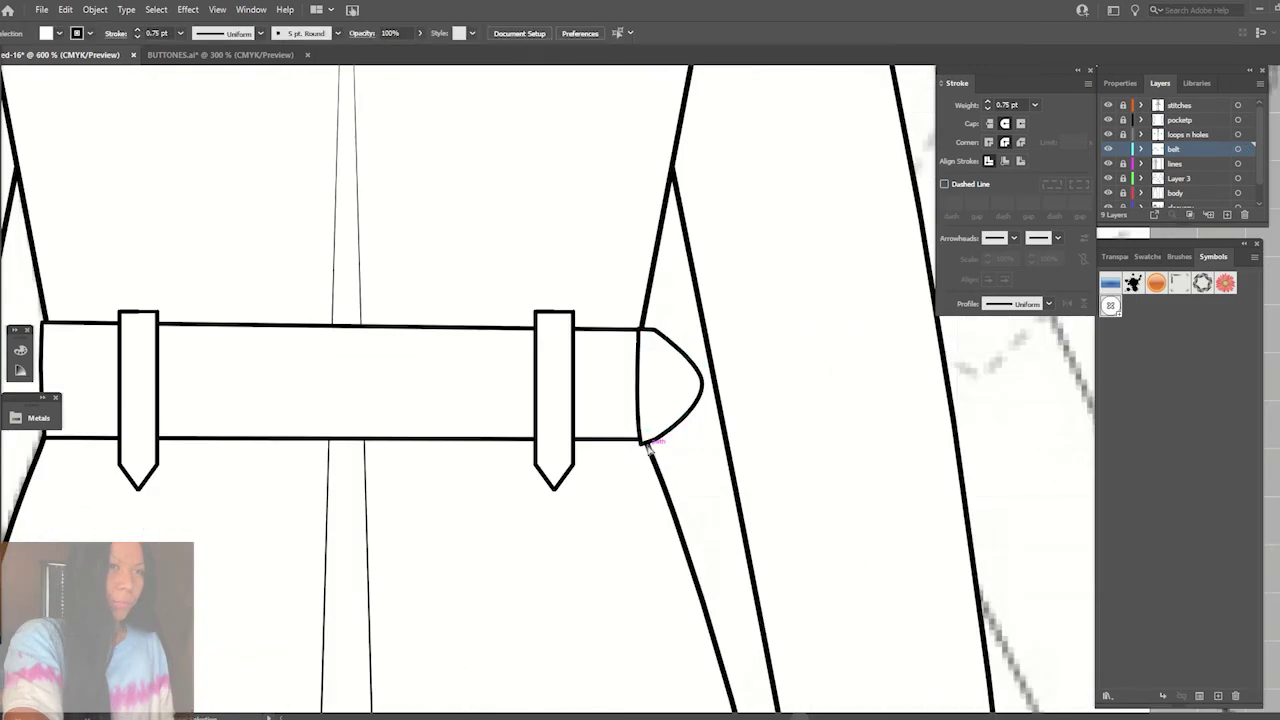
key(a)
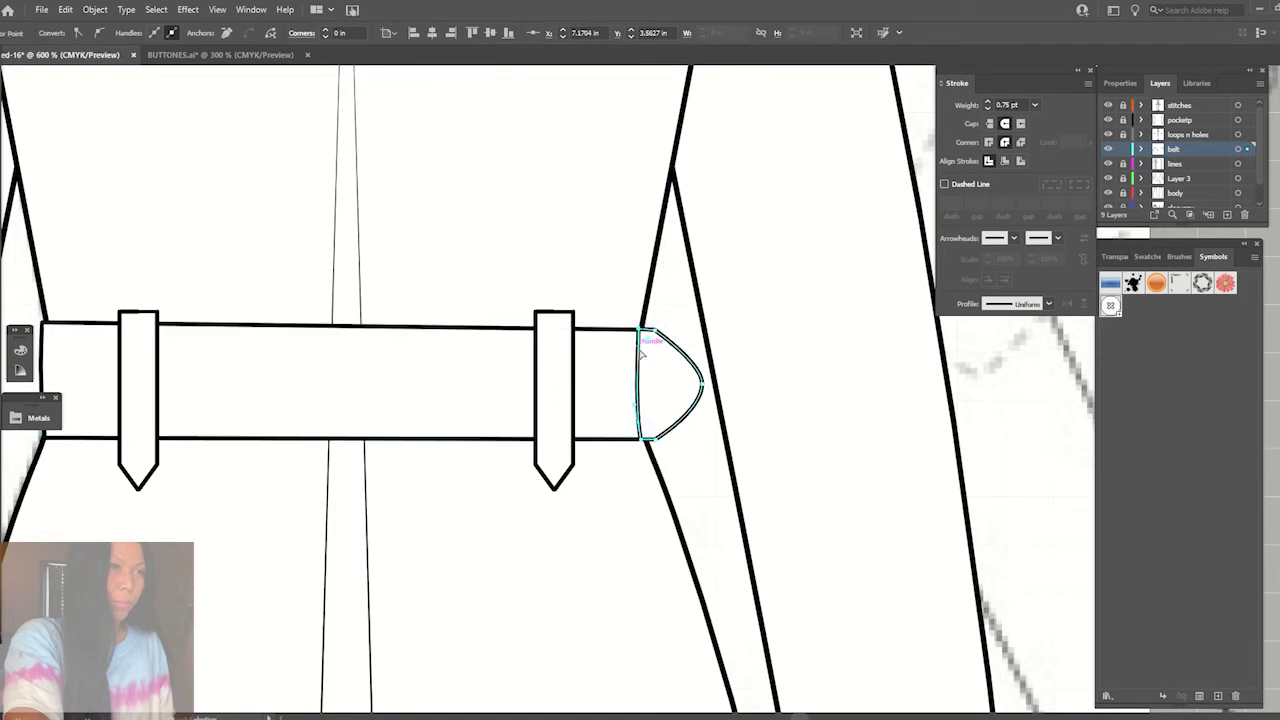
shift+click(638, 352)
shift+click(638, 352)
click(644, 333)
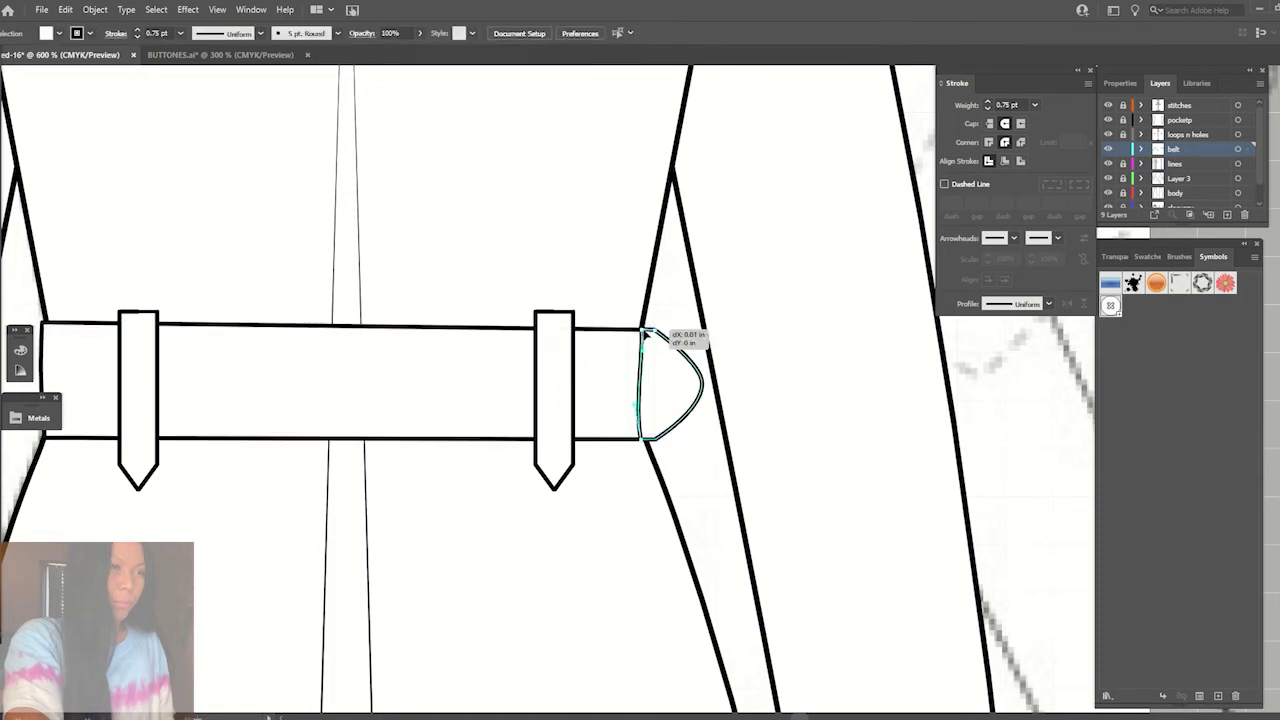
drag(642, 440, 650, 445)
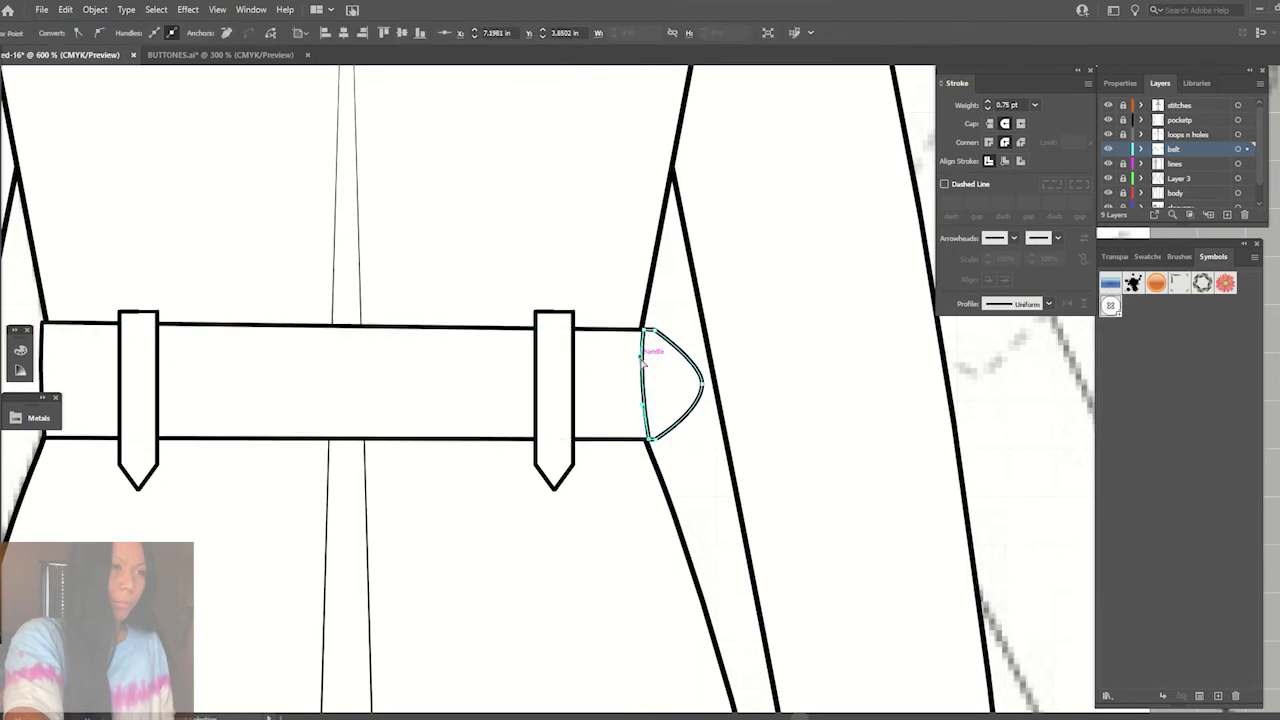
drag(652, 438, 662, 443)
drag(702, 384, 704, 383)
click(276, 207)
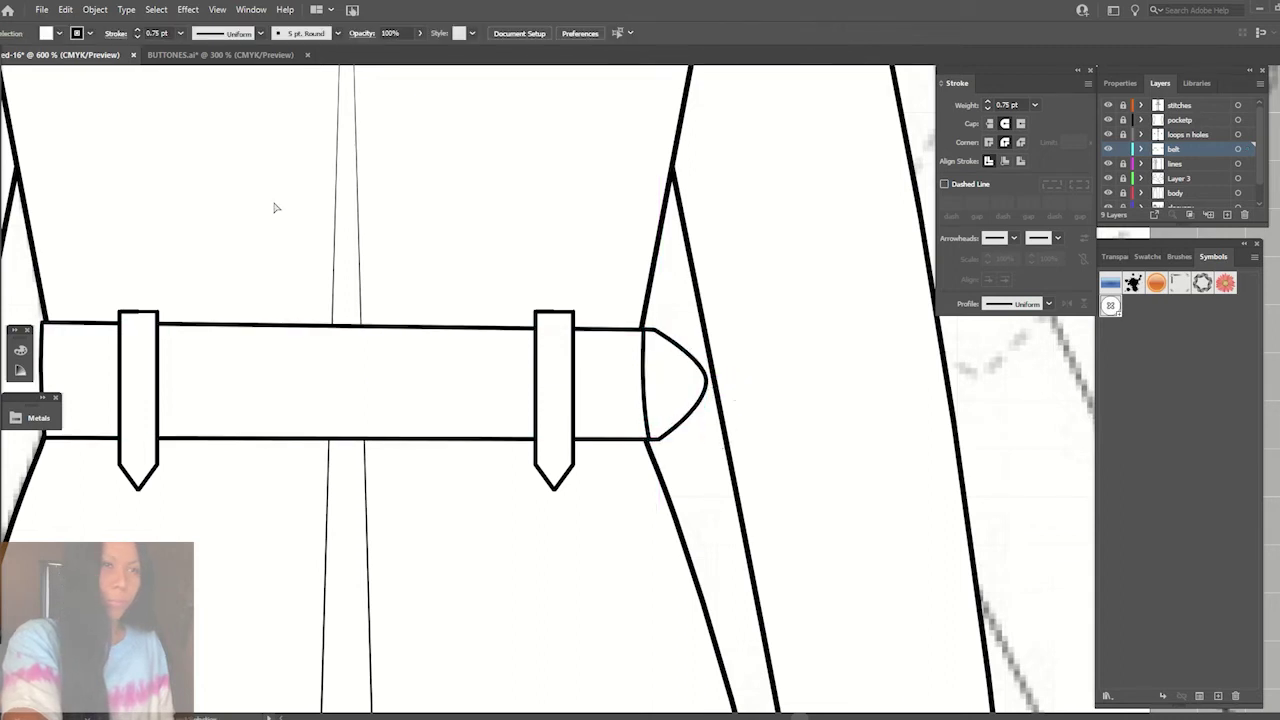
- Fill the pointed belt tip with grey and zoom out to the whole coat
click(695, 415)
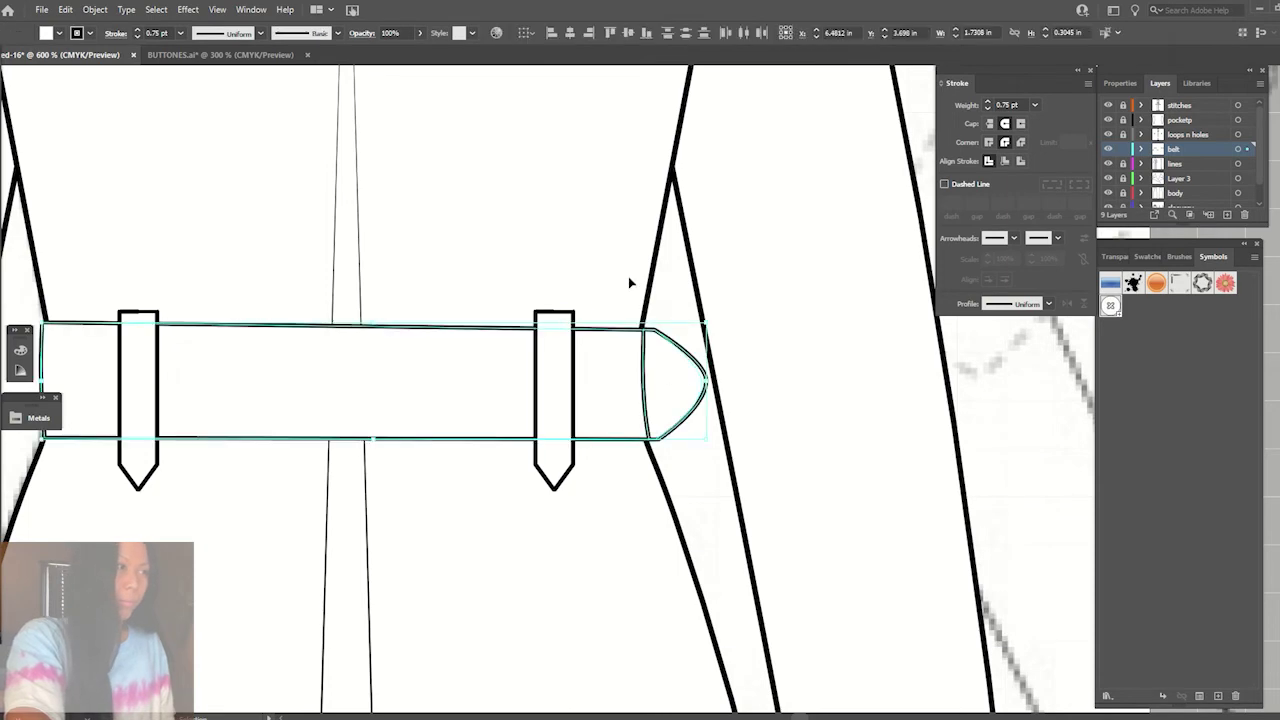
click(648, 360)
click(89, 33)
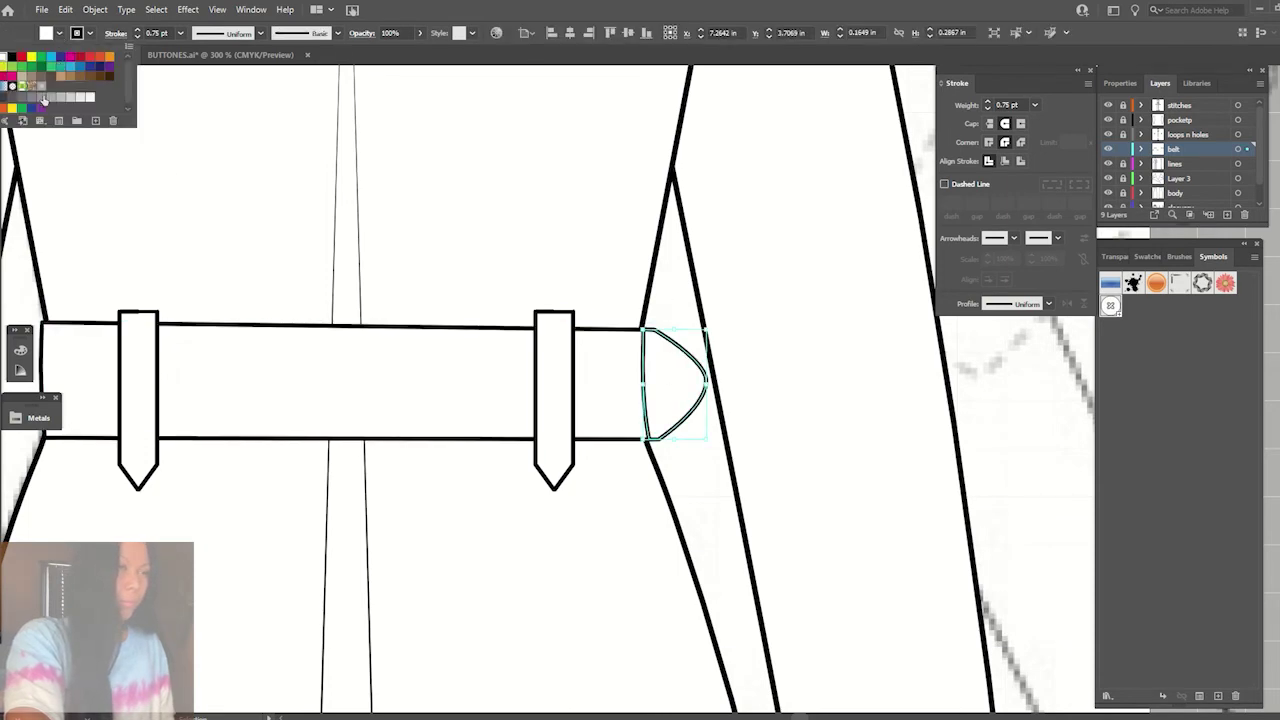
click(43, 100)
click(700, 514)
key(ctrl+Tab)
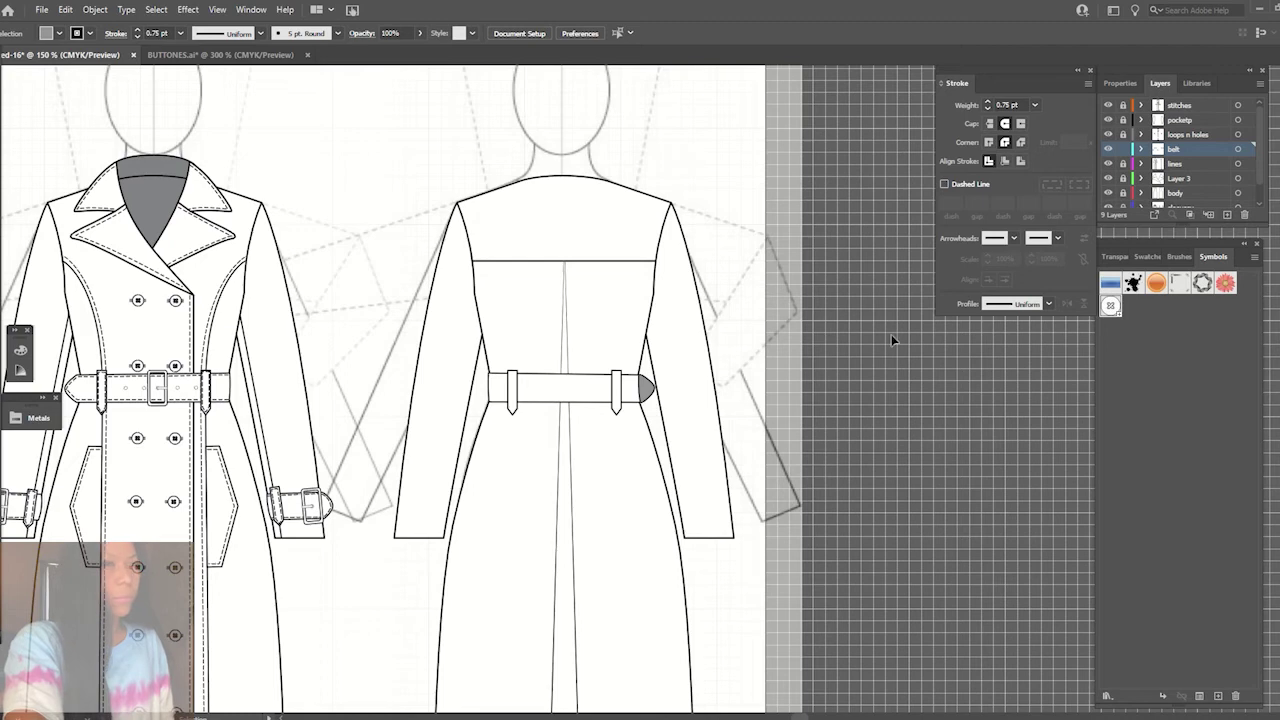
- On the stitches layer, copy the stitched front loop onto the back belt's left loop
click(1122, 106)
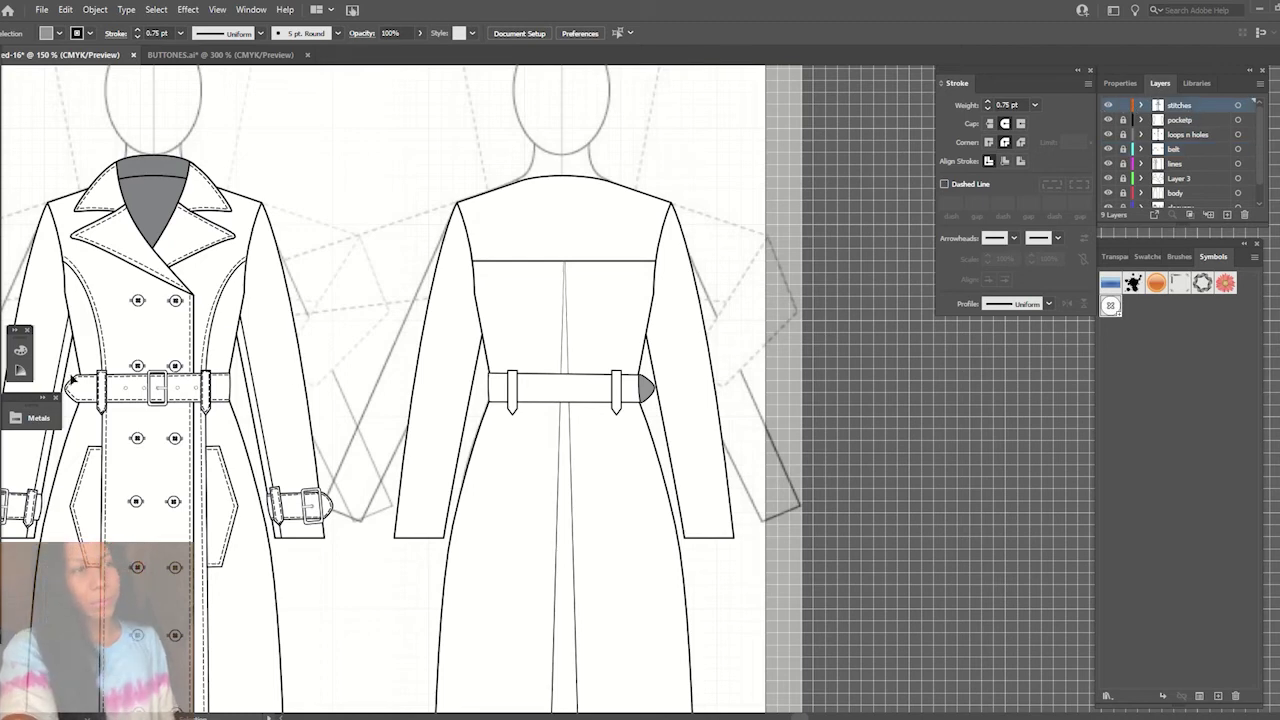
click(248, 425)
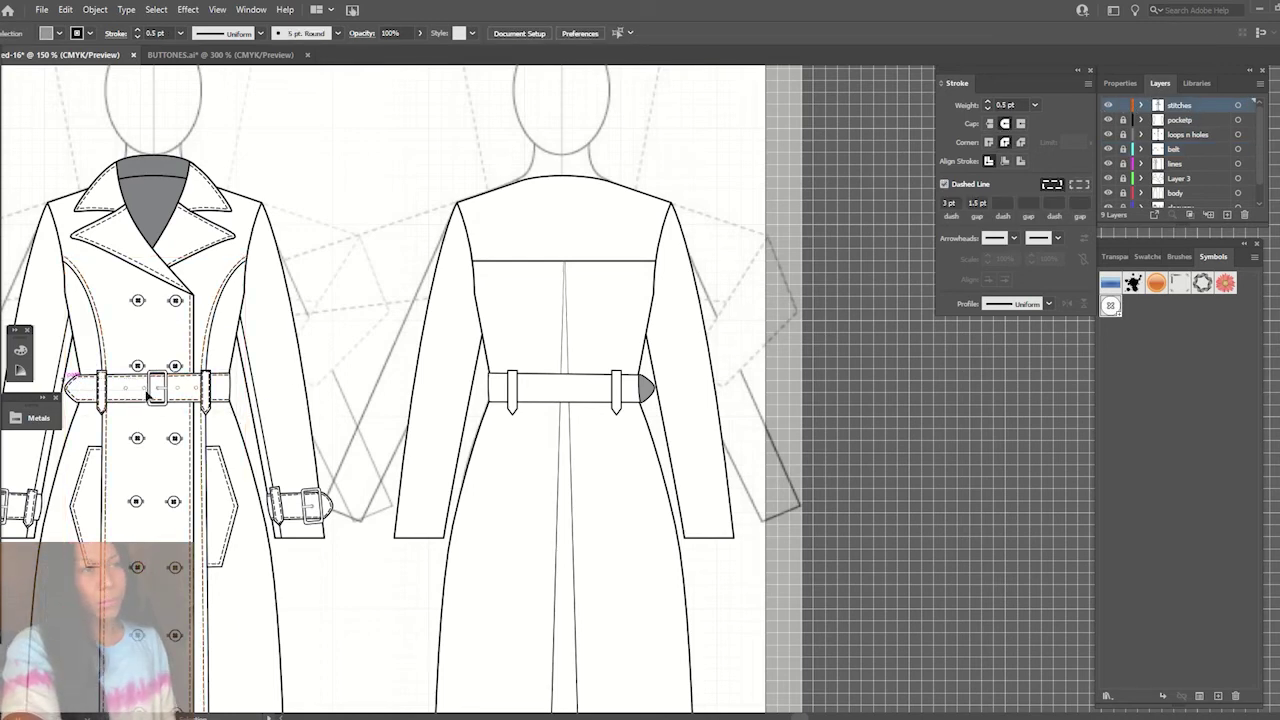
click(82, 388)
drag(125, 393, 100, 392)
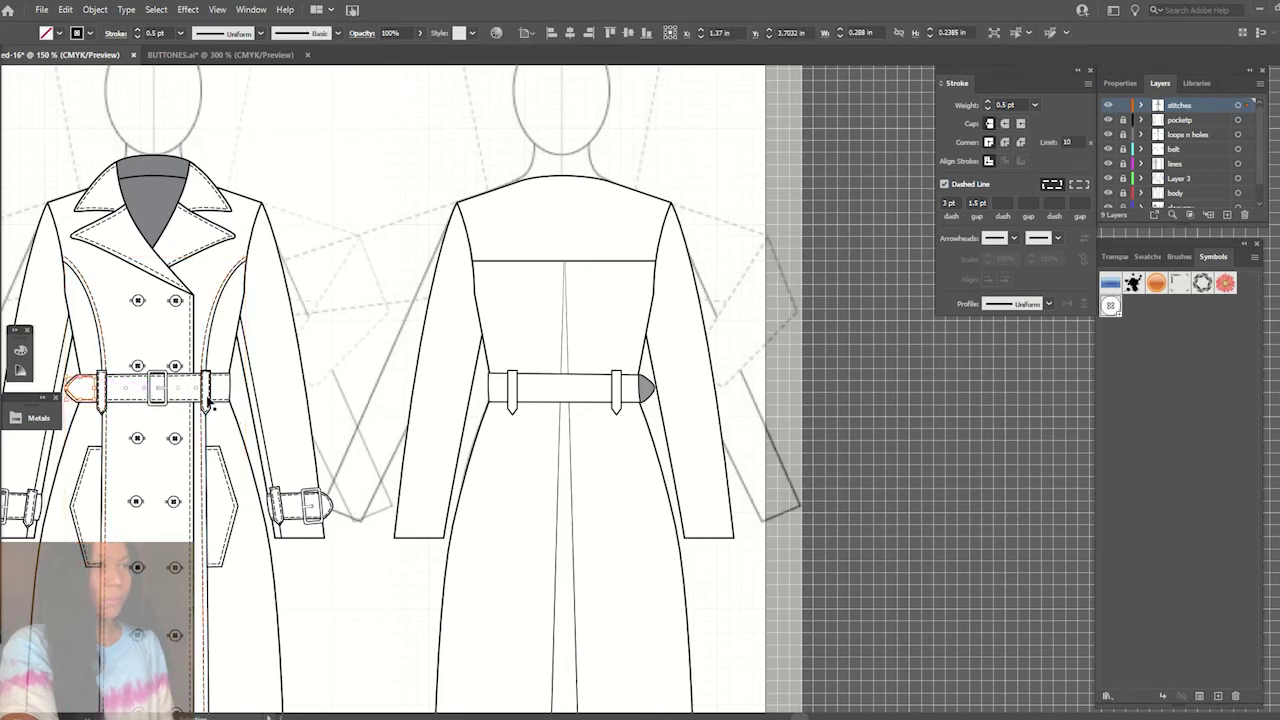
key(ctrl+shift+a)
click(101, 396)
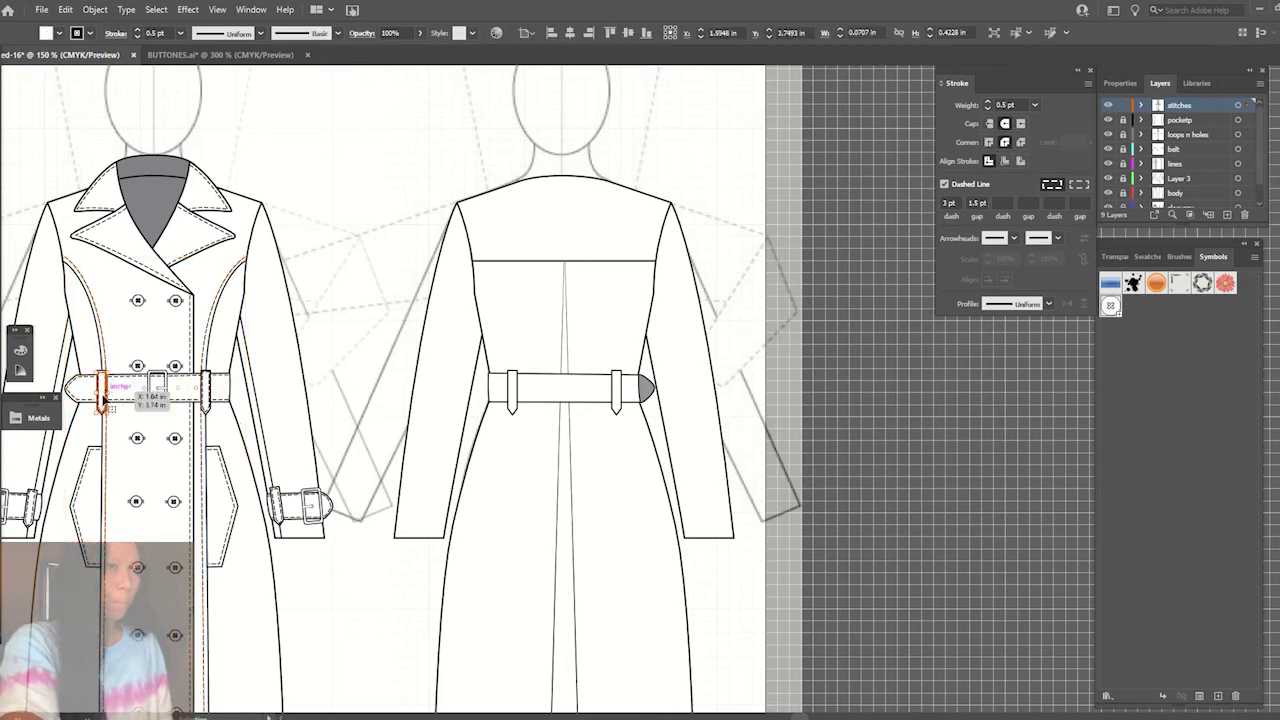
drag(101, 400, 513, 400)
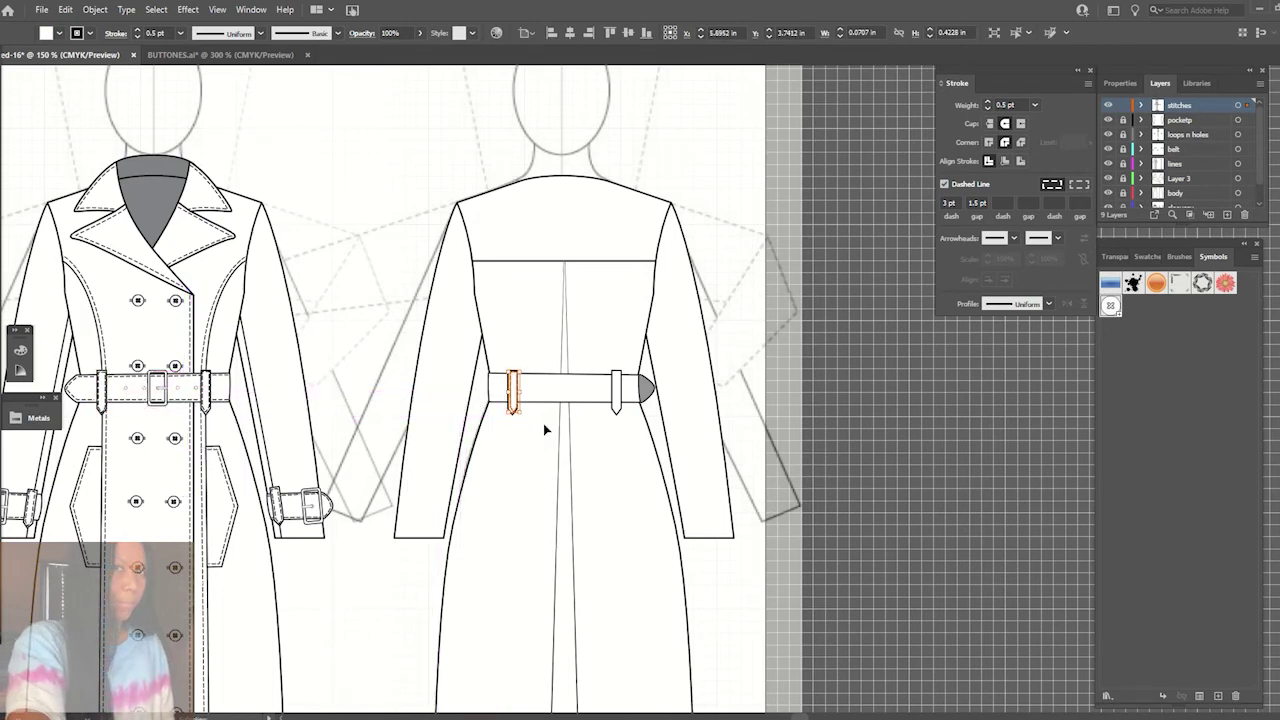
- Check the copied loop's fill, then copy the stitched loop onto the right back loop
key(ctrl+plus)
key(ctrl+plus)
key(ctrl+plus)
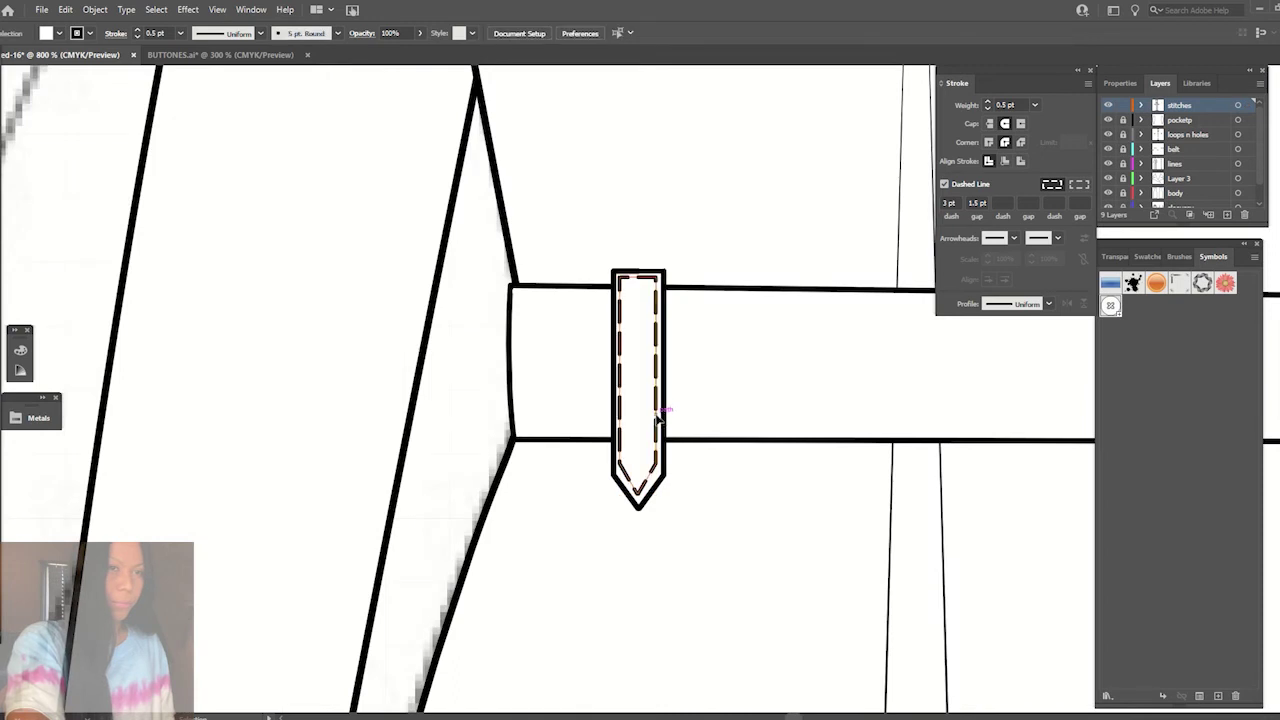
click(44, 35)
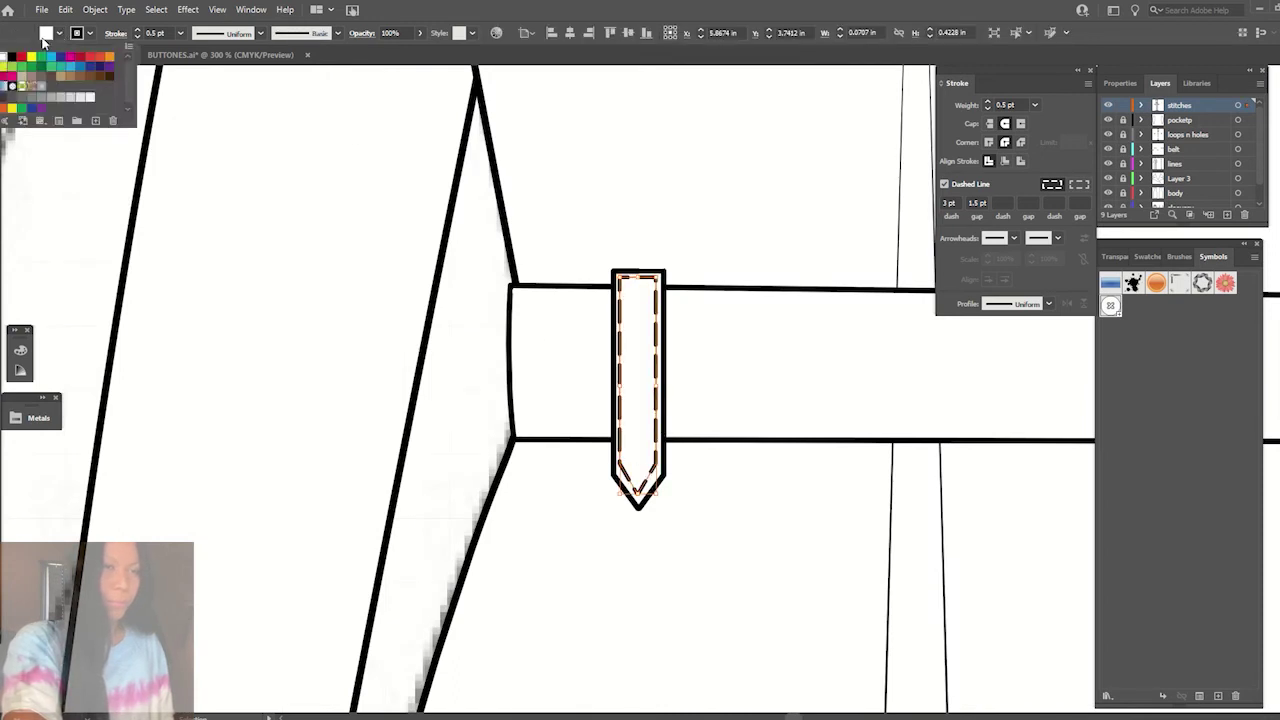
click(678, 398)
click(665, 375)
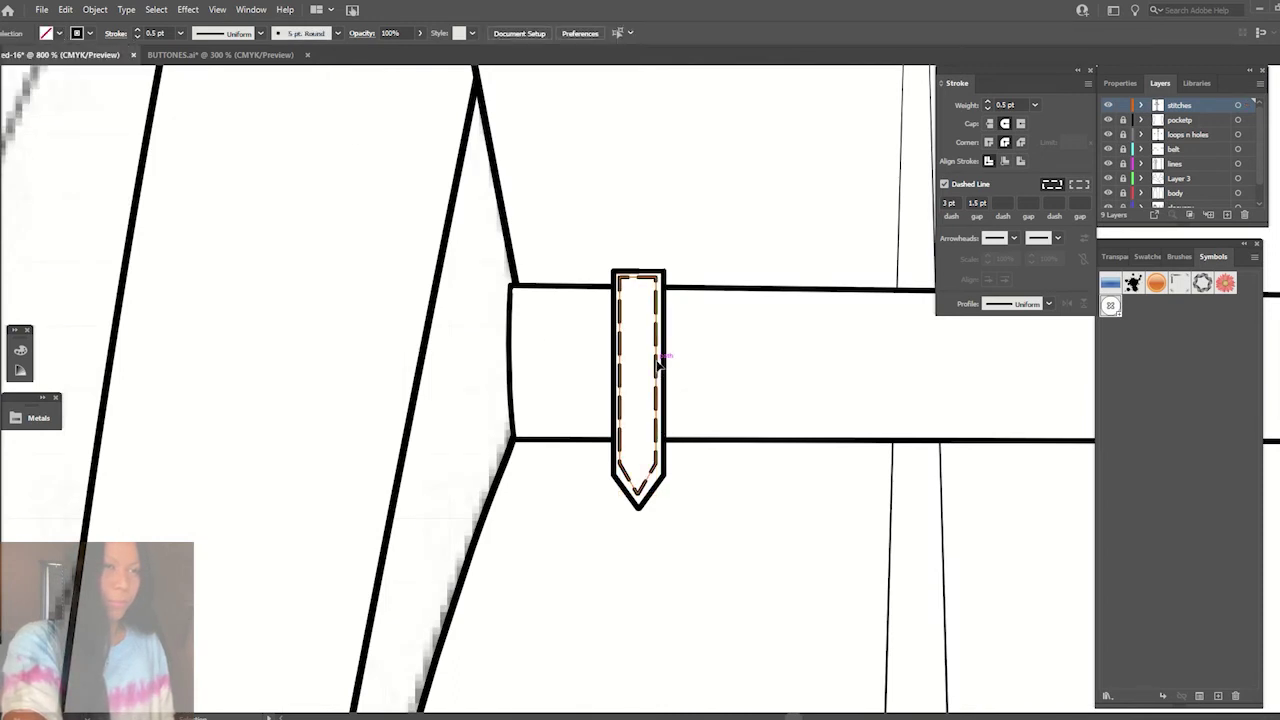
key(ctrl+minus)
key(ctrl+minus)
key(ctrl+minus)
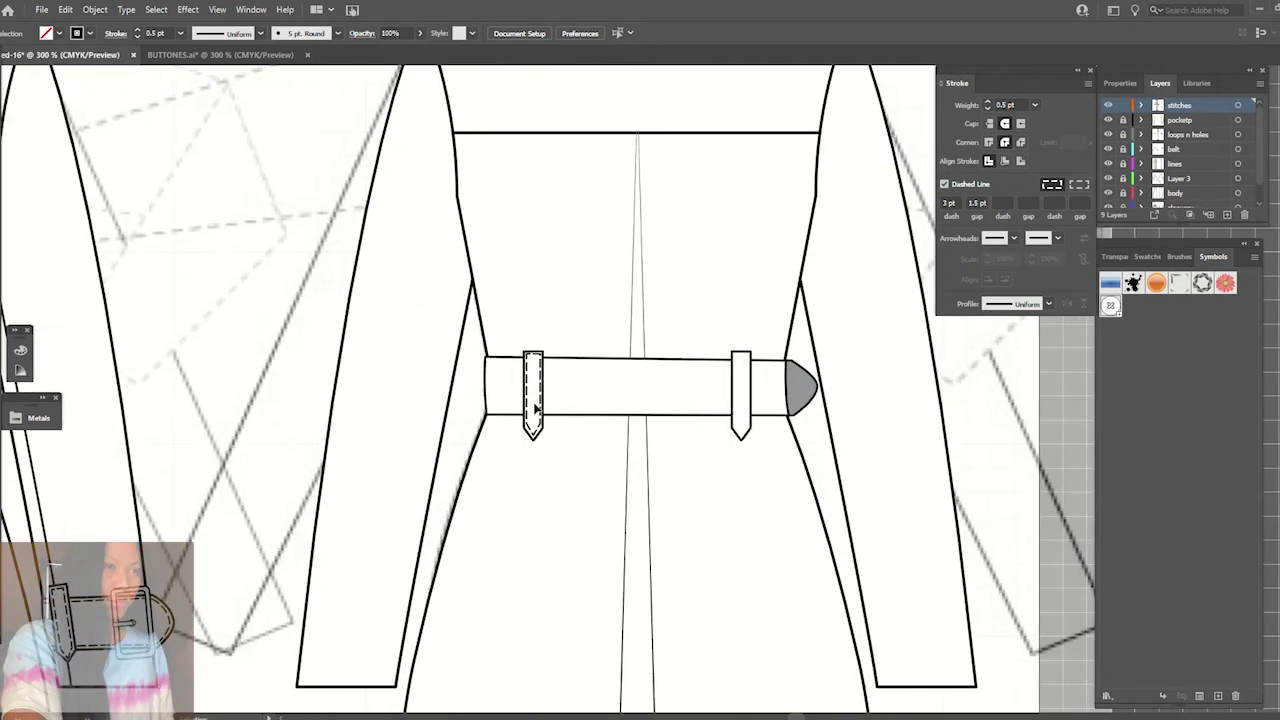
drag(541, 400, 750, 405)
key(ctrl+minus)
key(ctrl+minus)
key(ctrl+minus)
key(ctrl+plus)
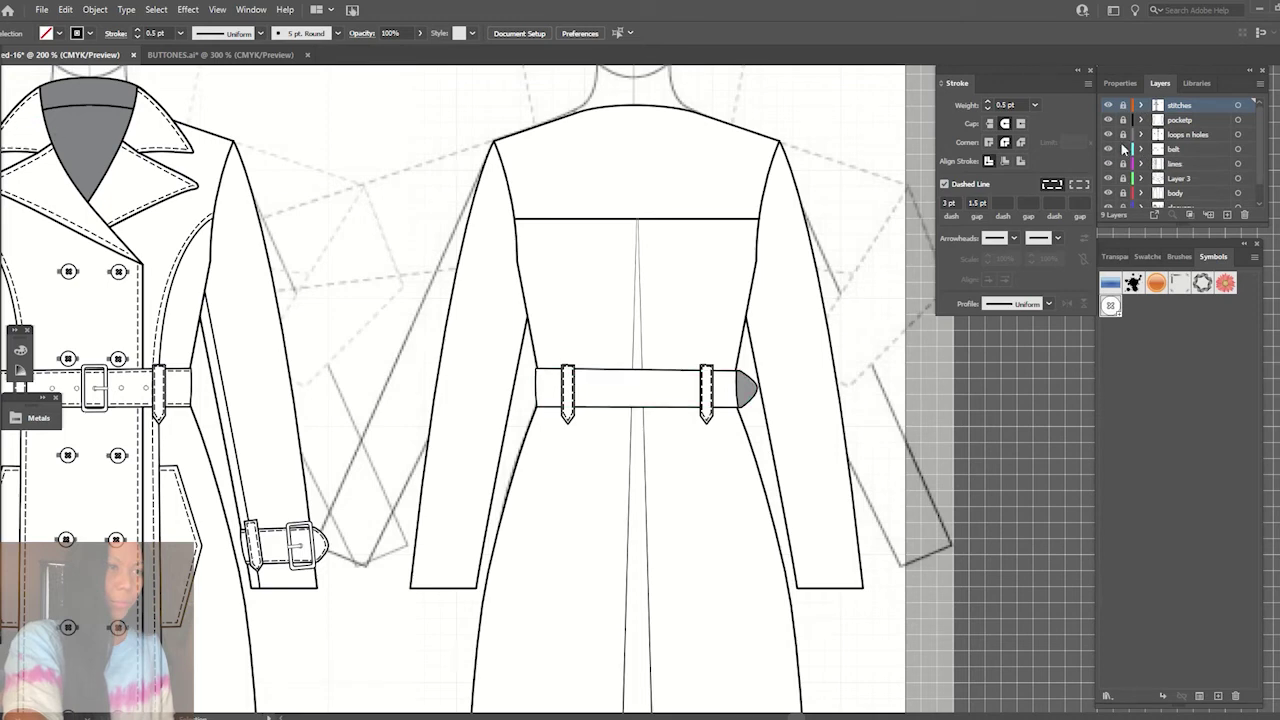
- On the belt layer, adjust the ends of the back belt's dashed line
click(1122, 134)
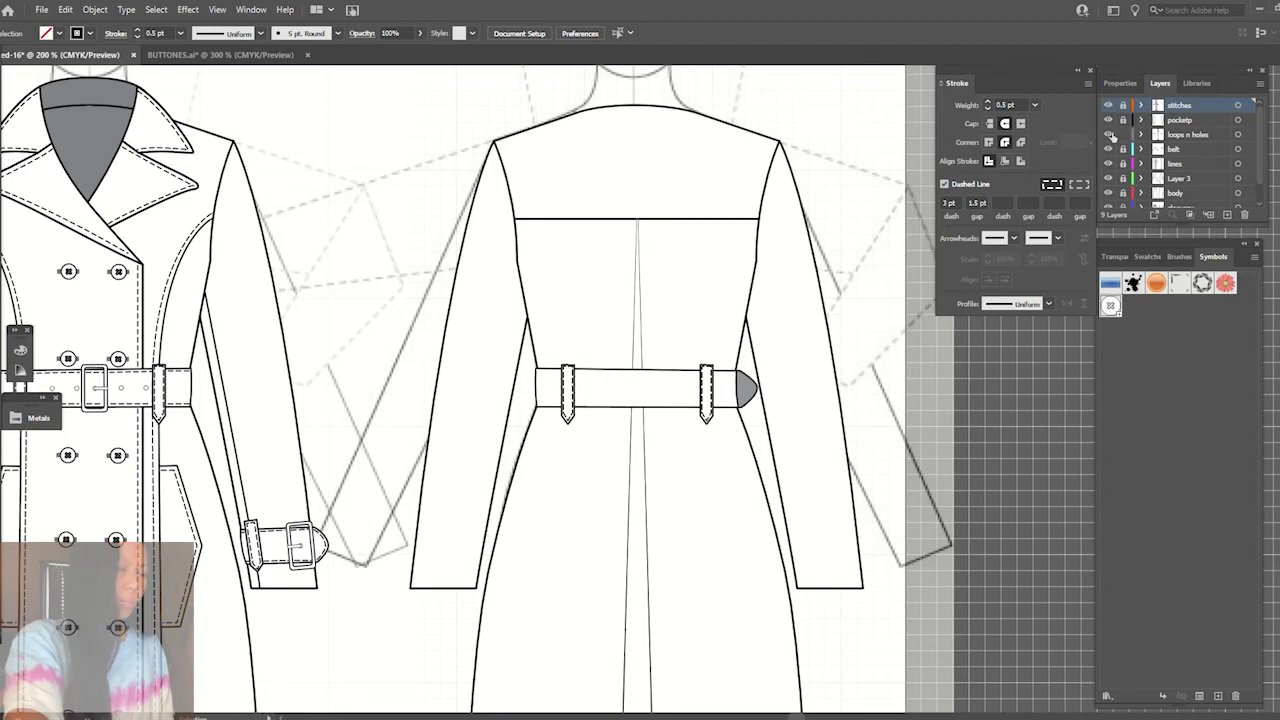
click(1113, 149)
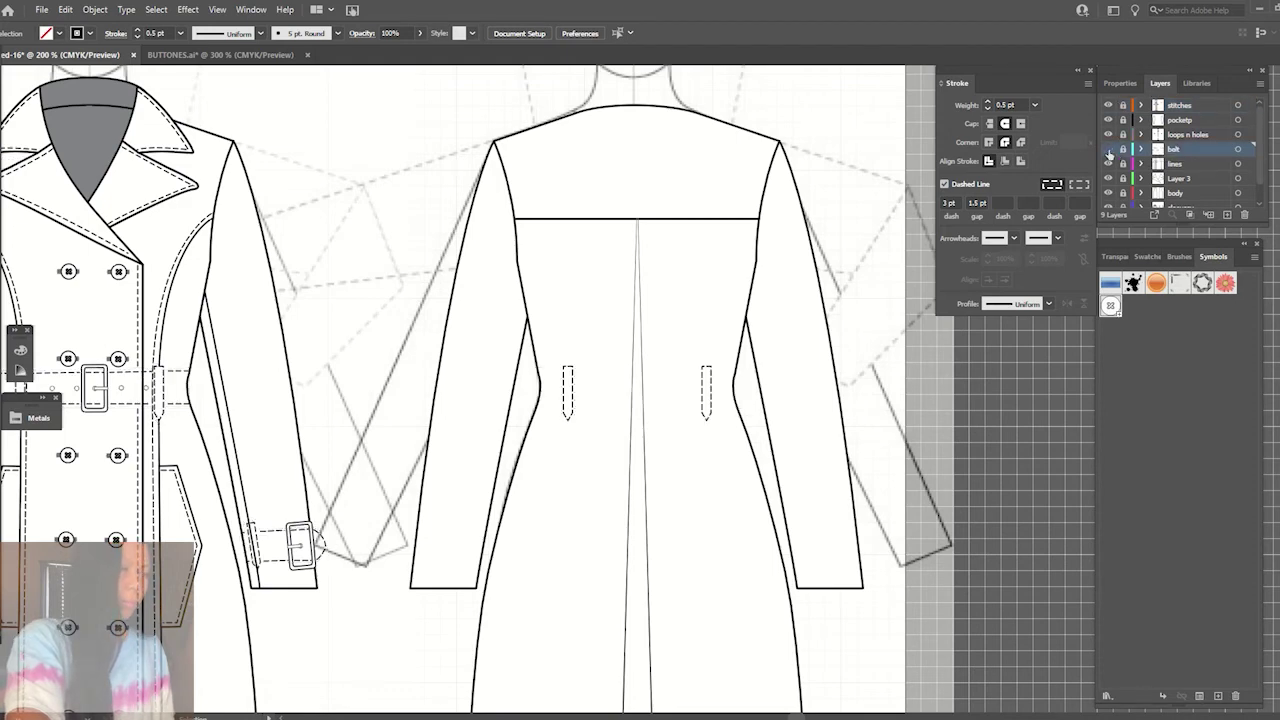
click(1108, 148)
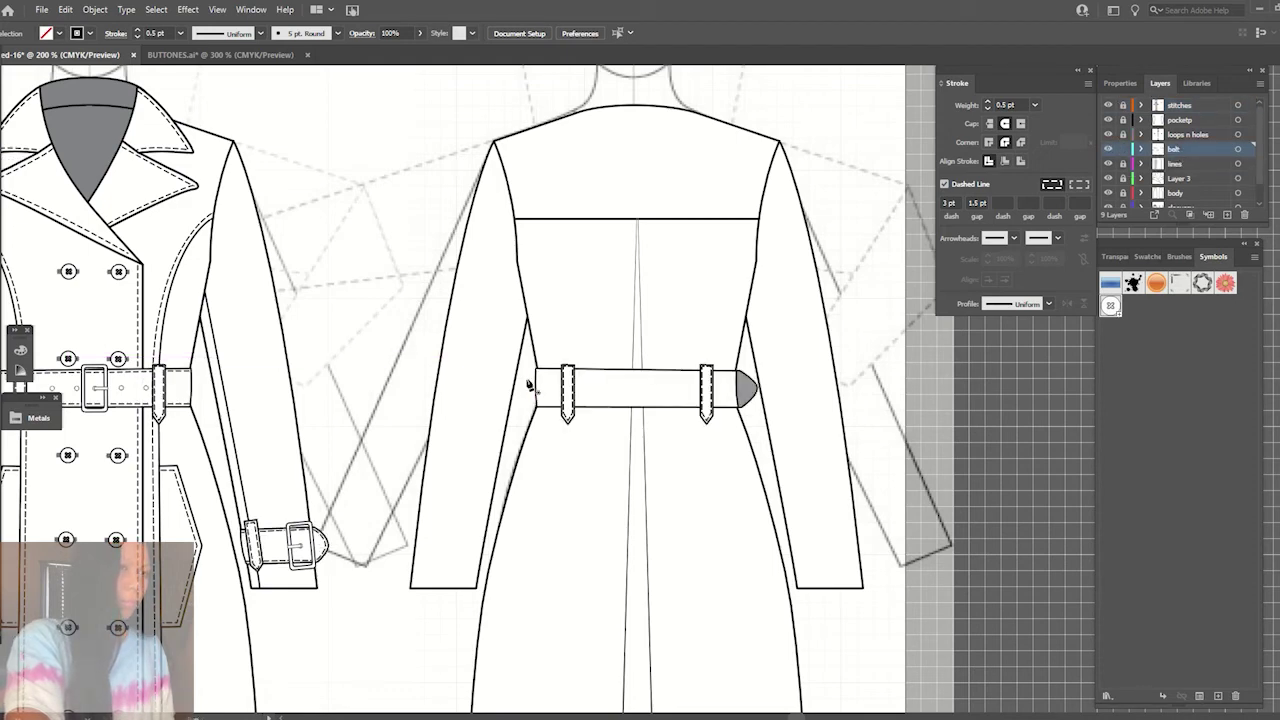
drag(529, 385, 736, 381)
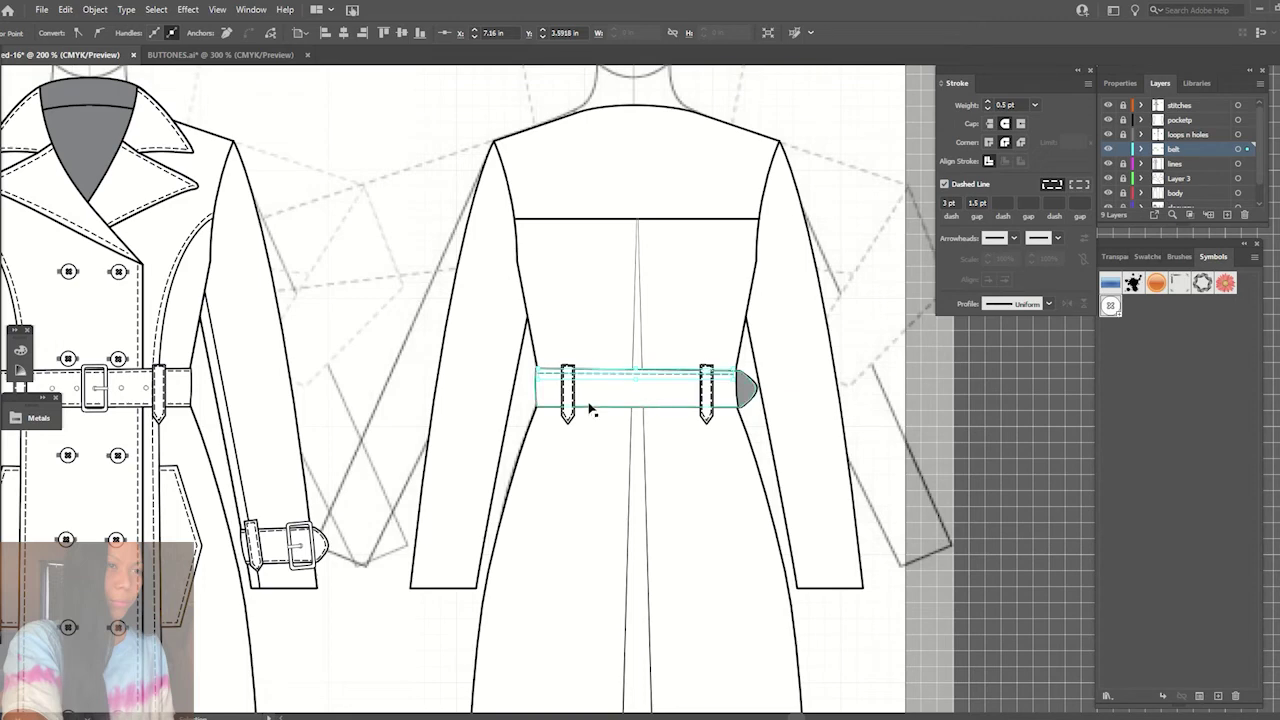
drag(538, 376, 540, 376)
scroll(540, 376, up, 3)
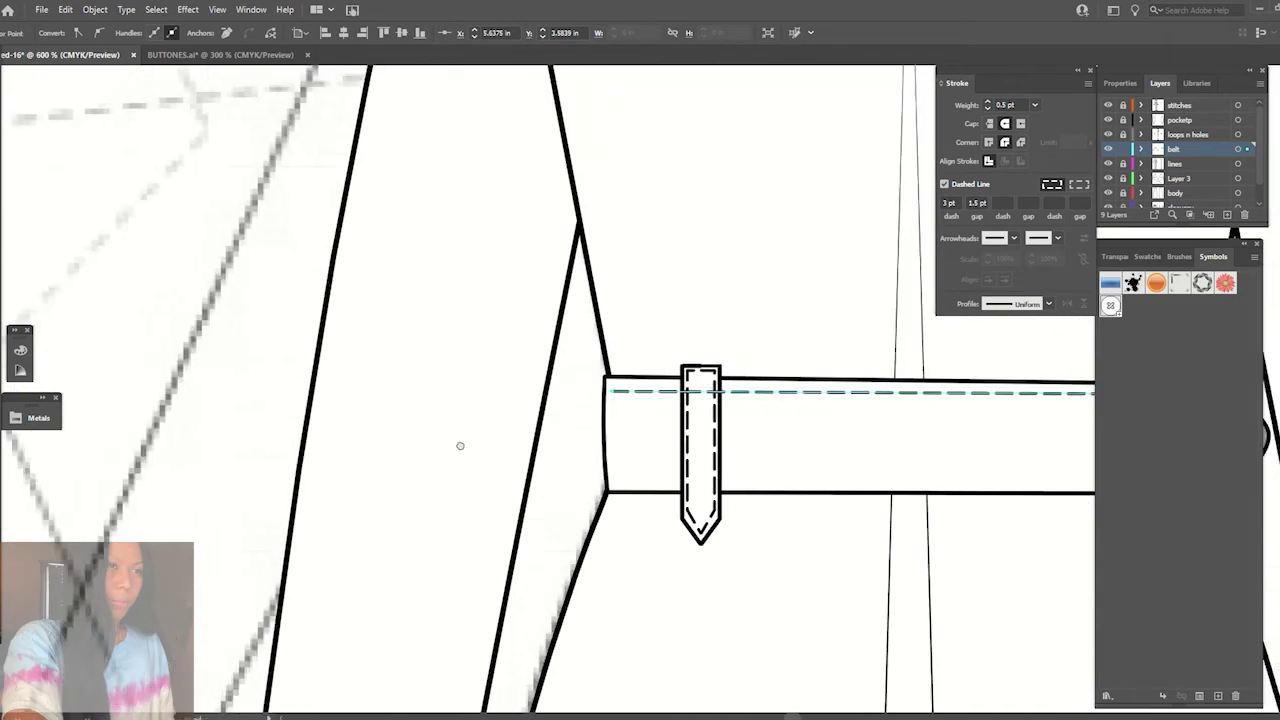
drag(240, 397, 241, 390)
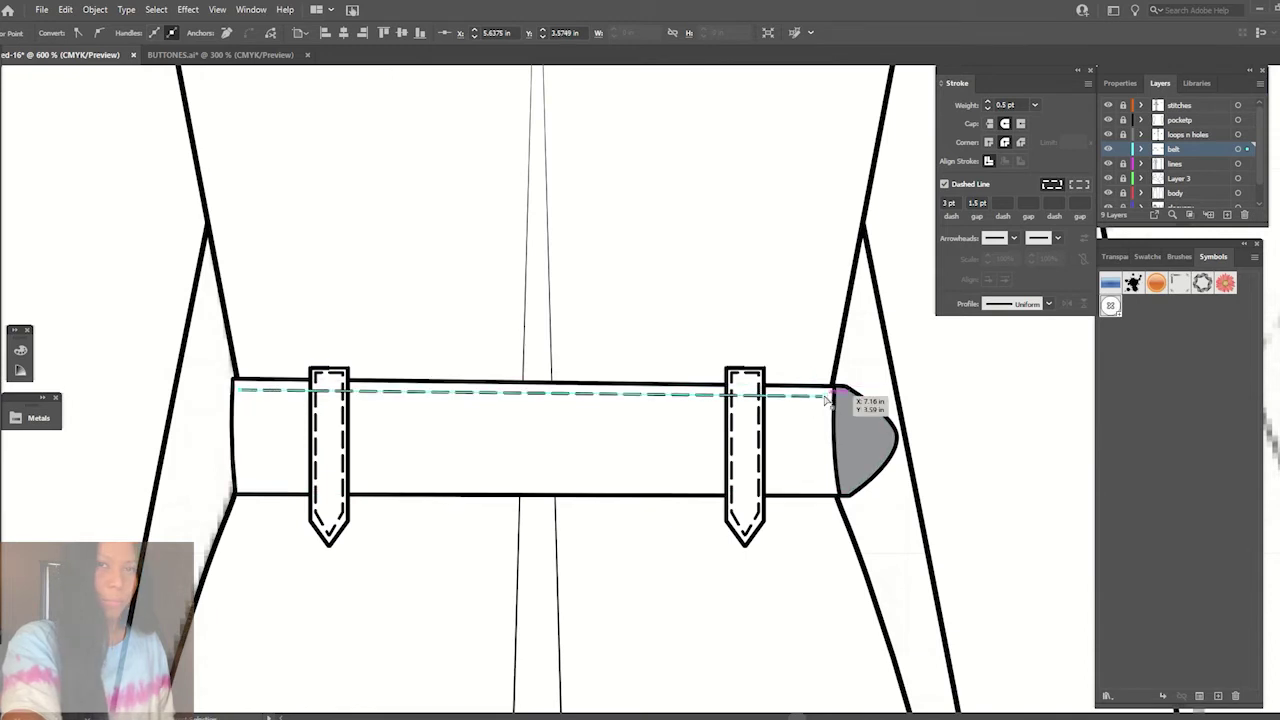
key(ctrl+shift+a)
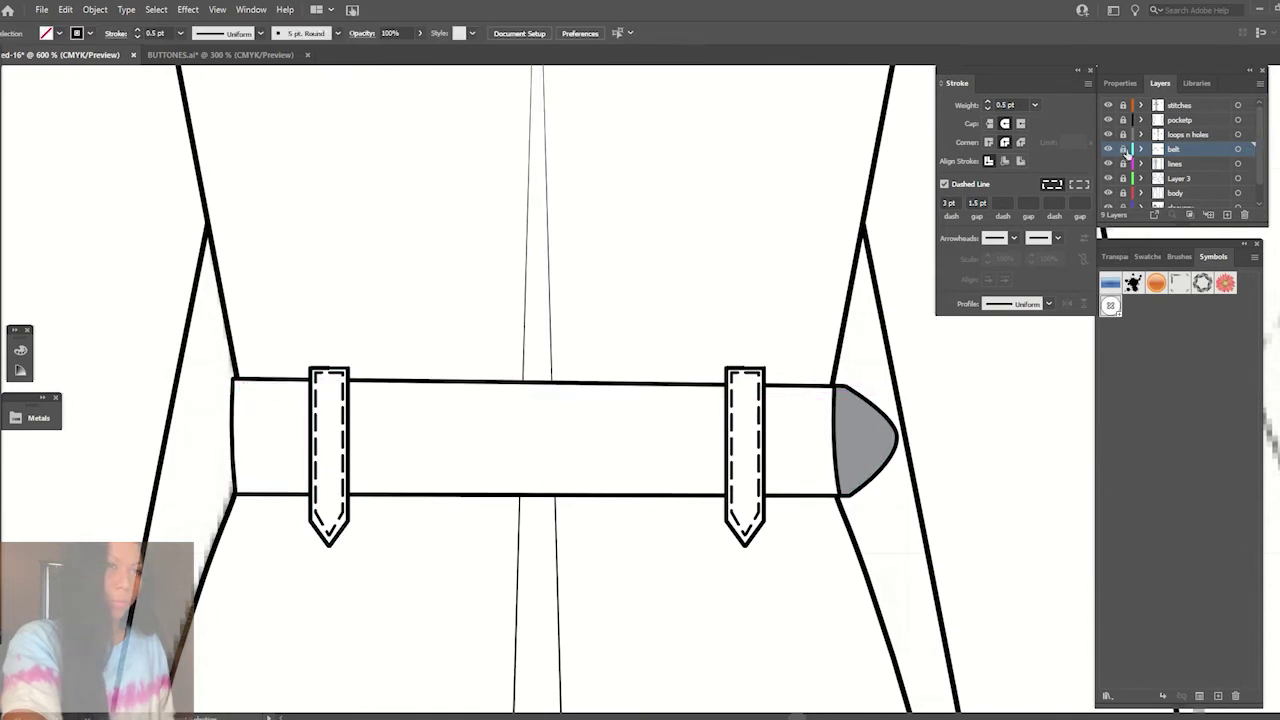
- On the stitches layer, draw dashed stitch segments along the belt's top edge, skipping both loops
click(1122, 105)
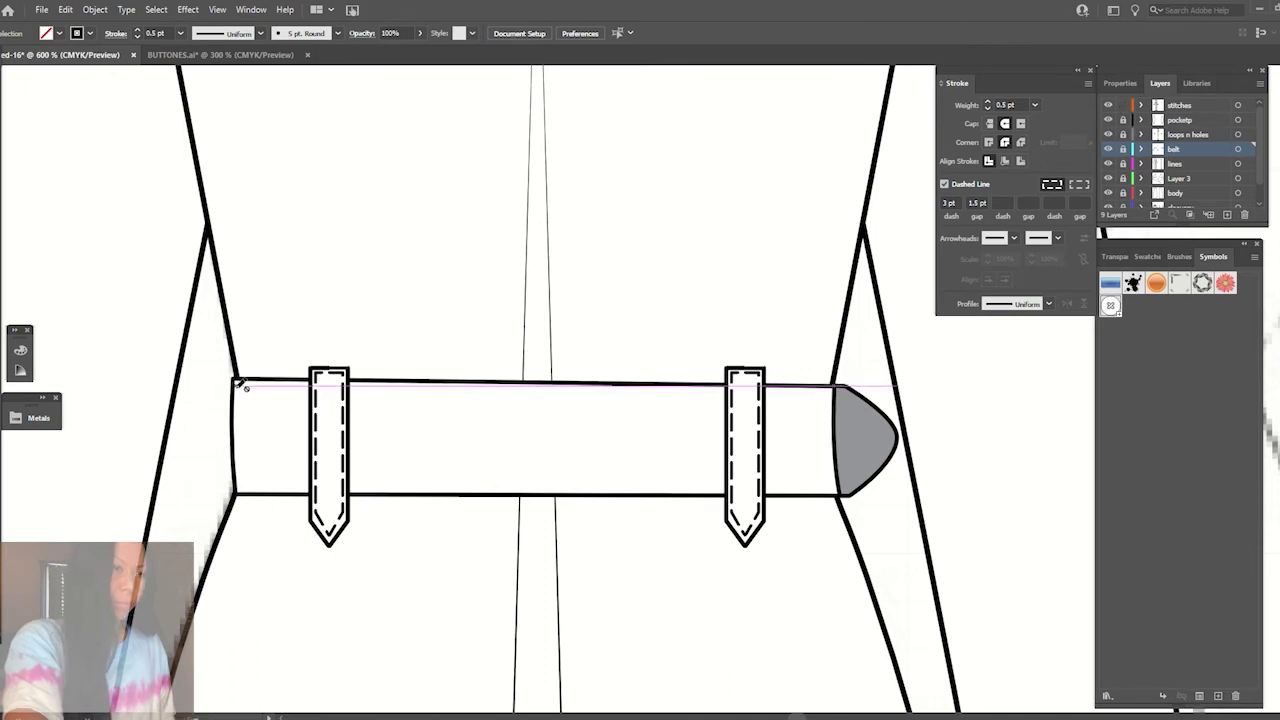
click(1182, 105)
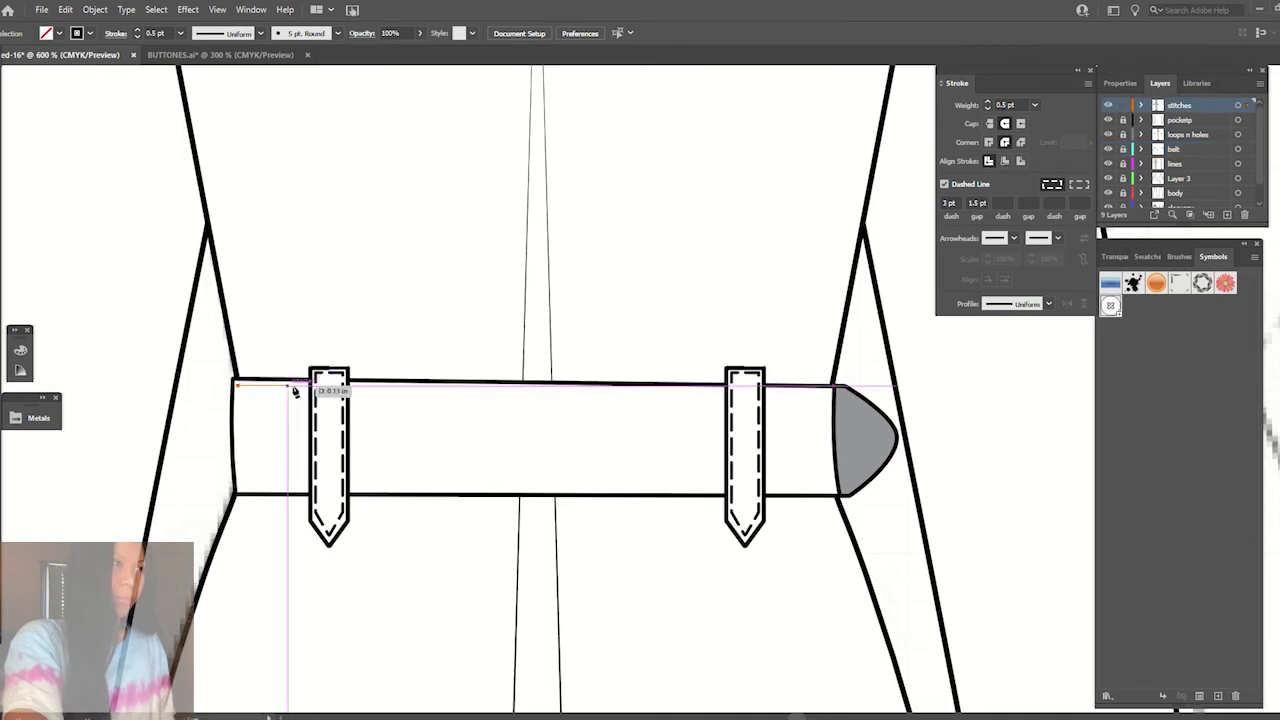
click(238, 384)
click(305, 384)
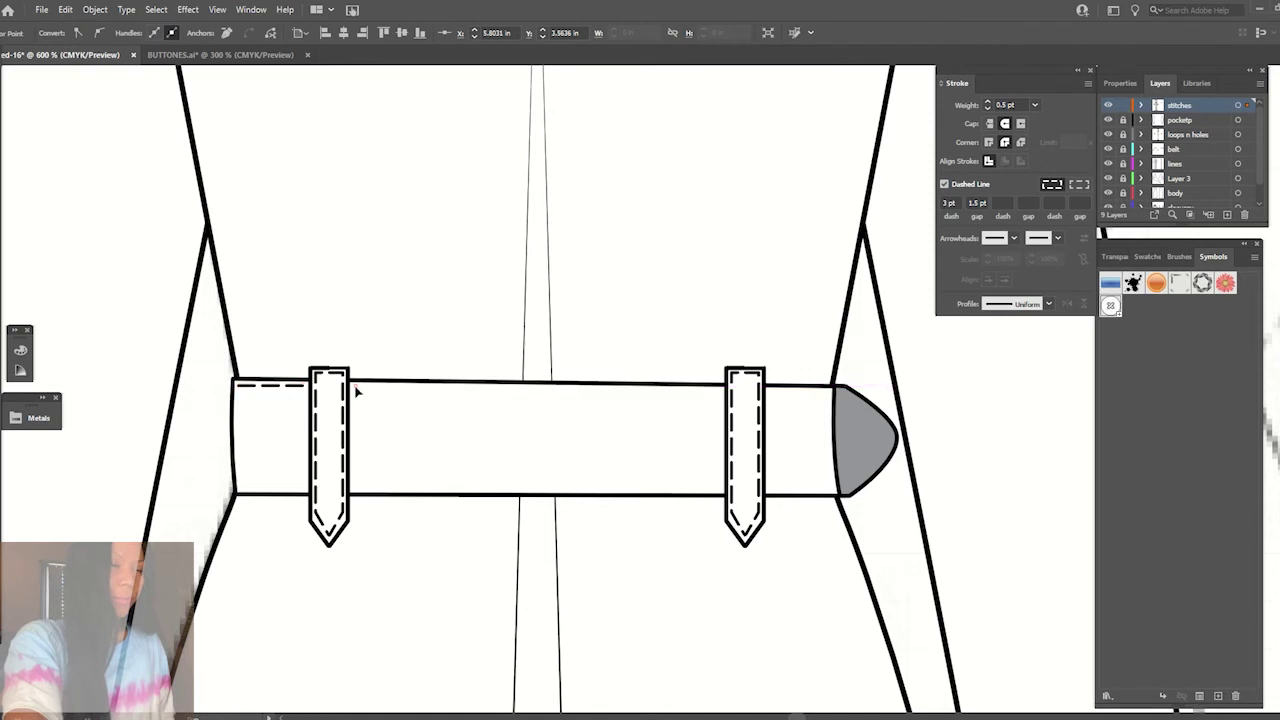
click(352, 390)
click(722, 390)
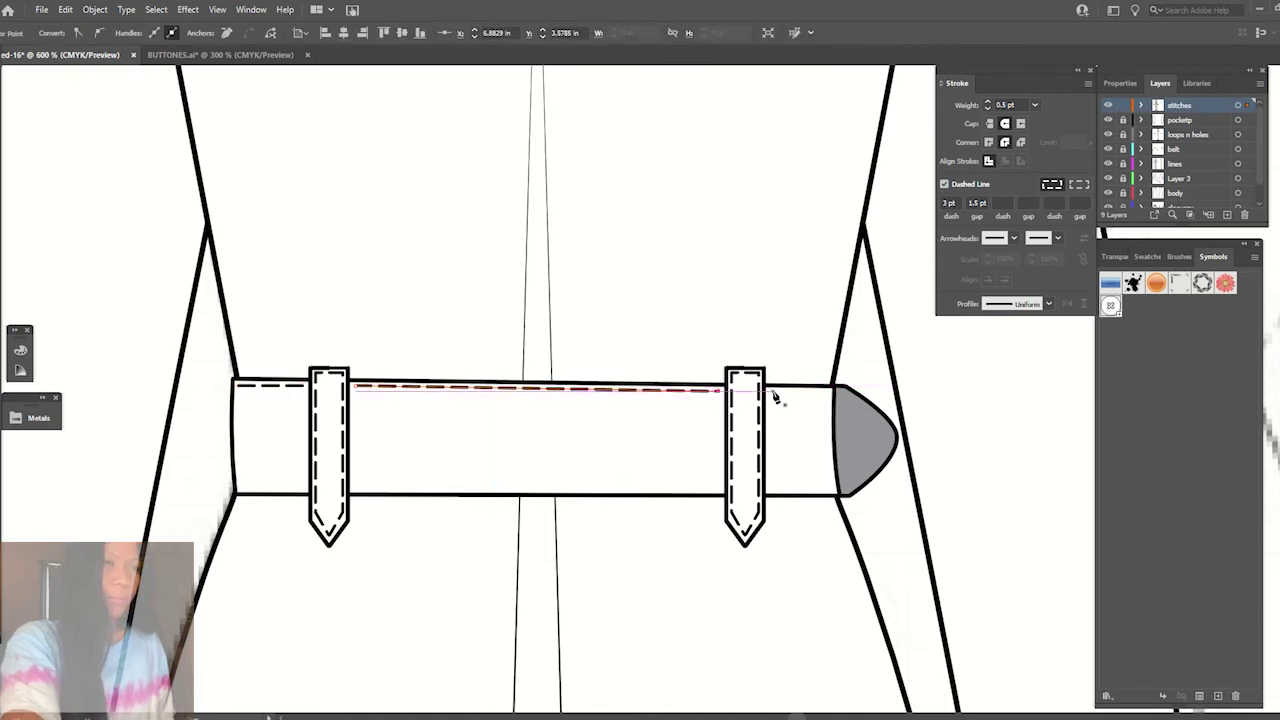
click(769, 390)
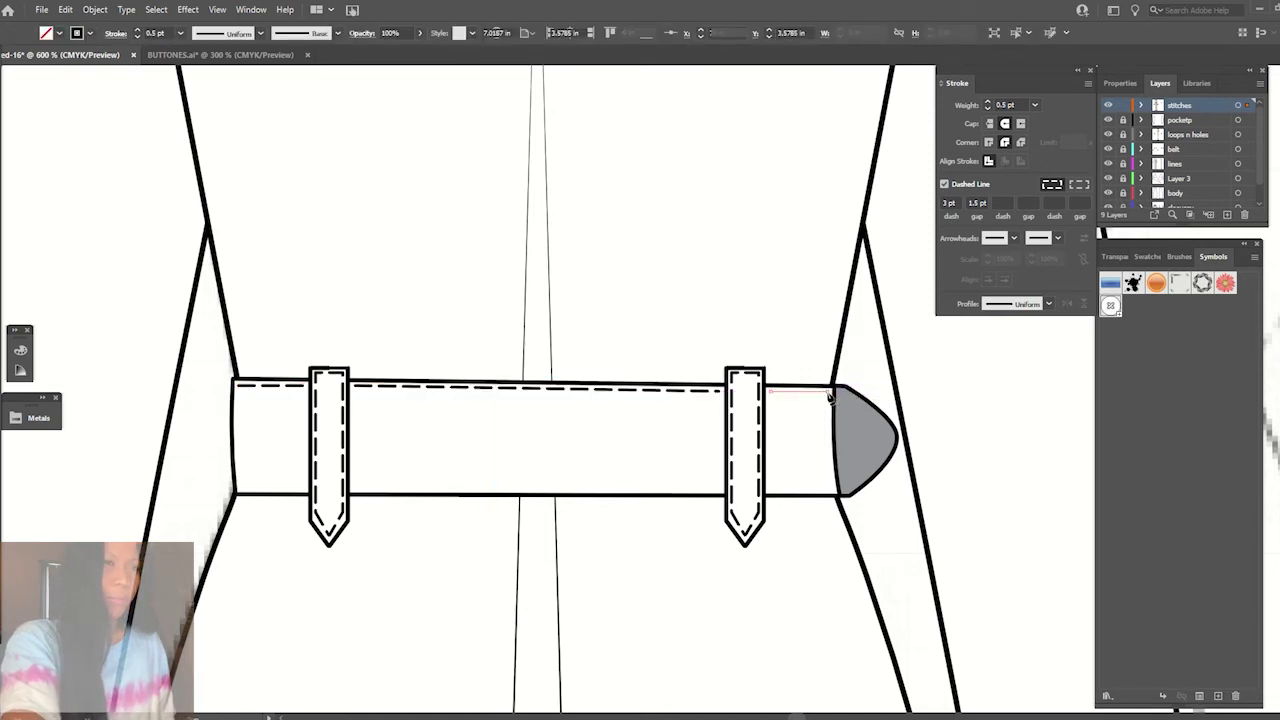
click(830, 393)
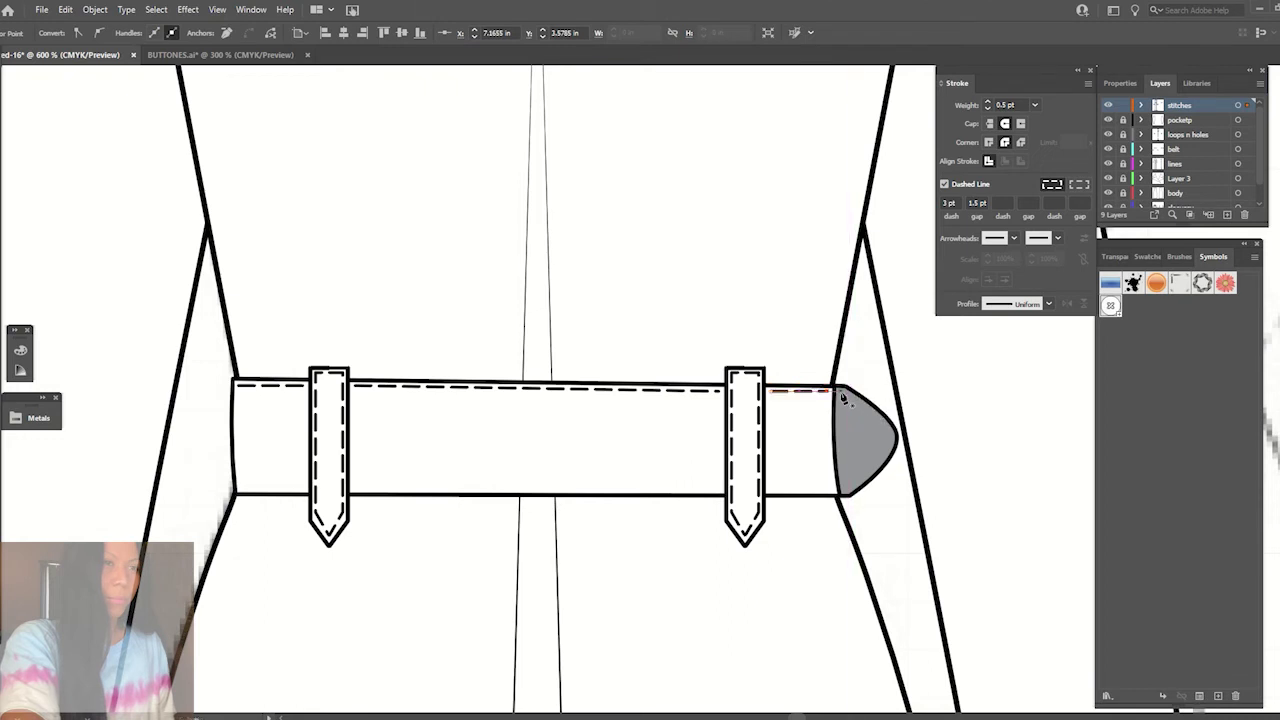
- Draw matching dashed stitch segments along the belt's bottom edge, skipping both loops
click(237, 490)
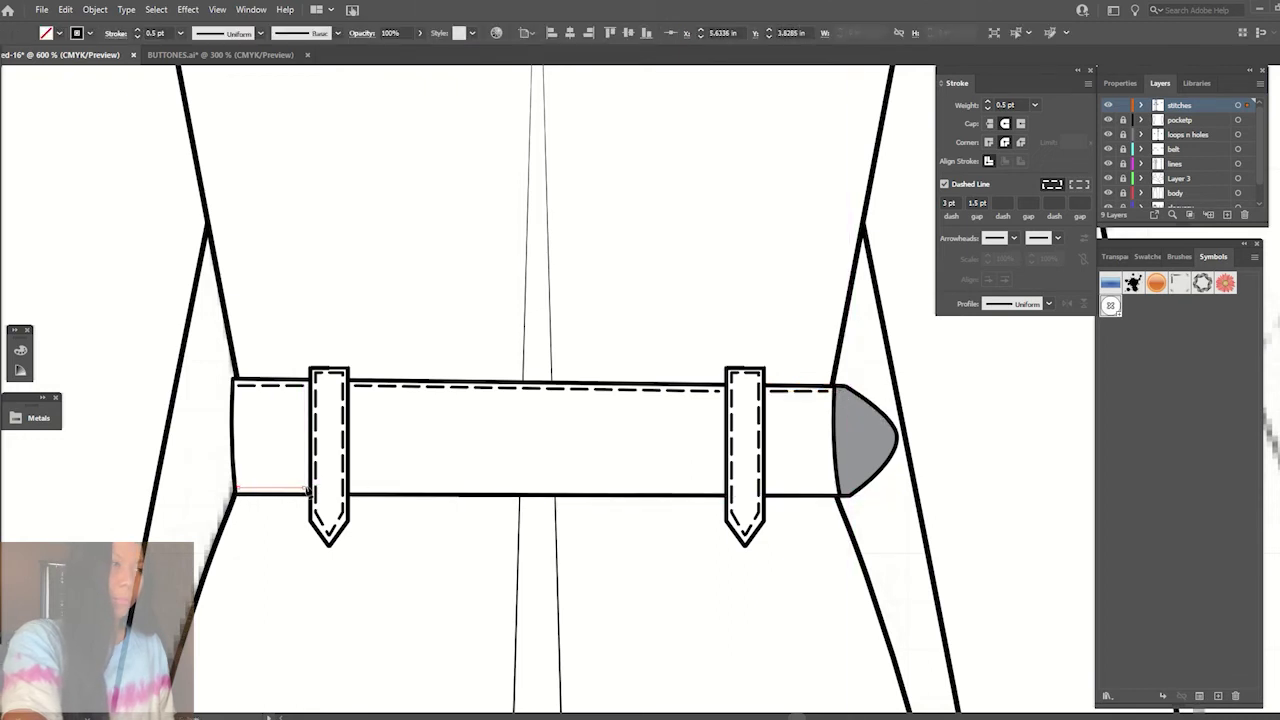
click(308, 490)
click(354, 488)
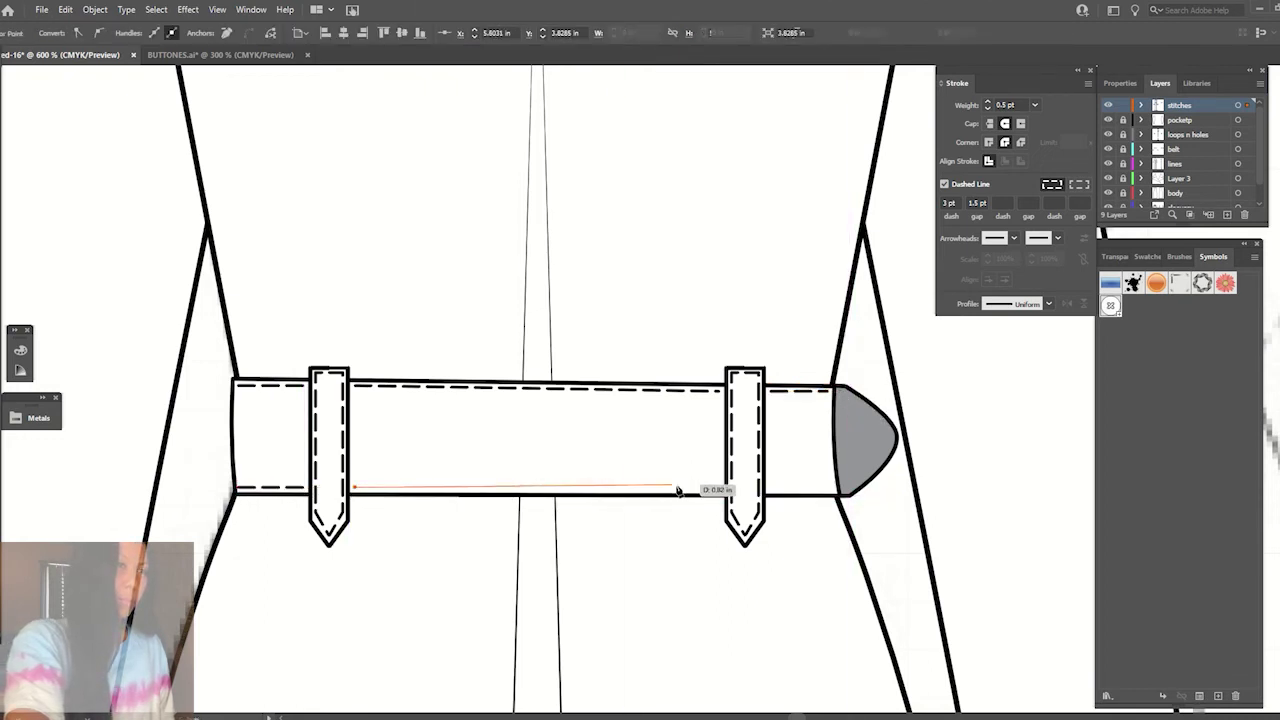
click(726, 489)
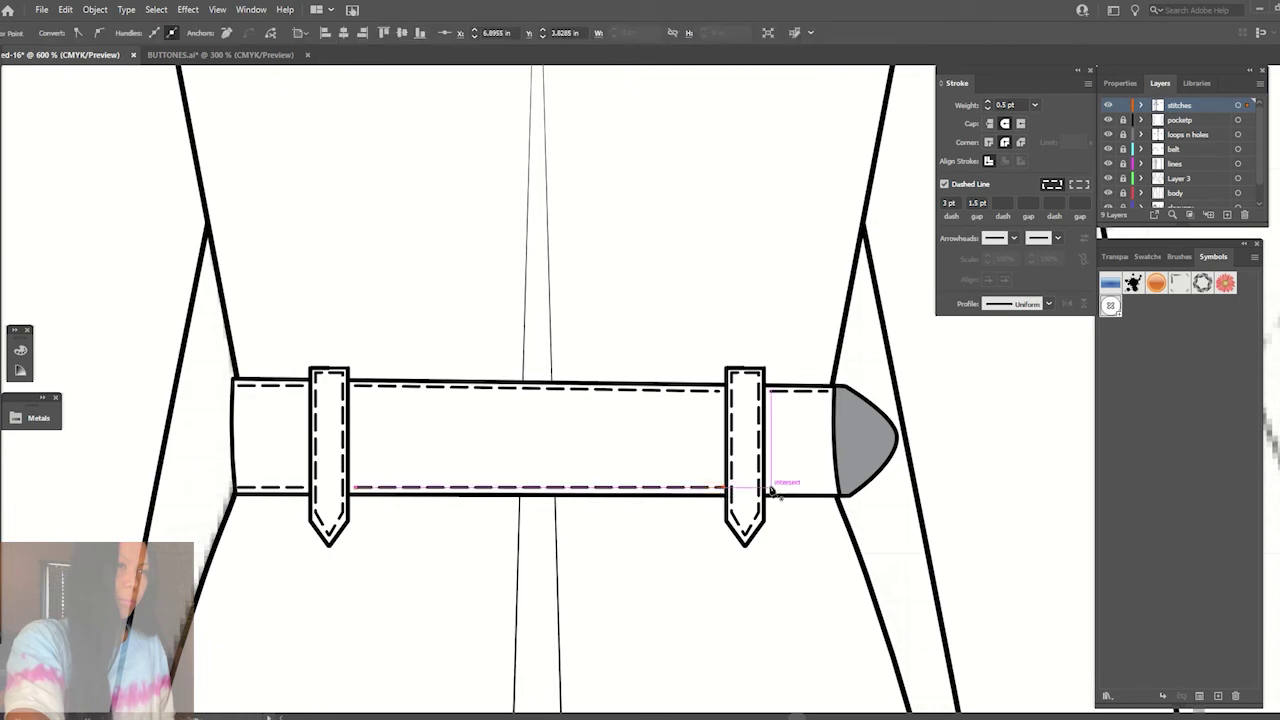
click(771, 489)
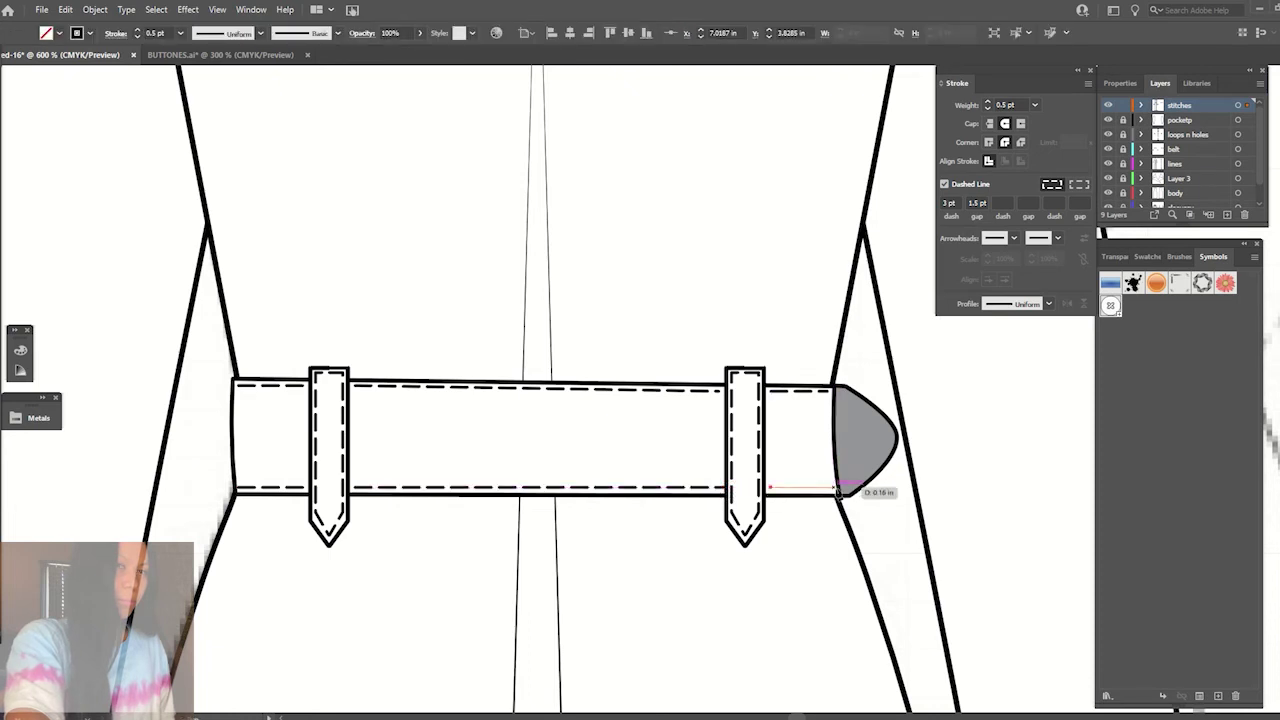
click(838, 490)
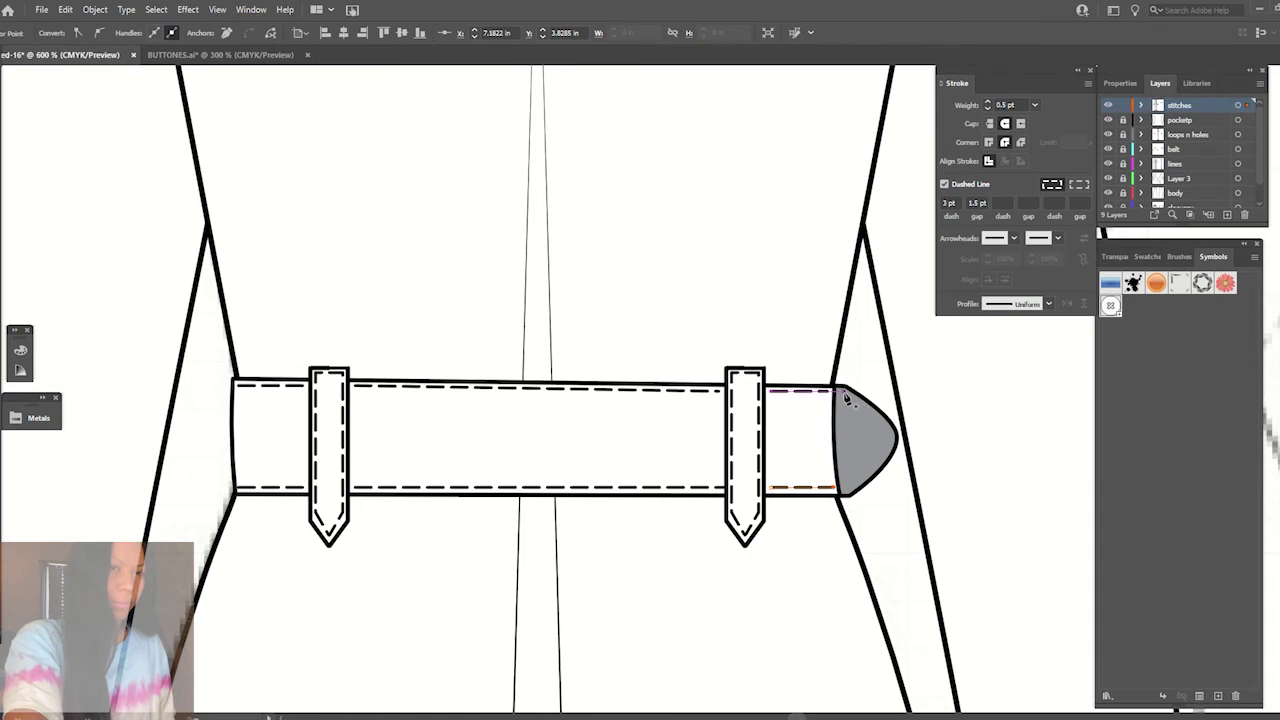
key(Escape)
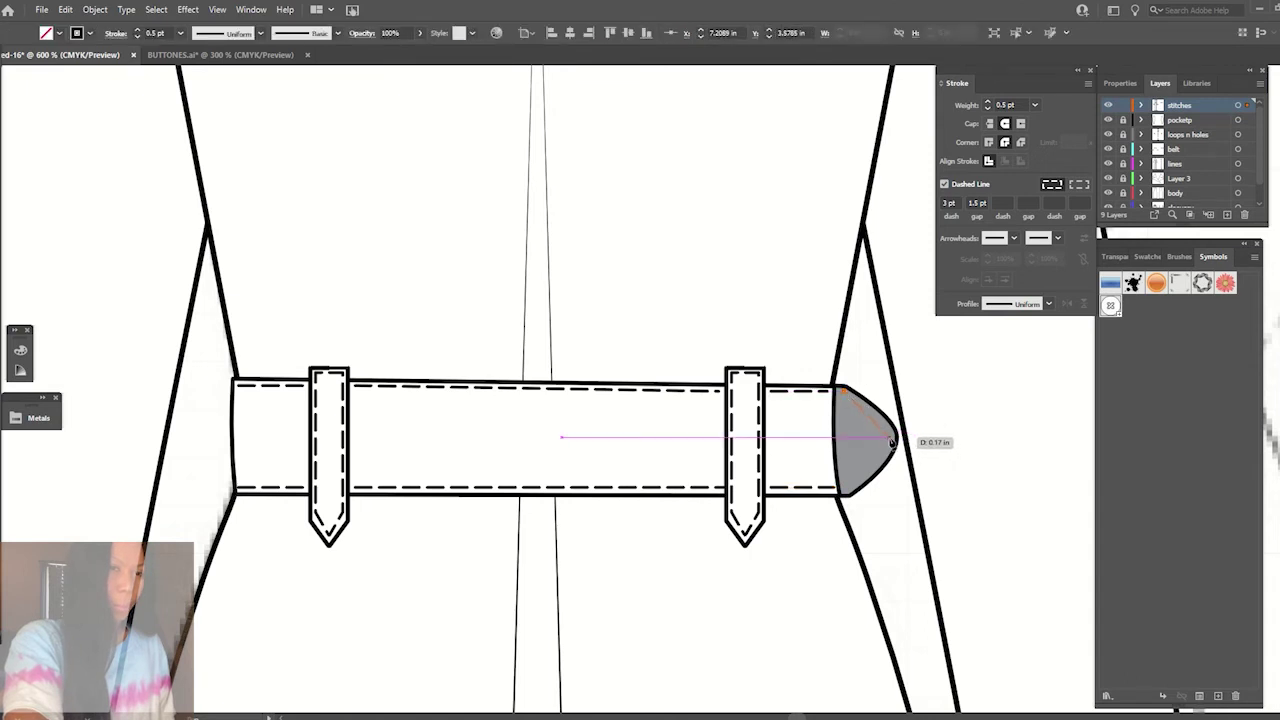
- Trace a closed dashed stitch path inside the grey belt tip
click(889, 439)
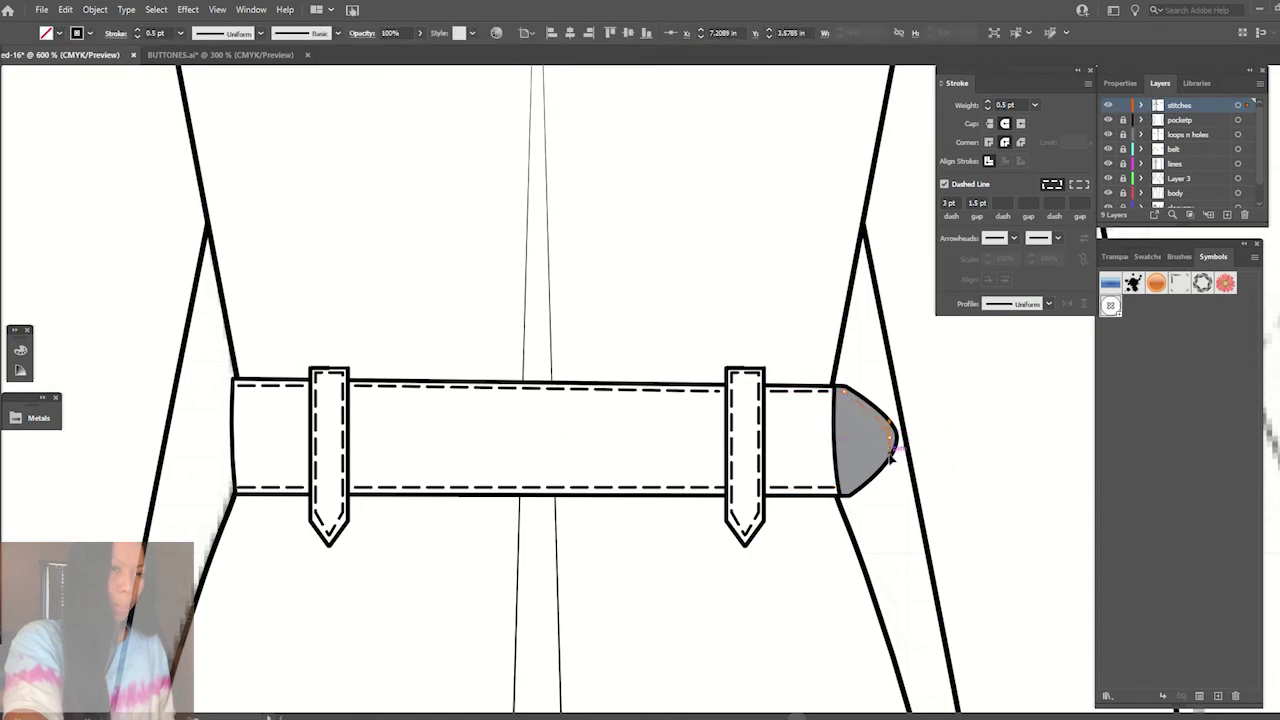
click(849, 490)
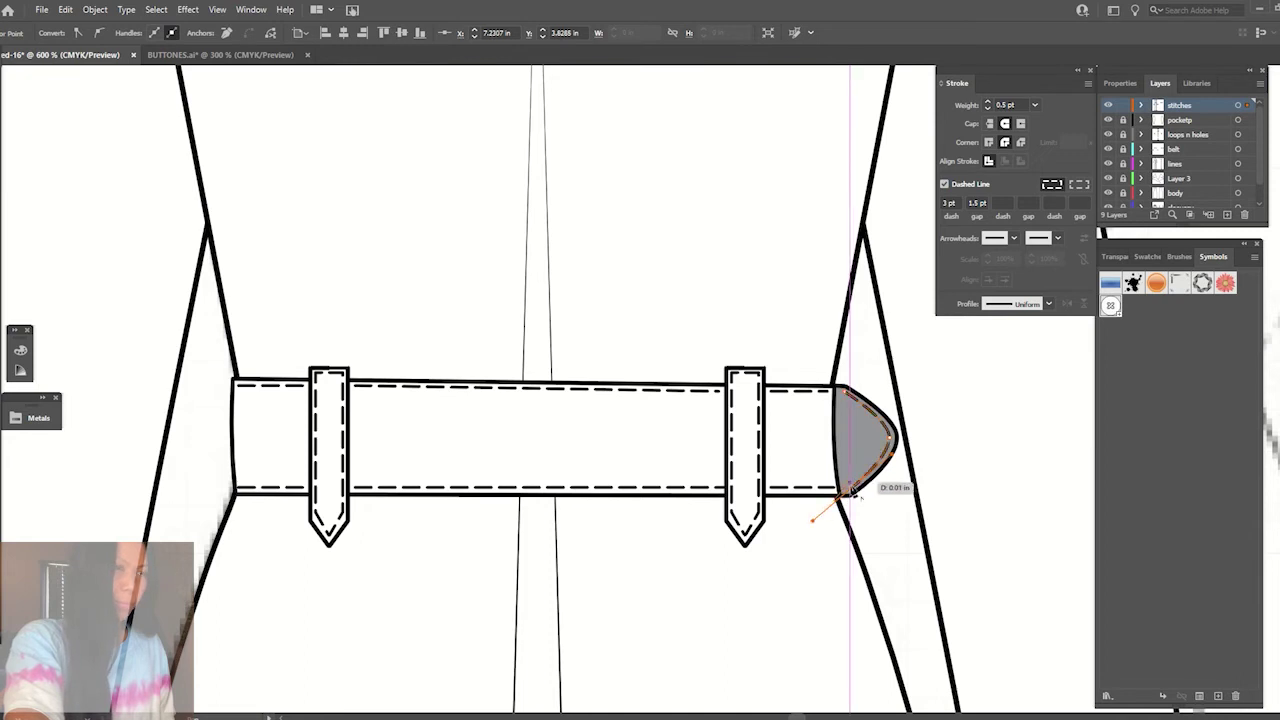
drag(849, 490, 845, 492)
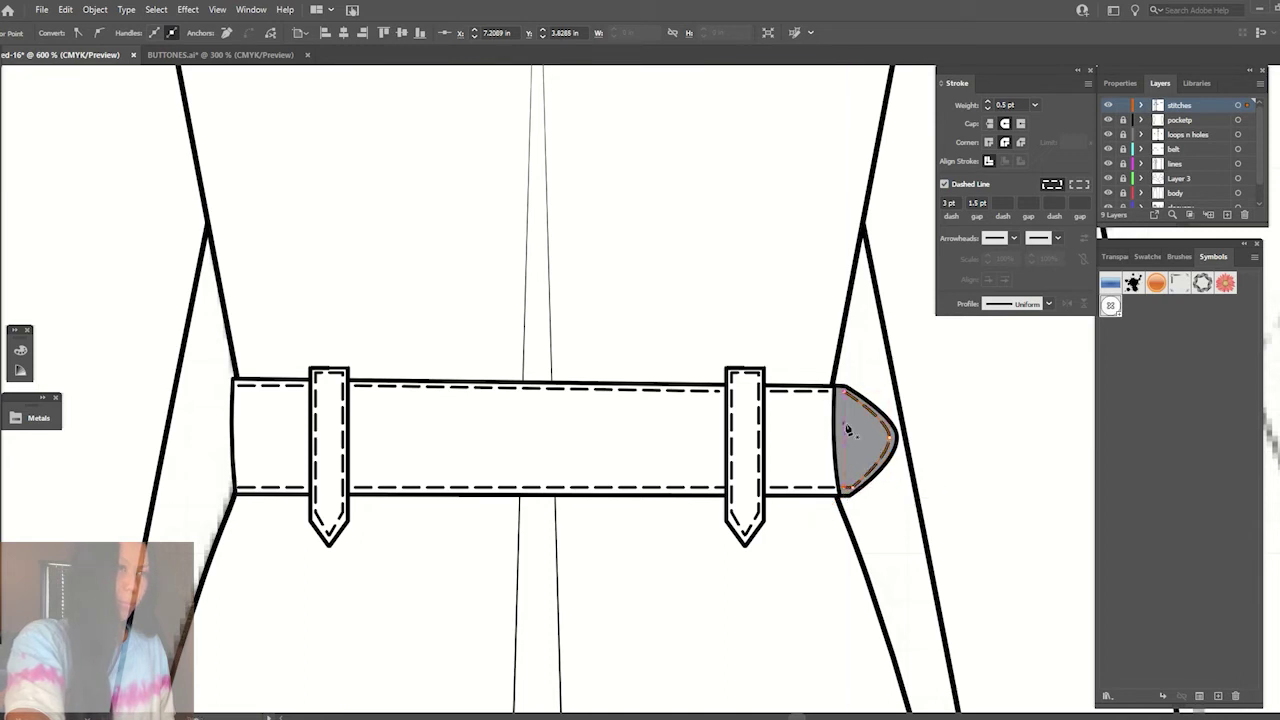
click(840, 395)
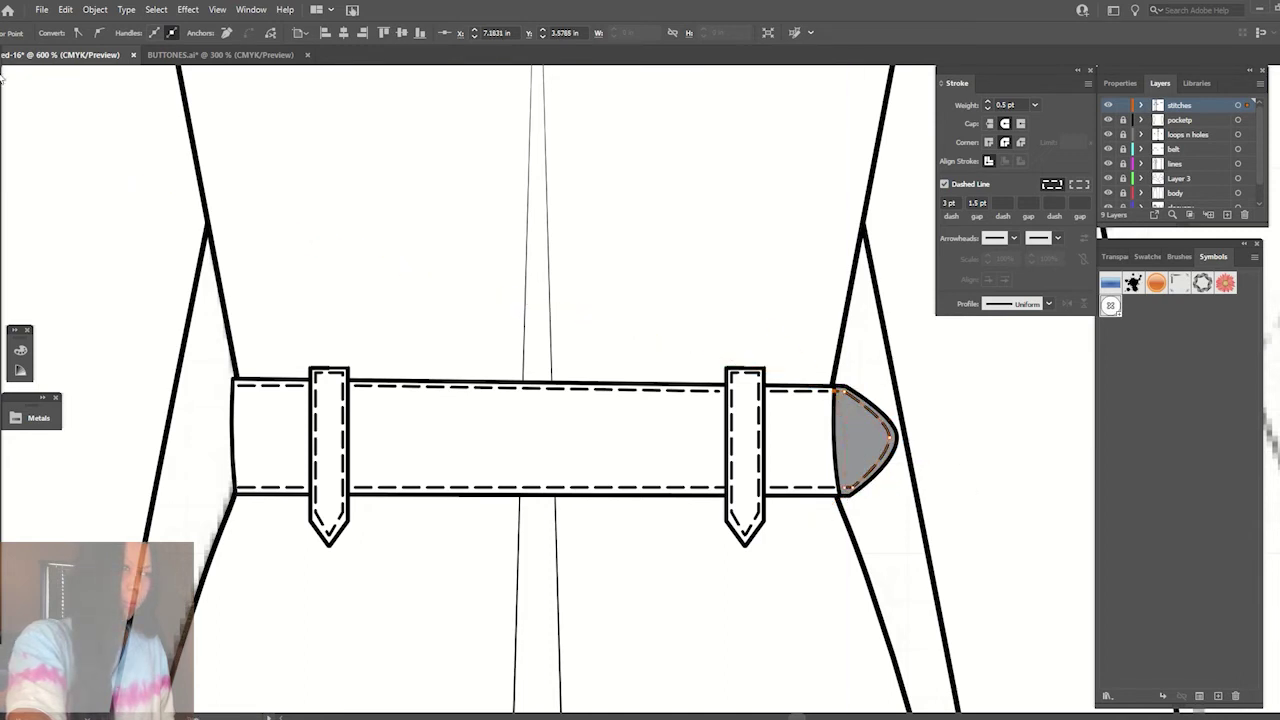
ctrl+click(503, 200)
key(ctrl+minus)
key(ctrl+minus)
key(ctrl+minus)
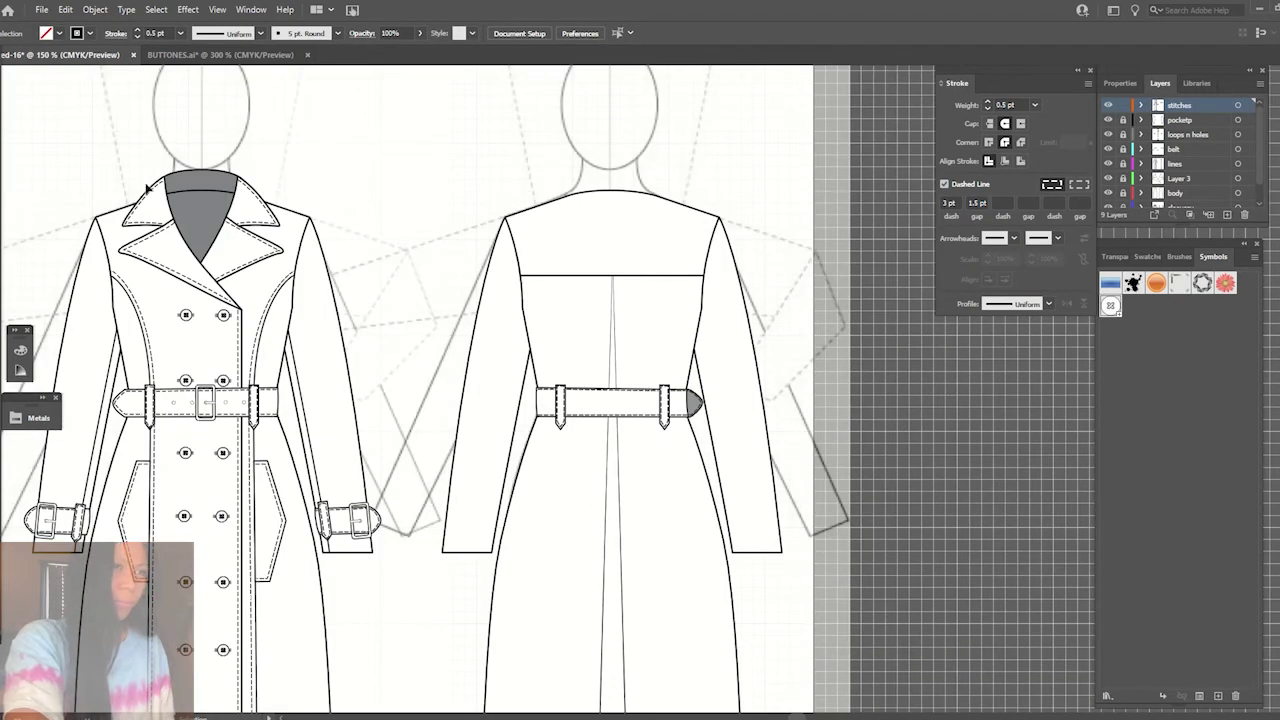
- Draw a straight dashed stitch line across the back yoke seam
key(ctrl+plus)
key(ctrl+plus)
key(ctrl+plus)
drag(549, 323, 566, 457)
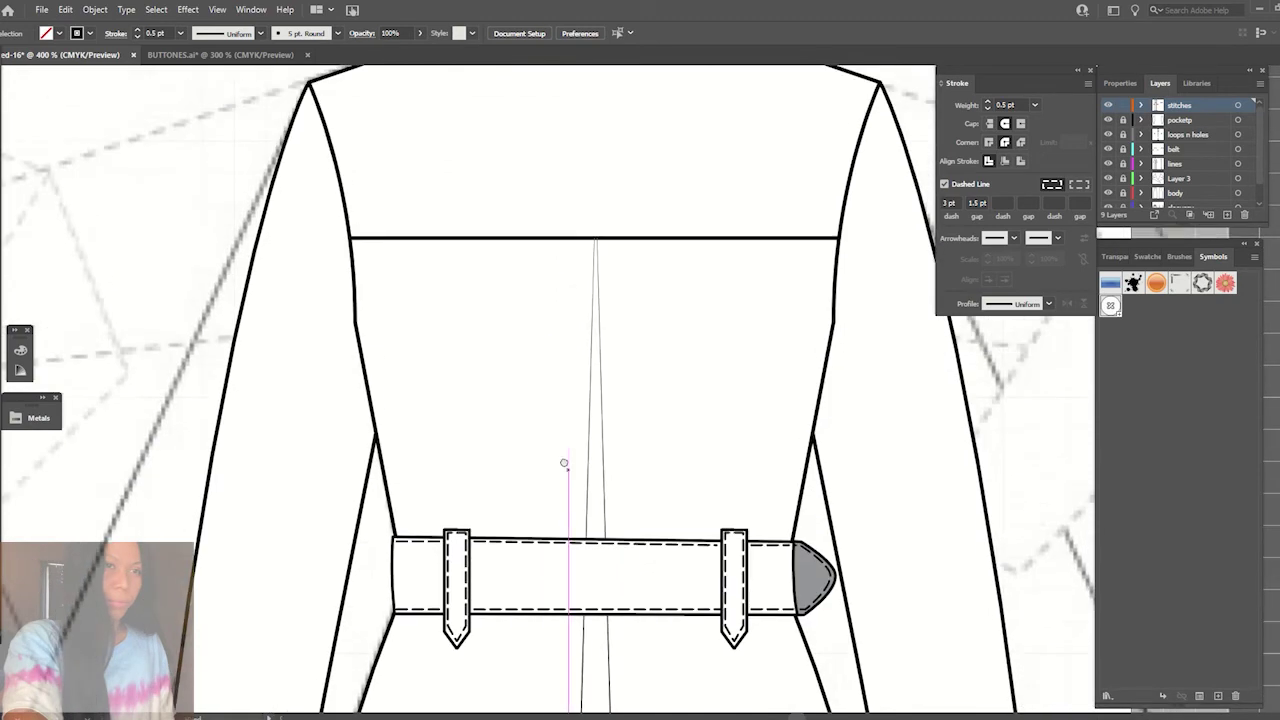
drag(350, 236, 838, 236)
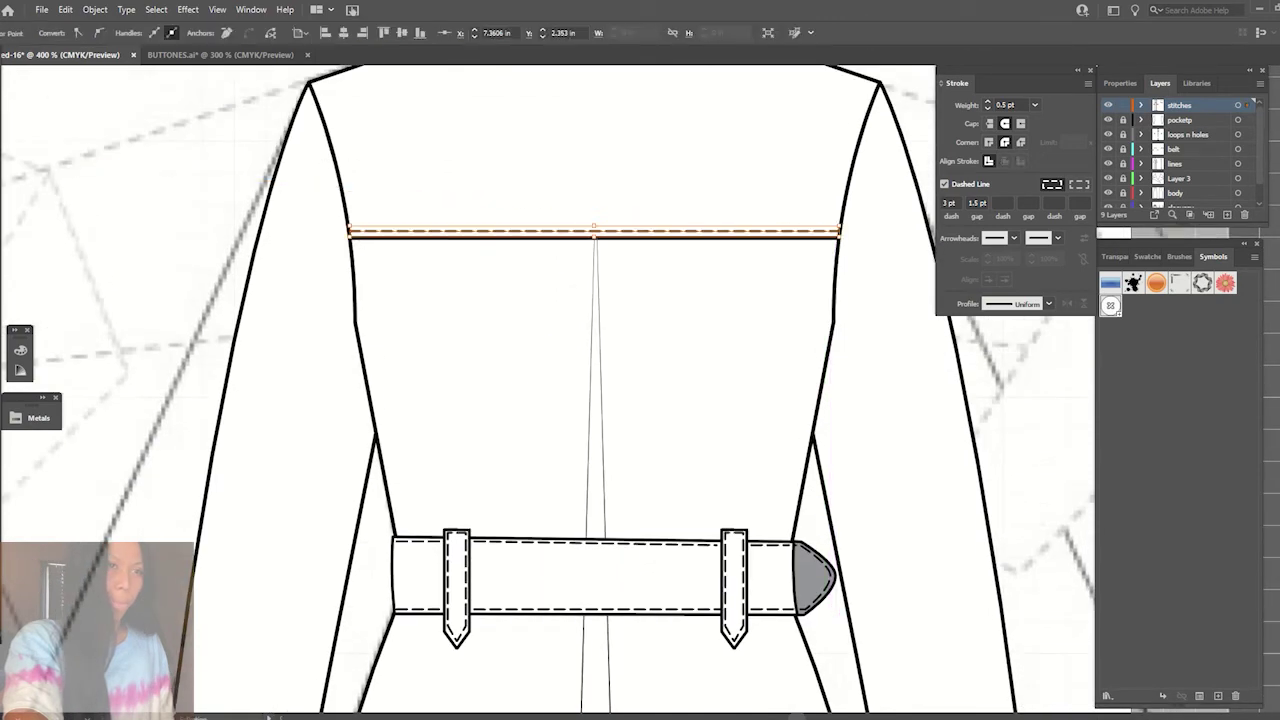
ctrl+click(55, 122)
key(ctrl+minus)
key(ctrl+minus)
key(ctrl+minus)
scroll(270, 205, down, 3)
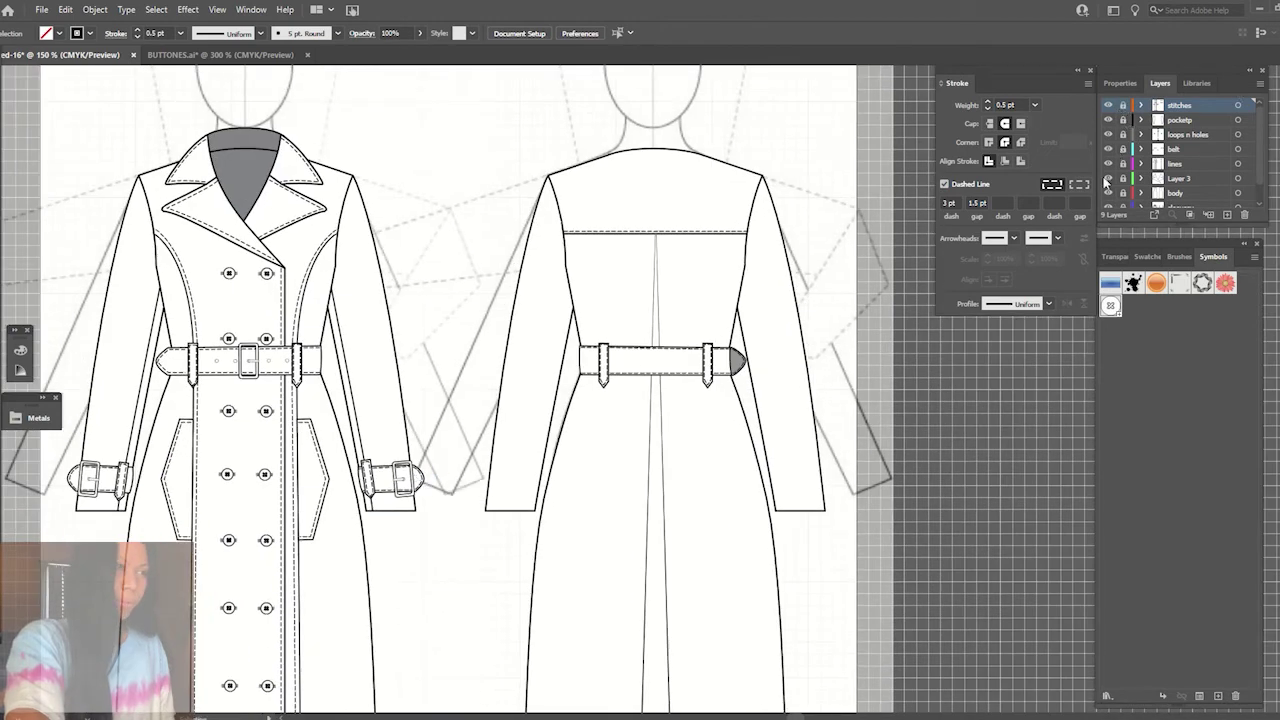
- Make the belt layer active and copy the front cuff straps onto the back sleeves
click(1108, 140)
click(1108, 135)
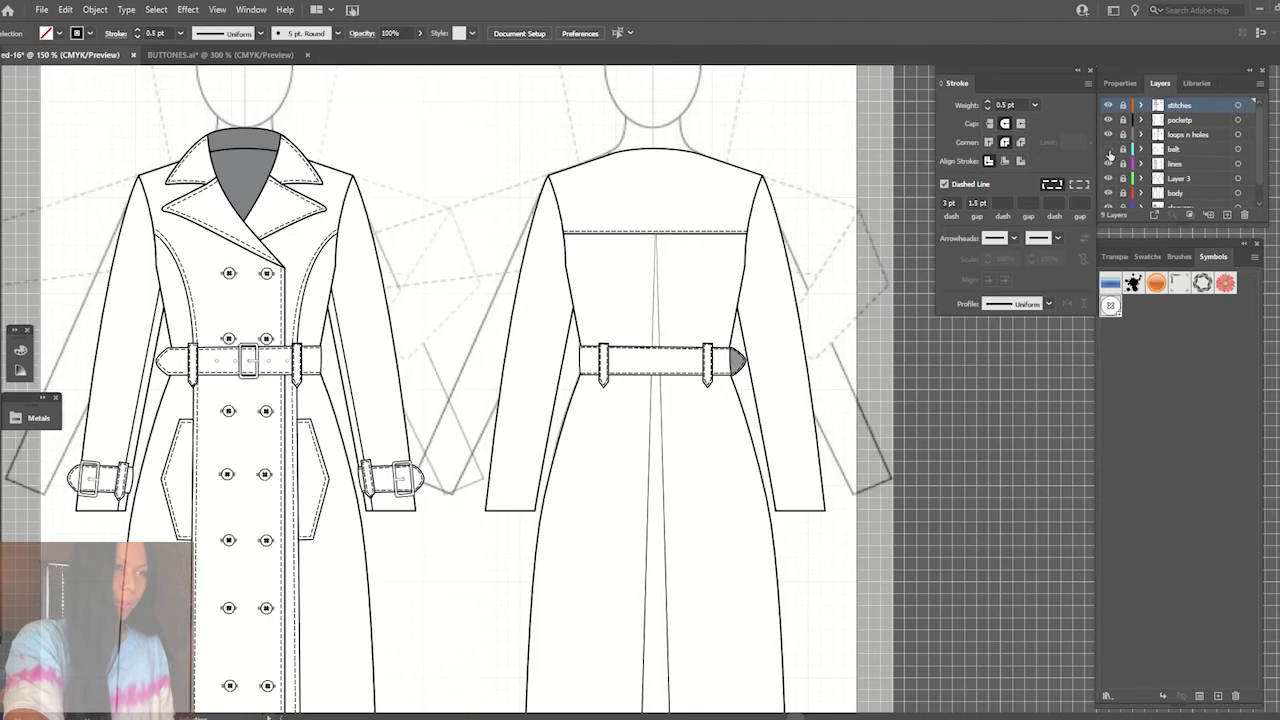
click(1108, 149)
click(1175, 149)
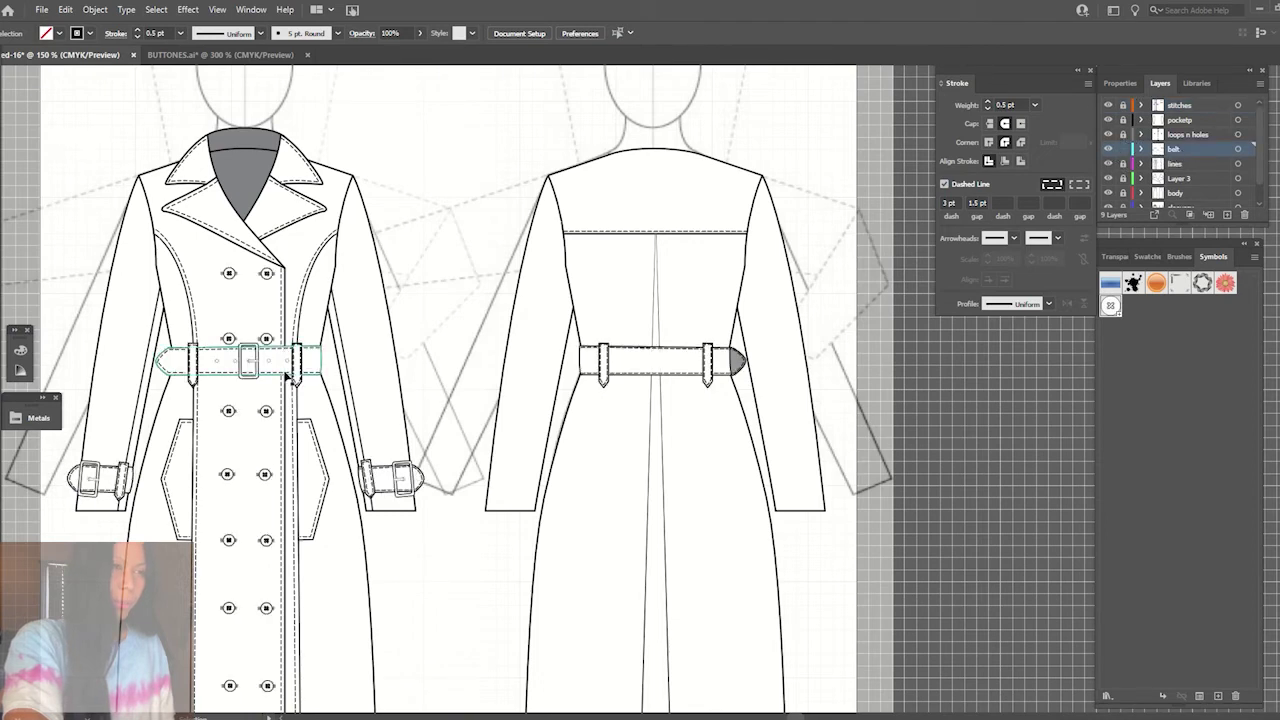
click(395, 480)
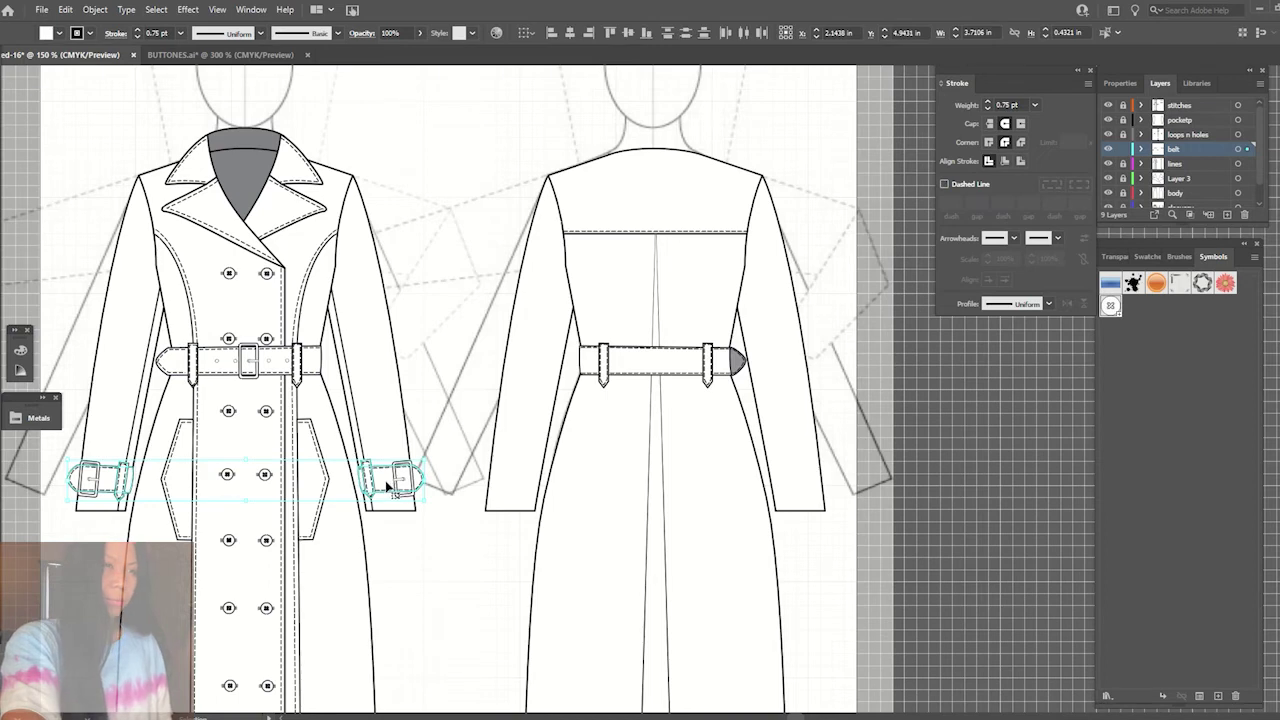
drag(386, 486, 798, 485)
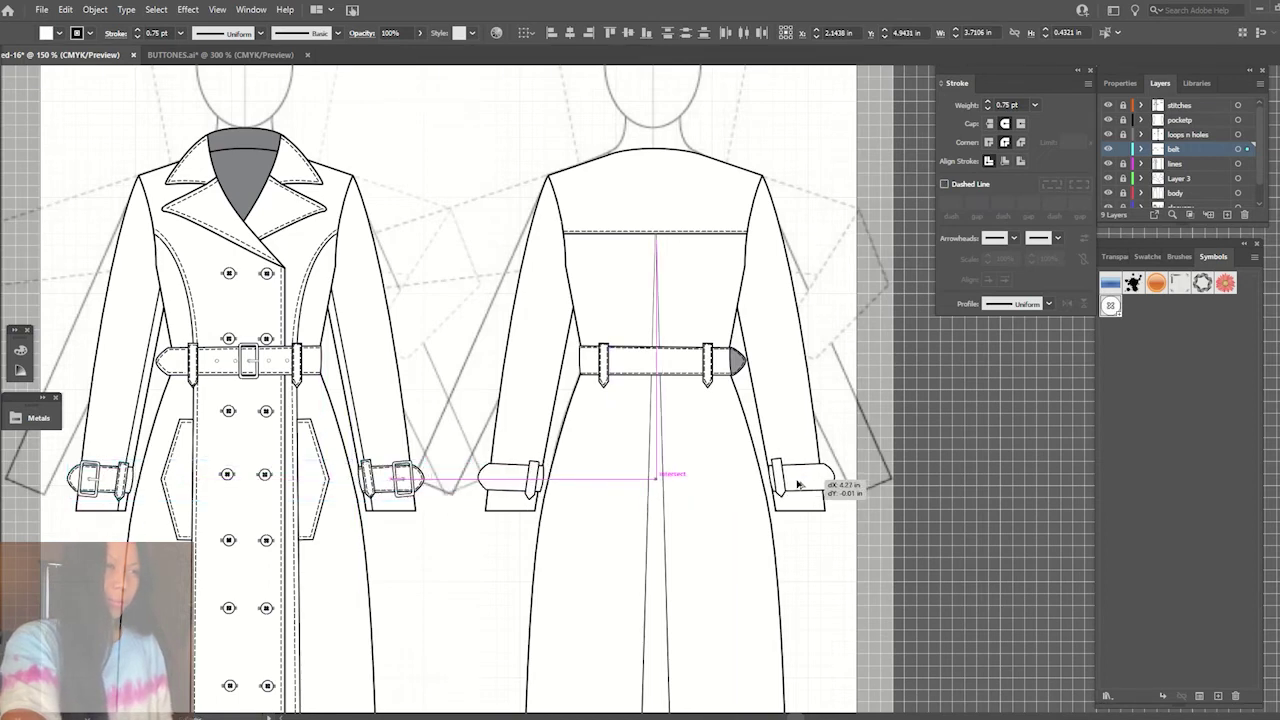
click(853, 556)
- Nudge the left back cuff strap to fit against its cuff
key(ctrl+equal)
key(ctrl+equal)
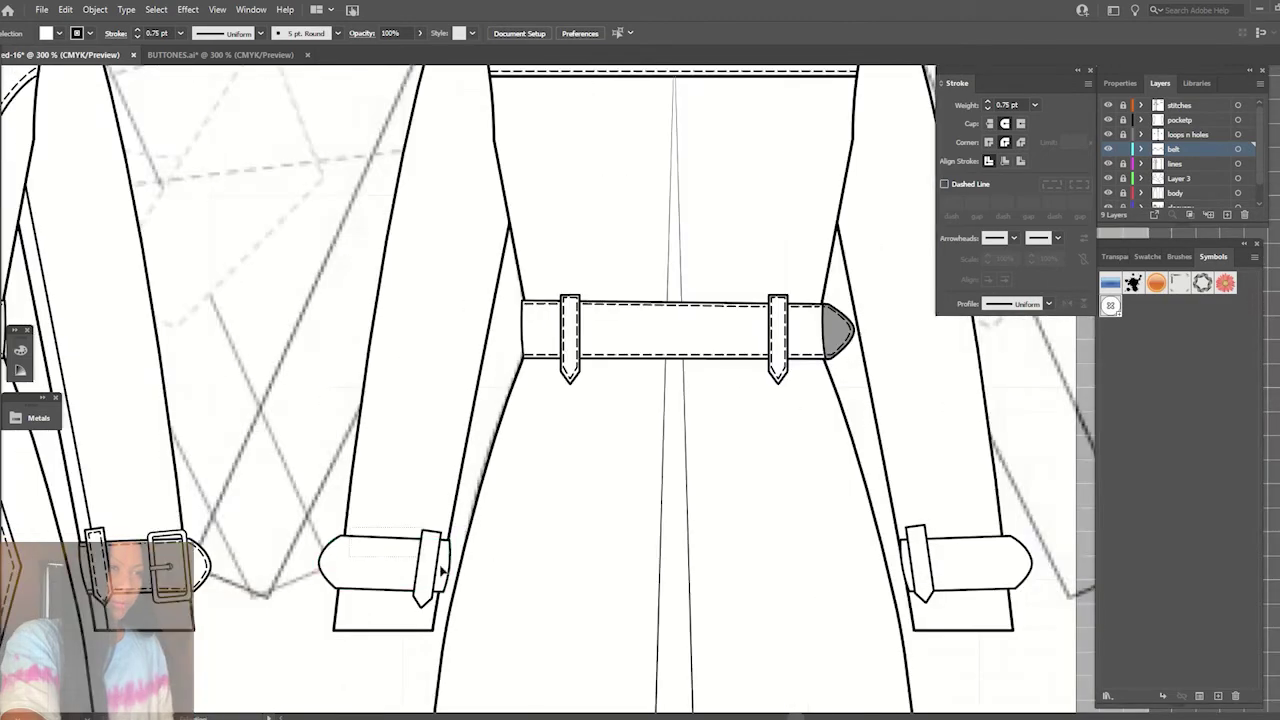
click(441, 570)
key(ctrl+equal)
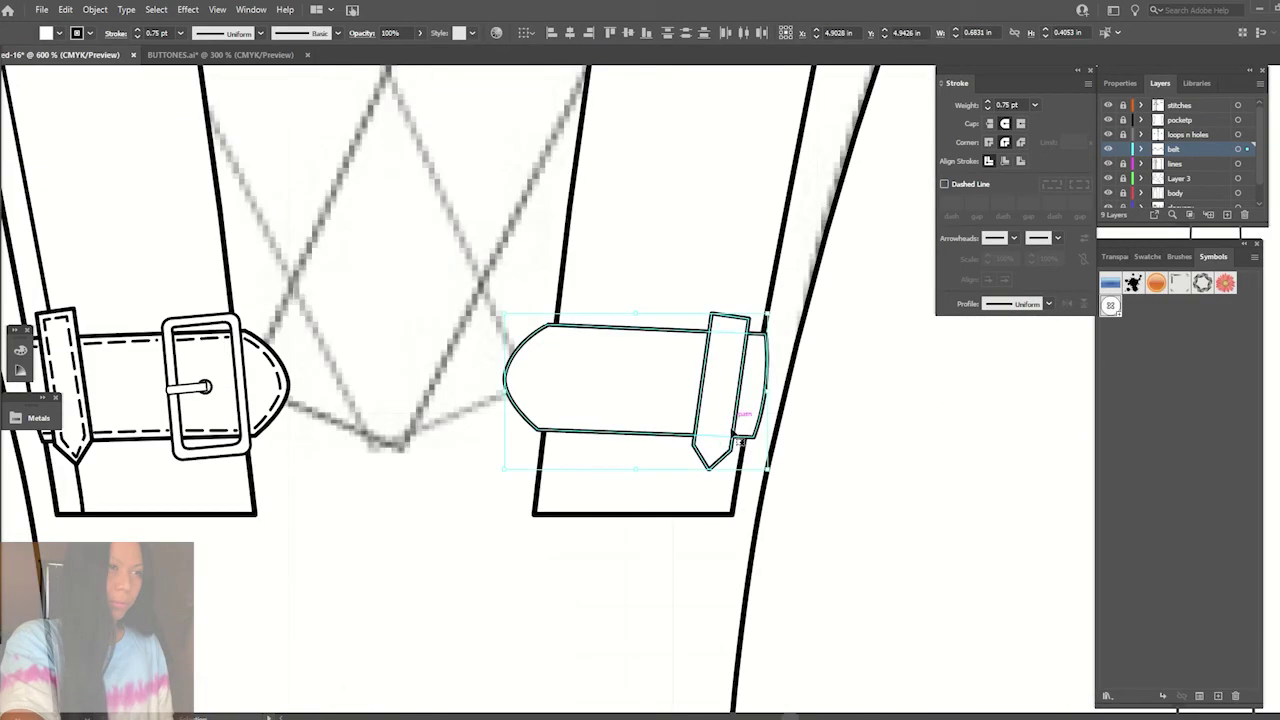
drag(757, 439, 753, 440)
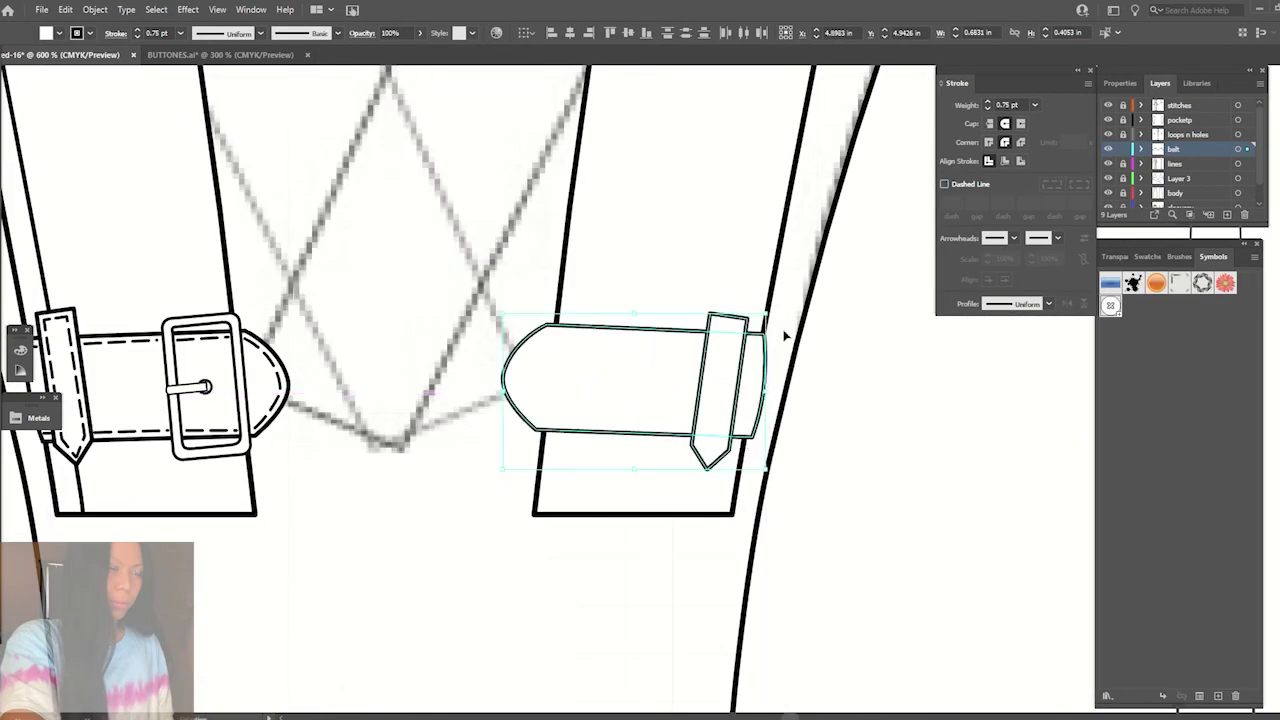
drag(773, 312, 814, 323)
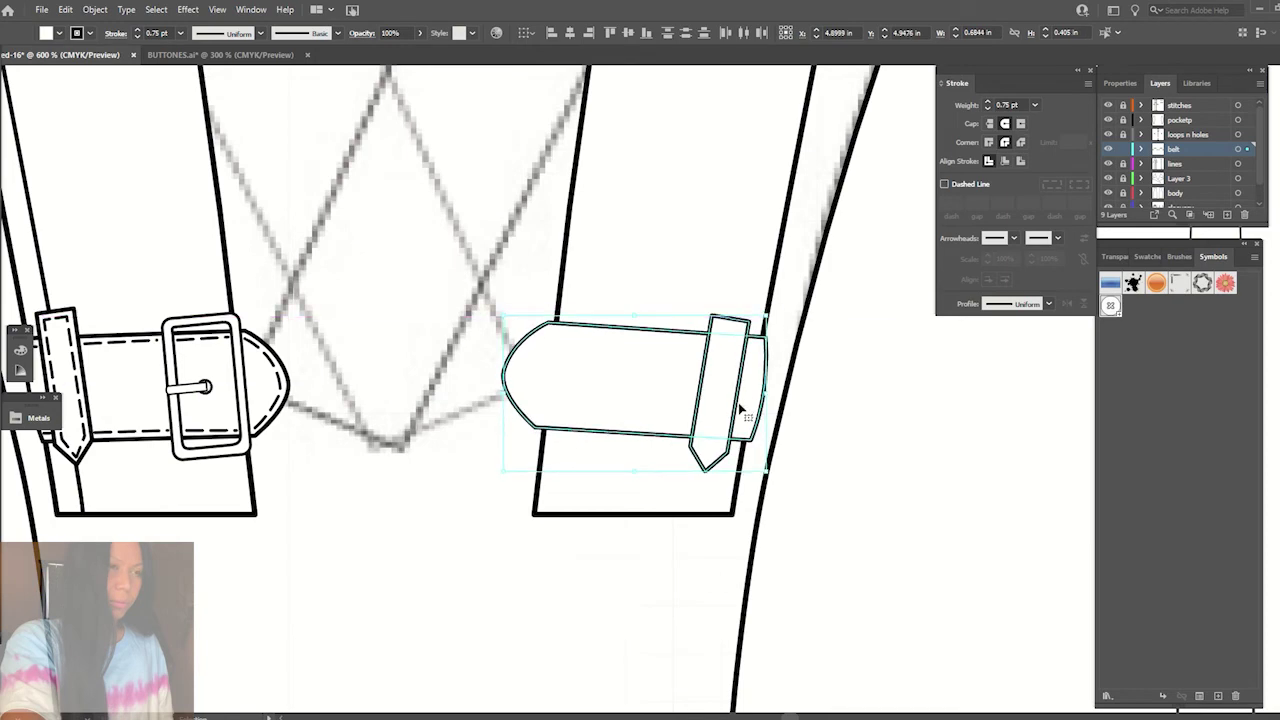
key(ctrl+shift+a)
- Shift the right back cuff strap slightly to sit on its cuff
key(ctrl+minus)
key(ctrl+minus)
key(ctrl+minus)
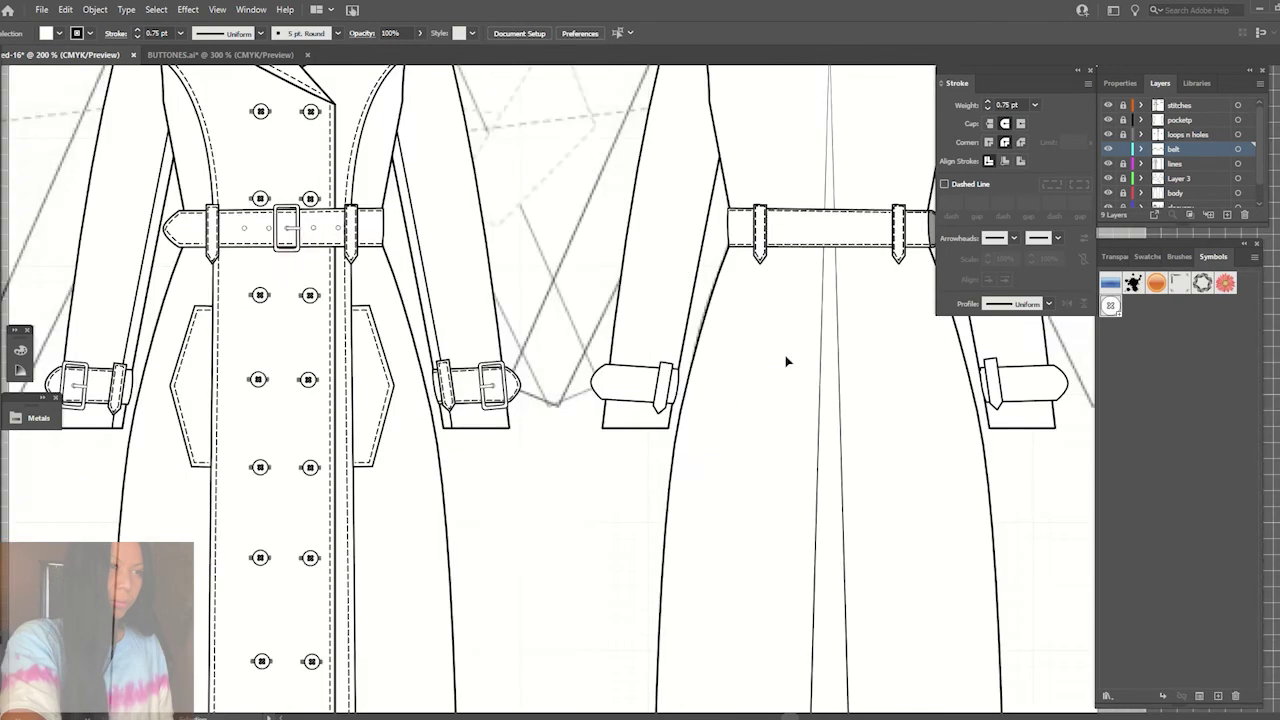
drag(787, 357, 418, 500)
click(648, 474)
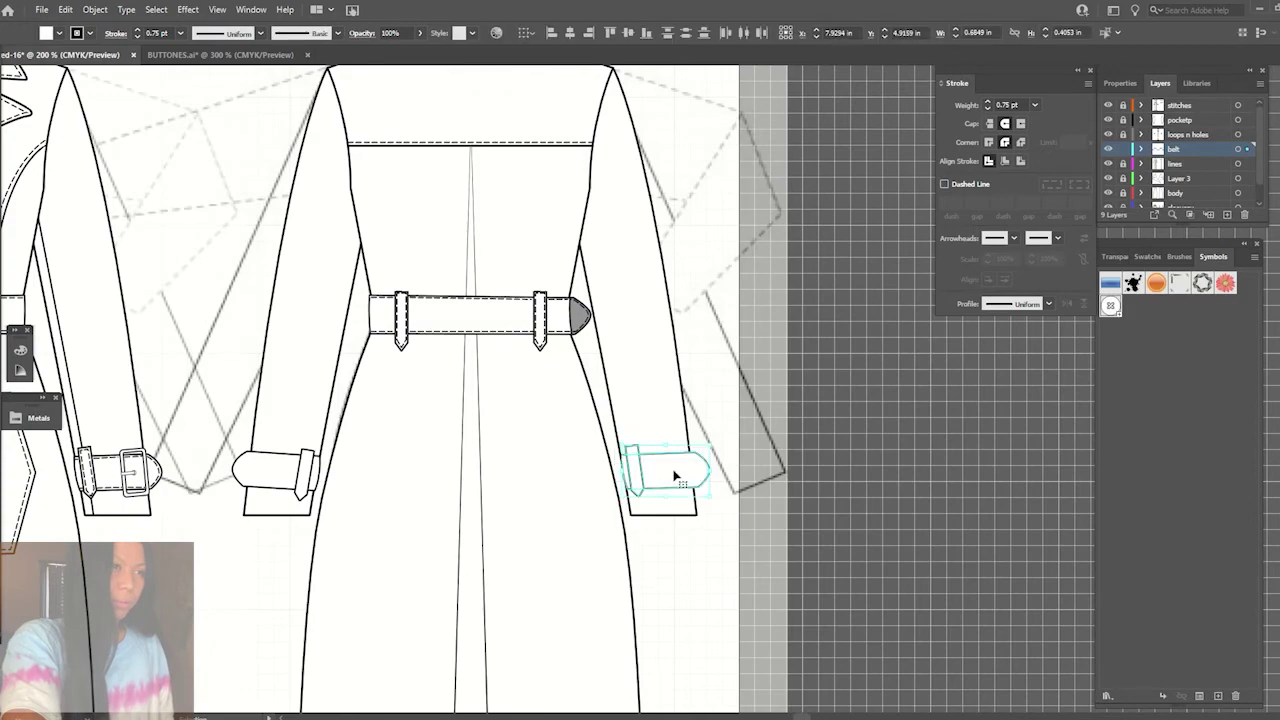
key(ctrl+plus)
key(ctrl+plus)
key(ctrl+plus)
drag(633, 445, 634, 449)
- Copy the sleeve buckles and buttons onto the back coat, deleting the button copies
click(751, 514)
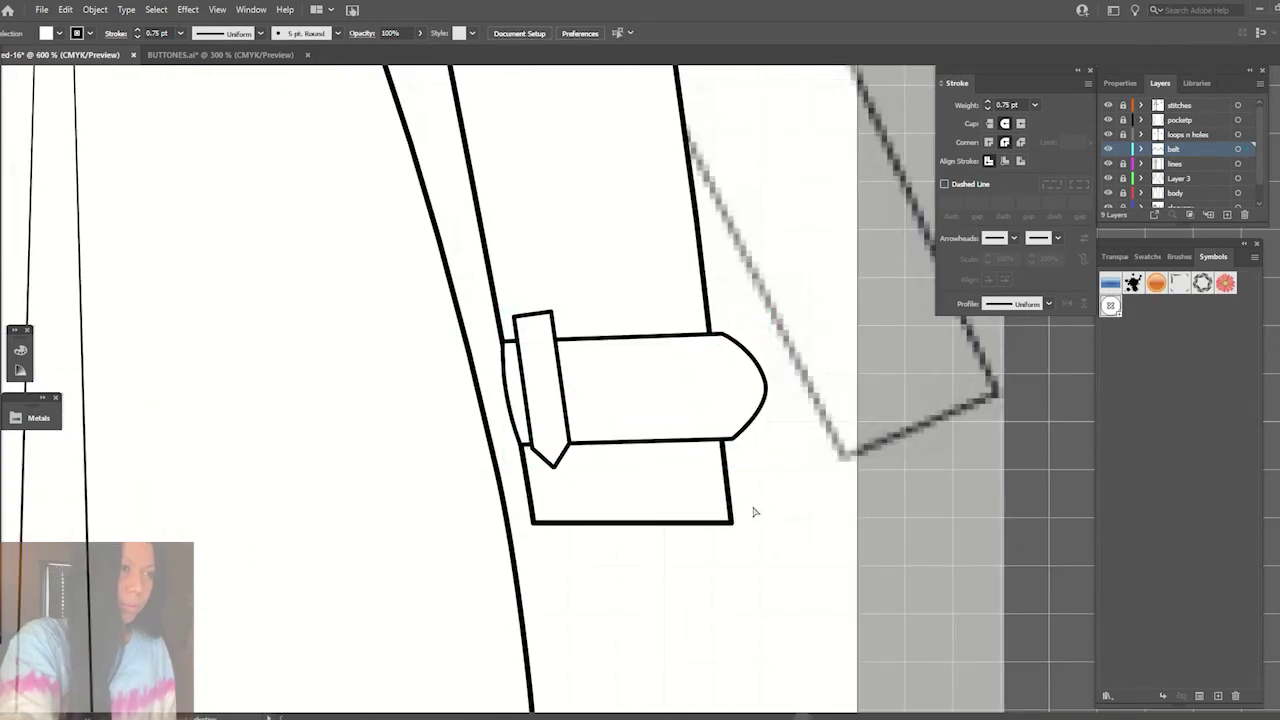
key(ctrl+minus)
key(ctrl+minus)
key(ctrl+minus)
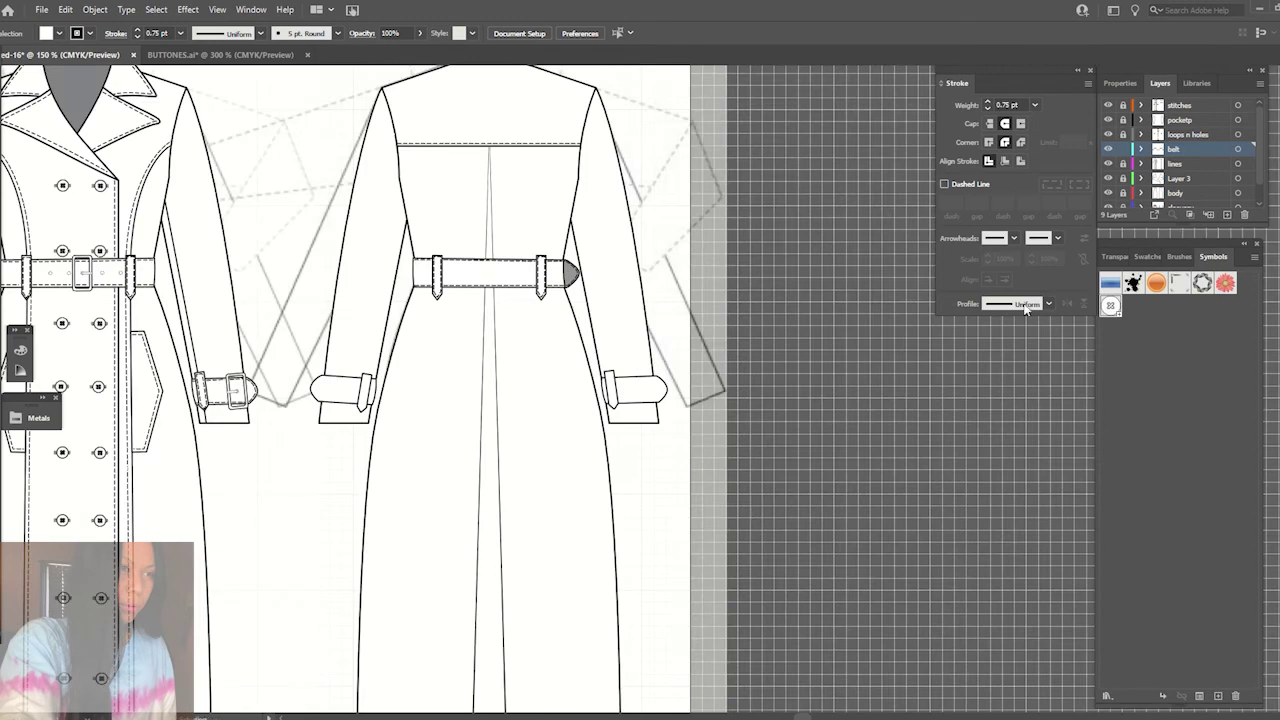
click(1108, 134)
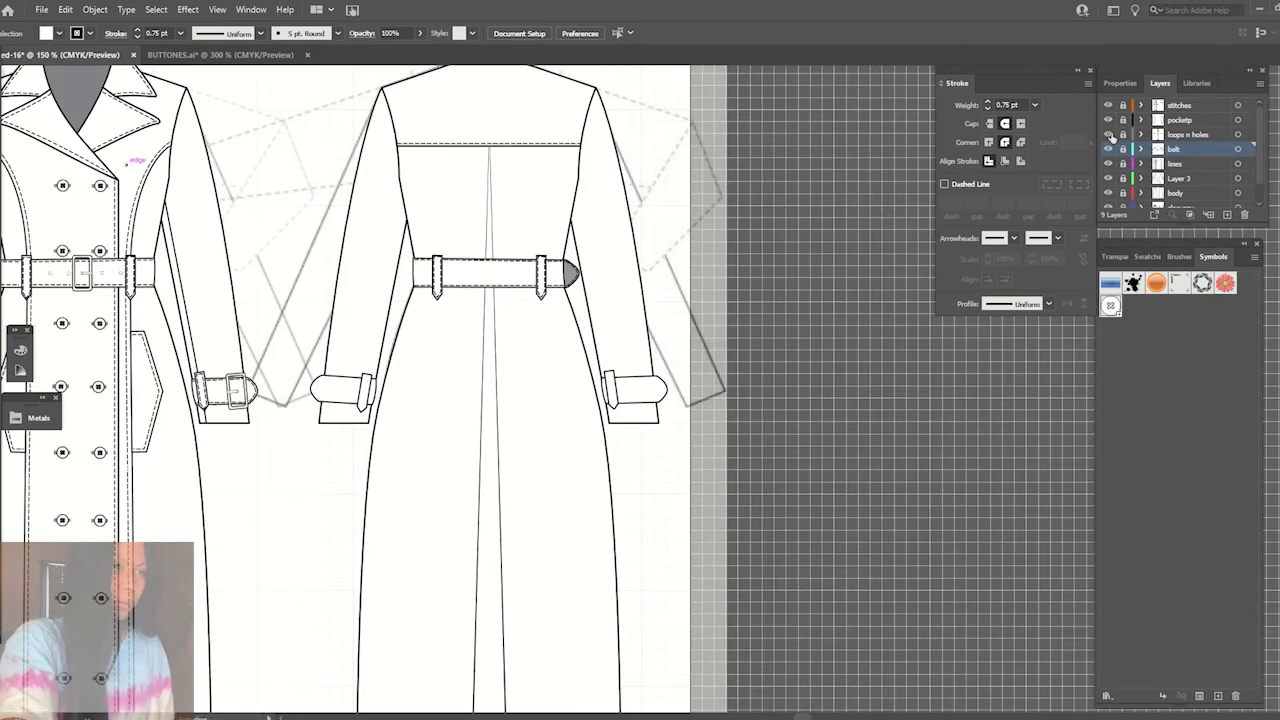
drag(314, 532, 571, 517)
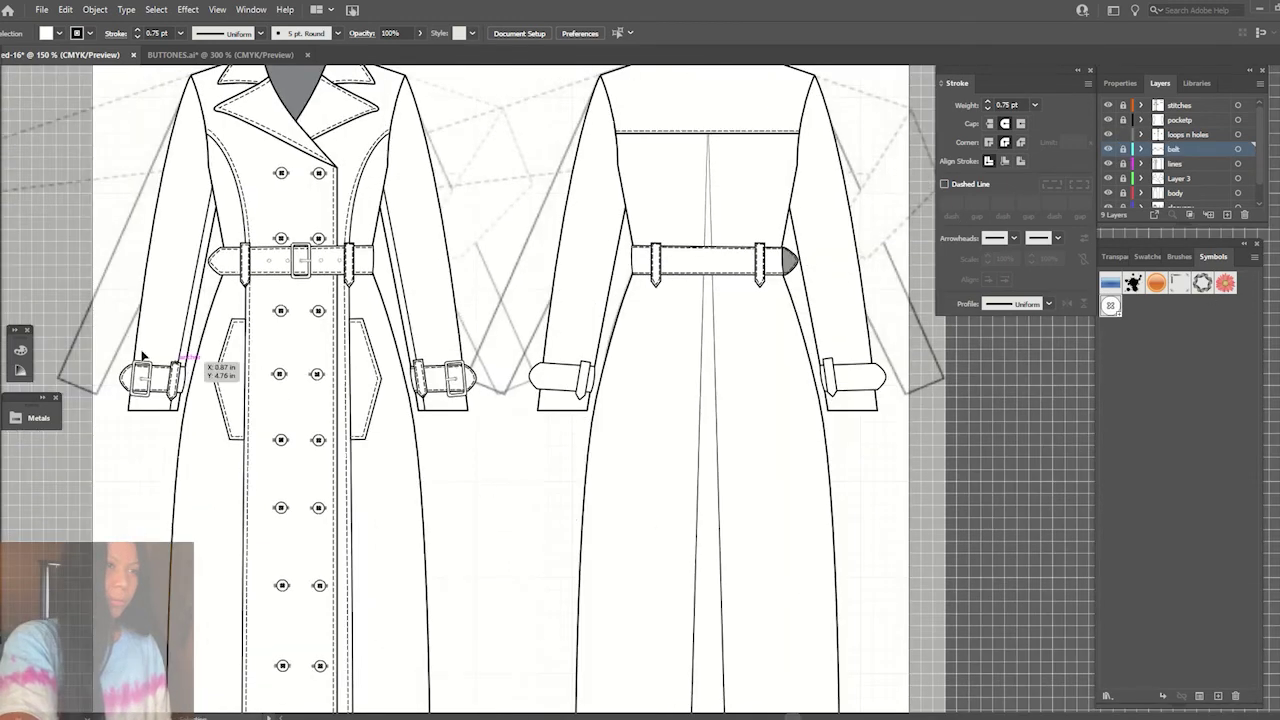
click(468, 393)
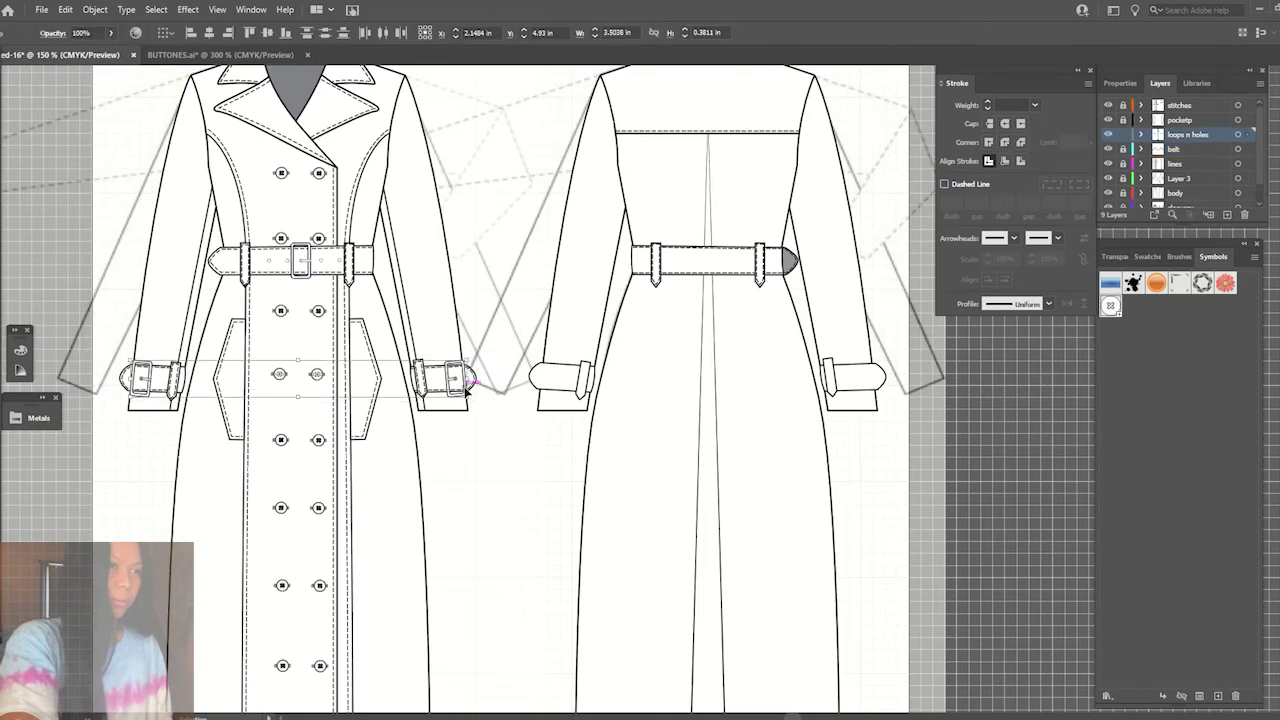
drag(467, 393, 876, 391)
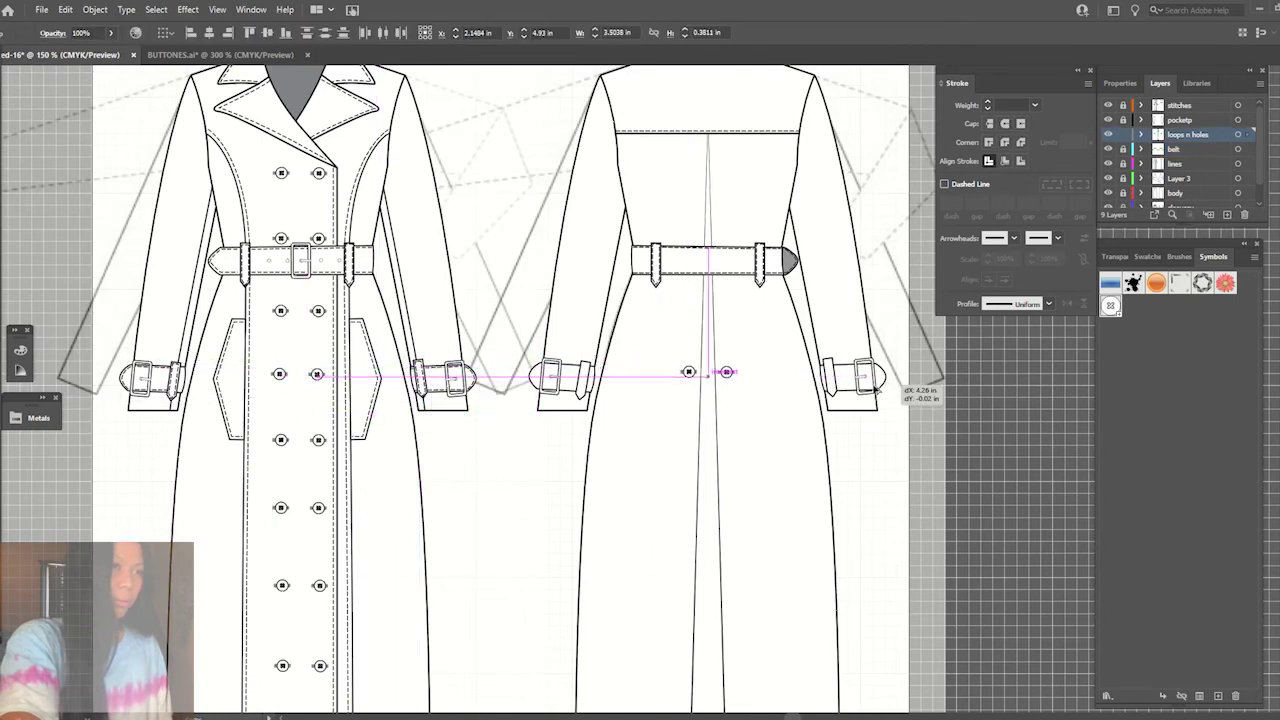
click(751, 400)
key(Delete)
- Delete the copied buckles from both back cuffs
key(ctrl+equal)
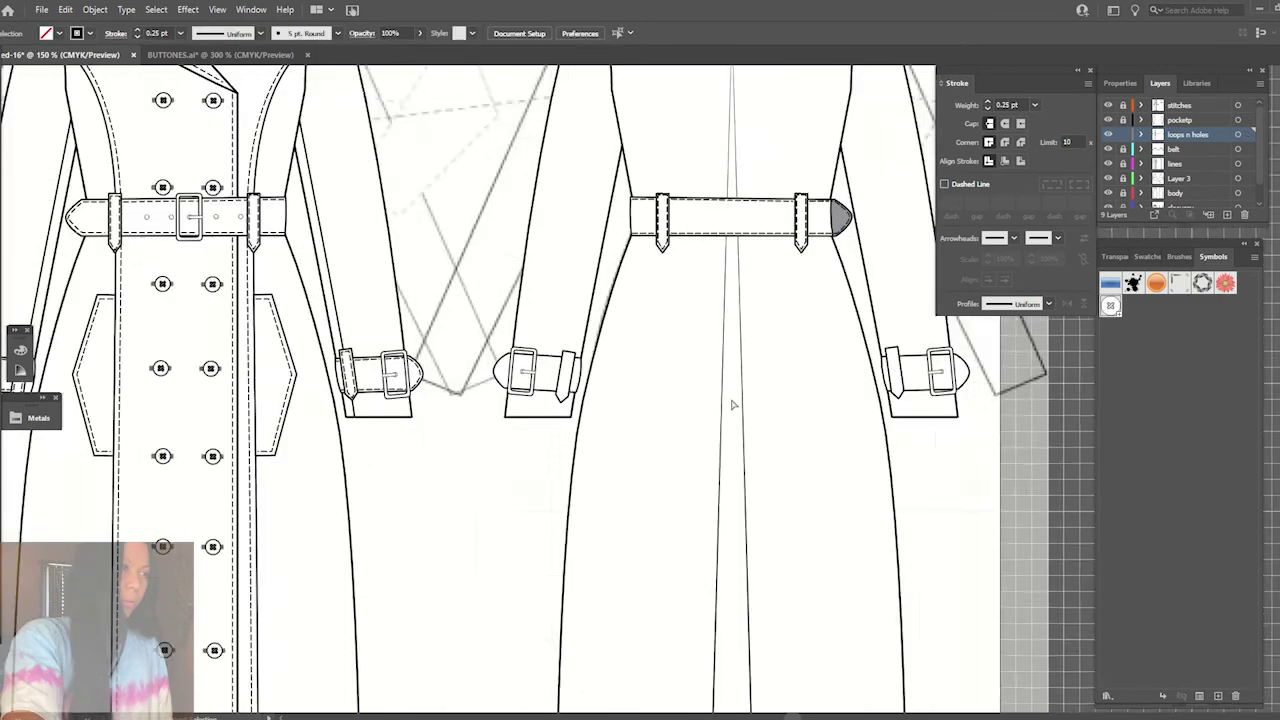
key(ctrl+equal)
key(ctrl+minus)
key(ctrl+minus)
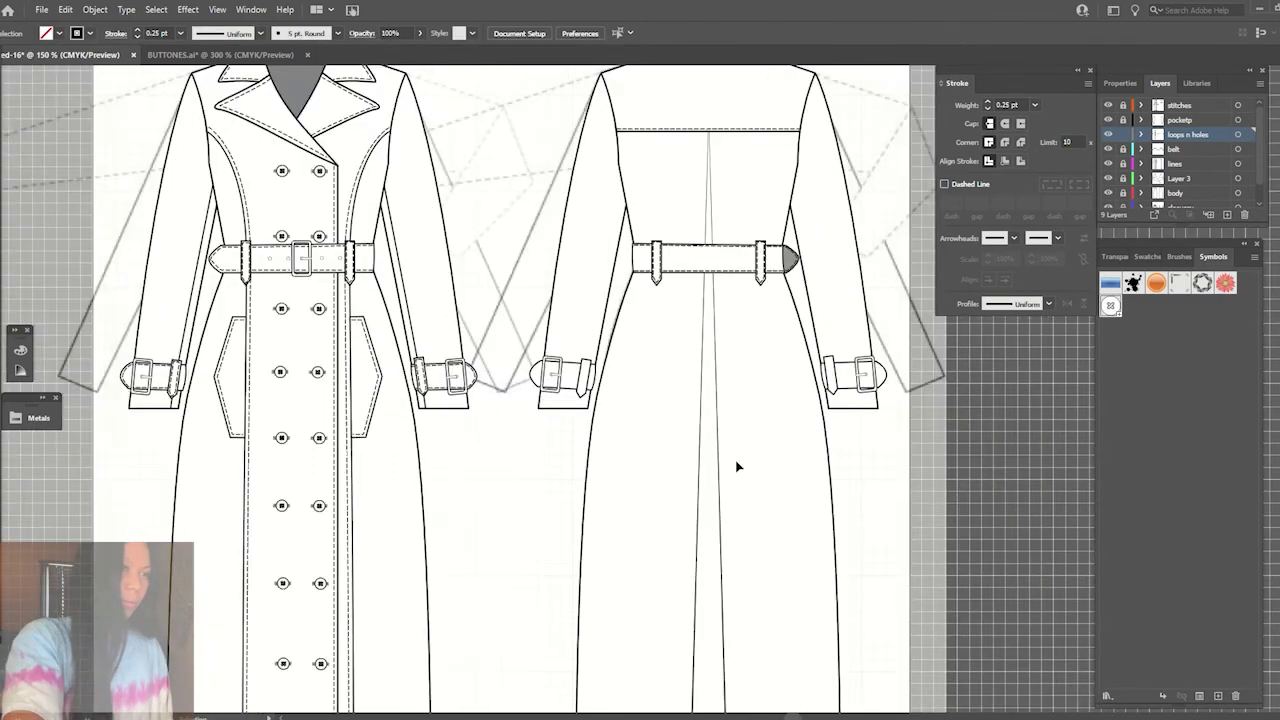
click(552, 373)
key(Delete)
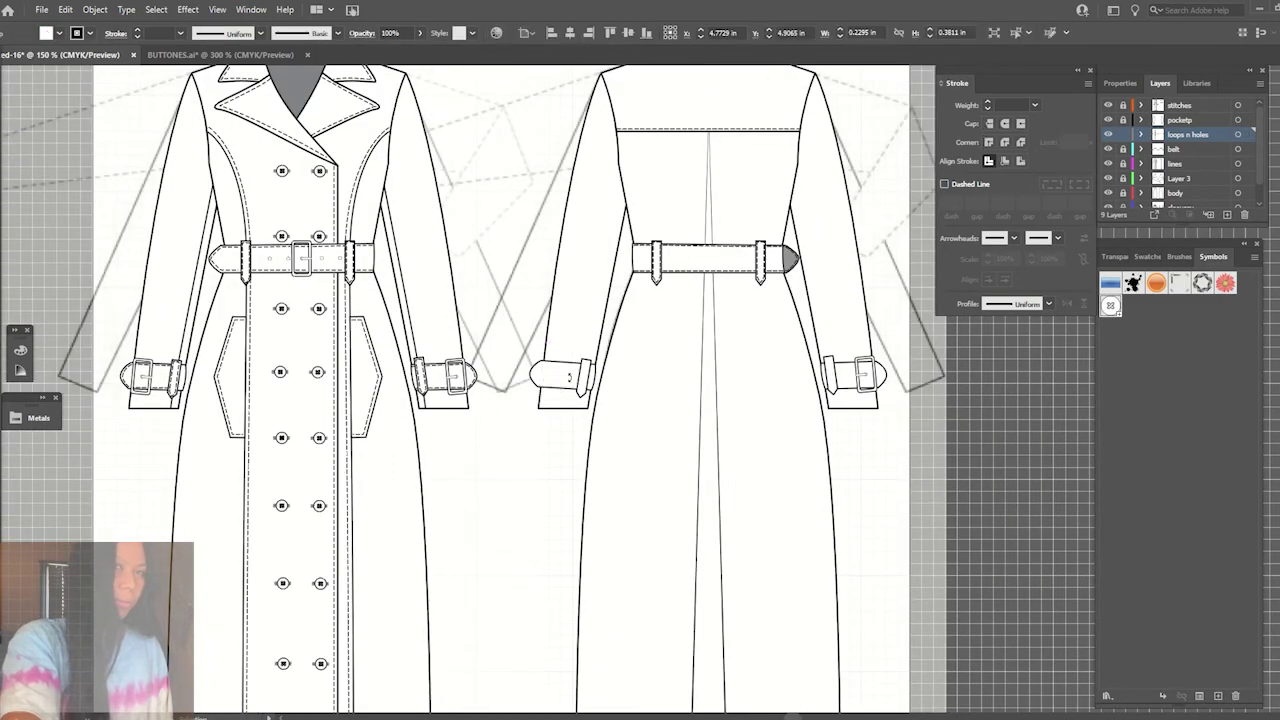
click(856, 375)
key(Delete)
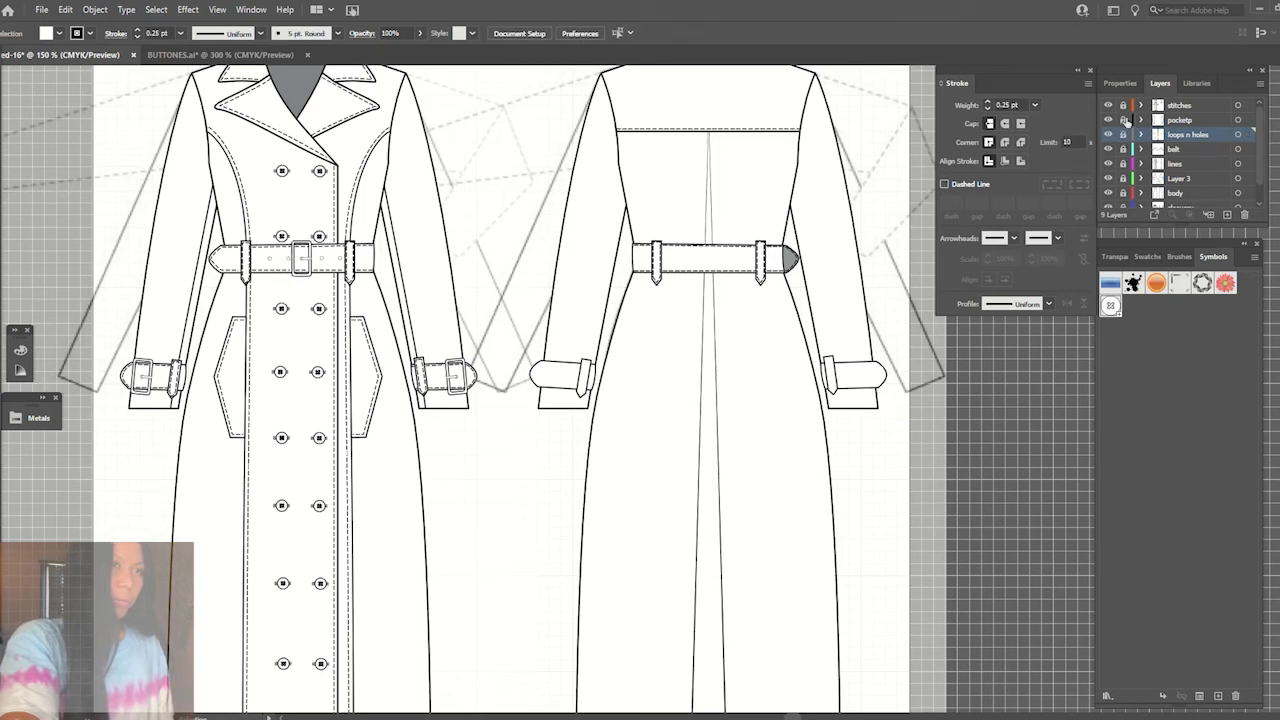
- Copy the buckled front cuff strap onto the back sleeve, rotated to match the sleeve
click(445, 403)
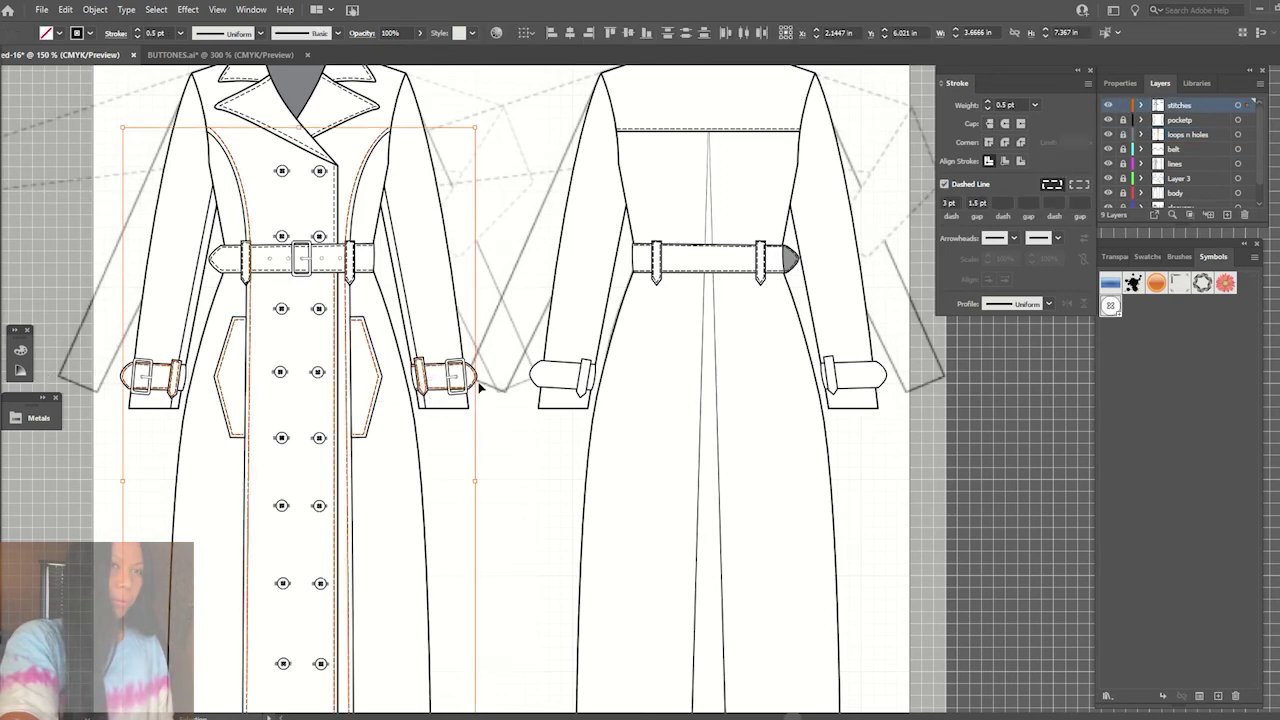
click(177, 385)
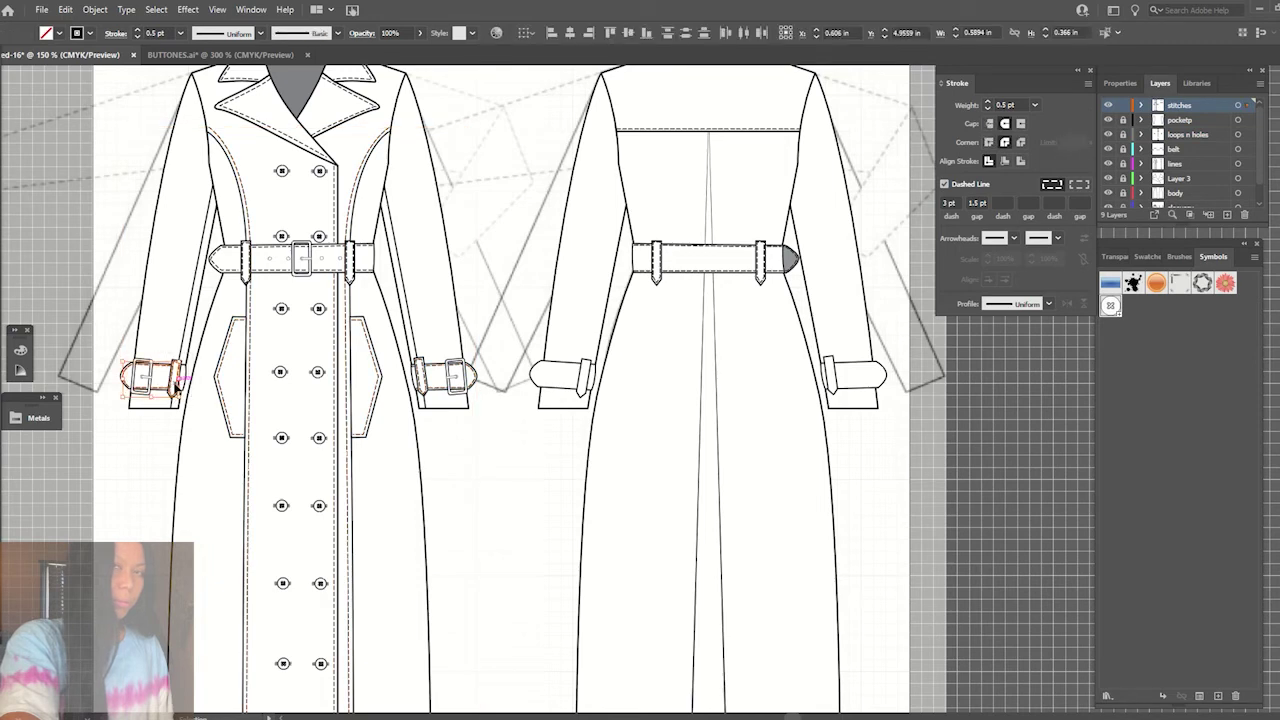
drag(178, 380, 598, 362)
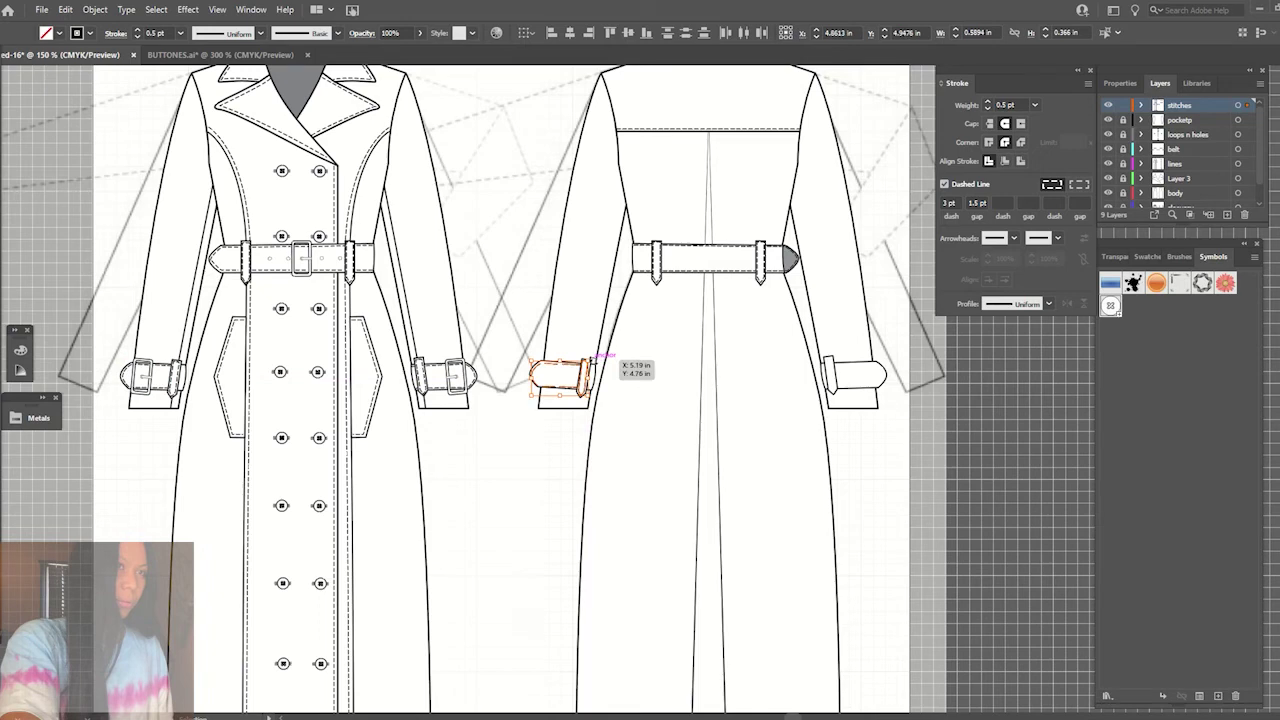
drag(597, 358, 603, 360)
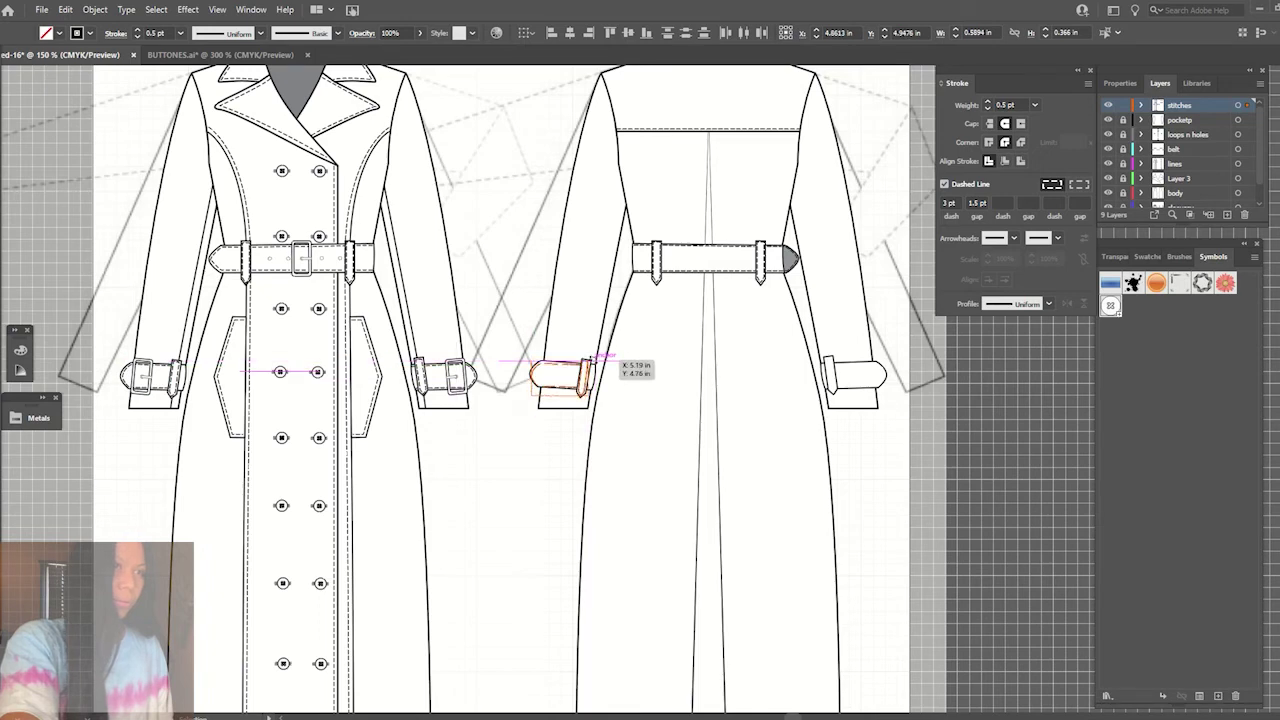
drag(597, 360, 597, 358)
key(ctrl+equal)
key(ctrl+equal)
key(ctrl+equal)
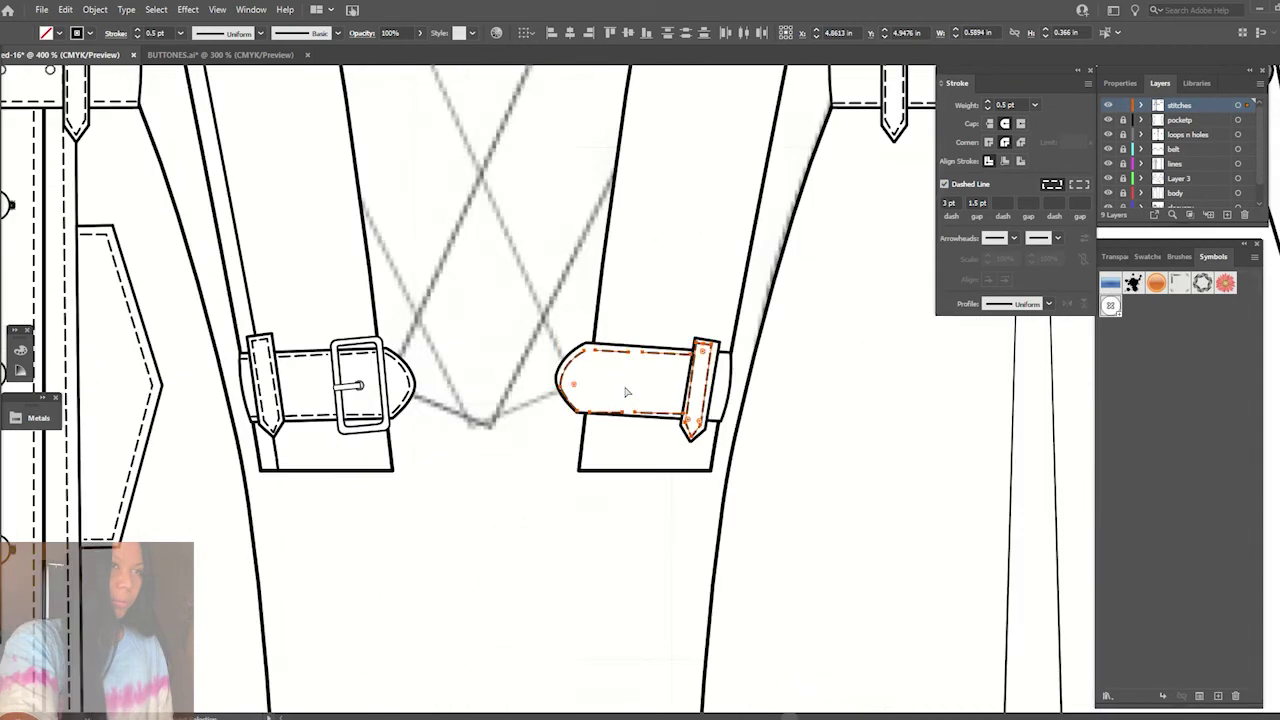
drag(720, 340, 723, 341)
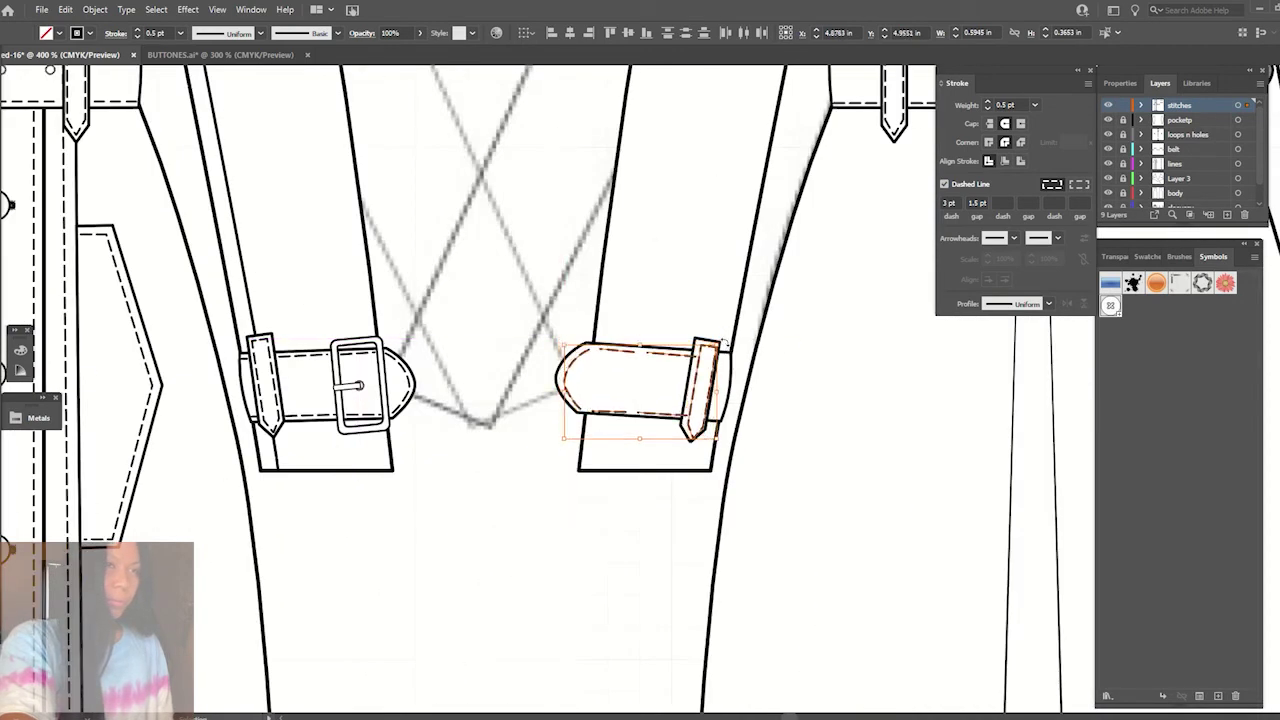
drag(611, 357, 697, 380)
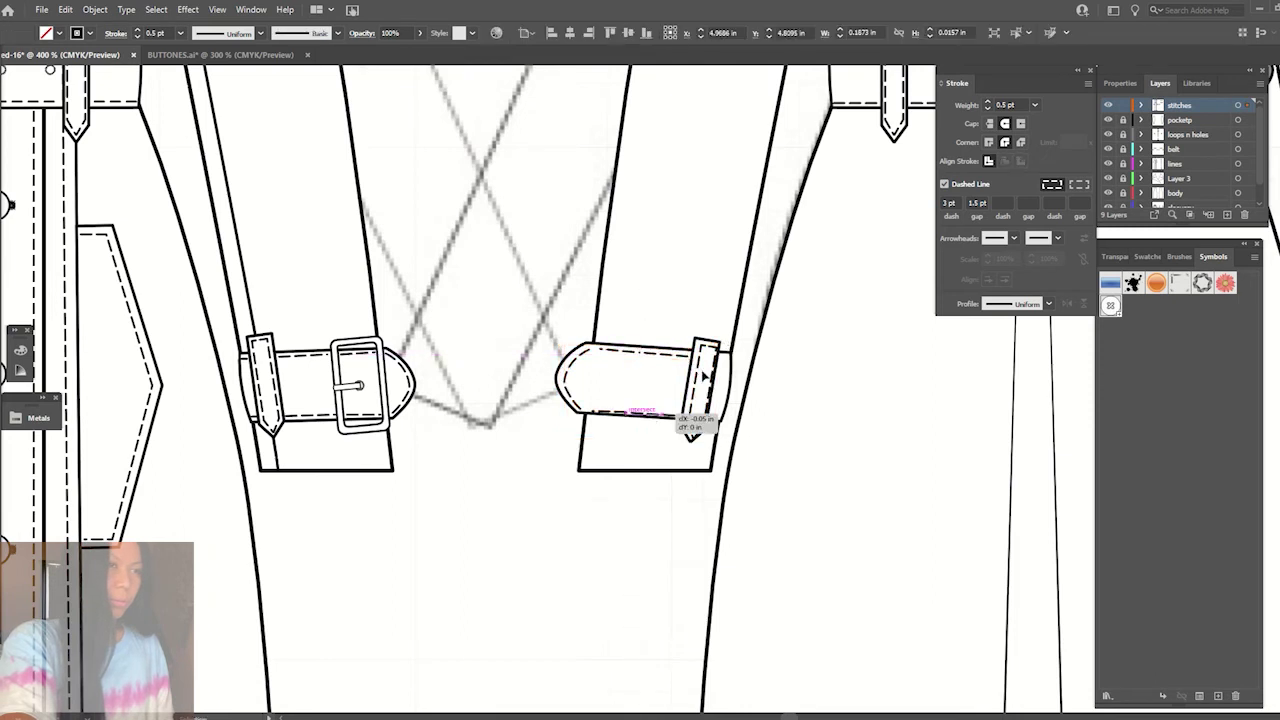
- Shift the stitch segment on the cuff strap's bottom edge into place
click(748, 411)
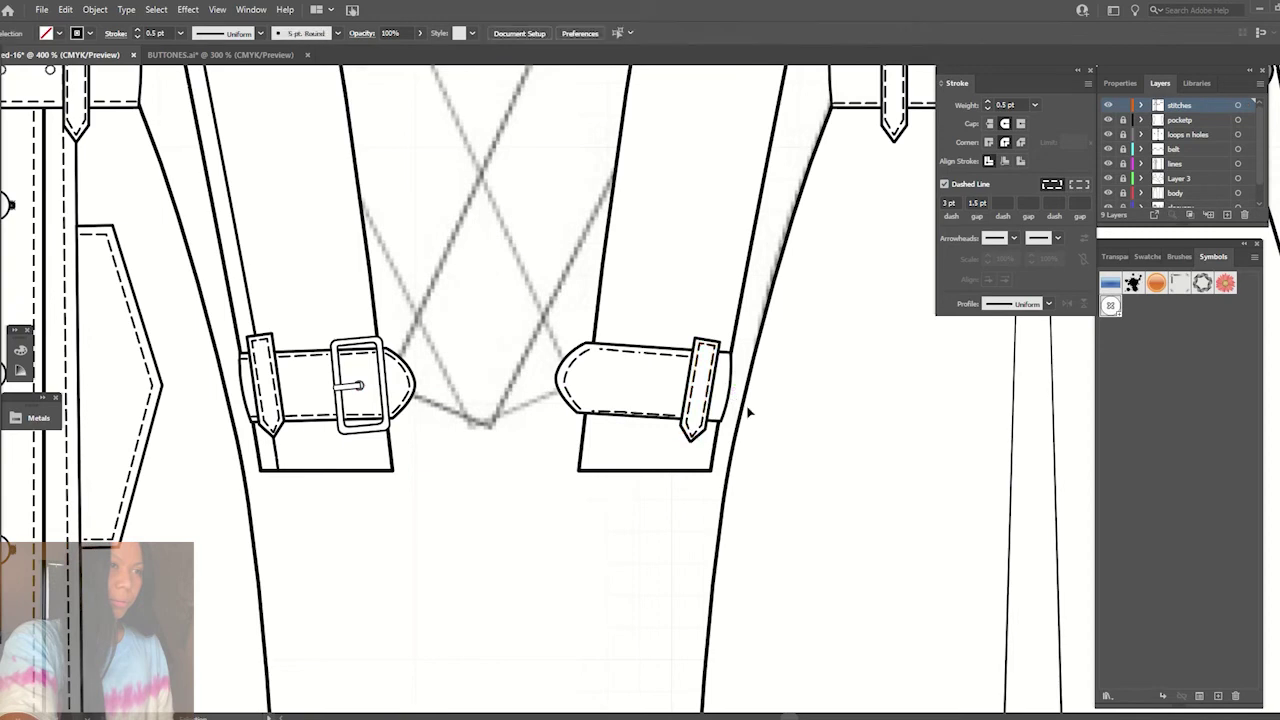
drag(599, 412, 657, 437)
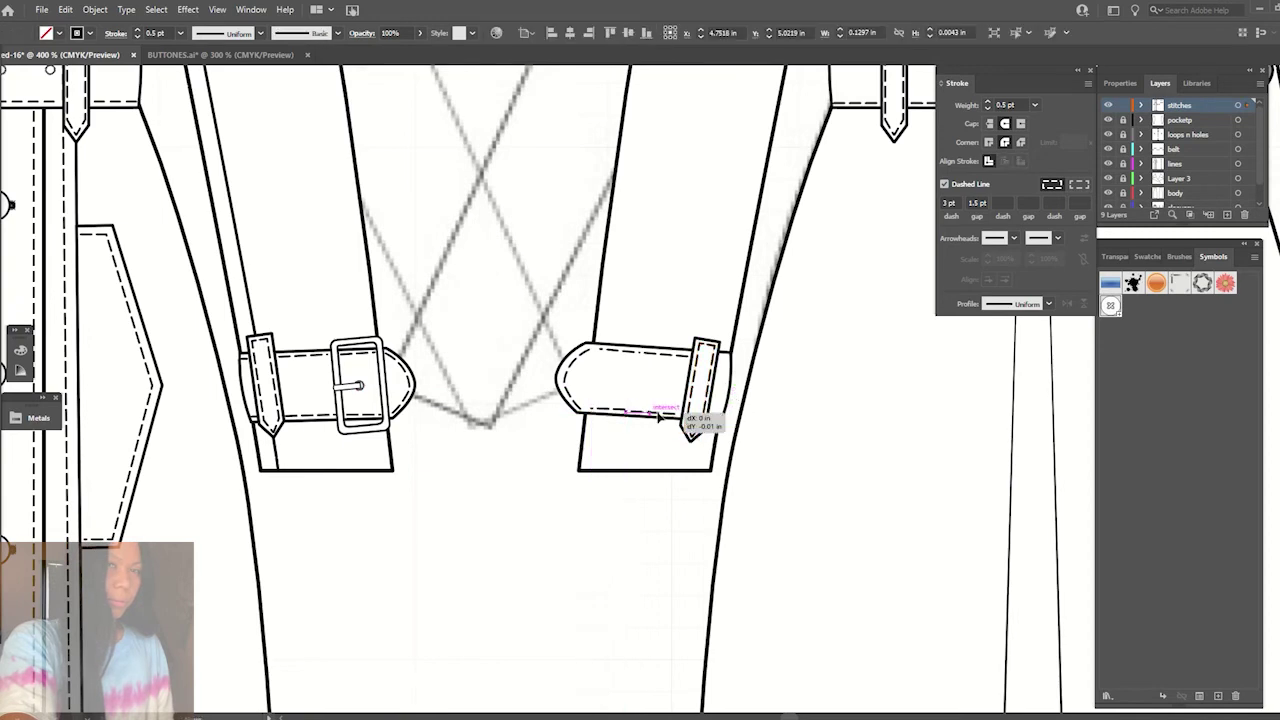
click(687, 475)
scroll(686, 472, down, 2)
scroll(686, 472, down, 2)
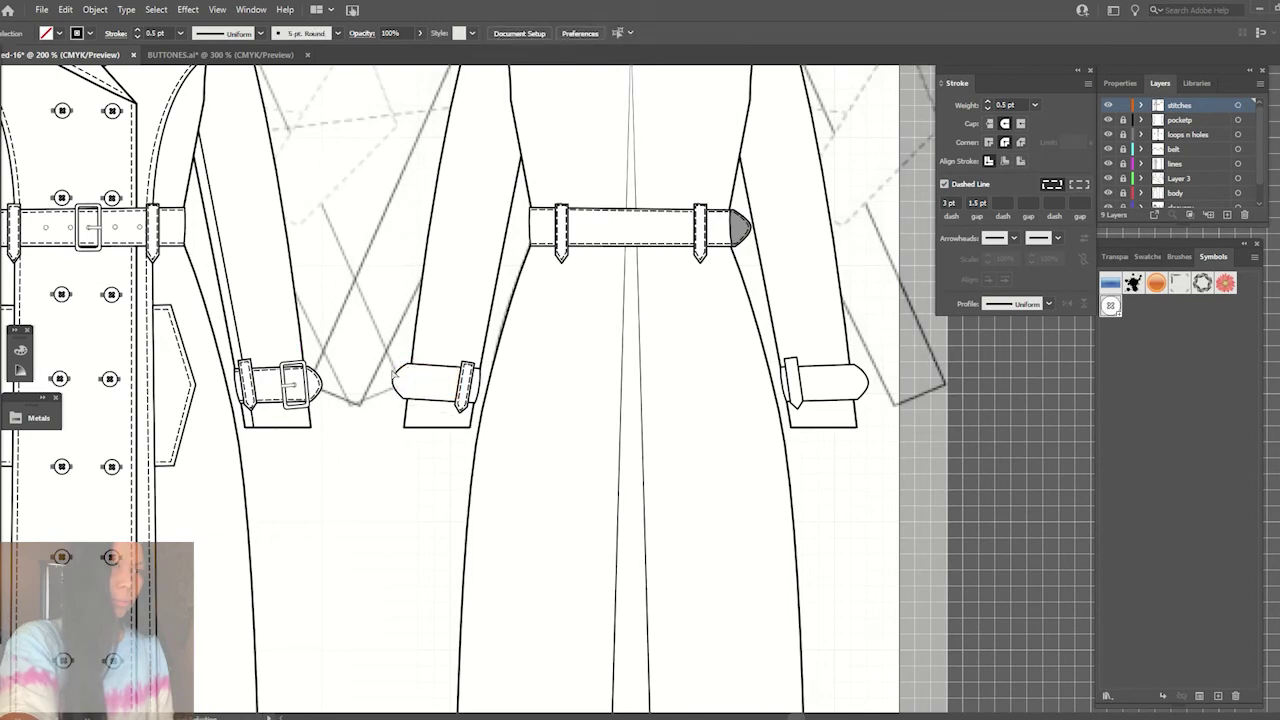
scroll(393, 373, up, 2)
- Trace a dashed stitch line around the left cuff strap's rounded end and bottom edge
drag(471, 391, 435, 381)
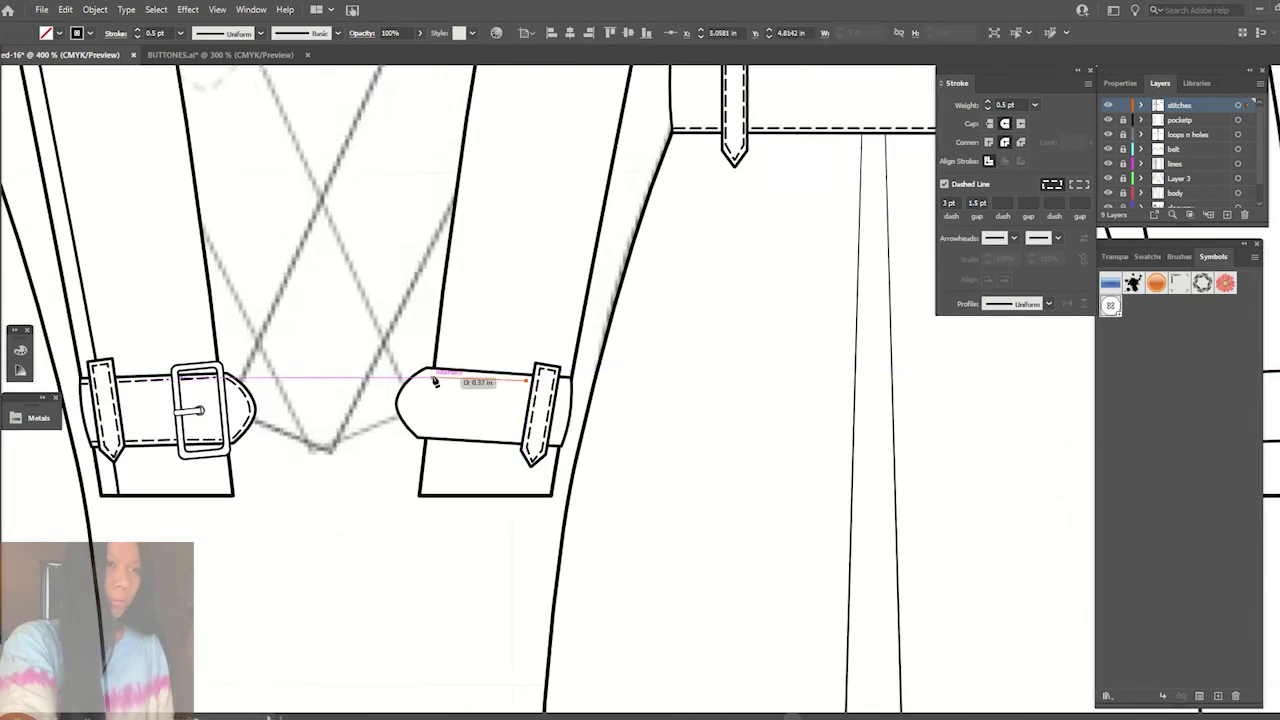
click(433, 376)
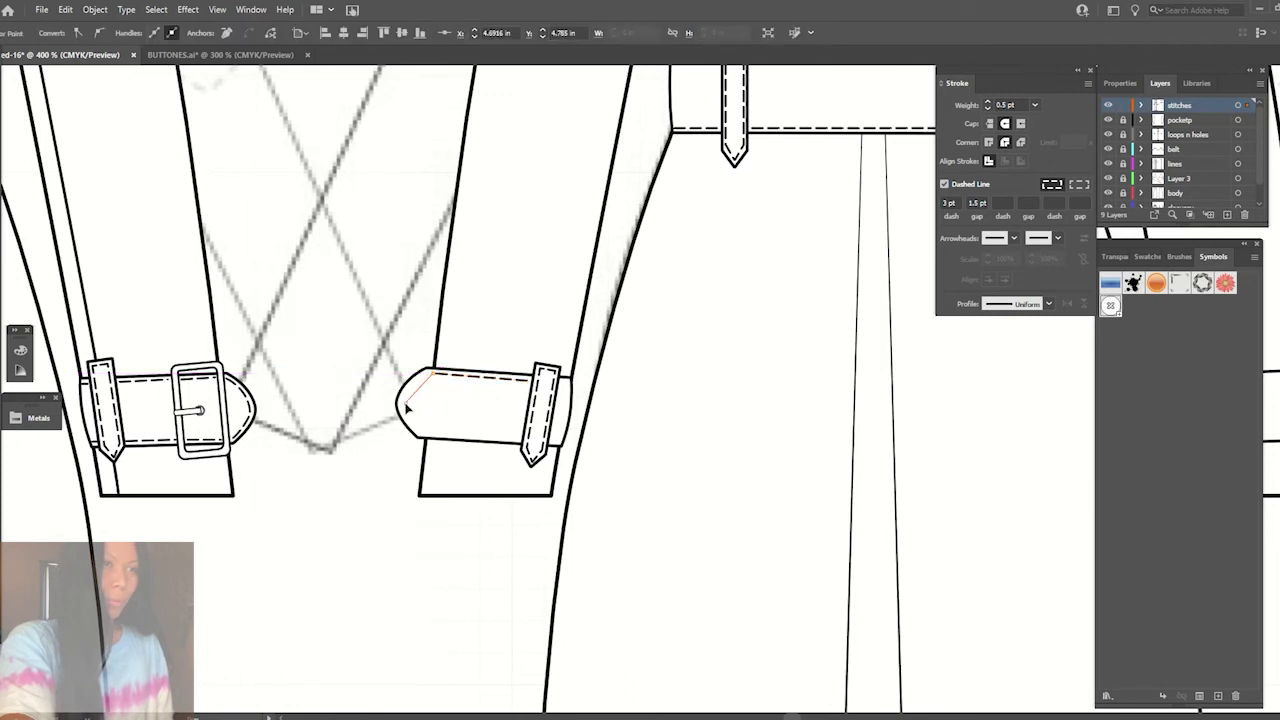
click(407, 427)
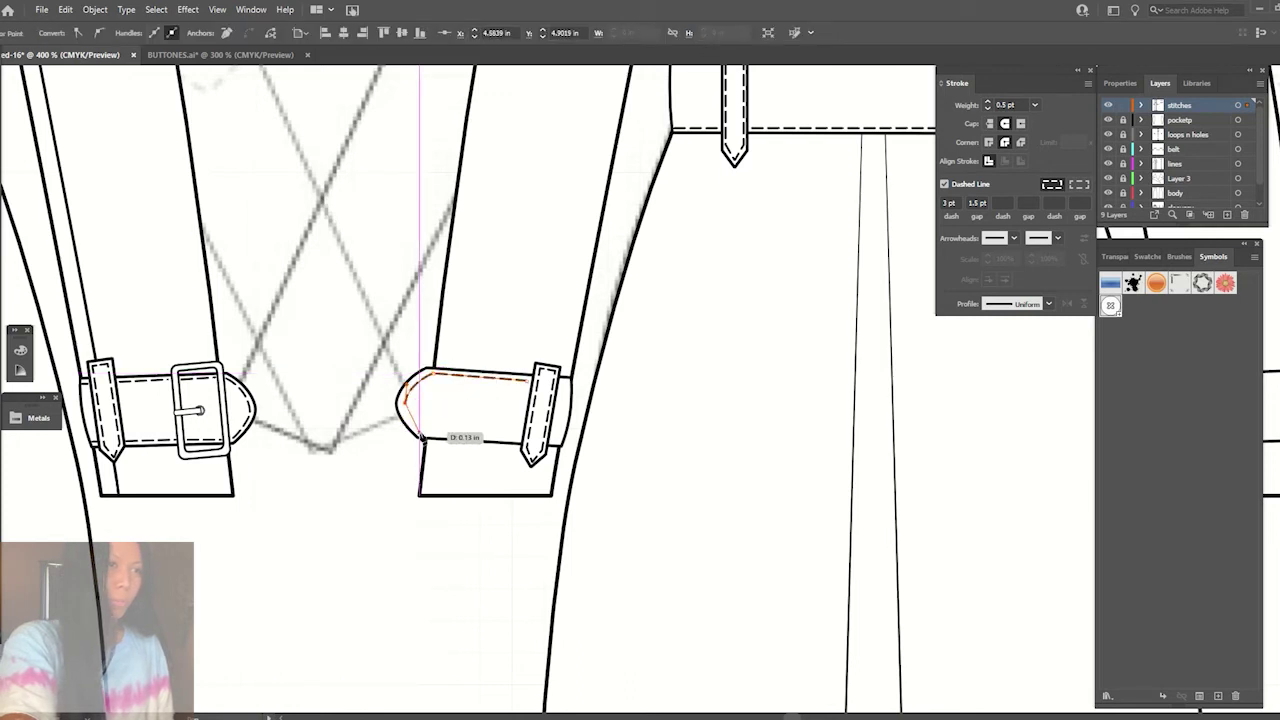
click(424, 437)
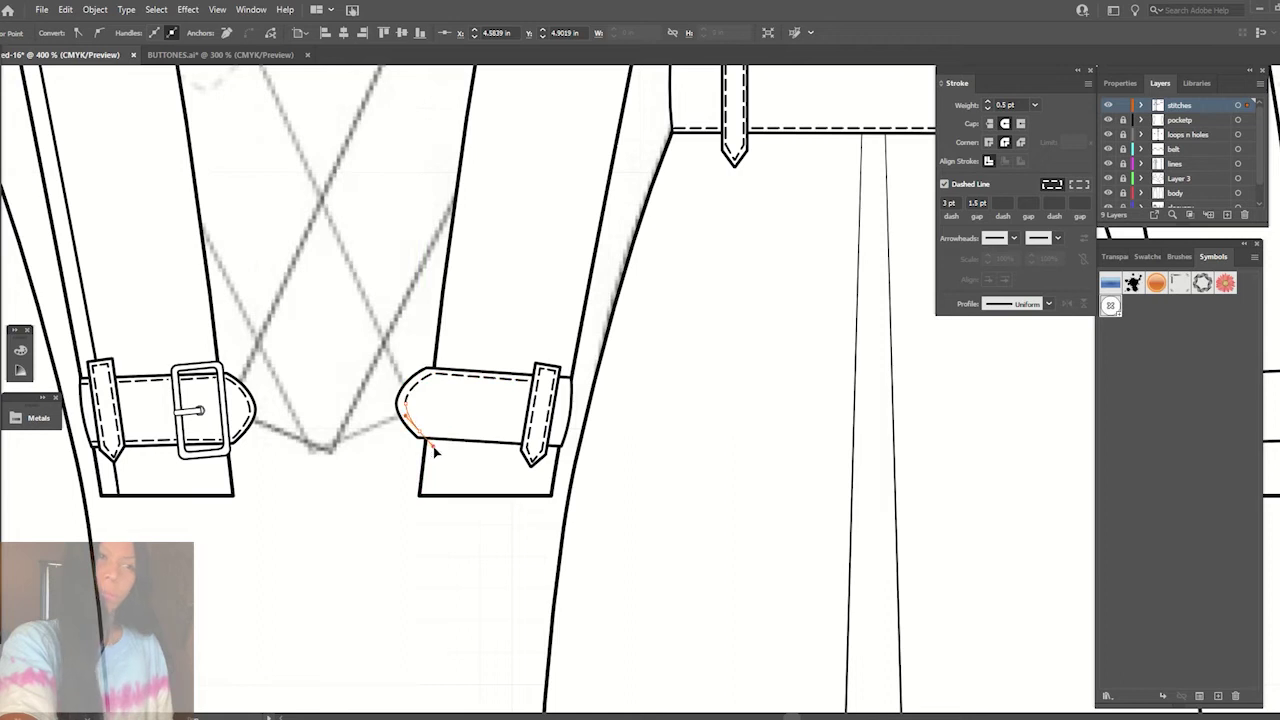
click(424, 437)
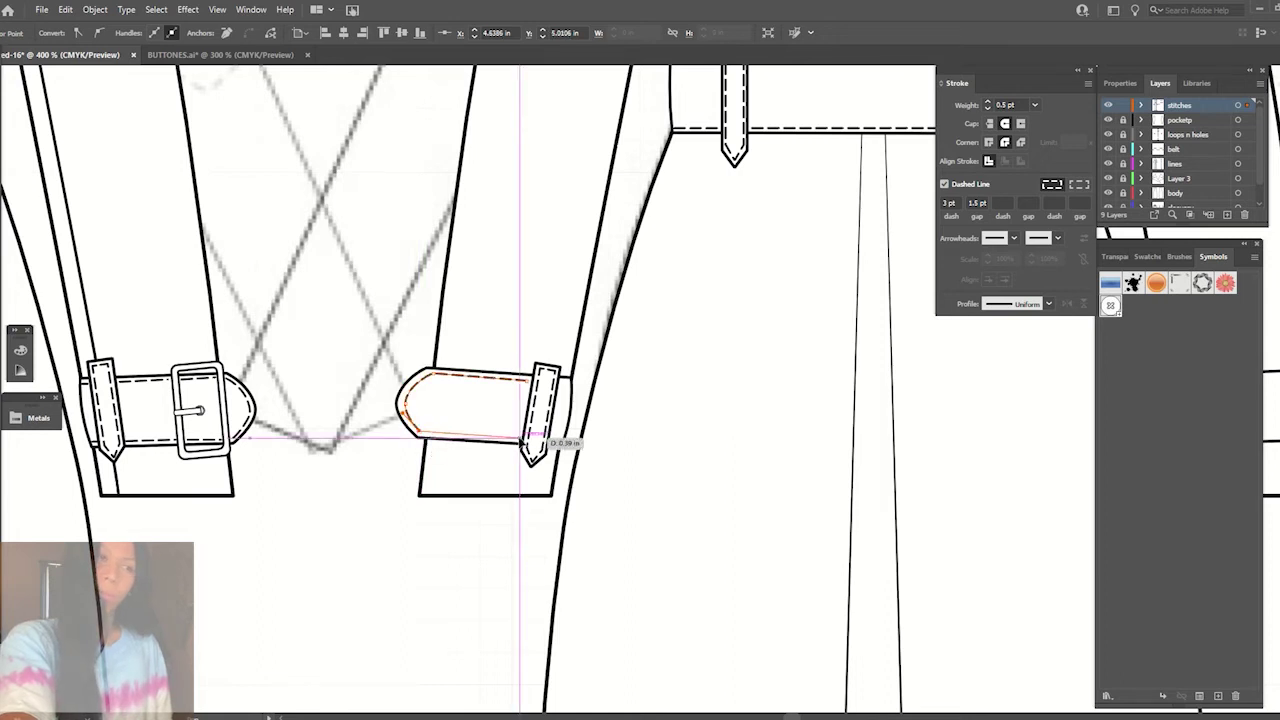
click(530, 441)
ctrl+click(556, 441)
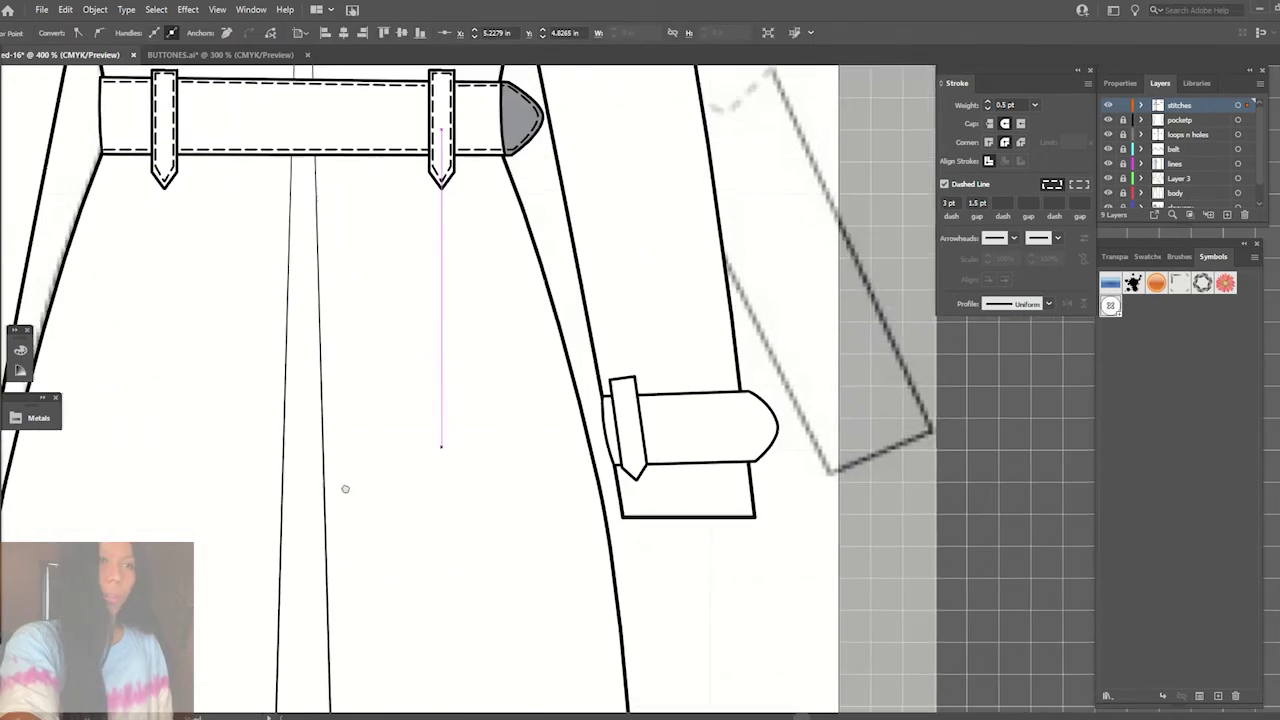
- Stitch along the right cuff strap, curving around its rounded end back to the loop
click(607, 402)
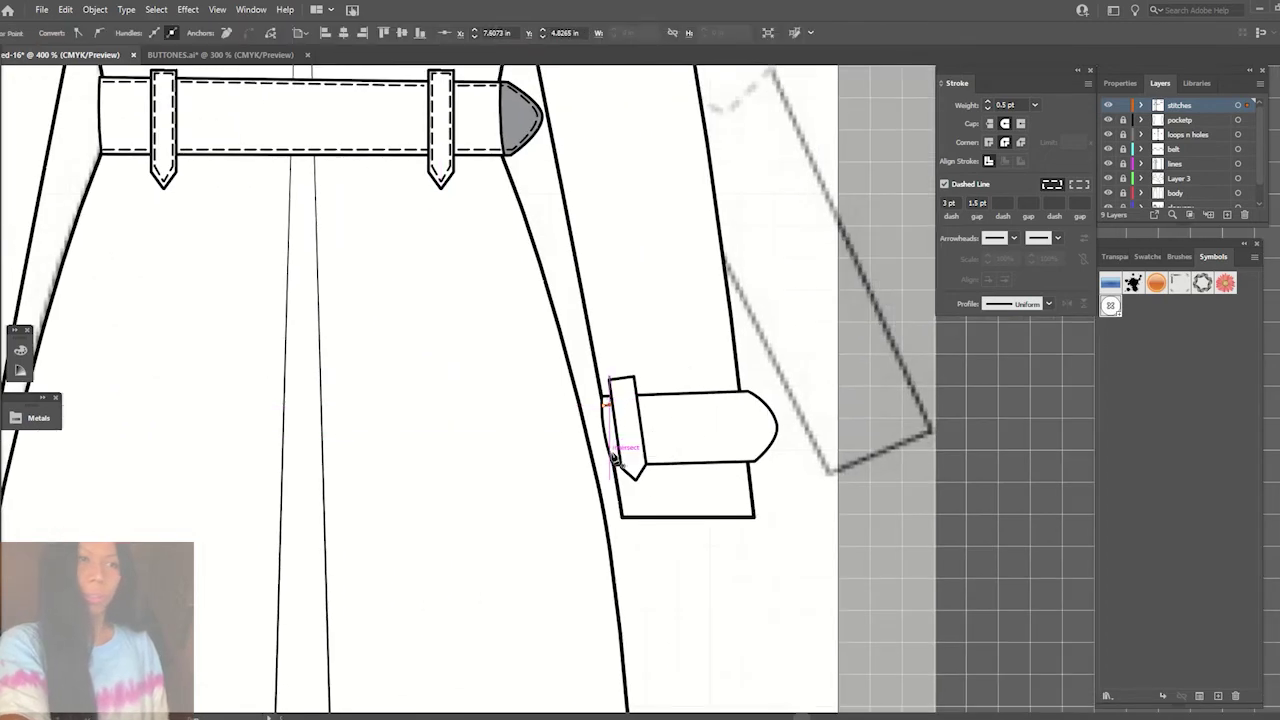
click(618, 462)
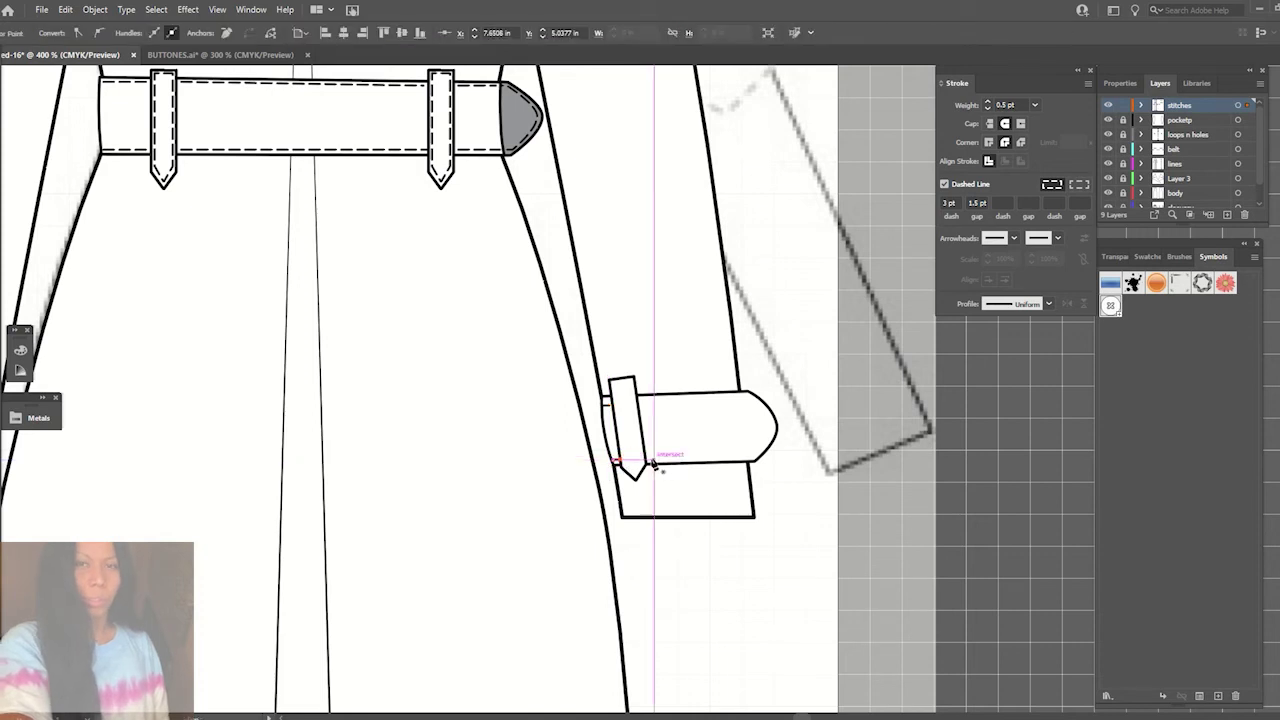
mouse_move(760, 457)
mouse_down()
mouse_move(770, 438)
mouse_move(746, 402)
mouse_move(766, 405)
mouse_up()
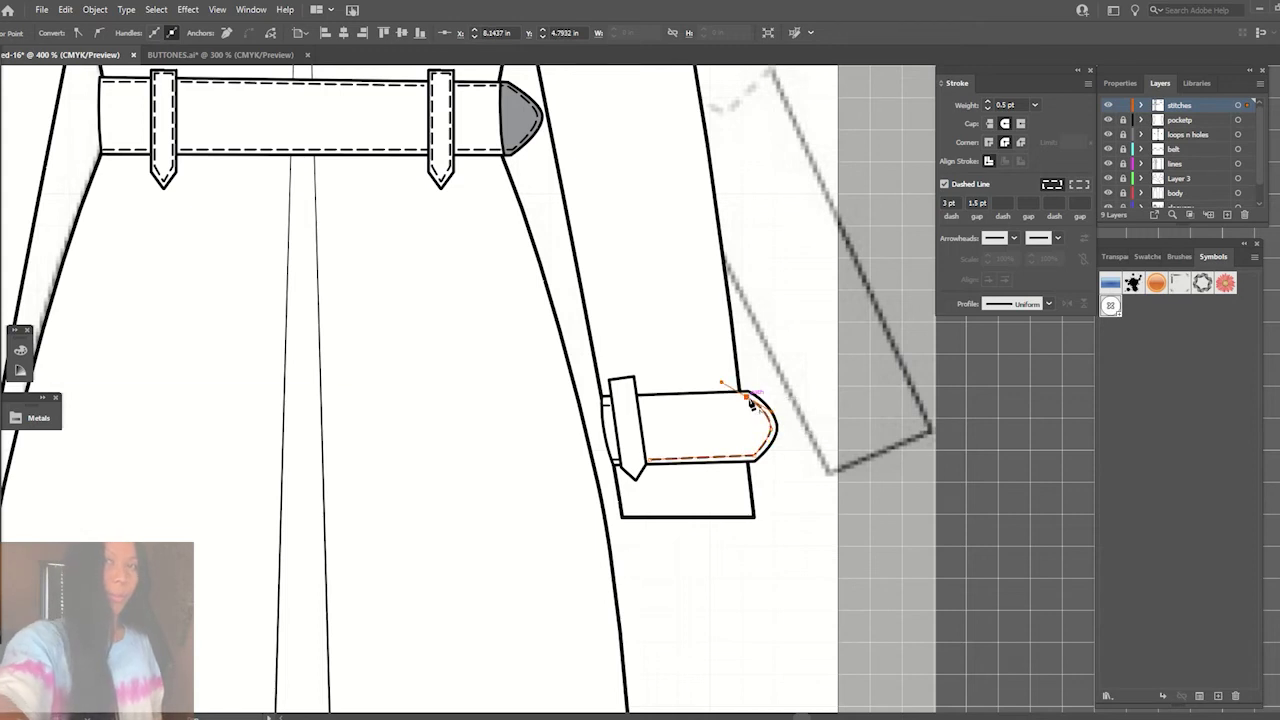
click(636, 398)
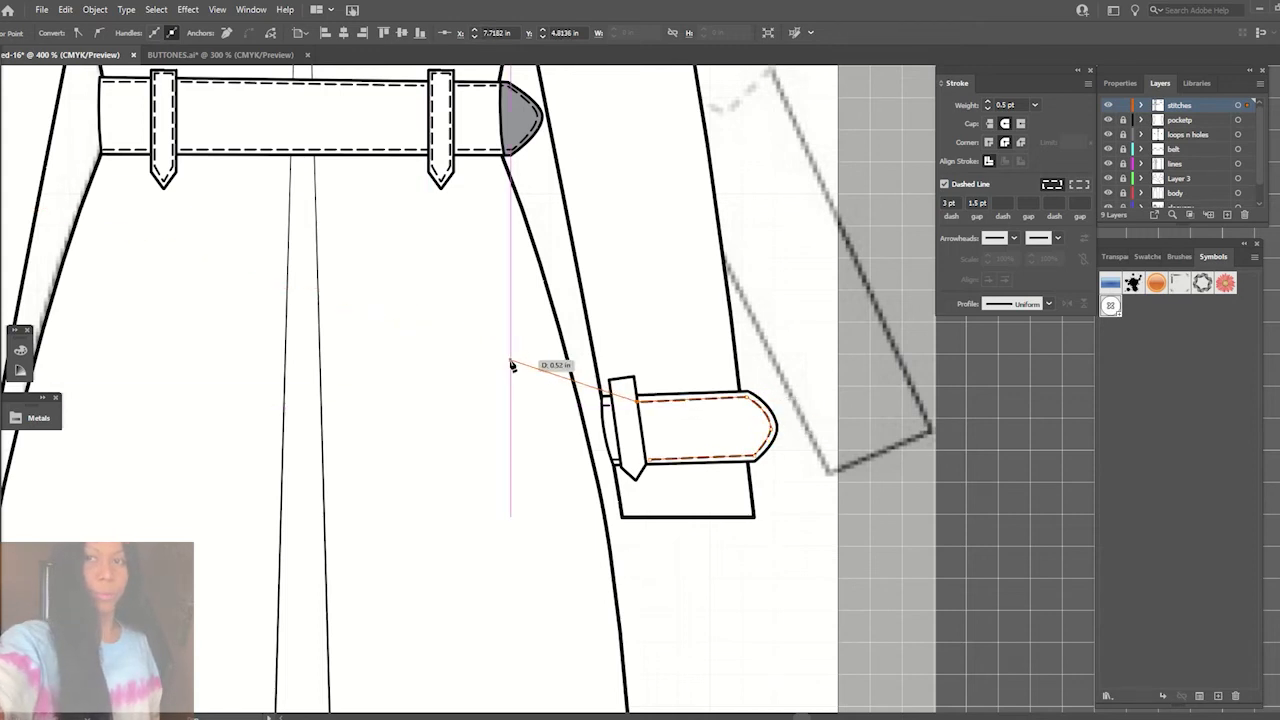
click(628, 388)
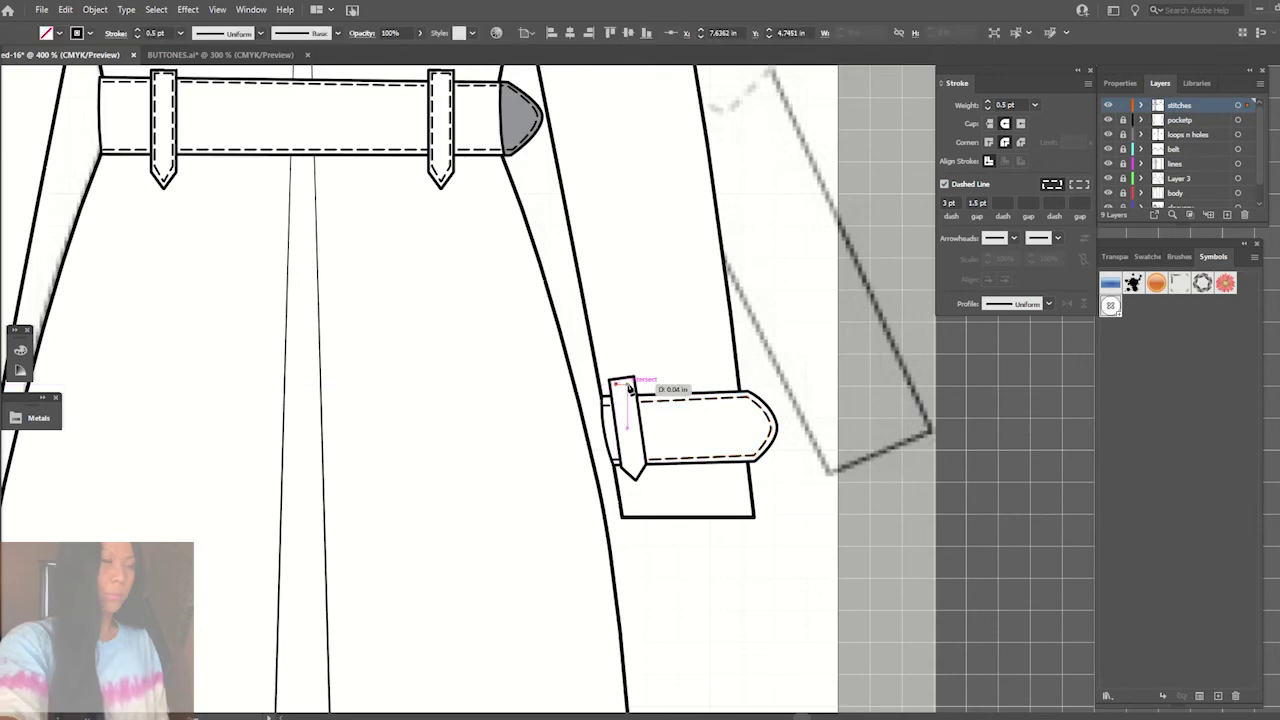
- Outline the cuff strap loop's pointed keeper tab with dashed stitching
scroll(631, 388, up, 3)
click(676, 384)
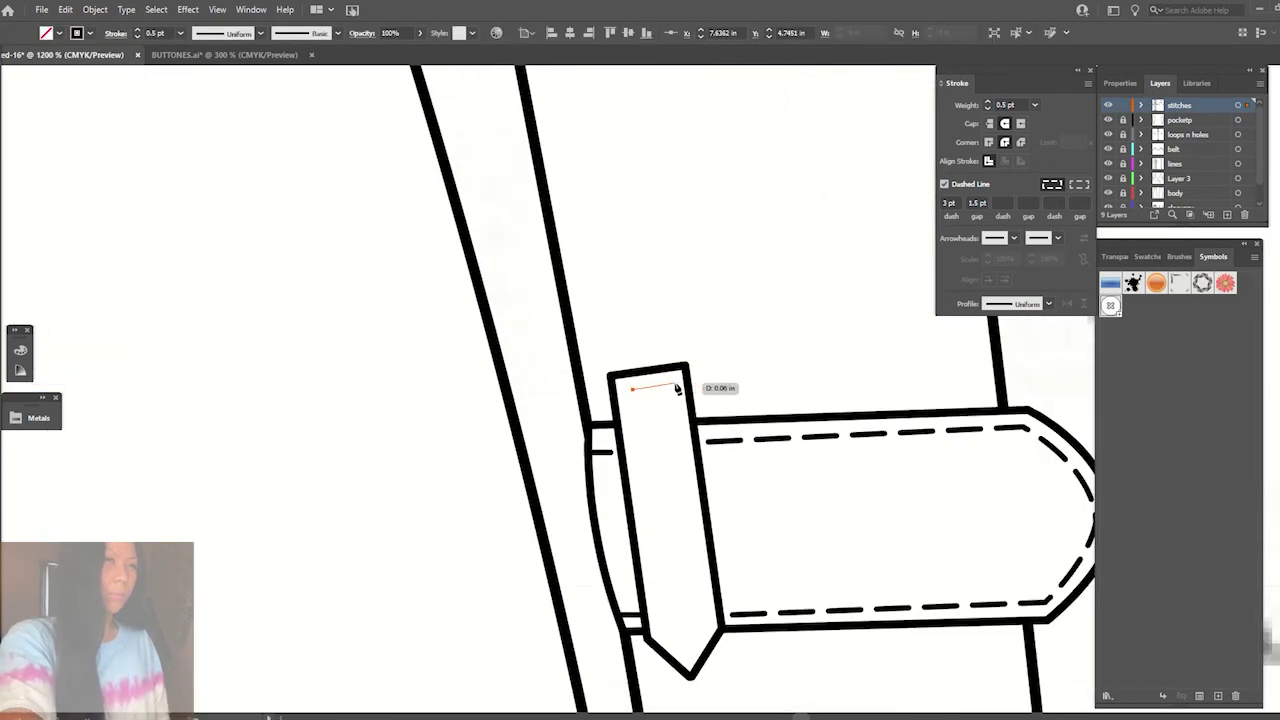
click(707, 622)
click(690, 652)
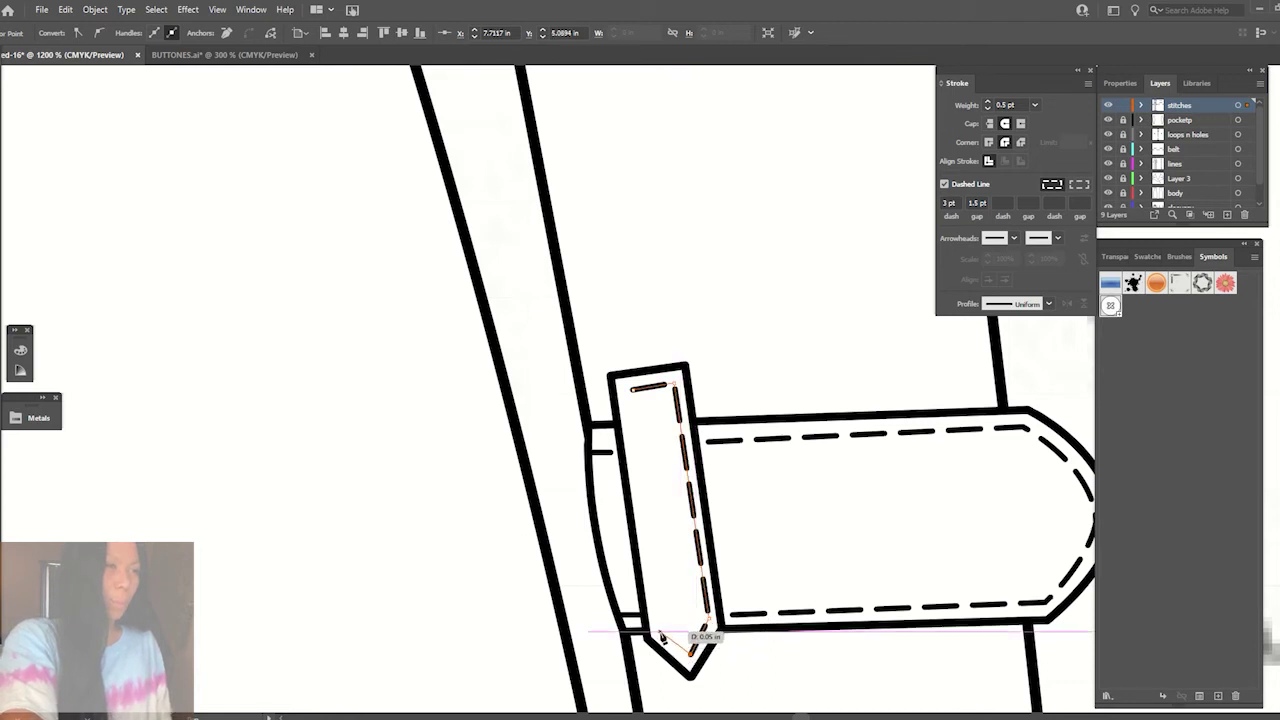
click(657, 633)
click(634, 390)
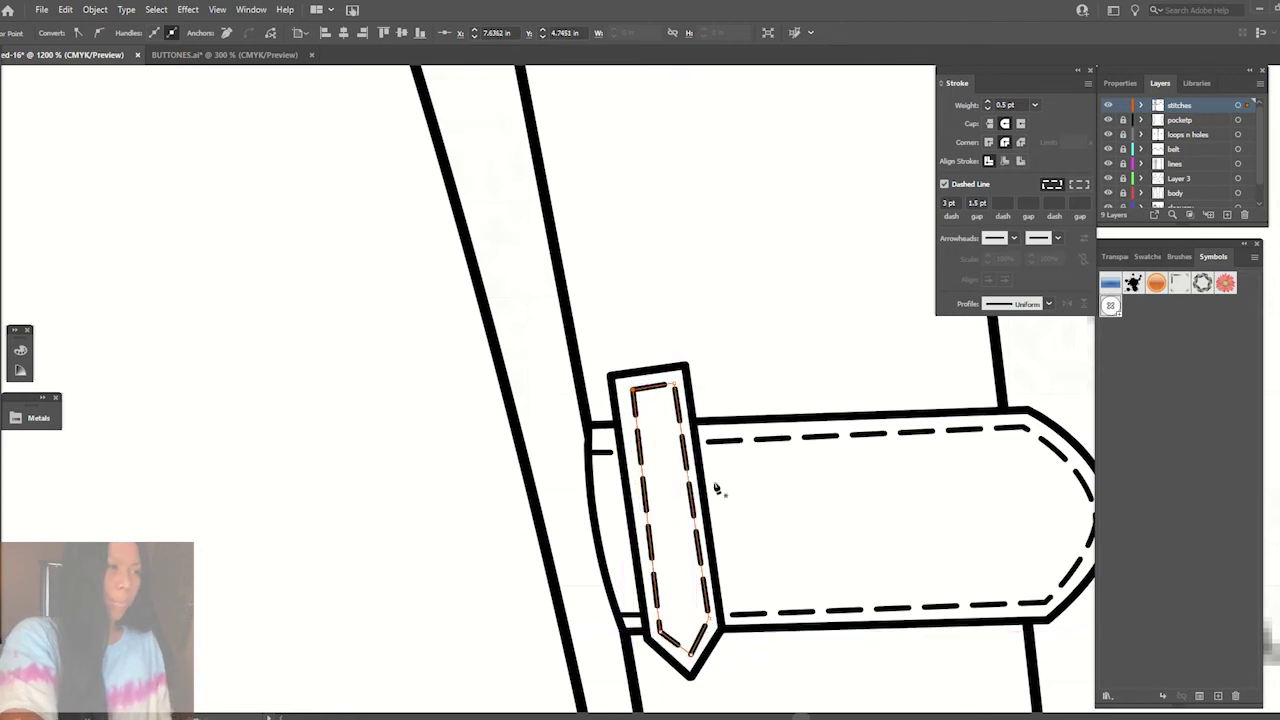
drag(632, 388, 628, 393)
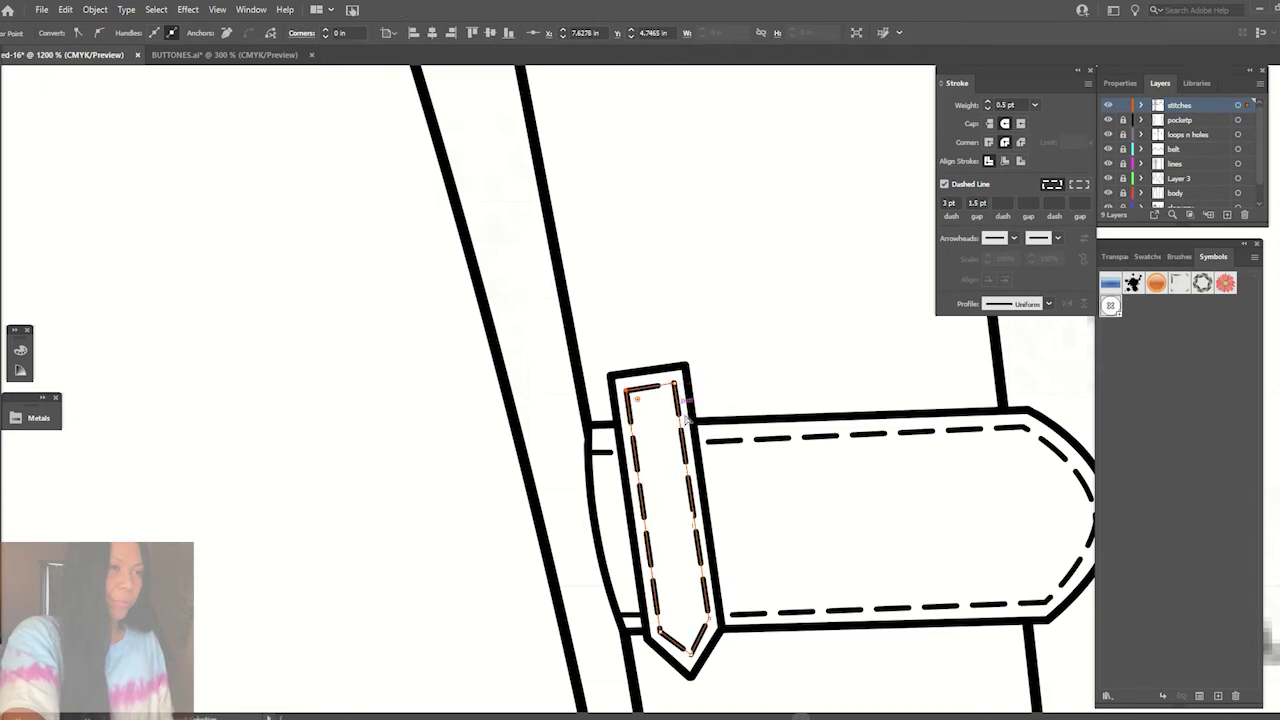
click(782, 333)
key(ctrl+minus)
key(ctrl+minus)
key(ctrl+minus)
key(ctrl+minus)
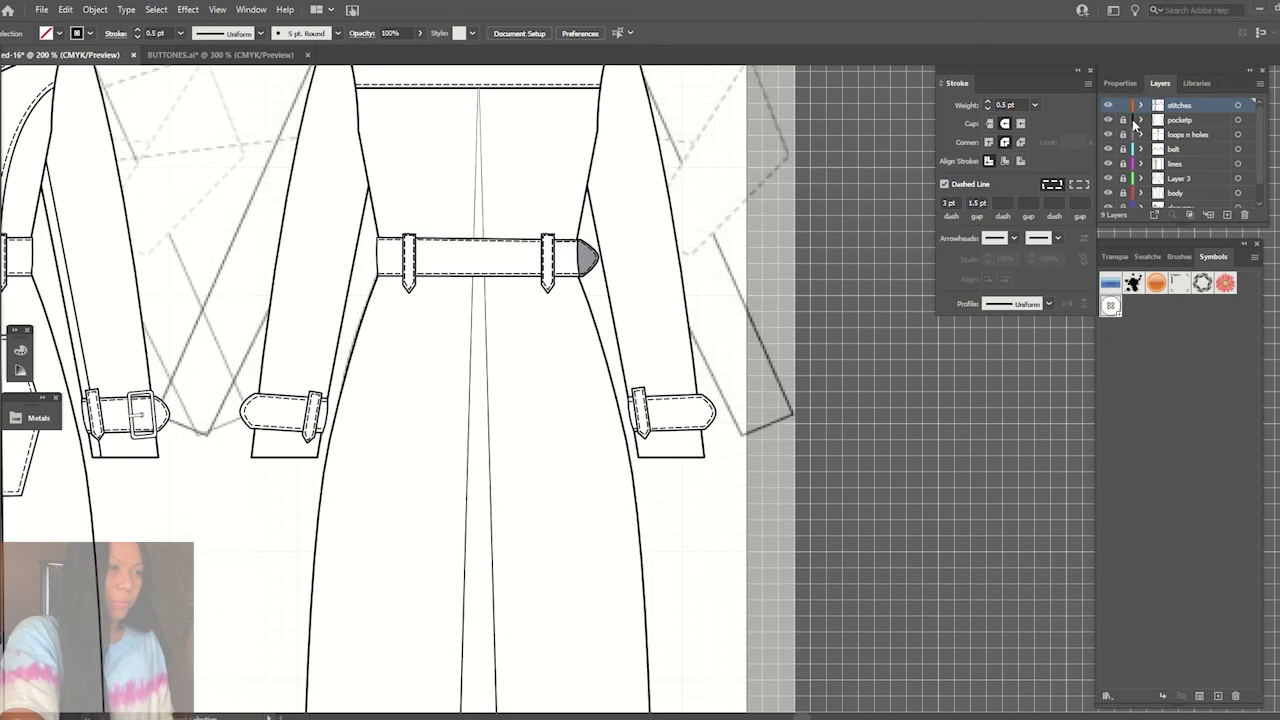
- On the lines layer, mirror a vertical copy of the front sleeve fold line onto the back coat
click(1178, 163)
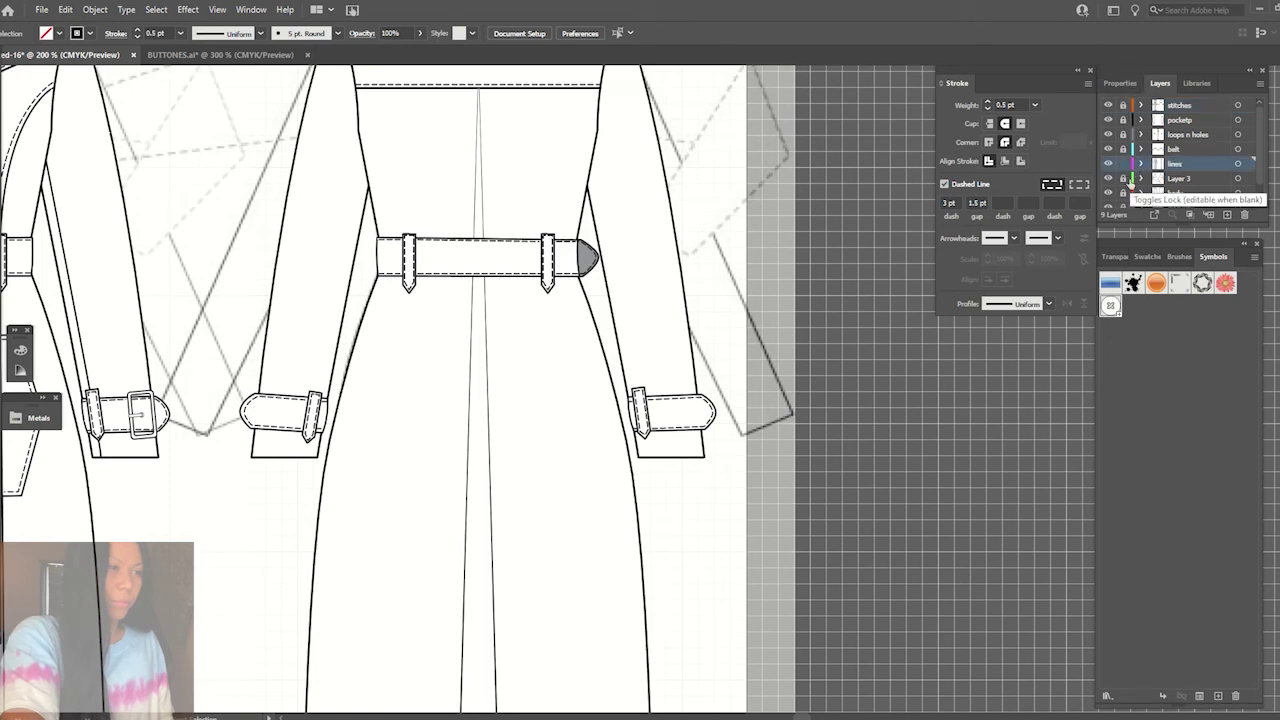
key(ctrl+minus)
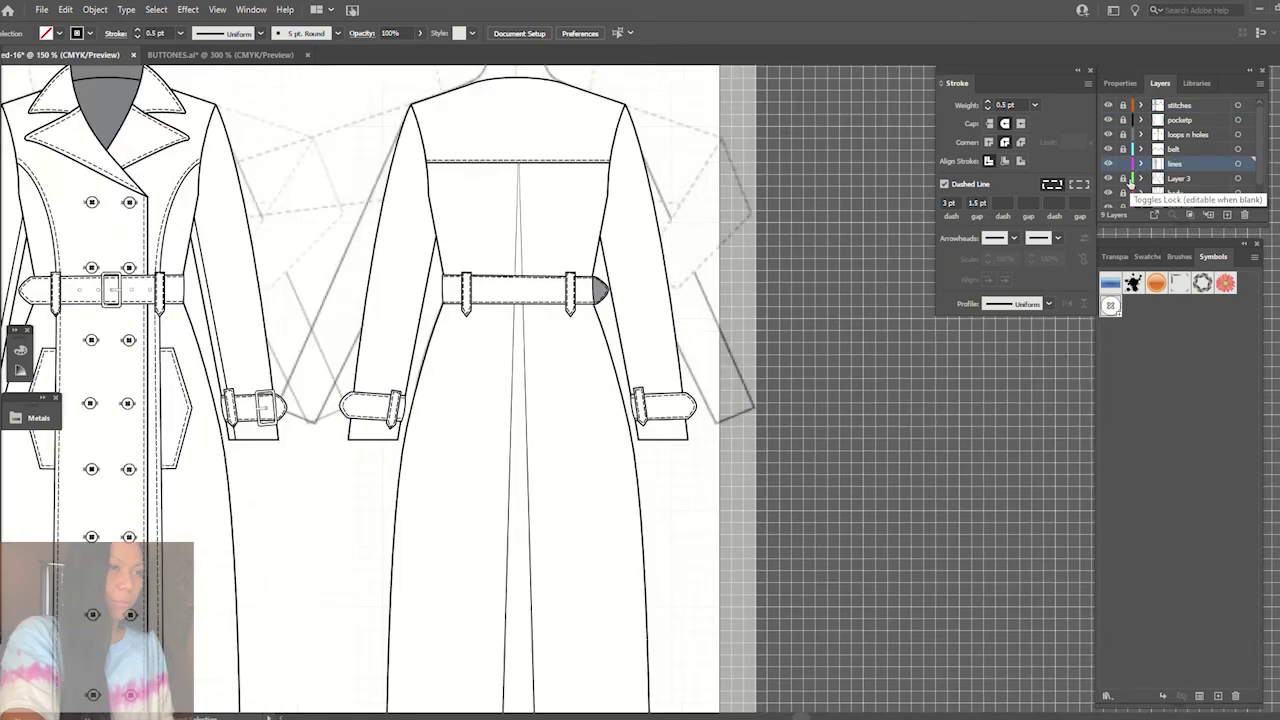
drag(125, 212, 265, 148)
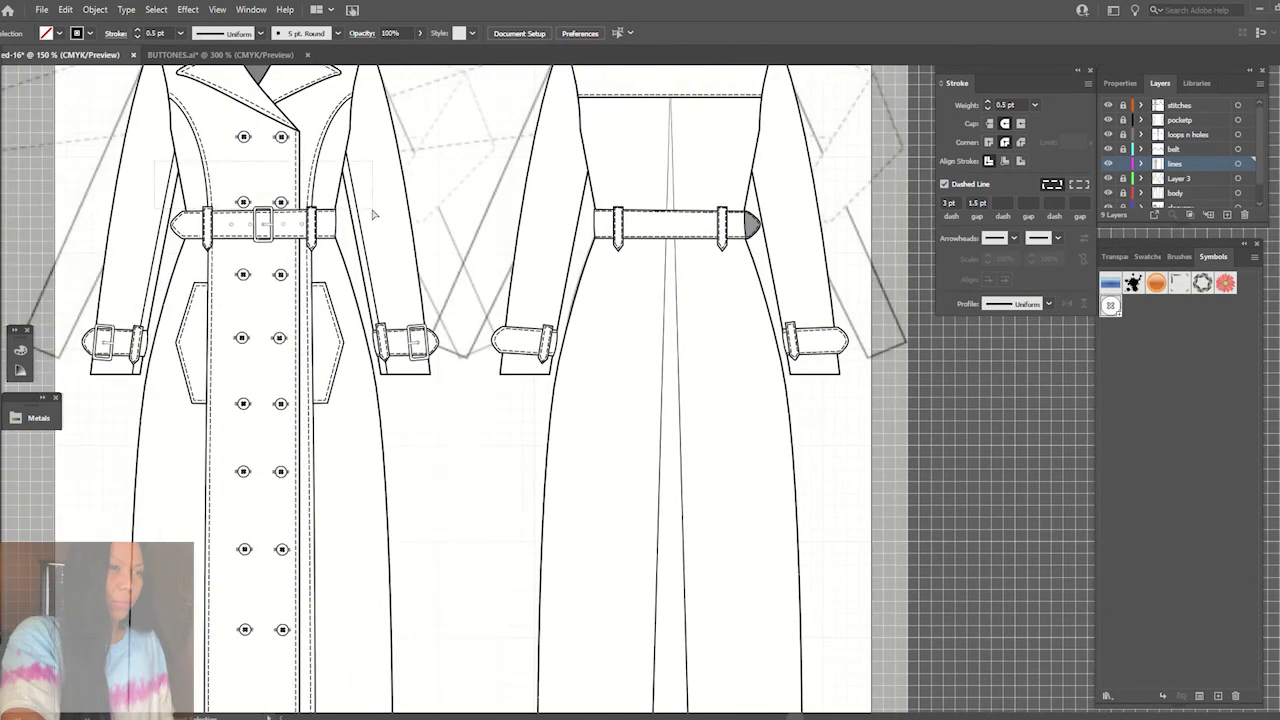
click(162, 224)
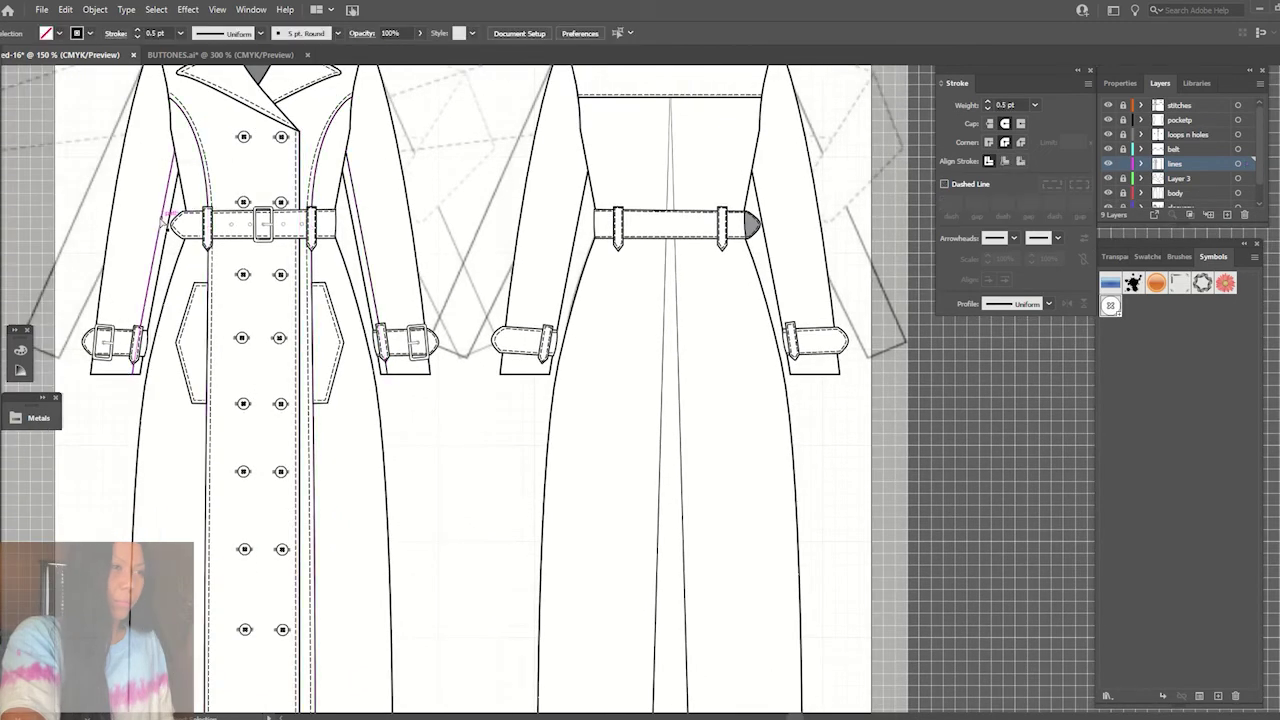
click(366, 234)
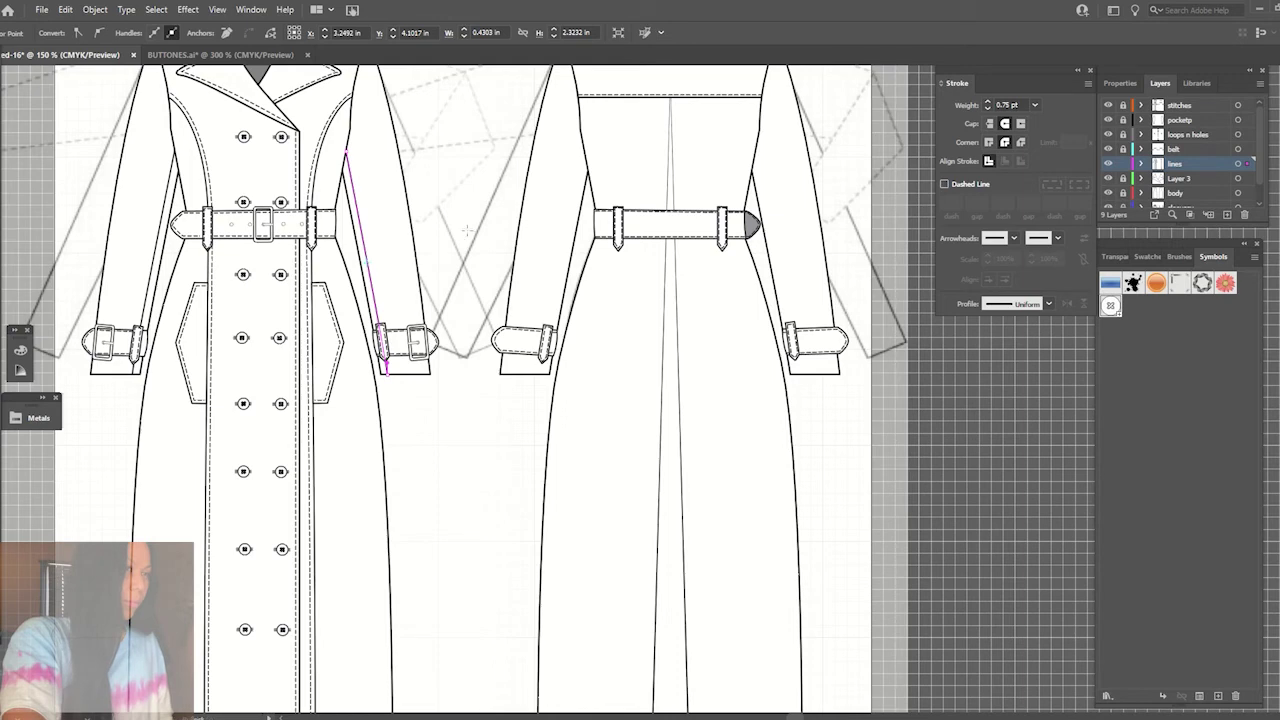
key(o)
key(Return)
click(905, 498)
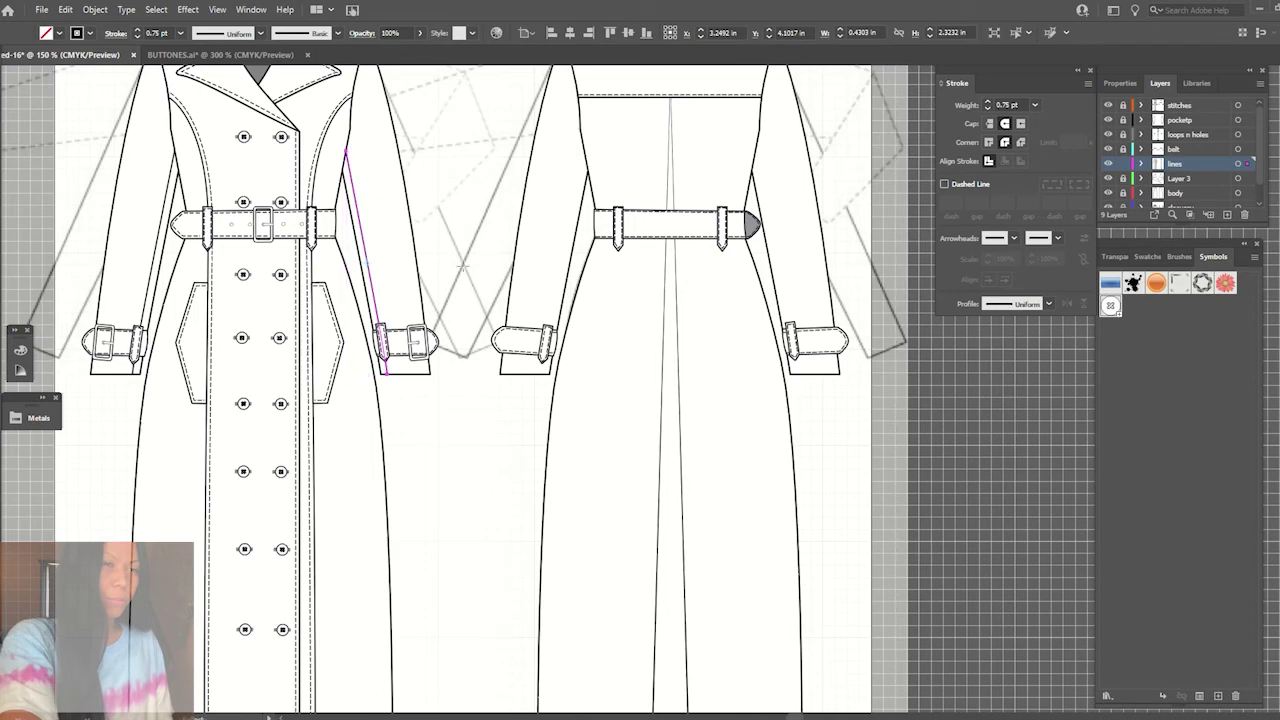
key(o)
key(Return)
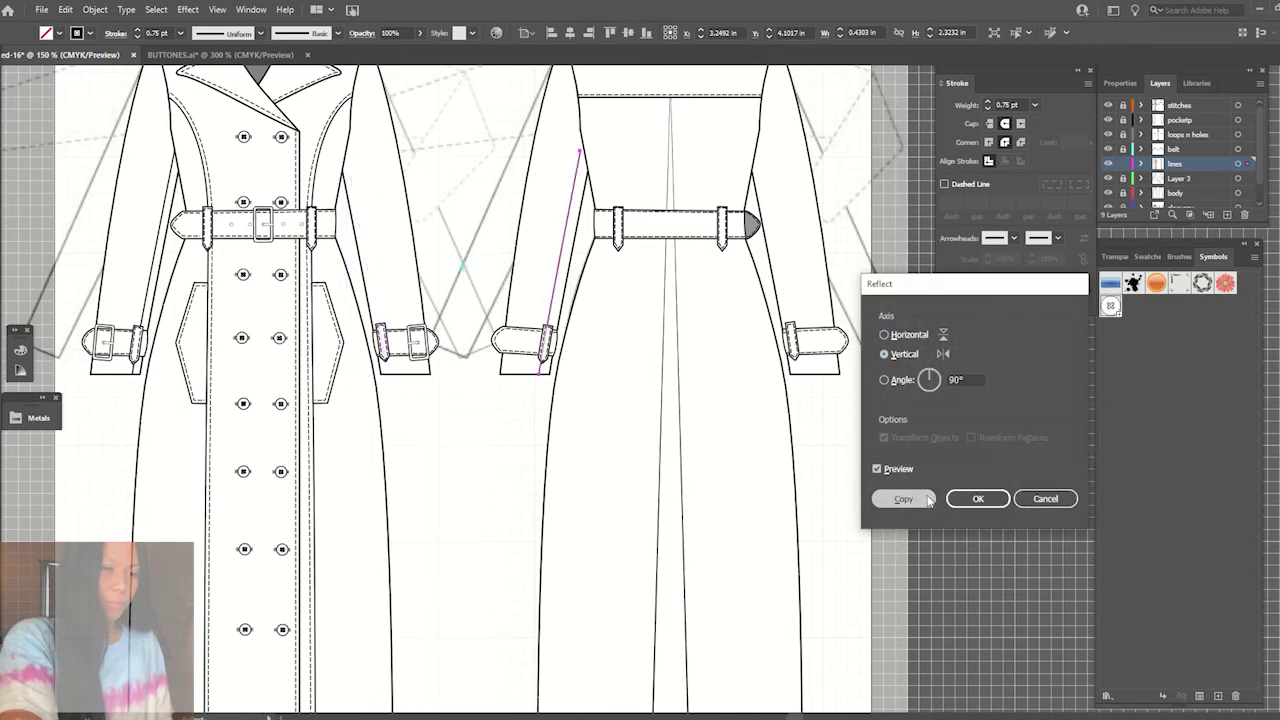
click(929, 499)
click(508, 479)
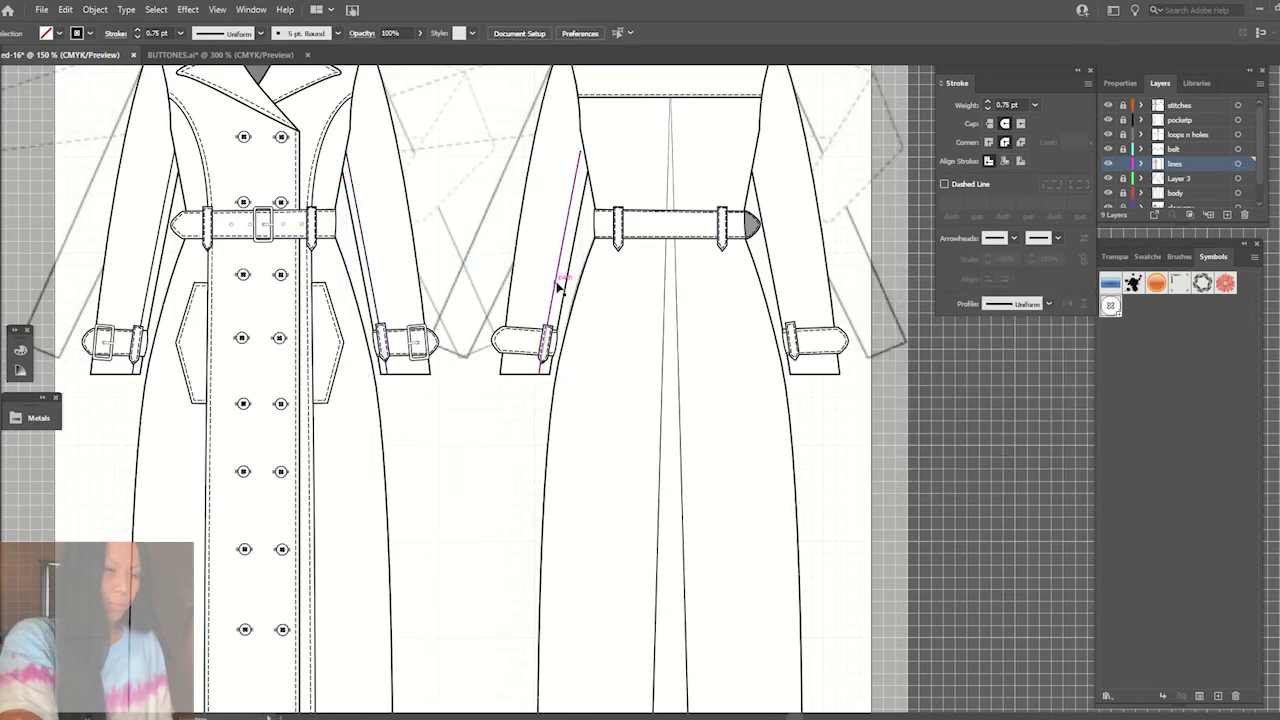
- Reflect the back coat's left fold line to its right side and nudge it slightly right
key(ctrl+equal)
key(ctrl+equal)
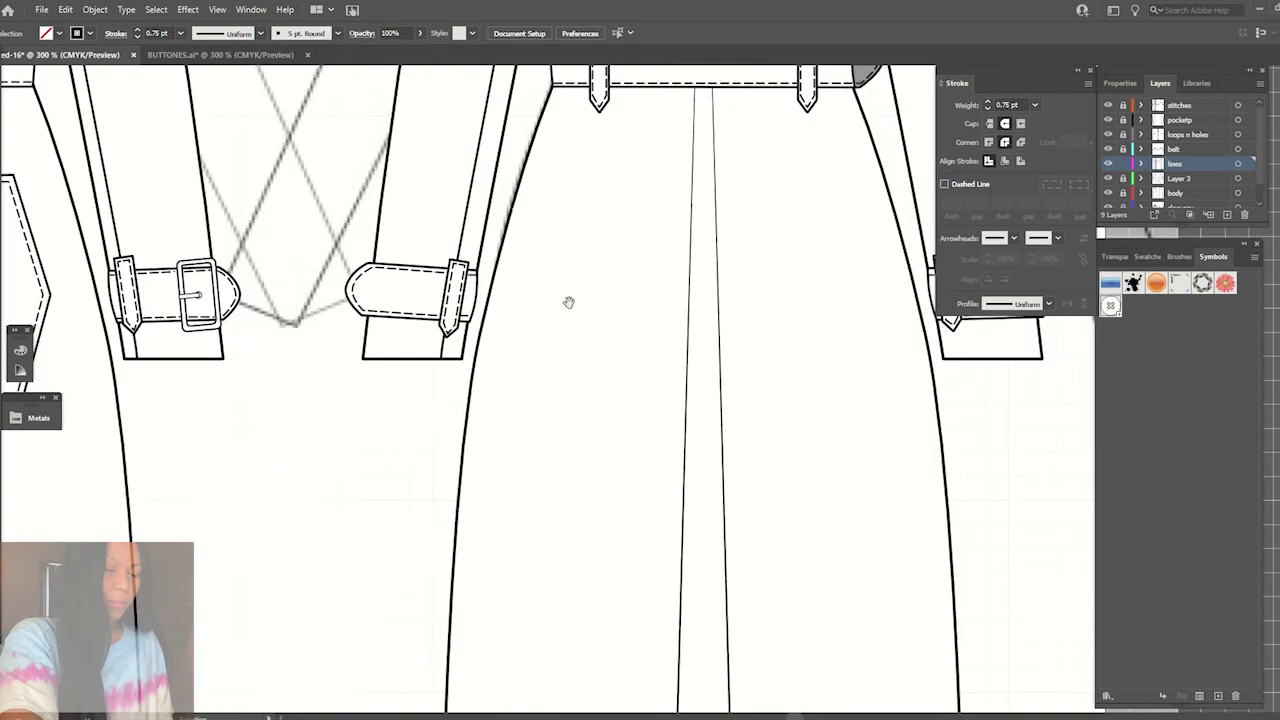
scroll(500, 330, up, 4)
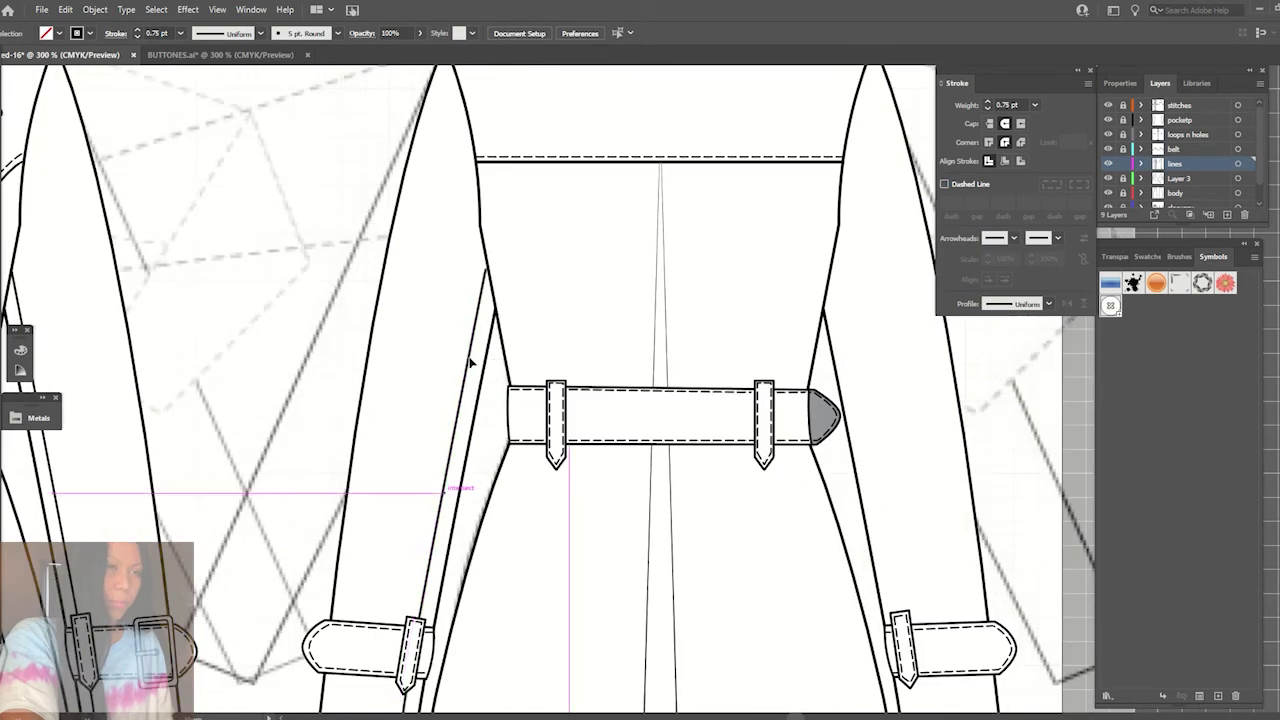
scroll(472, 363, down, 5)
click(466, 290)
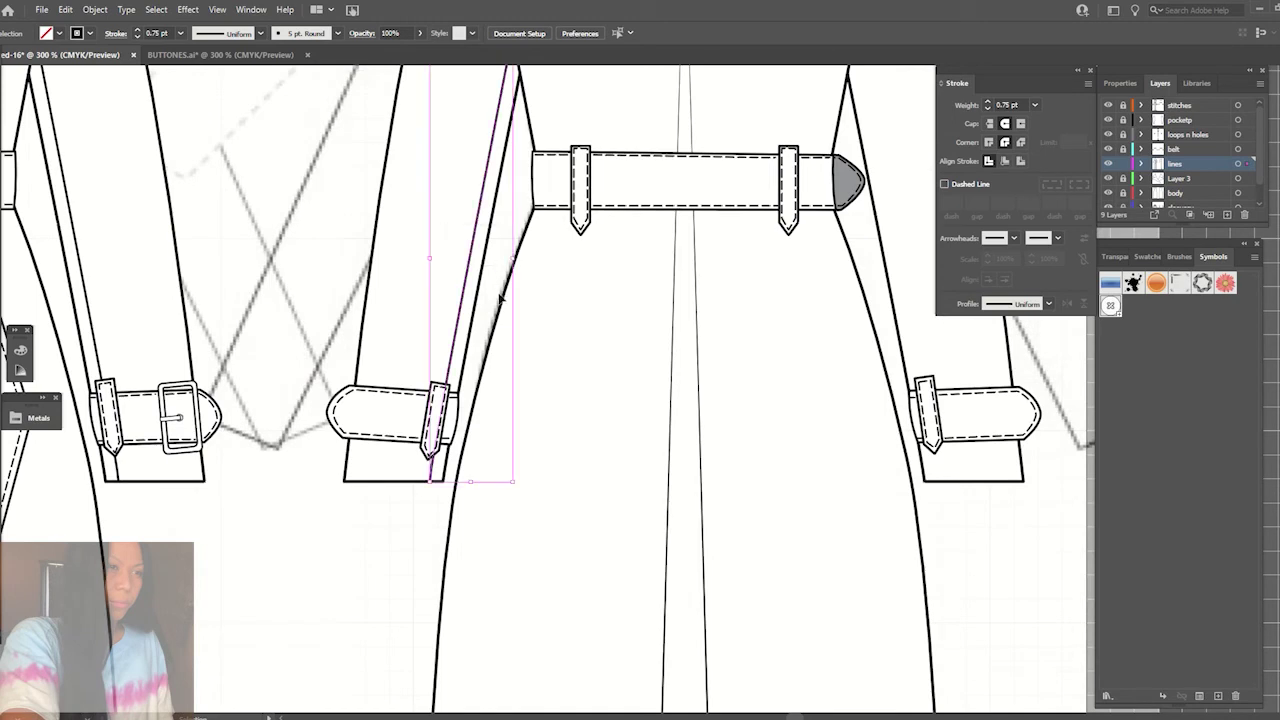
key(backslash)
alt+click(688, 293)
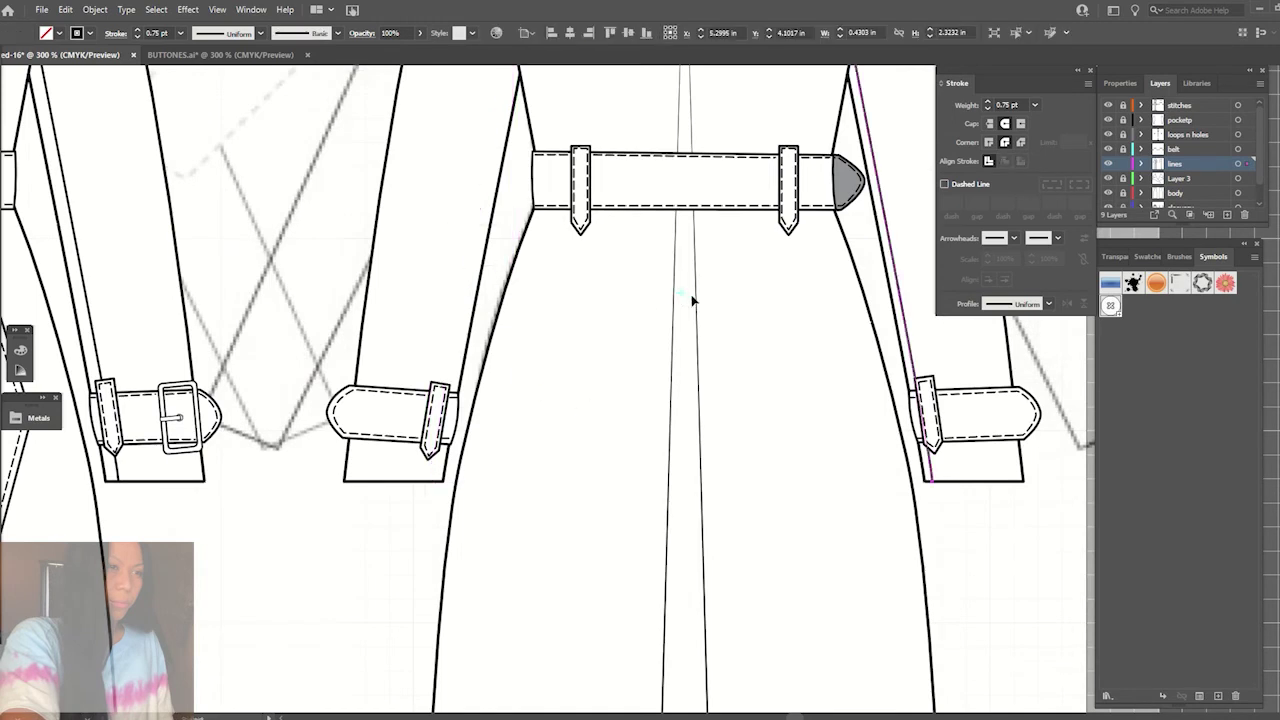
click(908, 499)
key(ctrl+equal)
key(ctrl+minus)
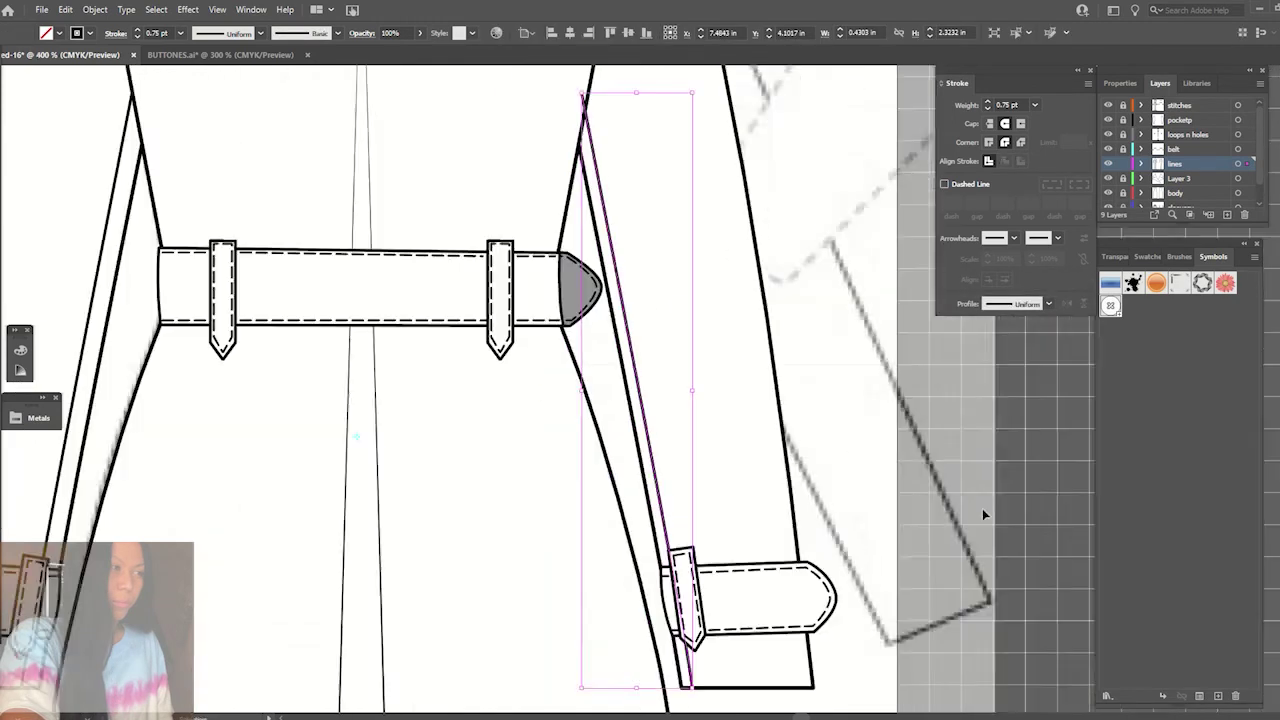
click(619, 305)
drag(619, 305, 630, 303)
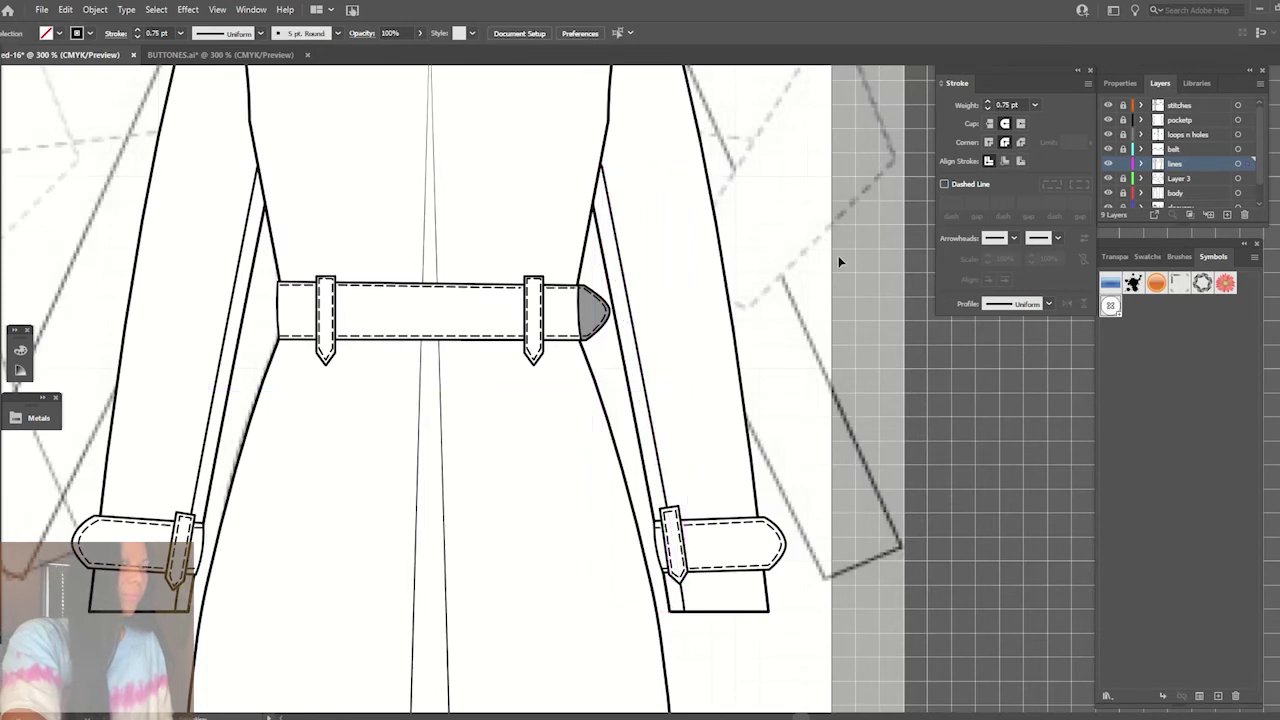
key(ctrl+1)
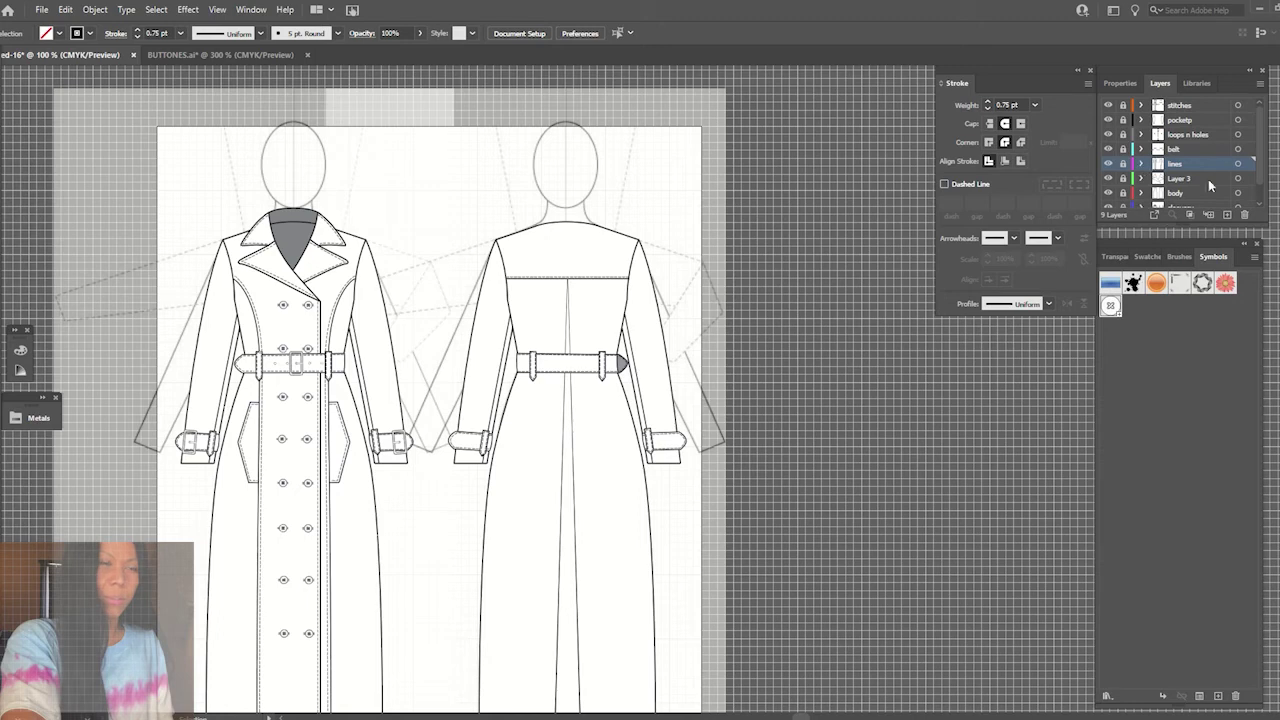
- Rename Layer 3 to 'neck' and make it the active layer
scroll(1258, 176, down, 1)
scroll(1269, 150, up, 1)
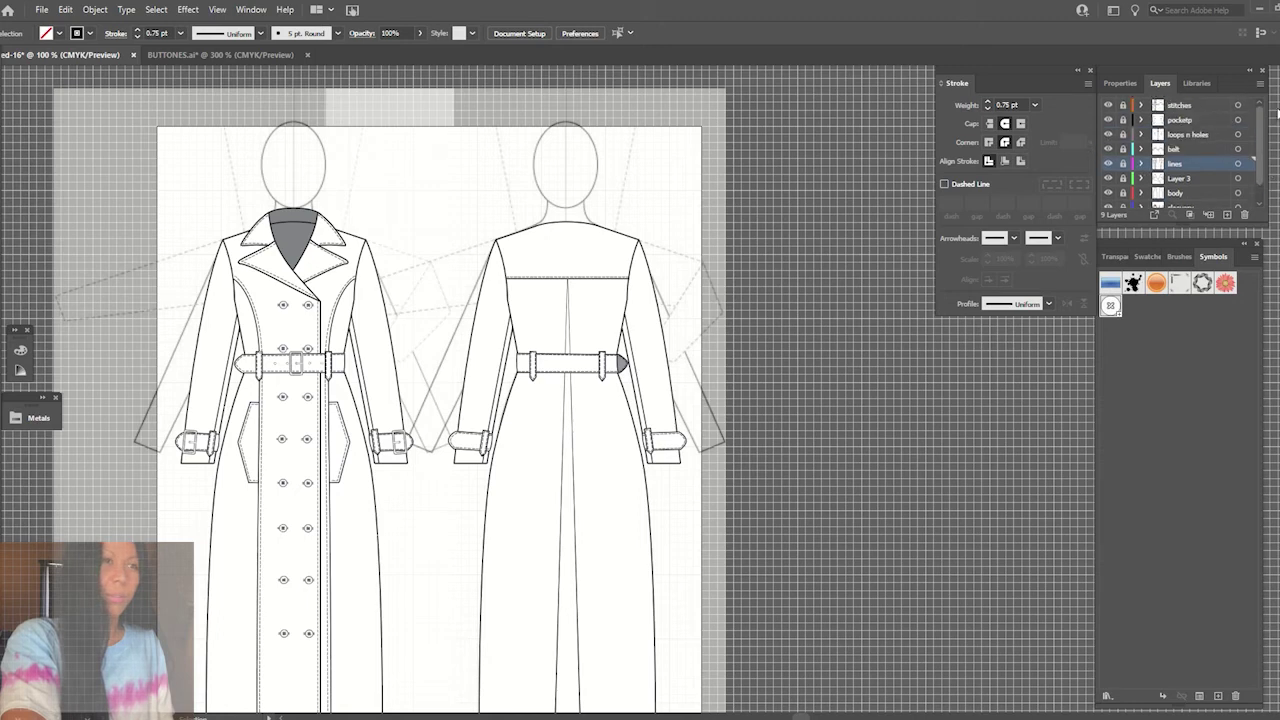
double_click(1178, 179)
text(neckl)
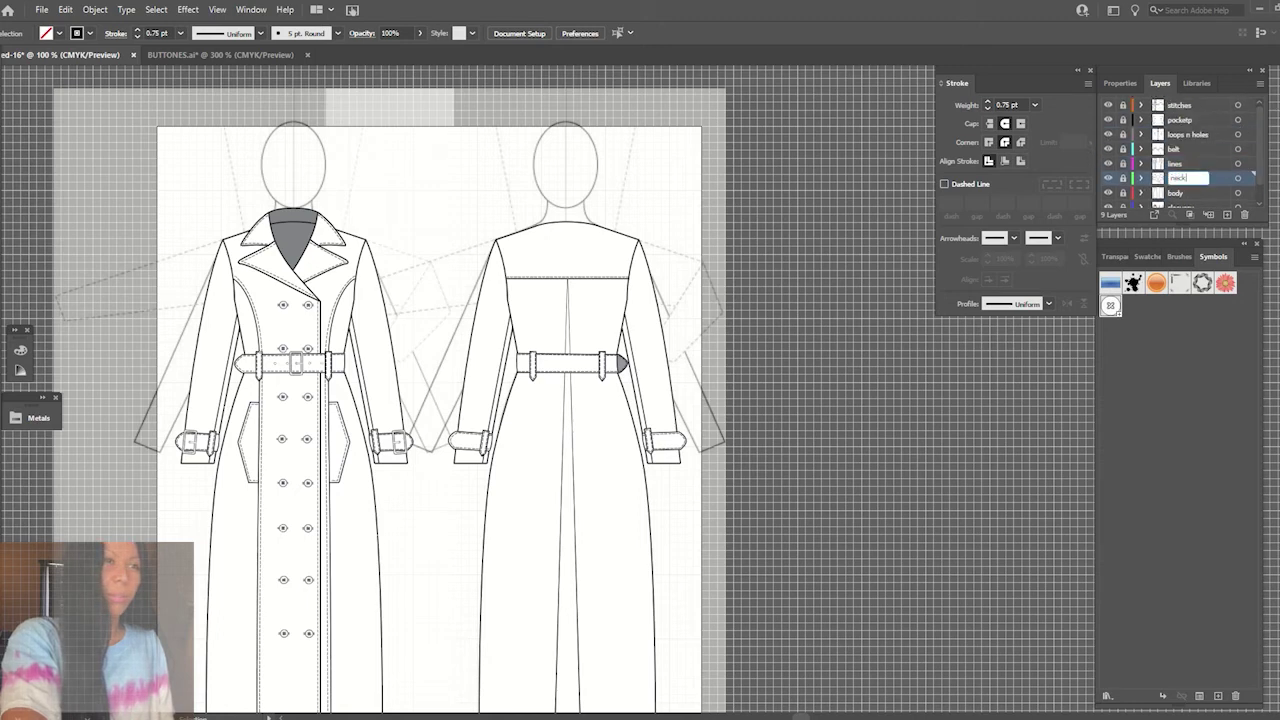
click(1204, 163)
click(1191, 179)
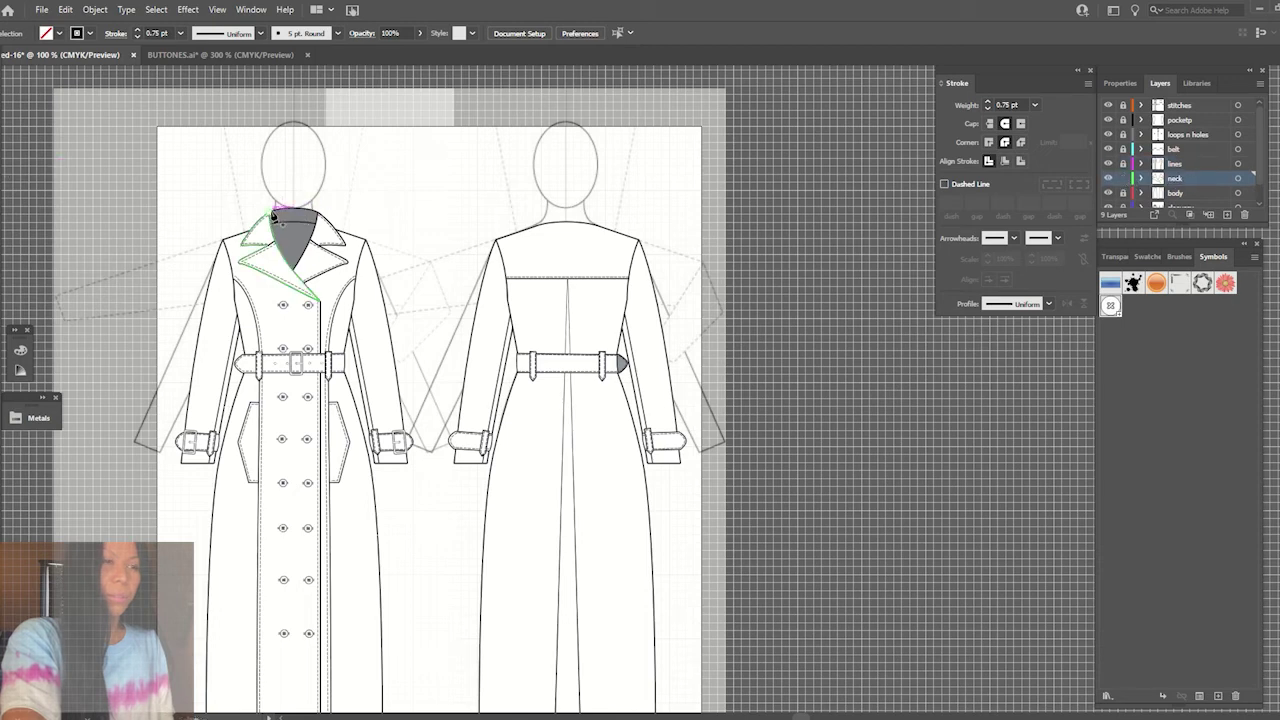
- Draw a curved neckline stroke across the top of the front coat's collar
key(ctrl+equal)
scroll(323, 208, up, 5)
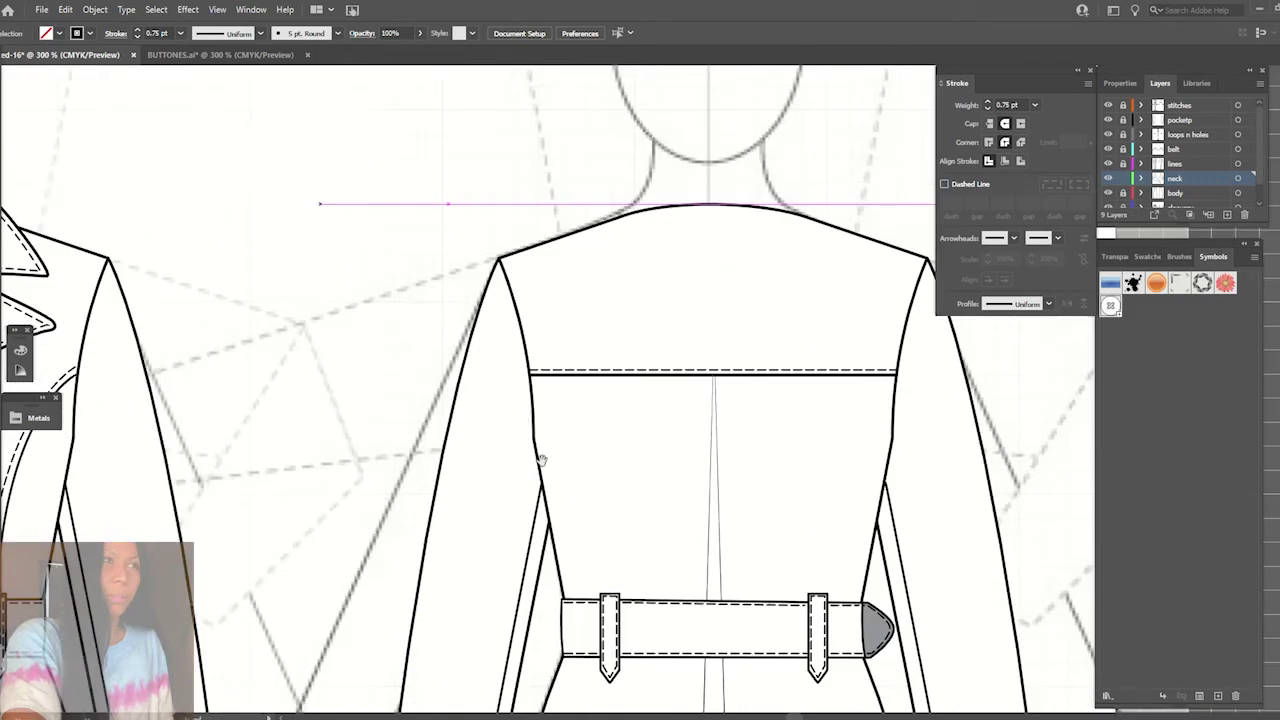
scroll(250, 215, left, 4)
key(ctrl+equal)
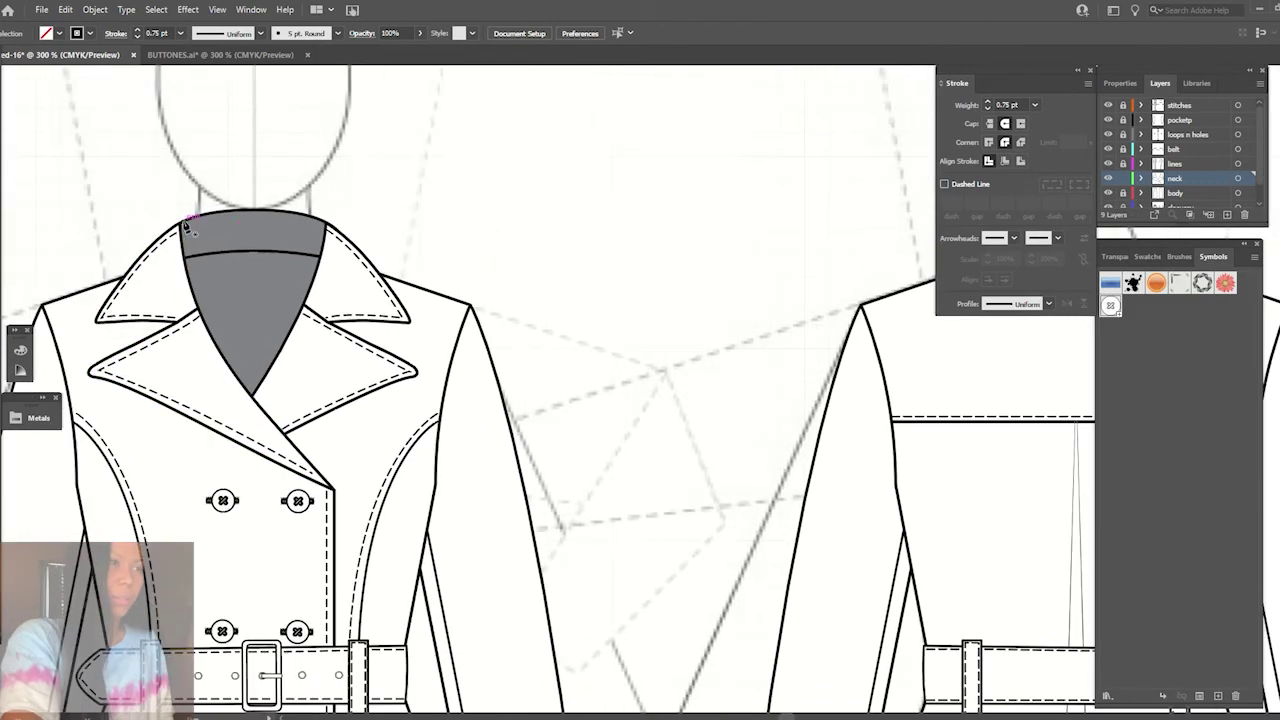
click(182, 219)
drag(320, 223, 395, 247)
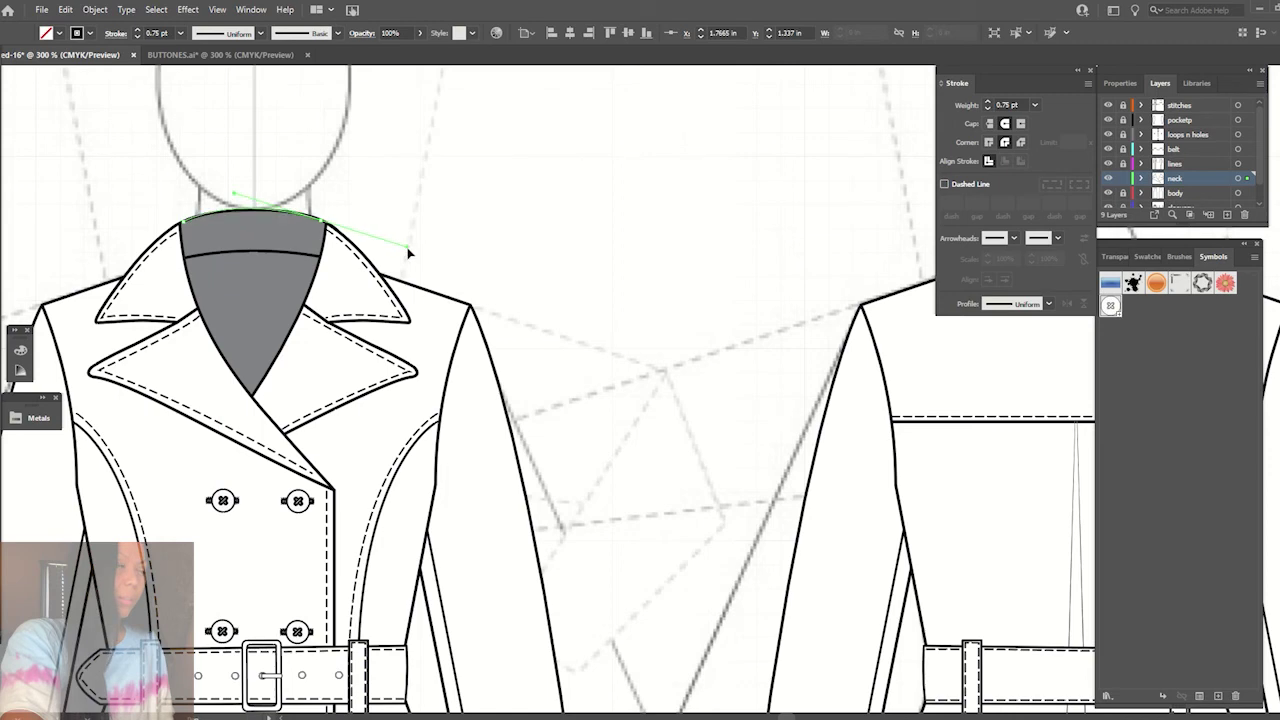
key(v)
click(325, 178)
key(ctrl+minus)
key(ctrl+minus)
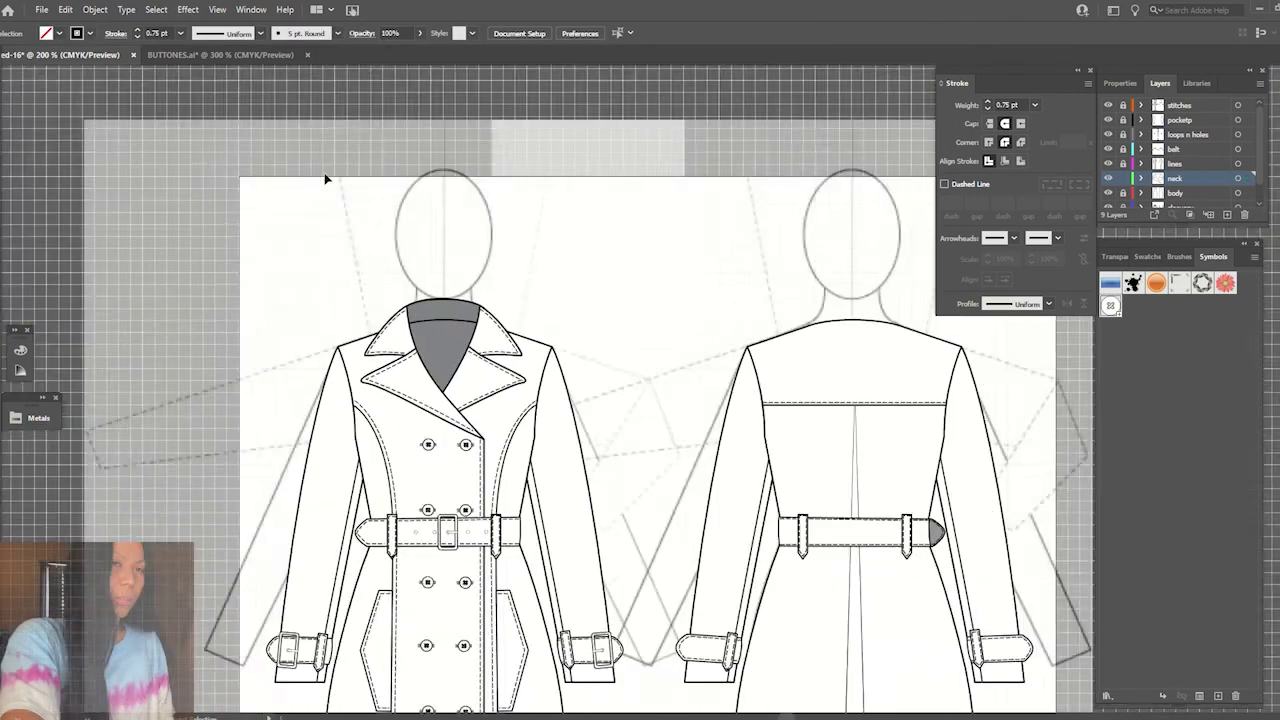
key(ctrl+minus)
click(509, 327)
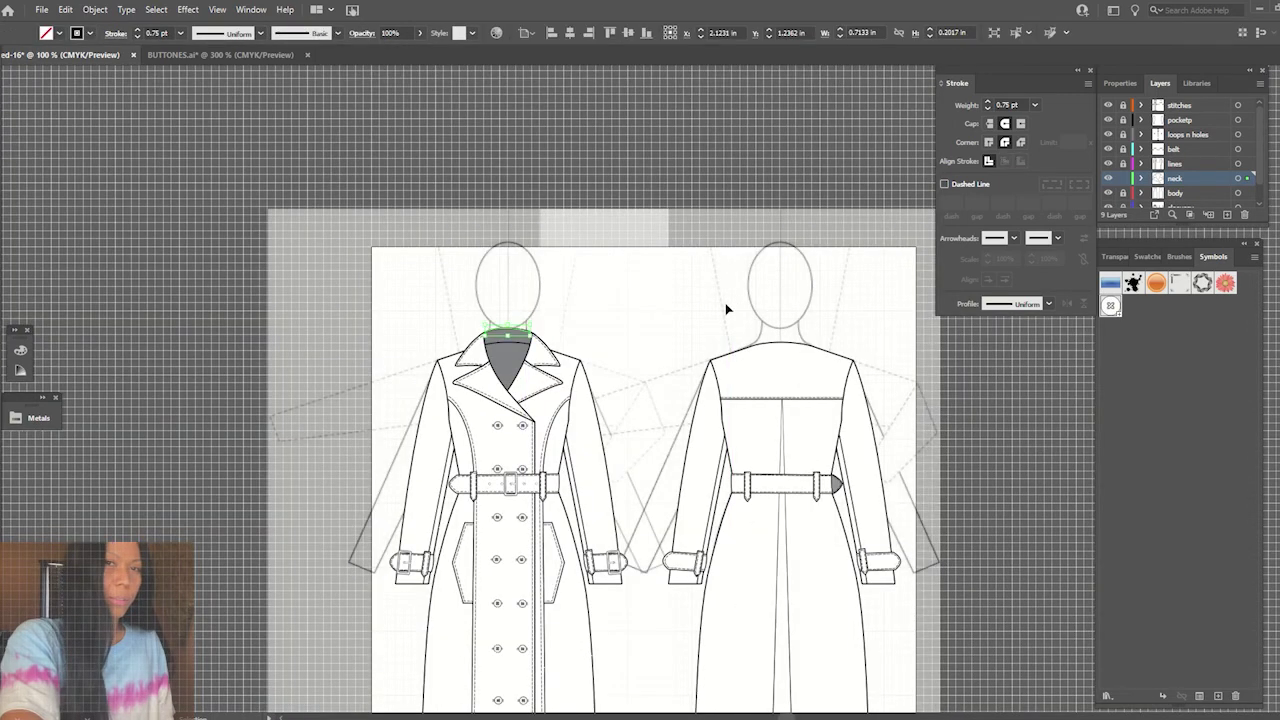
click(590, 312)
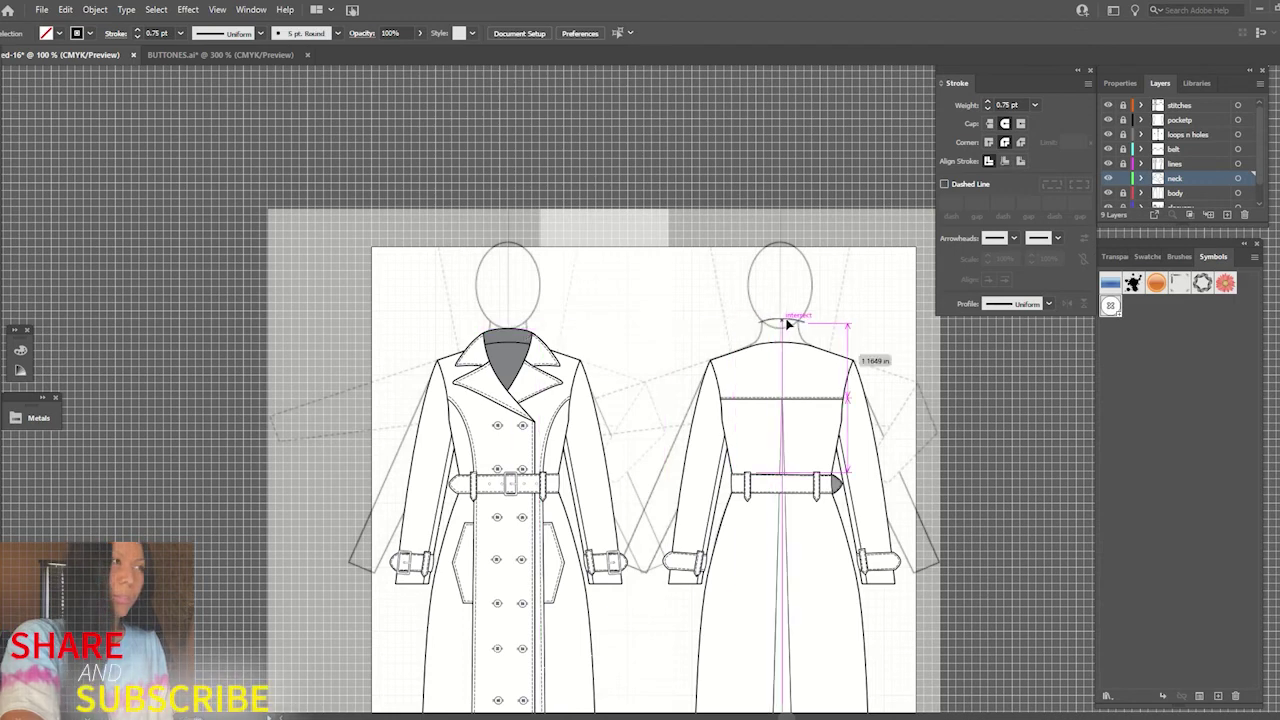
- Draw a neck curve on the back coat and move it down onto the neckline
drag(787, 323, 830, 330)
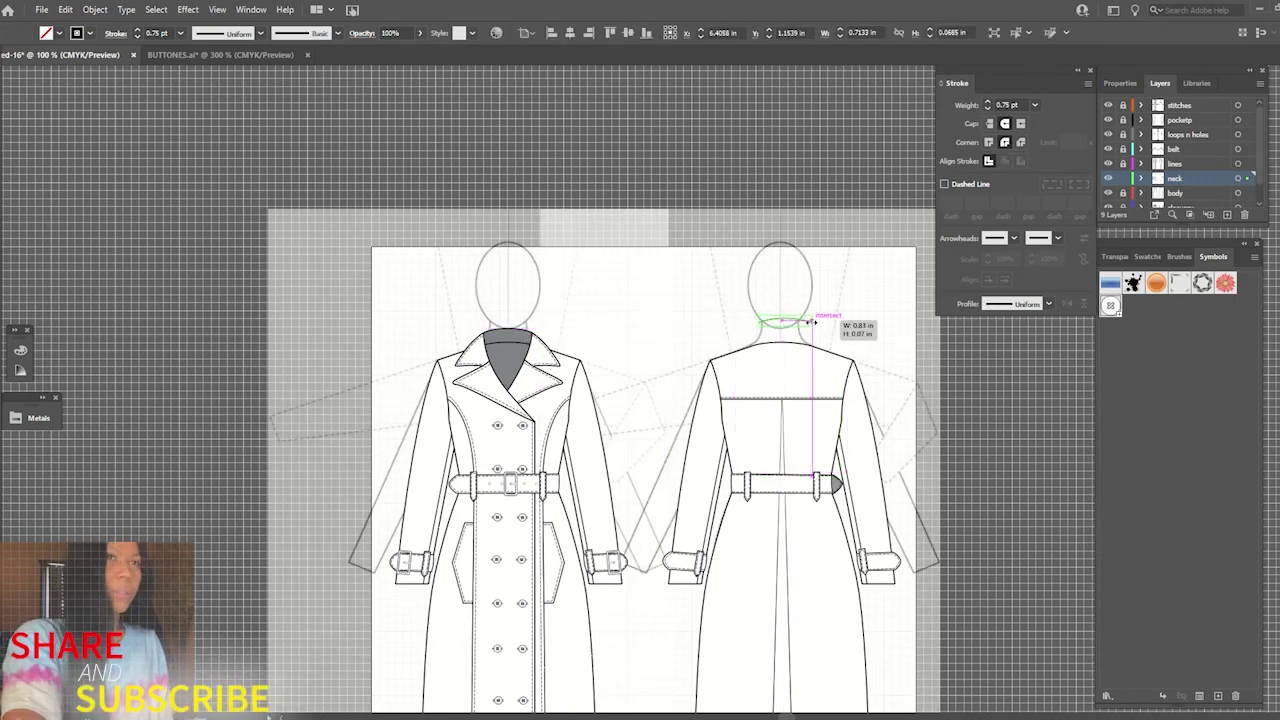
click(825, 342)
key(ctrl+equal)
key(ctrl+equal)
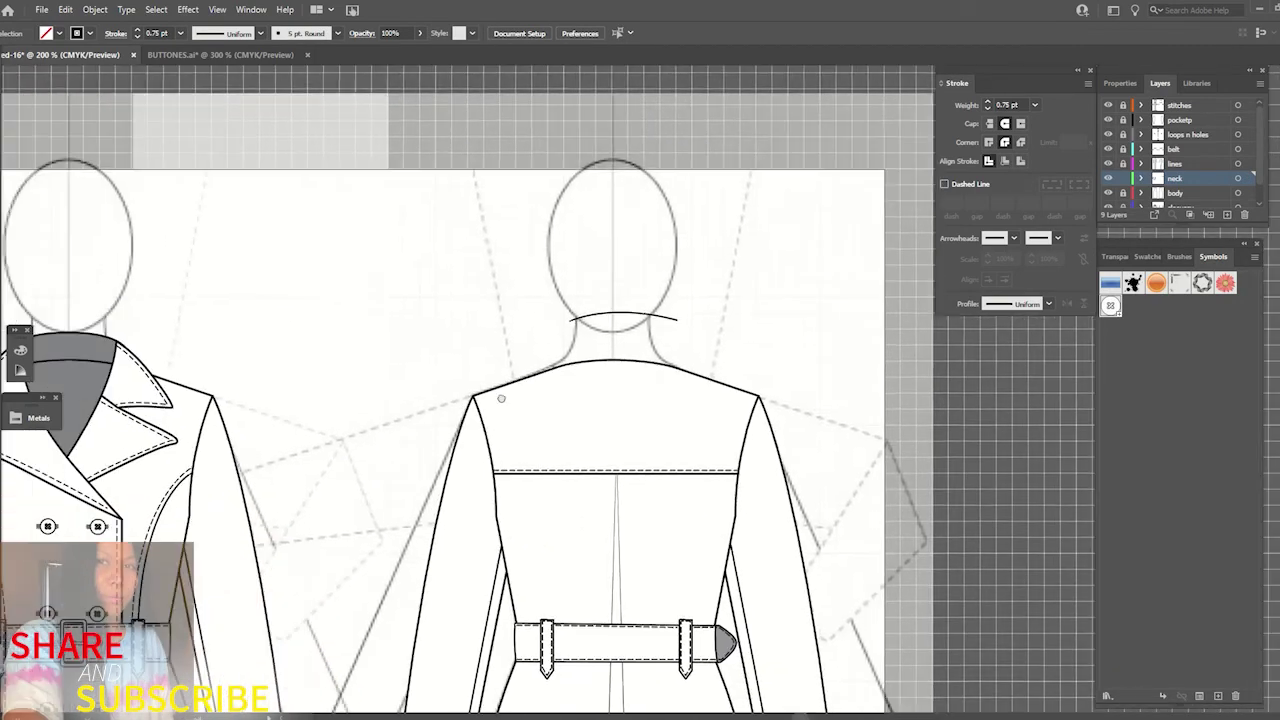
click(668, 308)
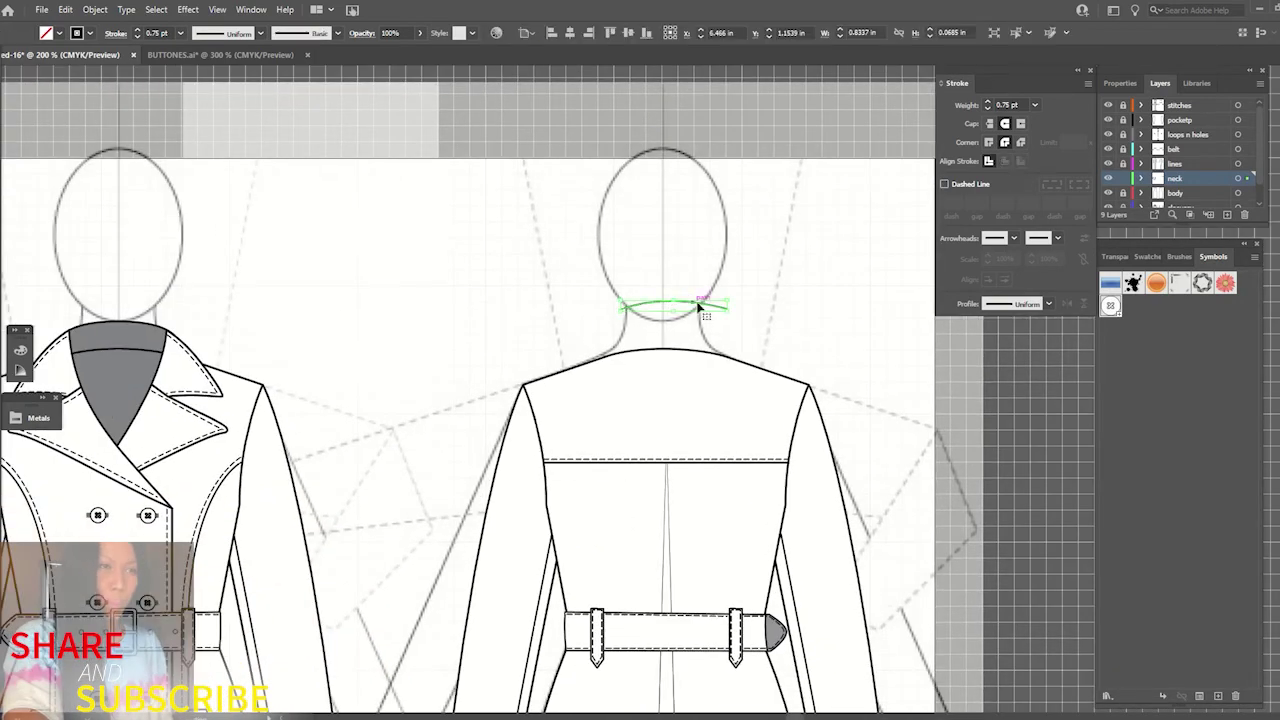
drag(700, 308, 677, 316)
drag(673, 317, 675, 325)
- Pull the back neckline's ends down to the shoulders and adjust its curvature
click(791, 322)
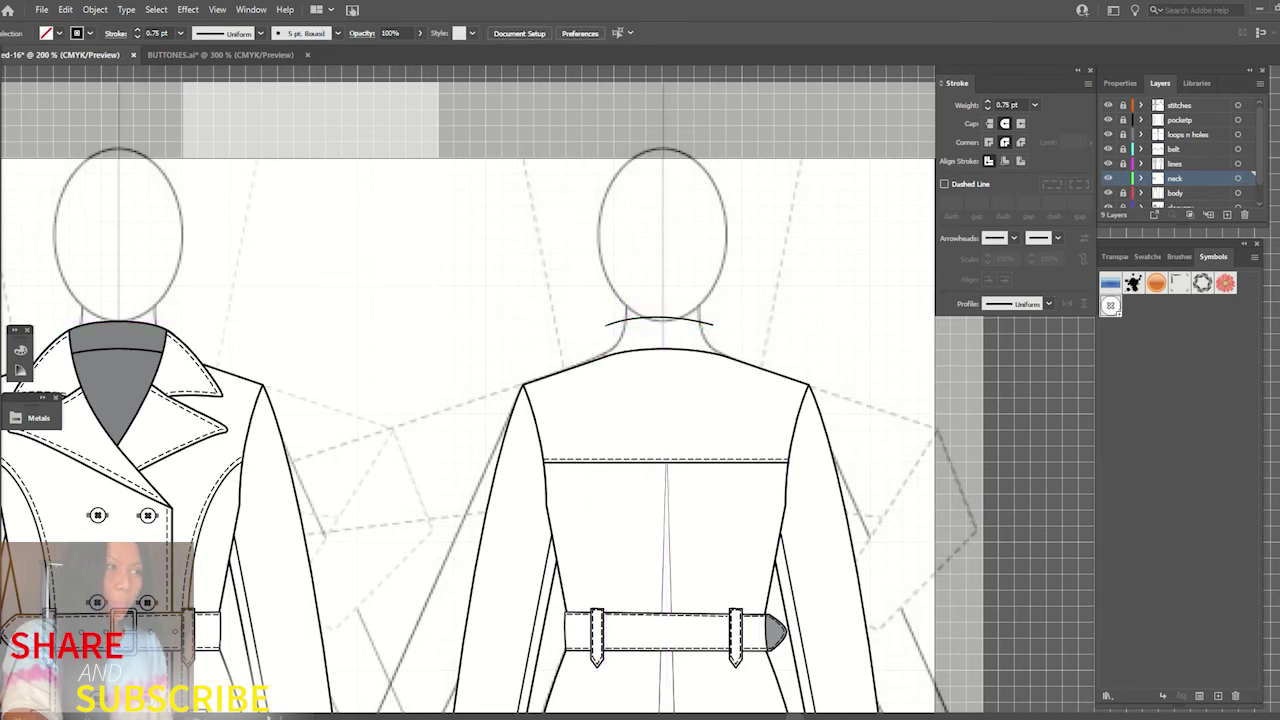
mouse_move(607, 324)
mouse_down()
mouse_move(588, 373)
mouse_move(695, 350)
mouse_up()
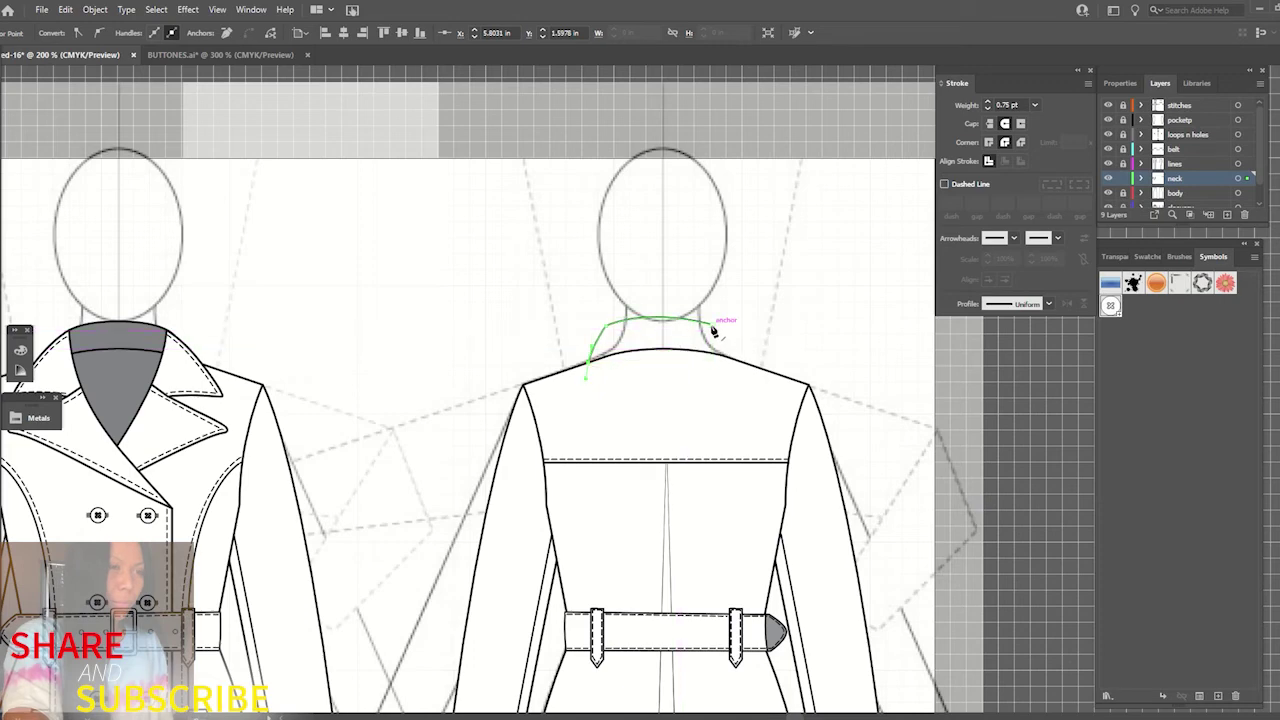
drag(714, 329, 732, 366)
click(733, 370)
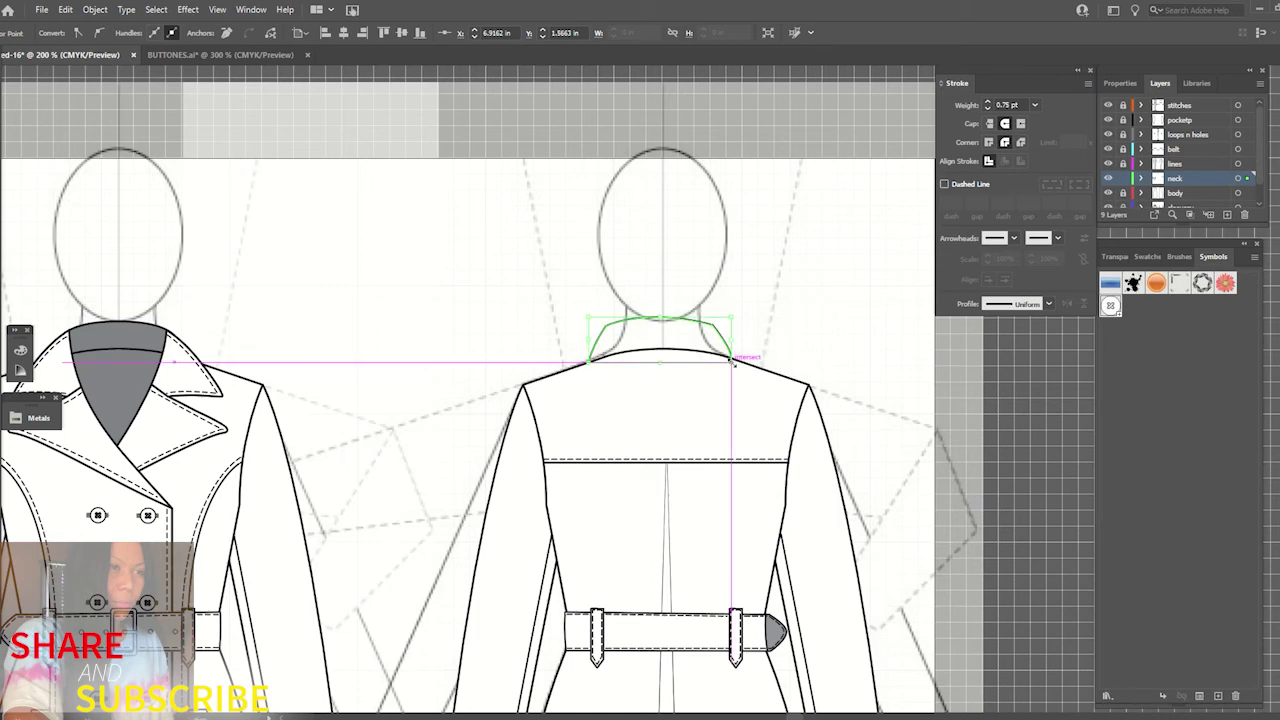
click(706, 326)
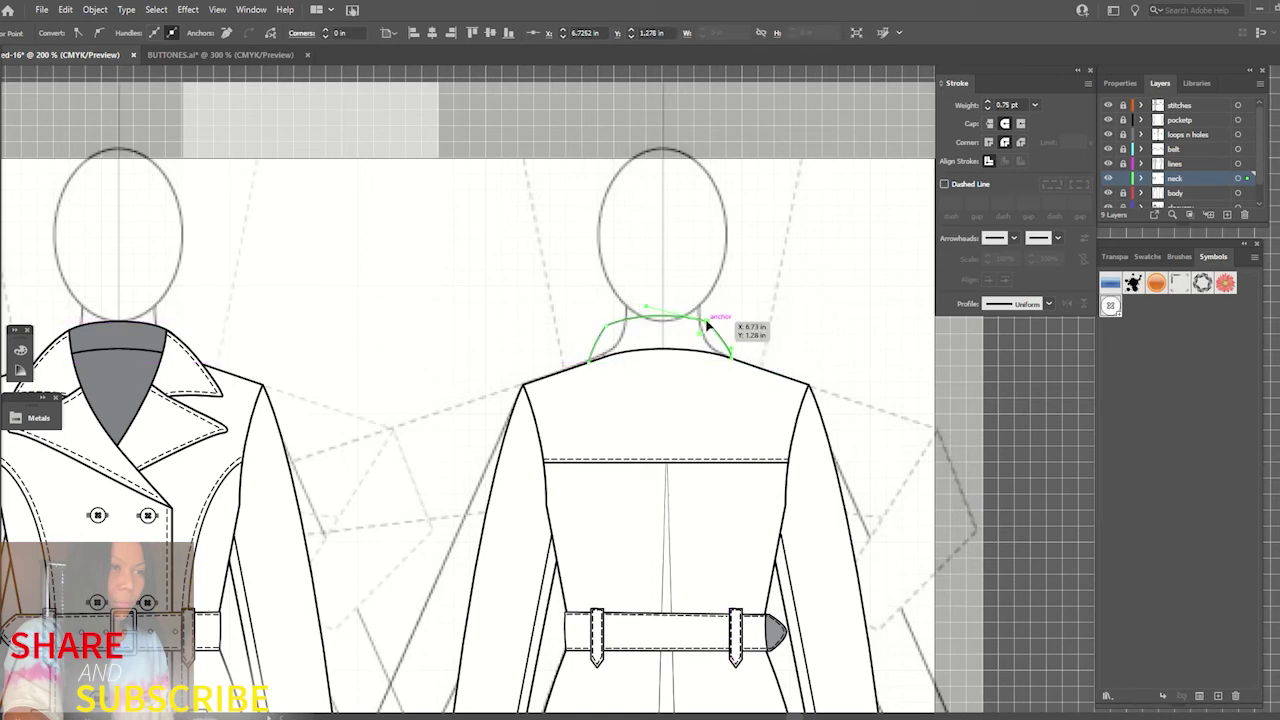
drag(702, 323, 715, 331)
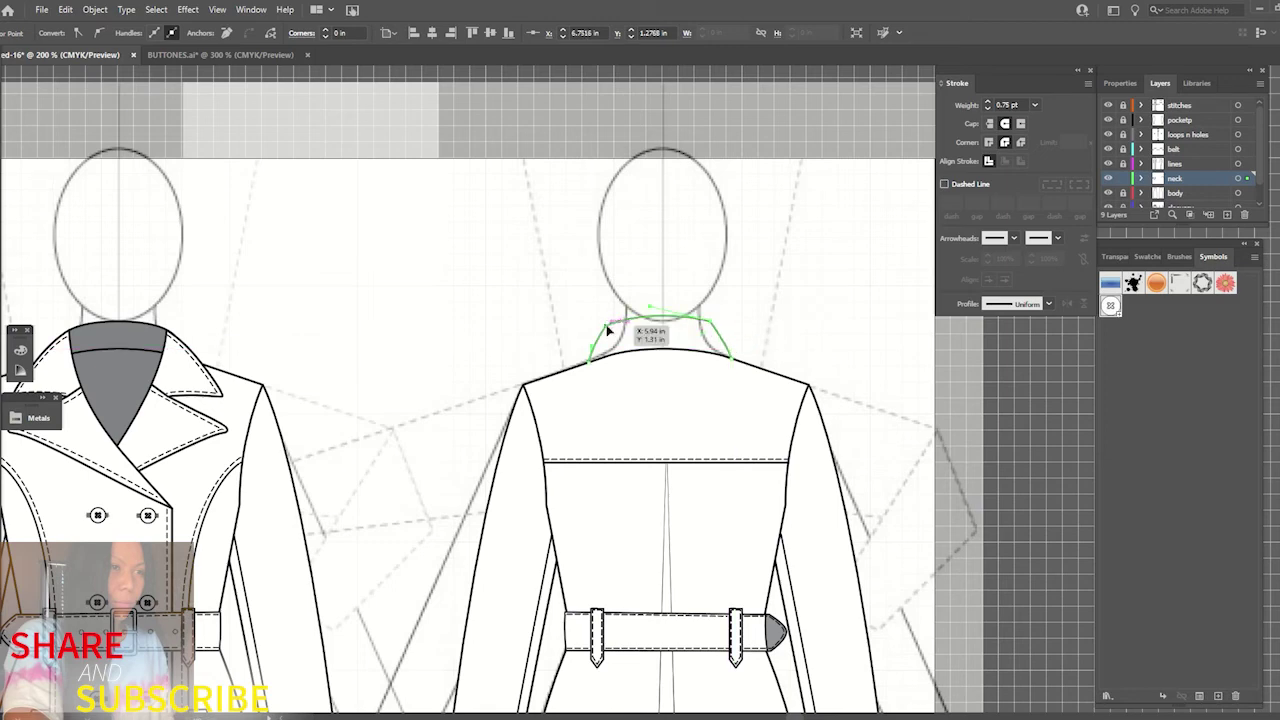
drag(607, 330, 613, 324)
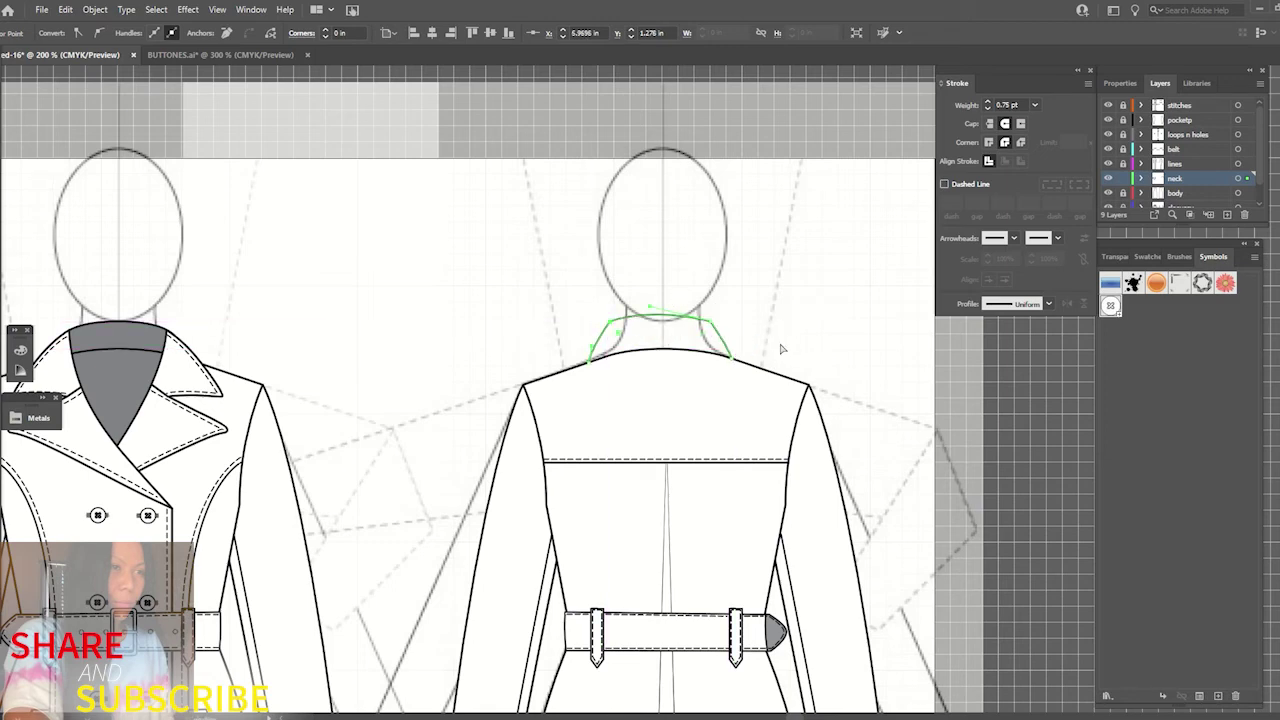
- Close the back collar outline by joining the neckline to the right shoulder point
key(p)
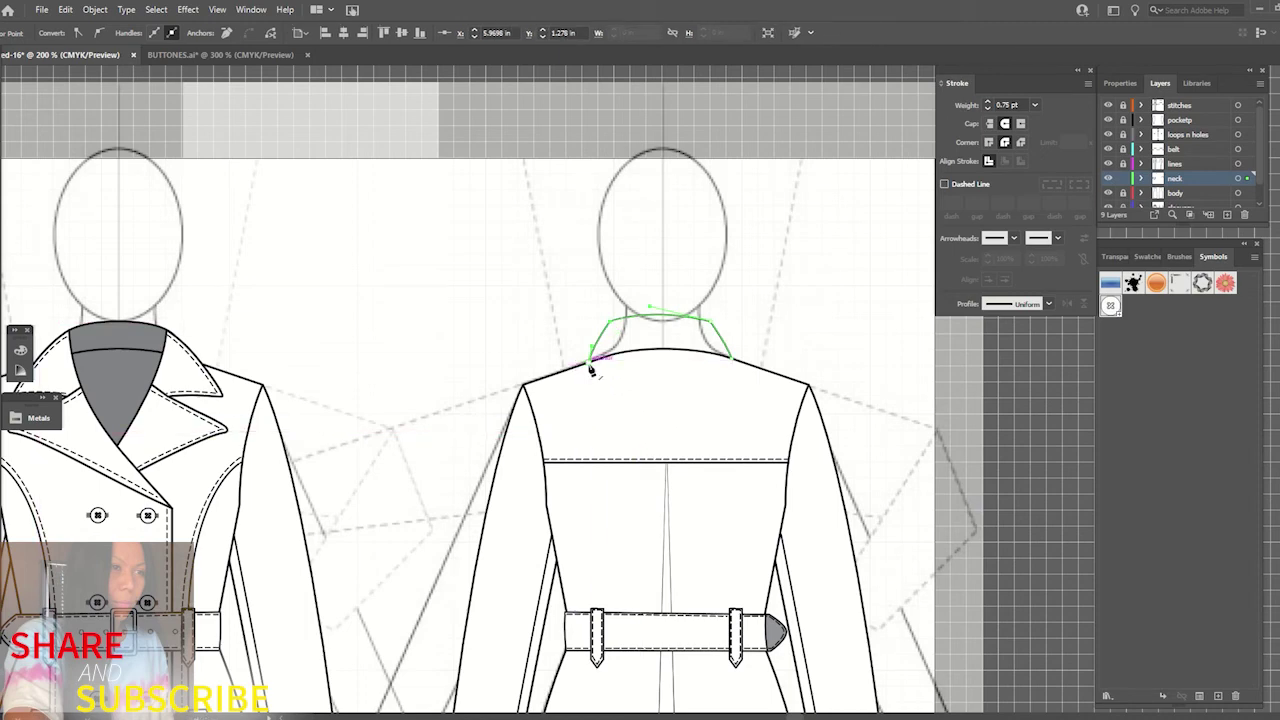
click(590, 364)
click(733, 357)
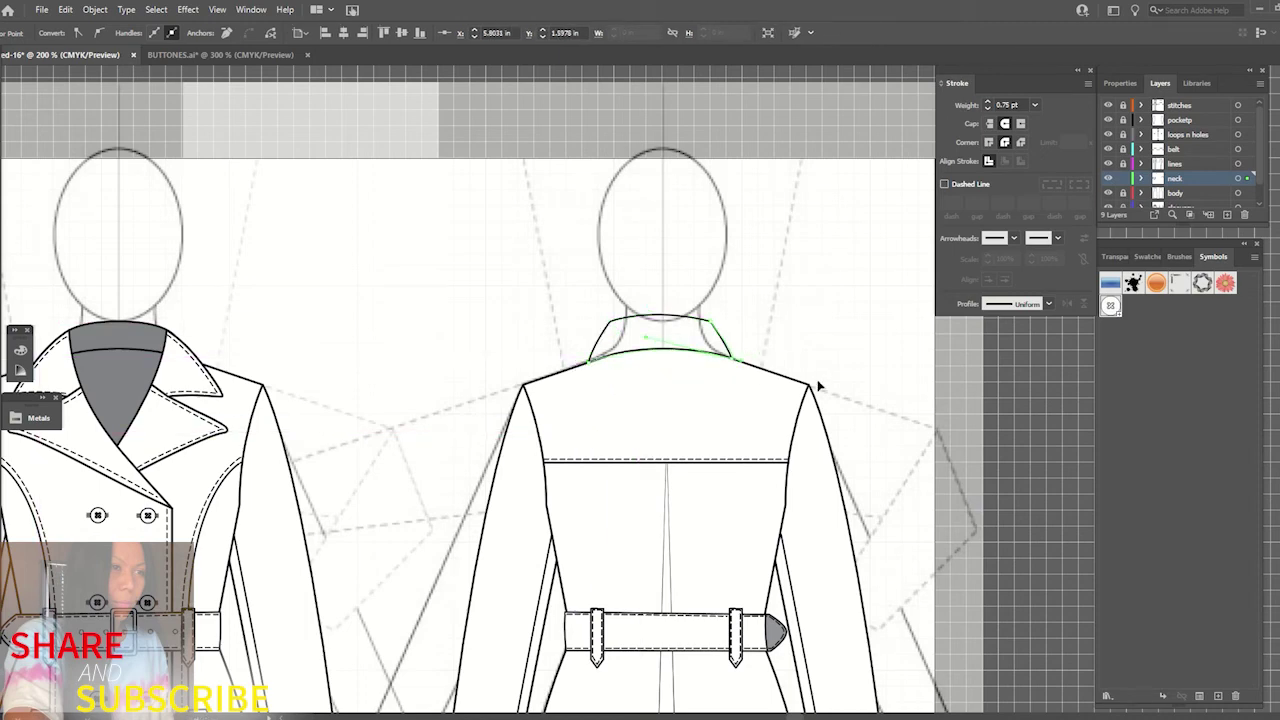
key(v)
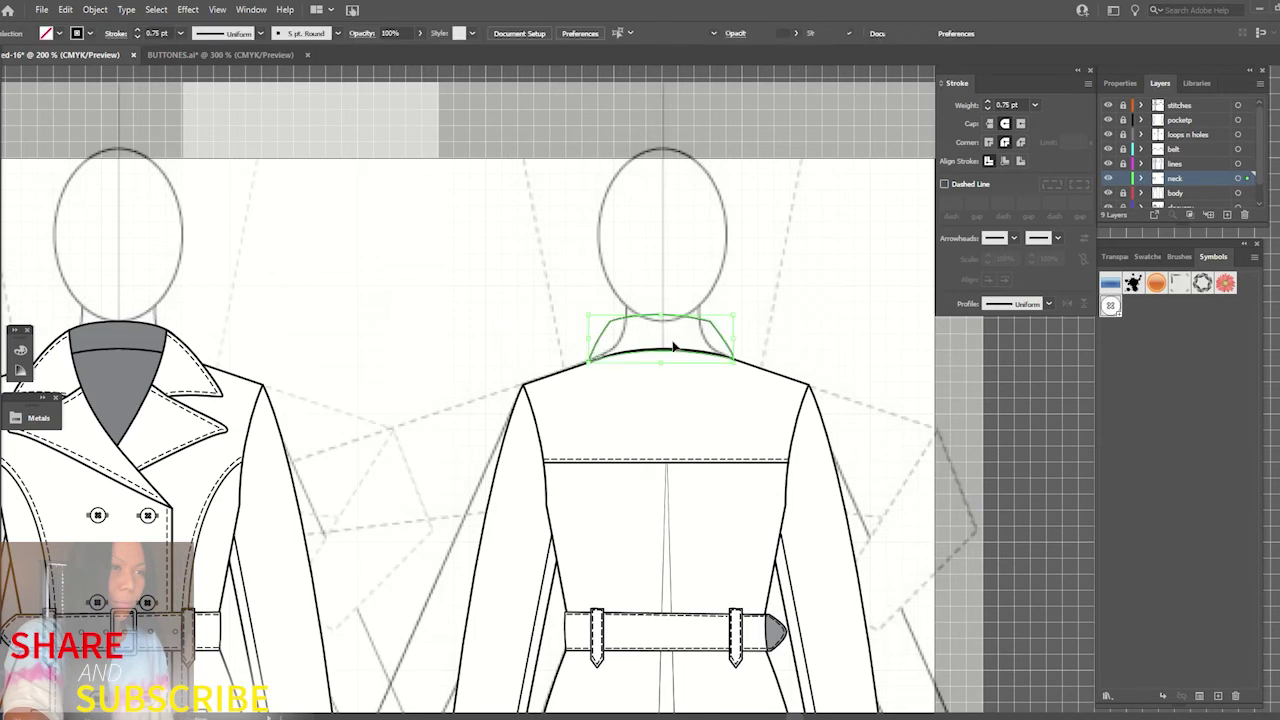
click(57, 38)
click(514, 191)
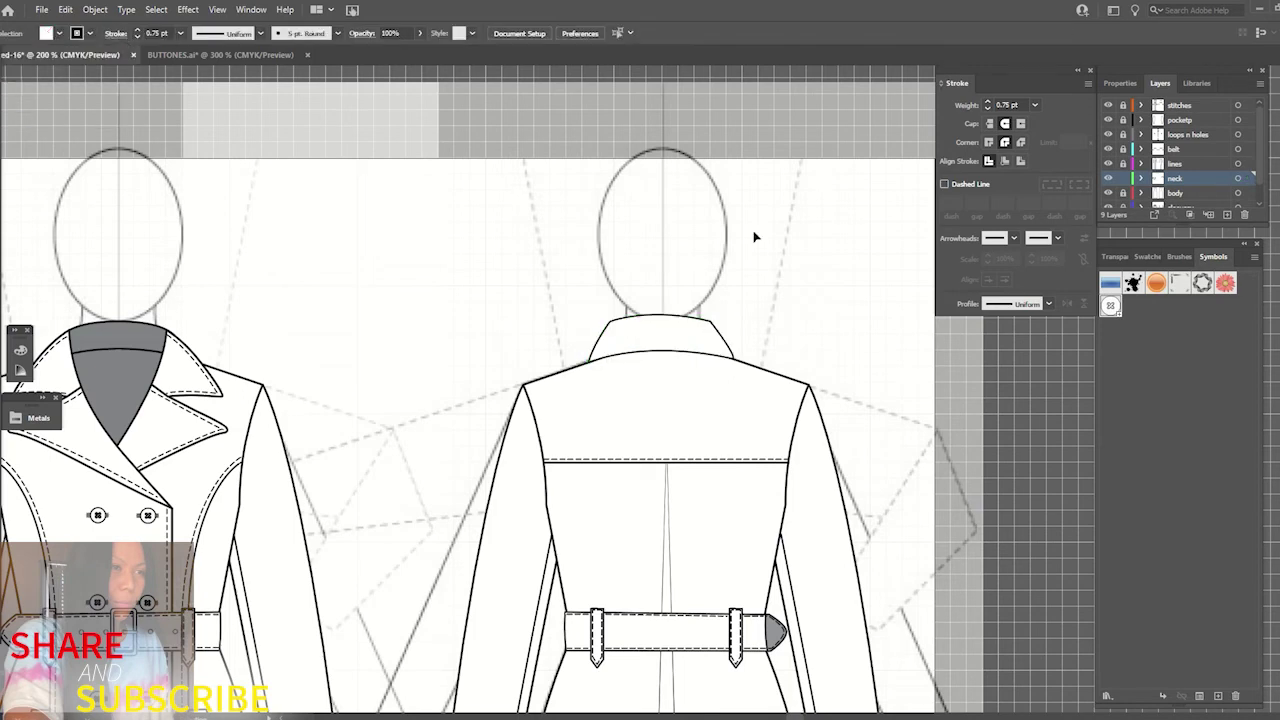
scroll(755, 237, up, 2)
- Drag the back collar's anchors and handles to bow its bottom edge and shift its corners
drag(755, 237, 541, 264)
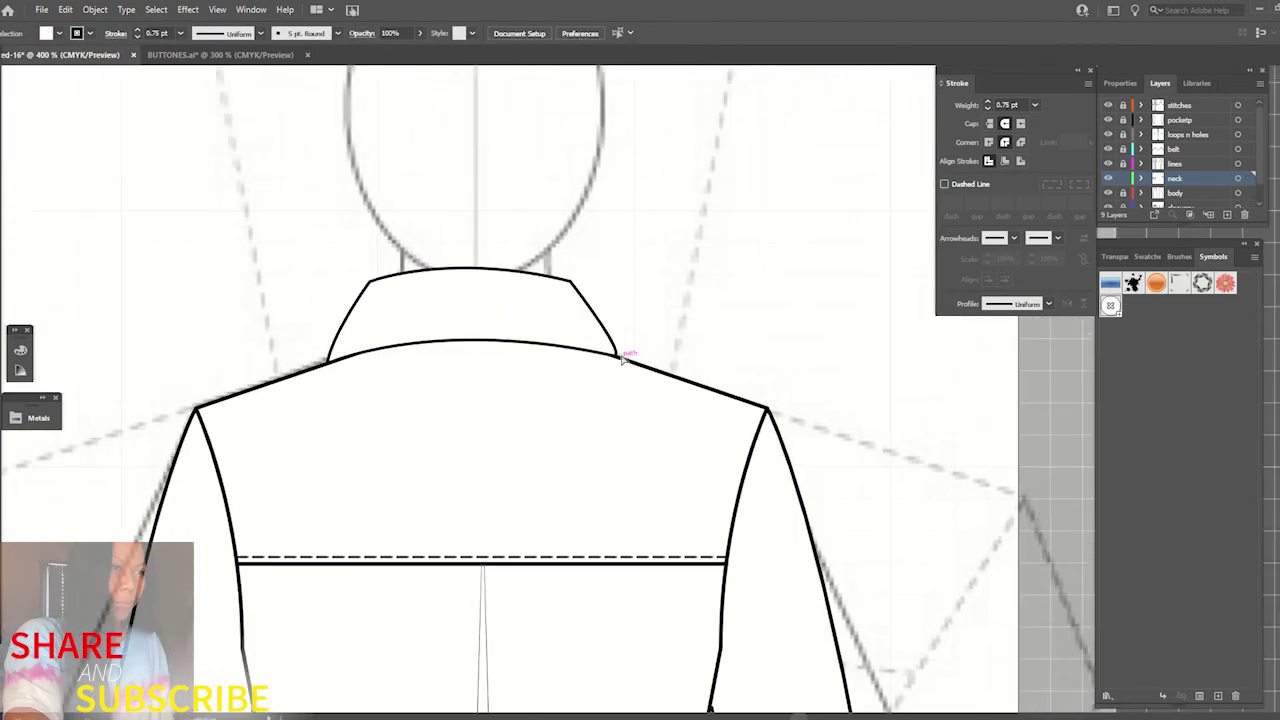
key(a)
drag(614, 358, 612, 363)
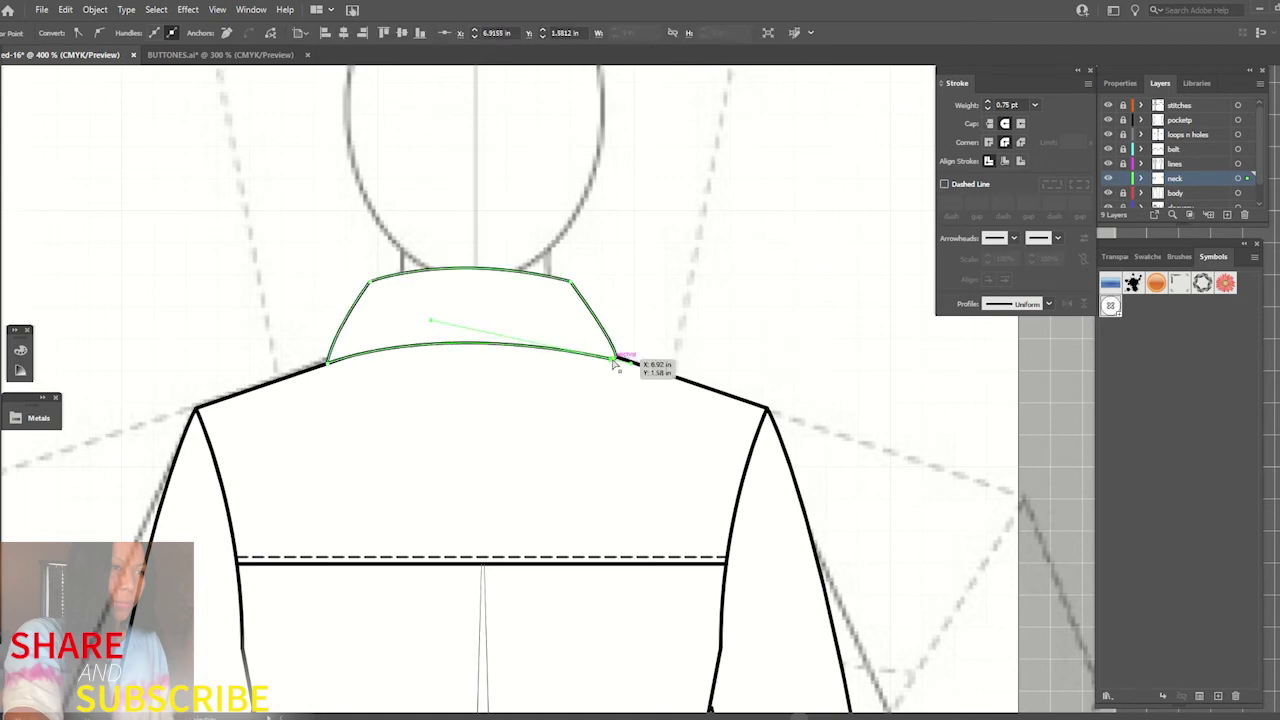
click(572, 287)
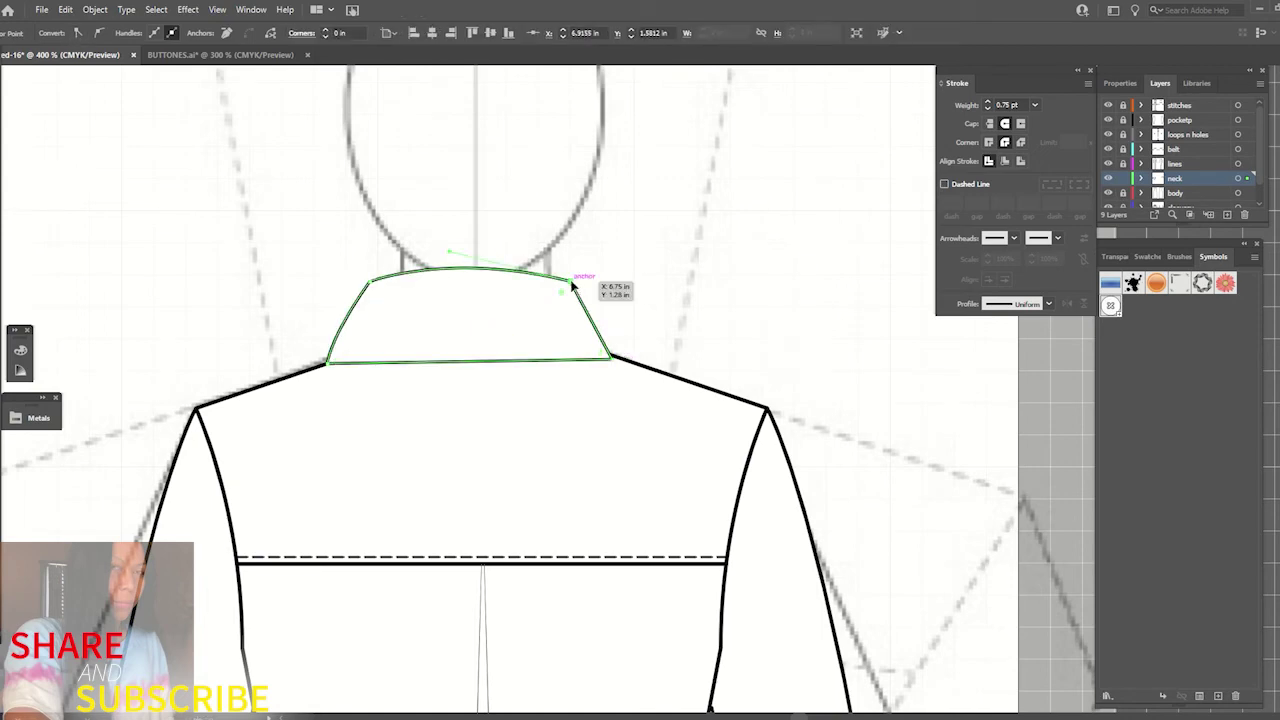
drag(571, 280, 433, 250)
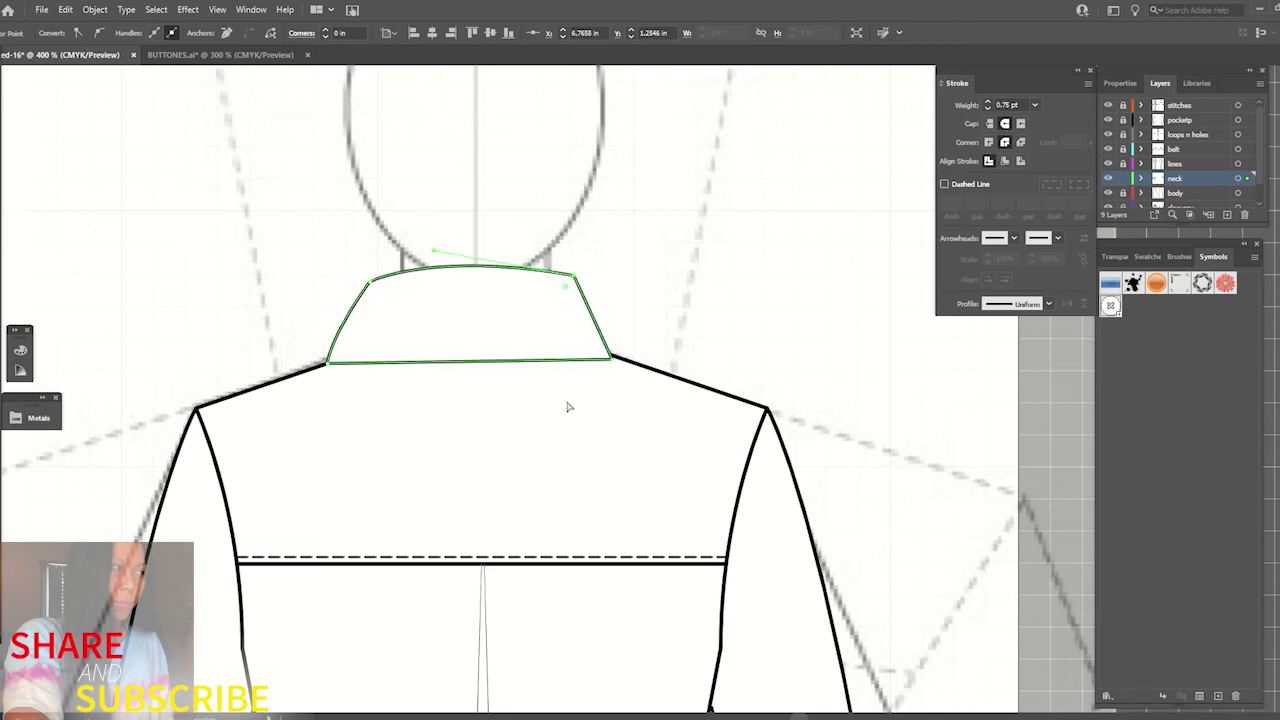
click(608, 345)
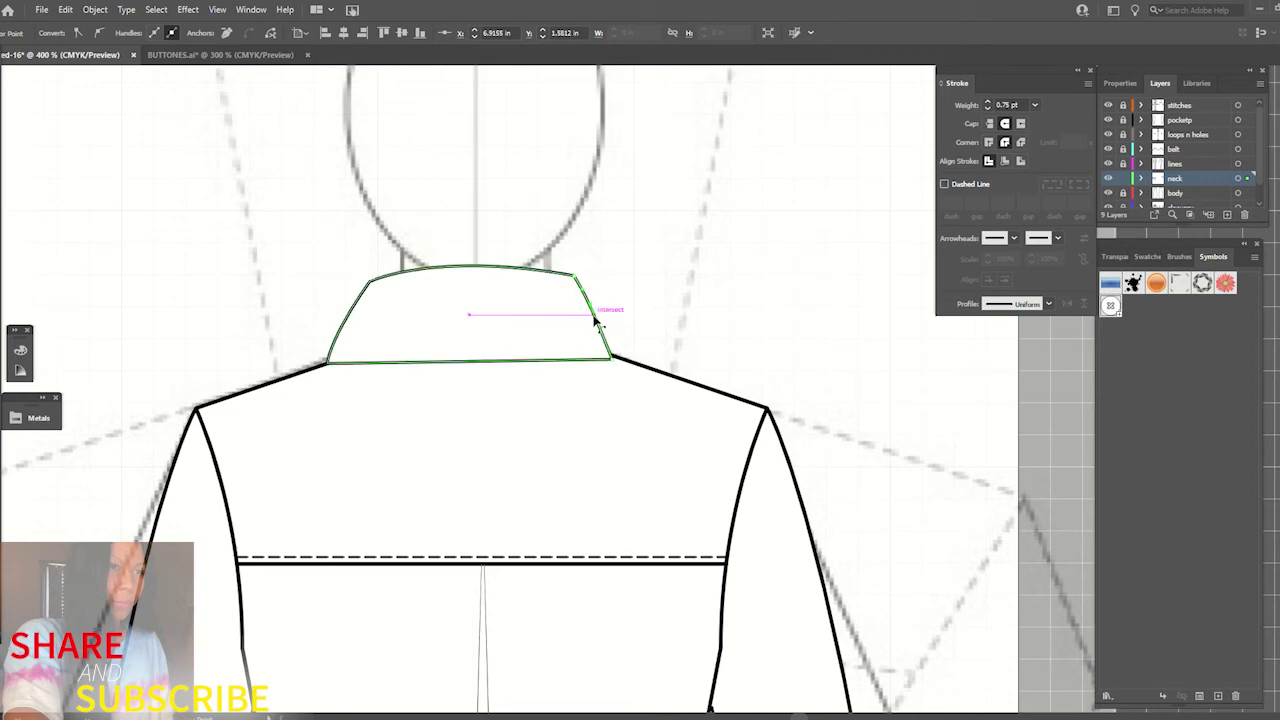
drag(500, 361, 478, 346)
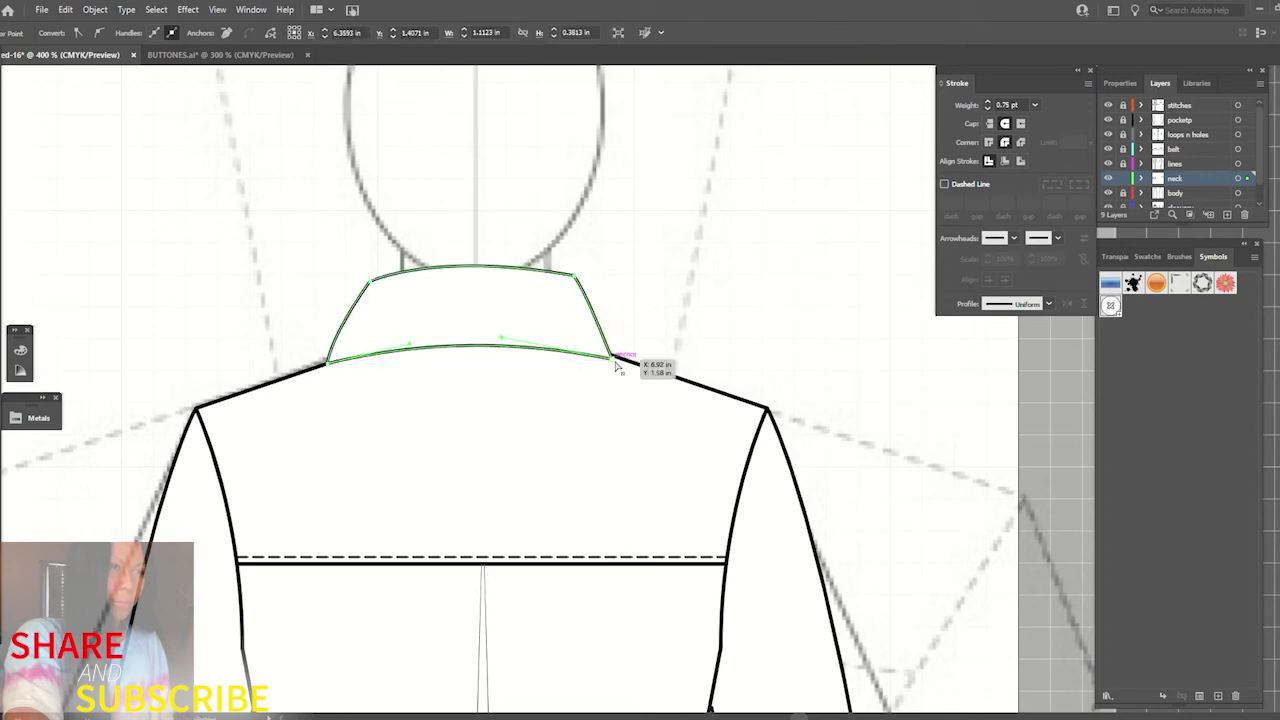
drag(616, 366, 625, 365)
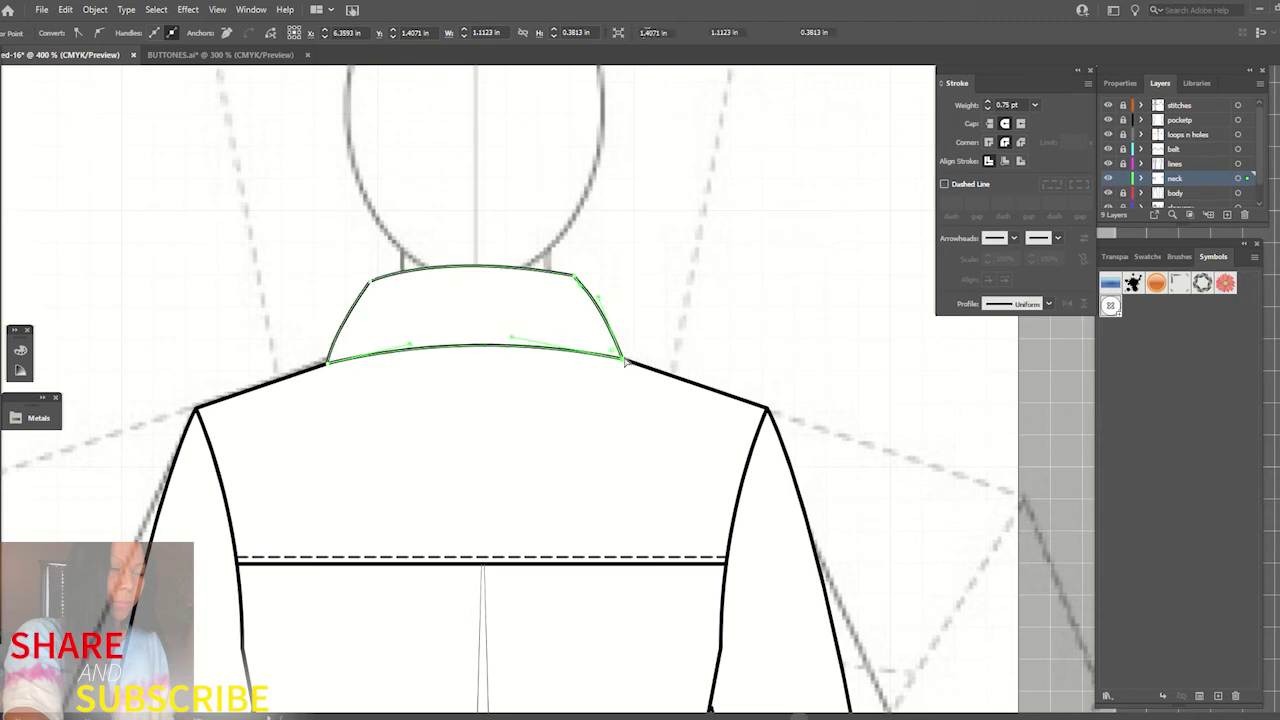
key(v)
click(668, 272)
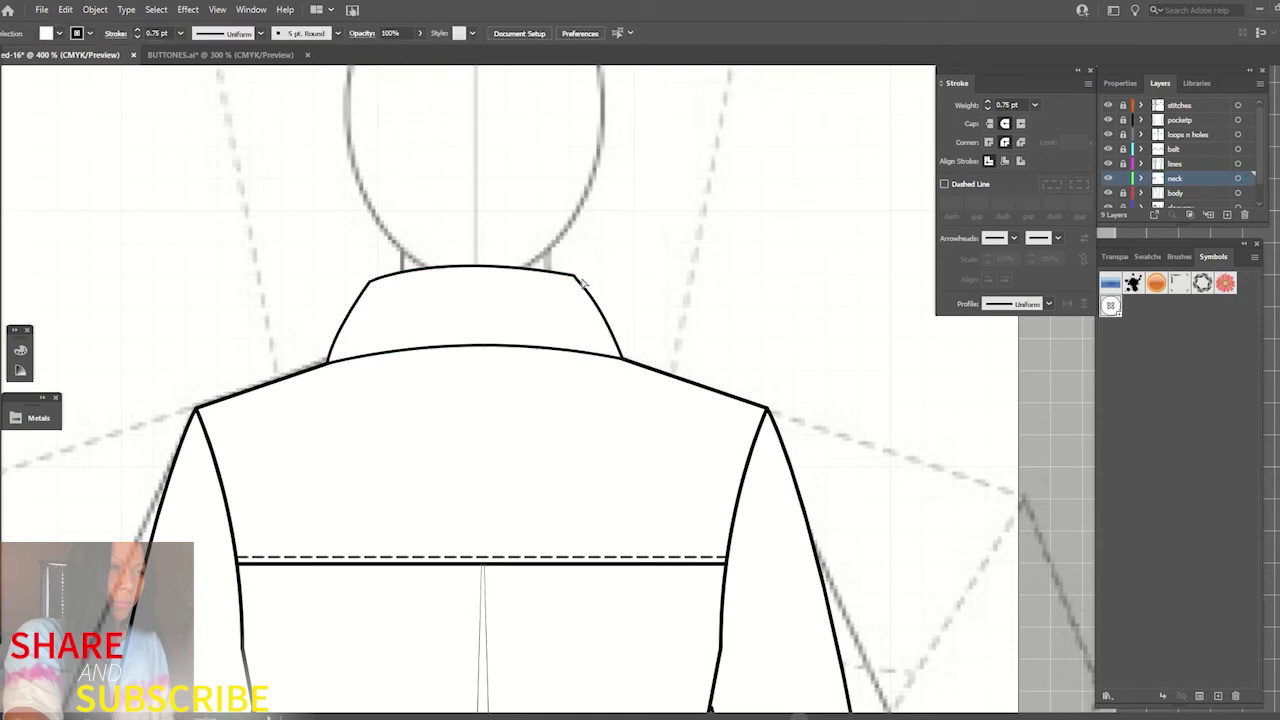
- Refine the collar's top-edge curve and nudge its top-right anchor slightly right
click(583, 283)
key(a)
drag(423, 257, 430, 261)
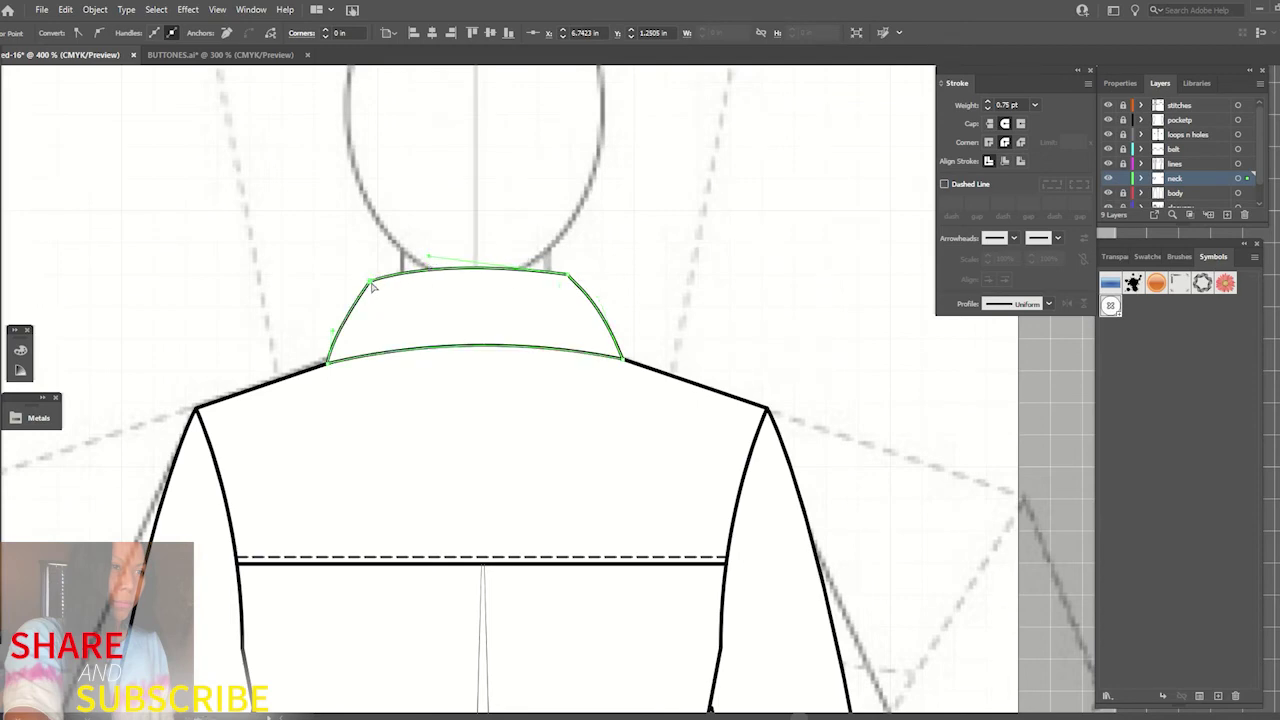
click(571, 280)
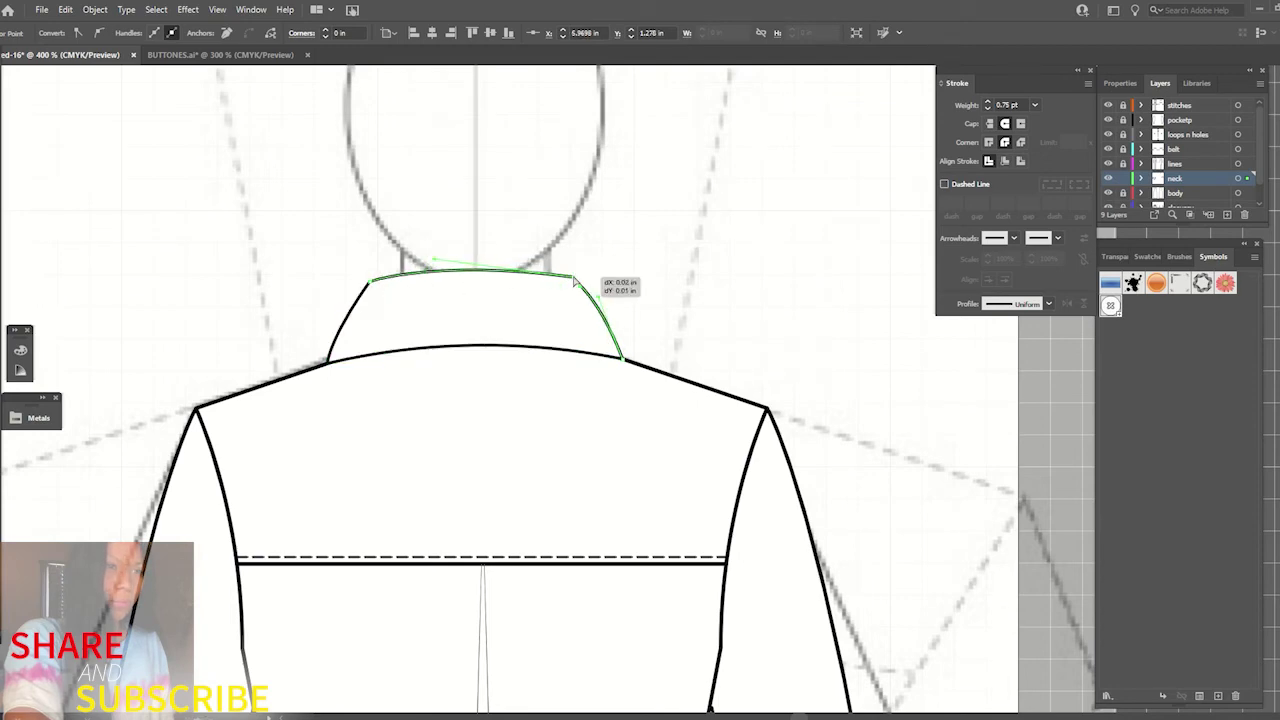
drag(577, 277, 582, 283)
click(624, 360)
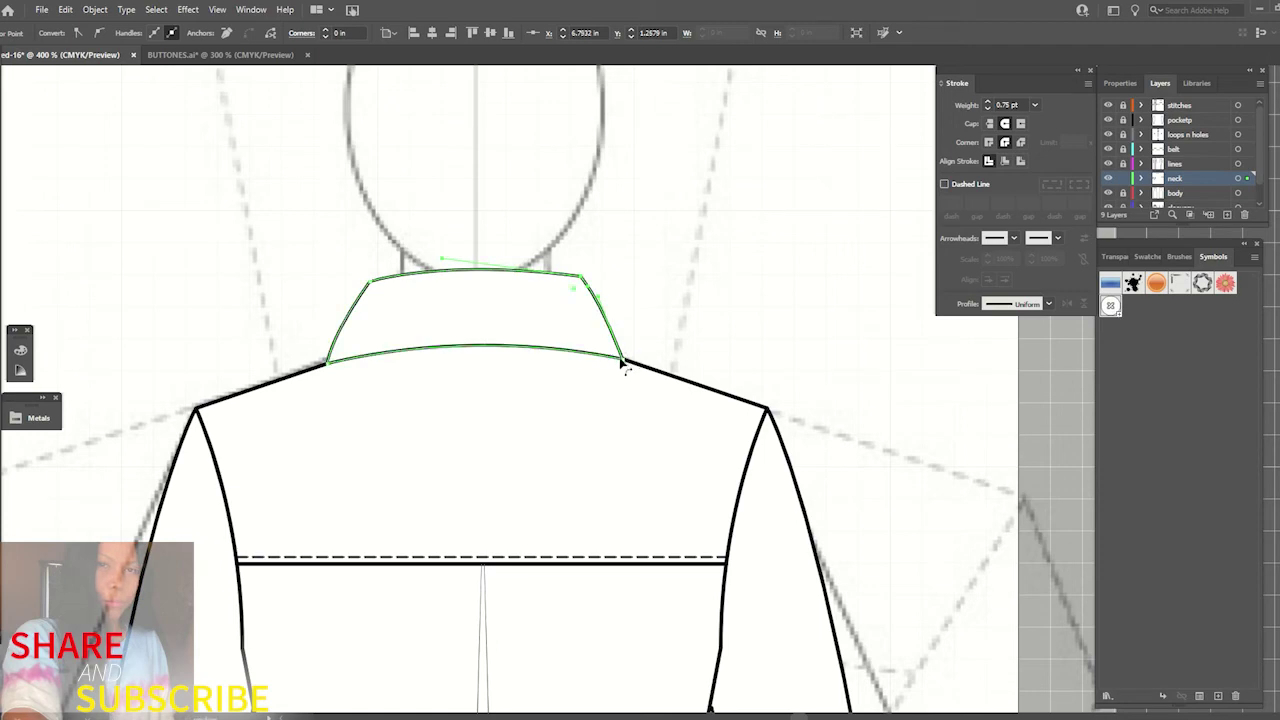
click(673, 324)
key(ctrl+1)
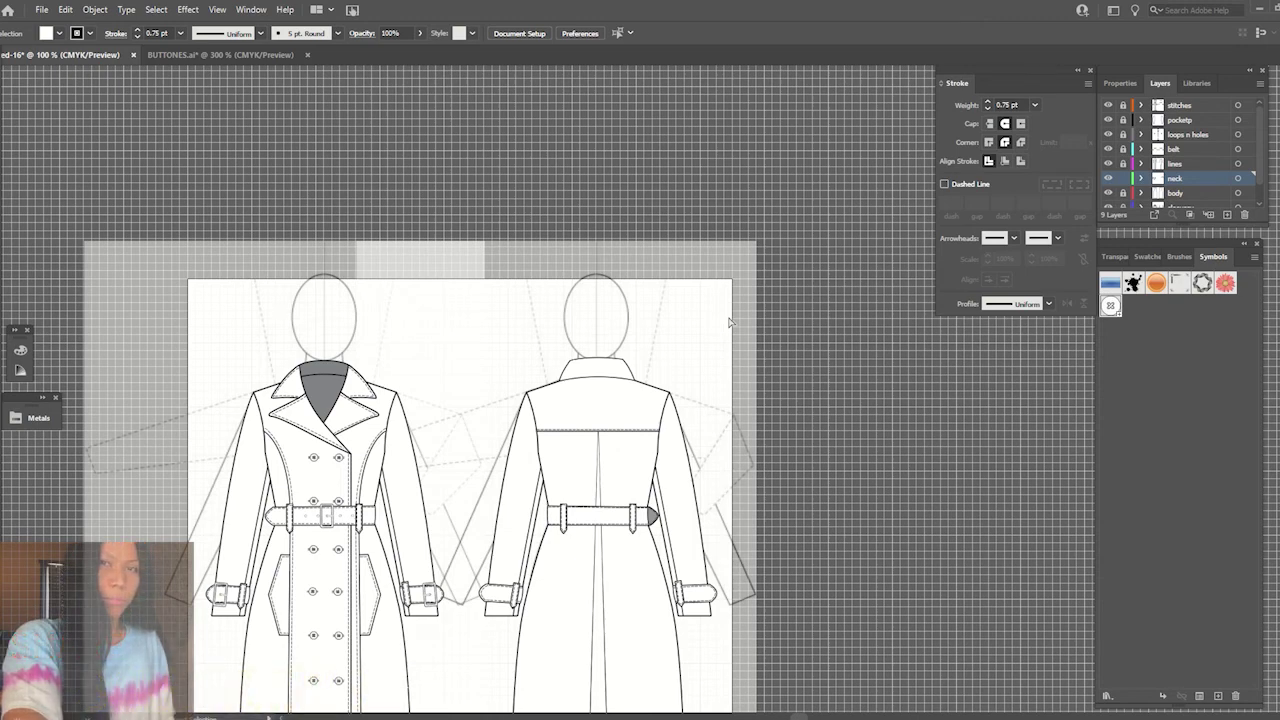
- Unlock the stitches layer, copy the front hem's dashed stitch line to the back hem, and curve it to fit
key(ctrl+minus)
key(ctrl+minus)
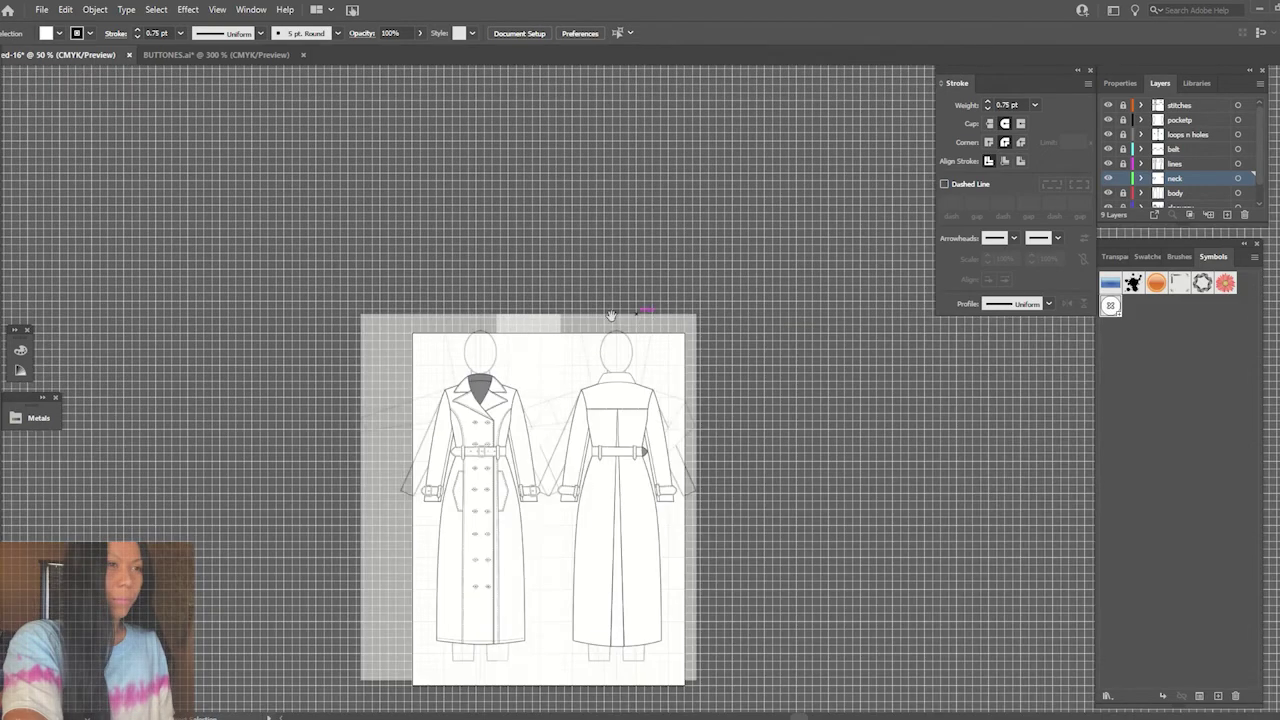
click(1123, 106)
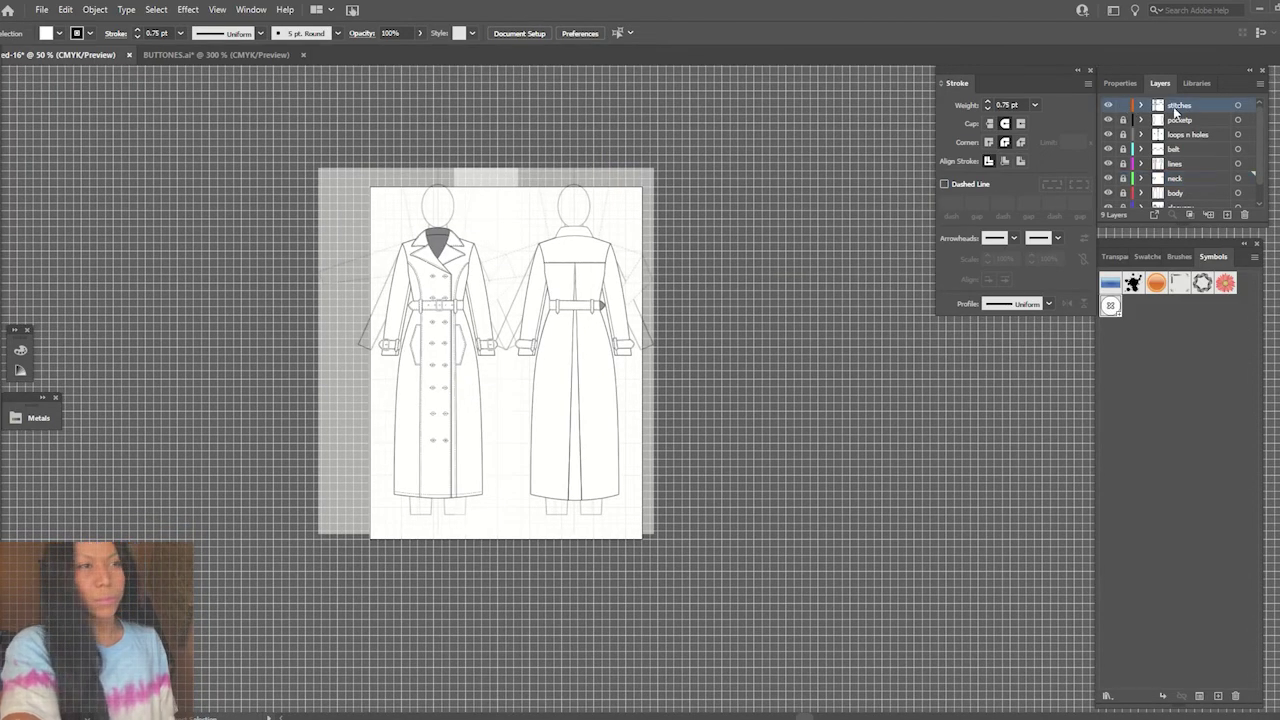
key(ctrl+plus)
key(ctrl+plus)
mouse_move(797, 463)
mouse_down()
mouse_move(757, 383)
mouse_move(861, 477)
mouse_up()
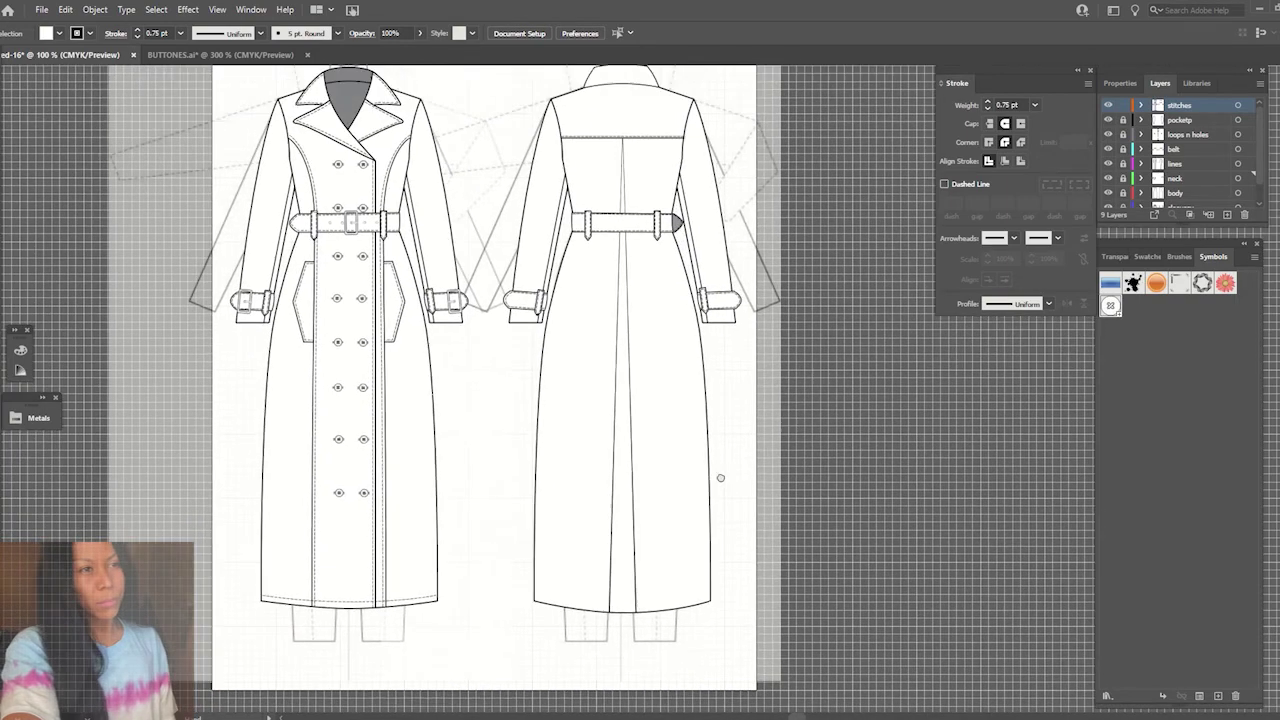
click(283, 600)
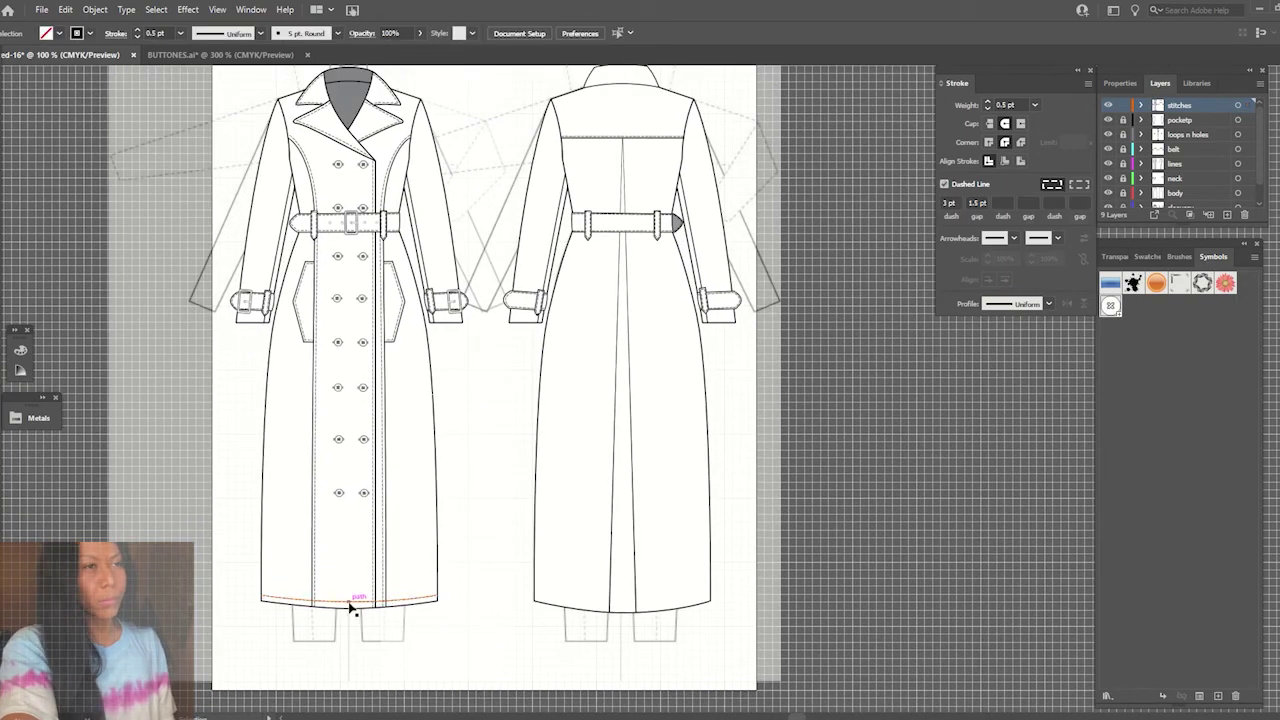
drag(350, 607, 625, 606)
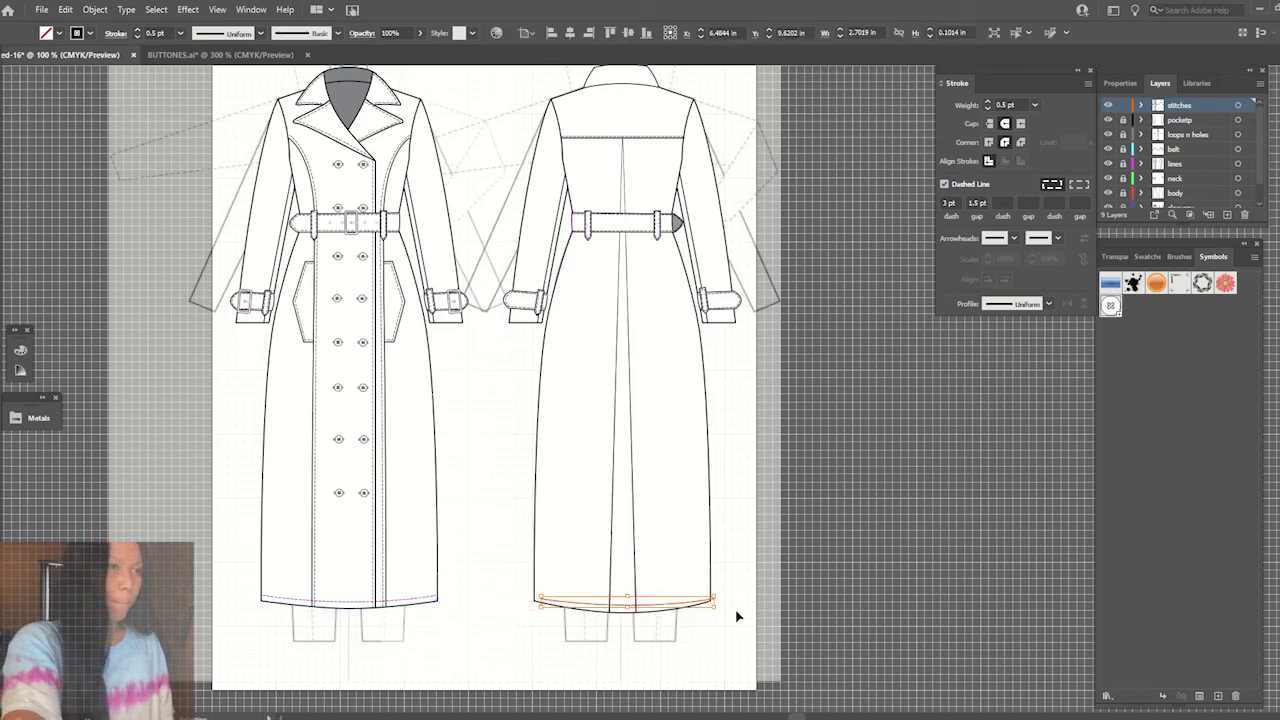
click(737, 616)
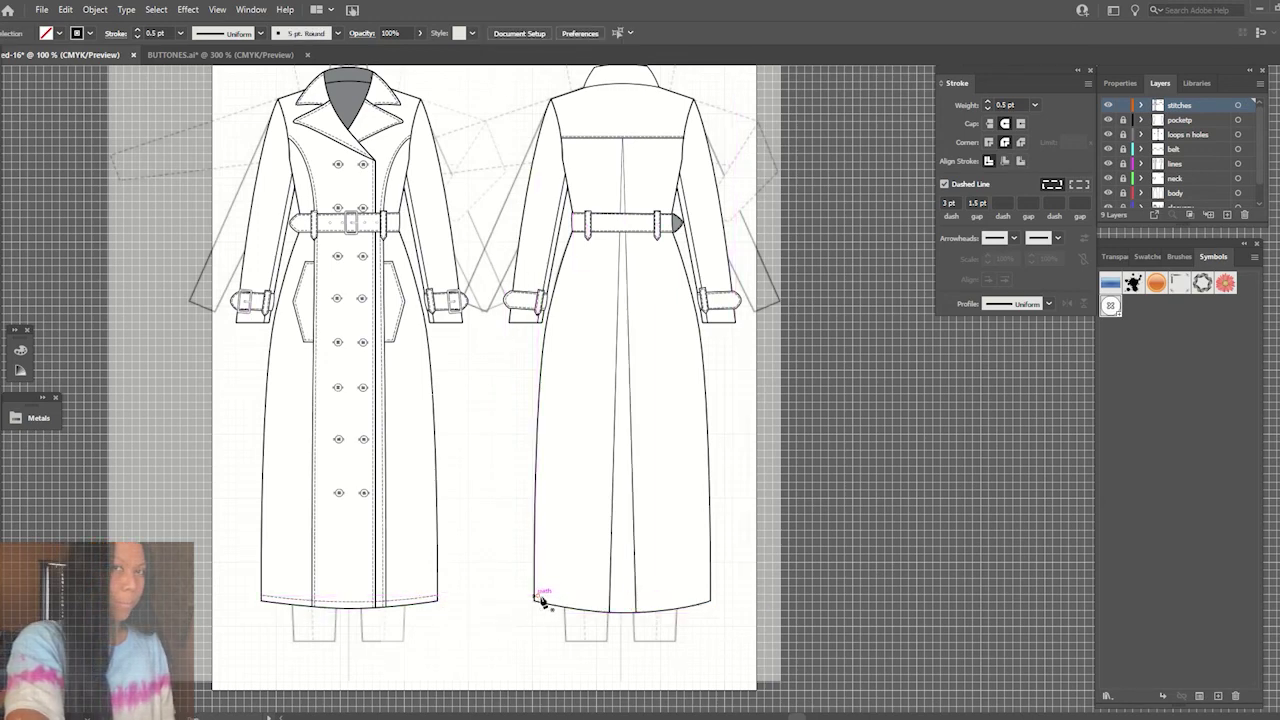
drag(540, 598, 775, 573)
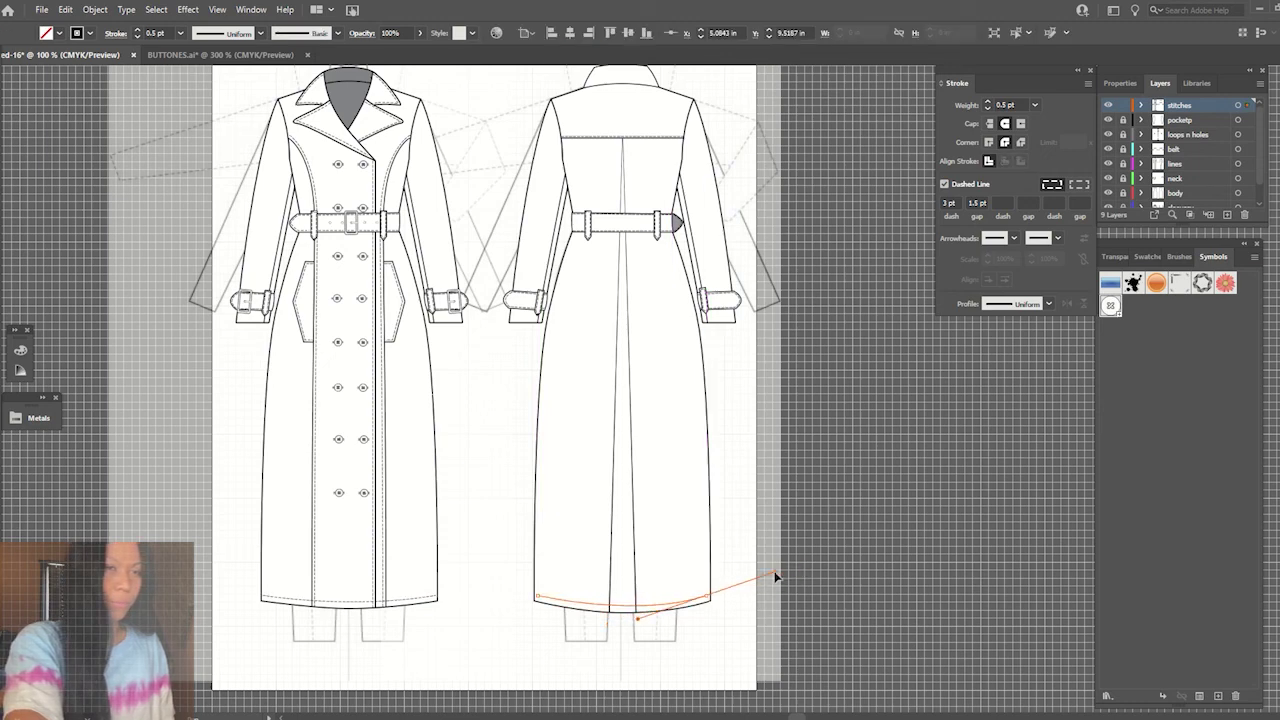
drag(775, 576, 781, 570)
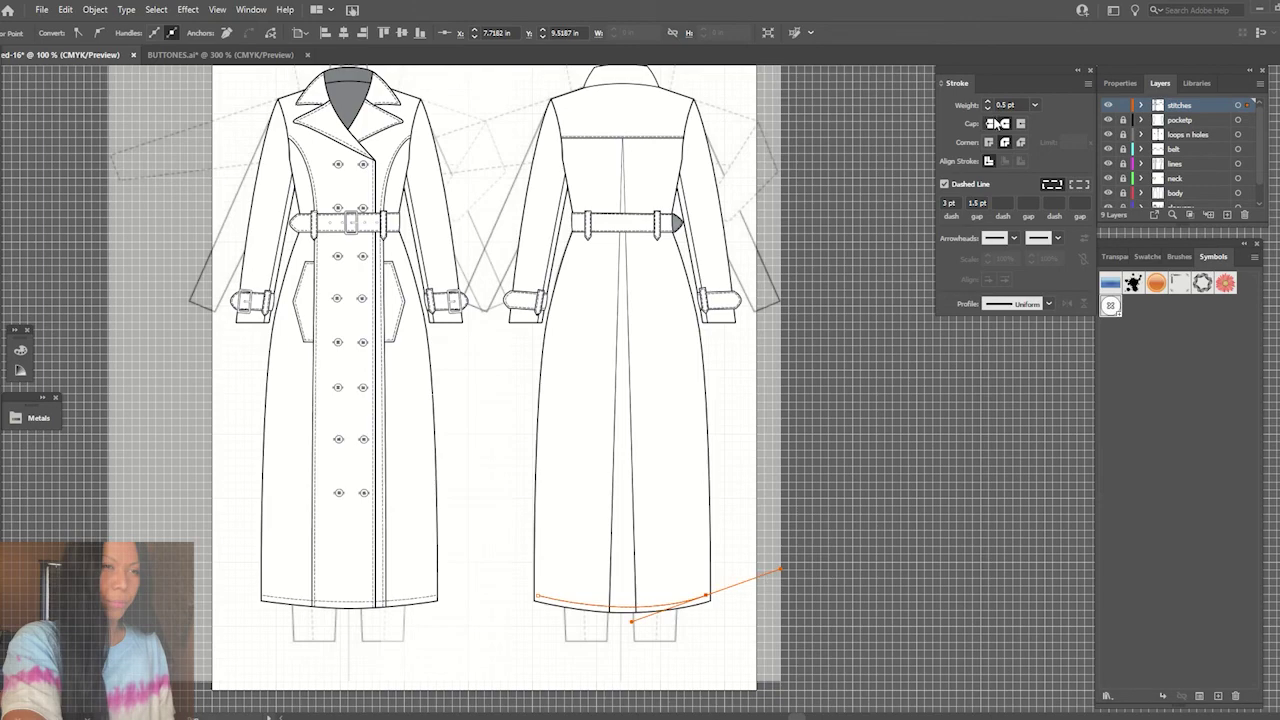
click(755, 460)
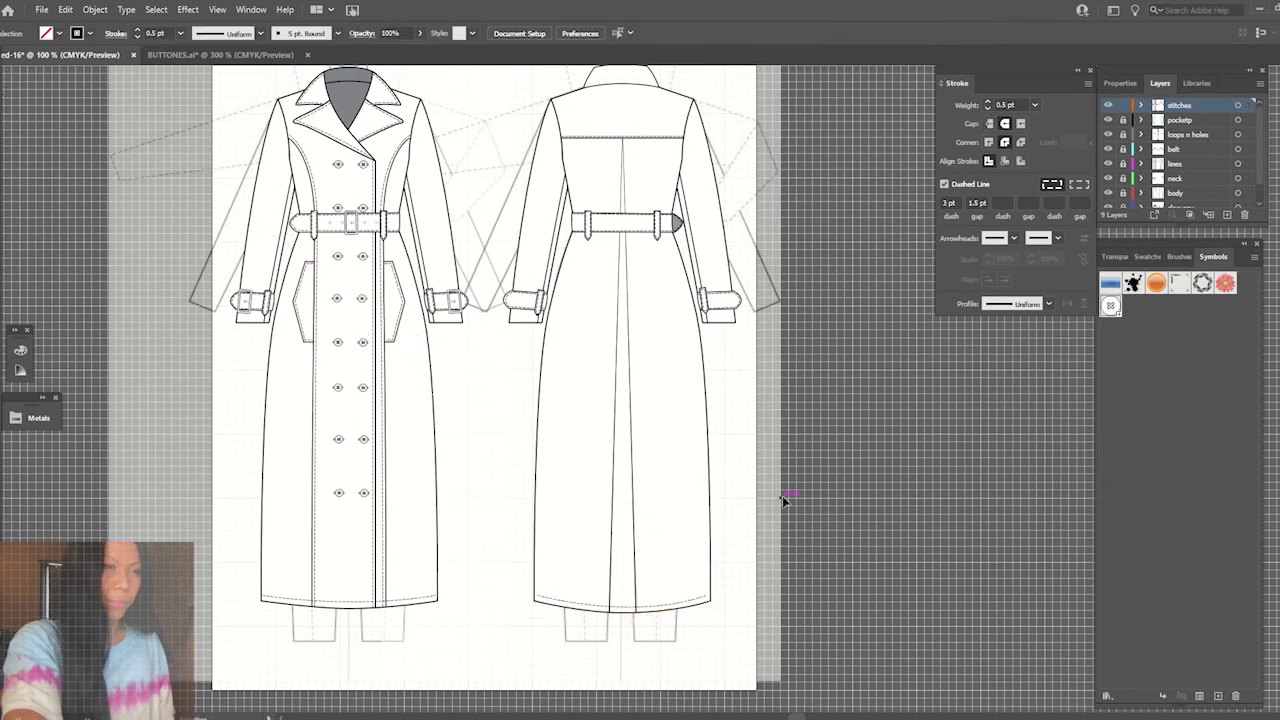
- Adjust the back hem stitch line's end handles so its curve matches the hem
scroll(790, 504, up, 3)
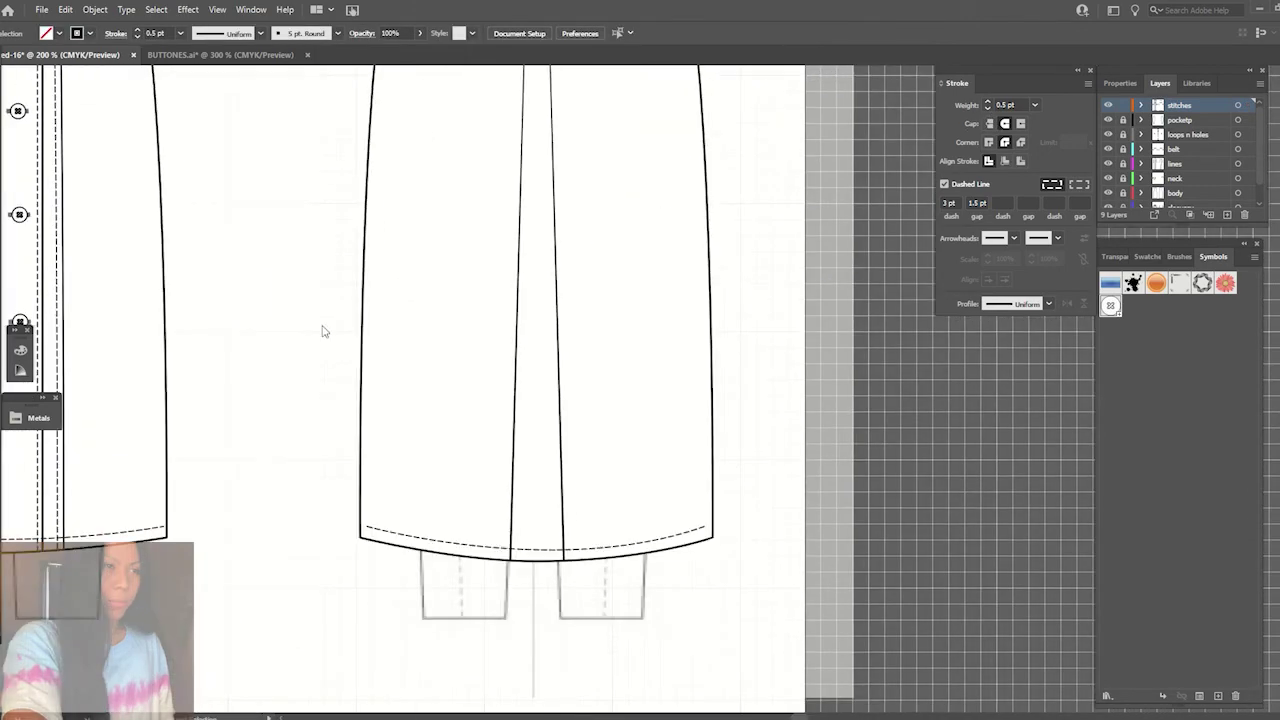
drag(710, 534, 714, 529)
drag(362, 528, 365, 531)
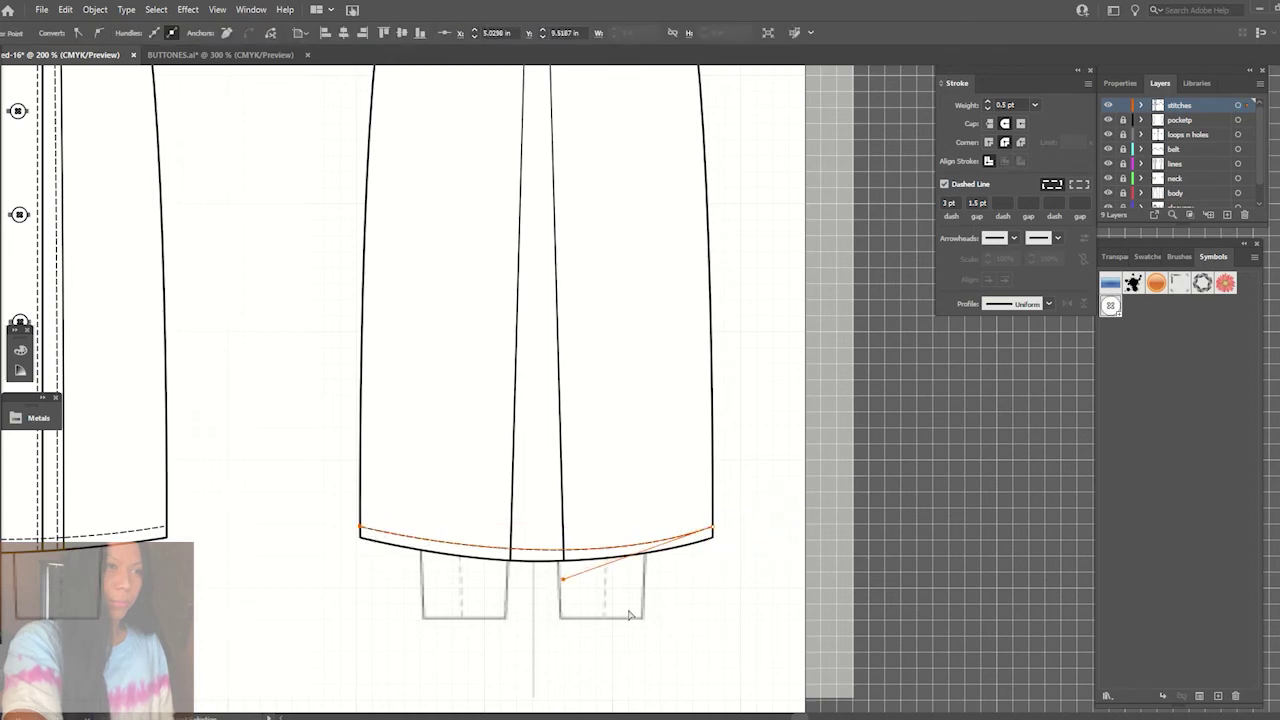
drag(565, 585, 535, 586)
click(537, 581)
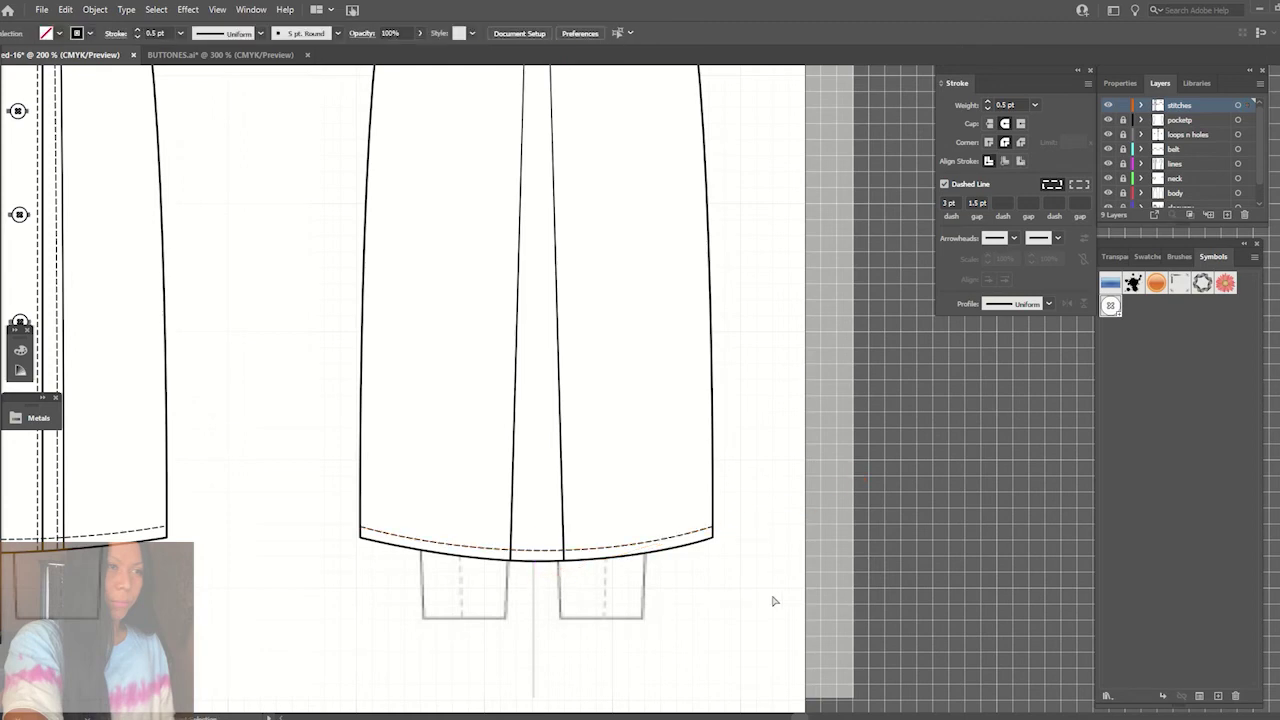
drag(537, 583, 538, 586)
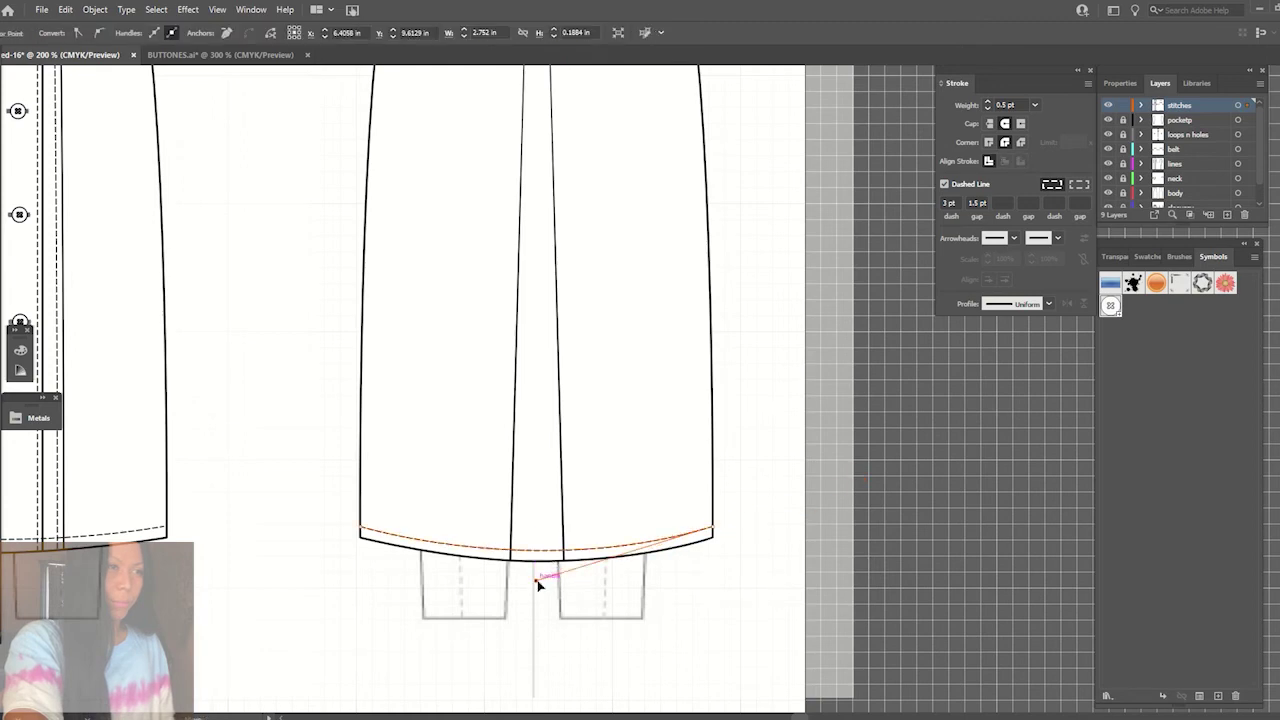
- Move the dashed hem stitching slightly upward so it sits just inside the back hem
click(706, 610)
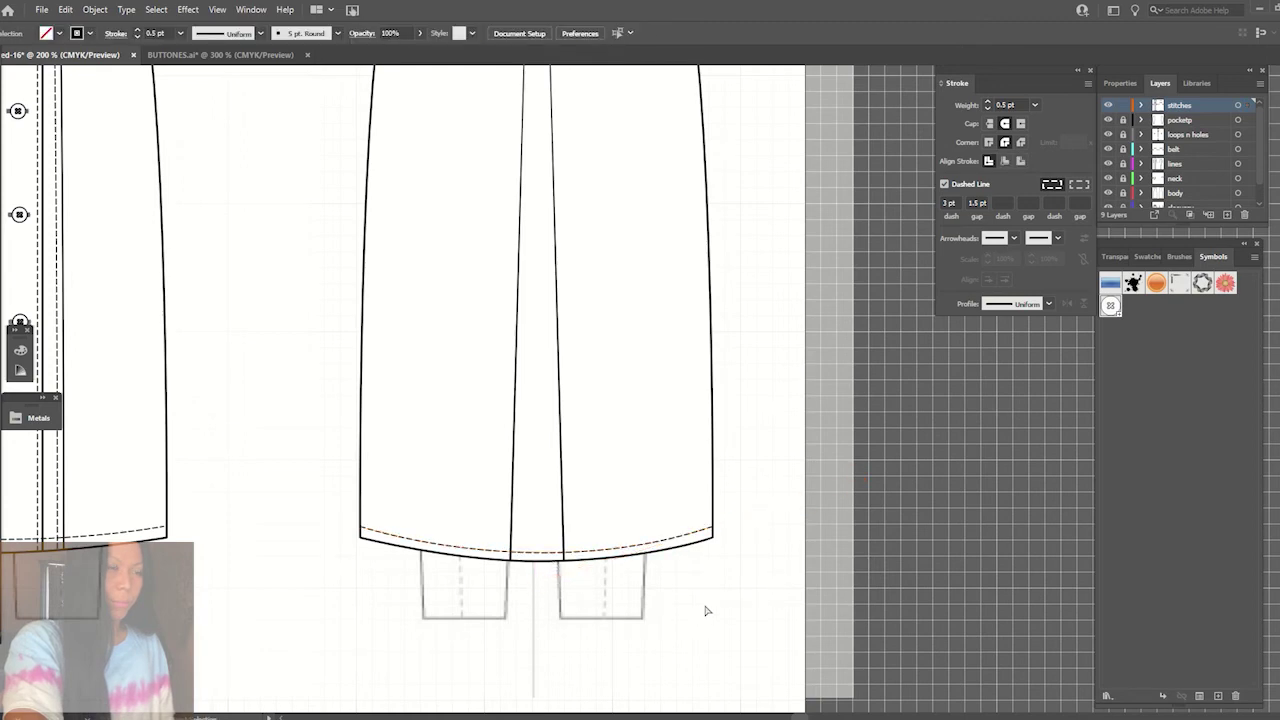
click(539, 556)
key(ctrl+plus)
scroll(517, 577, up, 1)
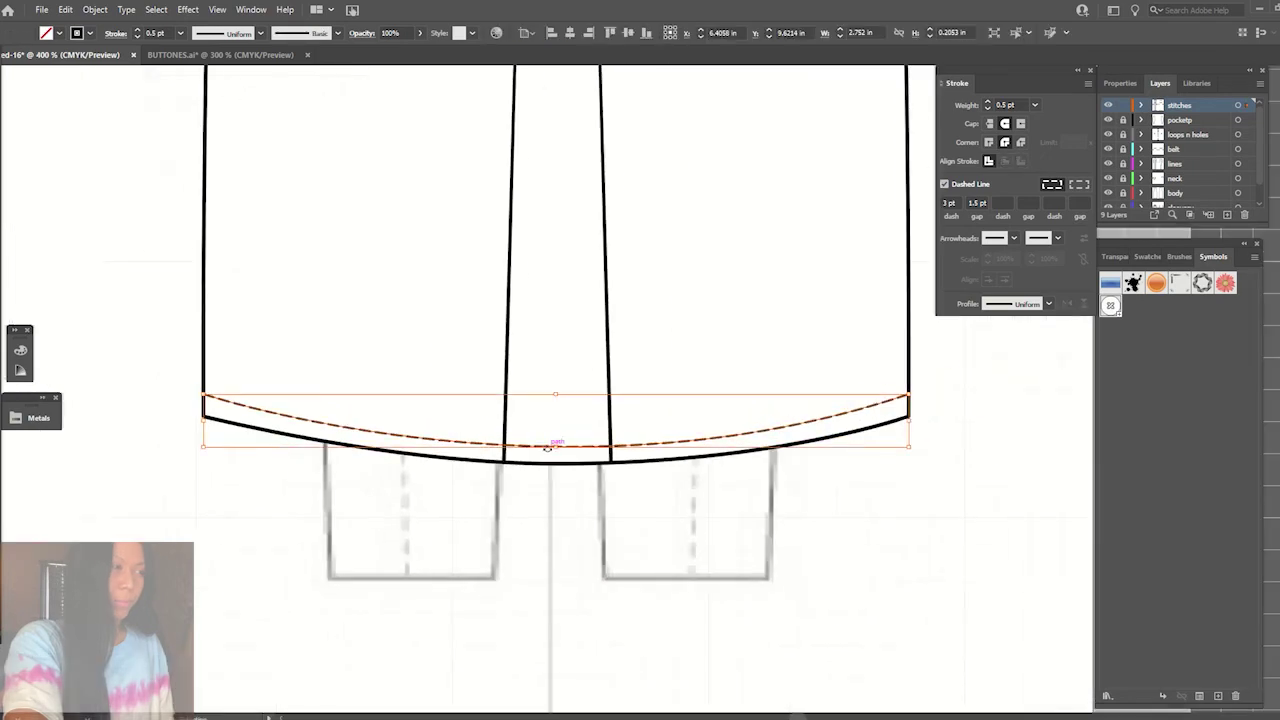
key(ctrl+shift+a)
drag(555, 453, 551, 436)
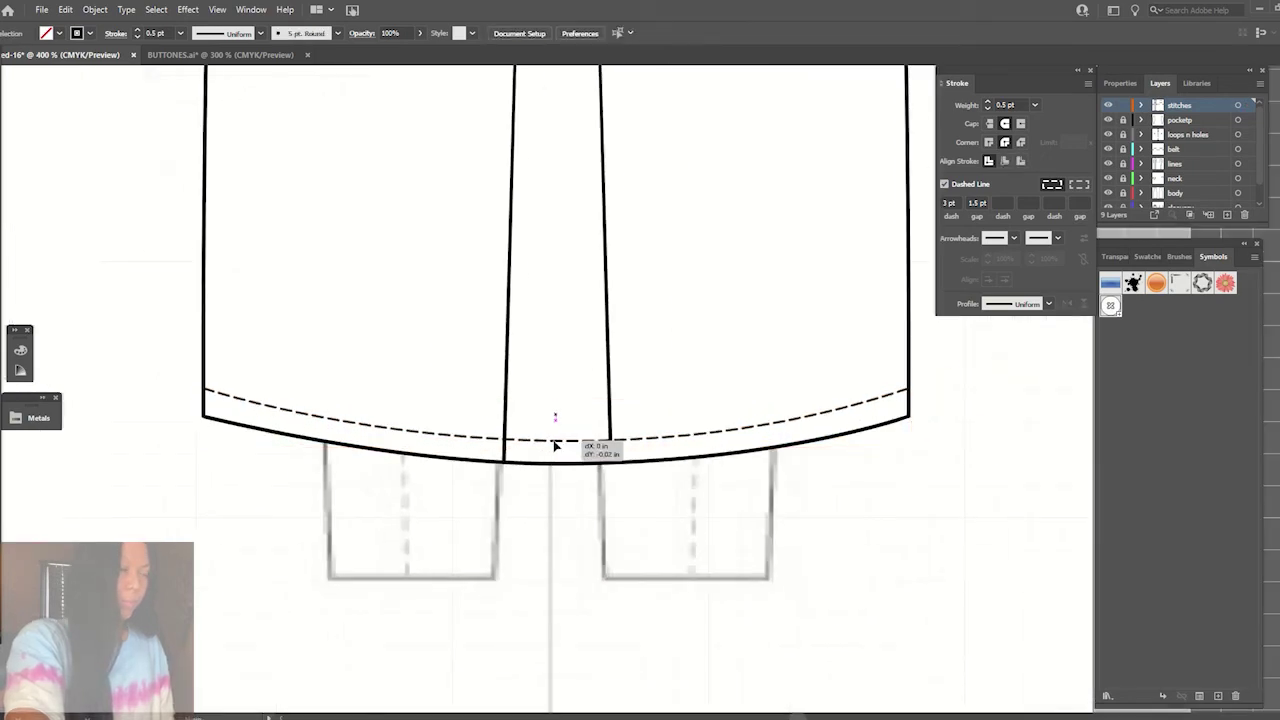
click(590, 544)
key(ctrl+minus)
key(ctrl+minus)
key(ctrl+minus)
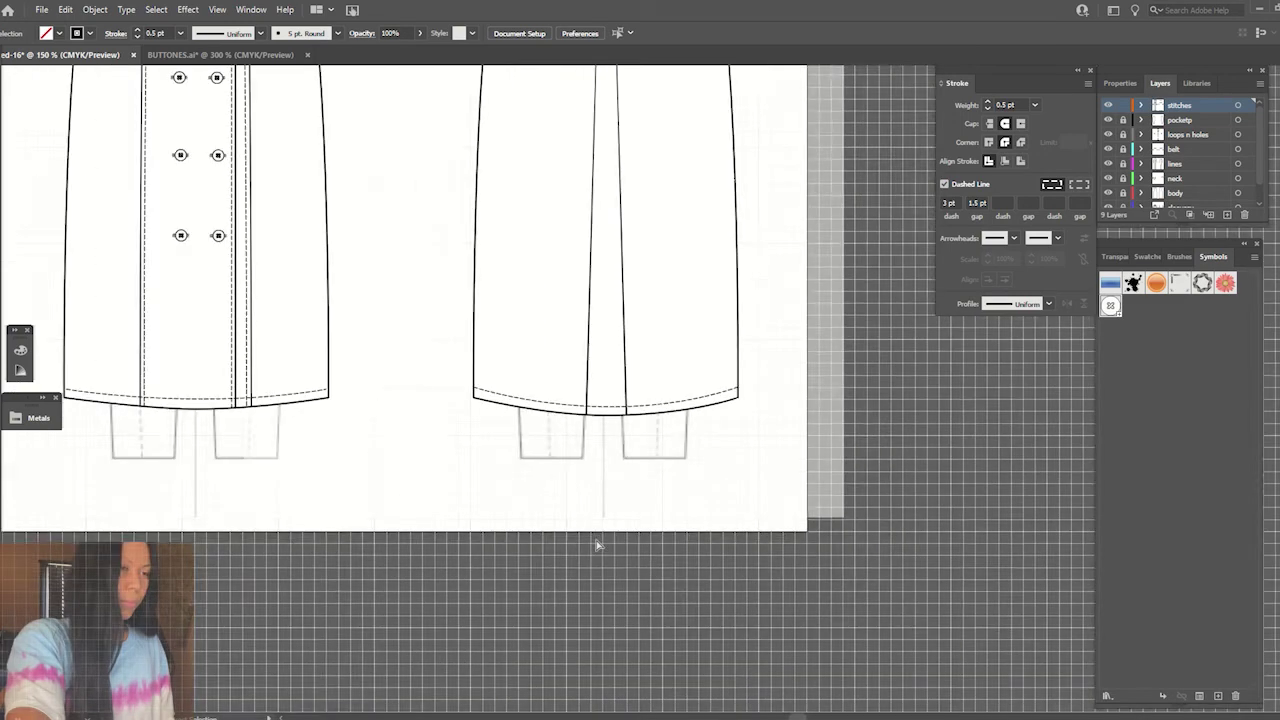
key(ctrl+minus)
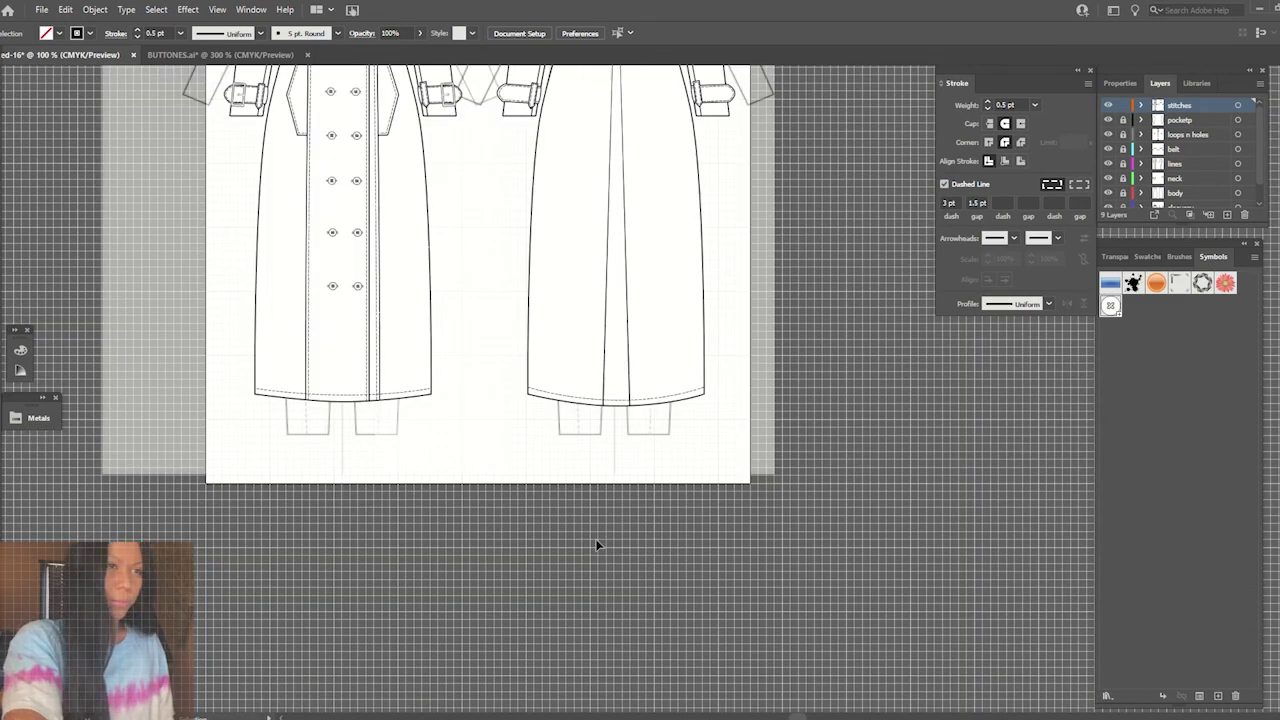
key(ctrl+minus)
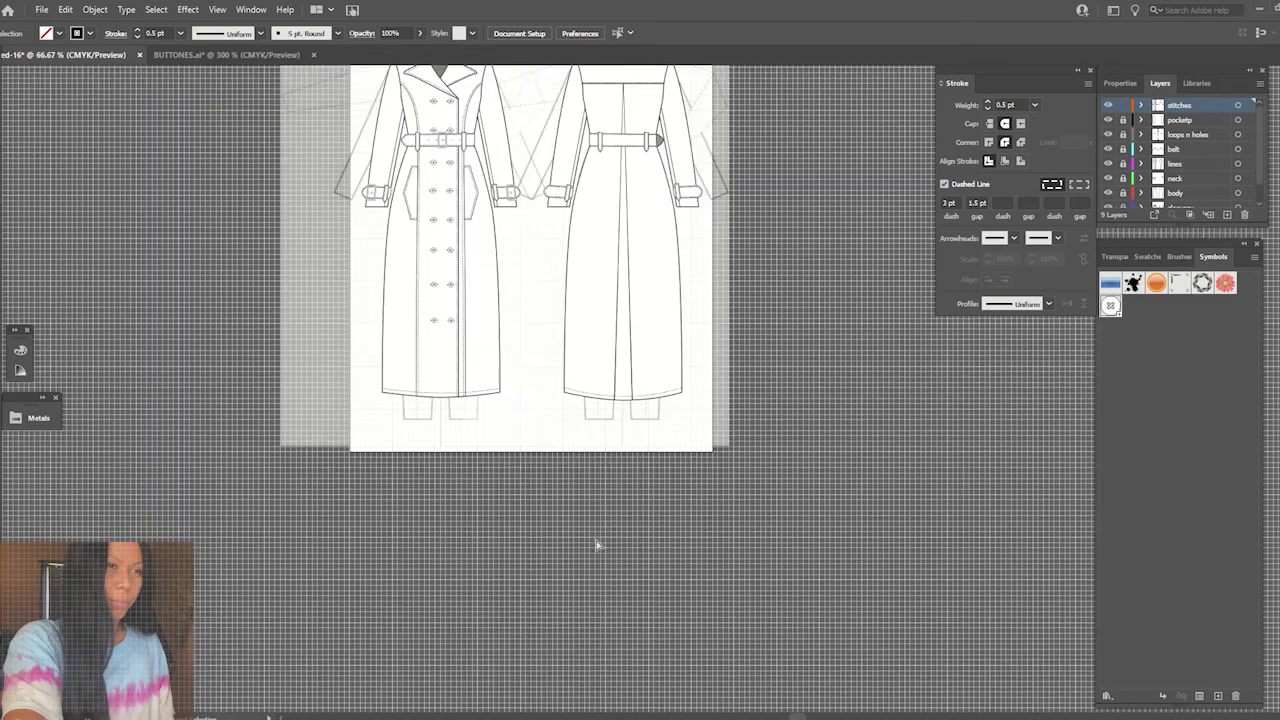
drag(476, 389, 409, 545)
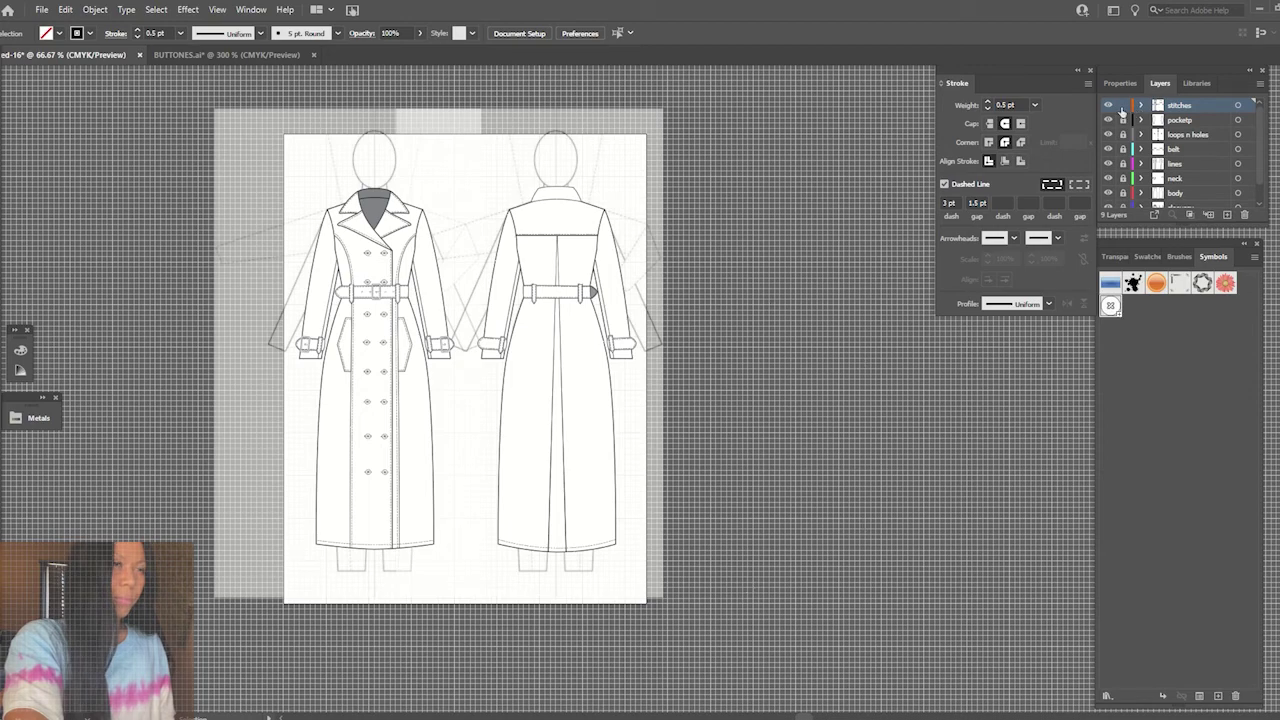
- Add a new layer and rename it 'shadows'
click(1227, 214)
double_click(1180, 105)
text(spa)
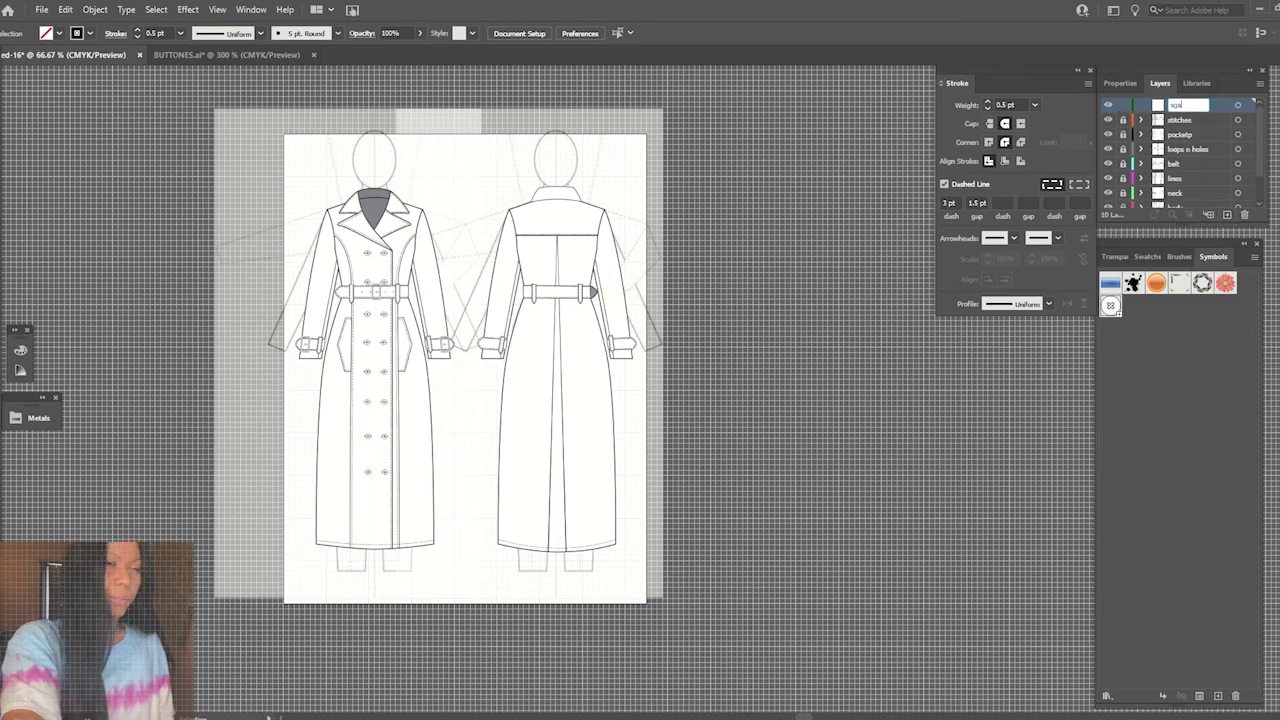
text(ulette)
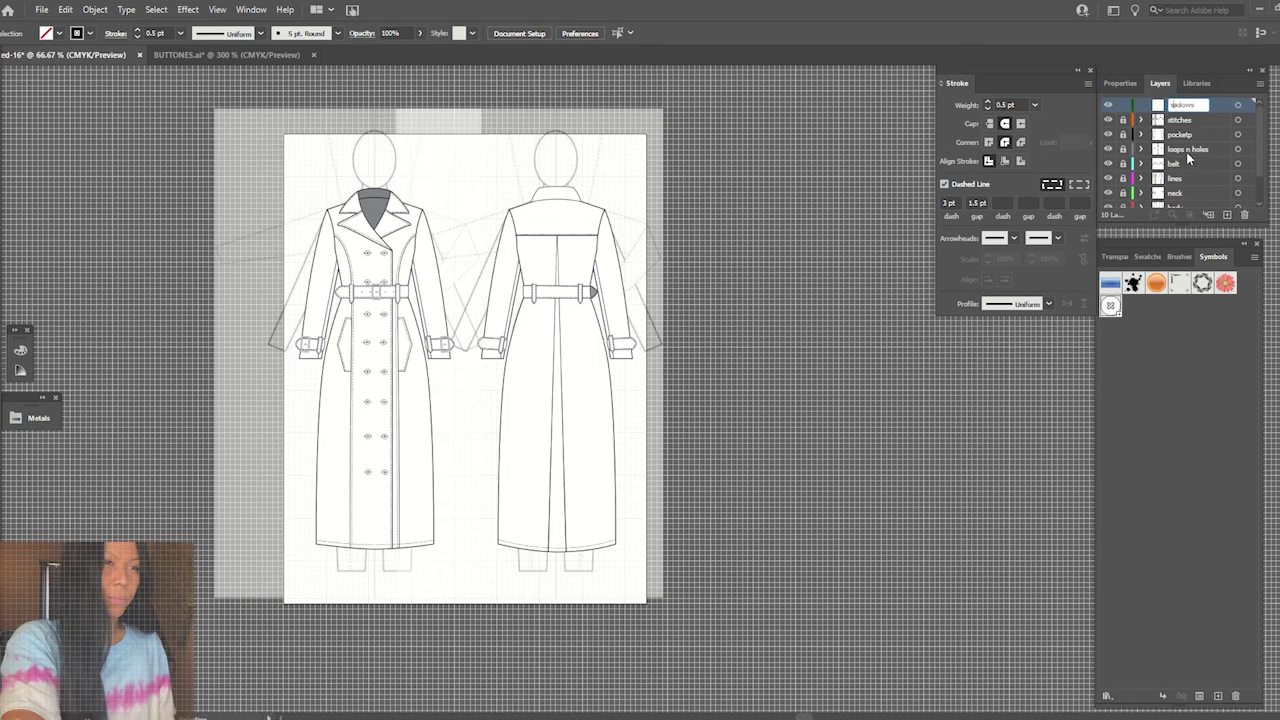
key(Return)
scroll(1261, 153, down, 2)
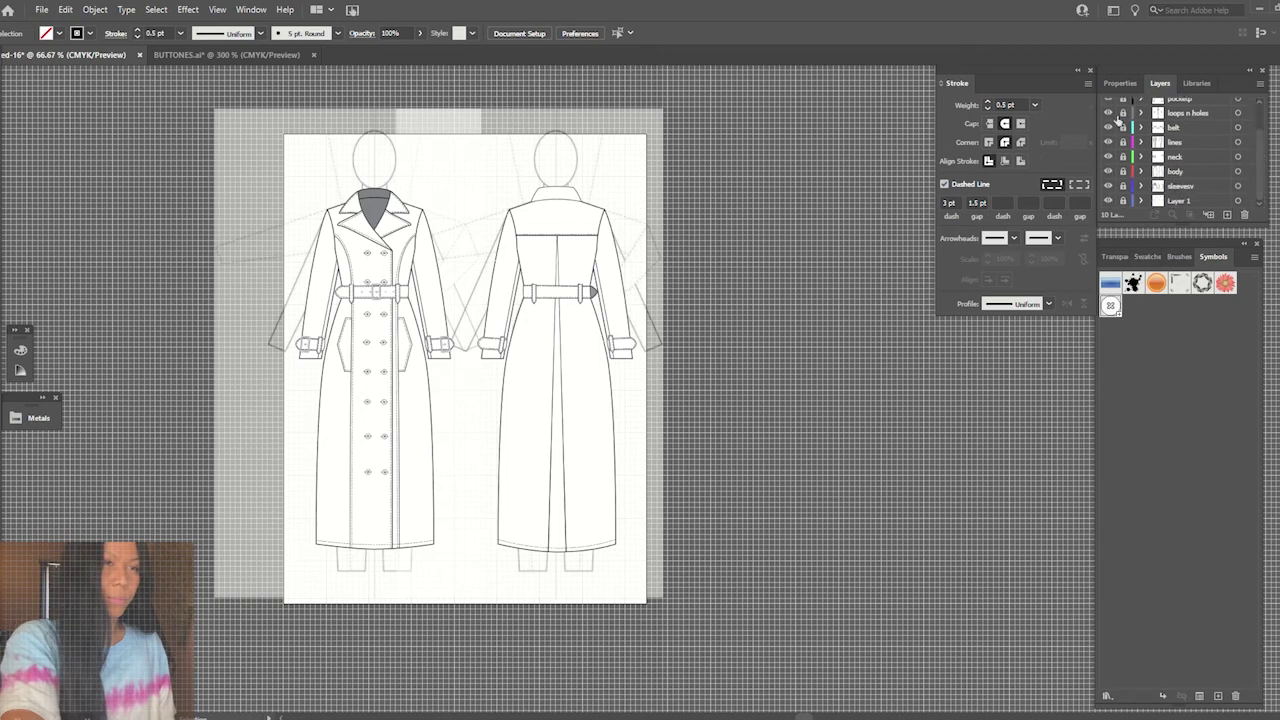
scroll(1258, 125, up, 2)
scroll(1261, 133, down, 3)
- Hide Layer 1's grey template figures and turn off the background grid
click(1108, 200)
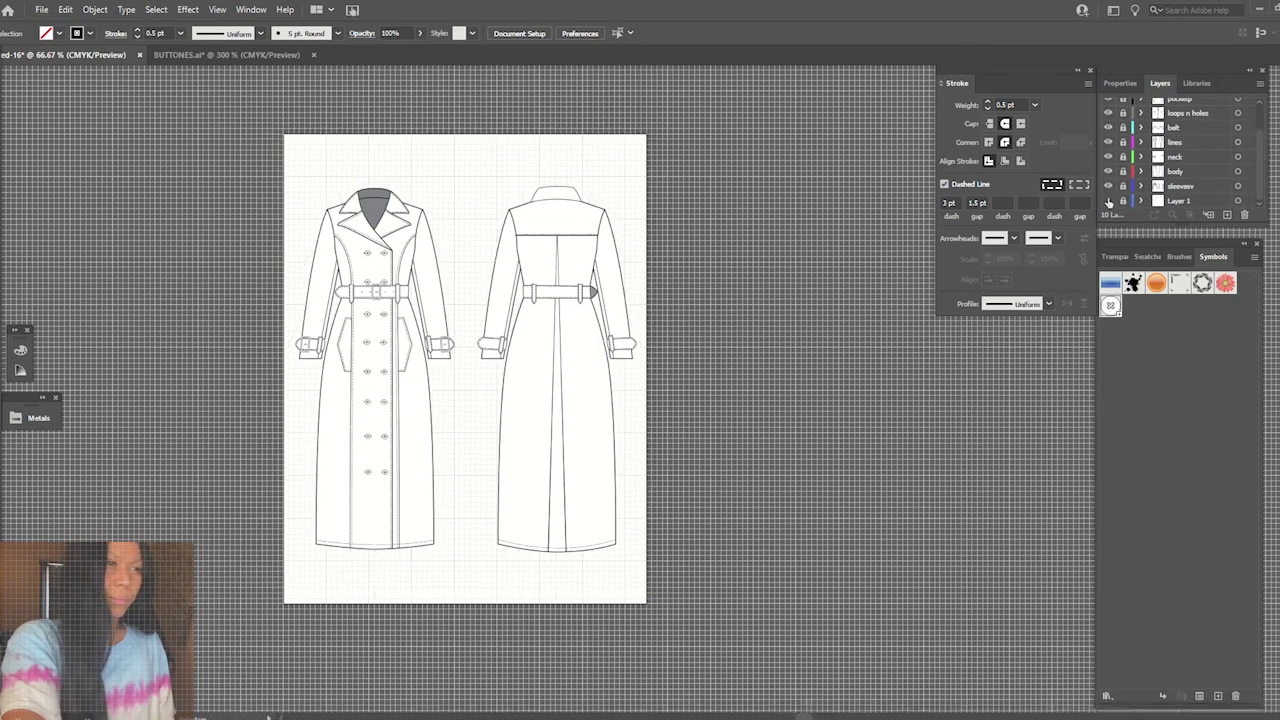
click(189, 10)
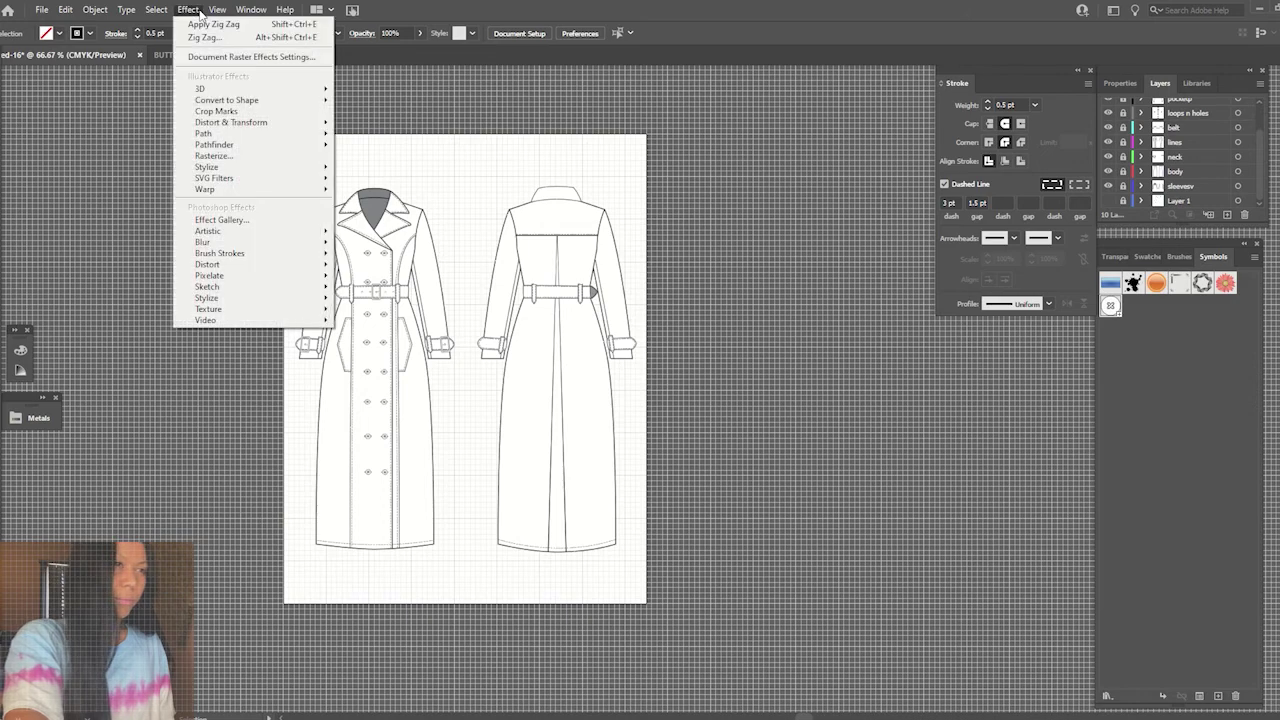
click(200, 10)
mouse_move(241, 523)
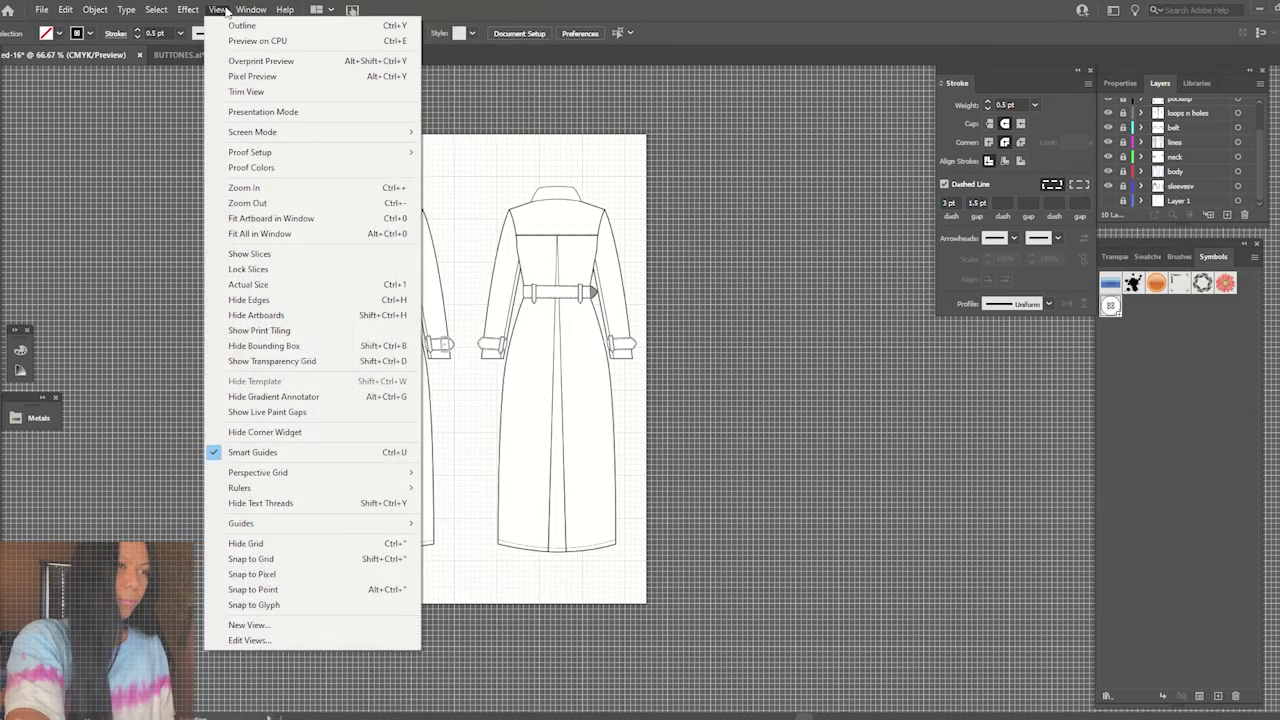
click(304, 543)
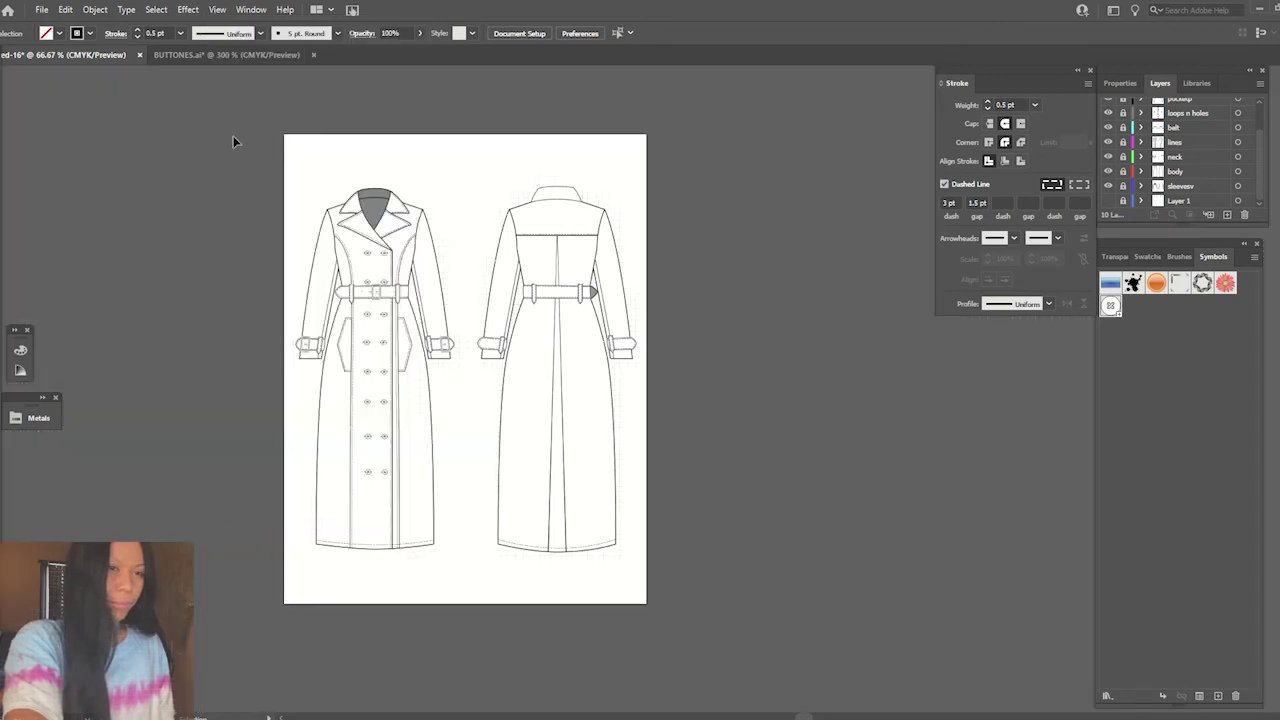
- Raise the back collar outline's stroke weight to 1 pt, then target the shadows layer
key(ctrl+plus)
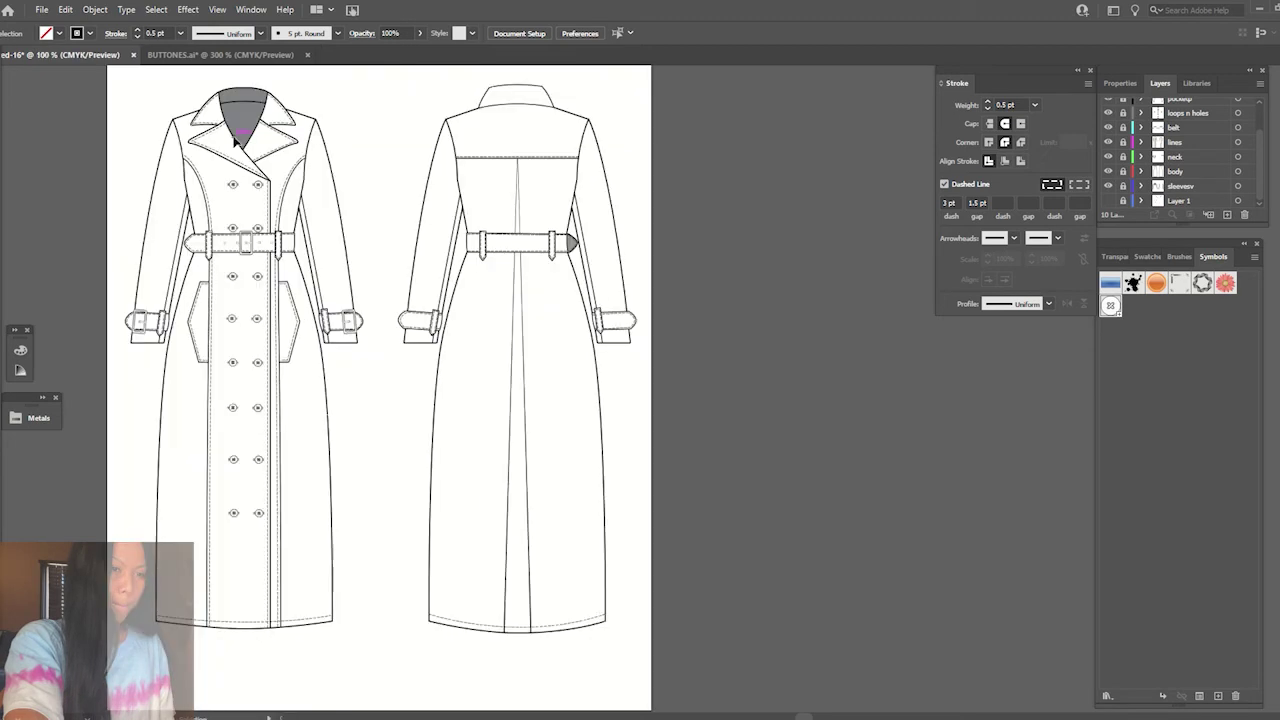
scroll(1248, 148, up, 3)
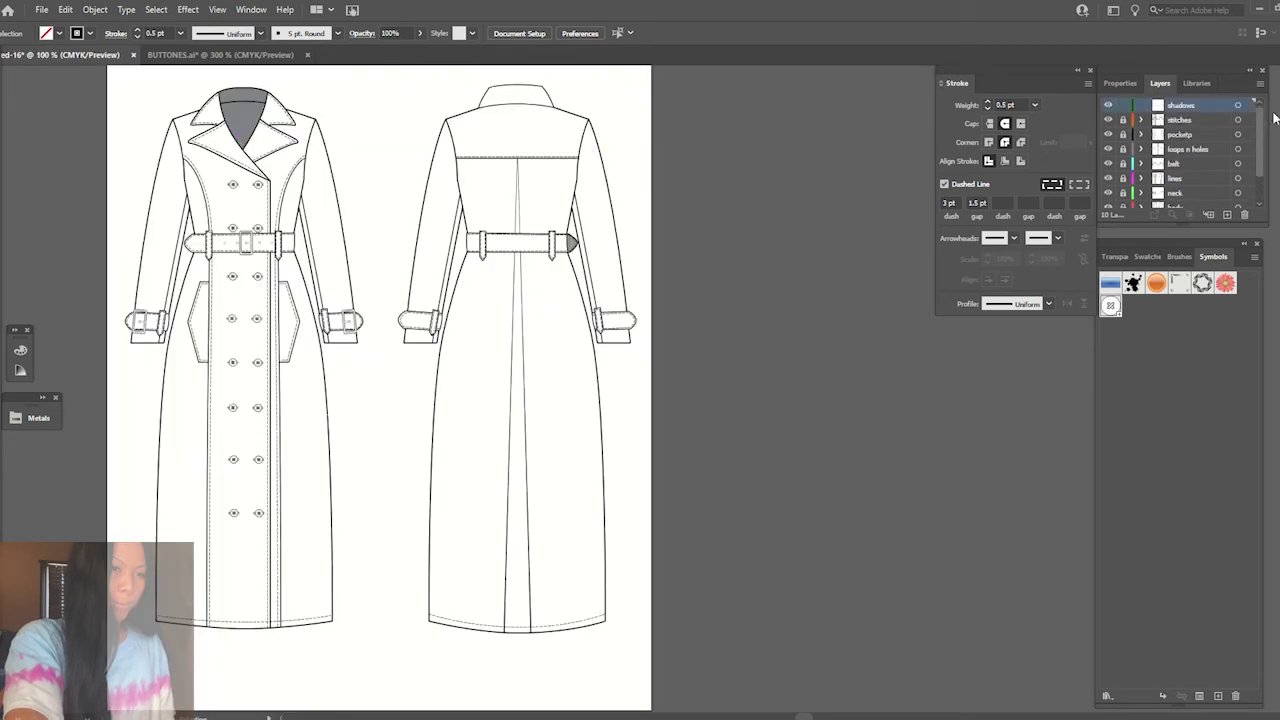
click(540, 103)
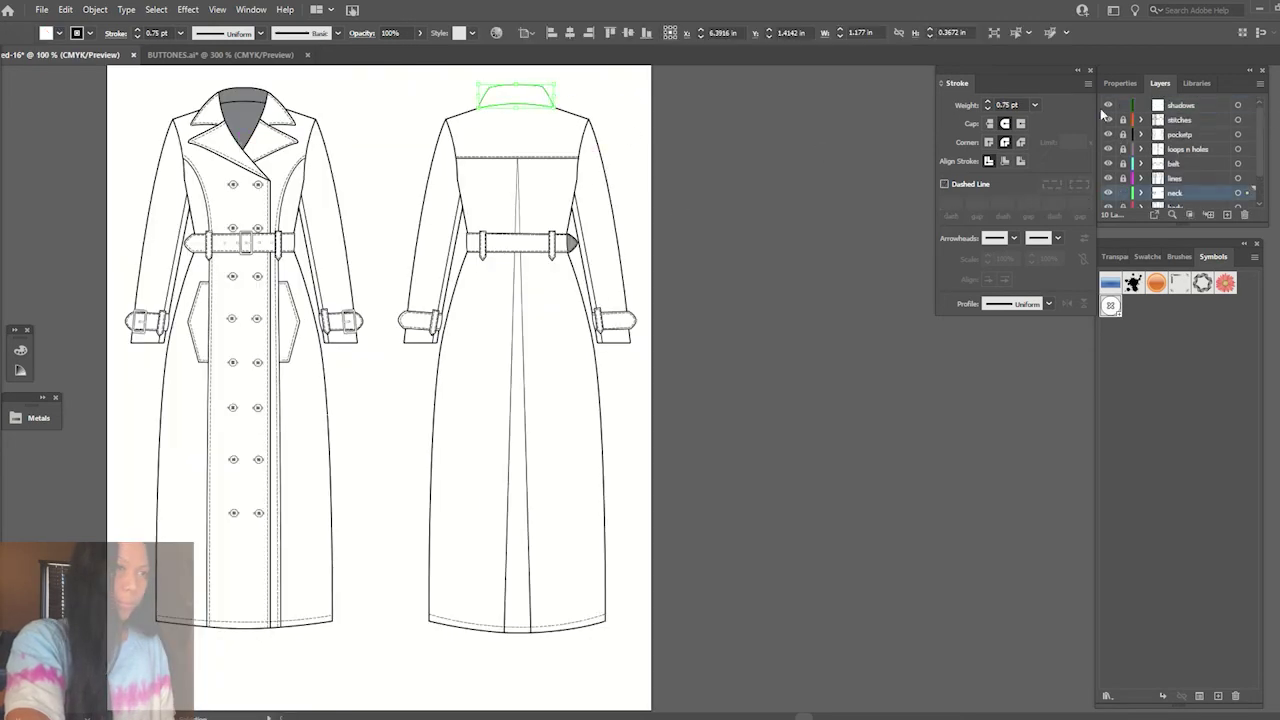
click(1035, 104)
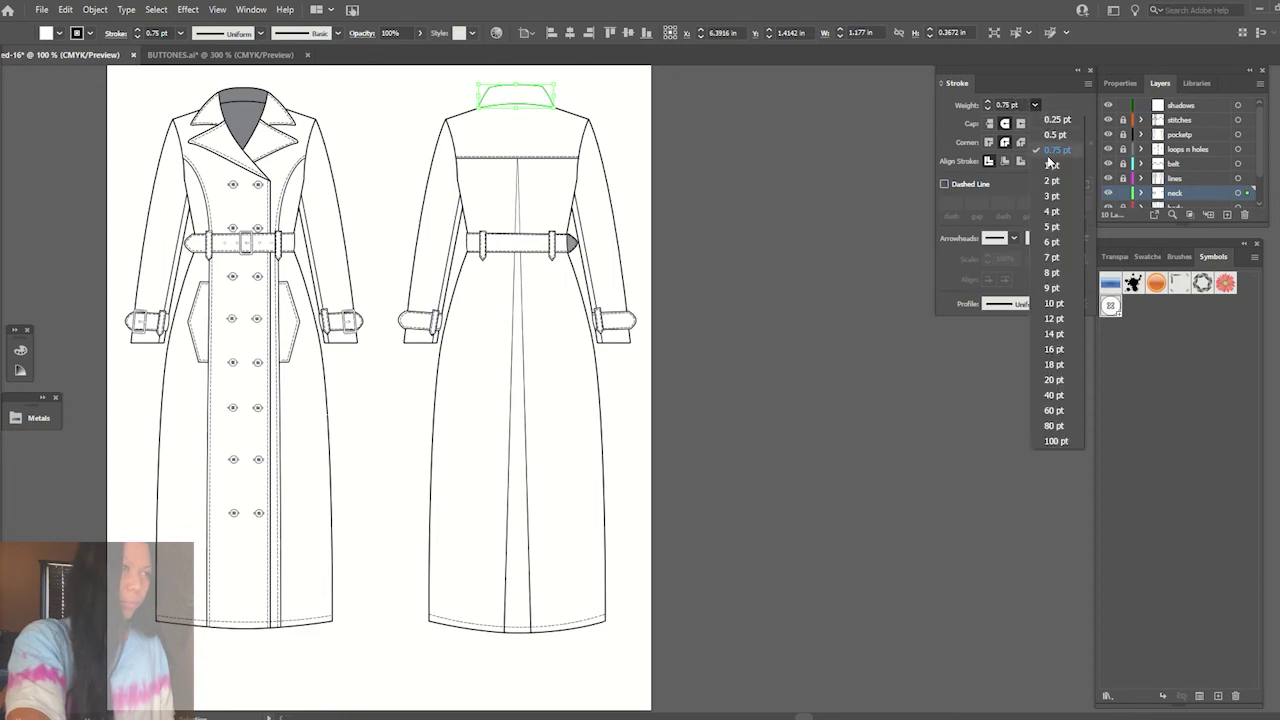
click(1055, 168)
click(790, 136)
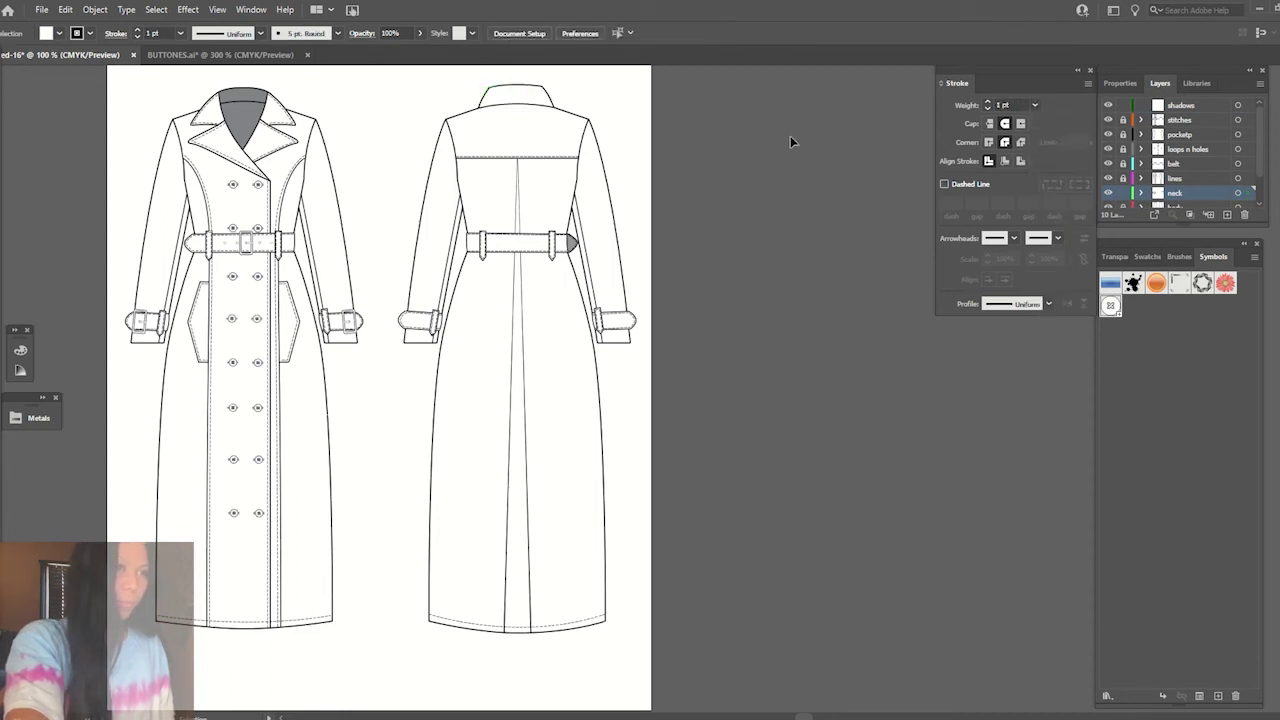
click(1195, 106)
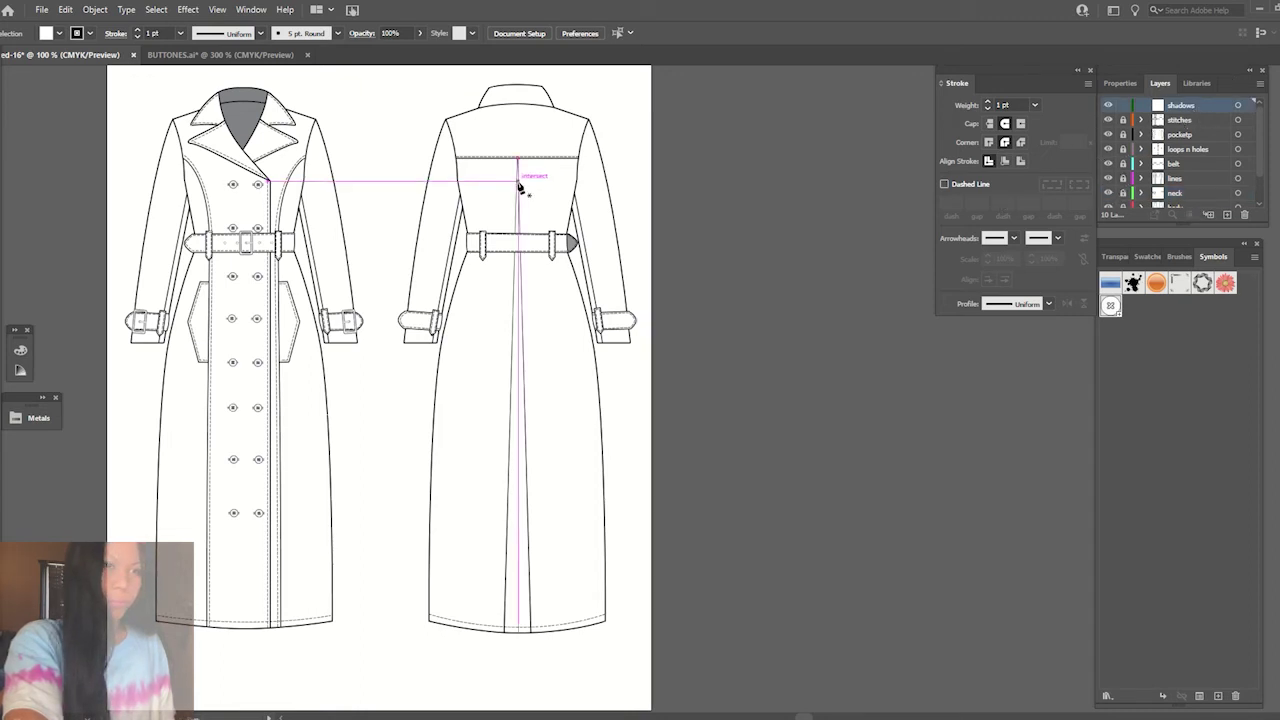
- Draw a line down the back seam from yoke to hem with a tapered width profile
drag(517, 180, 515, 620)
click(511, 615)
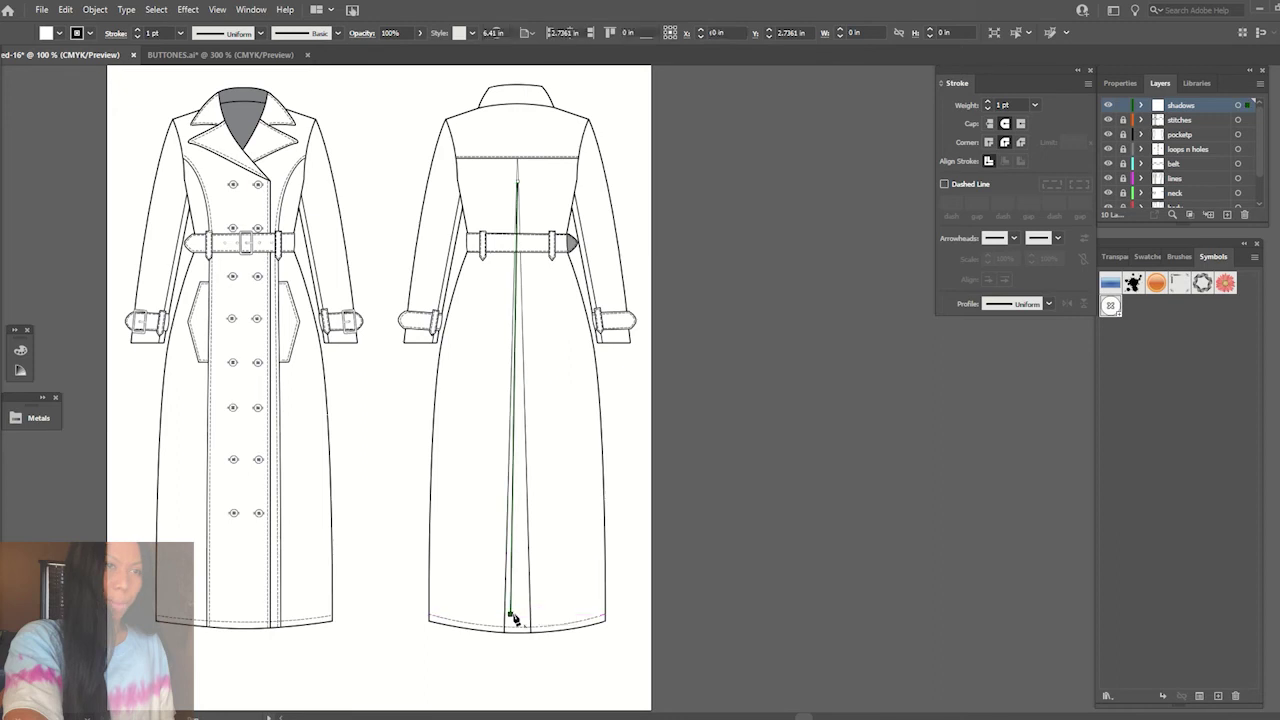
click(988, 102)
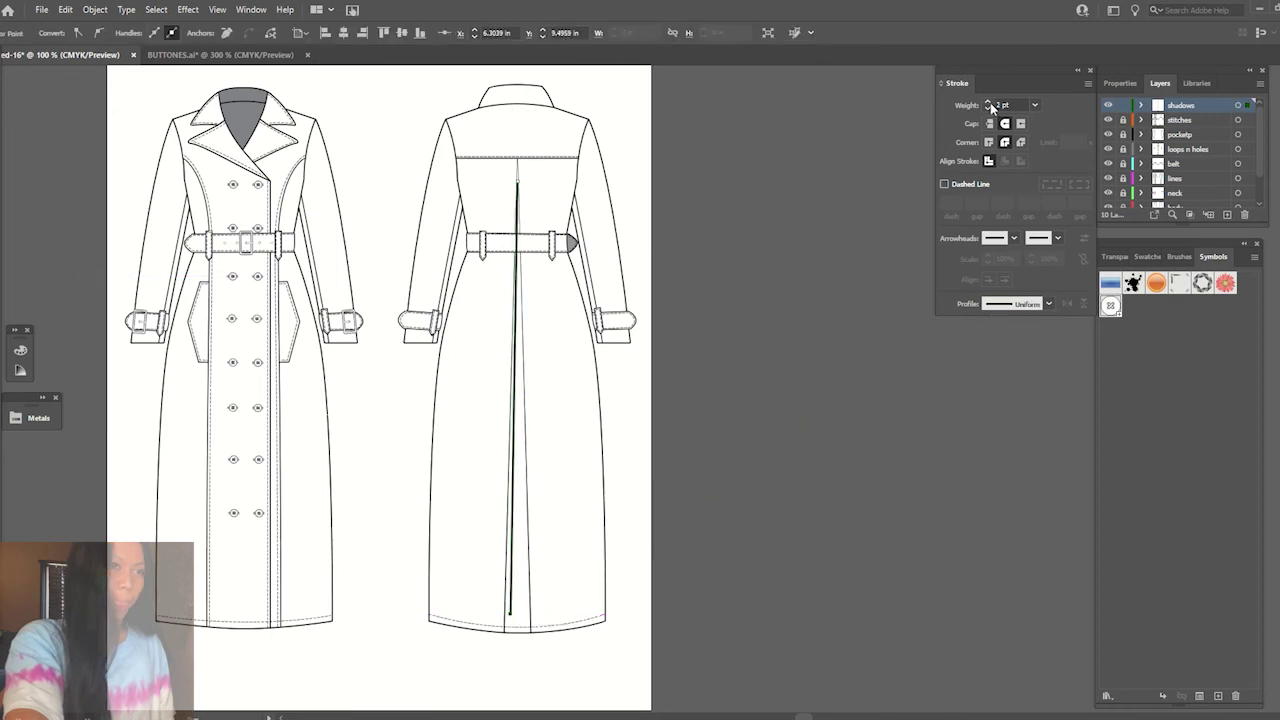
click(1008, 304)
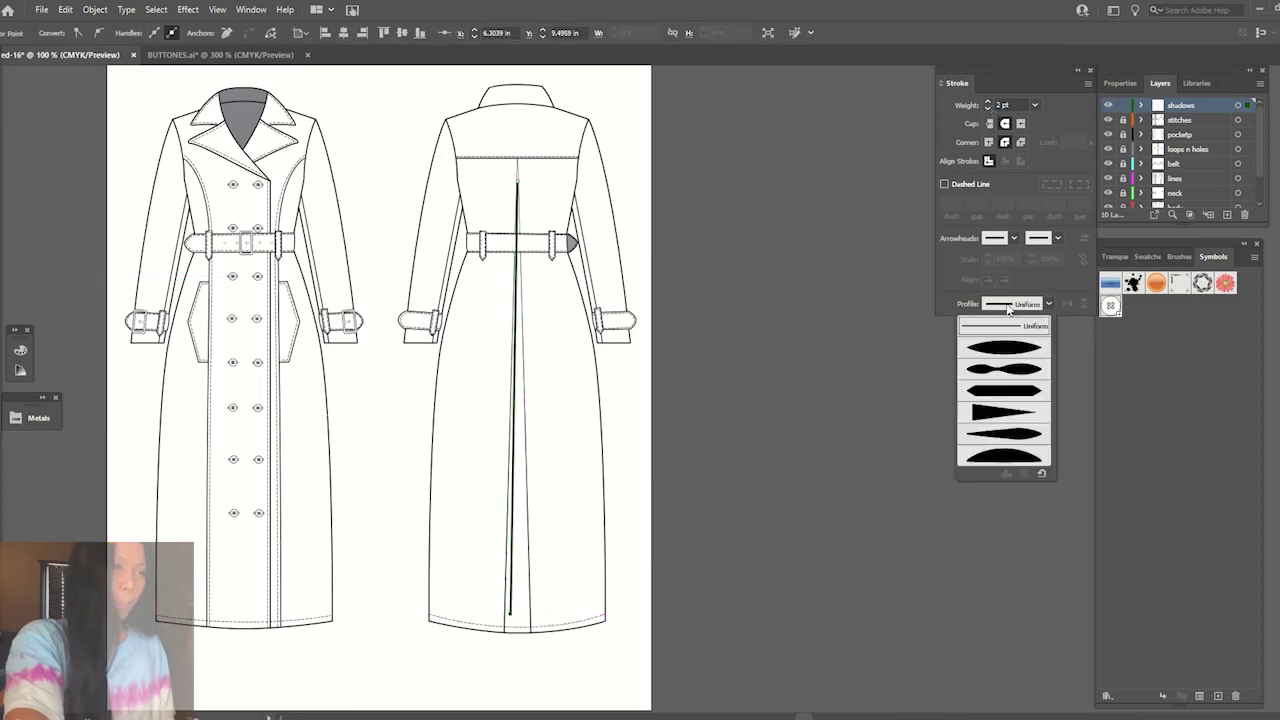
click(1021, 440)
- Straighten the back-seam line vertically, make it 4 pt, and put the taper's thick end at the bottom
ctrl+click(857, 580)
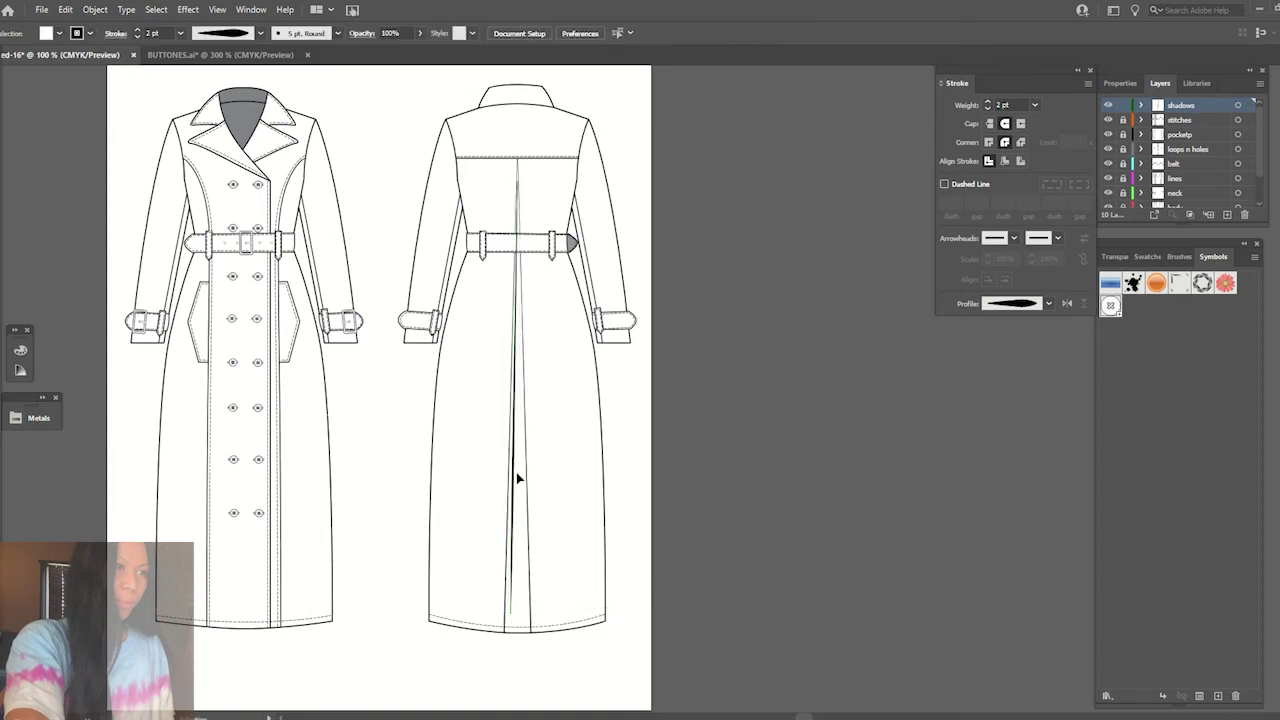
click(513, 481)
click(1066, 305)
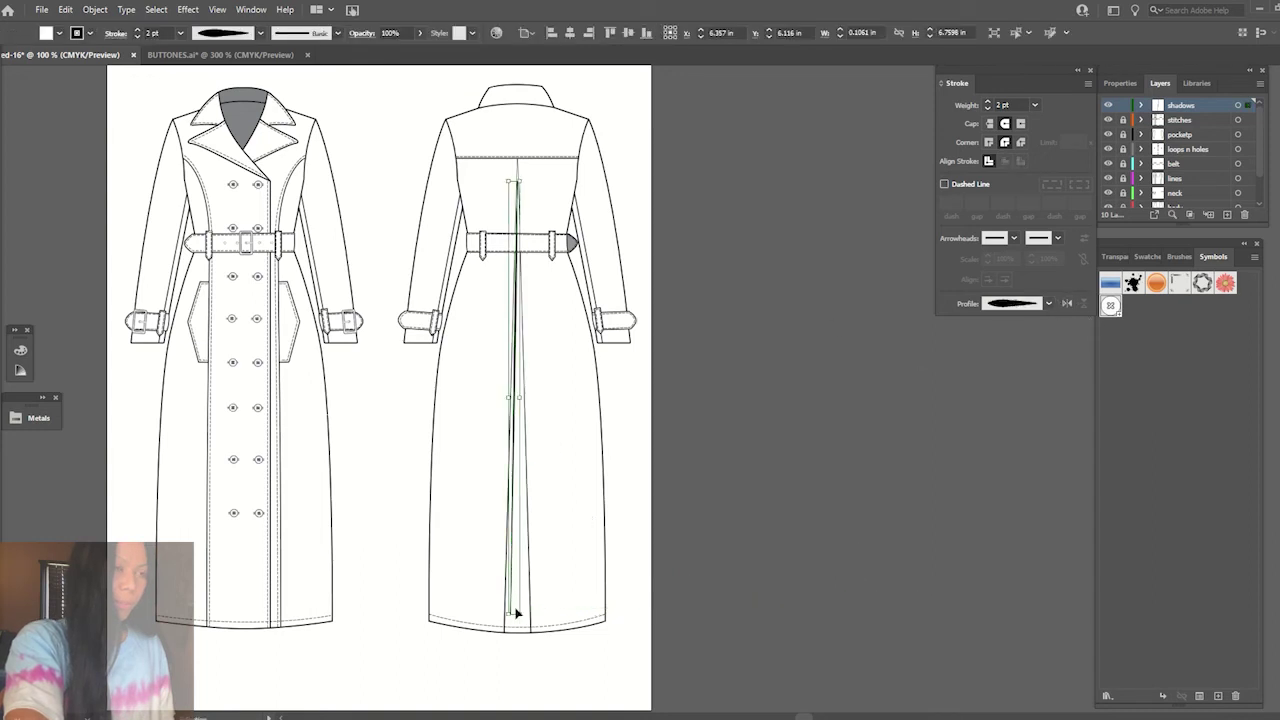
drag(507, 614, 518, 614)
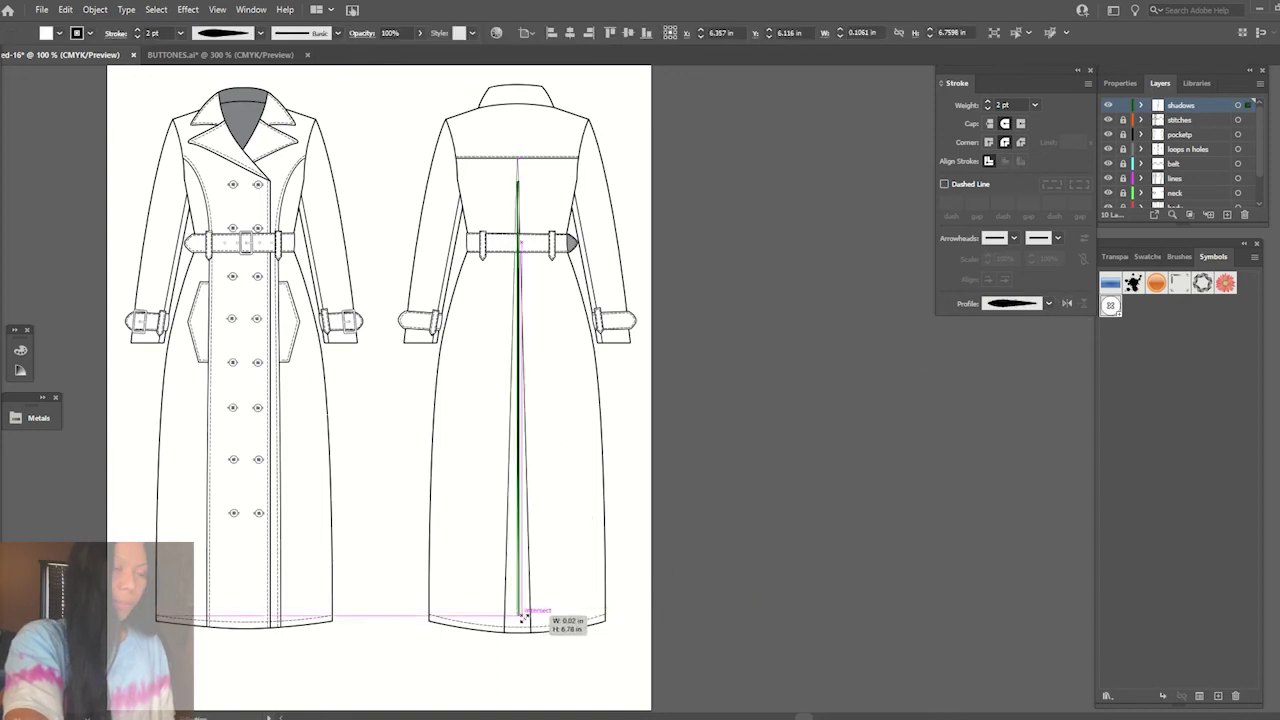
click(988, 102)
click(988, 102)
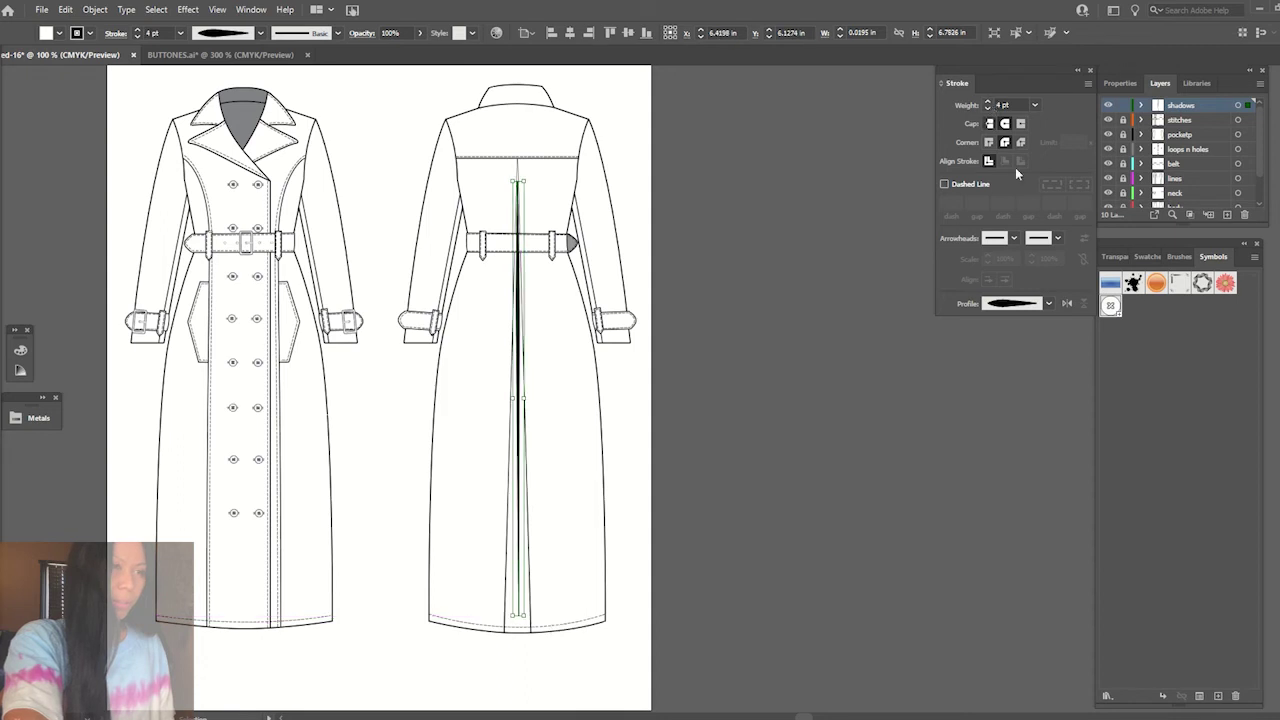
click(1066, 304)
- Fade the back-seam shadow line to 15% opacity
click(398, 32)
text(15)
key(Return)
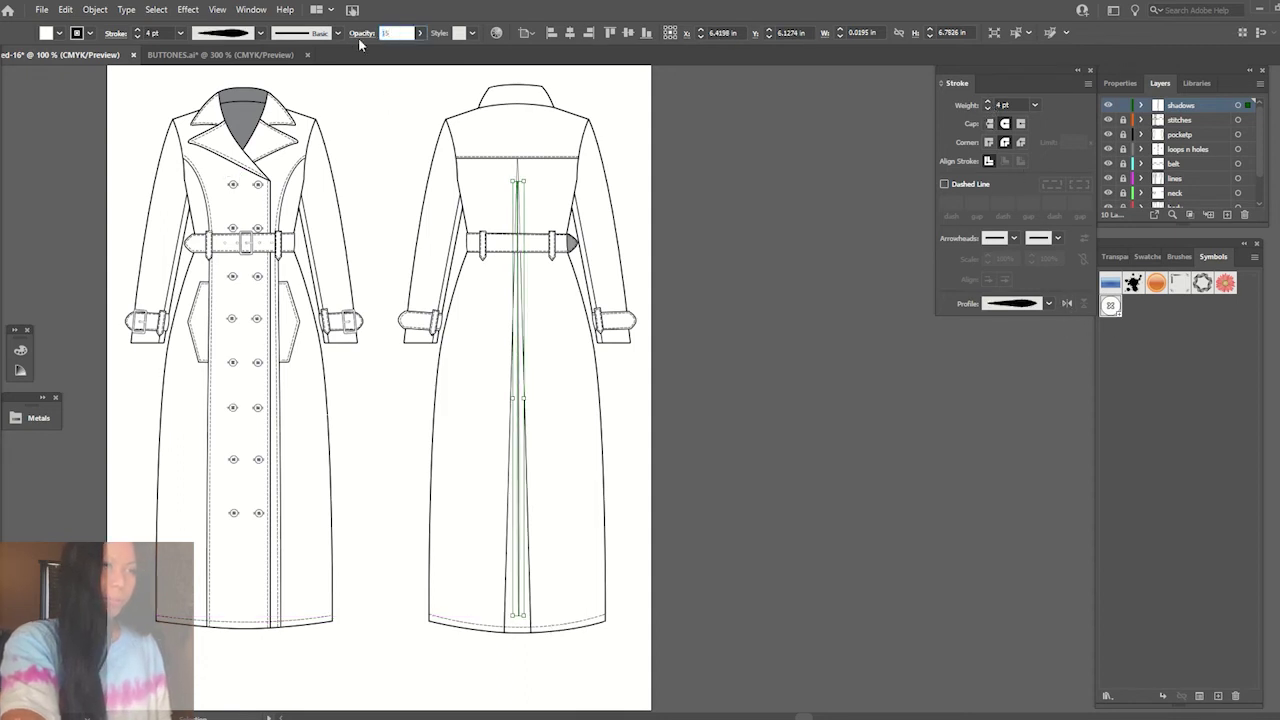
click(751, 216)
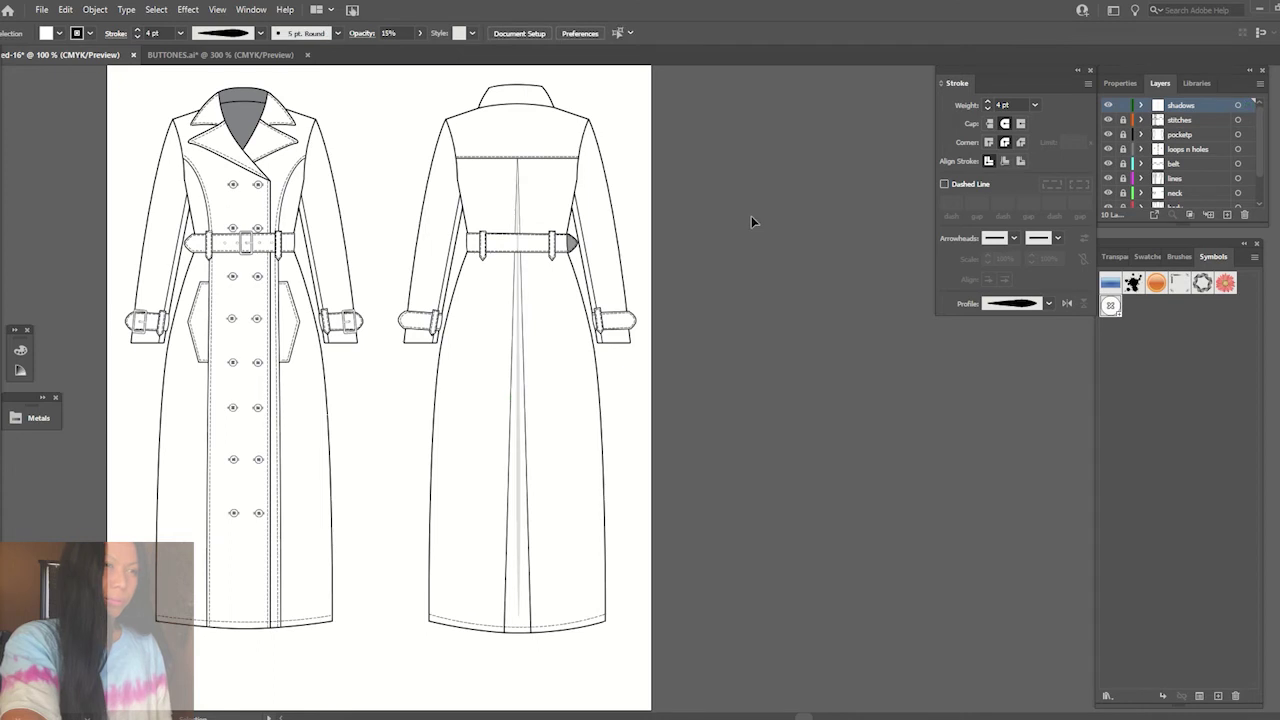
- Review the faded centre back seam line by selecting and deselecting it
click(519, 466)
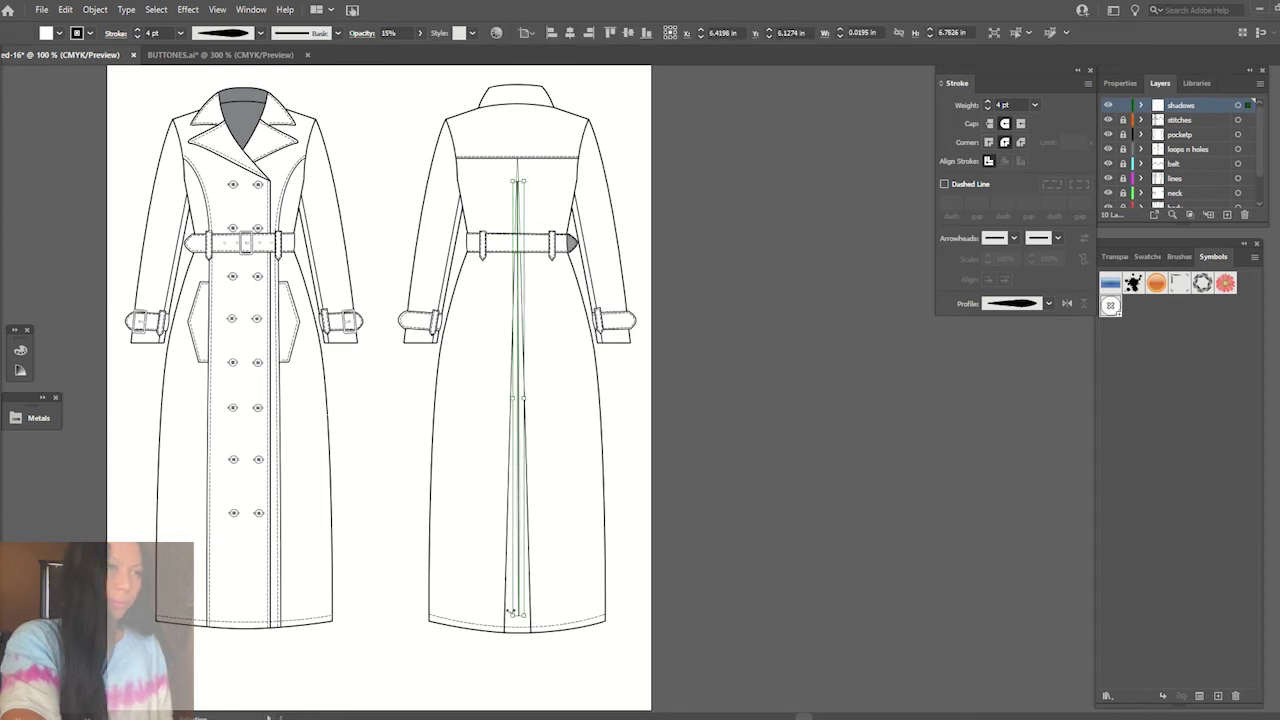
click(620, 542)
click(512, 385)
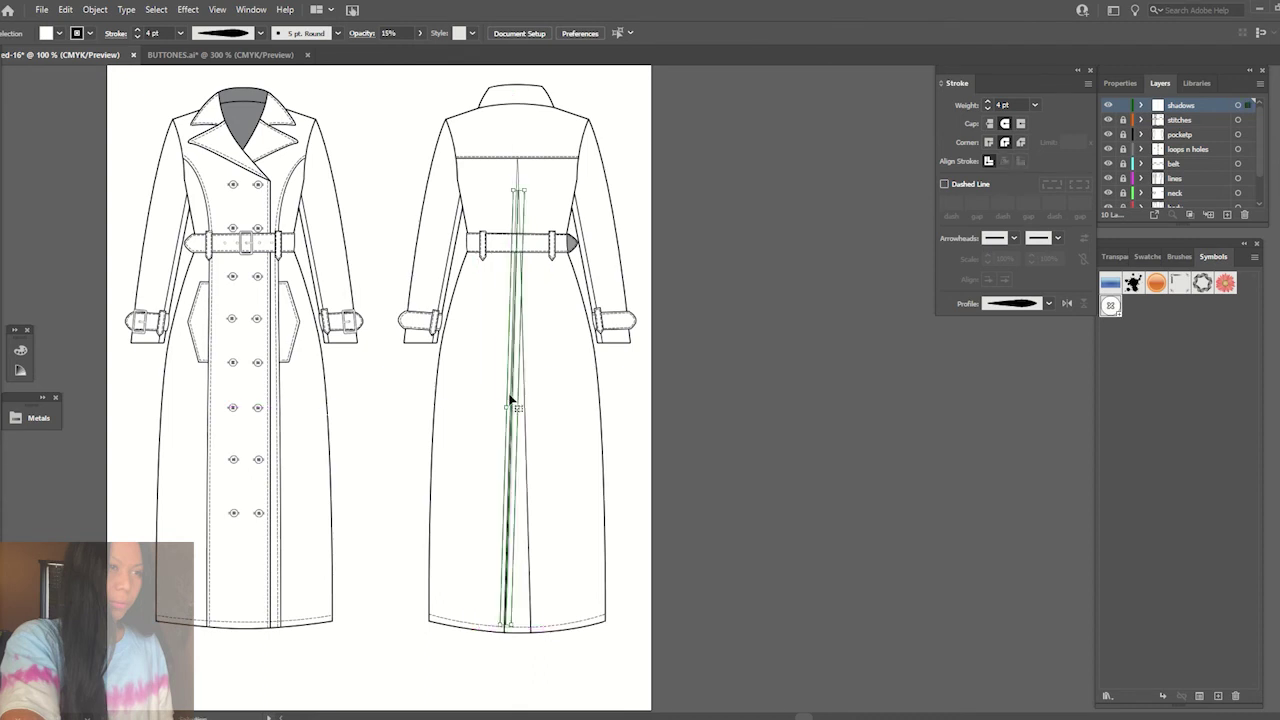
click(565, 537)
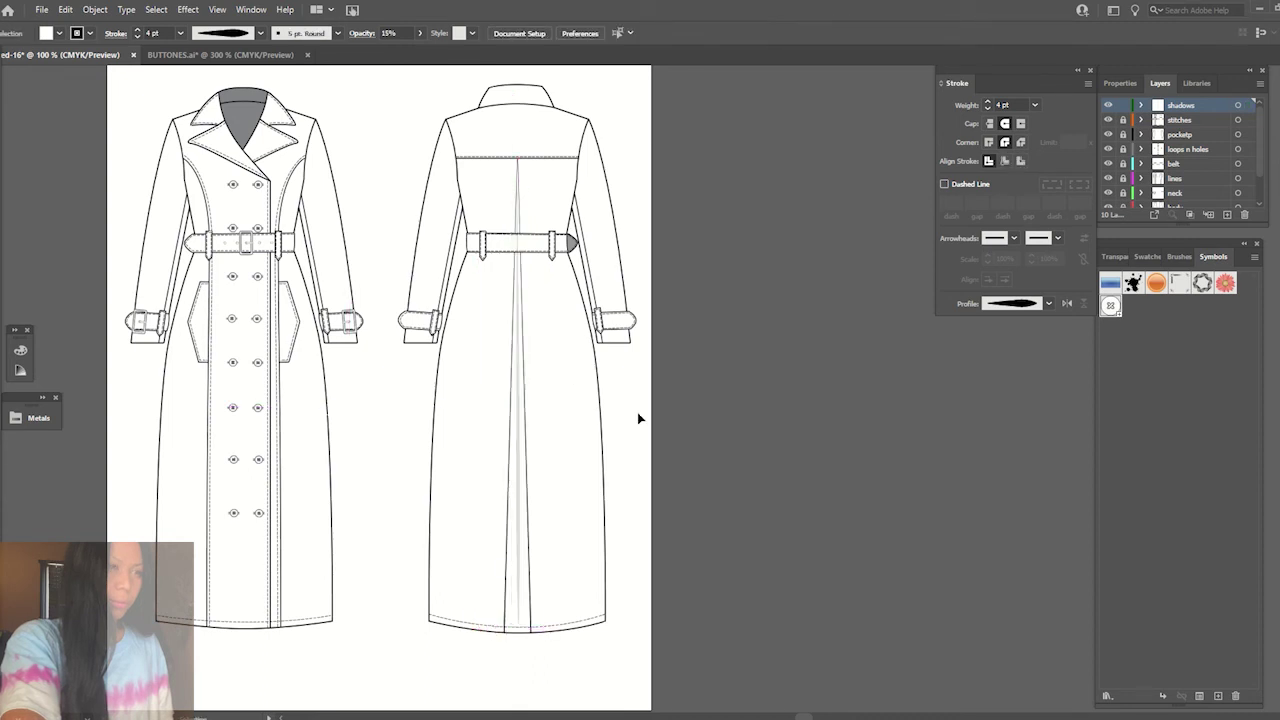
click(517, 429)
click(404, 137)
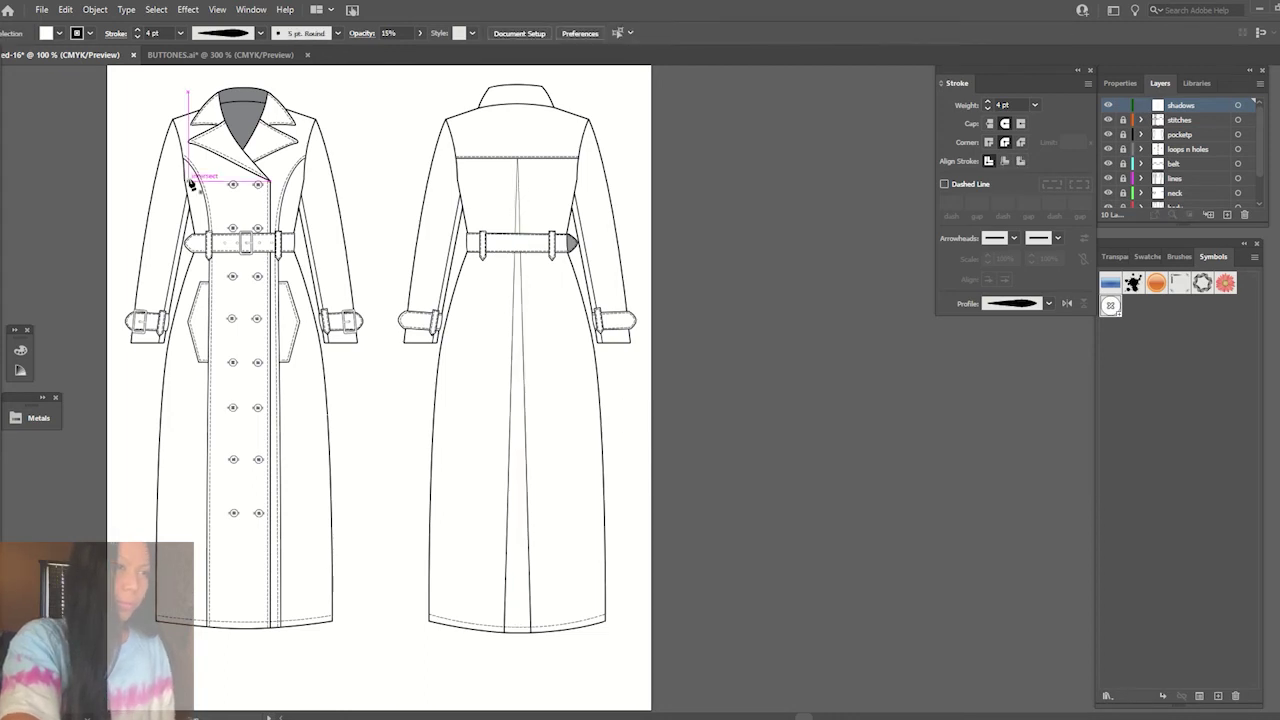
- Draw short shadow lines on the left front bodice and zoom in on the upper coat
drag(184, 131, 188, 194)
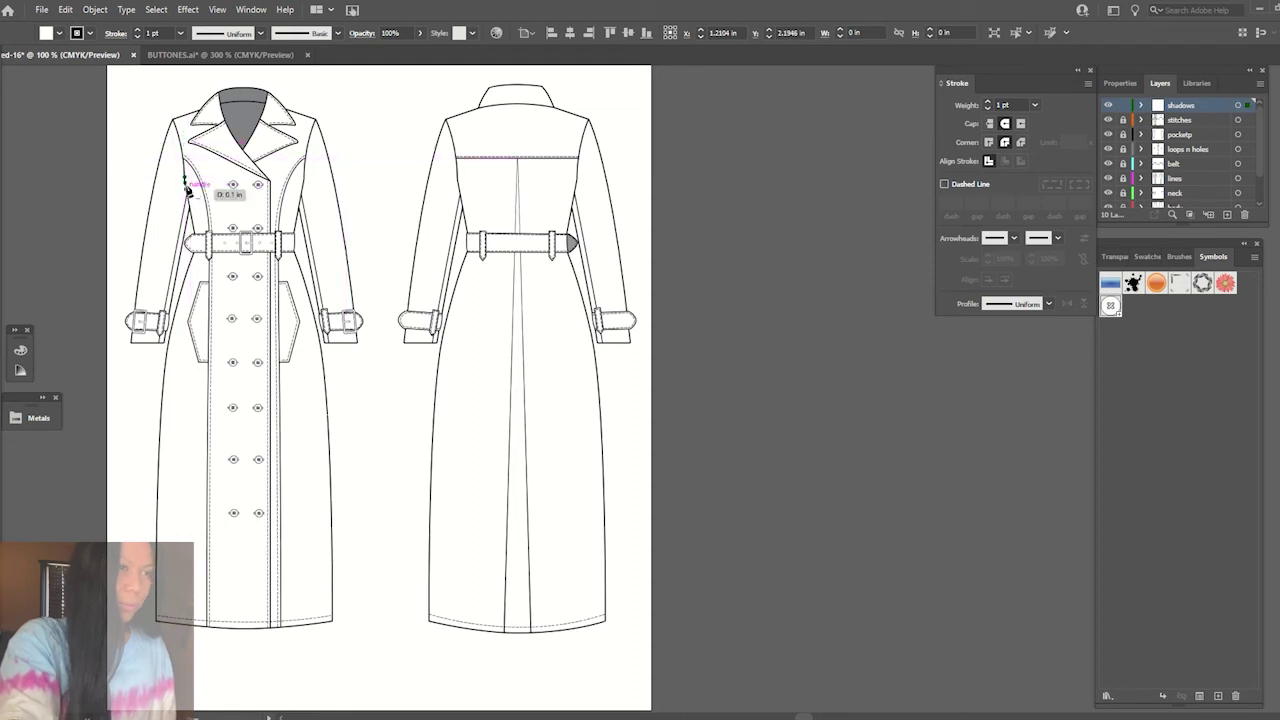
drag(187, 190, 211, 243)
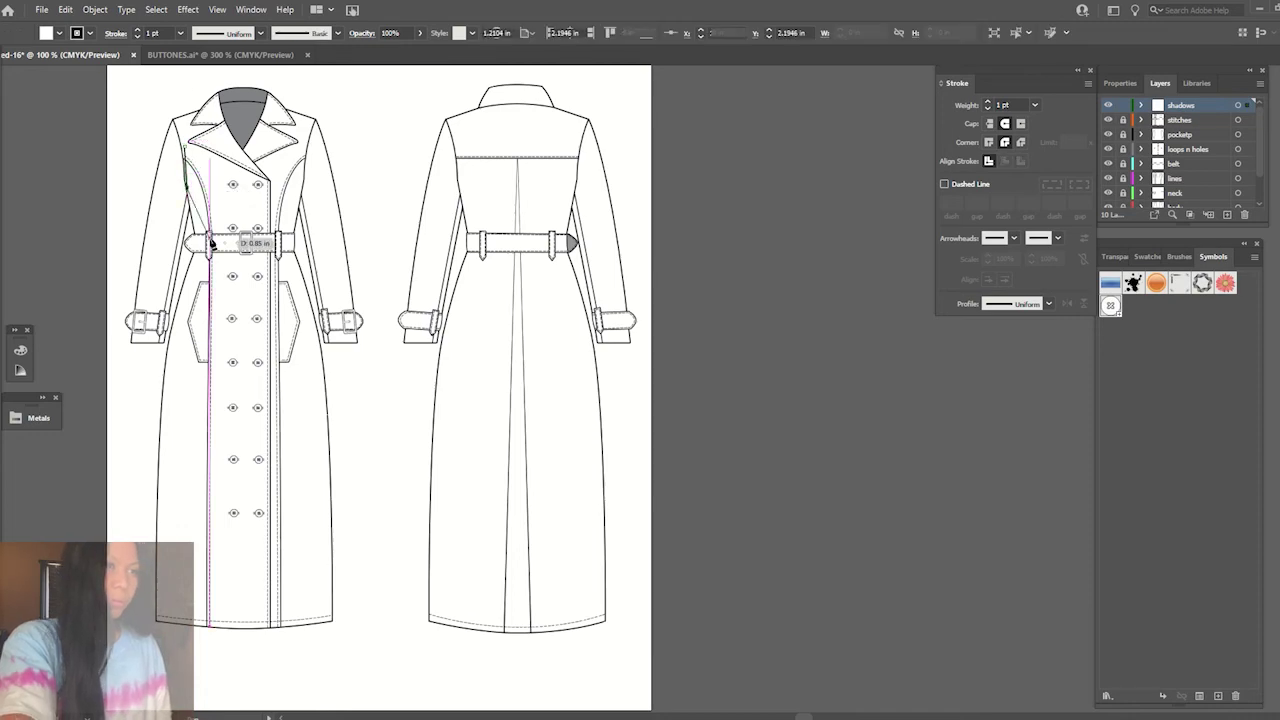
key(ctrl+equal)
key(ctrl+equal)
mouse_move(297, 206)
mouse_down()
mouse_move(682, 259)
mouse_move(847, 384)
mouse_up()
drag(474, 152, 478, 240)
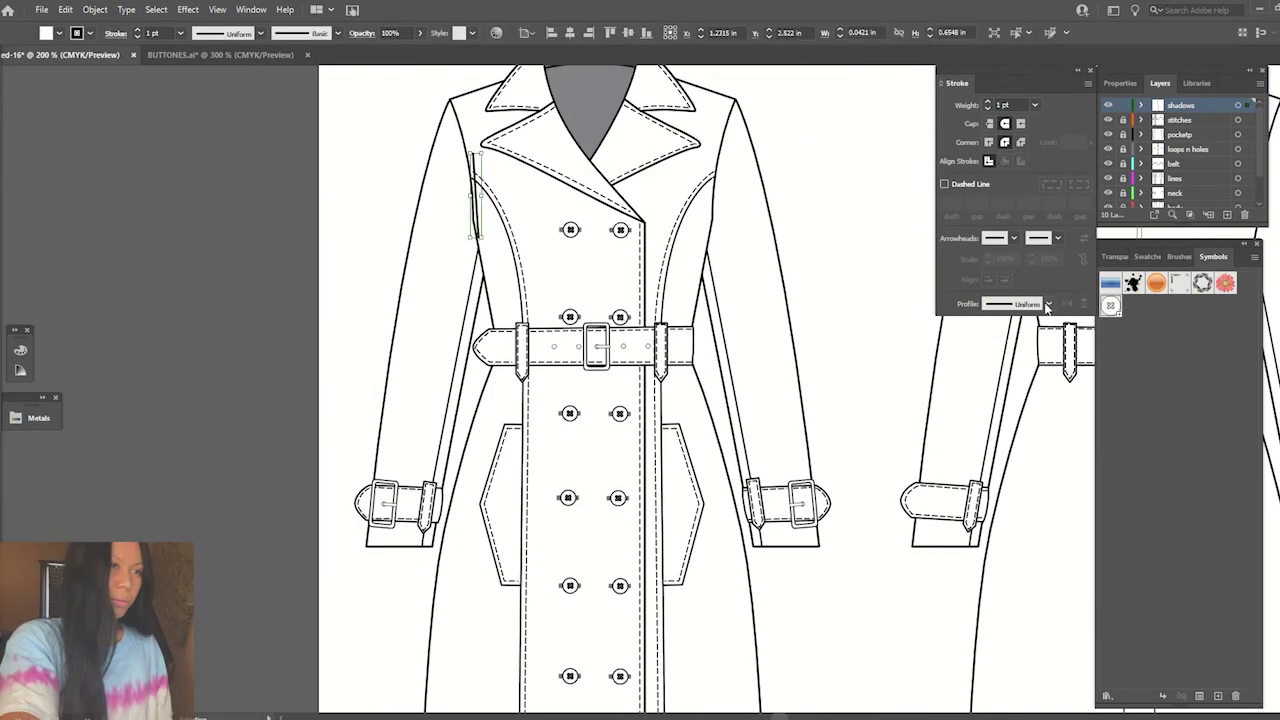
- Move the short line's anchors with Direct Selection so it sits just below the collar
click(1047, 305)
click(59, 33)
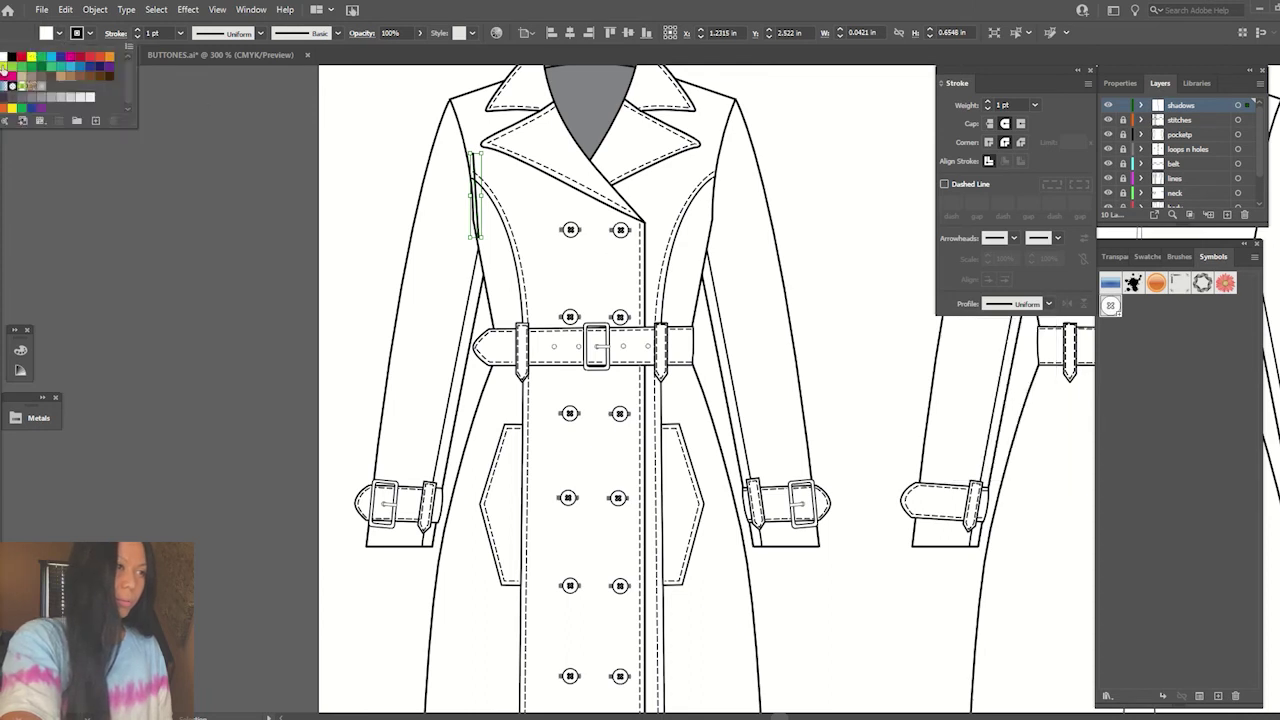
click(4, 68)
key(a)
click(480, 237)
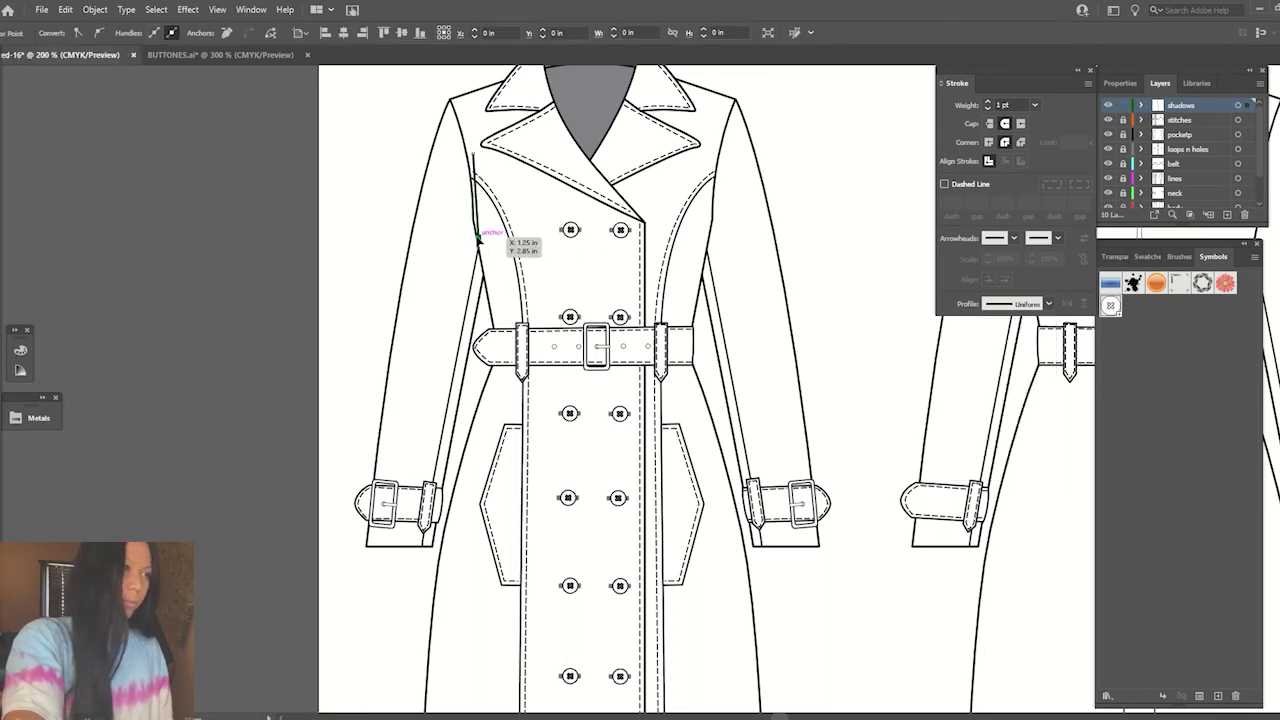
drag(480, 237, 474, 230)
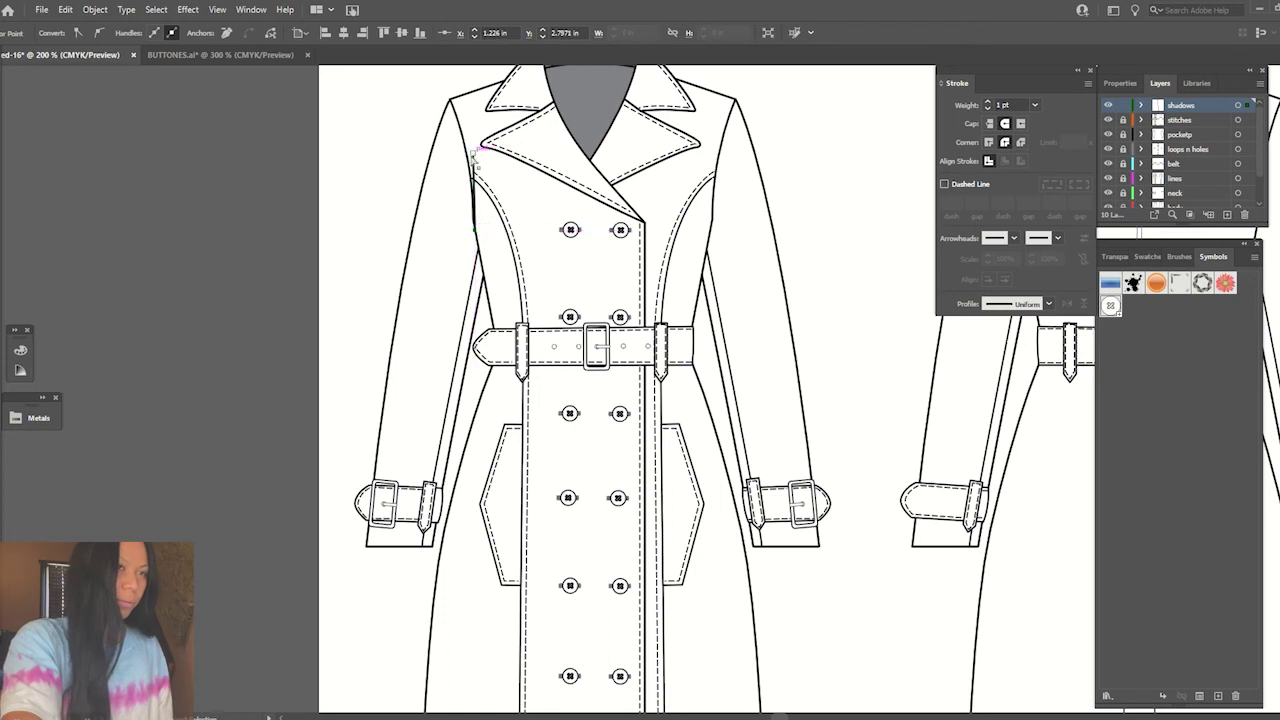
drag(477, 152, 474, 147)
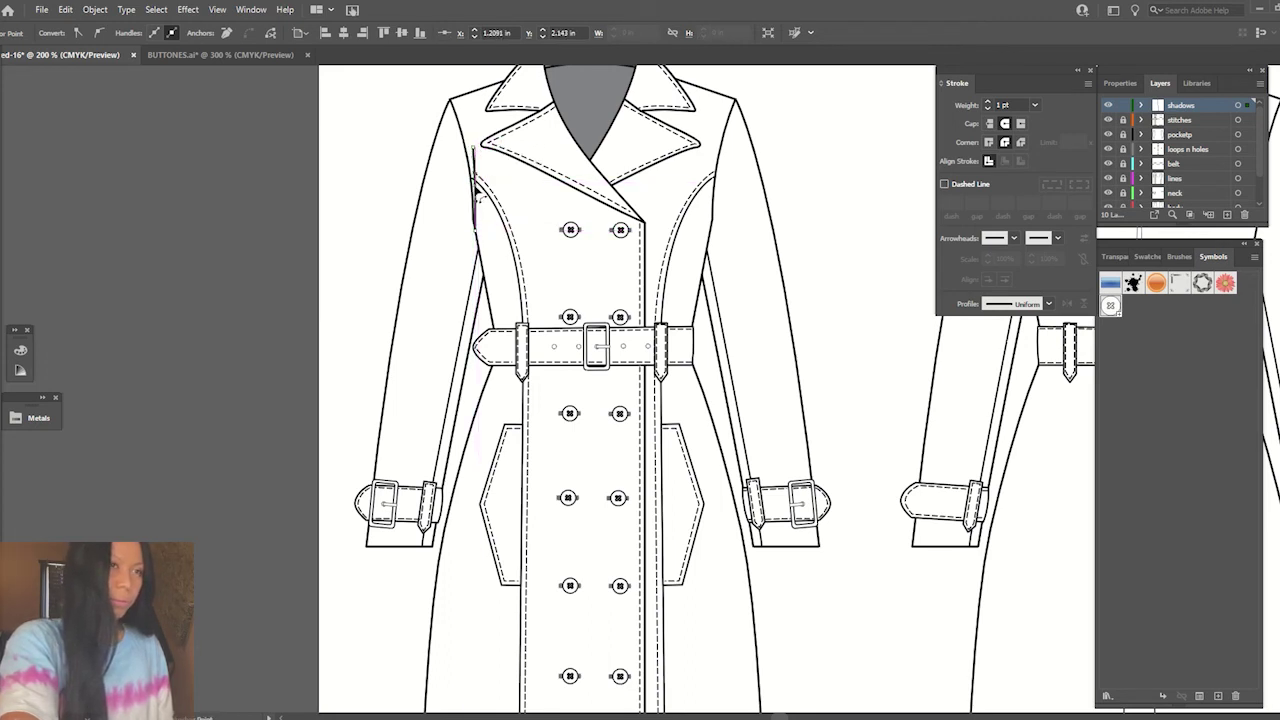
click(476, 147)
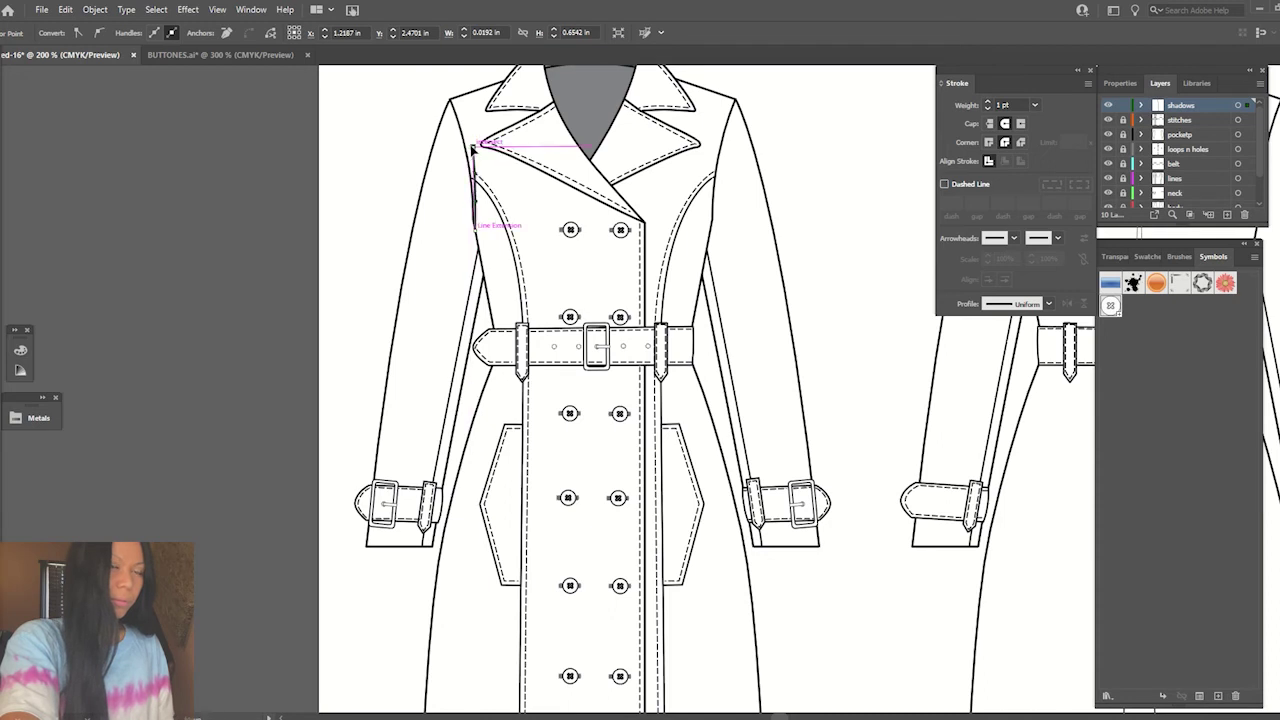
click(473, 148)
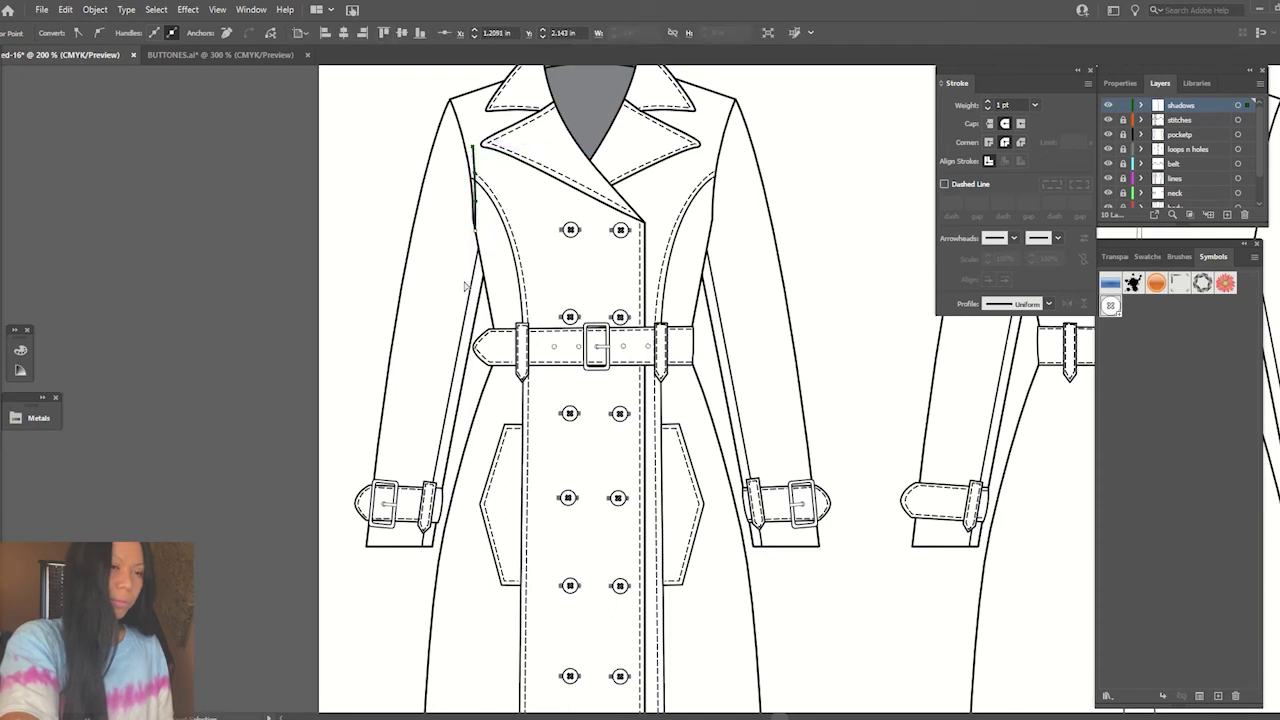
- Pen curved and straight fold lines down the left sleeve to just above the cuff
click(40, 139)
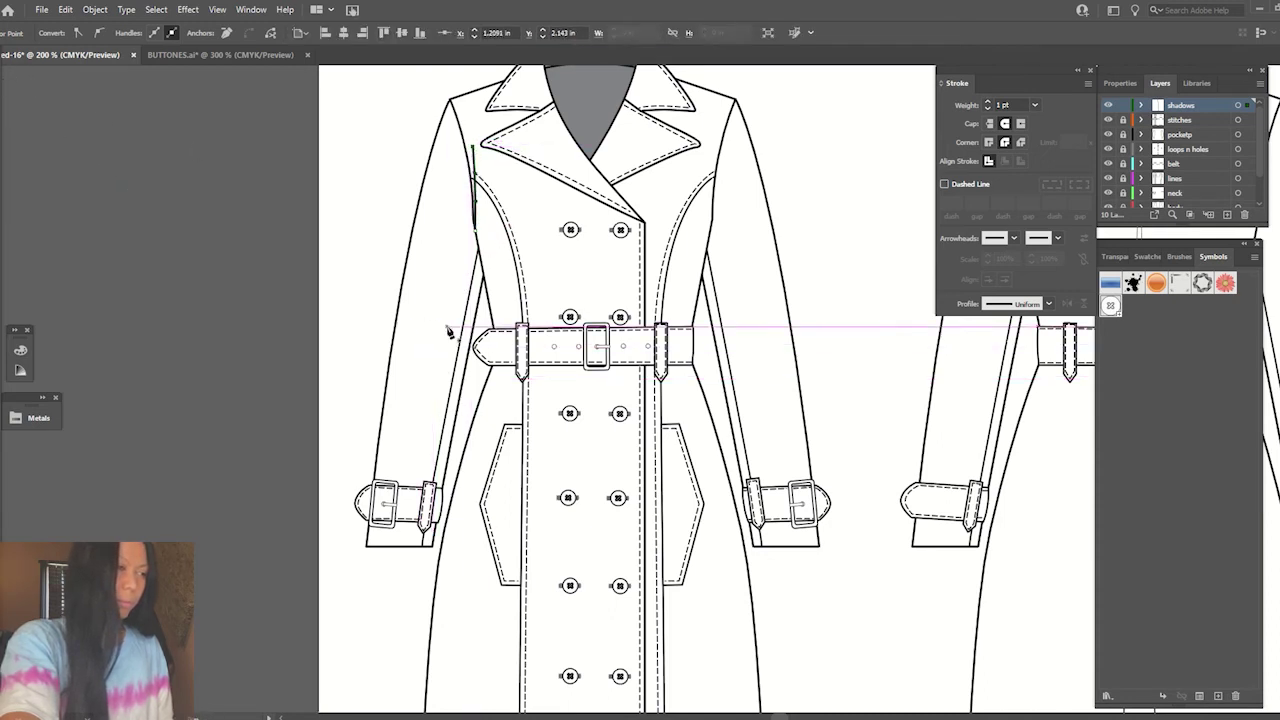
click(427, 323)
drag(437, 340, 436, 348)
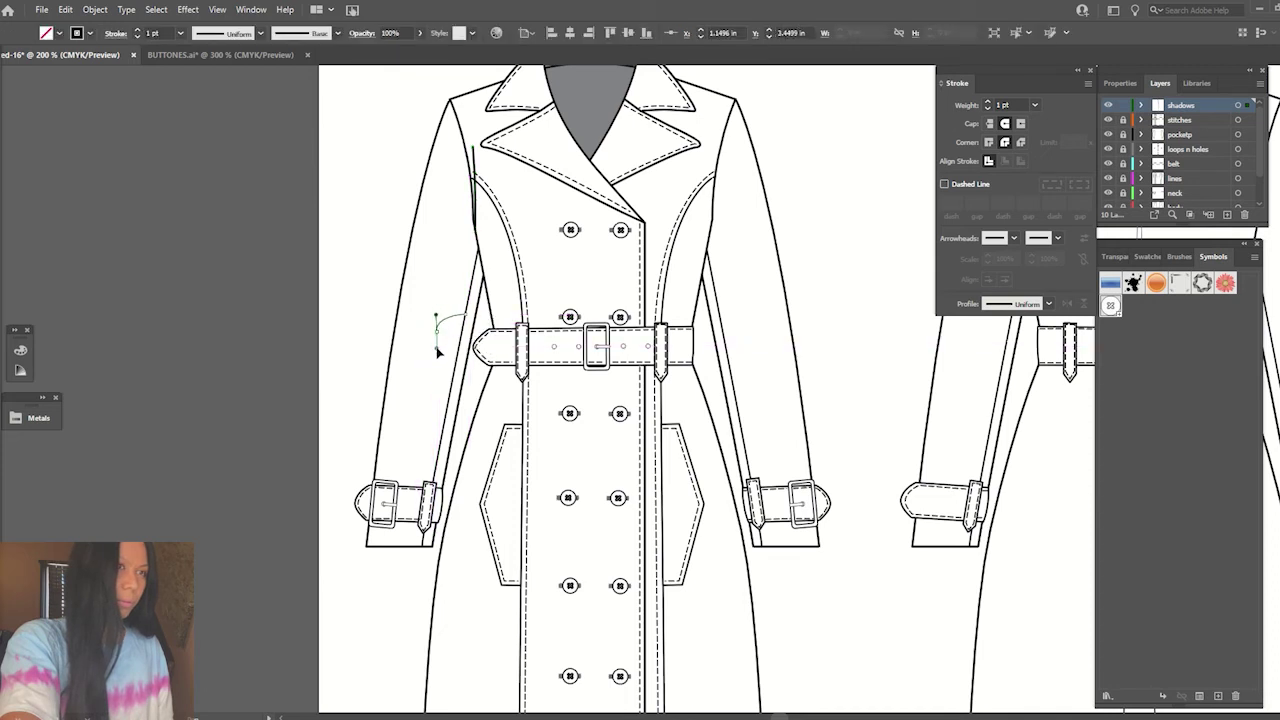
click(426, 351)
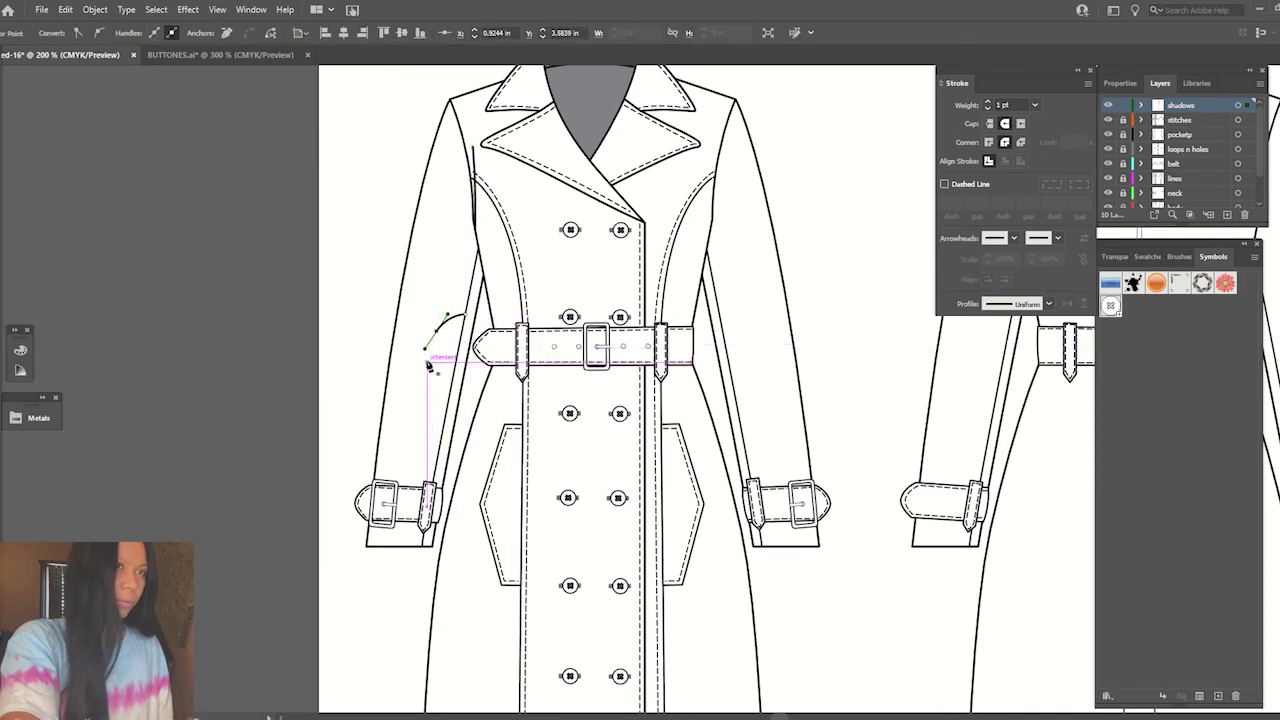
click(407, 367)
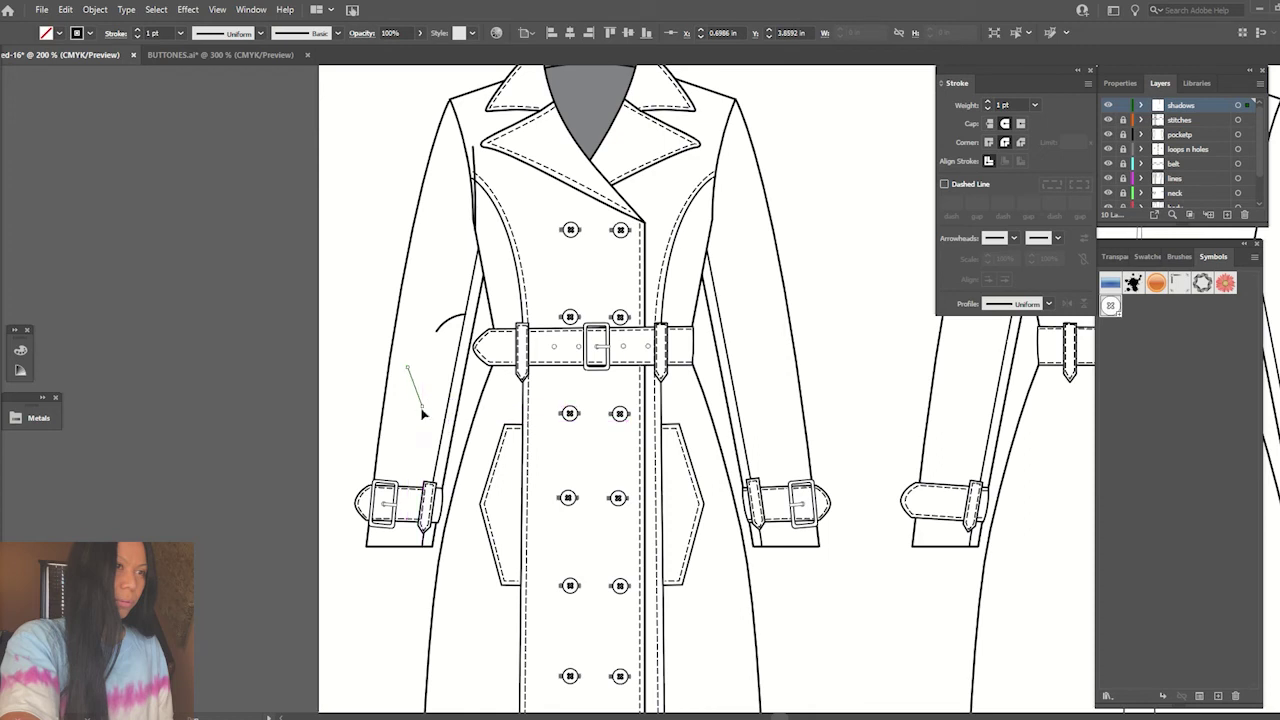
click(439, 440)
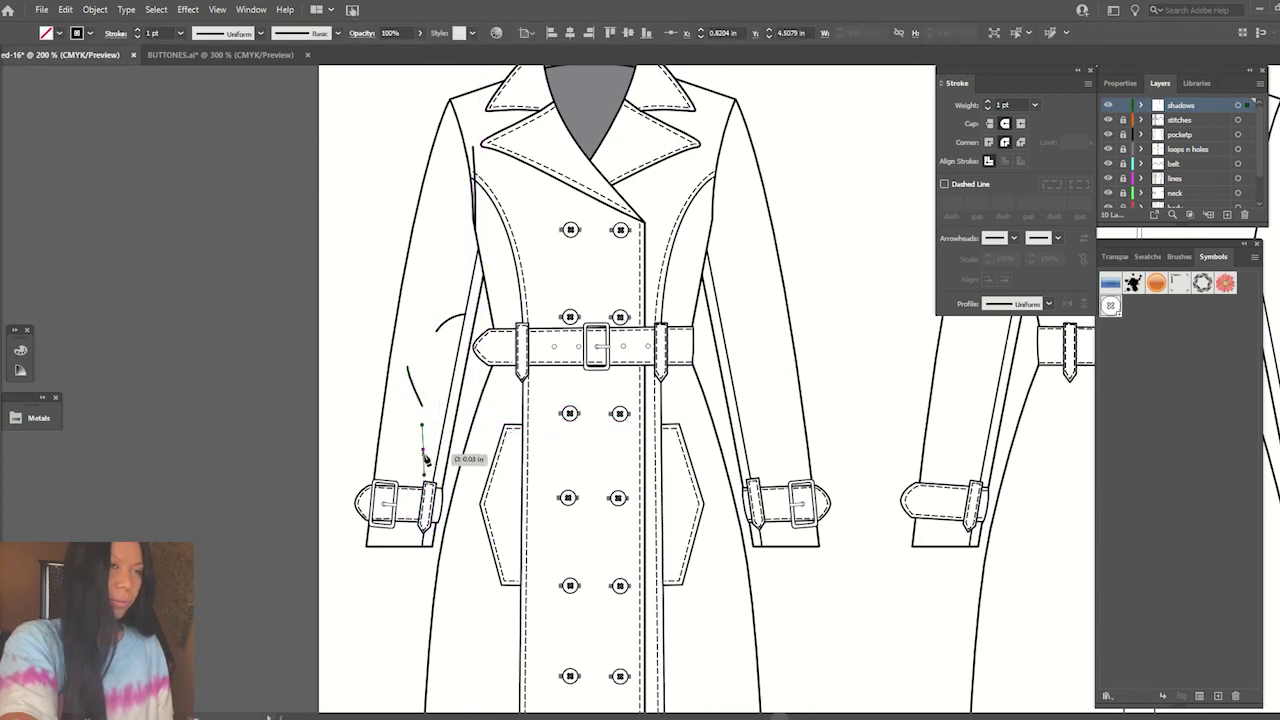
mouse_move(430, 466)
mouse_down()
mouse_move(447, 476)
mouse_move(432, 486)
mouse_up()
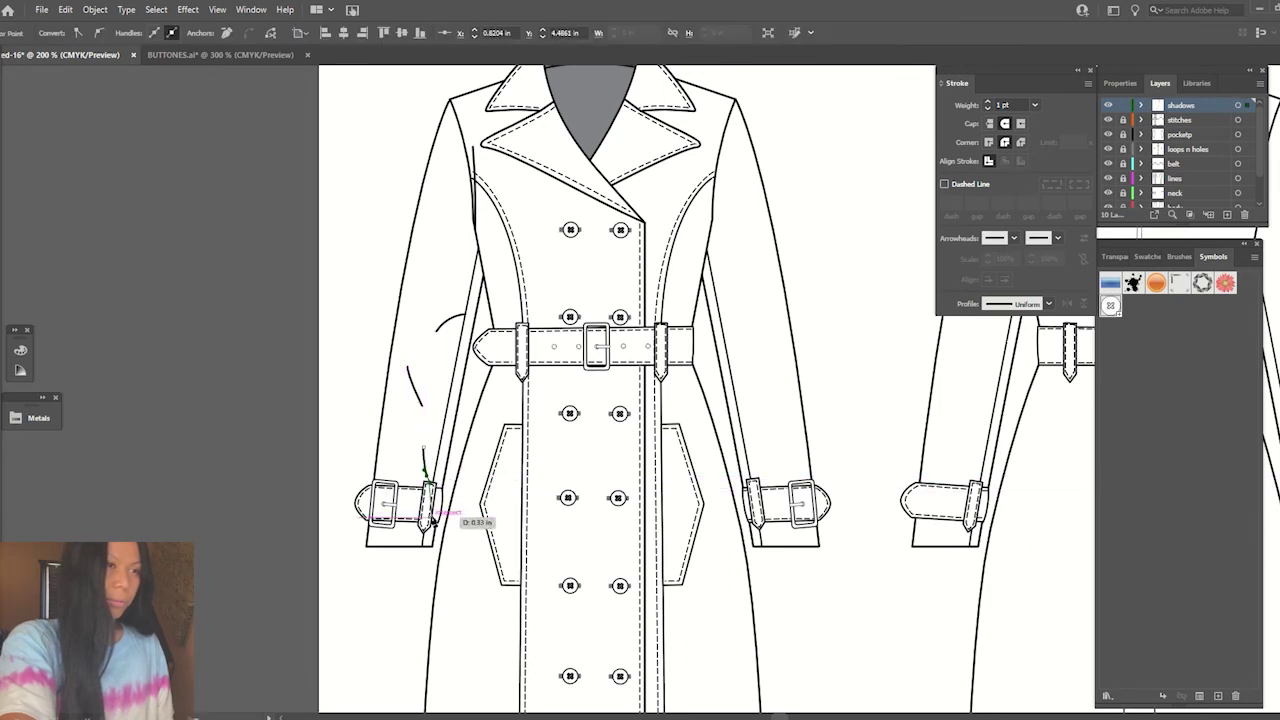
- Add a curved fold on the upper sleeve and zoom out to see the whole coat
click(446, 143)
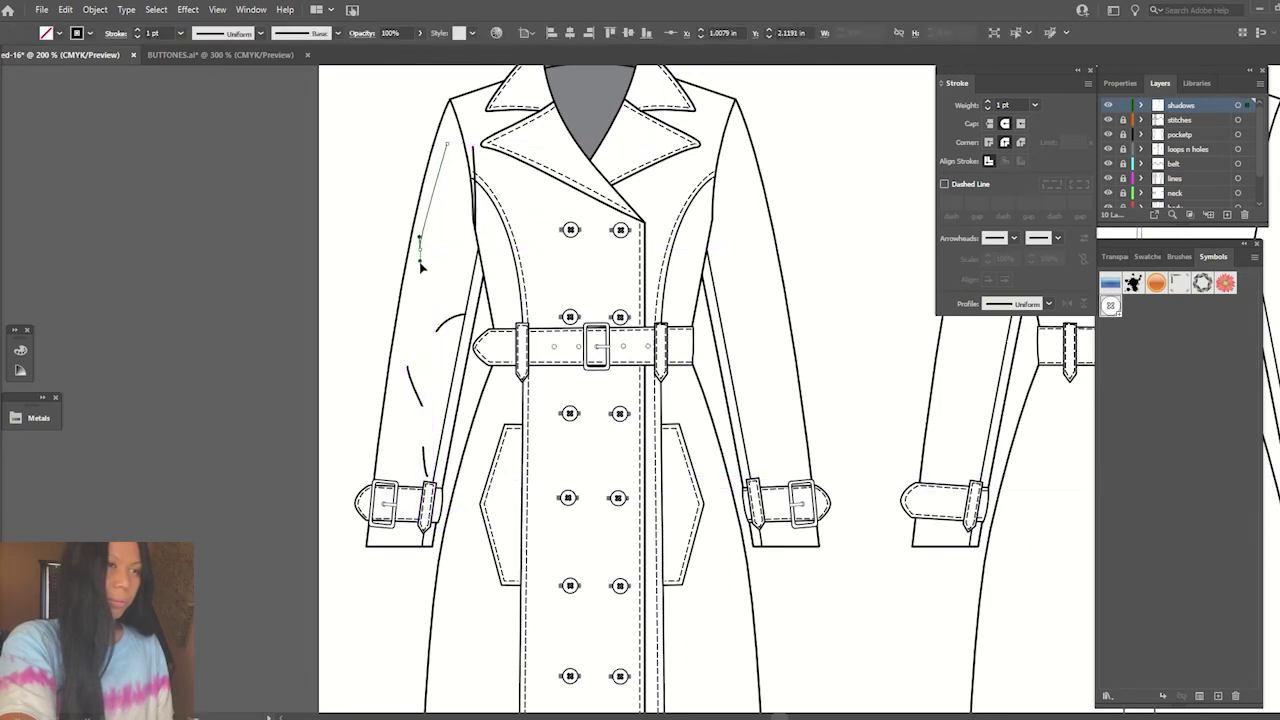
drag(421, 249, 420, 263)
scroll(533, 387, down, 2)
scroll(533, 387, down, 1)
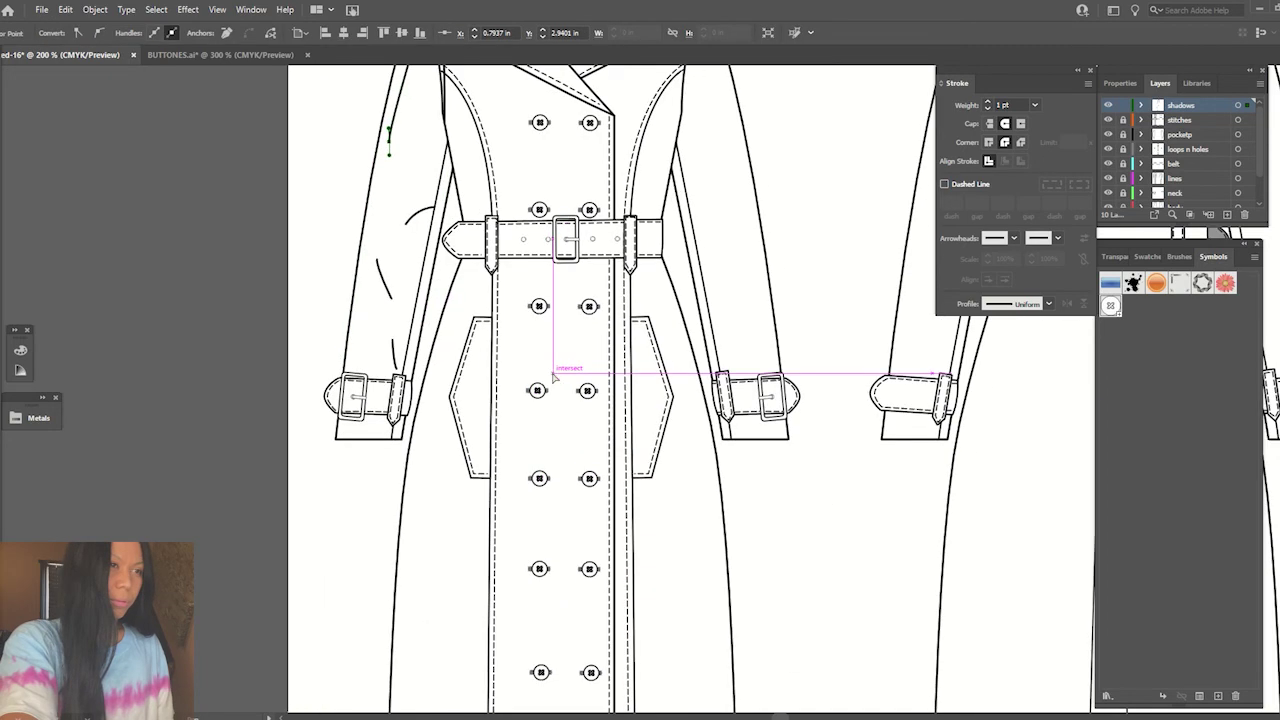
key(ctrl+minus)
key(ctrl+minus)
click(718, 325)
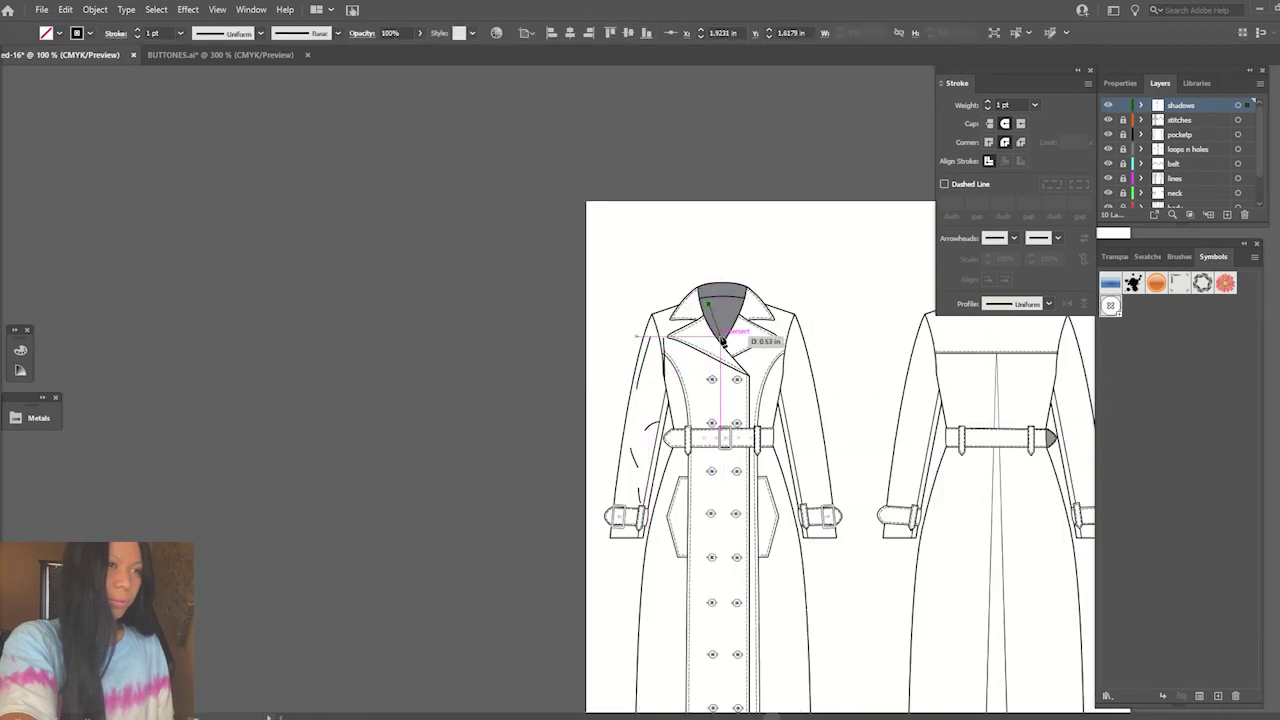
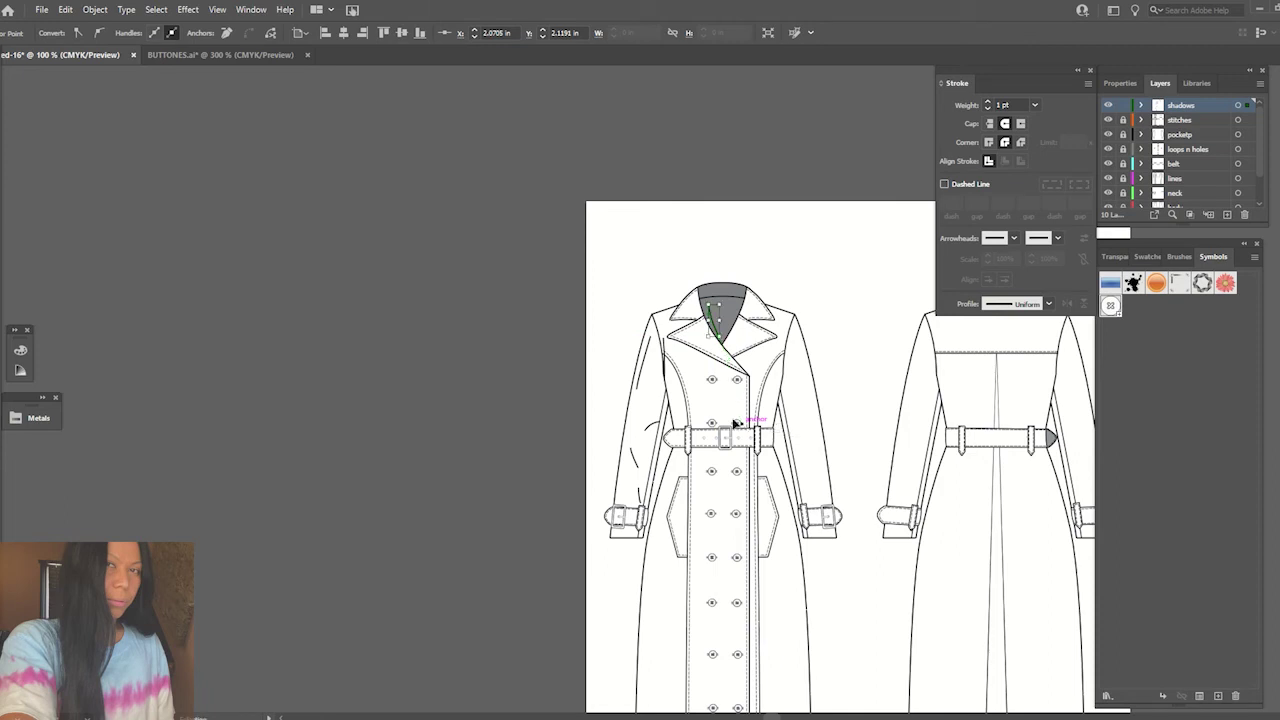
- Give the left-front shadow strokes a tapered lens-shaped width profile and a heavier weight
click(594, 348)
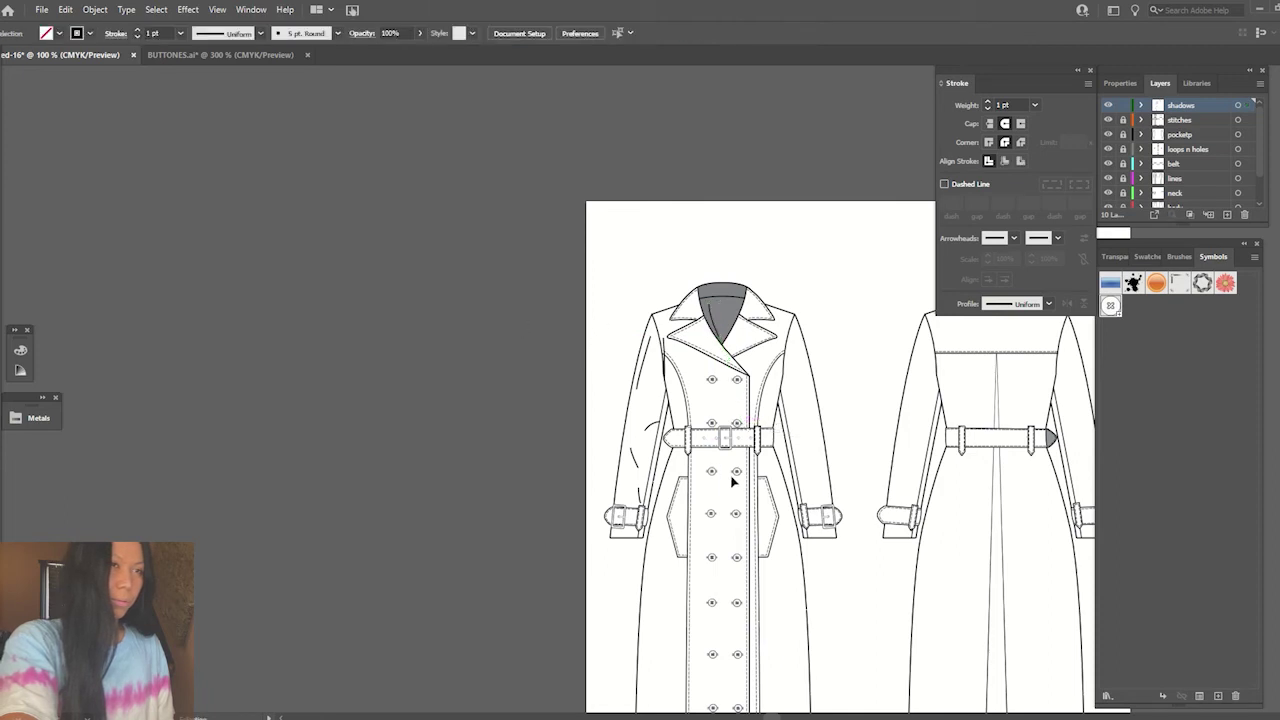
mouse_move(676, 408)
mouse_down()
mouse_move(683, 432)
mouse_move(23, 129)
mouse_up()
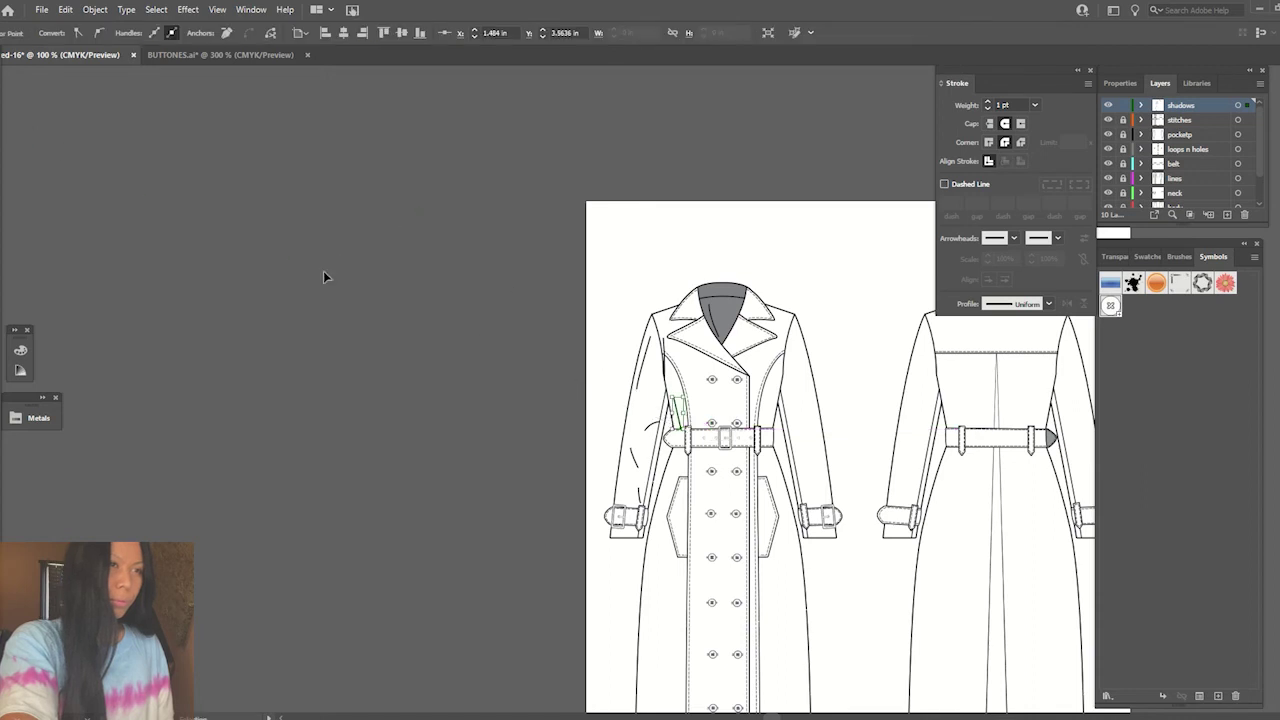
click(323, 270)
click(1238, 105)
click(1048, 303)
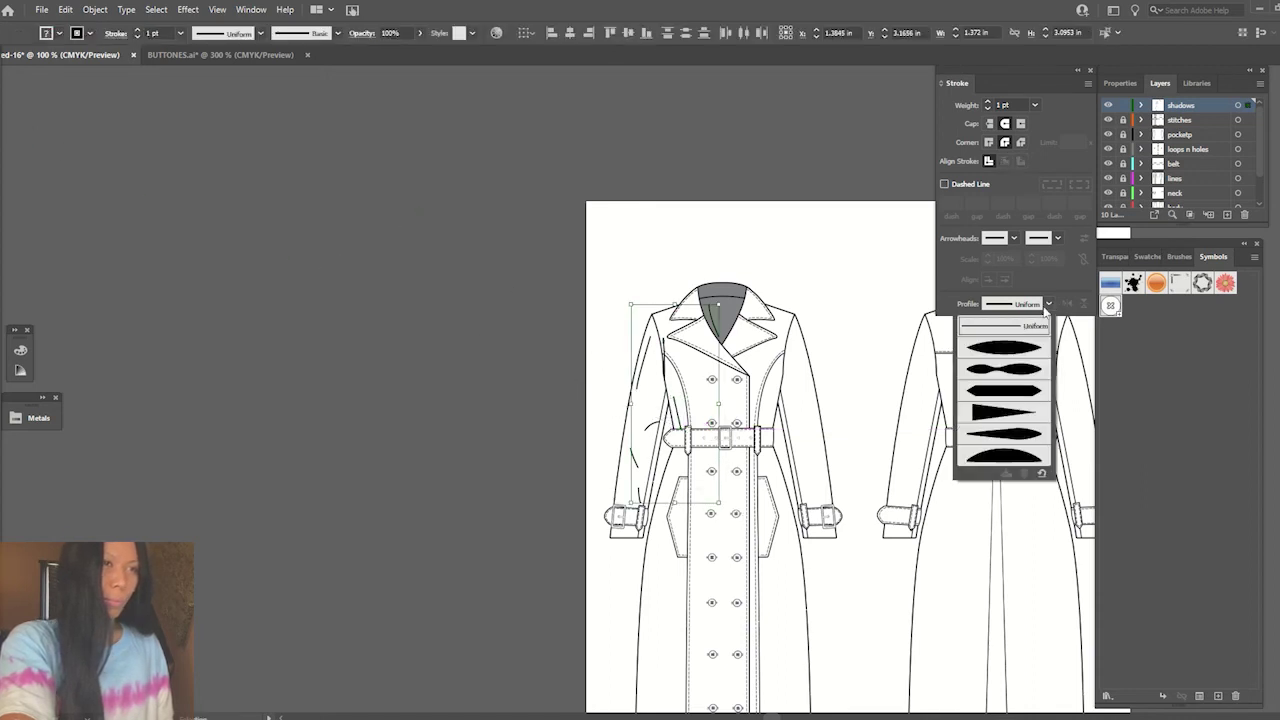
click(1018, 354)
click(1048, 303)
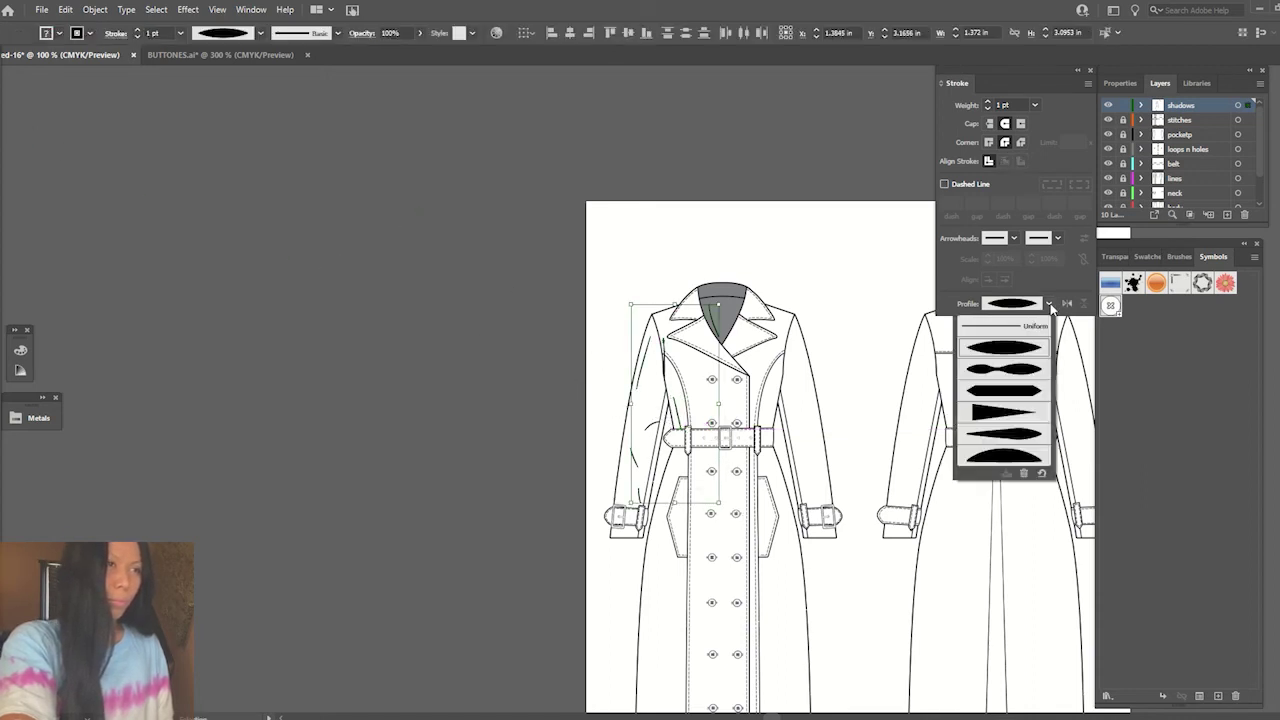
click(1015, 434)
click(988, 101)
click(988, 101)
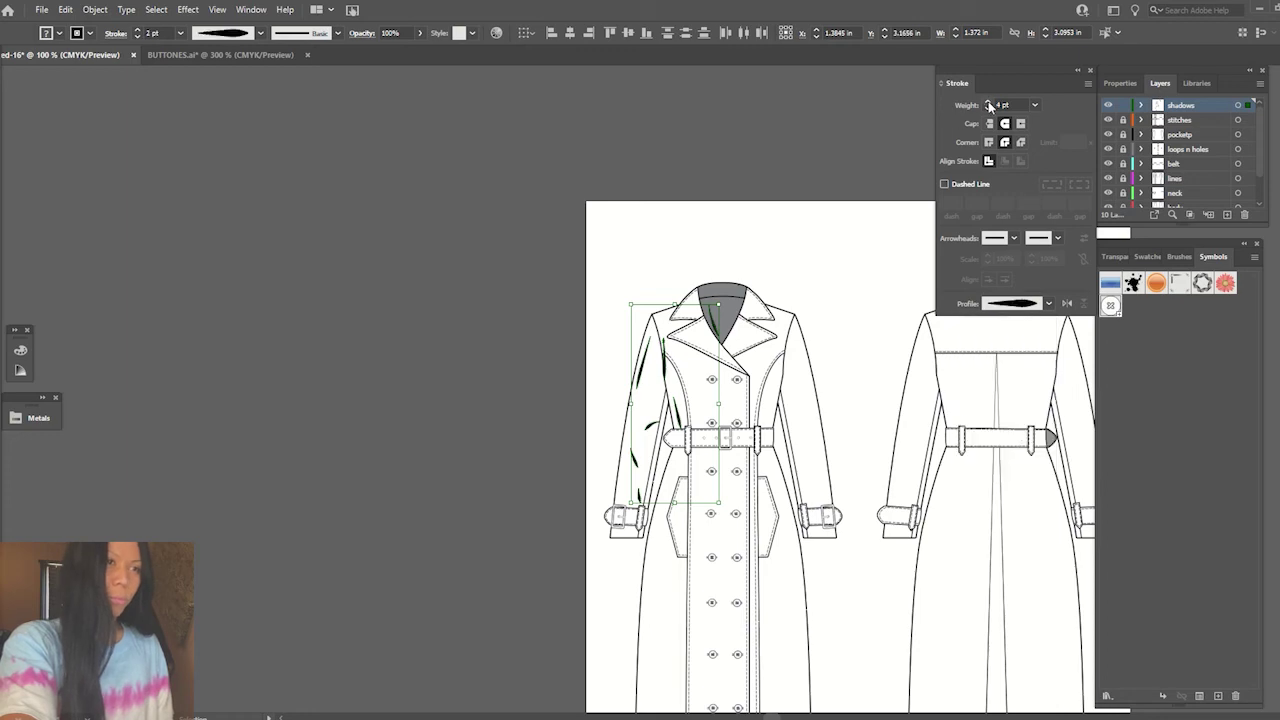
click(837, 300)
- Thin the small sleeve and cuff shadow strokes to 2 pt
key(ctrl+equal)
key(ctrl+equal)
key(ctrl+equal)
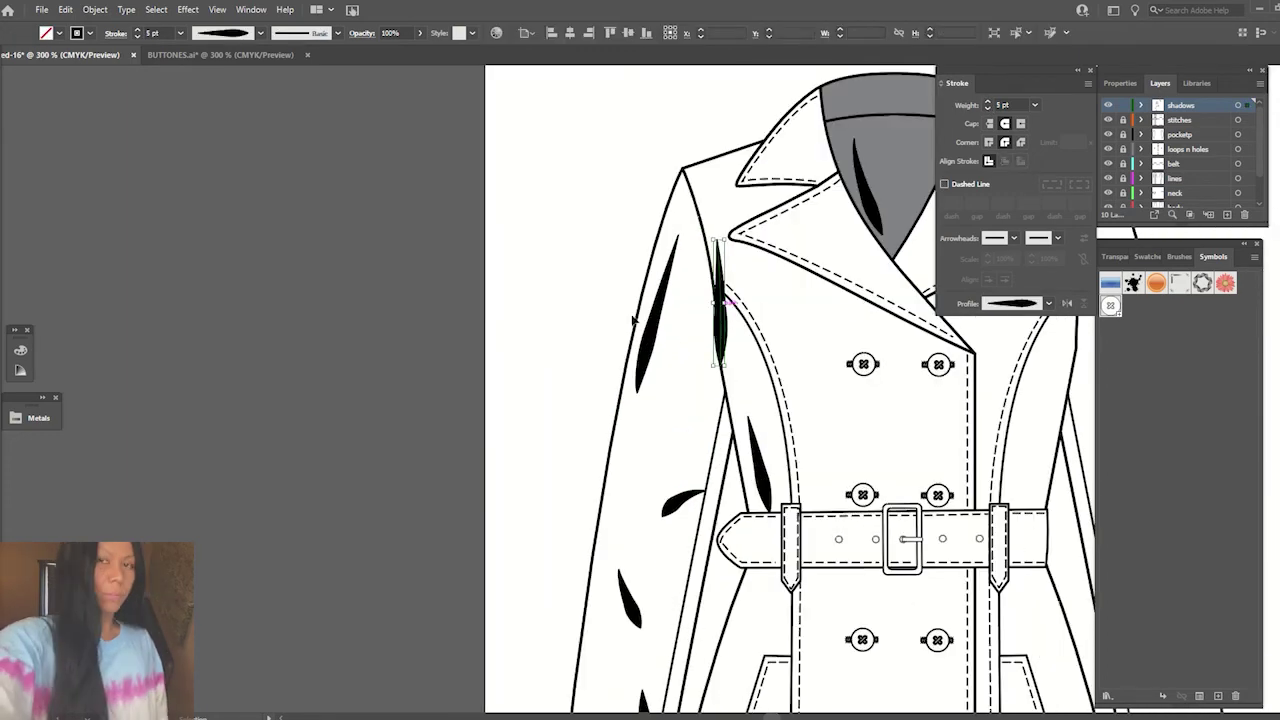
click(683, 503)
click(987, 109)
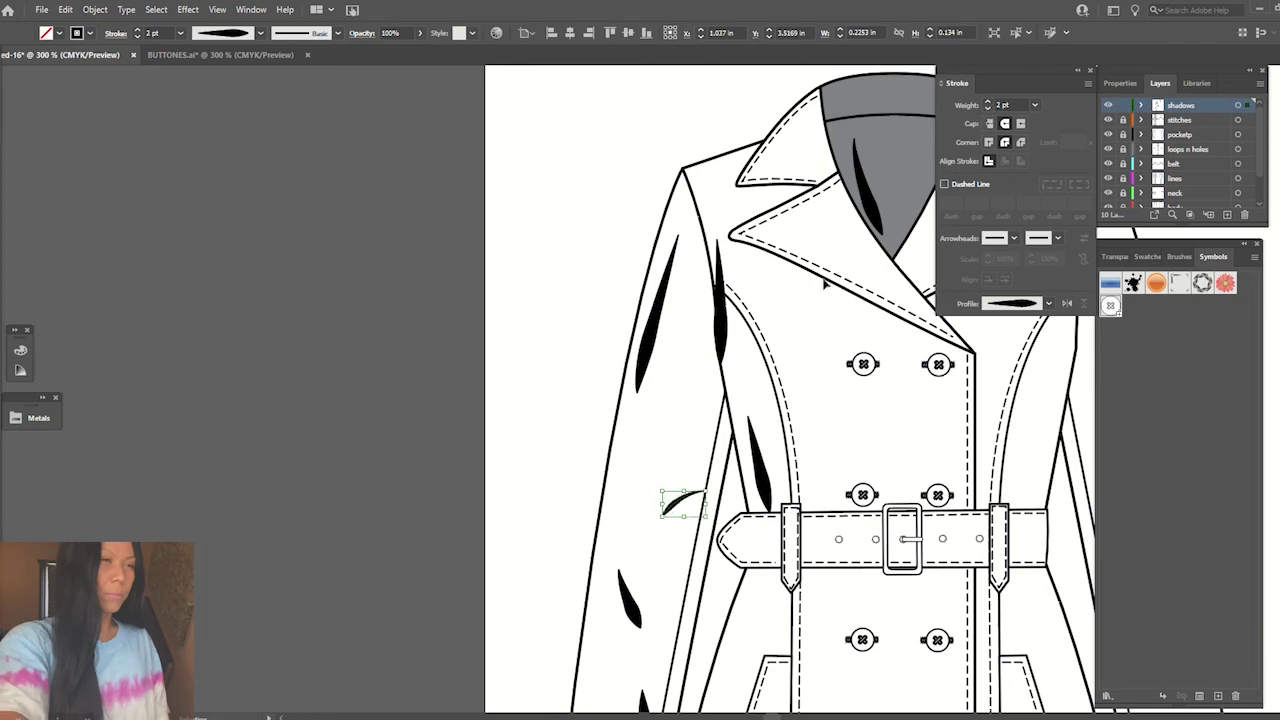
click(630, 598)
click(987, 109)
drag(658, 418, 603, 258)
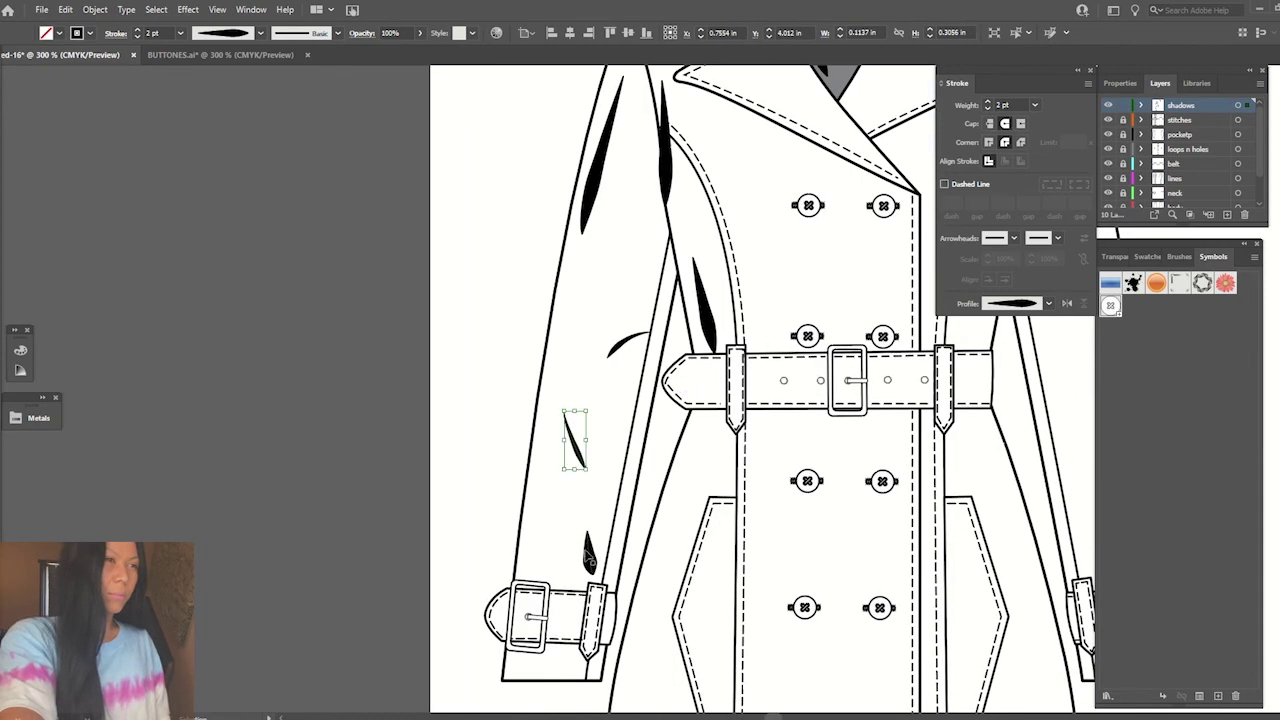
click(590, 550)
click(988, 108)
click(988, 108)
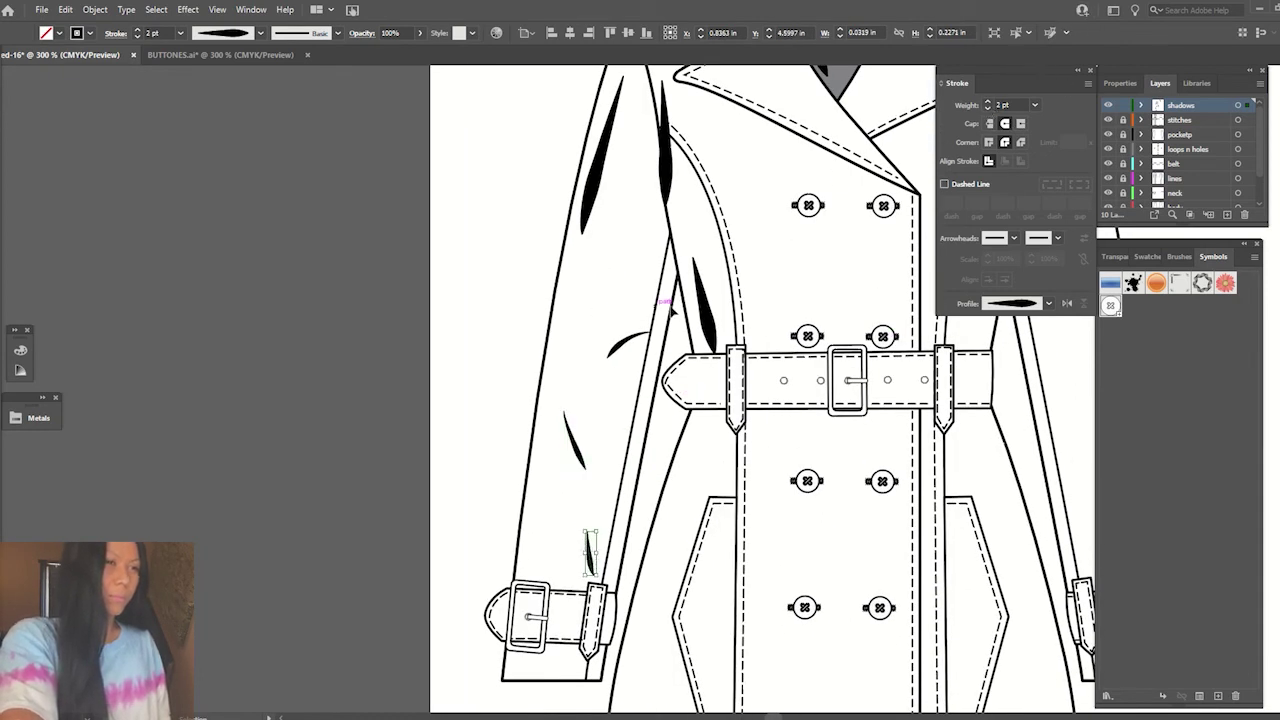
- Reduce the shadow strokes beside the belt and at the sleeve top to 3 pt
click(698, 300)
click(988, 109)
click(664, 150)
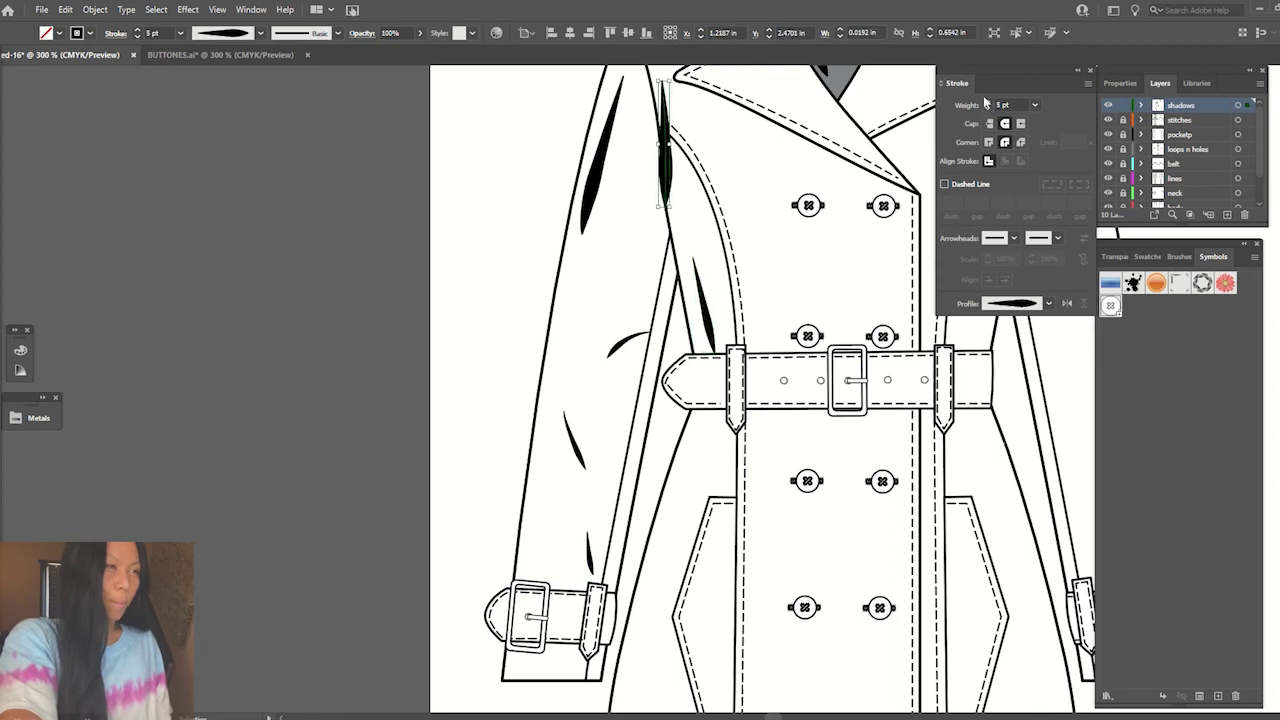
click(988, 109)
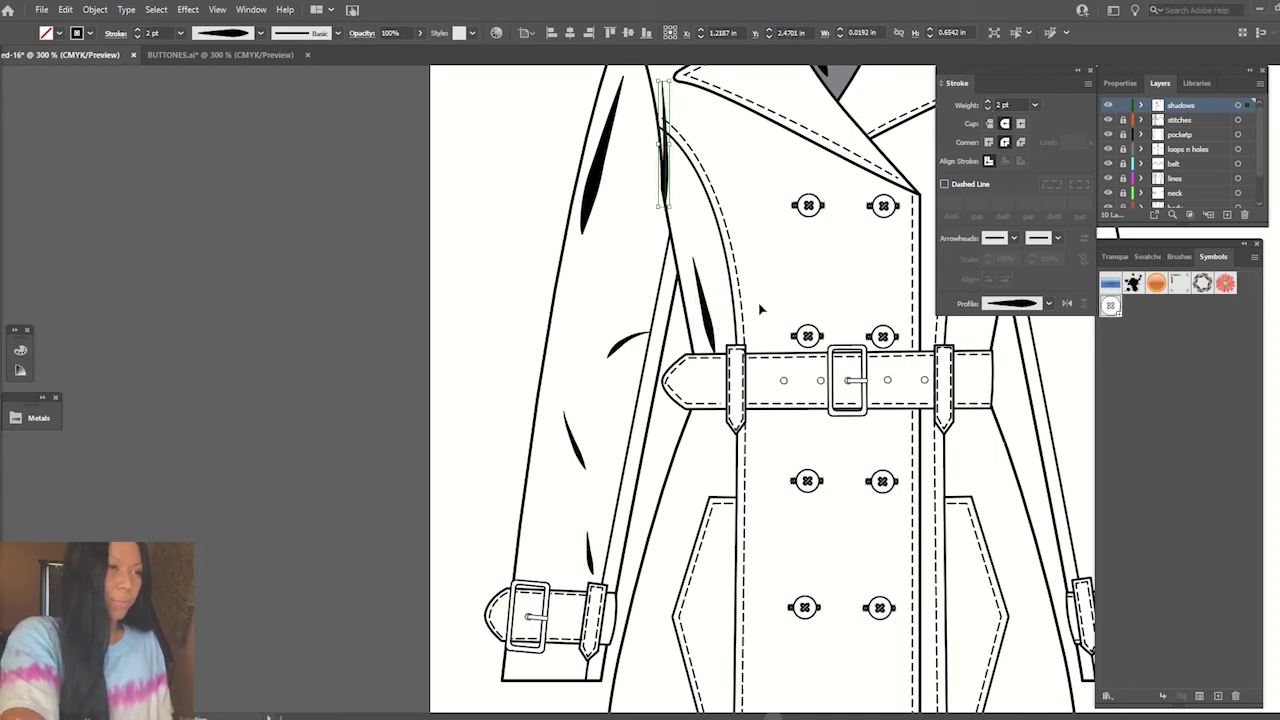
key(ctrl+minus)
key(ctrl+minus)
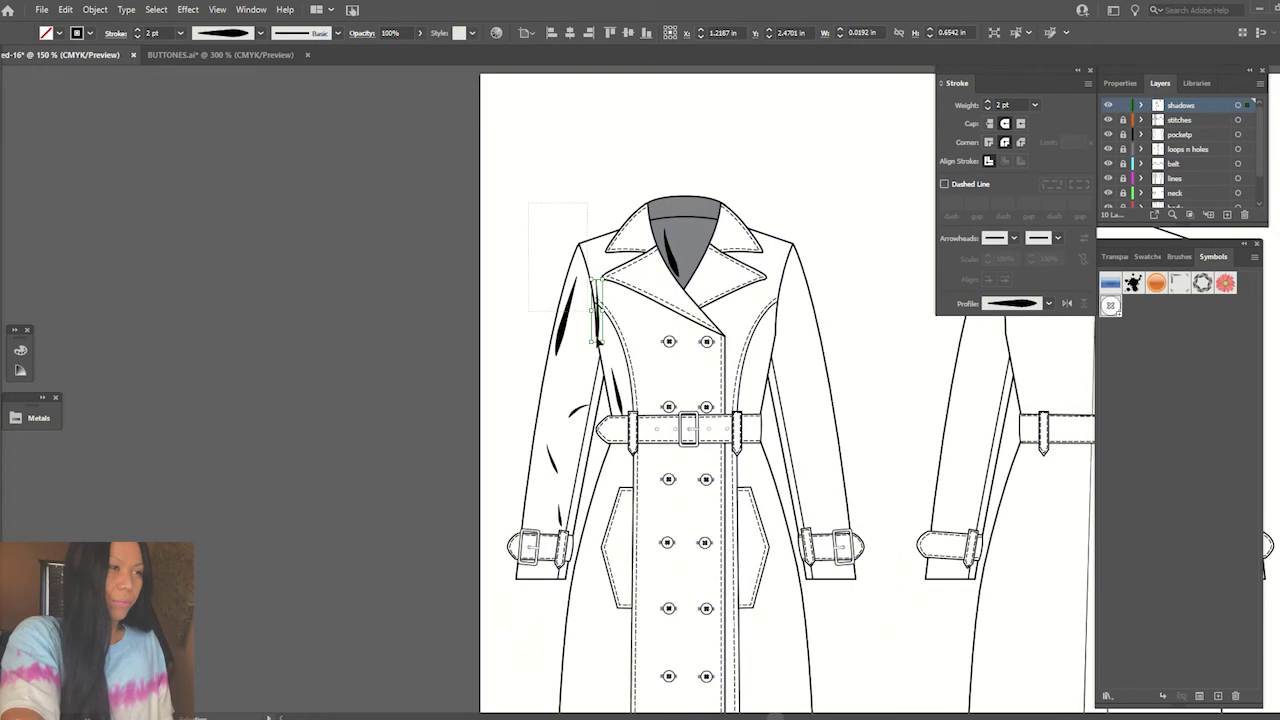
- Set all the shadow shapes to 15% opacity
key(ctrl+a)
click(397, 33)
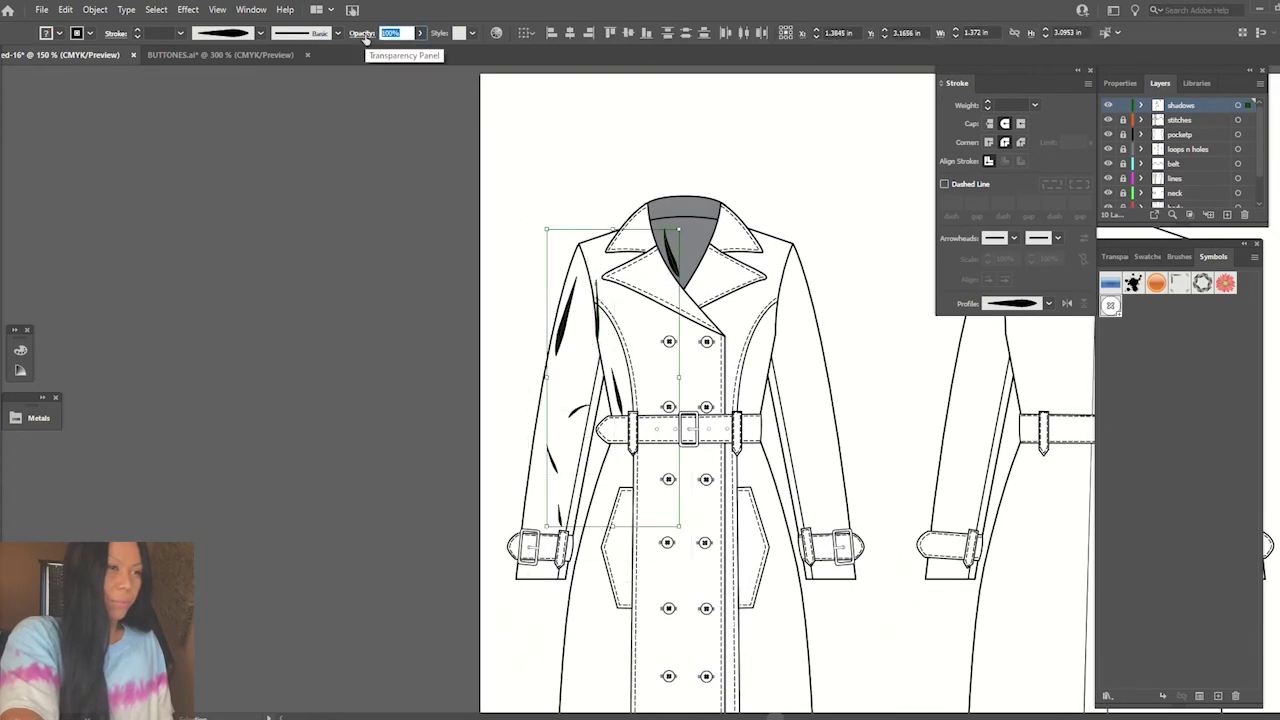
key(Return)
click(671, 250)
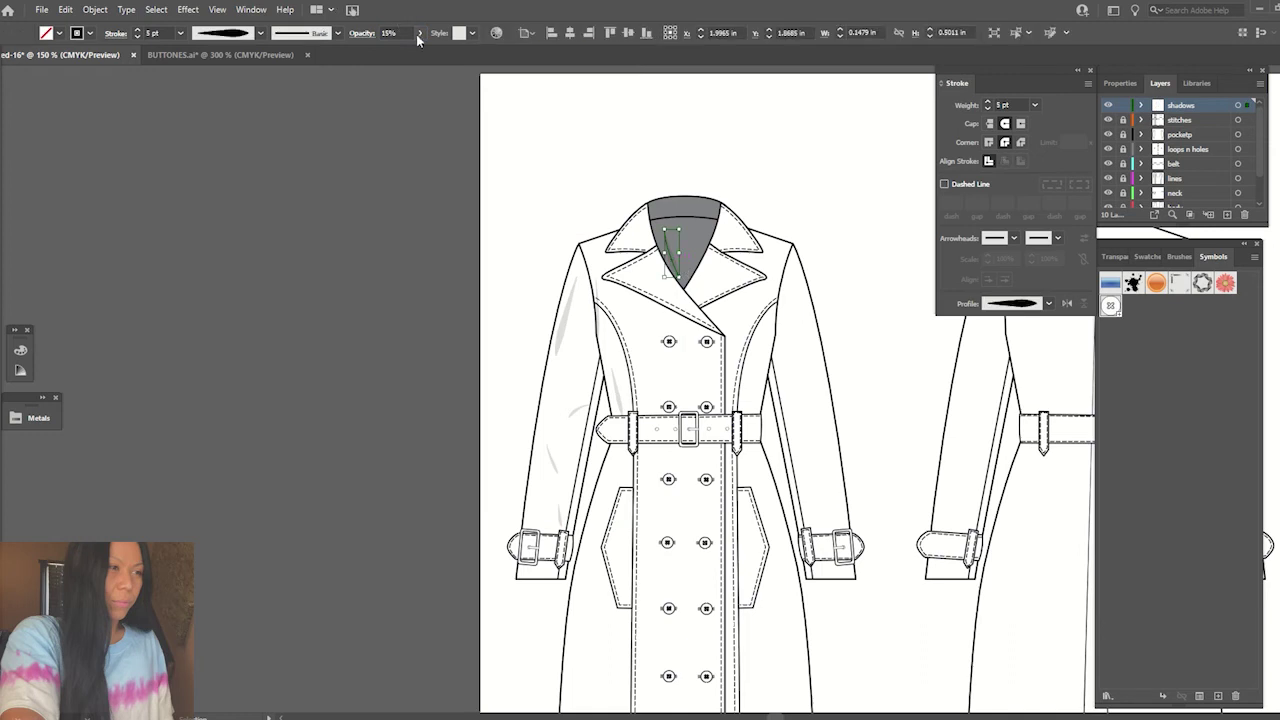
click(663, 141)
- Raise the small shadow near the left belt to 24% opacity
click(603, 333)
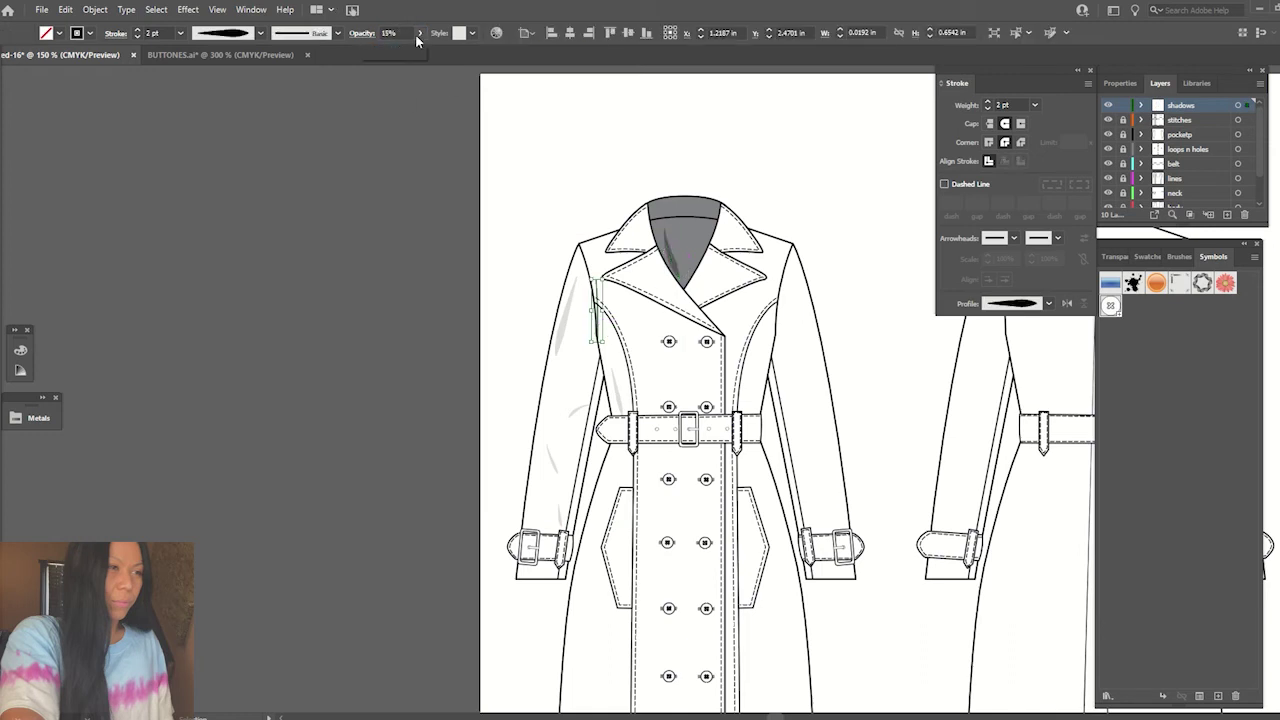
click(614, 398)
click(399, 33)
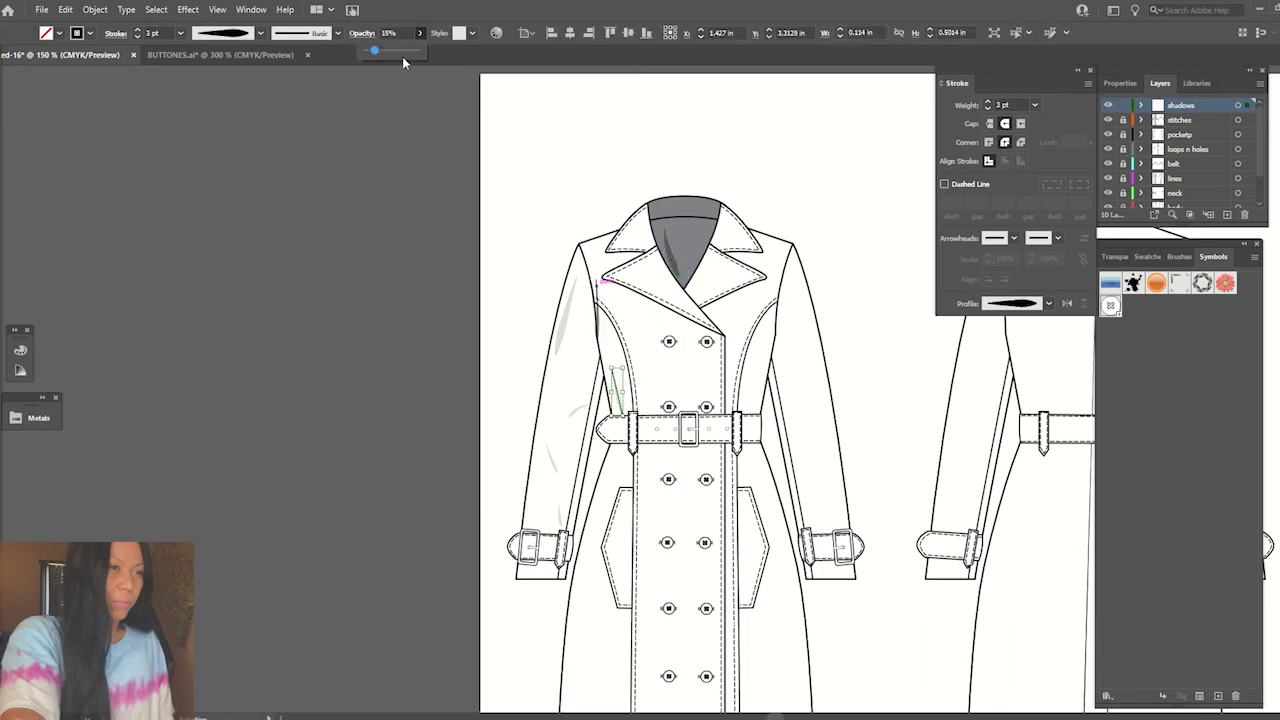
click(517, 120)
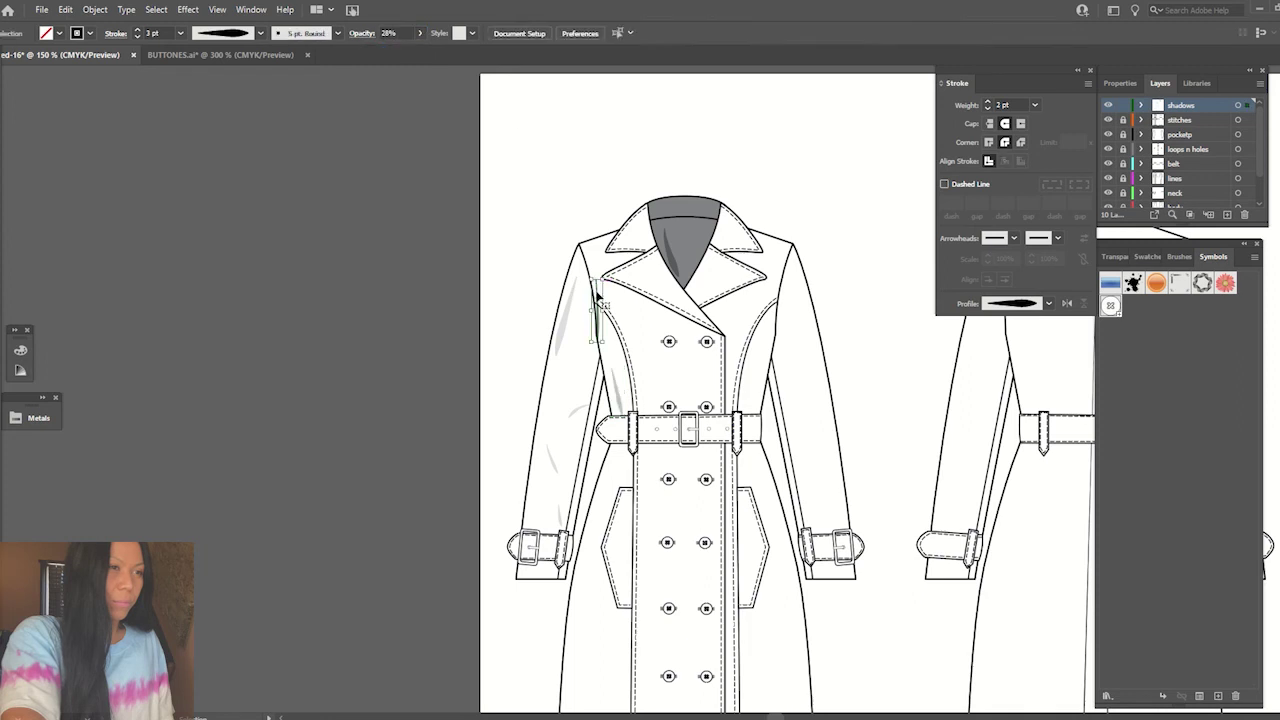
click(598, 300)
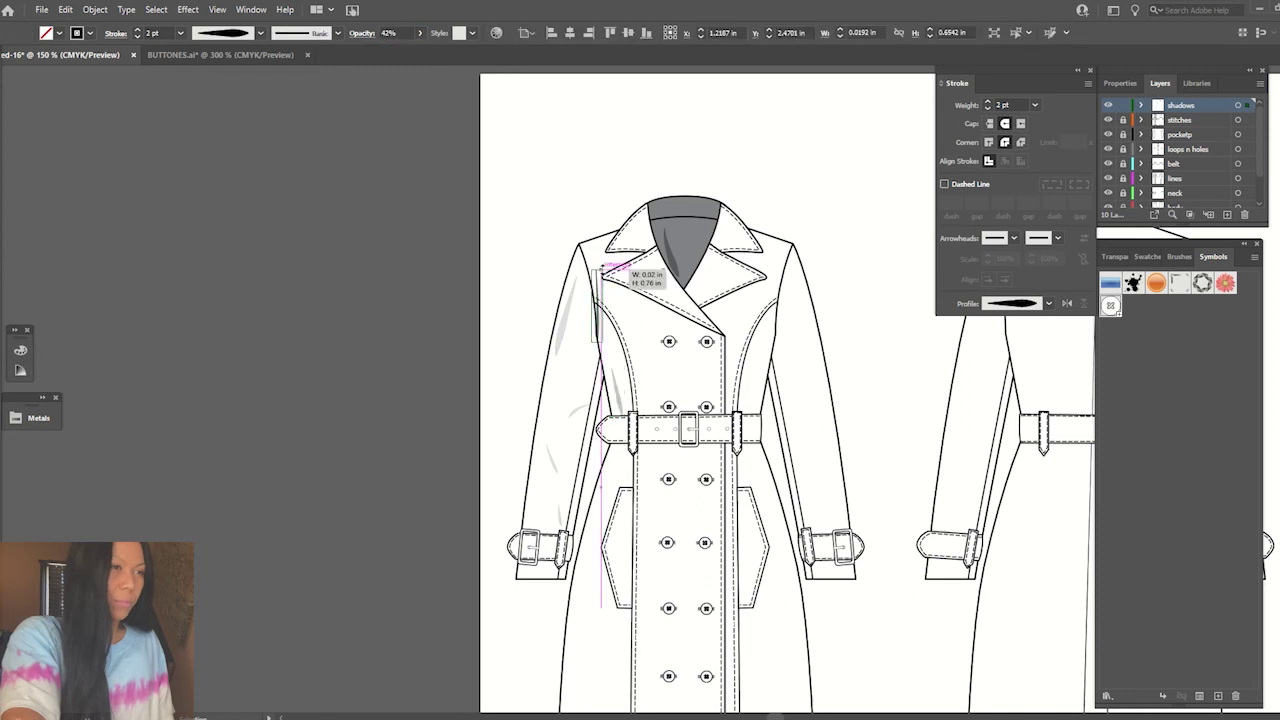
click(590, 315)
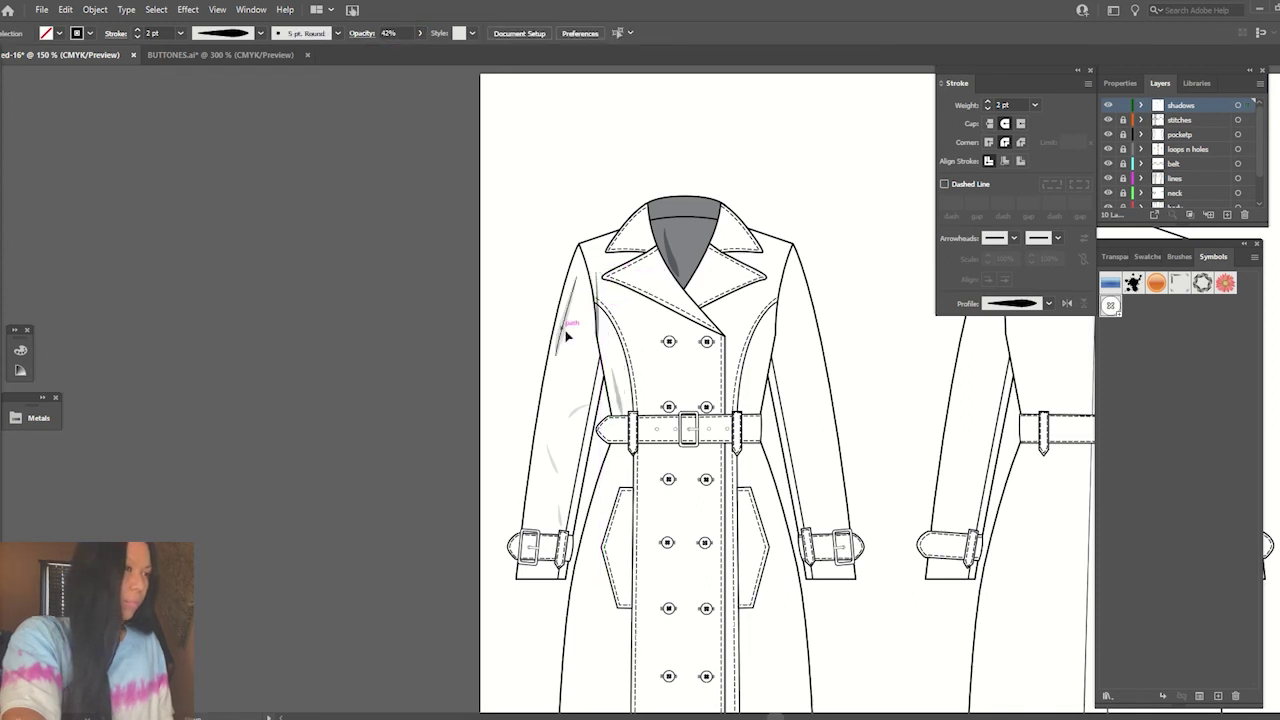
click(580, 410)
drag(386, 55, 391, 57)
click(511, 220)
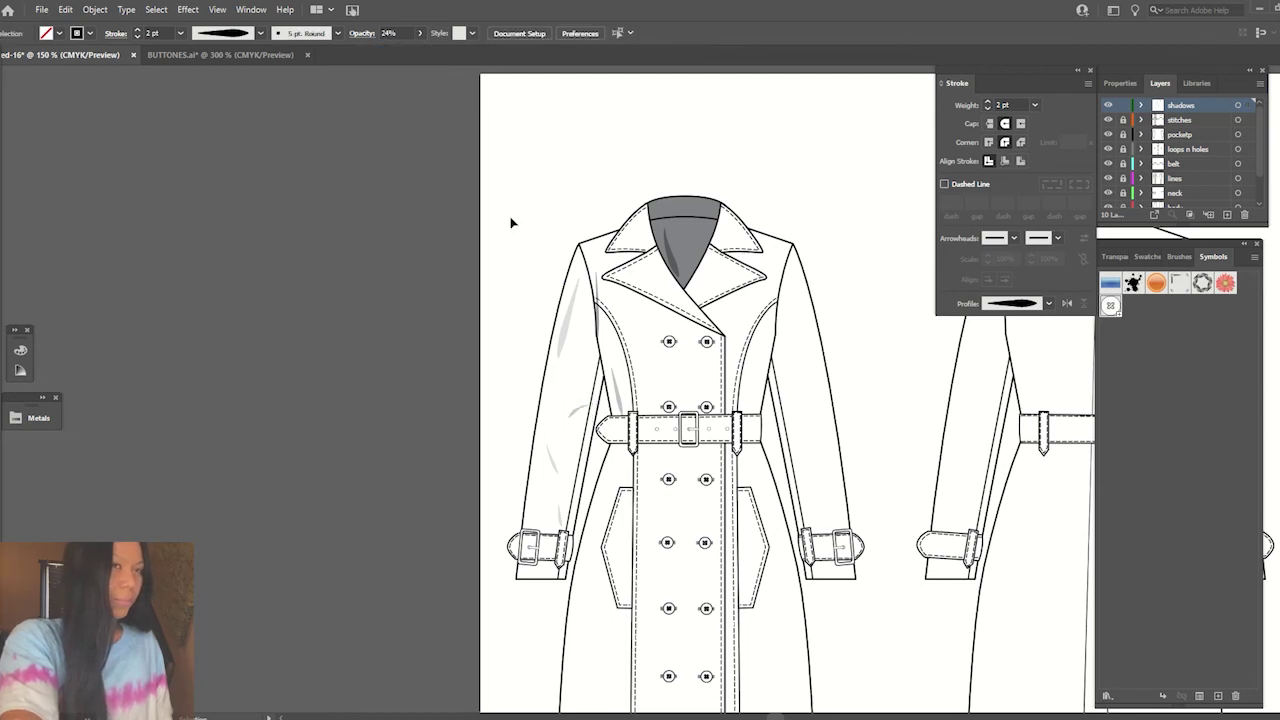
- Copy a small shadow stroke onto the left sleeve and position it near the belt
drag(550, 445, 557, 474)
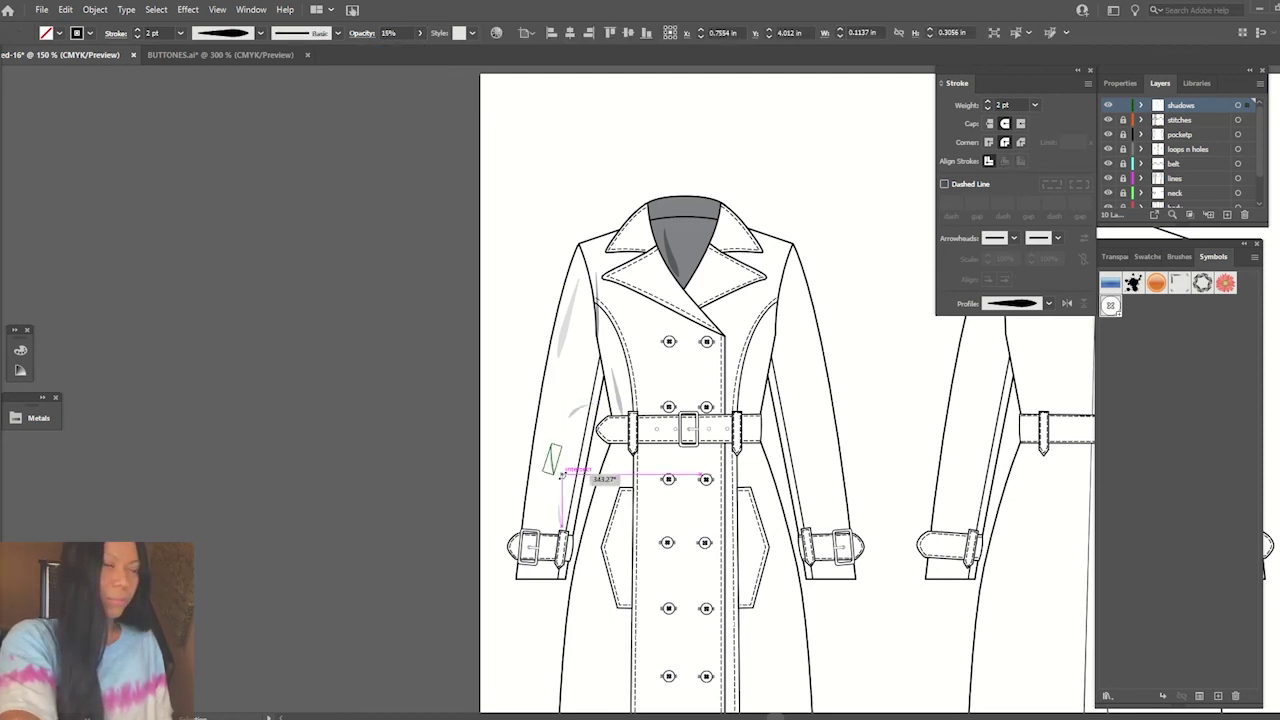
click(532, 485)
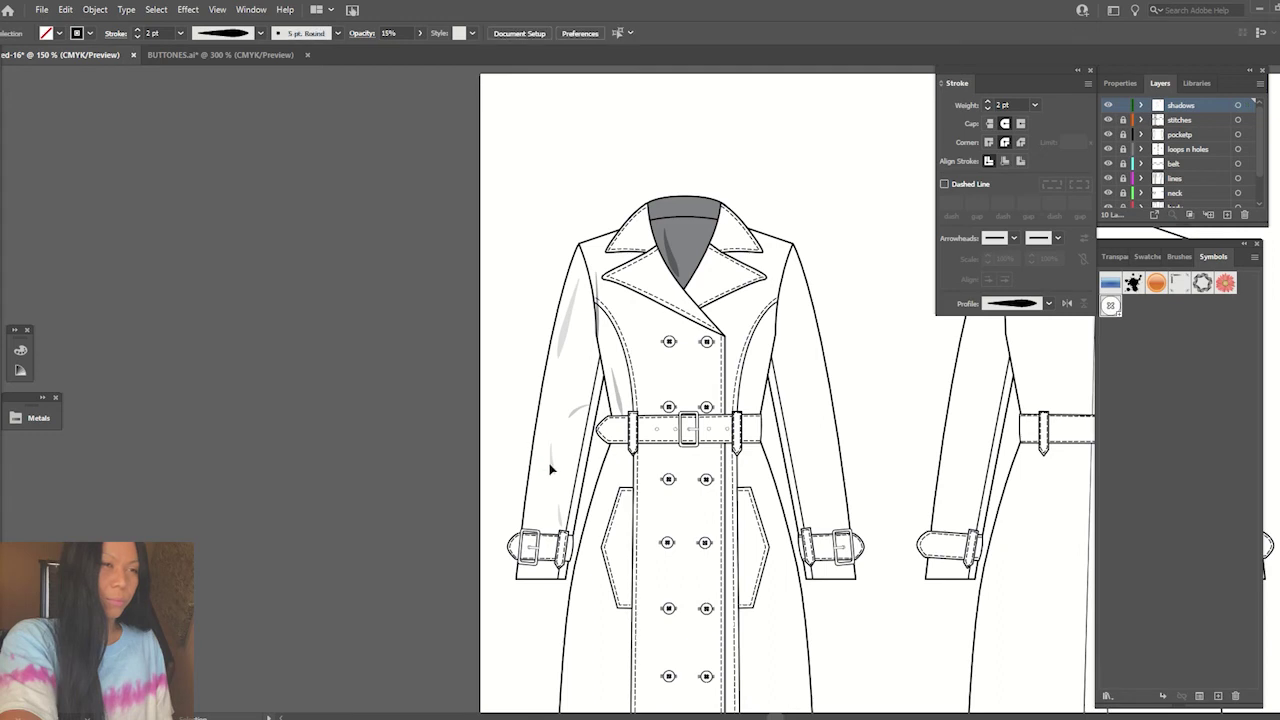
mouse_move(551, 466)
mouse_down()
mouse_move(537, 455)
mouse_move(543, 430)
mouse_move(564, 496)
mouse_move(571, 423)
mouse_up()
click(543, 475)
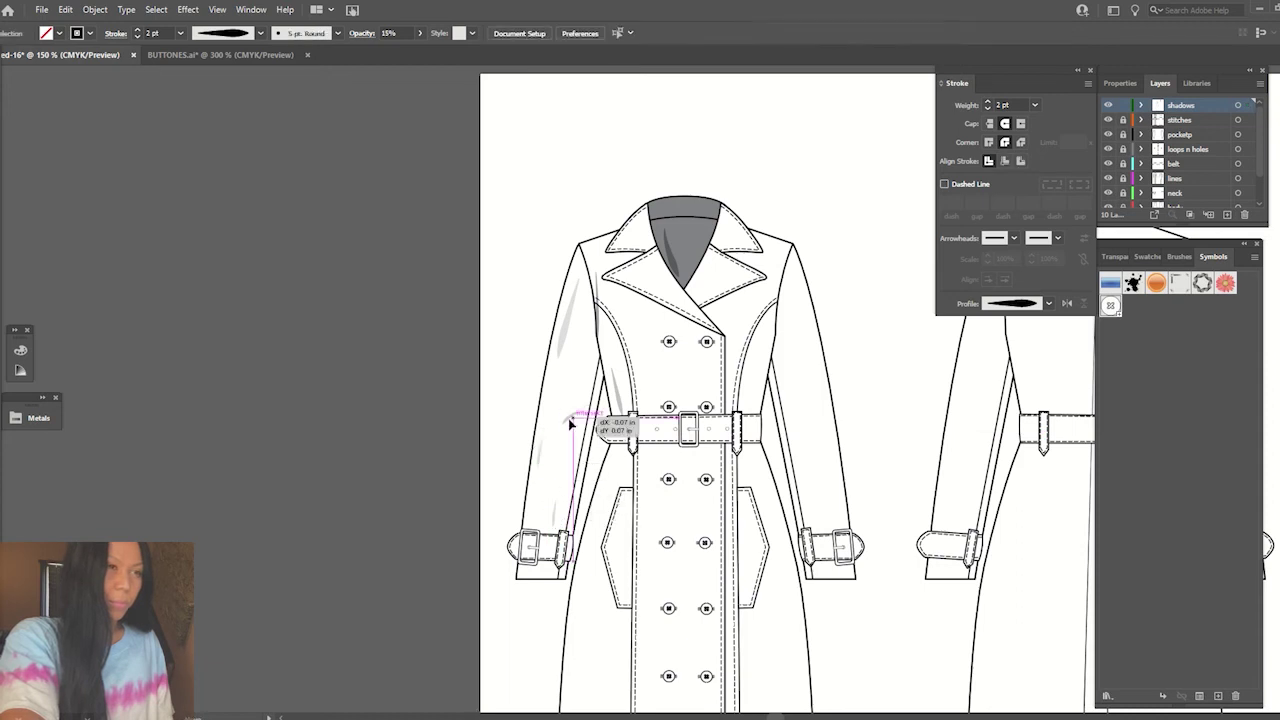
click(3, 101)
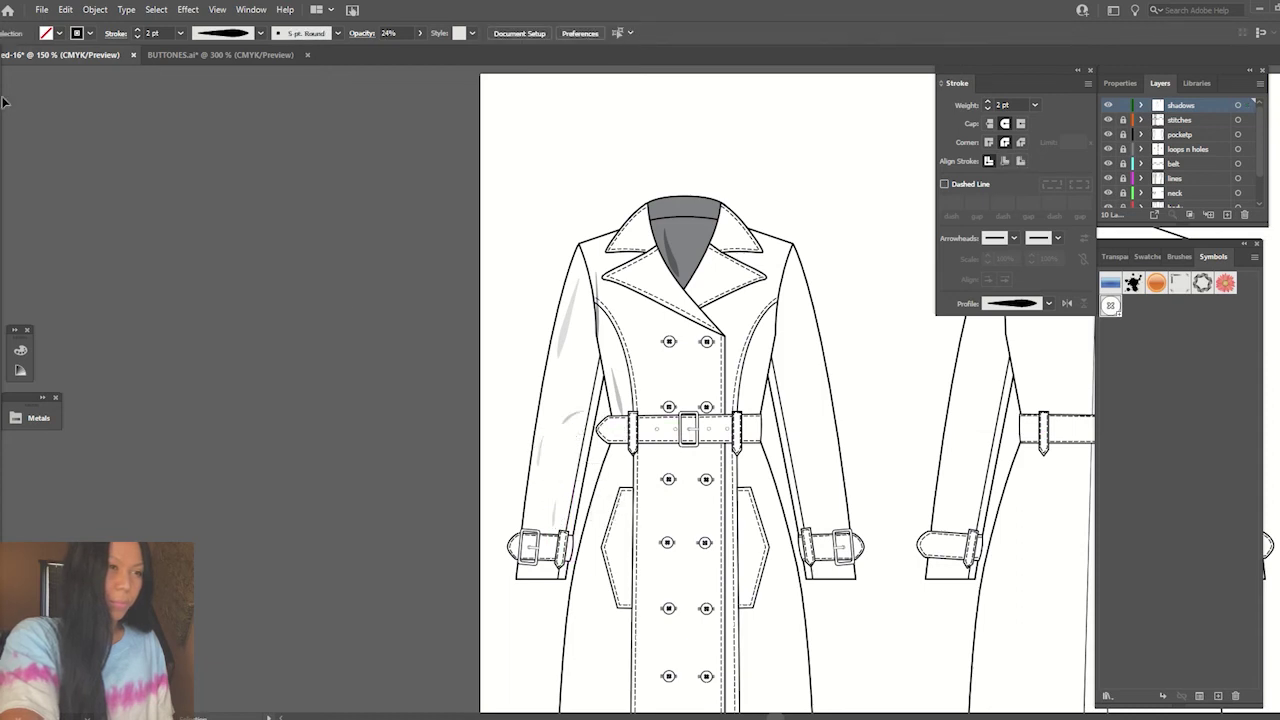
drag(570, 430, 580, 445)
- Start a new path on the sleeve and give it a tapered width profile
key(p)
click(571, 428)
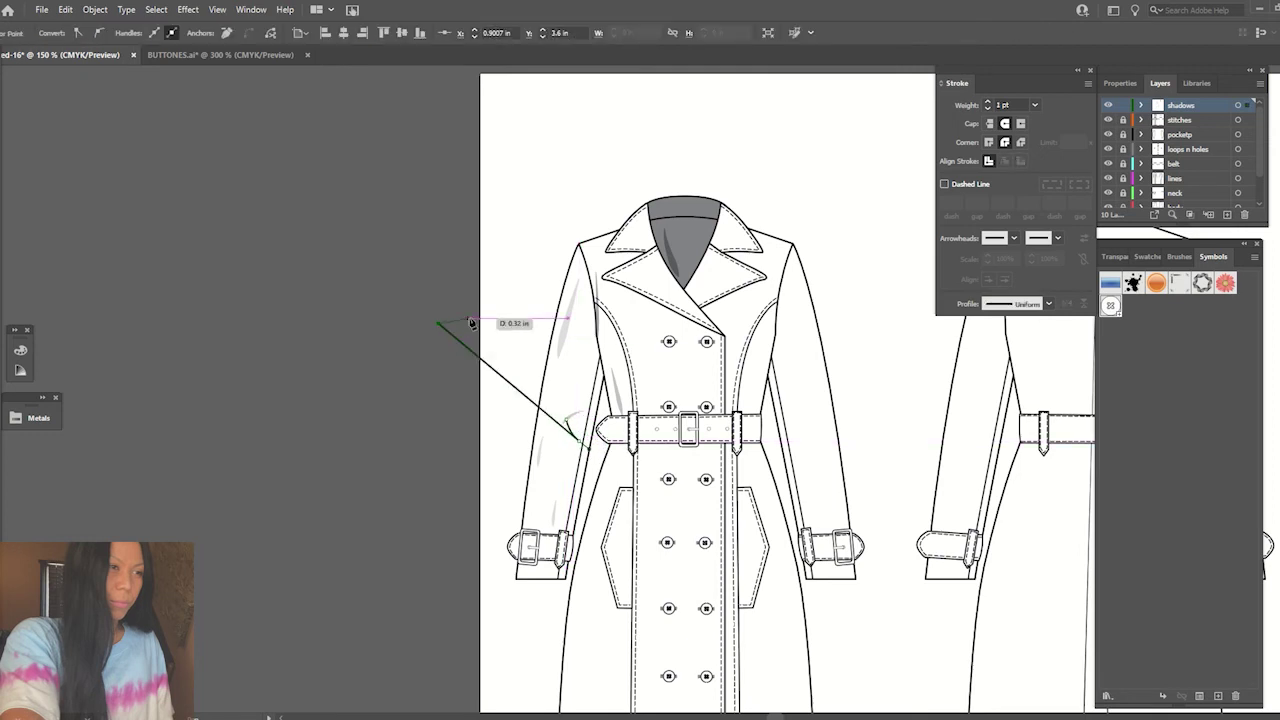
click(1047, 305)
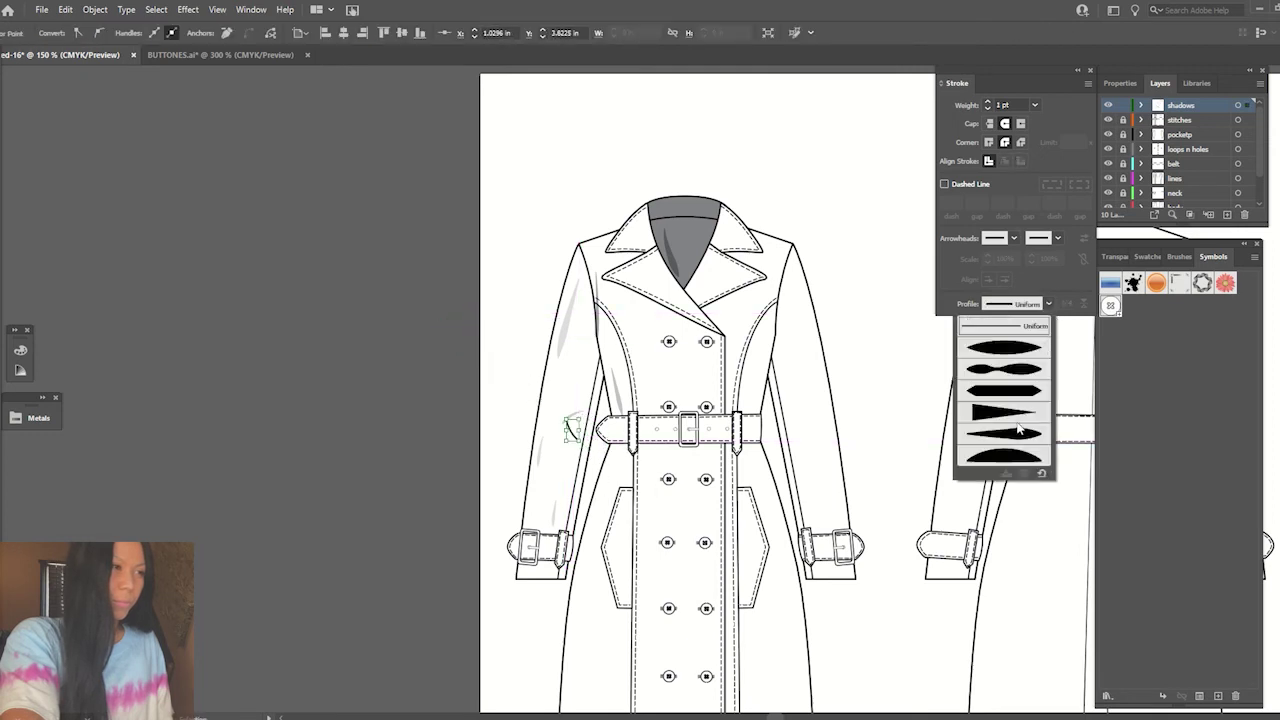
click(1022, 425)
click(540, 468)
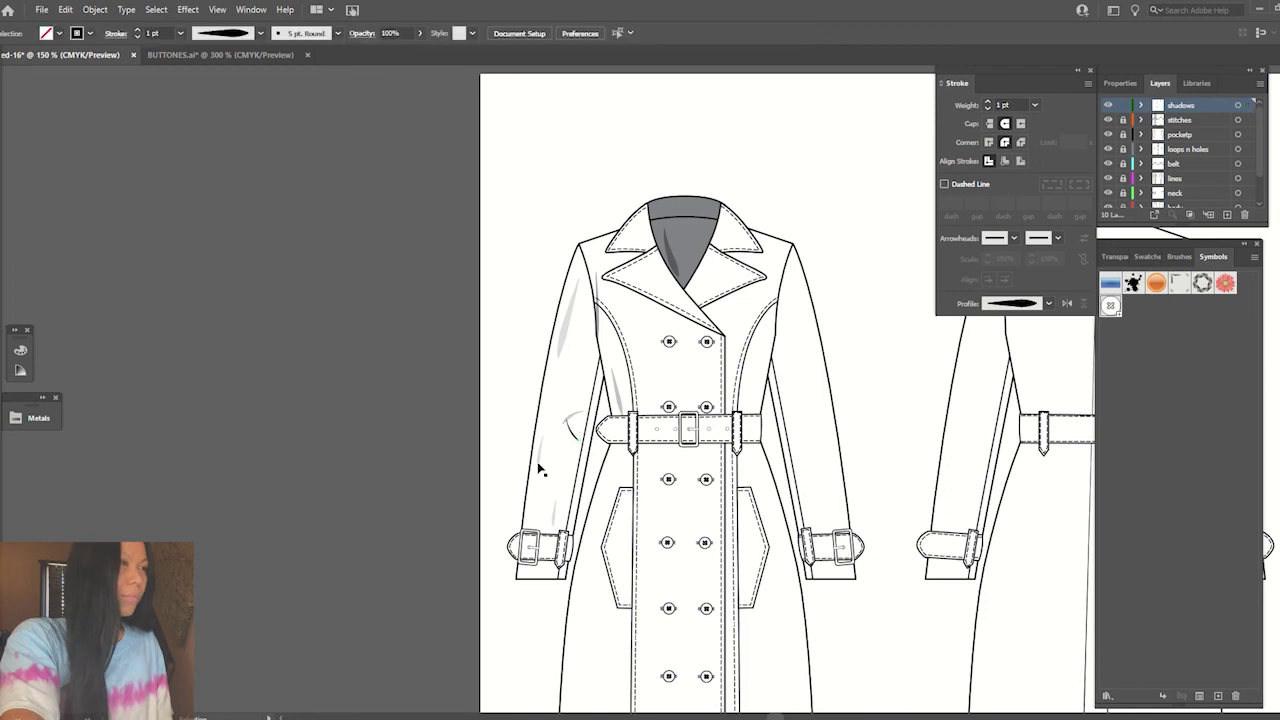
click(572, 430)
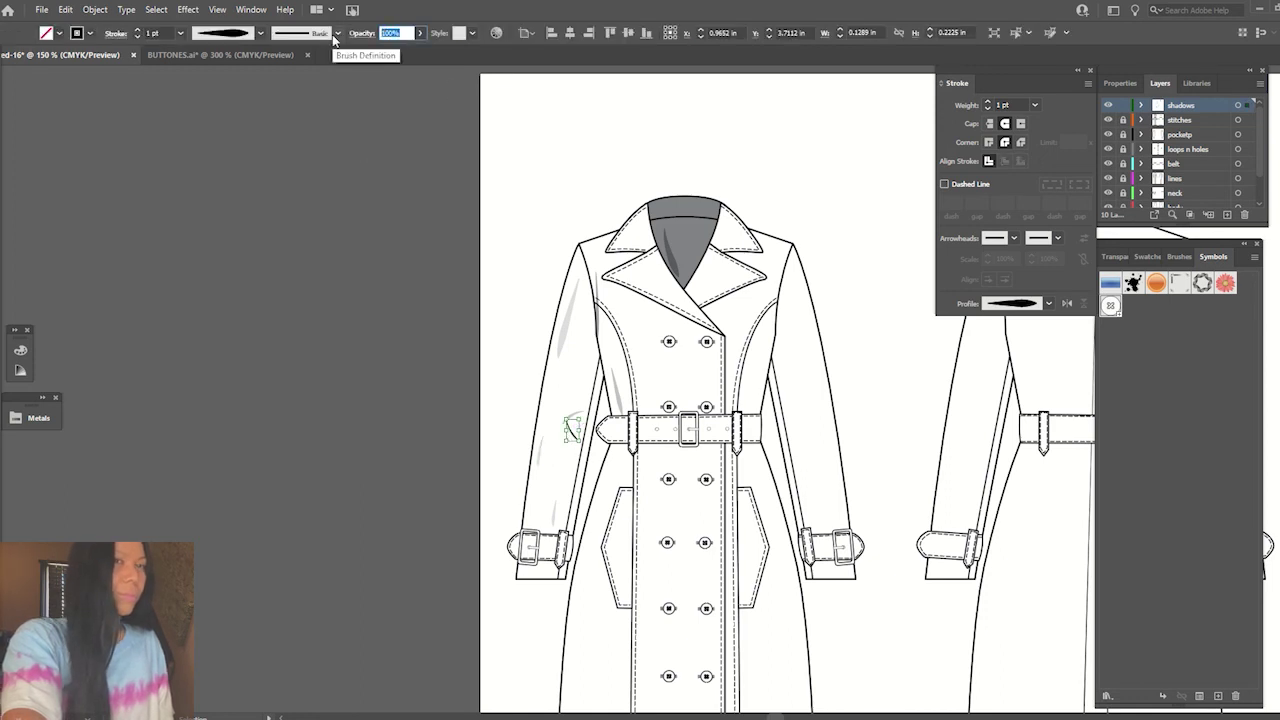
click(316, 212)
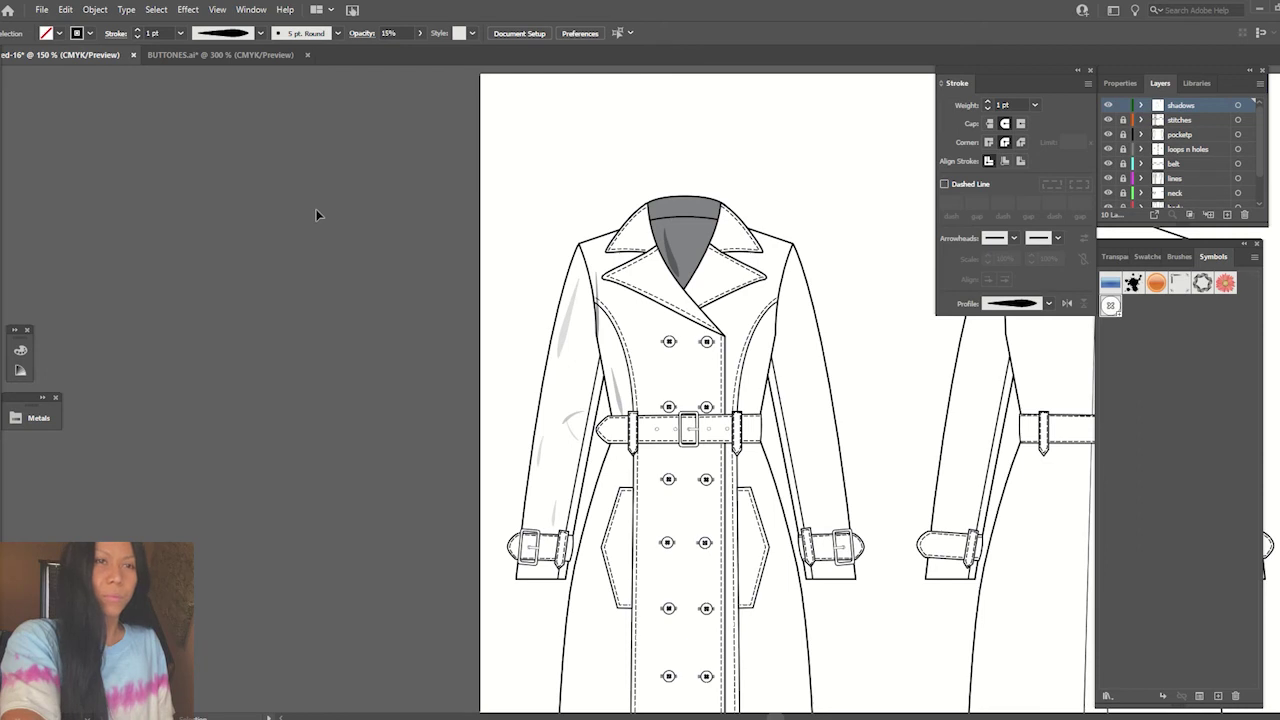
- Move the small shading stroke up the sleeve and apply a tapered width profile
key(ctrl+minus)
key(ctrl+minus)
click(594, 422)
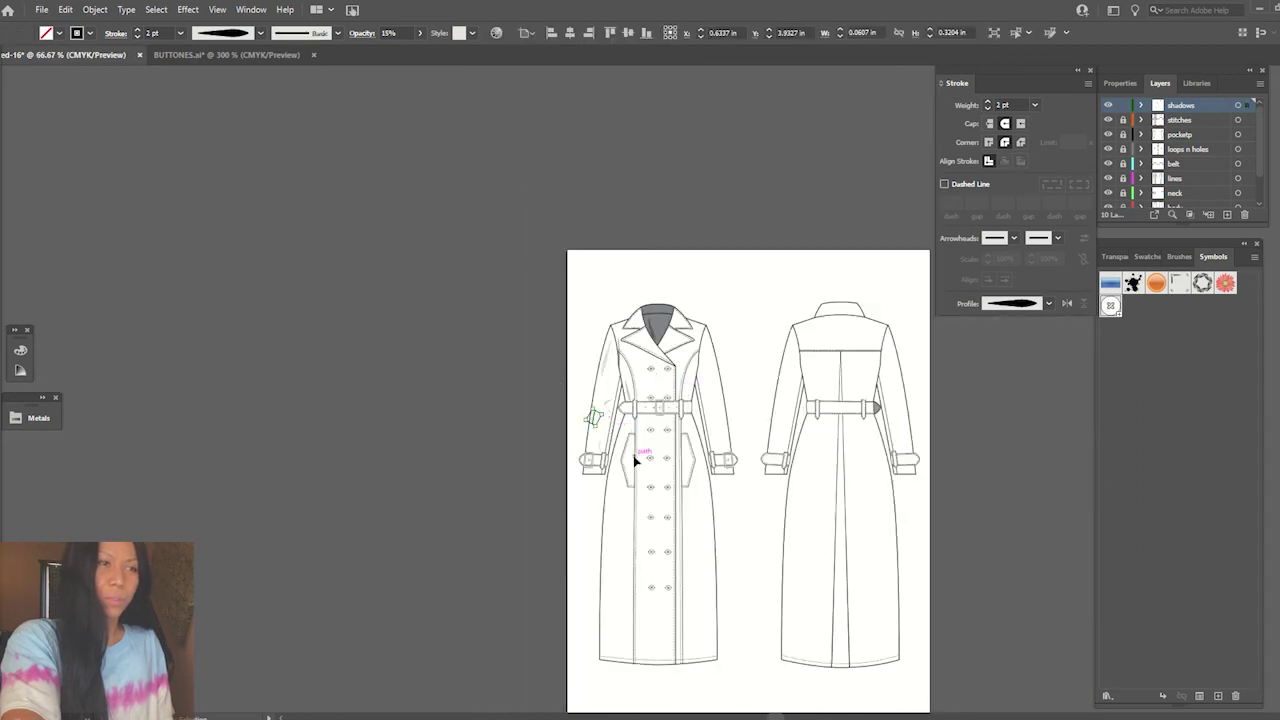
click(544, 463)
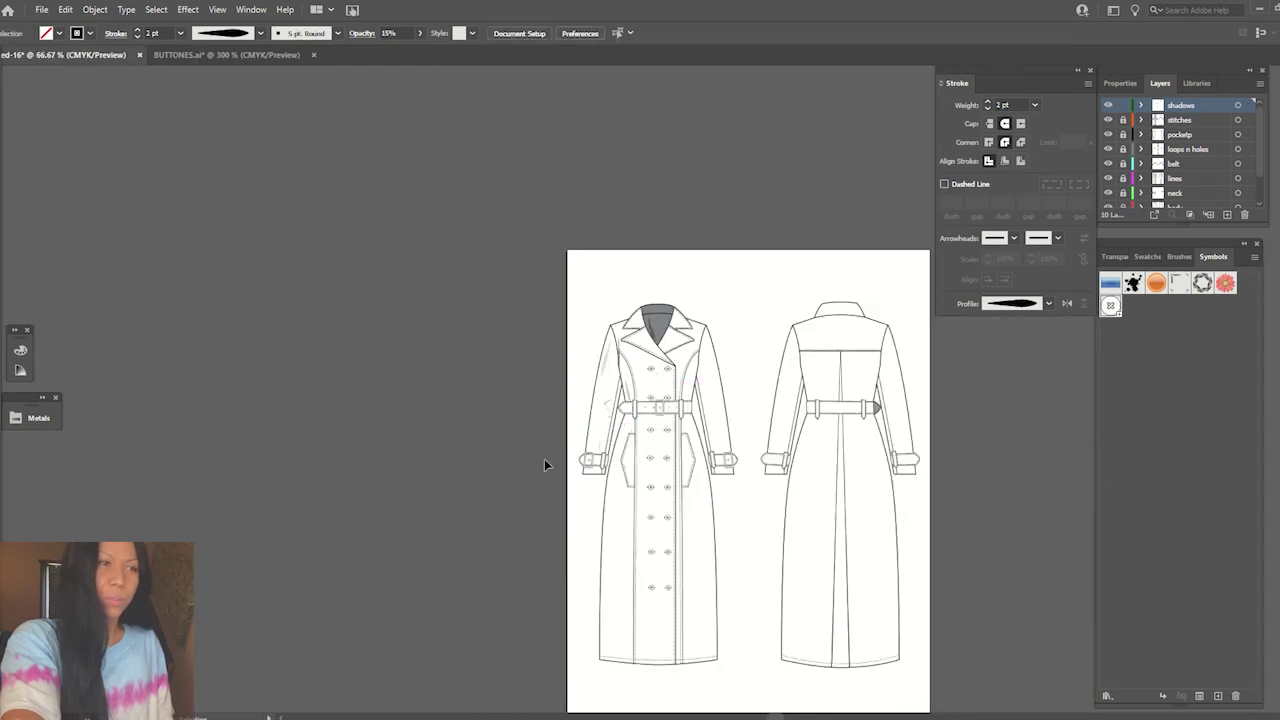
click(594, 432)
mouse_move(594, 432)
mouse_down()
mouse_move(589, 412)
mouse_move(590, 440)
mouse_up()
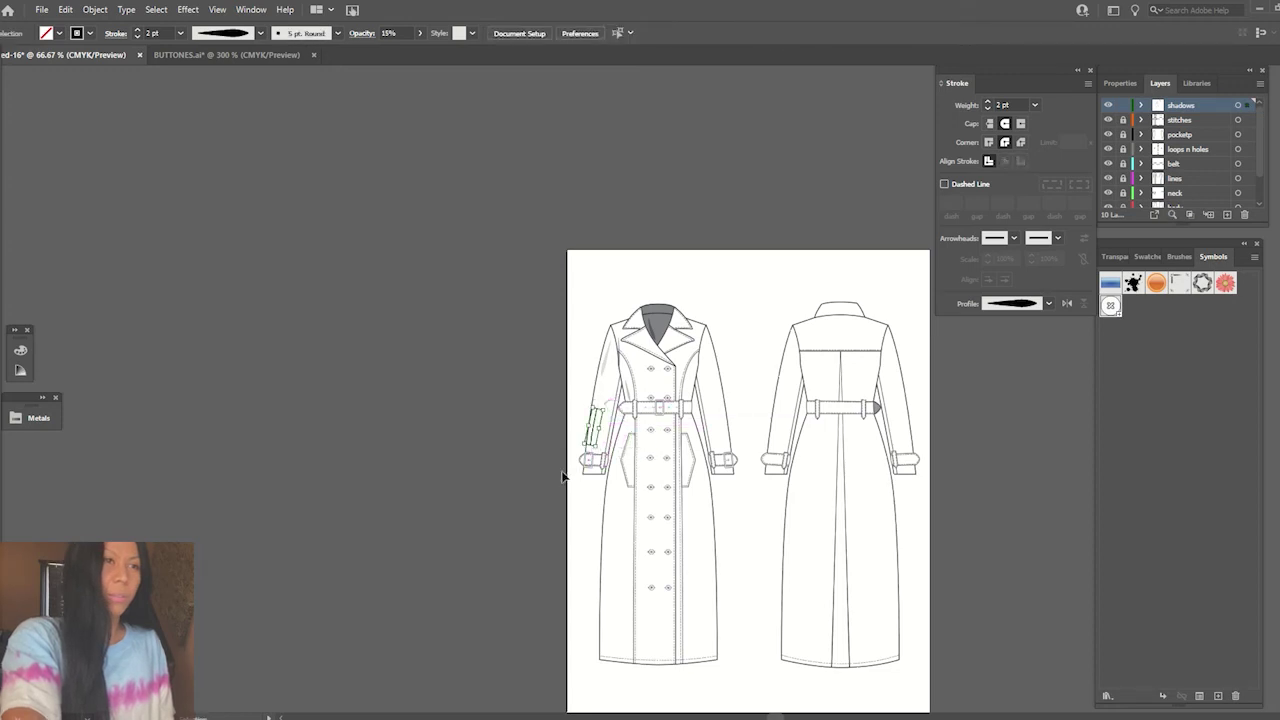
click(563, 471)
key(ctrl+plus)
key(ctrl+plus)
click(563, 344)
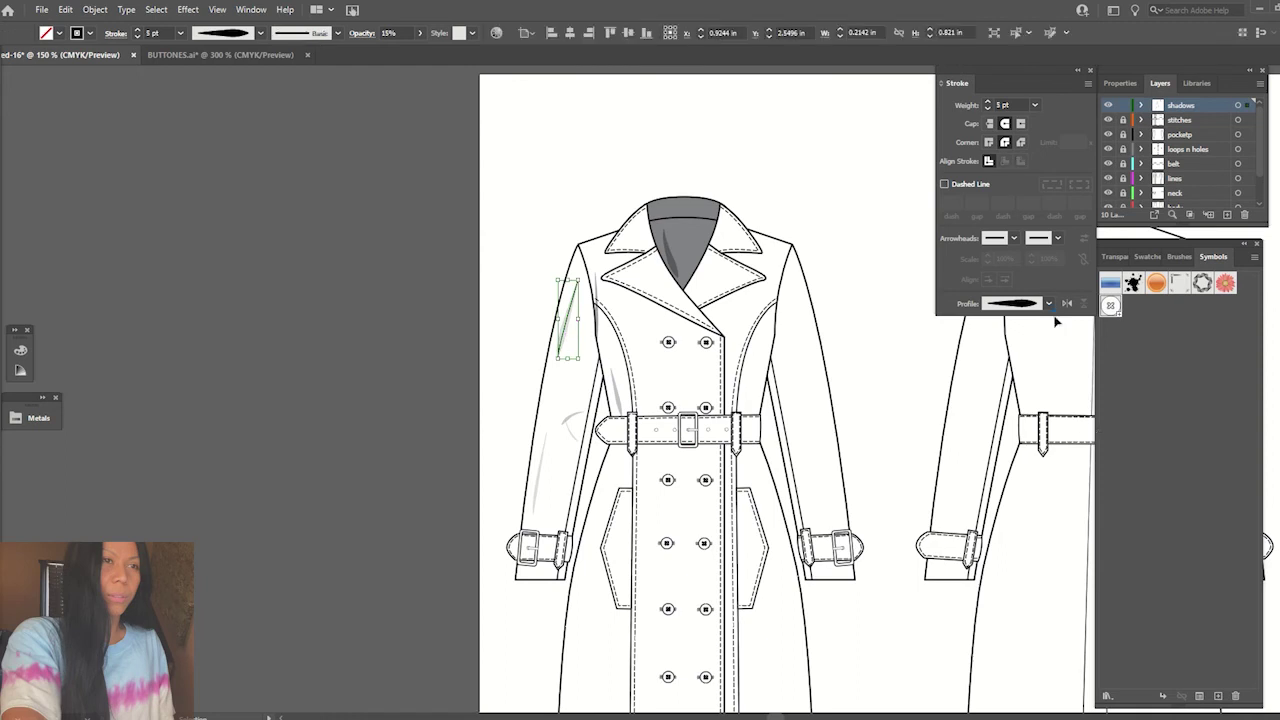
click(1048, 303)
click(1013, 389)
click(869, 142)
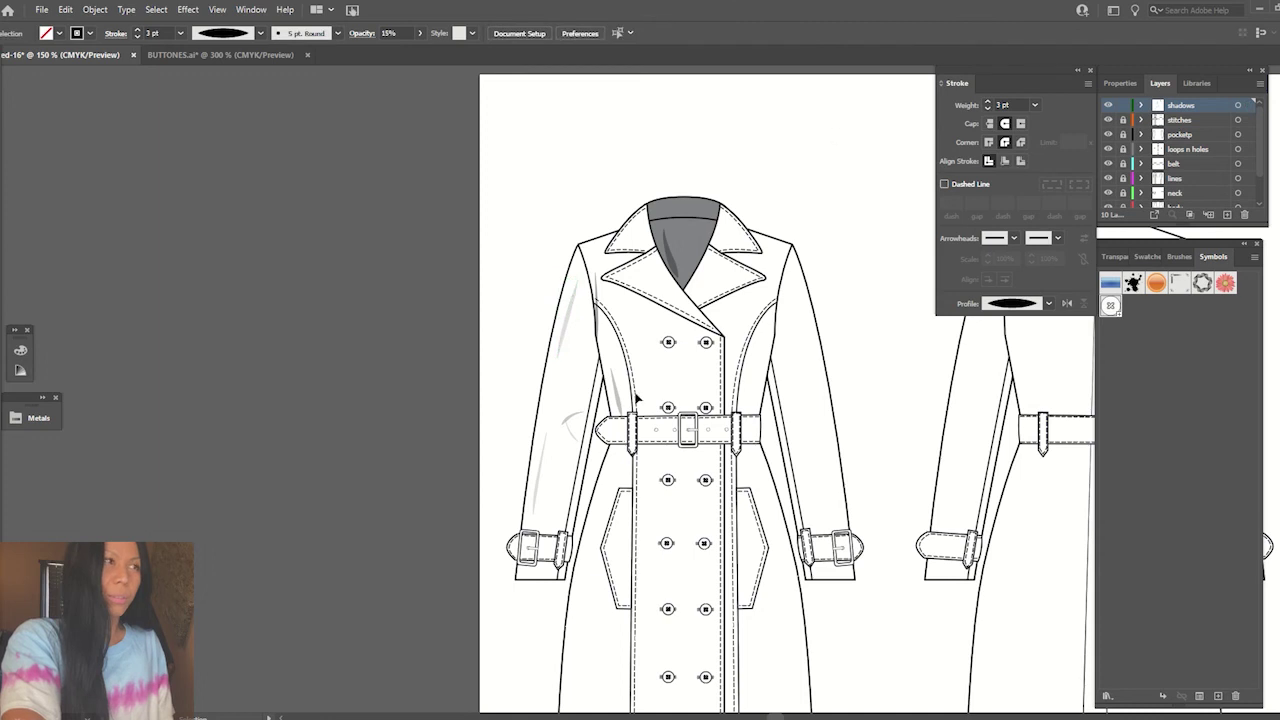
- Paint four shading strokes on the left front above the belt at 13% opacity
drag(625, 398, 622, 366)
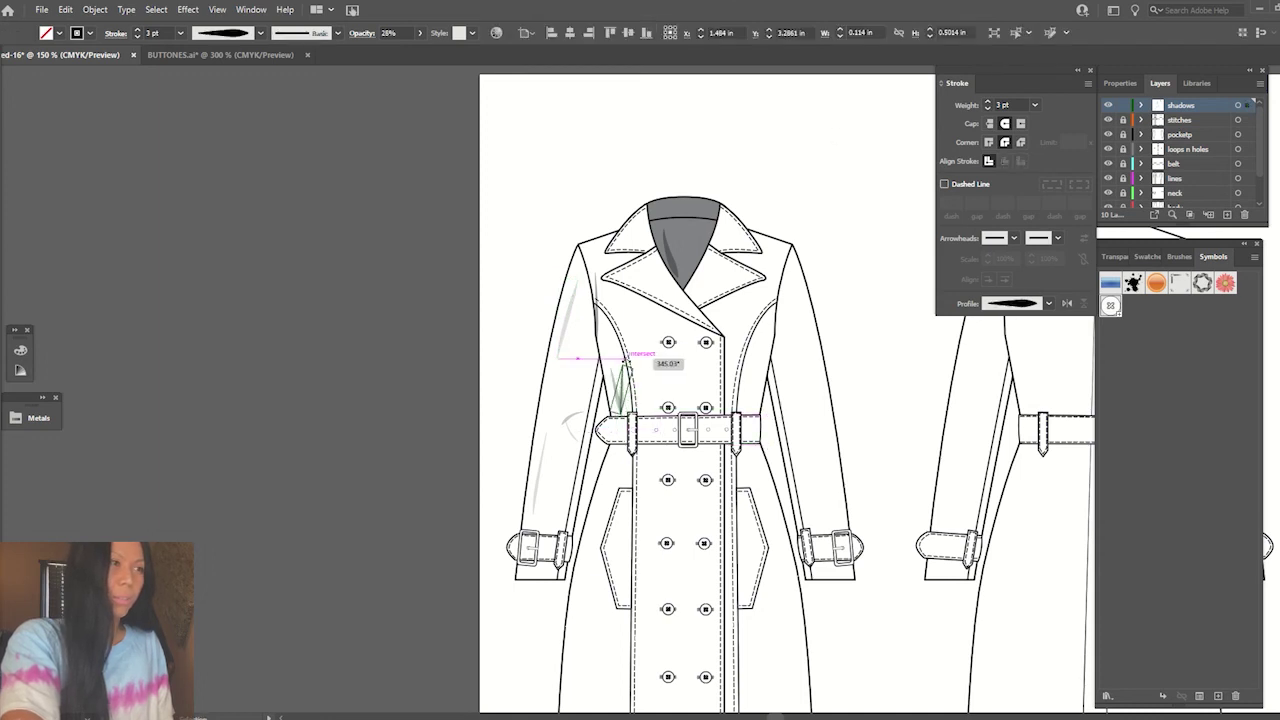
drag(620, 410, 625, 365)
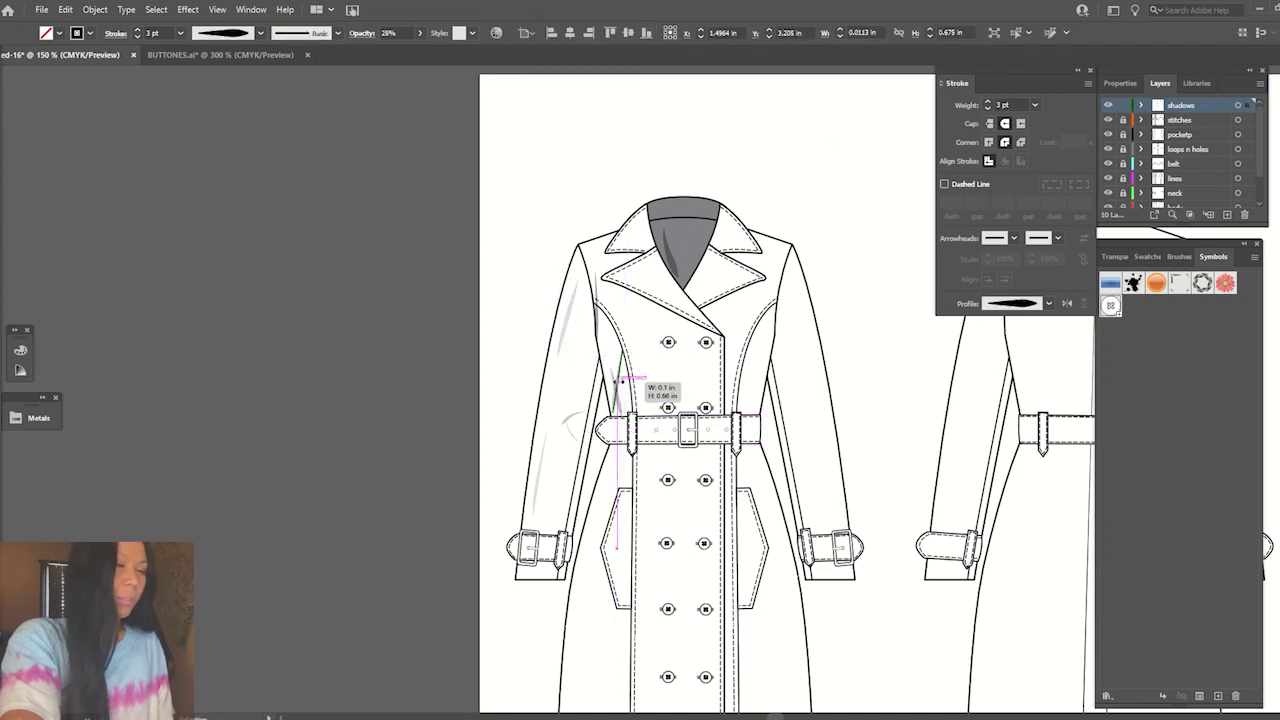
drag(616, 412, 634, 350)
drag(618, 412, 615, 352)
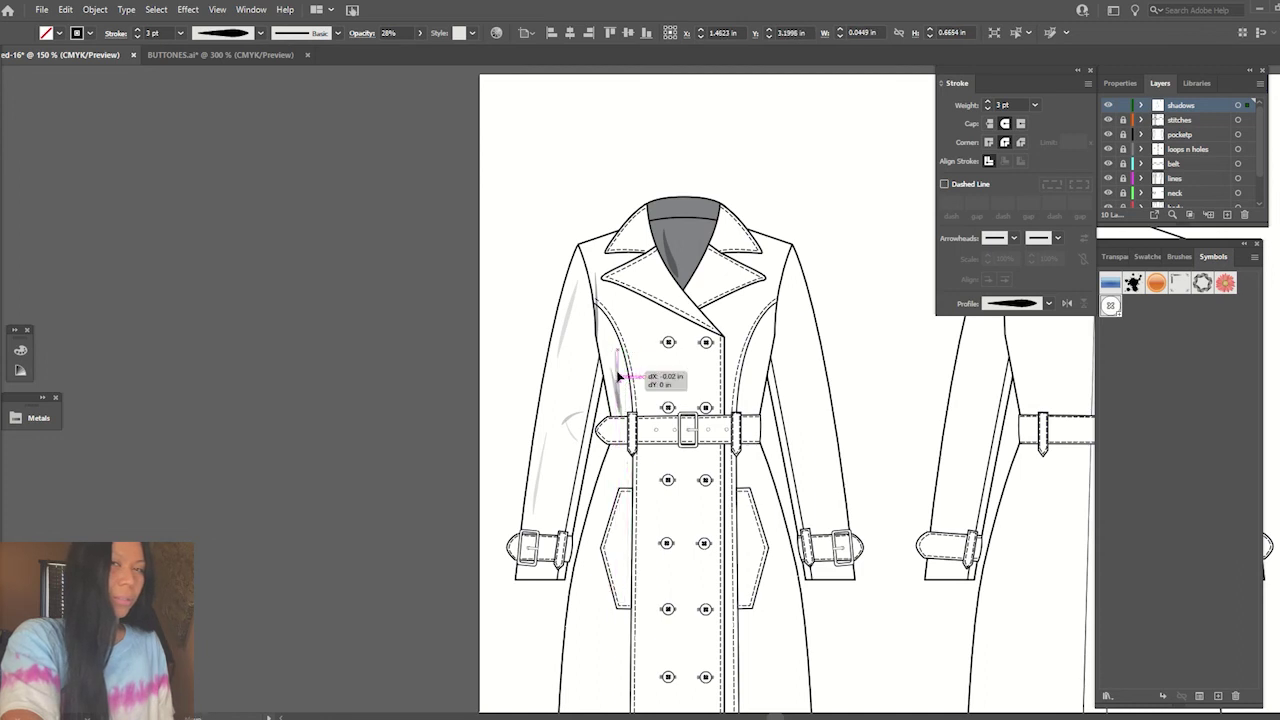
drag(374, 55, 366, 55)
key(ctrl+0)
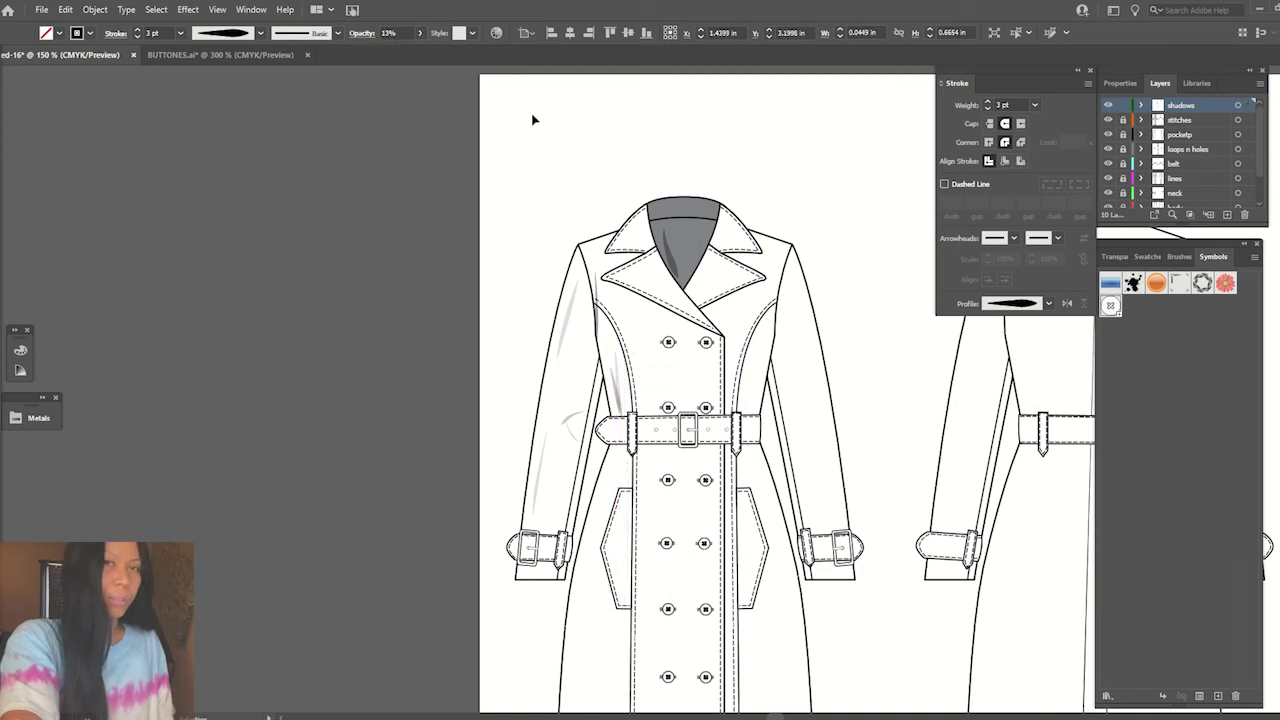
click(531, 120)
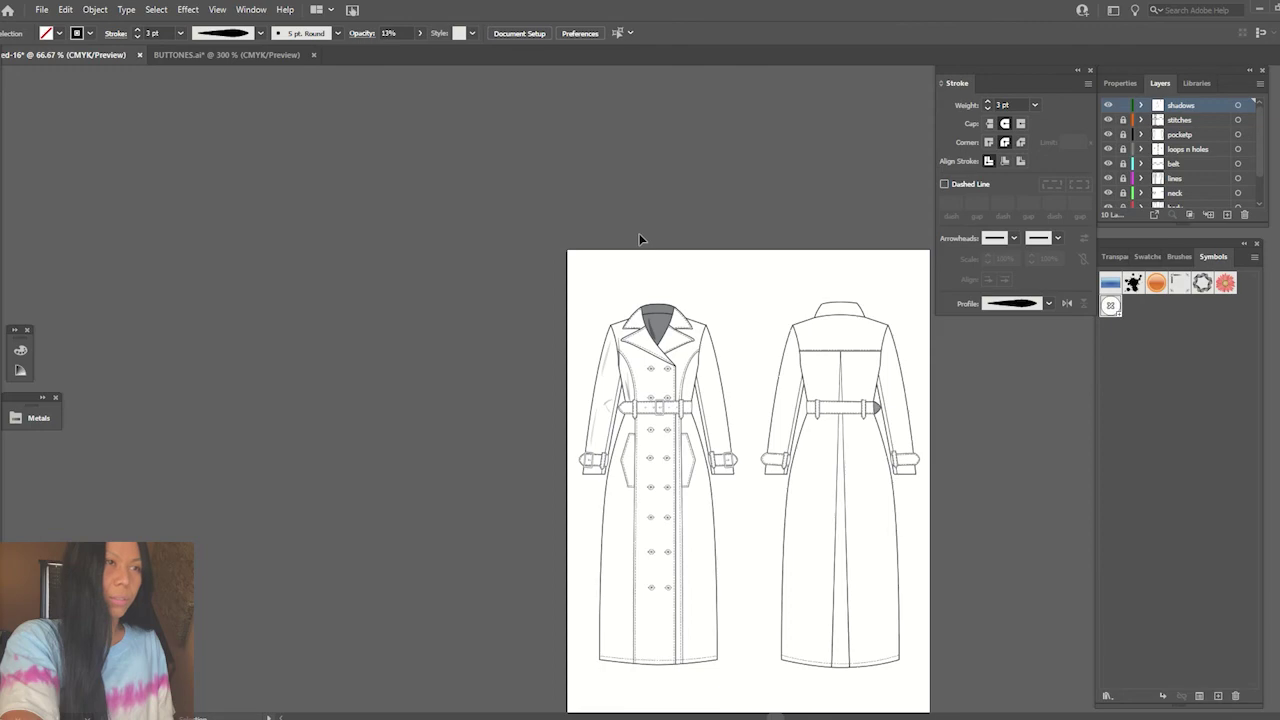
- Reflect a copy of a shading stroke and place it beside the left pocket
click(628, 394)
key(ctrl+plus)
key(ctrl+plus)
key(ctrl+plus)
scroll(647, 418, down, 3)
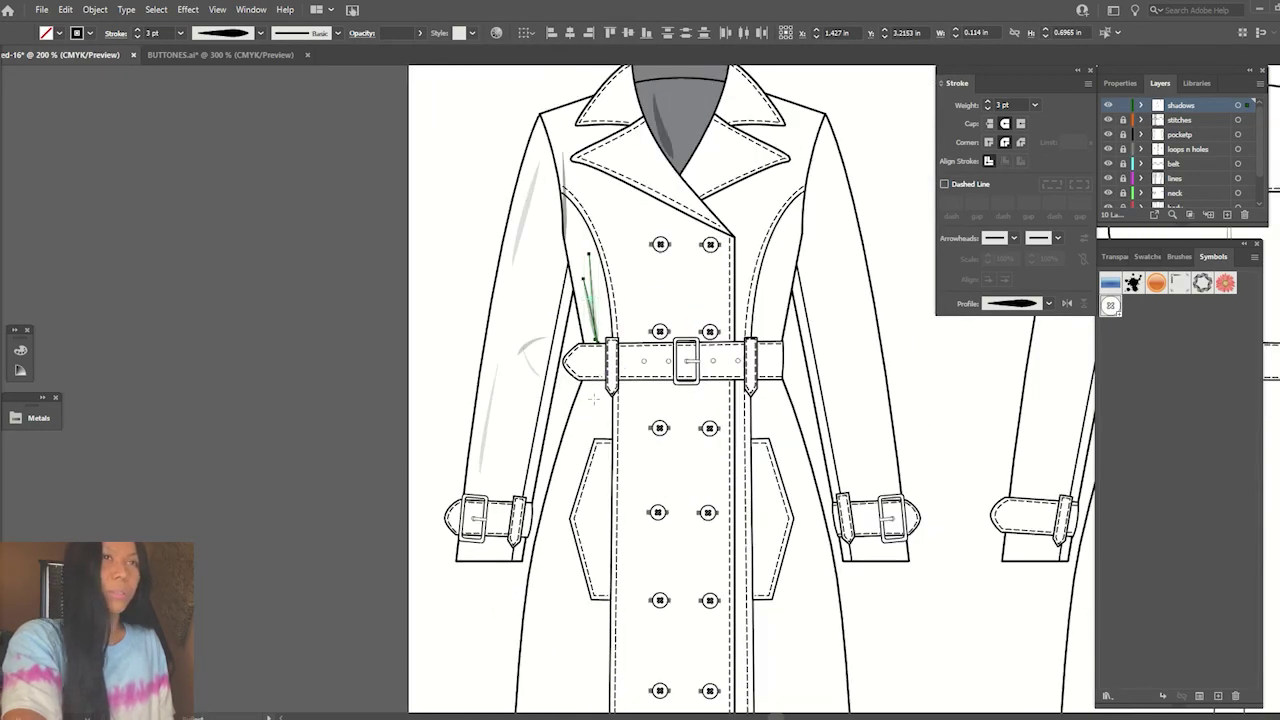
alt+click(597, 370)
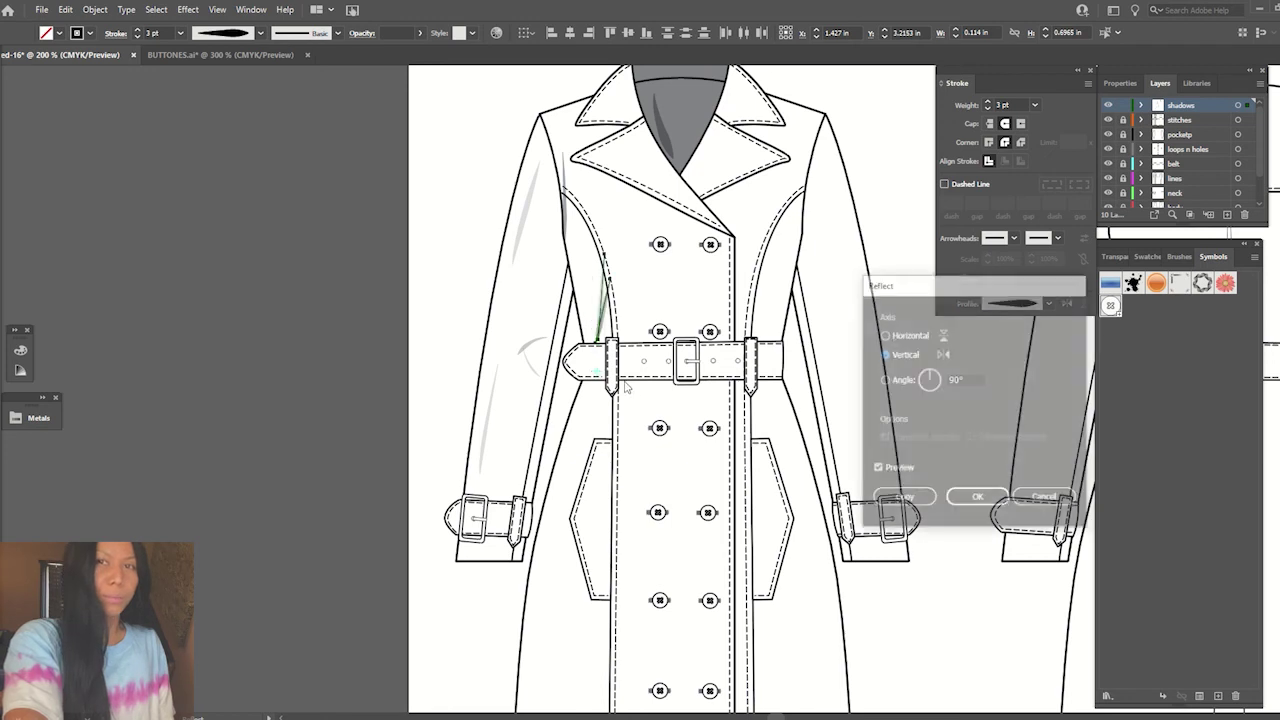
click(900, 334)
click(916, 499)
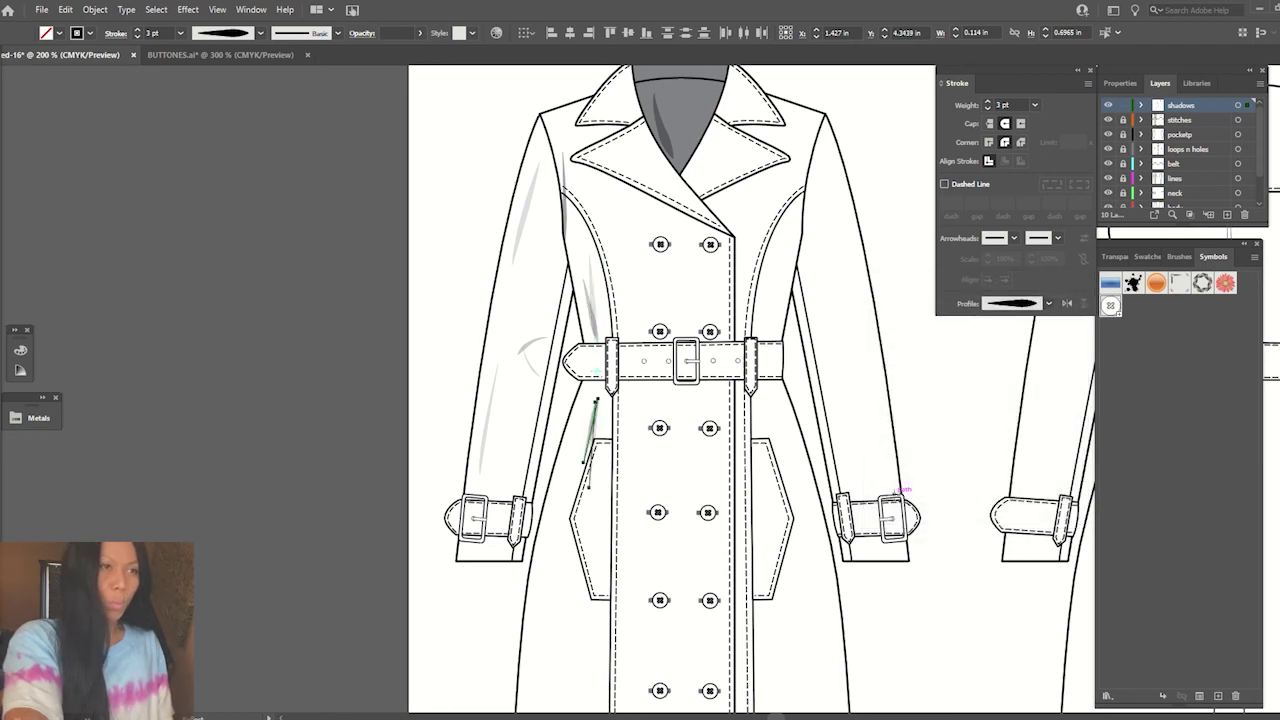
drag(591, 430, 583, 426)
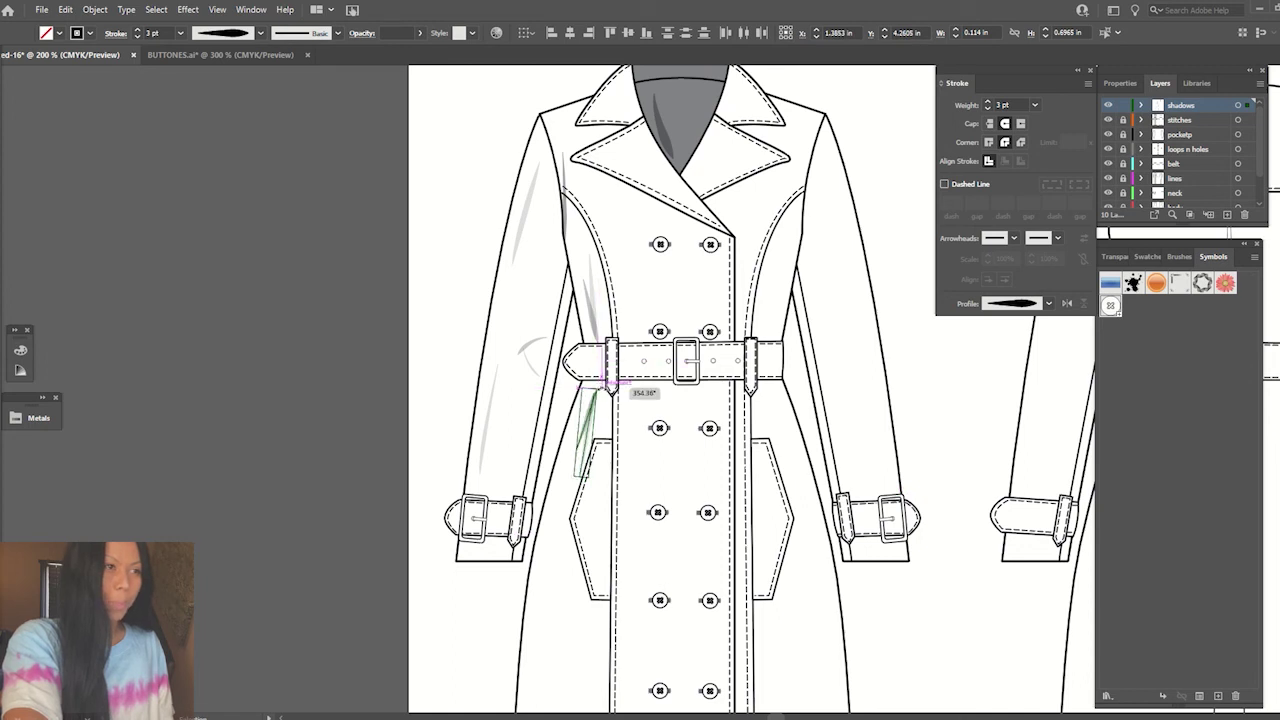
drag(588, 425, 590, 447)
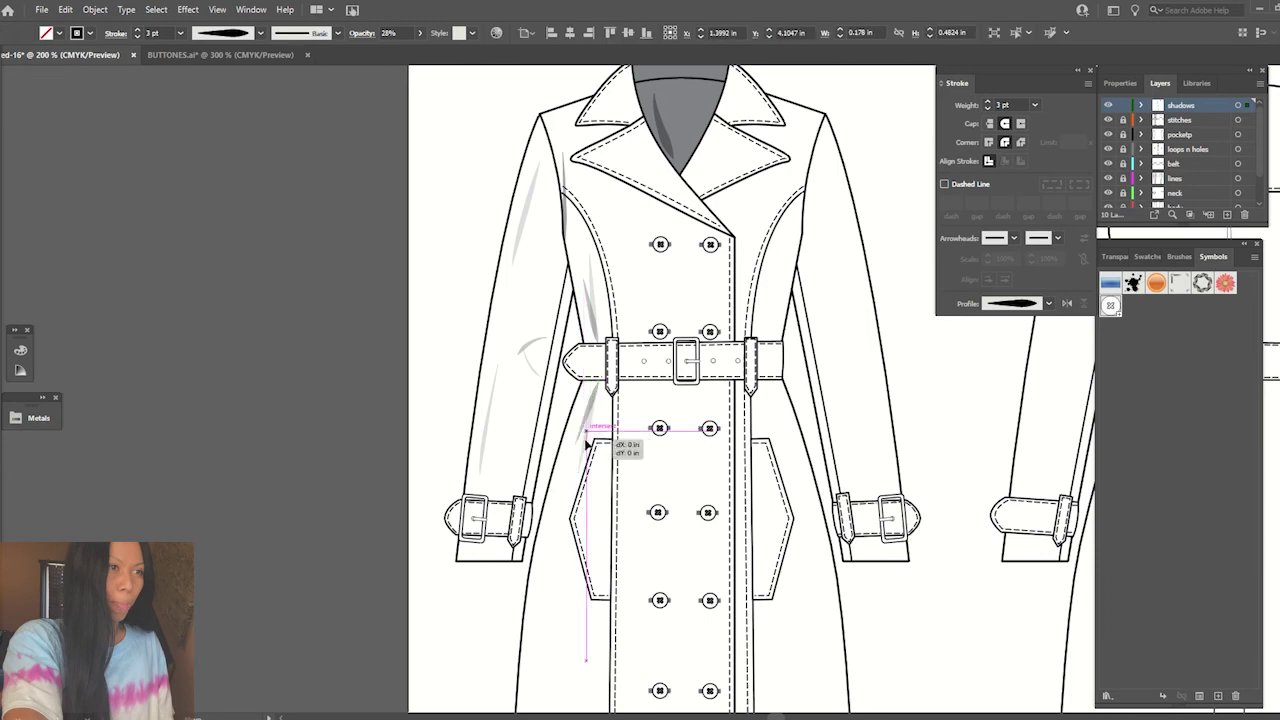
- Lower a pocket shading stroke's opacity and draw a vertical line down the lower front
key(ctrl+minus)
key(ctrl+minus)
key(ctrl+minus)
key(ctrl+plus)
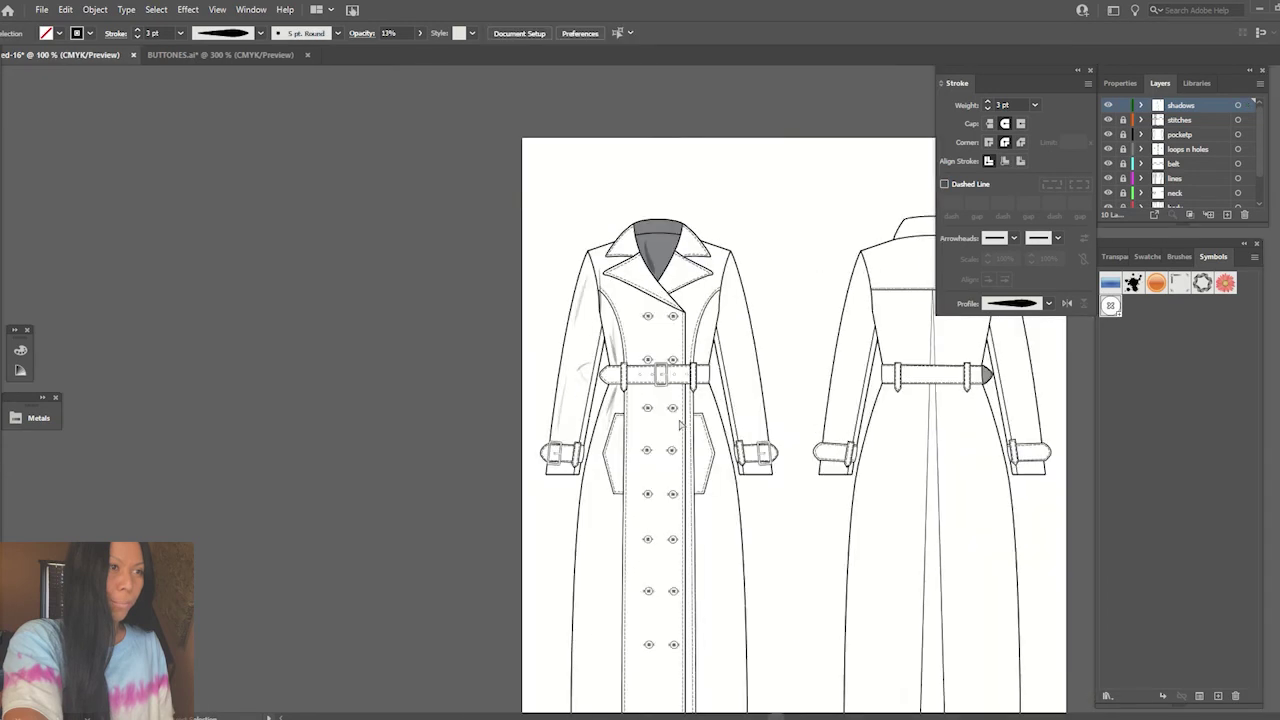
key(ctrl+plus)
key(v)
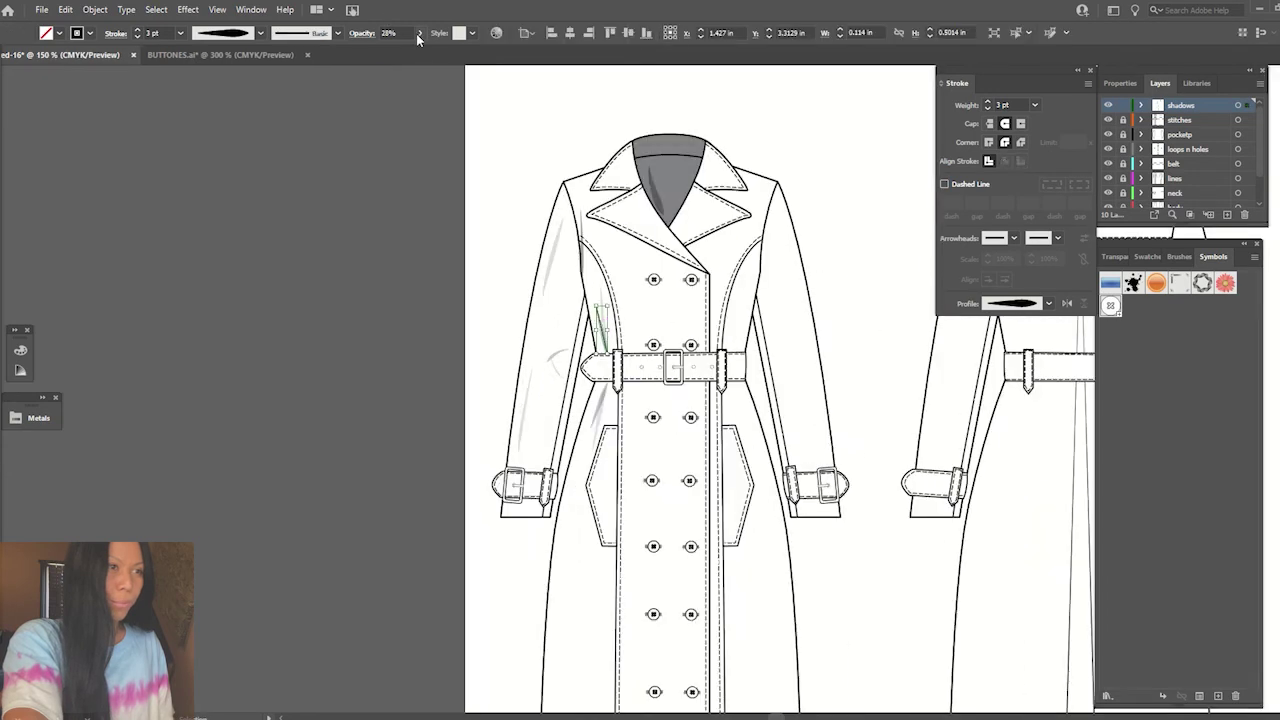
click(600, 410)
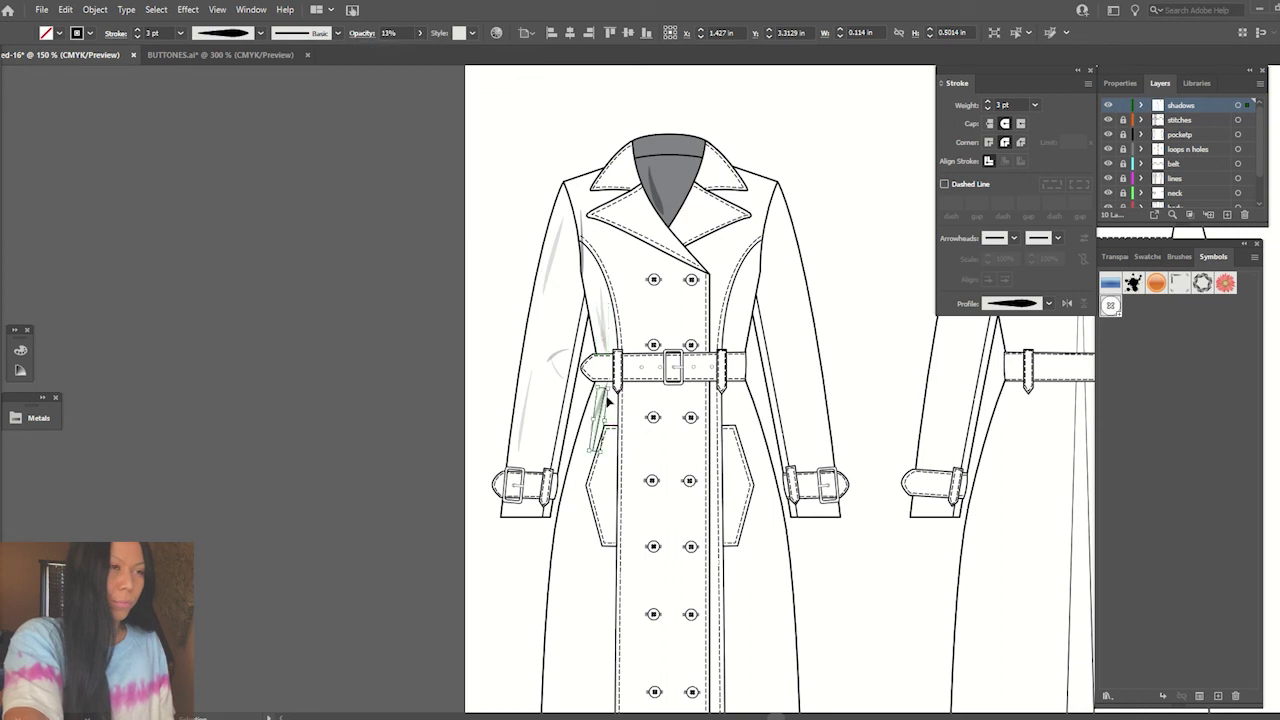
click(592, 415)
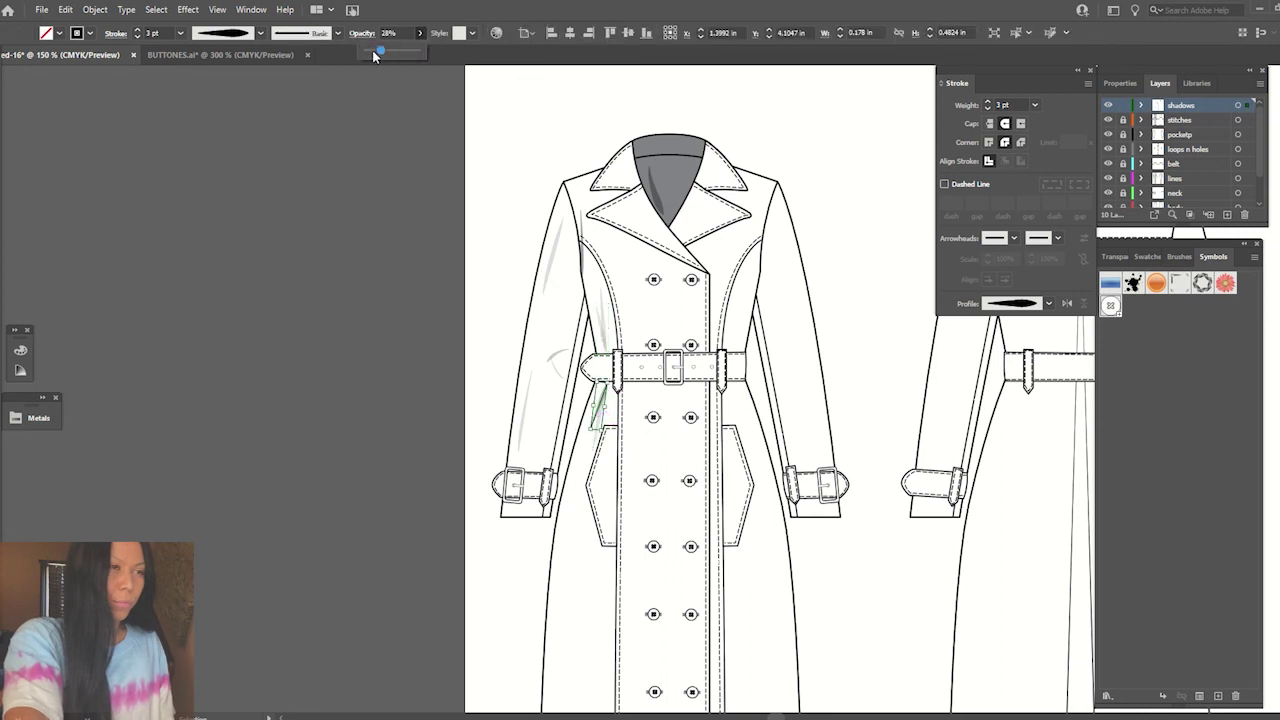
drag(379, 50, 369, 50)
click(458, 192)
key(ctrl+0)
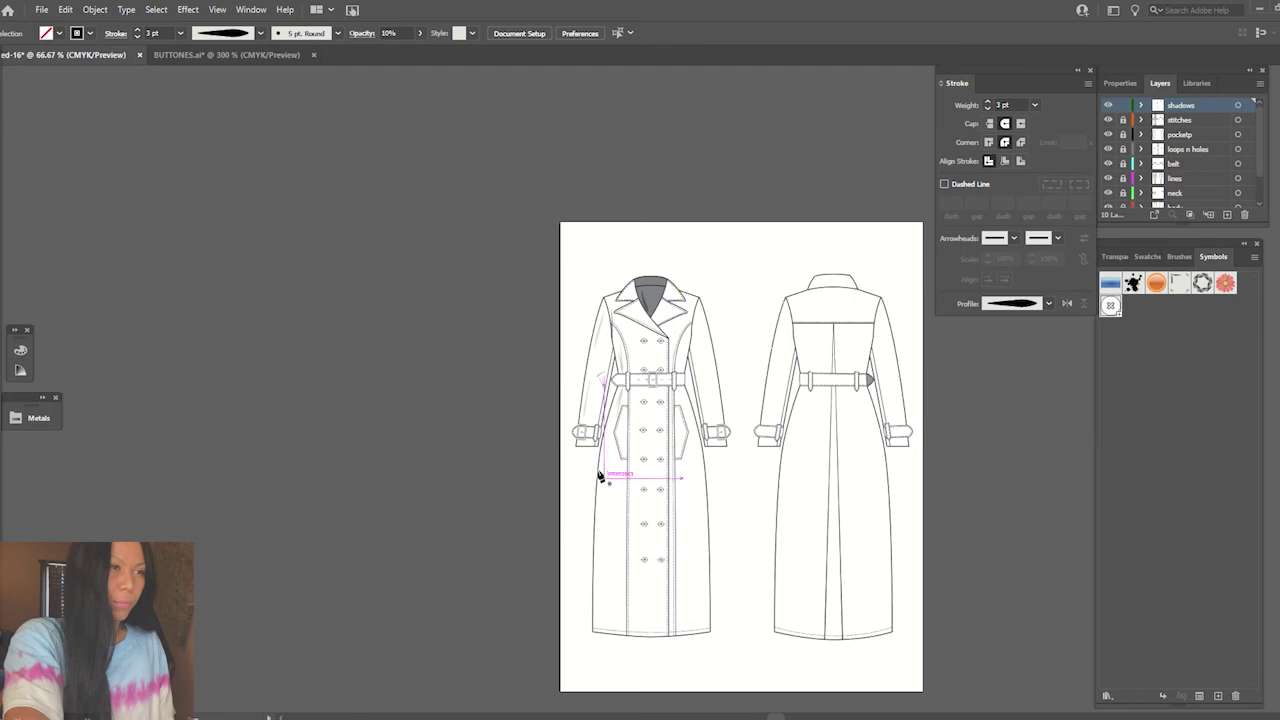
drag(608, 443, 611, 607)
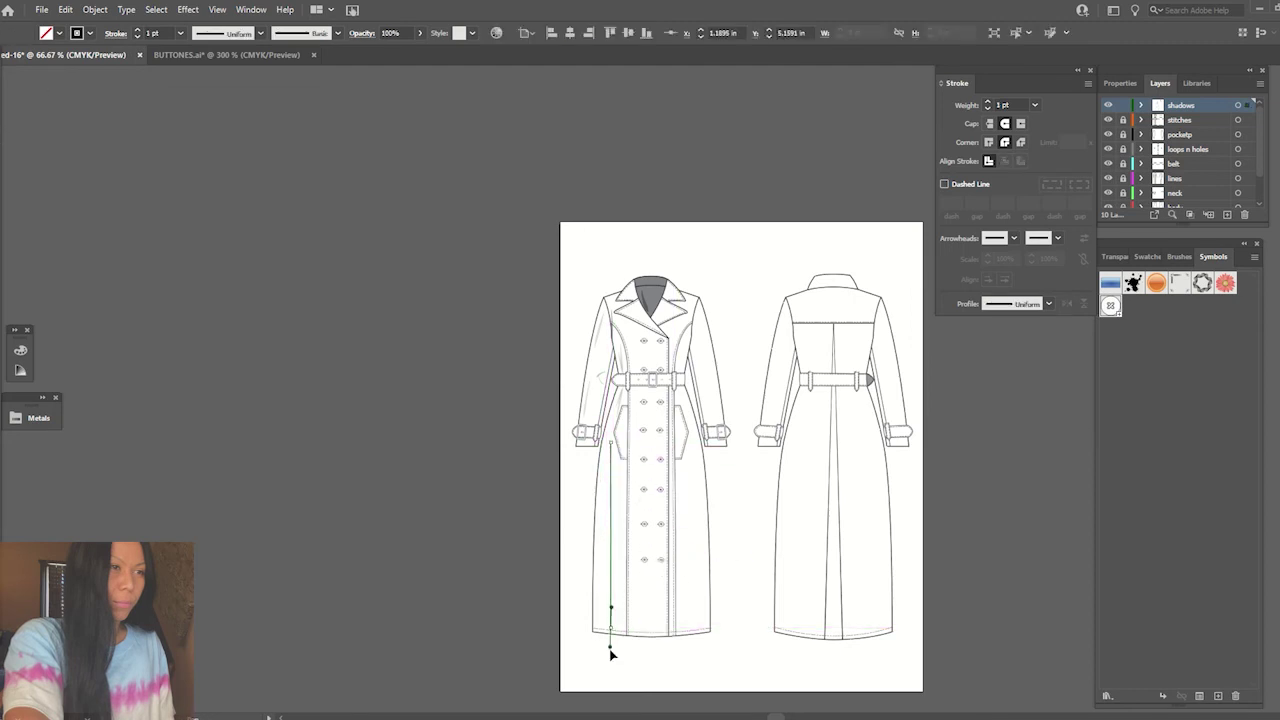
- Finish the vertical line with a tapered width profile at 3 pt
click(612, 630)
click(1048, 303)
click(1029, 424)
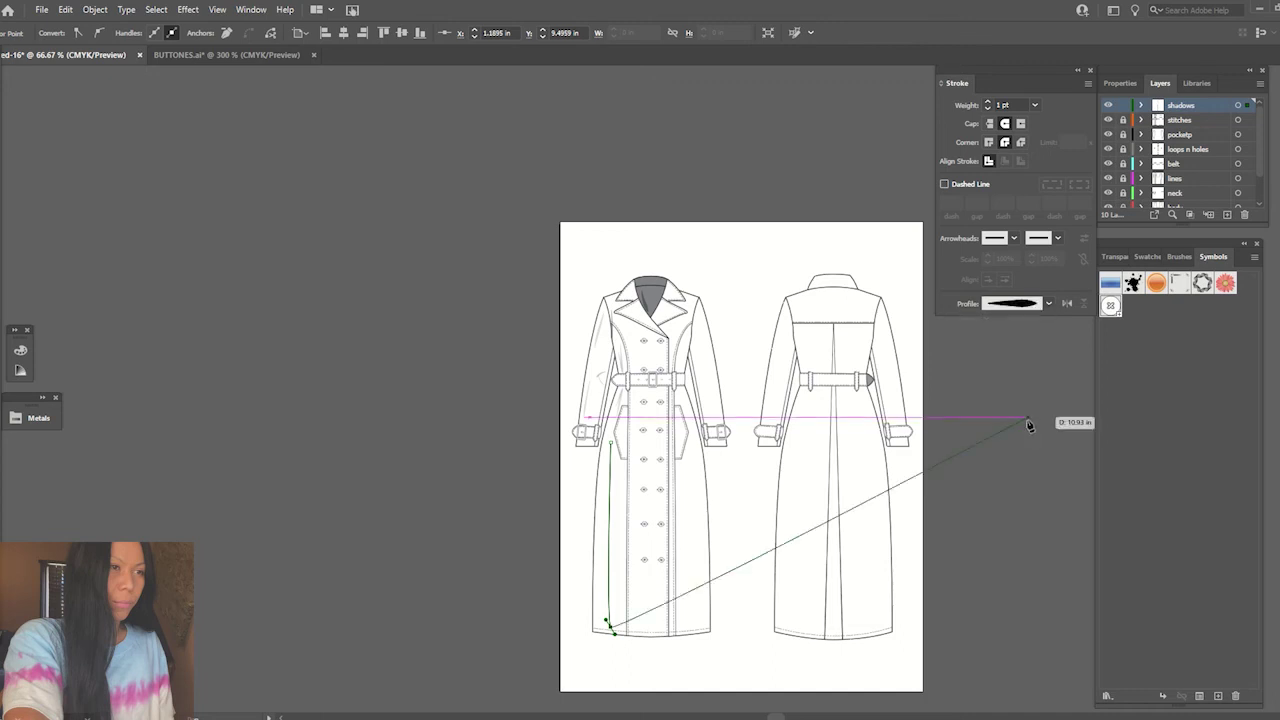
click(987, 104)
key(v)
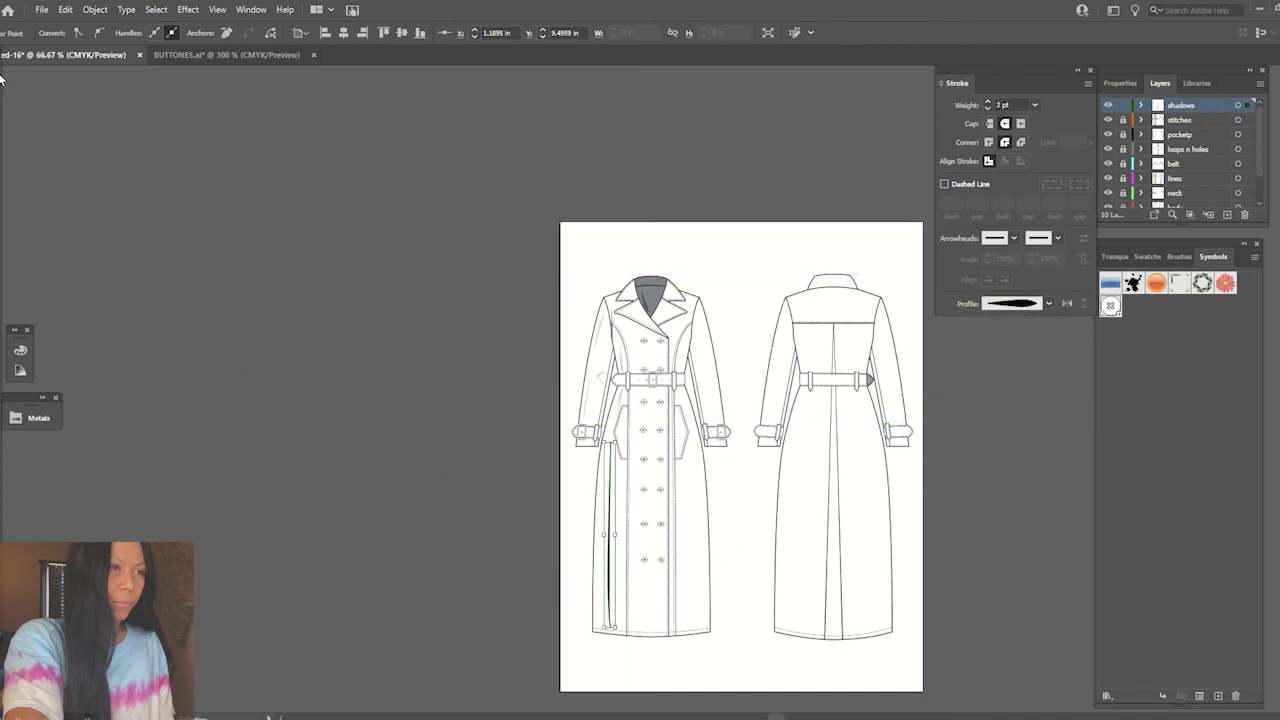
click(267, 193)
click(608, 492)
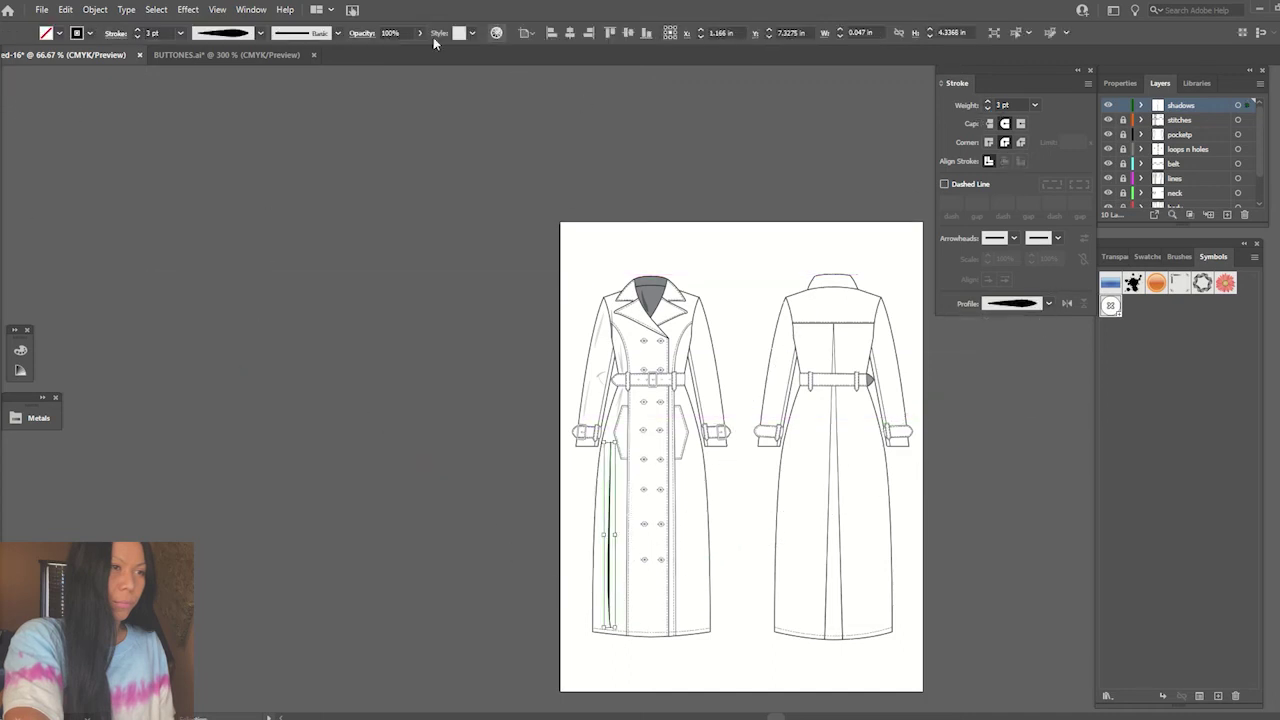
click(460, 118)
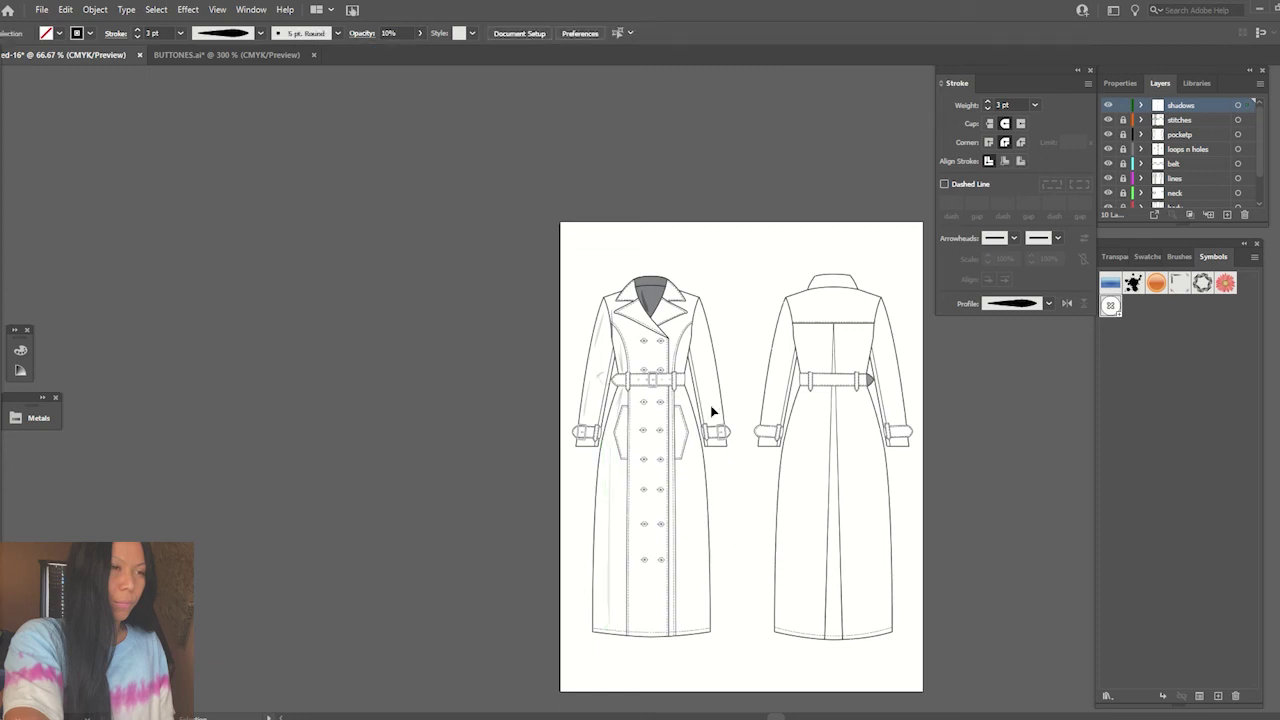
- Mirror a copy of the left-side shading across a vertical axis onto the right side
click(650, 612)
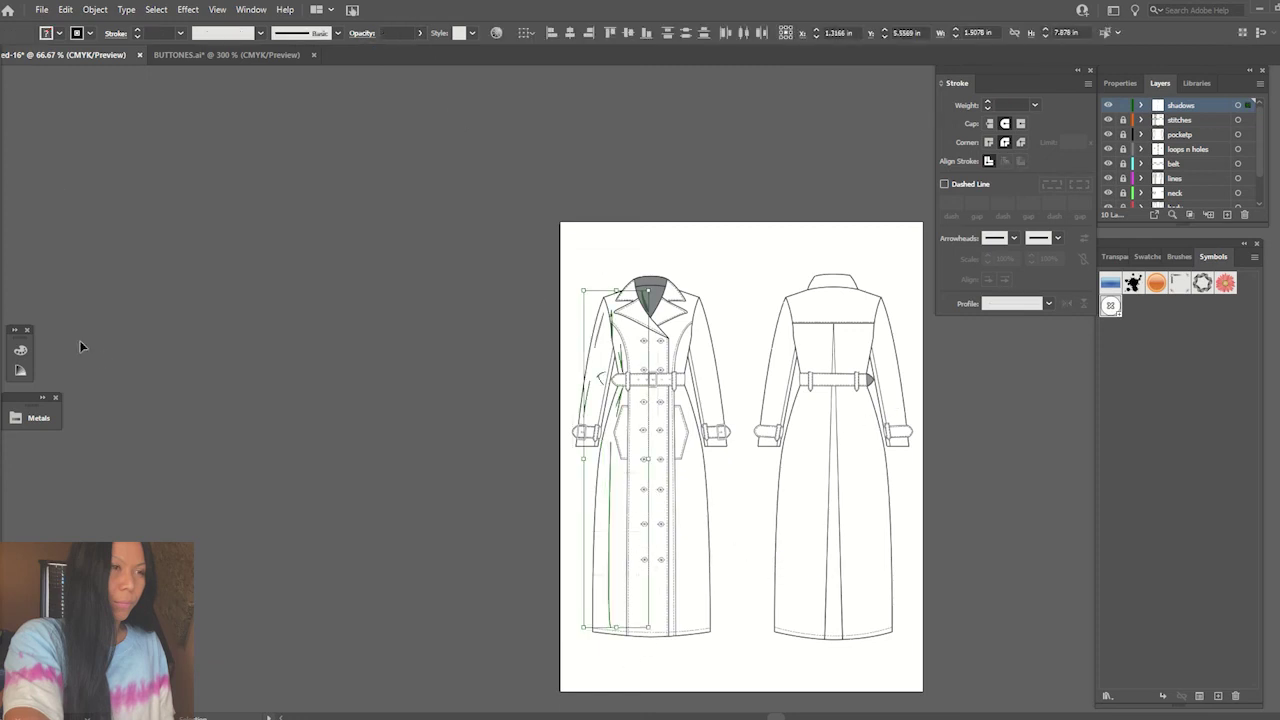
alt+click(650, 295)
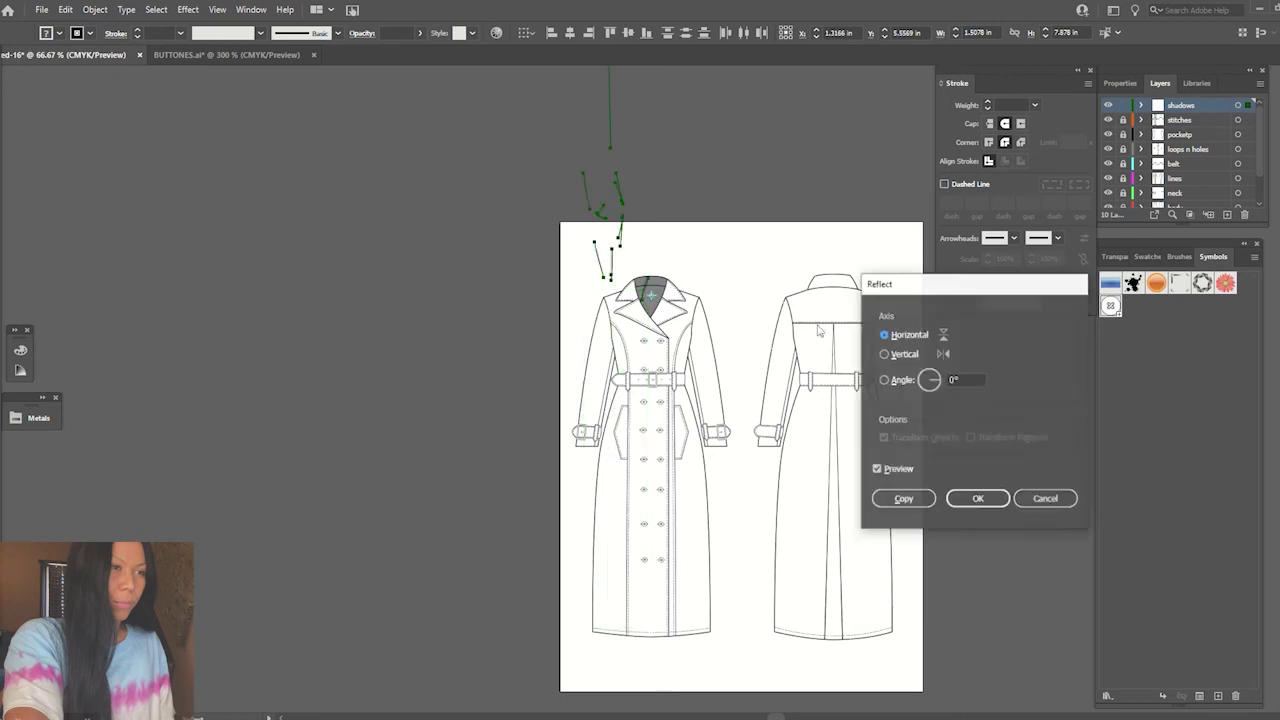
click(883, 349)
click(983, 497)
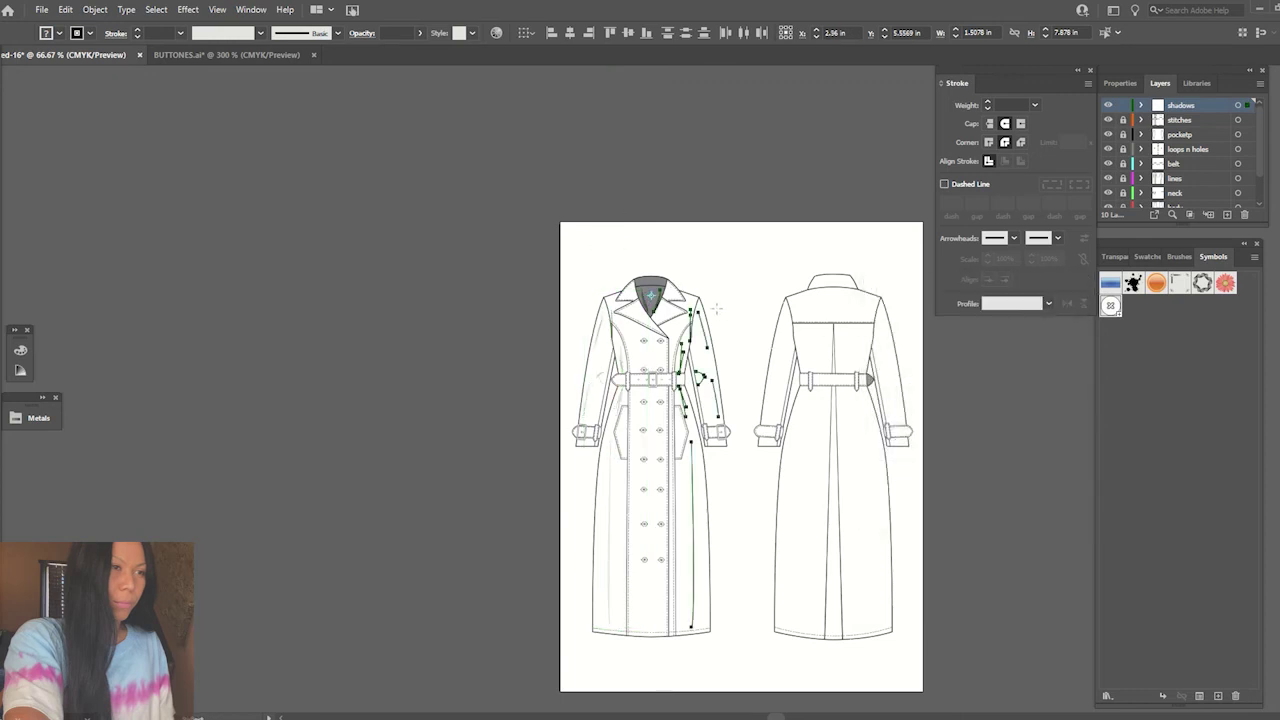
key(v)
click(739, 221)
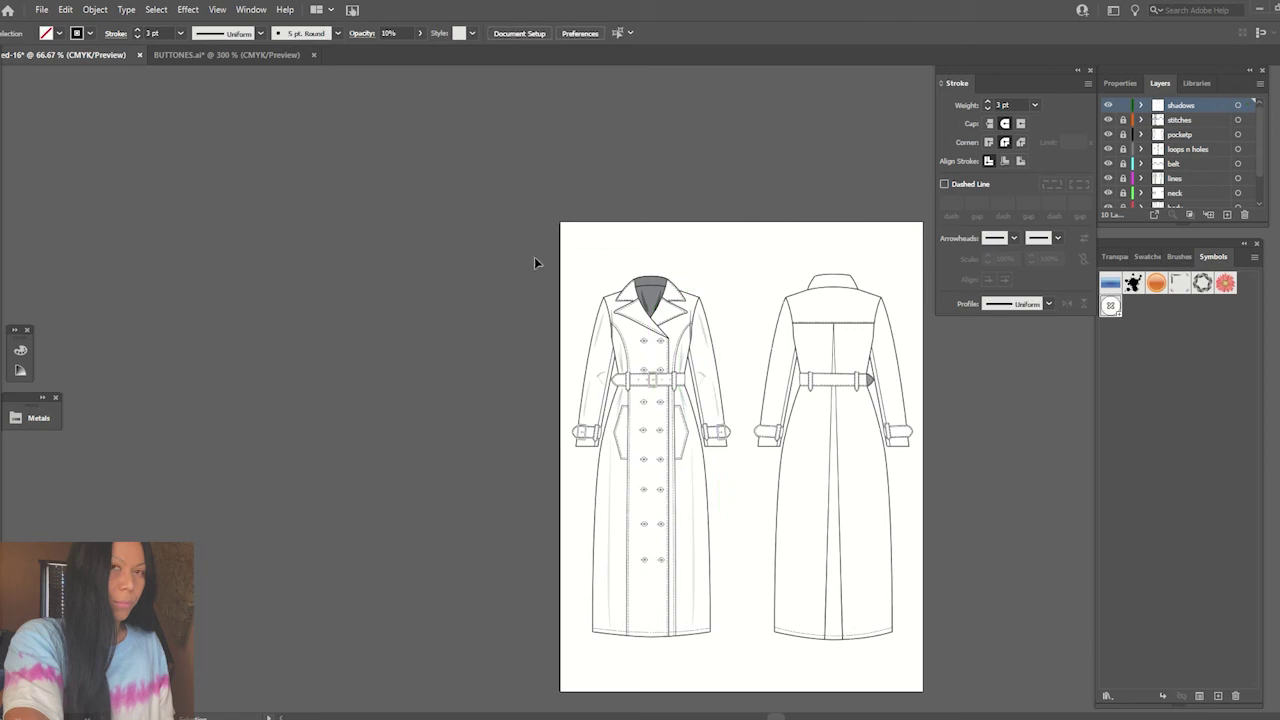
- Copy all the front coat's shading onto the back coat
drag(571, 273, 689, 502)
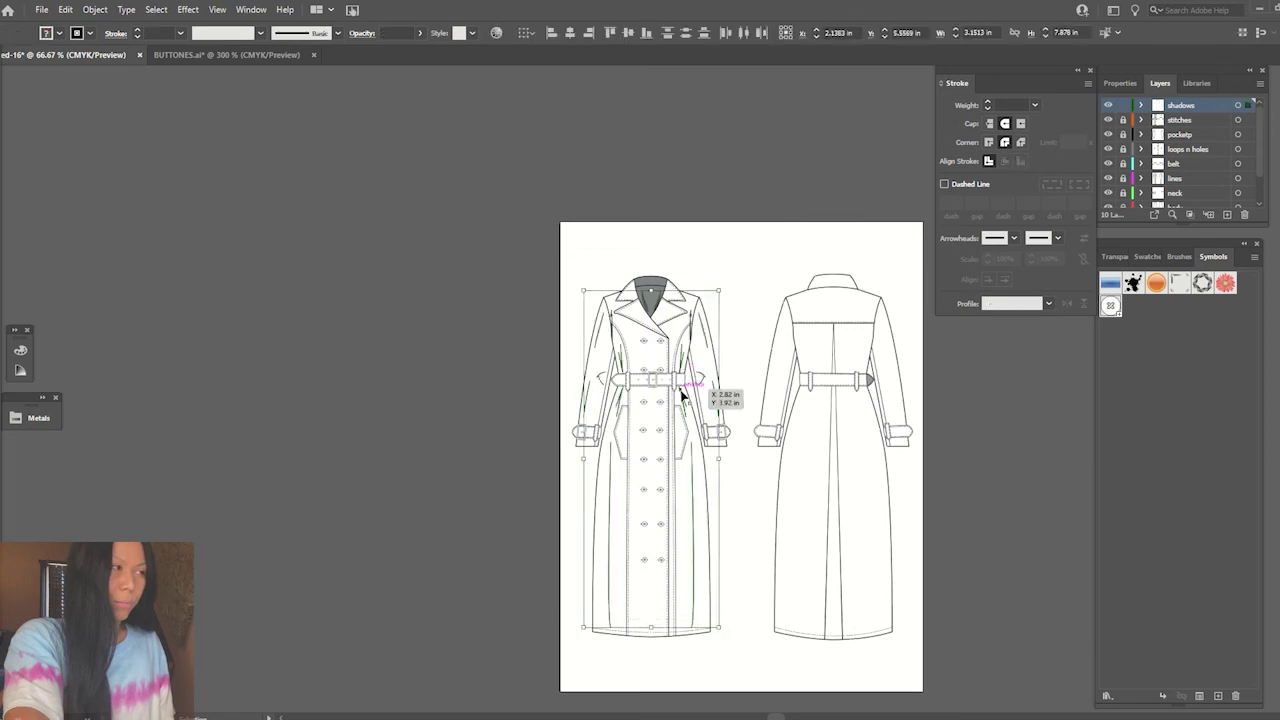
drag(681, 395, 866, 395)
click(814, 296)
- Draw a shading line down from the back yoke seam with Width Profile 1
key(b)
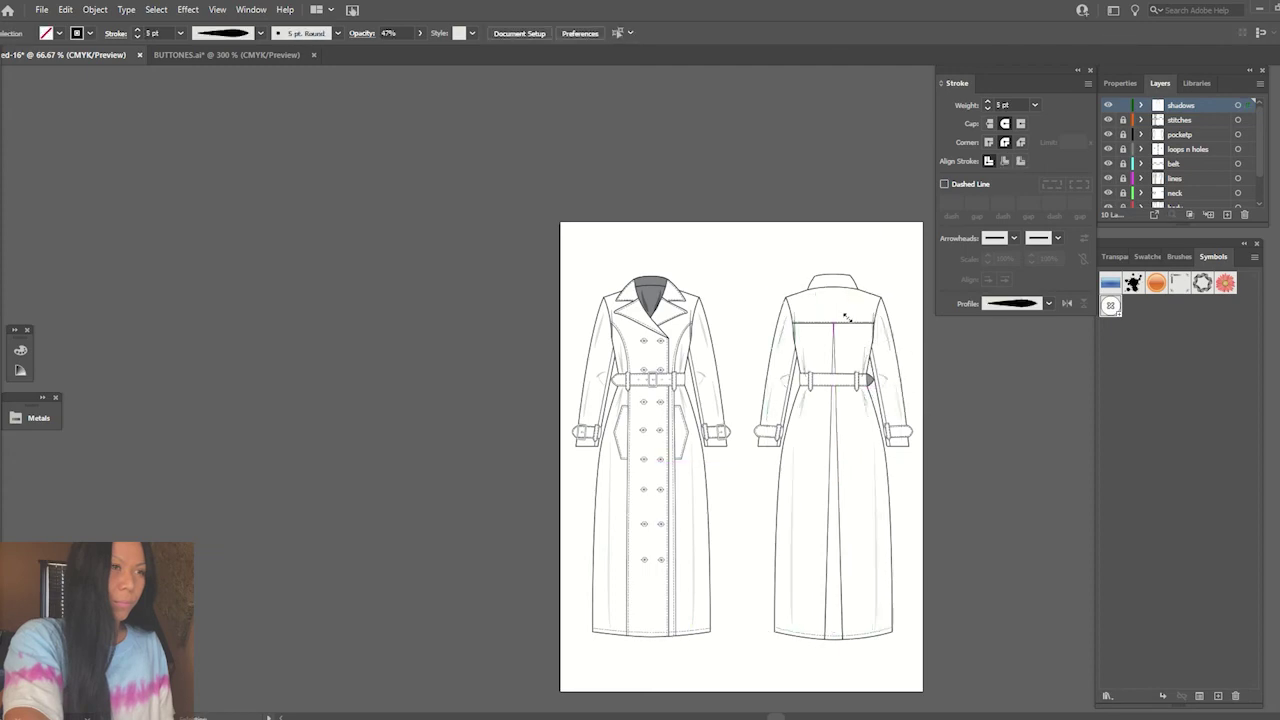
key(ctrl+equal)
key(ctrl+equal)
key(ctrl+equal)
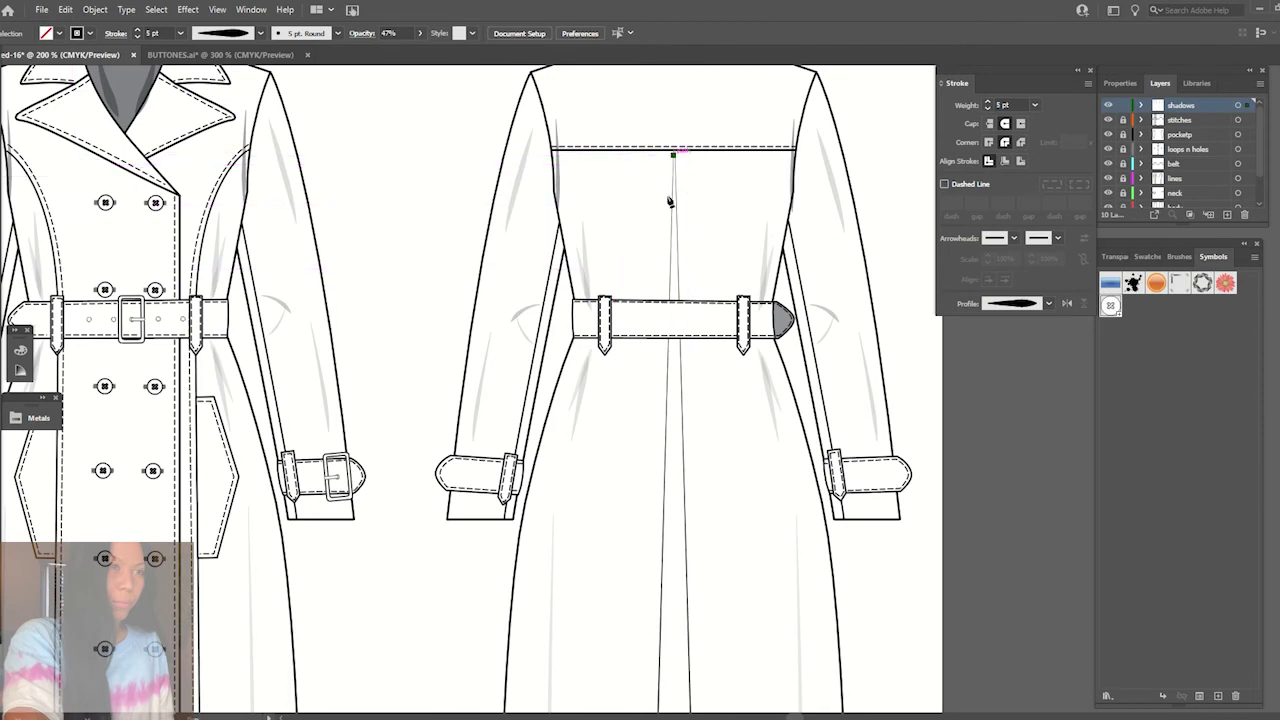
key(p)
click(673, 155)
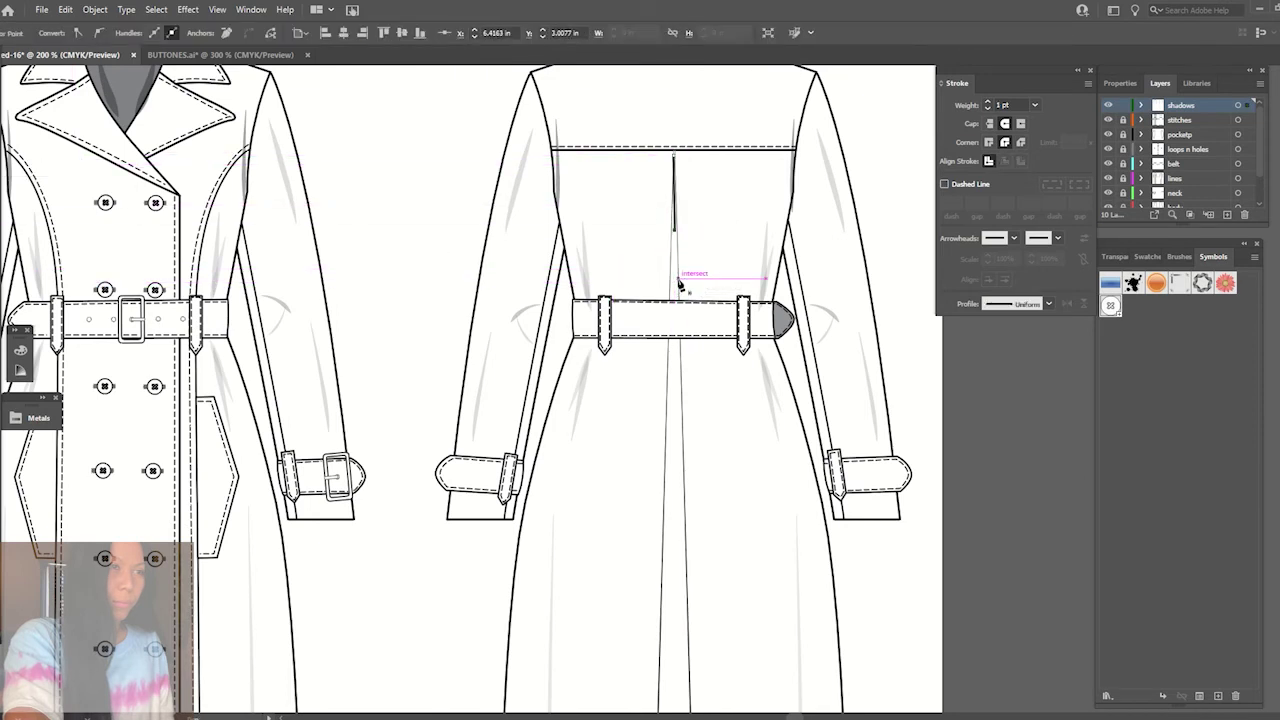
click(1049, 304)
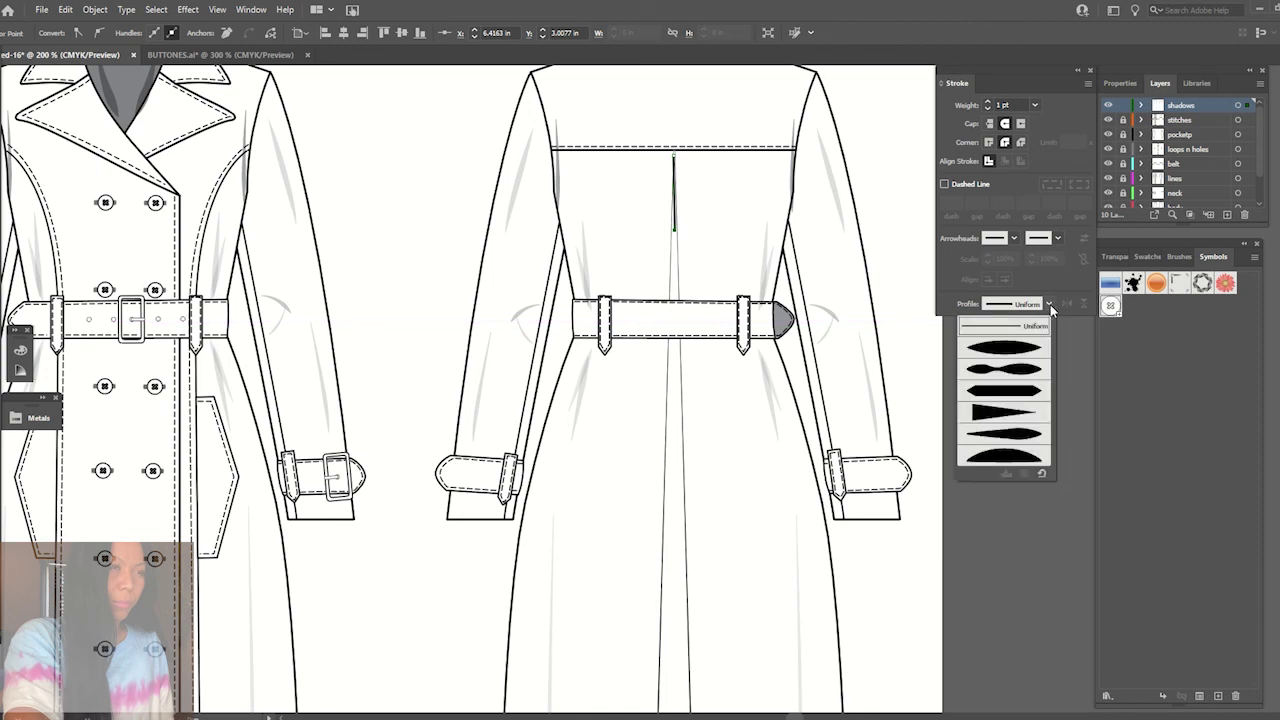
click(1004, 347)
key(ctrl+shift+a)
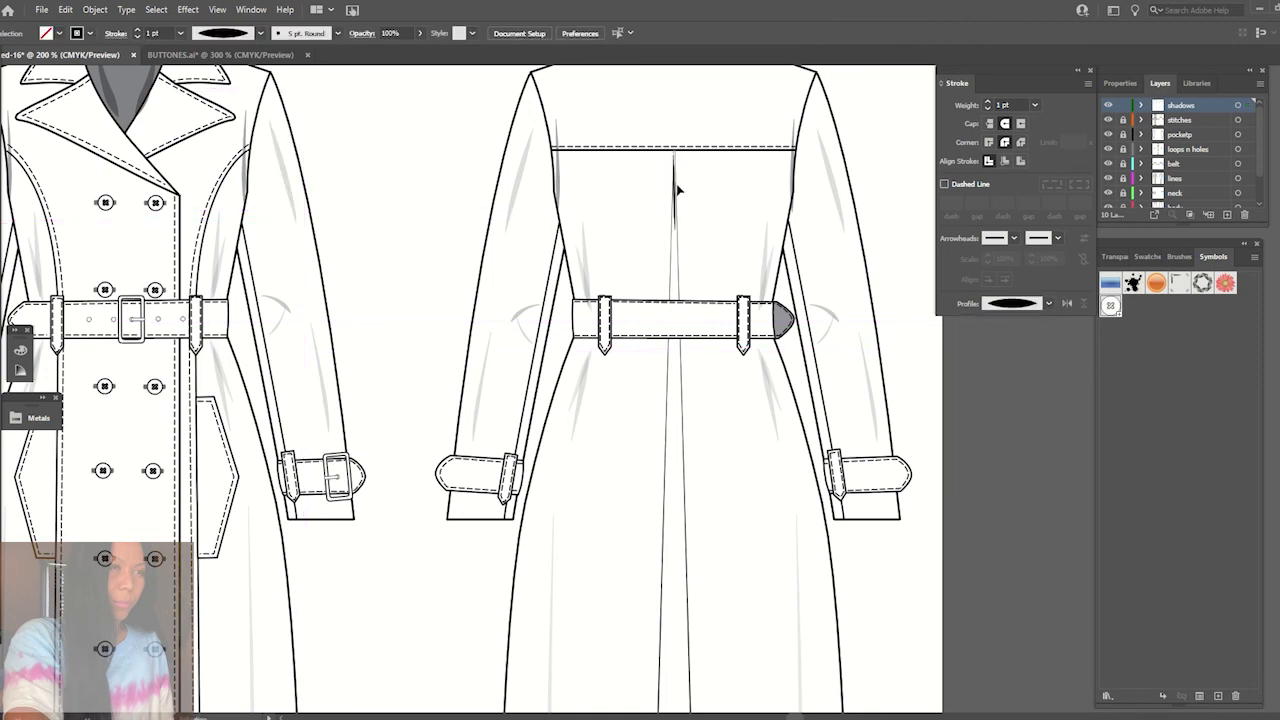
- Fade the back-seam shading line to 15% opacity
click(674, 205)
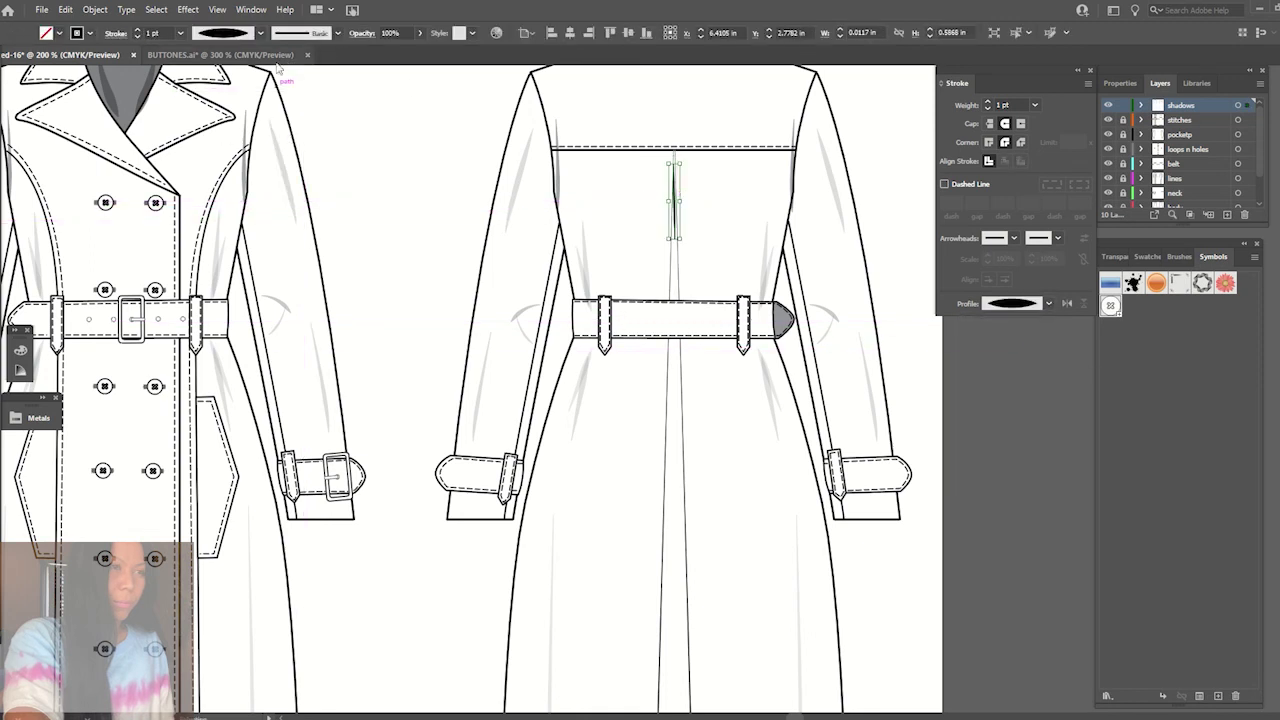
click(460, 138)
click(676, 203)
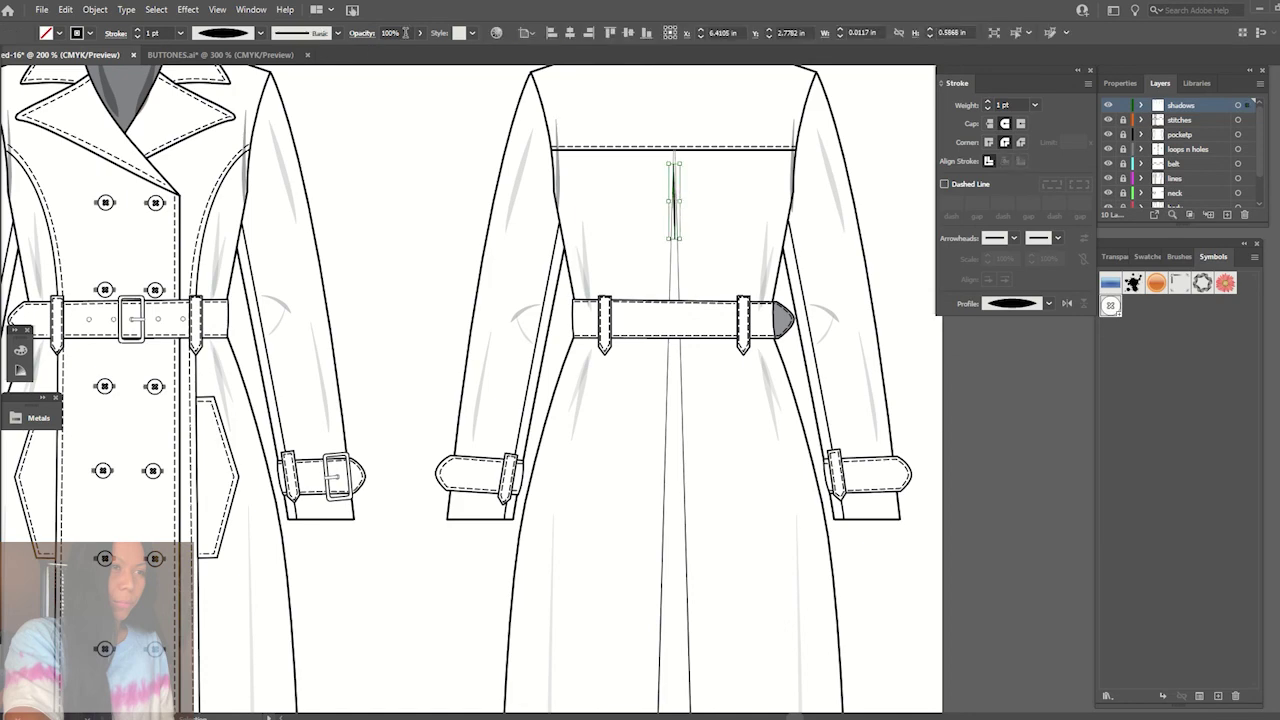
double_click(390, 33)
text(15)
key(Return)
key(ctrl+shift+a)
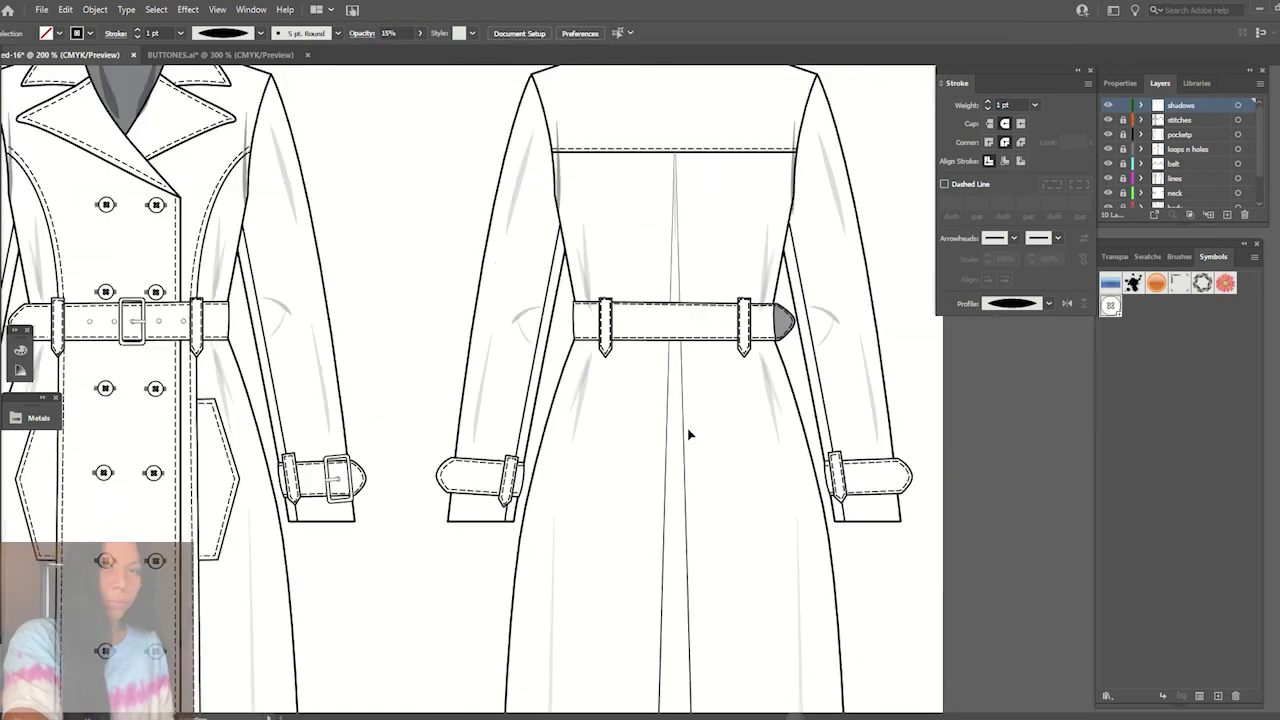
- Move a back-coat shadow stroke down below the belt
key(ctrl+minus)
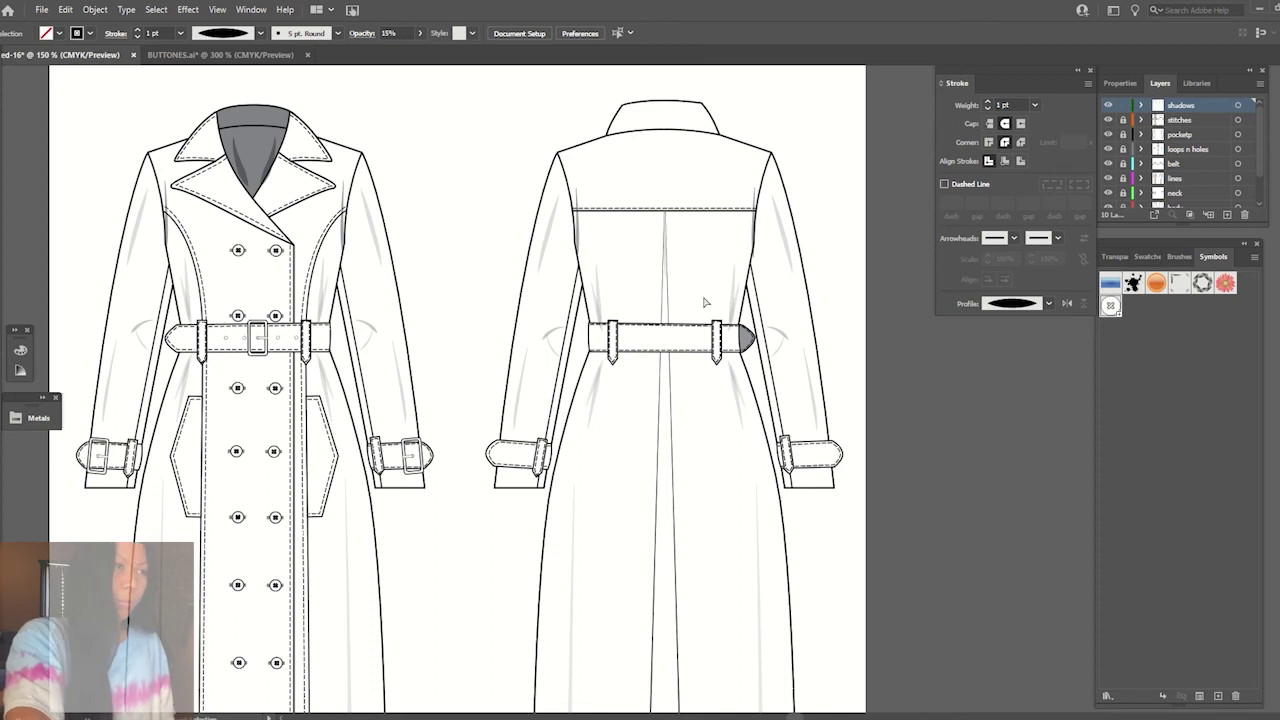
key(ctrl+minus)
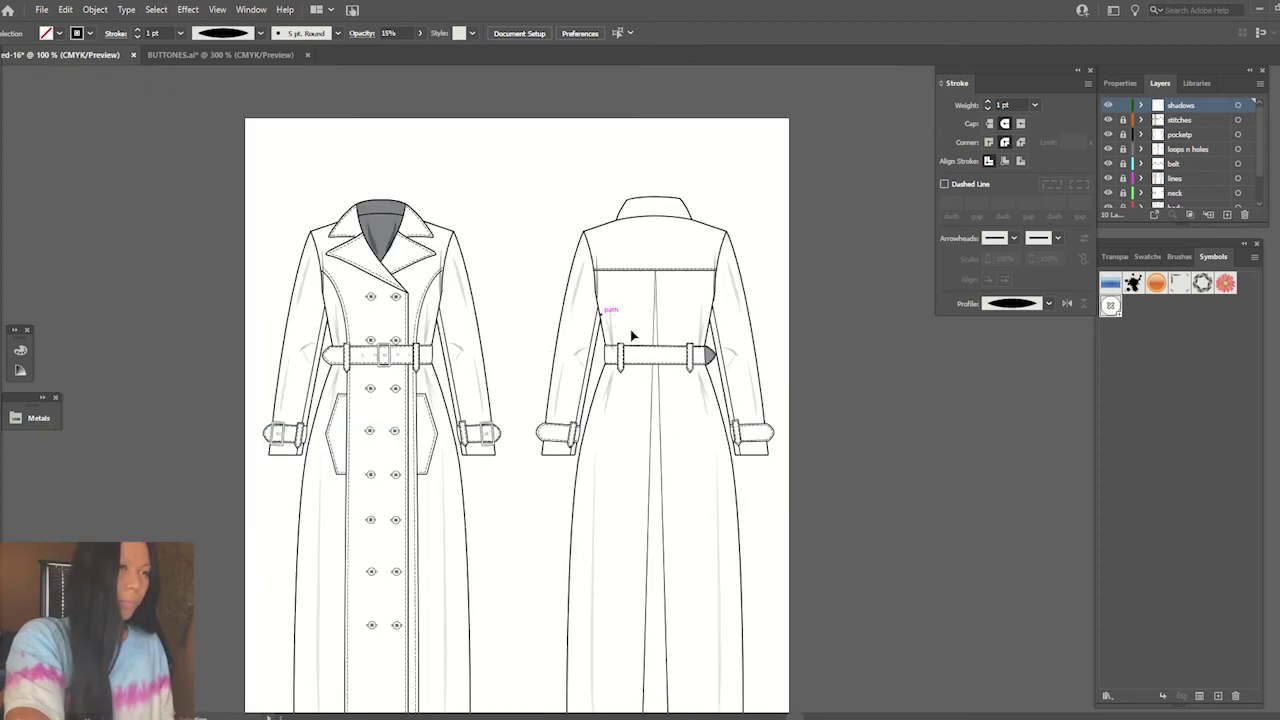
click(710, 340)
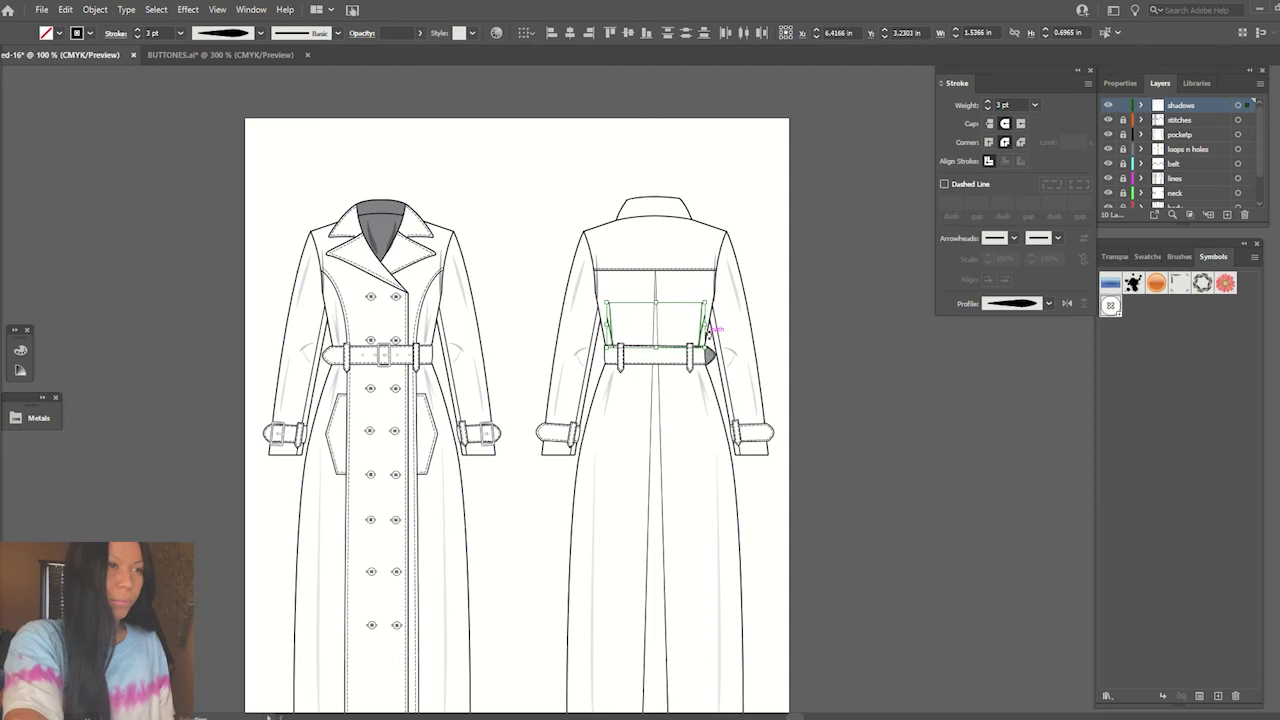
drag(710, 340, 708, 416)
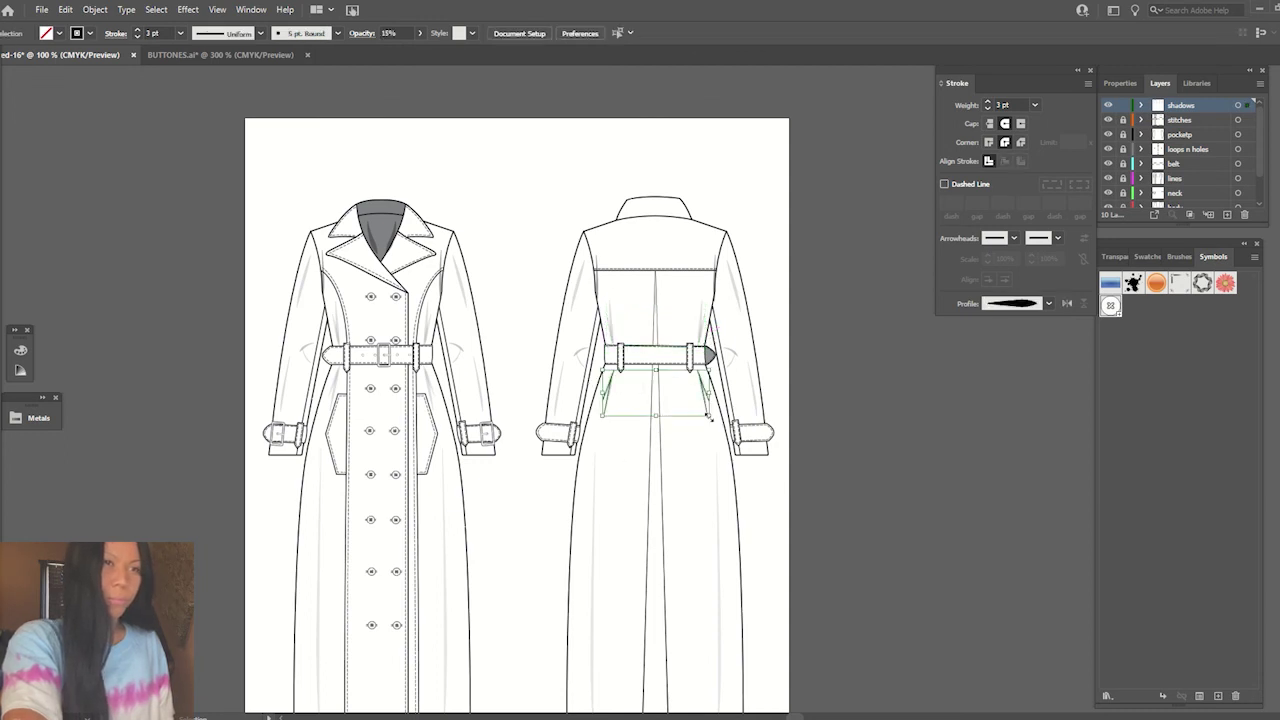
click(829, 198)
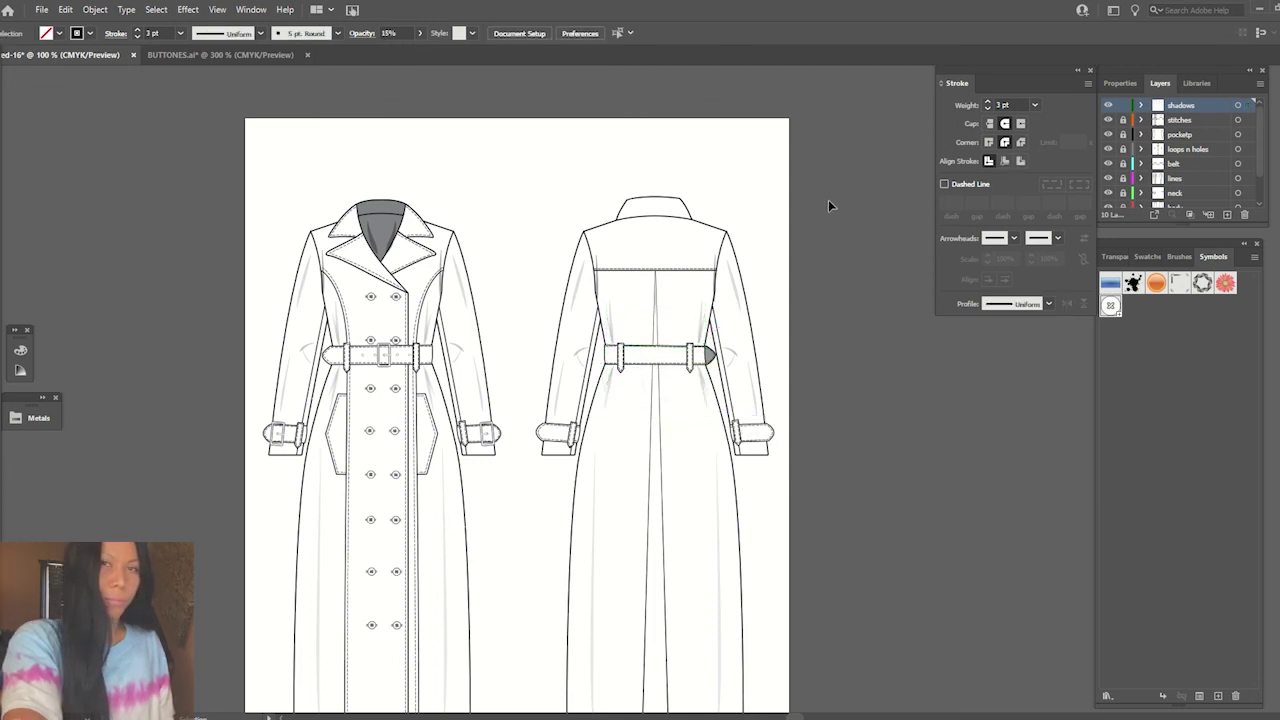
key(ctrl+minus)
- Nudge the left and right side shading strokes upward into place
key(ctrl+plus)
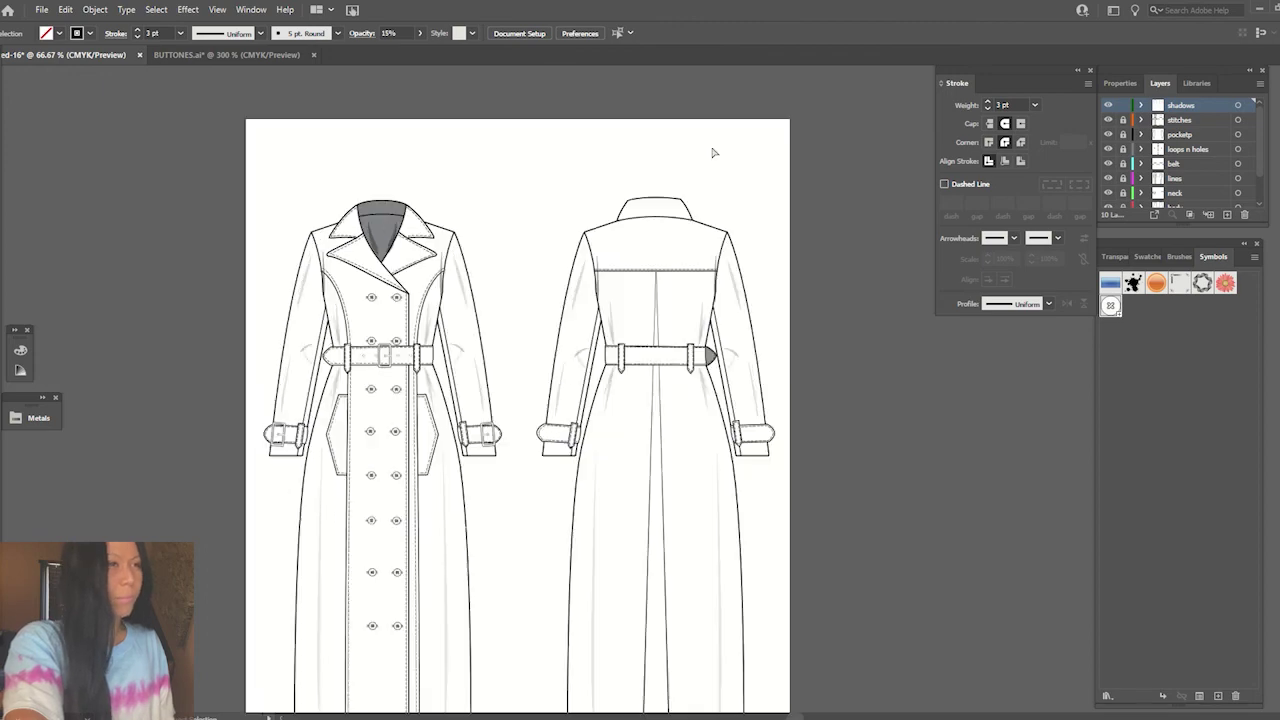
key(ctrl+plus)
scroll(651, 320, down, 3)
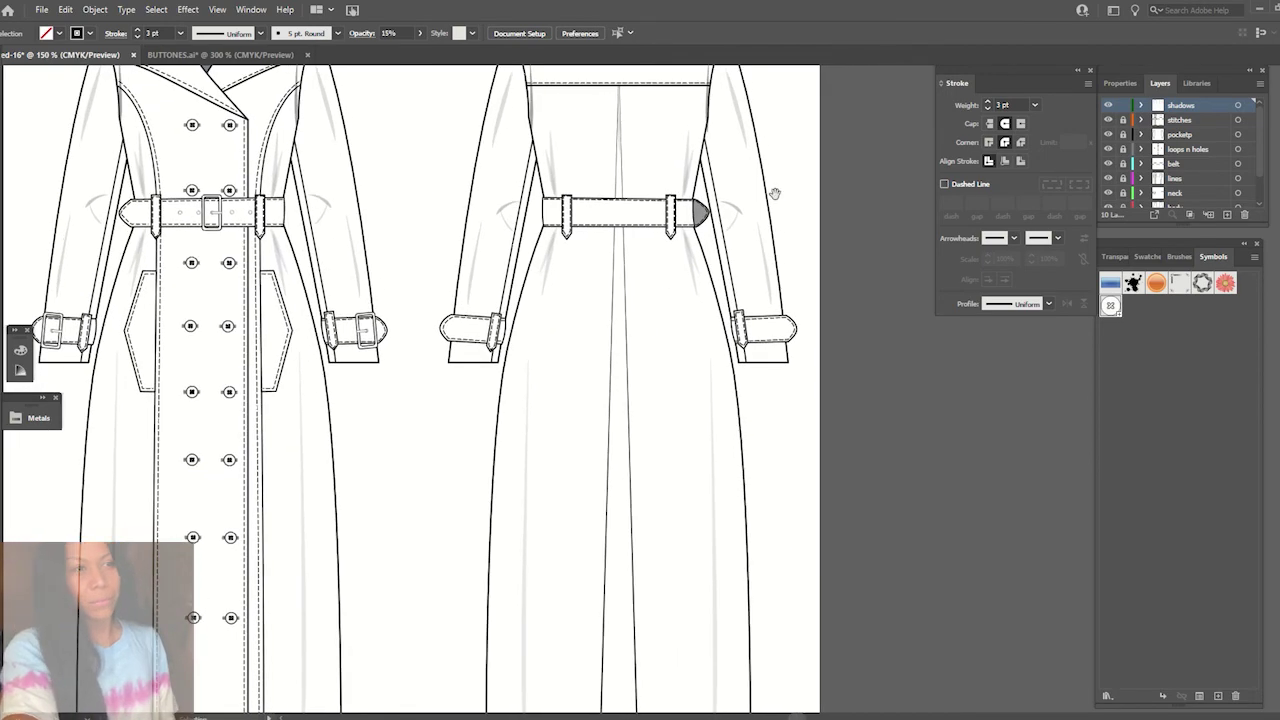
scroll(647, 323, up, 3)
drag(660, 312, 670, 238)
key(ctrl+plus)
key(ctrl+plus)
key(ctrl+plus)
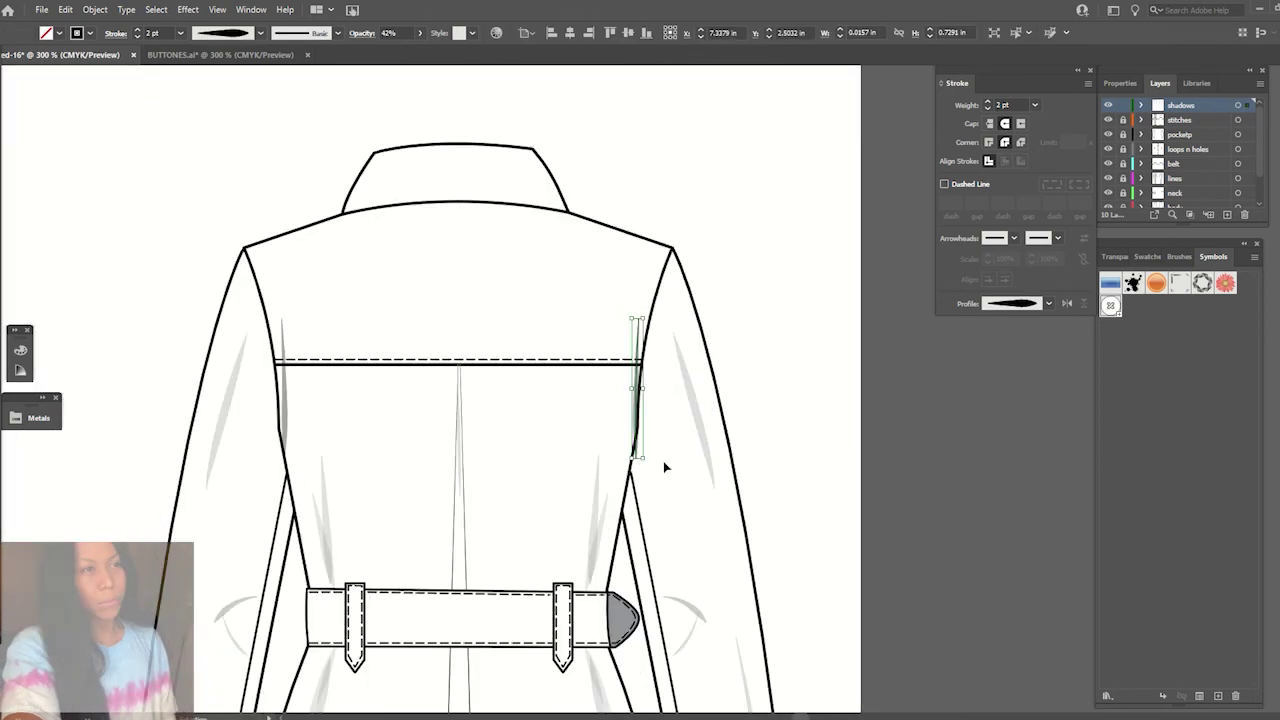
drag(637, 425, 636, 408)
drag(284, 414, 284, 400)
drag(640, 400, 640, 405)
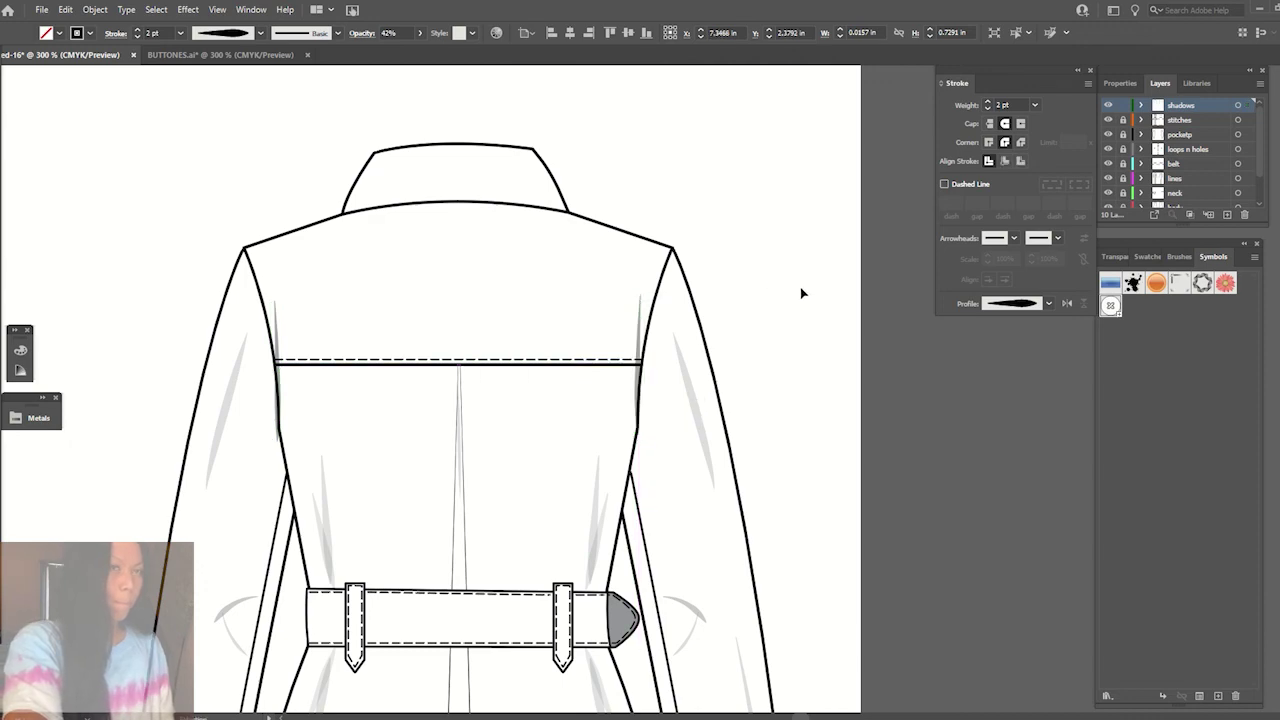
- Position the back-centre line below the belt and try a tapered width profile on it
key(ctrl+minus)
key(ctrl+minus)
key(ctrl+minus)
key(ctrl+minus)
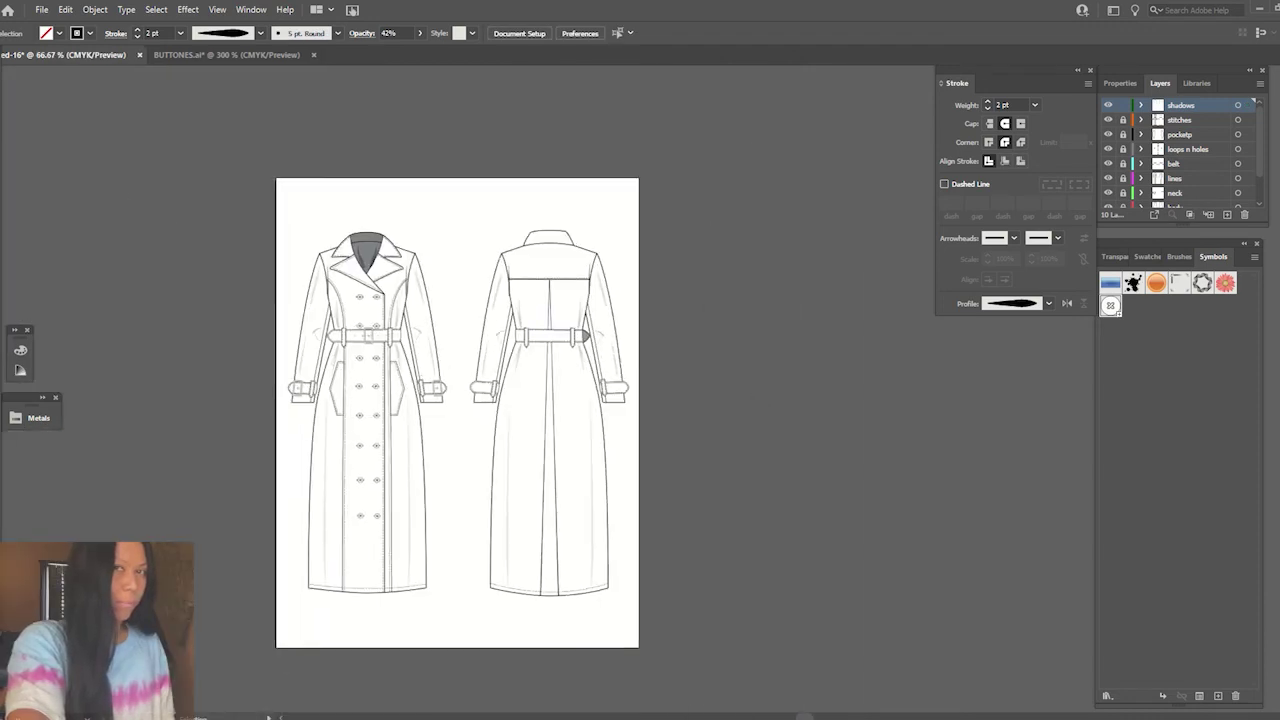
mouse_move(550, 429)
mouse_down()
mouse_move(428, 277)
mouse_move(443, 206)
mouse_up()
key(ctrl+plus)
key(ctrl+plus)
scroll(428, 277, down, 2)
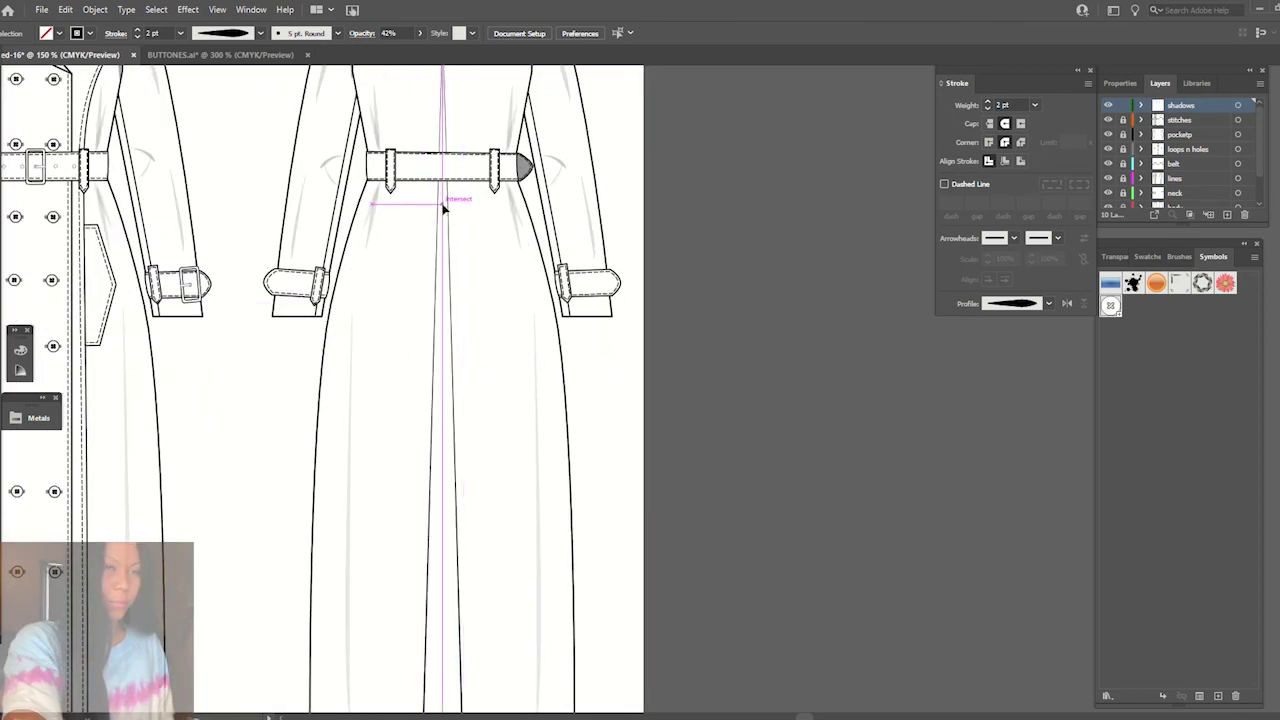
drag(443, 651, 452, 680)
drag(452, 360, 456, 357)
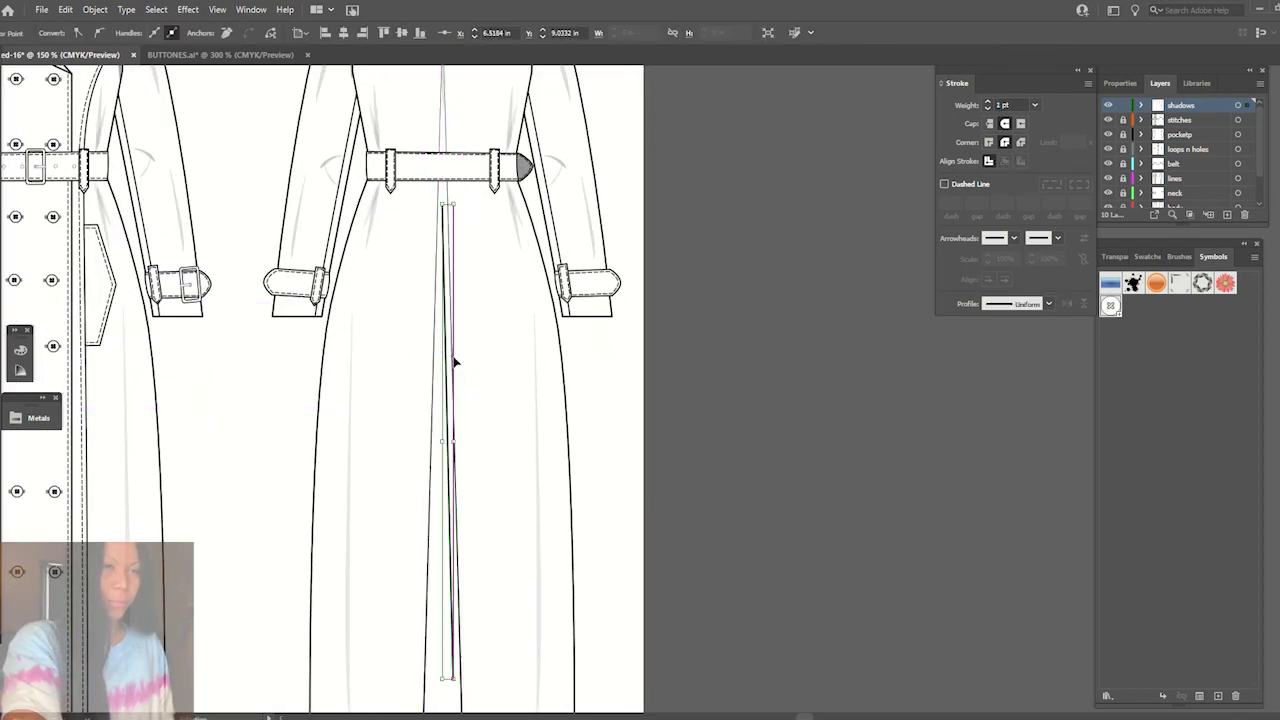
mouse_move(433, 257)
mouse_down()
mouse_move(438, 520)
mouse_move(745, 430)
mouse_up()
key(ctrl+z)
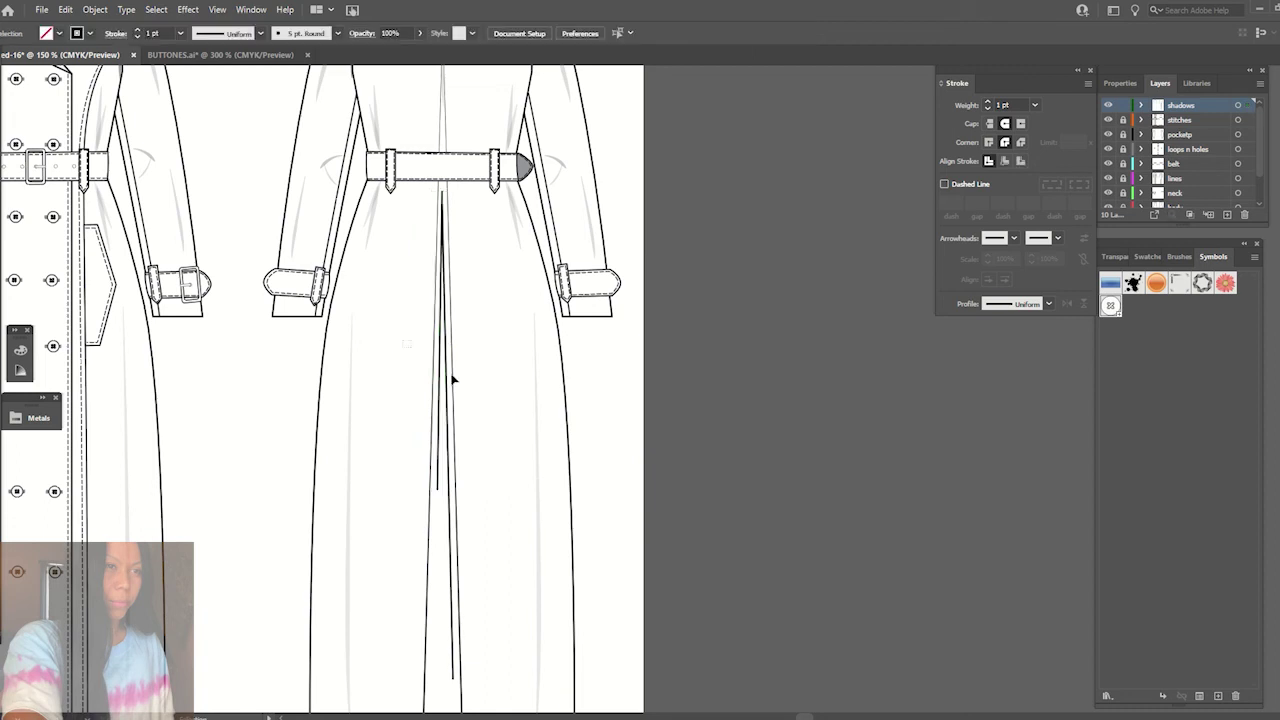
click(1031, 306)
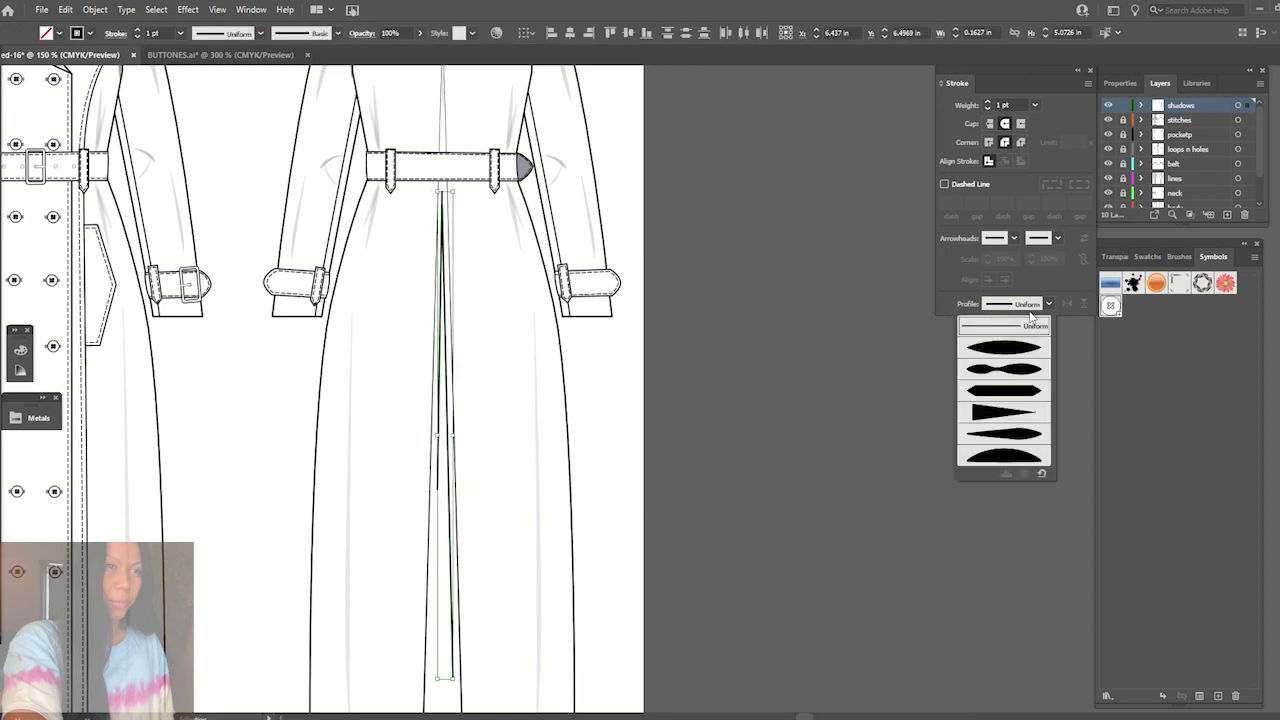
click(1013, 433)
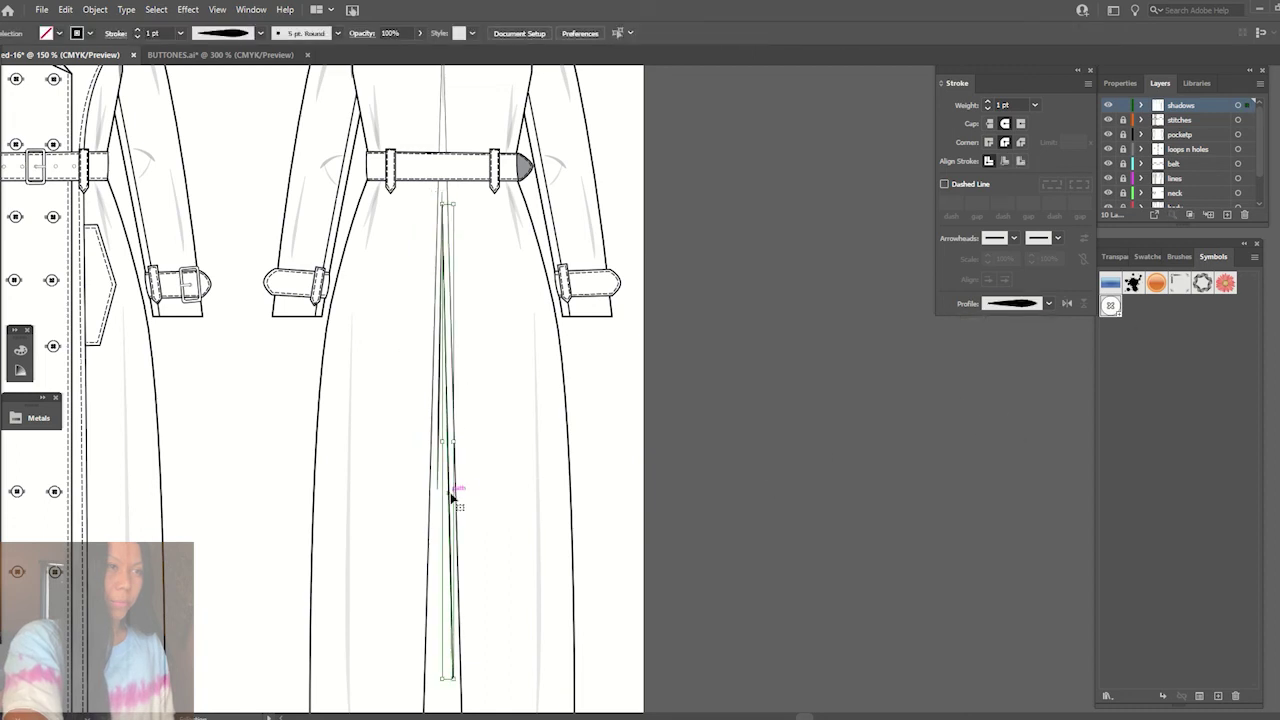
key(ctrl+z)
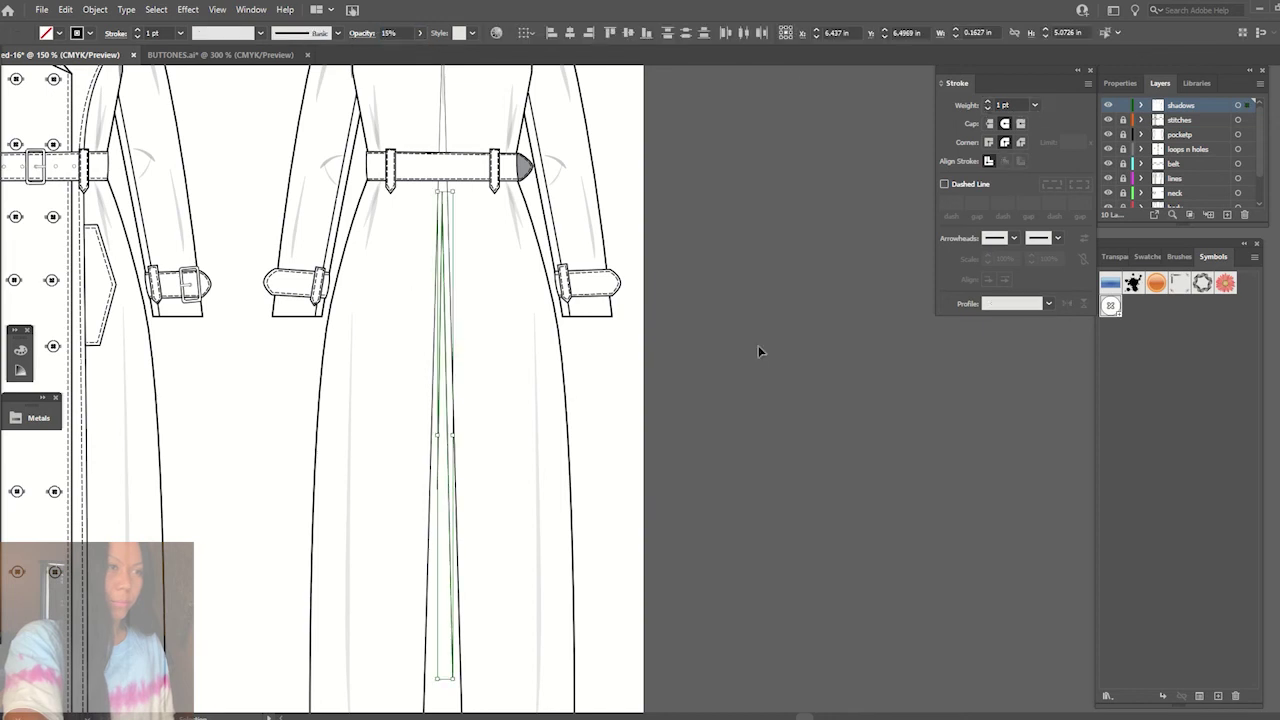
click(788, 340)
key(ctrl+0)
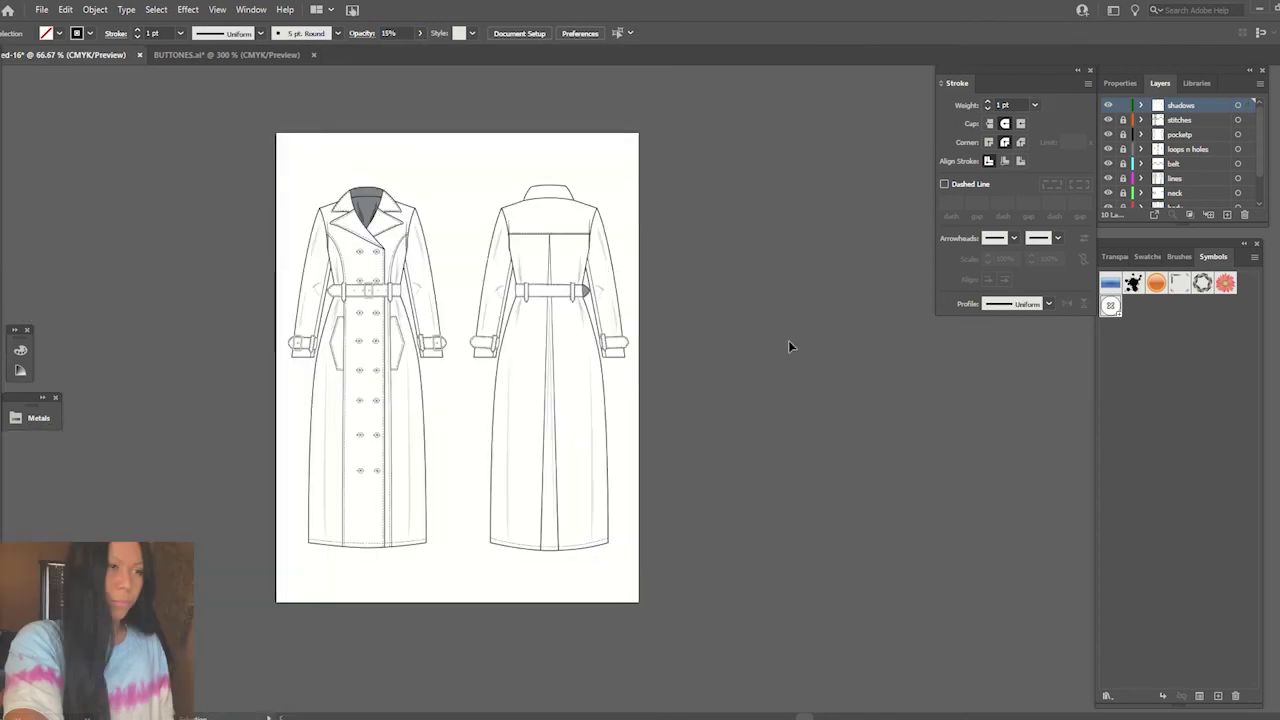
- Draw a tapered collar line and thicken its stroke to 3 pt
key(ctrl+equal)
key(ctrl+equal)
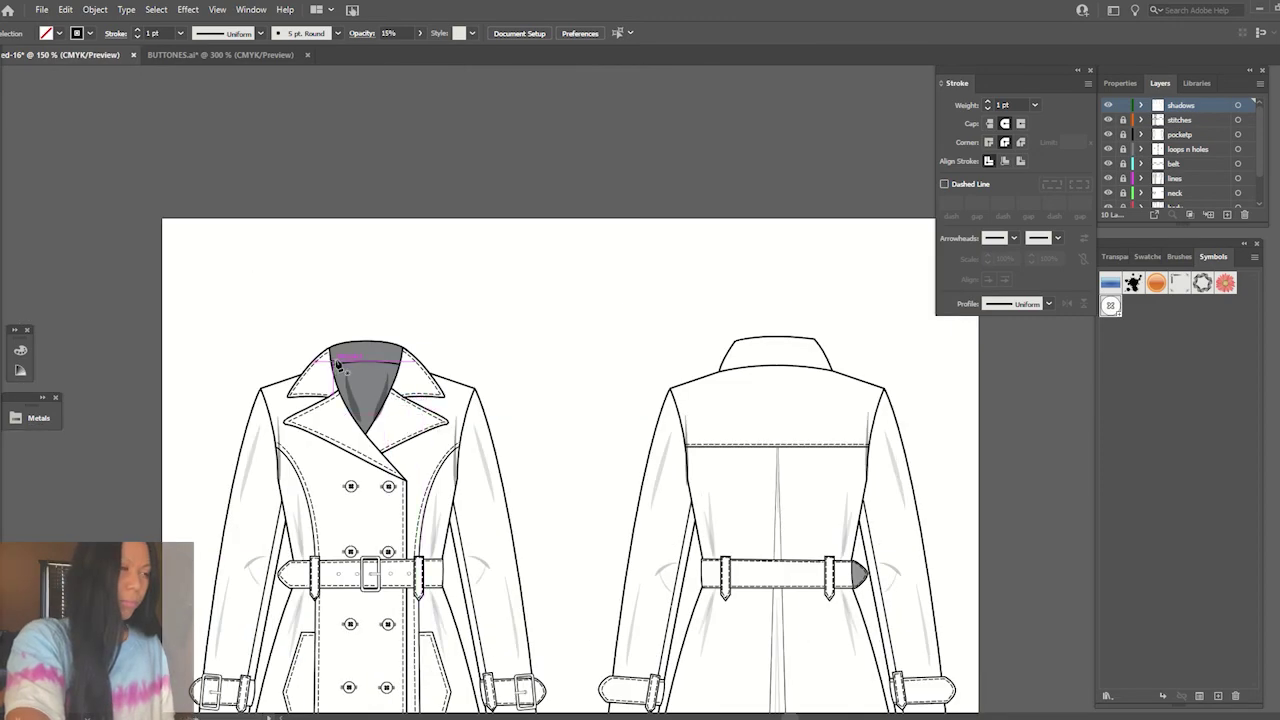
drag(337, 363, 395, 366)
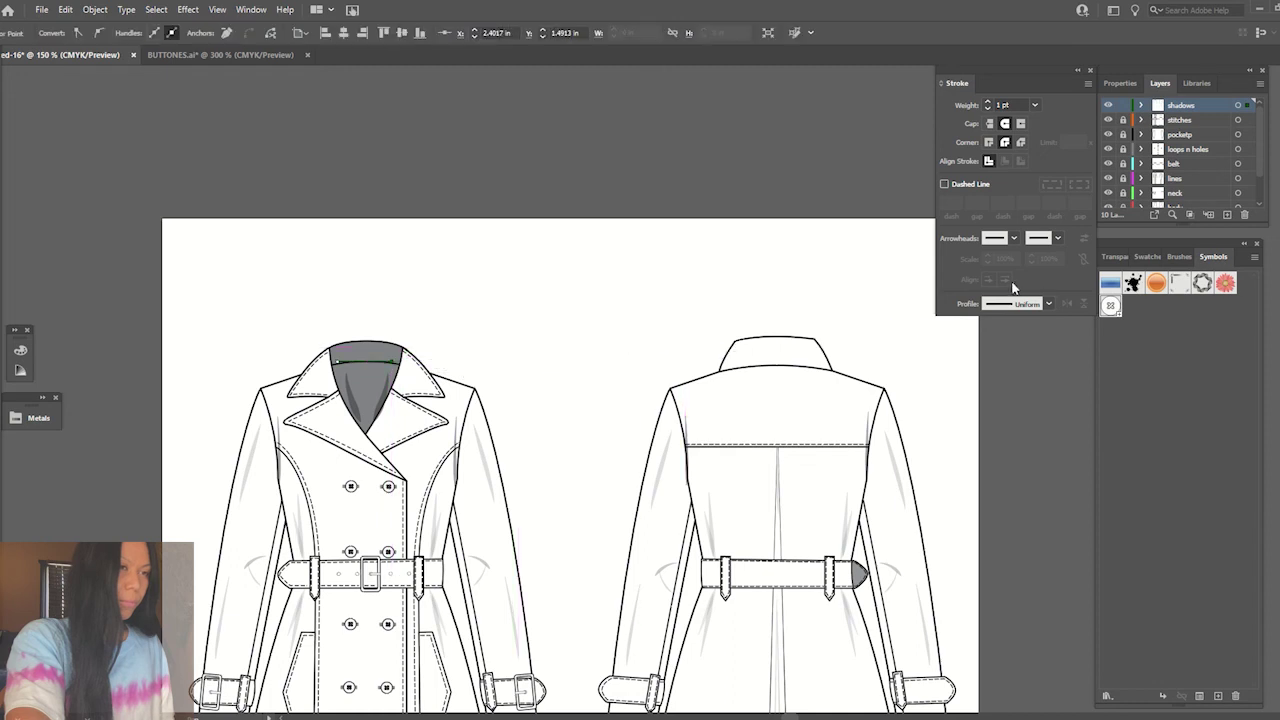
click(1048, 303)
click(1010, 325)
click(987, 101)
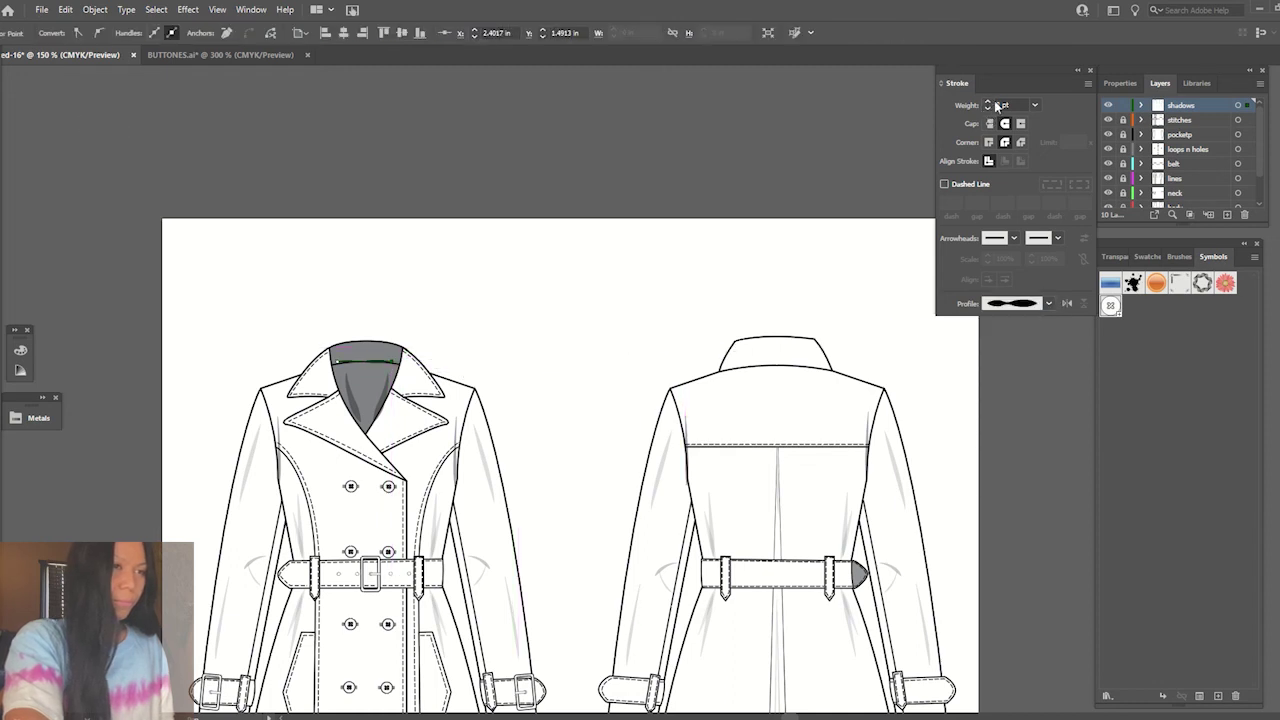
click(987, 101)
- Duplicate the collar line slightly lower, fade it, and move it into place
key(v)
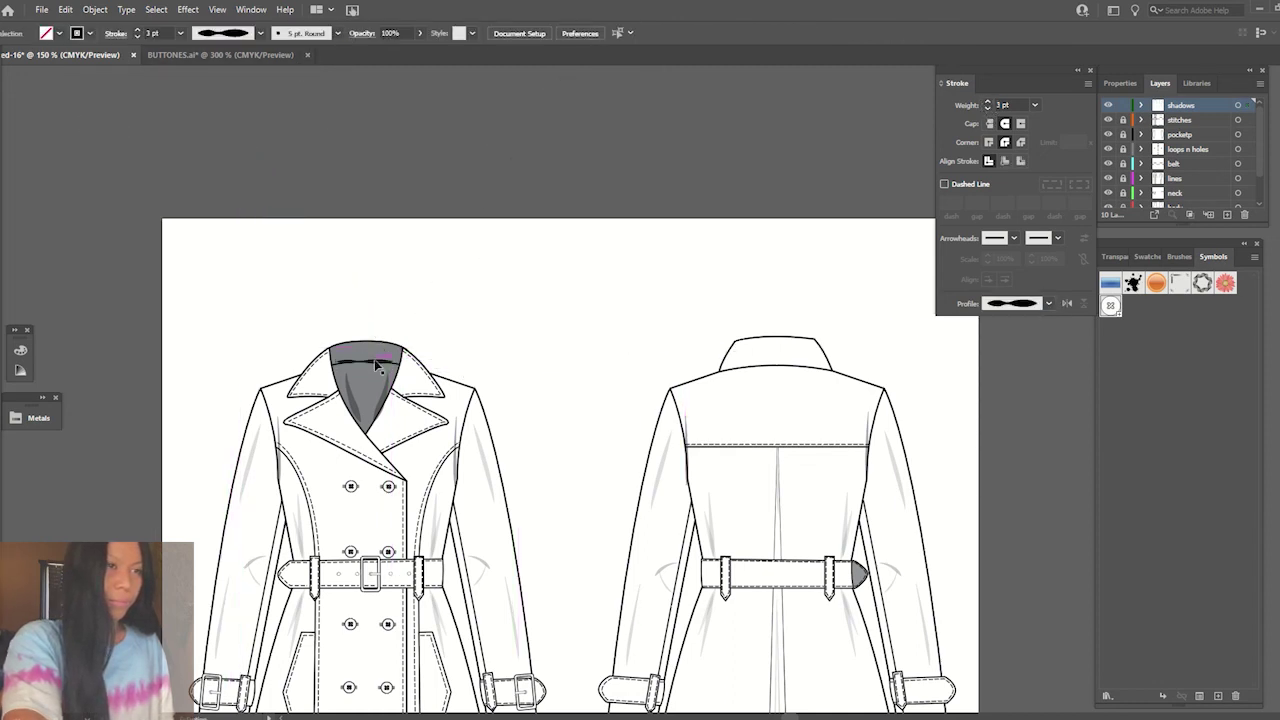
drag(374, 359, 374, 366)
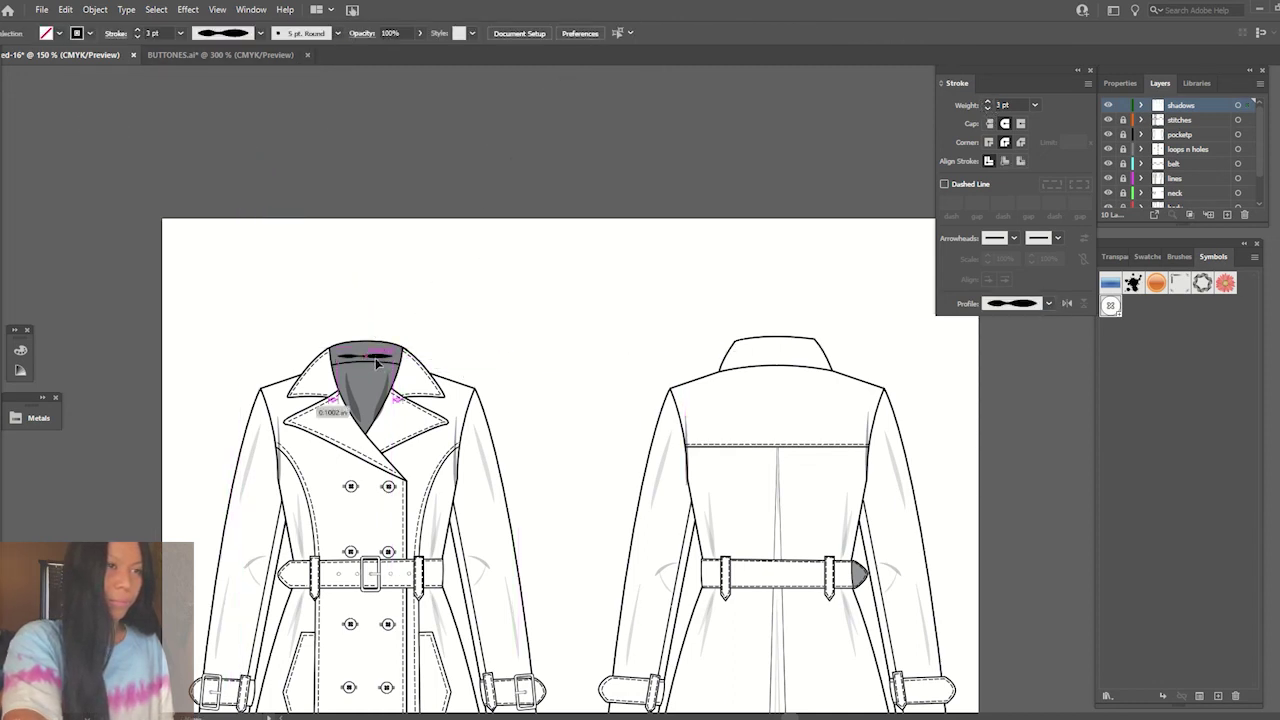
click(413, 36)
click(483, 130)
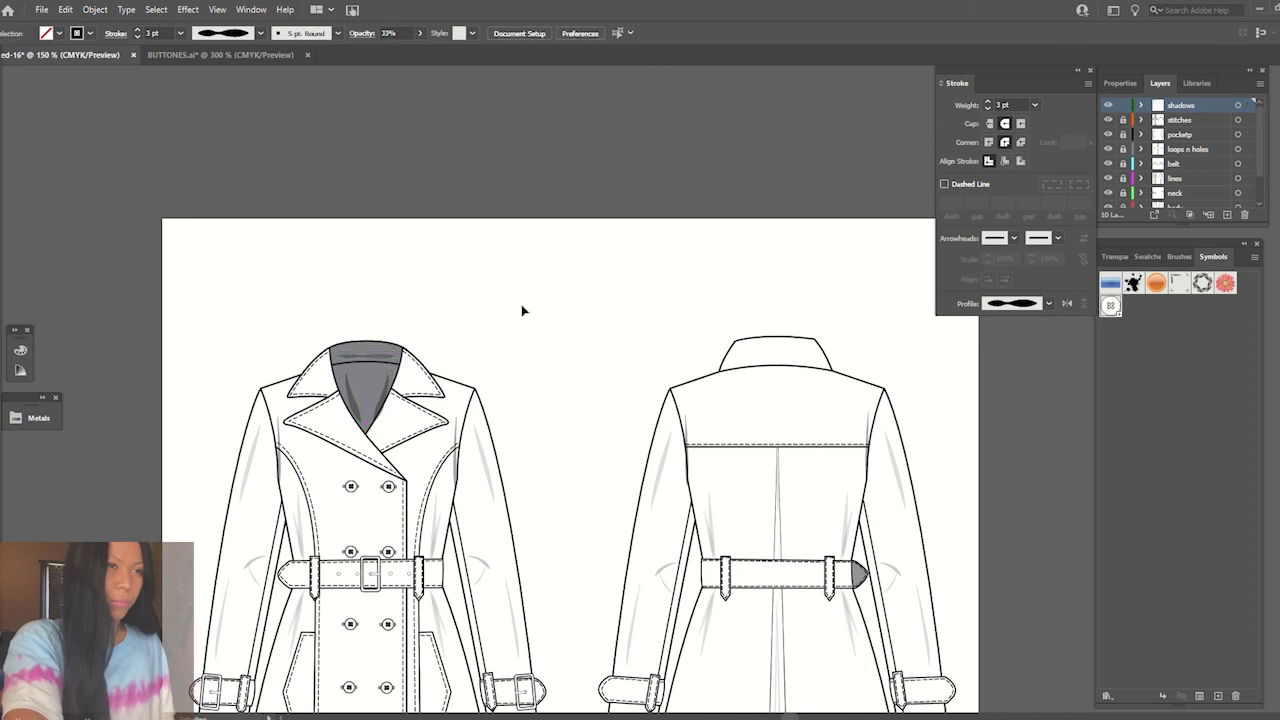
drag(376, 360, 366, 351)
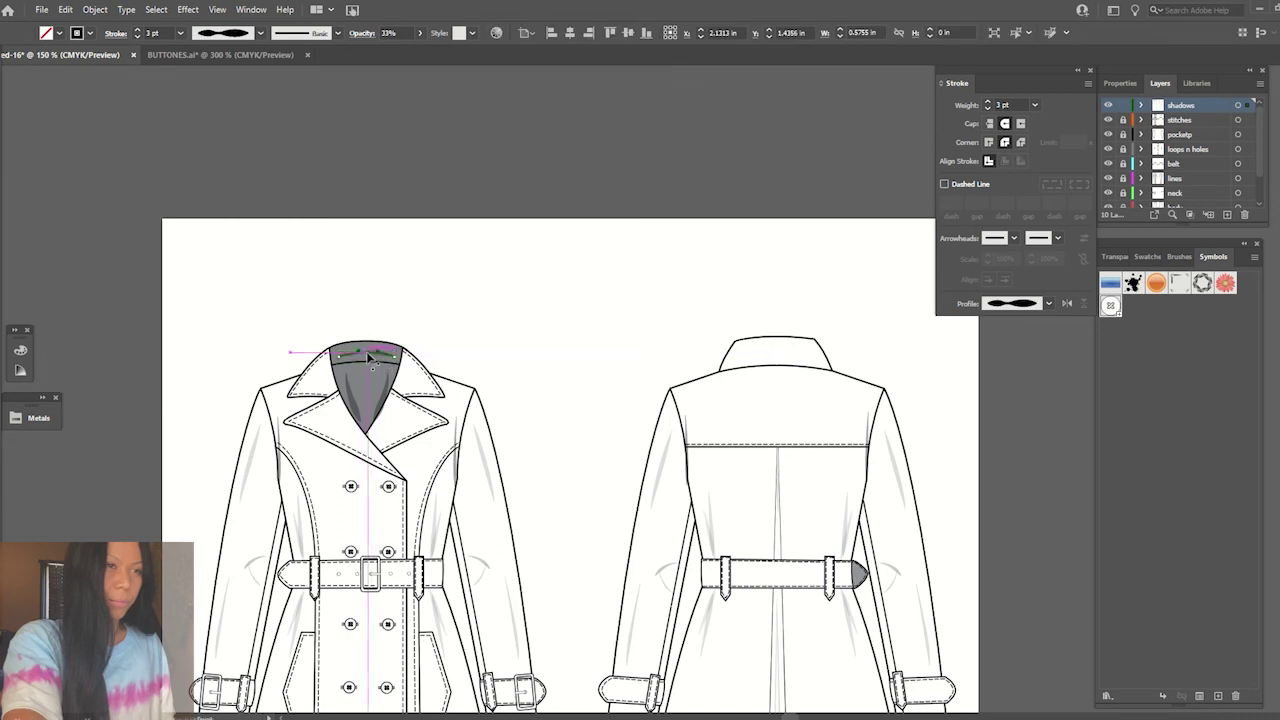
key(a)
click(445, 312)
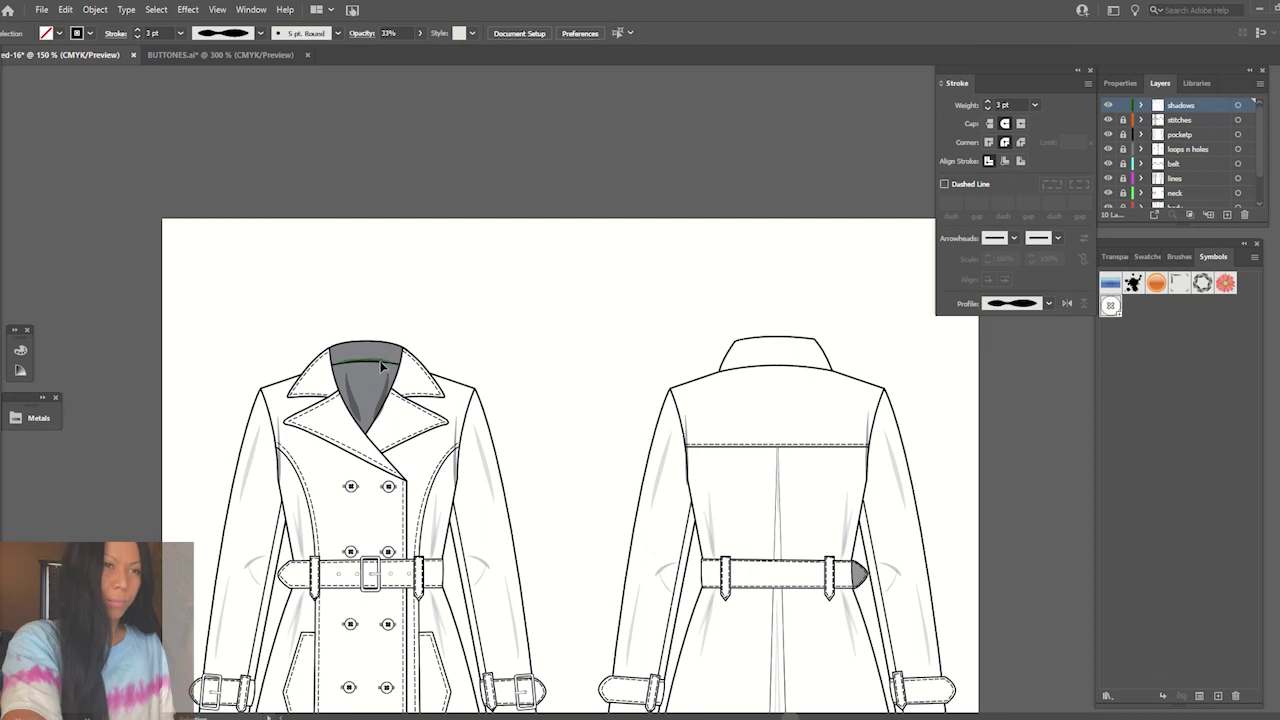
- Copy the collar shading onto the back collar at 15% opacity
drag(376, 365, 797, 370)
click(366, 33)
key(Return)
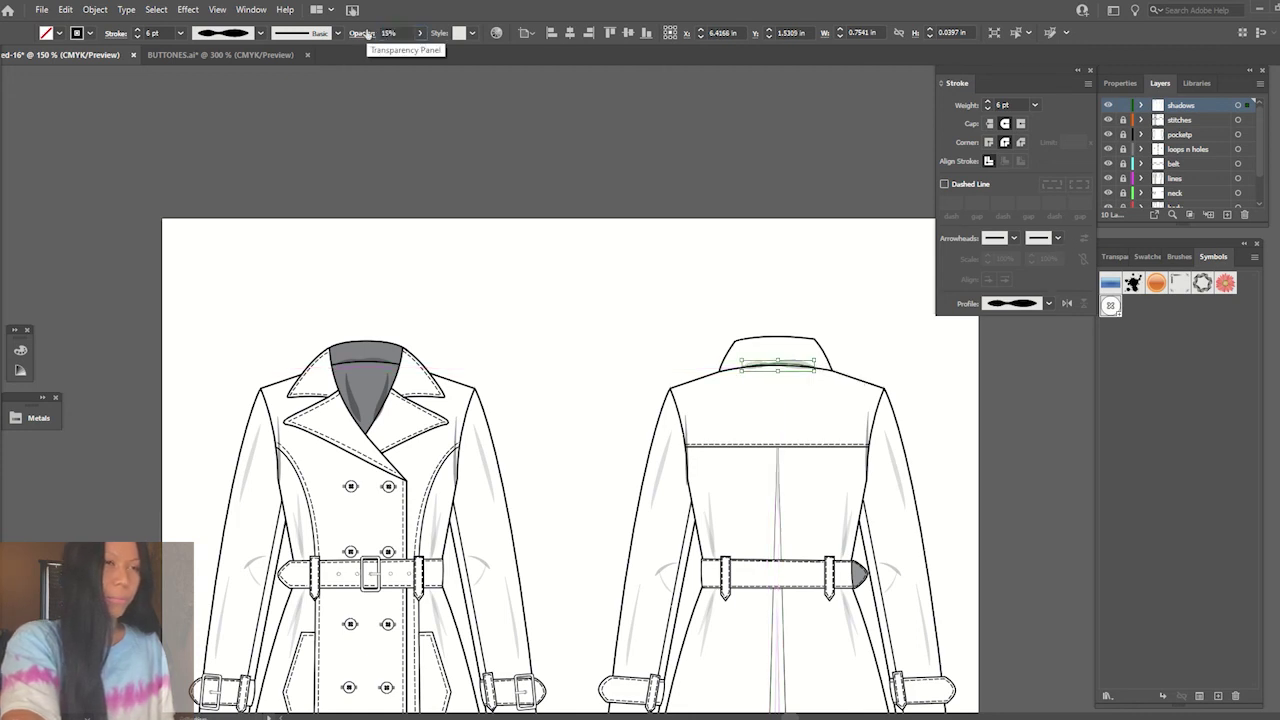
click(810, 298)
key(ctrl+minus)
key(ctrl+minus)
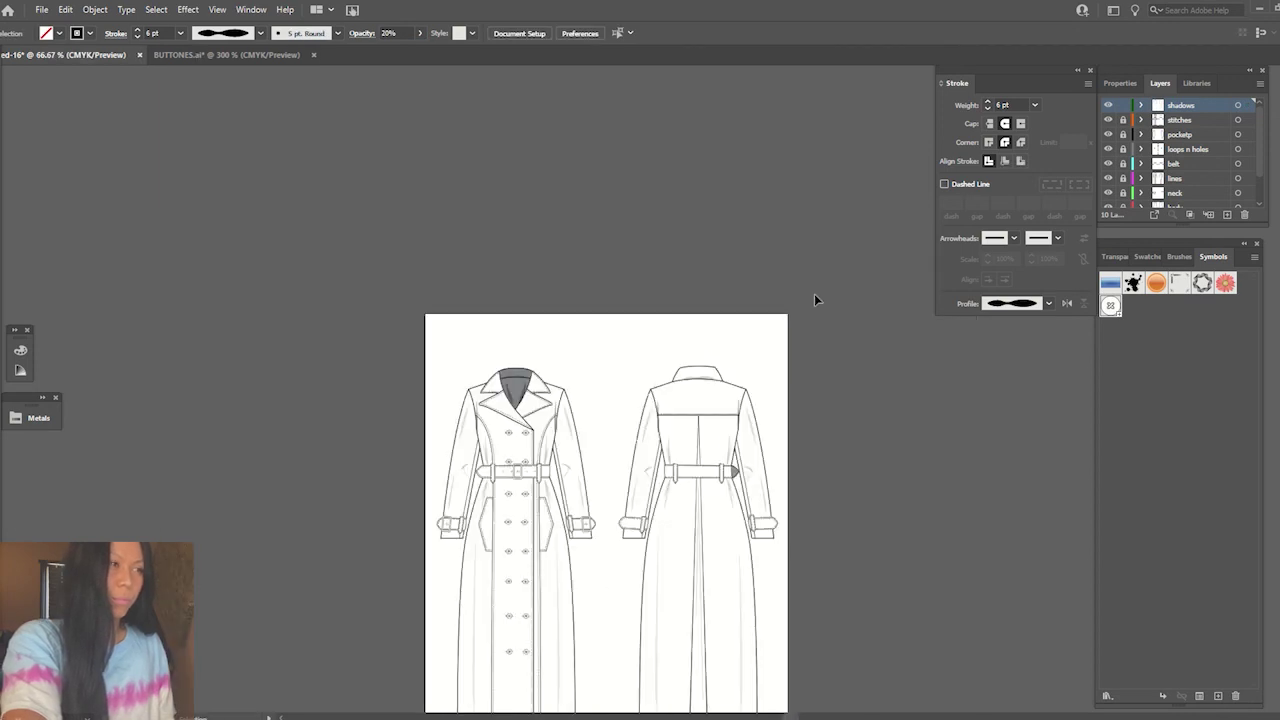
key(ctrl+plus)
key(ctrl+plus)
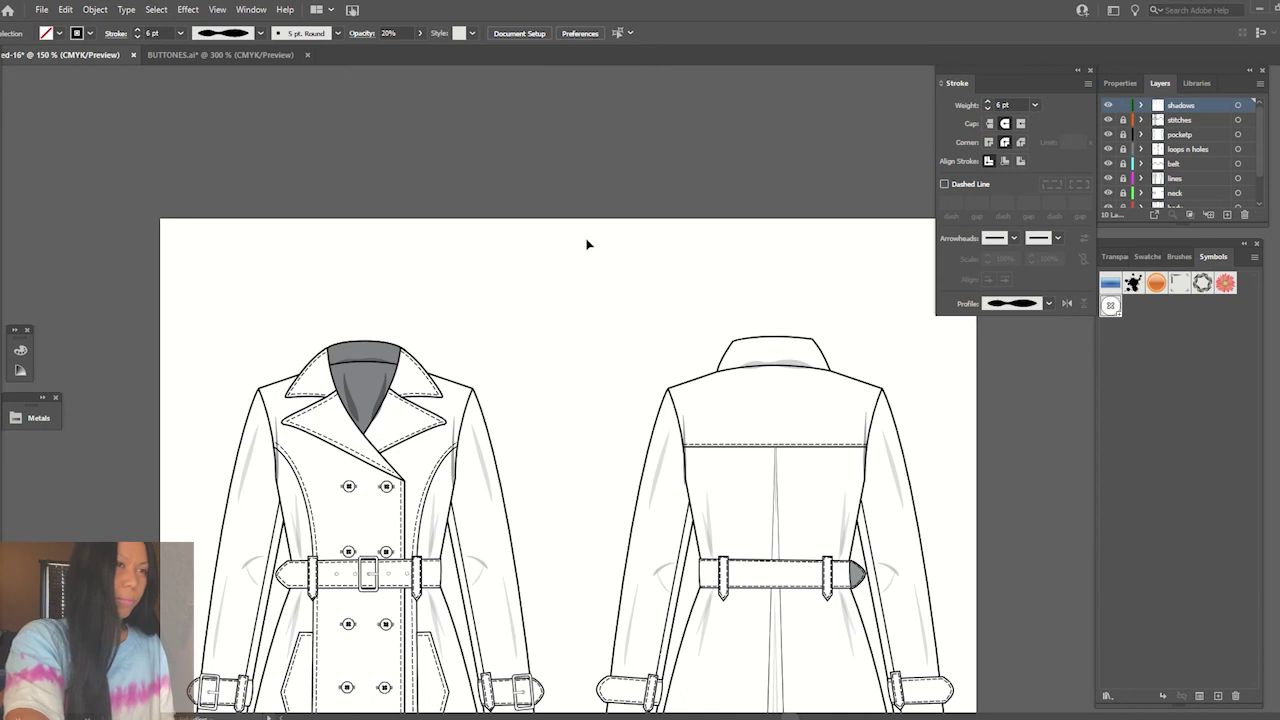
key(ctrl+minus)
key(ctrl+minus)
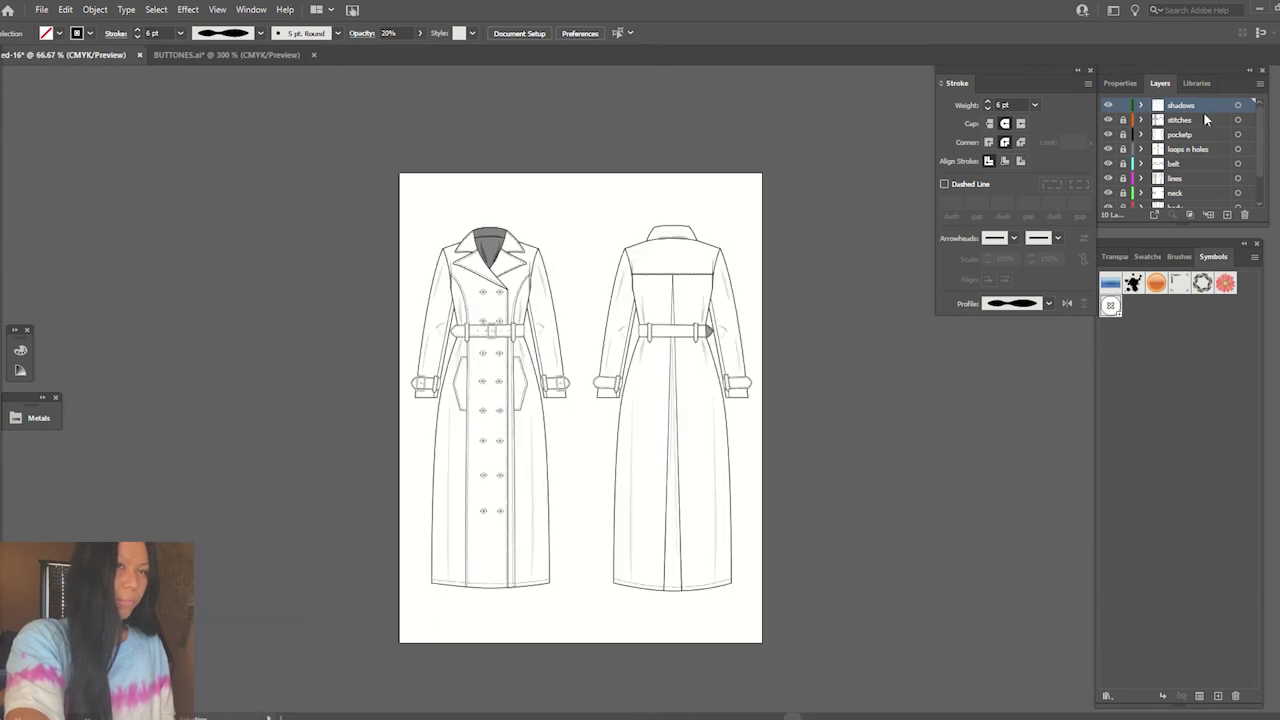
- Fill the front coat body with a greyish light beige swatch
scroll(1258, 150, down, 2)
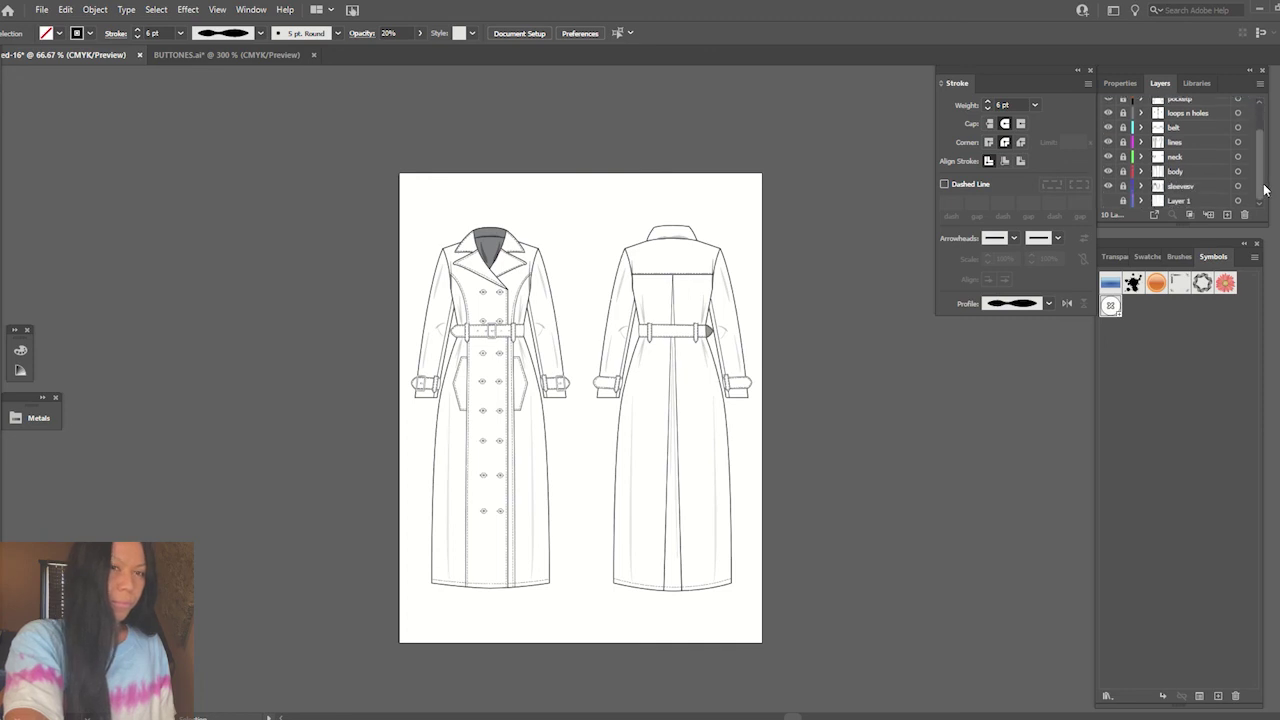
click(503, 293)
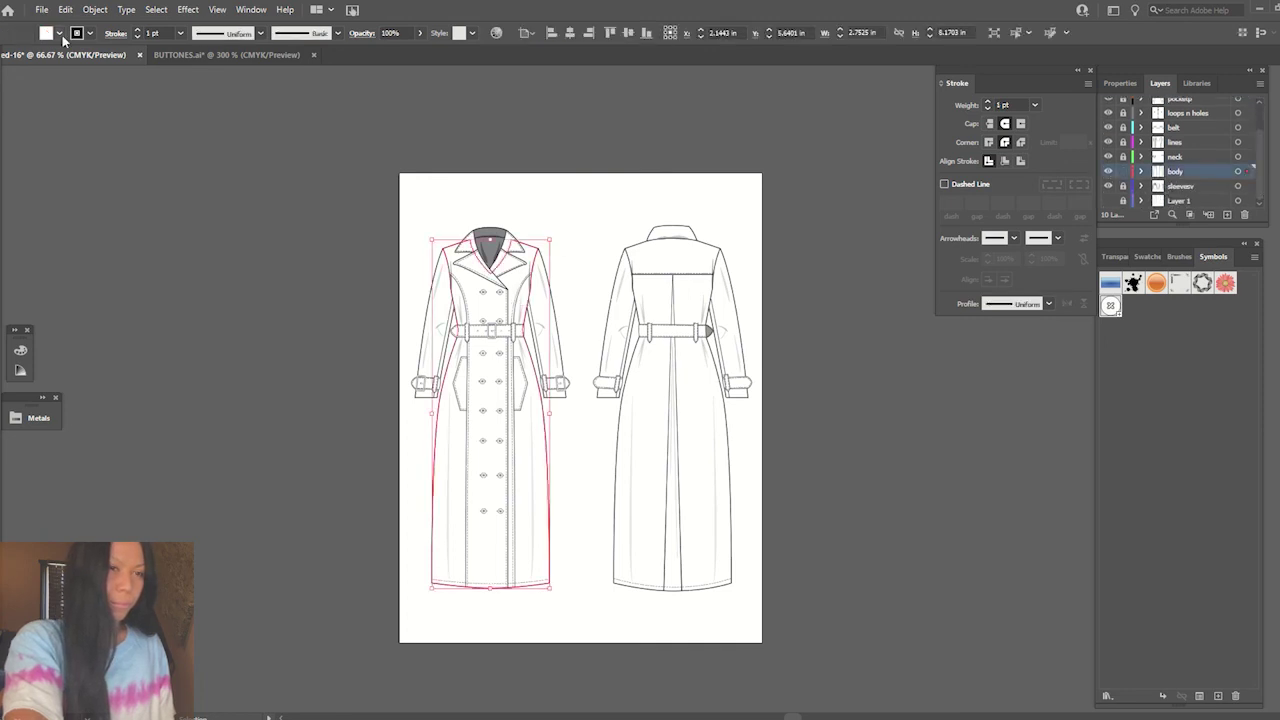
click(57, 33)
click(61, 77)
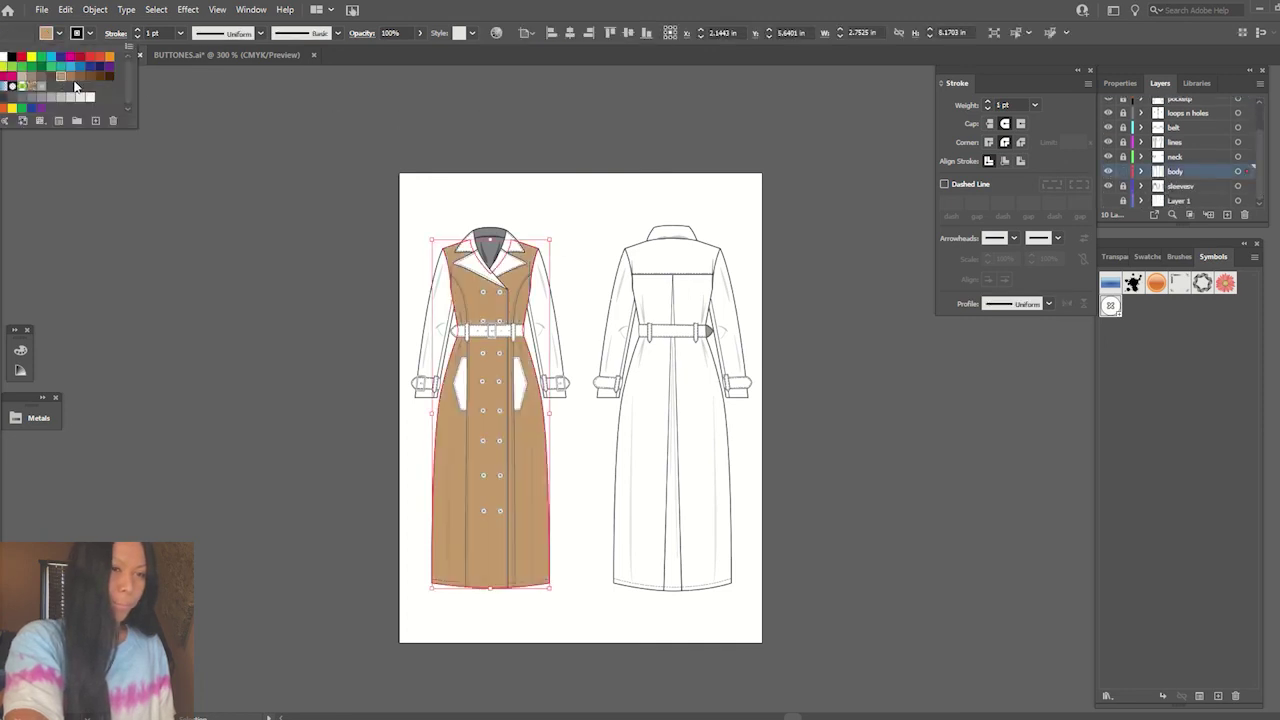
click(70, 76)
click(60, 78)
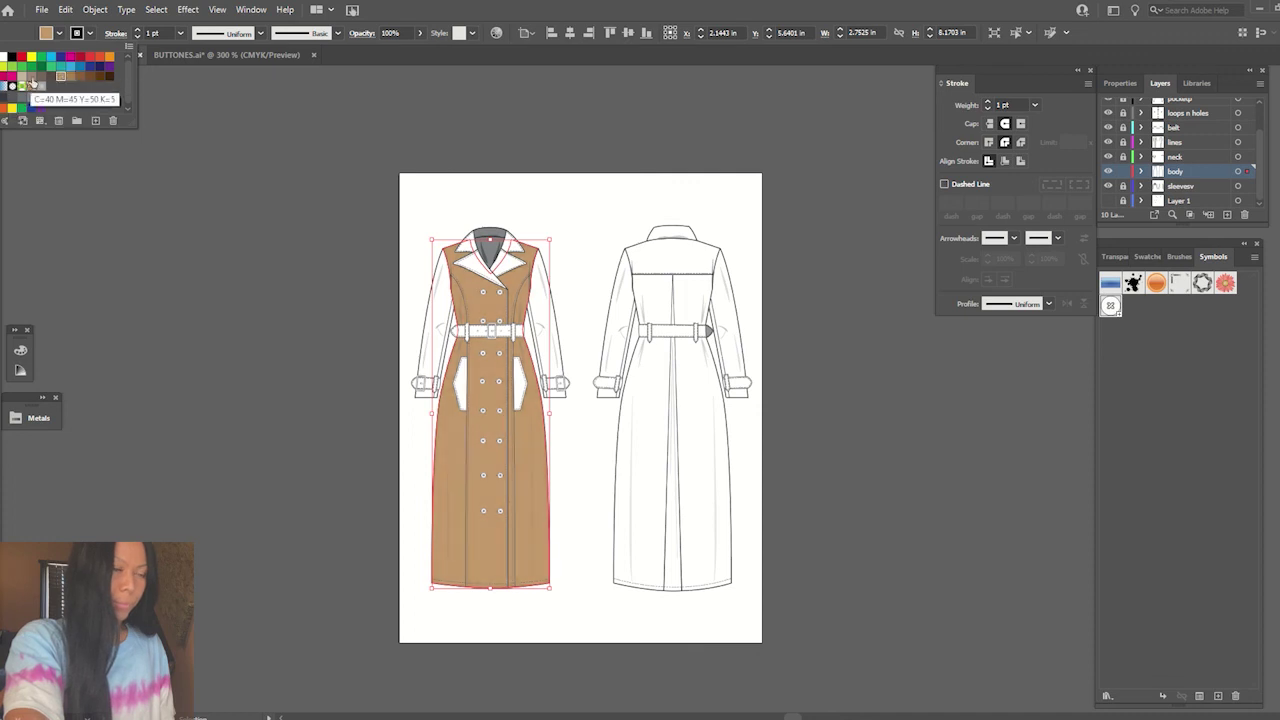
click(33, 80)
click(24, 80)
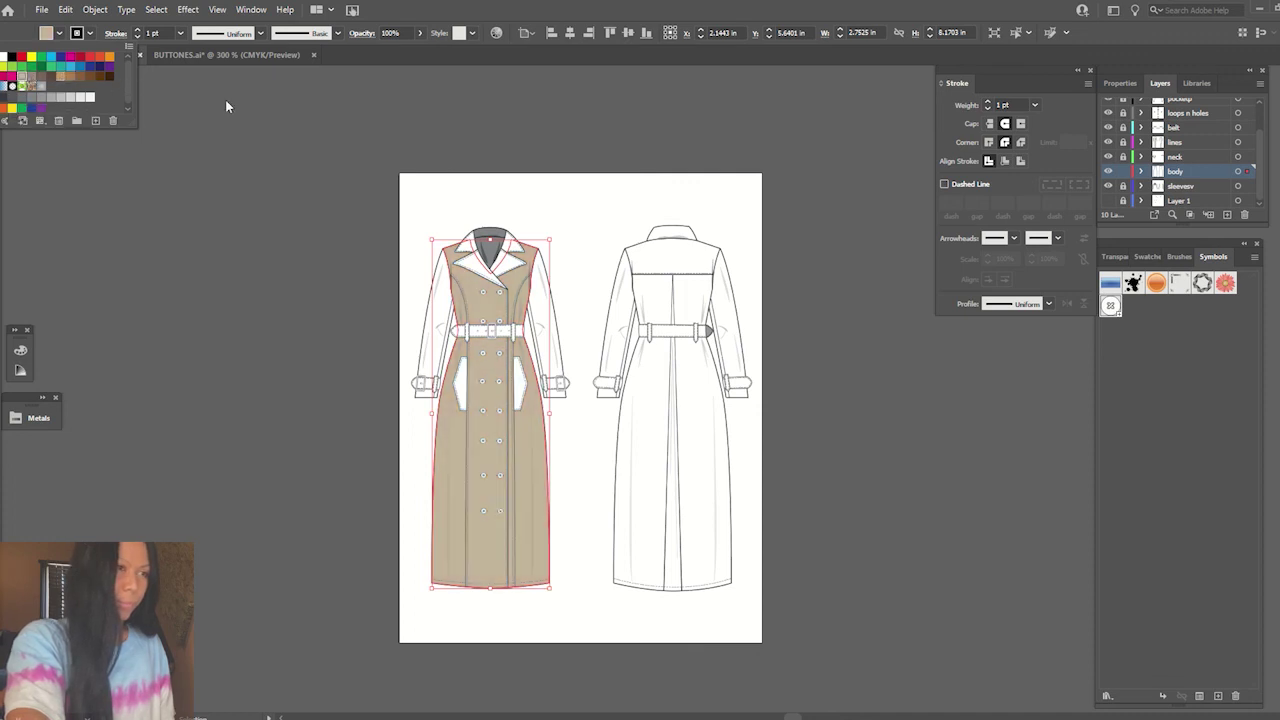
click(314, 107)
click(543, 120)
- Eyedrop the front body's beige onto the back coat body
key(ctrl+1)
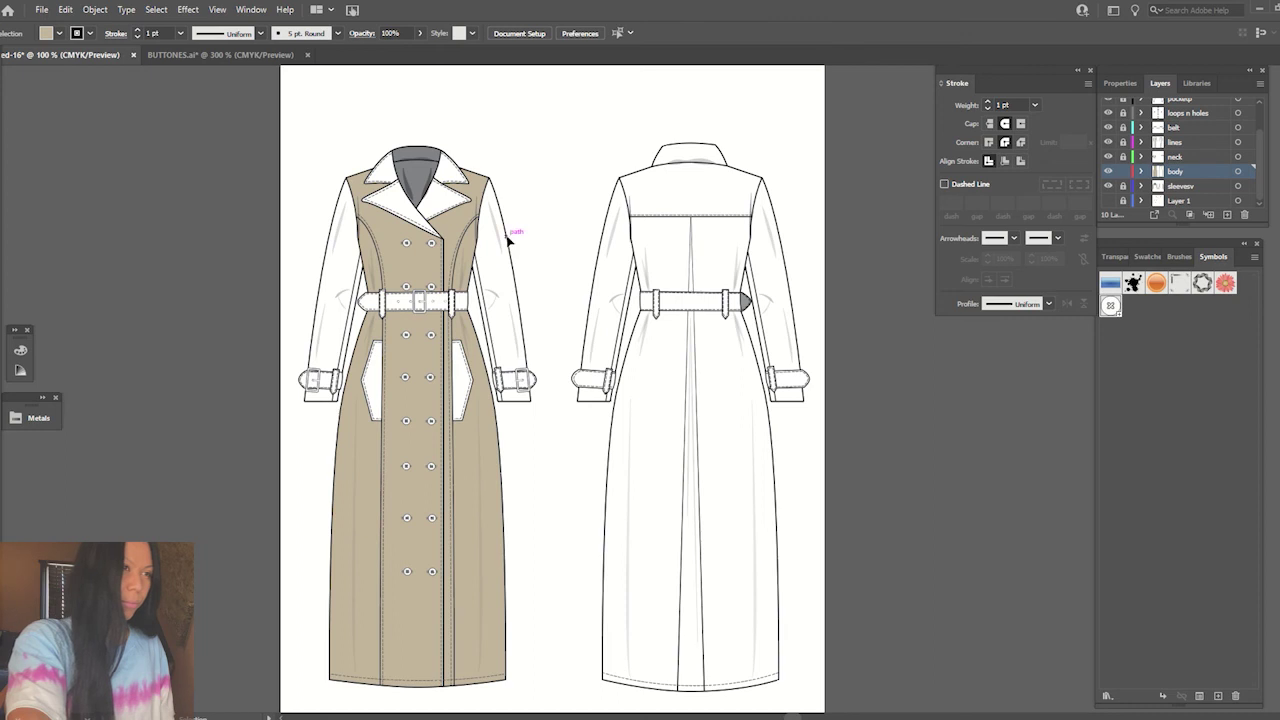
click(658, 268)
key(i)
click(480, 200)
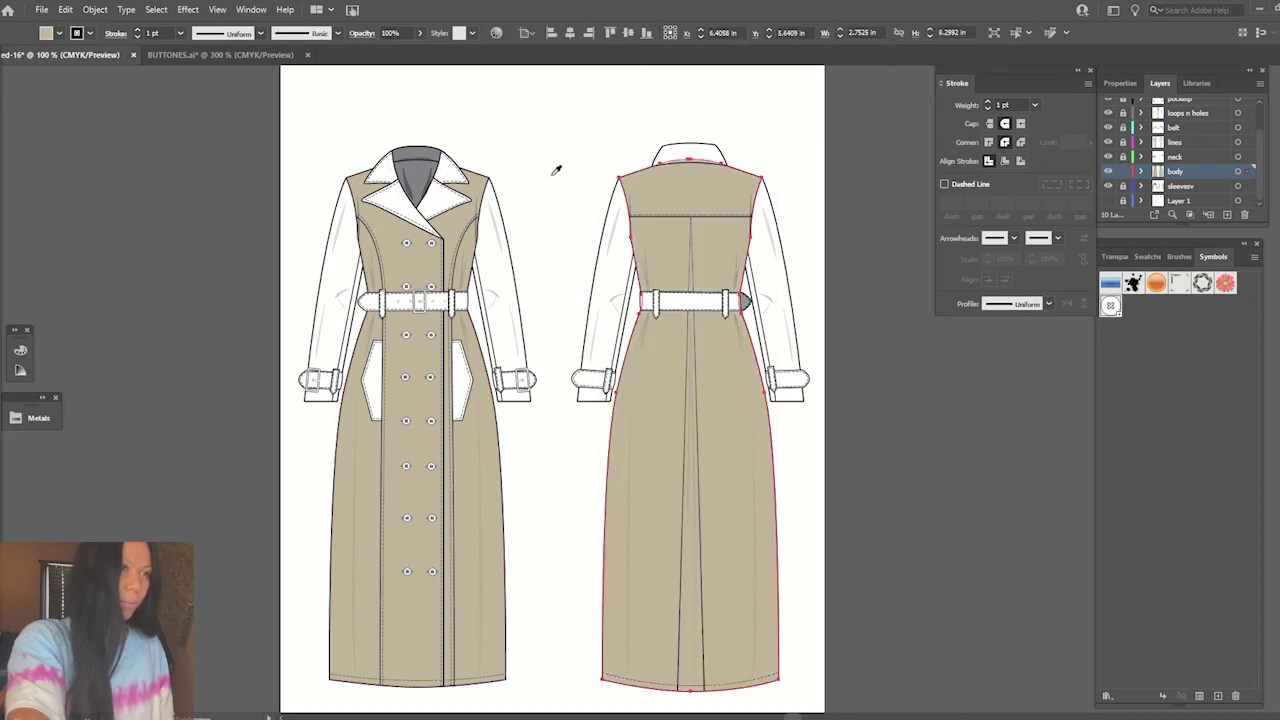
key(v)
click(570, 150)
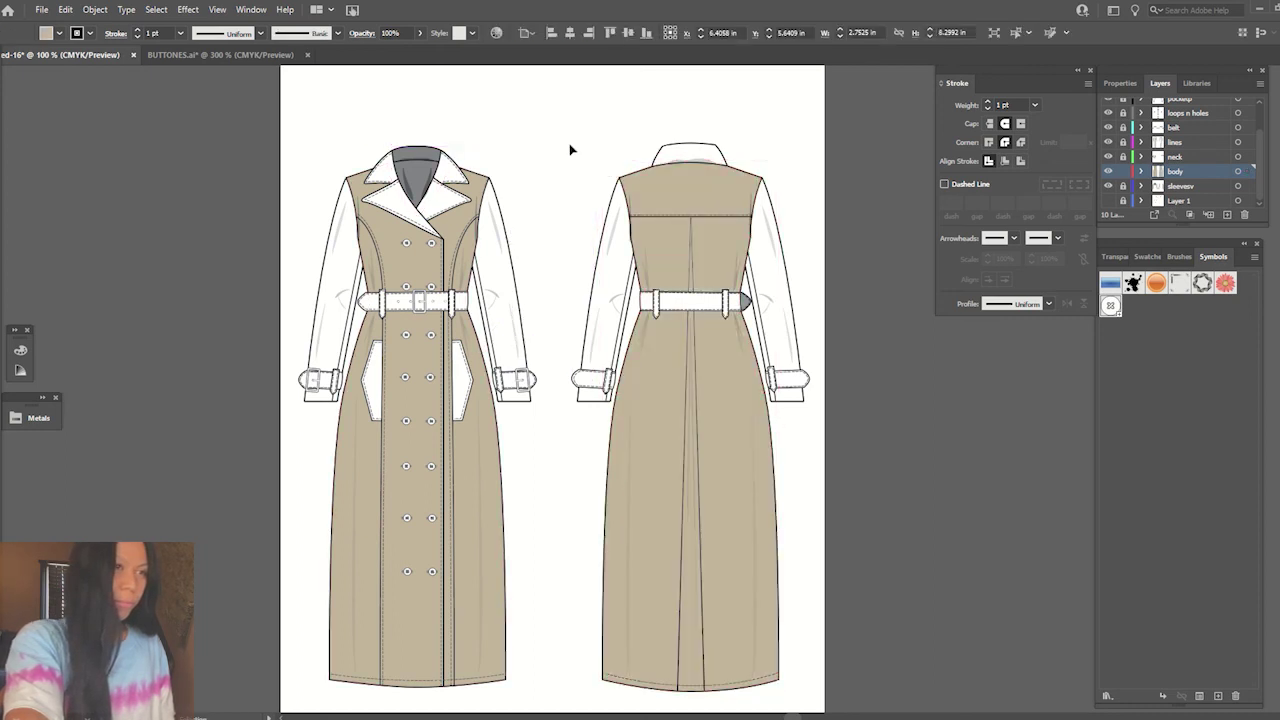
key(ctrl+minus)
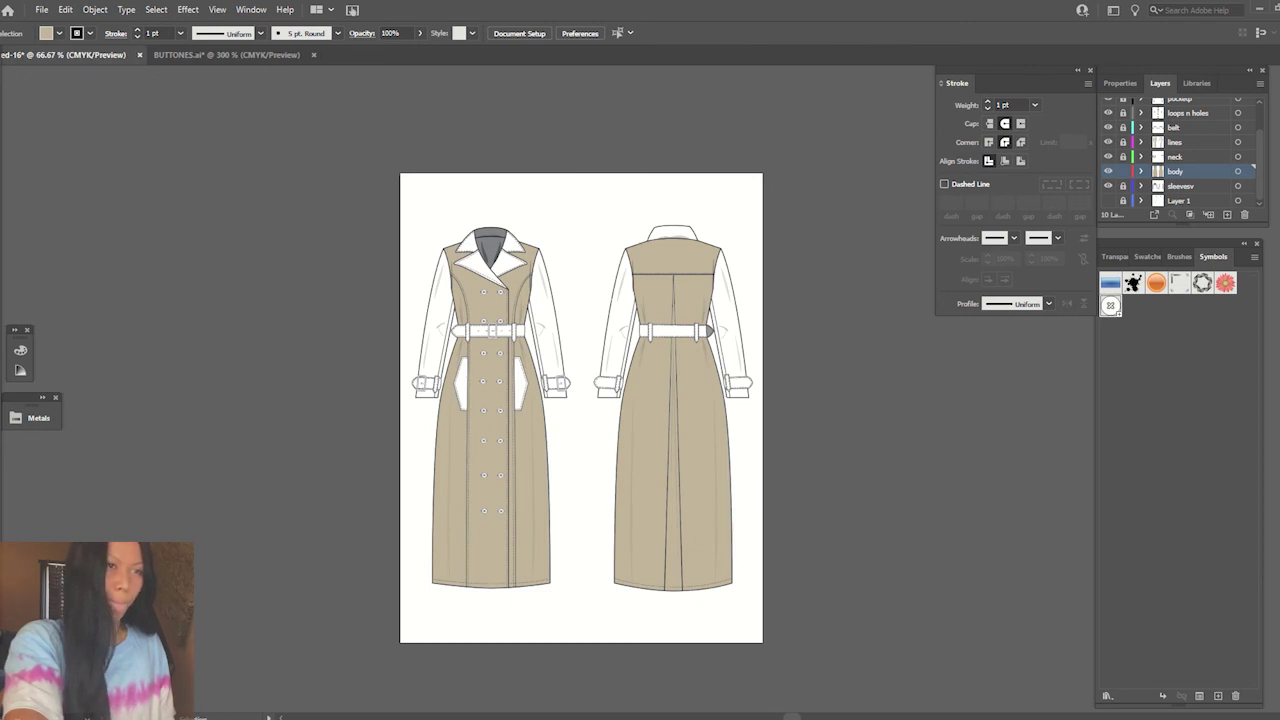
- Give the front right and left sleeves the body's beige fill
drag(1255, 148, 1264, 119)
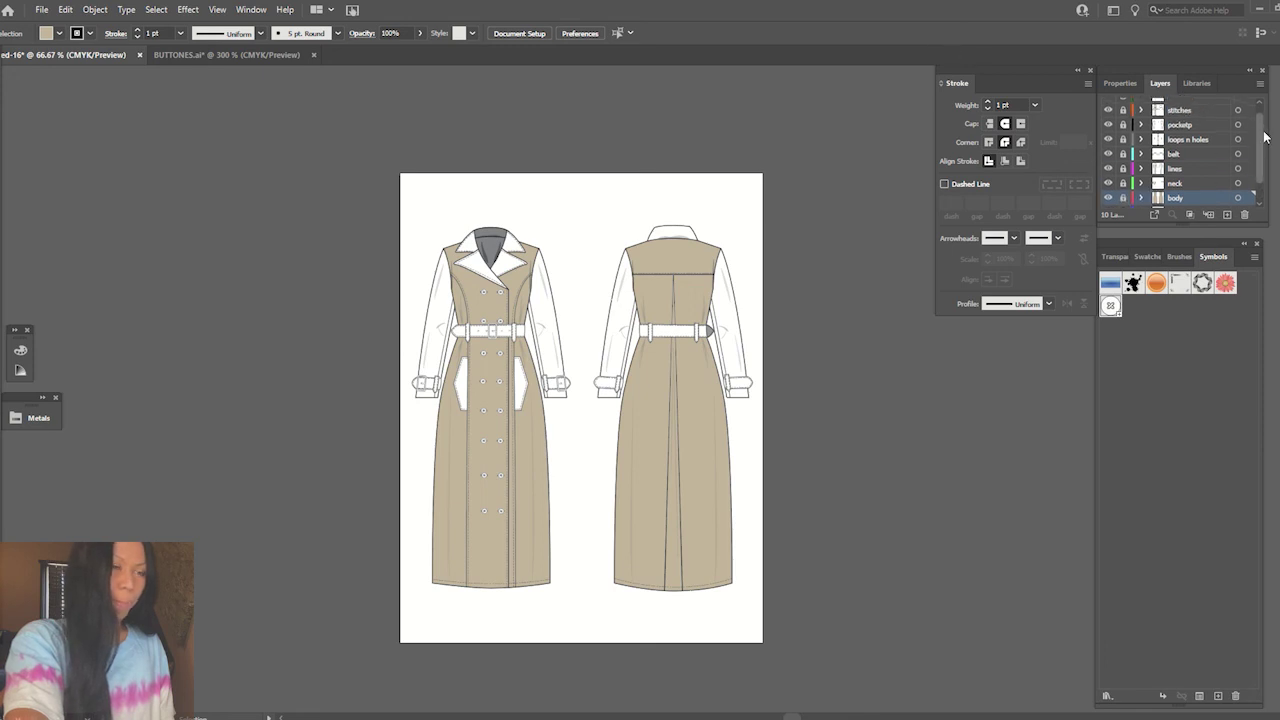
scroll(1134, 188, down, 1)
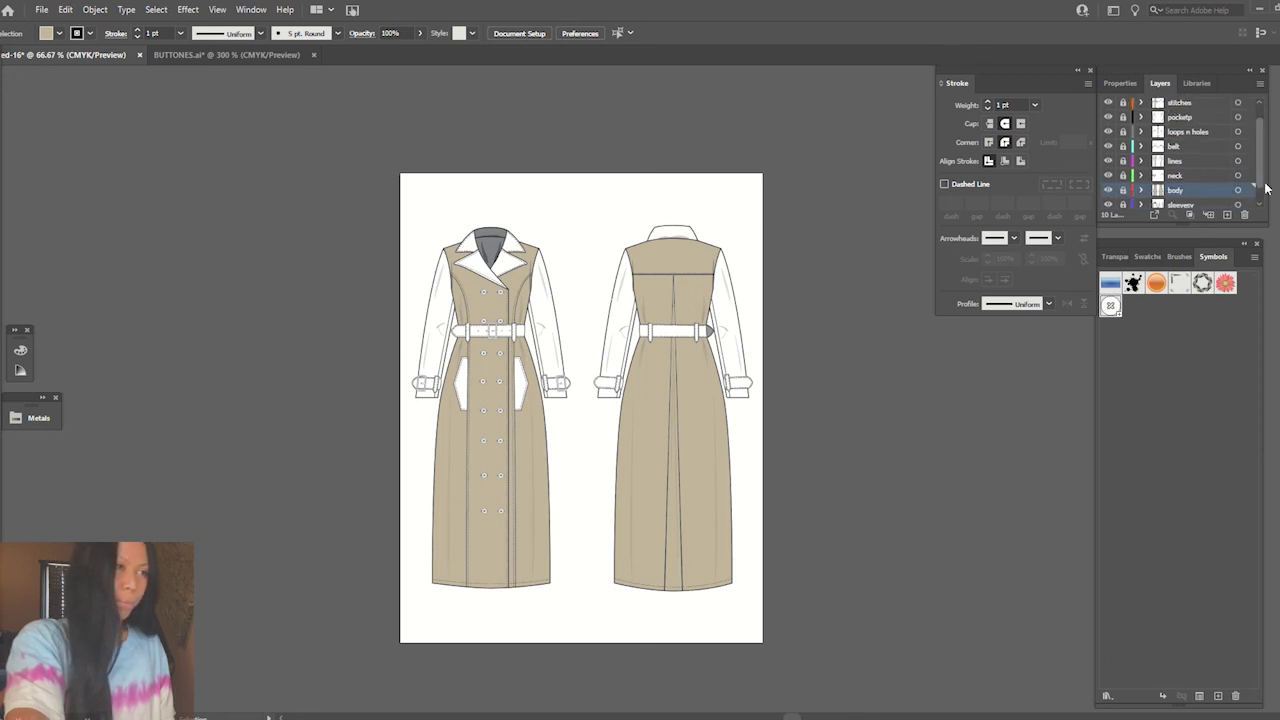
scroll(1128, 189, down, 1)
click(549, 310)
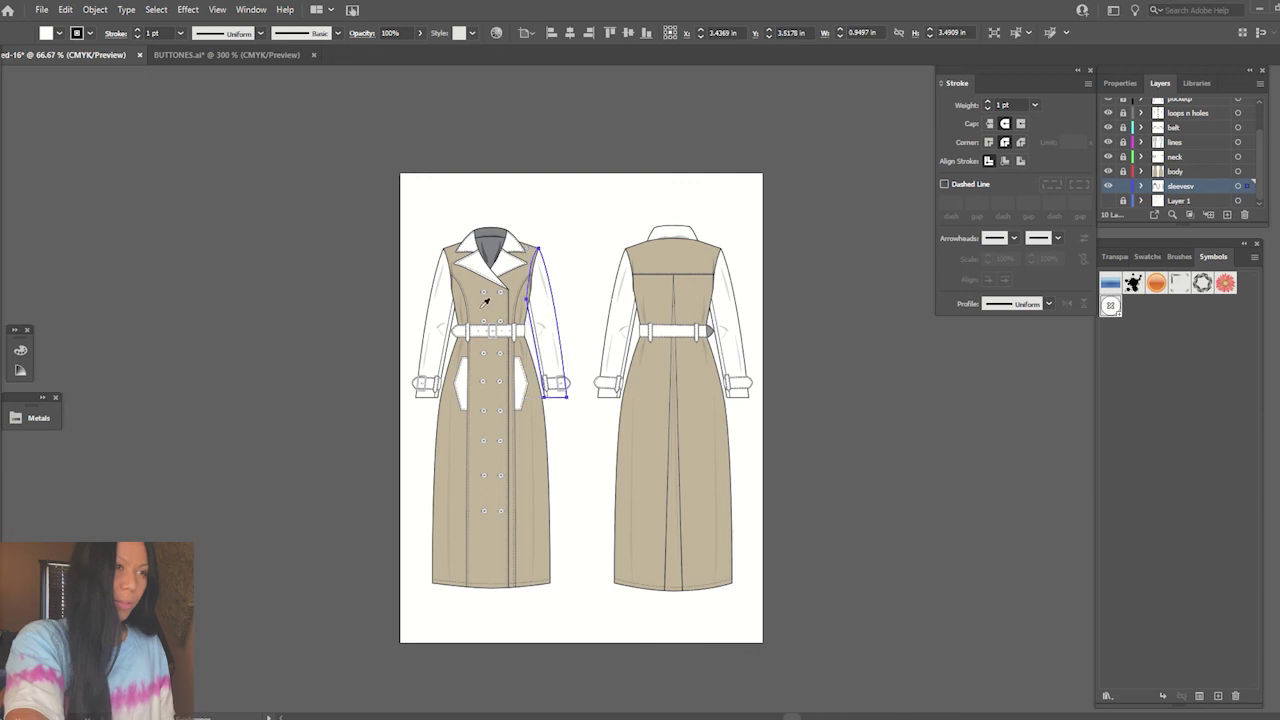
click(445, 313)
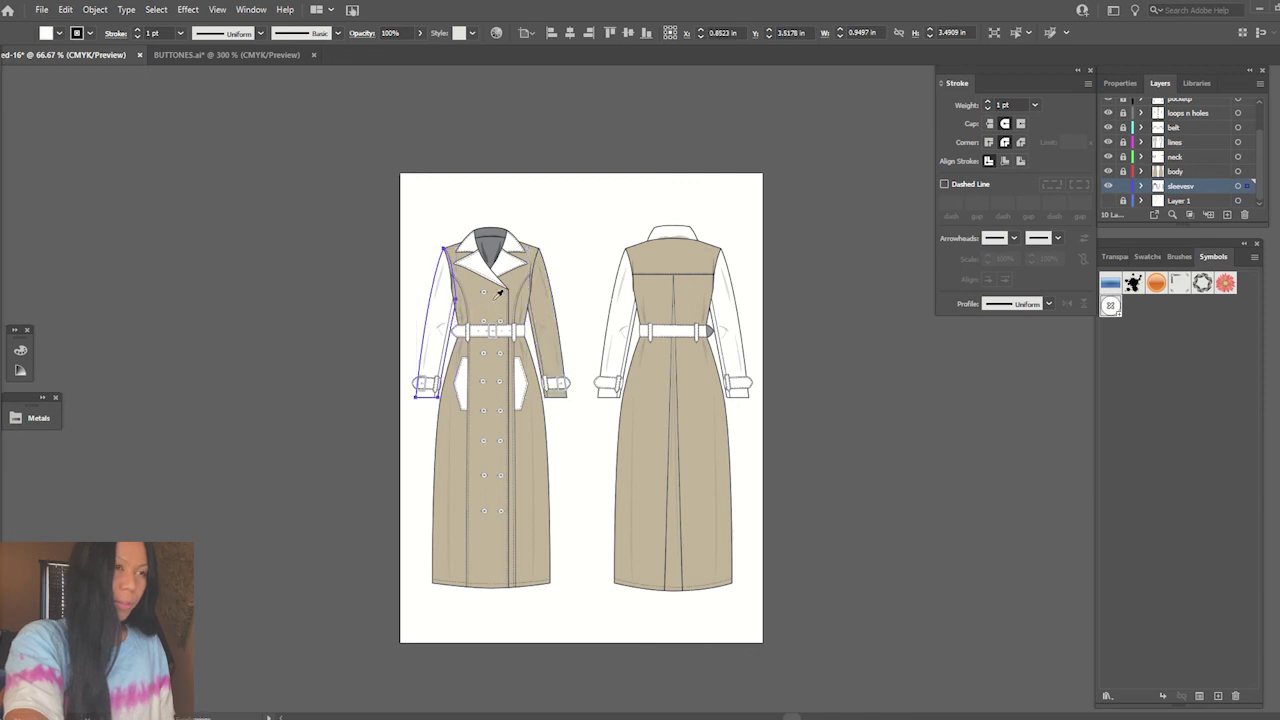
key(i)
click(550, 295)
- Eyedrop the beige onto both back sleeves and lock the sleeves layer
click(620, 313)
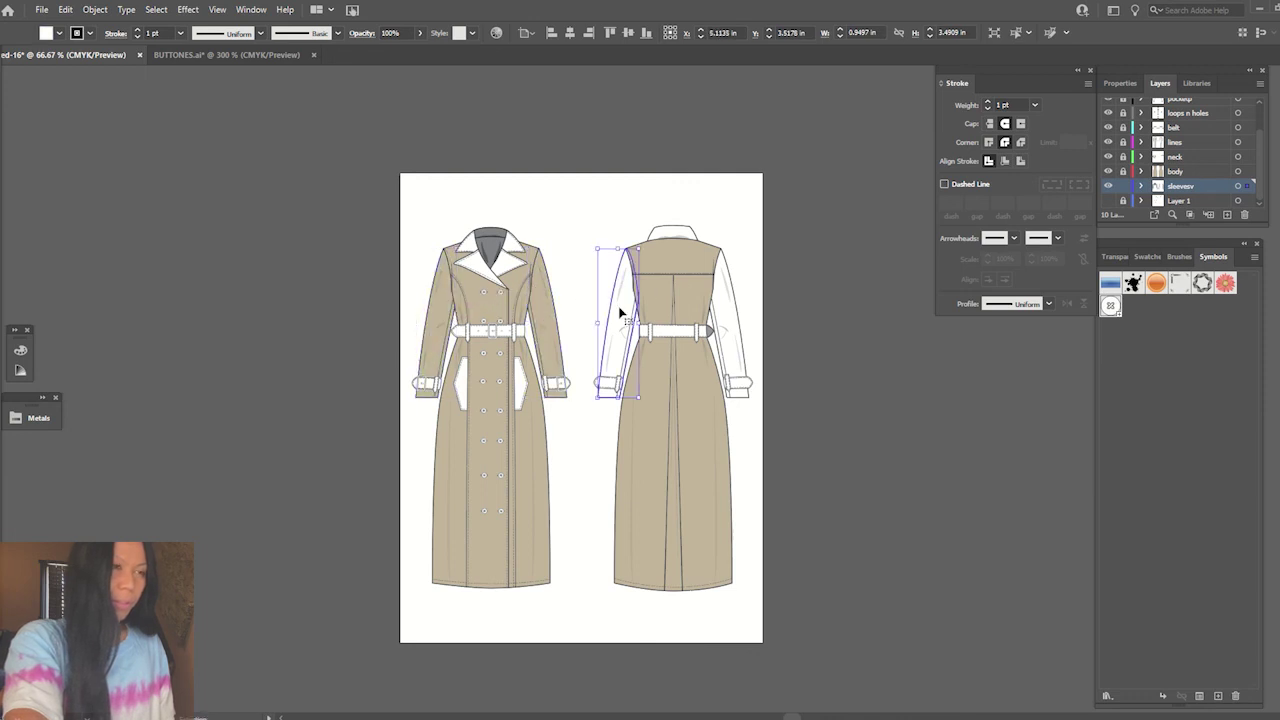
shift+click(737, 284)
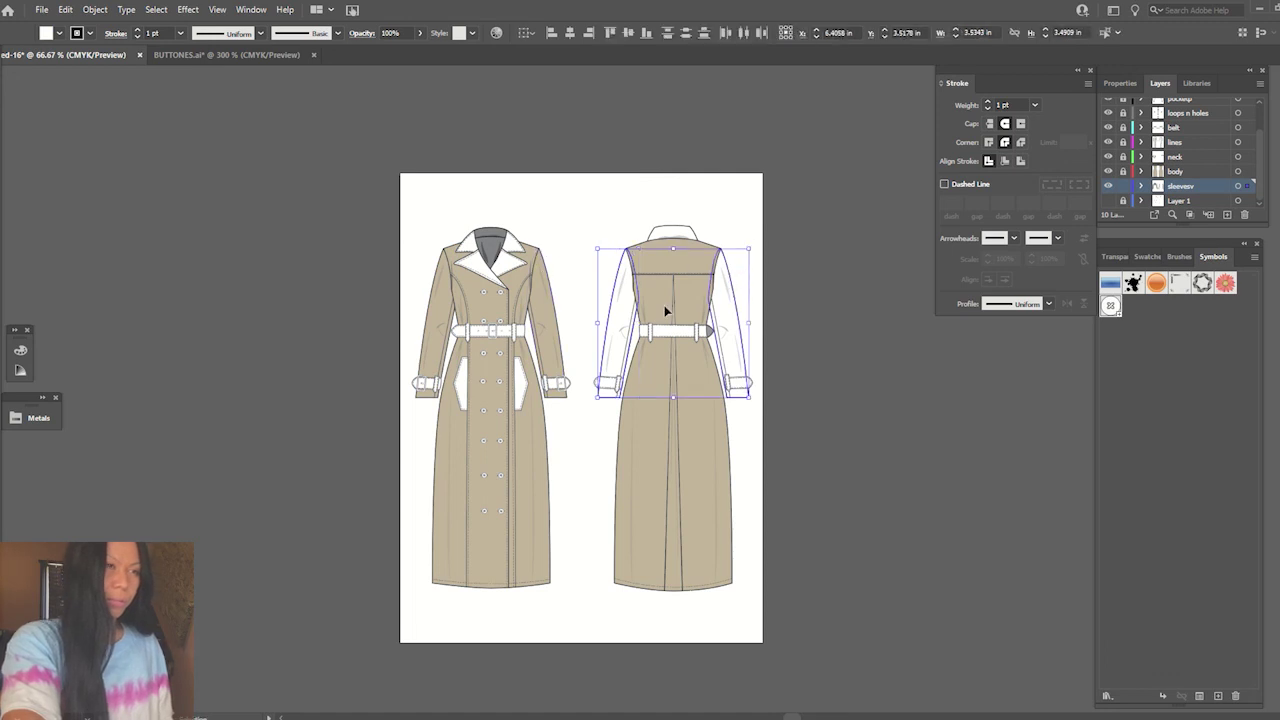
key(i)
click(677, 263)
key(v)
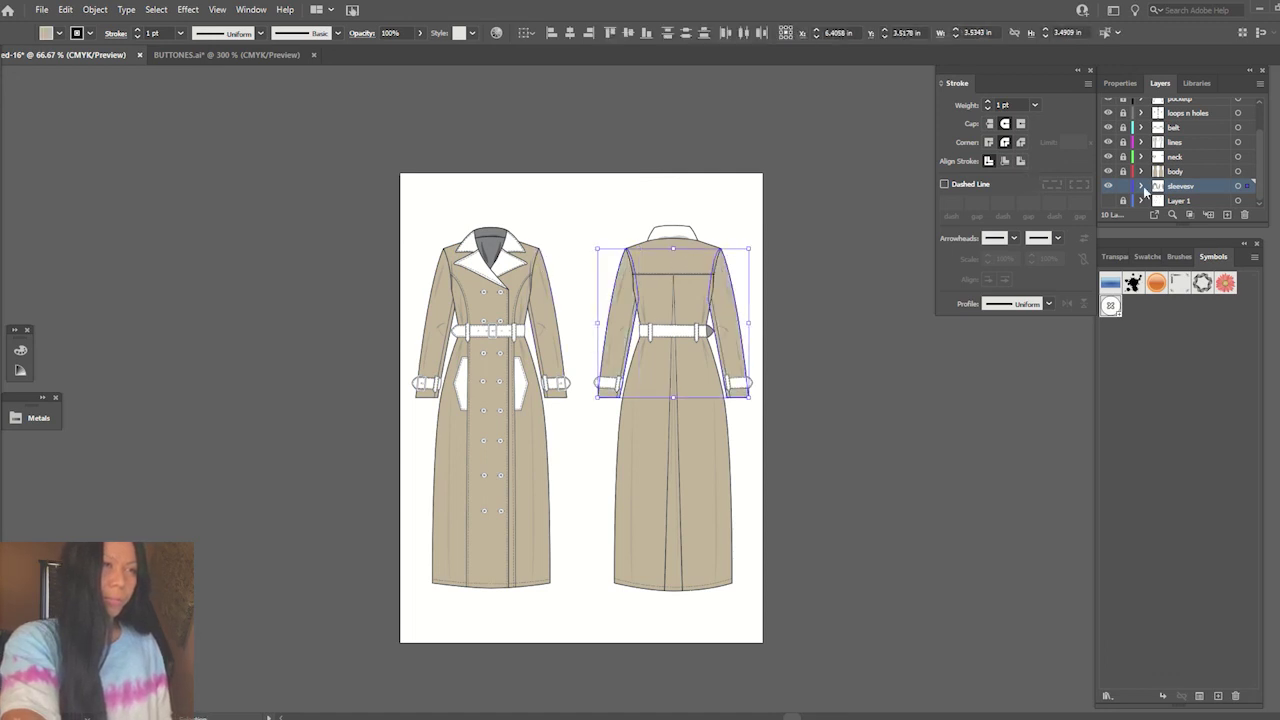
click(1122, 186)
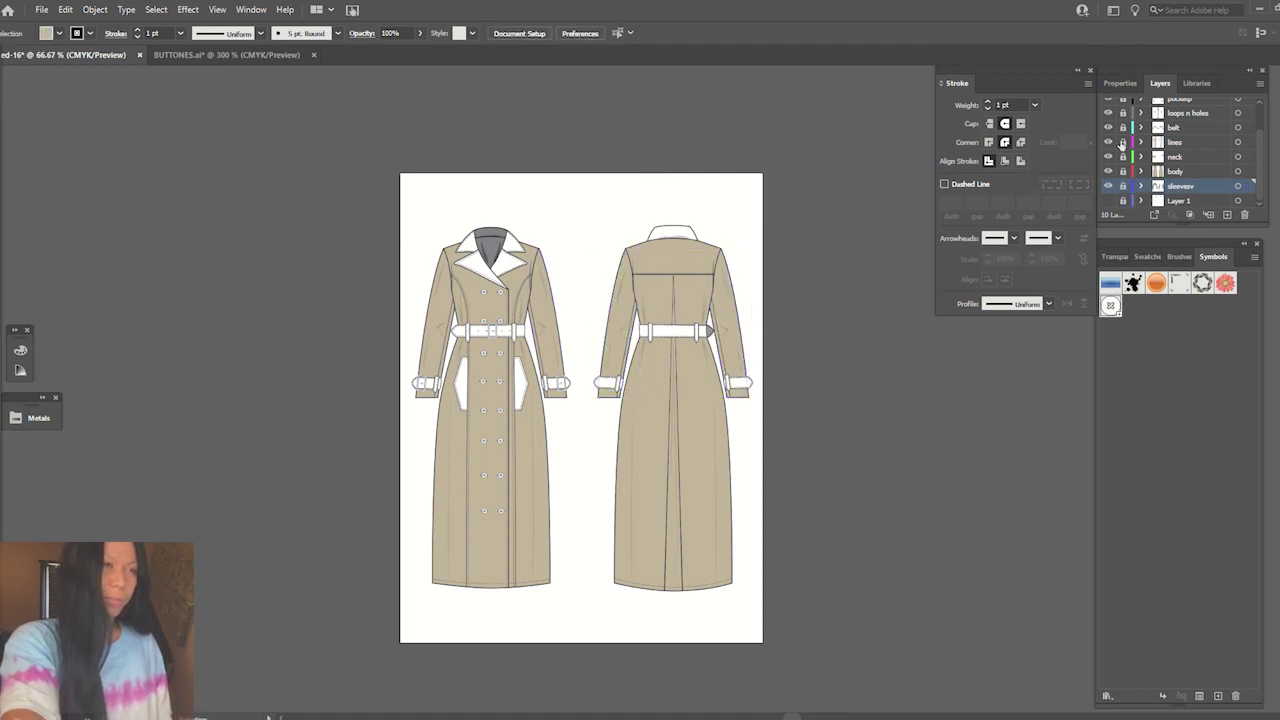
- Fill the front and back collars with the body beige
click(509, 246)
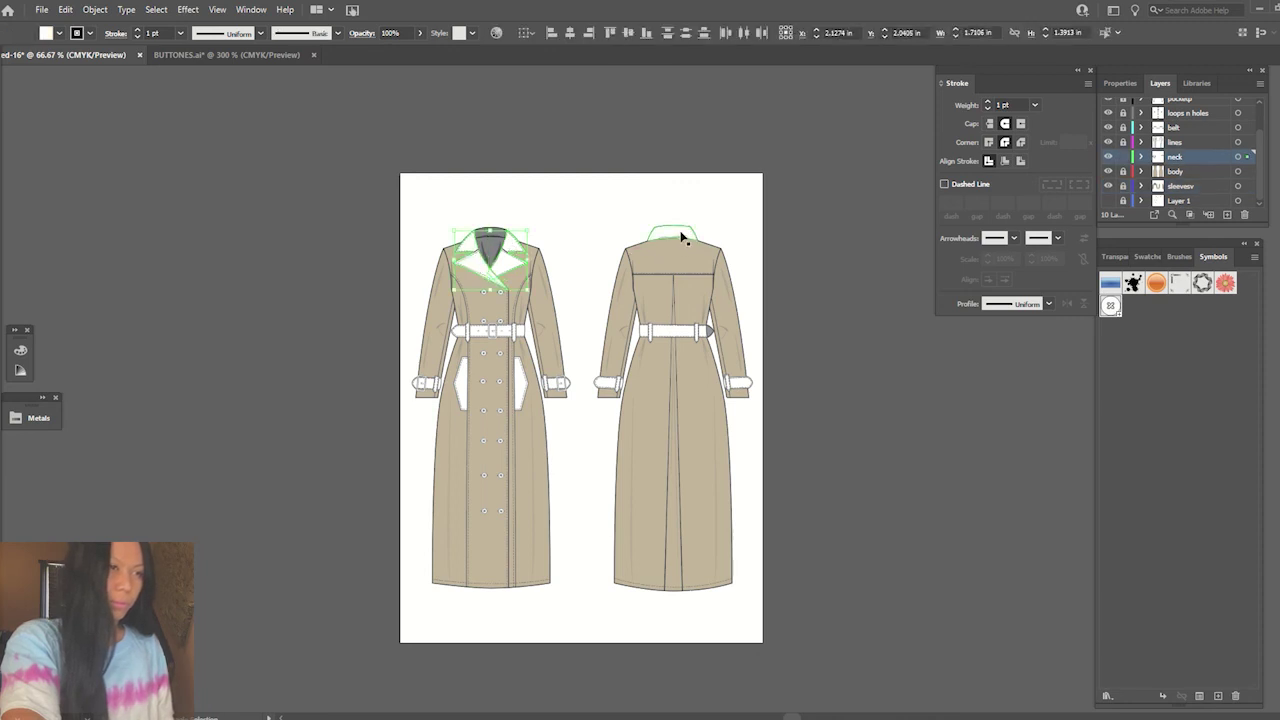
shift+click(684, 234)
click(665, 298)
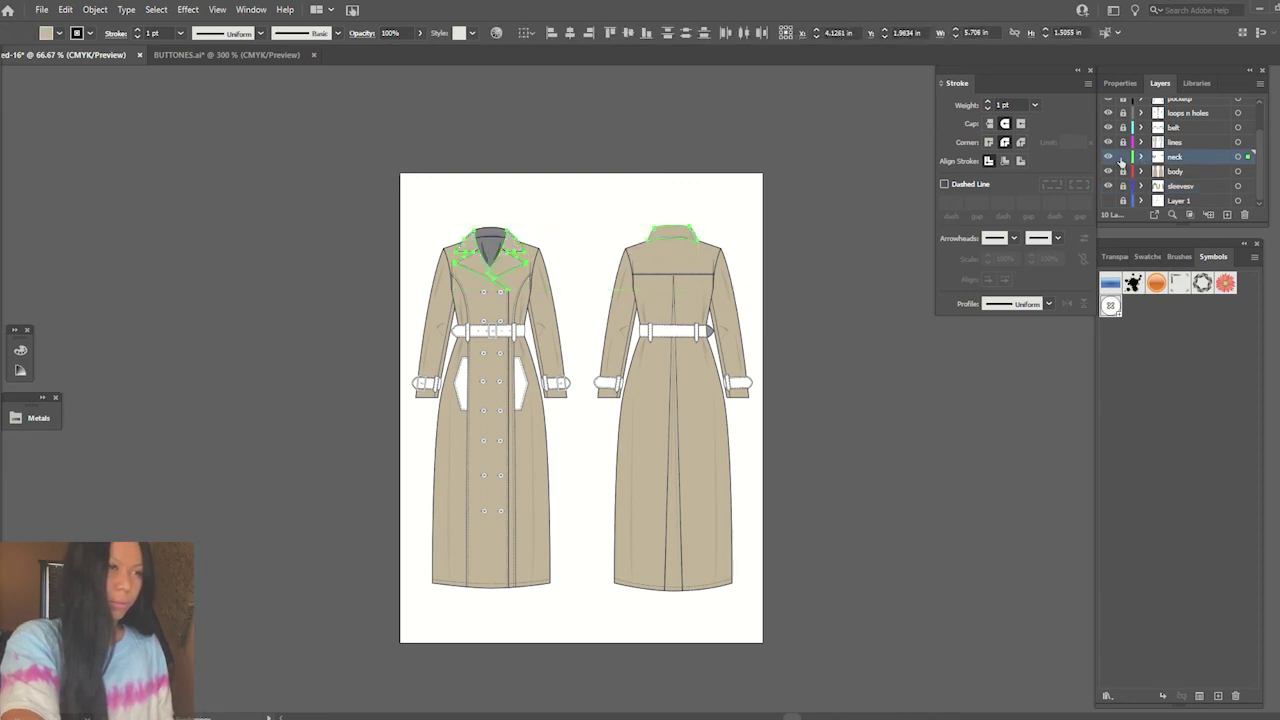
key(ctrl+shift+a)
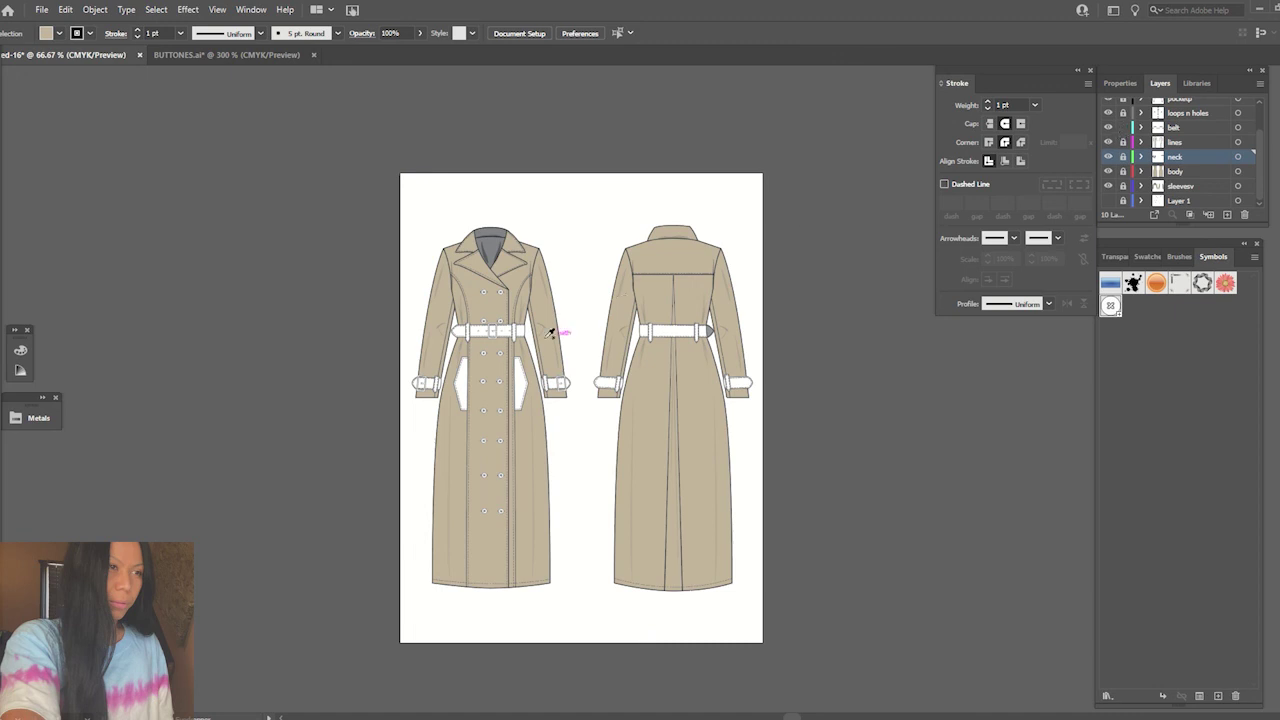
click(523, 334)
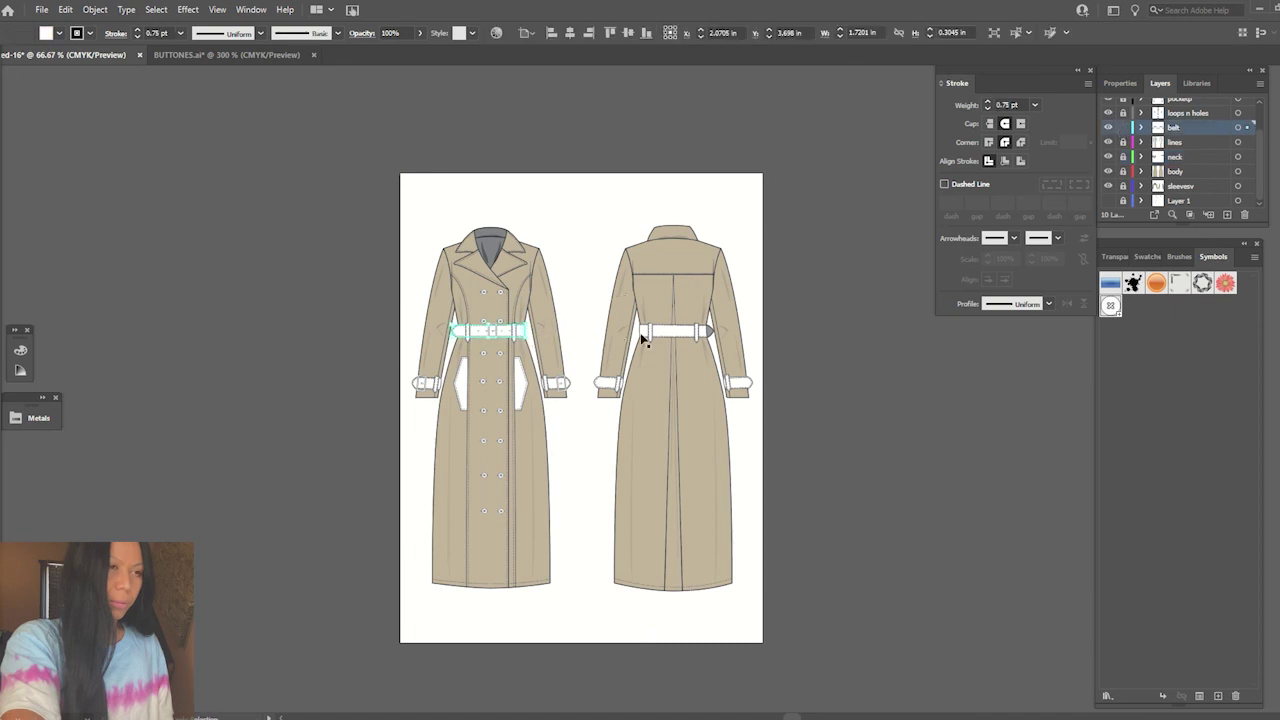
- Select the belts and cuffs, narrowing the selection to the back right cuff
shift+click(645, 334)
shift+click(610, 383)
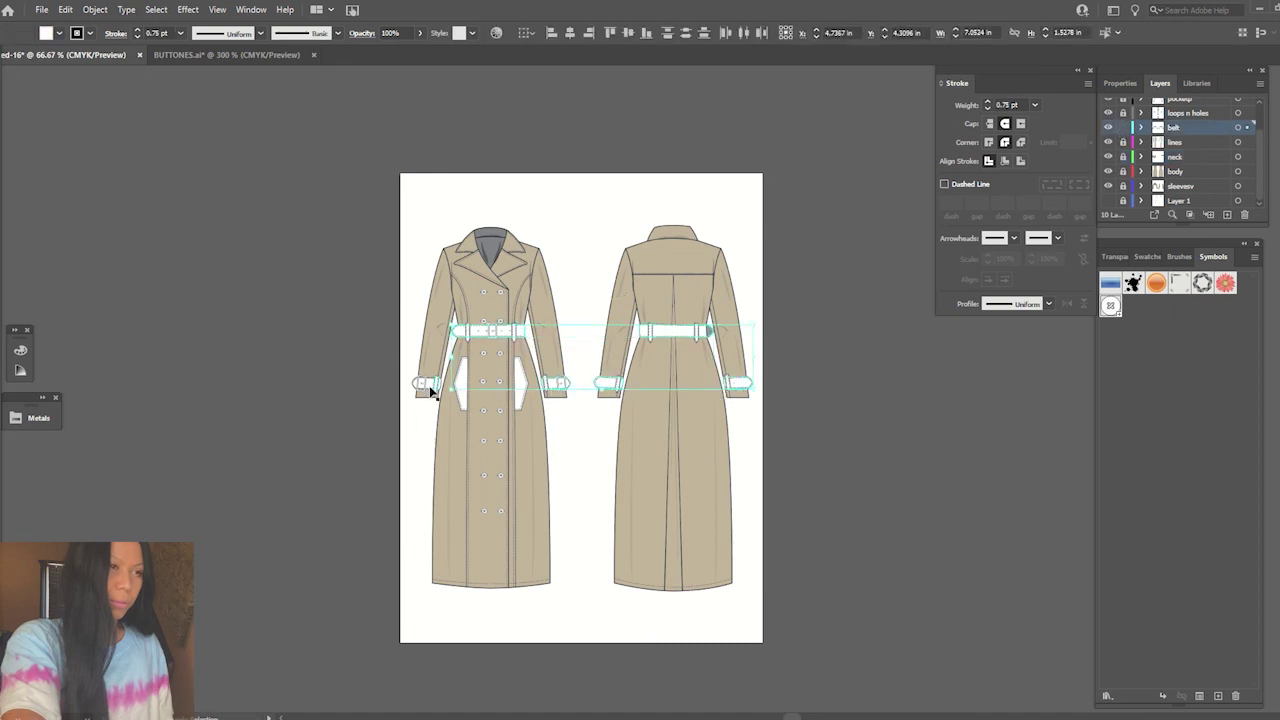
shift+click(430, 390)
shift+click(545, 382)
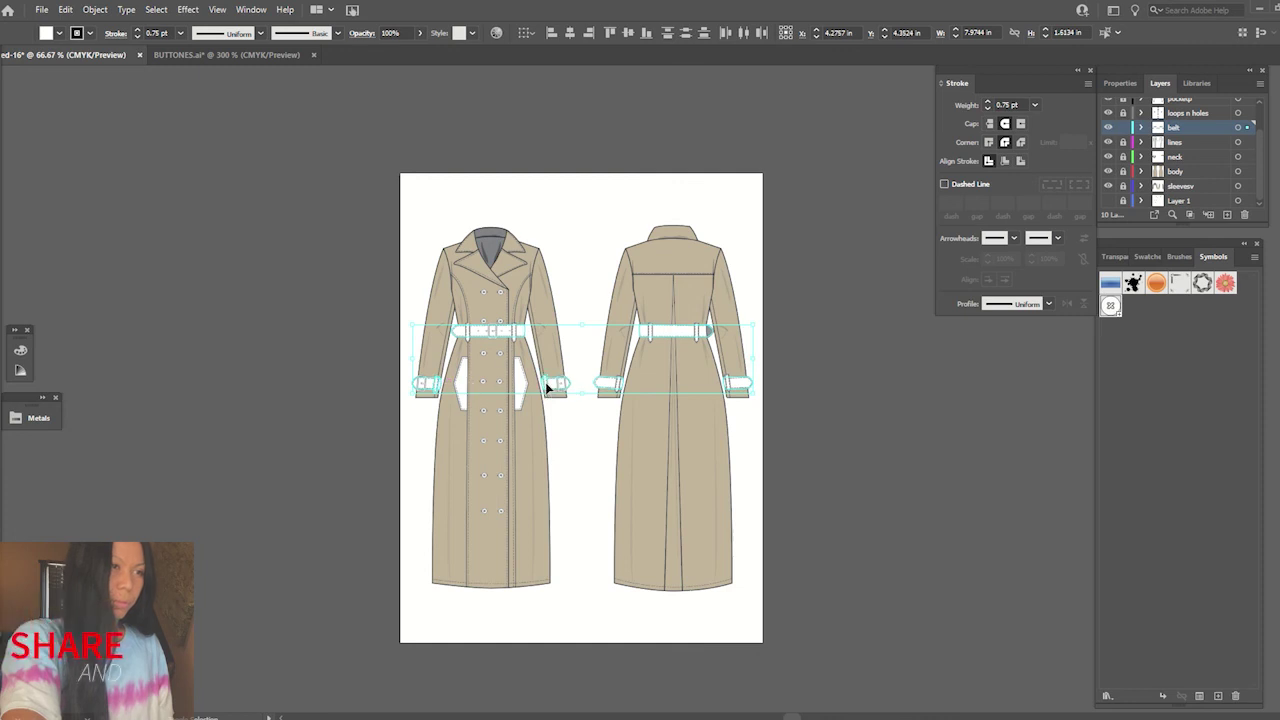
shift+click(490, 334)
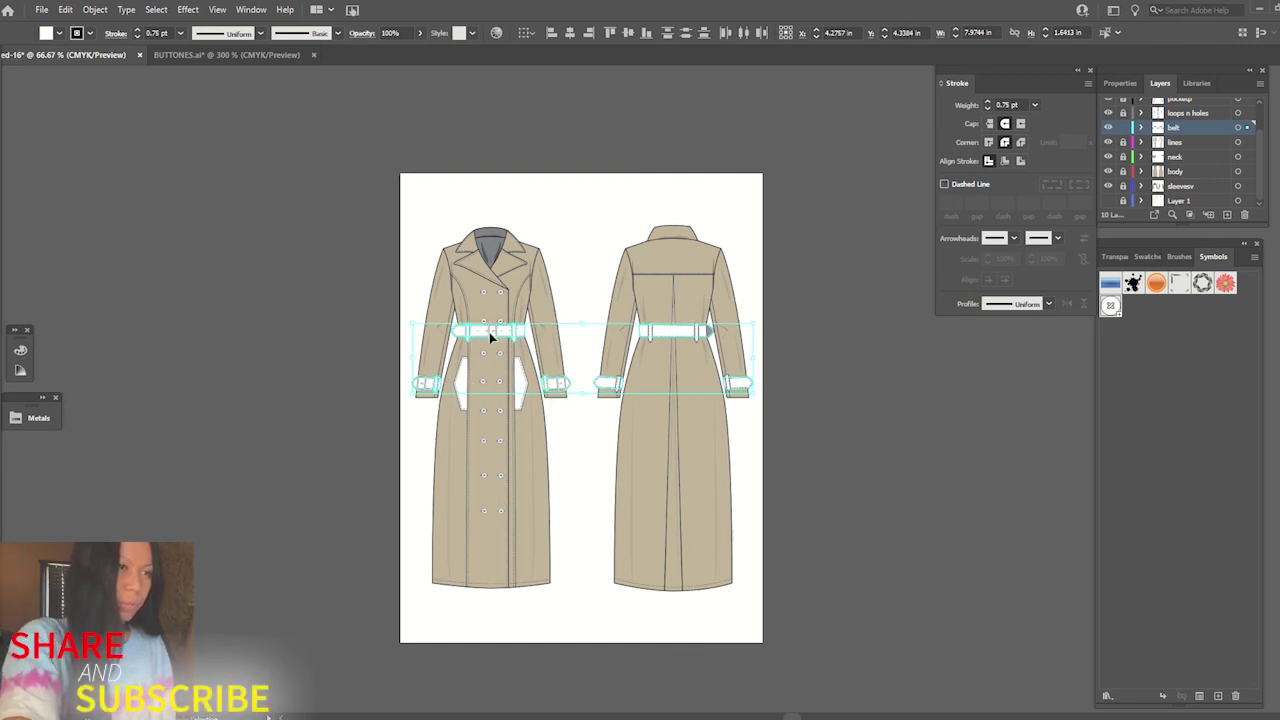
shift+click(731, 383)
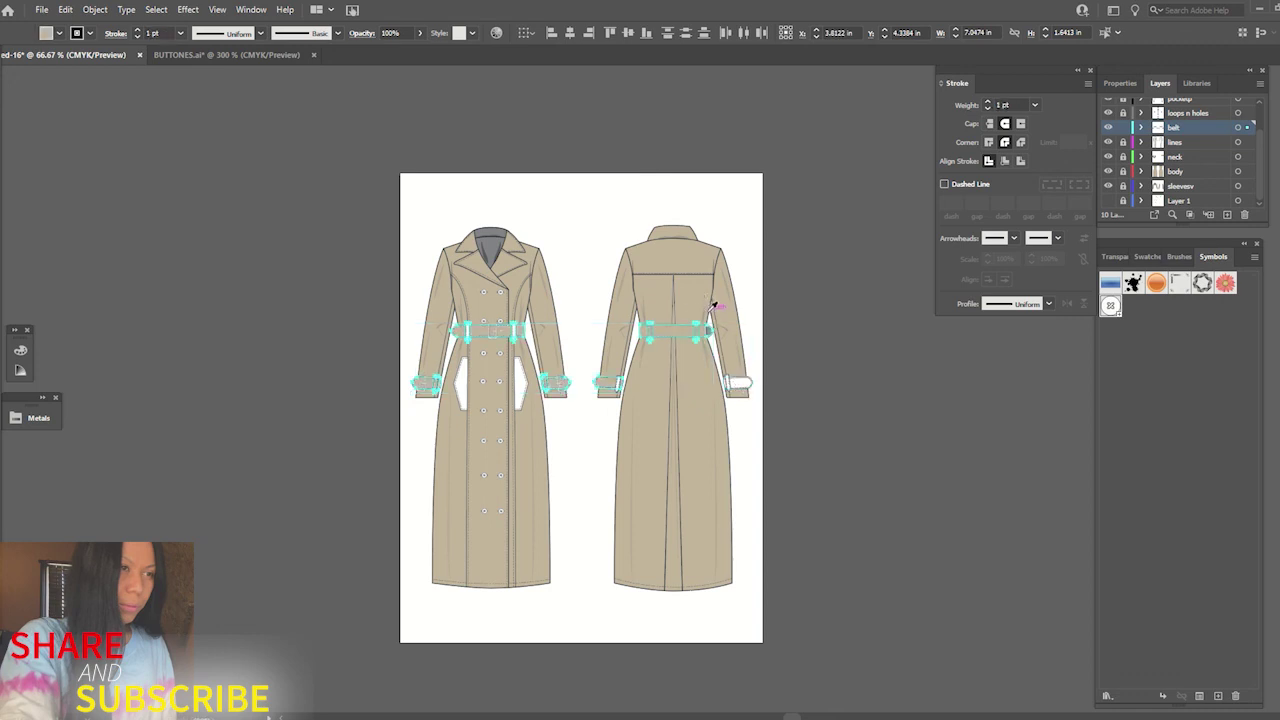
click(737, 382)
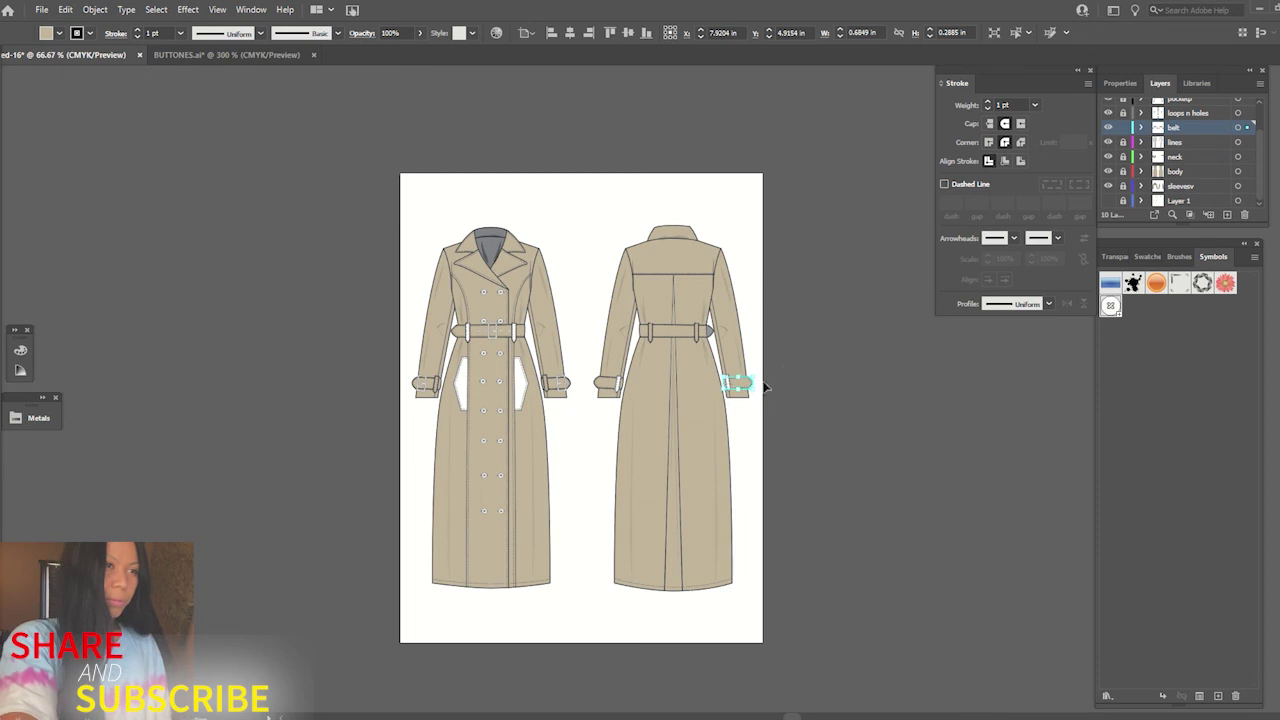
- Select the back cuff buckle loops, then the two front belt loops
scroll(788, 373, up, 2)
click(614, 388)
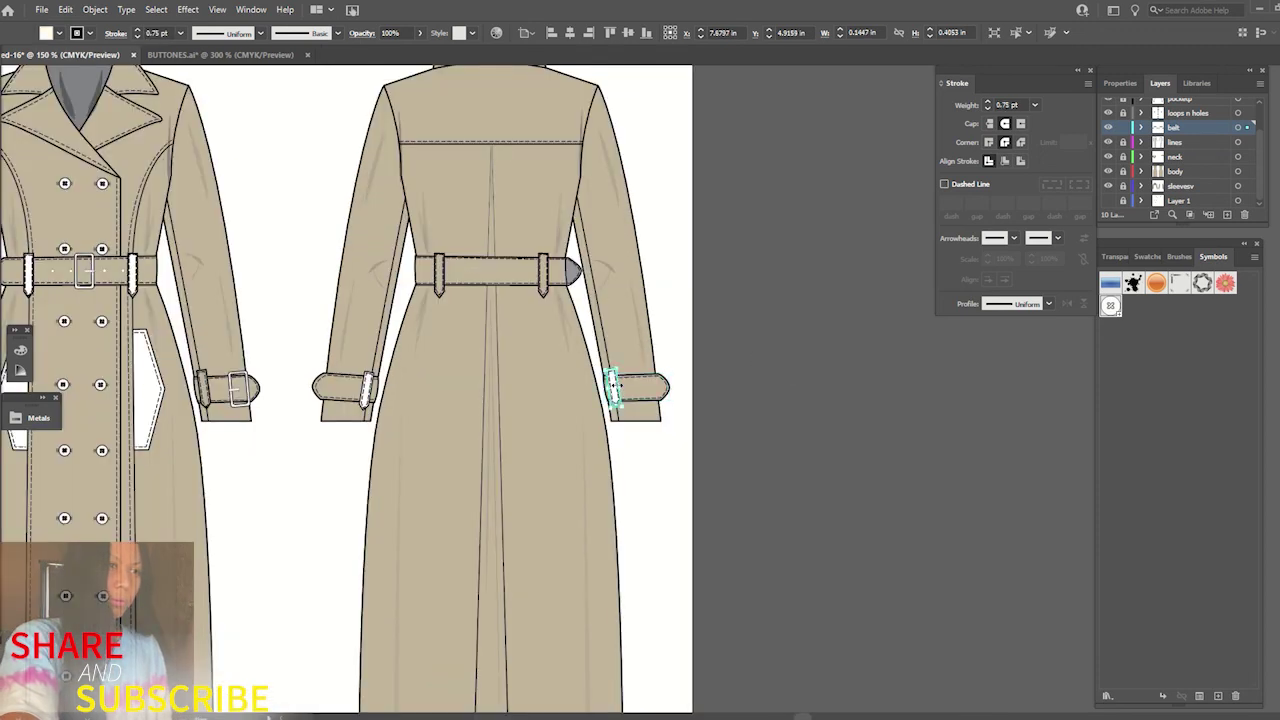
shift+click(366, 390)
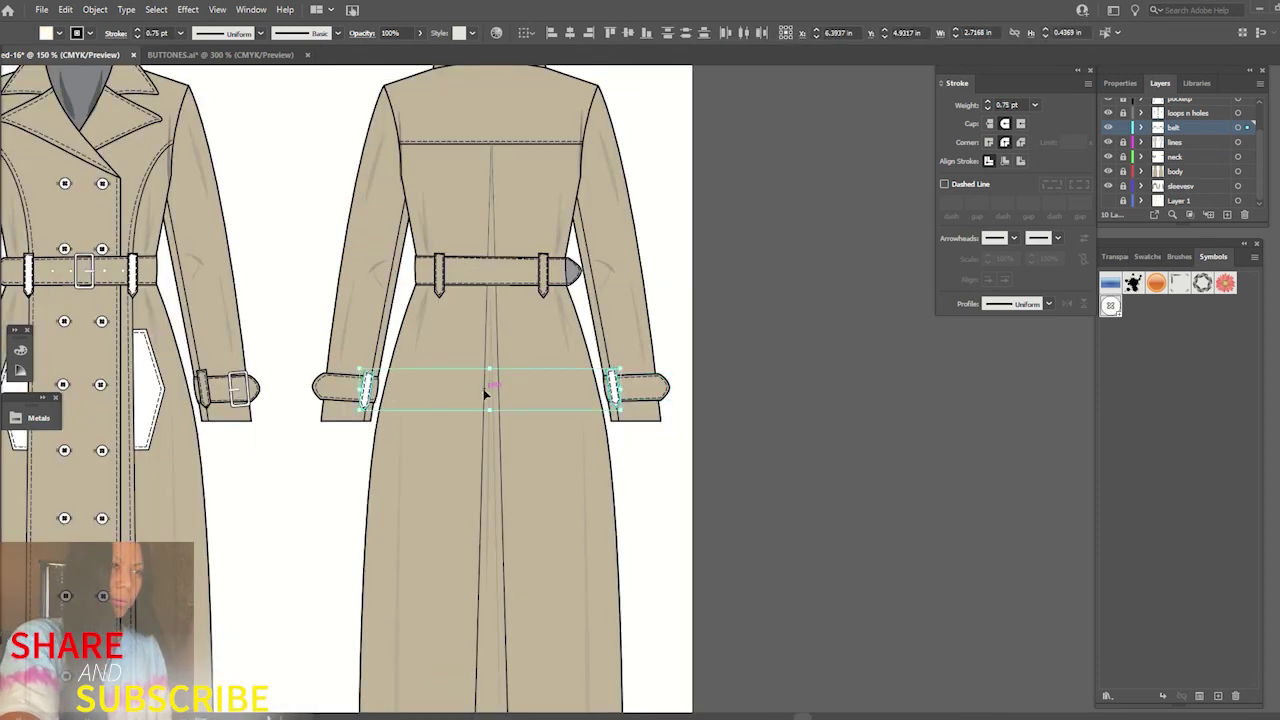
scroll(726, 347, down, 3)
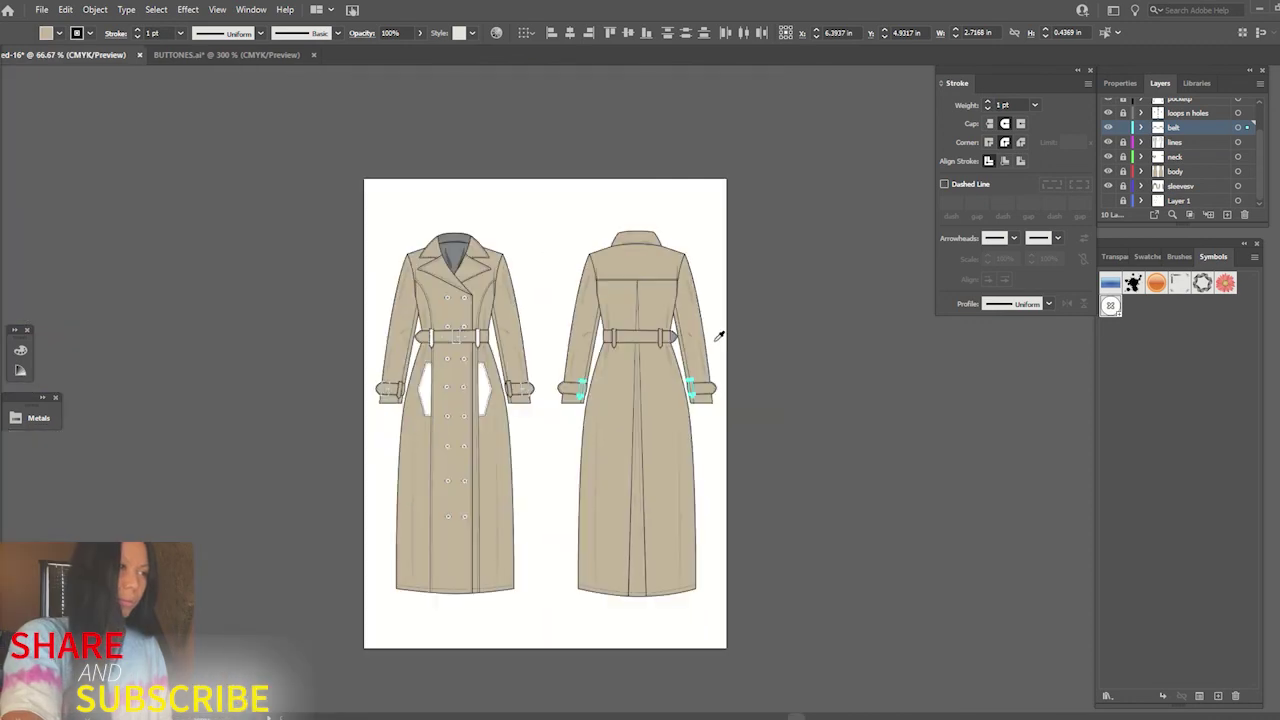
scroll(578, 393, up, 3)
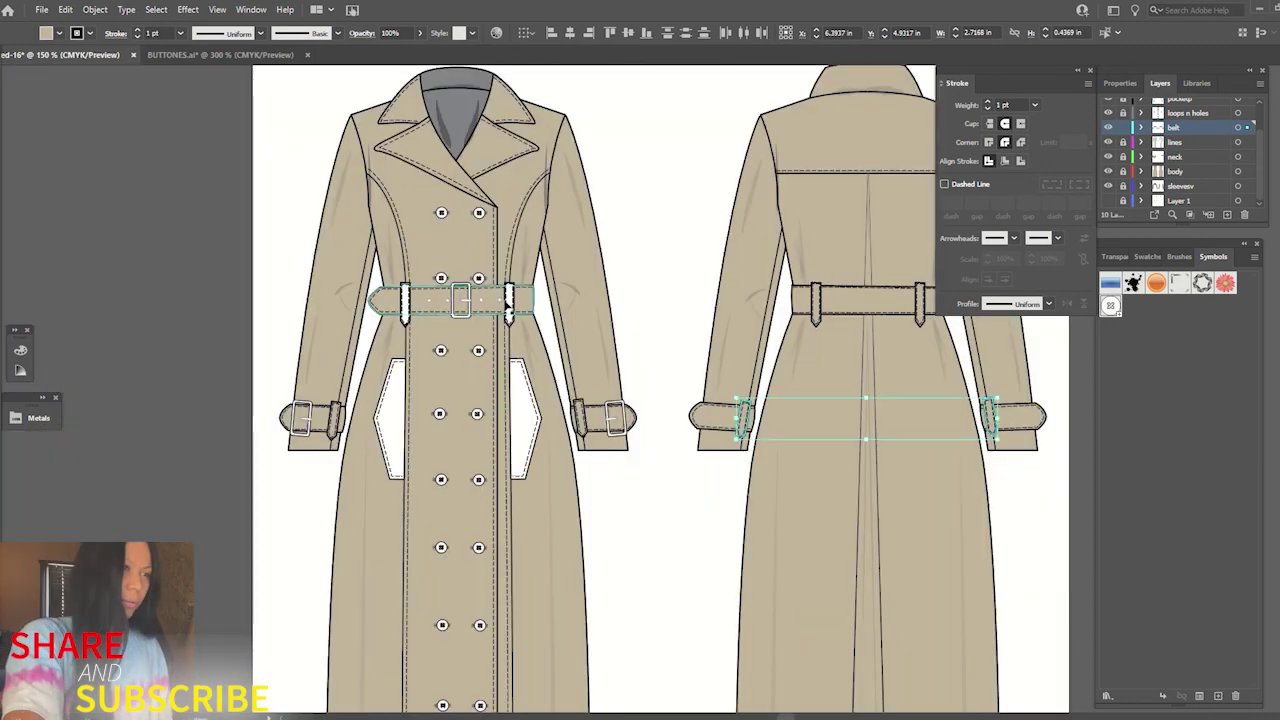
click(509, 300)
shift+click(405, 303)
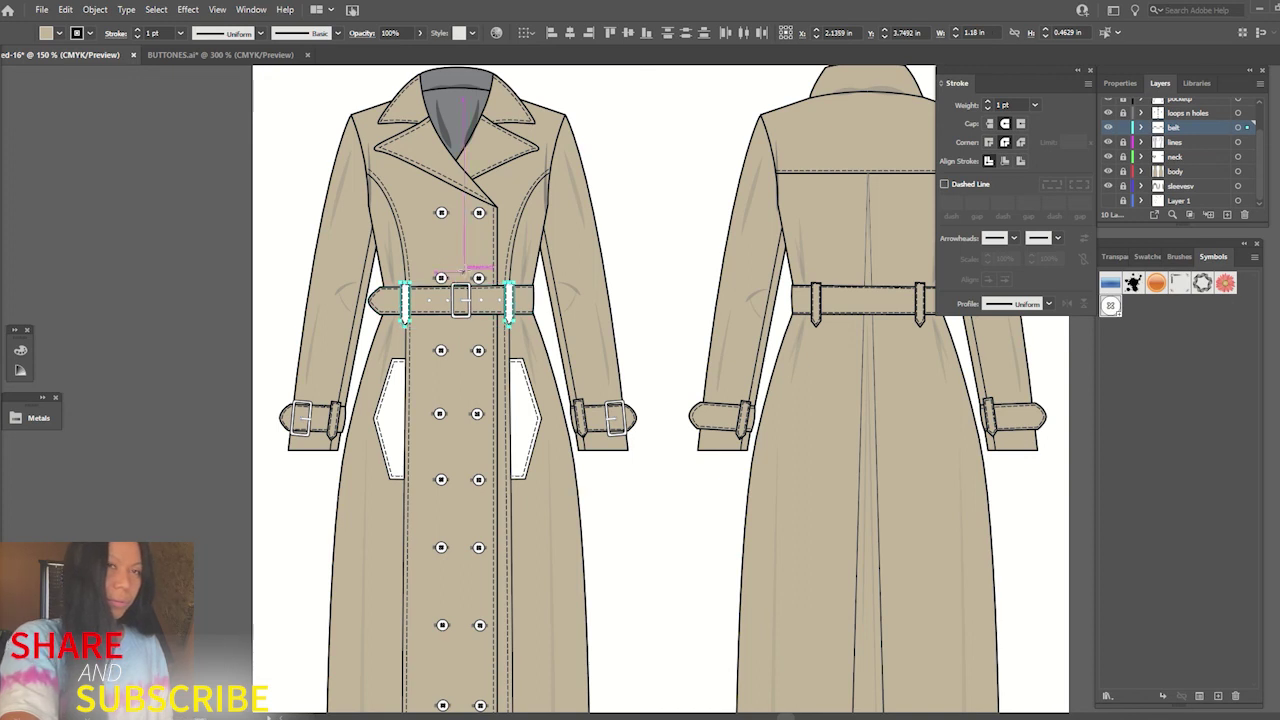
click(477, 289)
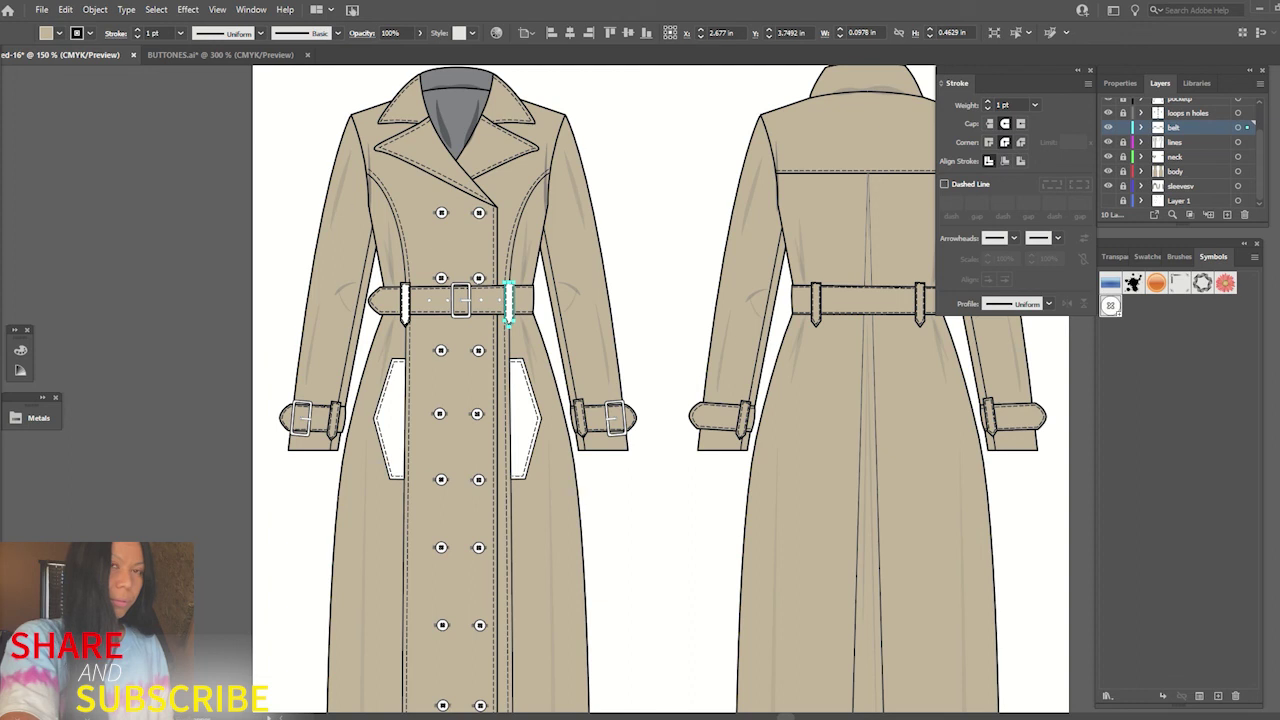
- Set the front belt-loop stitch line's fill to None
click(1122, 127)
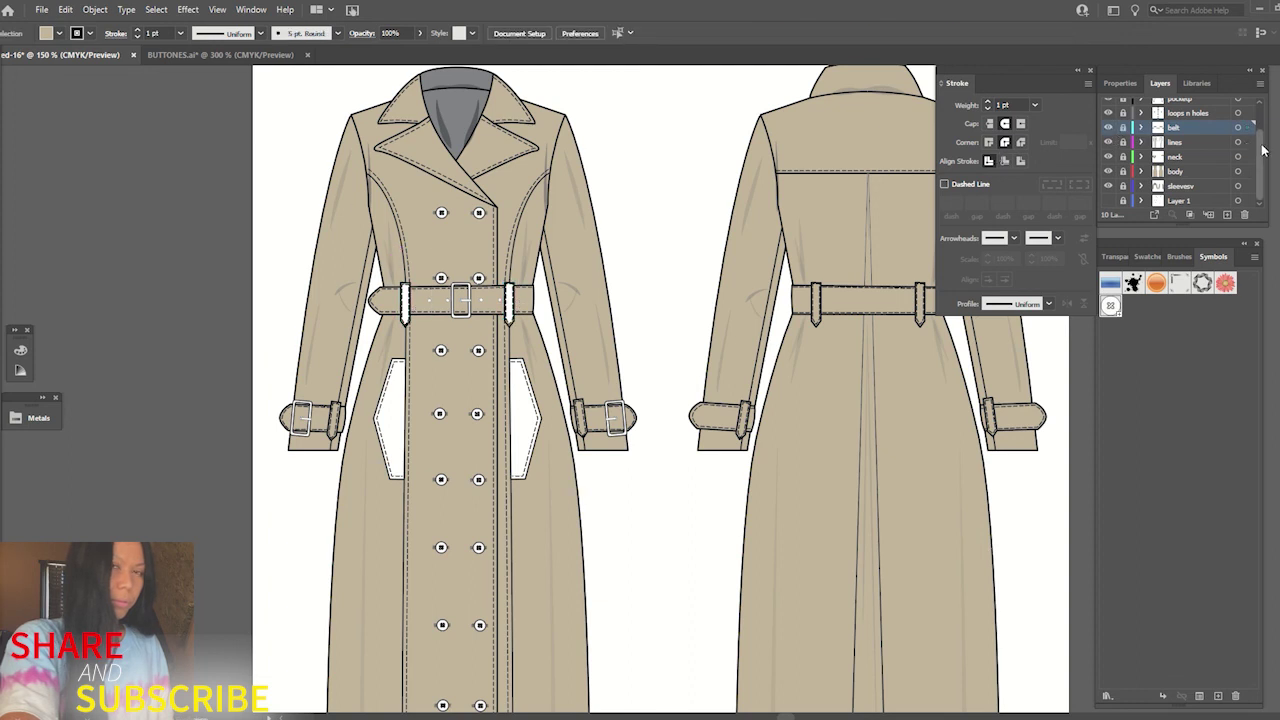
scroll(1123, 125, up, 2)
click(509, 312)
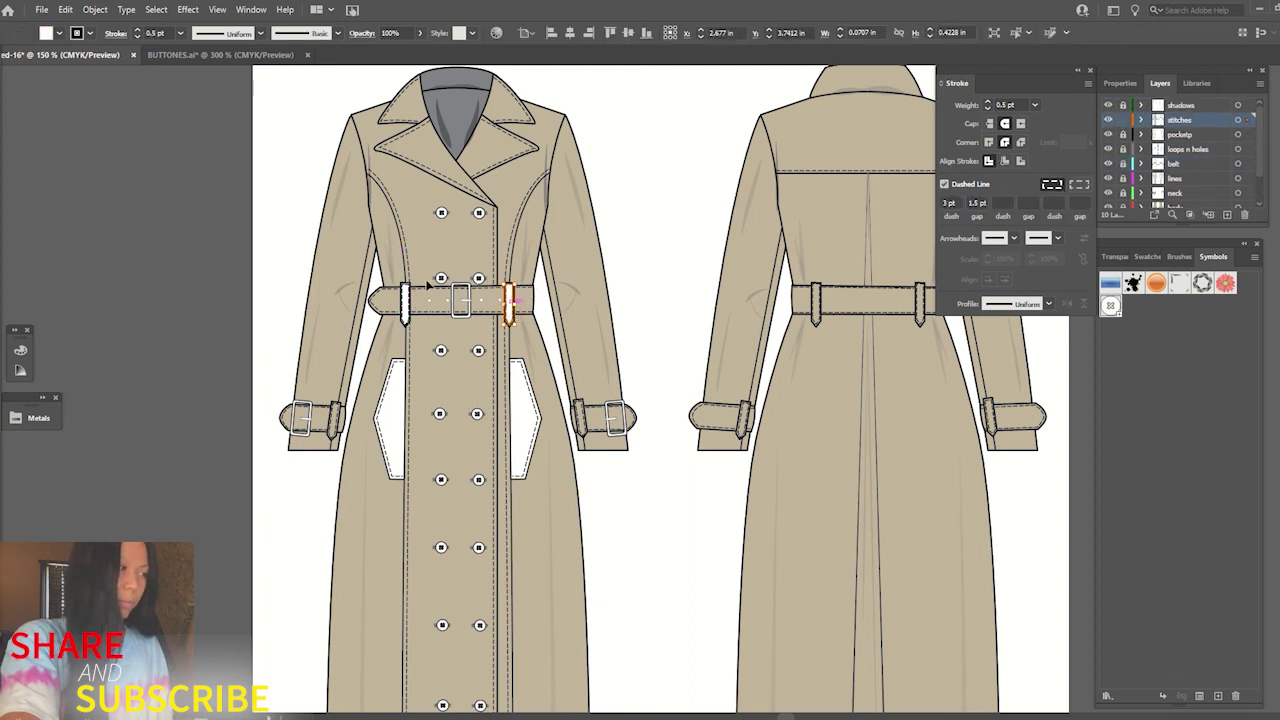
click(59, 33)
click(7, 62)
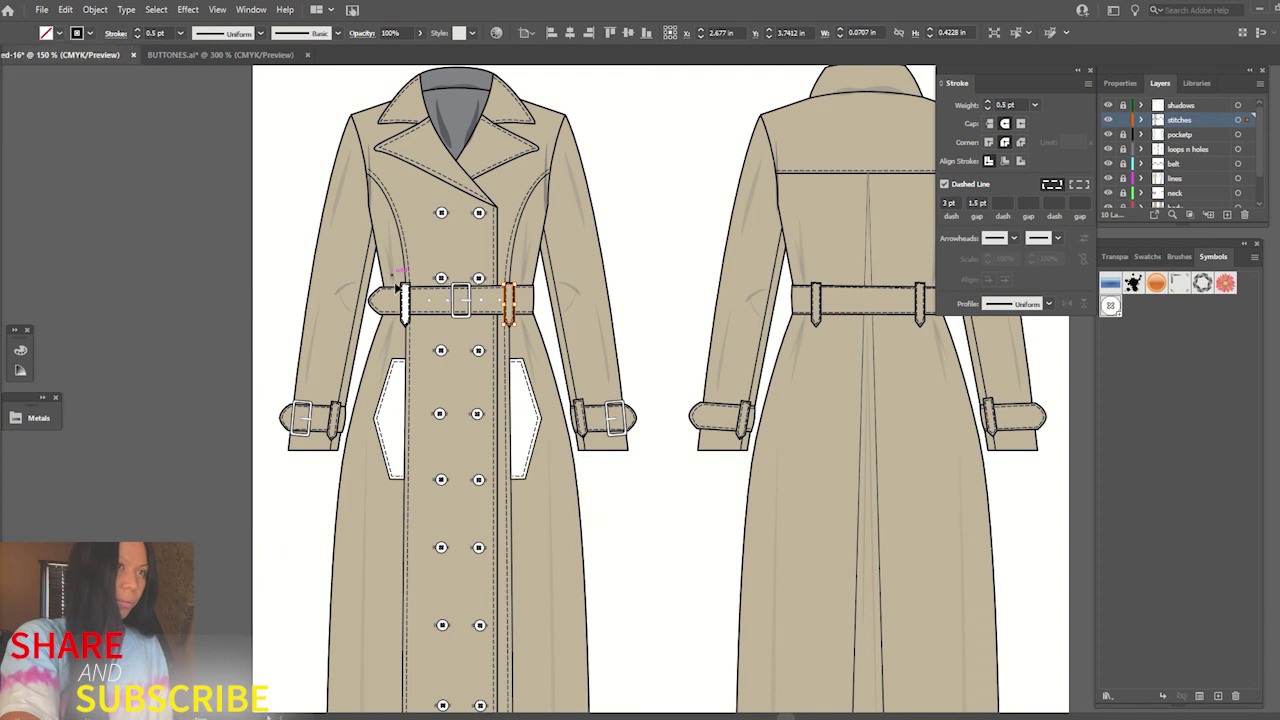
click(407, 302)
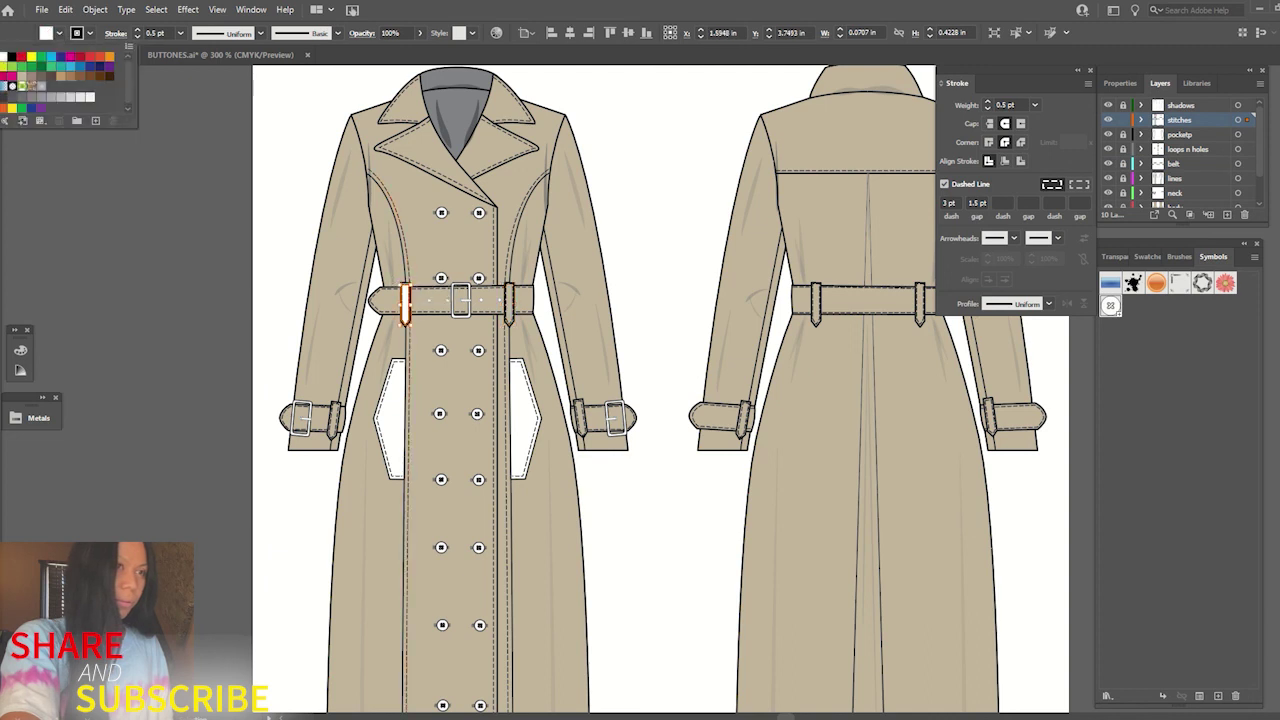
click(210, 183)
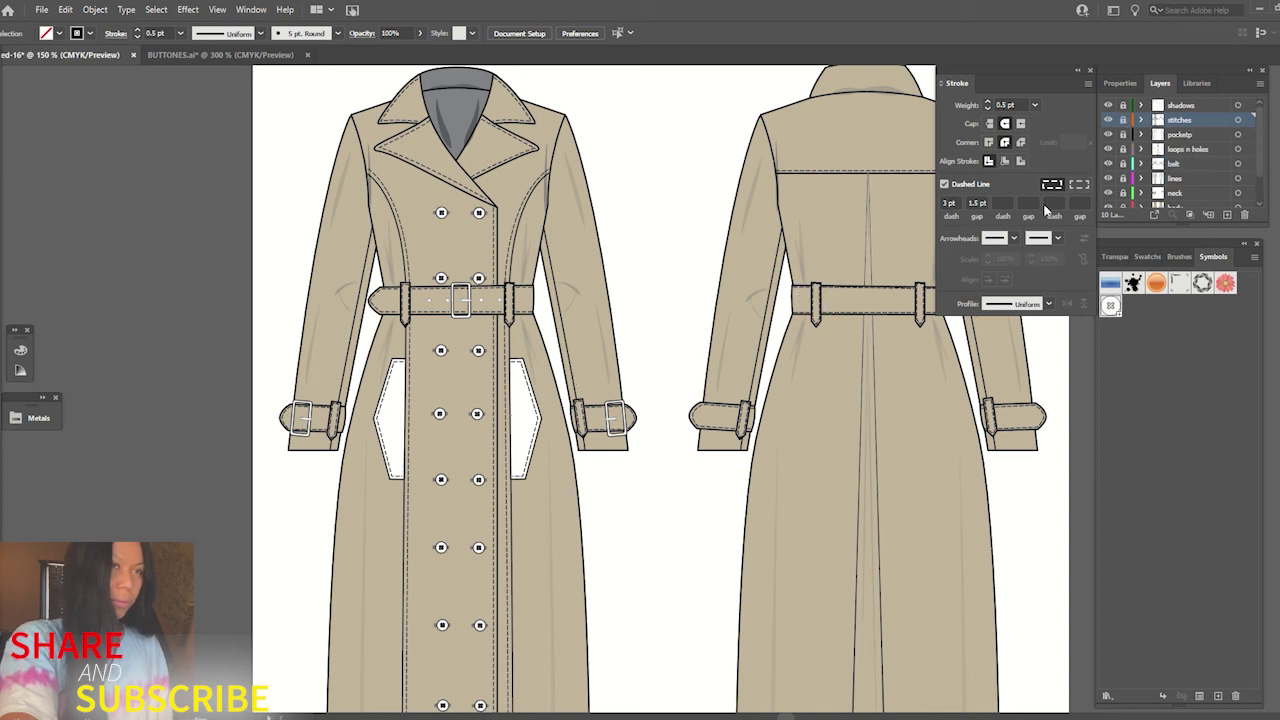
- Eyedrop the coat's beige onto the right and left front pockets
click(536, 408)
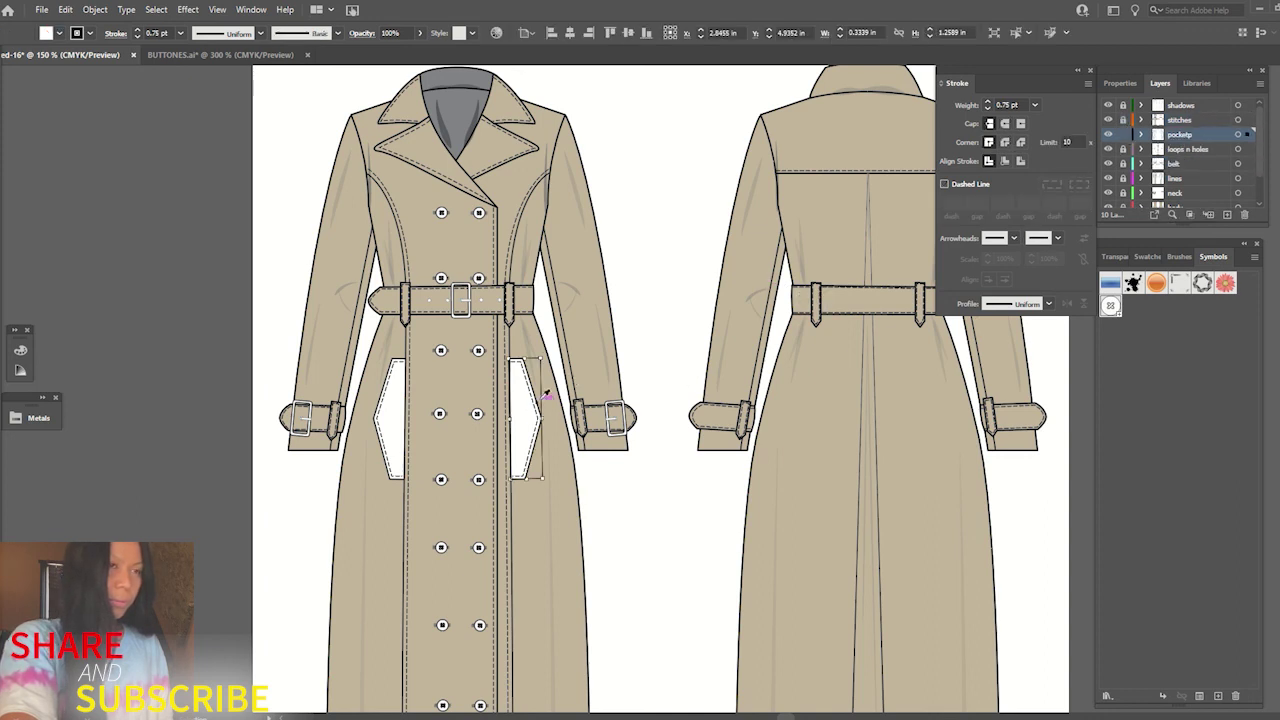
click(546, 400)
click(398, 437)
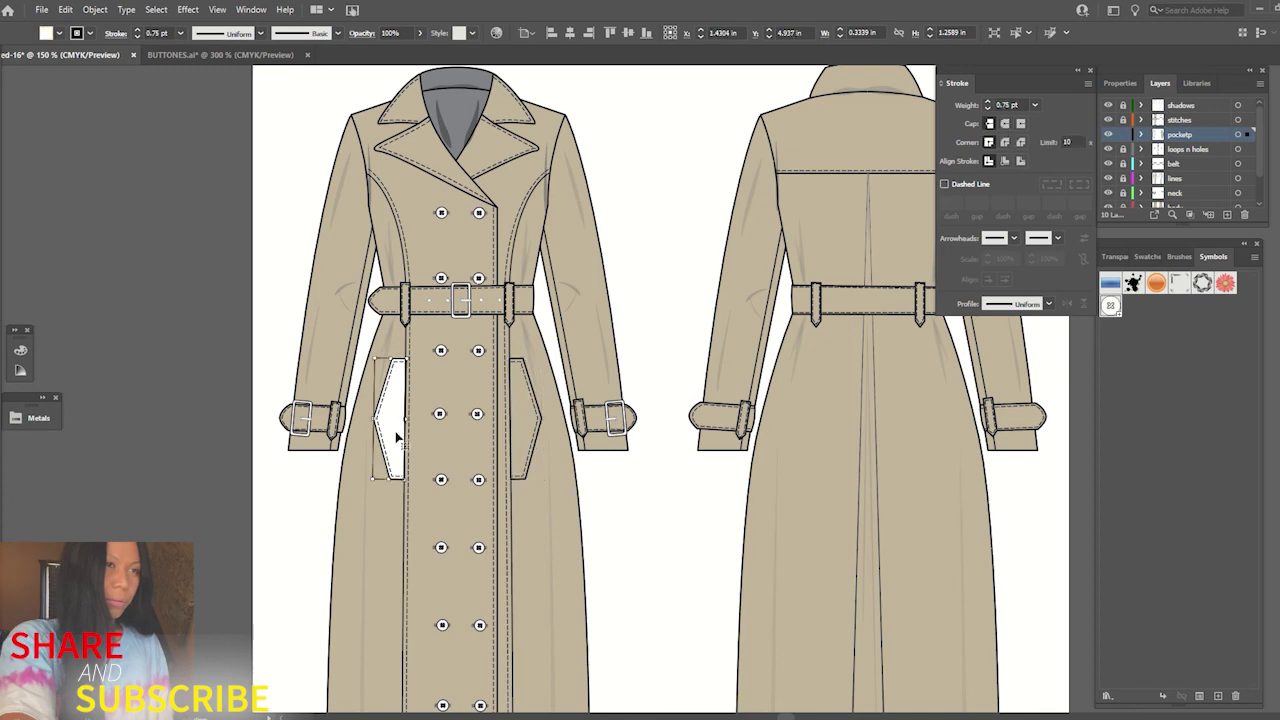
click(381, 481)
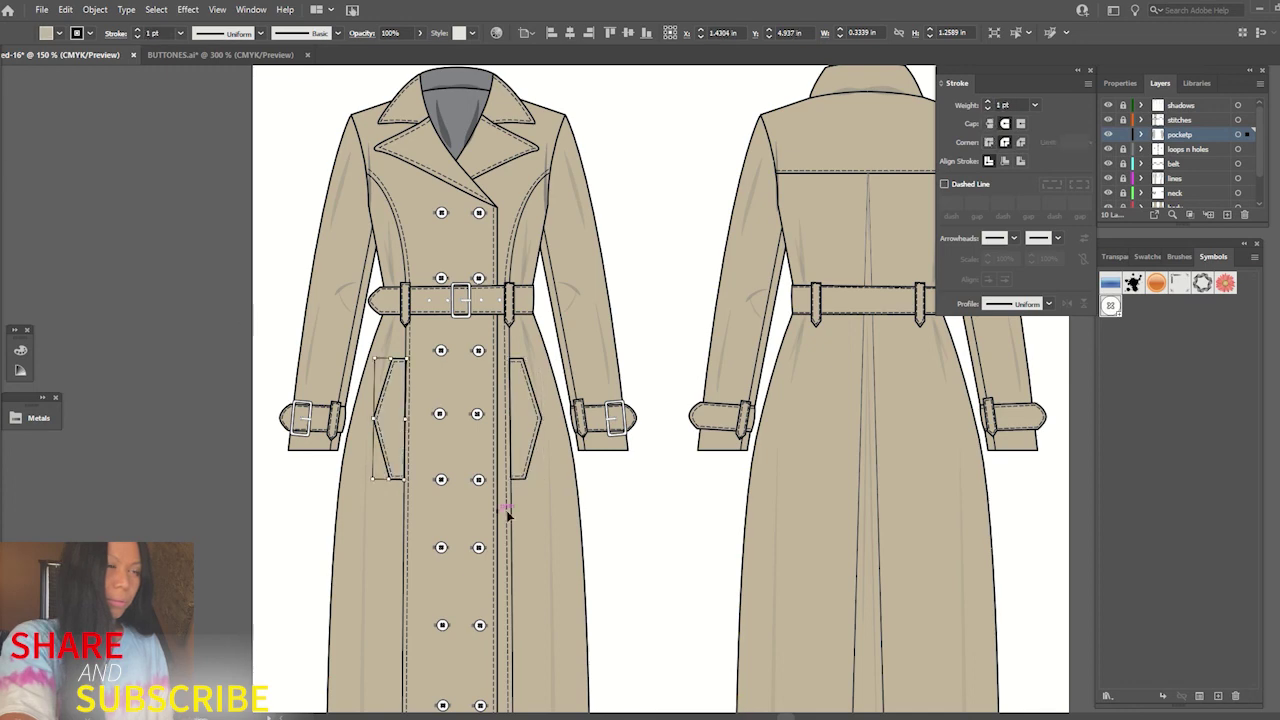
key(ctrl+minus)
key(ctrl+minus)
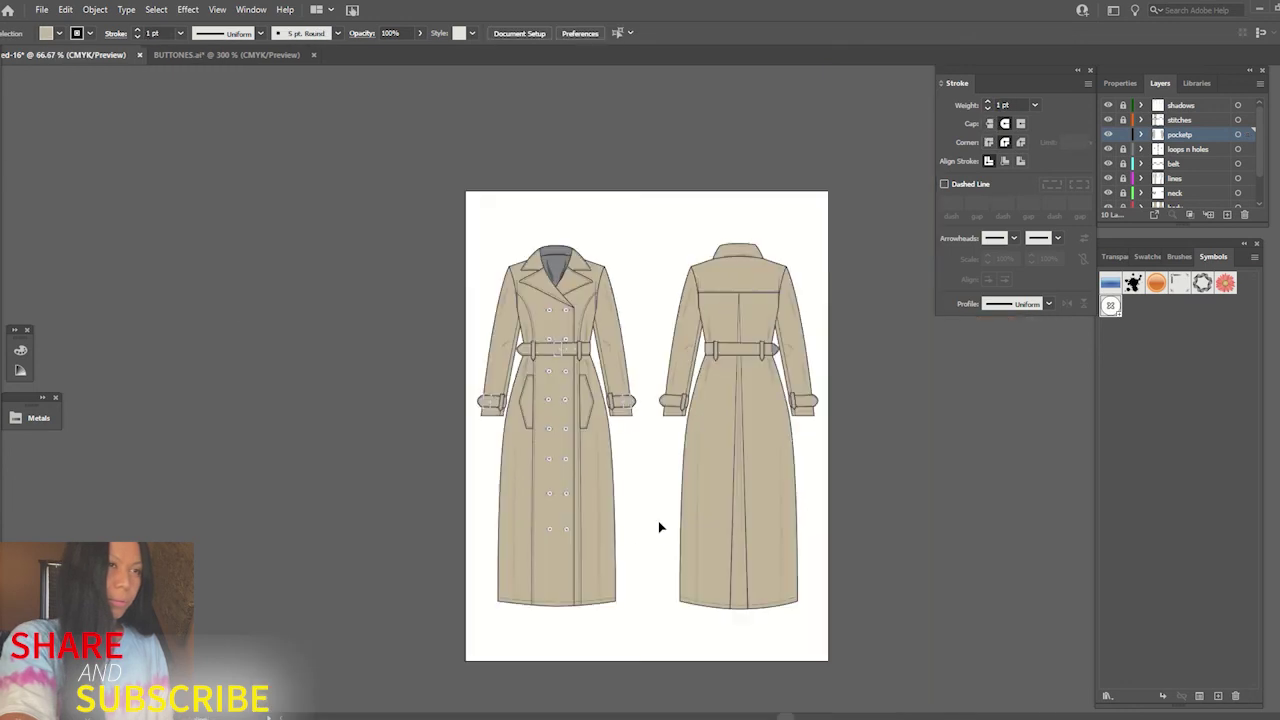
key(ctrl+plus)
key(ctrl+plus)
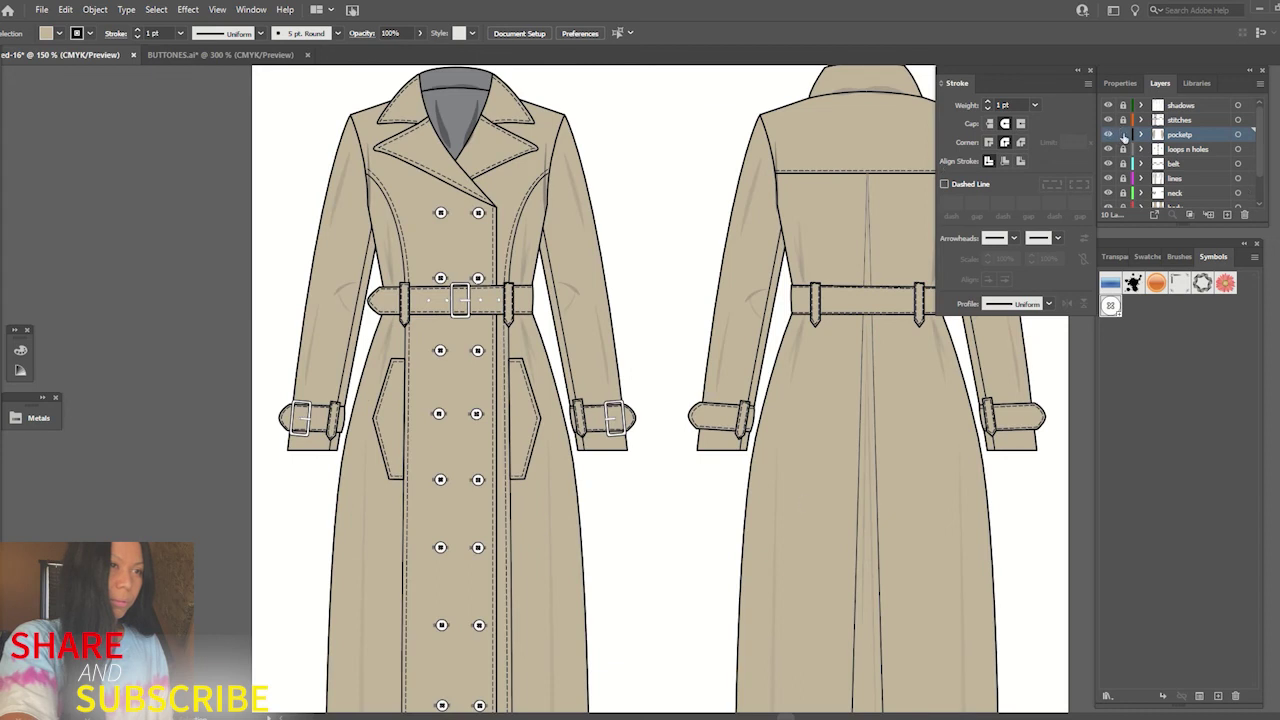
click(1108, 149)
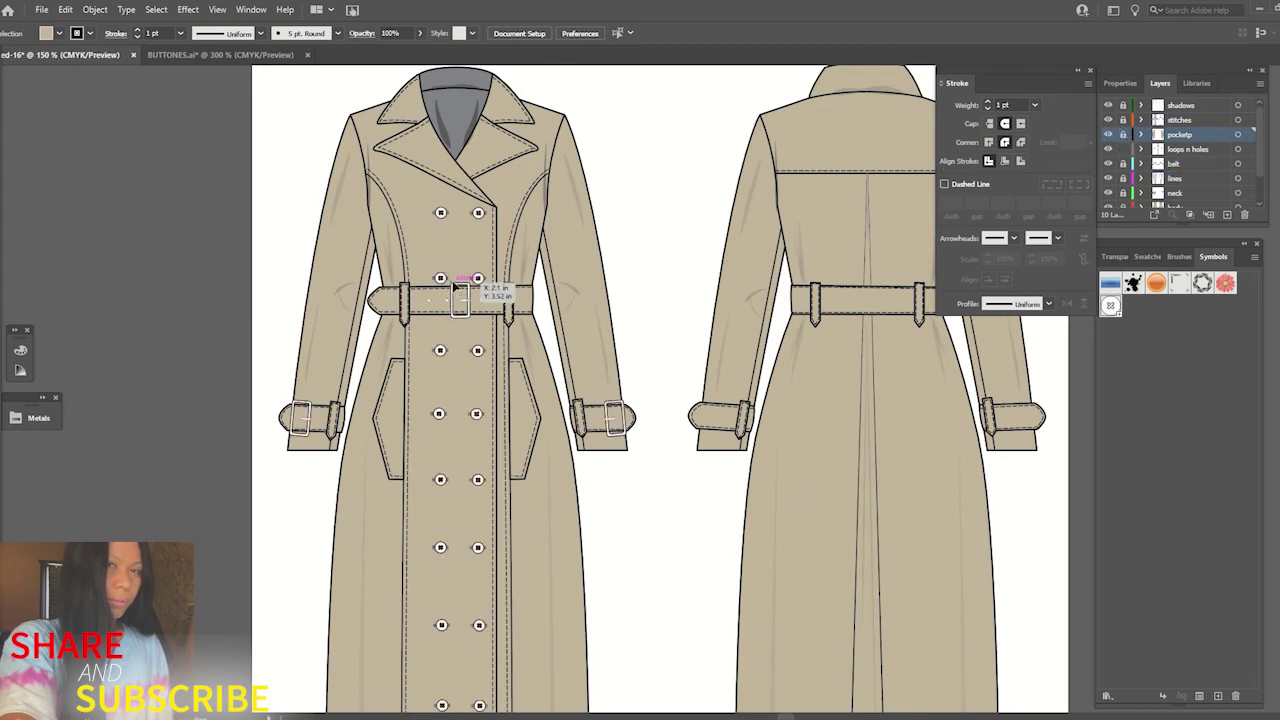
- Fill the belt buckle with a dark swatch and place a copy on the right cuff
click(460, 292)
click(61, 33)
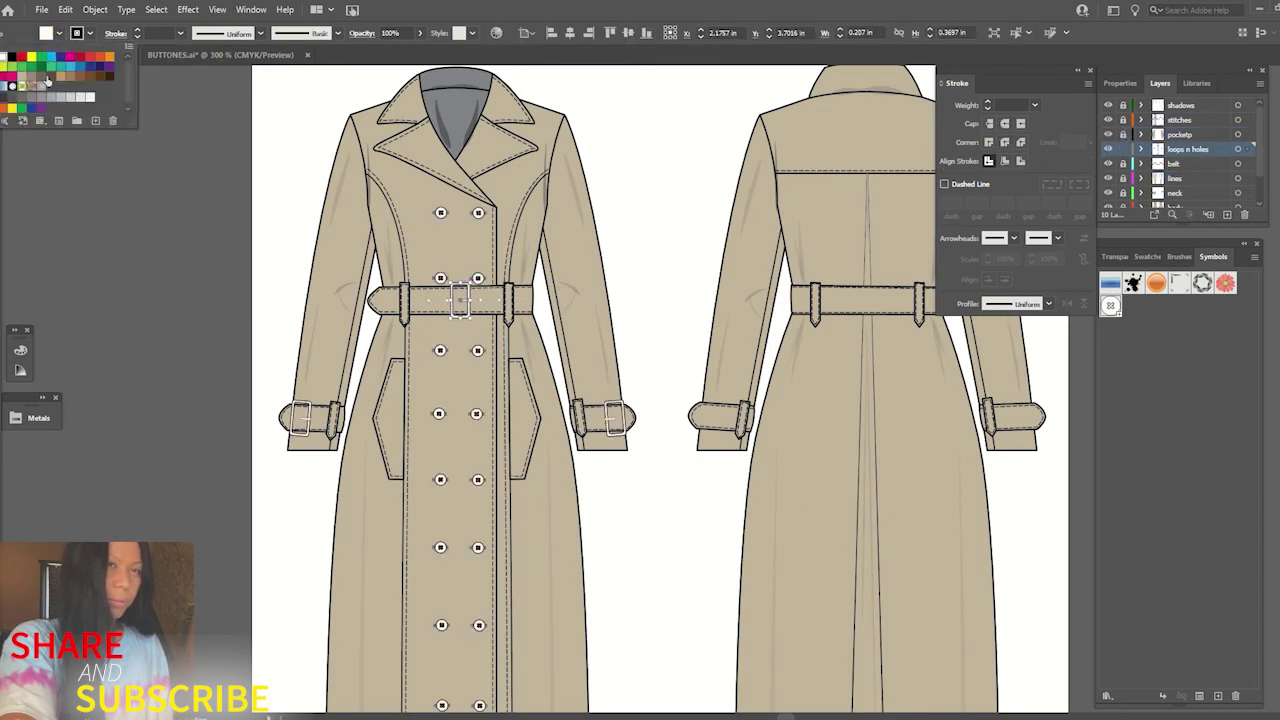
click(49, 80)
click(290, 210)
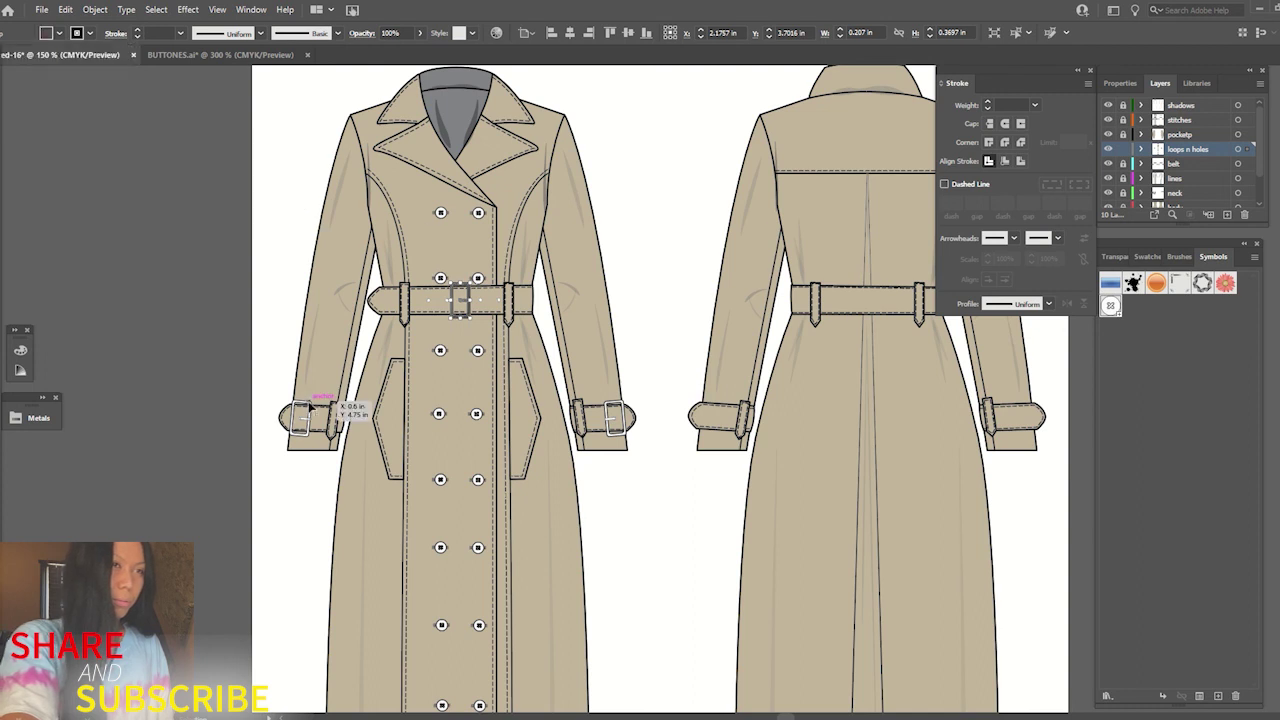
click(479, 279)
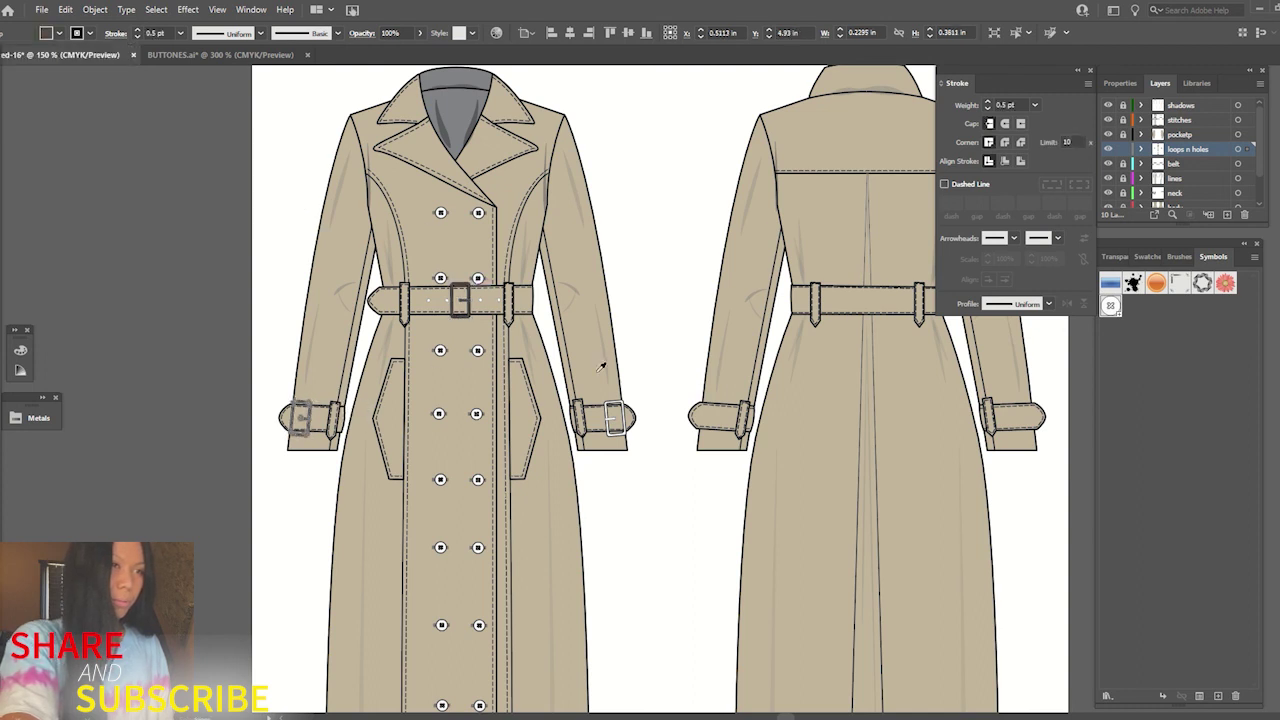
drag(625, 405, 622, 407)
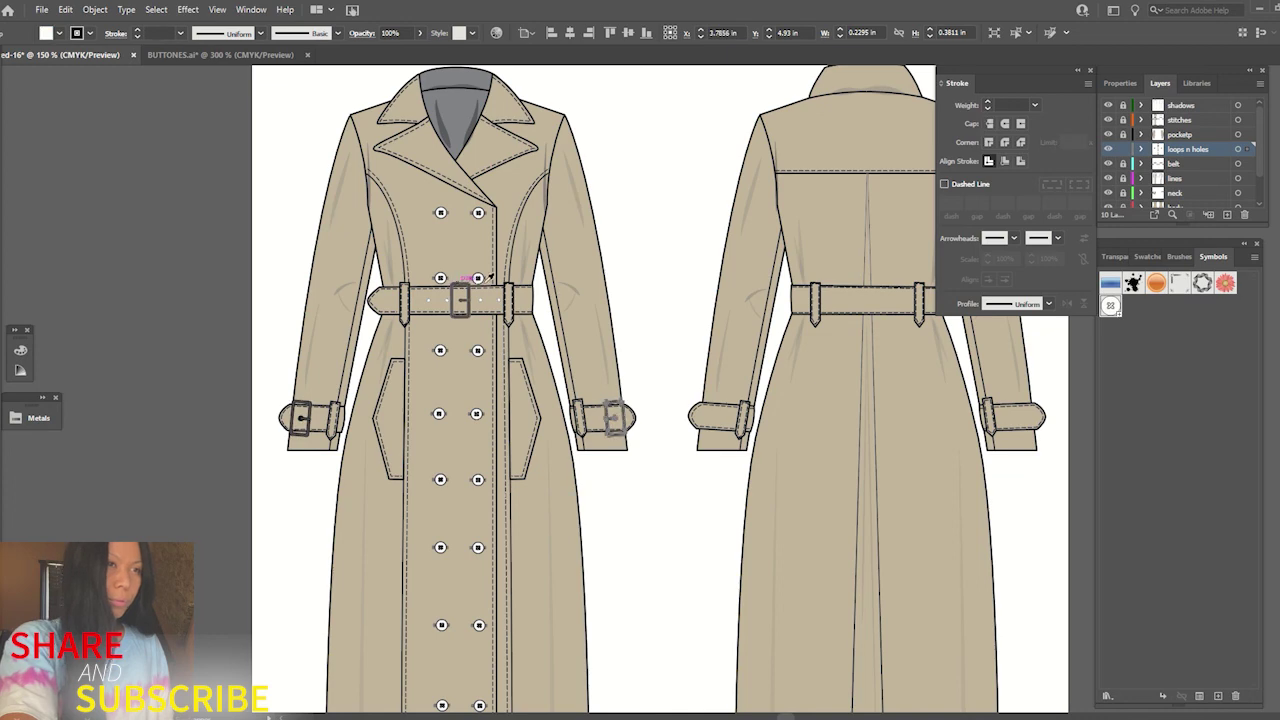
click(480, 213)
- Edit the coat button symbol so its outer circle is filled brown
drag(480, 213, 482, 213)
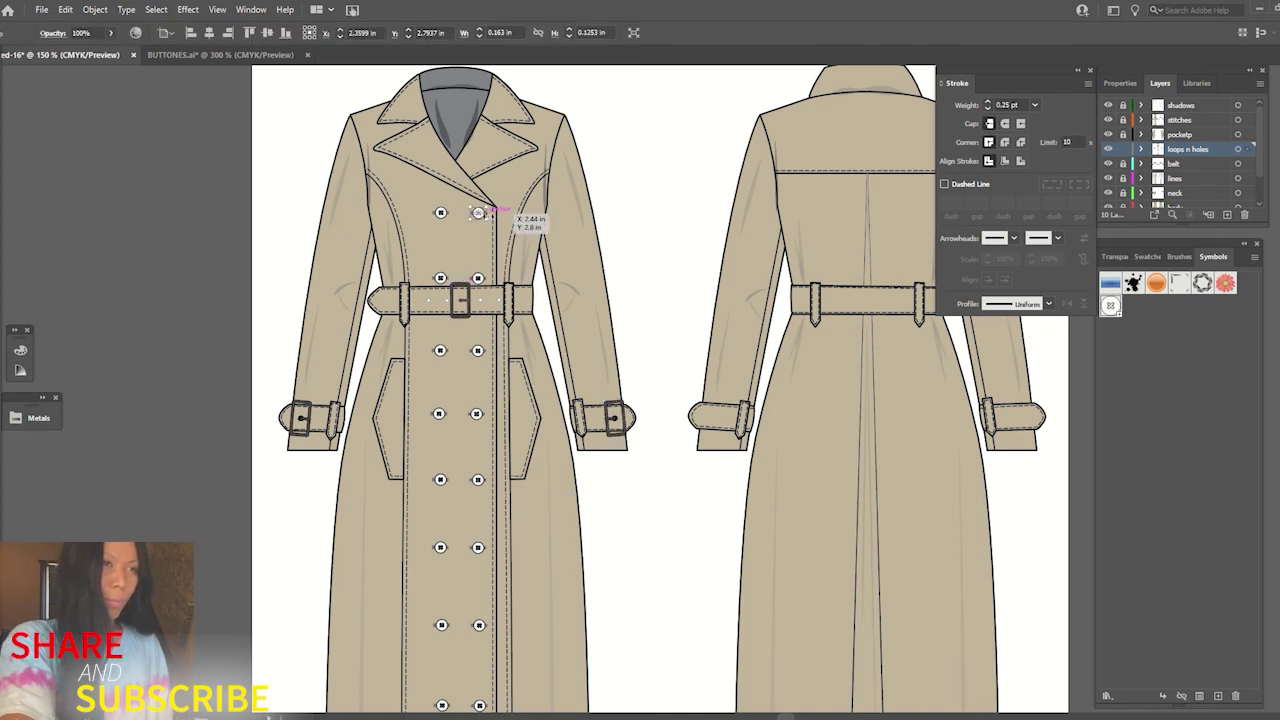
double_click(1110, 305)
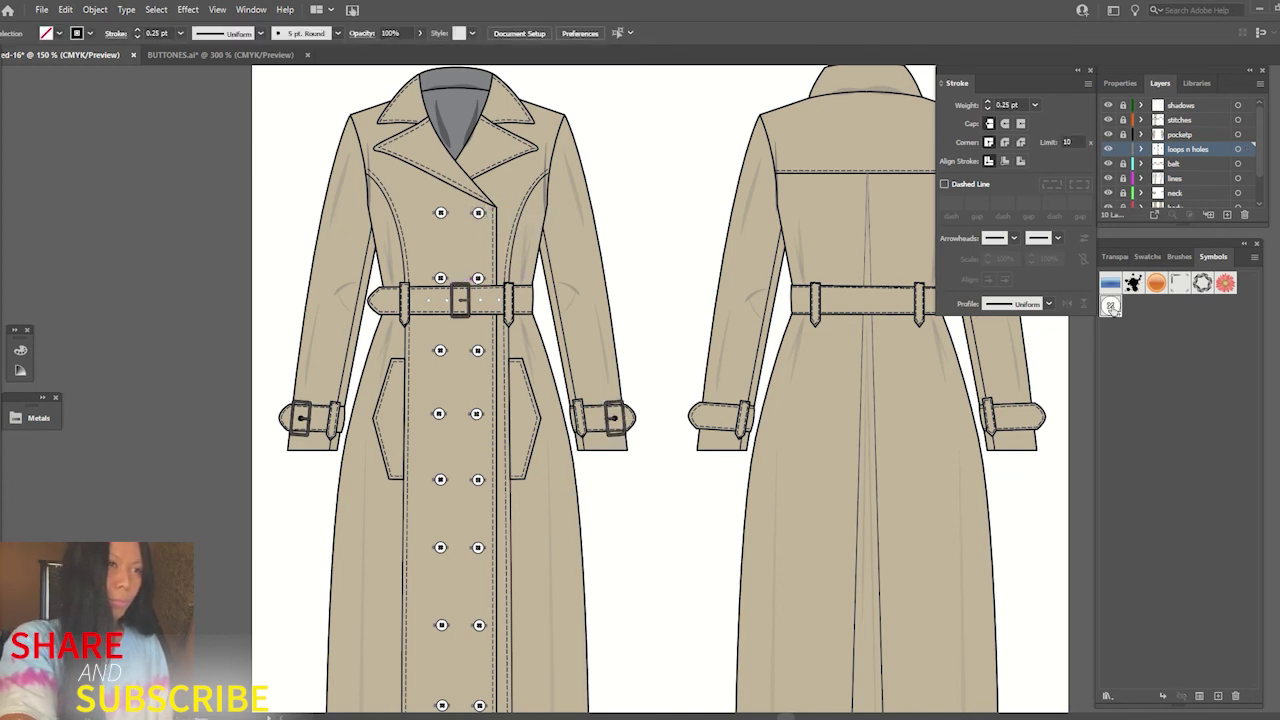
click(662, 395)
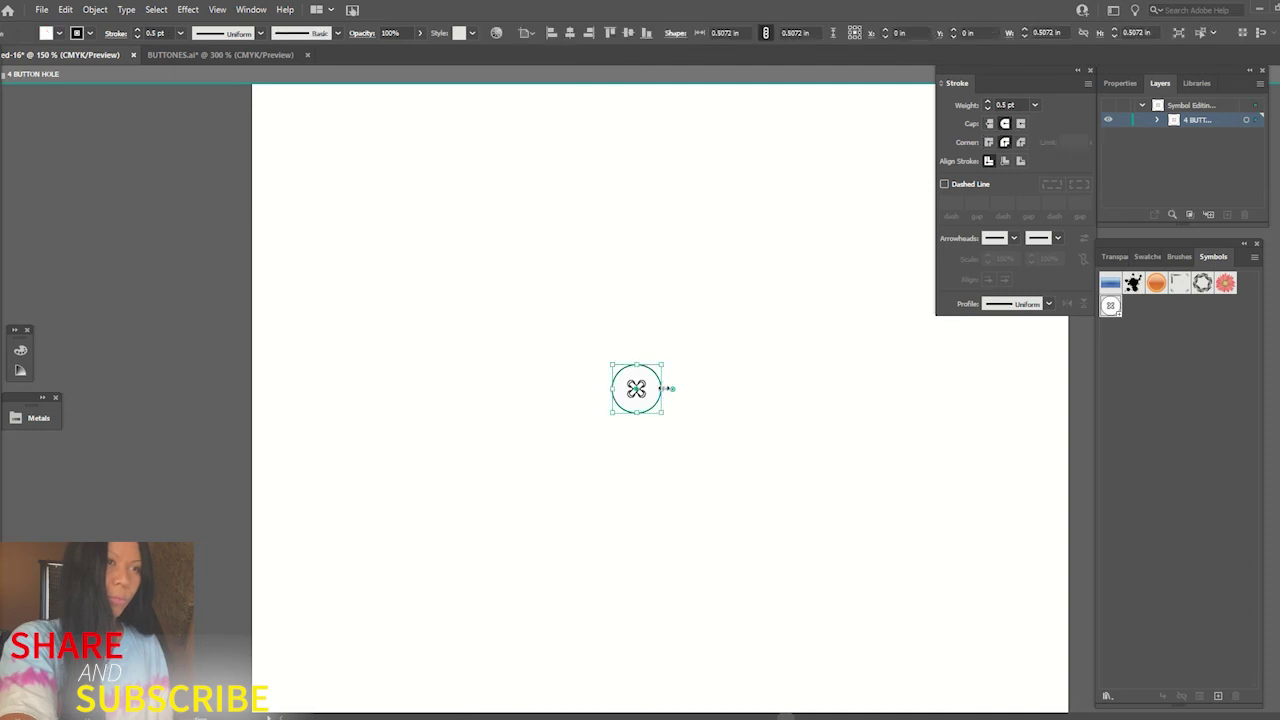
click(62, 34)
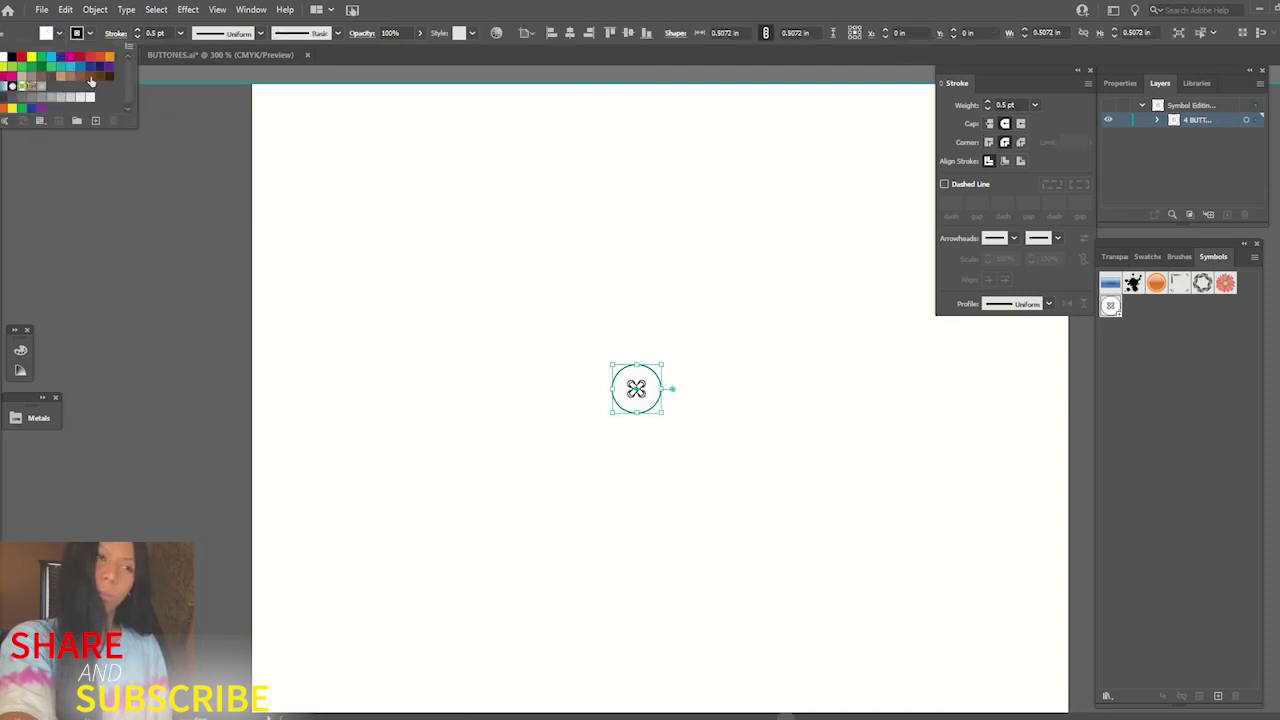
click(75, 77)
key(Escape)
key(Escape)
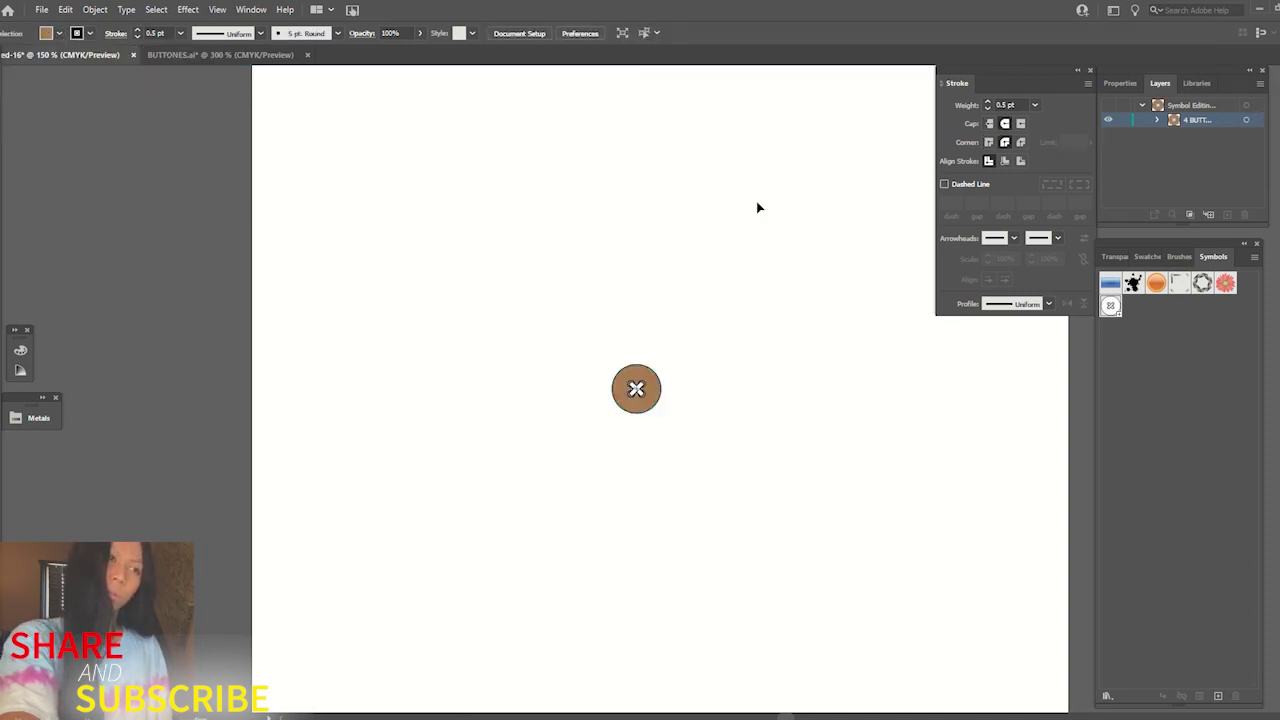
- Return to the trench coat drawing and zoom out to review both coats
key(ctrl+Tab)
key(ctrl+minus)
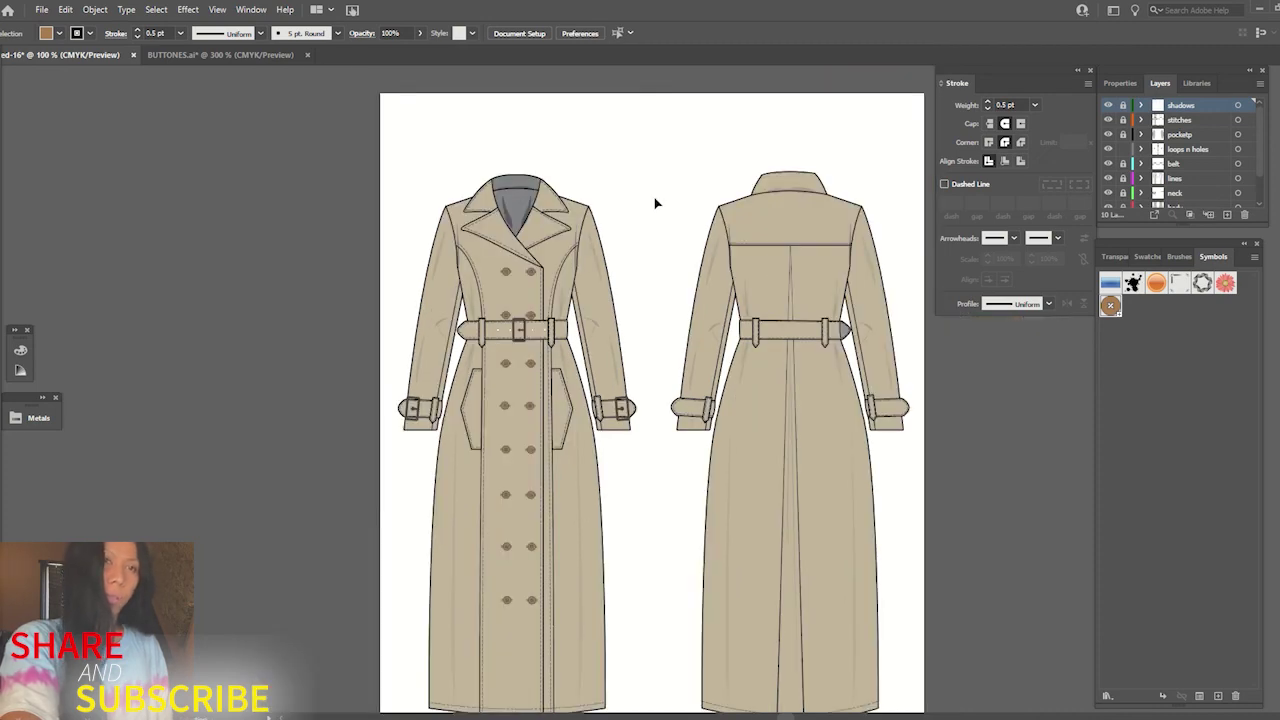
key(ctrl+minus)
key(ctrl+plus)
key(ctrl+plus)
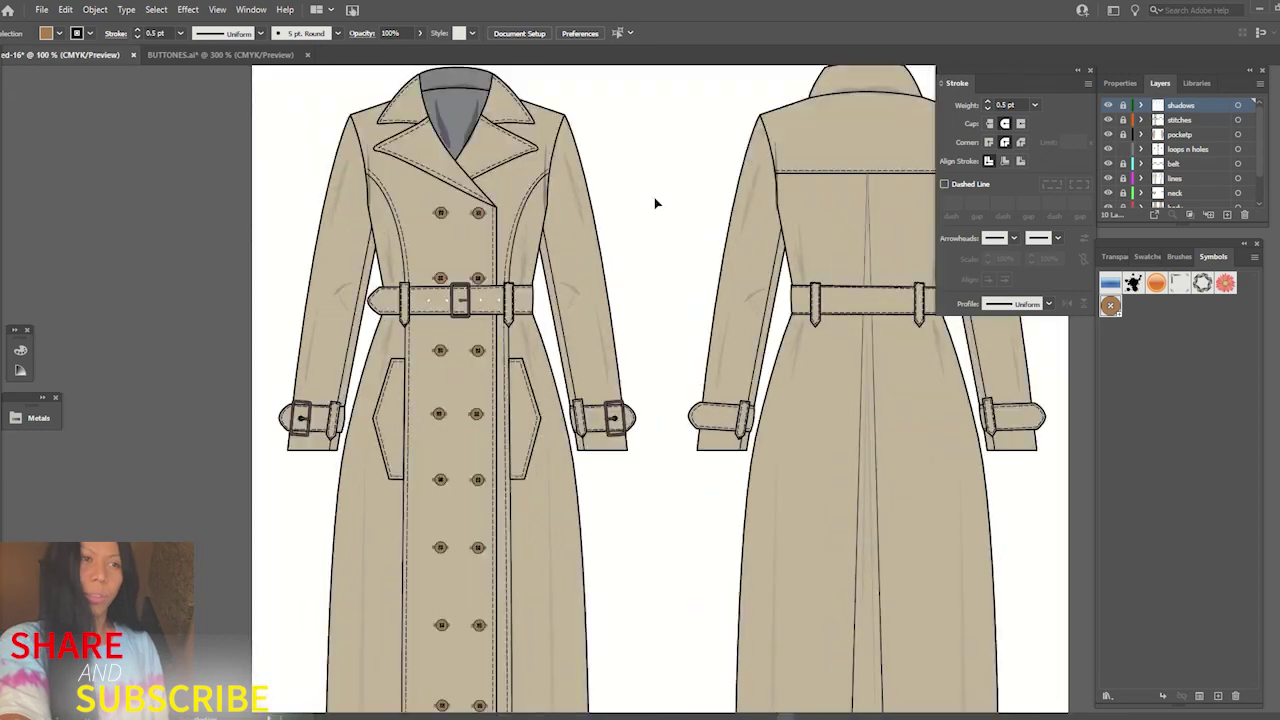
key(ctrl+minus)
mouse_move(654, 203)
mouse_down()
mouse_move(500, 217)
mouse_move(525, 233)
mouse_up()
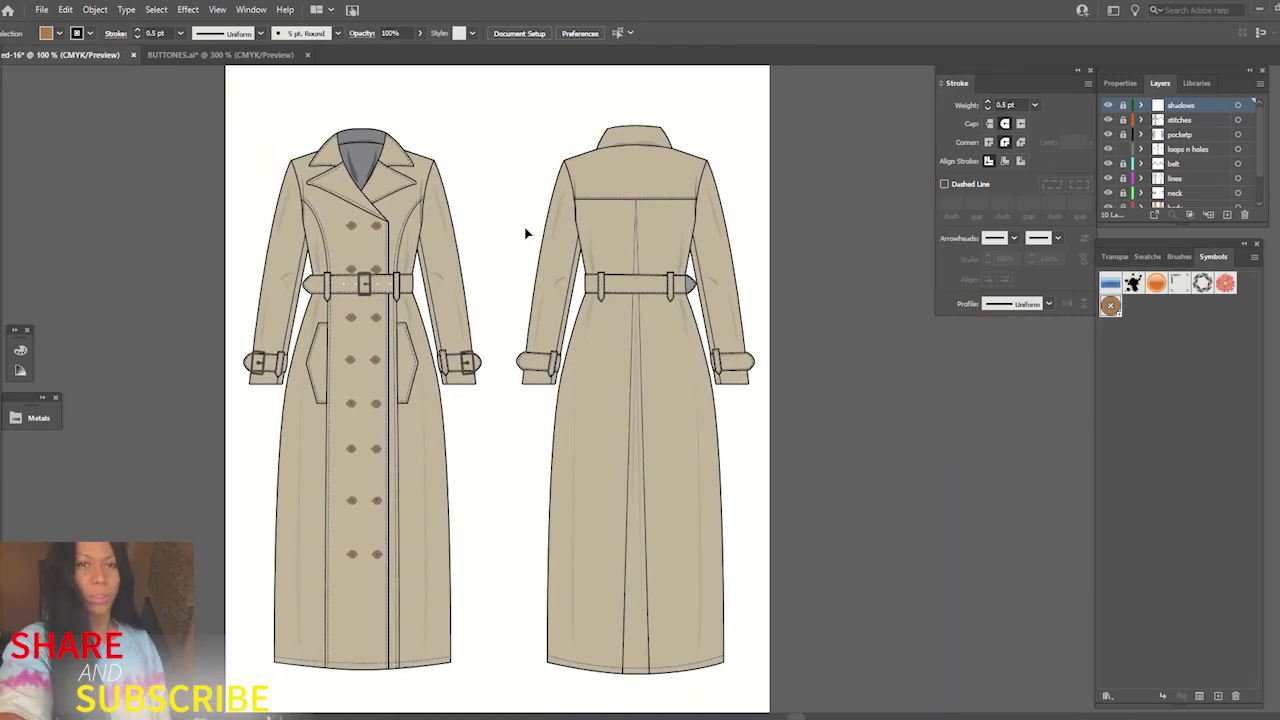
drag(525, 233, 579, 239)
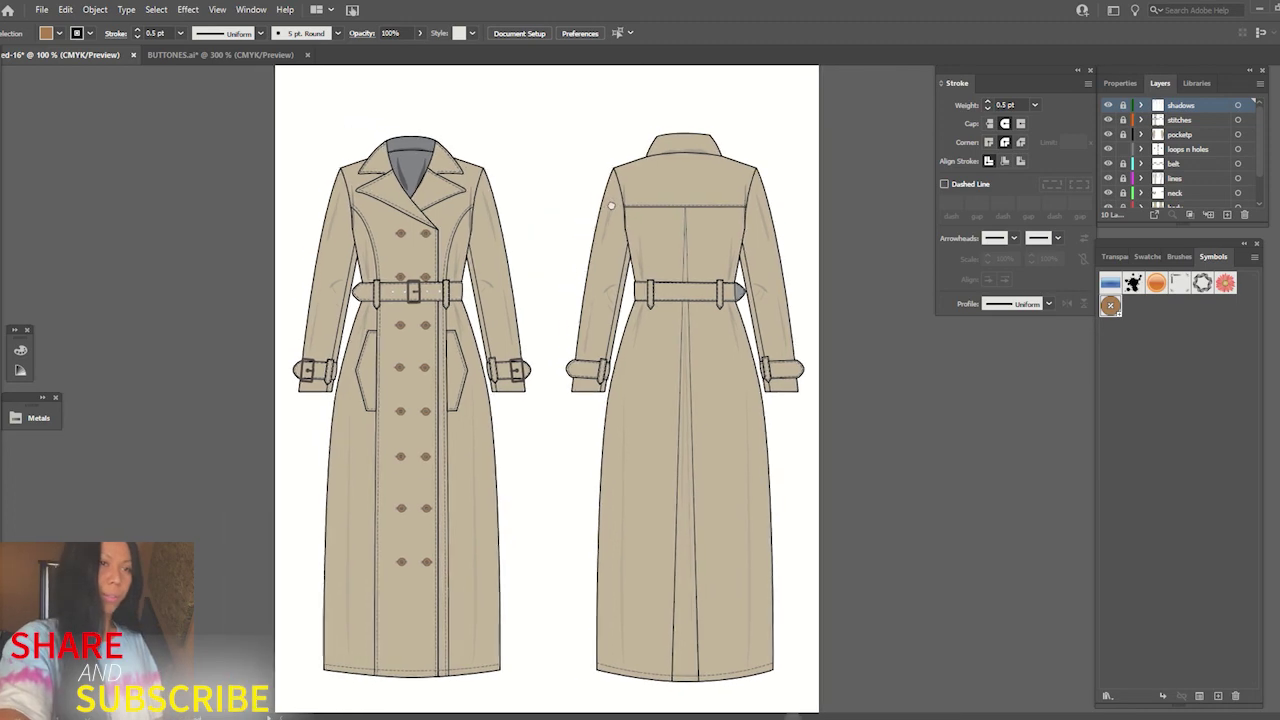